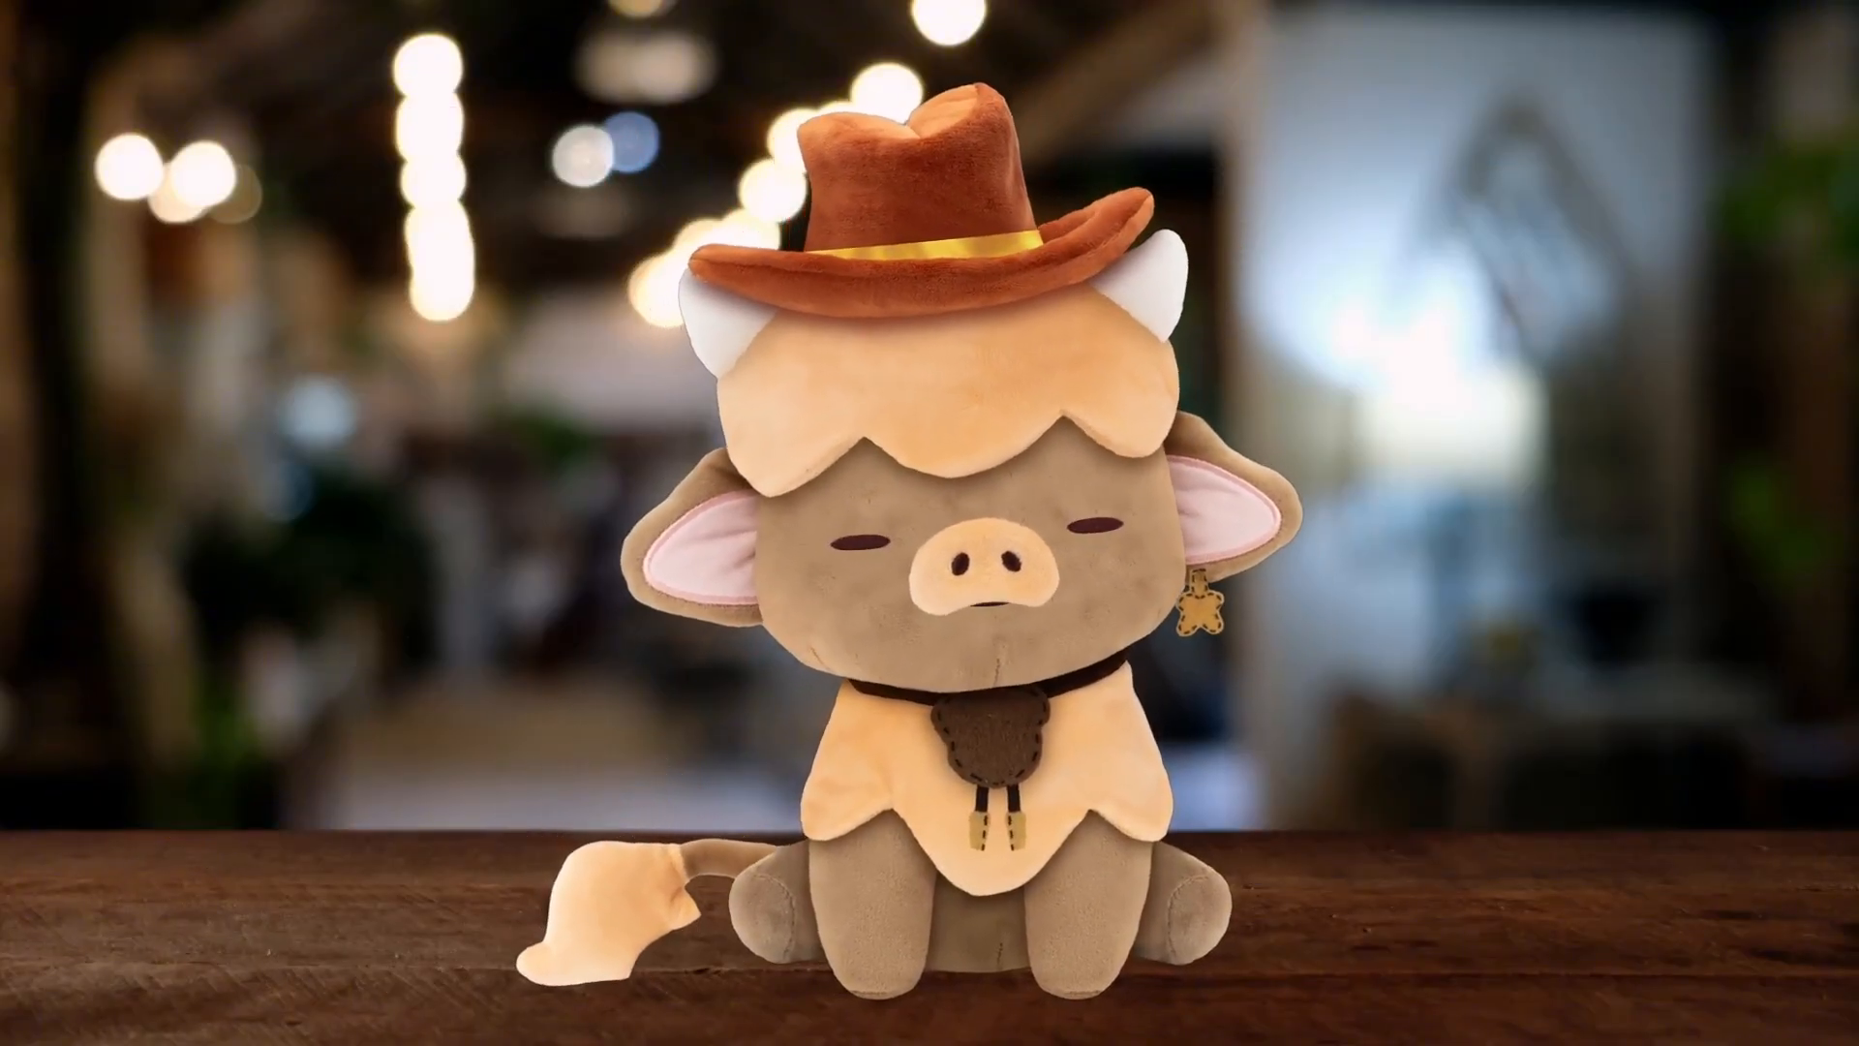
Filter the model list for "goblin" and load the Goblin model.
double_click(41, 178)
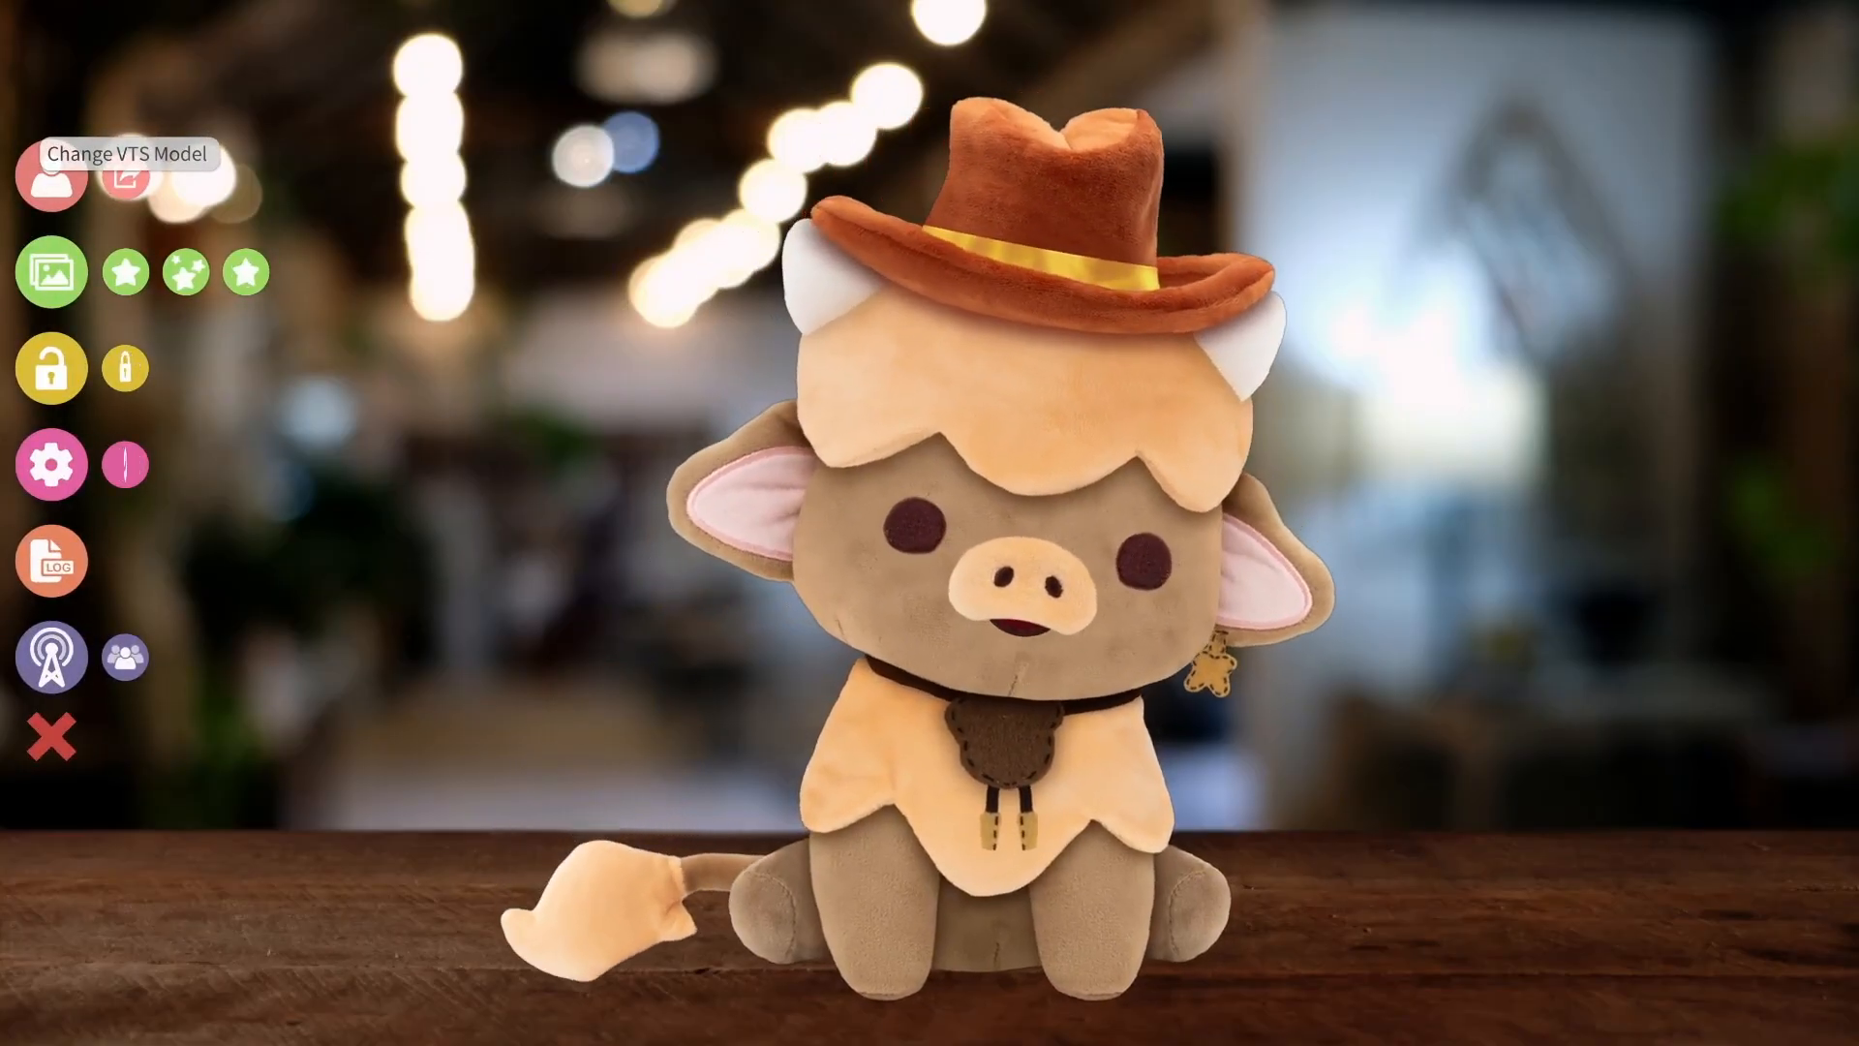
click(51, 174)
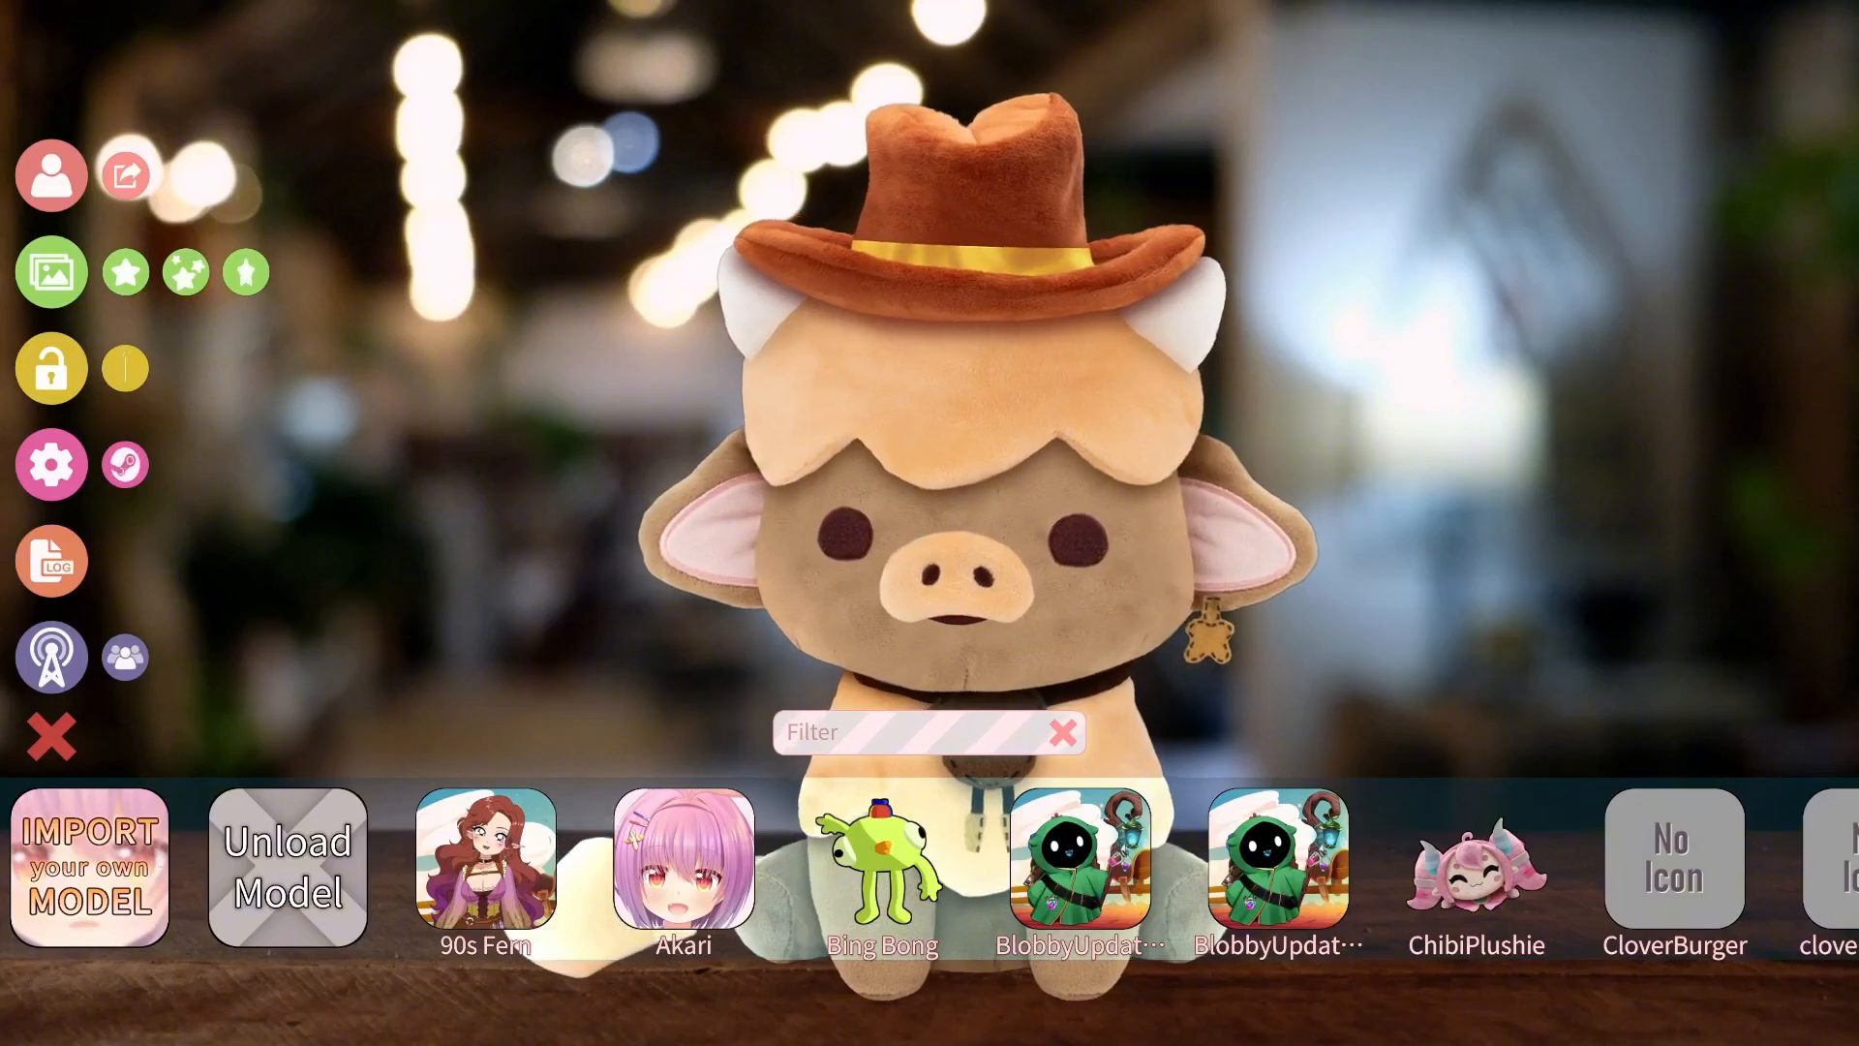
mouse_move(46, 918)
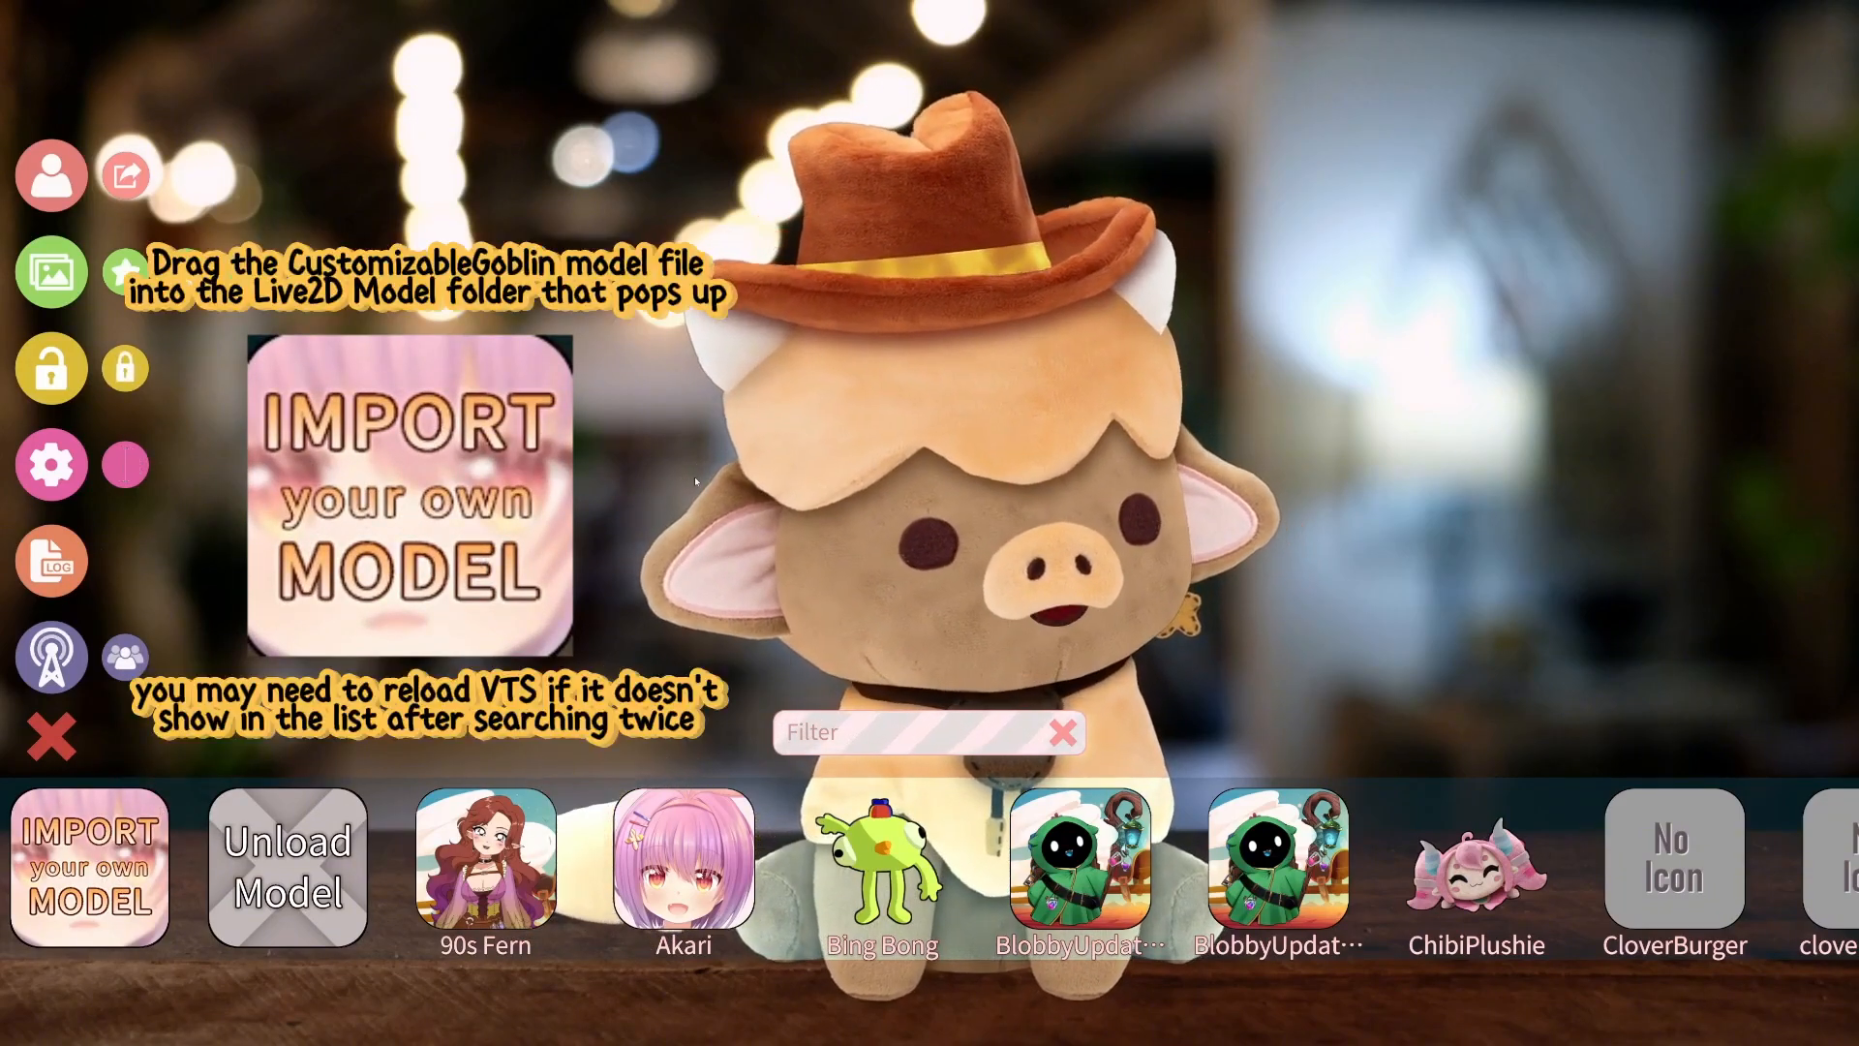
click(833, 741)
text(goblin)
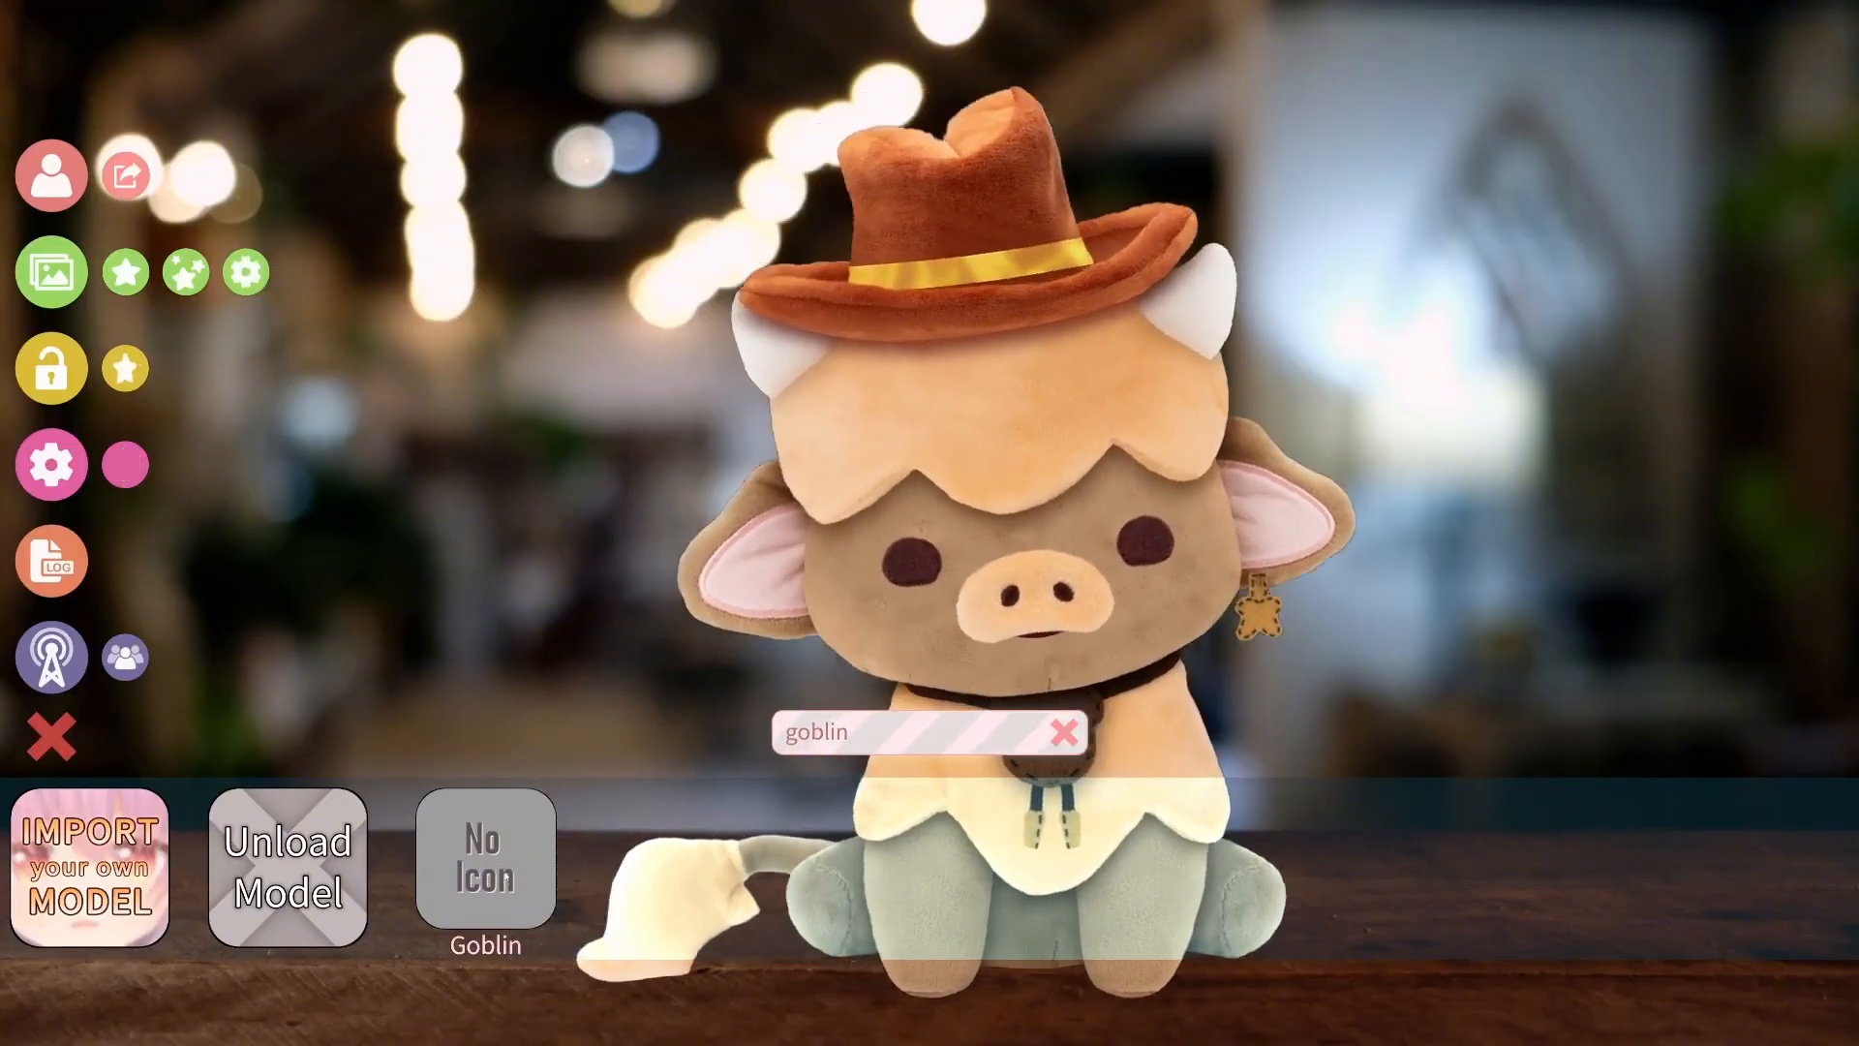
click(503, 900)
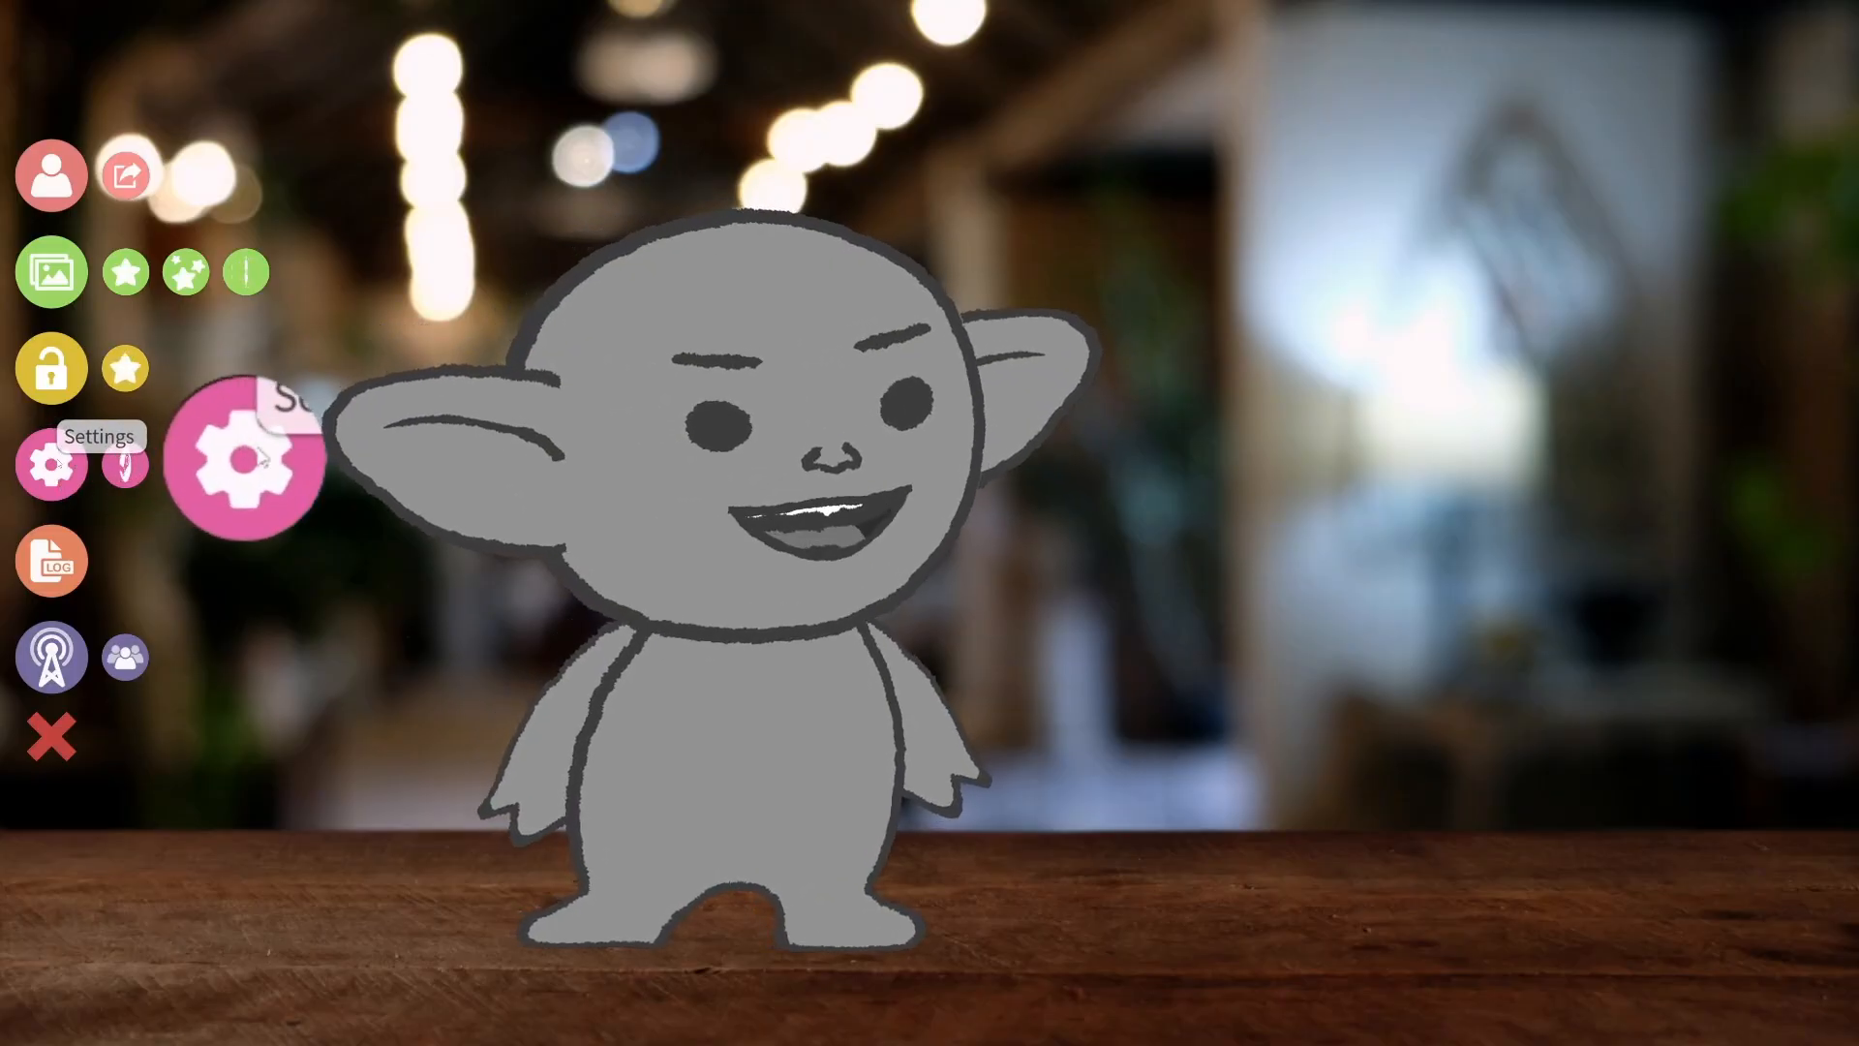
Create a new expression for the Goblin model in the Expression Editor and name it "my model".
click(260, 457)
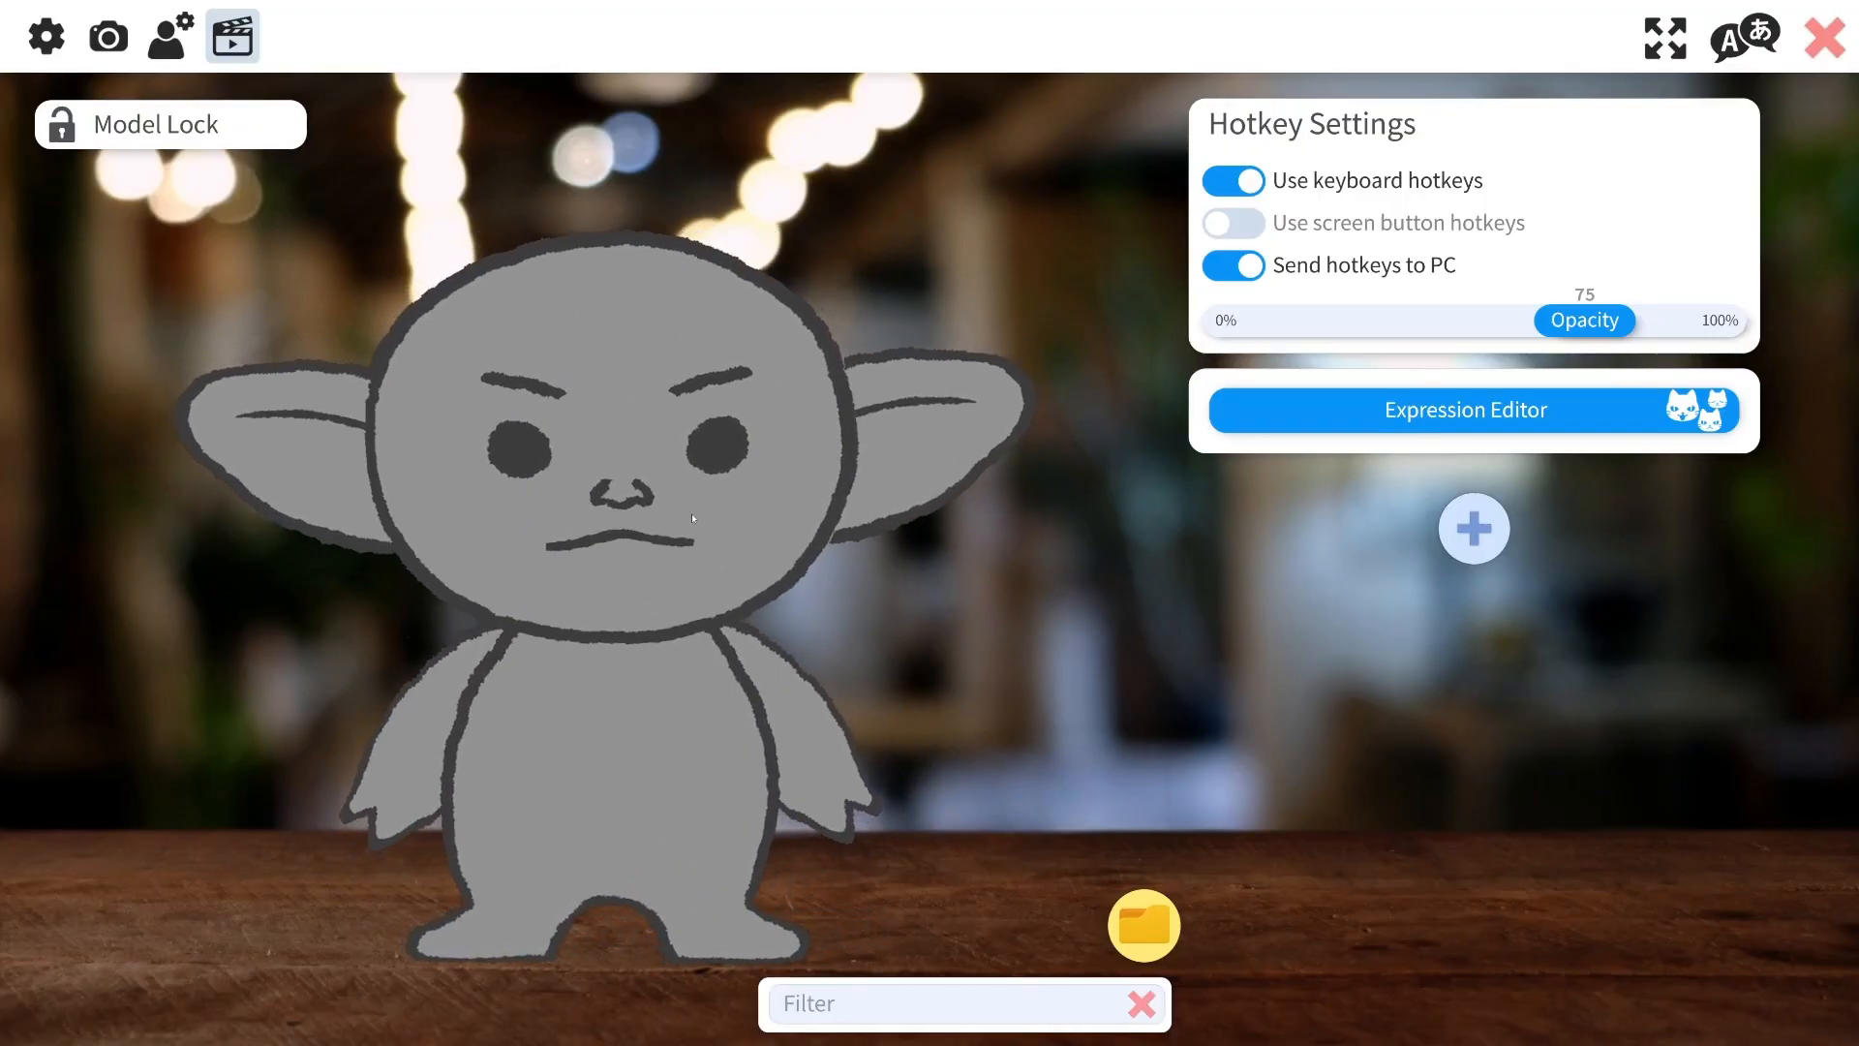
click(1365, 426)
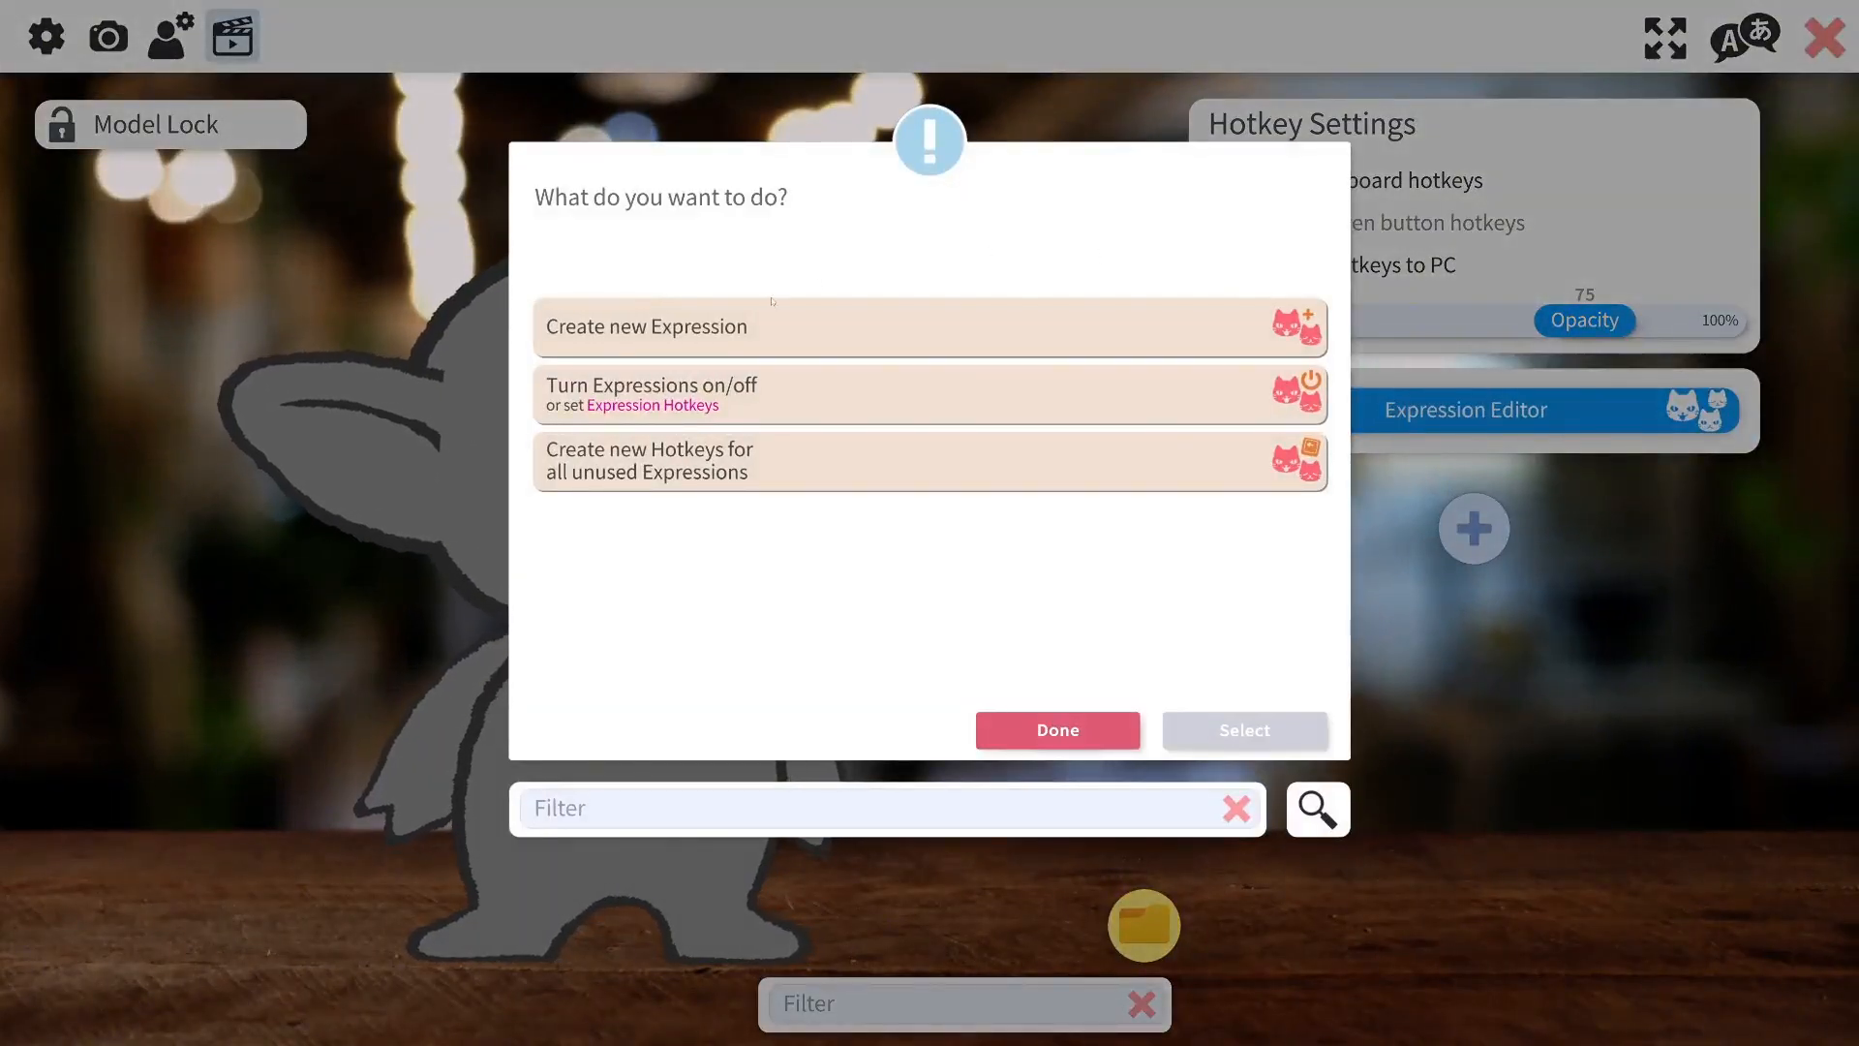
click(813, 322)
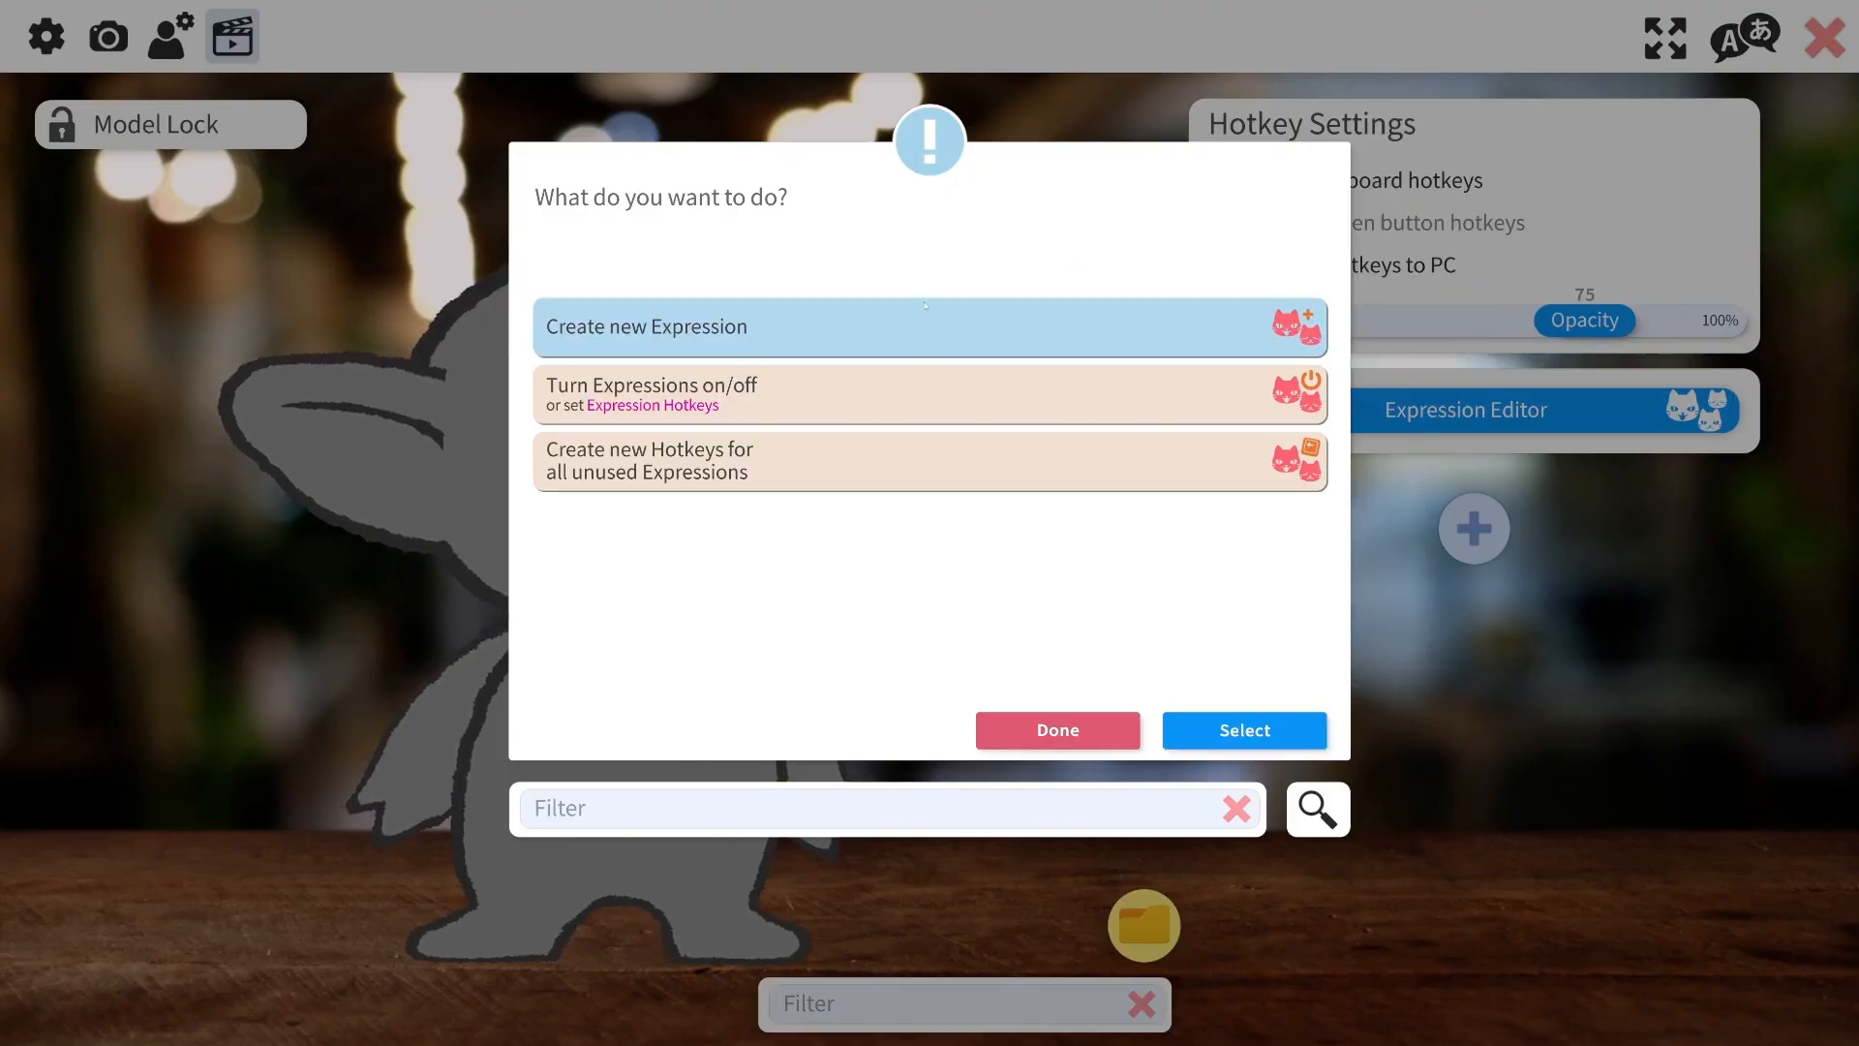
click(1269, 724)
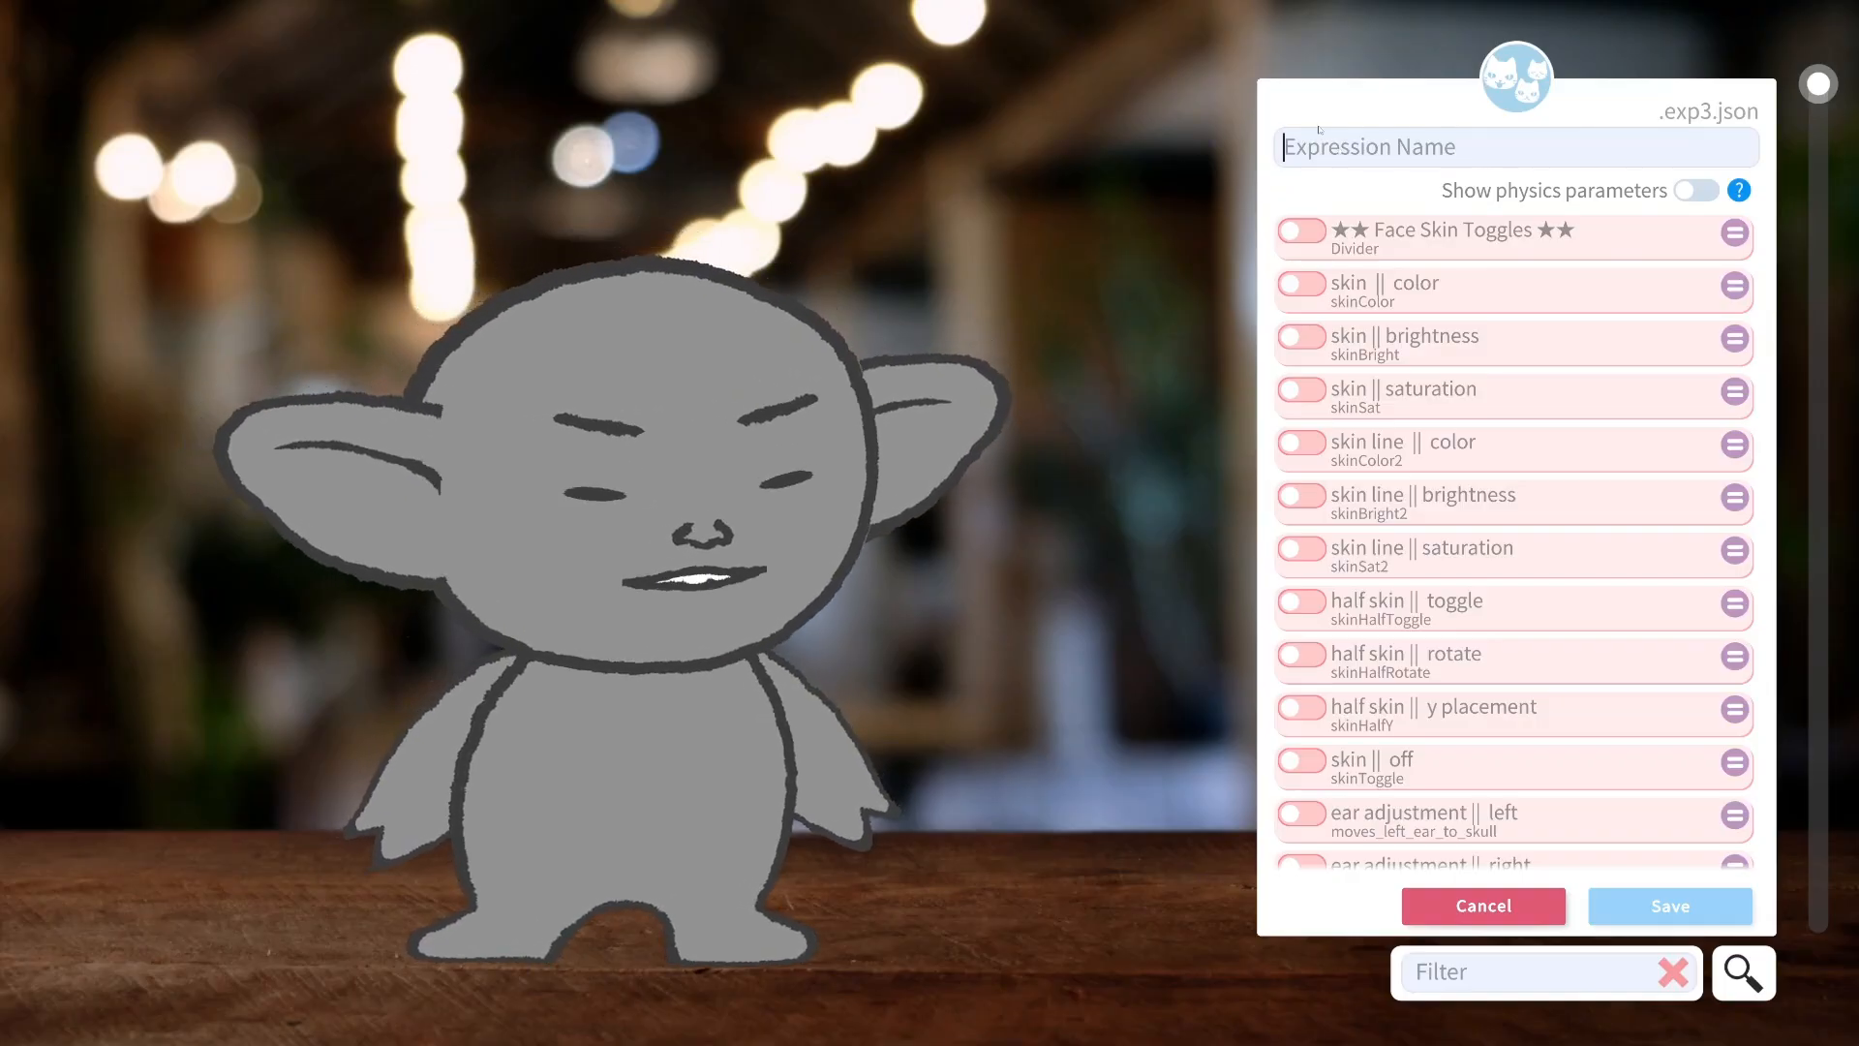
text(my model)
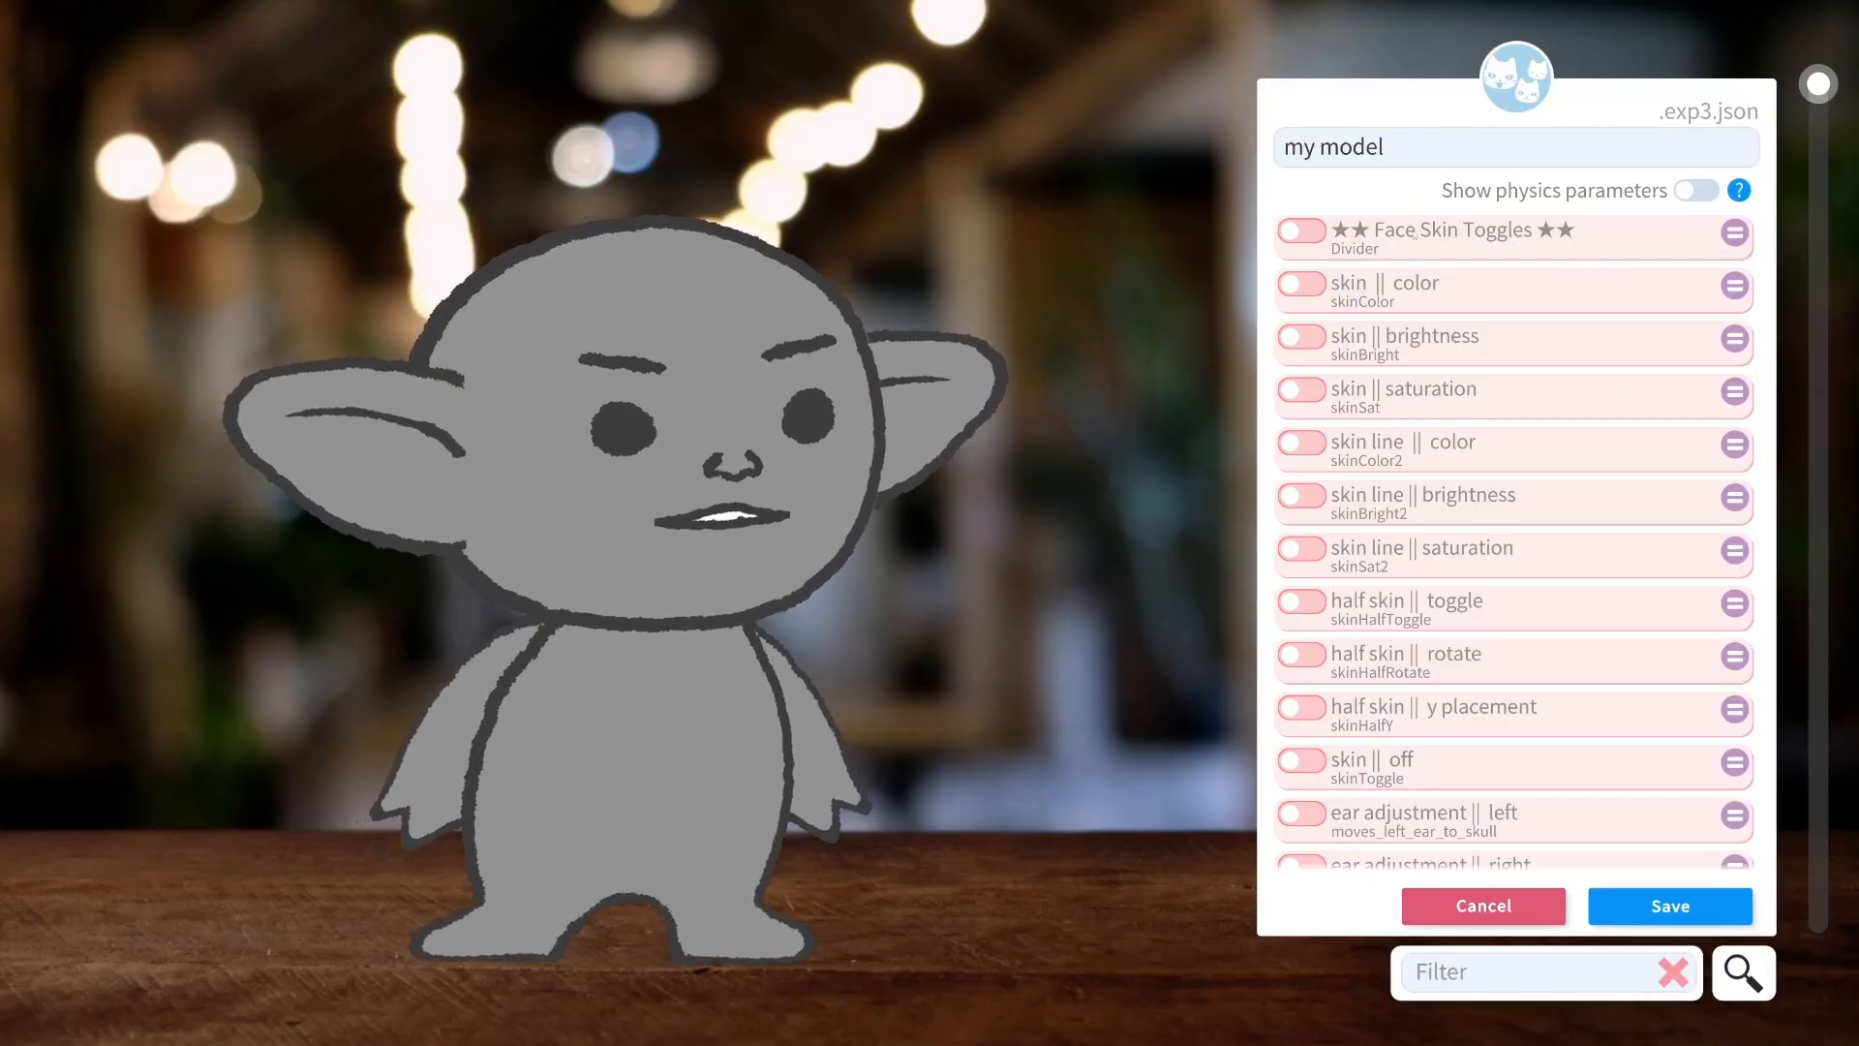
Examine the expression's parameter sections from Face Skin Toggles down to the "STOP!! NO MORE TOGGLES!!" divider.
drag(1414, 232, 1317, 263)
drag(1478, 691, 1395, 354)
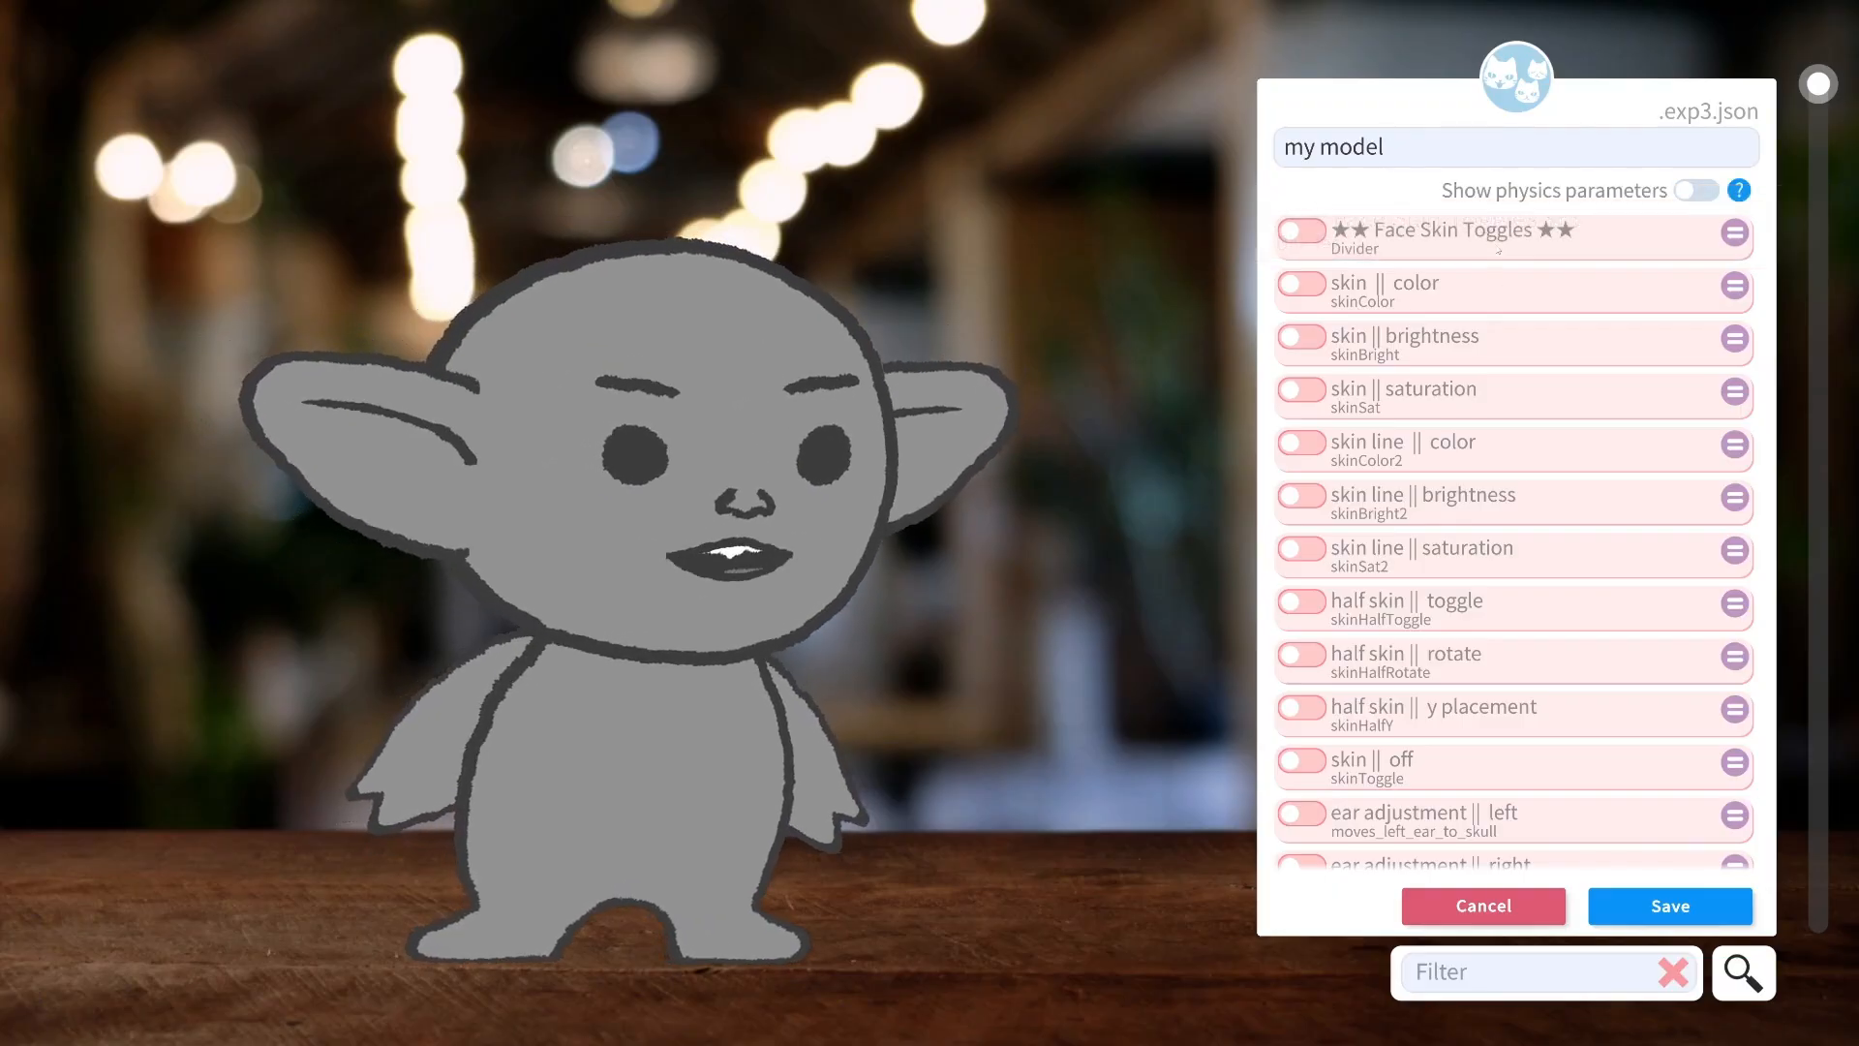
scroll(1480, 281, down, 2)
scroll(1480, 280, down, 10)
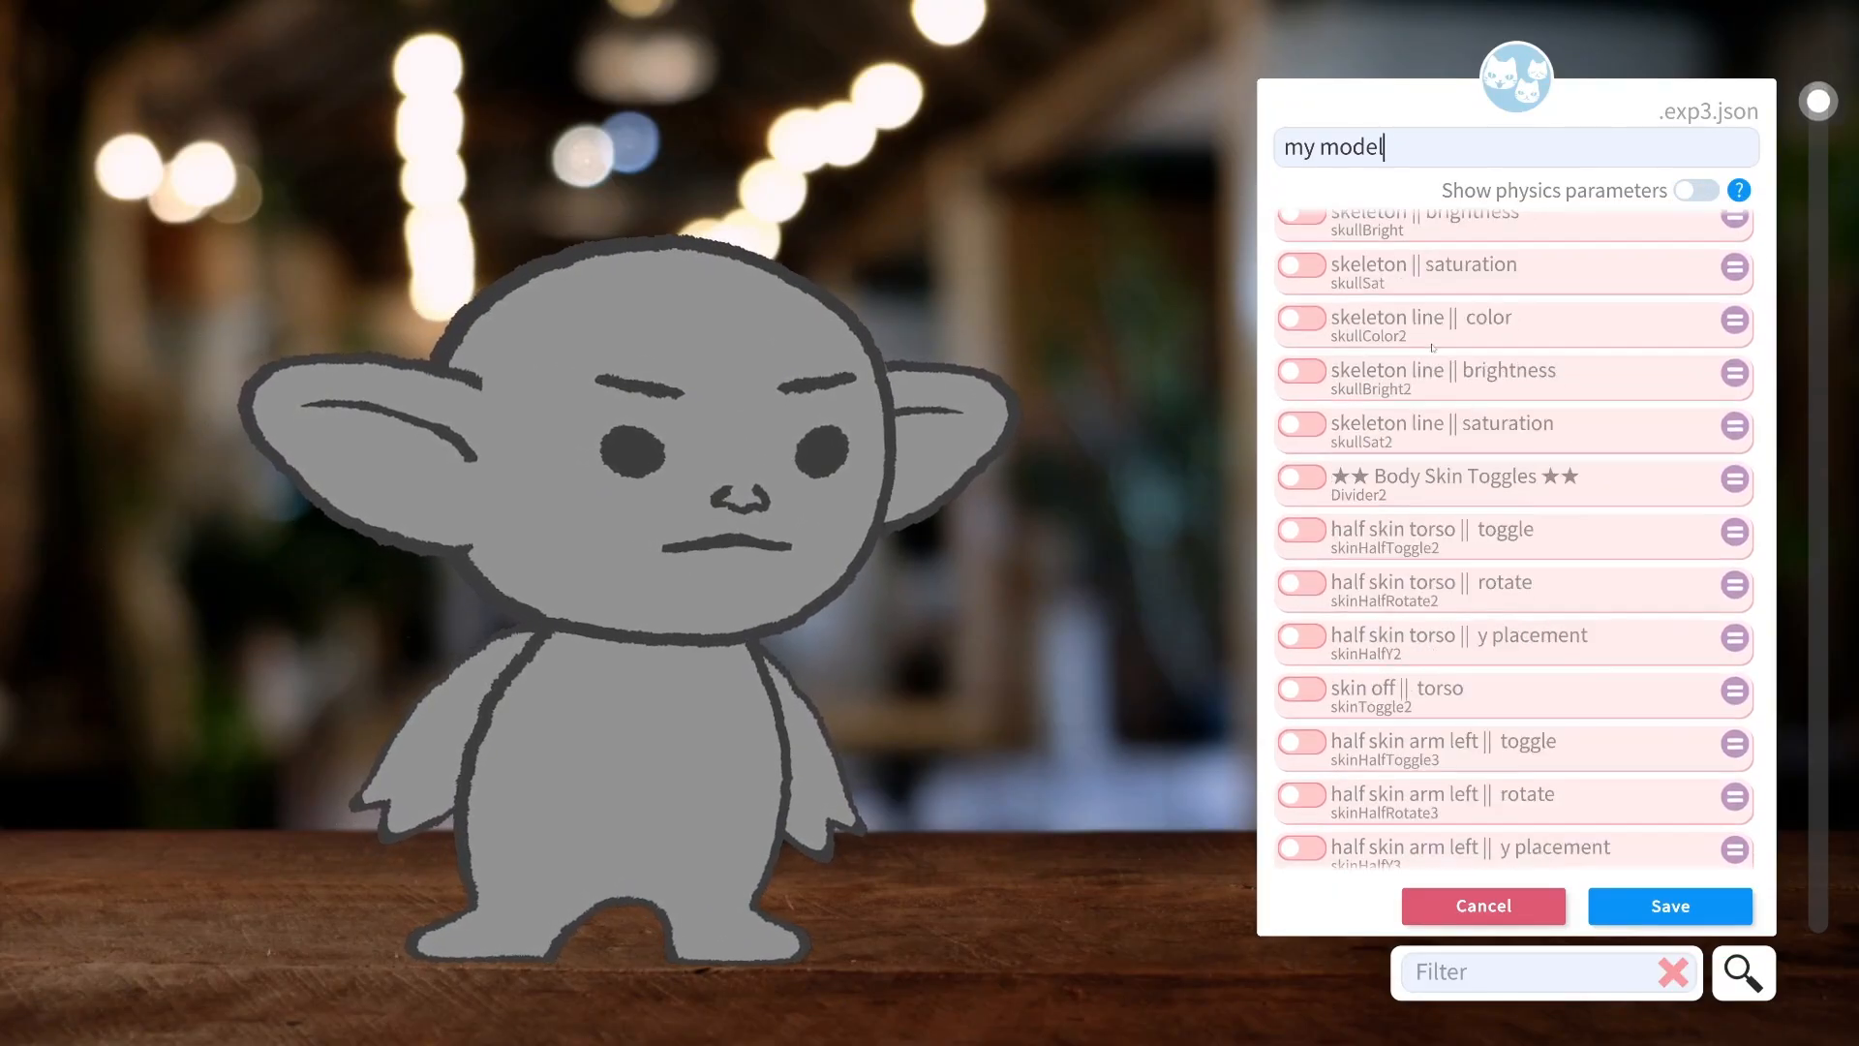
drag(1352, 478, 1406, 438)
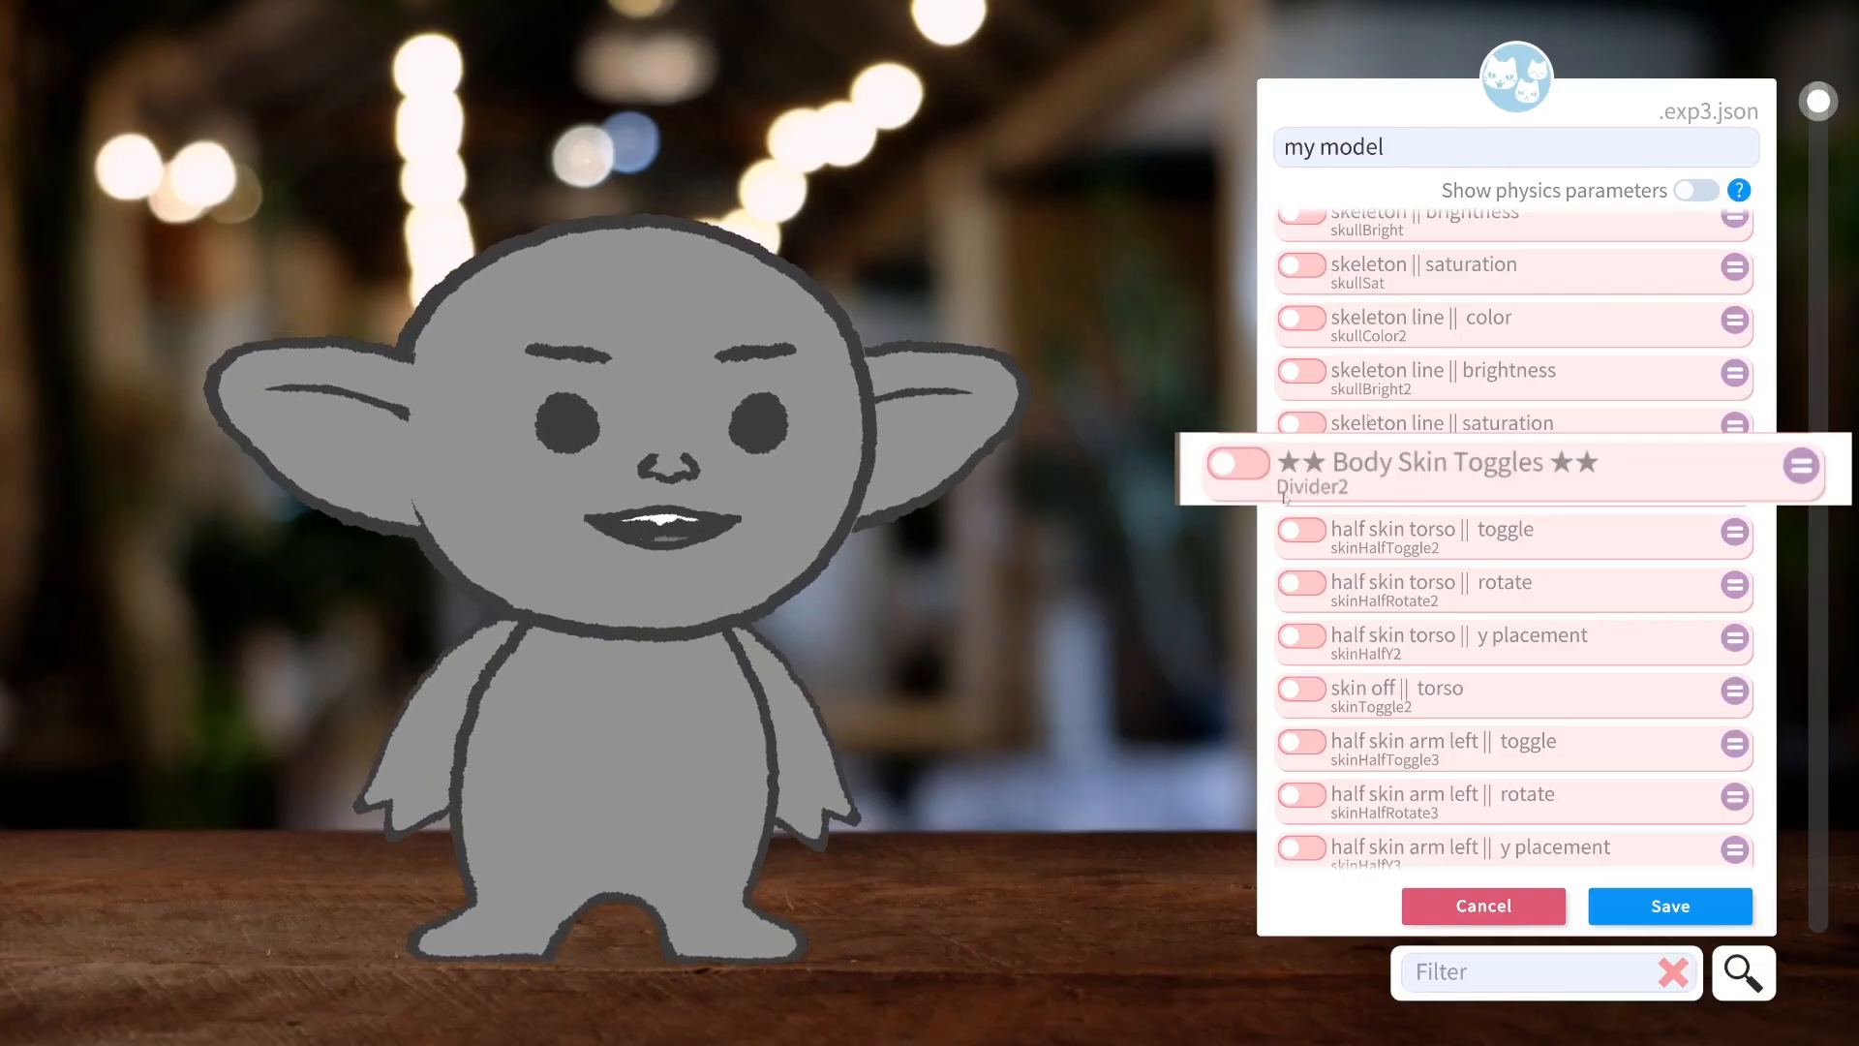
drag(1381, 498, 1384, 484)
scroll(1398, 452, down, 5)
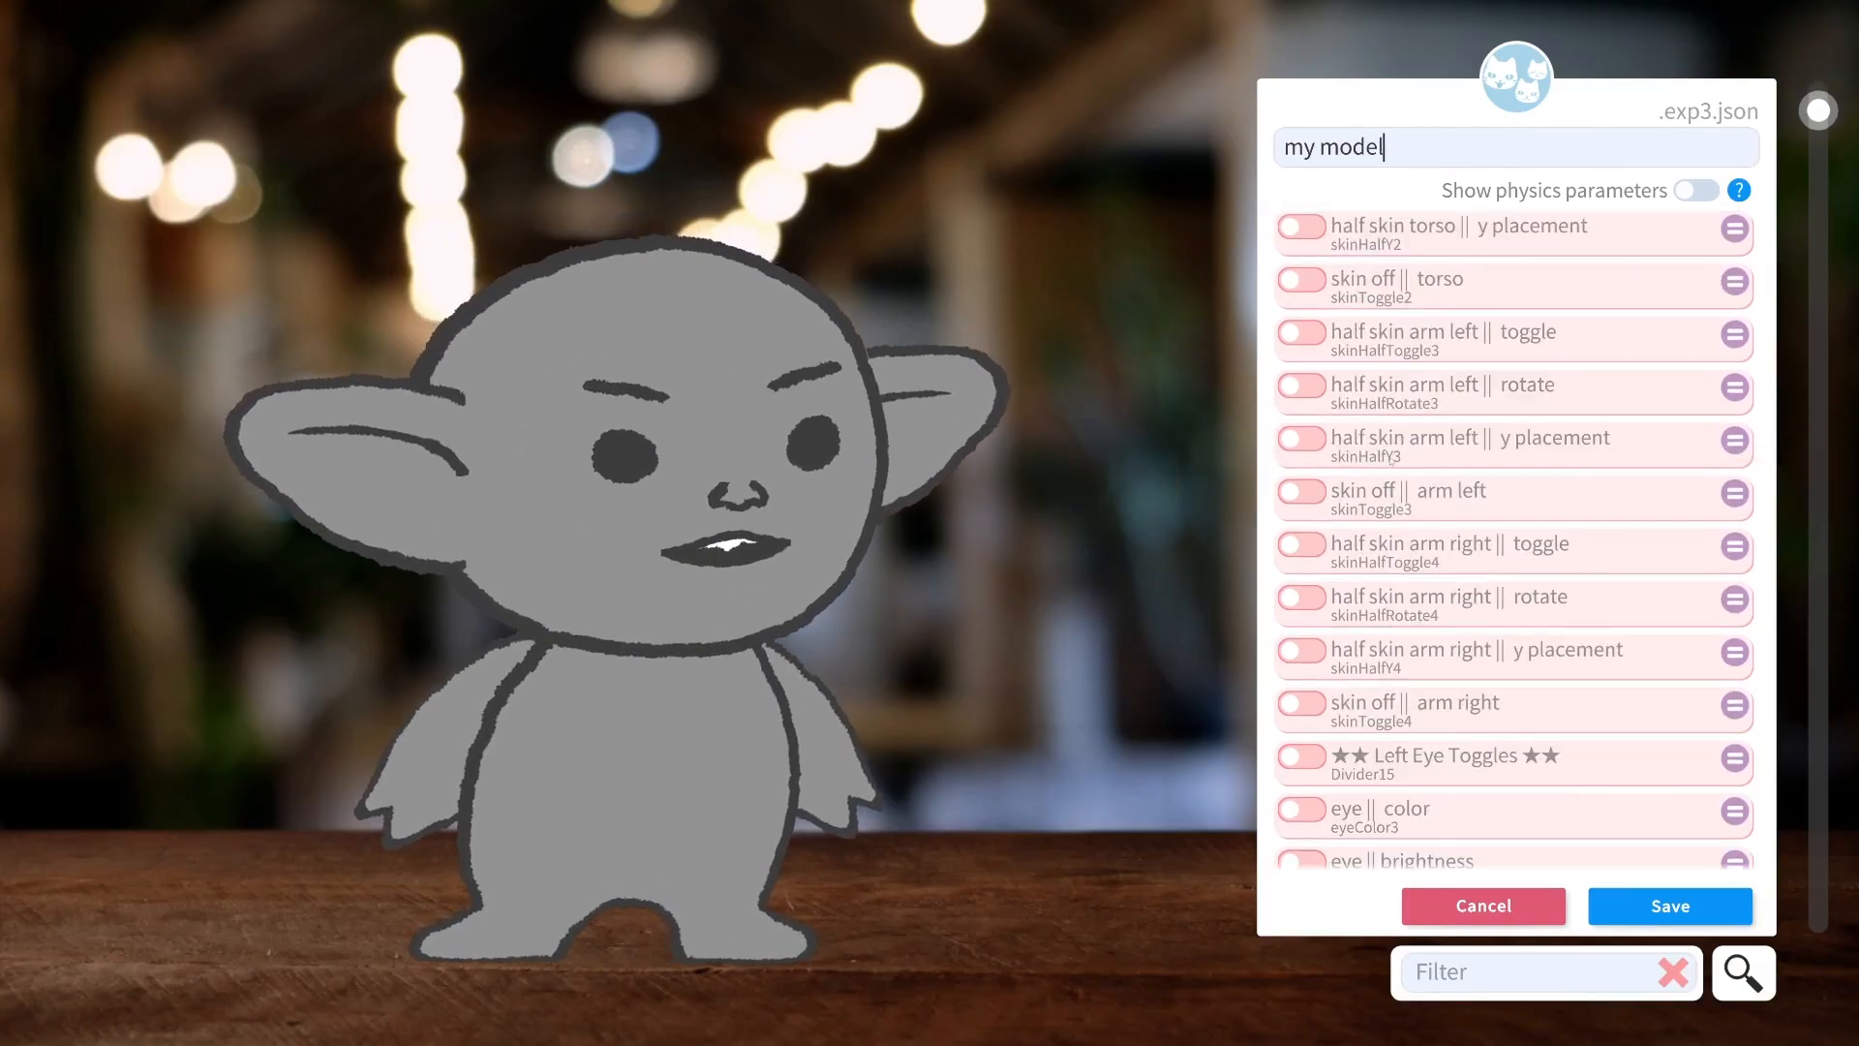
scroll(1398, 449, down, 6)
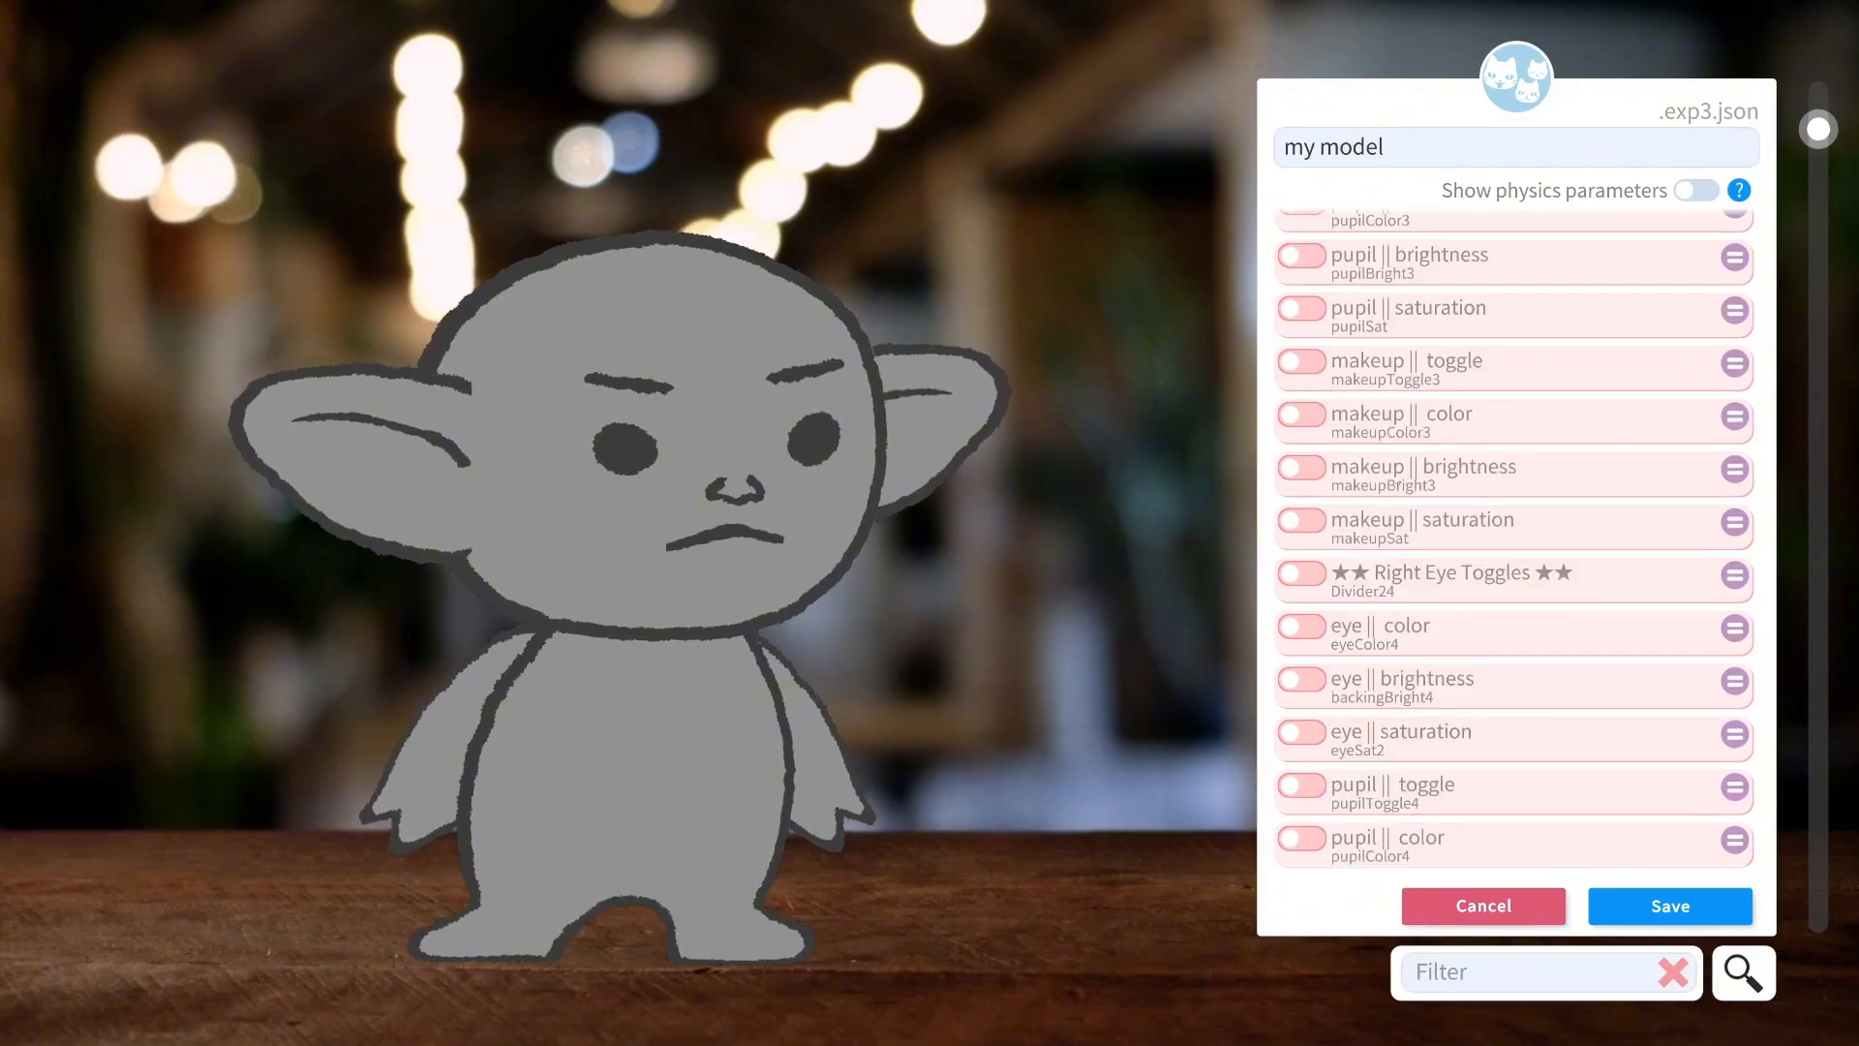
scroll(1429, 584, down, 8)
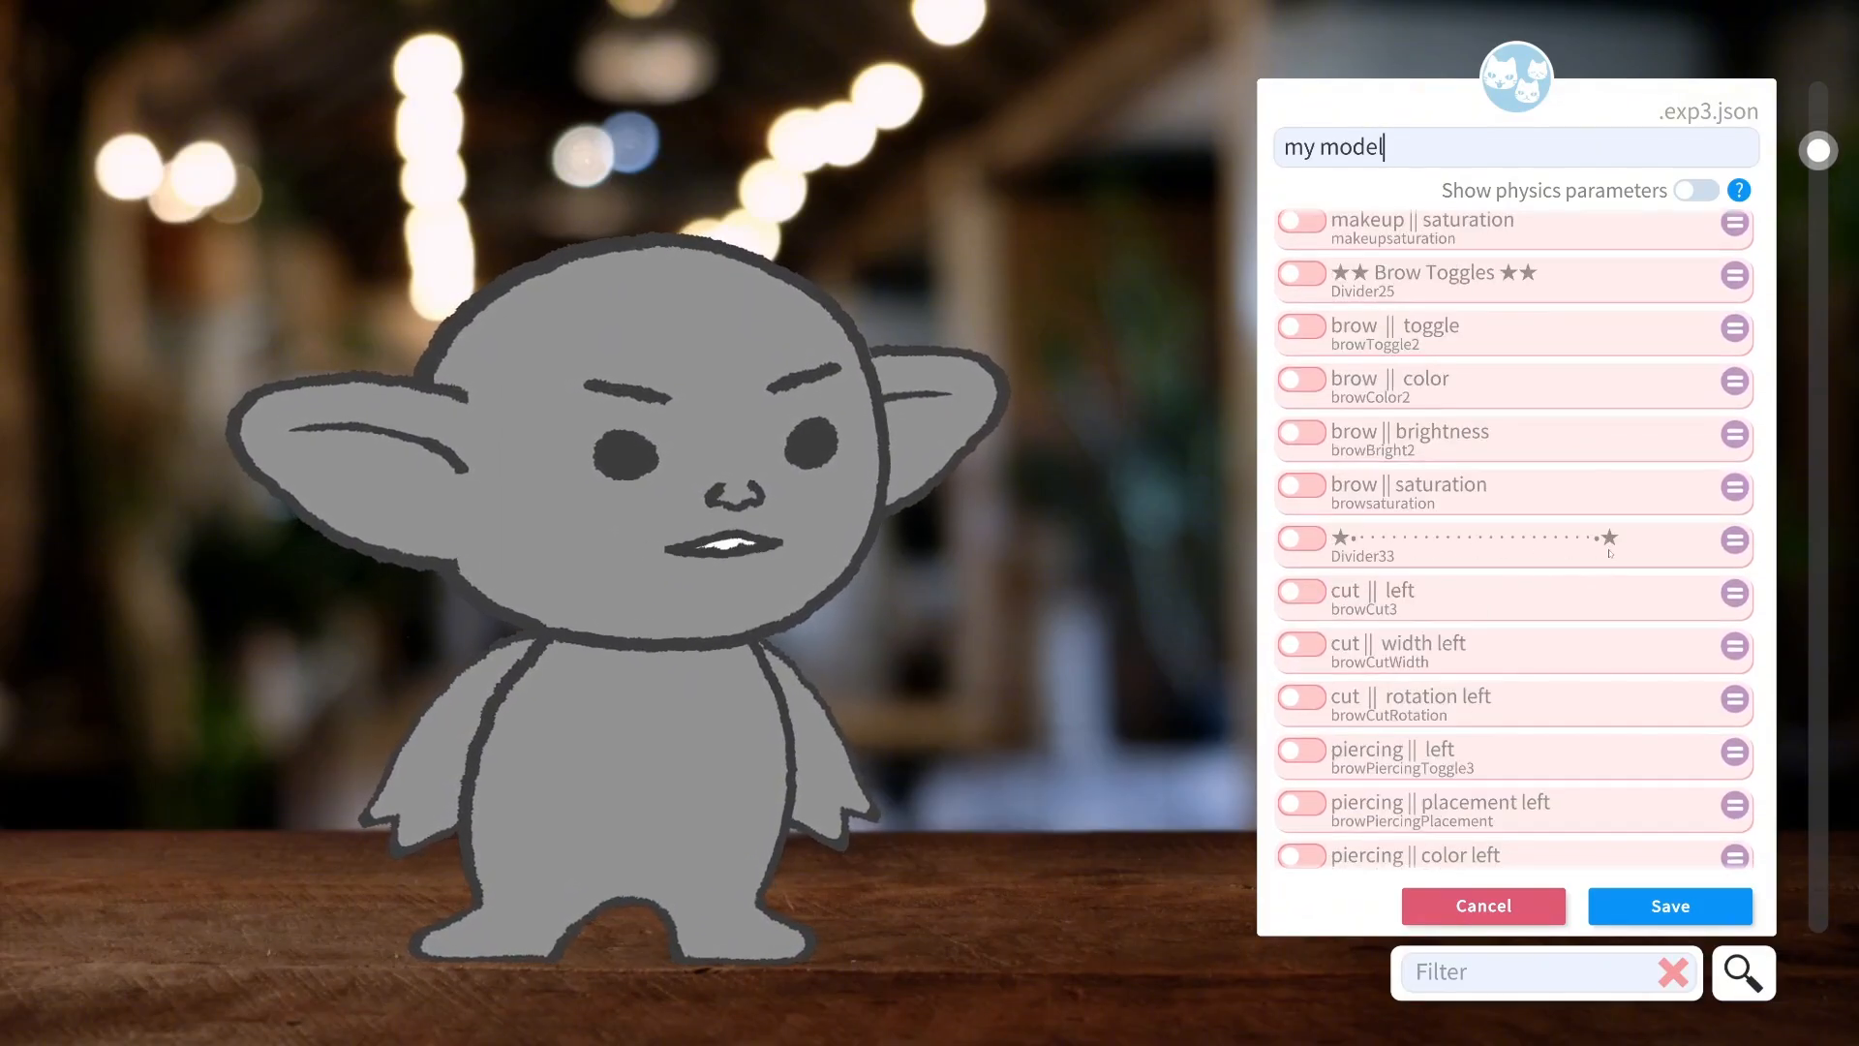
scroll(1389, 370, up, 1)
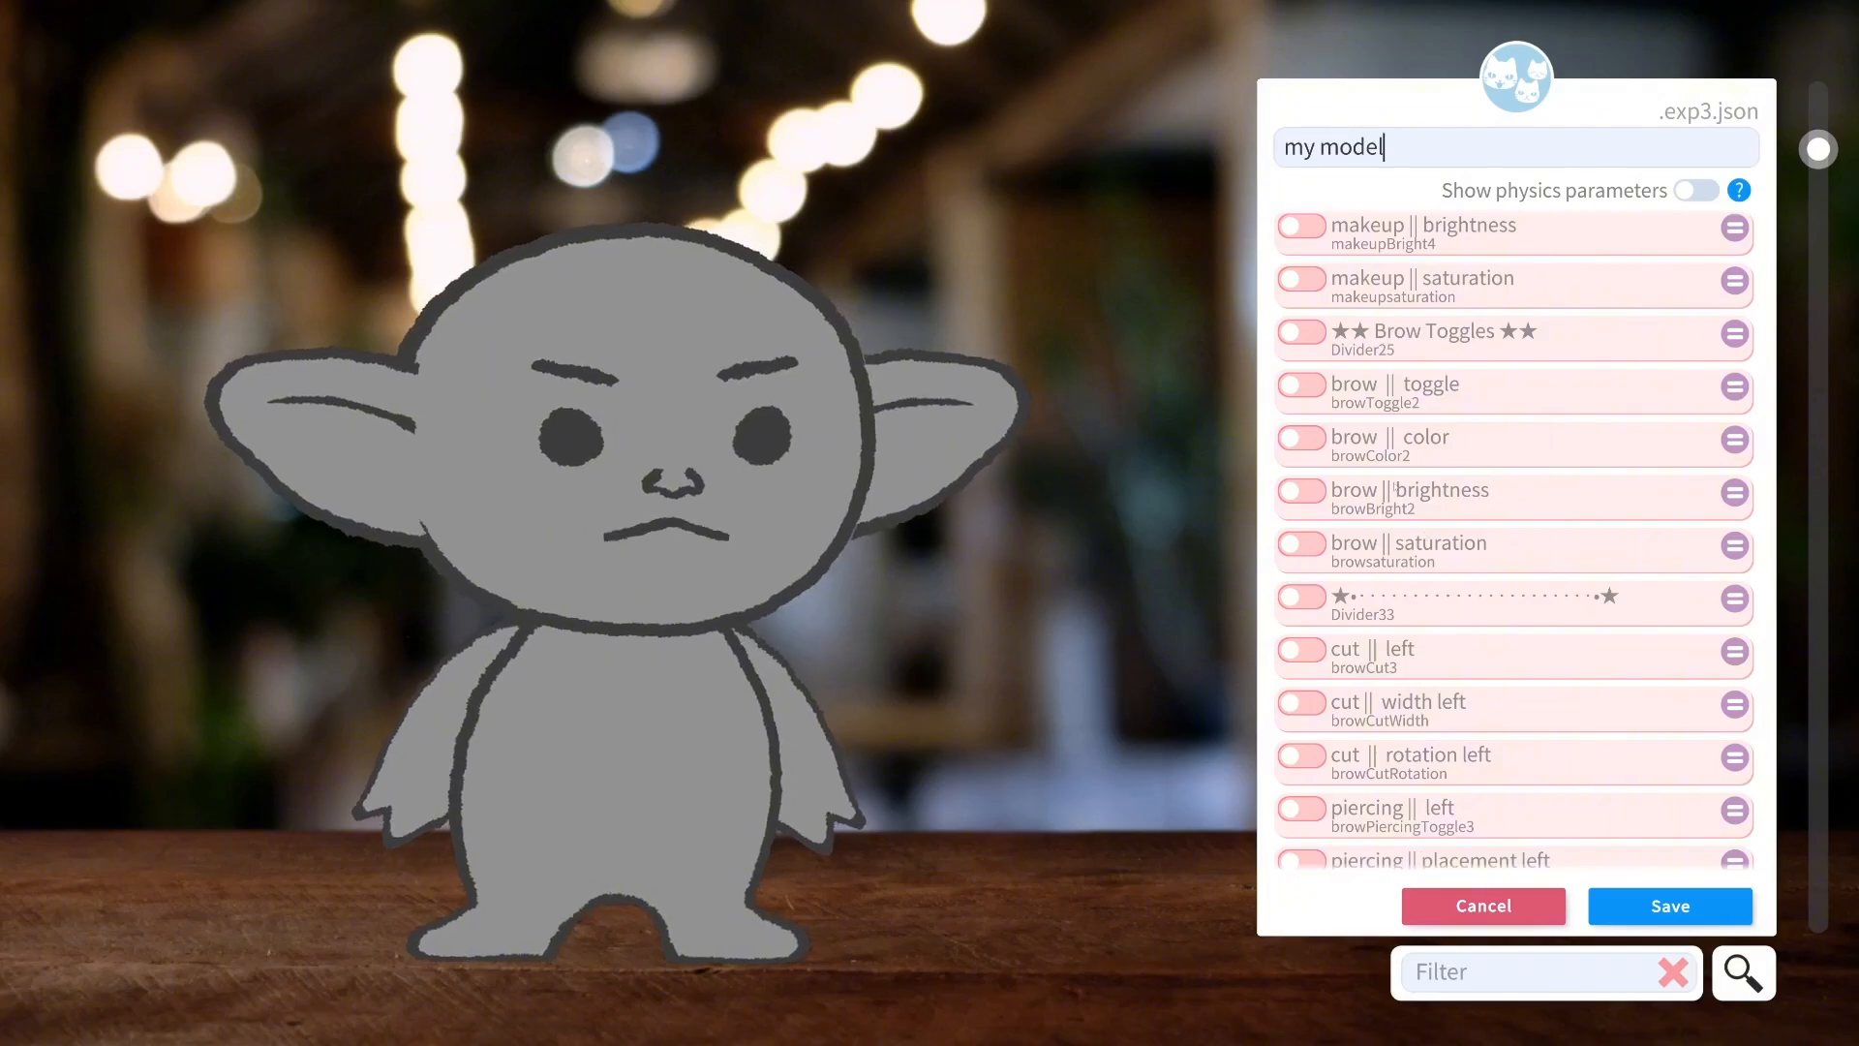
scroll(1394, 488, down, 10)
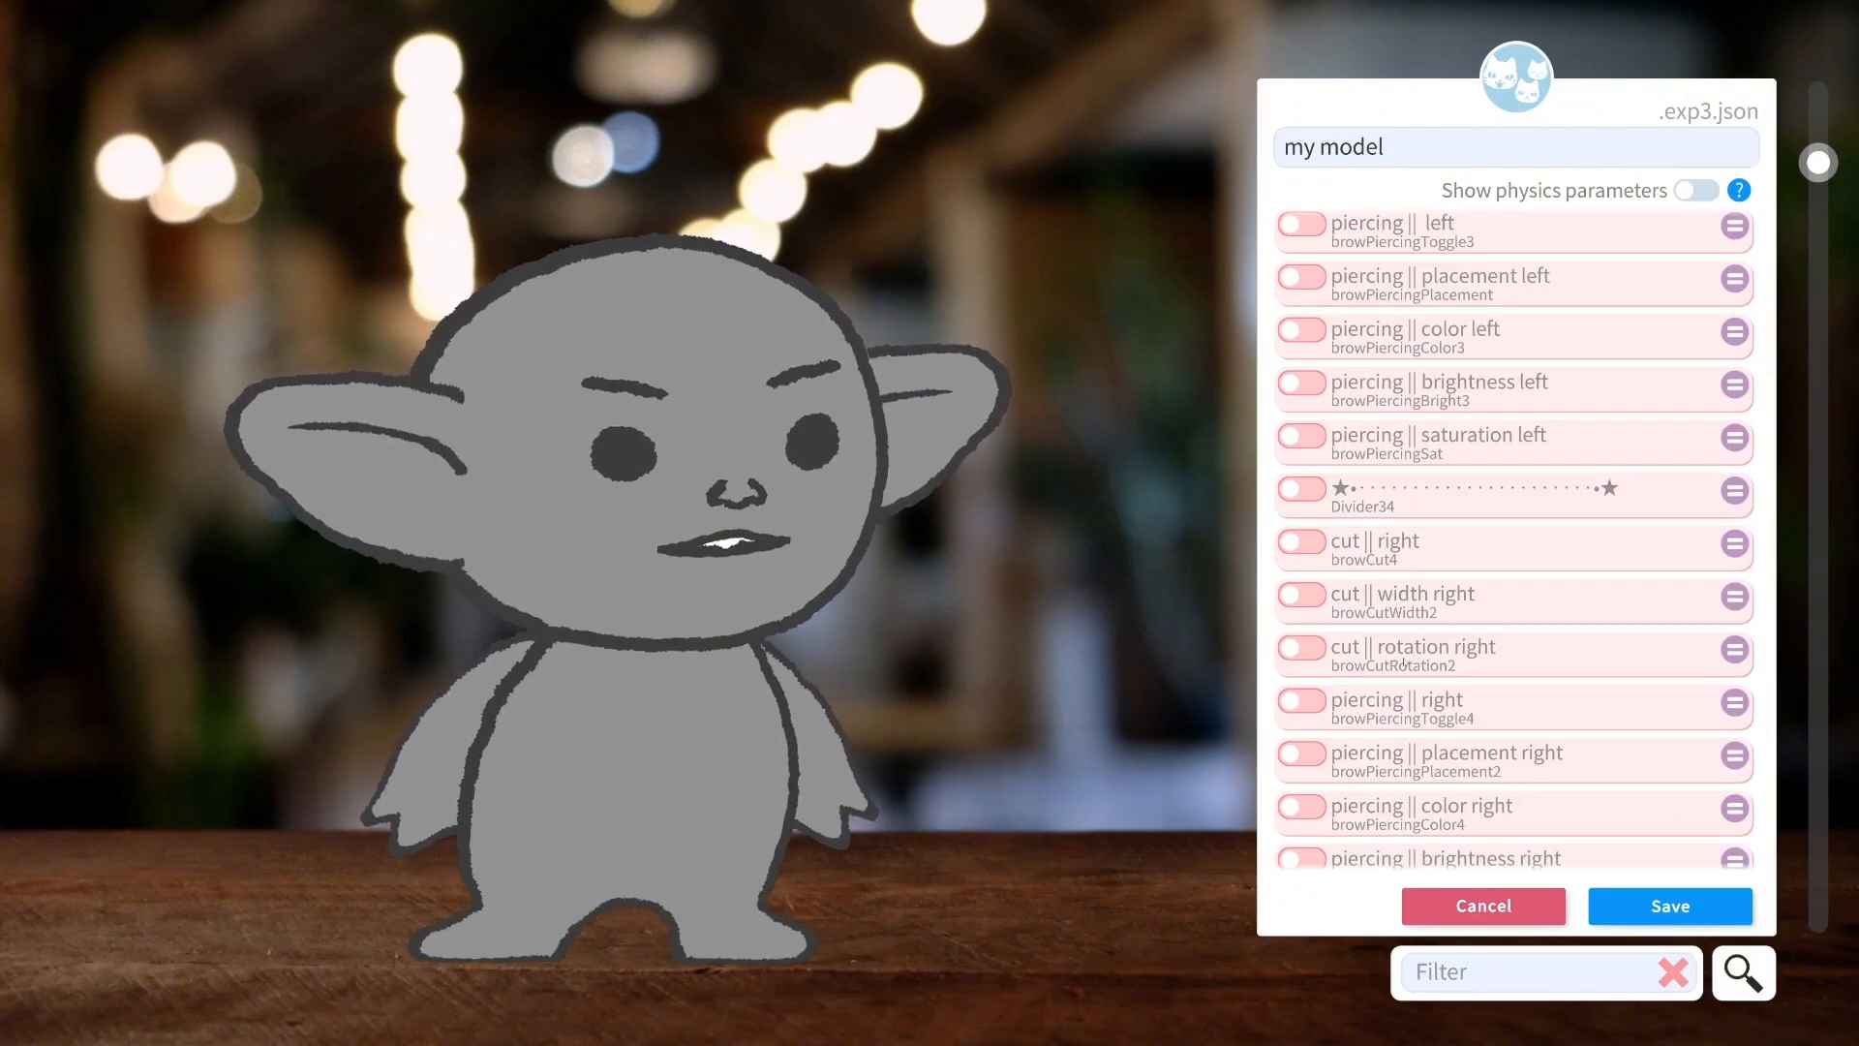
scroll(1405, 663, down, 9)
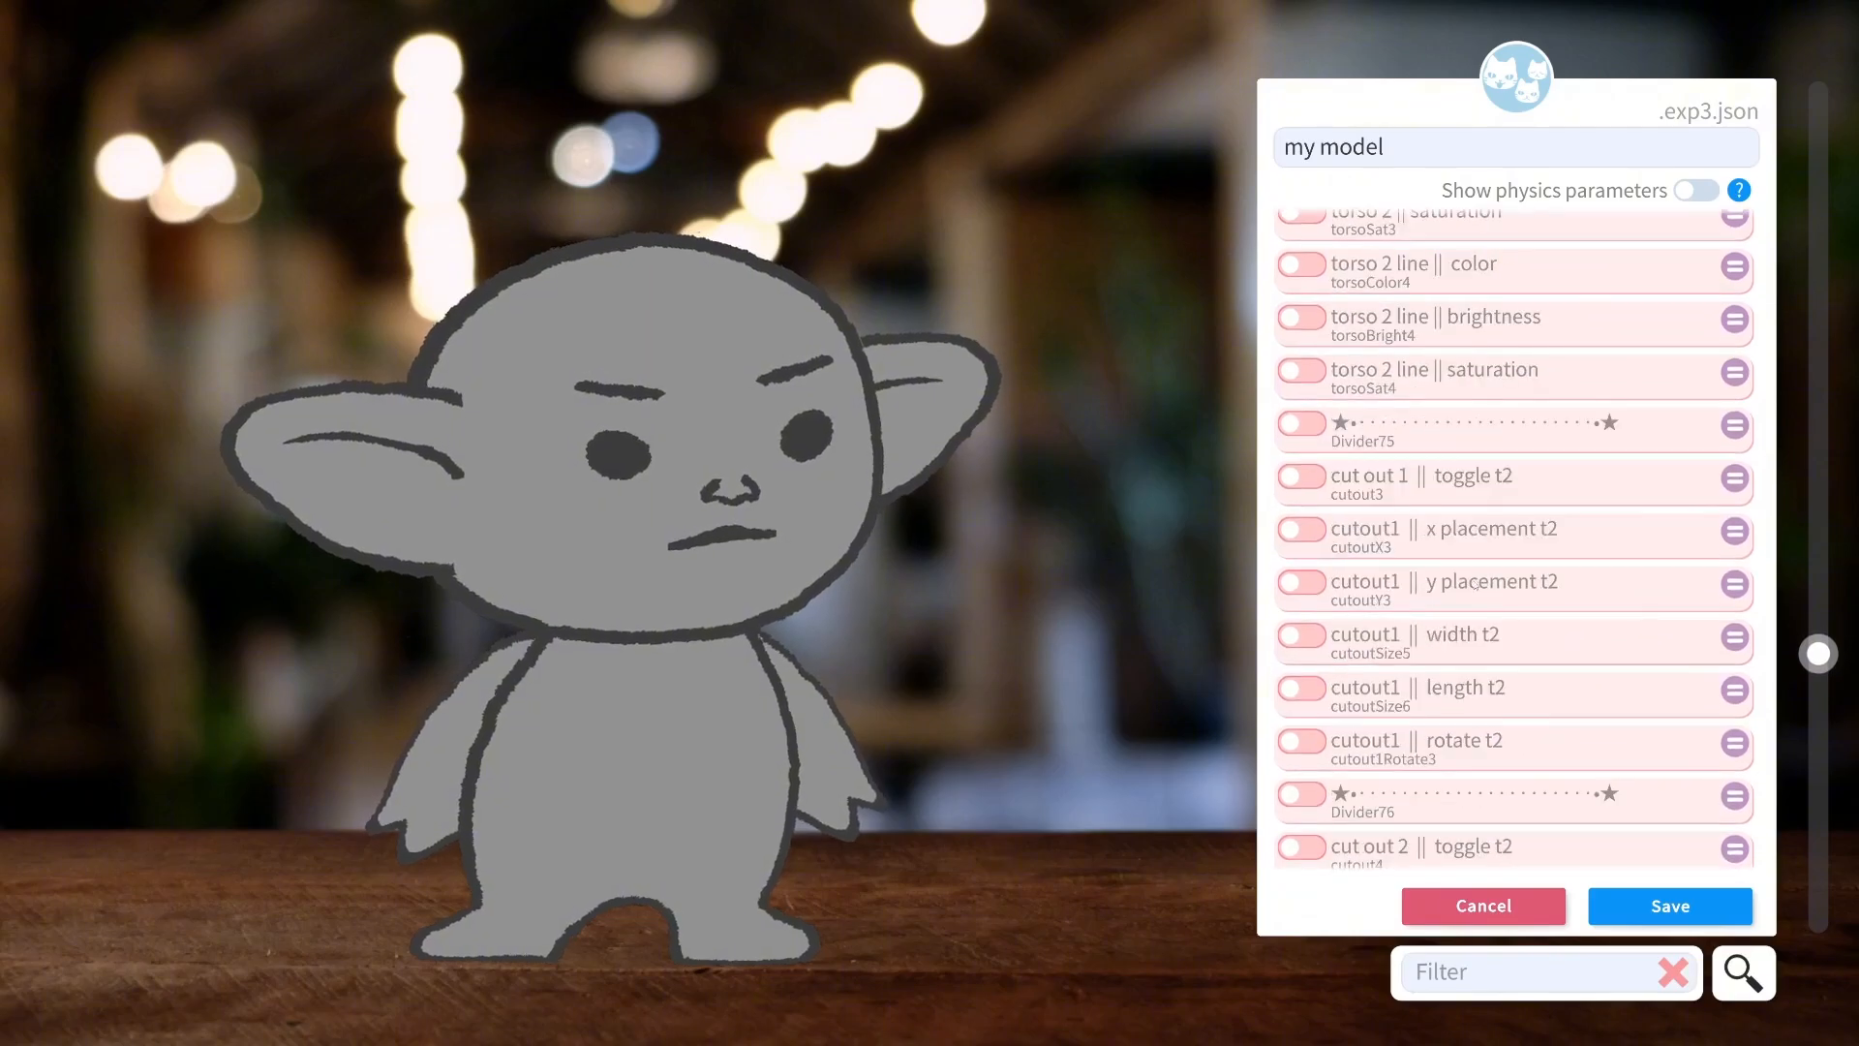
scroll(1454, 625, down, 15)
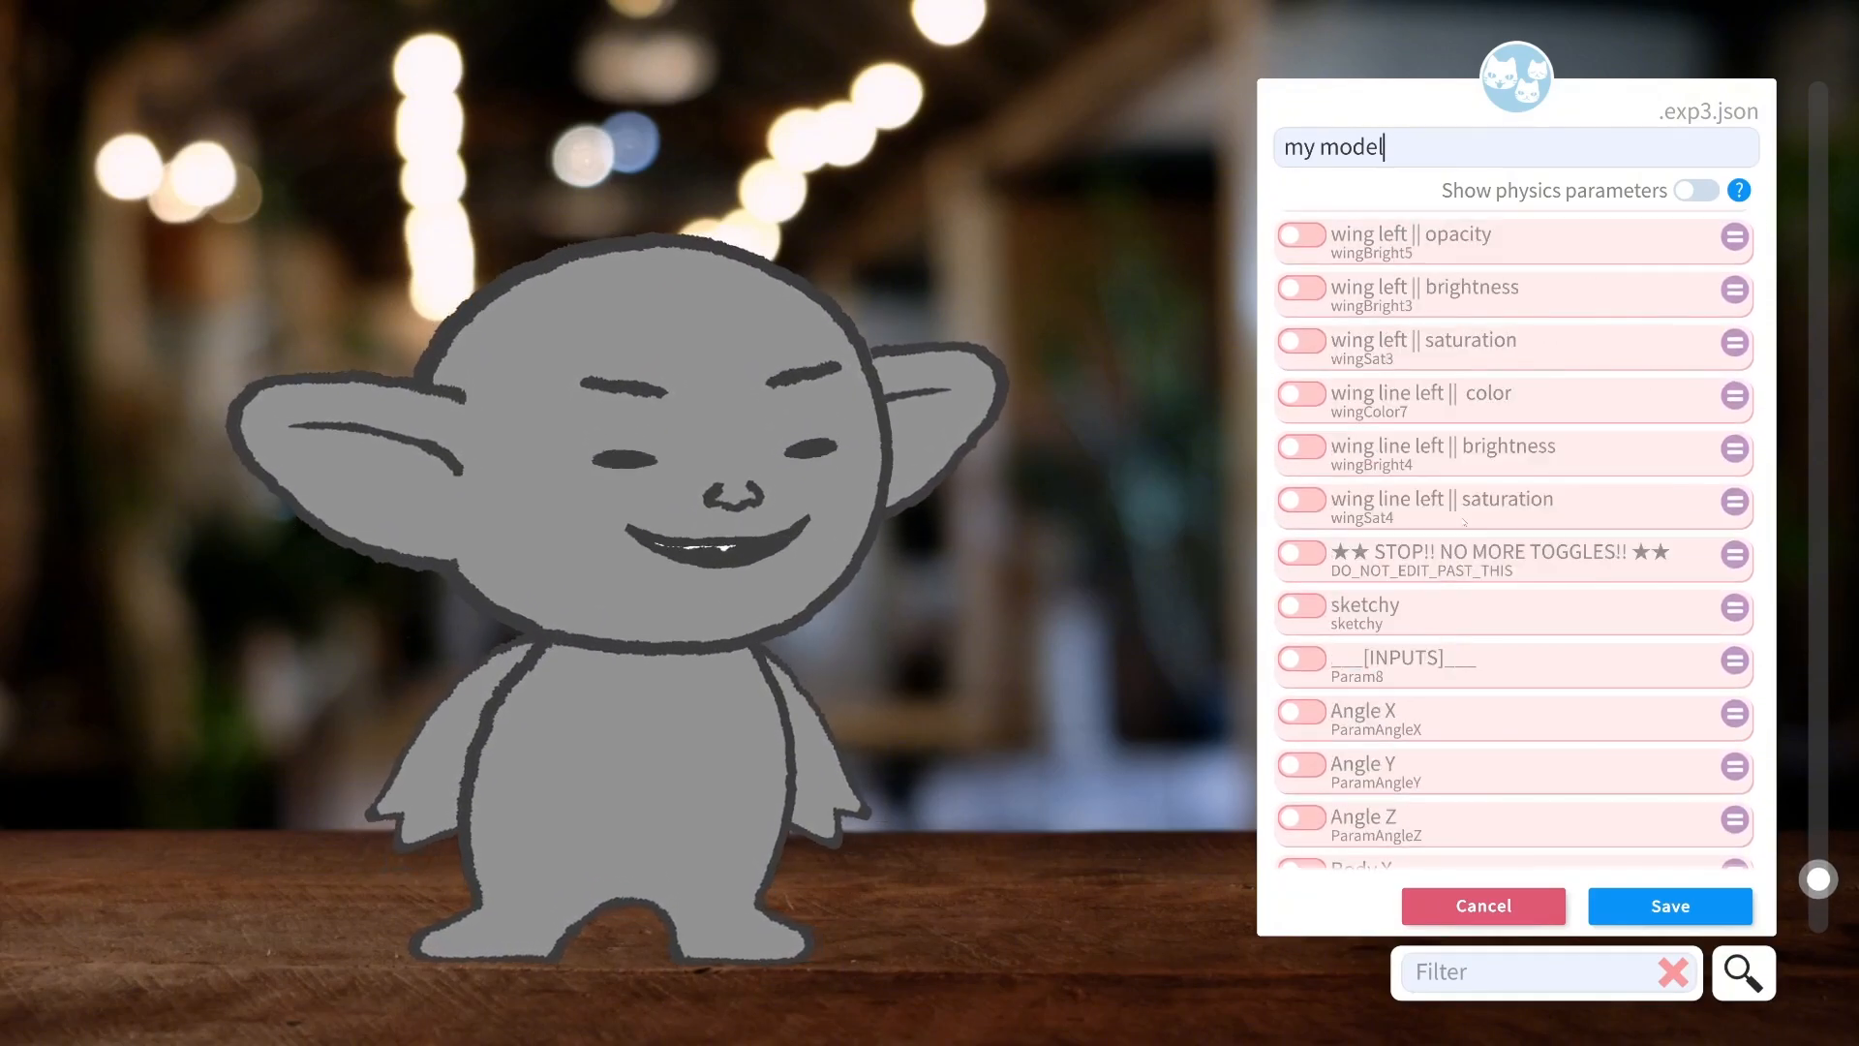
click(1303, 558)
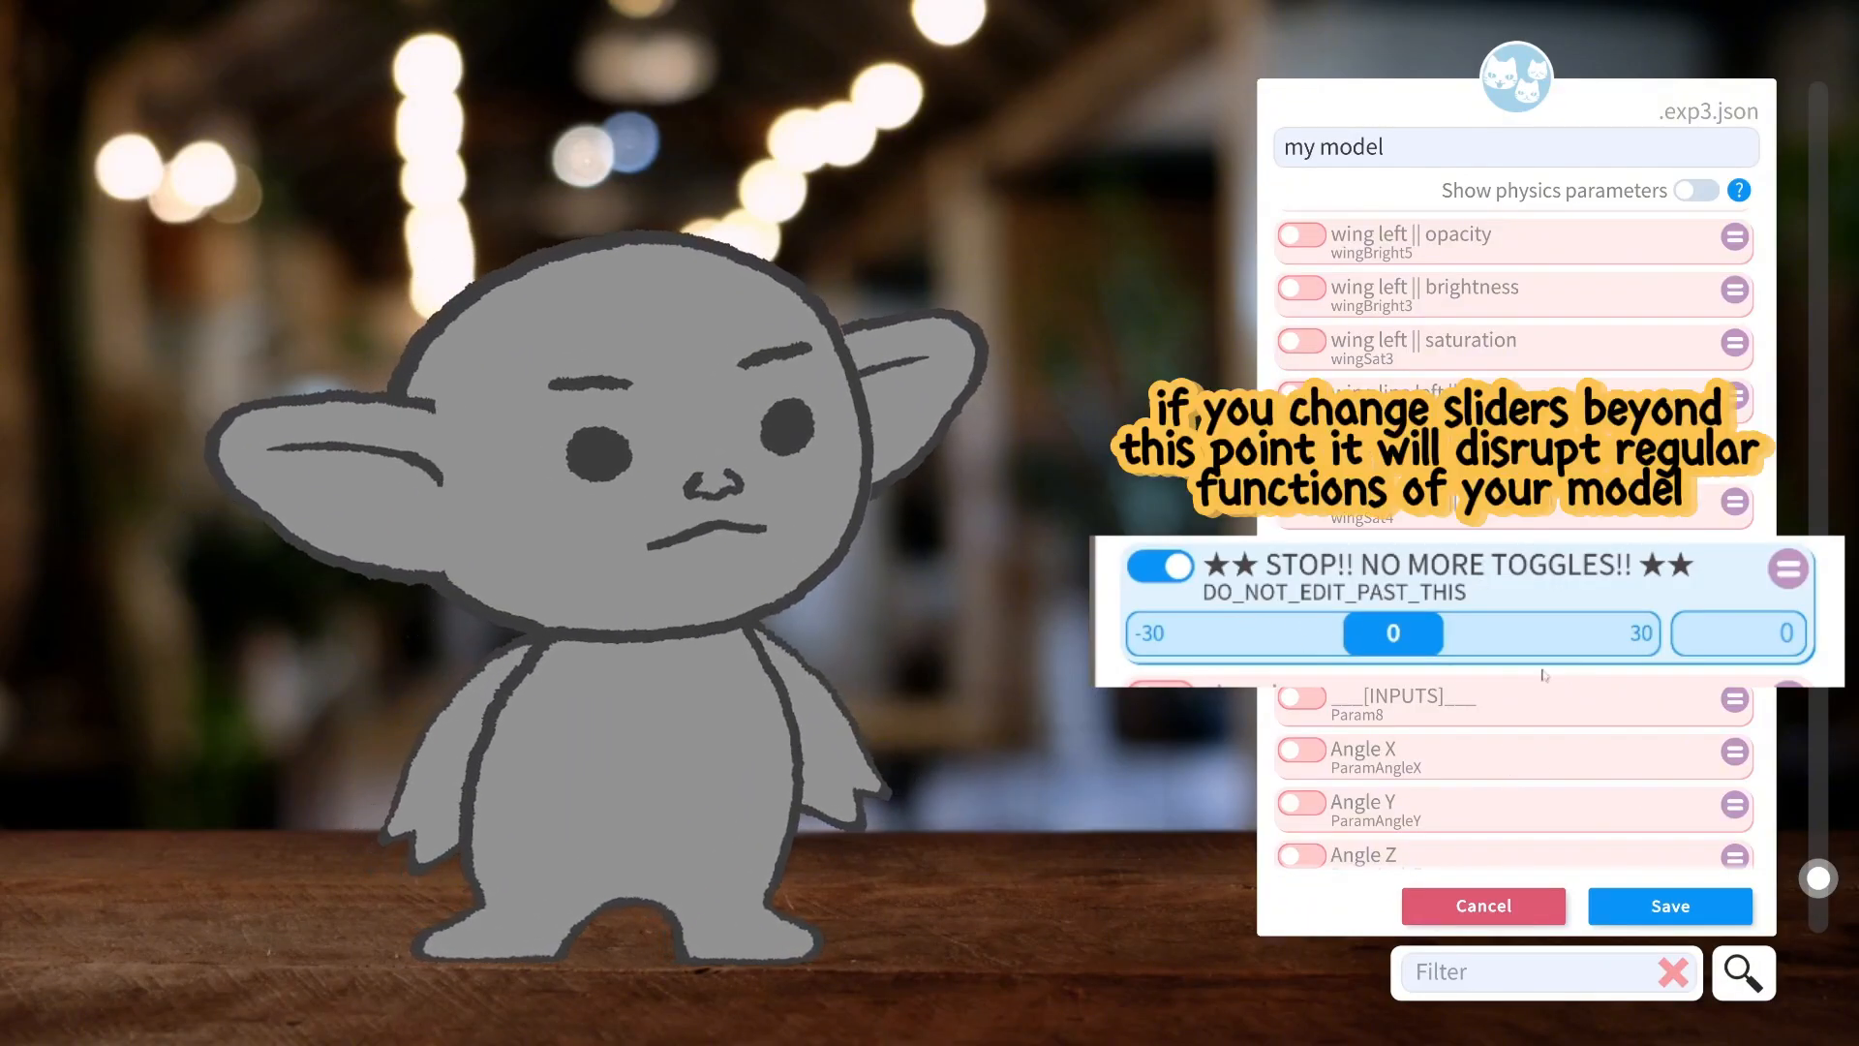
scroll(1246, 619, down, 1)
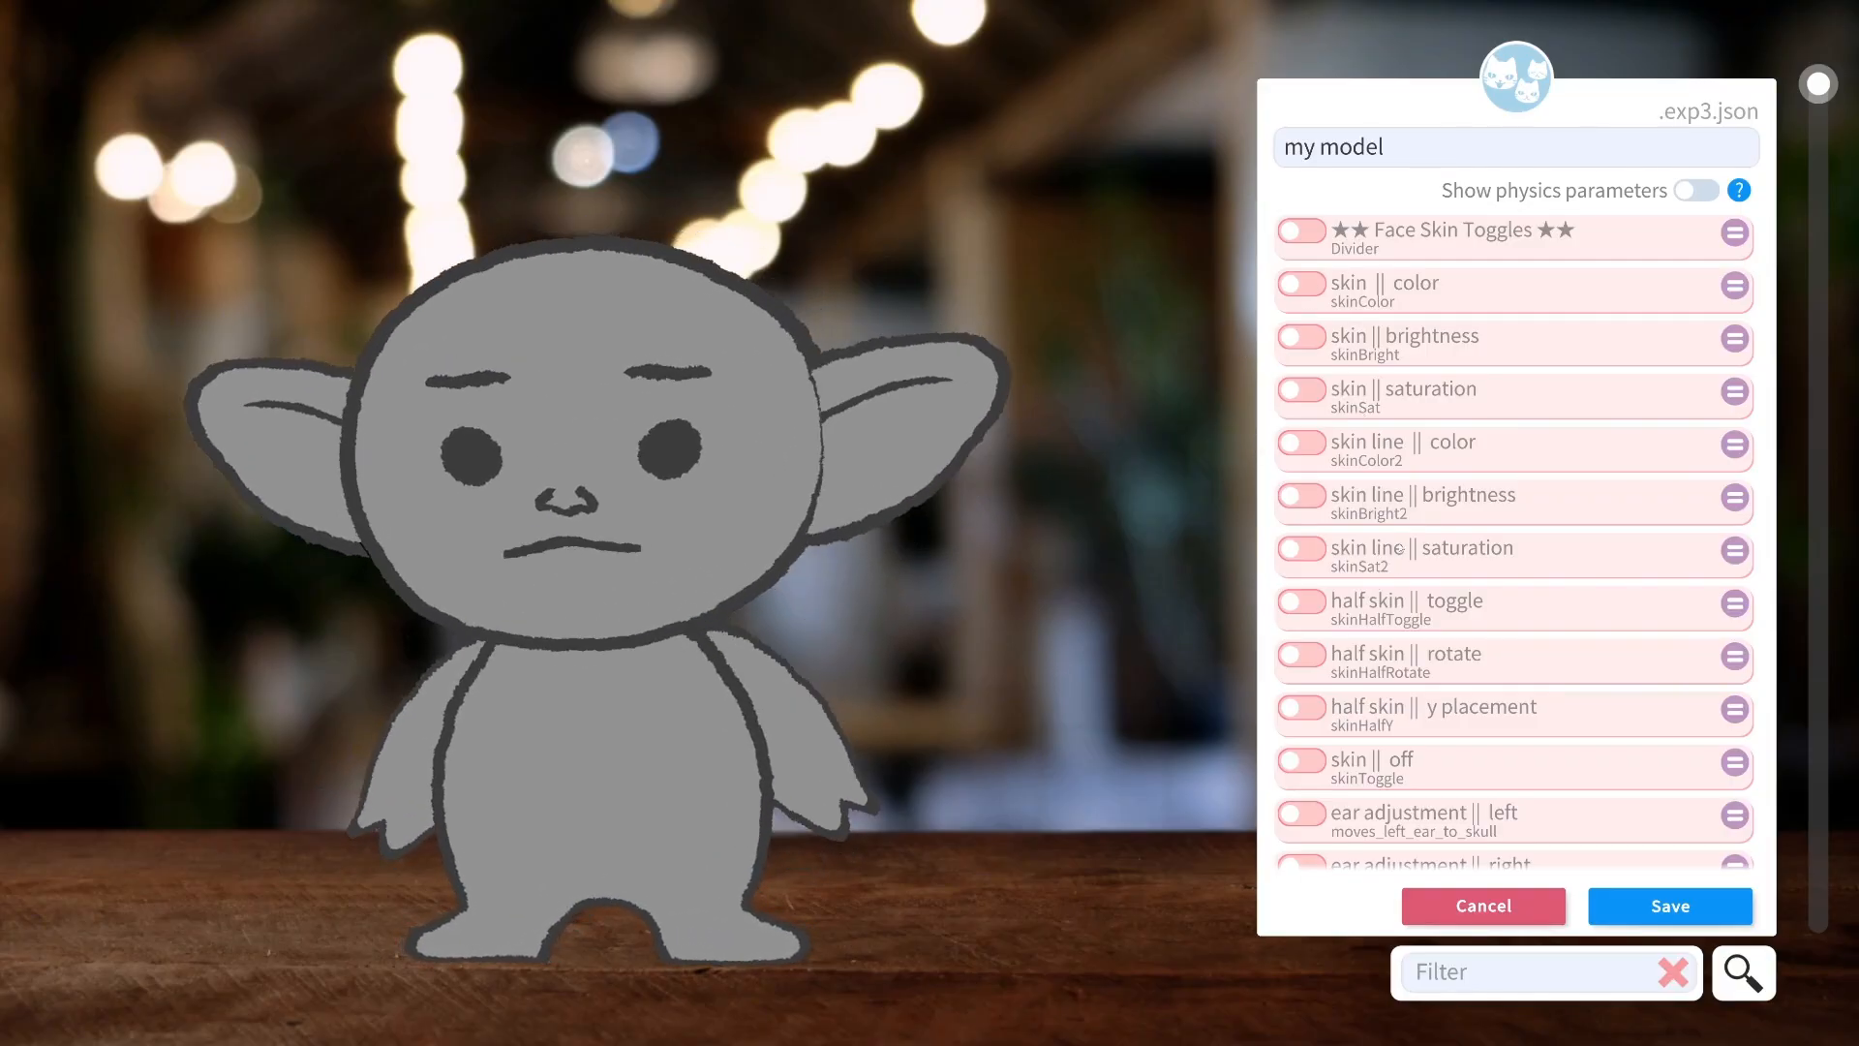
Enable the skin color, brightness and saturation parameters and set them to about 6.5, 0.34 and 0.59.
click(1296, 286)
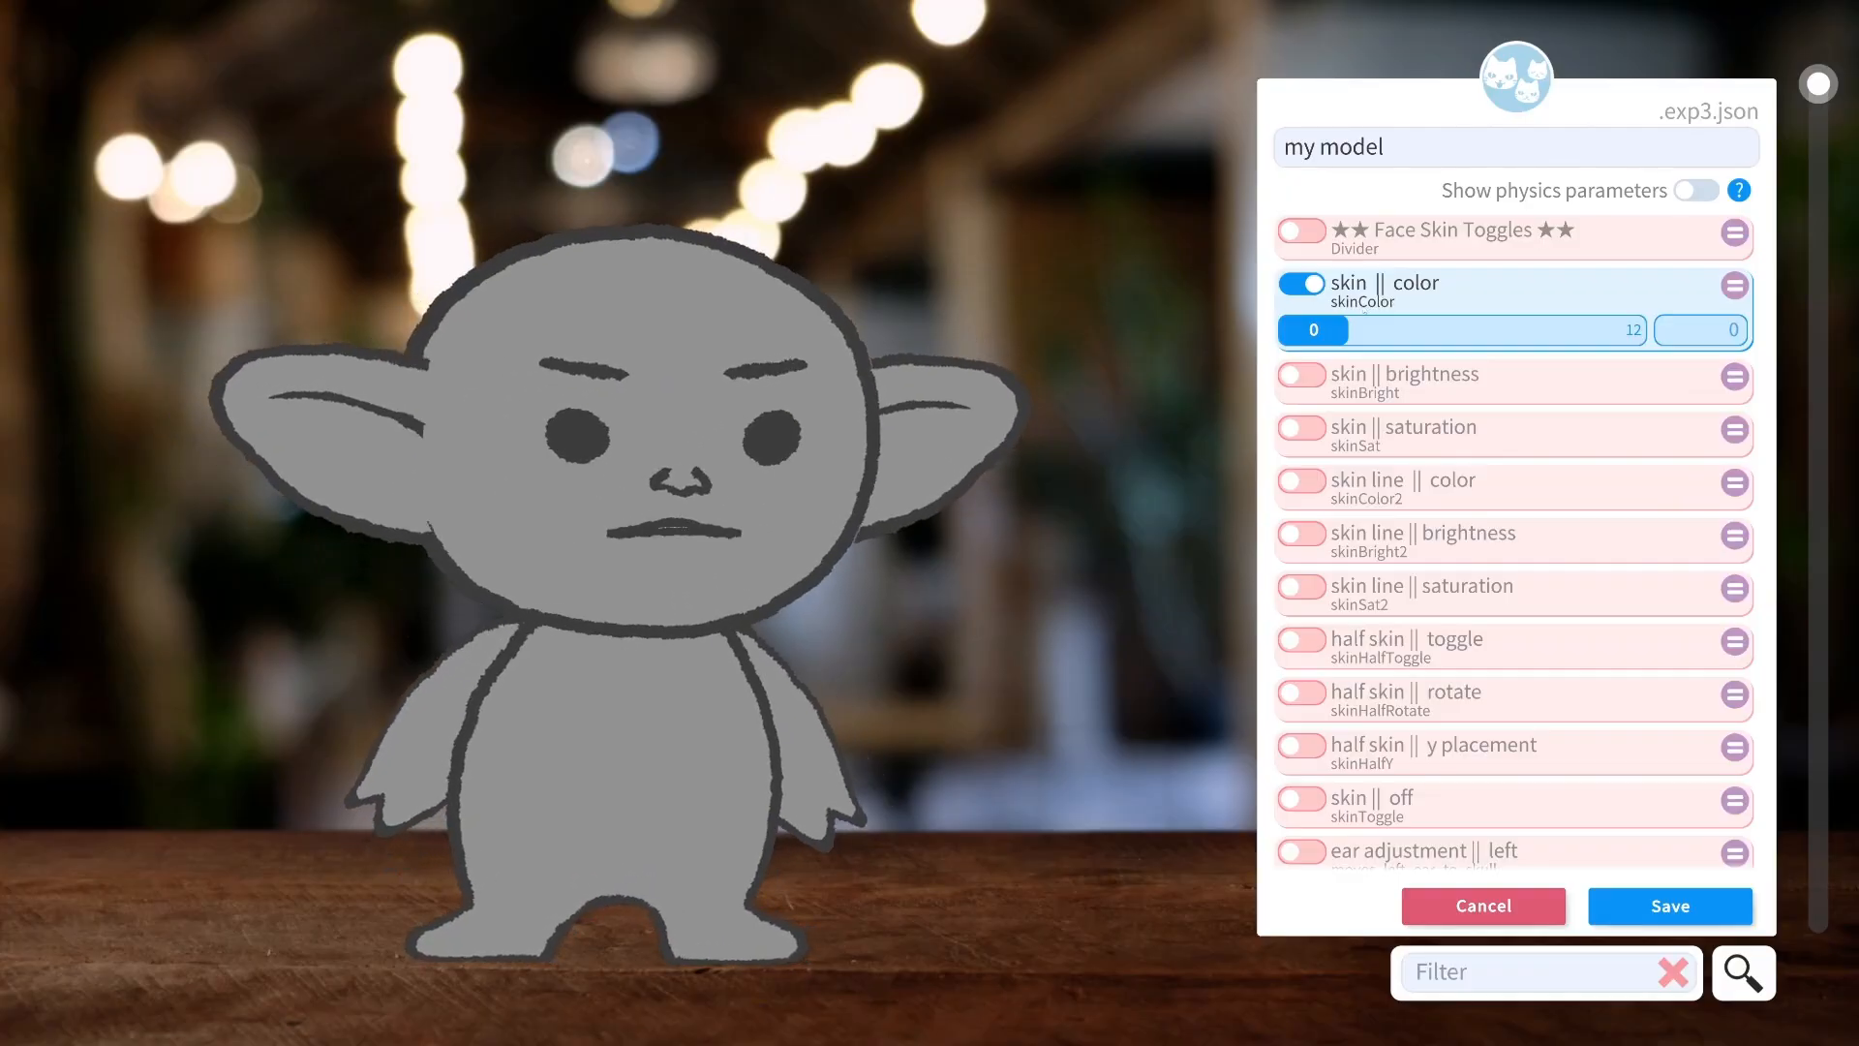
drag(1324, 332, 1490, 345)
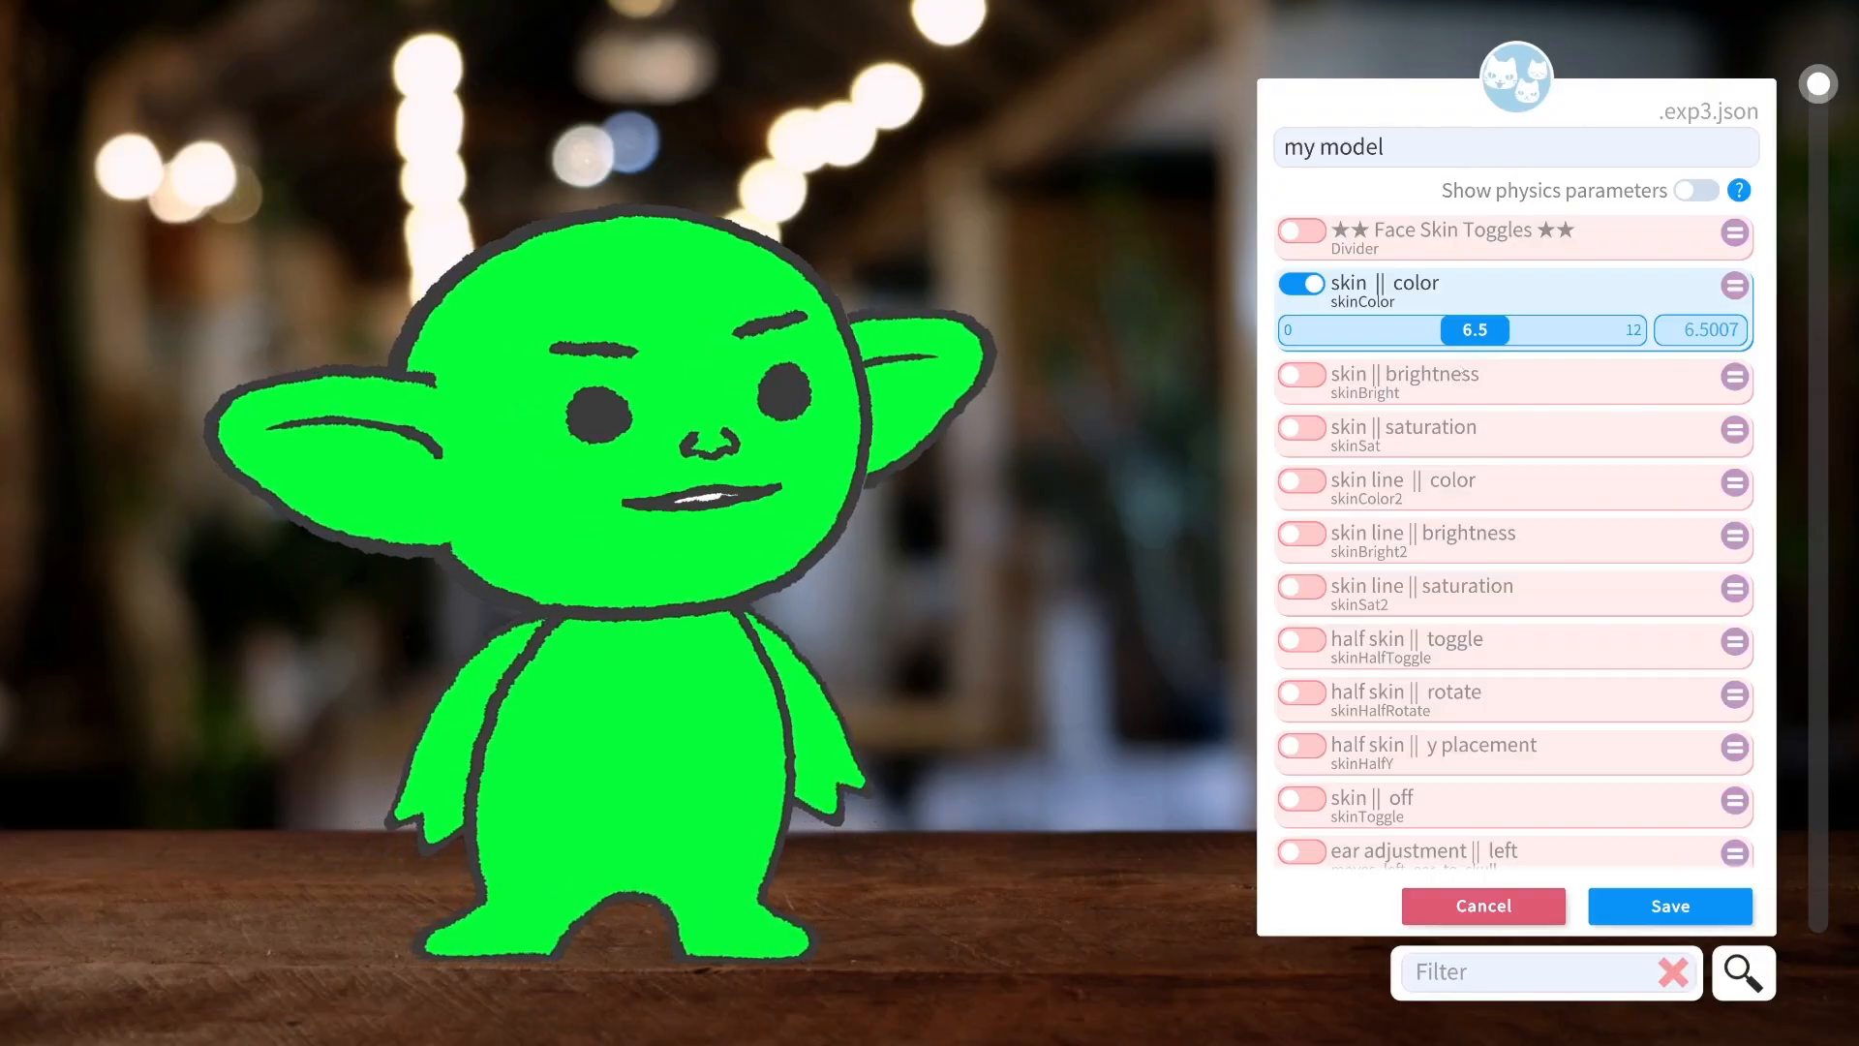
scroll(1418, 429, down, 1)
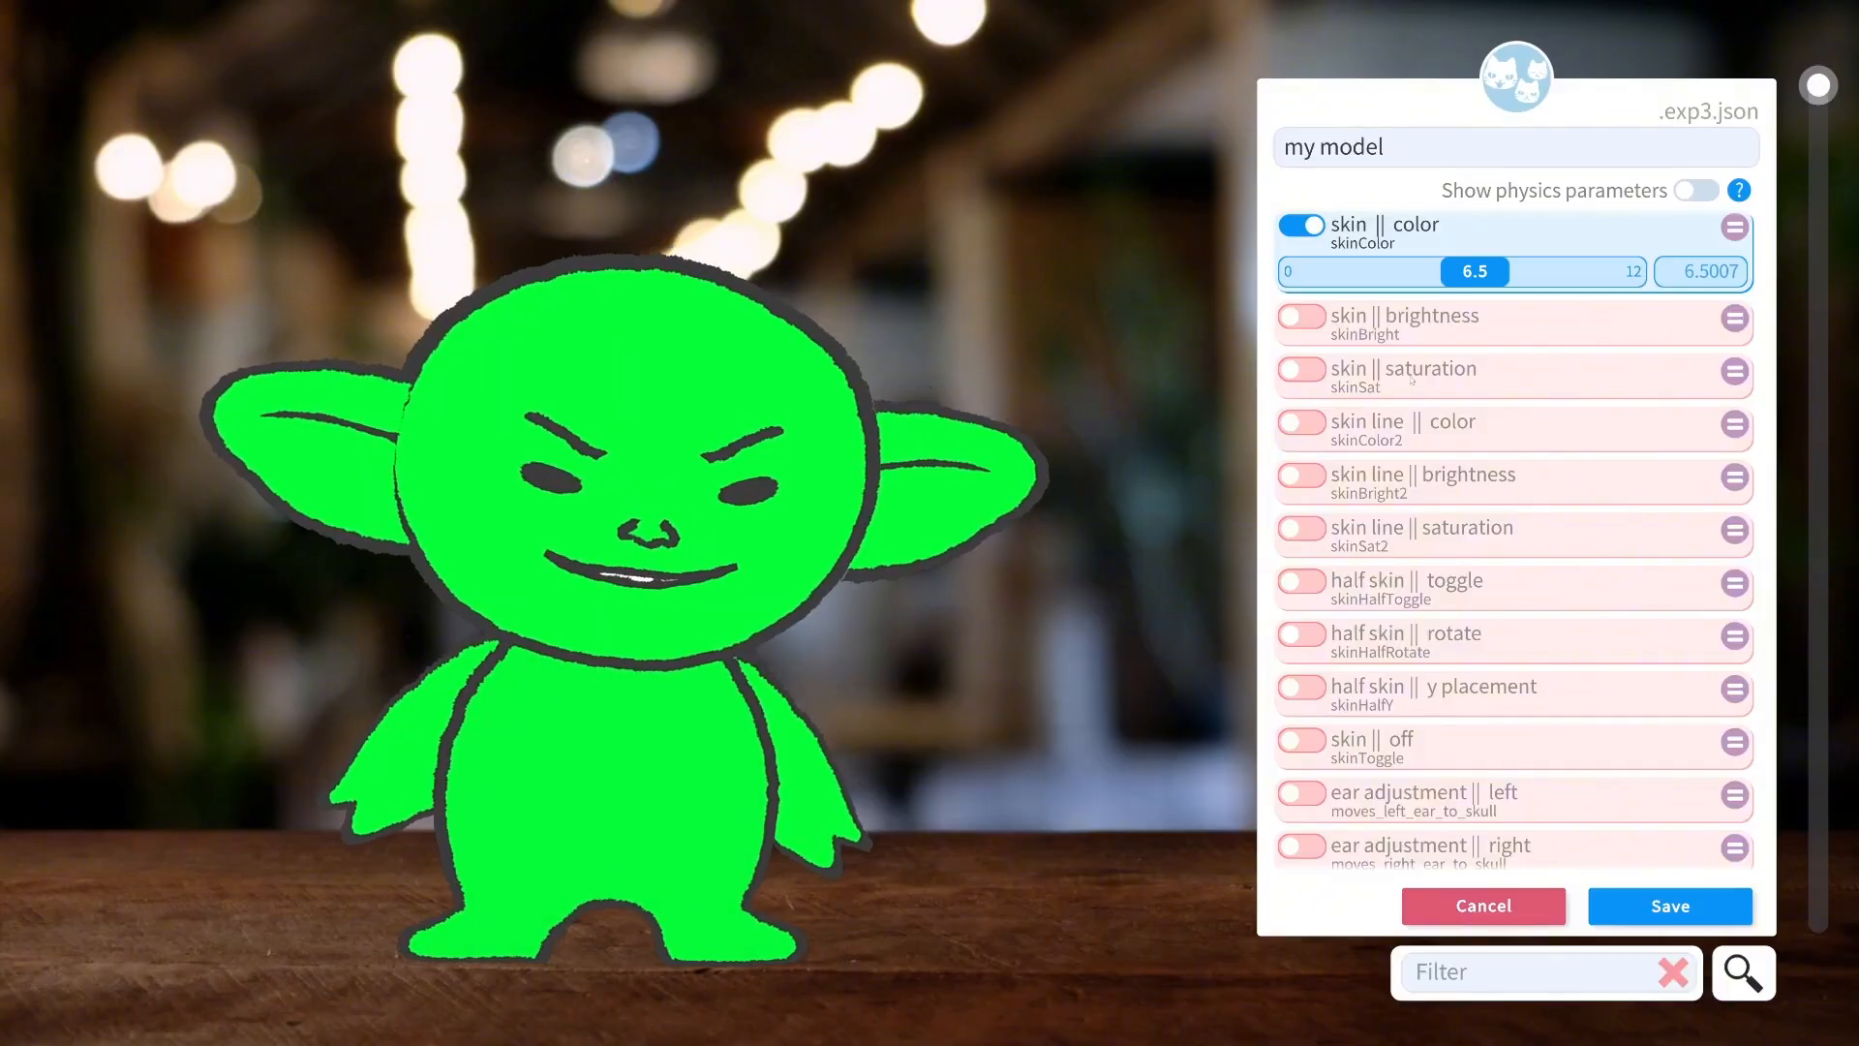
click(1308, 321)
mouse_move(1322, 365)
mouse_down()
mouse_move(1605, 364)
mouse_move(1314, 364)
mouse_up()
click(1302, 407)
drag(1314, 456, 1469, 454)
drag(1322, 364, 1410, 364)
drag(1481, 456, 1485, 455)
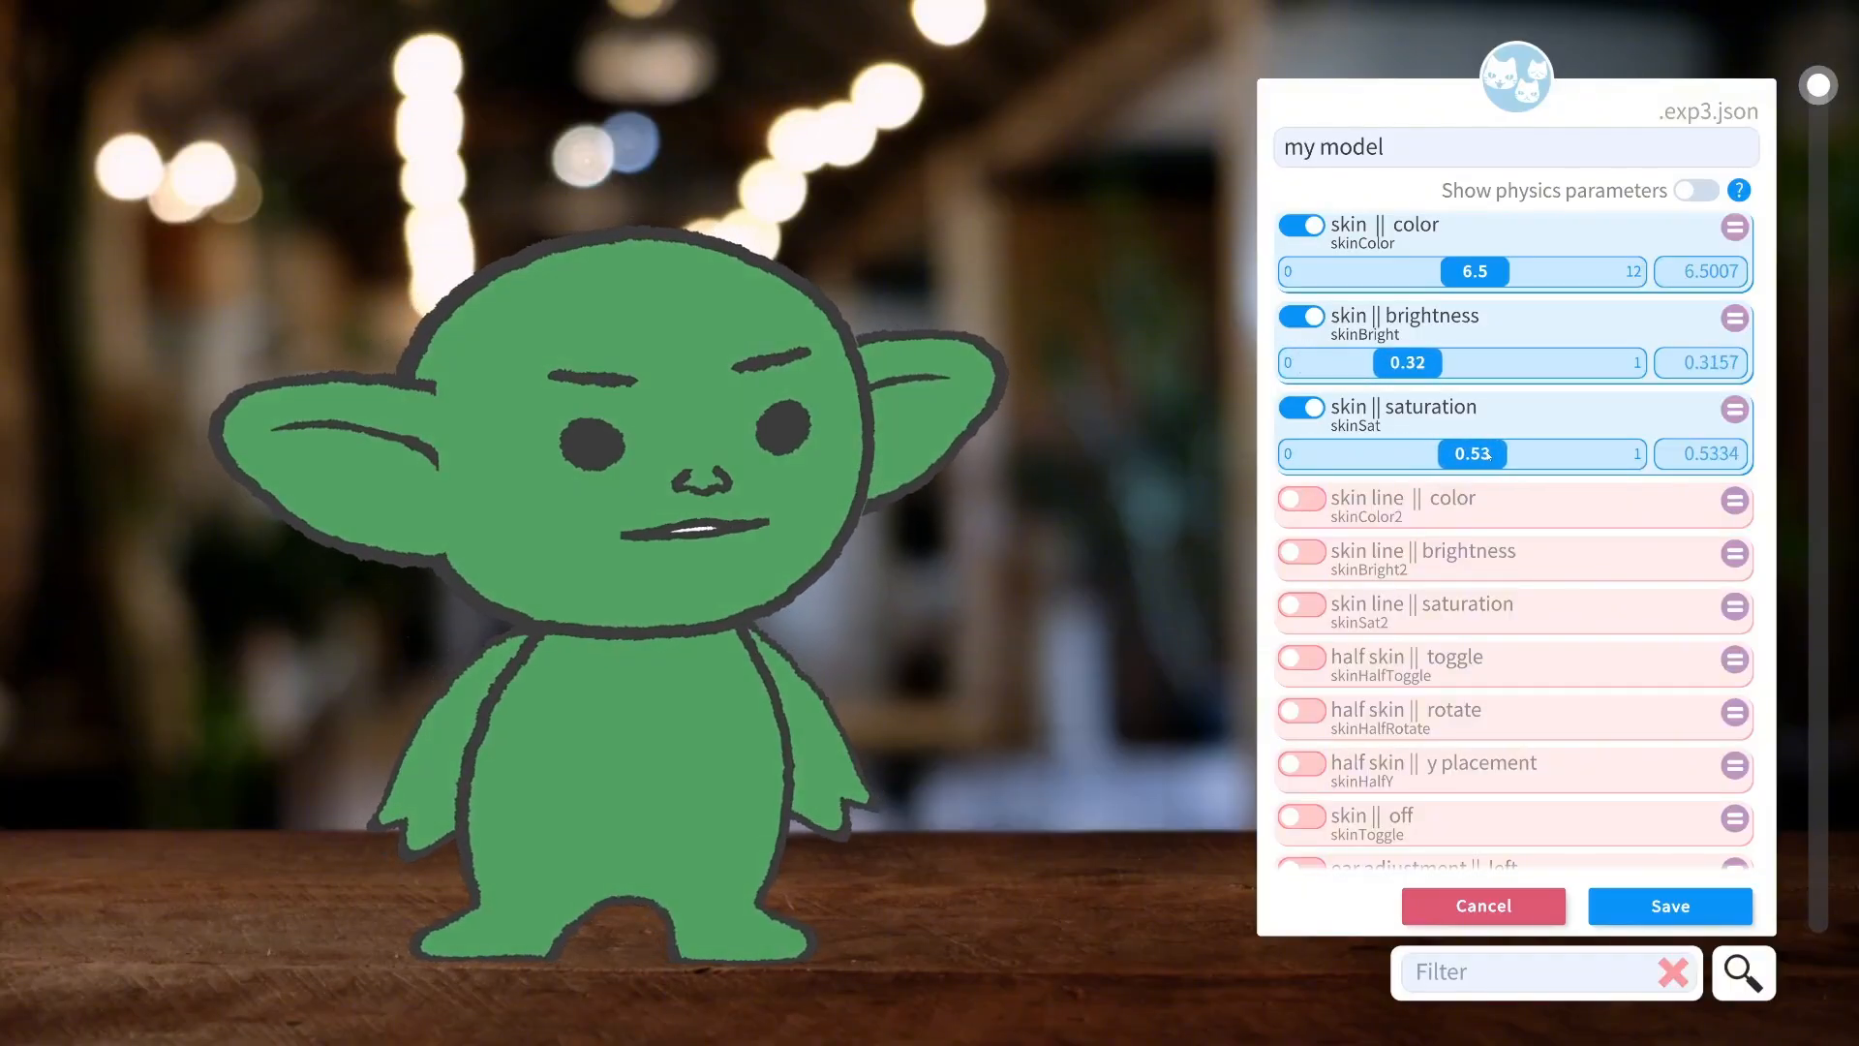
drag(1401, 363, 1415, 363)
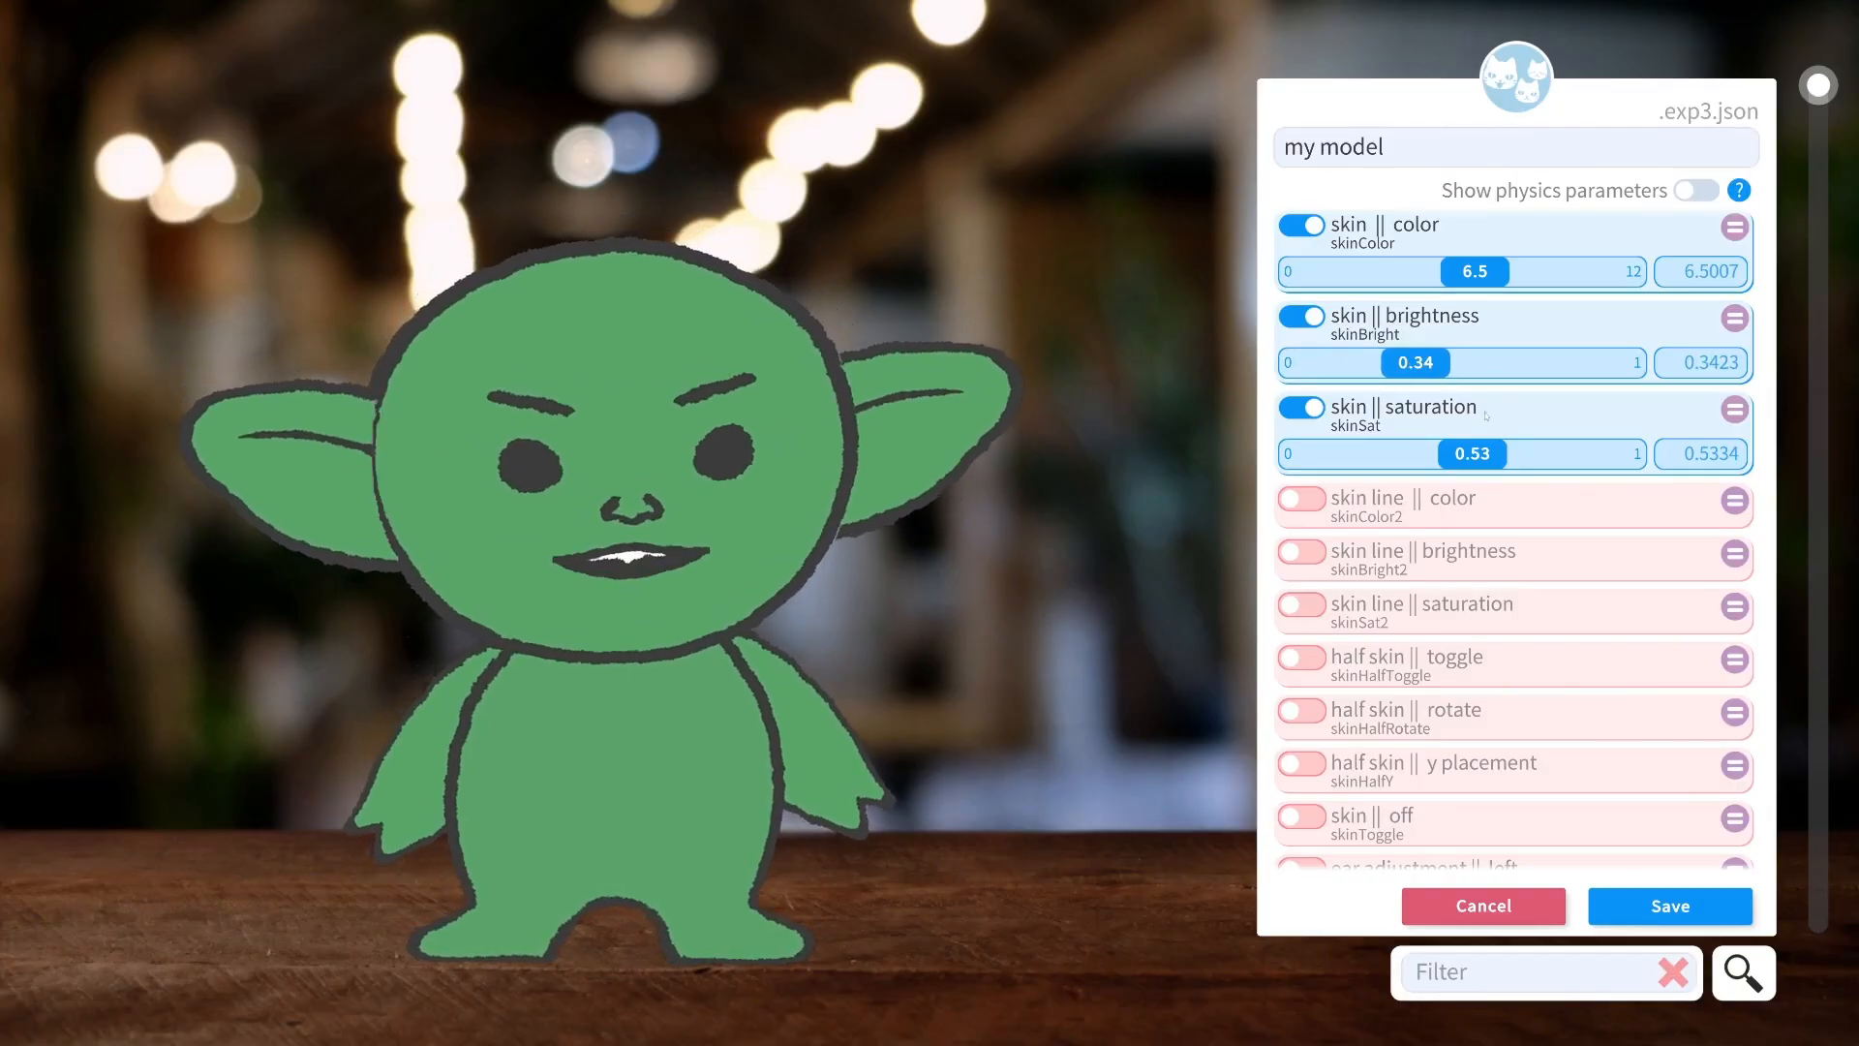
mouse_move(1473, 455)
mouse_down()
mouse_move(1518, 455)
mouse_move(1438, 469)
mouse_move(1480, 463)
mouse_up()
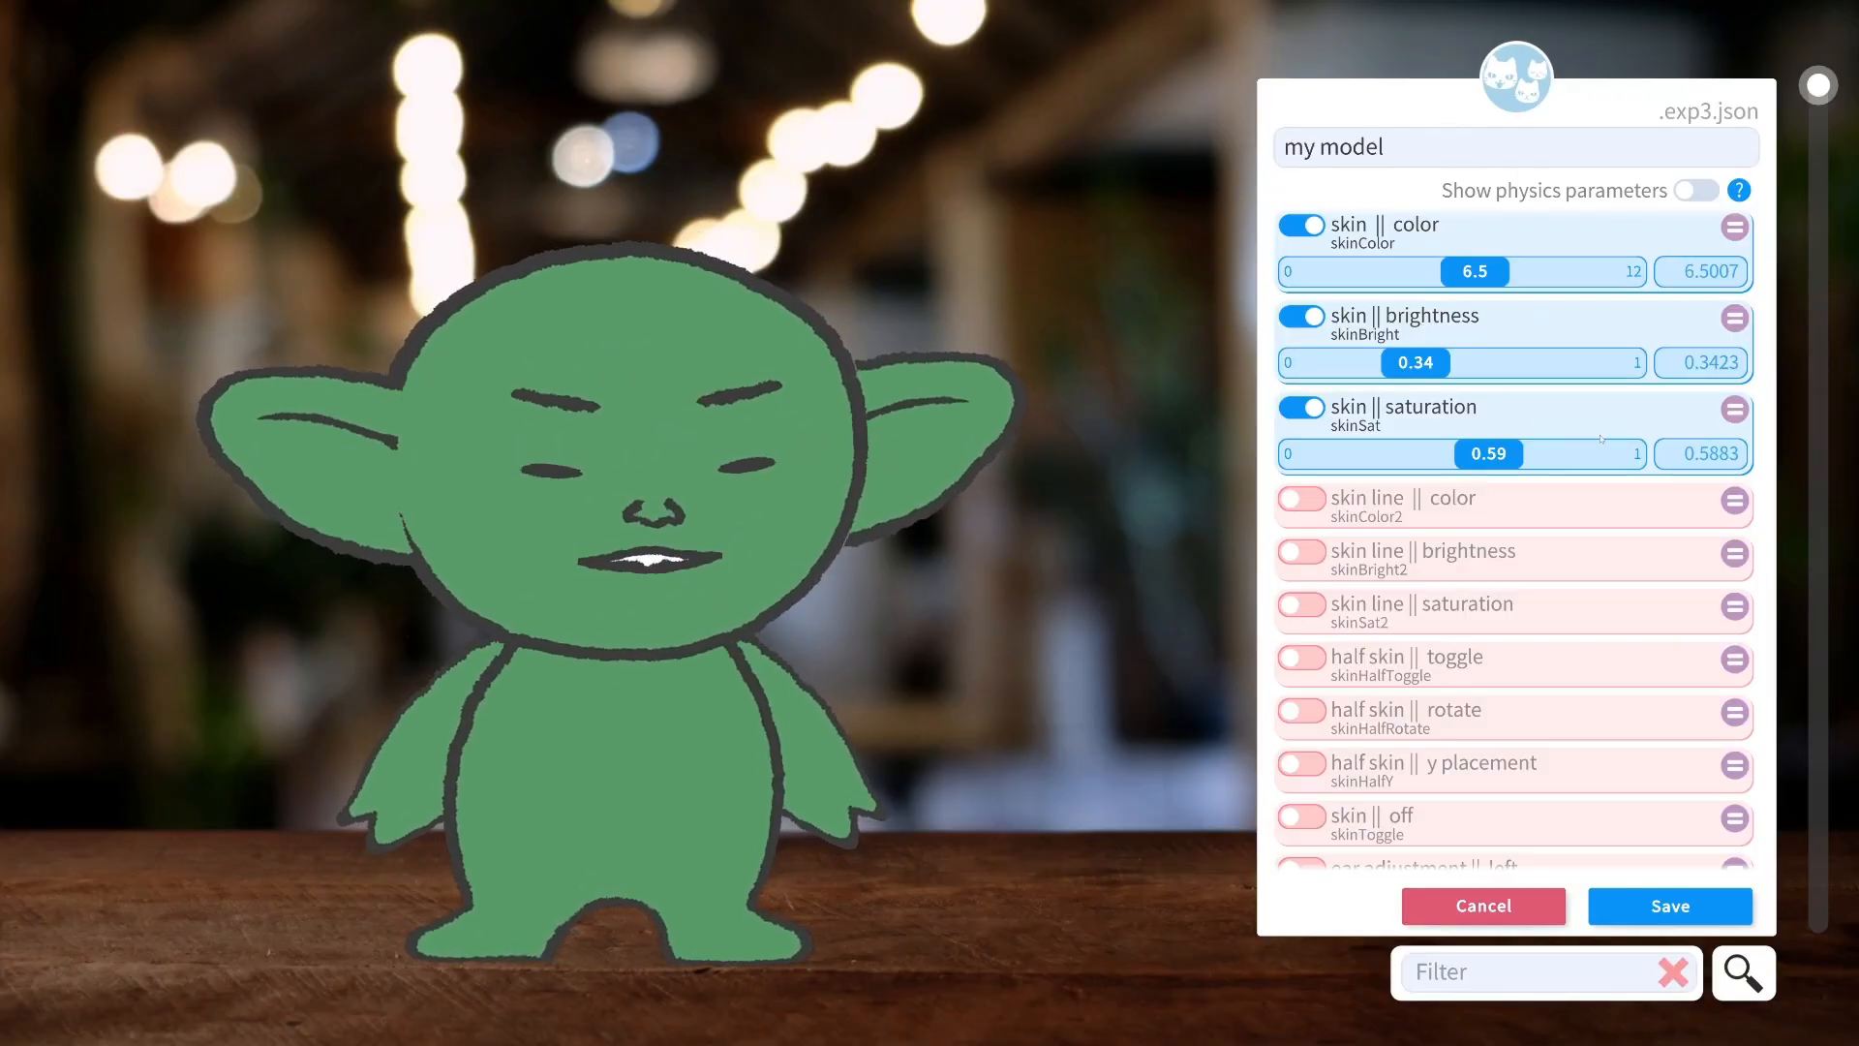
click(1705, 272)
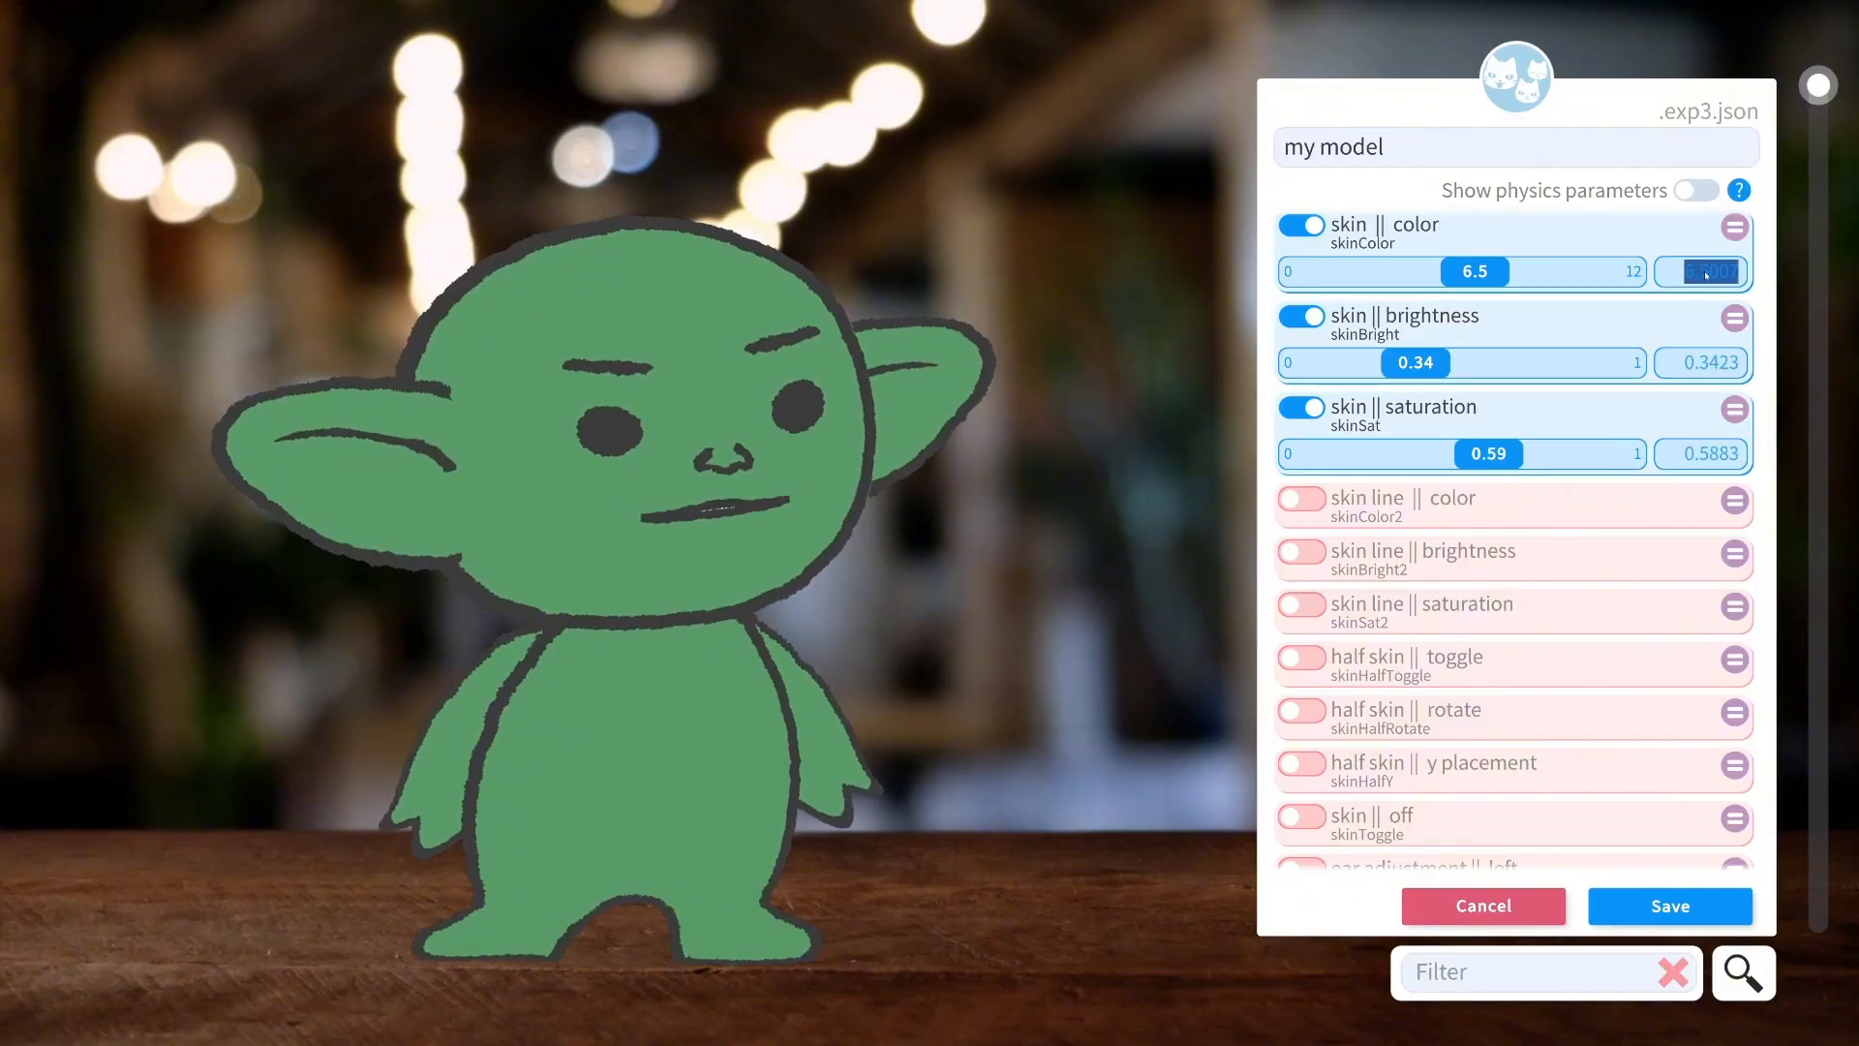
click(1712, 374)
click(1702, 458)
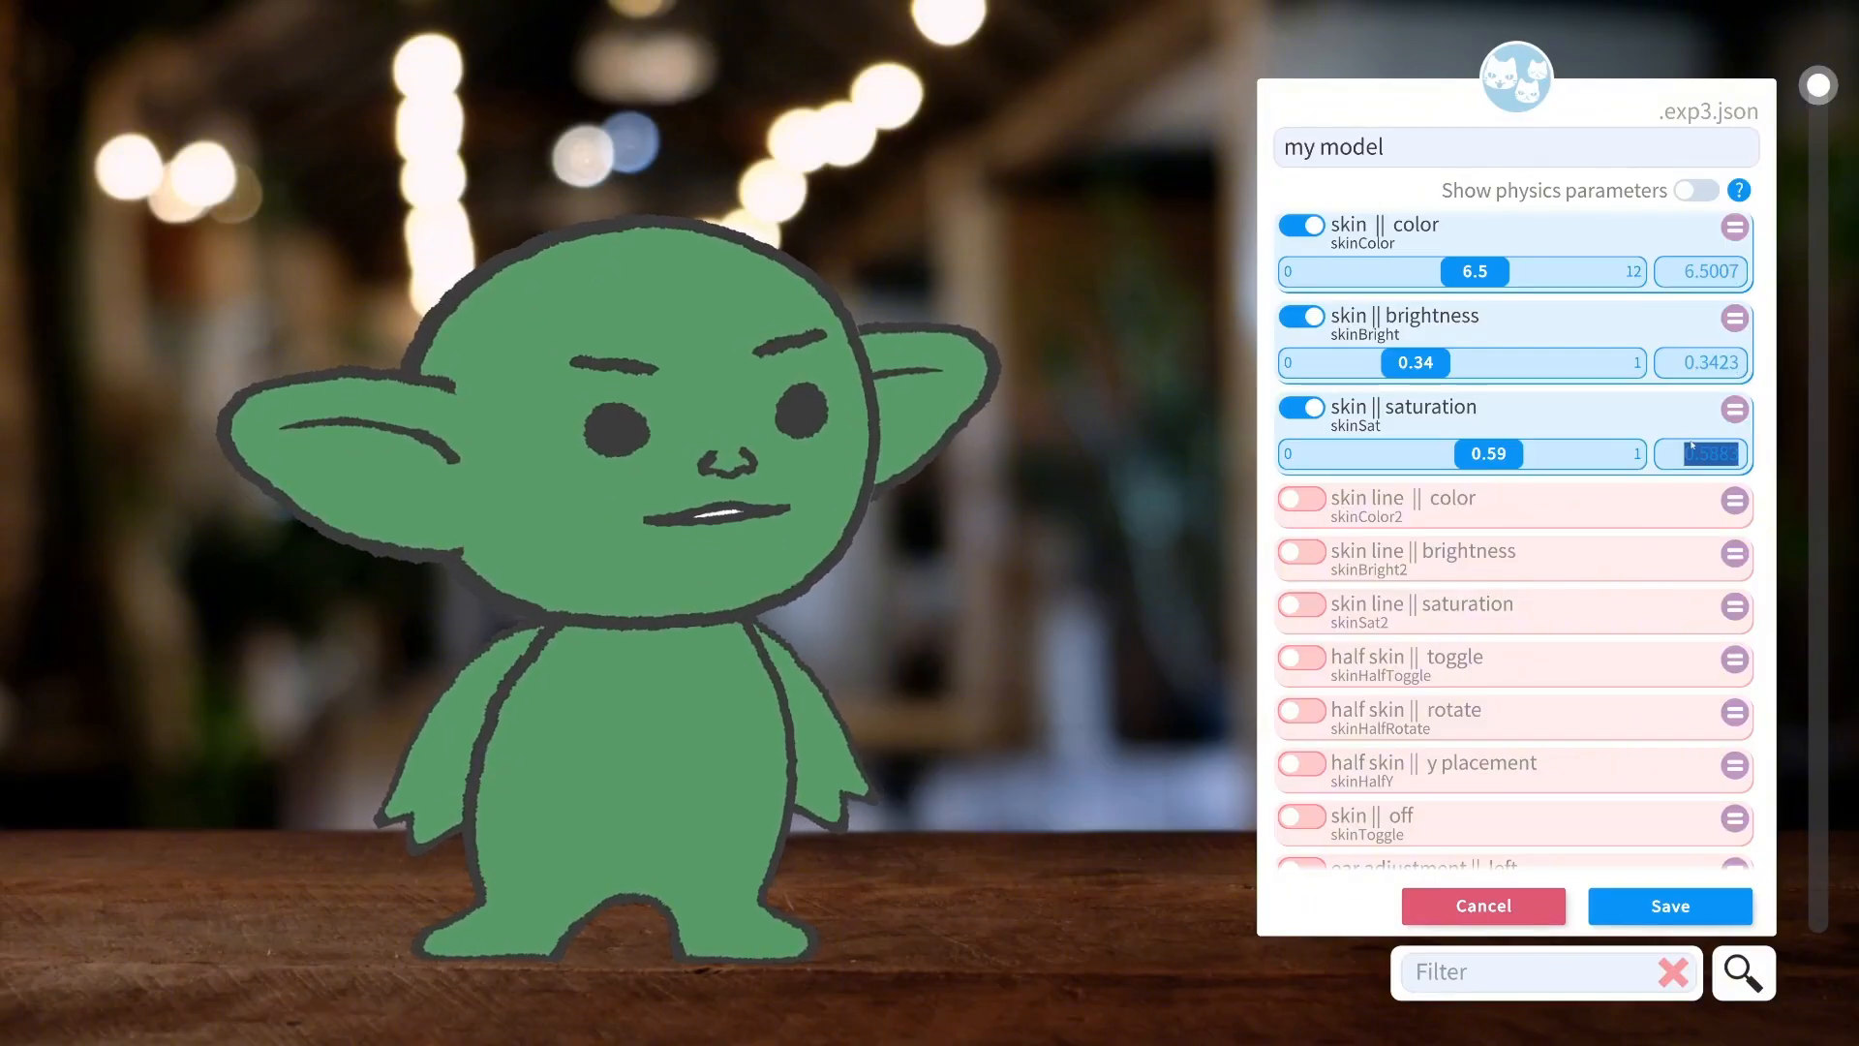
Enable the skin line color, skin line brightness and skin line saturation parameters.
click(1296, 500)
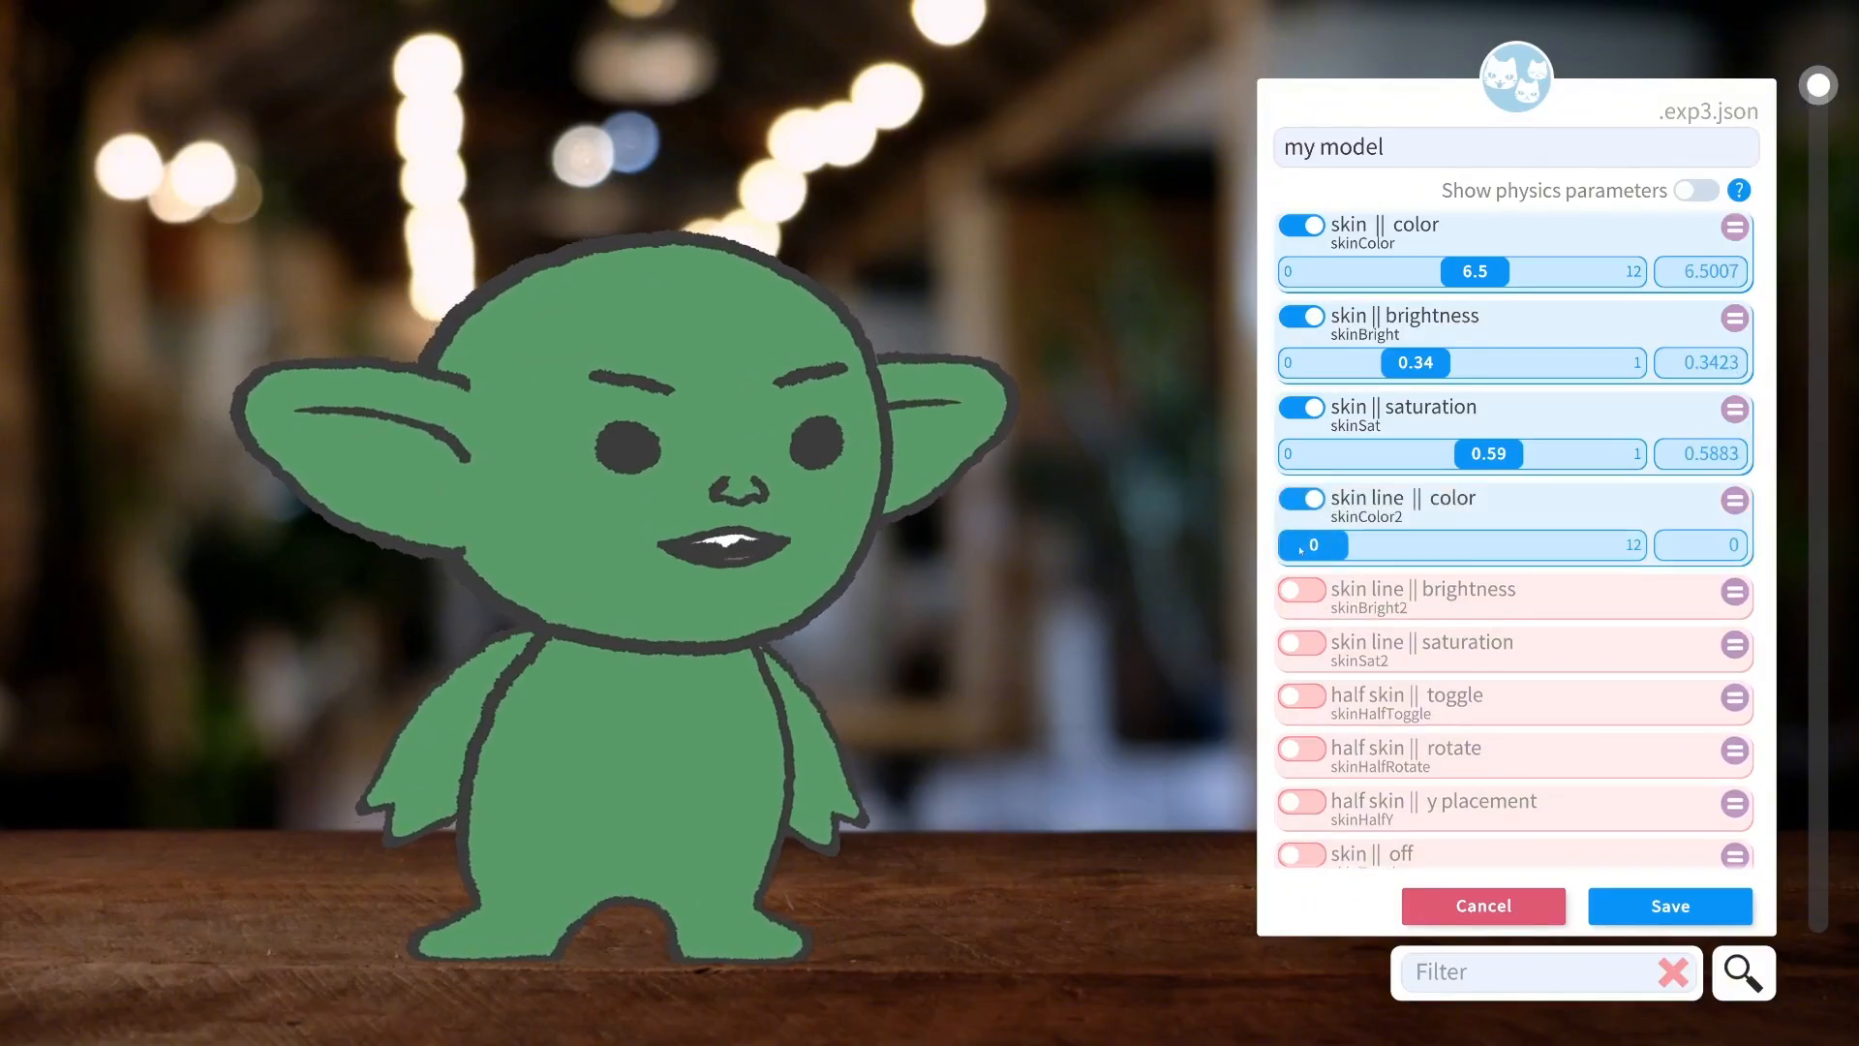
click(1300, 589)
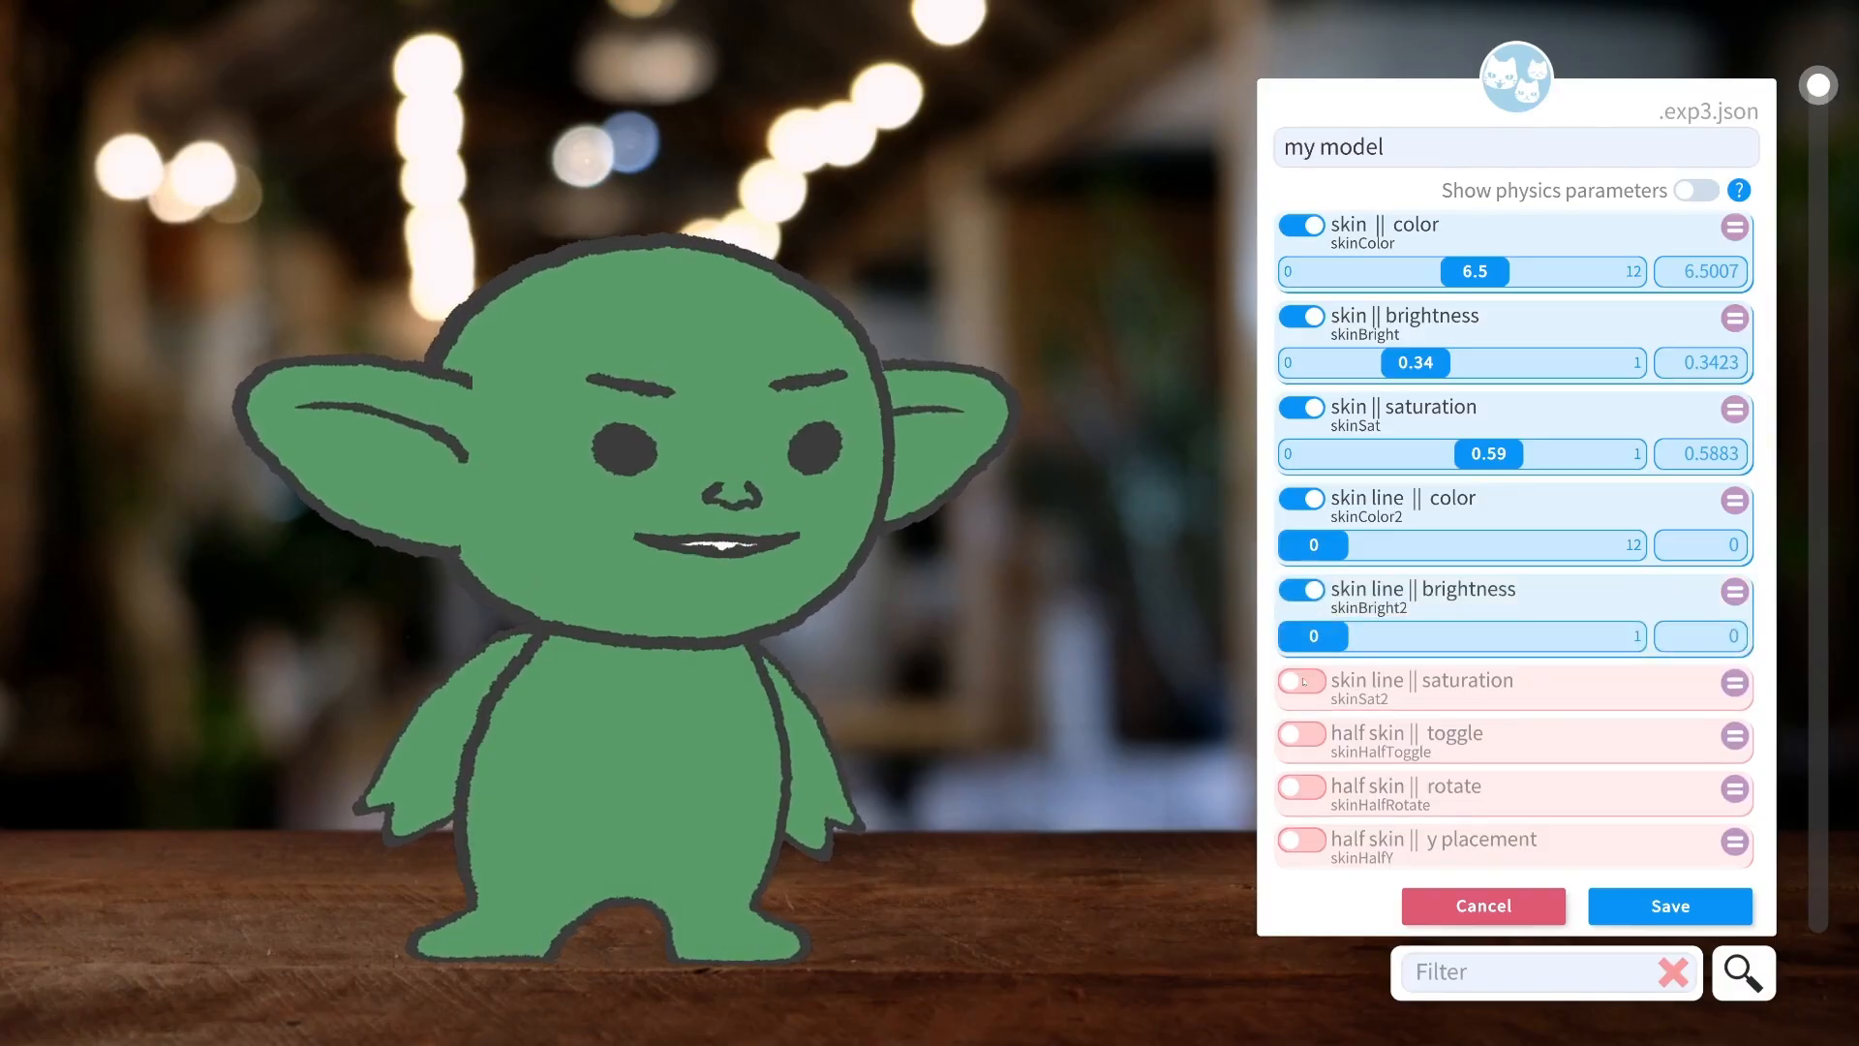
click(1300, 680)
mouse_move(1313, 544)
mouse_down()
mouse_move(1465, 543)
mouse_move(1303, 545)
mouse_up()
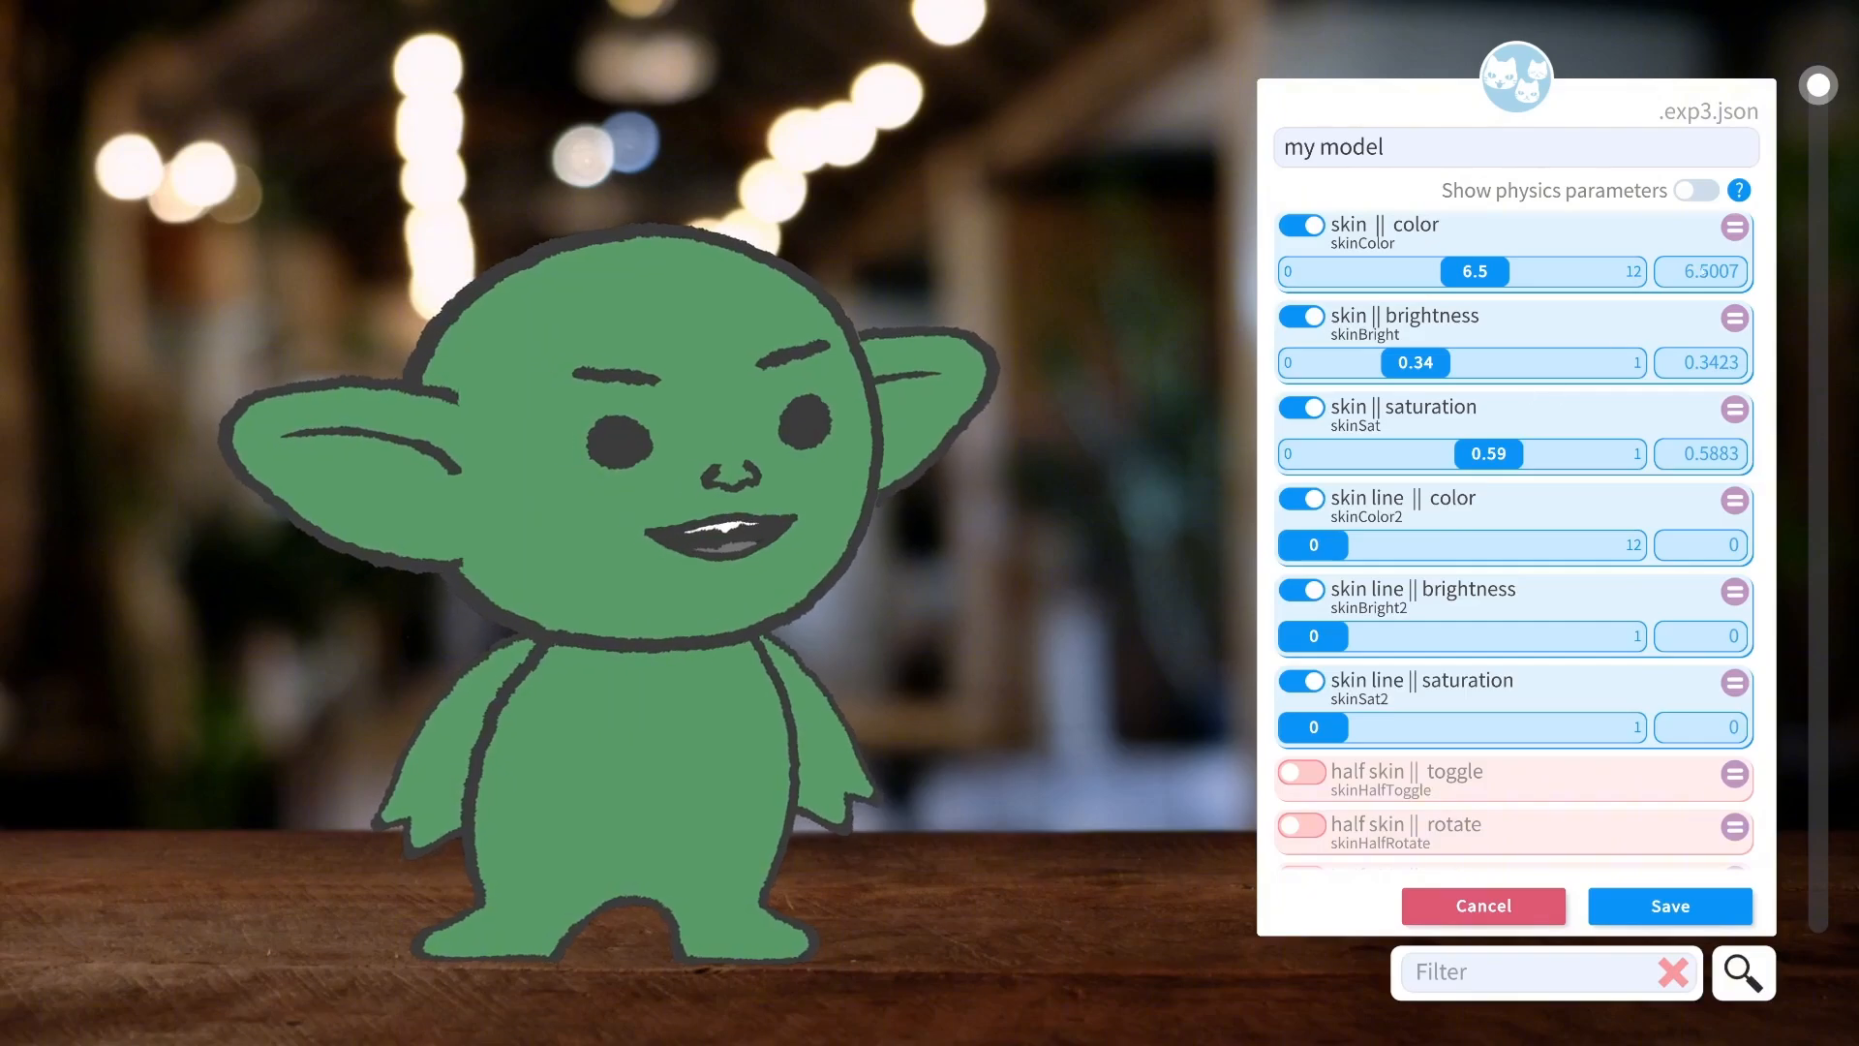
Copy the skin color value 6.5007 into the skin line color parameter.
click(1701, 271)
key(ctrl+c)
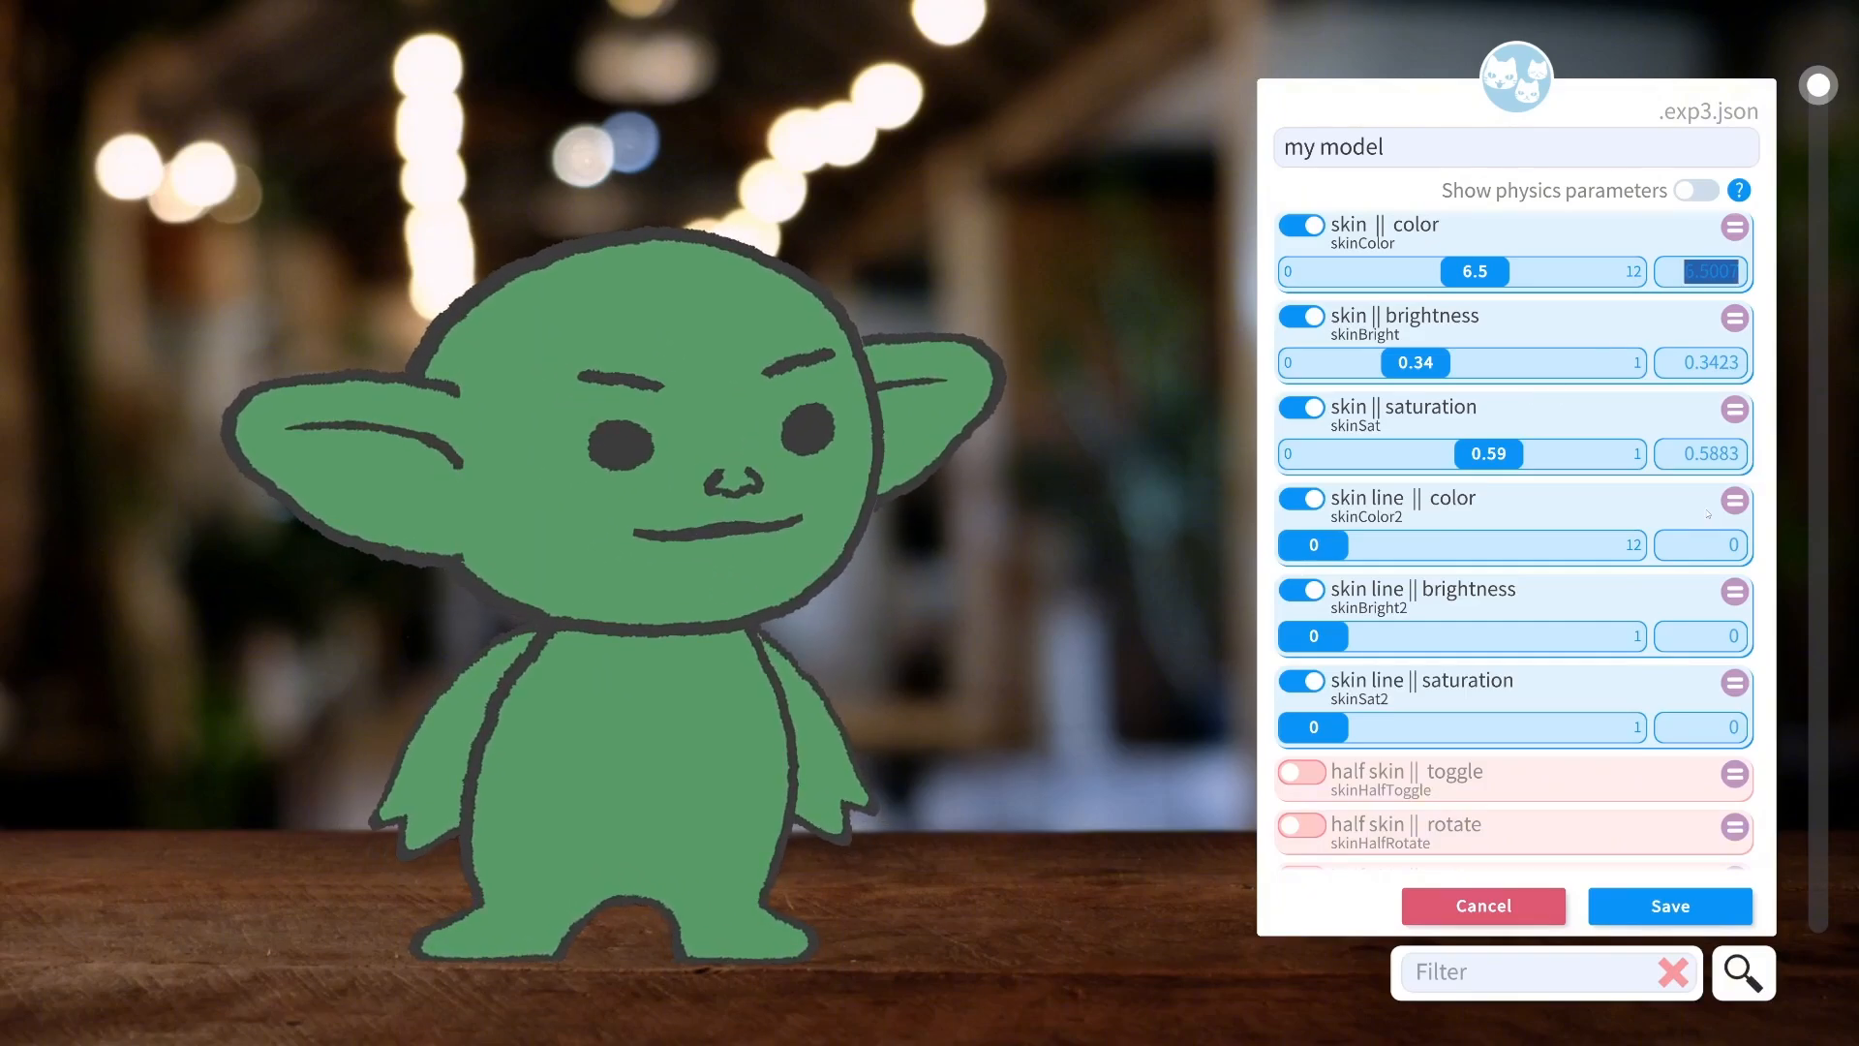
click(1714, 545)
key(ctrl+v)
key(Return)
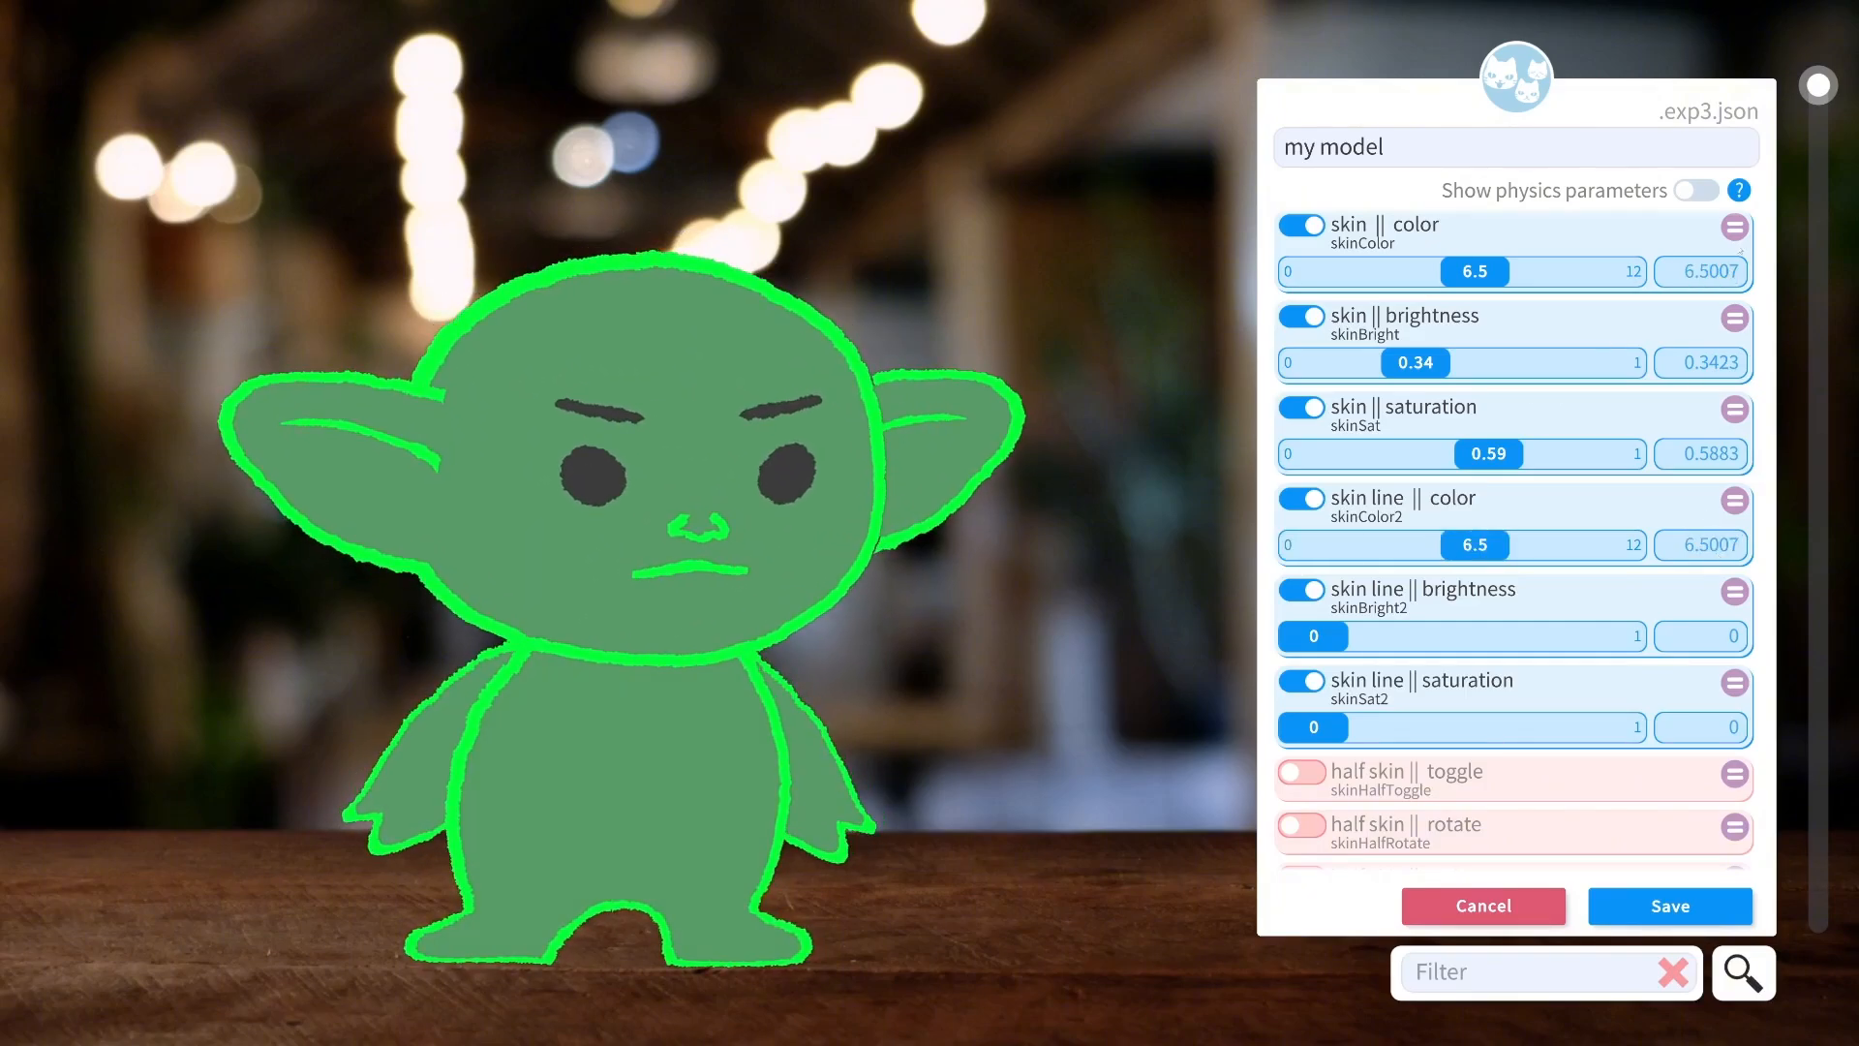
Copy the skin brightness 0.3423 and skin saturation 0.5883 into the matching skin line parameters.
click(1703, 364)
key(ctrl+c)
click(1704, 636)
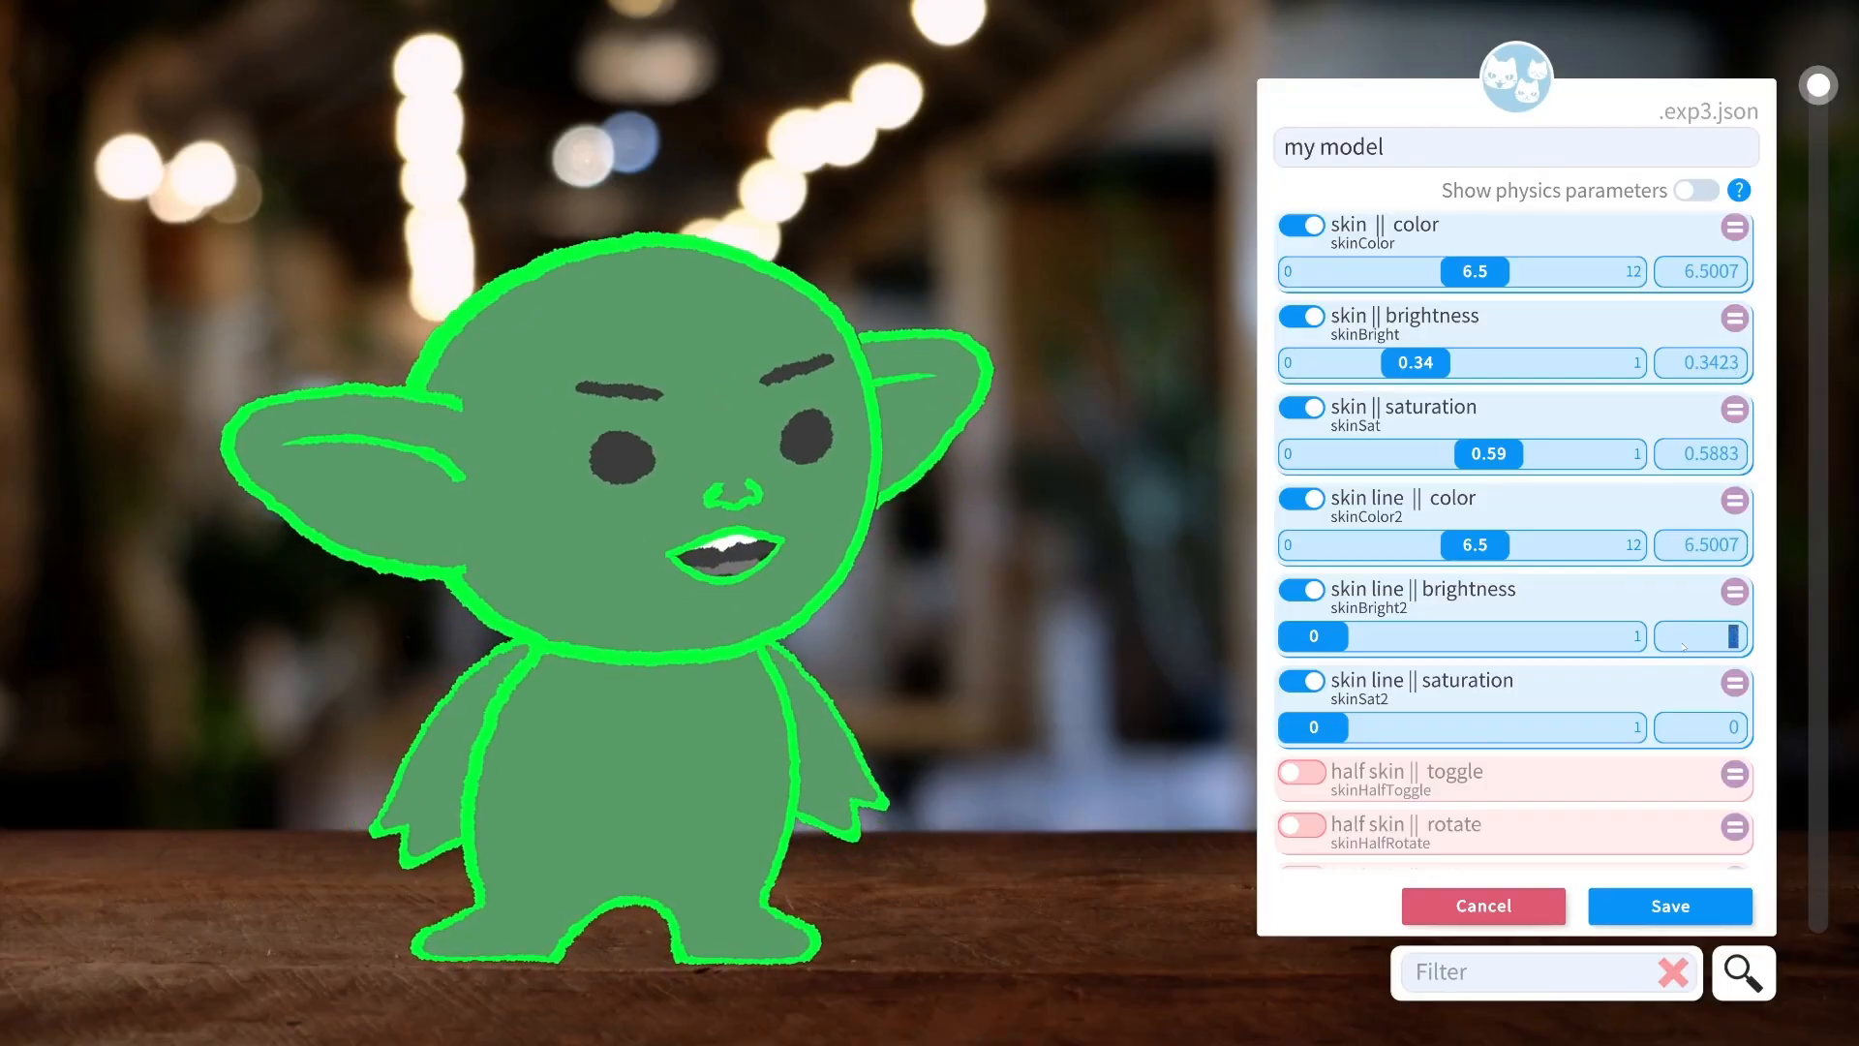
key(ctrl+v)
key(Return)
click(1692, 455)
key(ctrl+c)
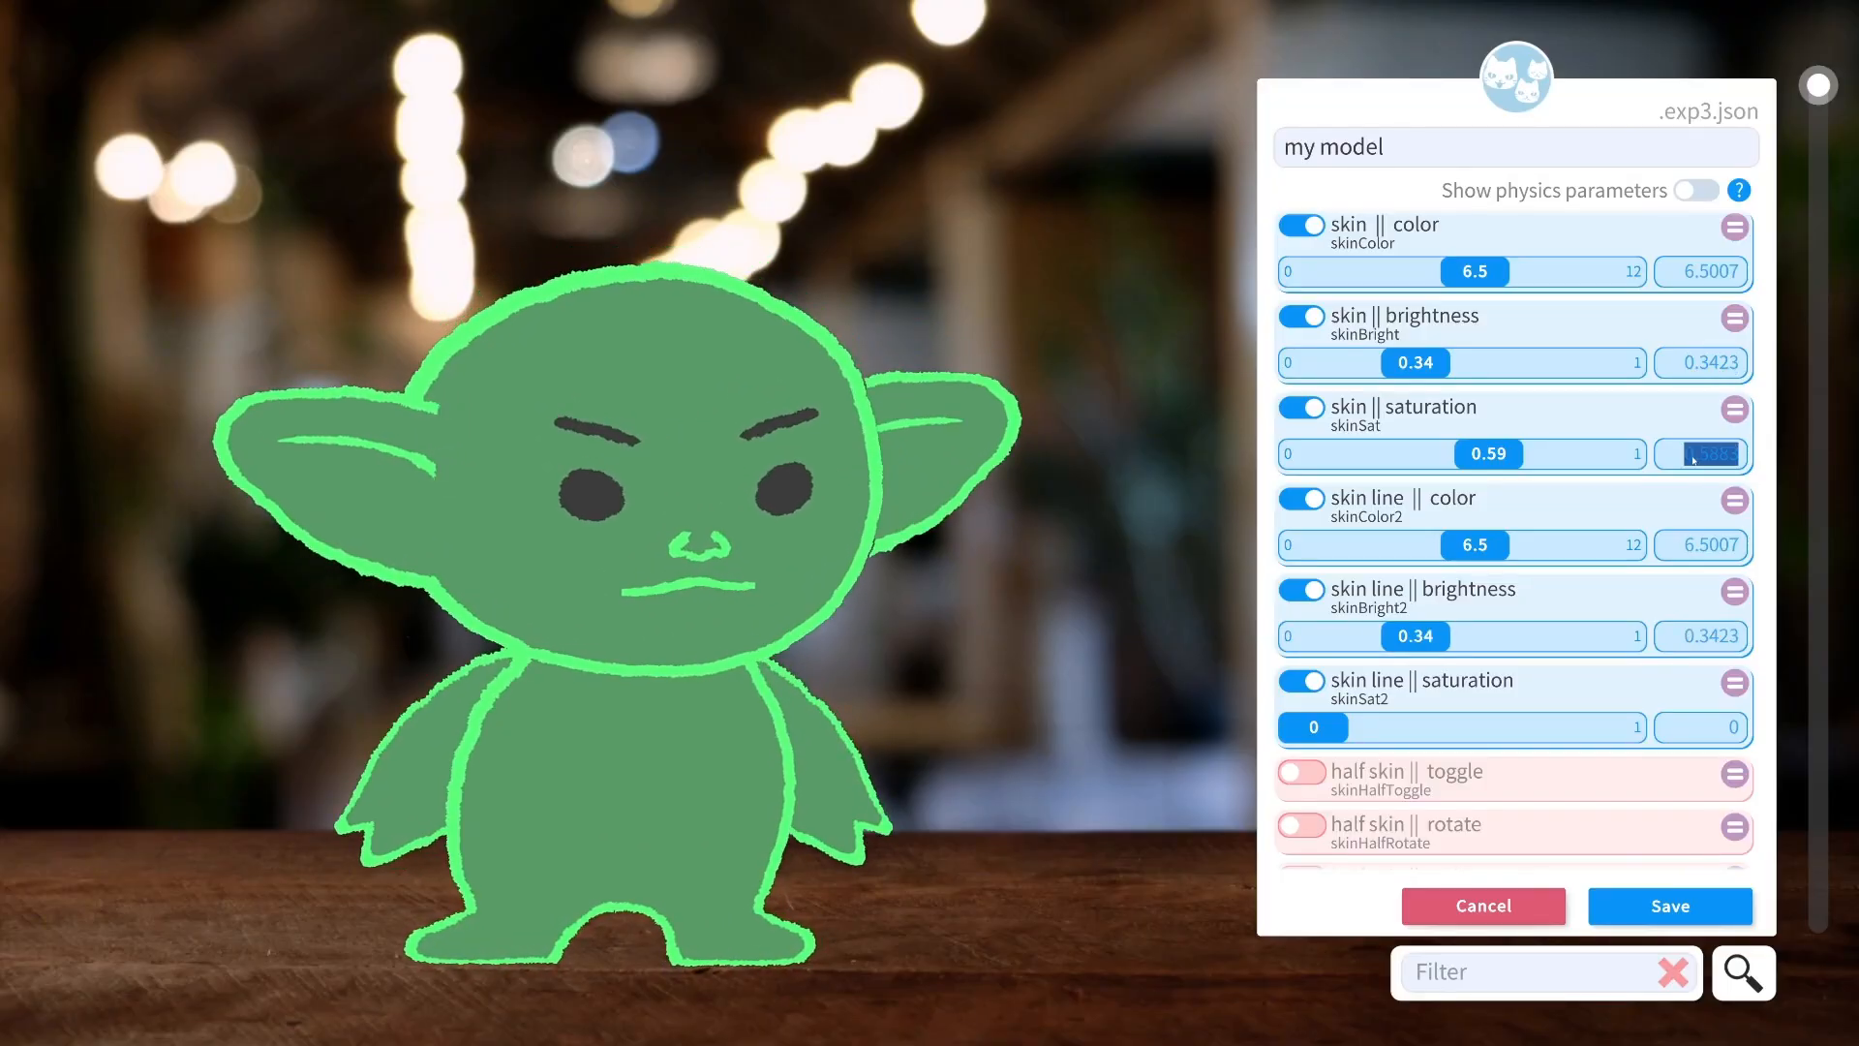
click(1706, 728)
key(ctrl+v)
key(Return)
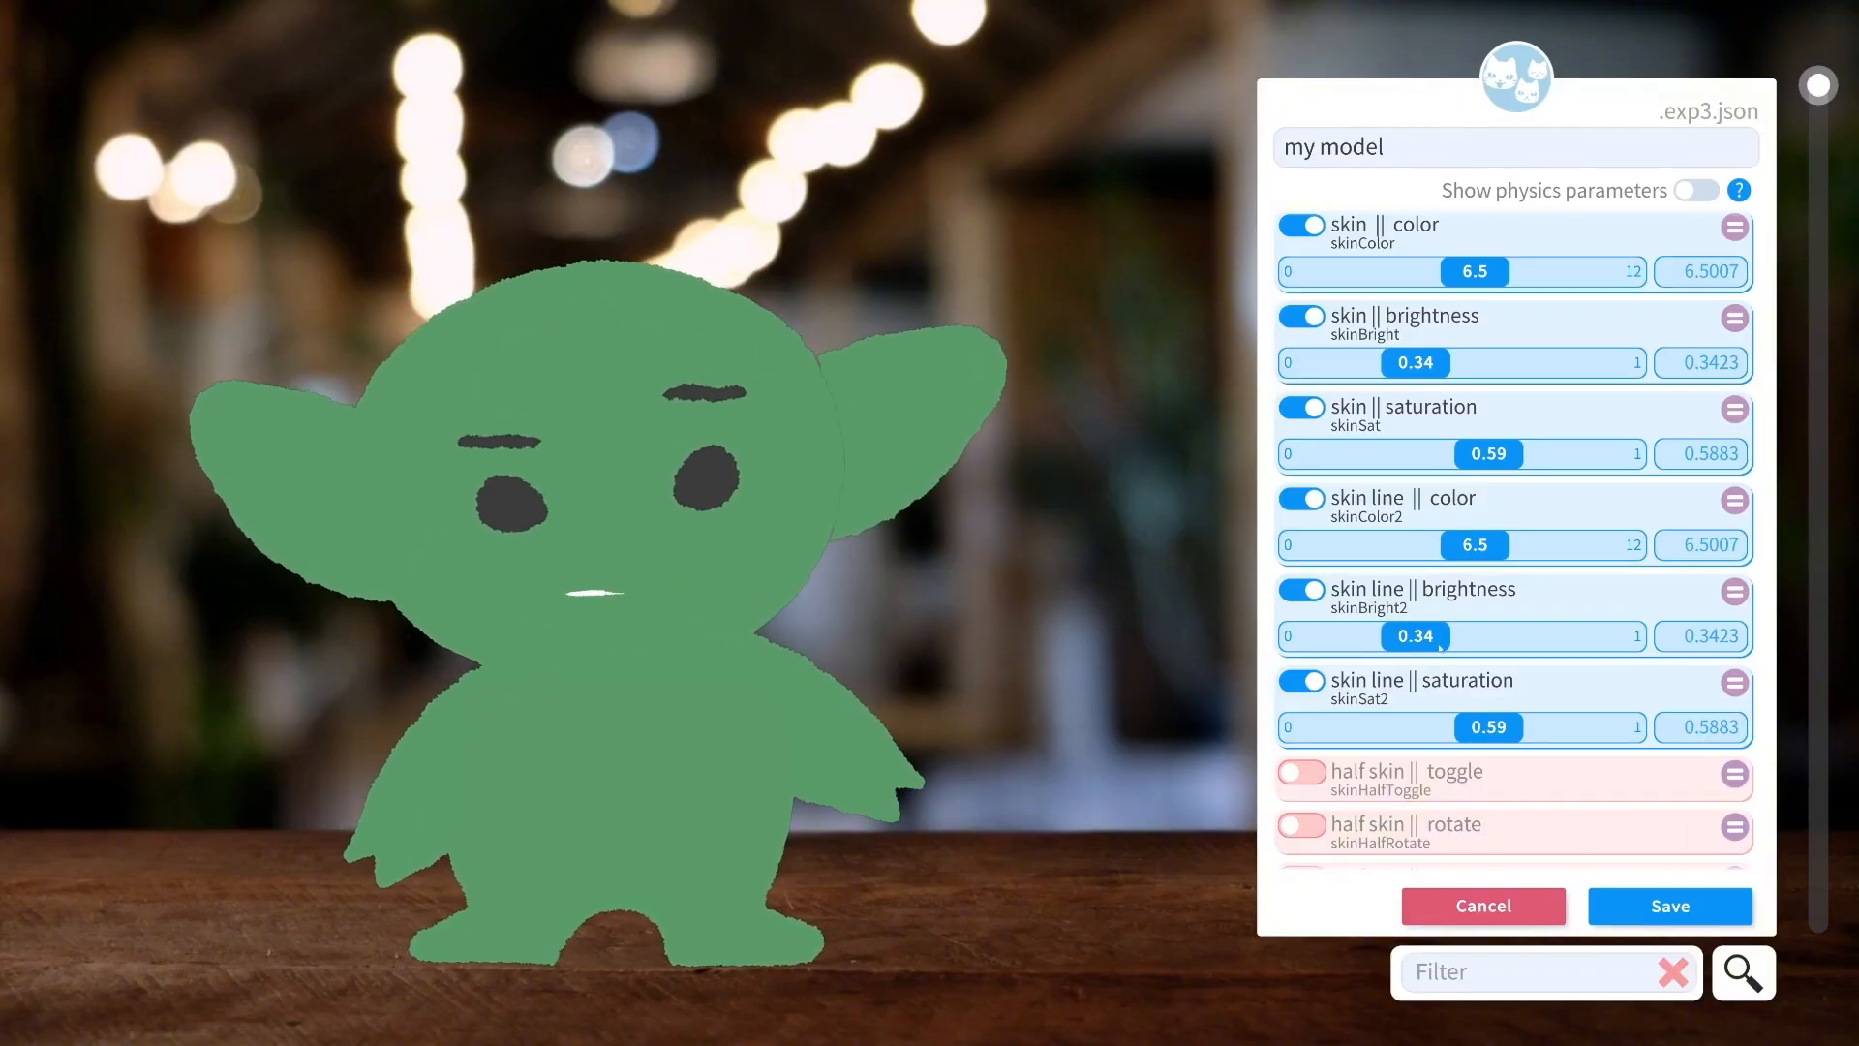
Darken the skin line by setting its brightness to about 0.15 and its saturation to about 0.78.
drag(1415, 636, 1358, 637)
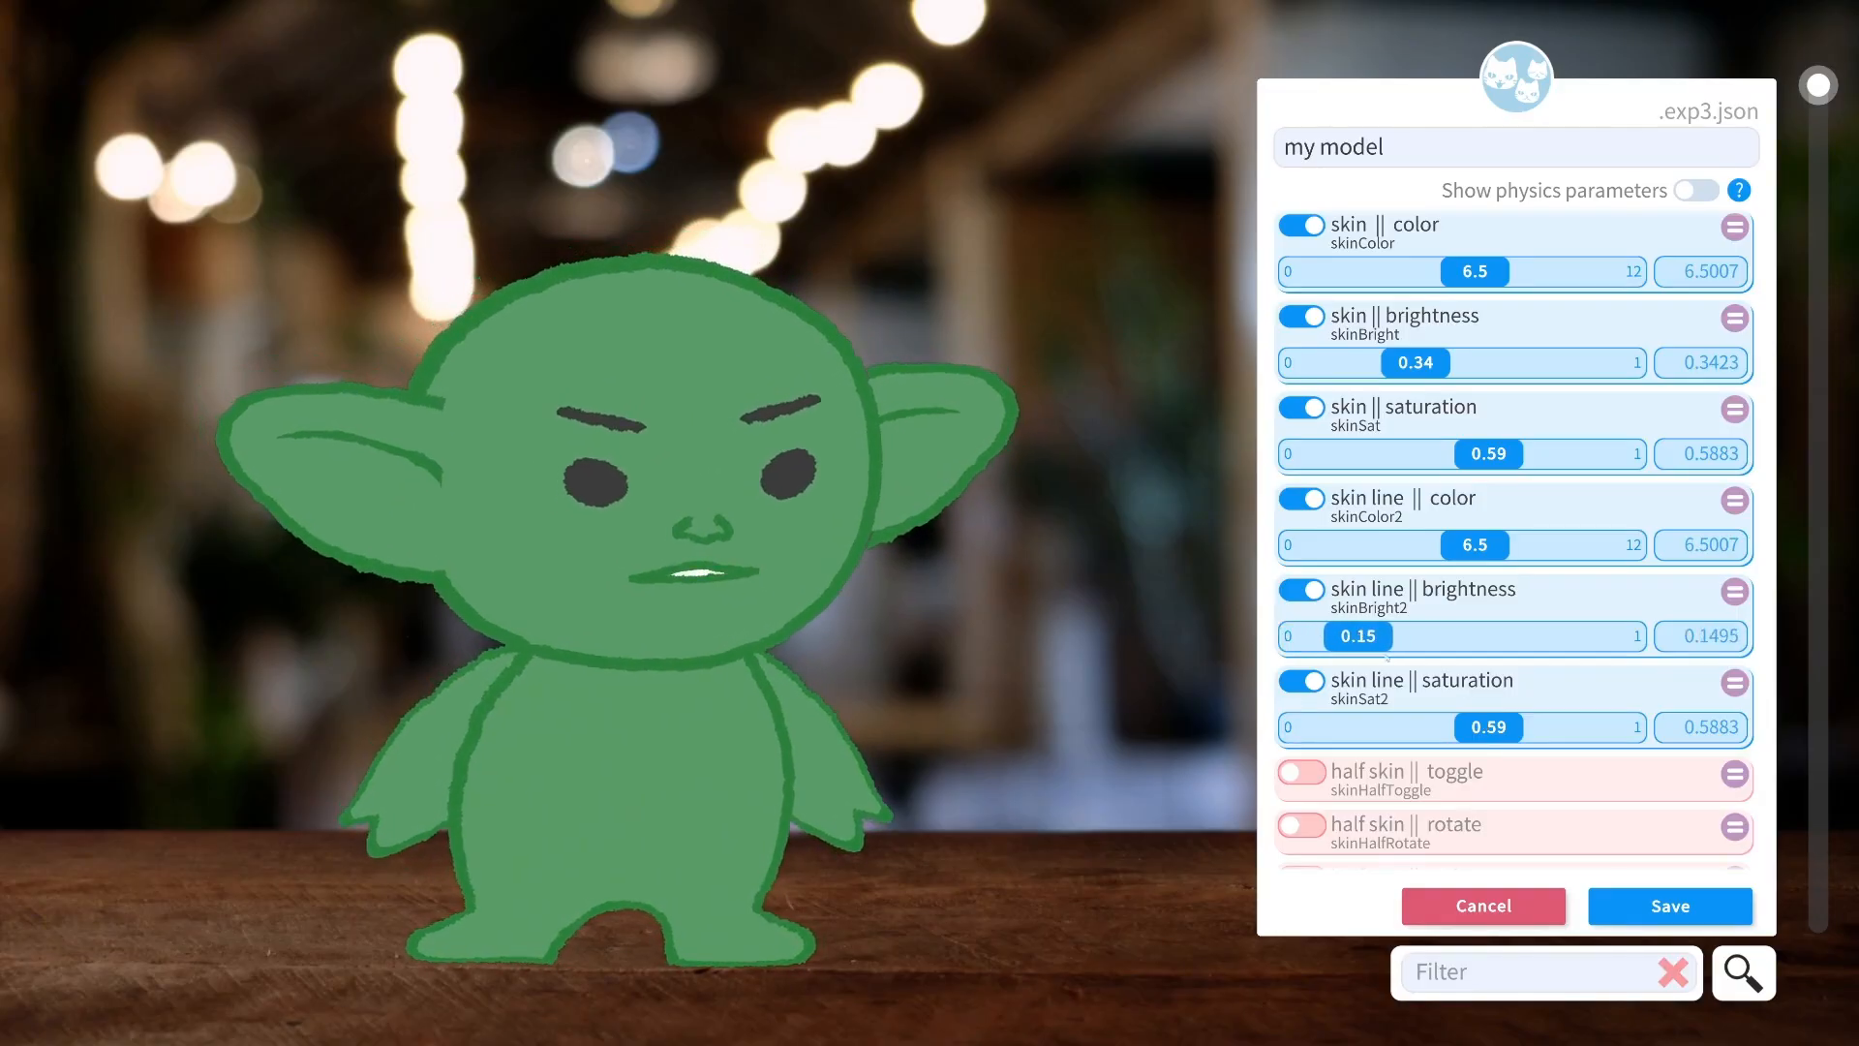
drag(1489, 727, 1547, 727)
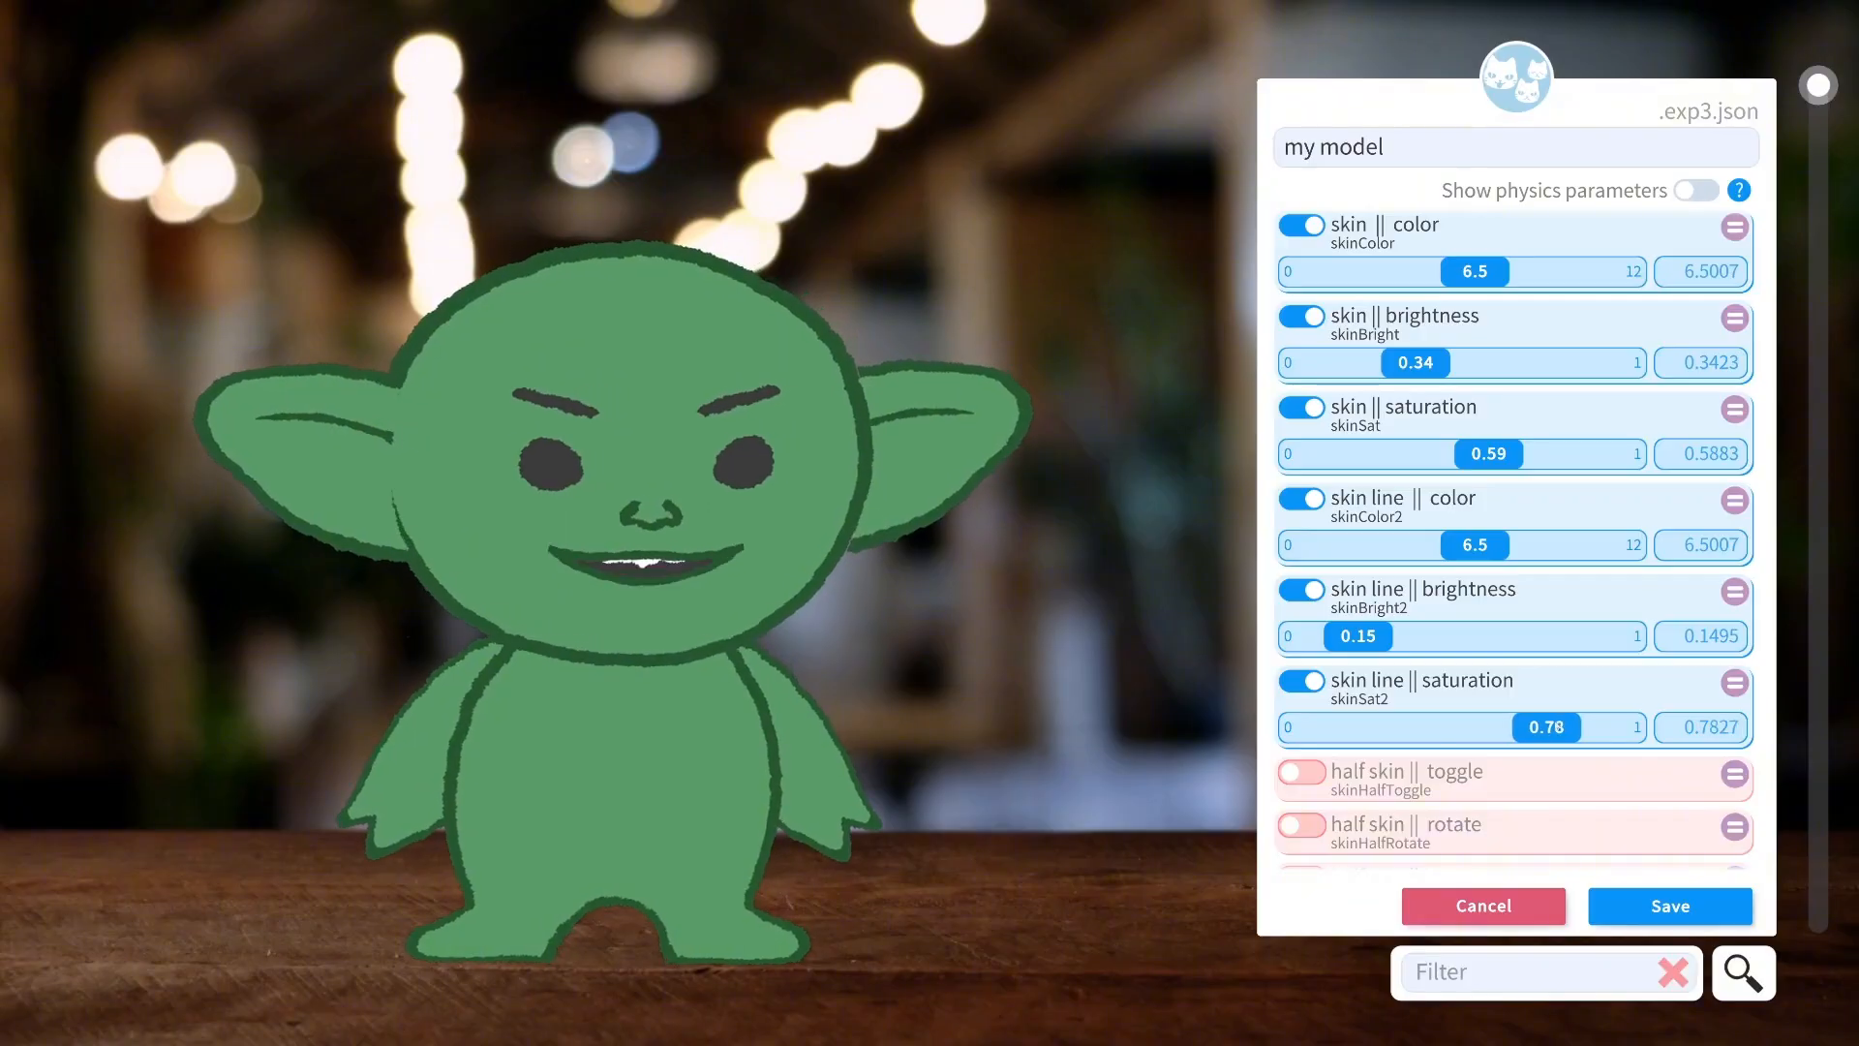
Enable the face's half skin toggle, rotate and y placement parameters and set them to about -0.91, 0.32 and -0.06.
scroll(1390, 514, down, 3)
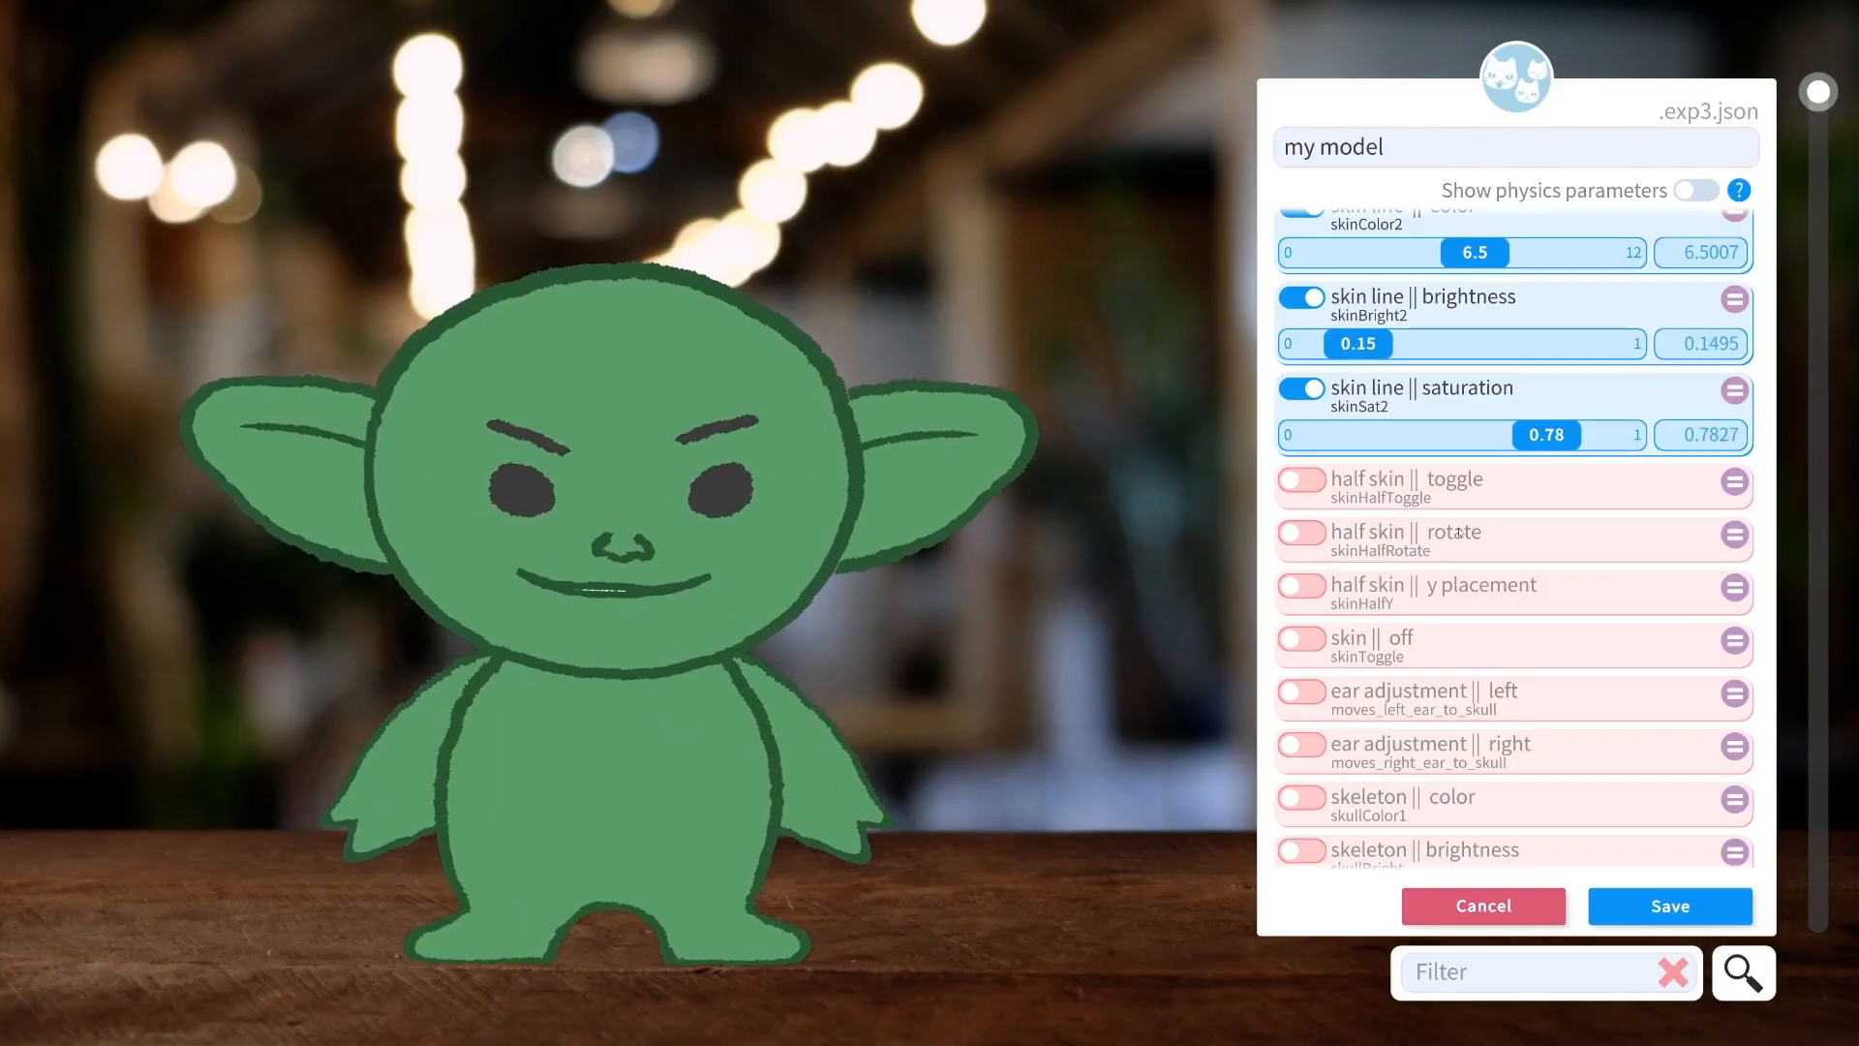
click(1293, 482)
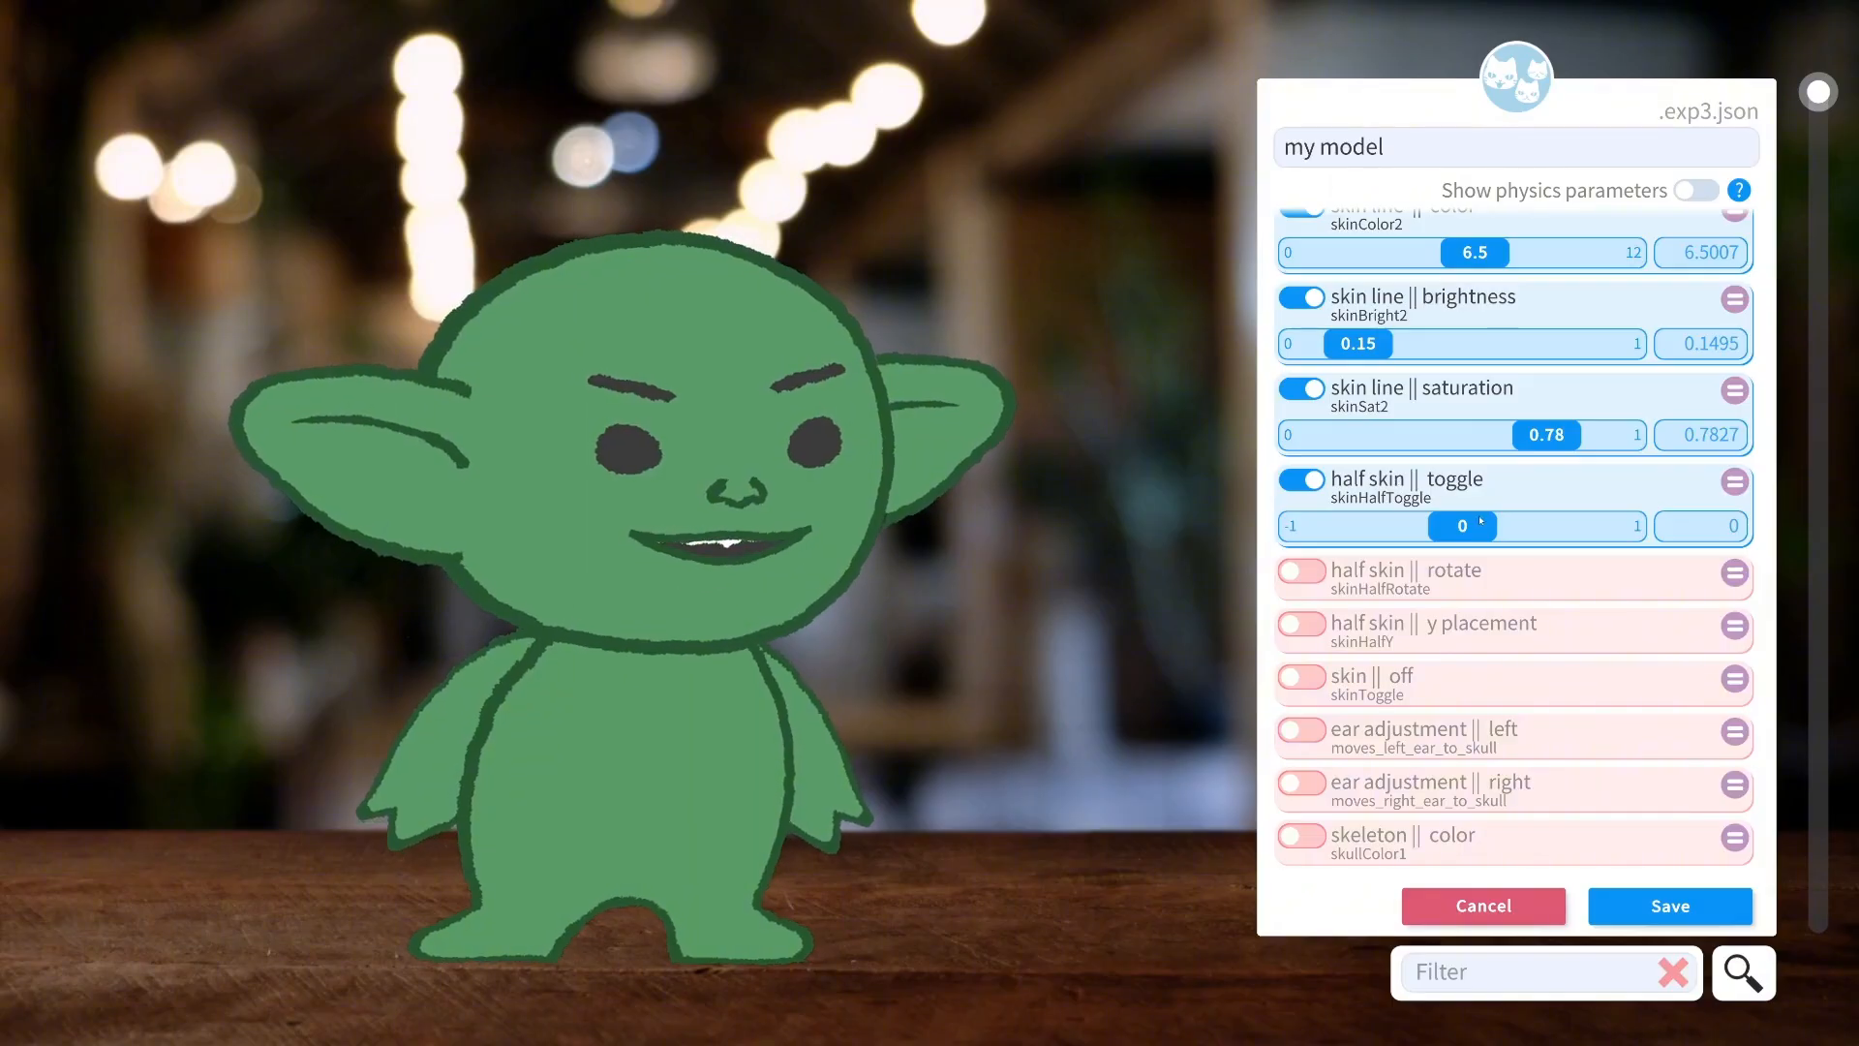
drag(1475, 527, 1328, 533)
click(1301, 570)
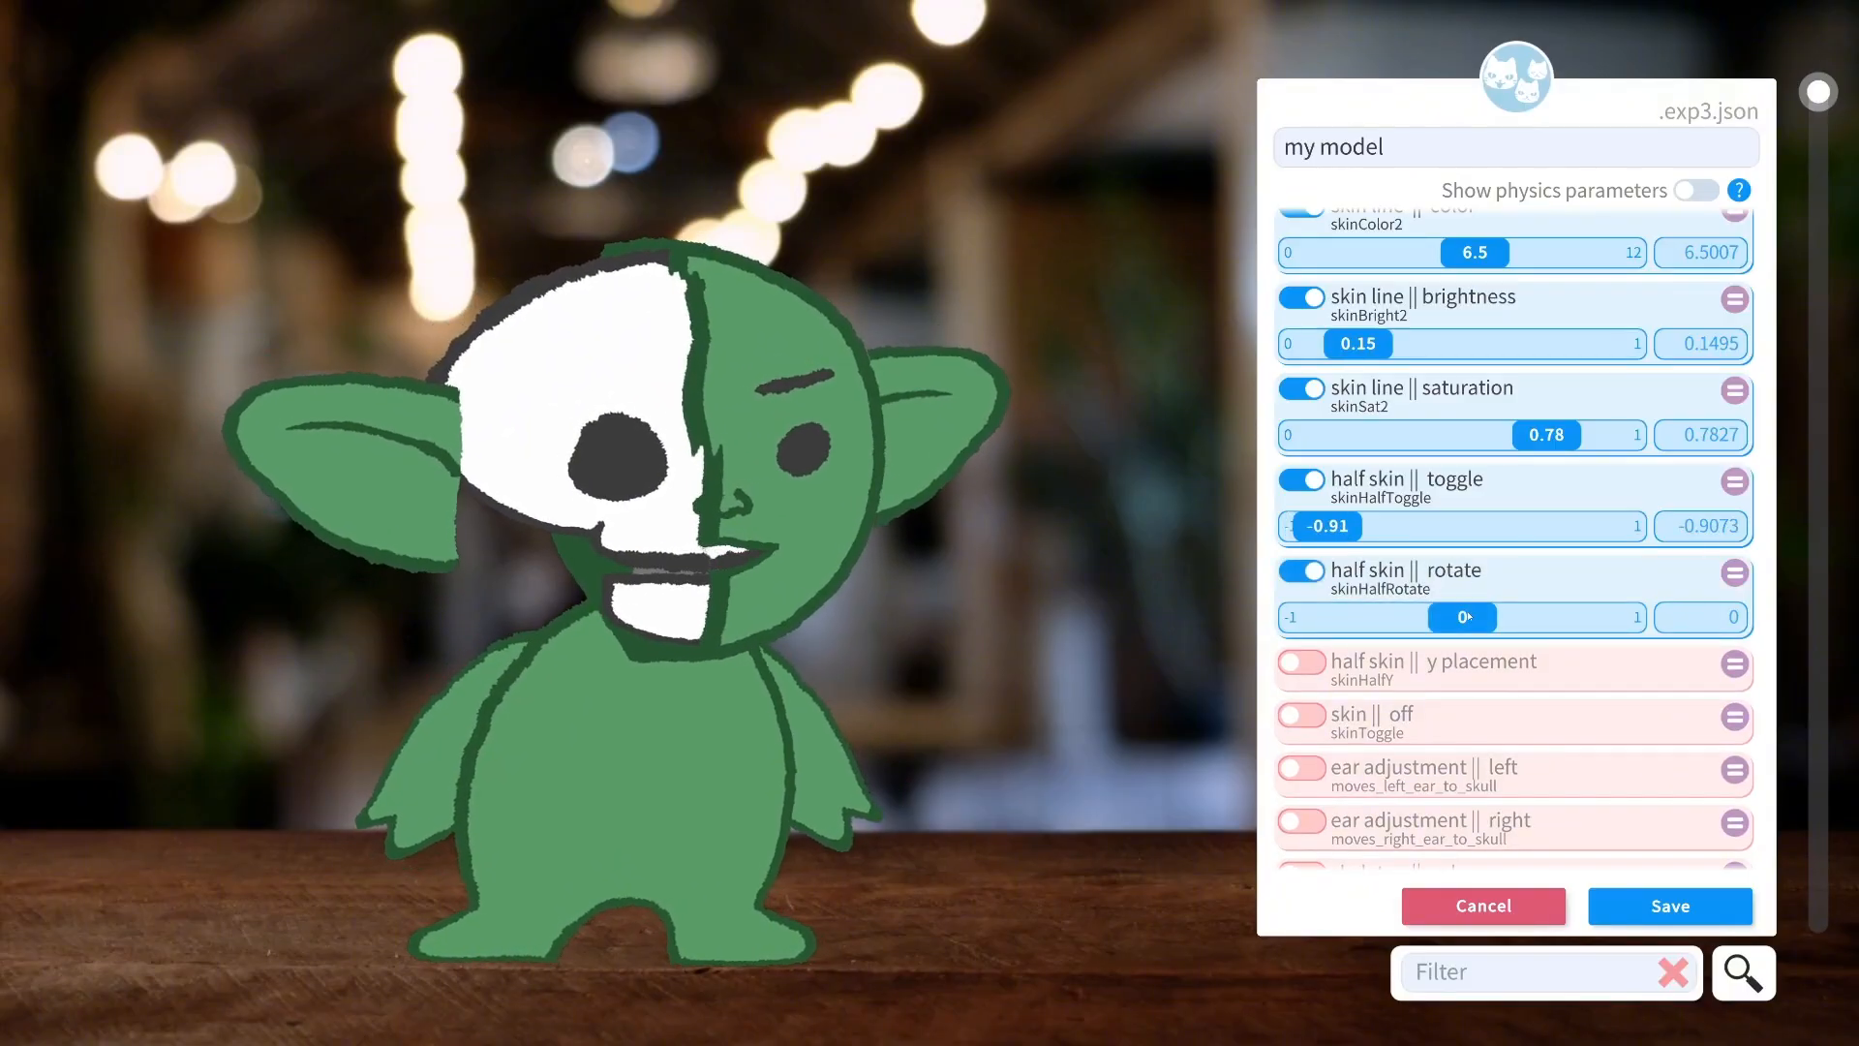
drag(1467, 617, 1365, 659)
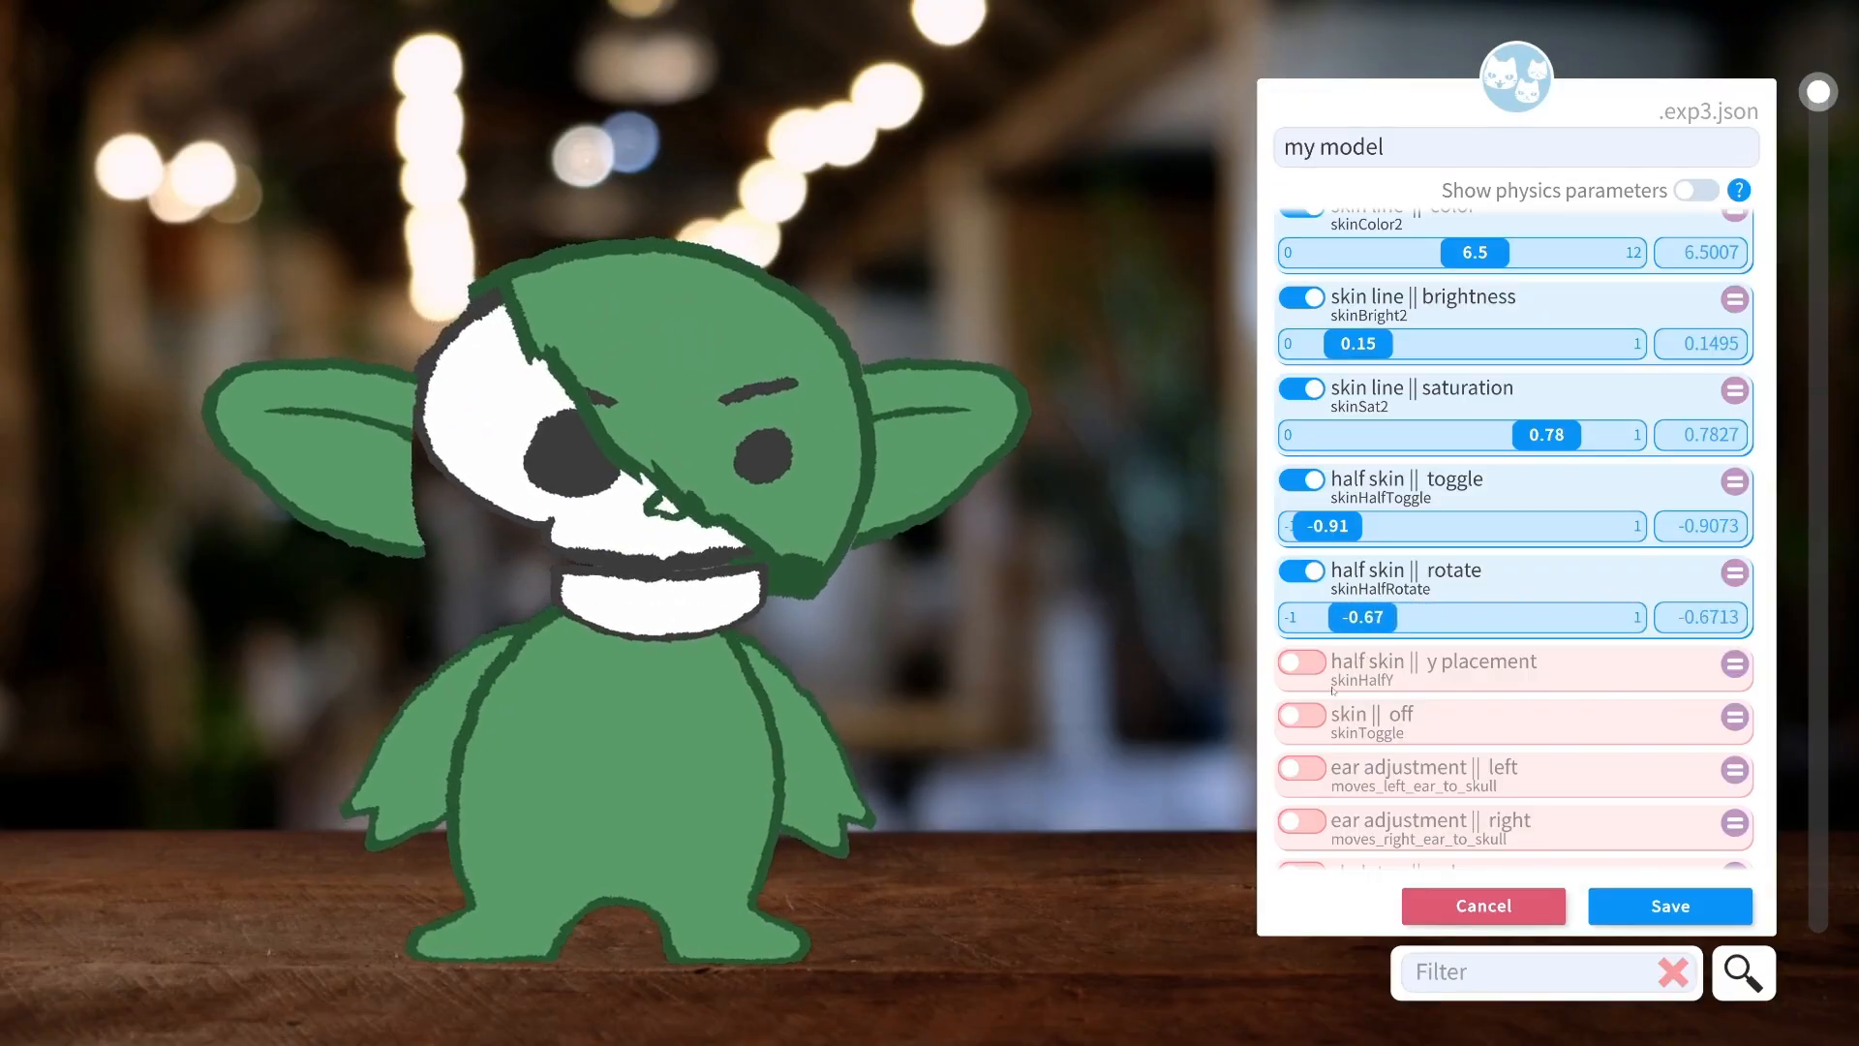
click(1334, 678)
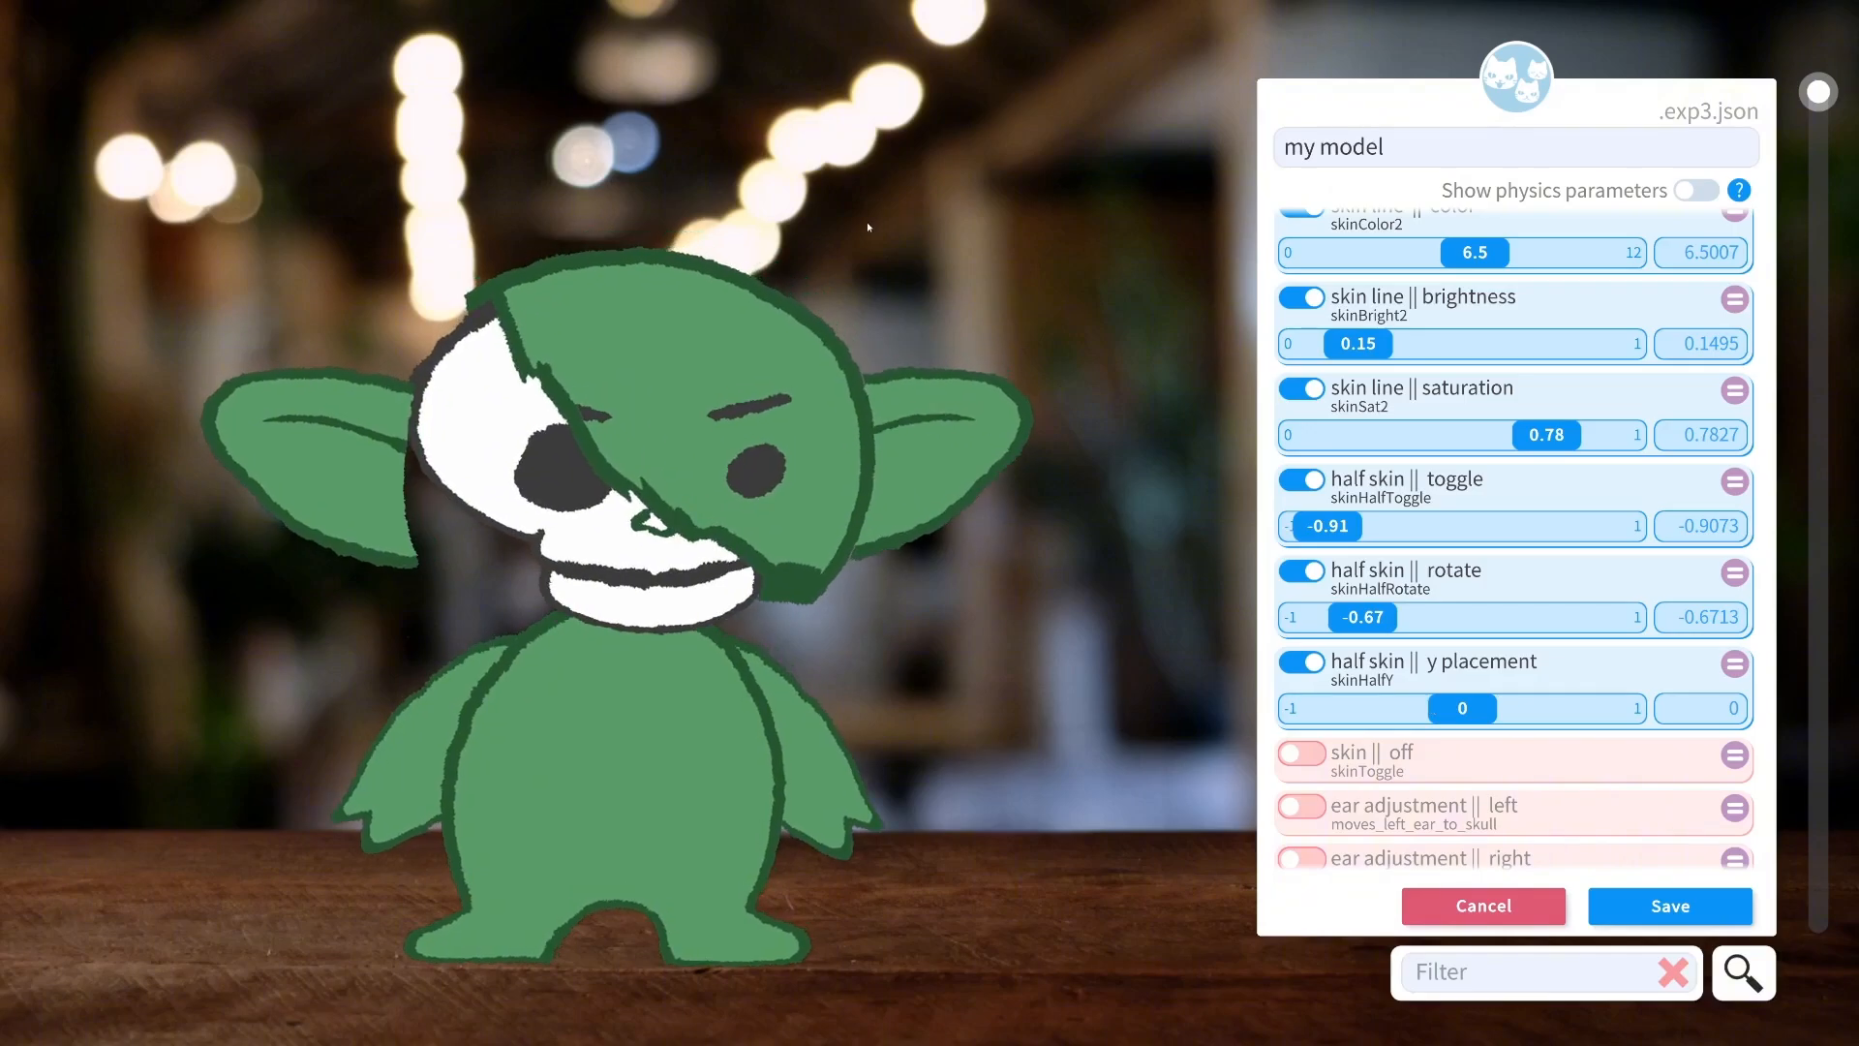
mouse_move(1472, 712)
mouse_down()
mouse_move(1612, 710)
mouse_move(1327, 692)
mouse_move(1315, 709)
mouse_move(1643, 712)
mouse_move(1409, 714)
mouse_move(1460, 719)
mouse_up()
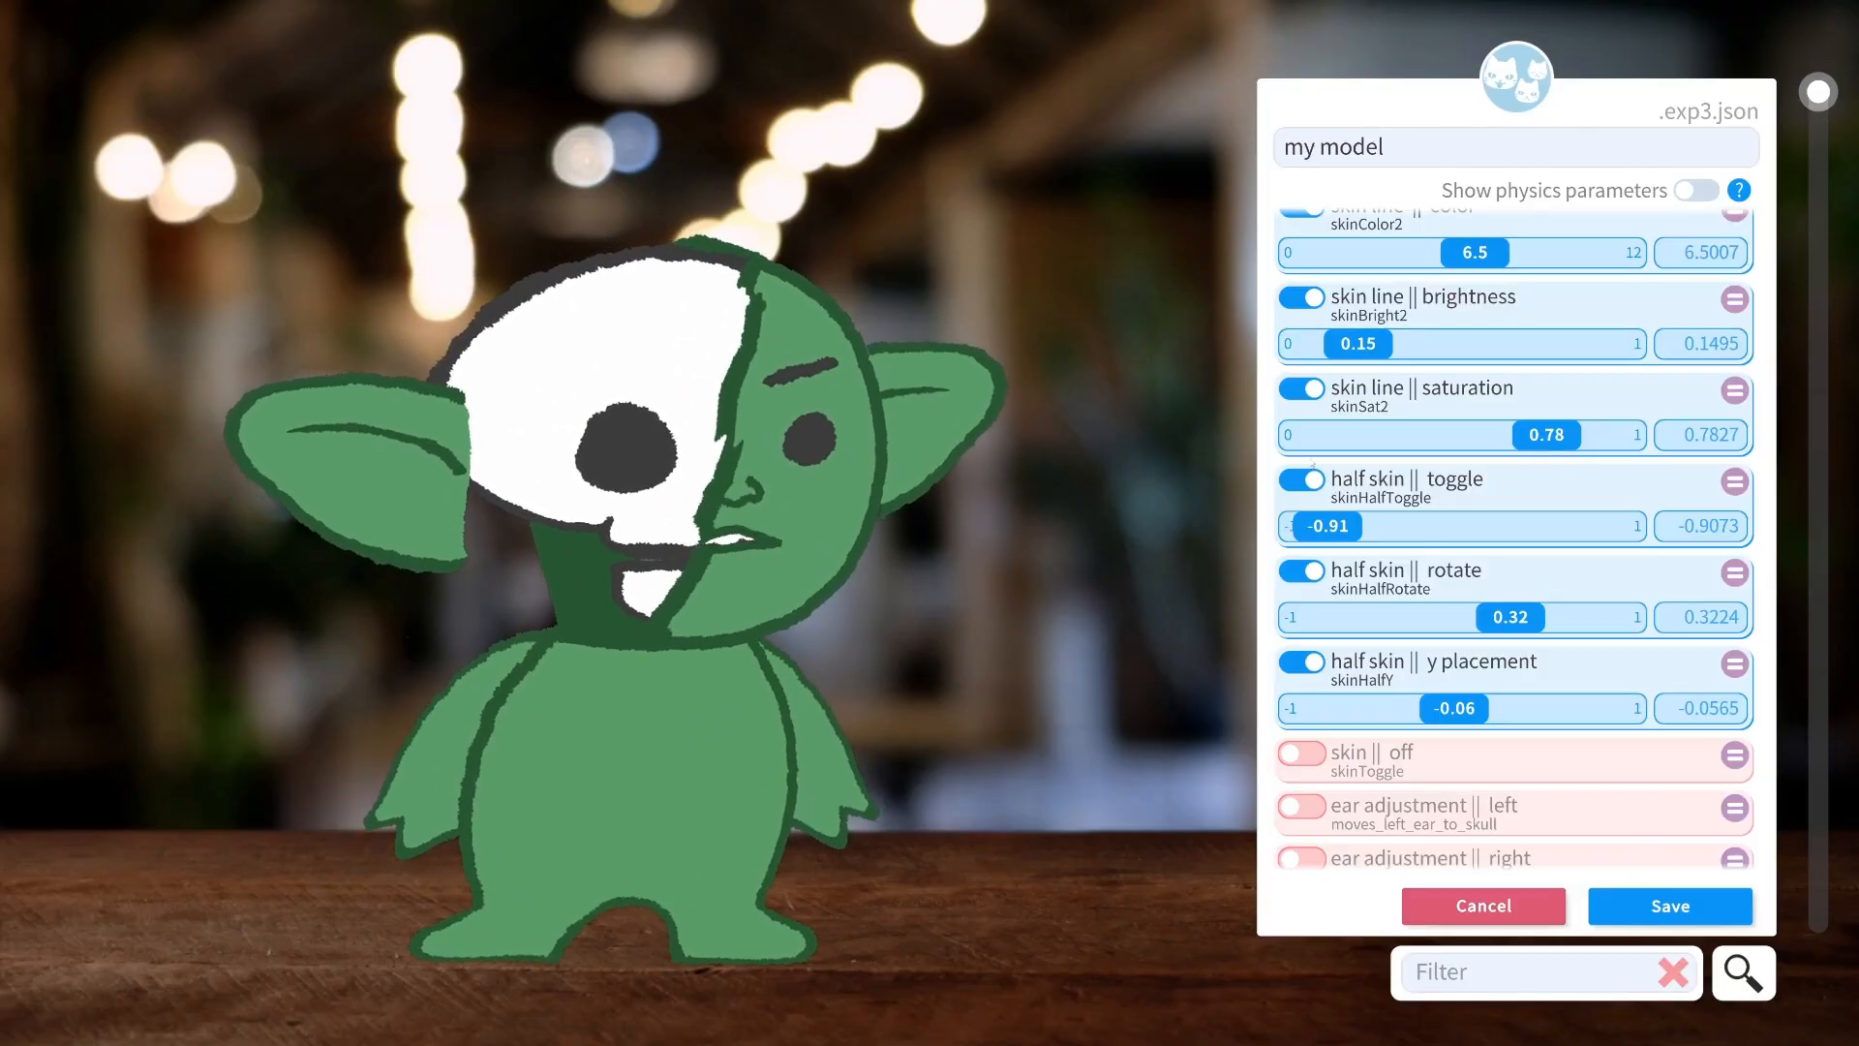
Turn off the half skin toggle, try the face's skin off parameter at 1, and disable skin off again.
click(1314, 480)
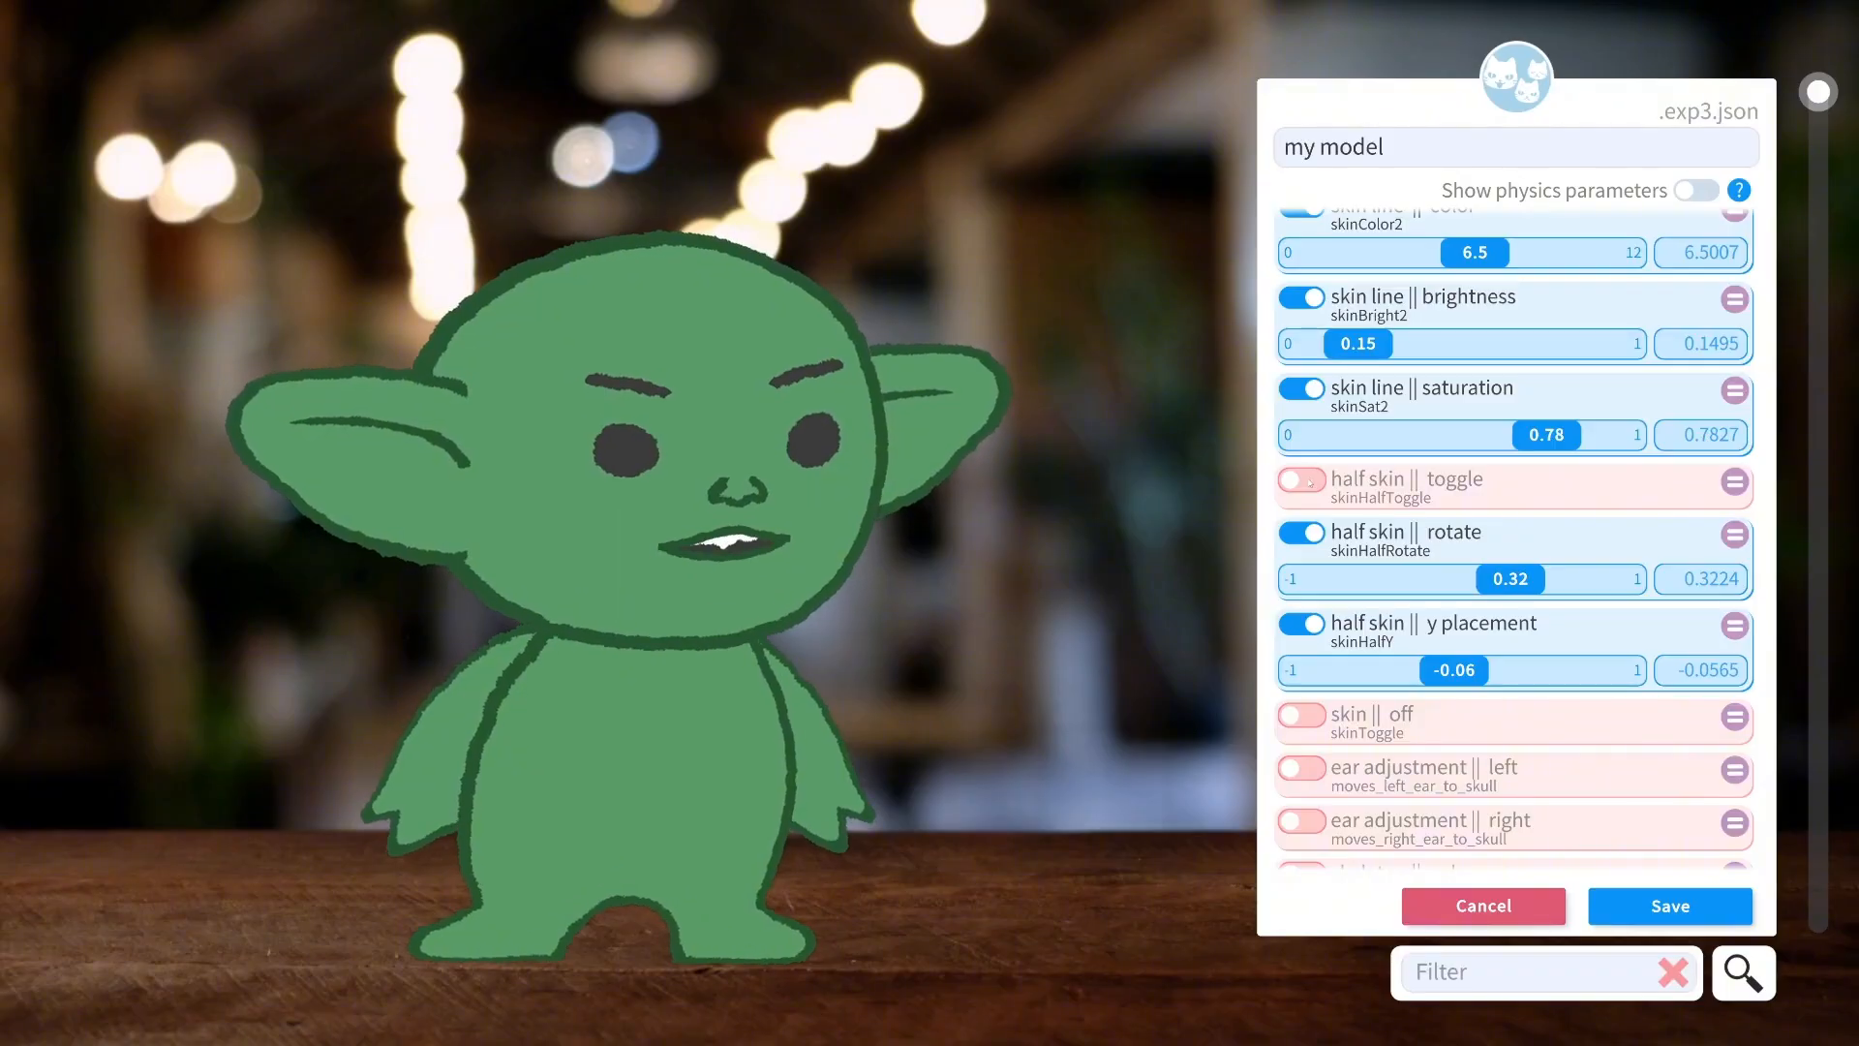
scroll(1349, 760, down, 2)
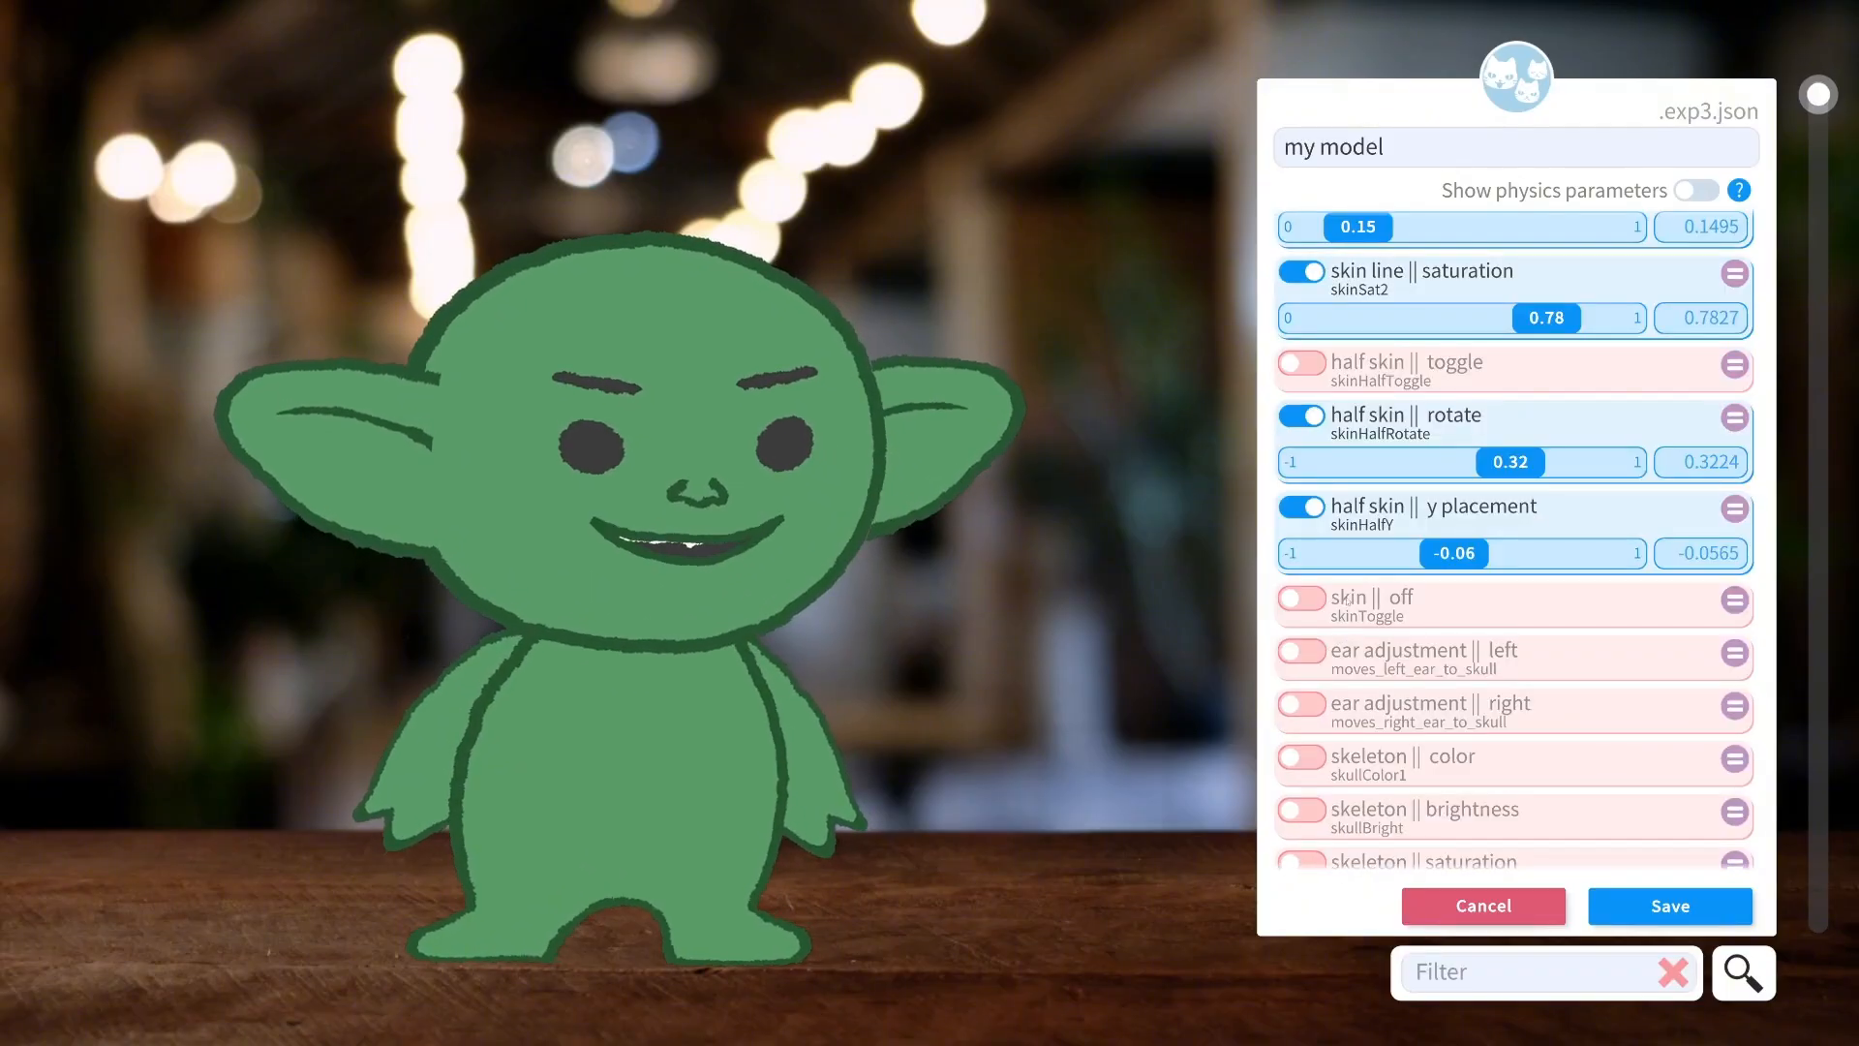
click(1298, 600)
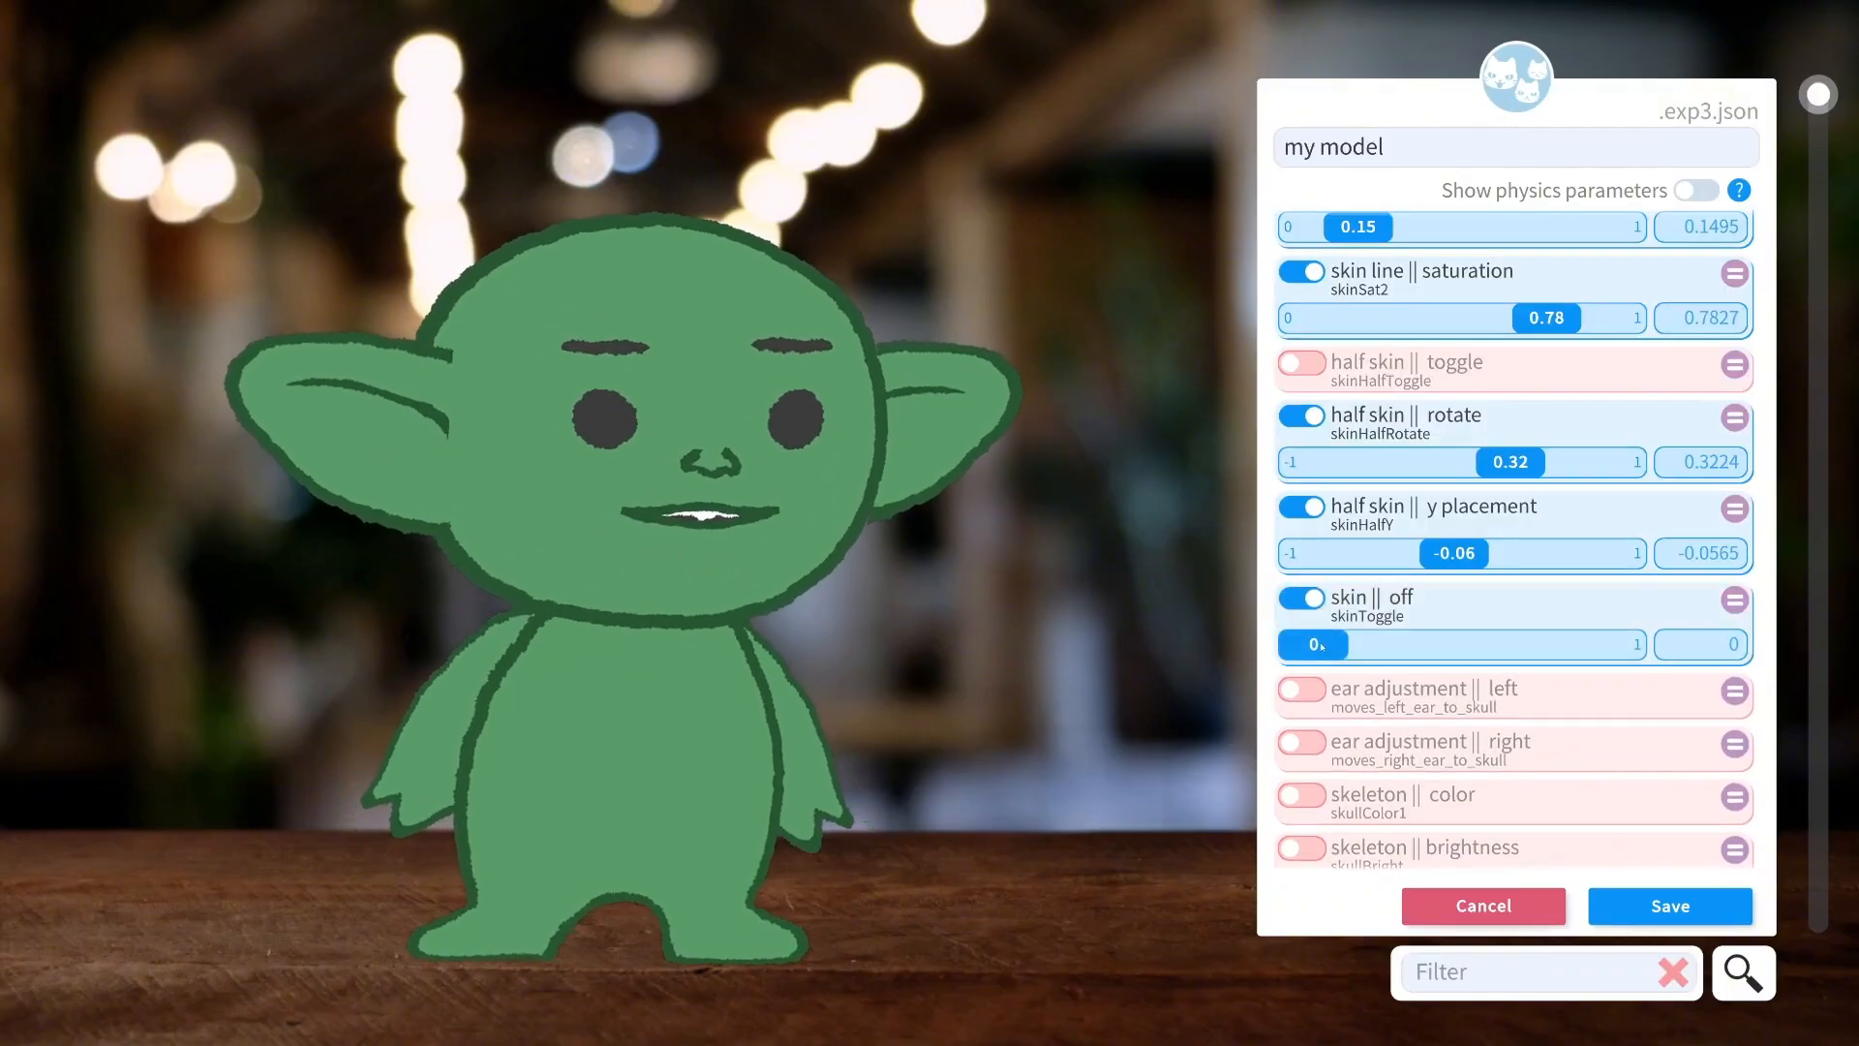
drag(1314, 644, 1746, 661)
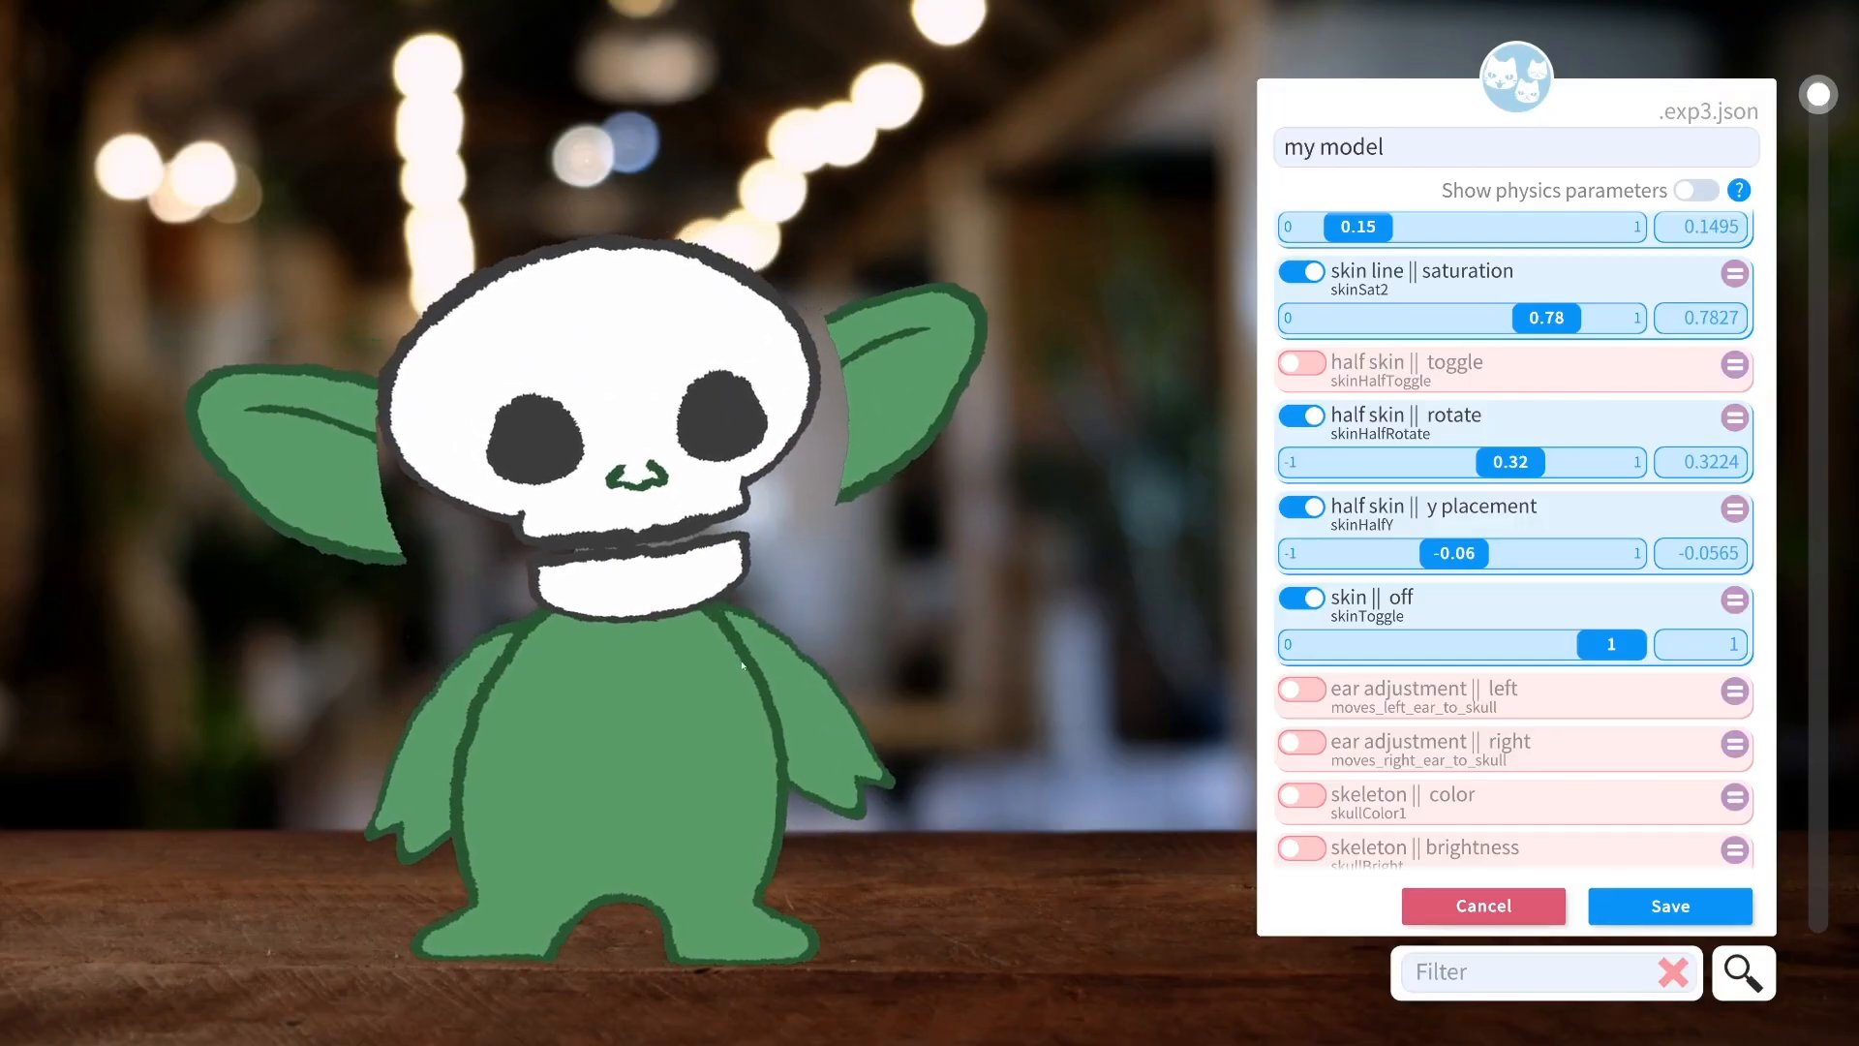
click(1308, 600)
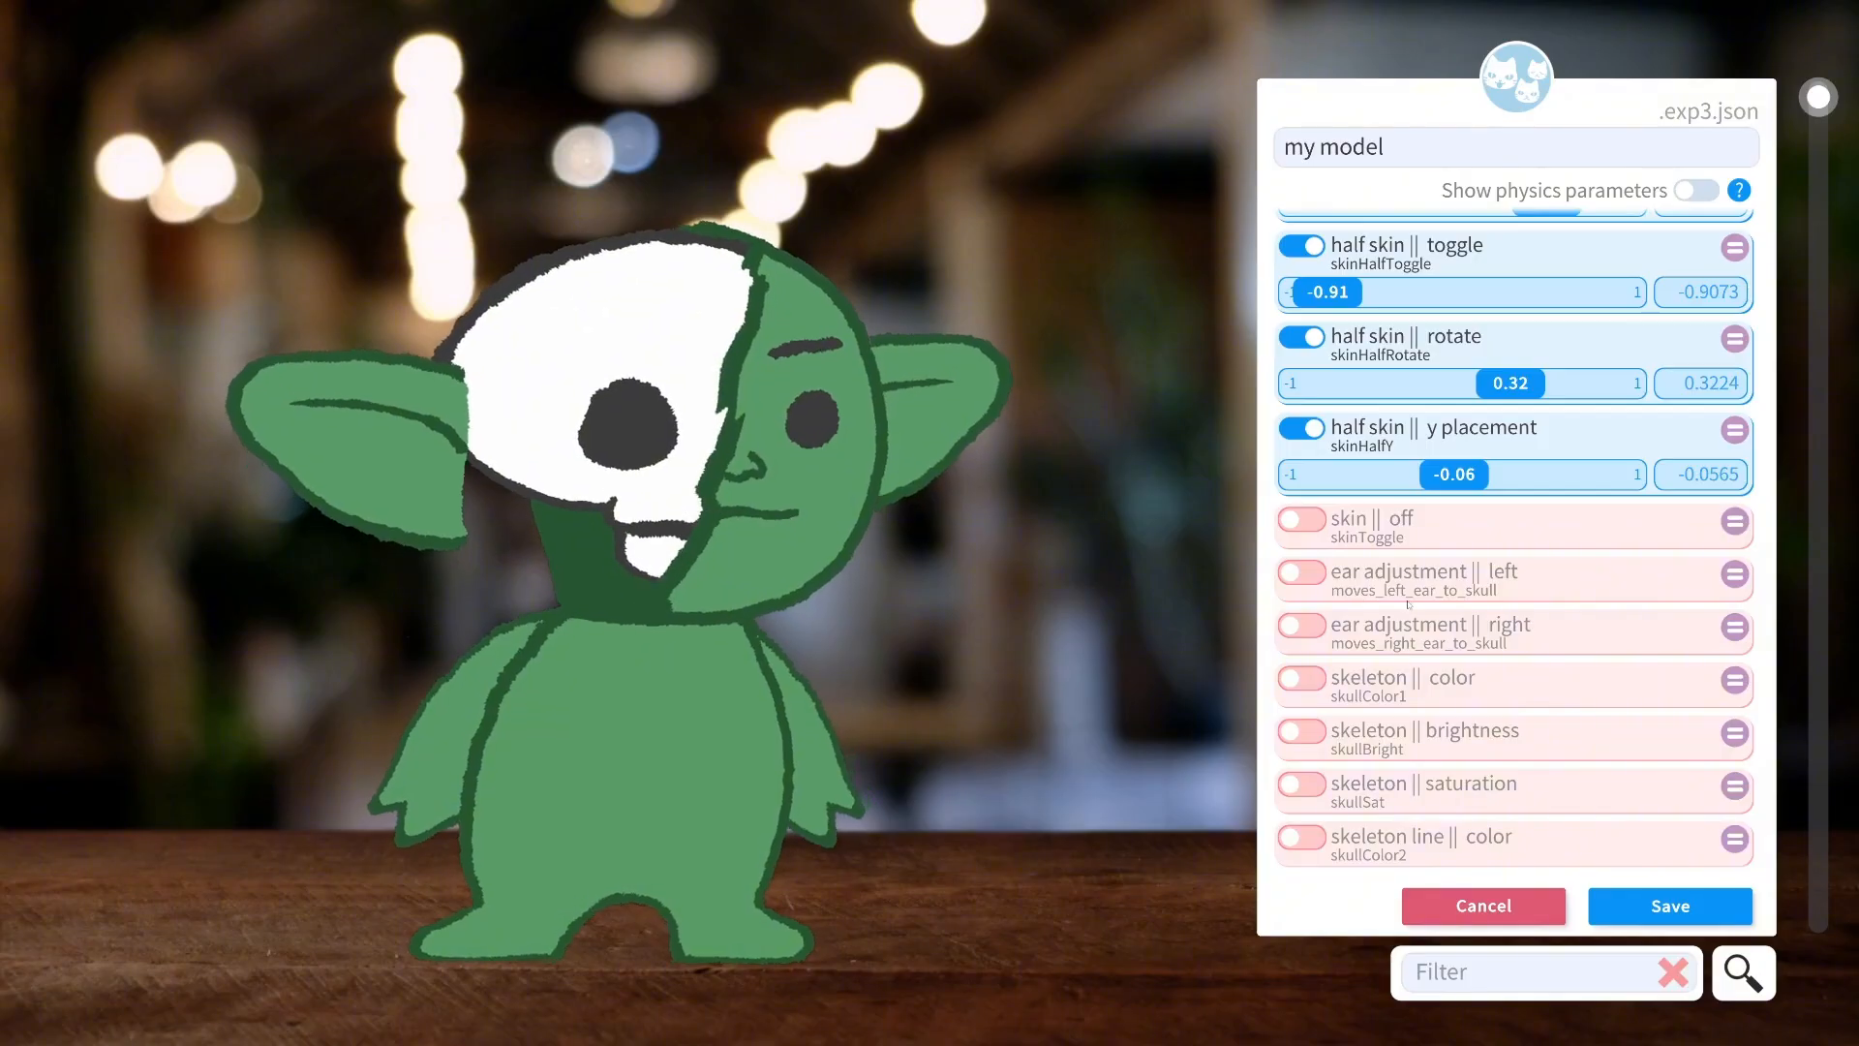
Enable the left ear adjustment parameter and set it to about 0.89.
click(1295, 572)
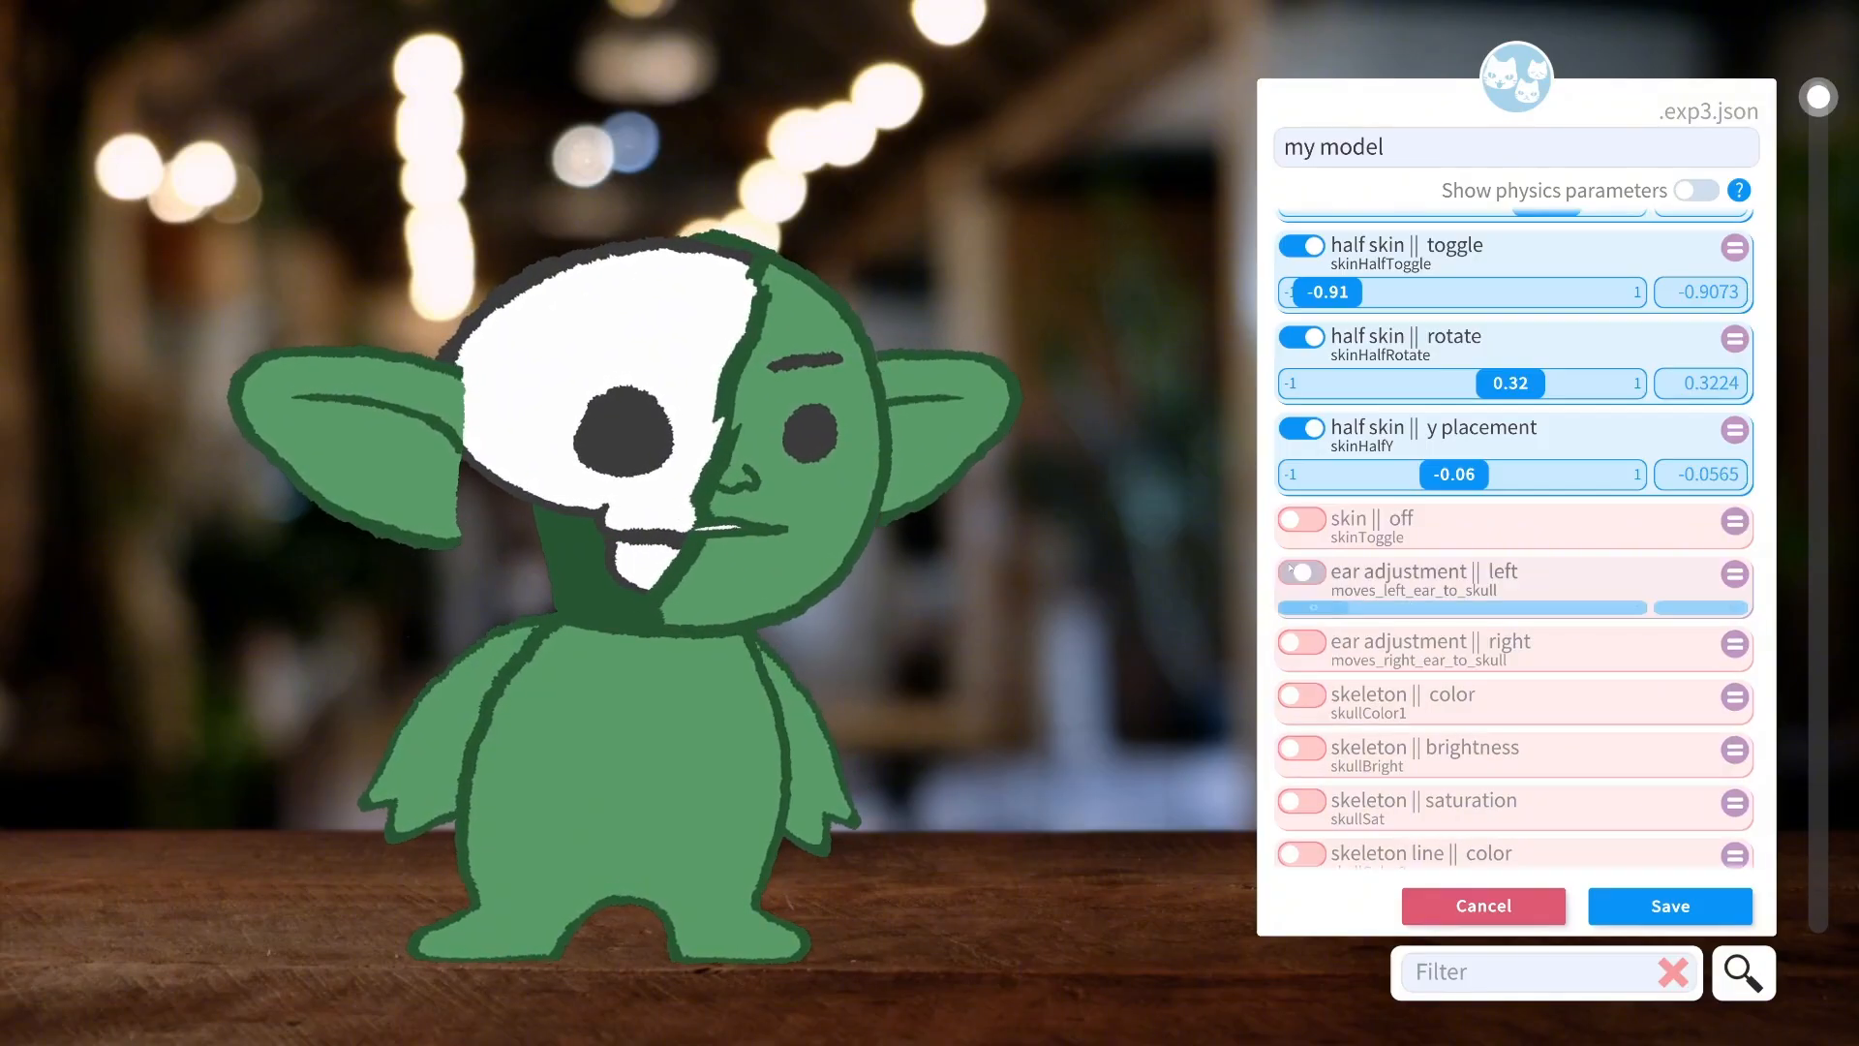
drag(1303, 620, 1594, 630)
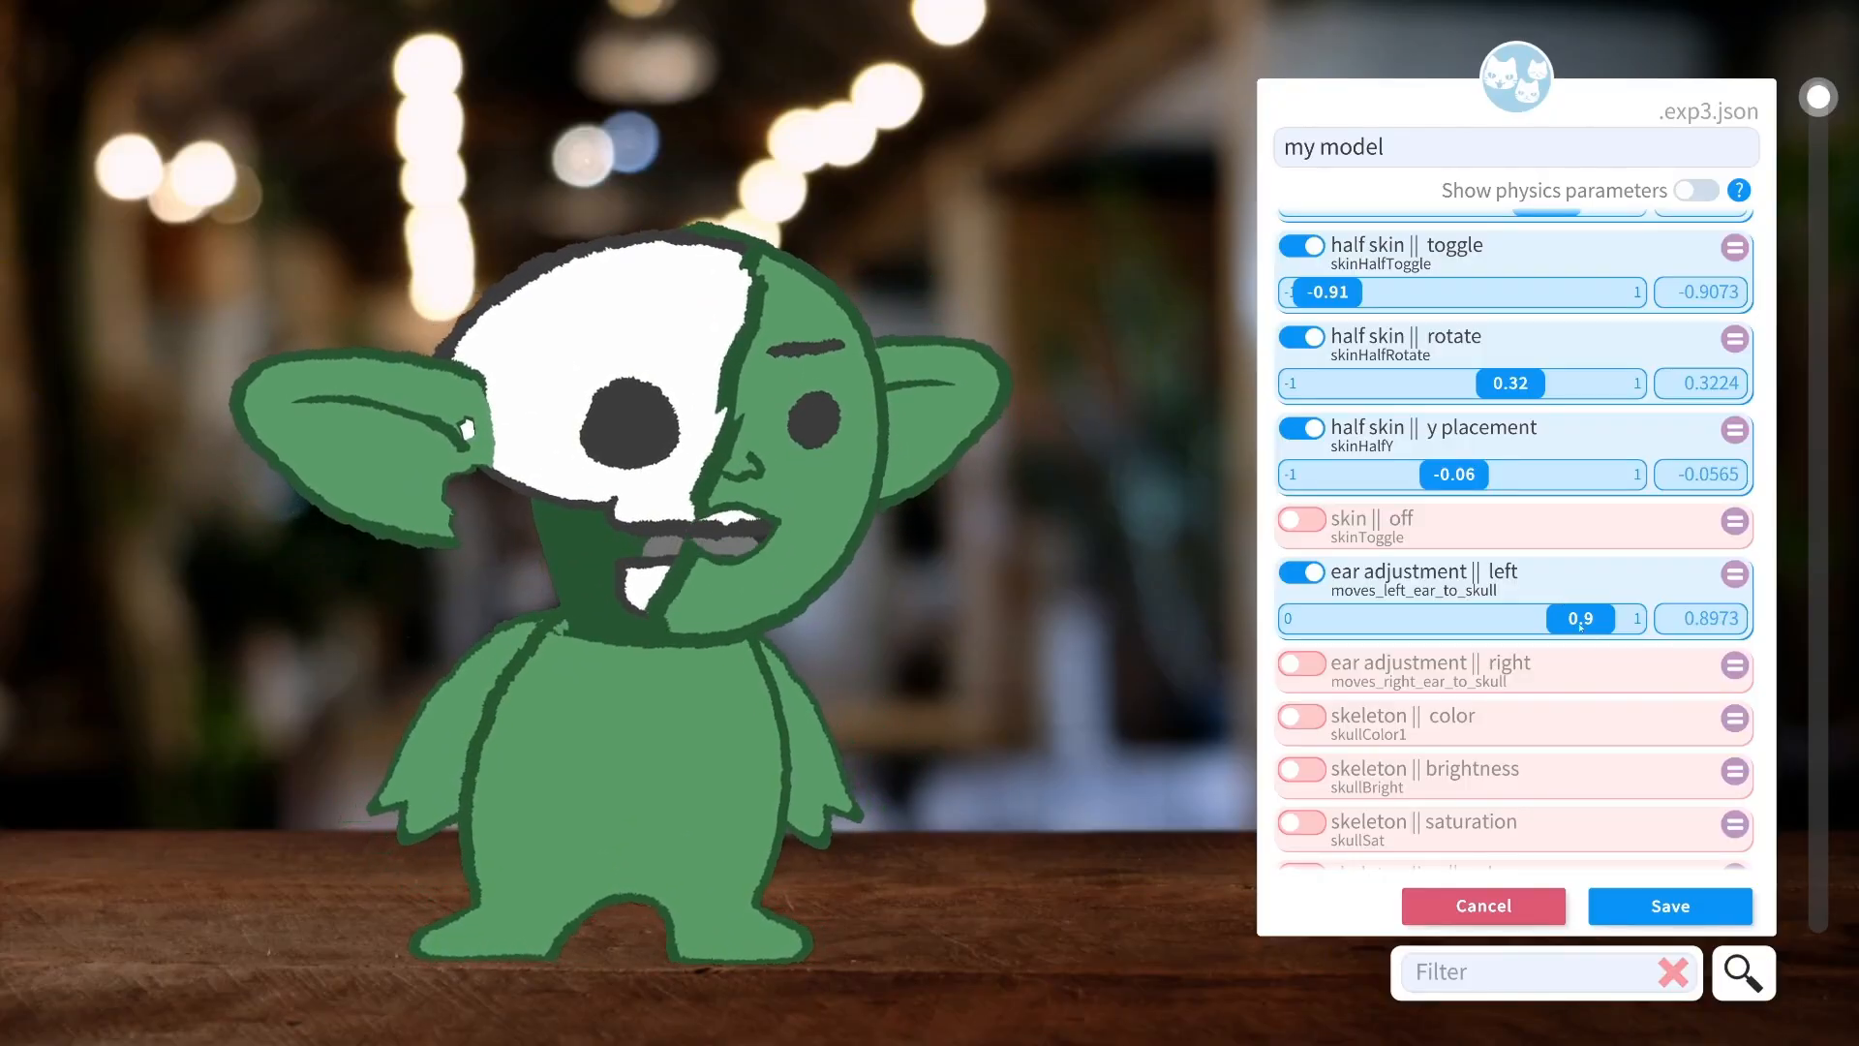
drag(1580, 625, 1685, 634)
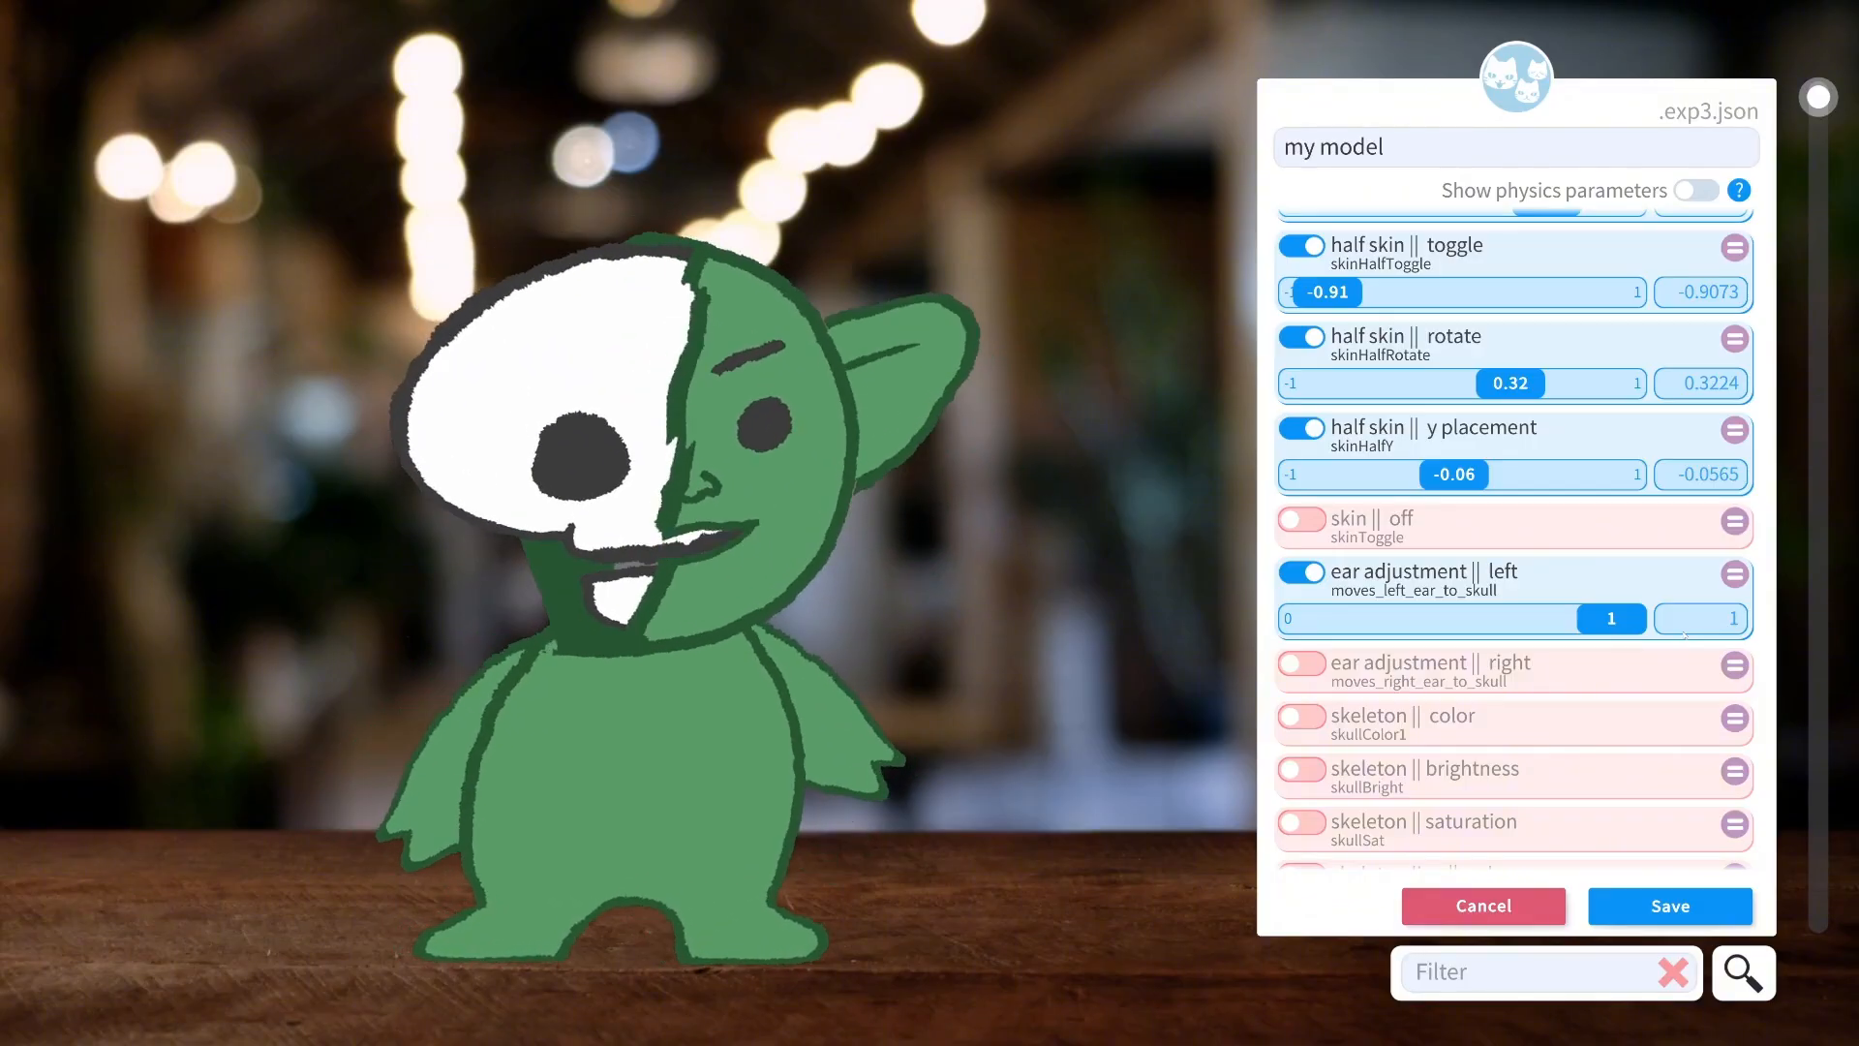
drag(1630, 634, 1583, 635)
Enable the skeleton color and skeleton brightness parameters and set them to about 3.63 and 0.72.
scroll(1307, 559, down, 2)
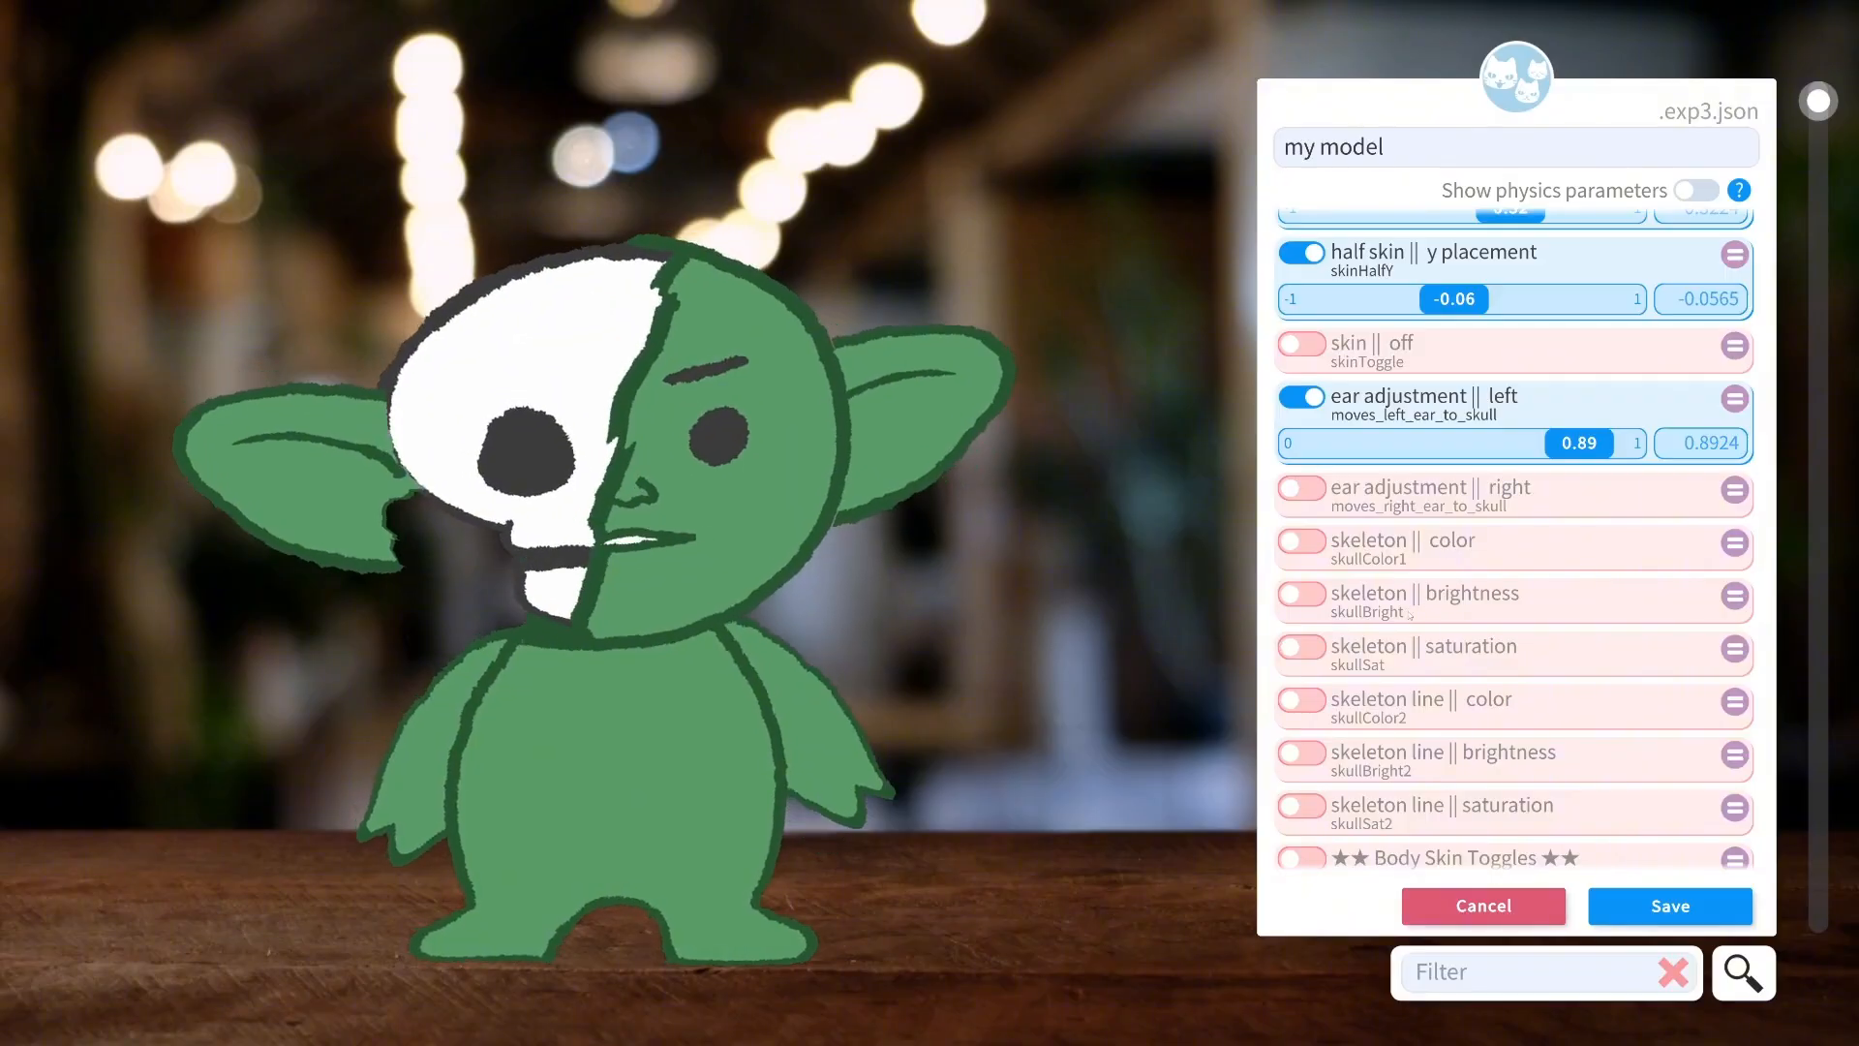
click(1303, 542)
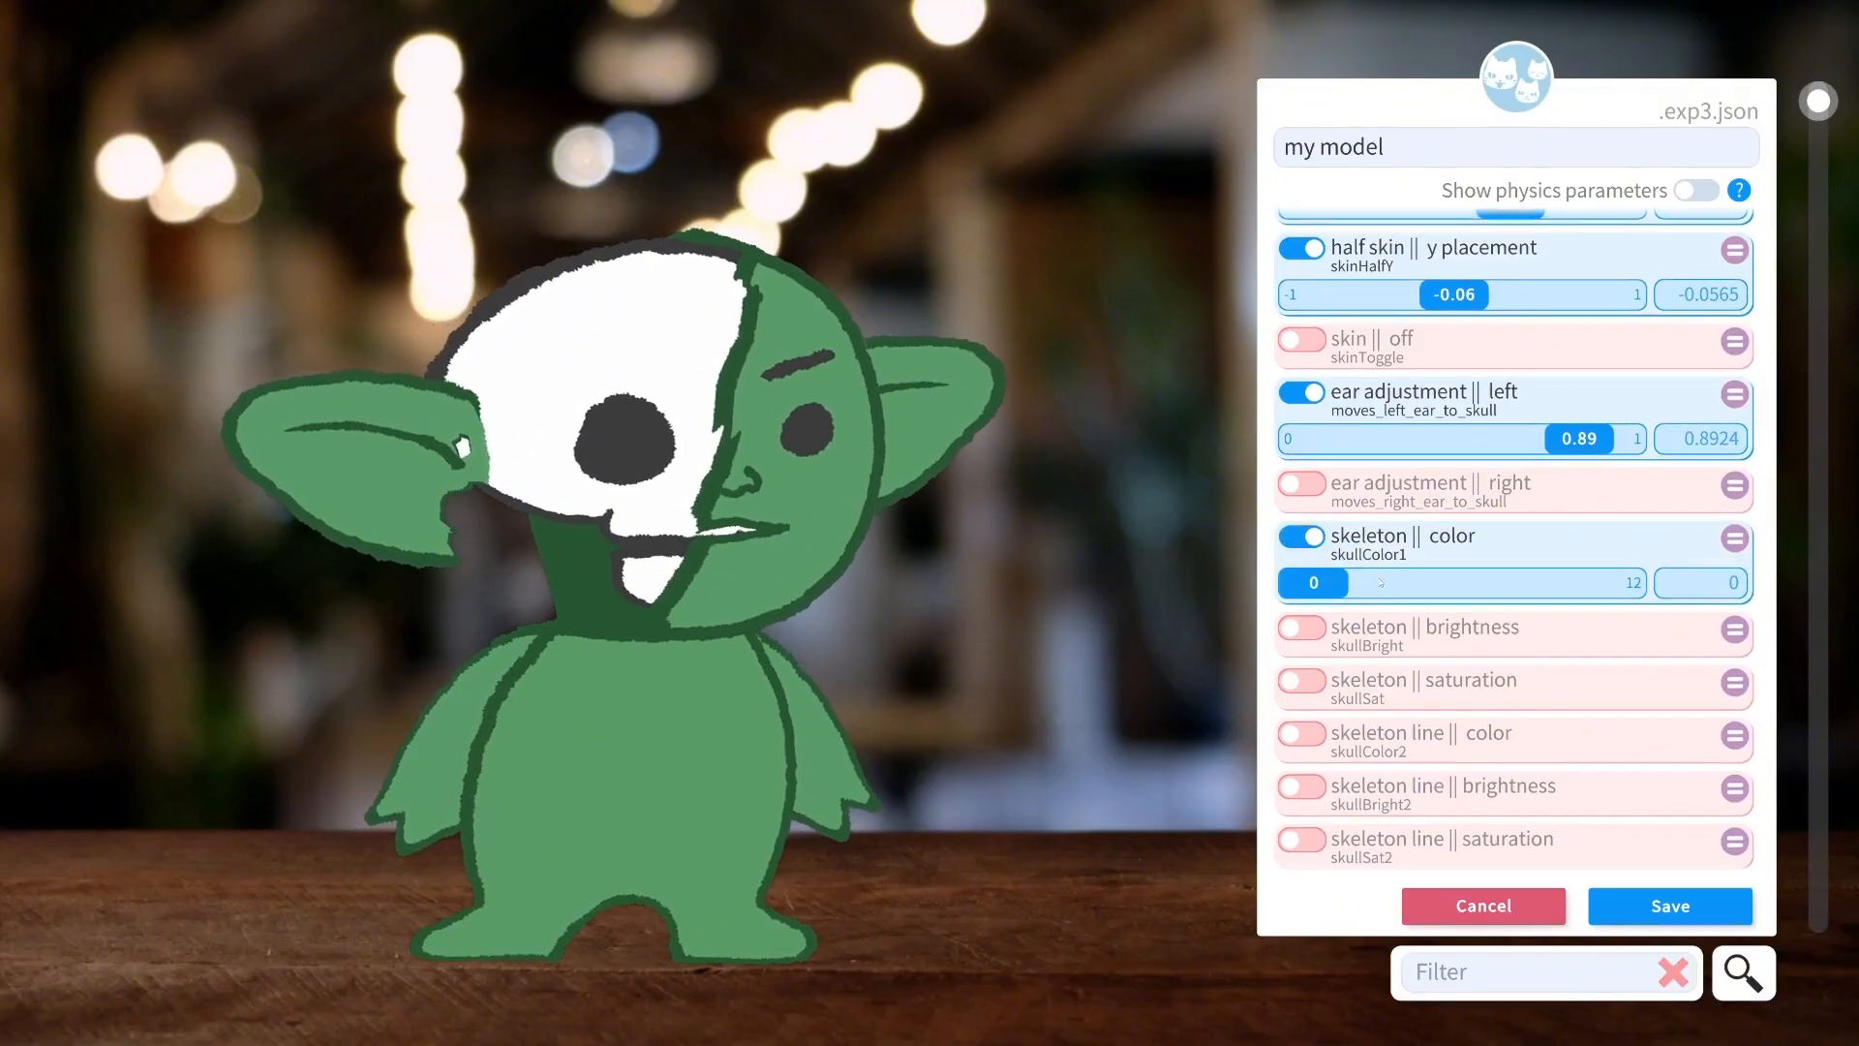
drag(1317, 583, 1508, 582)
click(1303, 628)
drag(1314, 674, 1421, 674)
drag(1509, 582, 1403, 583)
Enable the skeleton line color, brightness and saturation parameters and set them to about 2.65, 0.5 and 0.67.
scroll(1403, 630, down, 3)
click(1302, 536)
click(1302, 627)
click(1302, 718)
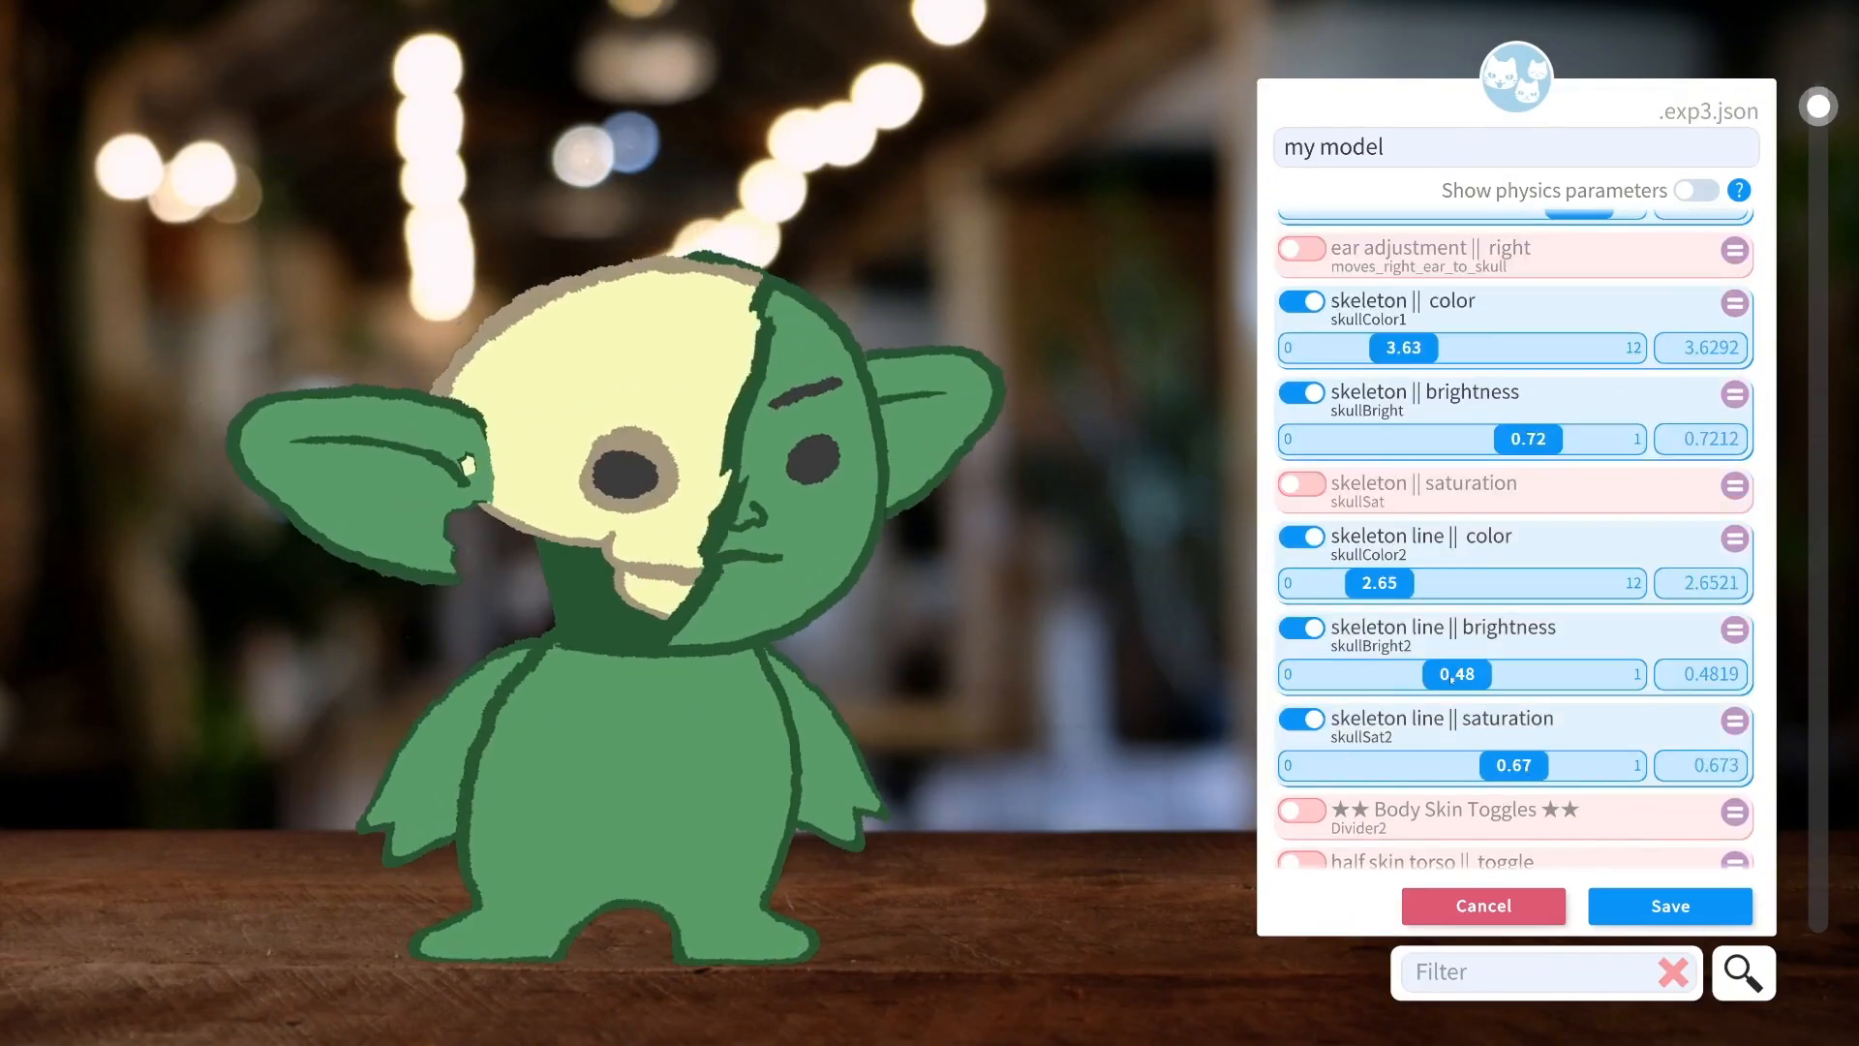
drag(1452, 677, 1457, 678)
Enable the half skin torso toggle, rotate and y placement parameters and set them to -1, 1 and about 0.03.
scroll(1458, 677, down, 4)
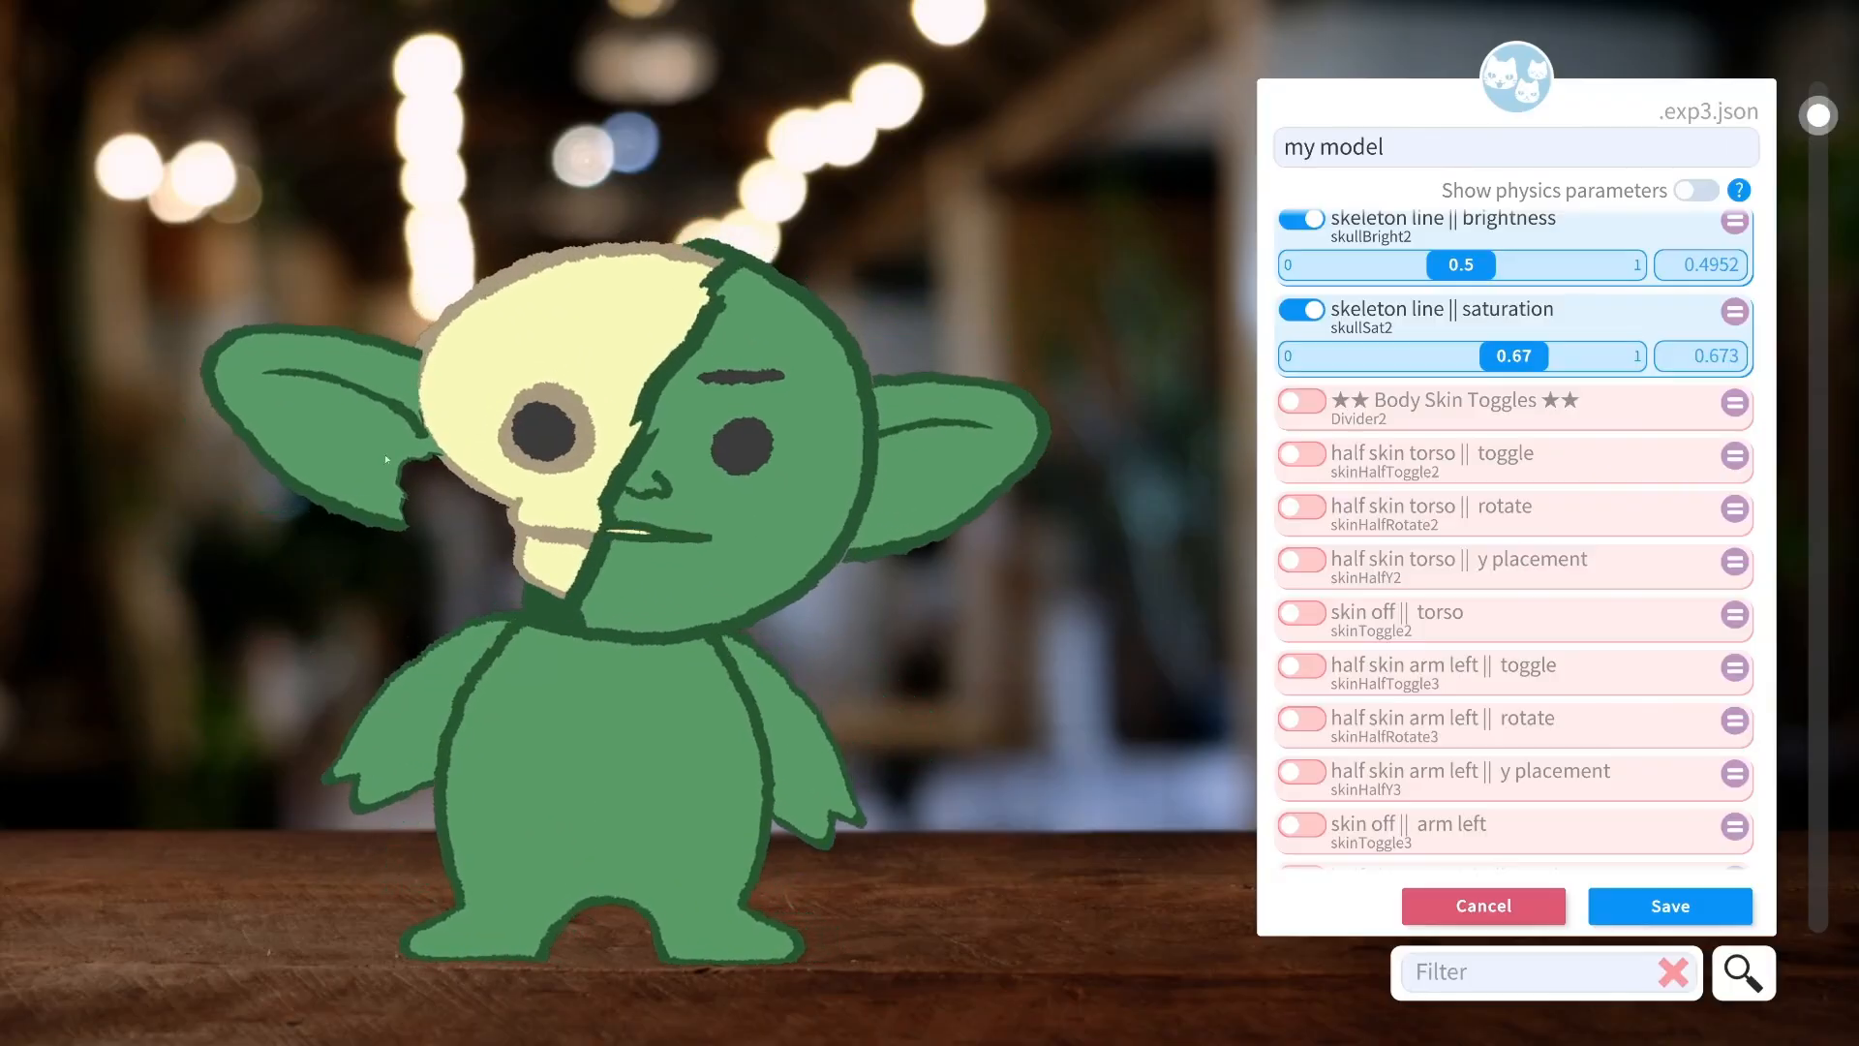
click(1302, 454)
drag(1462, 500, 1272, 492)
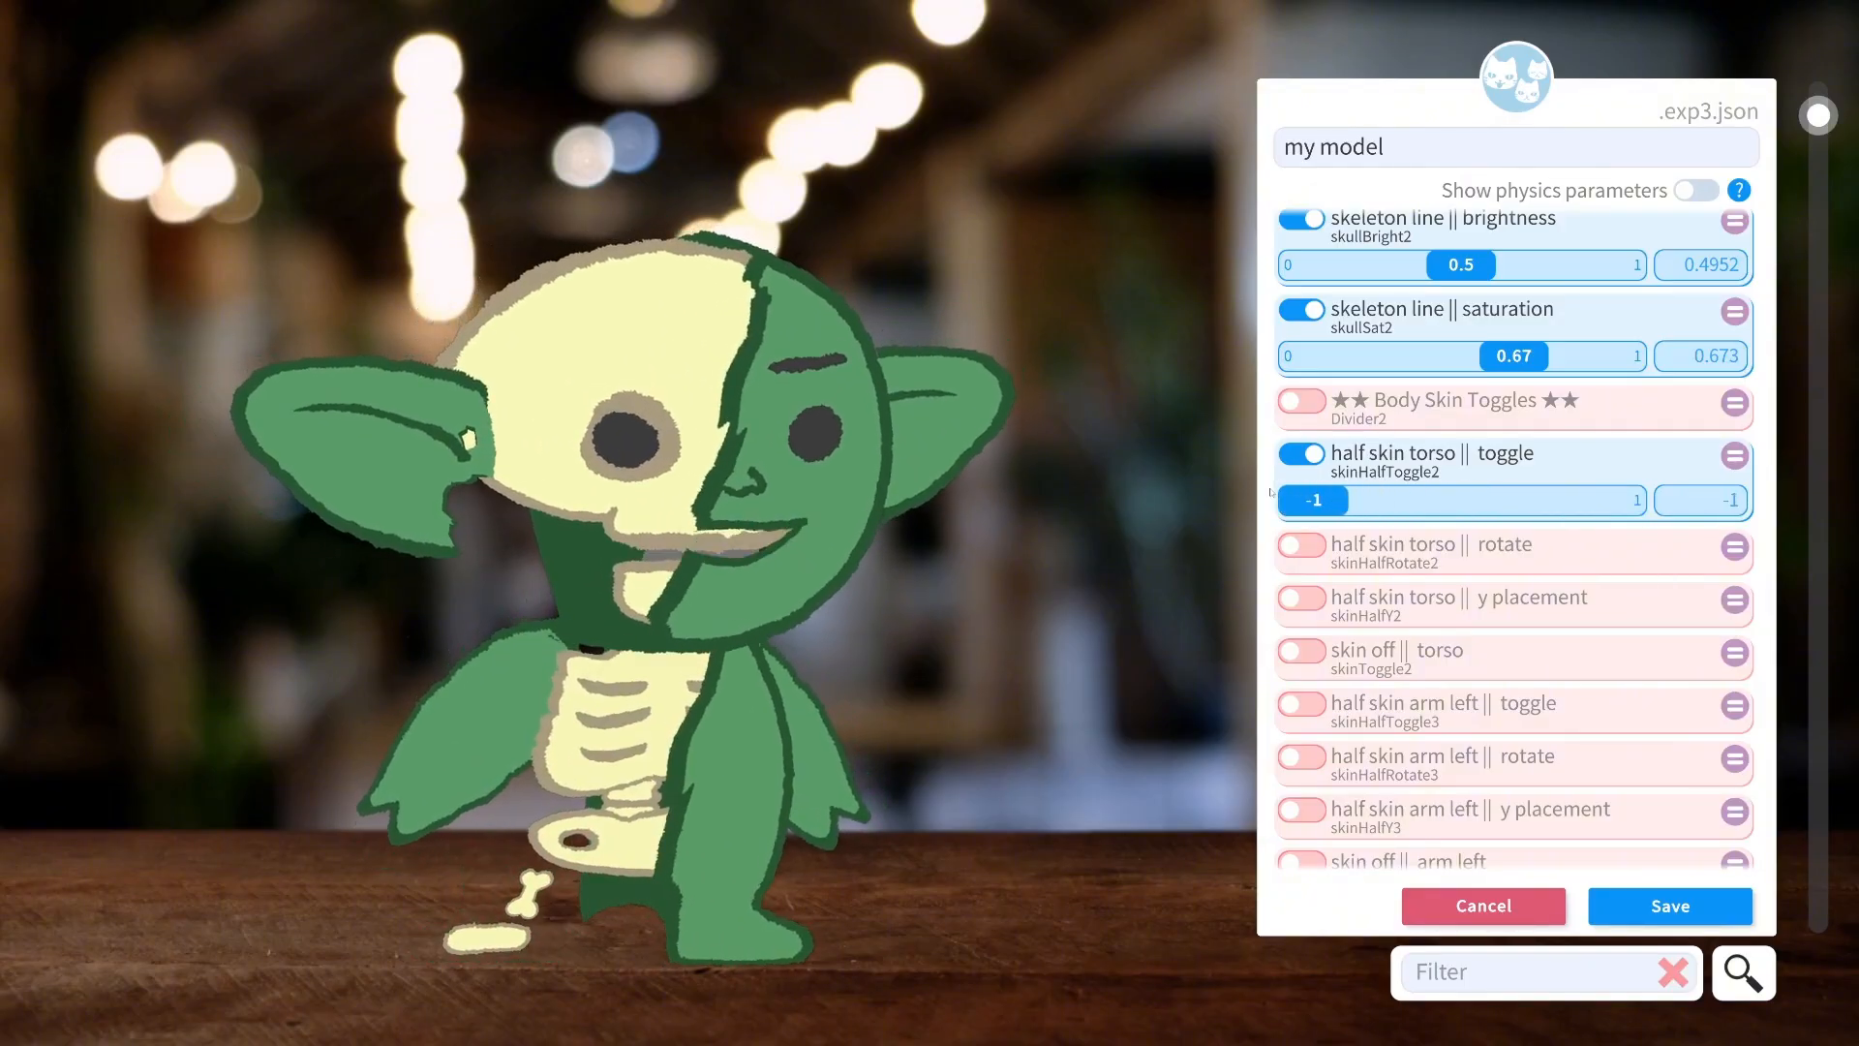
click(1317, 552)
drag(1462, 591, 1611, 591)
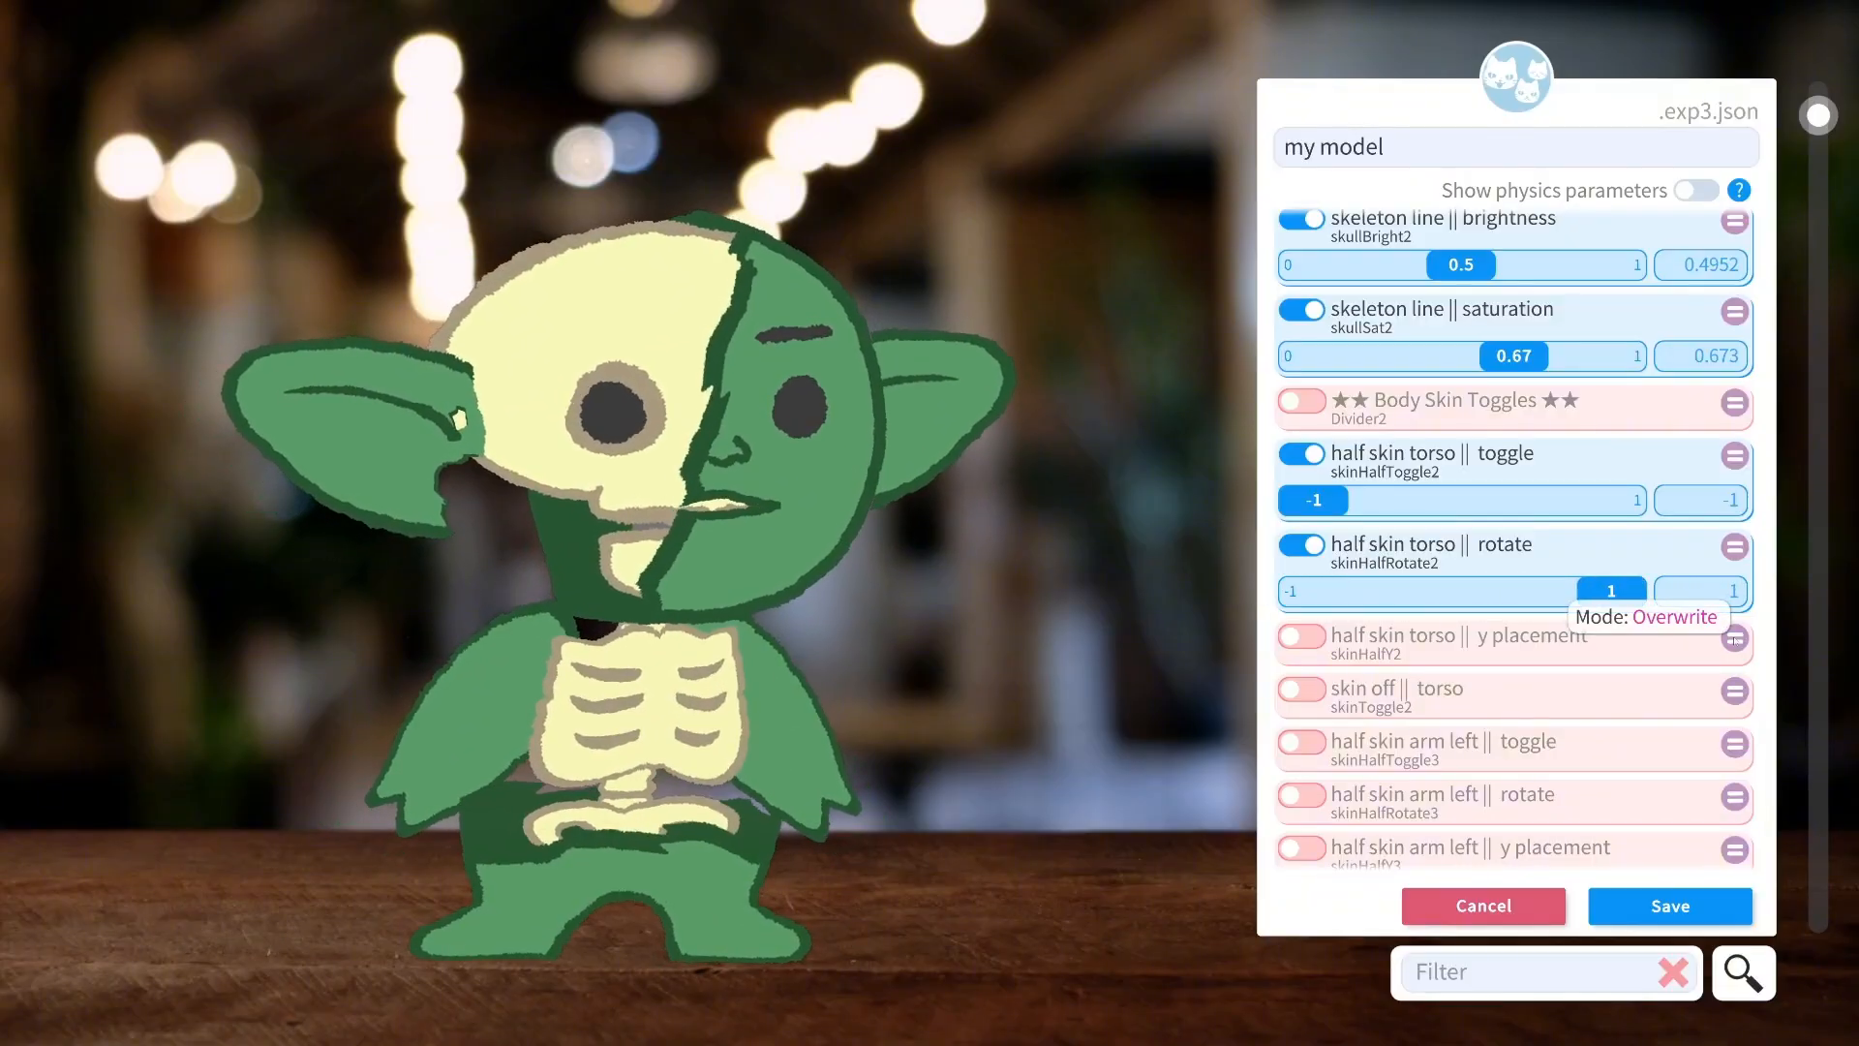
click(1302, 636)
mouse_move(1471, 683)
mouse_down()
mouse_move(1554, 684)
mouse_move(1346, 684)
mouse_move(1524, 684)
mouse_move(1348, 684)
mouse_move(1437, 683)
mouse_up()
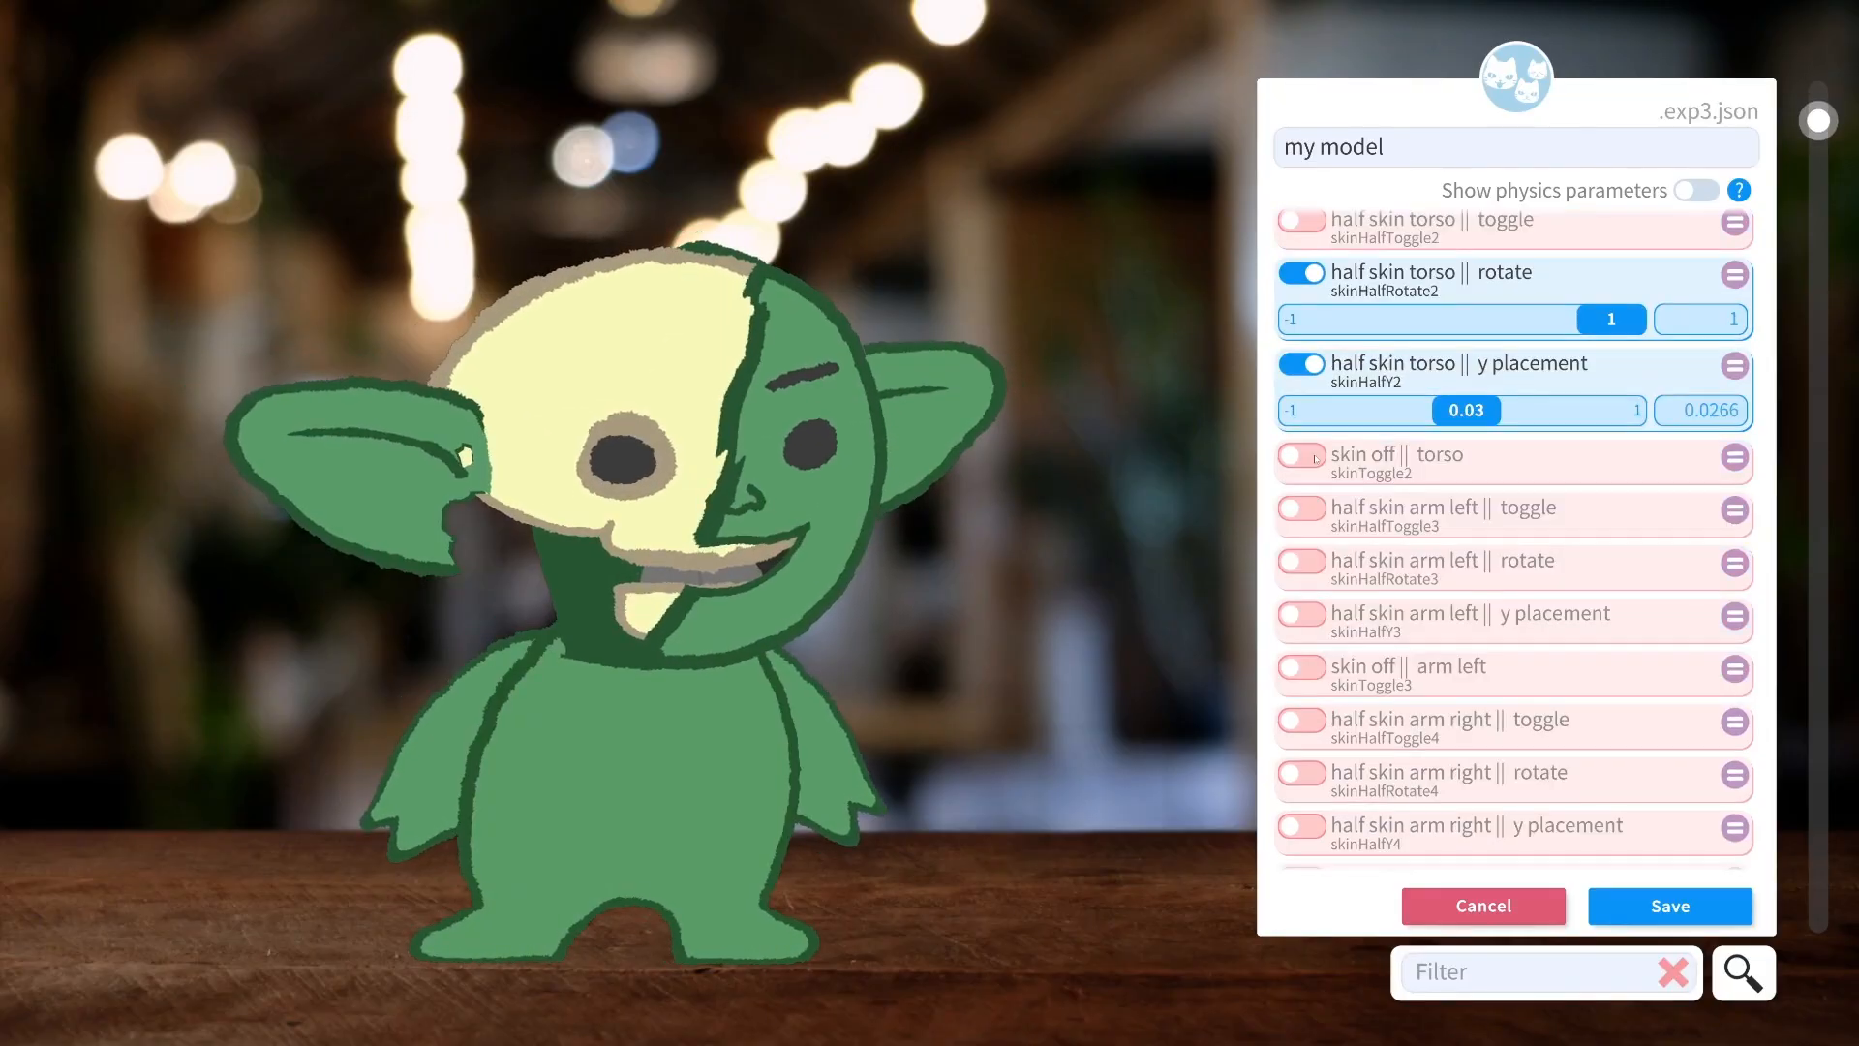
Try the torso's skin off parameter at 1 and disable it again.
click(1303, 456)
drag(1317, 513, 1687, 515)
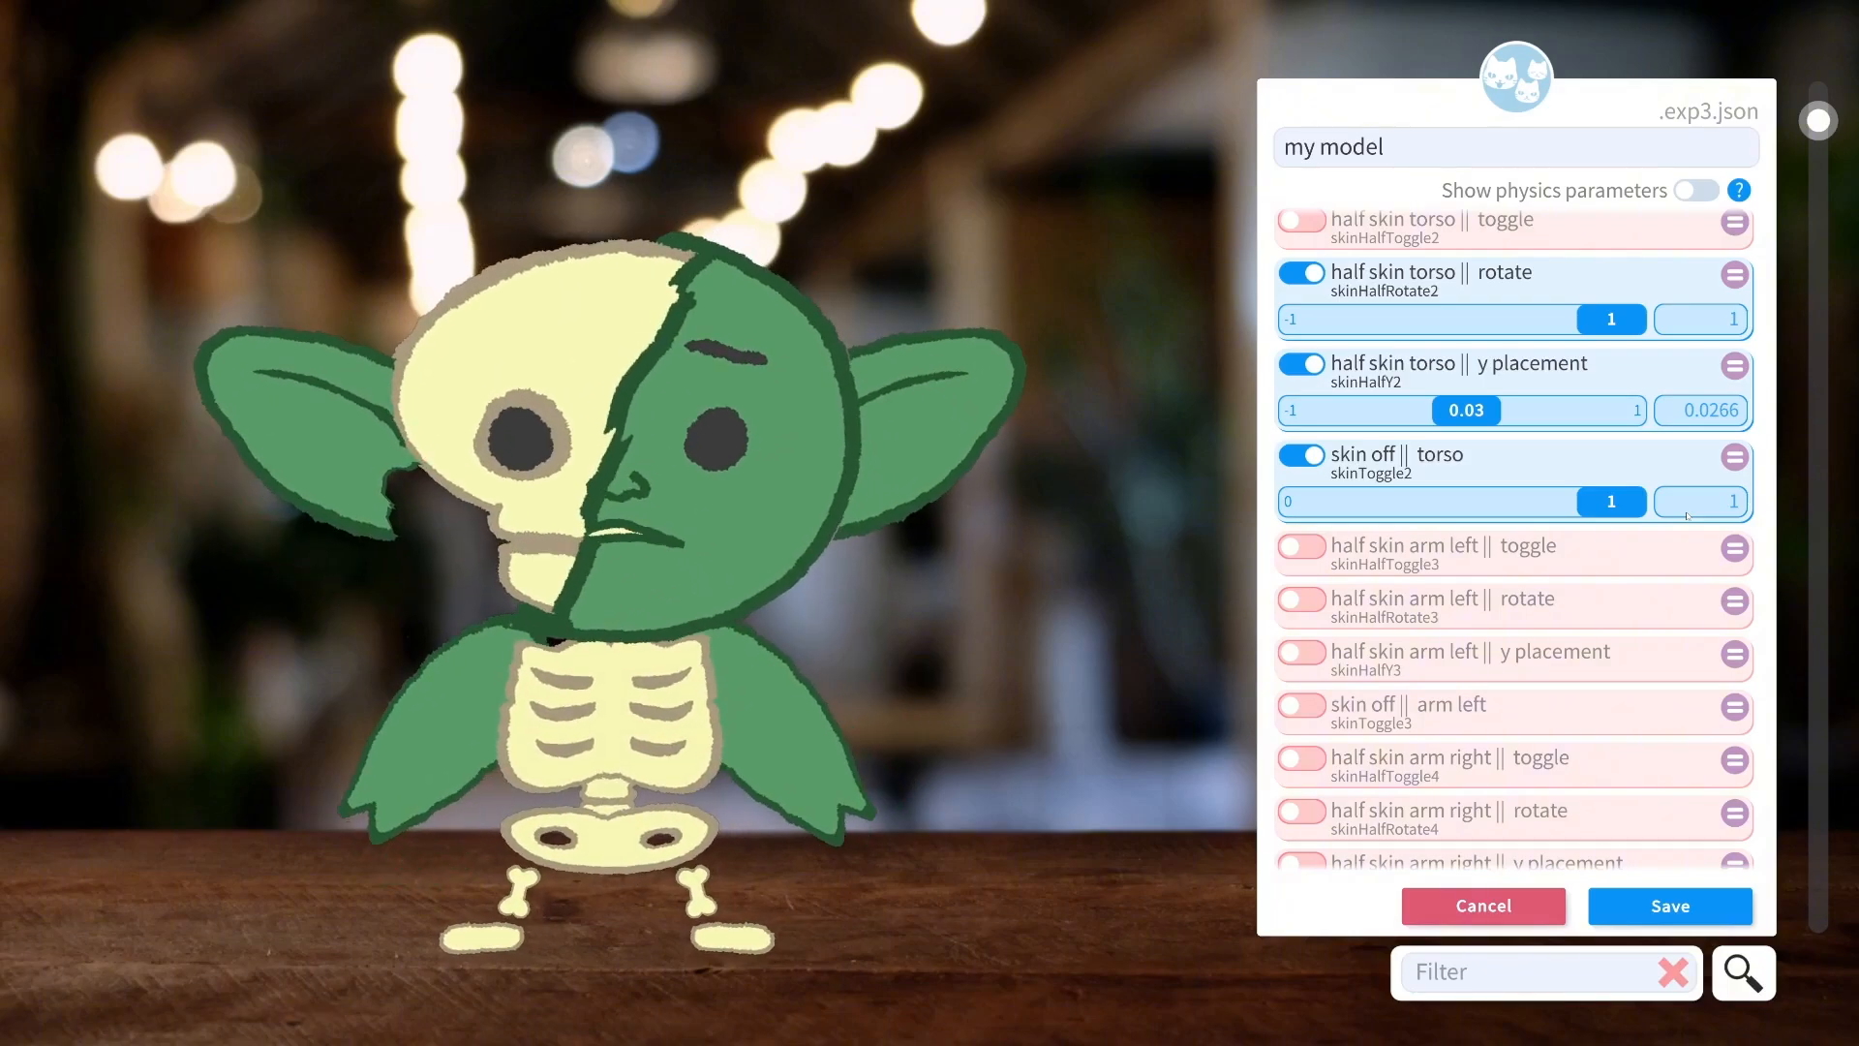
drag(1687, 515, 1607, 555)
click(1307, 456)
Try the half skin toggles for the left arm and the right arm and disable both again.
click(1309, 510)
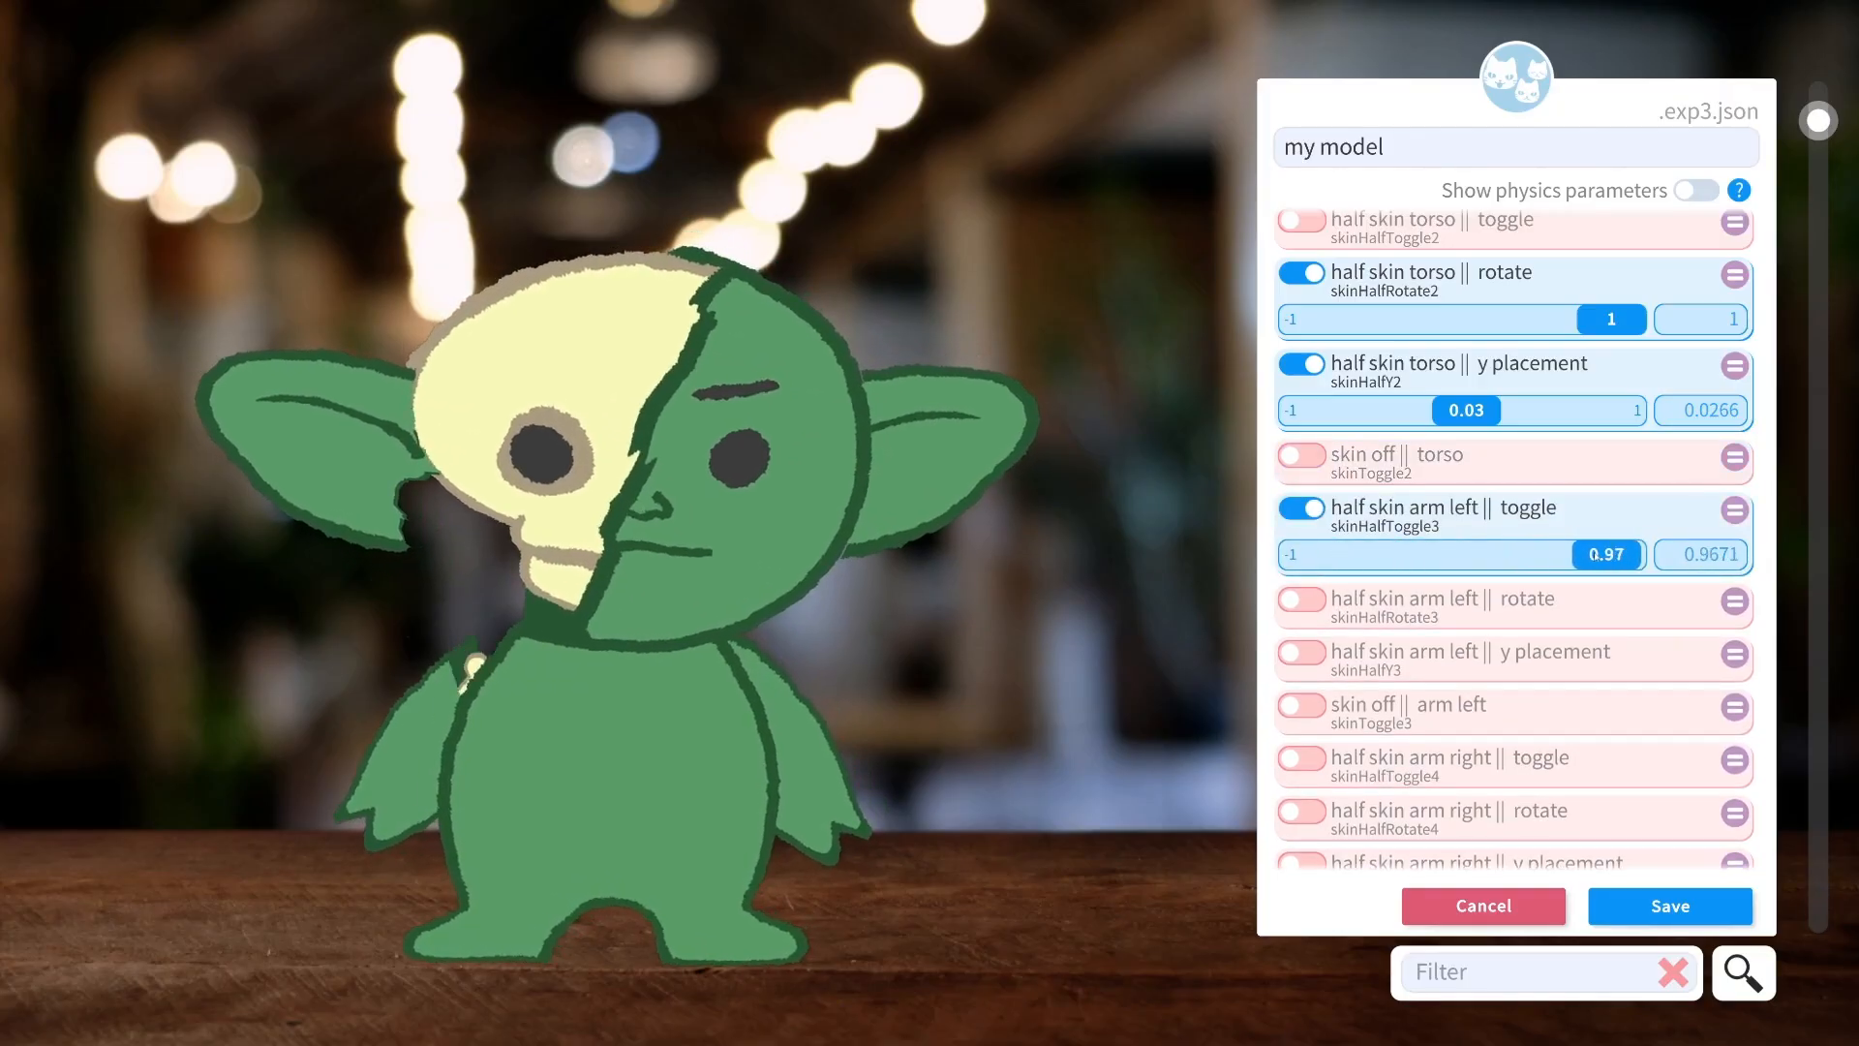
click(1303, 508)
scroll(1331, 615, down, 2)
click(1302, 604)
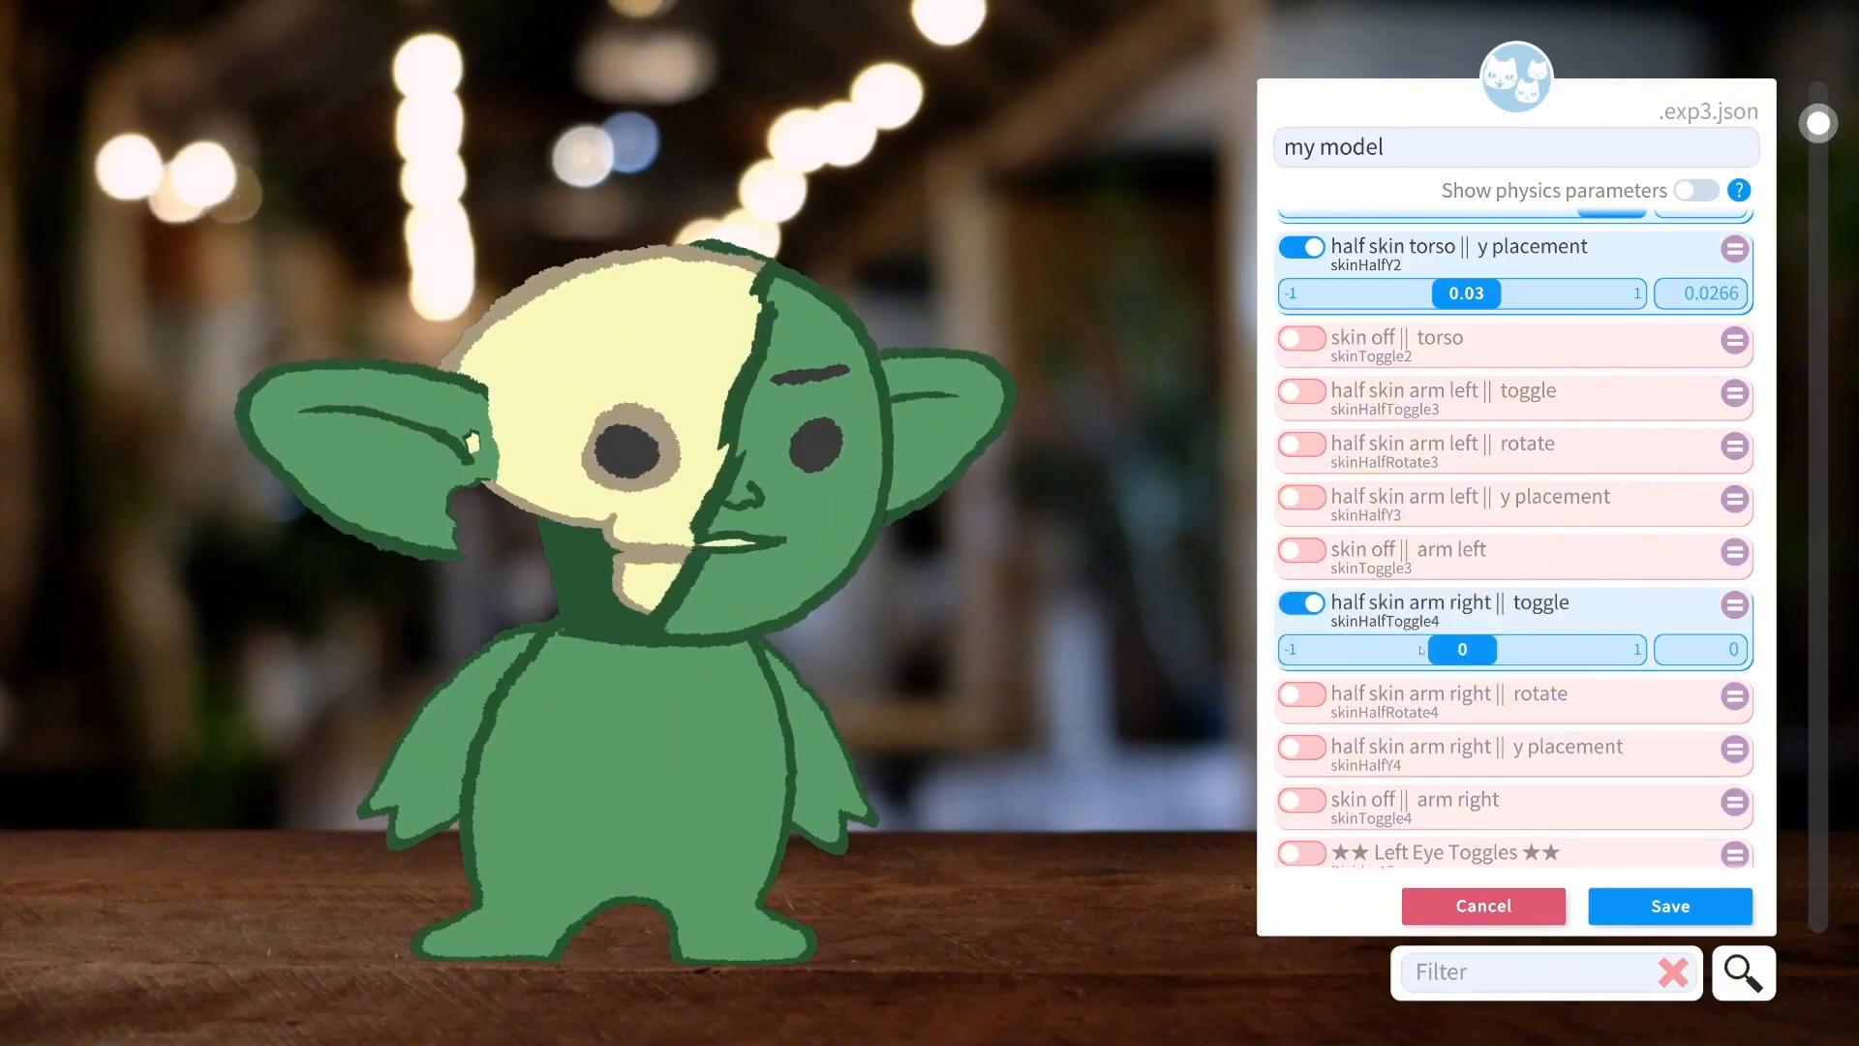
mouse_move(1463, 649)
mouse_down()
mouse_move(1615, 650)
mouse_move(1126, 642)
mouse_move(1467, 649)
mouse_up()
click(1302, 603)
Try the right arm's skin off parameter at its maximum and disable it again.
scroll(1337, 655, down, 2)
click(1302, 645)
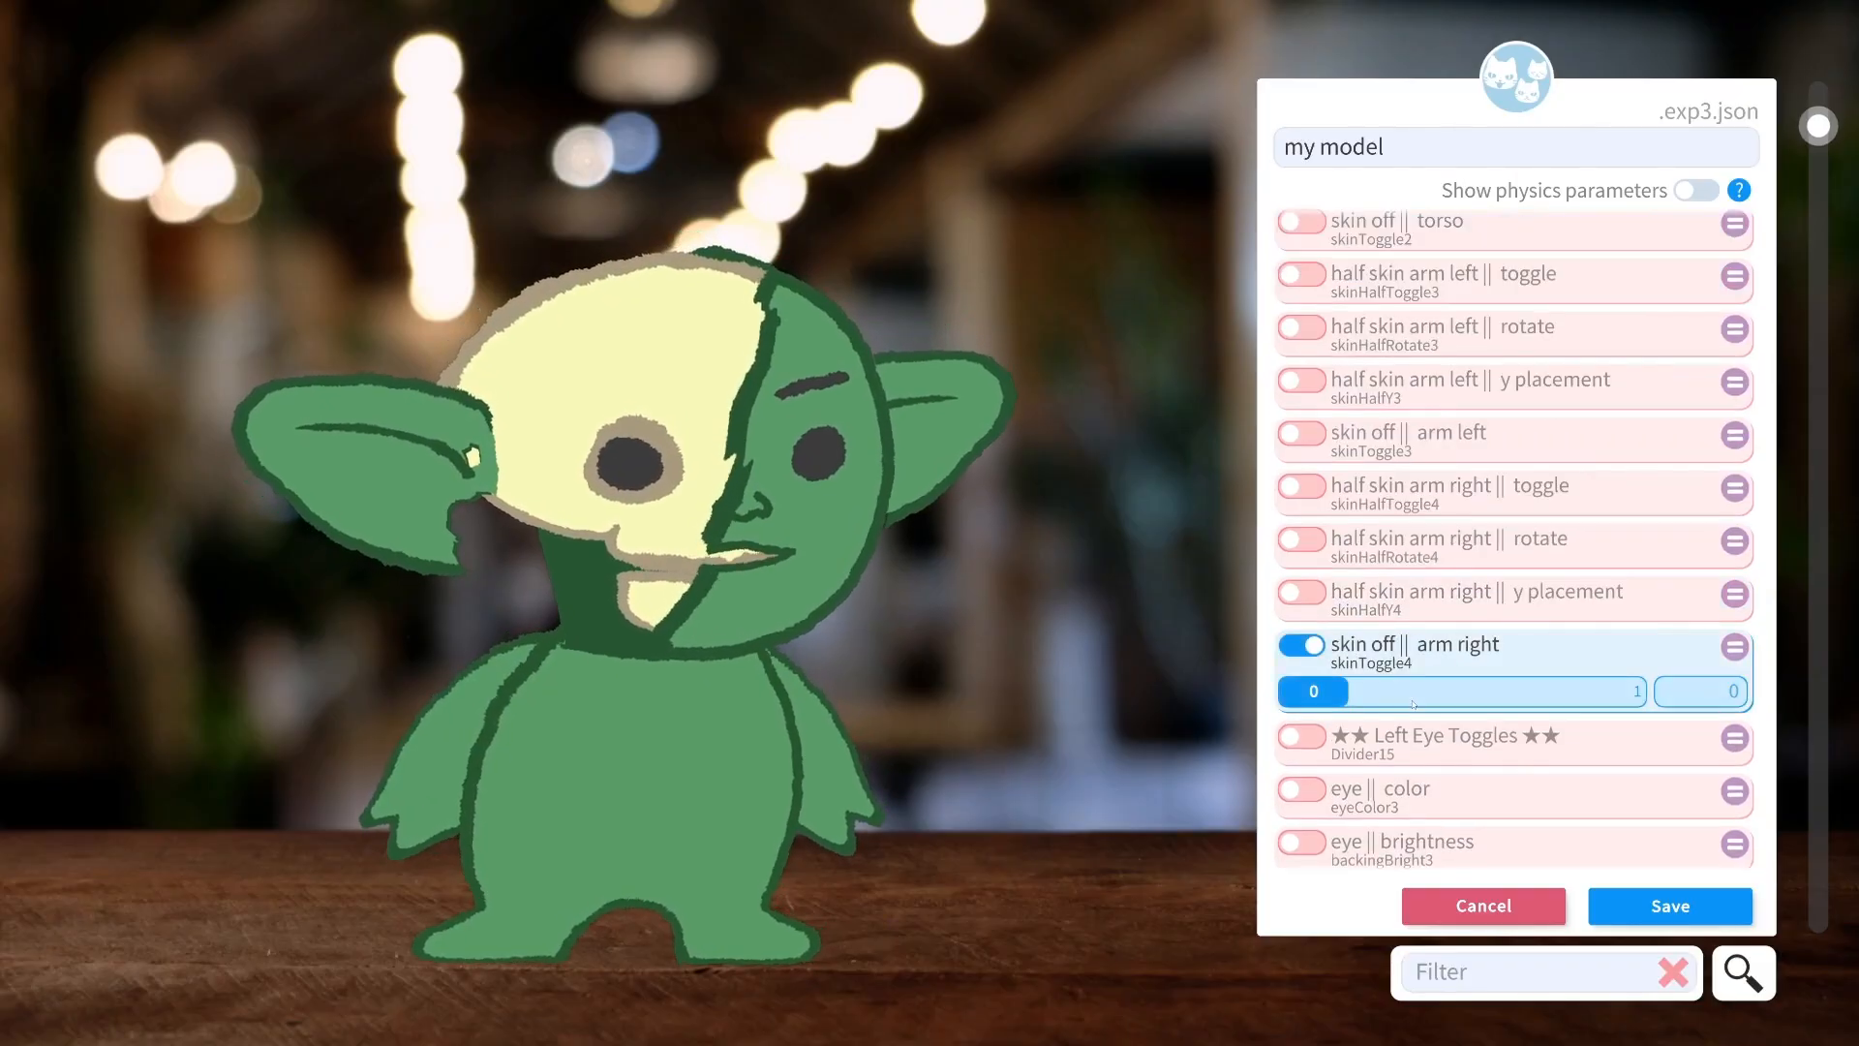
drag(1314, 690, 1839, 714)
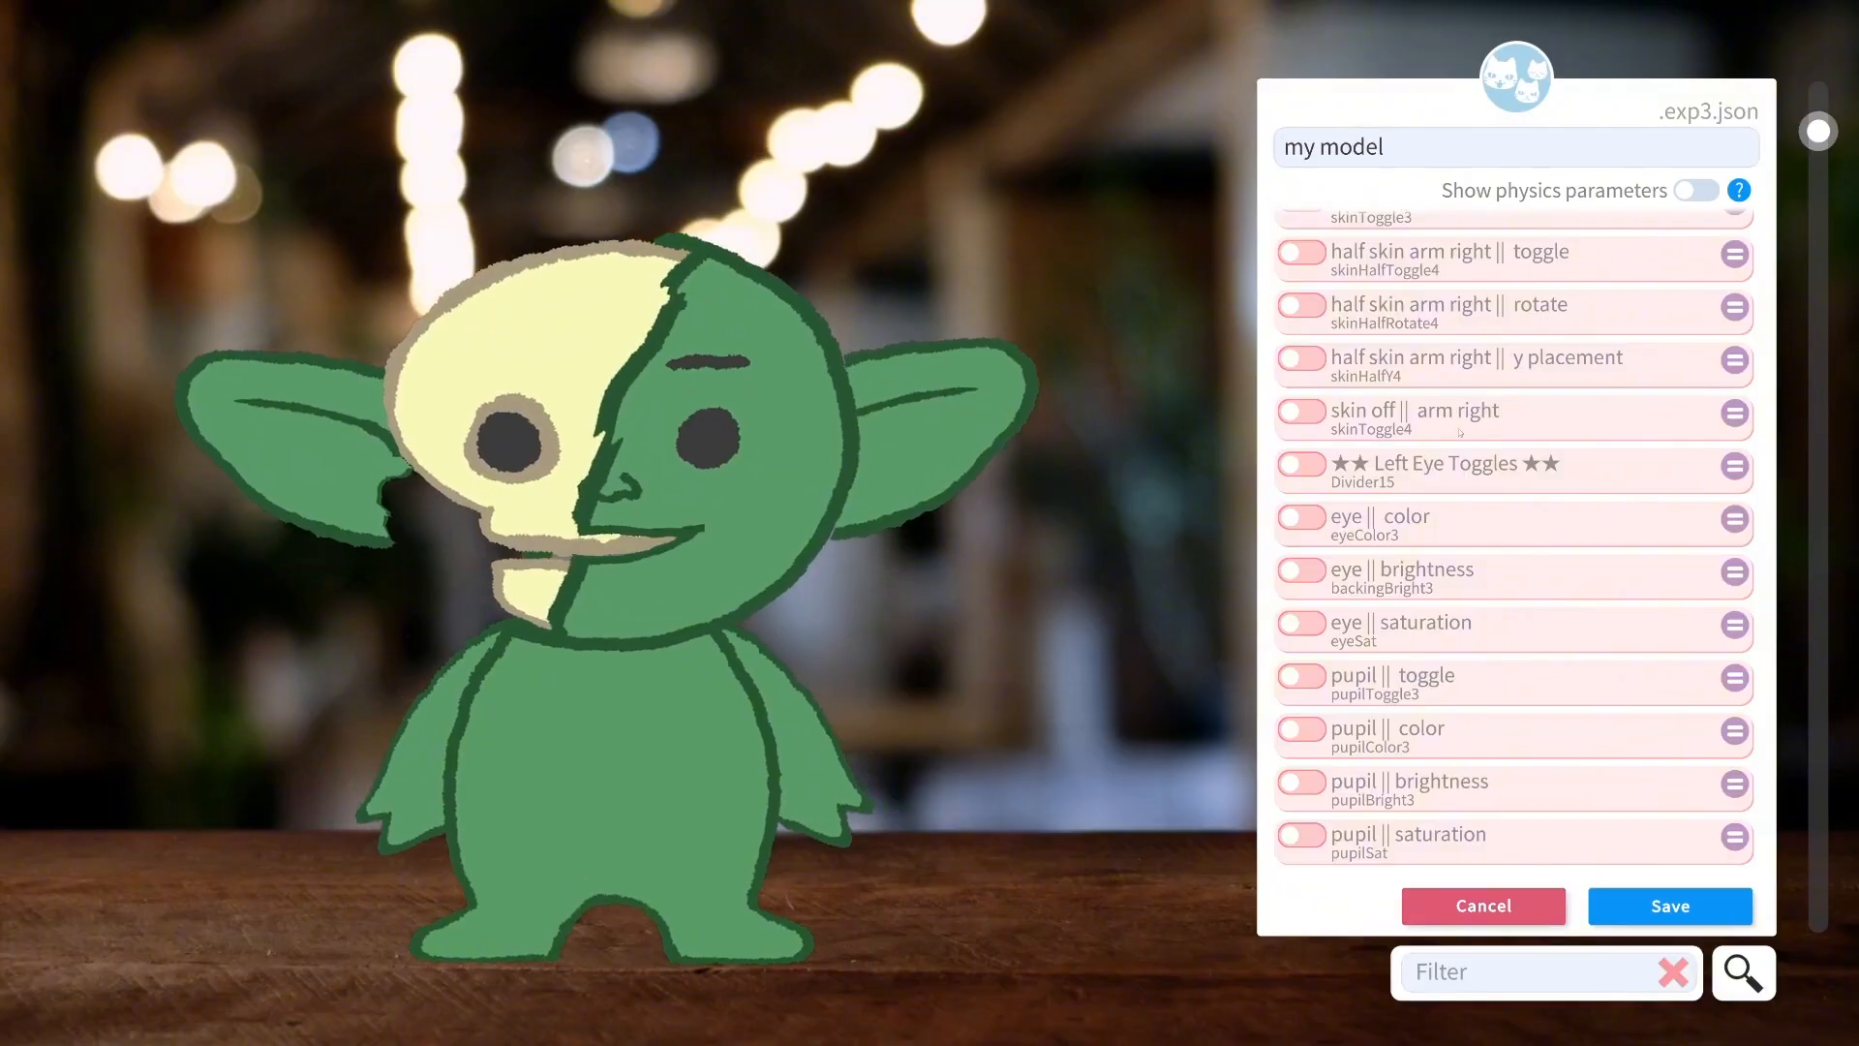
Enable the Left Eye Toggles divider and the left eye color parameter, setting the color to about 8.81.
click(1348, 483)
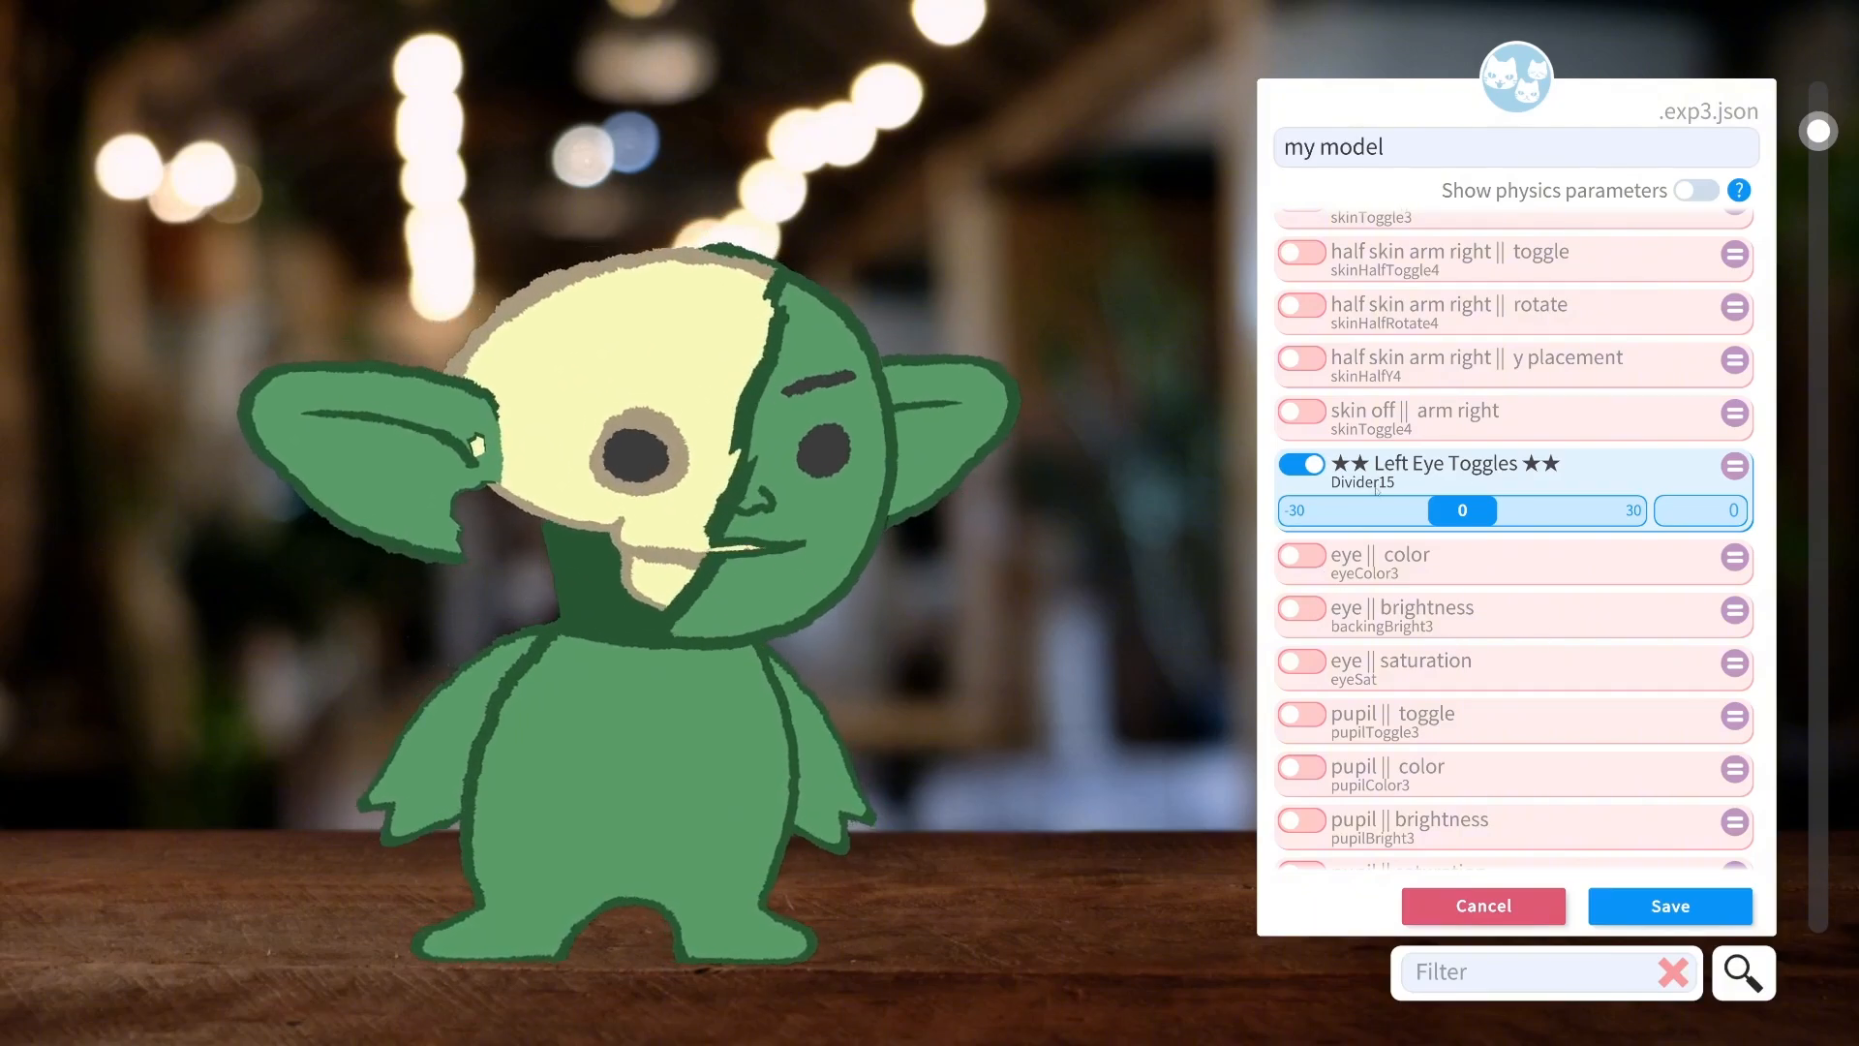
click(1301, 554)
drag(1326, 604, 1552, 615)
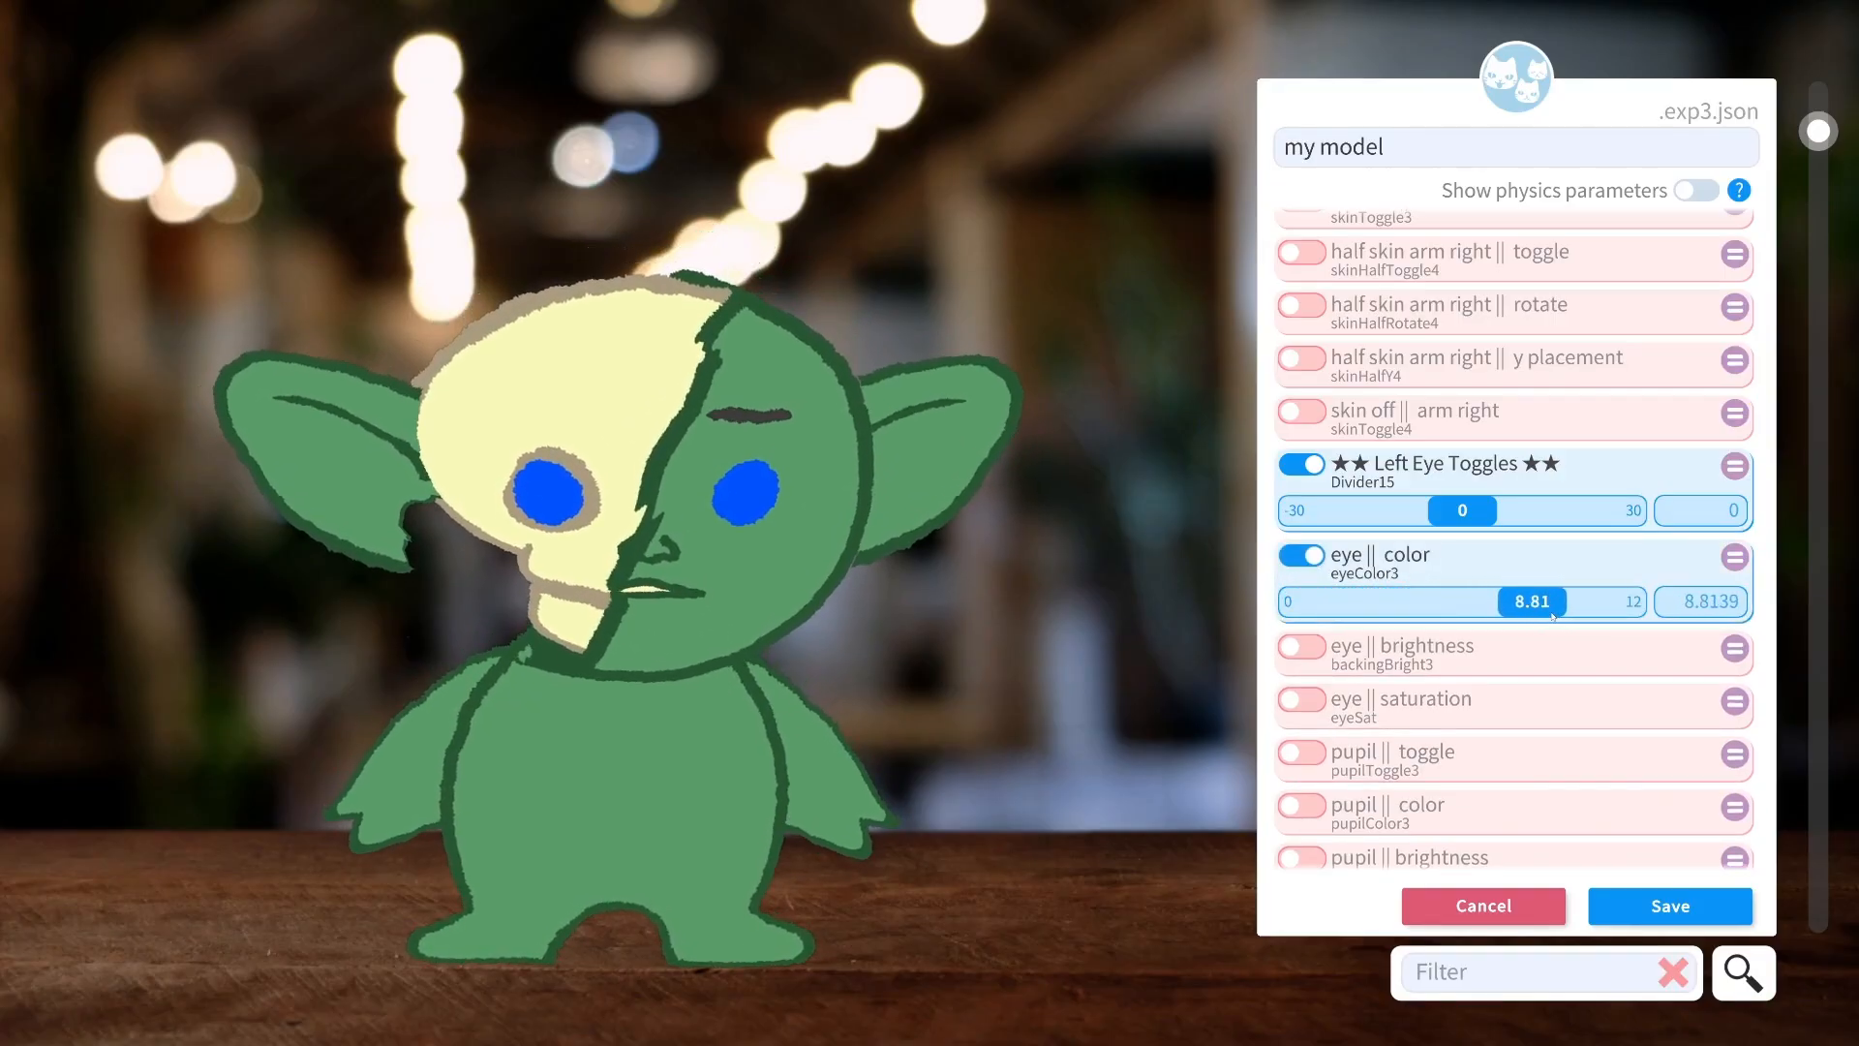
Enable the eye color parameter under Right Eye Toggles and set it to about 5.16.
scroll(1415, 705, down, 10)
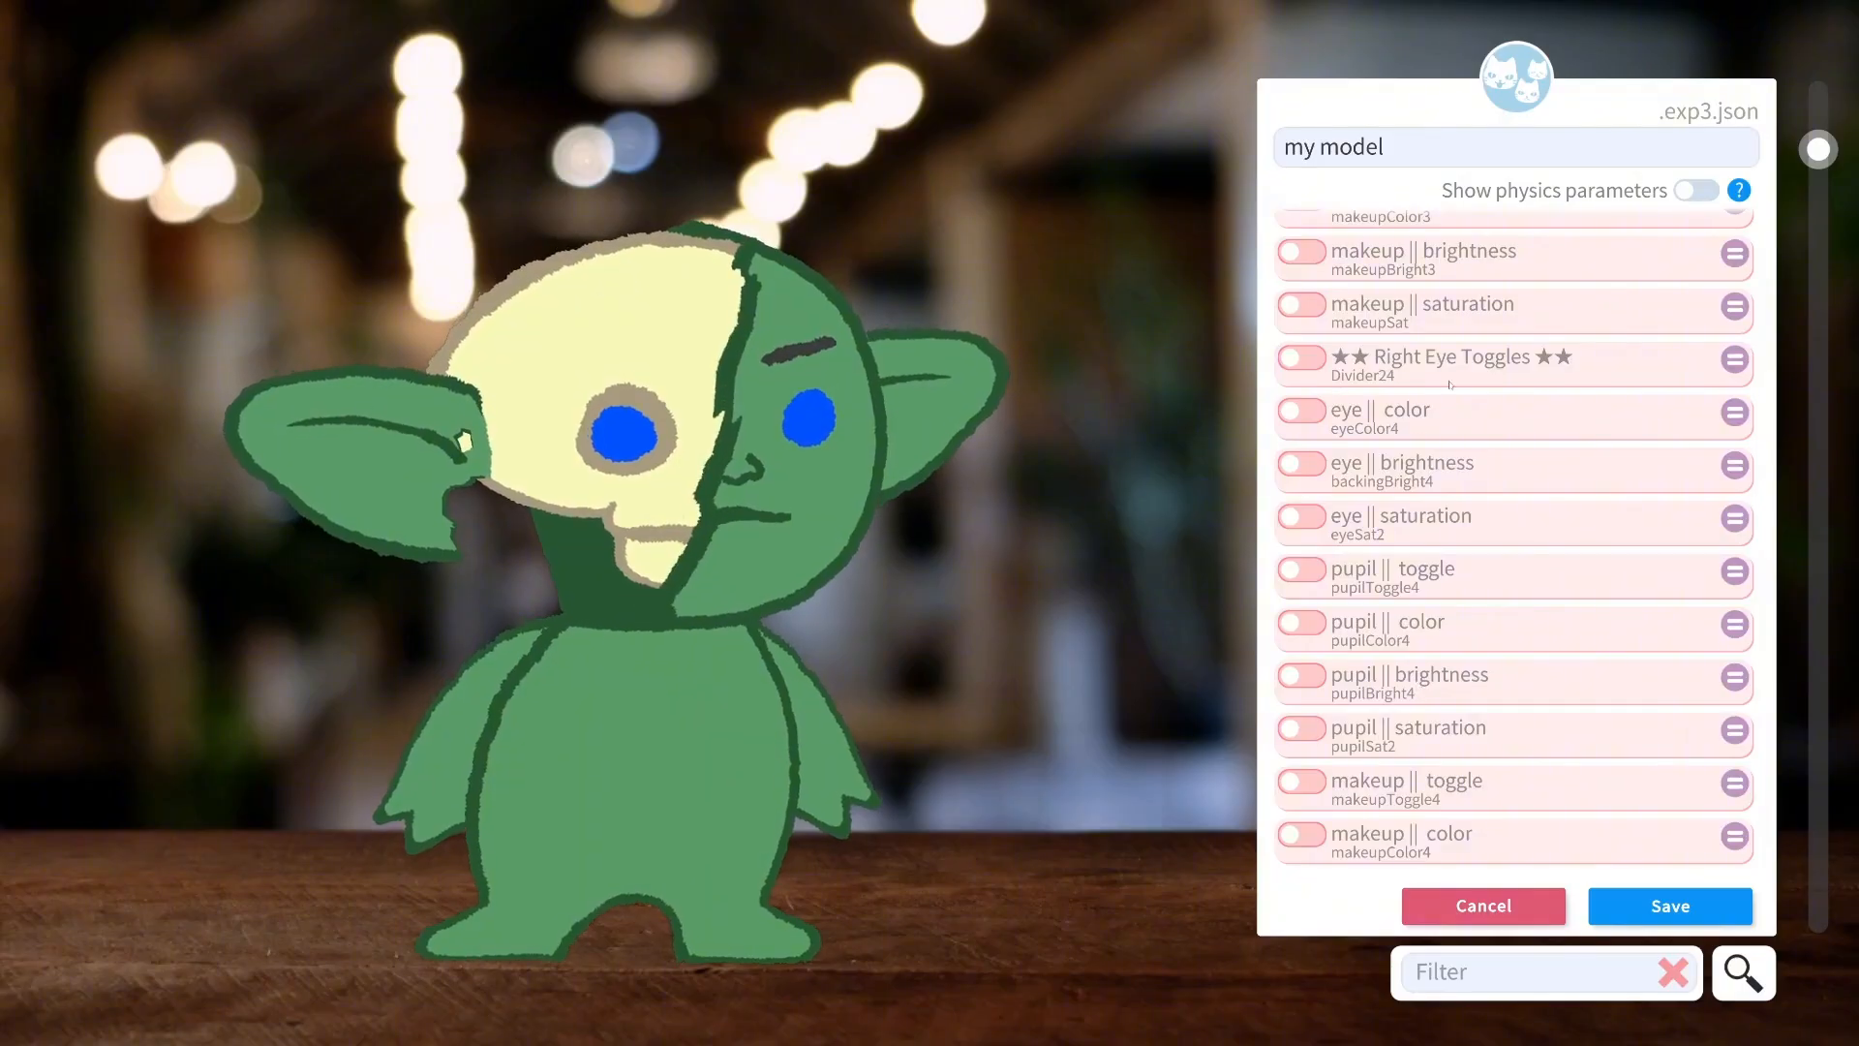
click(1302, 411)
drag(1333, 457, 1457, 463)
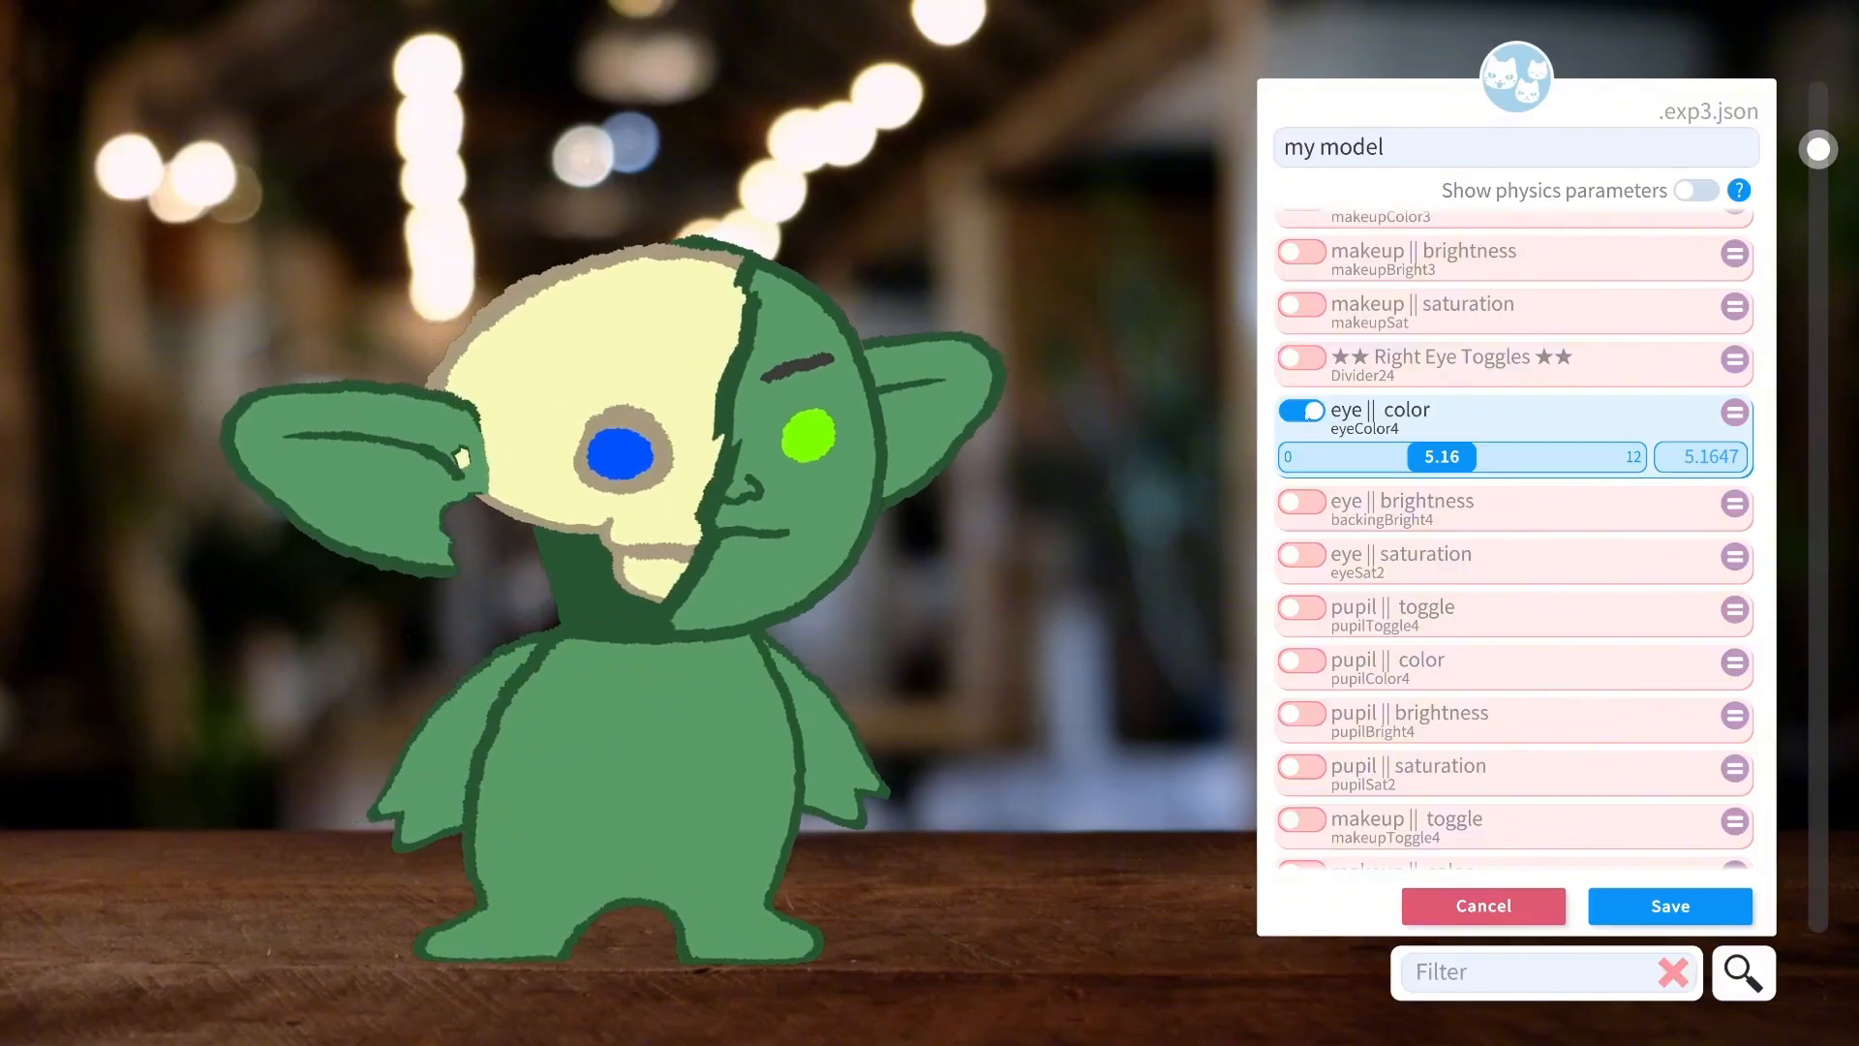
Disable the right eye color parameter and set the left eye's color to about 8.95 and saturation to about 0.51.
click(1303, 412)
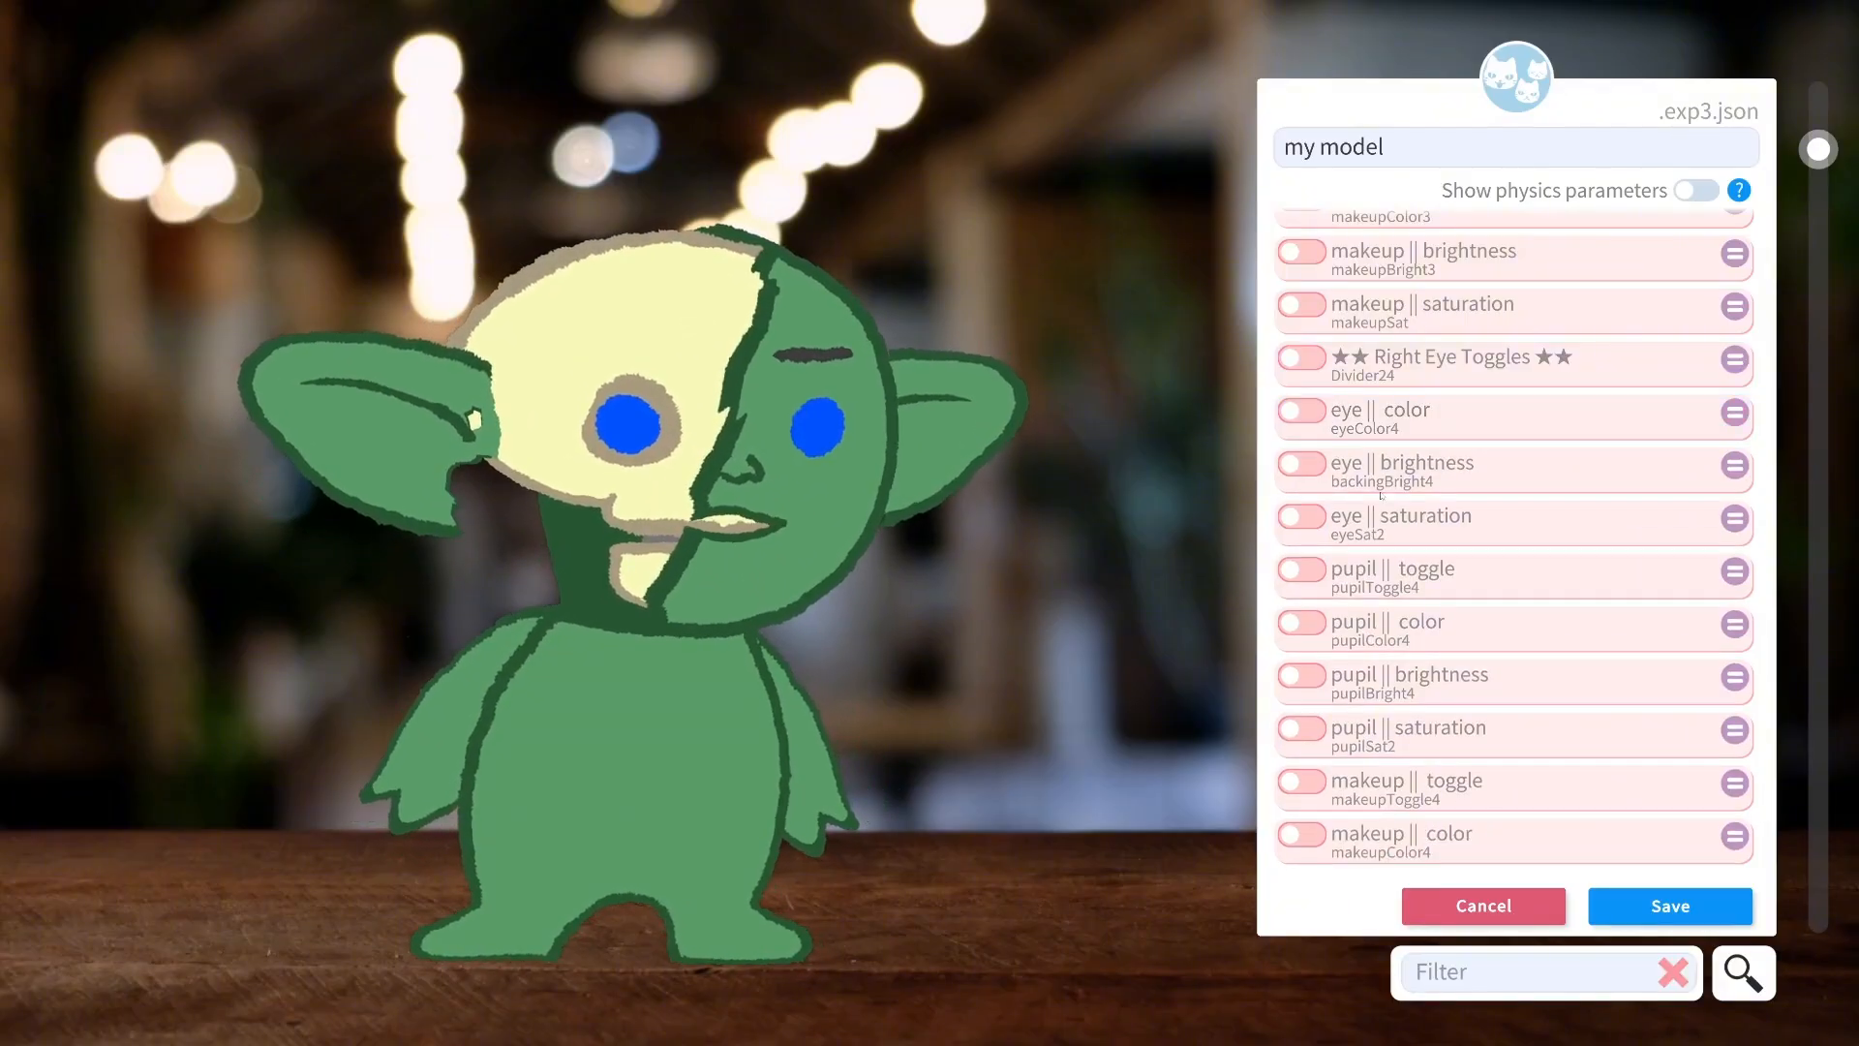
scroll(1344, 422, up, 6)
scroll(1345, 422, up, 2)
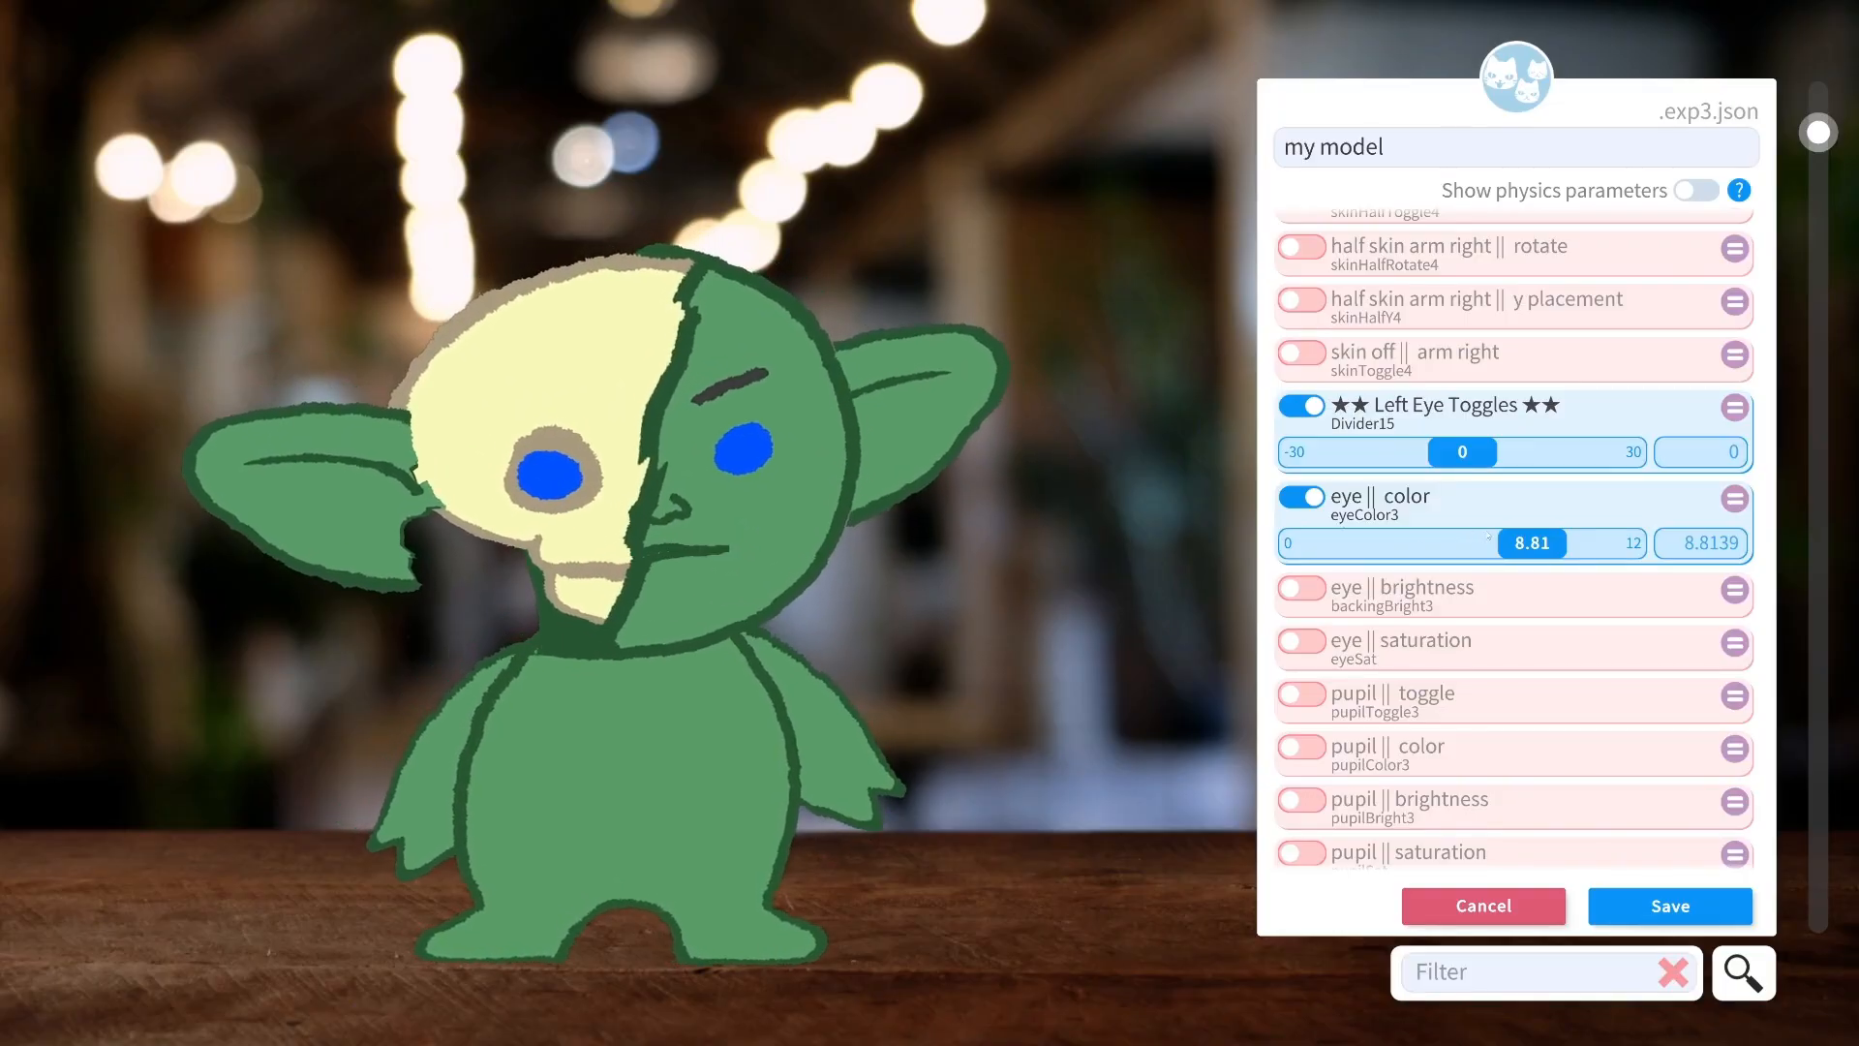
mouse_move(1538, 545)
mouse_down()
mouse_move(1414, 545)
mouse_move(1609, 550)
mouse_move(1544, 547)
mouse_move(1566, 548)
mouse_up()
drag(1565, 548, 1536, 548)
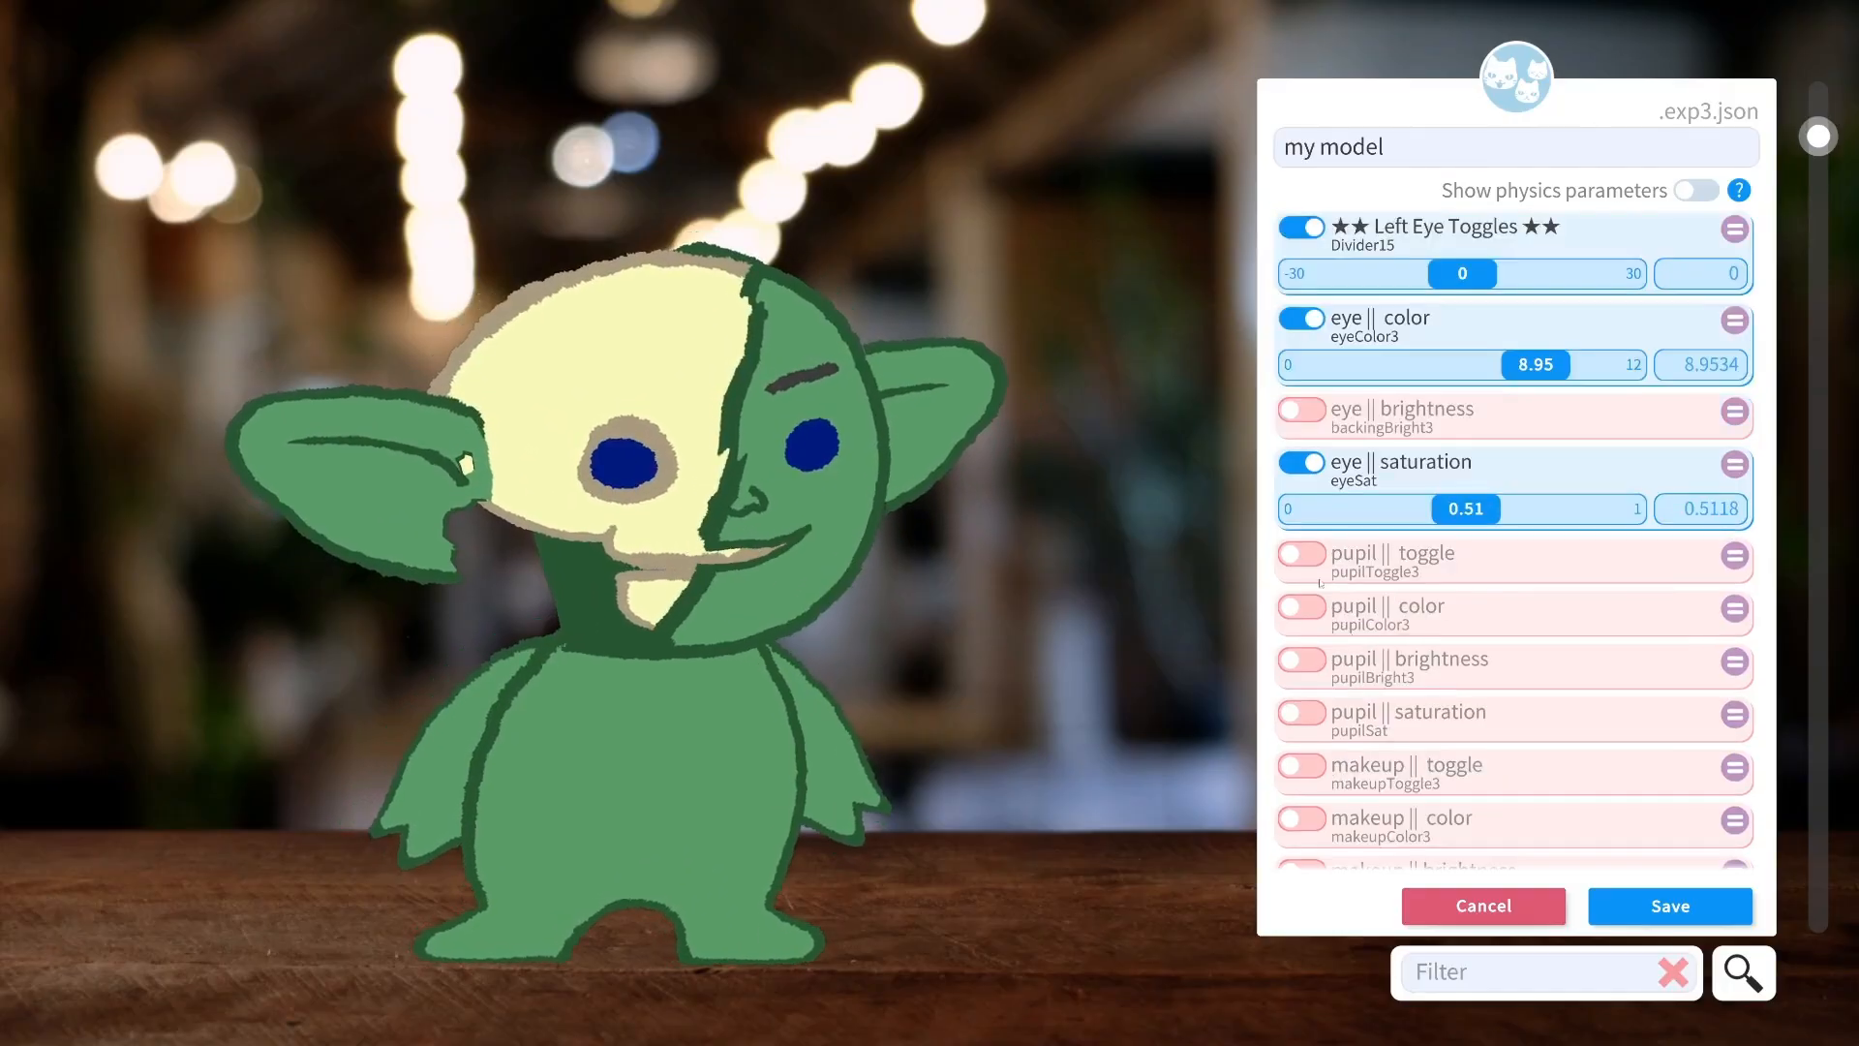
Enable the left eye's pupil toggle at about 5.26 and its pupil color at about 7.72.
click(1302, 554)
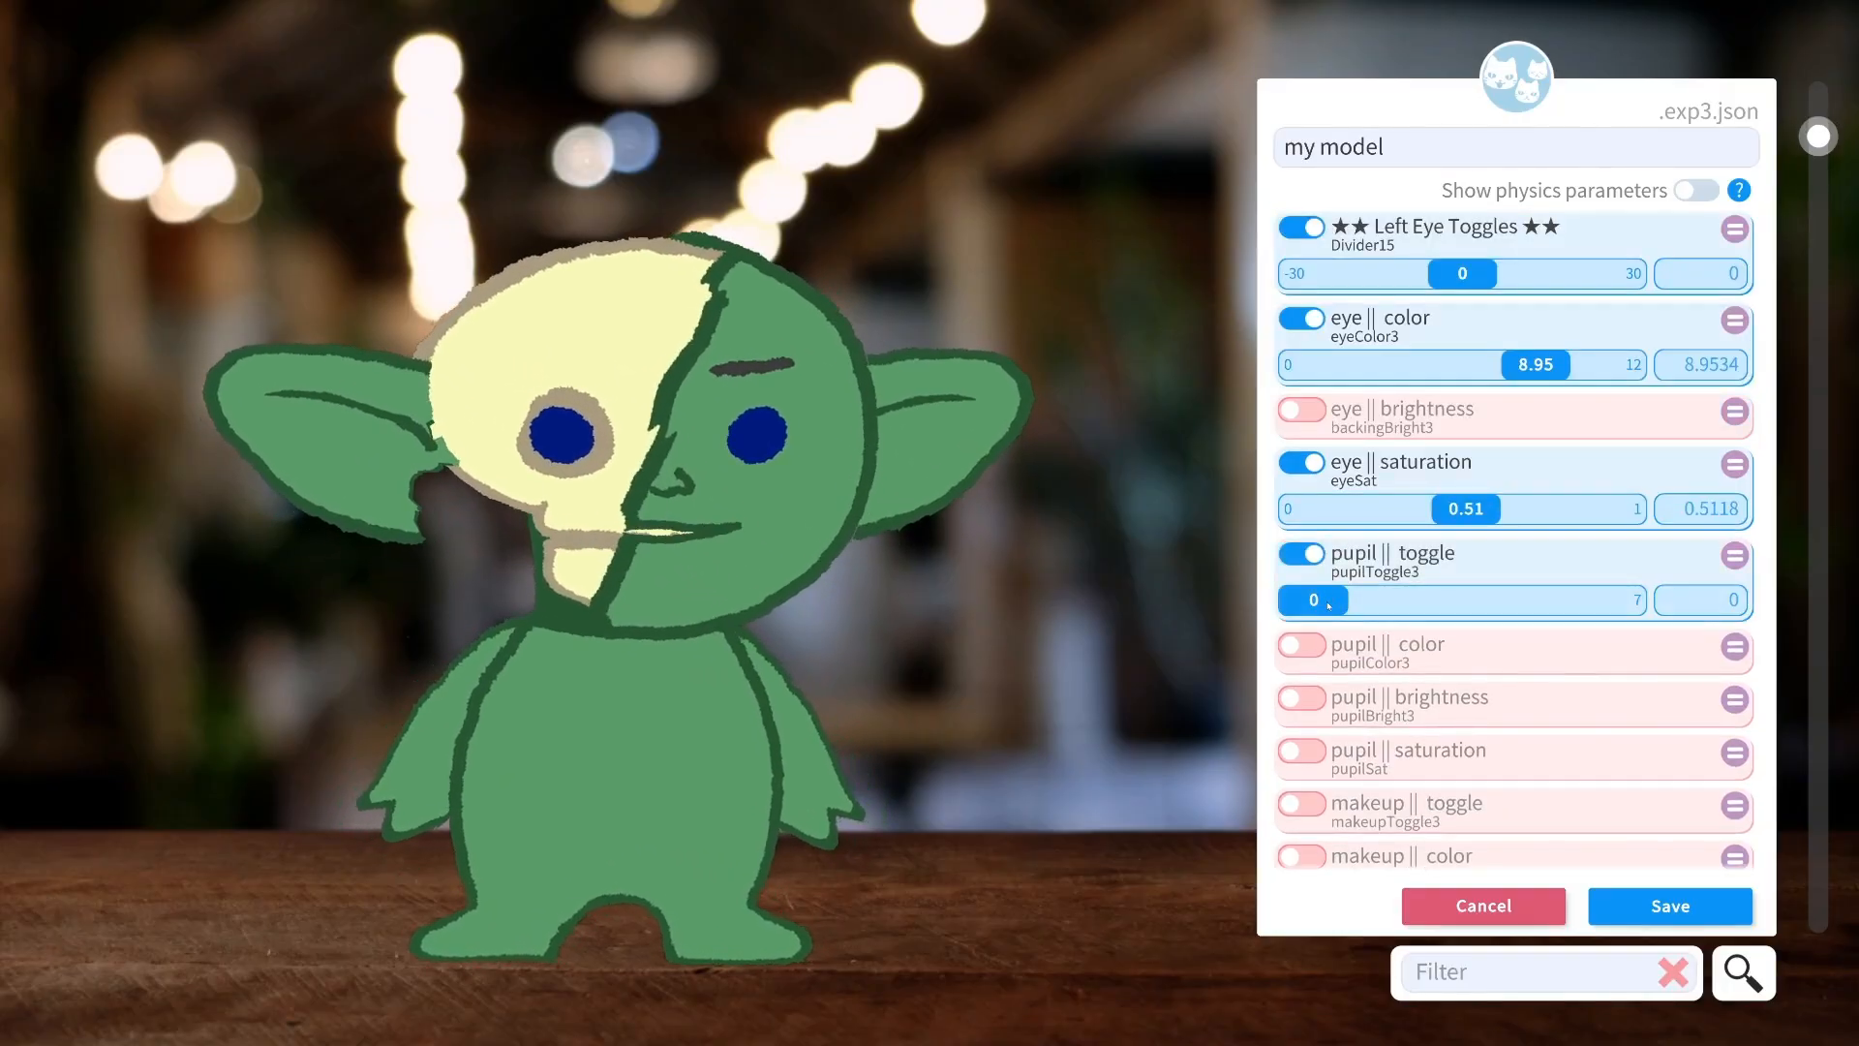
drag(1330, 606, 1662, 605)
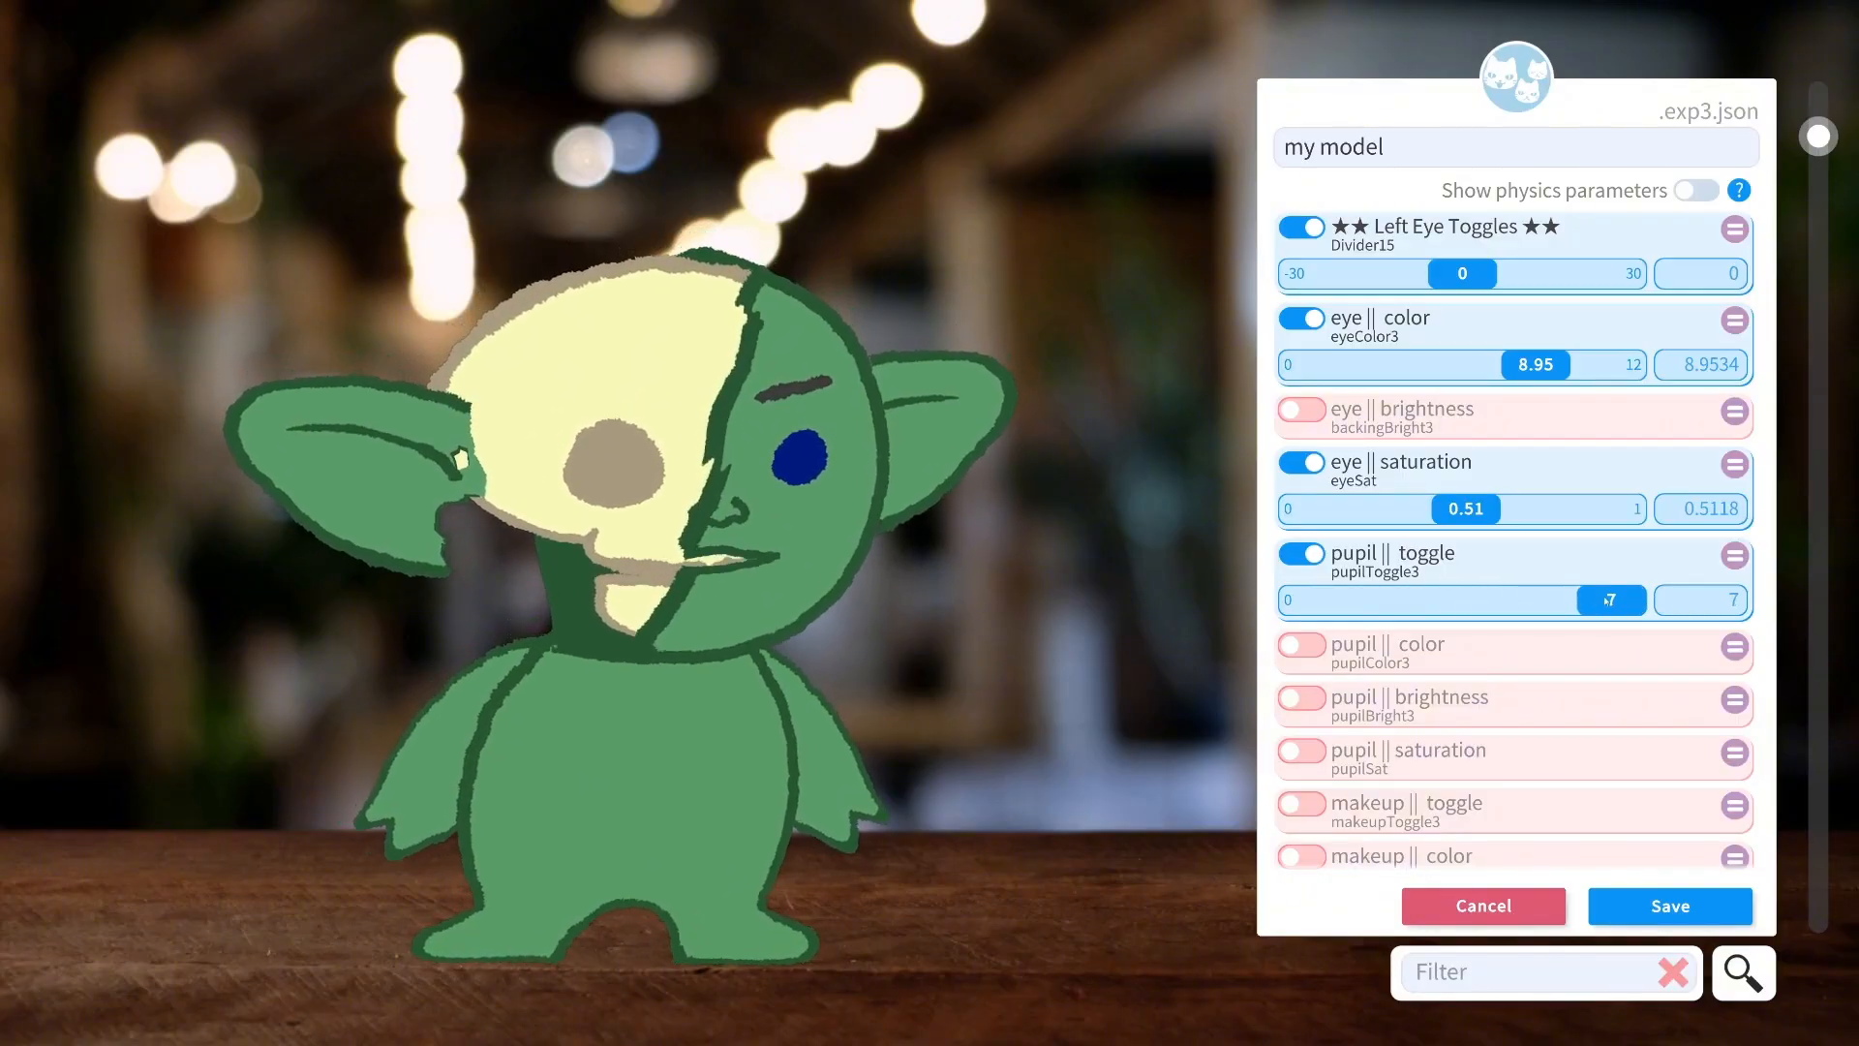
drag(1605, 600, 1527, 601)
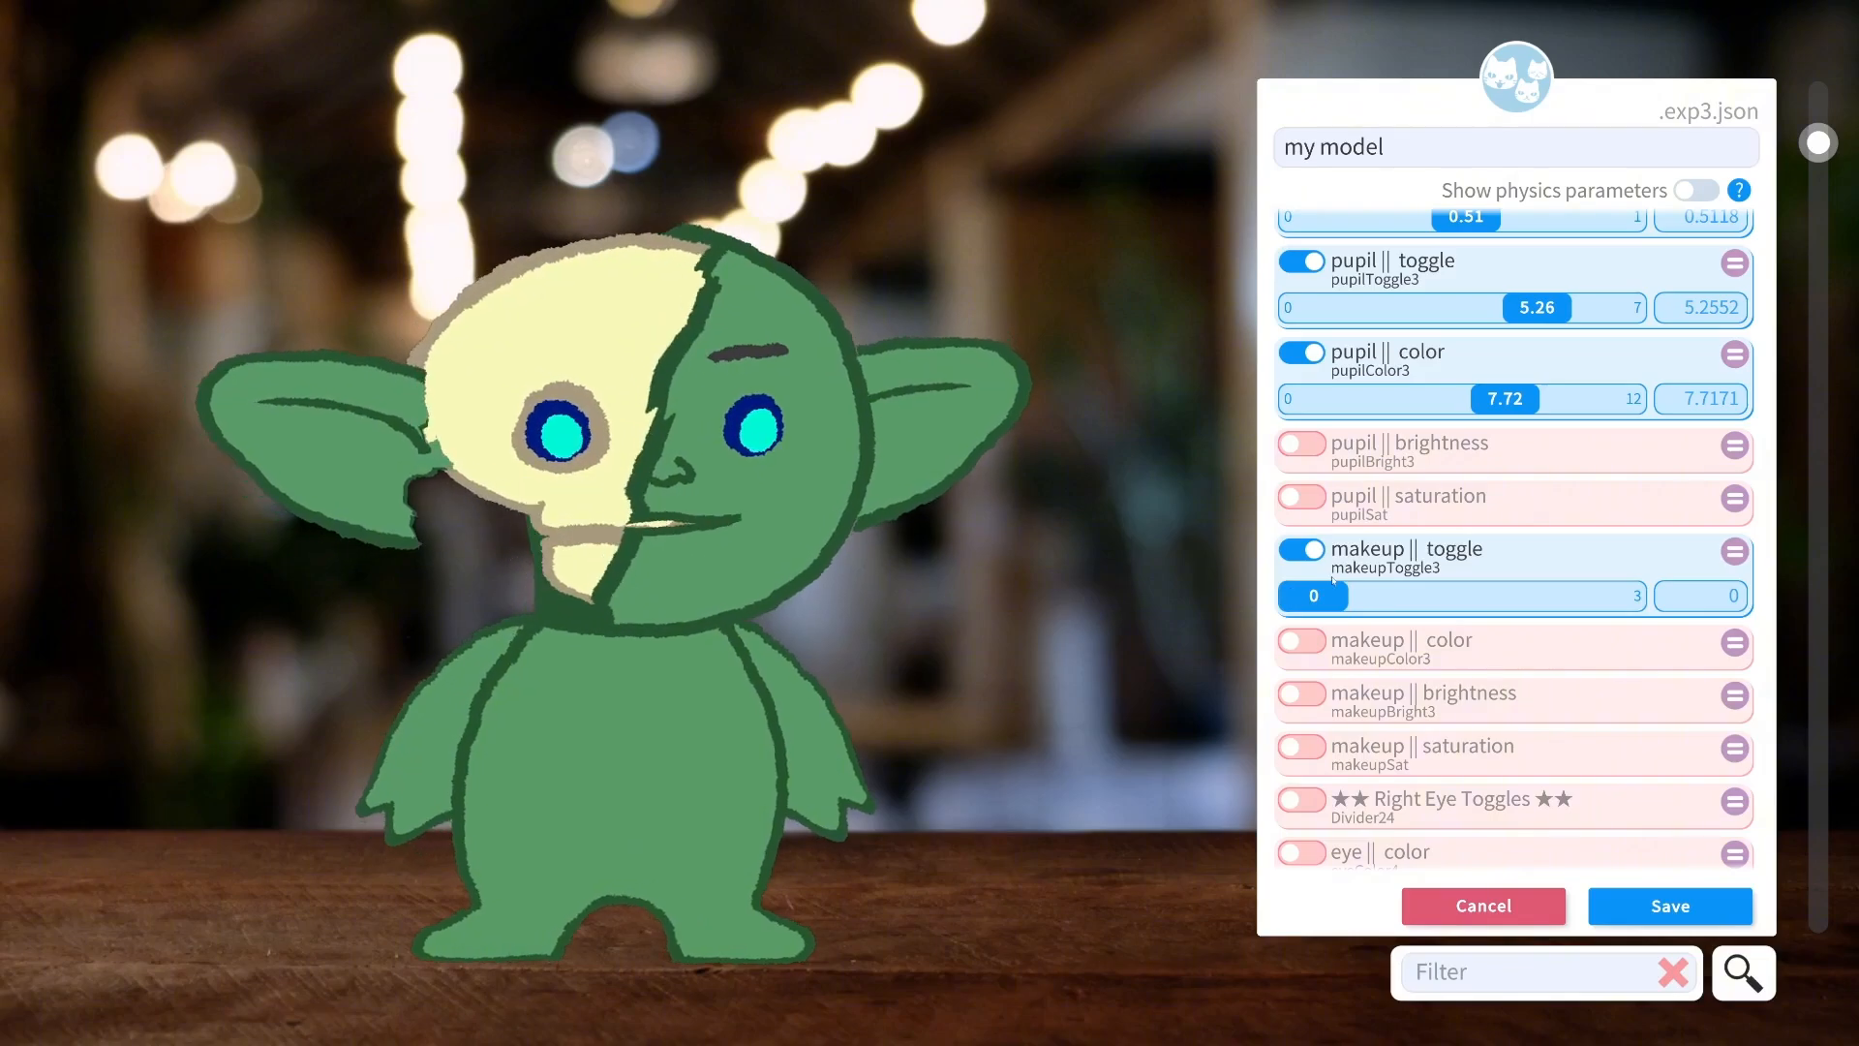
Set the left eye's makeup toggle to about 0.53 and enable its makeup color parameter.
drag(1332, 581, 1395, 595)
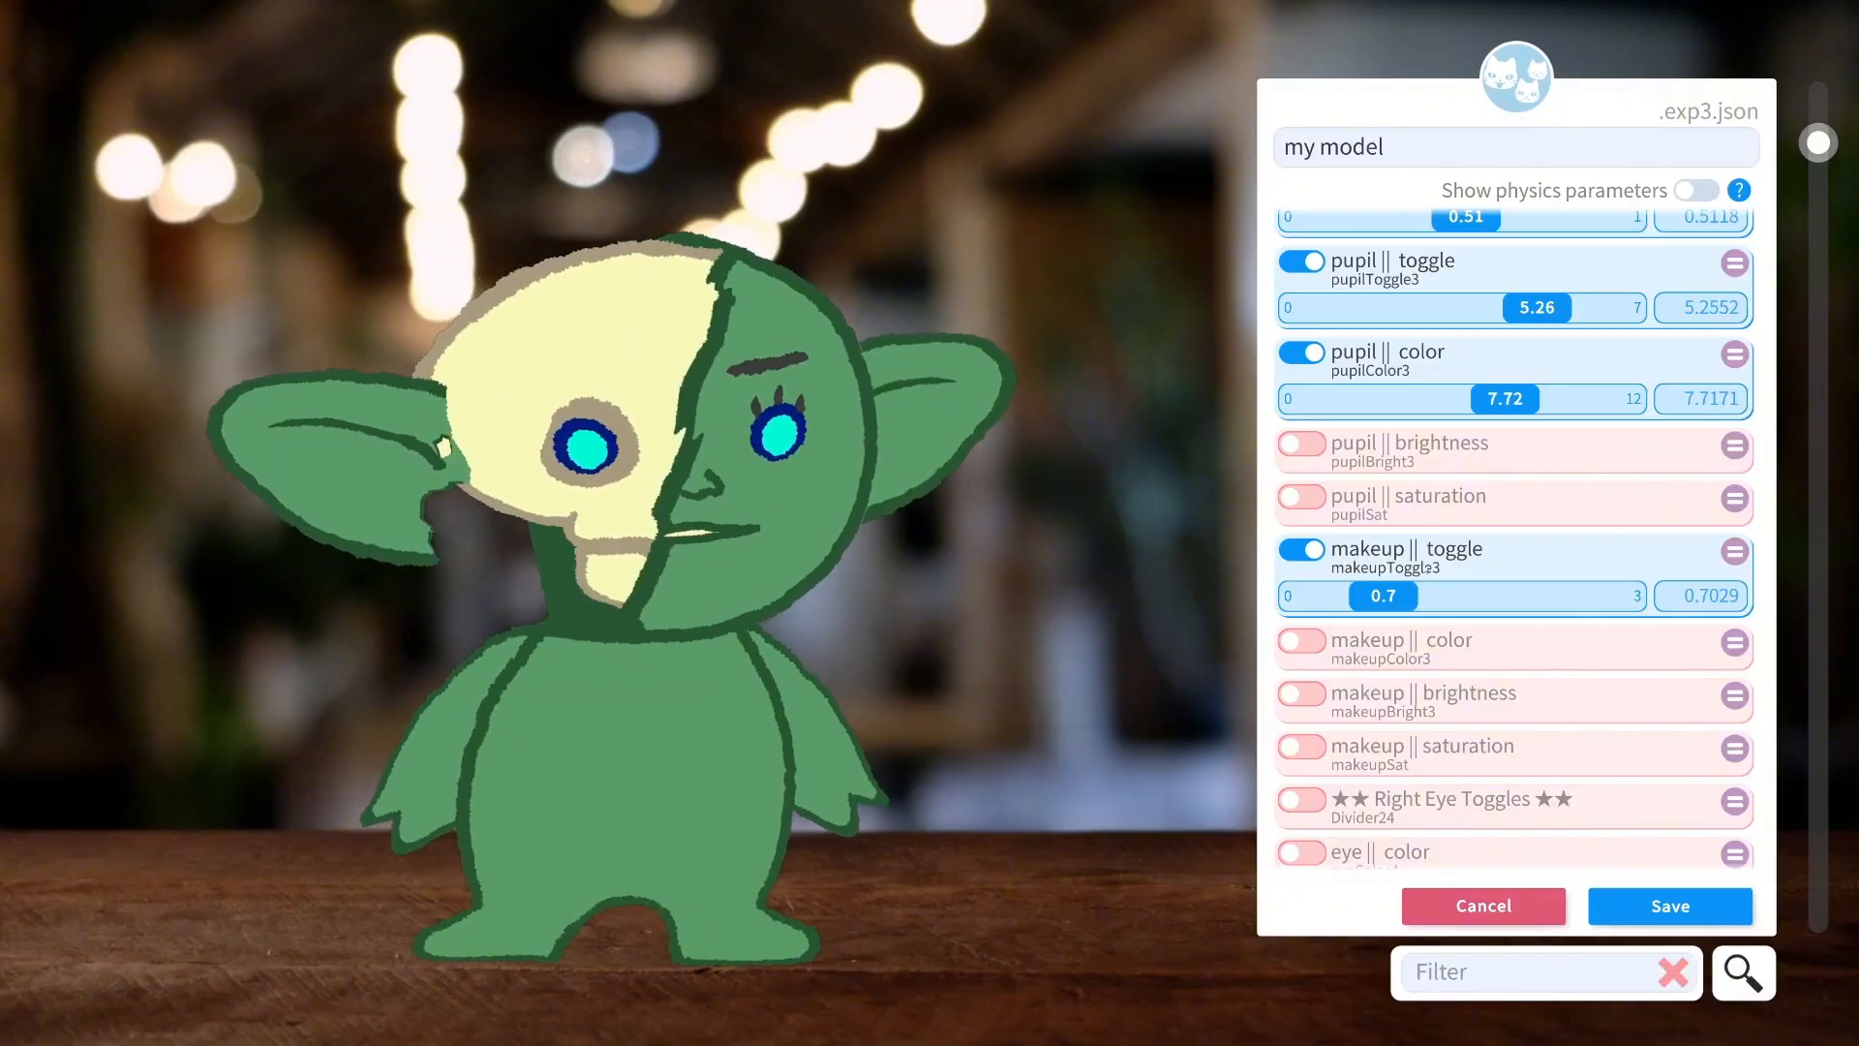
mouse_move(1385, 594)
mouse_down()
mouse_move(1428, 594)
mouse_move(1366, 594)
mouse_up()
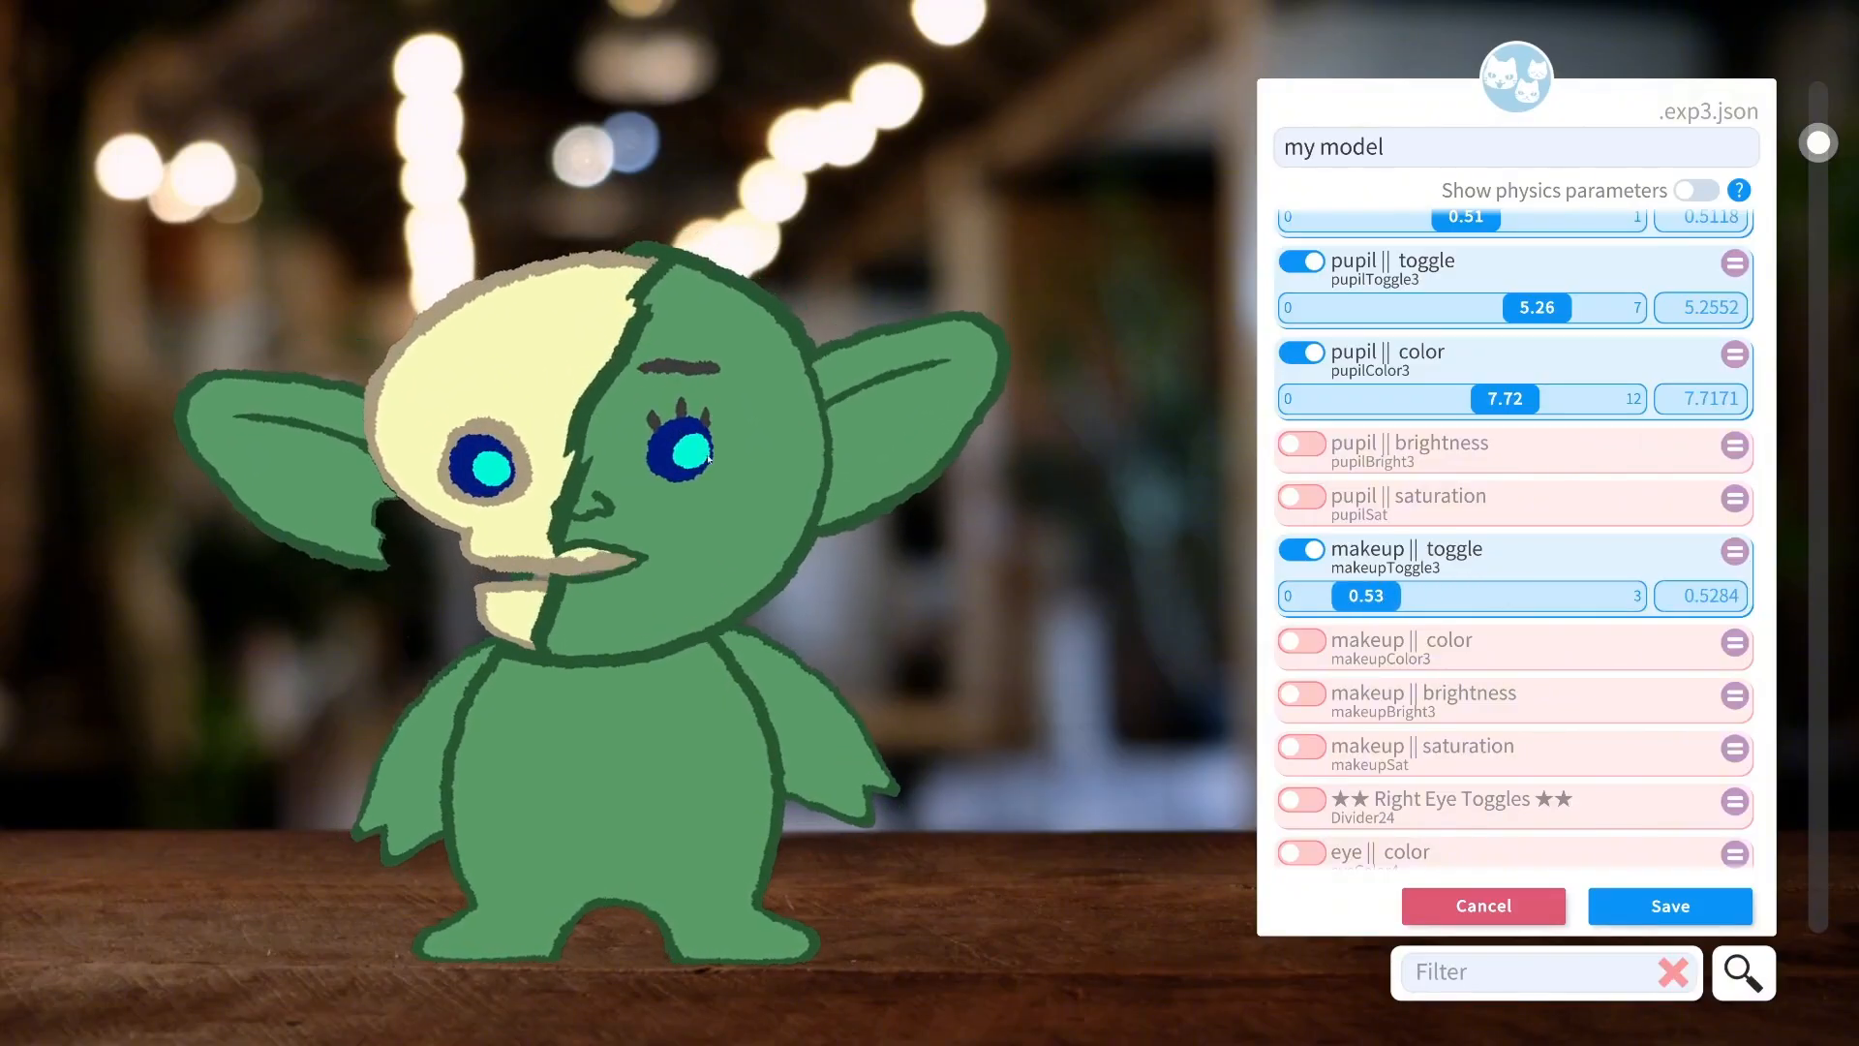
click(1289, 639)
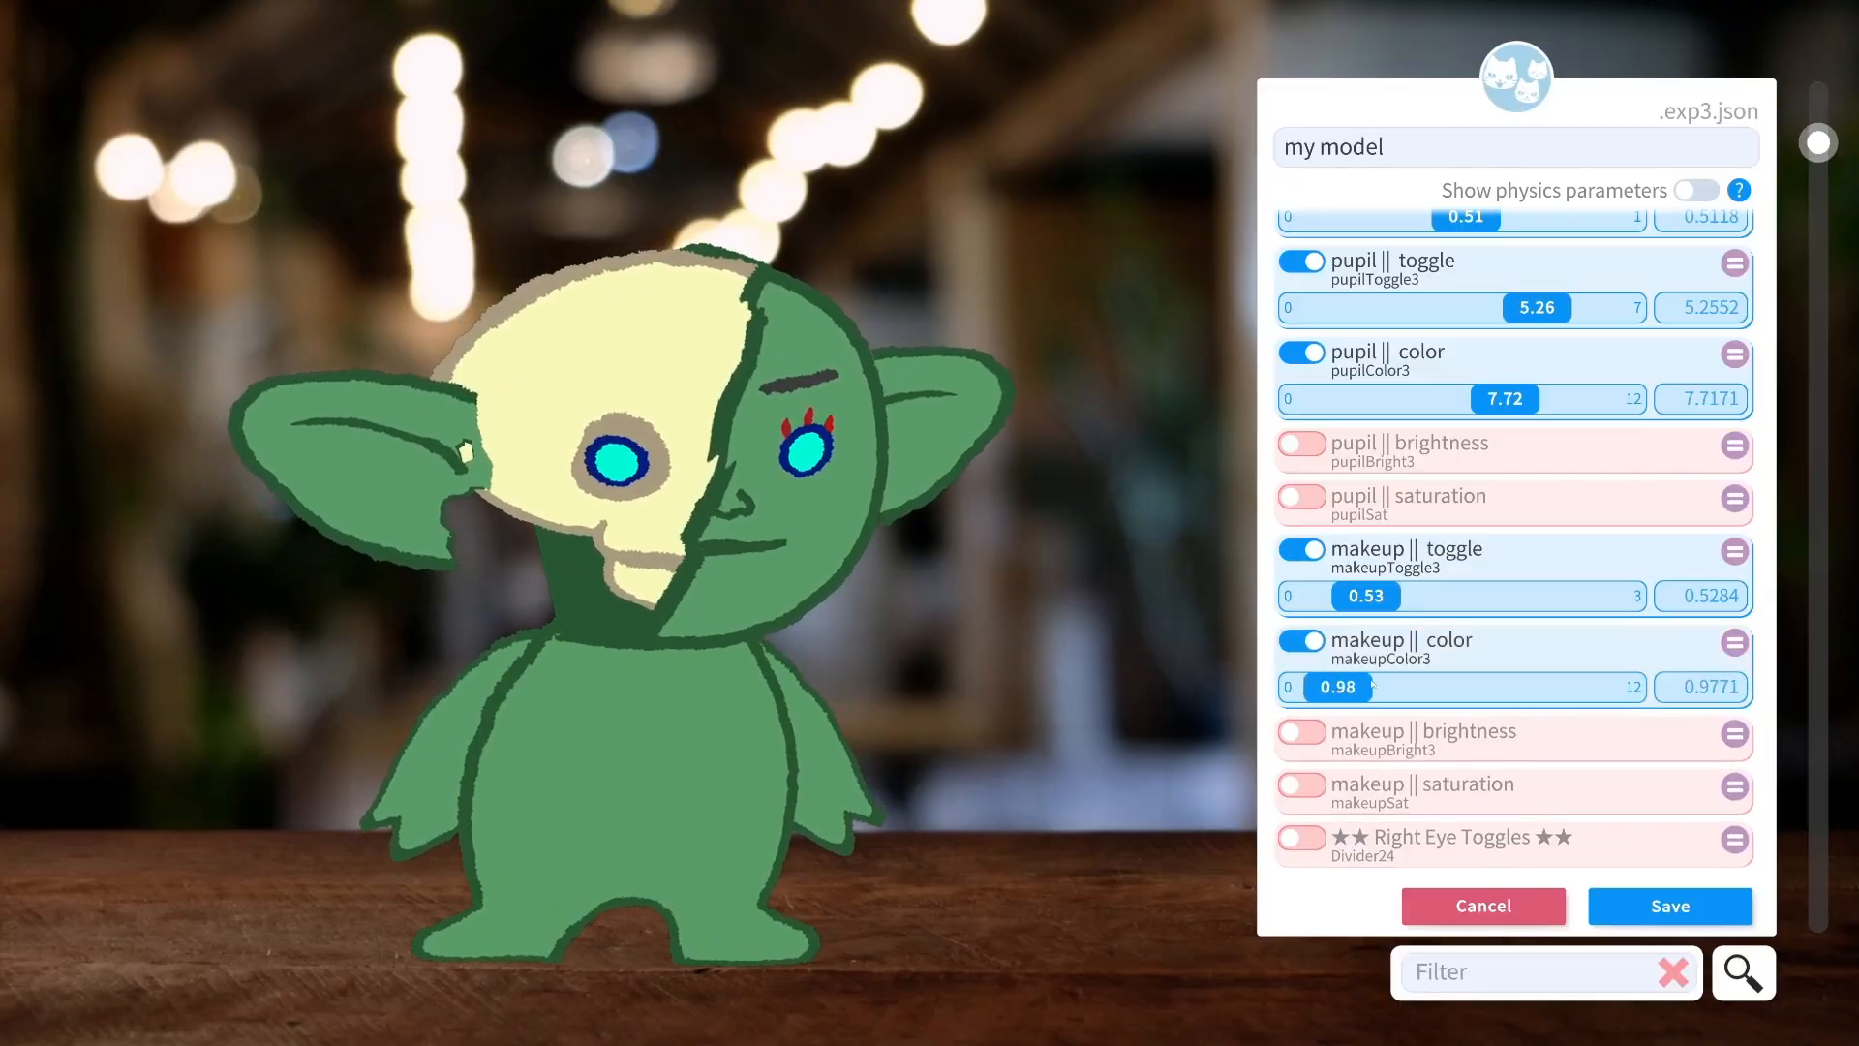
Enable the brow toggle at about 2.17 together with brow color, brightness at about 0.14 and saturation at about 0.7.
scroll(1358, 457, down, 5)
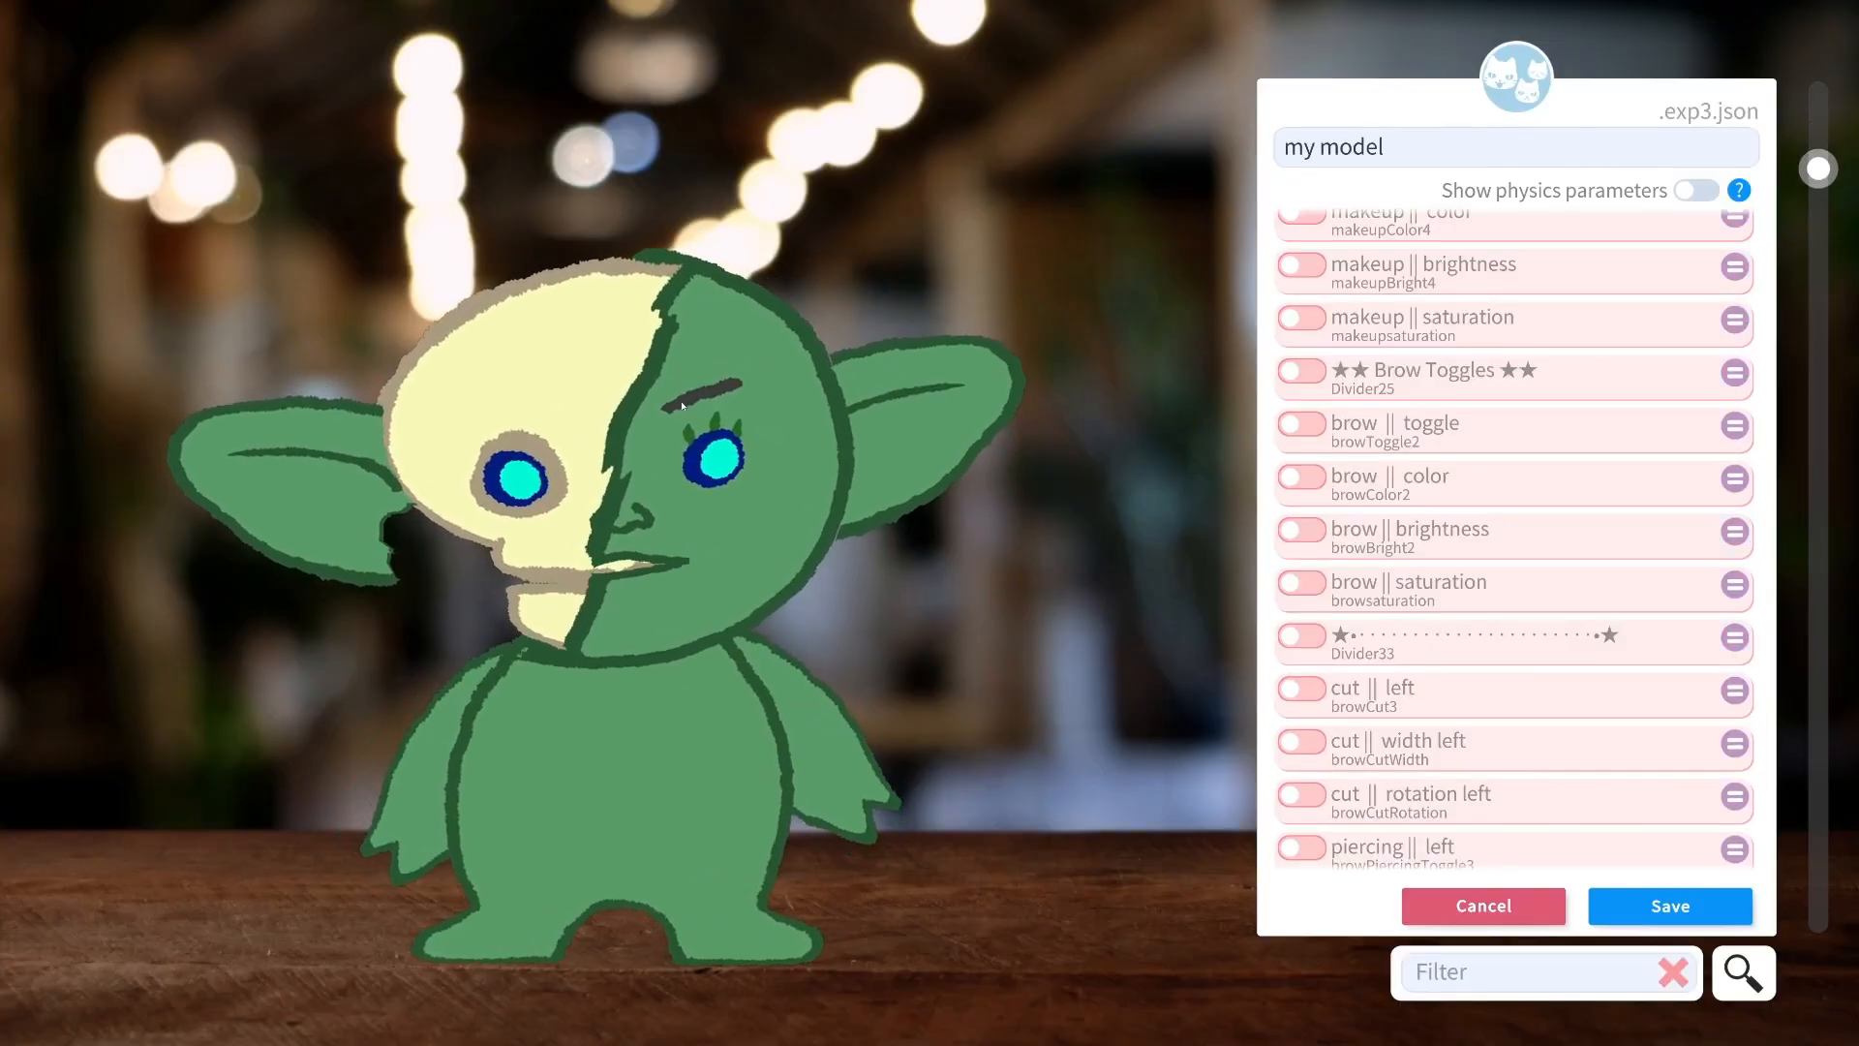
click(1302, 423)
drag(1331, 471, 1394, 484)
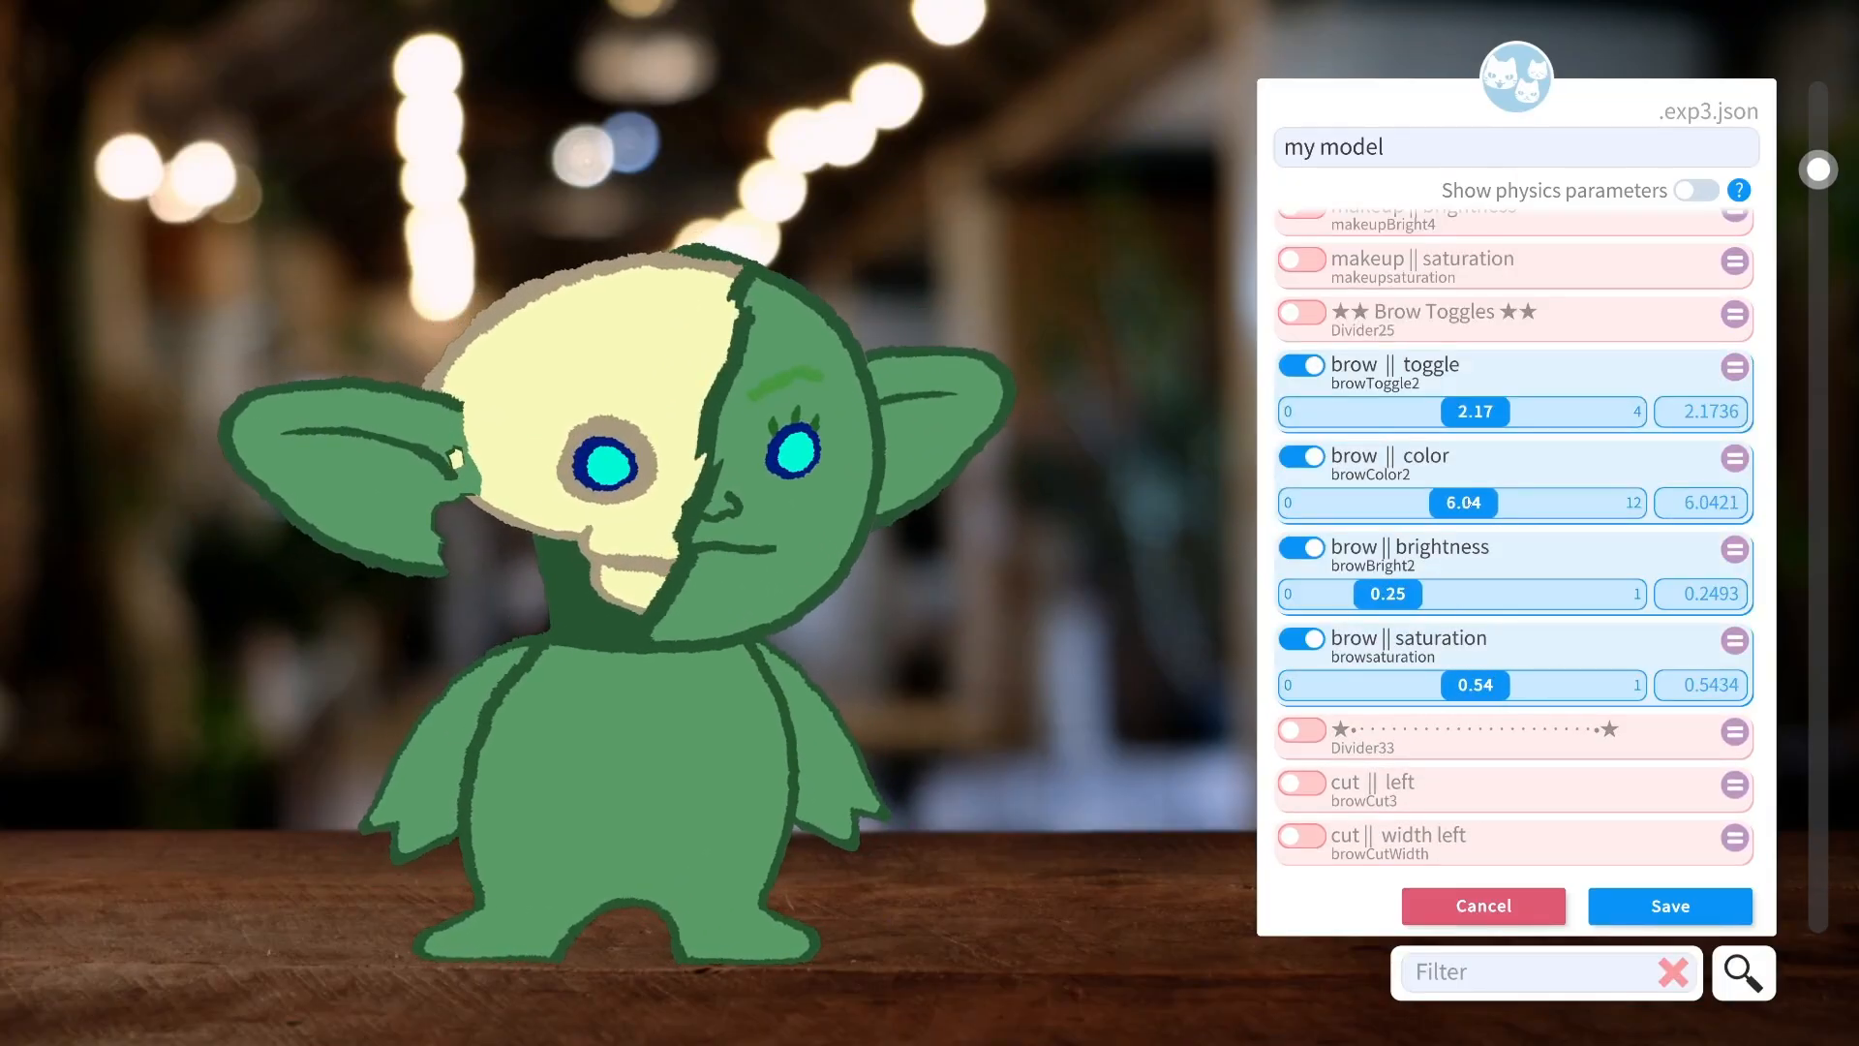
Try the left brow cut parameter at about 0.6 and at about 1.37.
scroll(1357, 452, down, 3)
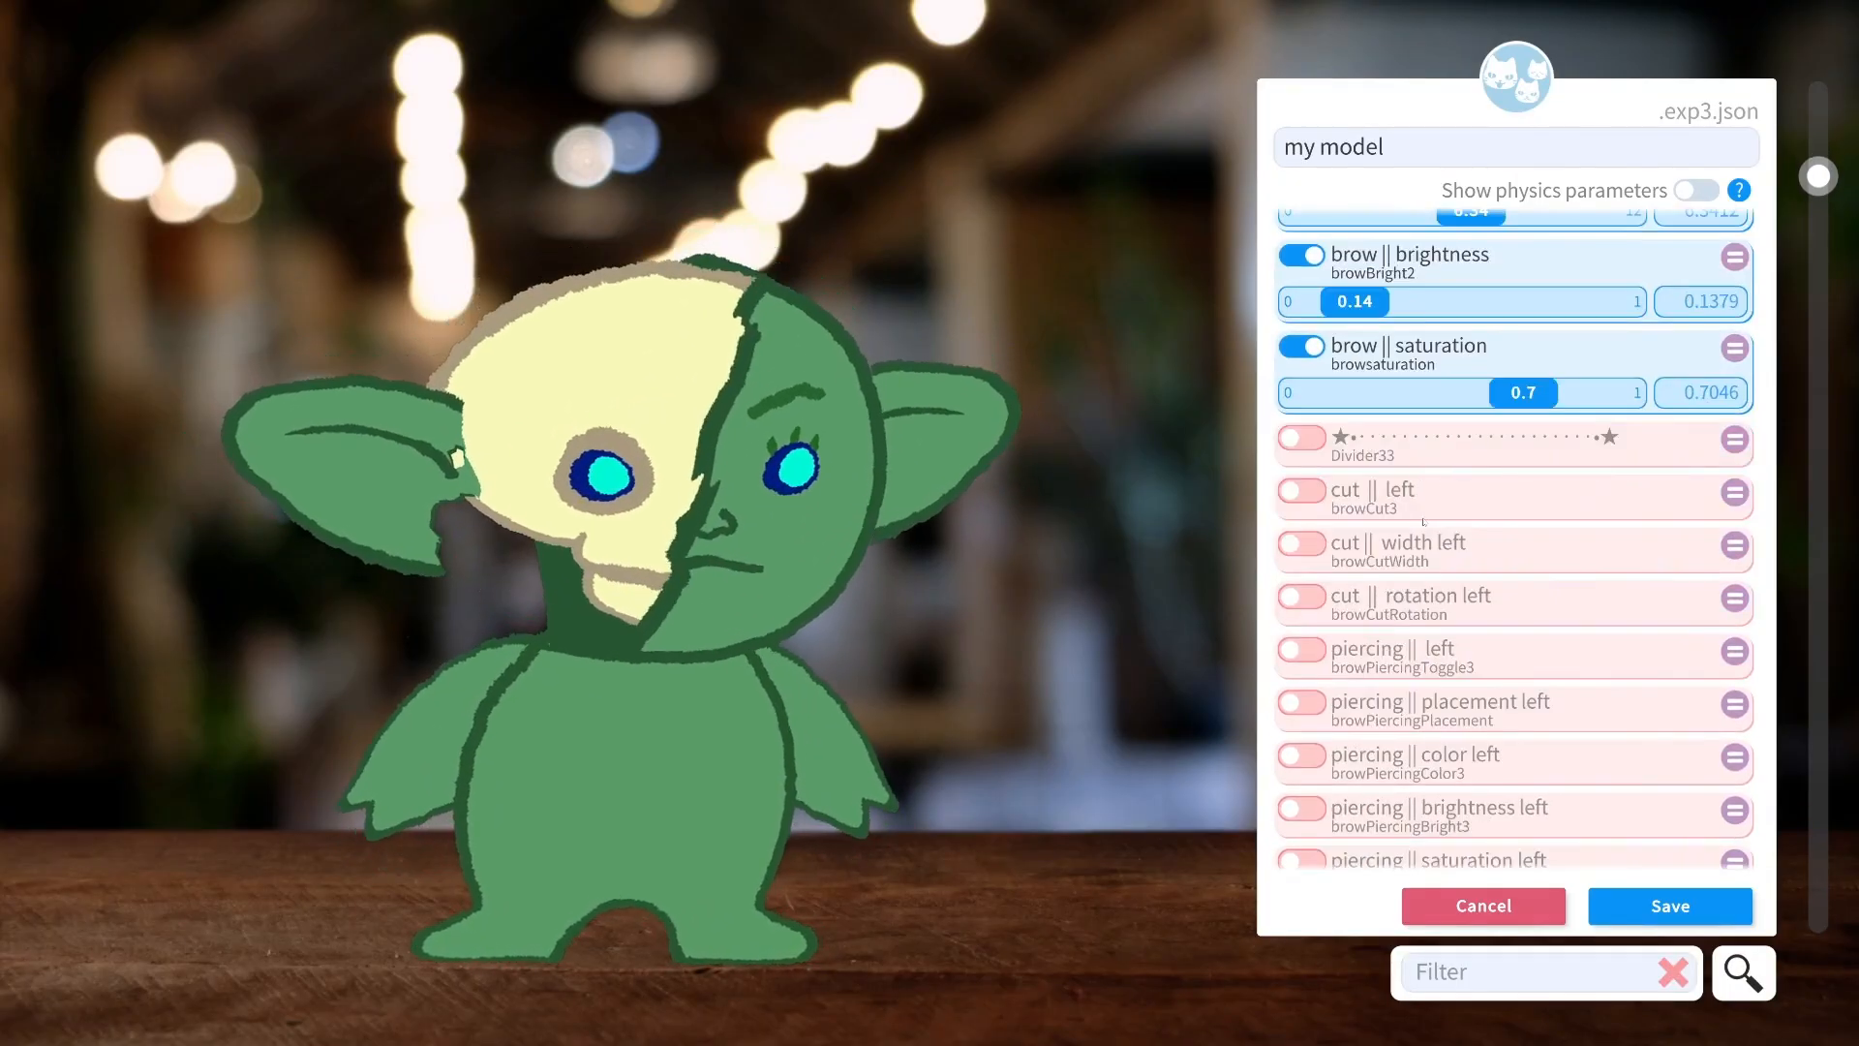
scroll(1412, 430, down, 1)
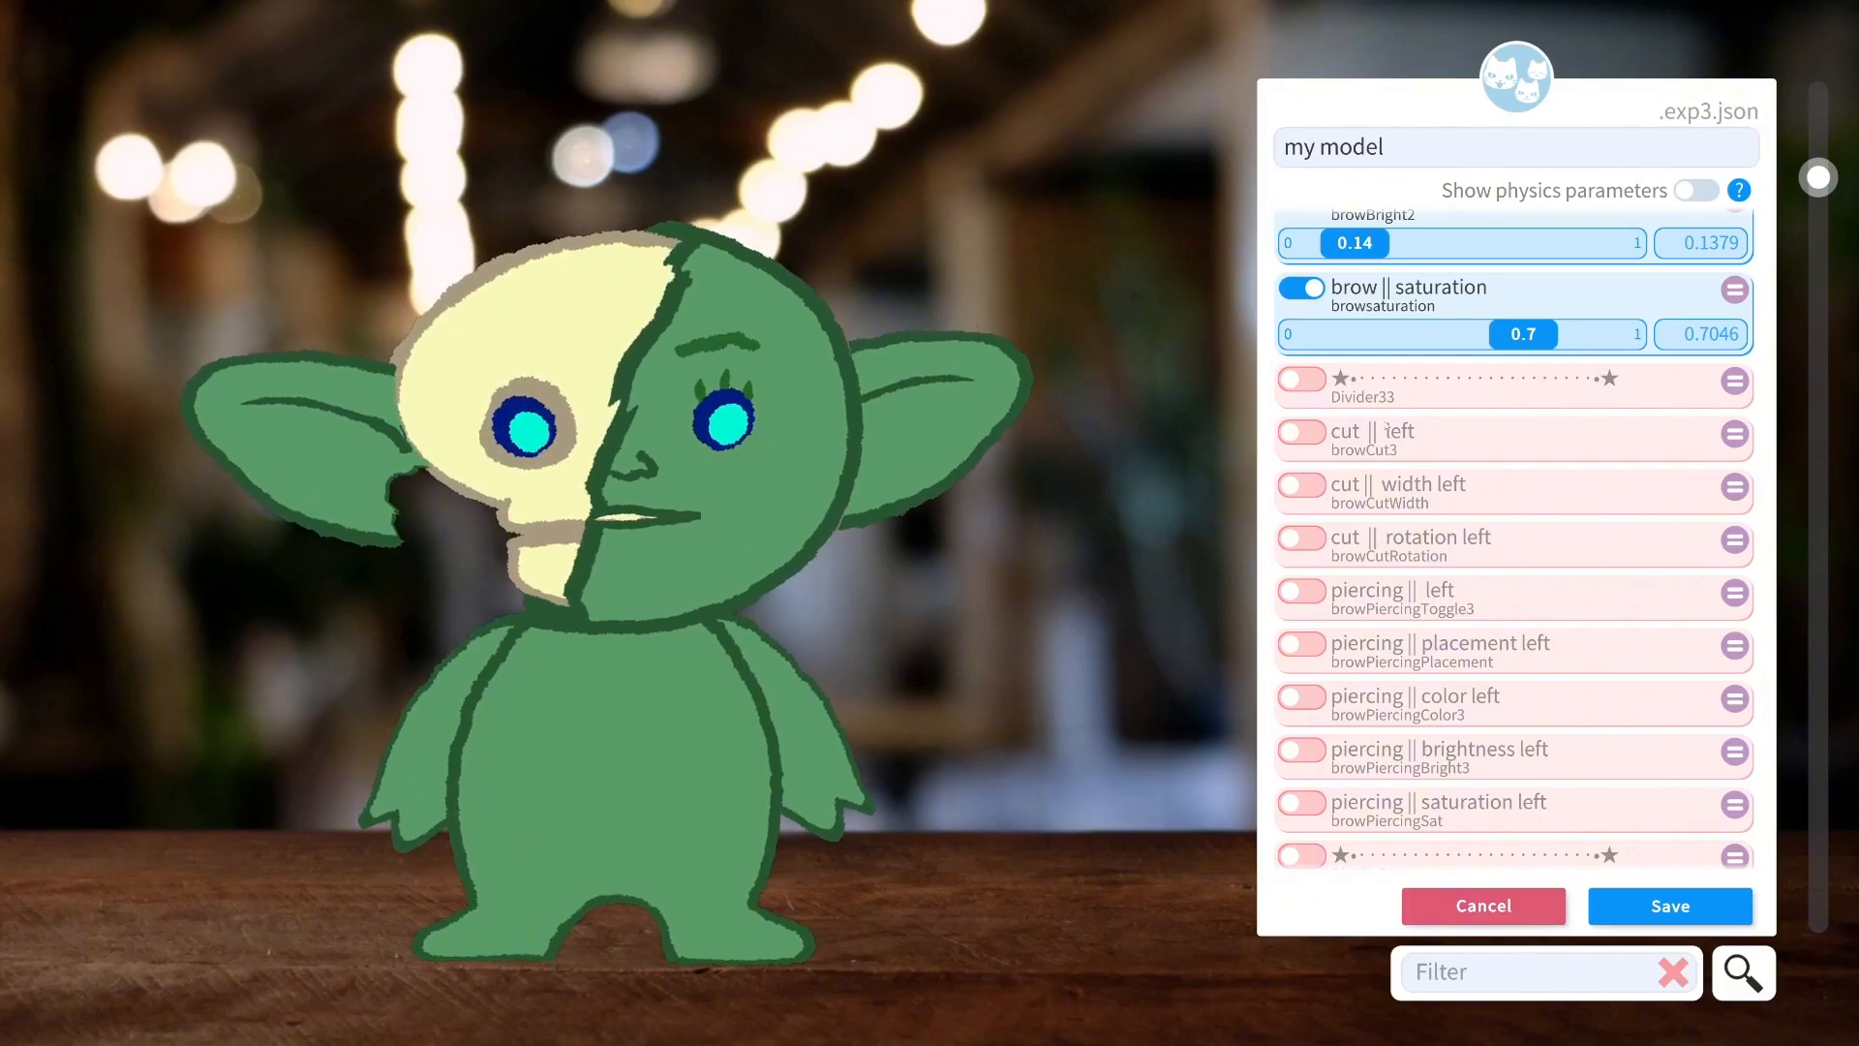
click(1302, 432)
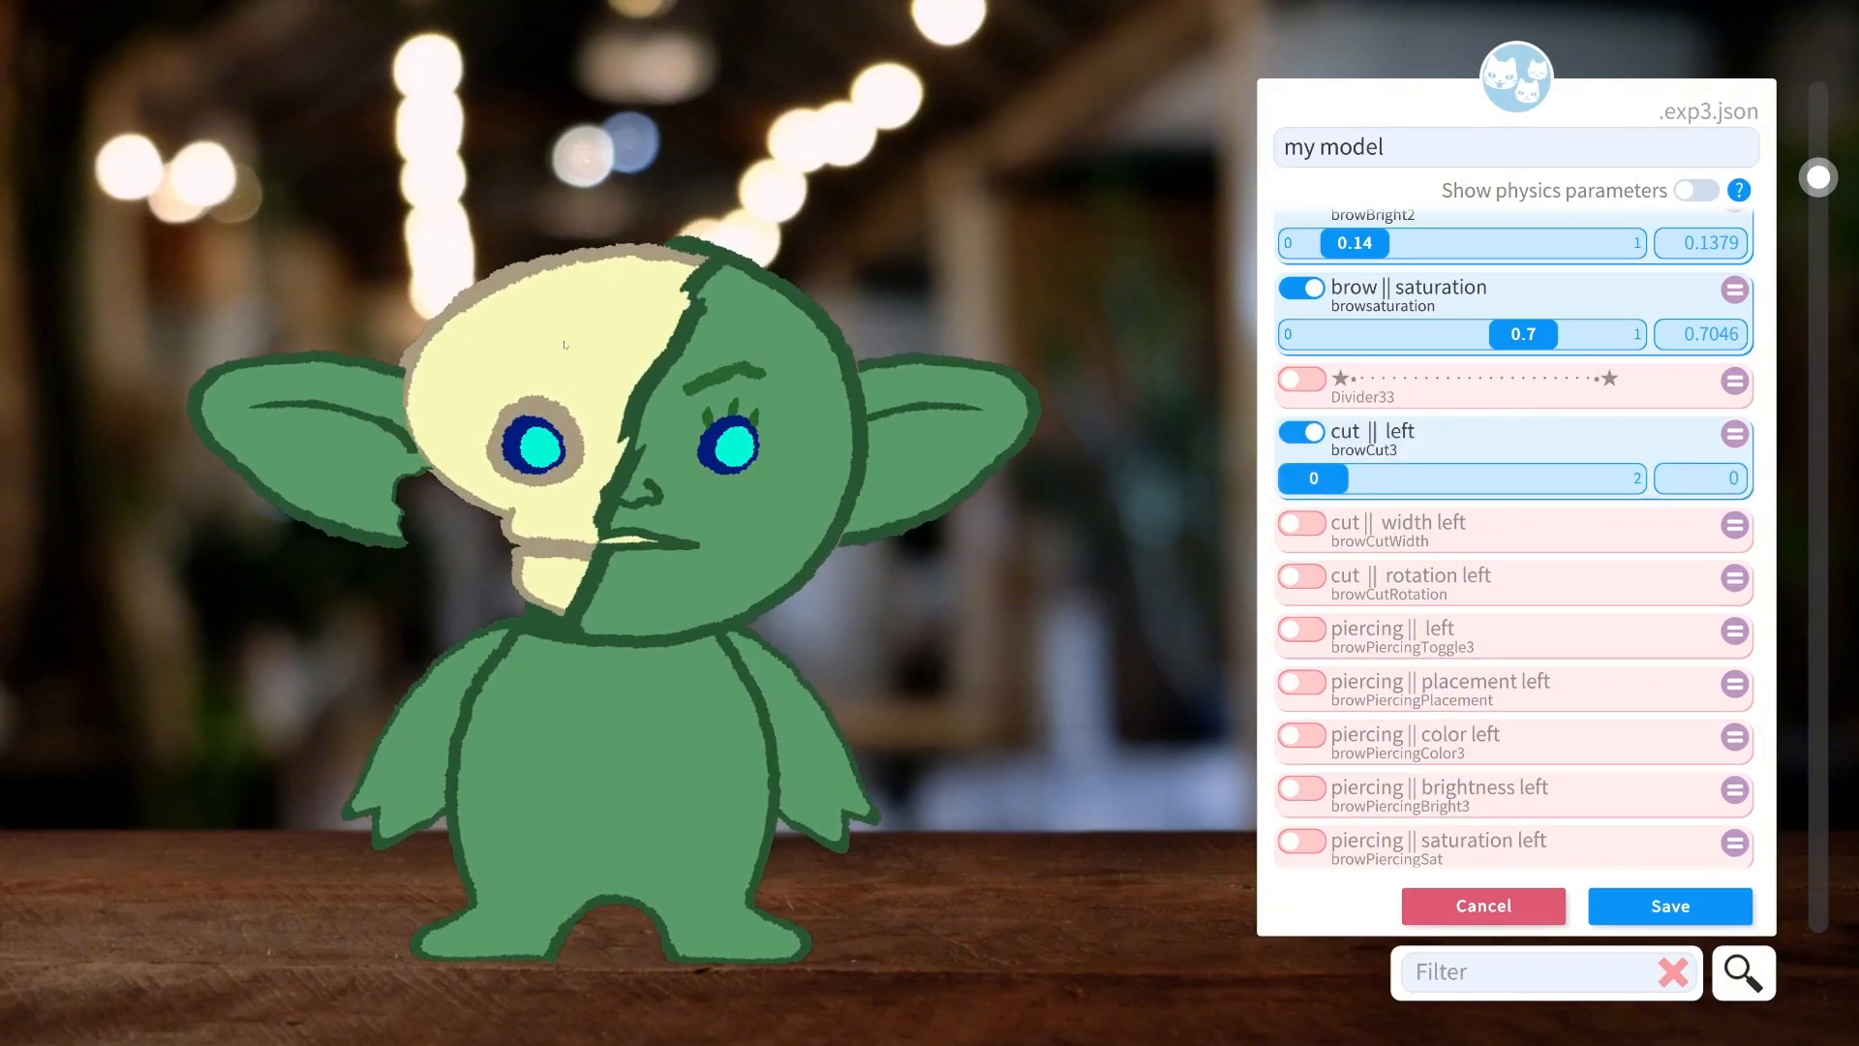
drag(1322, 492, 1434, 477)
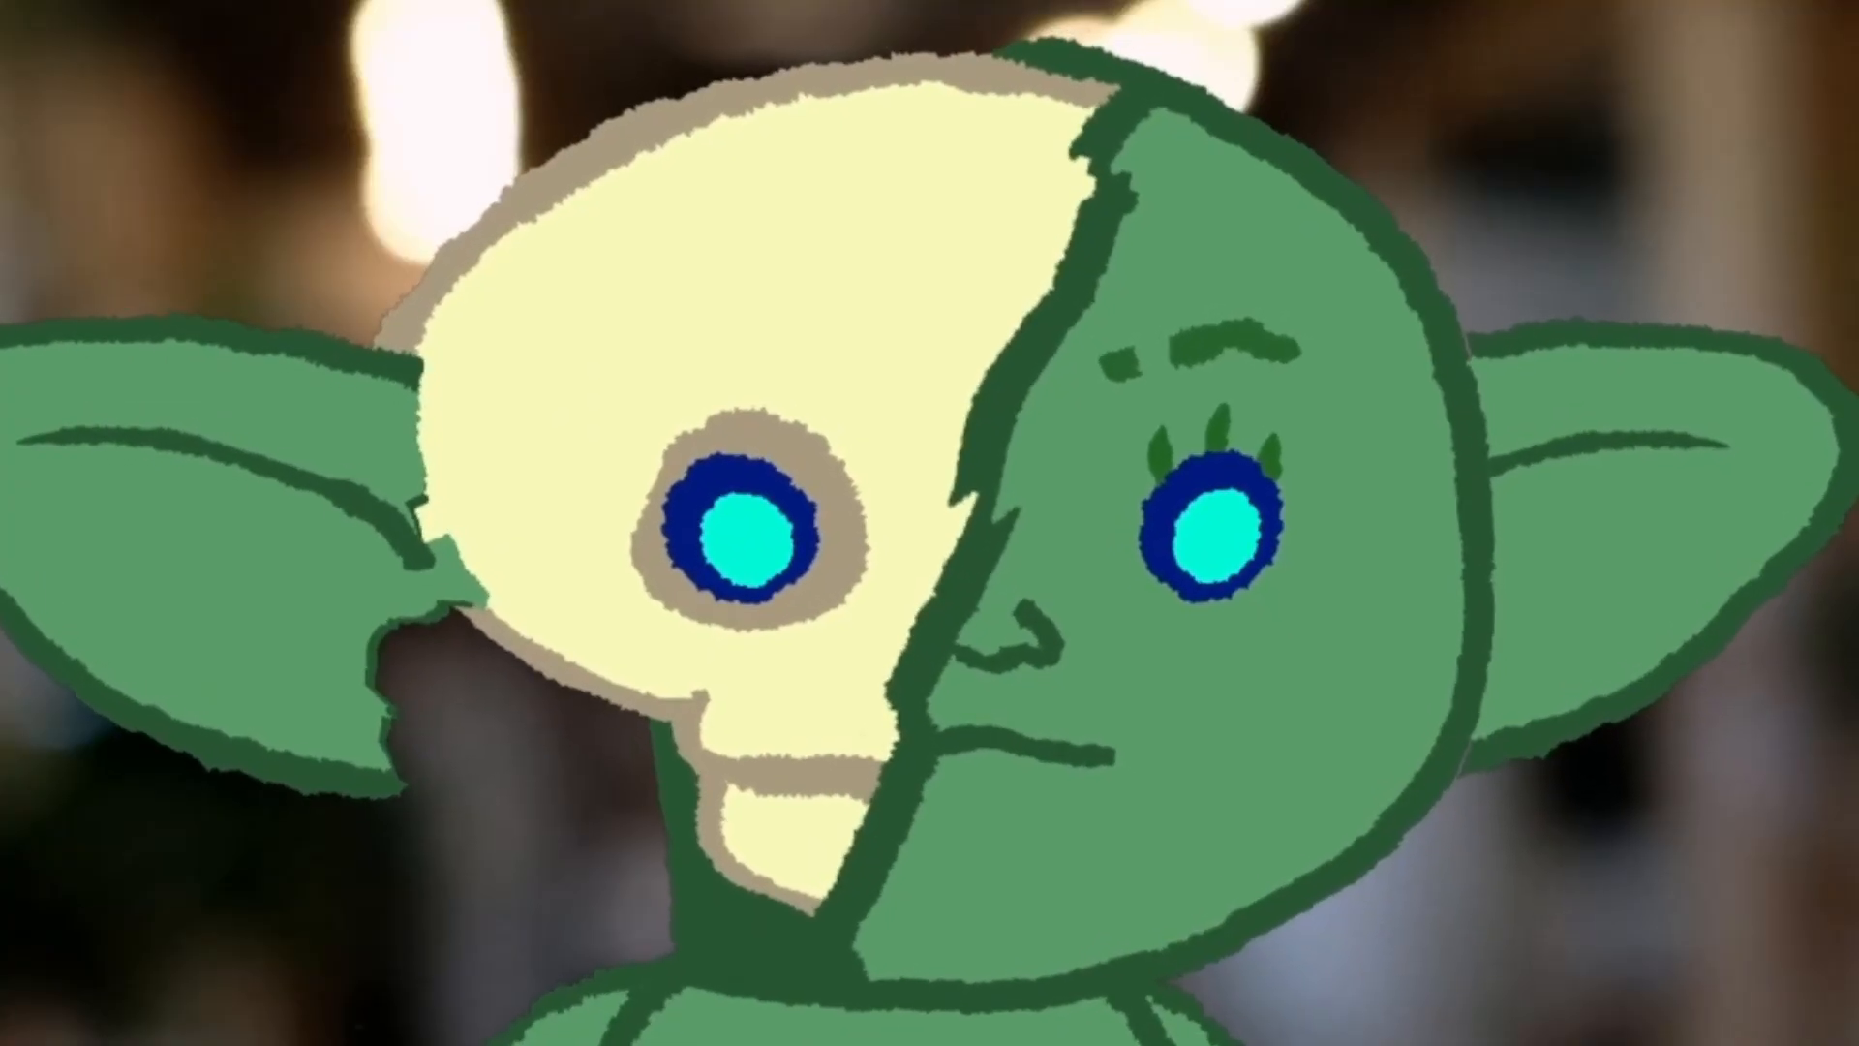
drag(1436, 477, 1420, 480)
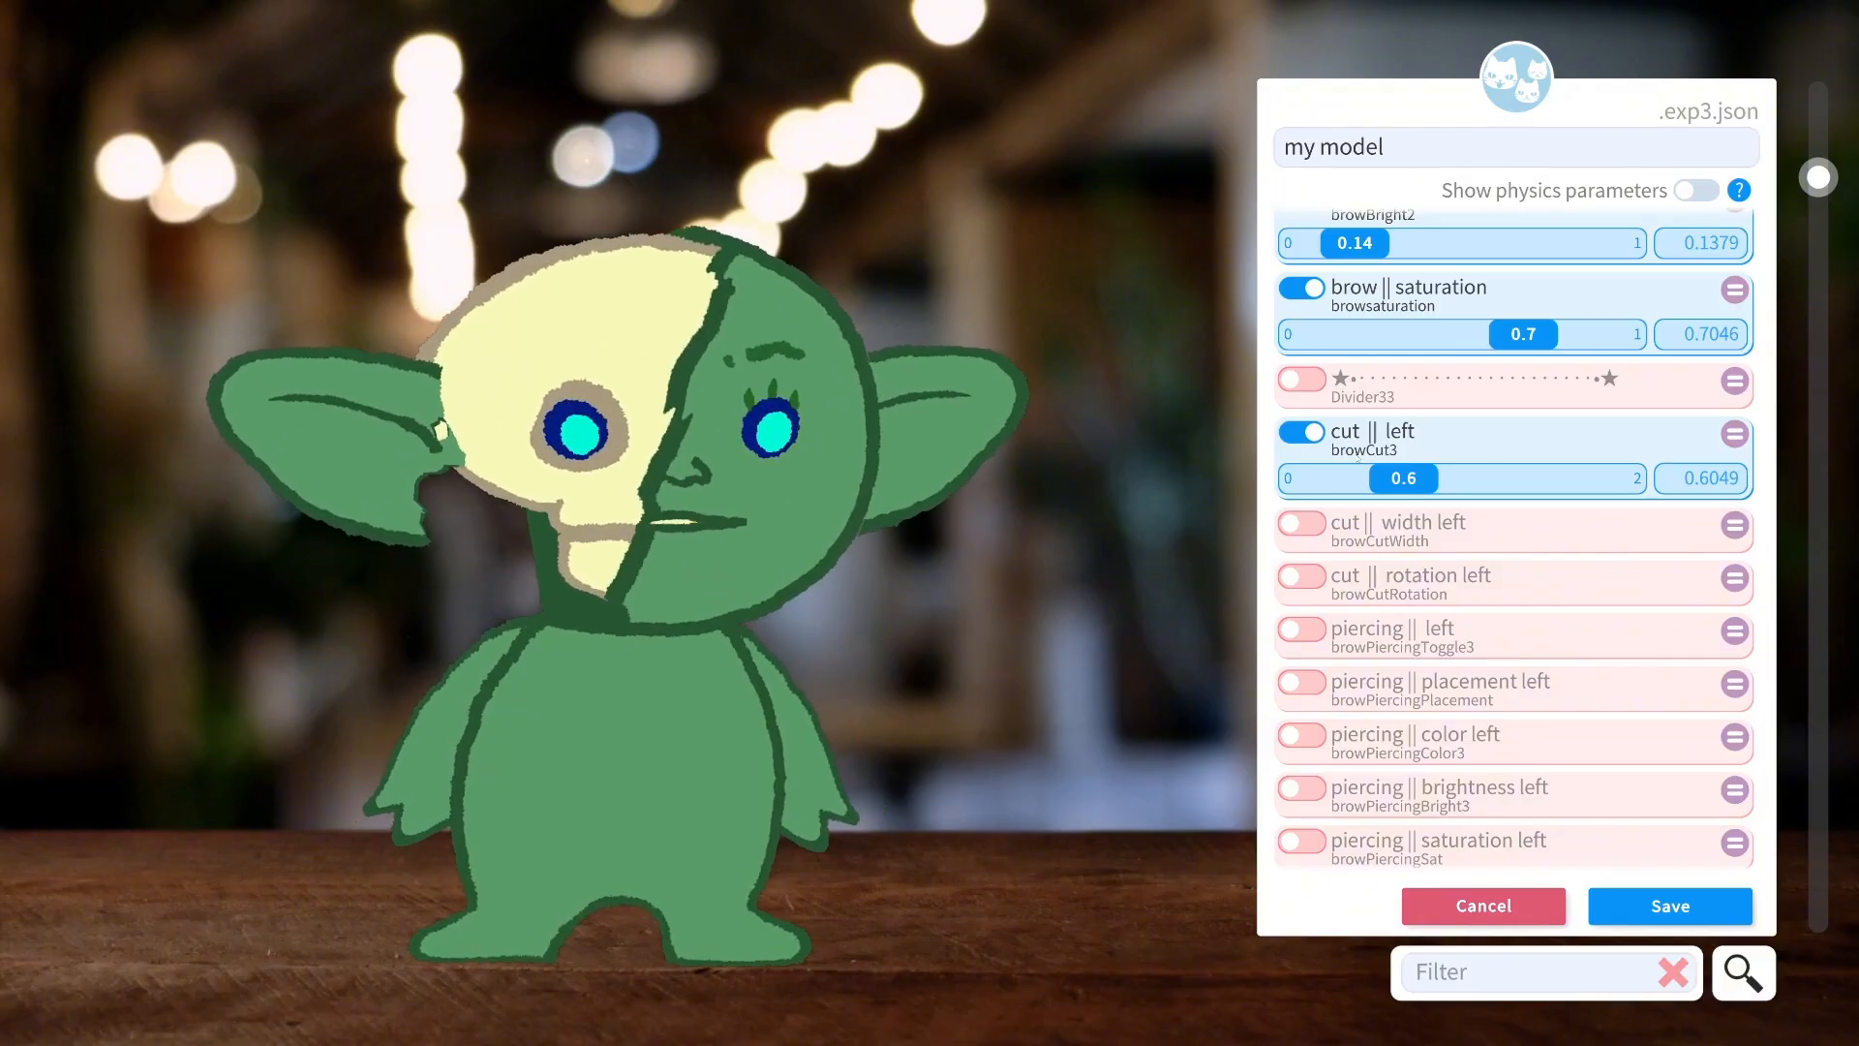
drag(1416, 477, 1520, 477)
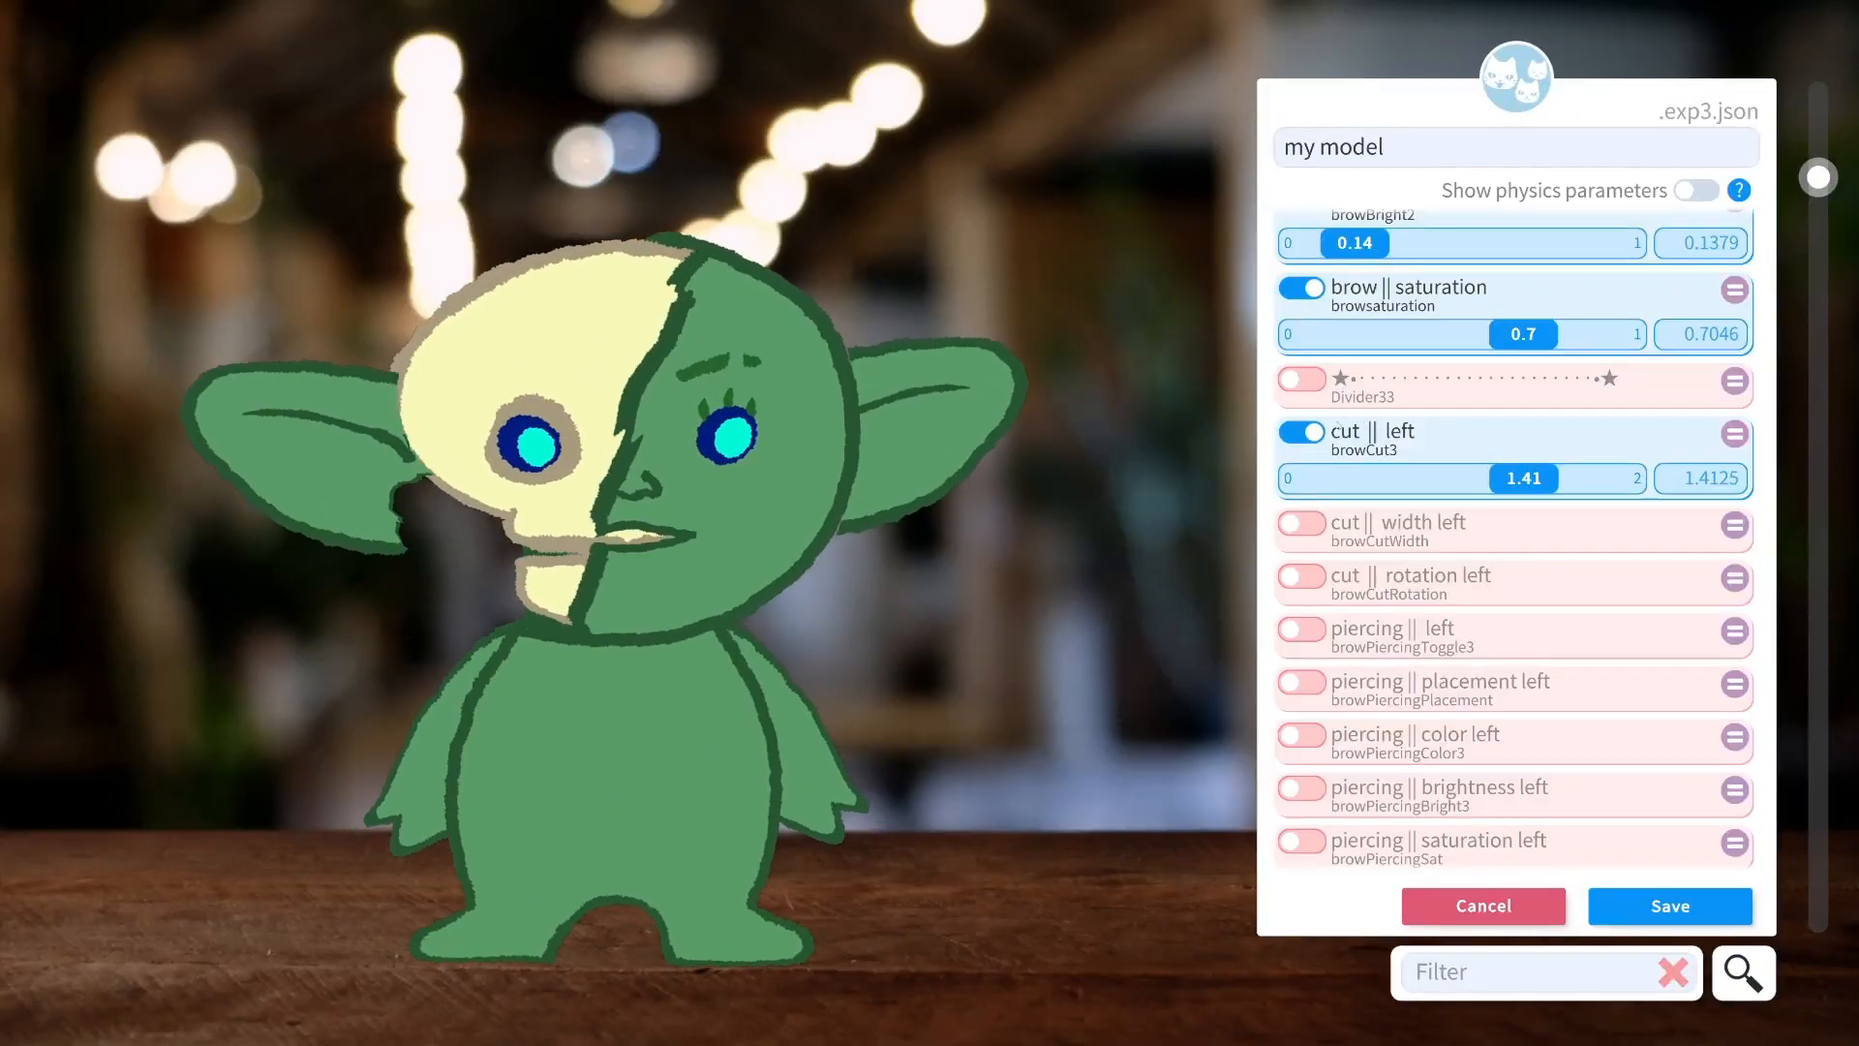
drag(1575, 478, 1529, 499)
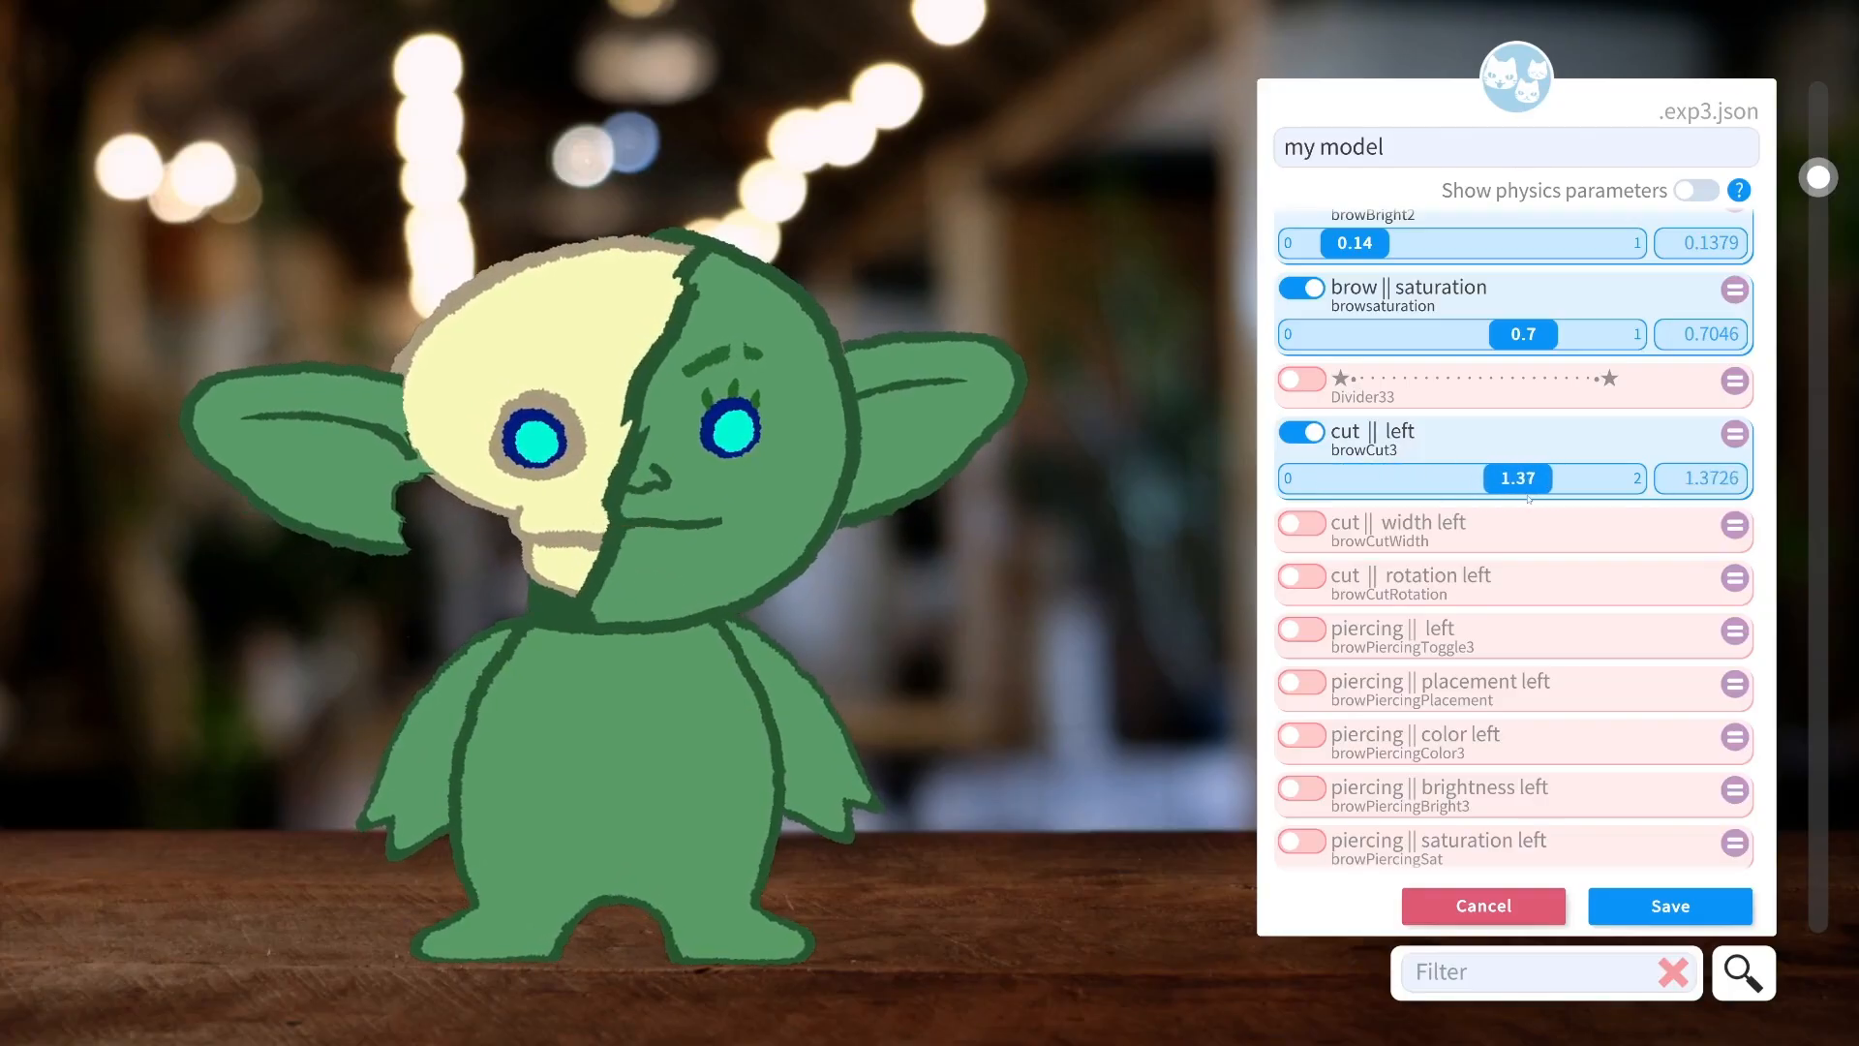
Try the left brow cut's width and rotation parameters and disable all three left cut parameters again.
click(1305, 528)
drag(1447, 571, 1309, 567)
click(1301, 614)
drag(1488, 661, 1134, 518)
click(1301, 524)
click(1326, 429)
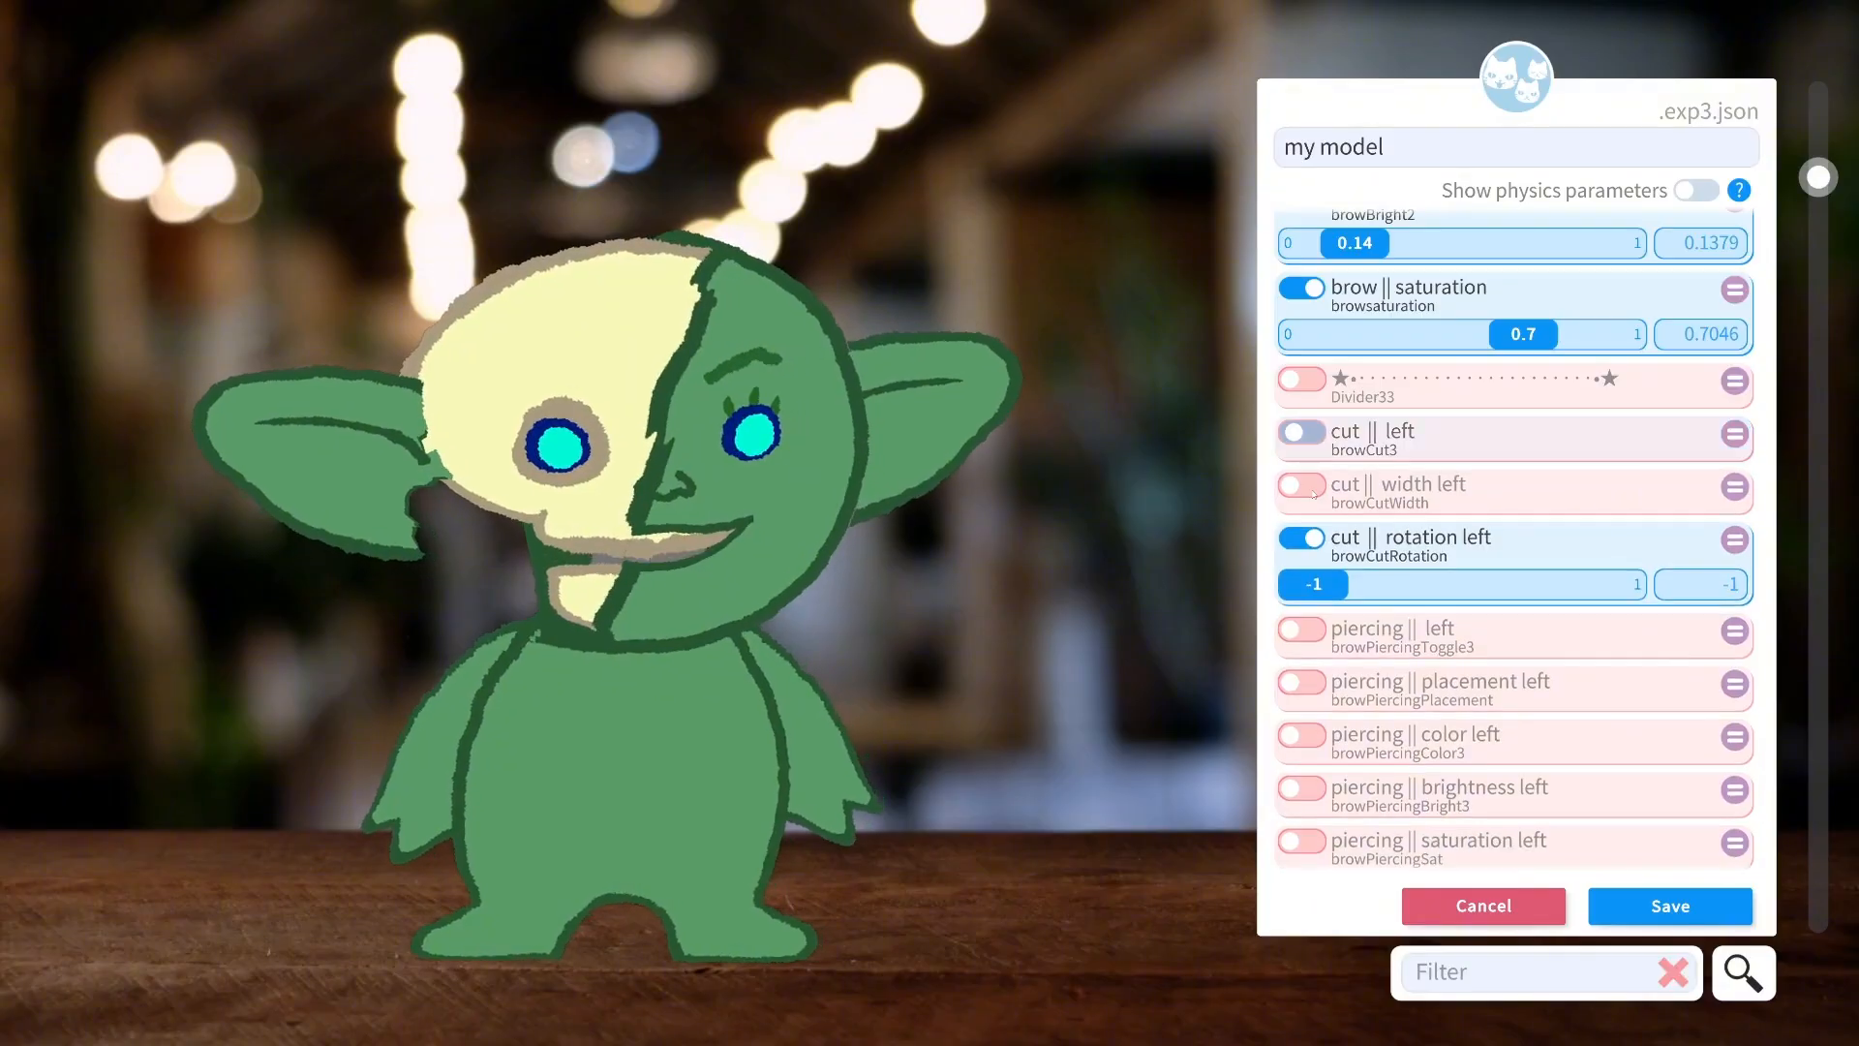
click(1313, 545)
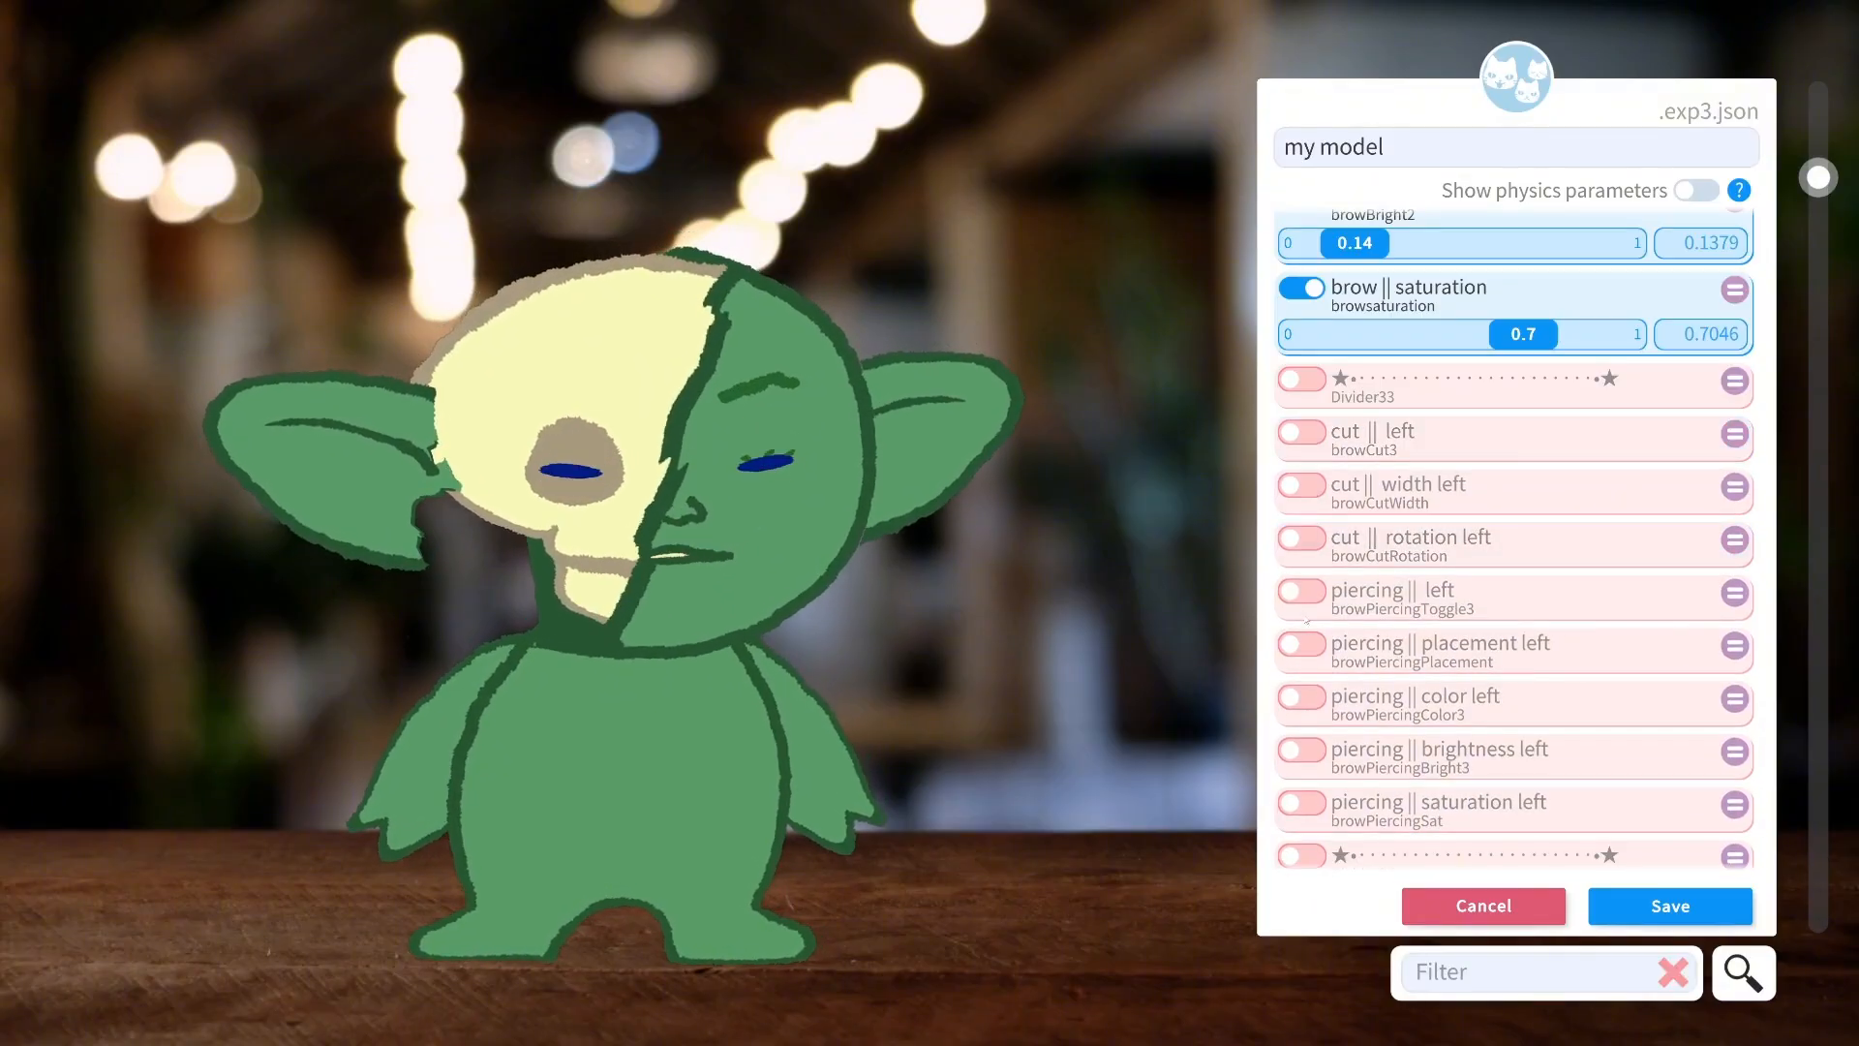
Enable the left brow piercing at 2 along with its placement parameter and its color at about 11.61.
click(1300, 593)
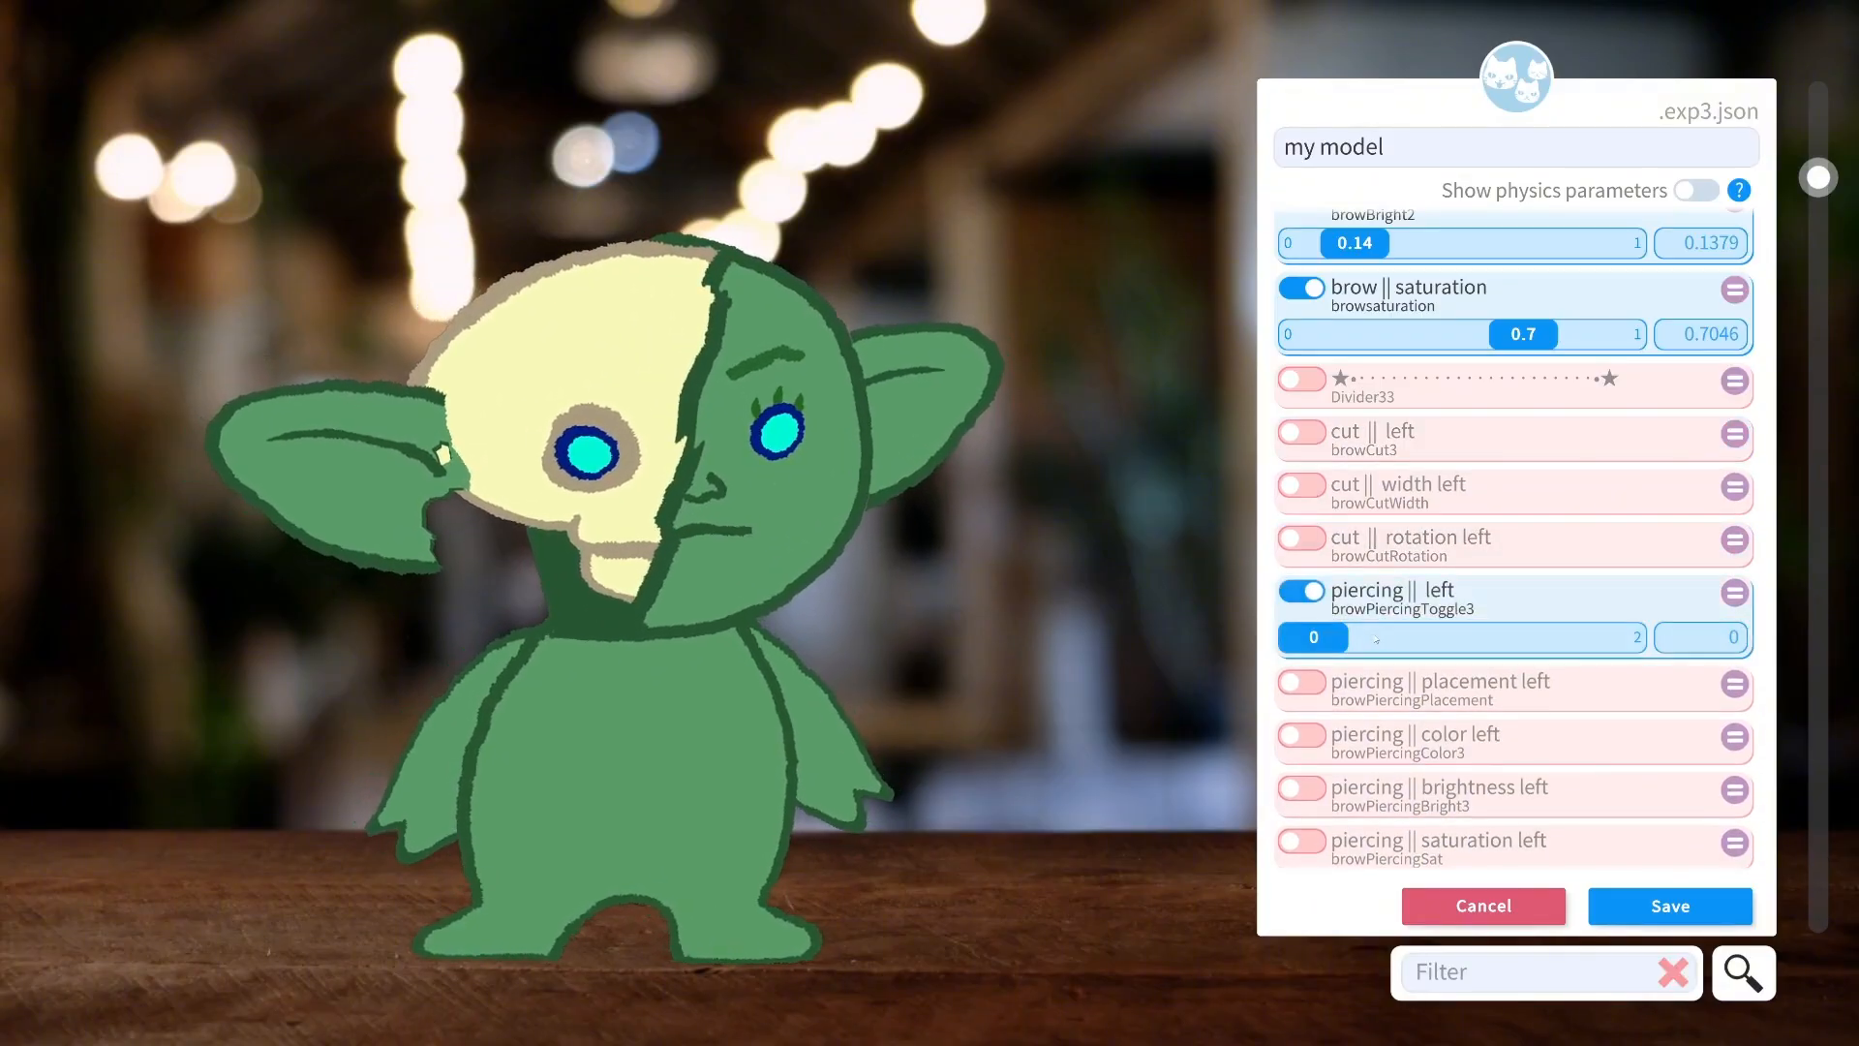
drag(1336, 646, 1611, 639)
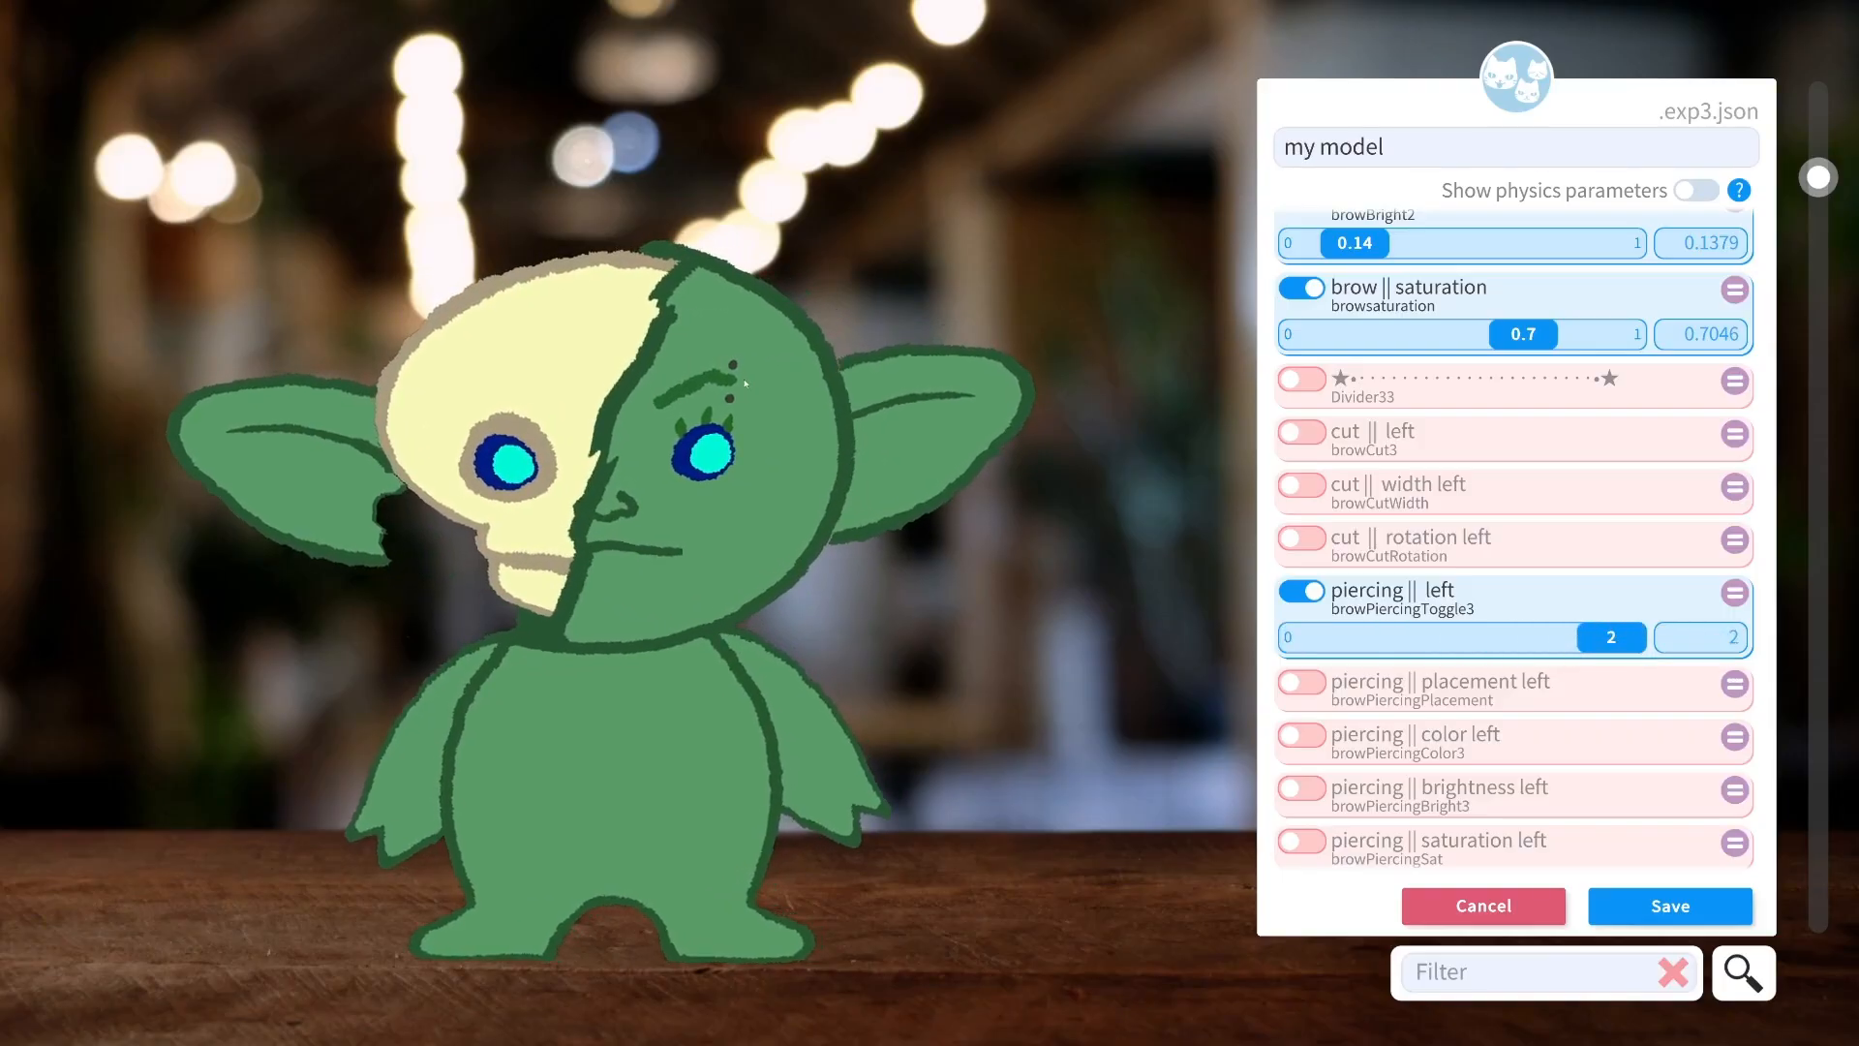
click(1308, 682)
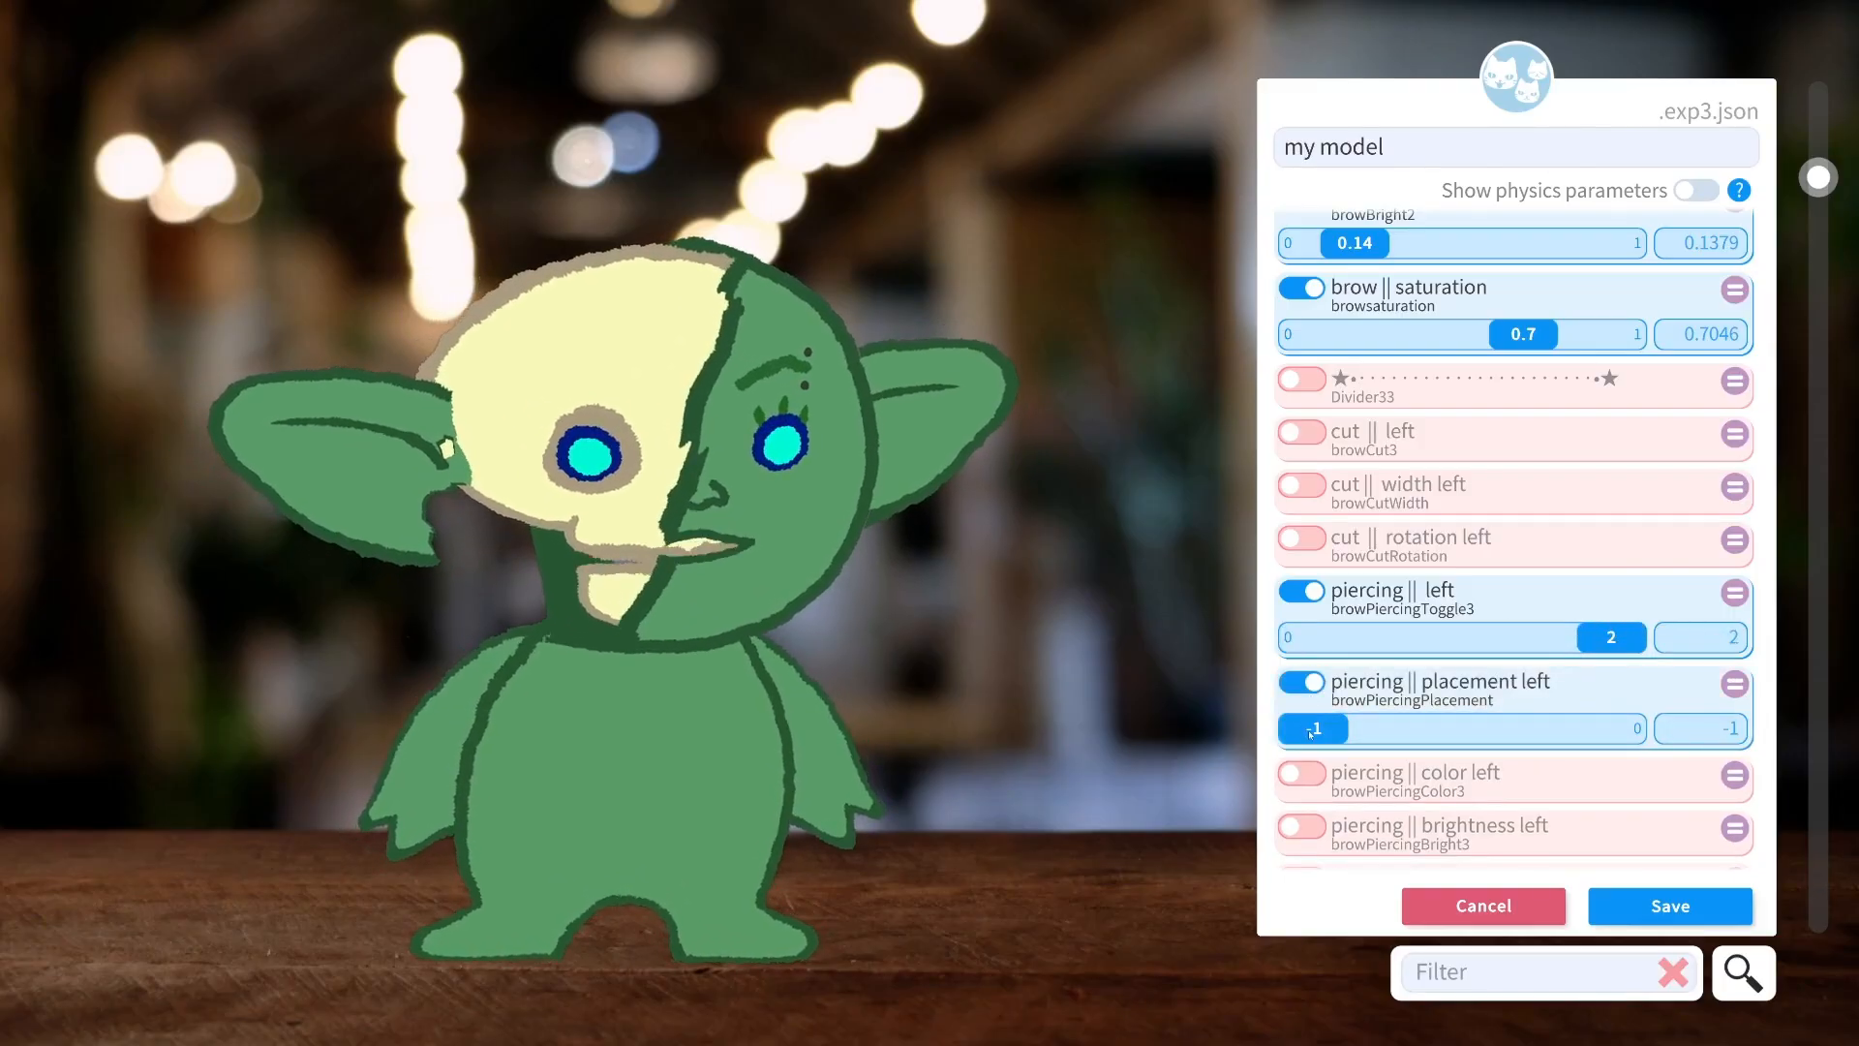
drag(1297, 728, 1599, 702)
click(1309, 772)
Try the right brow cut parameter at 2 and at 0, and disable it again.
scroll(1304, 777, down, 1)
scroll(1599, 702, down, 4)
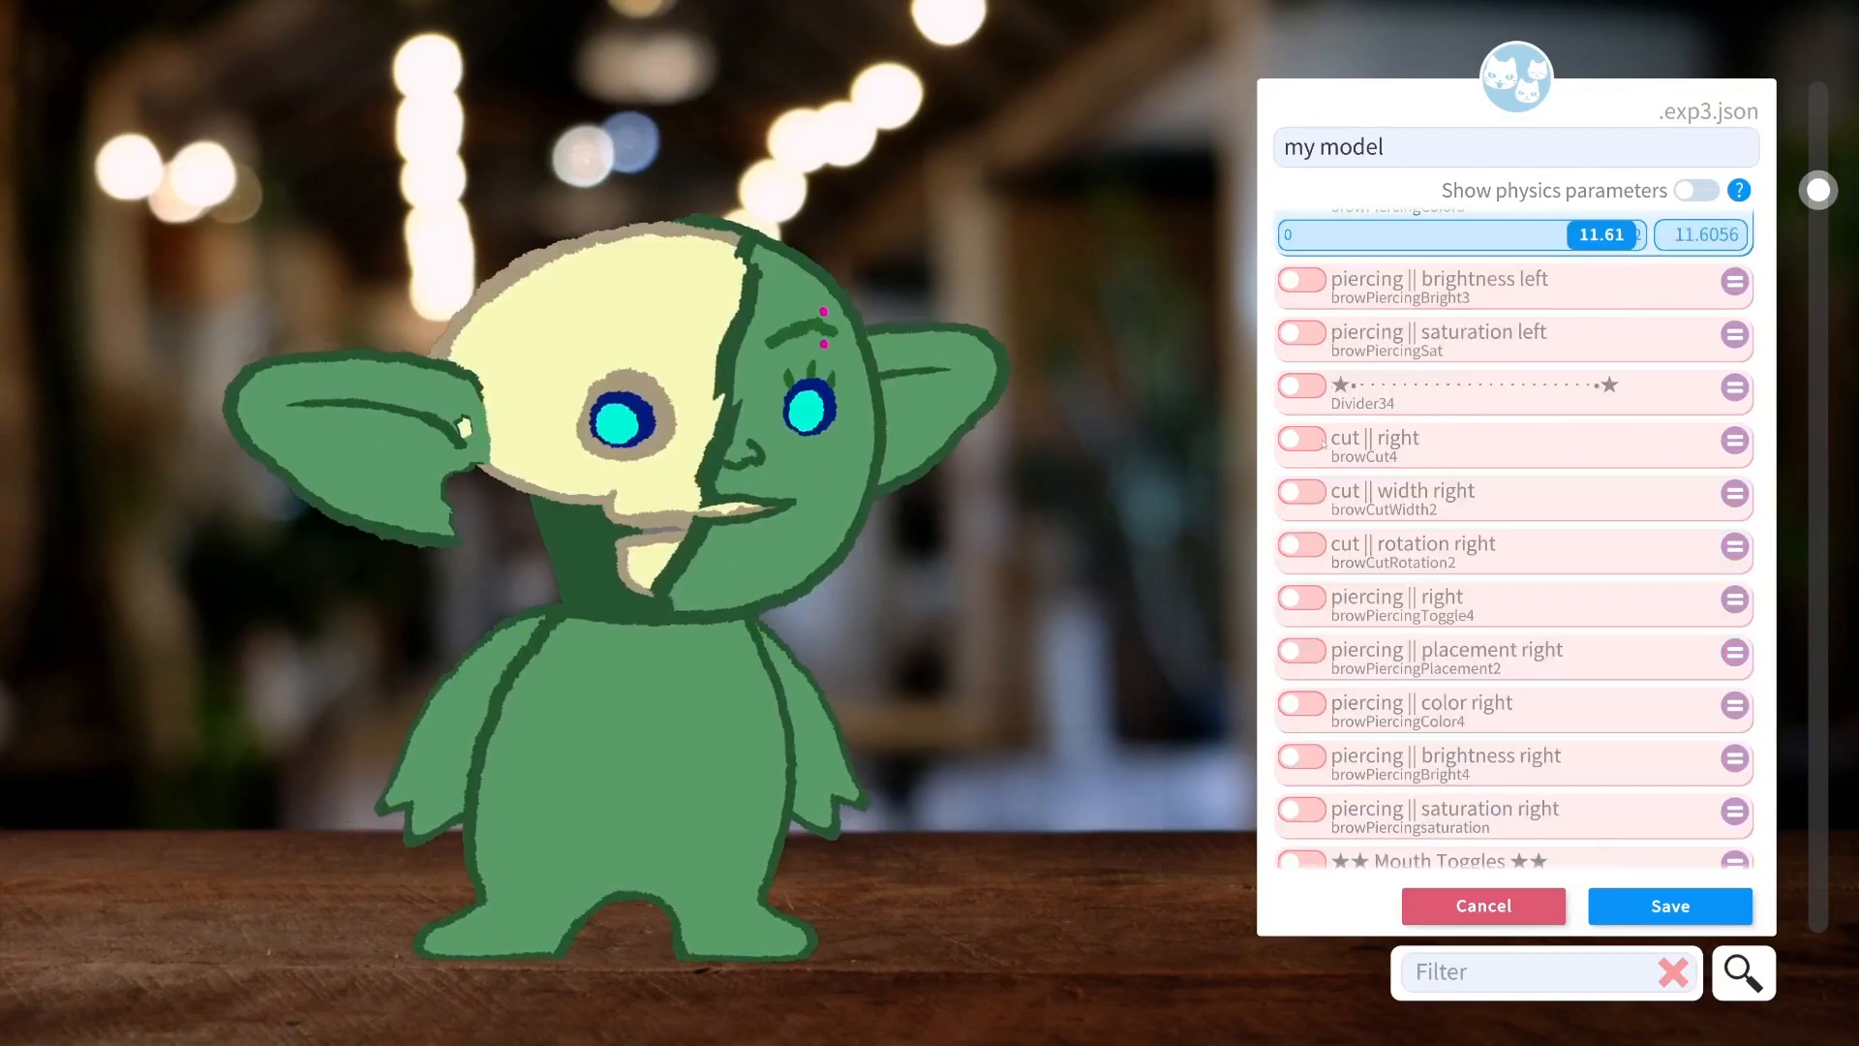
click(1309, 438)
drag(1331, 484, 1598, 484)
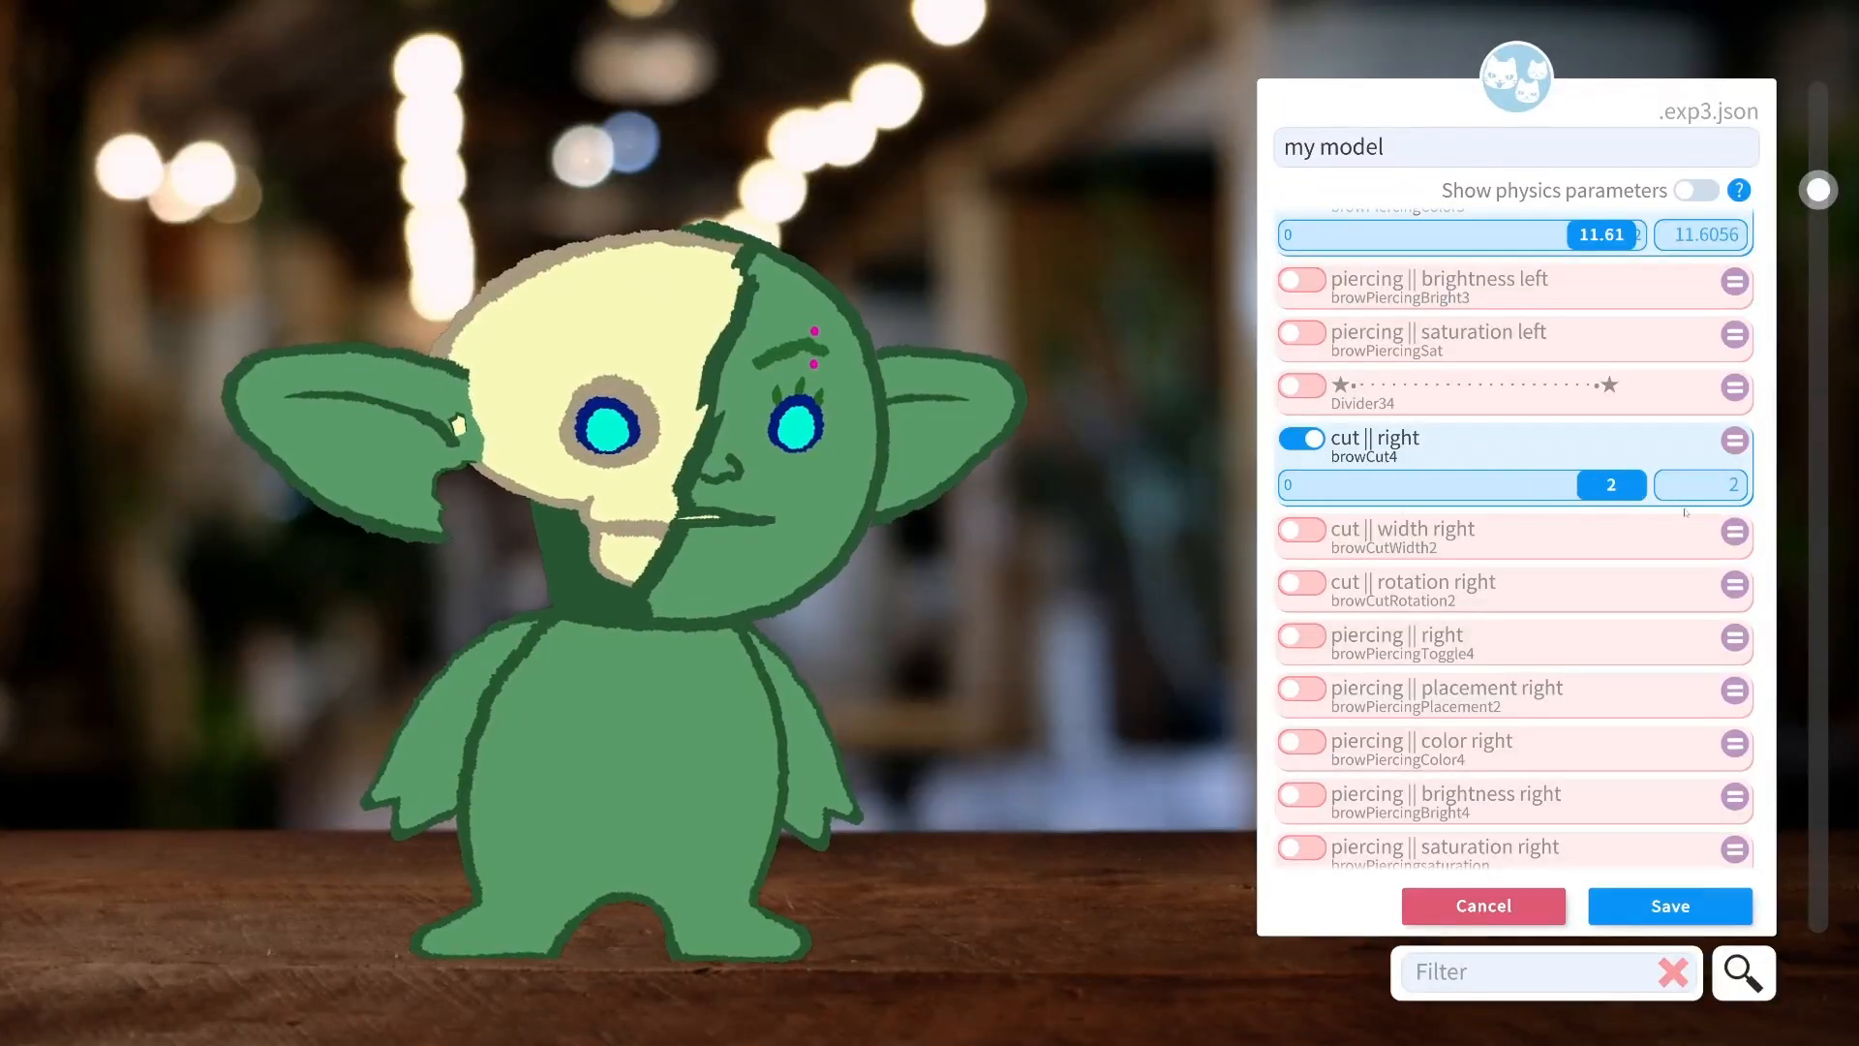
drag(1598, 484, 1309, 489)
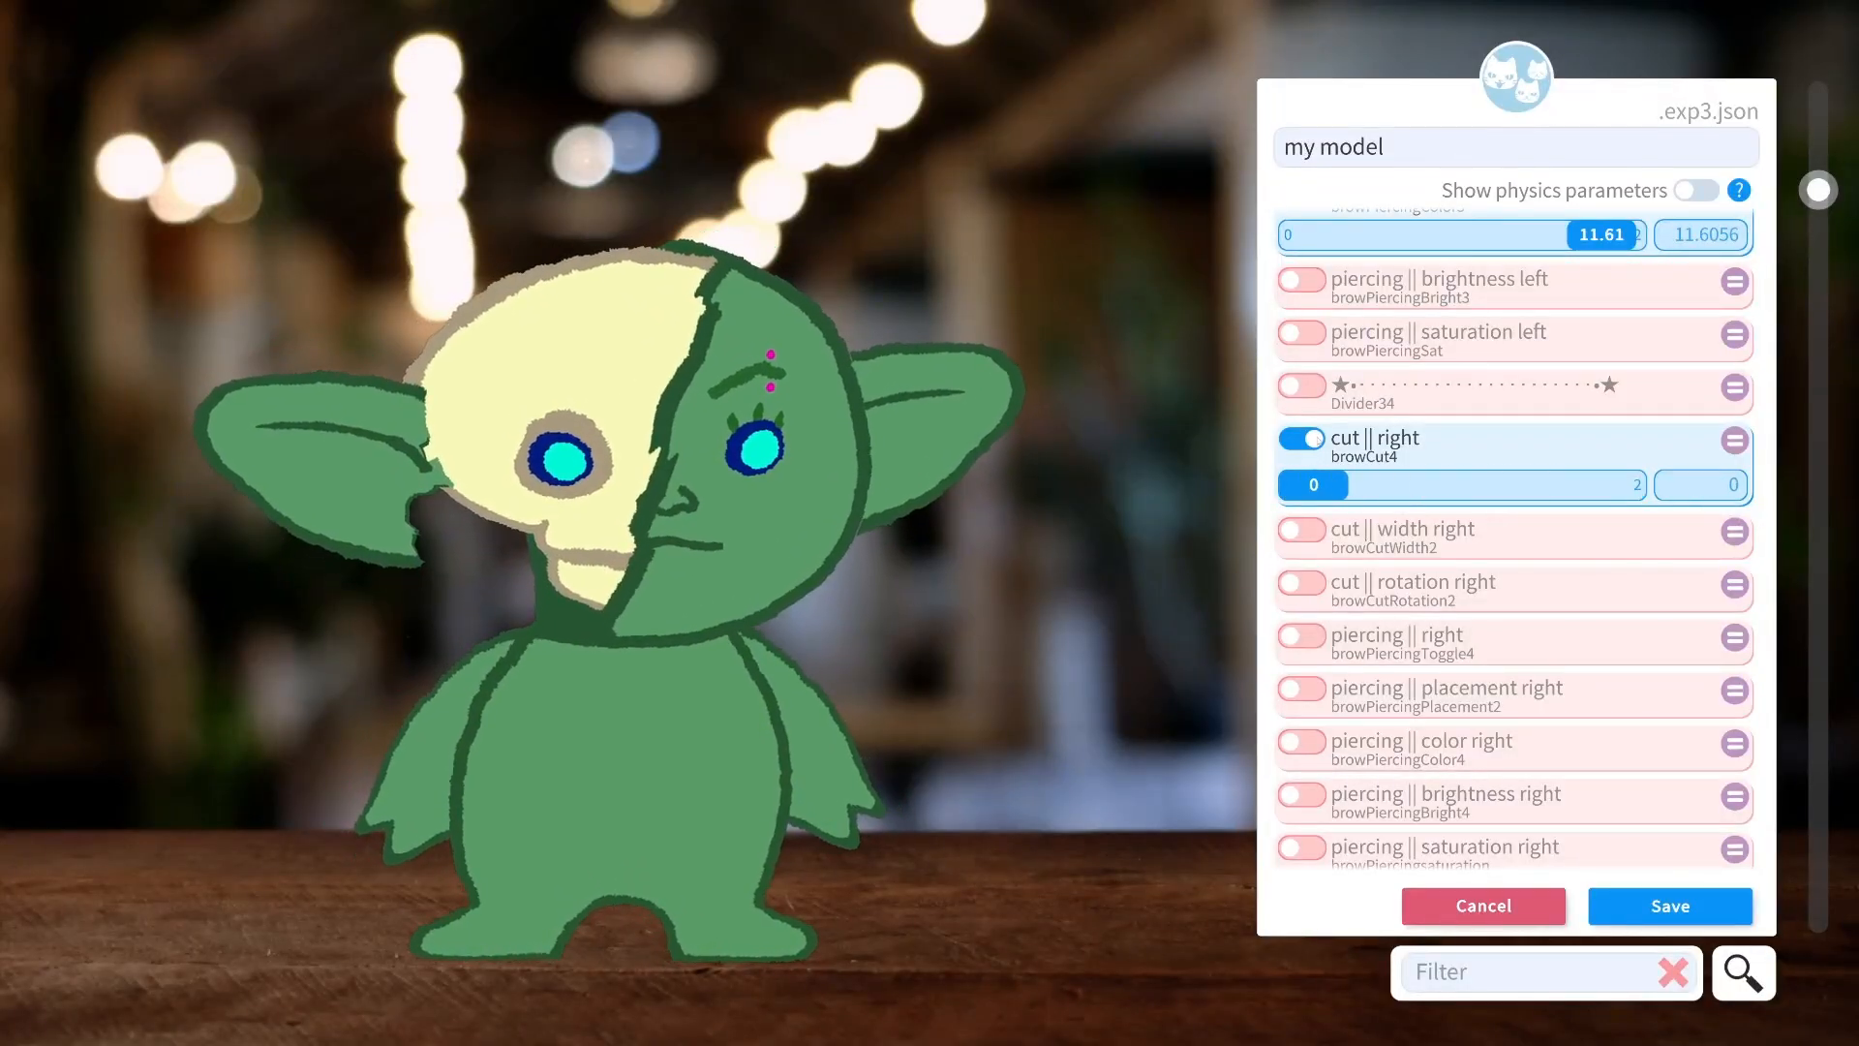
click(1302, 439)
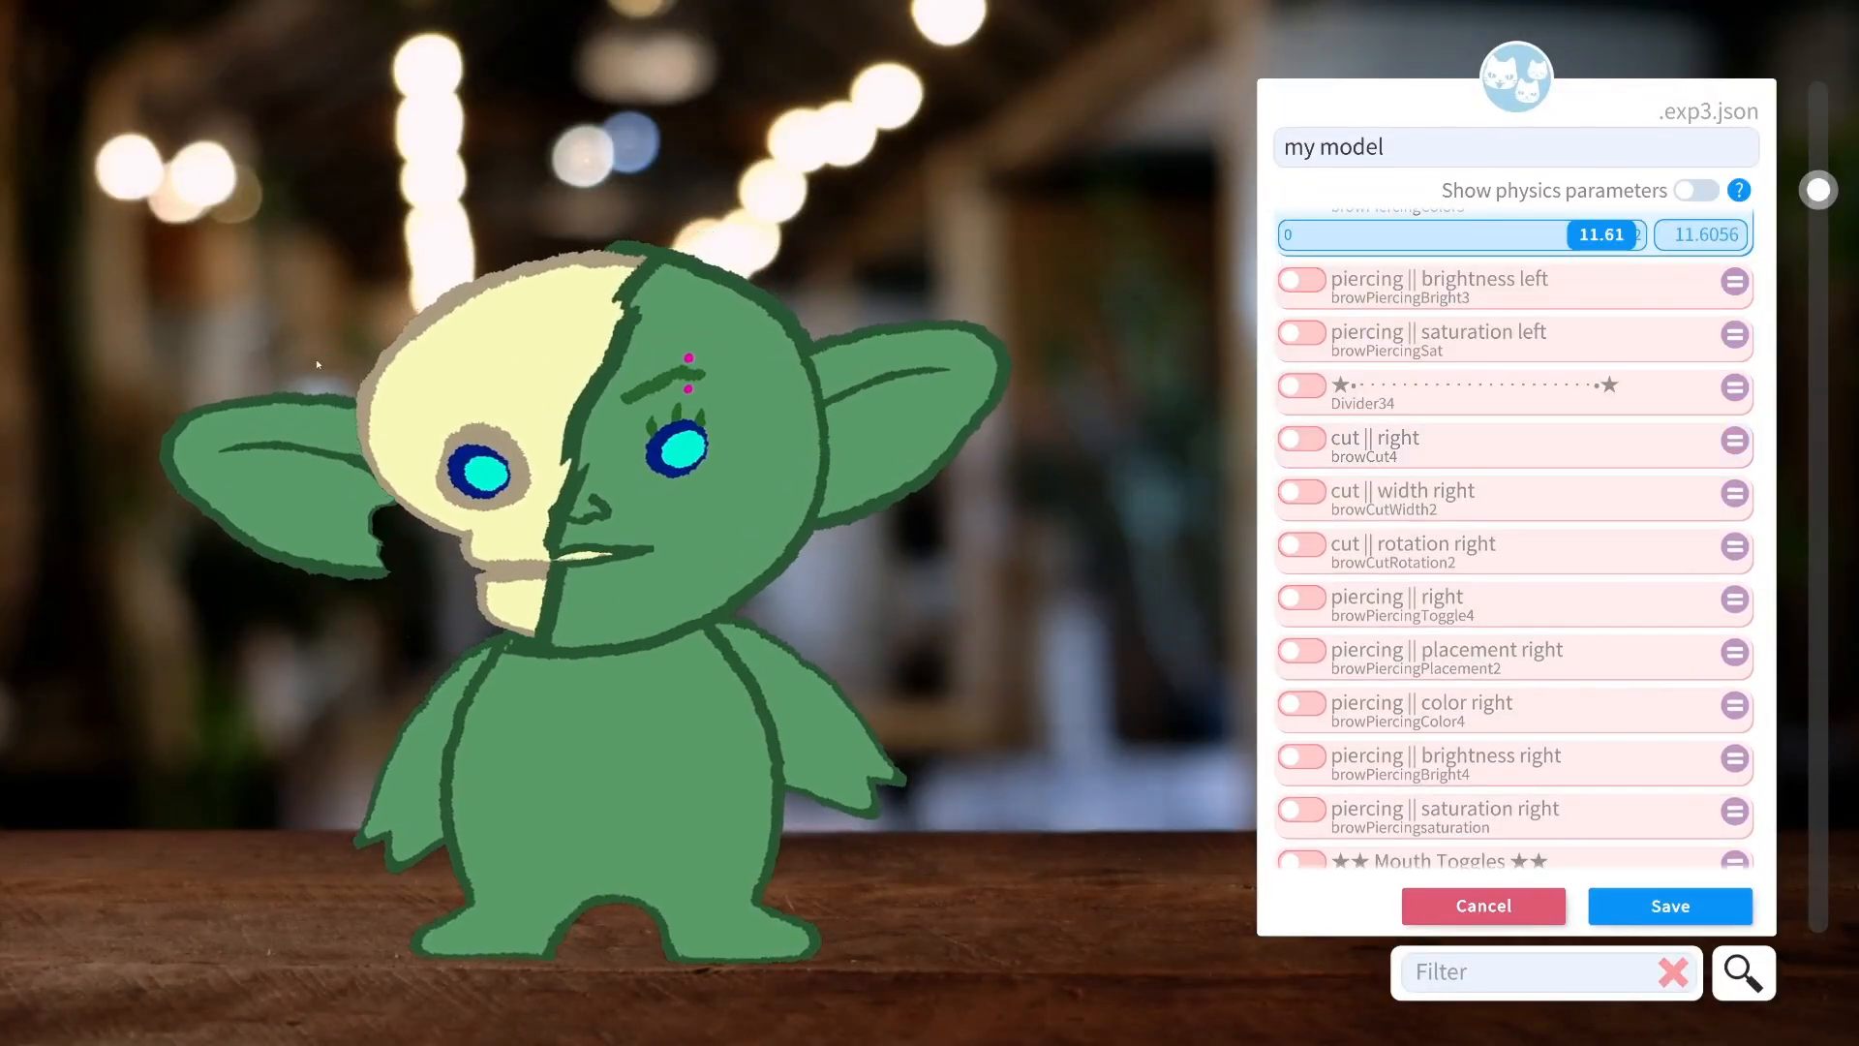
Enable the mouth toggle parameter under Mouth Toggles and set it to 1.
scroll(1516, 537, down, 3)
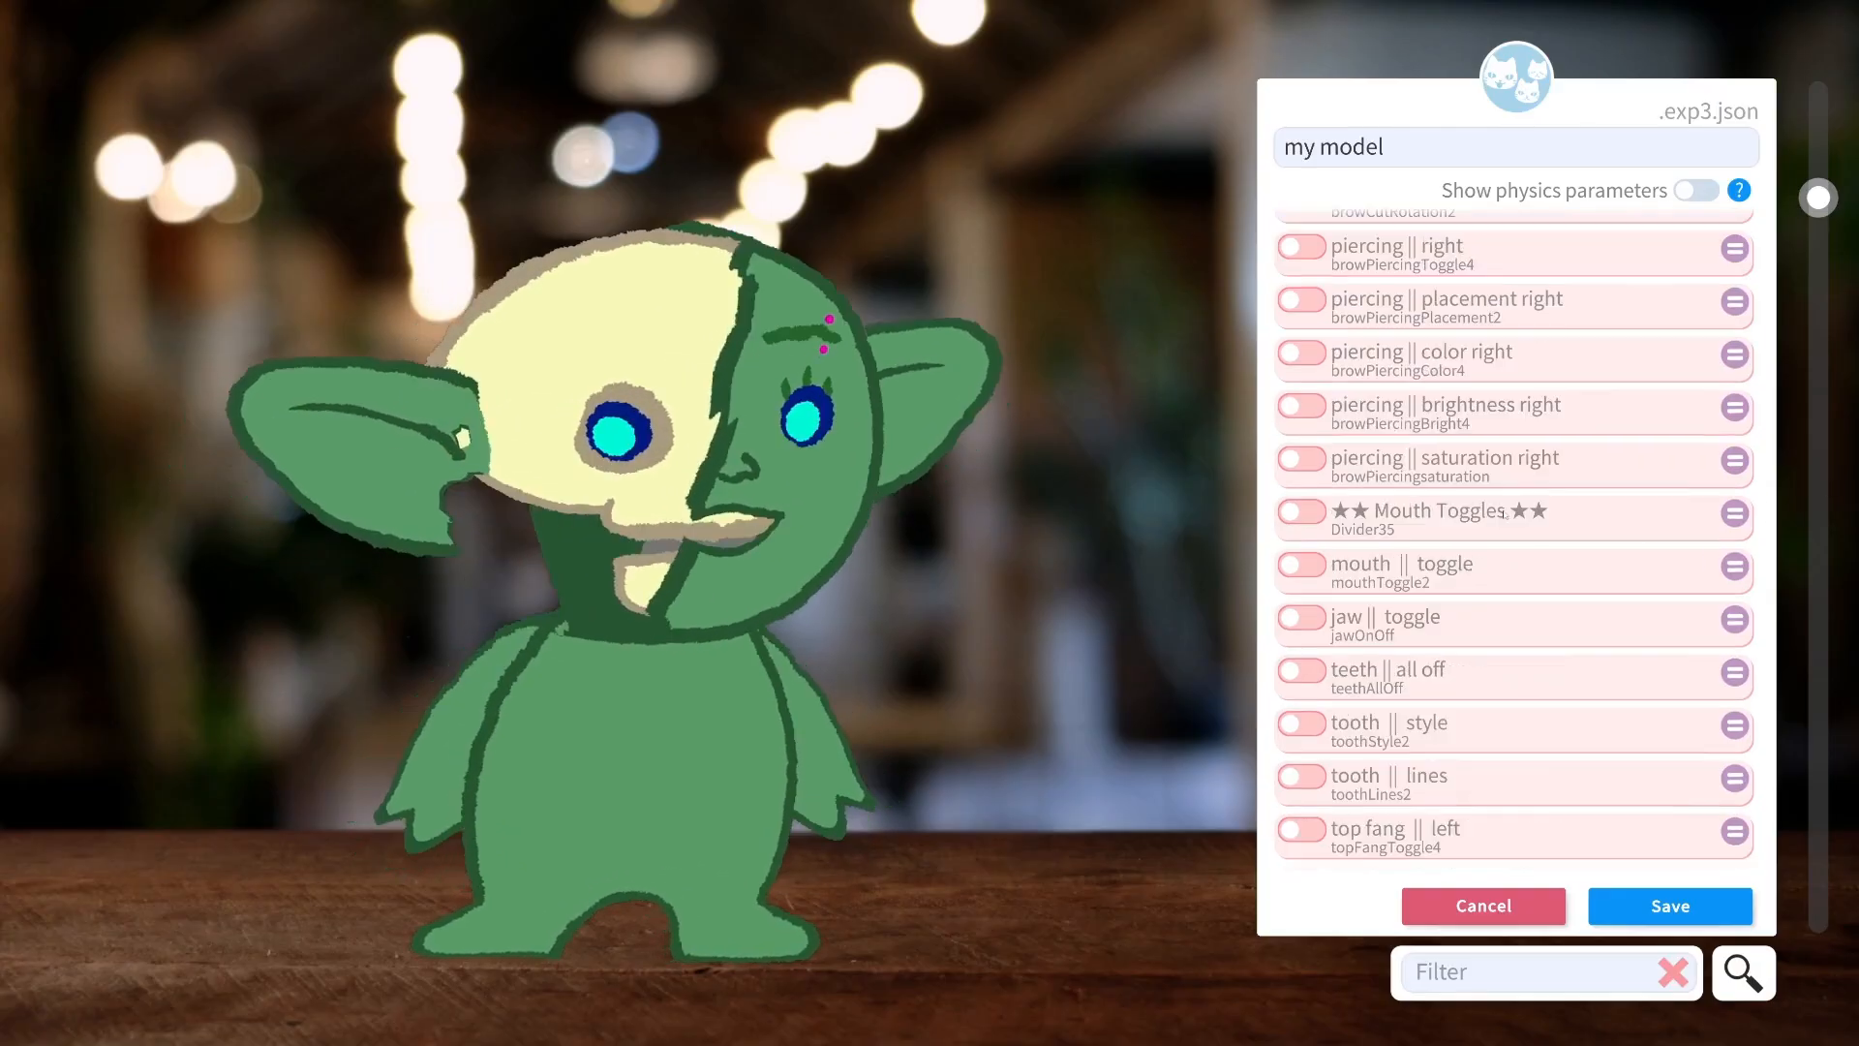
scroll(1294, 452, down, 1)
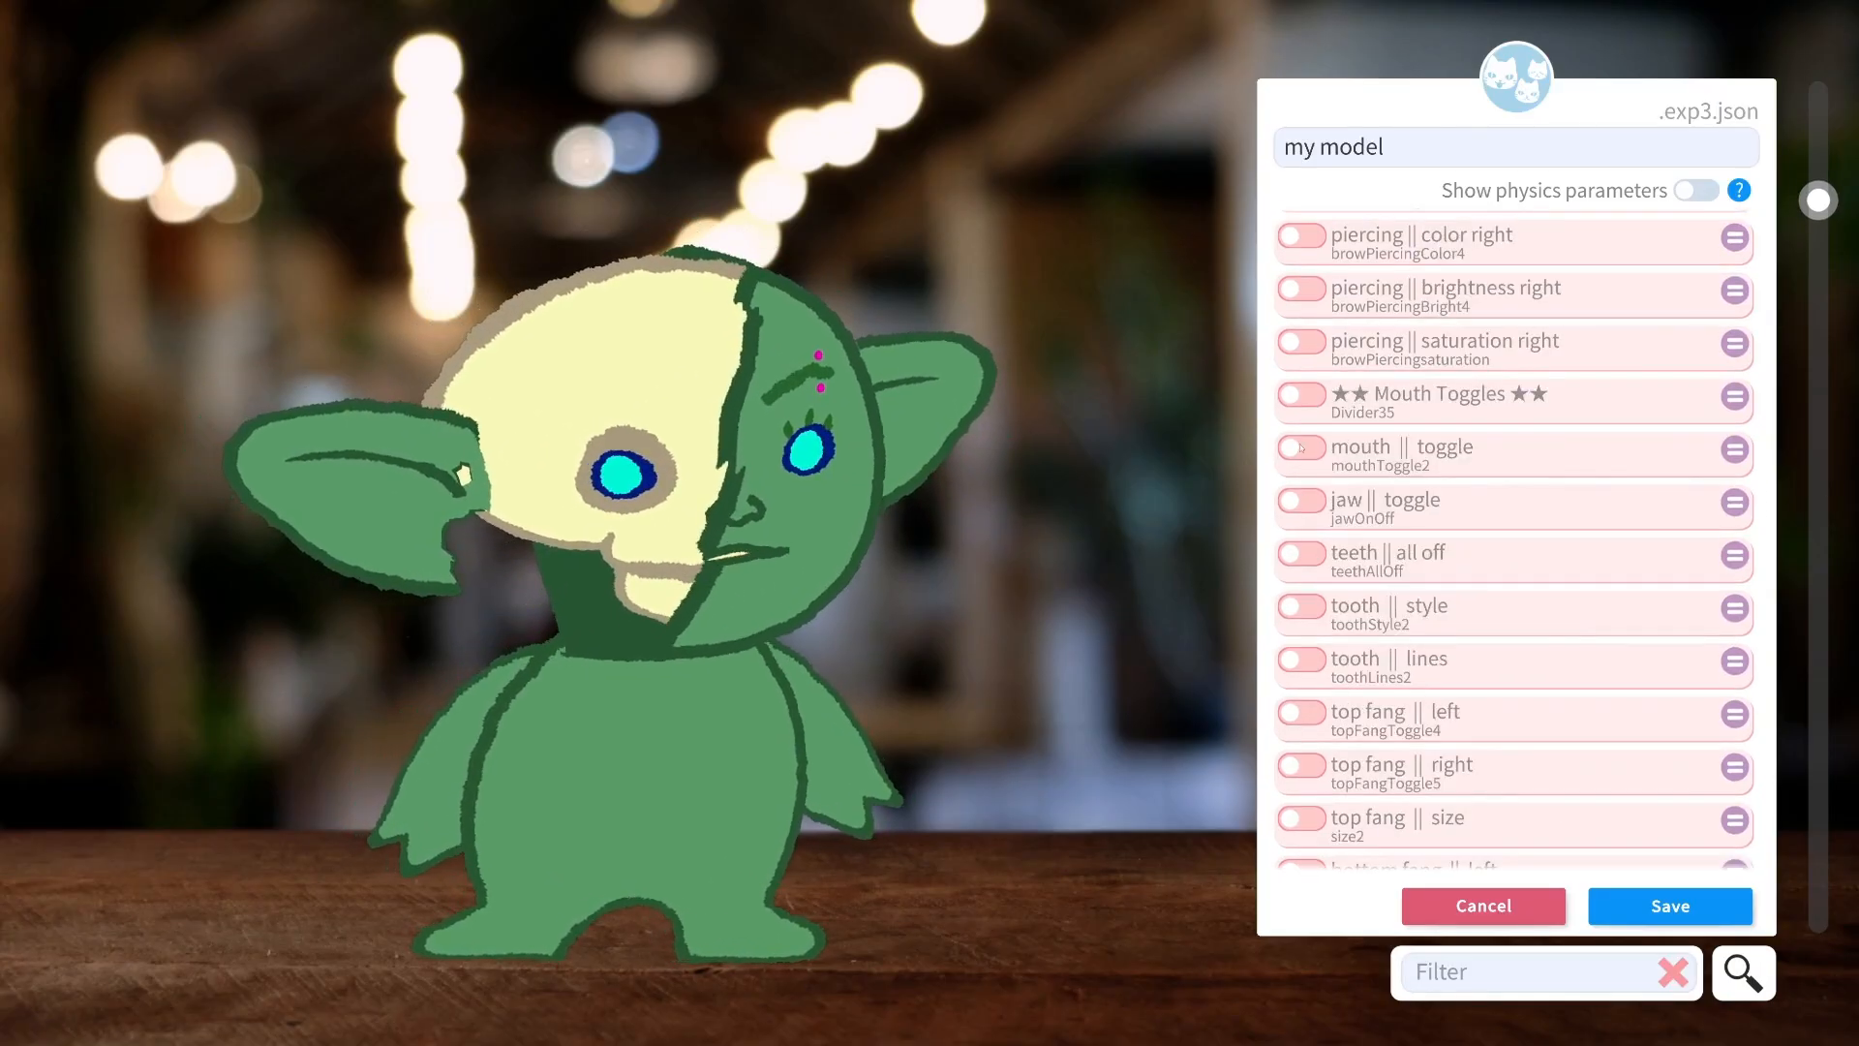
click(1297, 449)
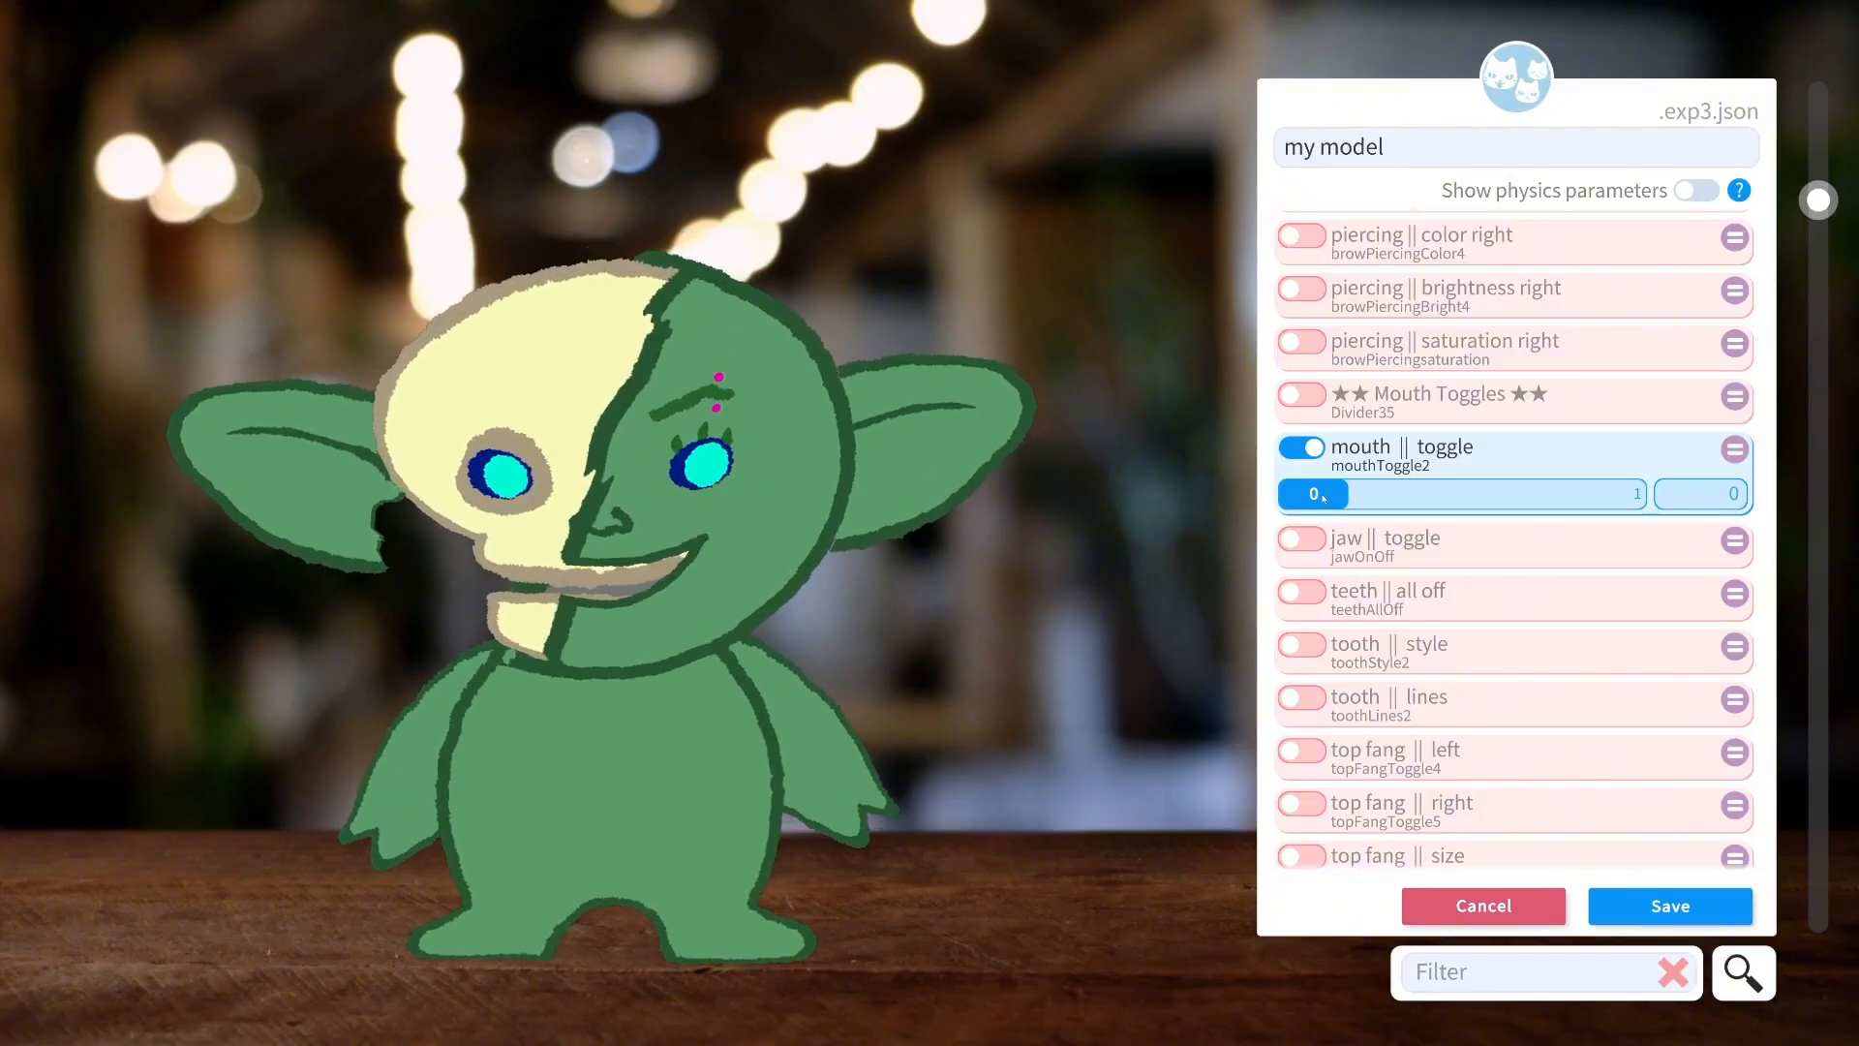
drag(1323, 496, 1764, 513)
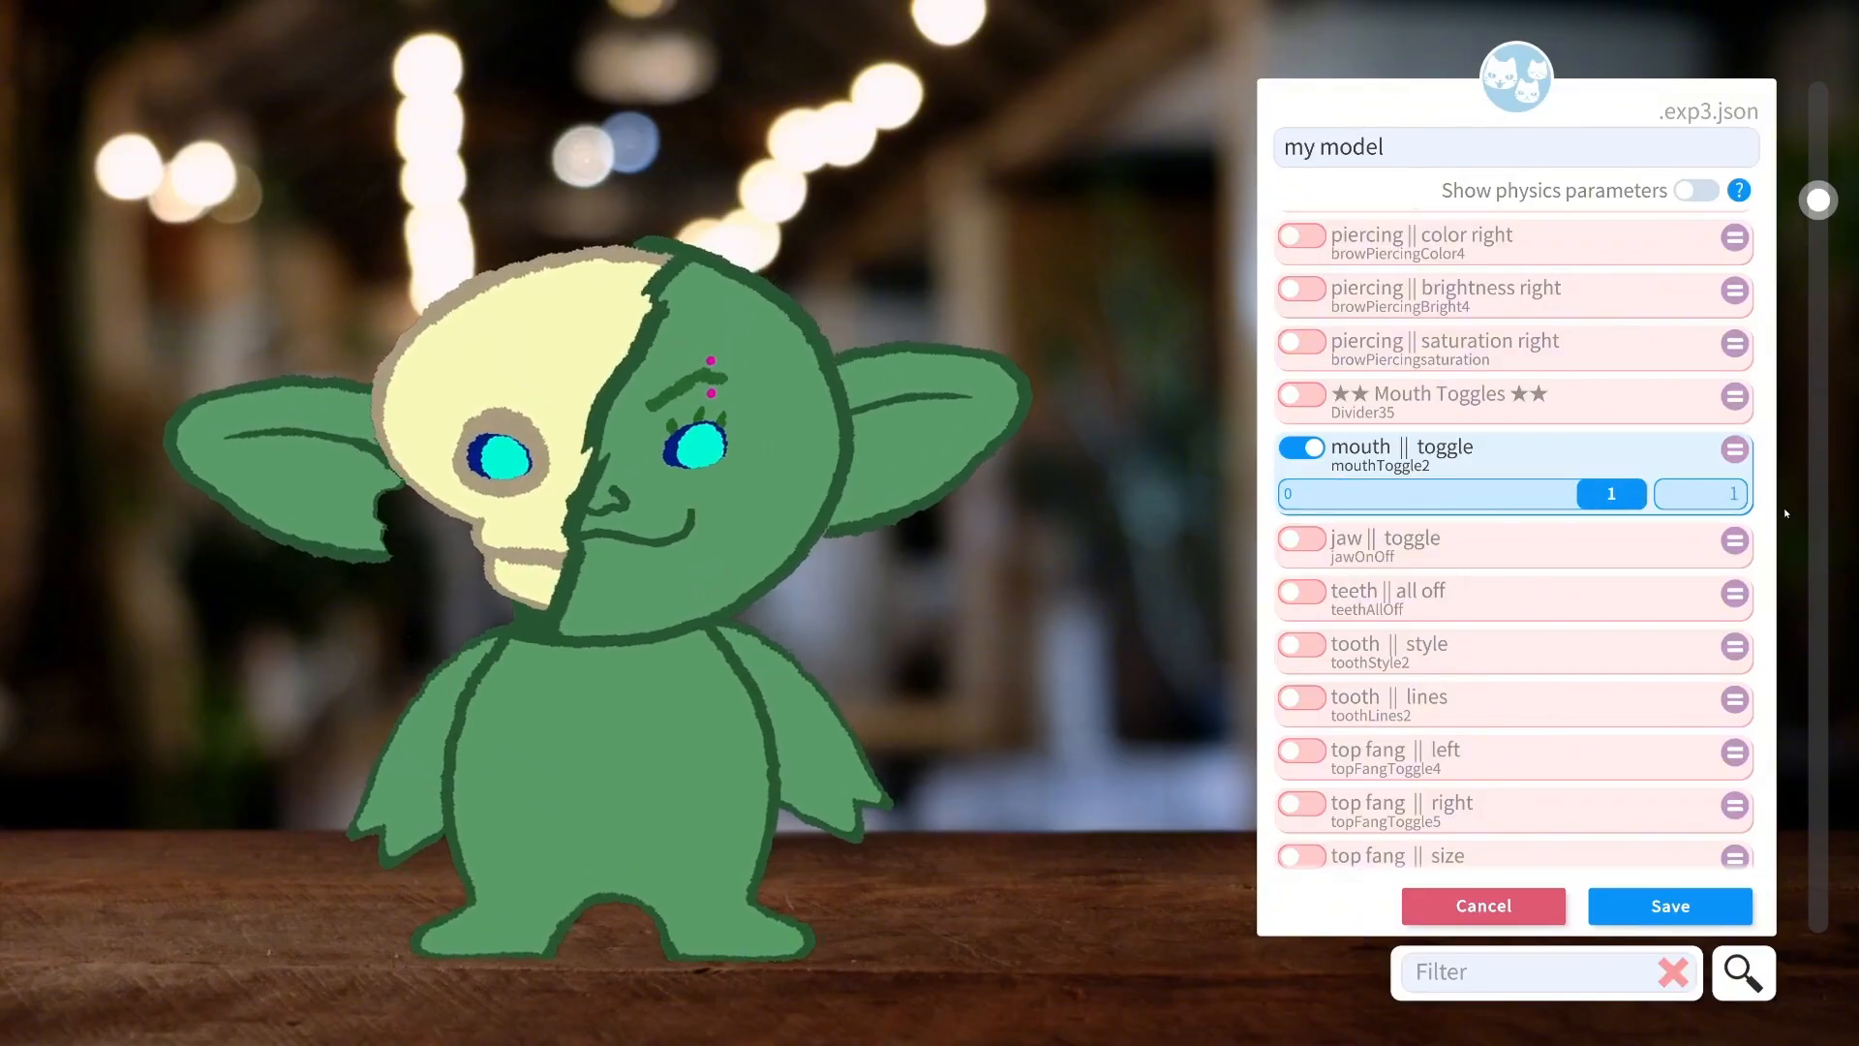
Disable the half skin toggle in the skin parameters and set the mouth toggle to 0.
scroll(1356, 436, up, 10)
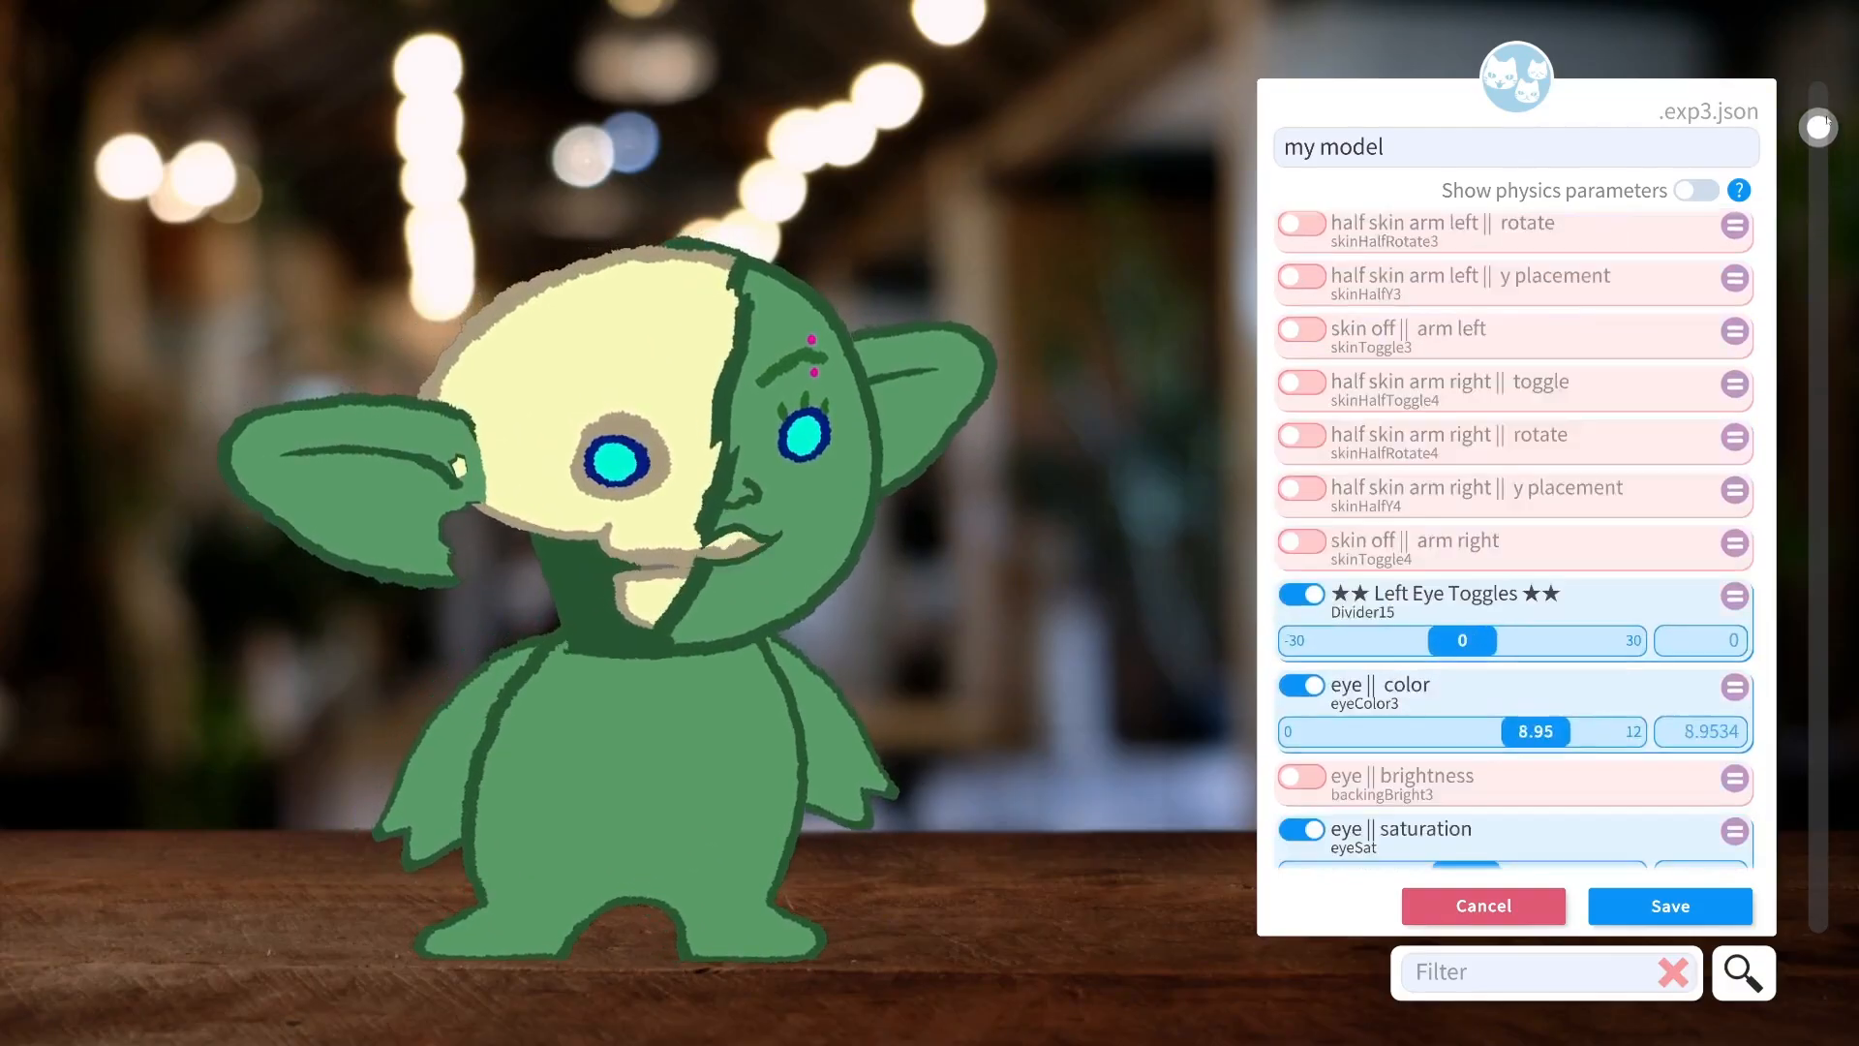
click(1304, 421)
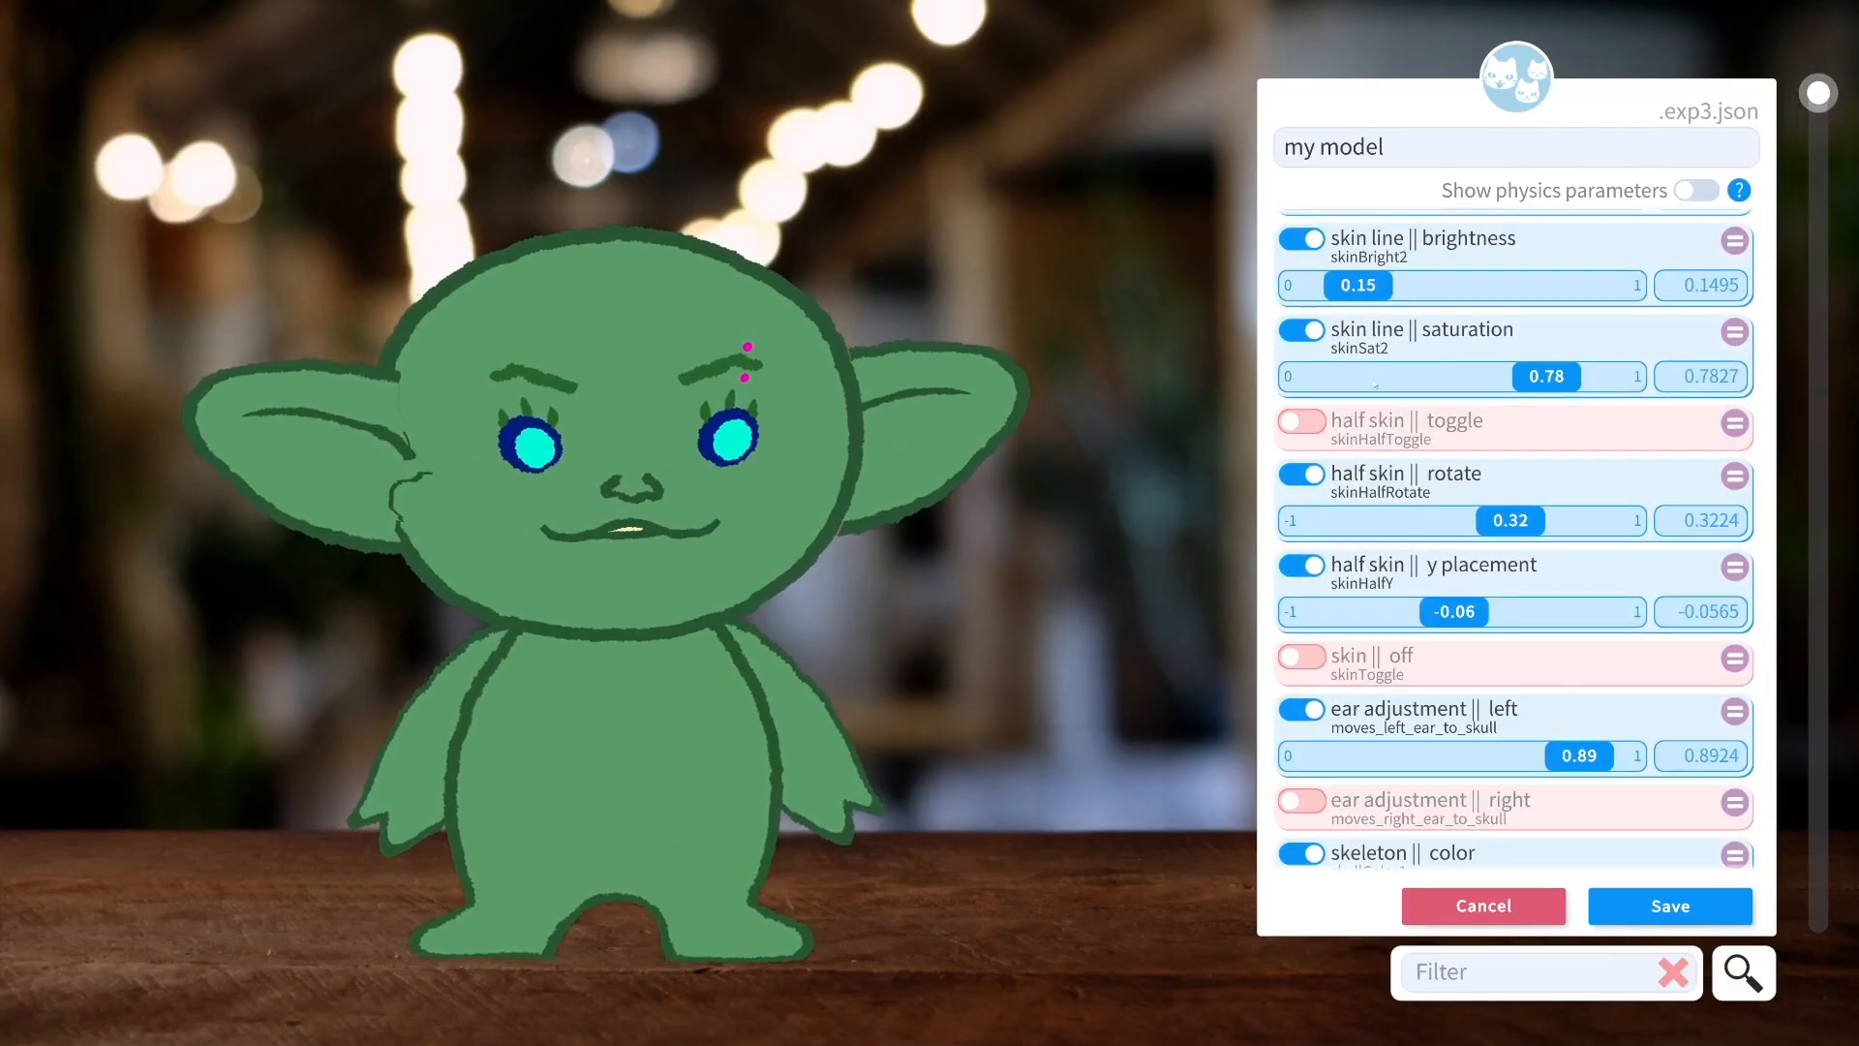
scroll(1575, 473, down, 10)
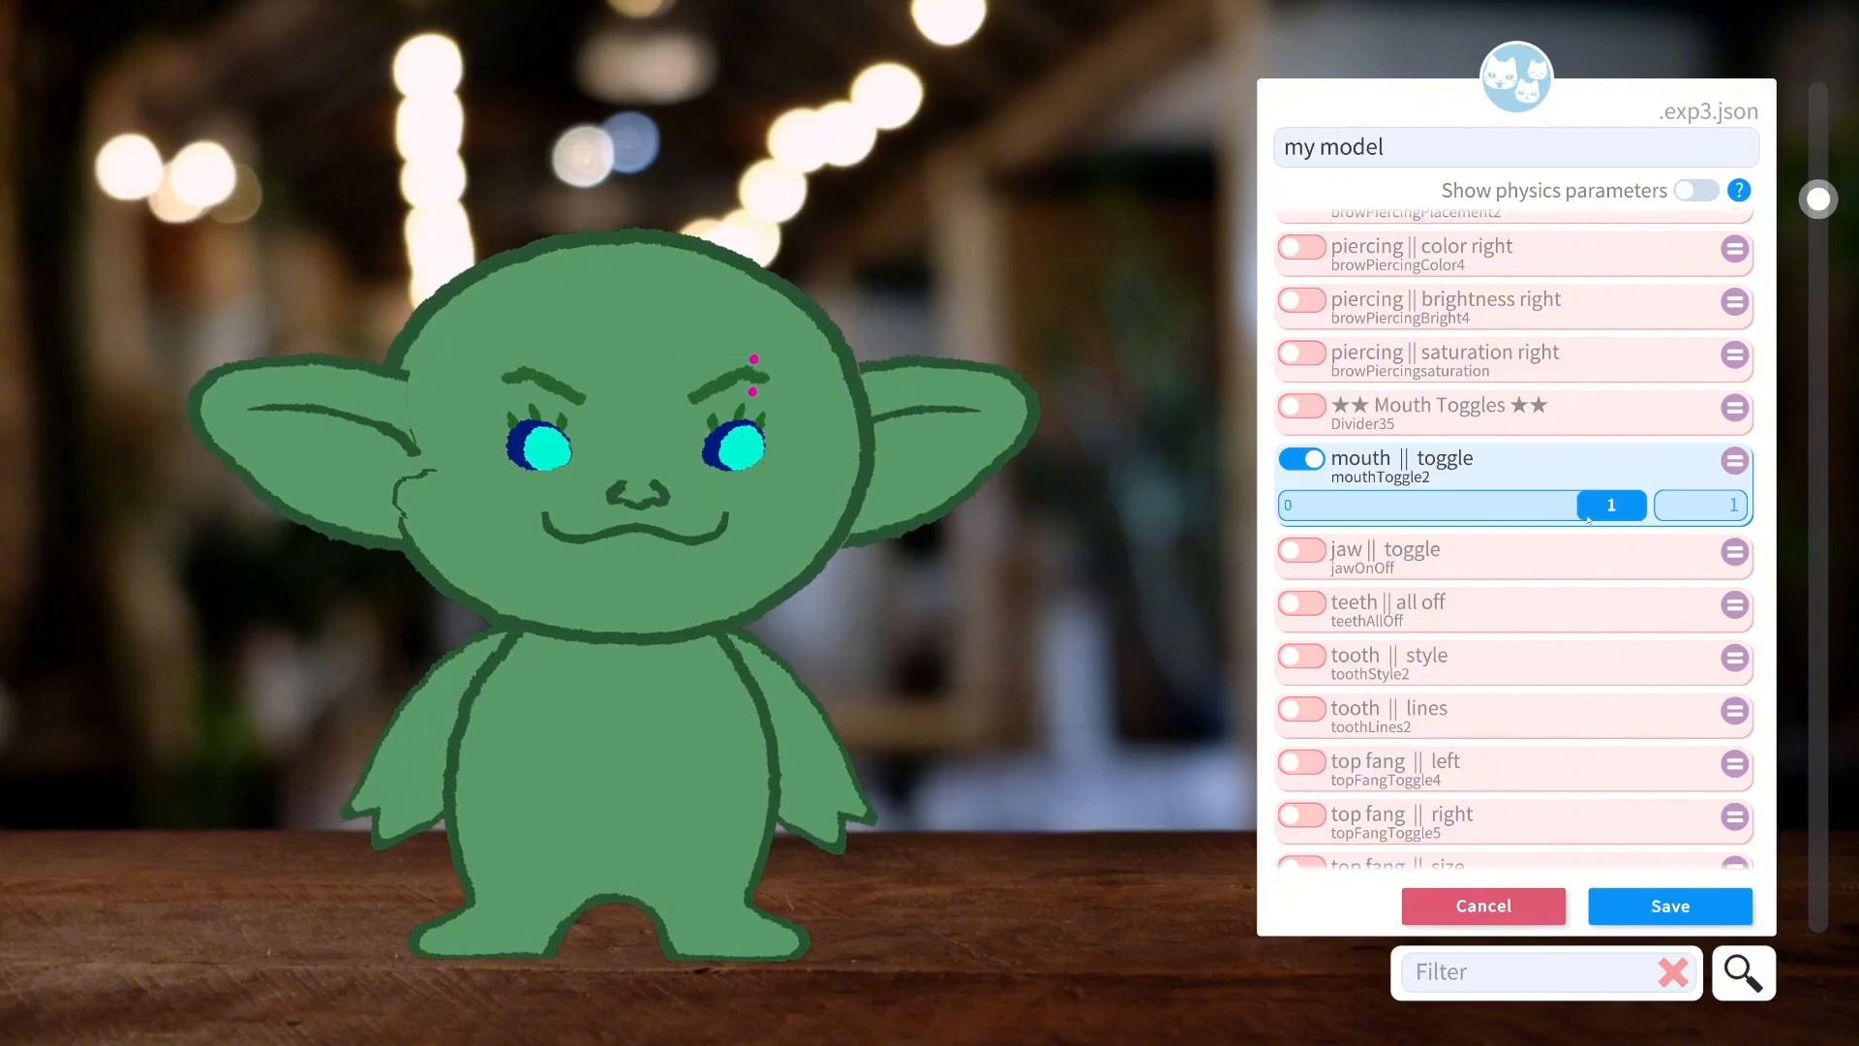
drag(1588, 518, 1228, 490)
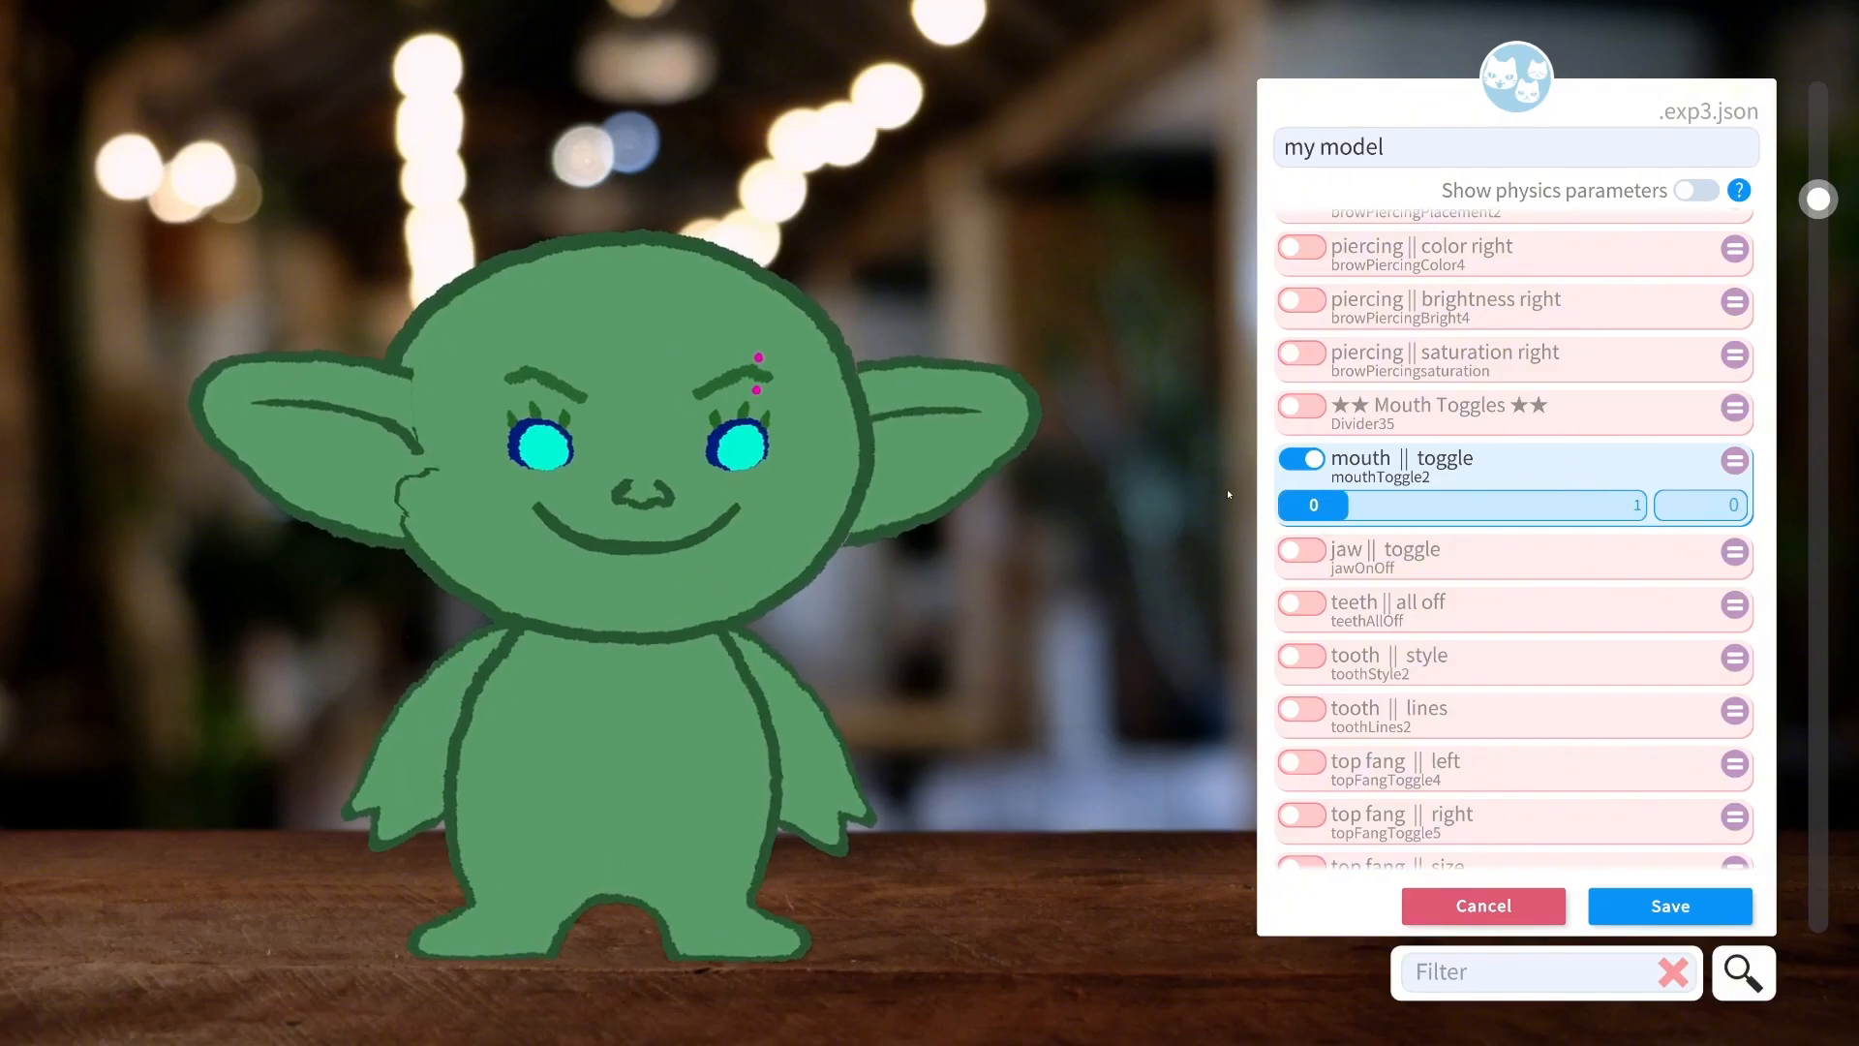
Set the mouth toggle to 1 and re-enable the half skin toggle in the skin parameters.
mouse_move(1312, 504)
mouse_down()
mouse_move(1560, 504)
mouse_move(1754, 578)
mouse_up()
scroll(1433, 460, up, 3)
scroll(1306, 405, down, 6)
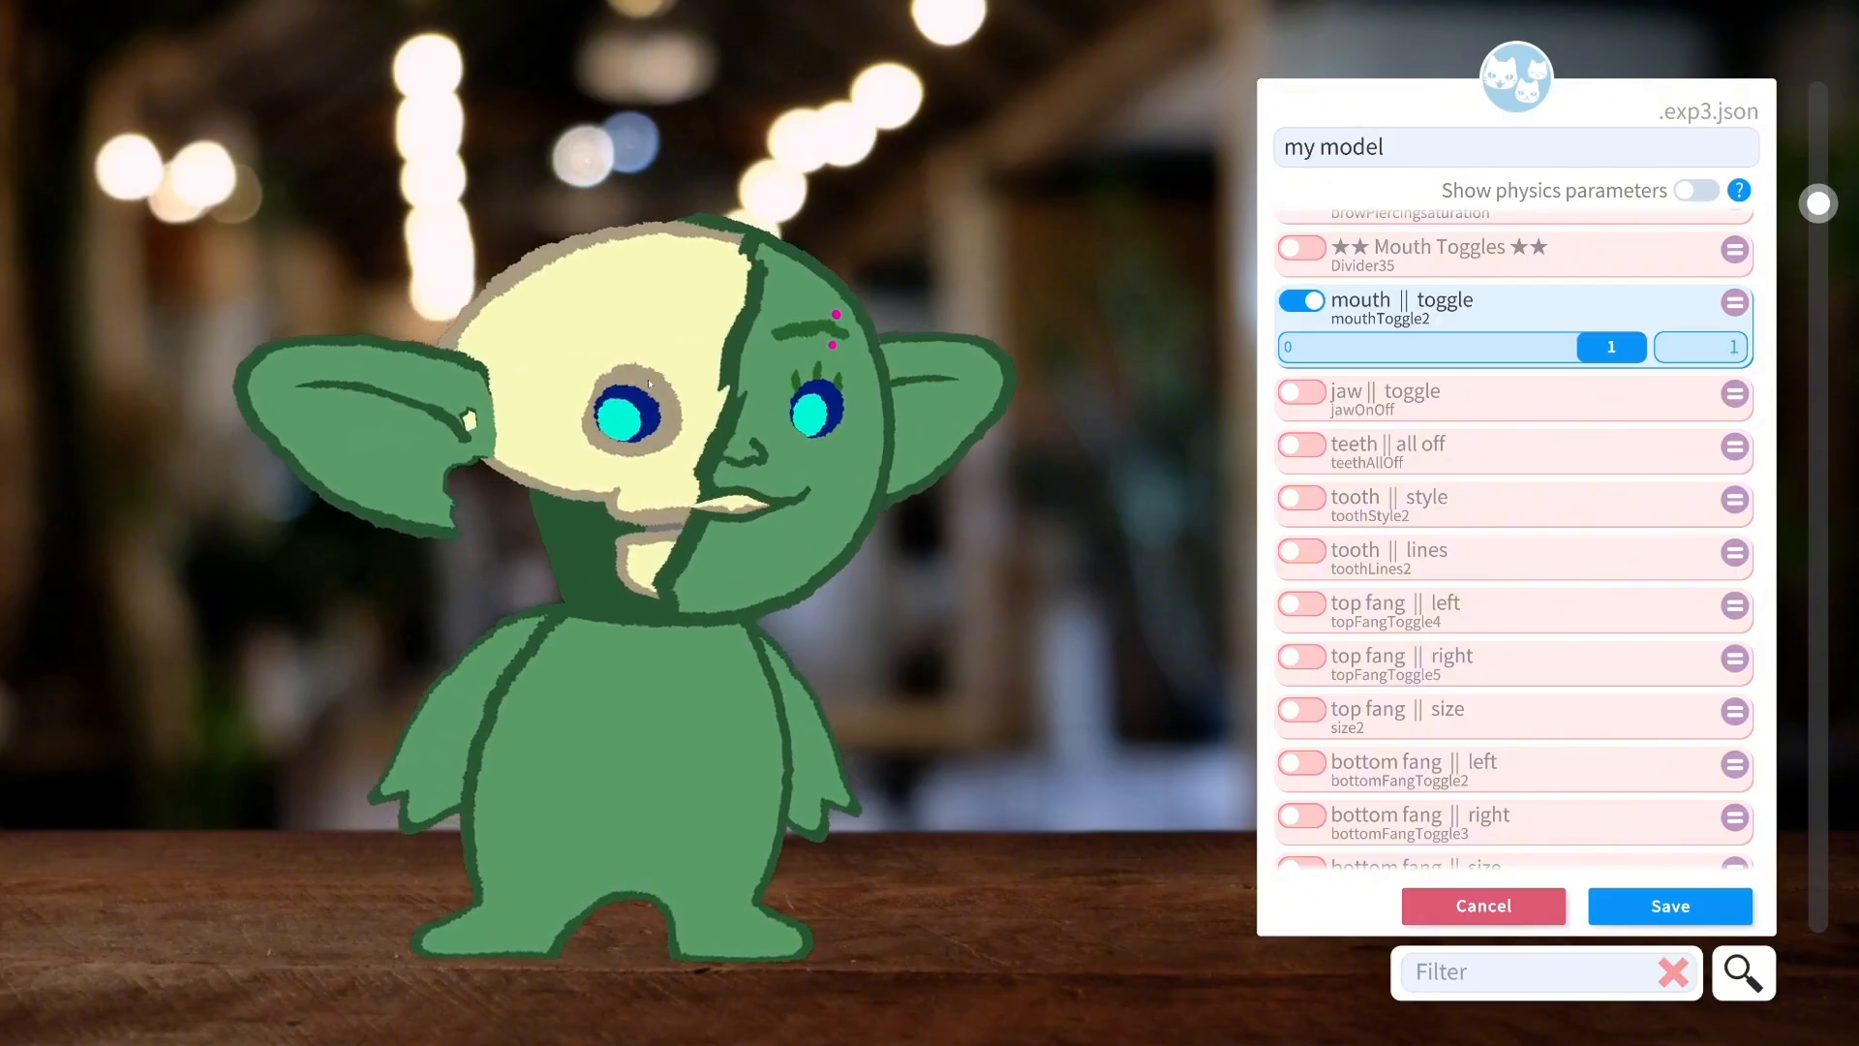
Try the jaw toggle at 1 and the teeth all off parameter, and disable both again.
click(1307, 393)
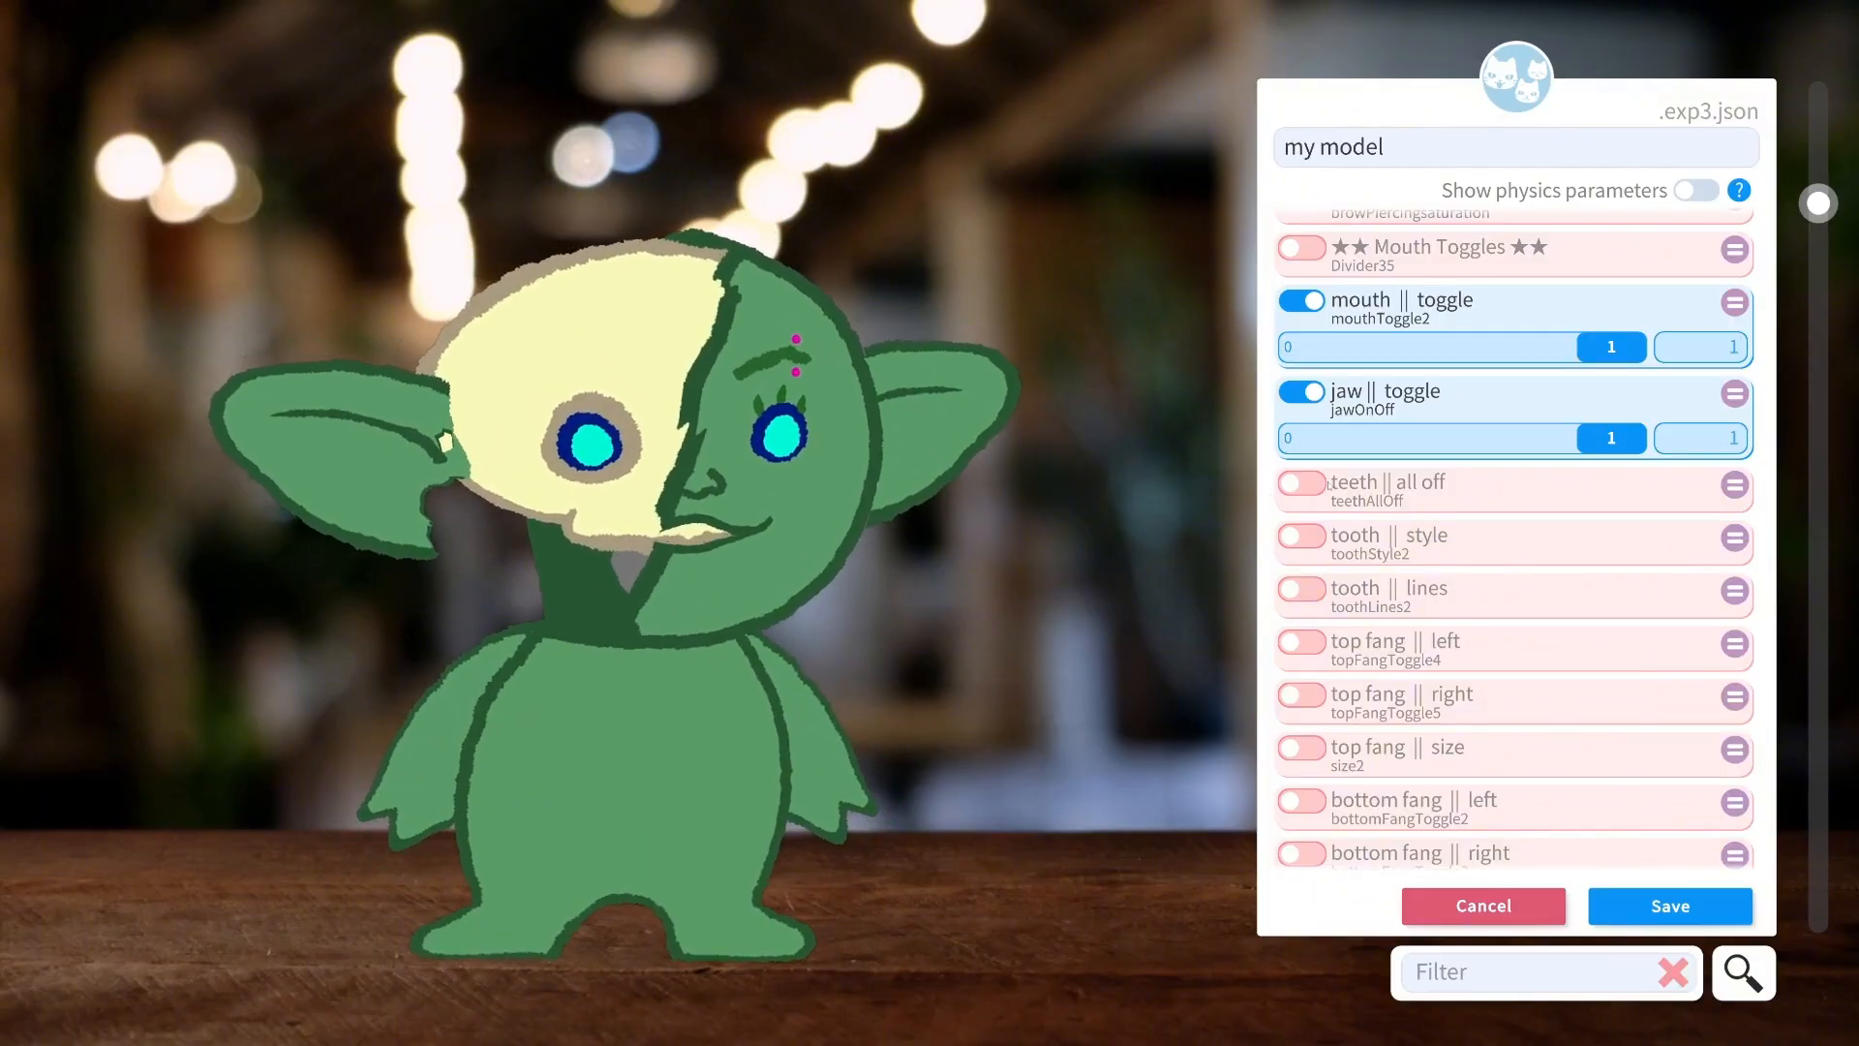
click(1307, 393)
click(1302, 444)
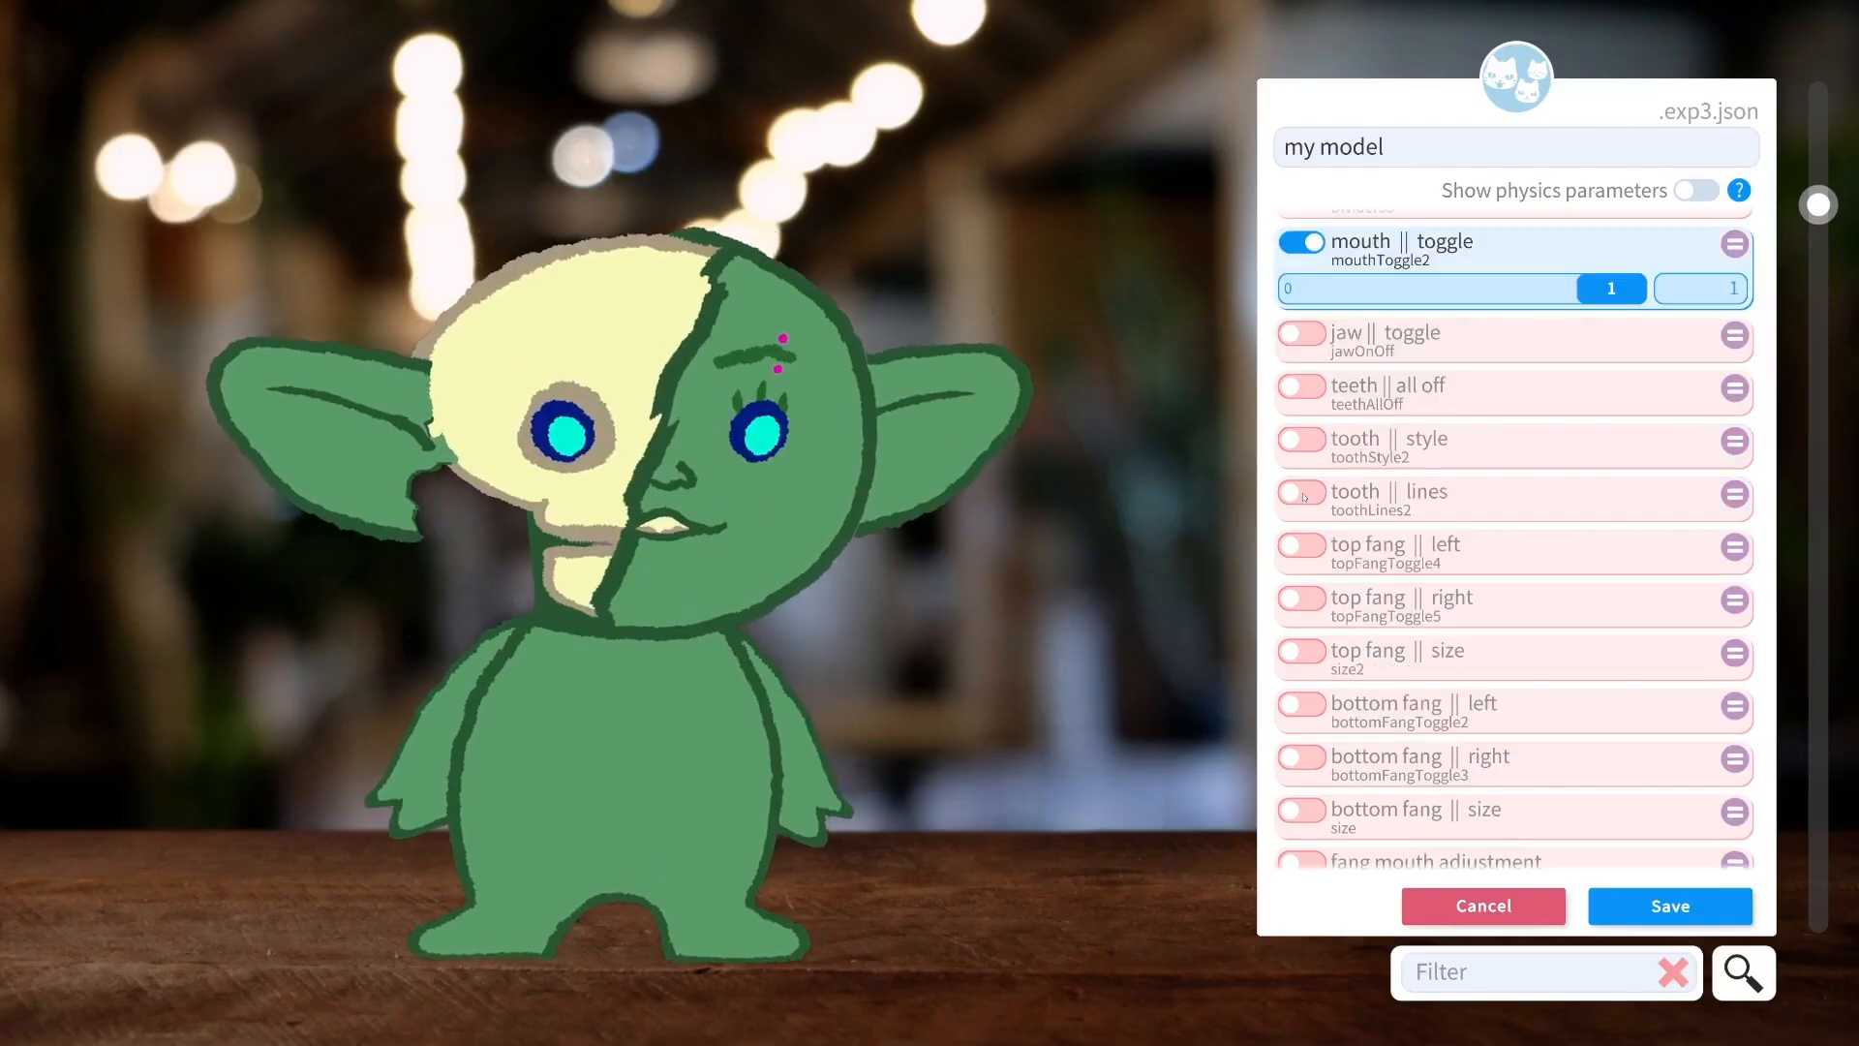
Try the tooth lines parameter at 1 together with tooth style at about 1.32 and 2.98.
click(1302, 493)
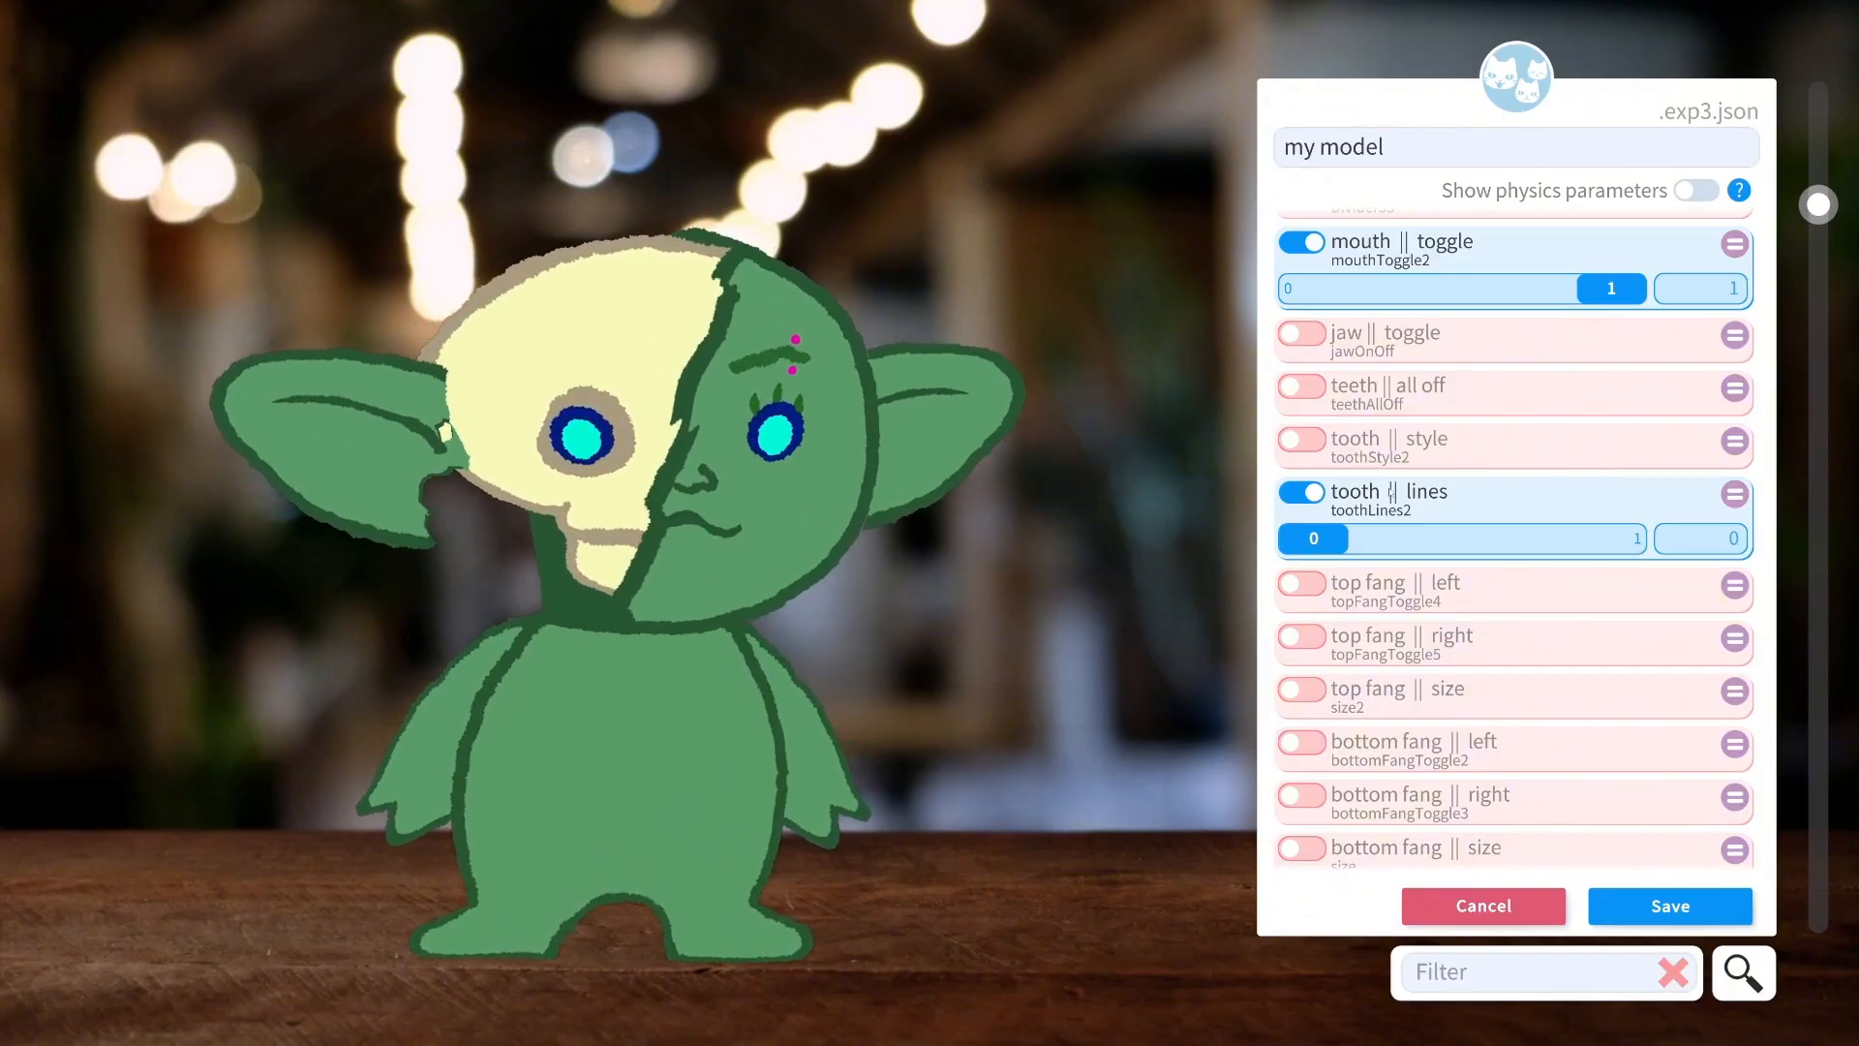
drag(1336, 542, 1718, 544)
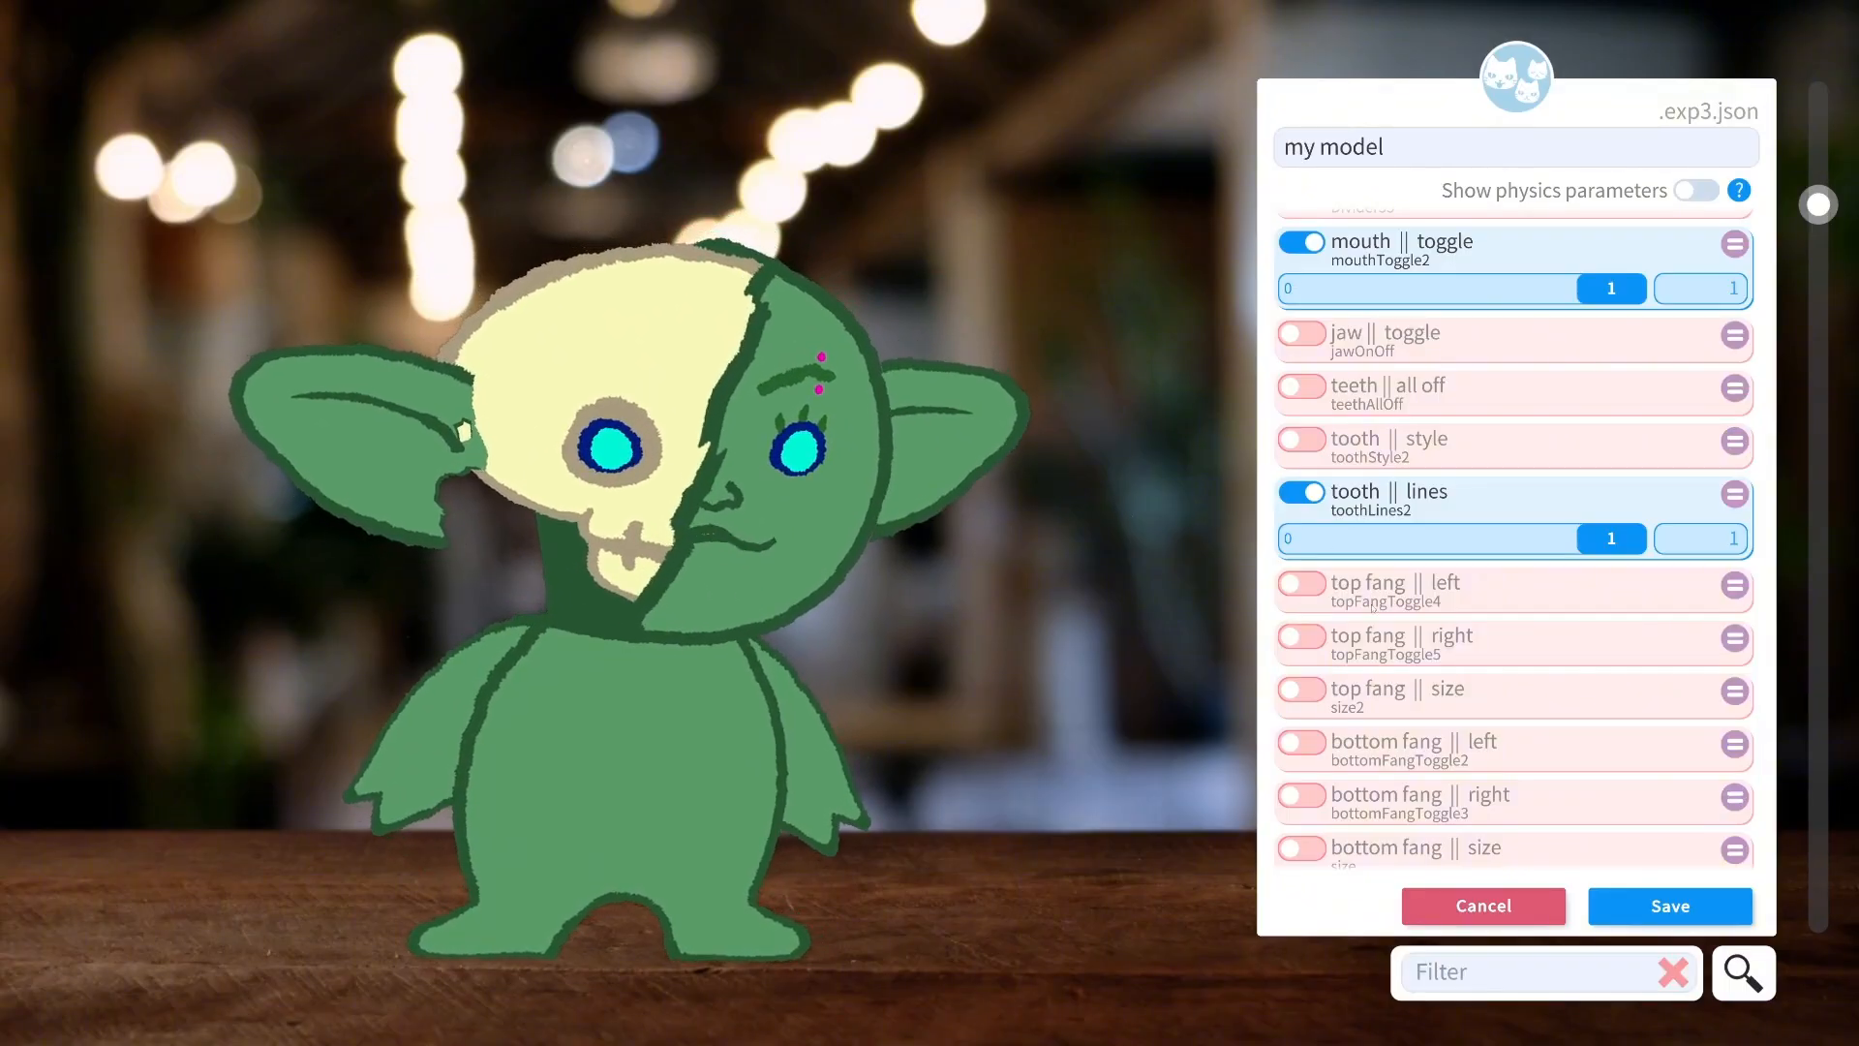
click(1302, 440)
scroll(1324, 440, down, 1)
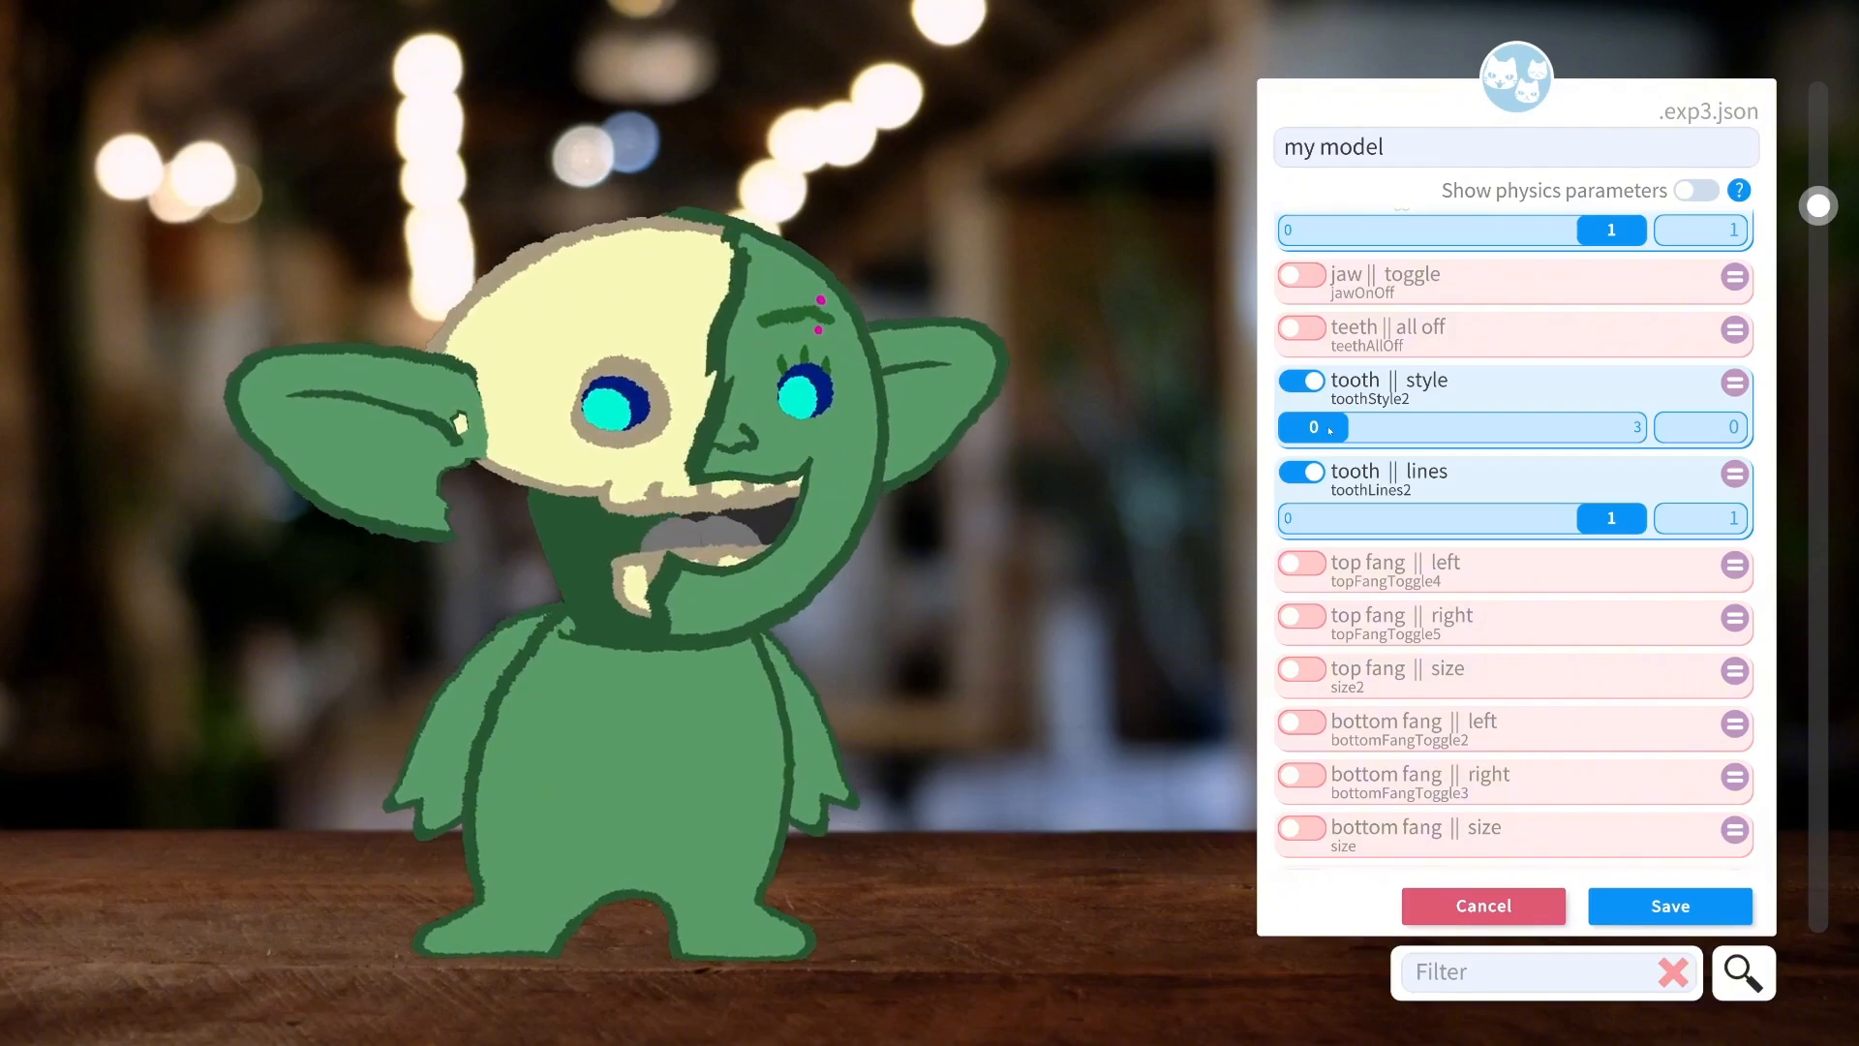
drag(1330, 429, 1463, 435)
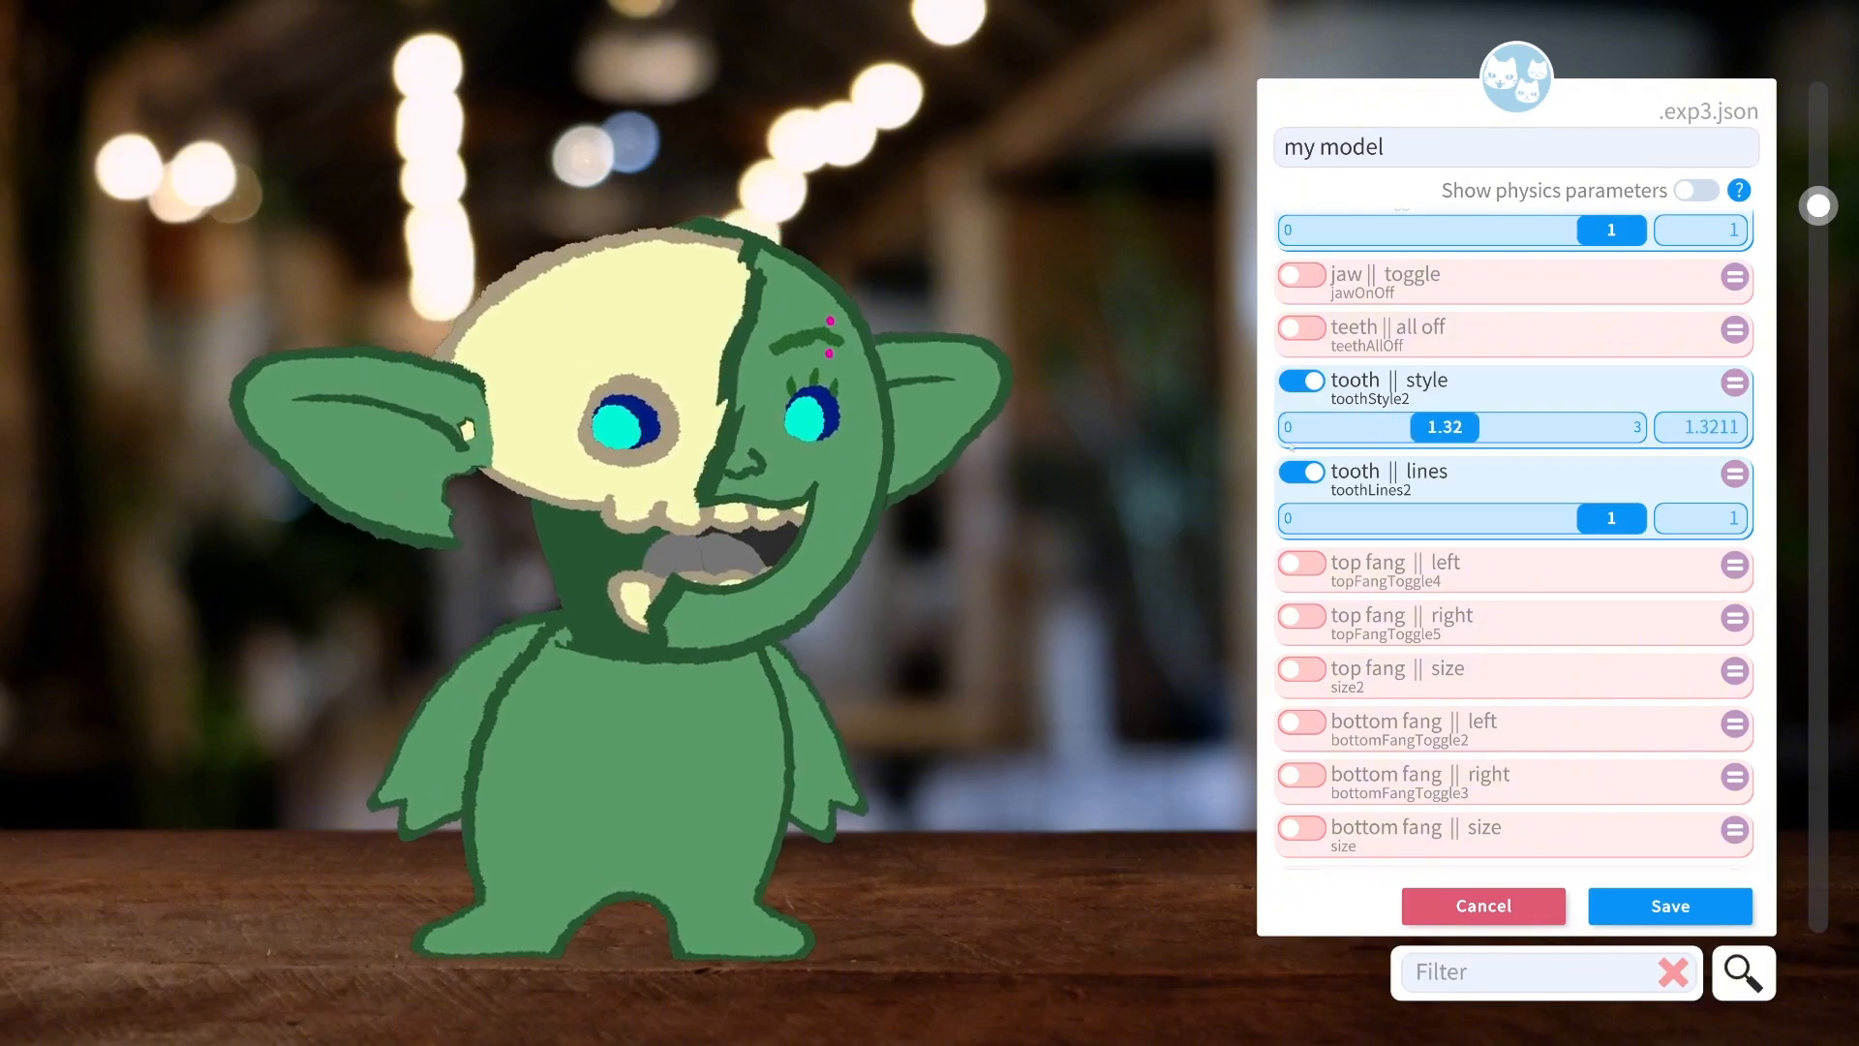
drag(1457, 427, 1619, 452)
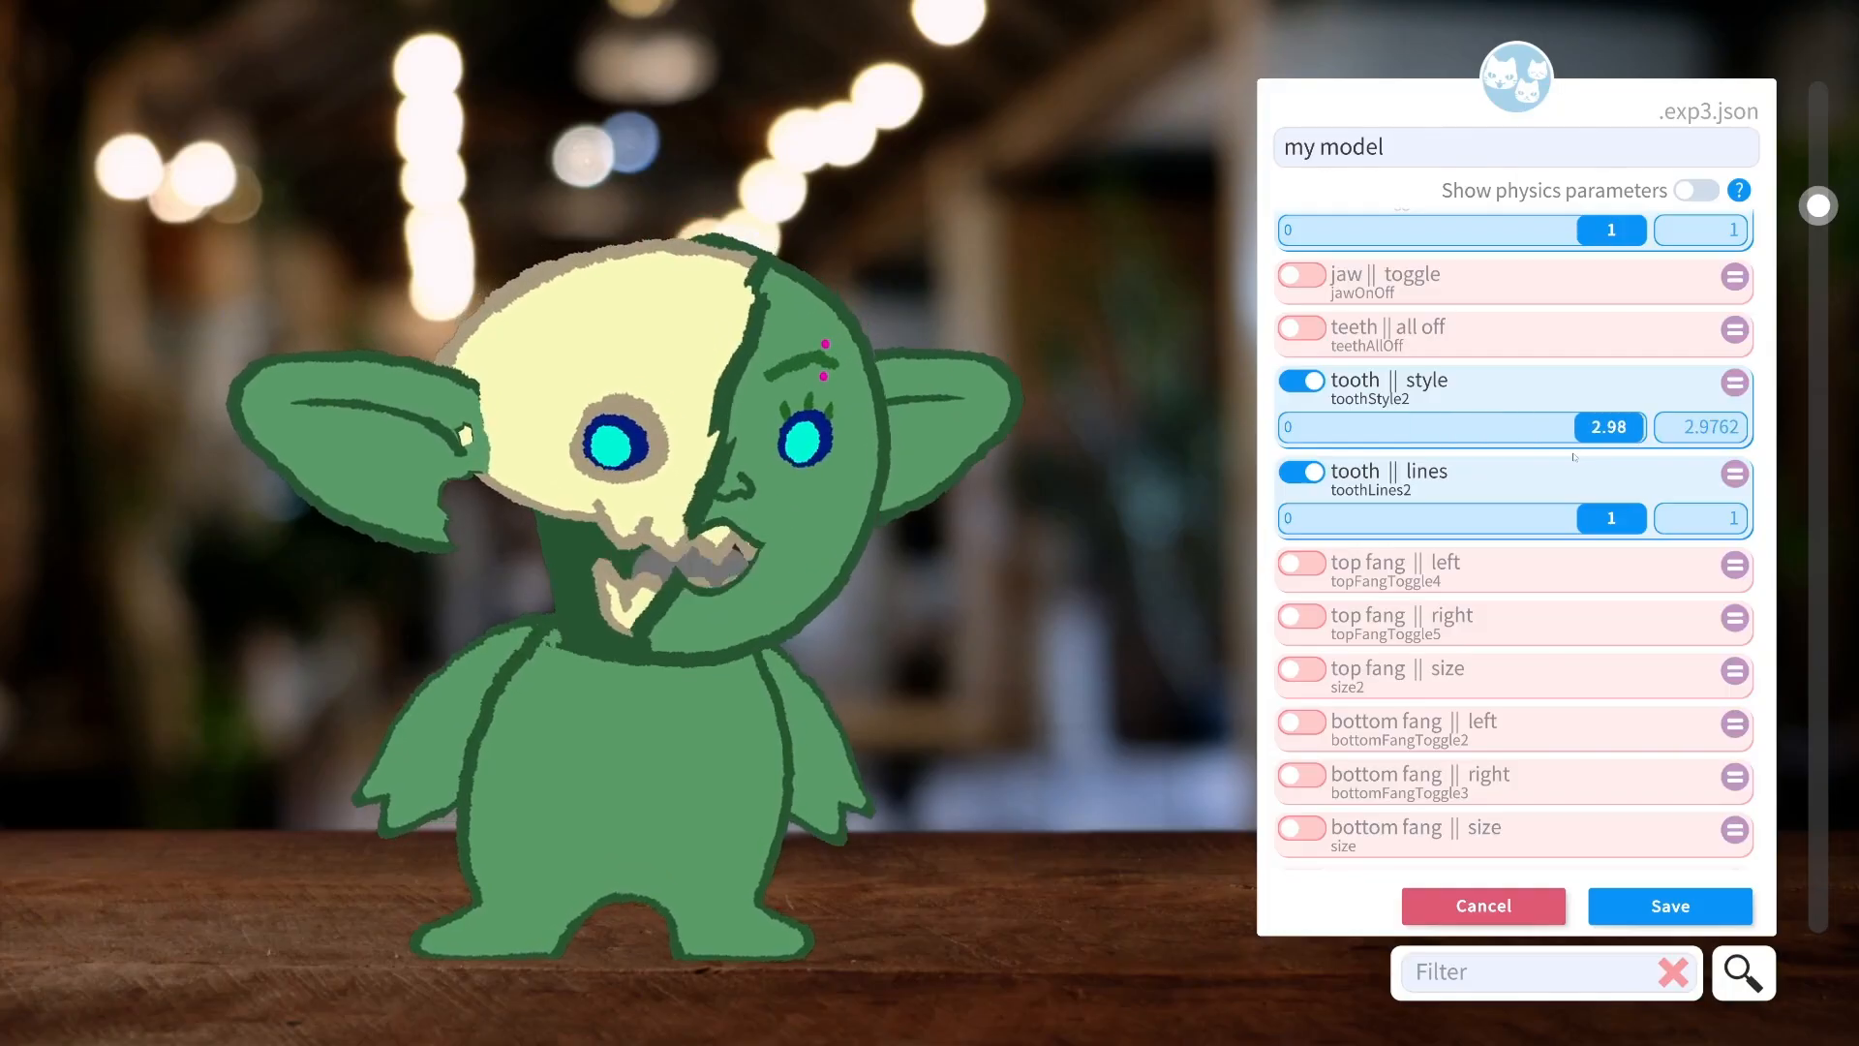
Disable tooth lines, try tooth style at about 1.39 without them, and disable tooth style as well.
click(1306, 471)
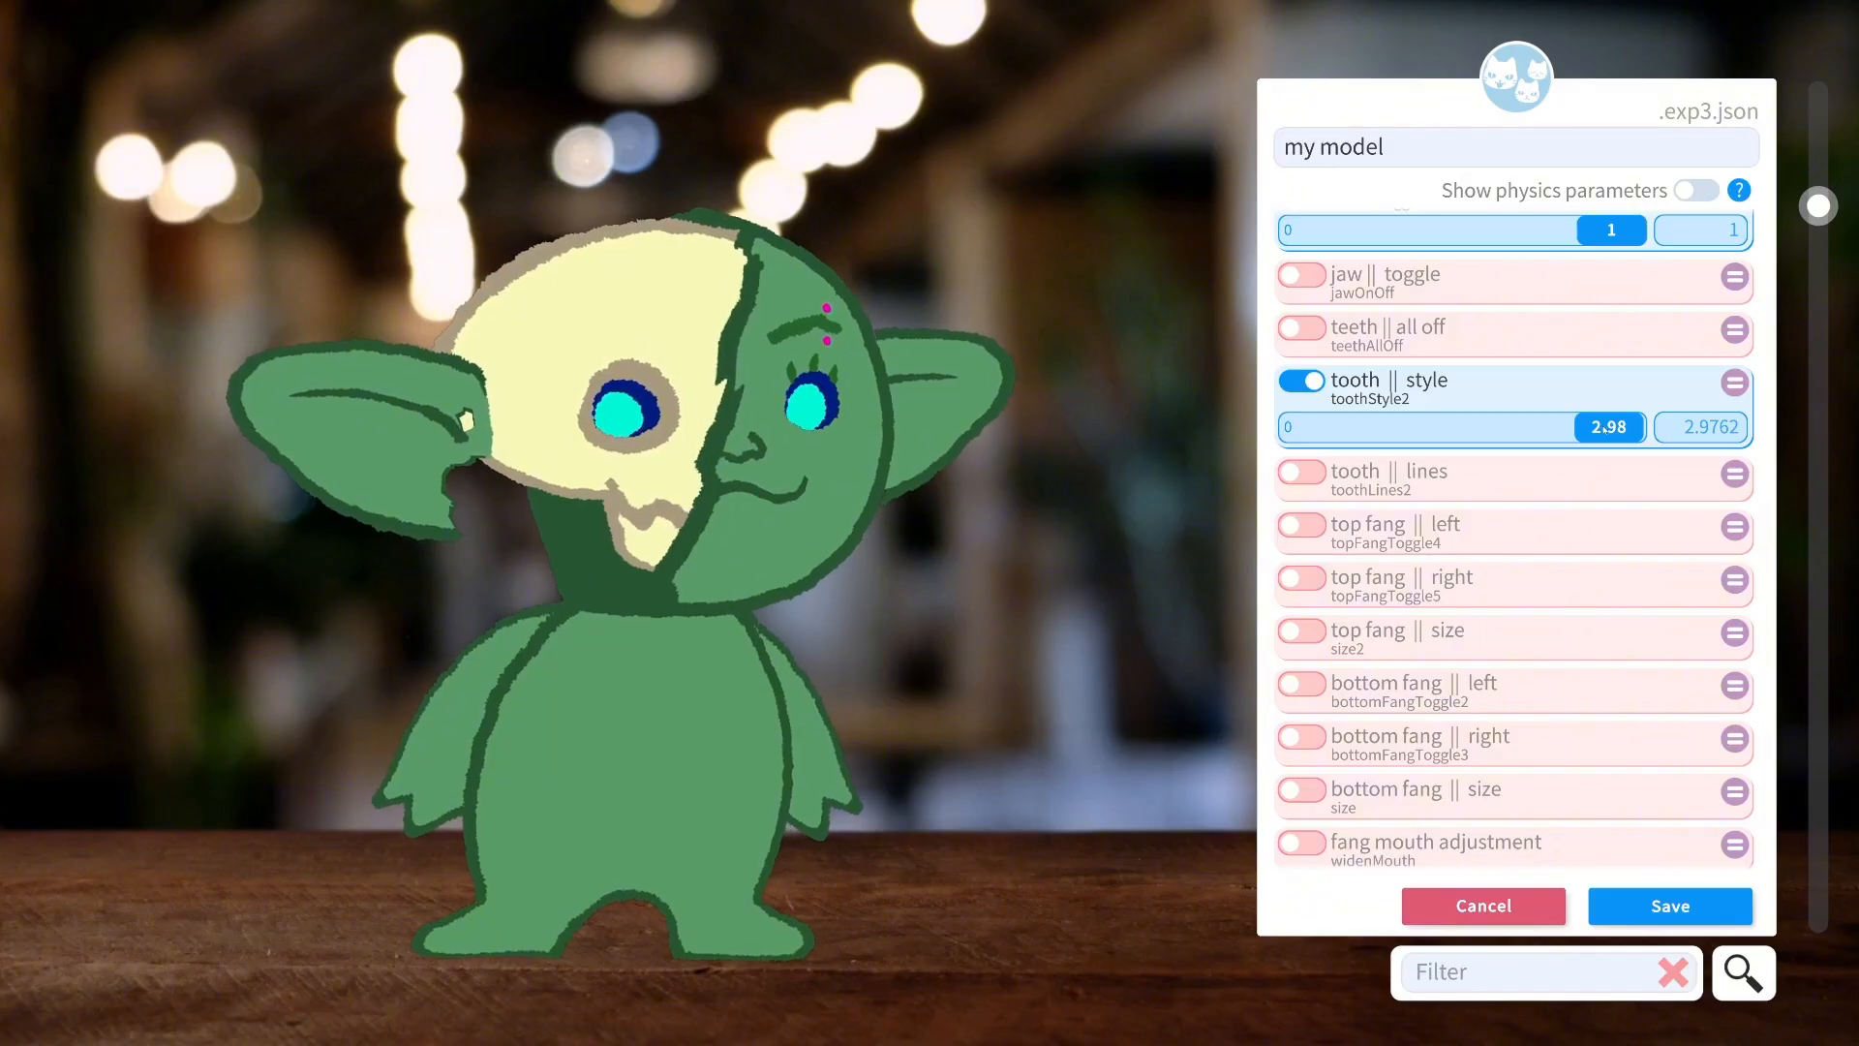
drag(1607, 427, 1442, 431)
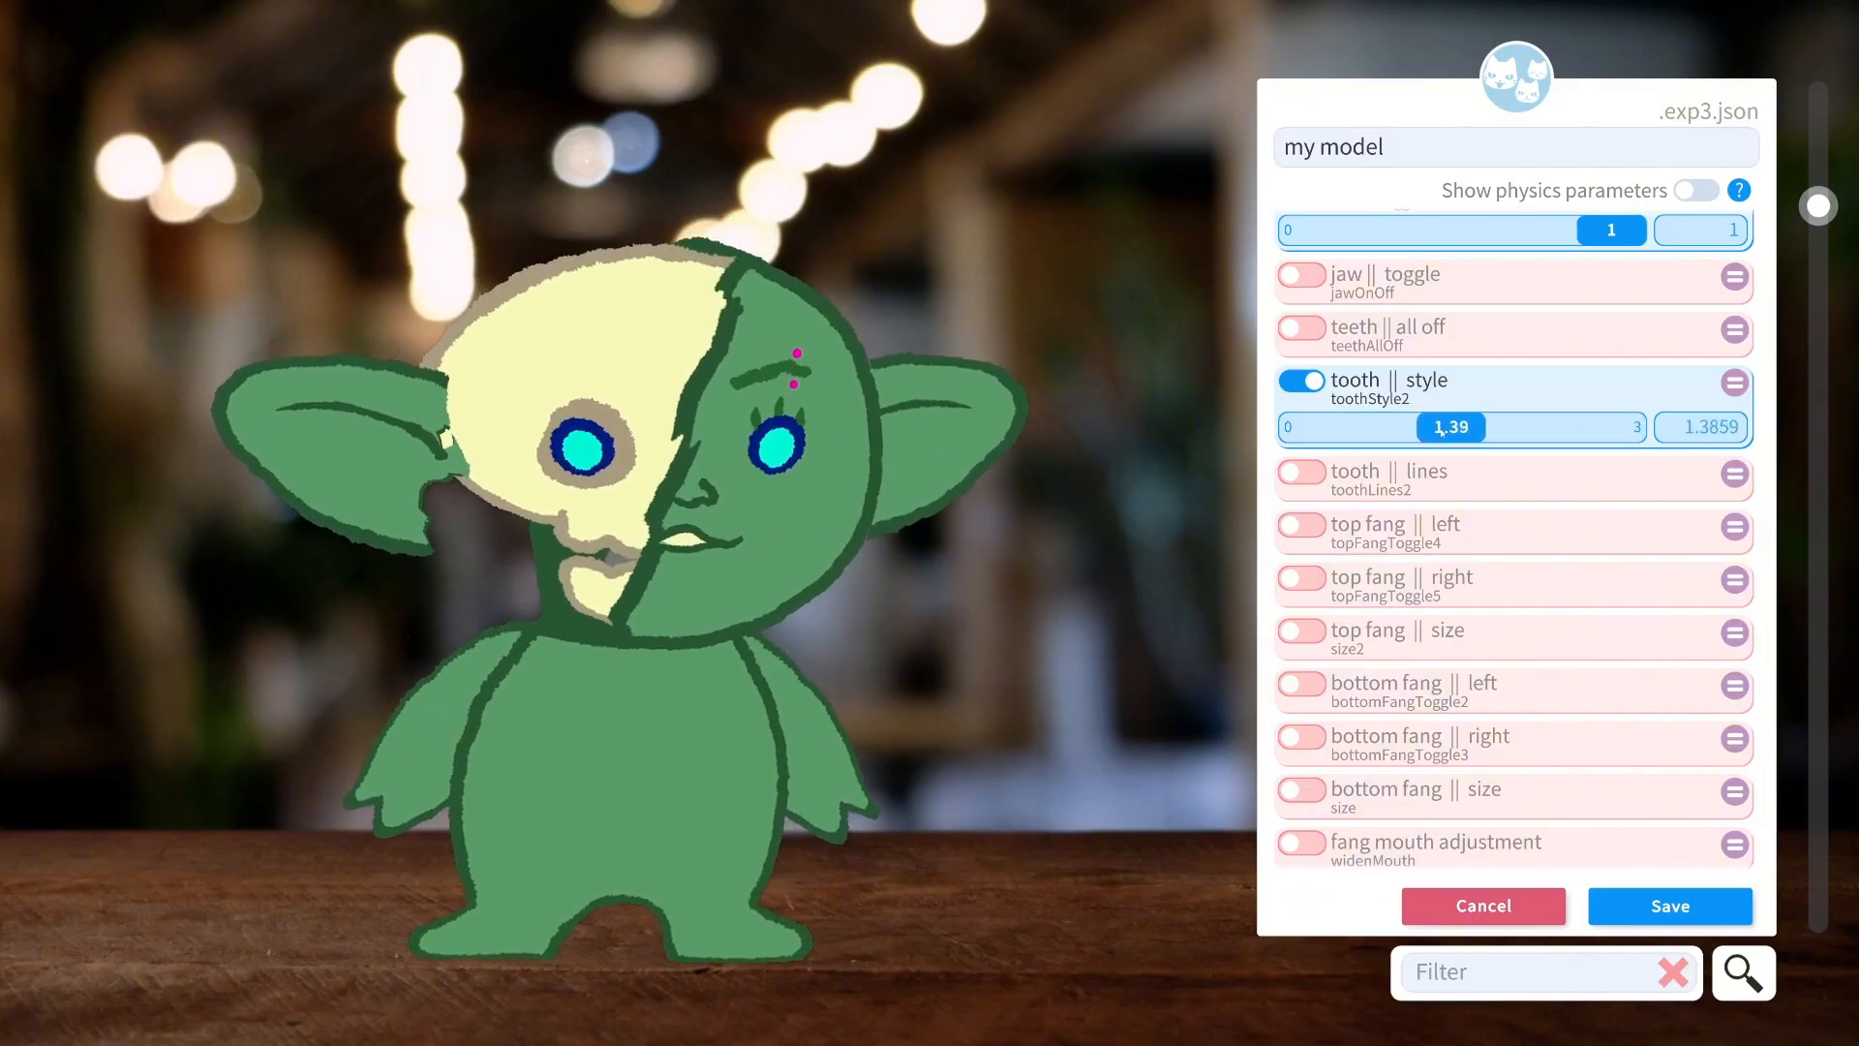
click(1301, 381)
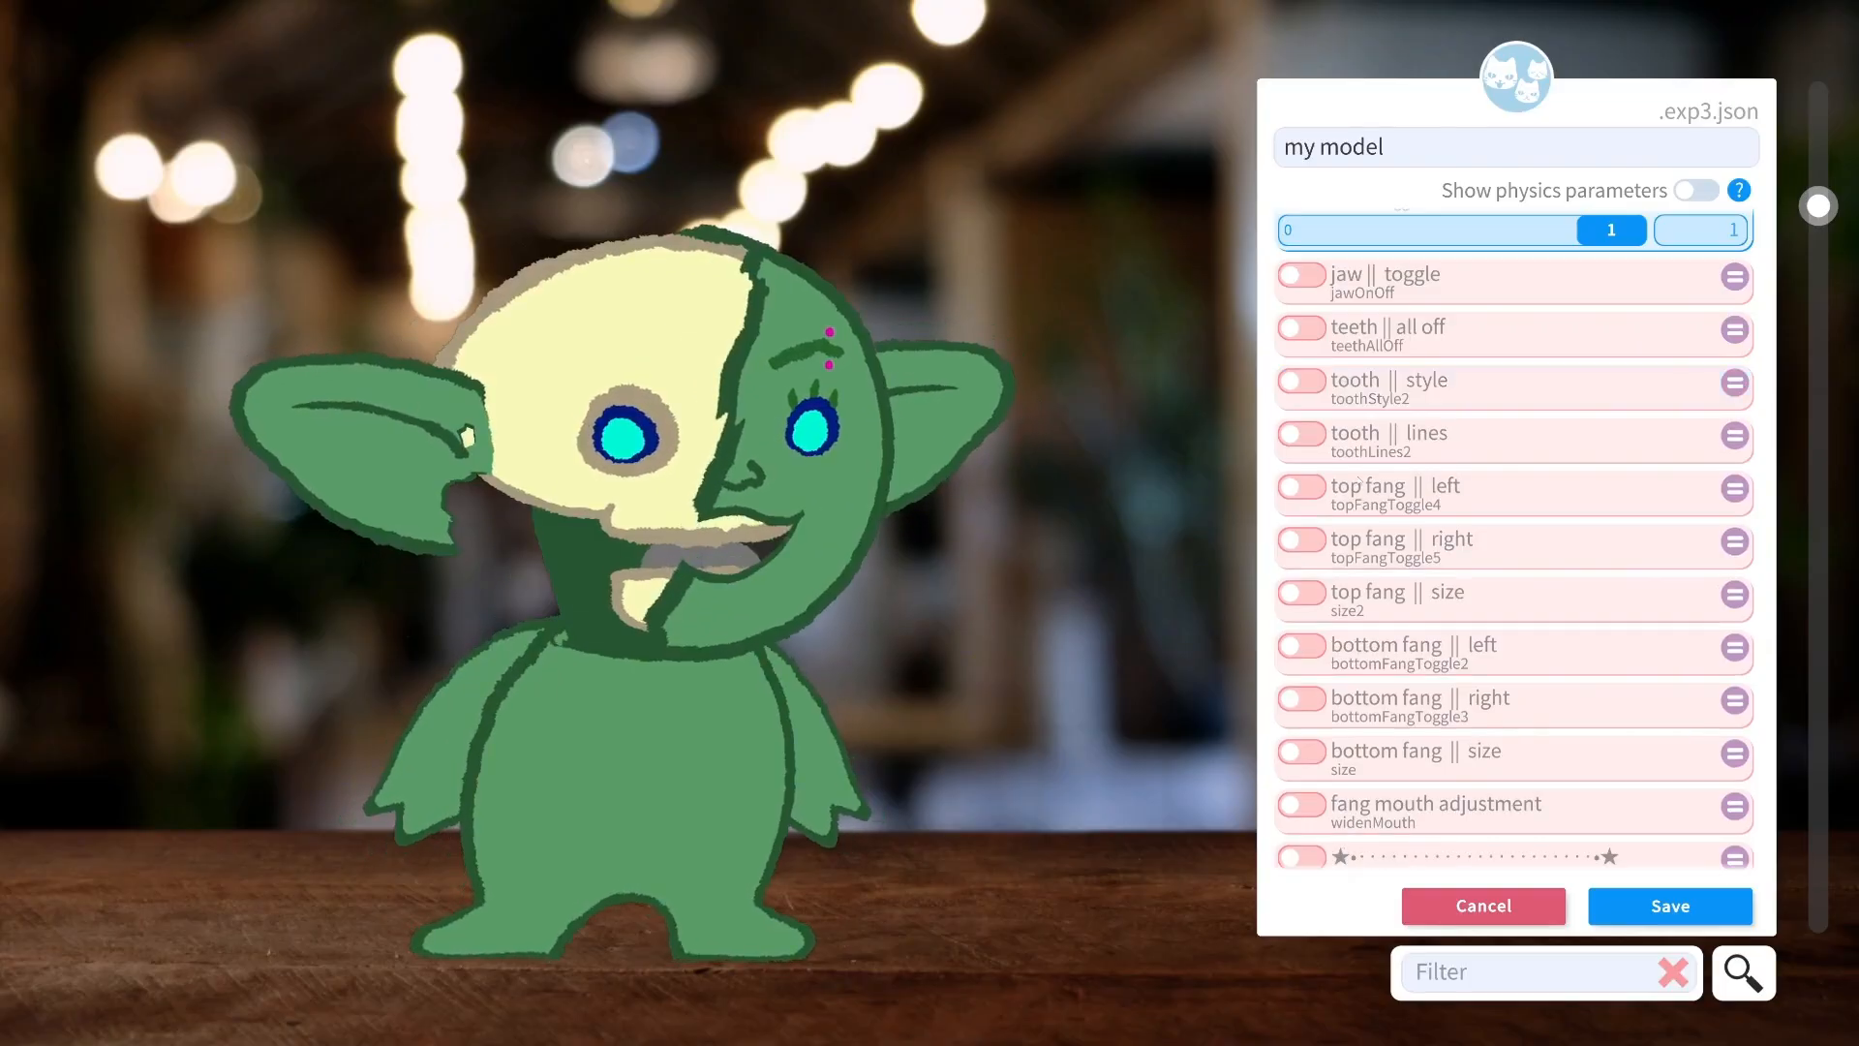
Enable the left top fang at about 1.98, the right top fang at about 0.48 and the top fang size at about 0.99.
click(1305, 484)
drag(1335, 531, 1628, 521)
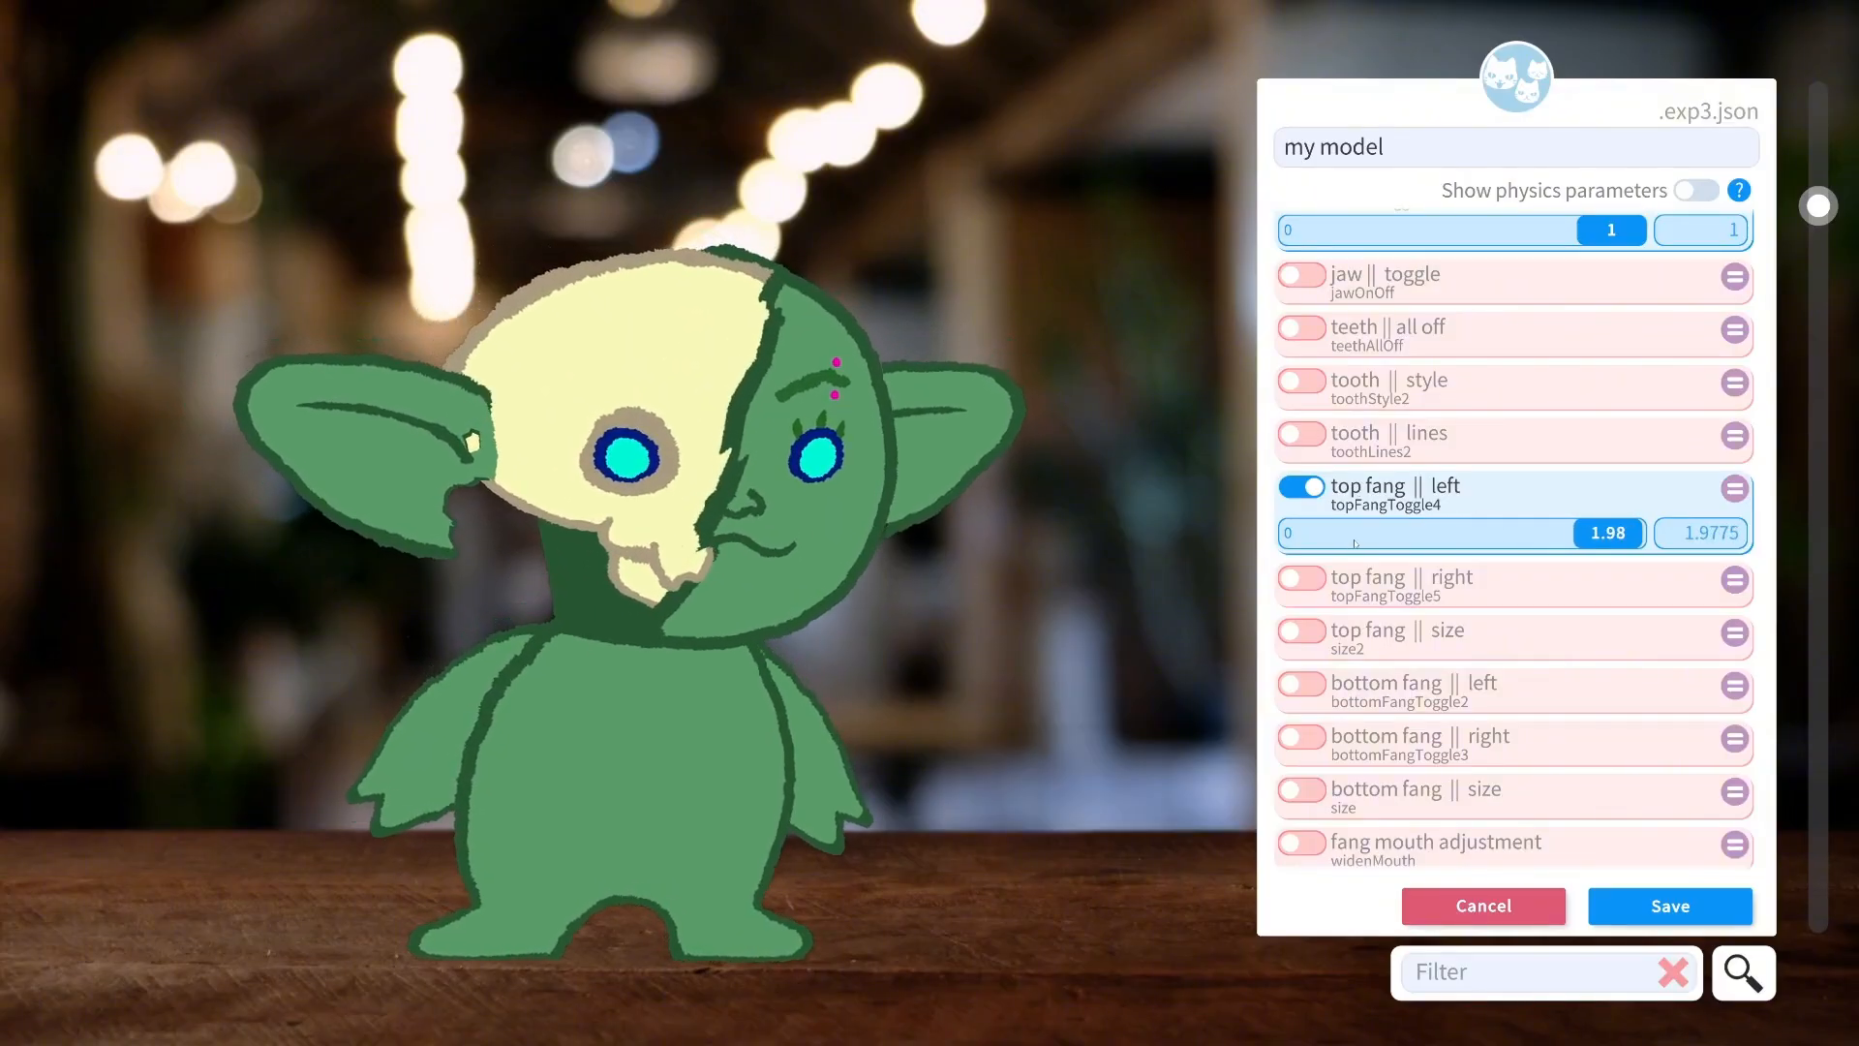
click(1294, 580)
drag(1315, 624, 1382, 613)
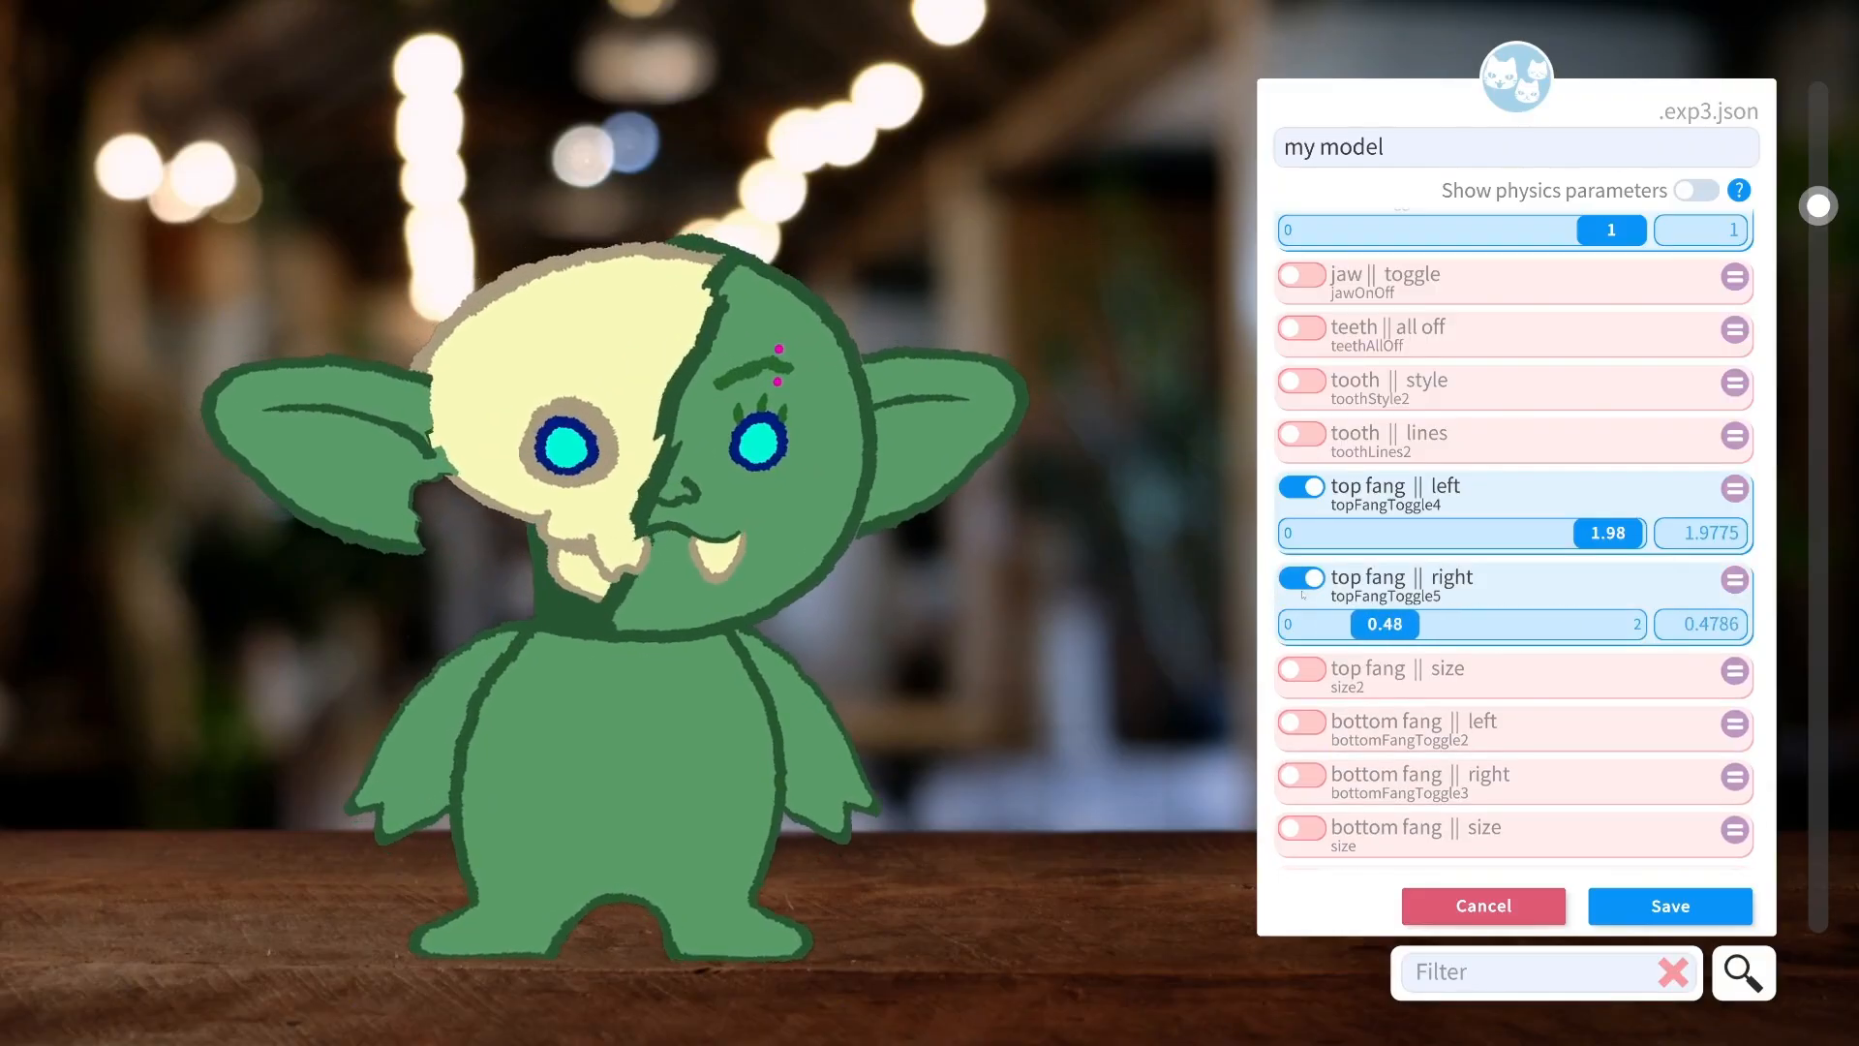
click(1302, 670)
drag(1302, 714, 1477, 712)
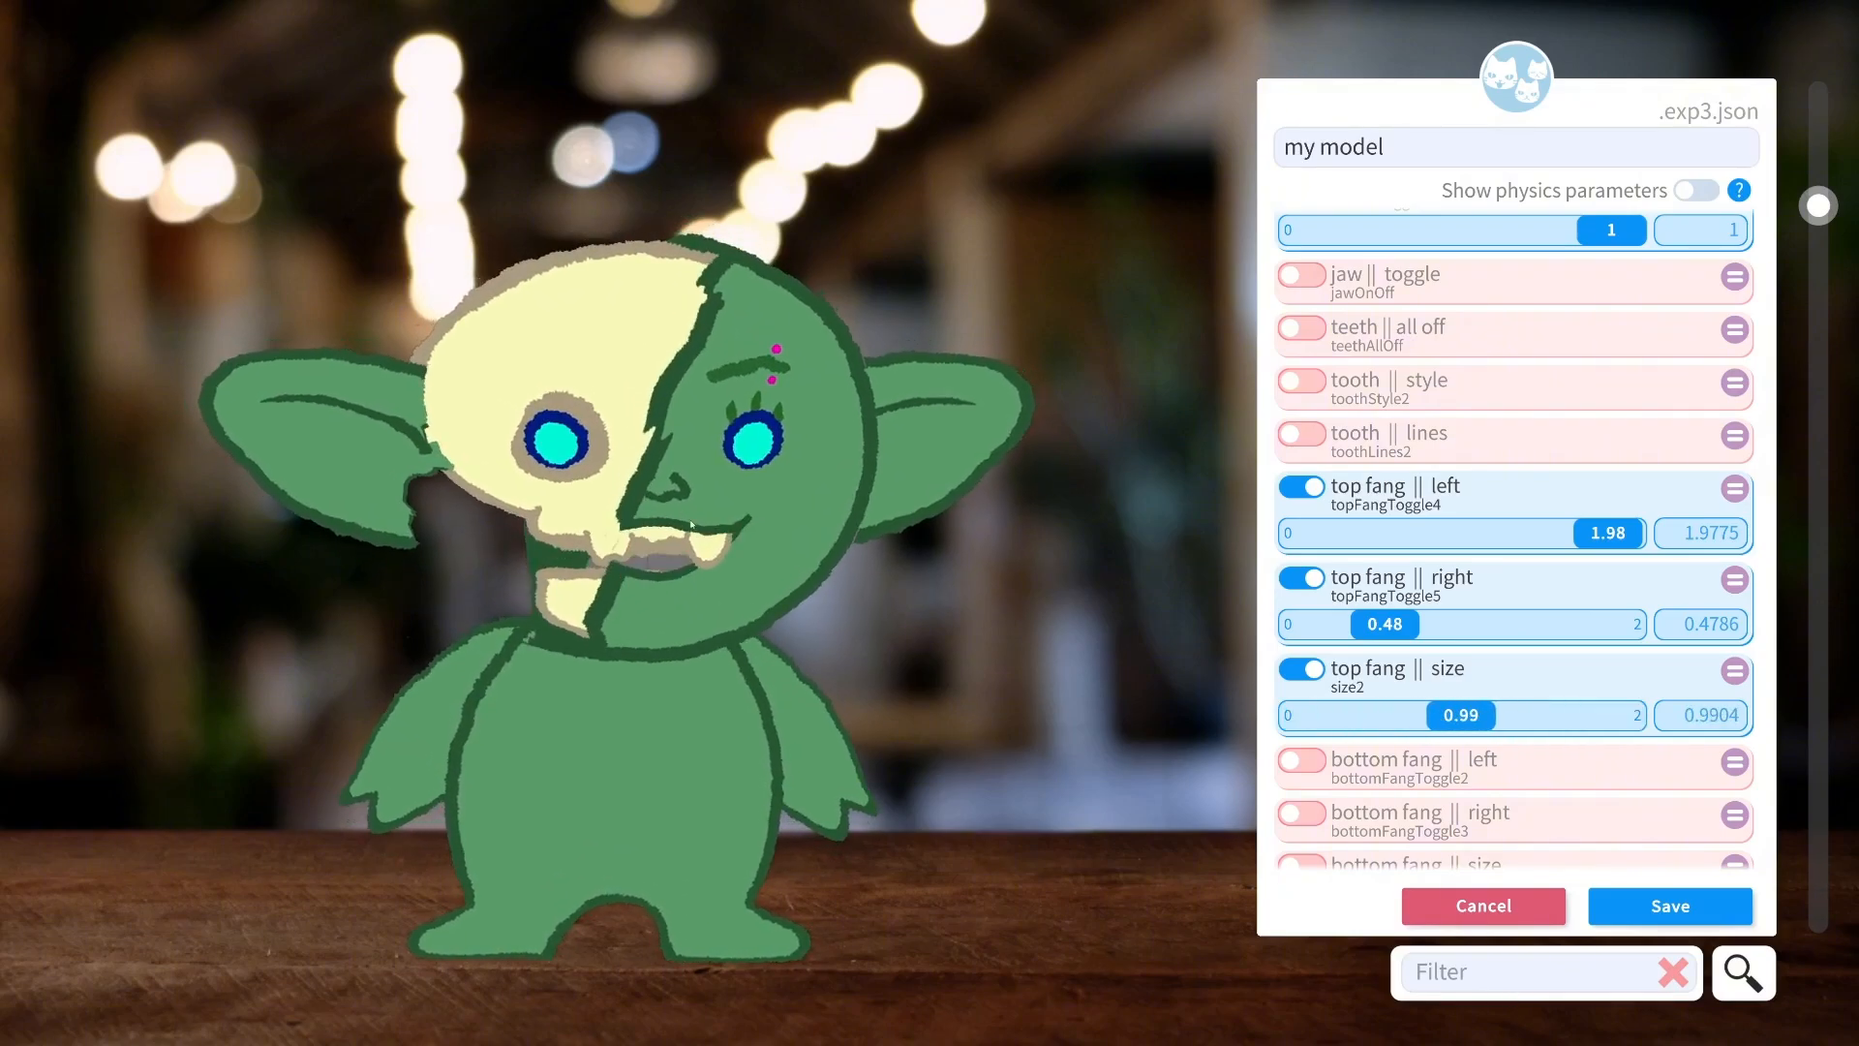
Enable the fang mouth adjustment, try it at 1, and set it to about 0.63.
scroll(728, 551, up, 5)
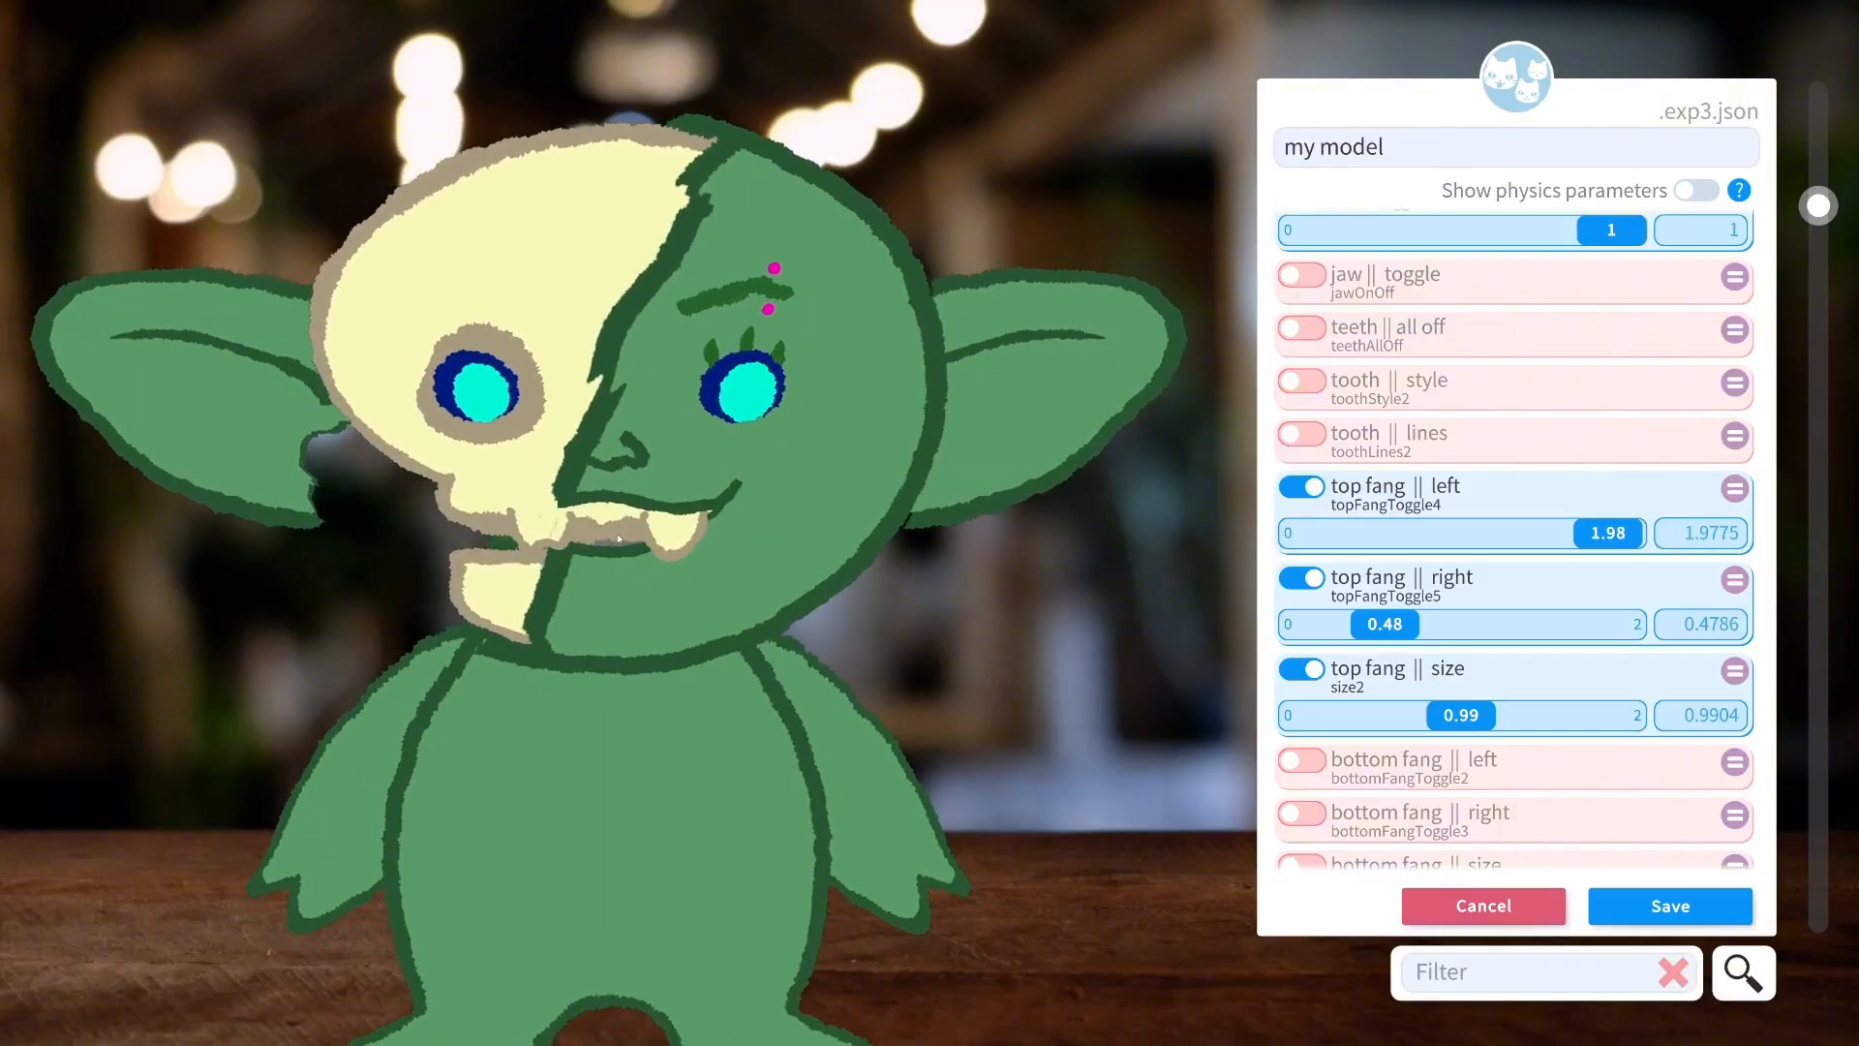
scroll(1452, 598, down, 5)
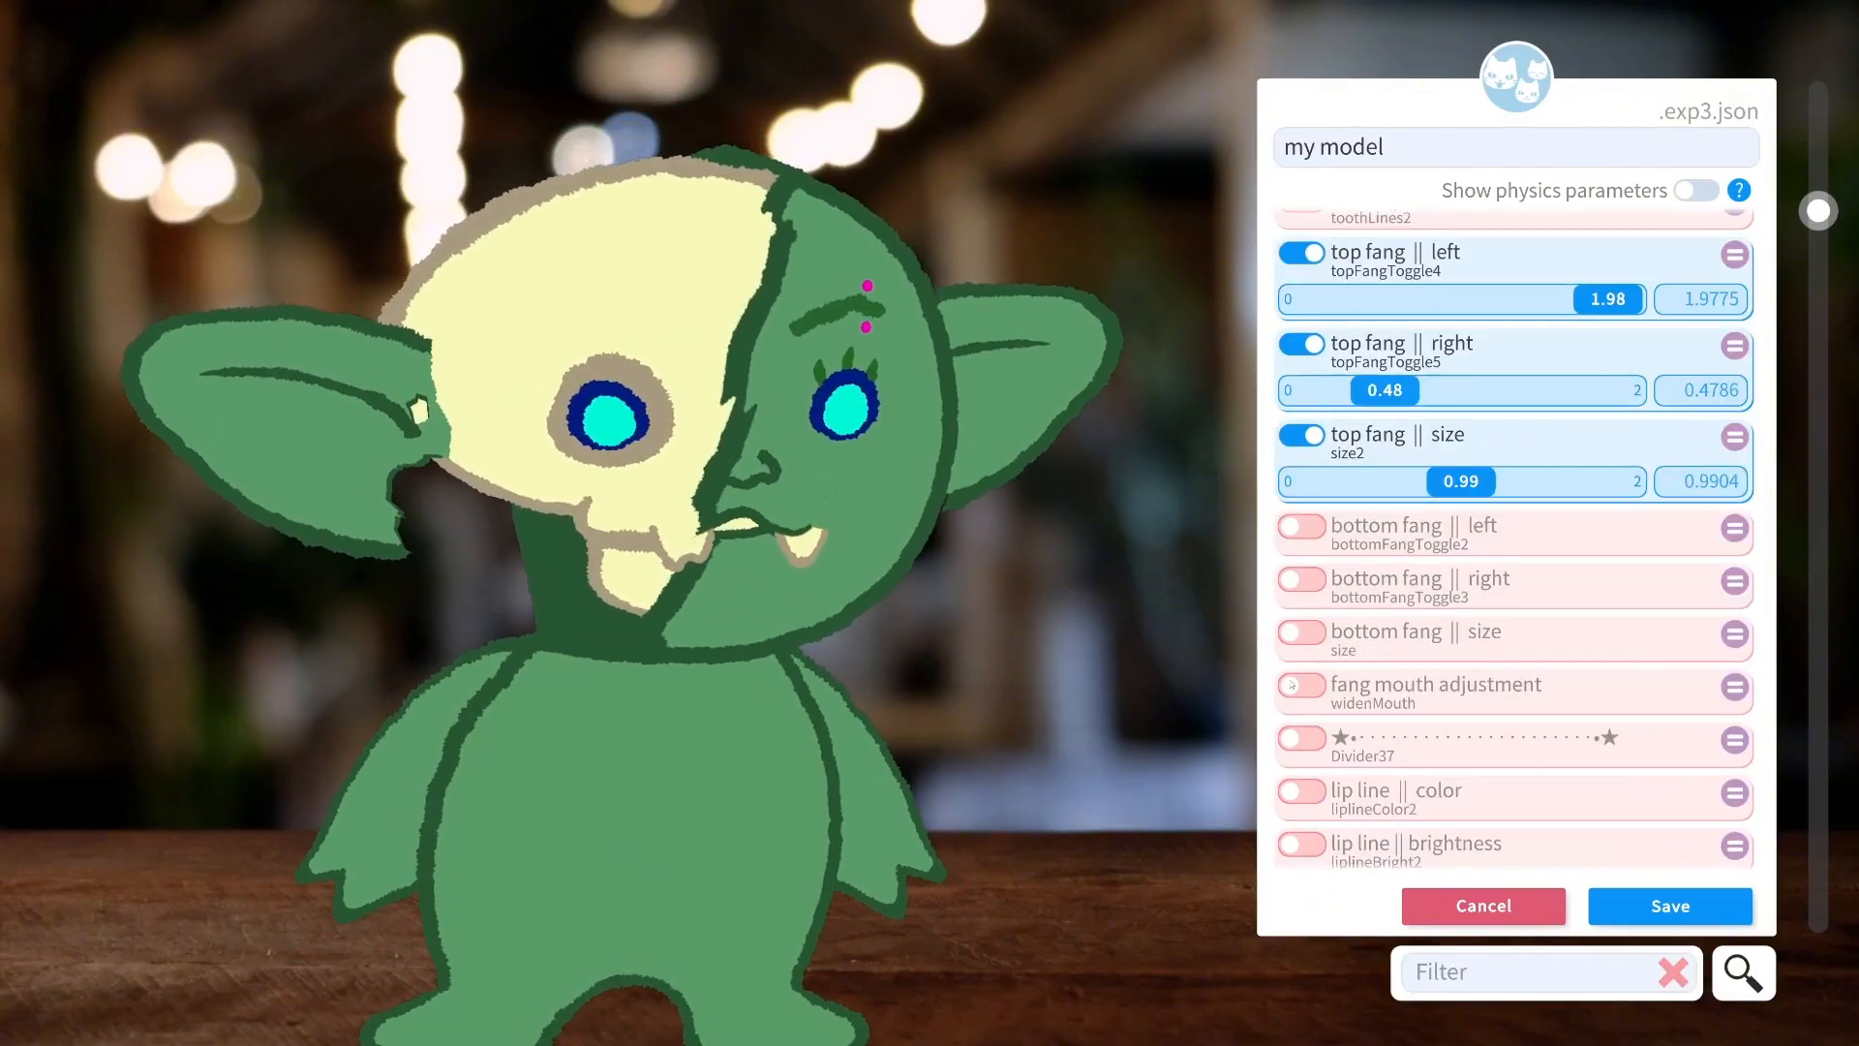
click(1292, 684)
drag(1334, 732, 1686, 720)
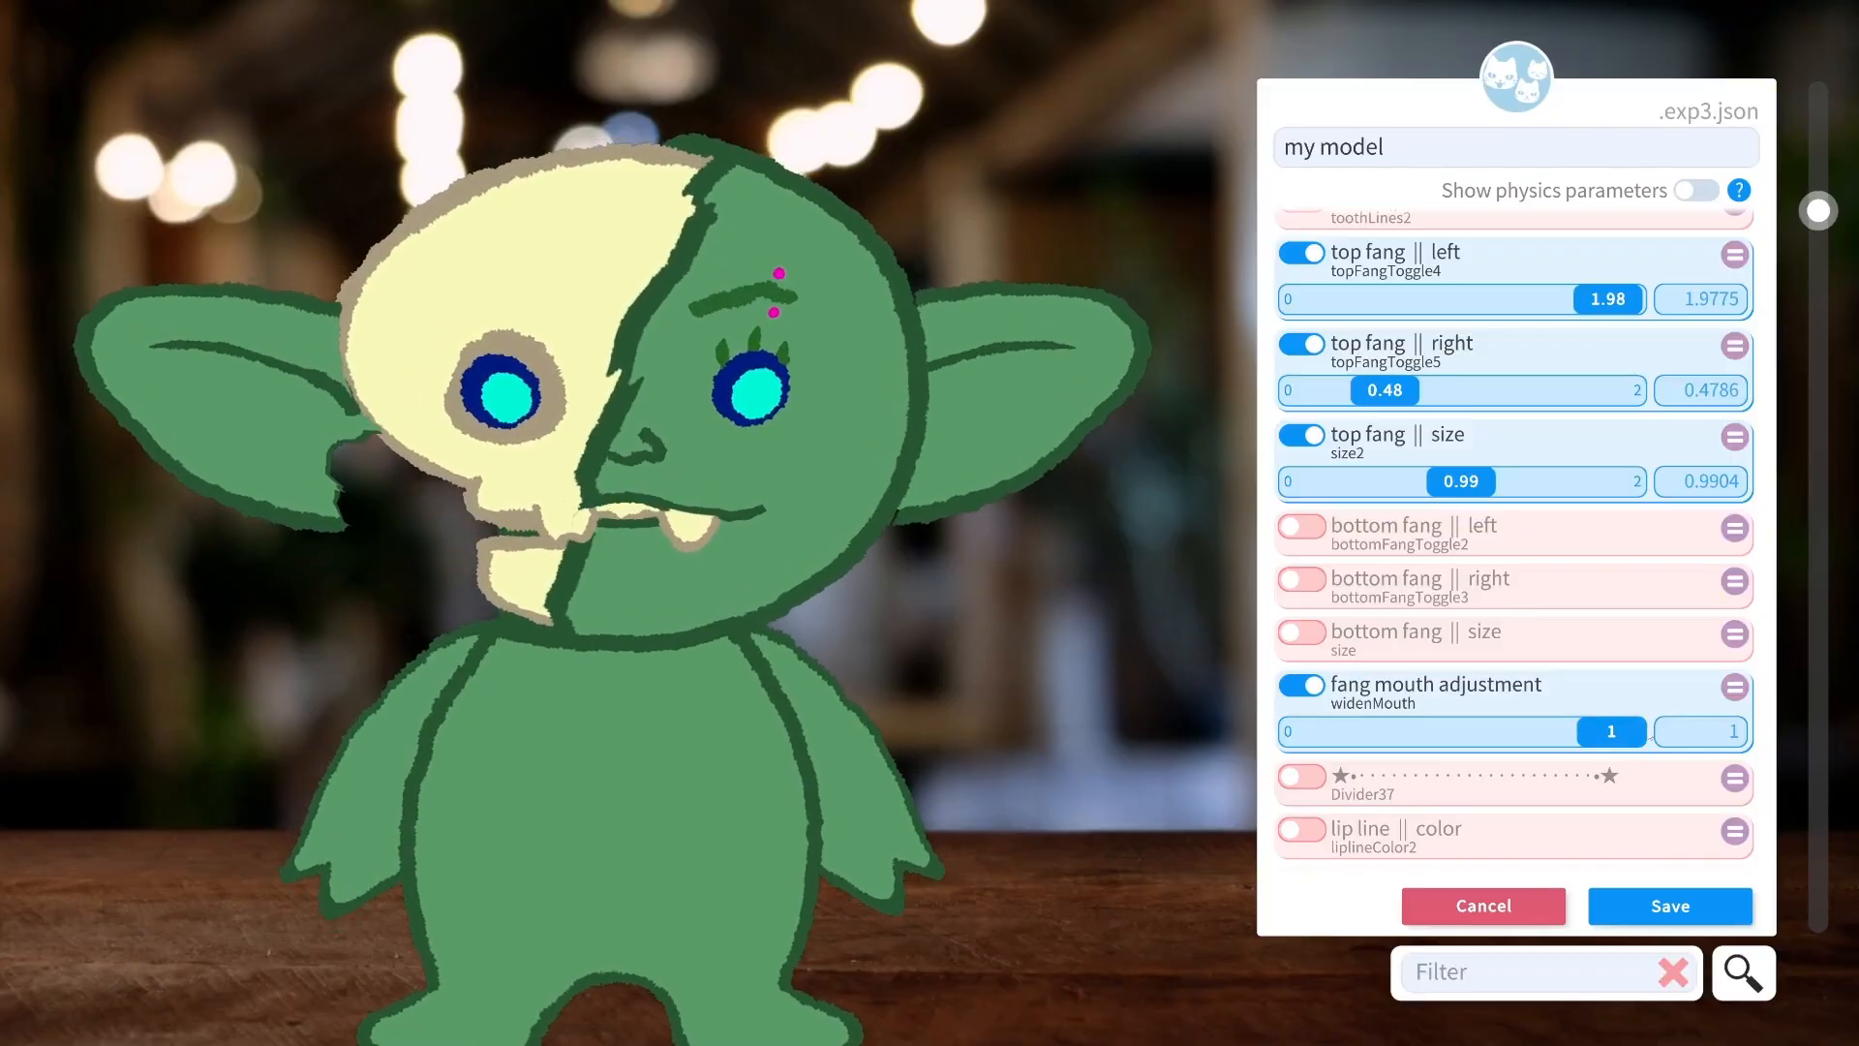
drag(1611, 731, 1502, 731)
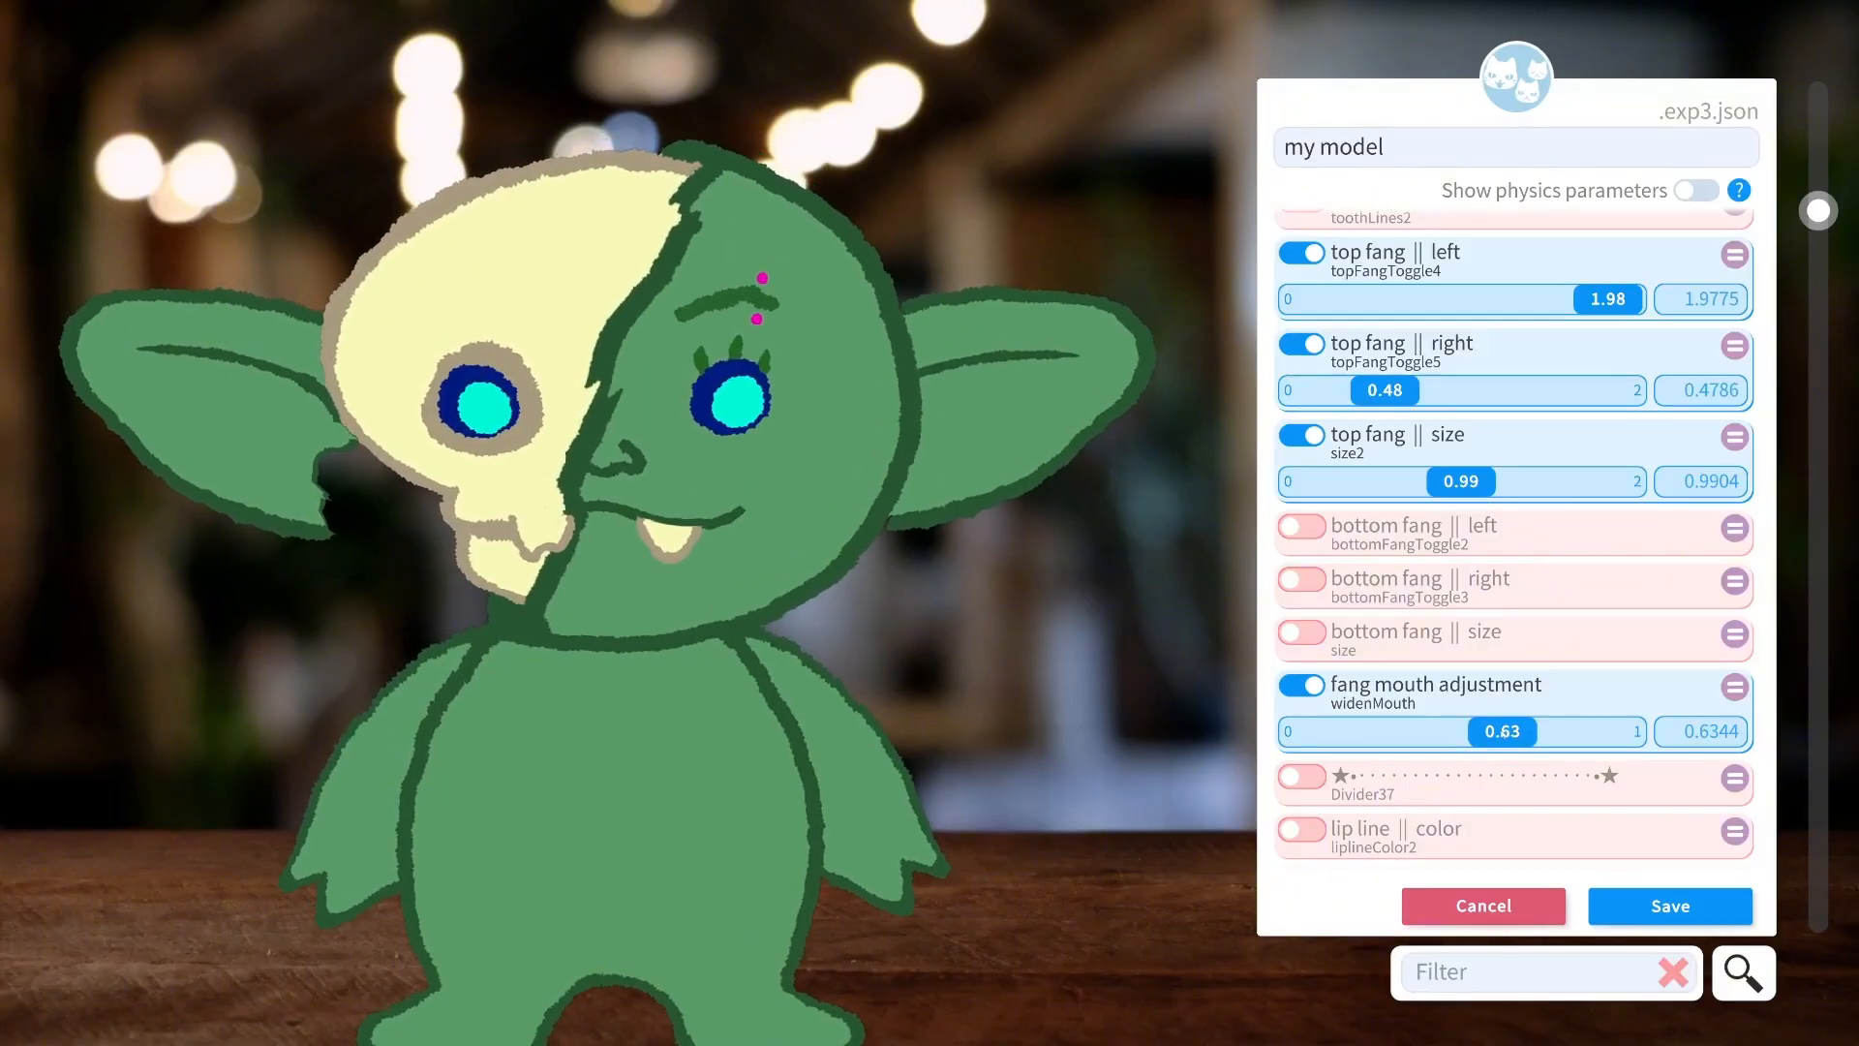
Enable the left bottom fang at about 0.34 and the right bottom fang at about 0.3.
click(1295, 531)
drag(1334, 577, 1391, 593)
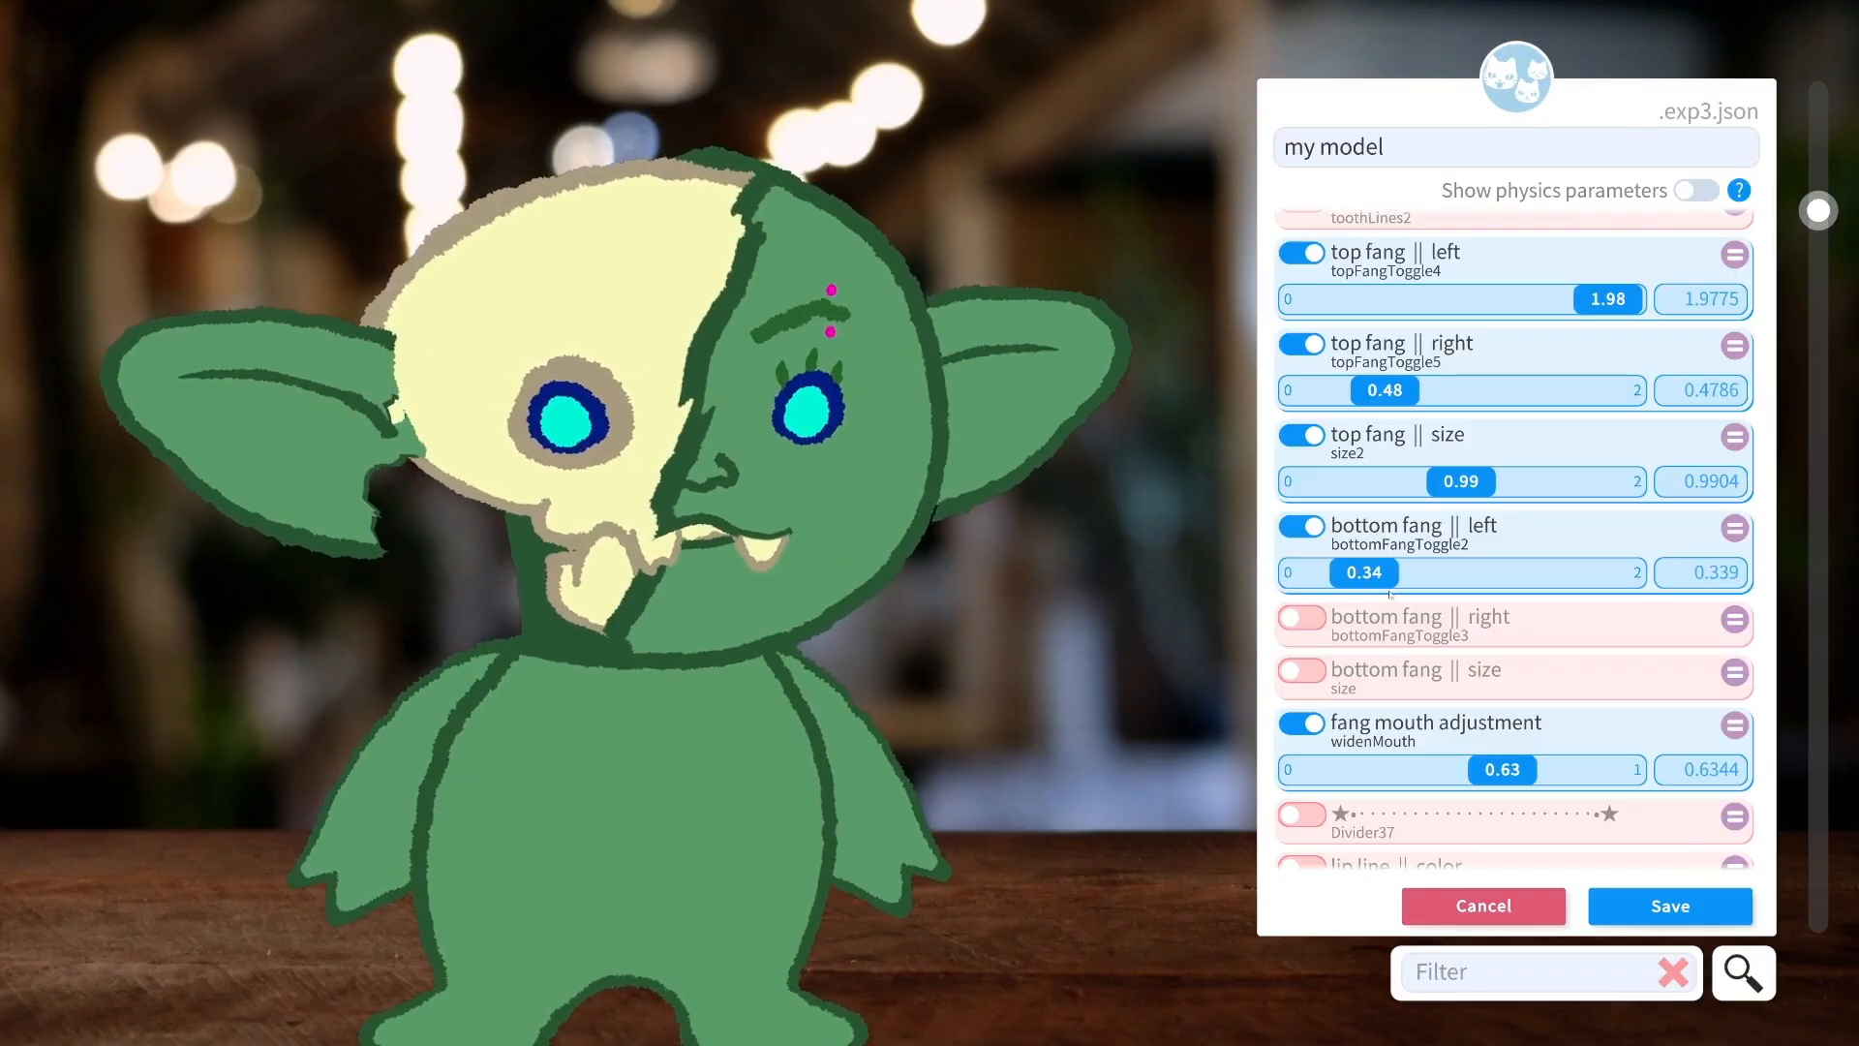
click(1302, 620)
drag(1297, 664, 1381, 667)
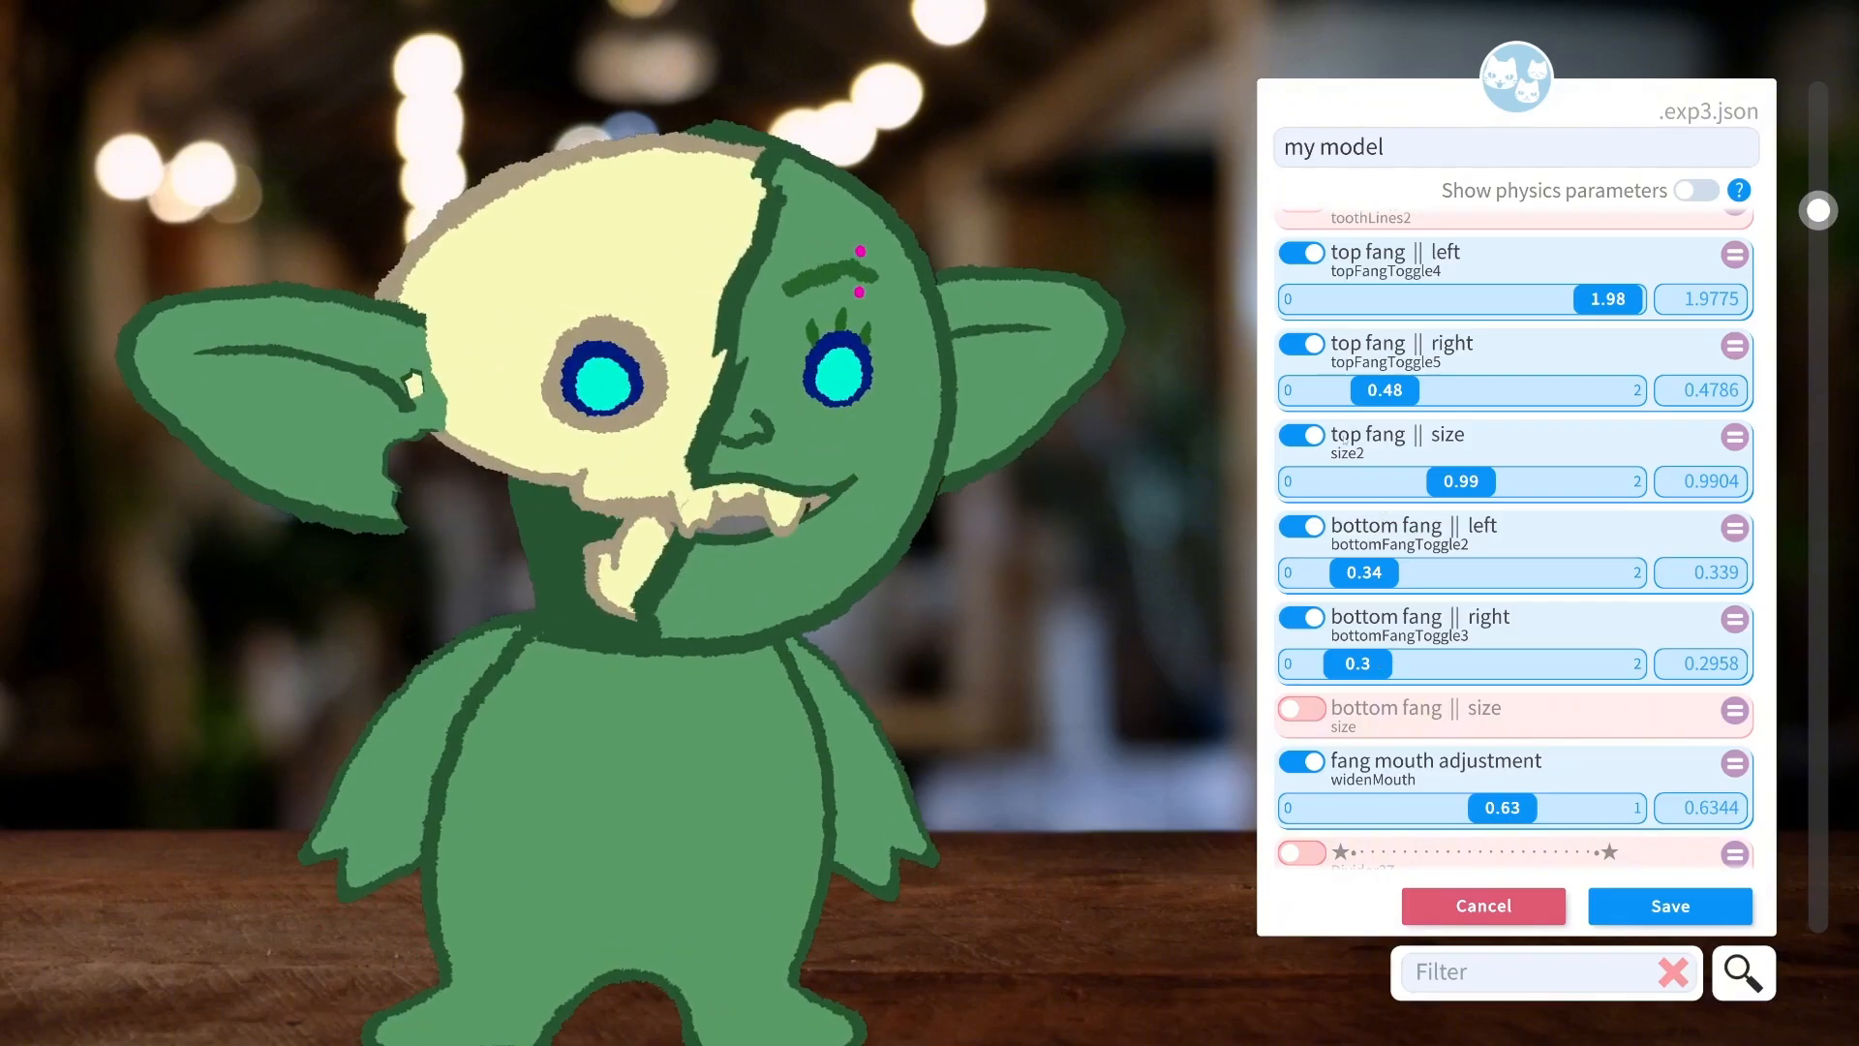
Try the face without top fang size and without the left and right top fangs, and re-enable all three parameters.
click(1296, 436)
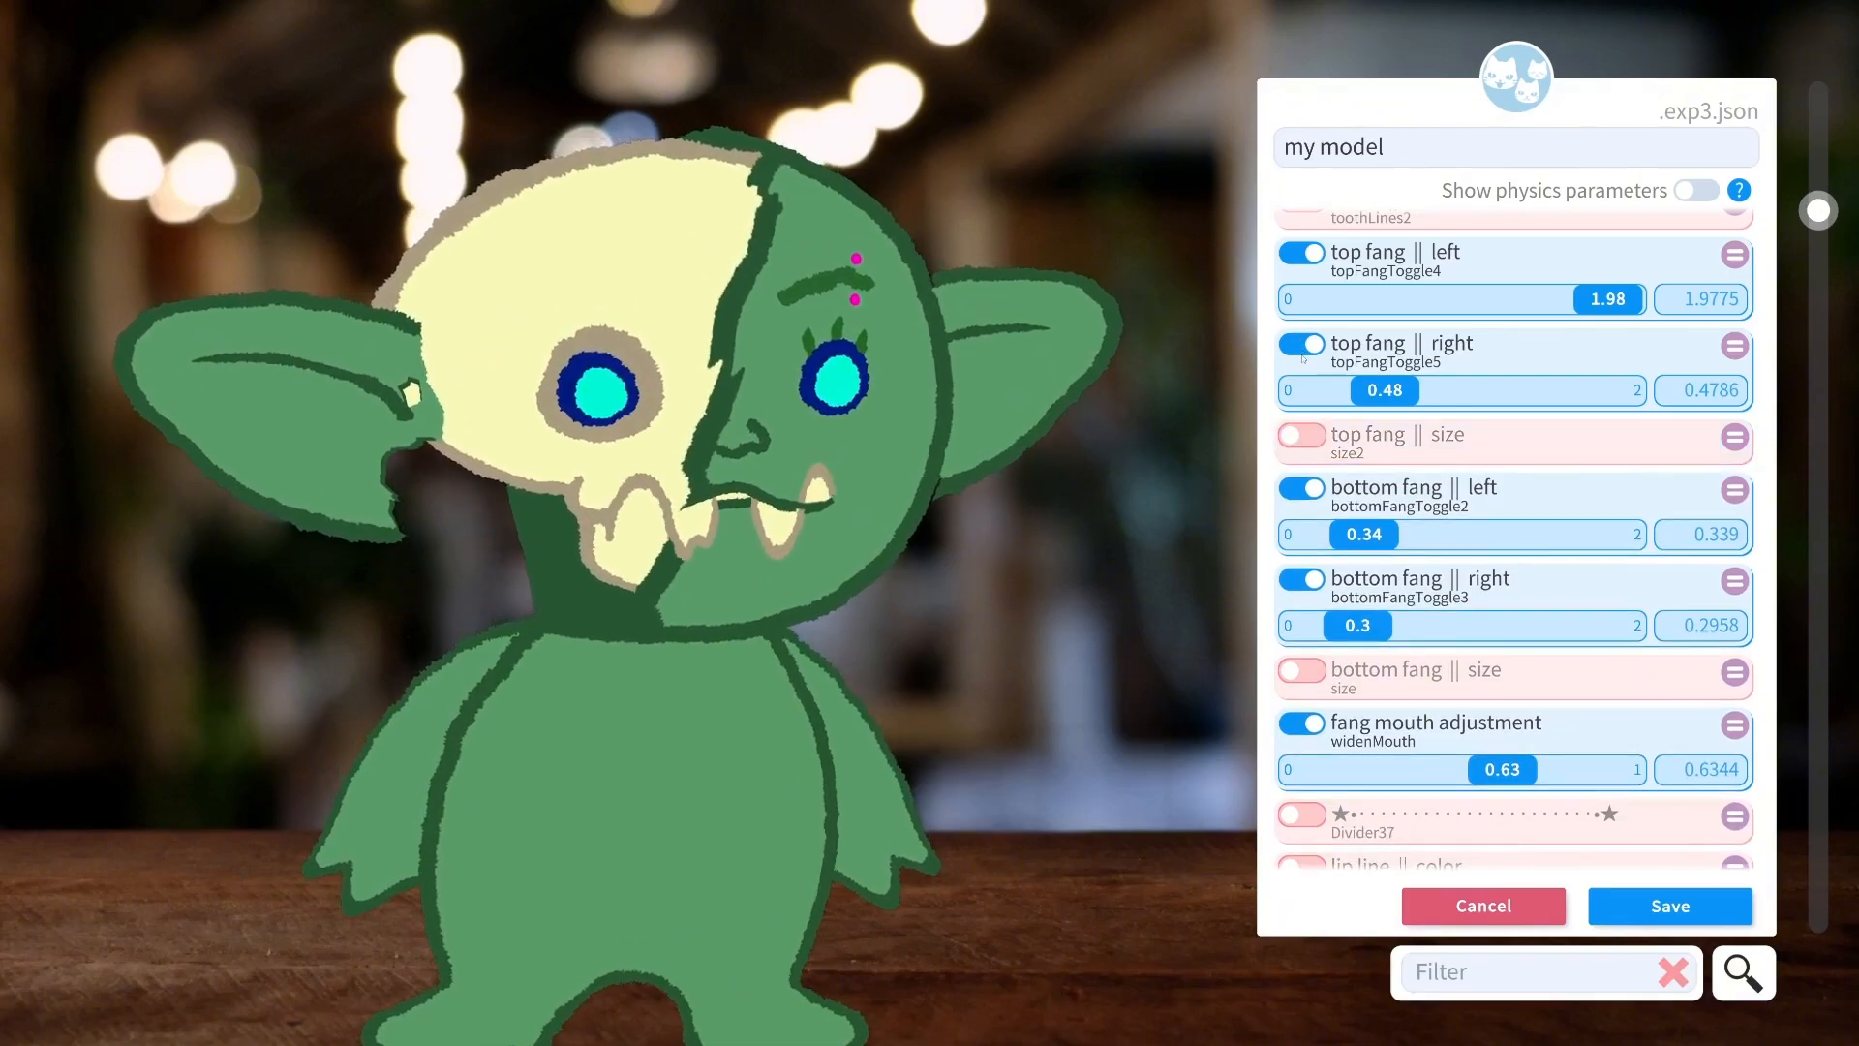
click(1300, 437)
click(1300, 344)
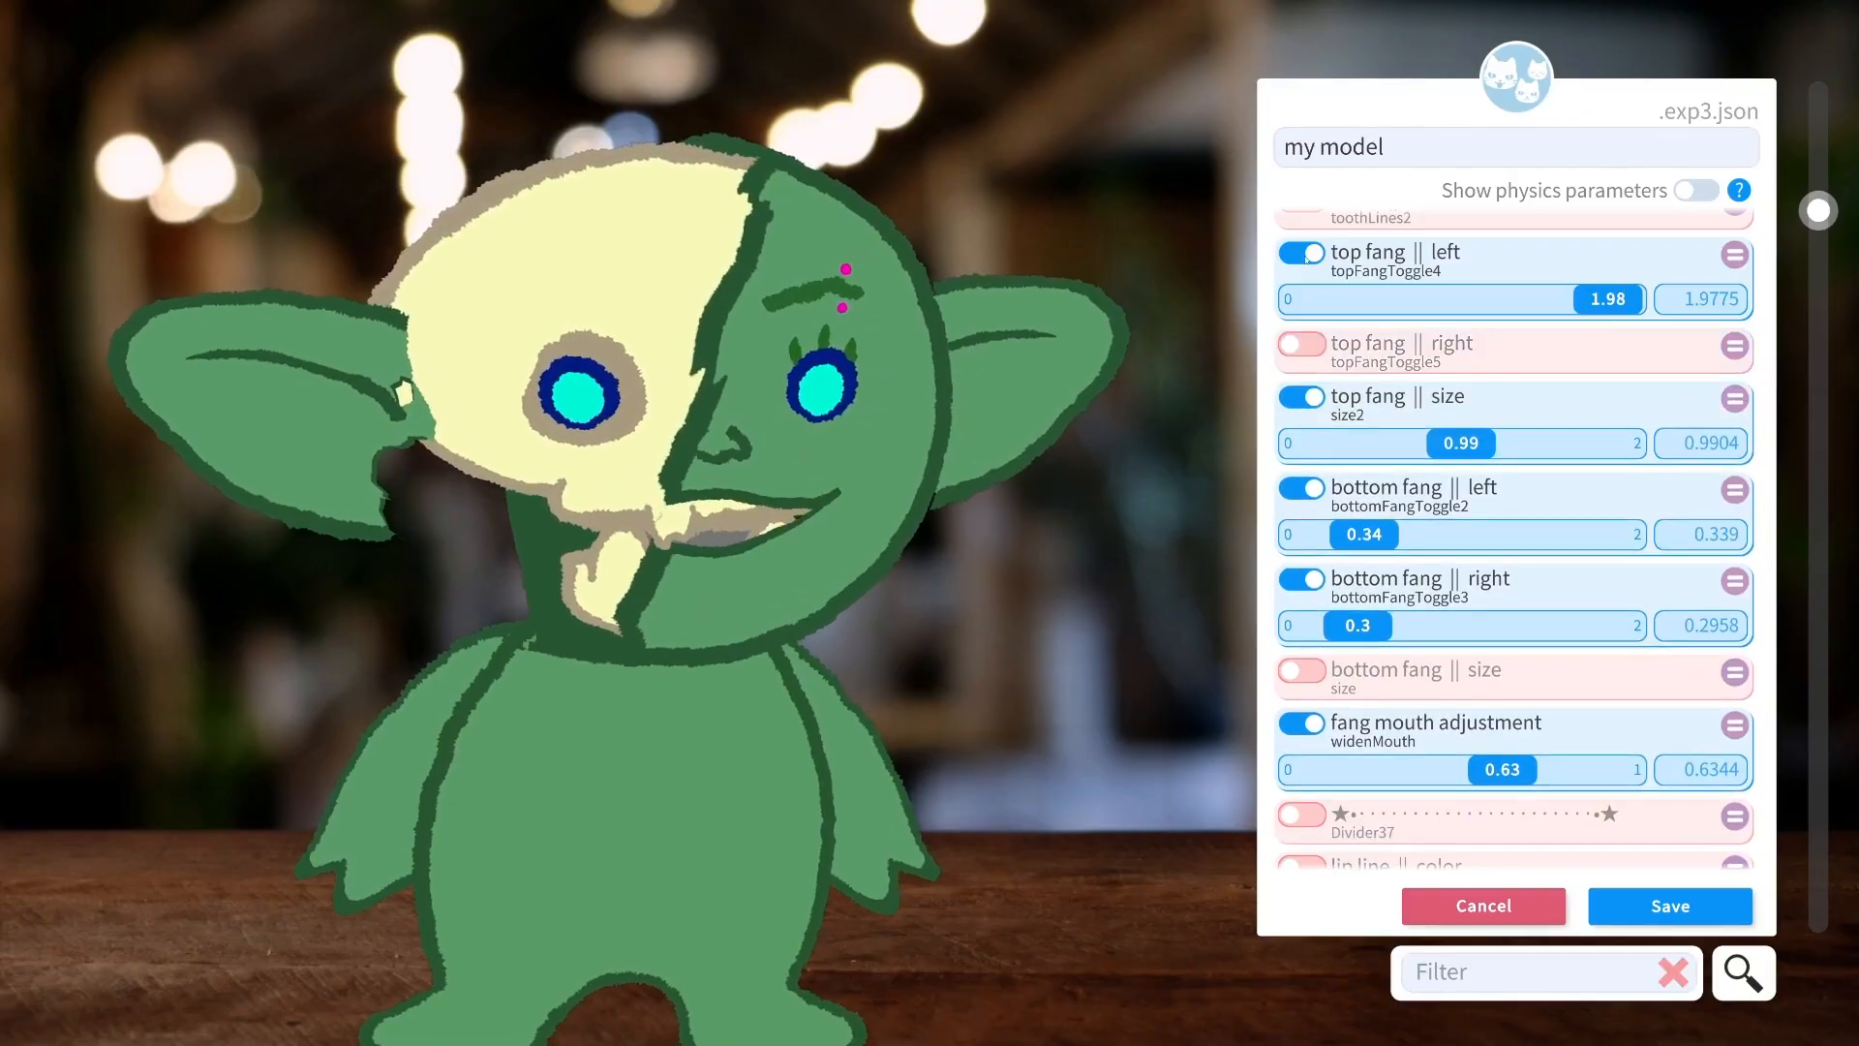
click(1300, 252)
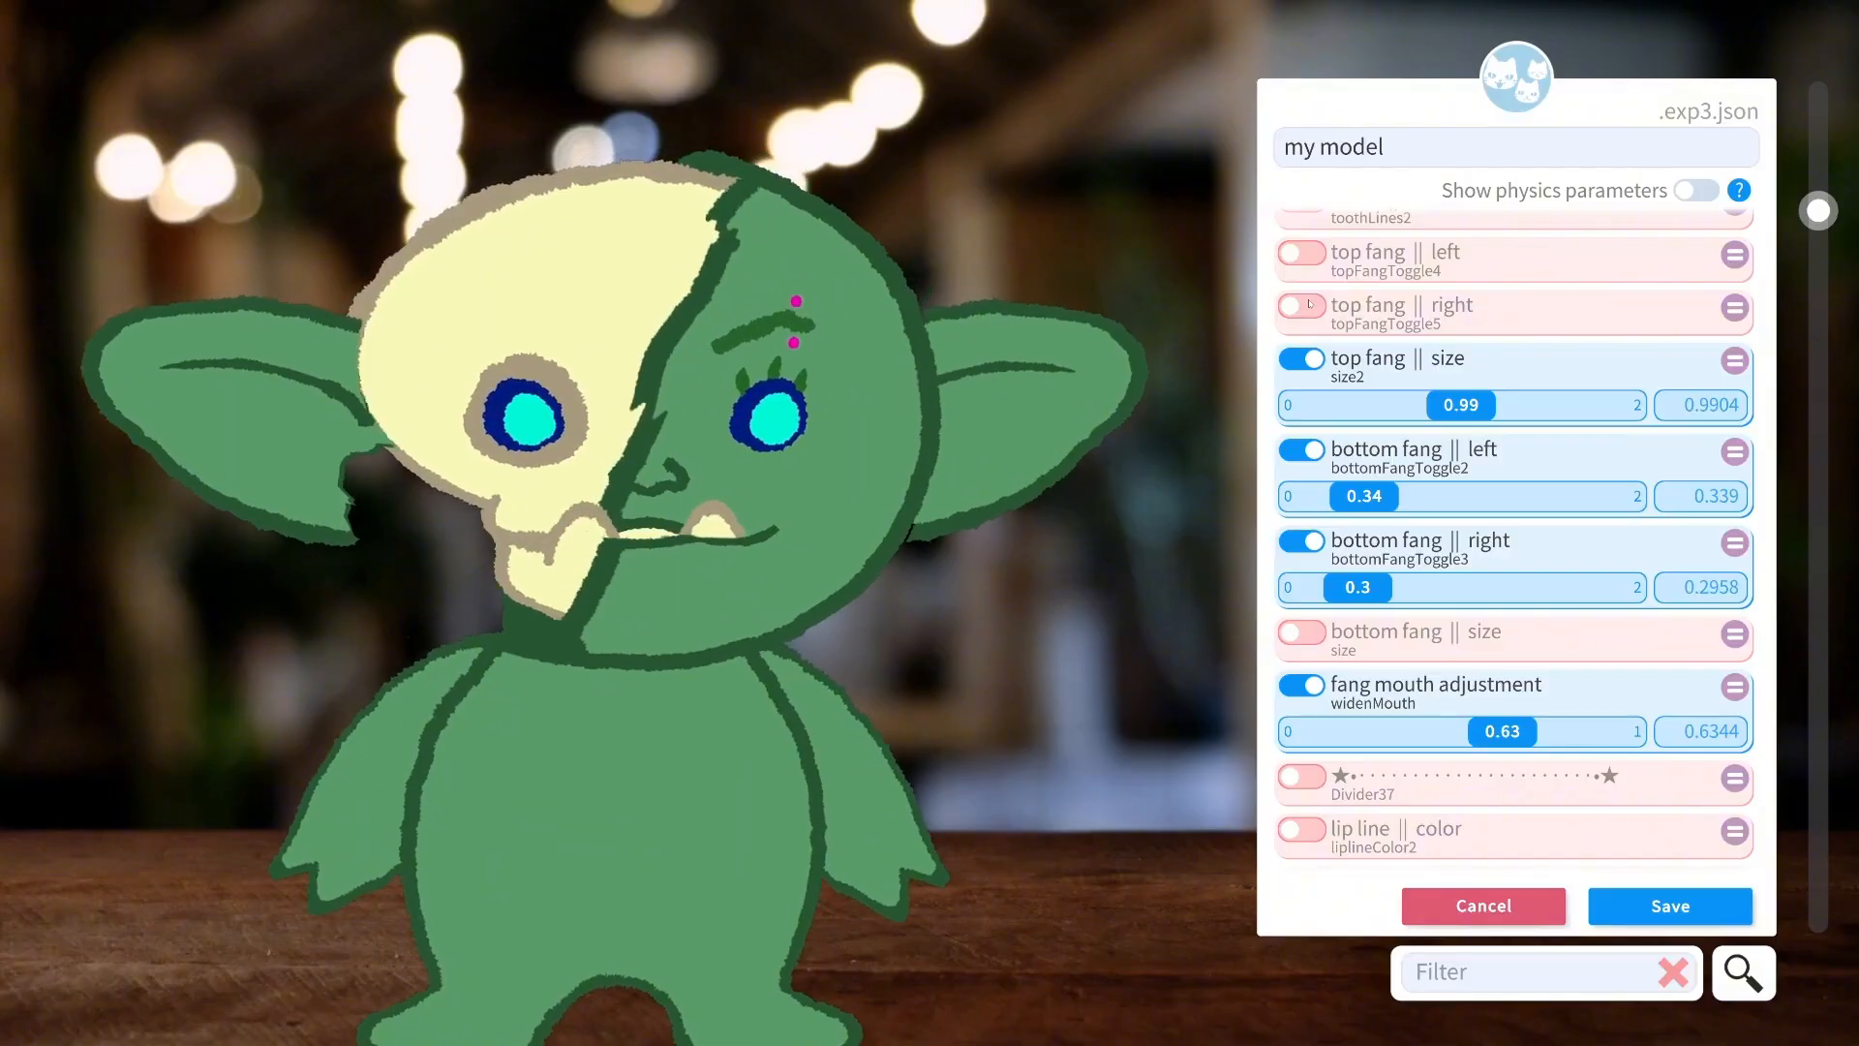
click(1302, 306)
click(1302, 253)
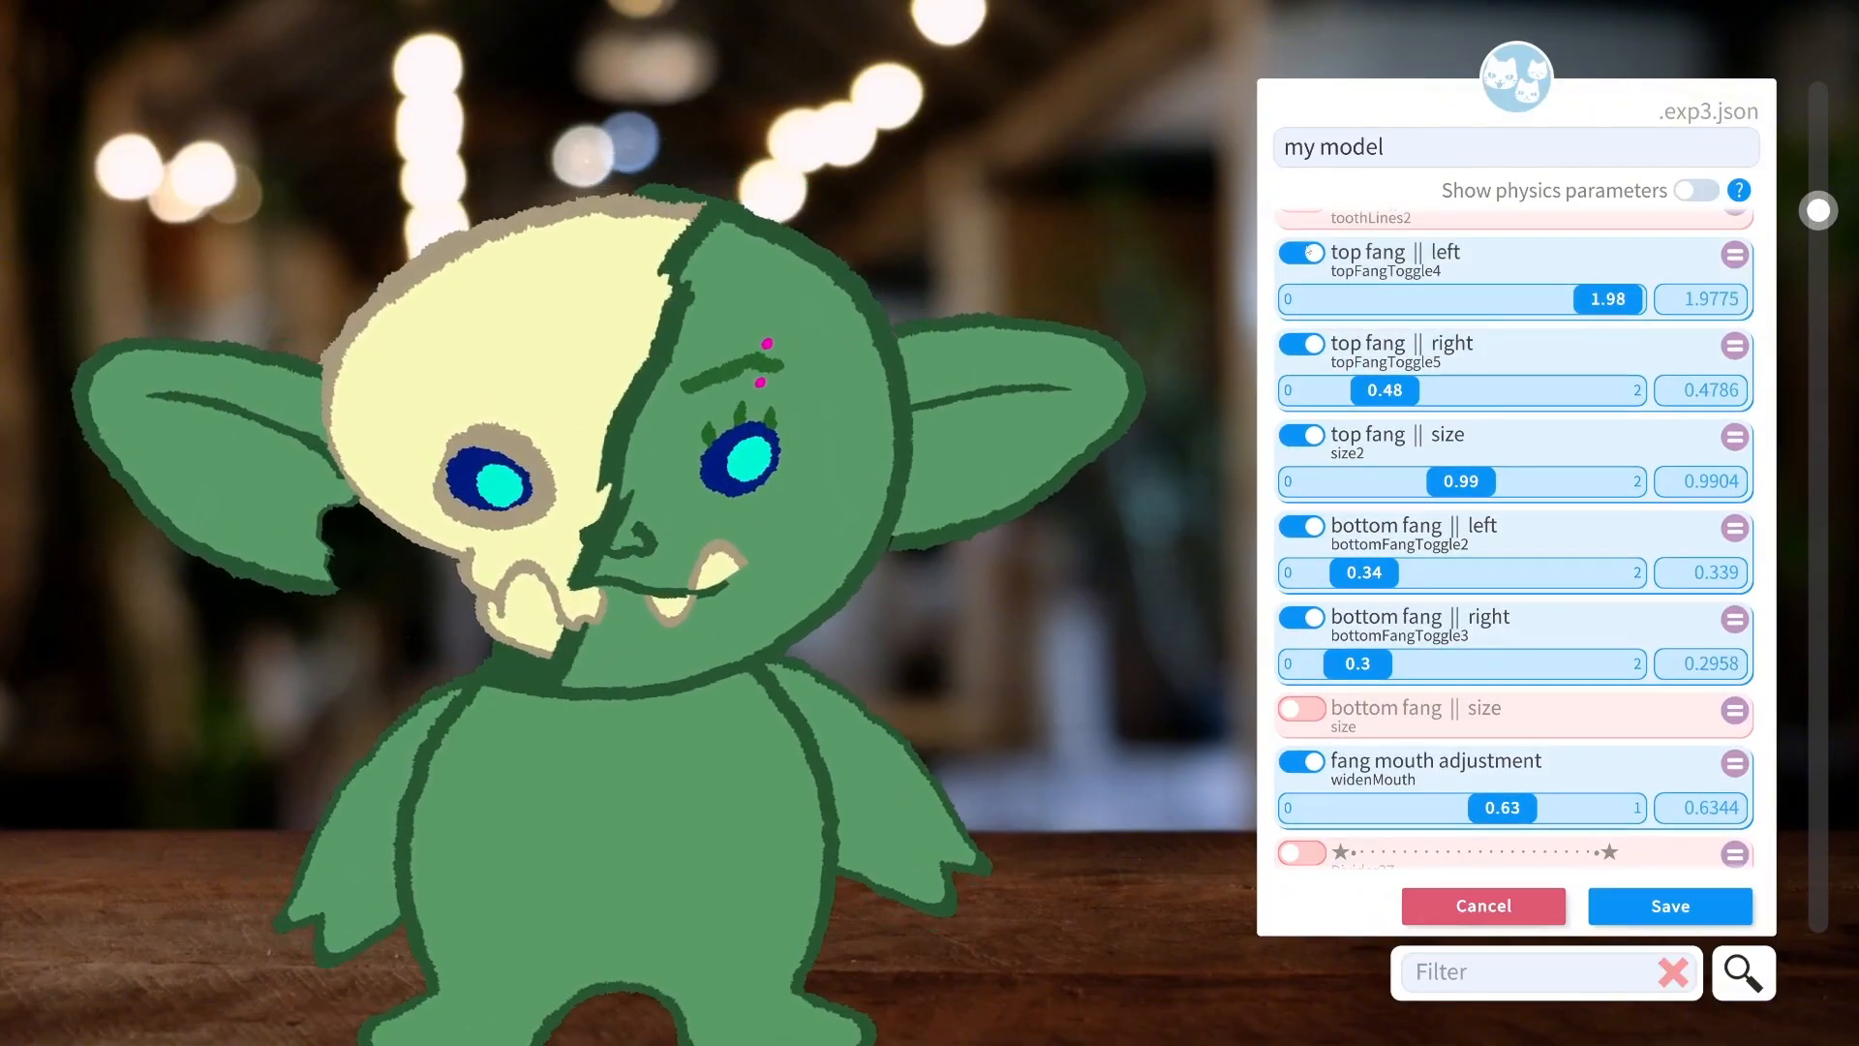
Set the fang mouth adjustment to 1, the right bottom fang to about 0.27 and the bottom fang size to about 0.81.
scroll(1350, 495, down, 3)
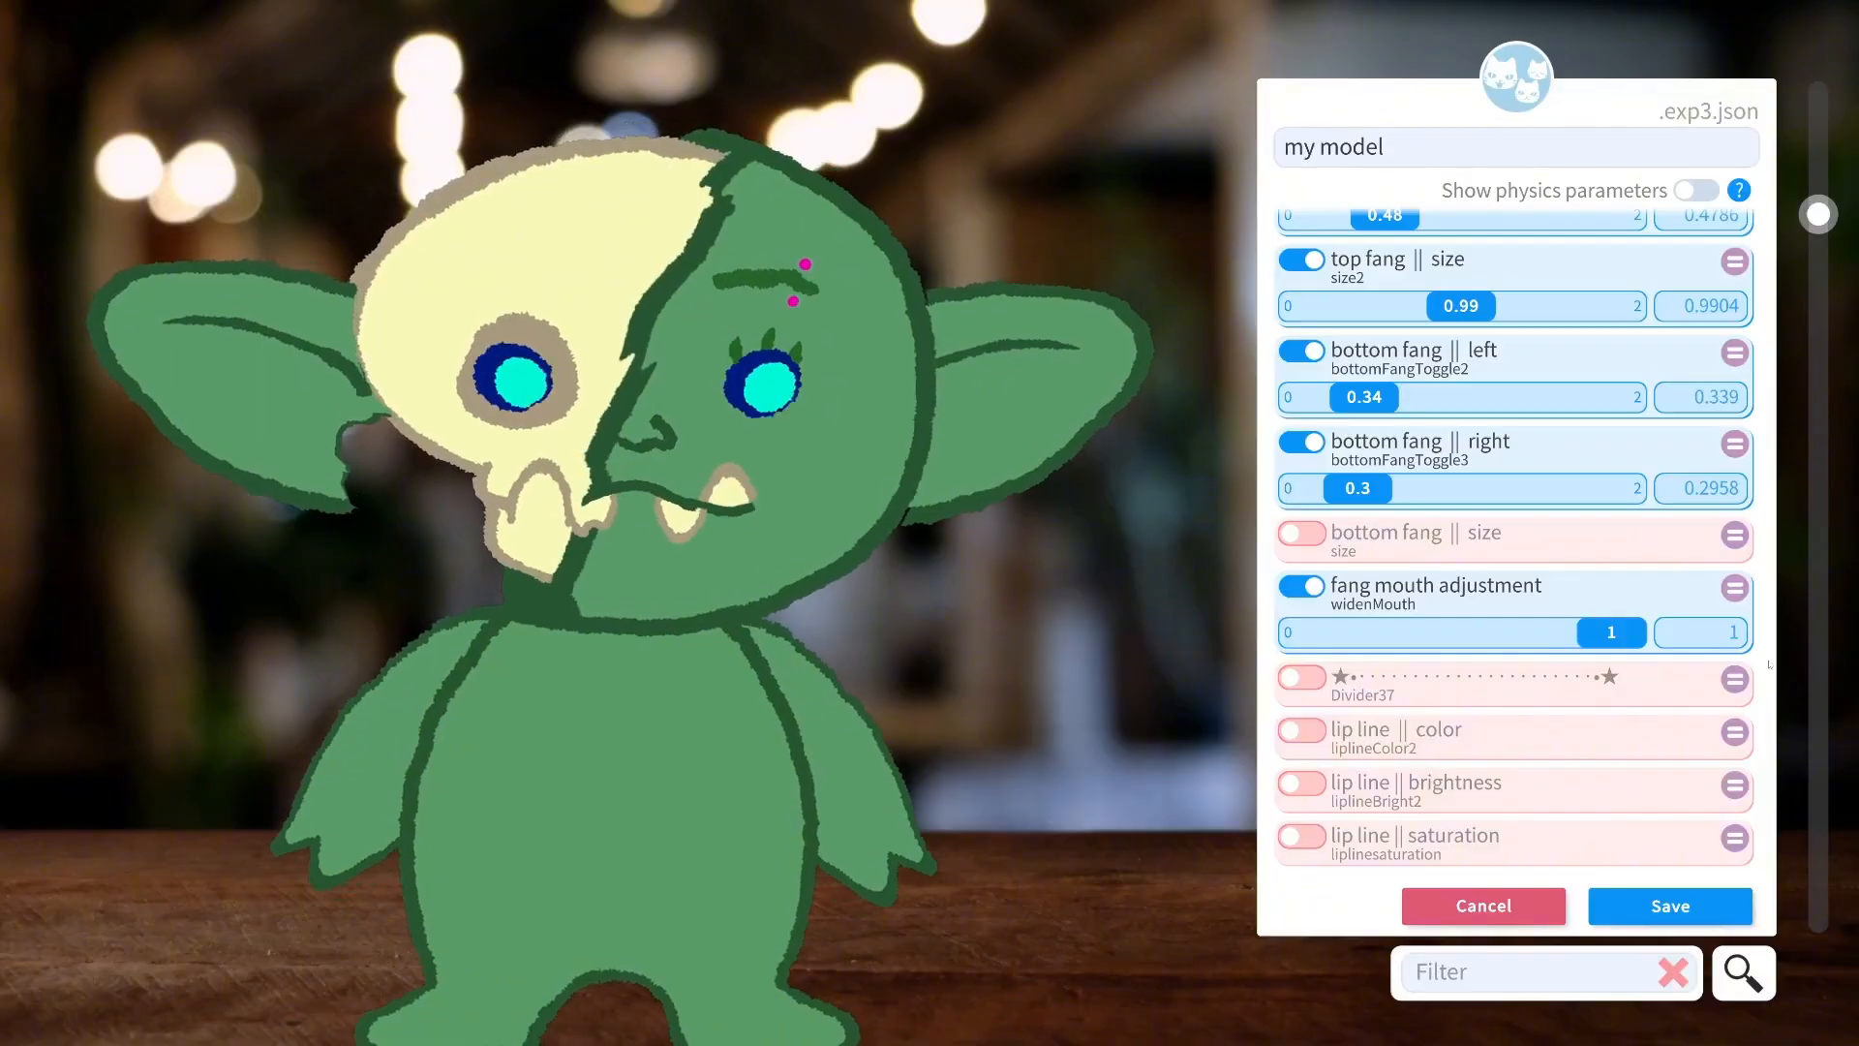
scroll(1760, 664, down, 4)
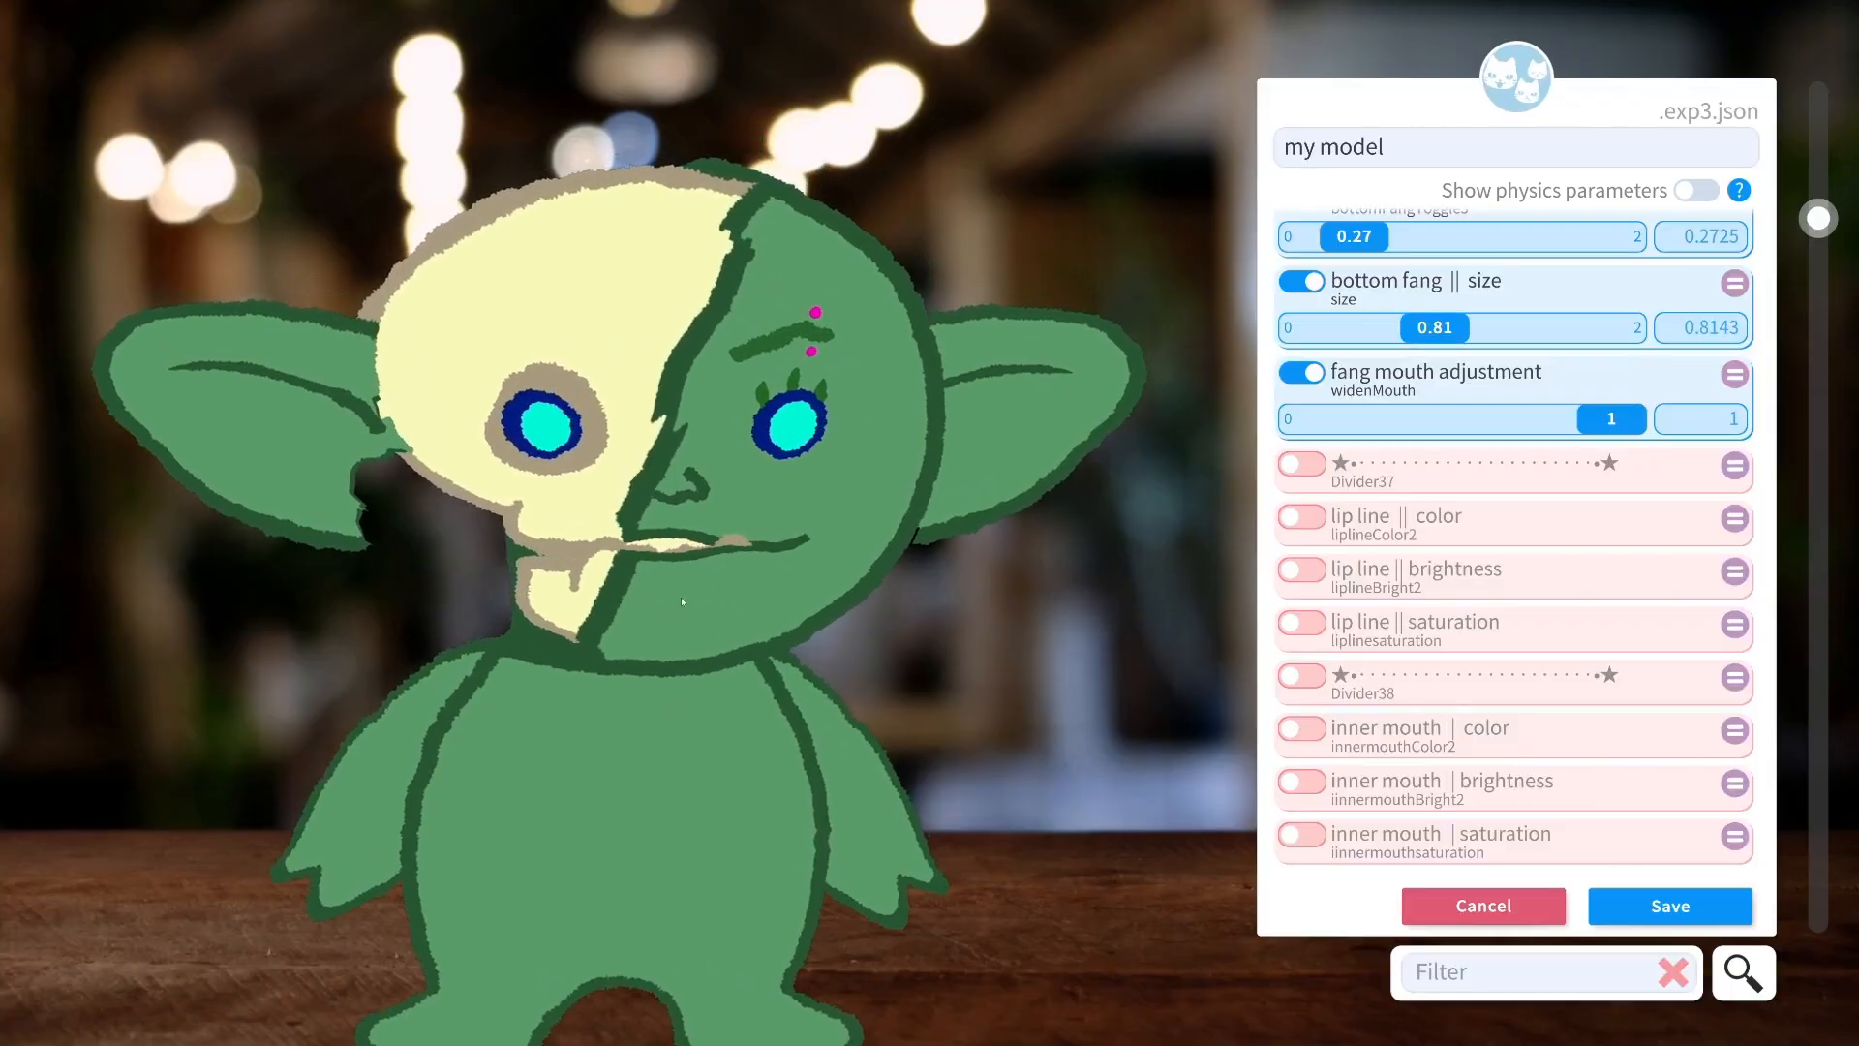
Try the lip line color parameter and disable it again.
click(1325, 518)
drag(1334, 562, 1292, 563)
click(1314, 516)
Enable the inner mouth color at about 6.34, its brightness at about 0.18 and its saturation at about 0.83.
scroll(1317, 503, down, 4)
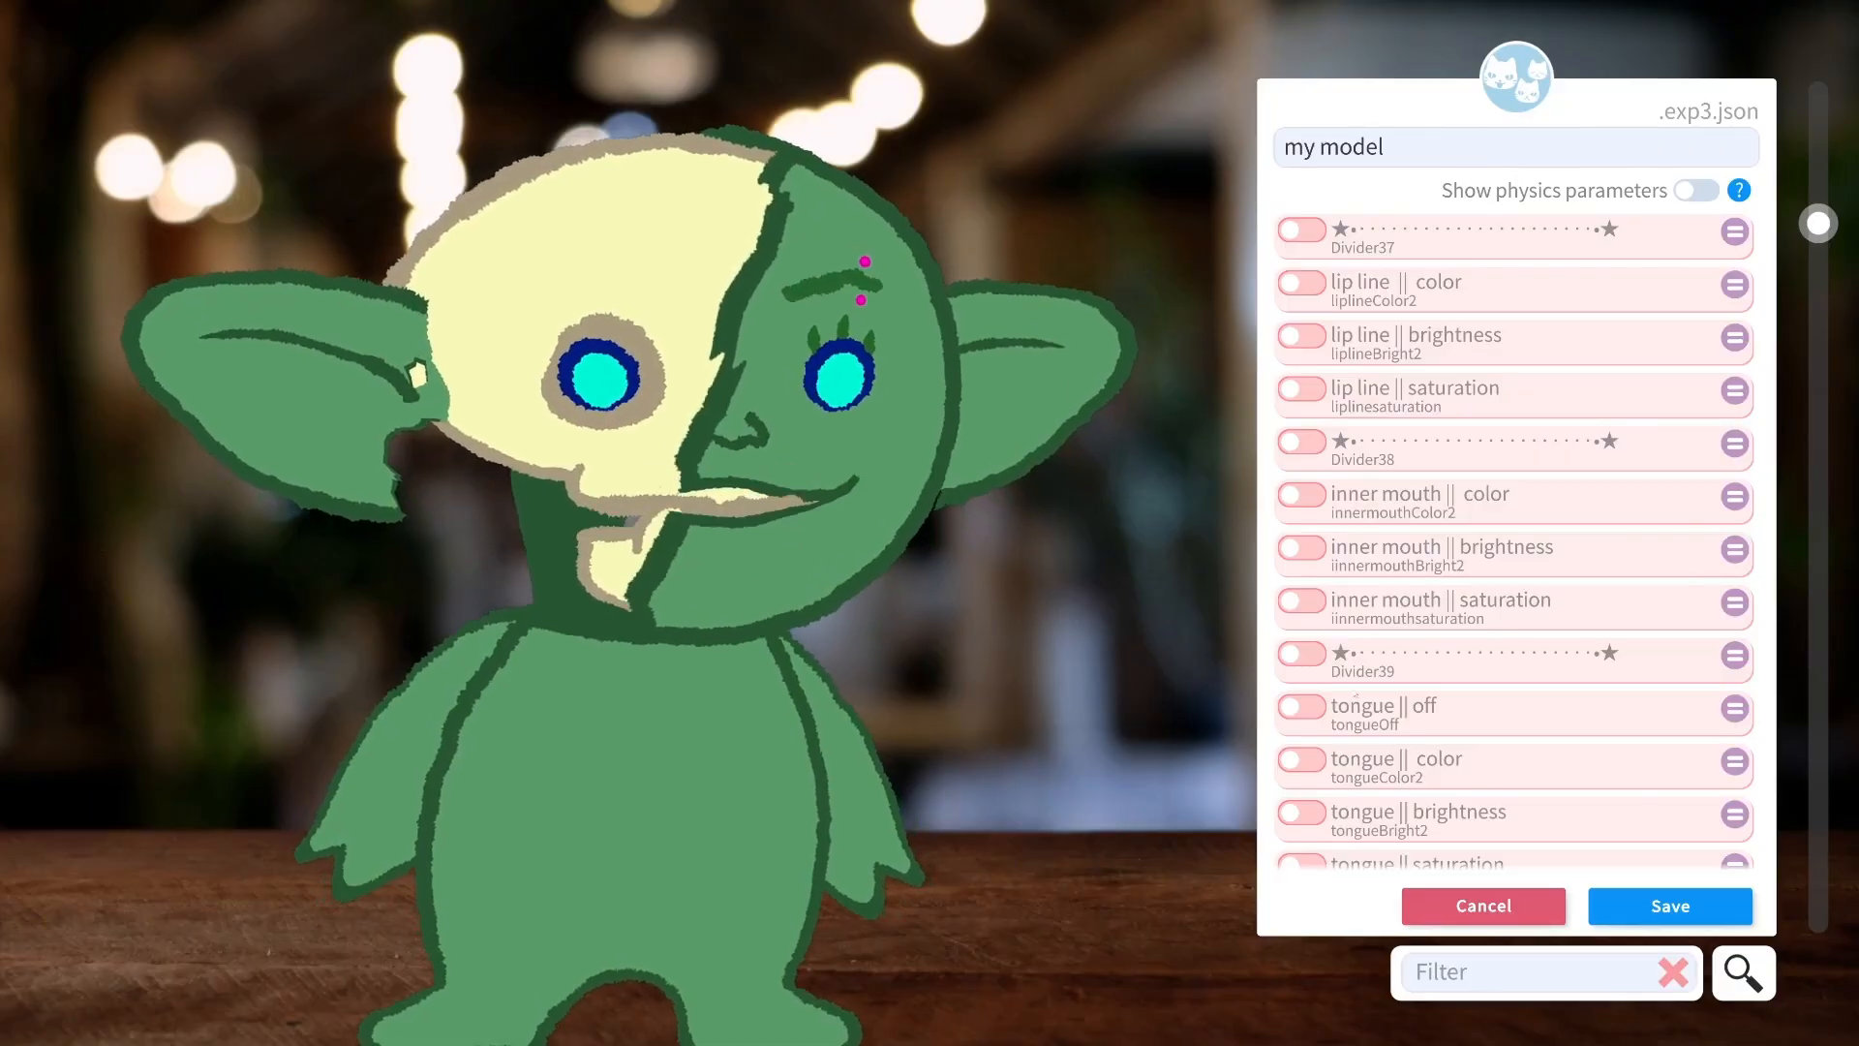
scroll(1403, 704, down, 1)
click(1301, 437)
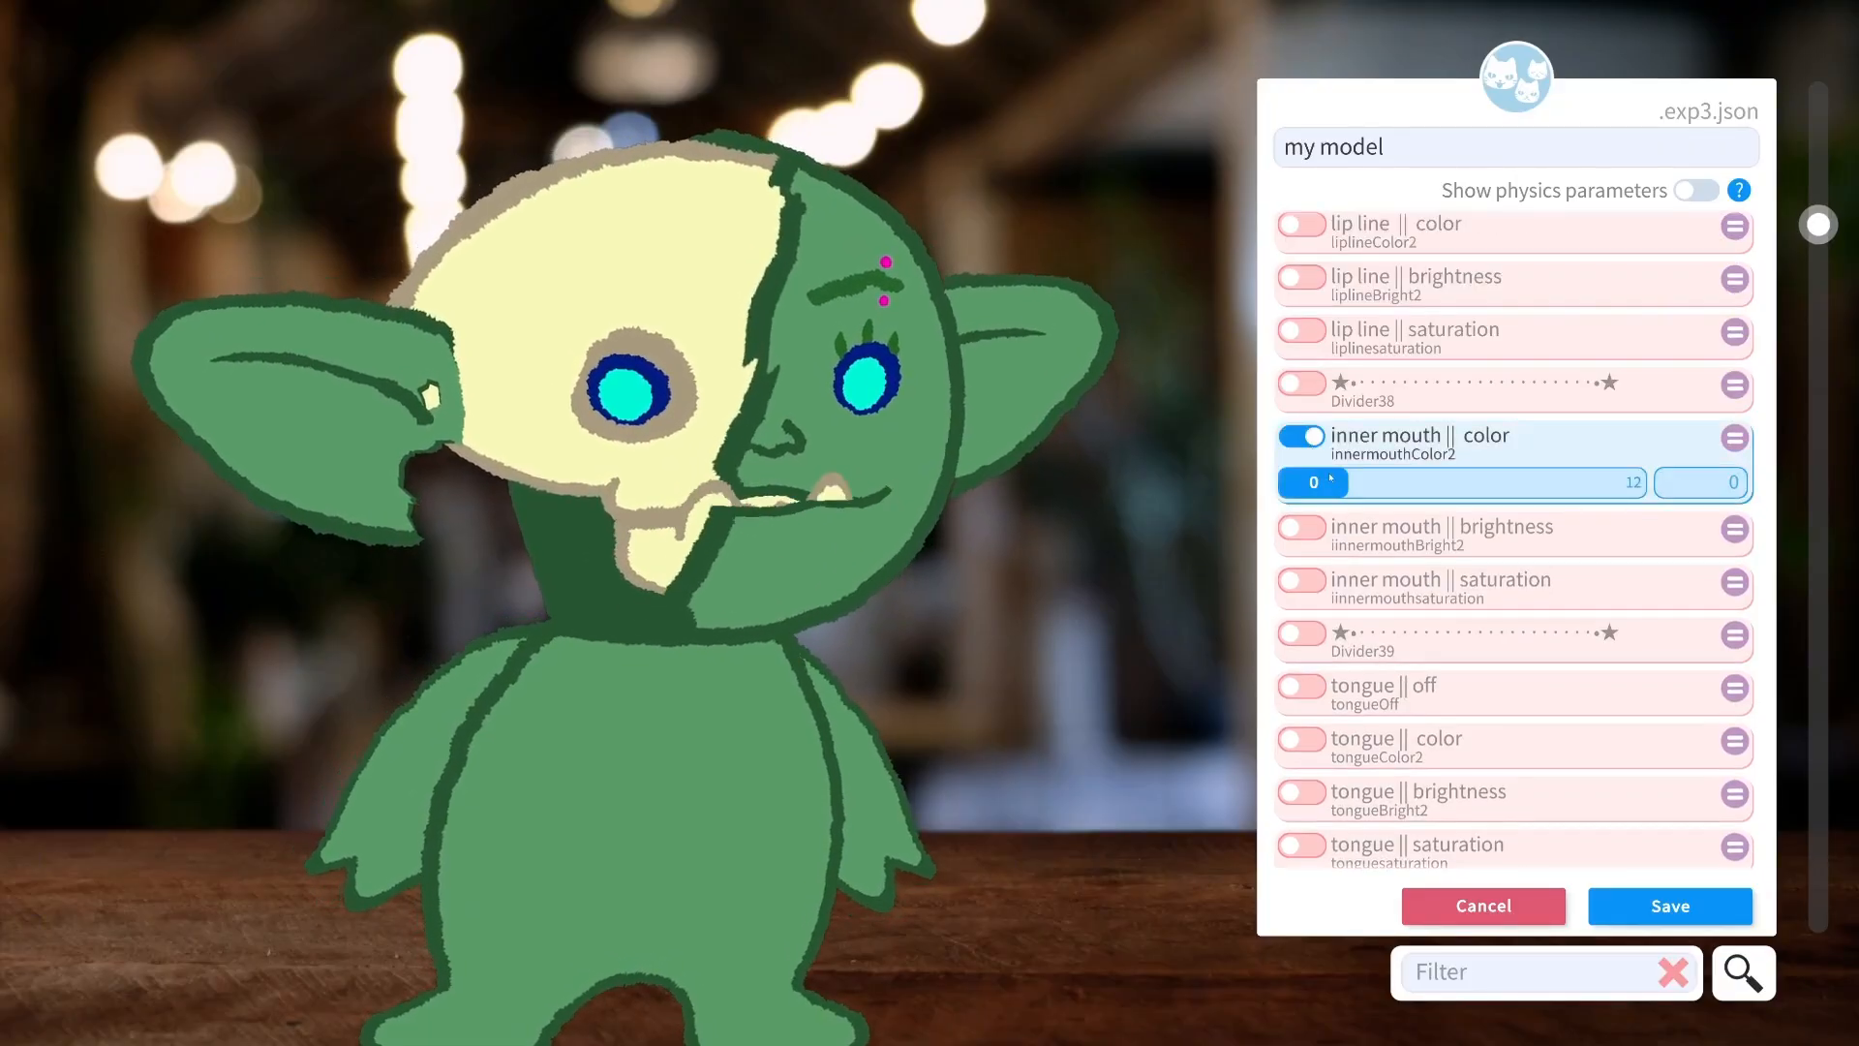
drag(1324, 482, 1471, 482)
click(1301, 528)
click(1302, 618)
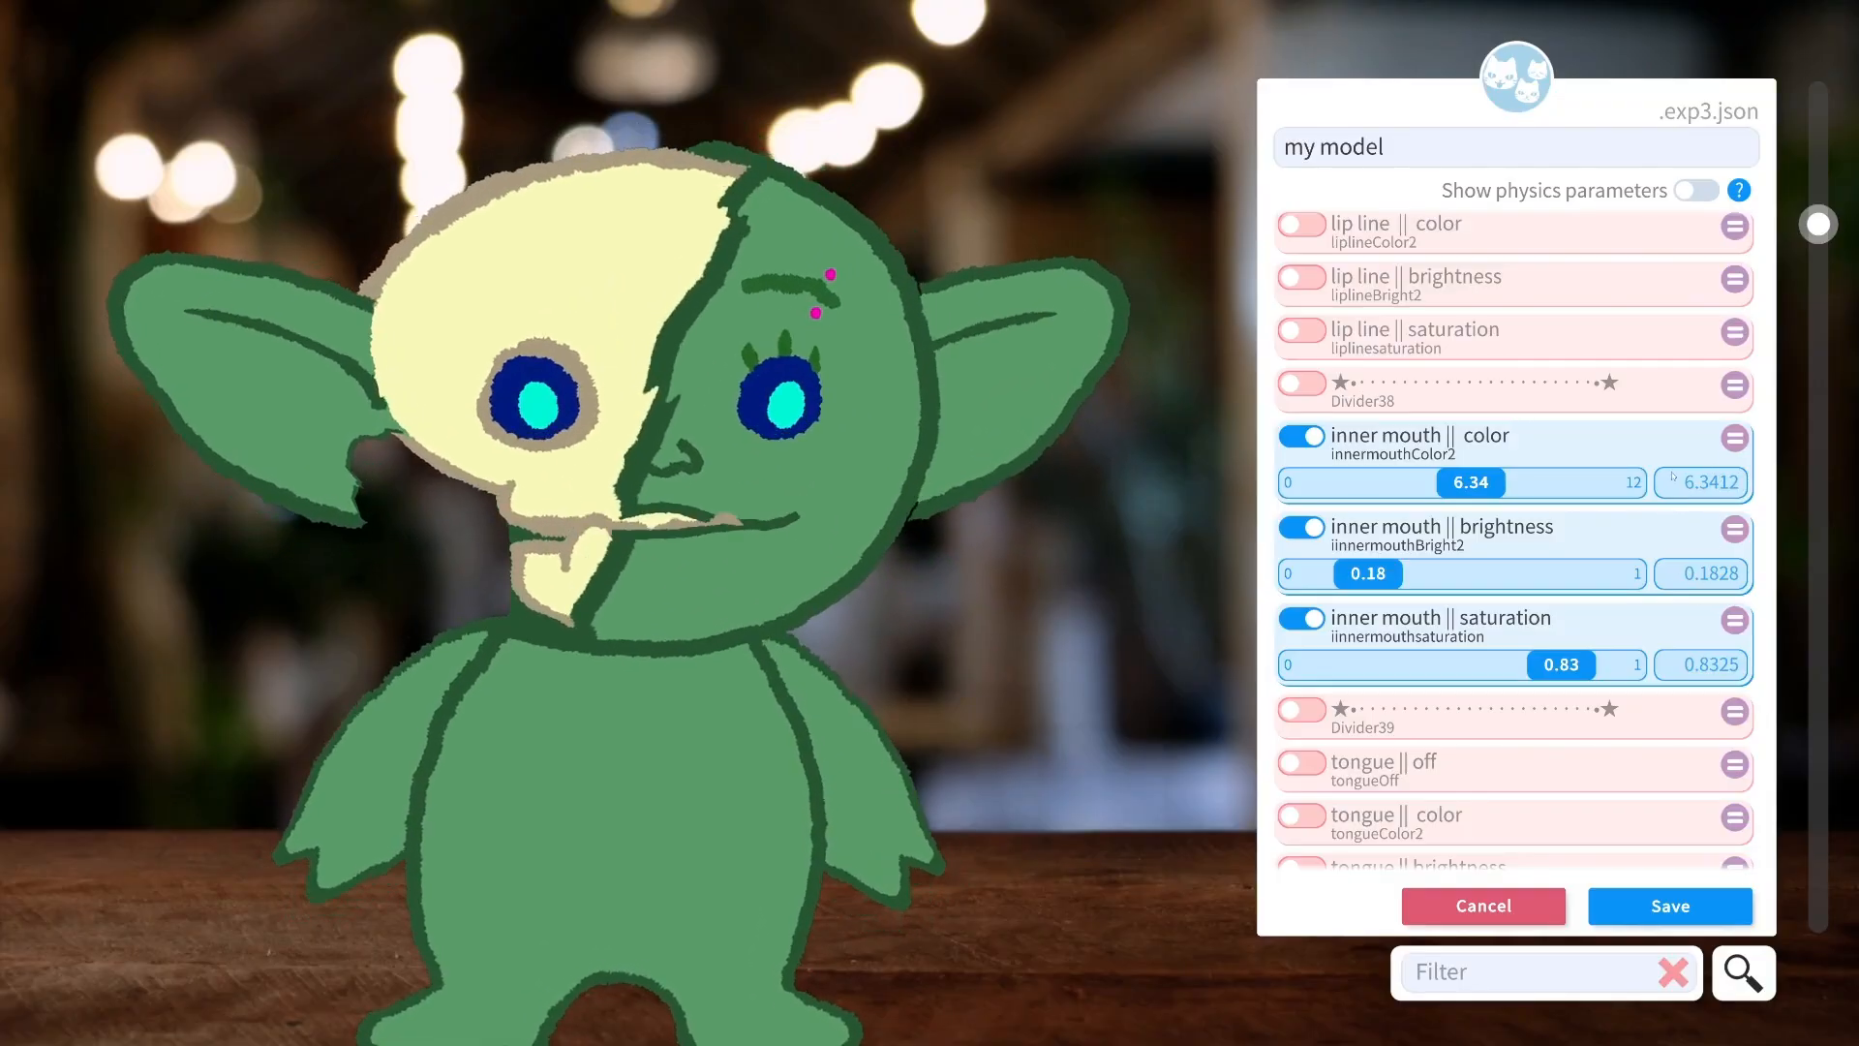
Enable the tongue off parameter at 1, after trying the tongue color at about 6.44 and disabling that color again.
scroll(1491, 555, down, 3)
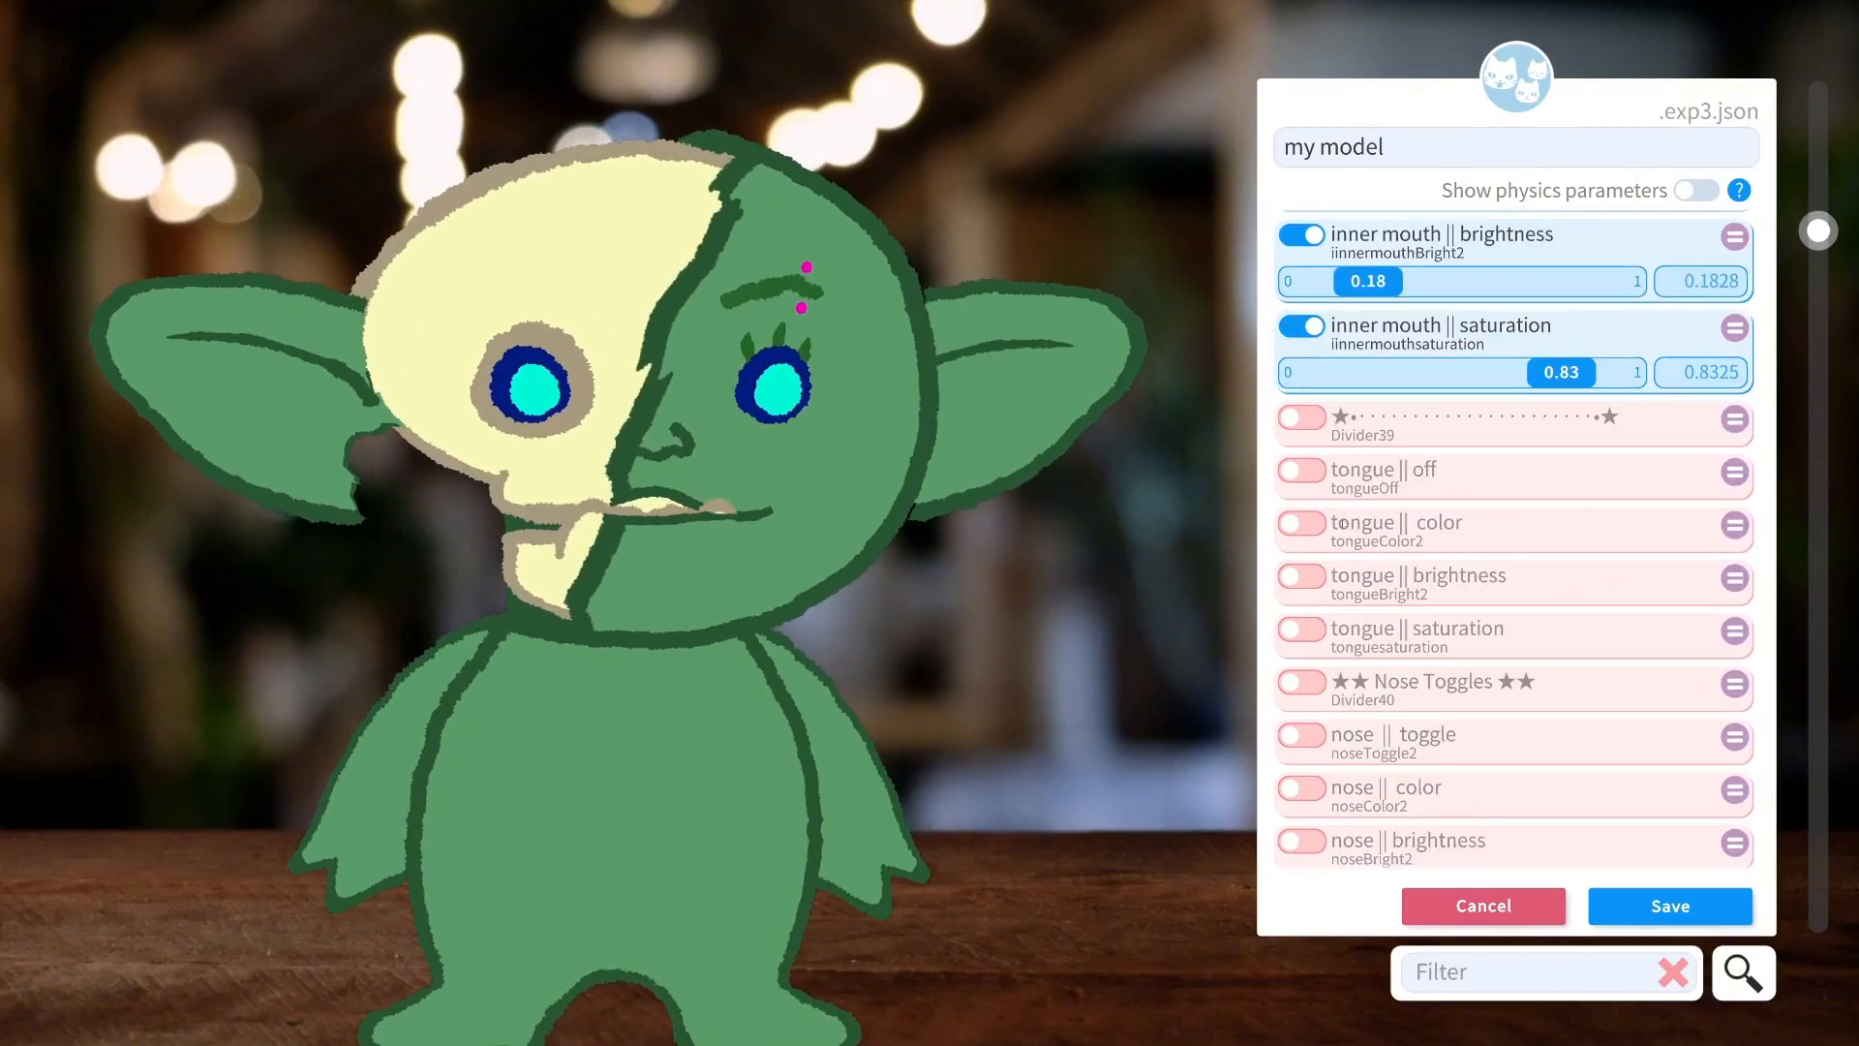
click(1295, 471)
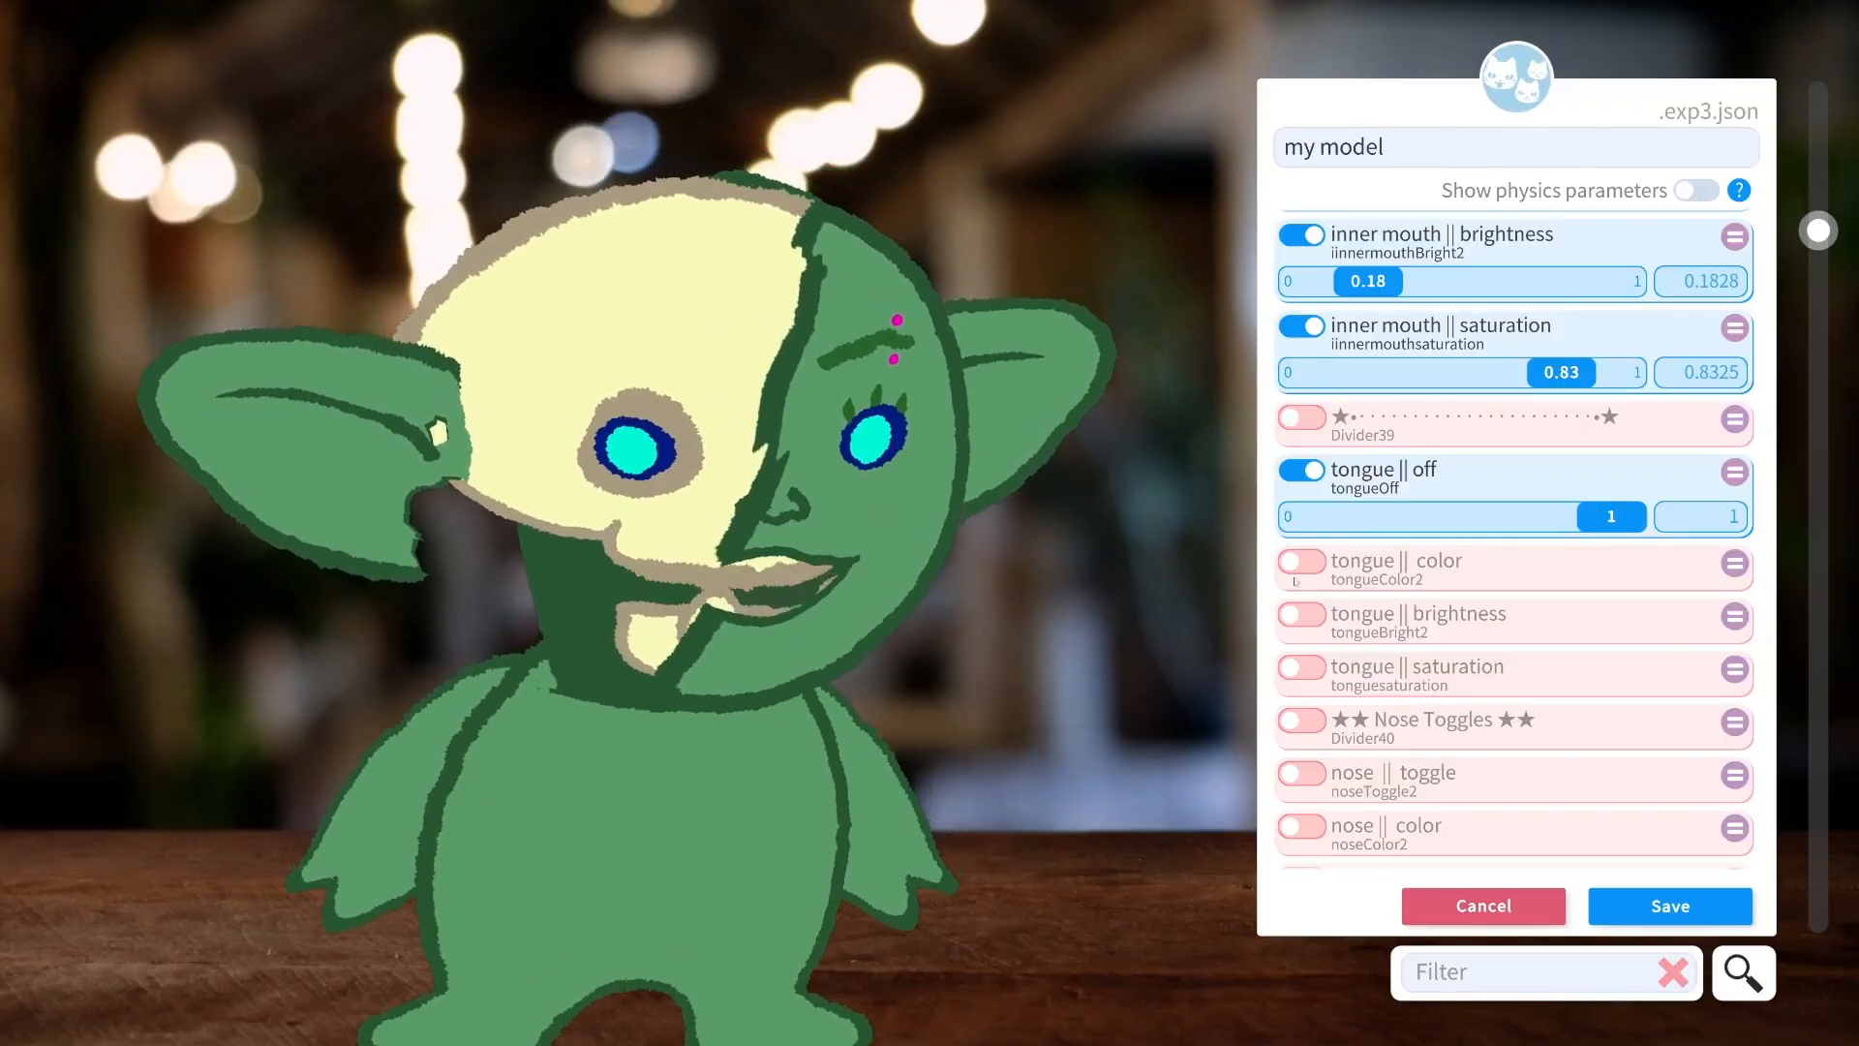
click(1304, 470)
click(1304, 524)
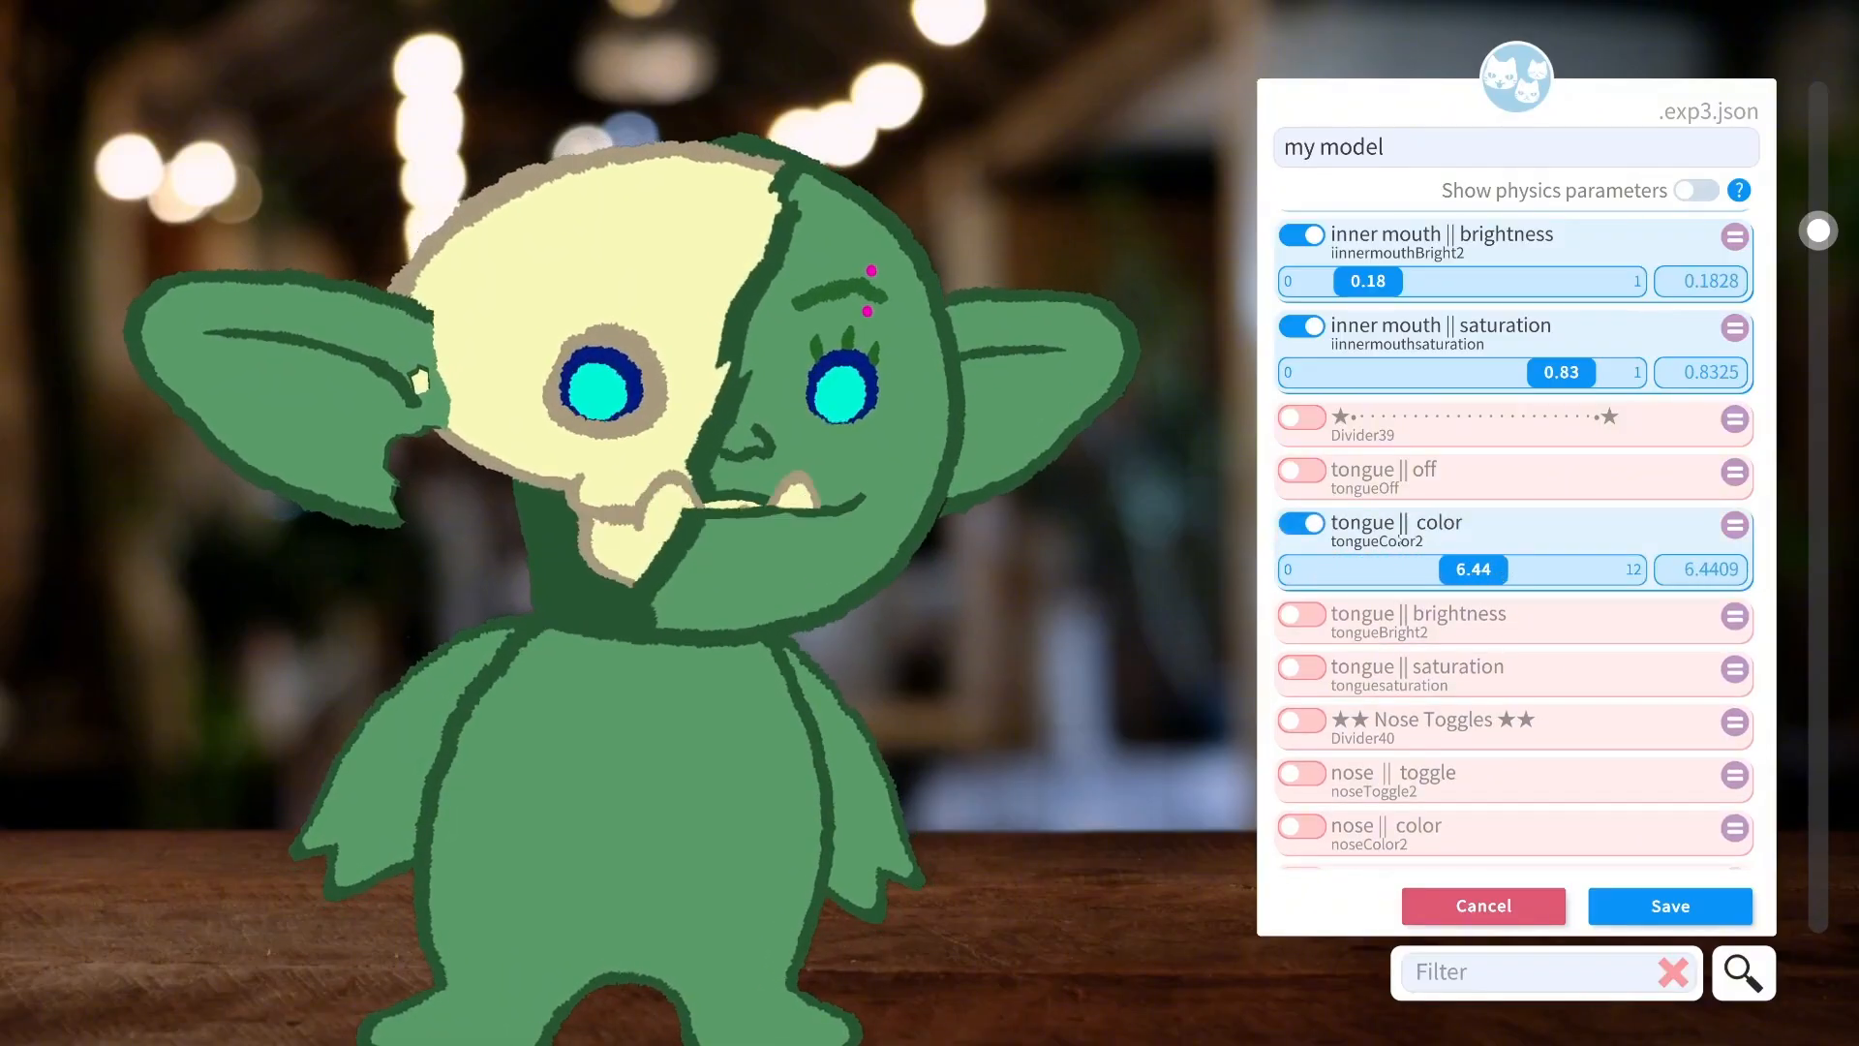
click(1304, 523)
click(1304, 470)
Go back from the nose parameters to the skin parameters and disable the half skin toggle.
scroll(1301, 511, down, 5)
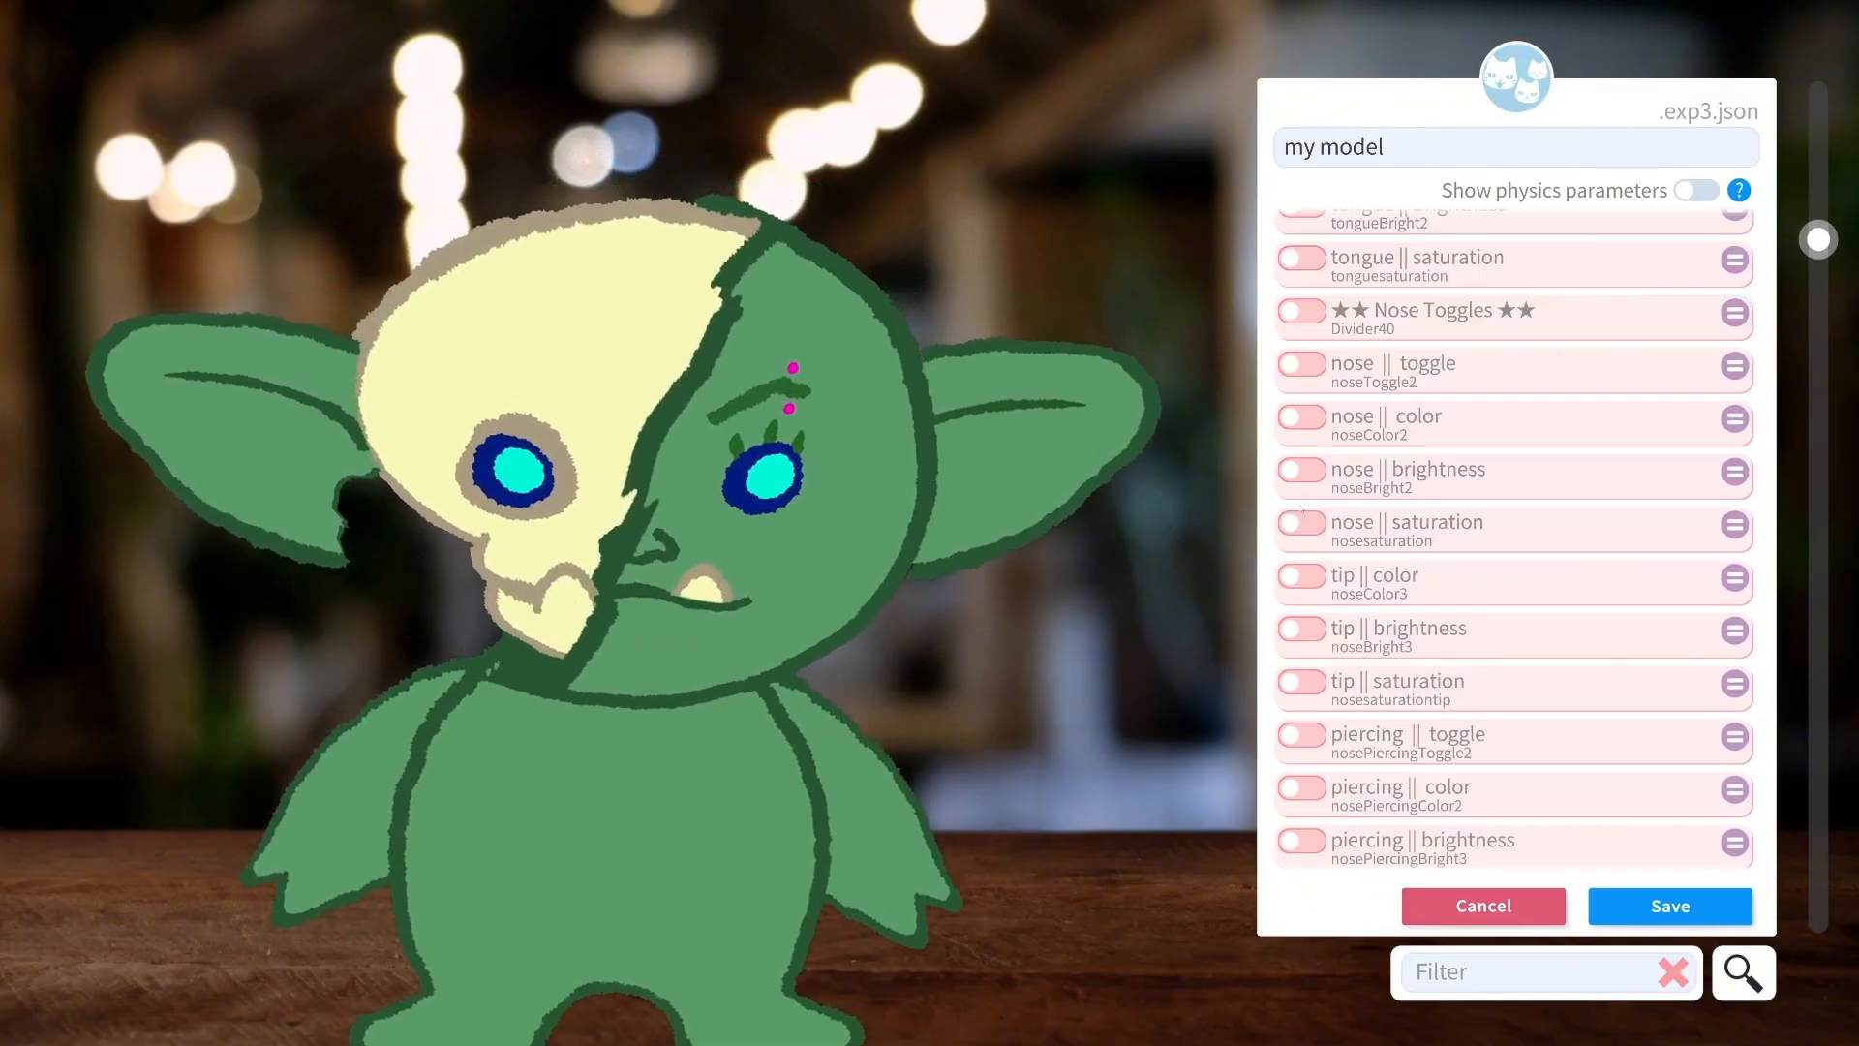
drag(1818, 239, 1818, 107)
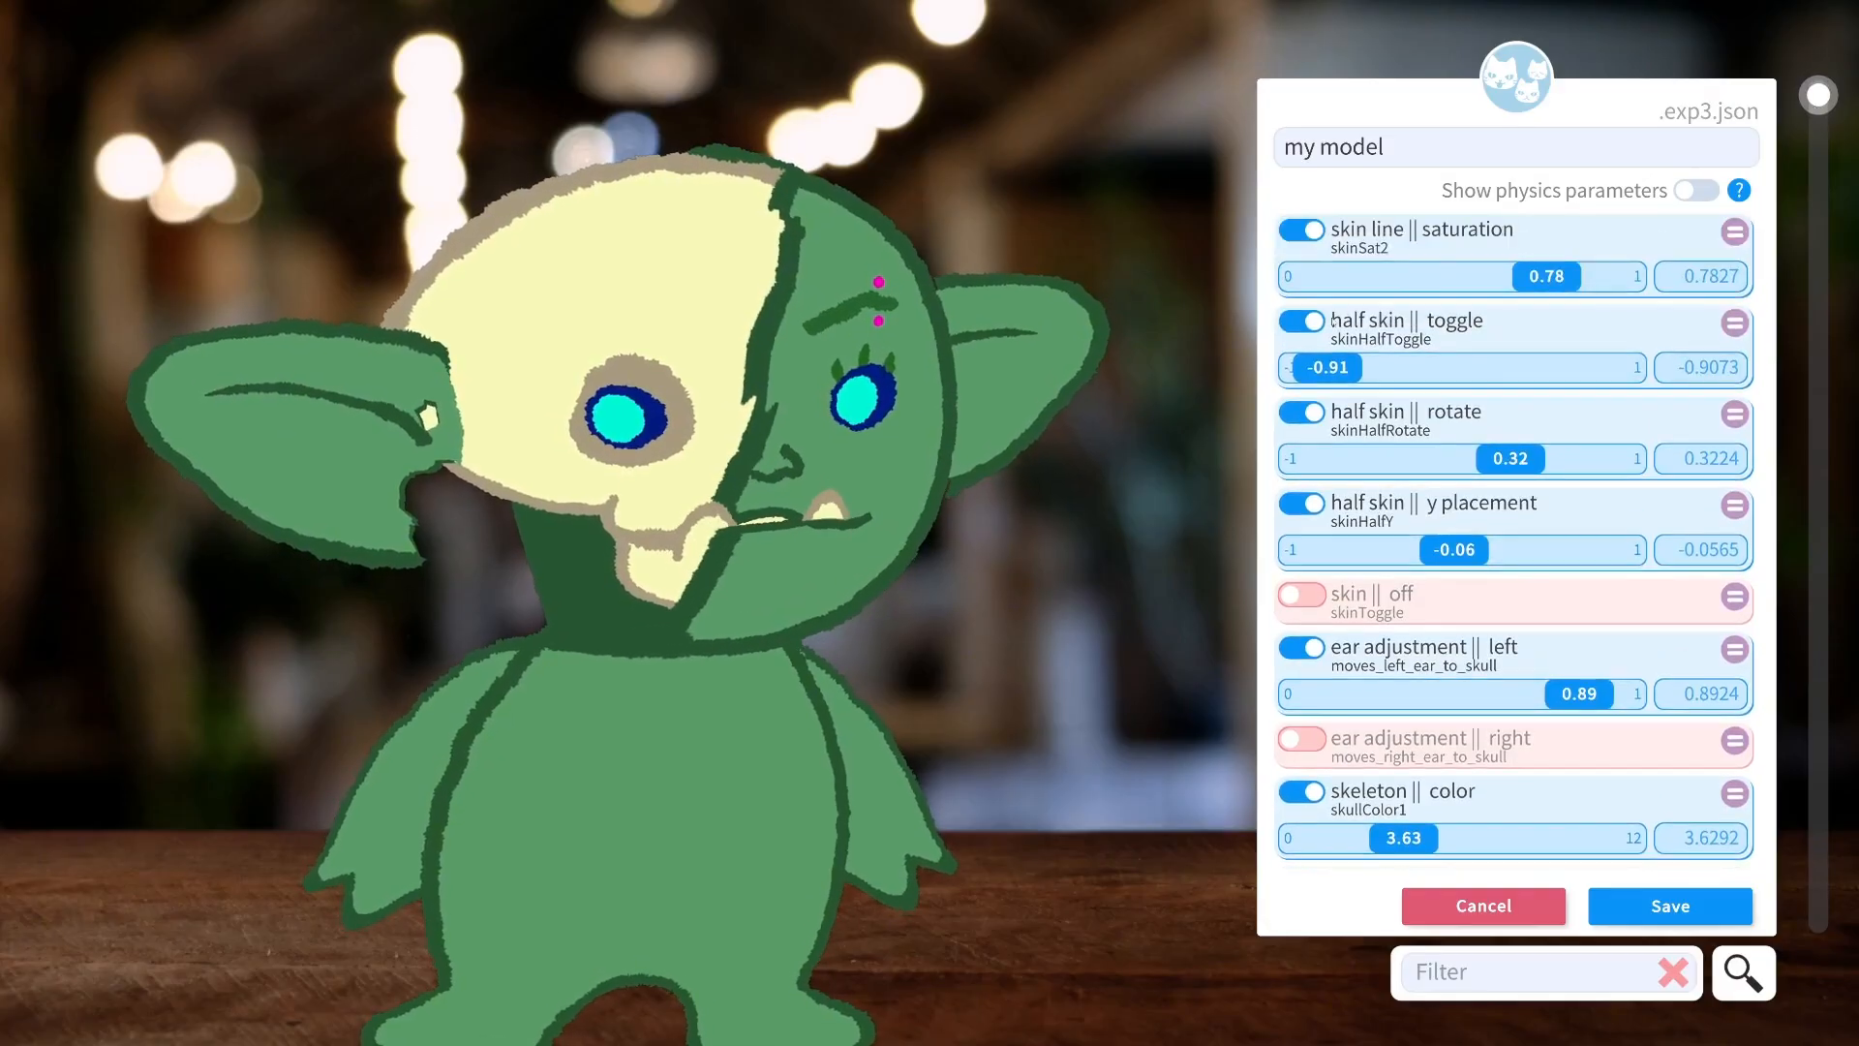
click(1301, 321)
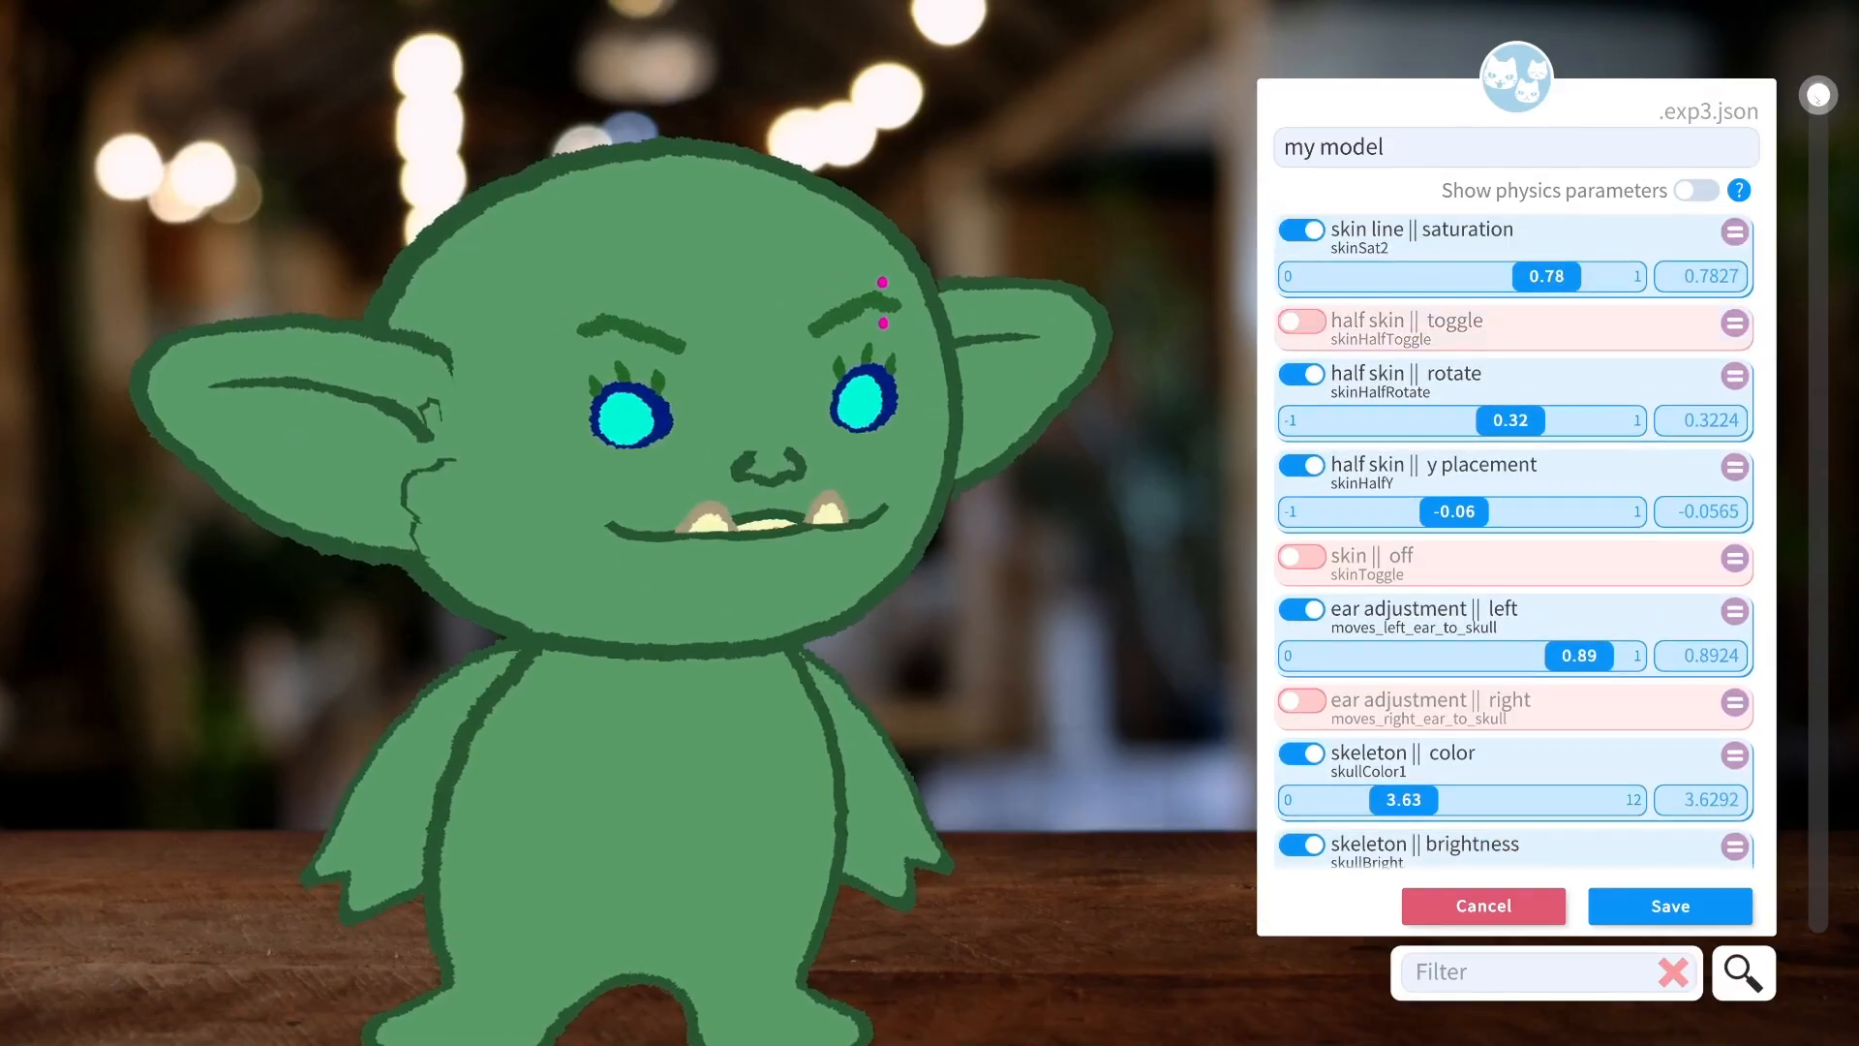
Enable the nose toggle parameter at about 4.86.
drag(1816, 97, 1816, 241)
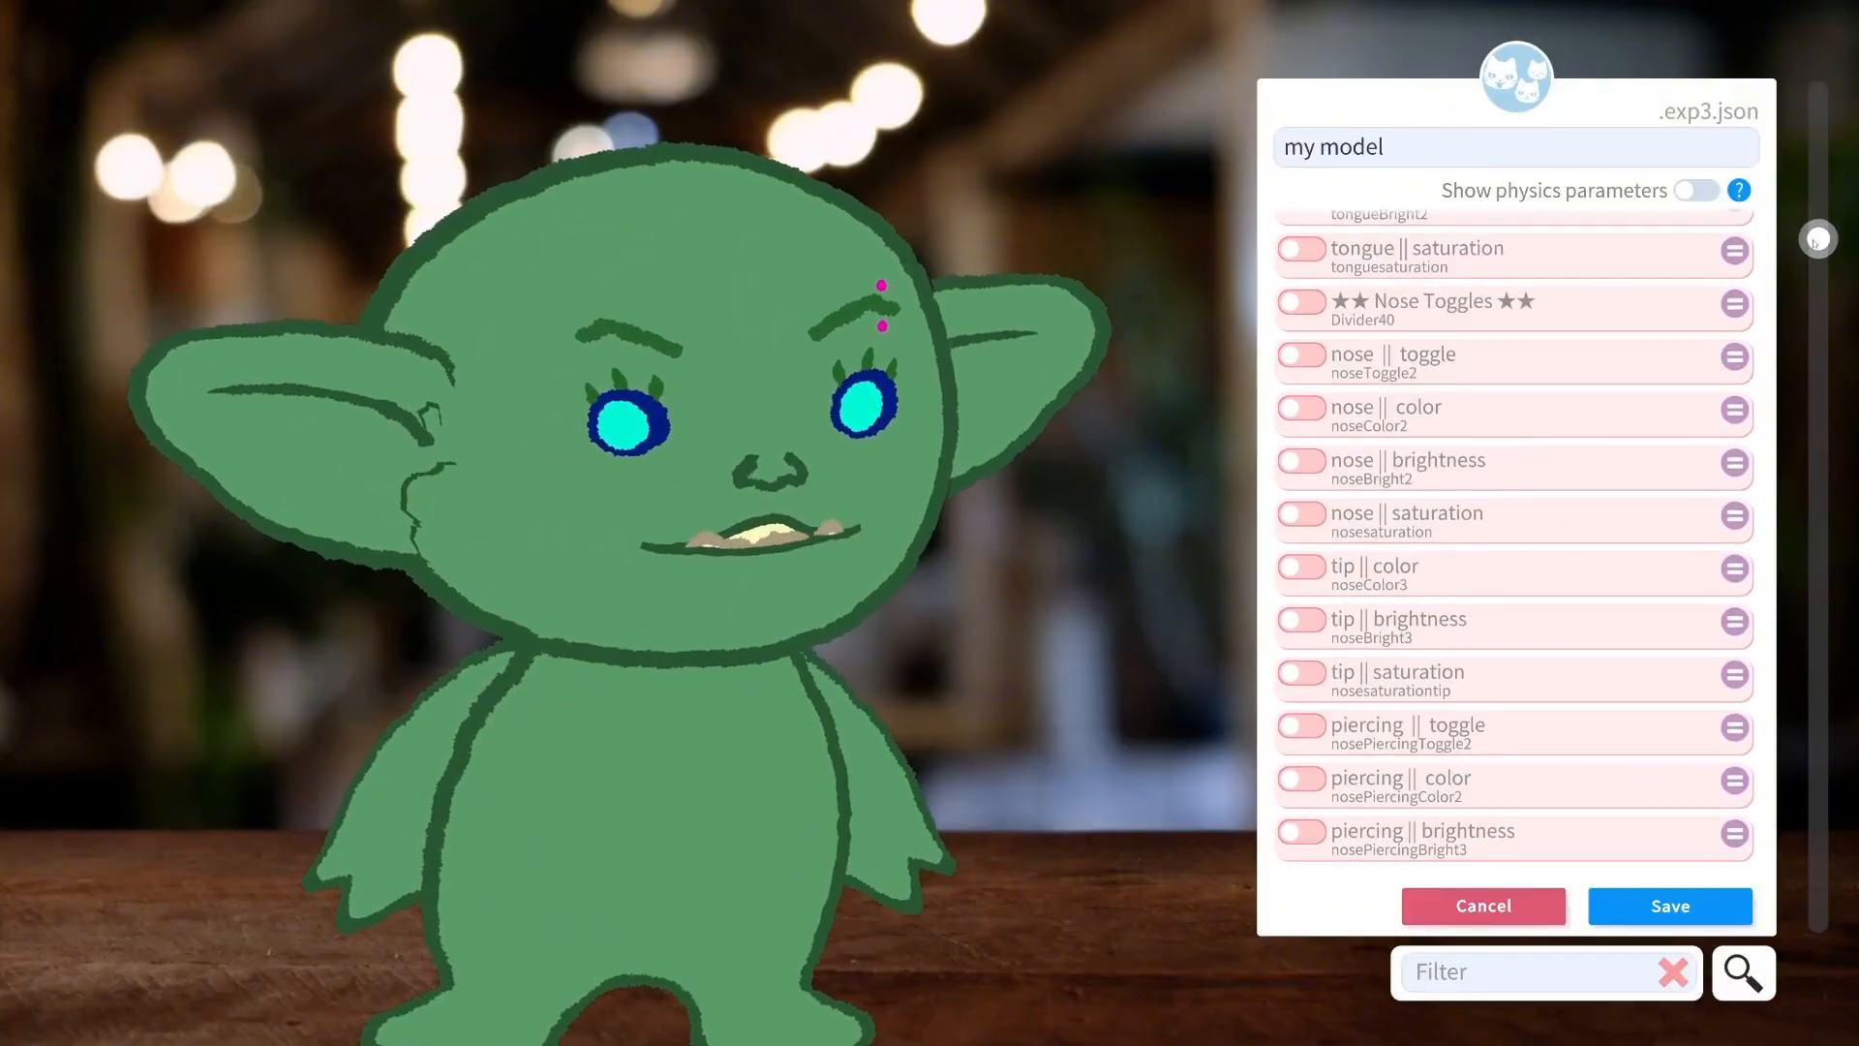
click(1304, 357)
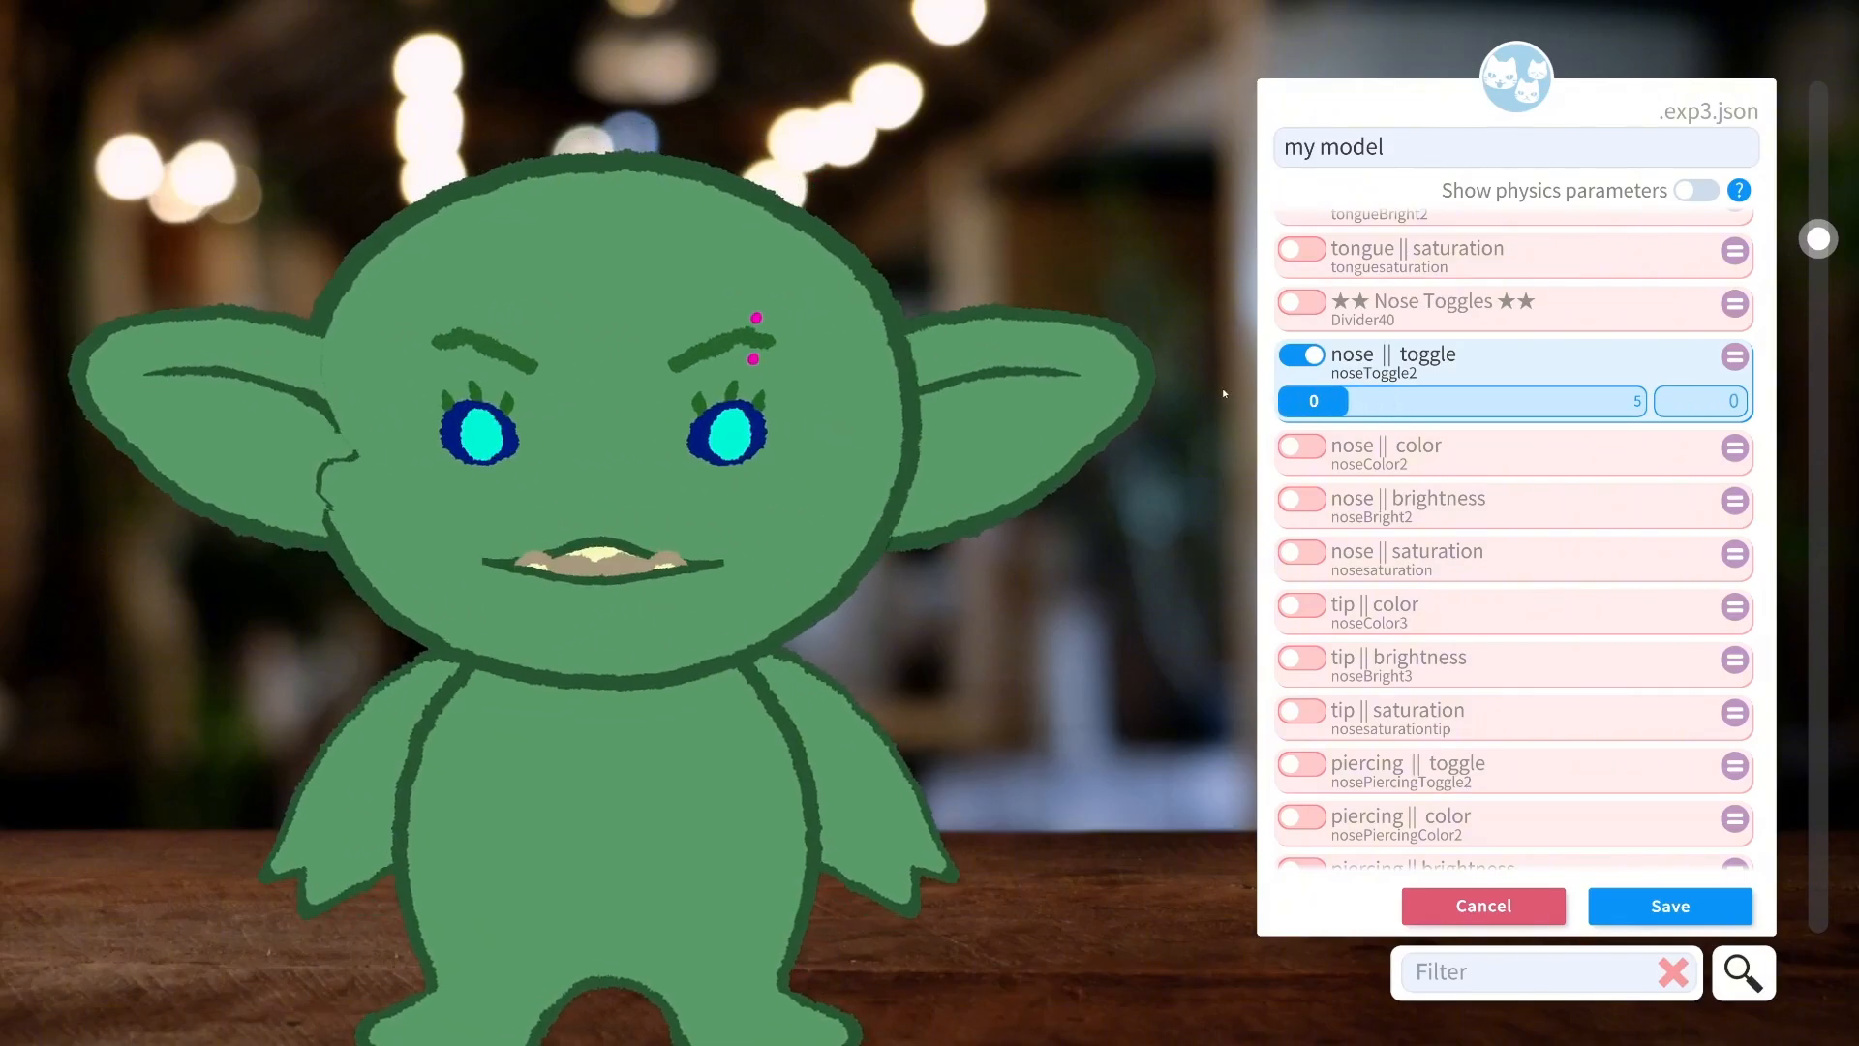
drag(1314, 401, 1397, 392)
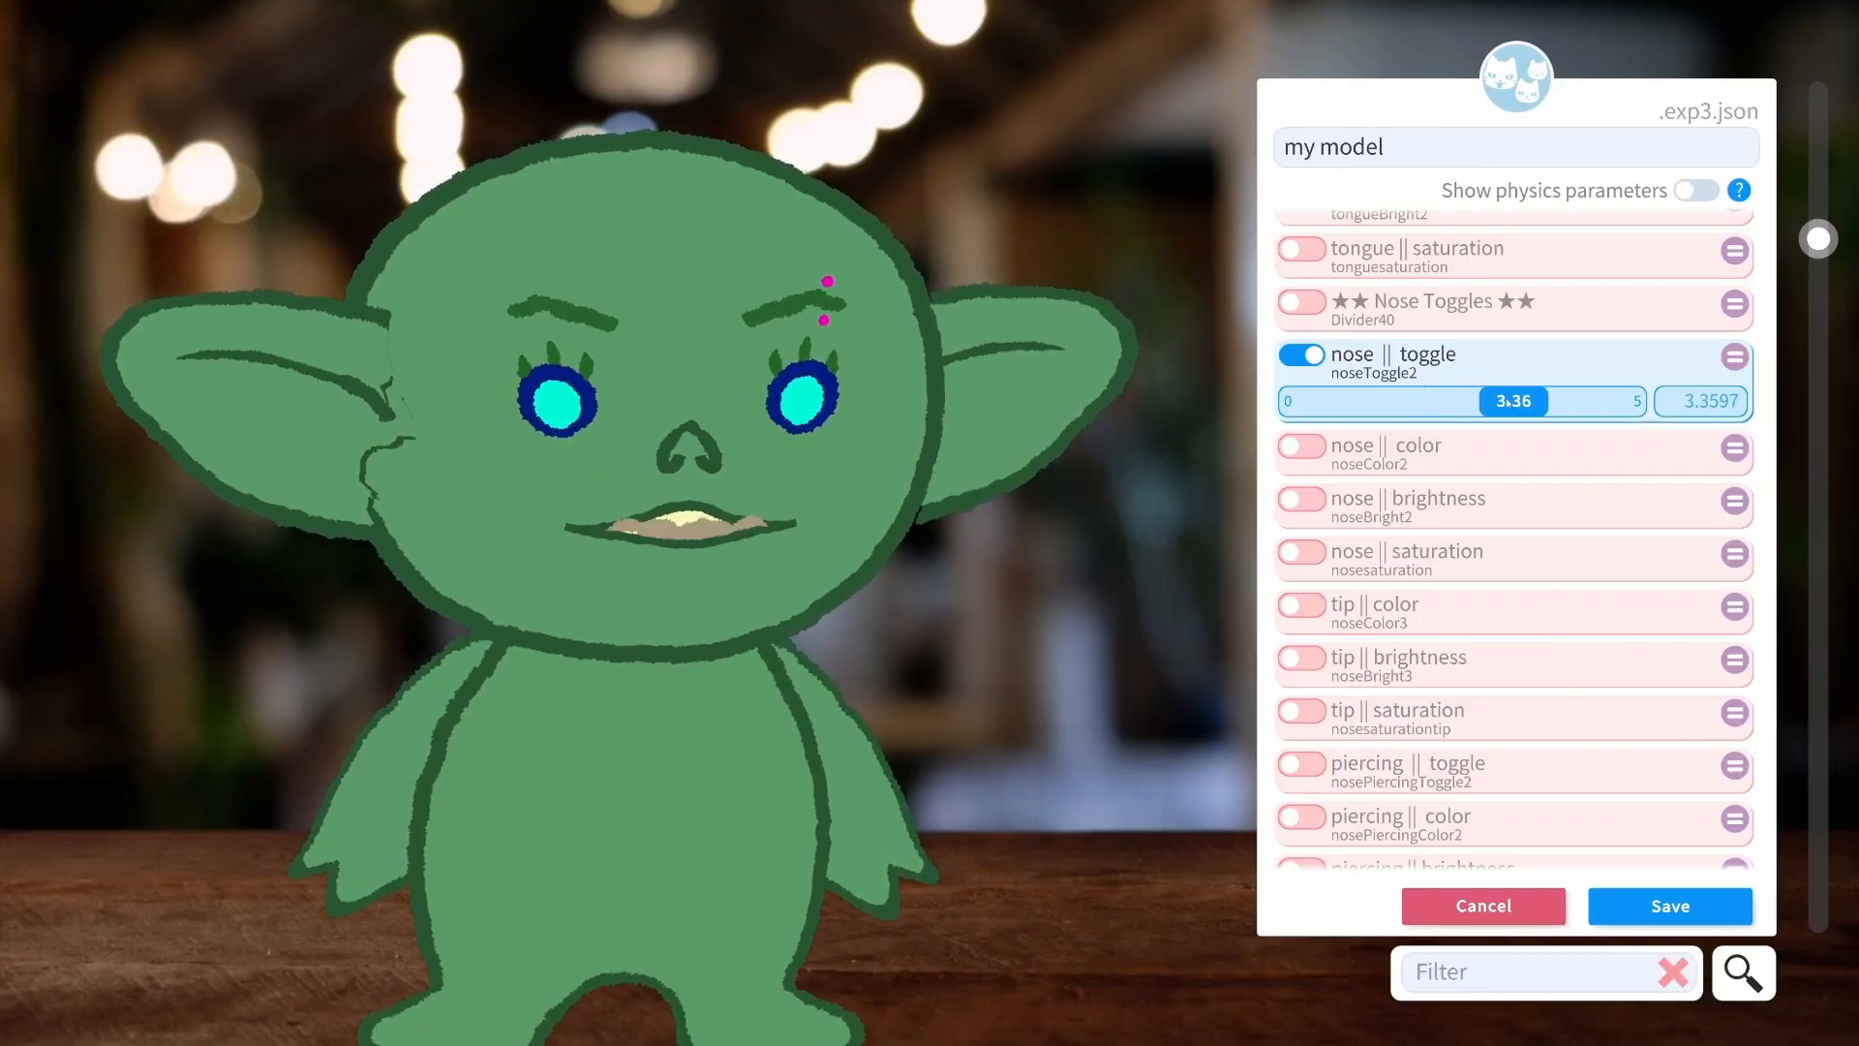
drag(1507, 401, 1564, 401)
Go back to the skin parameters, re-enable the half skin toggle and return to the nose parameters.
scroll(1401, 352, up, 10)
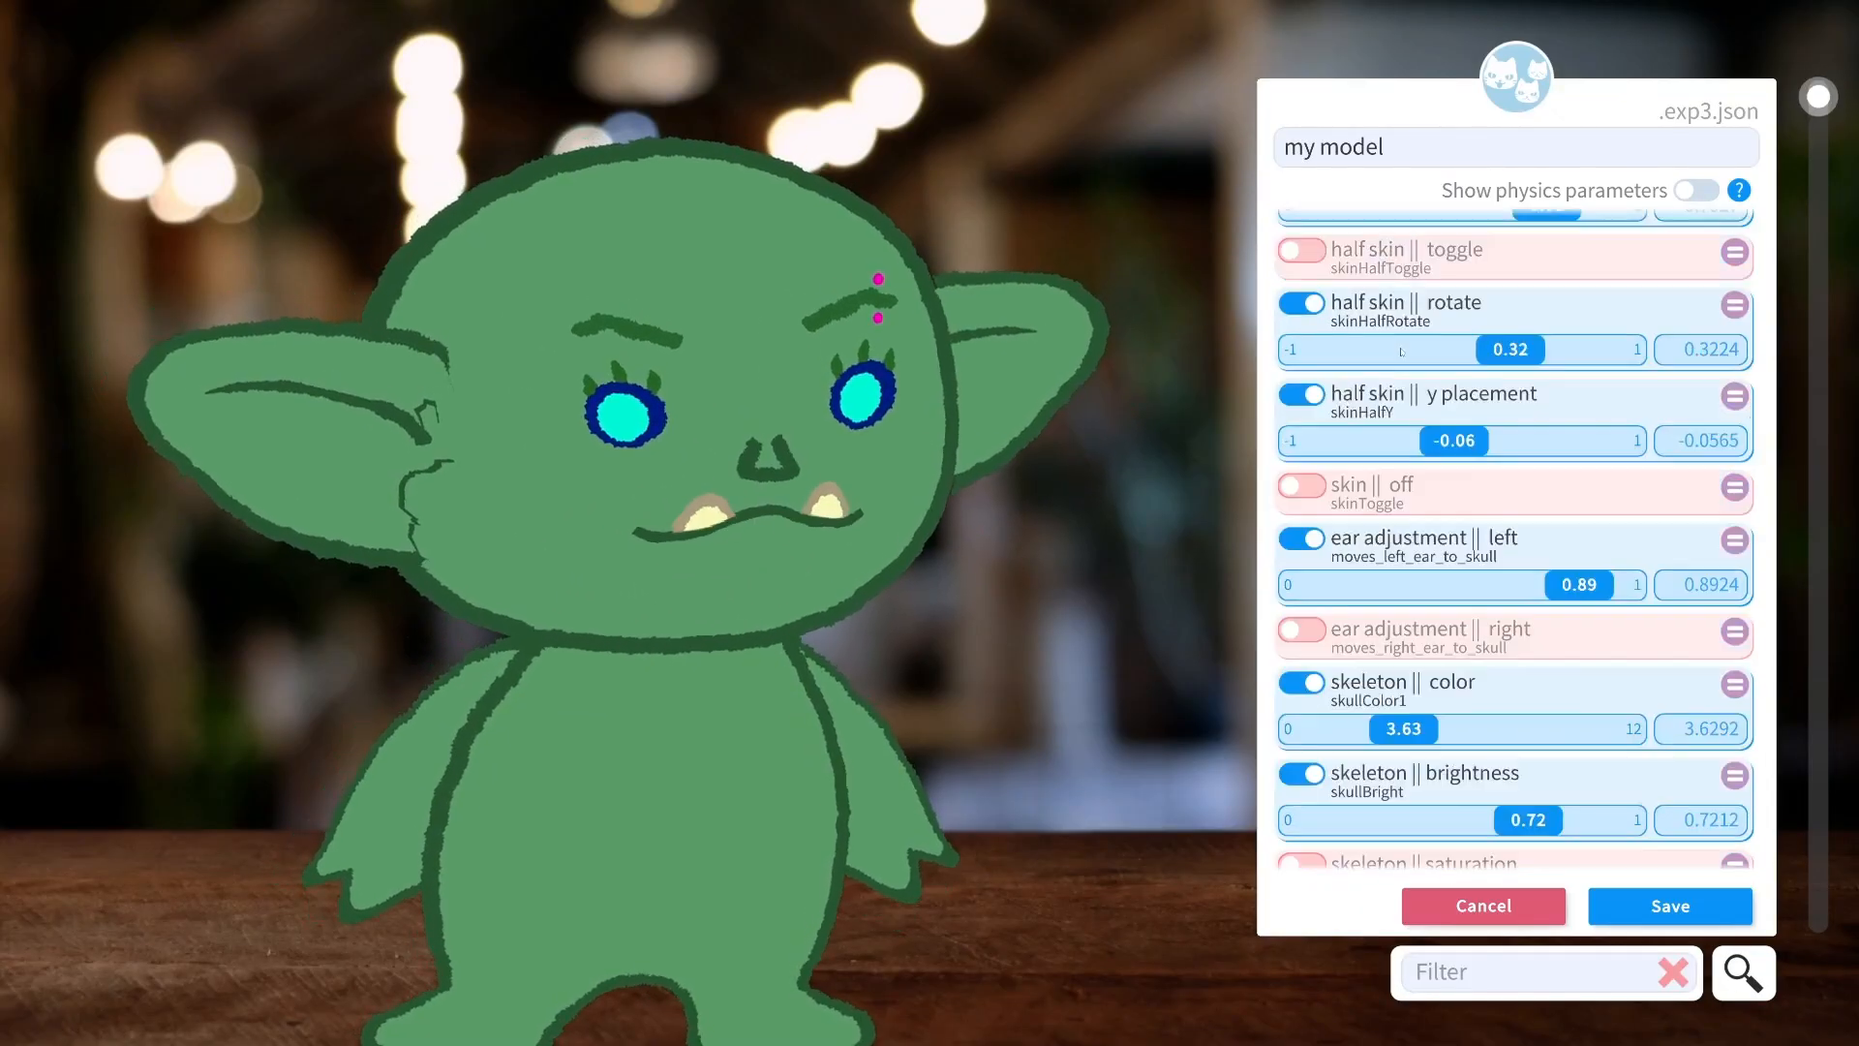
click(1300, 303)
scroll(1443, 426, down, 8)
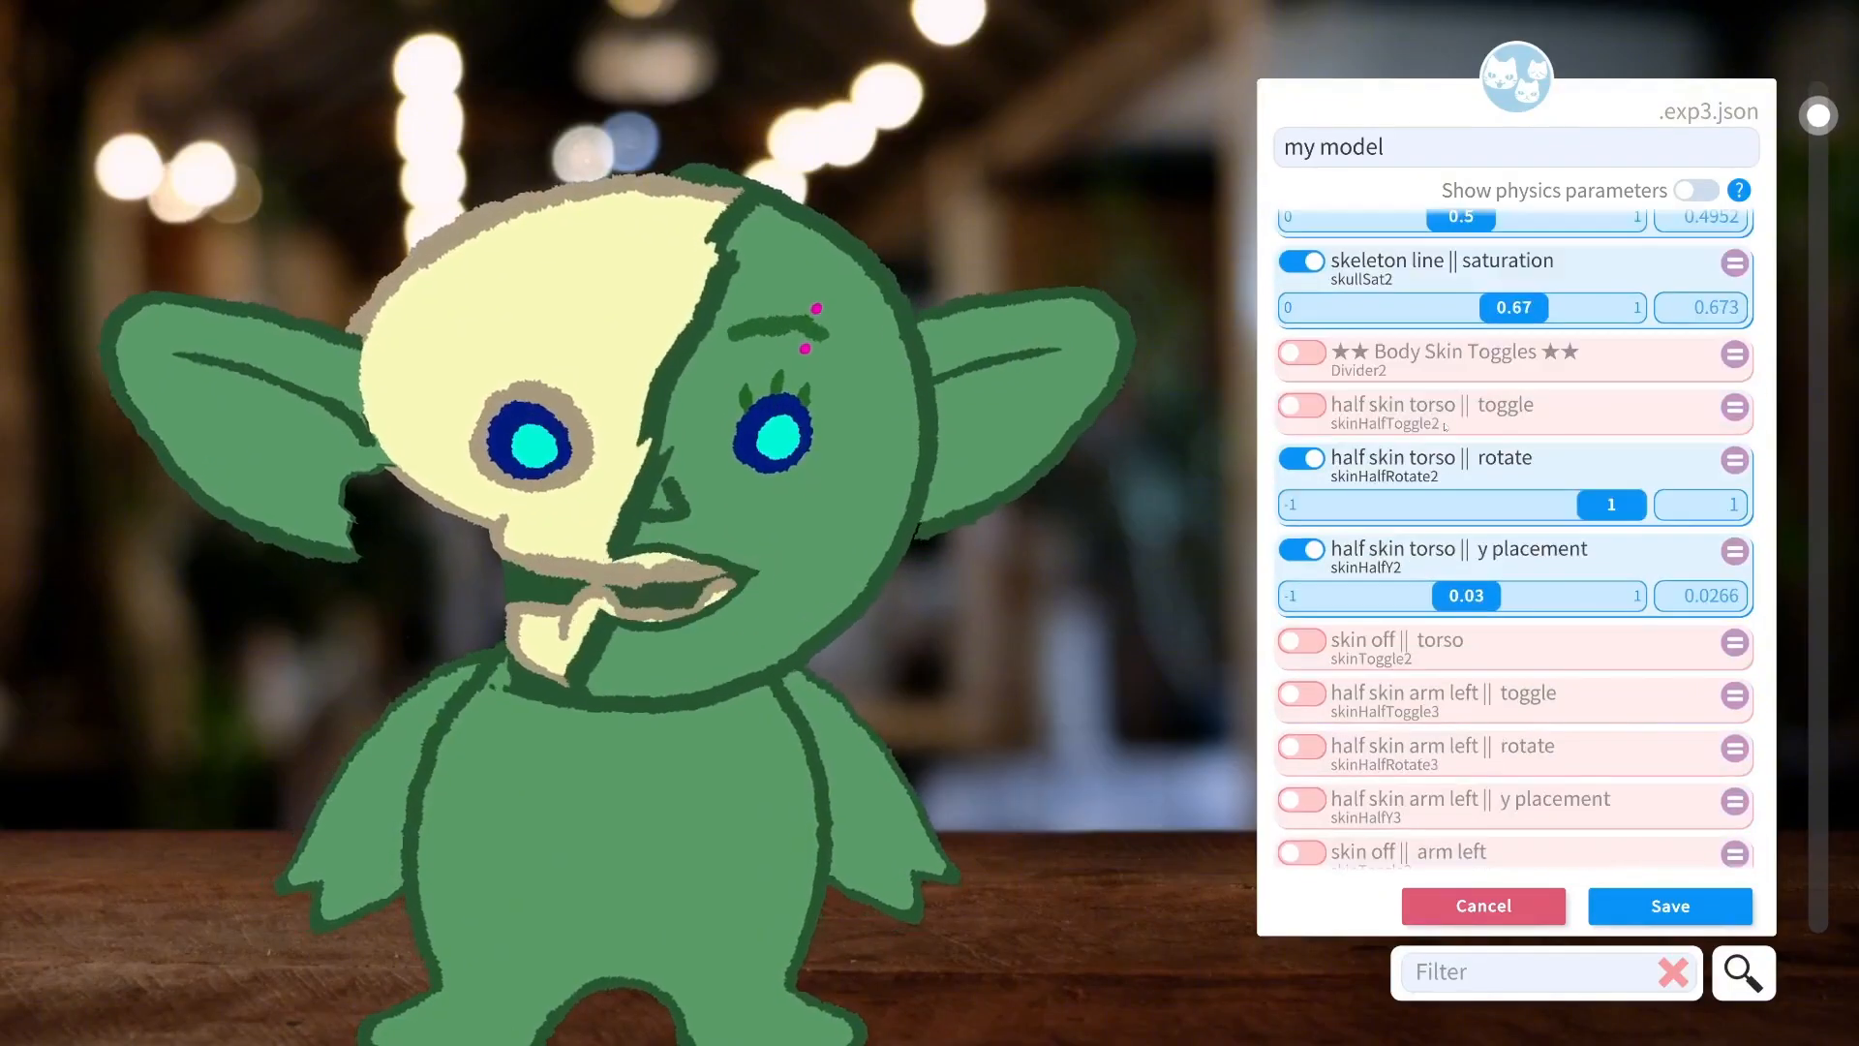
scroll(1444, 426, down, 15)
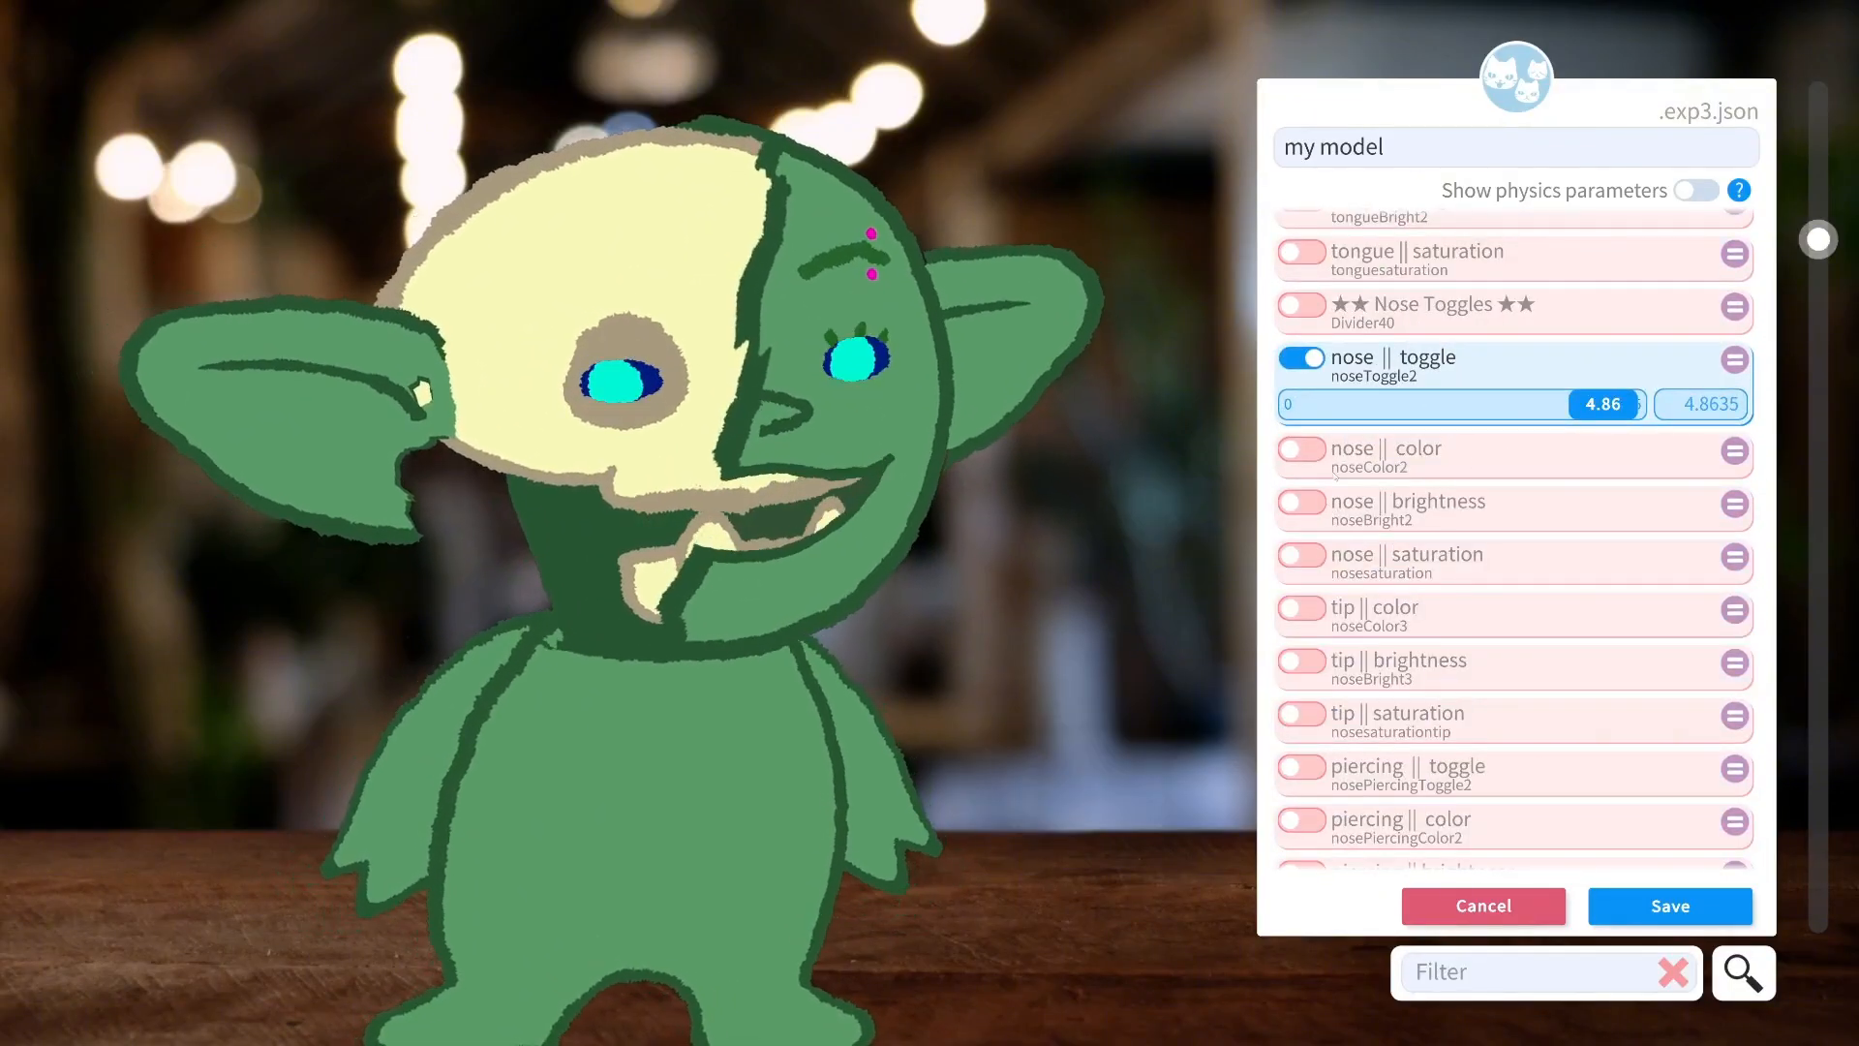
Try the nose color and the nose tip color parameters and disable both again.
click(1307, 454)
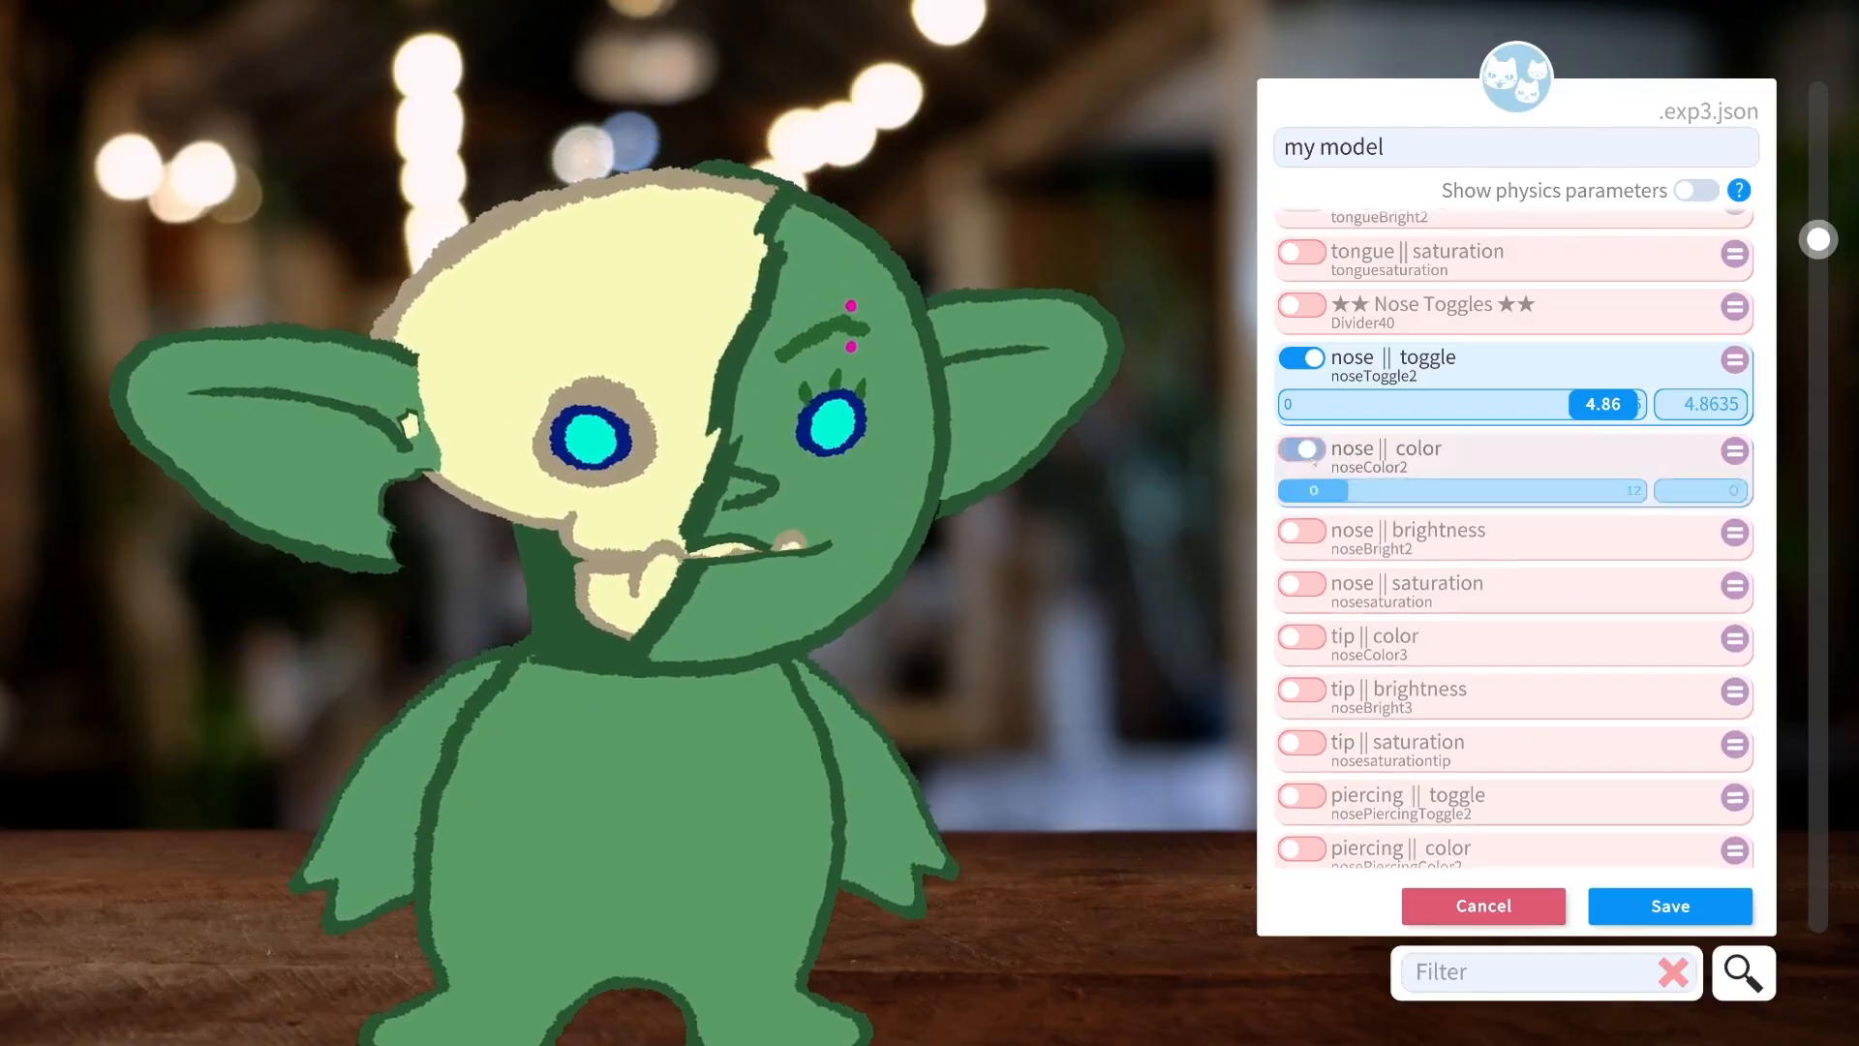
mouse_move(1313, 490)
mouse_down()
mouse_move(1448, 495)
mouse_move(1316, 499)
mouse_up()
click(1303, 451)
scroll(1345, 484, down, 1)
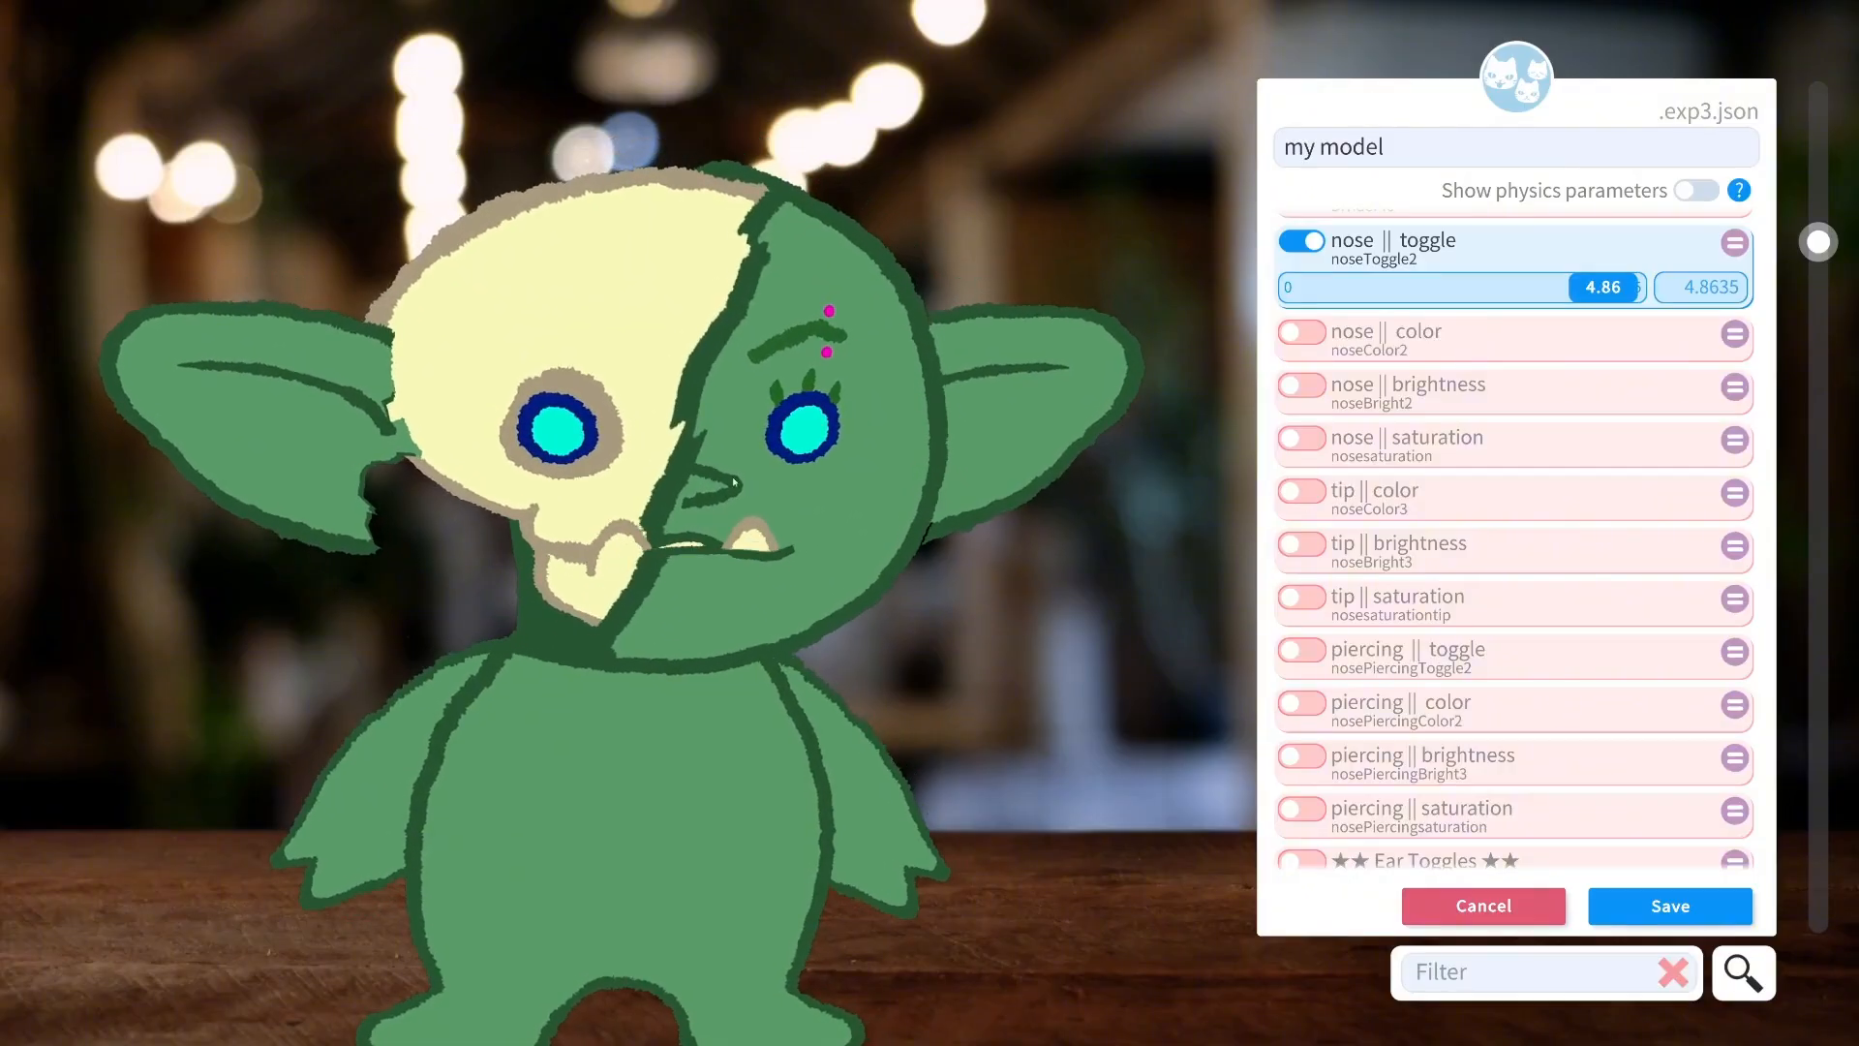
click(1302, 491)
drag(1309, 538, 1611, 578)
click(1303, 491)
Try the nose piercing toggle at 1 with its piercing color and disable both again.
scroll(1323, 520, down, 1)
click(1301, 533)
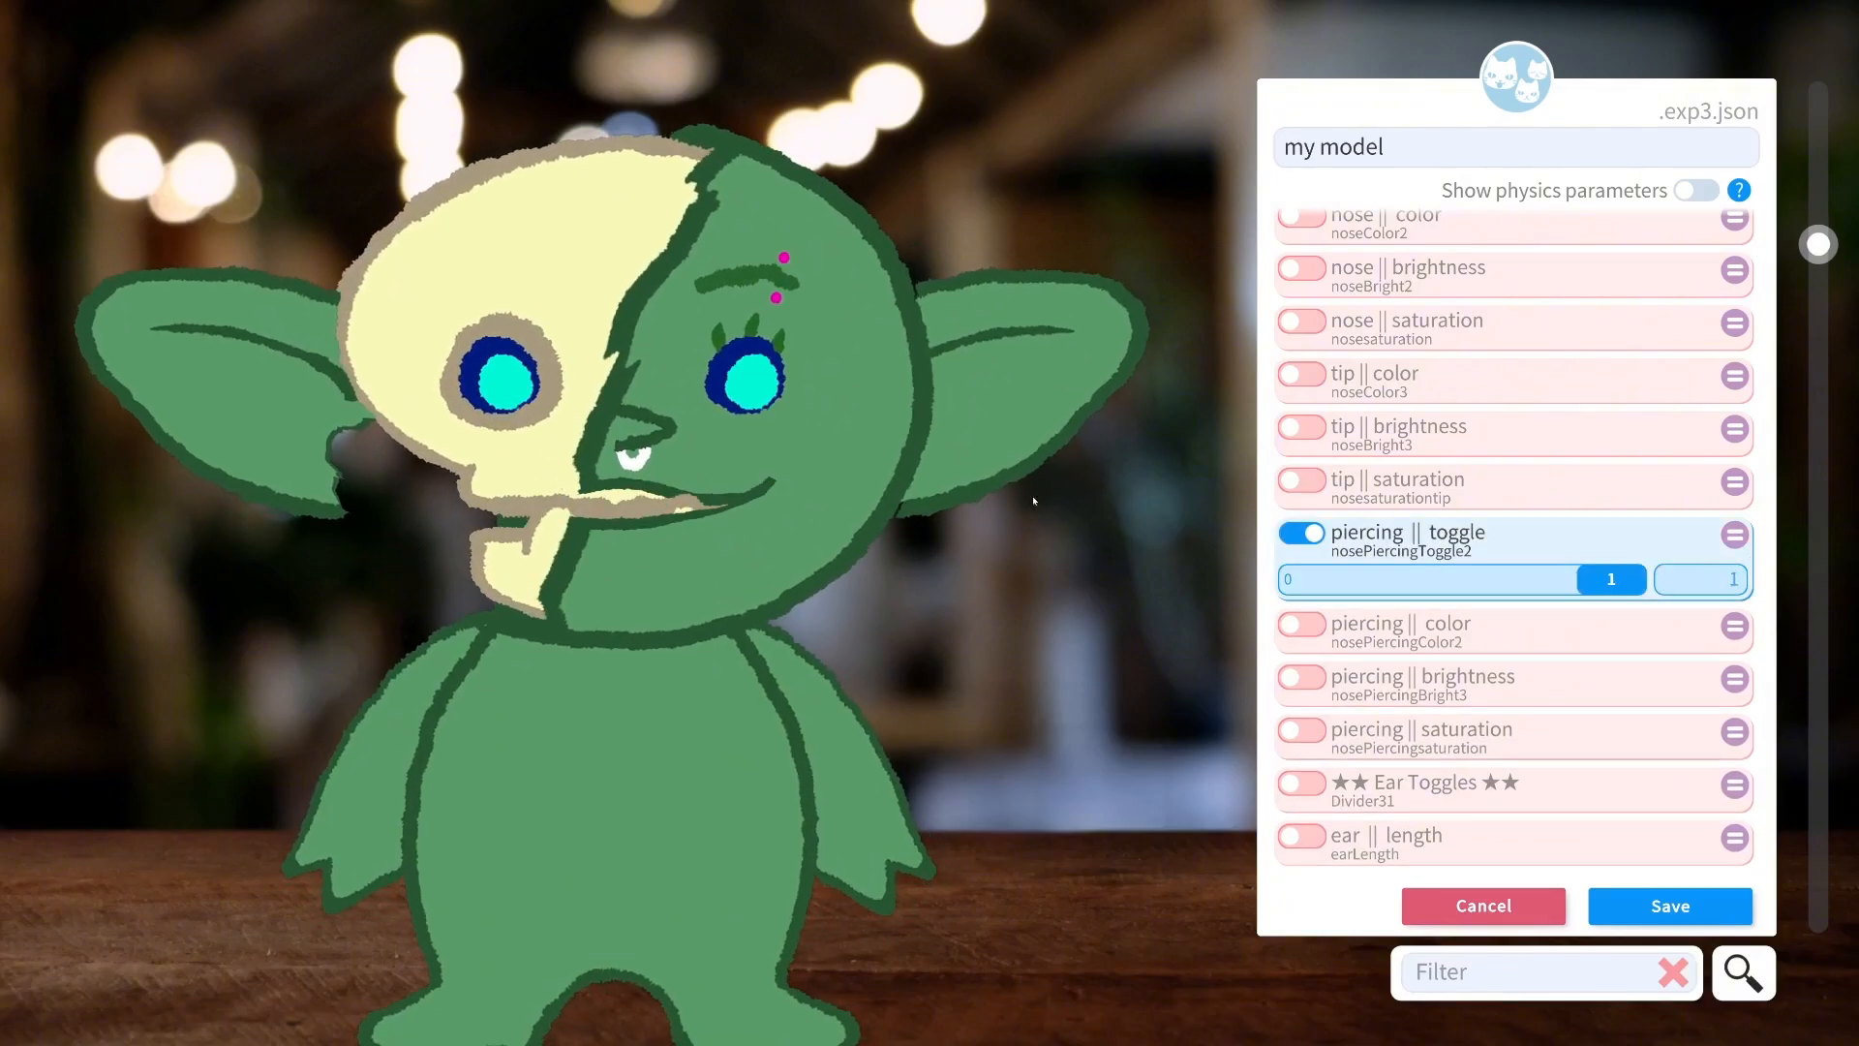
click(1302, 625)
drag(1308, 670, 1477, 669)
click(1301, 624)
click(1302, 532)
Enable the ear length at about 0.11 and the ear width at about 0.9.
scroll(1301, 537, down, 3)
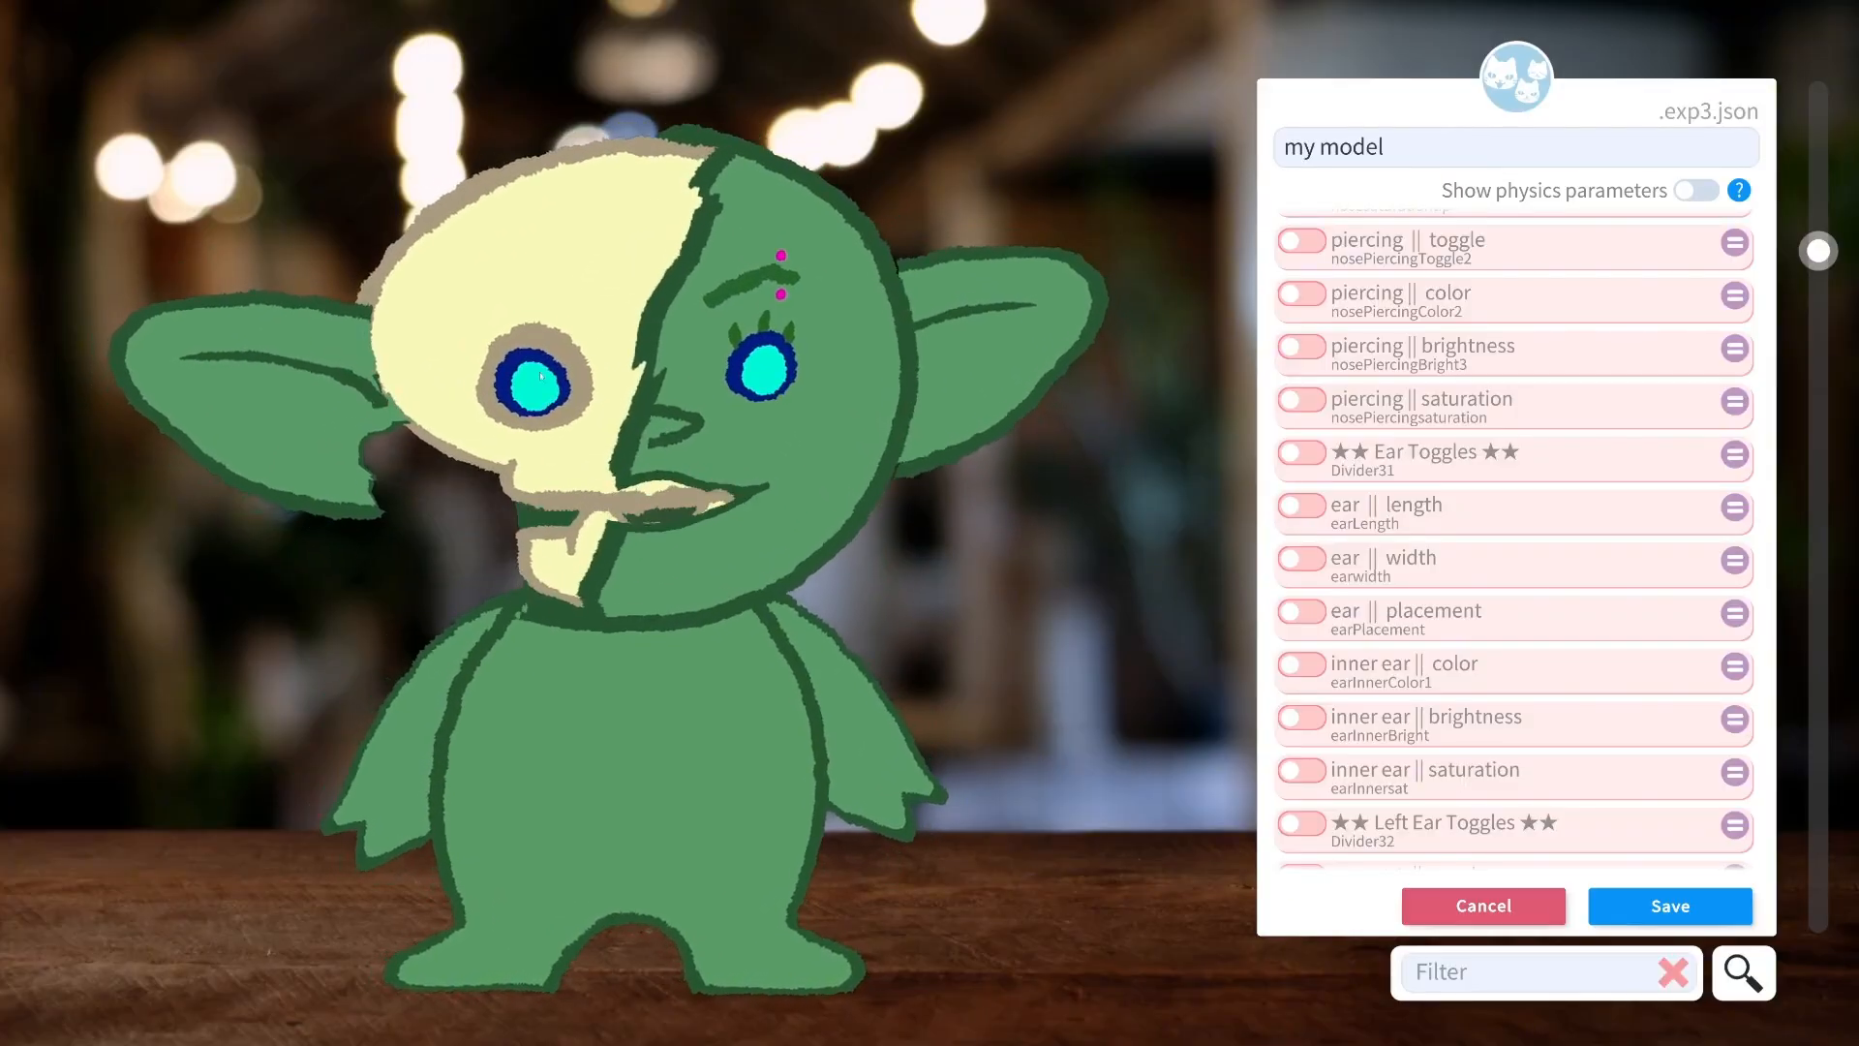
click(1302, 506)
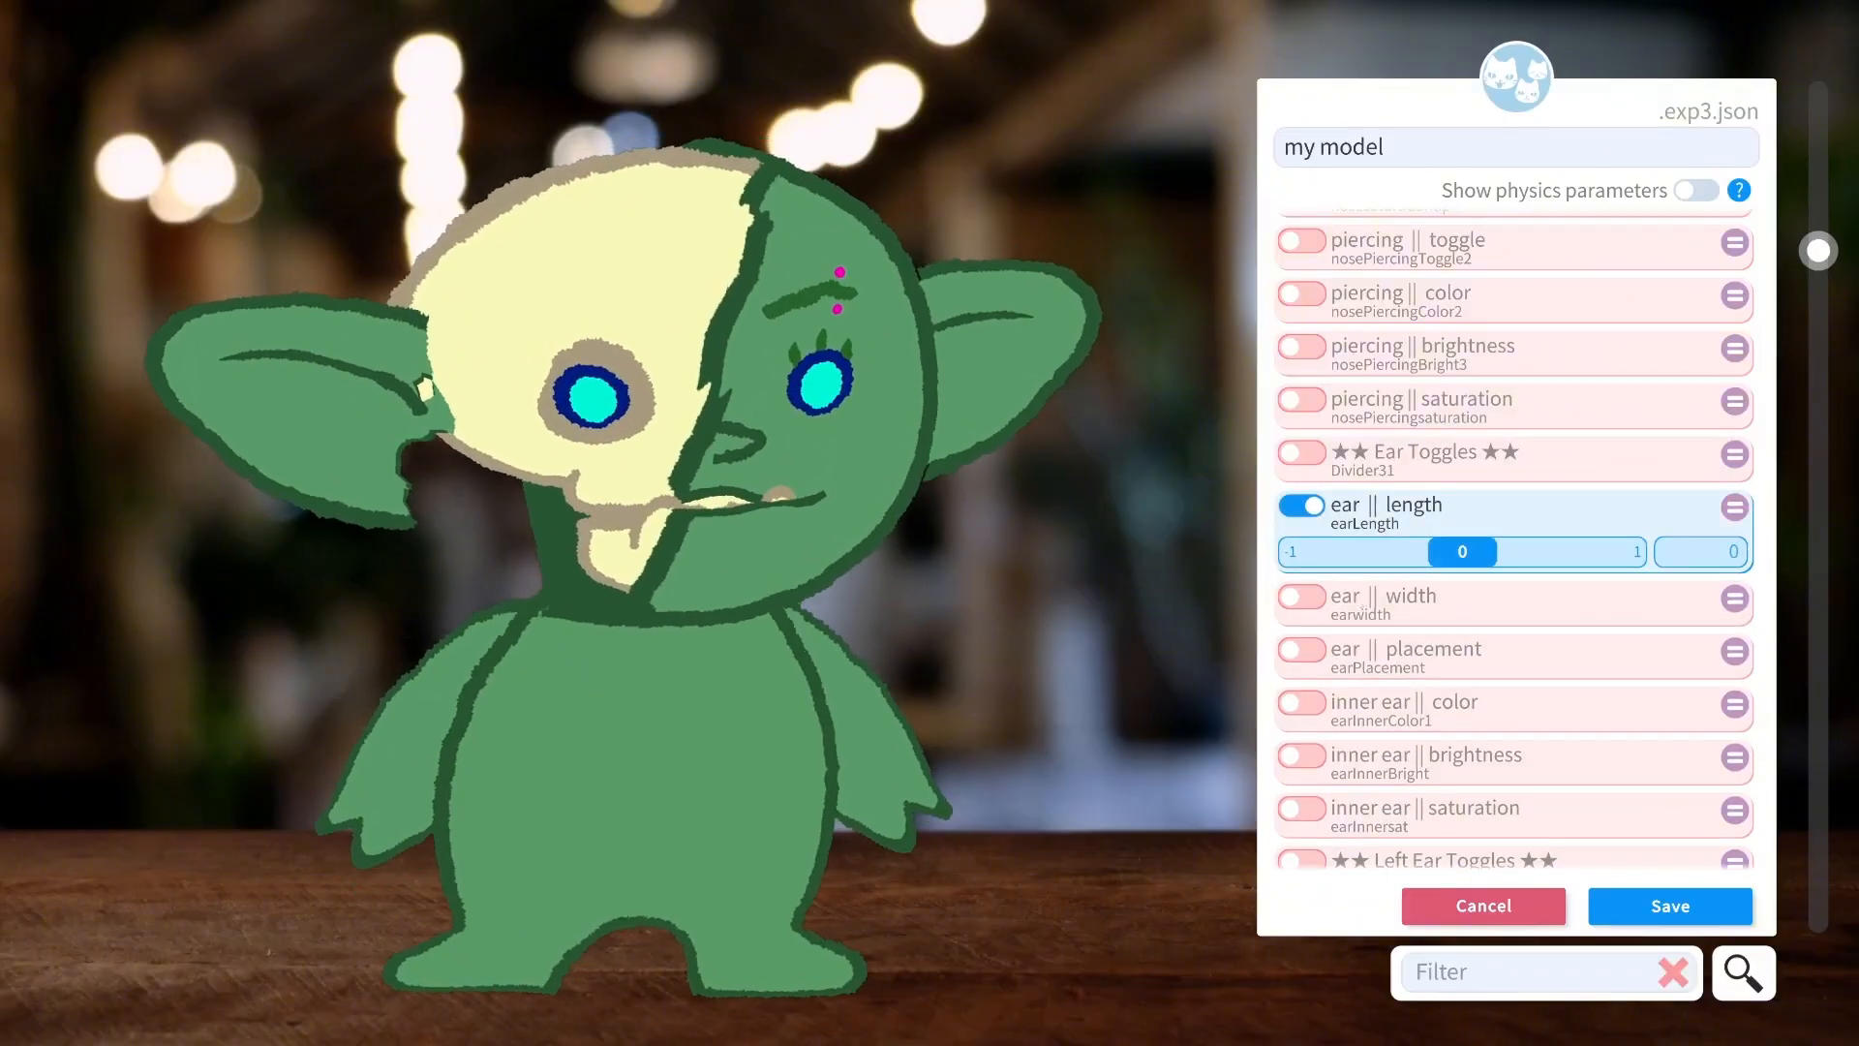
drag(1475, 554, 1636, 552)
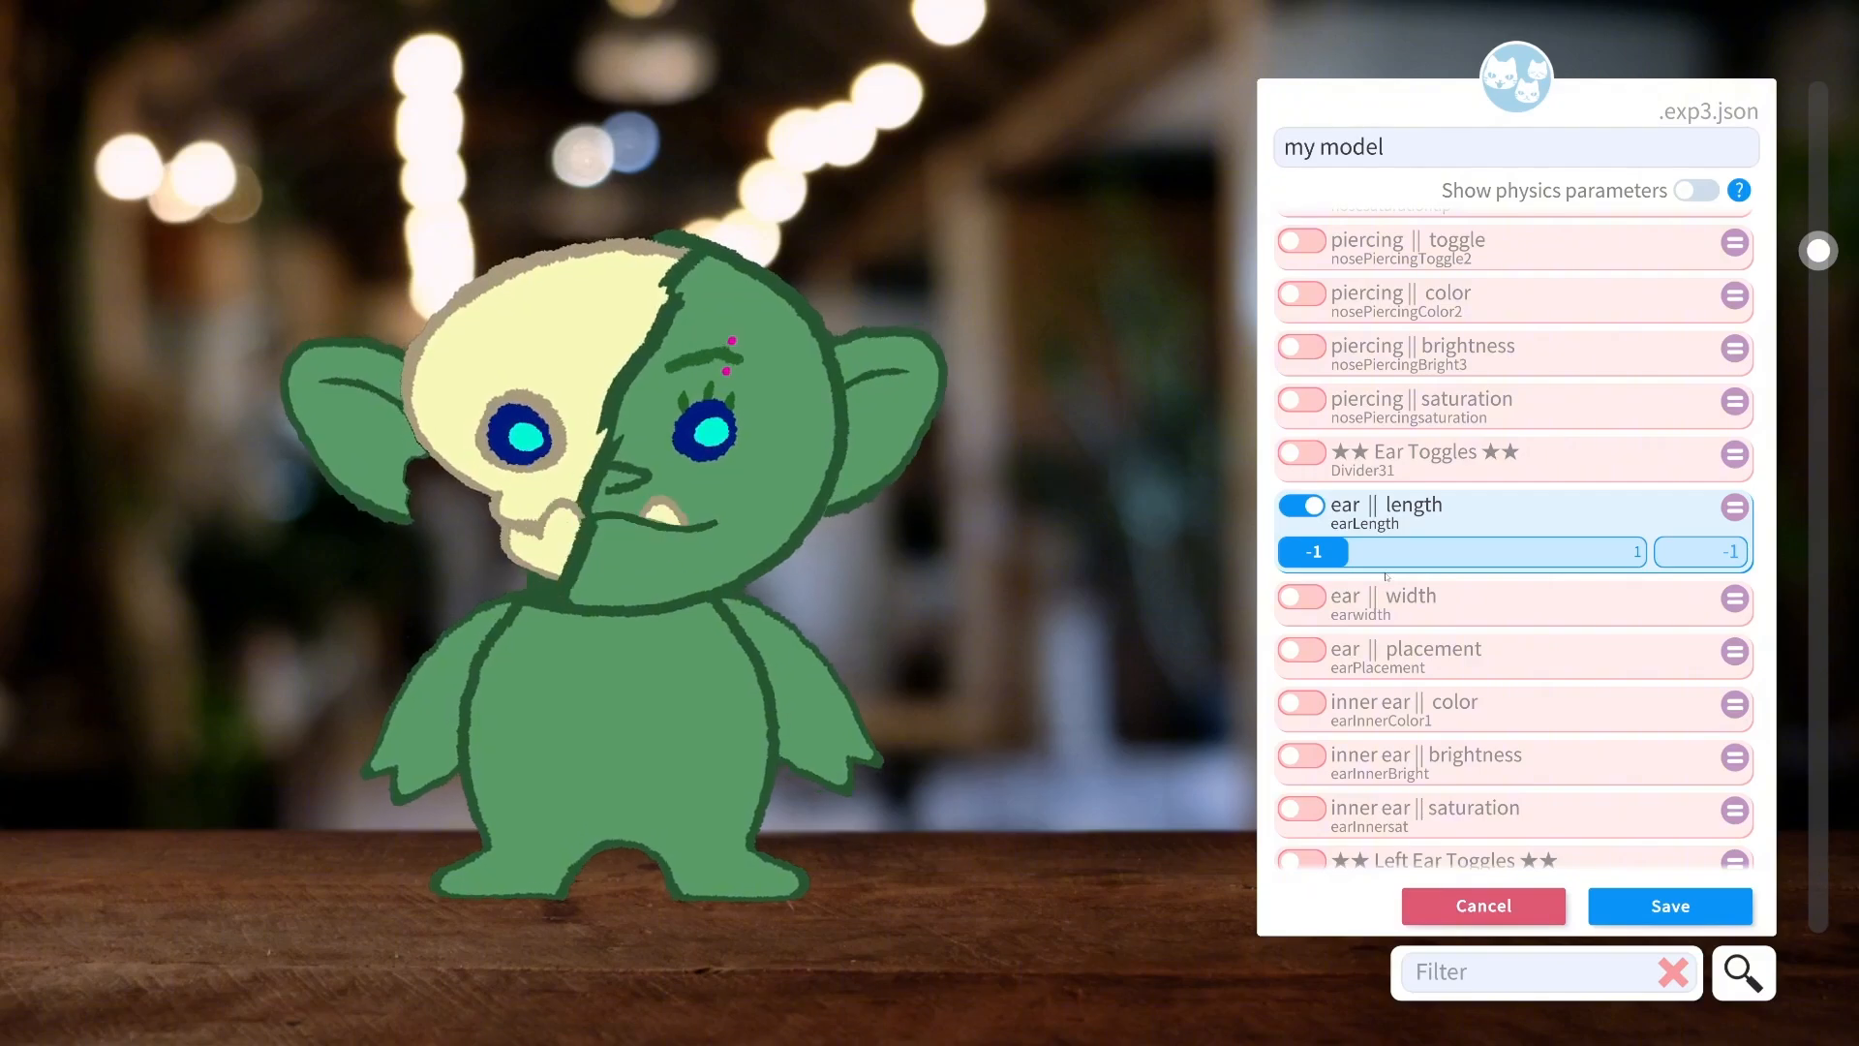
click(1303, 598)
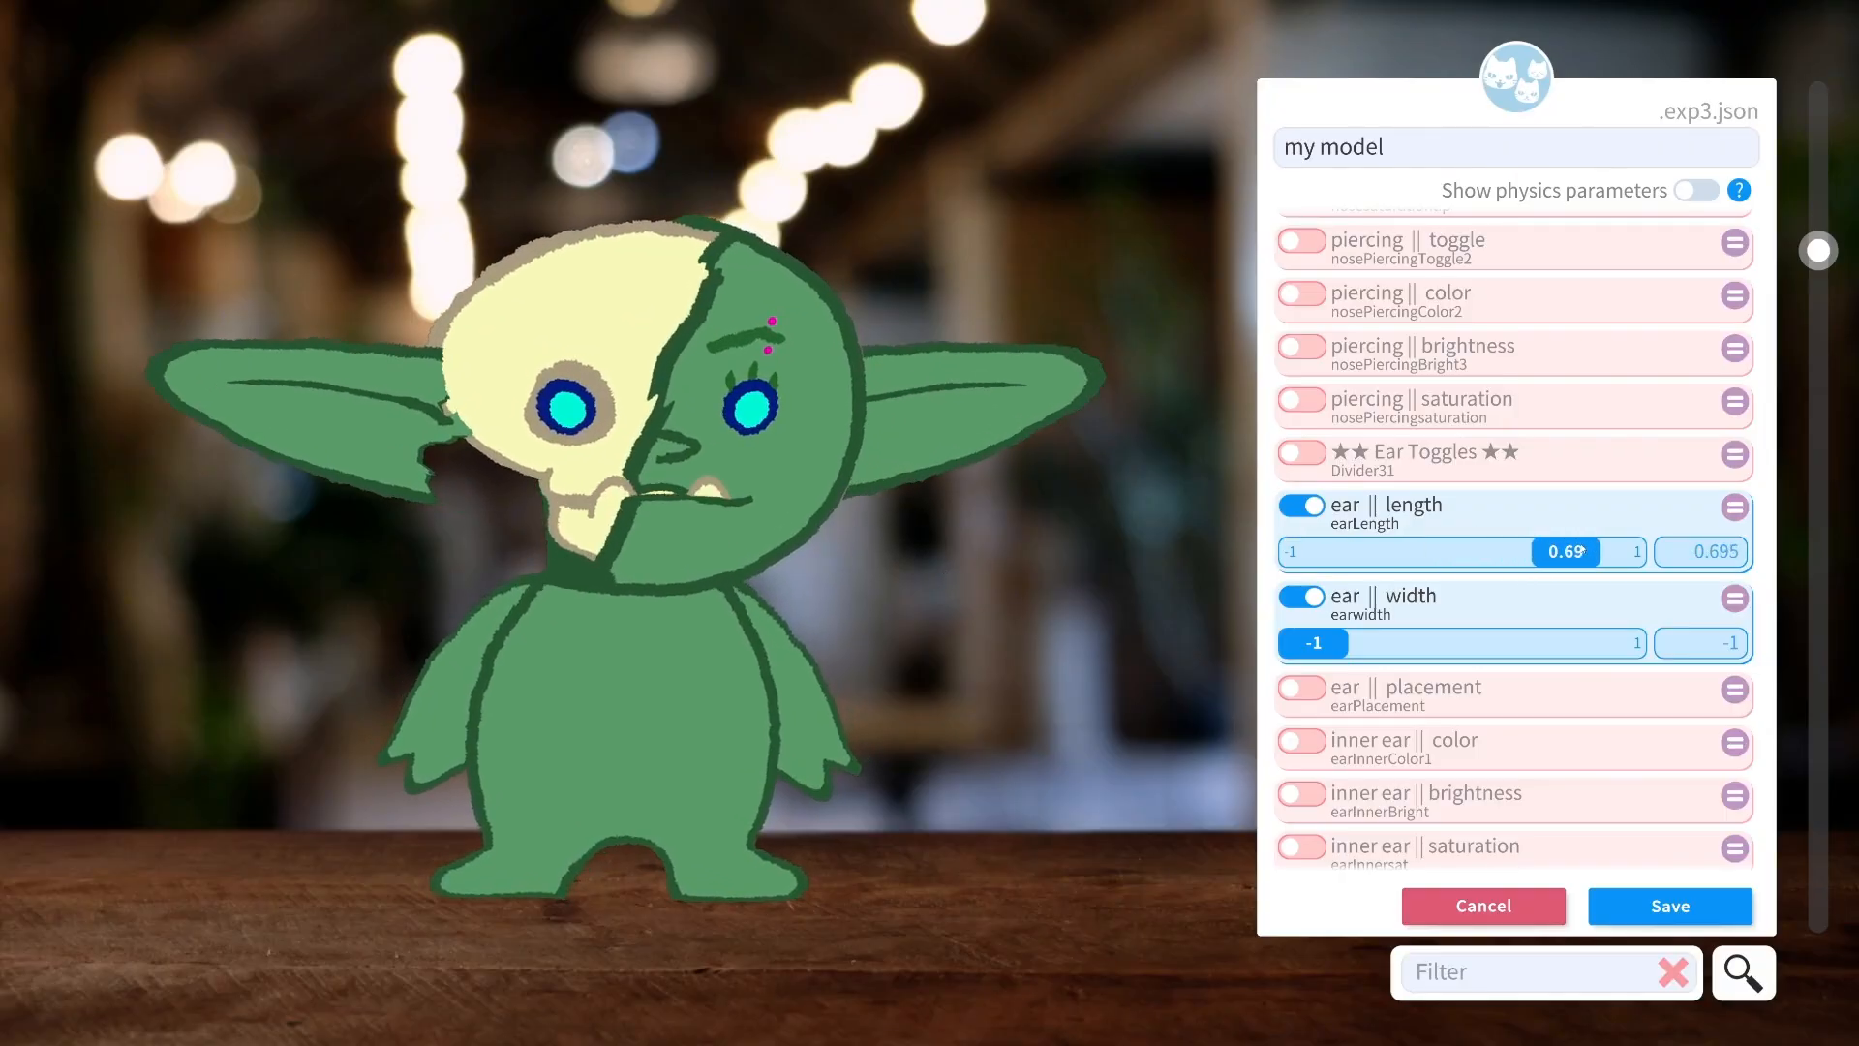
drag(1580, 551, 1578, 551)
drag(1488, 653, 1738, 661)
drag(1564, 551, 1481, 557)
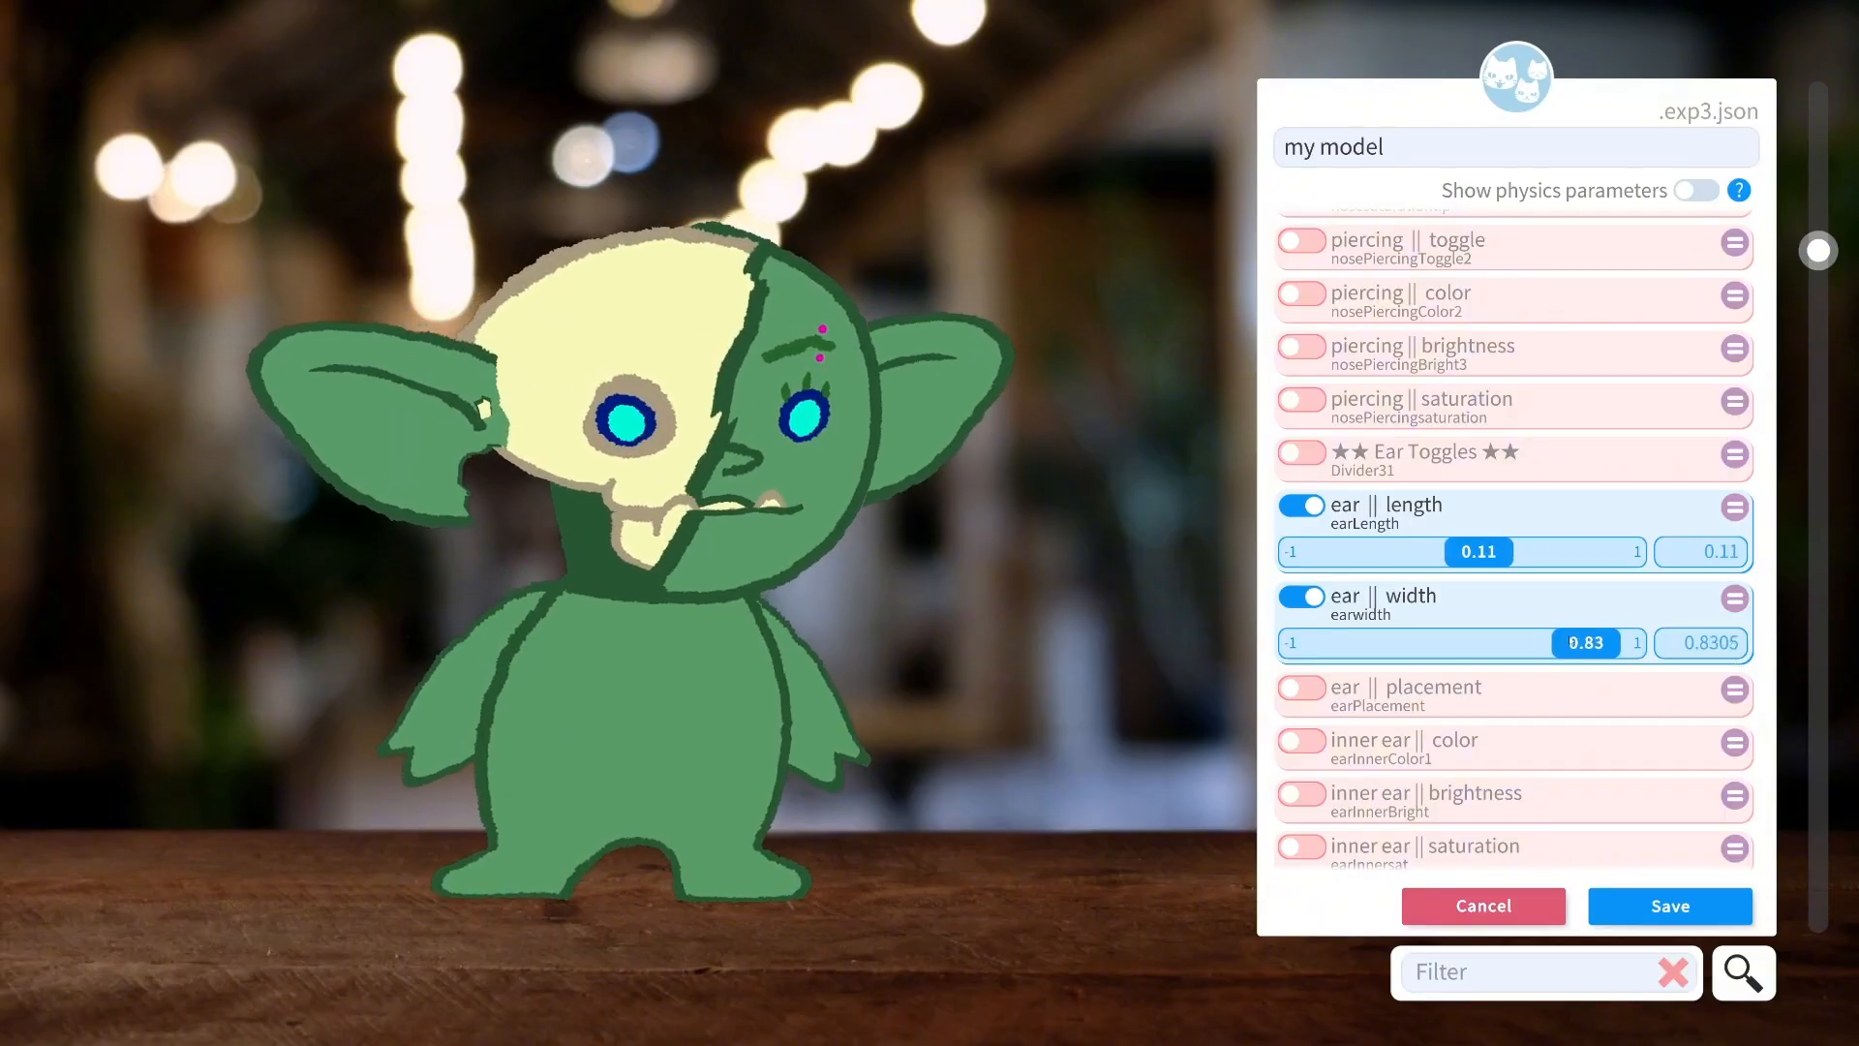
drag(1574, 642, 1584, 642)
Try the ear placement parameter, disable it again and set the ear width to about 0.83.
scroll(1367, 661, down, 1)
click(1299, 630)
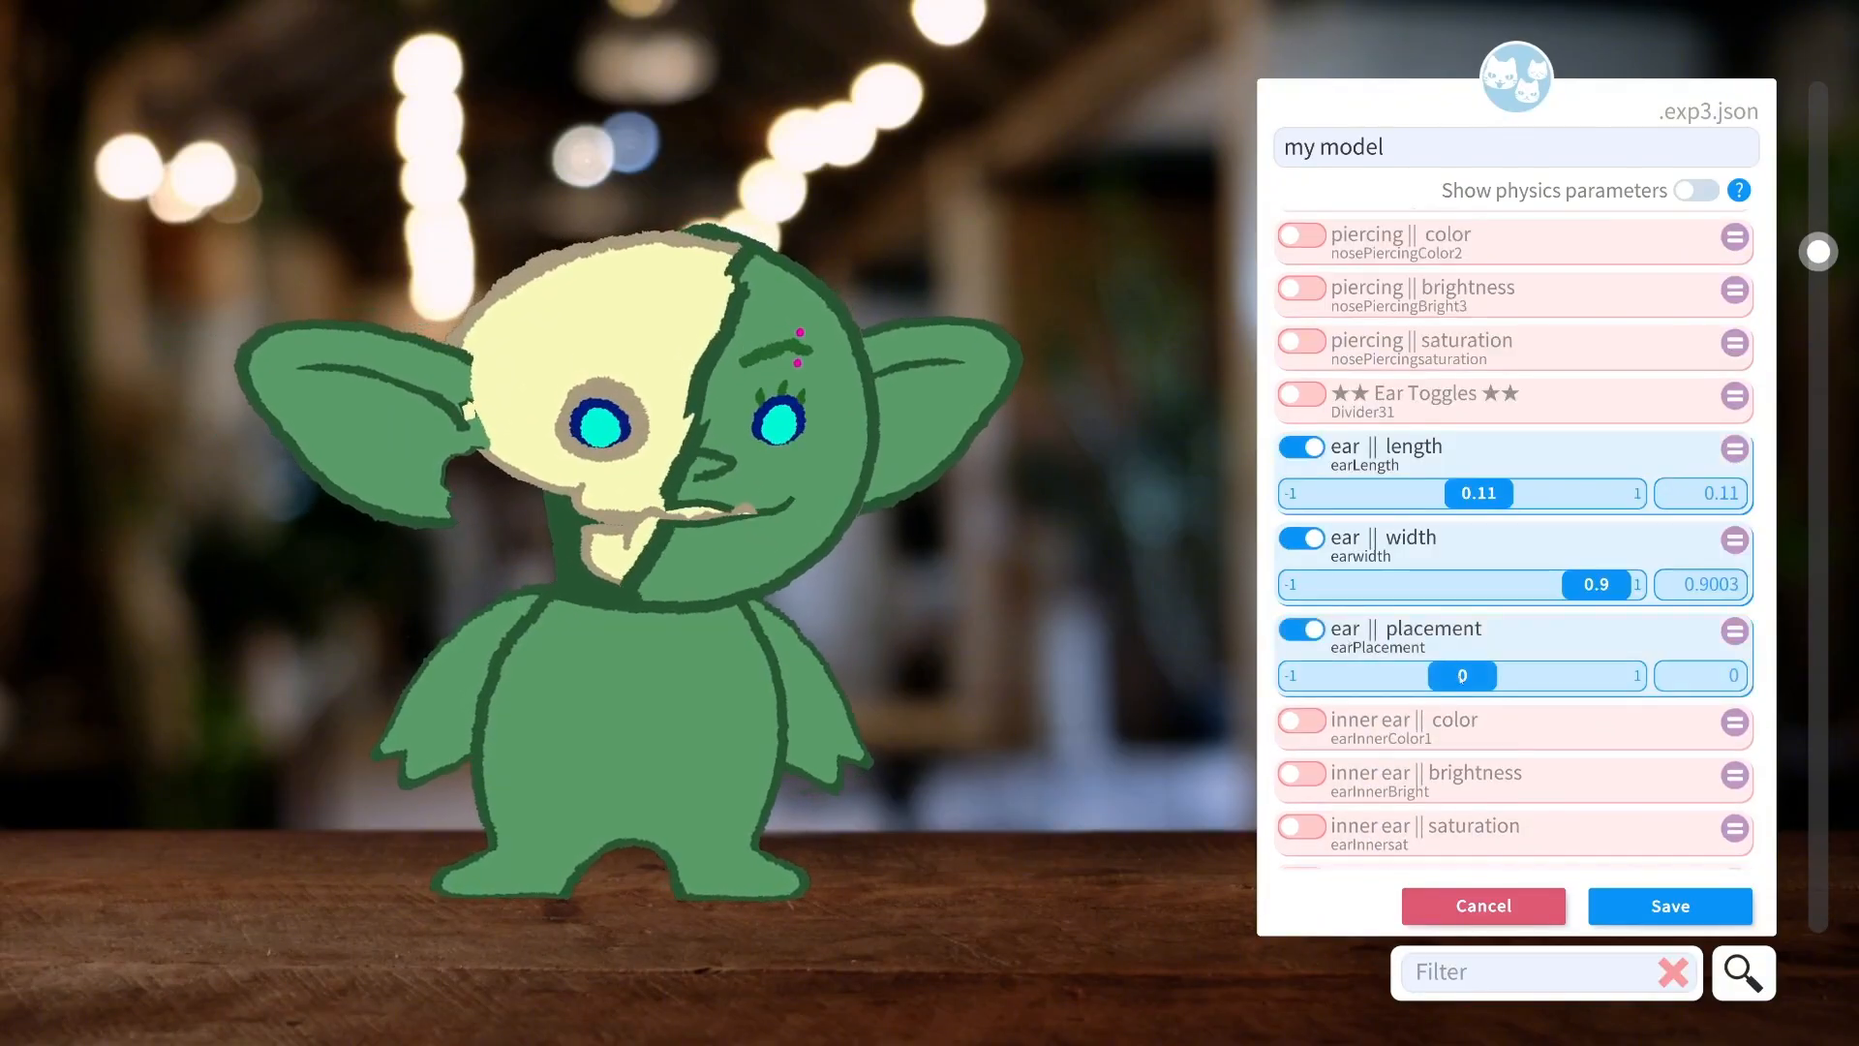
drag(1485, 675, 1317, 649)
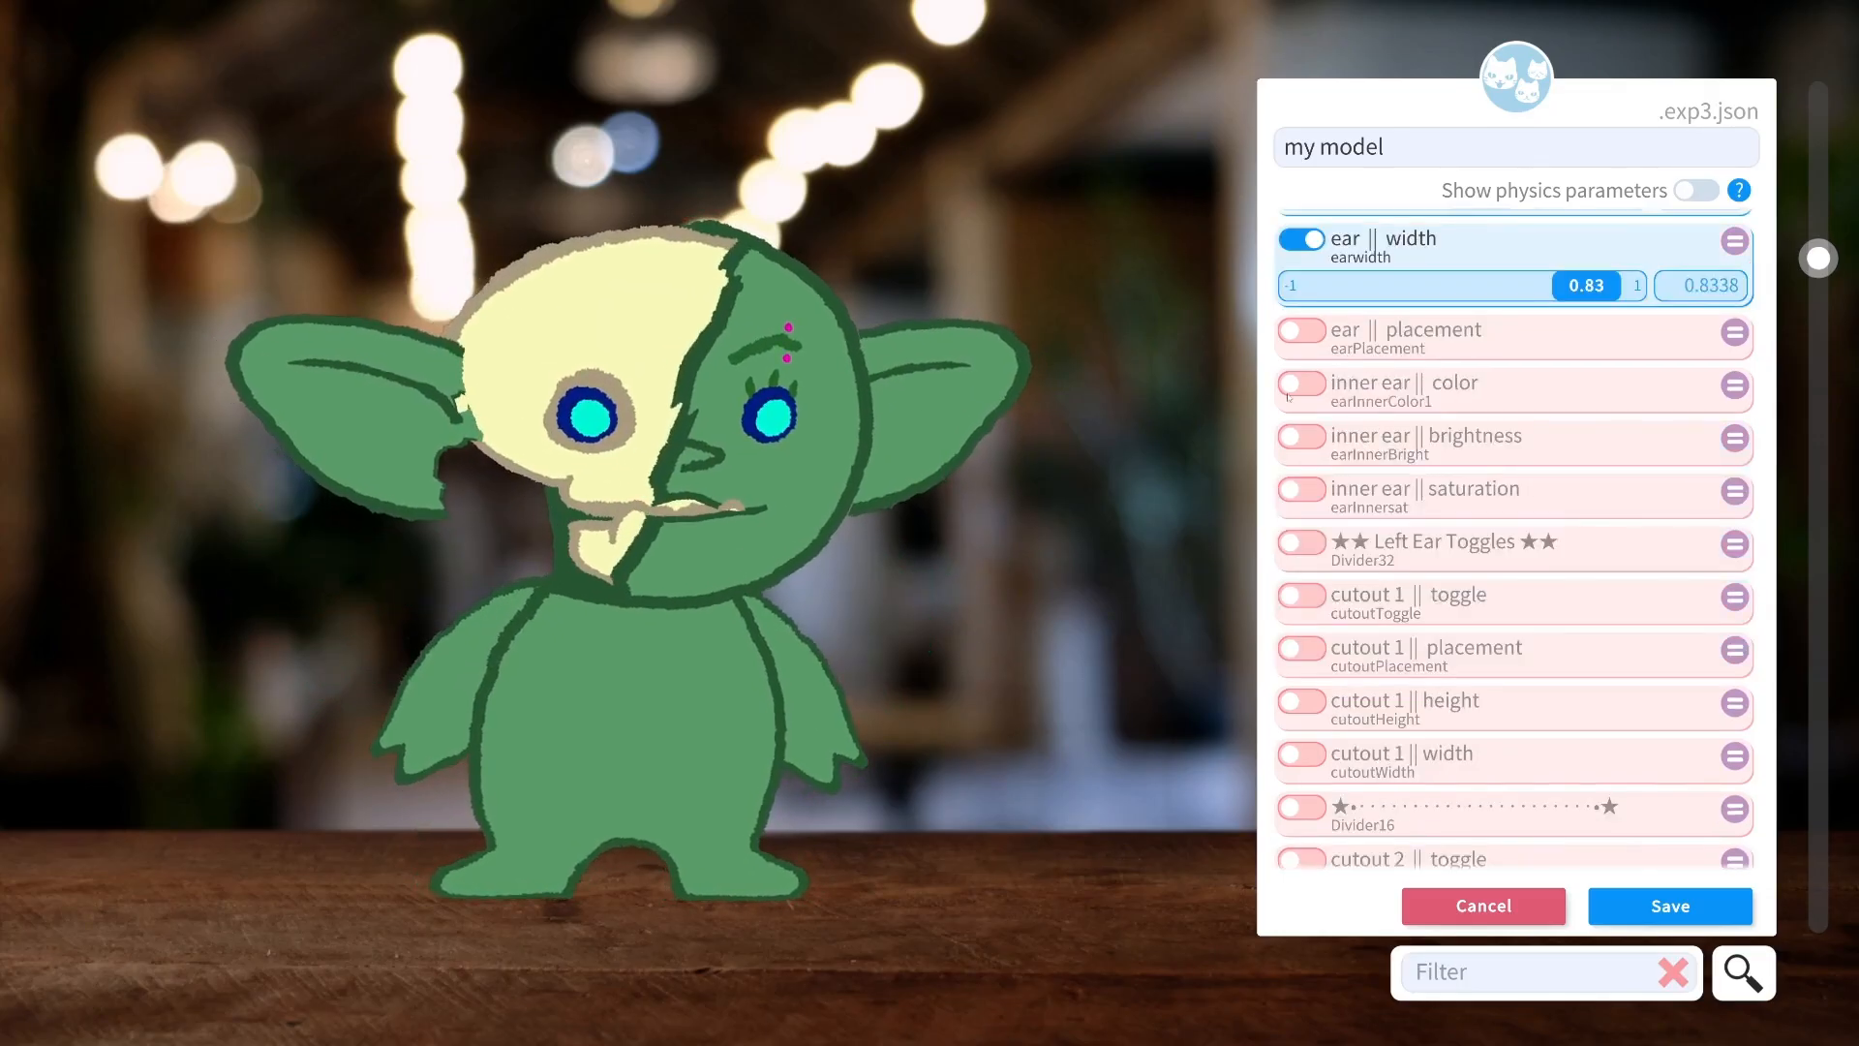
Enable the inner ear color at about 6.3, its brightness at about 0.37 and its saturation at about 0.45.
click(1299, 385)
drag(1312, 429, 1493, 443)
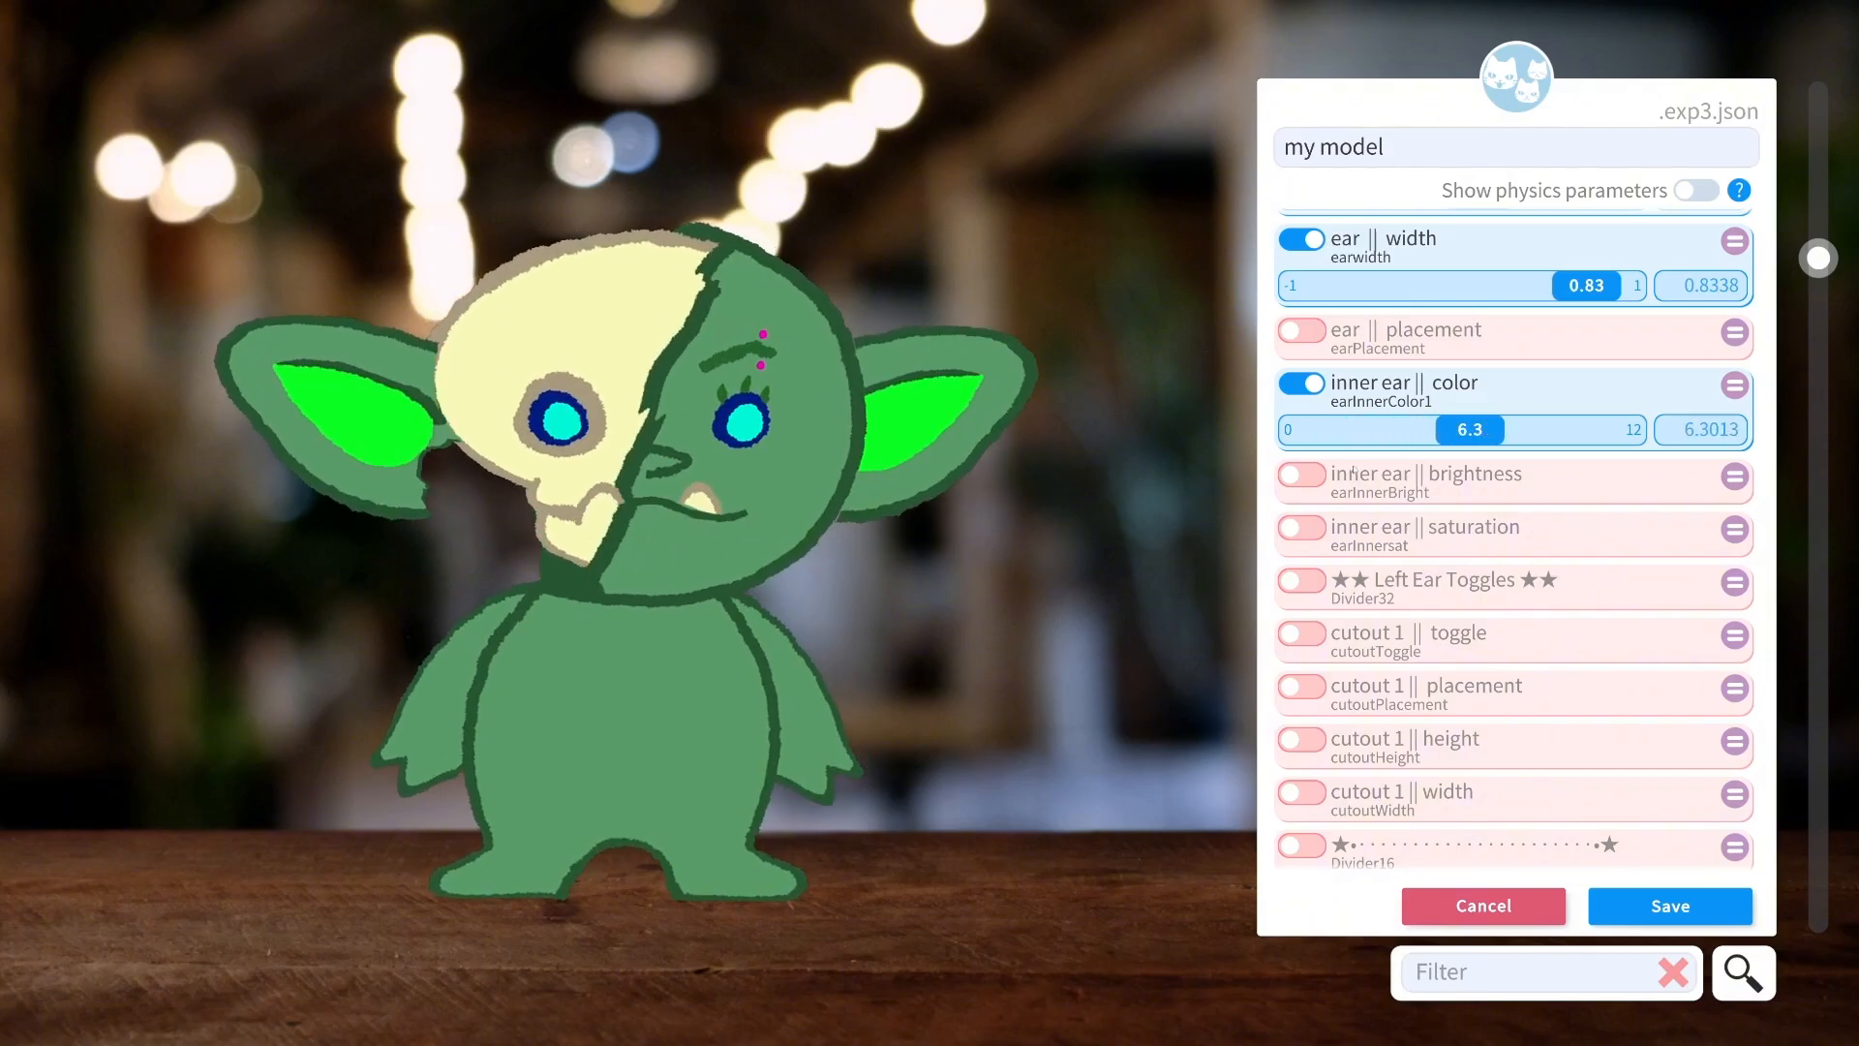
click(1323, 474)
drag(1319, 522, 1425, 522)
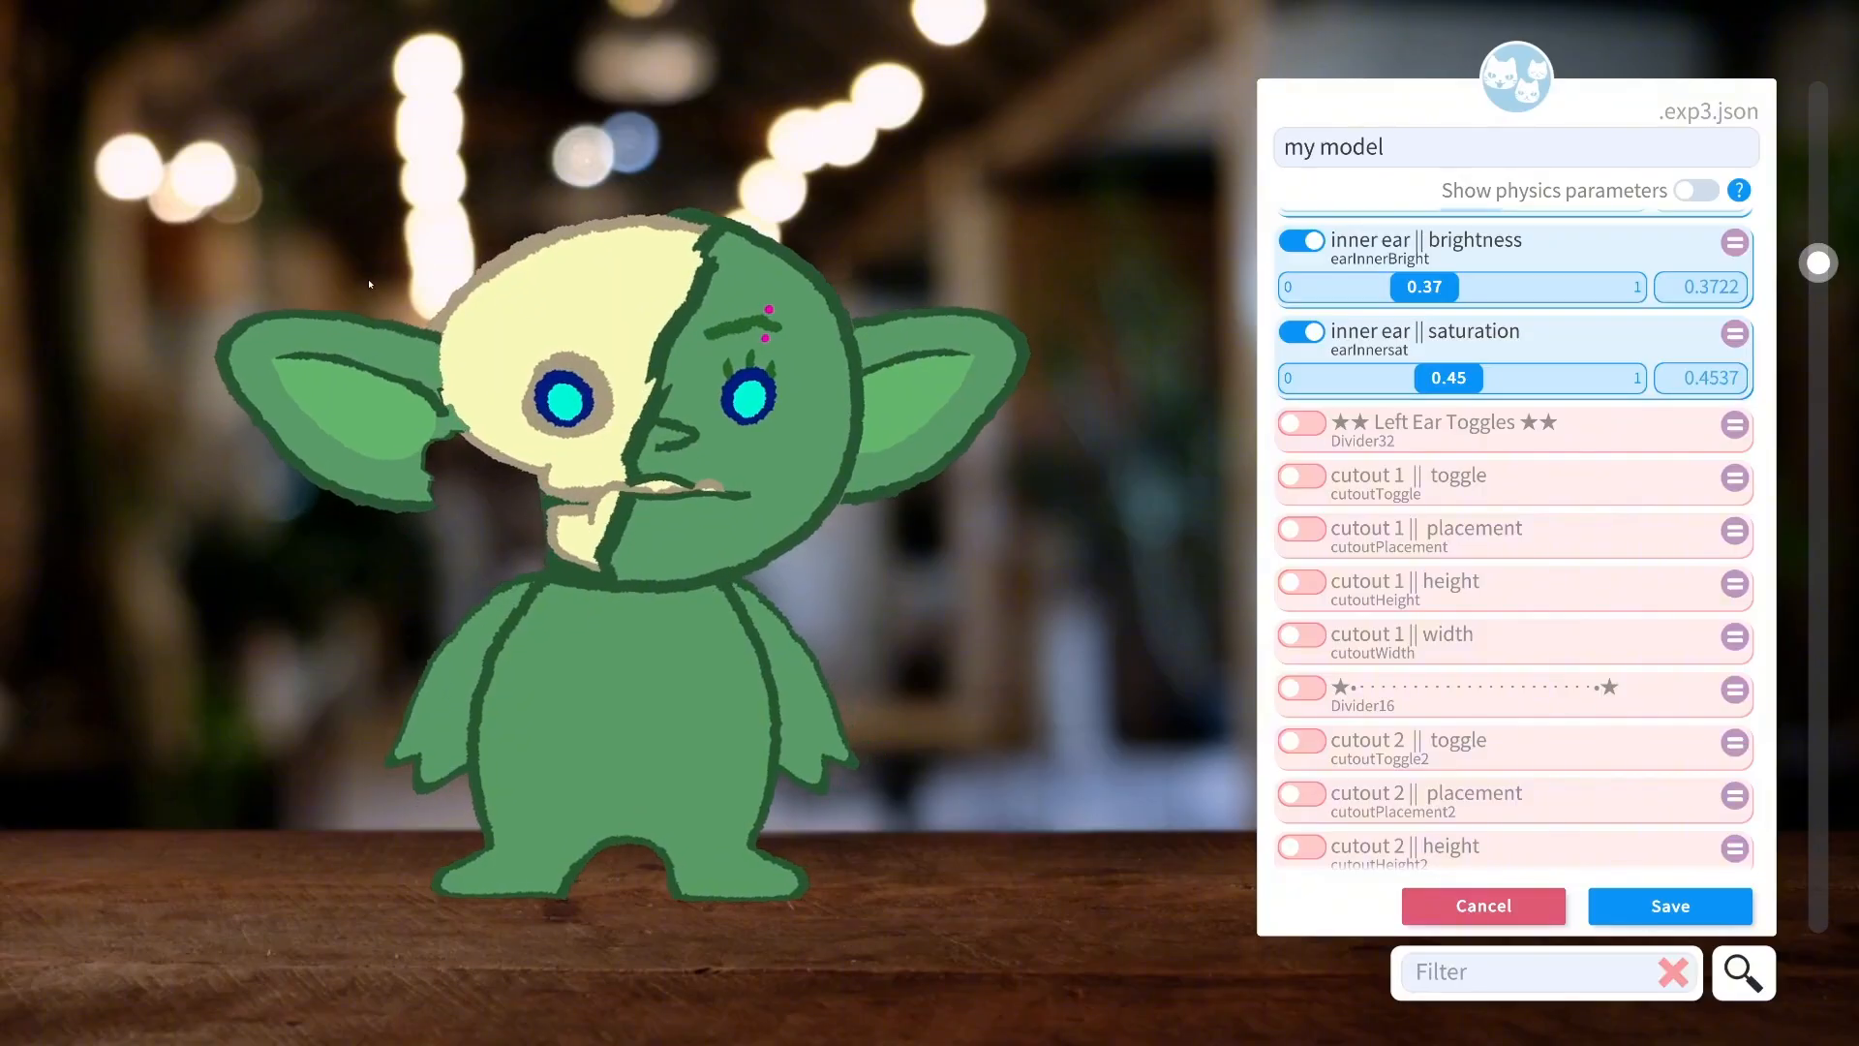
Enable the left ear's cutout 1 toggle at about 1.47 and its placement at about -0.45.
click(1295, 474)
drag(1320, 522, 1532, 523)
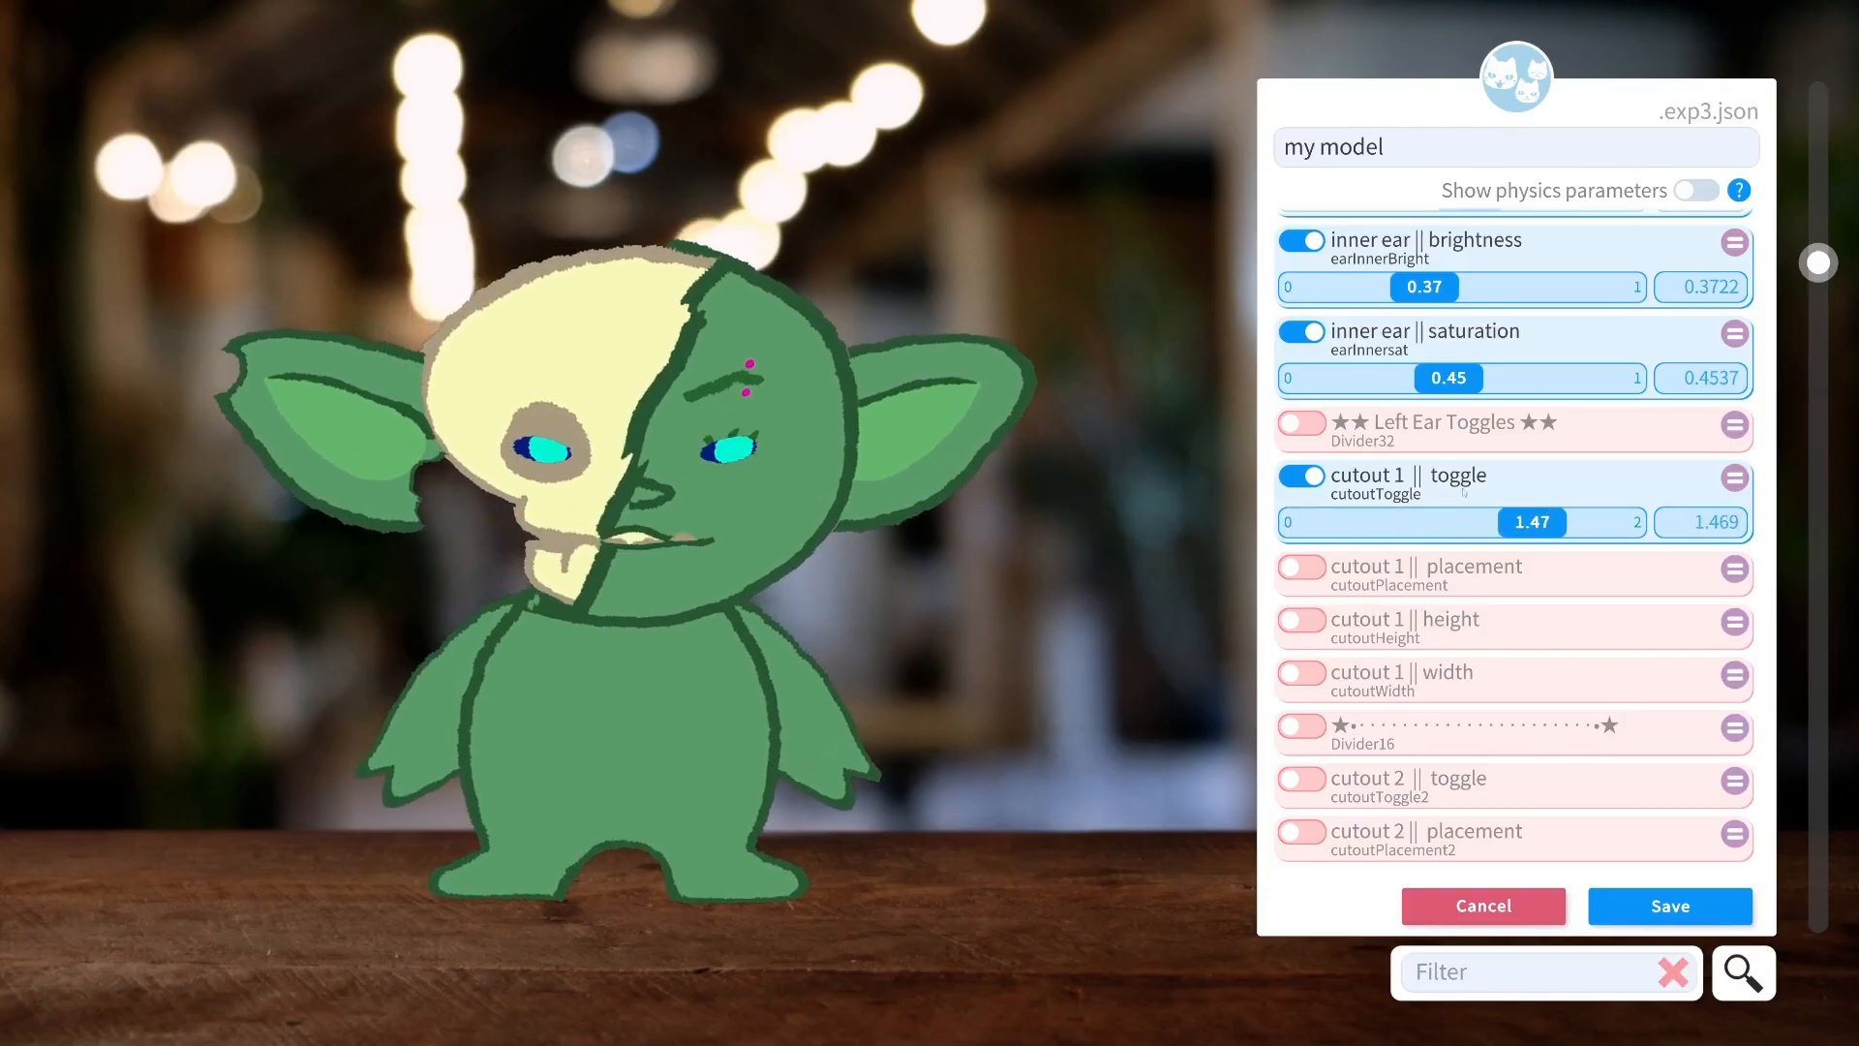
scroll(1356, 474, down, 2)
scroll(1385, 469, down, 2)
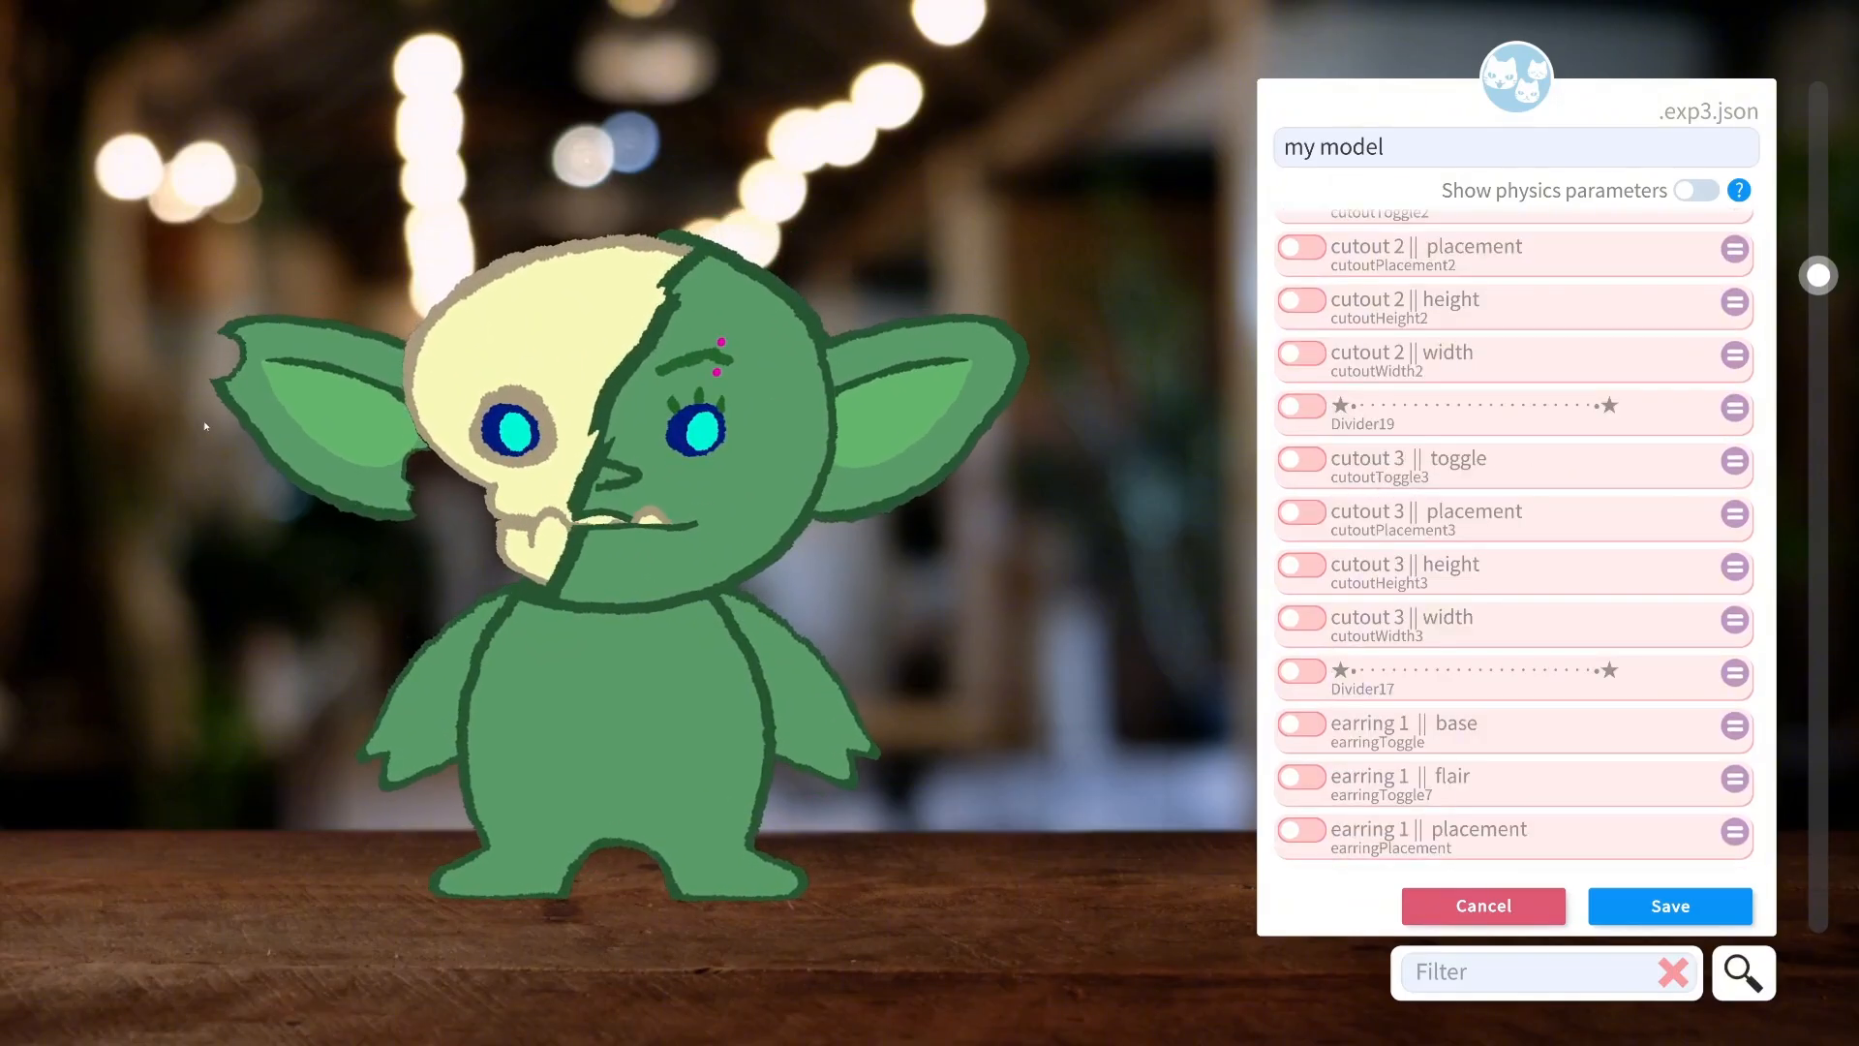
scroll(1500, 481, up, 4)
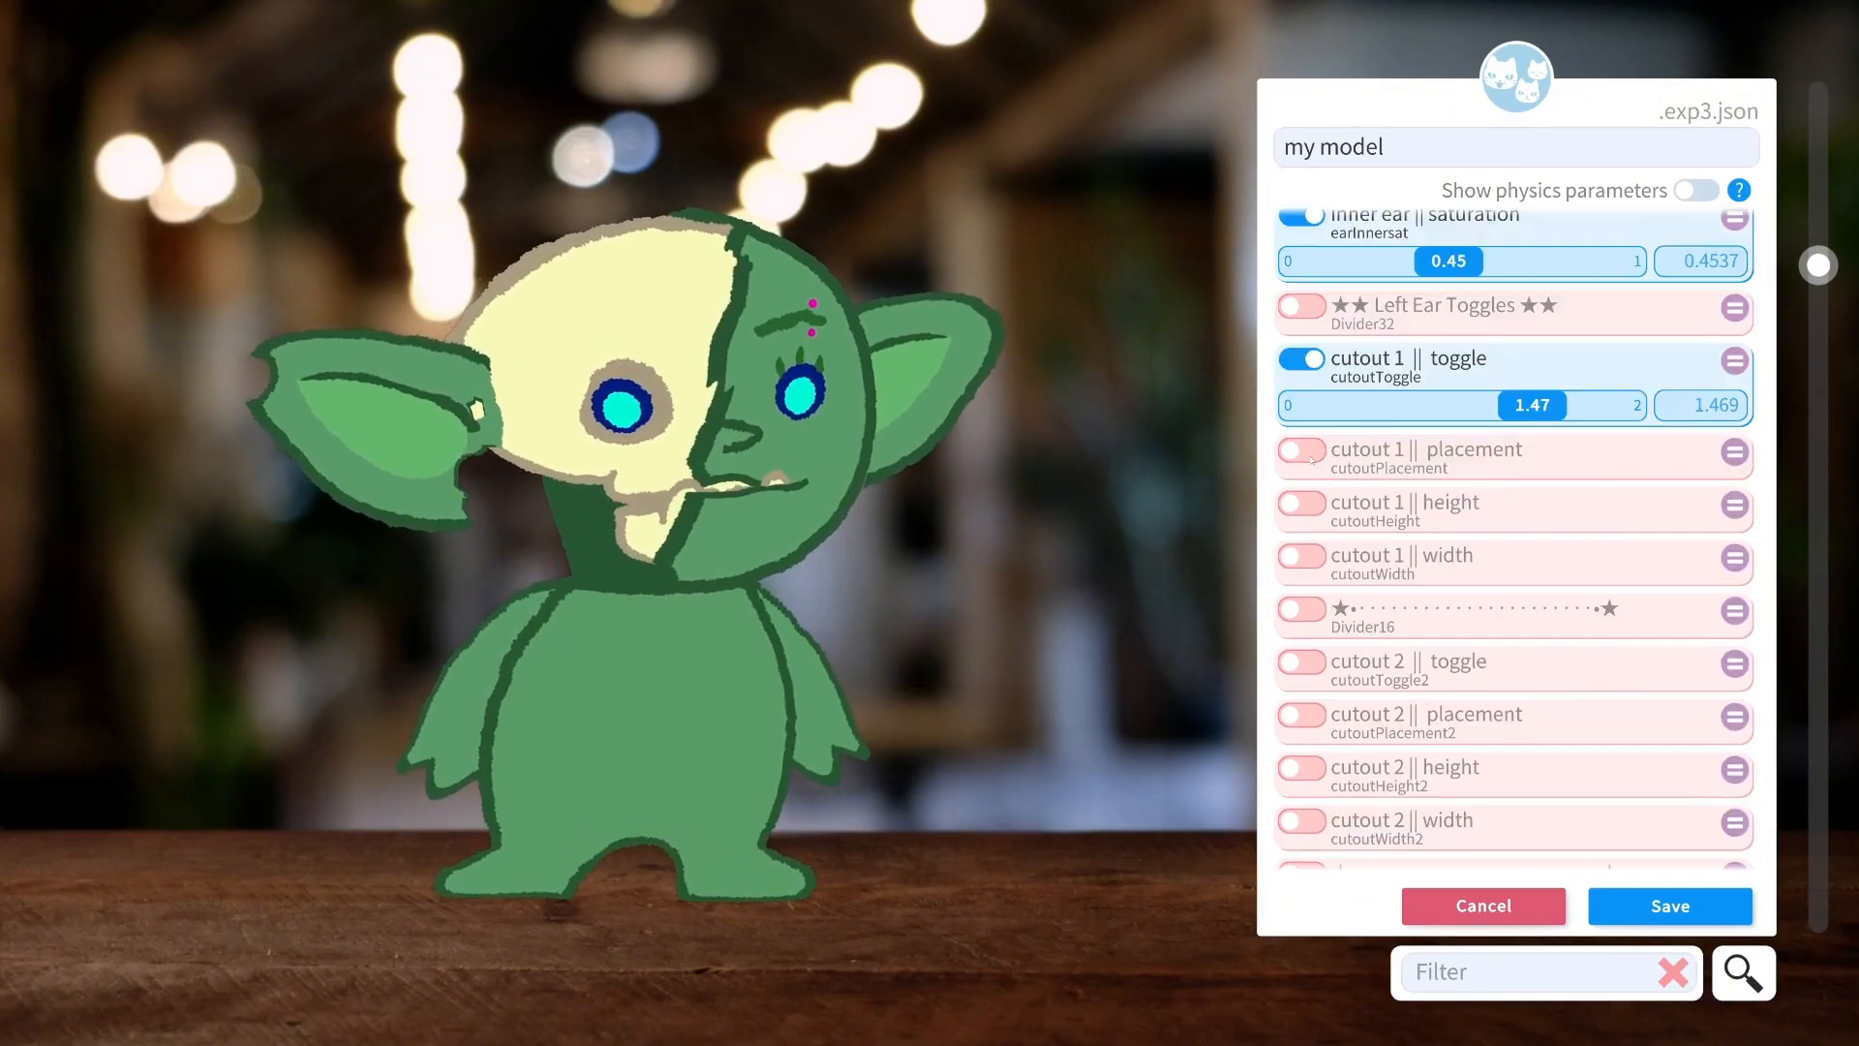
click(1302, 450)
drag(1449, 494, 1379, 472)
Enable the cutout 1 height at about 0.44 and the cutout 1 width at -1.
click(1319, 539)
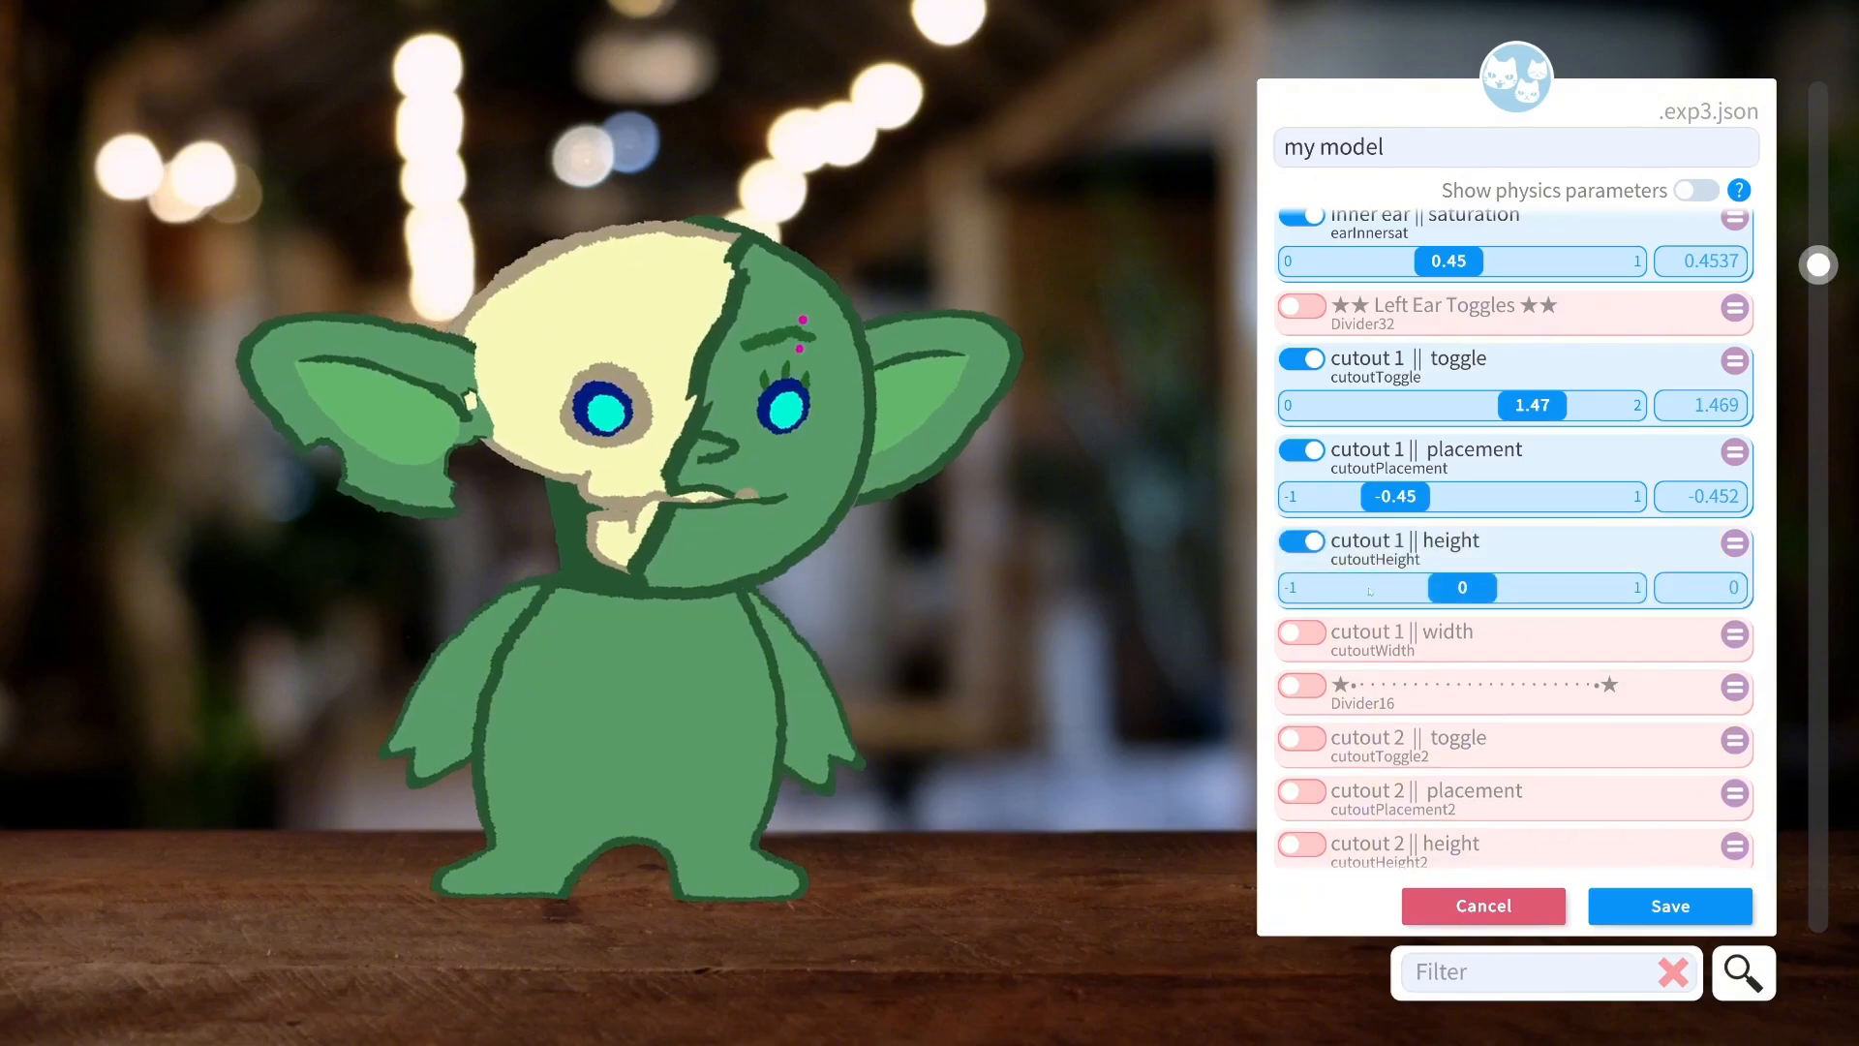
drag(1460, 592, 1646, 587)
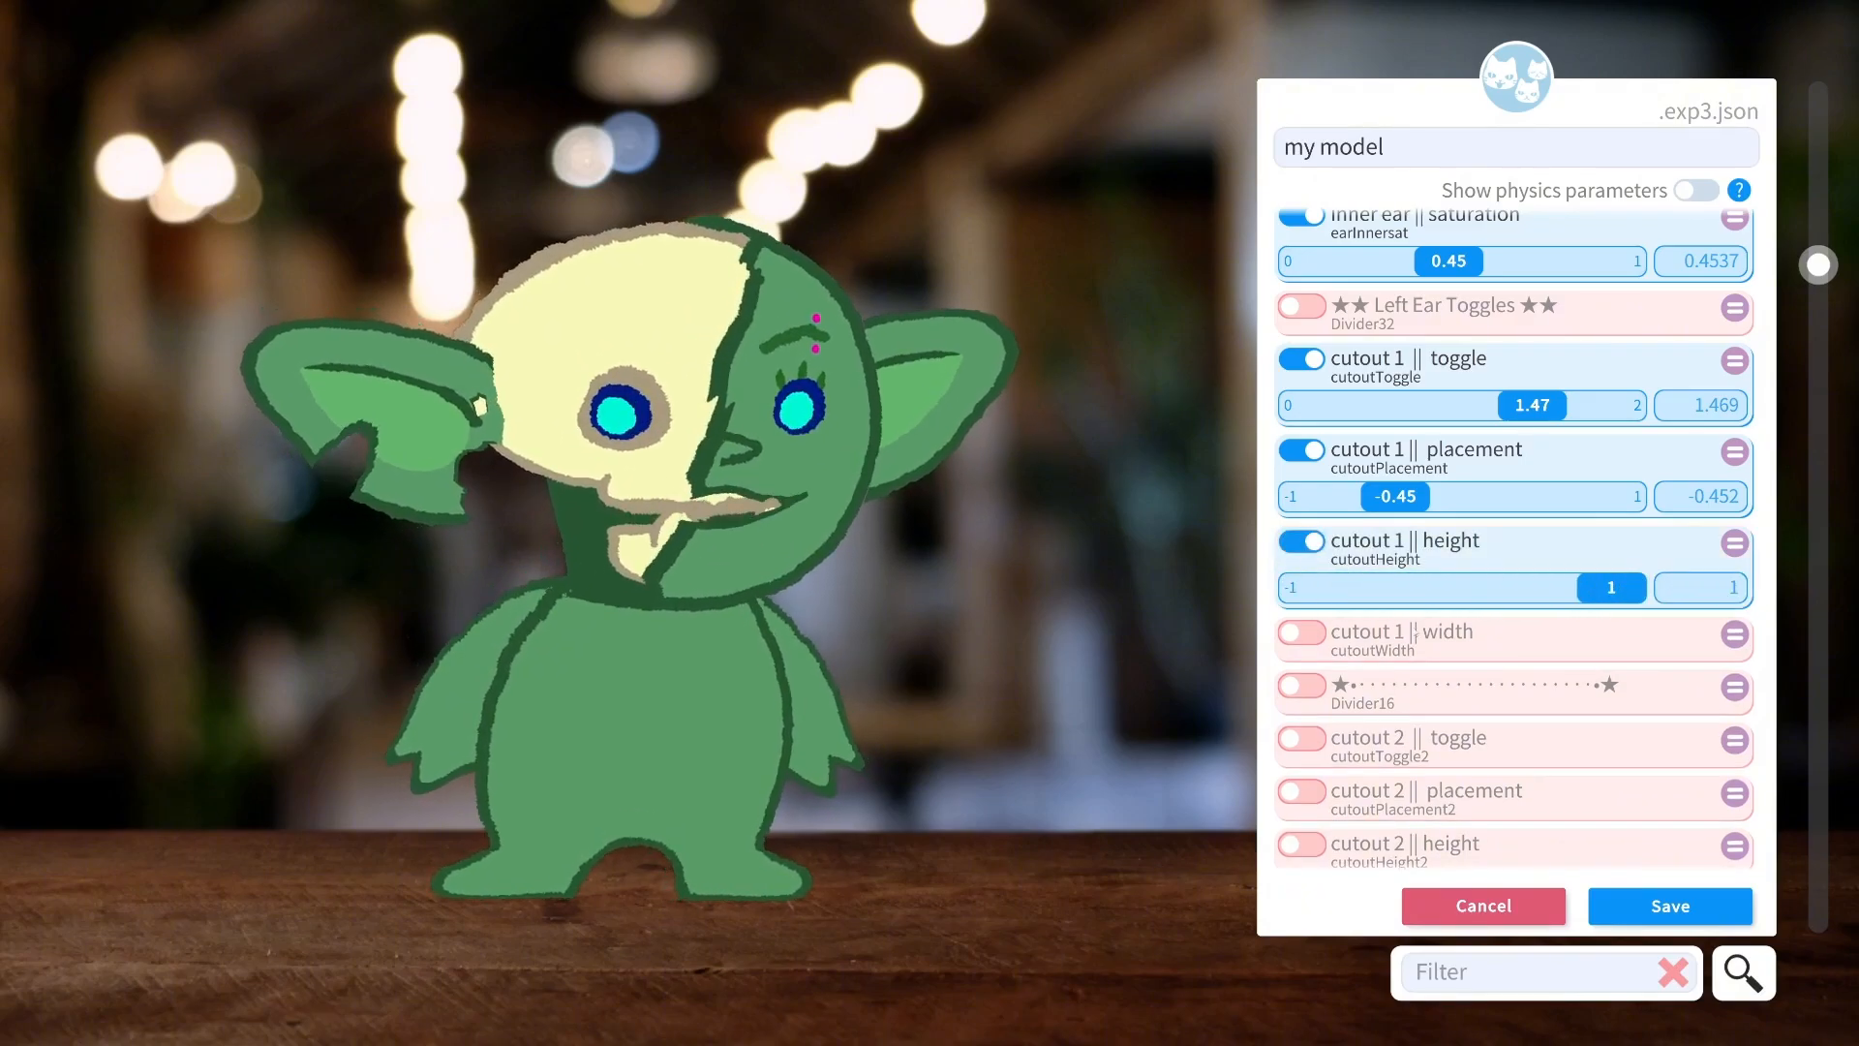
click(1306, 639)
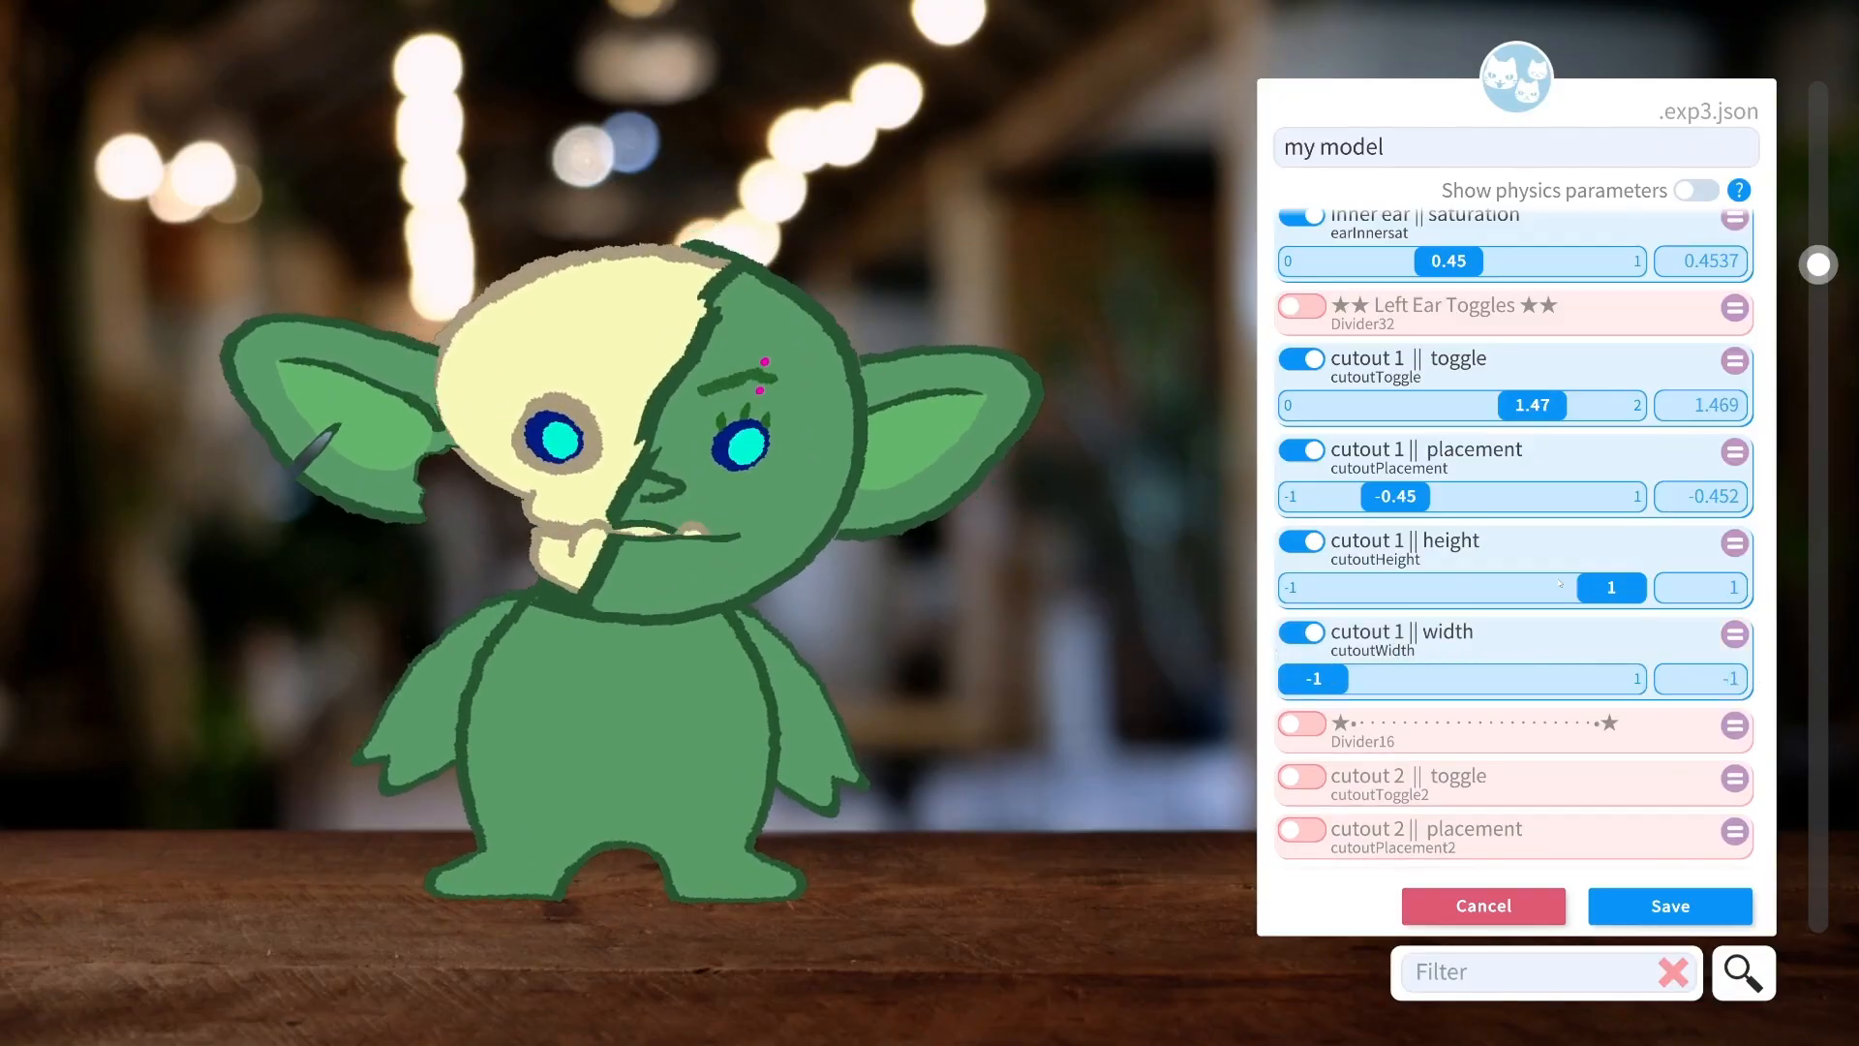
drag(1615, 587, 1527, 587)
Enable the left ear's cutout 2 toggle at about 0.41 and its placement at about 0.55.
scroll(1457, 584, down, 1)
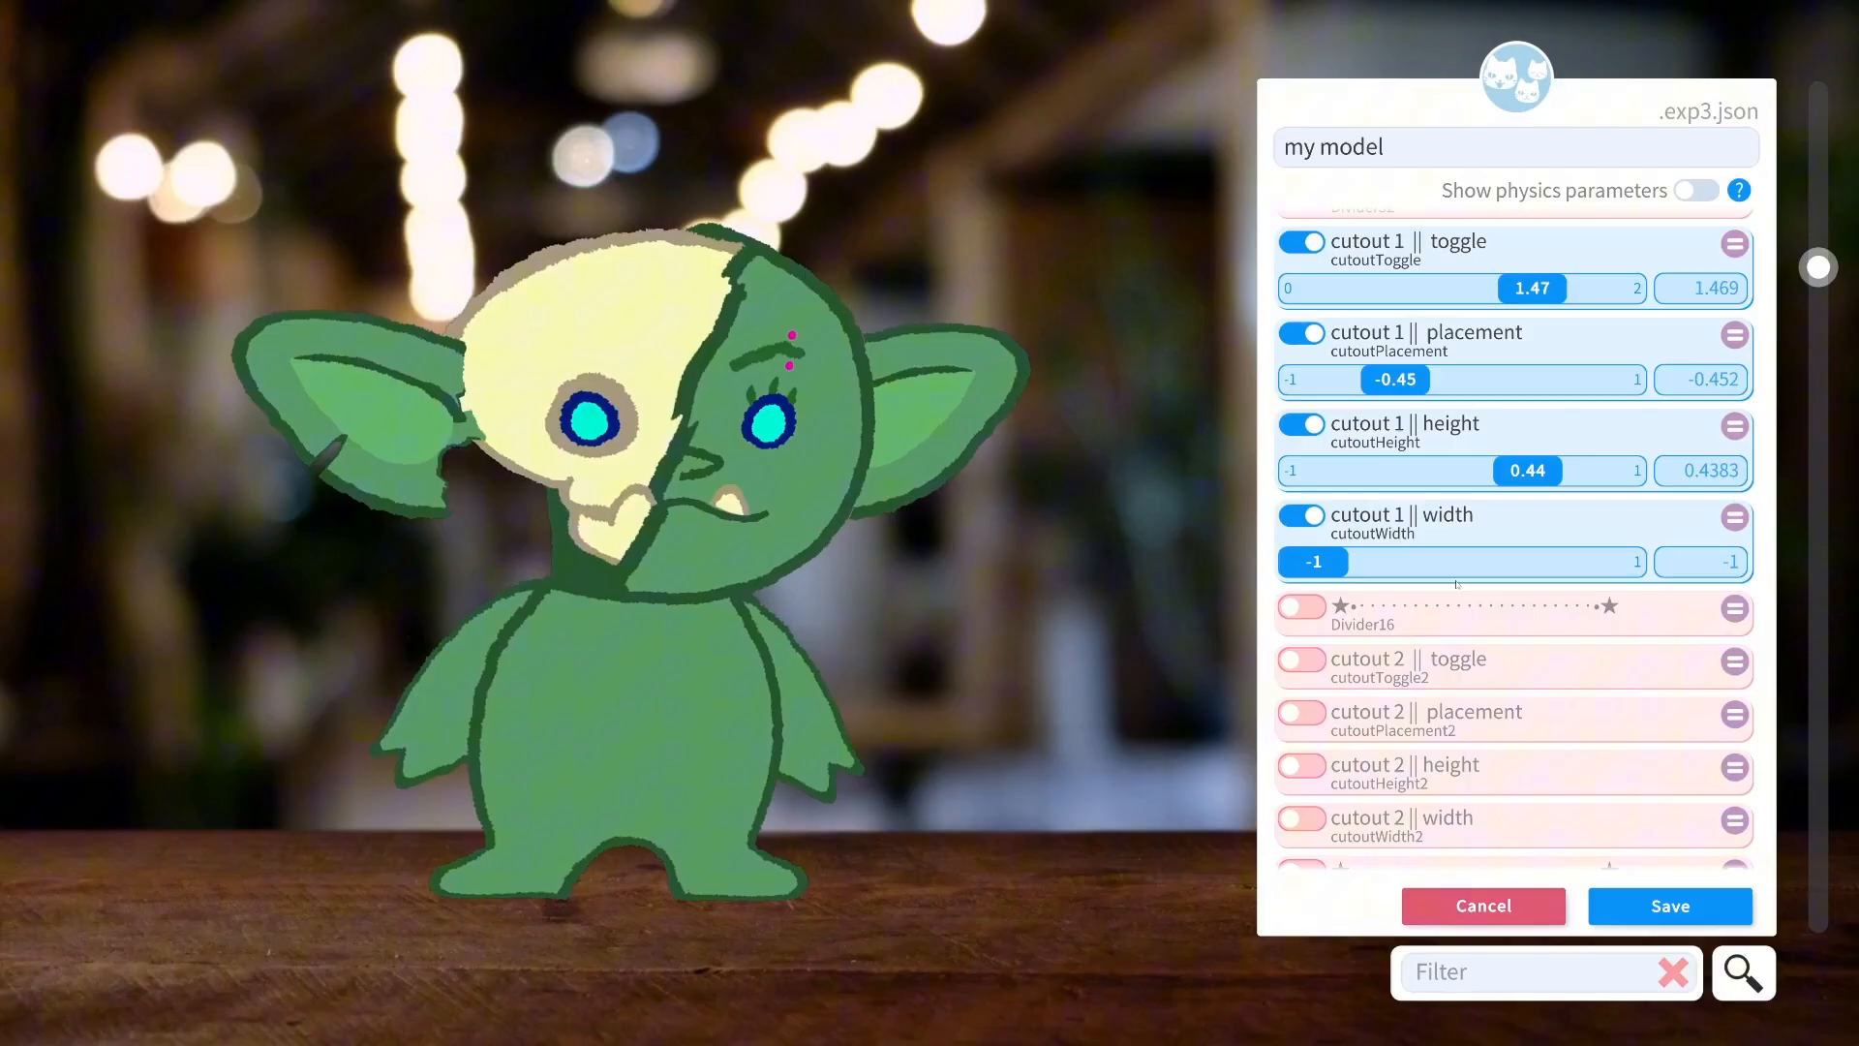
click(1342, 657)
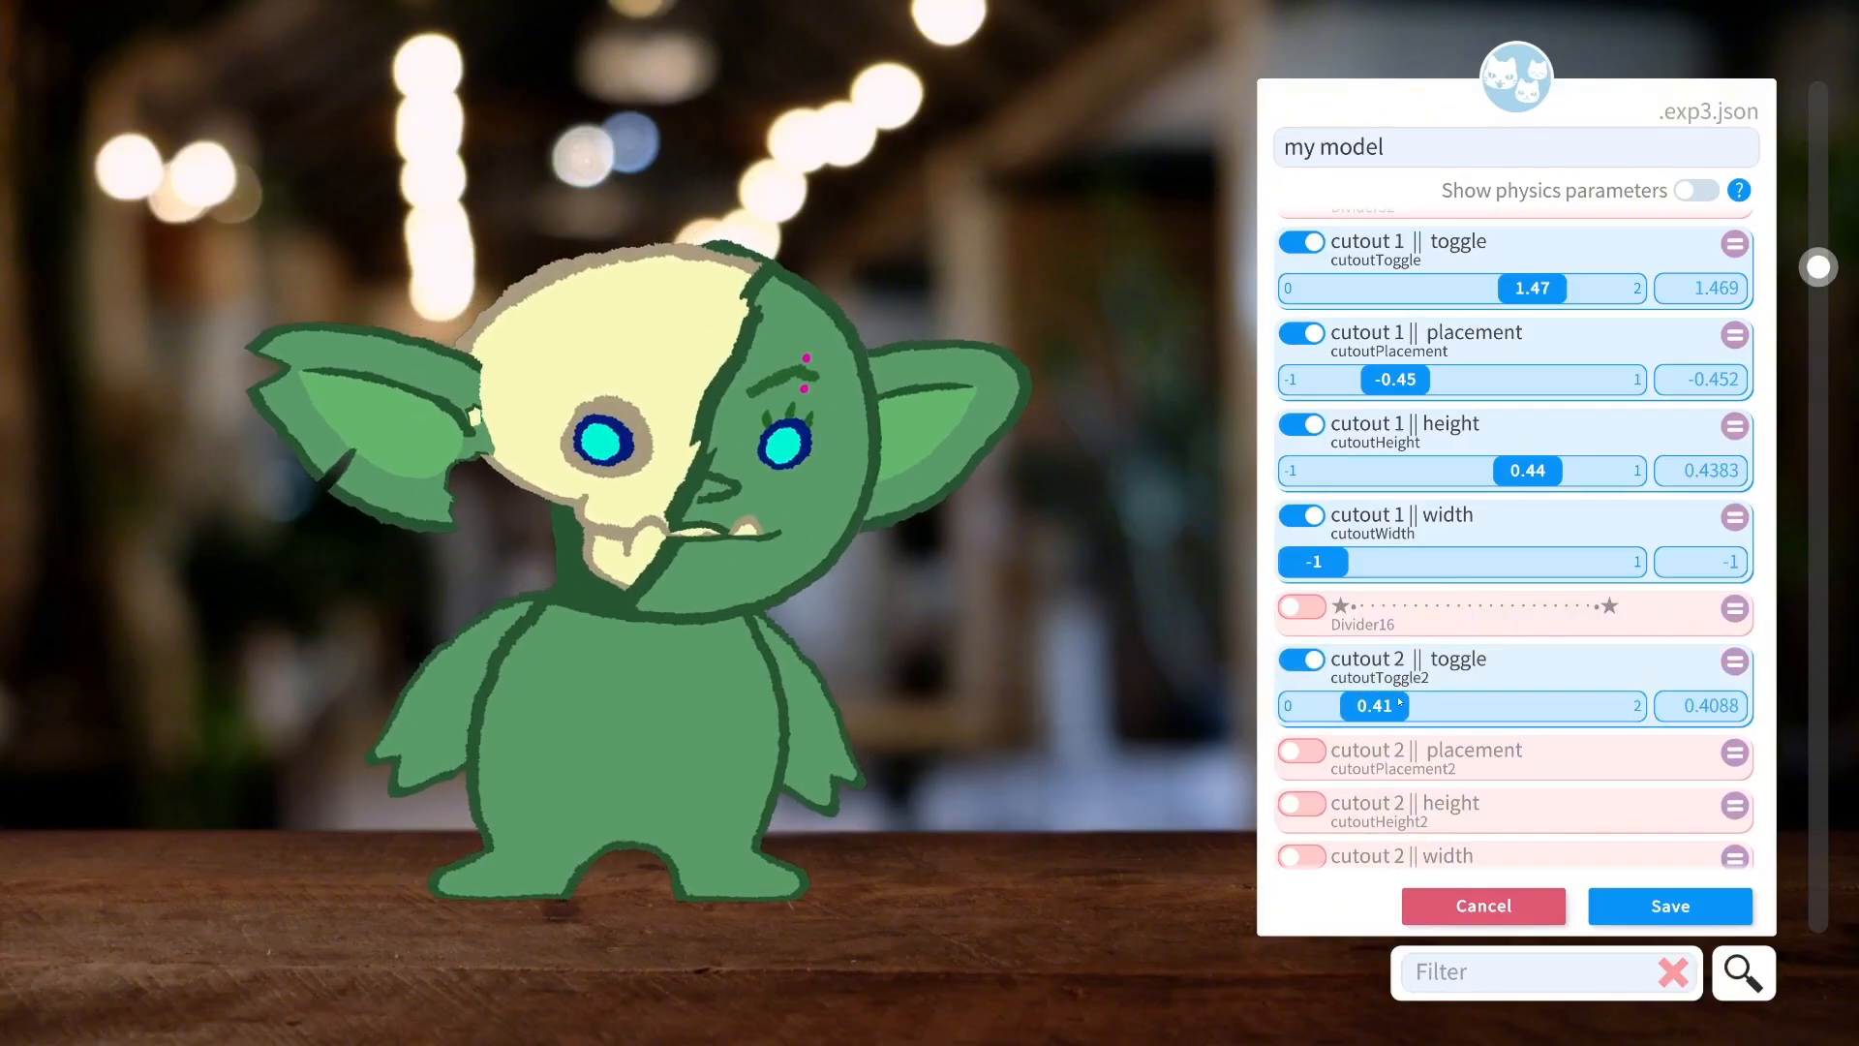
click(1317, 756)
scroll(1318, 757, down, 1)
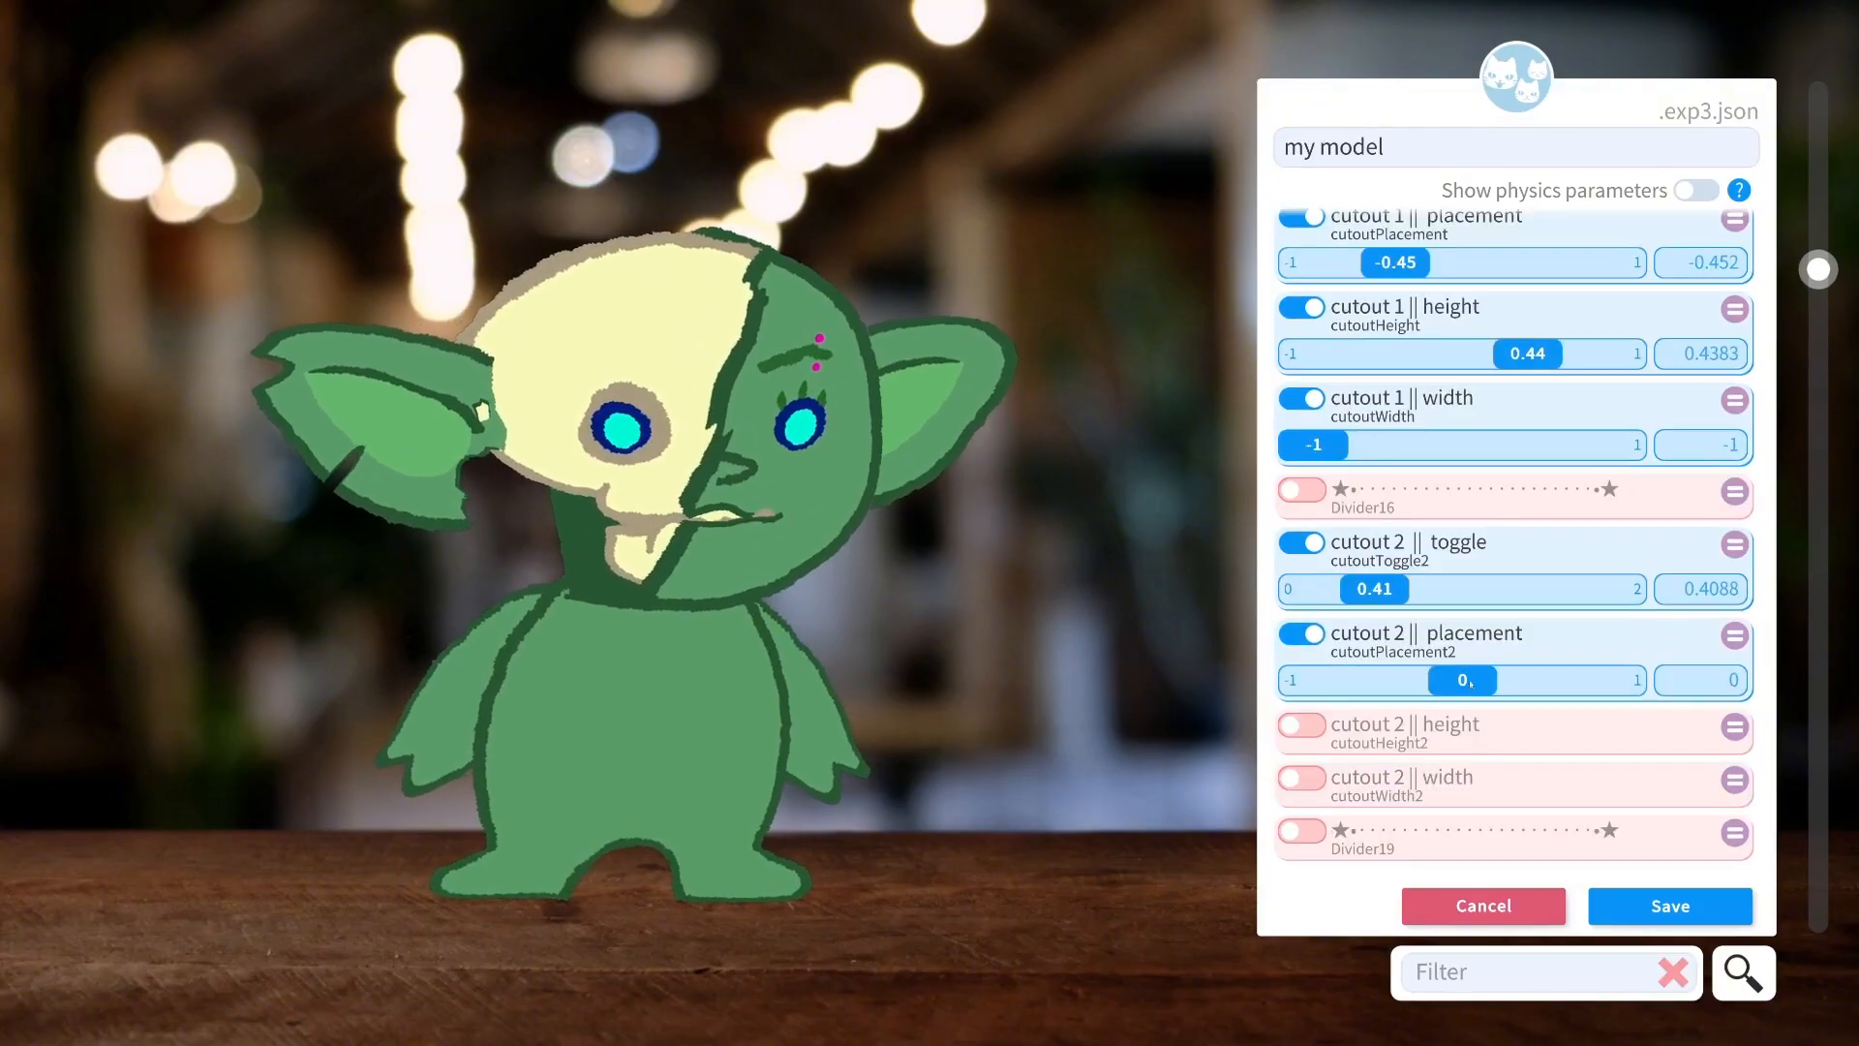
drag(1462, 681, 1544, 679)
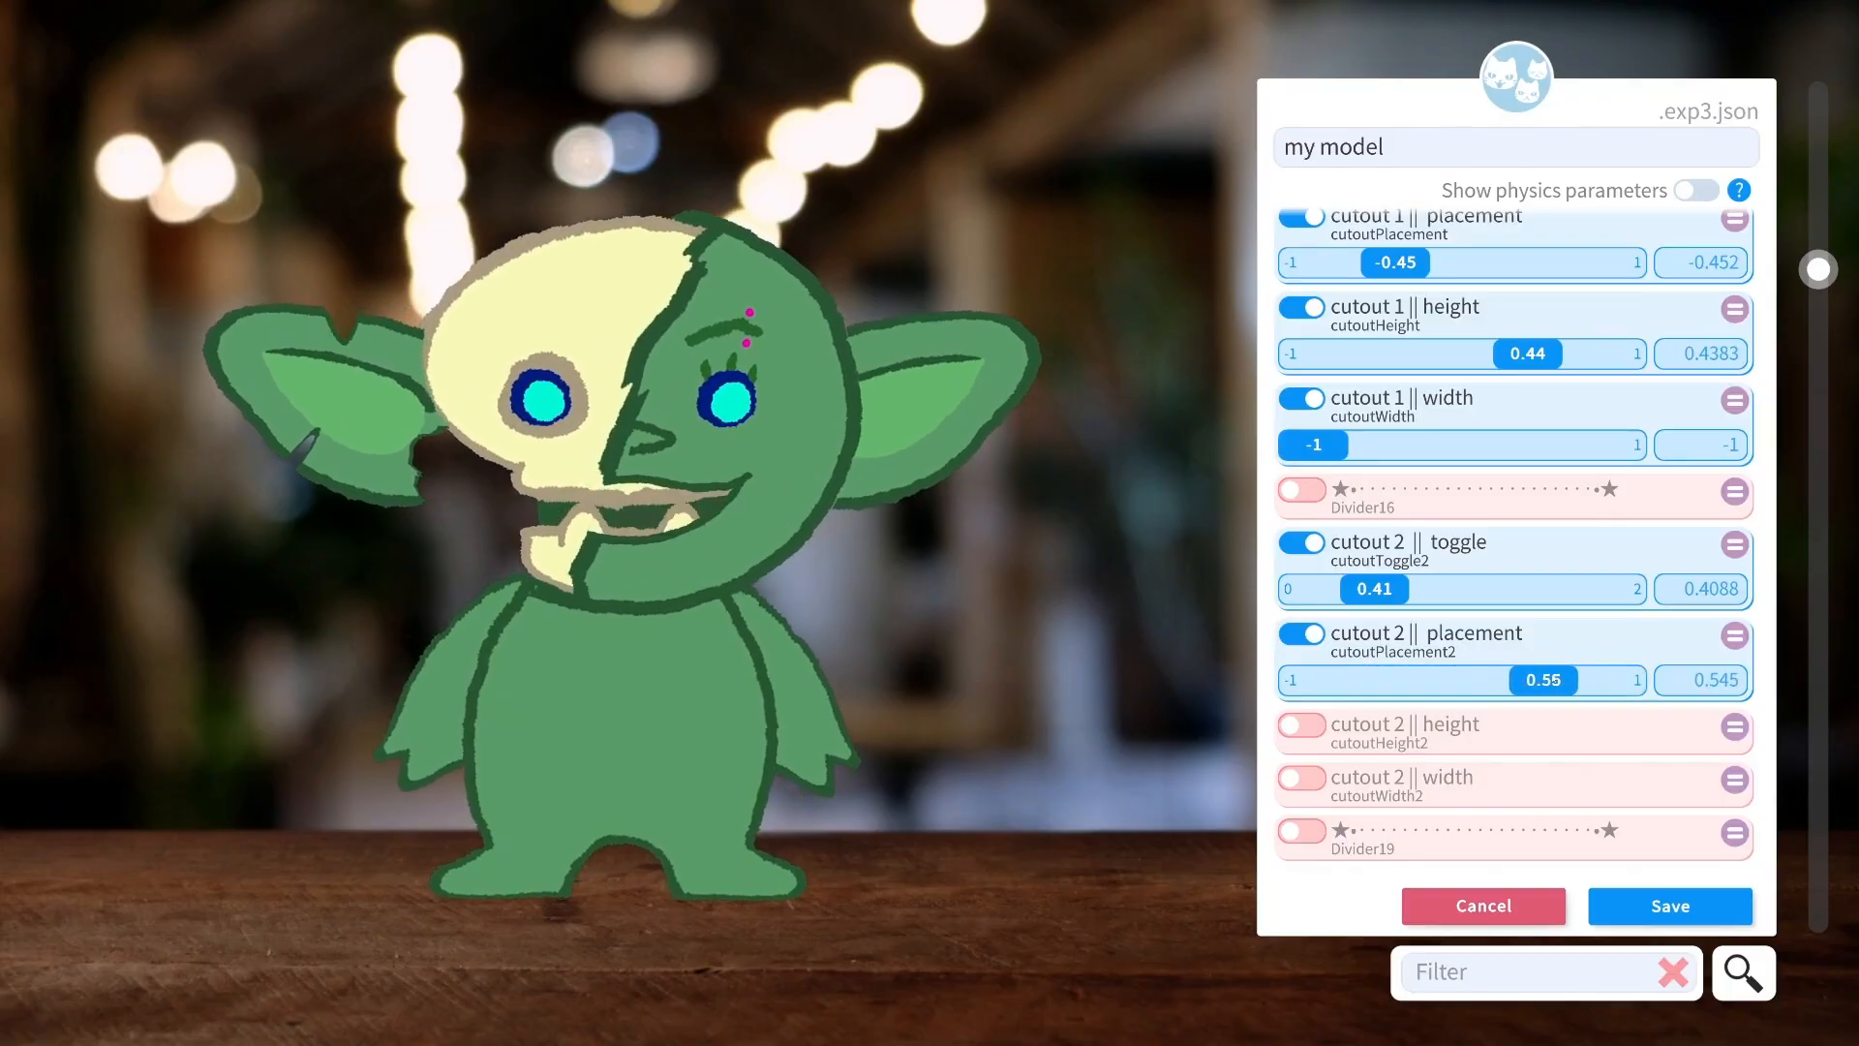
Enable the cutout 2 height at about 0.33 and the cutout 2 width at about 0.65.
click(1303, 724)
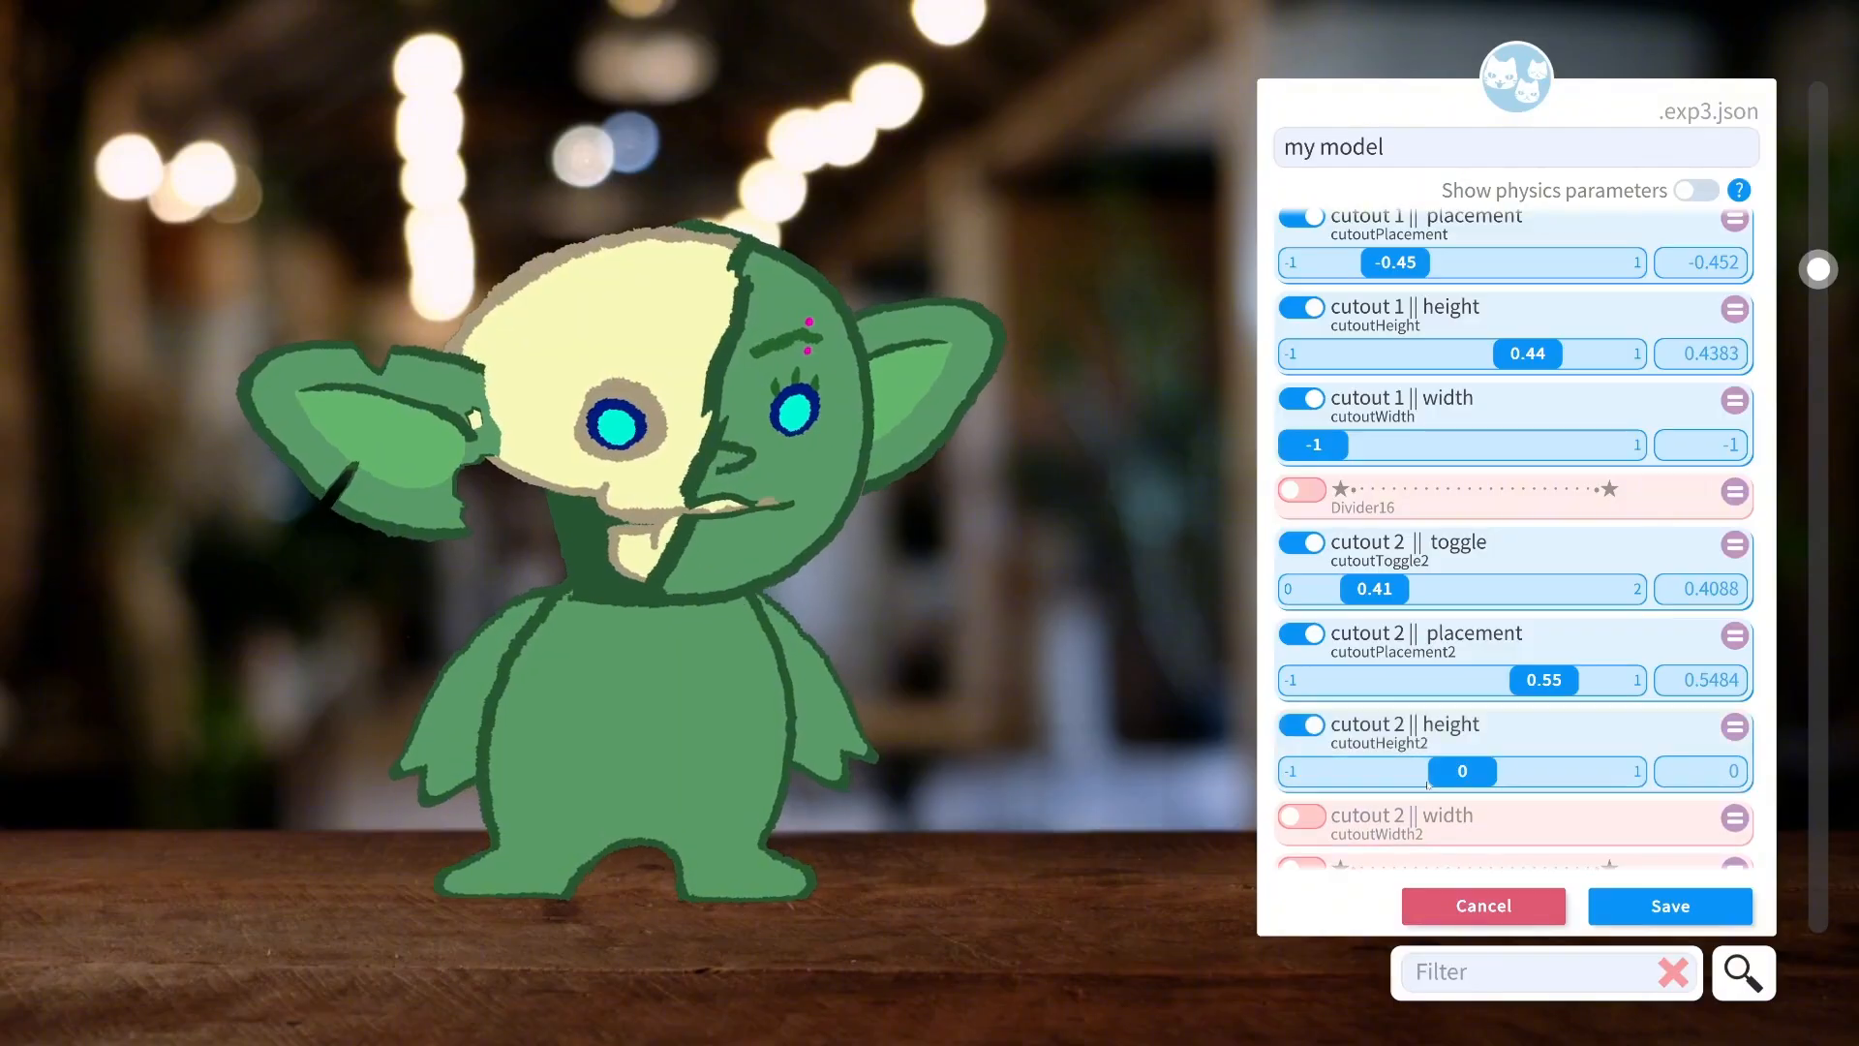
drag(1462, 770, 1513, 770)
scroll(1361, 726, down, 1)
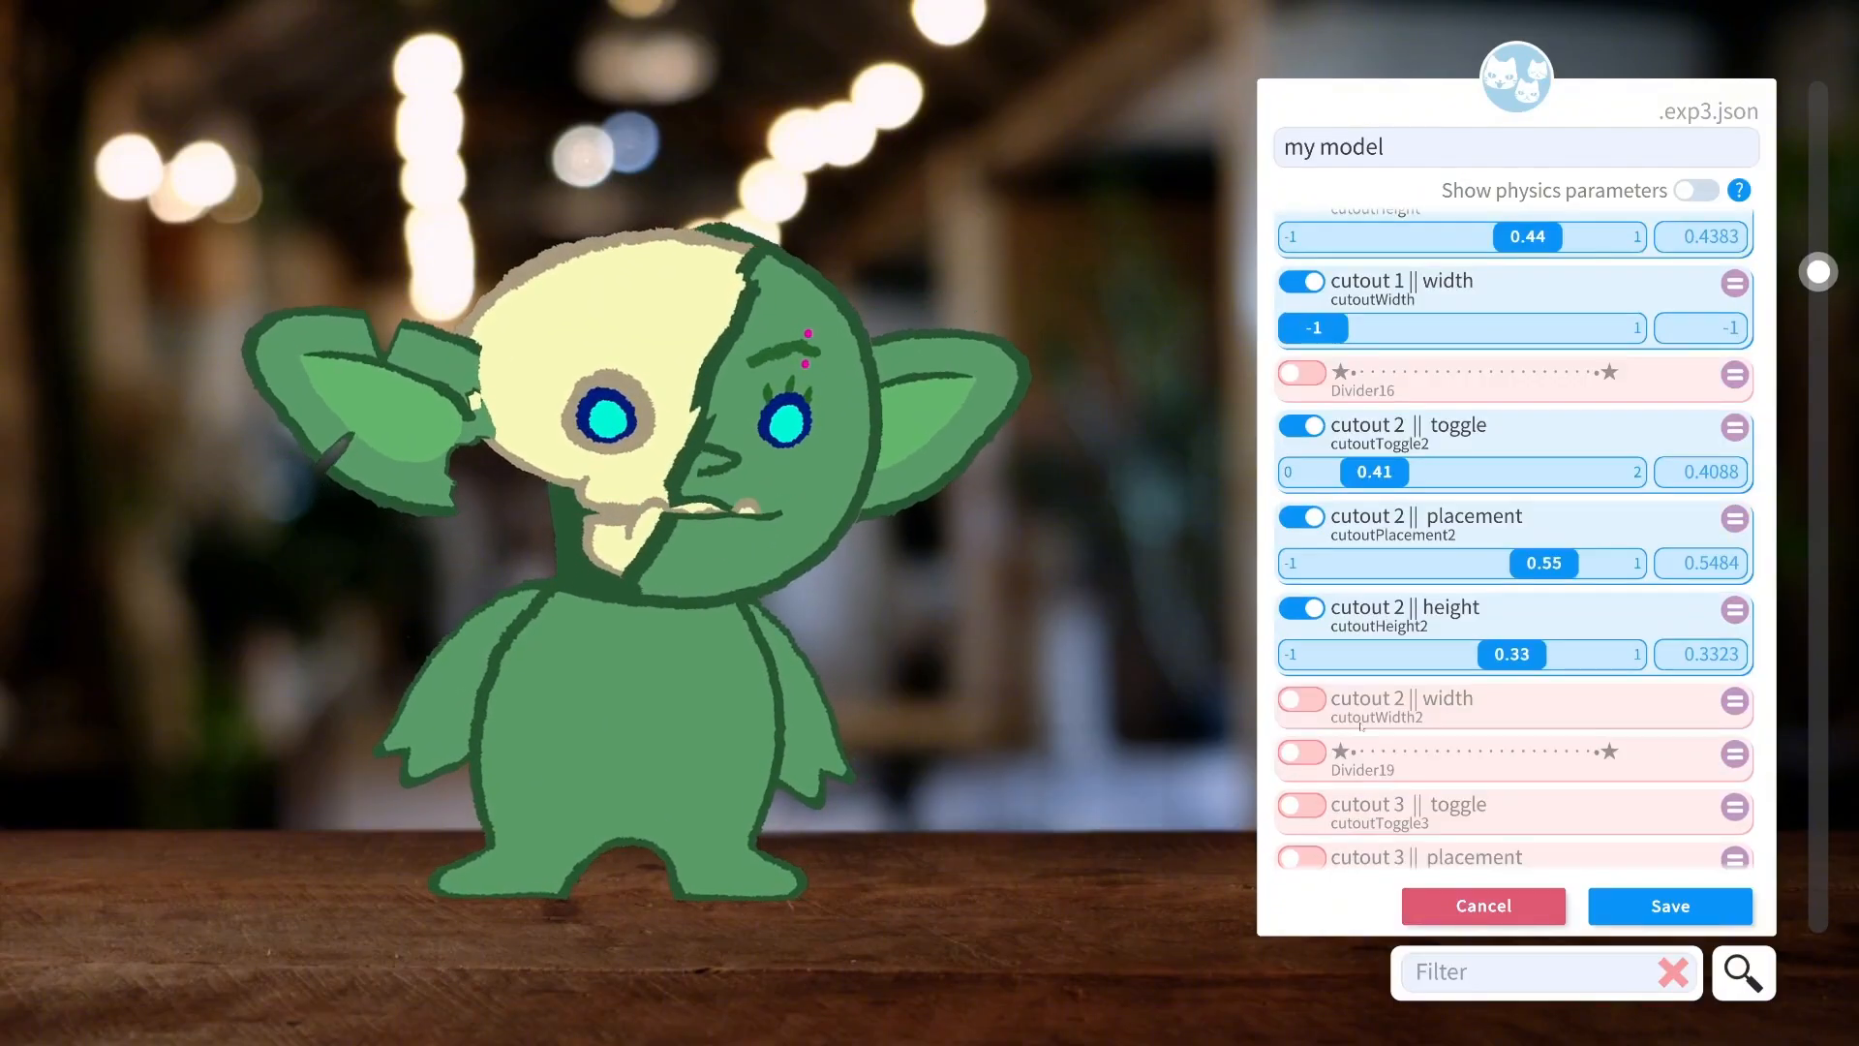
click(1302, 699)
drag(1331, 745, 1561, 744)
Enable the left ear's cutout 3 placement at about -0.87.
scroll(1561, 745, down, 2)
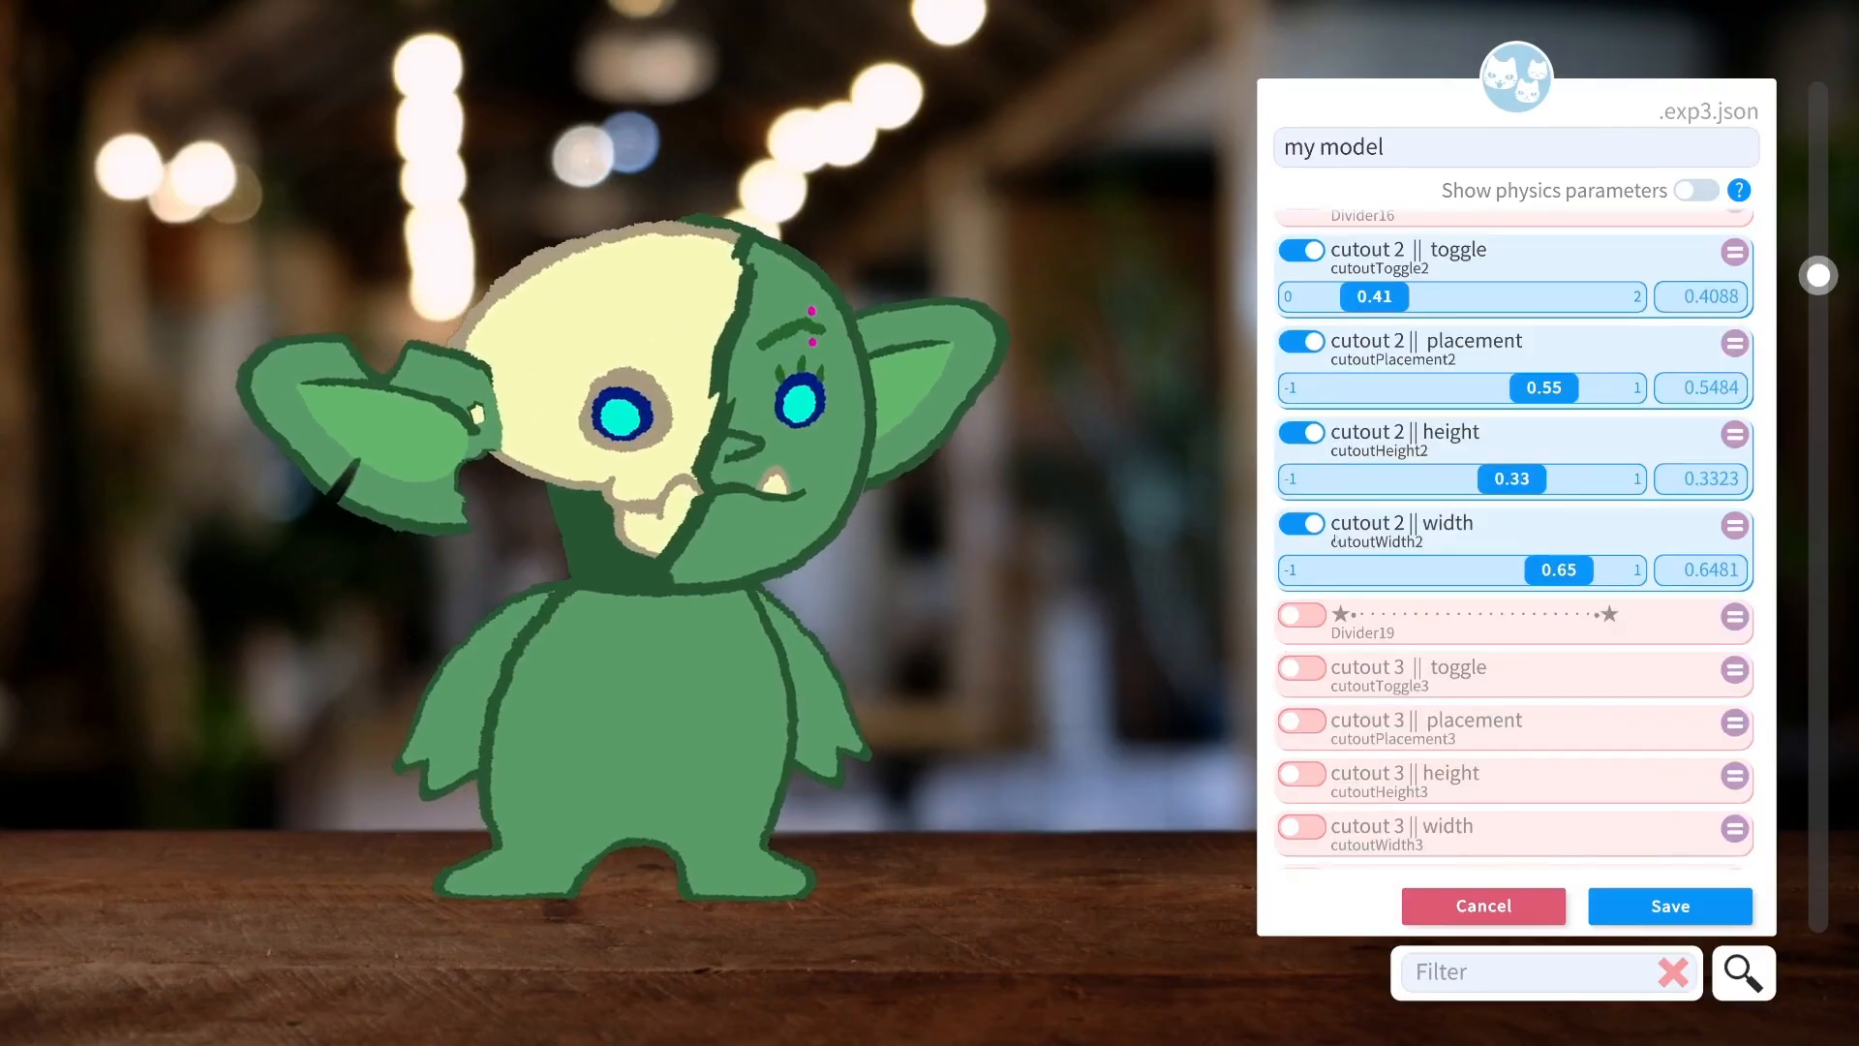
scroll(1379, 623, down, 3)
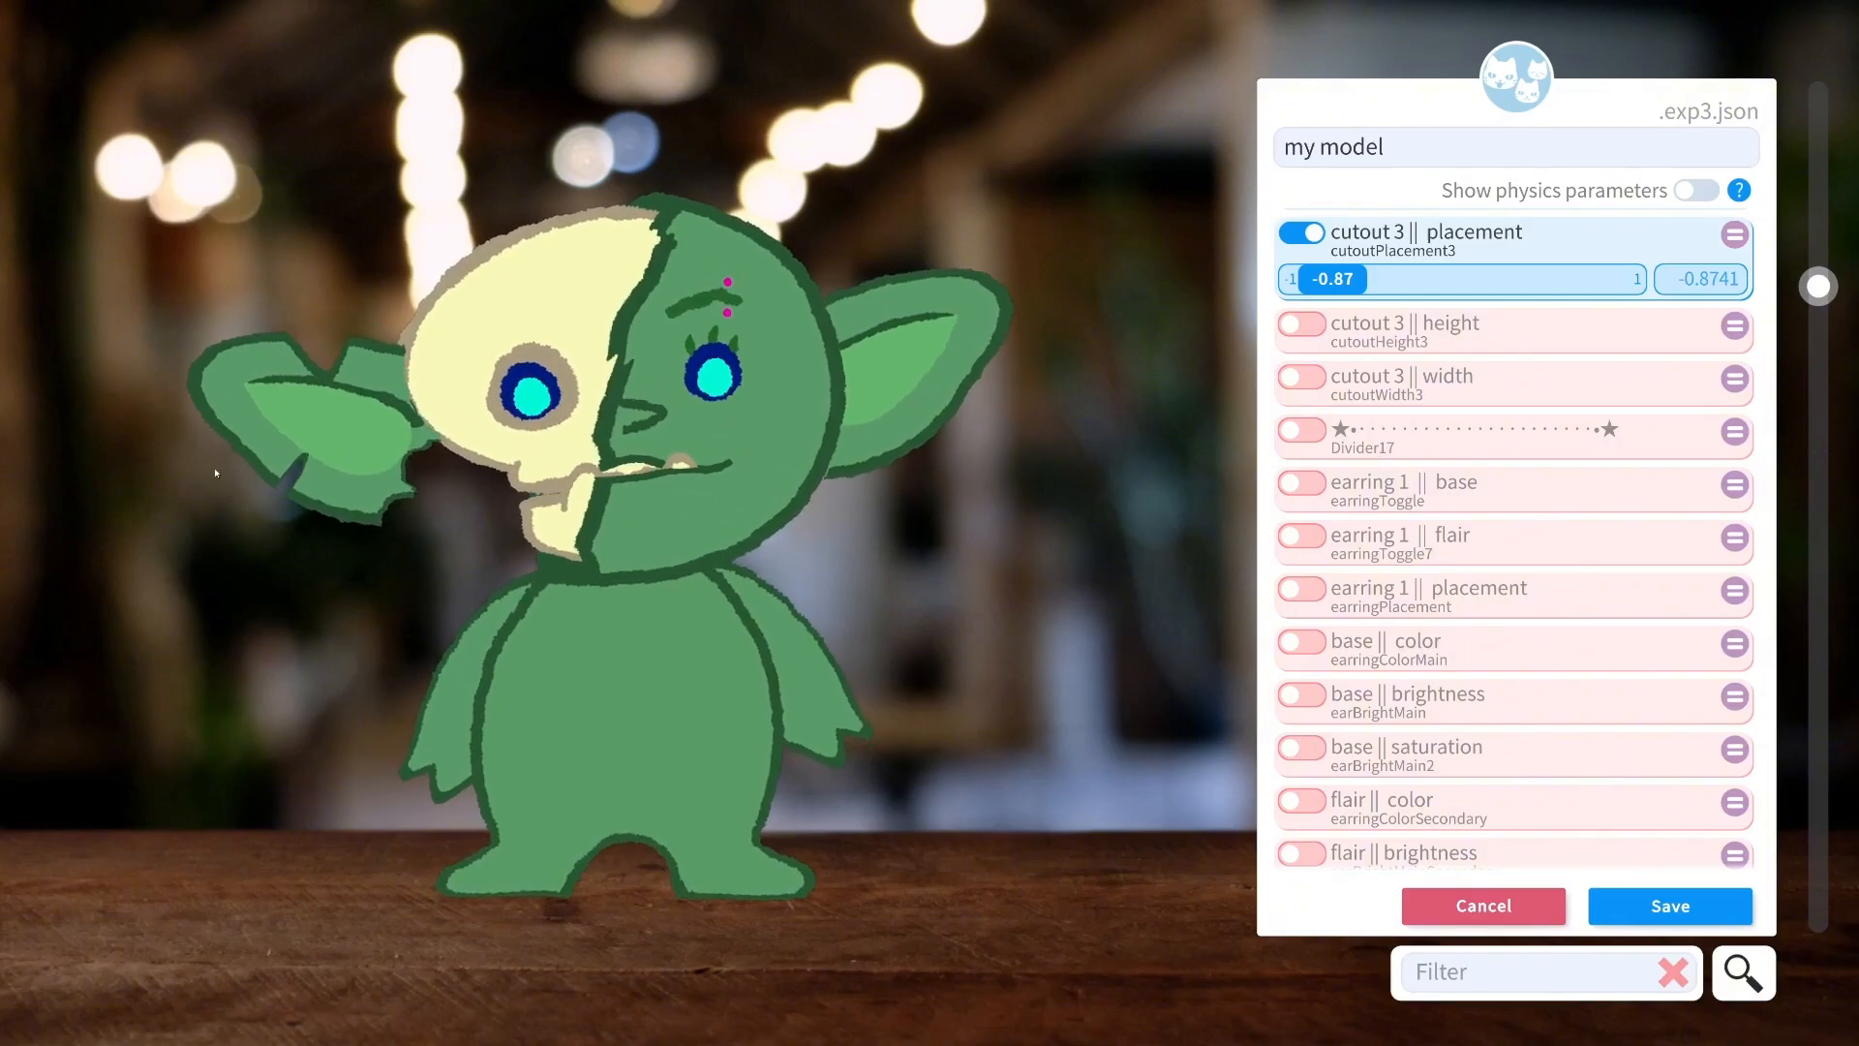
Enable the left ear's earring 1 base at about 1.44 and its earring 1 flair at 0.
scroll(1456, 568, down, 1)
click(1444, 423)
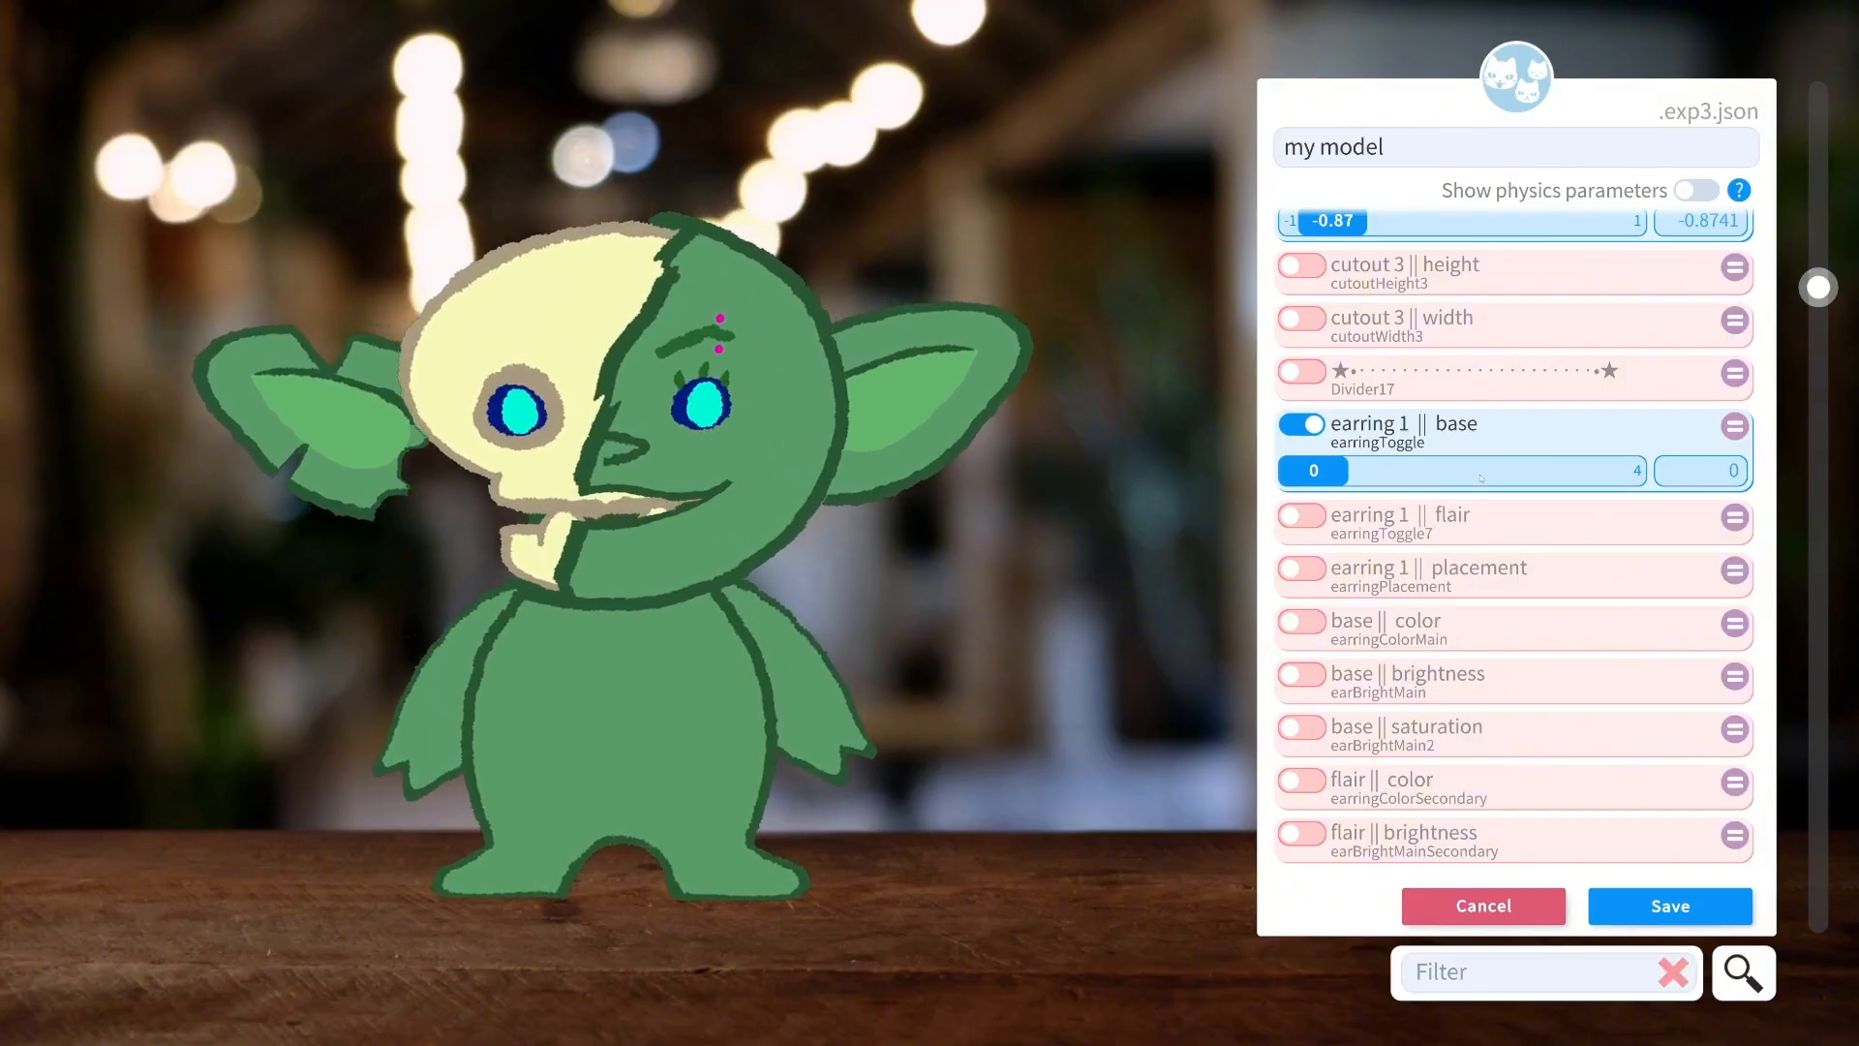
drag(1320, 473, 1380, 471)
click(1360, 516)
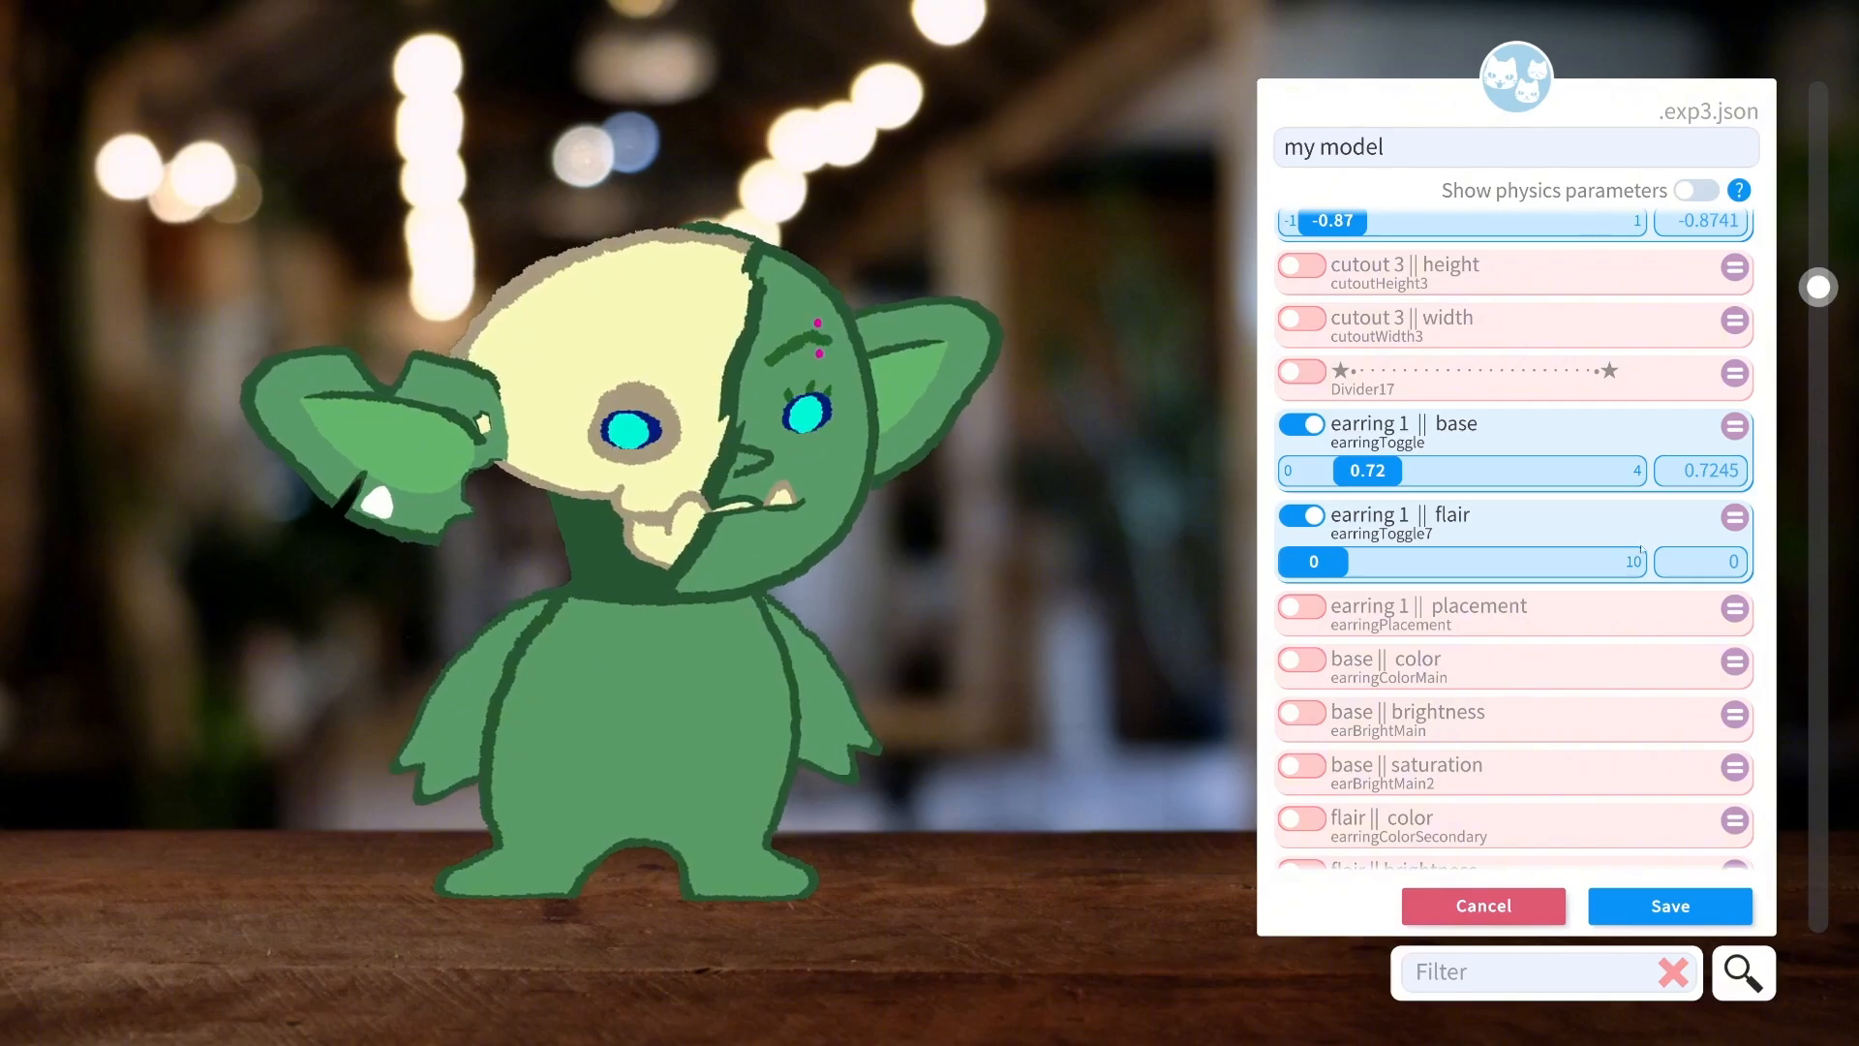
mouse_move(1332, 569)
mouse_down()
mouse_move(1617, 563)
mouse_move(1327, 562)
mouse_up()
drag(1365, 471, 1433, 471)
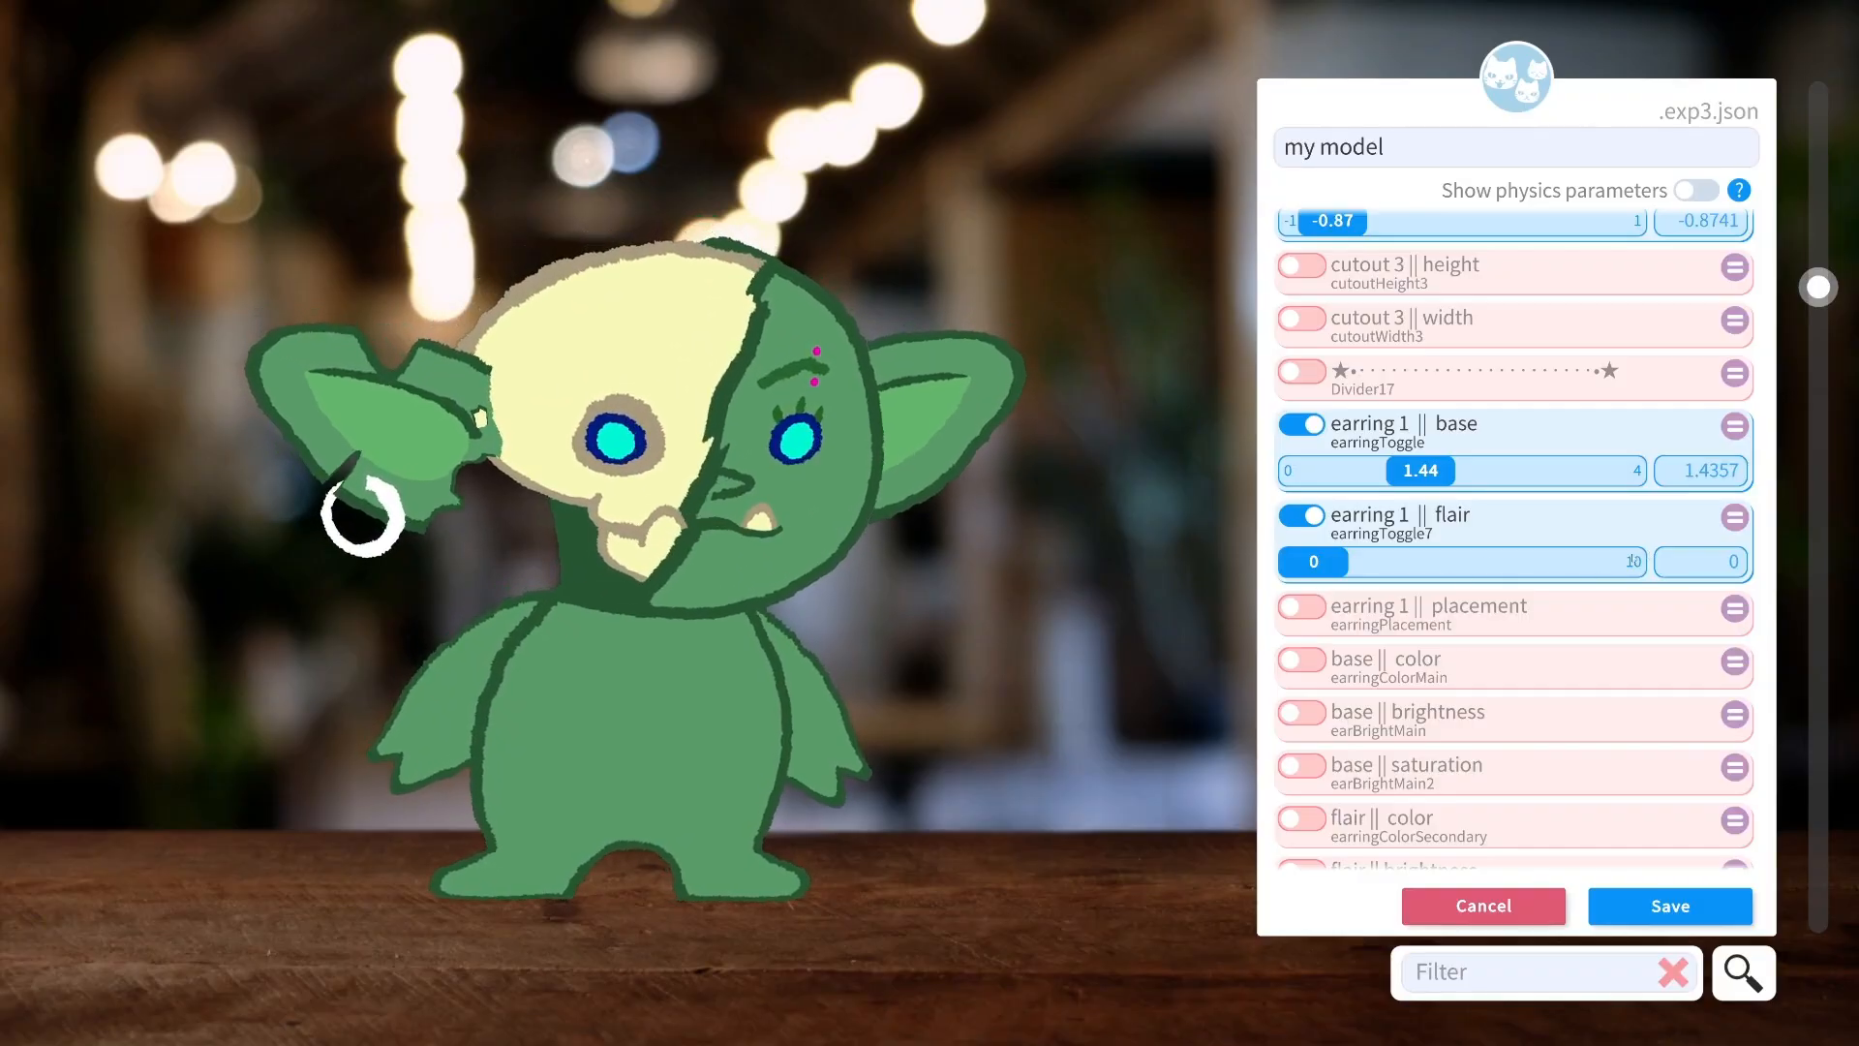
Set the left ear's earring 1 base to about 1.51, its flair to about 2.53 and its placement to about 0.3.
drag(1346, 561, 1489, 590)
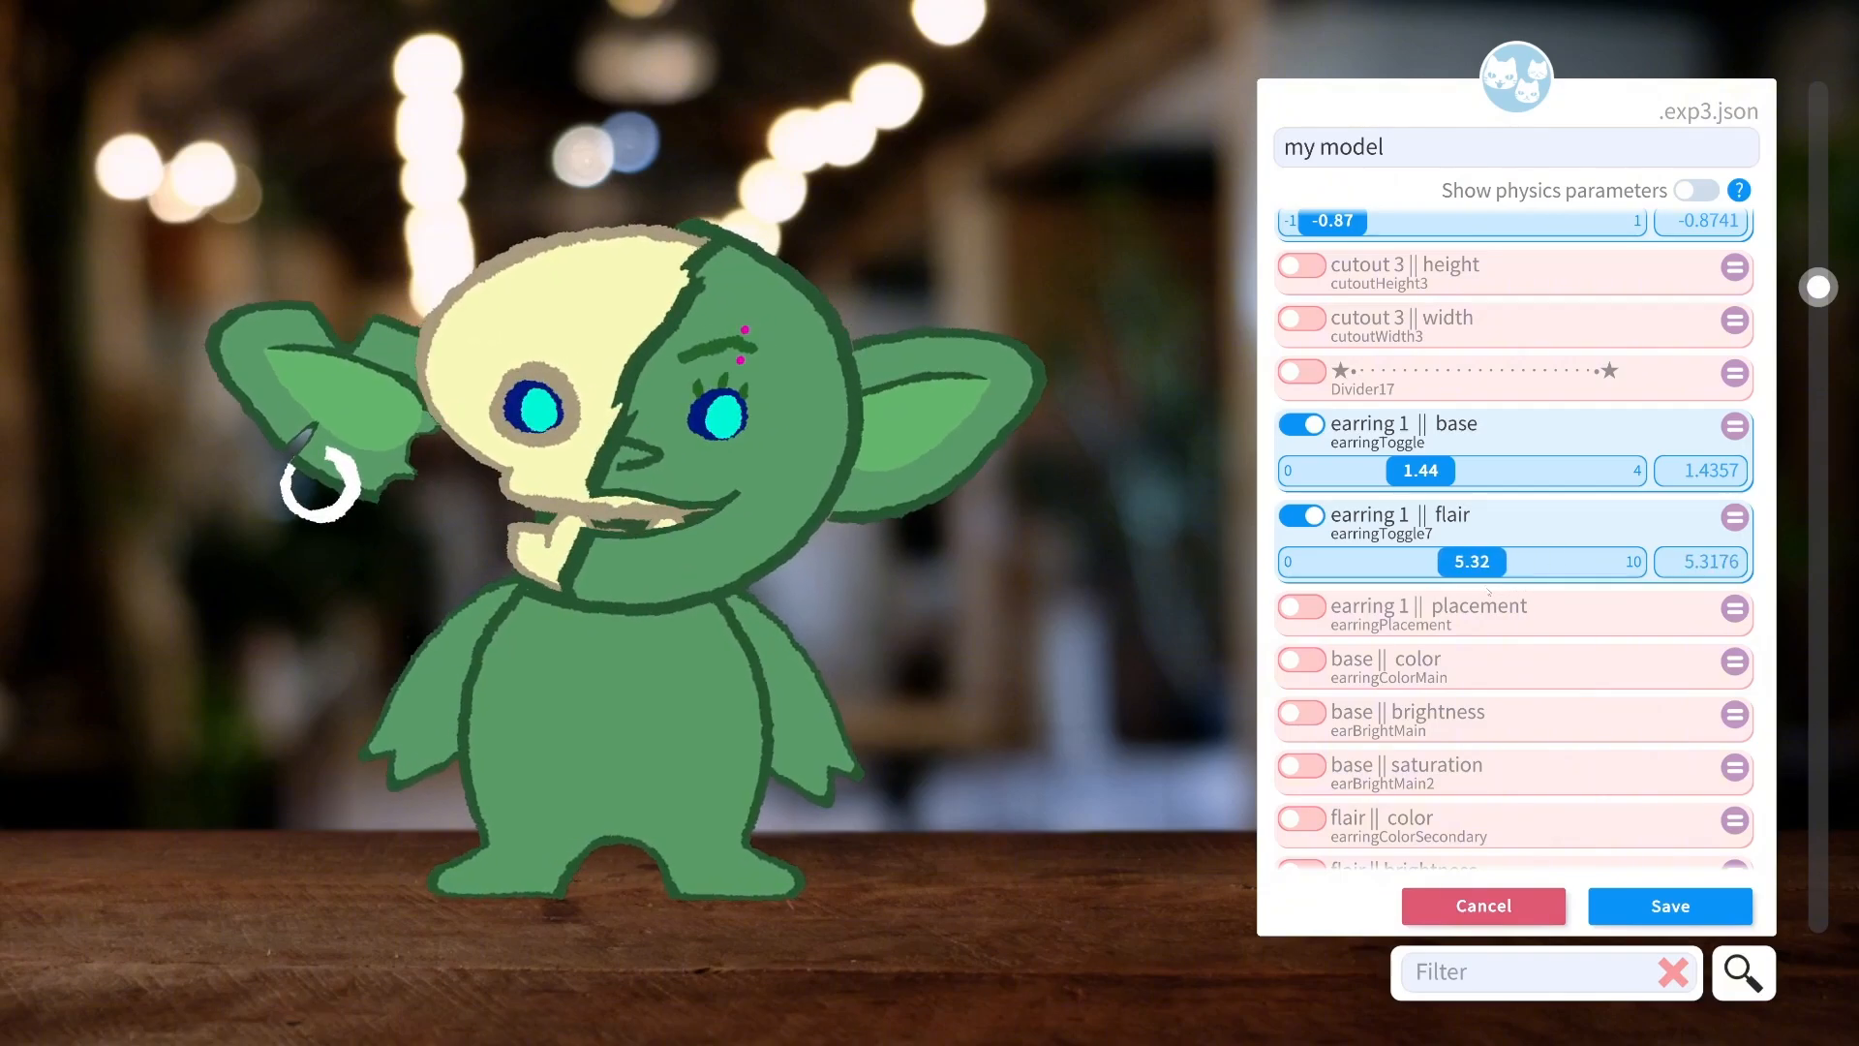
drag(1420, 470, 1380, 491)
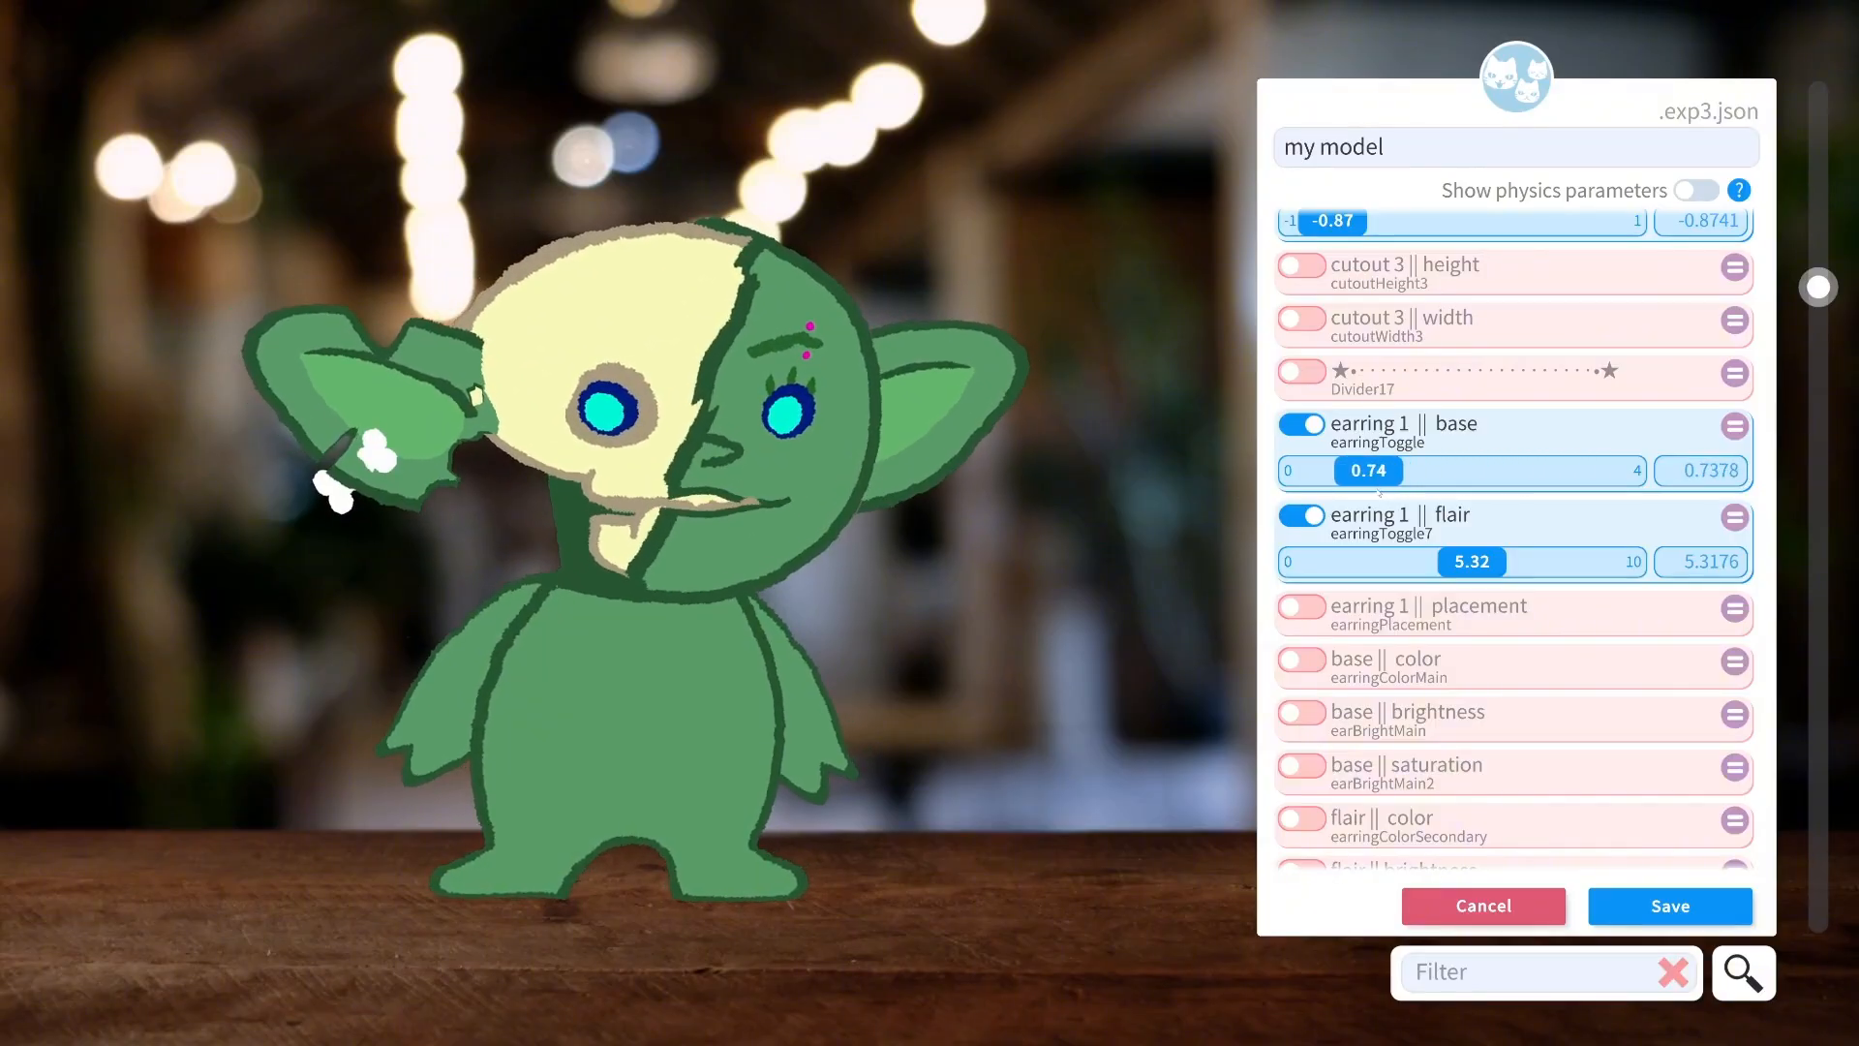
drag(1463, 554, 1391, 561)
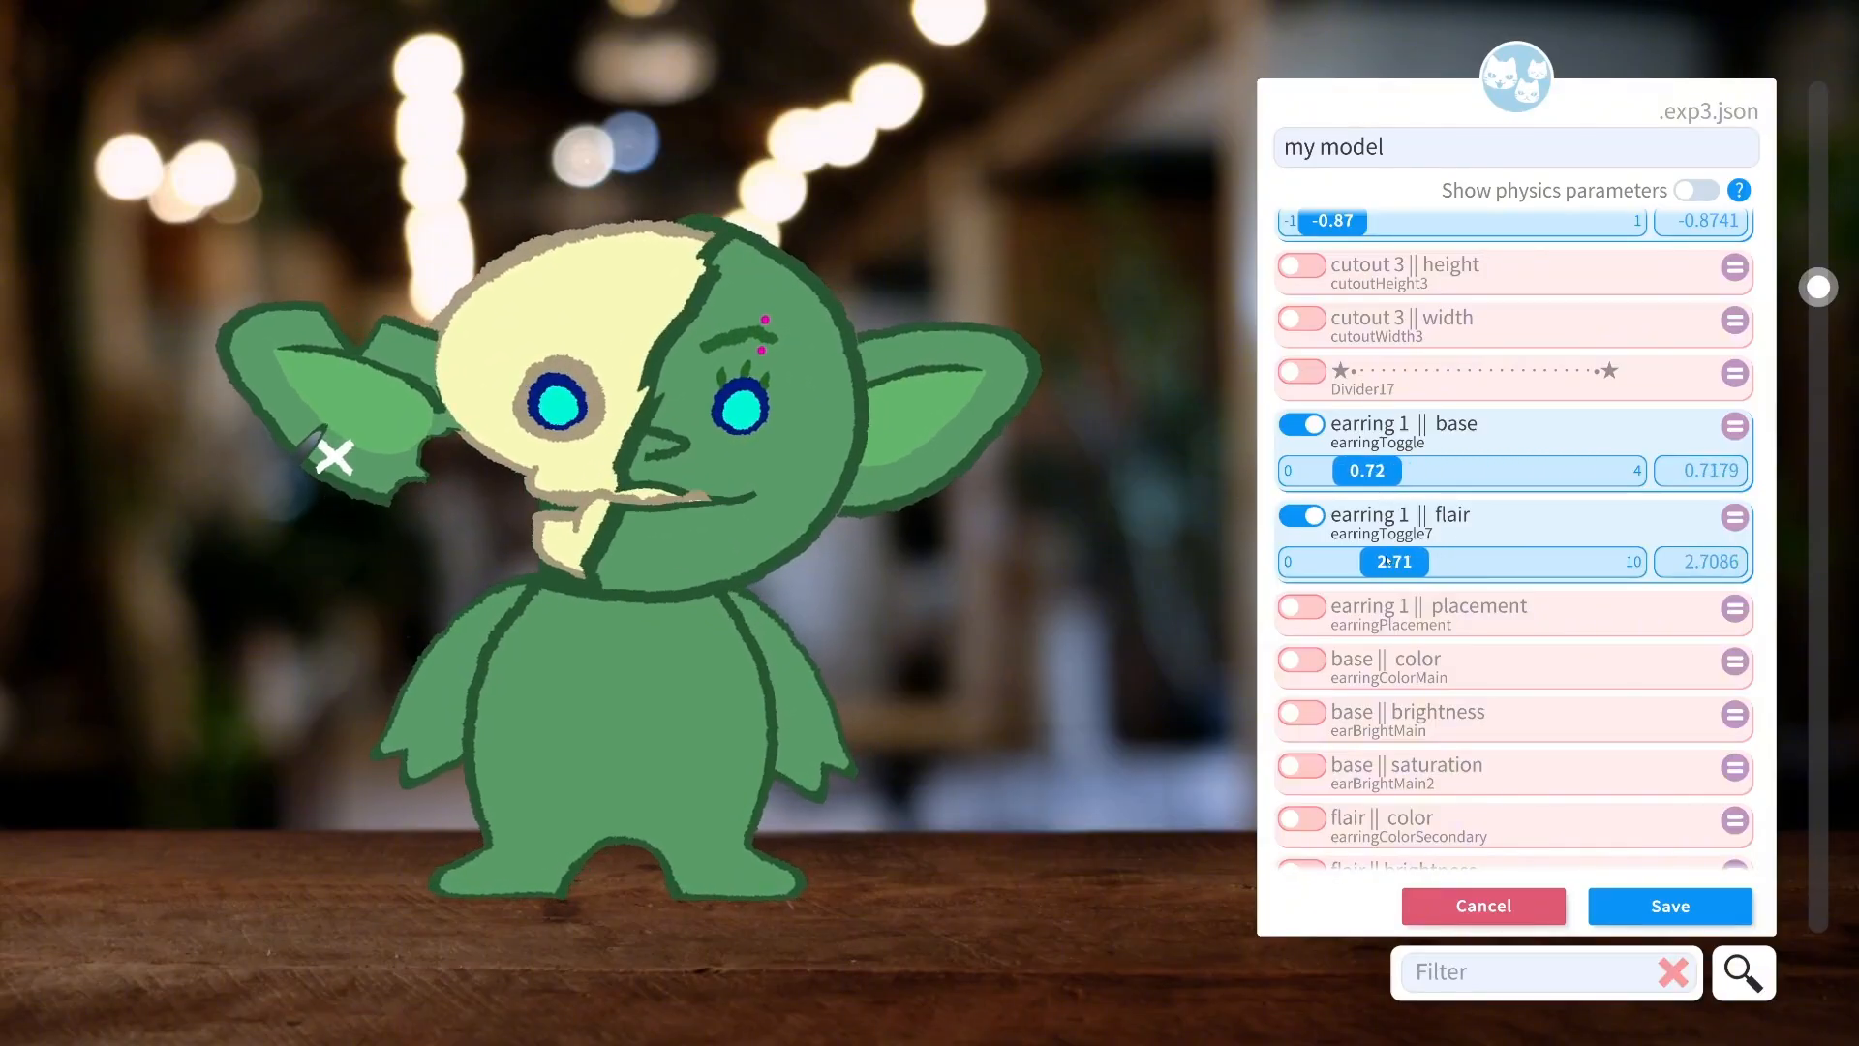
drag(1388, 474, 1569, 472)
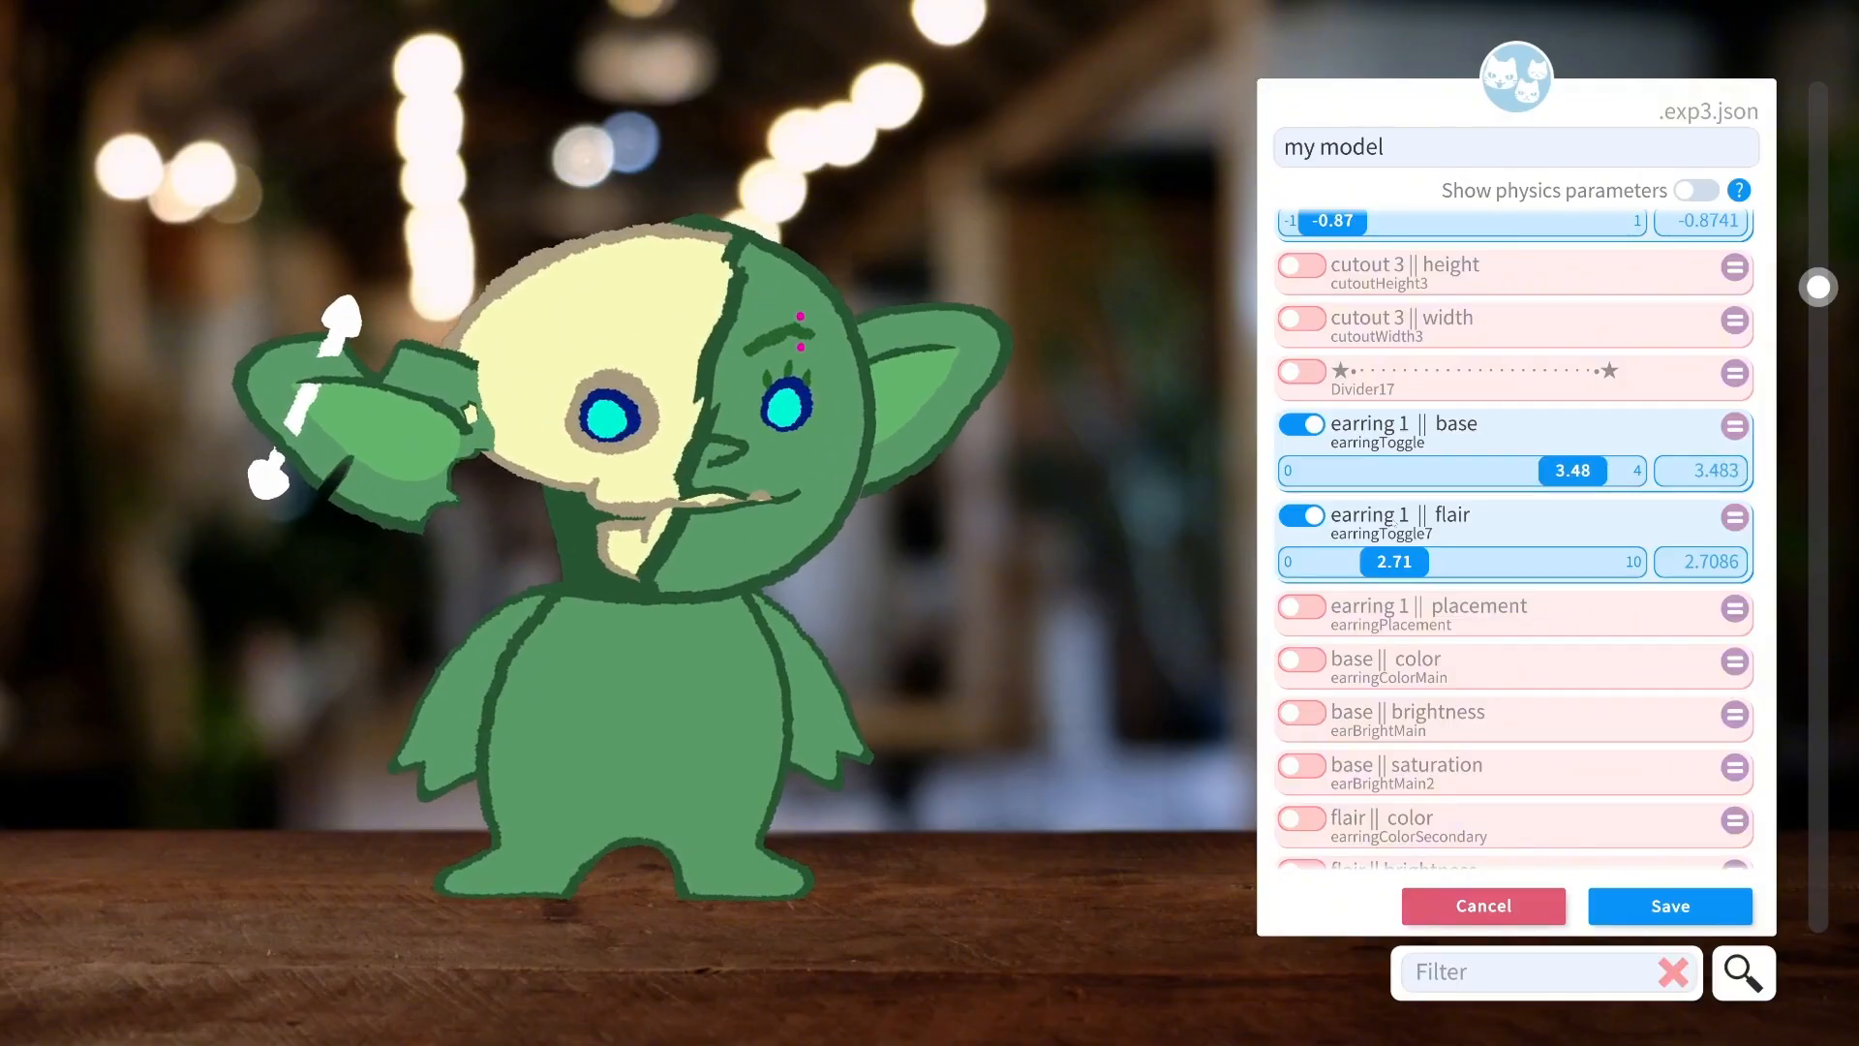
drag(1403, 568, 1536, 554)
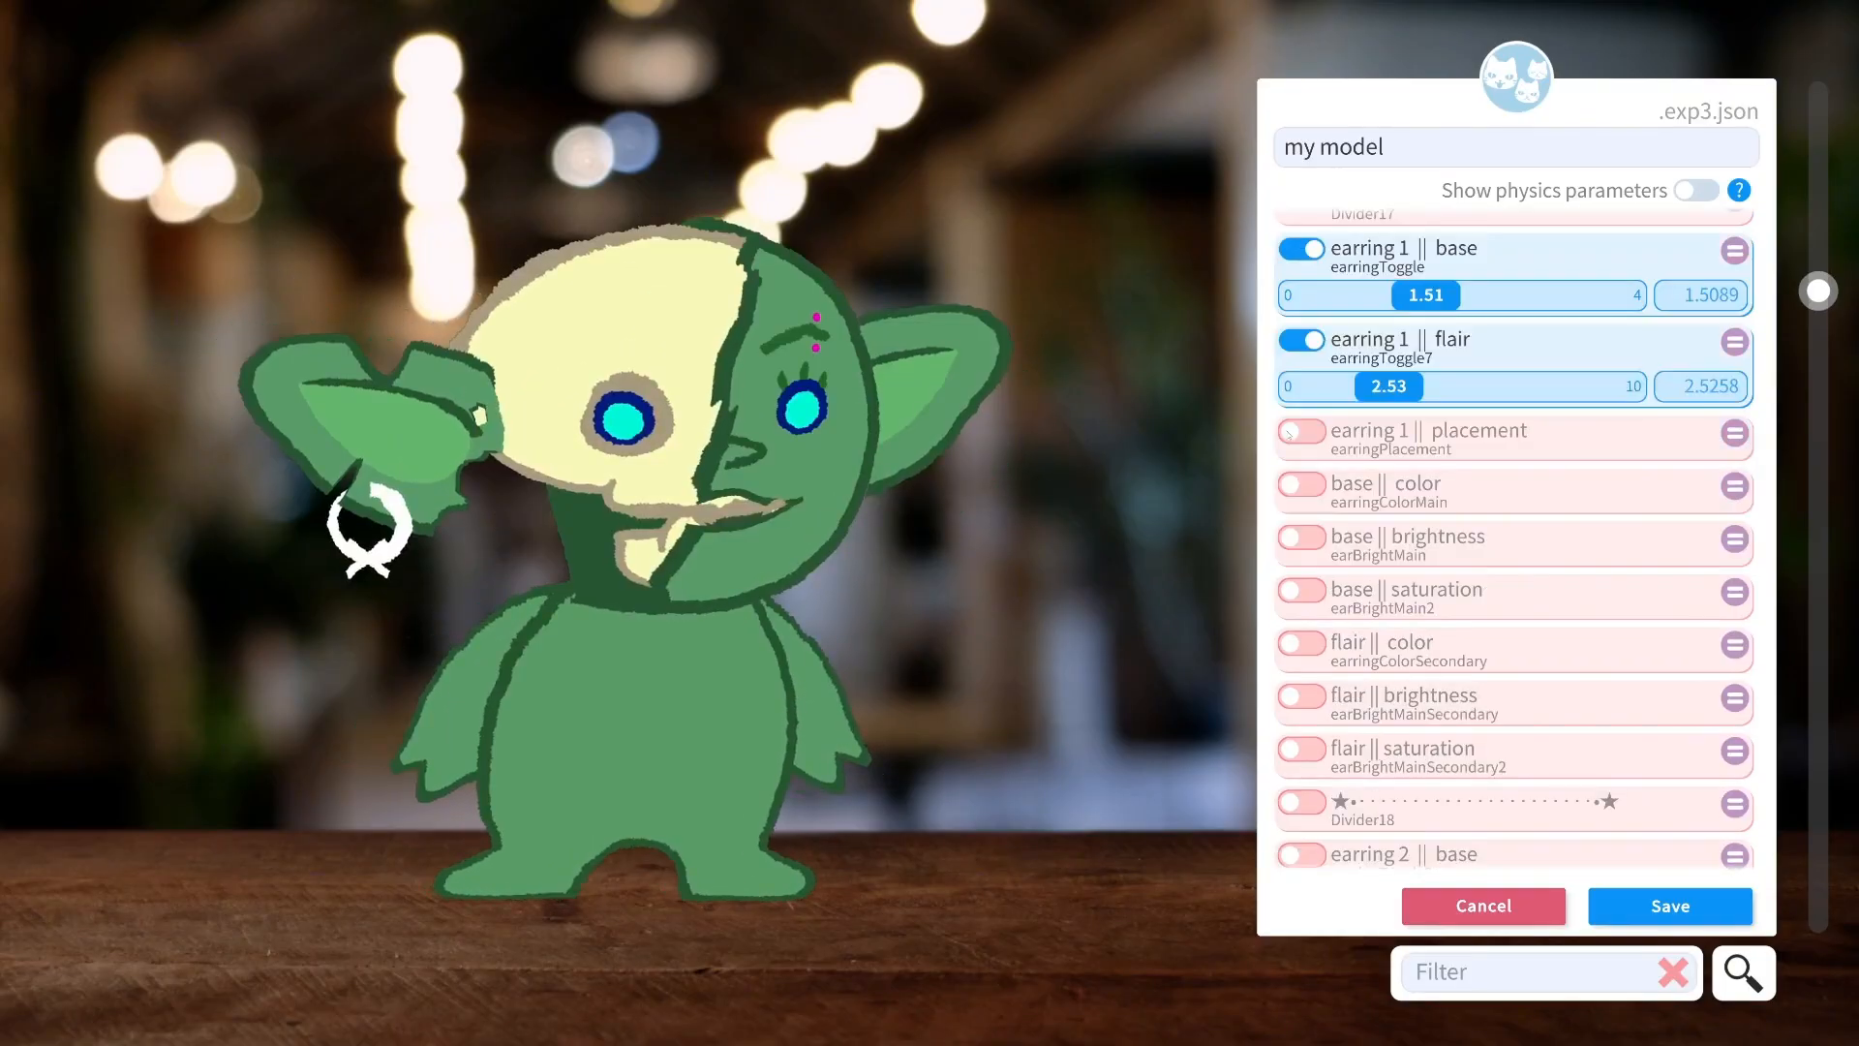
click(1303, 432)
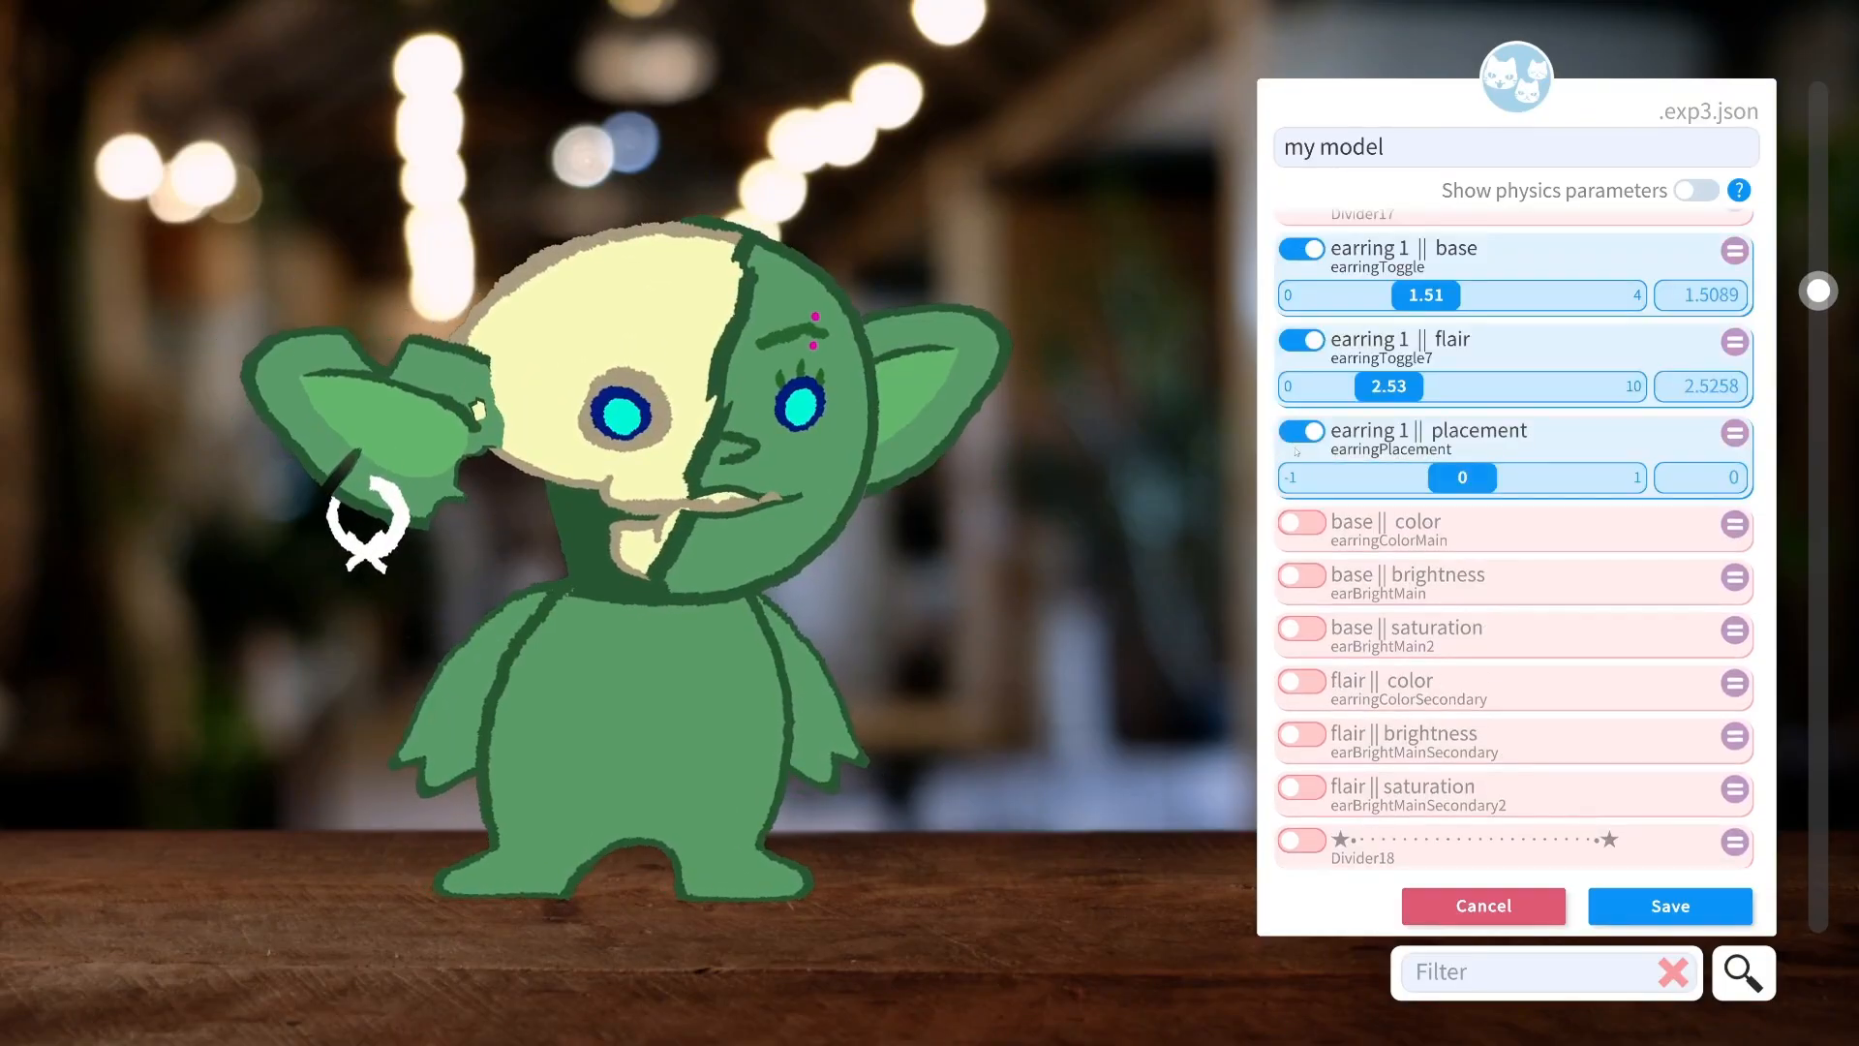
drag(1350, 479, 1492, 539)
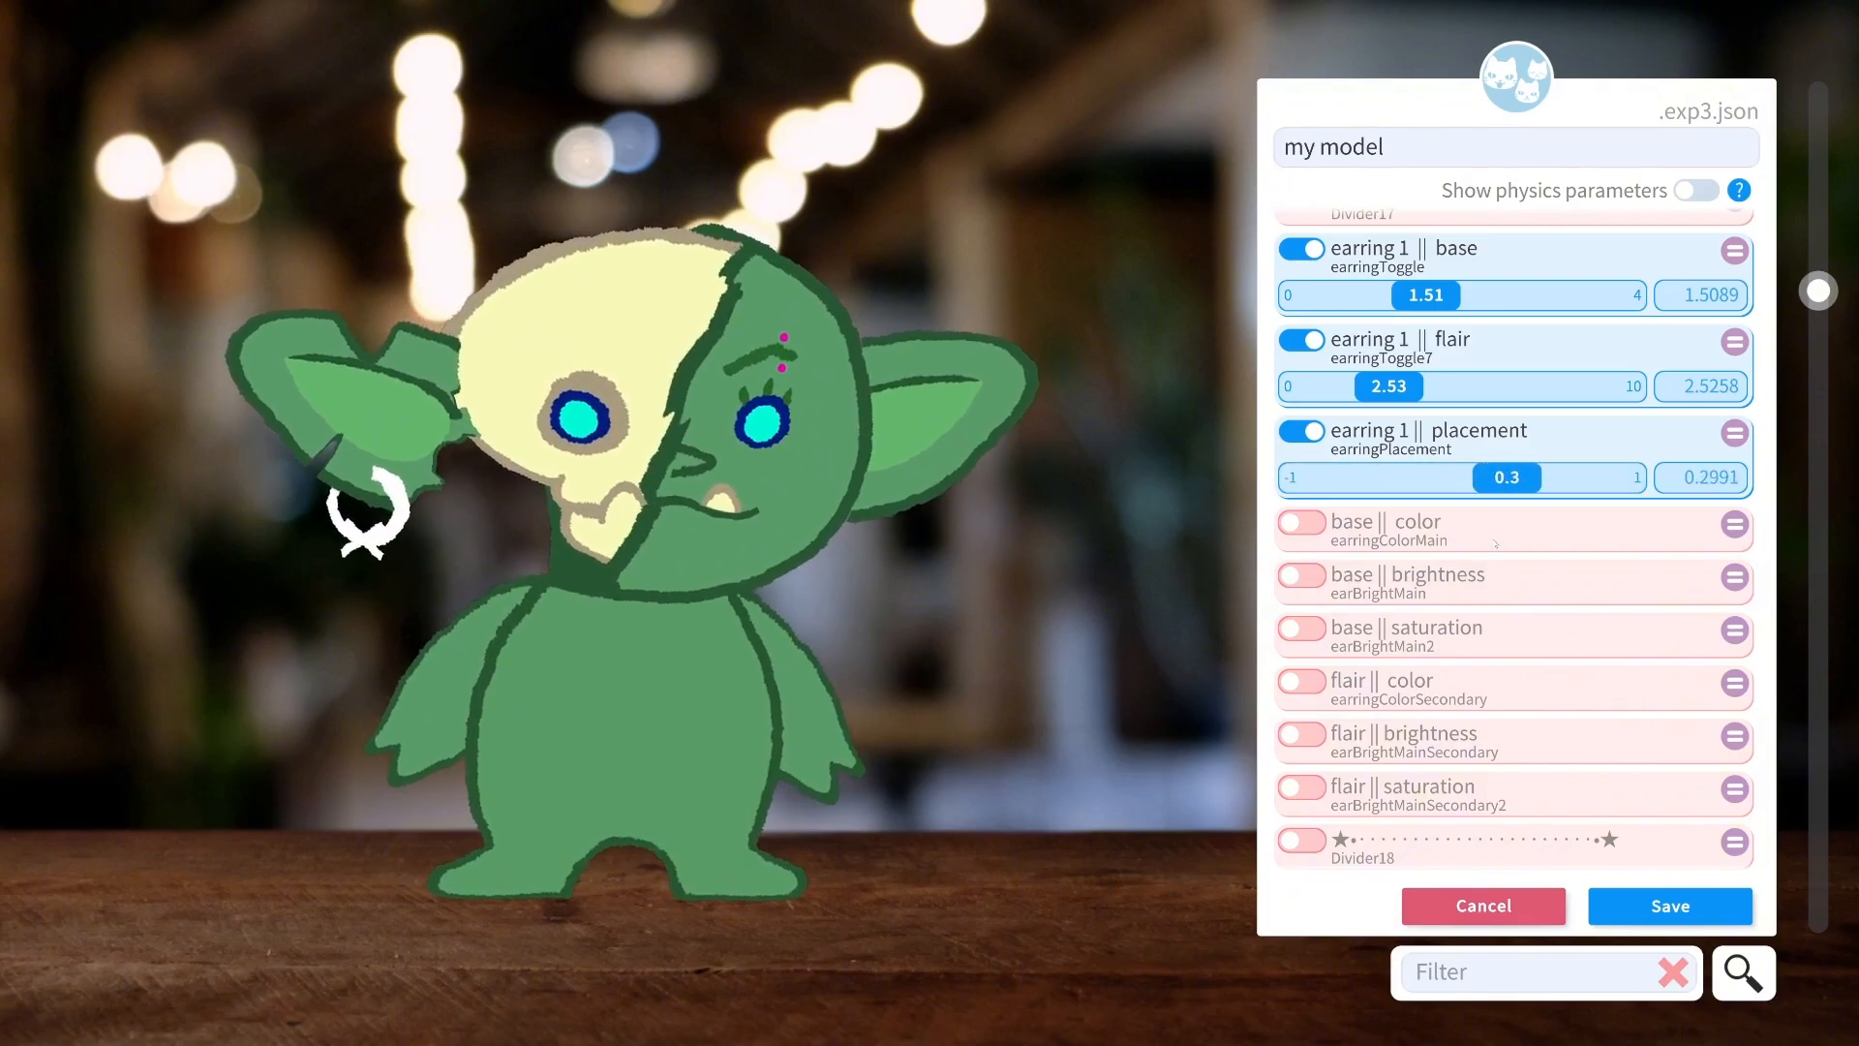
Enable the left ear's earring 1 base color at about 3.51 and its base brightness at about 0.29.
click(1302, 523)
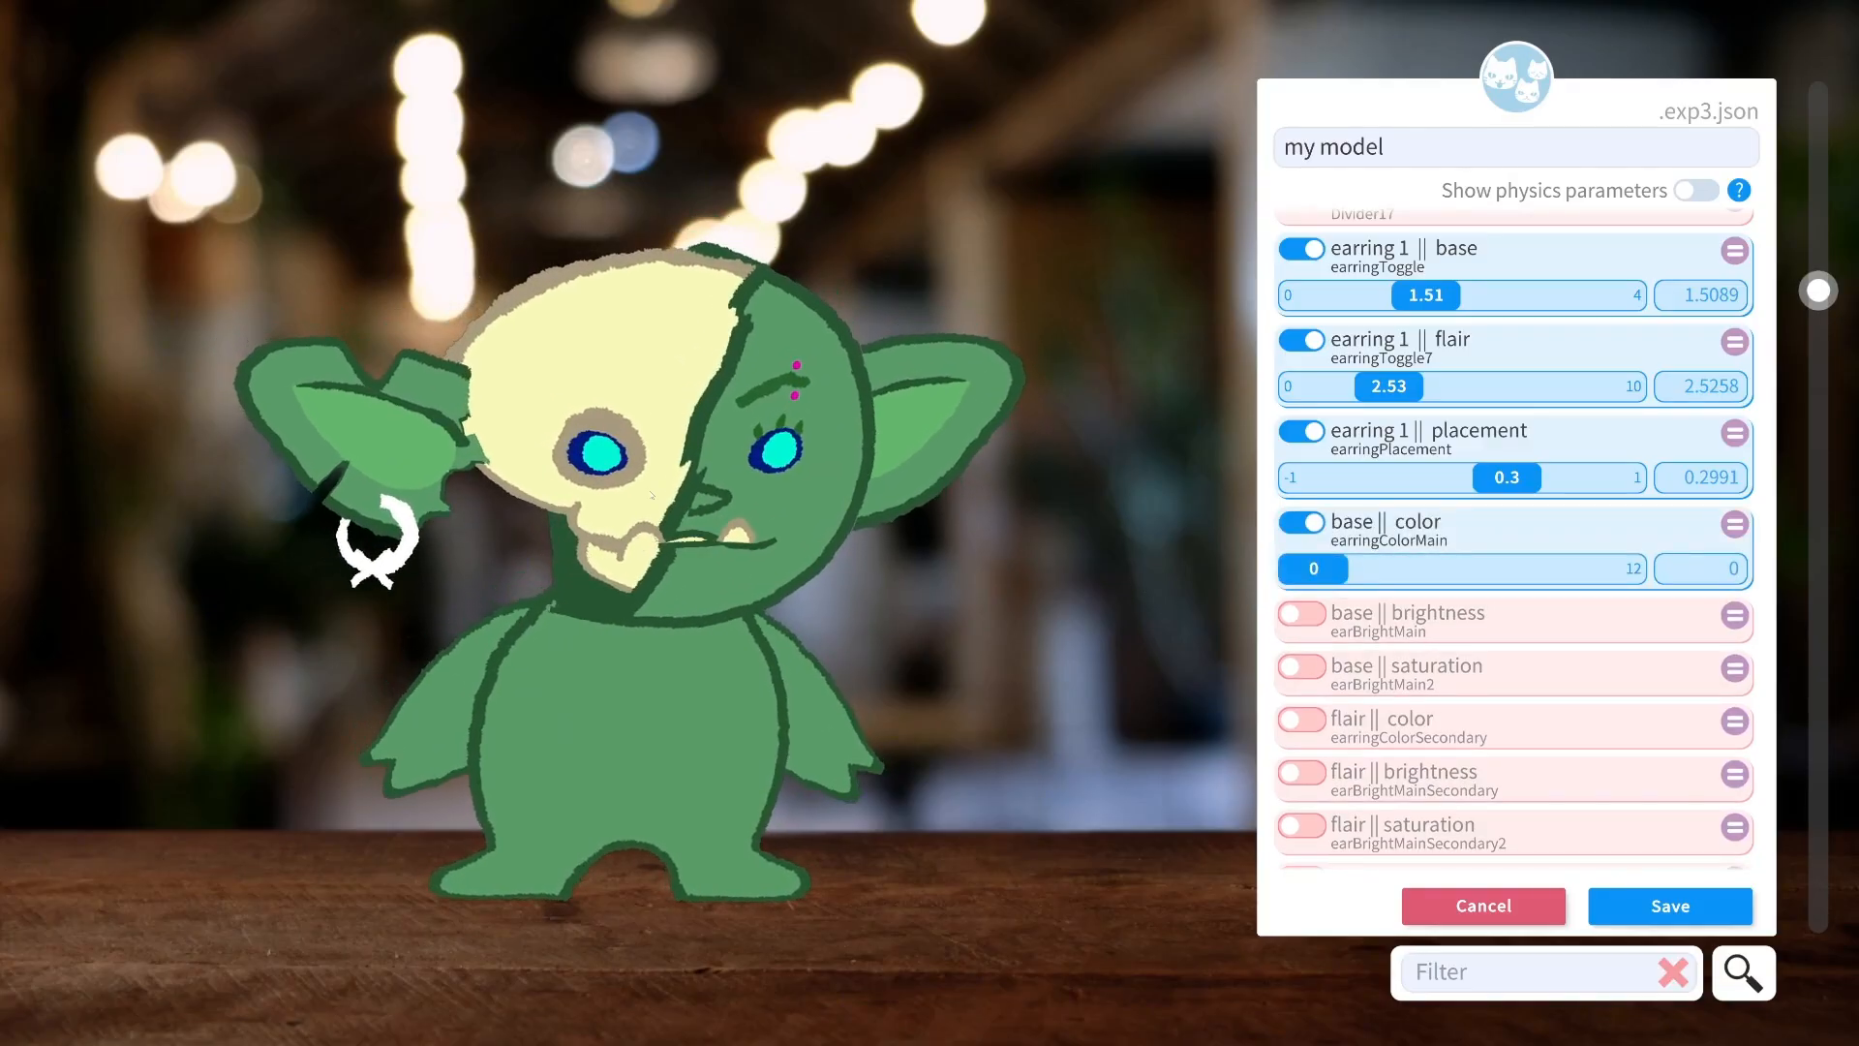
drag(1336, 568, 1473, 569)
scroll(1318, 626, down, 1)
click(1301, 555)
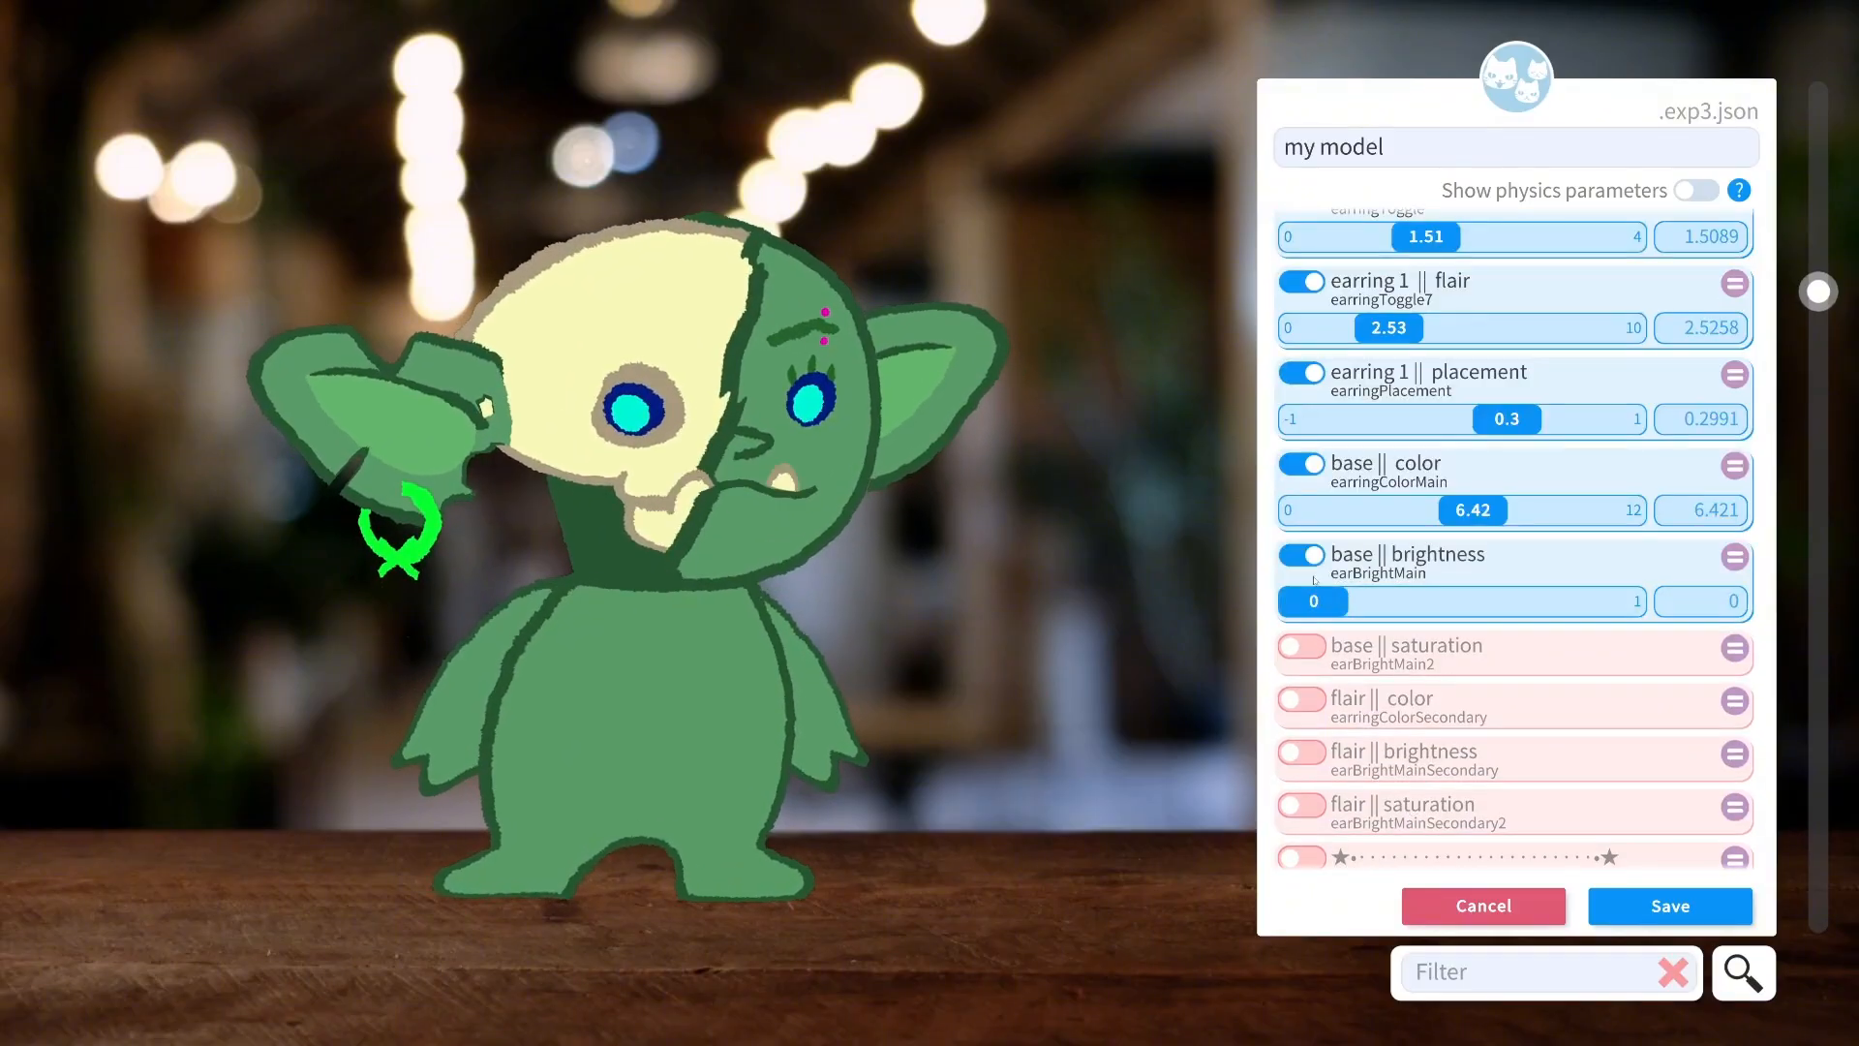
drag(1307, 601, 1414, 602)
drag(1473, 511, 1400, 511)
Enable the left earring 1 flair color at about 8.4, flair saturation at about 0.6 and flair brightness at about 0.3.
scroll(1345, 653, down, 2)
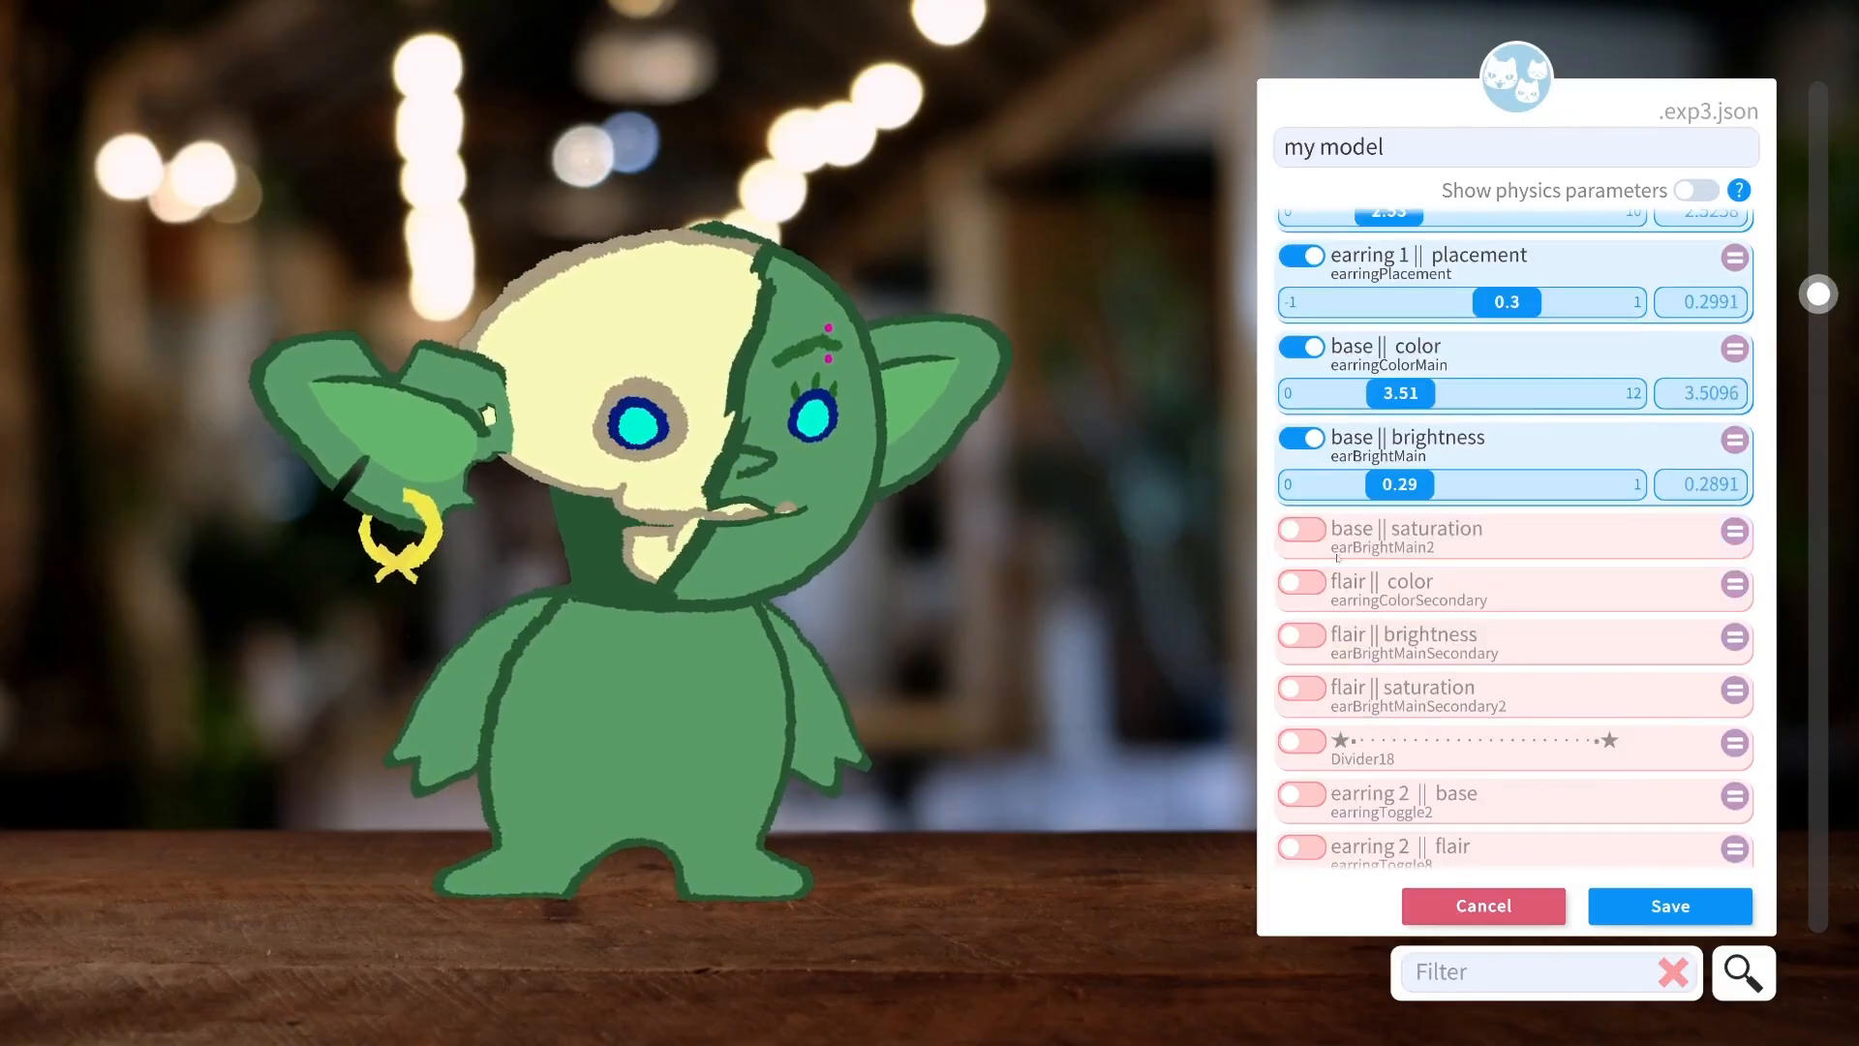
click(1302, 581)
drag(1313, 627, 1540, 621)
click(1302, 726)
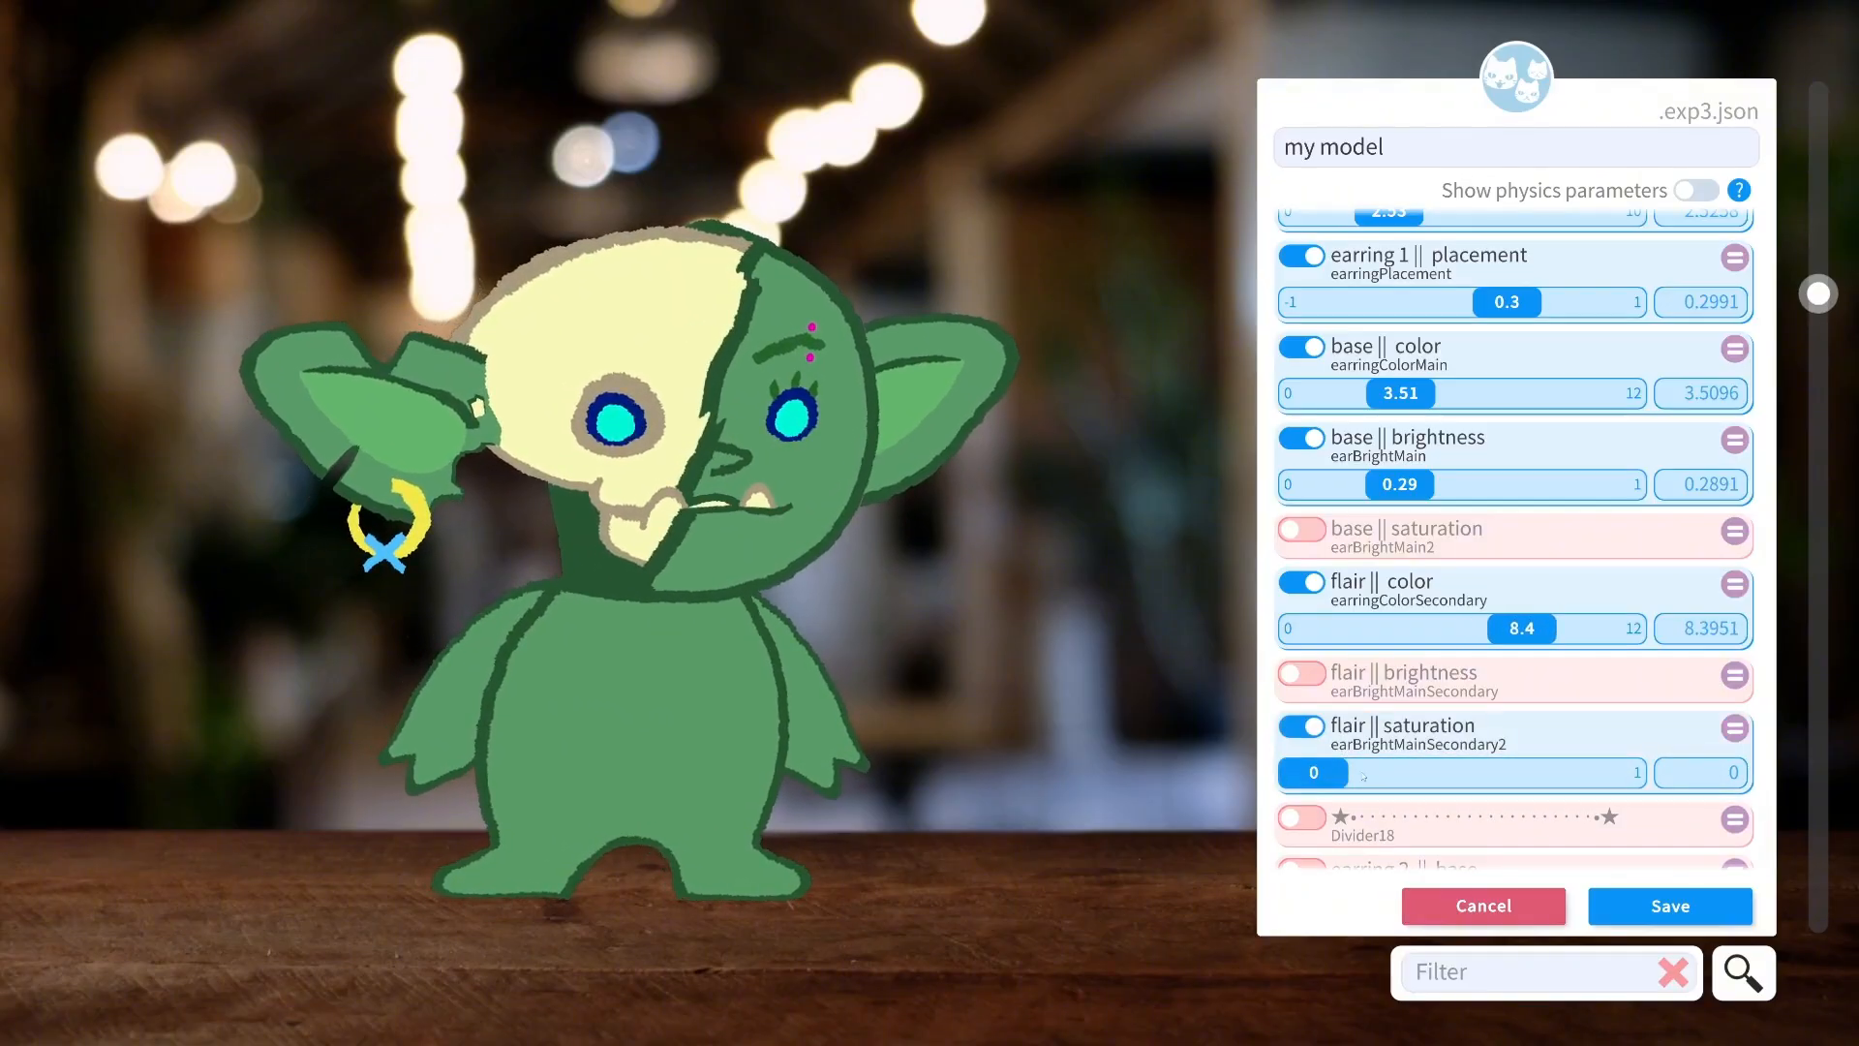
drag(1313, 771, 1493, 772)
click(1302, 675)
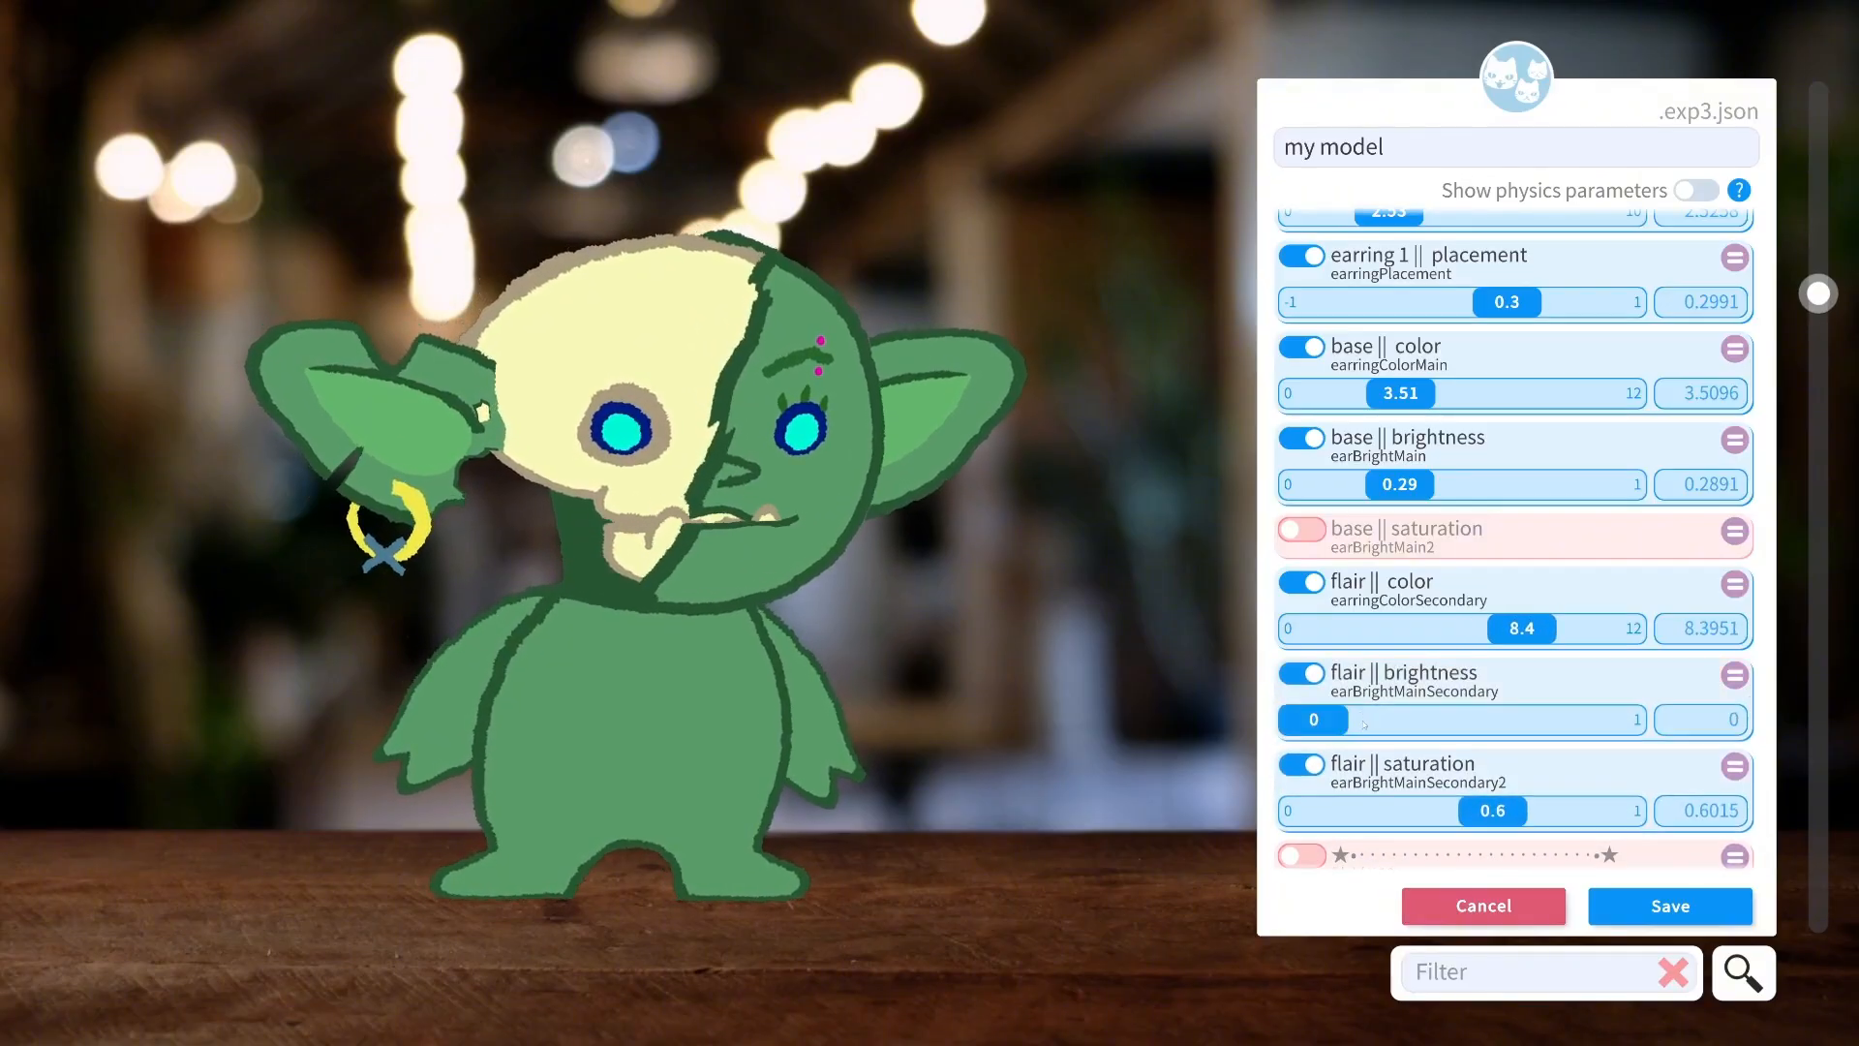
Enable the left ear's earring 2 base at 4 and its flair at about 5.53.
scroll(1330, 606, down, 3)
drag(1328, 605, 1632, 612)
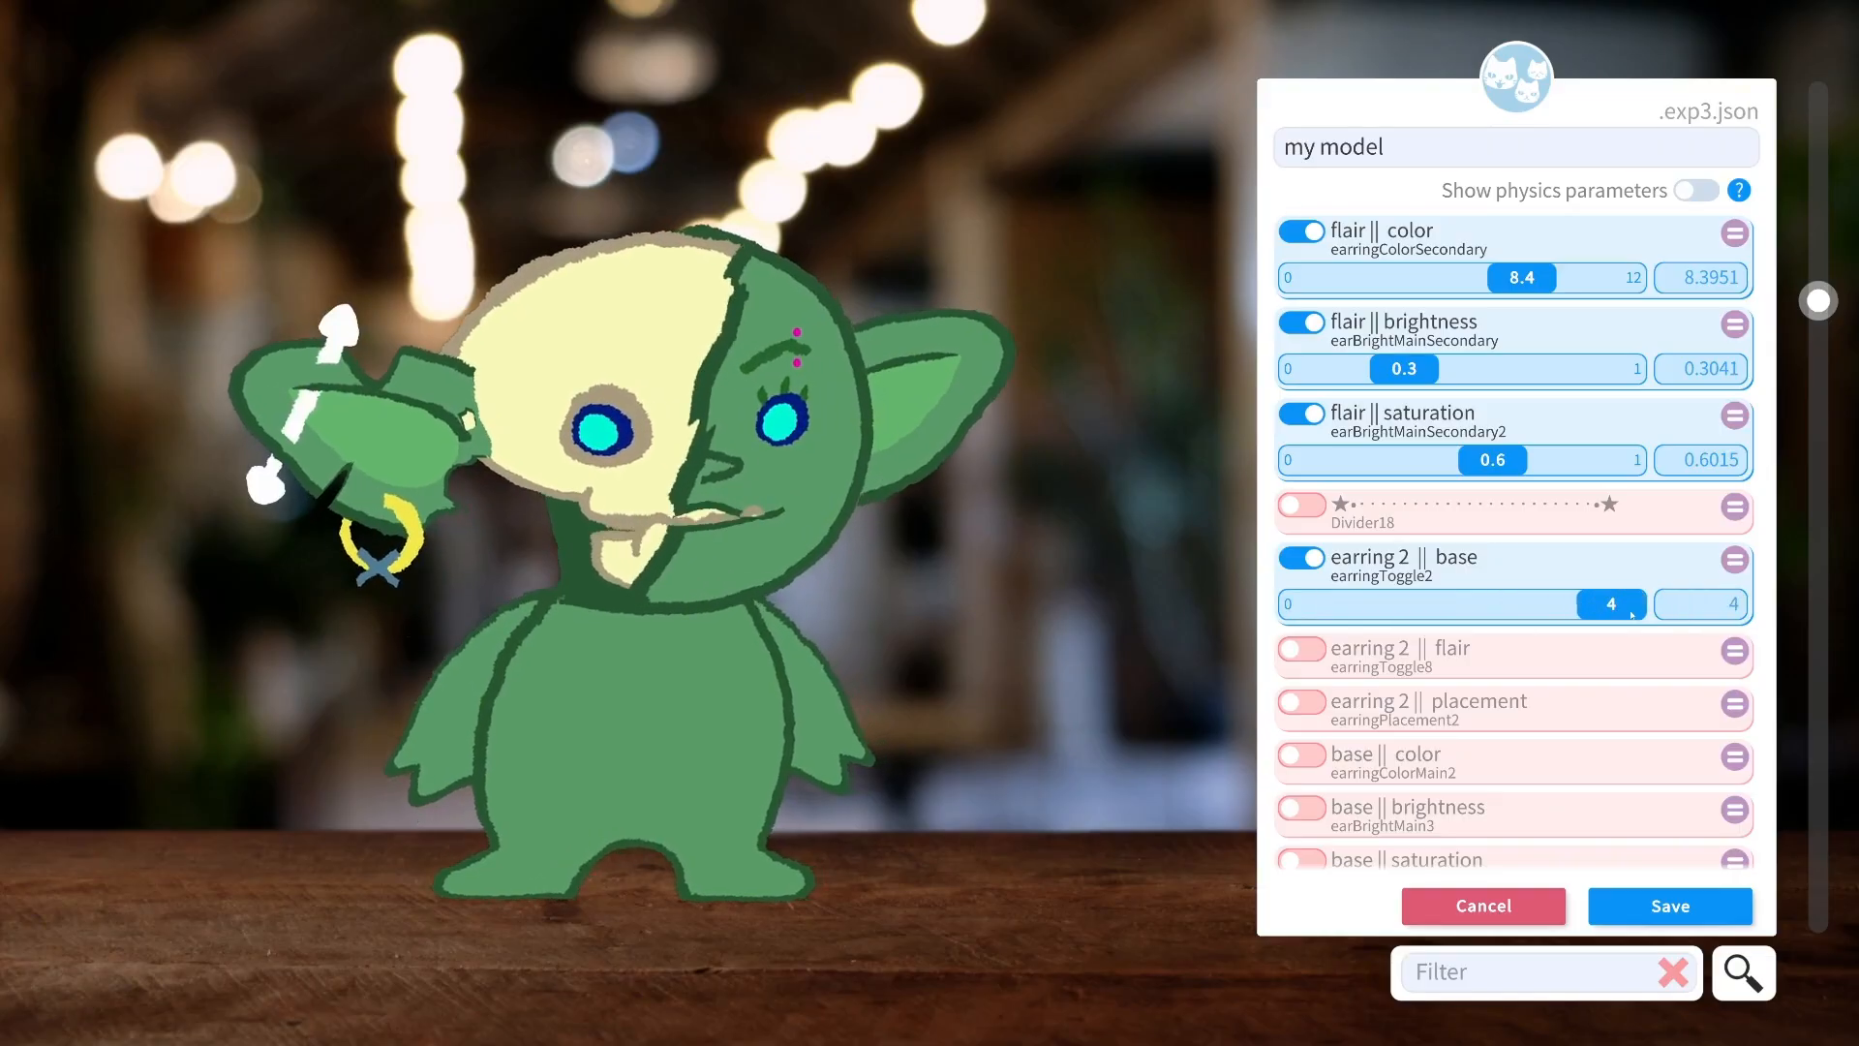
scroll(1366, 708, down, 2)
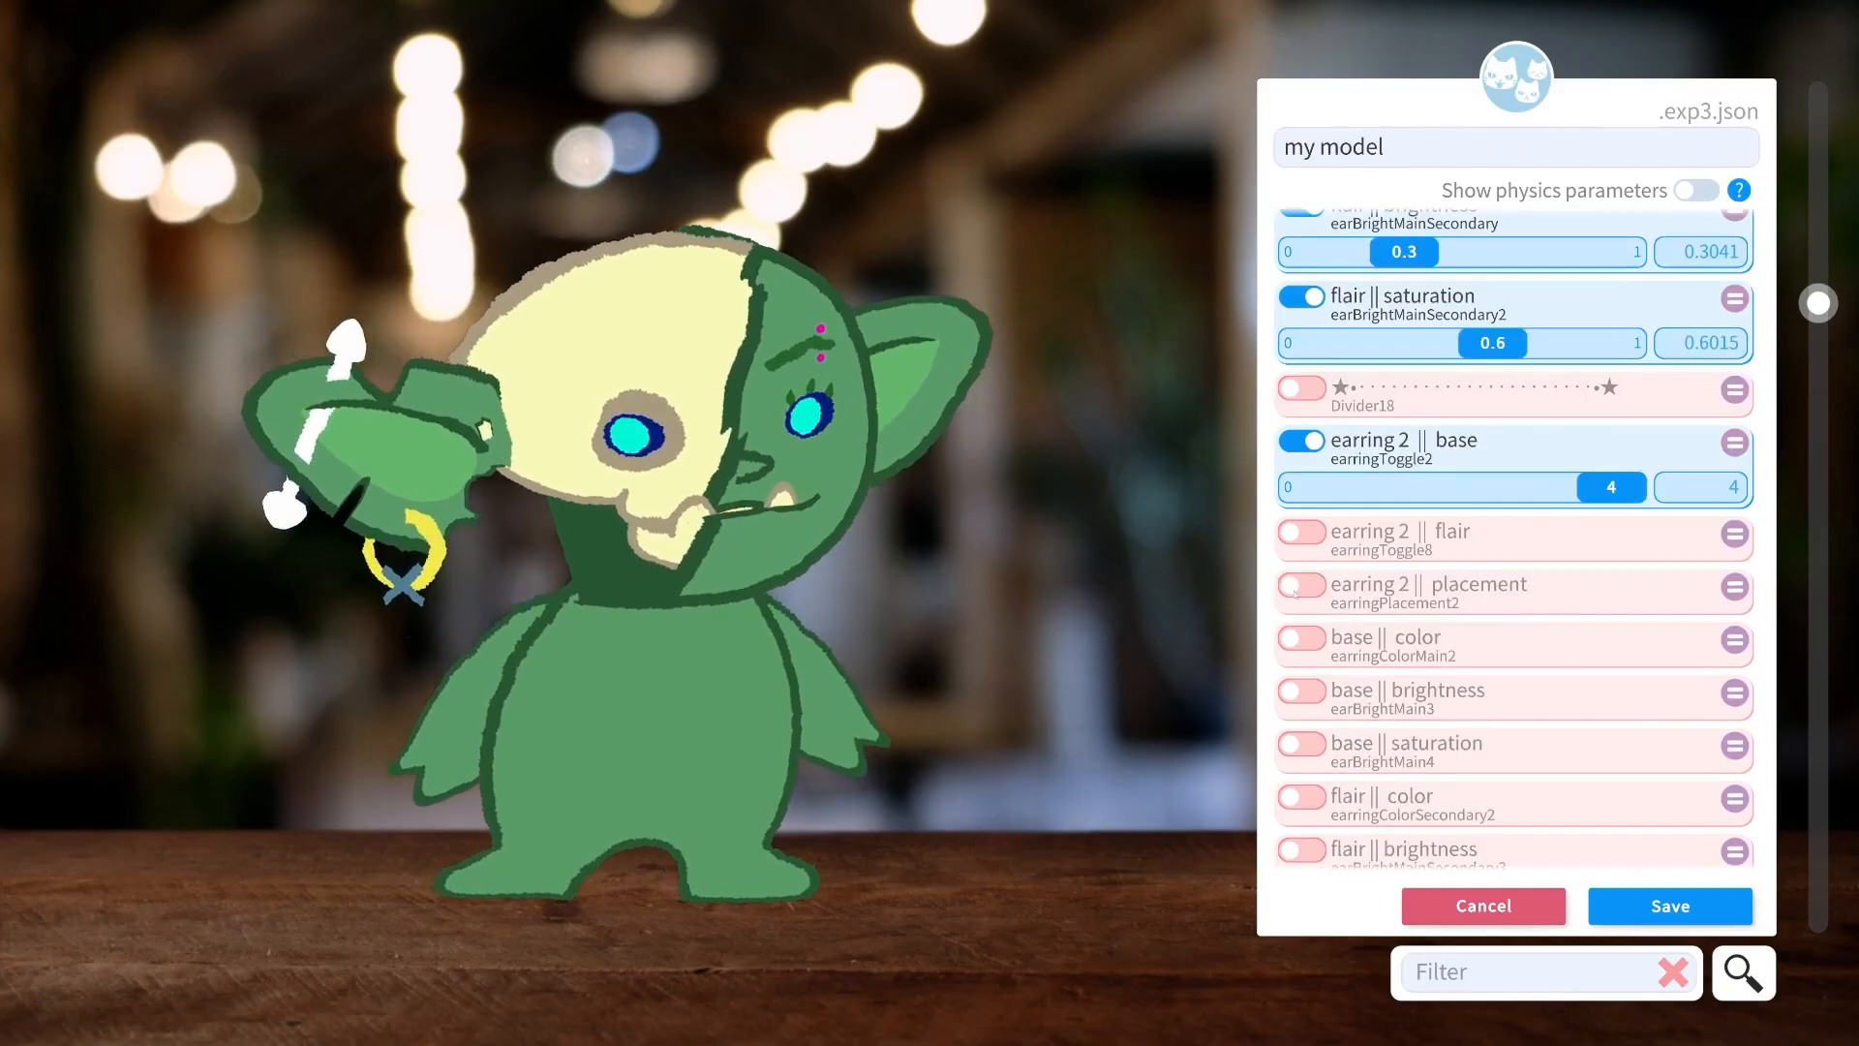
click(1288, 535)
drag(1317, 579, 1489, 597)
Enable the left ear's earring 2 placement and readjust its placement and flair.
click(1302, 623)
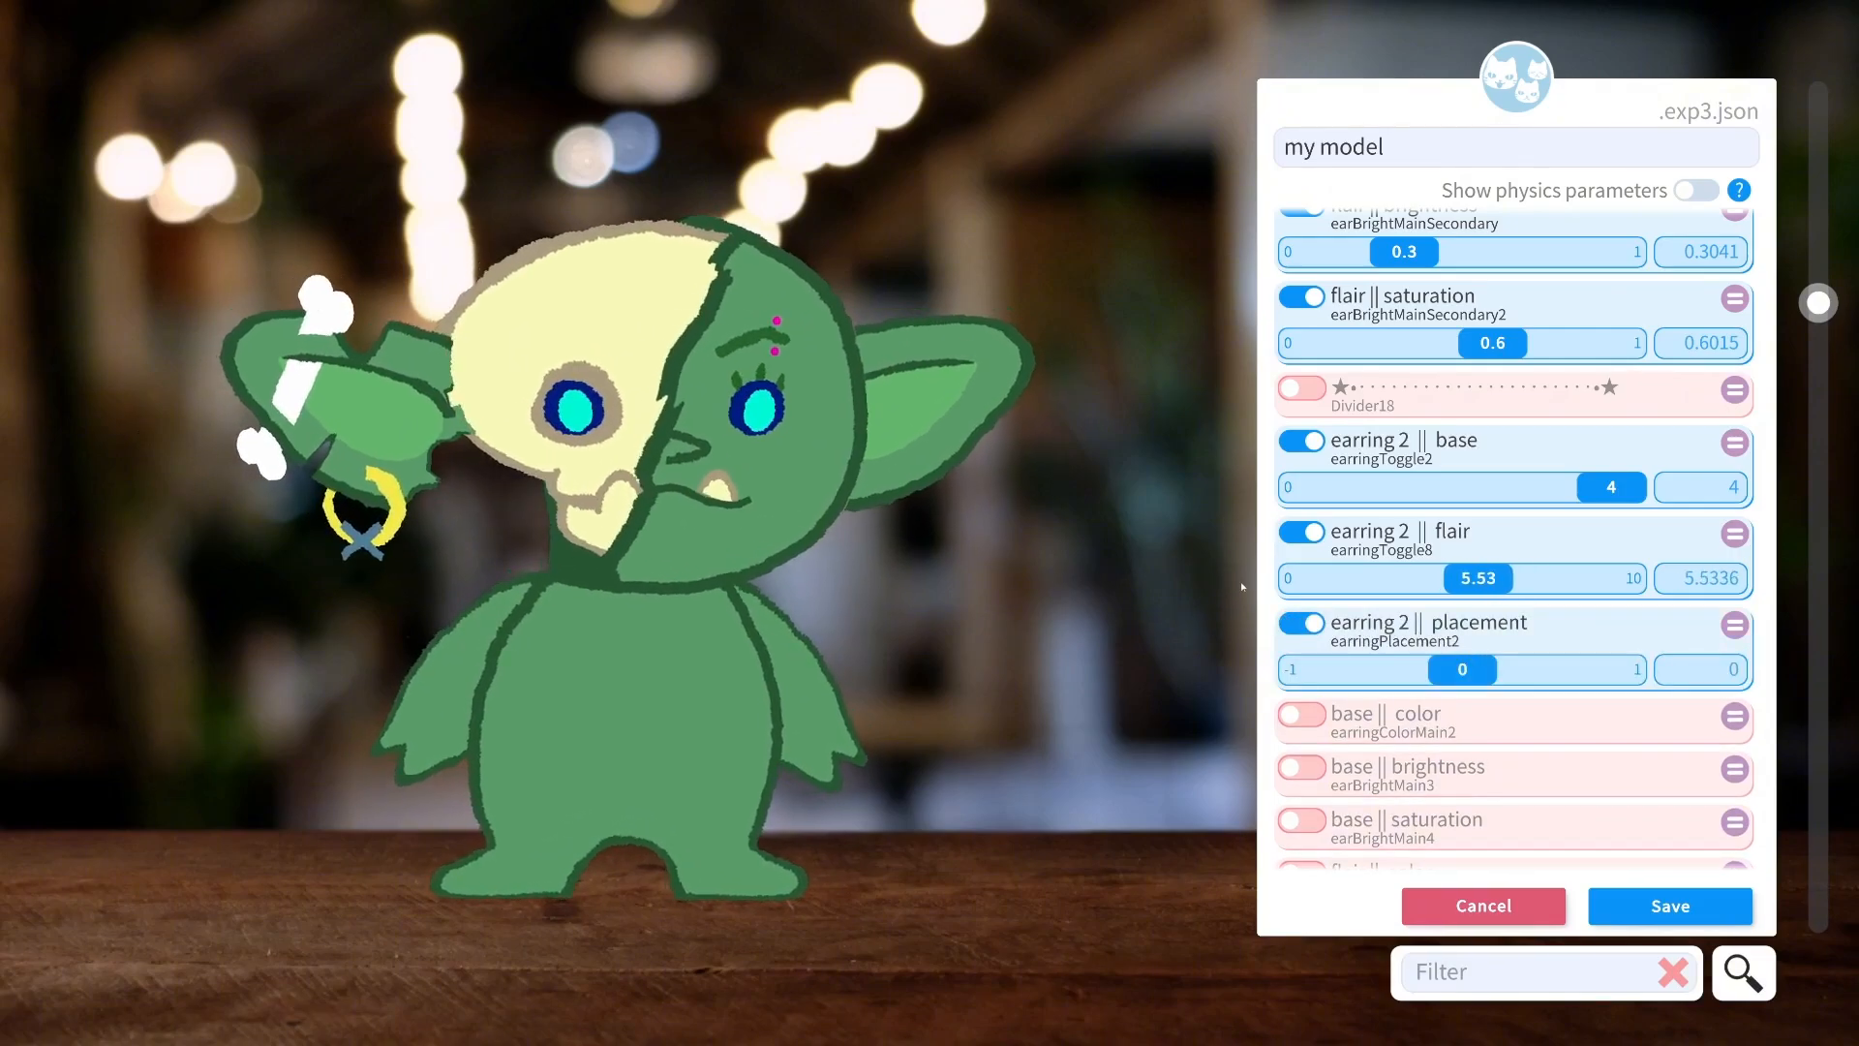
mouse_move(1471, 669)
mouse_down()
mouse_move(1496, 669)
mouse_move(1453, 669)
mouse_move(1686, 676)
mouse_move(1313, 668)
mouse_move(1237, 653)
mouse_move(1404, 666)
mouse_move(1221, 637)
mouse_move(1616, 669)
mouse_move(1288, 669)
mouse_move(1534, 669)
mouse_move(1507, 669)
mouse_up()
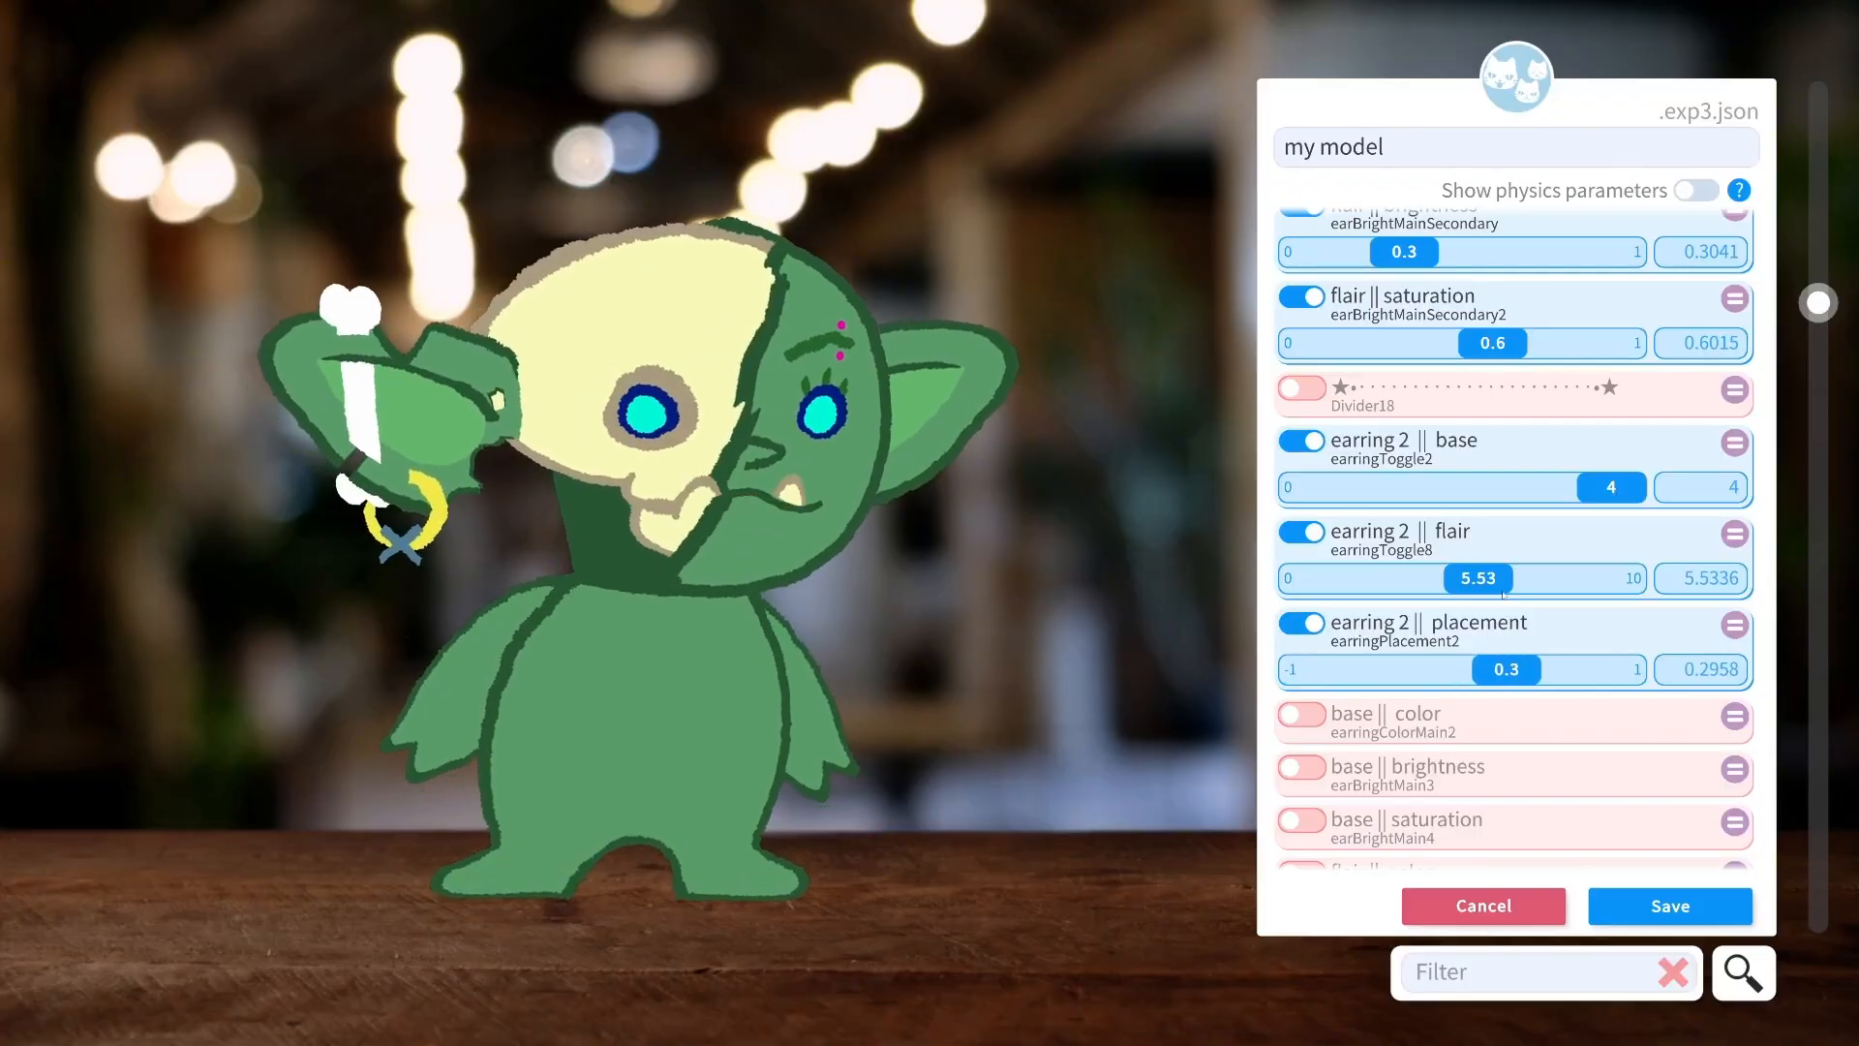
drag(1492, 578, 1644, 579)
drag(1515, 666, 1461, 669)
click(1478, 578)
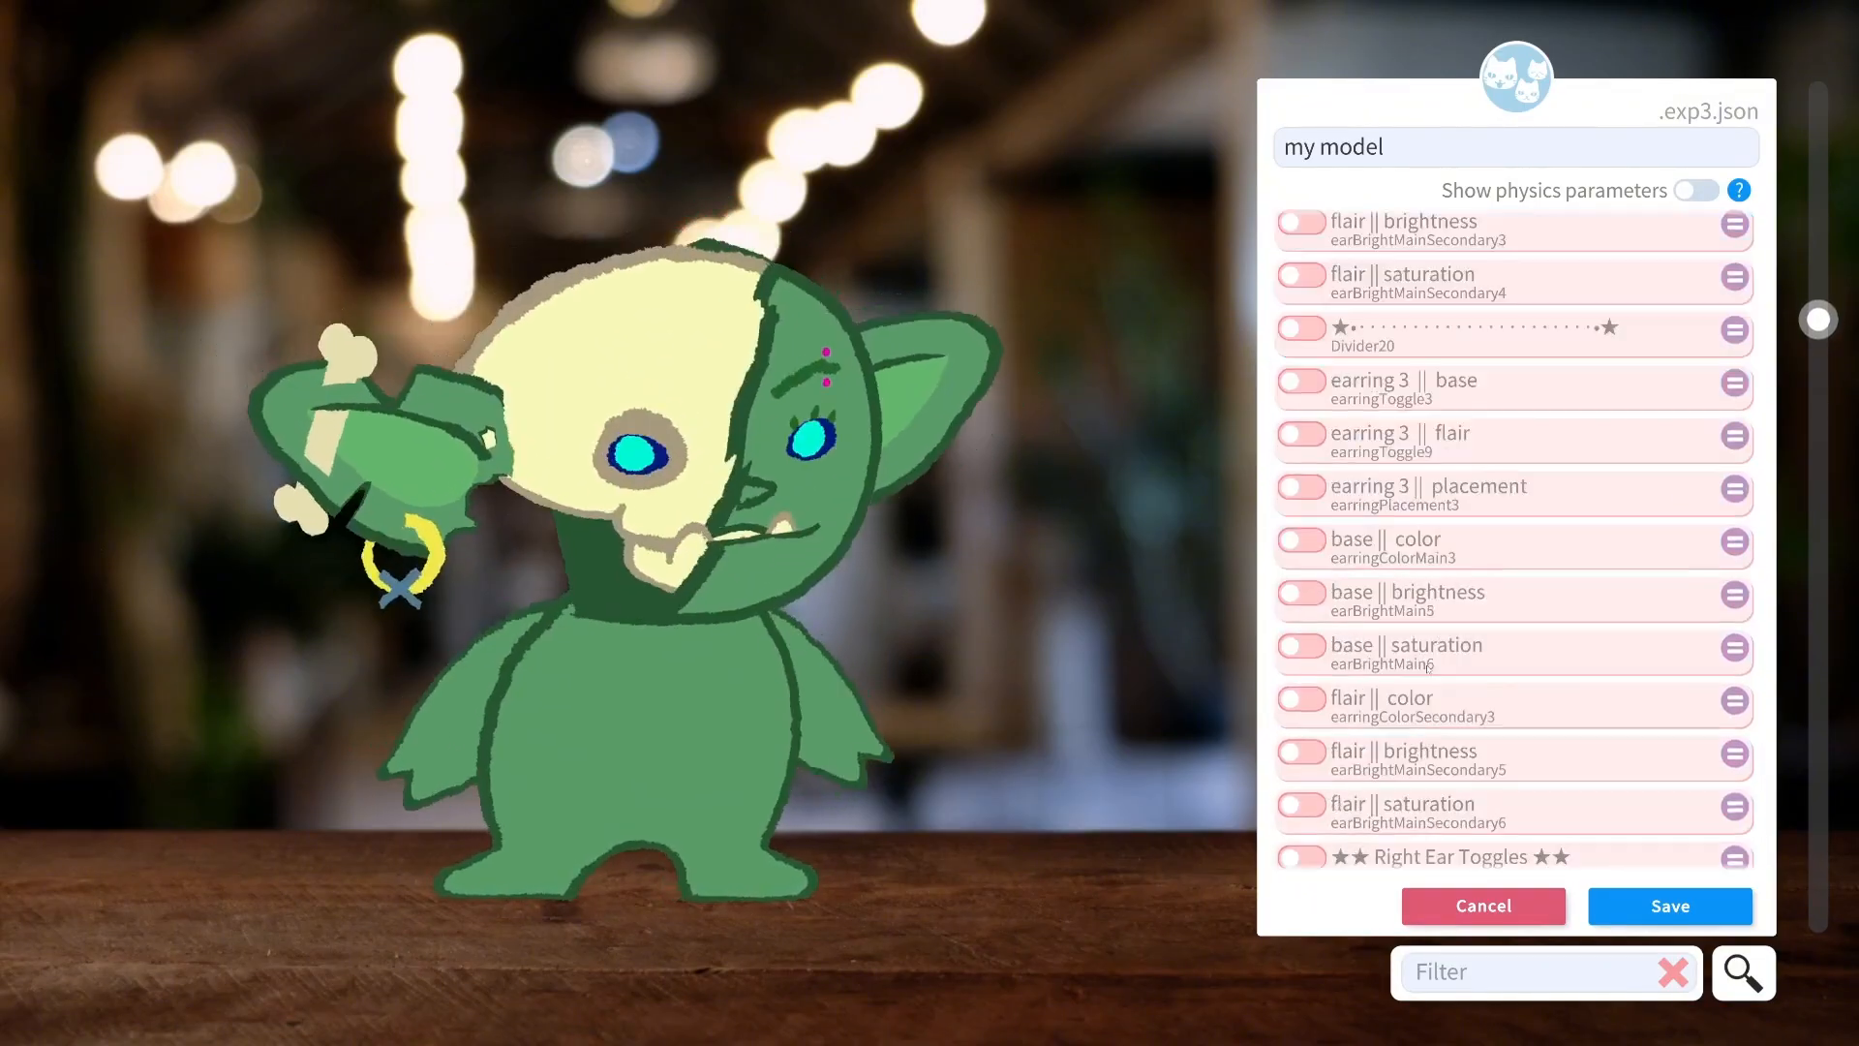
Enable the right ear's cutout 1 toggle, placement, height and width.
scroll(1456, 440, up, 5)
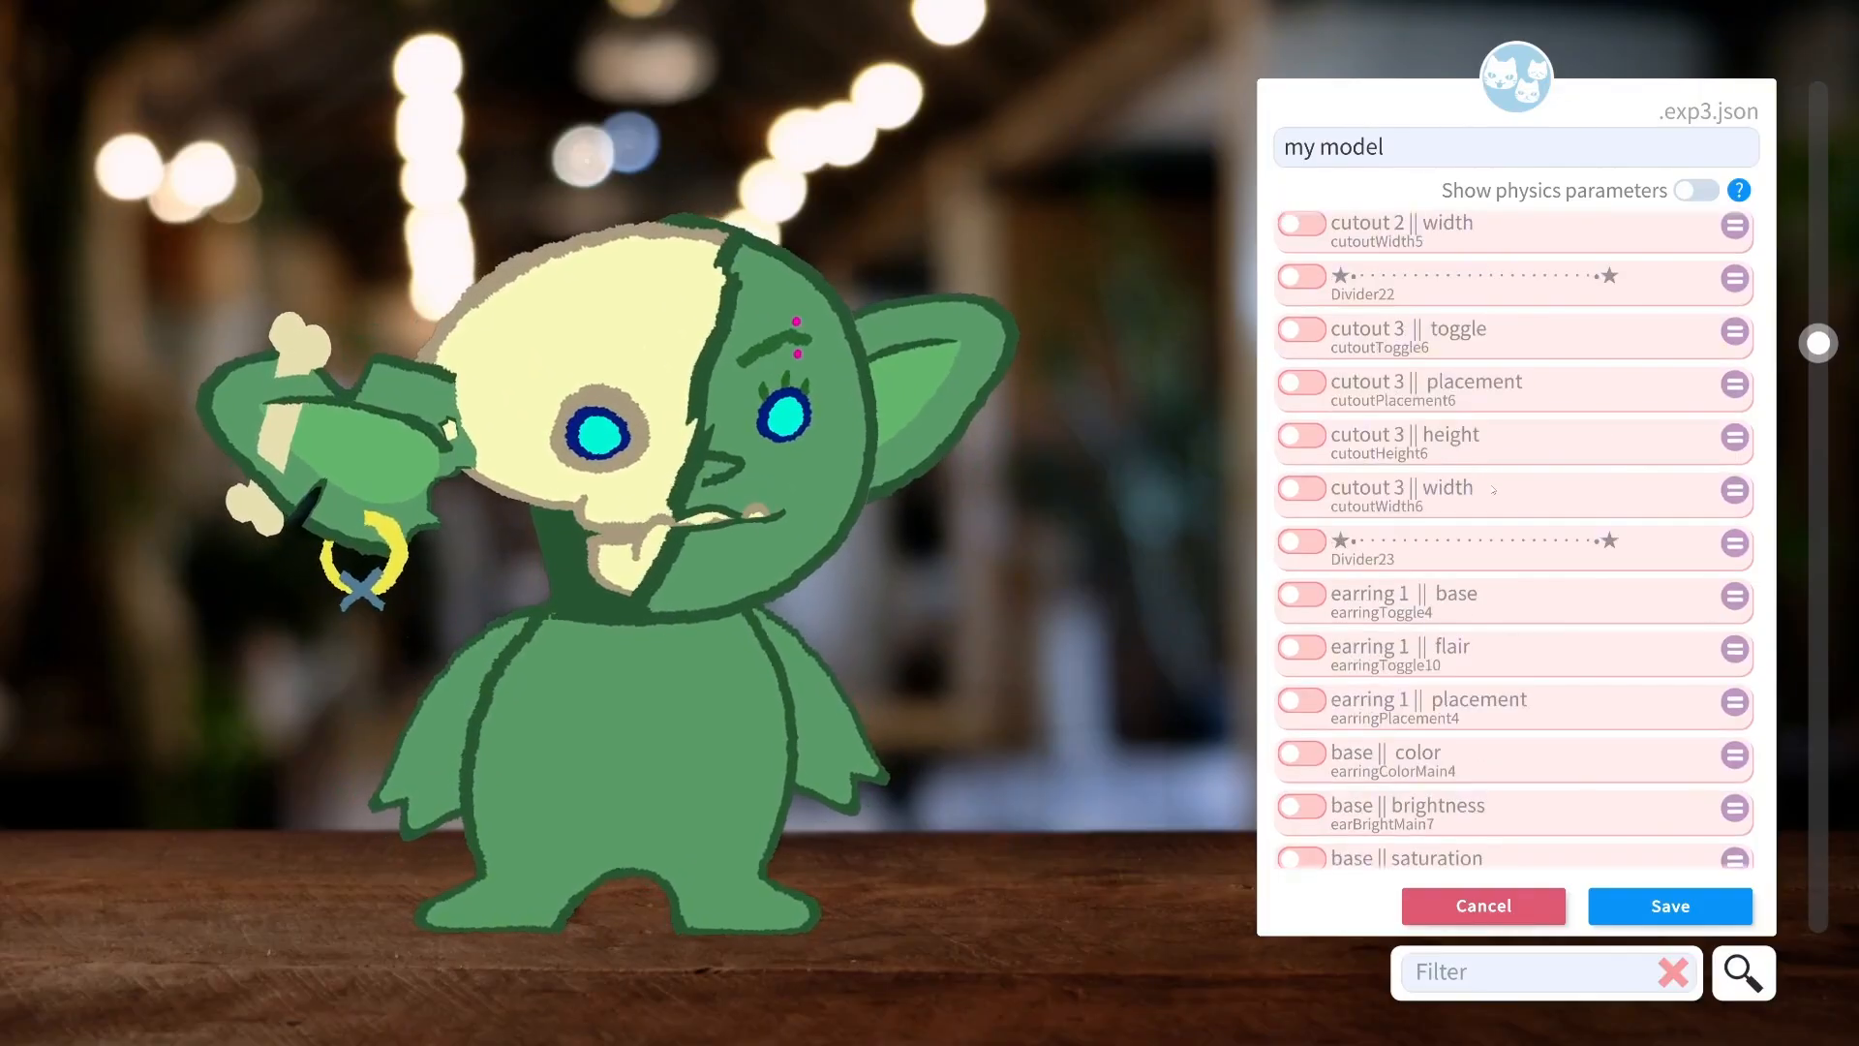
scroll(1493, 489, down, 2)
scroll(1431, 494, up, 10)
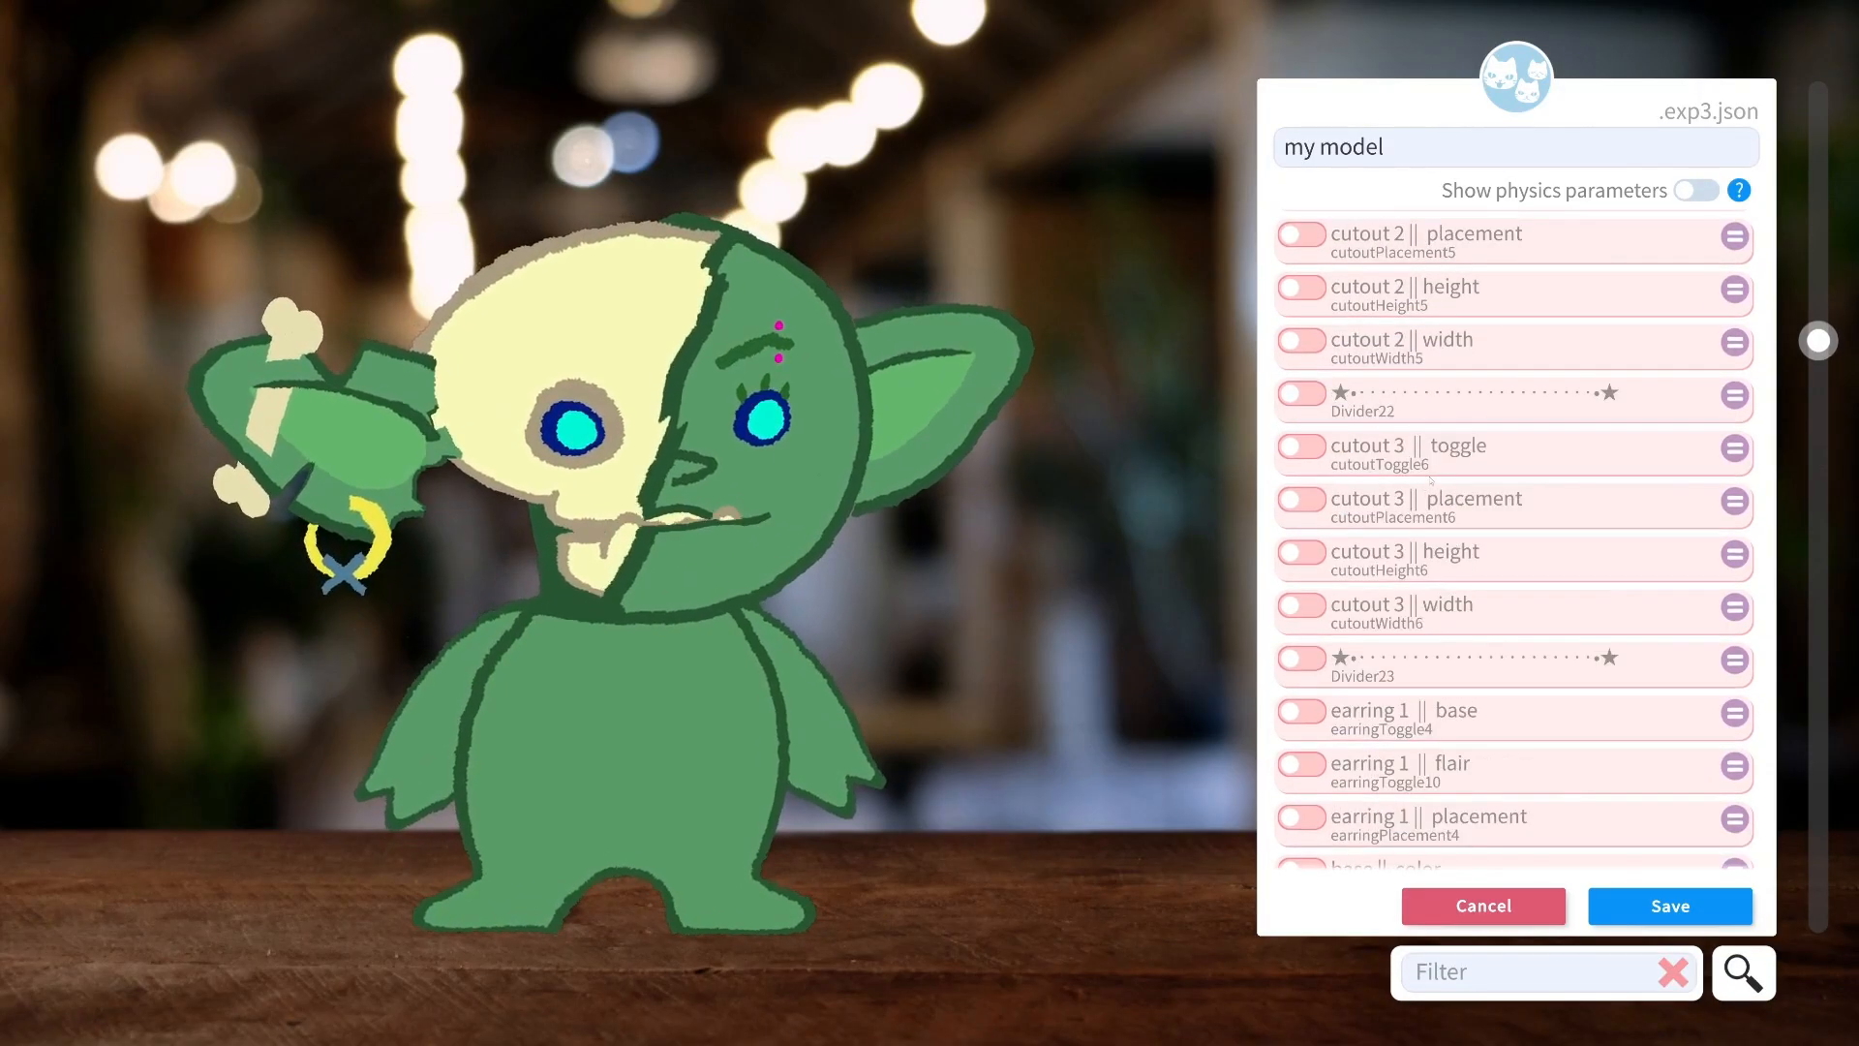
scroll(1435, 480, up, 2)
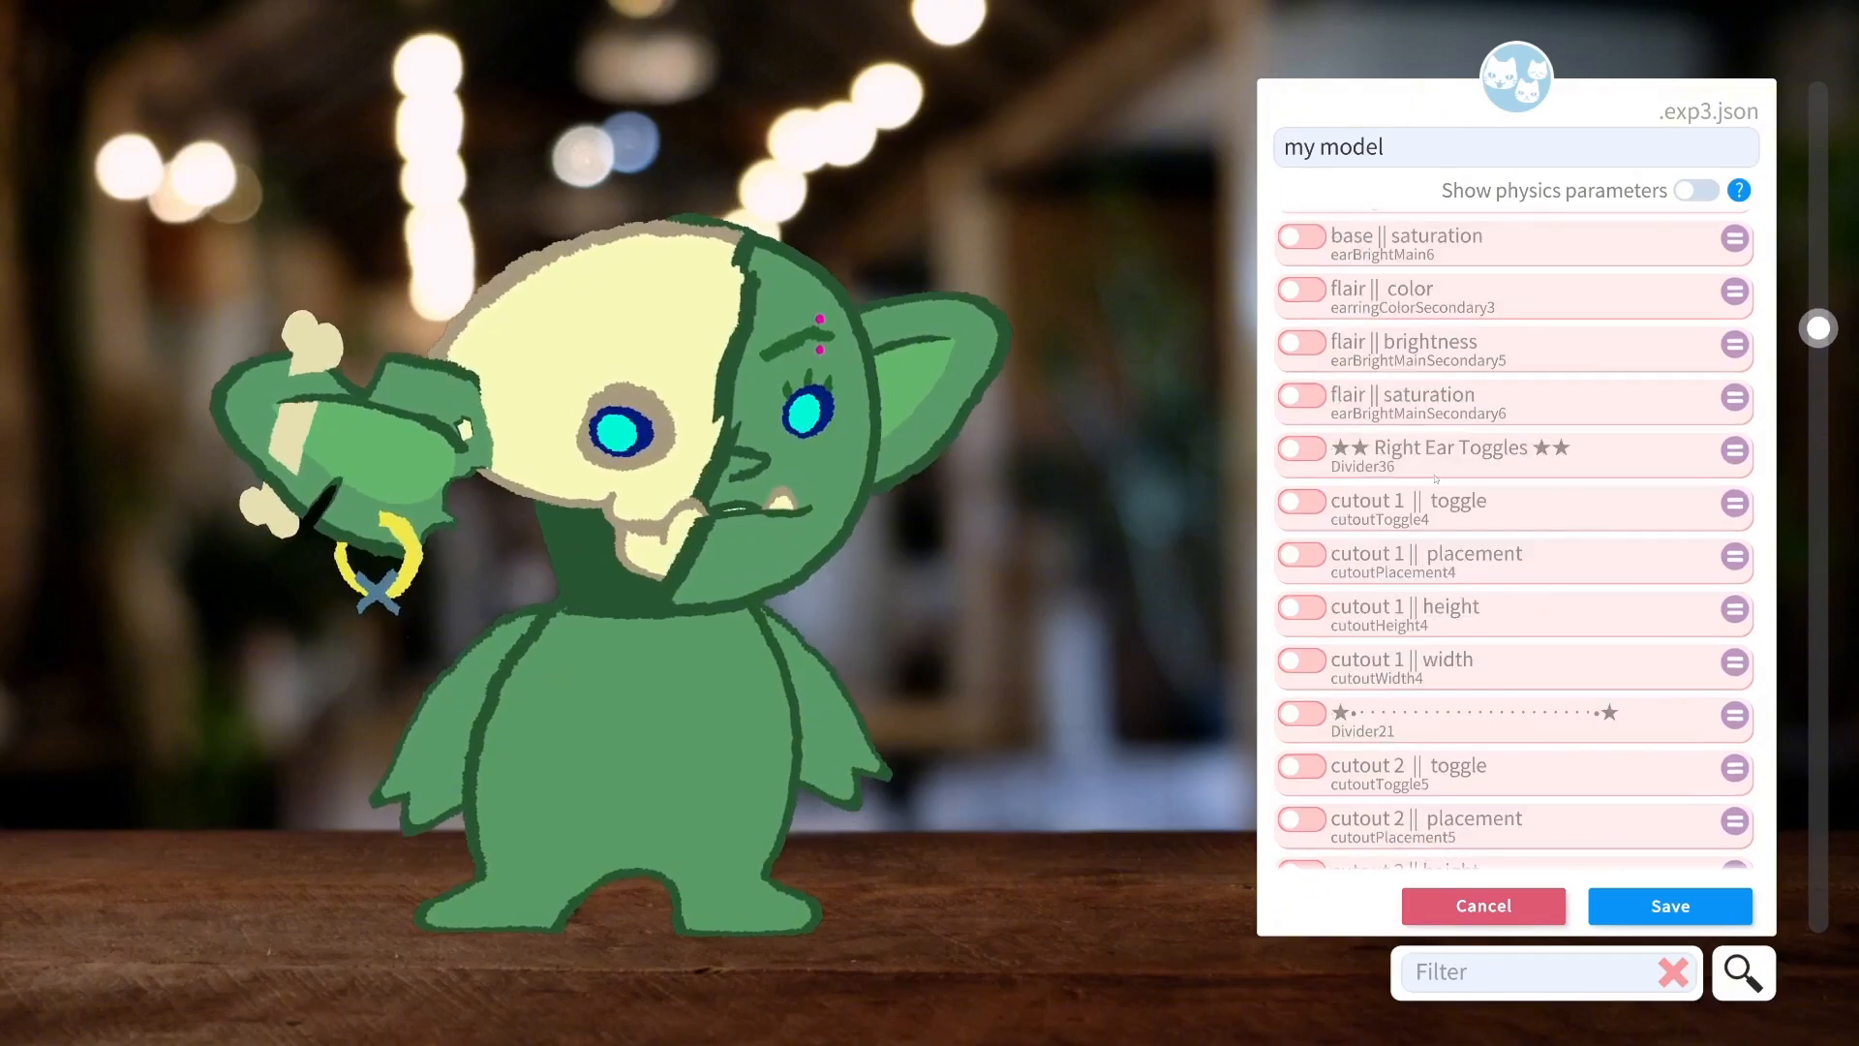
click(1302, 441)
click(1302, 533)
click(1302, 677)
click(1303, 624)
Enable the right ear's earring 1 base at about 1.47 and its placement at about 0.57.
scroll(1433, 581, down, 5)
scroll(1433, 581, down, 6)
click(1302, 549)
click(1302, 693)
Enable the right earring 1 base color at about 8.85, base brightness at about 0.29 and base saturation at about 0.35.
click(1302, 726)
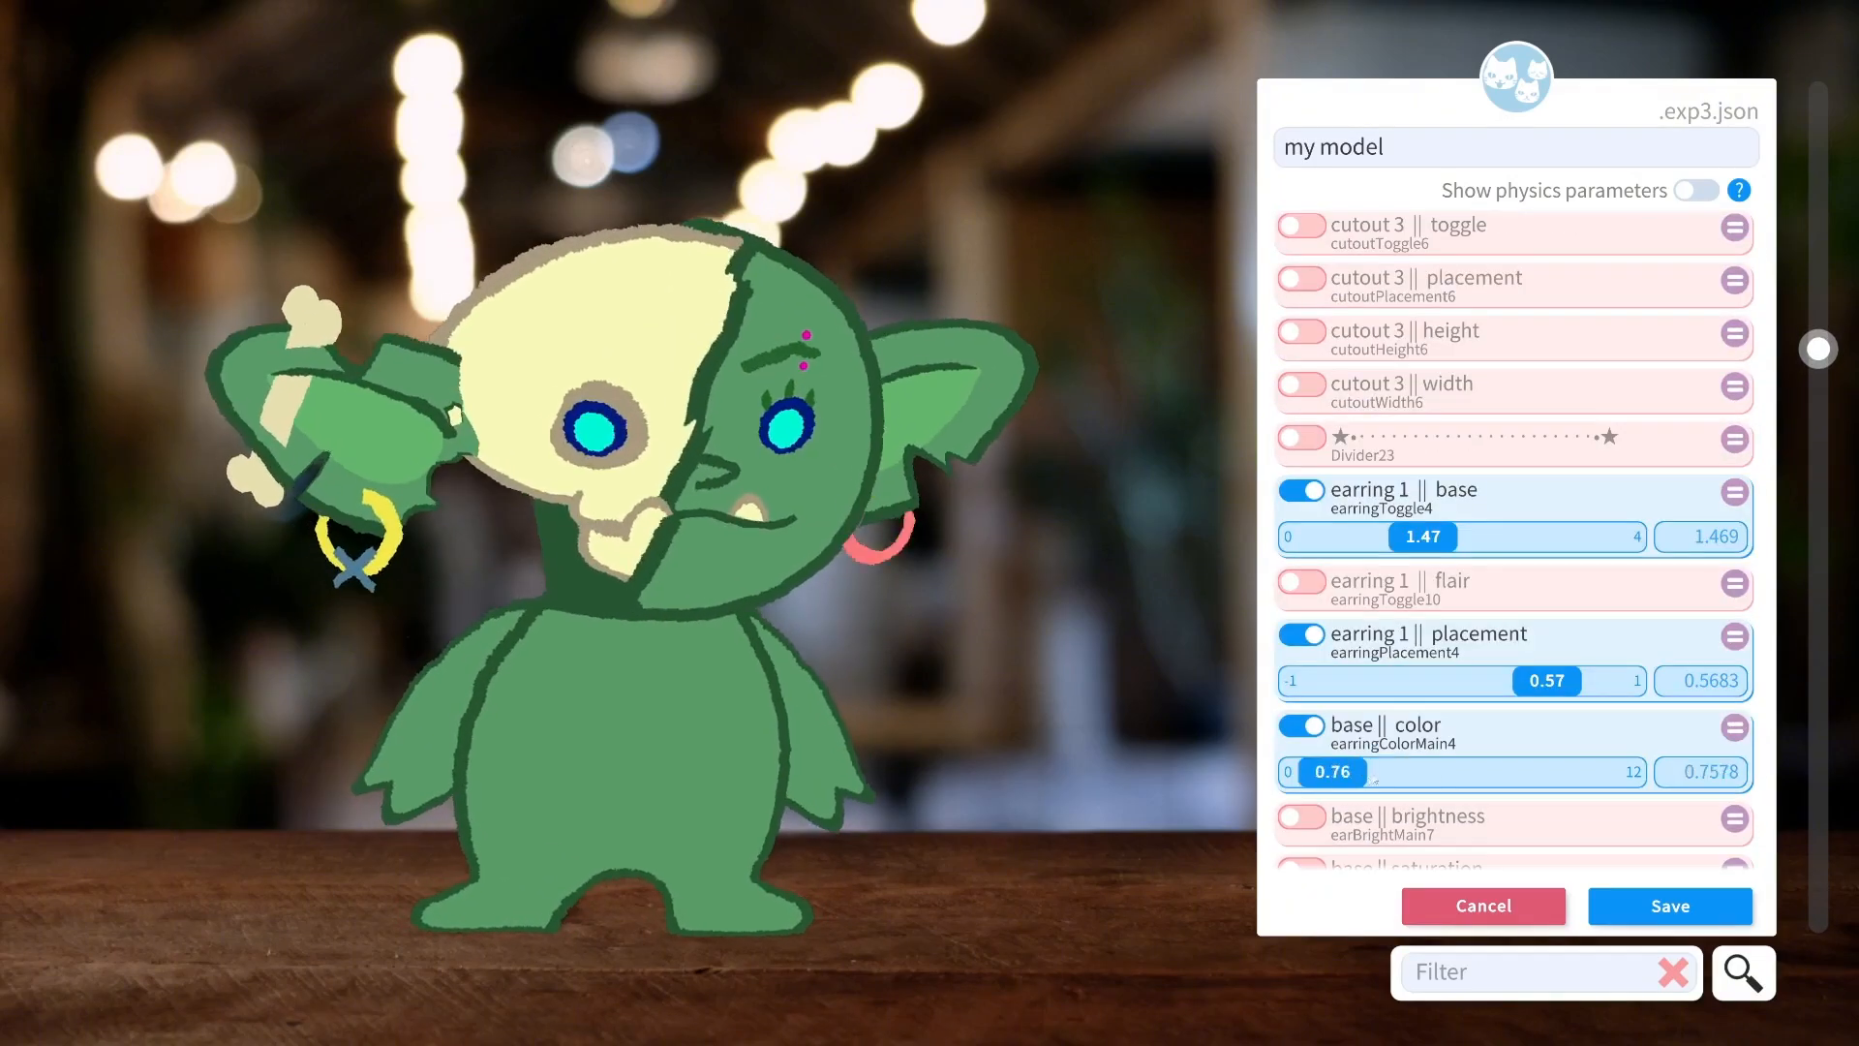
scroll(1433, 678, down, 4)
click(1302, 582)
click(1302, 673)
Enable the right ear's earring 1 flair at about 2.13, with flair color about 2.35, brightness 0 and saturation about 0.12.
click(1302, 289)
click(1302, 627)
click(1302, 720)
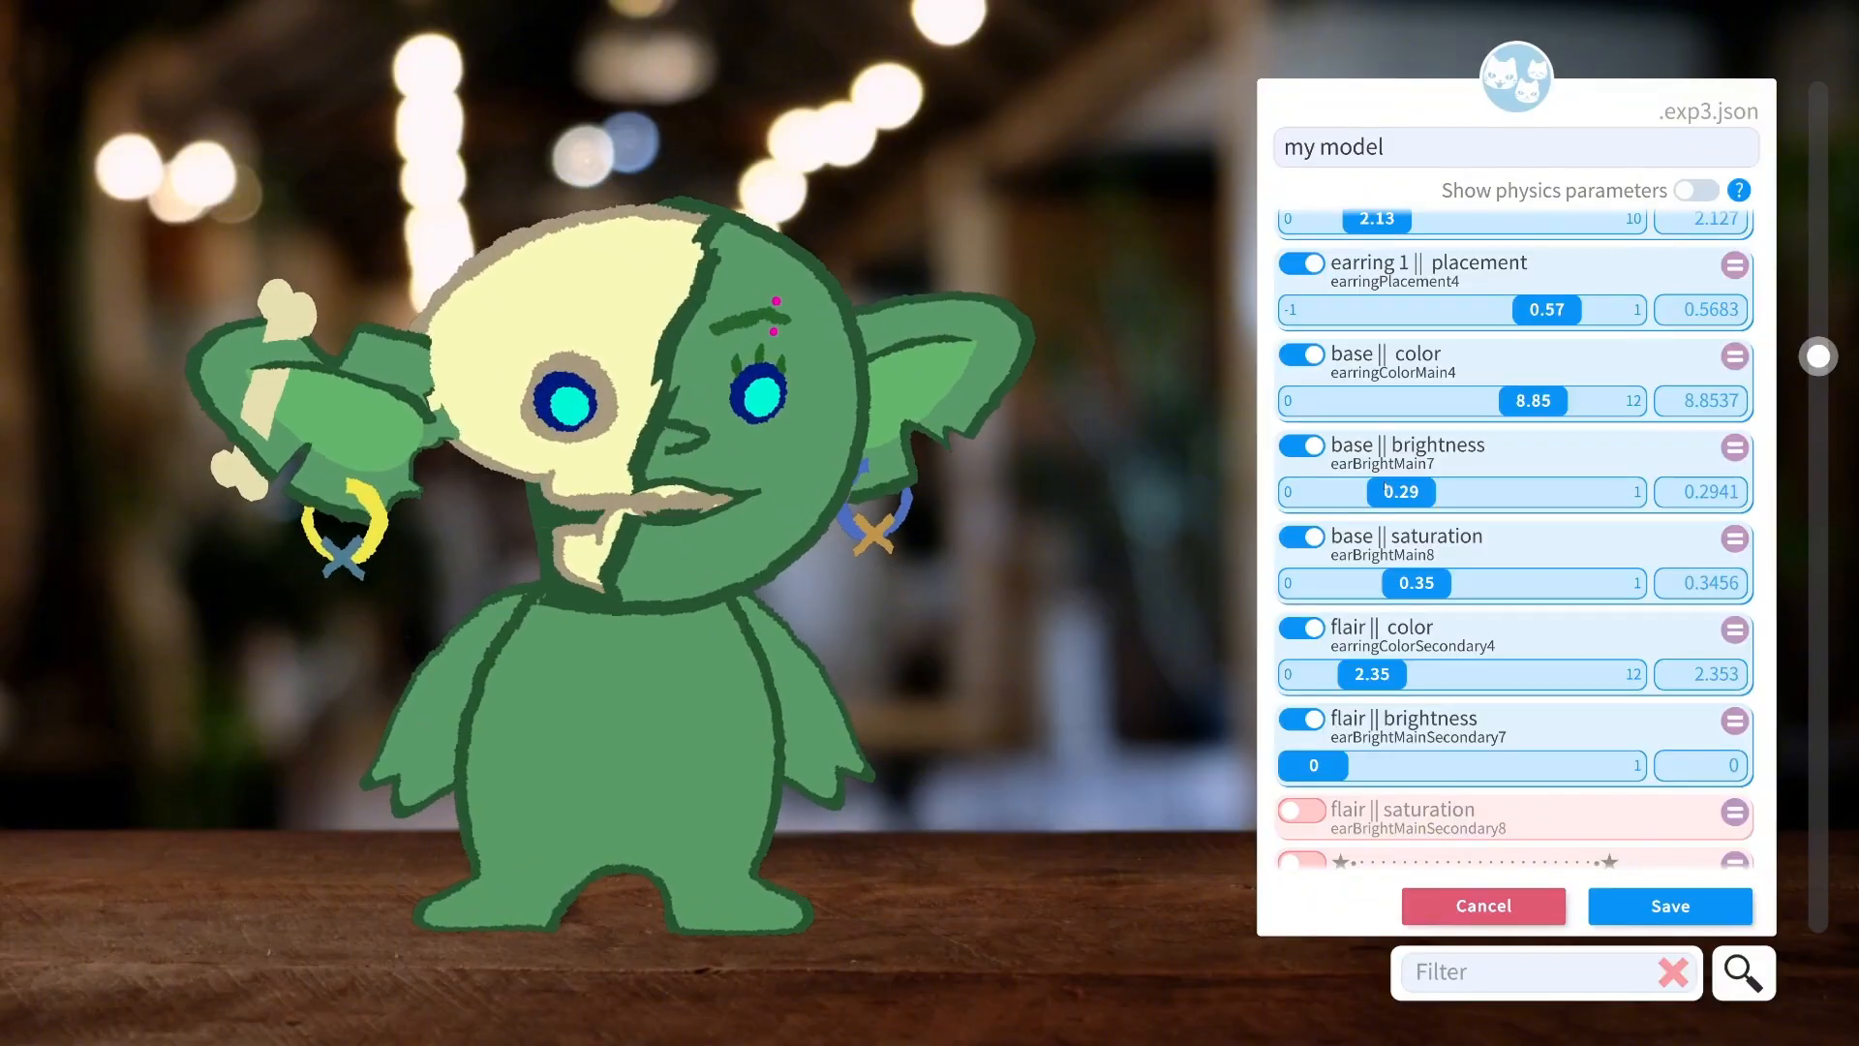
scroll(1342, 684, down, 1)
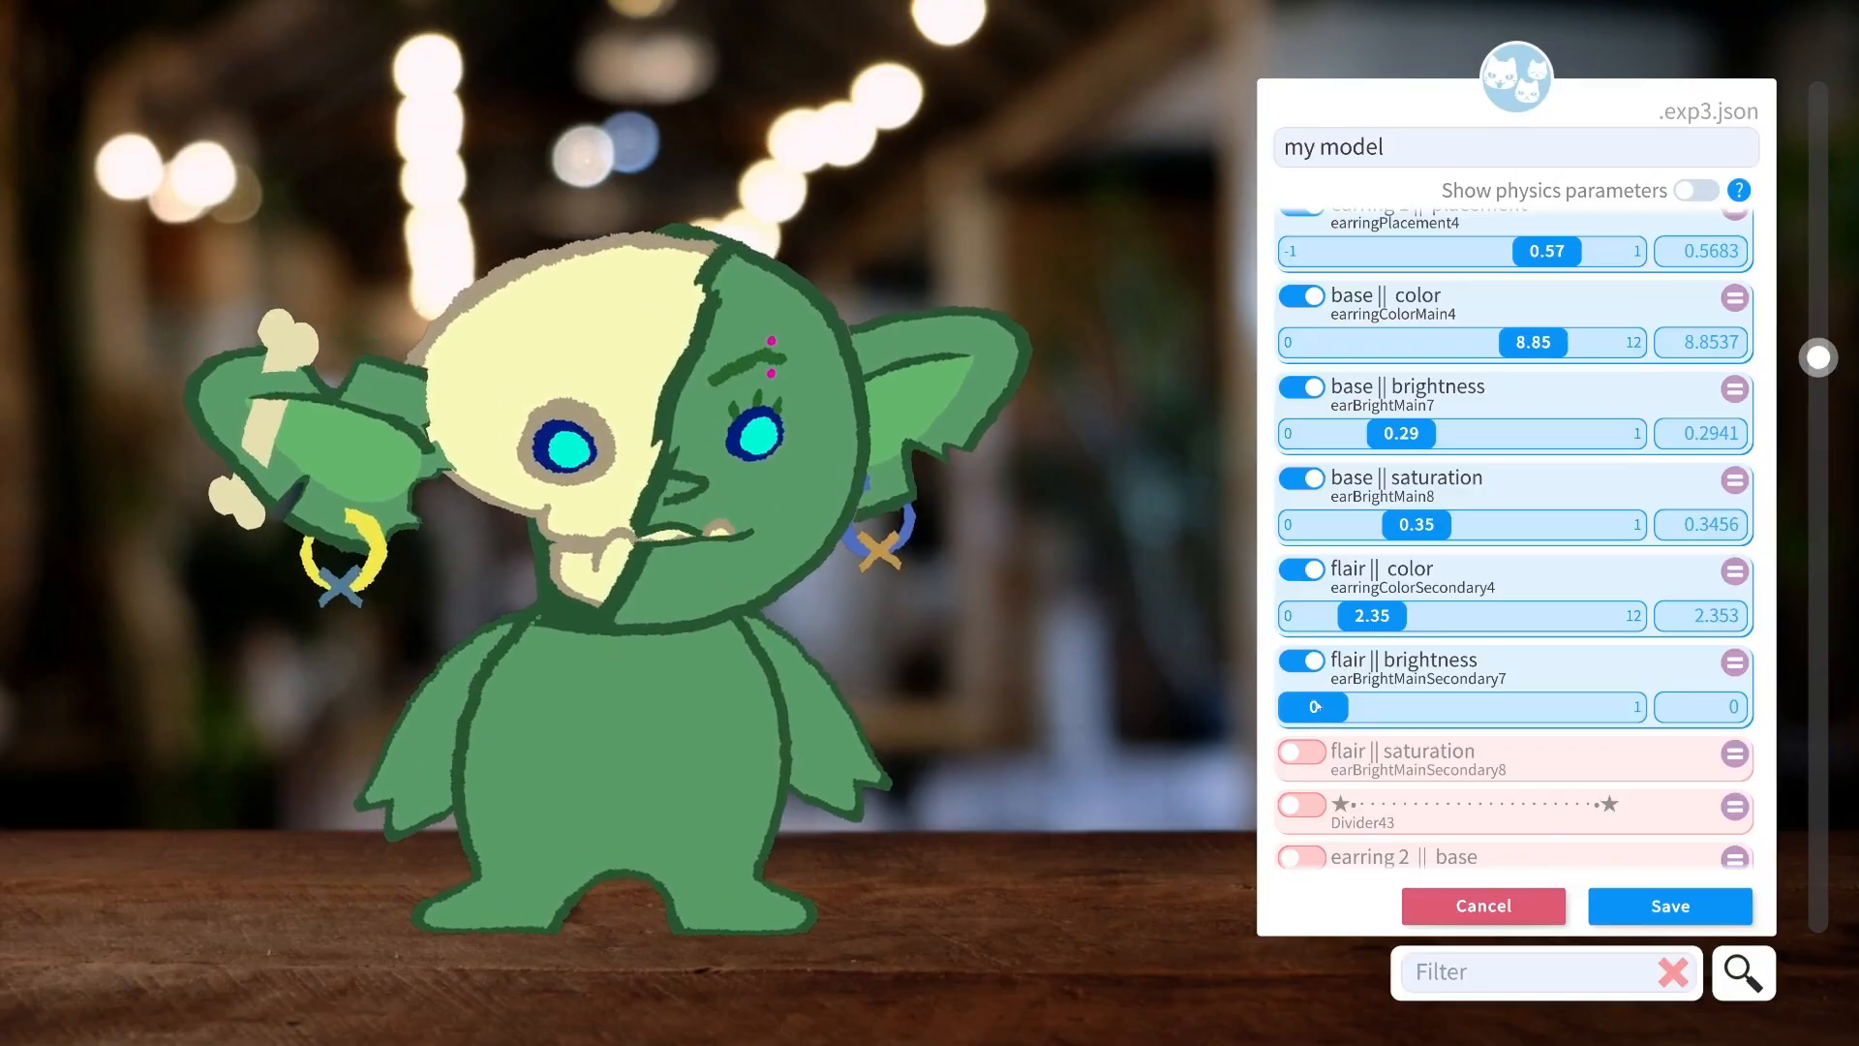
mouse_move(1314, 707)
mouse_down()
mouse_move(1364, 712)
mouse_move(1302, 709)
mouse_up()
click(1302, 752)
mouse_move(1307, 797)
mouse_down()
mouse_move(1373, 795)
mouse_move(1305, 789)
mouse_up()
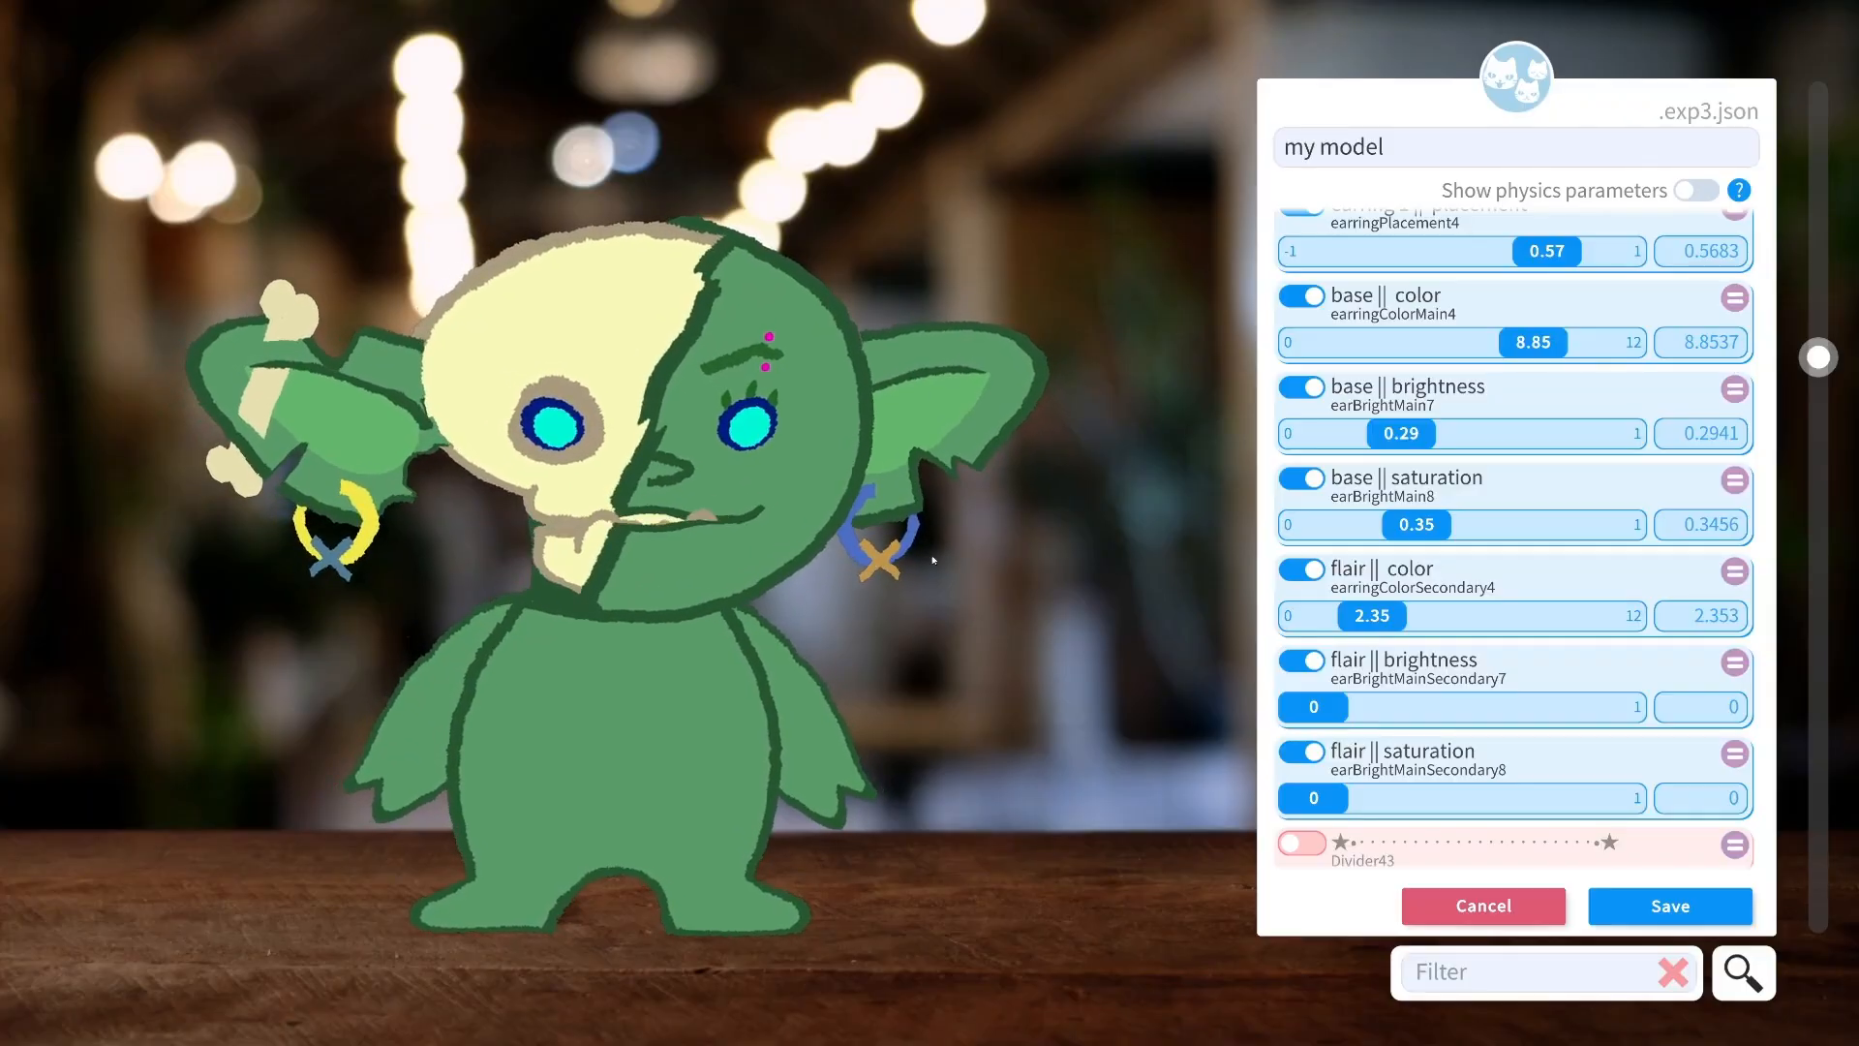
drag(1313, 797, 1349, 797)
Enable the right ear's earring 2 base at about 0.23, its flair at about 5.56 and its placement at about -0.8.
scroll(1332, 621, down, 3)
scroll(1332, 621, down, 1)
click(1302, 544)
click(1303, 635)
drag(1611, 591, 1332, 591)
drag(1610, 683, 1480, 683)
click(1302, 726)
drag(1462, 773, 1344, 773)
scroll(1345, 772, down, 3)
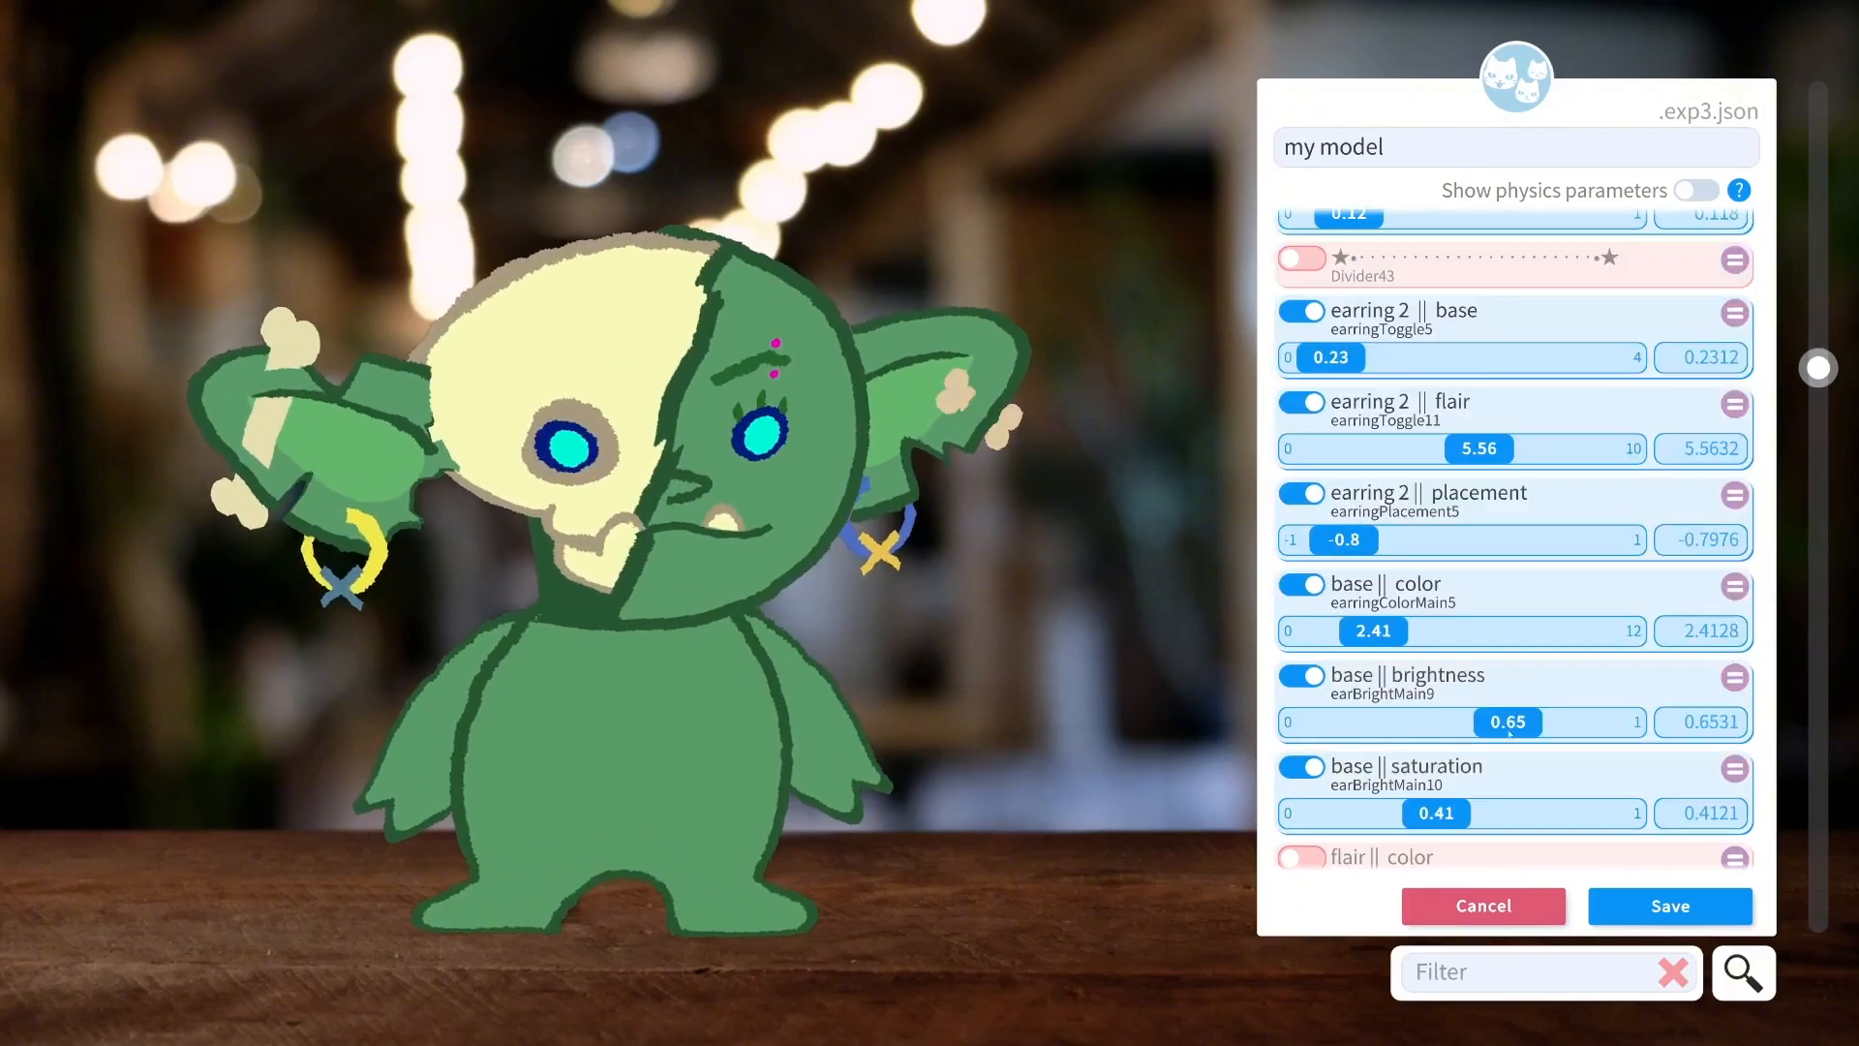
Enable the horn 1 color at about 6.22, its brightness at about 0.47 and its saturation at about 0.77.
scroll(1418, 504, down, 2)
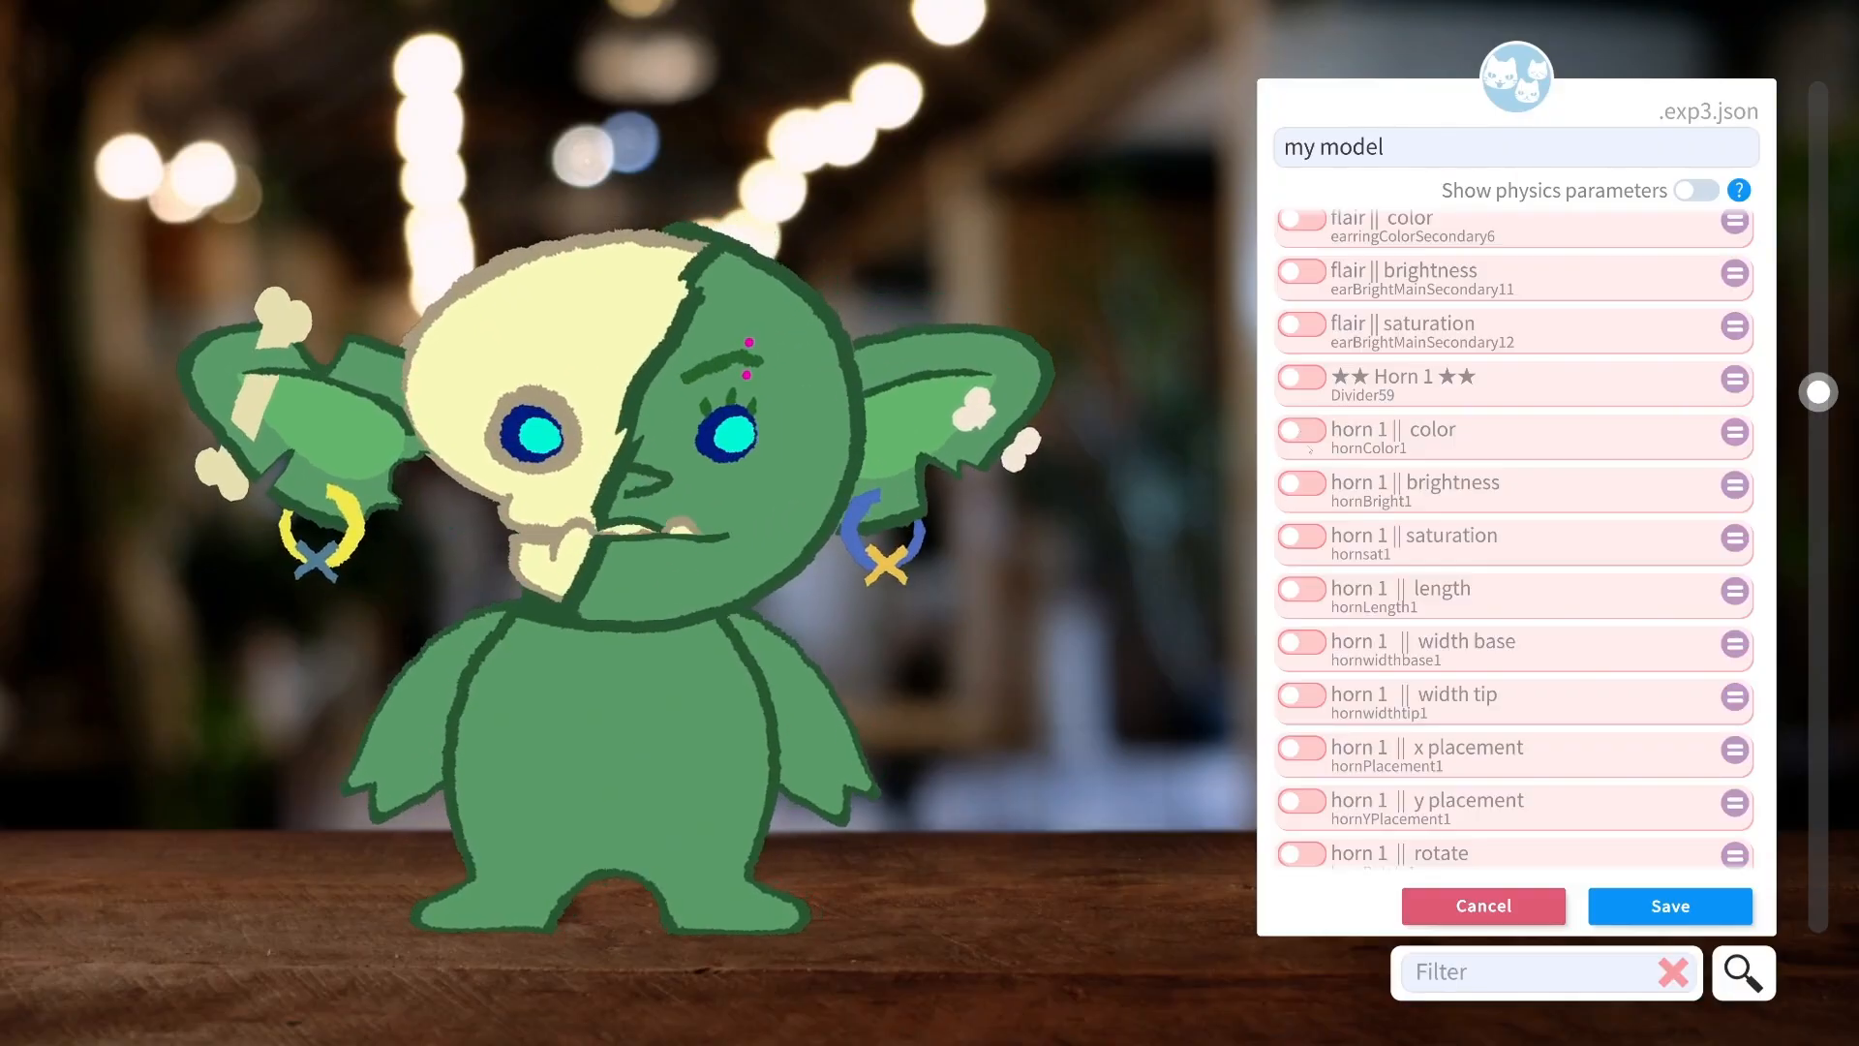
click(1297, 432)
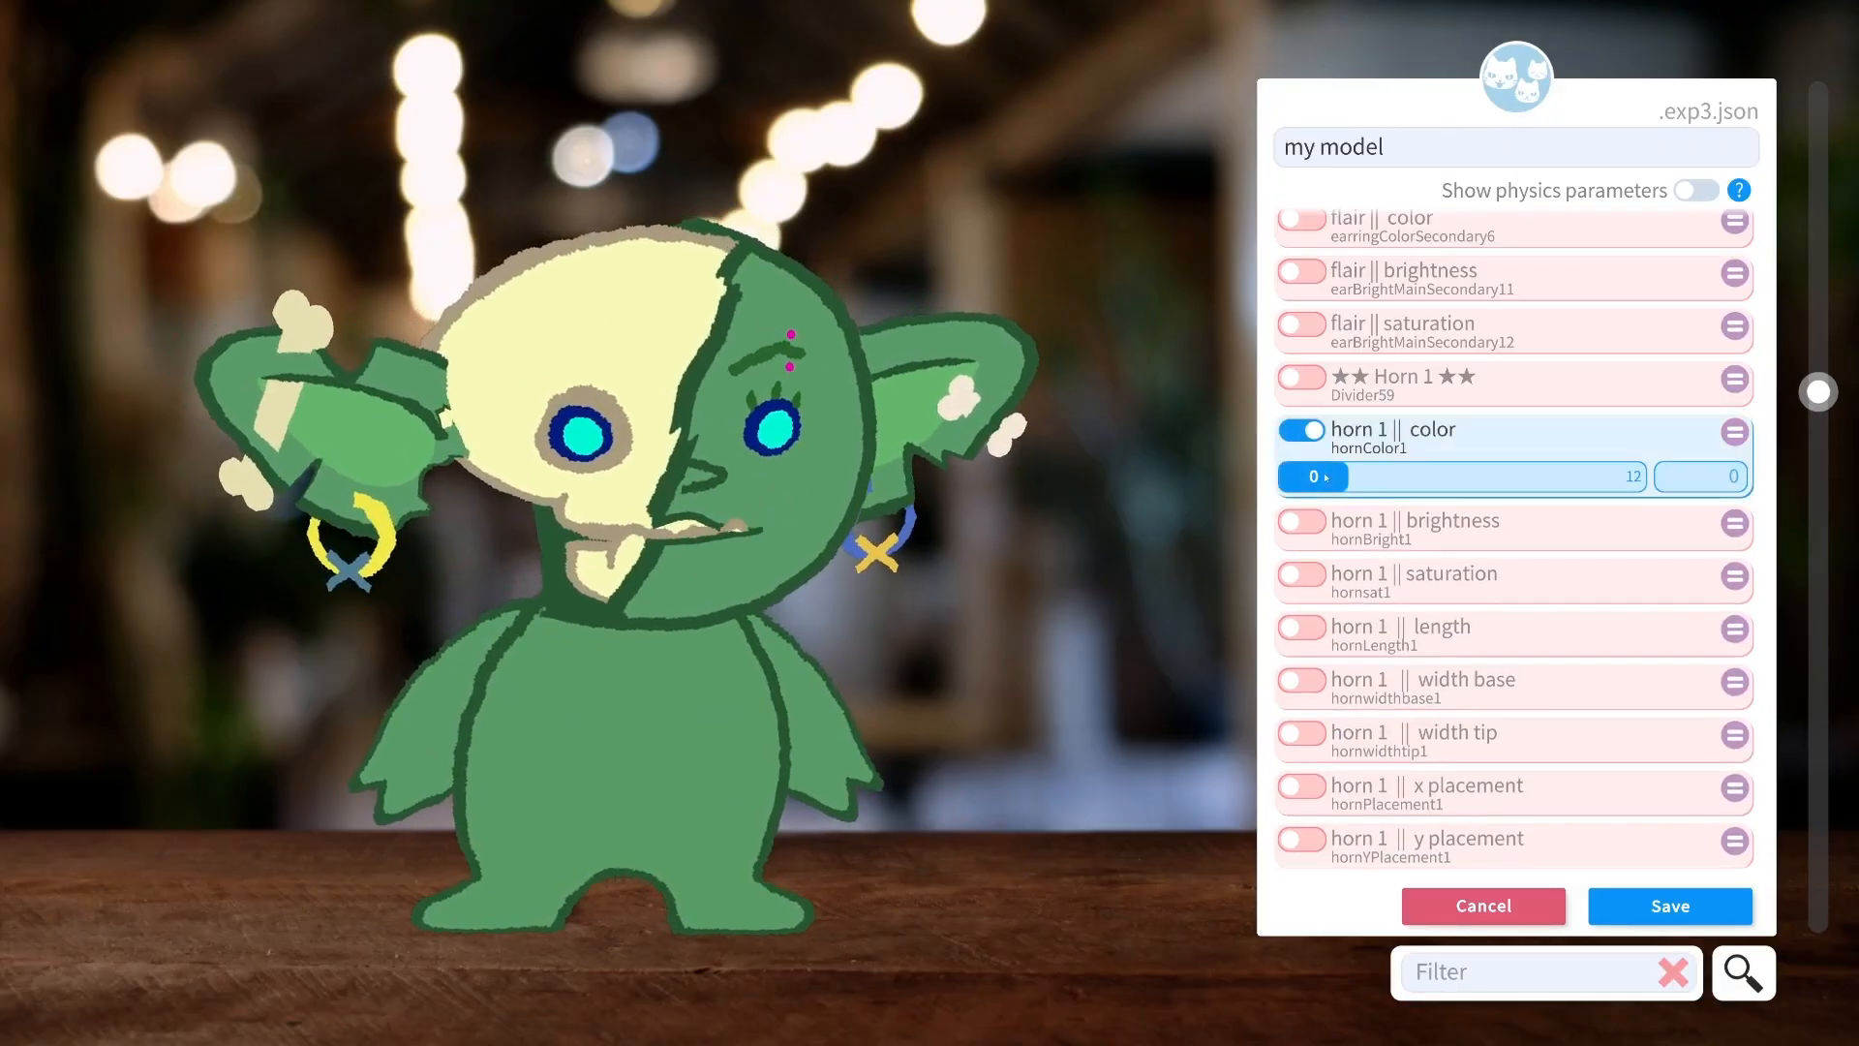
drag(1326, 478, 1533, 479)
click(1301, 521)
drag(1315, 568, 1453, 568)
click(1301, 612)
drag(1315, 659, 1543, 659)
drag(1512, 476, 1468, 476)
Enable the horn 1 length at about 0.02 and its width base at about 0.09.
scroll(1280, 586, down, 2)
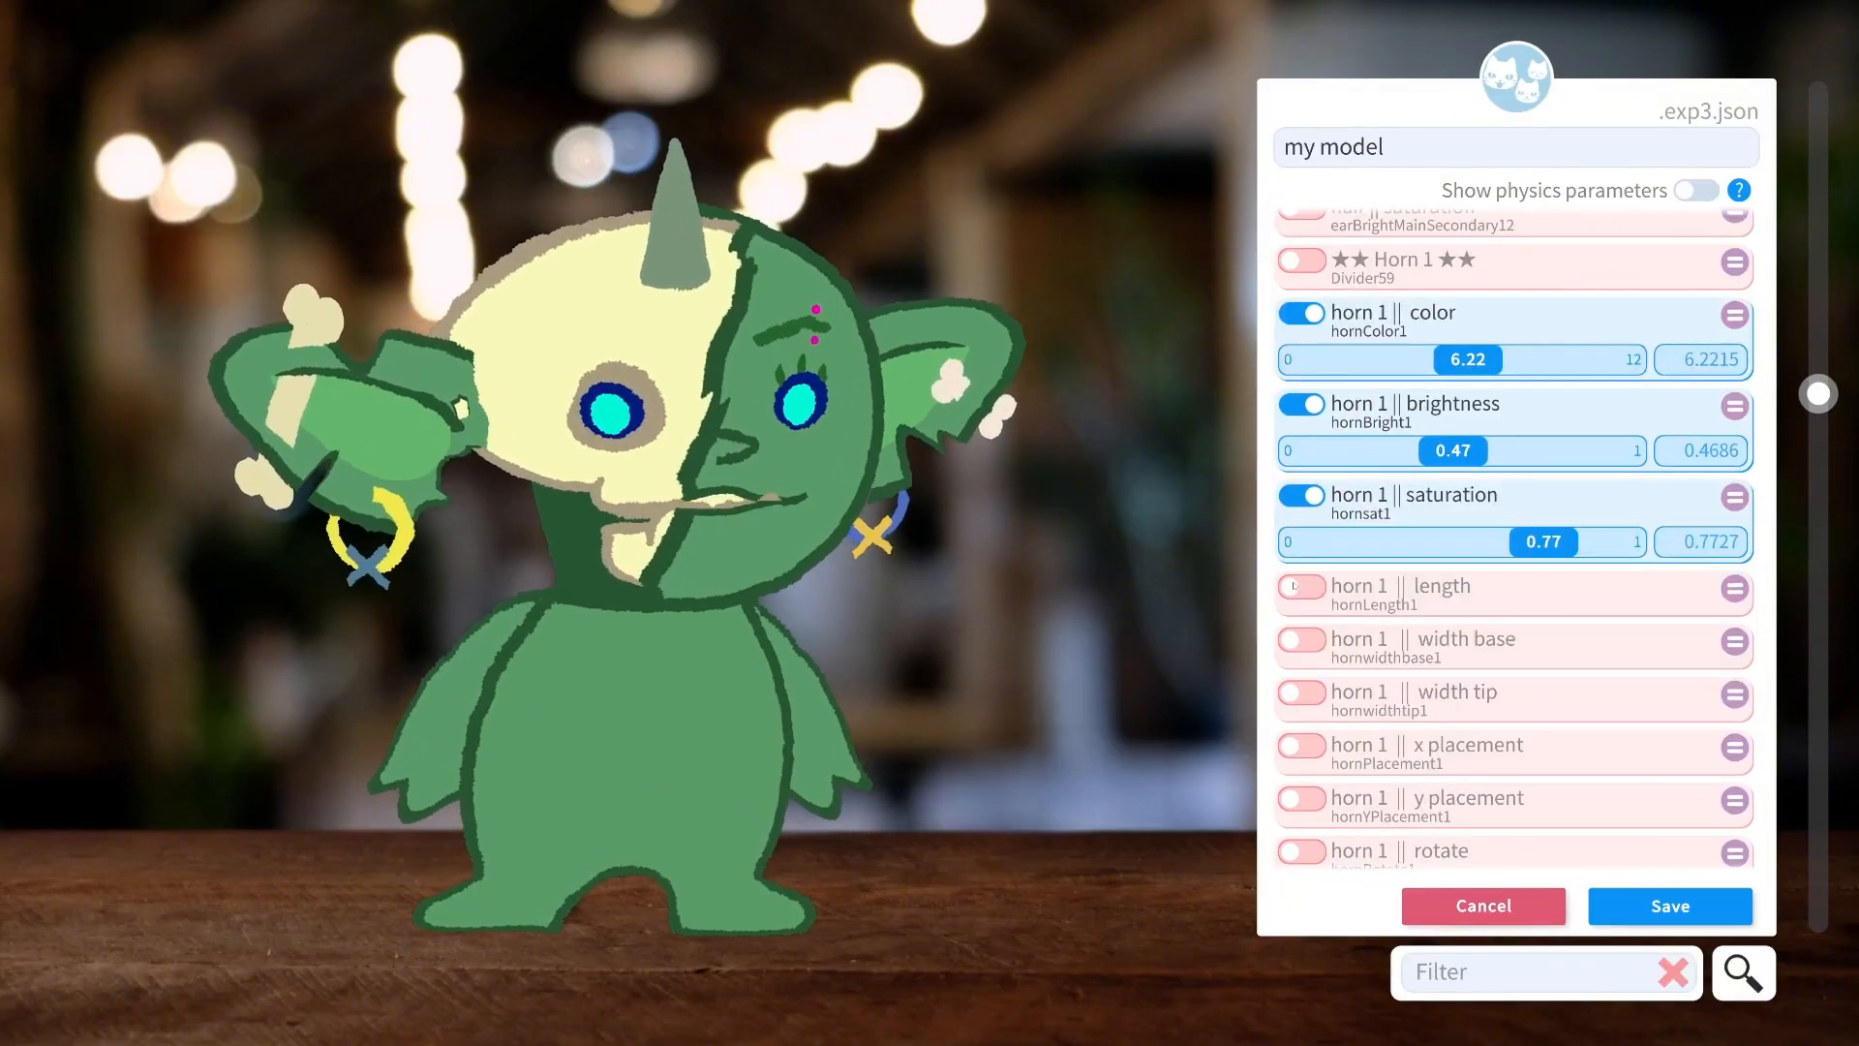
click(1311, 592)
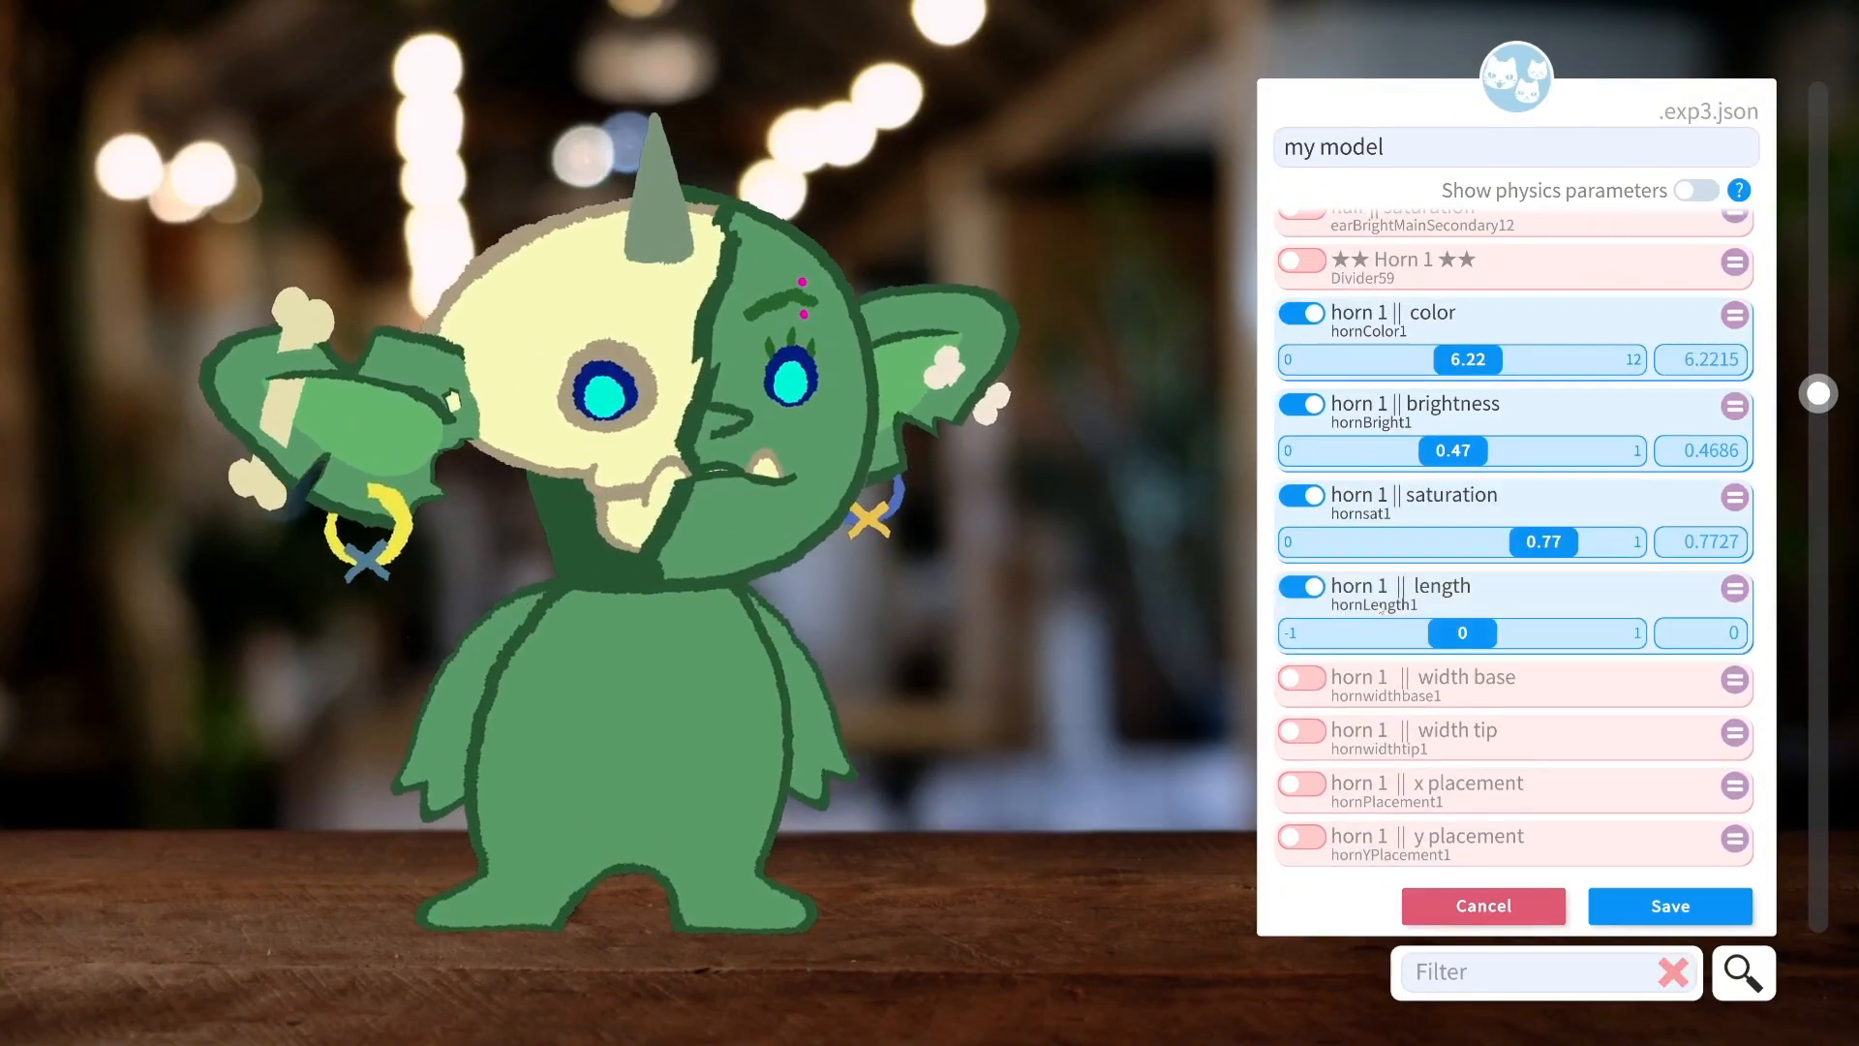
mouse_move(1491, 639)
mouse_down()
mouse_move(1612, 634)
mouse_move(1350, 634)
mouse_move(1493, 638)
mouse_up()
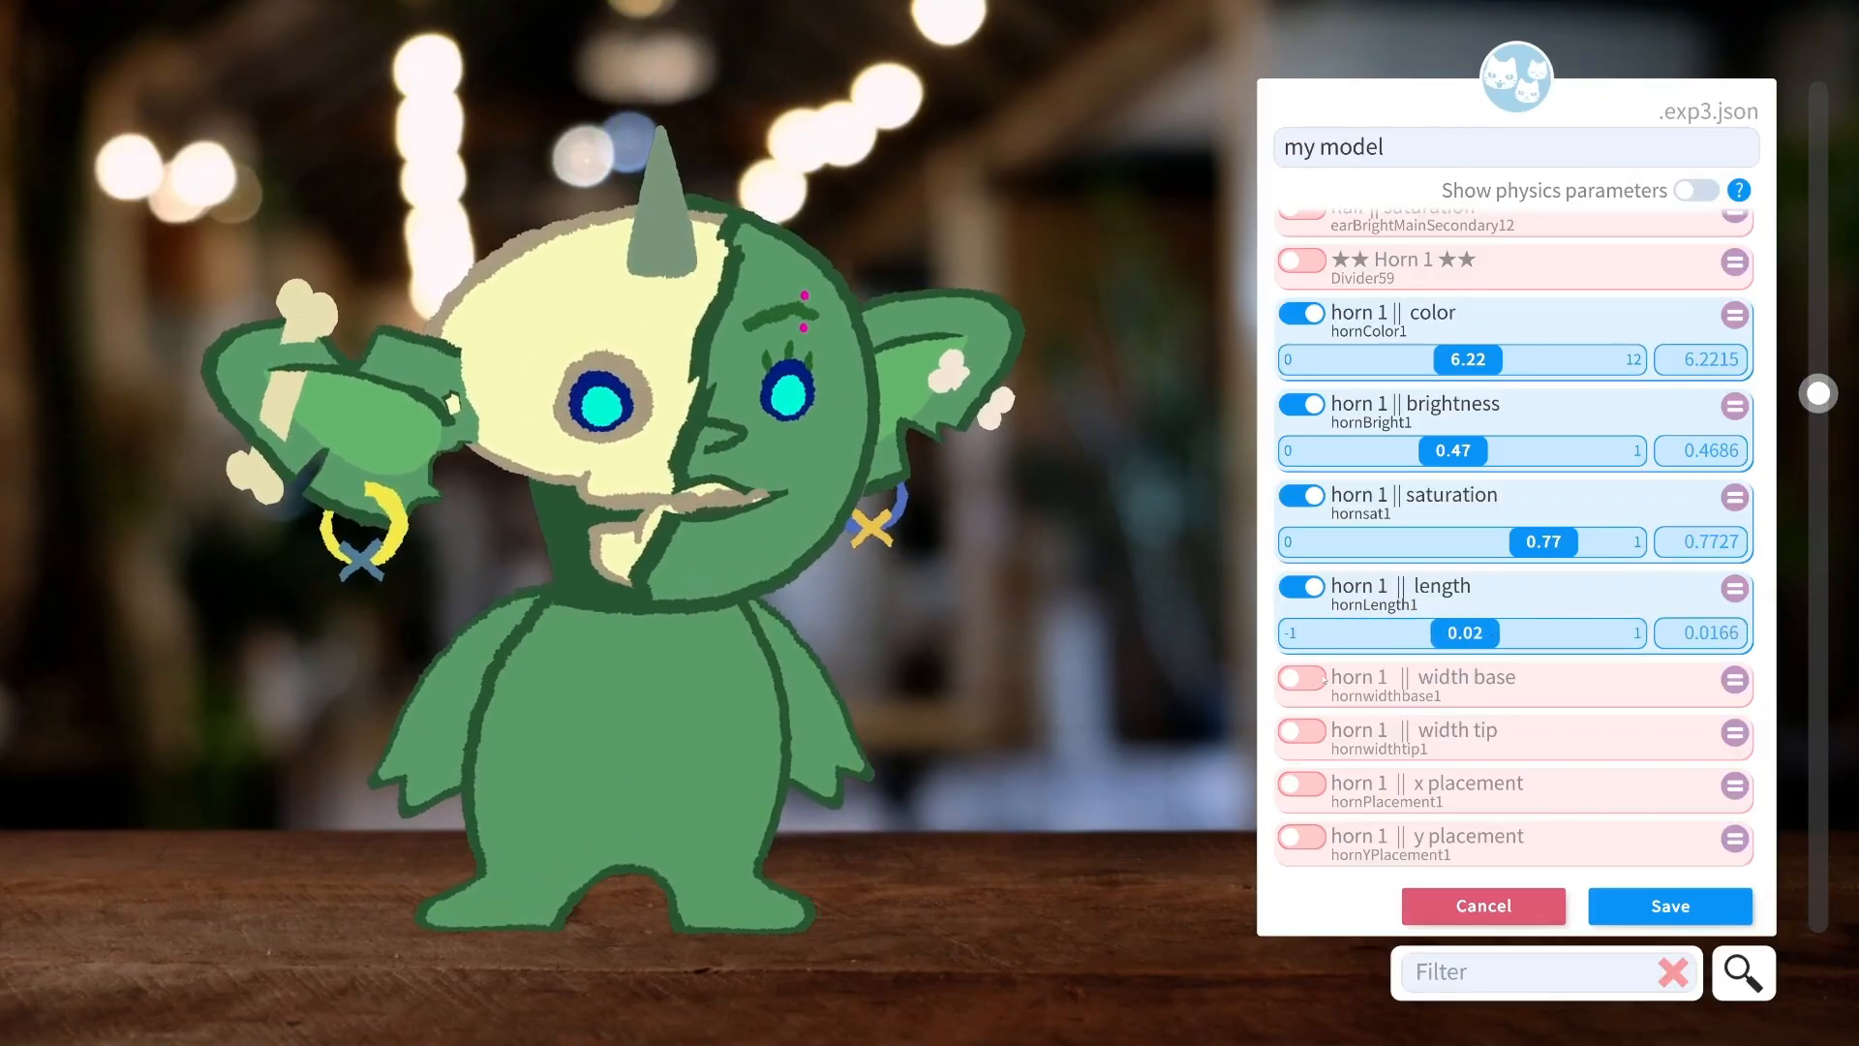
scroll(1324, 680, down, 1)
click(1302, 620)
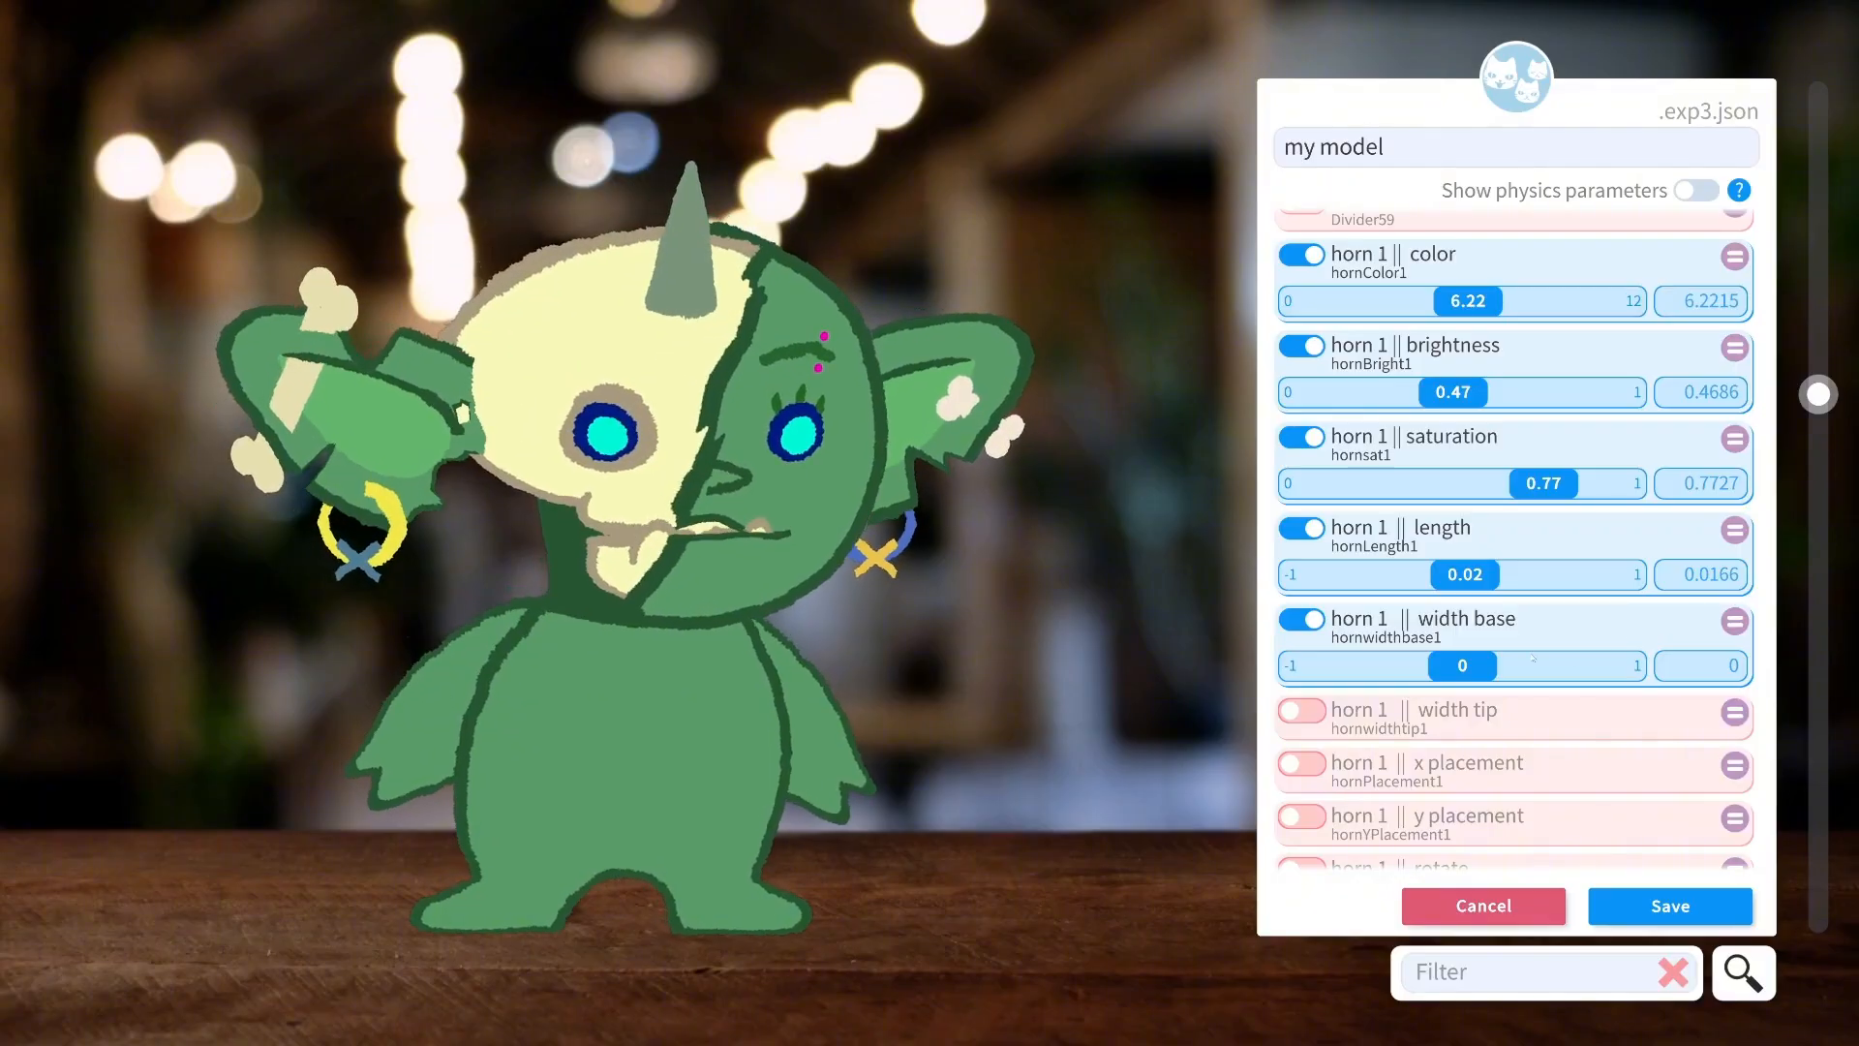
drag(1462, 665, 1379, 641)
Set the horn 1 width base to about -0.09 and enable its width tip at about 0.38.
click(1294, 712)
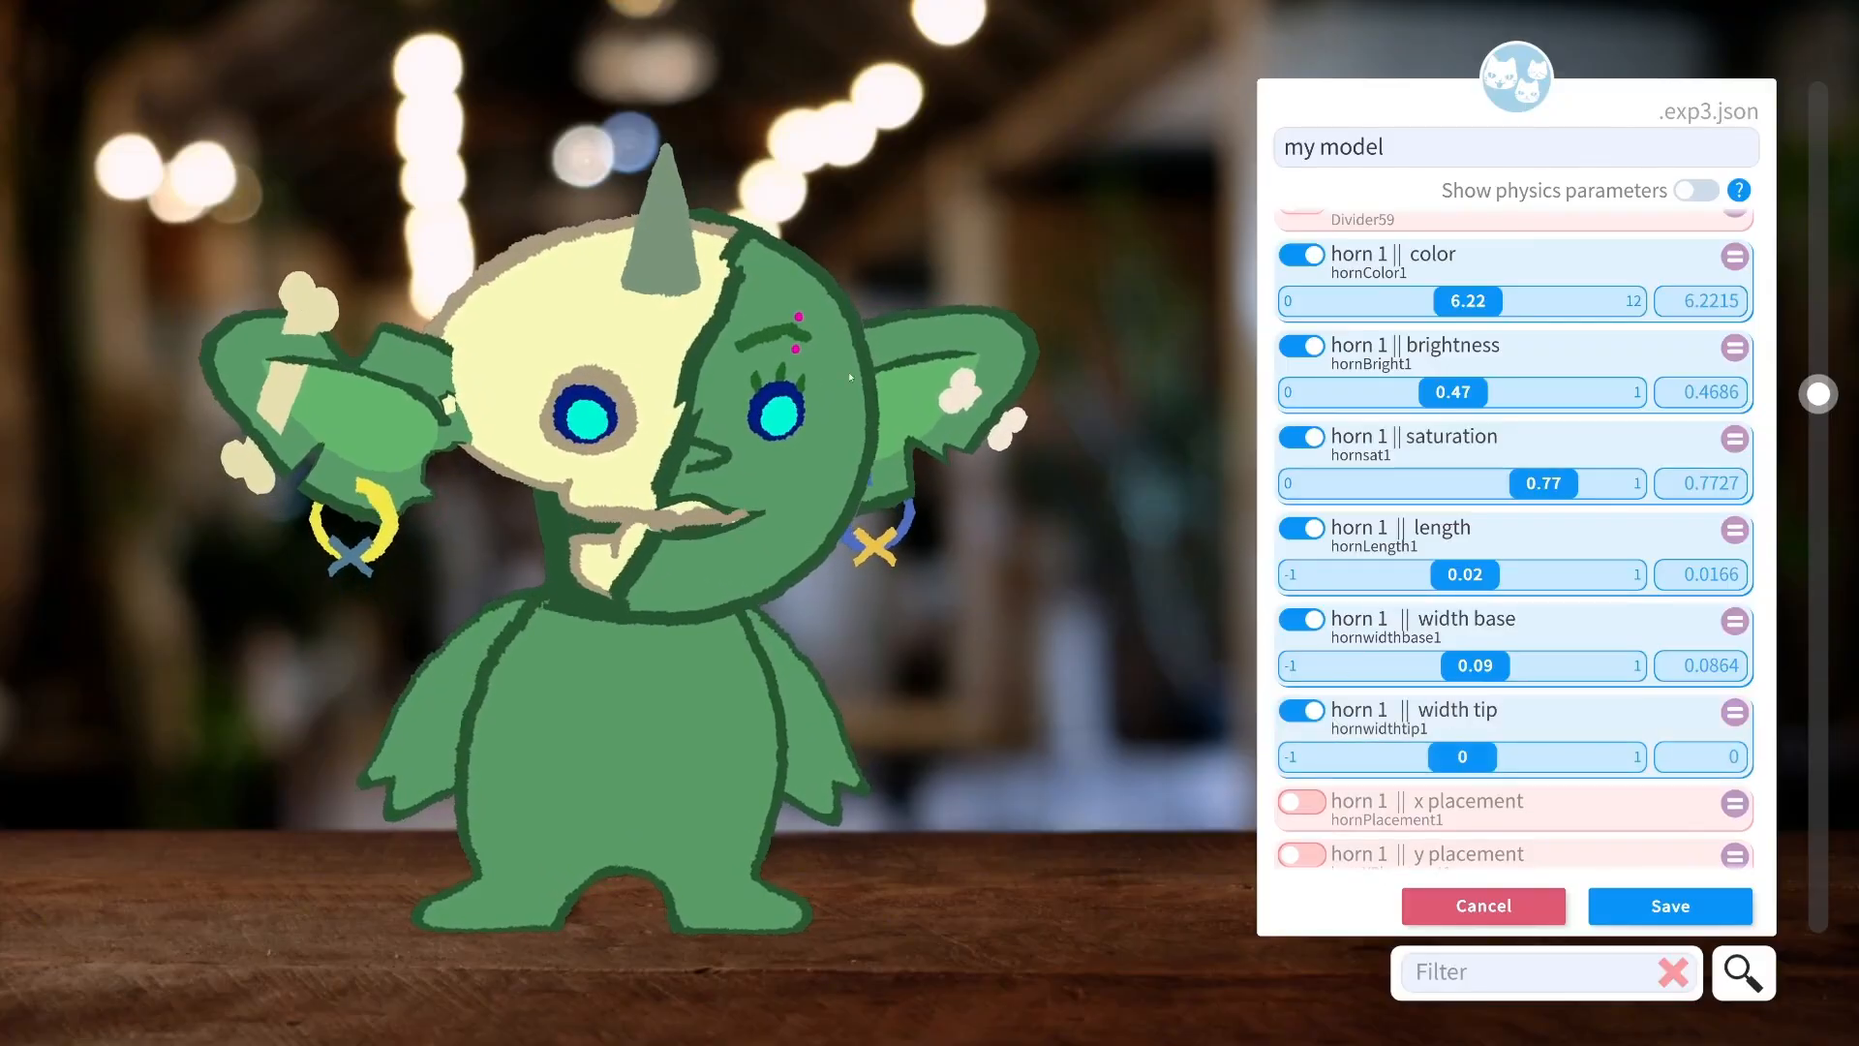
drag(1476, 756, 1585, 760)
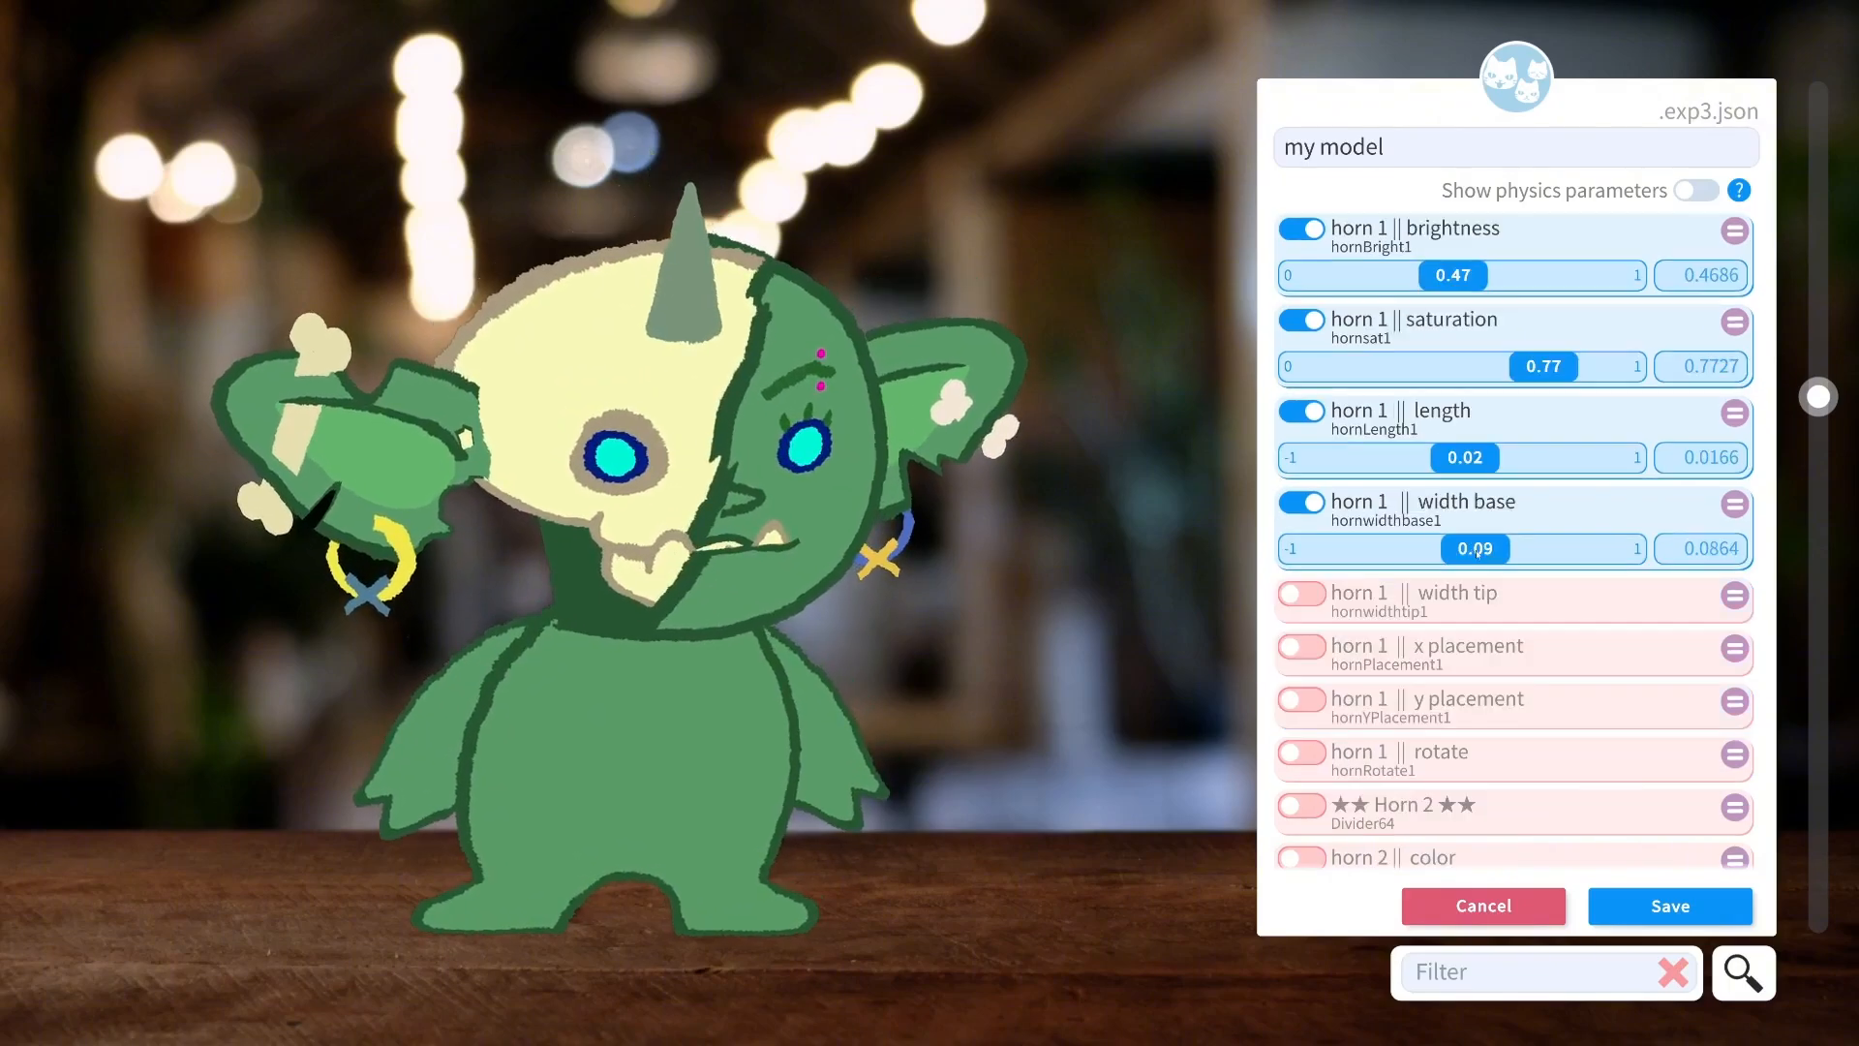
drag(1476, 551, 1447, 554)
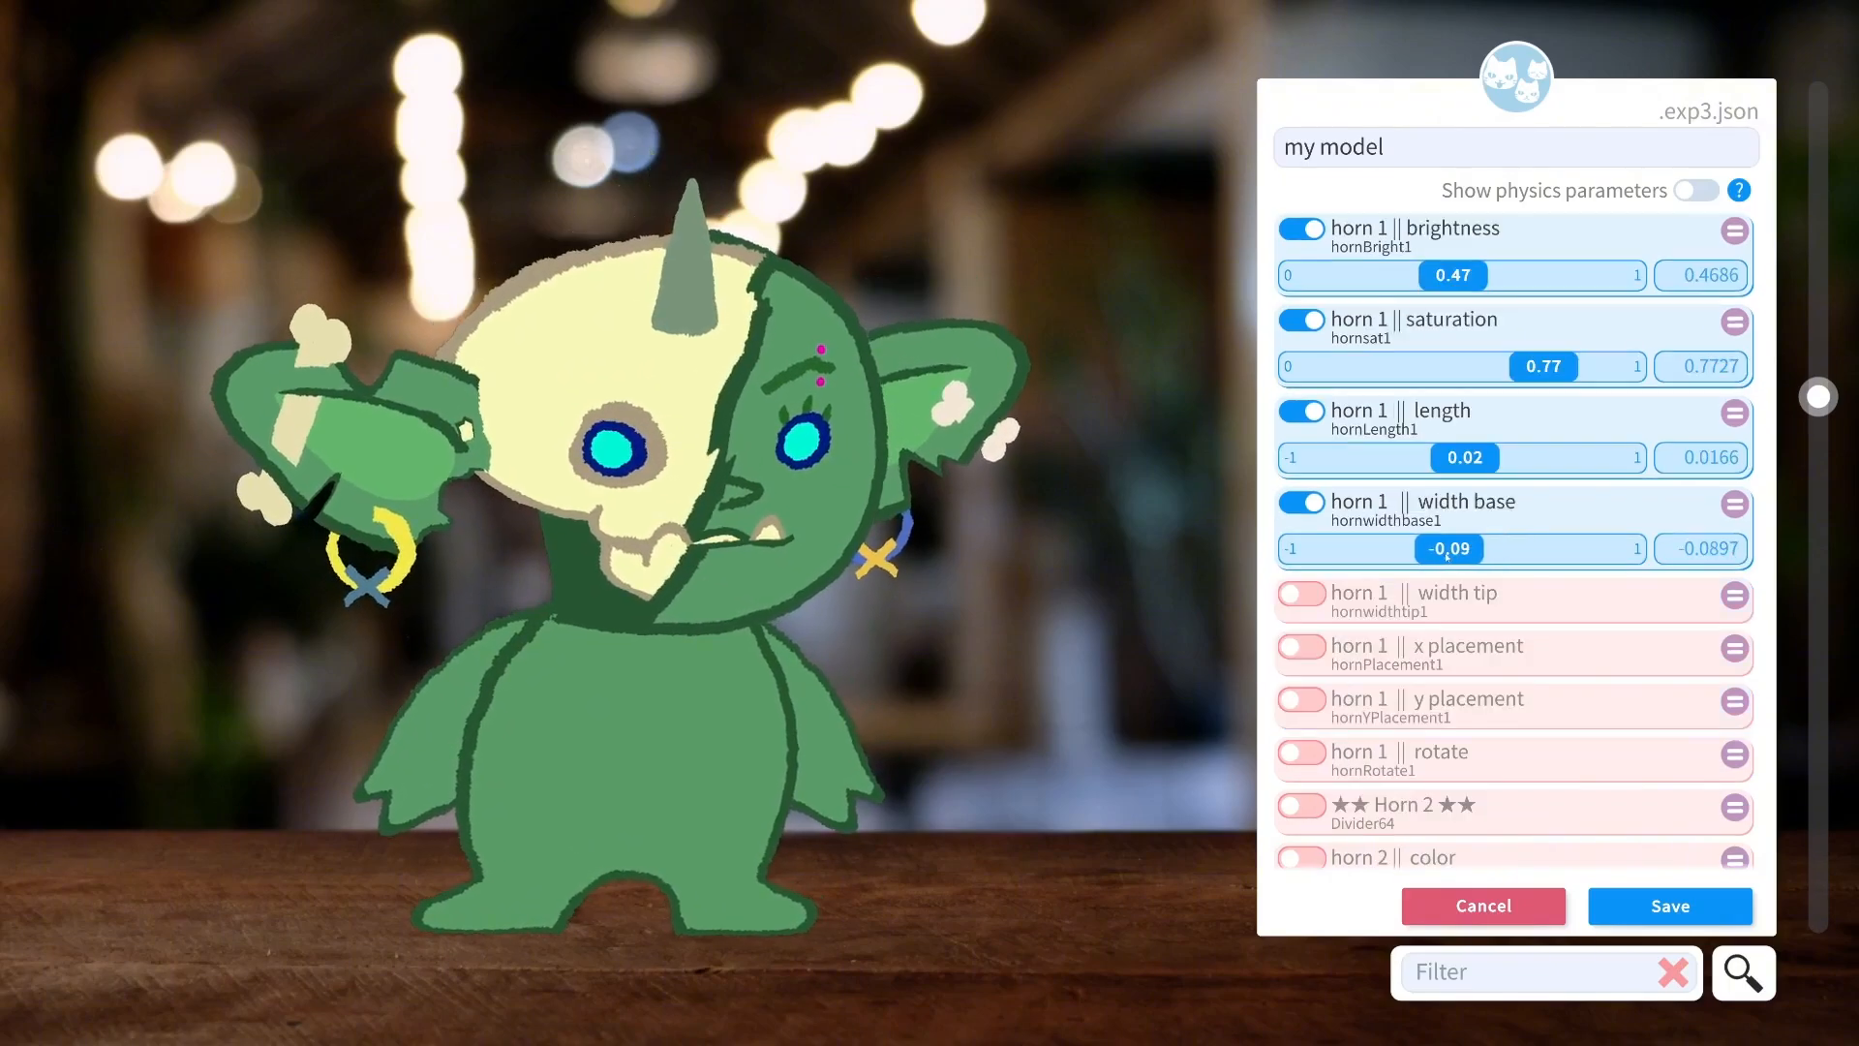
click(1332, 600)
drag(1581, 639, 1504, 639)
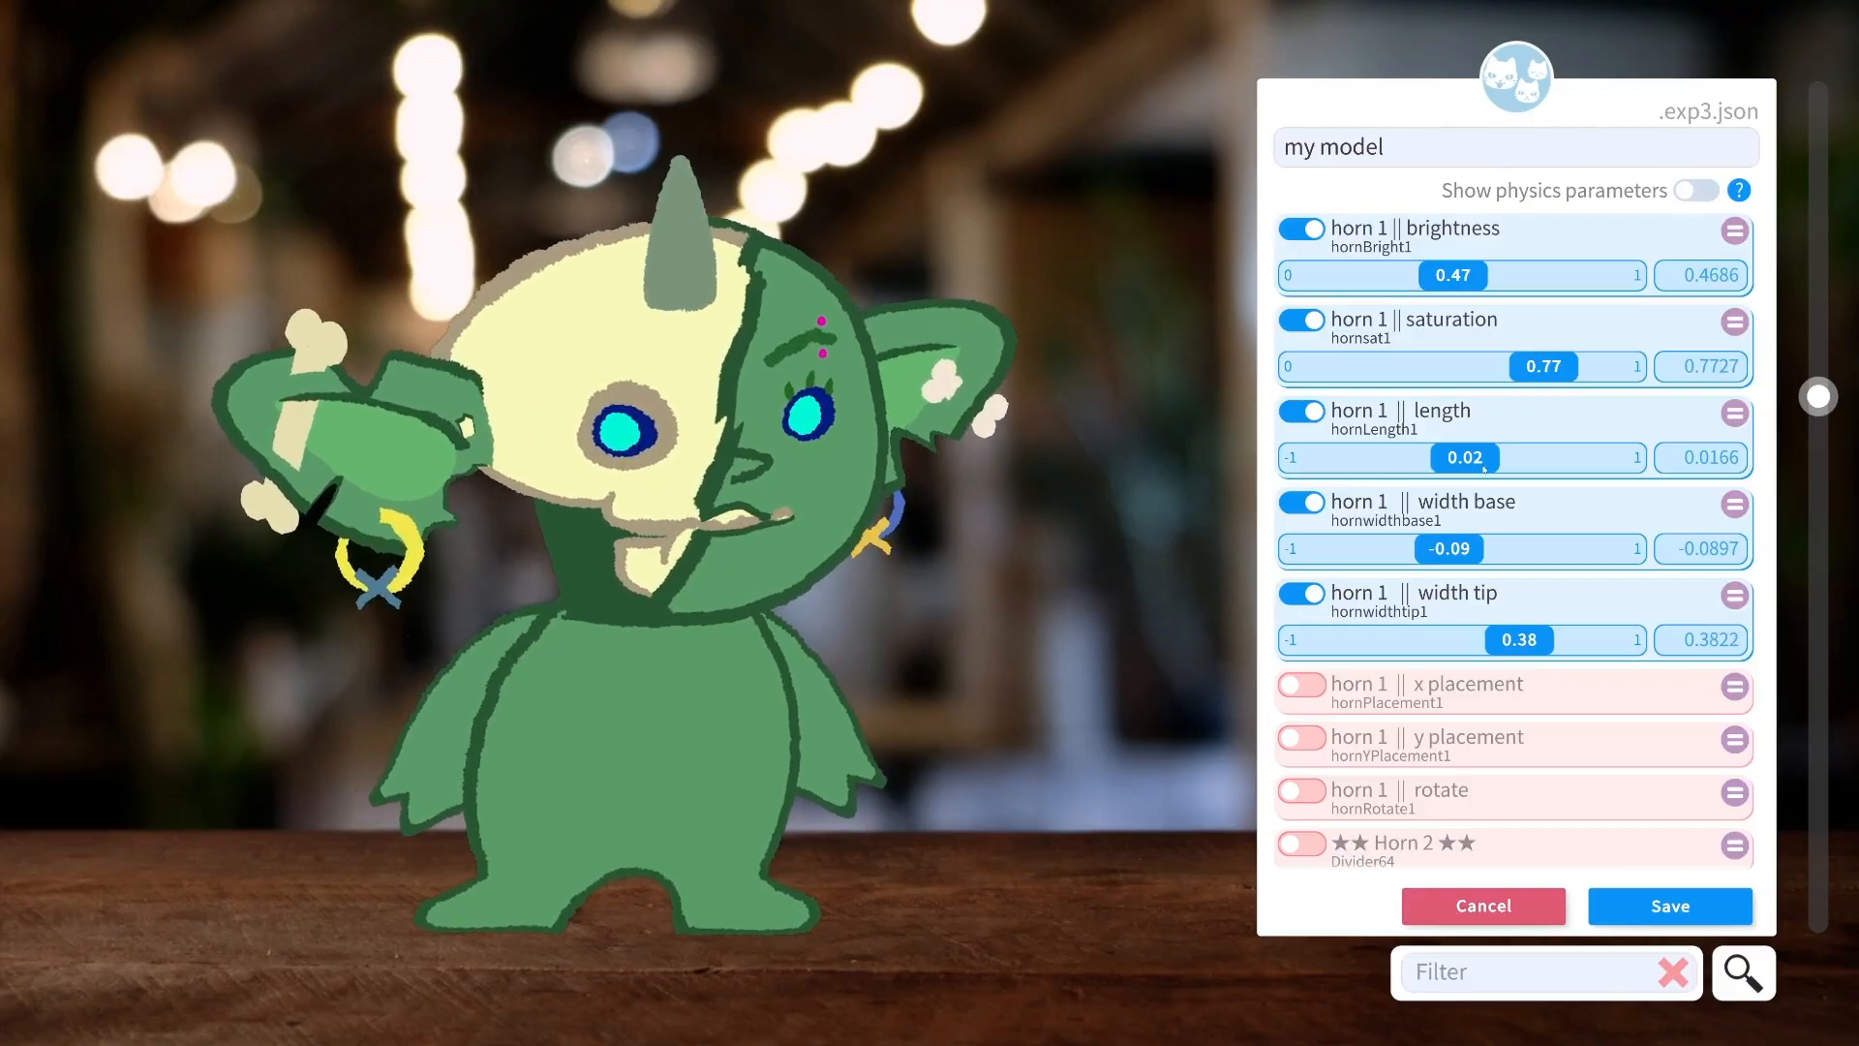
Set the horn 1 width tip to about 0.58 and its length to about -0.48.
drag(1484, 469, 1522, 459)
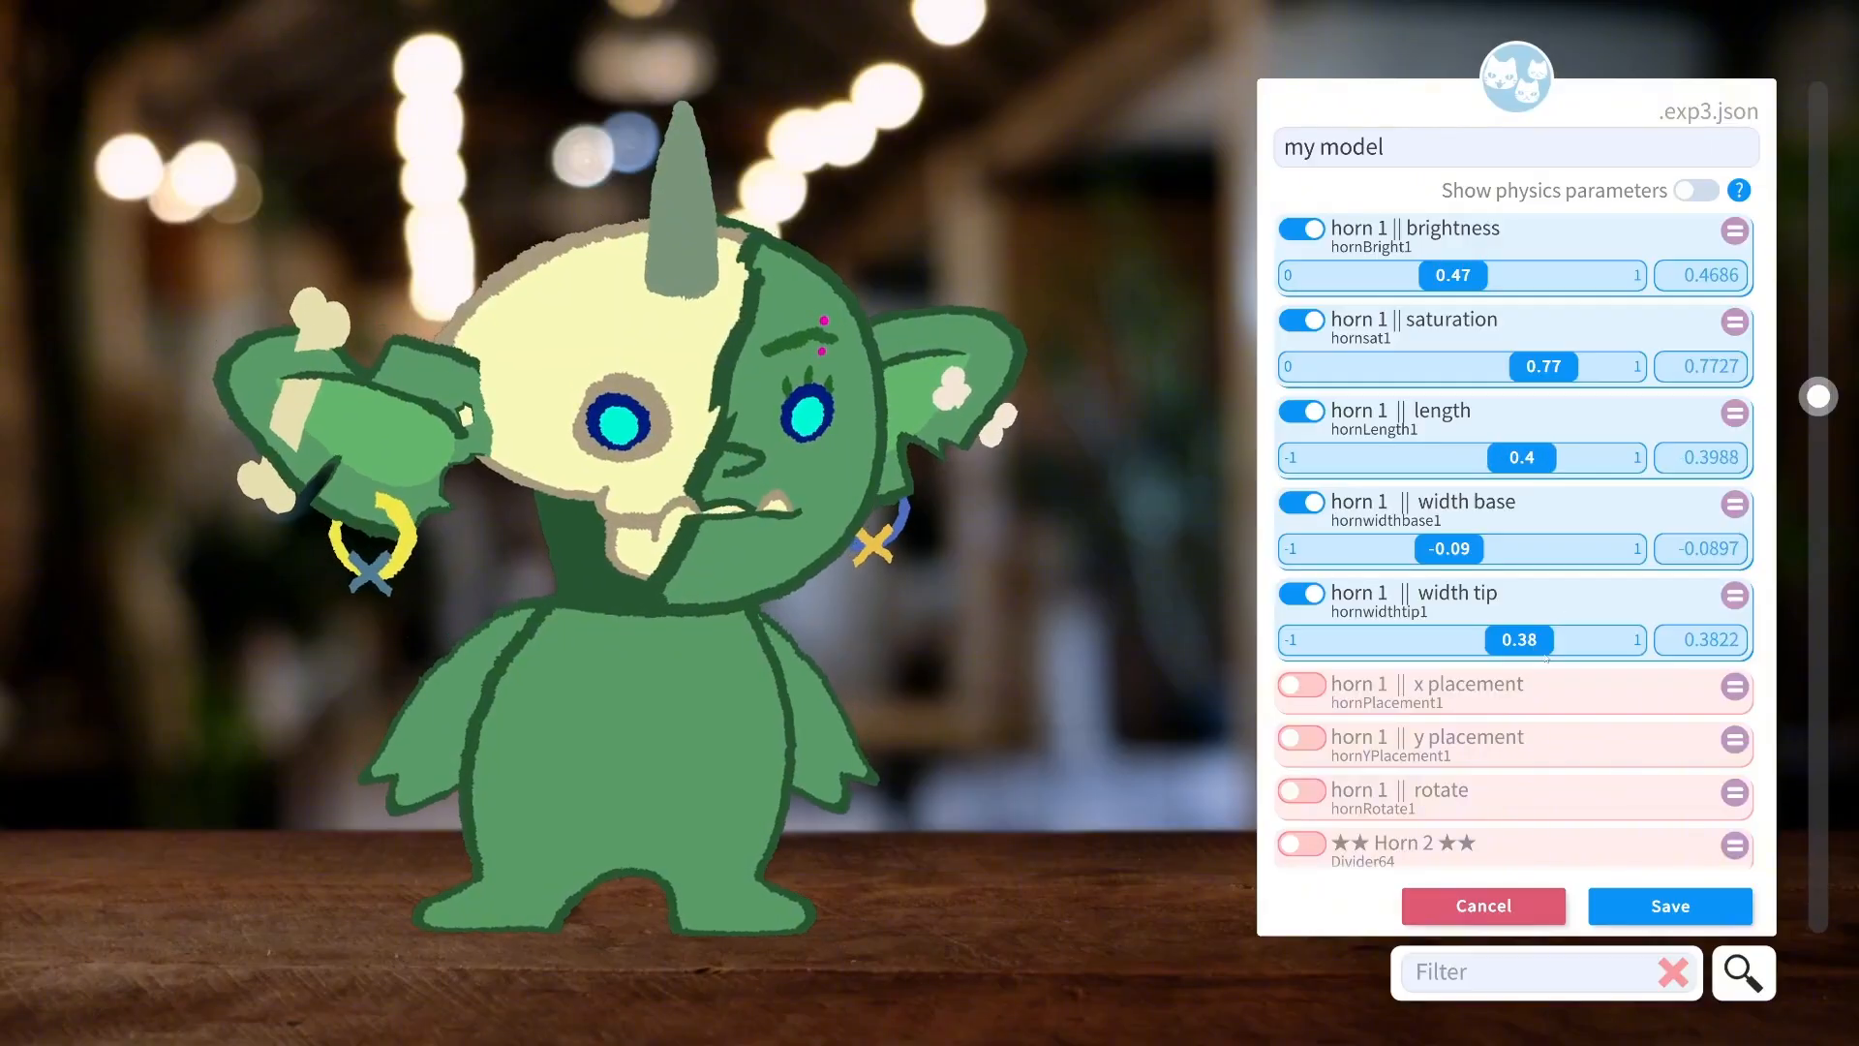
drag(1519, 639, 1571, 622)
drag(1517, 462, 1392, 460)
Enable the horn 1 x placement at about -0.37 and its y placement at about -0.31.
scroll(1301, 566, down, 1)
click(1302, 569)
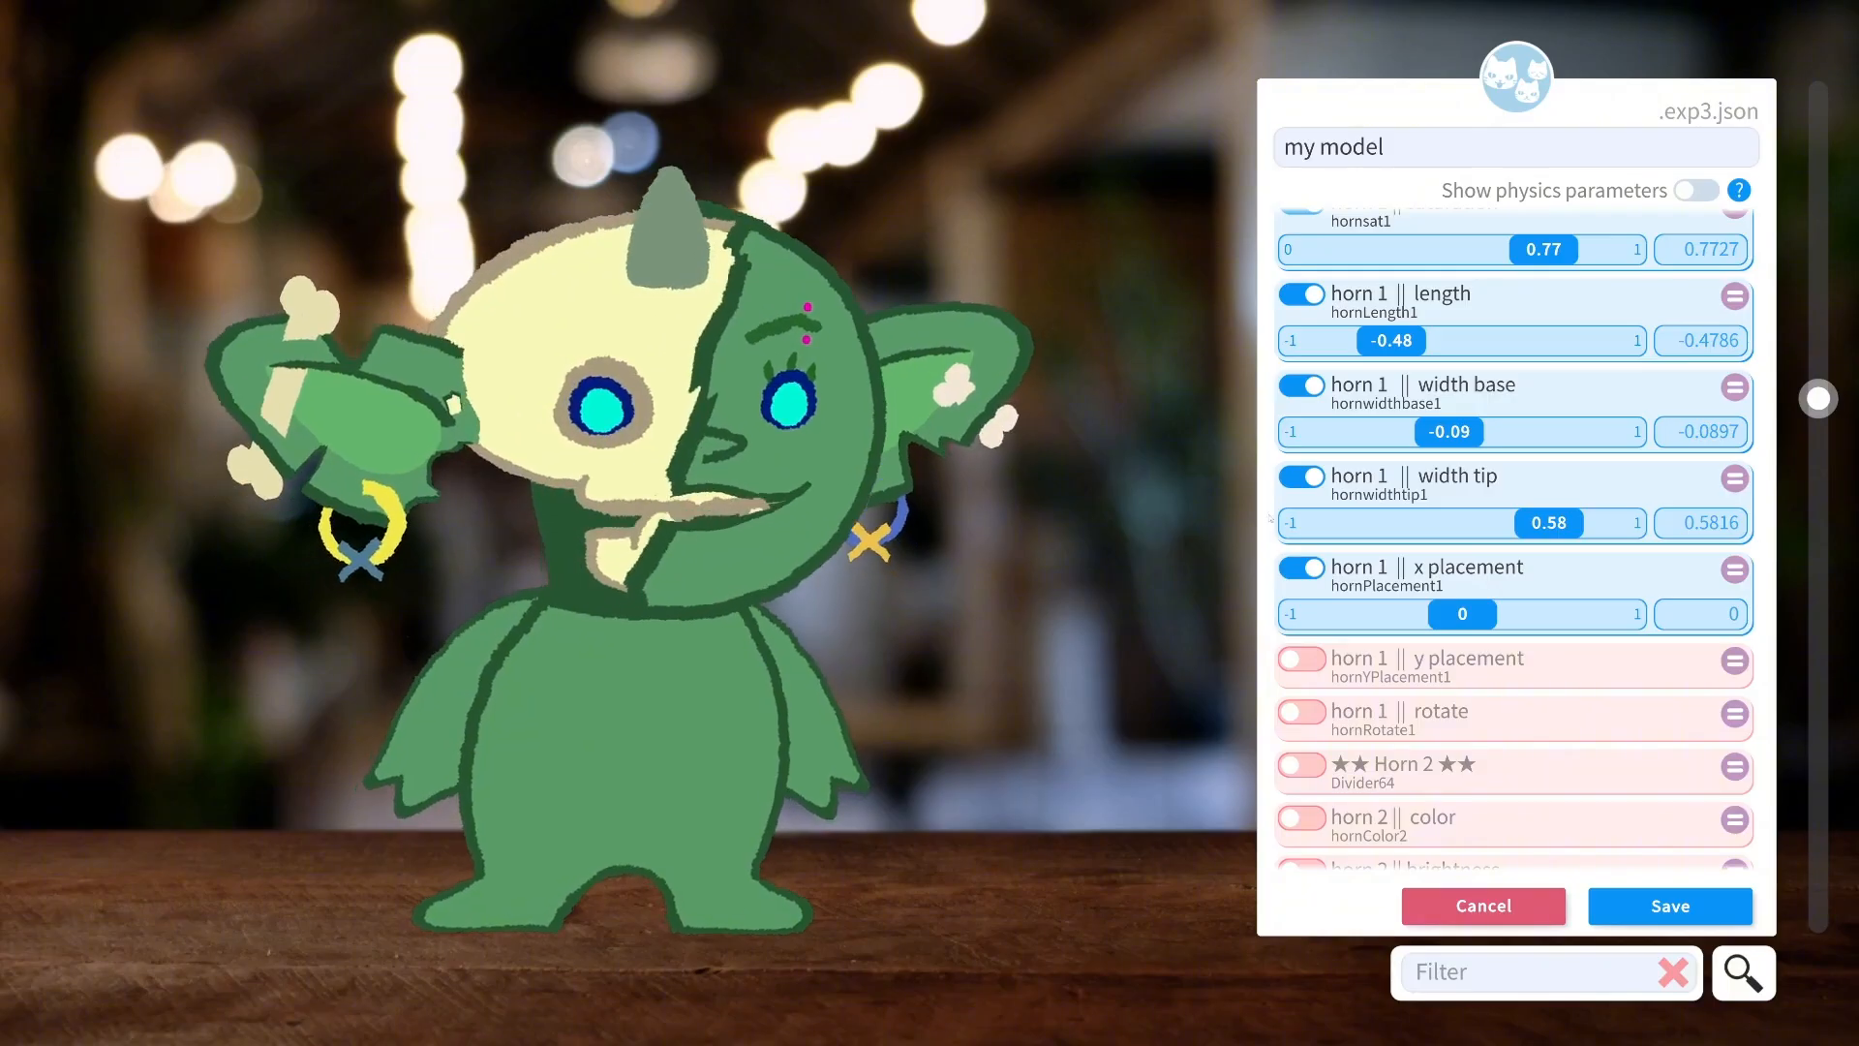
drag(1483, 615, 1420, 617)
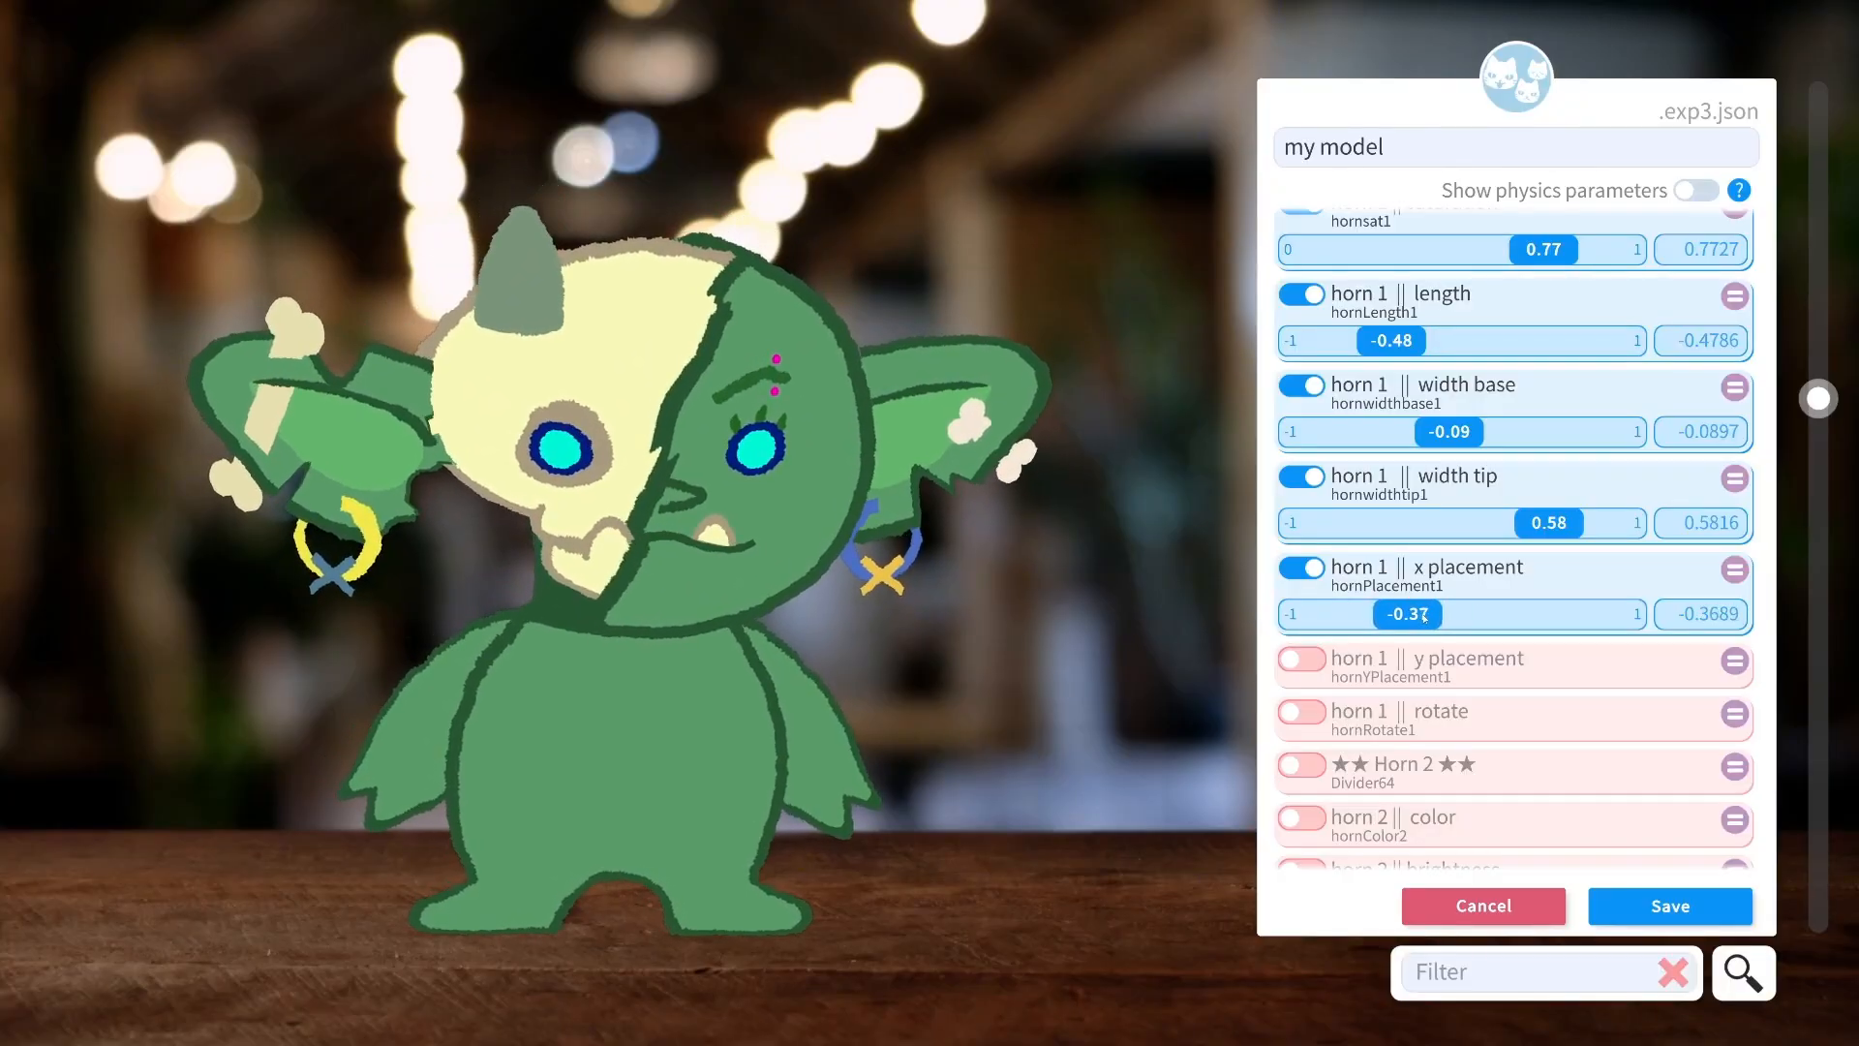
click(1319, 669)
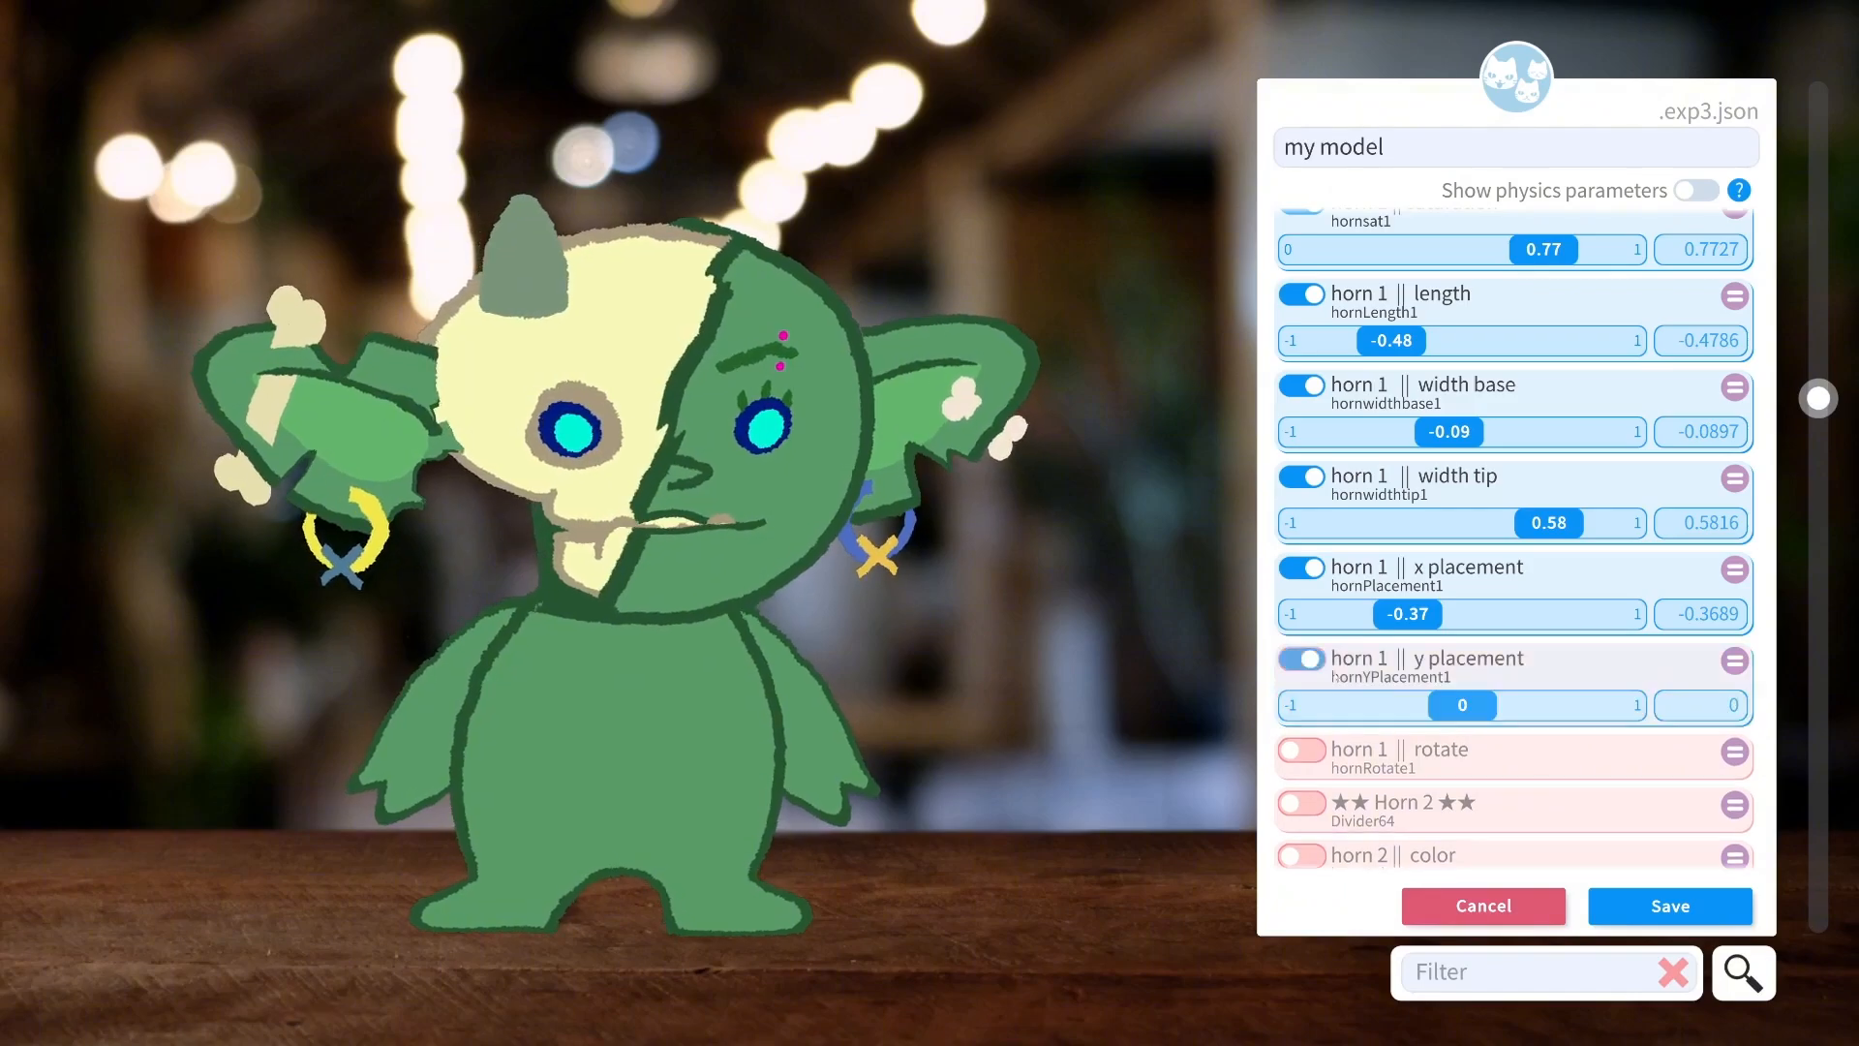
mouse_move(1459, 705)
mouse_down()
mouse_move(1478, 704)
mouse_move(1414, 705)
mouse_move(1481, 705)
mouse_move(1341, 705)
mouse_move(1423, 699)
mouse_up()
Enable the horn 1 rotate at about -0.31 and set its x placement to about -0.52.
click(1302, 750)
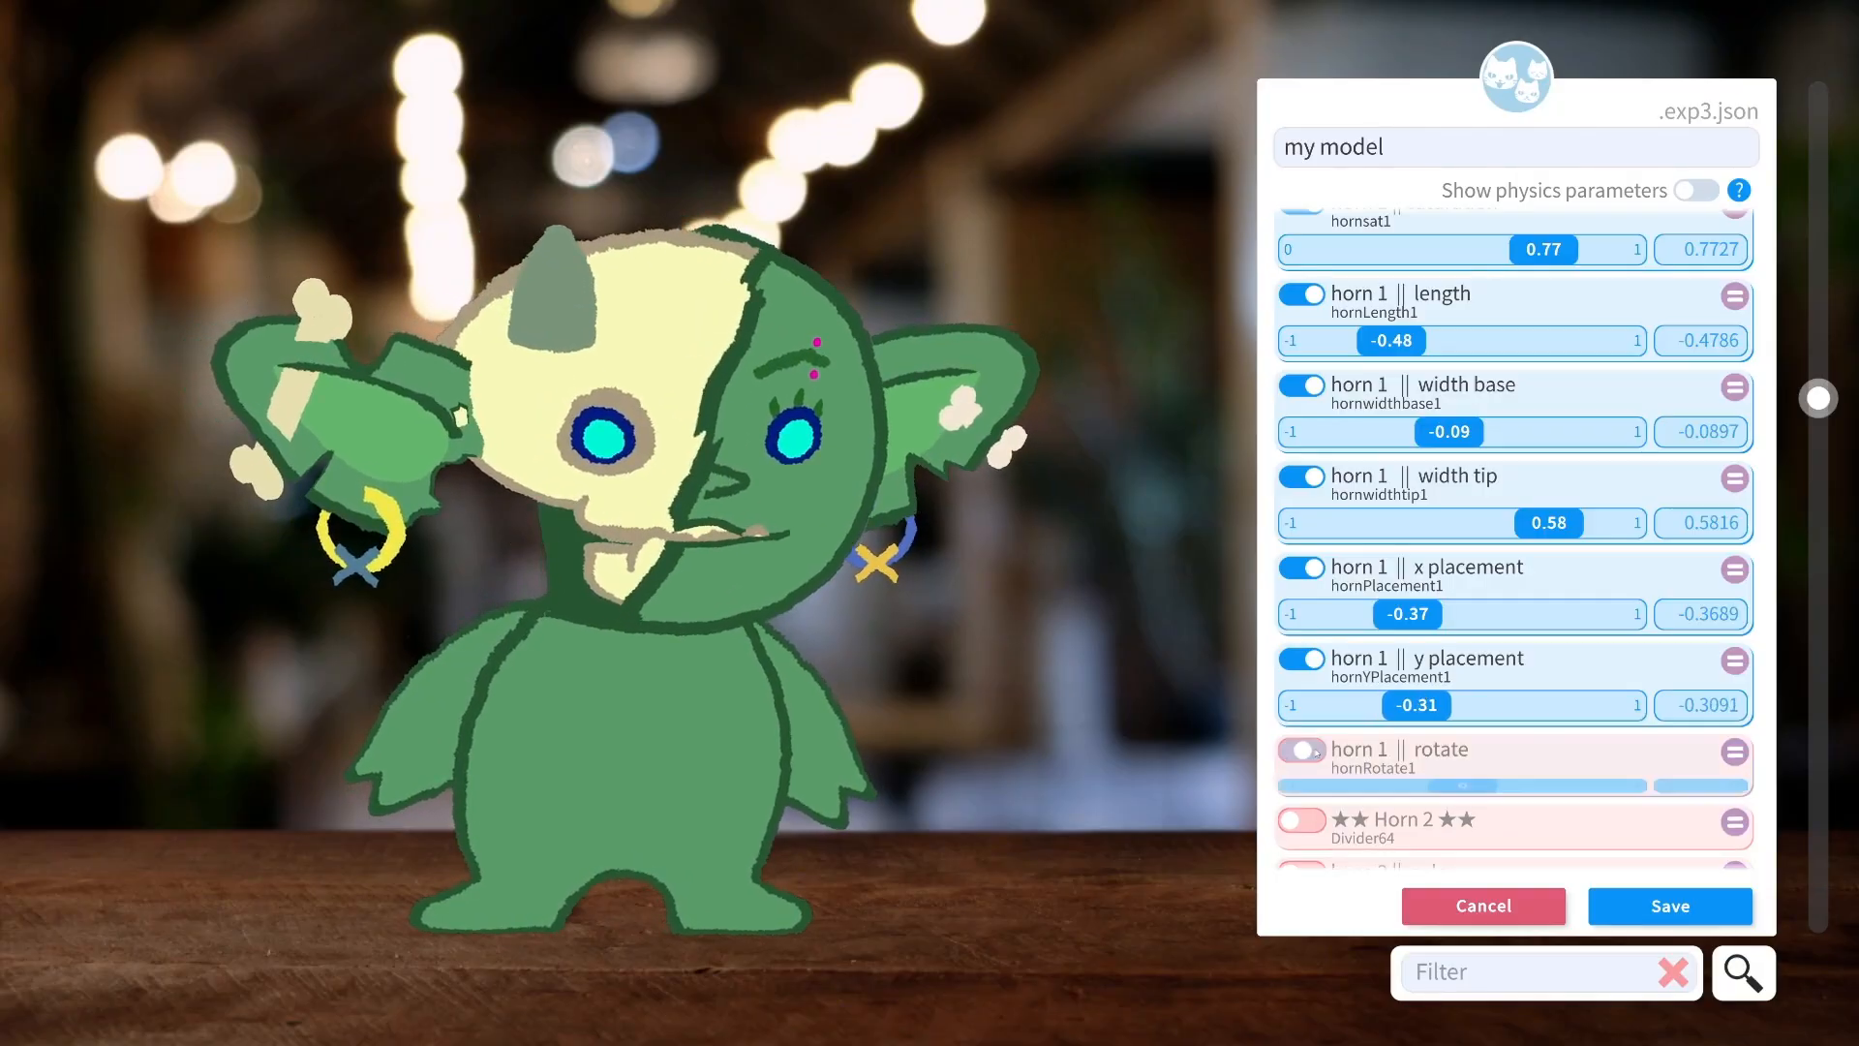
scroll(1433, 735, down, 1)
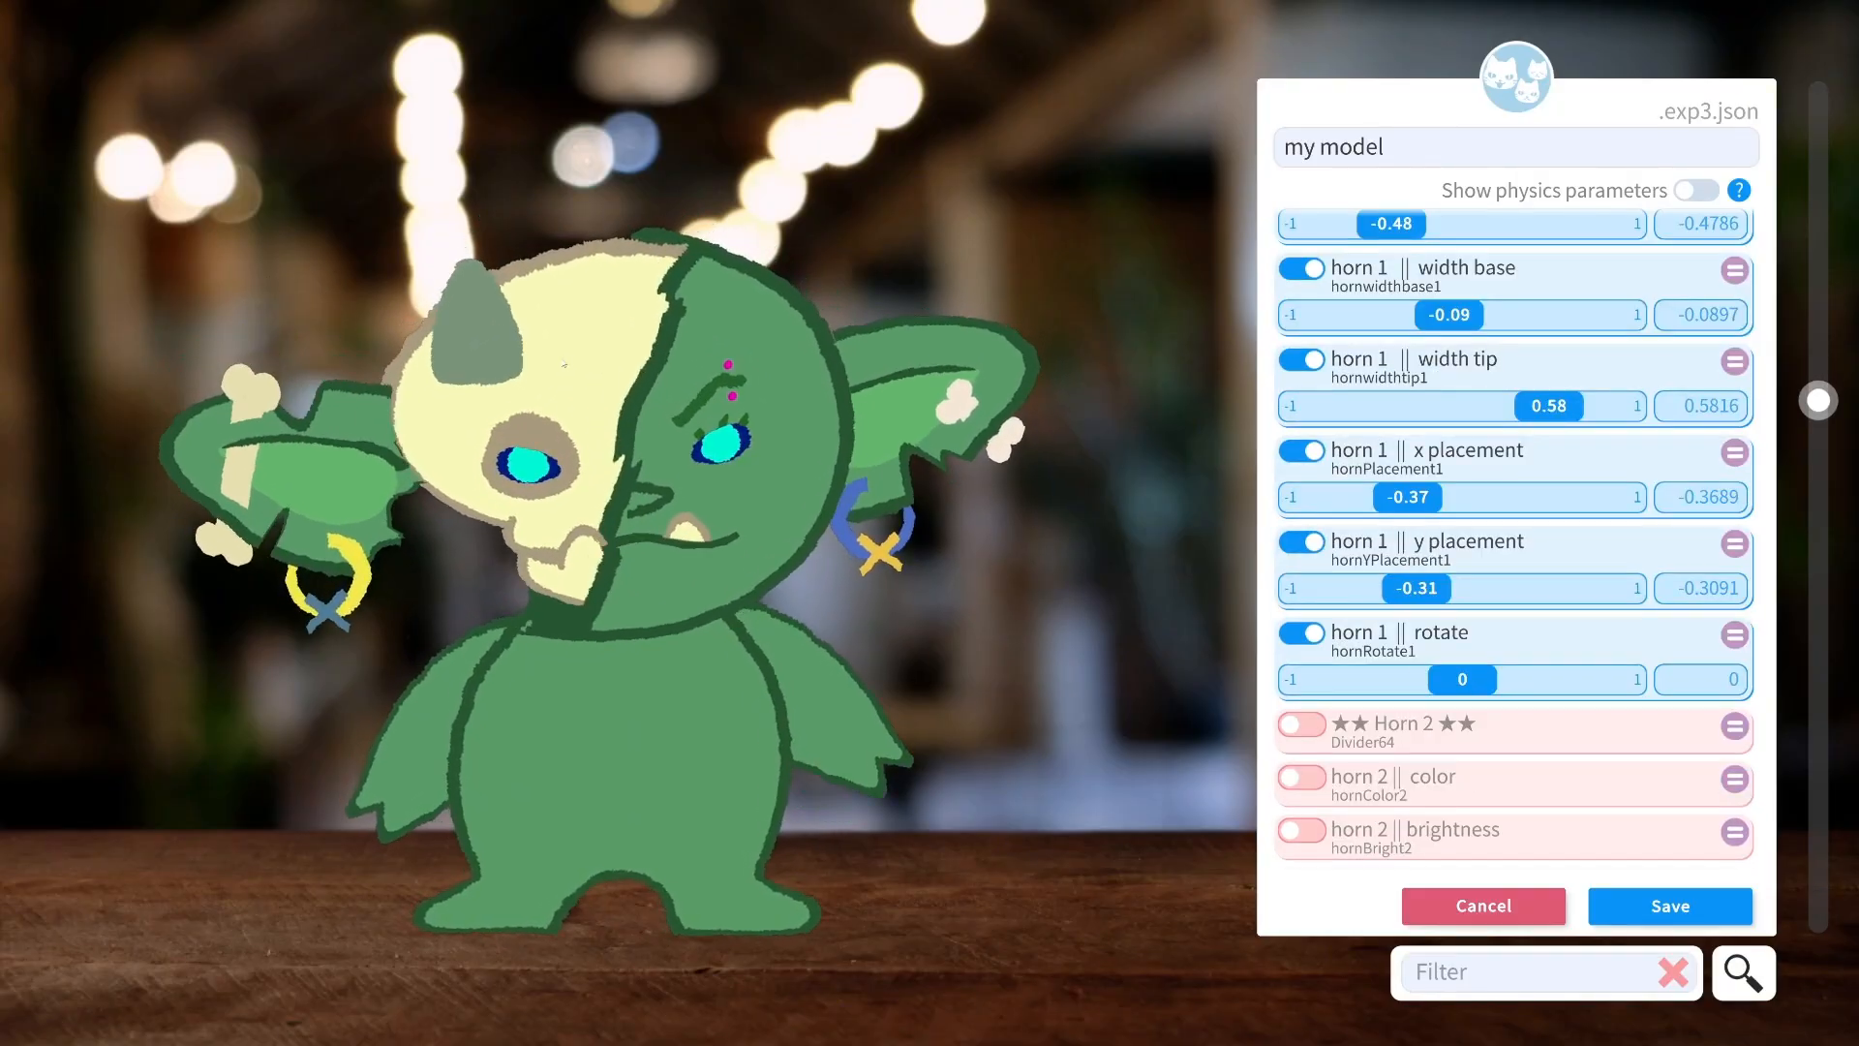
drag(1472, 681, 1420, 692)
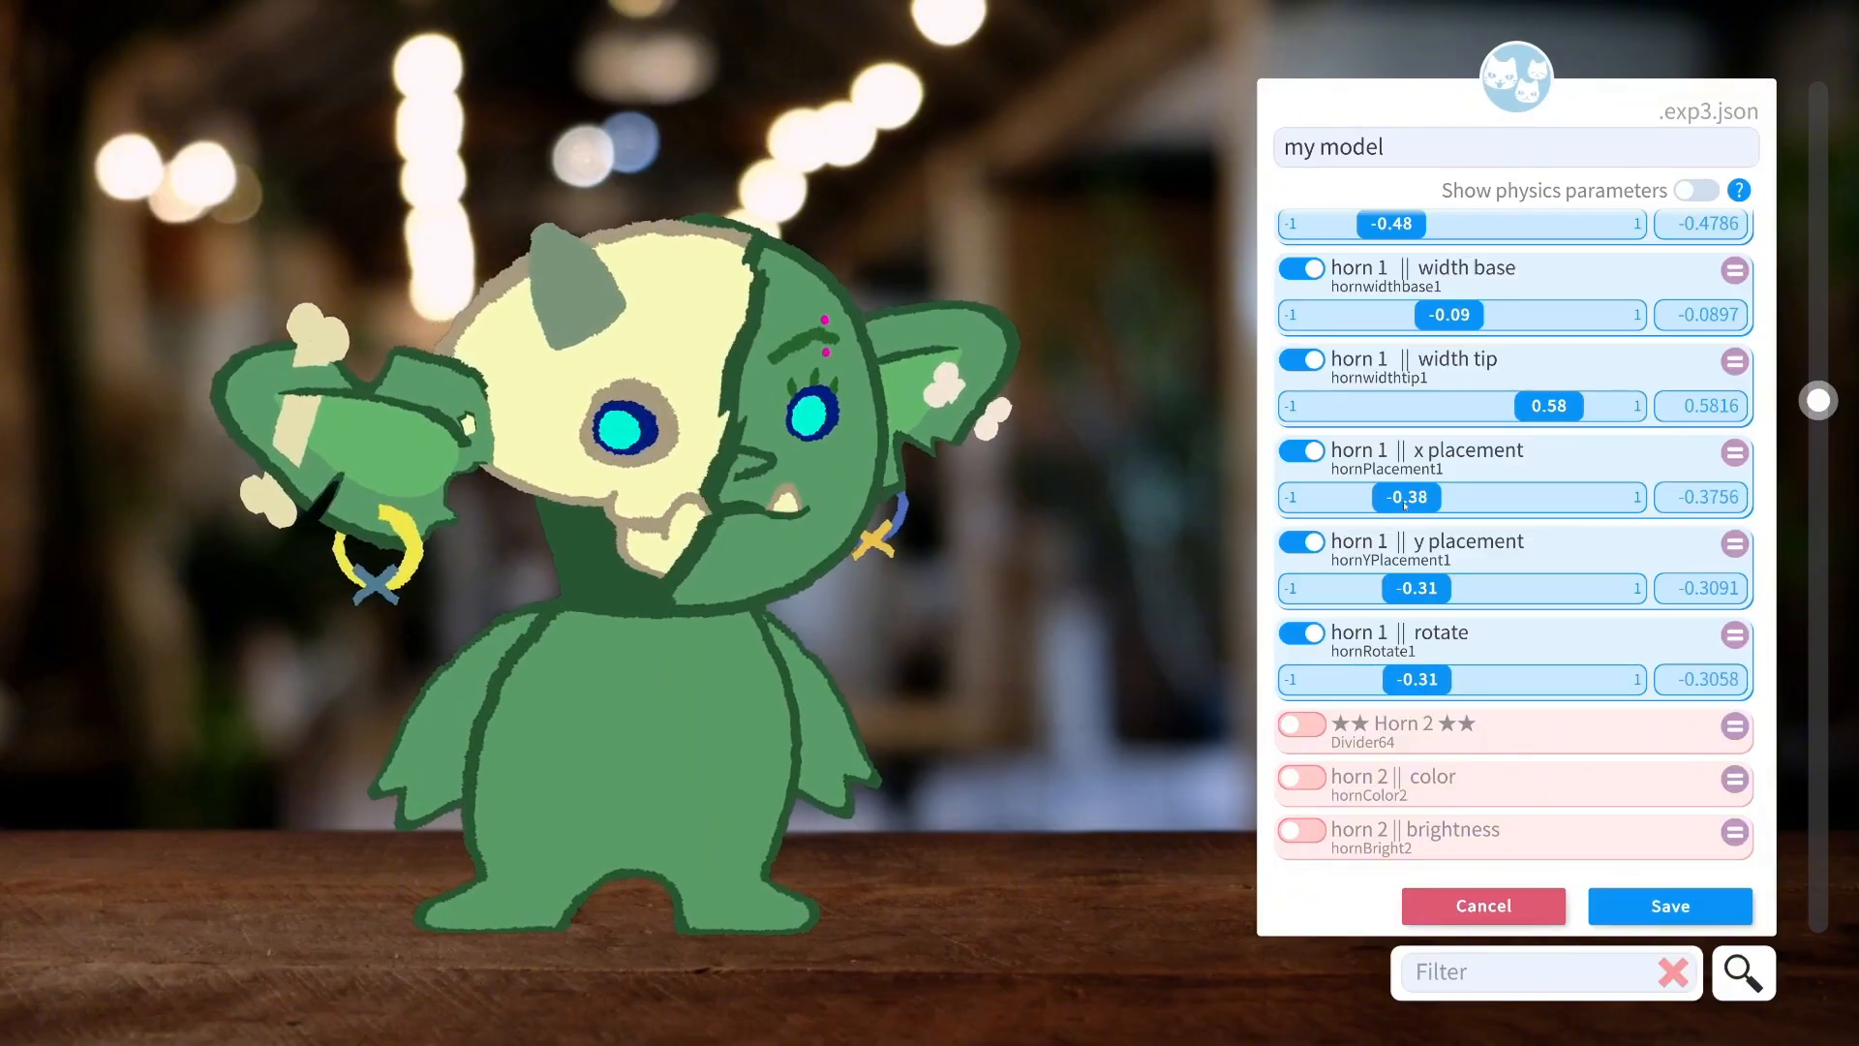
drag(1405, 503, 1385, 505)
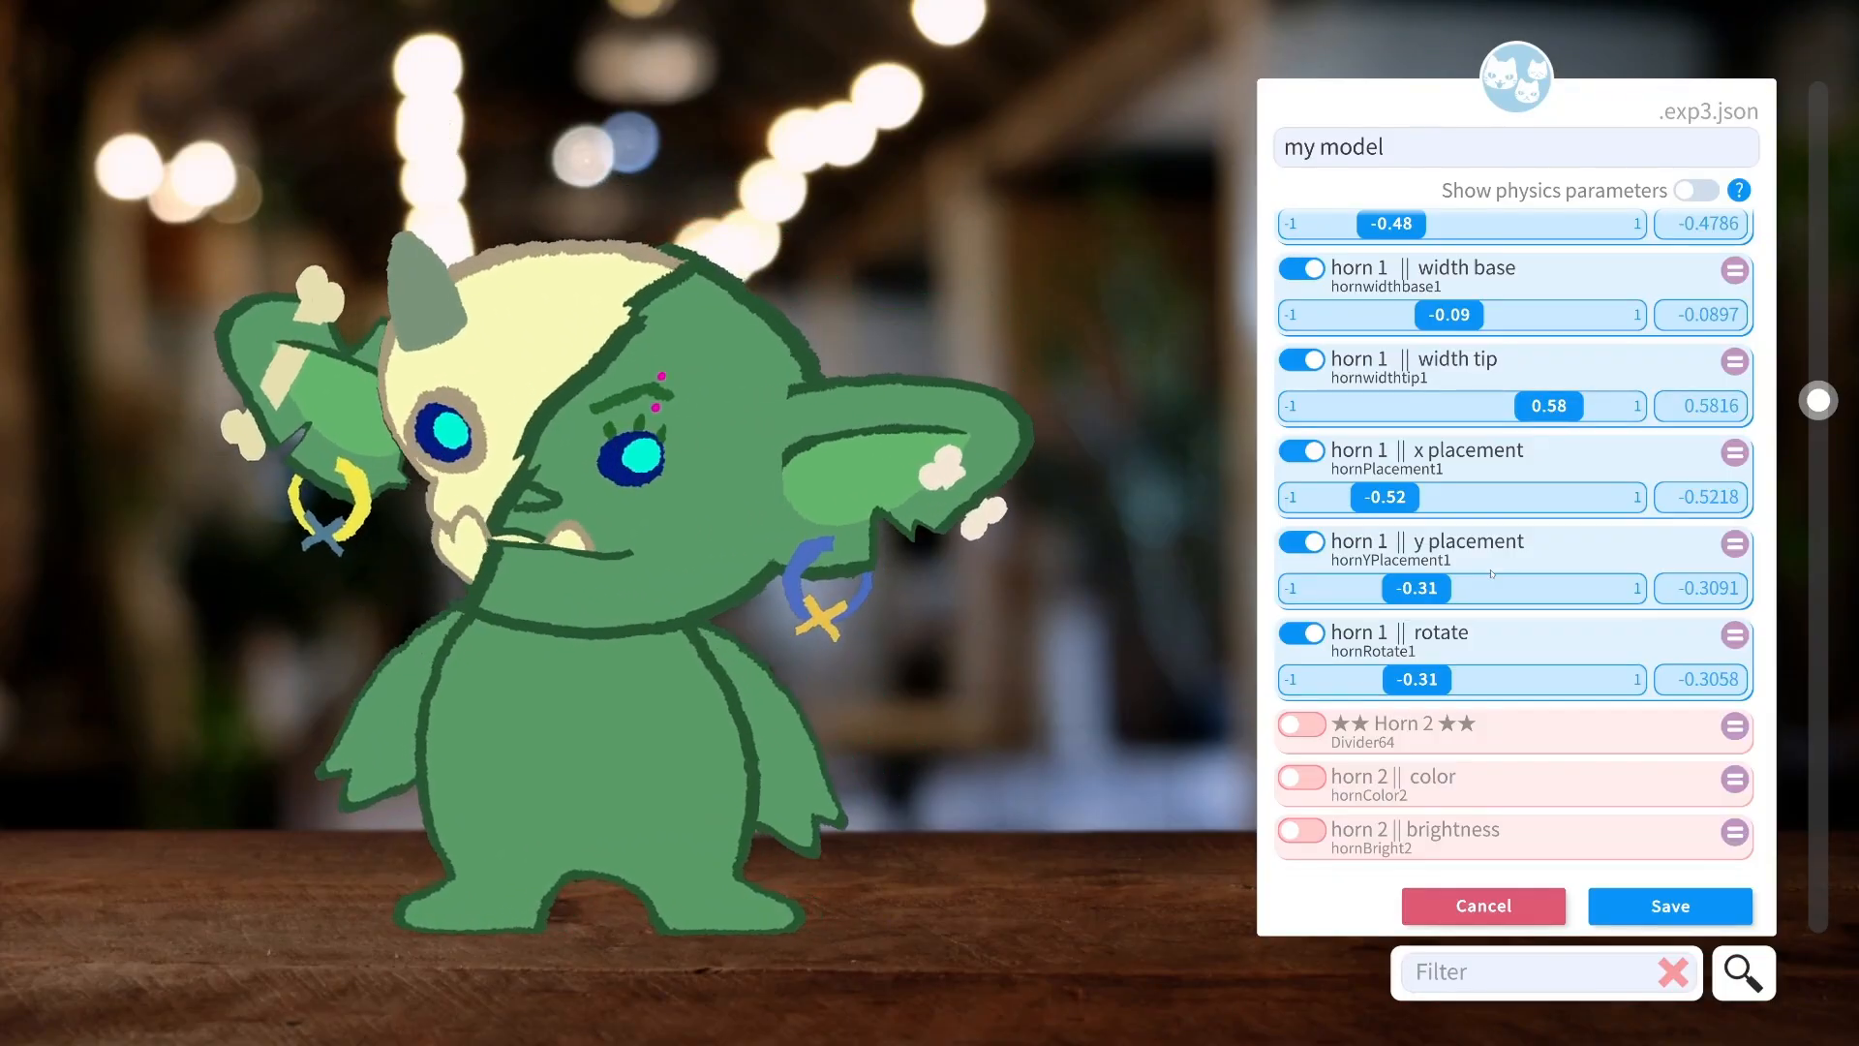
Enable the horn 2 color at about 6.58, its brightness, and its saturation at about 0.74.
click(1302, 686)
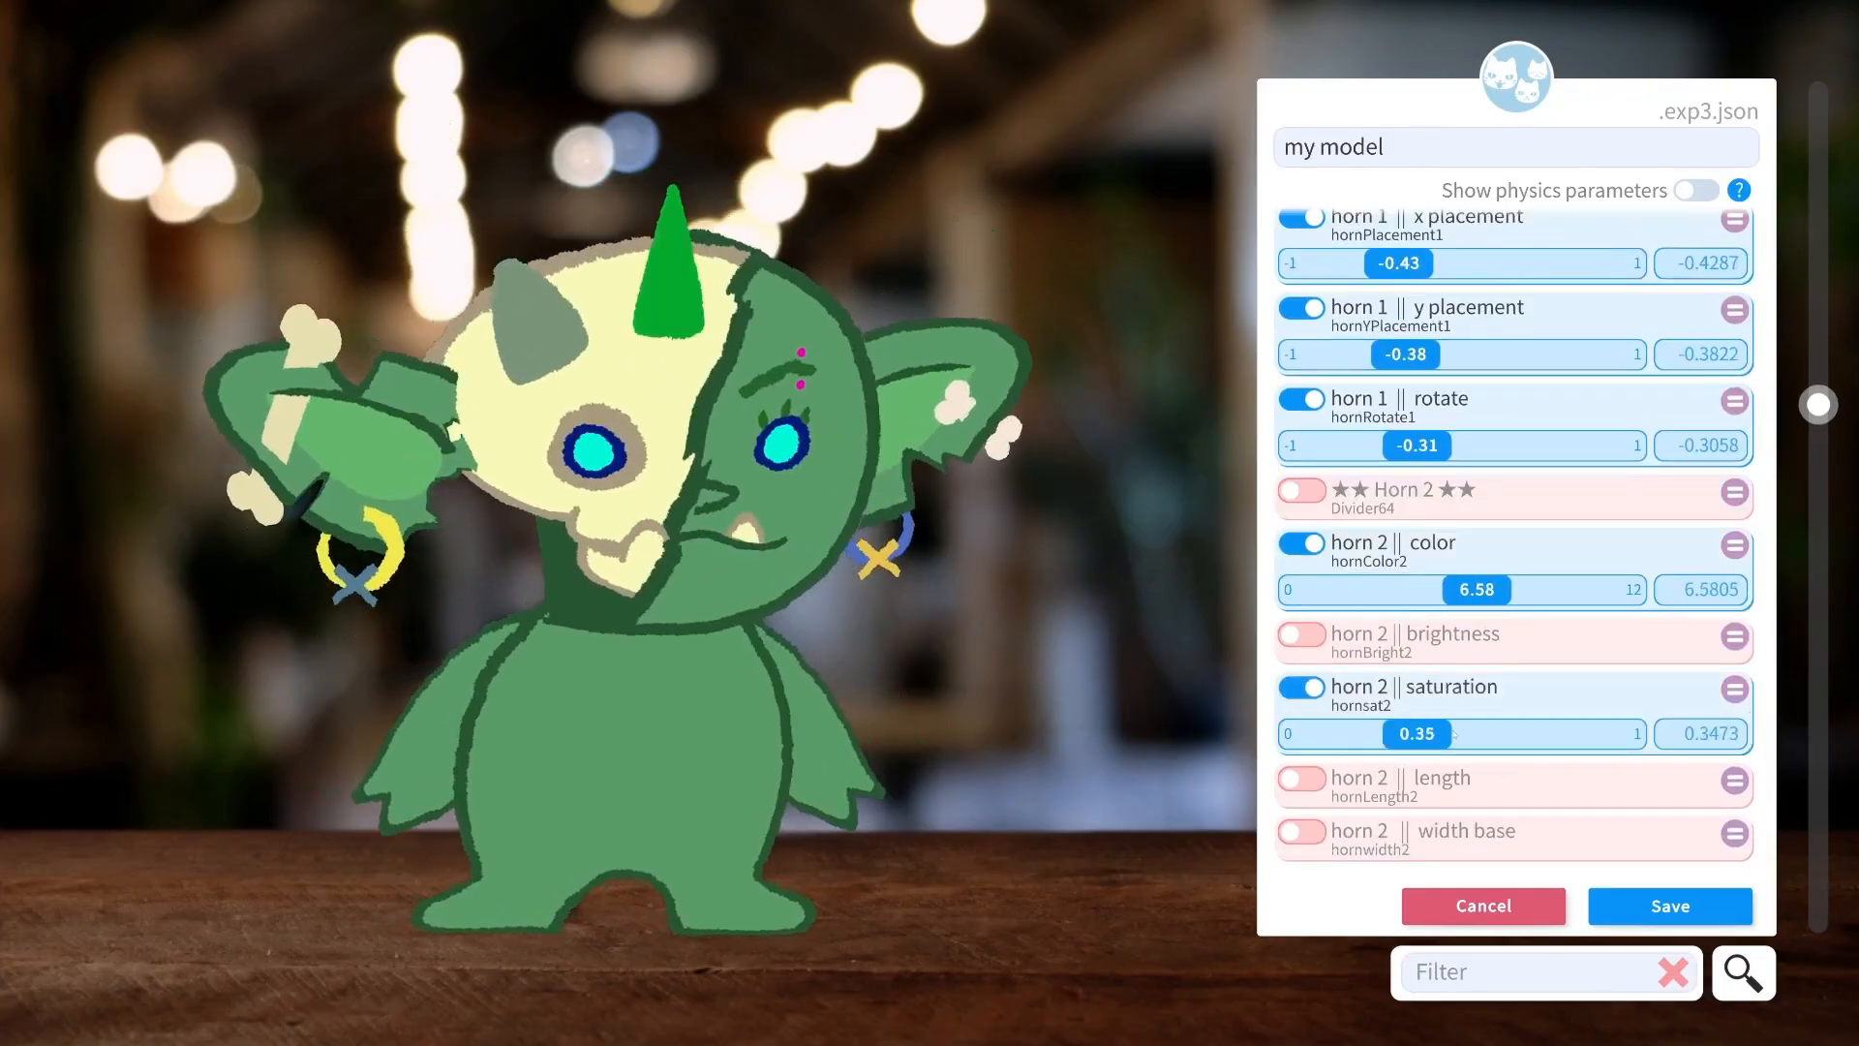
click(1302, 635)
drag(1415, 772, 1536, 772)
Enable the horn 2 length at about -0.5, its width base at about 0.06 and its width tip at about 0.66.
scroll(1452, 677, down, 6)
click(1302, 465)
click(1303, 557)
scroll(1317, 597, down, 1)
drag(1462, 512, 1387, 454)
click(1302, 590)
scroll(1462, 581, down, 1)
drag(1462, 516, 1561, 516)
Enable the horn 2 x placement at about 0.48, its y placement at about -0.16 and its rotate at about 0.3.
click(1302, 557)
click(1302, 698)
drag(1462, 601, 1536, 600)
click(1302, 646)
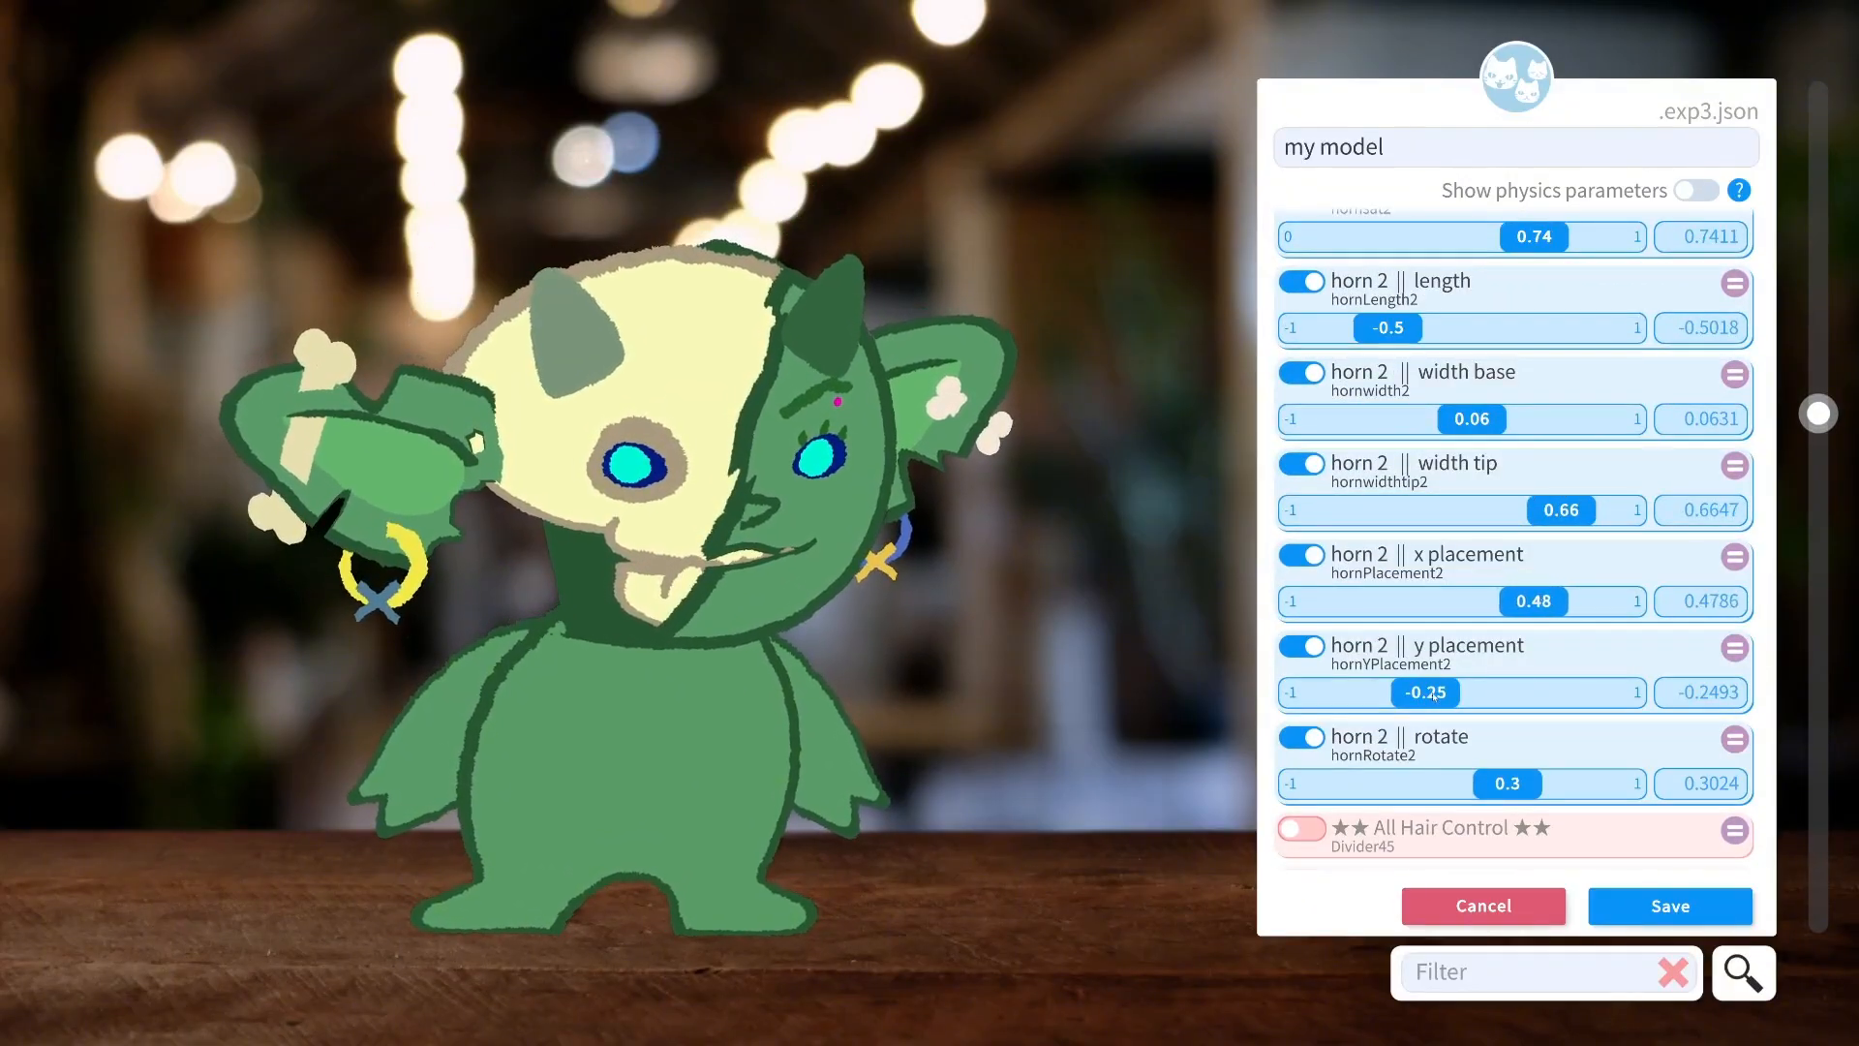
drag(1425, 691, 1449, 692)
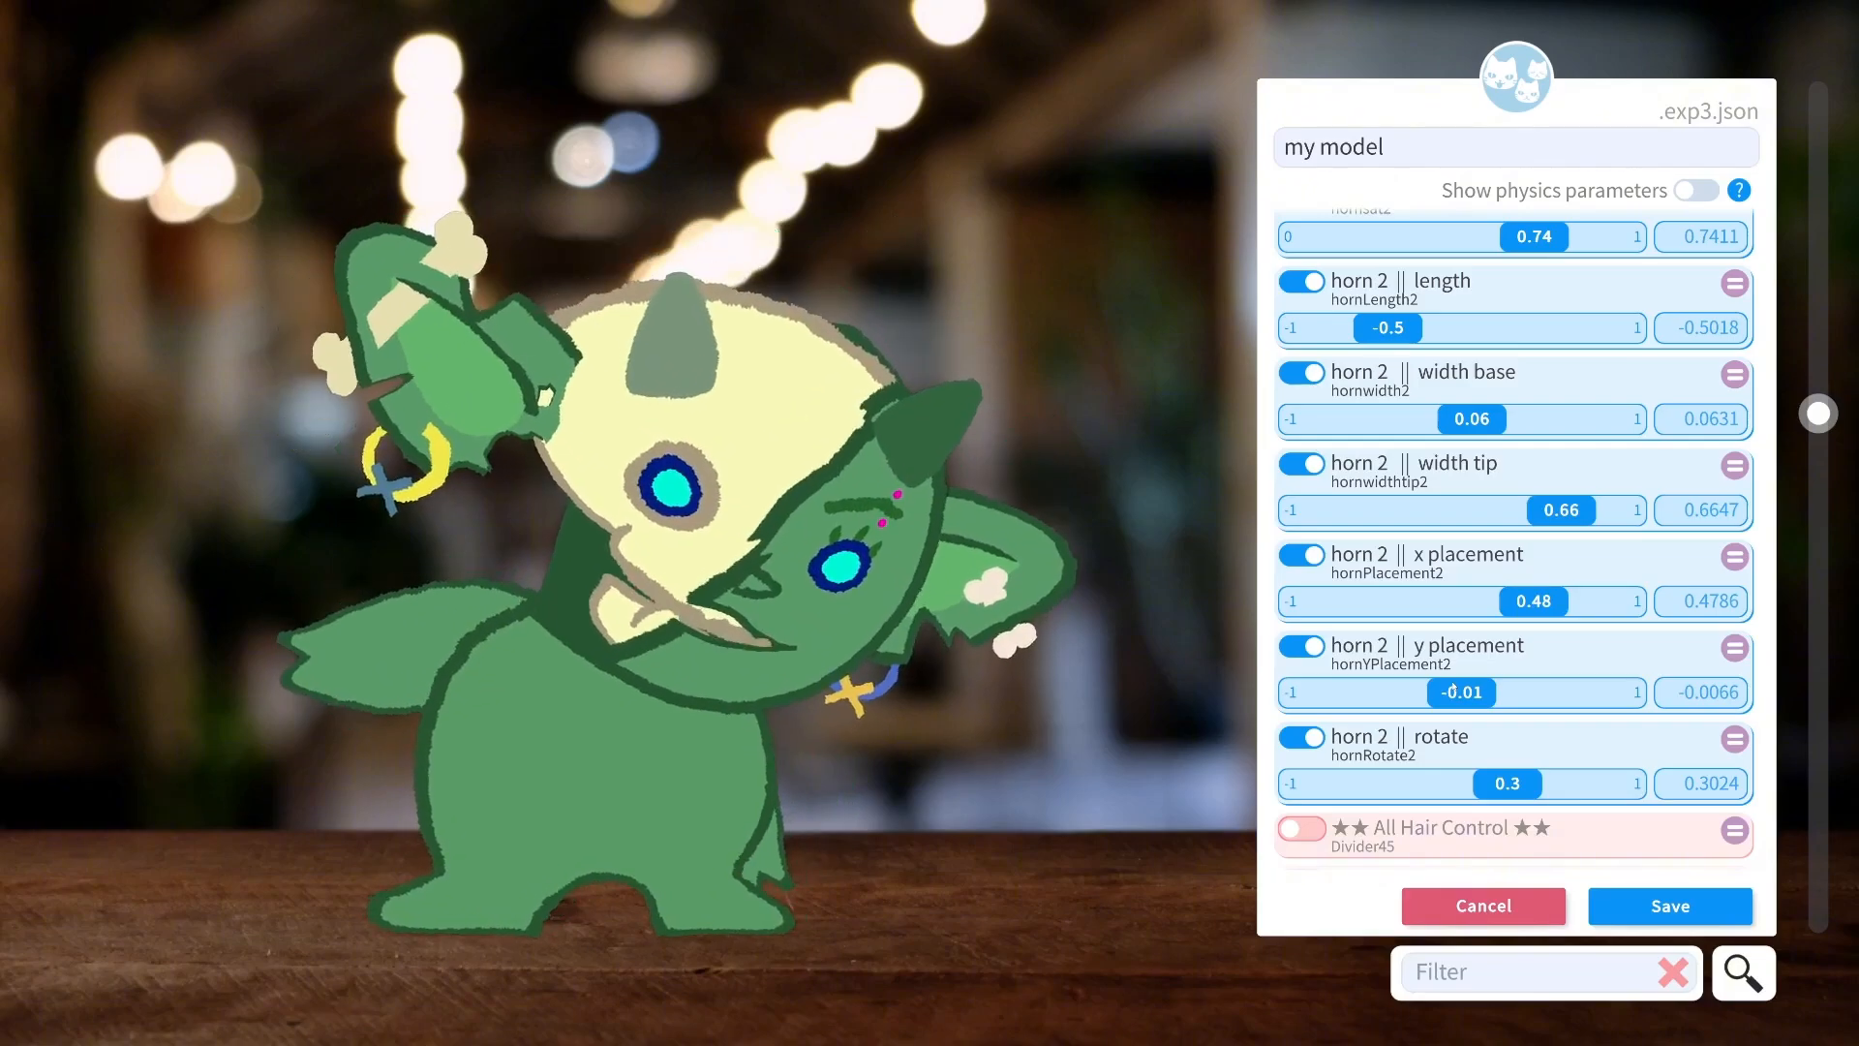
drag(1451, 691, 1429, 692)
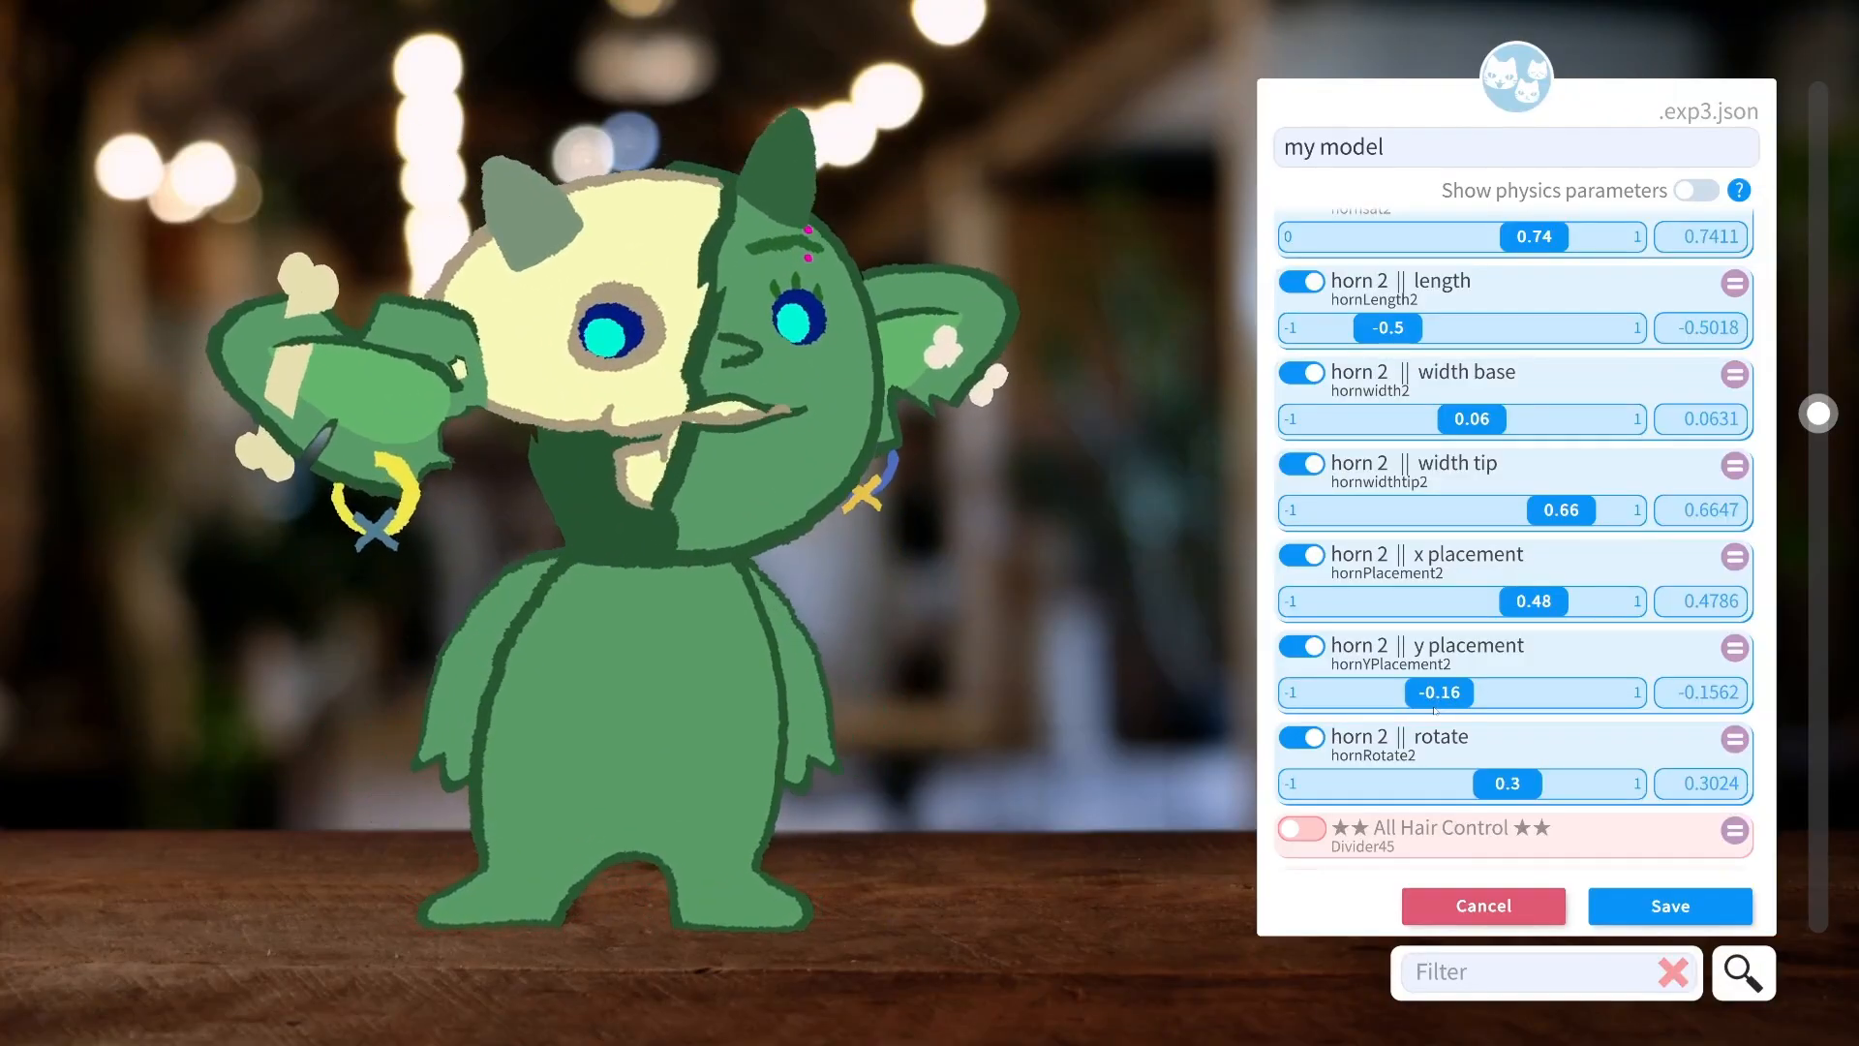
Enable the color parameter for all hair and the short hair toggles at about 0.28.
scroll(1434, 710, down, 3)
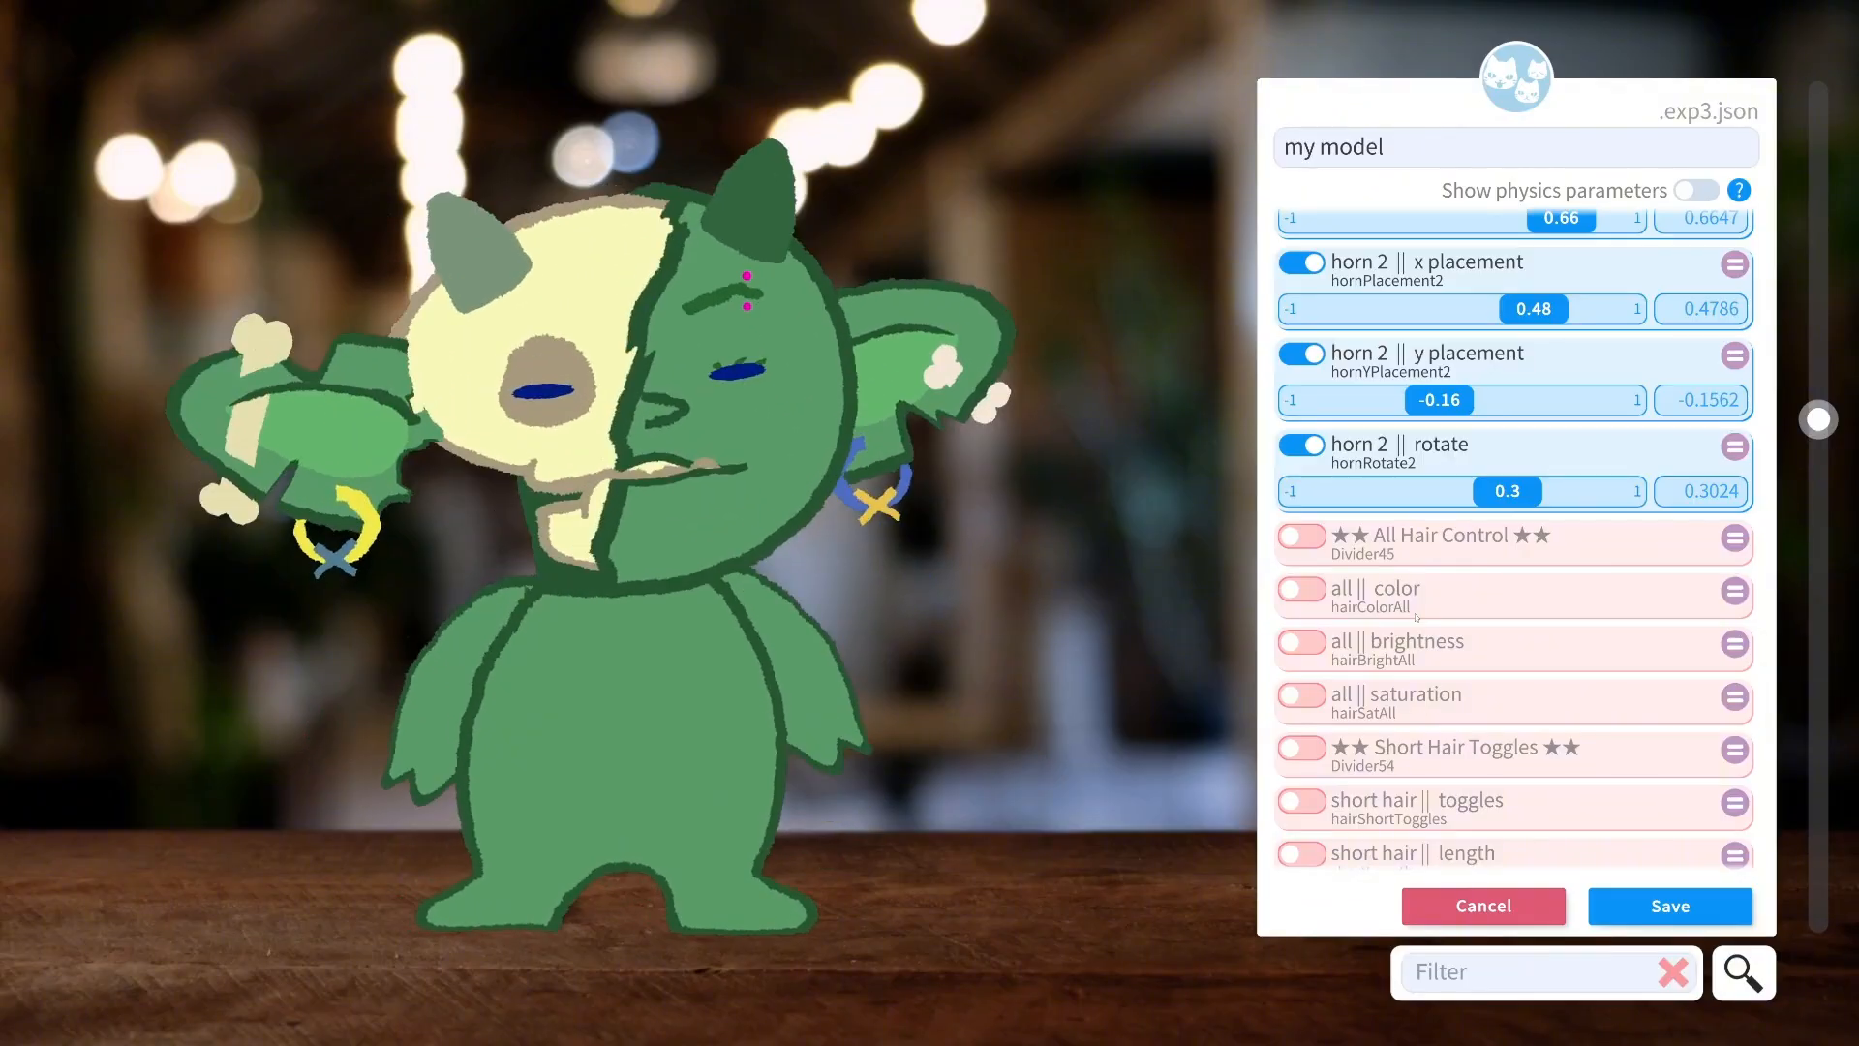
scroll(1417, 617, down, 1)
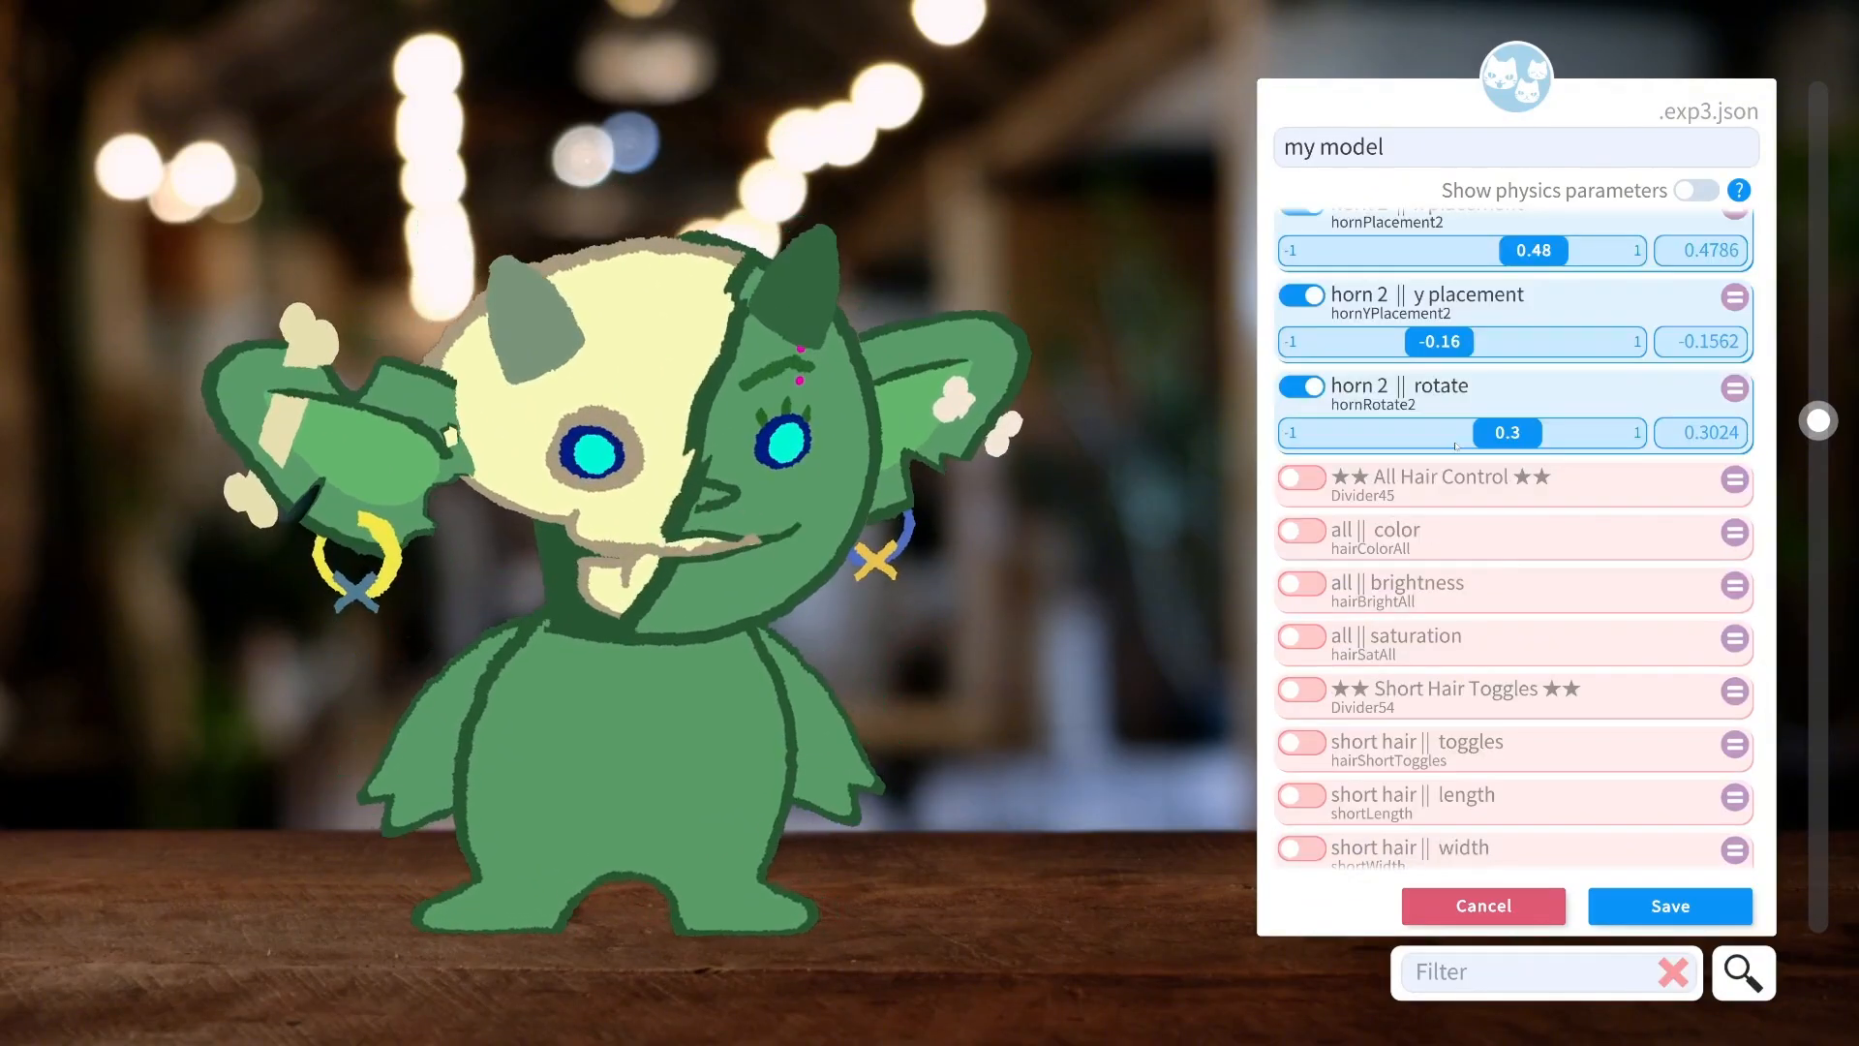
scroll(1423, 524, down, 1)
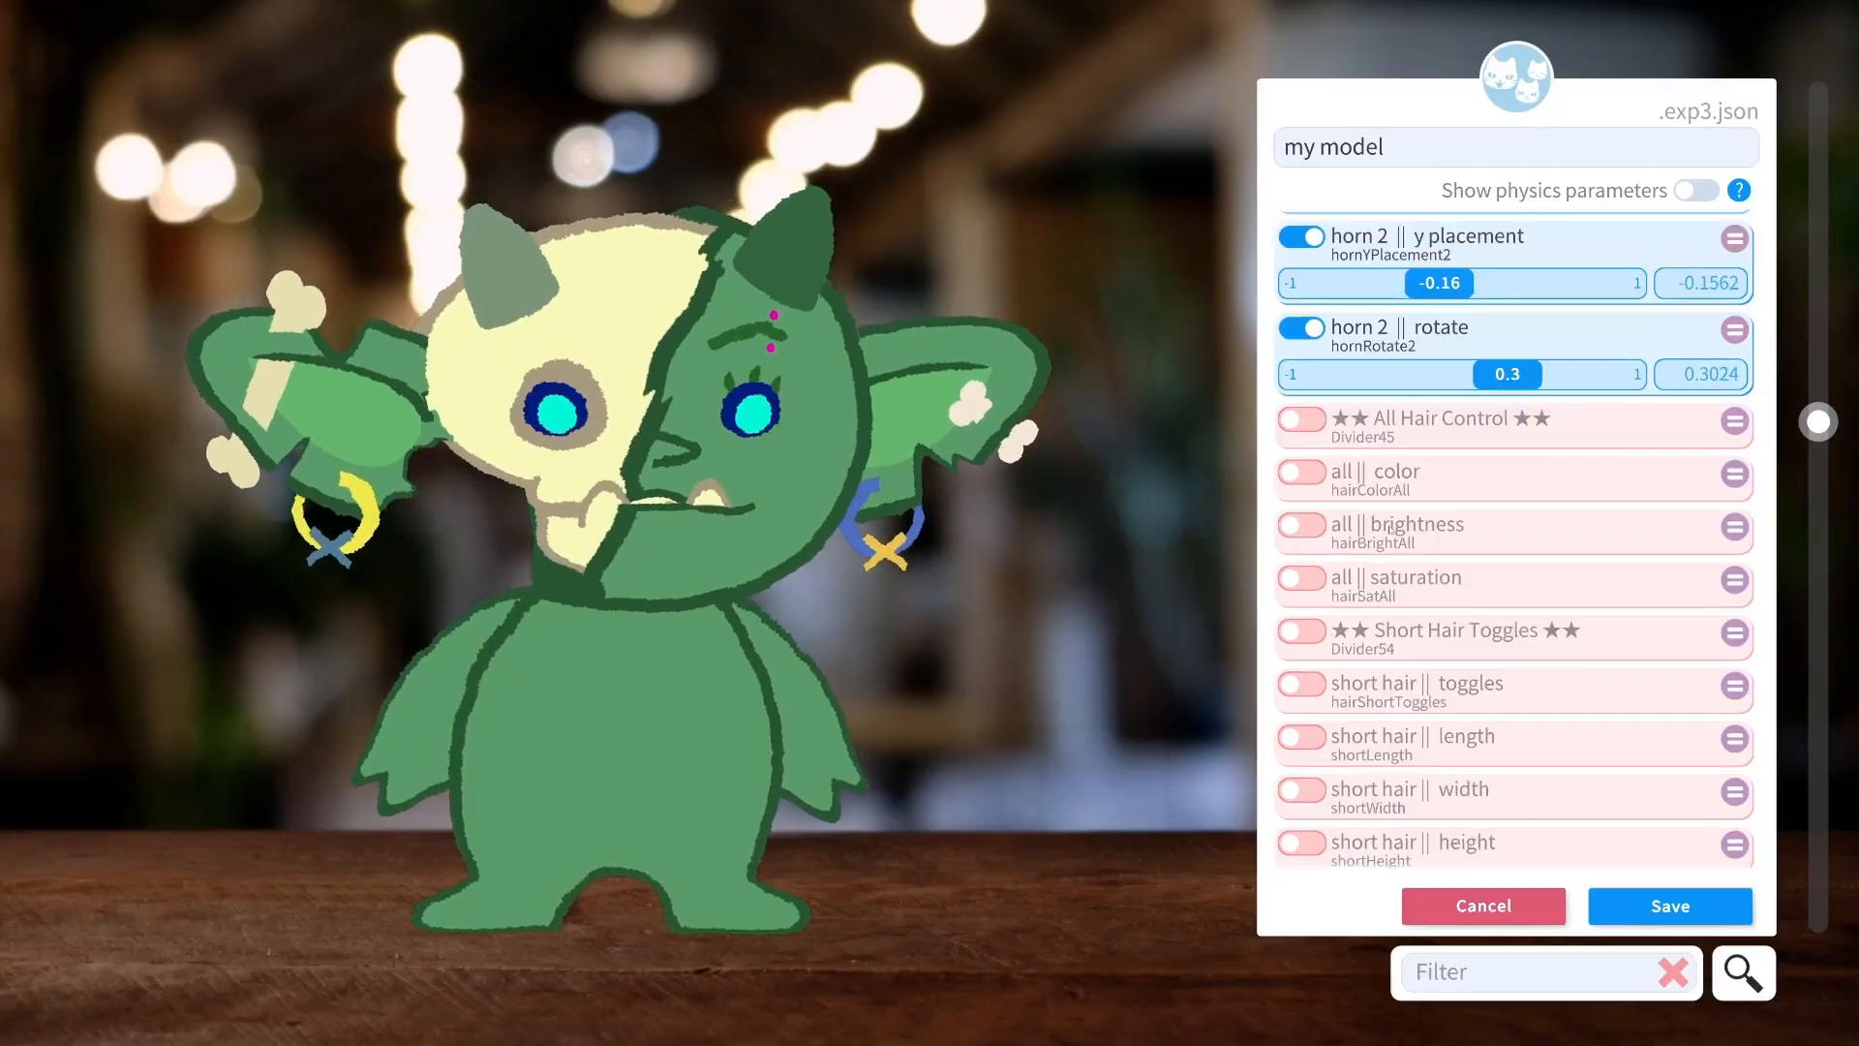
click(1304, 477)
mouse_move(1327, 523)
mouse_down()
mouse_move(1536, 527)
mouse_move(1292, 524)
mouse_up()
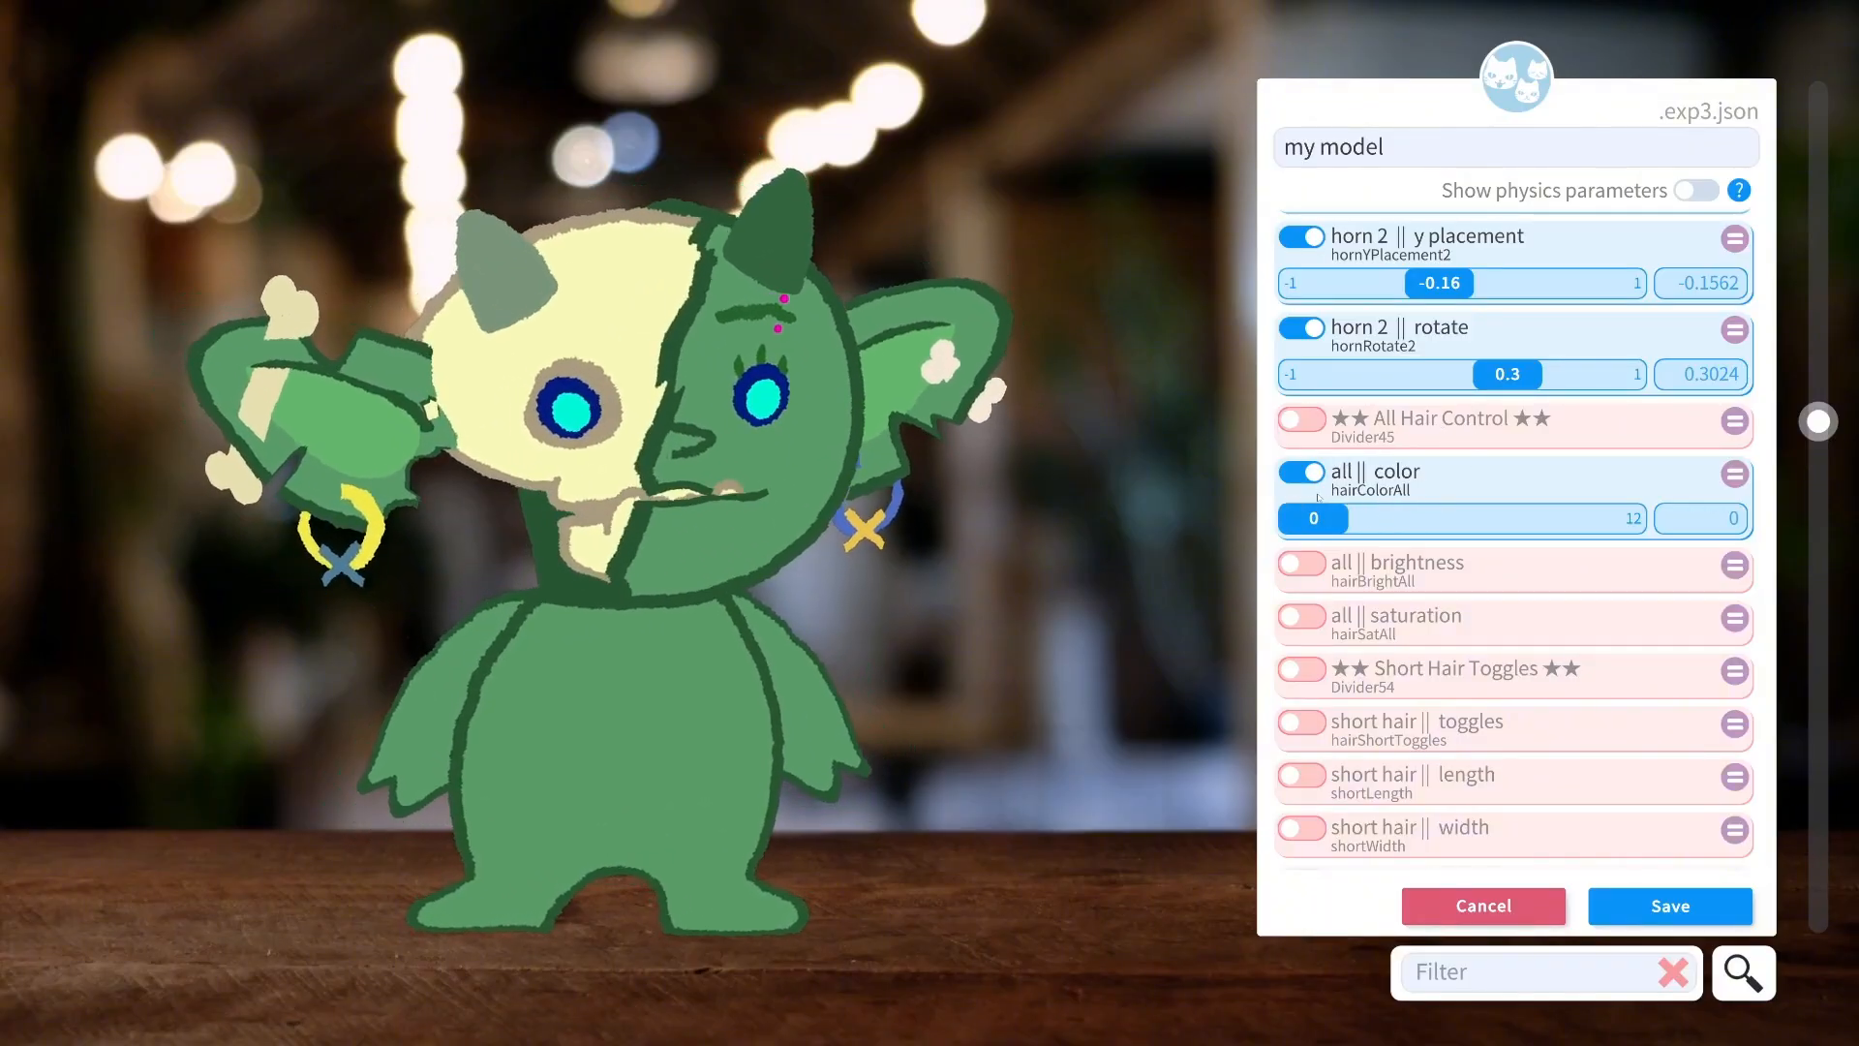
scroll(1406, 634, down, 1)
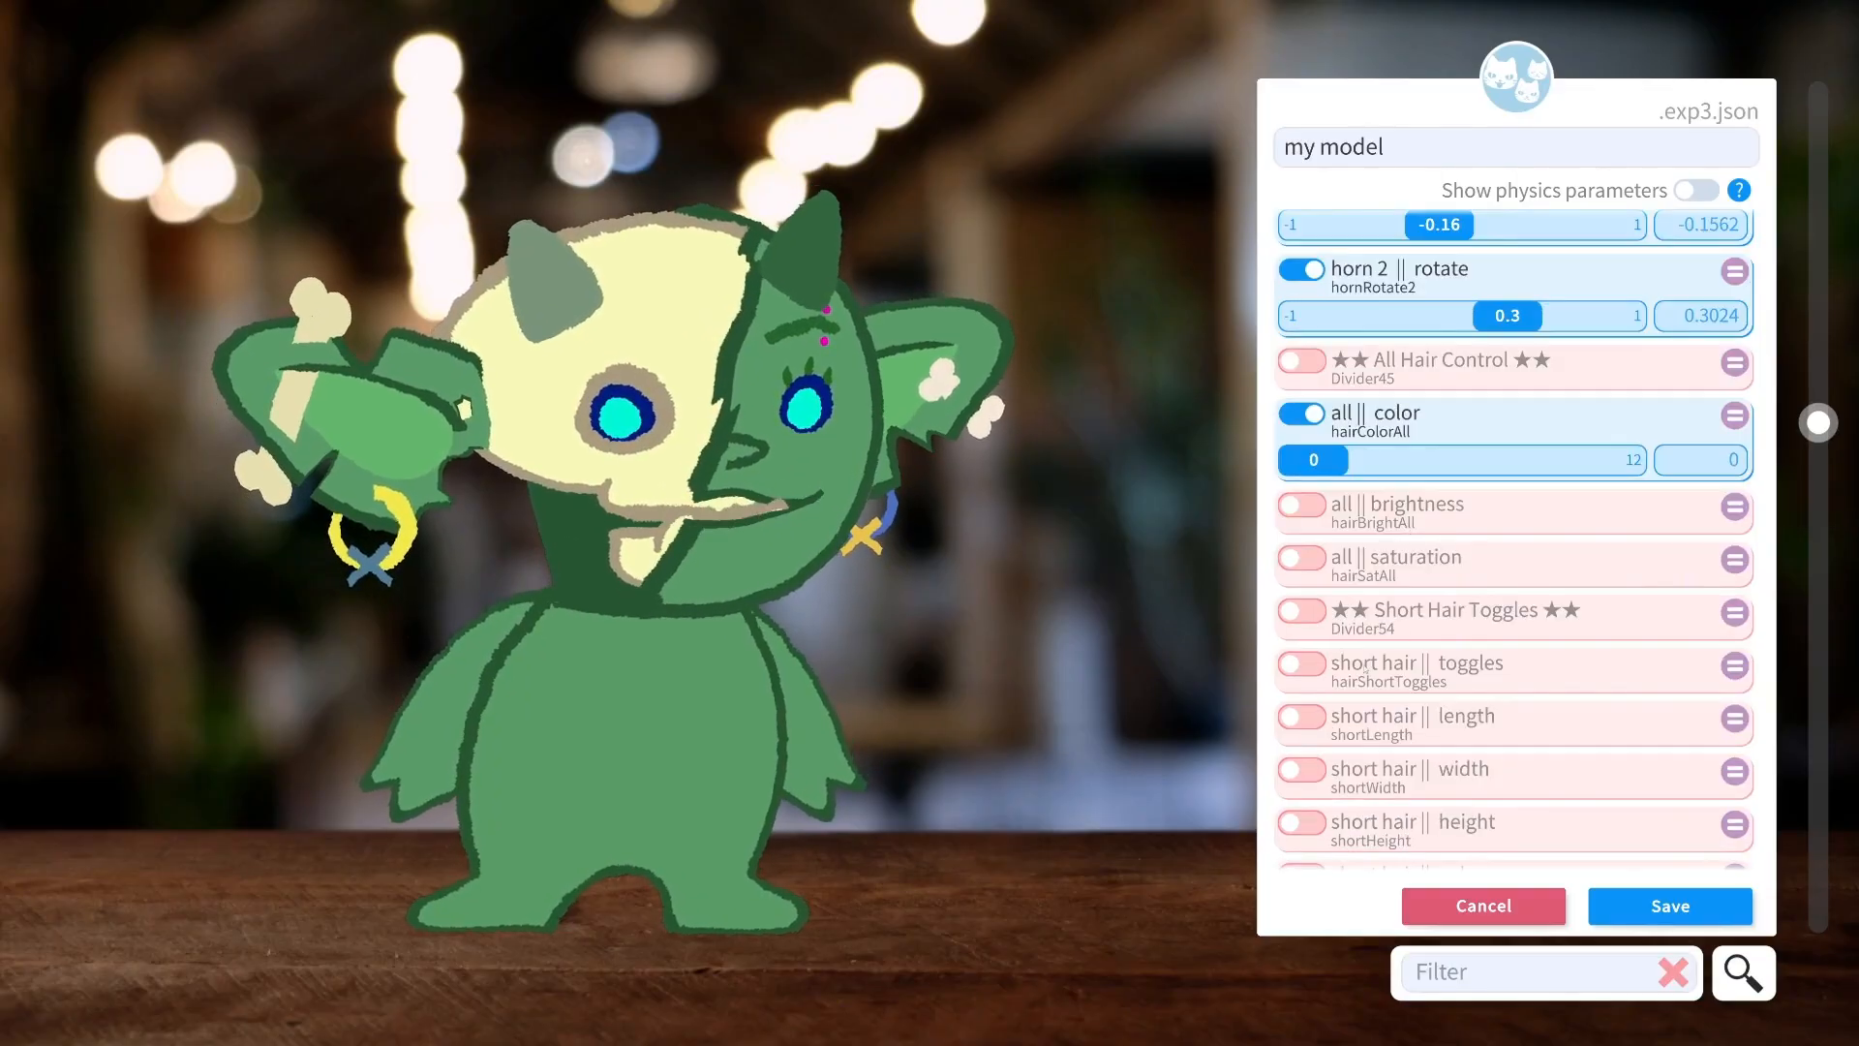
click(1302, 664)
mouse_move(1315, 710)
mouse_down()
mouse_move(1423, 715)
mouse_move(1309, 714)
mouse_up()
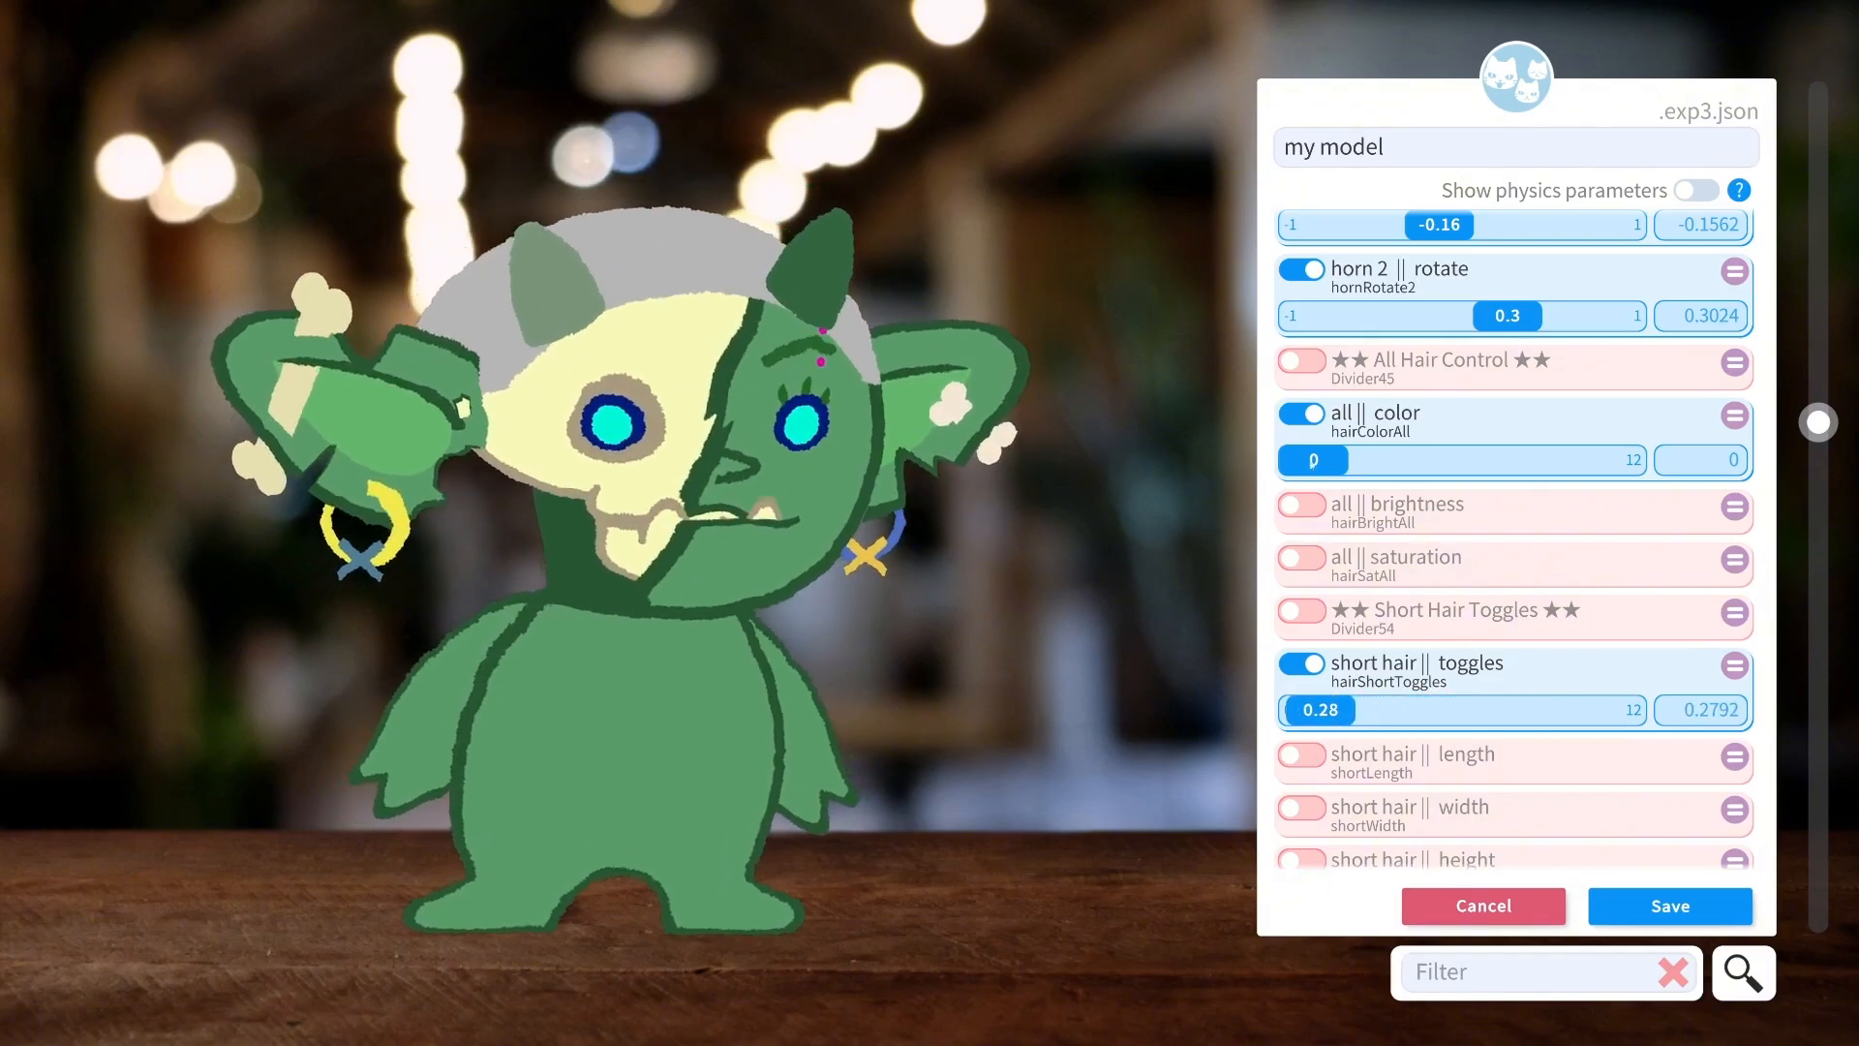
Set the color of all hair to about 2.57 and enable its brightness at about 0.17 and saturation at about 0.66.
drag(1331, 455, 1395, 461)
click(1301, 506)
drag(1303, 552, 1356, 554)
click(1302, 595)
drag(1302, 644, 1497, 656)
scroll(1498, 655, down, 3)
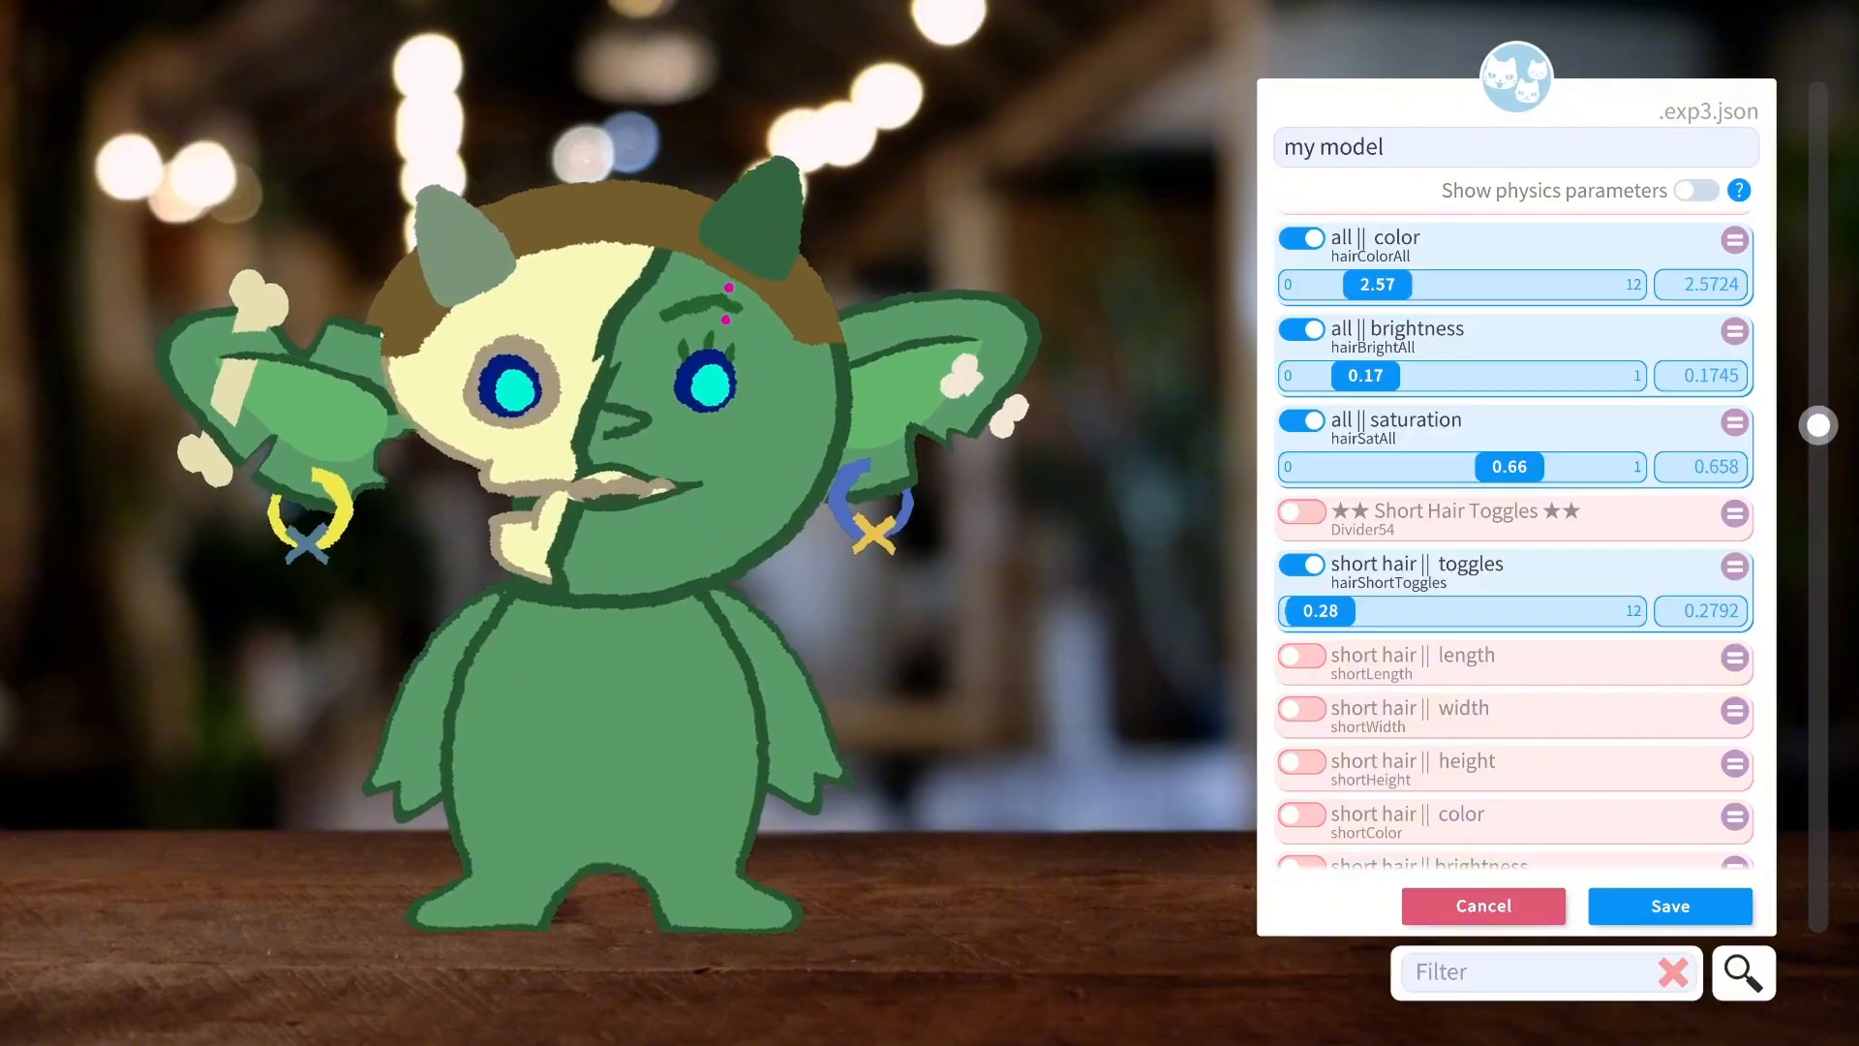
Set the short hair toggles to about 10.67 and enable the short hair length at about -0.15.
drag(1322, 611, 1440, 612)
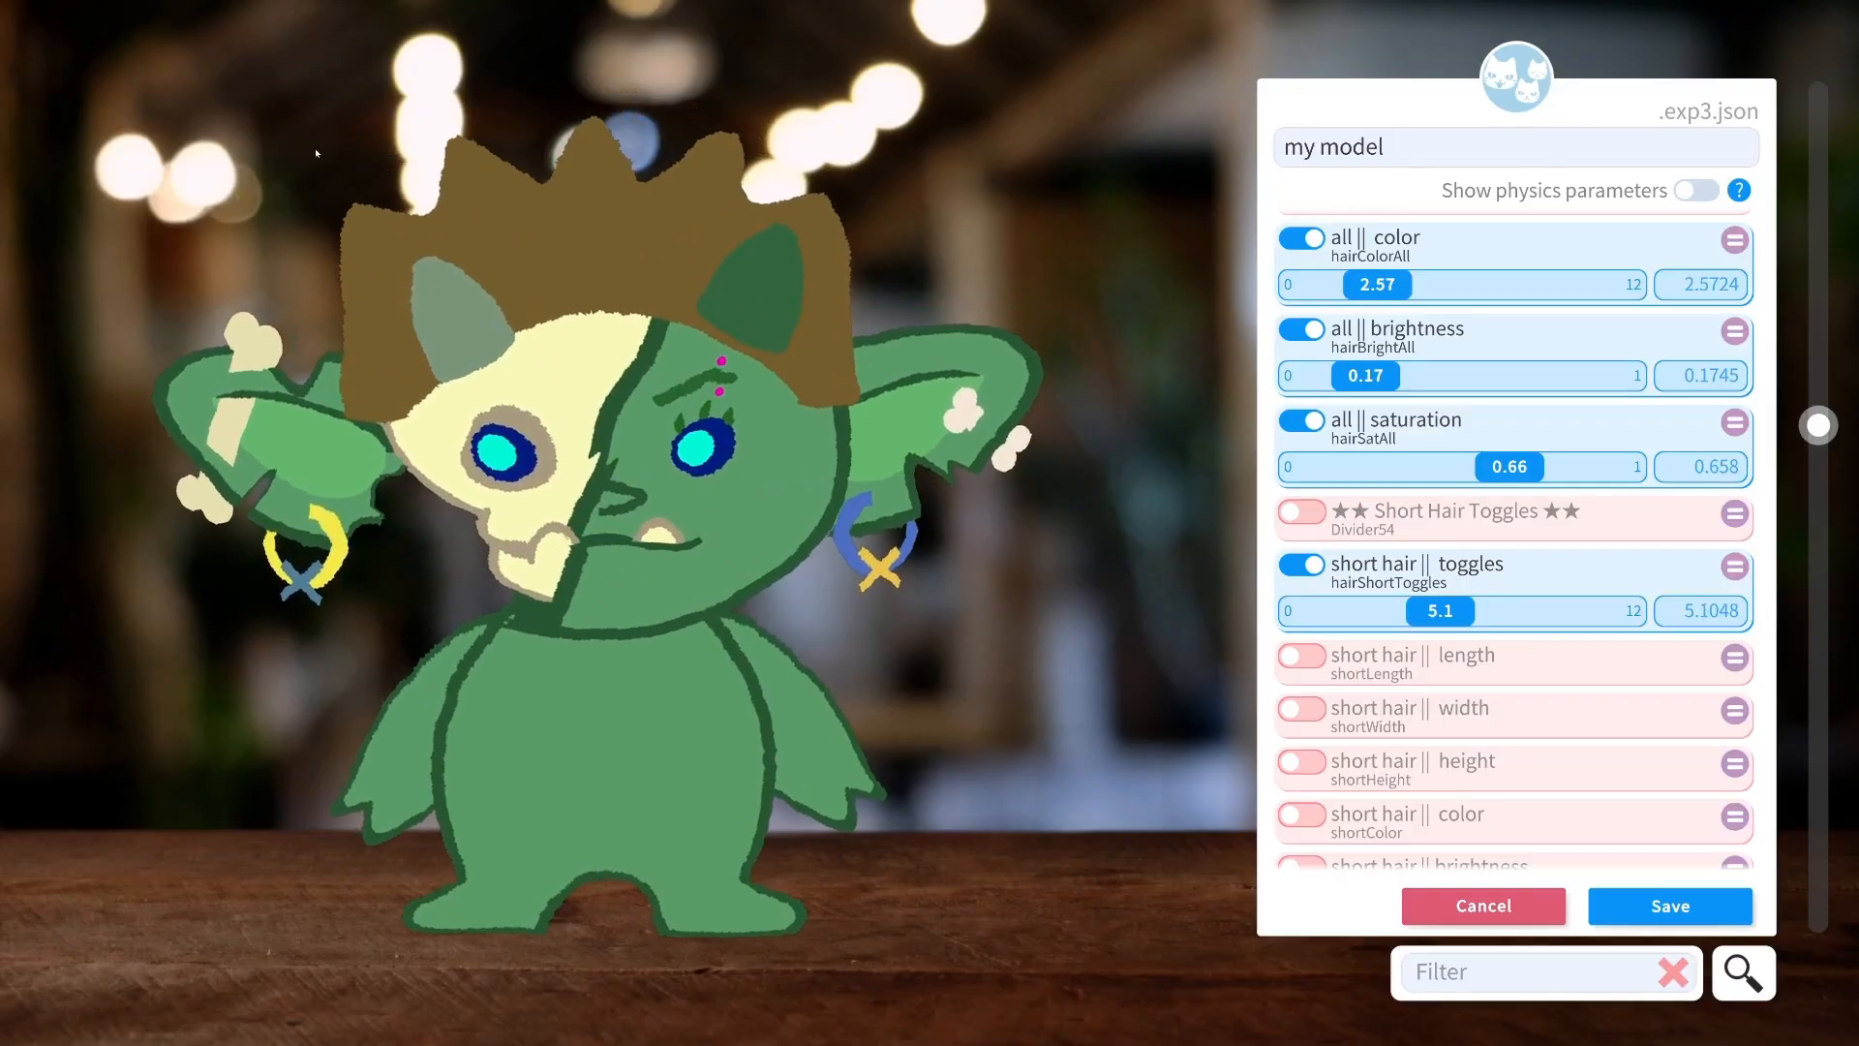
drag(1471, 602, 1589, 610)
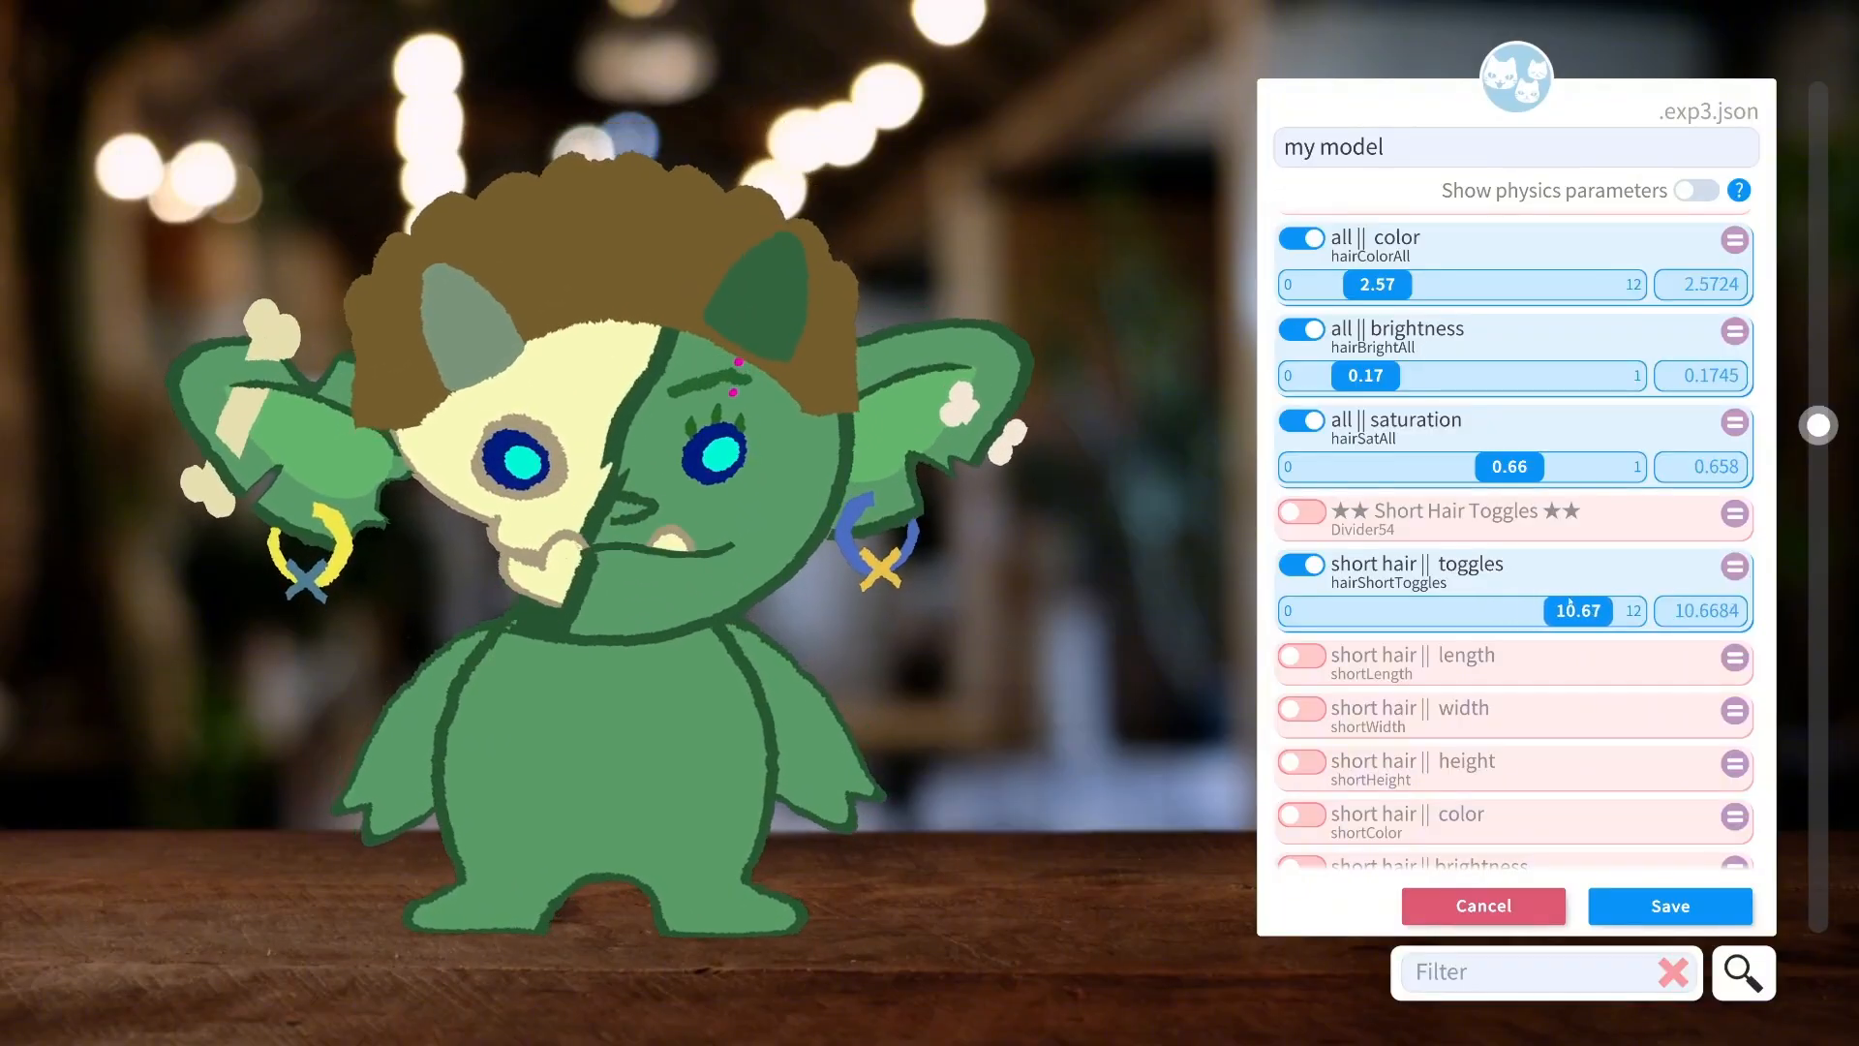
scroll(1452, 619, down, 1)
click(1302, 596)
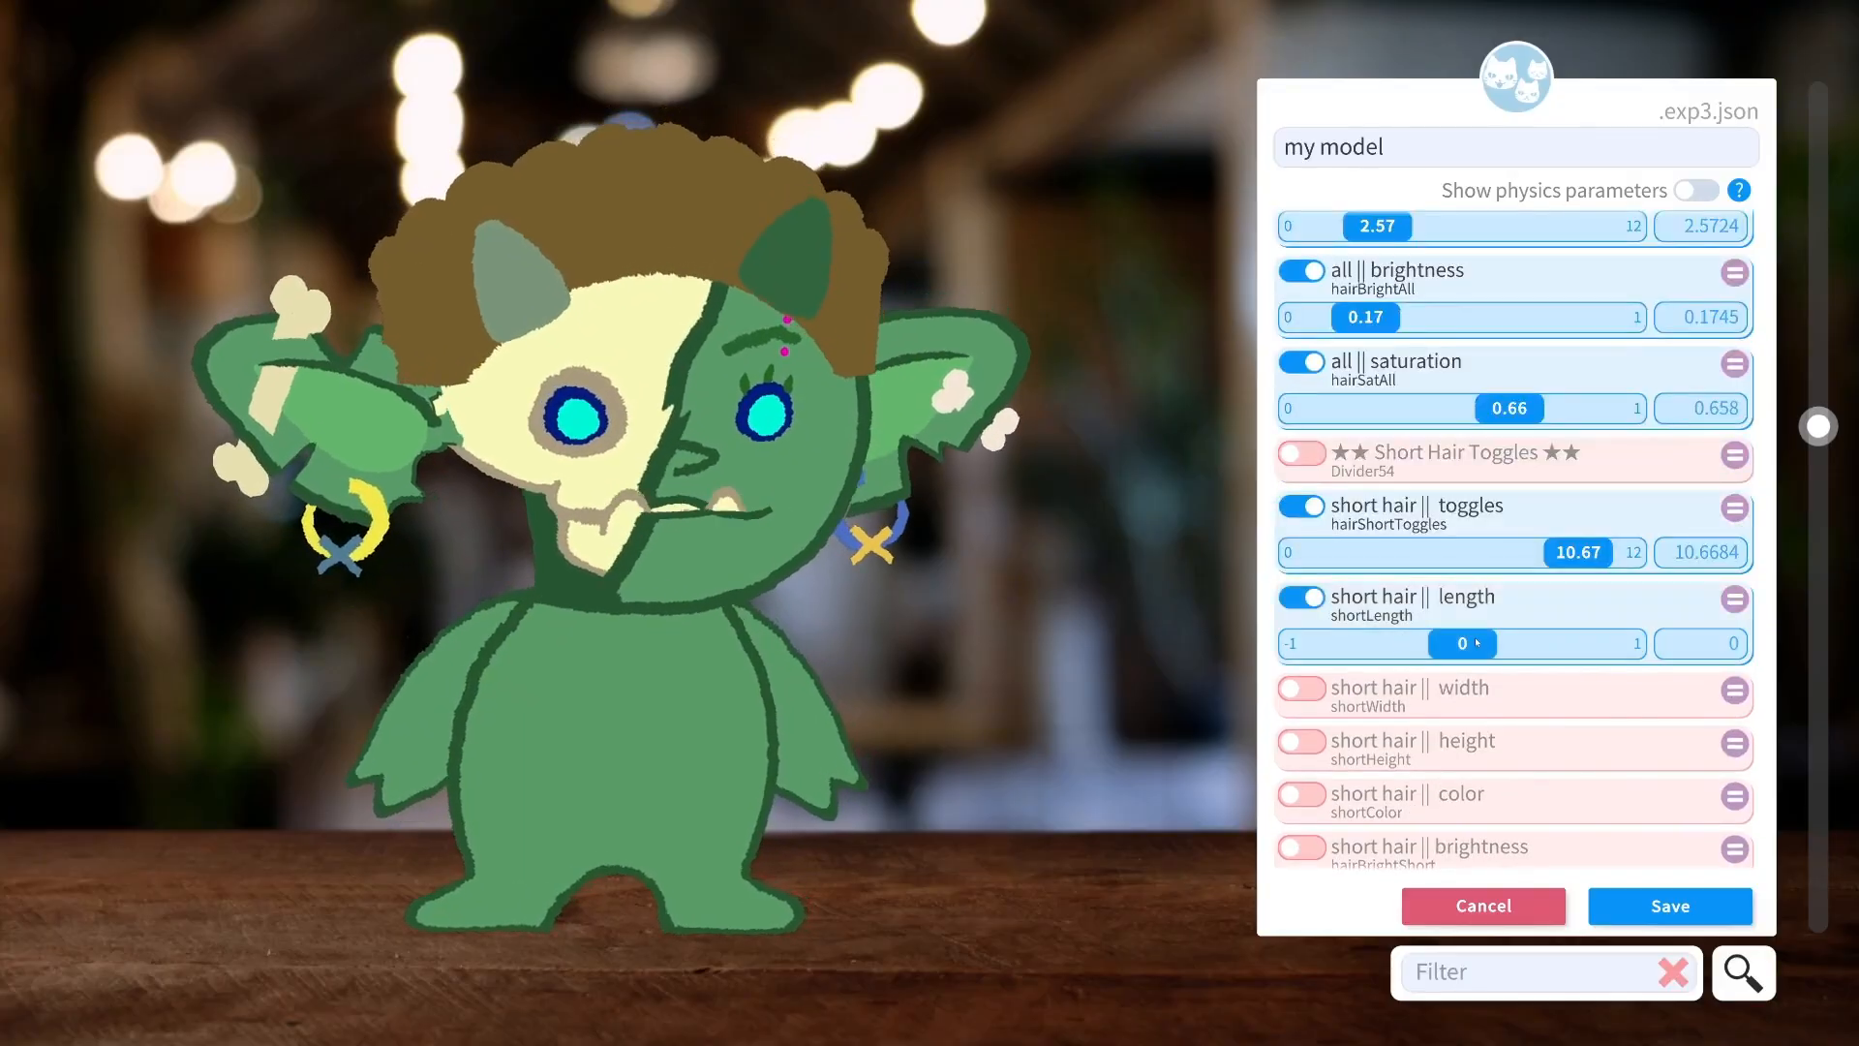
mouse_move(1462, 643)
mouse_down()
mouse_move(1646, 643)
mouse_move(1320, 639)
mouse_move(1234, 608)
mouse_move(1259, 629)
mouse_move(1521, 641)
mouse_move(1454, 636)
mouse_up()
Enable the short hair width at about -0.31.
click(1301, 688)
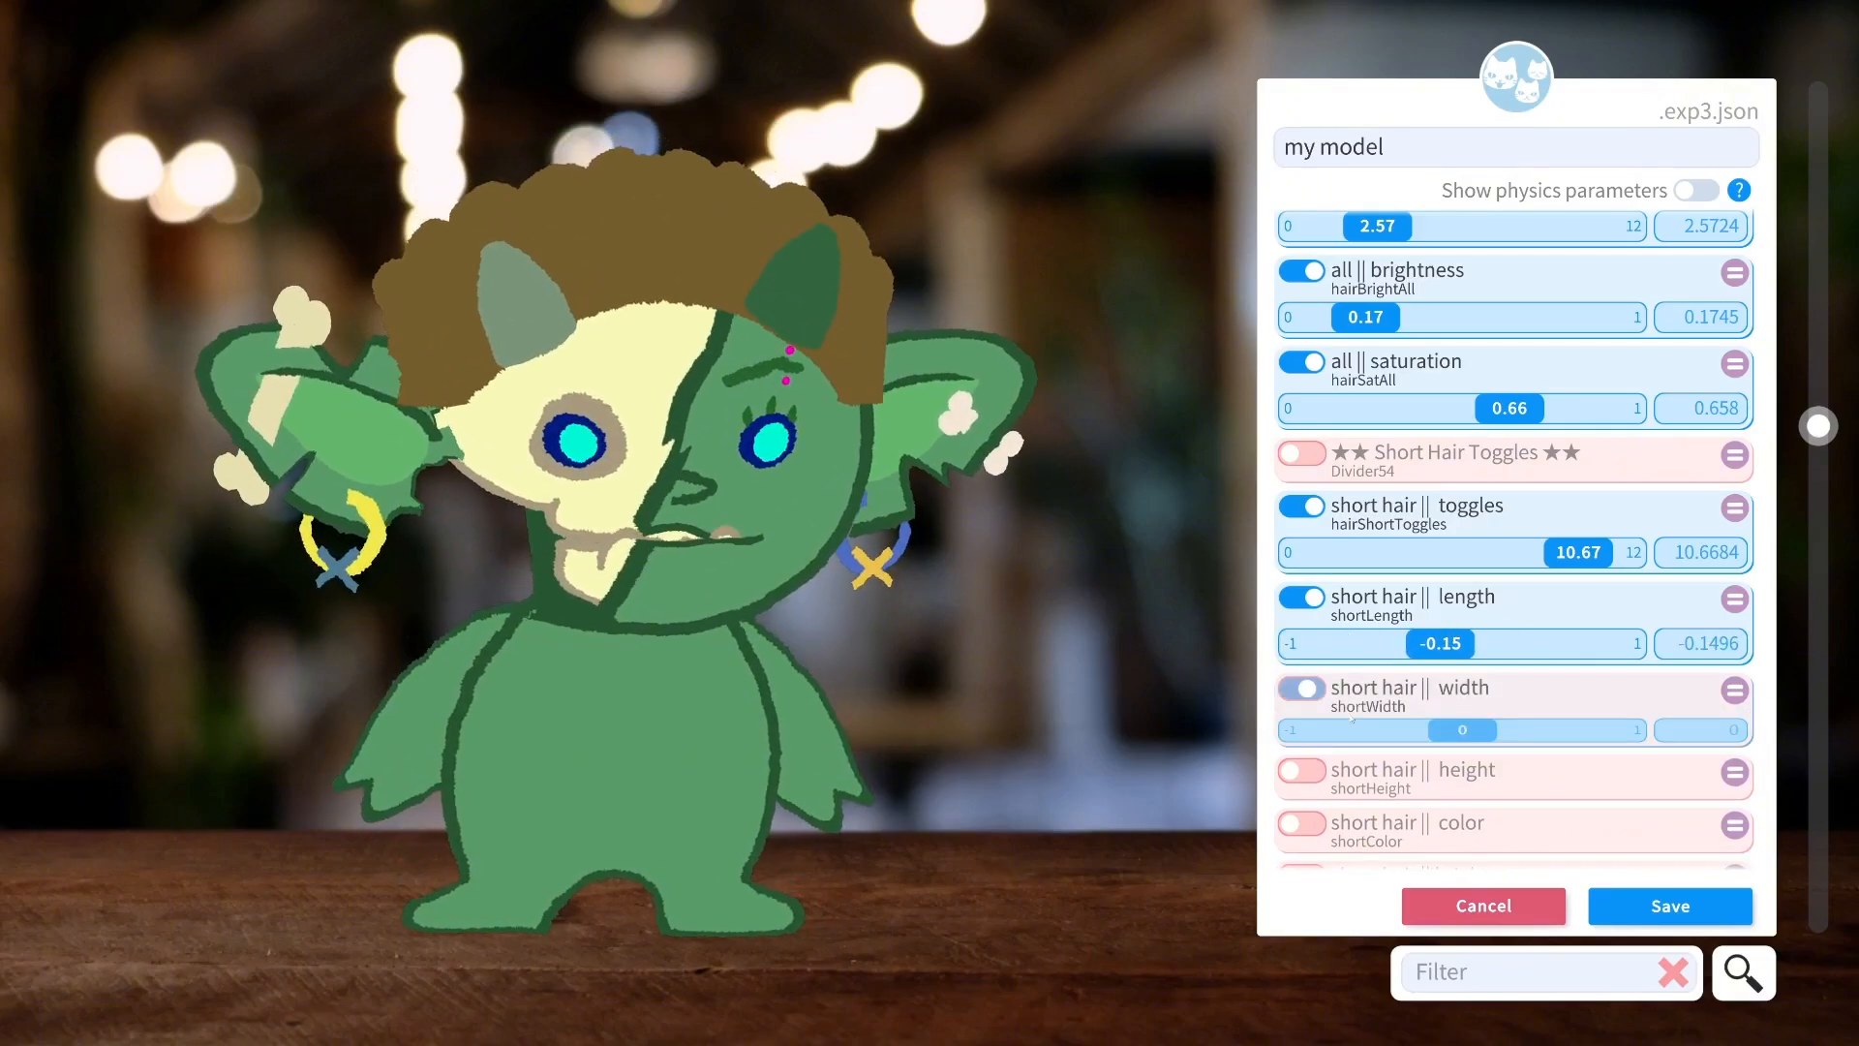
drag(1462, 734, 1696, 737)
drag(1824, 751, 1418, 734)
Enable the short hair height, try it at 1 and set it to about 0.04.
scroll(1444, 731, down, 1)
click(1317, 664)
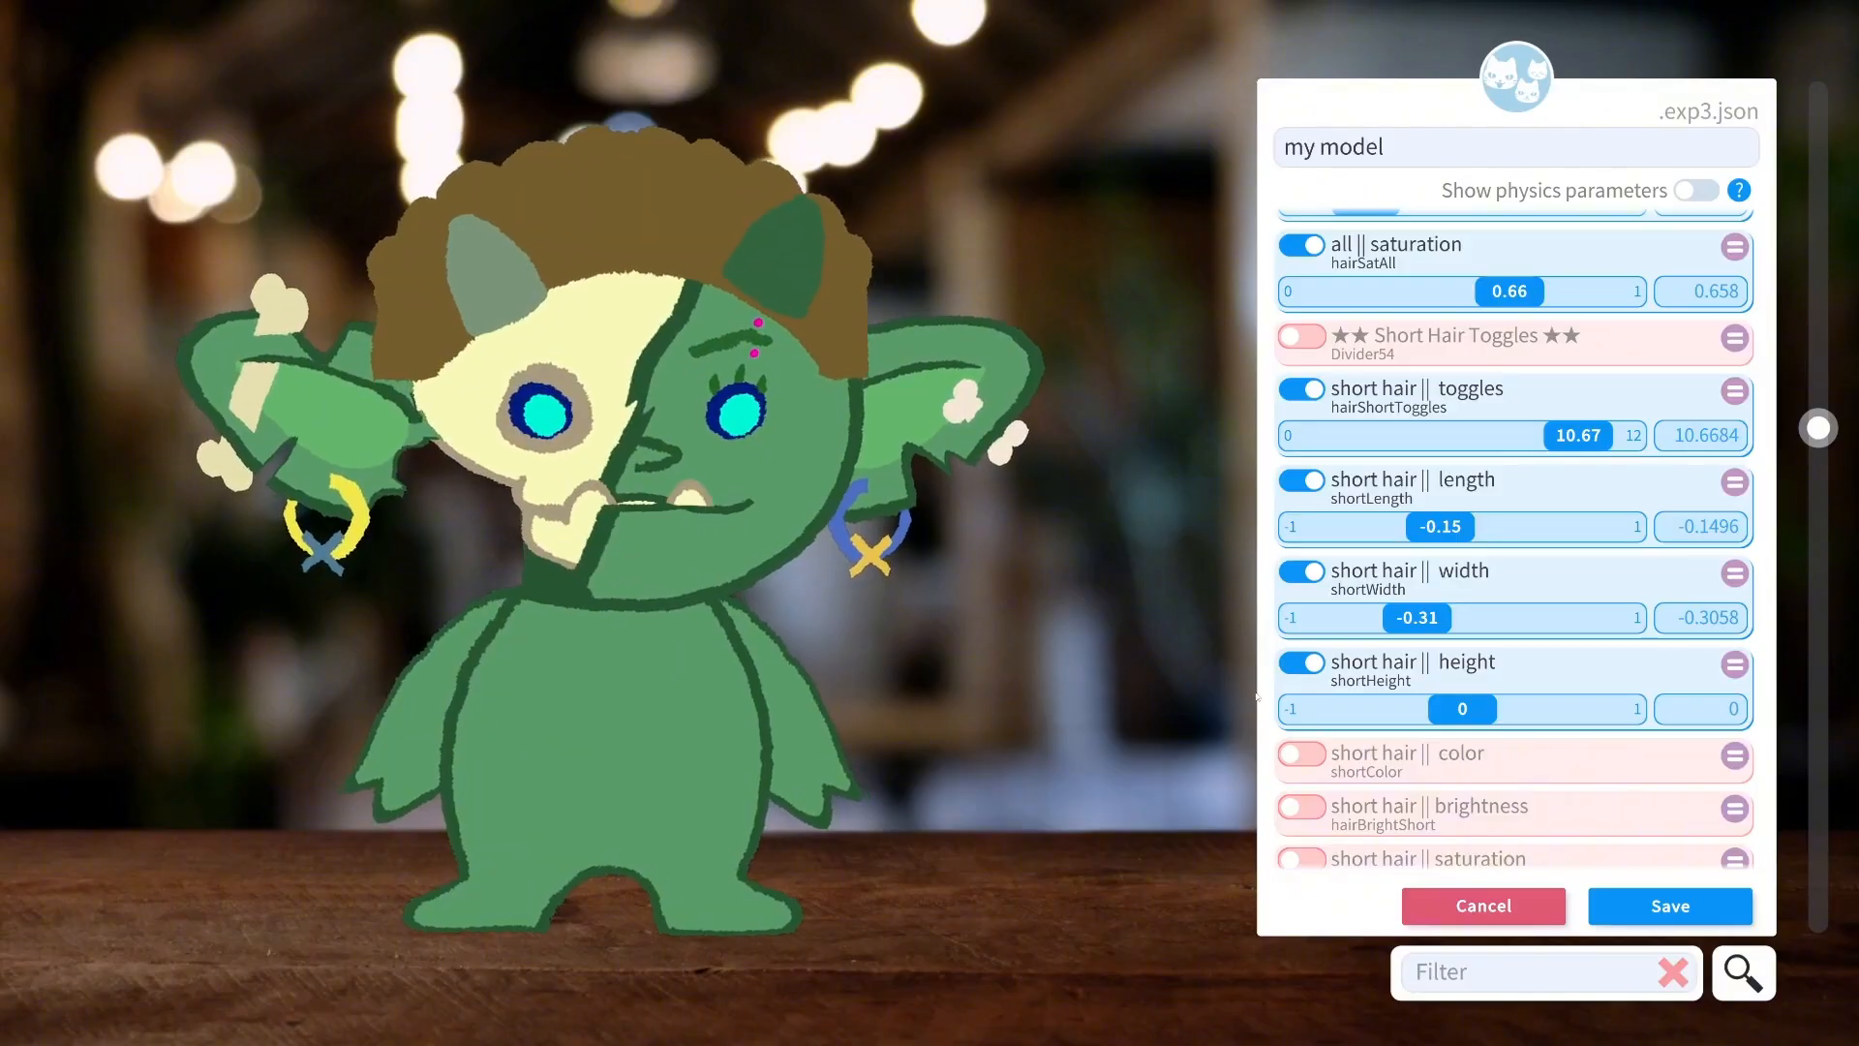
drag(1485, 713, 1806, 679)
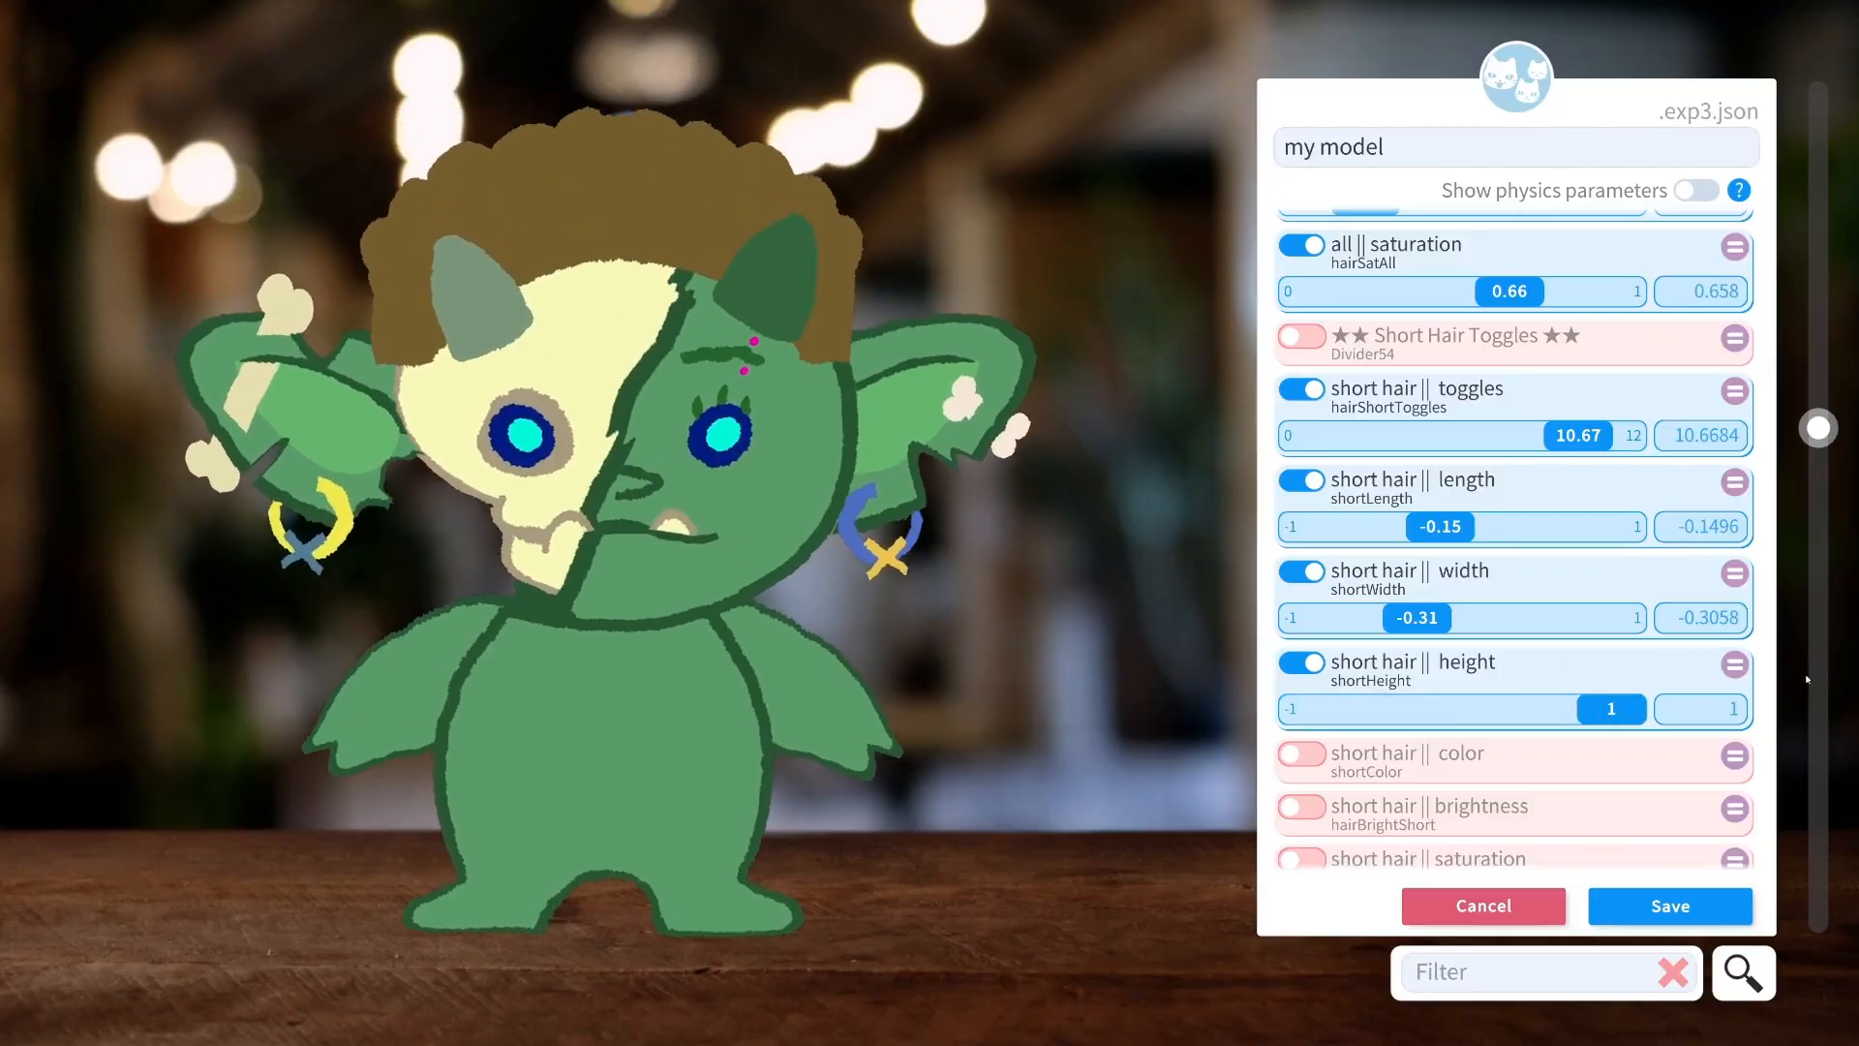
drag(1611, 709, 1680, 684)
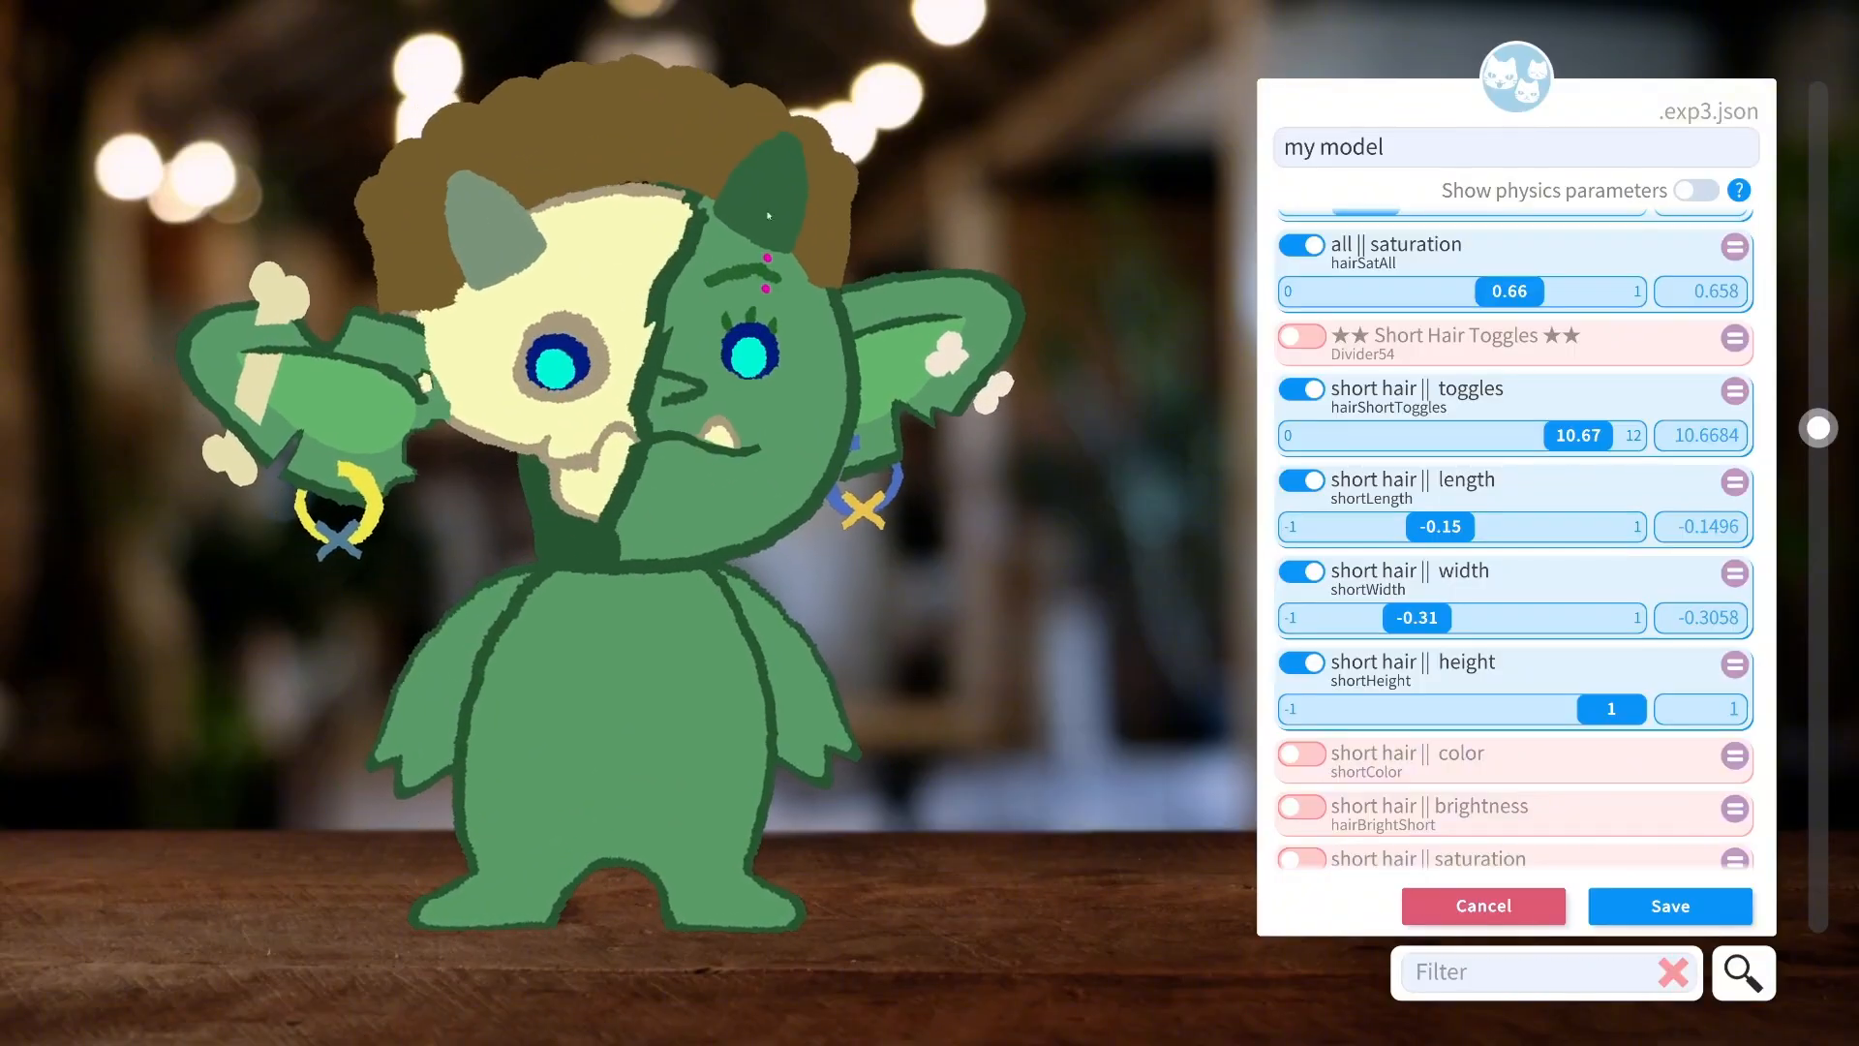
drag(1601, 709, 1483, 688)
Switch the short hair style by setting its toggles parameter to about 3.05.
scroll(1454, 697, down, 1)
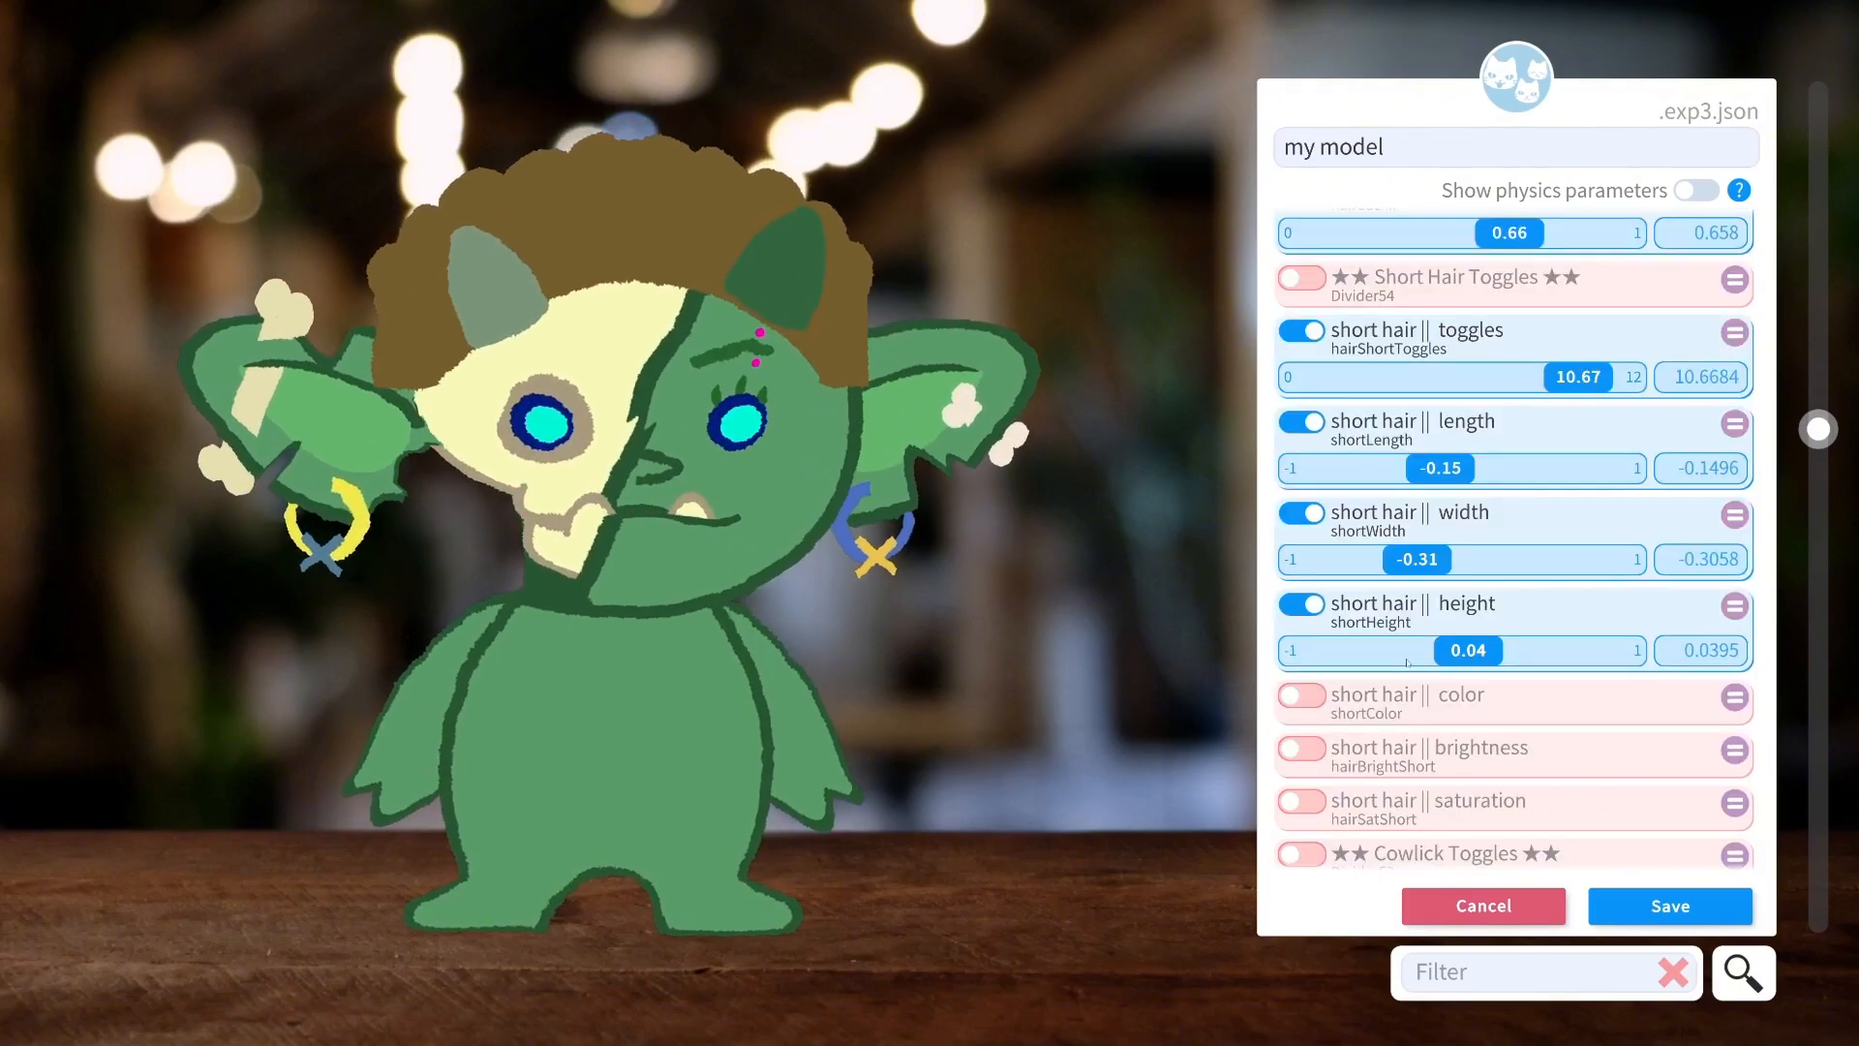
scroll(1511, 556, up, 2)
drag(1578, 494, 1389, 495)
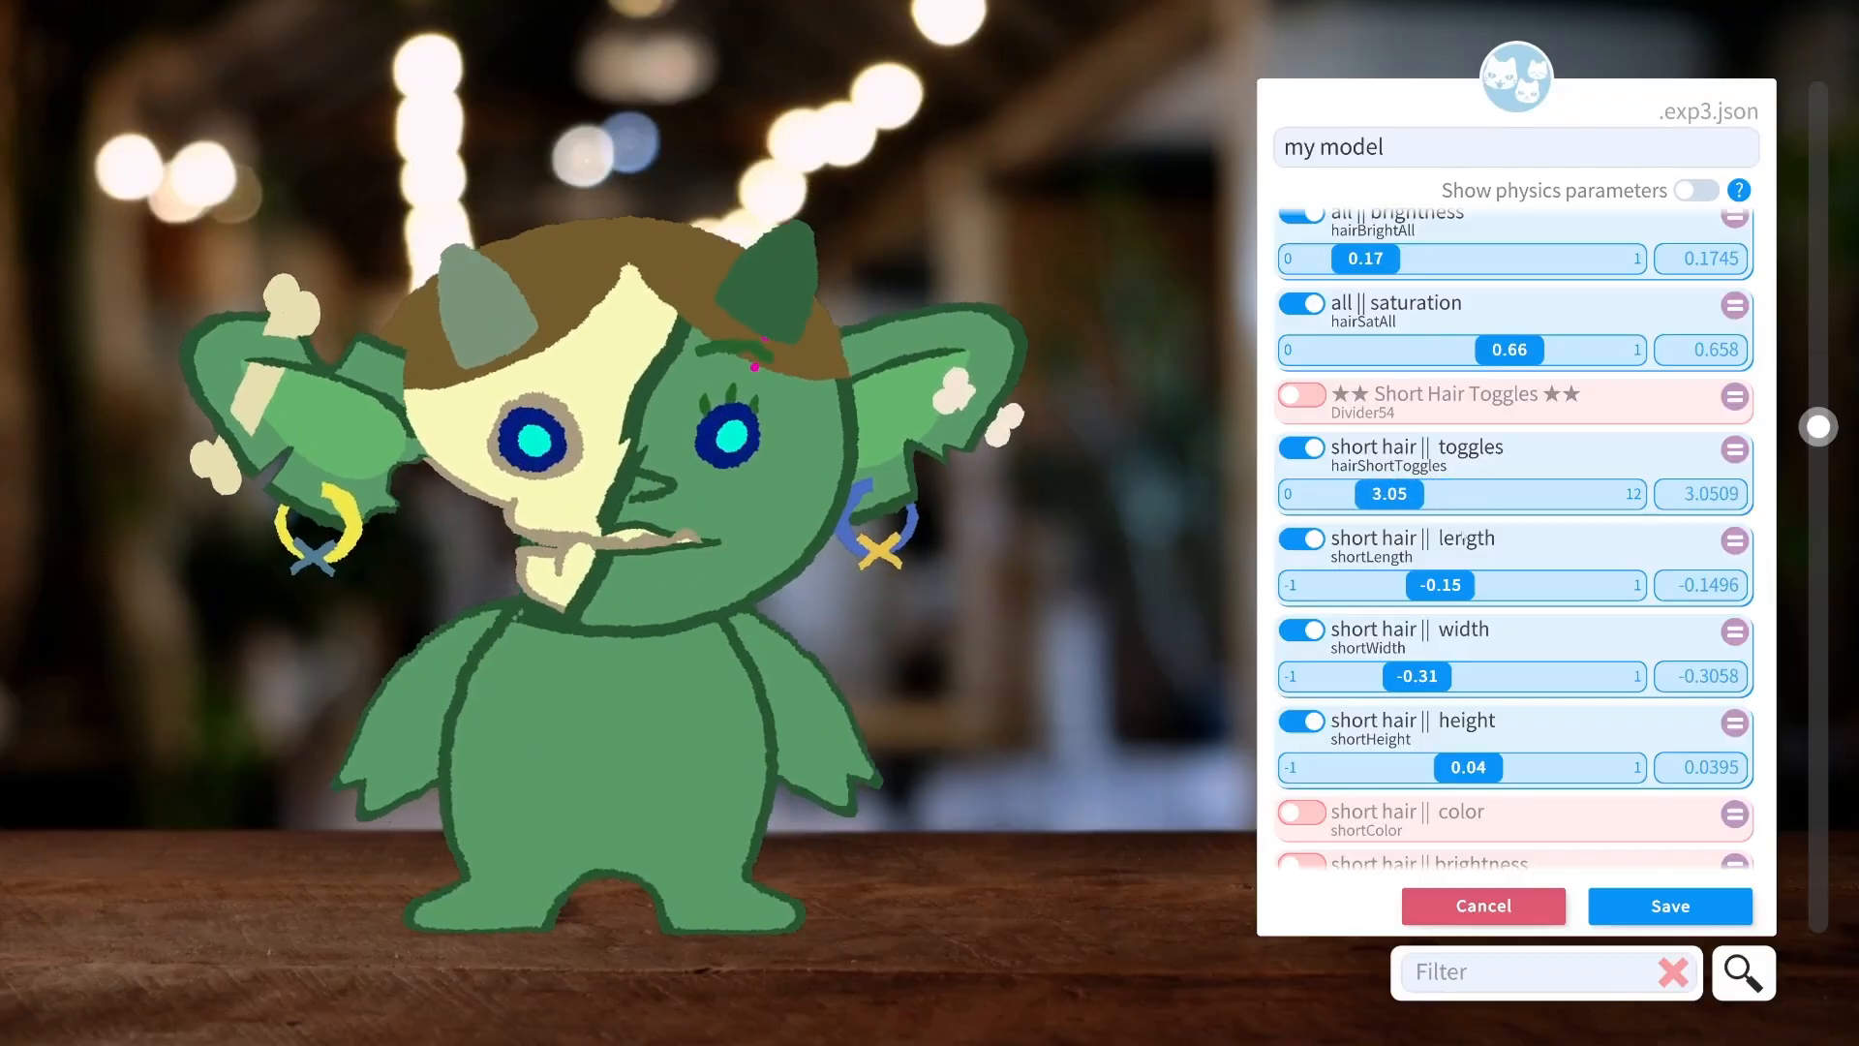
Examine the short hair parameters and the cowlick parameters that follow them in the expression.
scroll(1472, 544, down, 3)
scroll(1482, 413, up, 2)
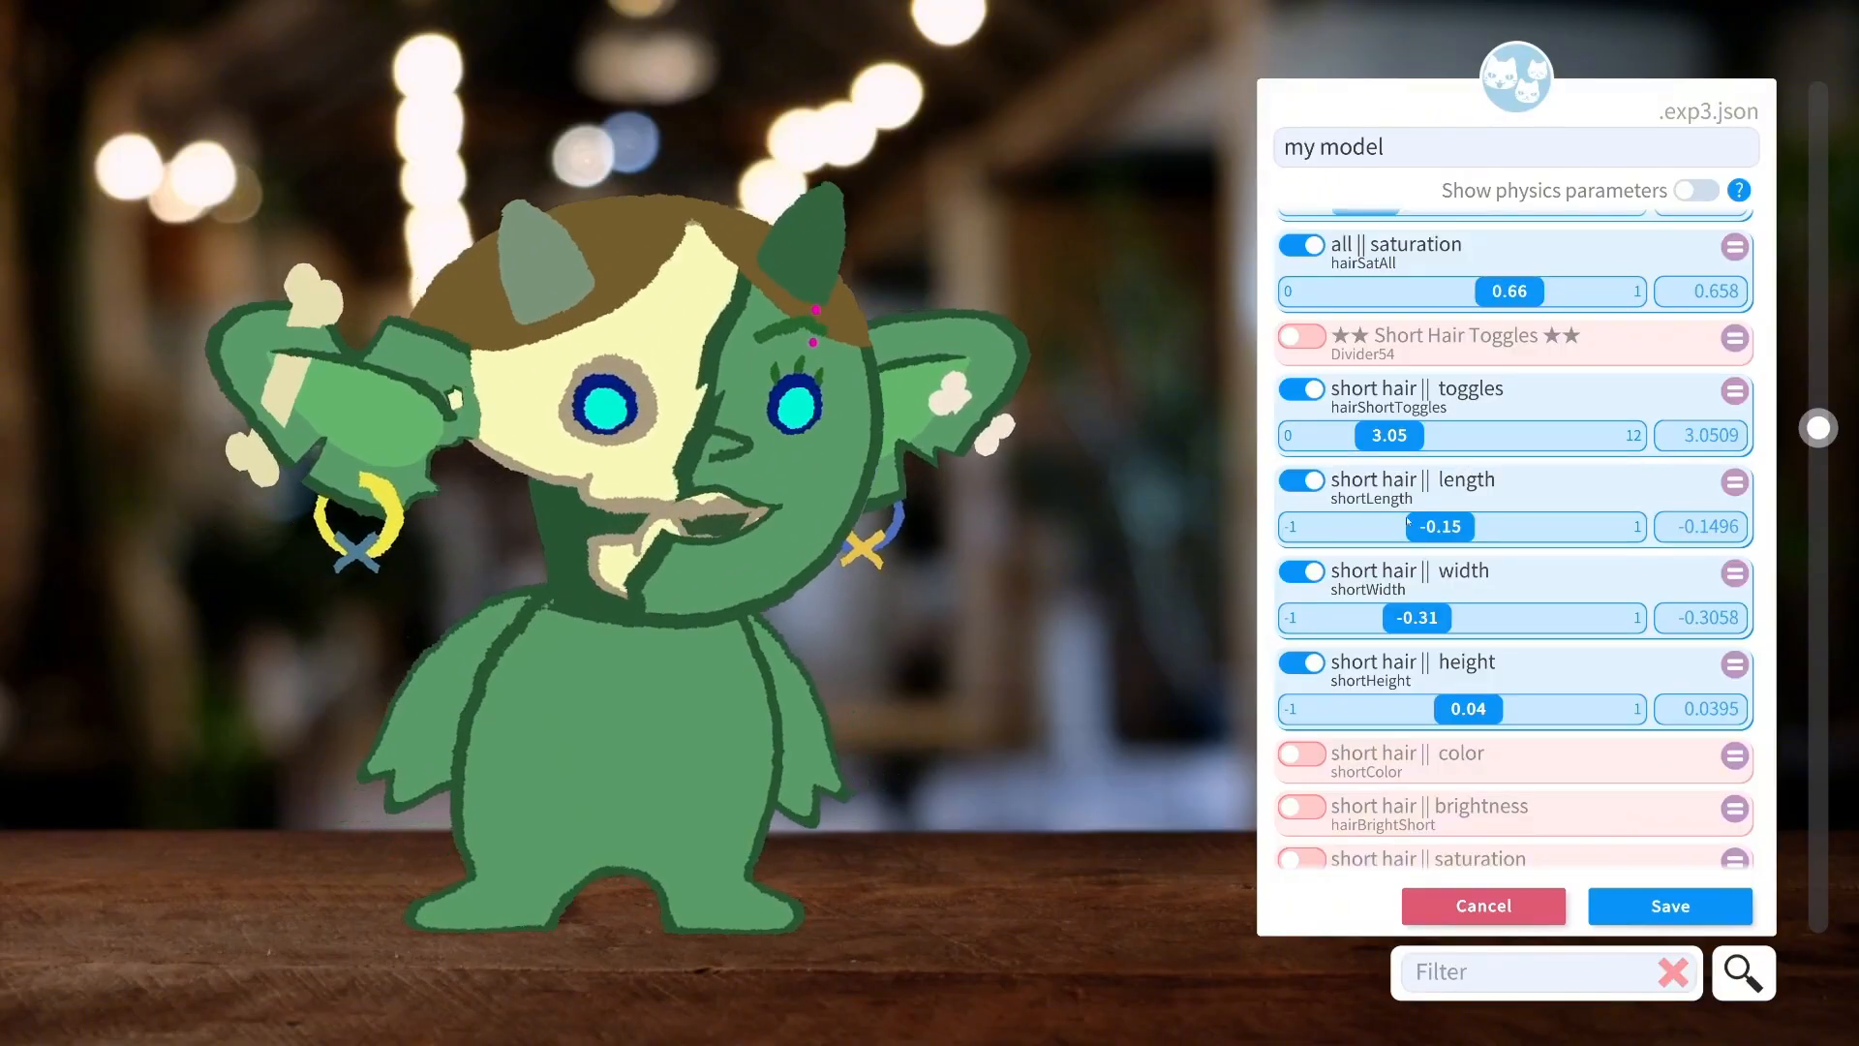
scroll(1400, 610, down, 2)
scroll(1400, 610, down, 2)
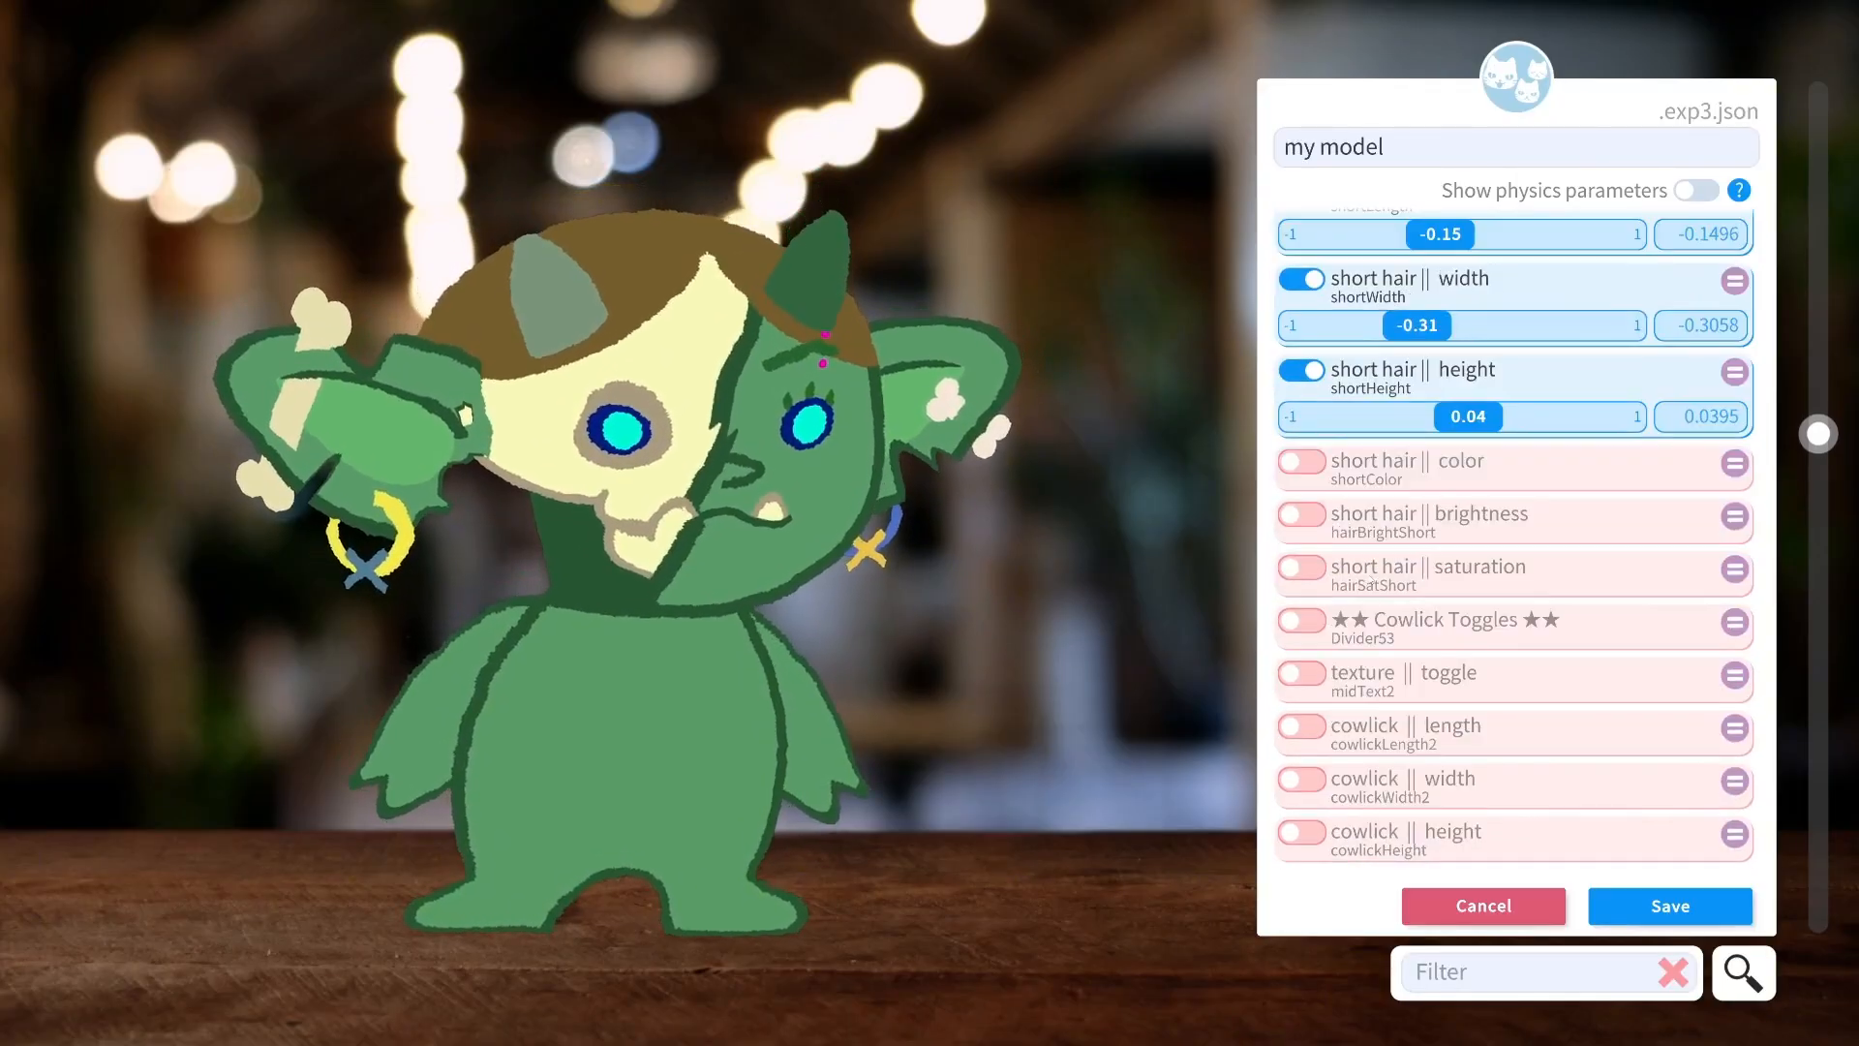
scroll(1457, 539, up, 1)
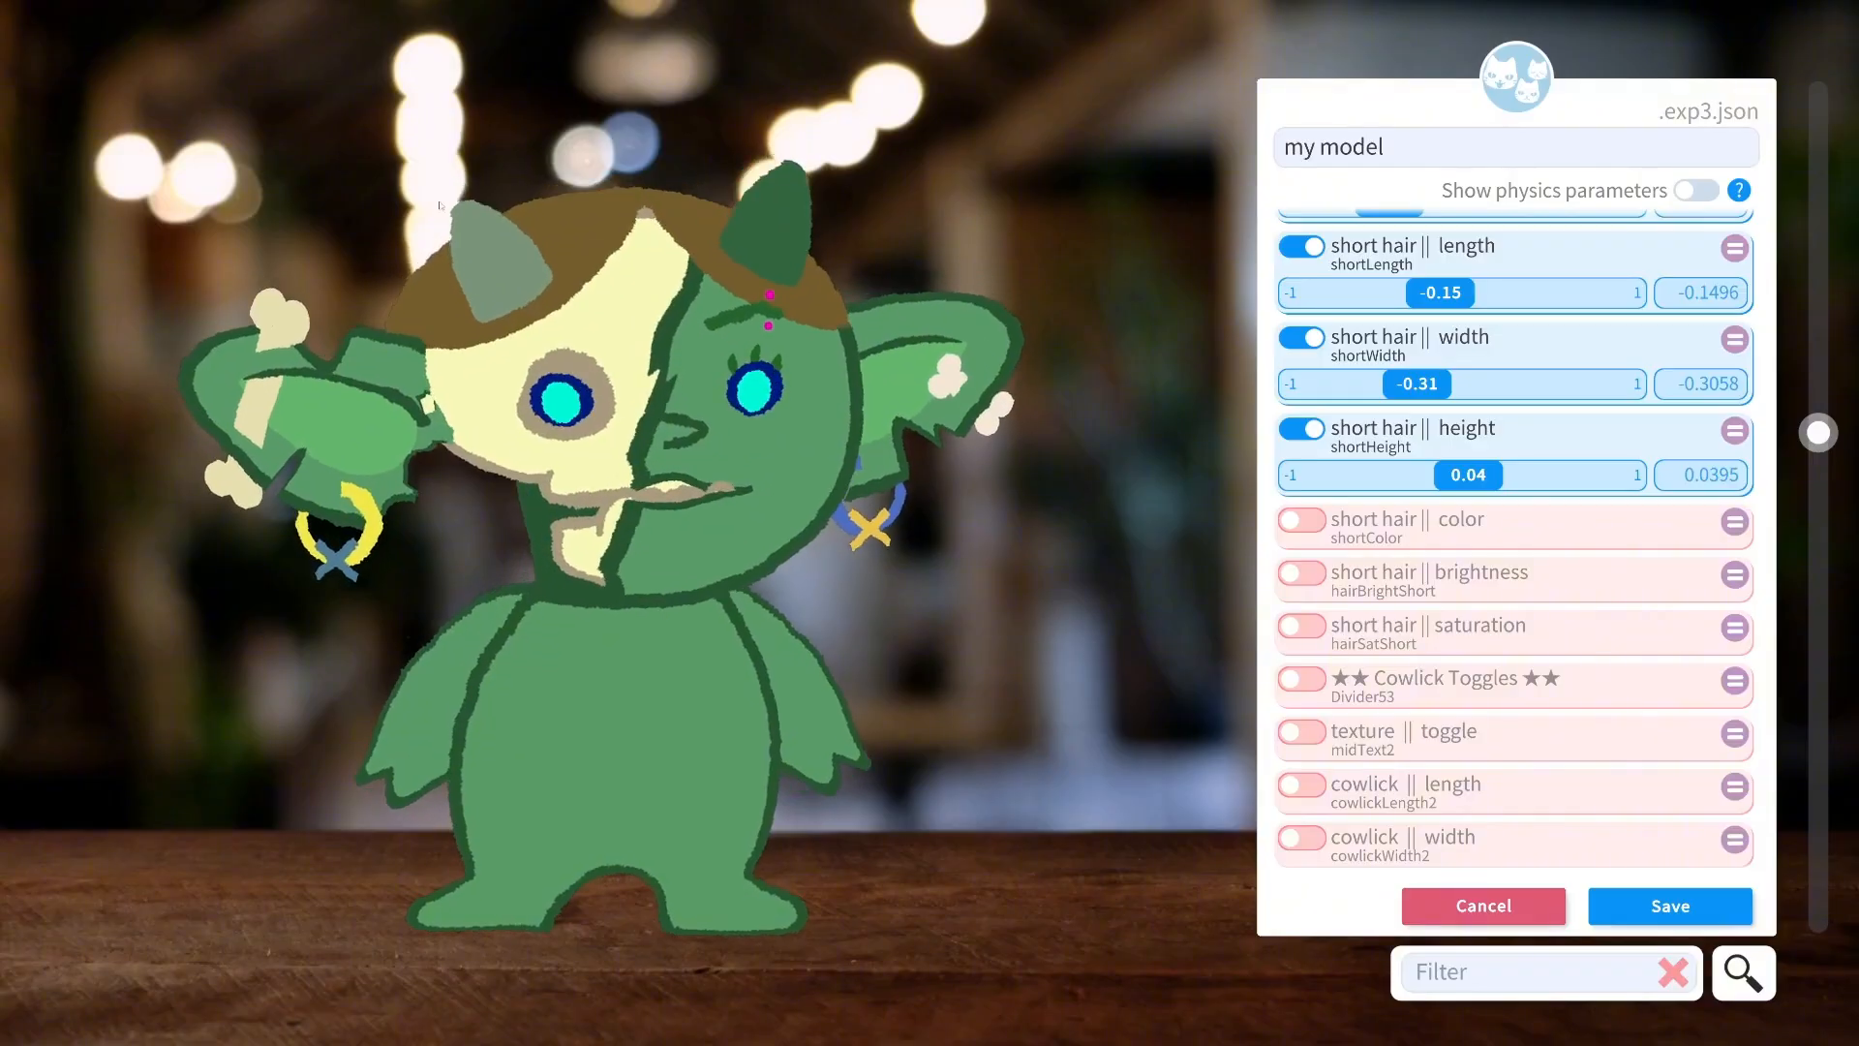
scroll(1496, 456, up, 1)
scroll(1495, 457, up, 5)
scroll(1433, 533, down, 3)
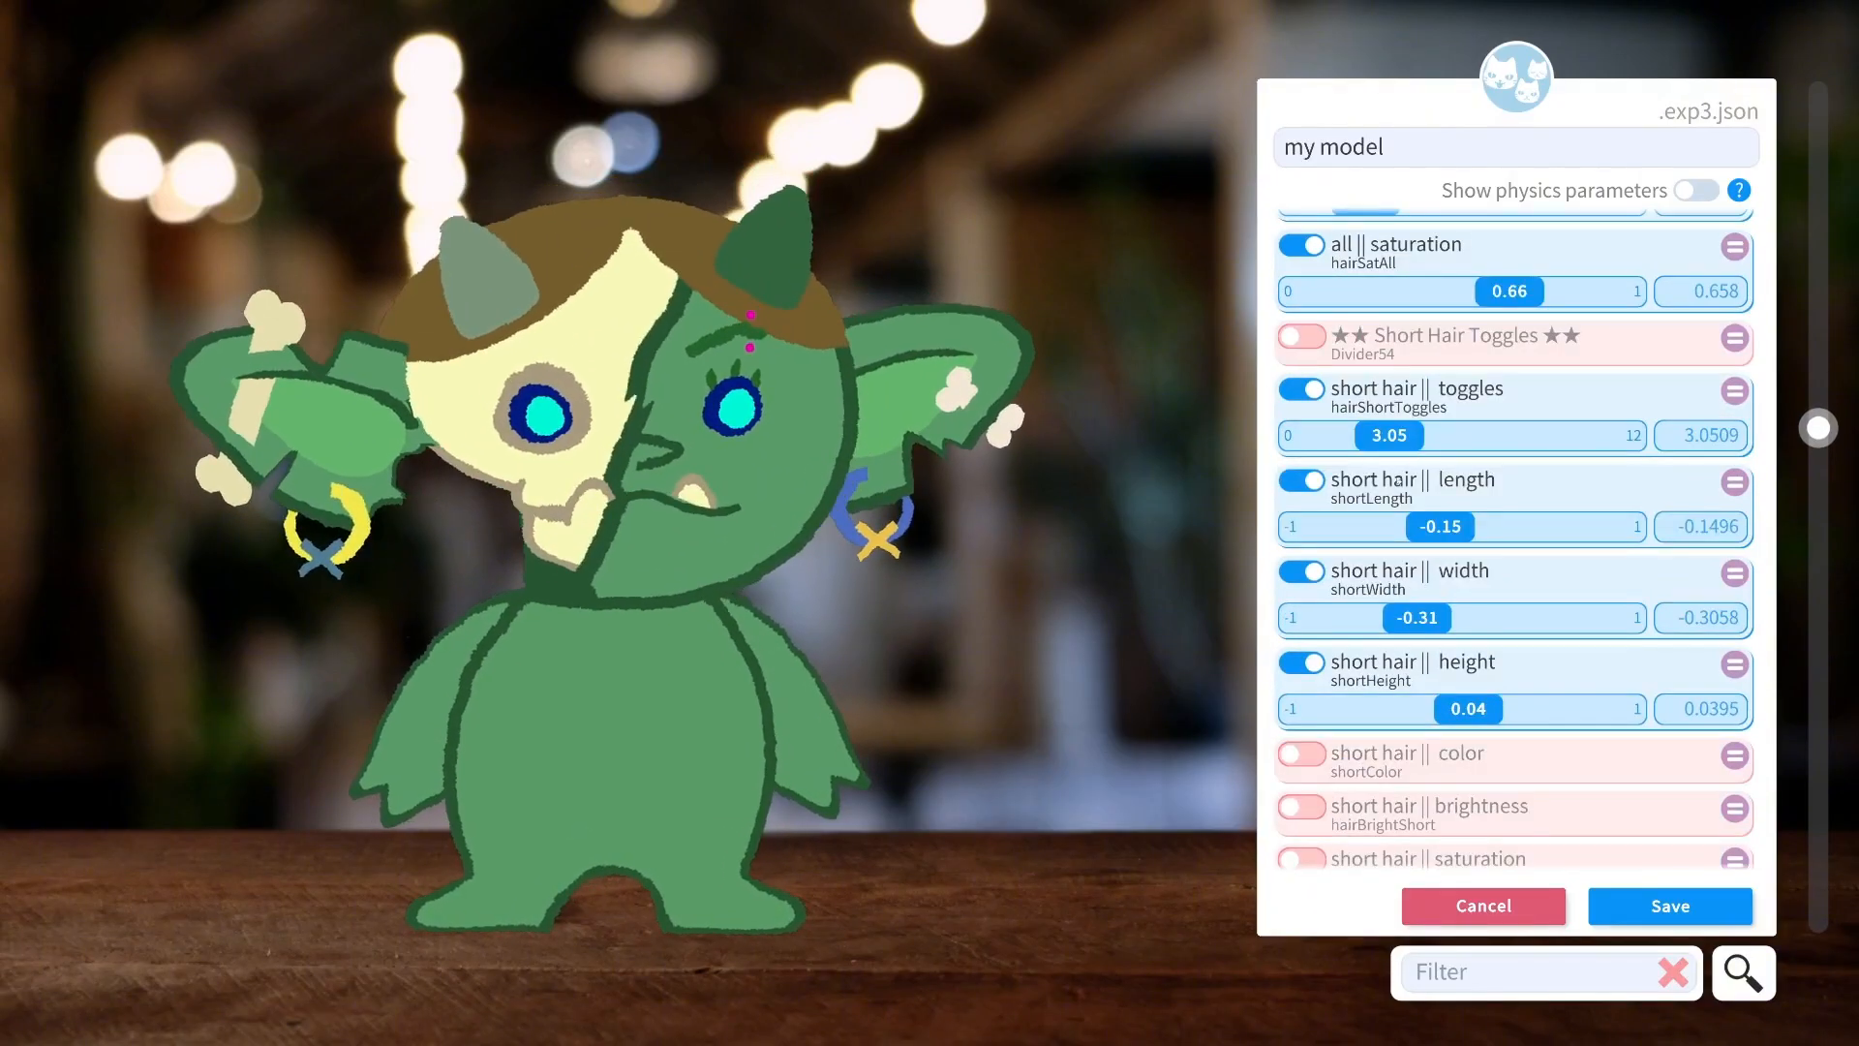
Try overriding the short hair color by enabling it and setting it to about 5.72.
scroll(1400, 575, down, 1)
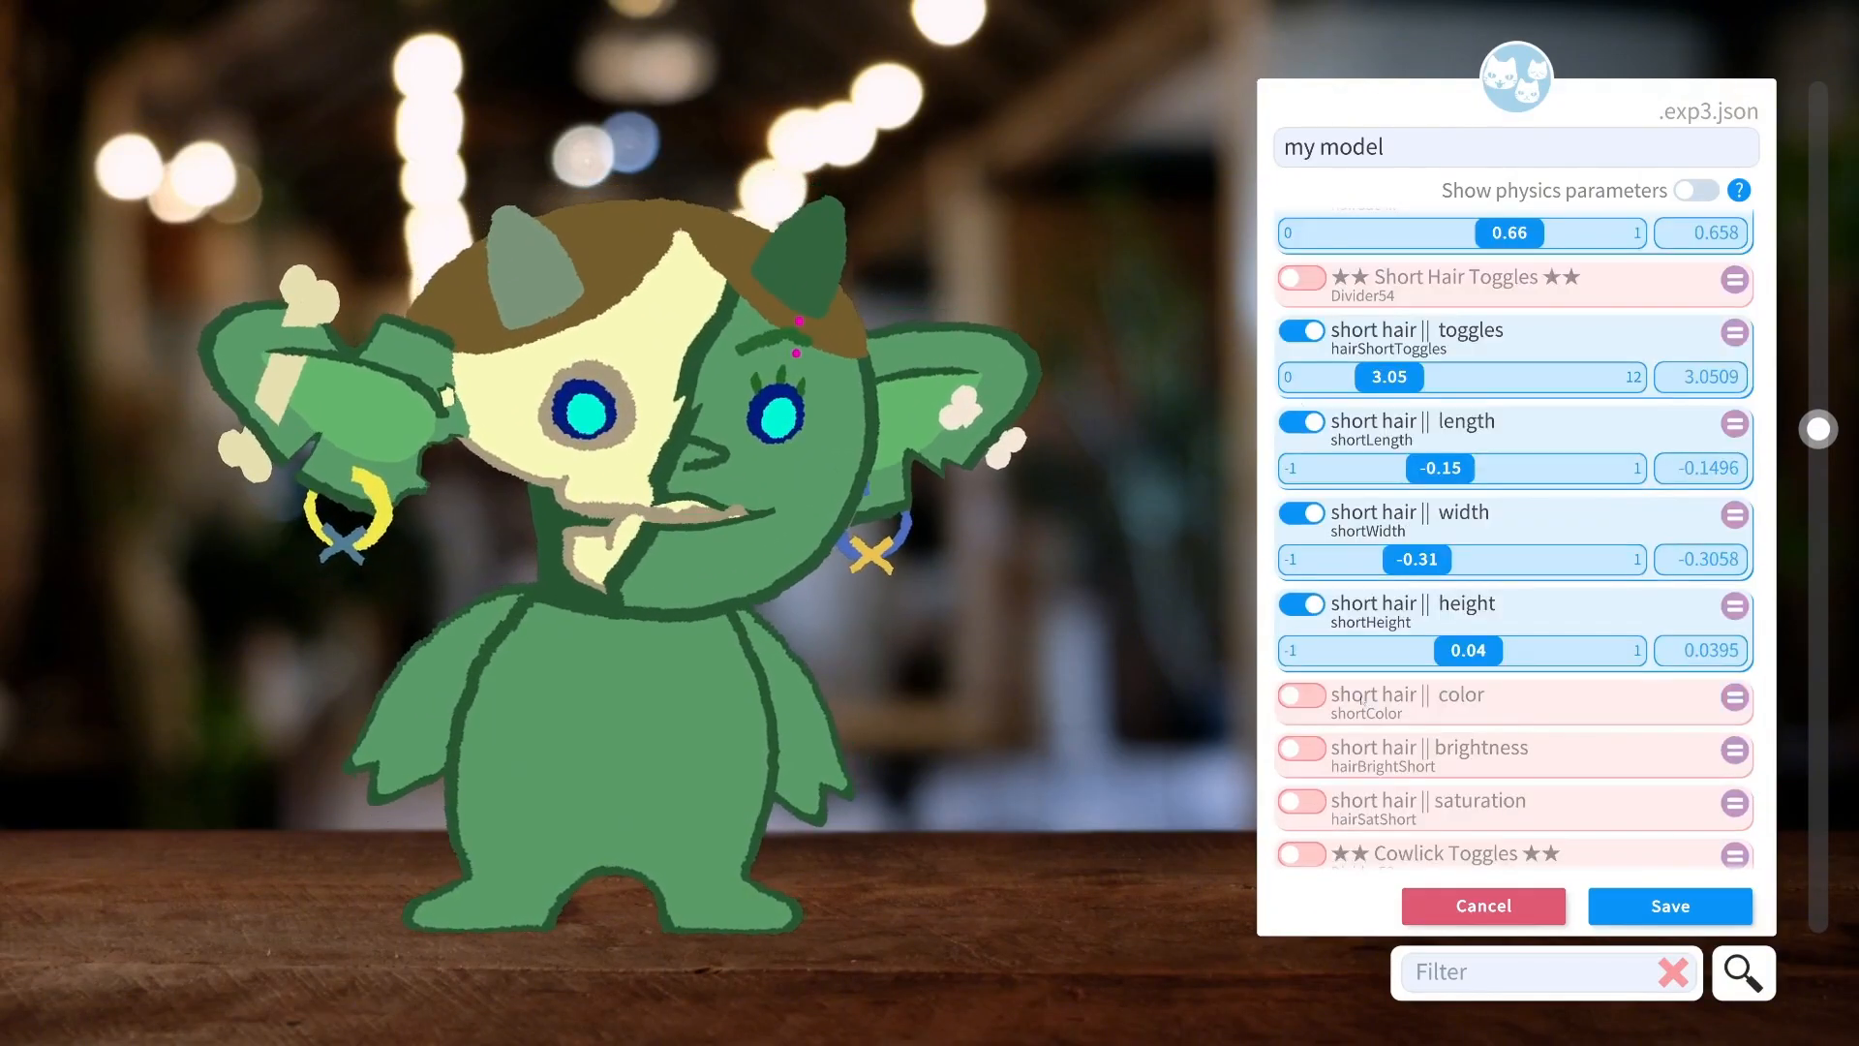
scroll(1296, 630, down, 1)
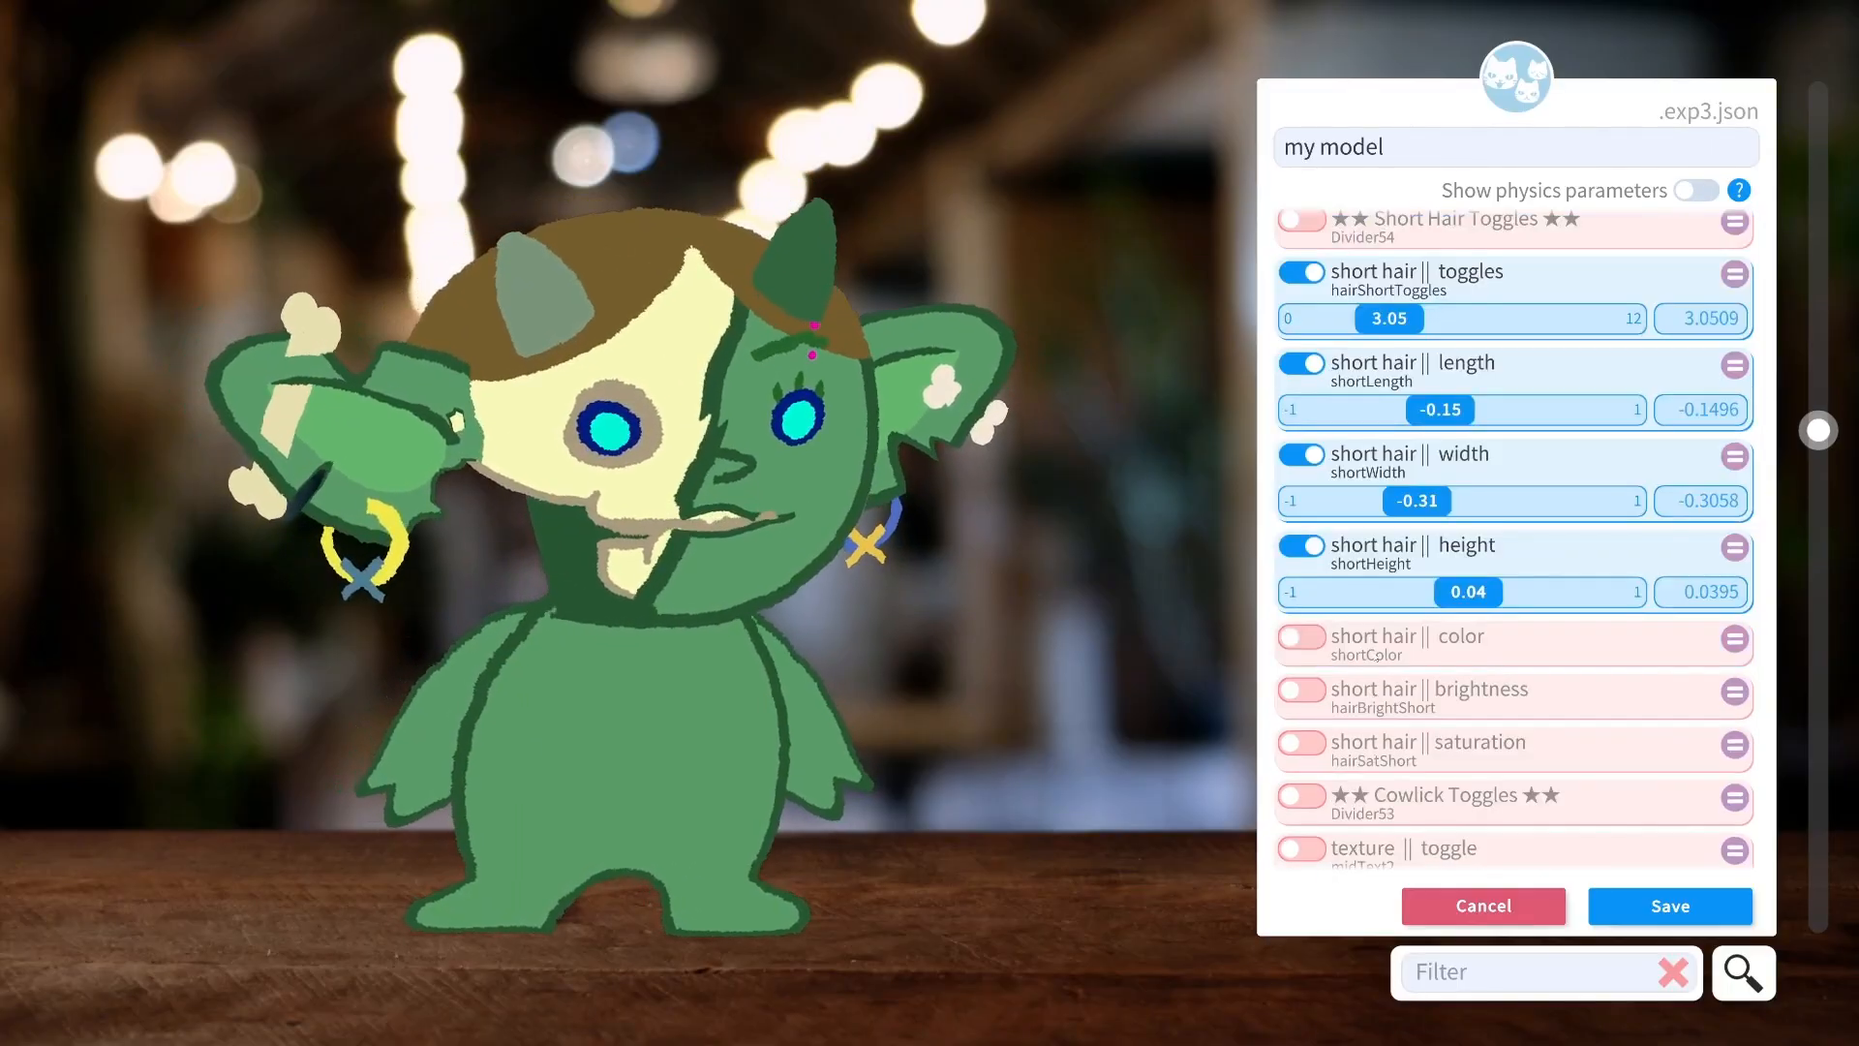
click(1297, 634)
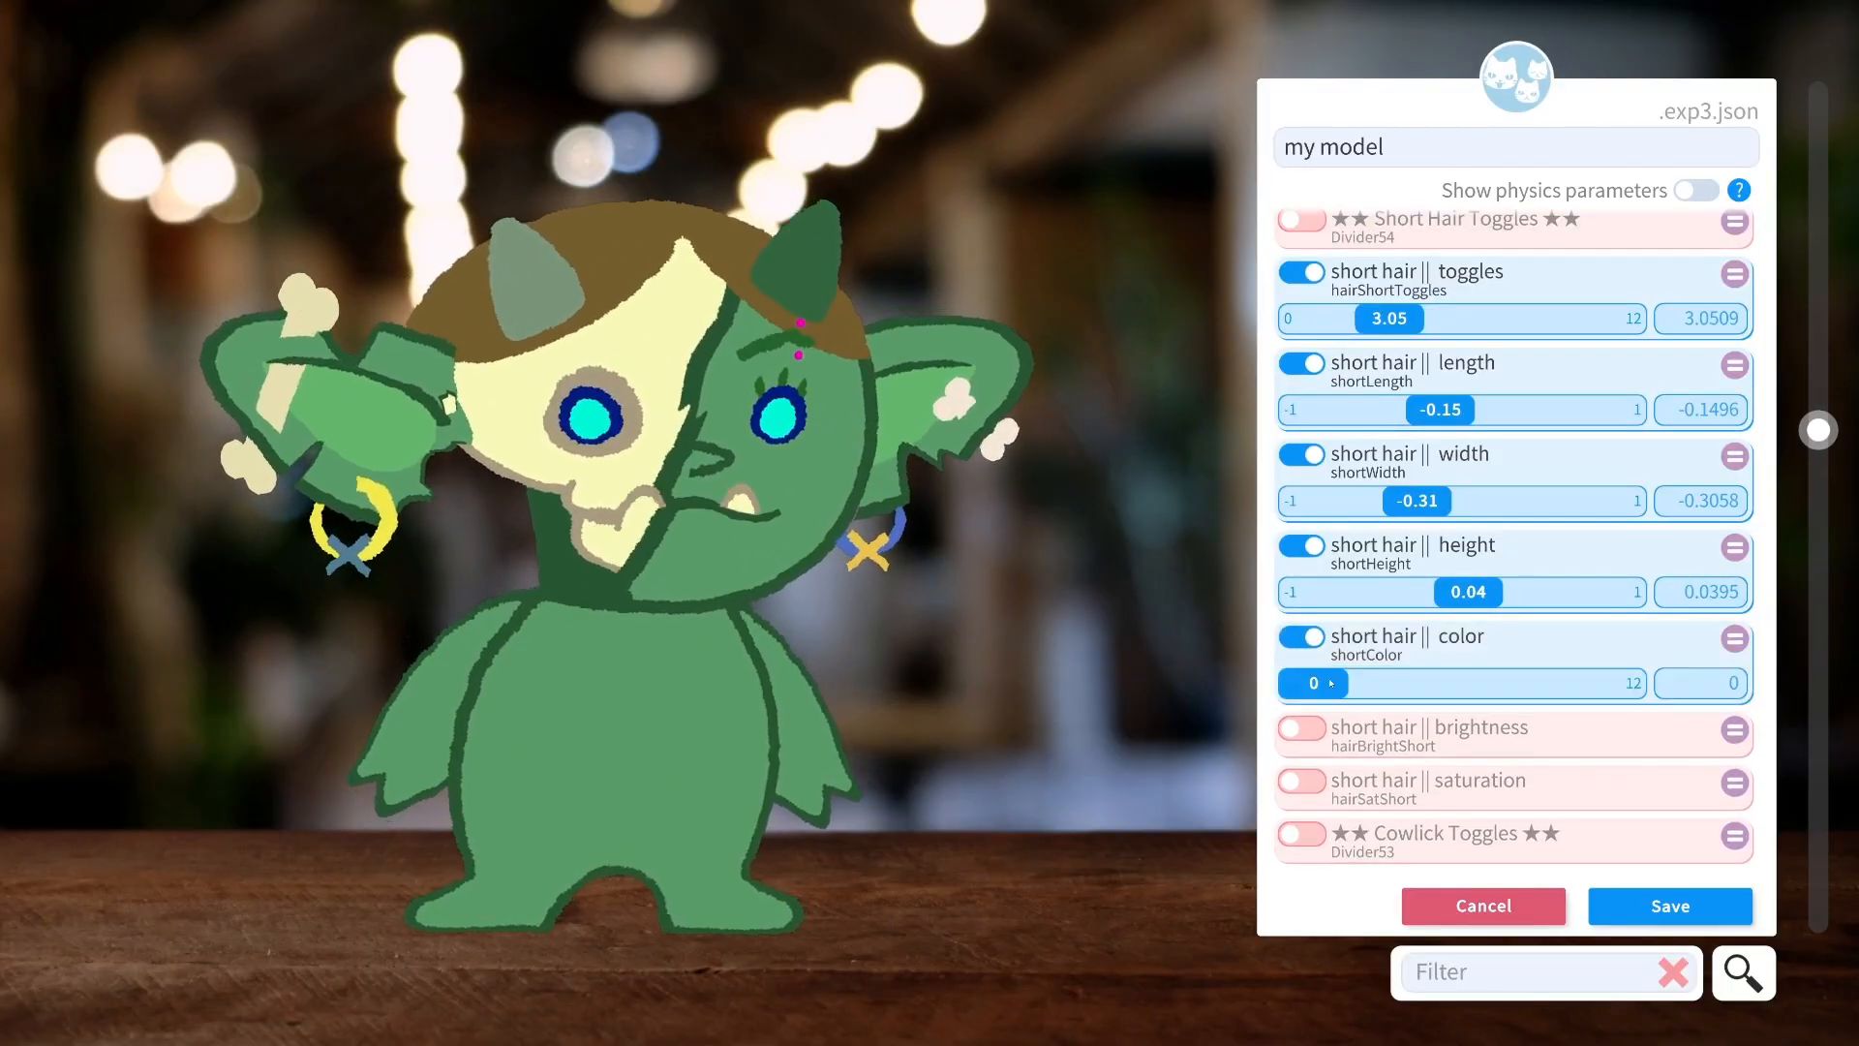
drag(1309, 682, 1303, 627)
click(1303, 636)
scroll(1314, 580, down, 1)
click(1313, 580)
scroll(1379, 395, up, 5)
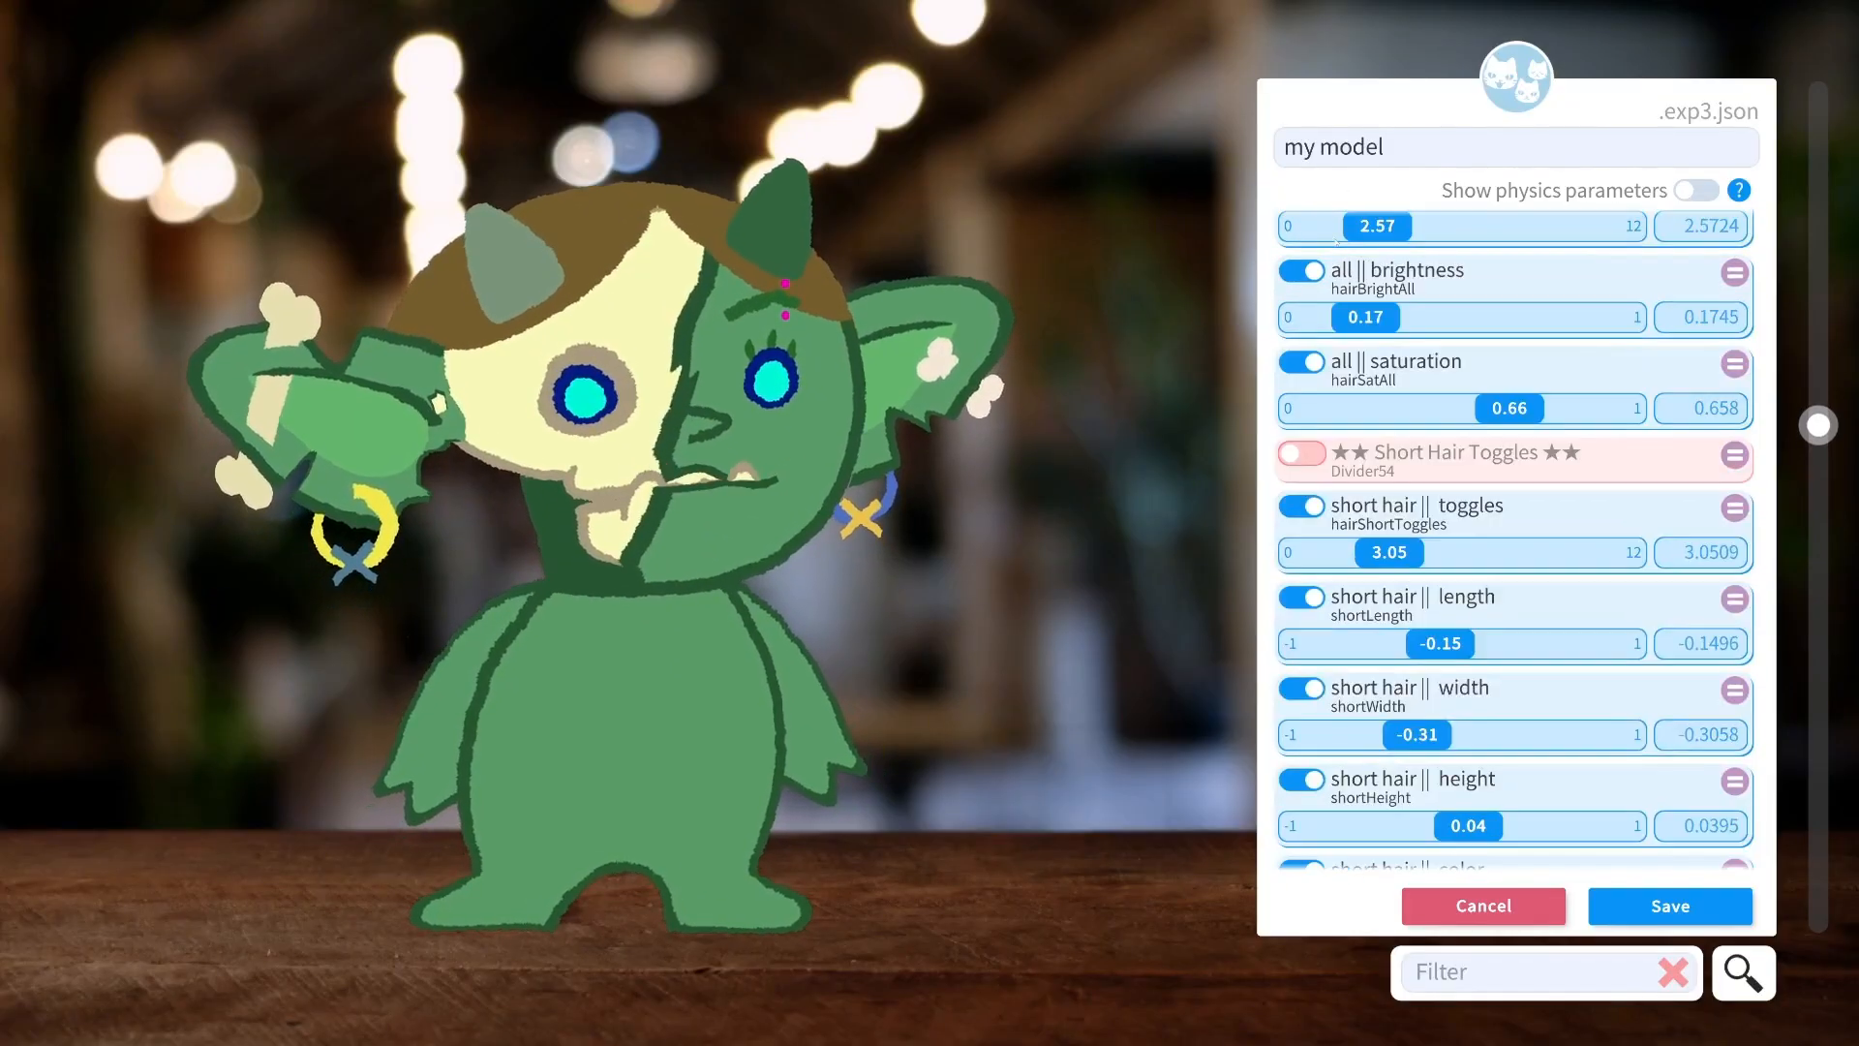
scroll(1378, 397, down, 5)
drag(1316, 611, 1482, 612)
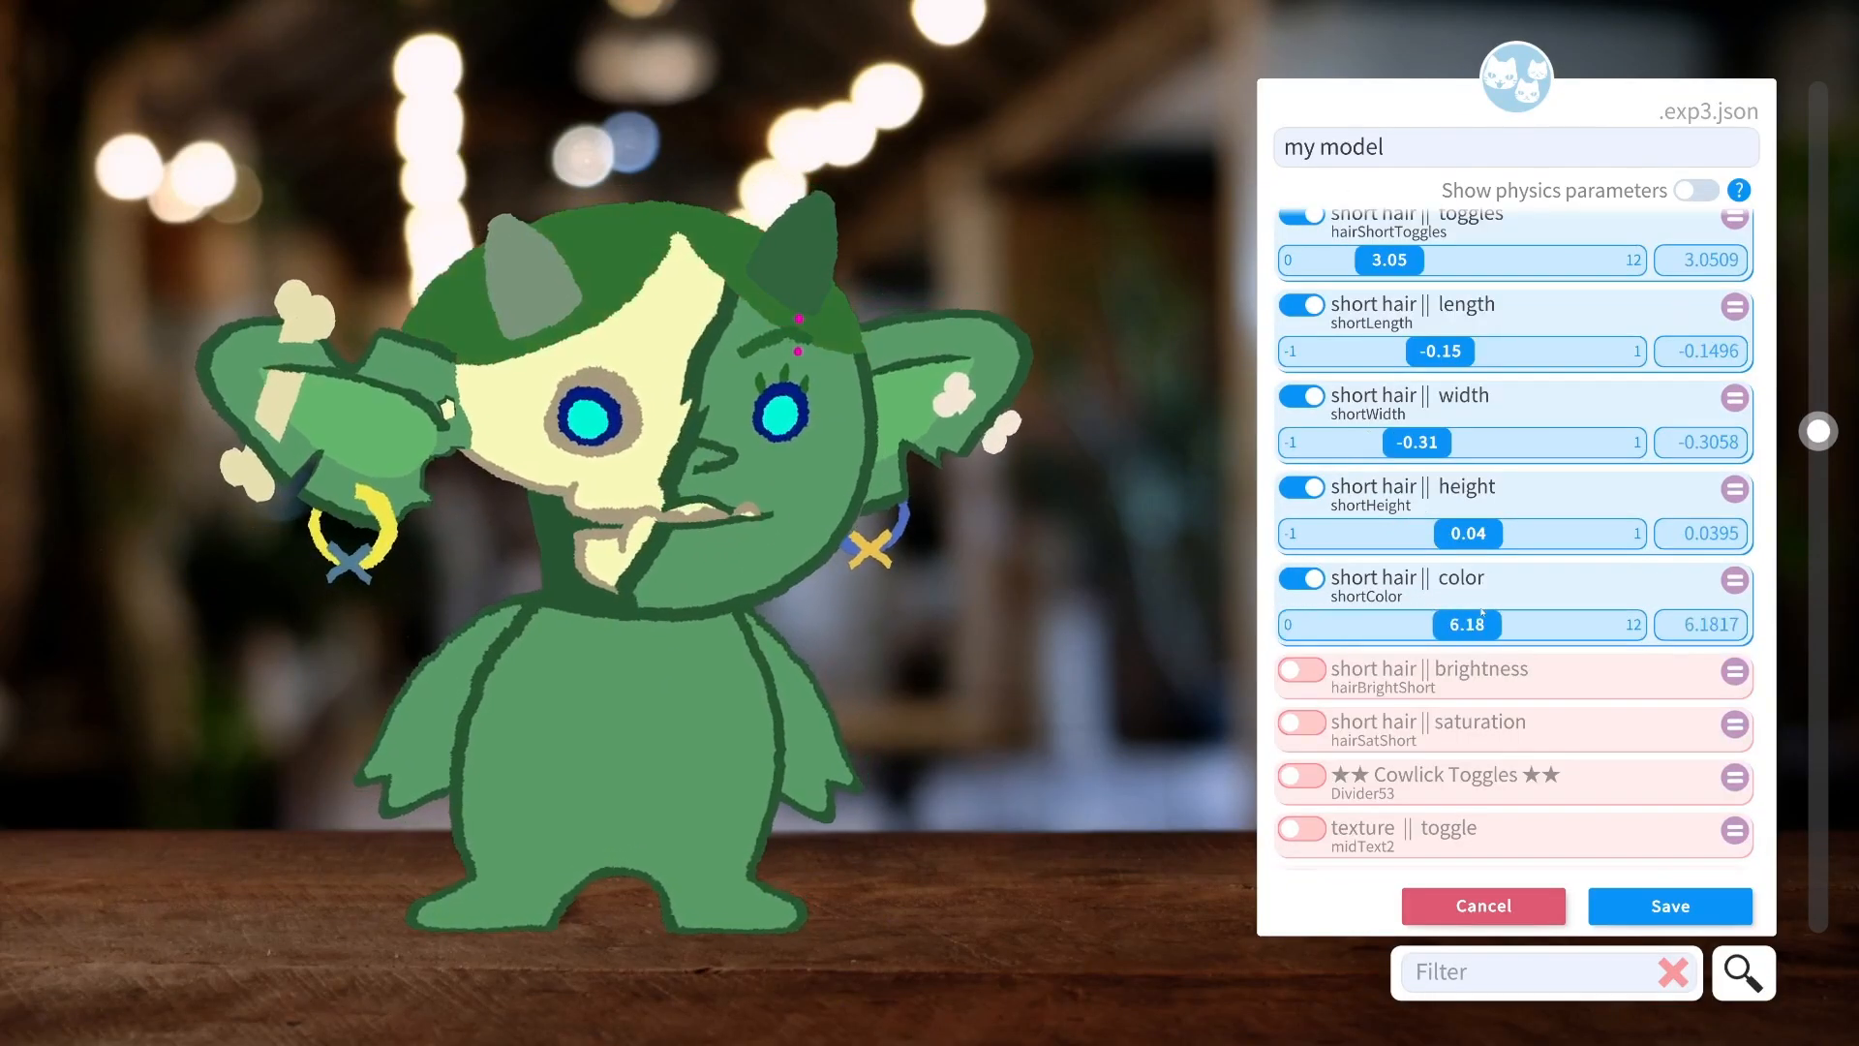
Try enabling the short hair brightness, and disable both the short hair brightness and the short hair color.
scroll(1324, 640, down, 1)
click(1304, 610)
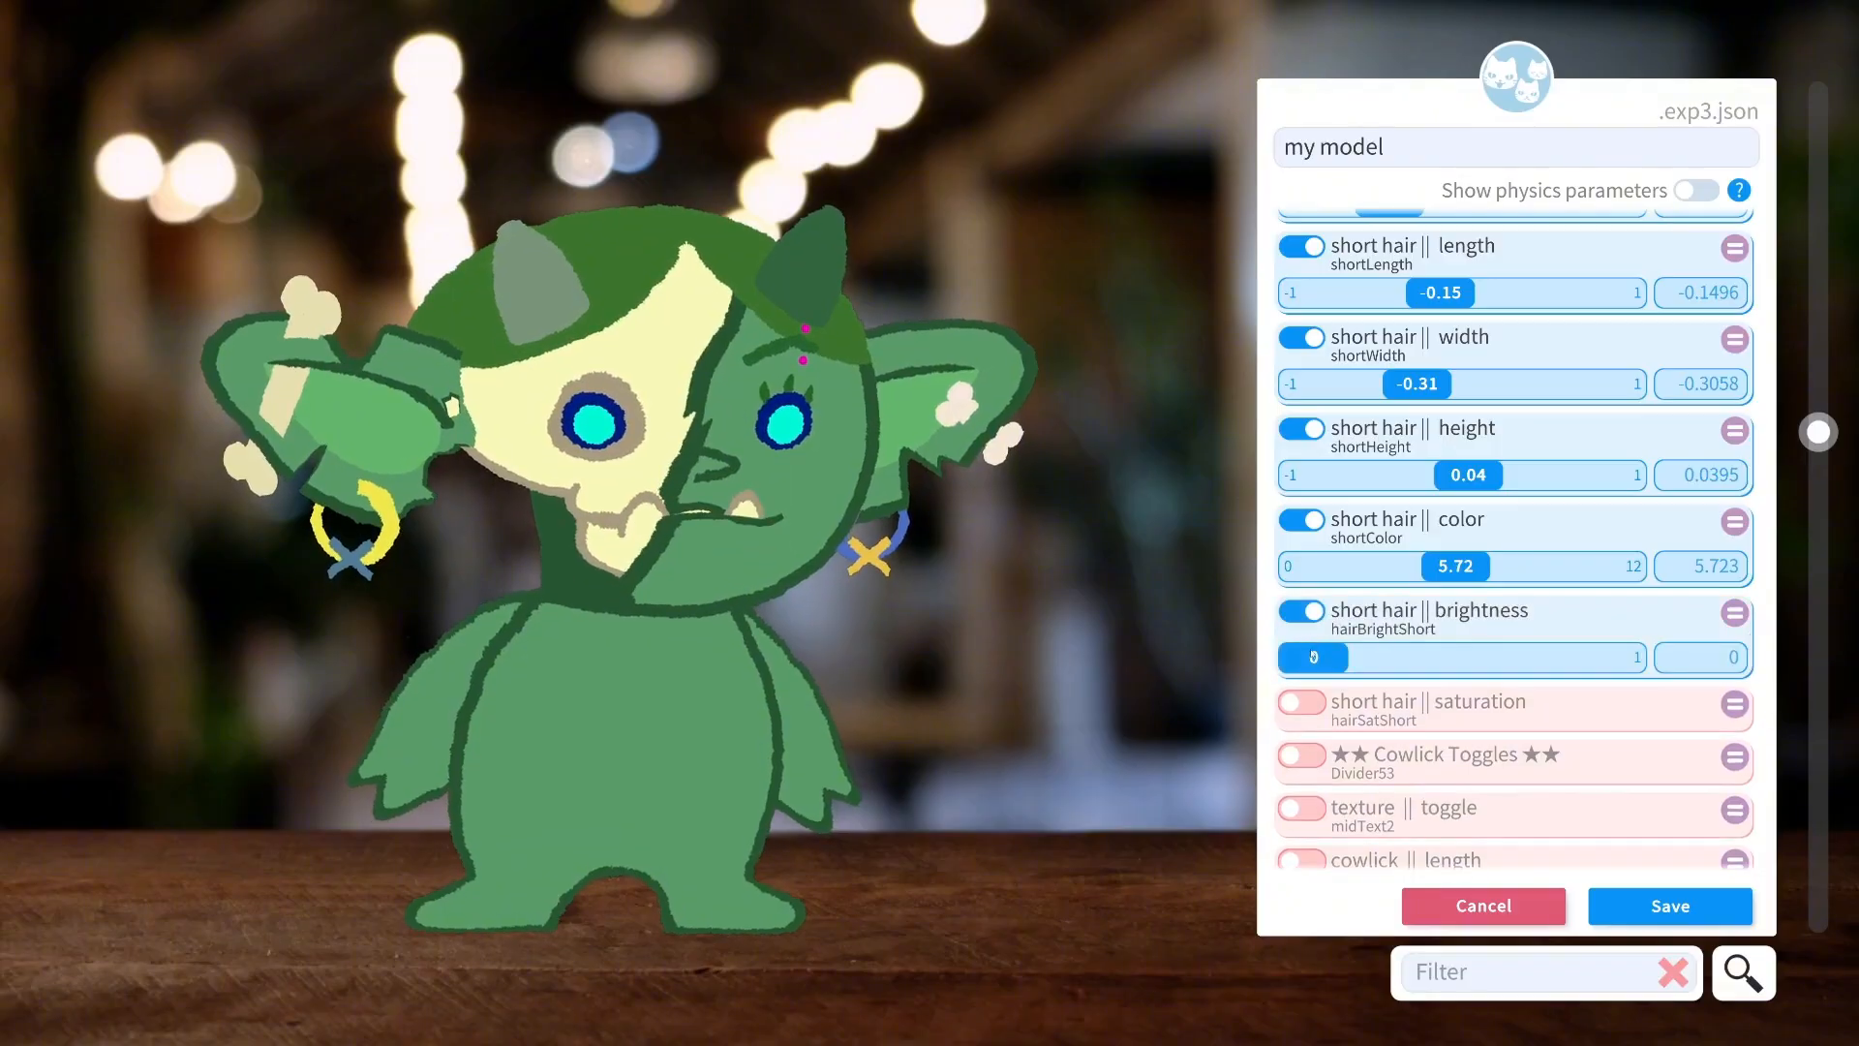
mouse_move(1334, 657)
mouse_down()
mouse_move(1487, 657)
mouse_move(1312, 658)
mouse_up()
click(1304, 610)
click(1303, 520)
Enable the cowlick texture toggle and set it to about 3.93 for a curled cowlick.
scroll(1331, 505, down, 3)
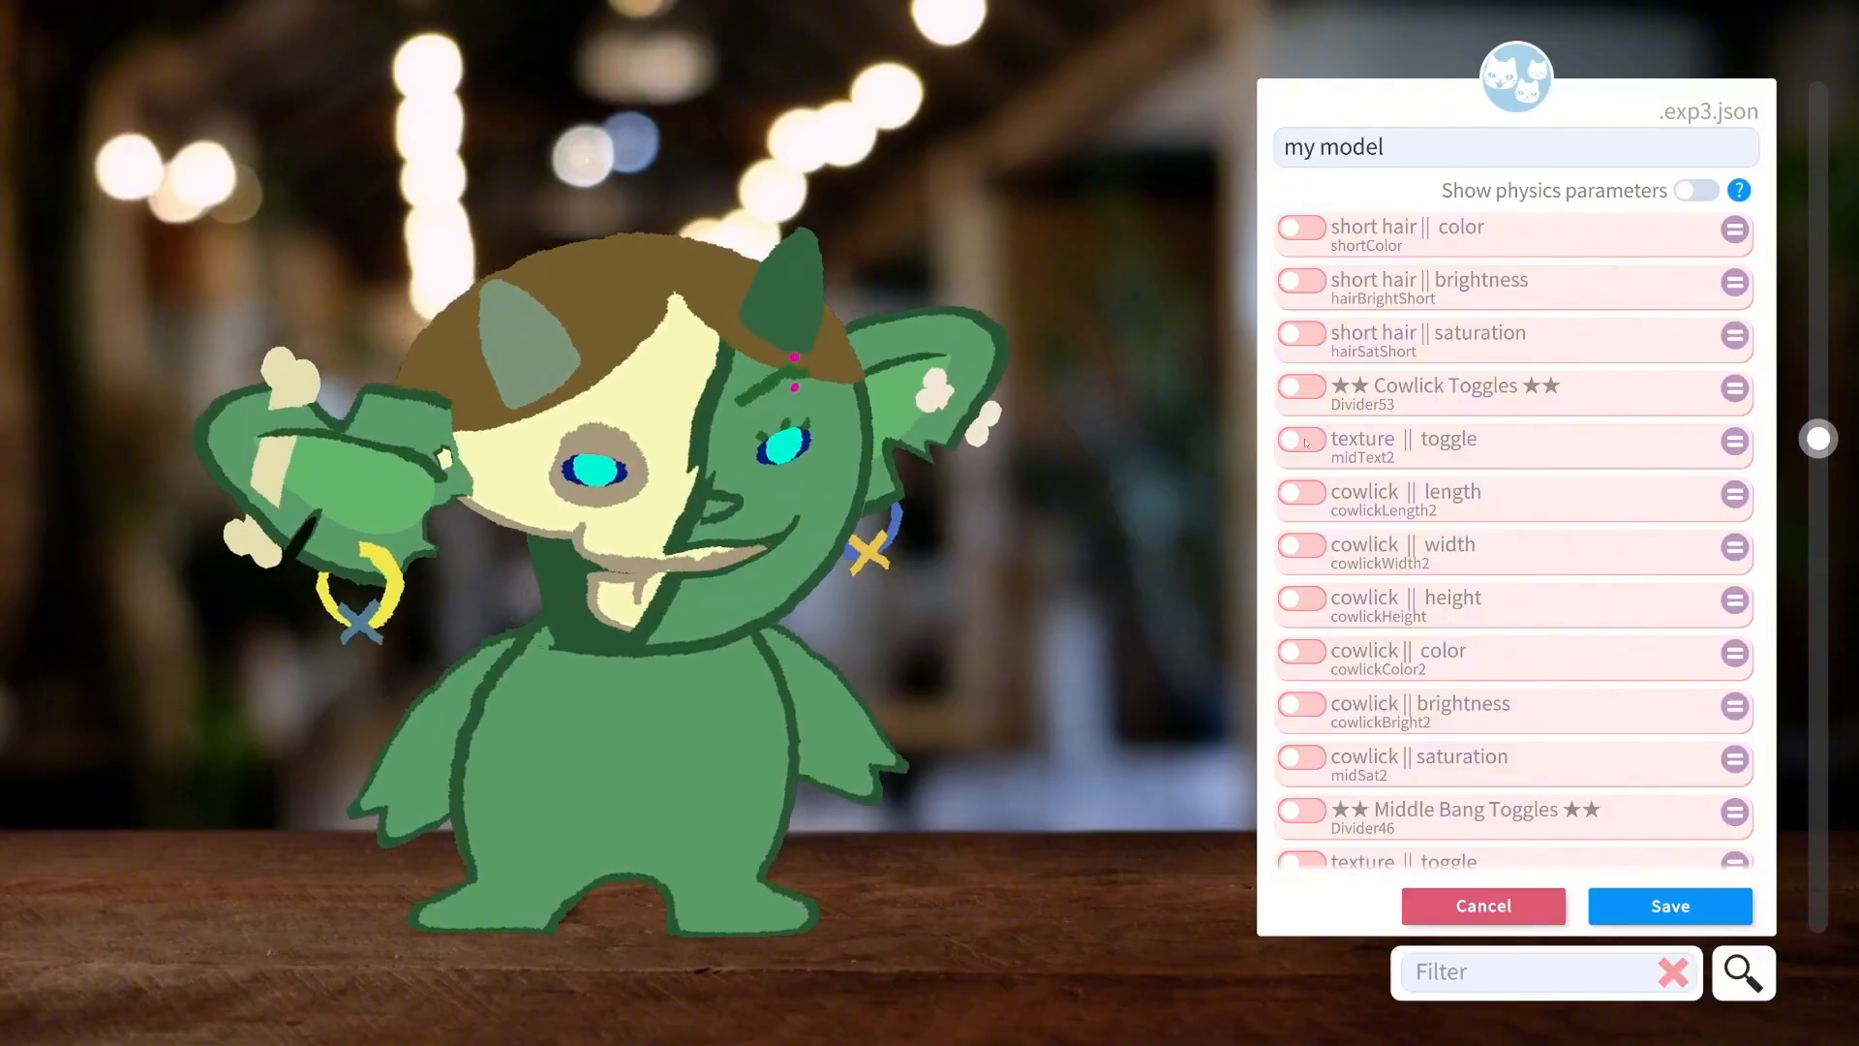
click(1304, 442)
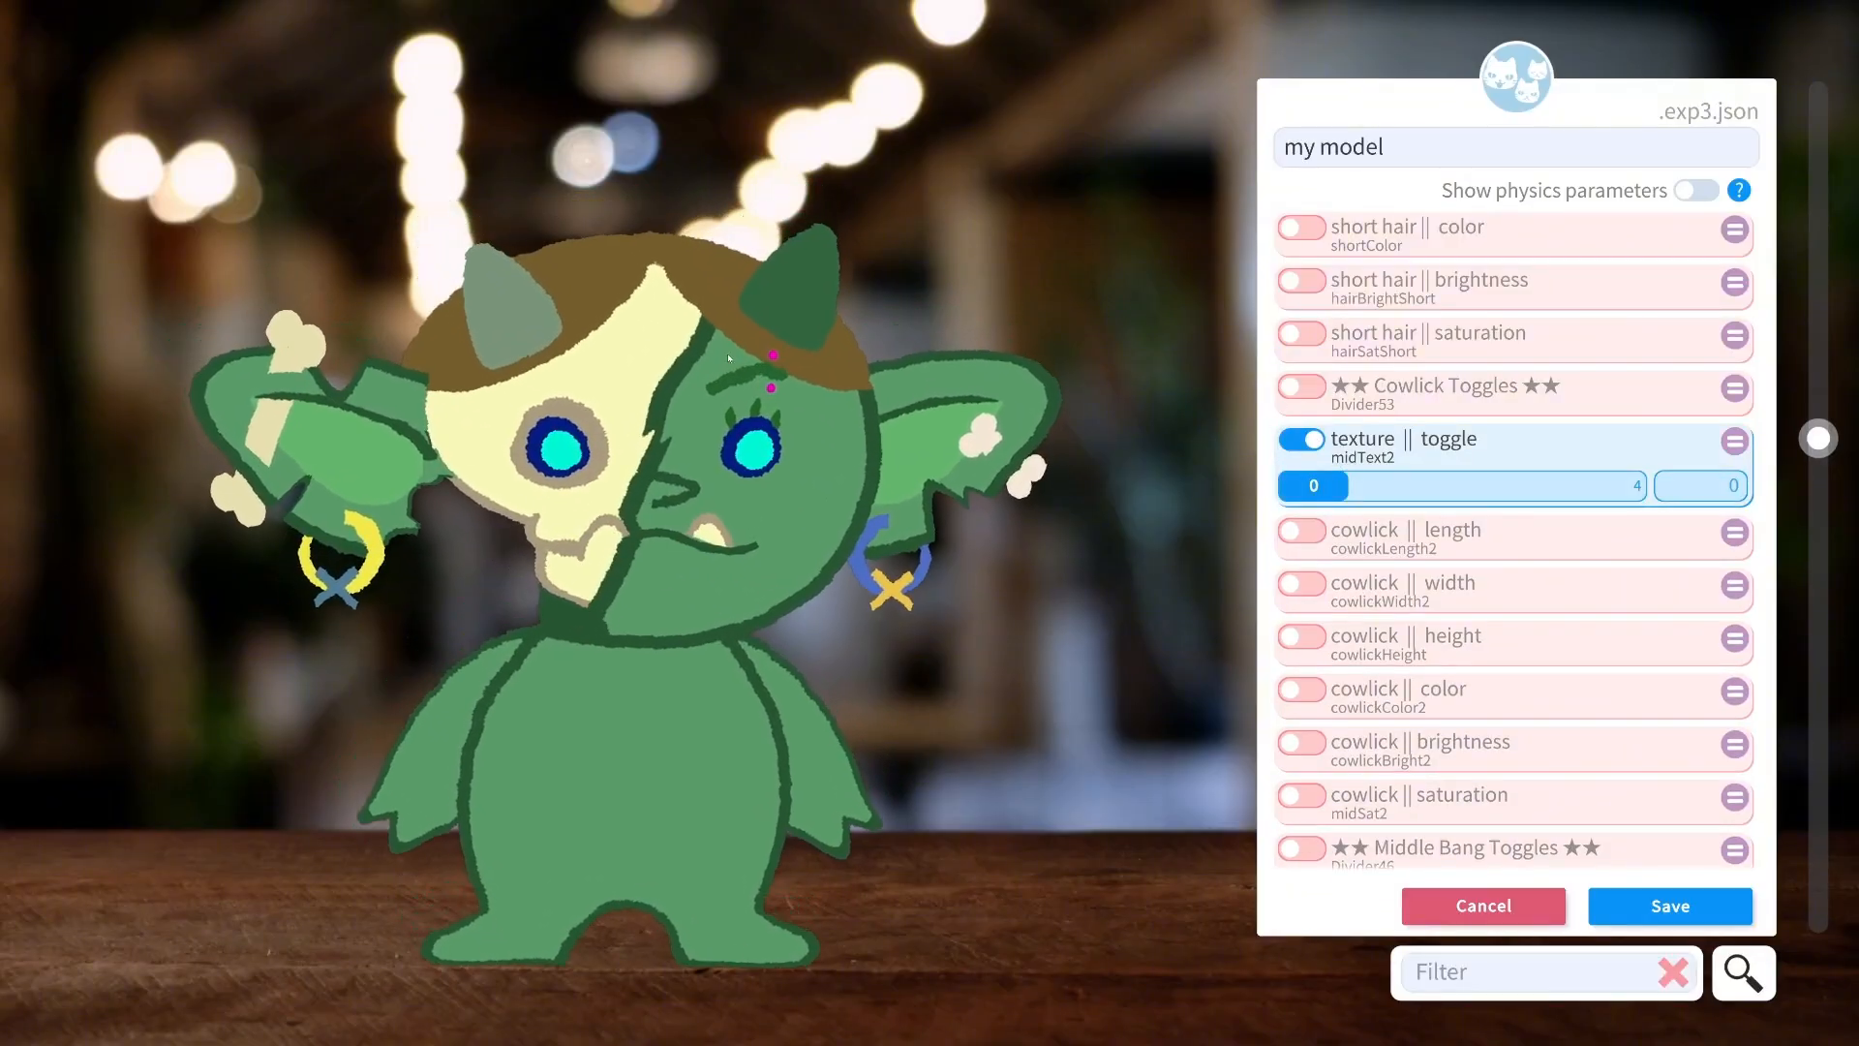
click(1384, 489)
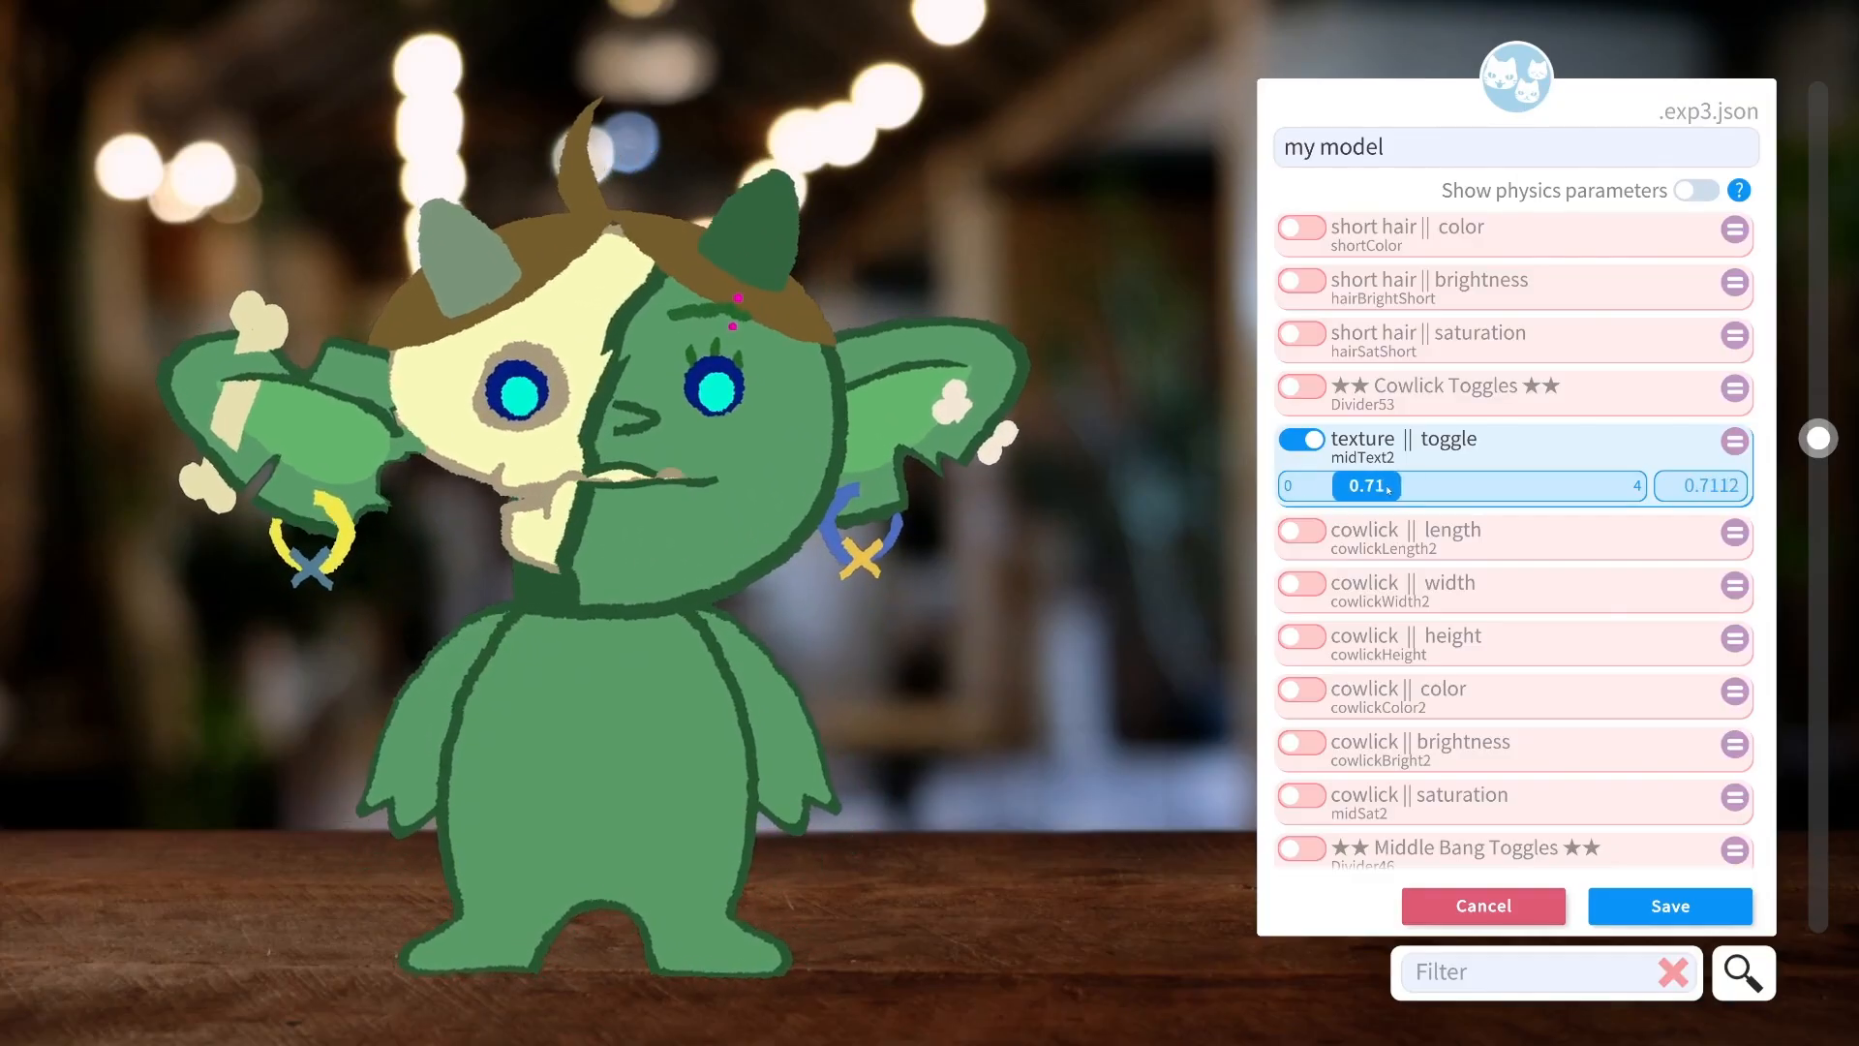
drag(1387, 489, 1628, 484)
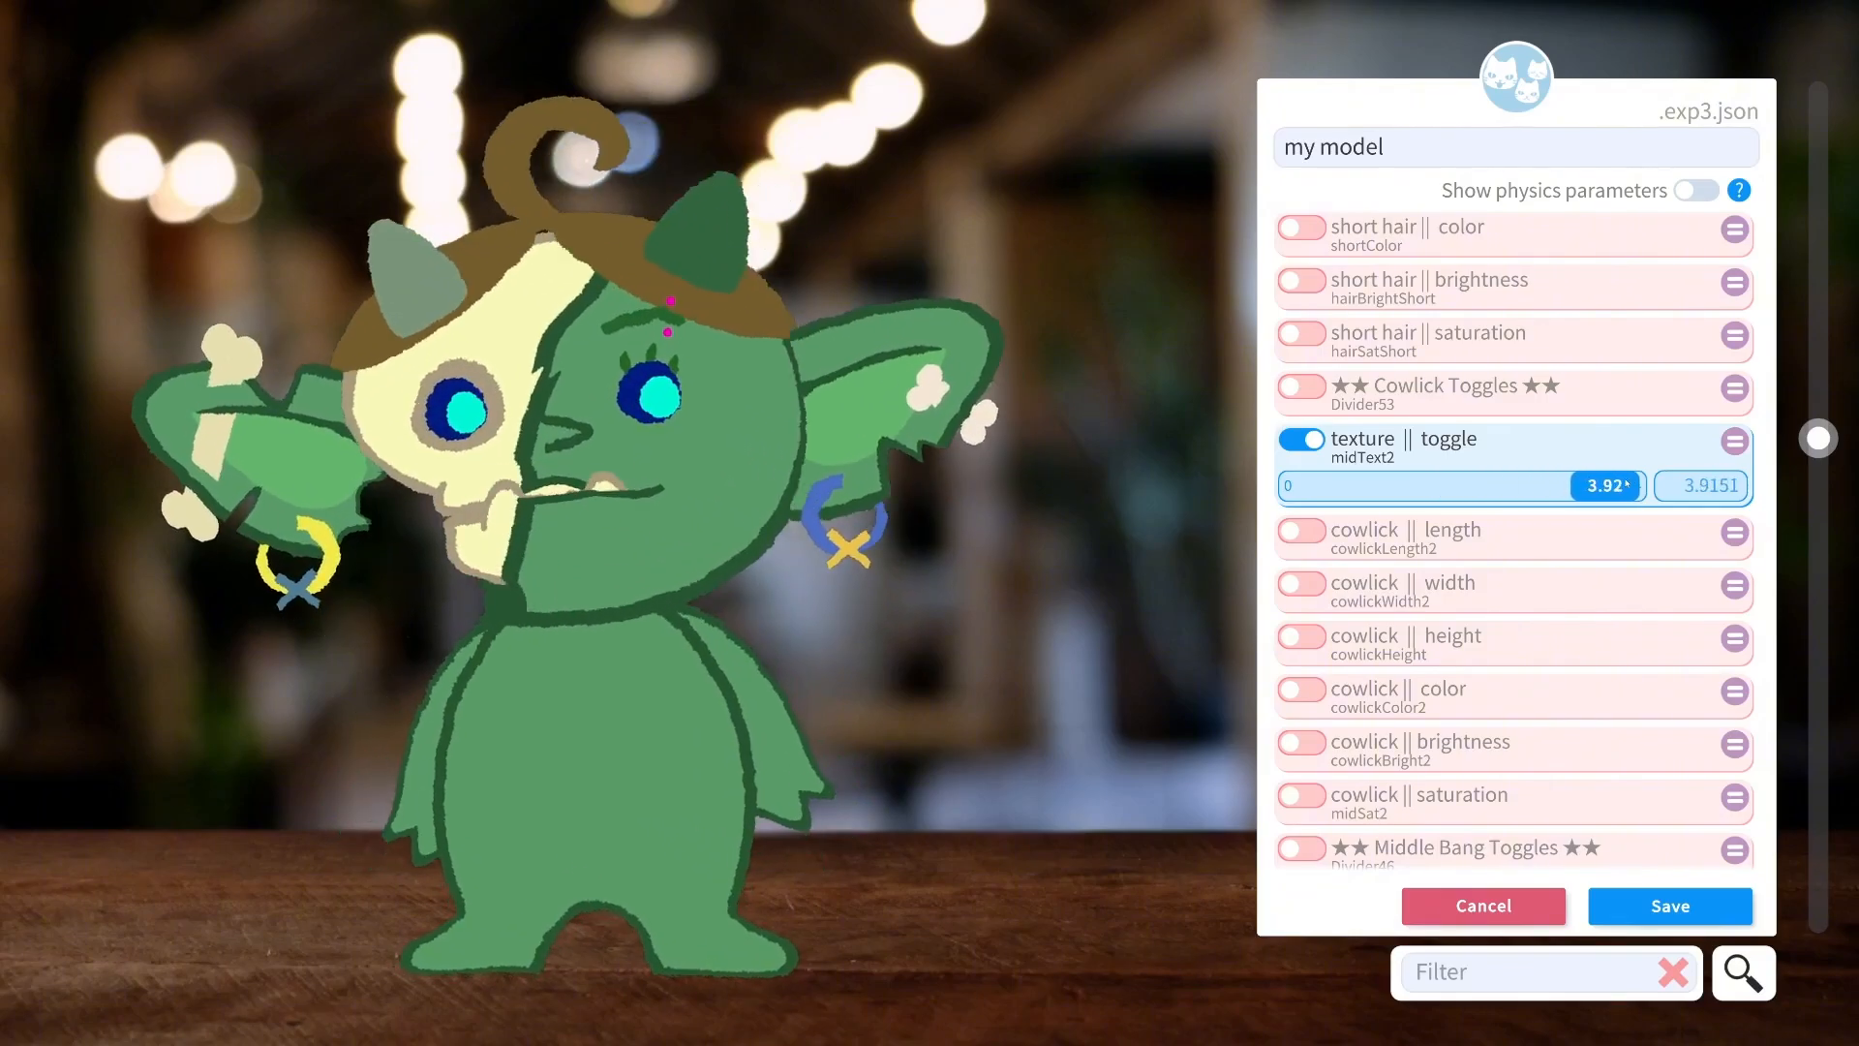
Enable the cowlick length at about 0.34 and the cowlick width at about -0.39.
click(1303, 532)
drag(1461, 576, 1513, 576)
click(1360, 639)
drag(1462, 668, 1404, 668)
Try the cowlick height at 1 and disable the parameter again.
scroll(1299, 663, down, 1)
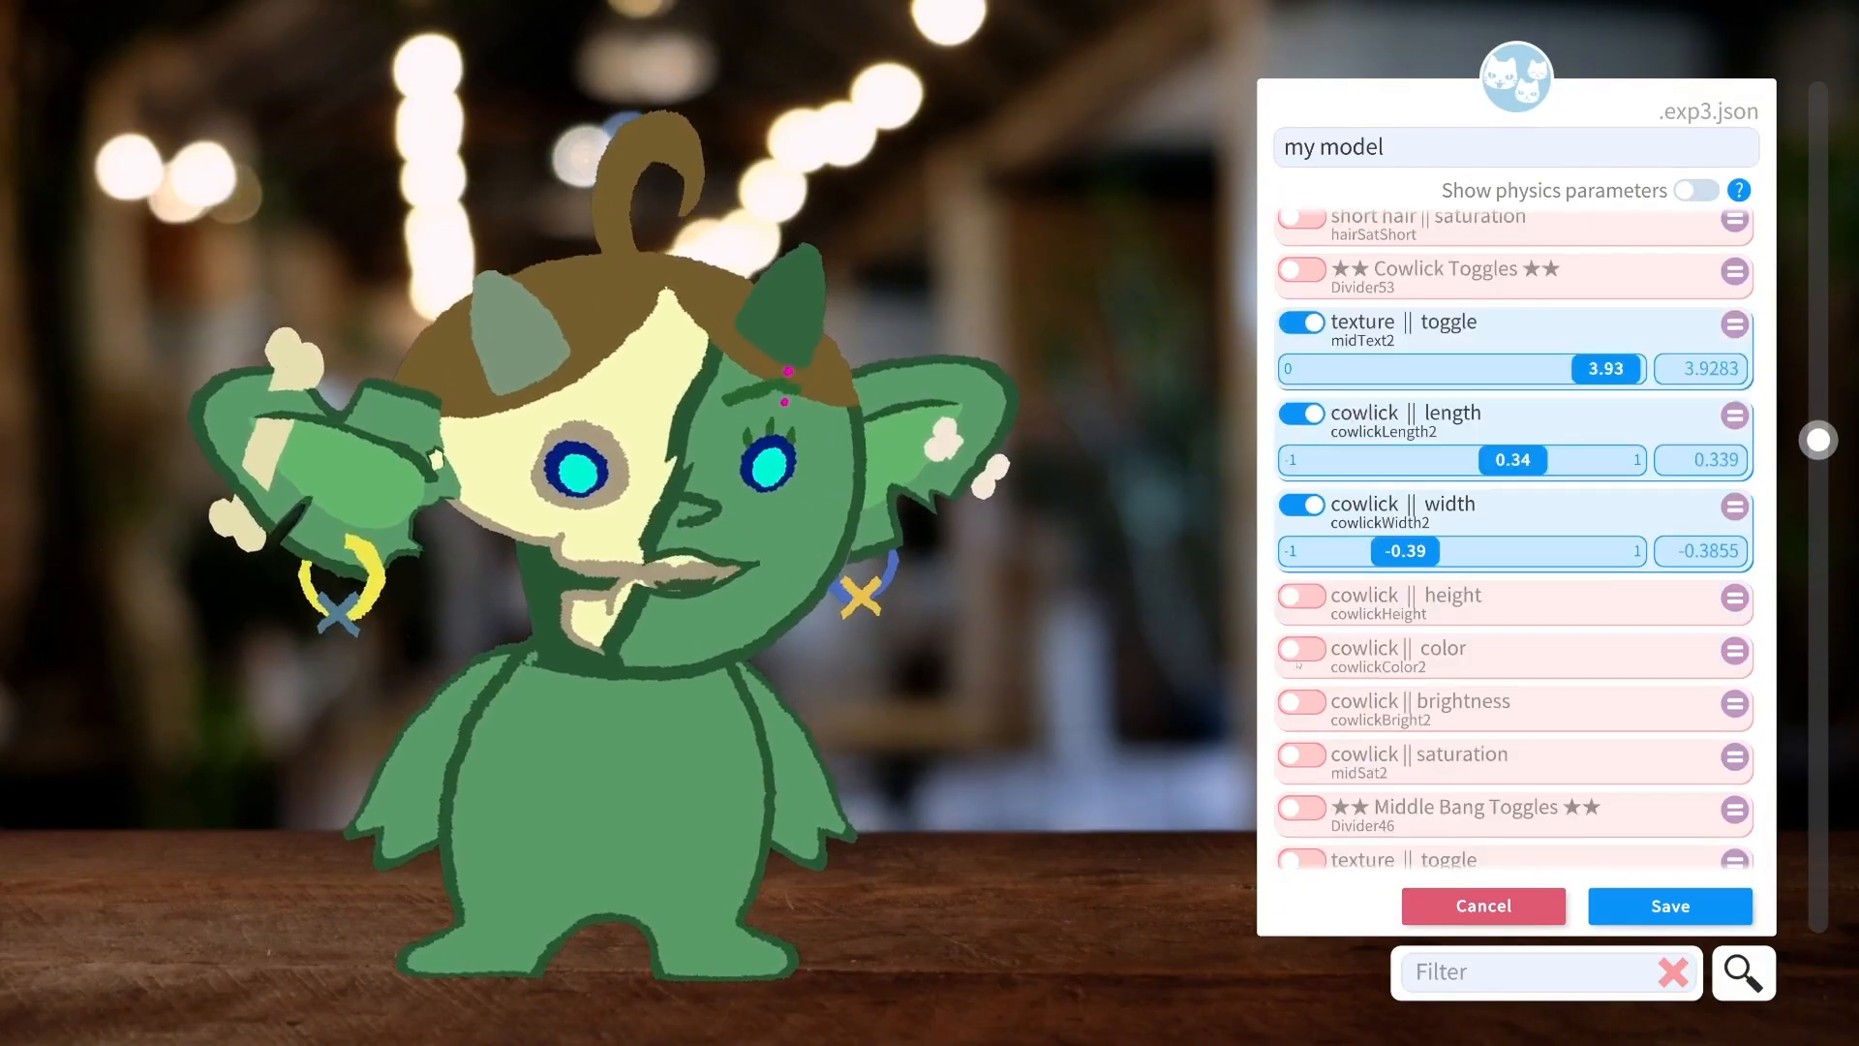
click(1300, 596)
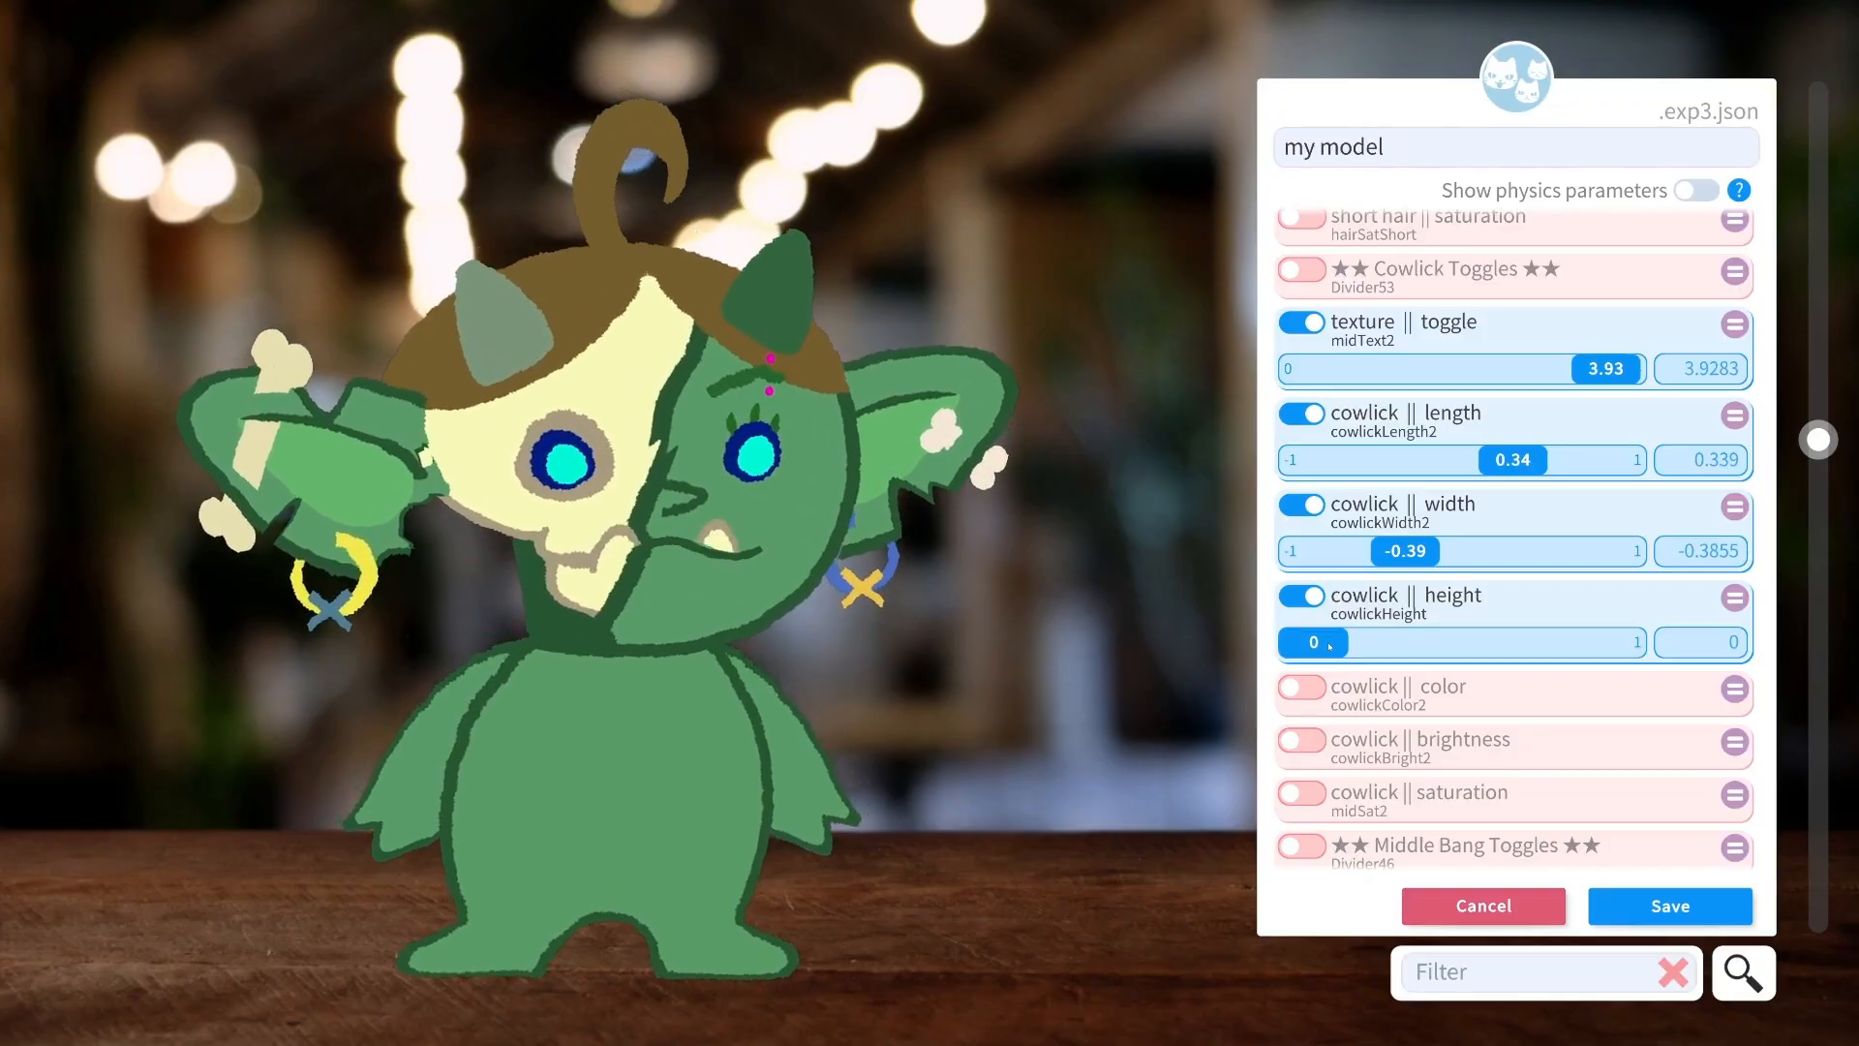
drag(1329, 646, 1709, 641)
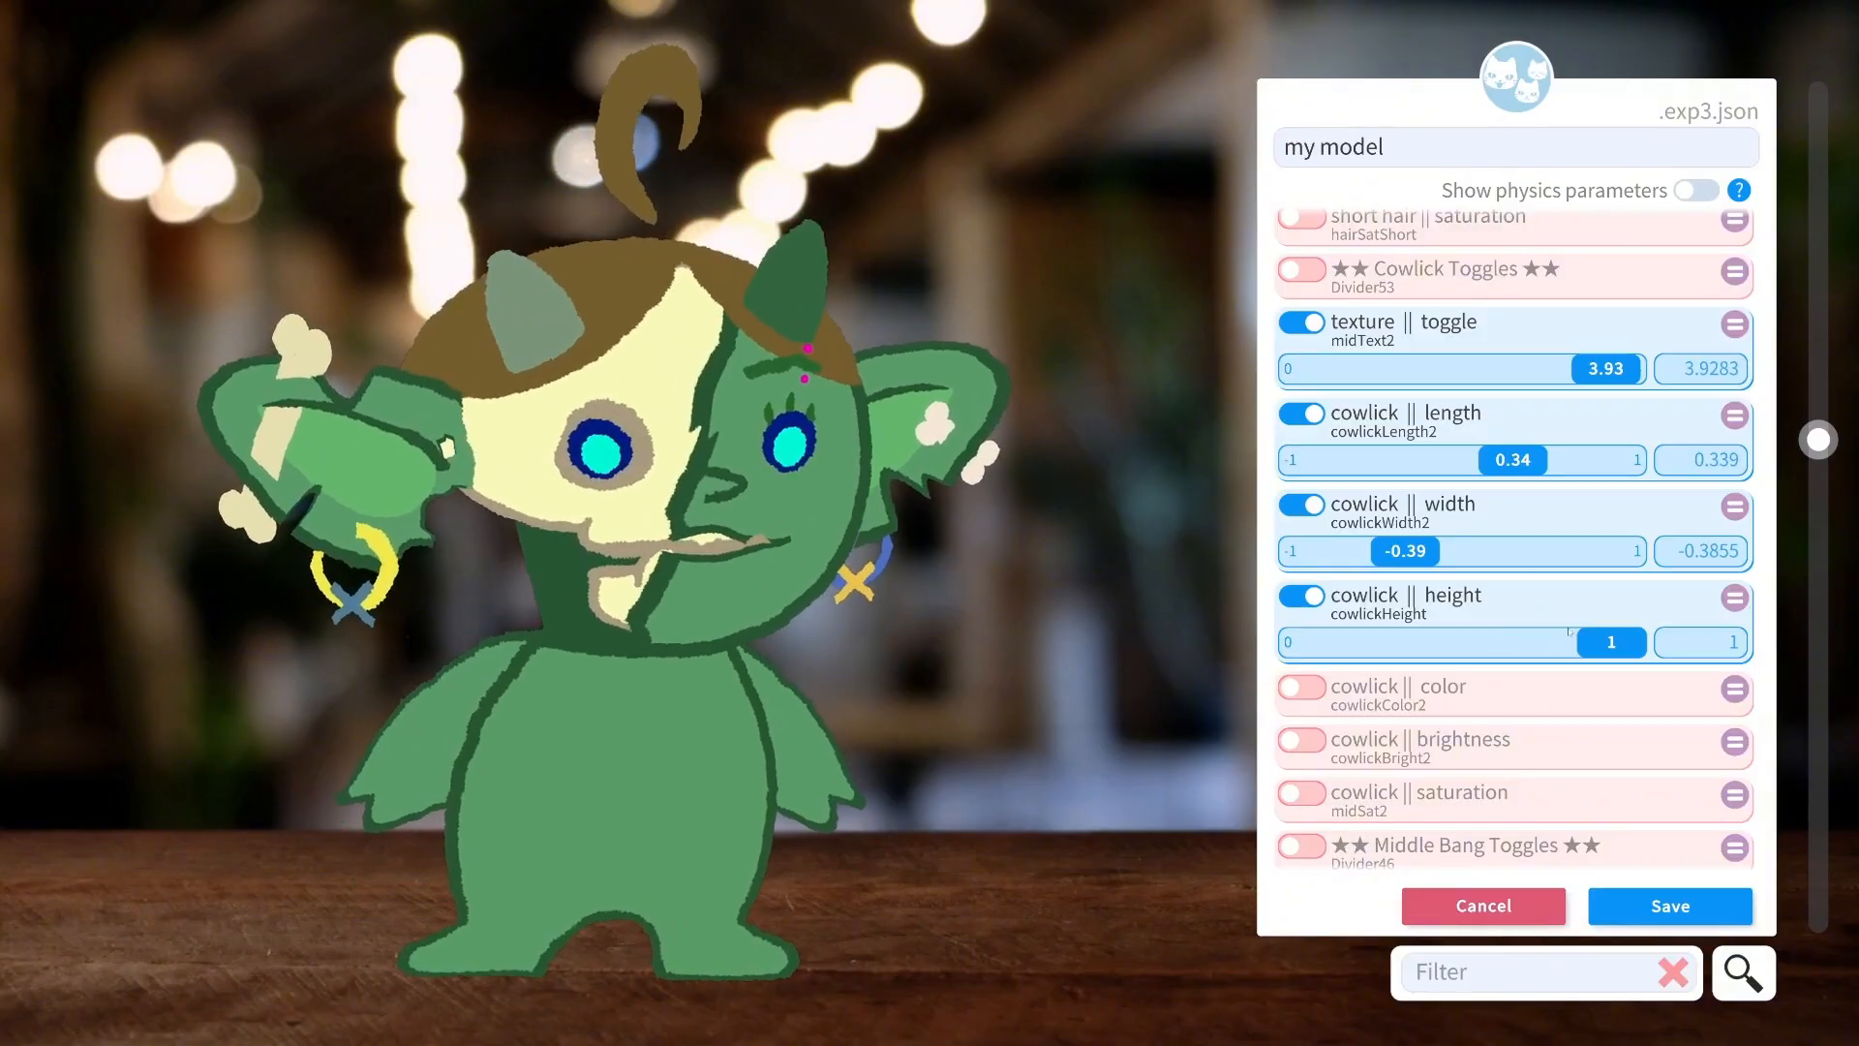
drag(1613, 650, 1666, 615)
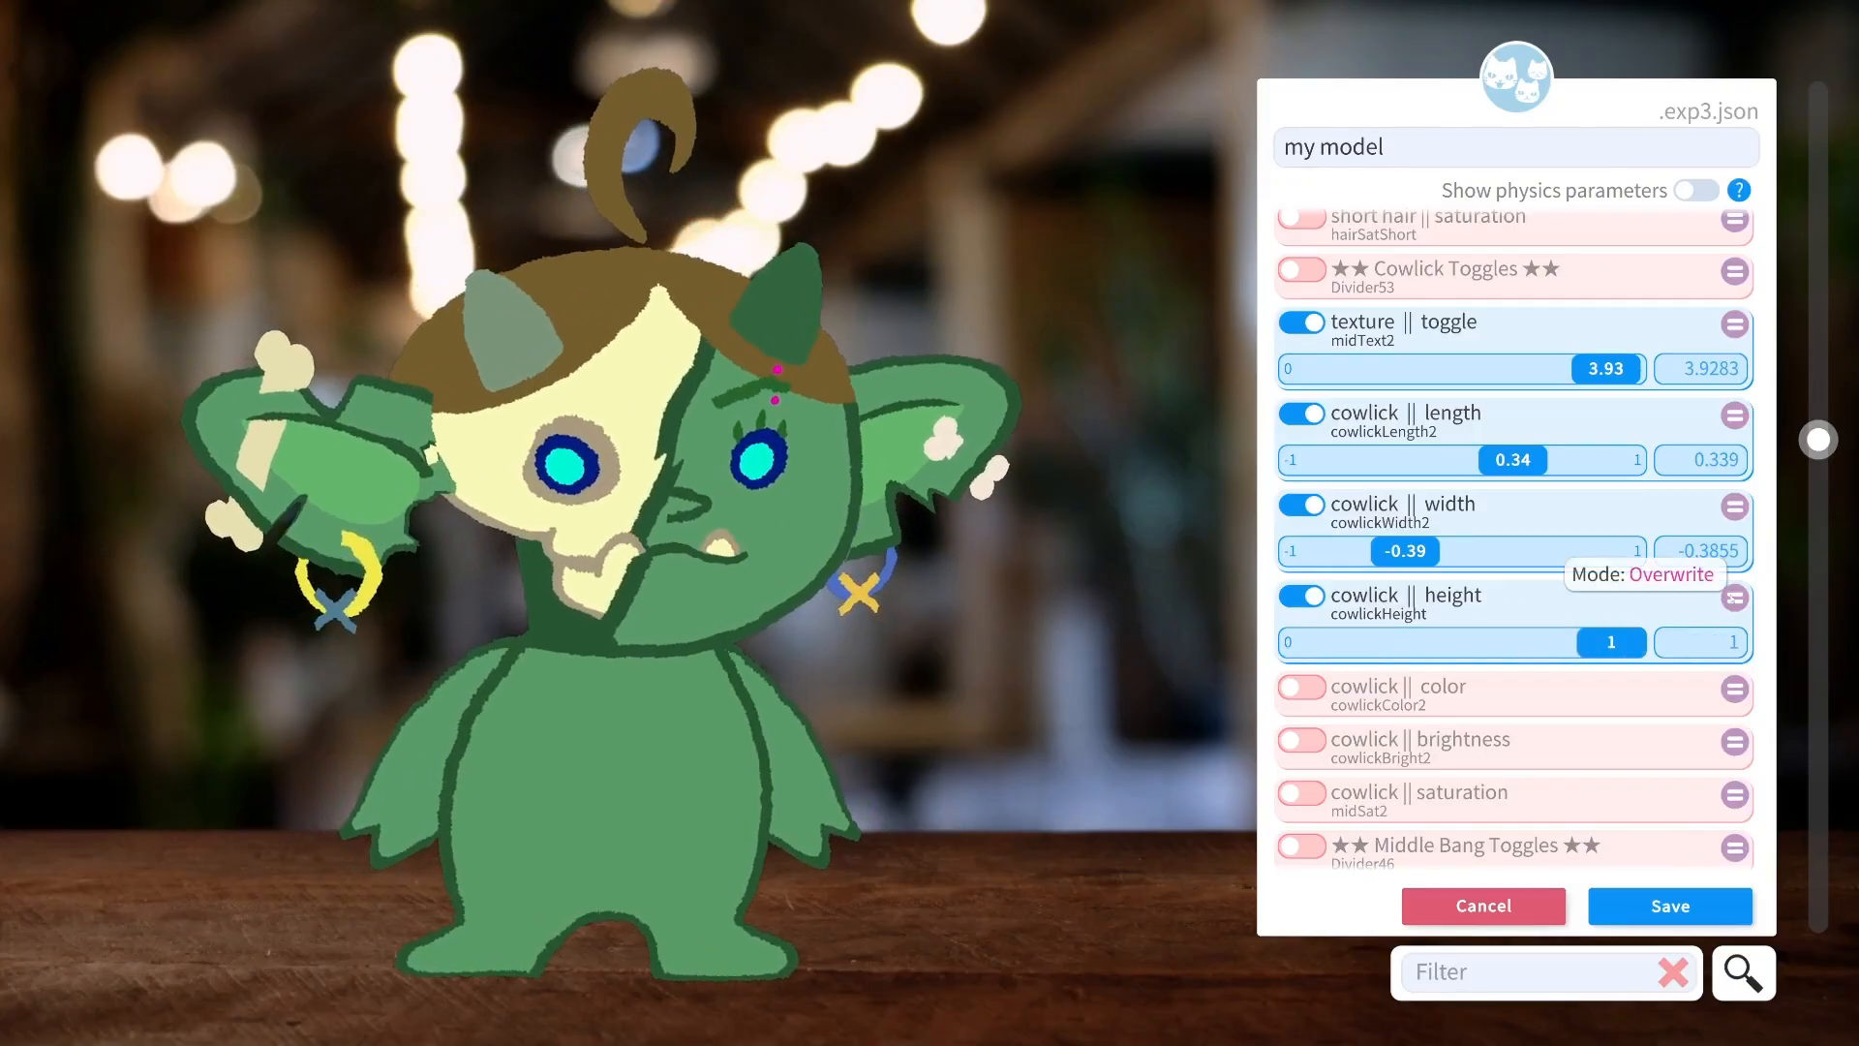
click(1283, 595)
Enable the middle bang texture toggle and set it to about 0.61.
scroll(1575, 461, down, 3)
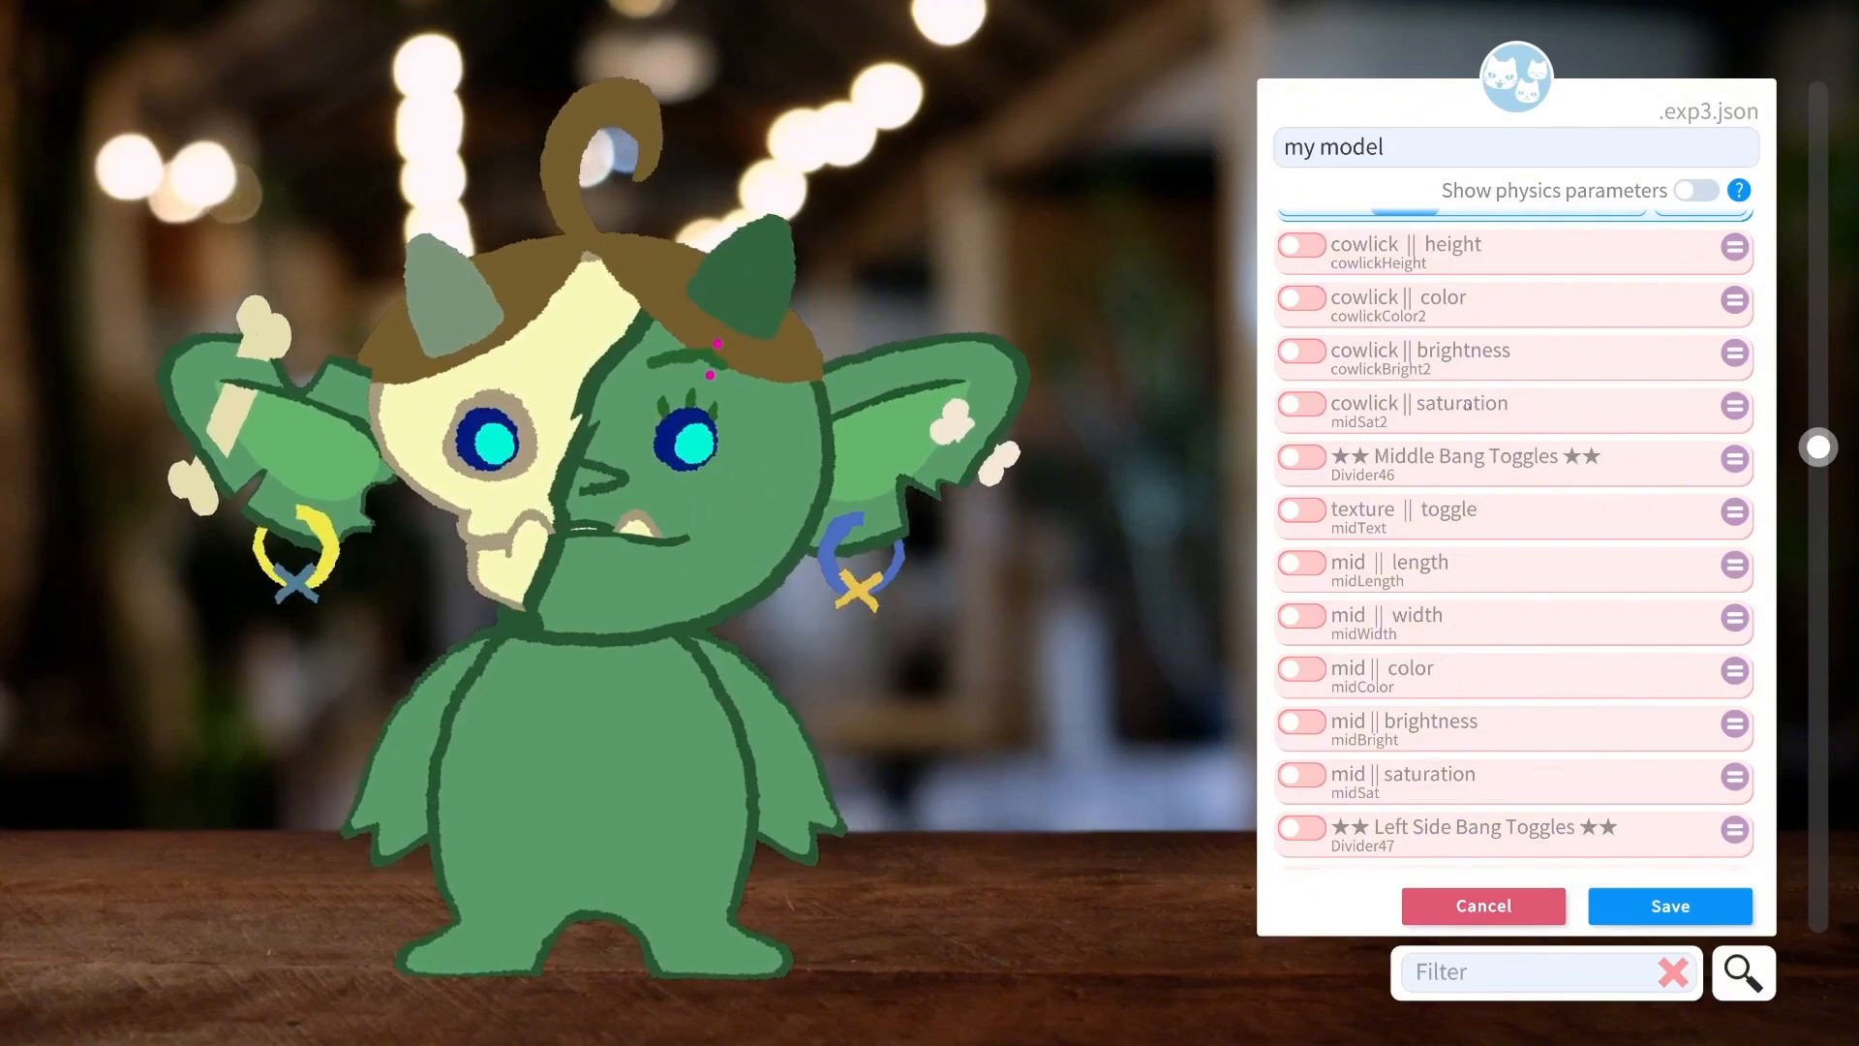
click(1337, 520)
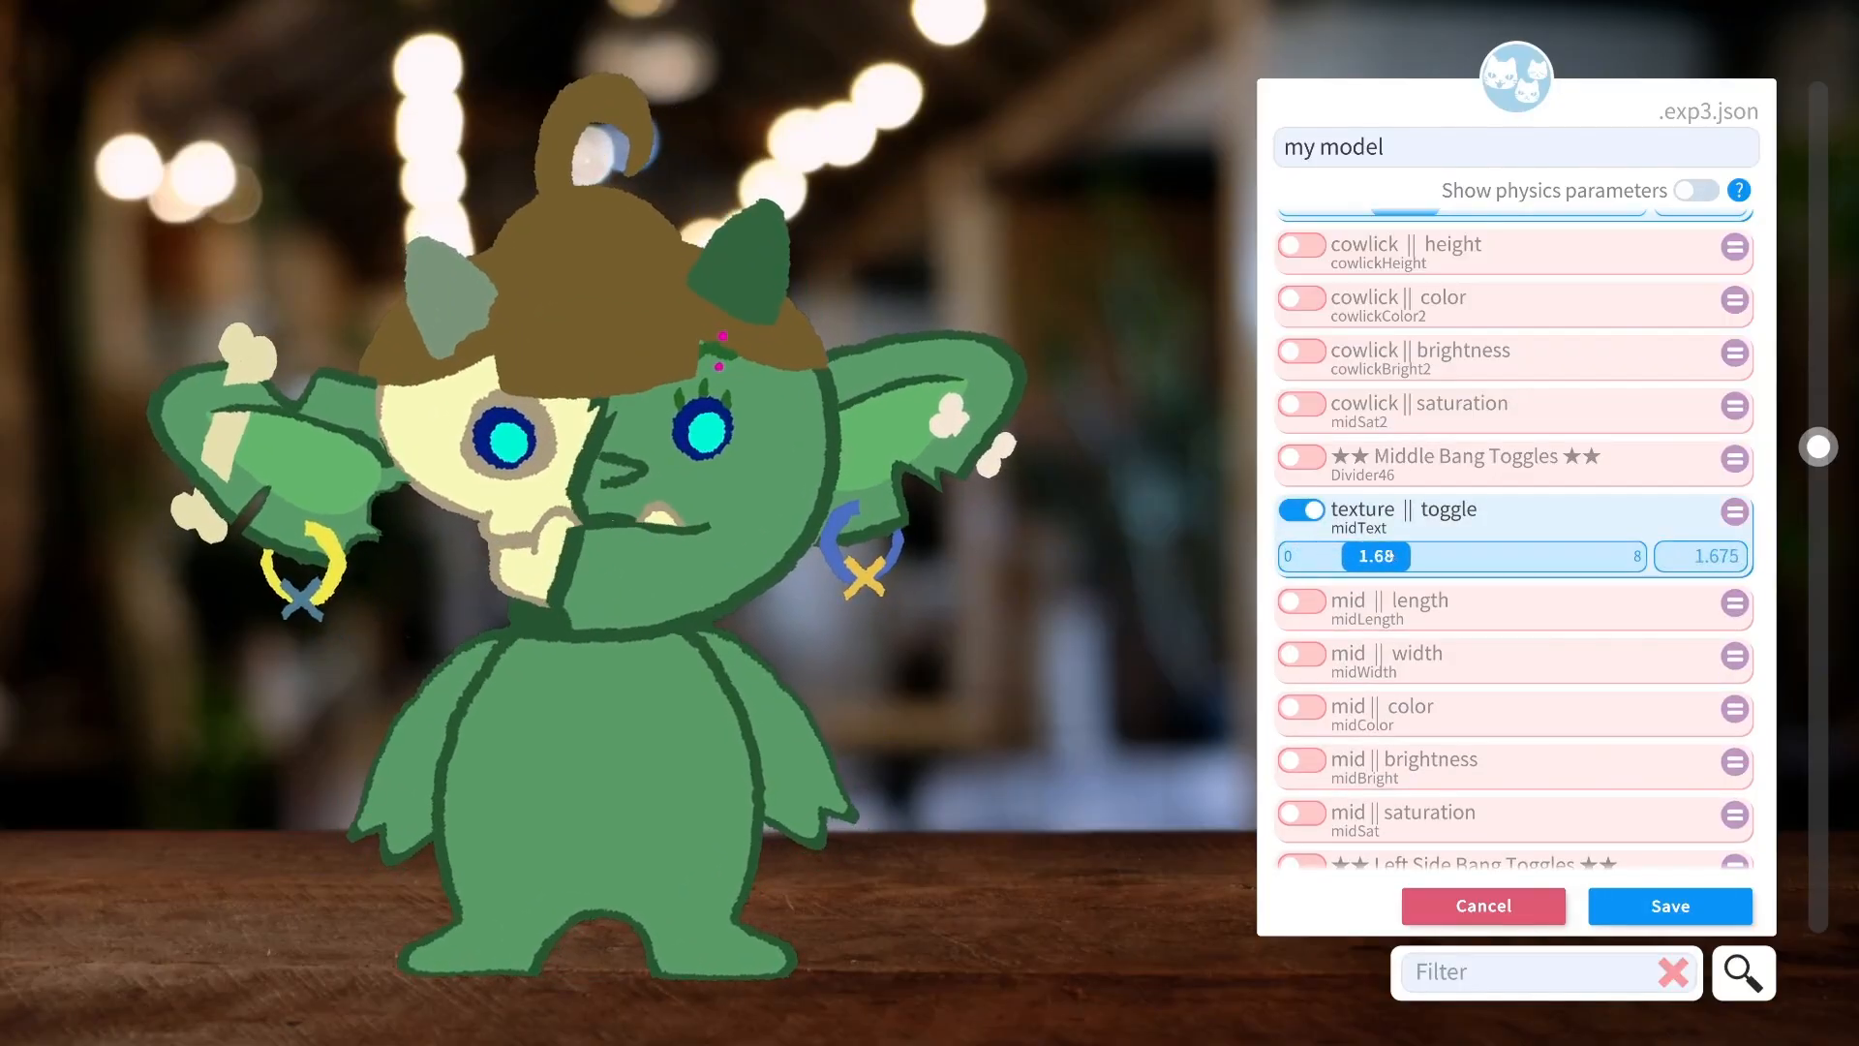
scroll(1361, 601, down, 1)
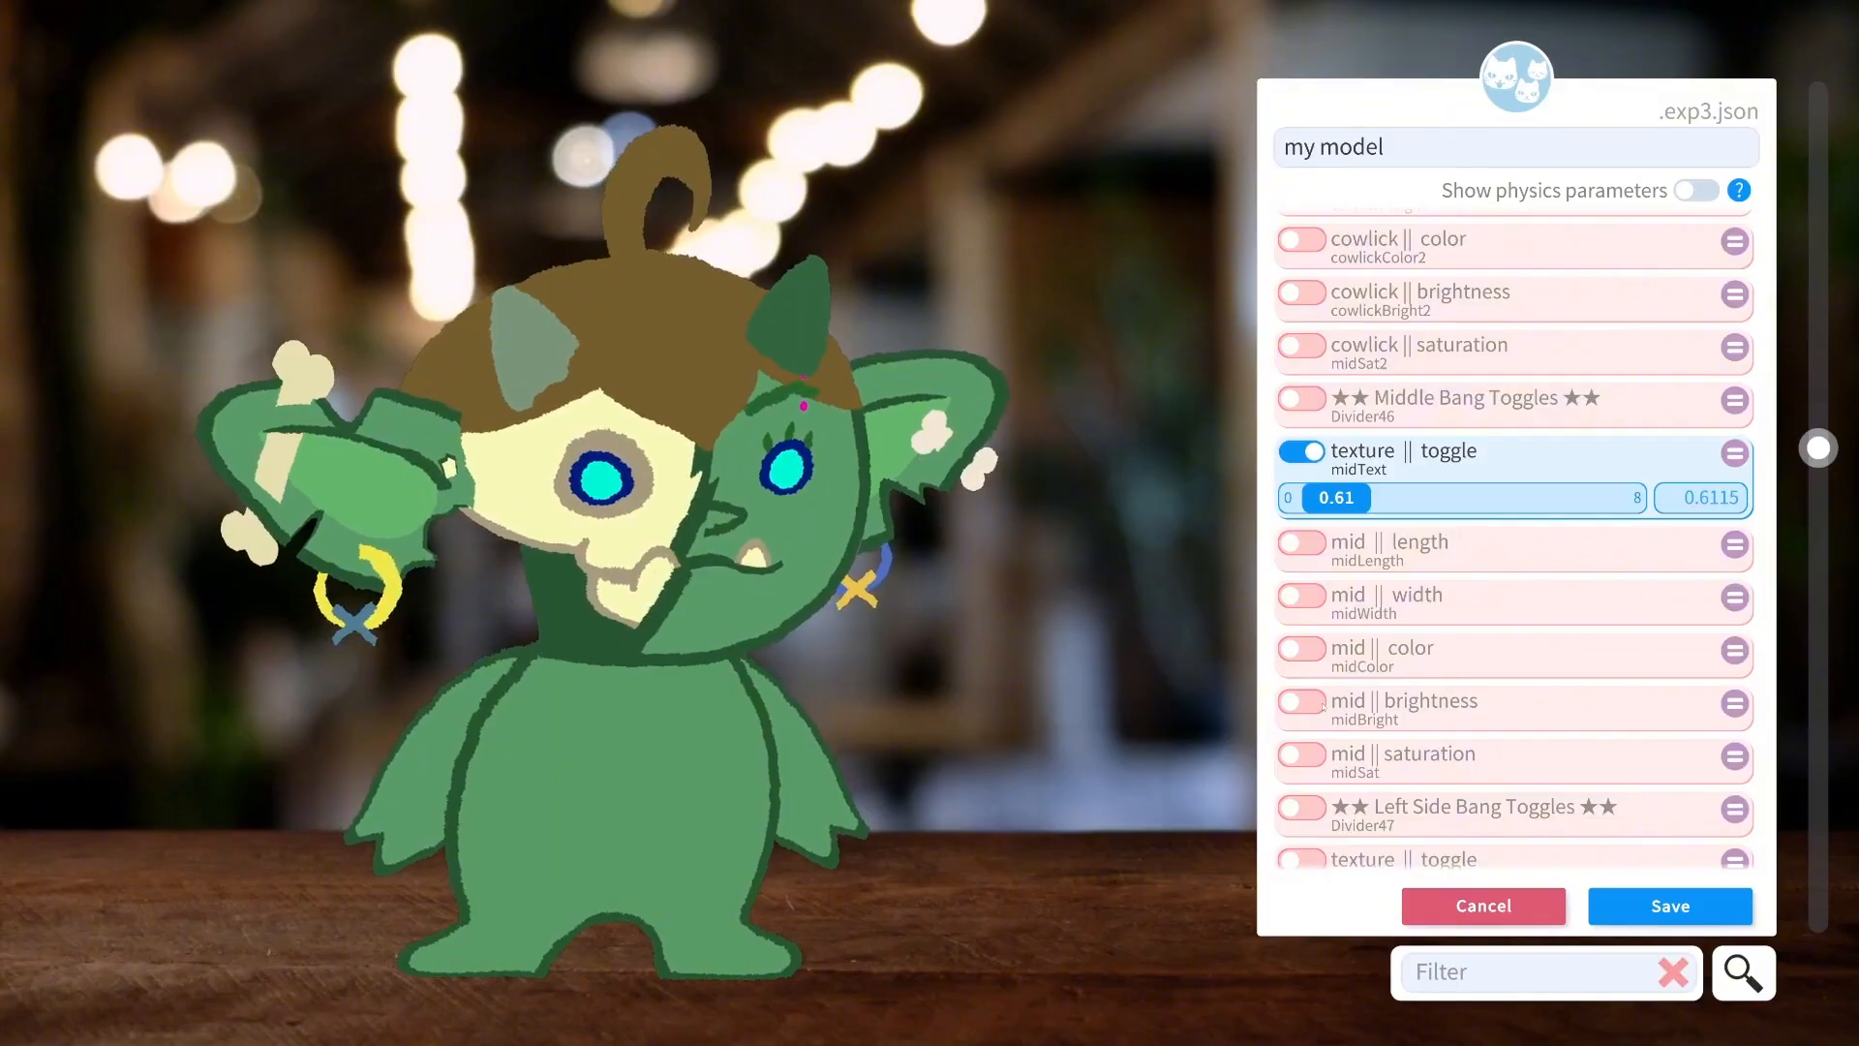
Enable the middle bang saturation at about 0.36 and switch the middle bang texture to about 4.4.
click(1318, 654)
click(1307, 648)
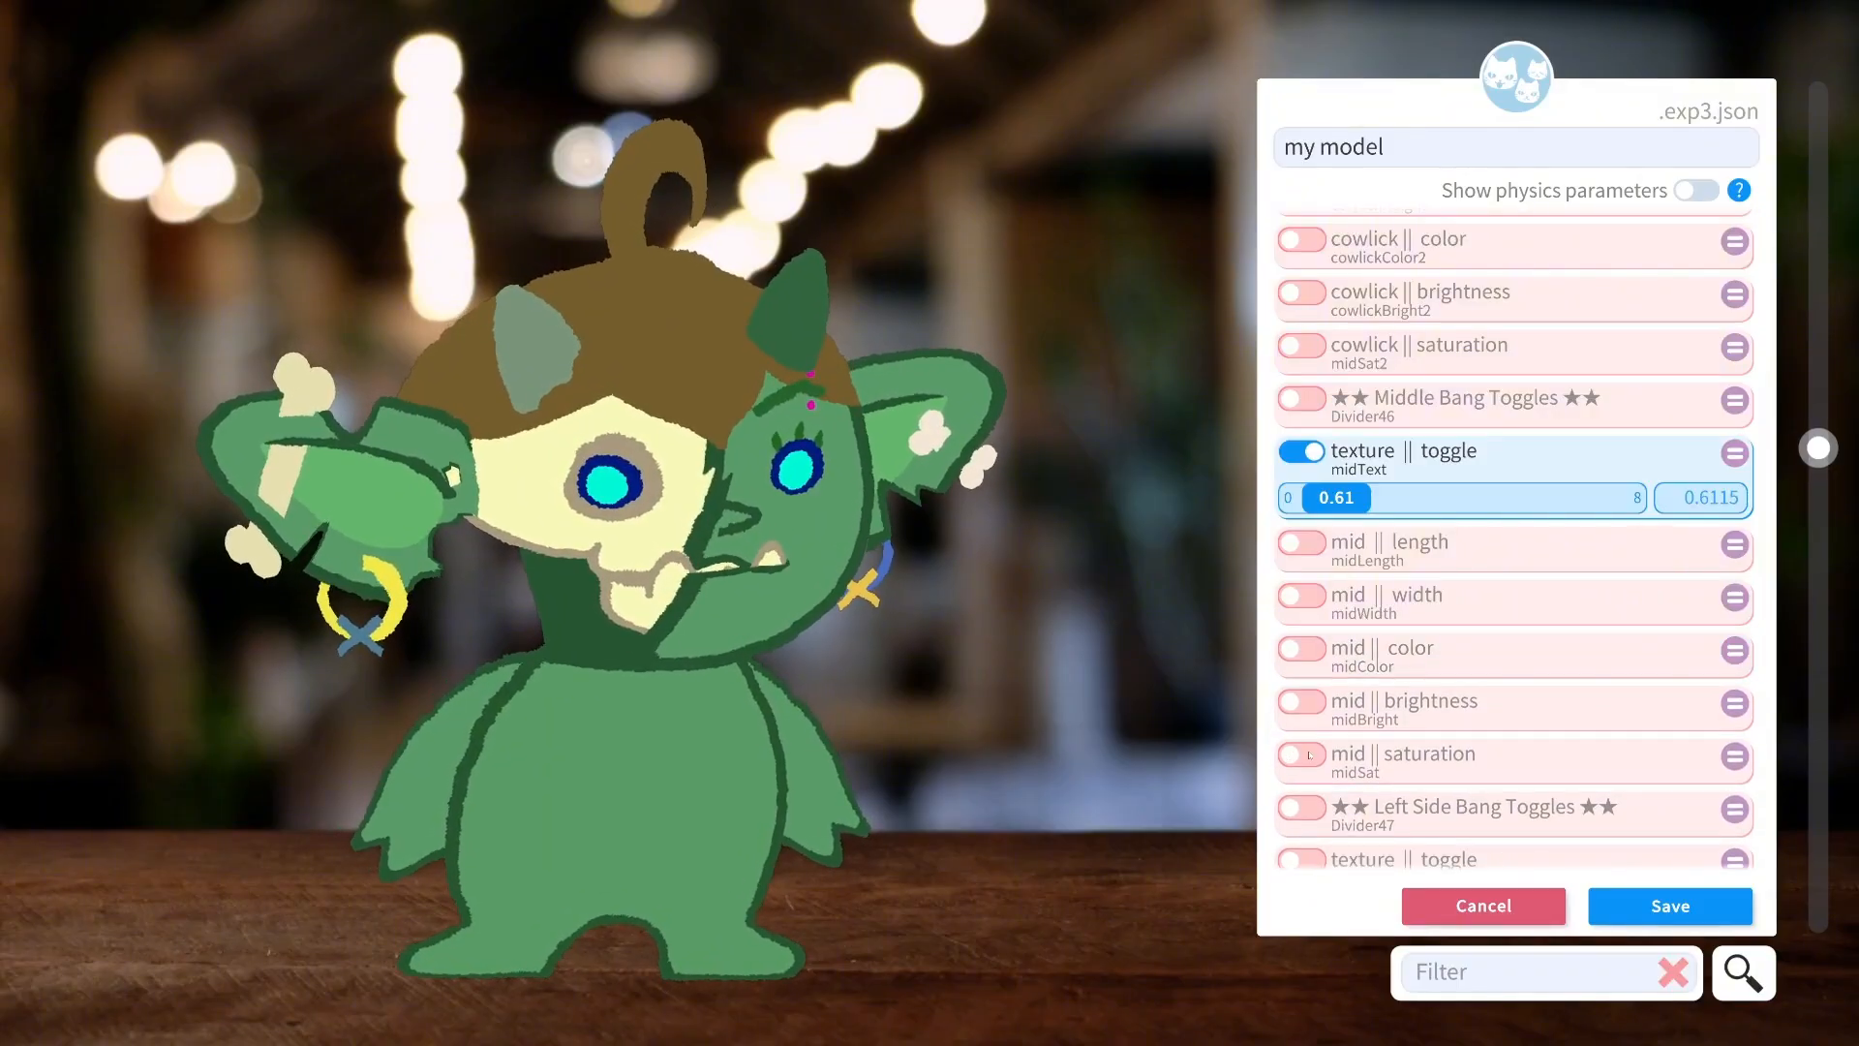
click(1307, 757)
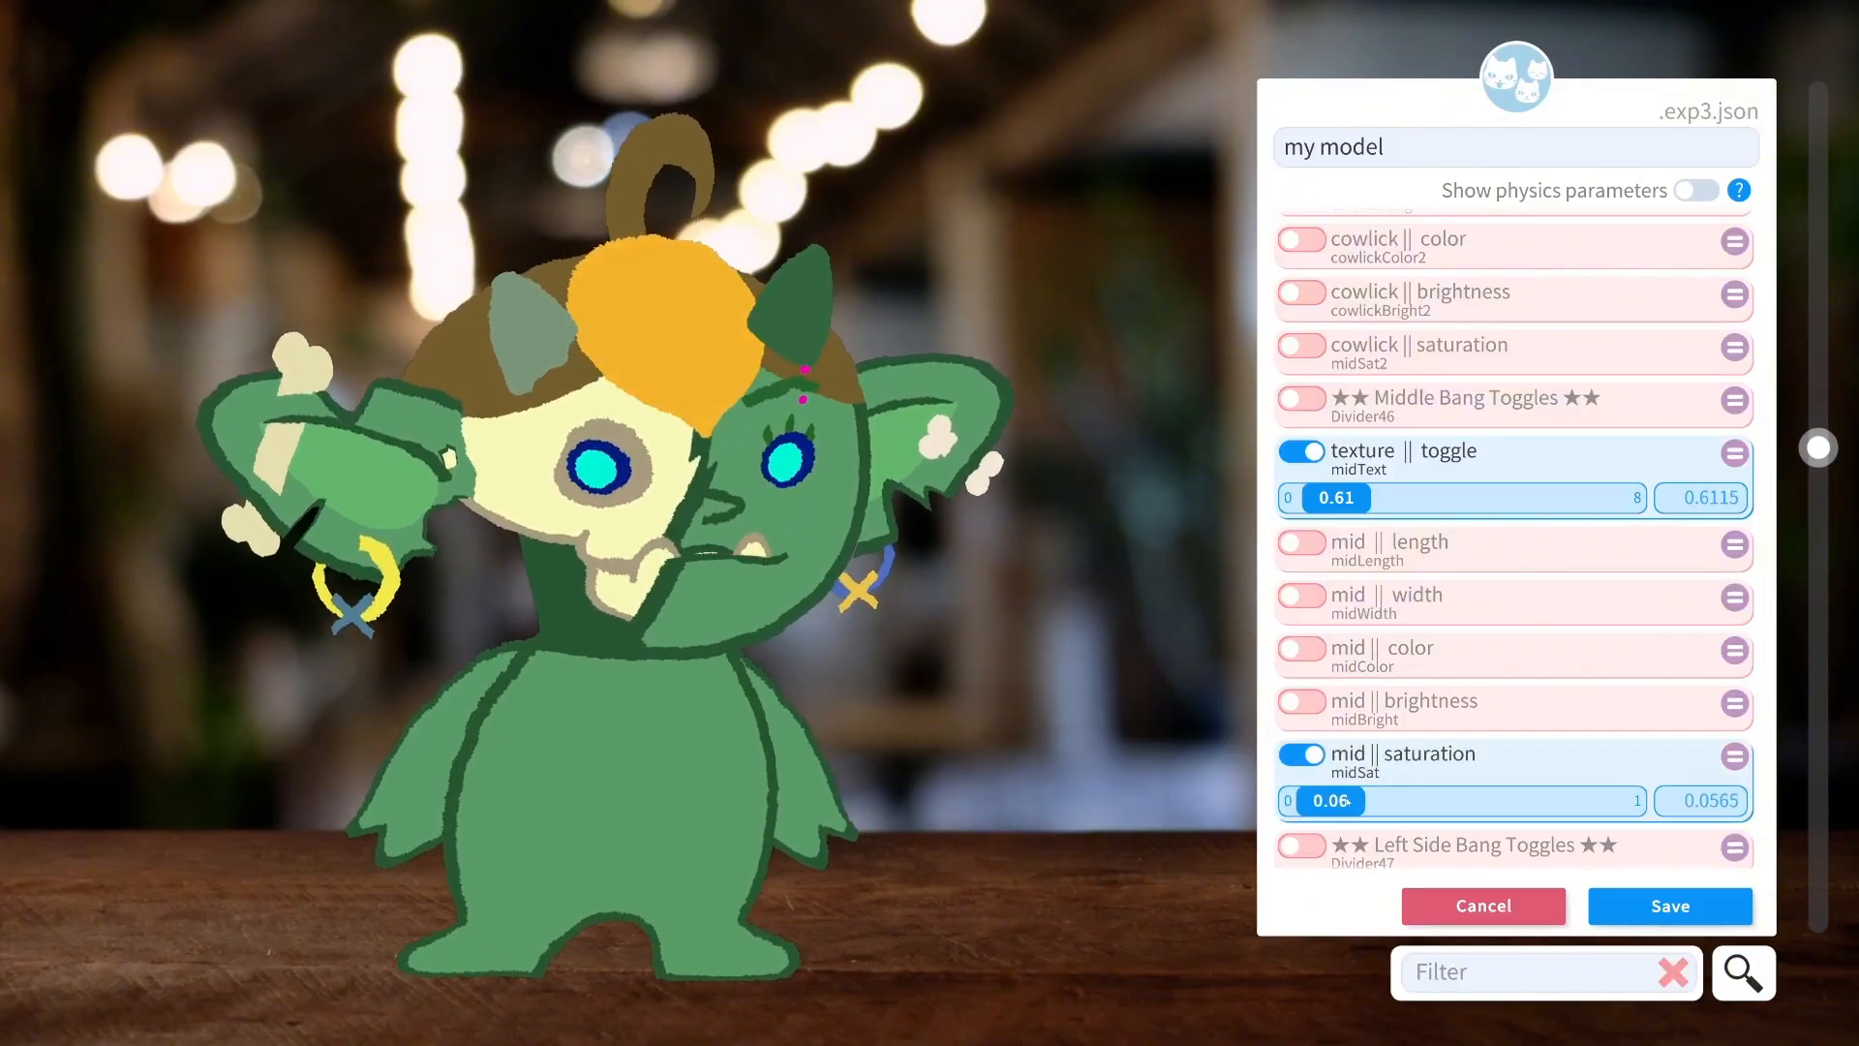
drag(1428, 807, 1439, 807)
drag(1340, 498, 1397, 500)
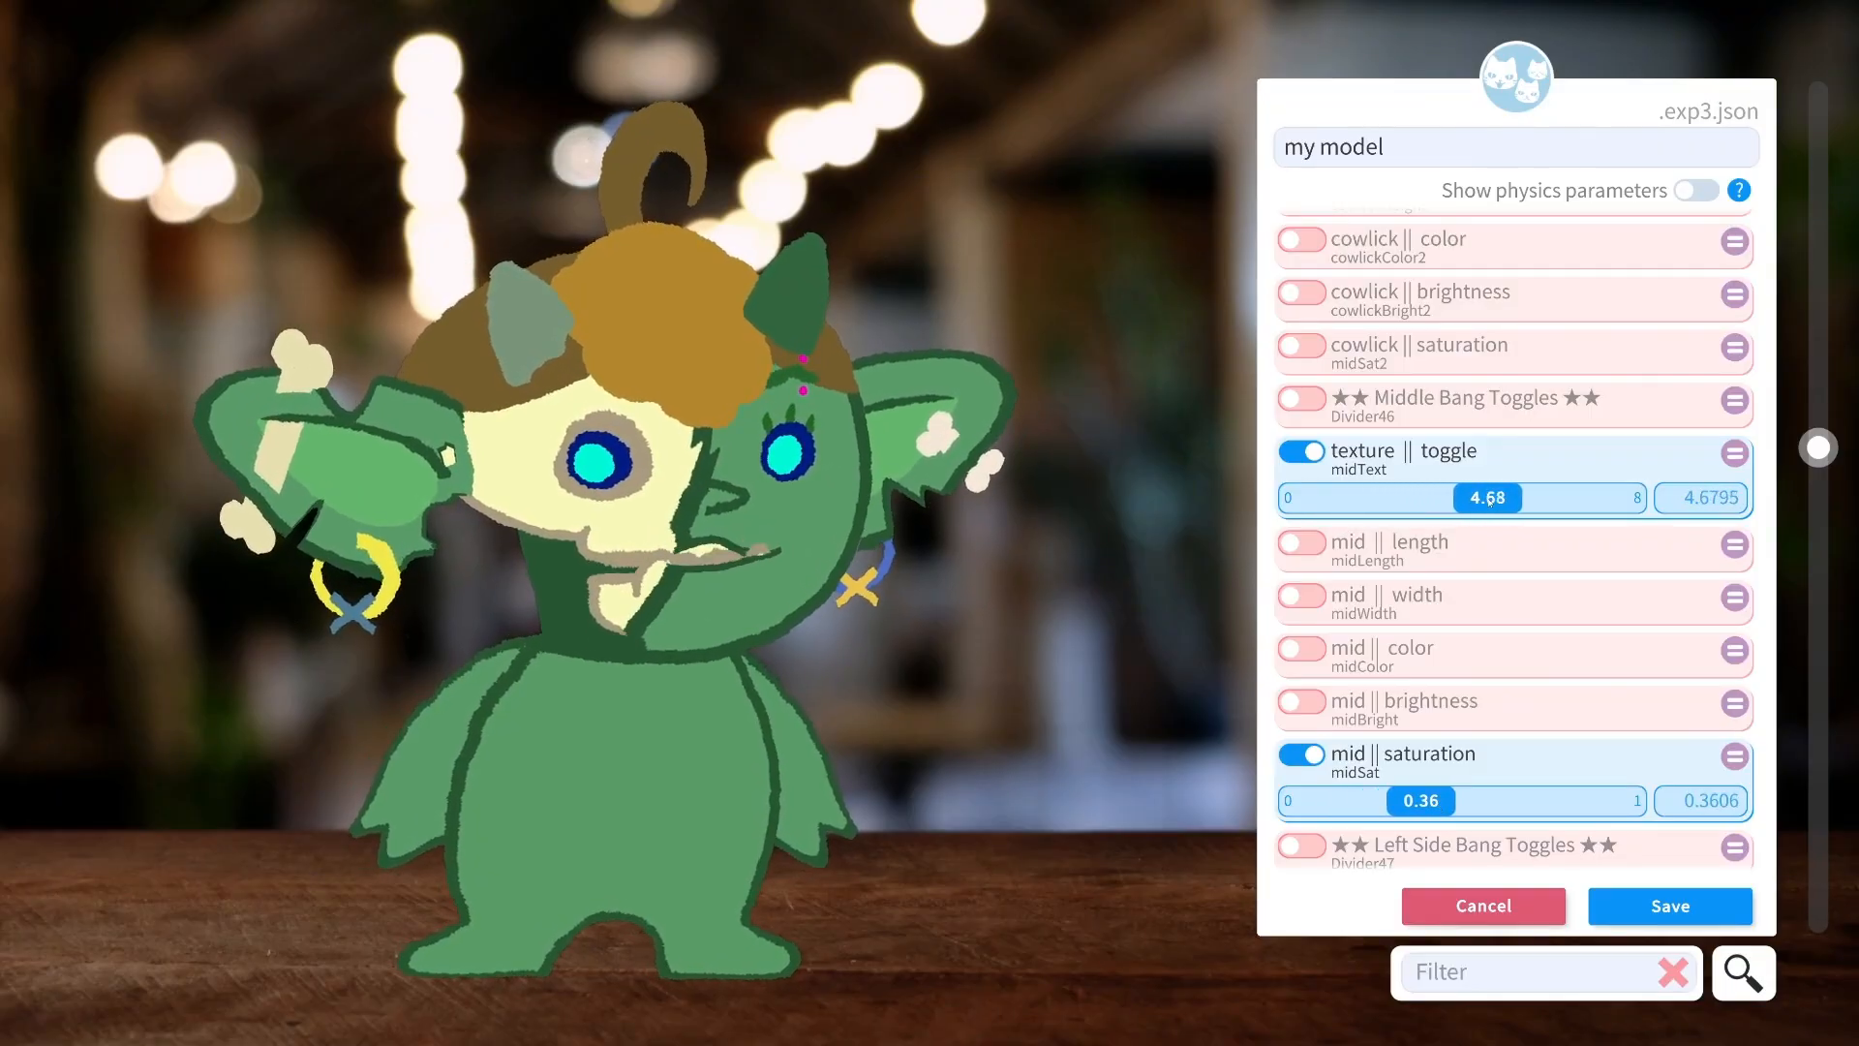
drag(1546, 498, 1452, 487)
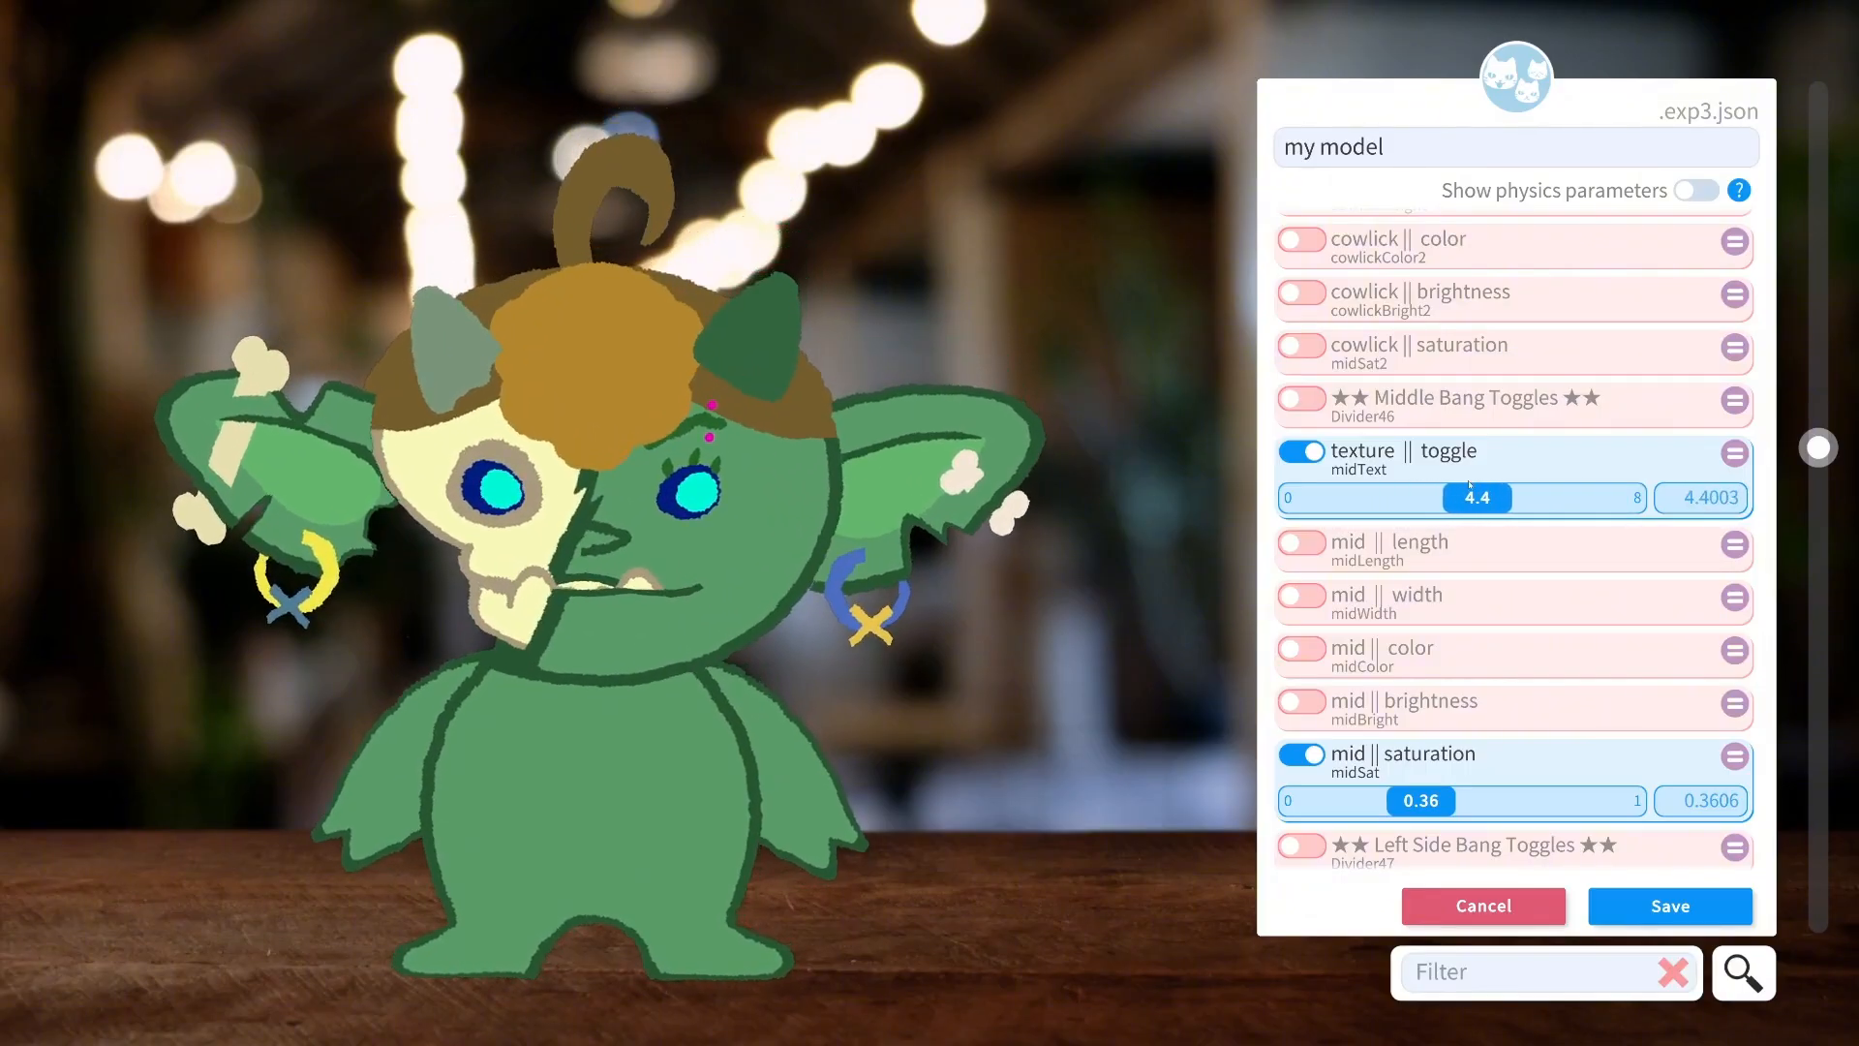
Try the middle bang length at 1 and the middle bang width at -1, and disable both parameters again.
click(1304, 543)
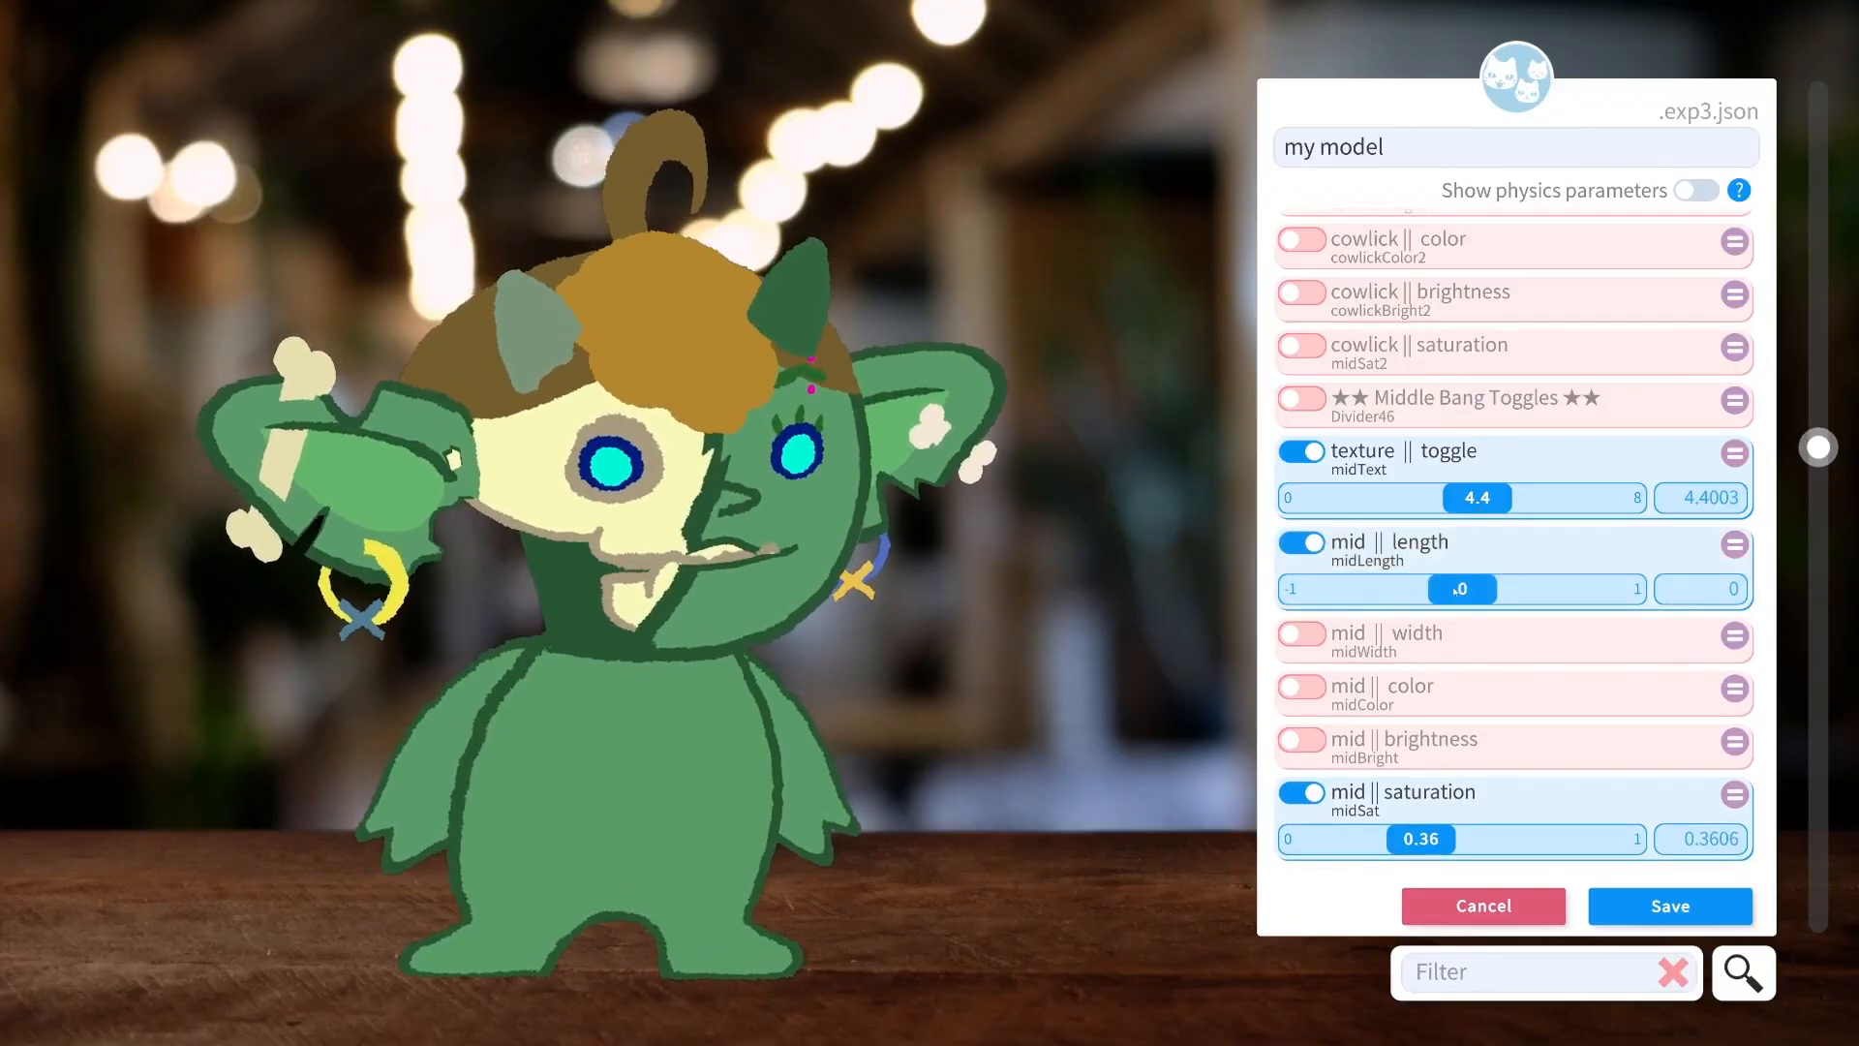
drag(1454, 587, 1736, 592)
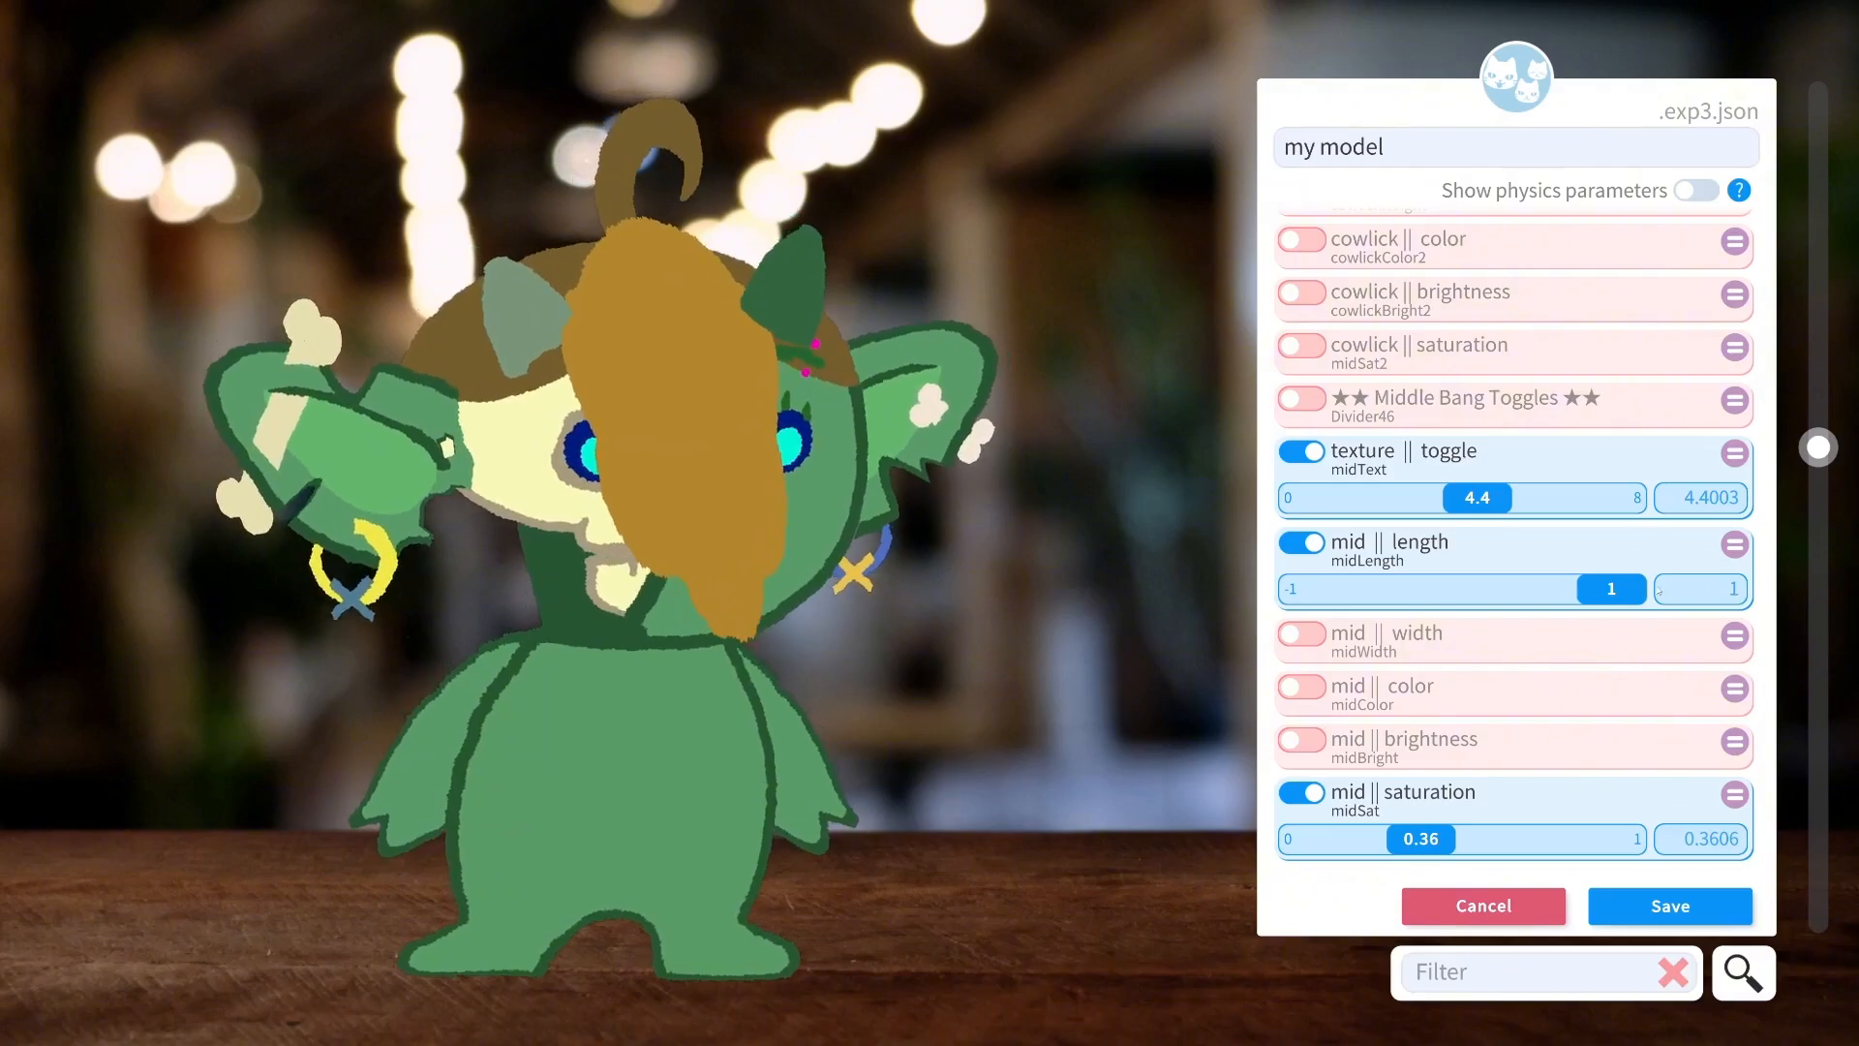
click(1301, 634)
drag(1462, 680, 1150, 637)
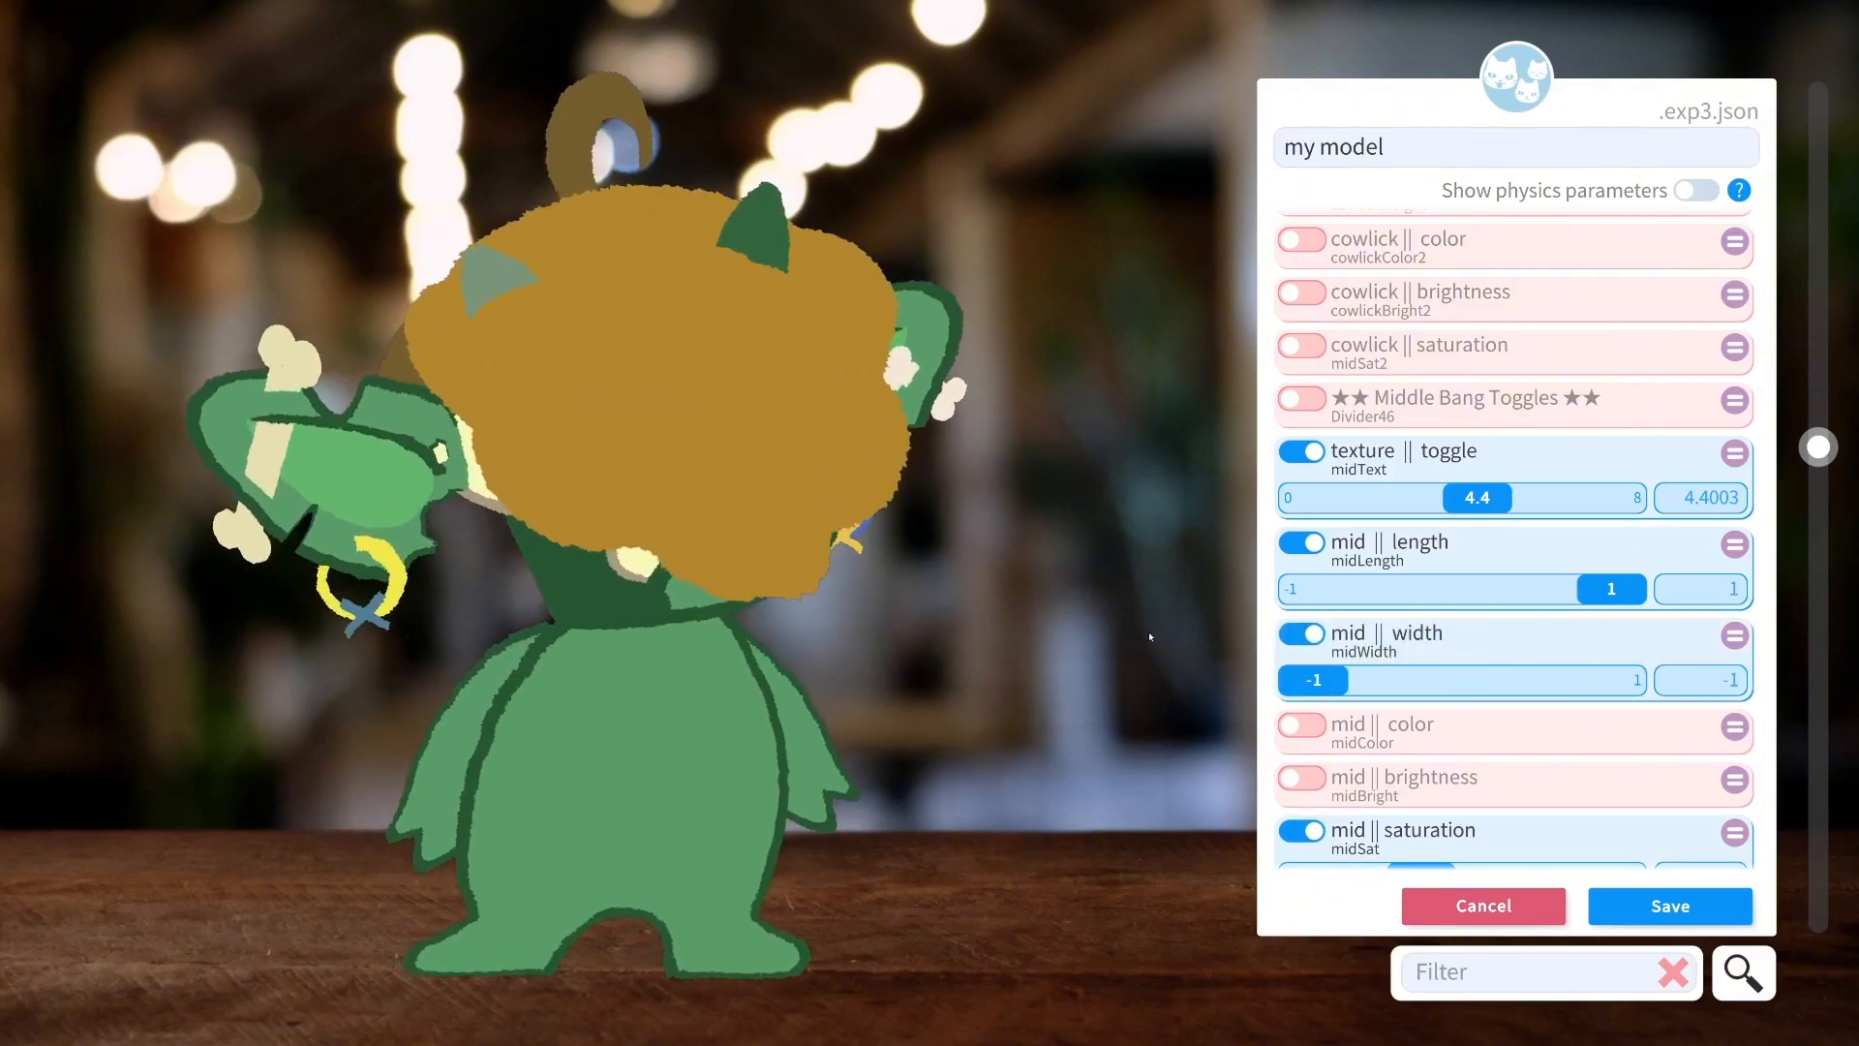
drag(1313, 680, 1484, 680)
click(1308, 545)
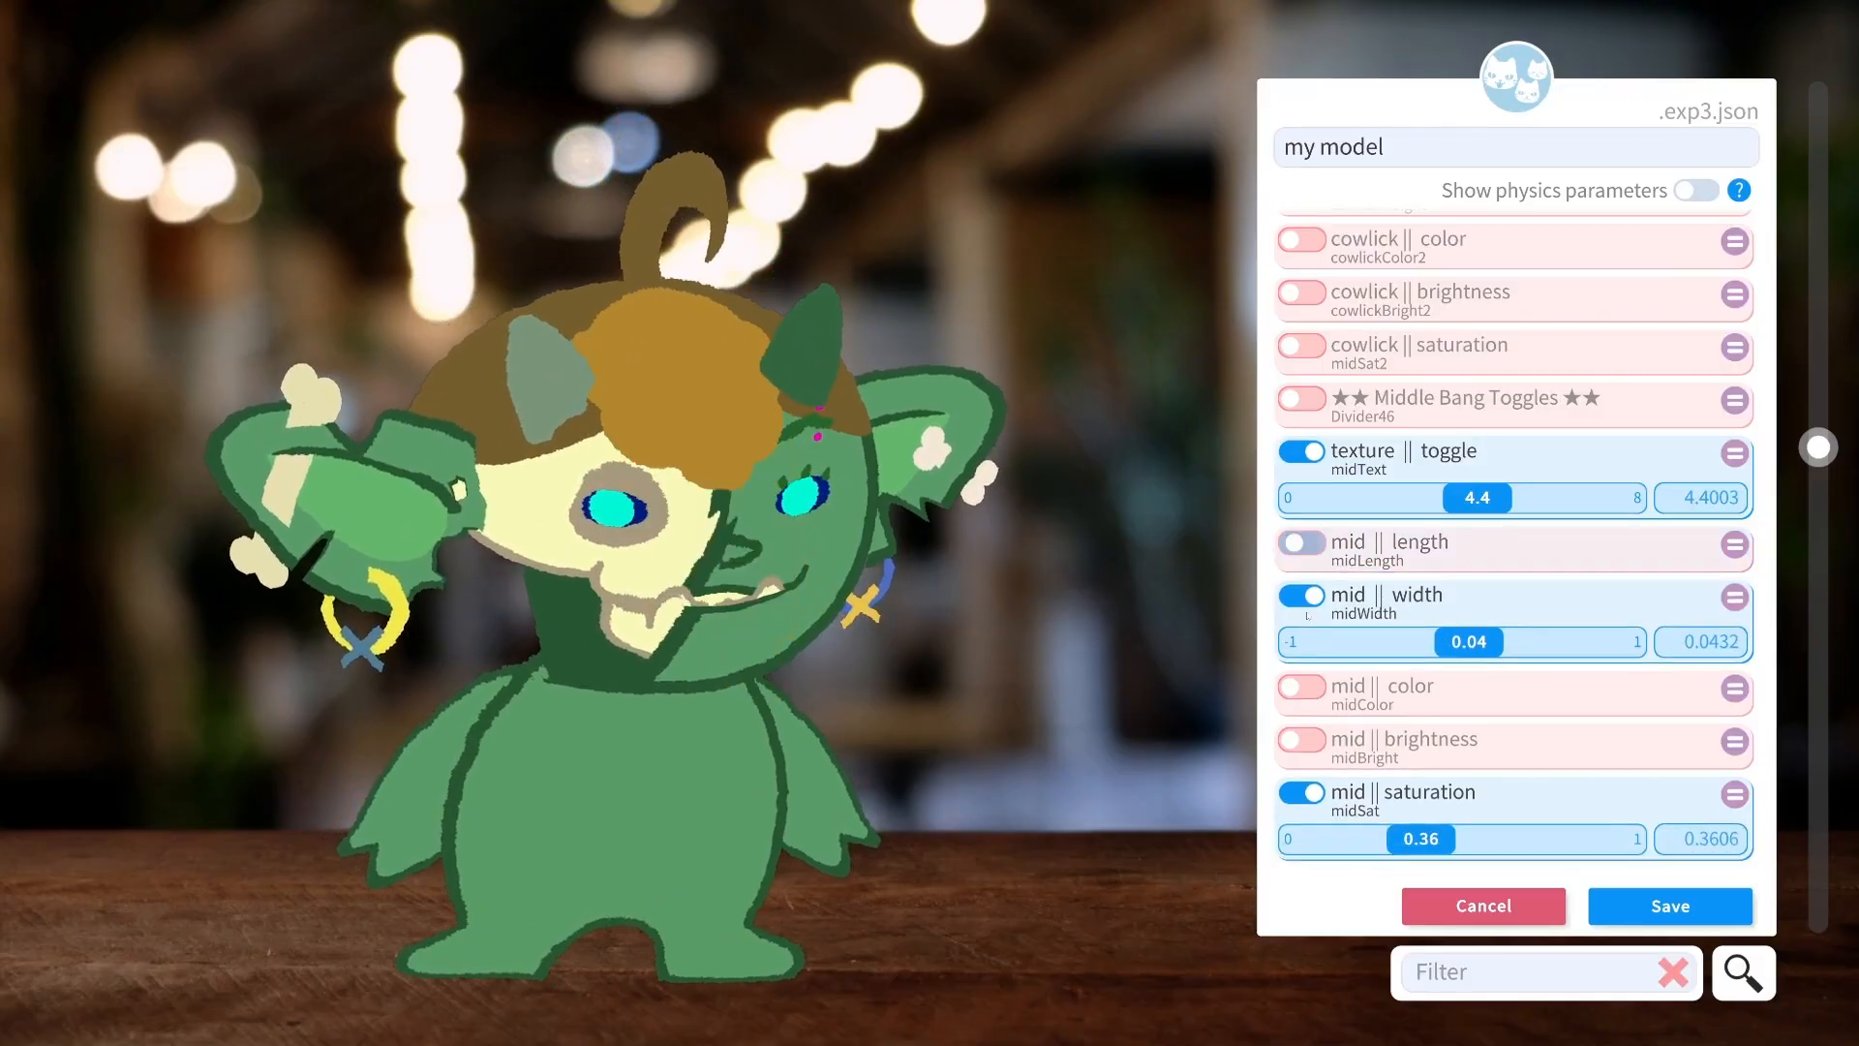
click(1301, 595)
Enable the left side bang texture toggle and set it to about 4.59.
scroll(1298, 648, down, 2)
drag(1395, 710, 1298, 710)
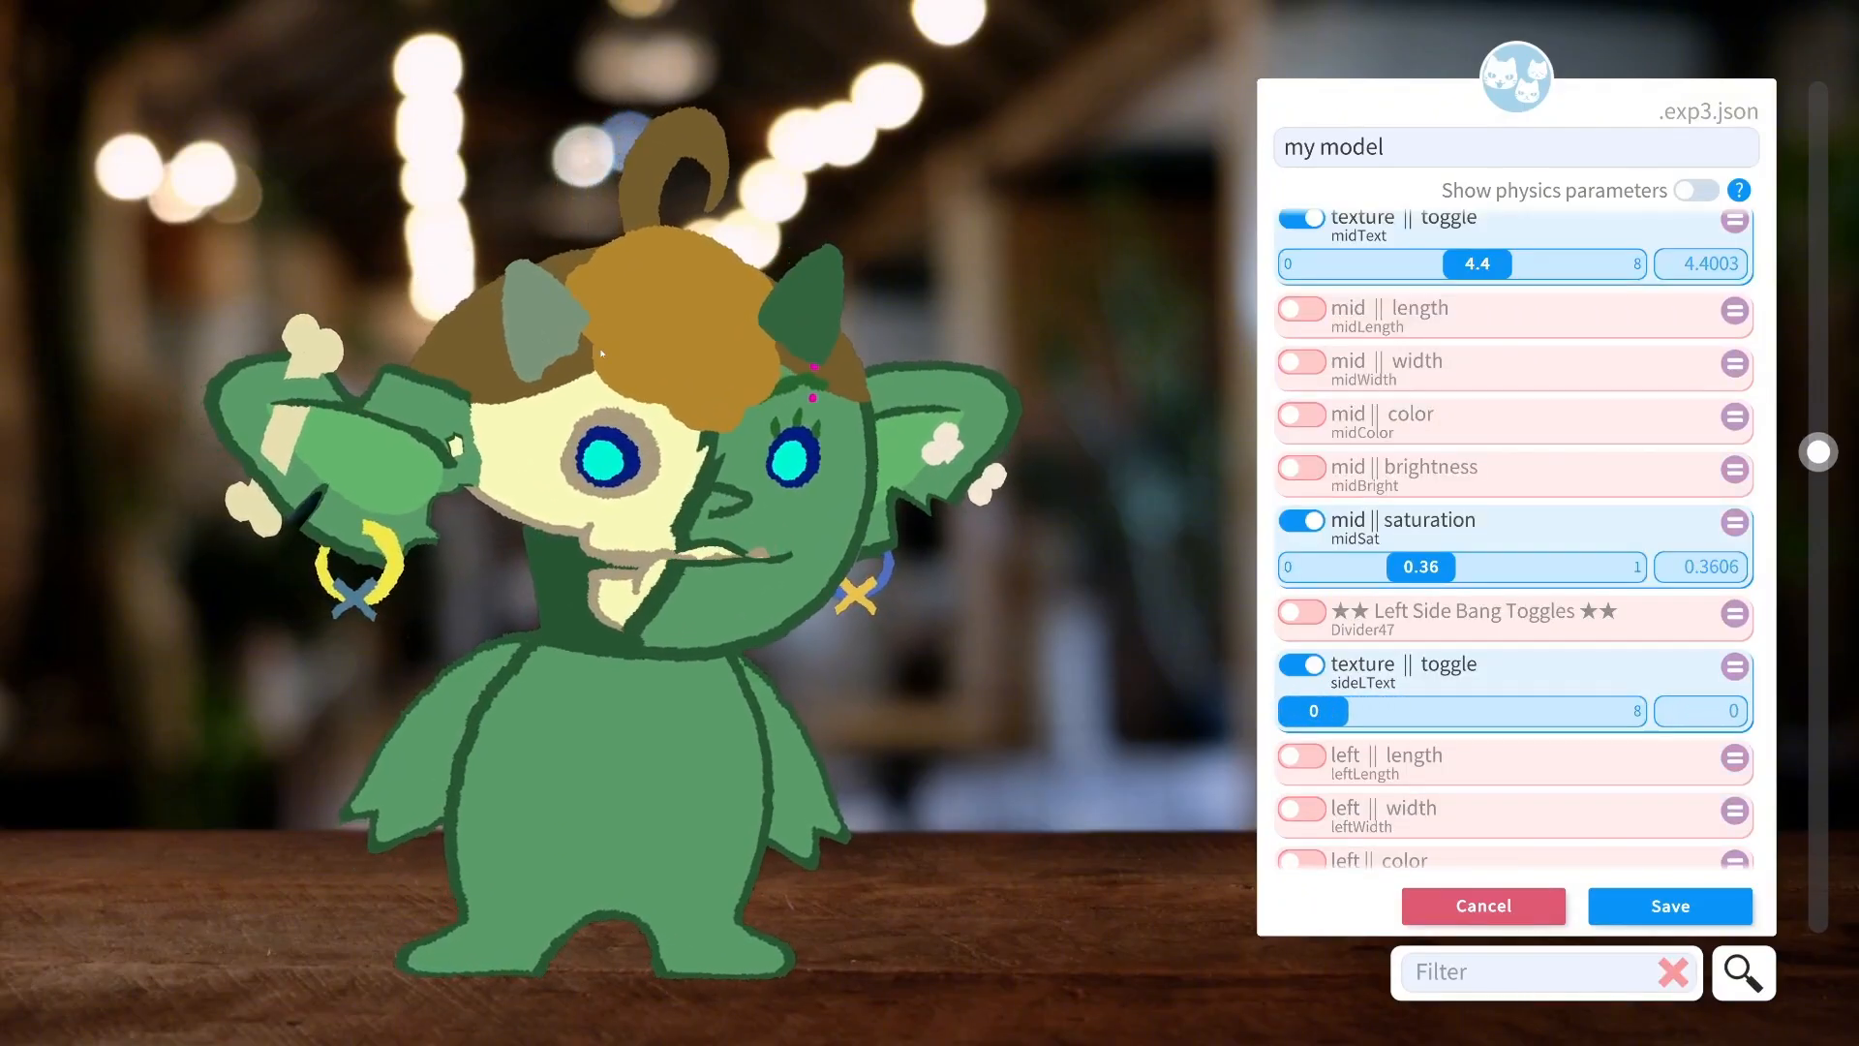
drag(1314, 709, 1476, 708)
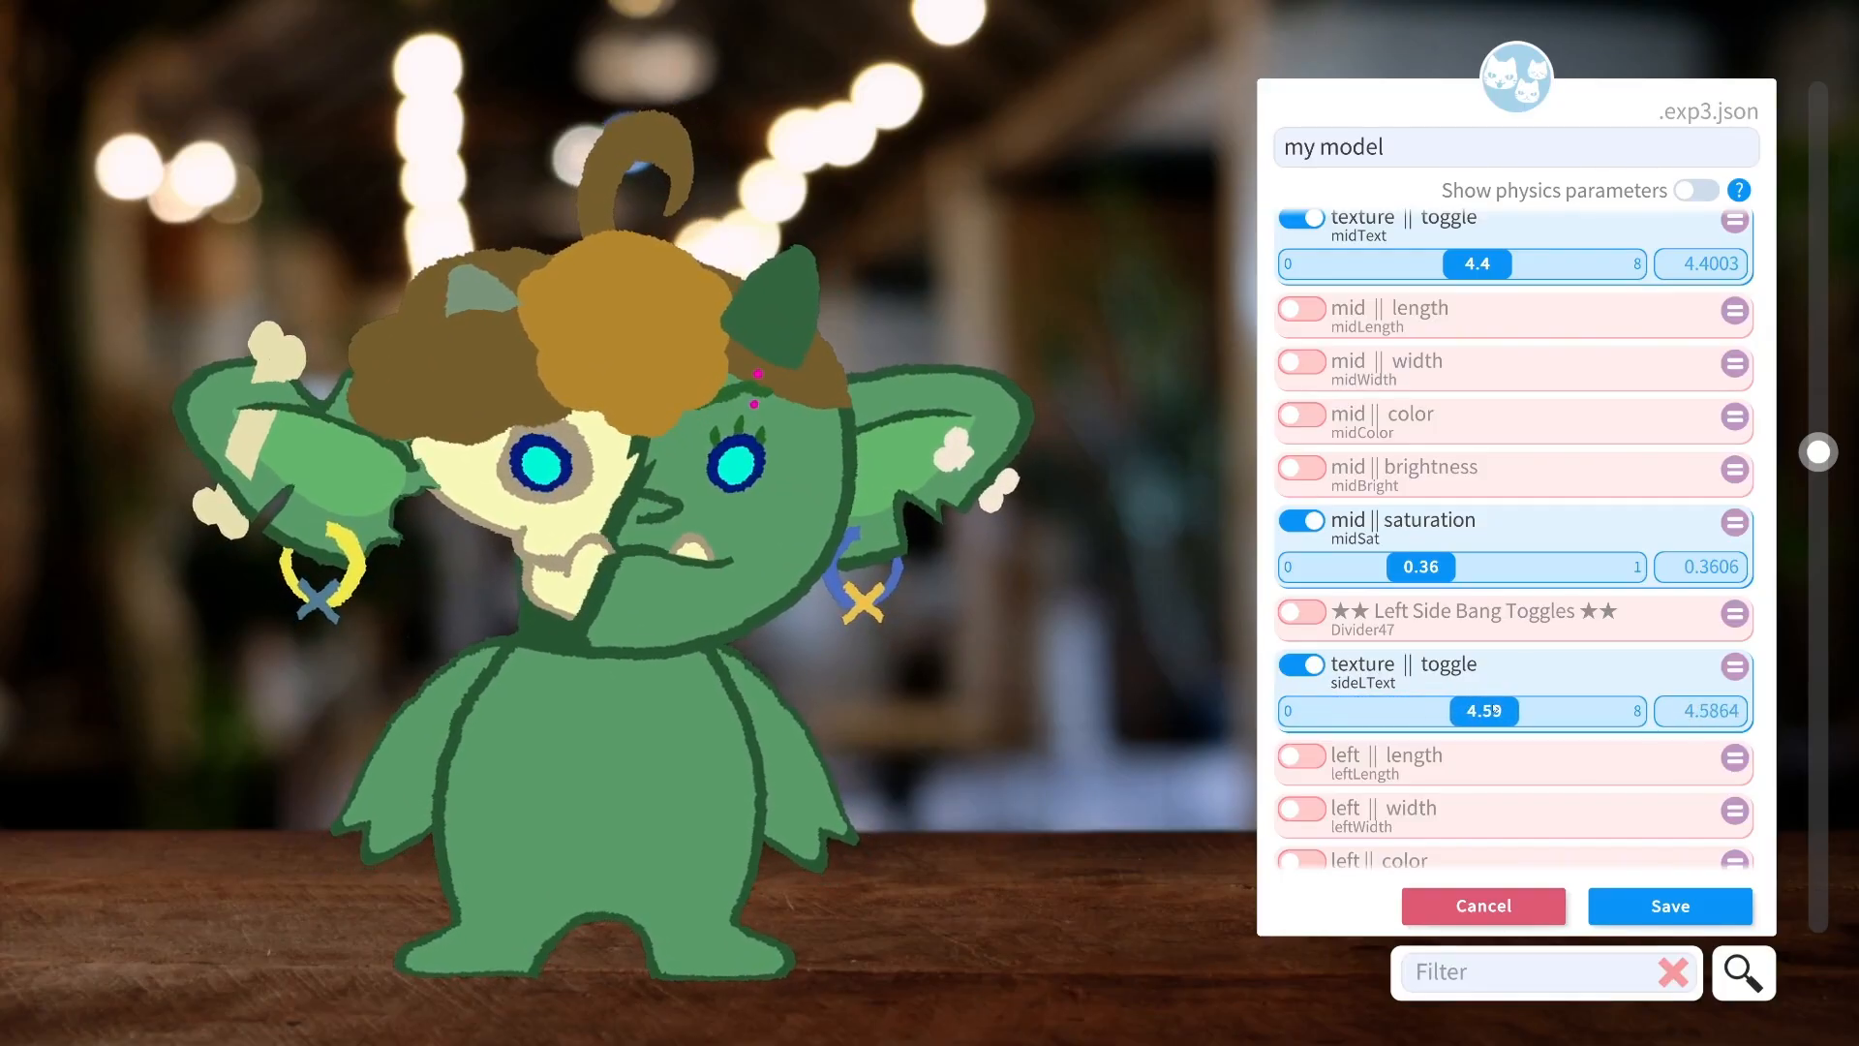
Enable the right side bang texture at about 4.61 and set both the left and right bang saturation to about 0.76.
scroll(1510, 736, down, 8)
click(1549, 762)
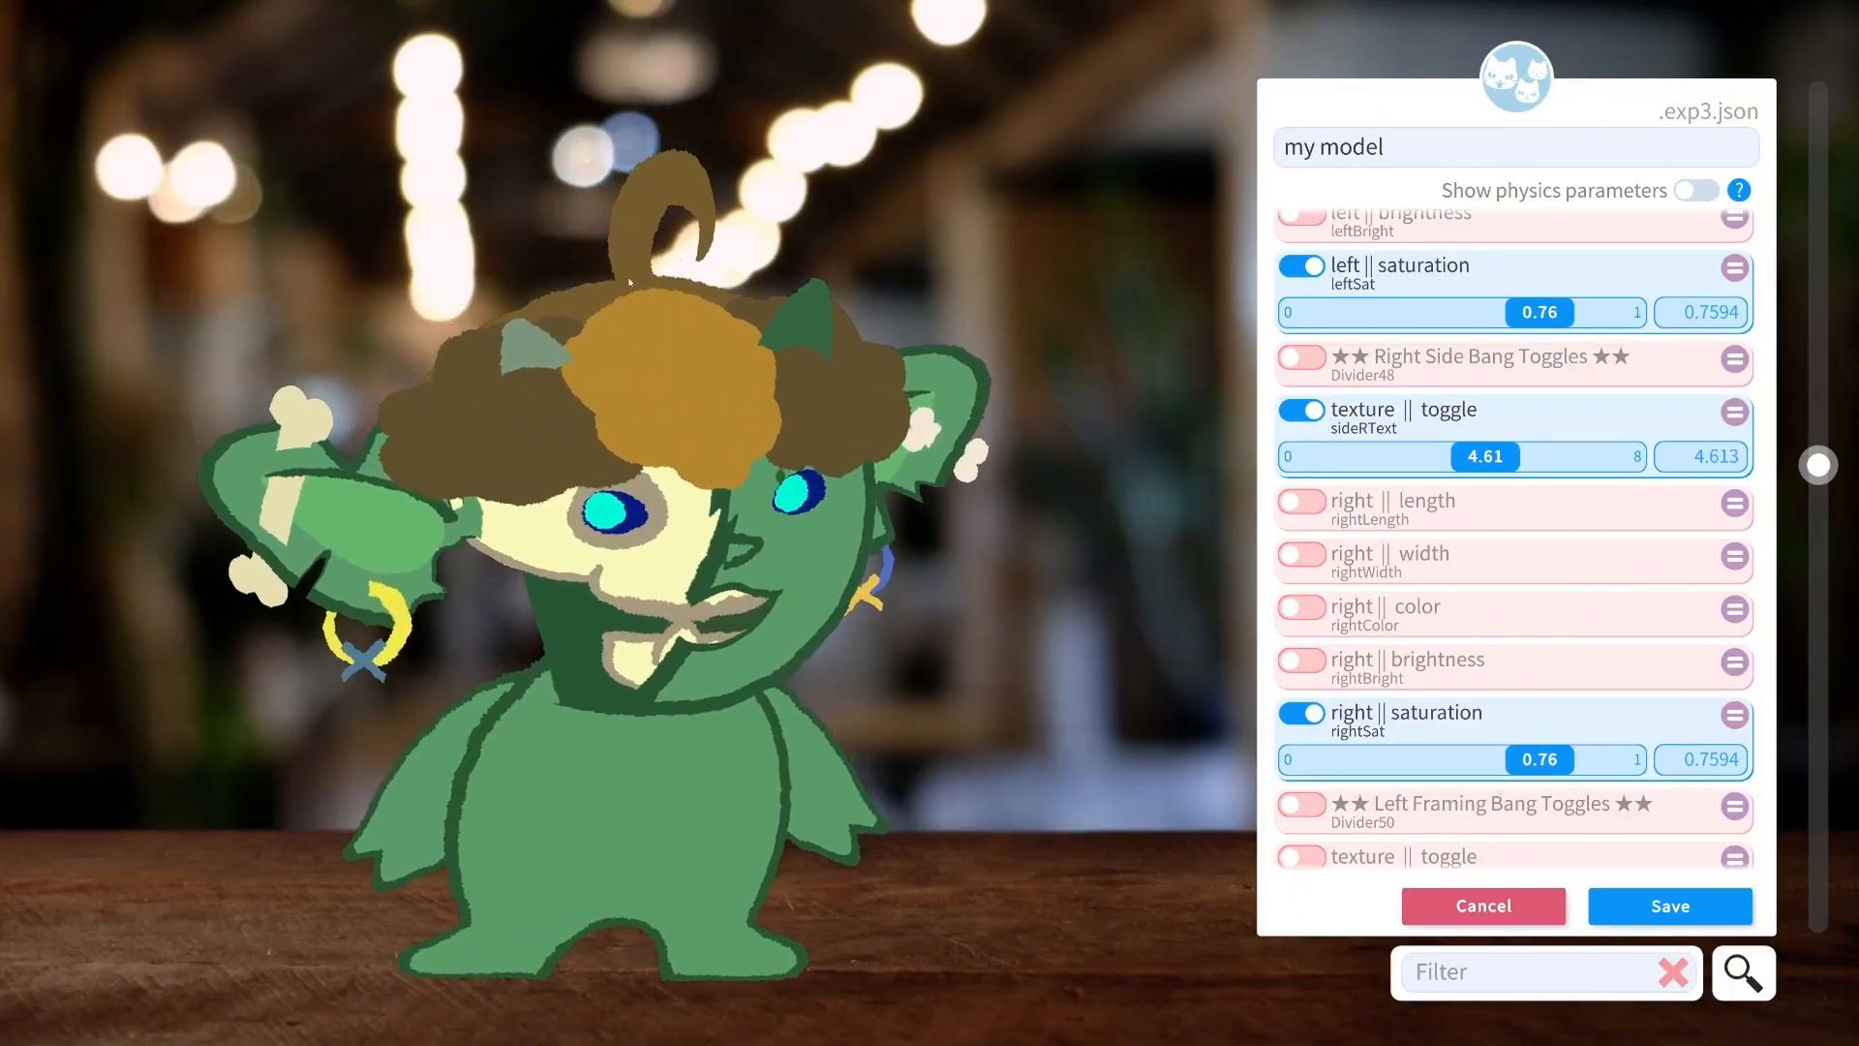
scroll(1544, 619, up, 5)
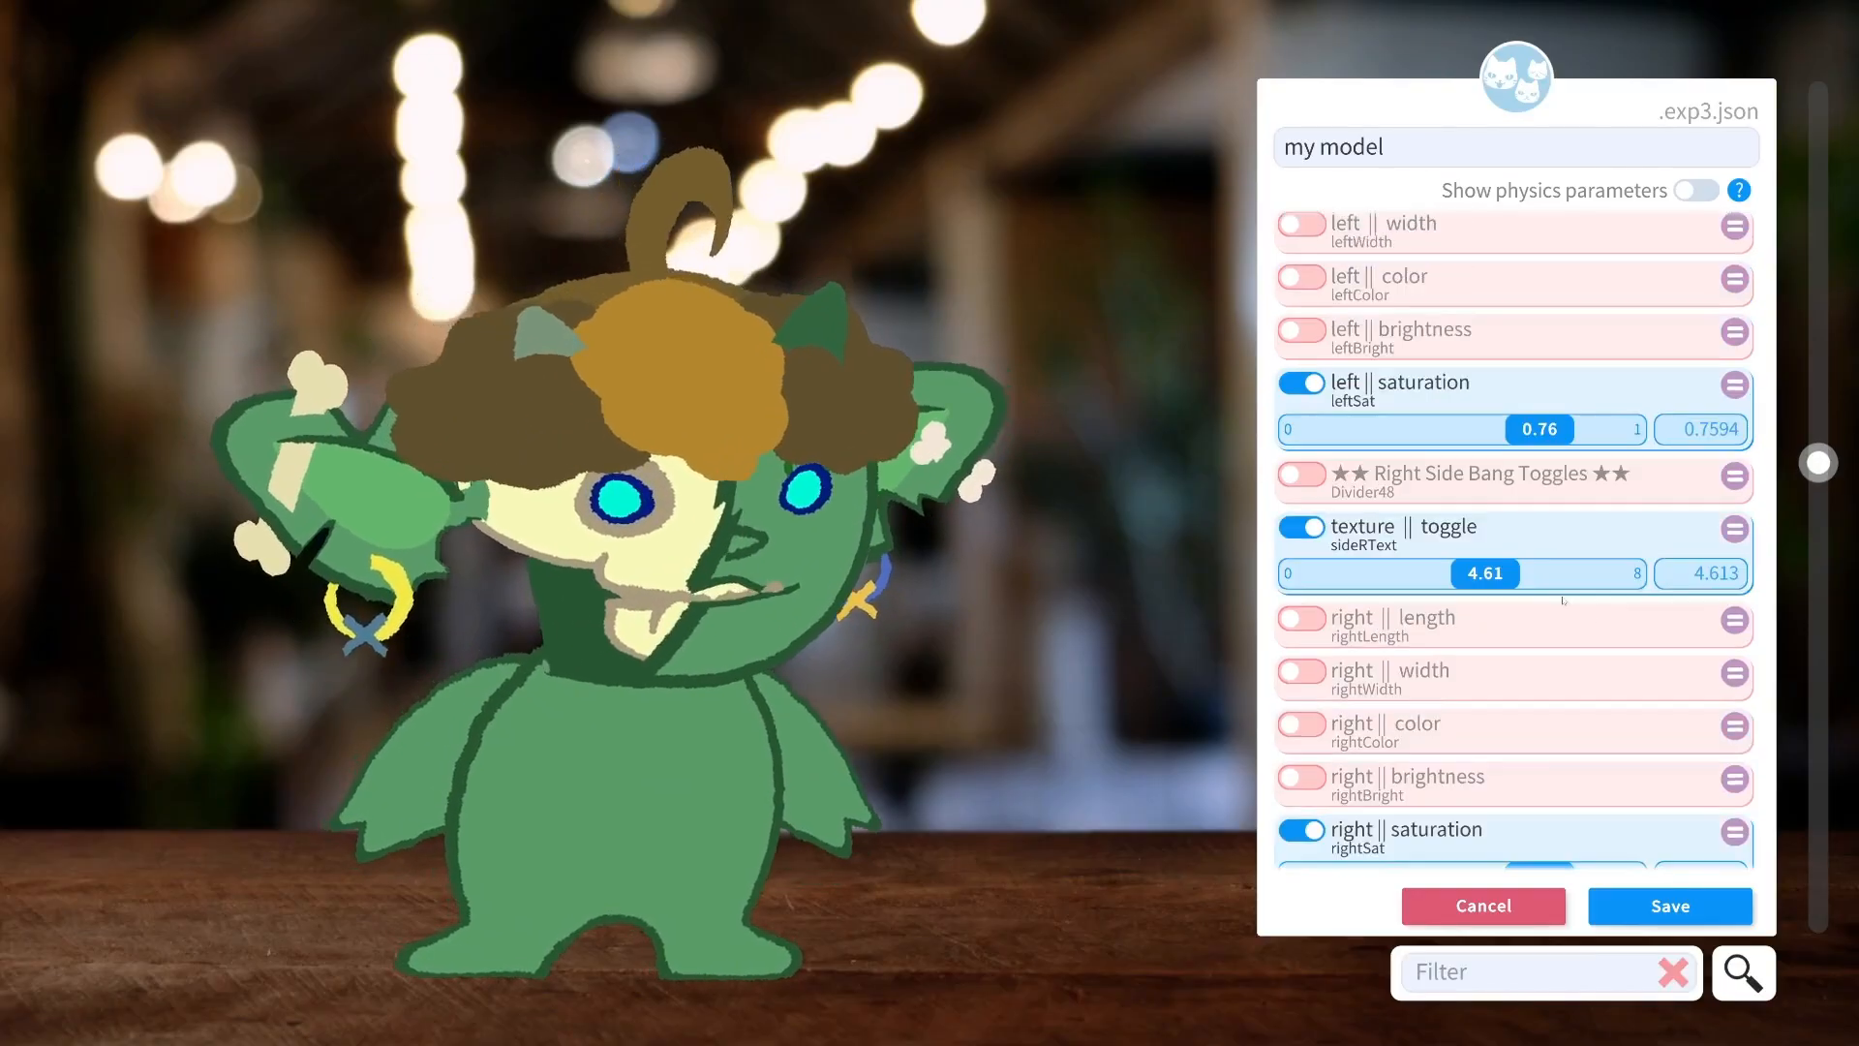
scroll(1544, 620, up, 3)
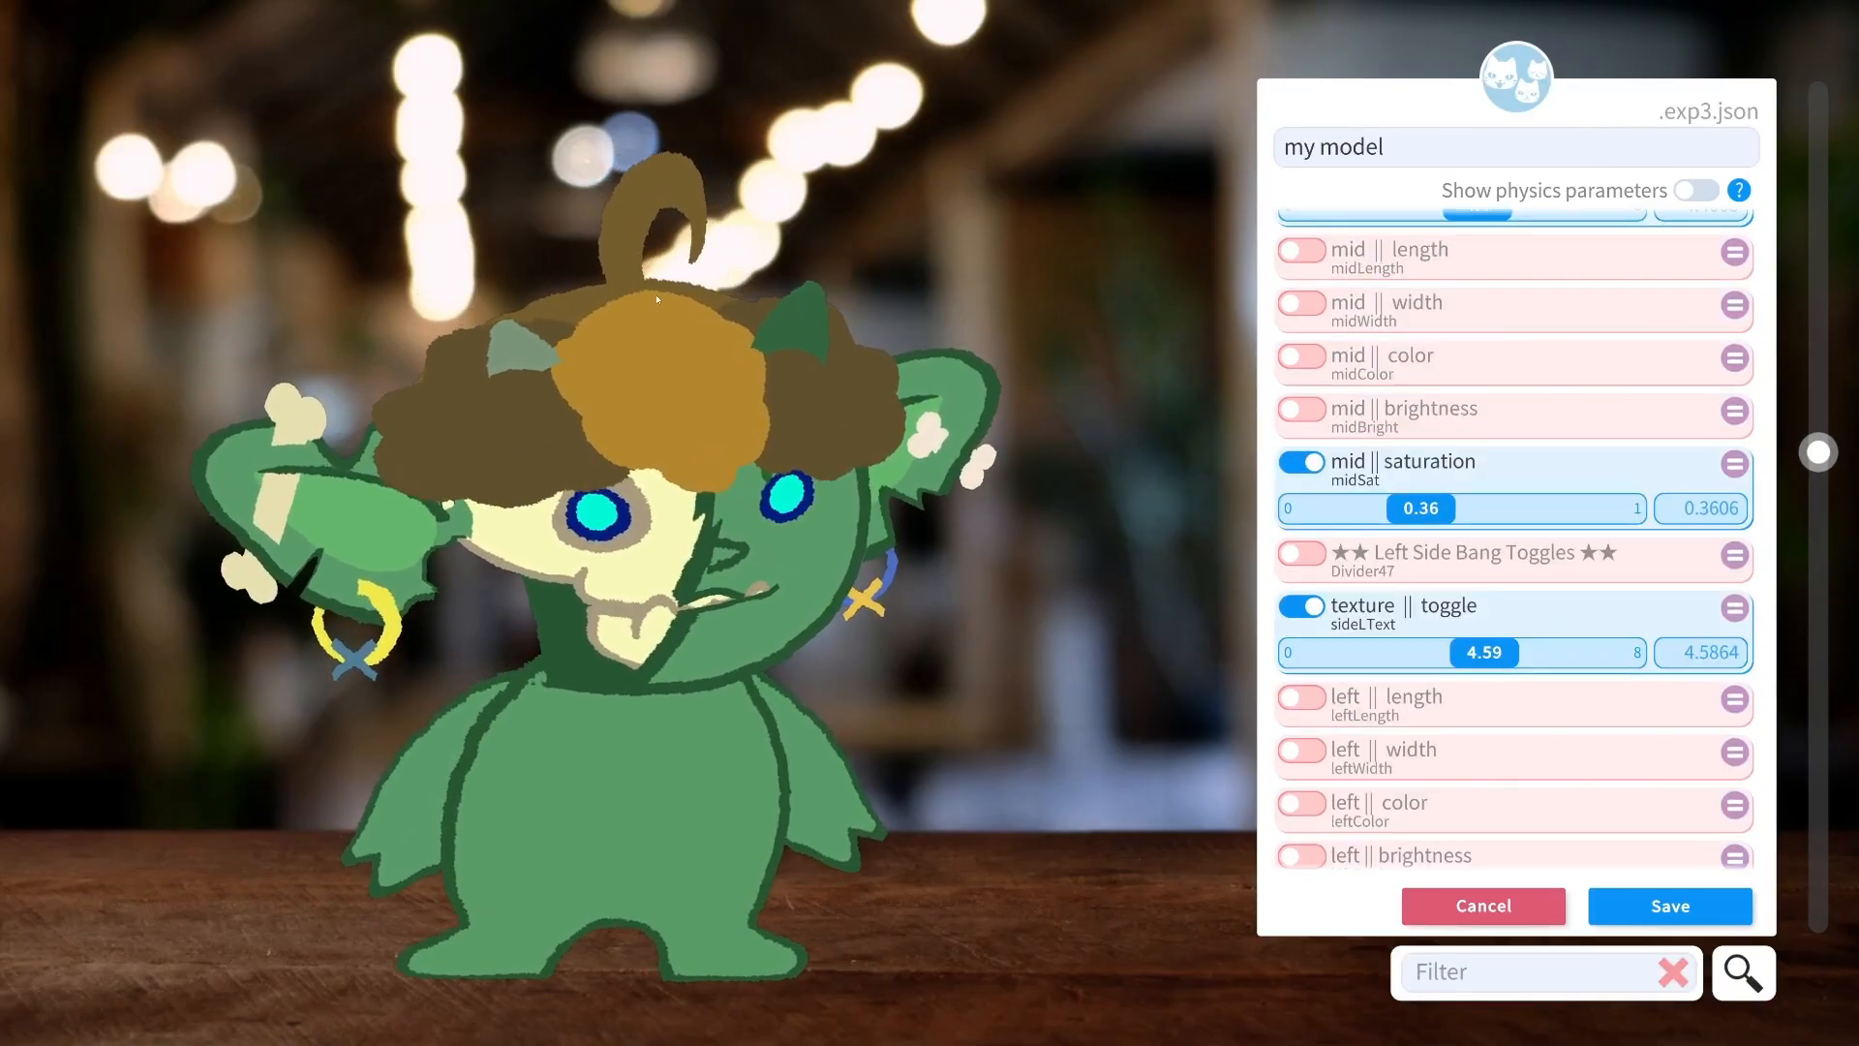
scroll(1487, 524, up, 4)
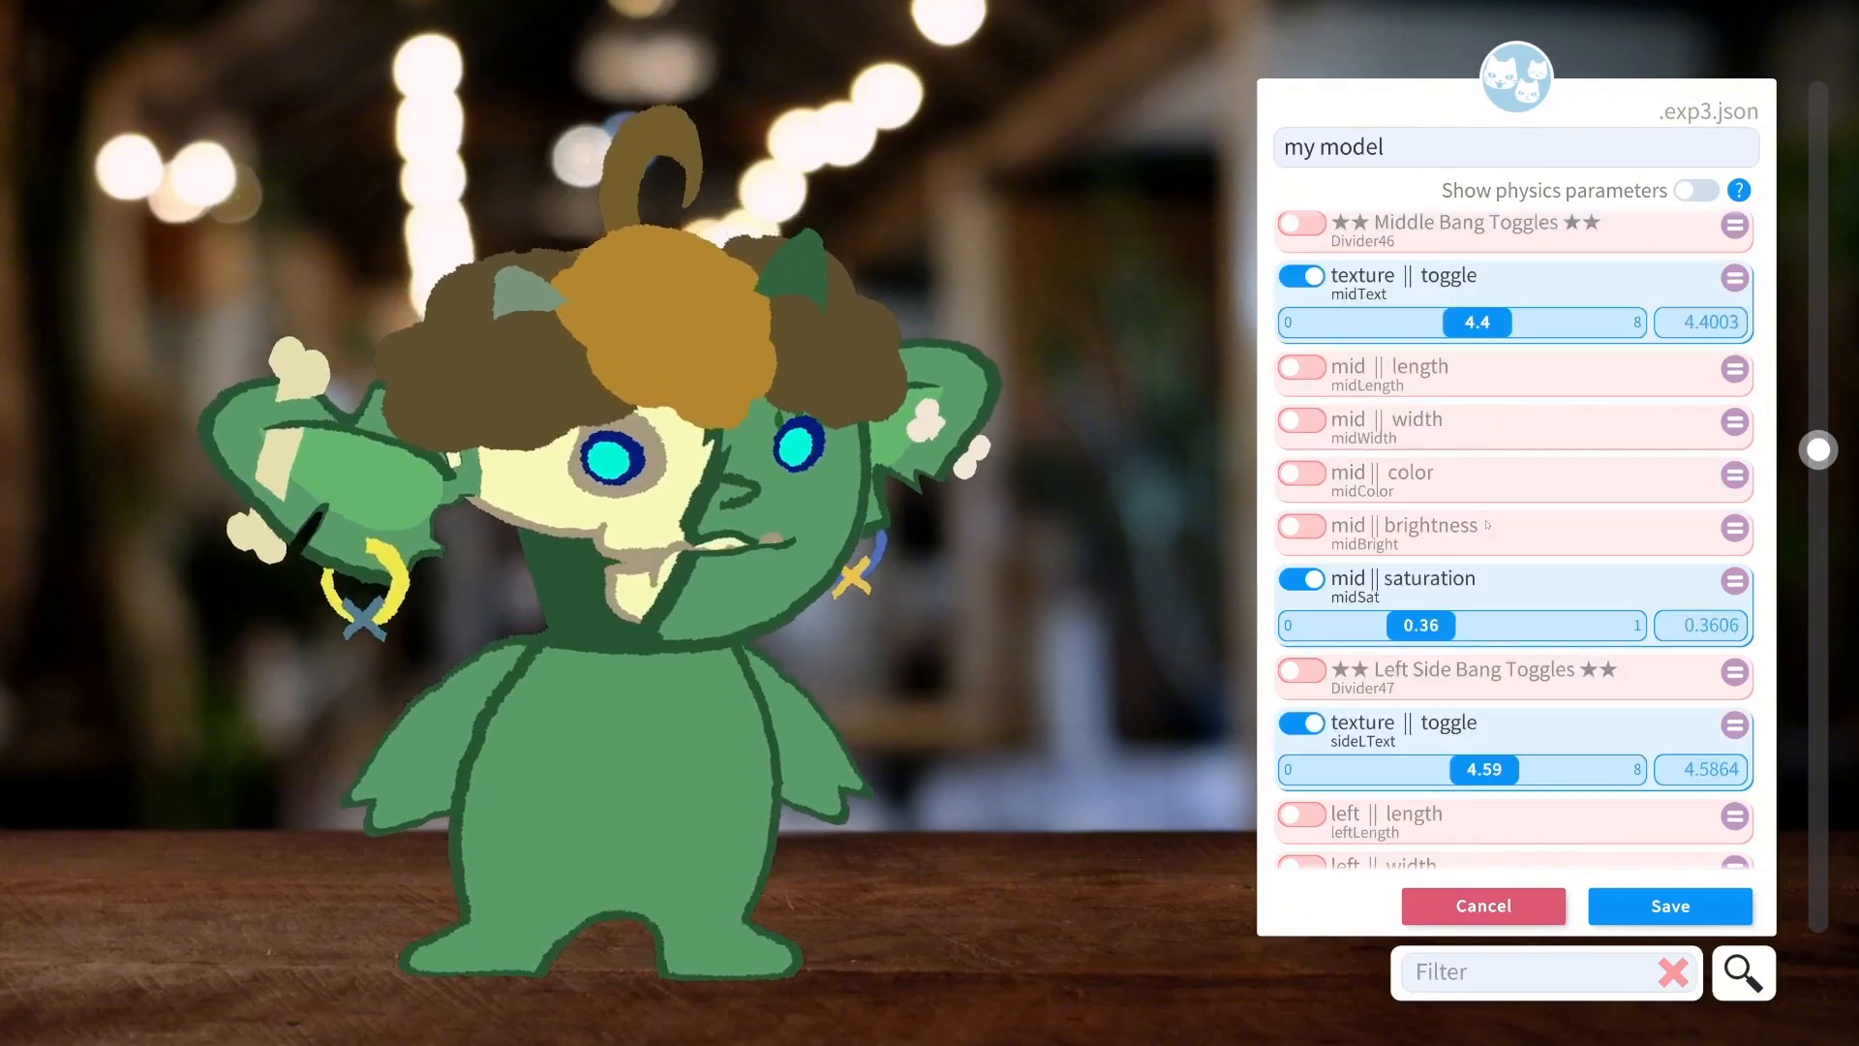
Set the short hair toggles to about 11.69, the short hair length to about -0.72 and the height to about 0.55.
scroll(1487, 524, up, 8)
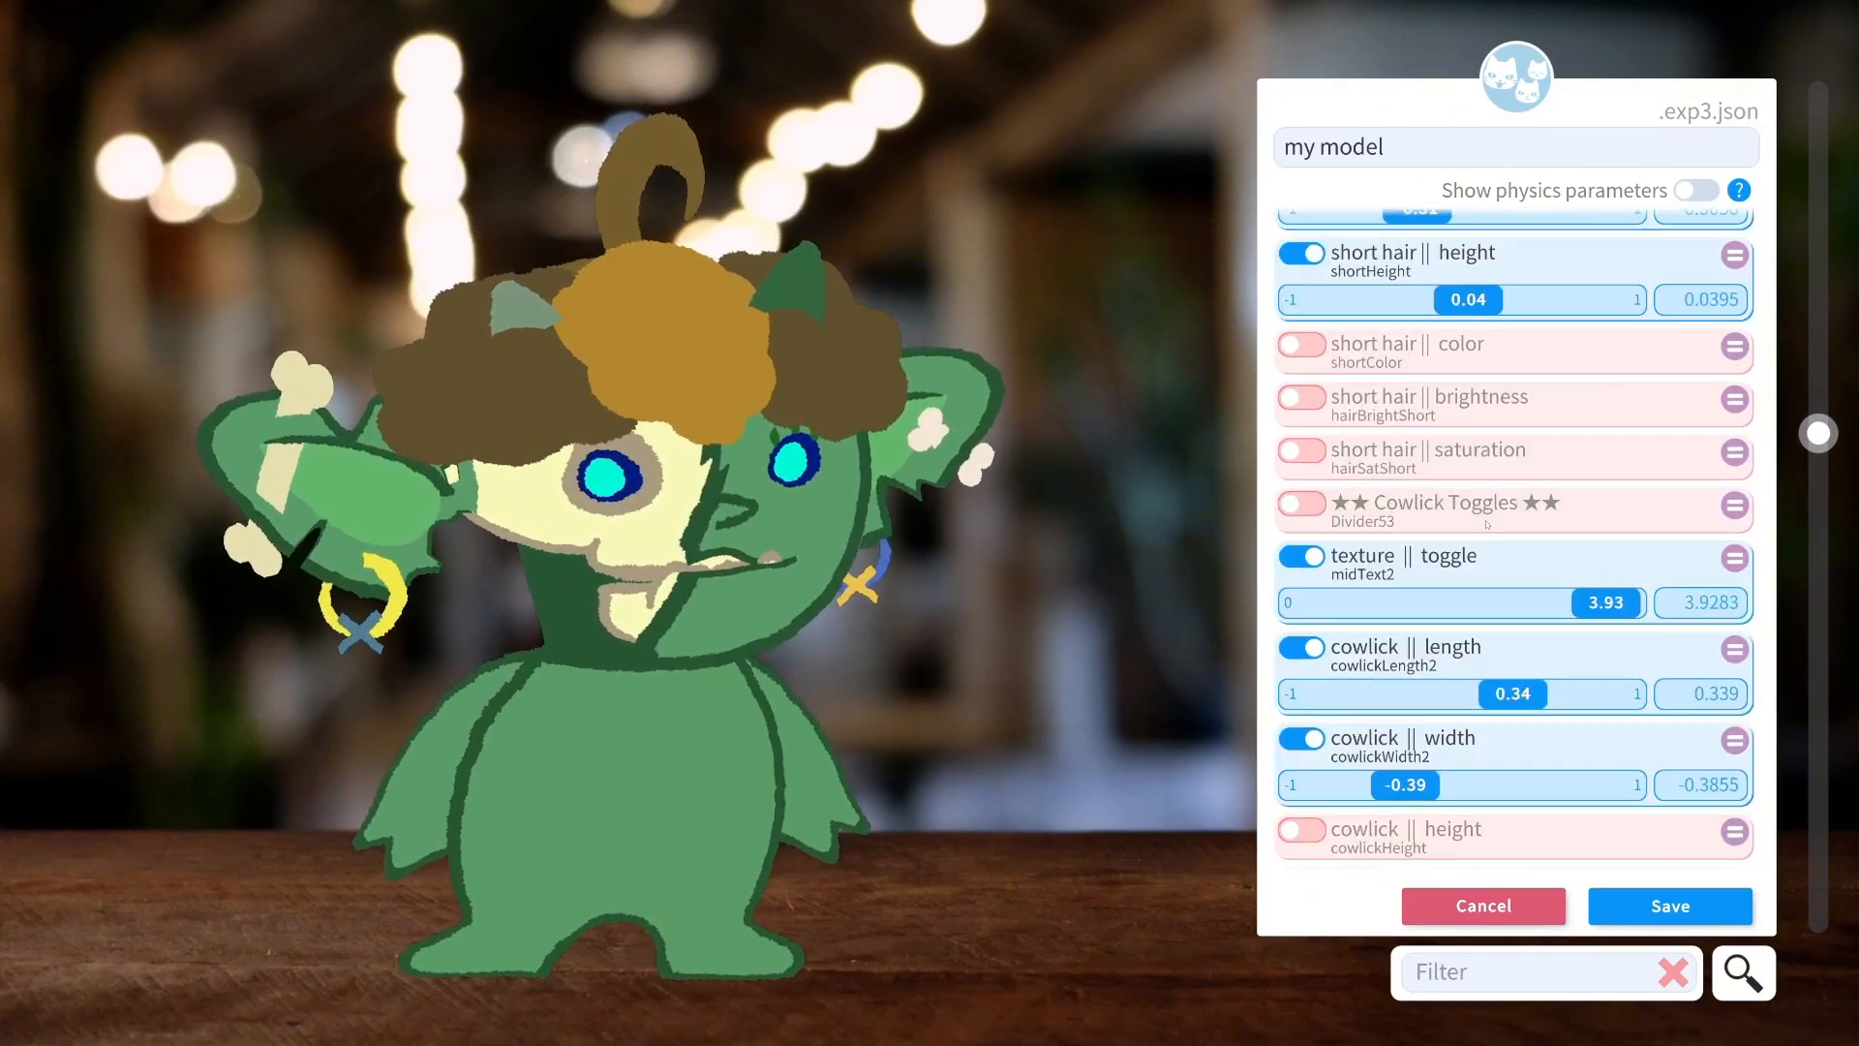
scroll(1476, 508, up, 4)
drag(1401, 496, 1622, 513)
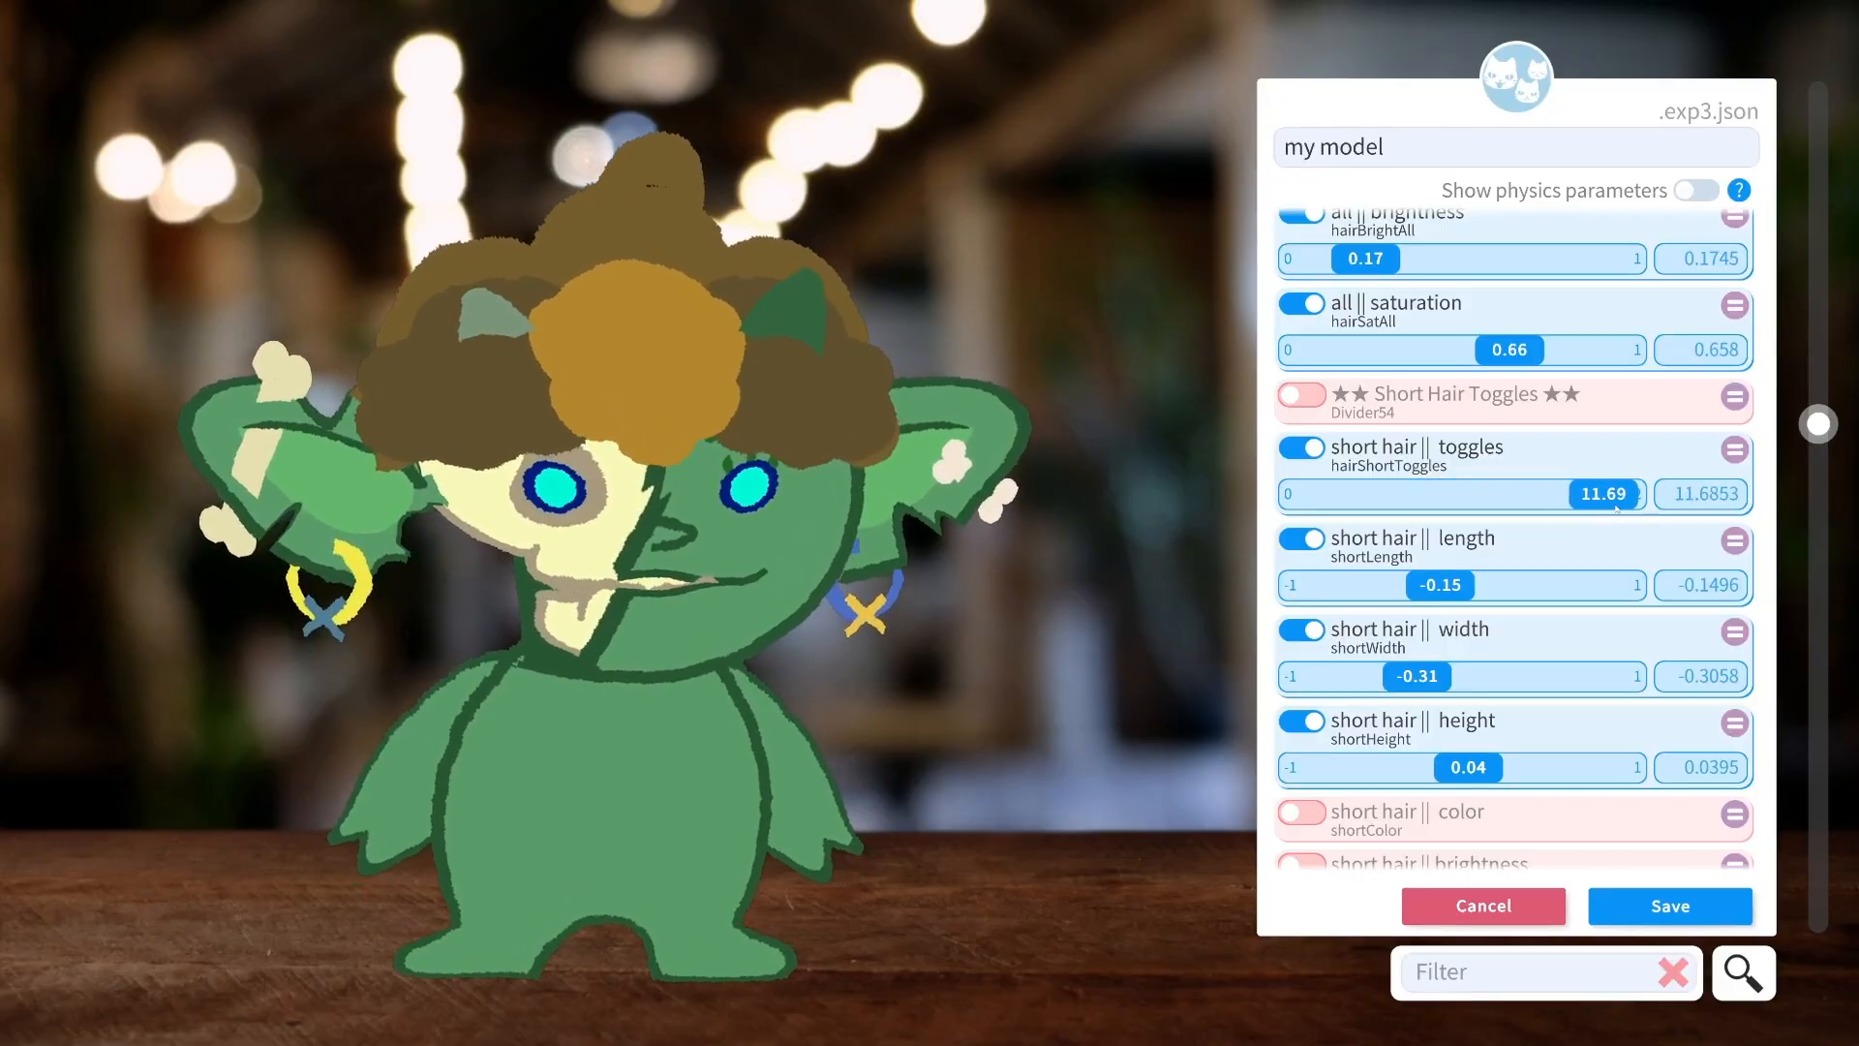
drag(1468, 768, 1422, 759)
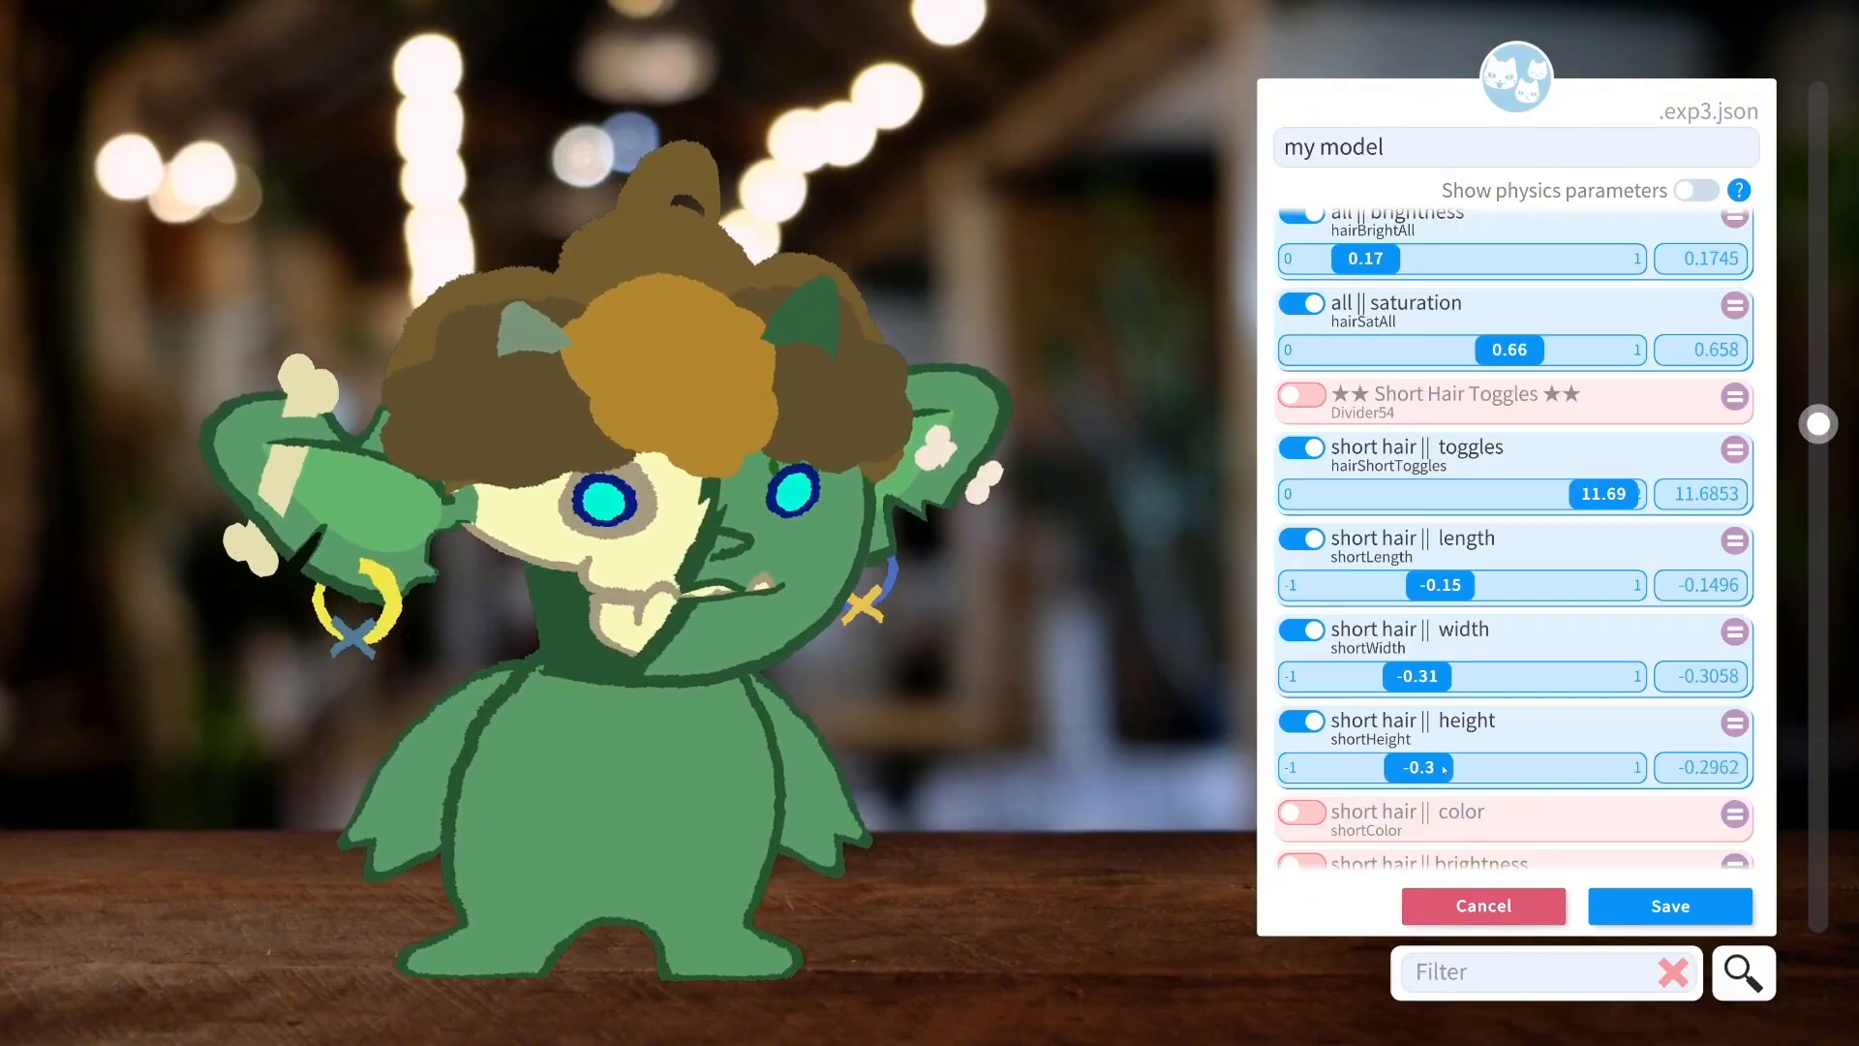
drag(1449, 605, 1295, 589)
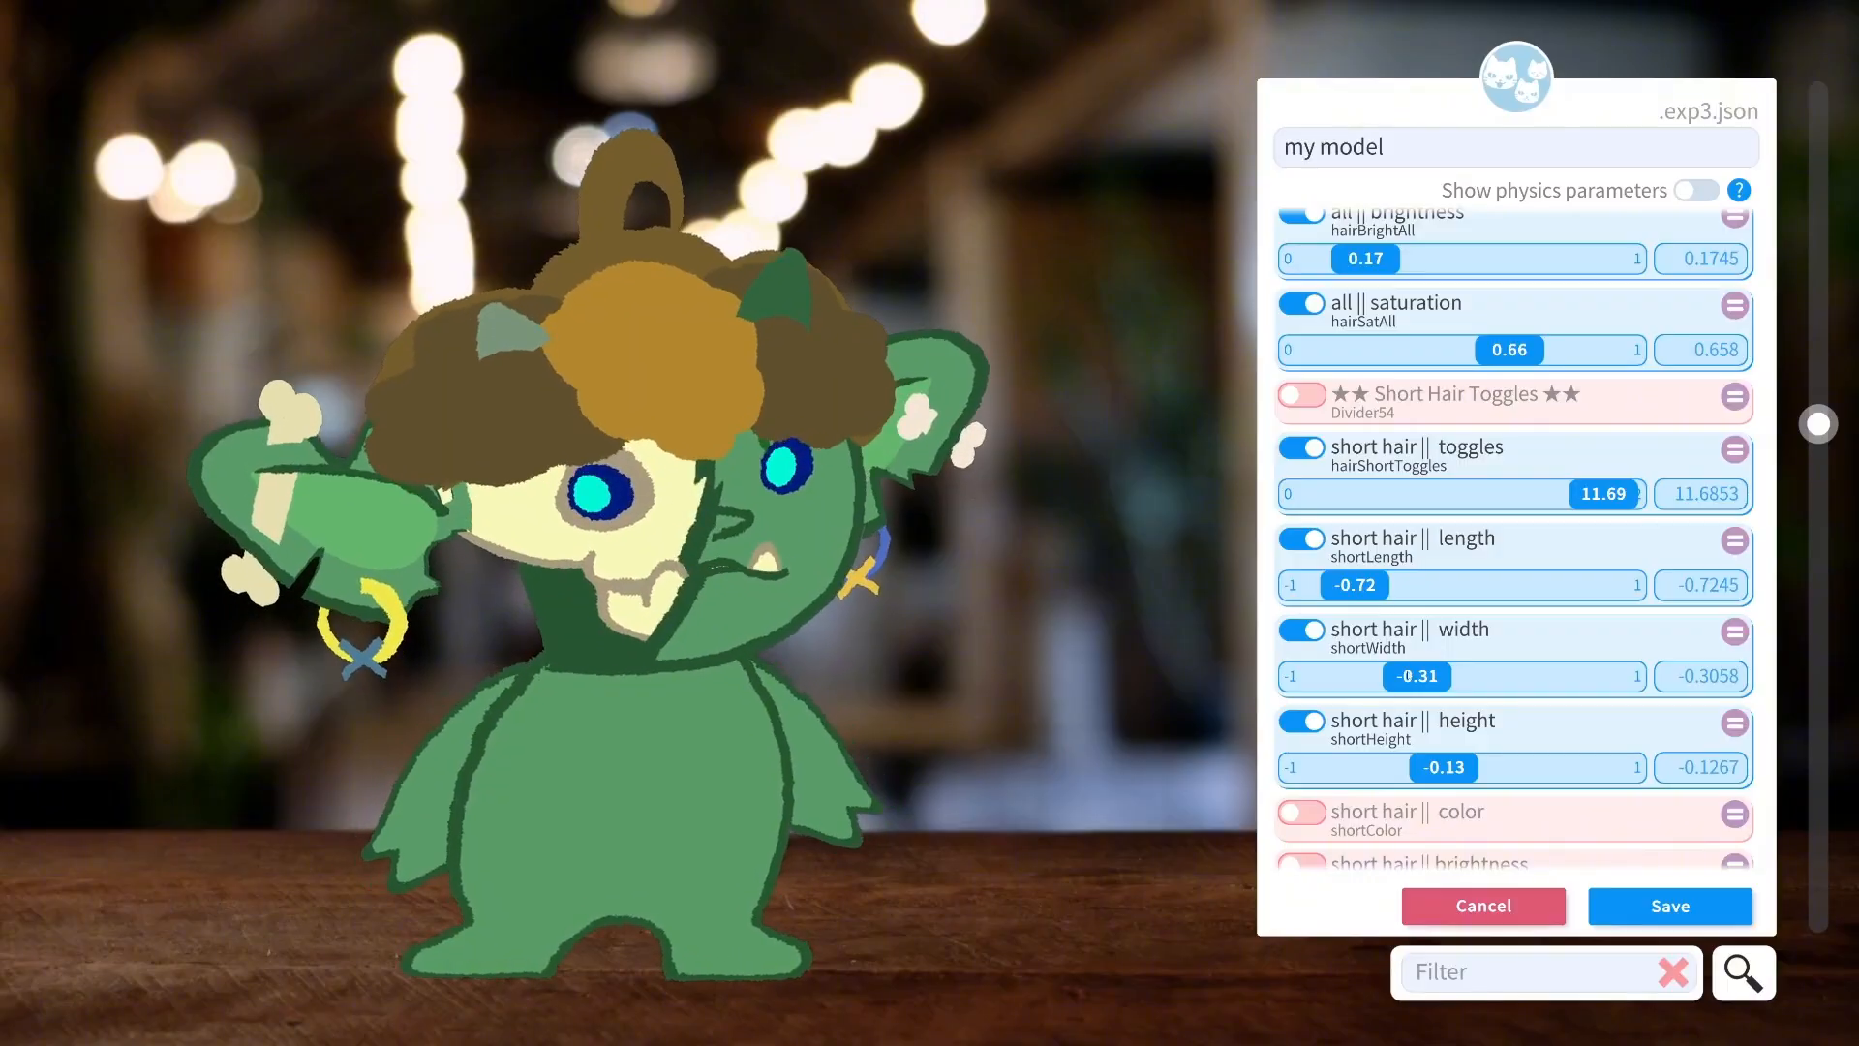
drag(1447, 772, 1523, 767)
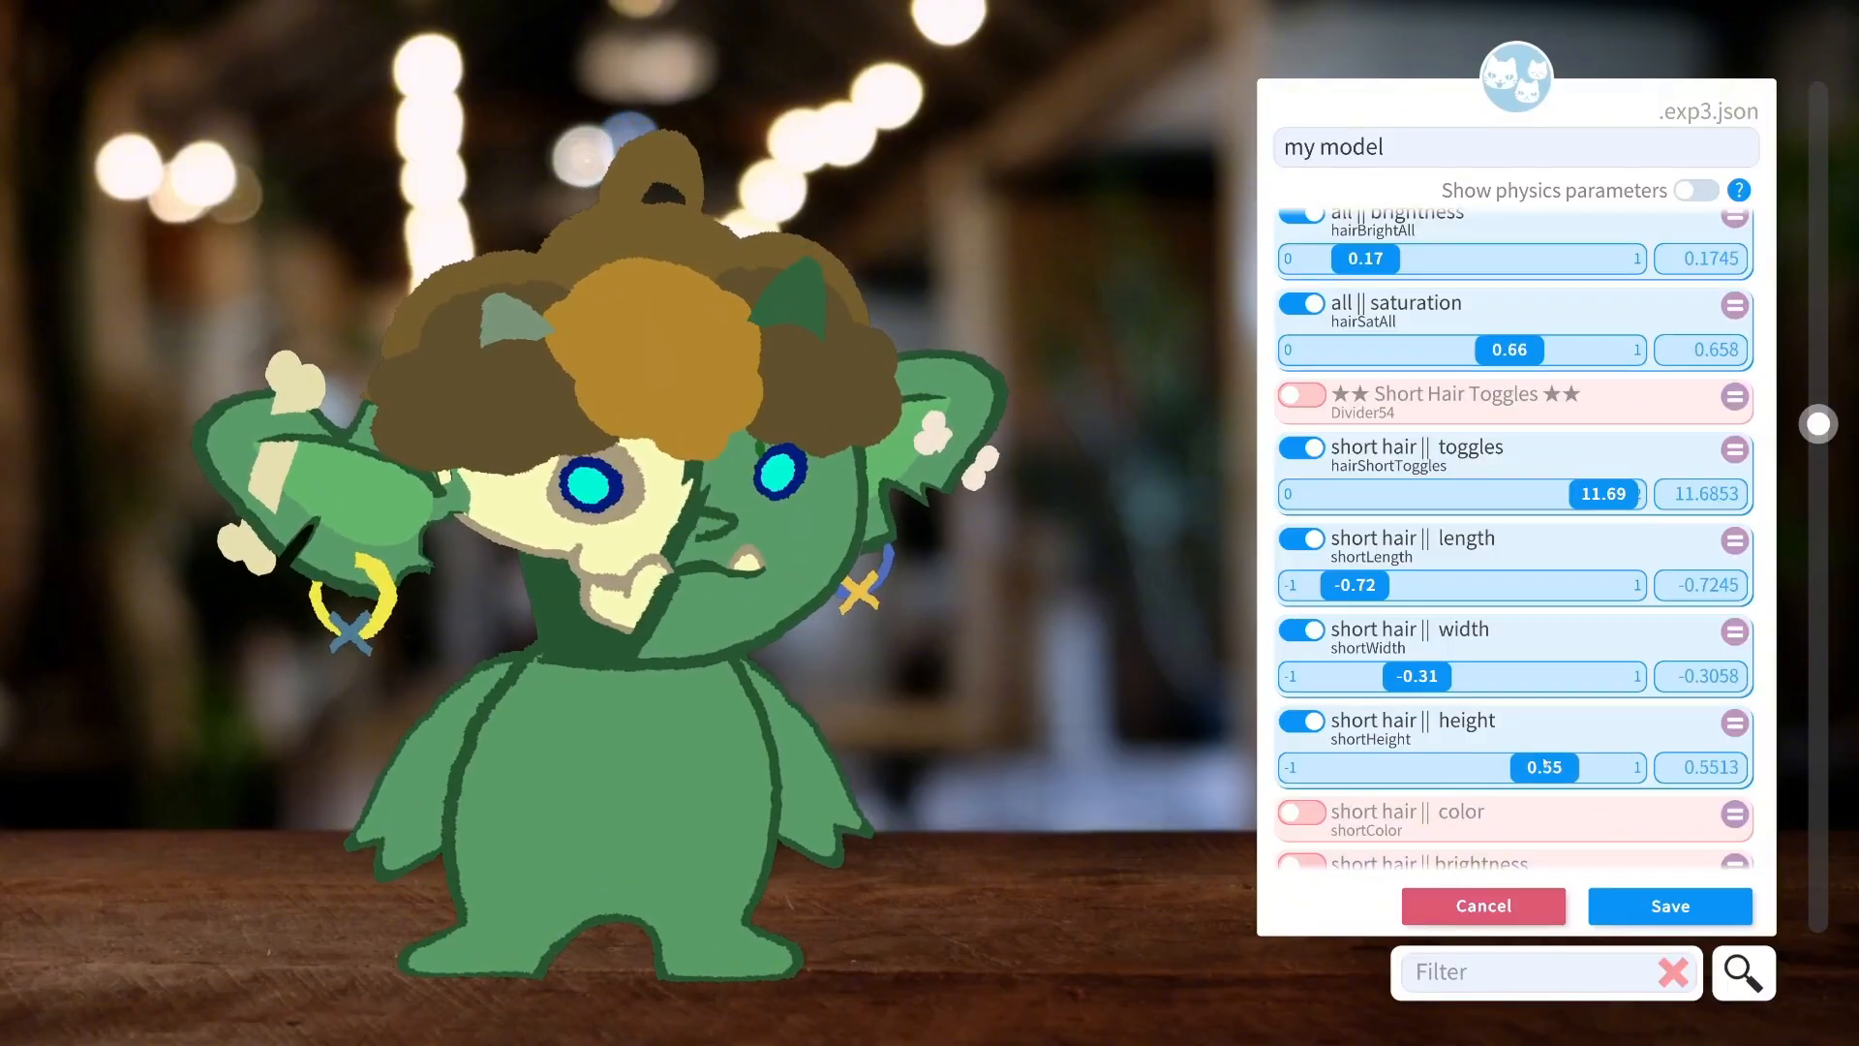
Enable the left framing bang texture at about 2.13, length at about -0.05, width at about -0.45 and height at about 0.06.
scroll(1389, 600, down, 10)
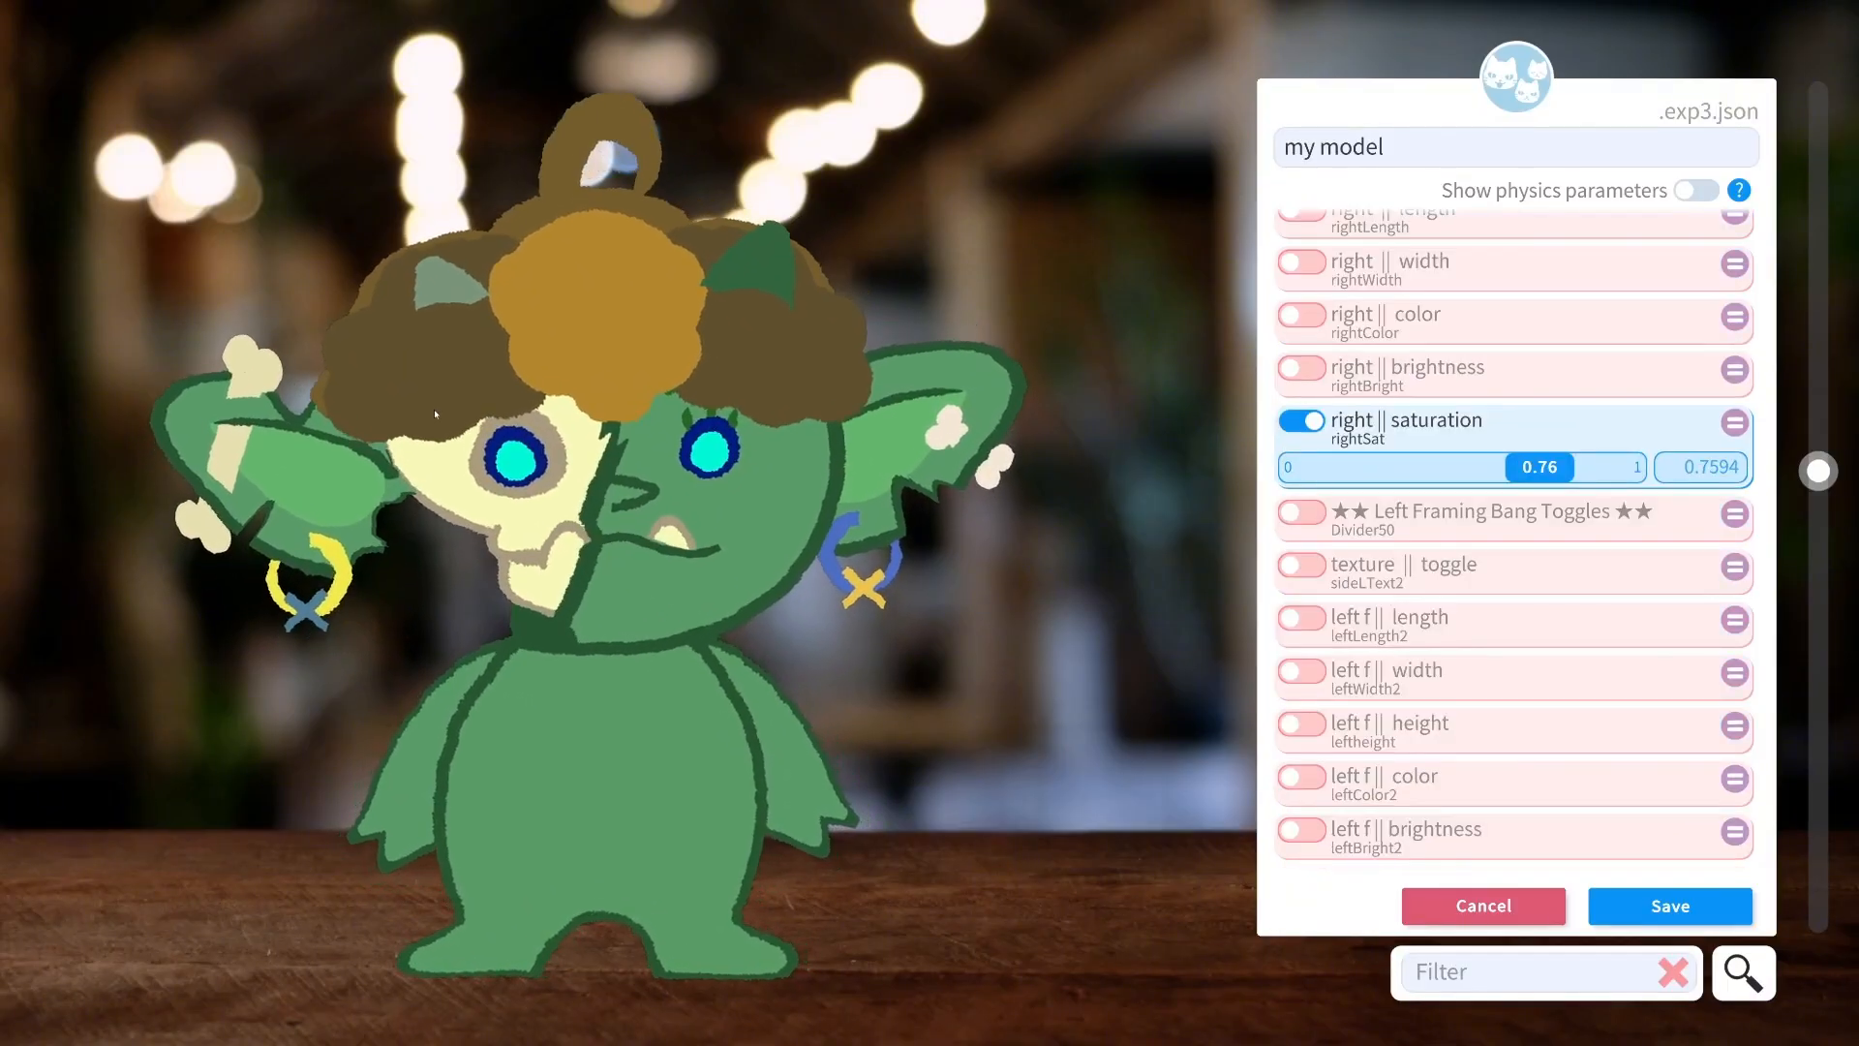
click(1362, 565)
drag(1328, 610, 1375, 614)
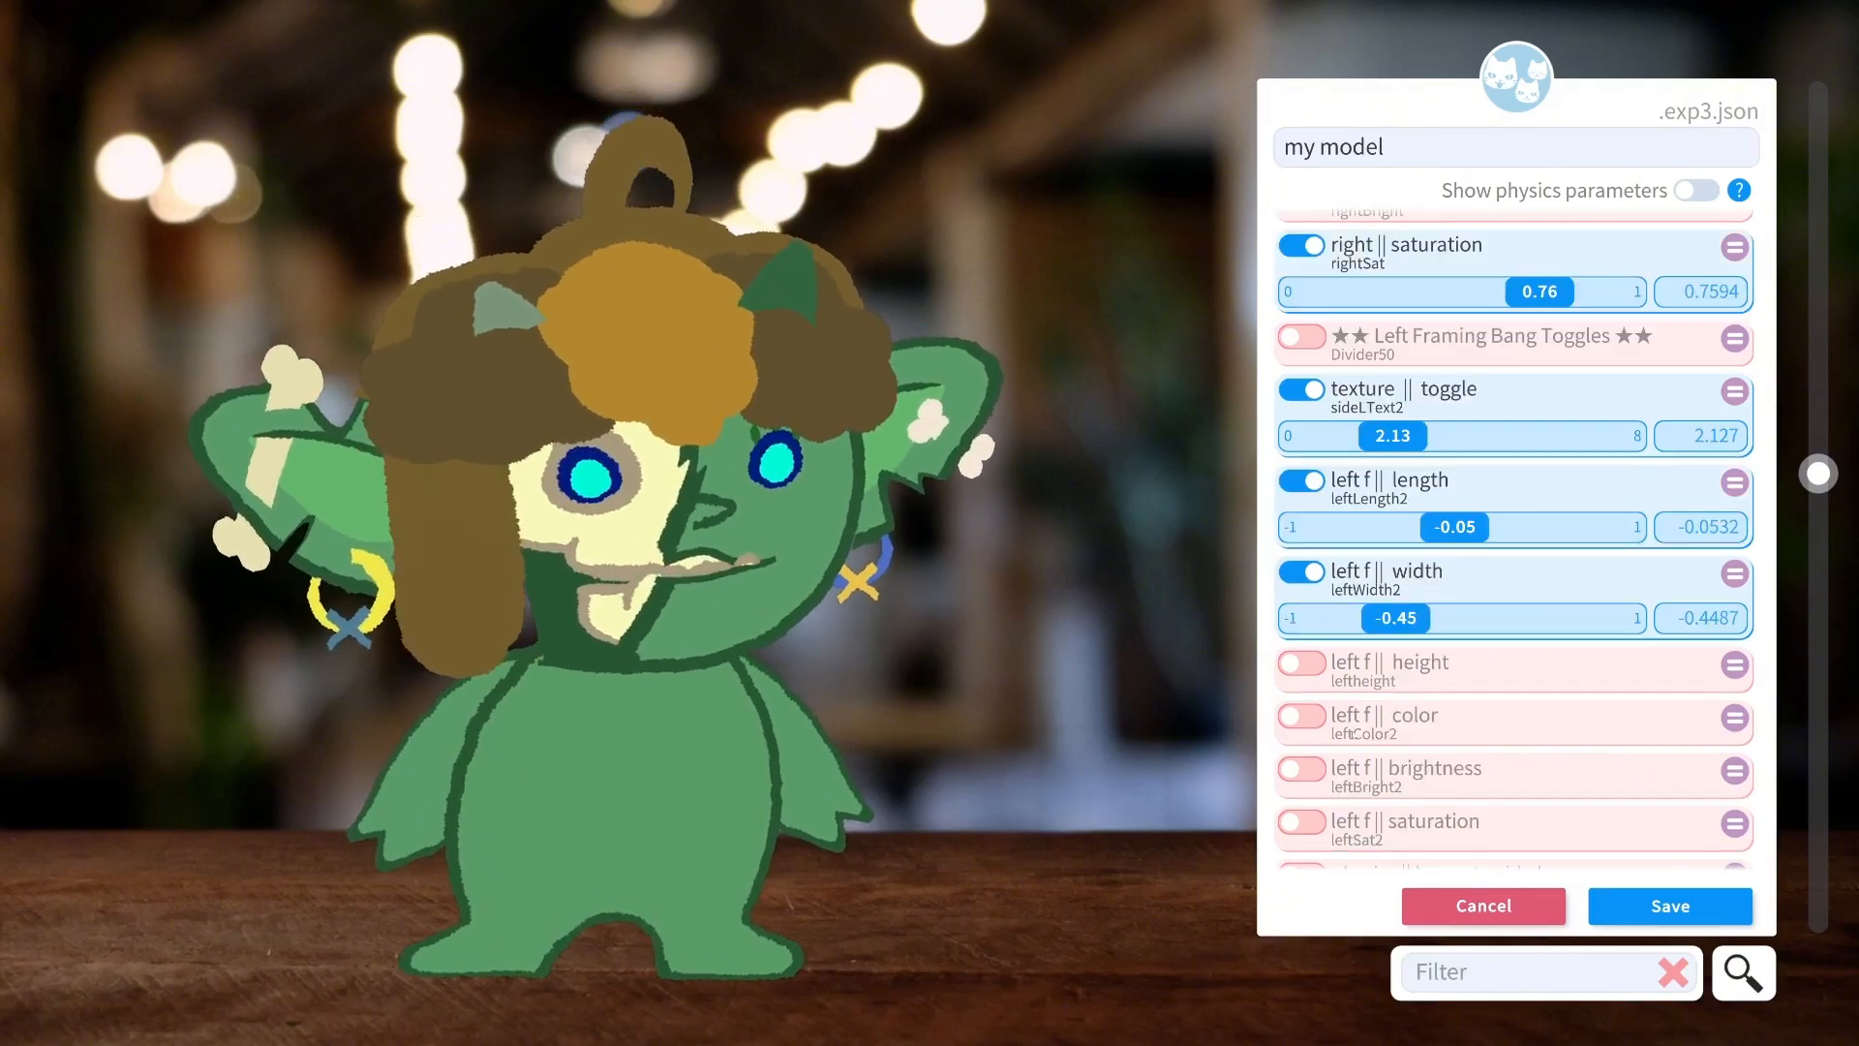
click(1305, 664)
mouse_move(1464, 708)
mouse_down()
mouse_move(1615, 707)
mouse_move(1395, 701)
mouse_move(1471, 708)
mouse_up()
scroll(1471, 708, down, 1)
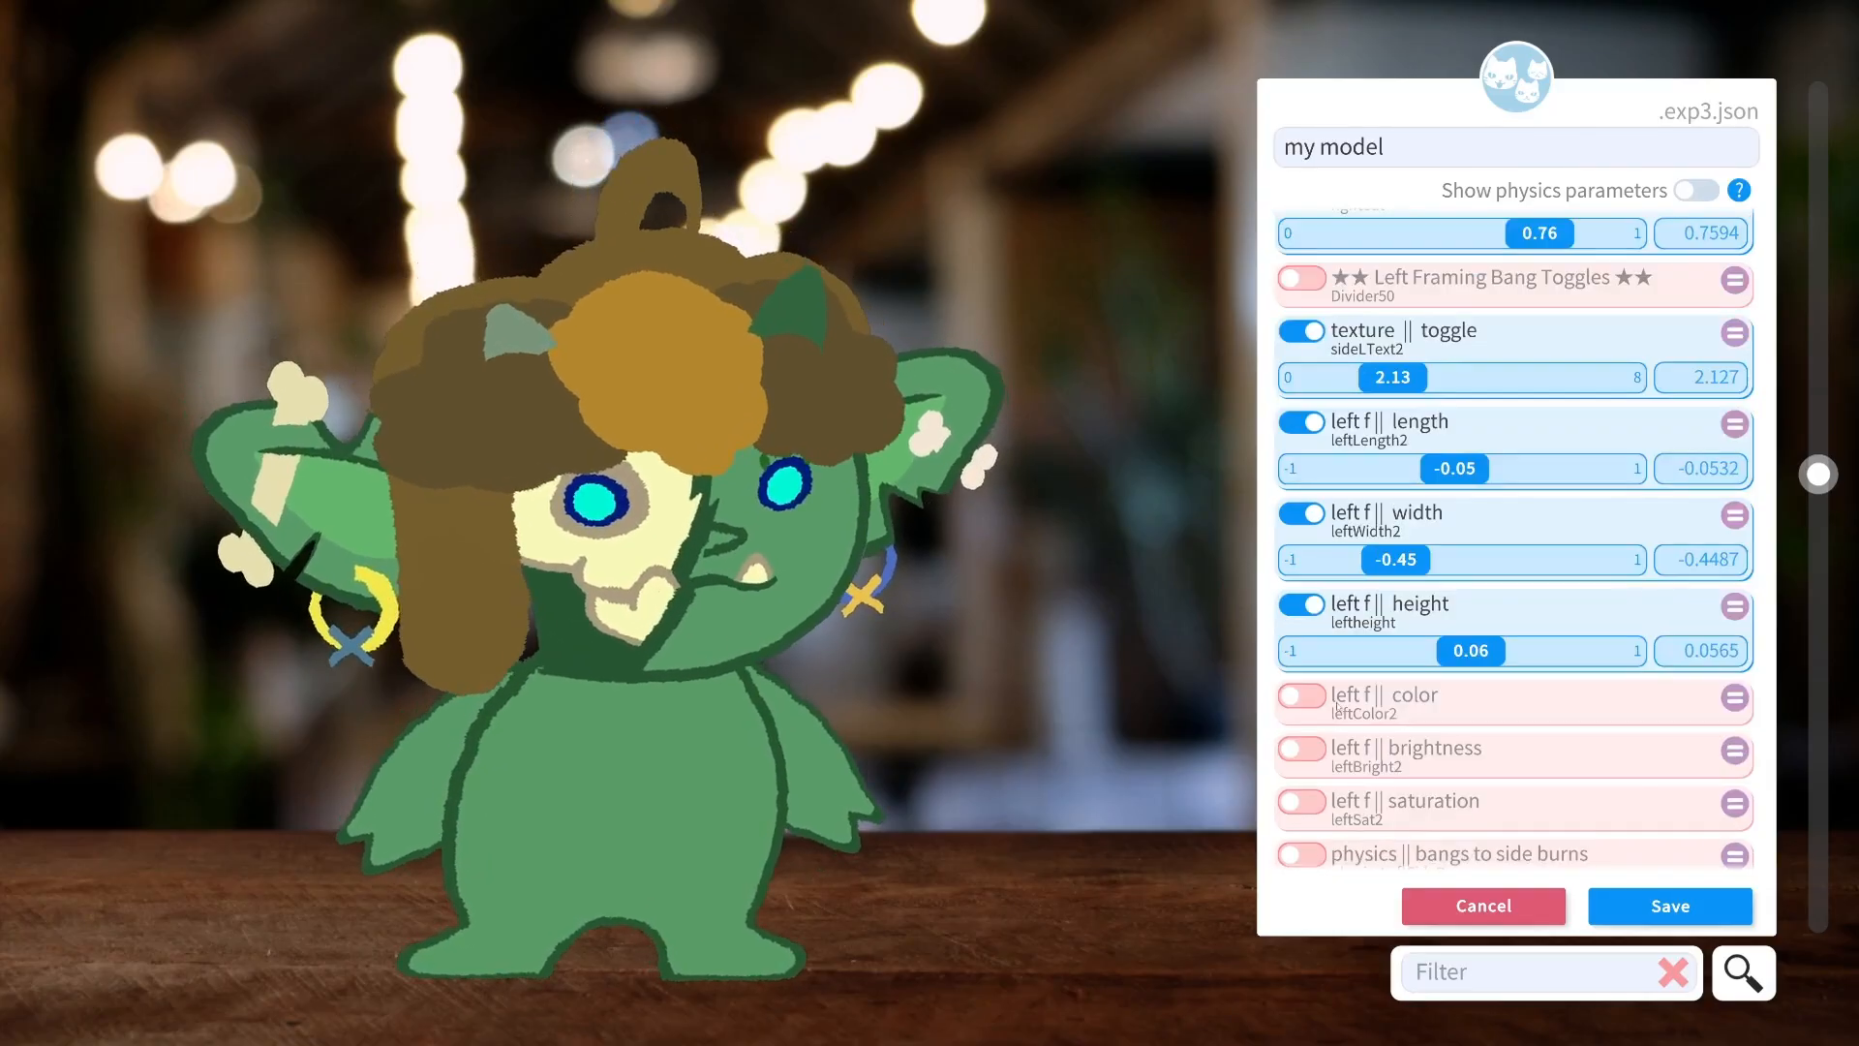
Enable the left framing bang color at about 1.24 and set the left framing bang height to -1.
click(1307, 698)
drag(1315, 743, 1367, 757)
scroll(563, 430, up, 3)
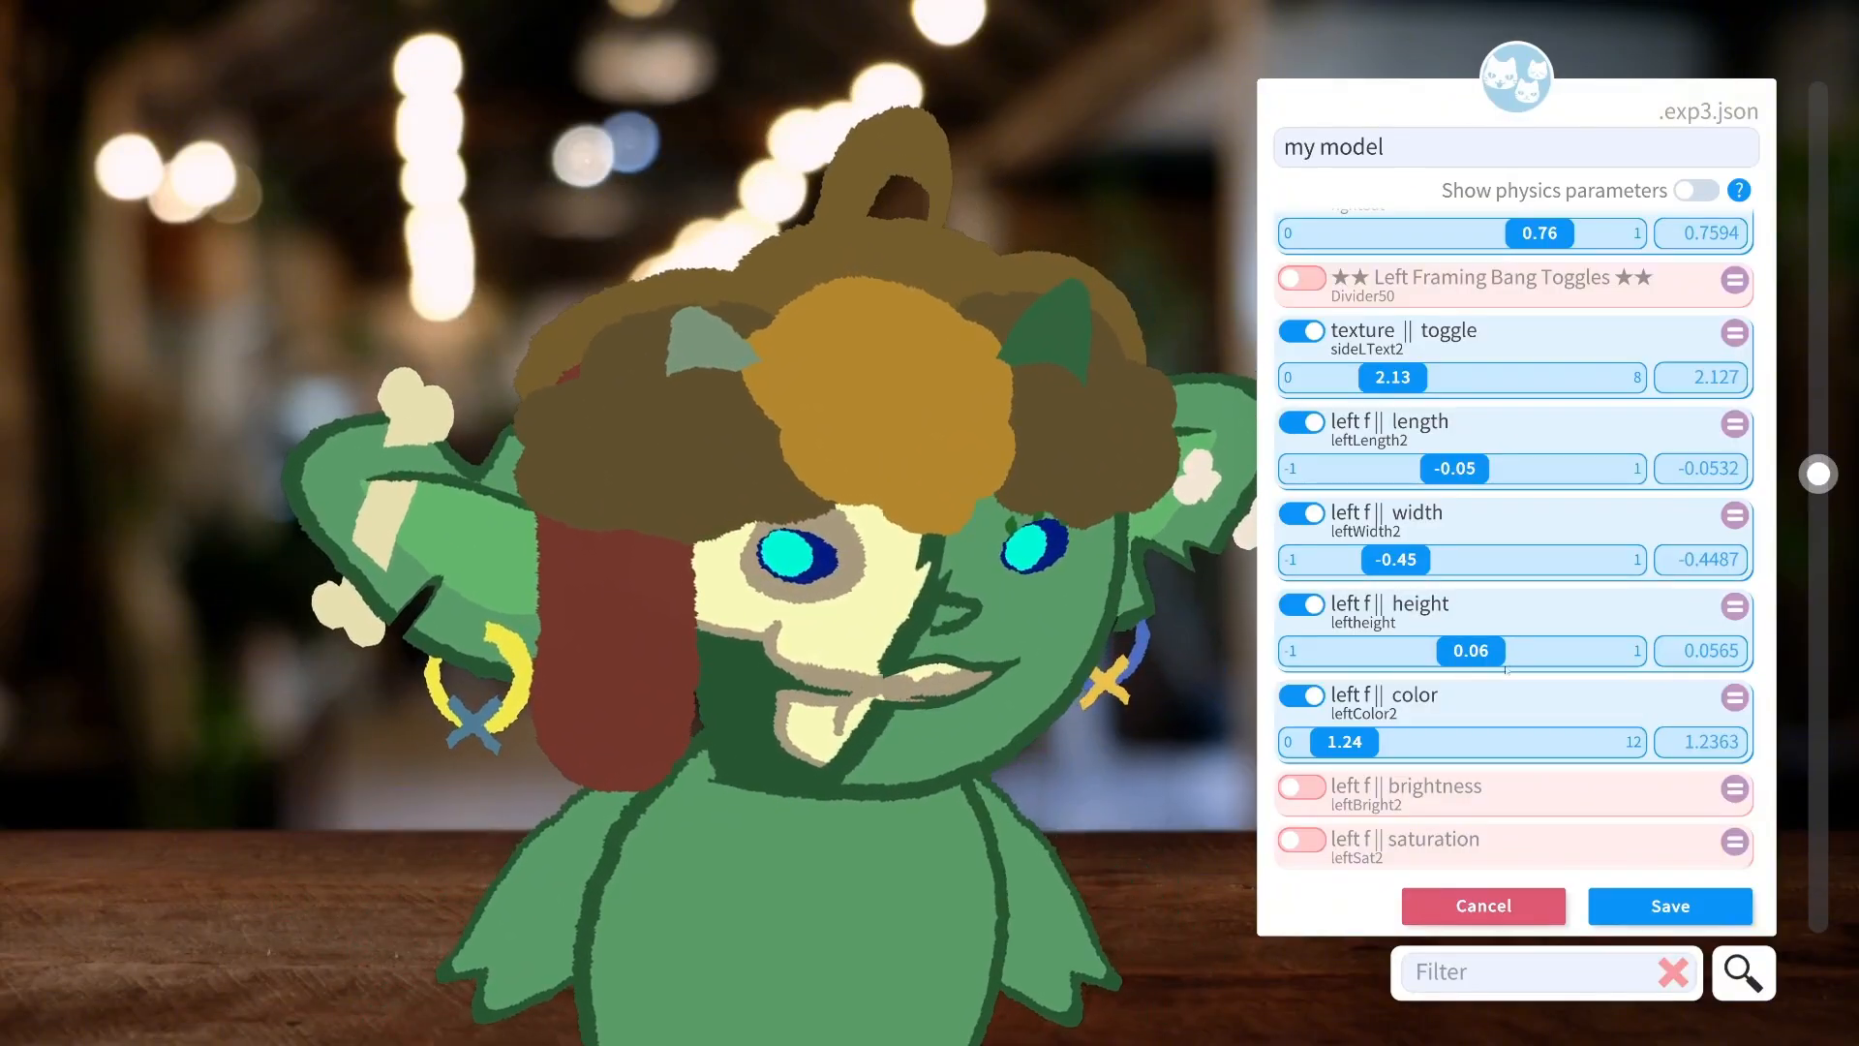
click(1435, 651)
drag(1436, 650, 1204, 613)
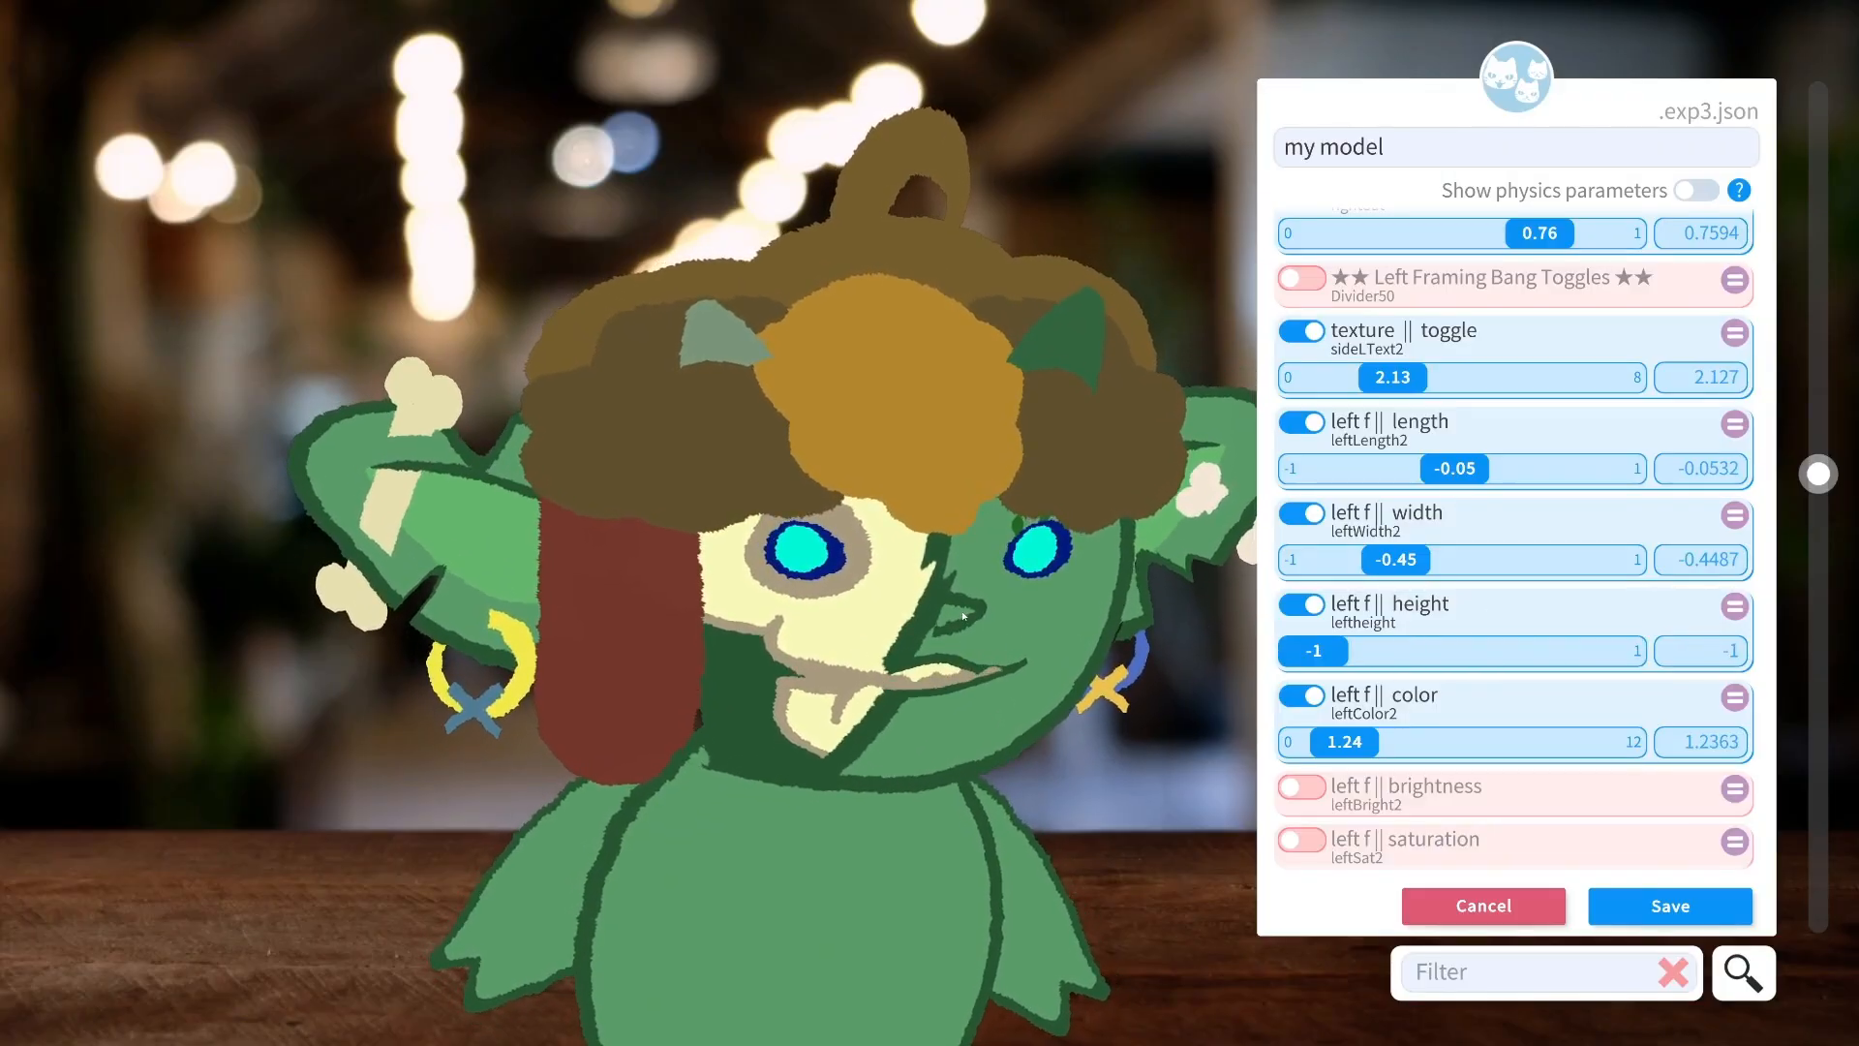
Set the left framing bang length to -1 and width to about 0.83, and enable its bangs to side burns physics at 1.
scroll(1360, 580, down, 4)
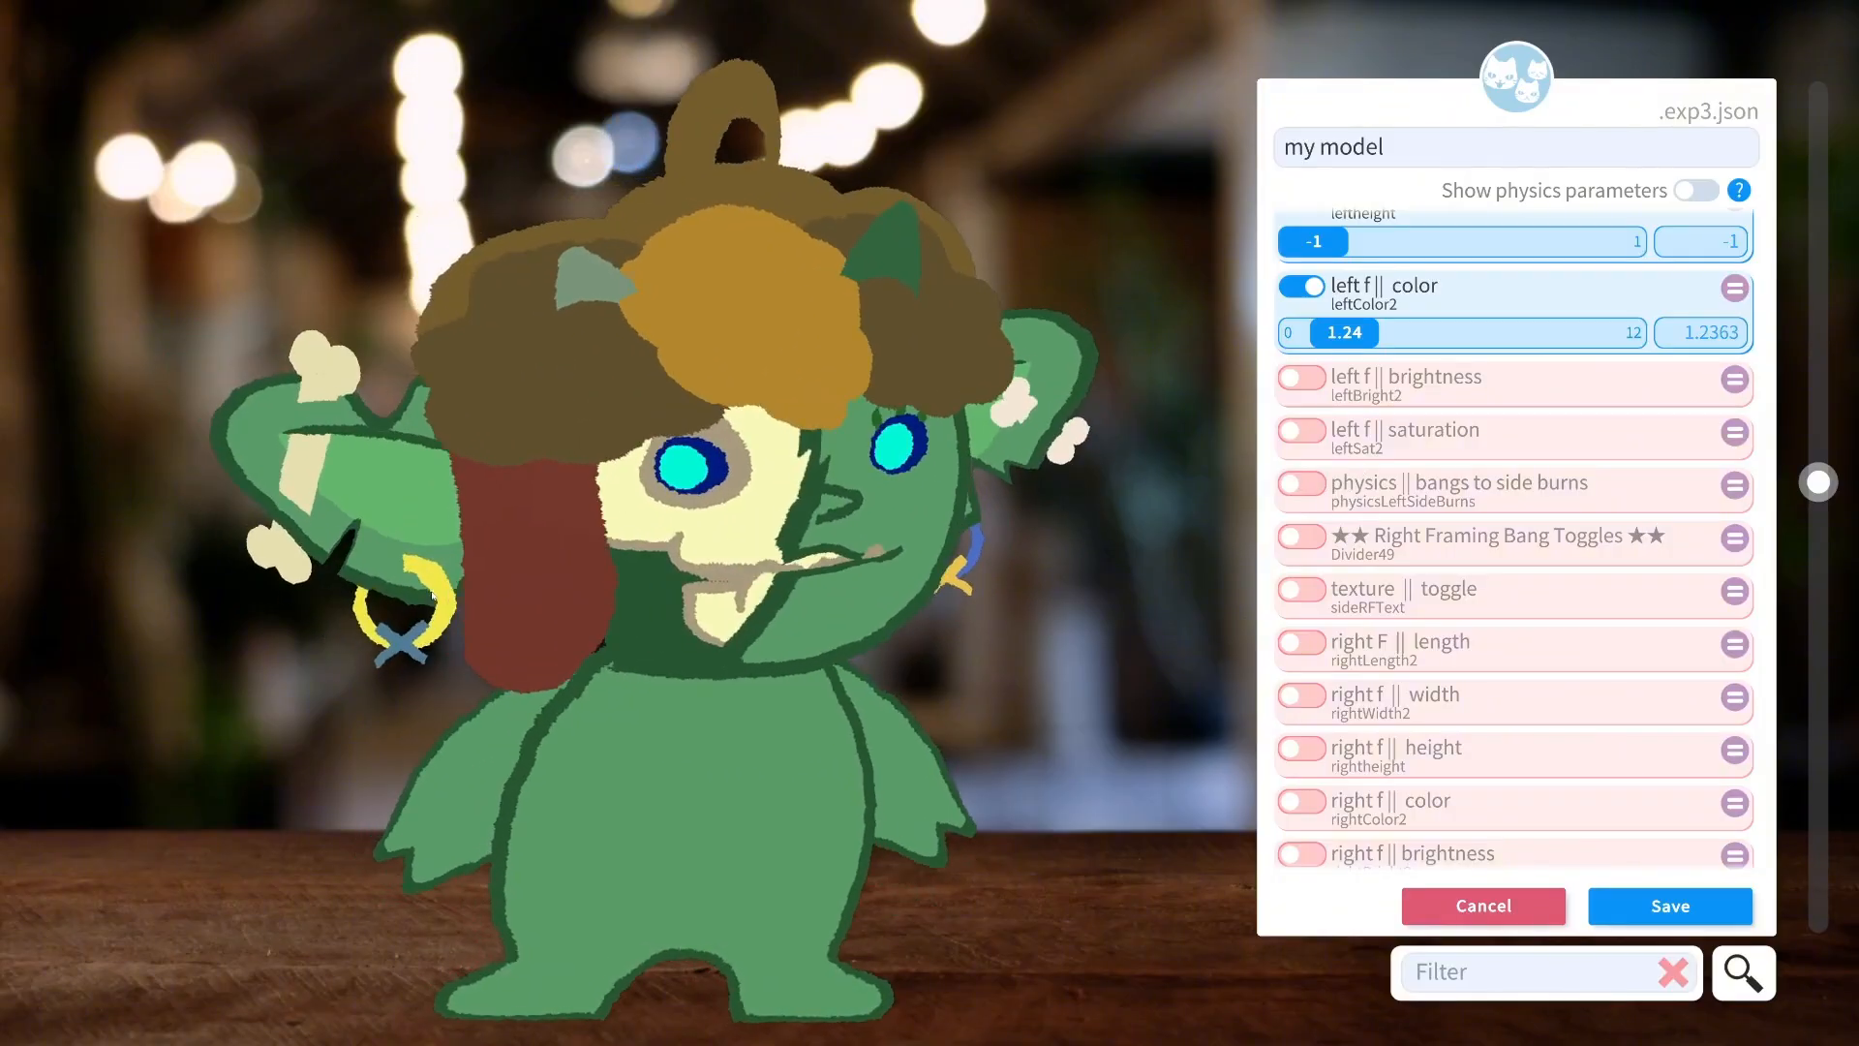
scroll(1463, 500, up, 3)
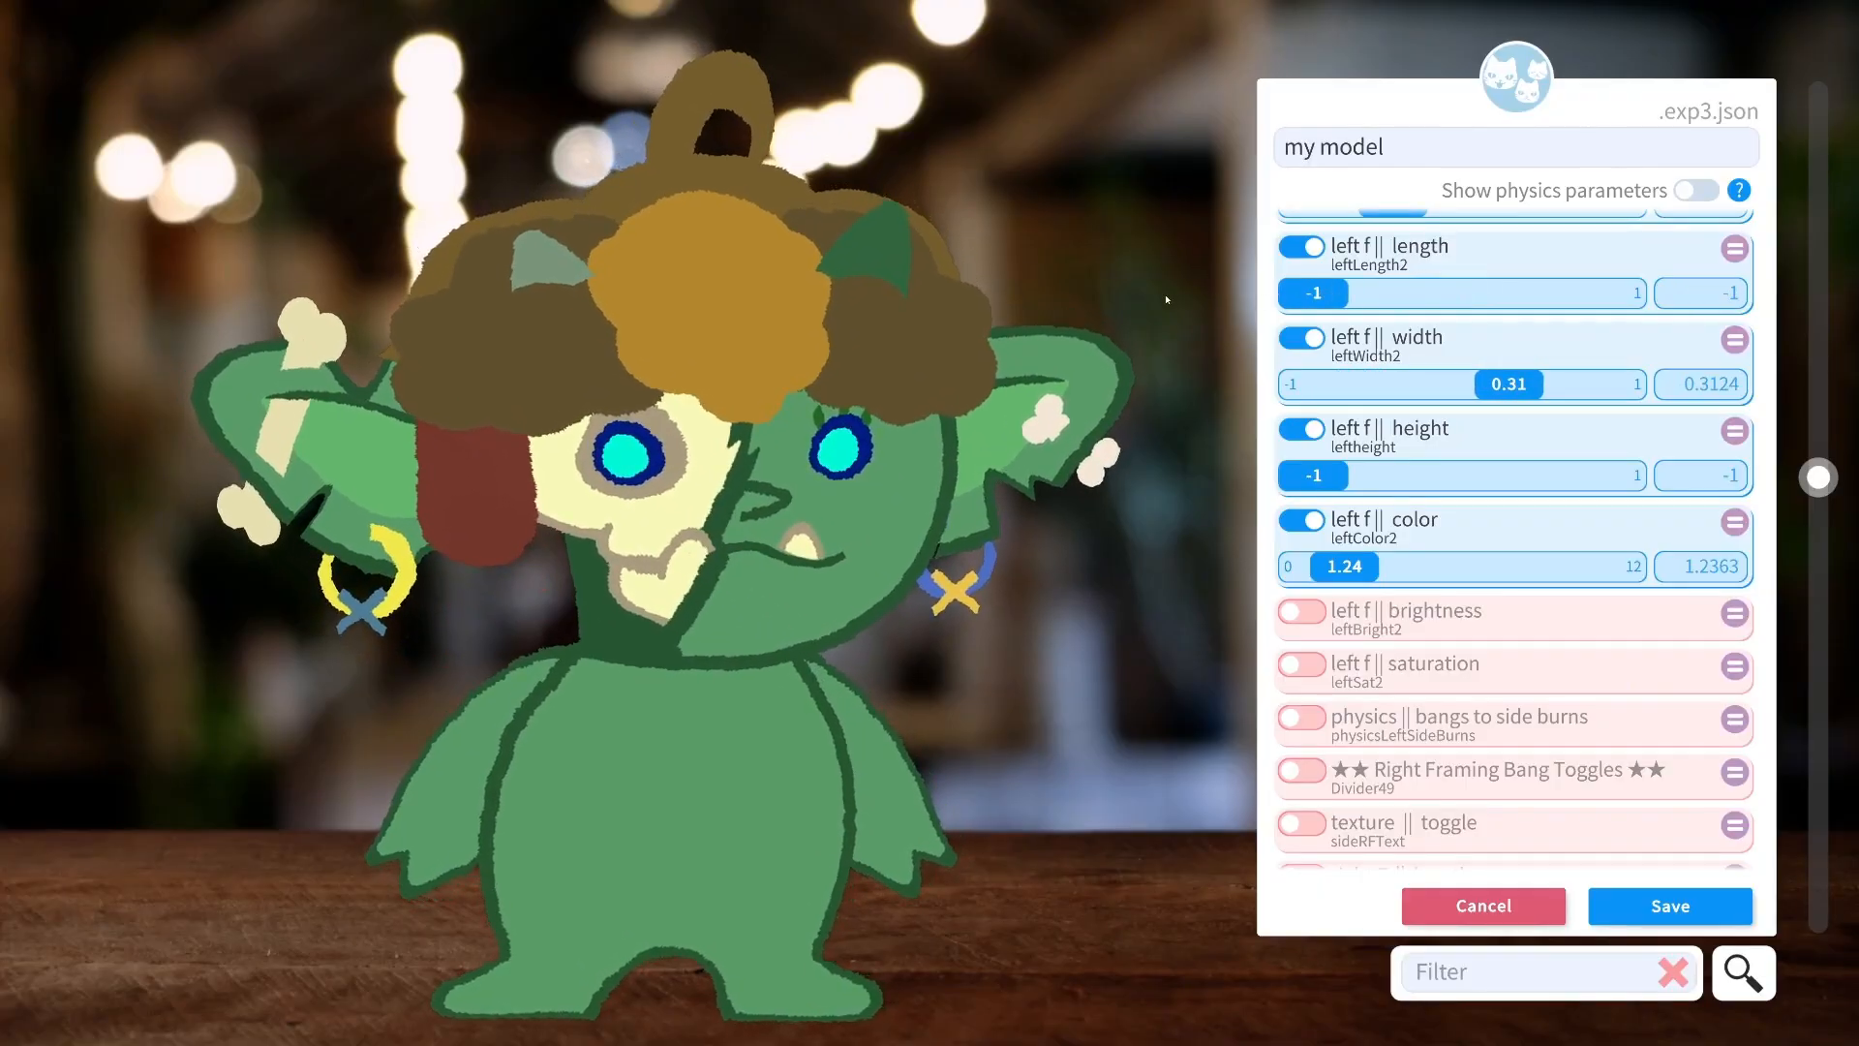
drag(1509, 384, 1569, 399)
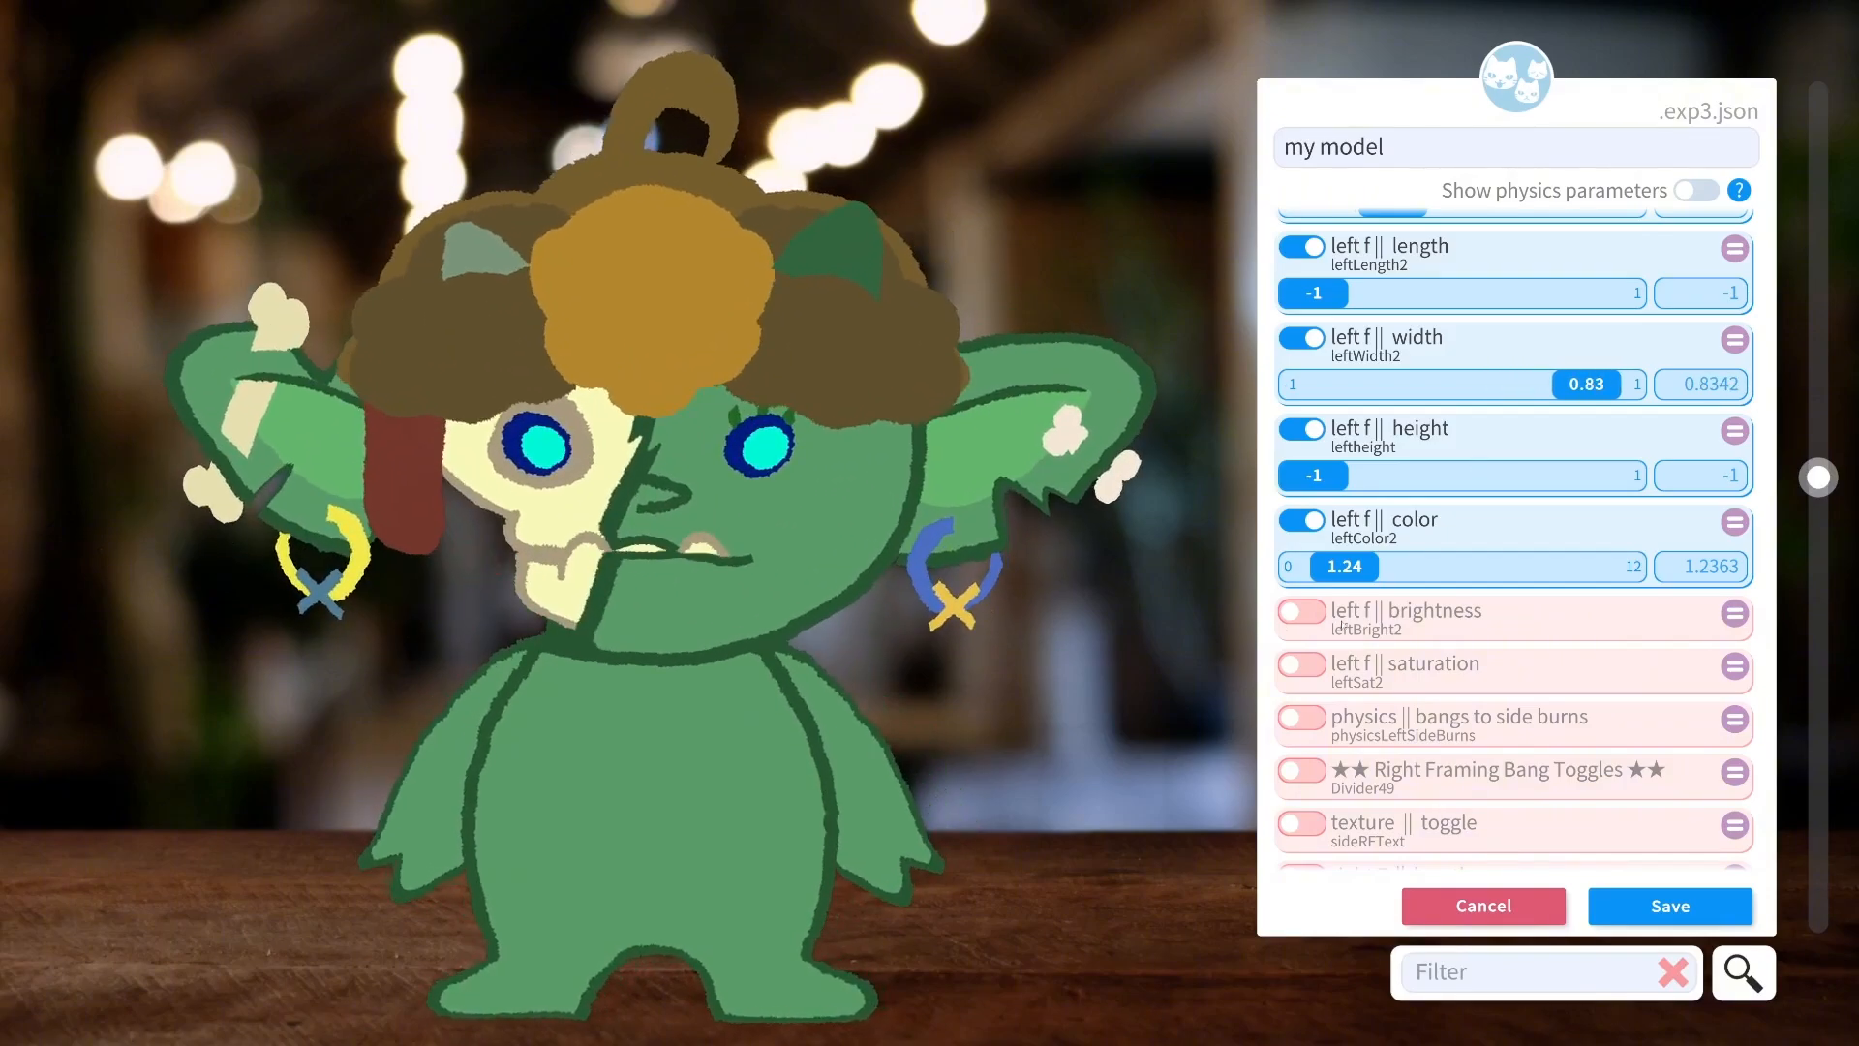
scroll(1357, 617, down, 1)
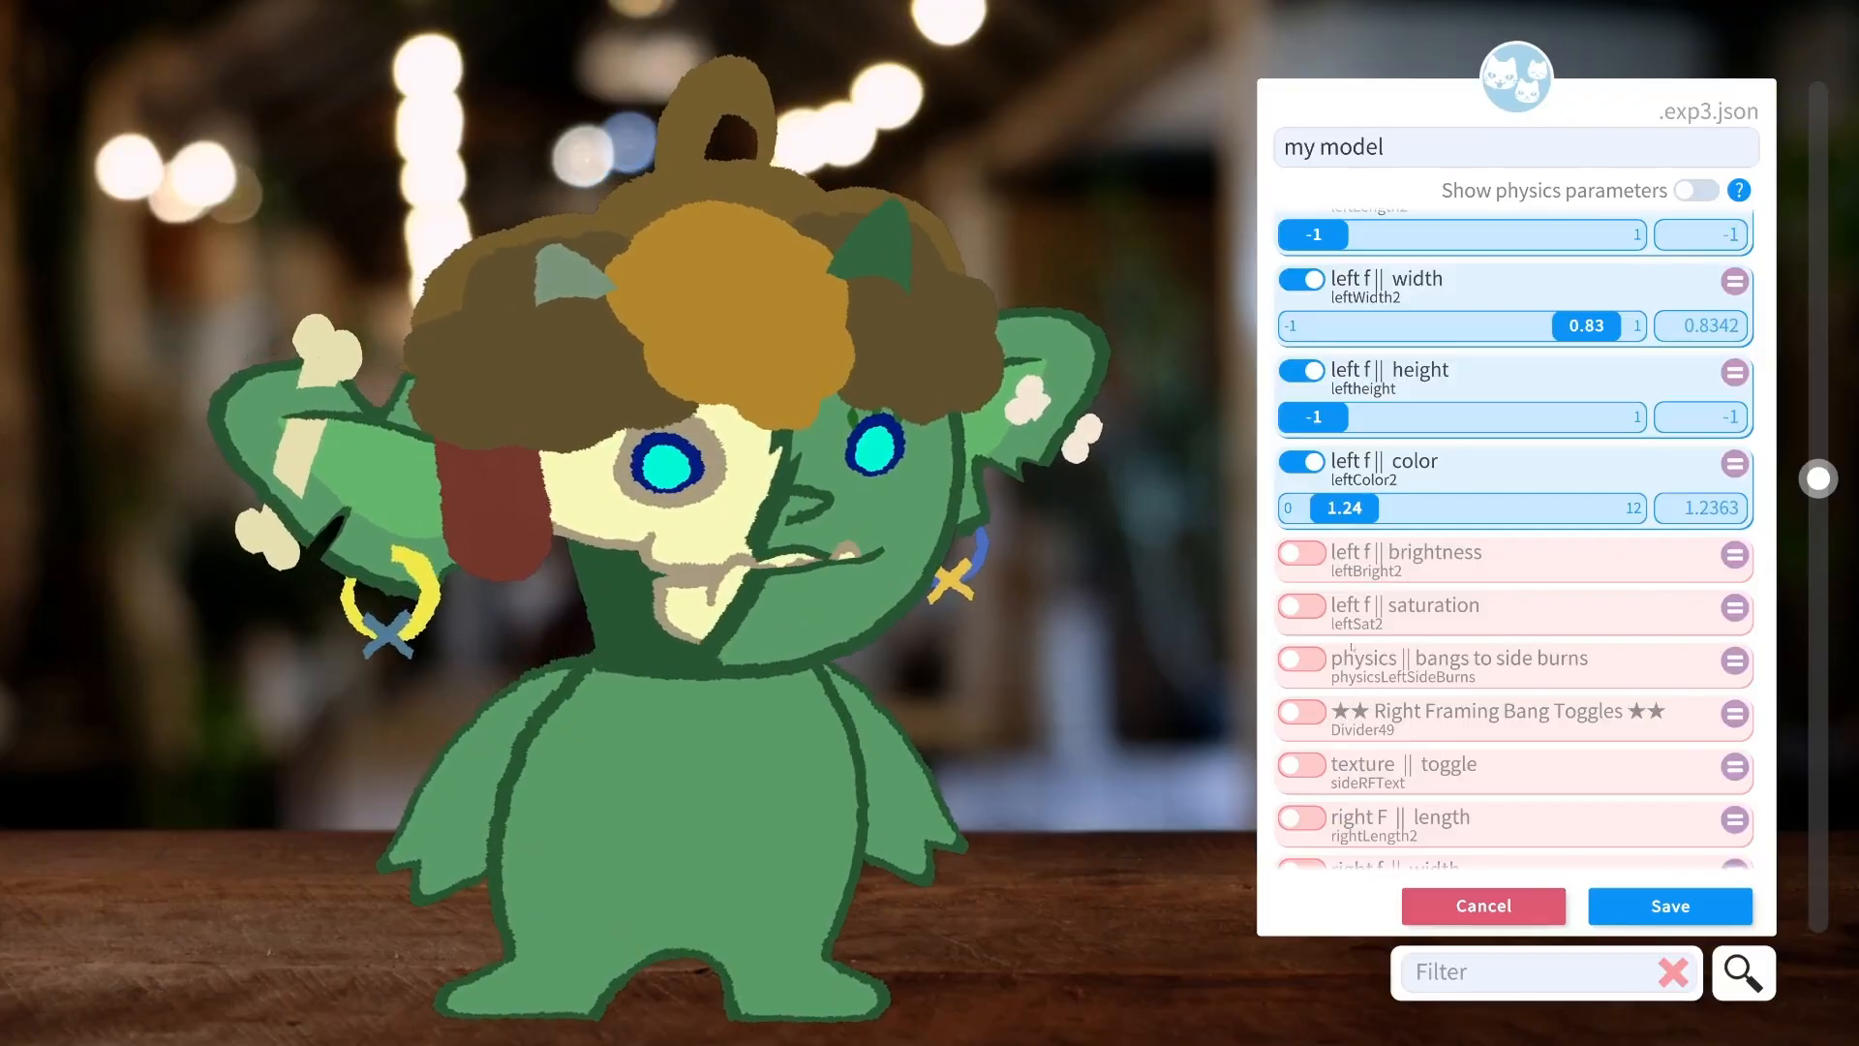
click(1294, 658)
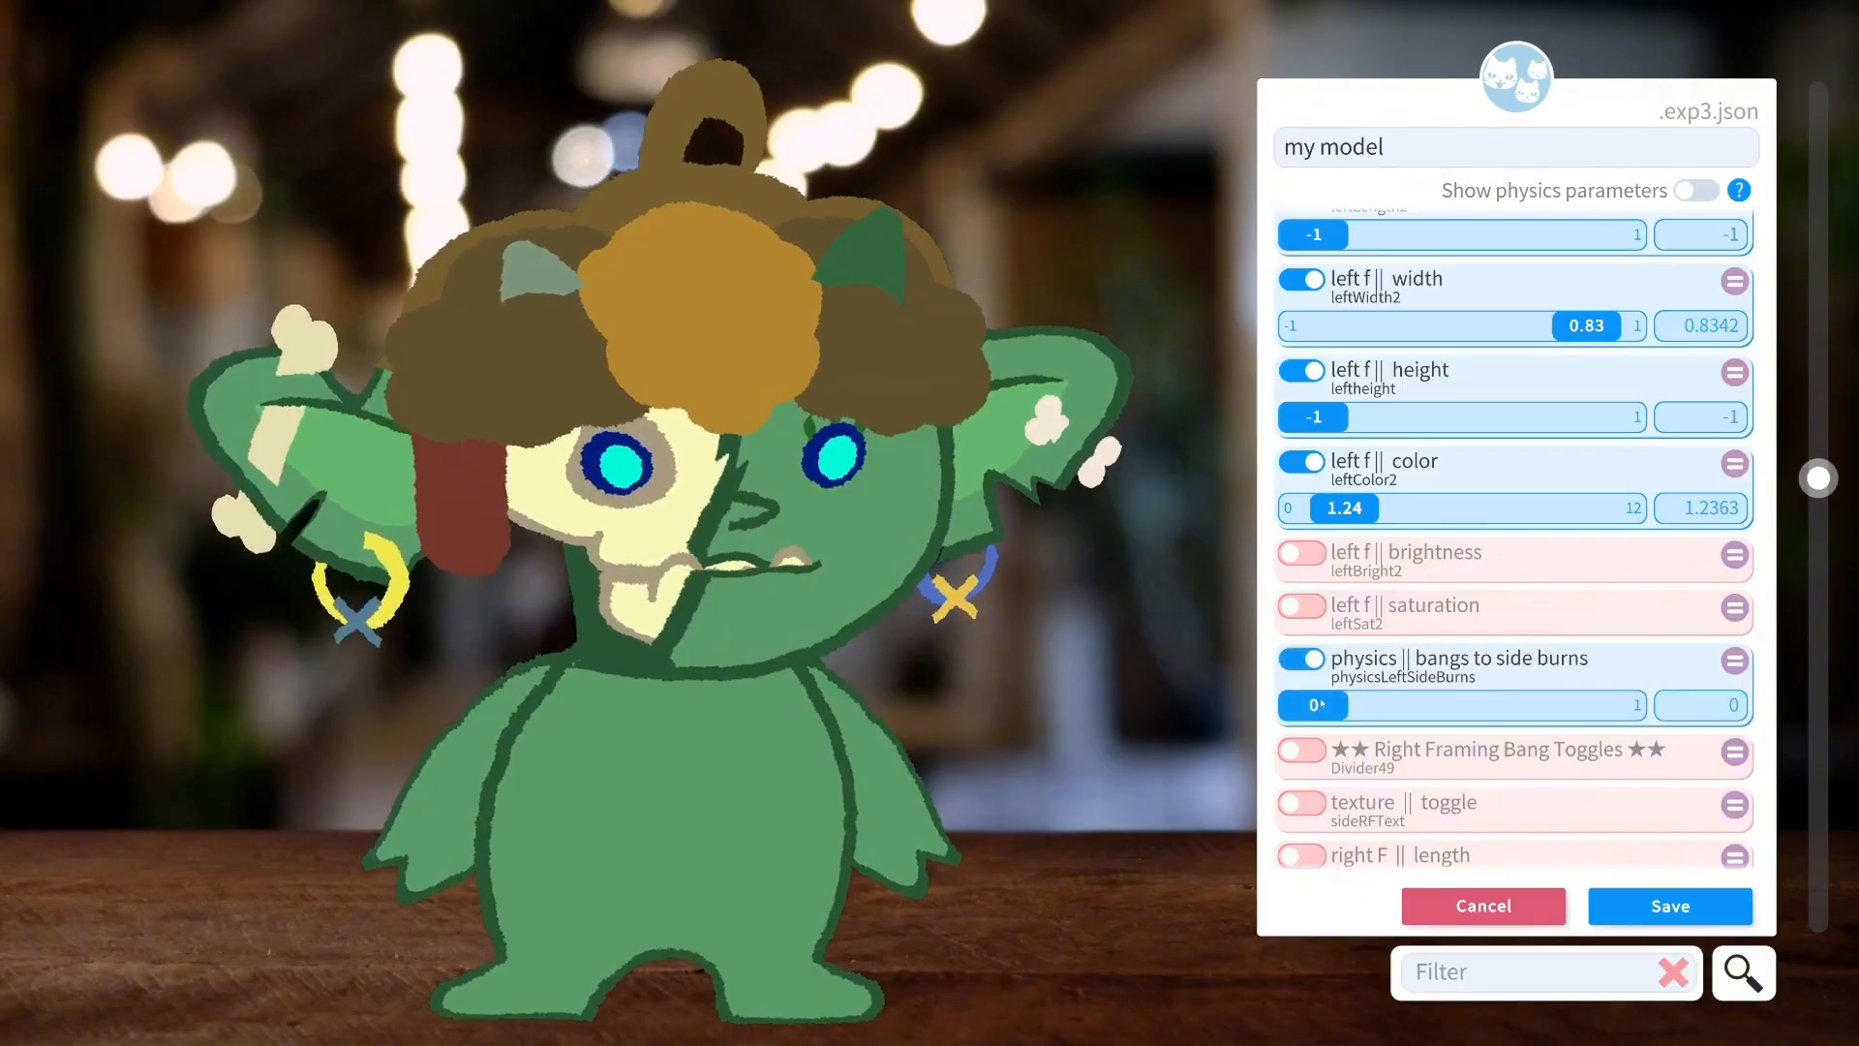
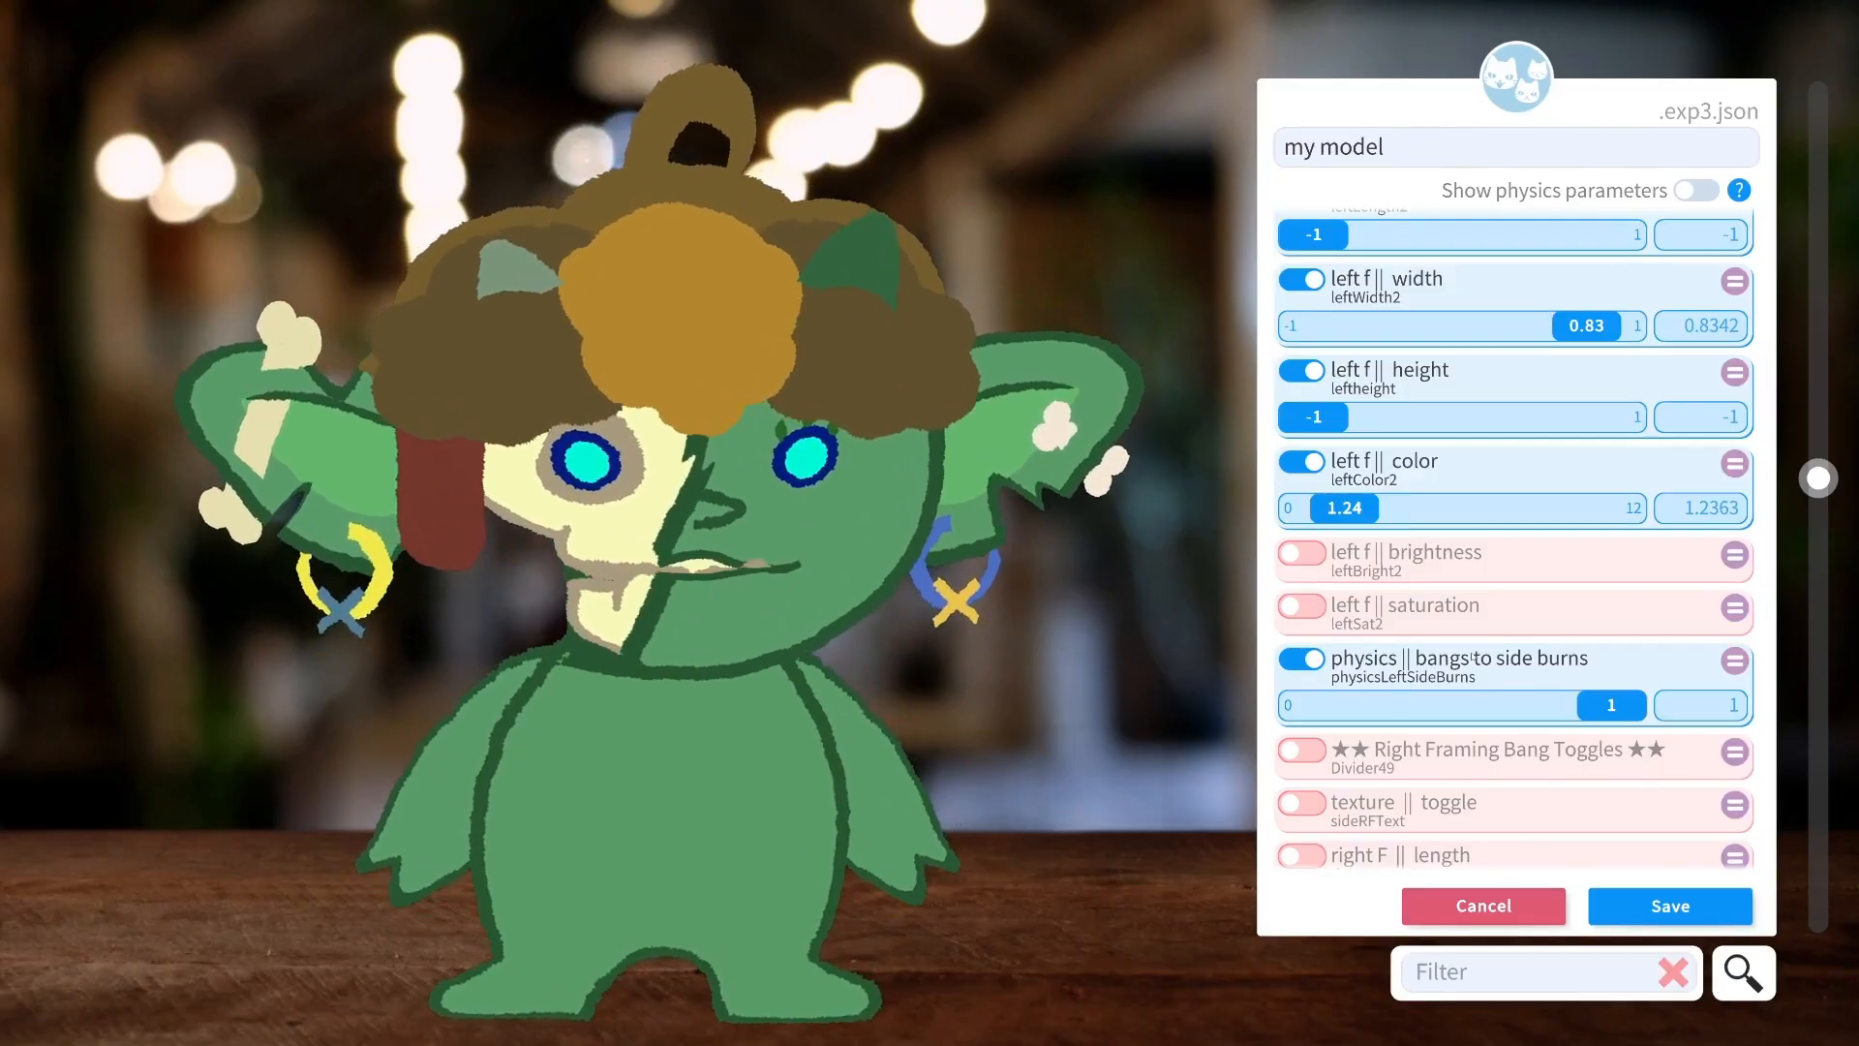
Enable the hair back texture at about 5.57, the back length at about -0.83 and the back width at about -0.2.
scroll(1469, 658, down, 5)
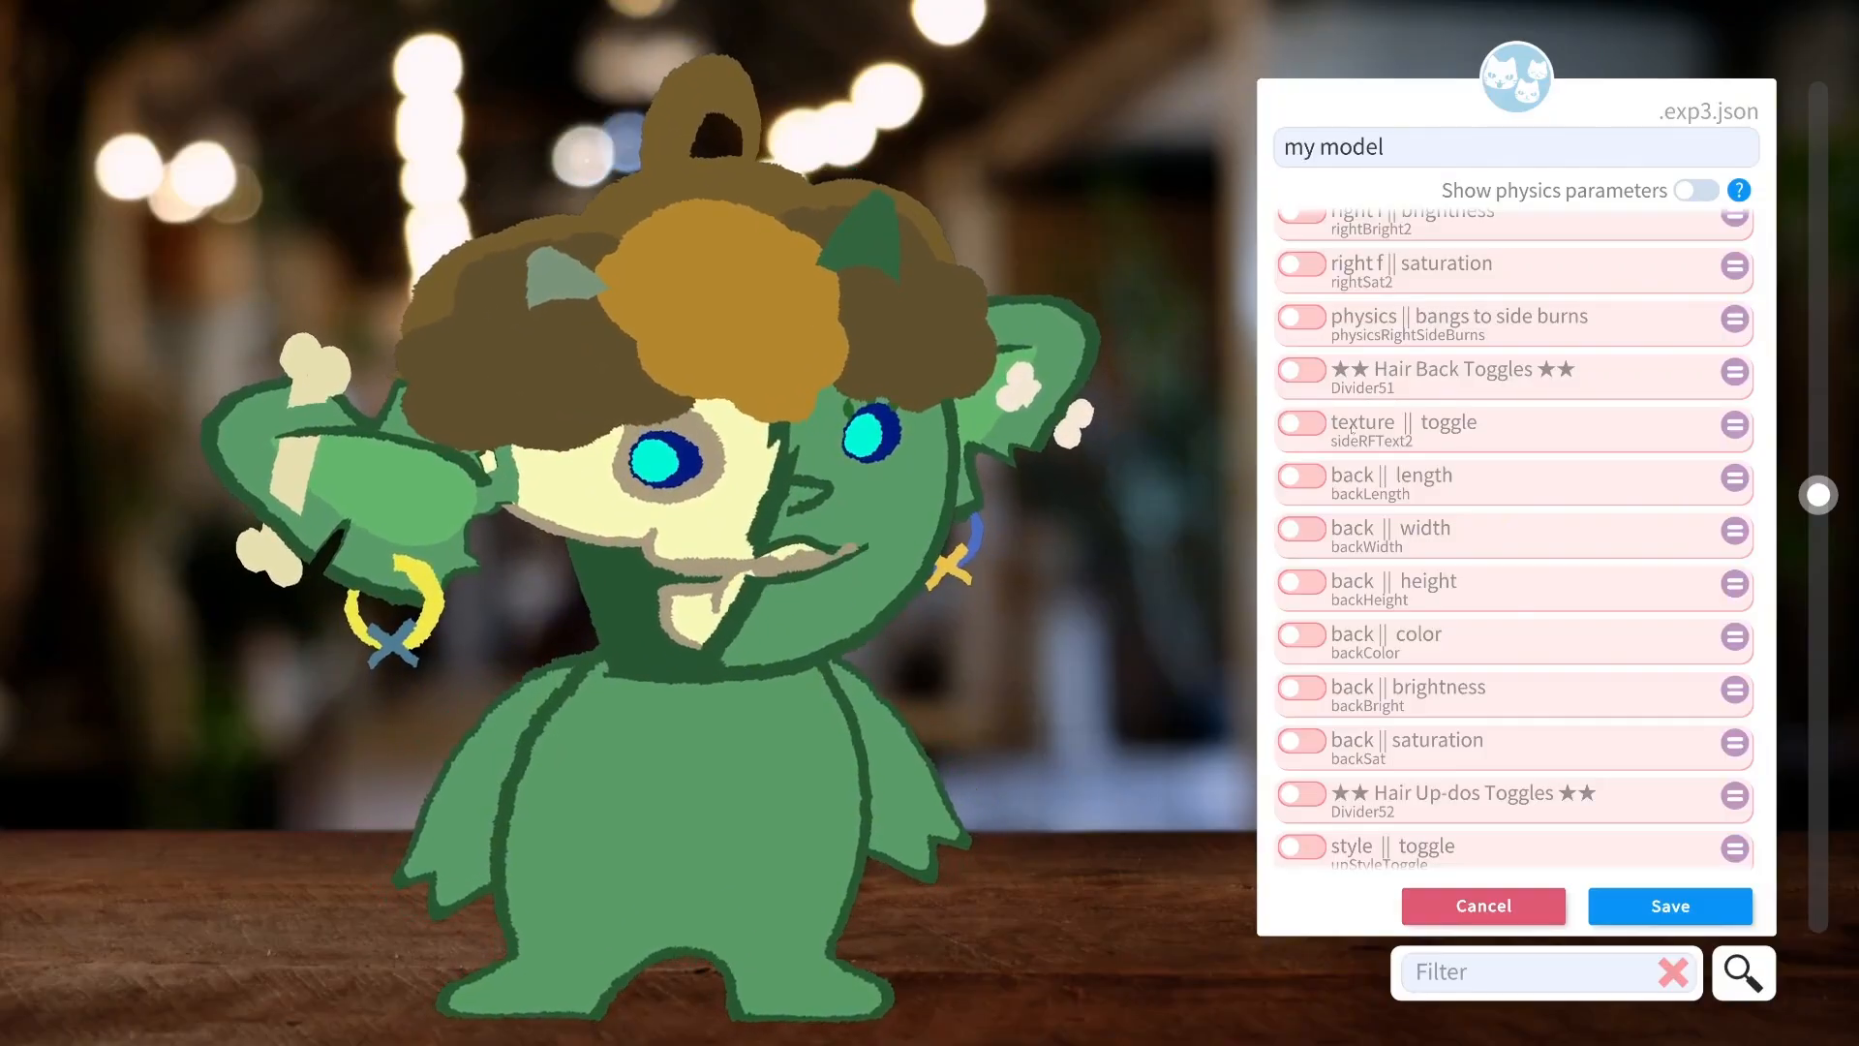
click(1301, 423)
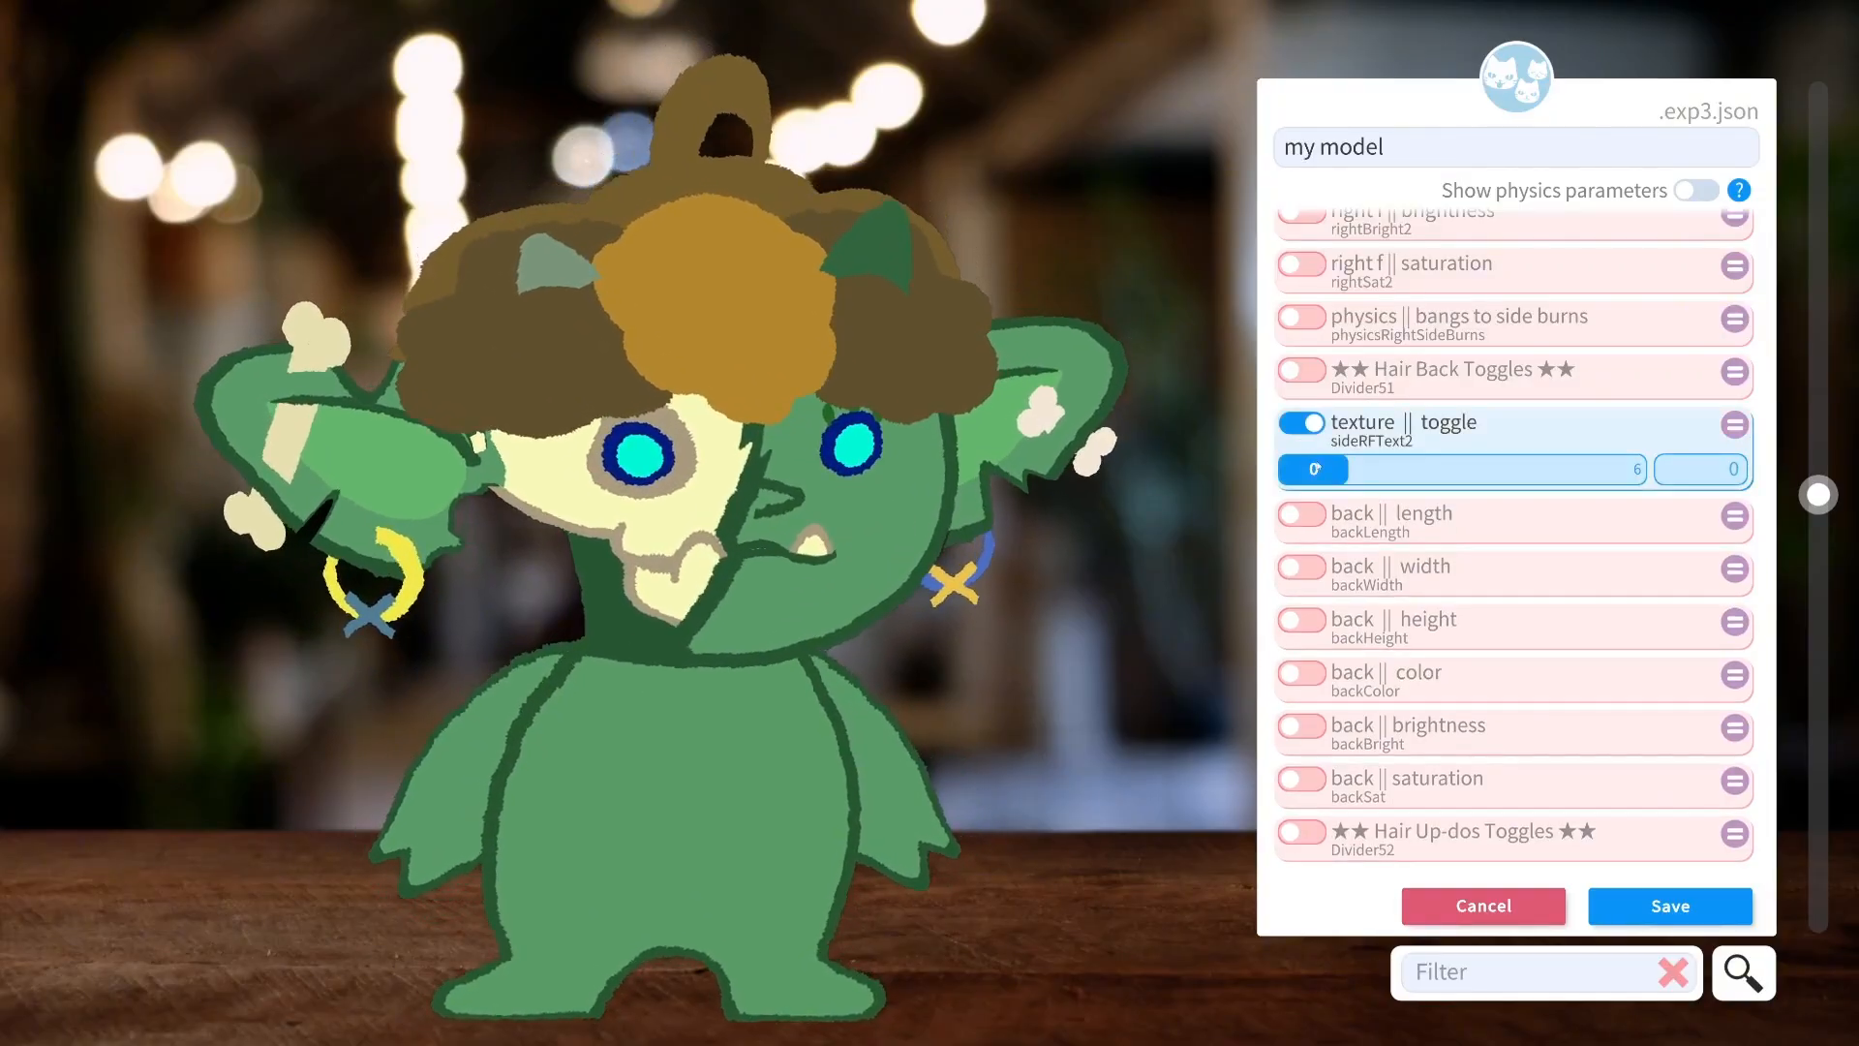
drag(1359, 469, 1597, 487)
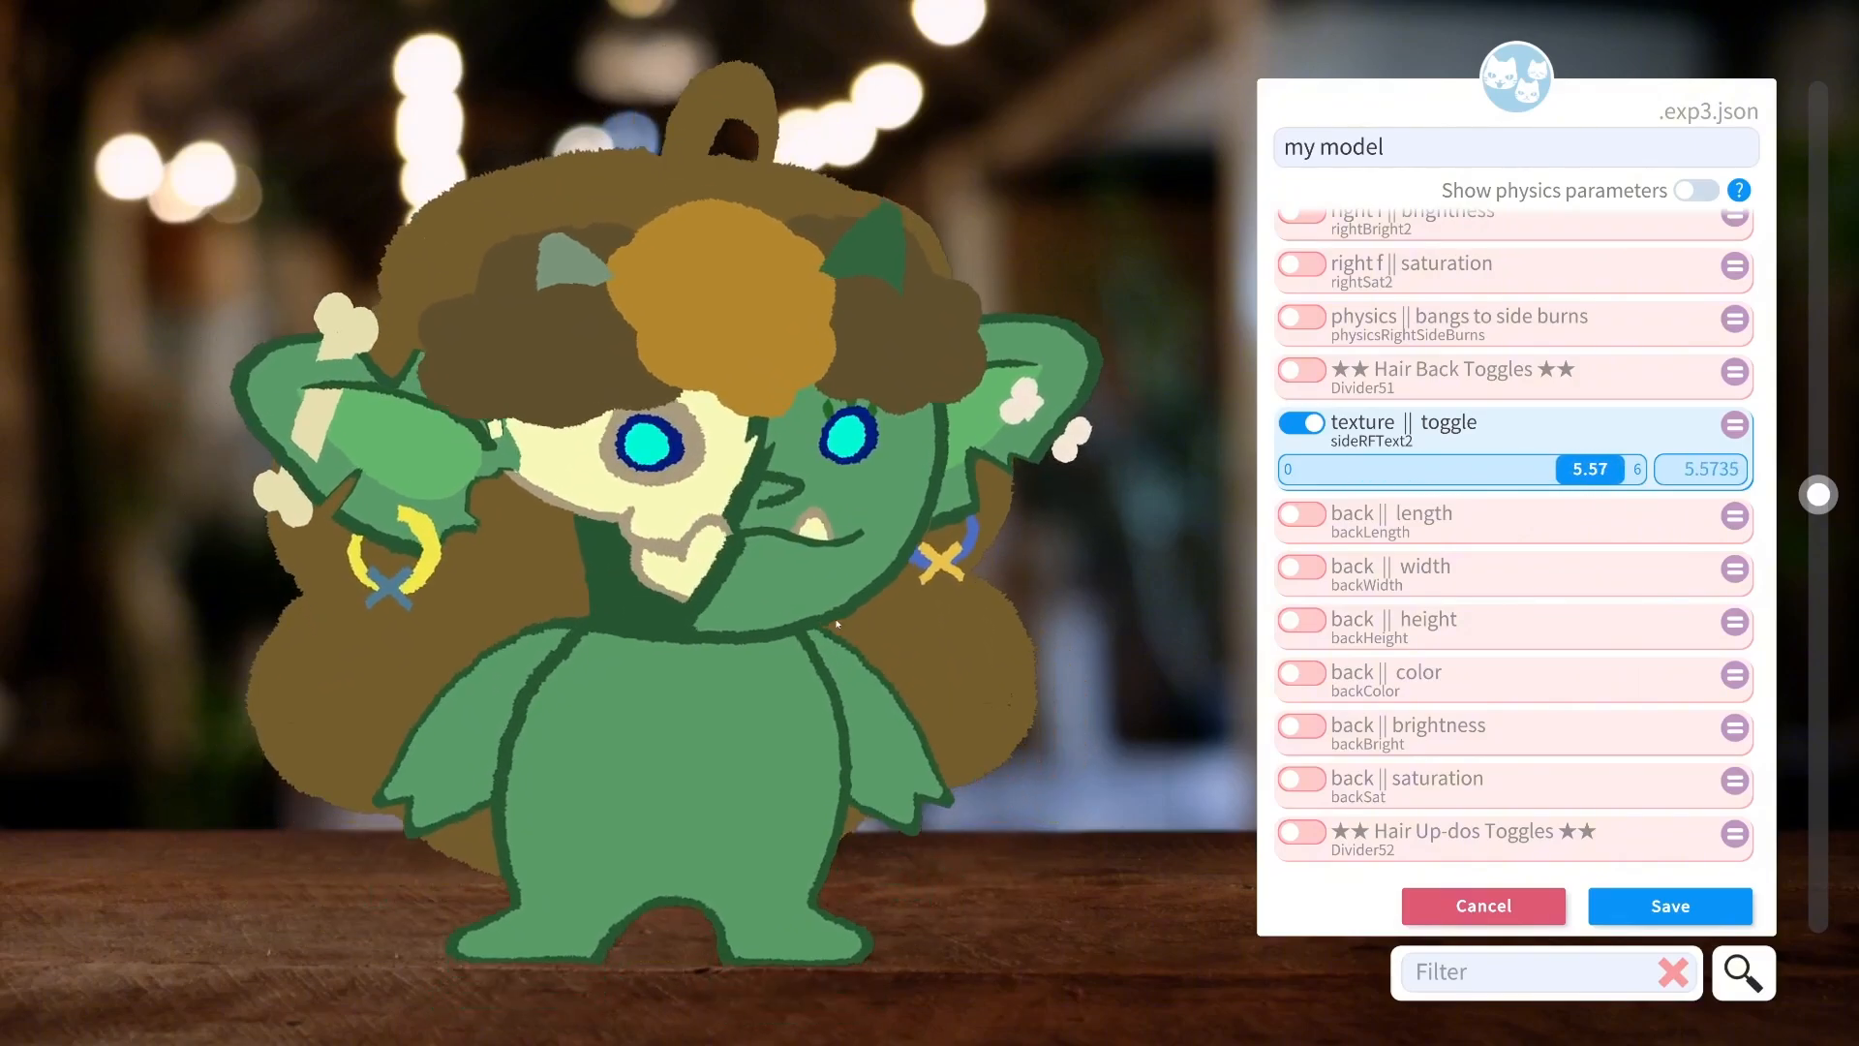
click(1301, 515)
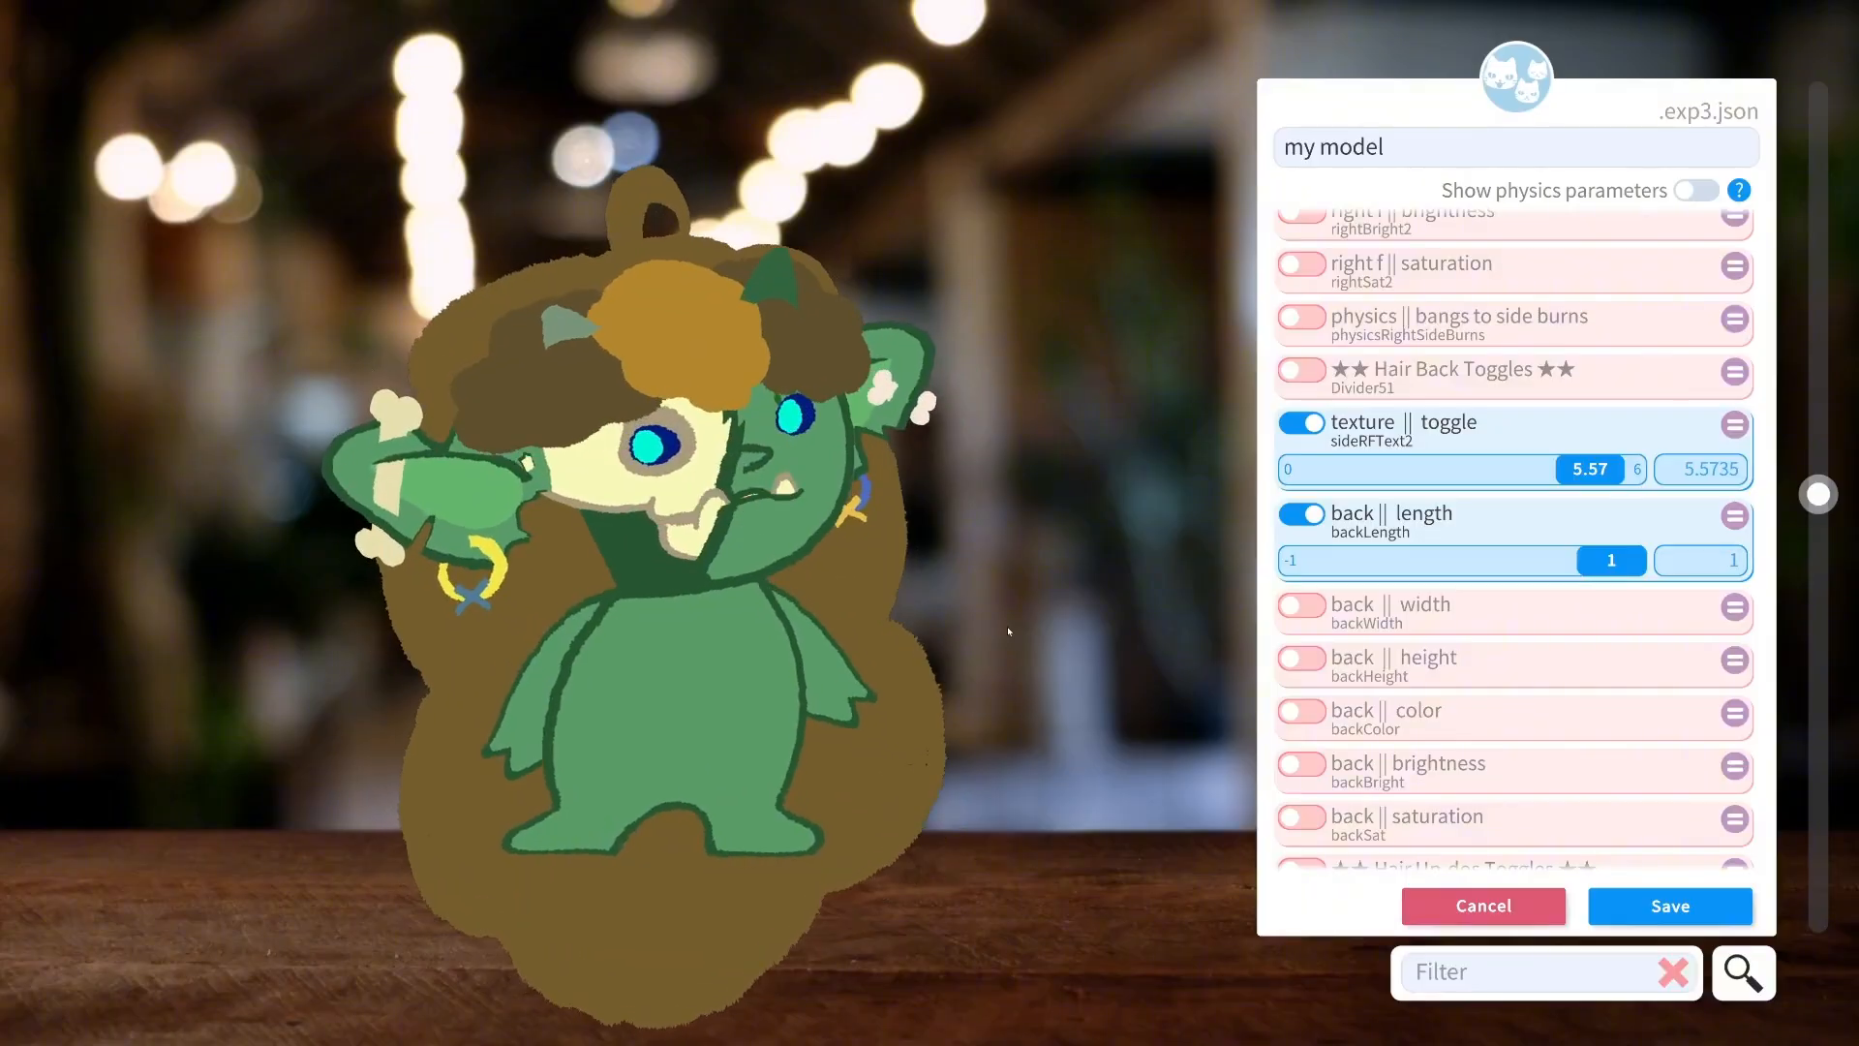
drag(1611, 560, 1425, 641)
click(1304, 606)
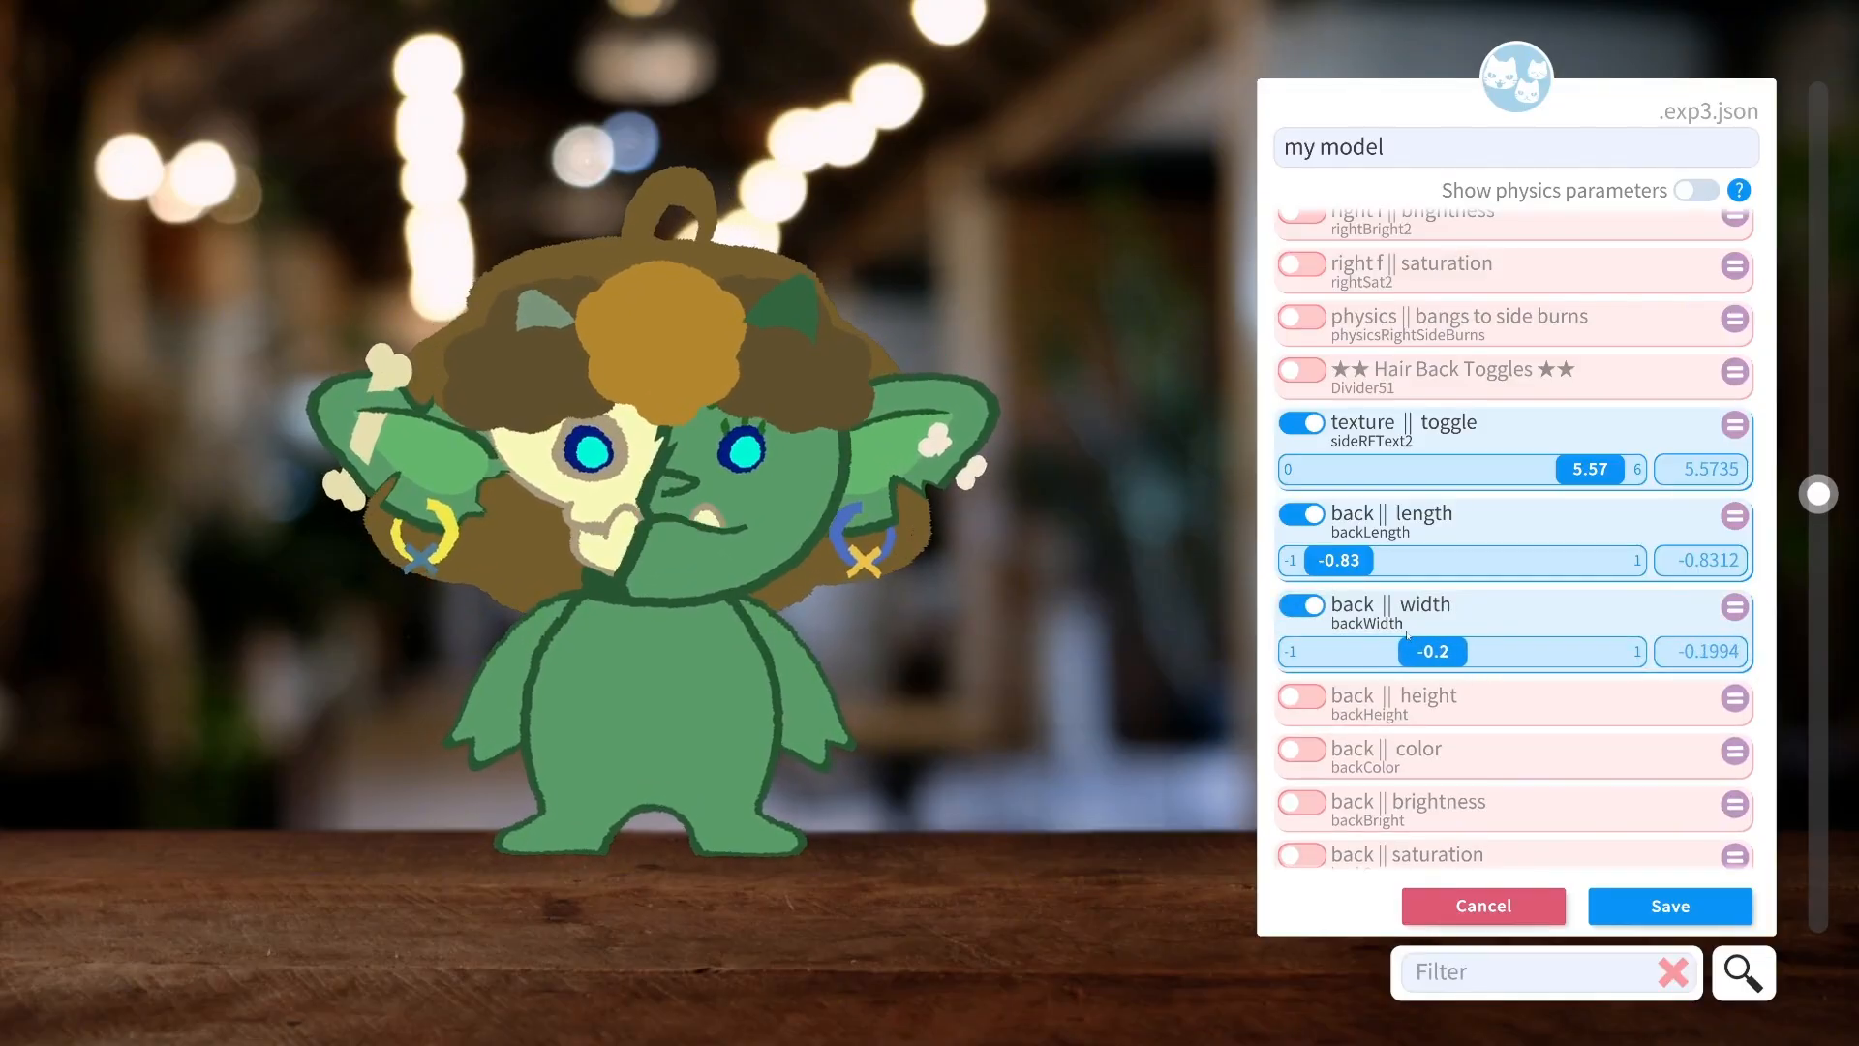
Enable the back hair height, try it at 1, and set it to about -0.78.
click(1302, 696)
drag(1326, 733, 1285, 722)
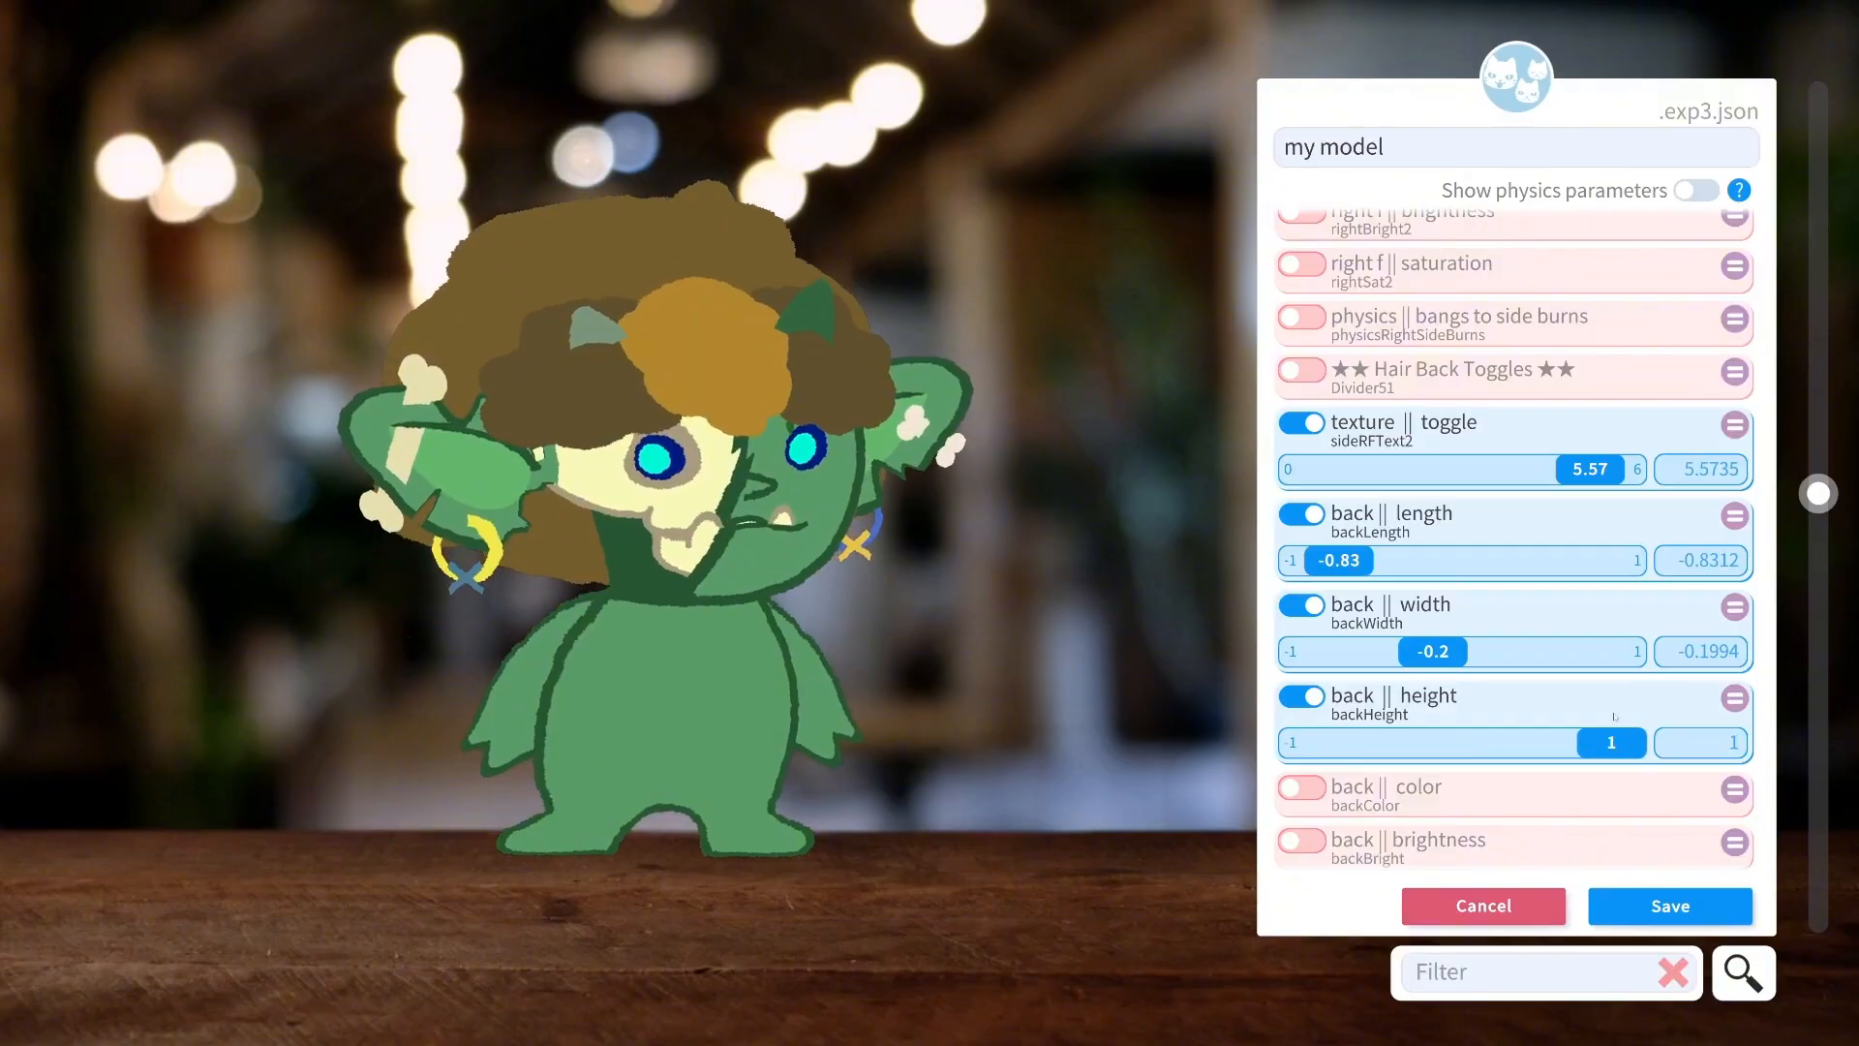
drag(1518, 712, 1158, 670)
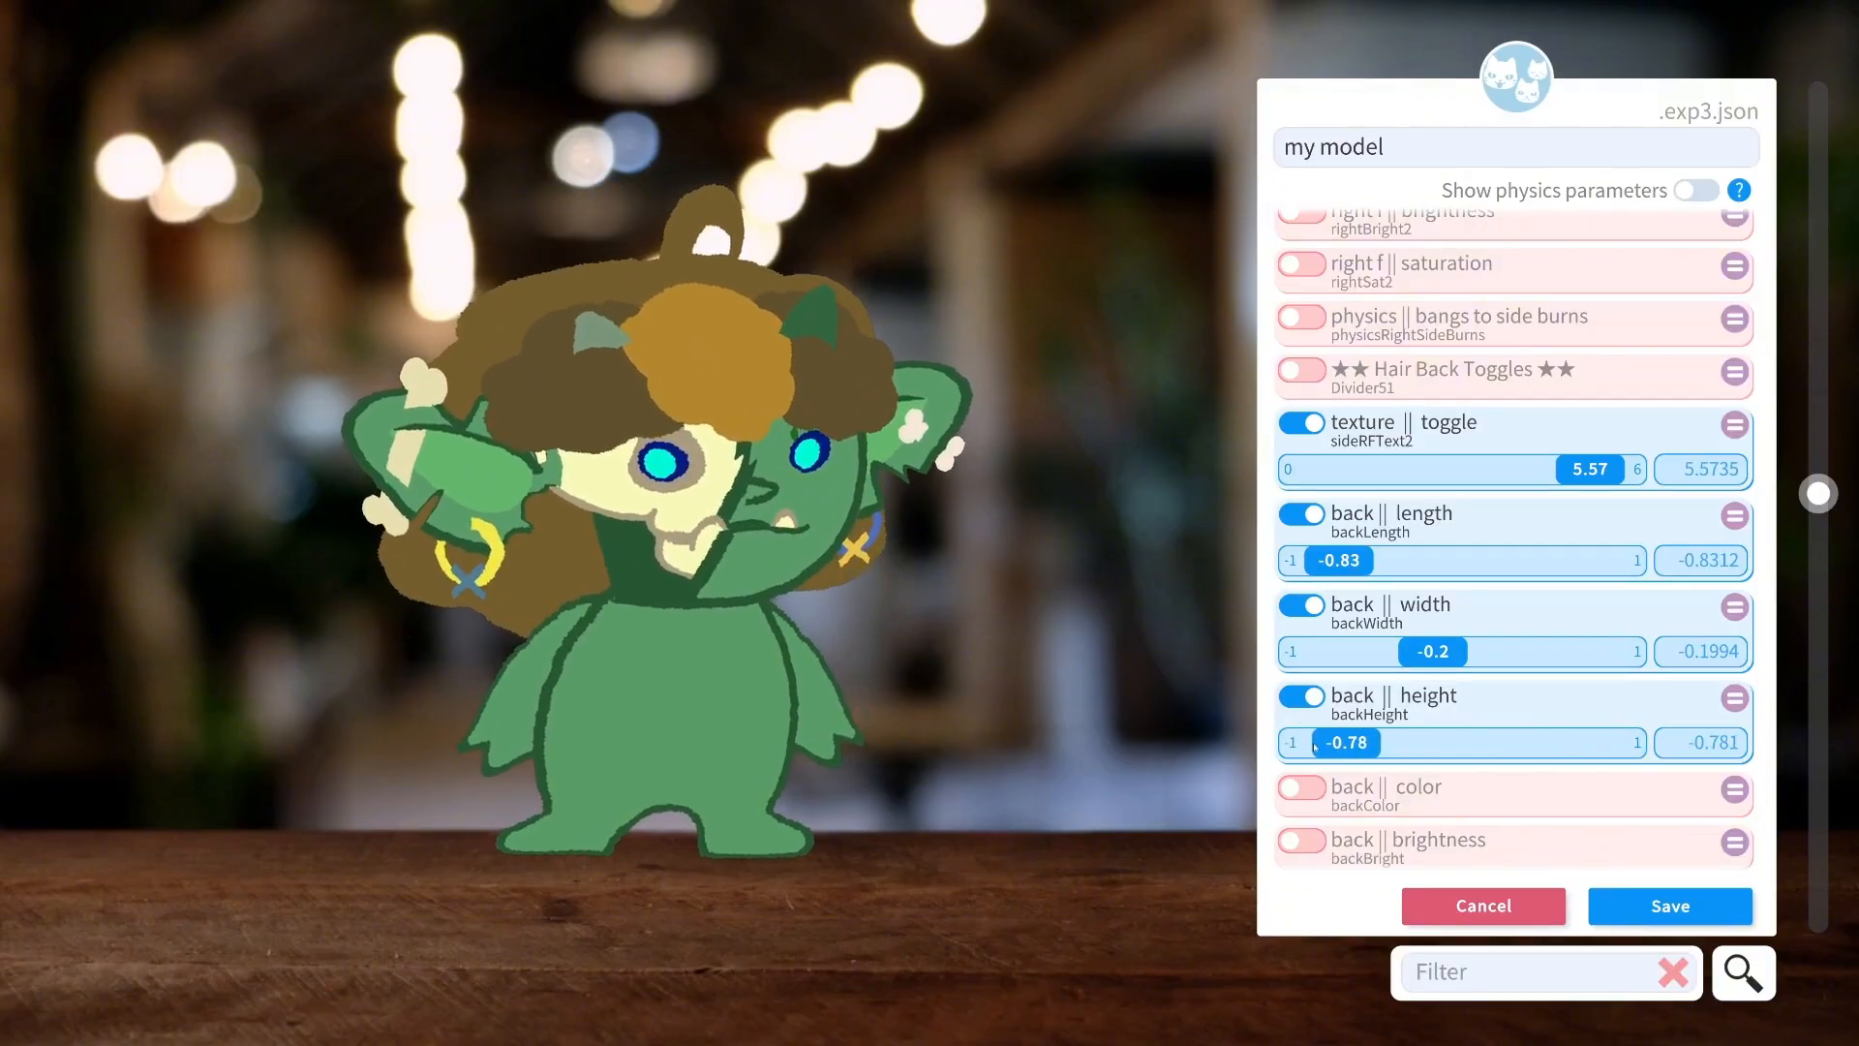
click(1295, 794)
scroll(1321, 781, down, 2)
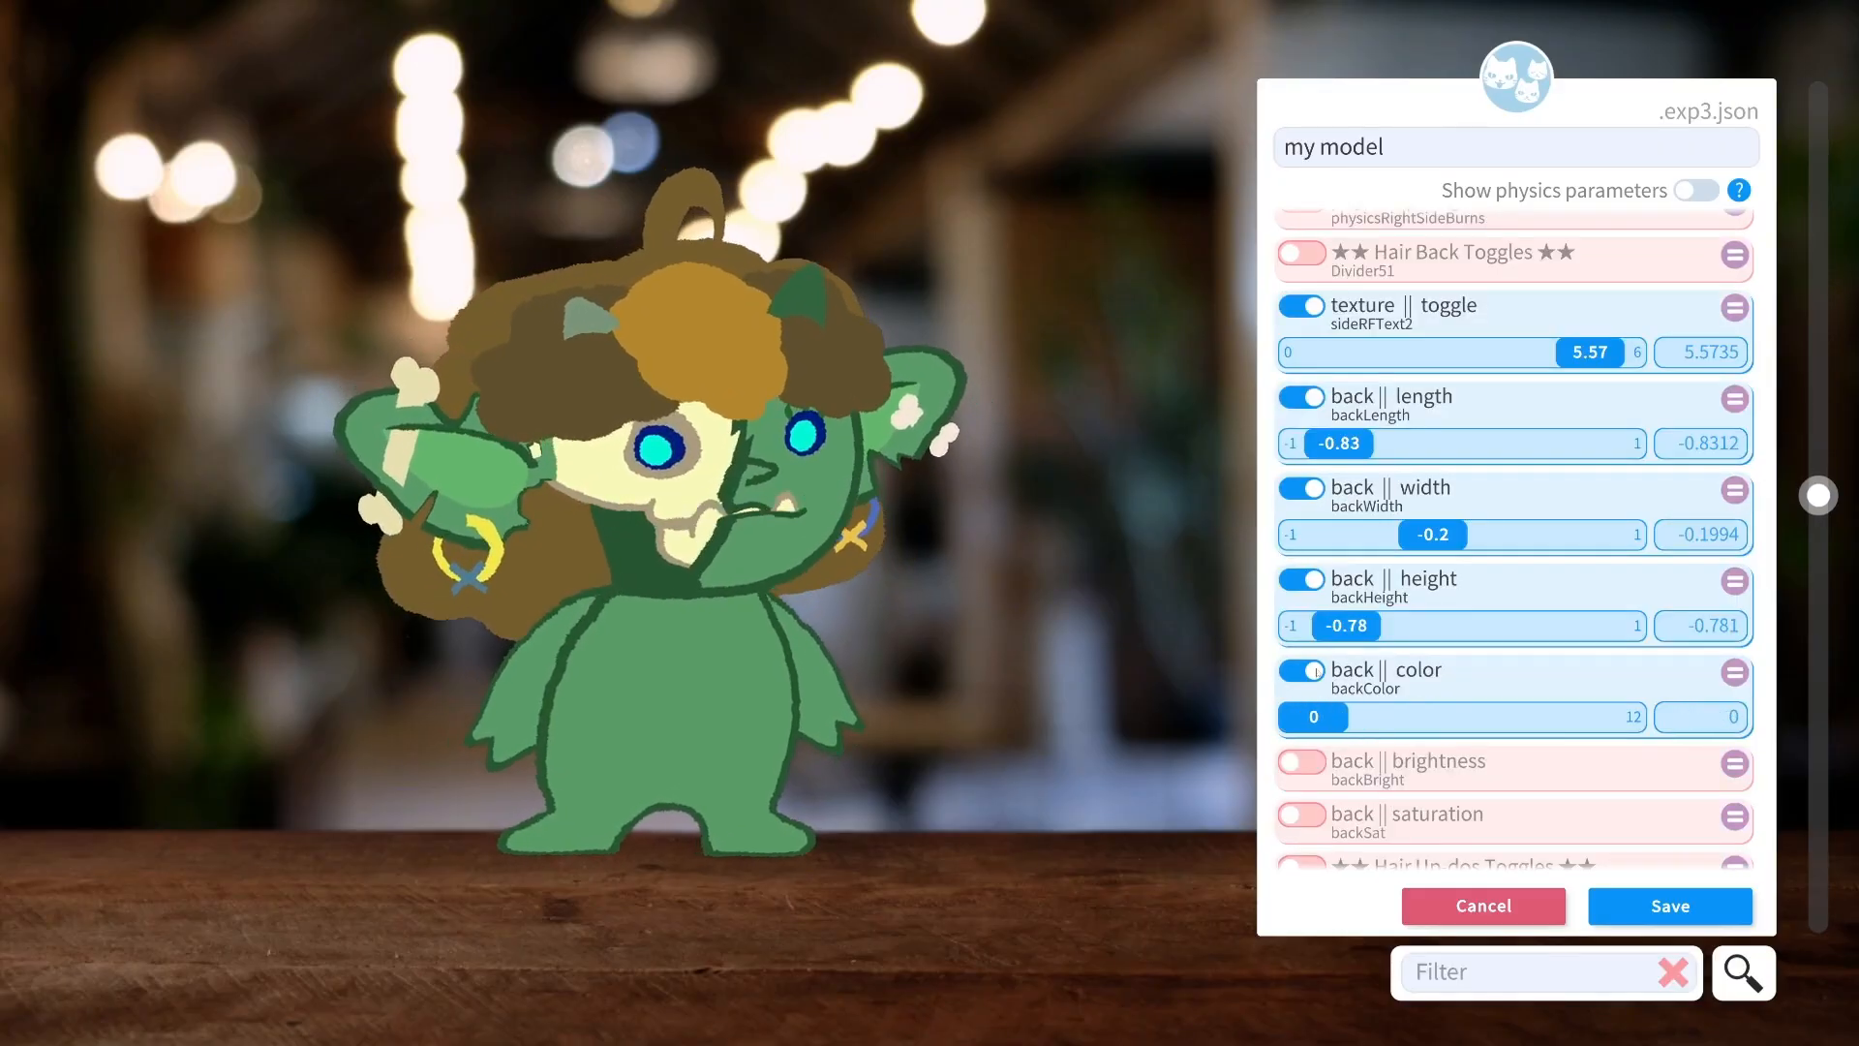
click(1316, 670)
Enable the back hair saturation at about 0.75 and brightness at about 0.01, and disable the hair back texture.
click(1301, 776)
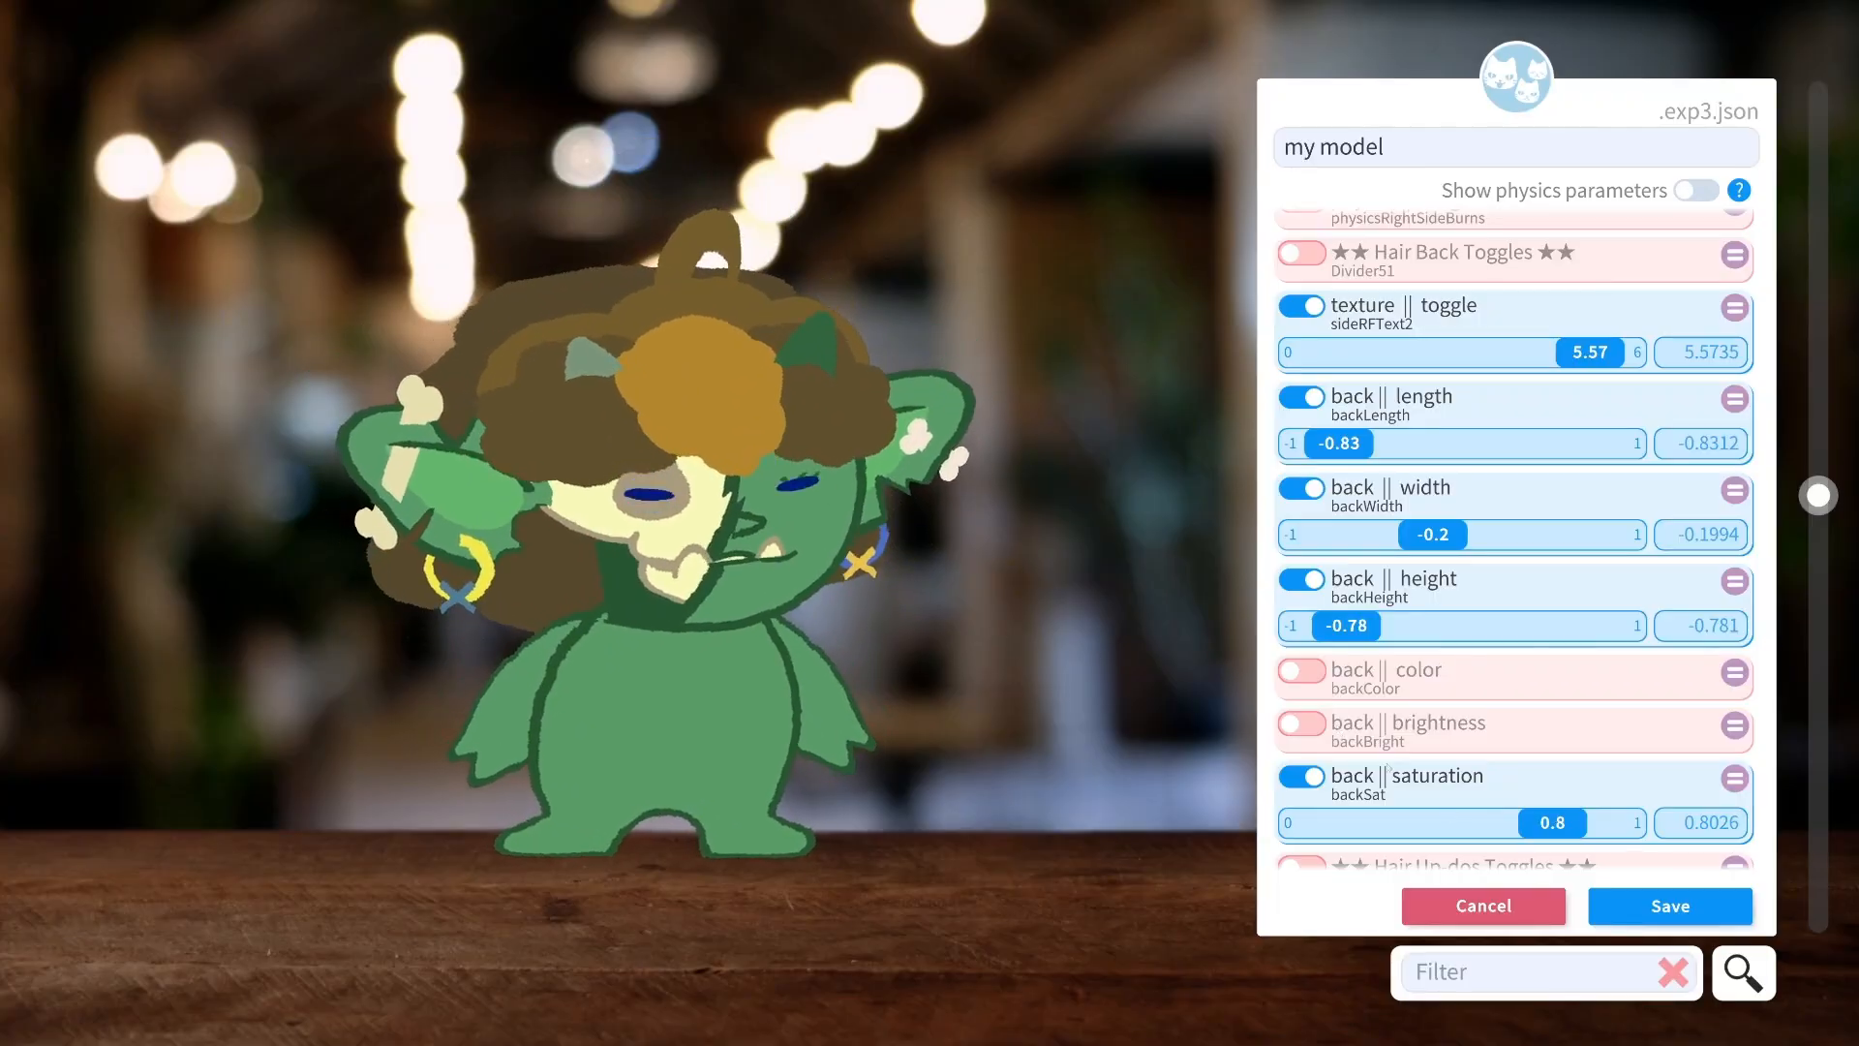
click(1302, 723)
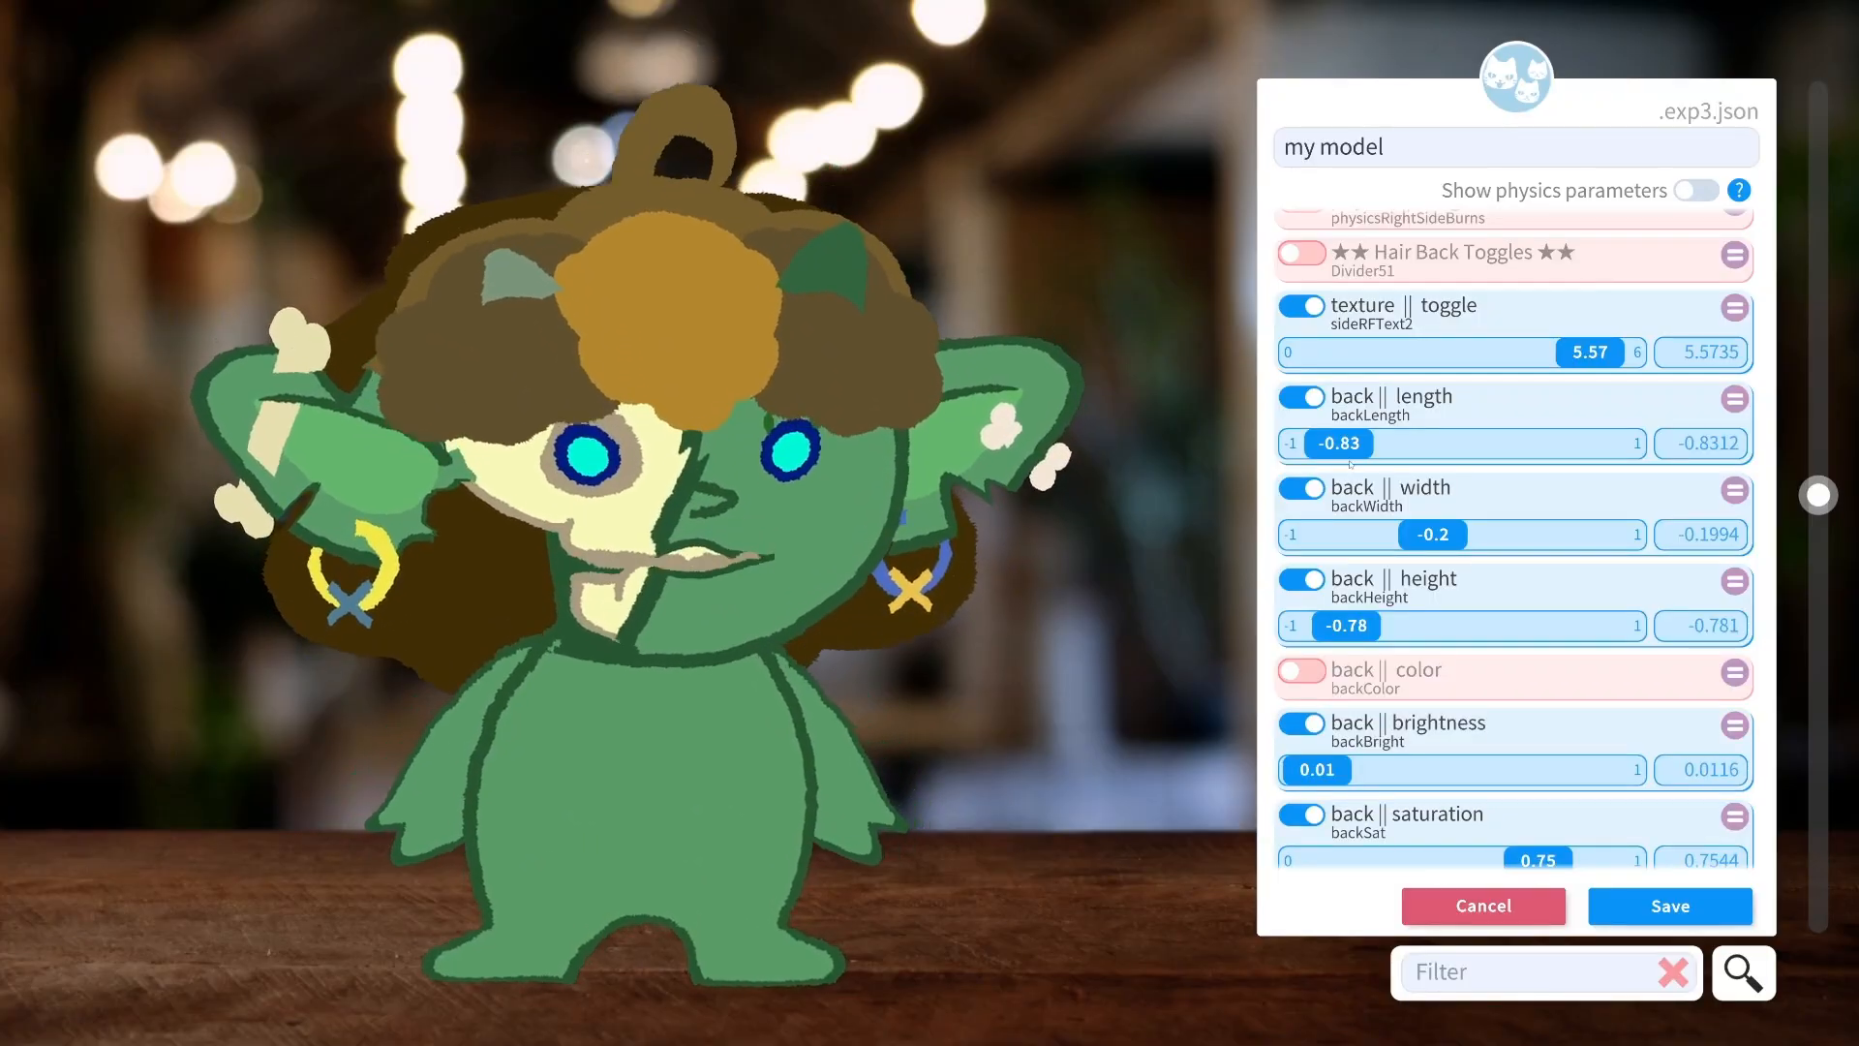
scroll(1371, 438, up, 1)
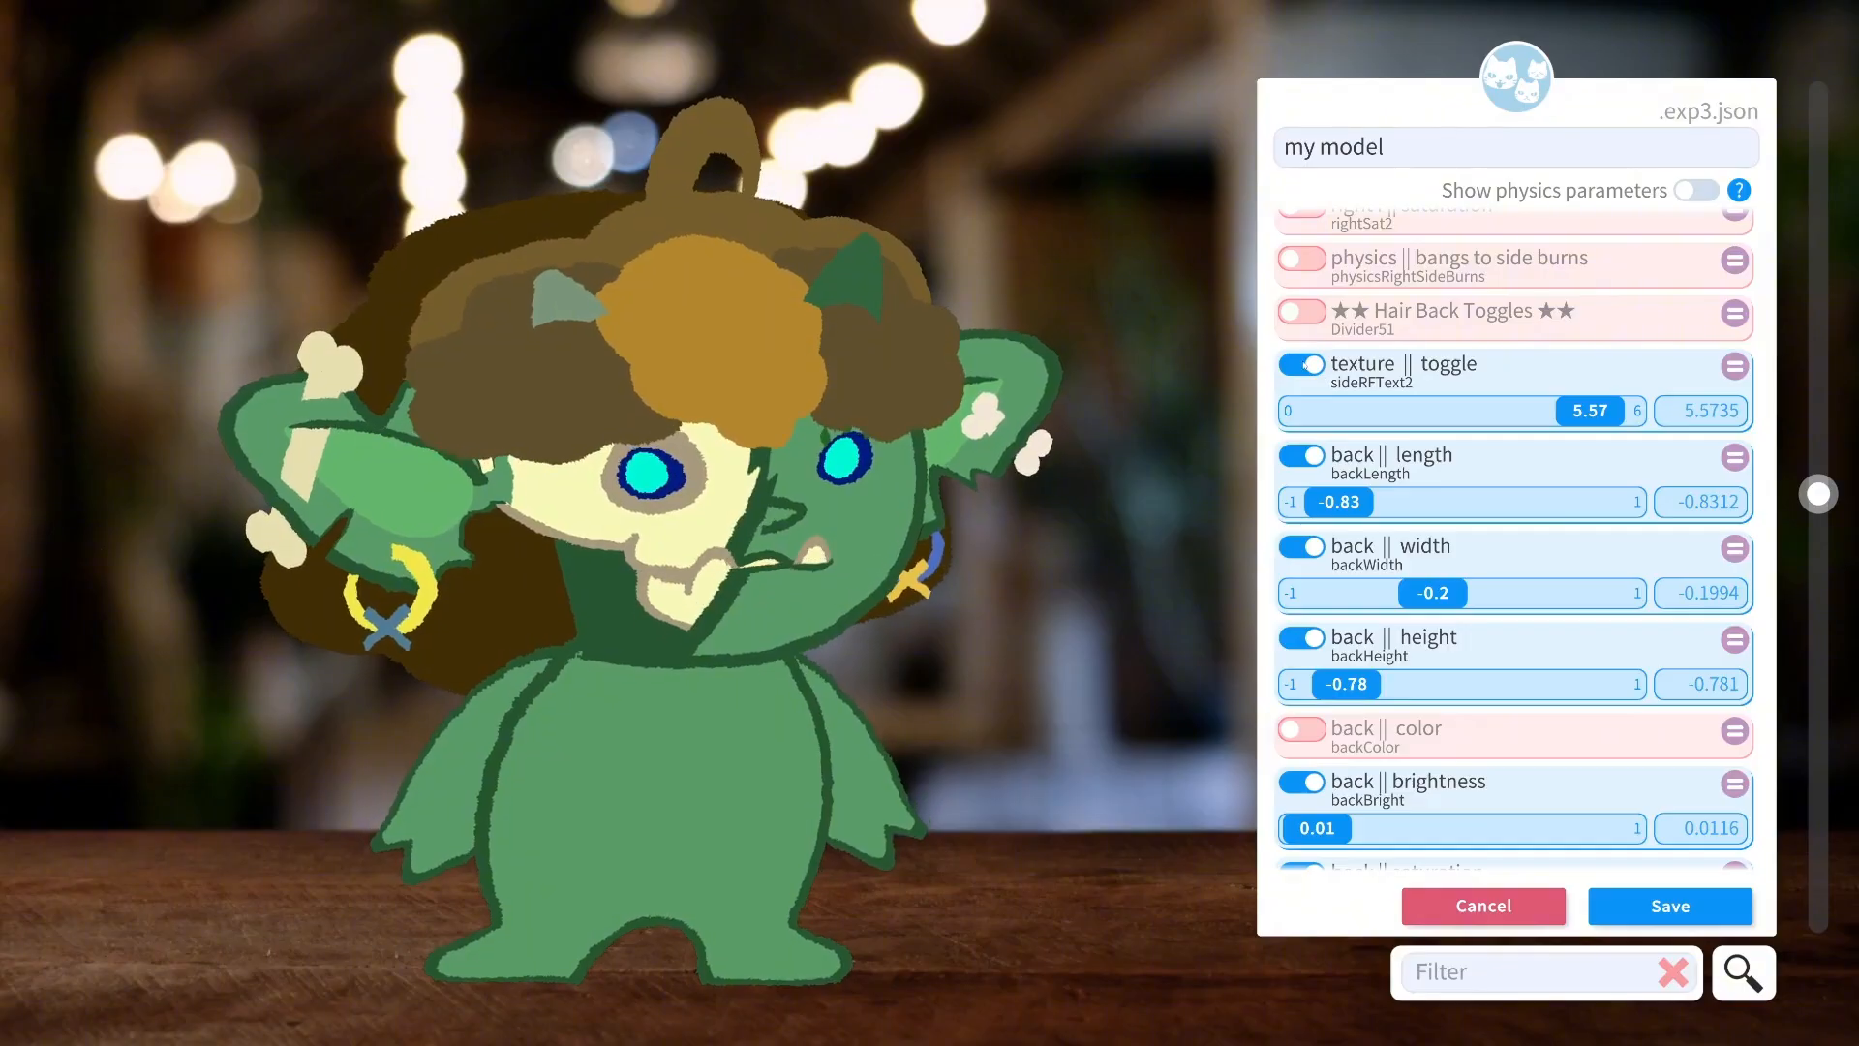
click(1304, 364)
Enable the hair up-do style toggle at about 0.25 and the up-do texture toggle at about 1.11.
scroll(1460, 521, down, 7)
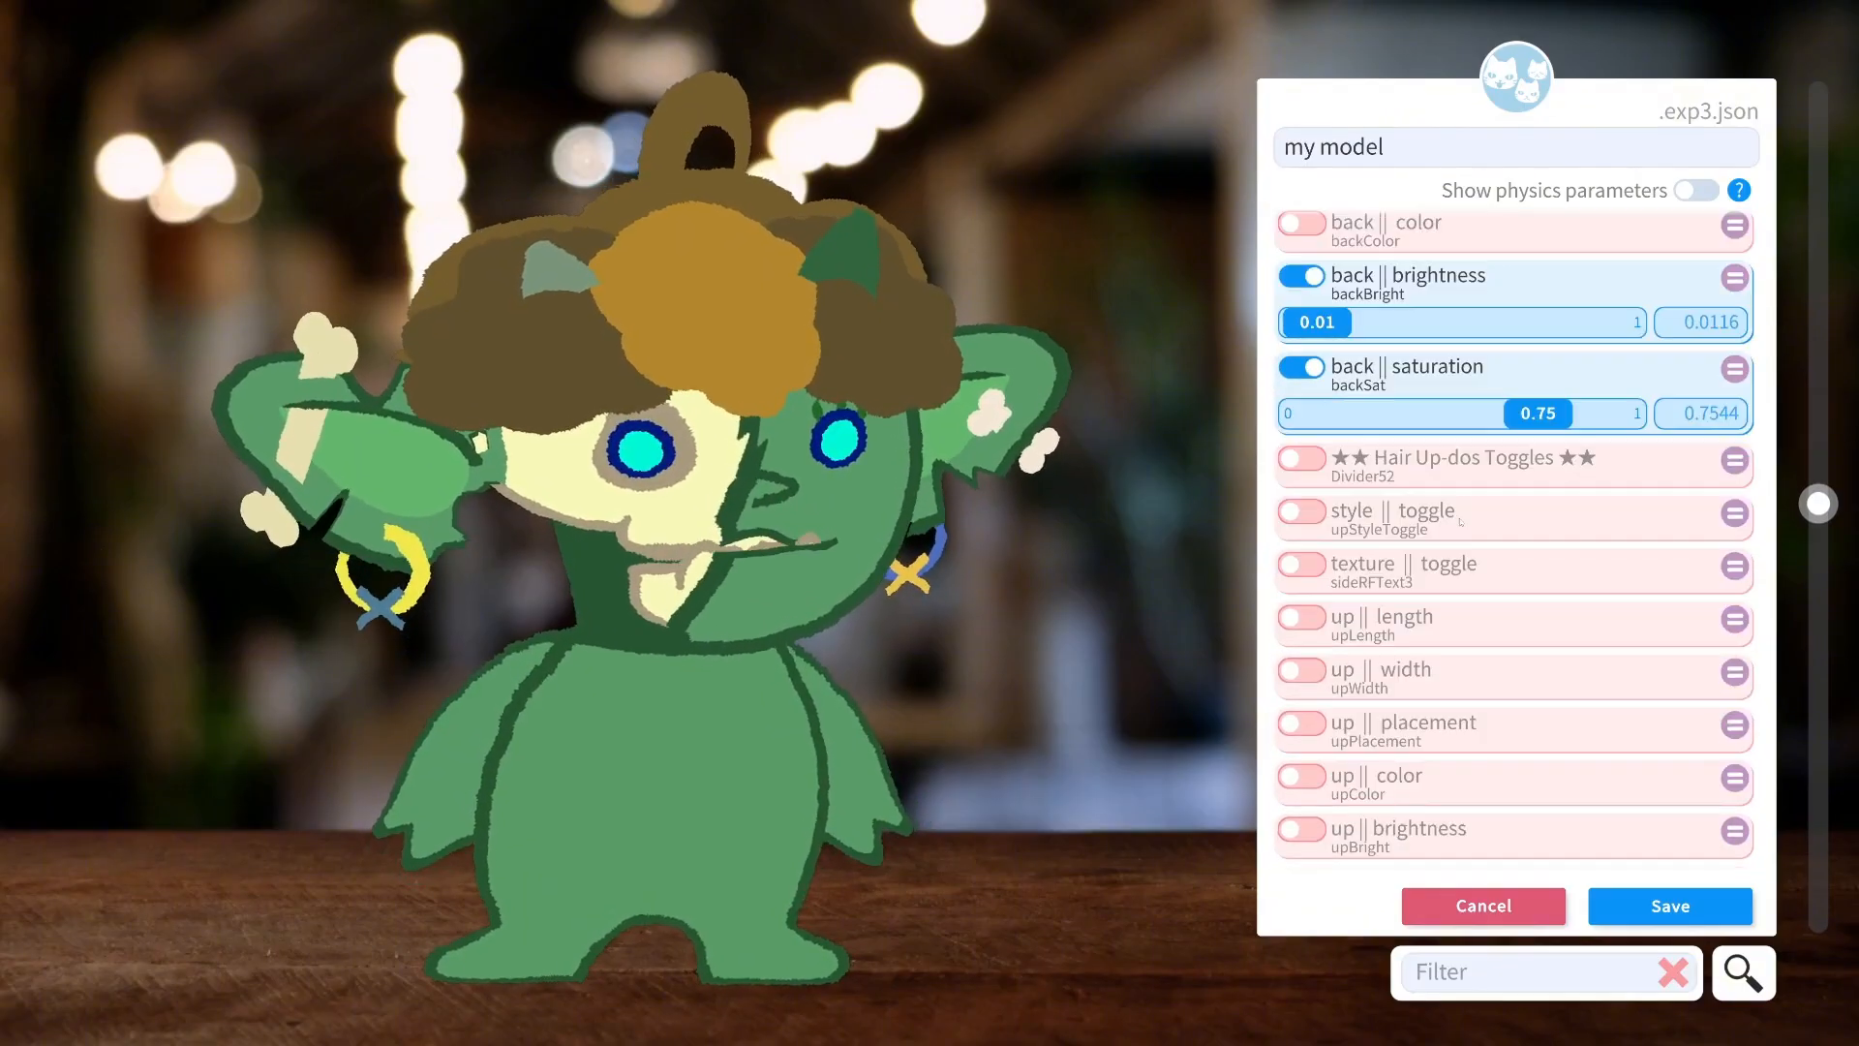
scroll(1460, 521, down, 1)
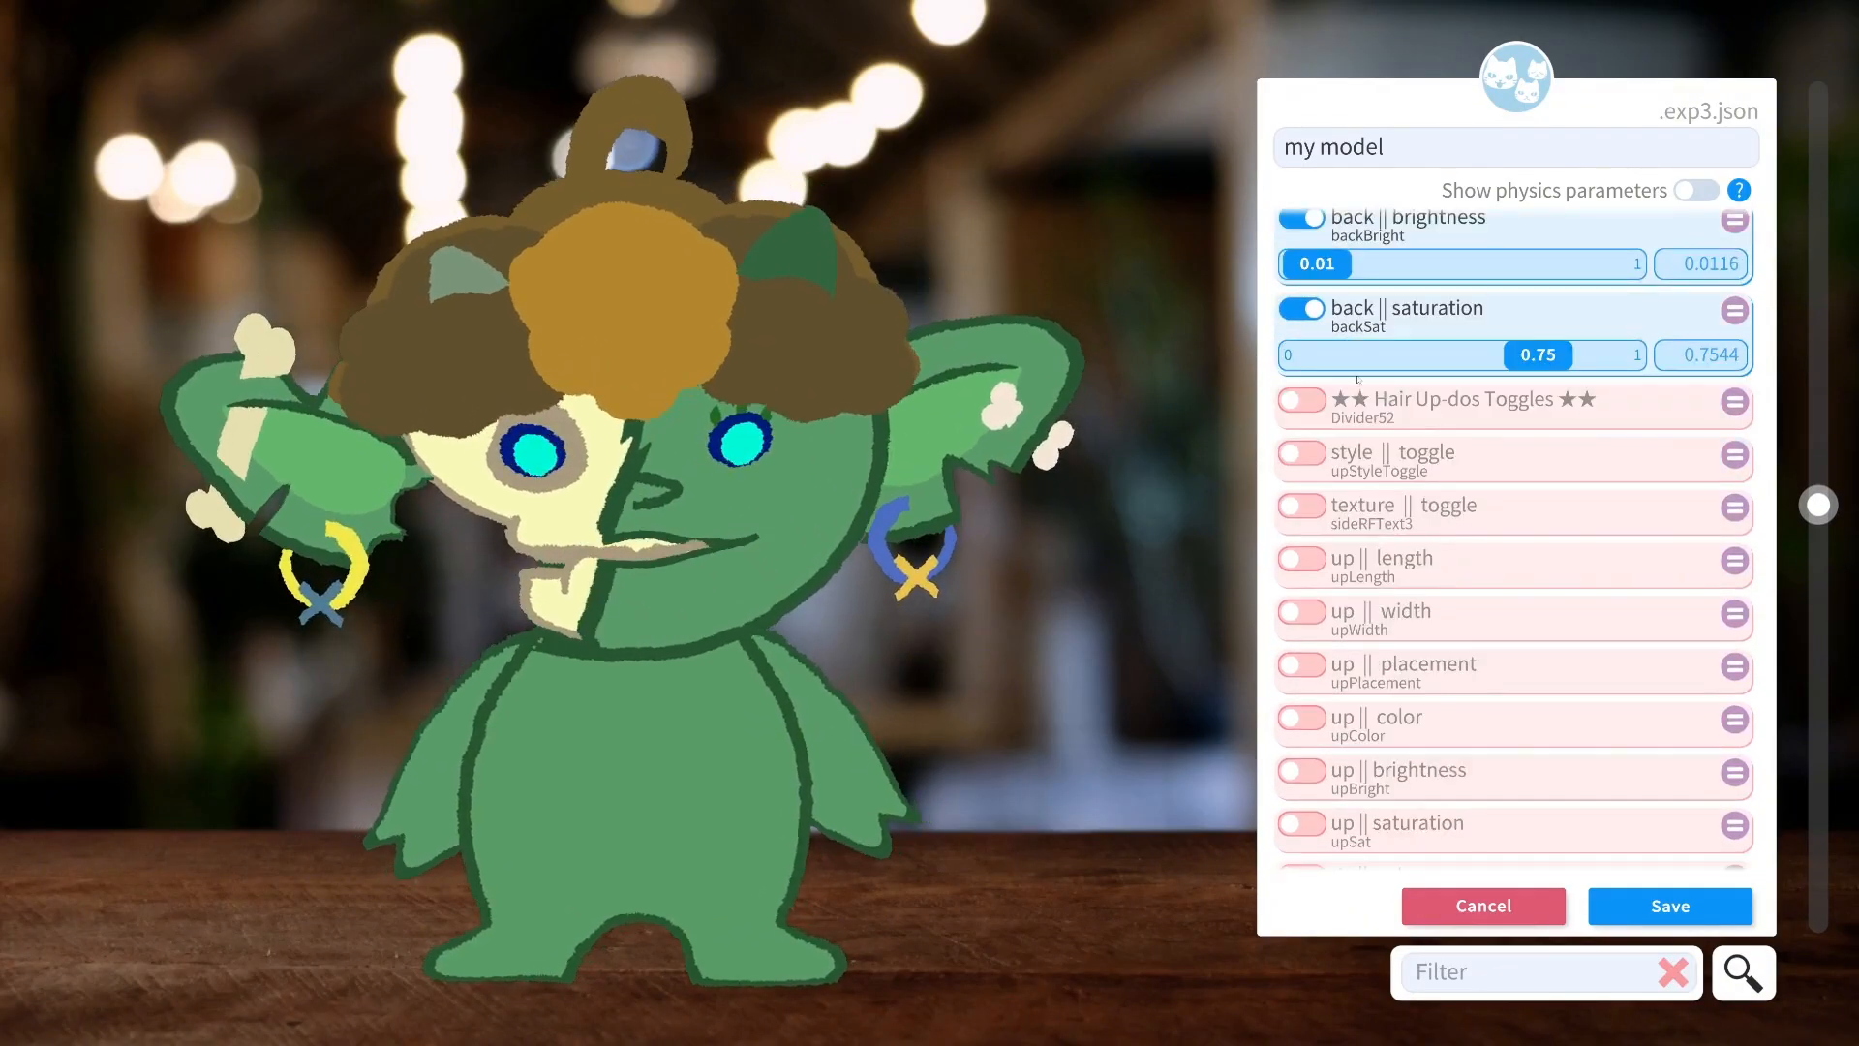
click(1315, 458)
click(1309, 545)
drag(1318, 590, 1355, 590)
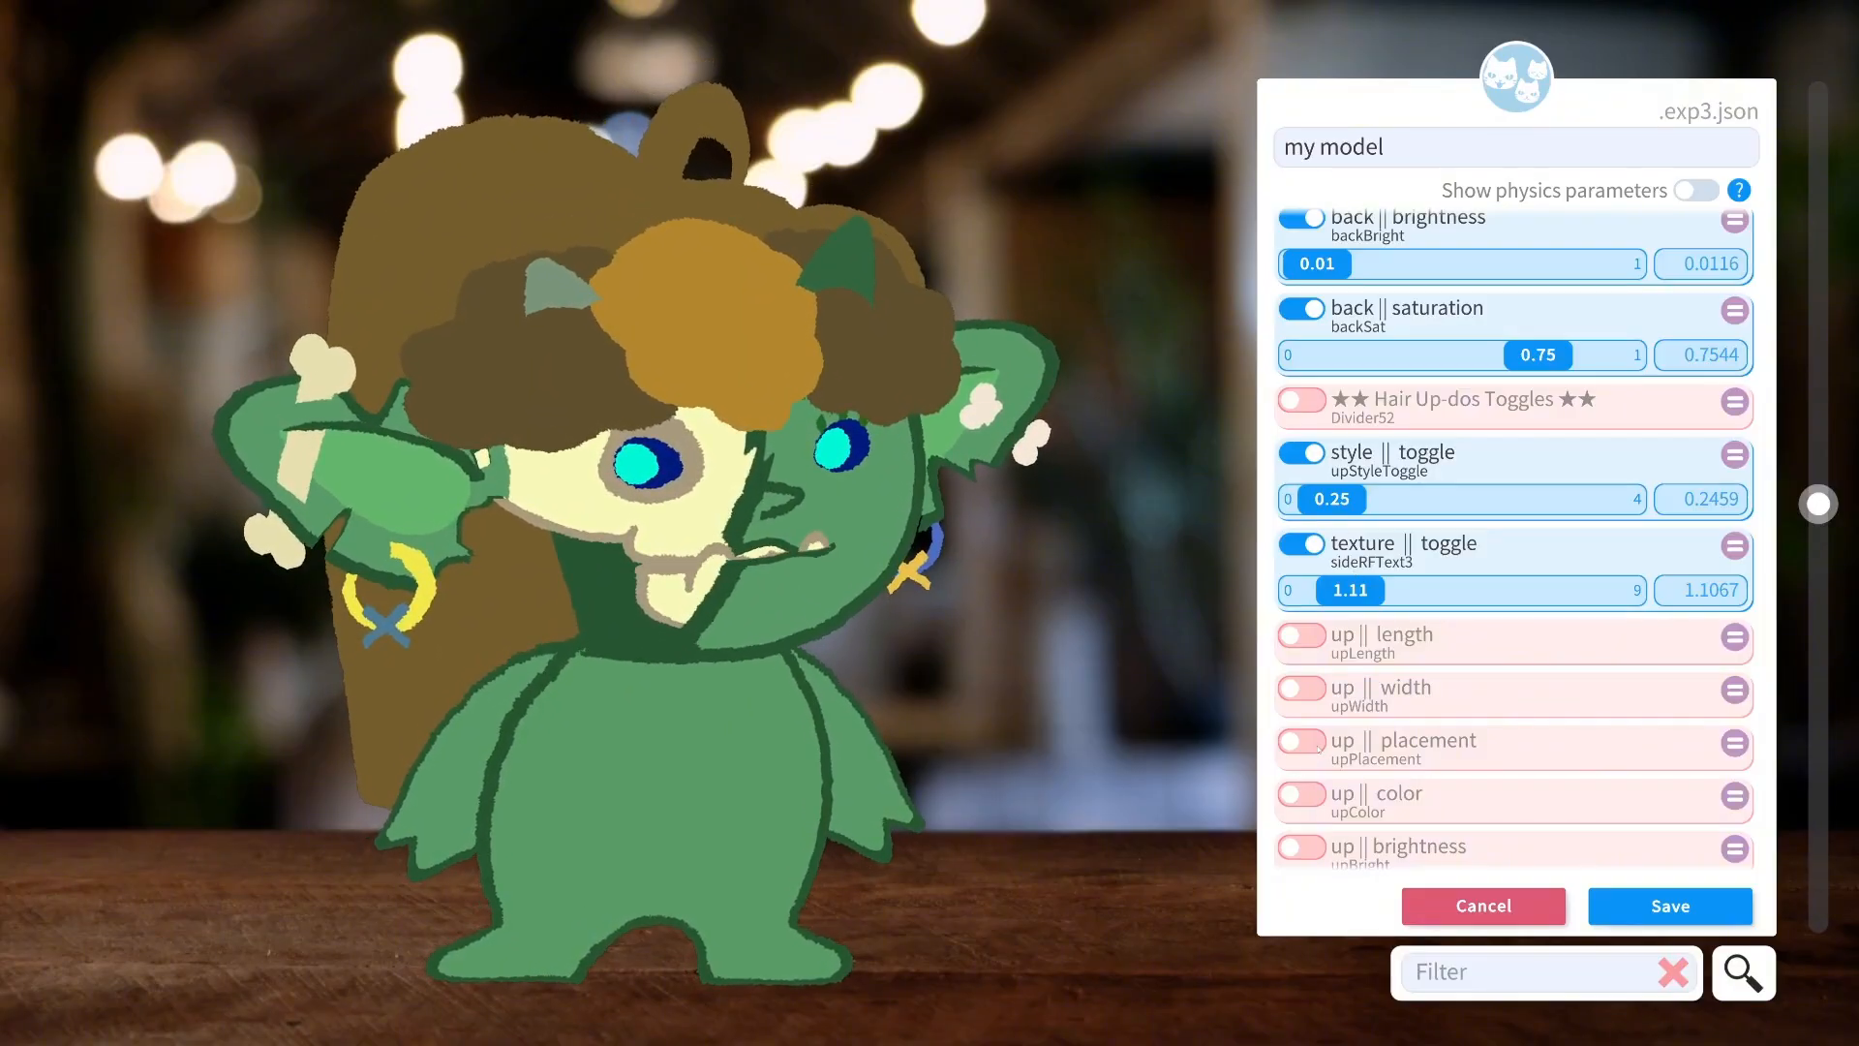
Try the up-do hair saturation at about 0.51 and enable the up-do brightness at about 0.02.
scroll(1318, 748, down, 2)
click(1314, 775)
scroll(1314, 771, down, 1)
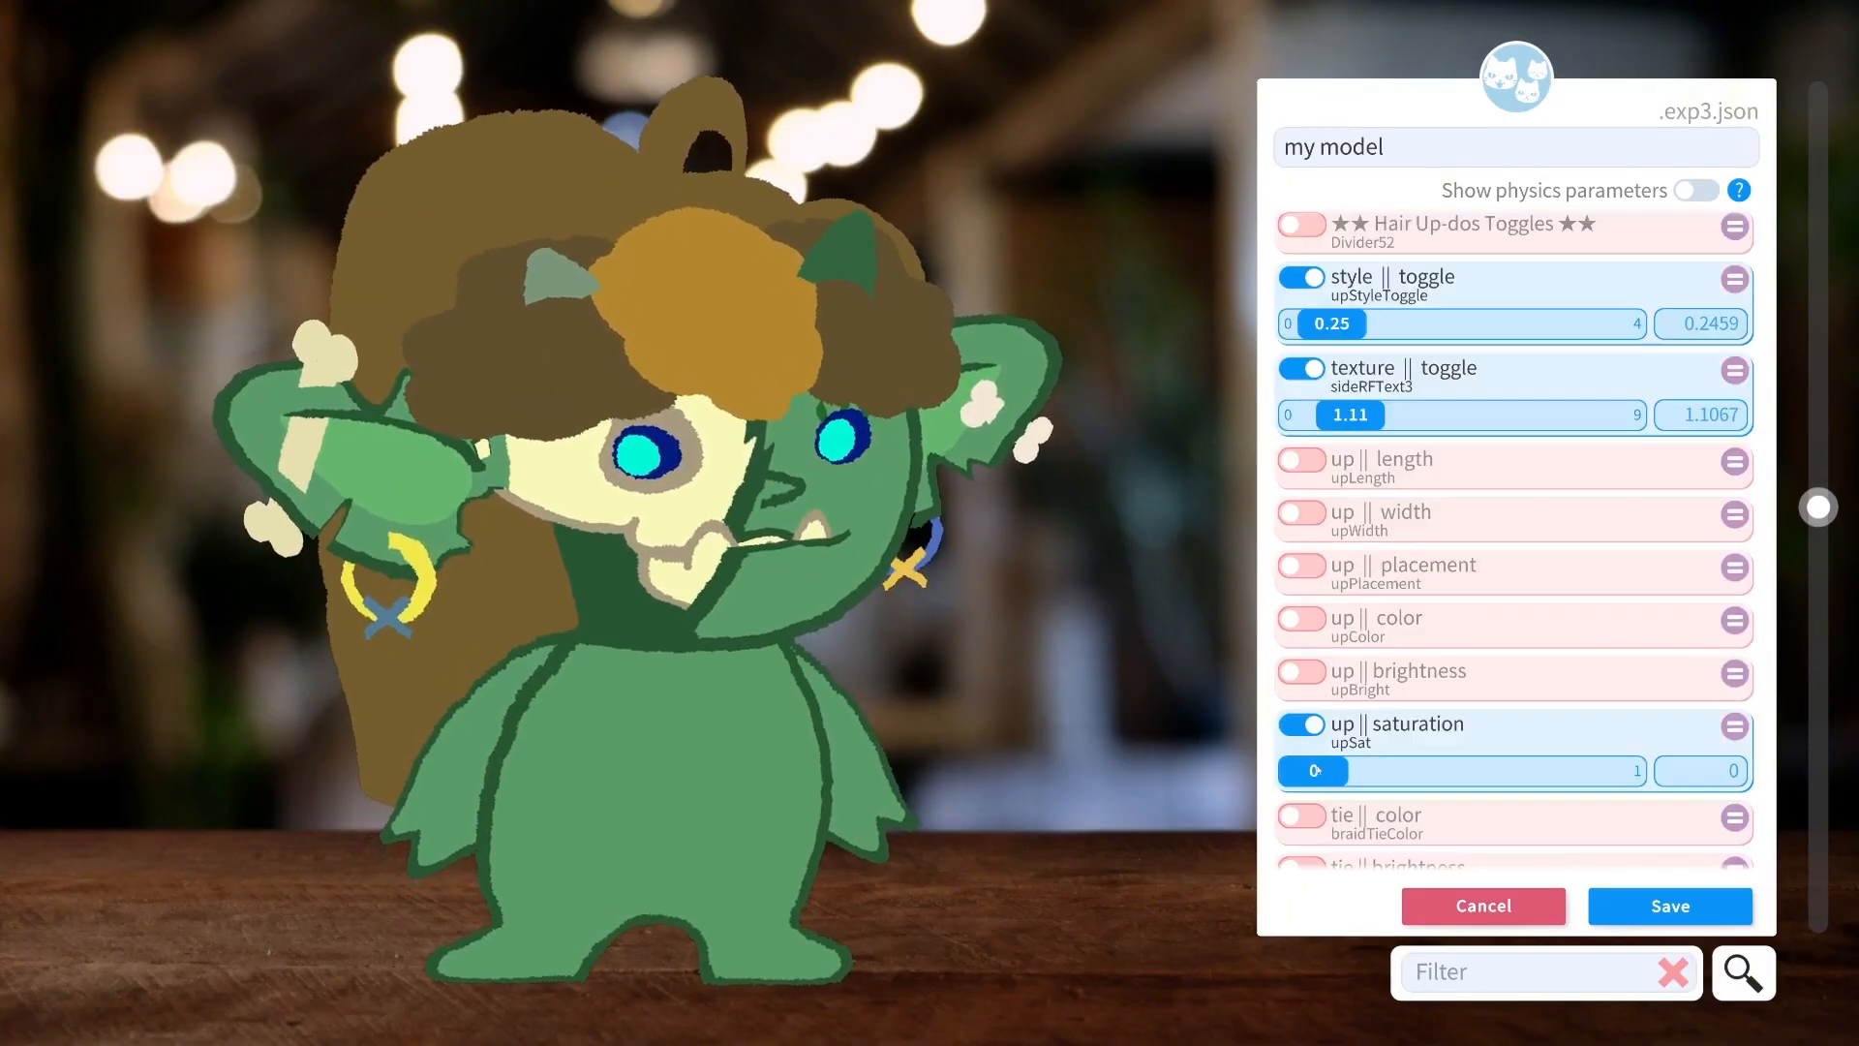
drag(1330, 770, 1475, 771)
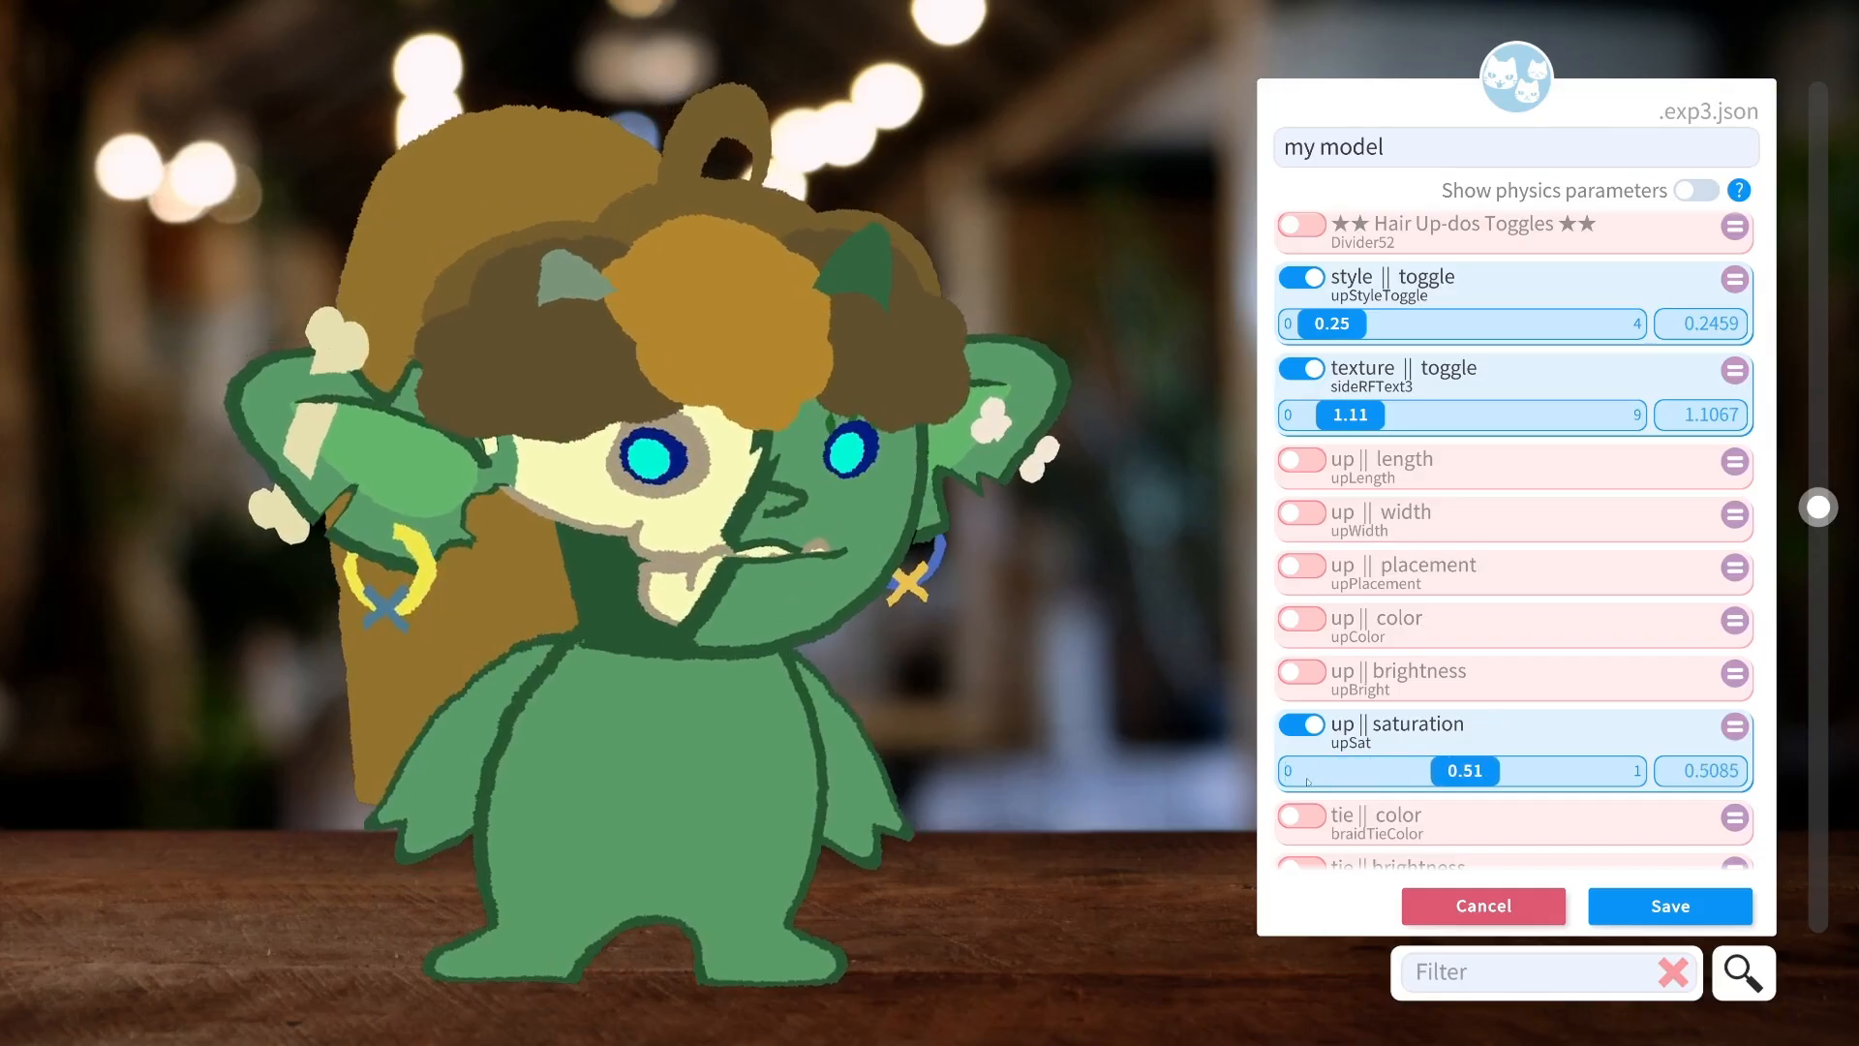
click(1305, 725)
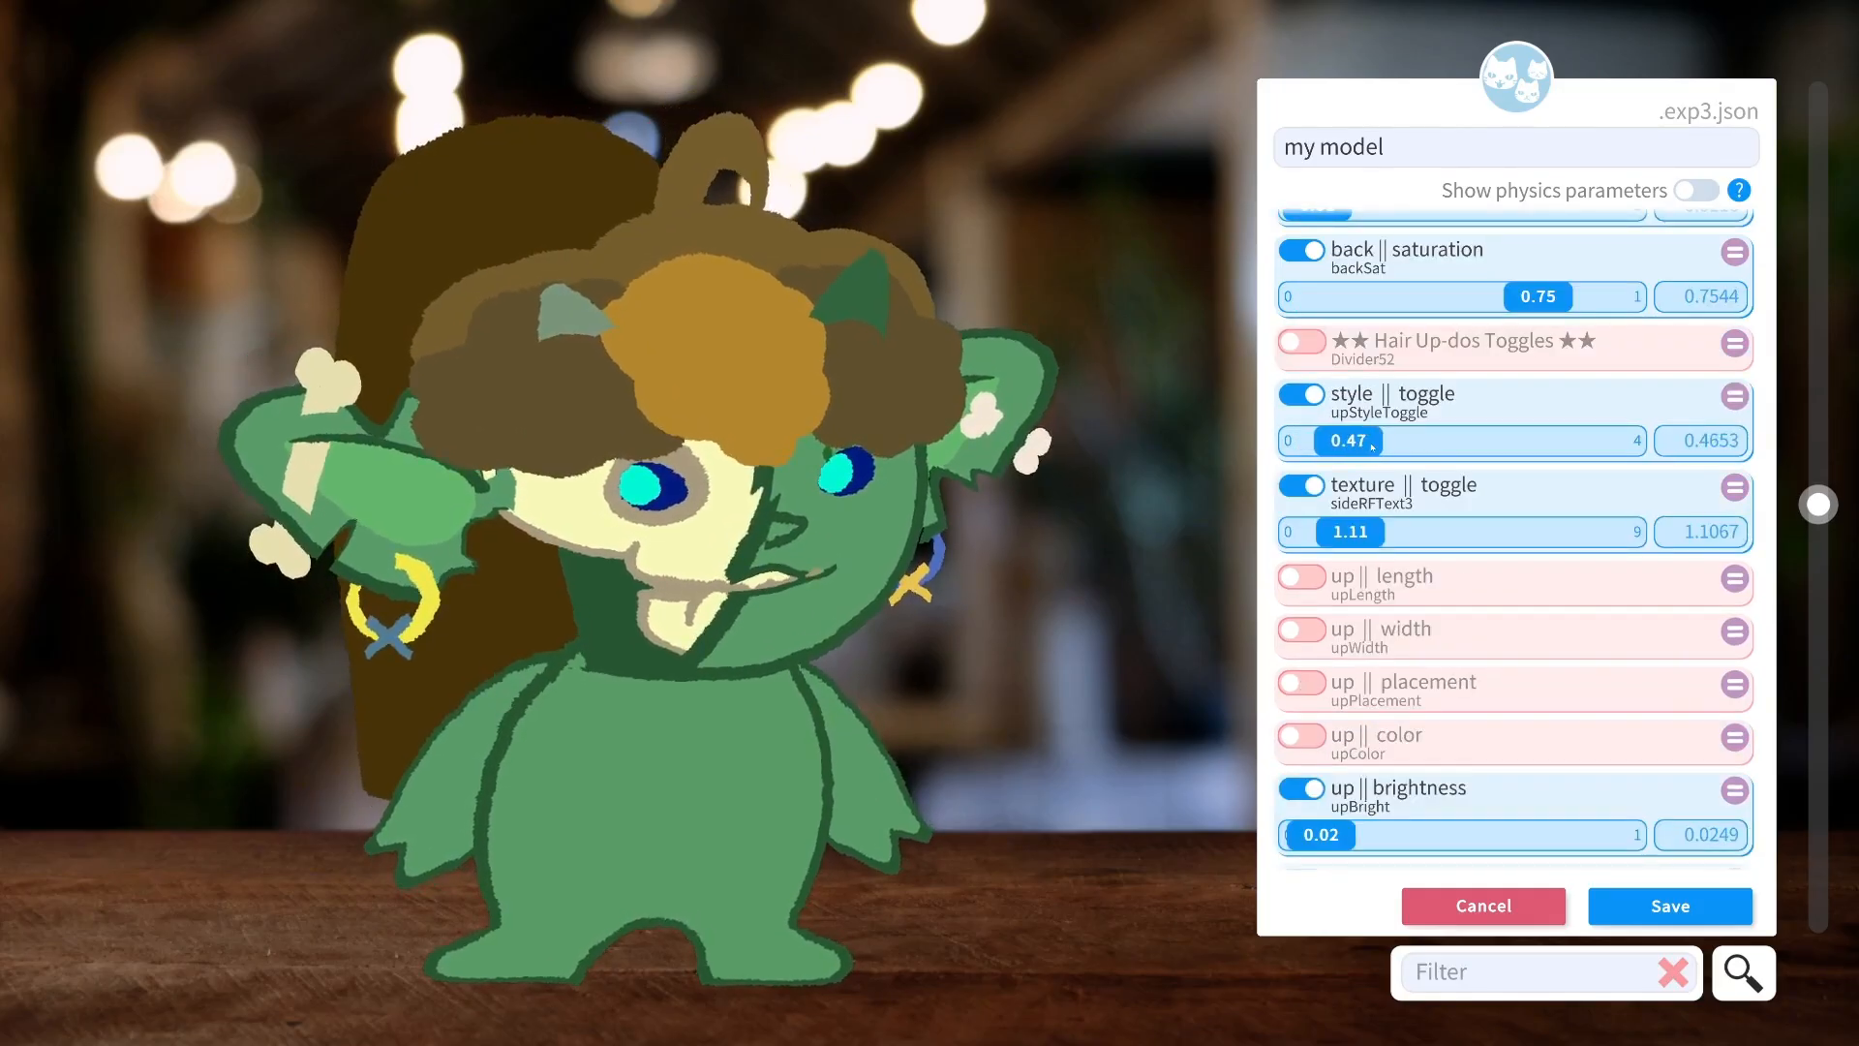
Switch the hair up-do style to about 1.46.
mouse_move(1372, 446)
mouse_down()
mouse_move(1421, 453)
mouse_move(1354, 448)
mouse_up()
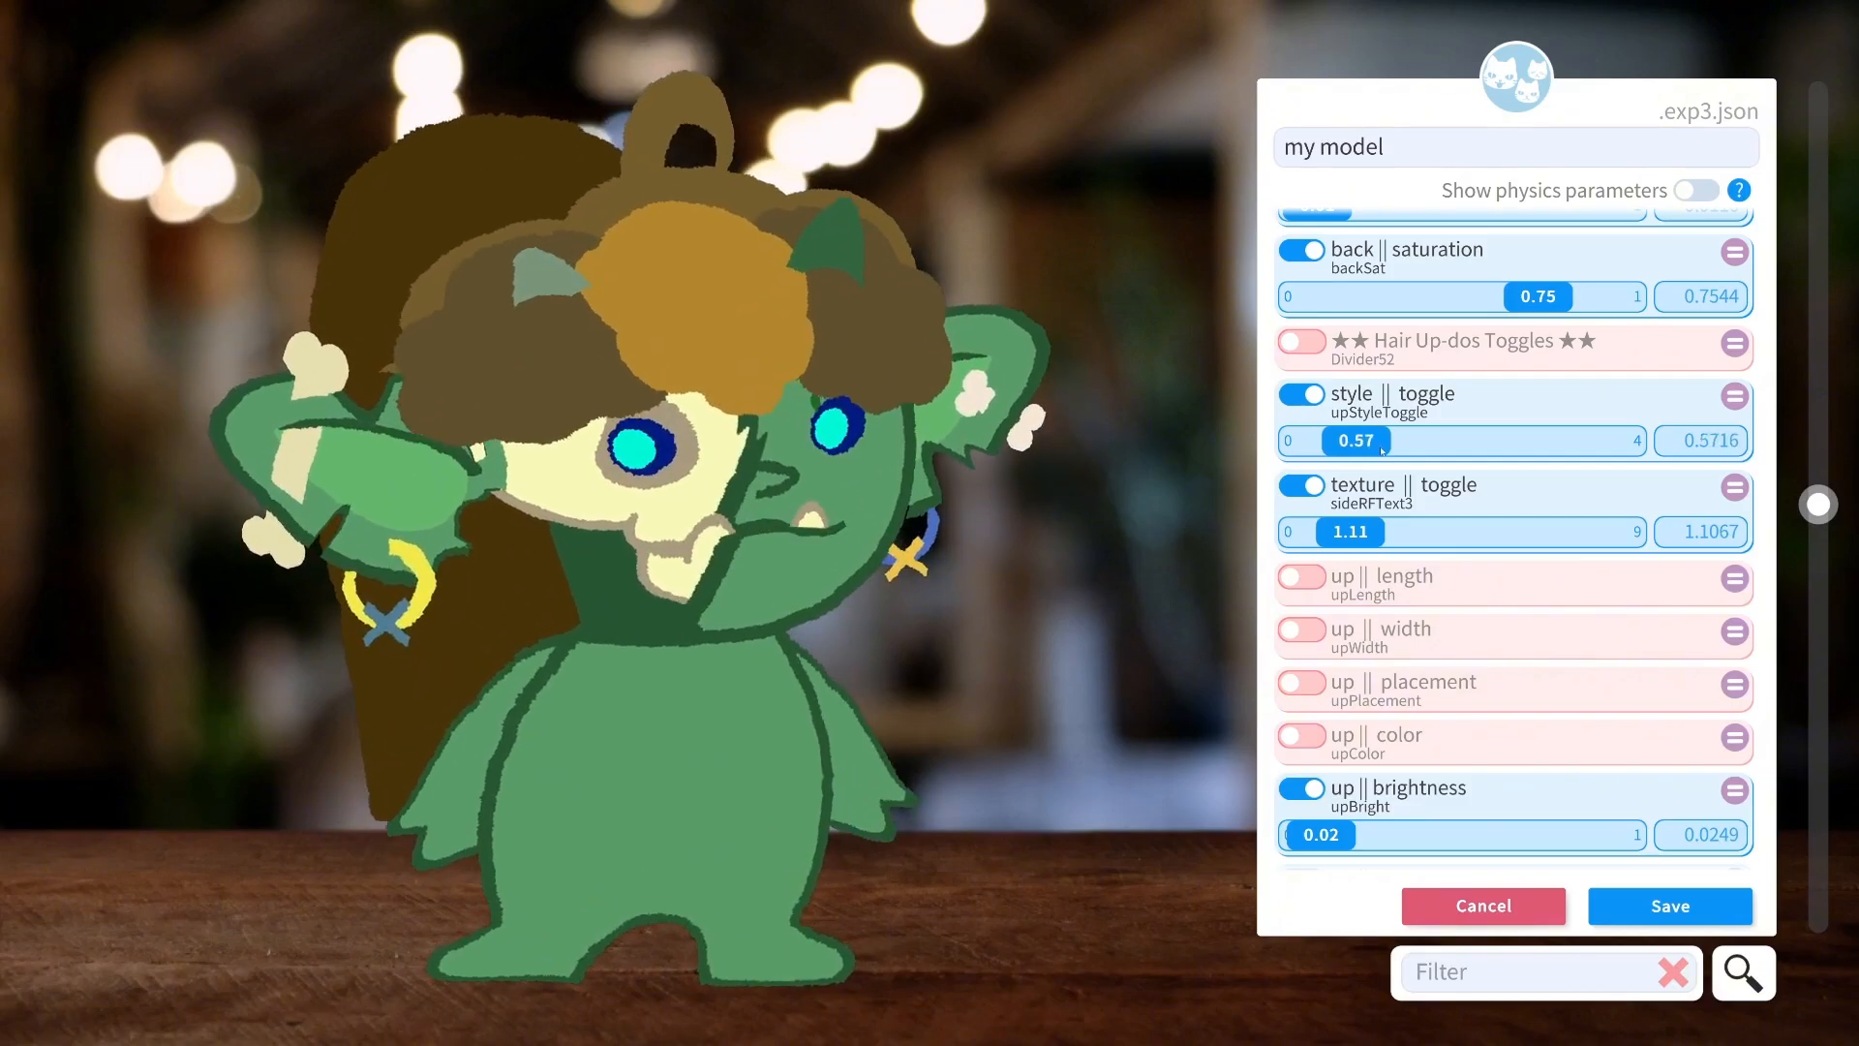
drag(1382, 449, 1438, 442)
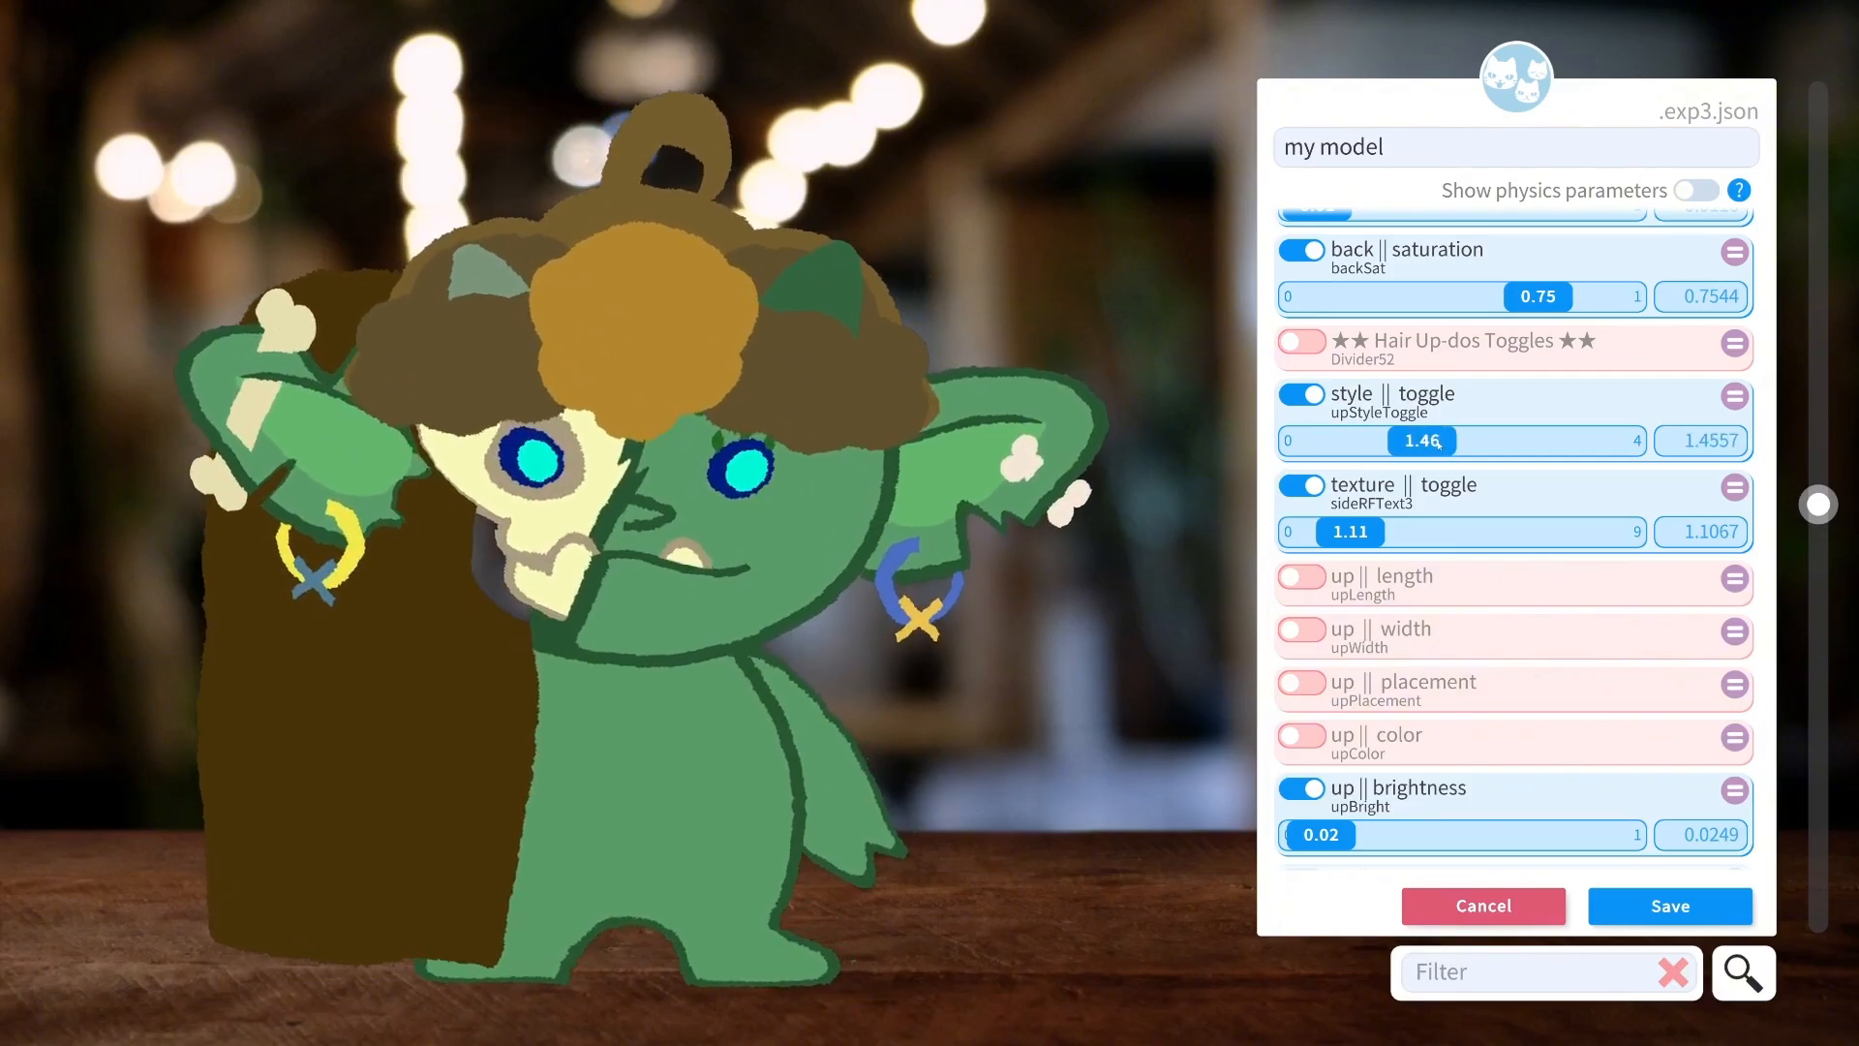
Try the hair up-do style at 4 and enable the up-do width at about -0.14.
drag(1438, 442, 1628, 431)
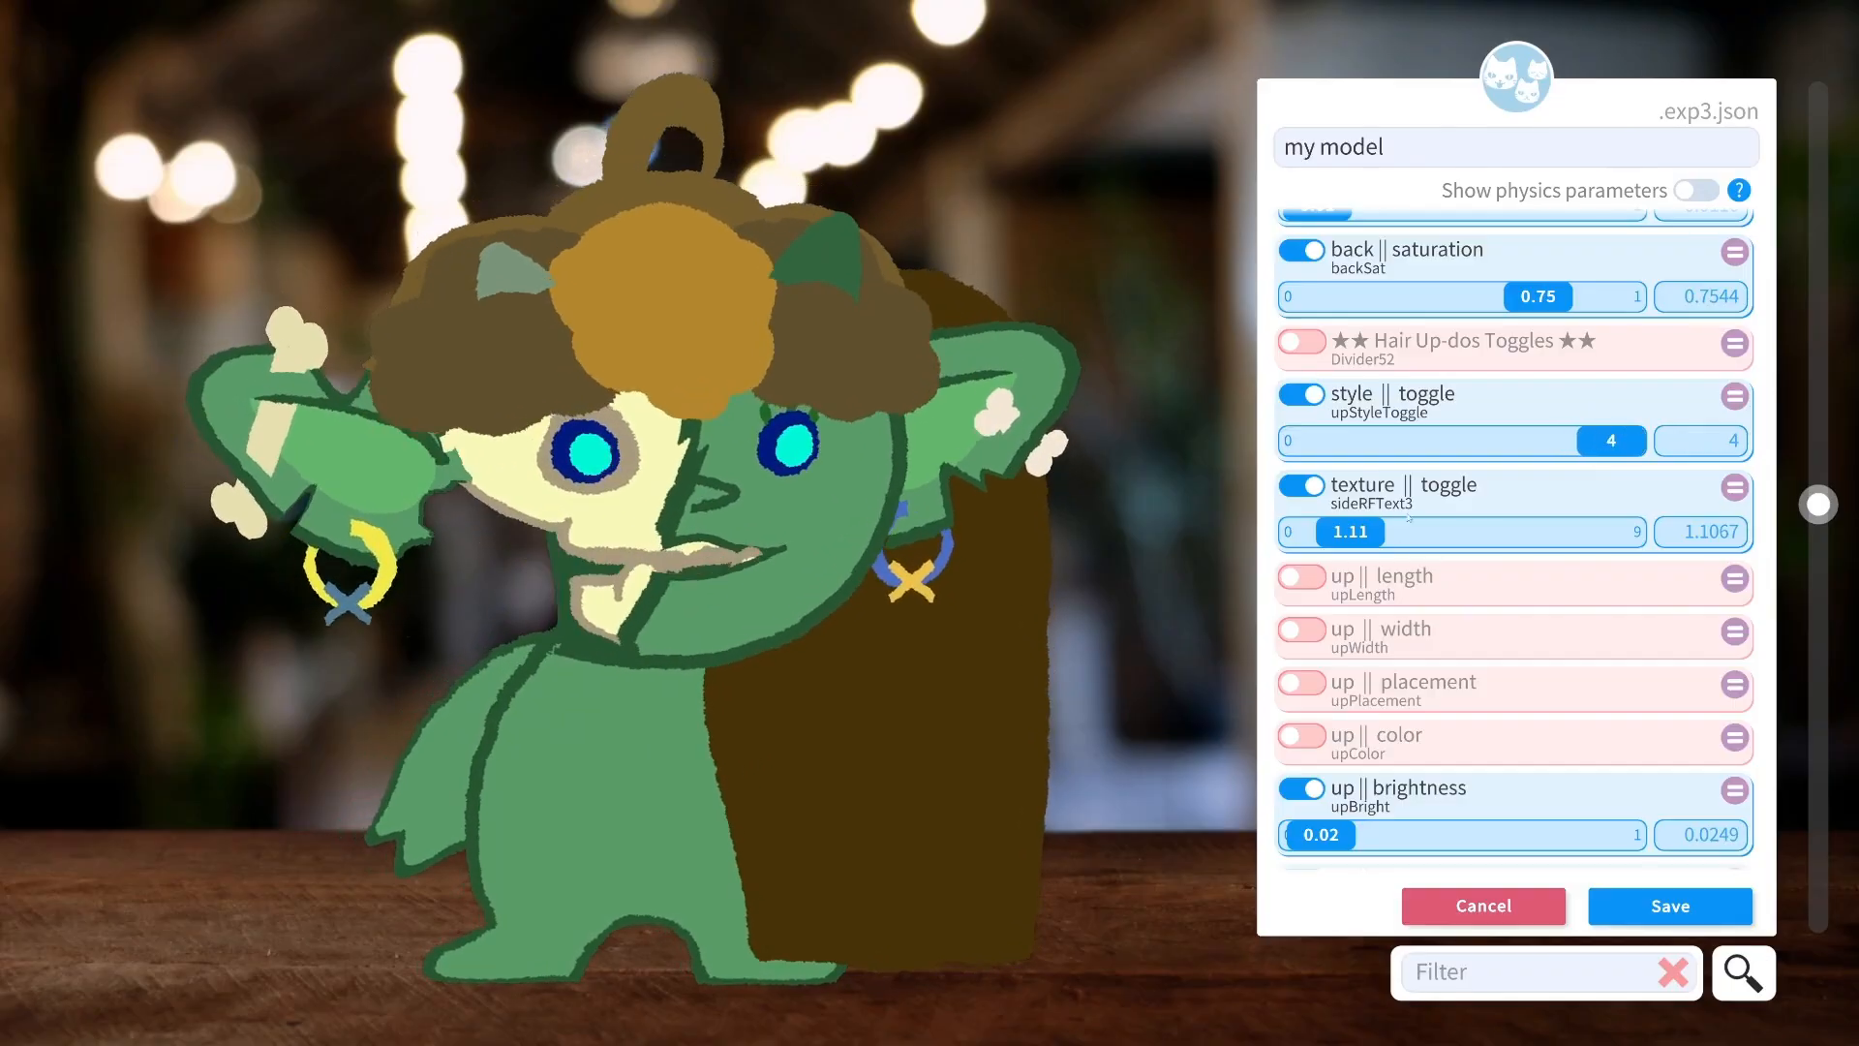
scroll(1391, 497, down, 2)
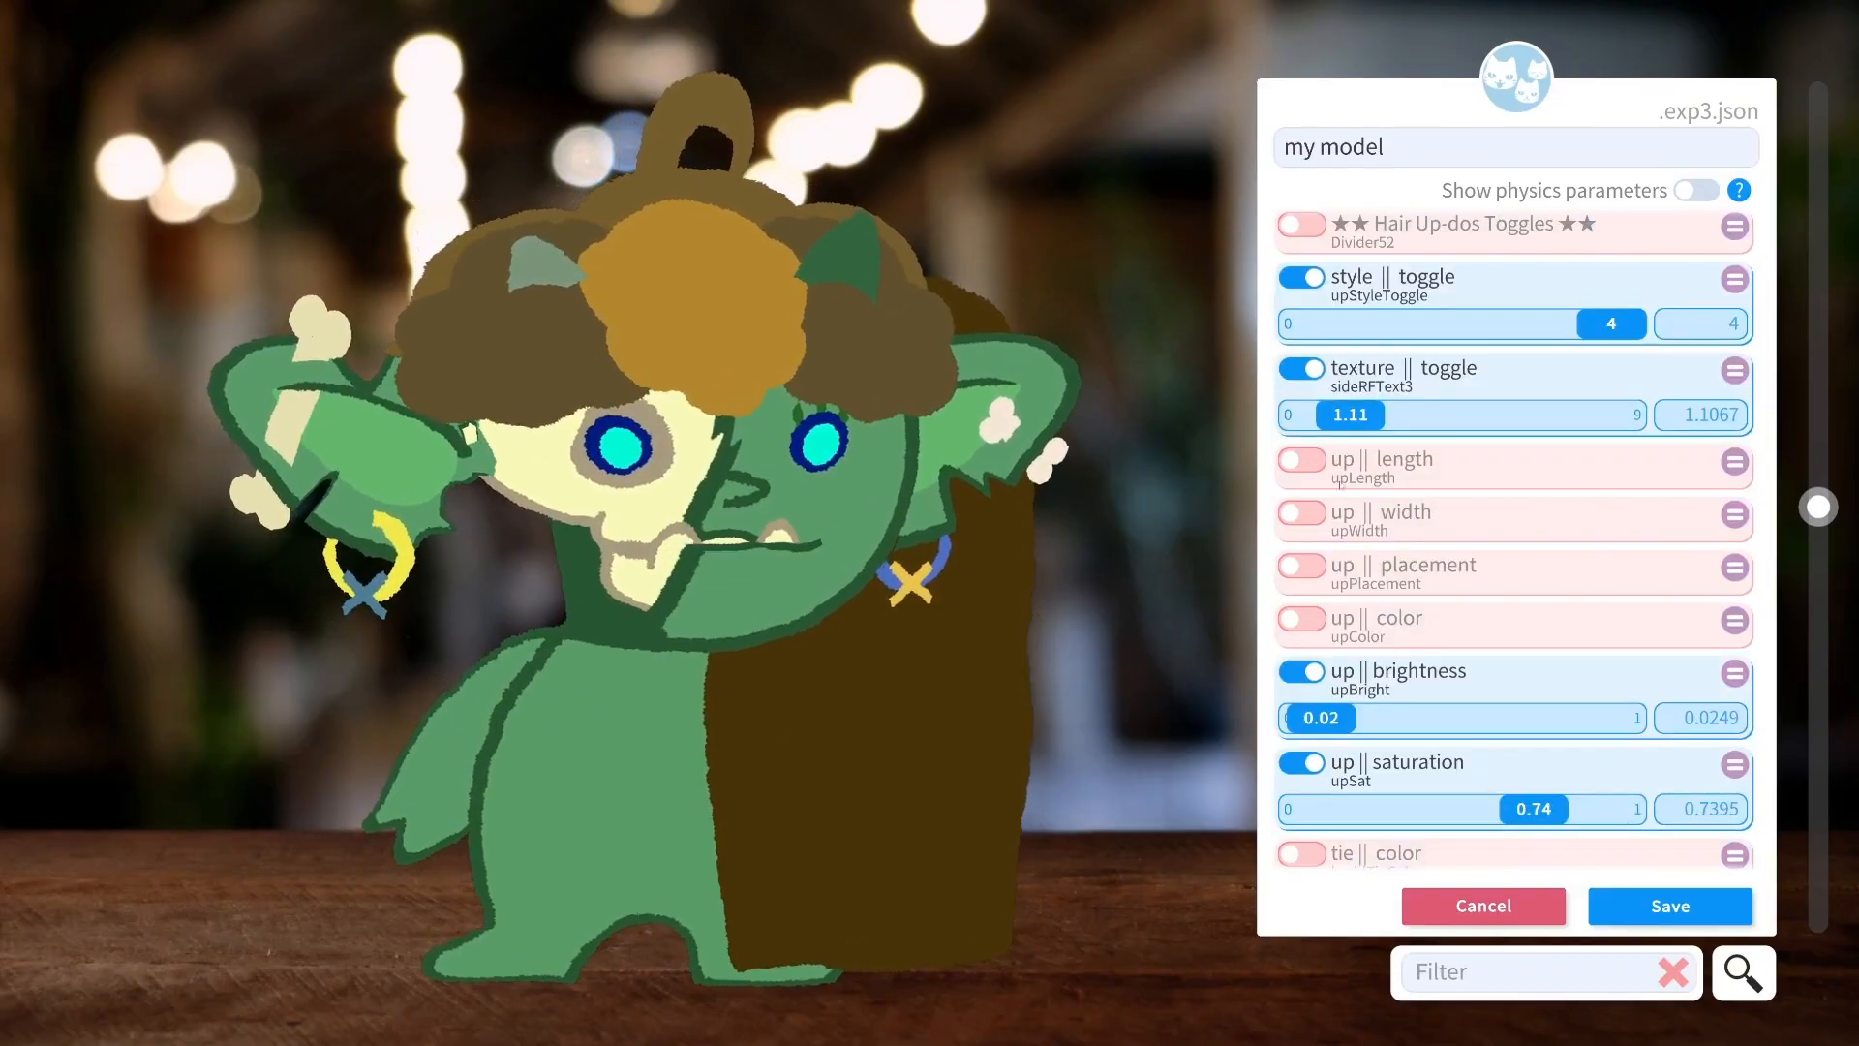
click(1300, 512)
drag(1462, 559, 1283, 560)
Try the hair up-do style at about 1.5 with the up-do texture at about 8.32.
drag(1599, 324, 1494, 326)
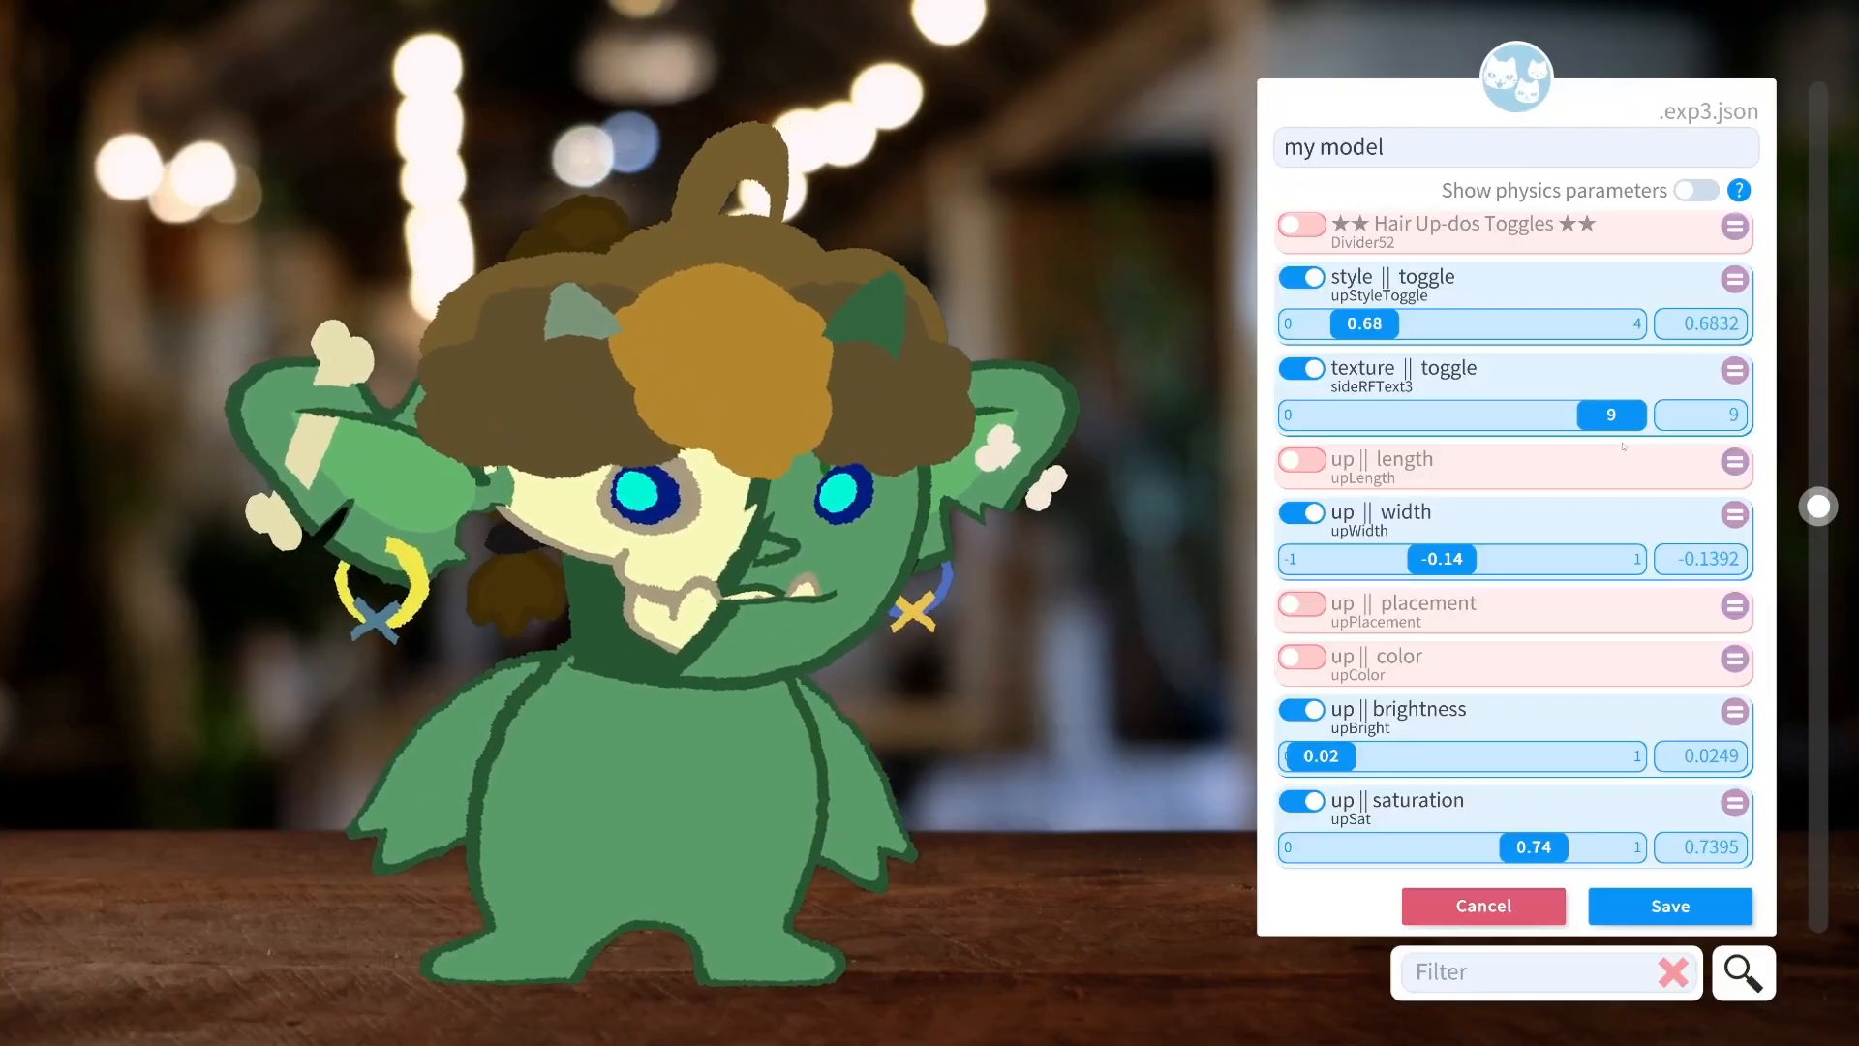
drag(1611, 415, 1569, 424)
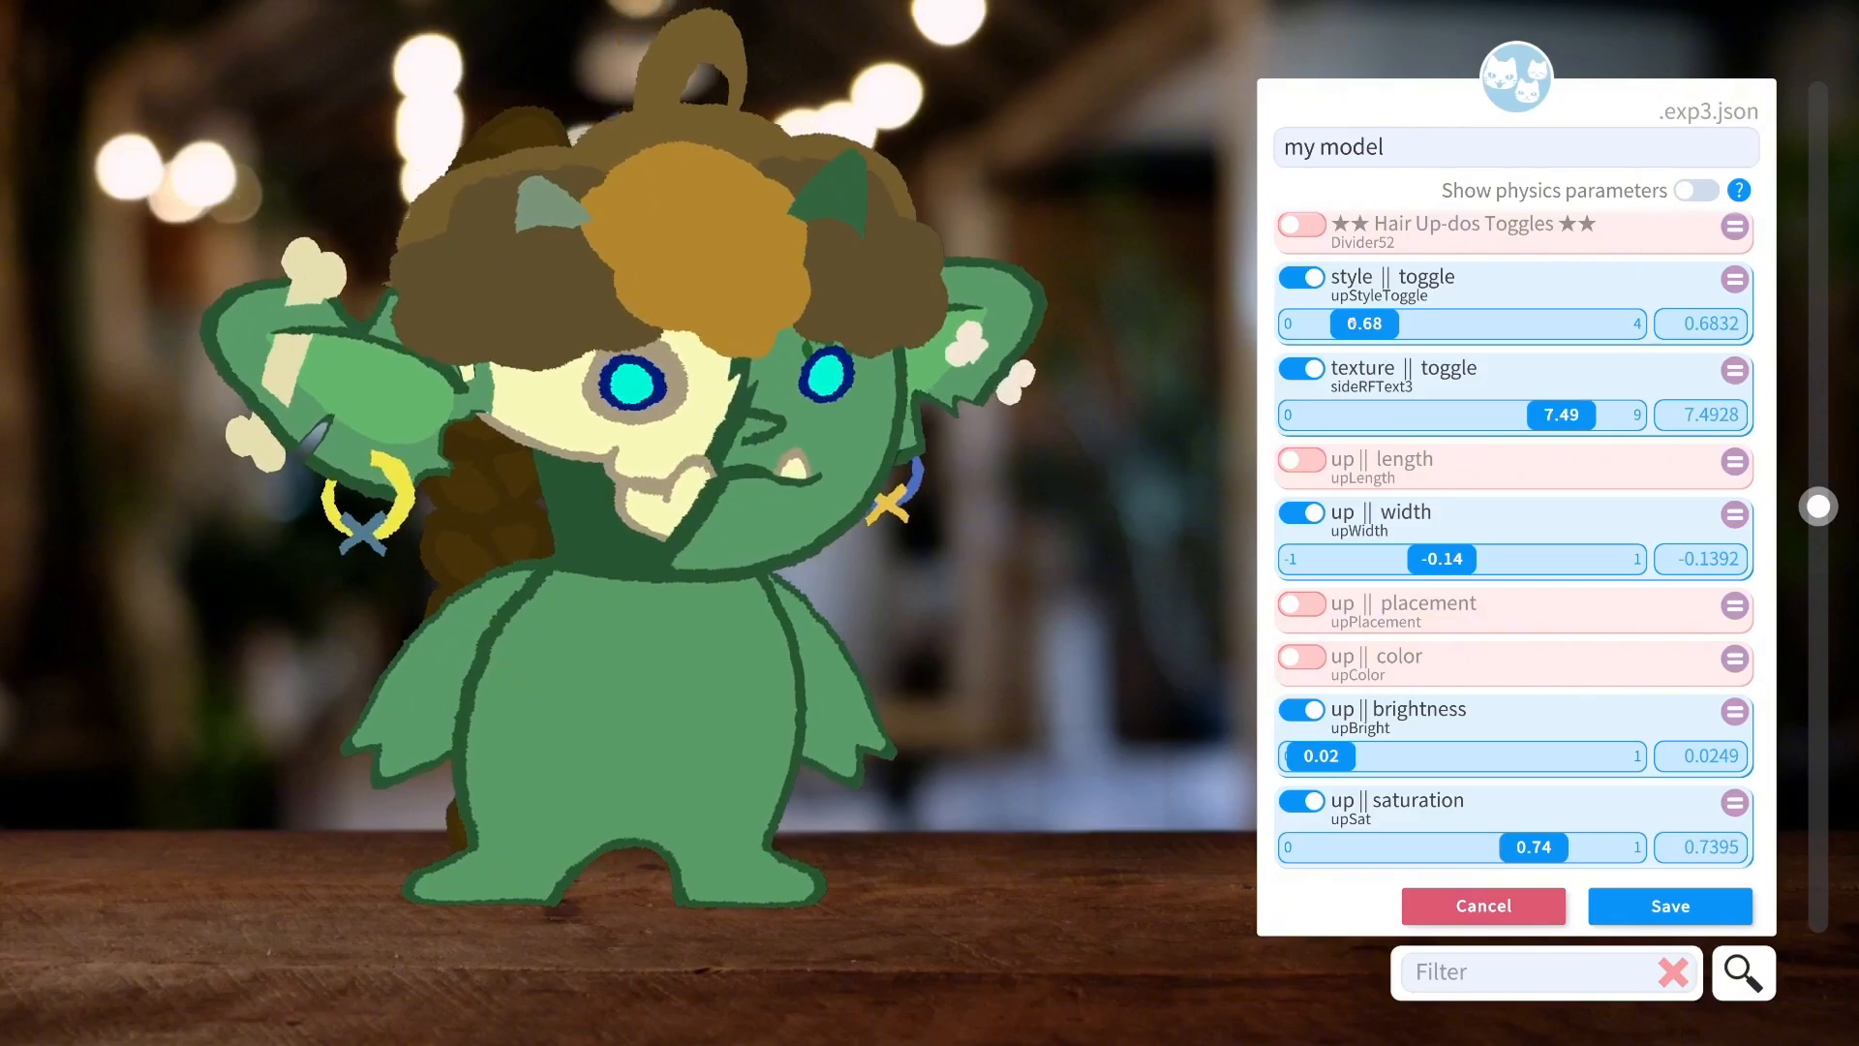
click(1423, 327)
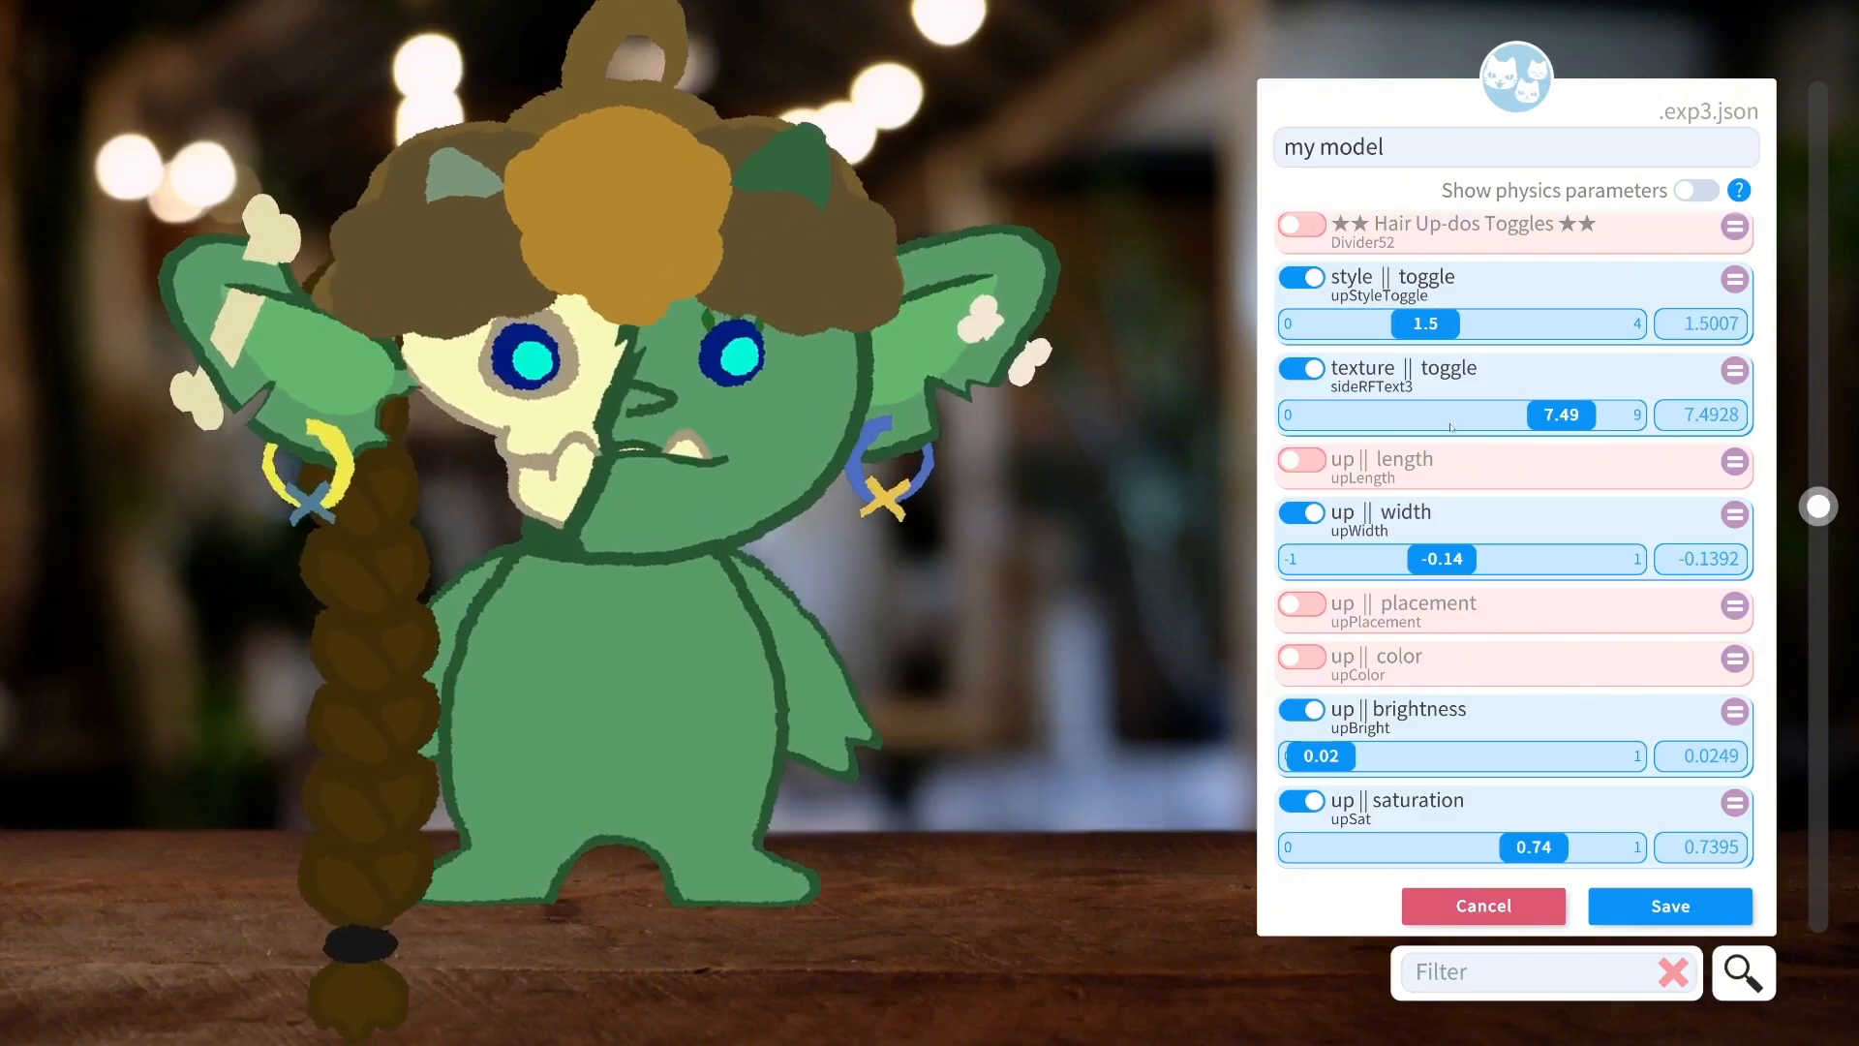
click(1593, 415)
drag(1592, 414, 1610, 414)
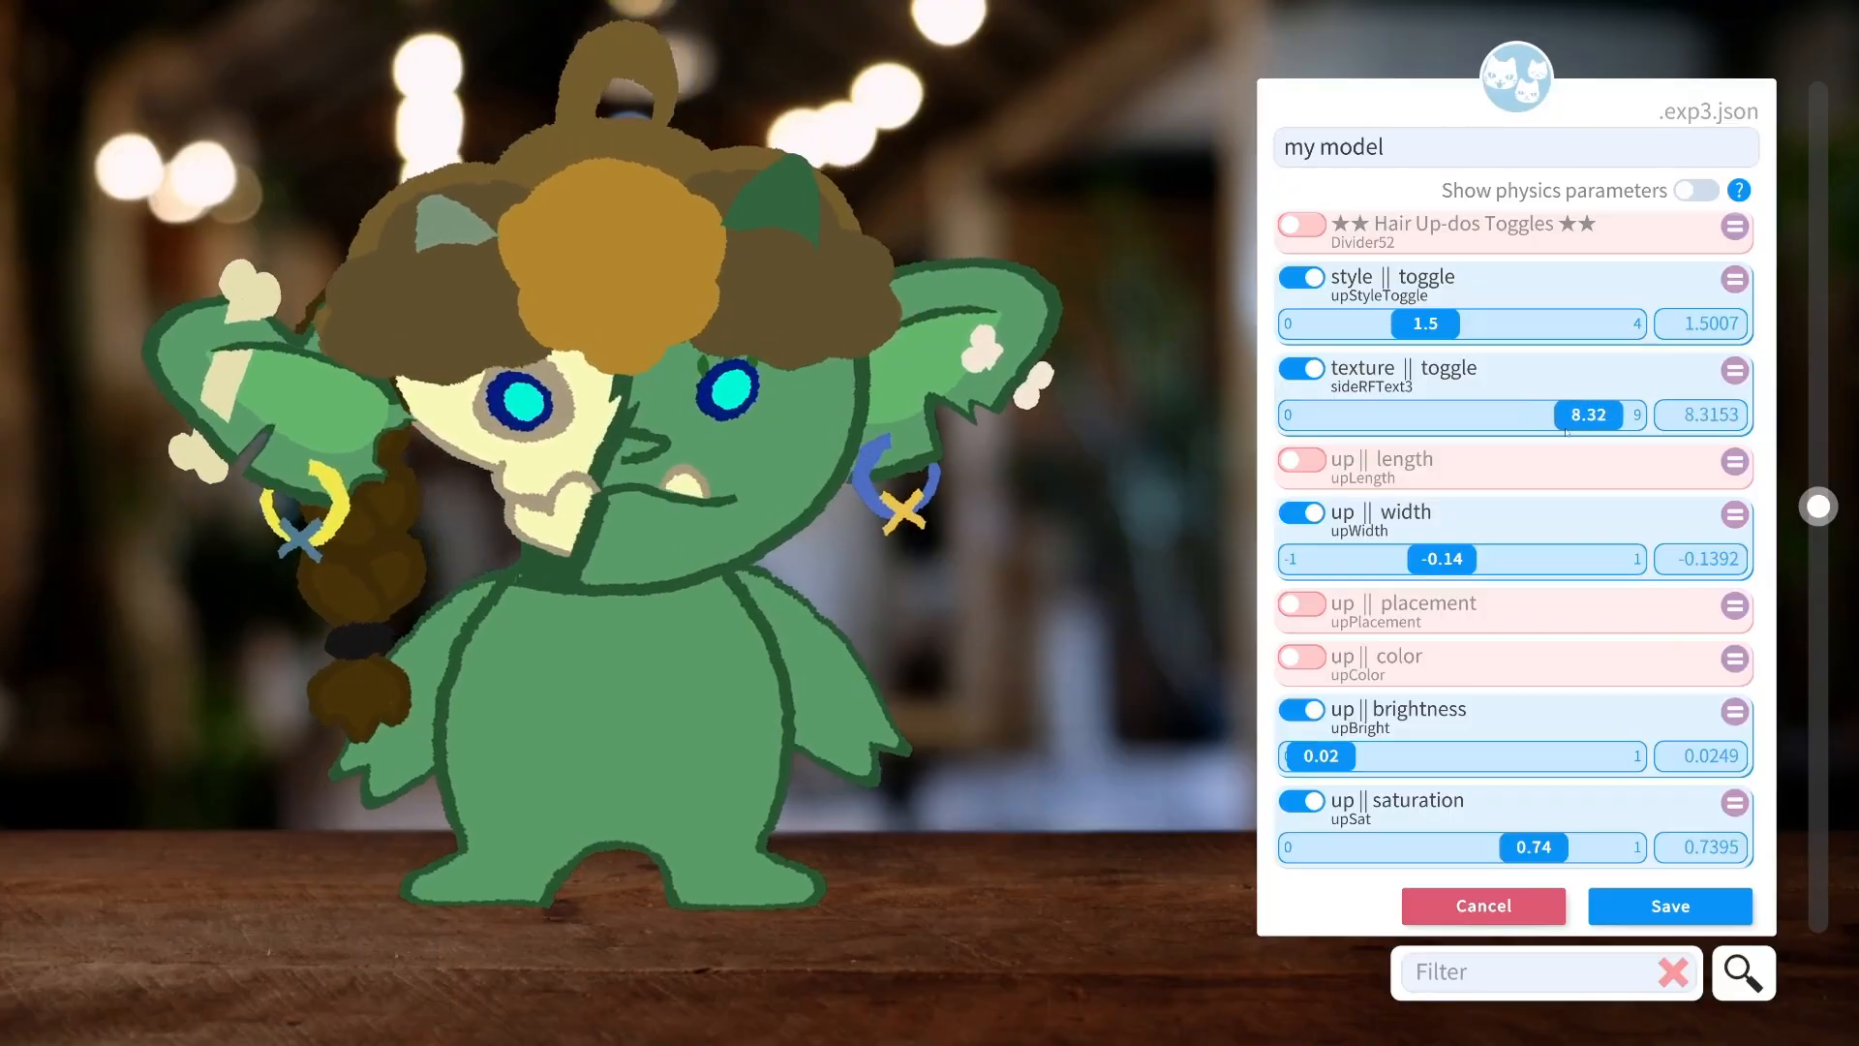
Enable the up-do length at about 0.38 and set the up-do width to about 0.23.
click(1301, 459)
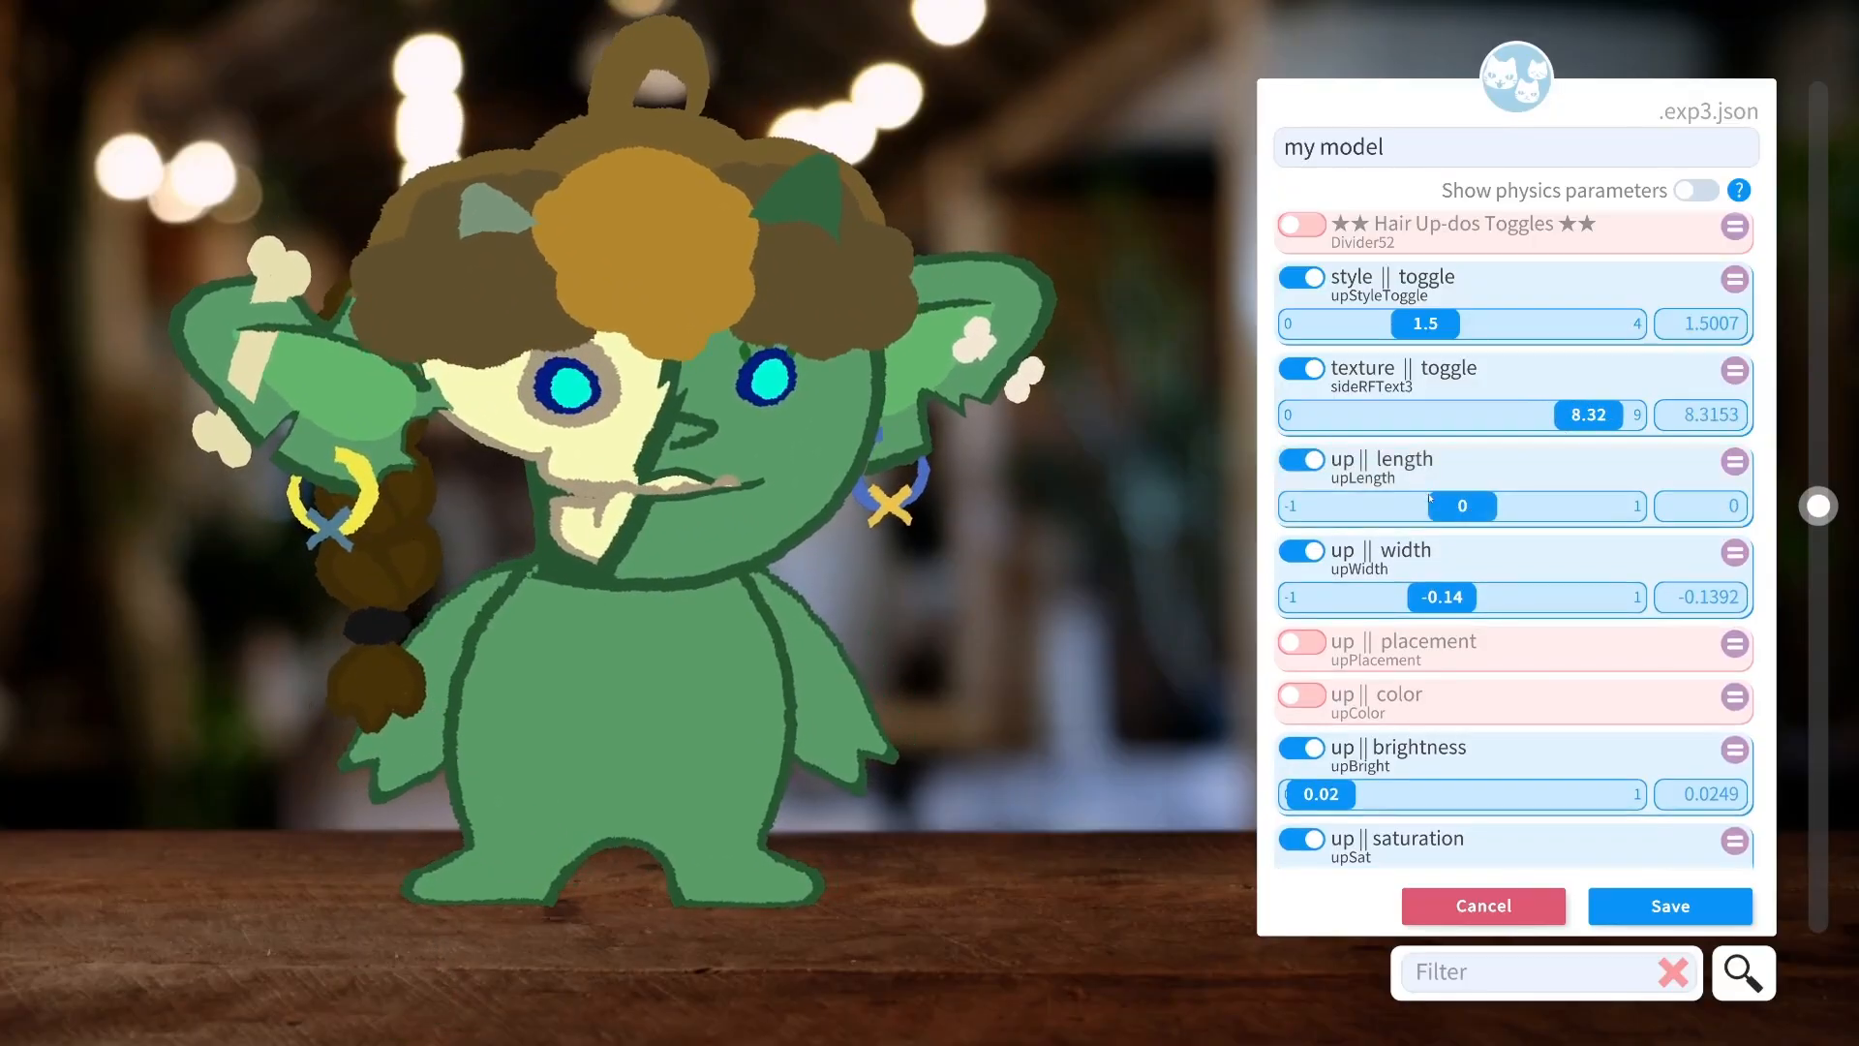
mouse_move(1498, 506)
mouse_down()
mouse_move(1393, 509)
mouse_move(1518, 510)
mouse_up()
drag(1451, 600, 1389, 614)
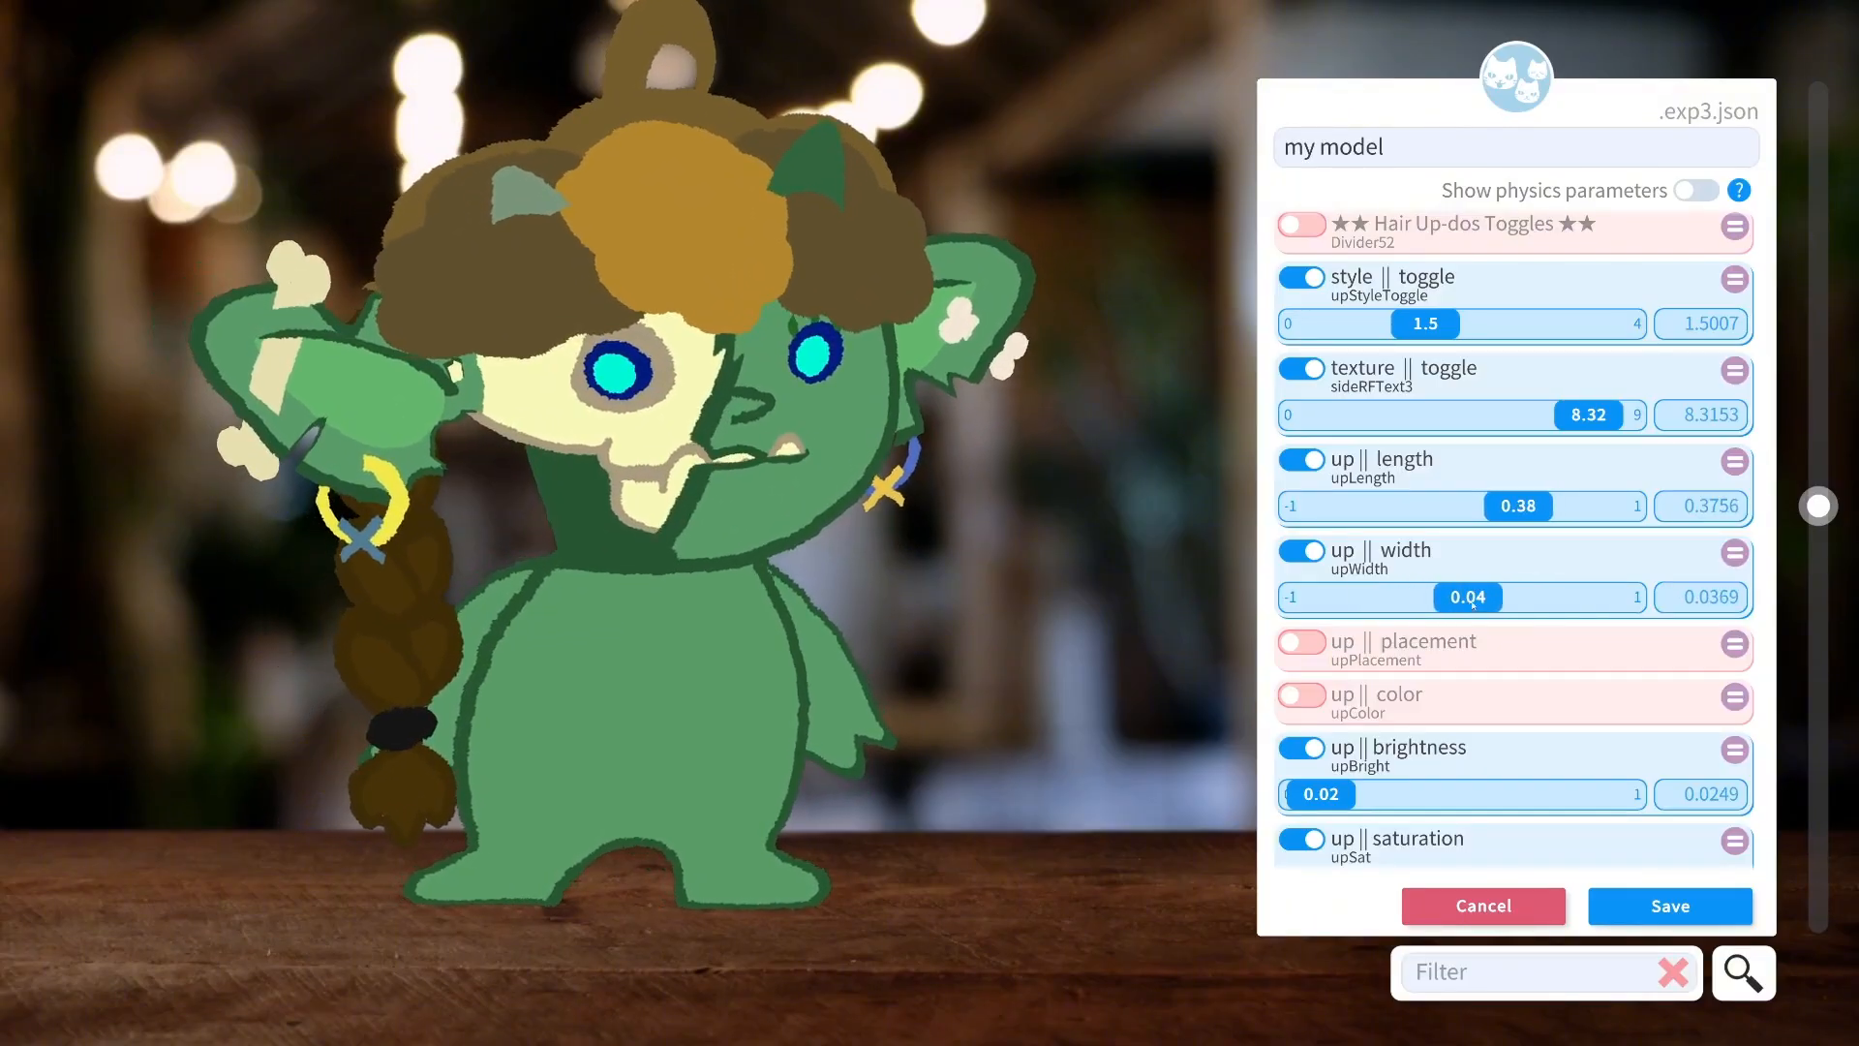
Enable the up-do placement at about 0.89 and set the up-do style to about 0.61 and texture to about 6.39.
click(1302, 642)
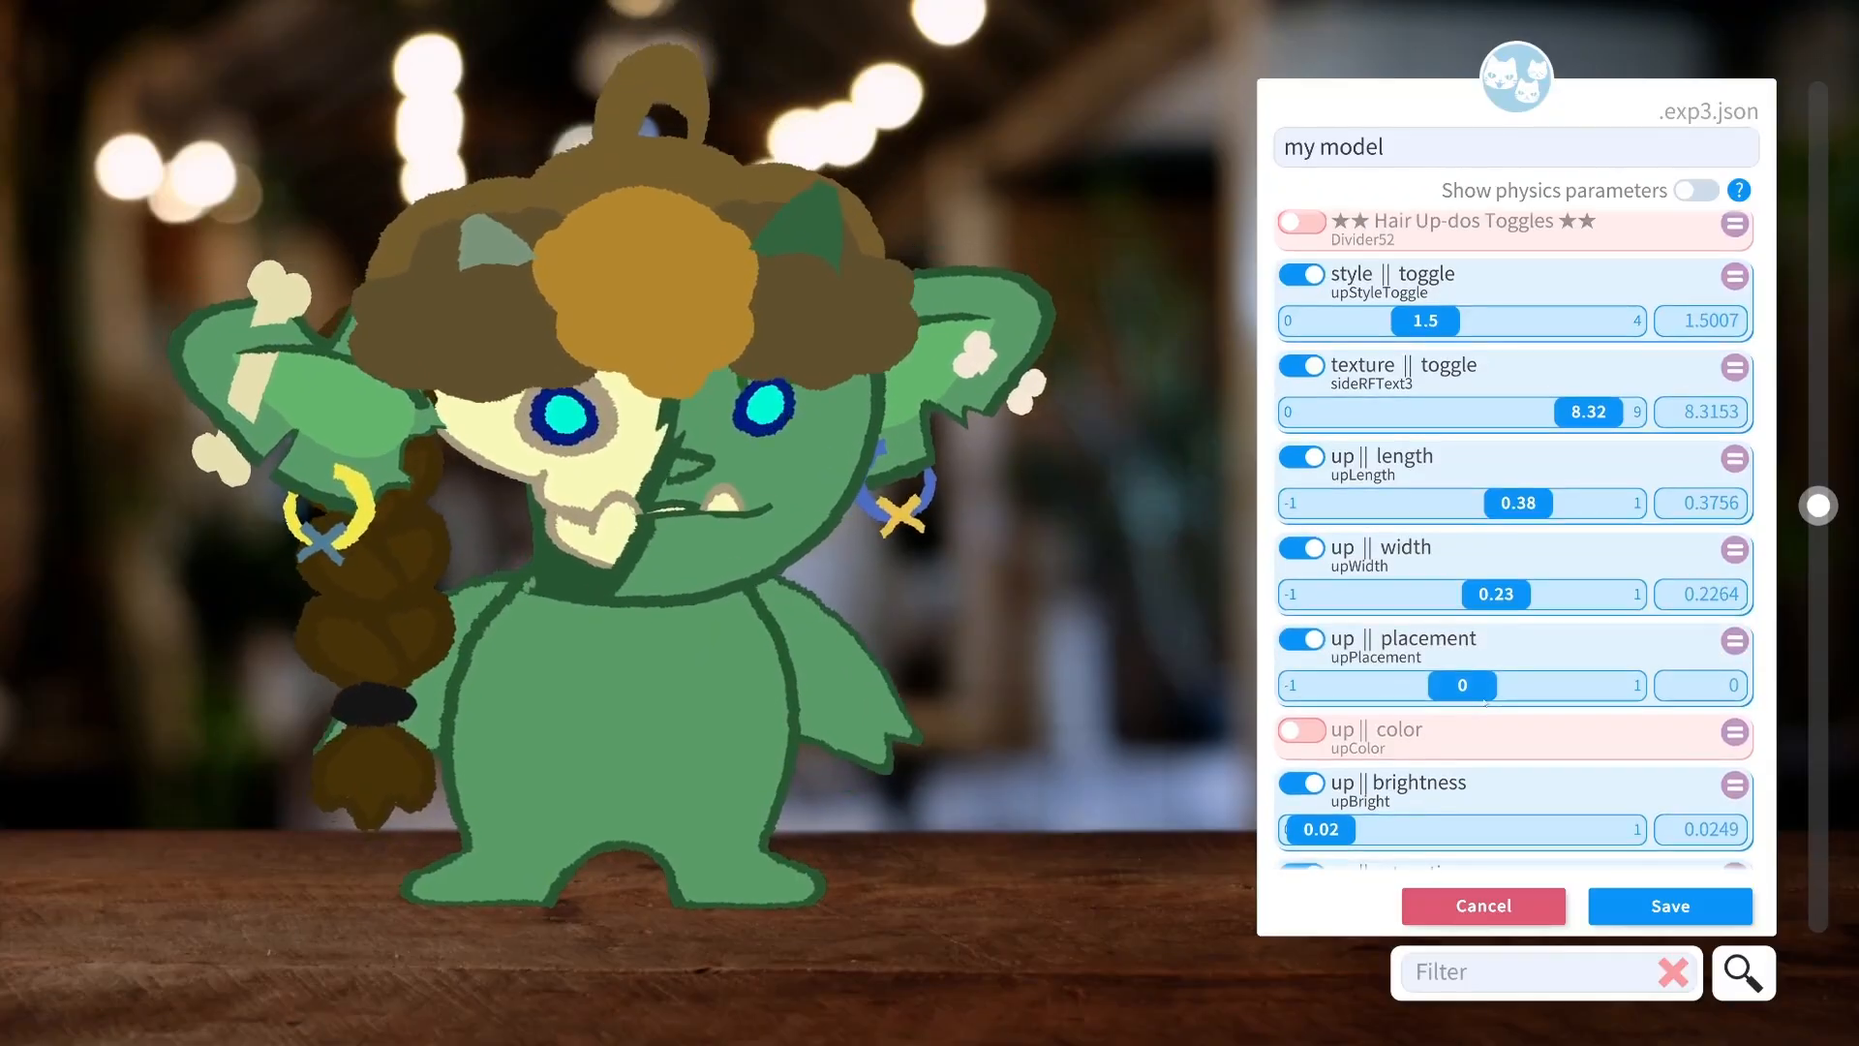
scroll(1494, 655, down, 1)
drag(1494, 655, 1589, 659)
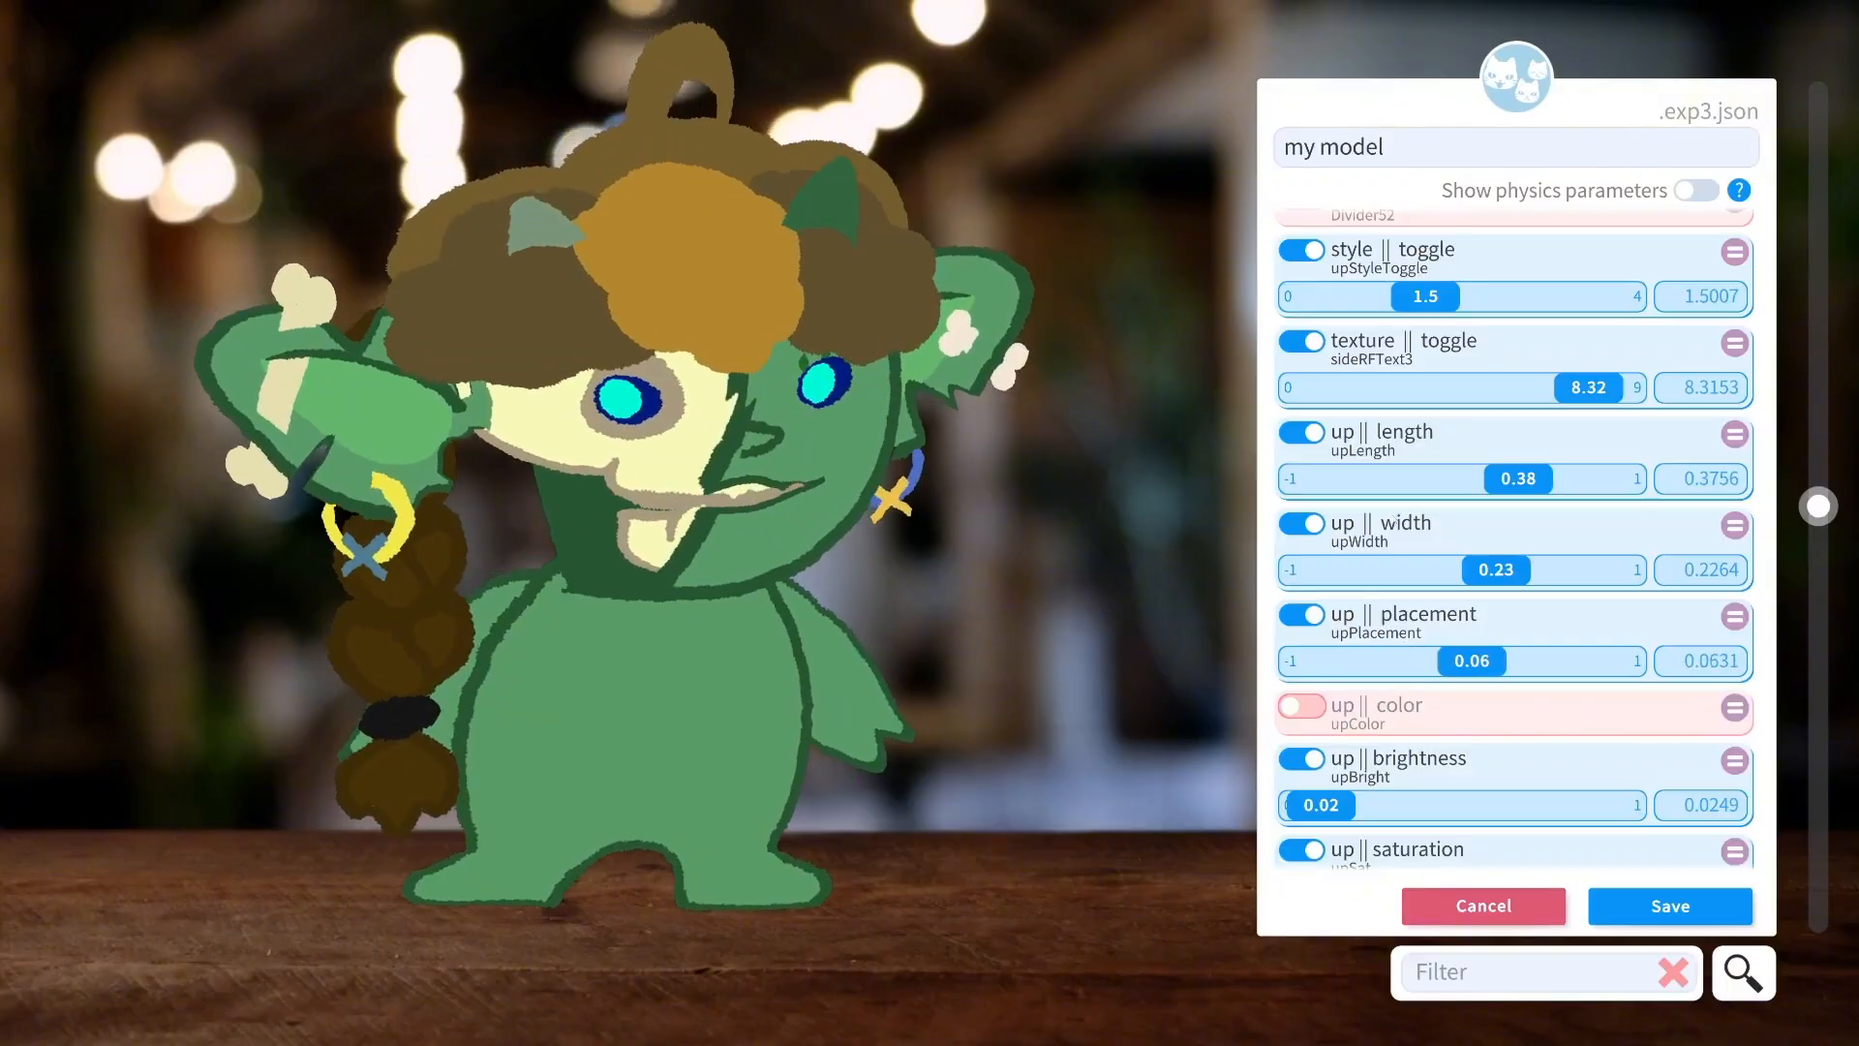
scroll(1417, 243, up, 2)
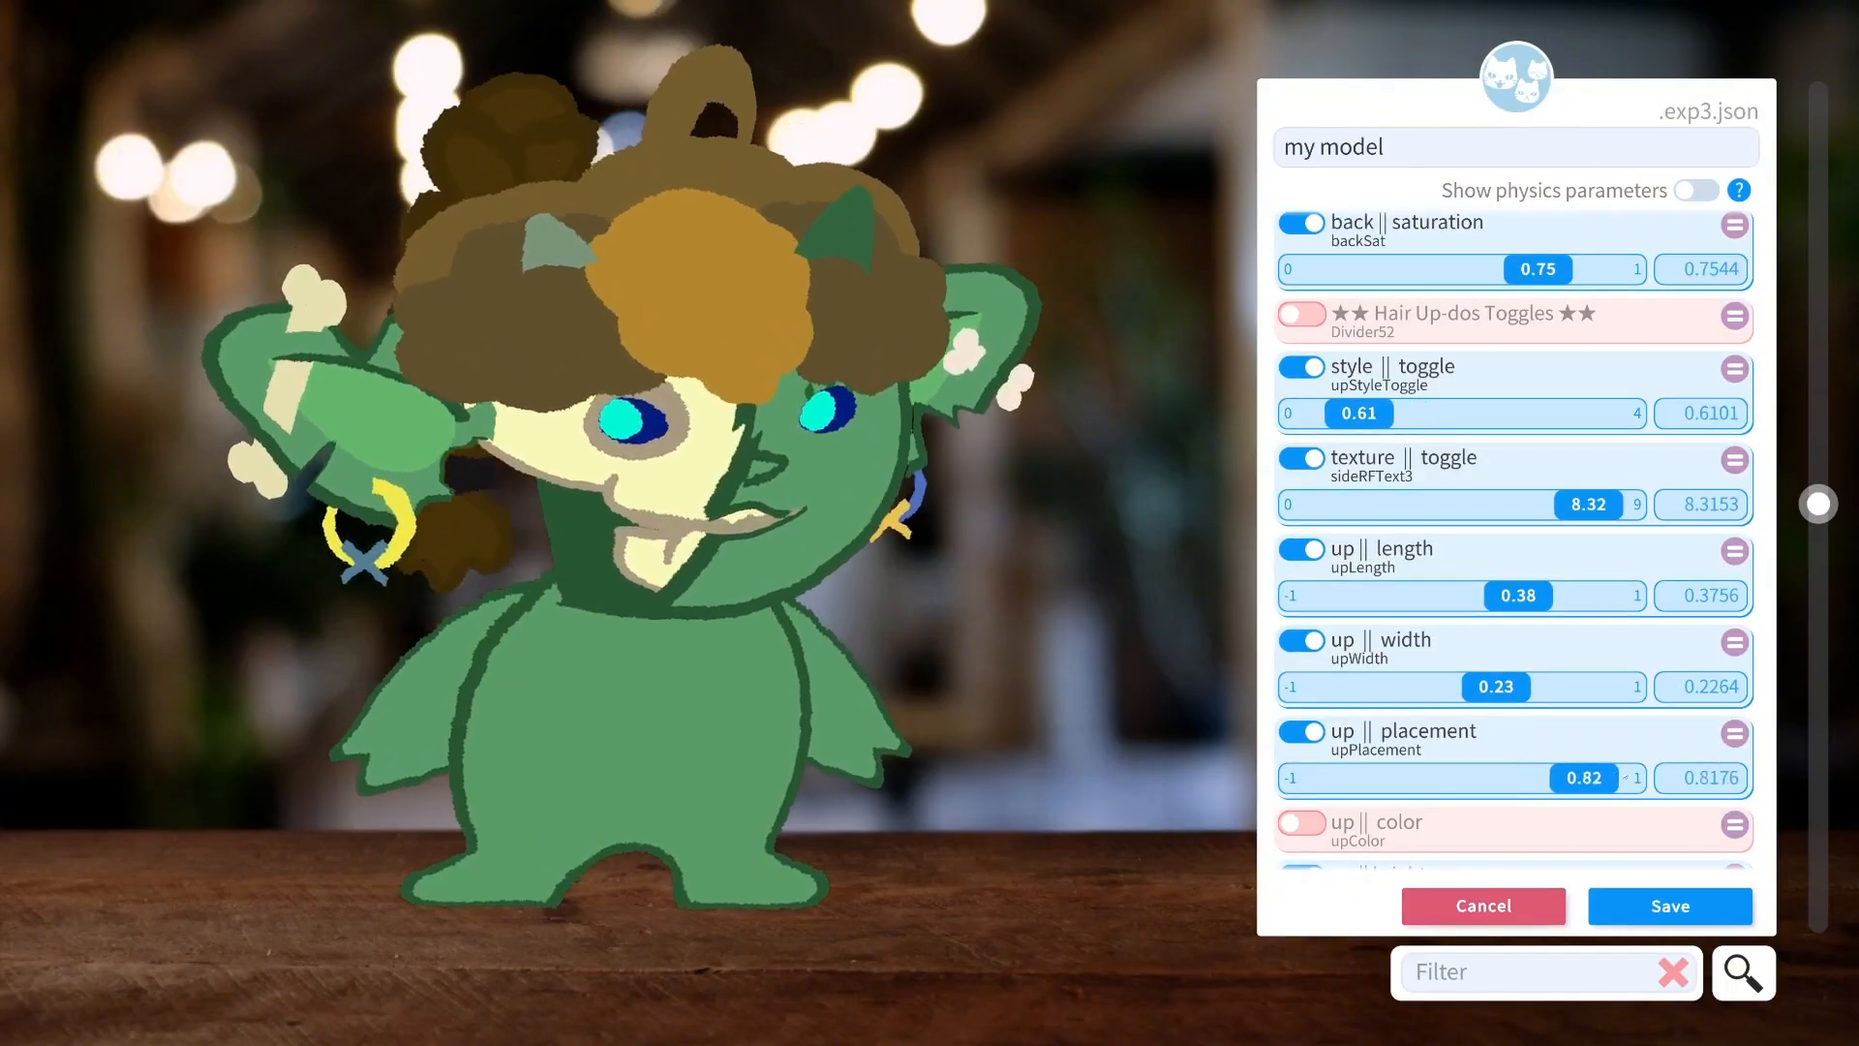
drag(1652, 770, 1454, 775)
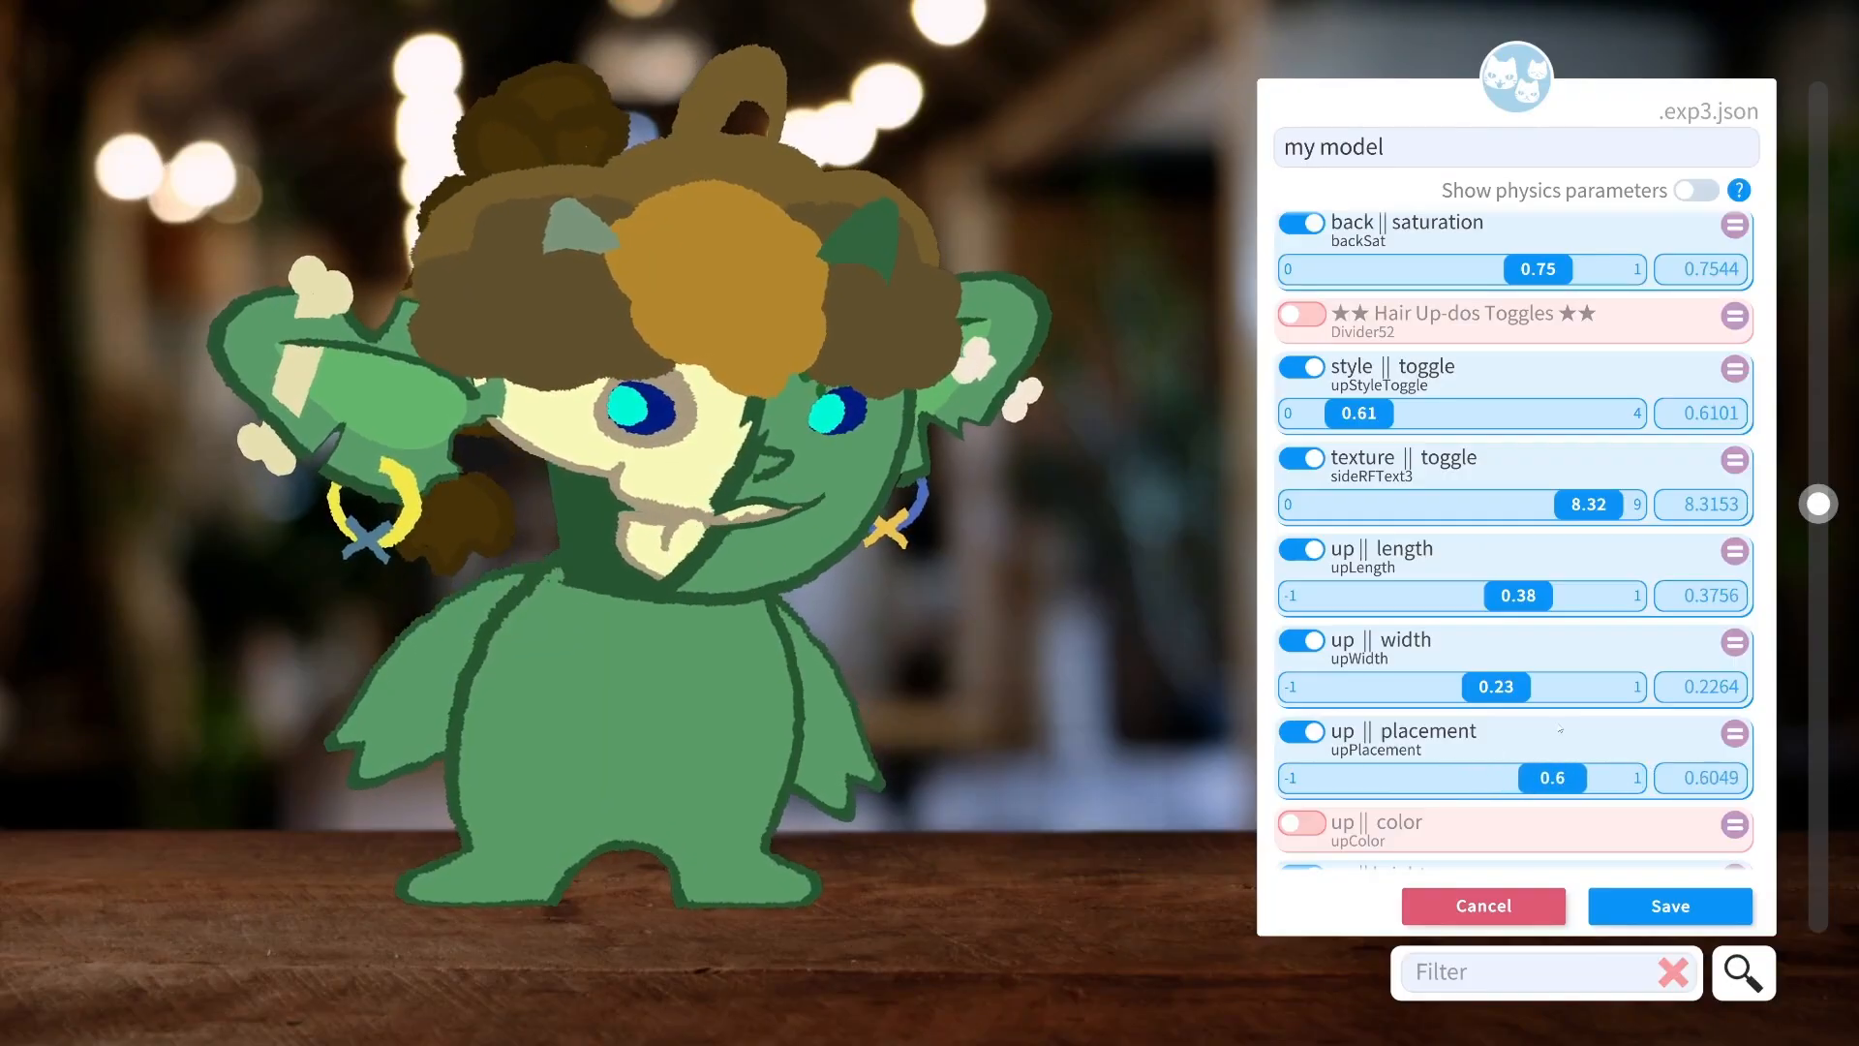
drag(1561, 730, 1458, 769)
scroll(1476, 472, down, 12)
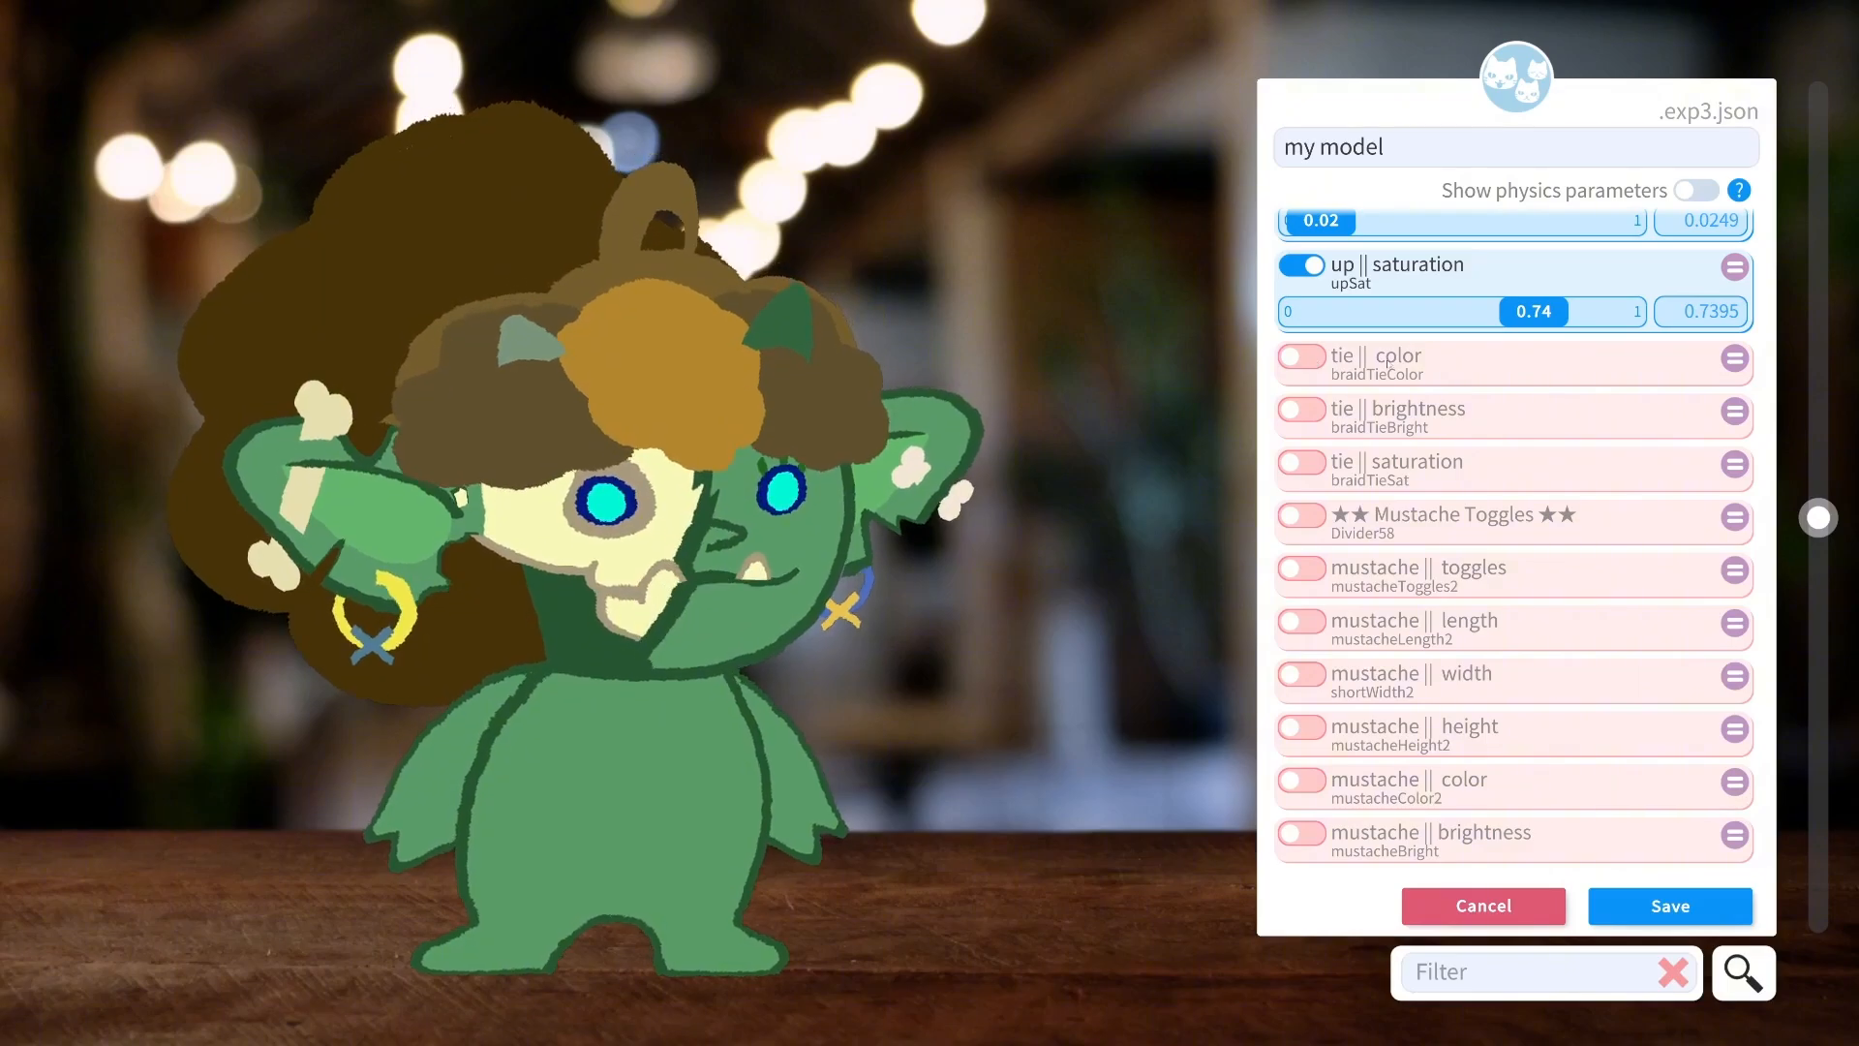
scroll(1463, 426, up, 6)
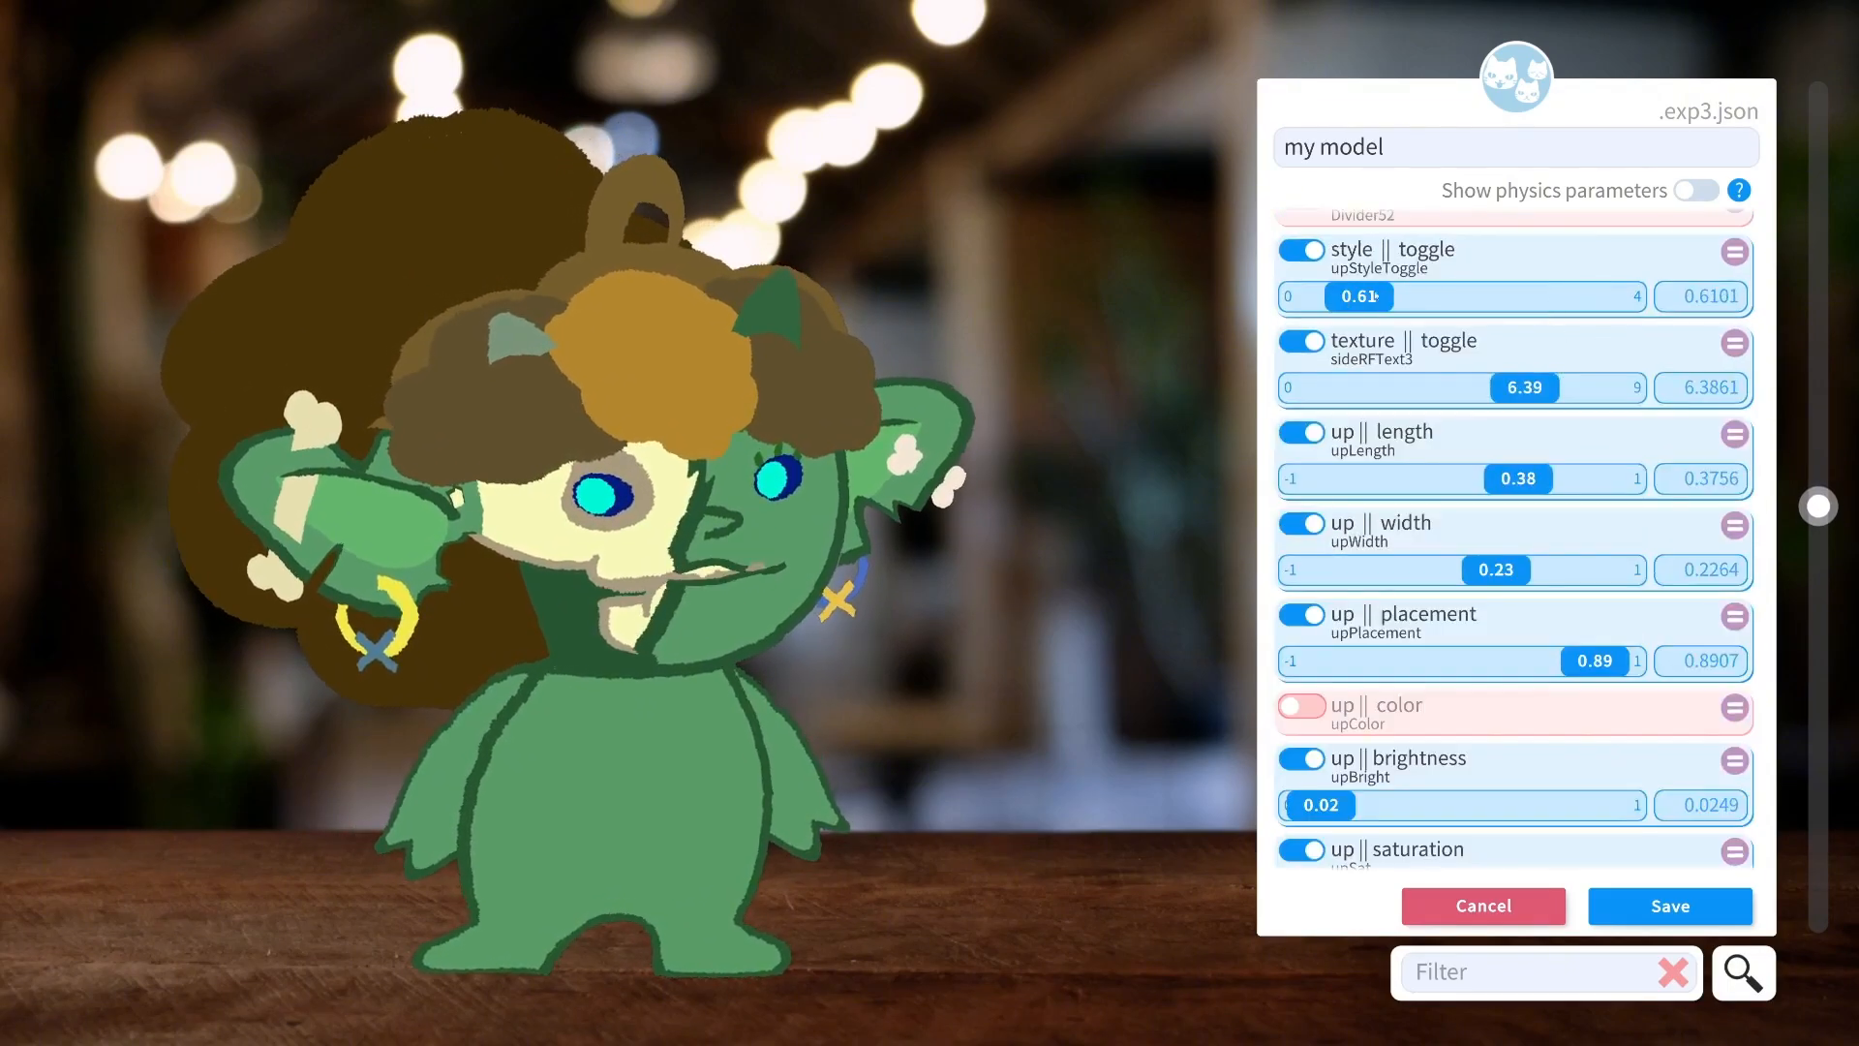
Try the up-do style at about 1.36 with the up-do texture at about 8.42.
mouse_move(1374, 296)
mouse_down()
mouse_move(1565, 297)
mouse_move(1363, 298)
mouse_up()
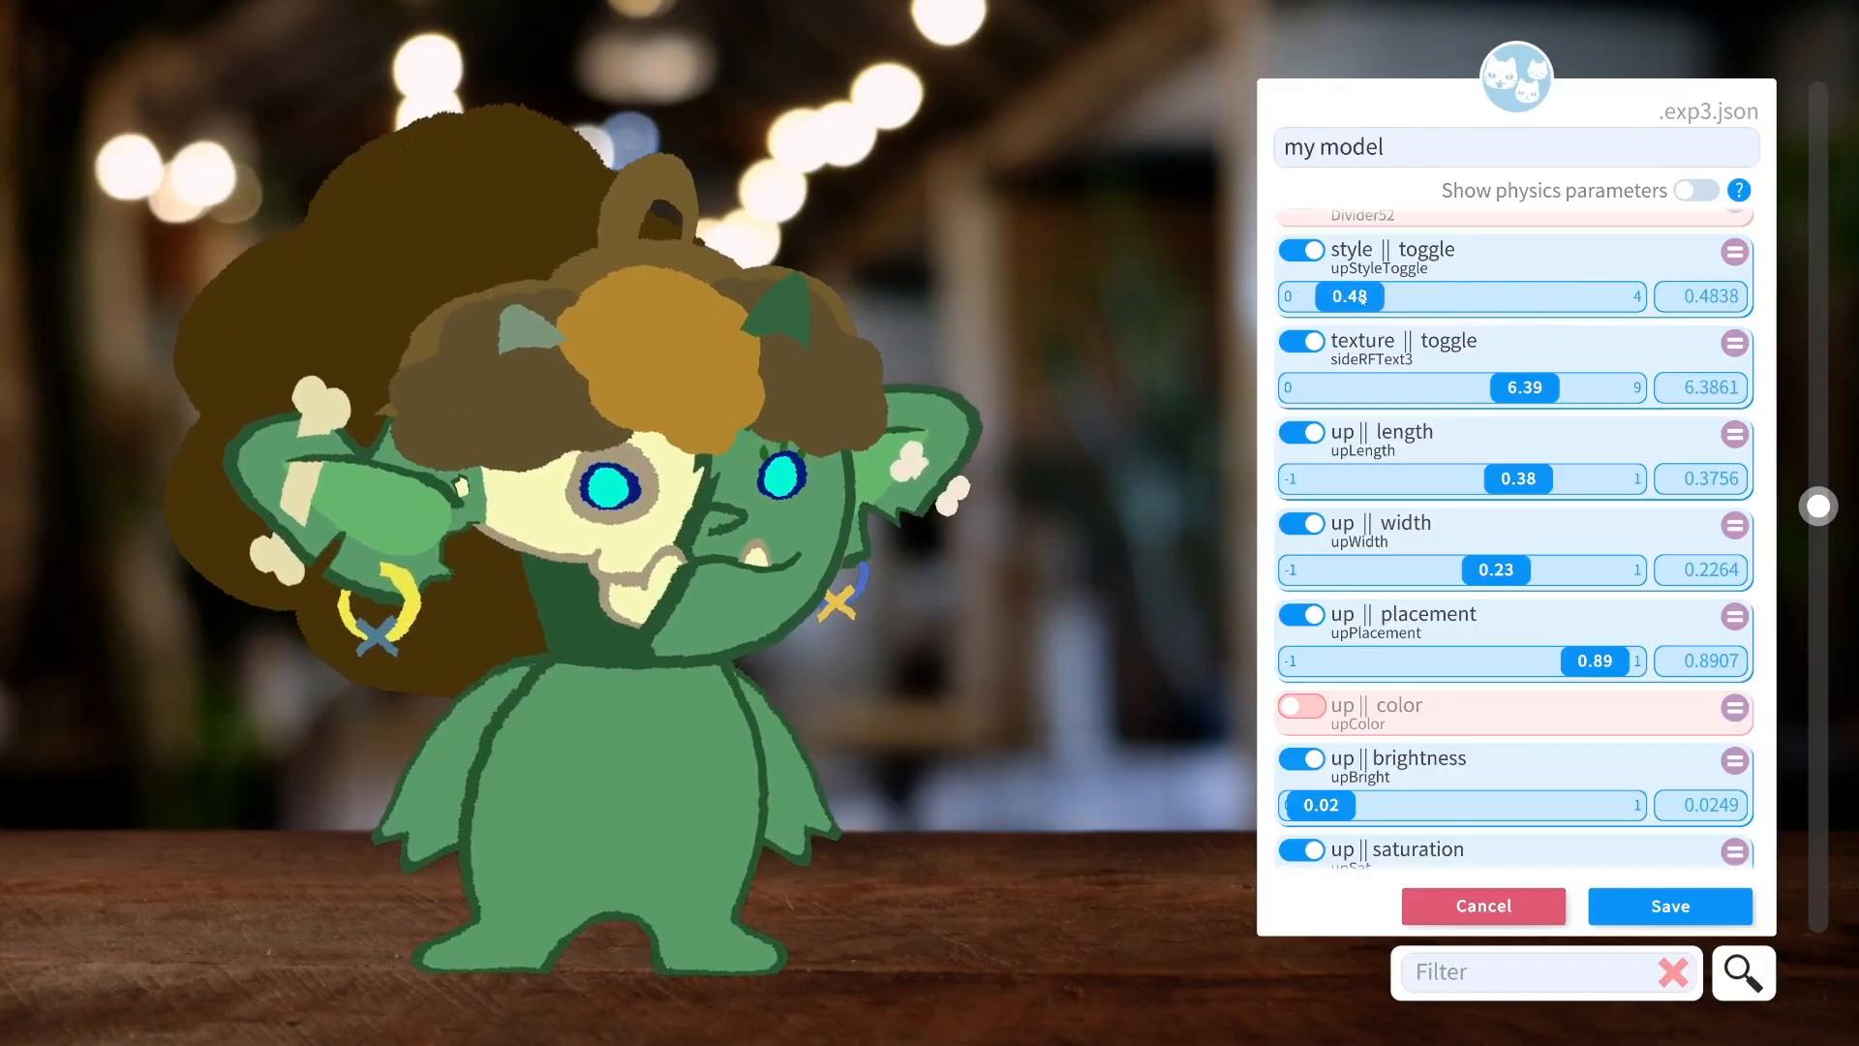
drag(1526, 389, 1564, 388)
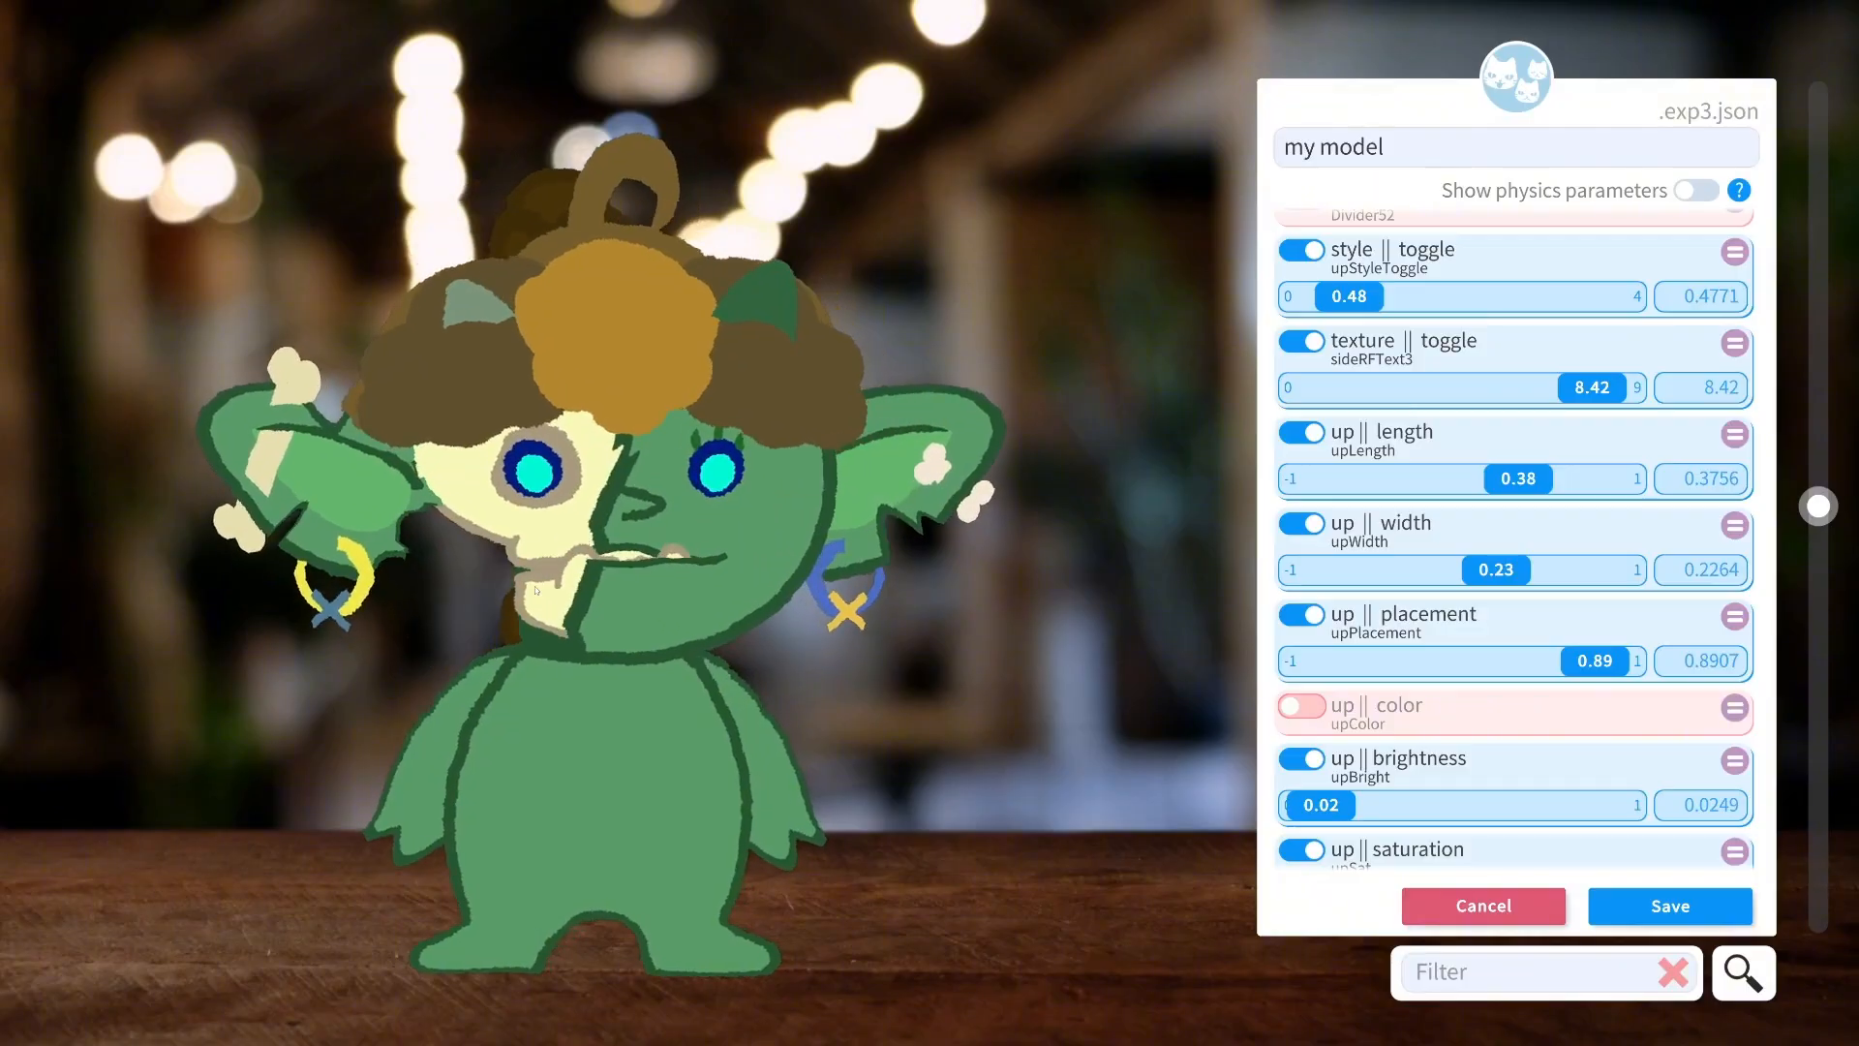
drag(1293, 303, 1415, 300)
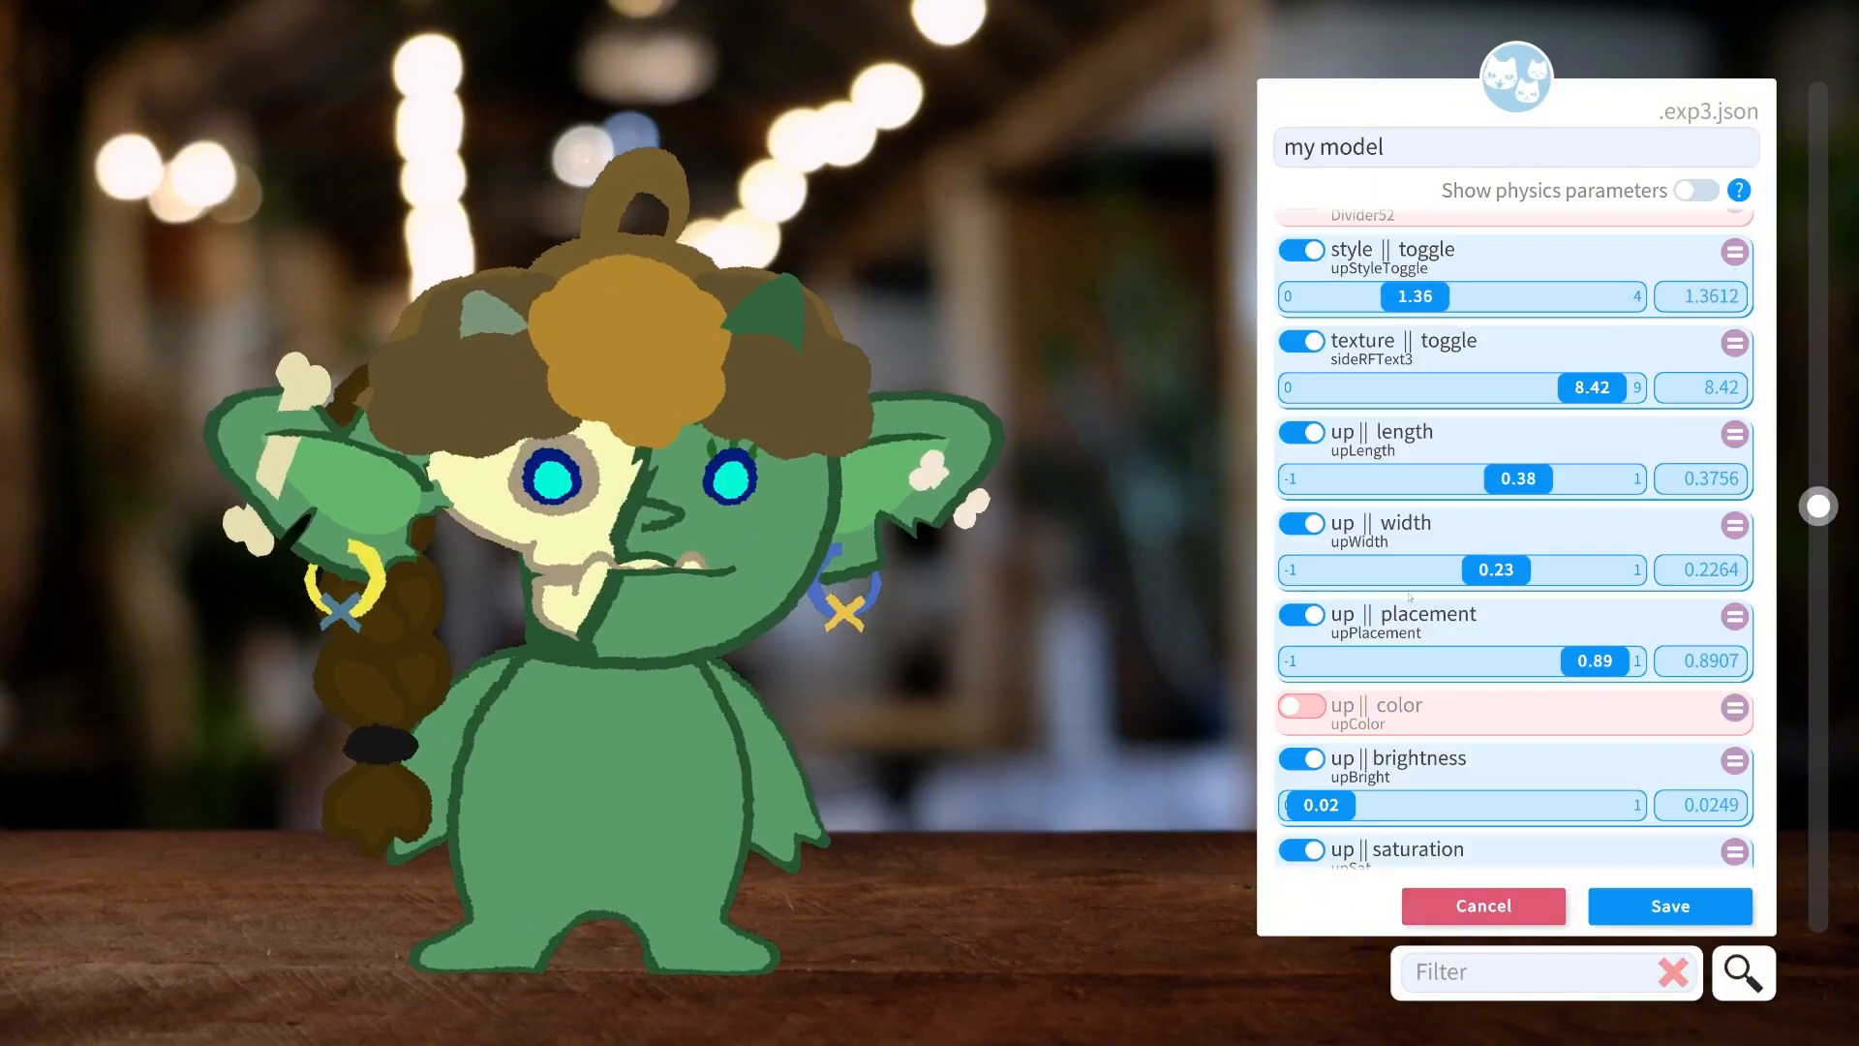
Try the braid tie color at about 9.31 together with the tie brightness toggle.
scroll(1410, 597, down, 5)
click(1302, 532)
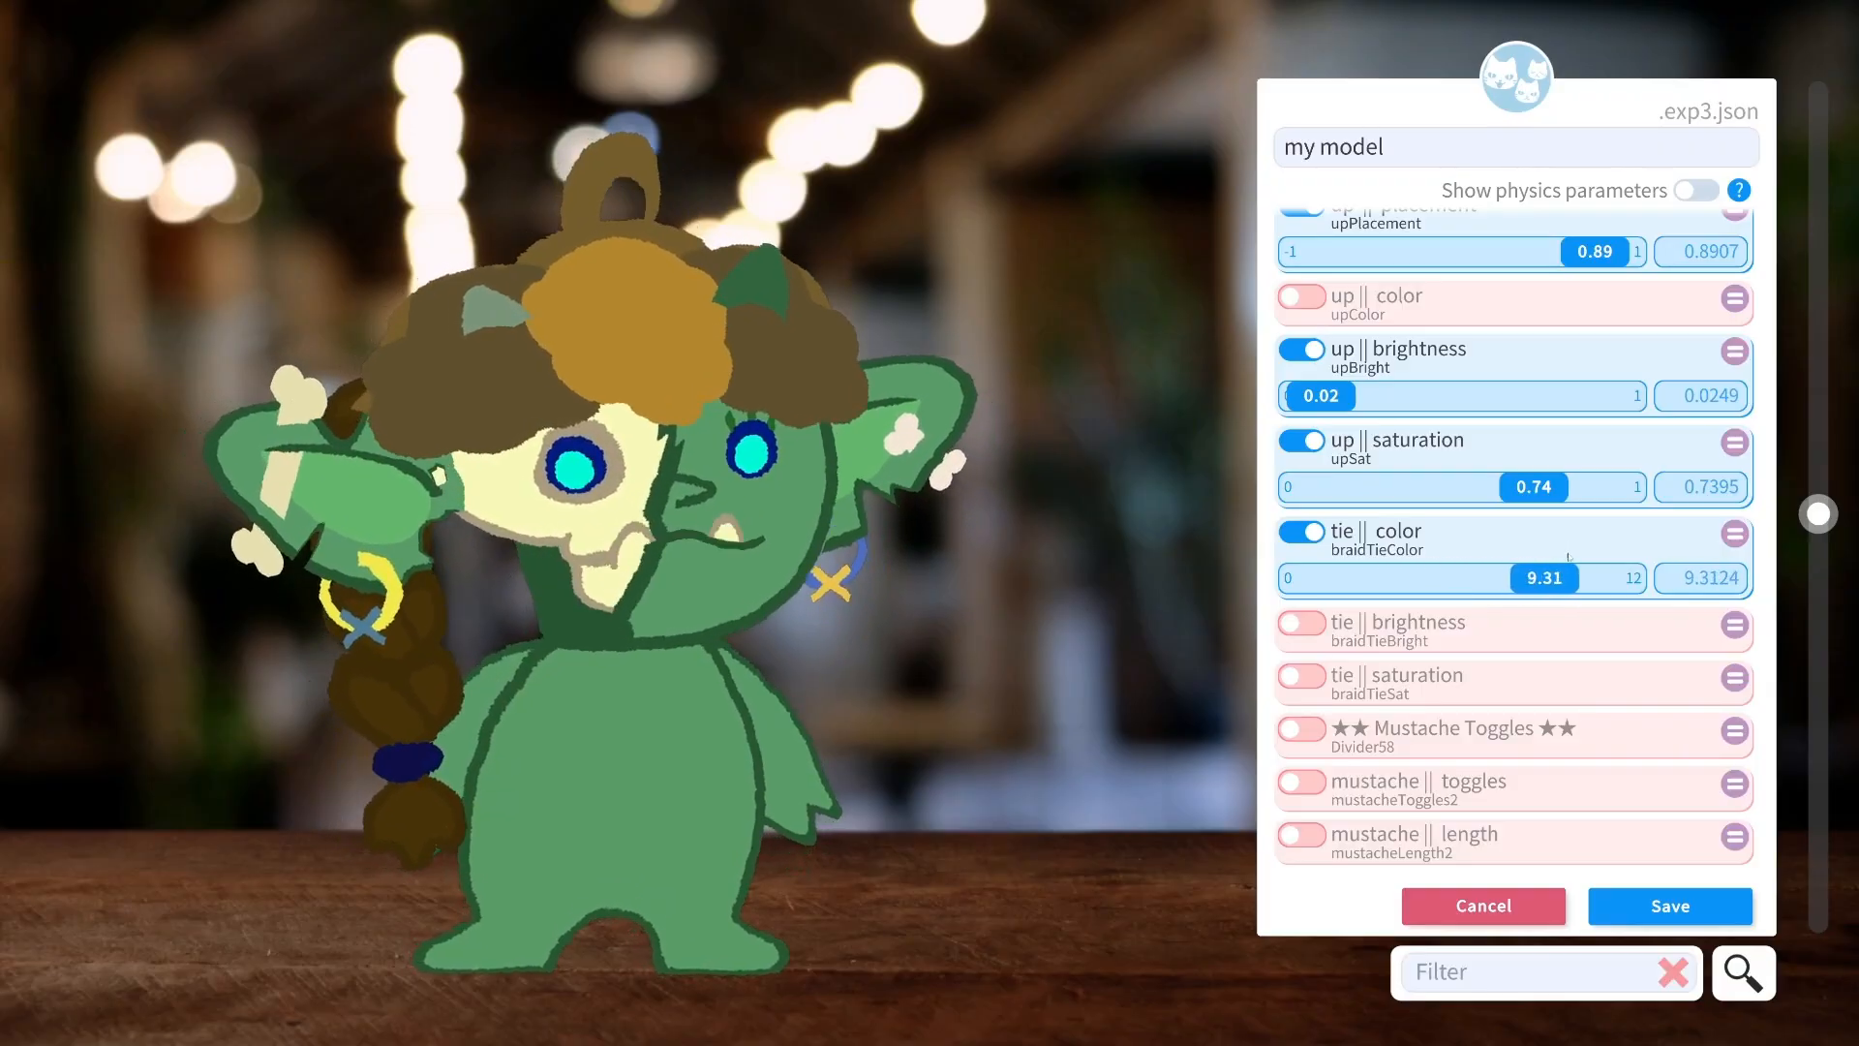
click(1301, 629)
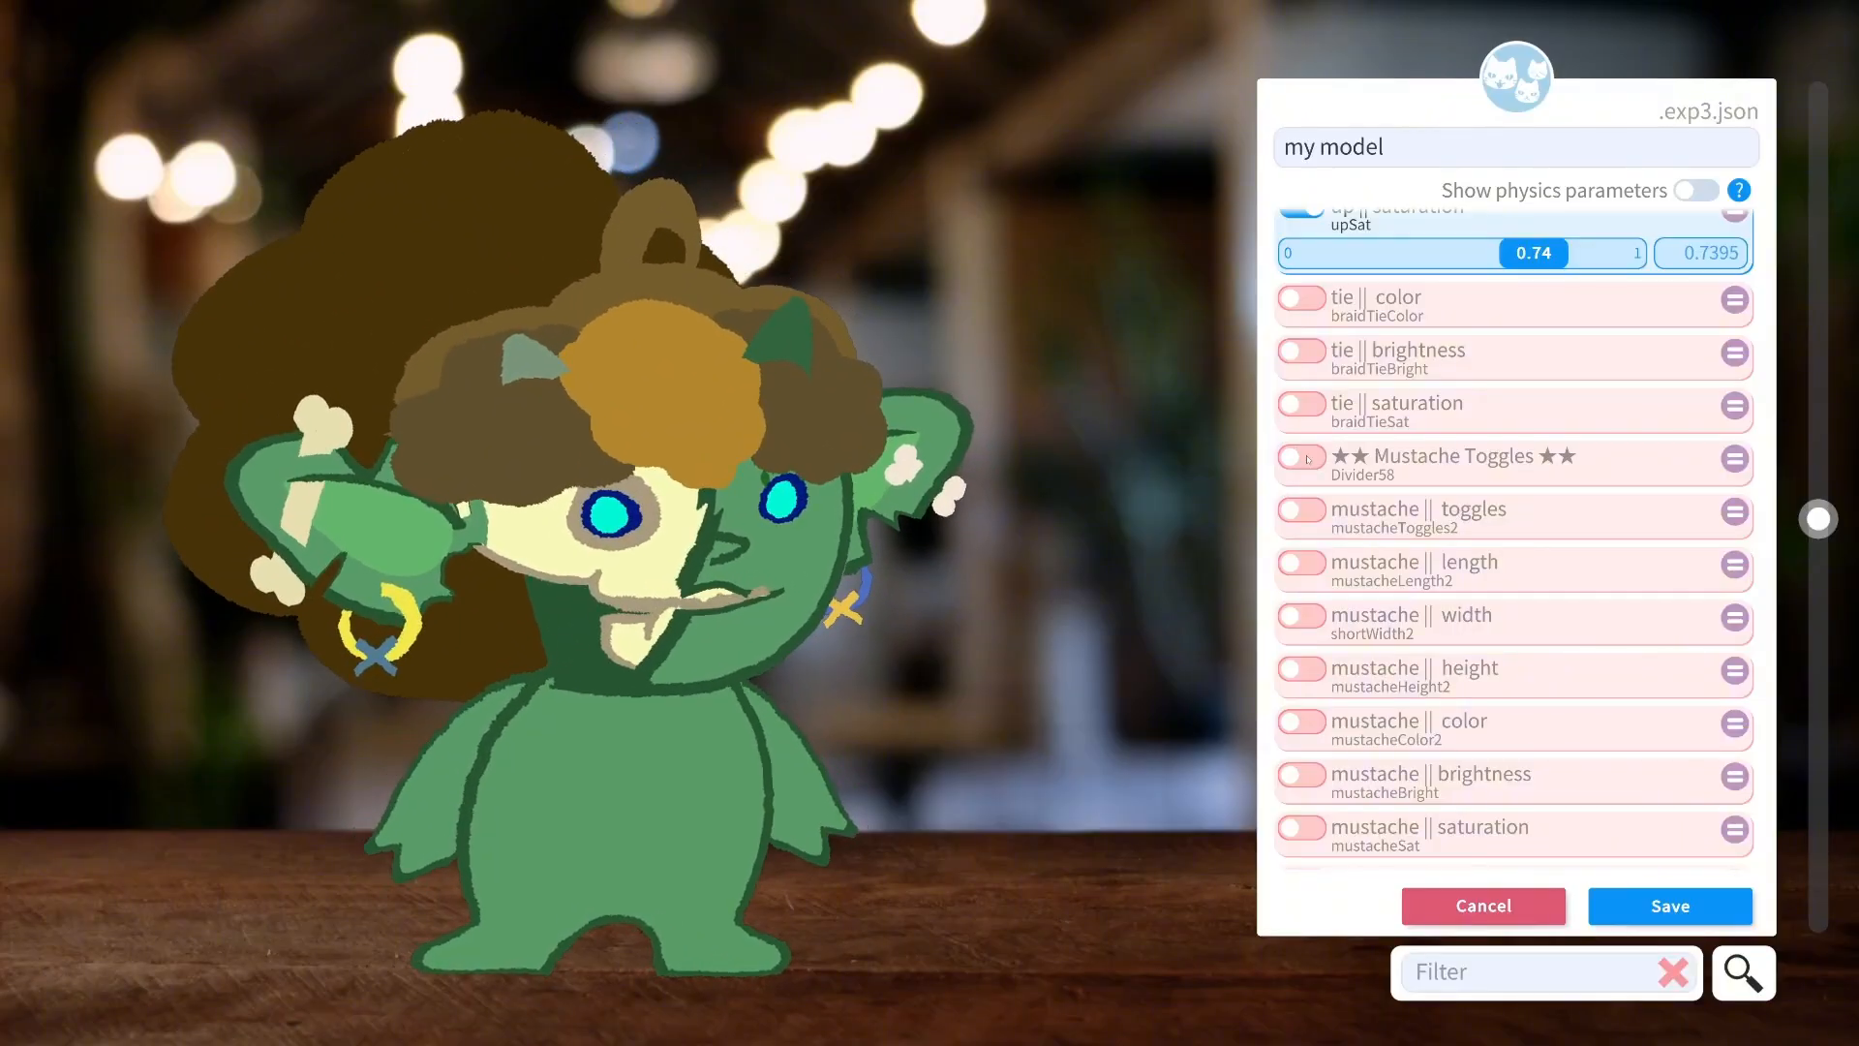
Enable the mustache toggle at 1.31 and shape the mustache with length -1, width 0.73 and height 0.08.
click(1295, 509)
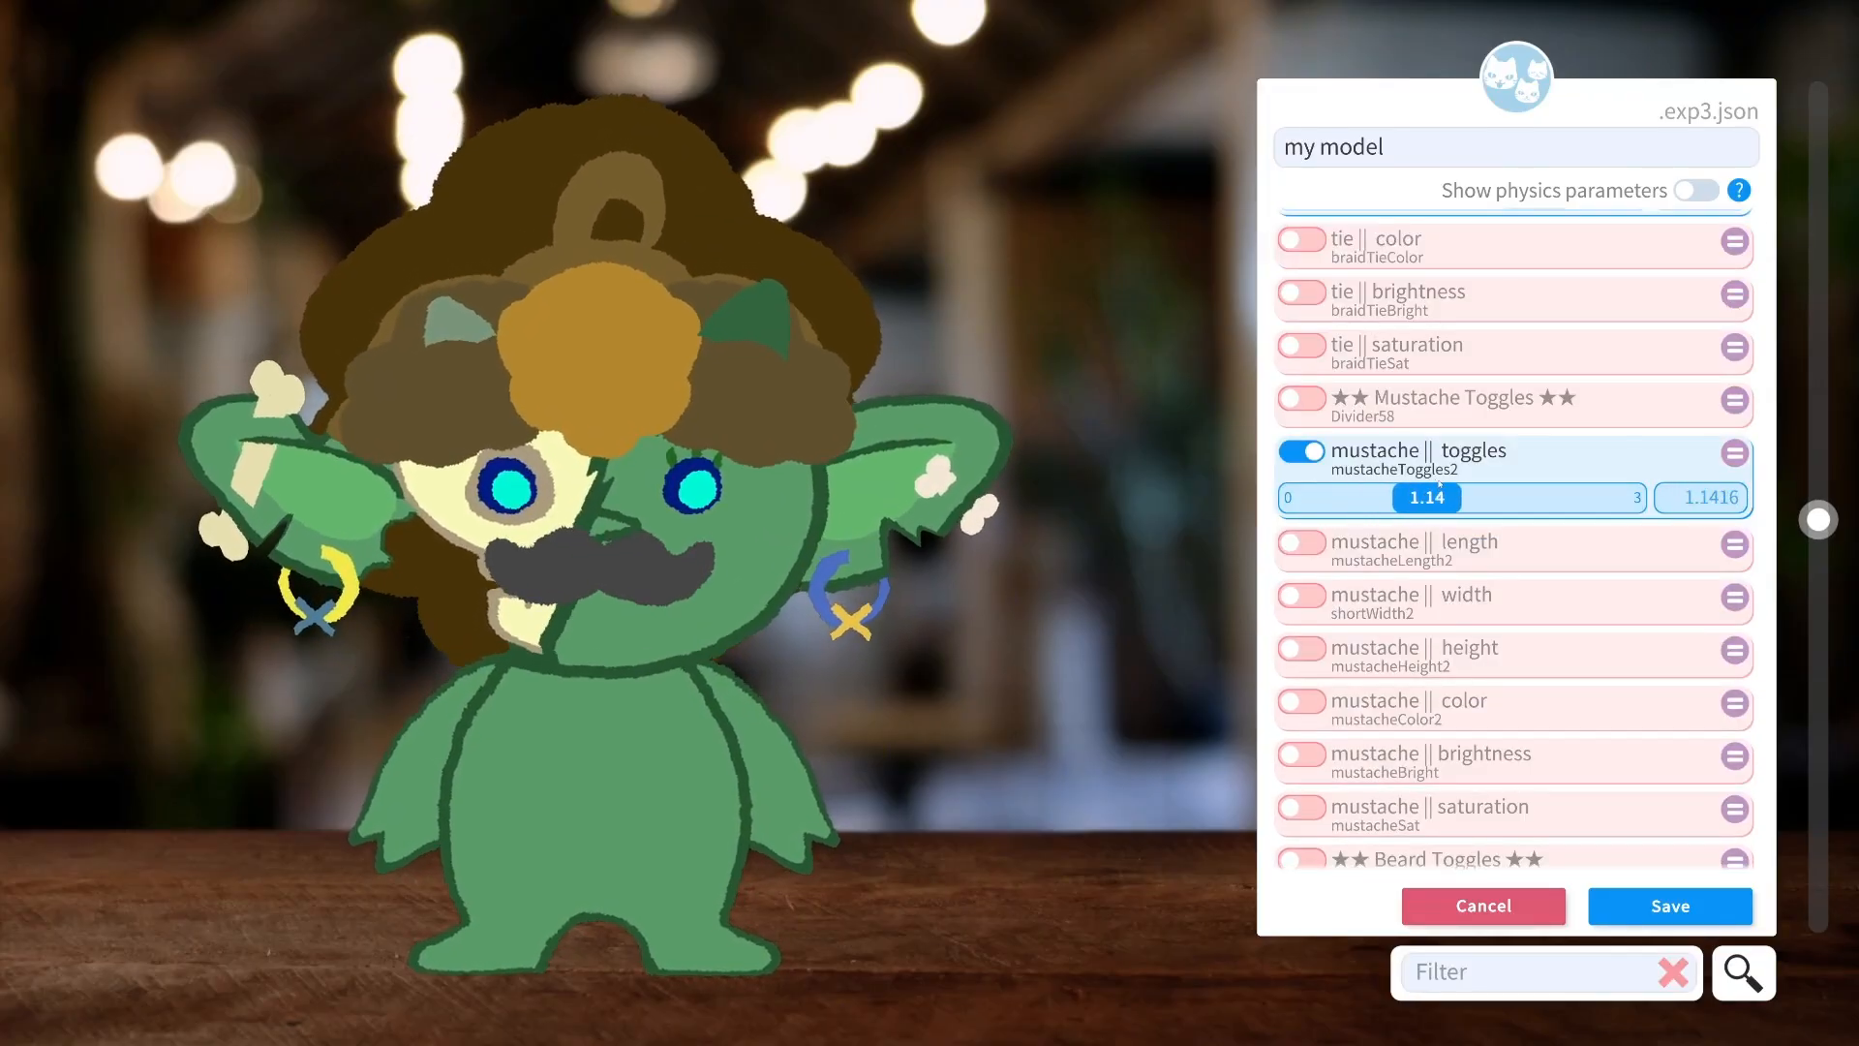
drag(1552, 495, 1444, 497)
click(1350, 562)
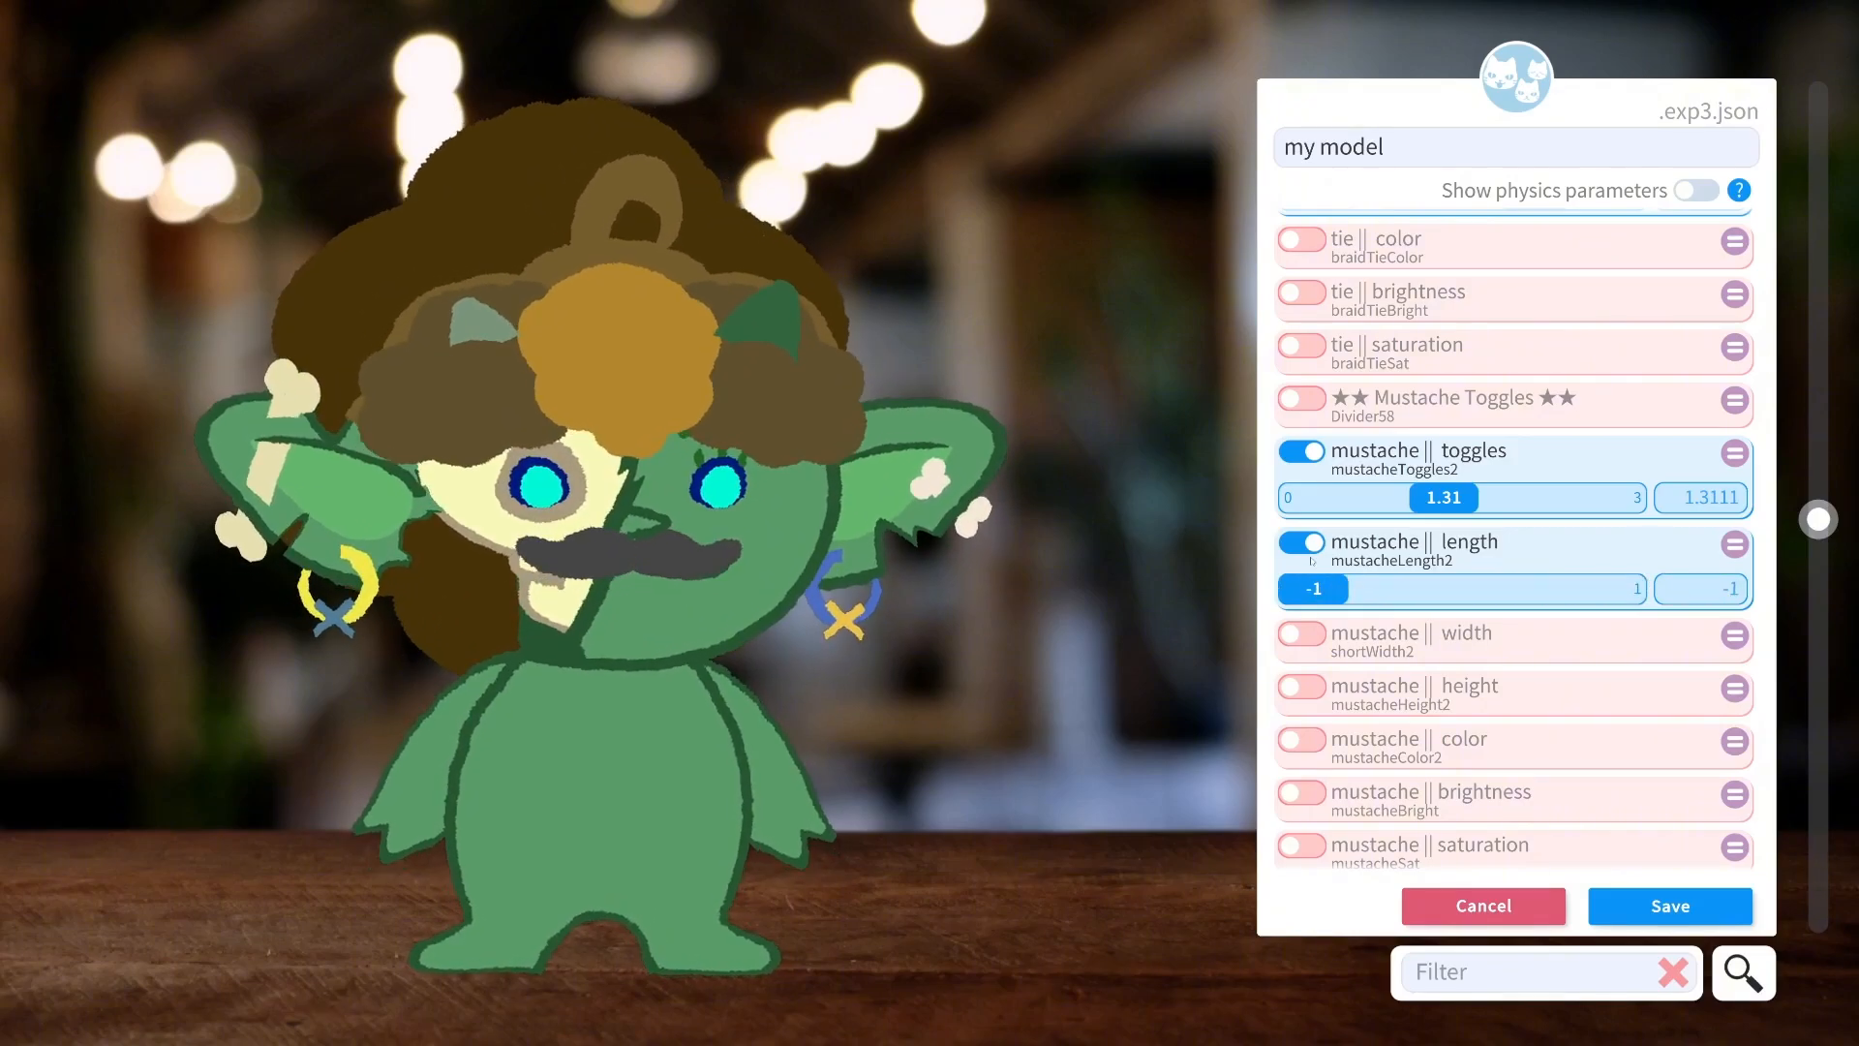
click(1356, 639)
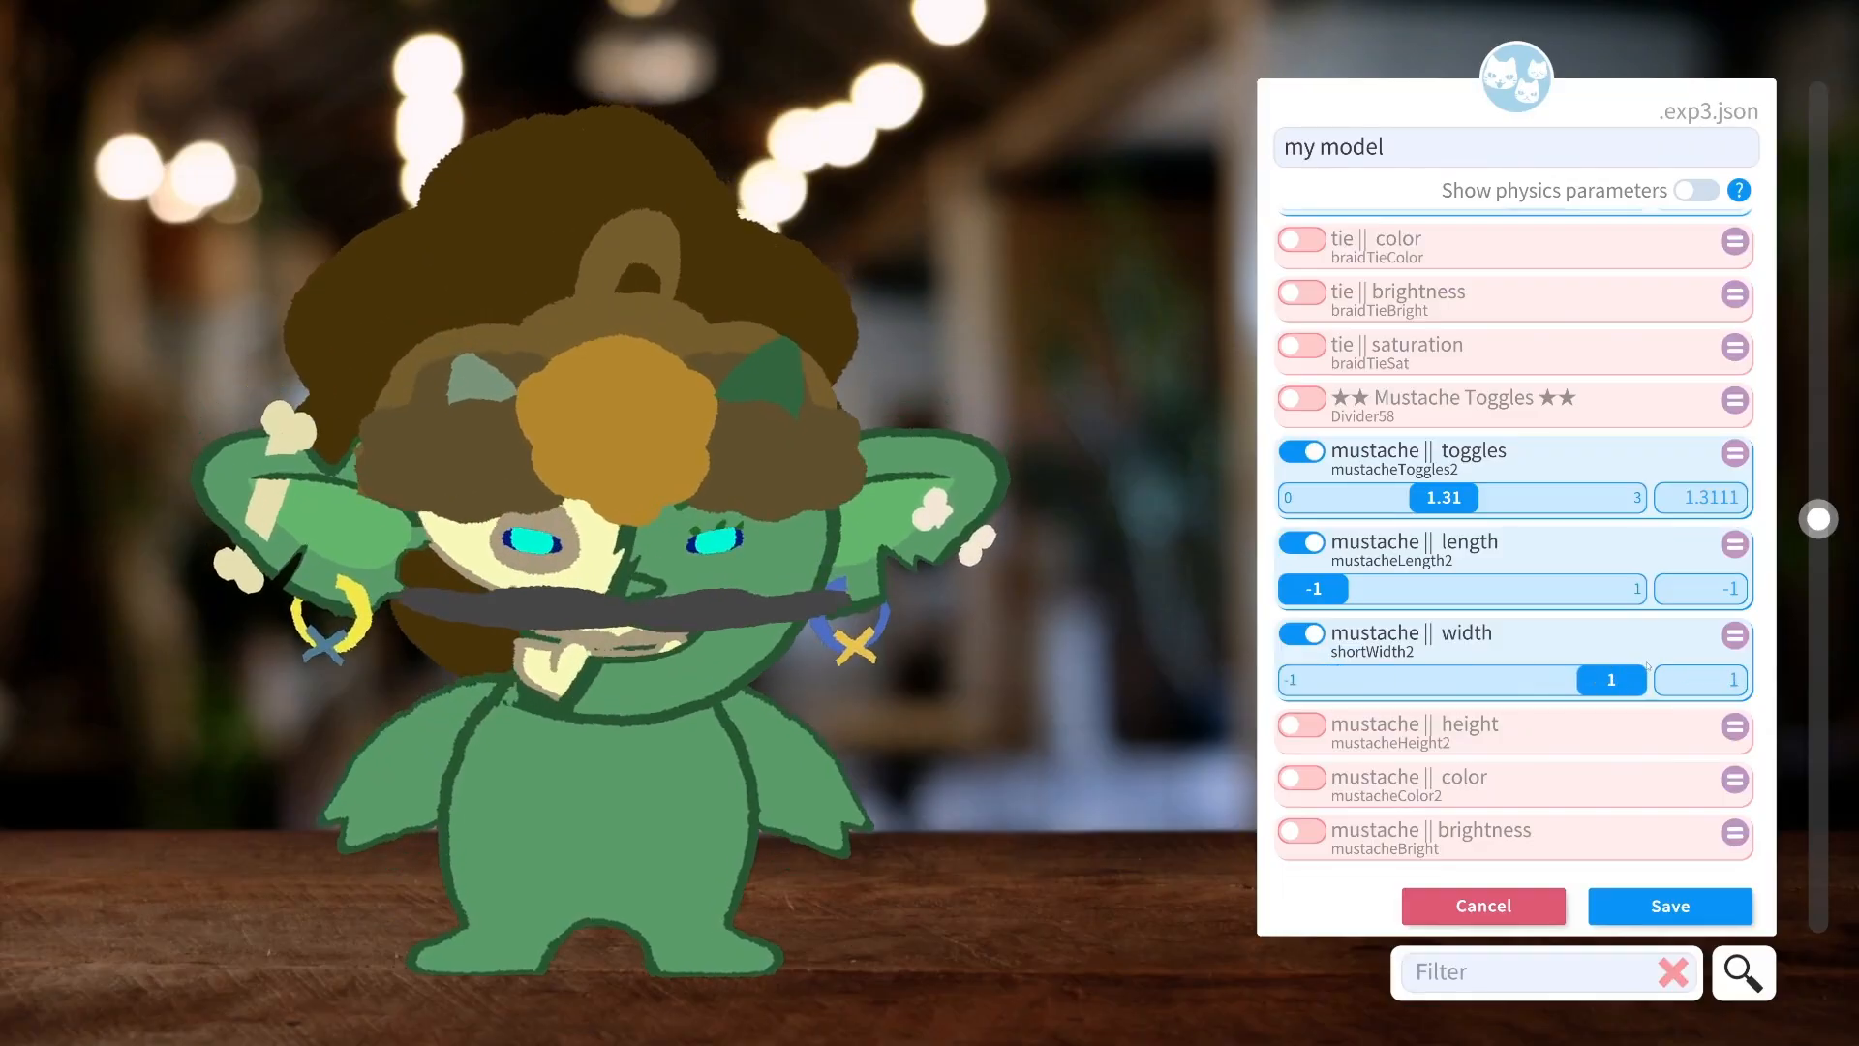
click(1308, 721)
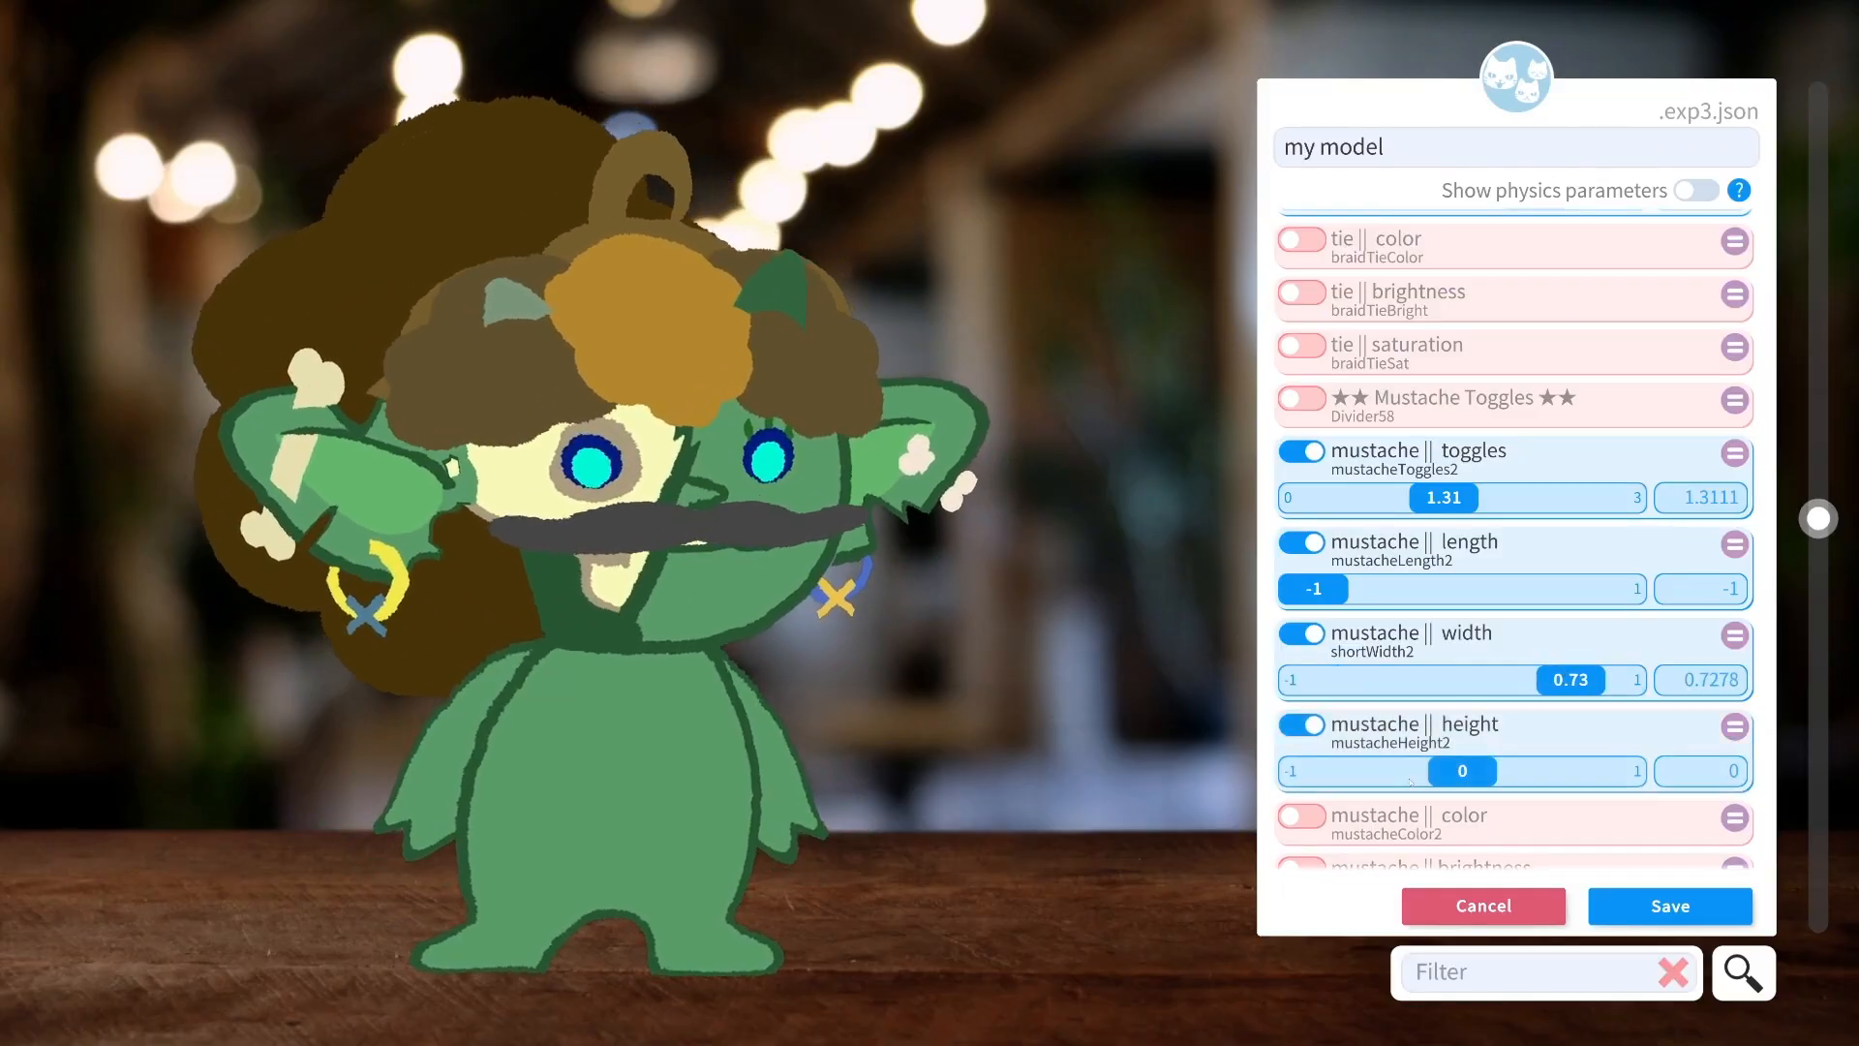
drag(1353, 731, 1474, 771)
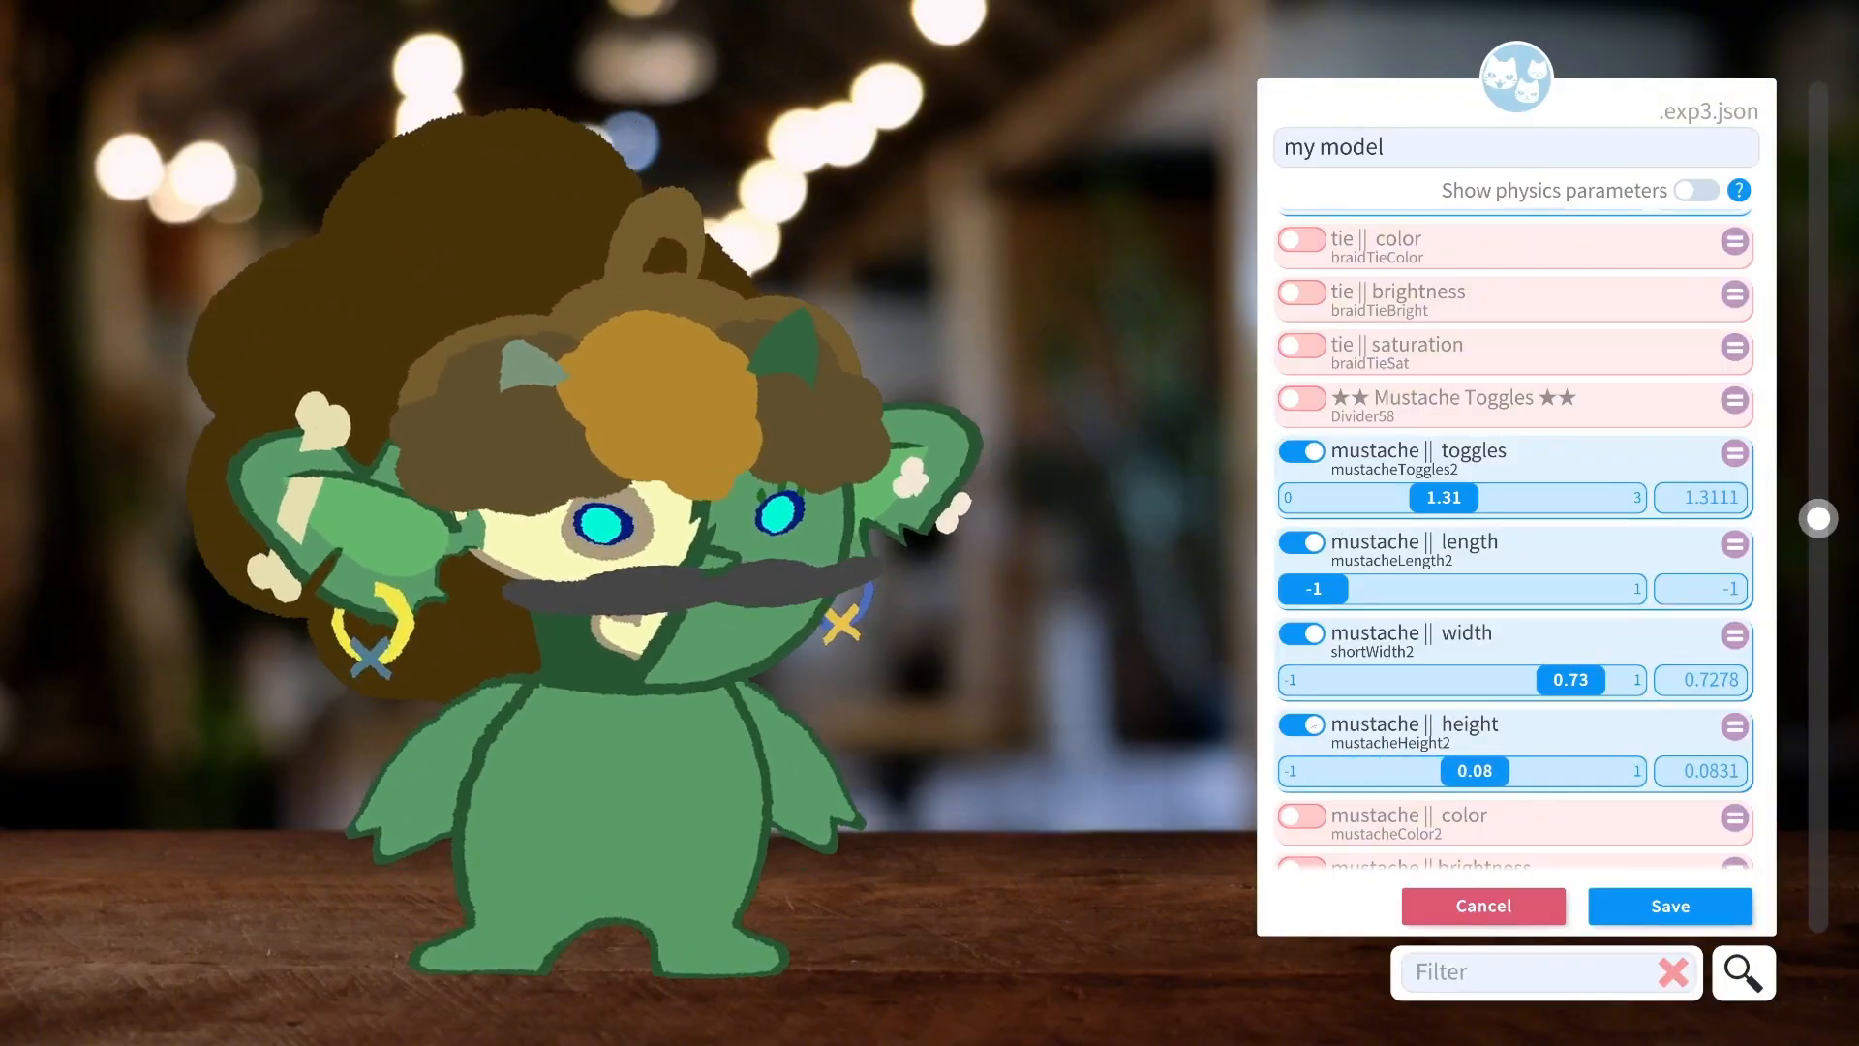
Enable the mustache color parameter and try out different hues on the mustache.
scroll(1353, 733, down, 2)
click(1302, 640)
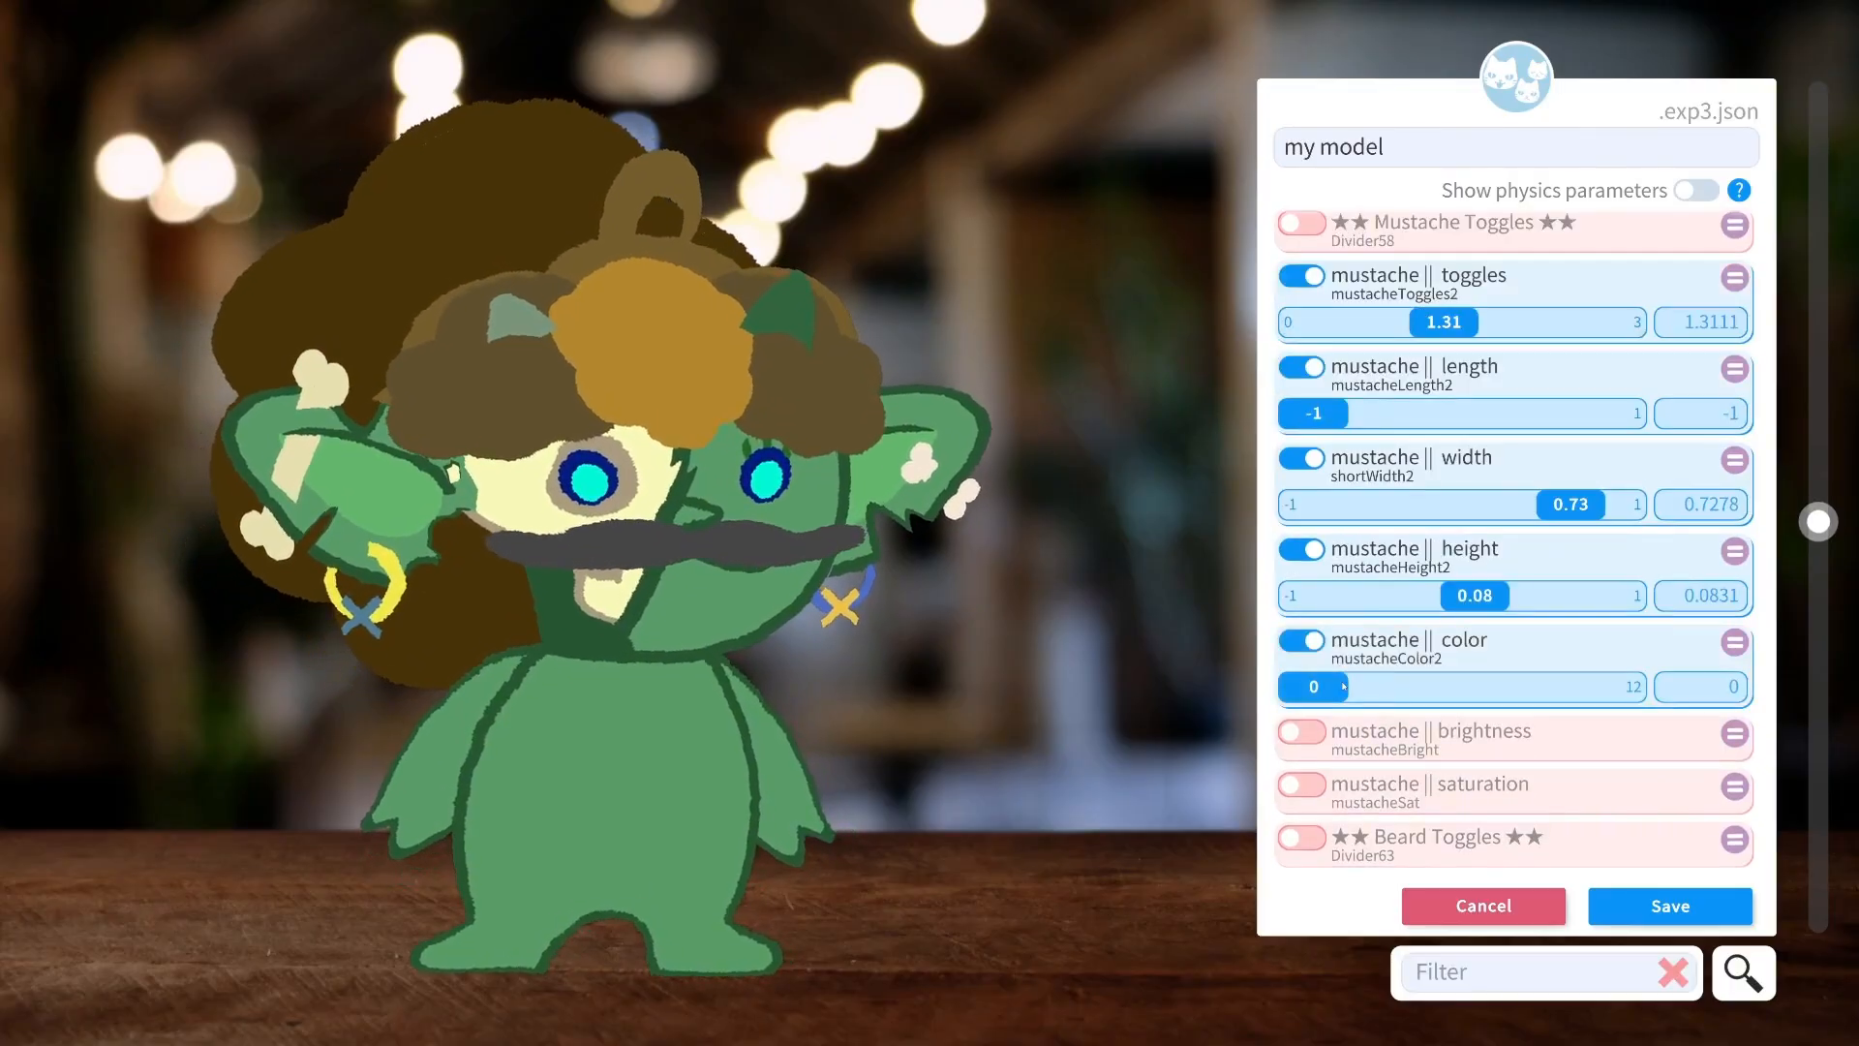
drag(1355, 687, 1692, 666)
Enable the beard toggle at 1 and set the beard length to 1 and the beard width to 0.83.
scroll(1315, 658, down, 3)
click(1302, 620)
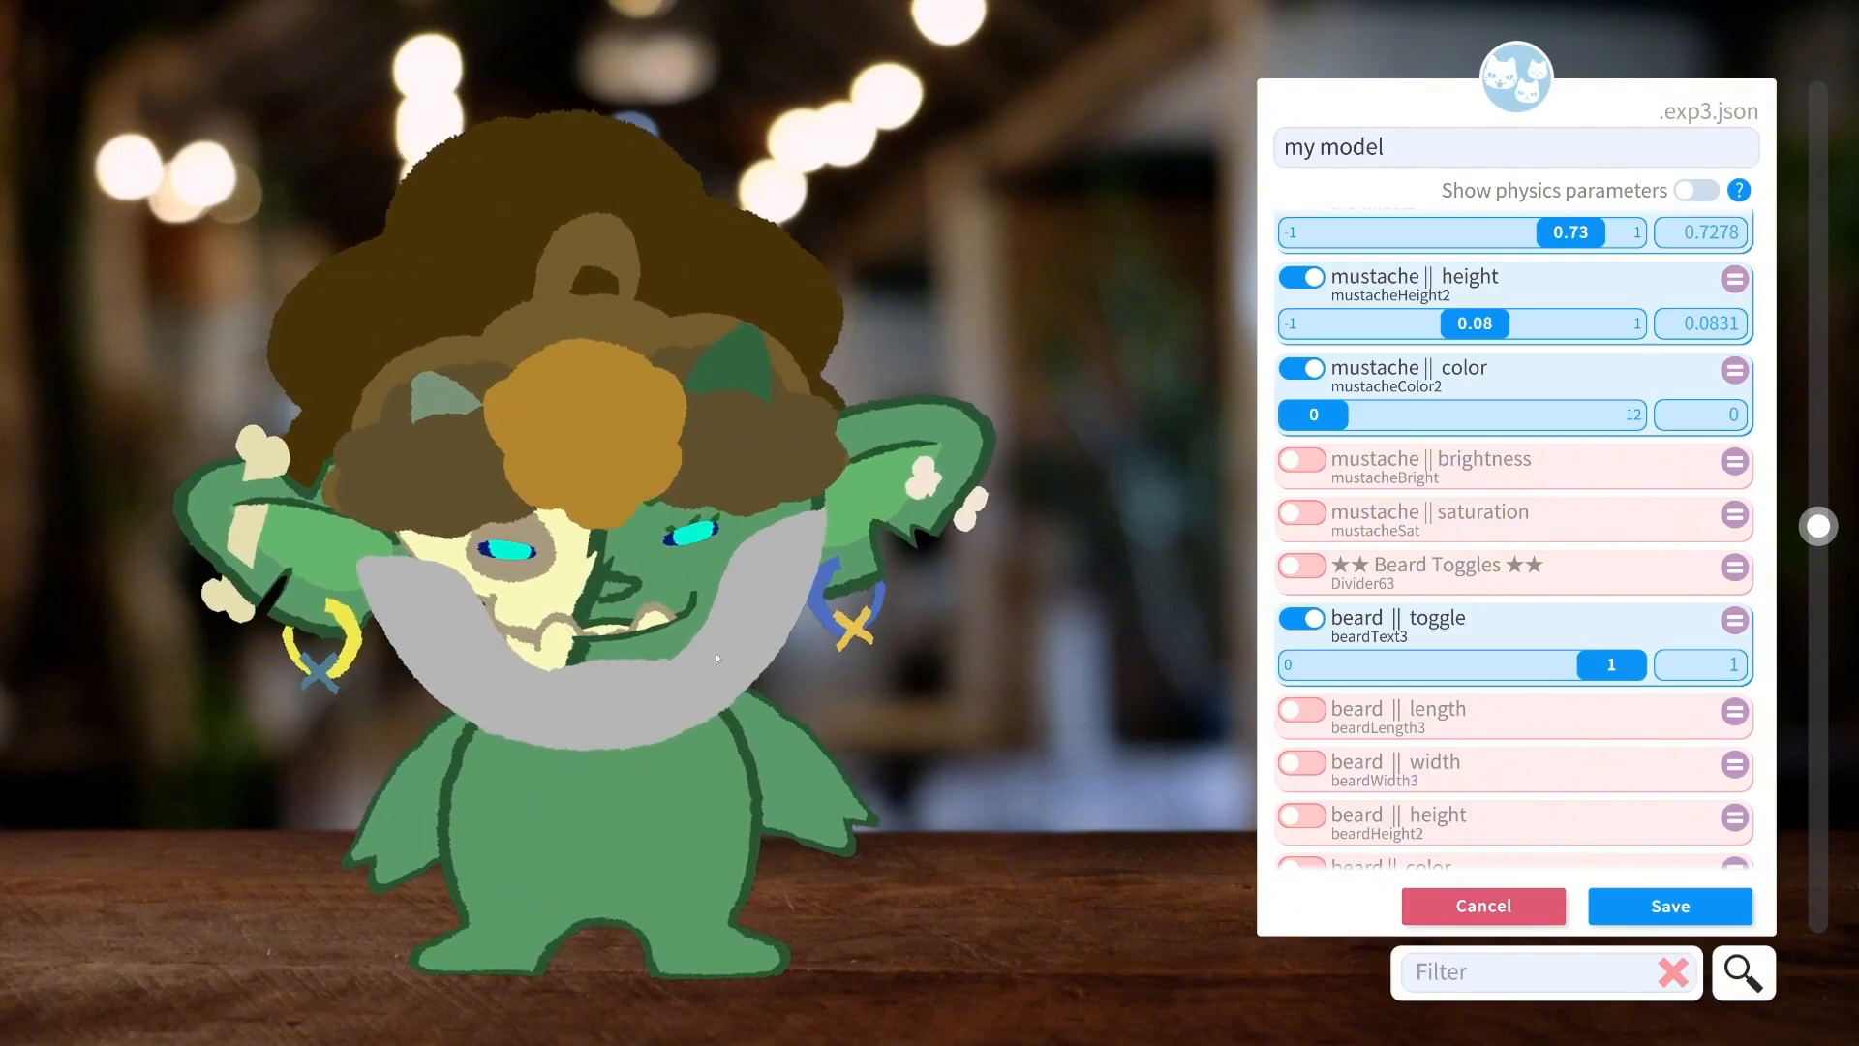
scroll(1515, 537, down, 2)
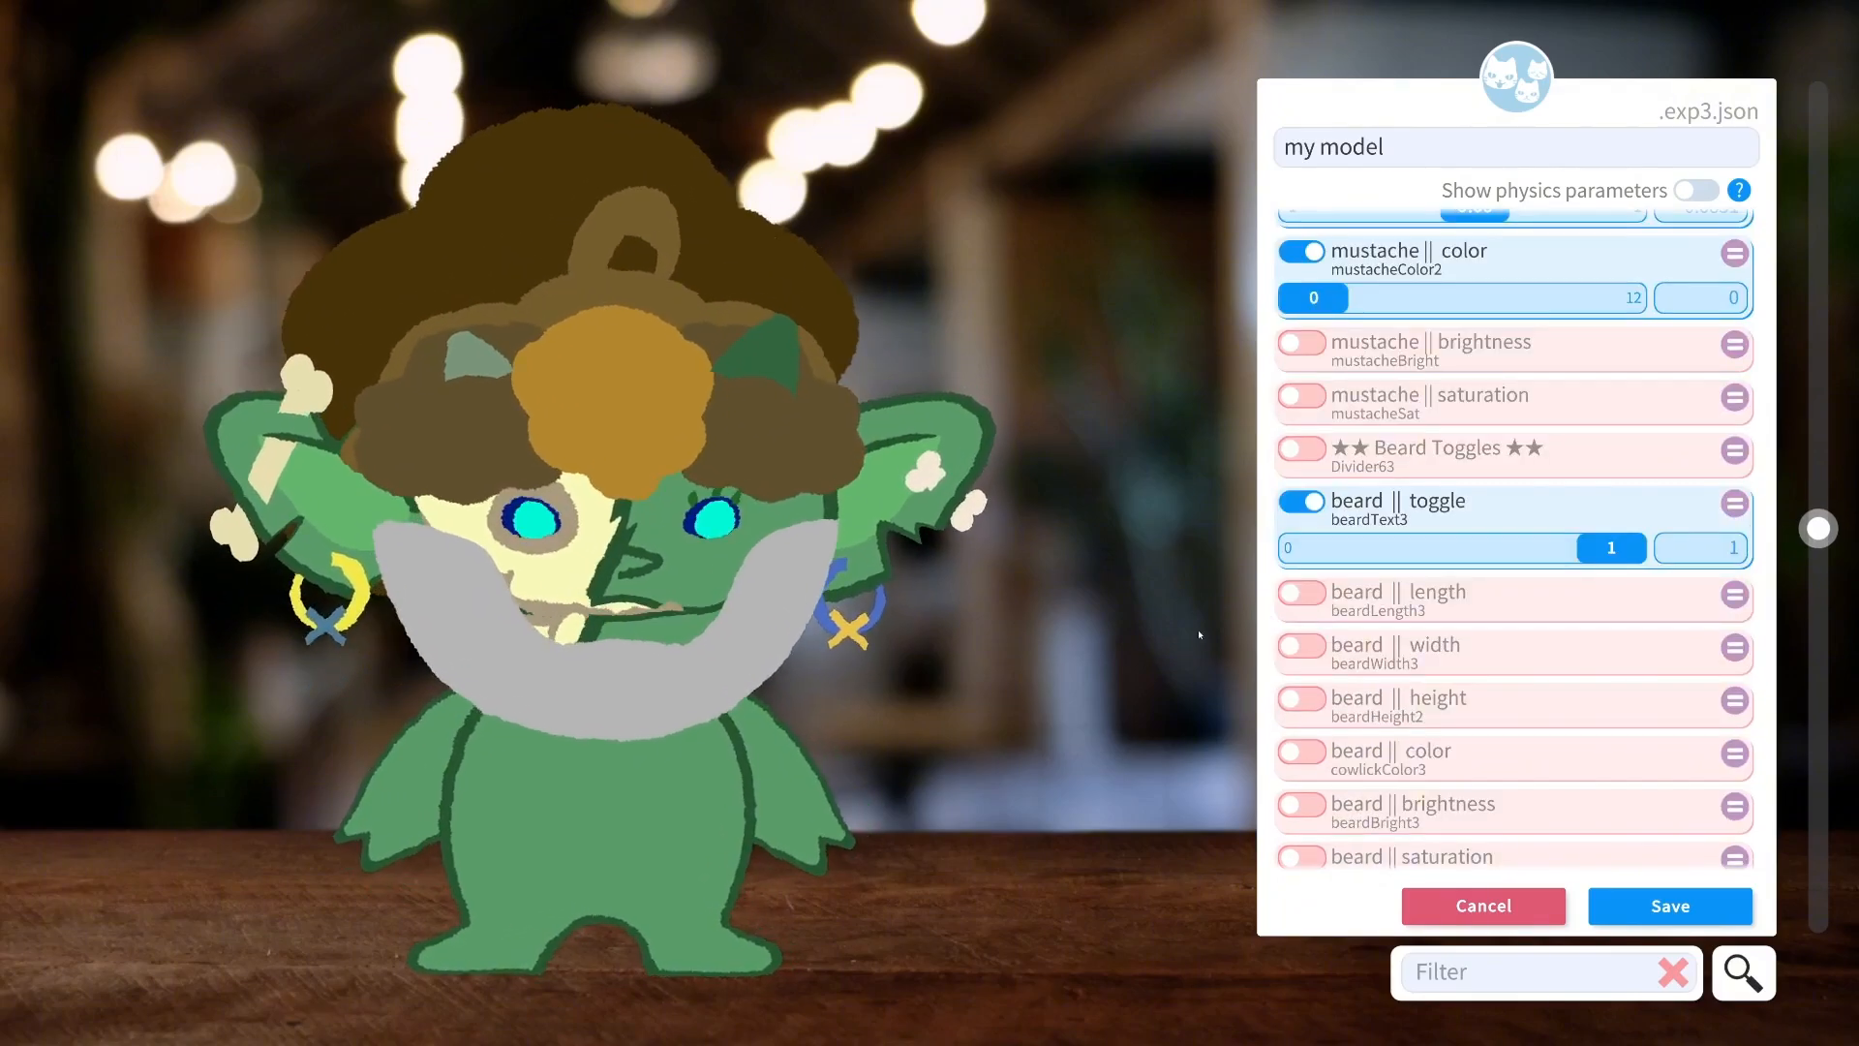
click(1324, 592)
drag(1469, 639, 1097, 644)
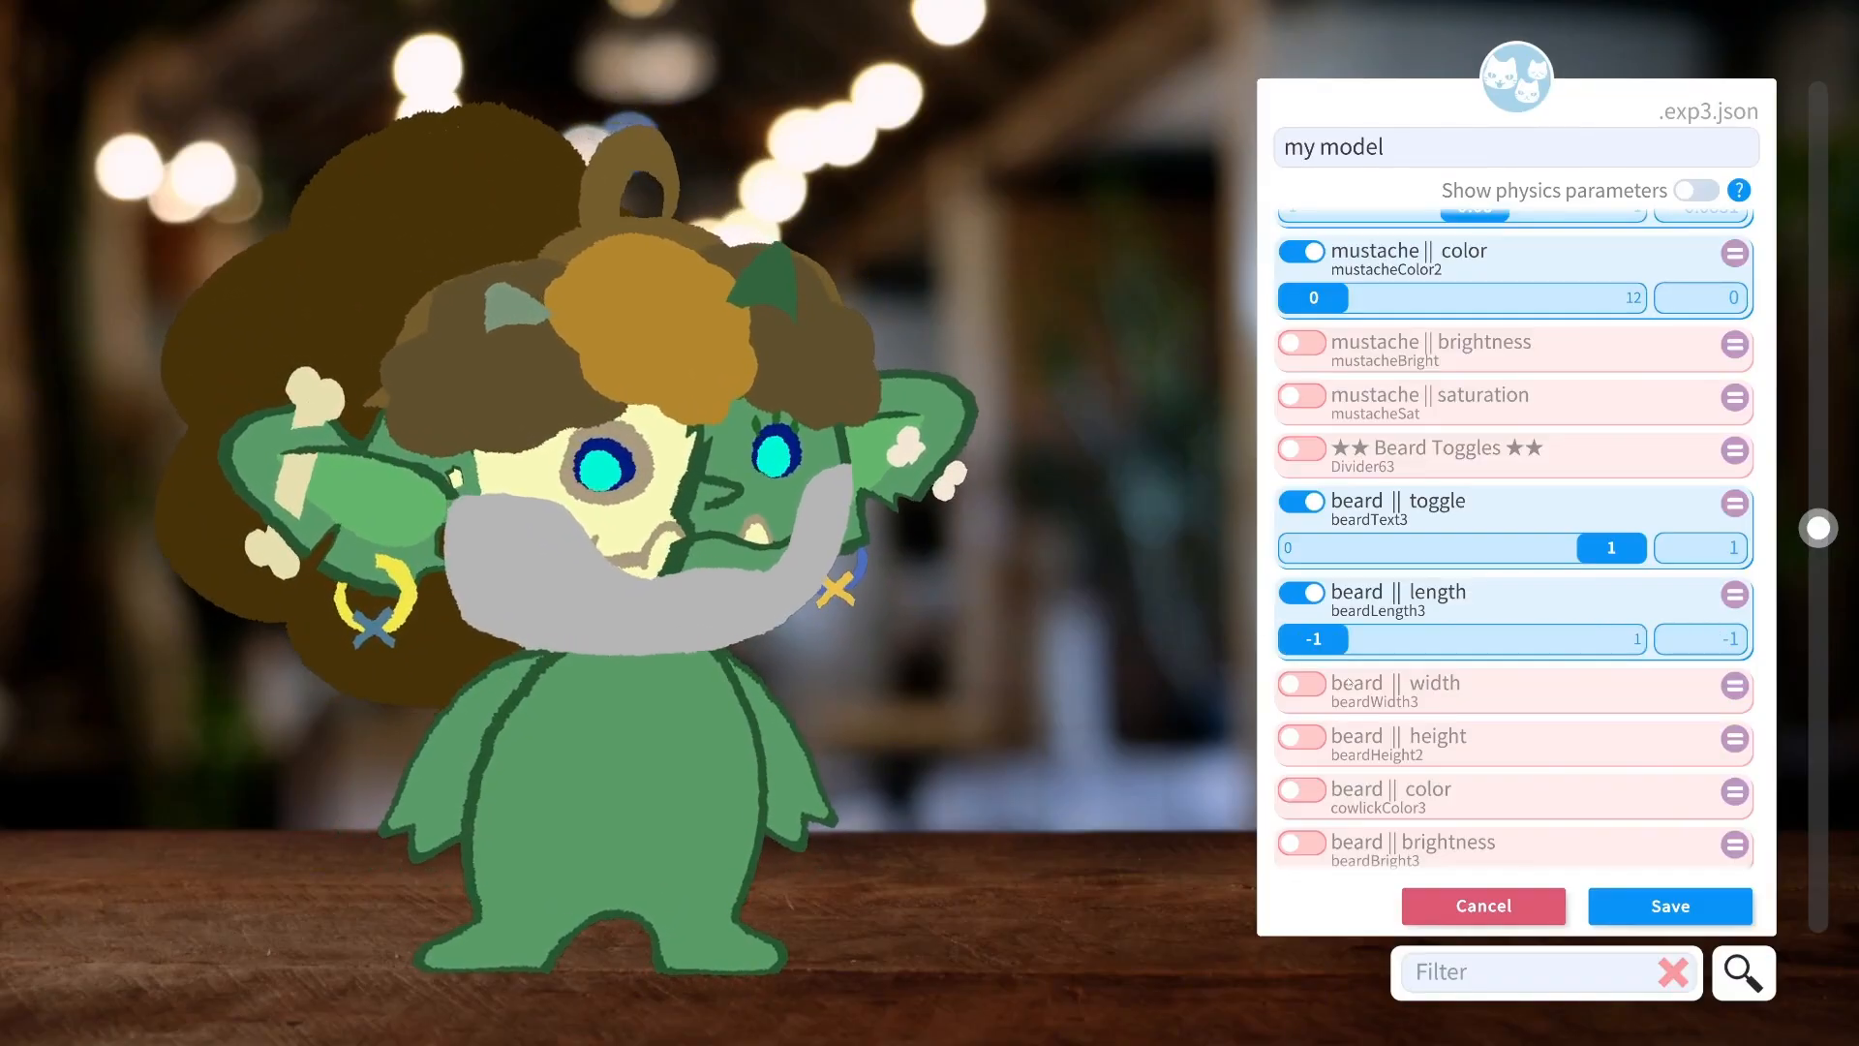
click(1324, 684)
drag(1462, 729, 1586, 729)
drag(1387, 651, 1778, 685)
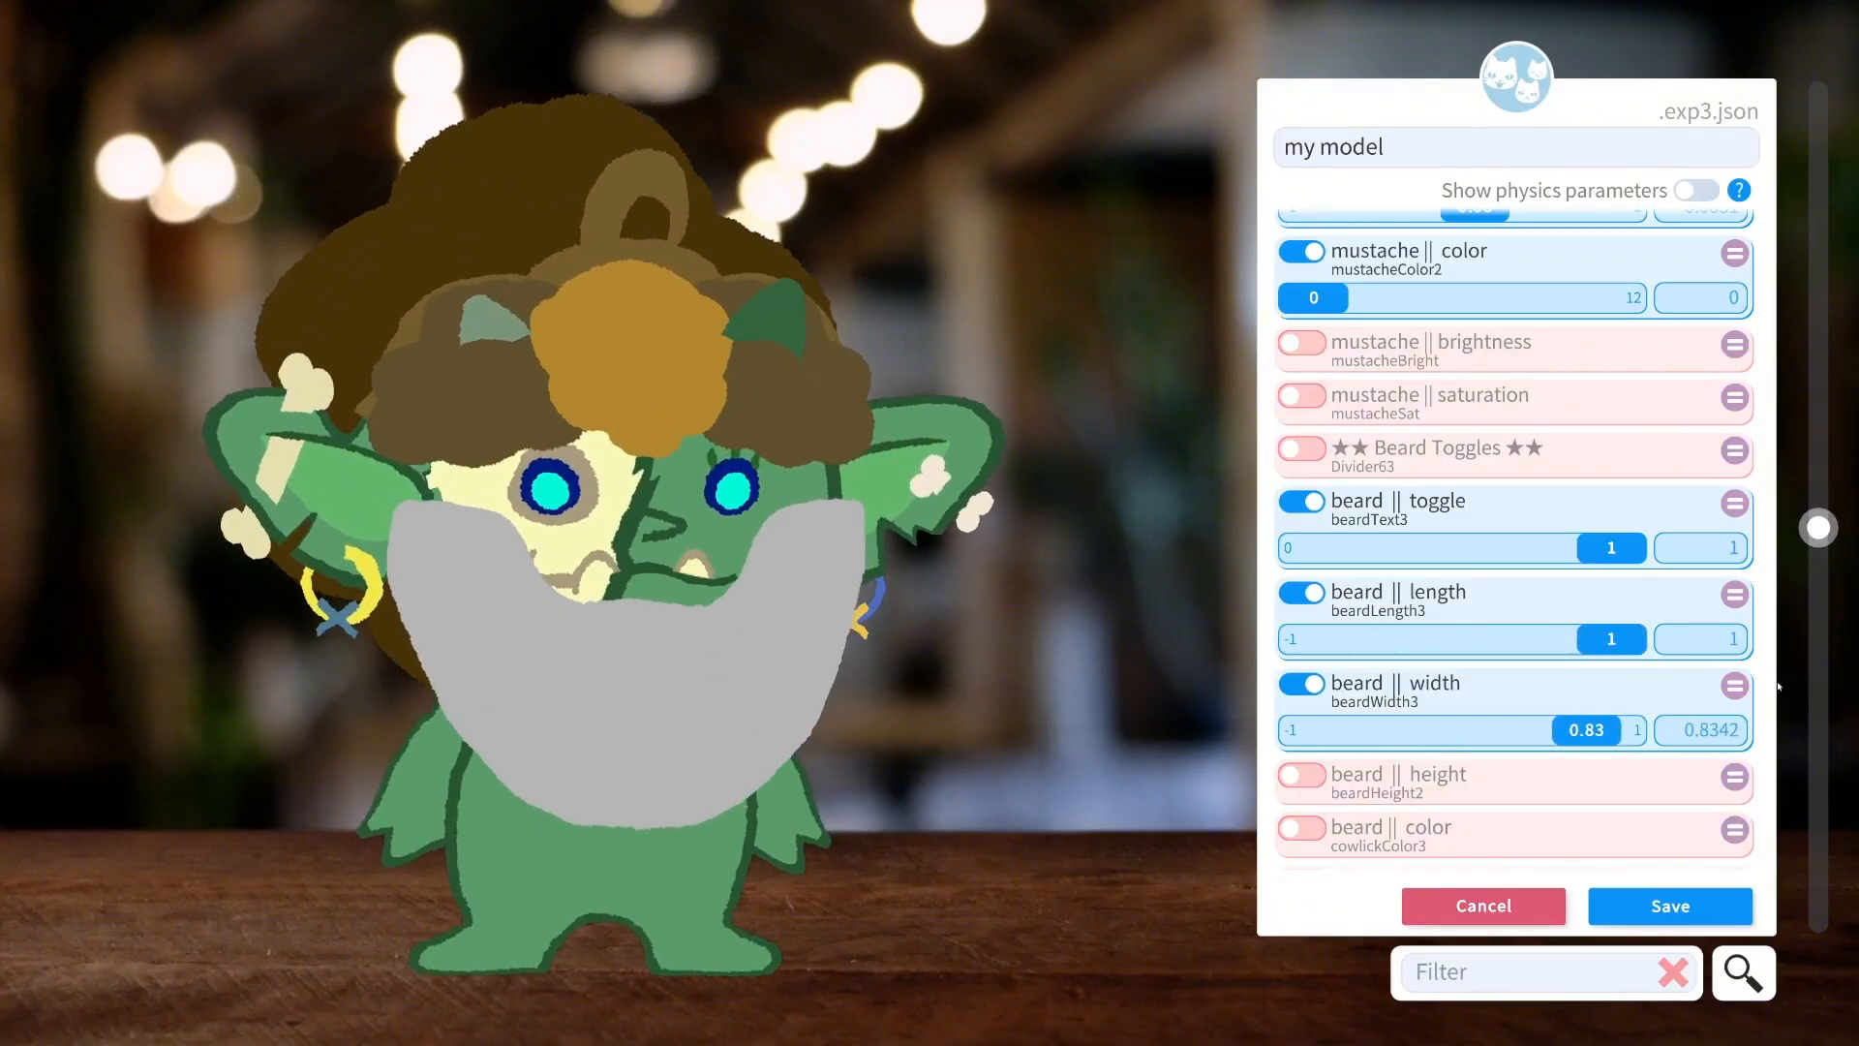
Vary the beard width between narrow and wide to try out its range.
drag(1580, 742, 1154, 706)
drag(1345, 728, 1571, 729)
drag(1572, 728, 1327, 730)
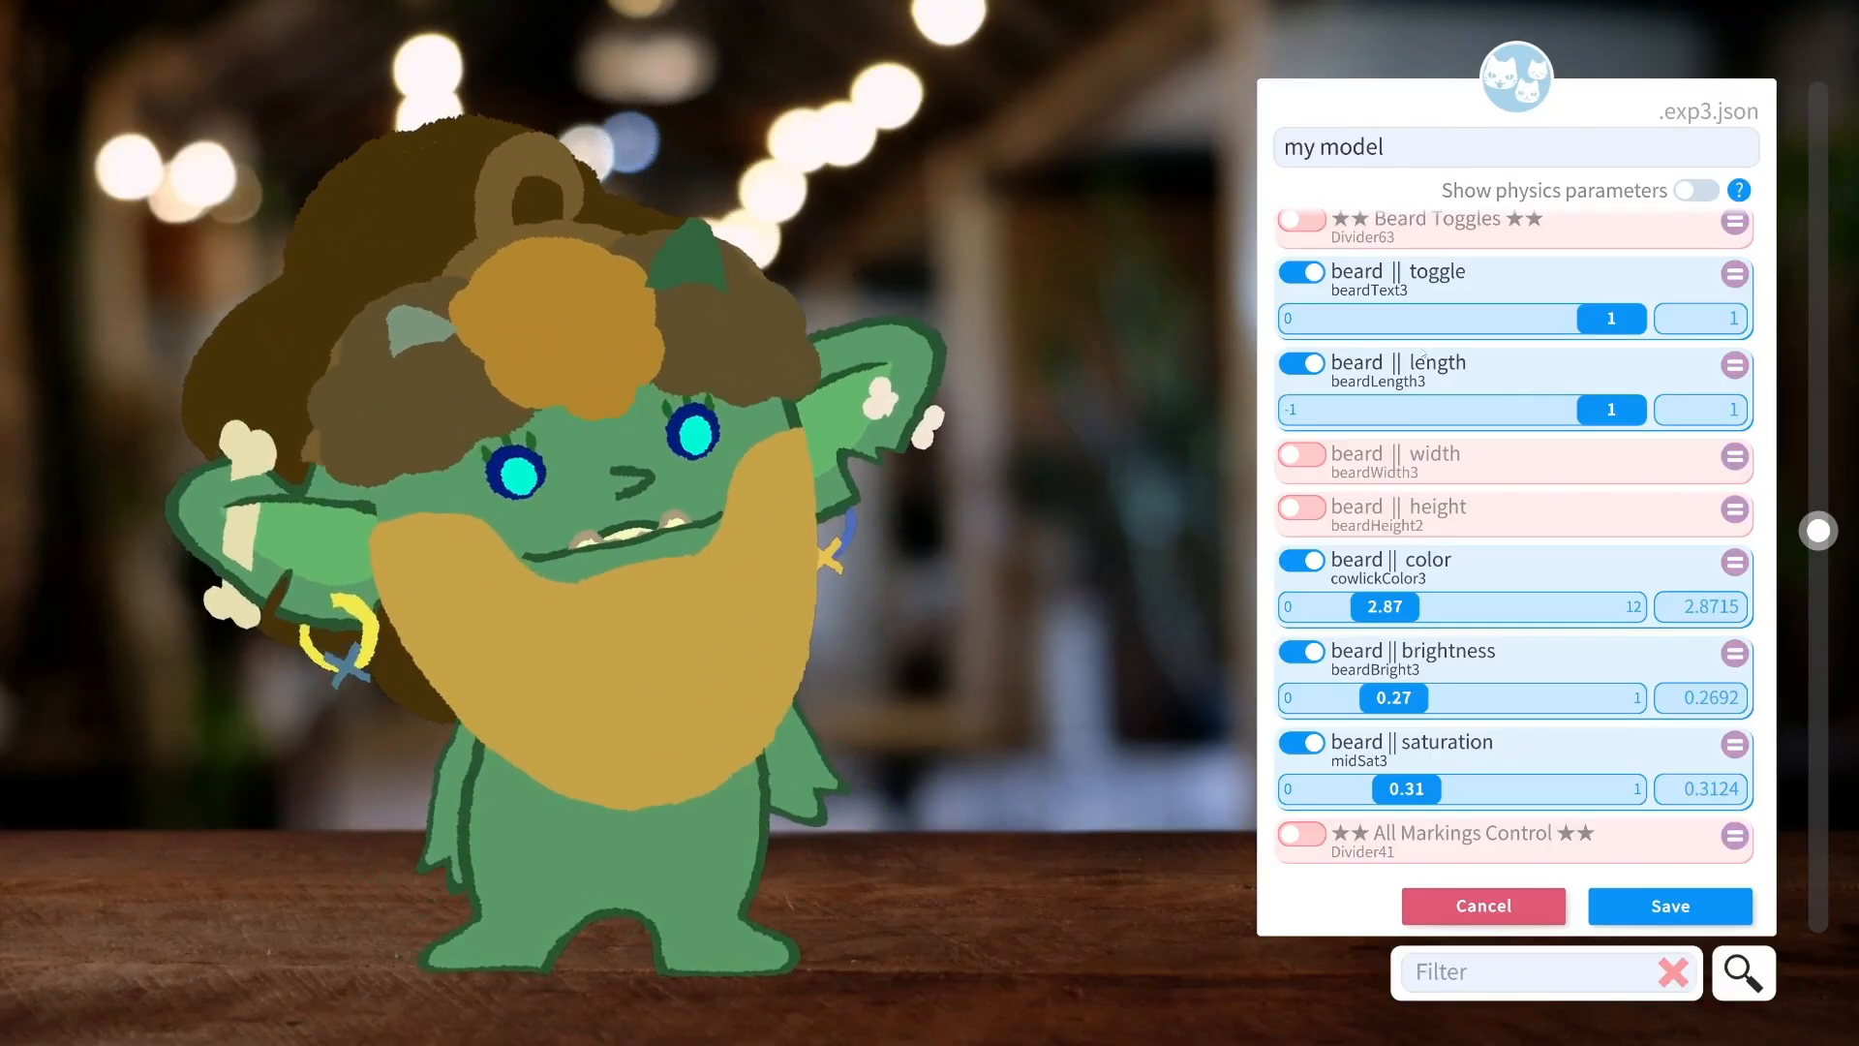
Enable the left cheek marking toggle and set it to 5.21.
scroll(1412, 453, up, 1)
scroll(1339, 391, down, 5)
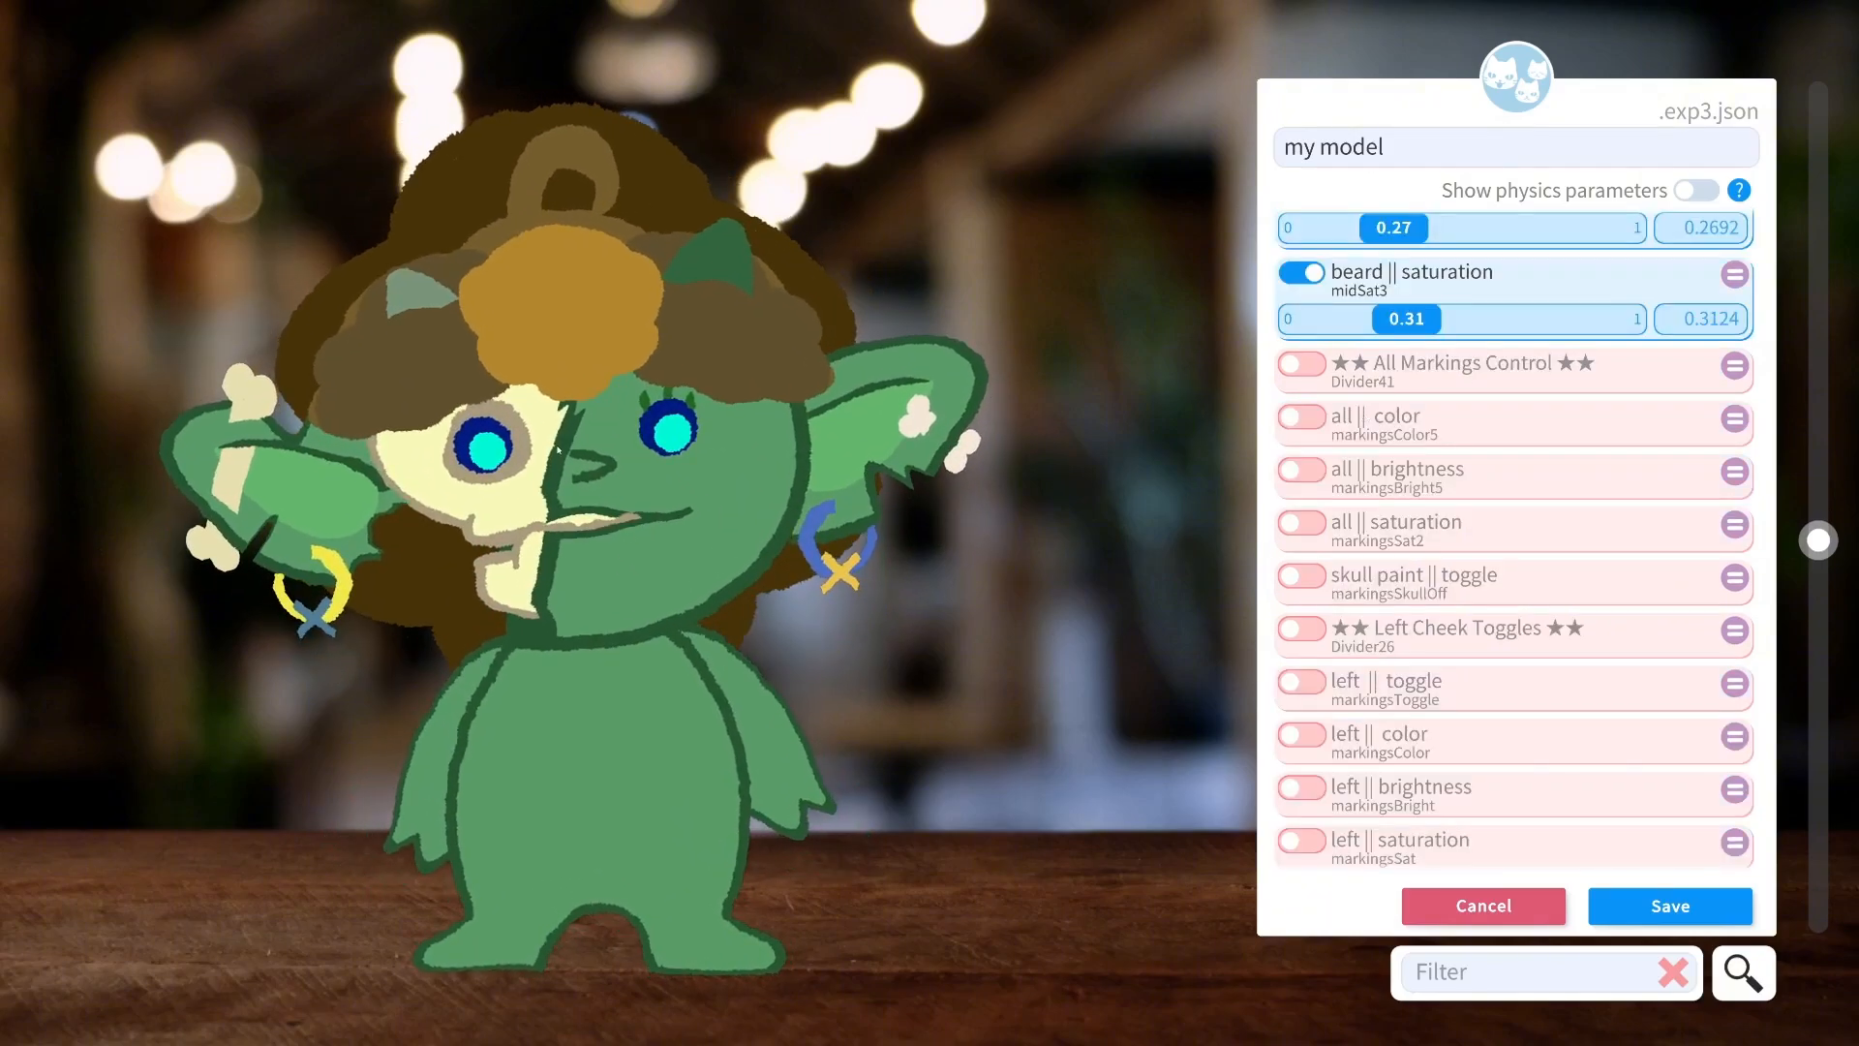
scroll(1404, 436, down, 1)
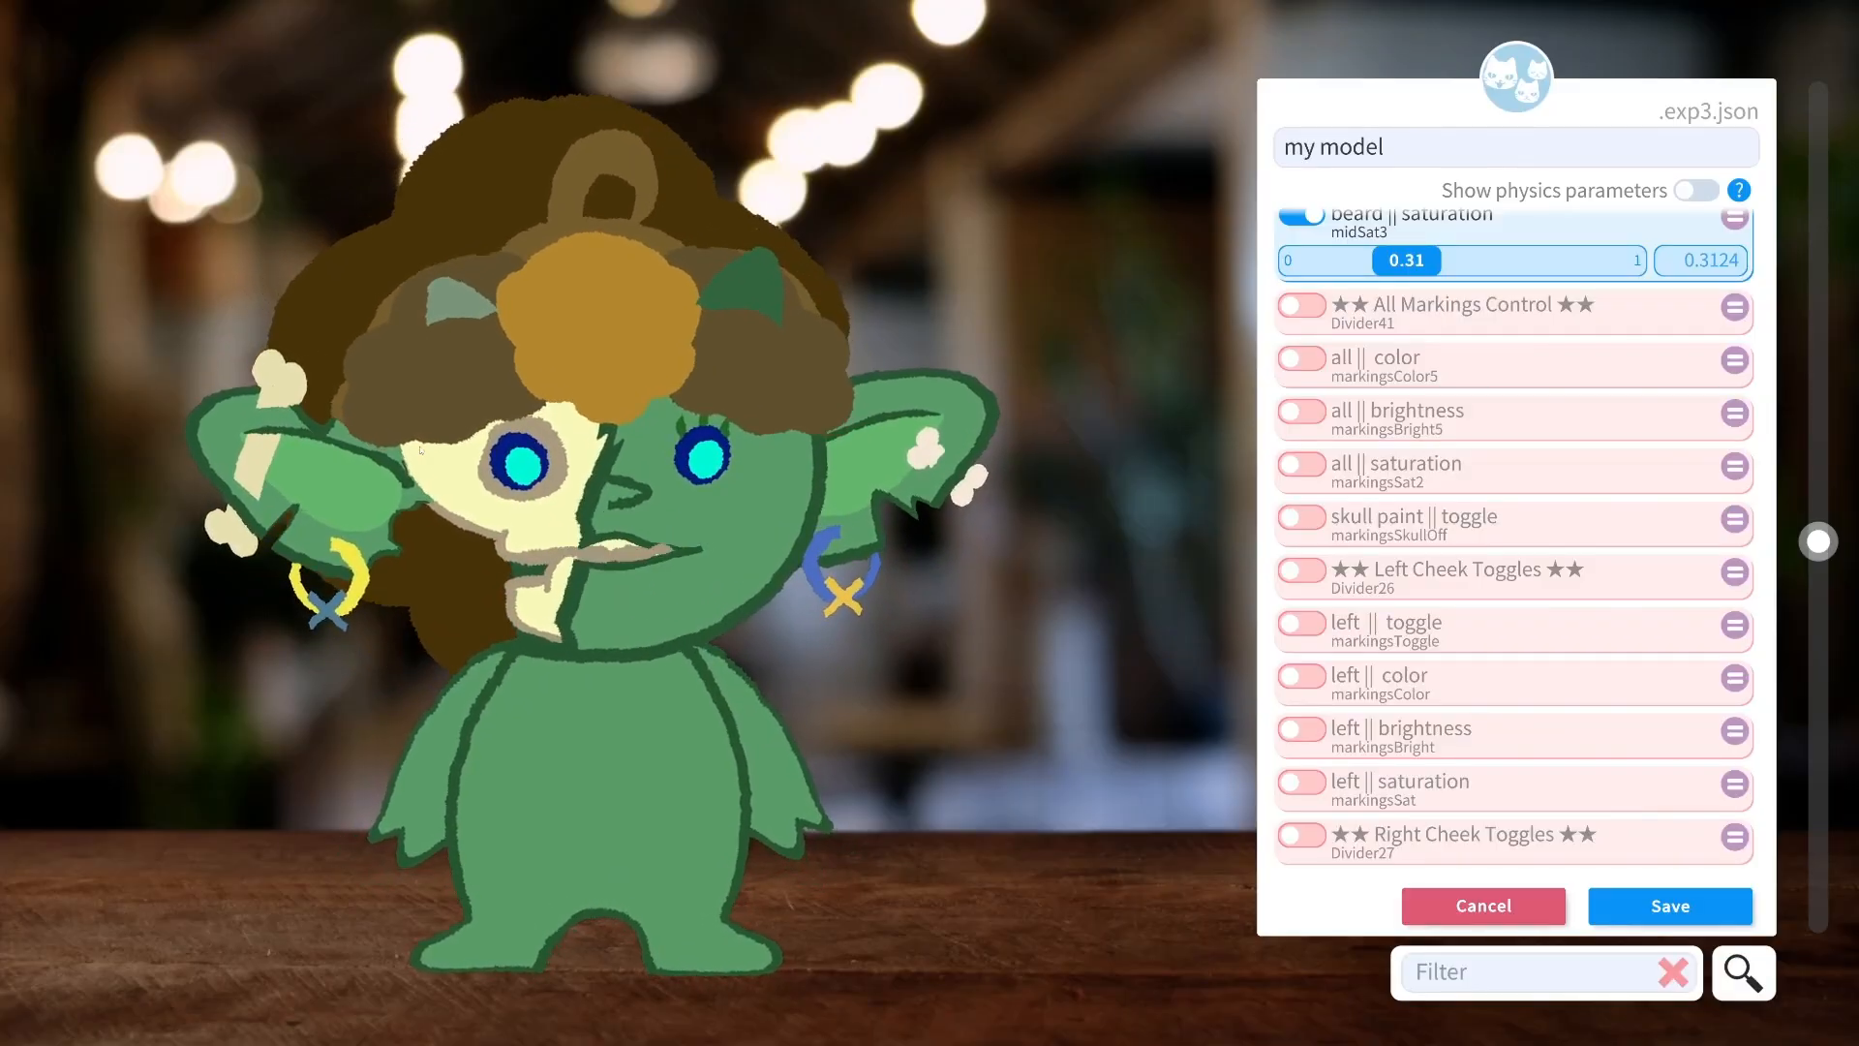
scroll(1317, 516, down, 2)
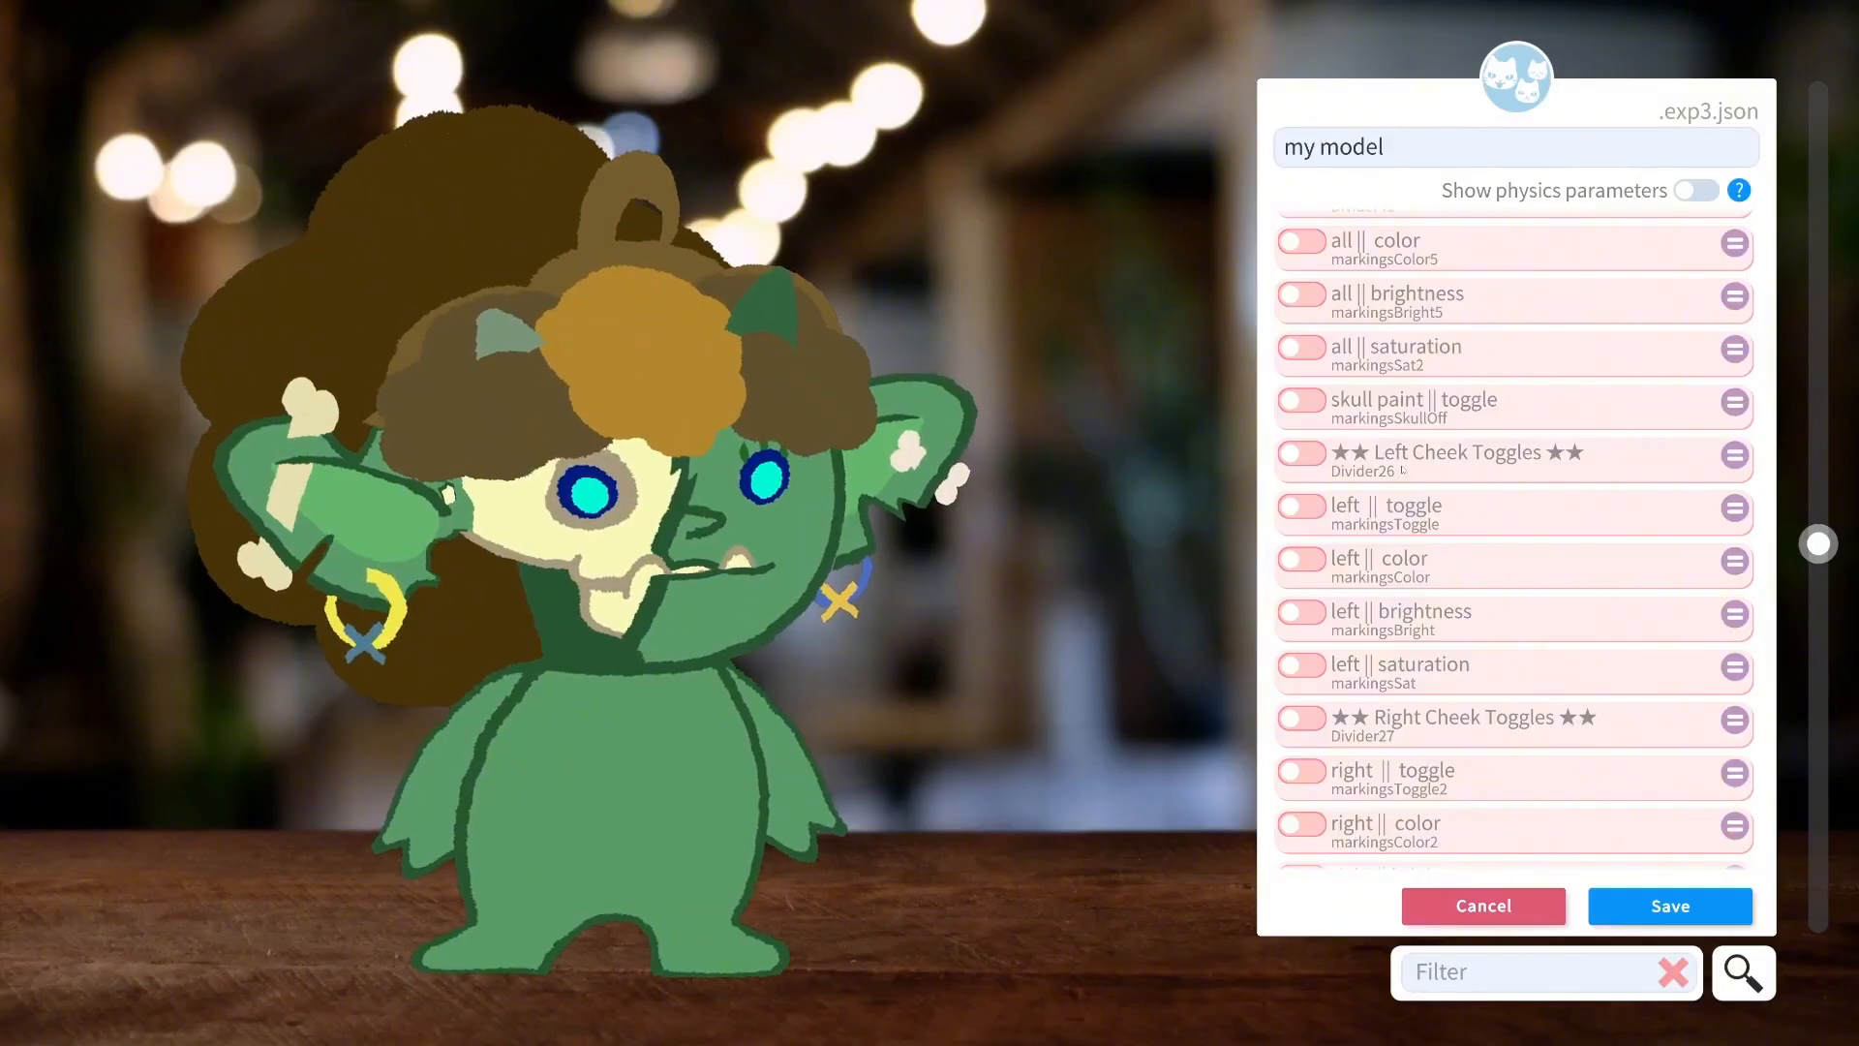
click(1299, 510)
drag(1322, 555, 1396, 564)
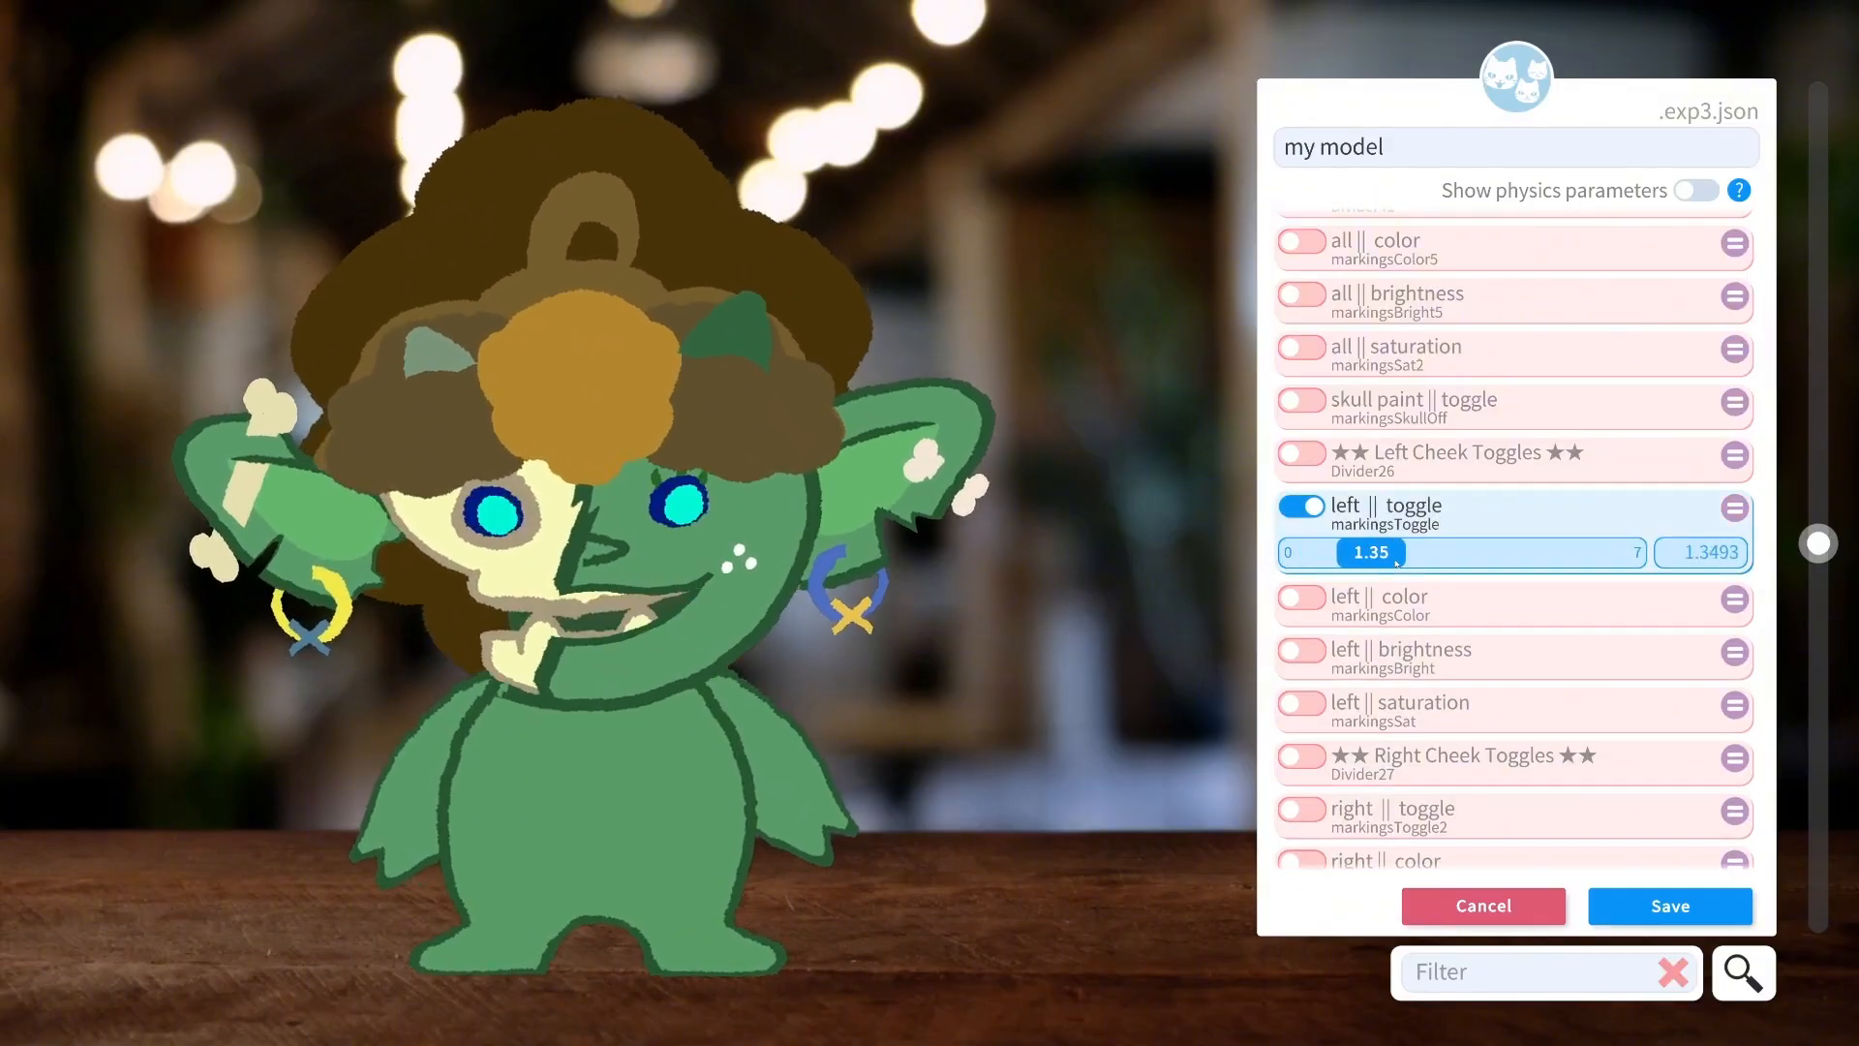
drag(1396, 563, 1561, 553)
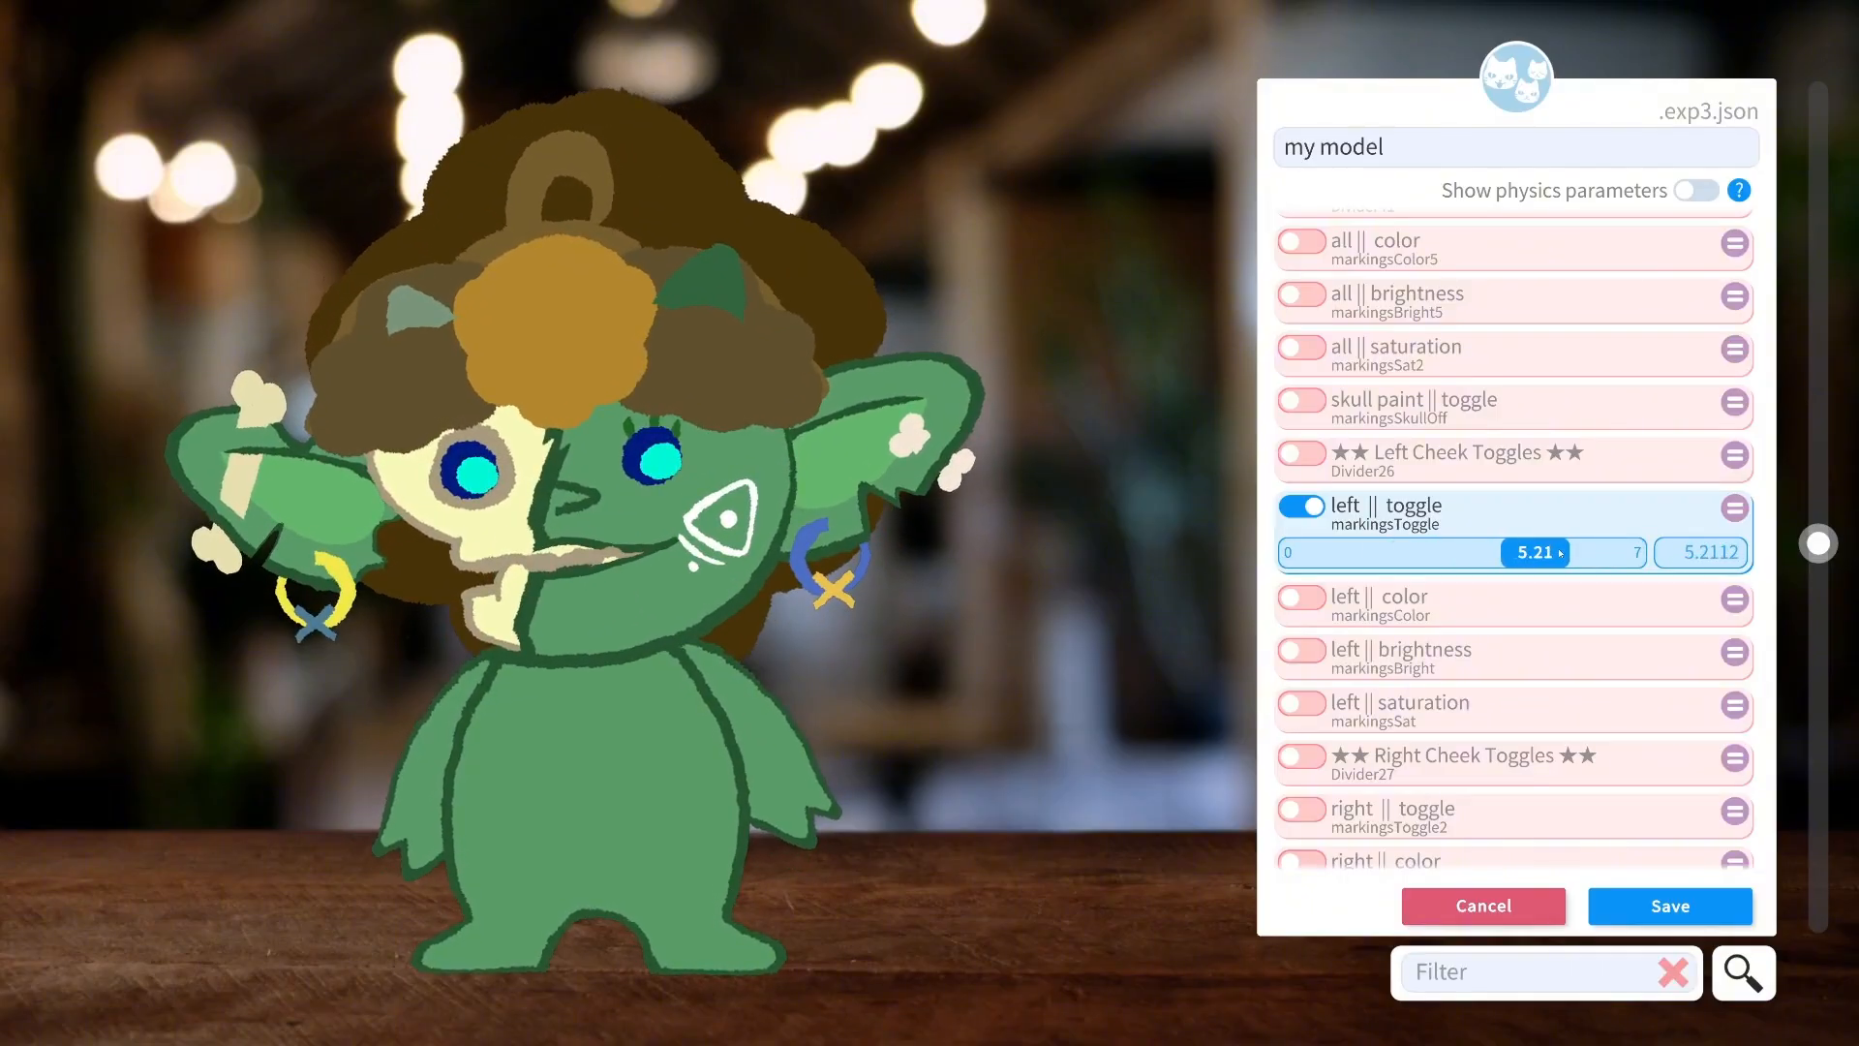
Enable the left cheek marking's color and set it to 5.42.
click(1313, 599)
drag(1303, 643, 1496, 634)
drag(1496, 634, 1465, 639)
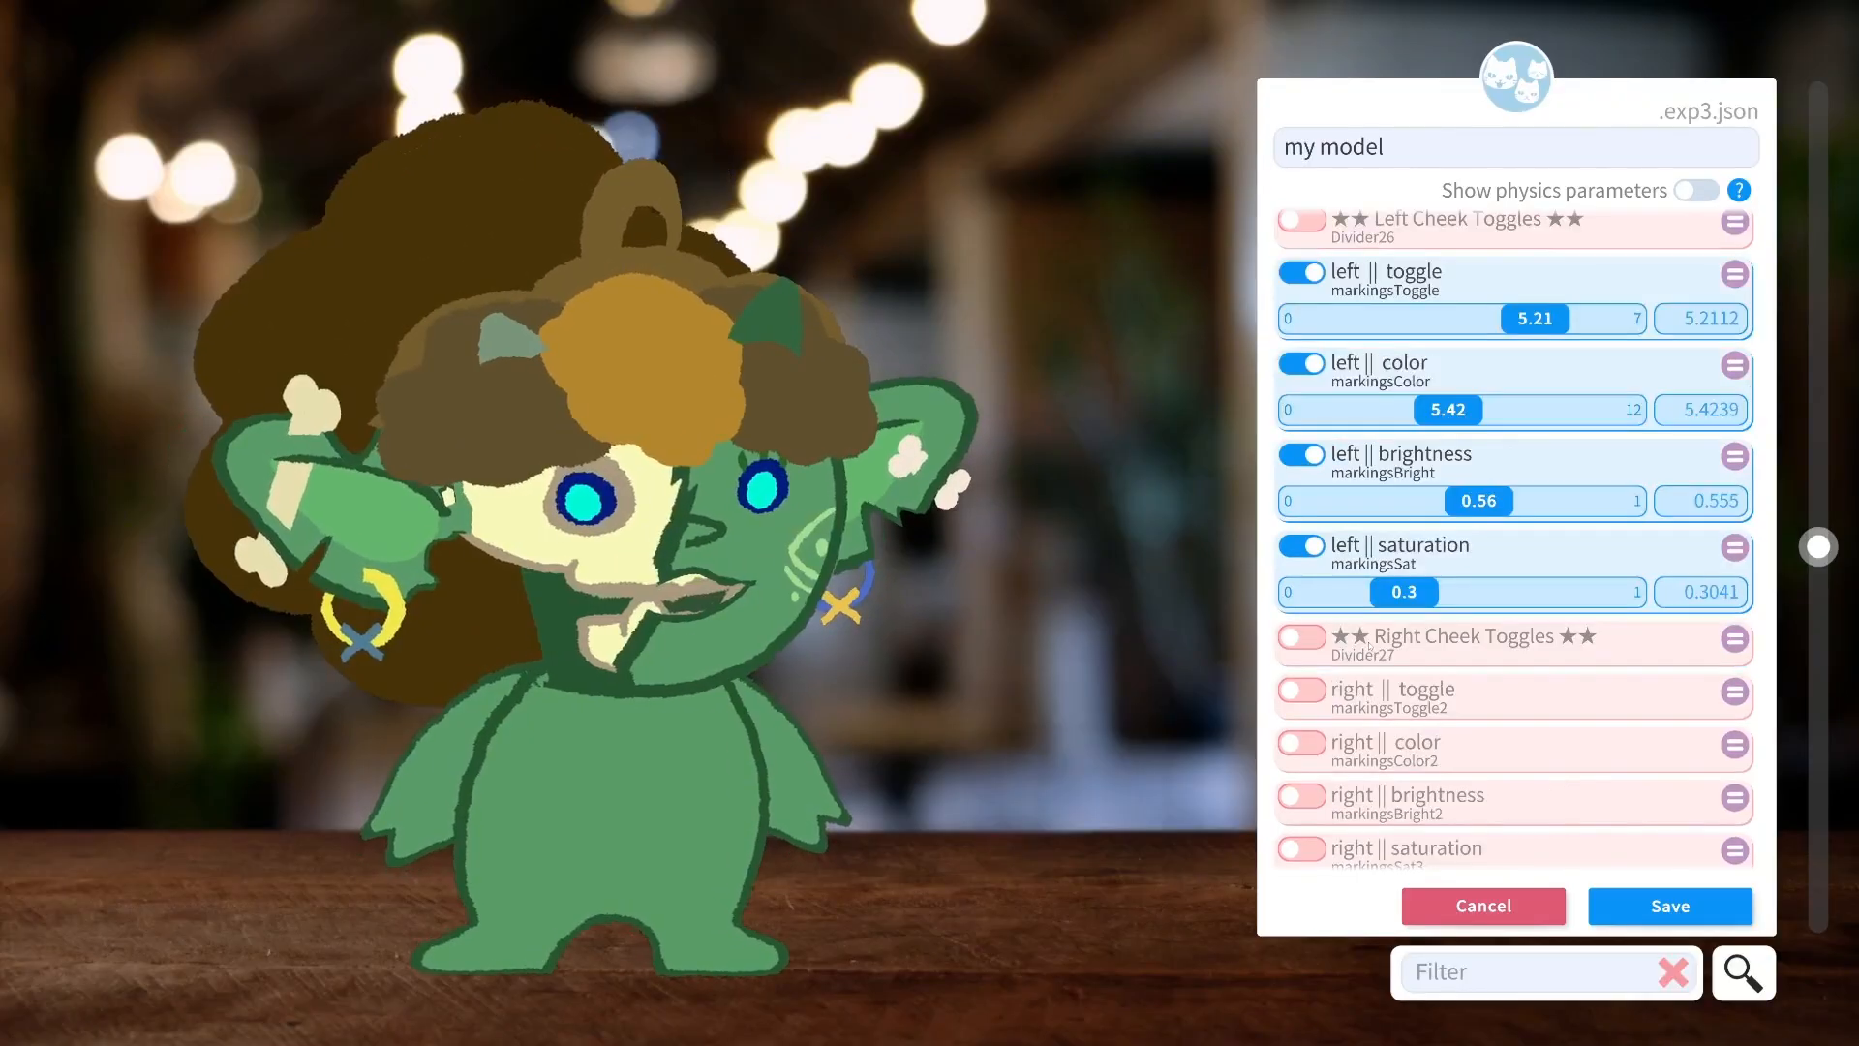
Enable the right cheek marking toggle at 1.34 and set its color to 1.06.
scroll(1364, 629, down, 1)
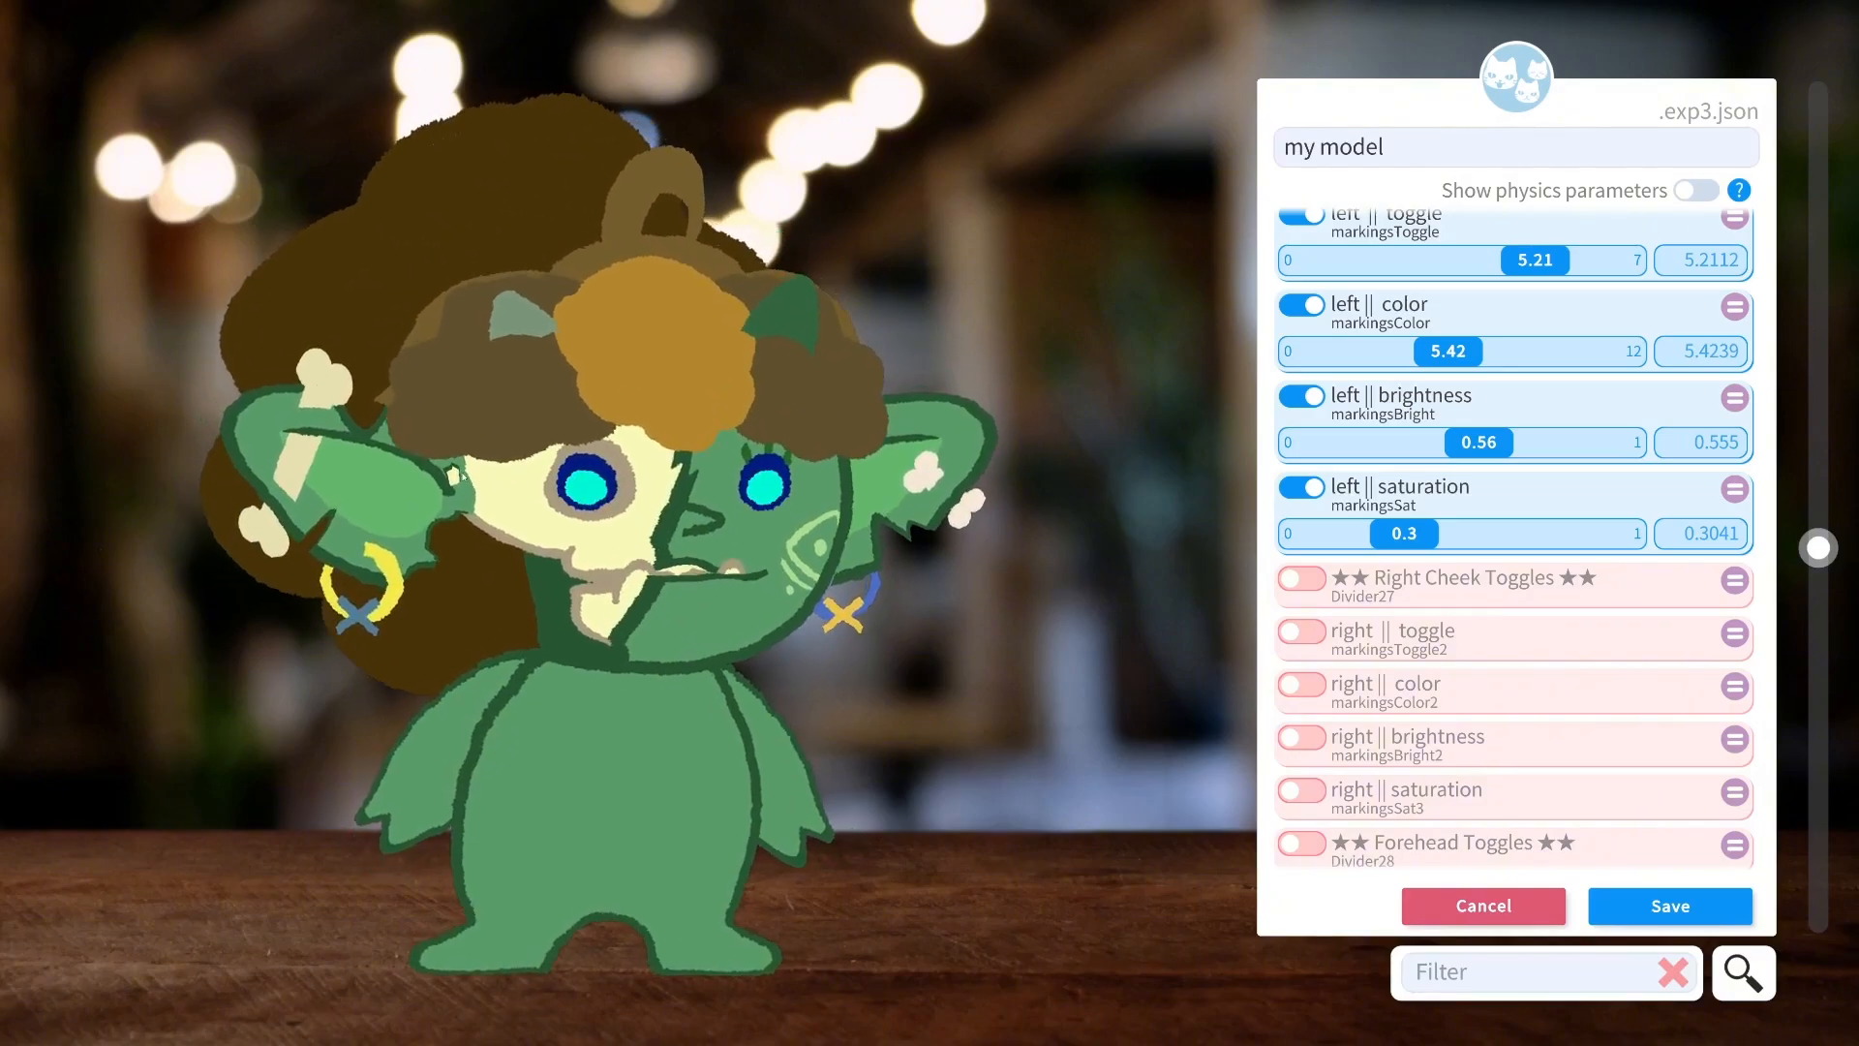
click(1302, 632)
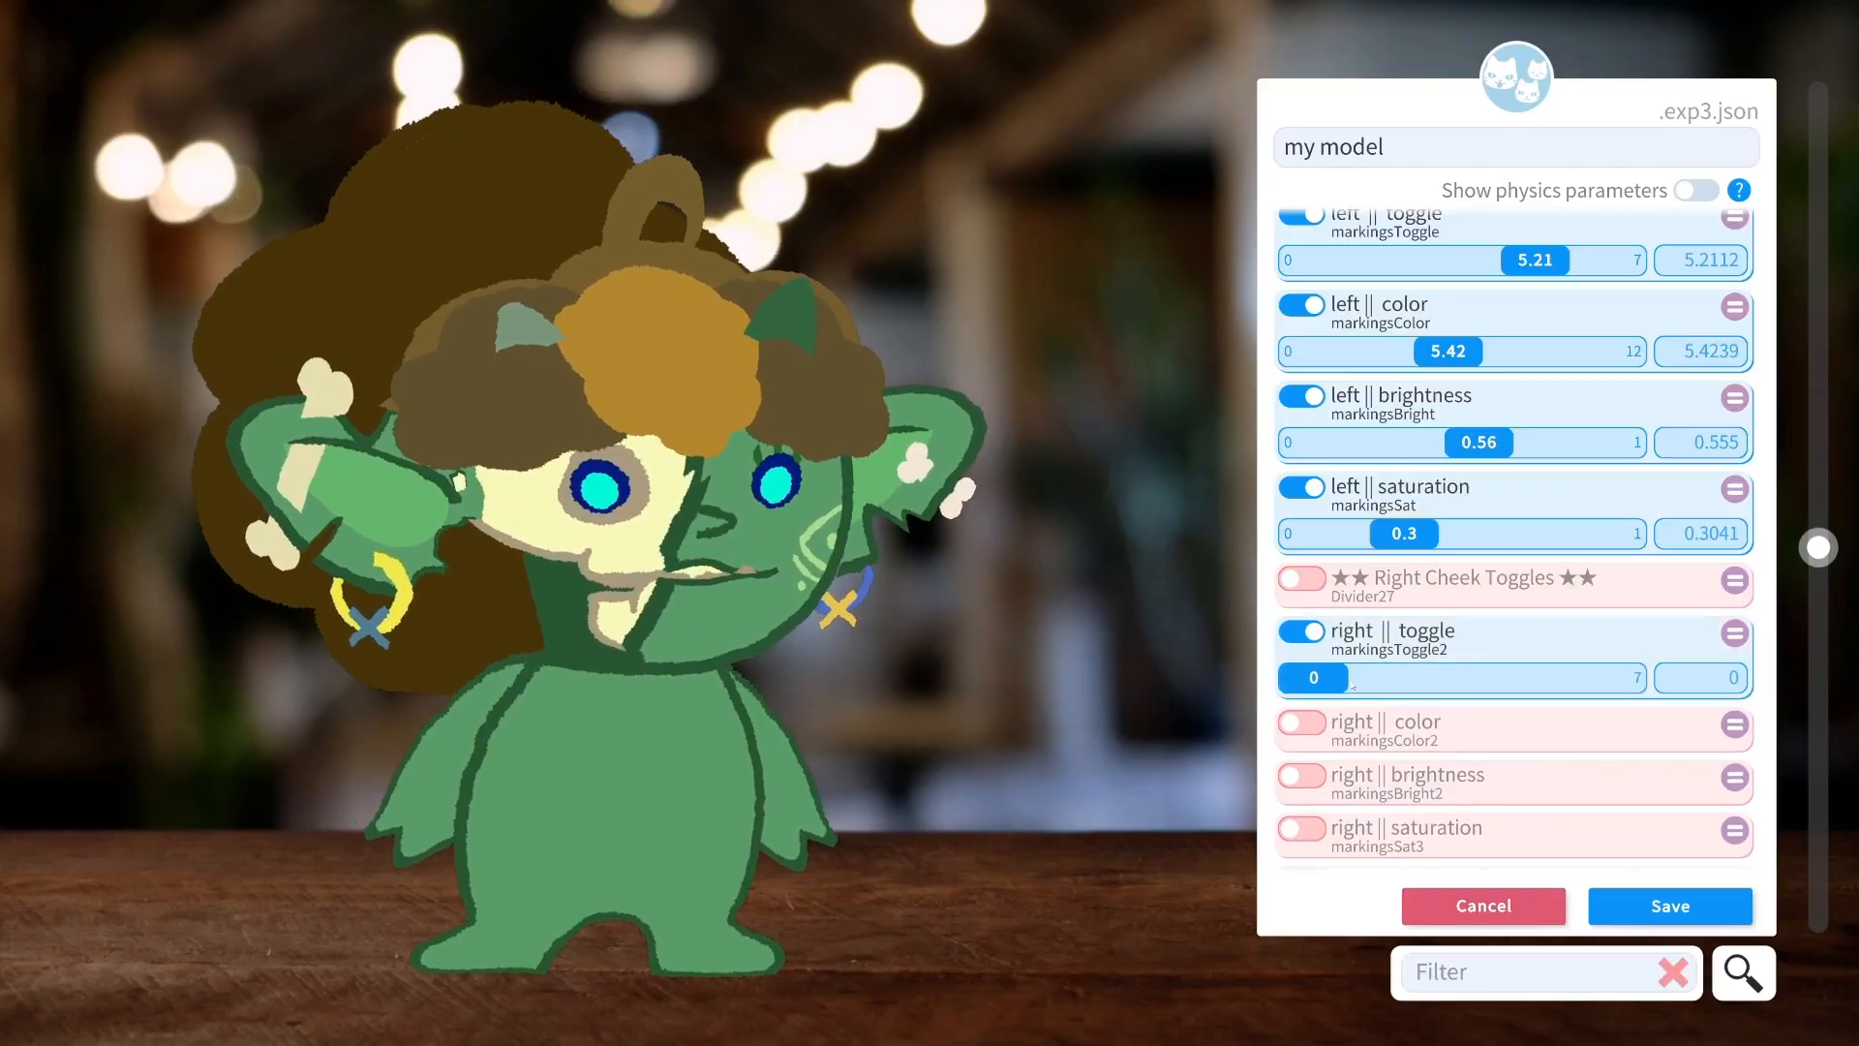
click(1375, 678)
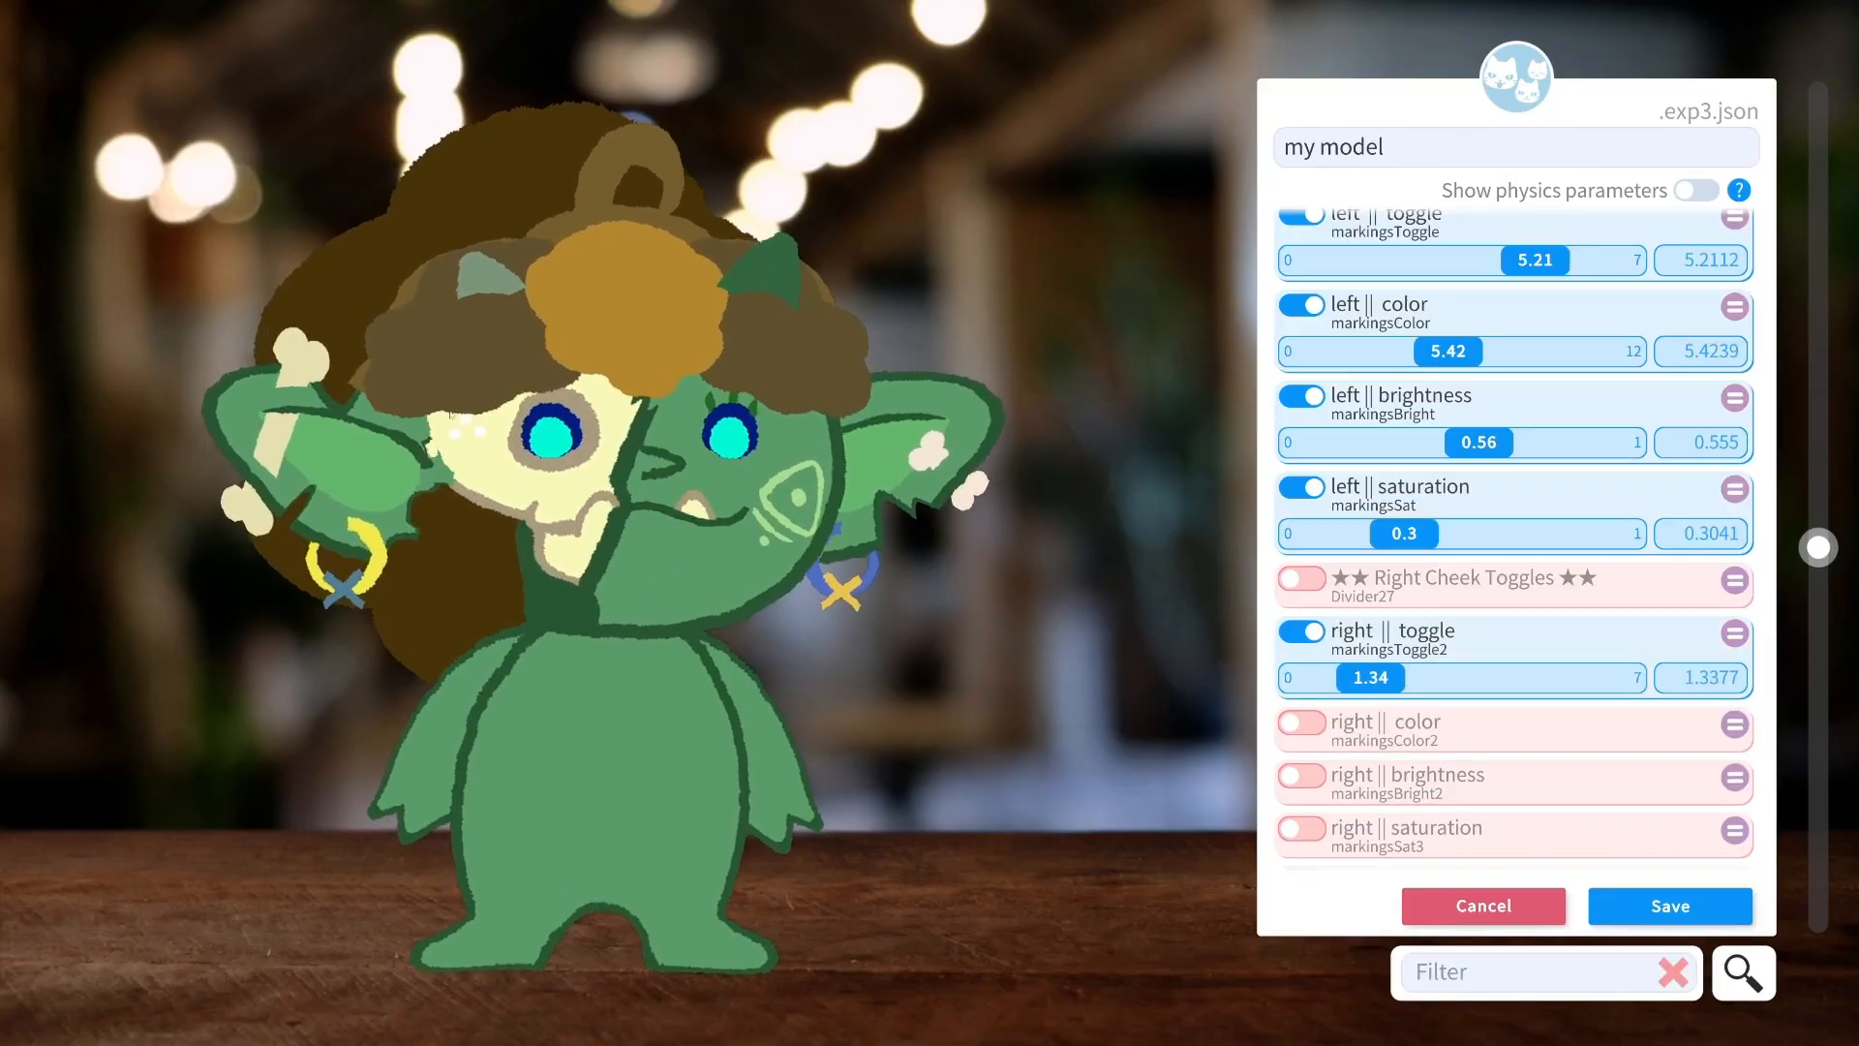
click(1300, 722)
mouse_move(1334, 770)
mouse_down()
mouse_move(1402, 770)
mouse_move(1361, 771)
mouse_up()
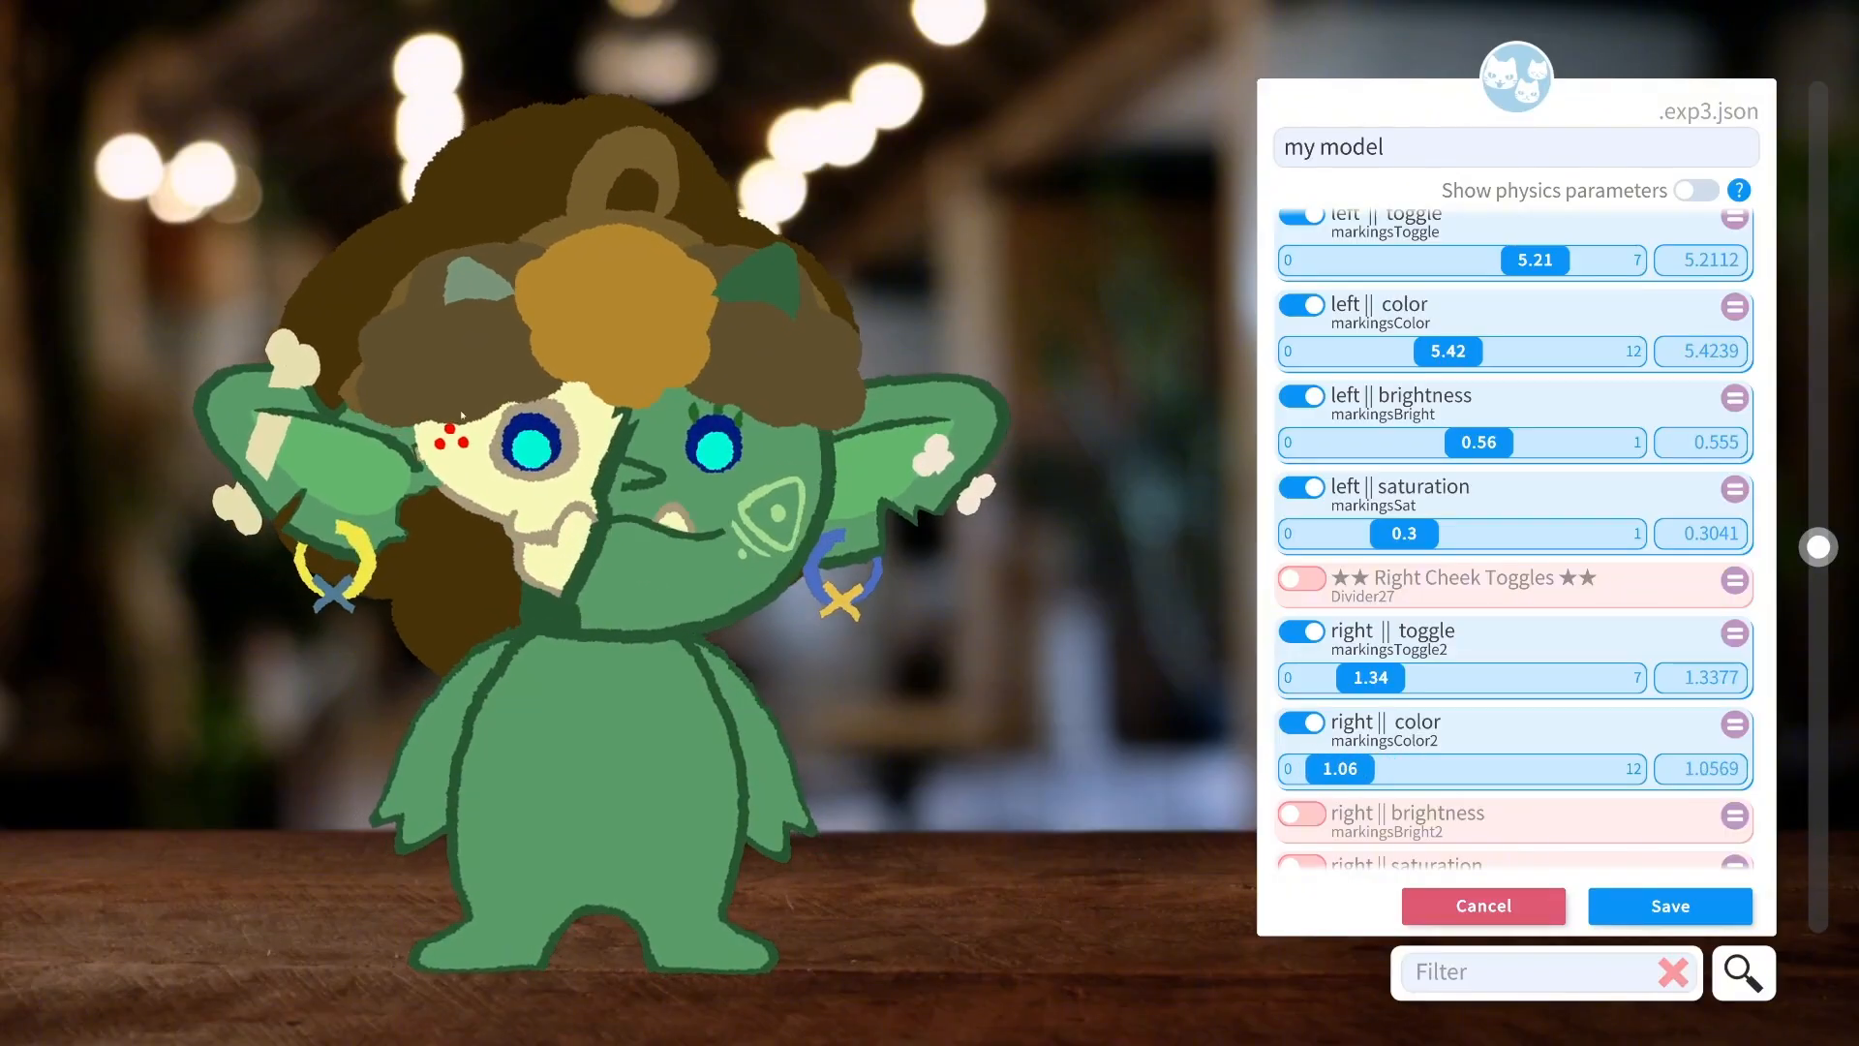
Change the right cheek marking toggle to 5.41 and switch that toggle off.
drag(1392, 693, 1512, 709)
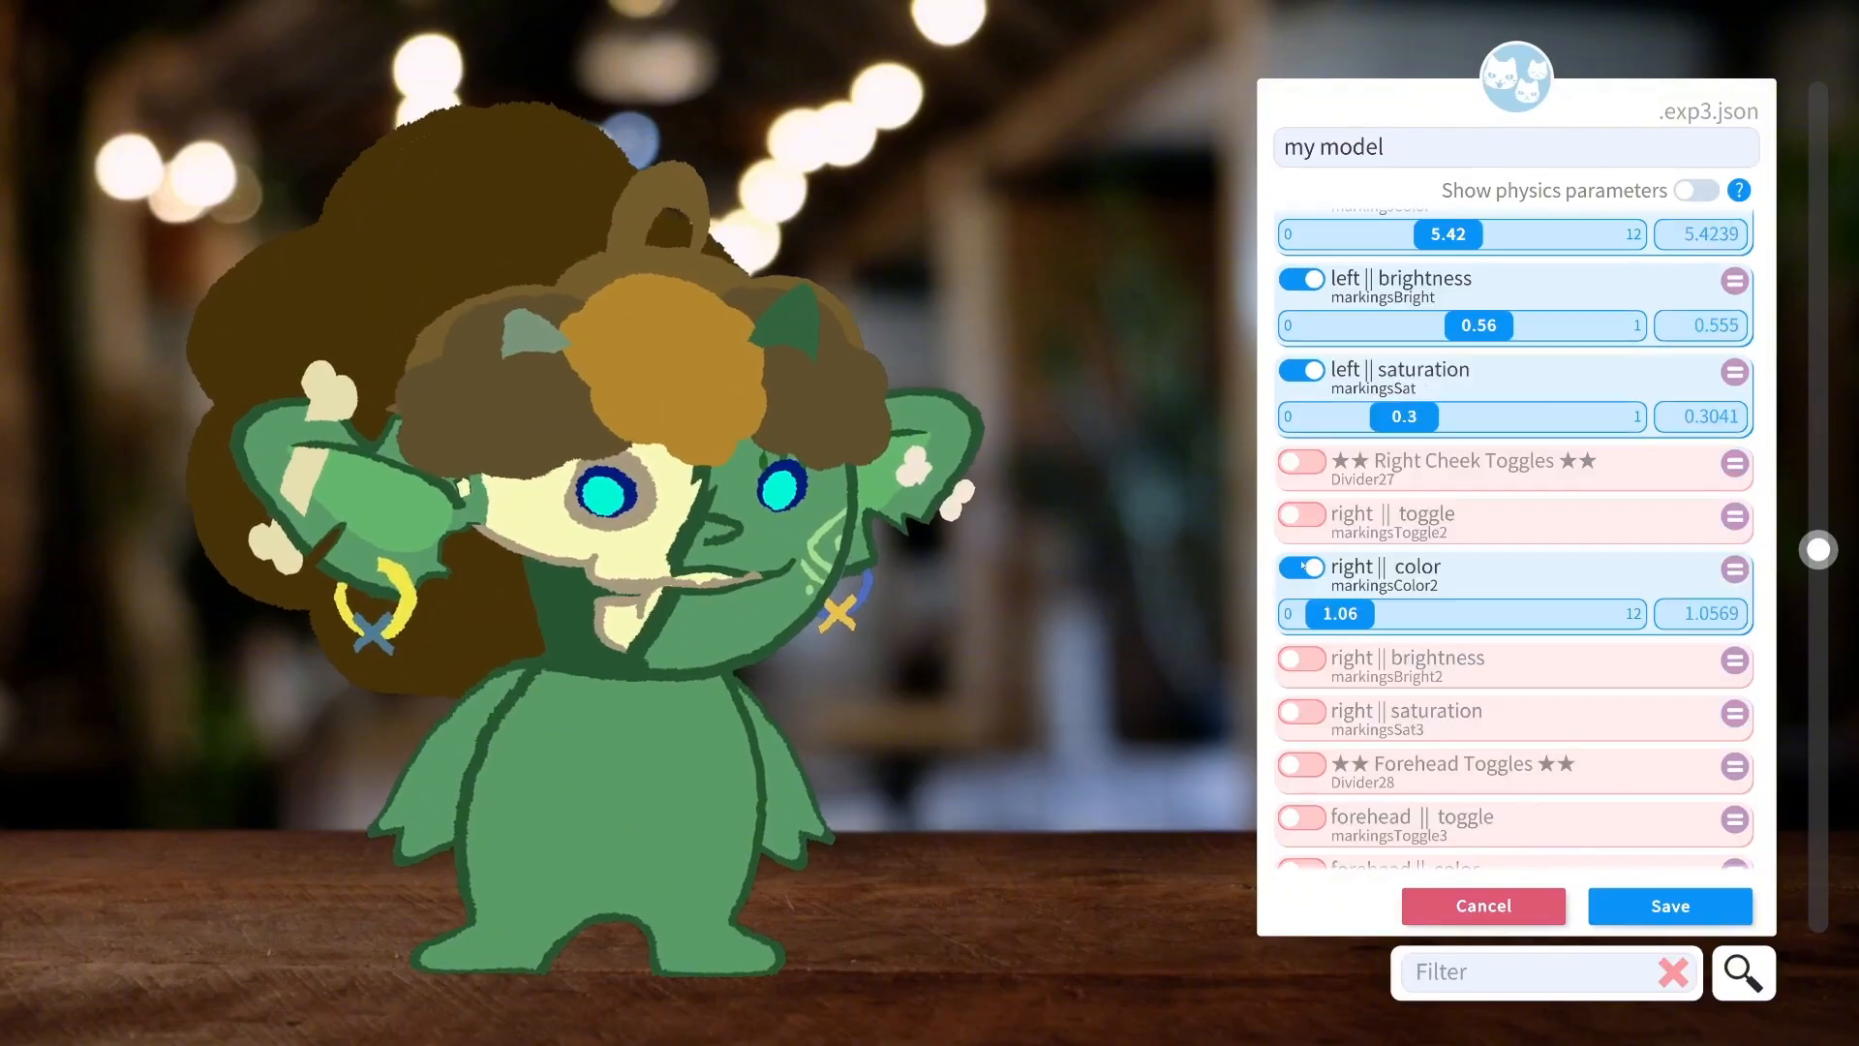
click(1309, 517)
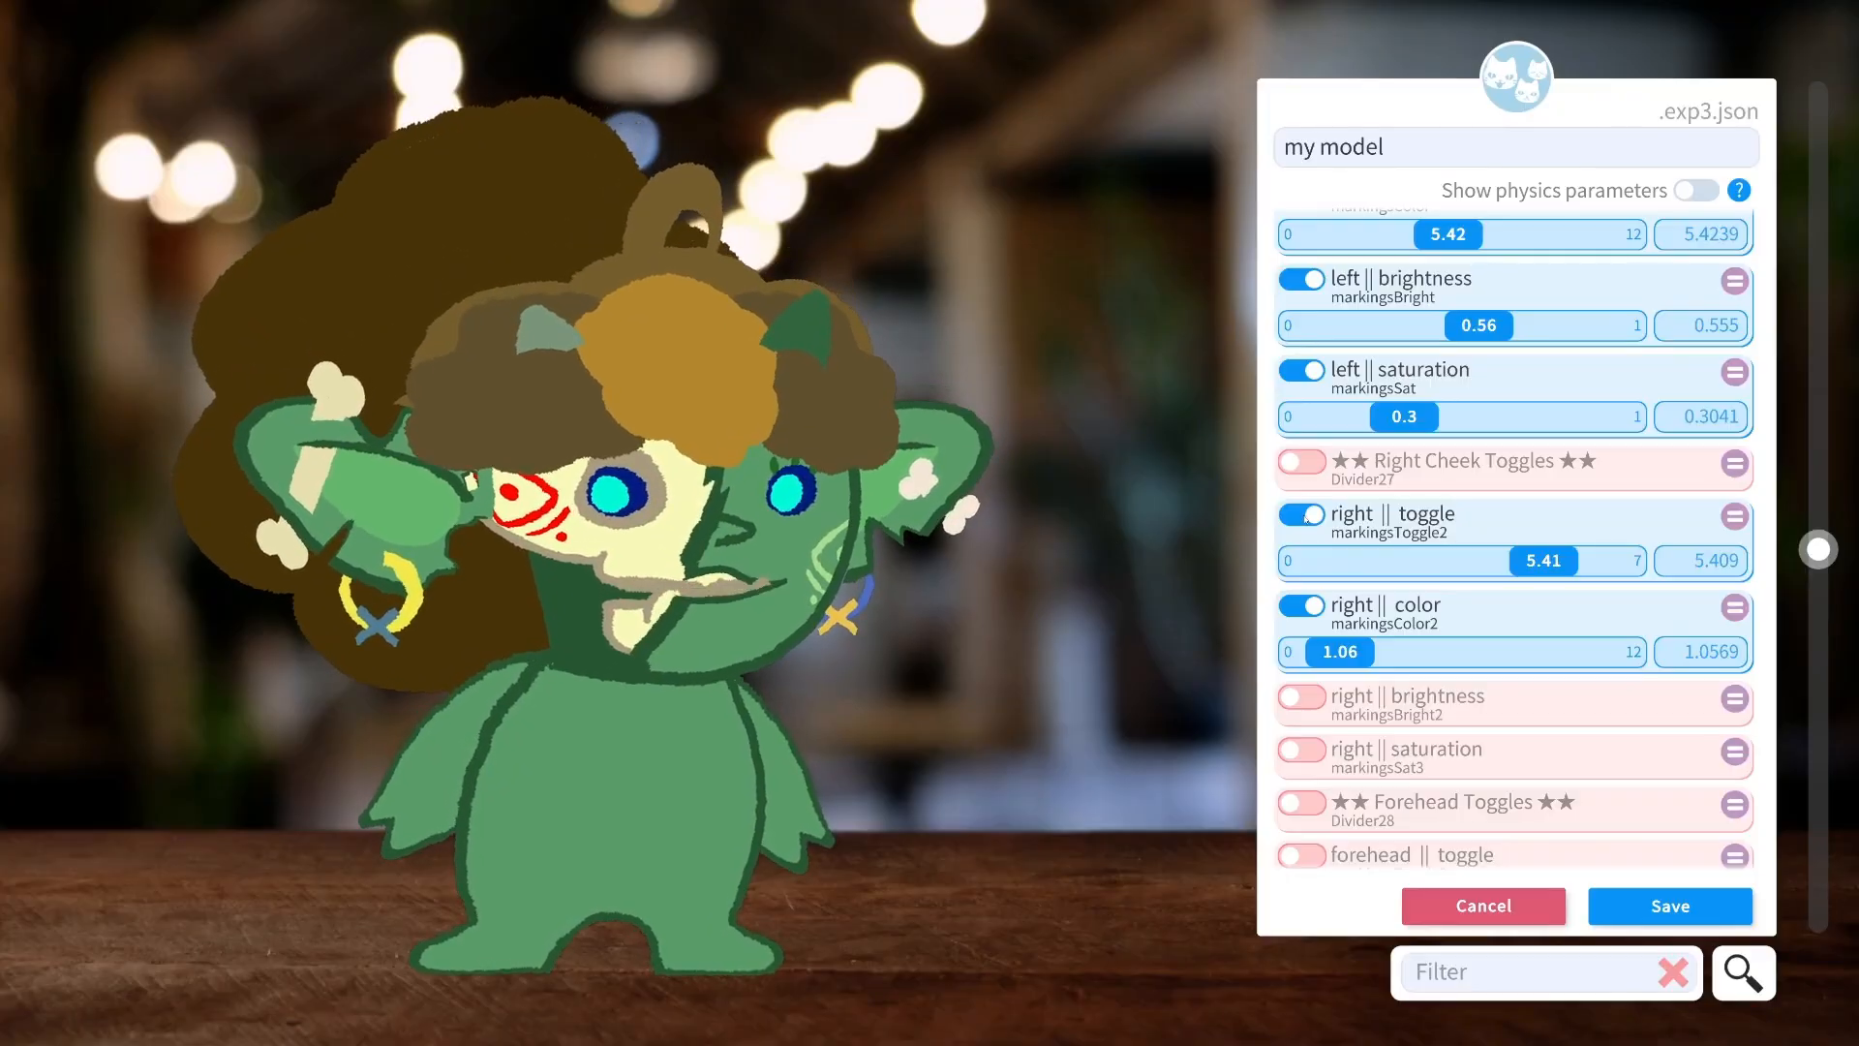
click(1301, 514)
Enable the nose bridge marking with its toggle at 4.49 and its saturation at 1.
scroll(1322, 578, down, 2)
scroll(1321, 578, down, 5)
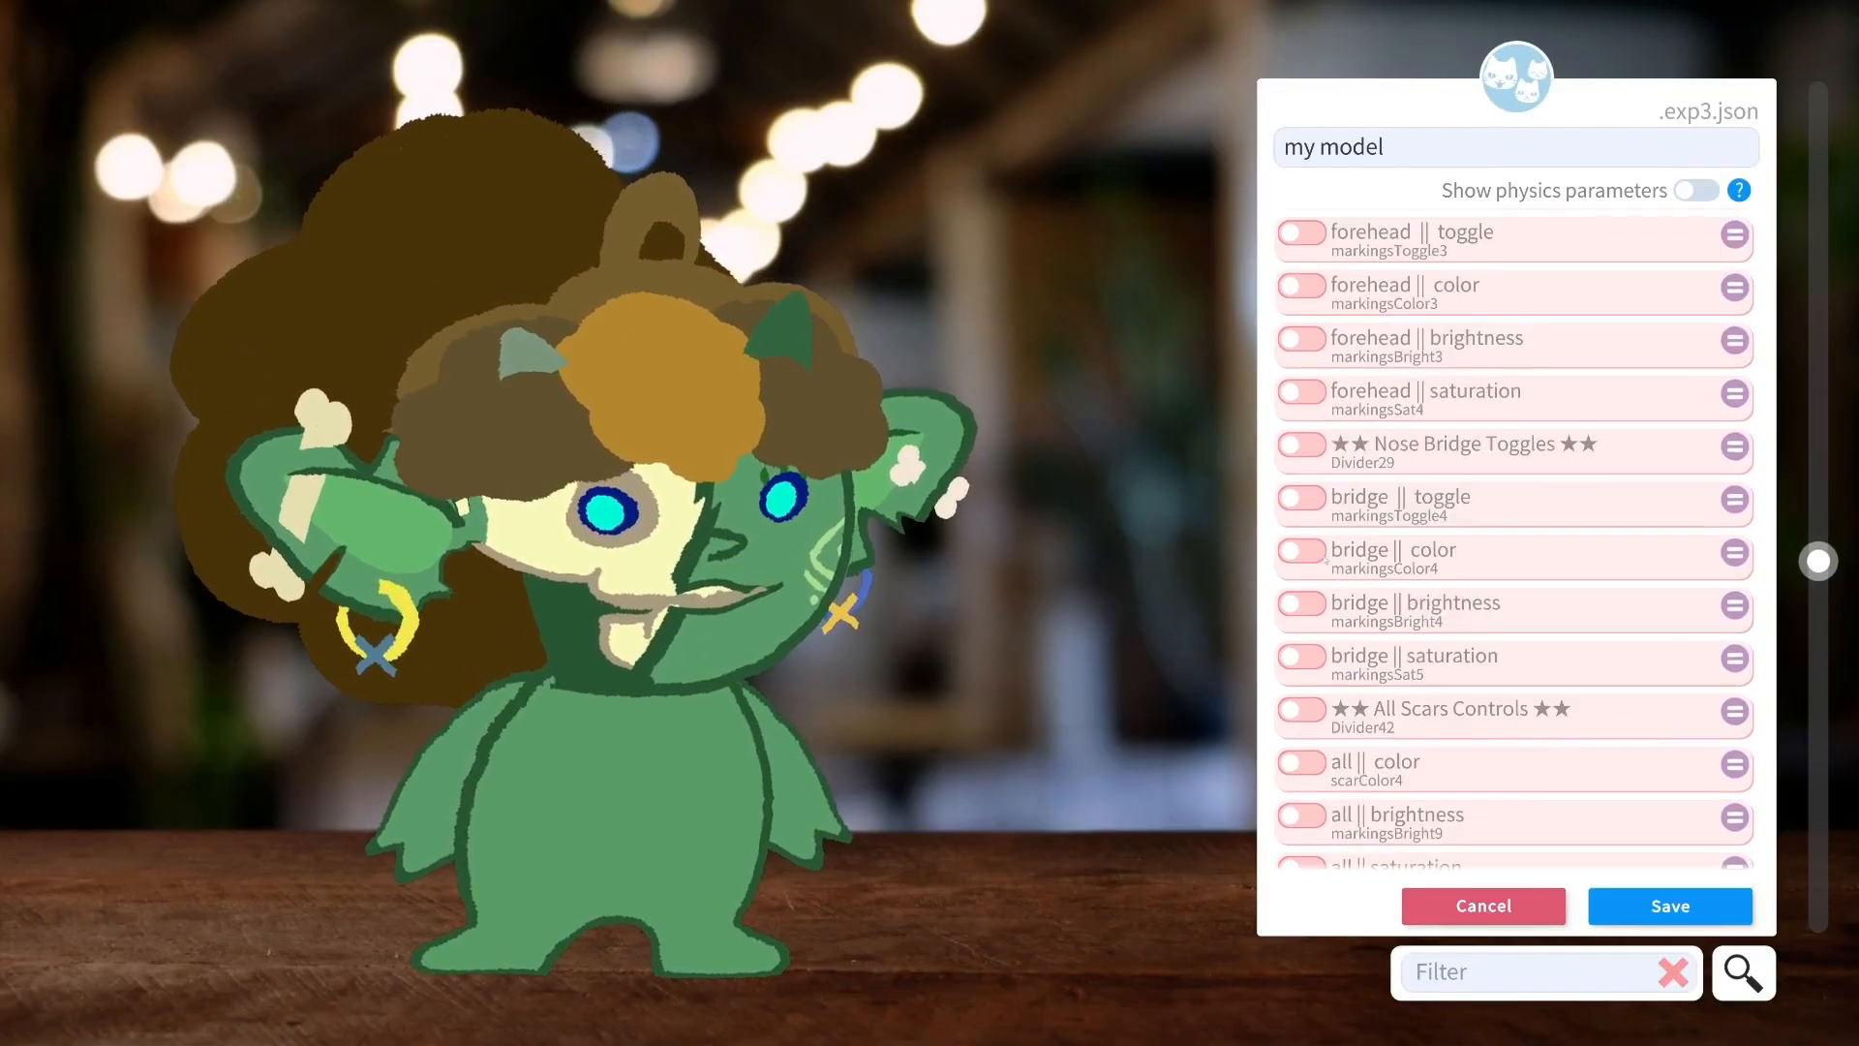
click(1301, 497)
drag(1351, 572, 1439, 558)
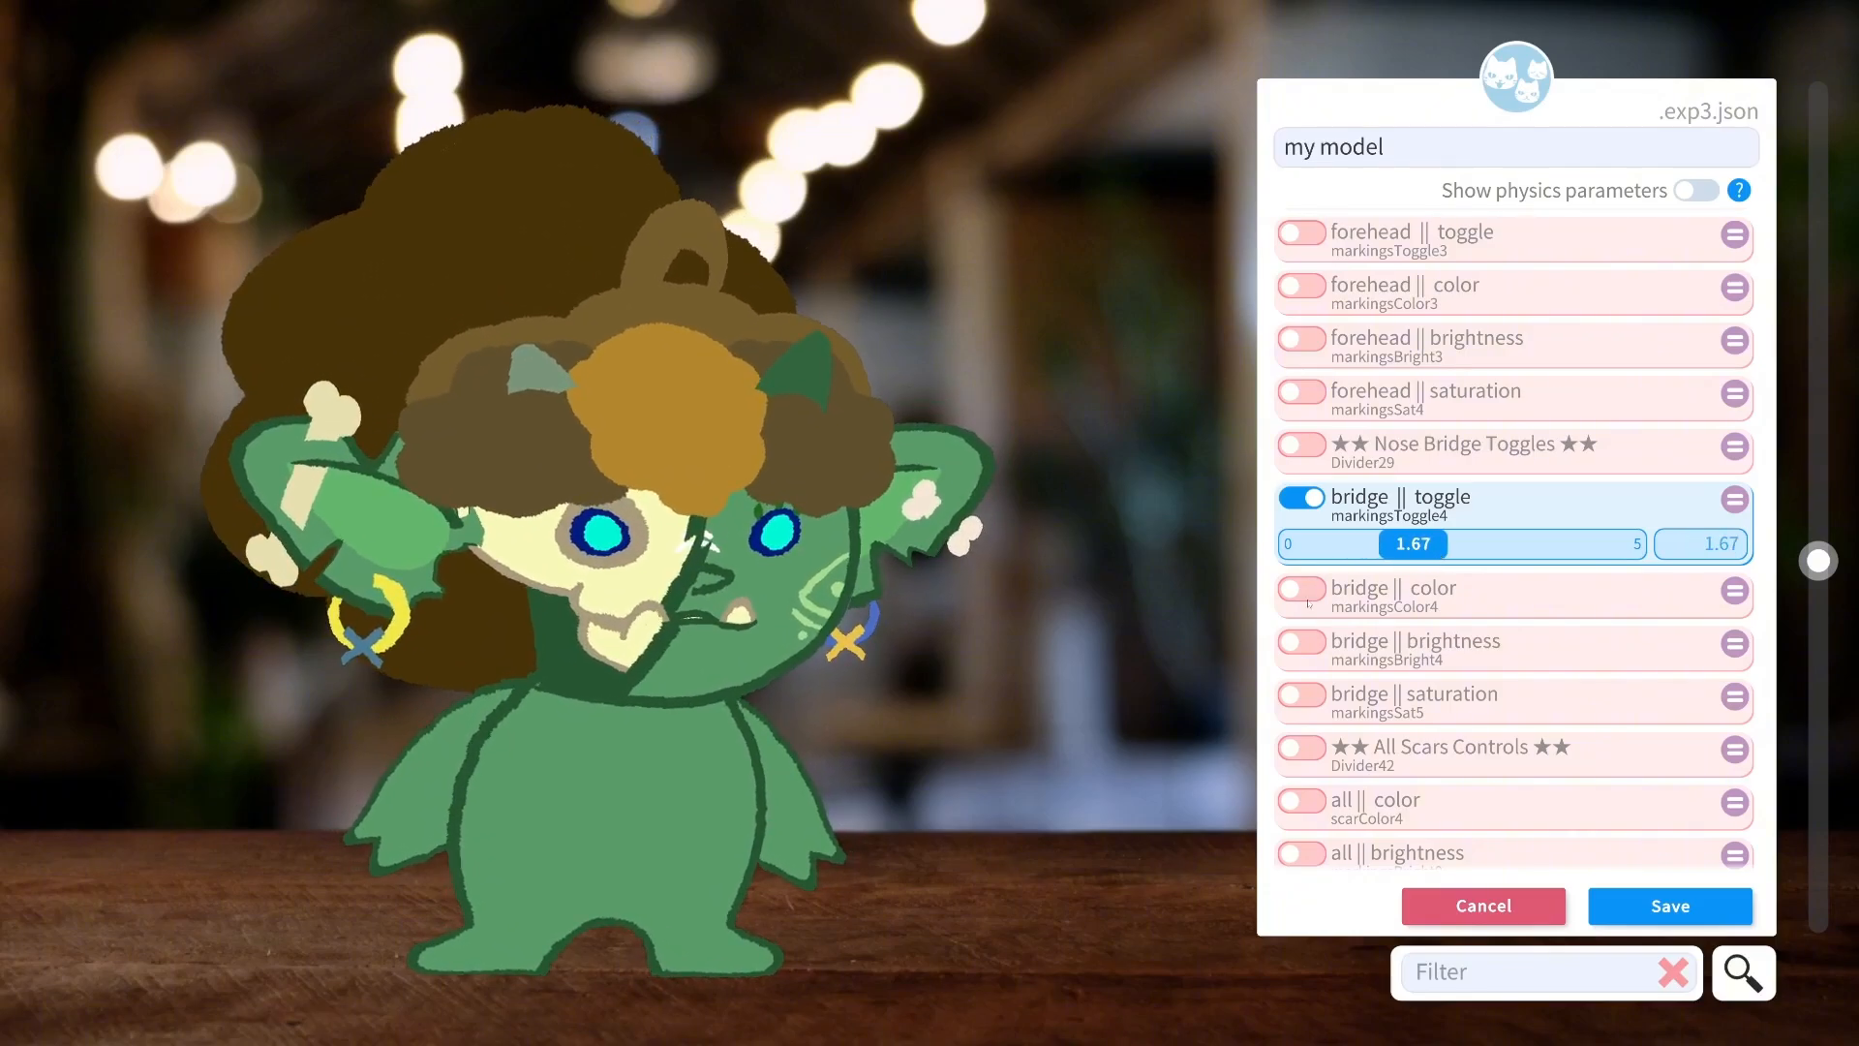
click(1301, 694)
drag(1336, 742, 1641, 740)
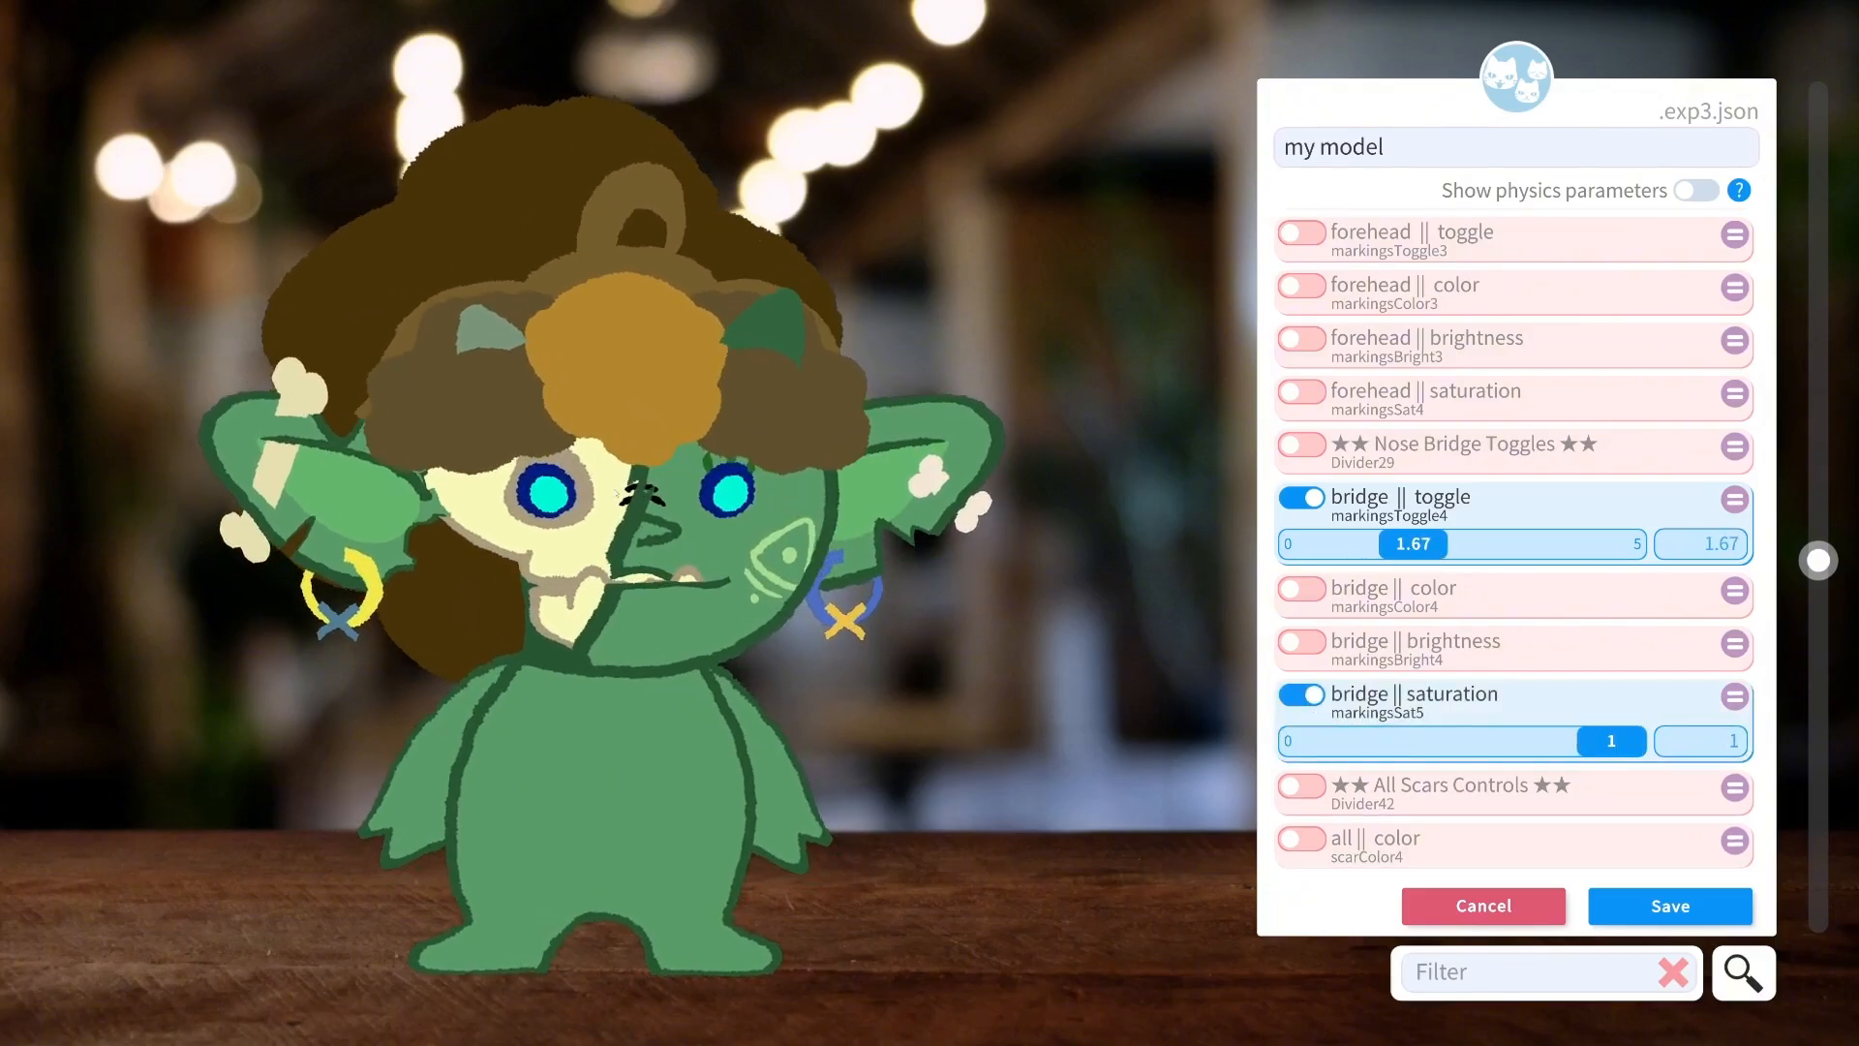
drag(1413, 546, 1593, 559)
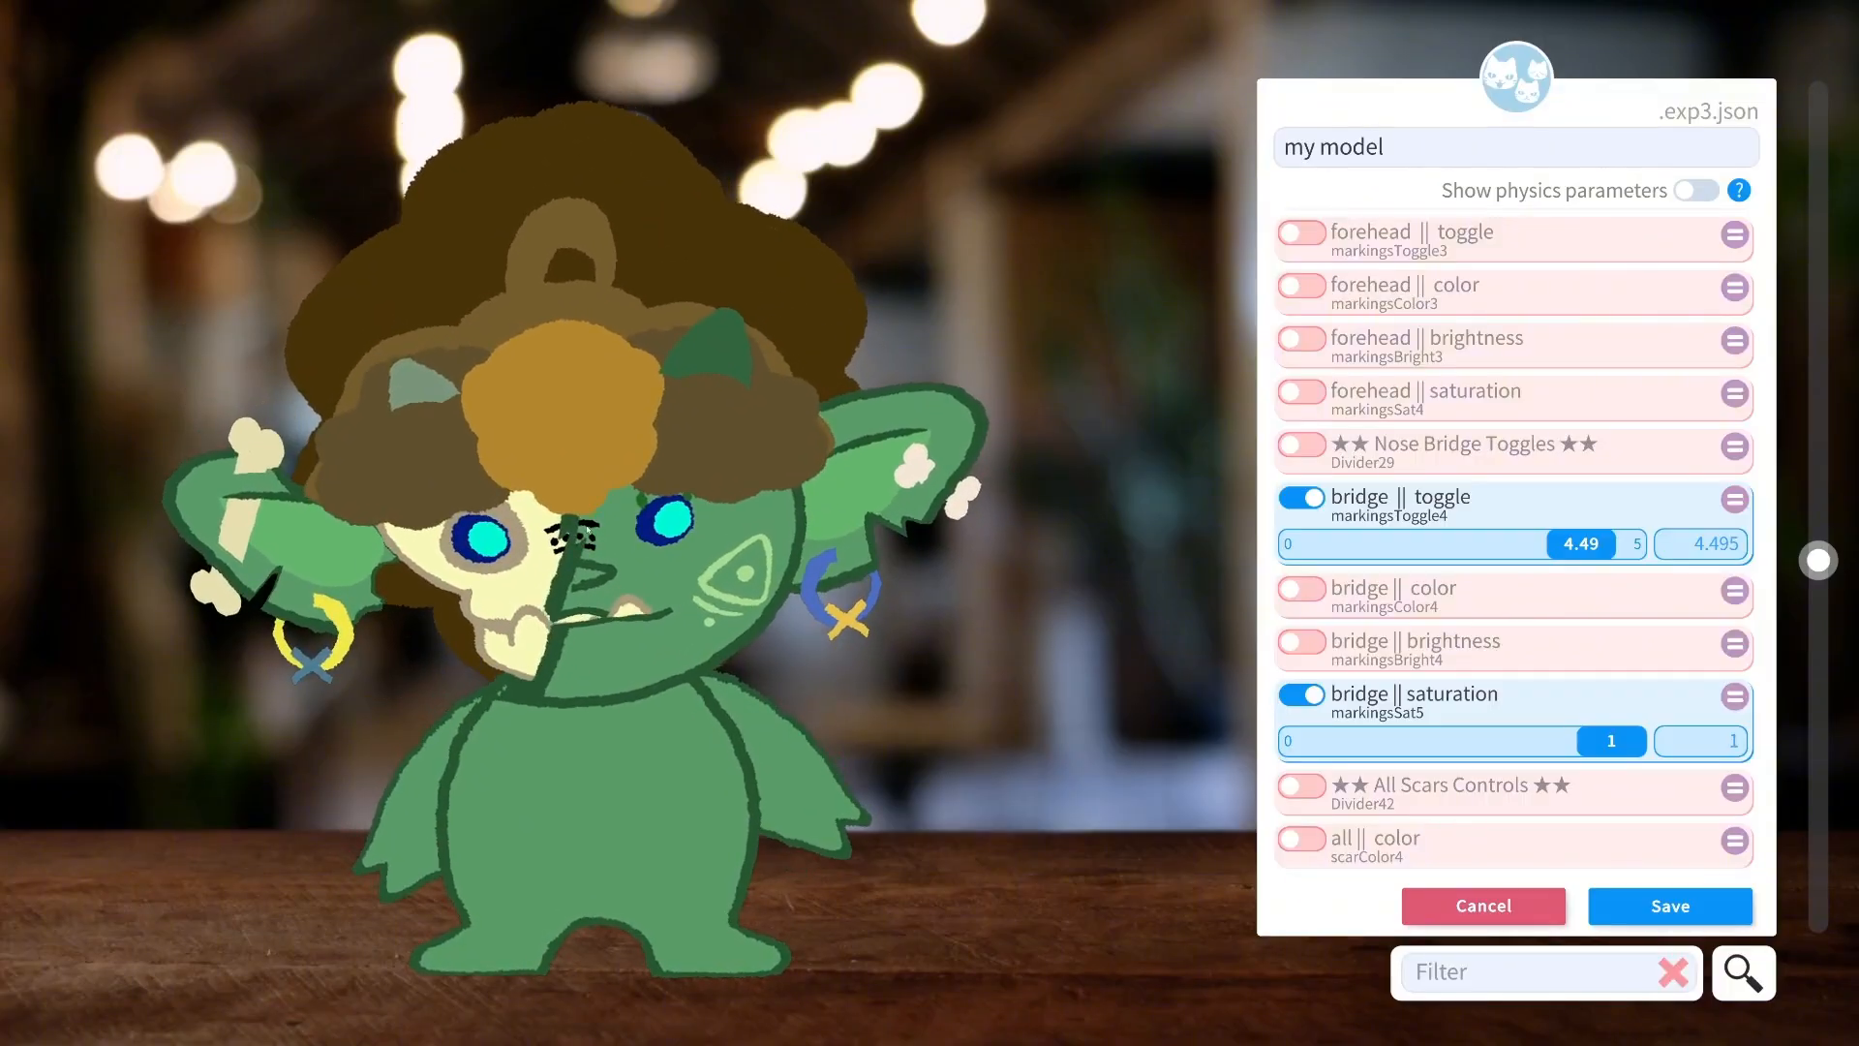
Enable the skull paint toggle in the all-markings controls and set it to 0.
scroll(1453, 588, up, 10)
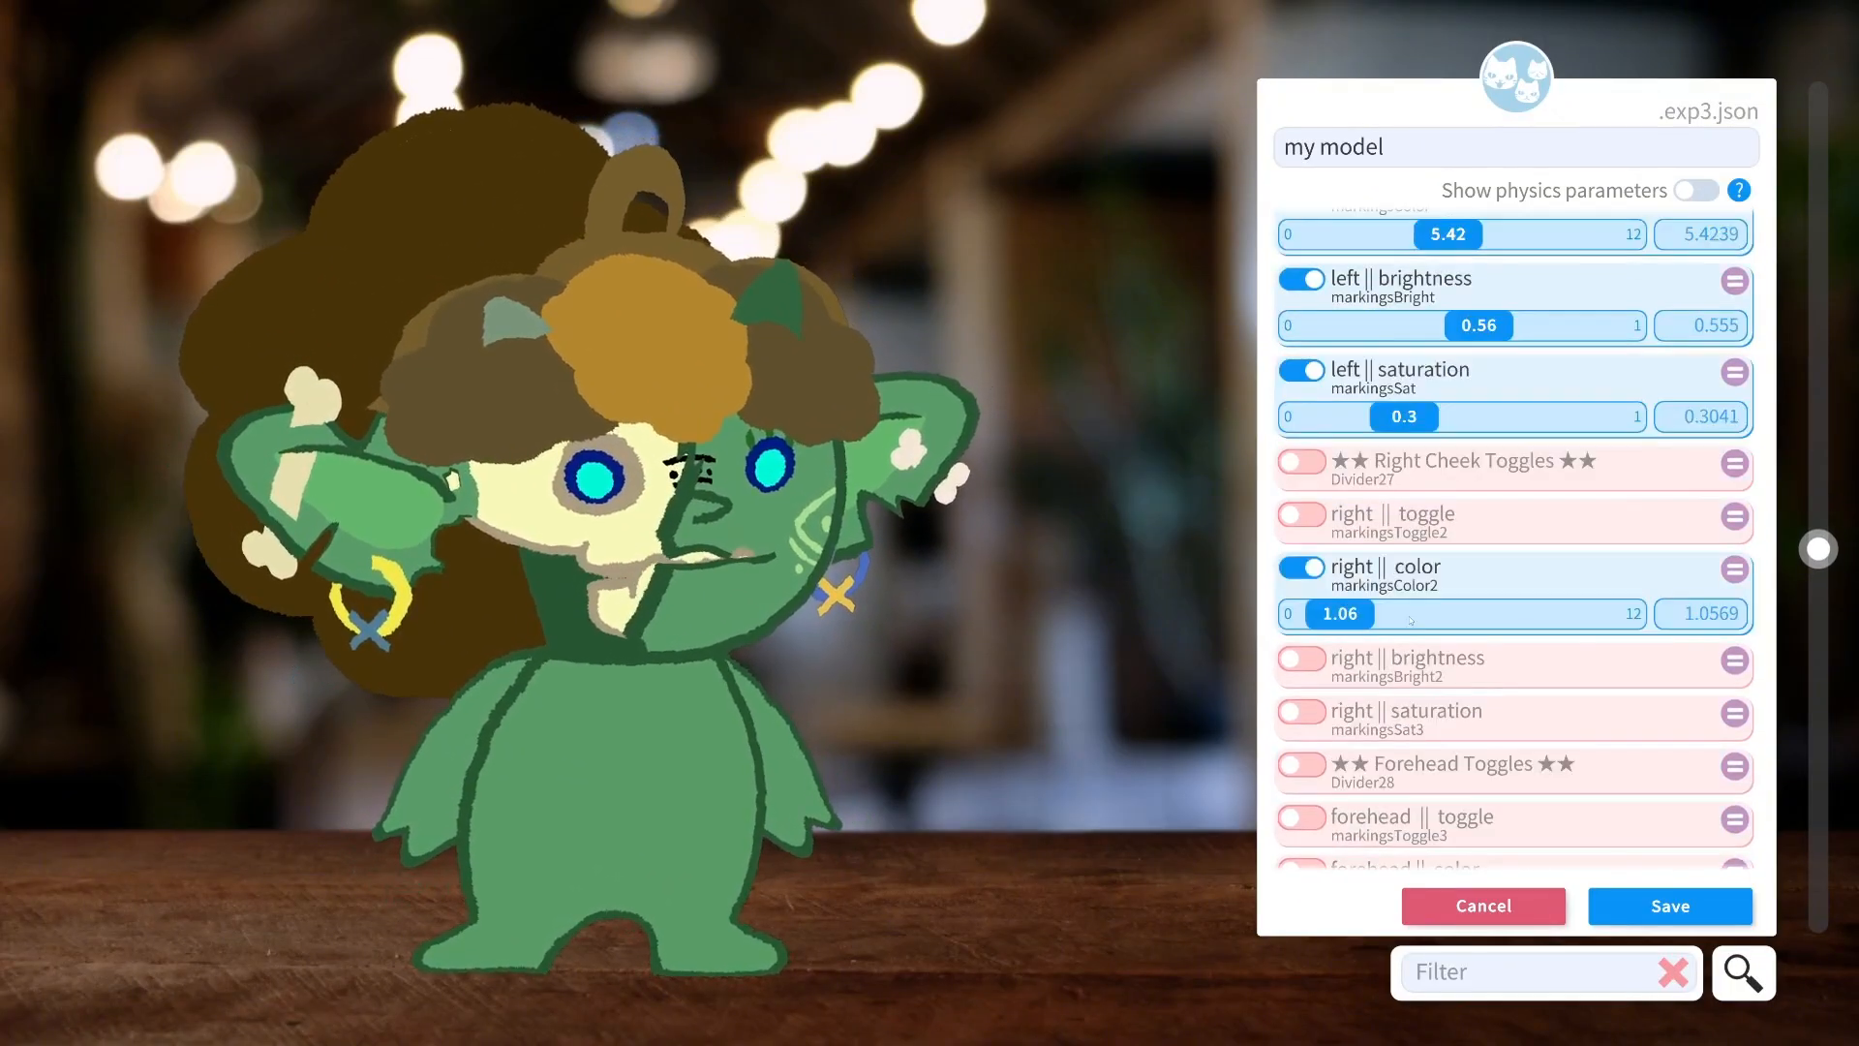
scroll(1323, 560, up, 2)
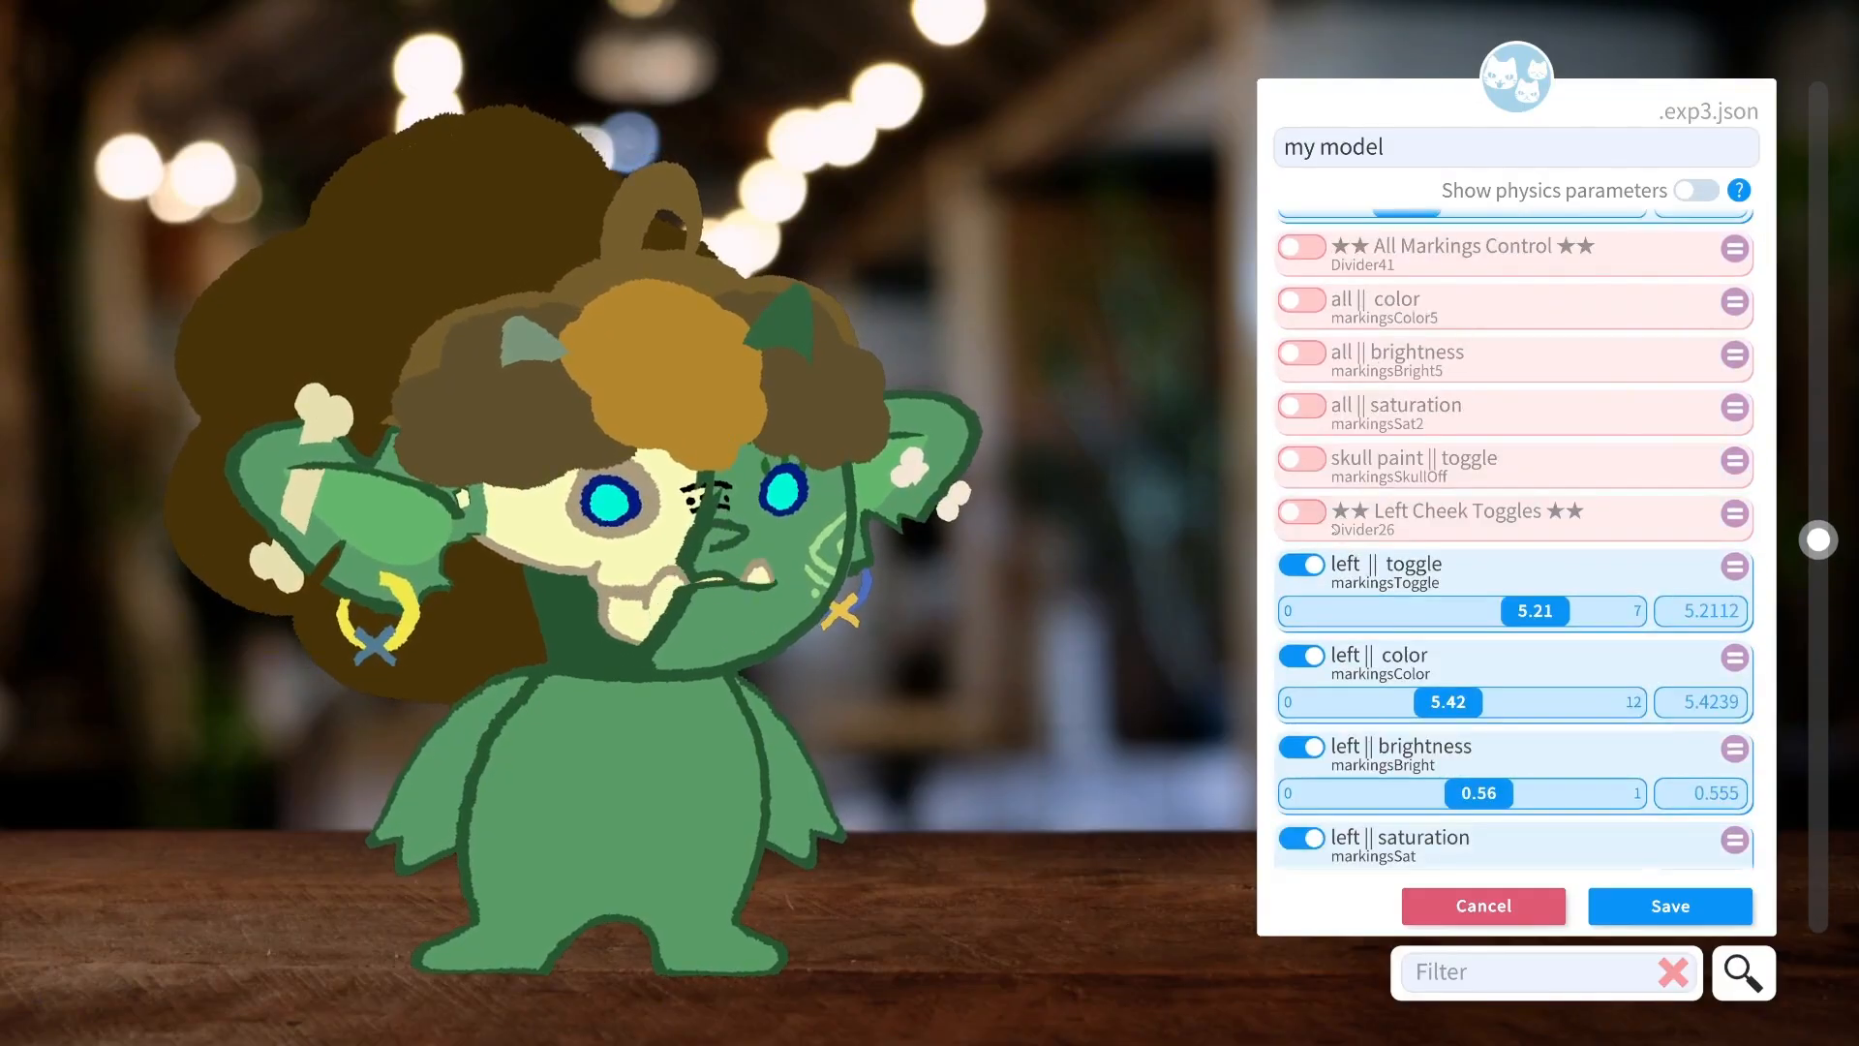
click(1302, 460)
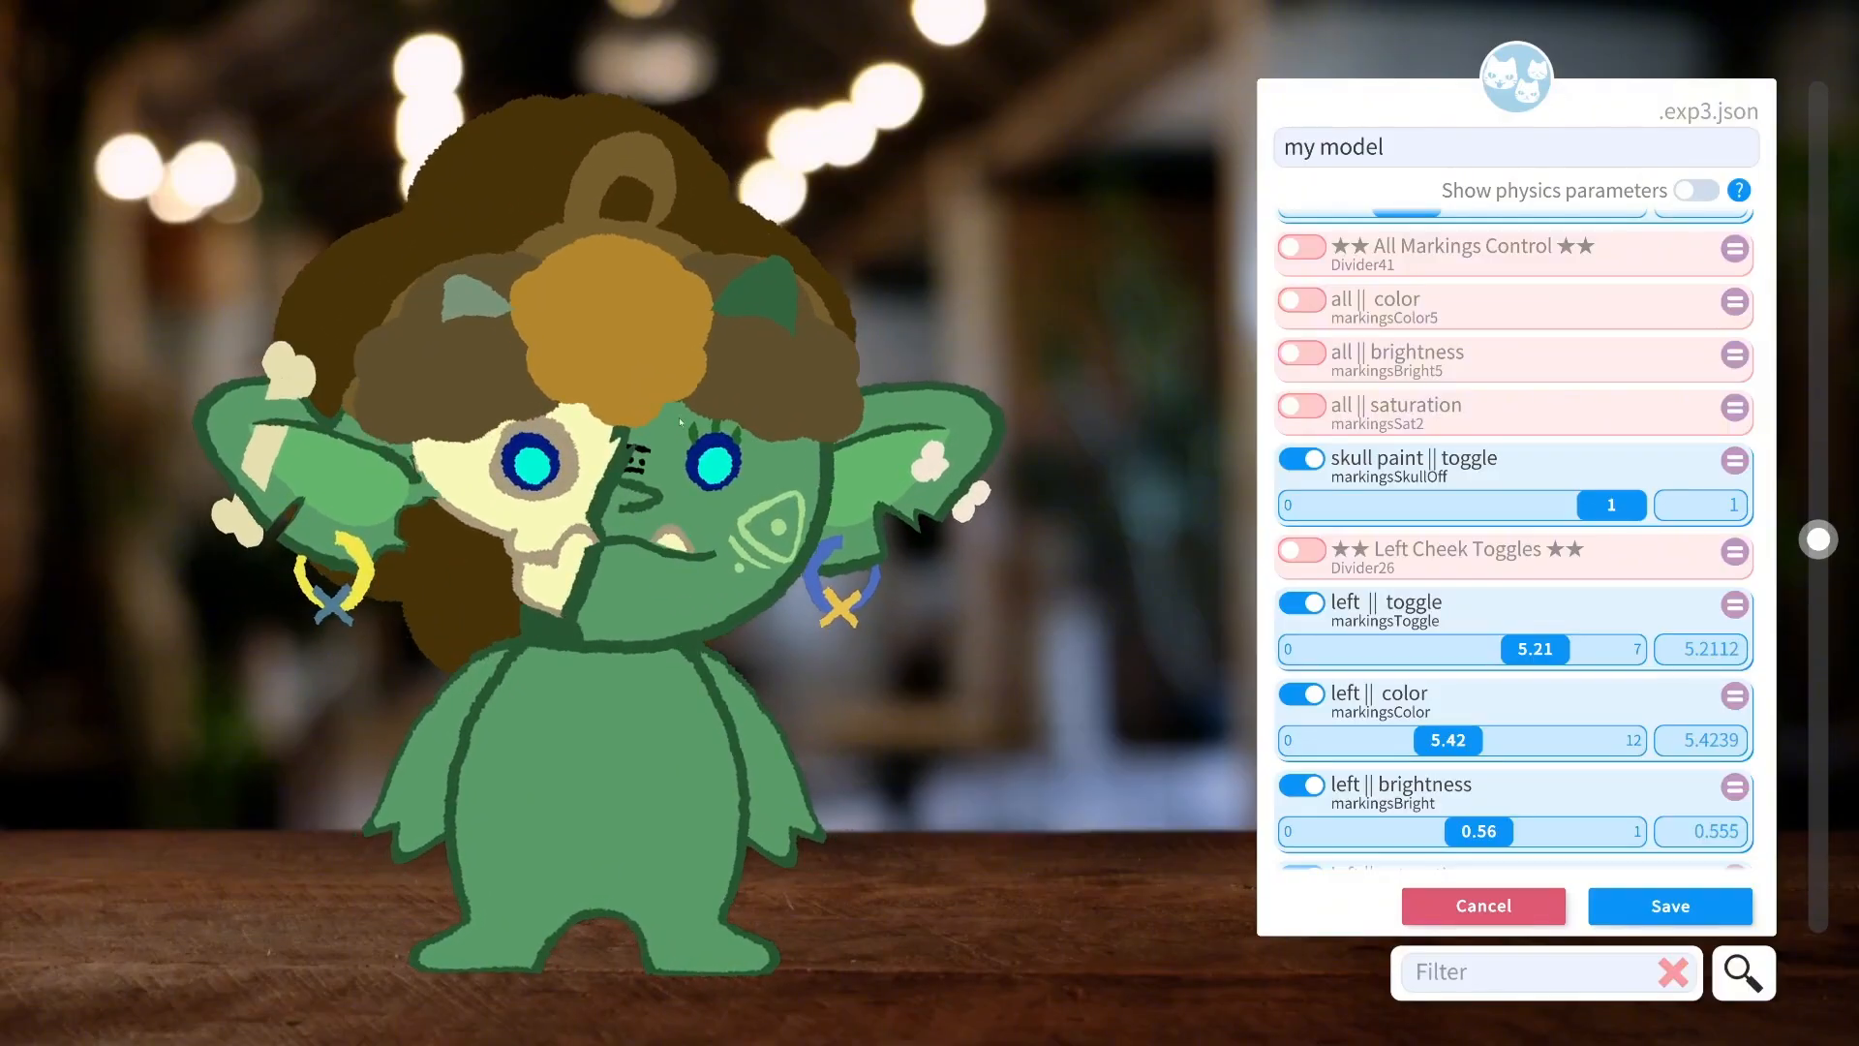
mouse_move(1596, 505)
mouse_down()
mouse_move(1413, 504)
mouse_move(1681, 503)
mouse_up()
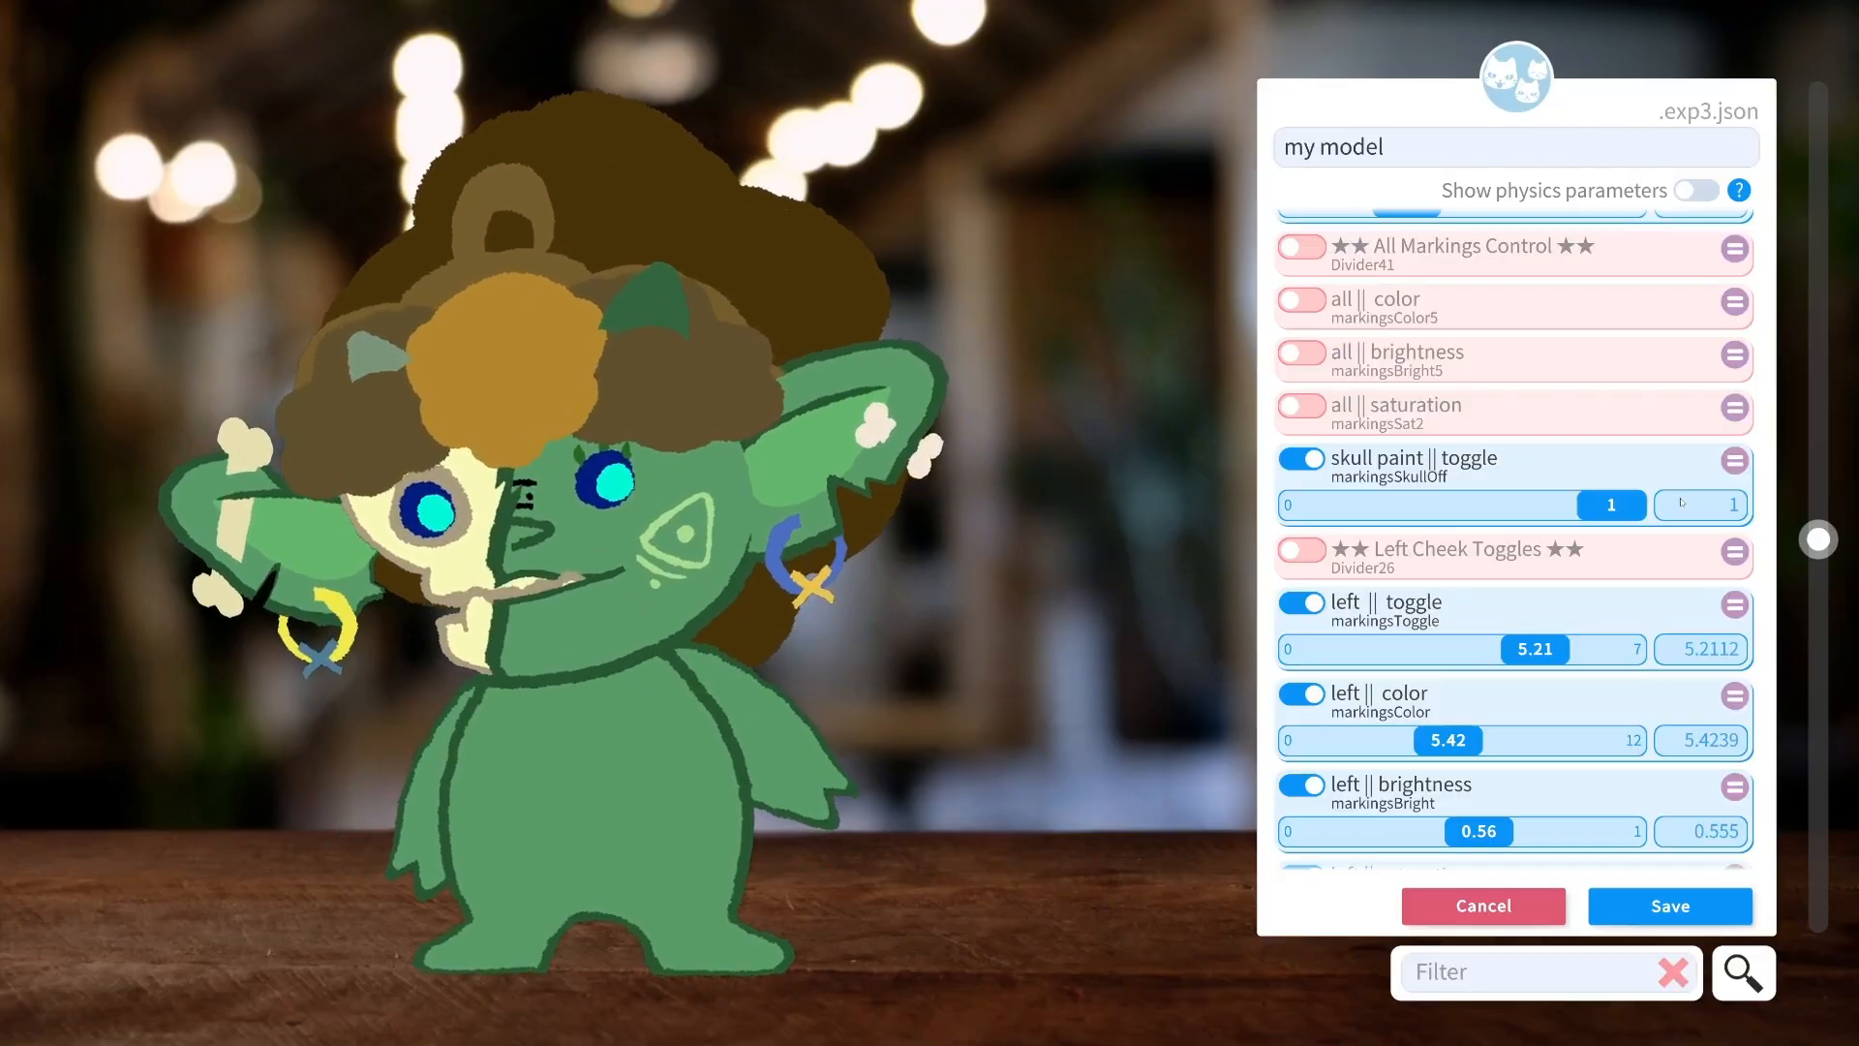
drag(1682, 502, 1171, 491)
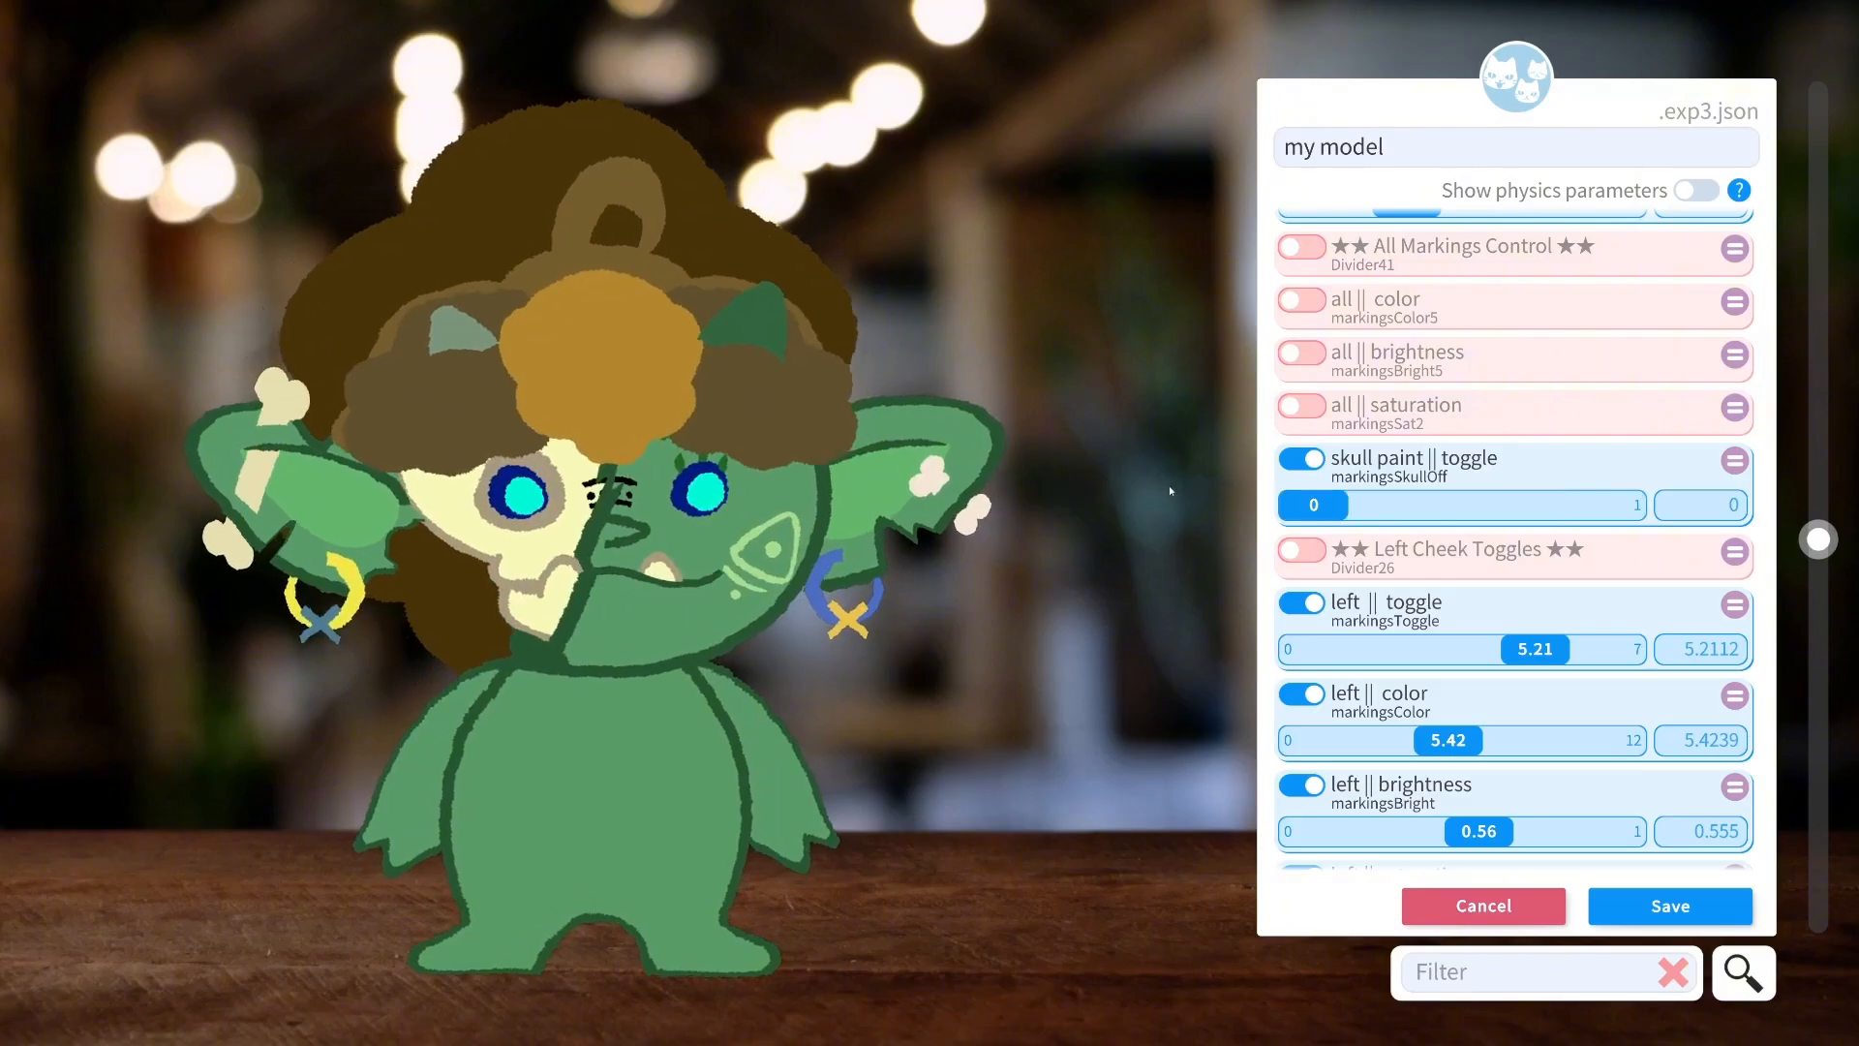
Enable the scar 1 toggle and set it to 1.81.
scroll(1280, 482, down, 5)
scroll(1392, 634, down, 1)
click(1301, 579)
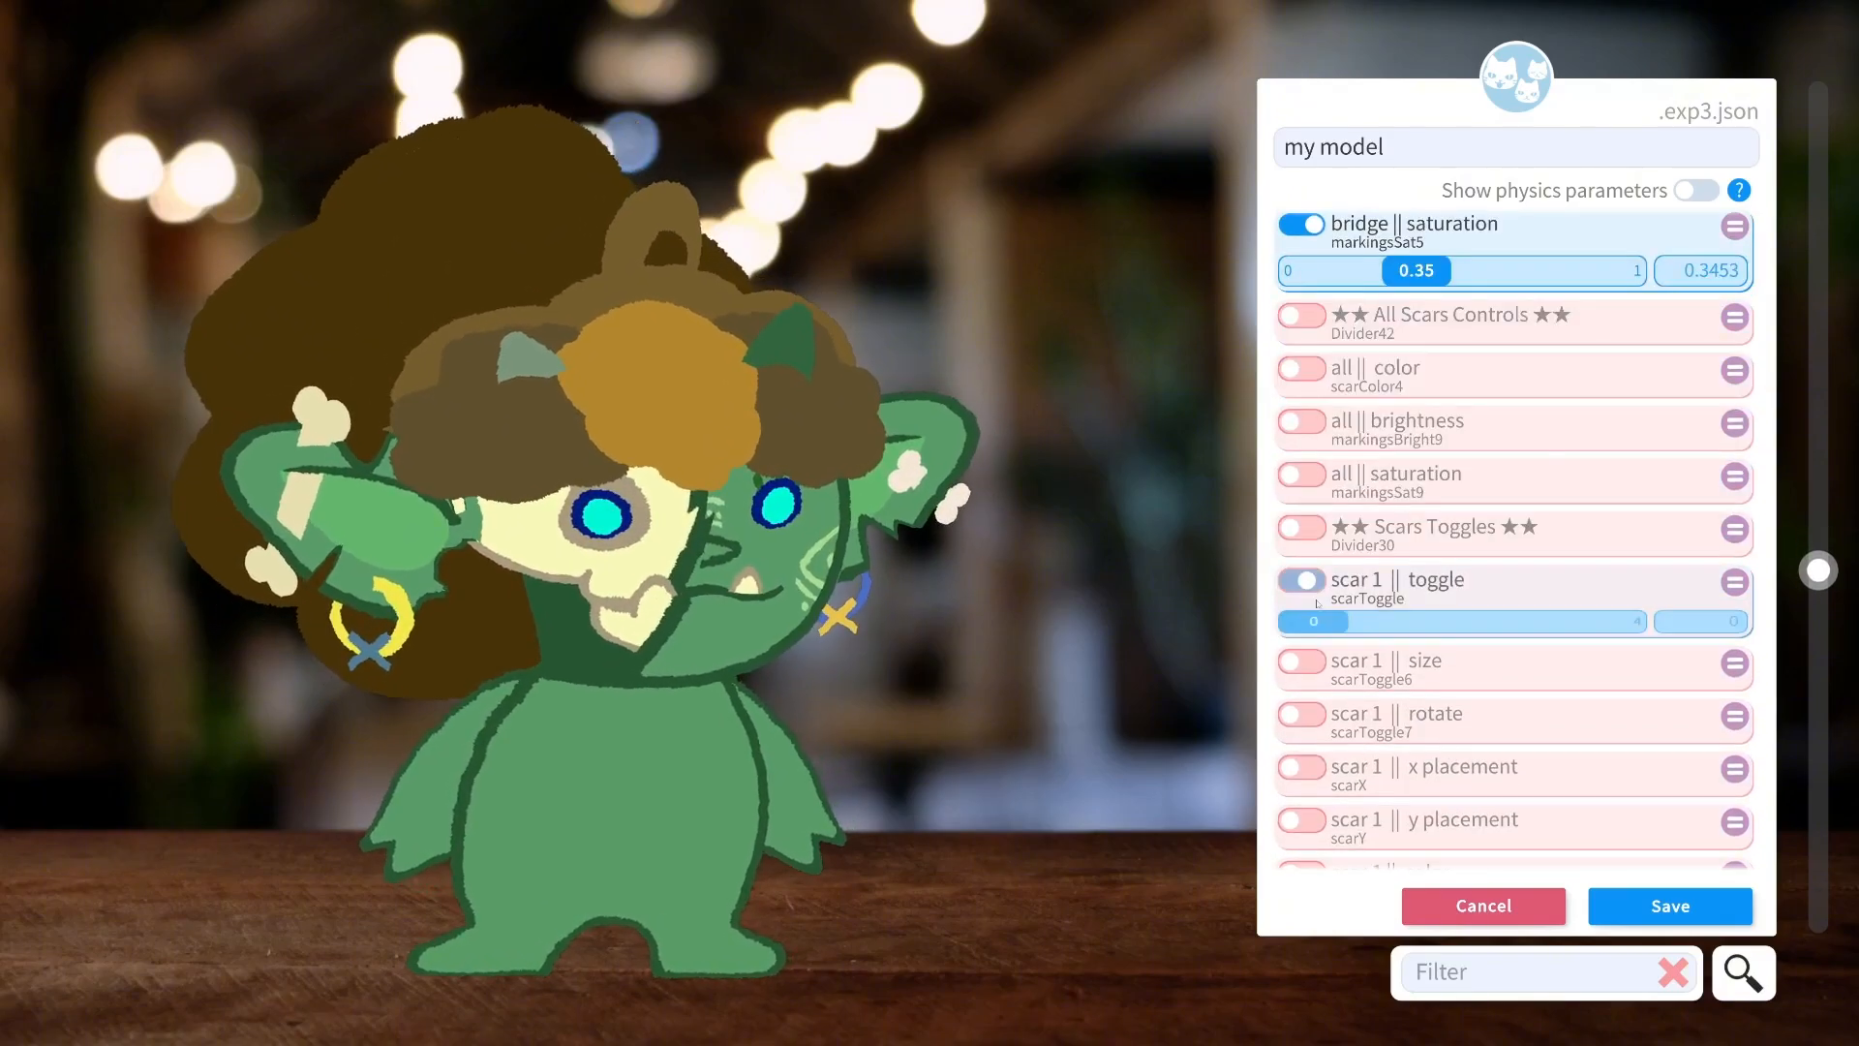
drag(1302, 626, 1473, 639)
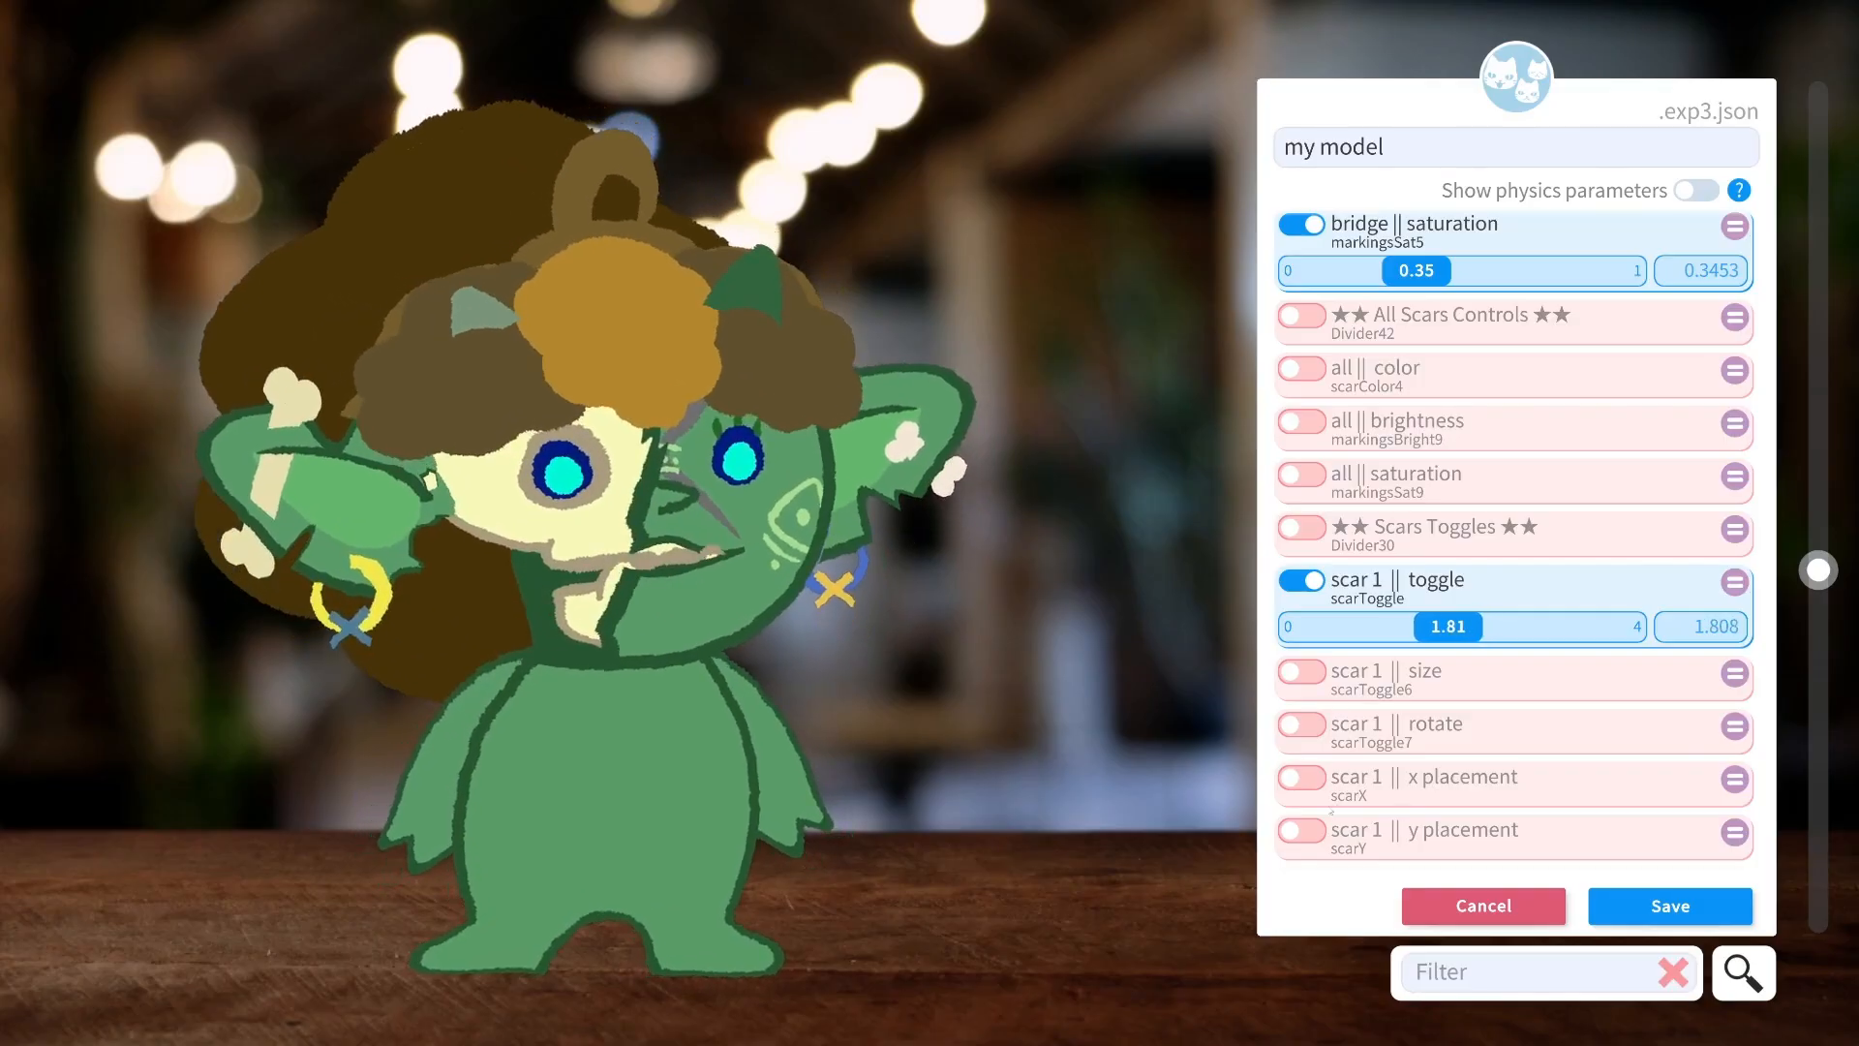
Enable the scar 1 saturation and set it to 1.
scroll(1453, 639, down, 4)
click(1301, 754)
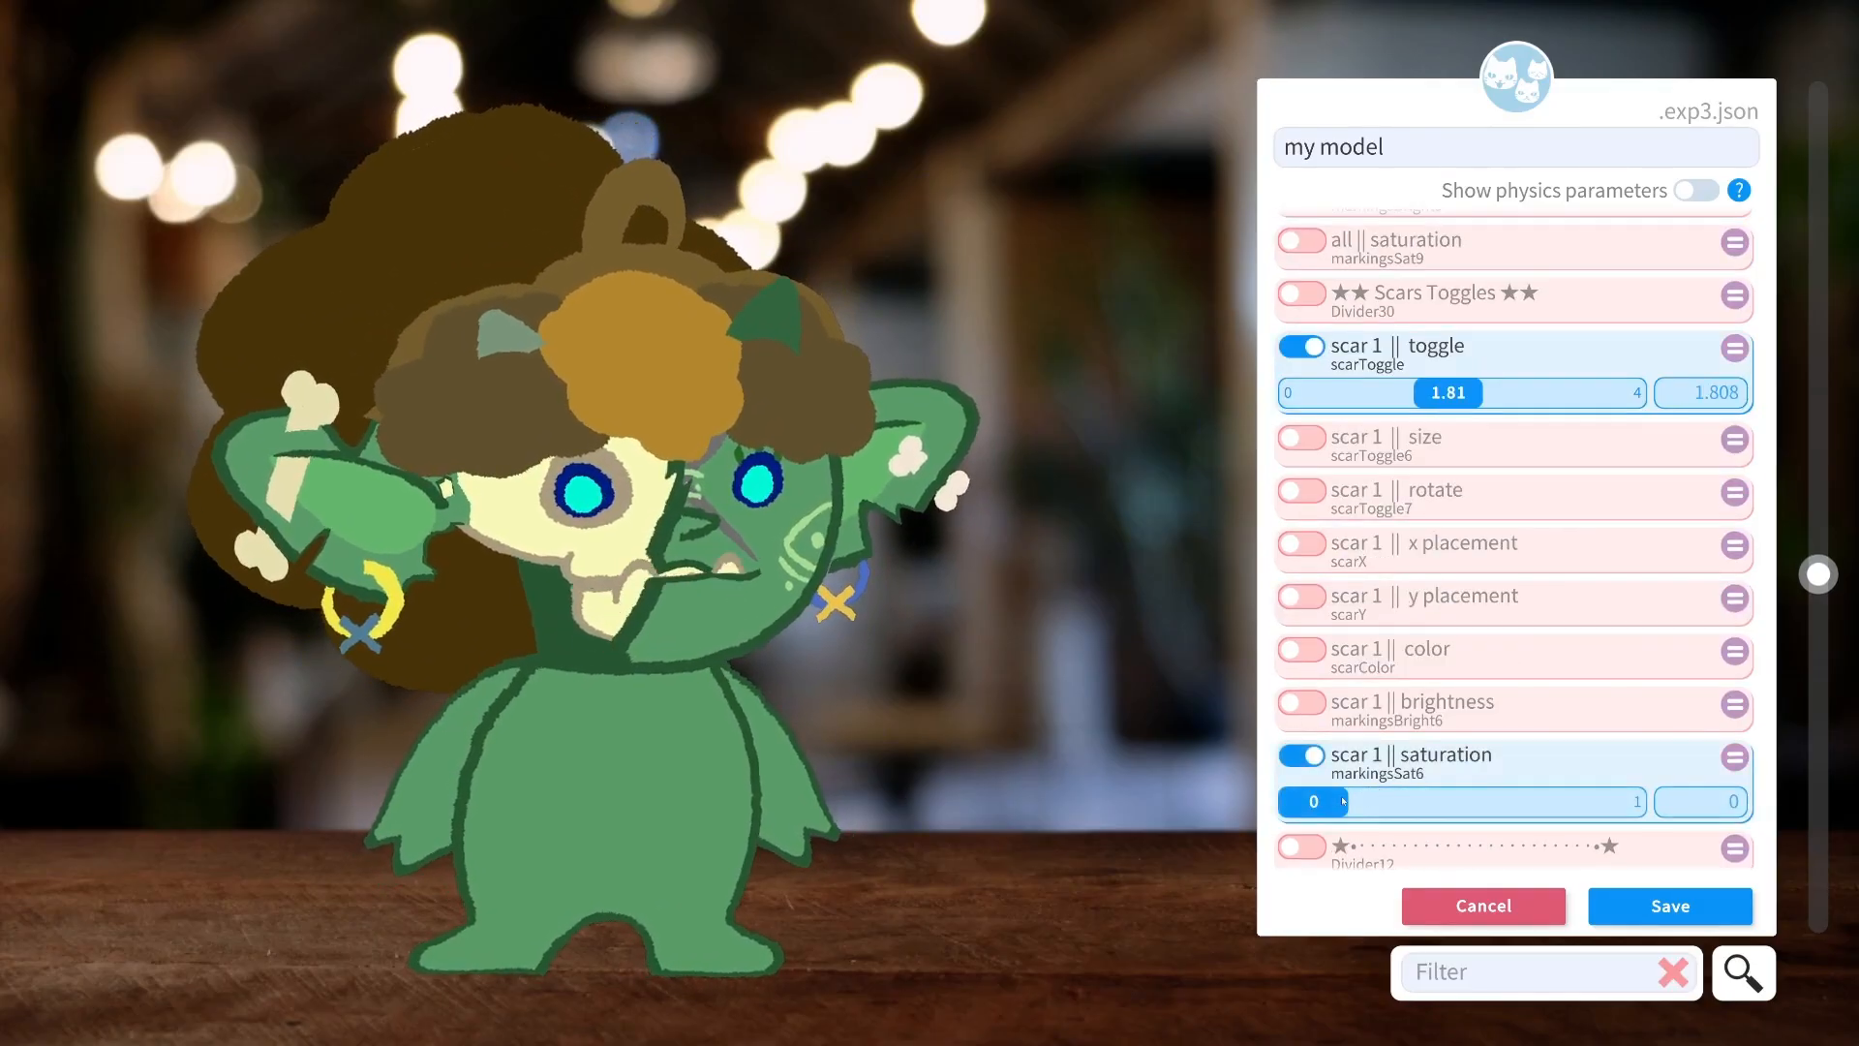
drag(1342, 800, 1701, 812)
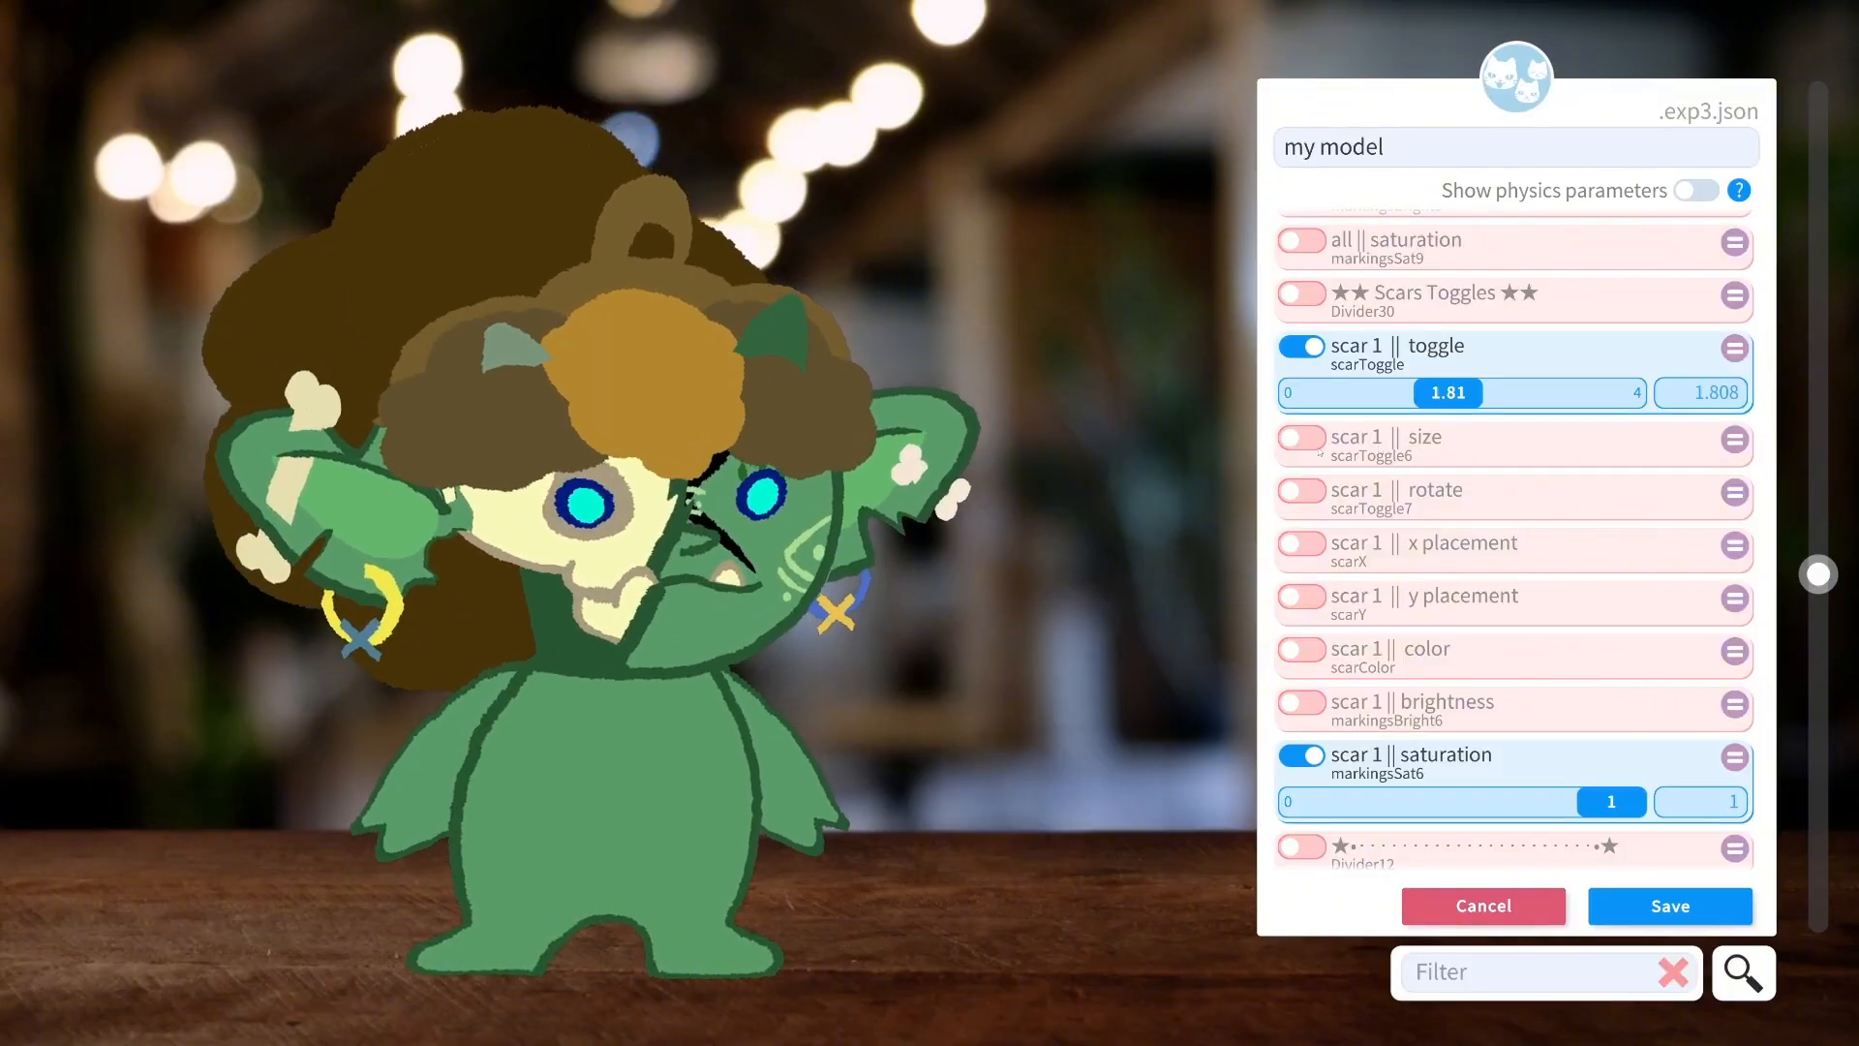
Try out the scar 1 size and switch it off, and enable scar 1 rotate at 0.7.
click(1319, 452)
drag(1462, 484, 1377, 536)
click(1303, 438)
click(1302, 491)
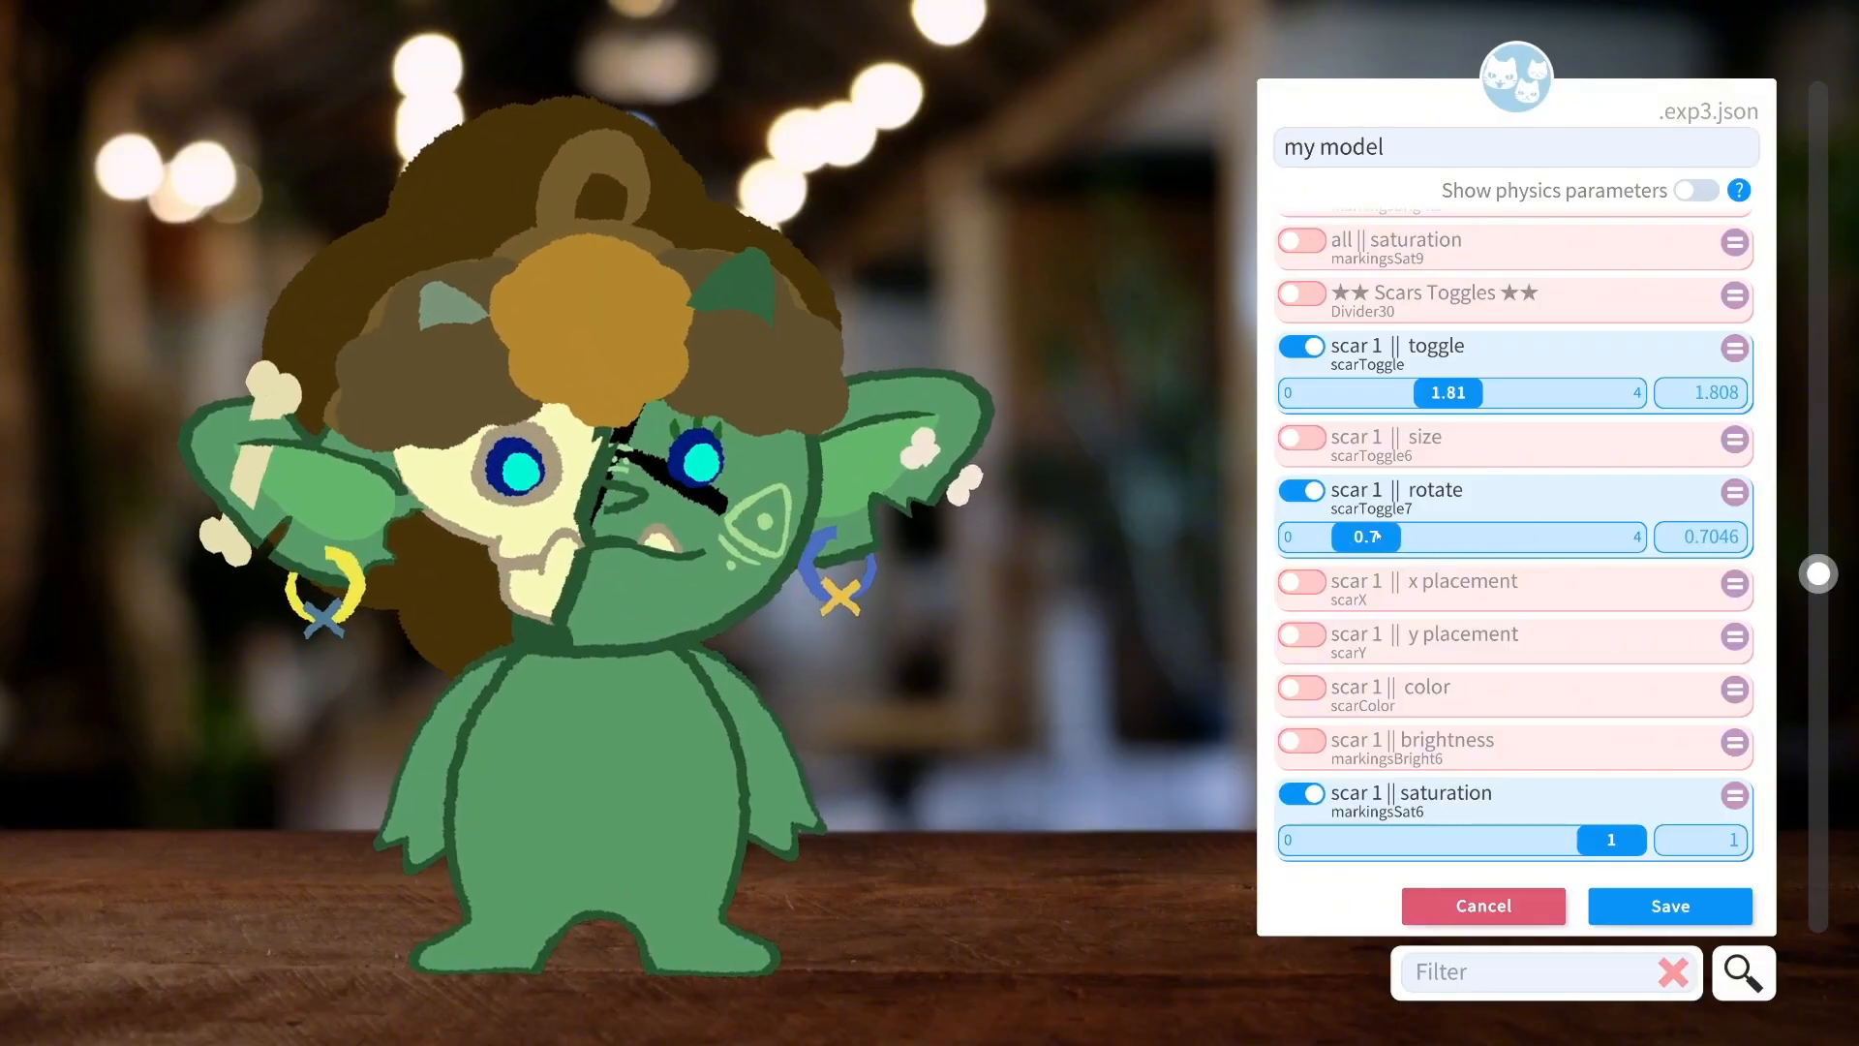
Enable the scar 1 placement parameters and set x placement to -0.11 and y placement to -0.15.
click(1311, 585)
drag(1462, 628, 1479, 628)
drag(1506, 570, 1540, 570)
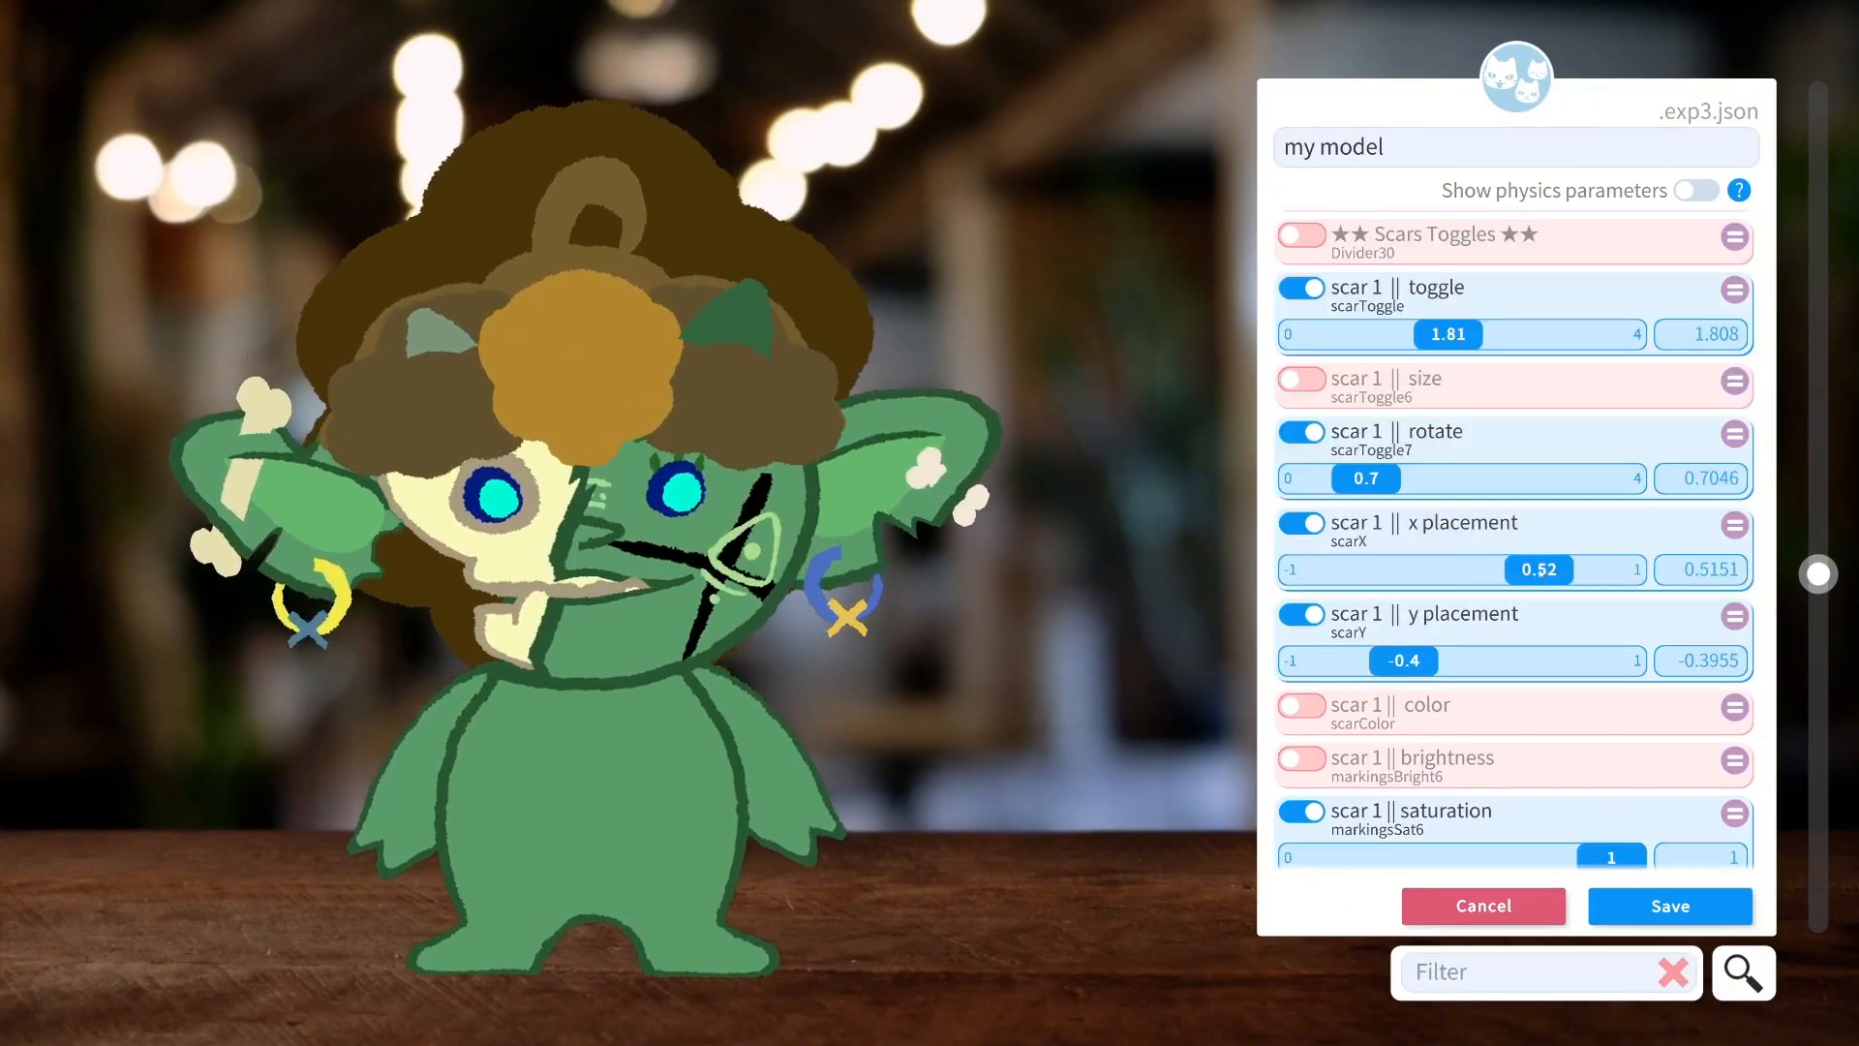
drag(1412, 664, 1440, 660)
drag(1525, 570, 1452, 620)
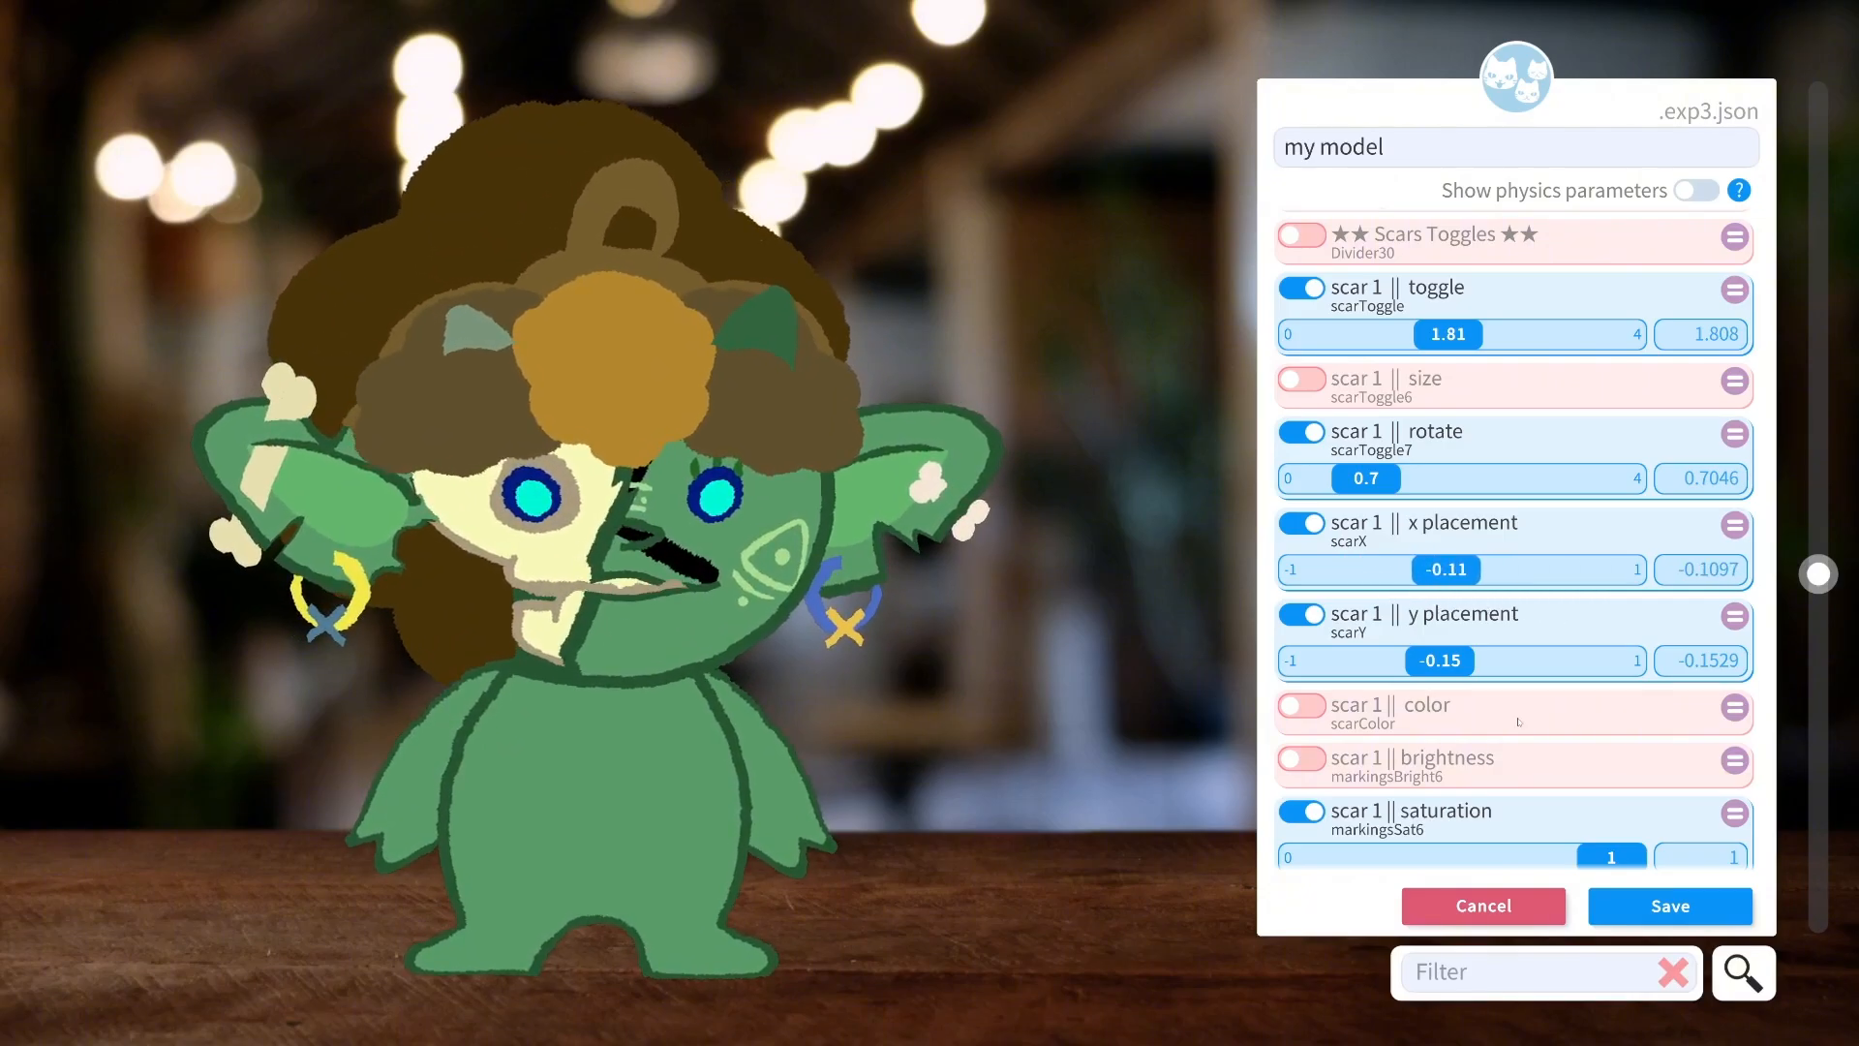
Try out the skull paint toggle in the all-markings controls and leave it at 1.
scroll(1503, 705, up, 8)
scroll(1504, 705, up, 10)
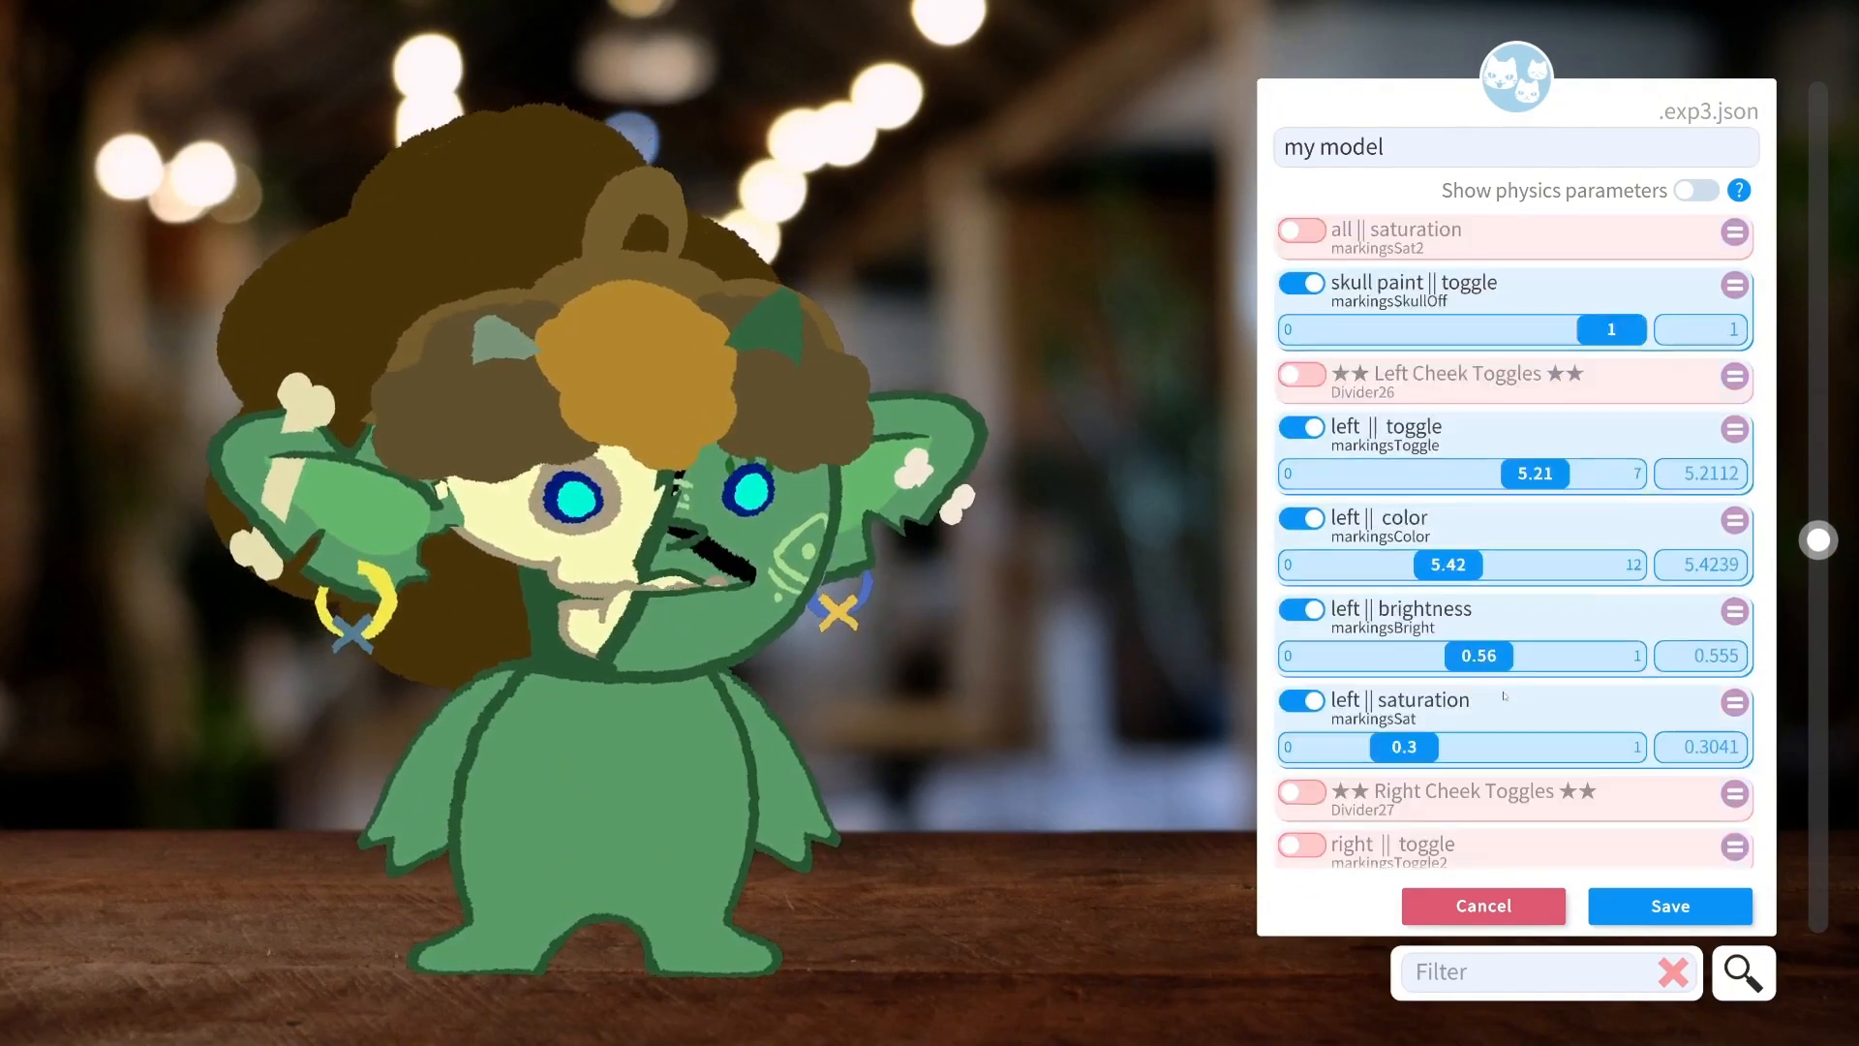
mouse_move(1647, 634)
mouse_down()
mouse_move(1274, 610)
mouse_move(1608, 621)
mouse_up()
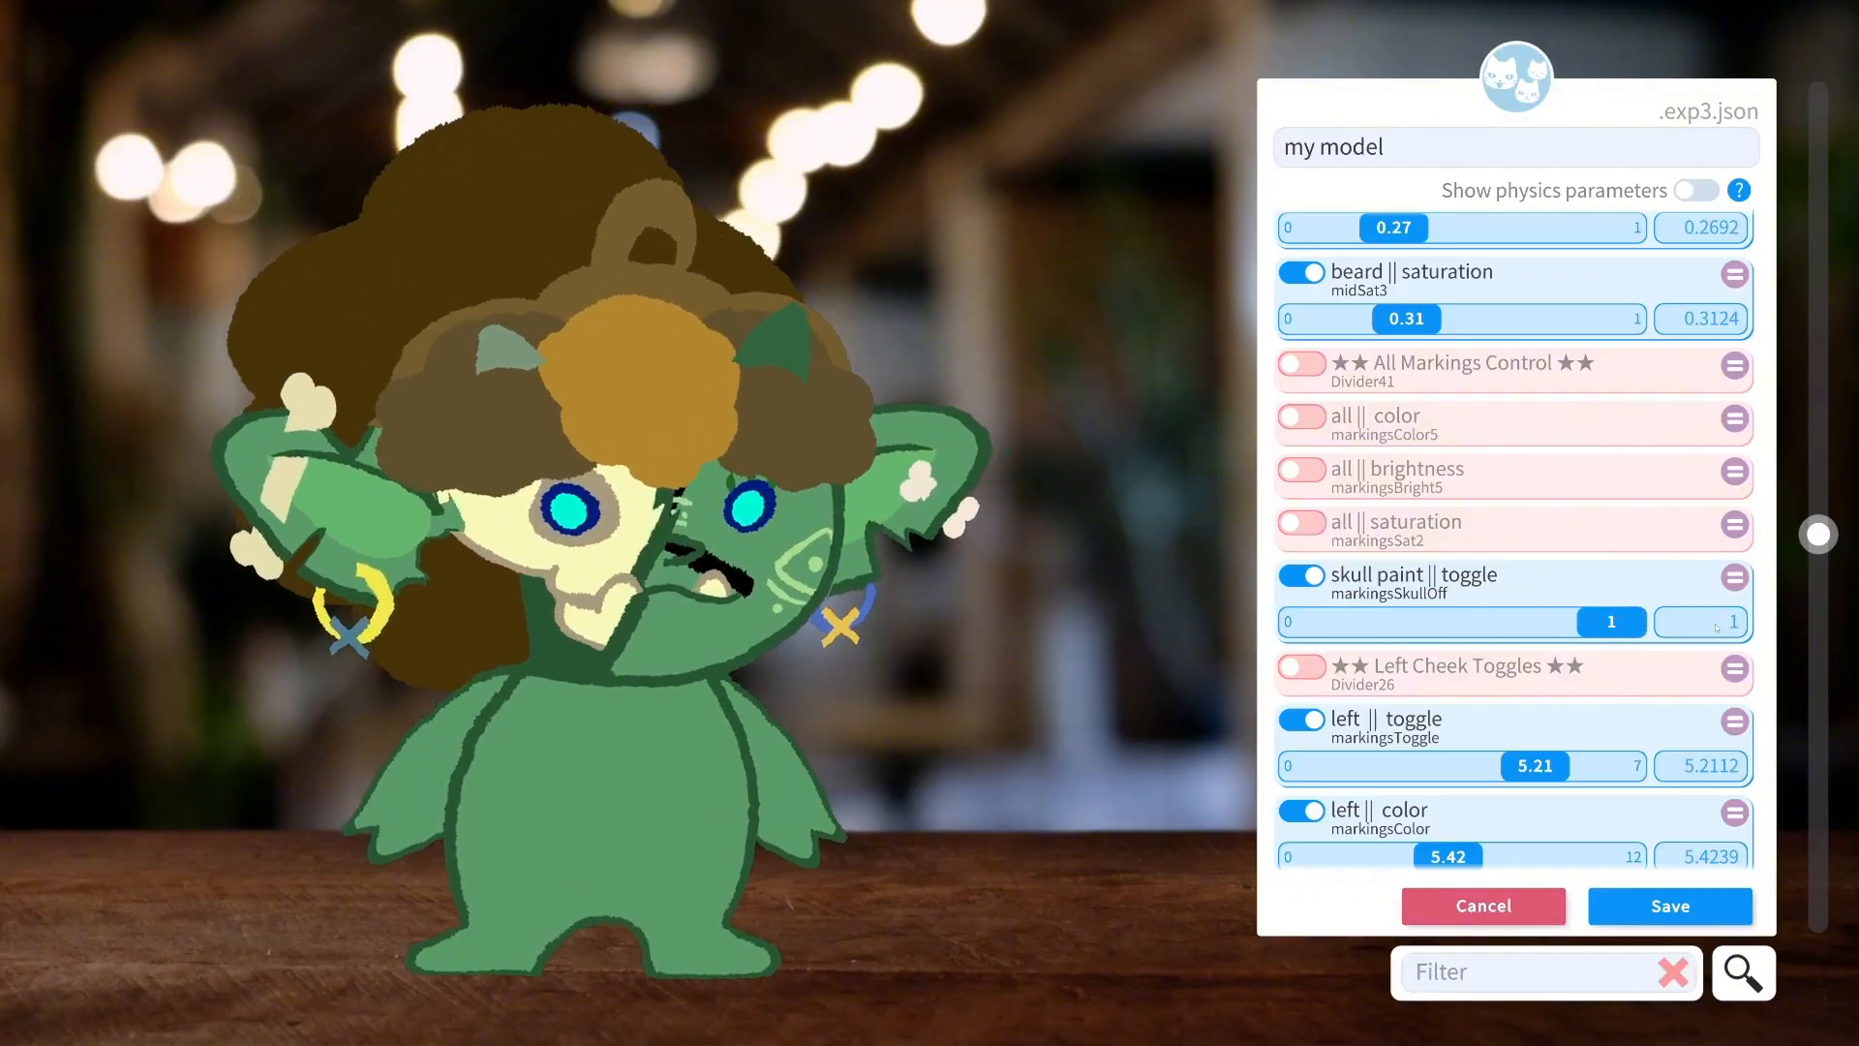
Set scar 1's y placement to -0.48 and x placement to 0.32, and hide the scar with its toggle.
scroll(1417, 600, down, 5)
drag(1351, 660, 1391, 656)
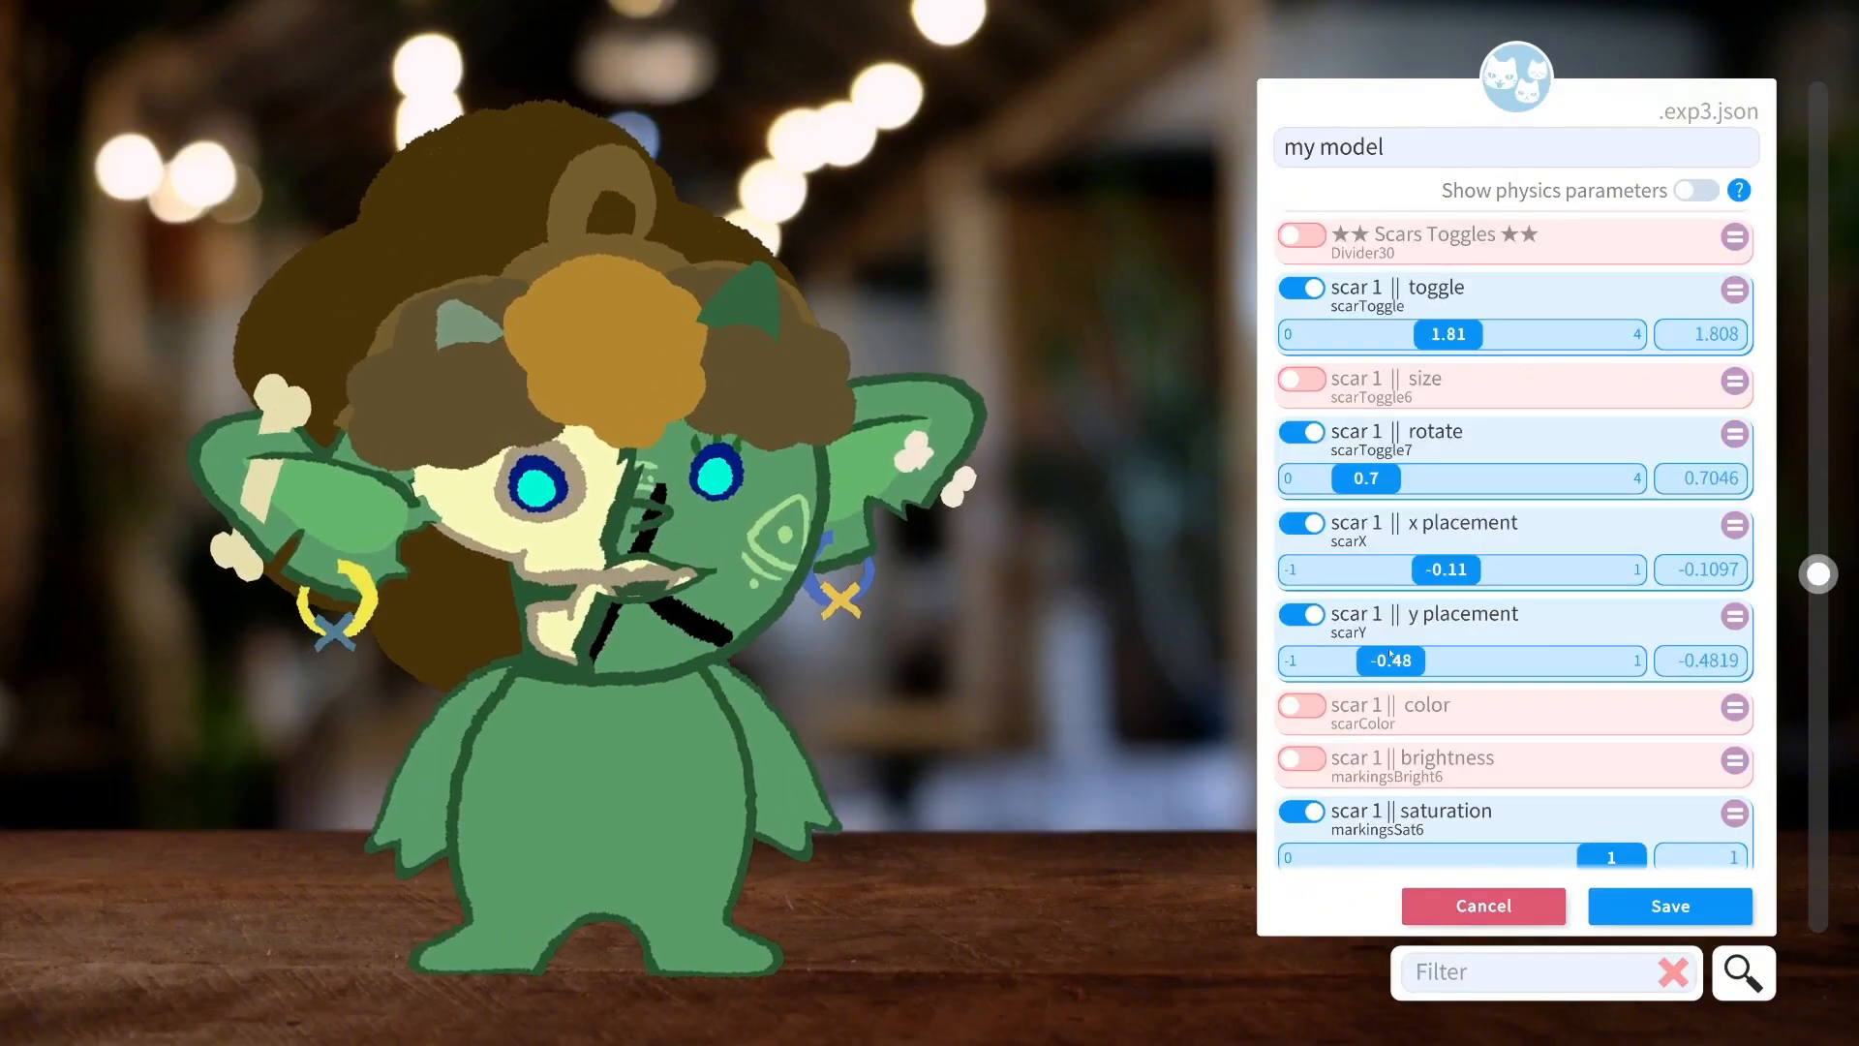
drag(1394, 569, 1511, 569)
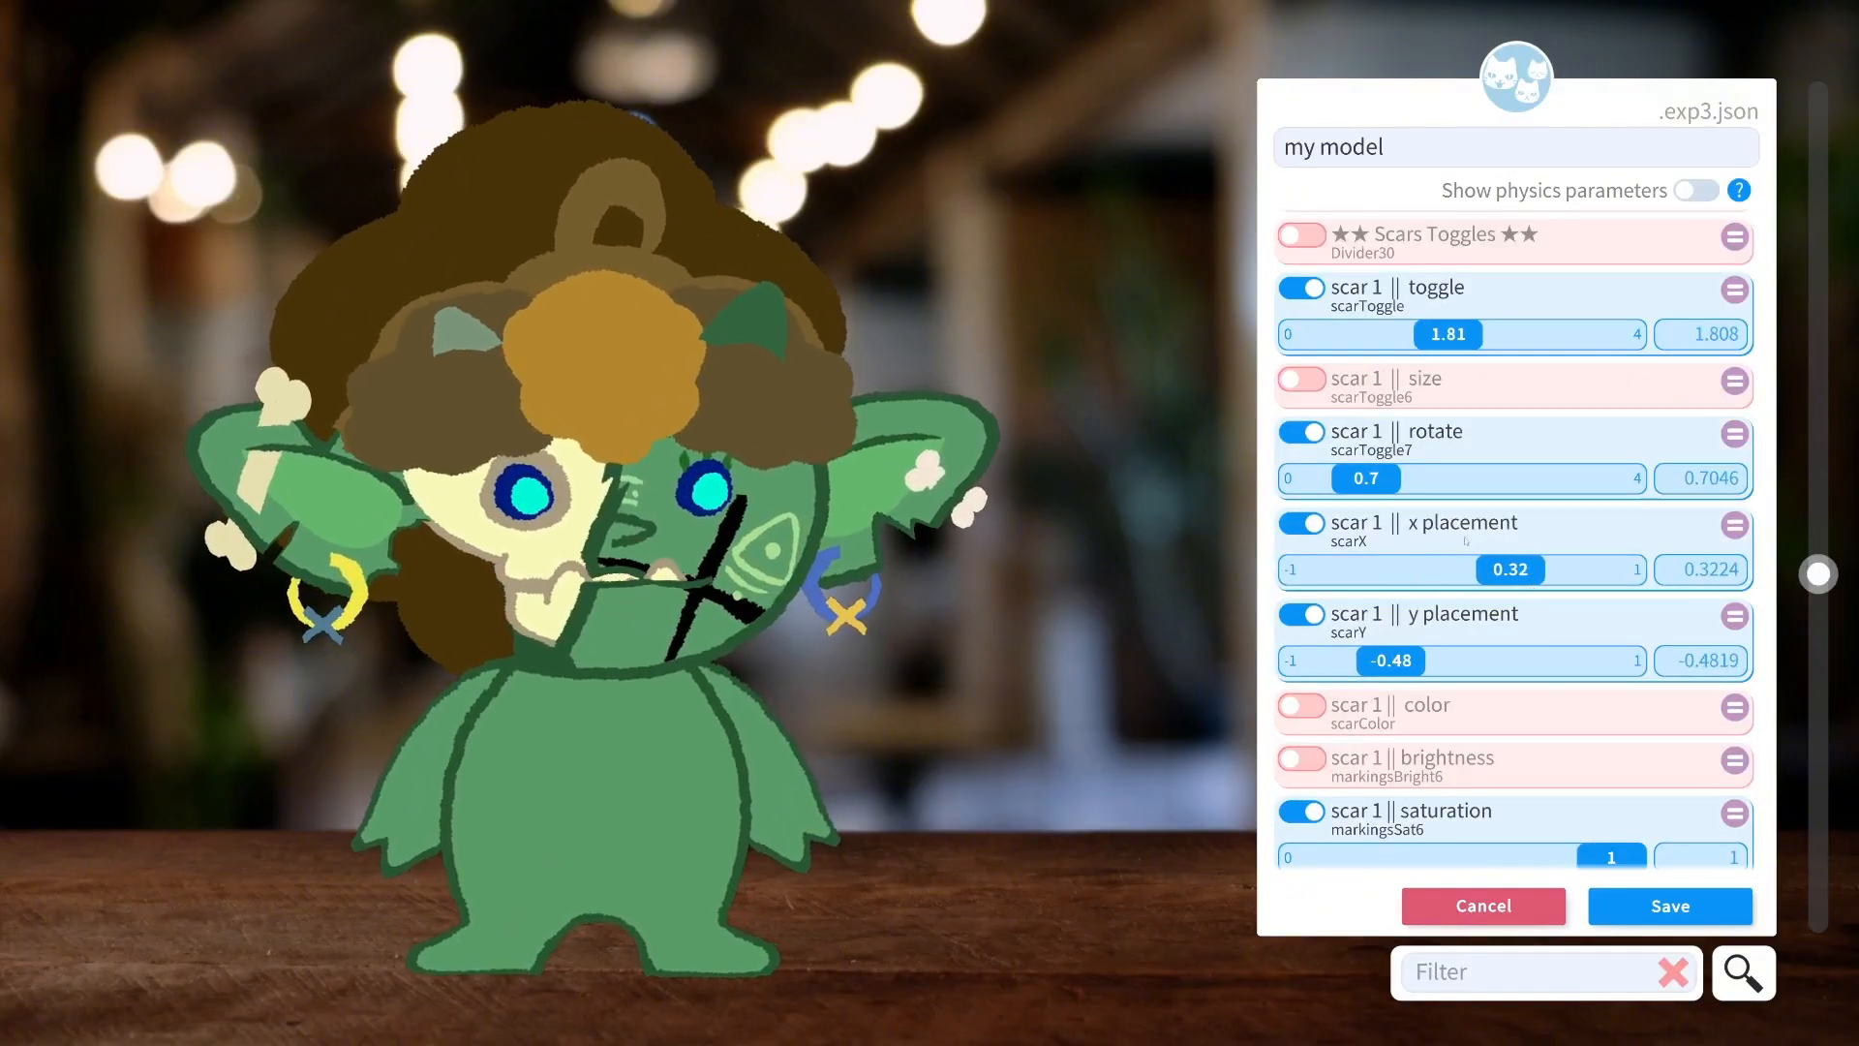
drag(1459, 336, 1321, 378)
Enable the left arm paint at 2.15 and its x placement at -0.13.
scroll(1418, 539, down, 8)
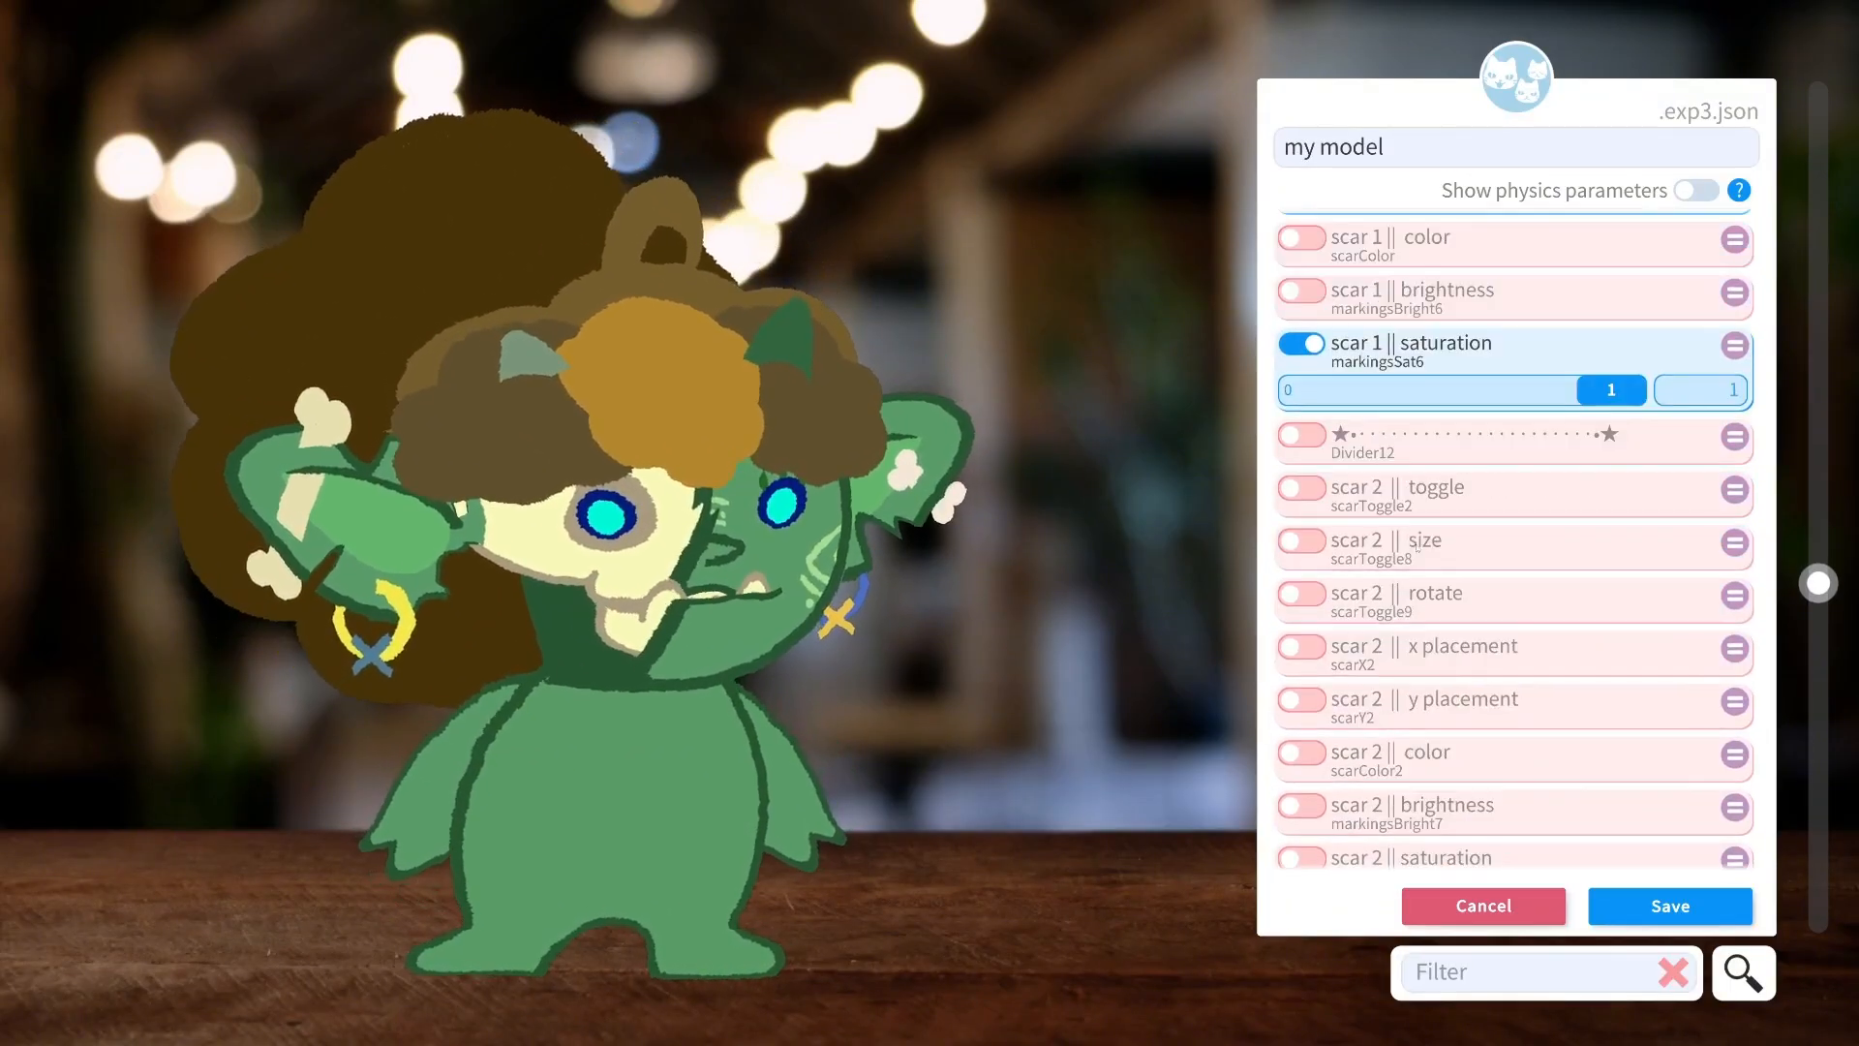
scroll(1415, 548, down, 5)
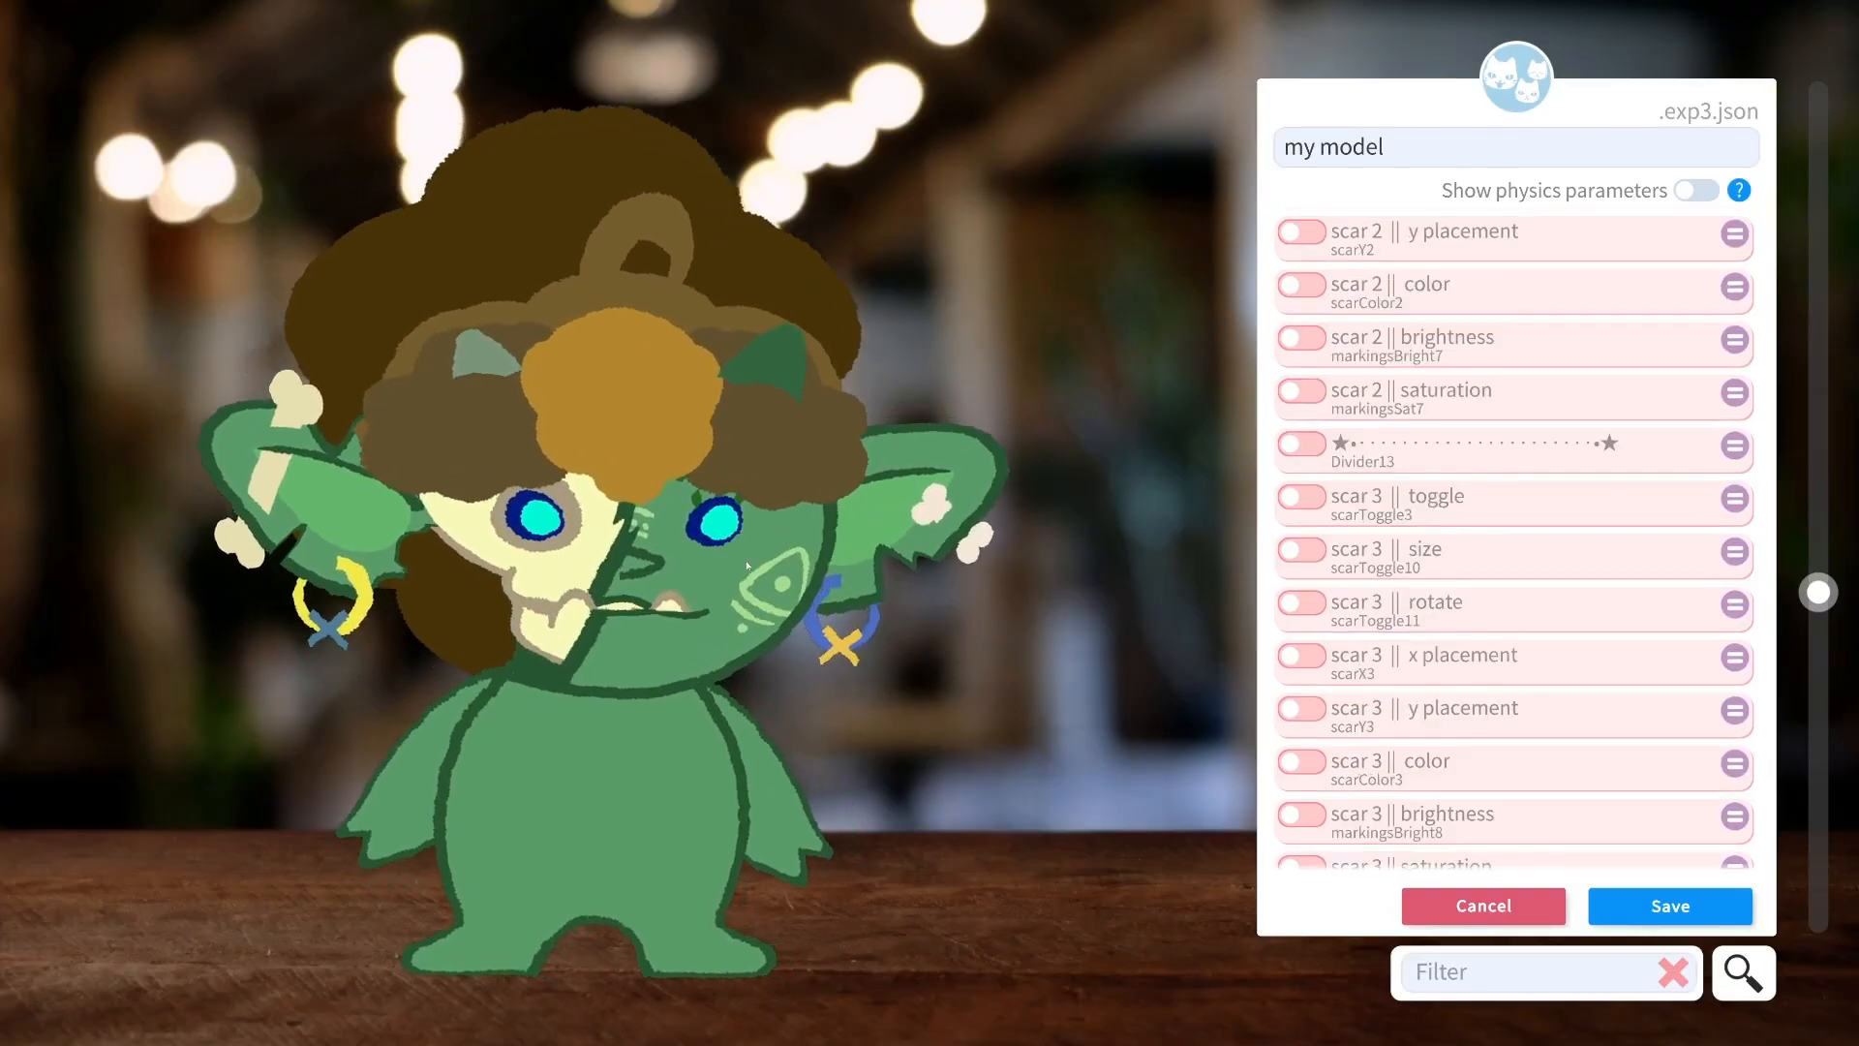
scroll(1542, 571, down, 6)
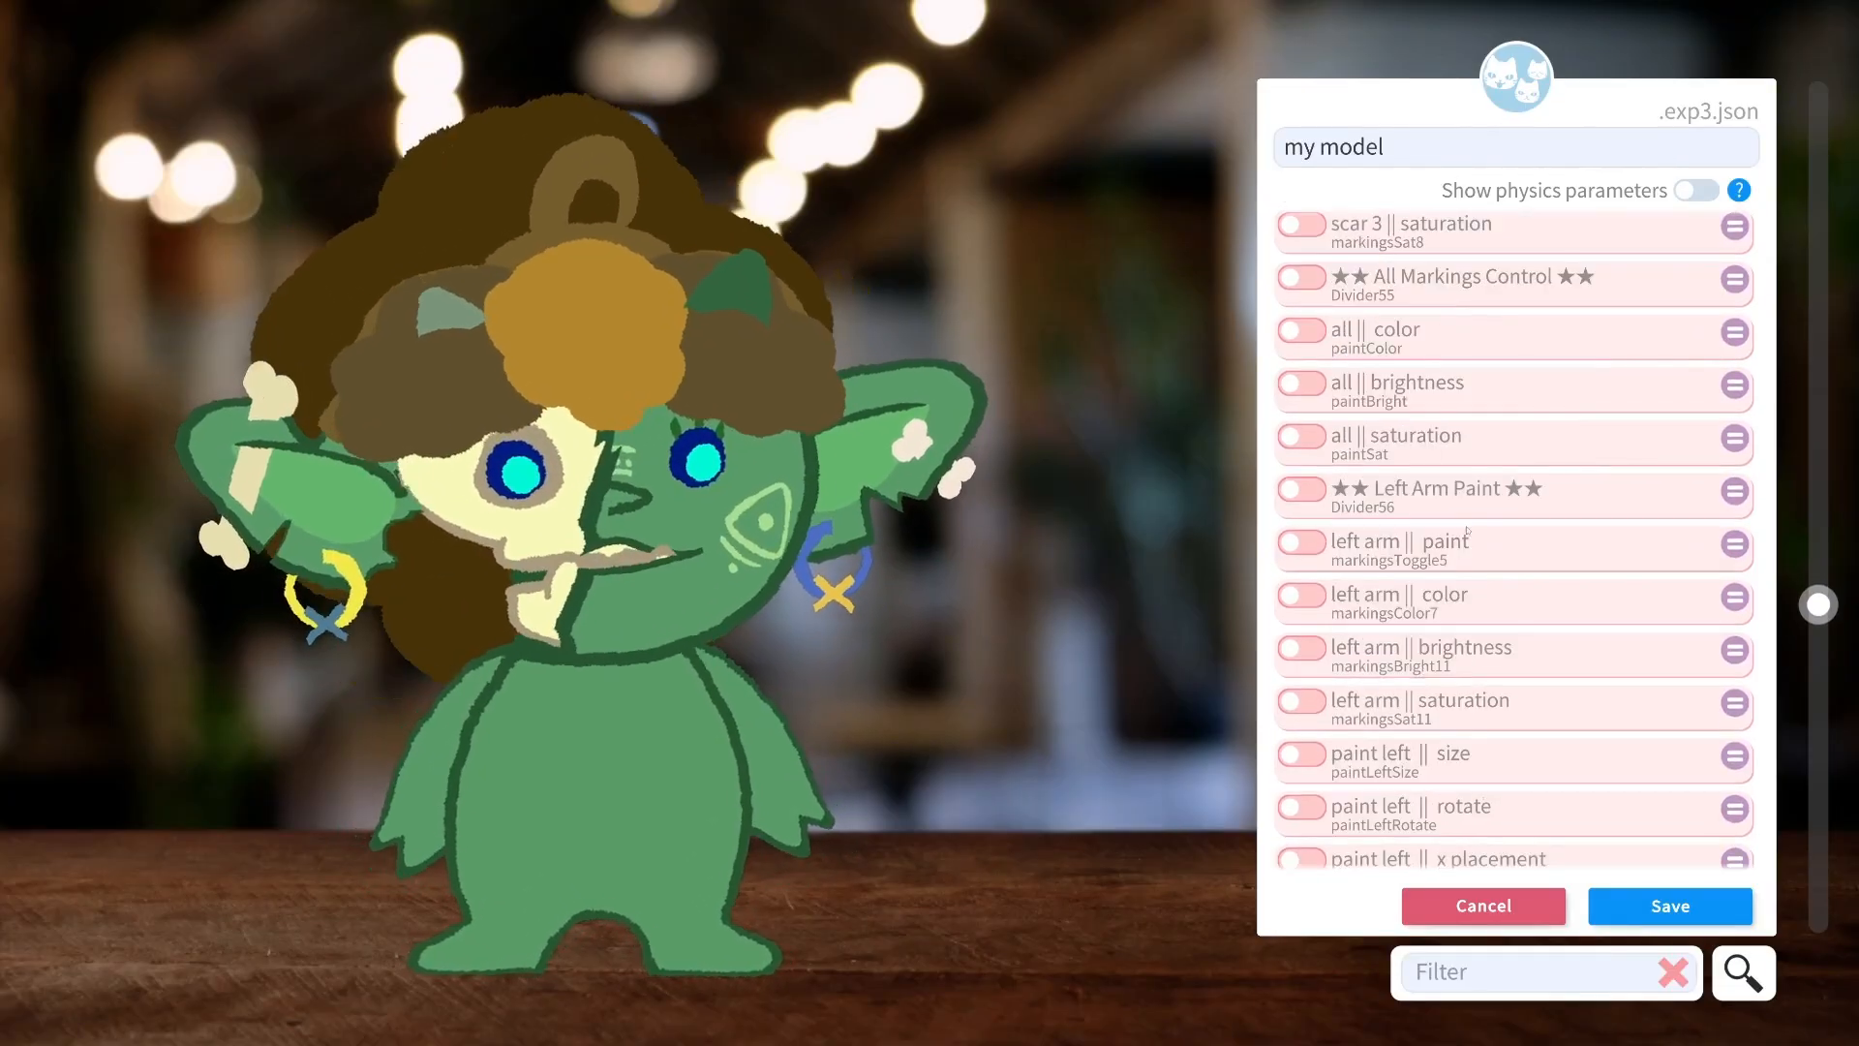
click(1375, 545)
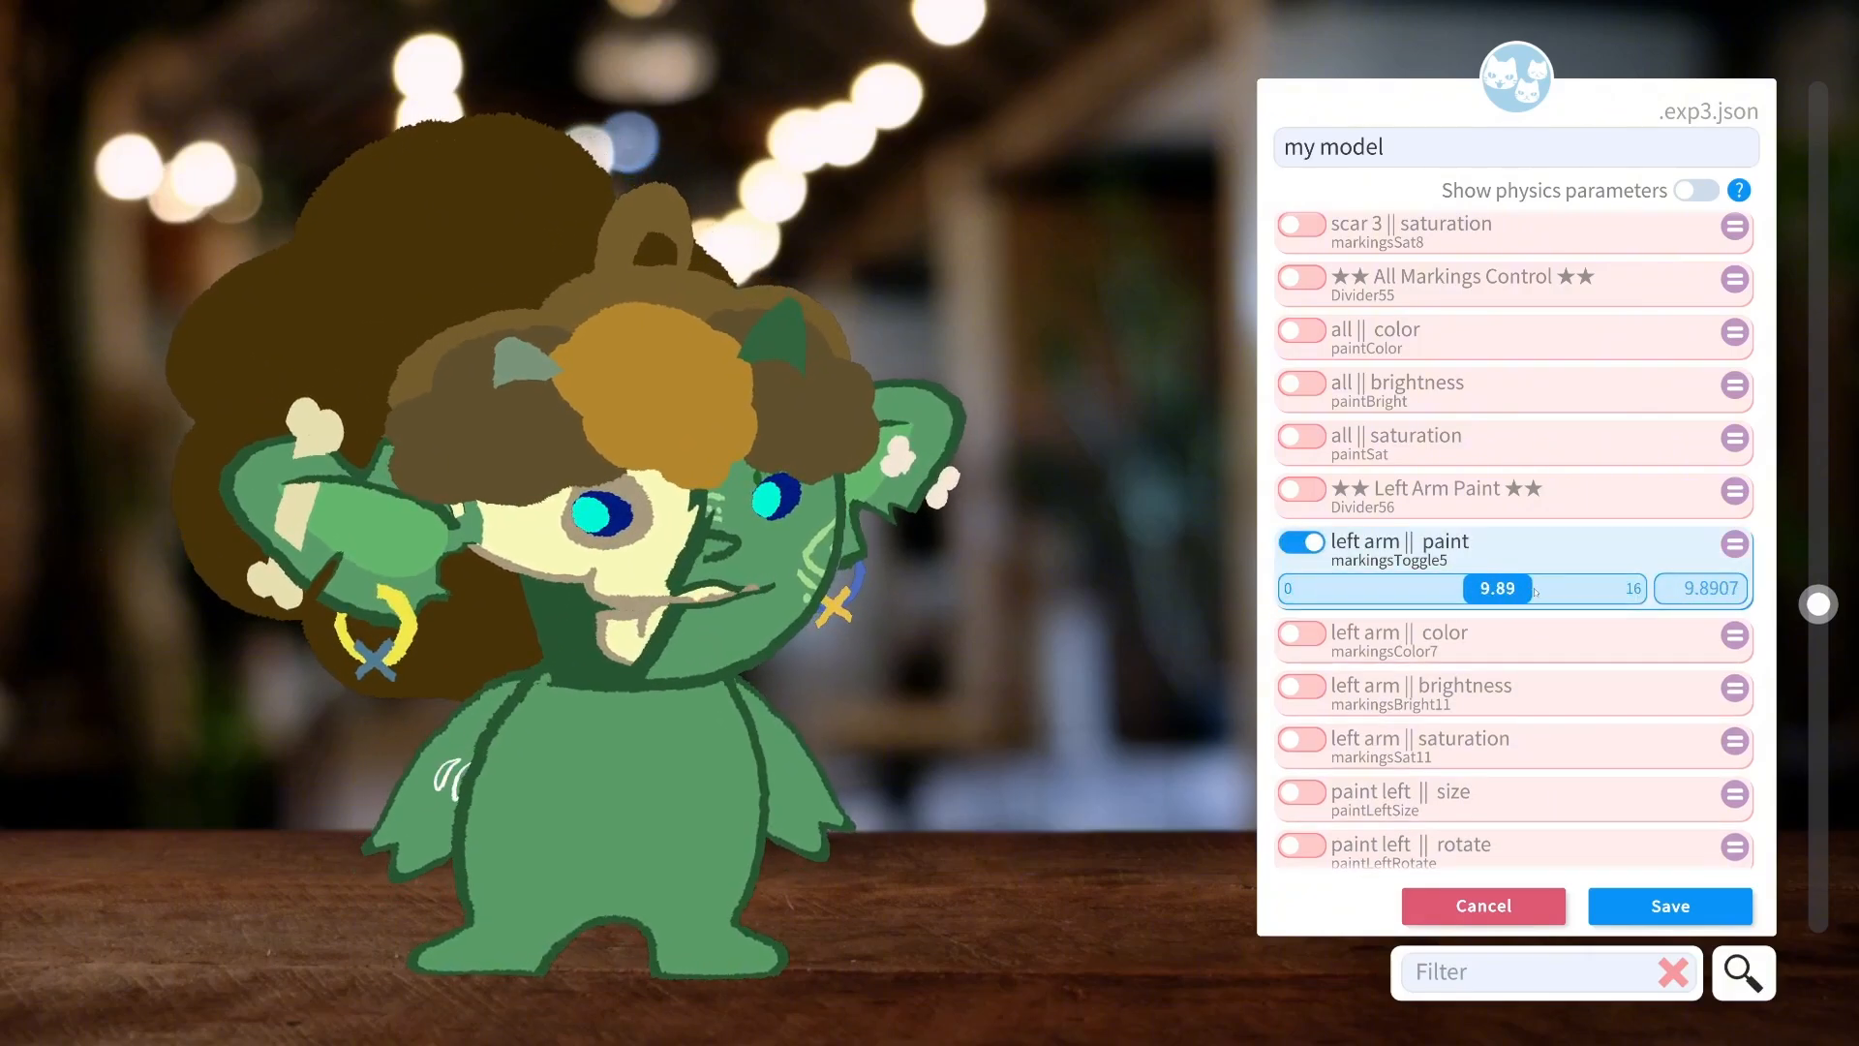
scroll(1297, 762, down, 3)
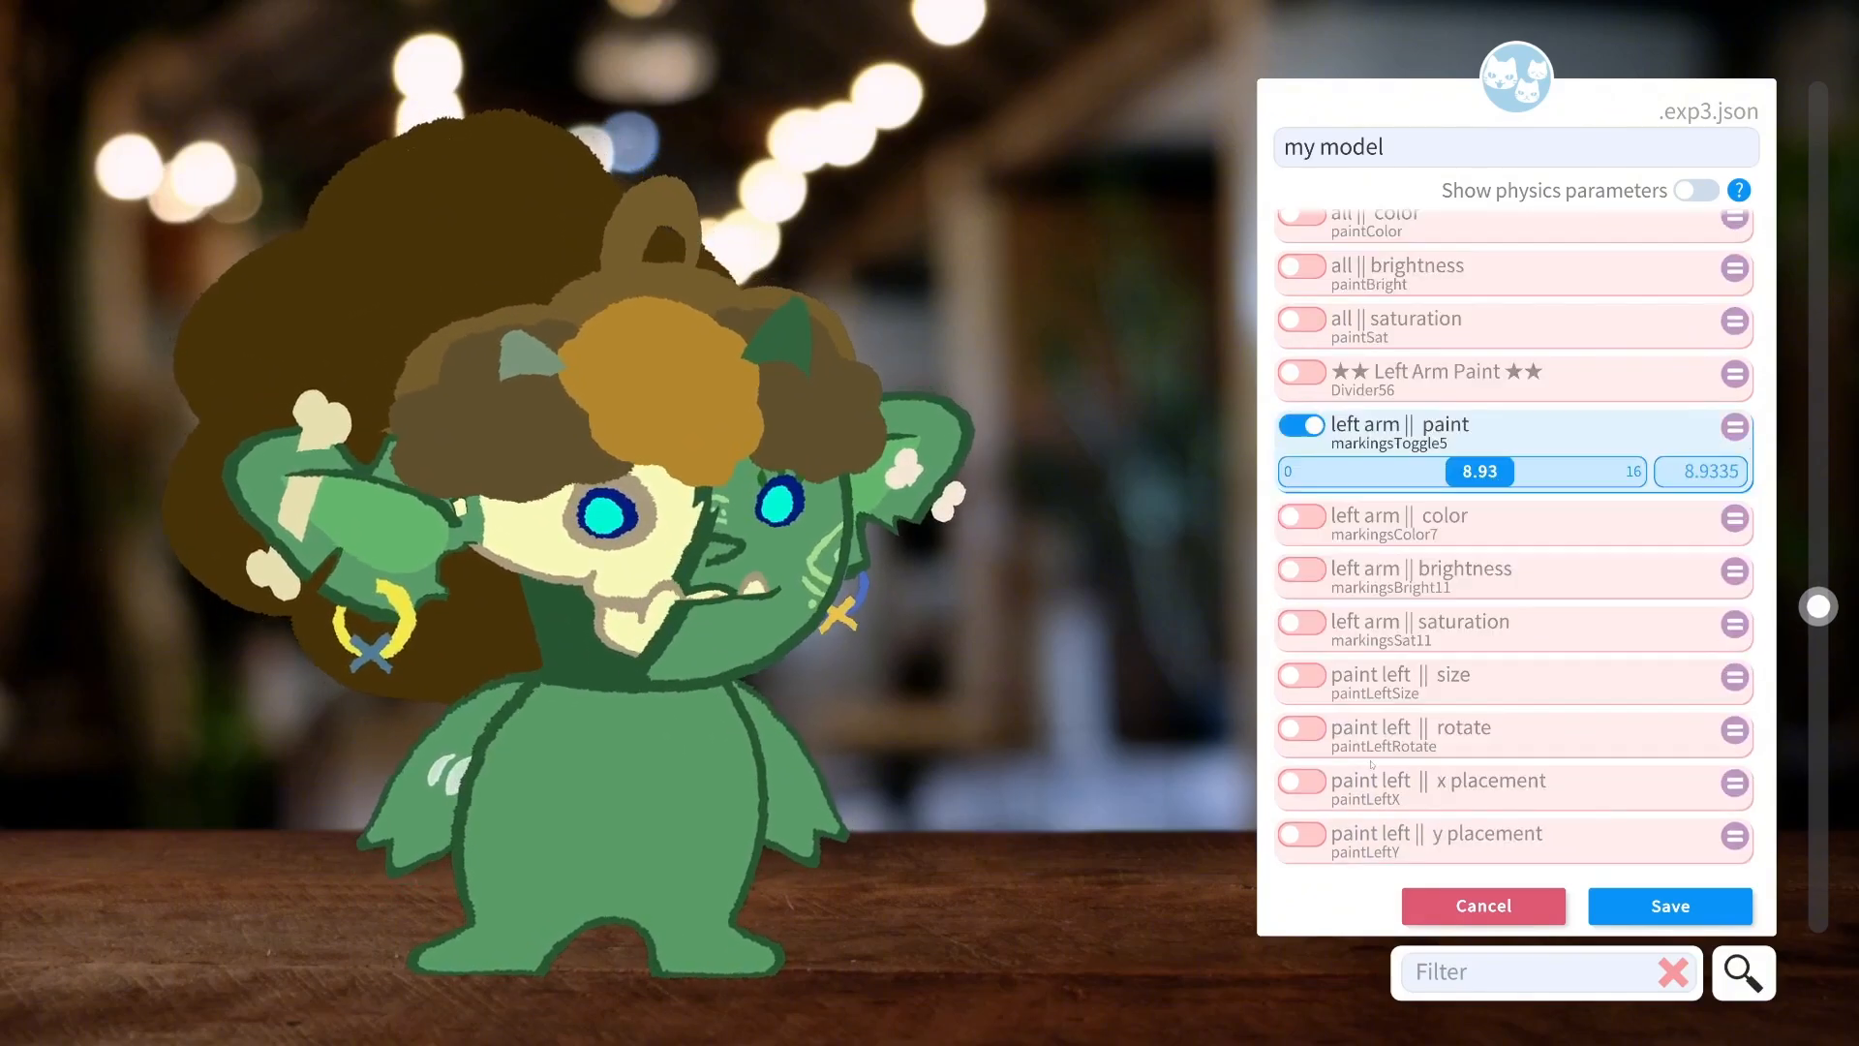
click(1301, 723)
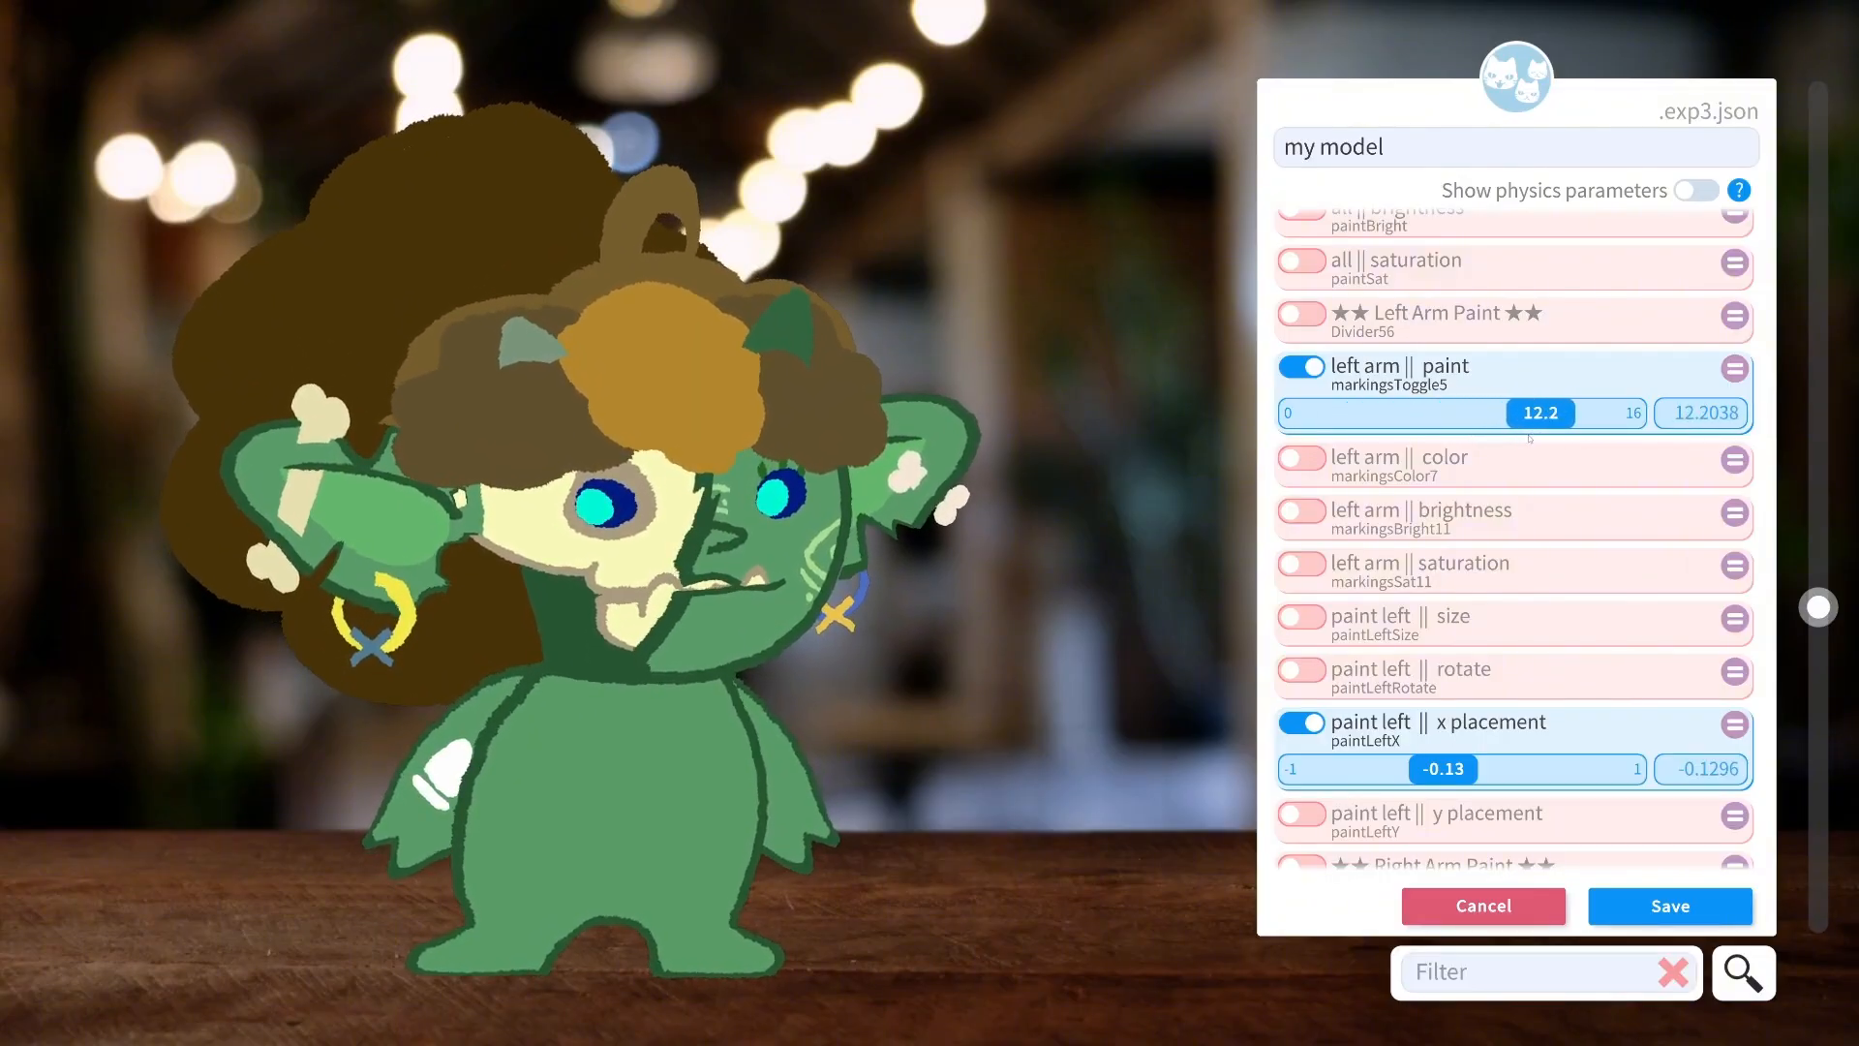
drag(1615, 452, 1508, 450)
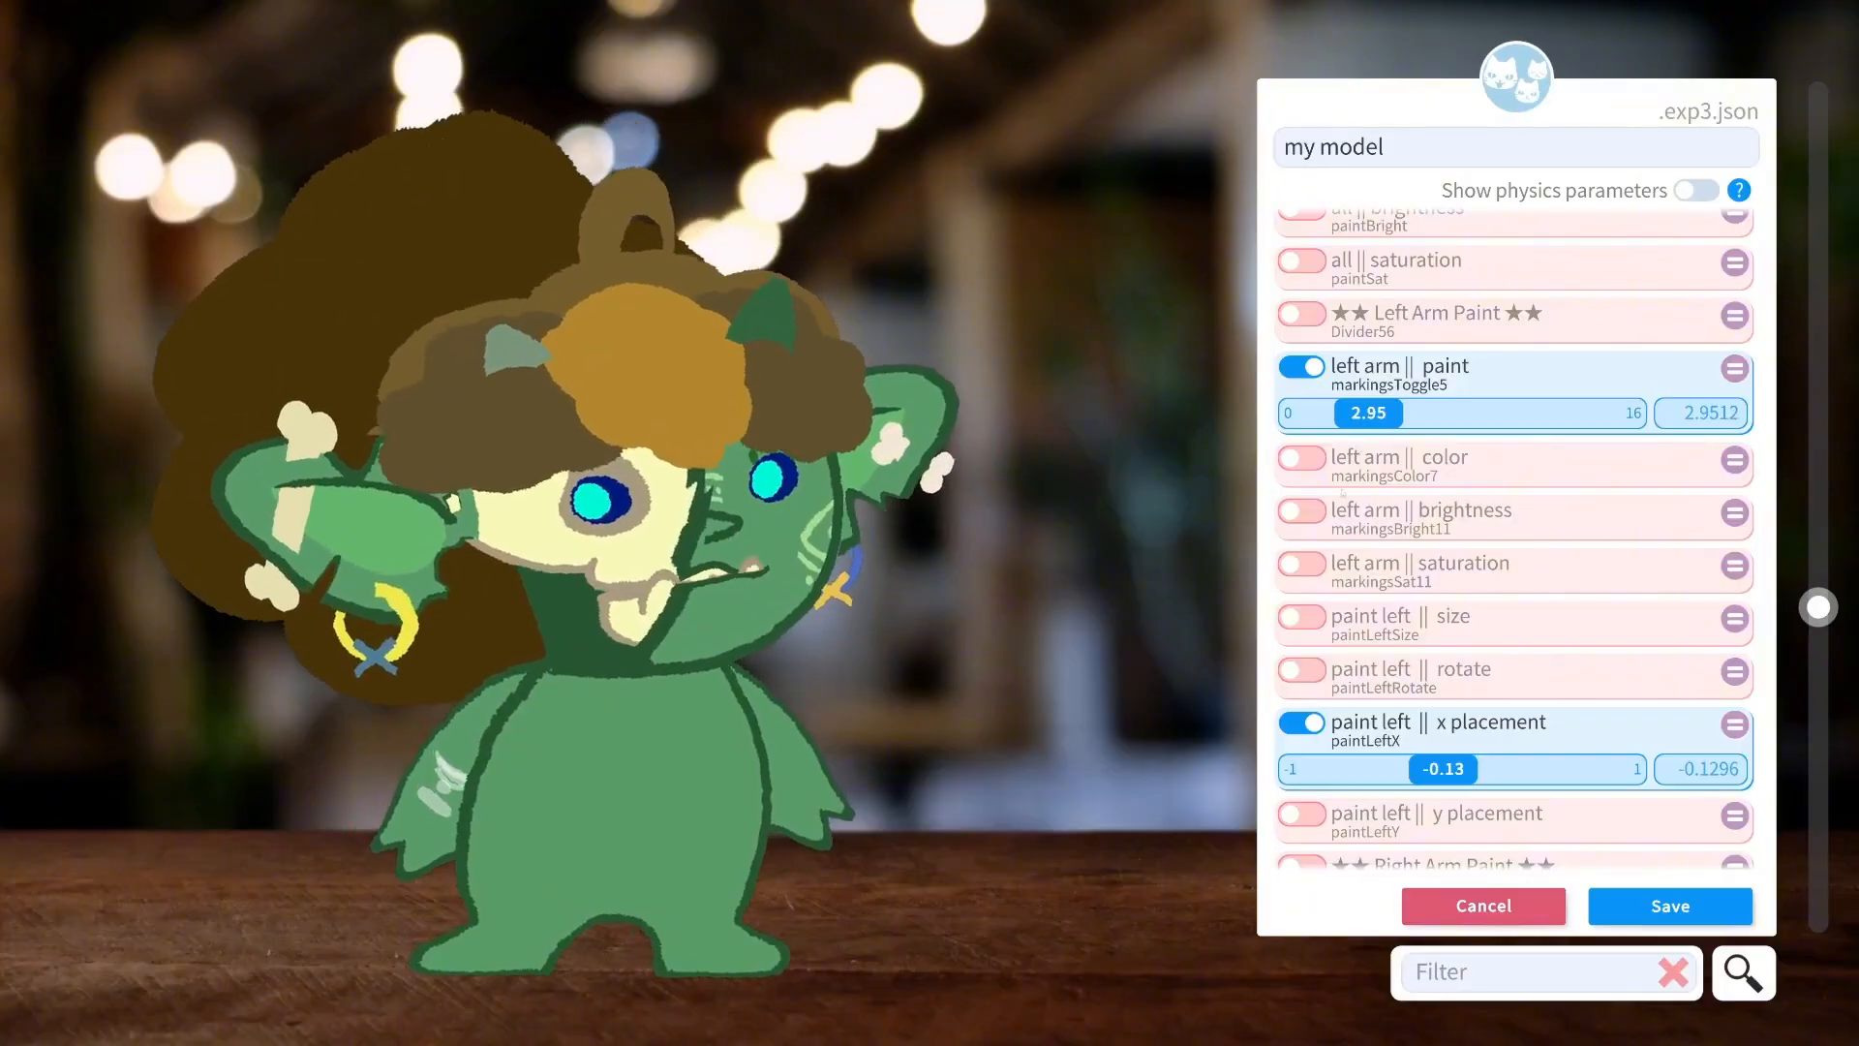
Enable the left paint's size and rotate parameters, setting size to -0.76 and rotate to 0.75.
click(1300, 624)
drag(1462, 662, 1731, 674)
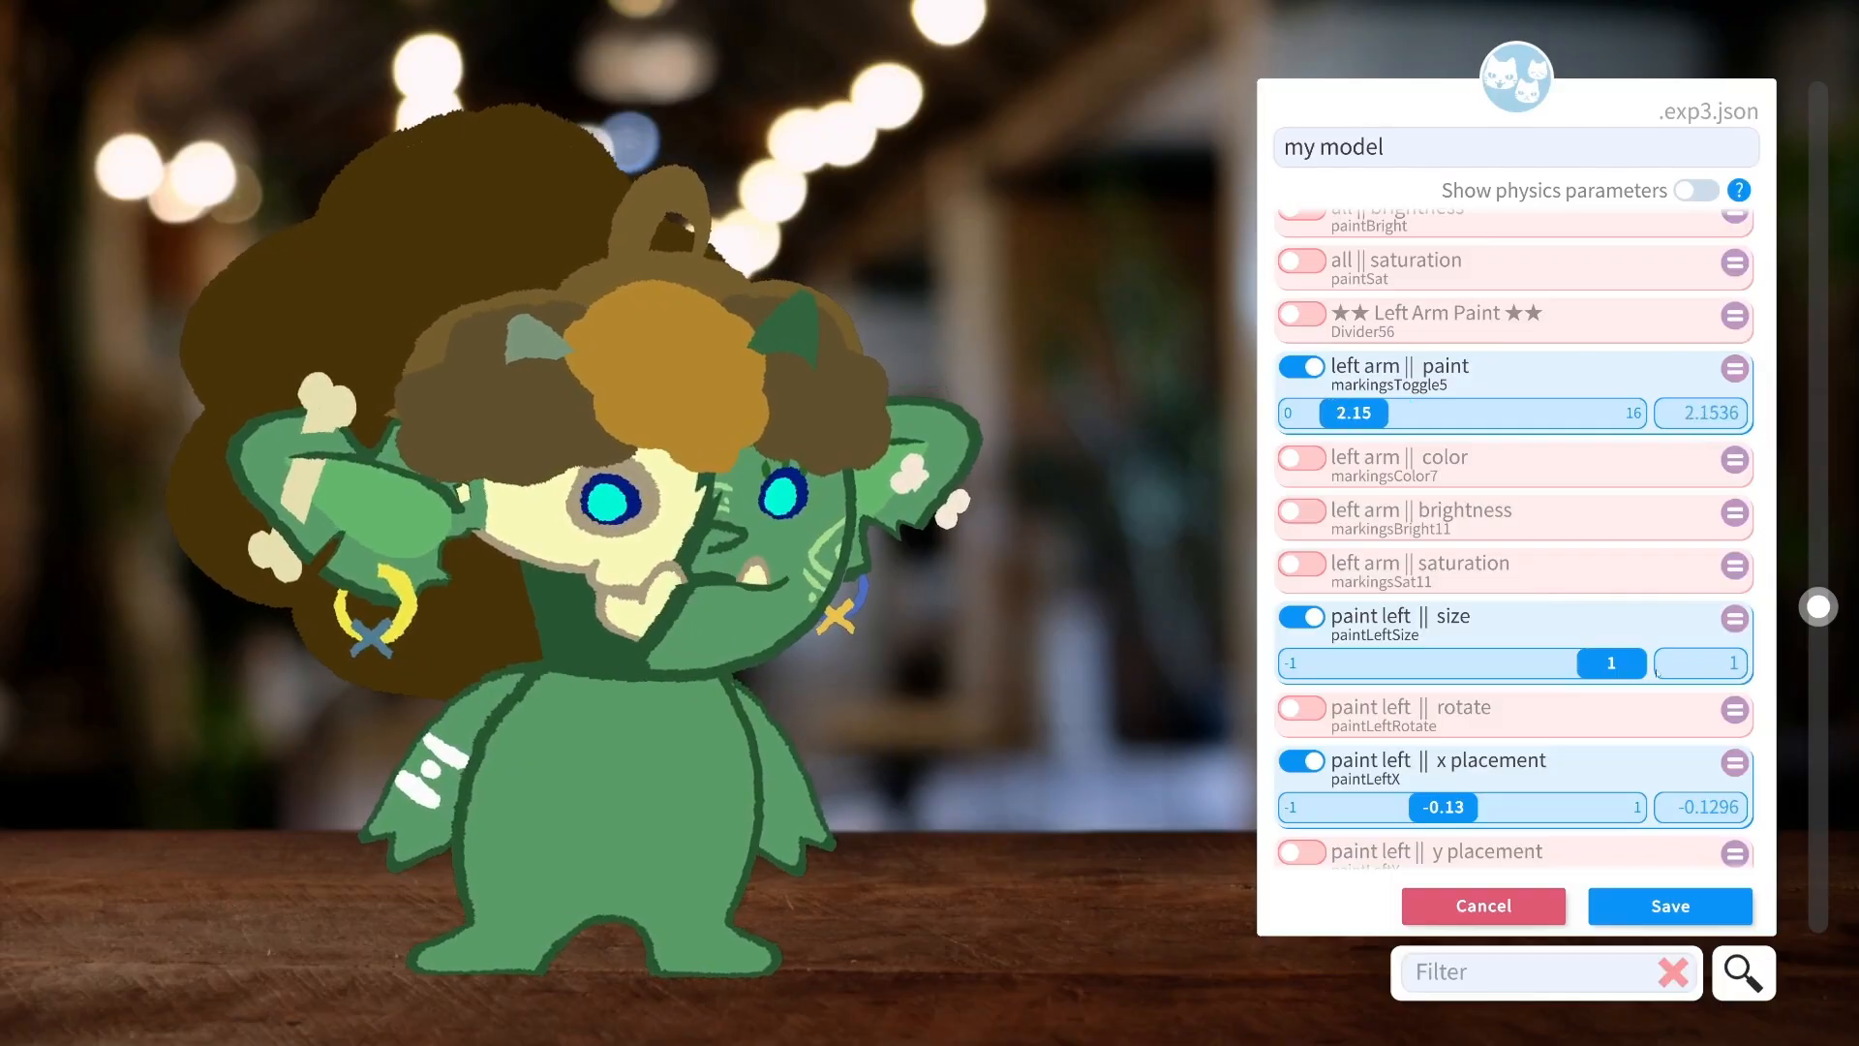
mouse_move(1584, 662)
mouse_down()
mouse_move(1314, 663)
mouse_move(1592, 663)
mouse_move(1344, 664)
mouse_up()
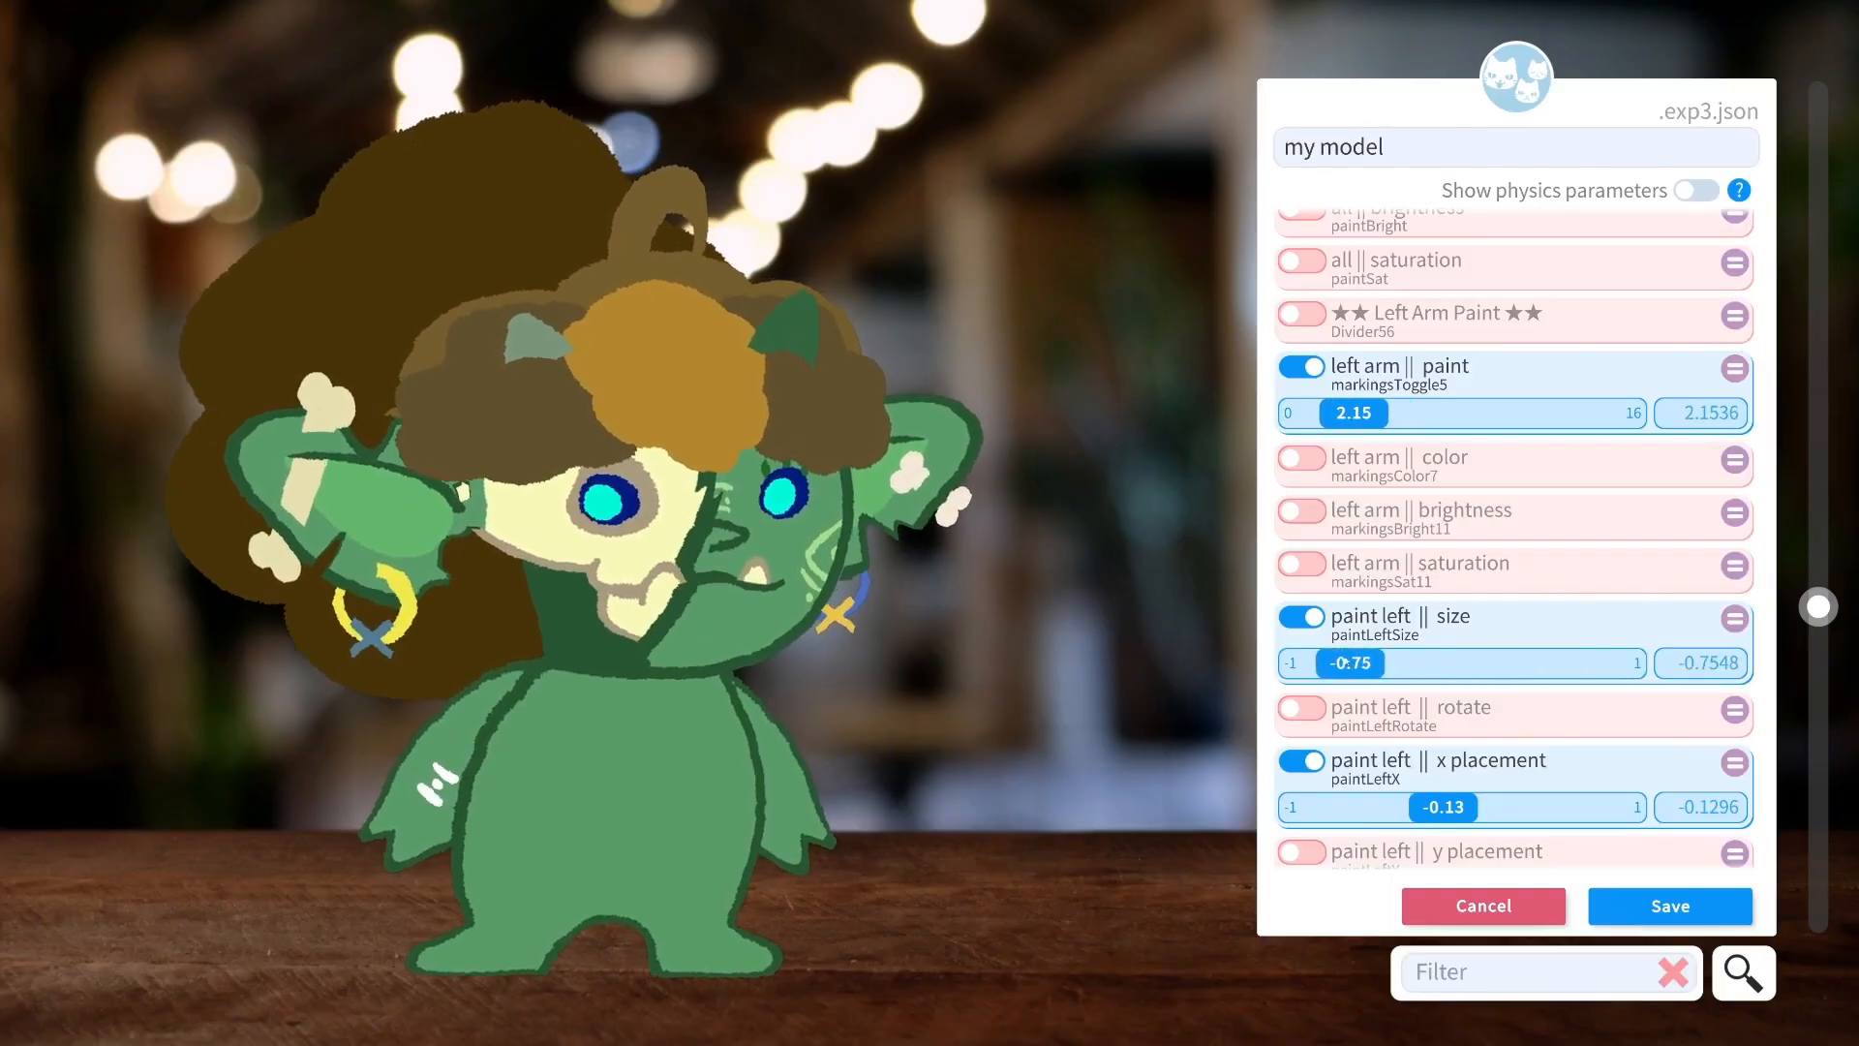
click(1314, 711)
mouse_move(1319, 753)
mouse_down()
mouse_move(1496, 754)
mouse_move(1397, 738)
mouse_up()
Adjust the left arm paint to size 0.57, rotate 1.2, x placement -0.01, y placement -0.04, color 3.57 and brightness 0, with the paint switched off.
scroll(1406, 721, down, 2)
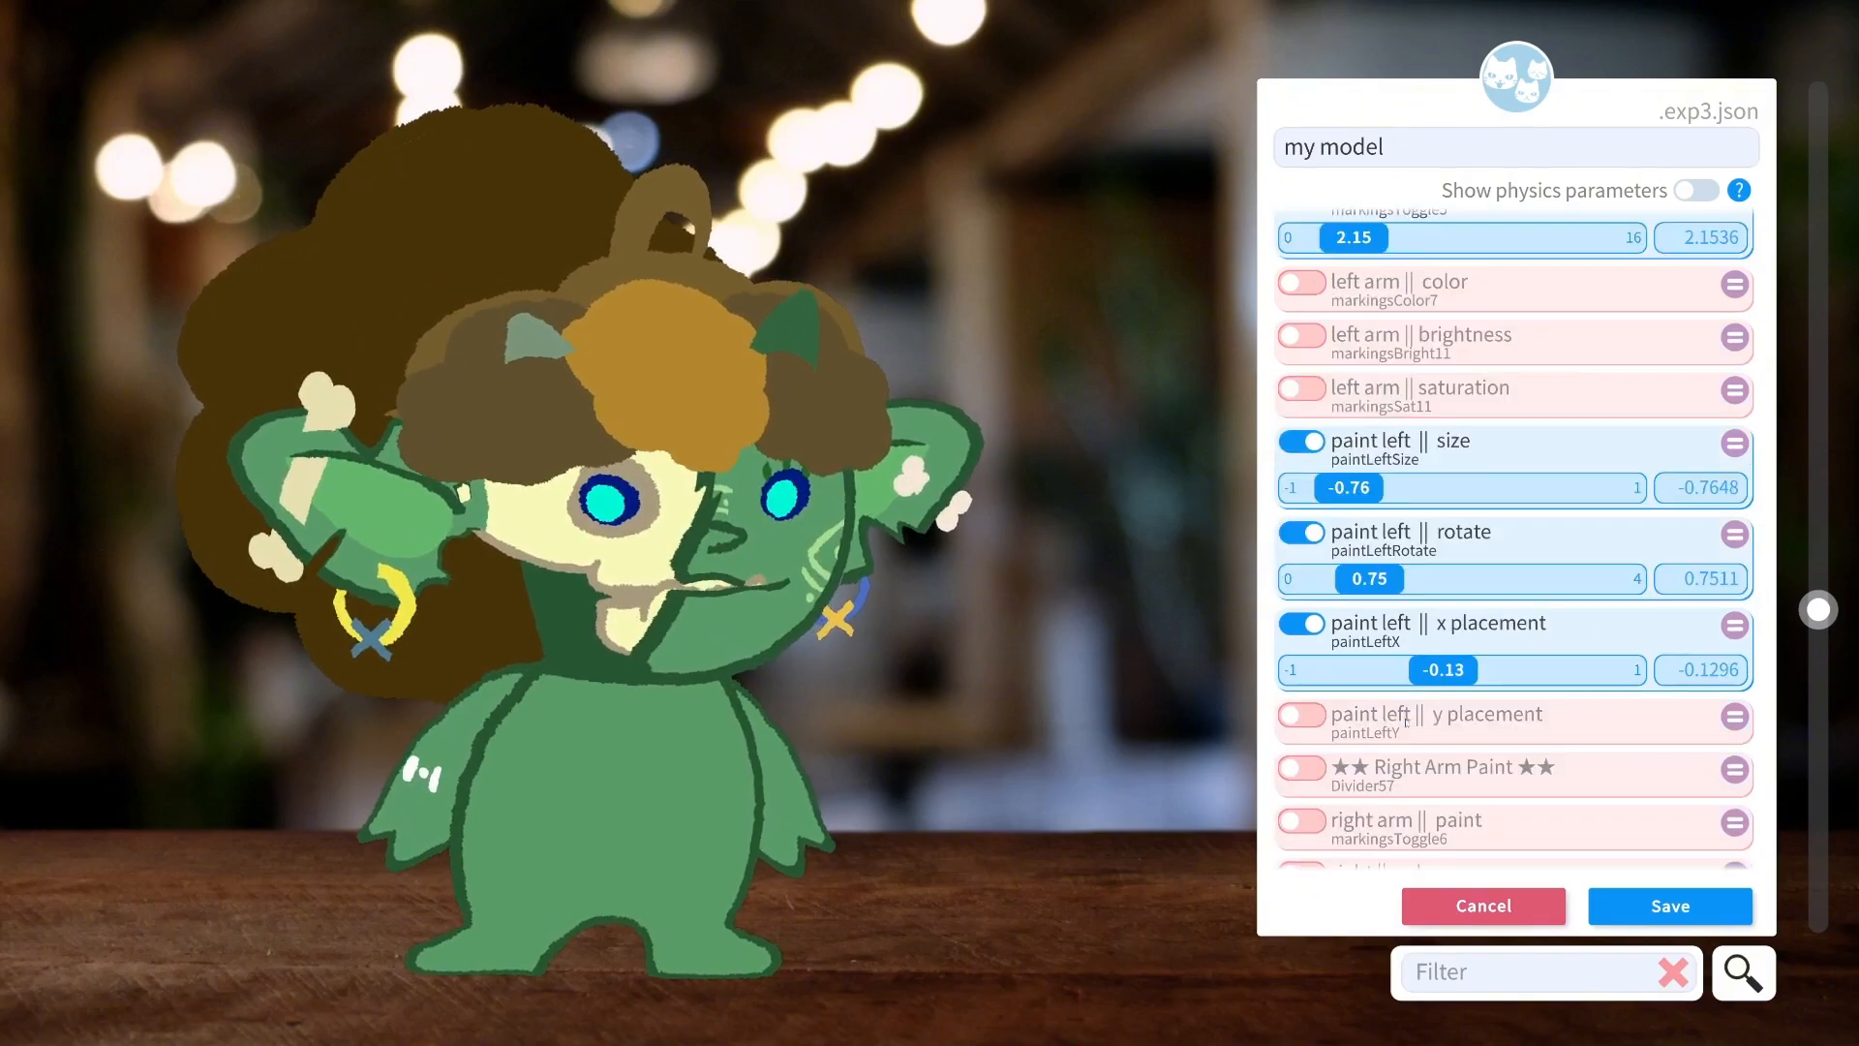
click(1313, 717)
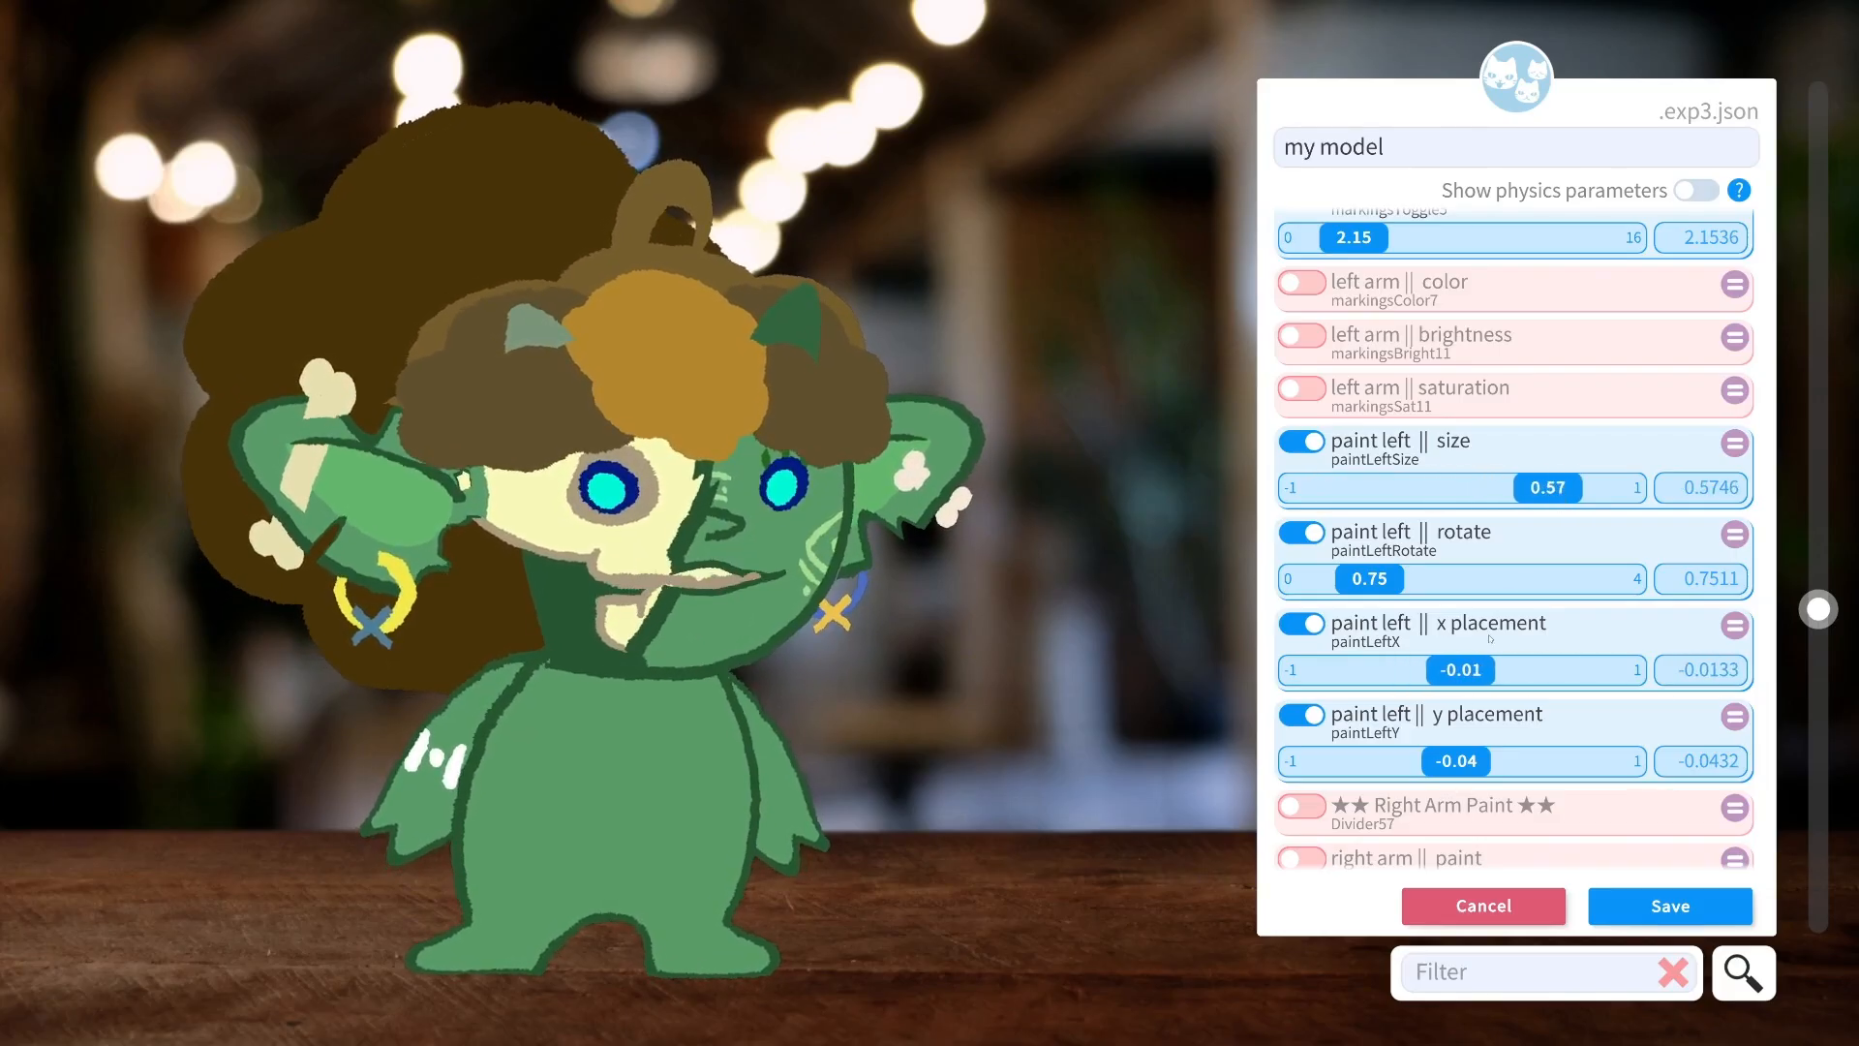
drag(1375, 593, 1378, 593)
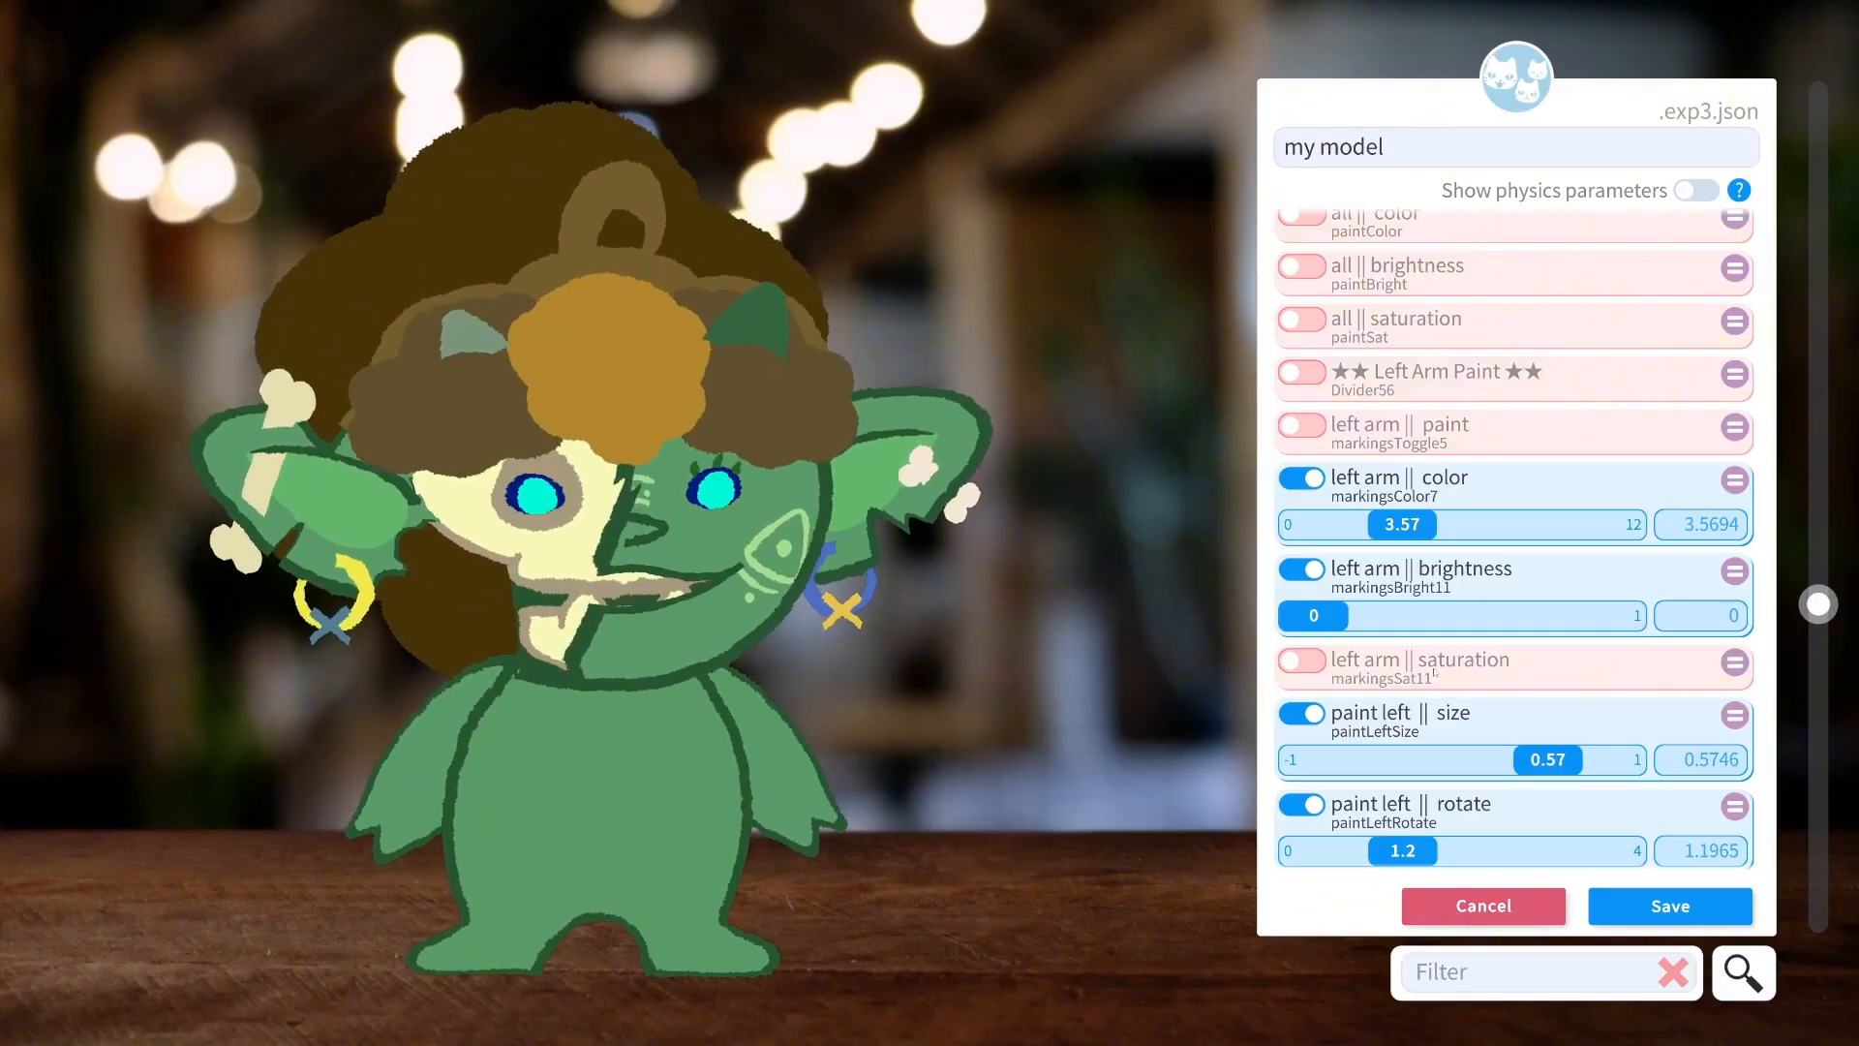
Set body scar 3's toggle to 2.73, rotate to 0 and x placement to 0.08, and hide the scar again.
scroll(1434, 673, down, 10)
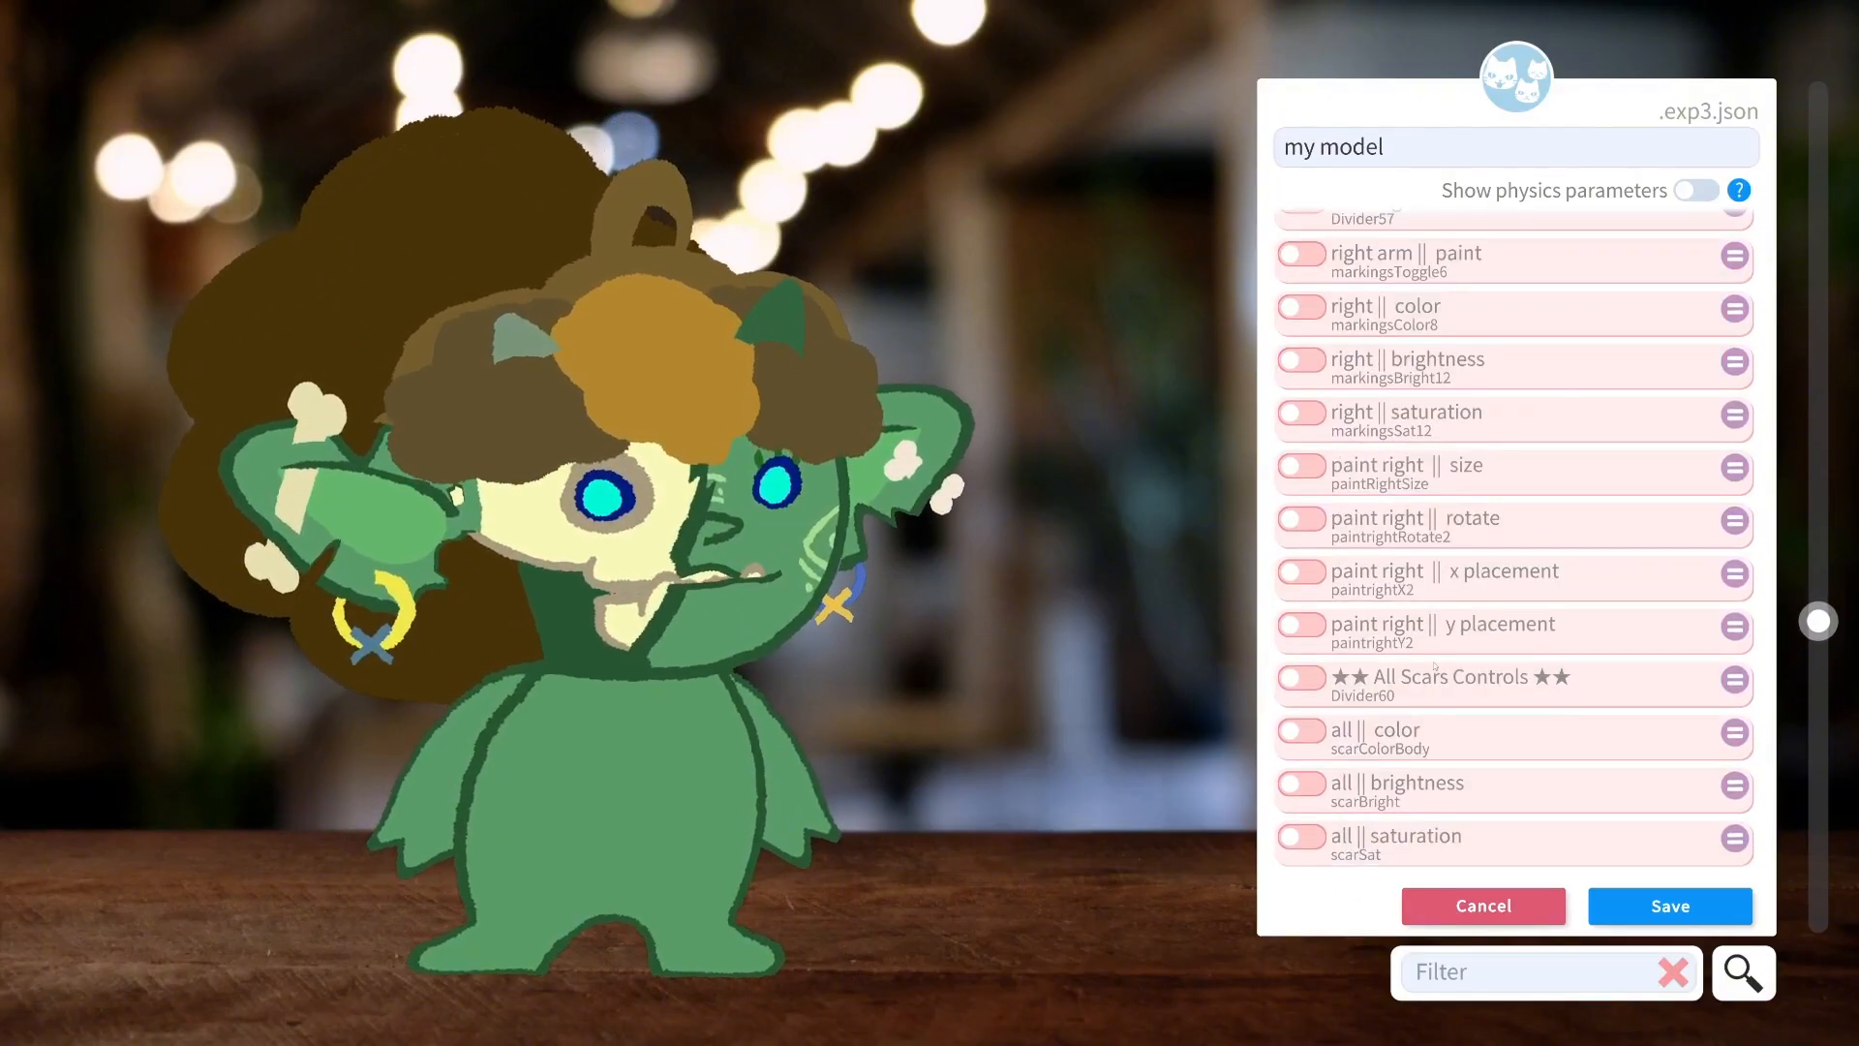
scroll(1434, 673, down, 15)
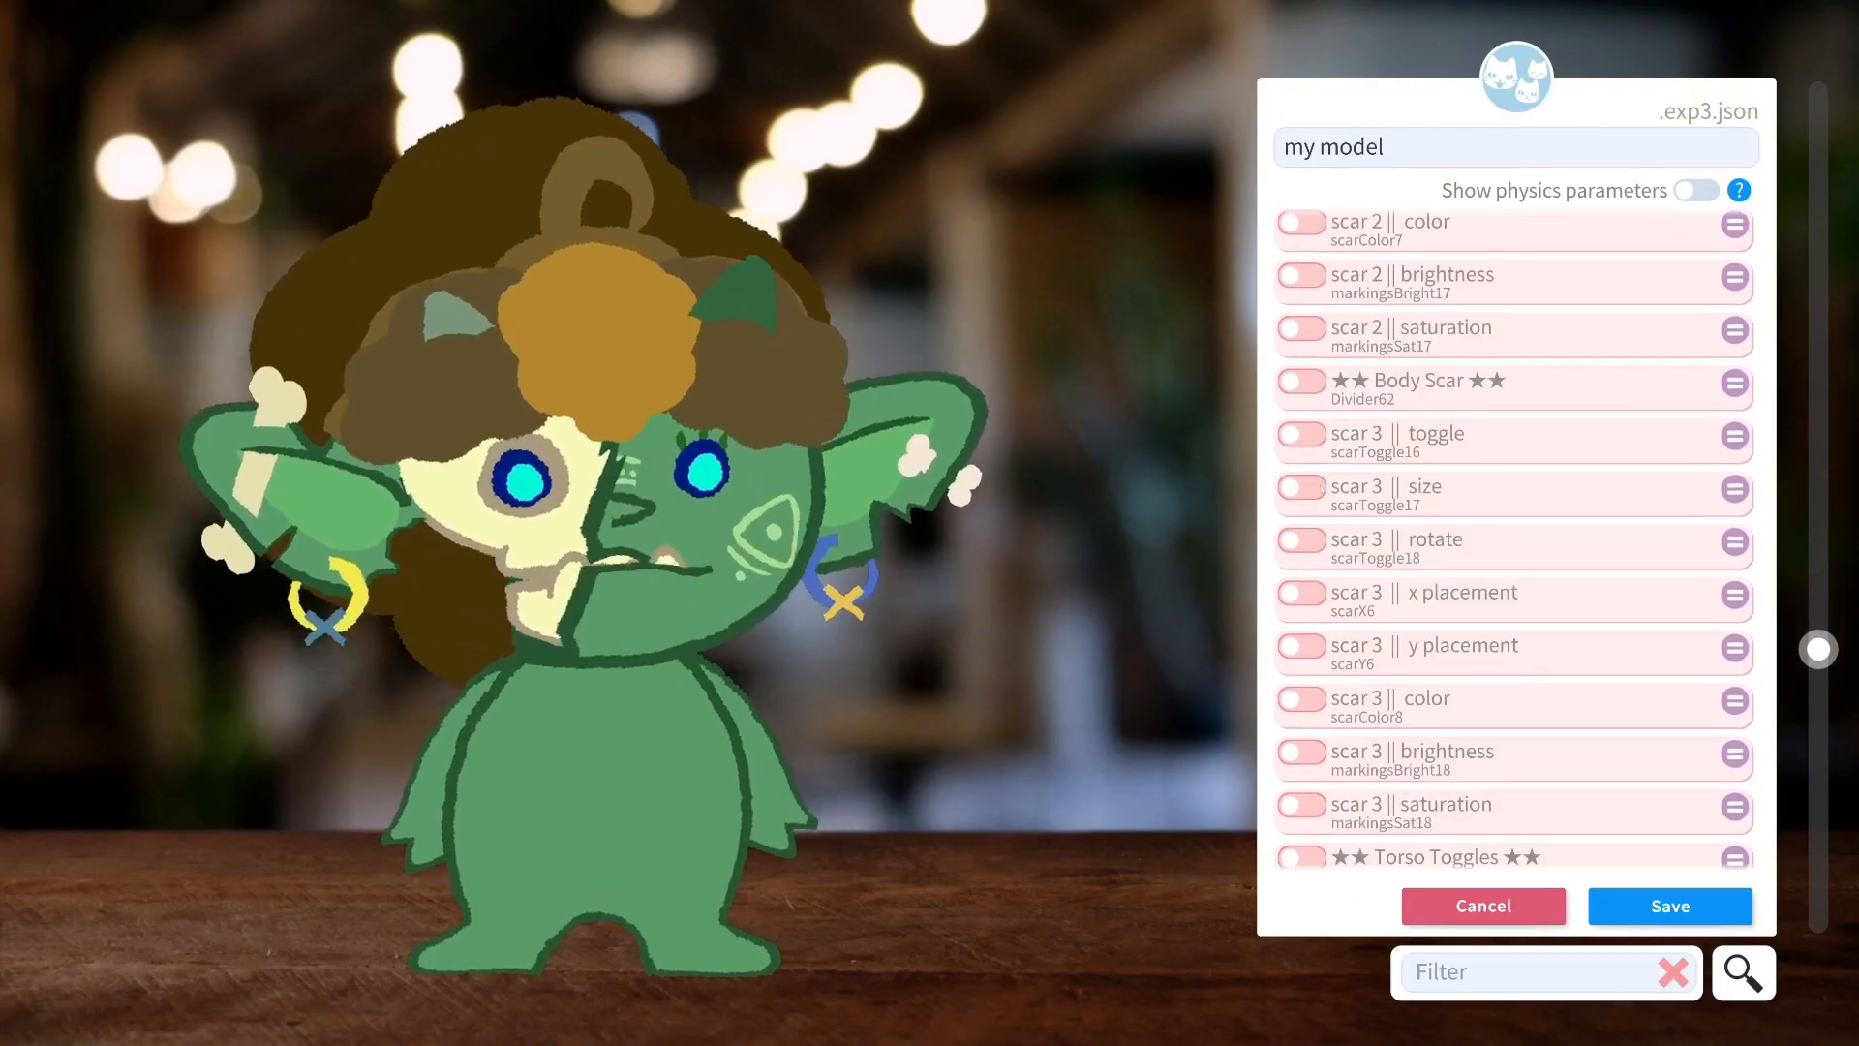
click(1302, 435)
drag(1361, 486, 1484, 489)
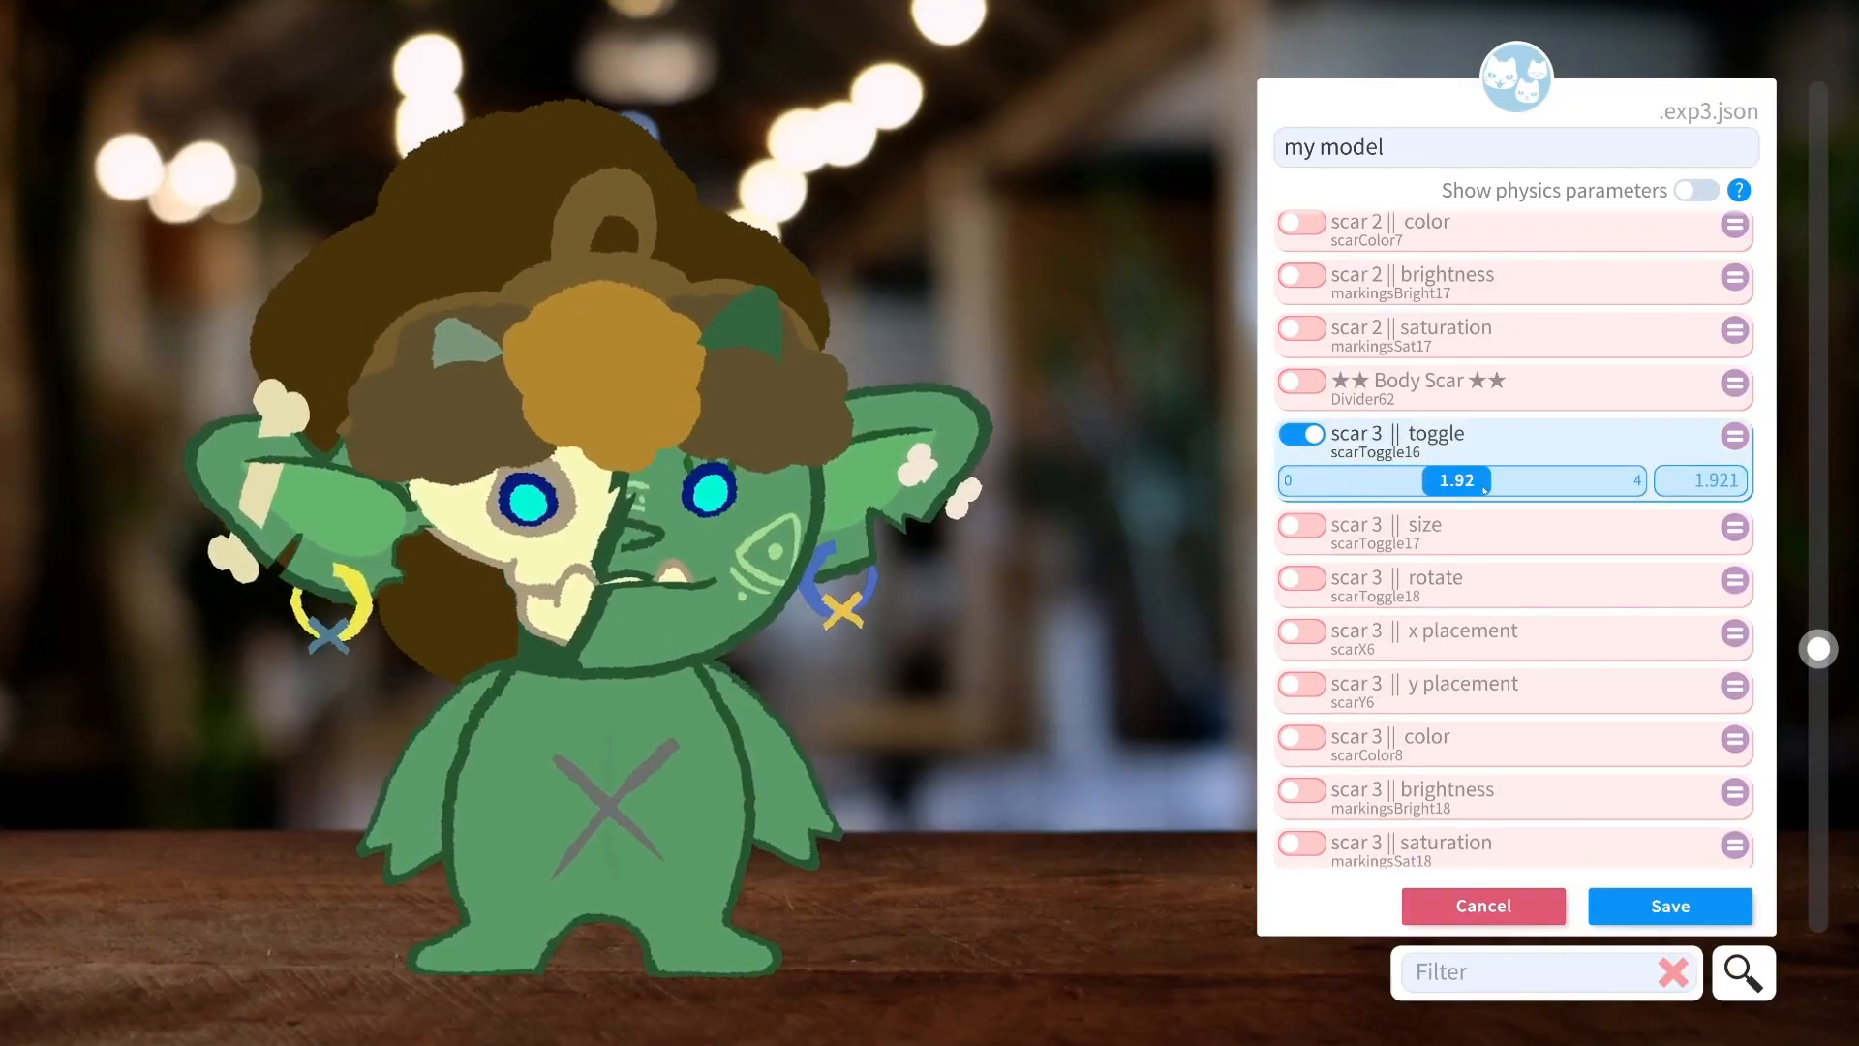
click(1302, 578)
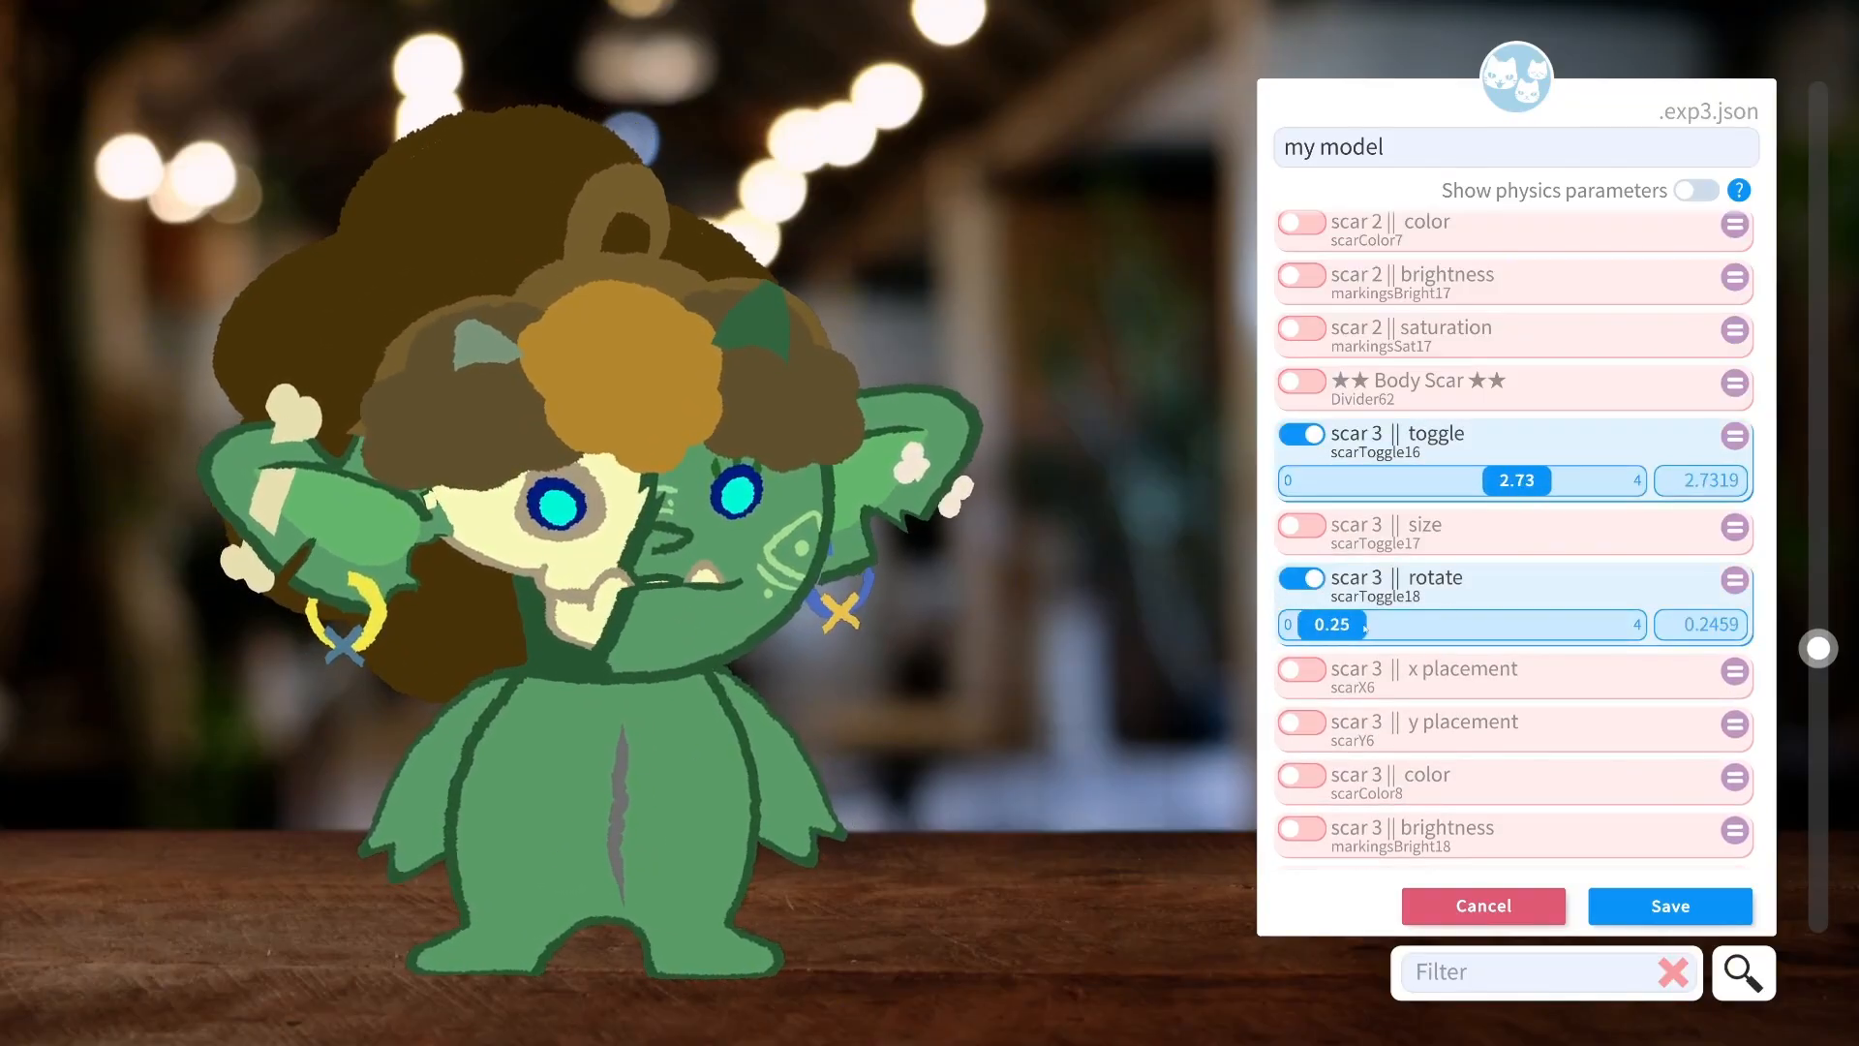
click(1303, 669)
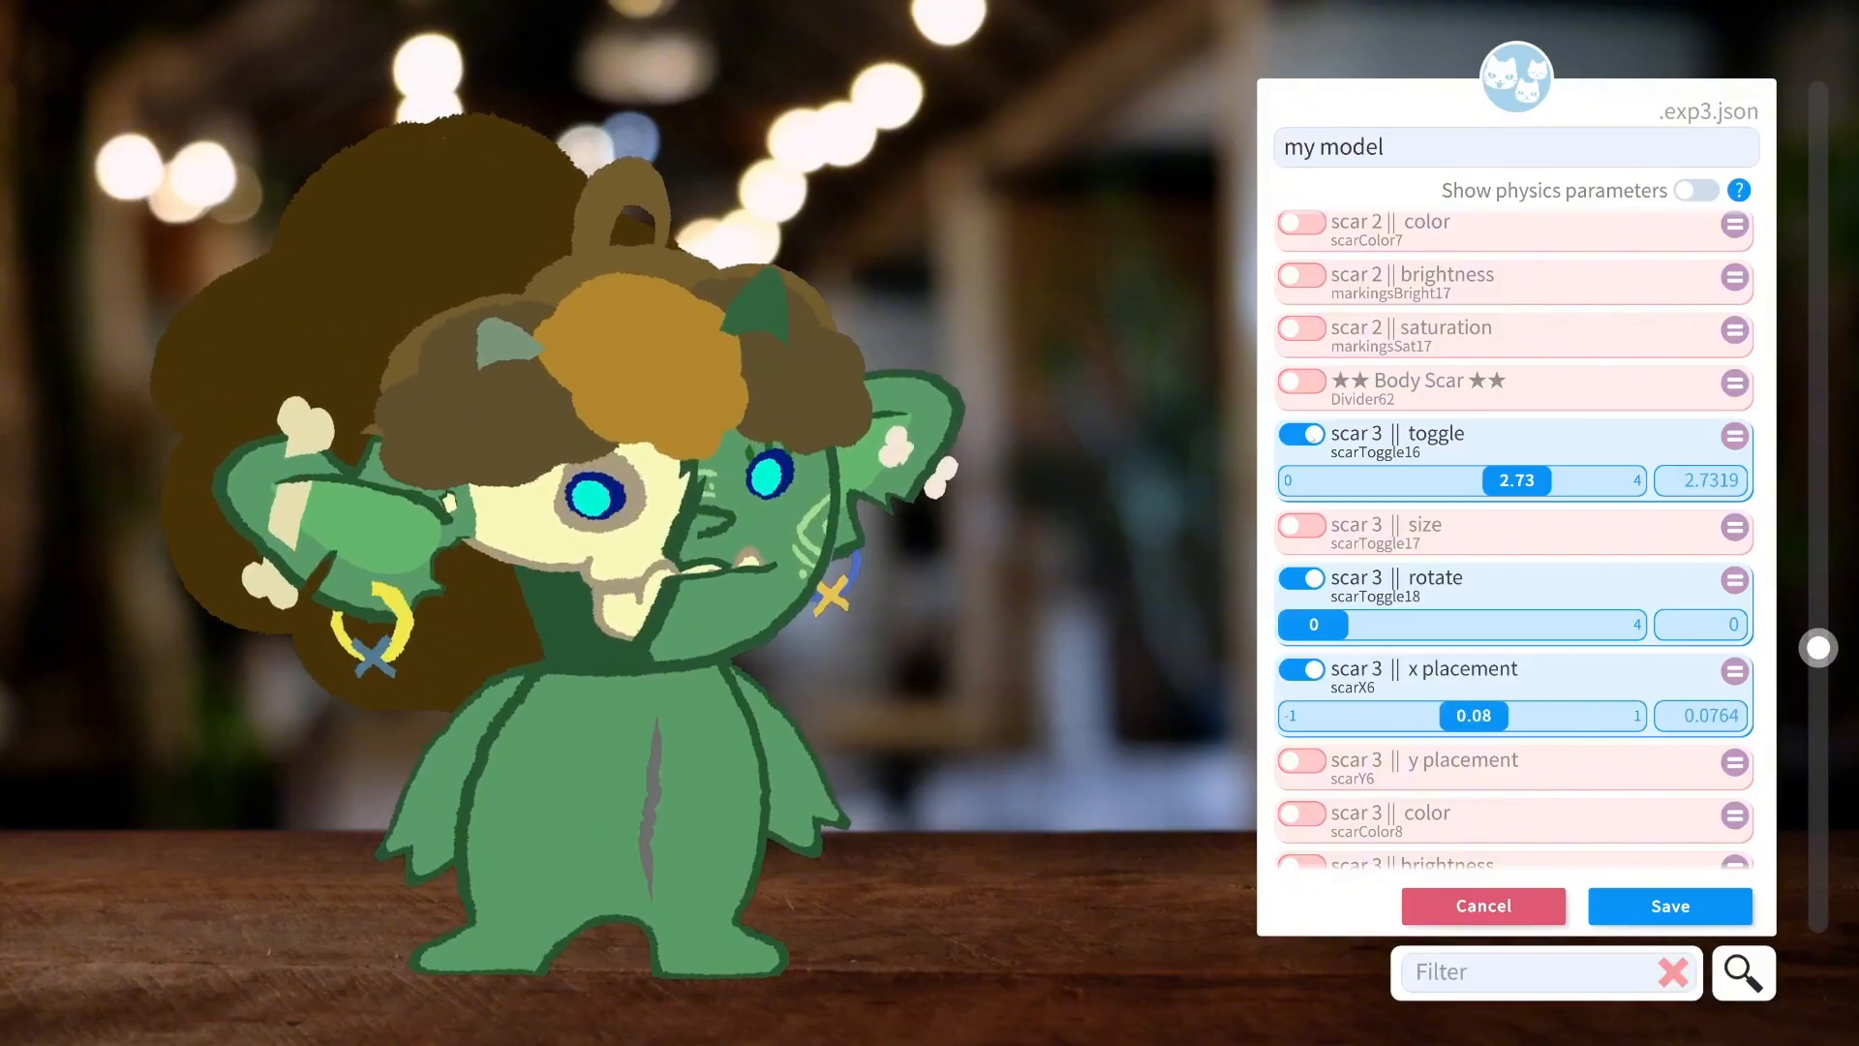
scroll(1420, 608, down, 4)
scroll(1330, 523, up, 1)
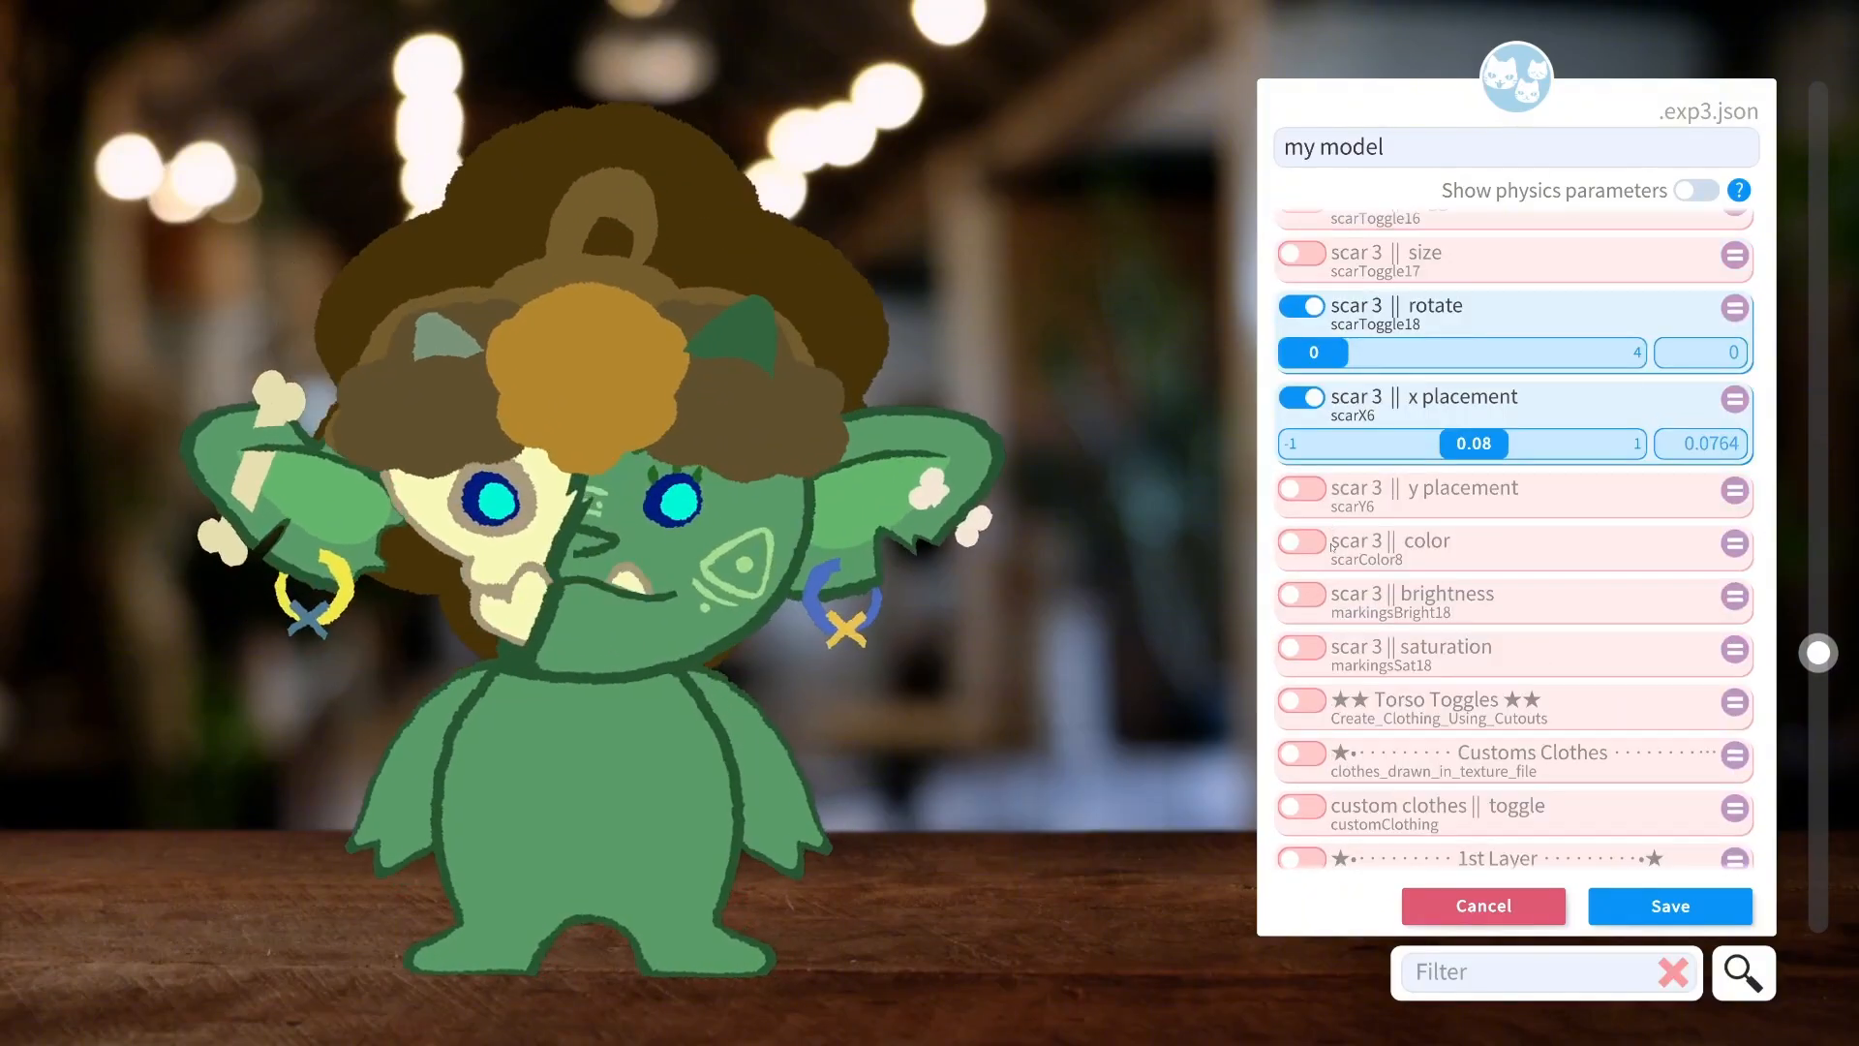
Try the custom clothes toggle at 0.27 and at 1, and switch it off.
scroll(1334, 538, down, 2)
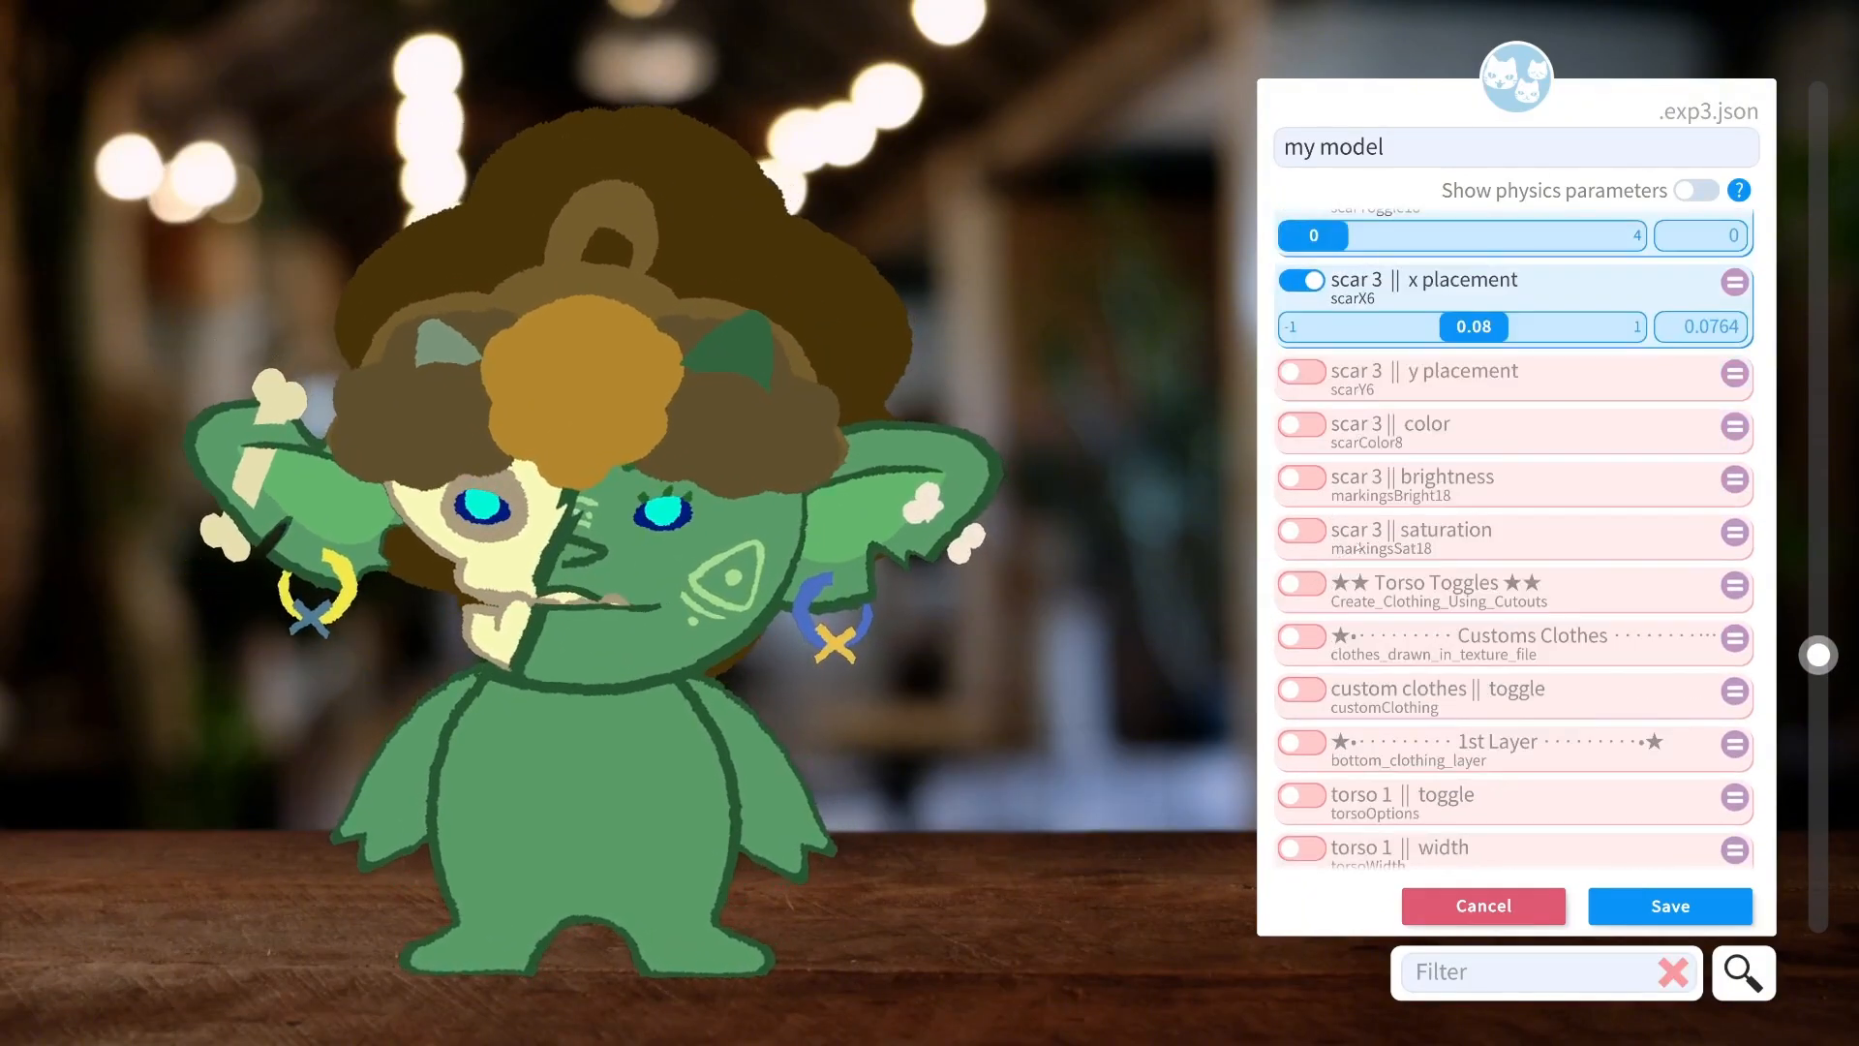
scroll(1359, 548, down, 3)
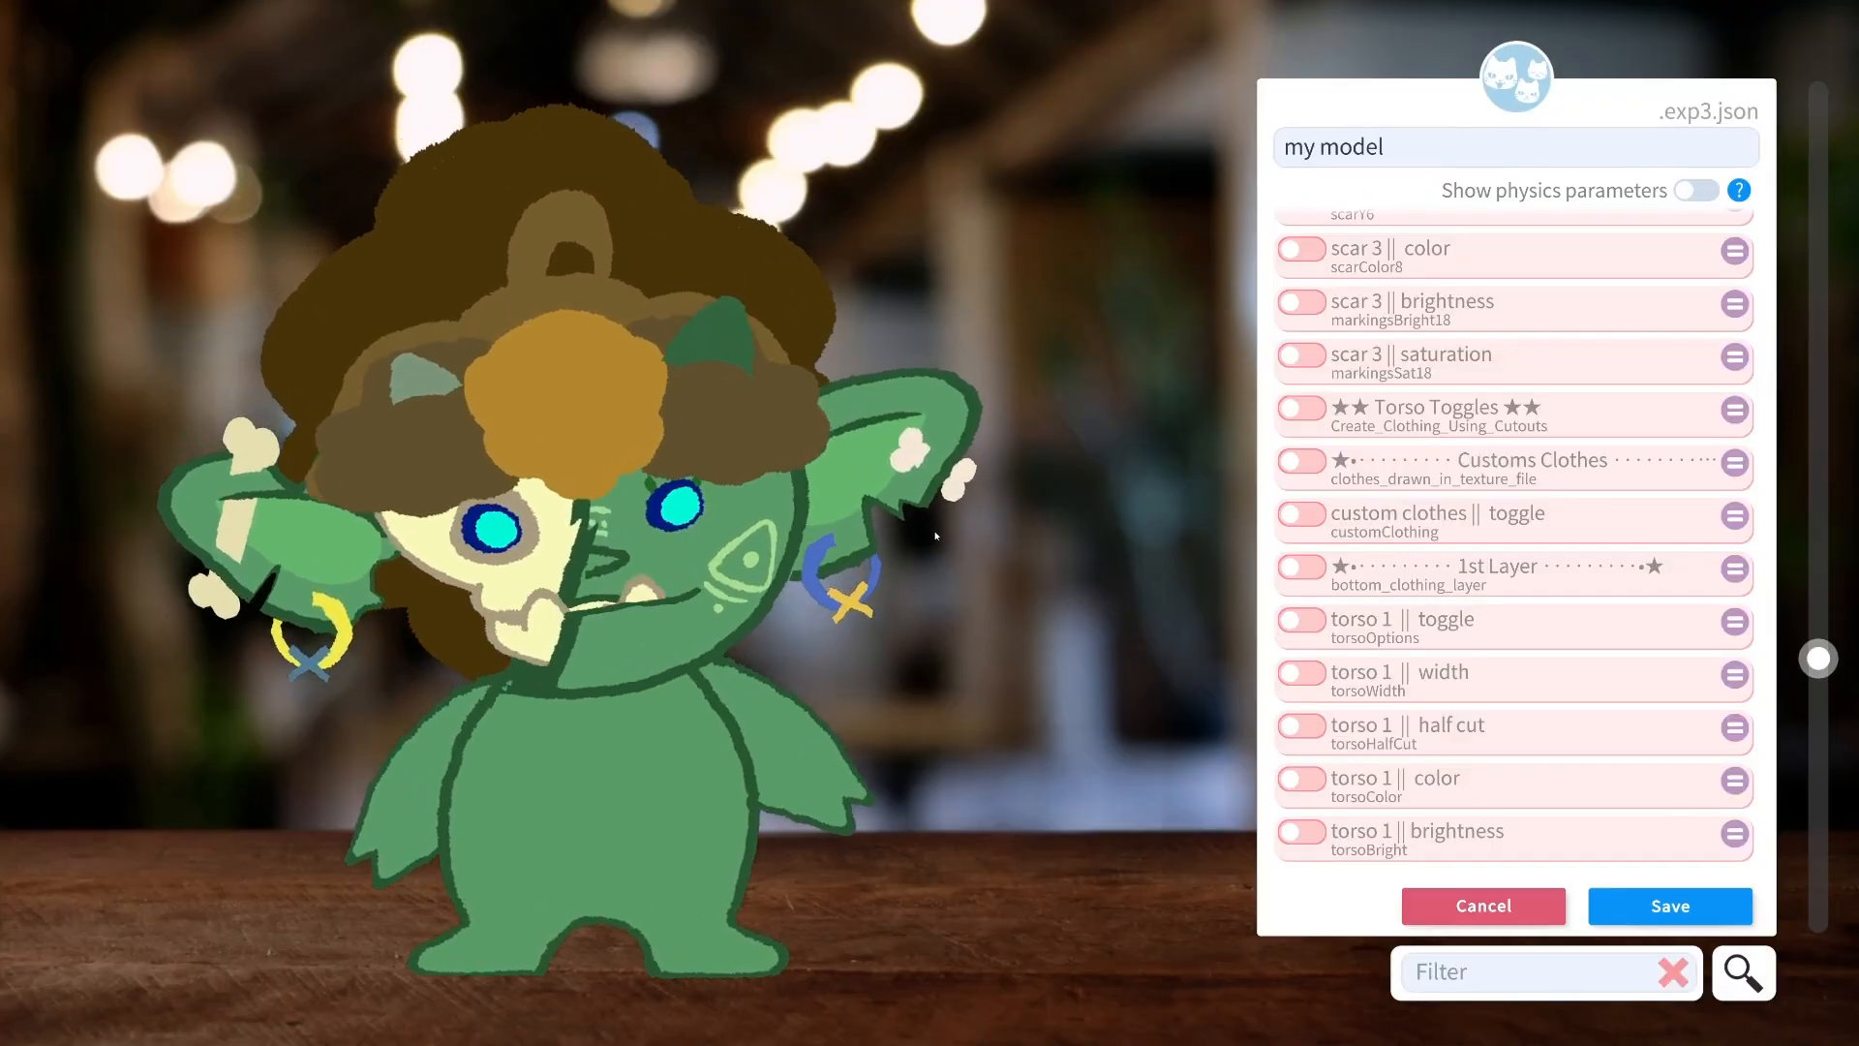
click(1289, 516)
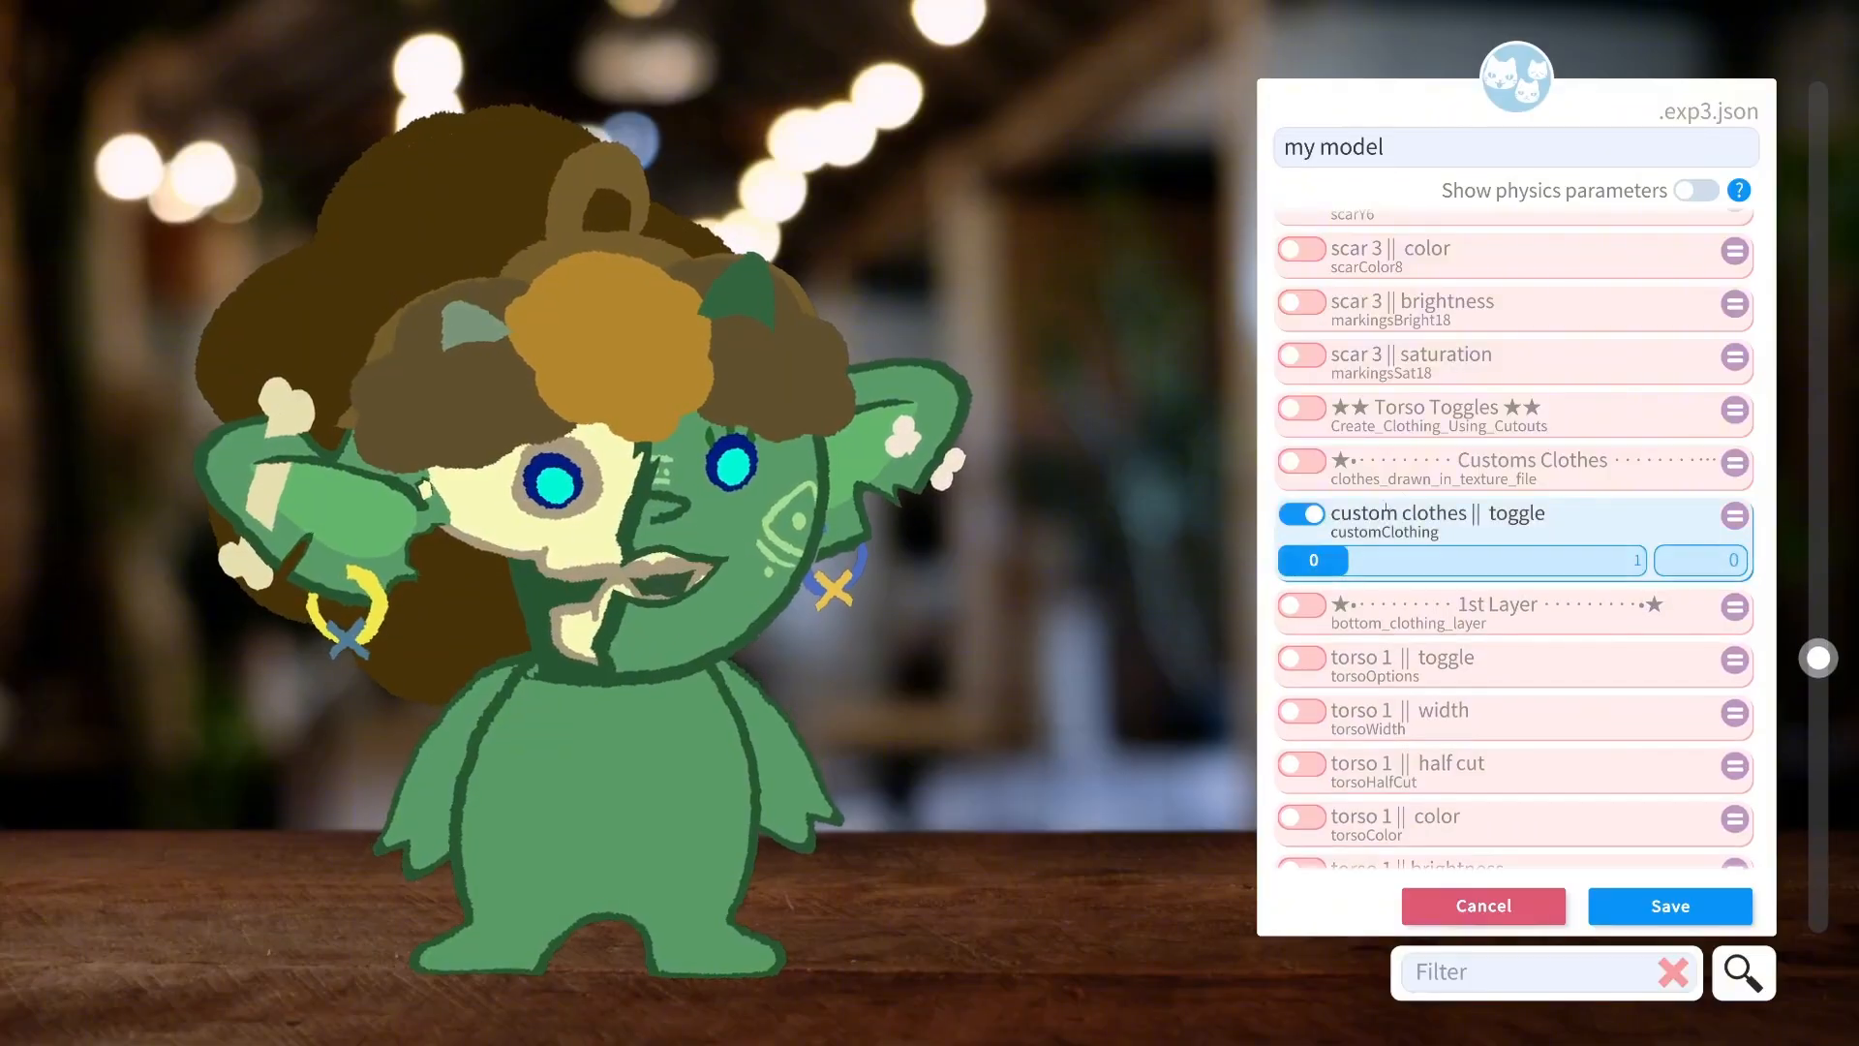
drag(1315, 561, 1394, 560)
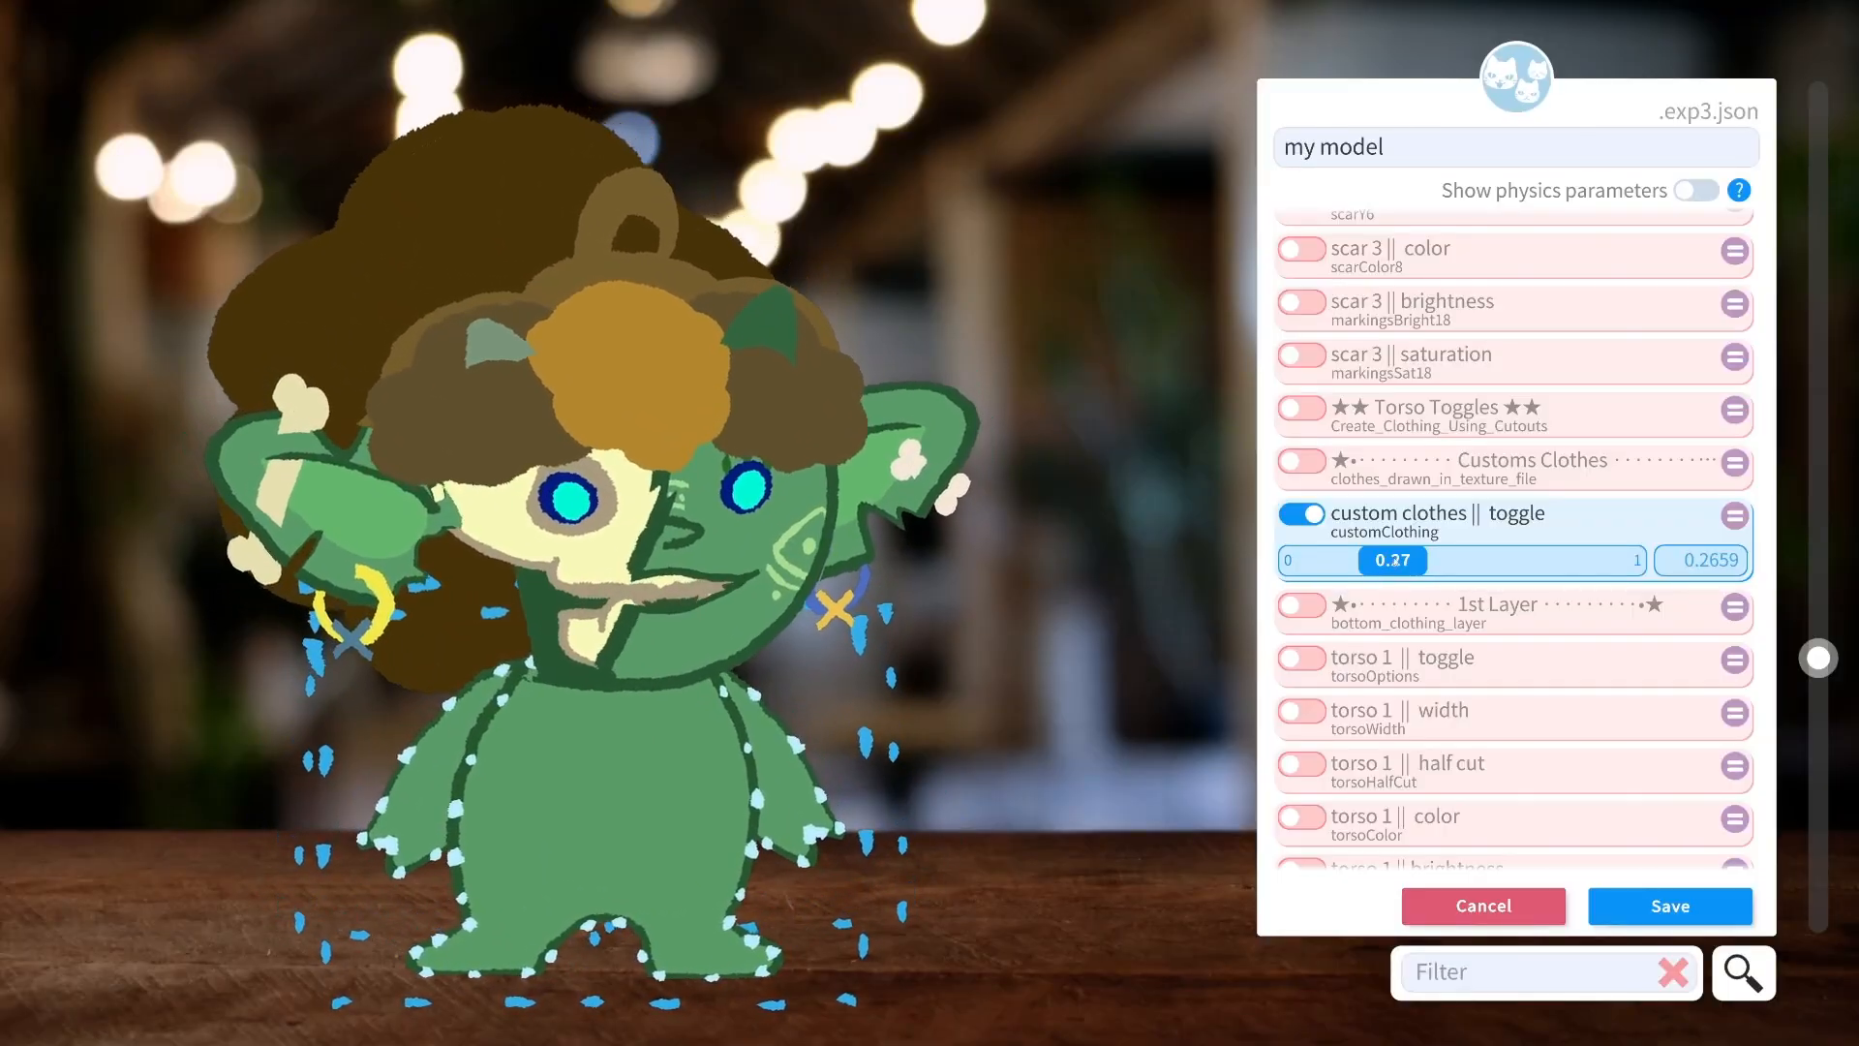
drag(1393, 560, 1715, 566)
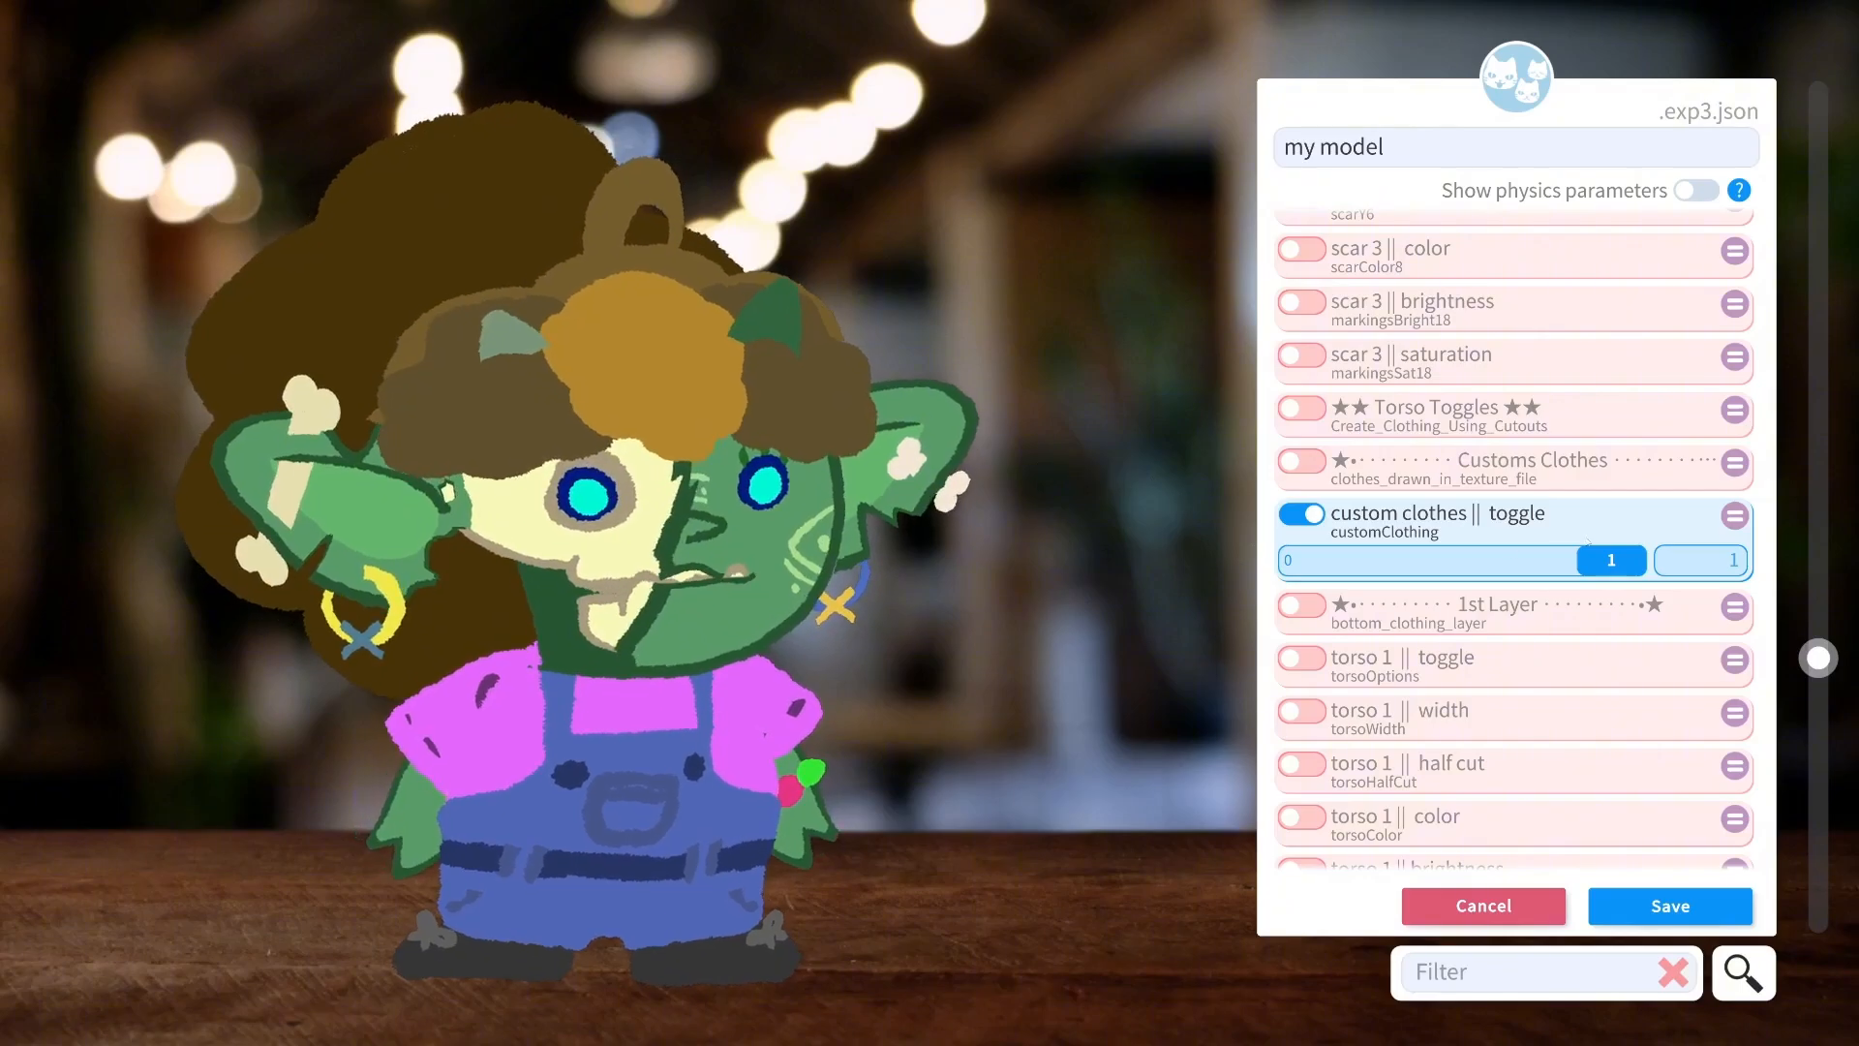
drag(1611, 559, 1522, 560)
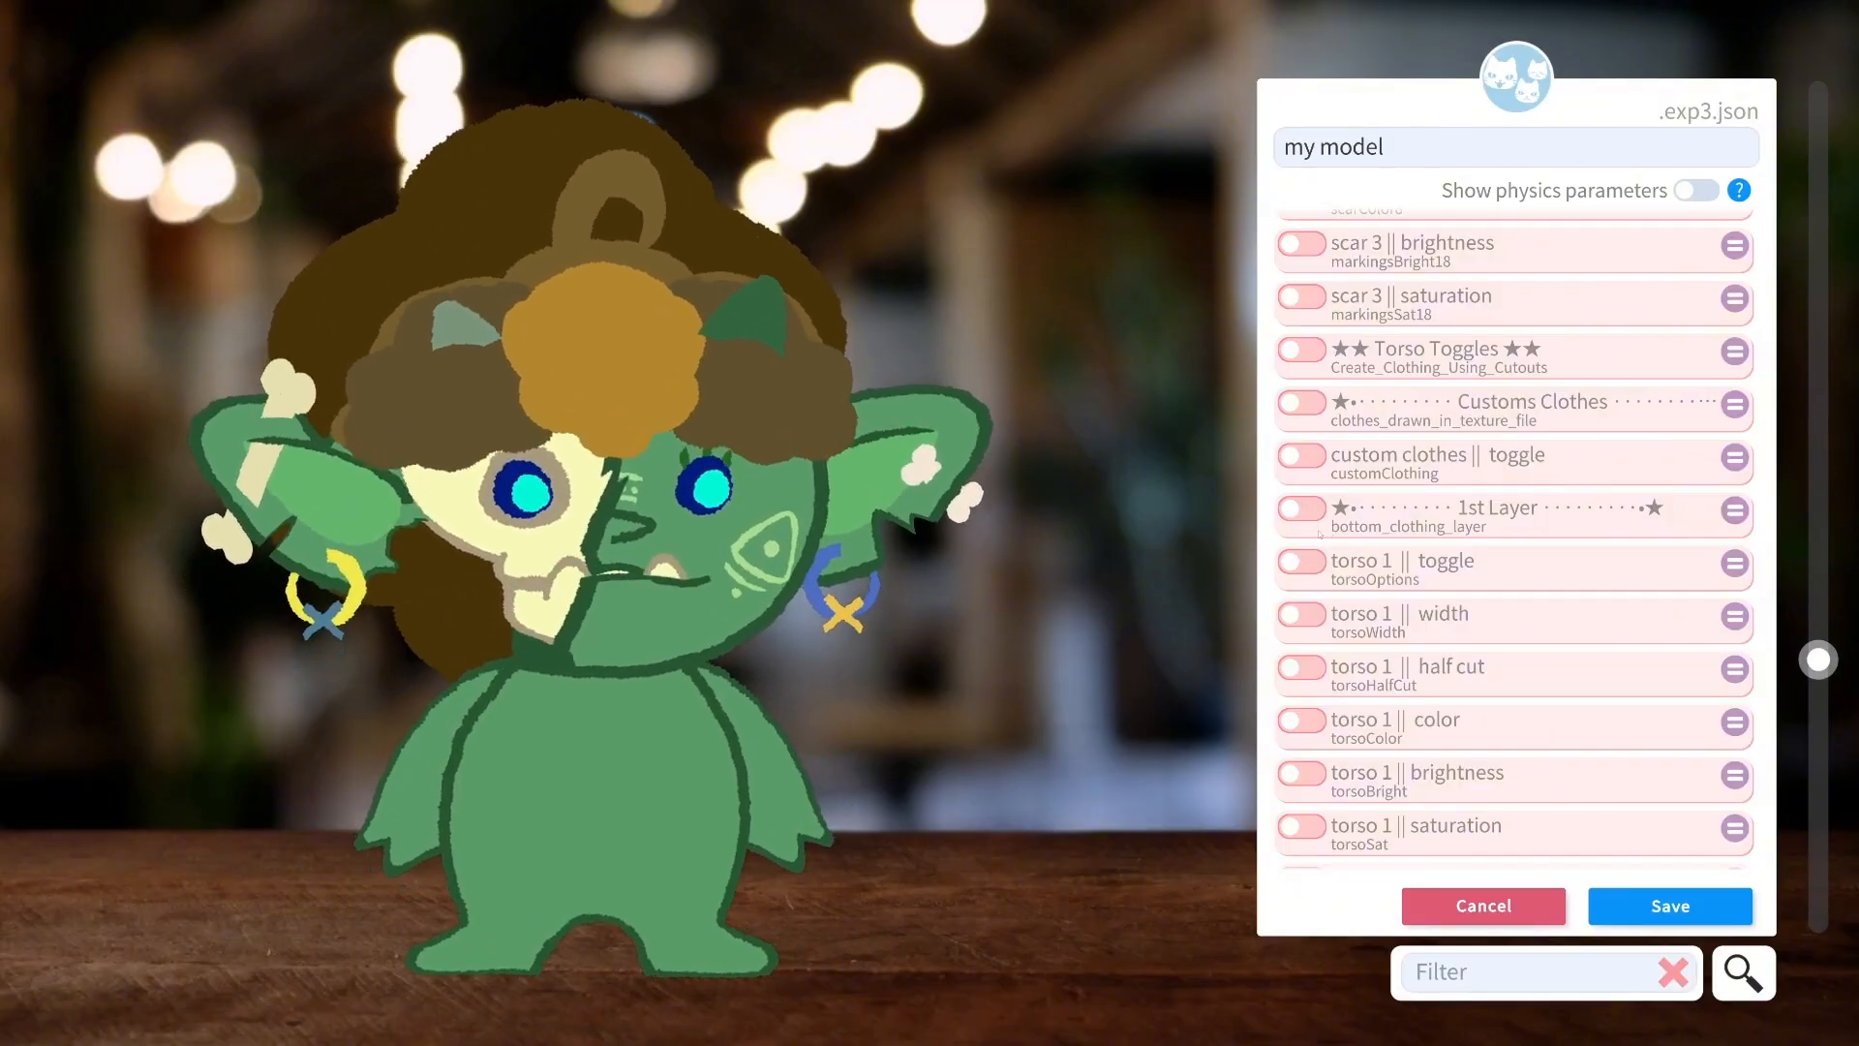
Enable the torso 1 toggle parameter in the 1st layer clothing section and set it to 5.
scroll(1505, 538, down, 1)
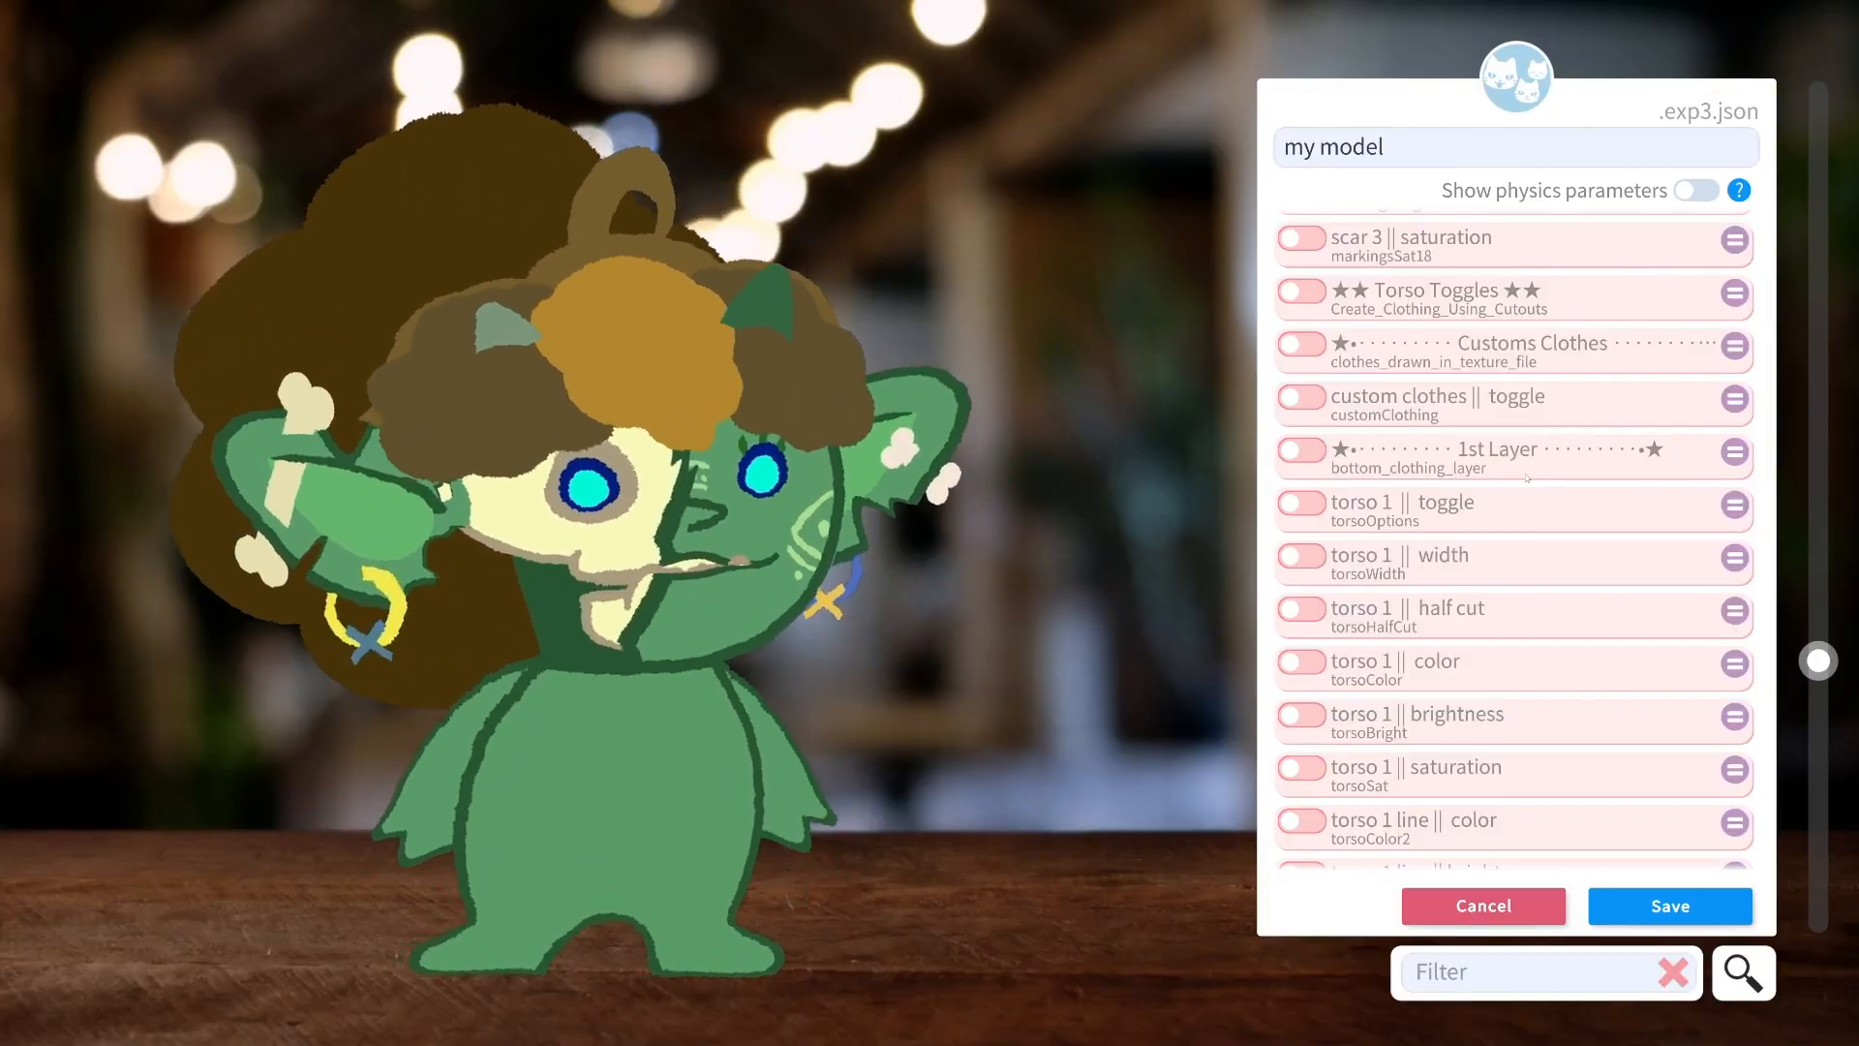
click(1307, 503)
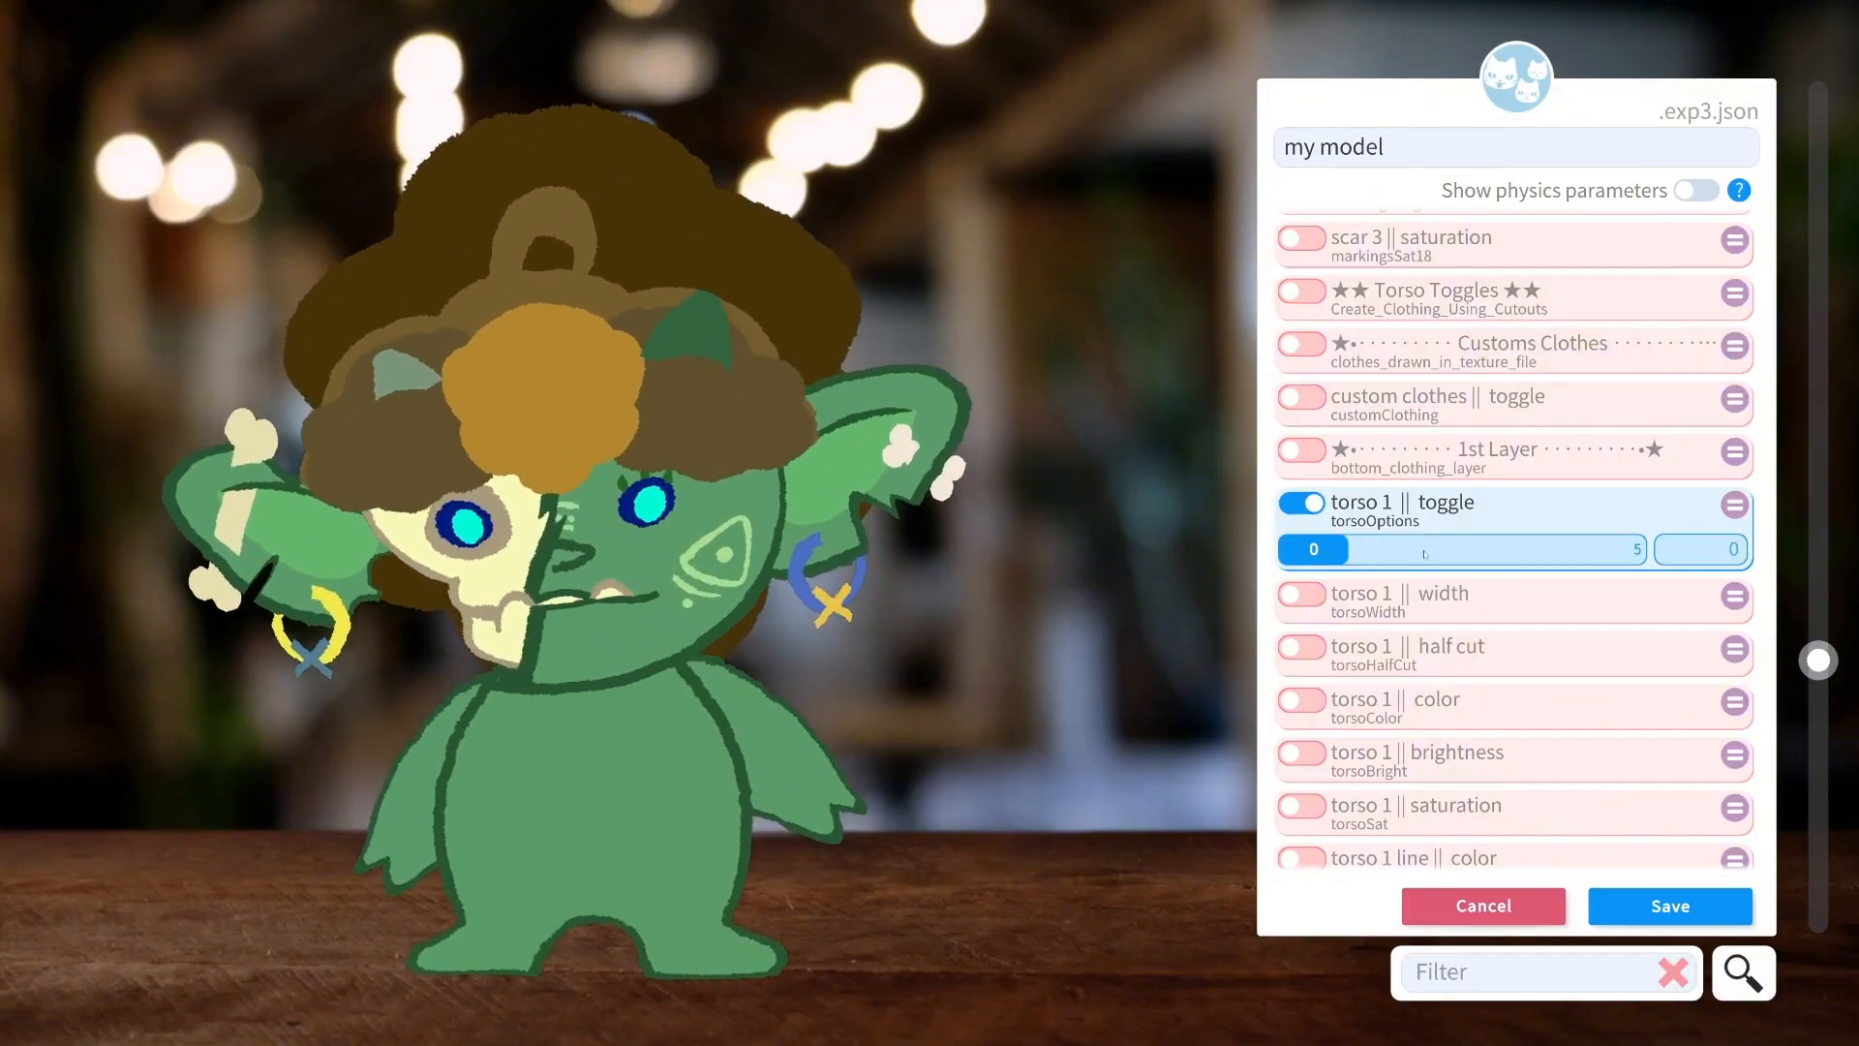
drag(1340, 549, 1632, 552)
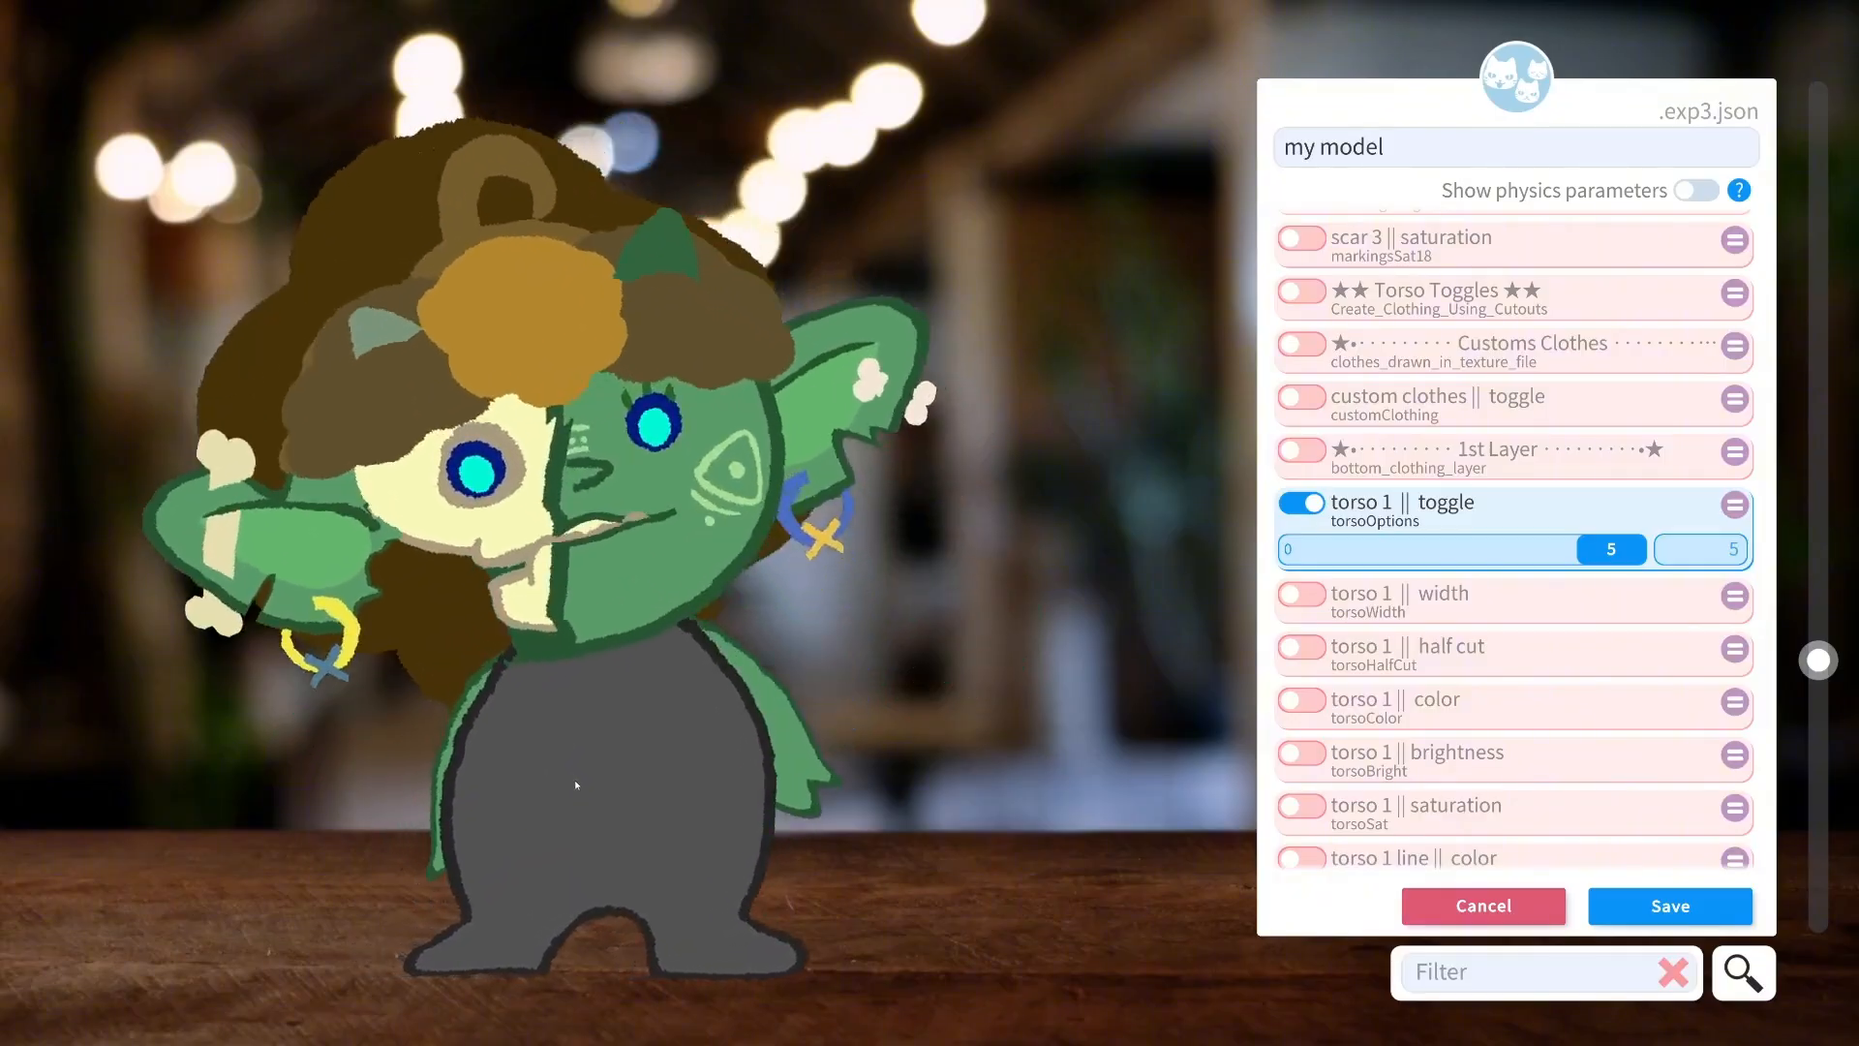
Try the torso 1 width at -1 and switch the parameter off.
scroll(1355, 542, down, 2)
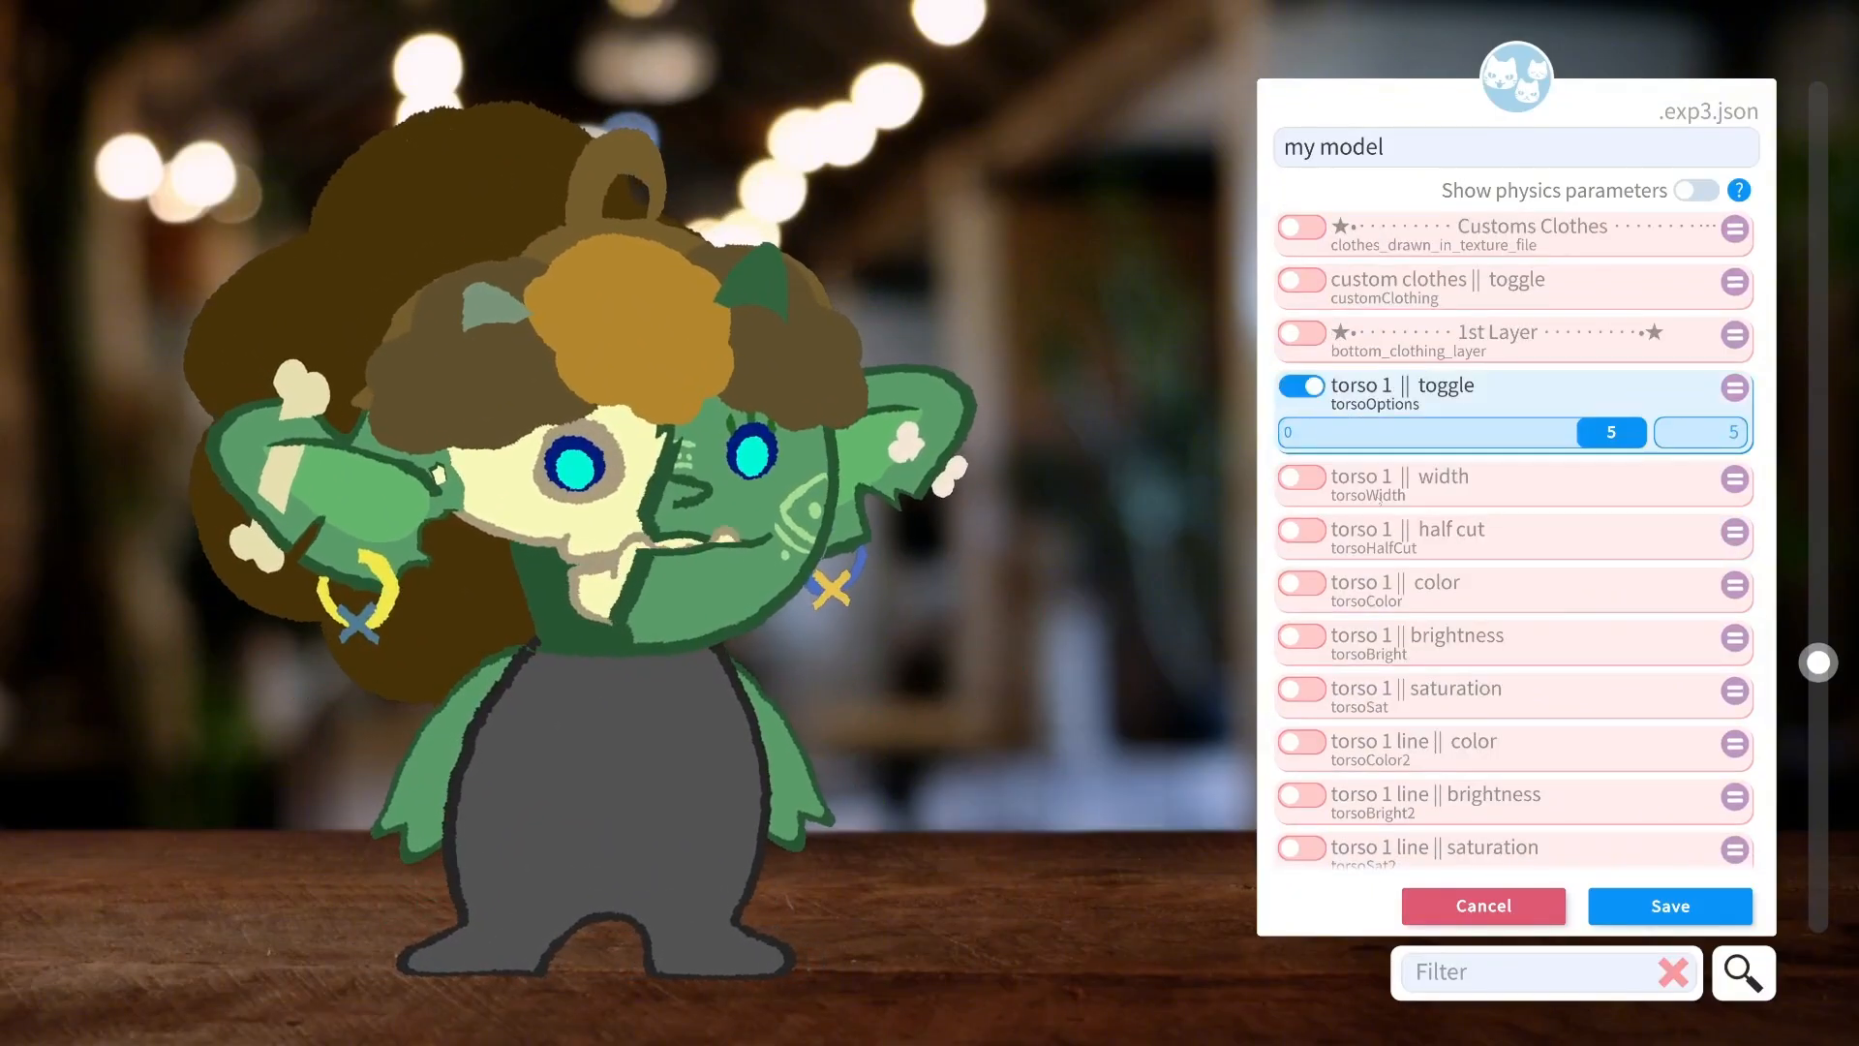
click(1301, 476)
drag(1386, 523, 1119, 533)
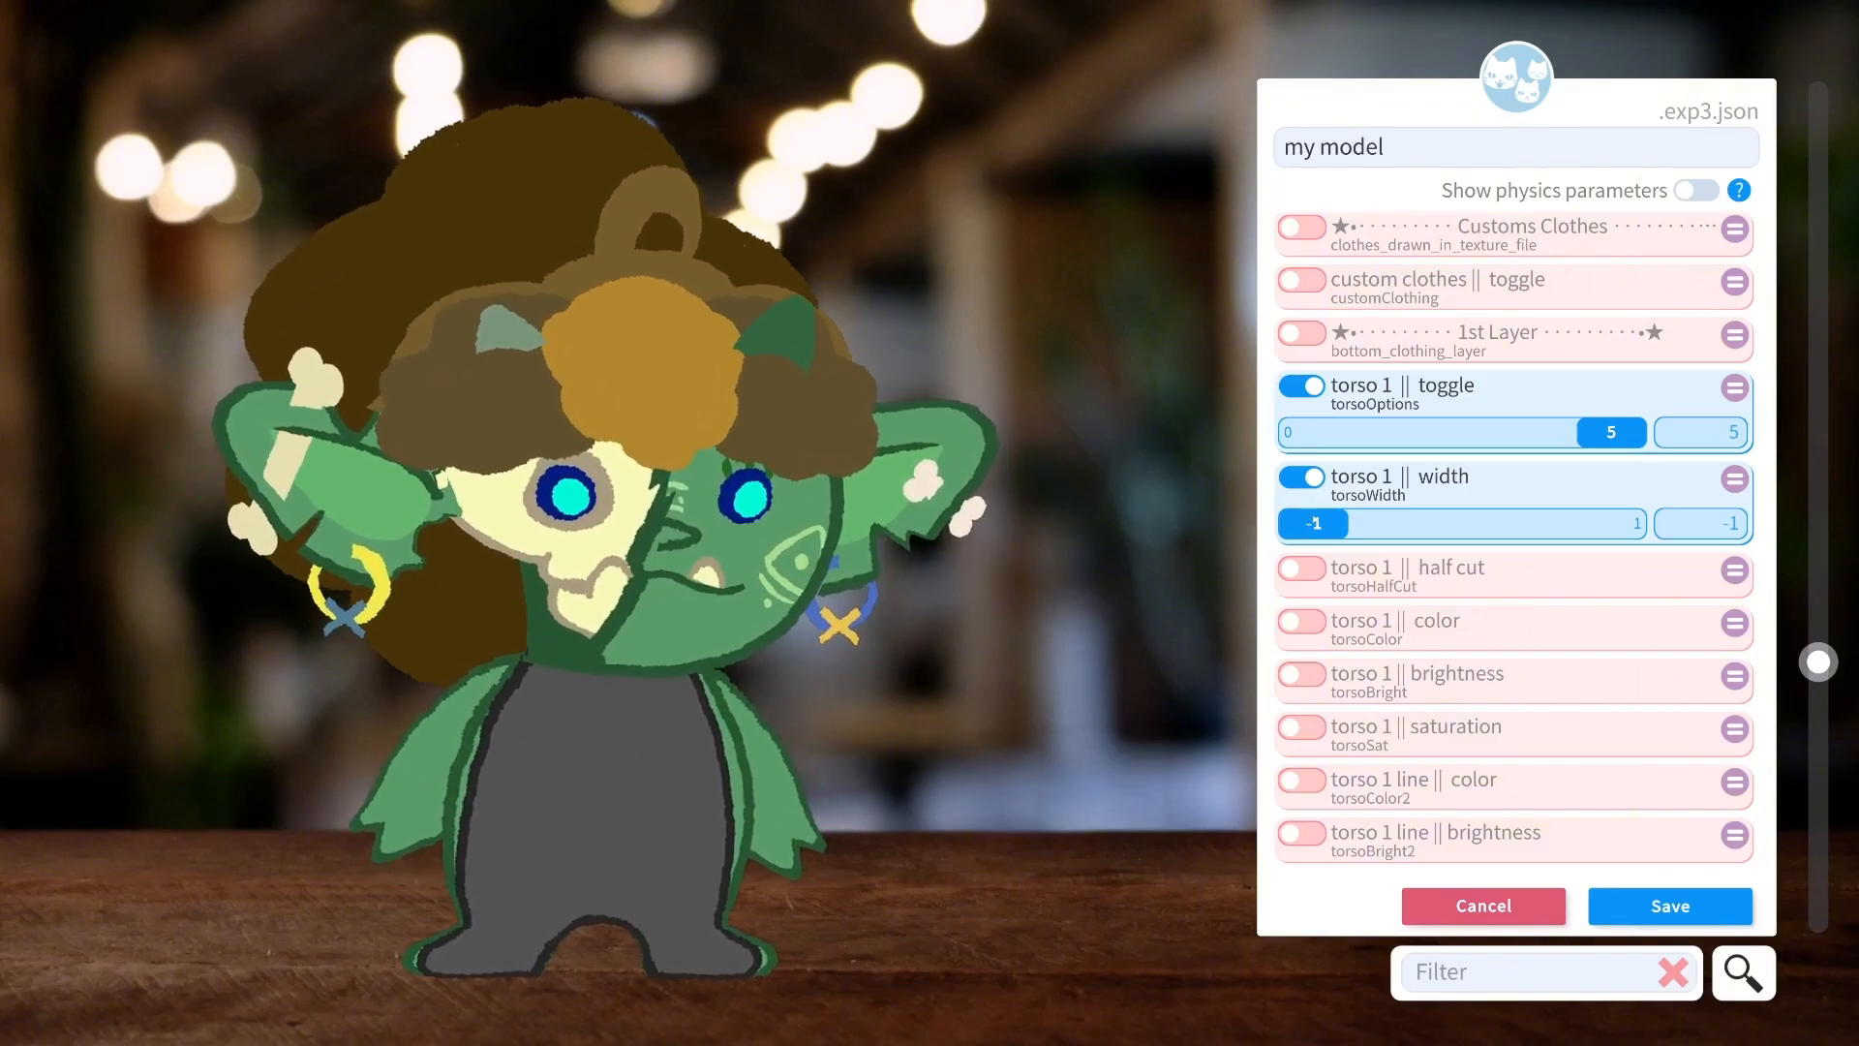
click(1307, 478)
Enable the torso 1 half cut parameter and set it to 1.69 to crop the clothing into a top.
scroll(1309, 478, down, 1)
click(1309, 474)
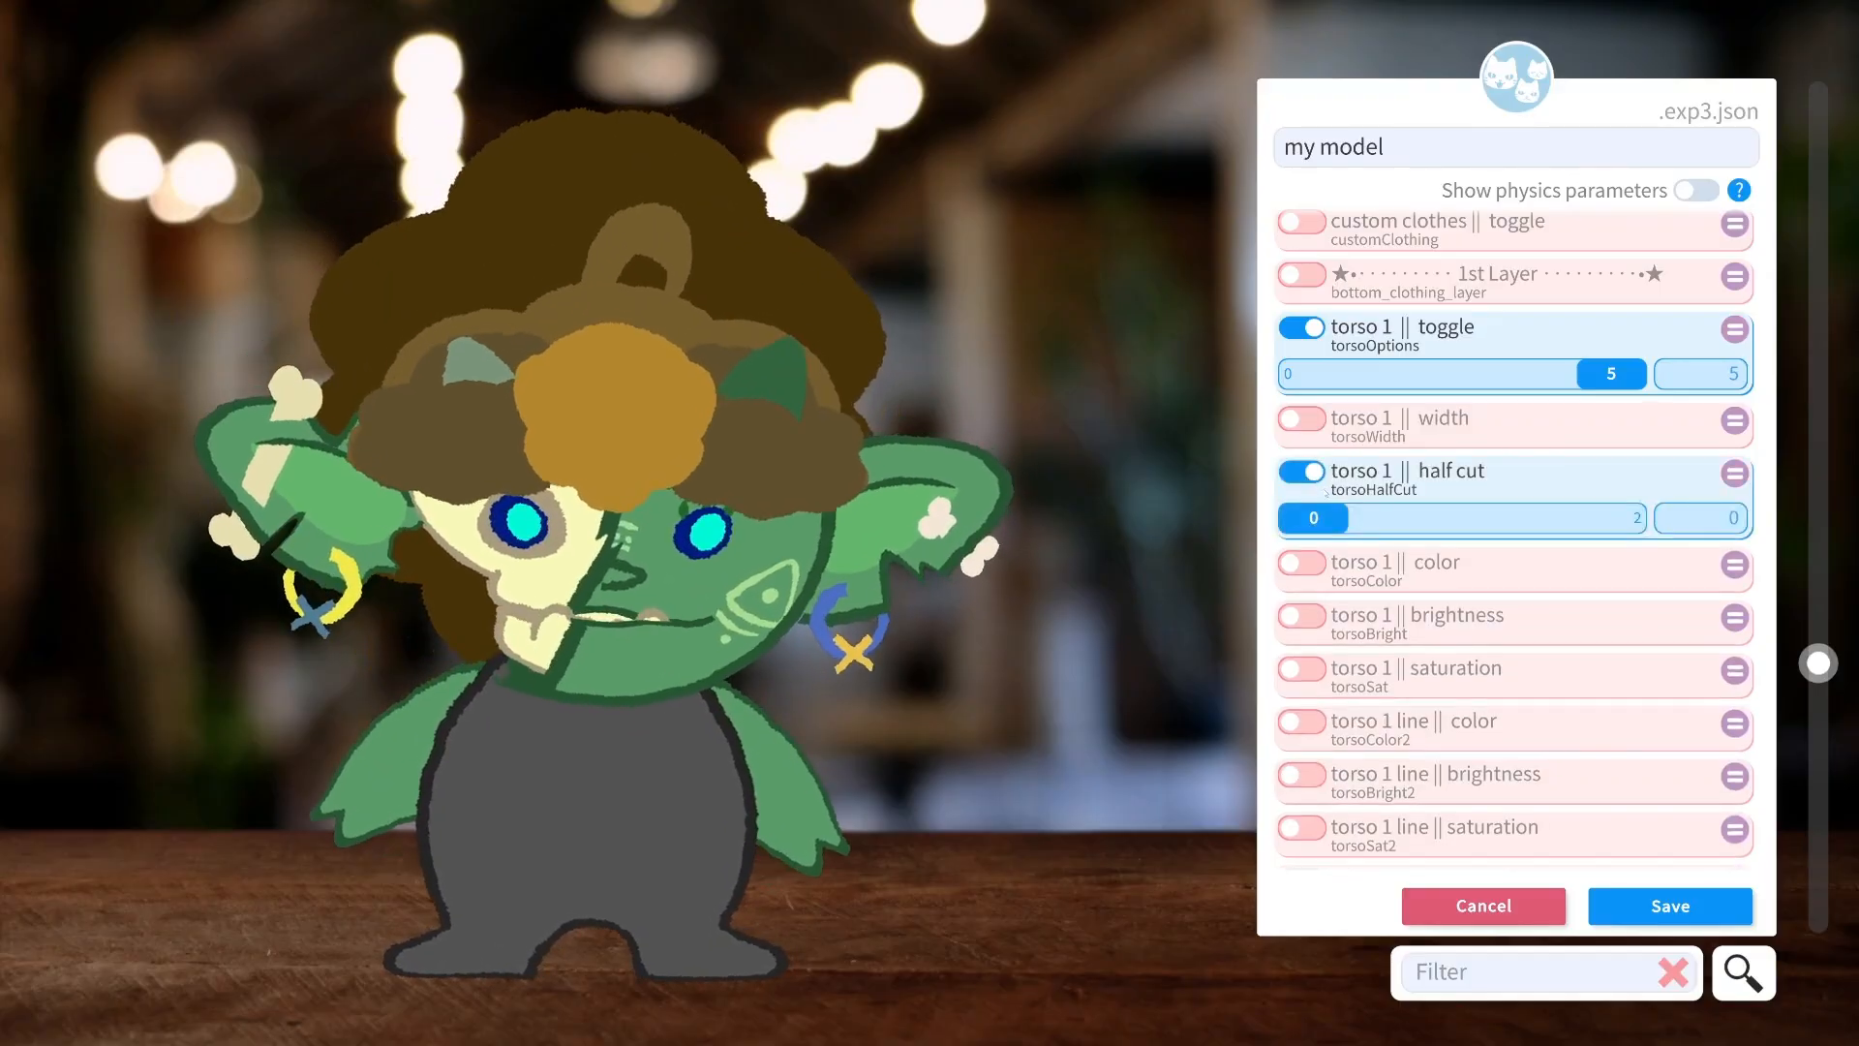
drag(1326, 520, 1581, 531)
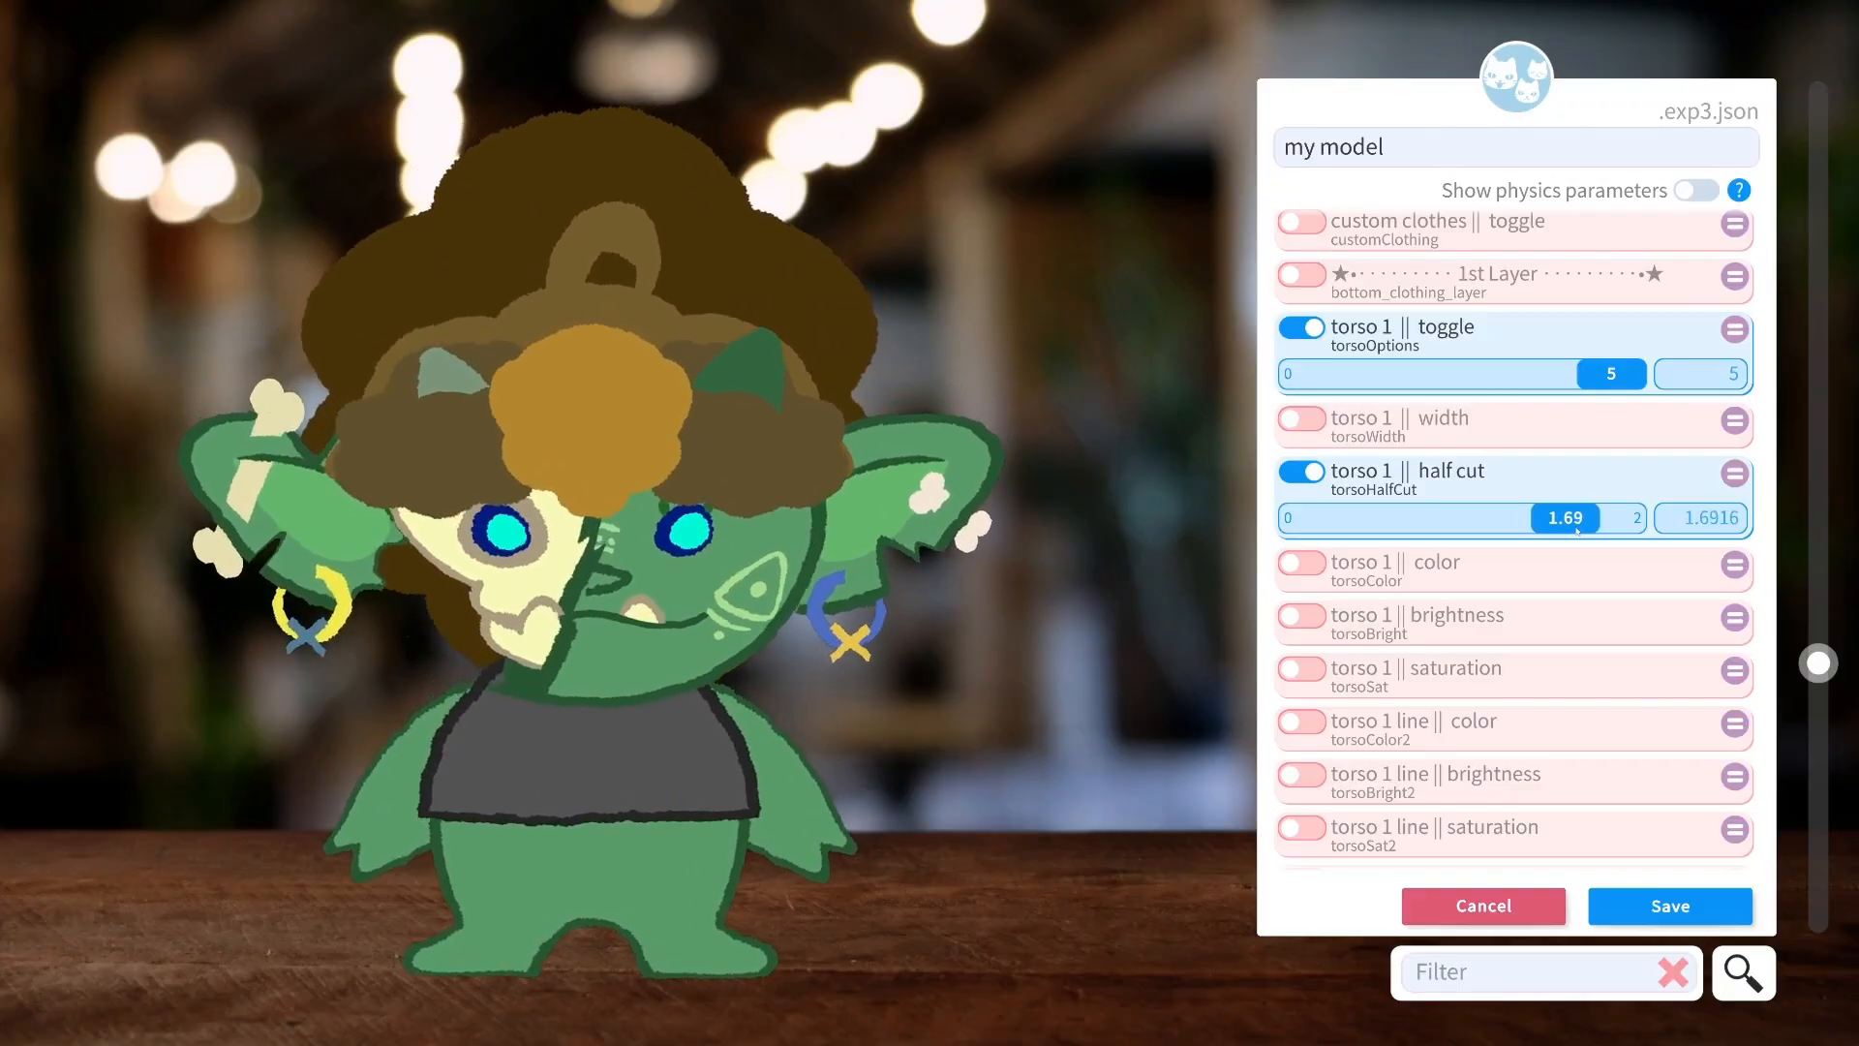
Try the torso 1 width at -0.61 and at 1, and switch it off again.
click(1328, 421)
click(1467, 466)
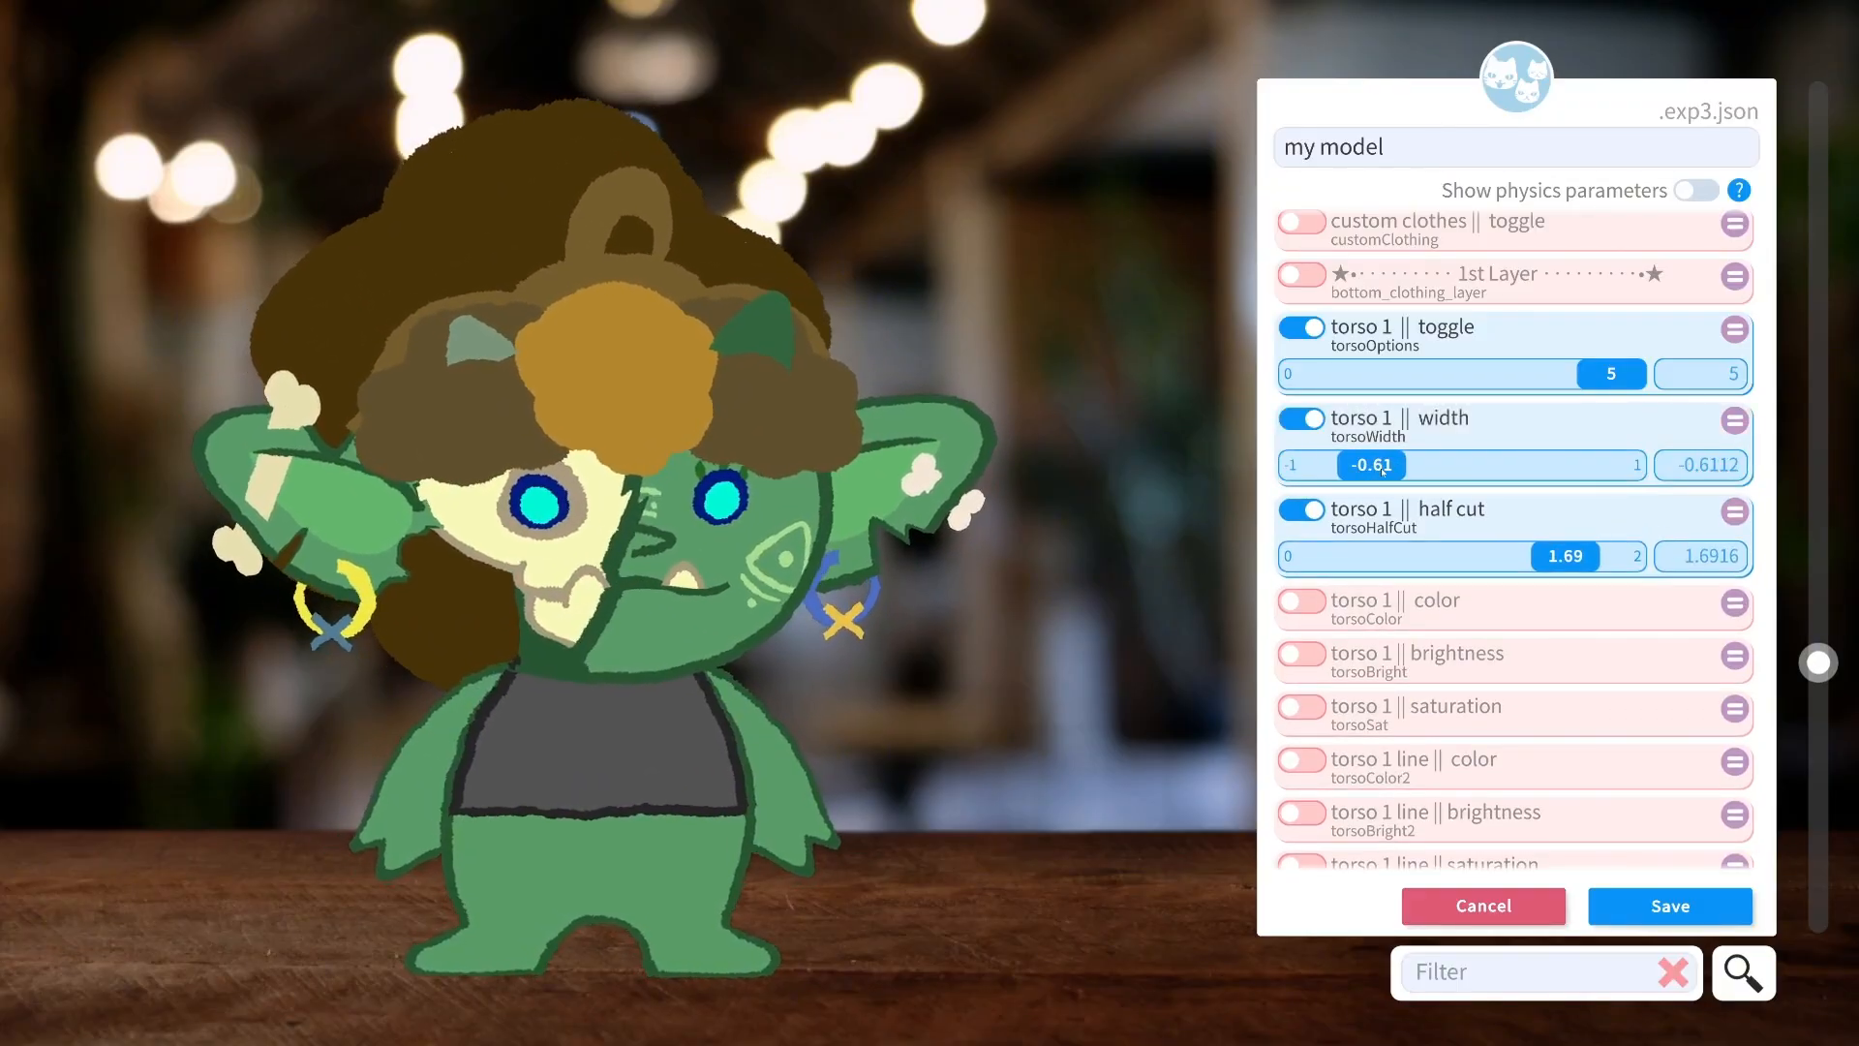
drag(1509, 469, 1654, 472)
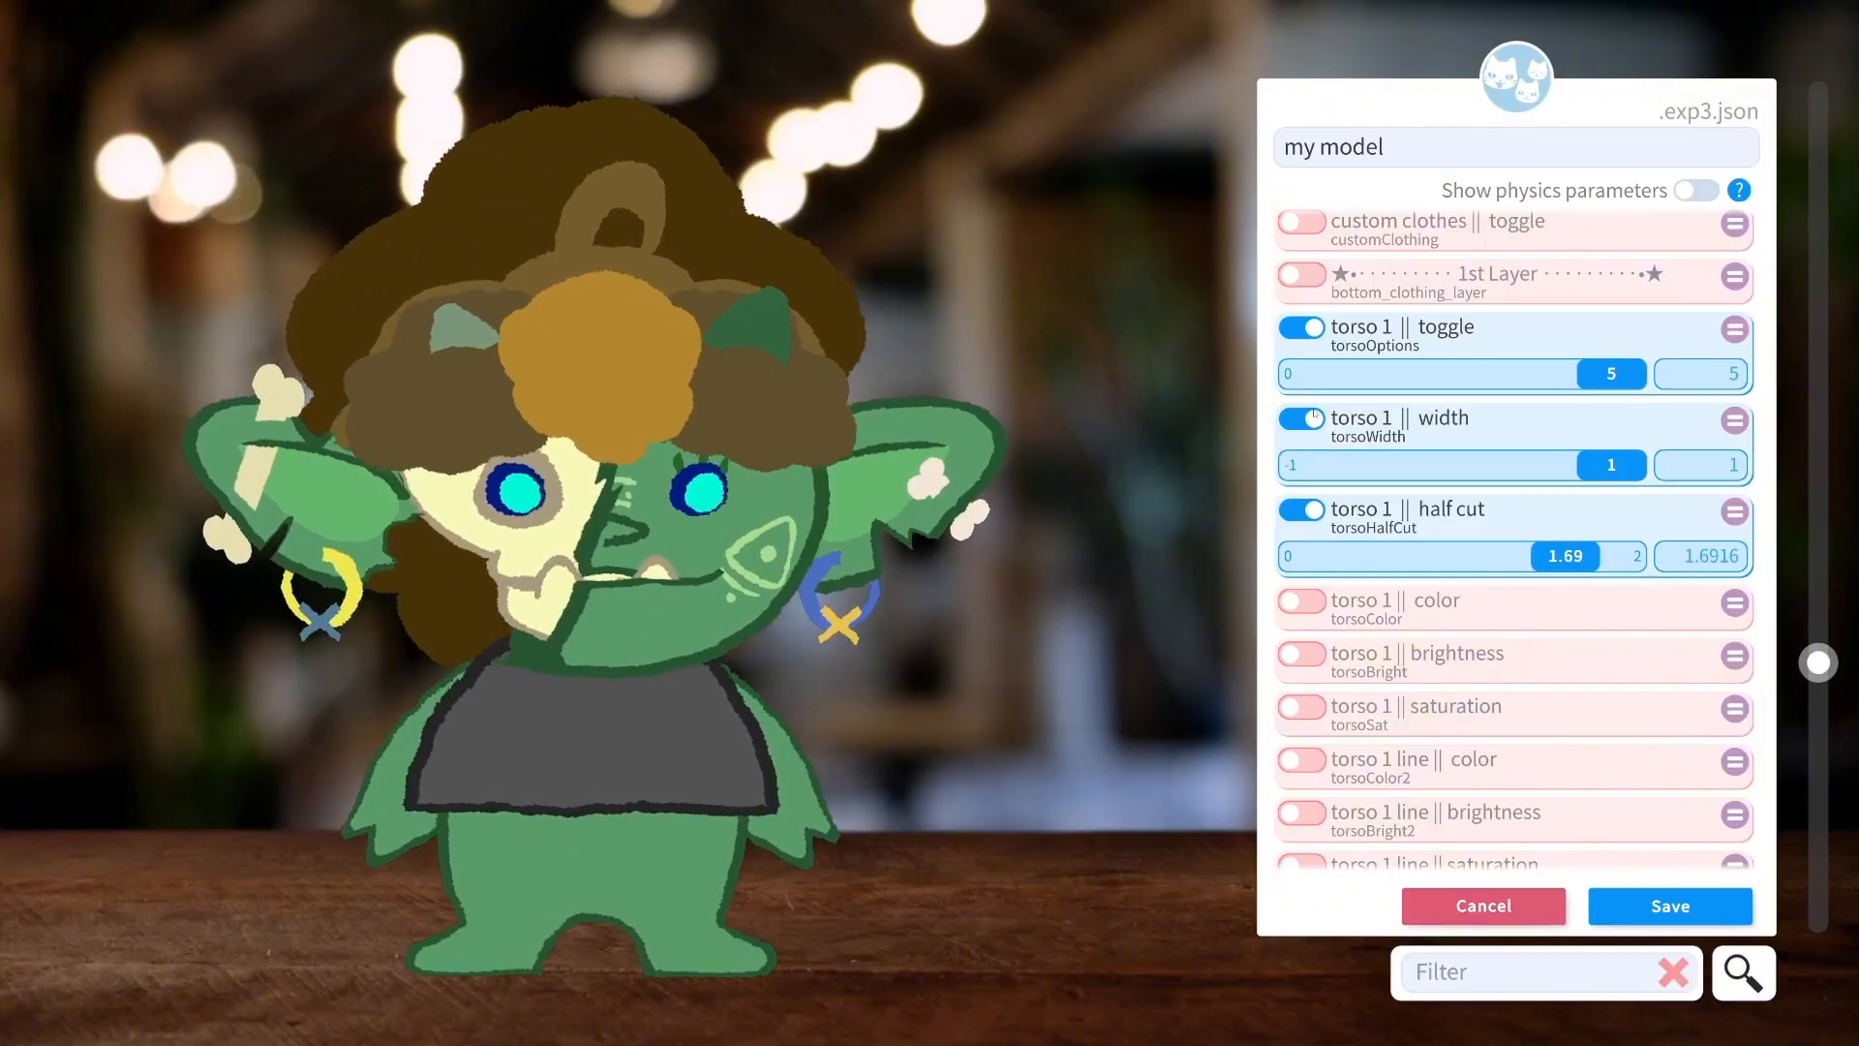
click(1314, 417)
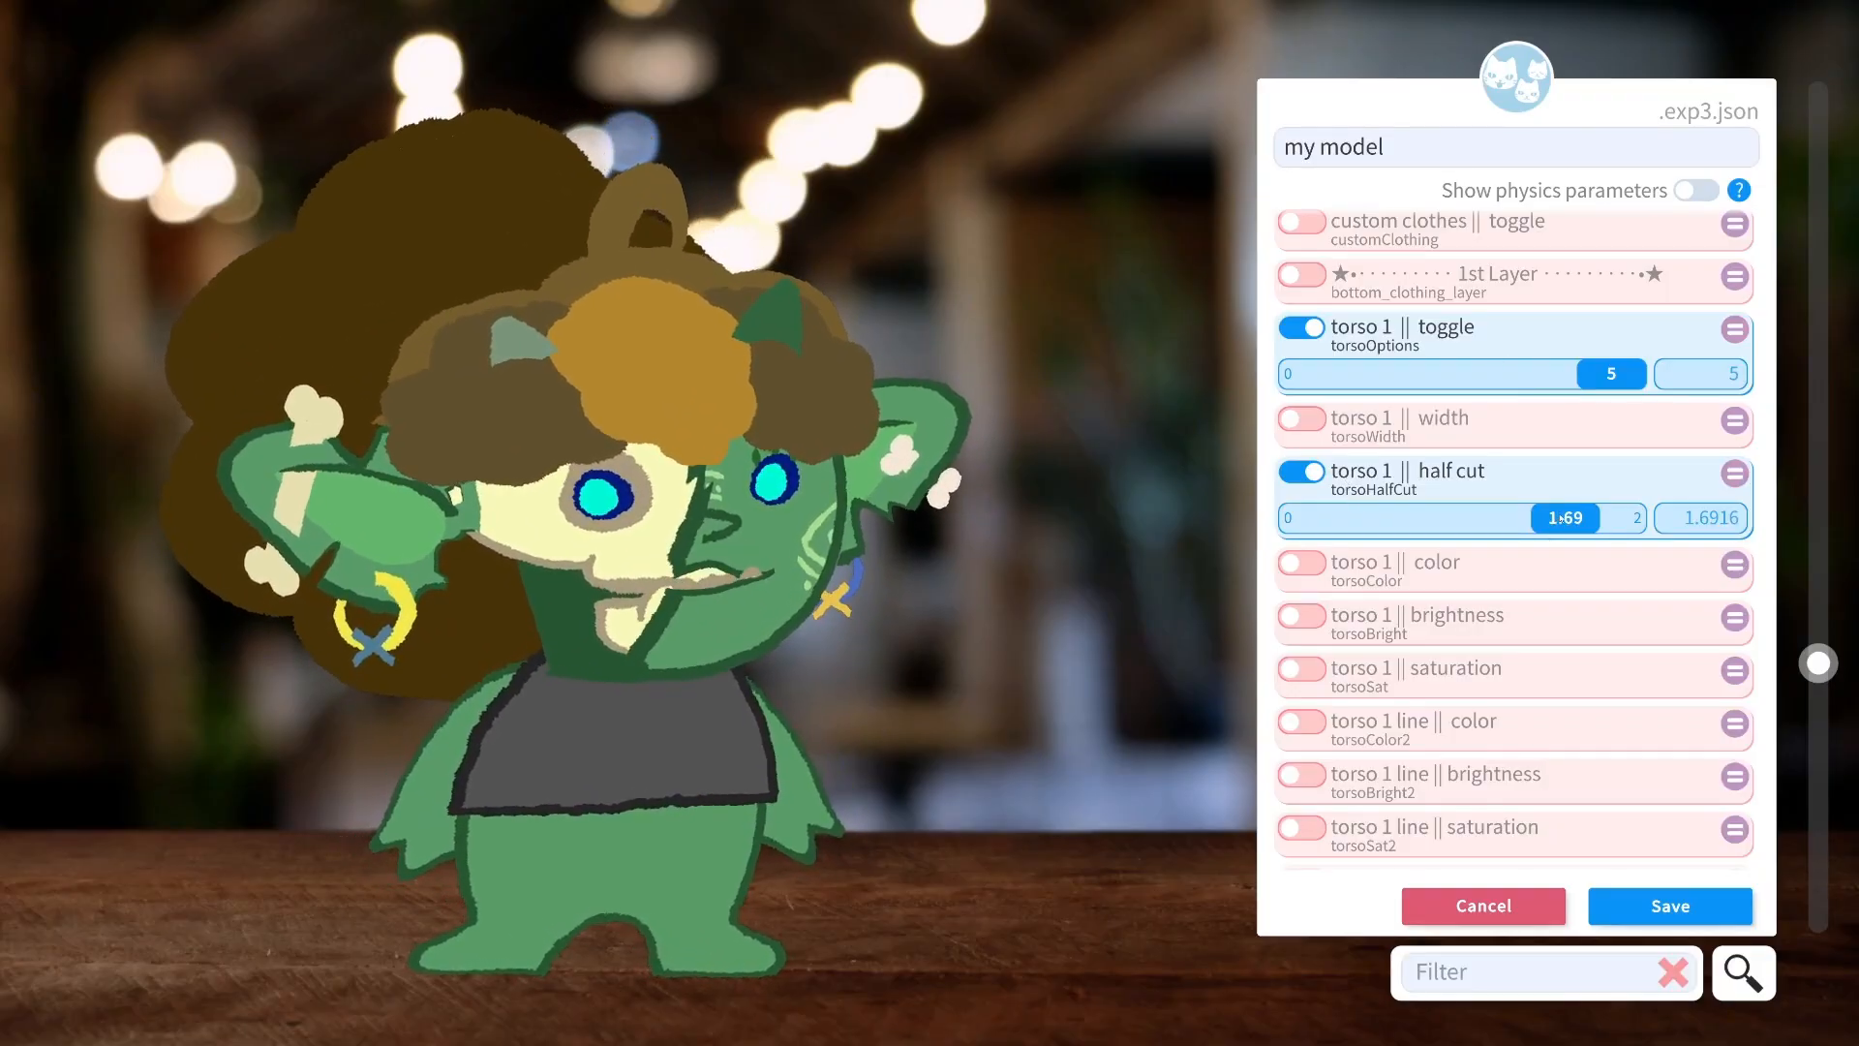
Set the torso 1 half cut to 0.89, and switch the torso 1 color on at 0 and off again.
drag(1543, 518, 1397, 519)
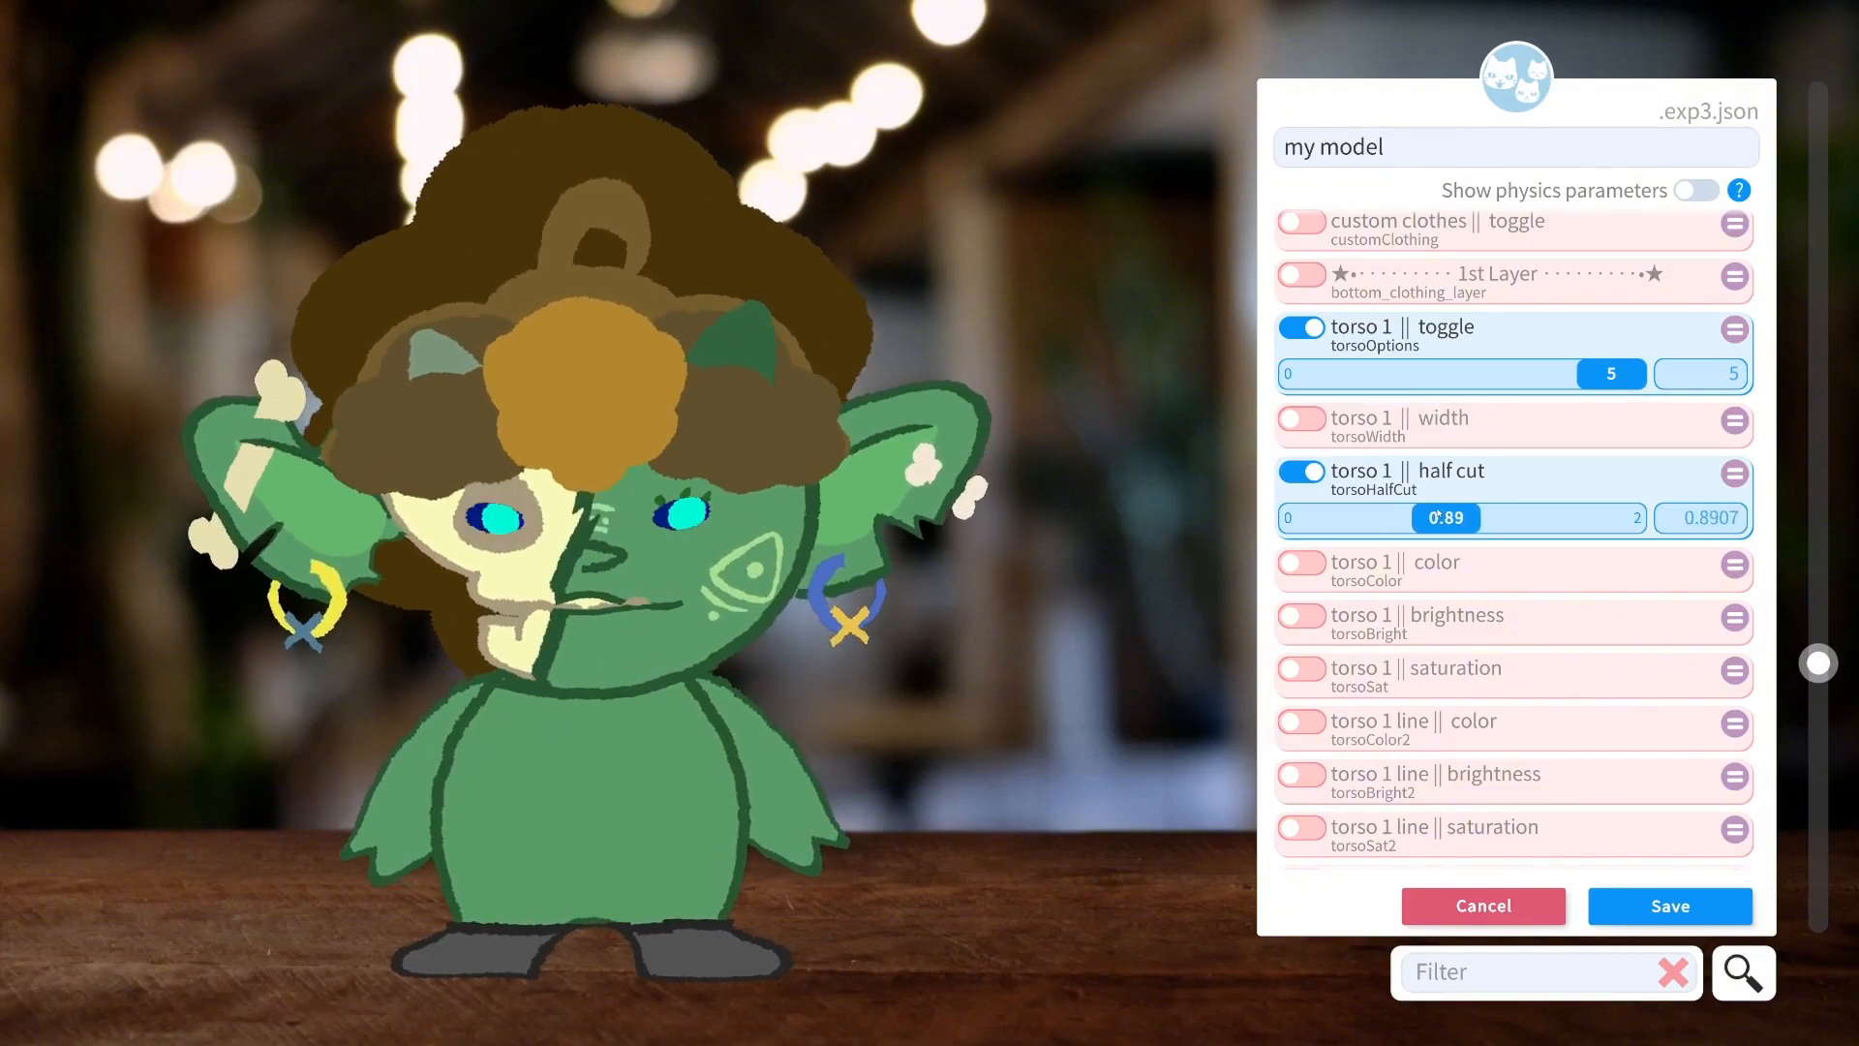
scroll(1366, 455, down, 2)
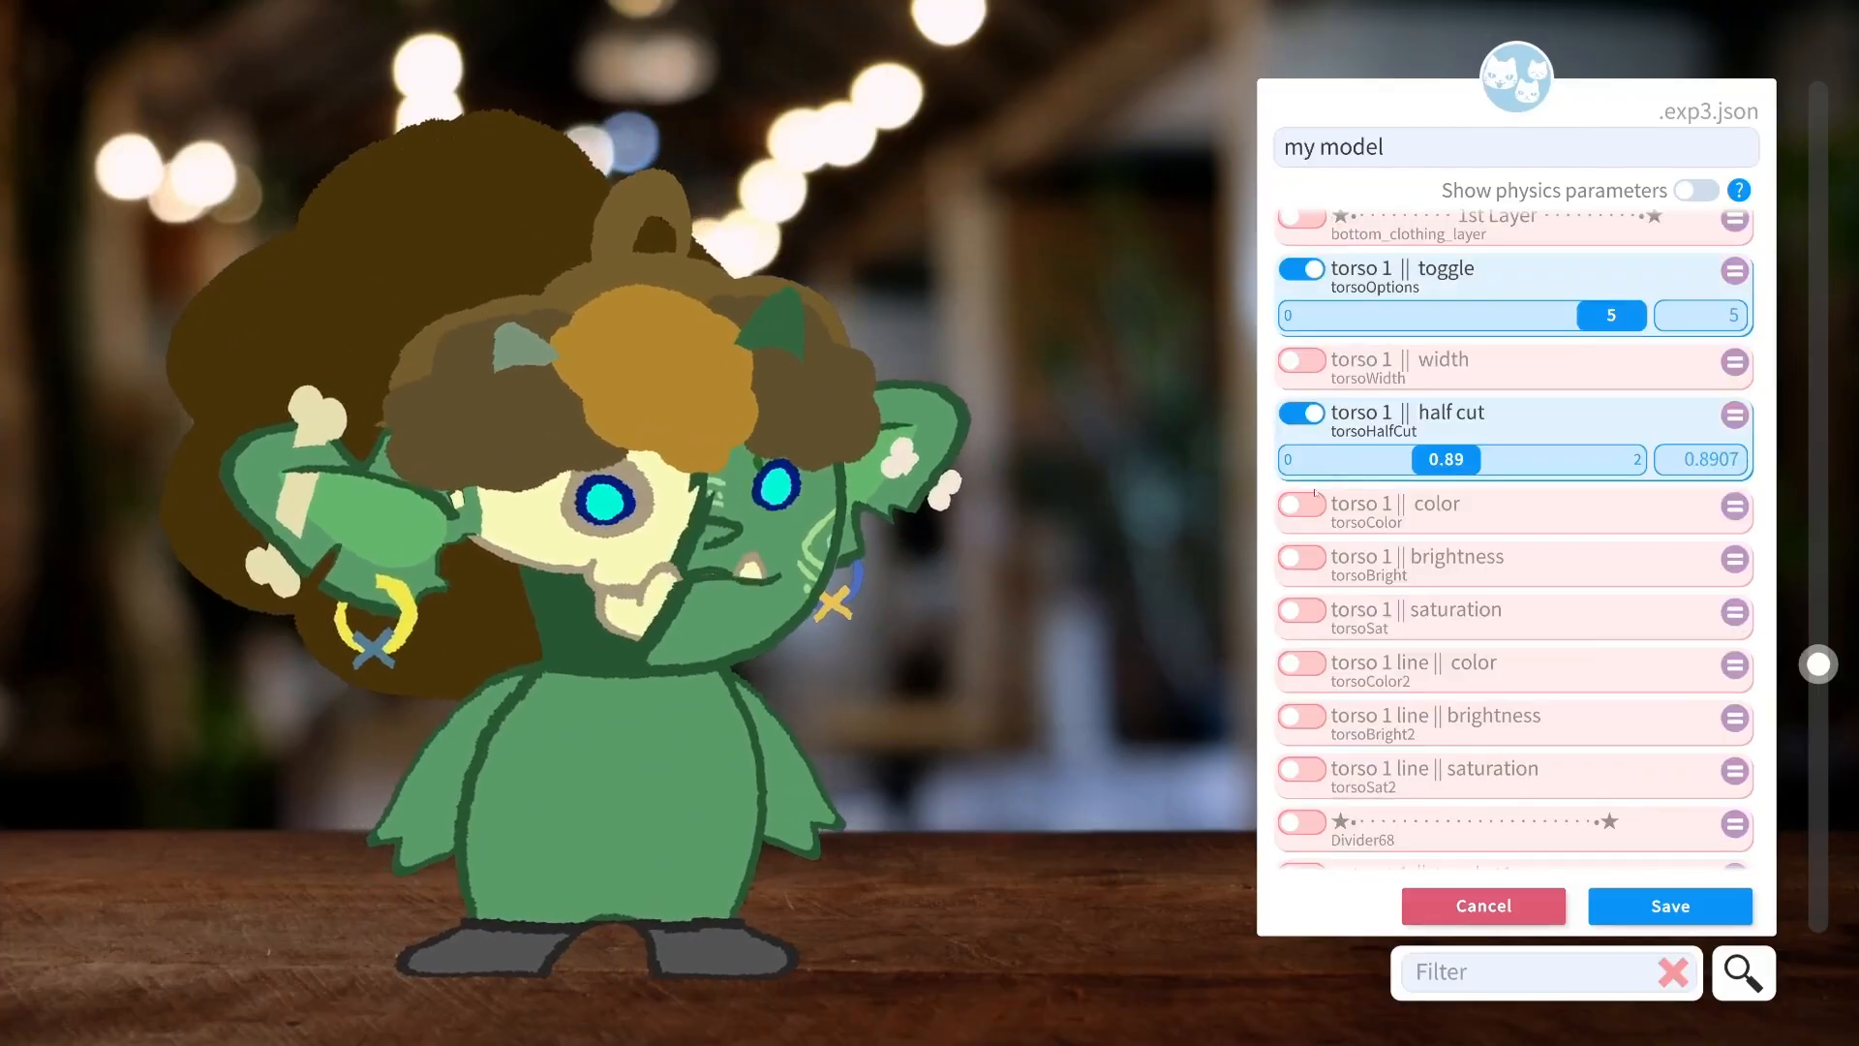
click(1301, 445)
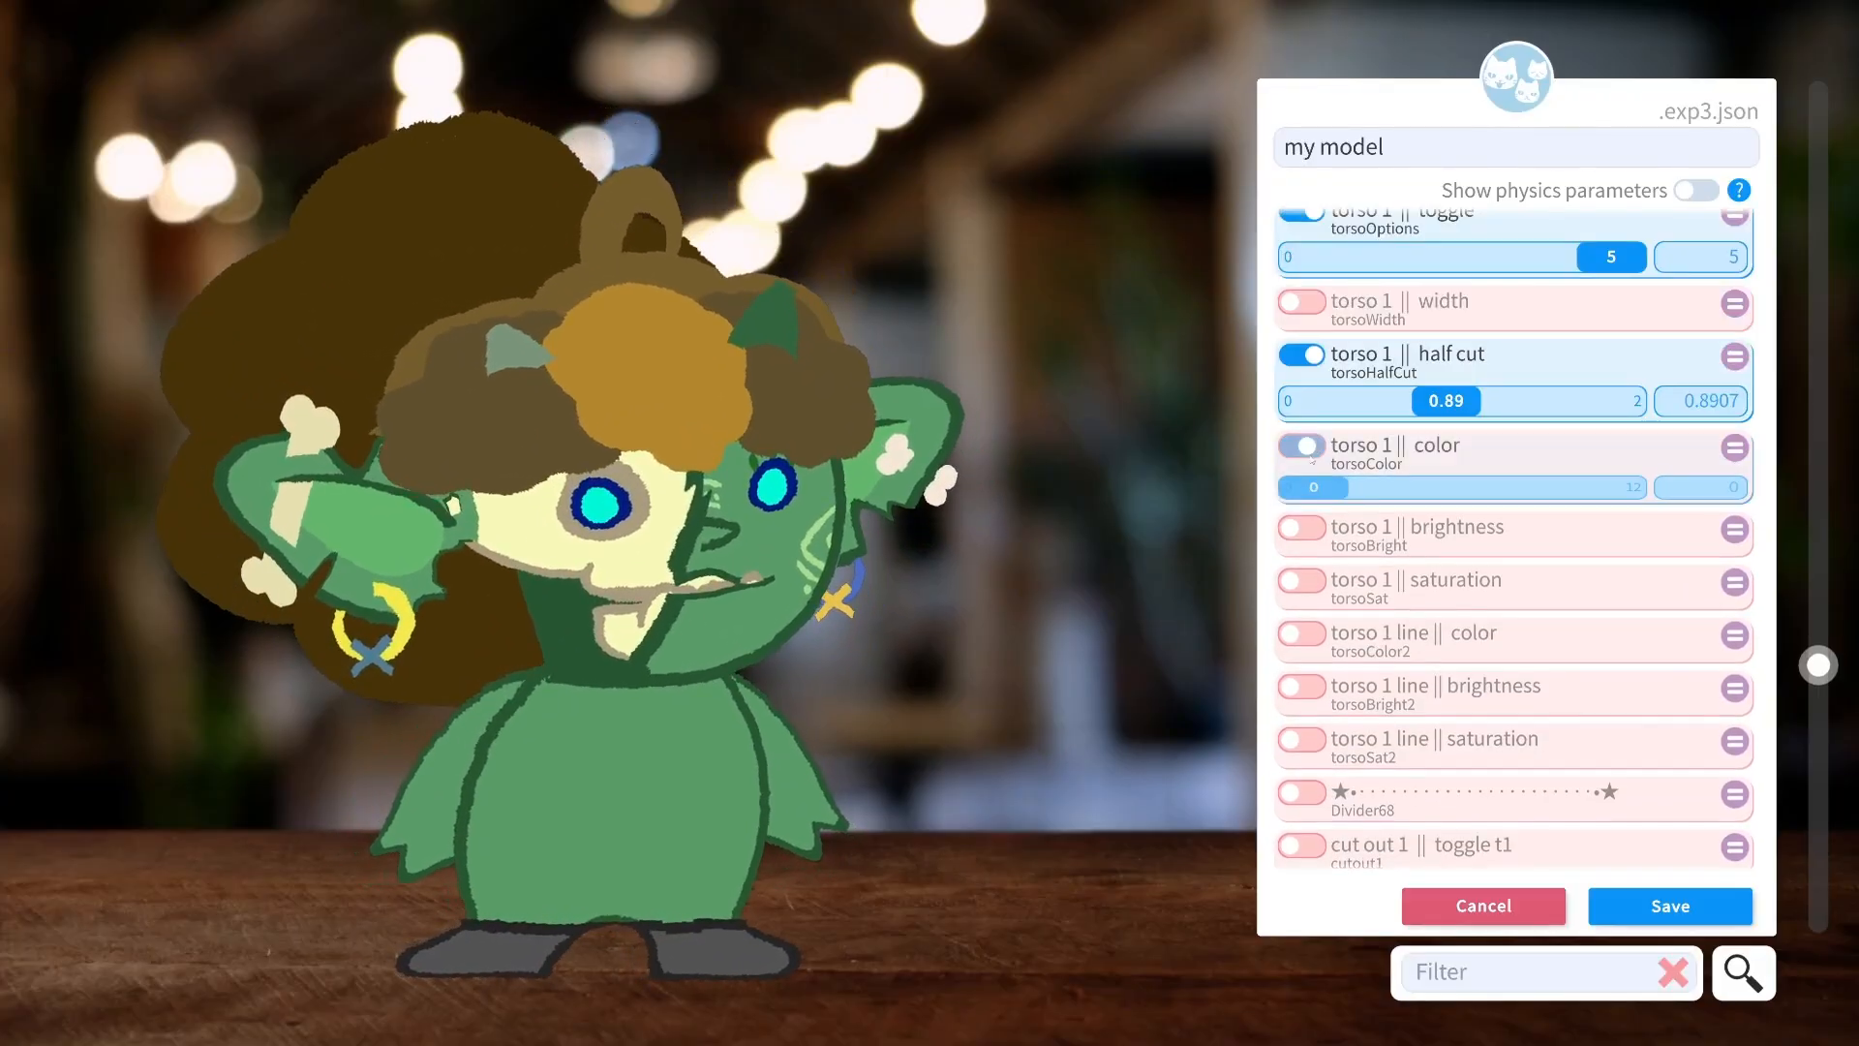
mouse_move(1307, 492)
mouse_down()
mouse_move(1467, 500)
mouse_move(1286, 498)
mouse_up()
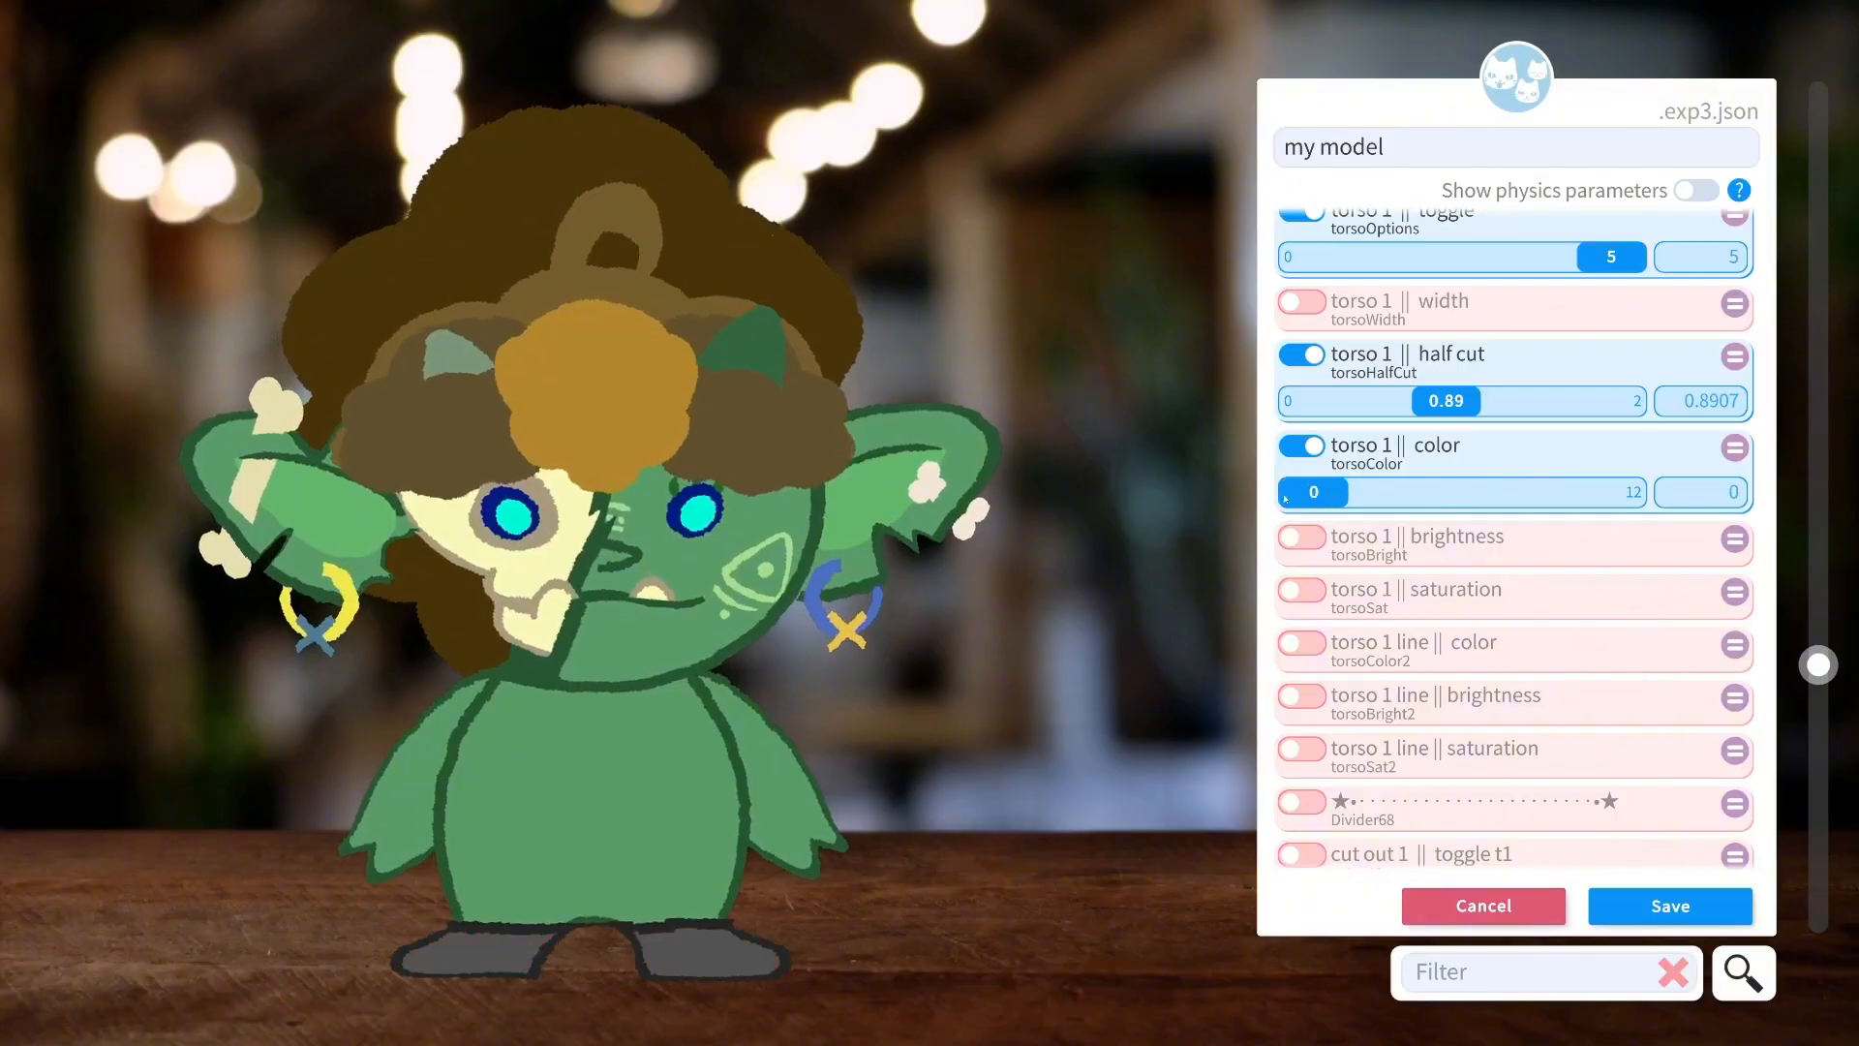
click(1302, 446)
scroll(1516, 537, down, 1)
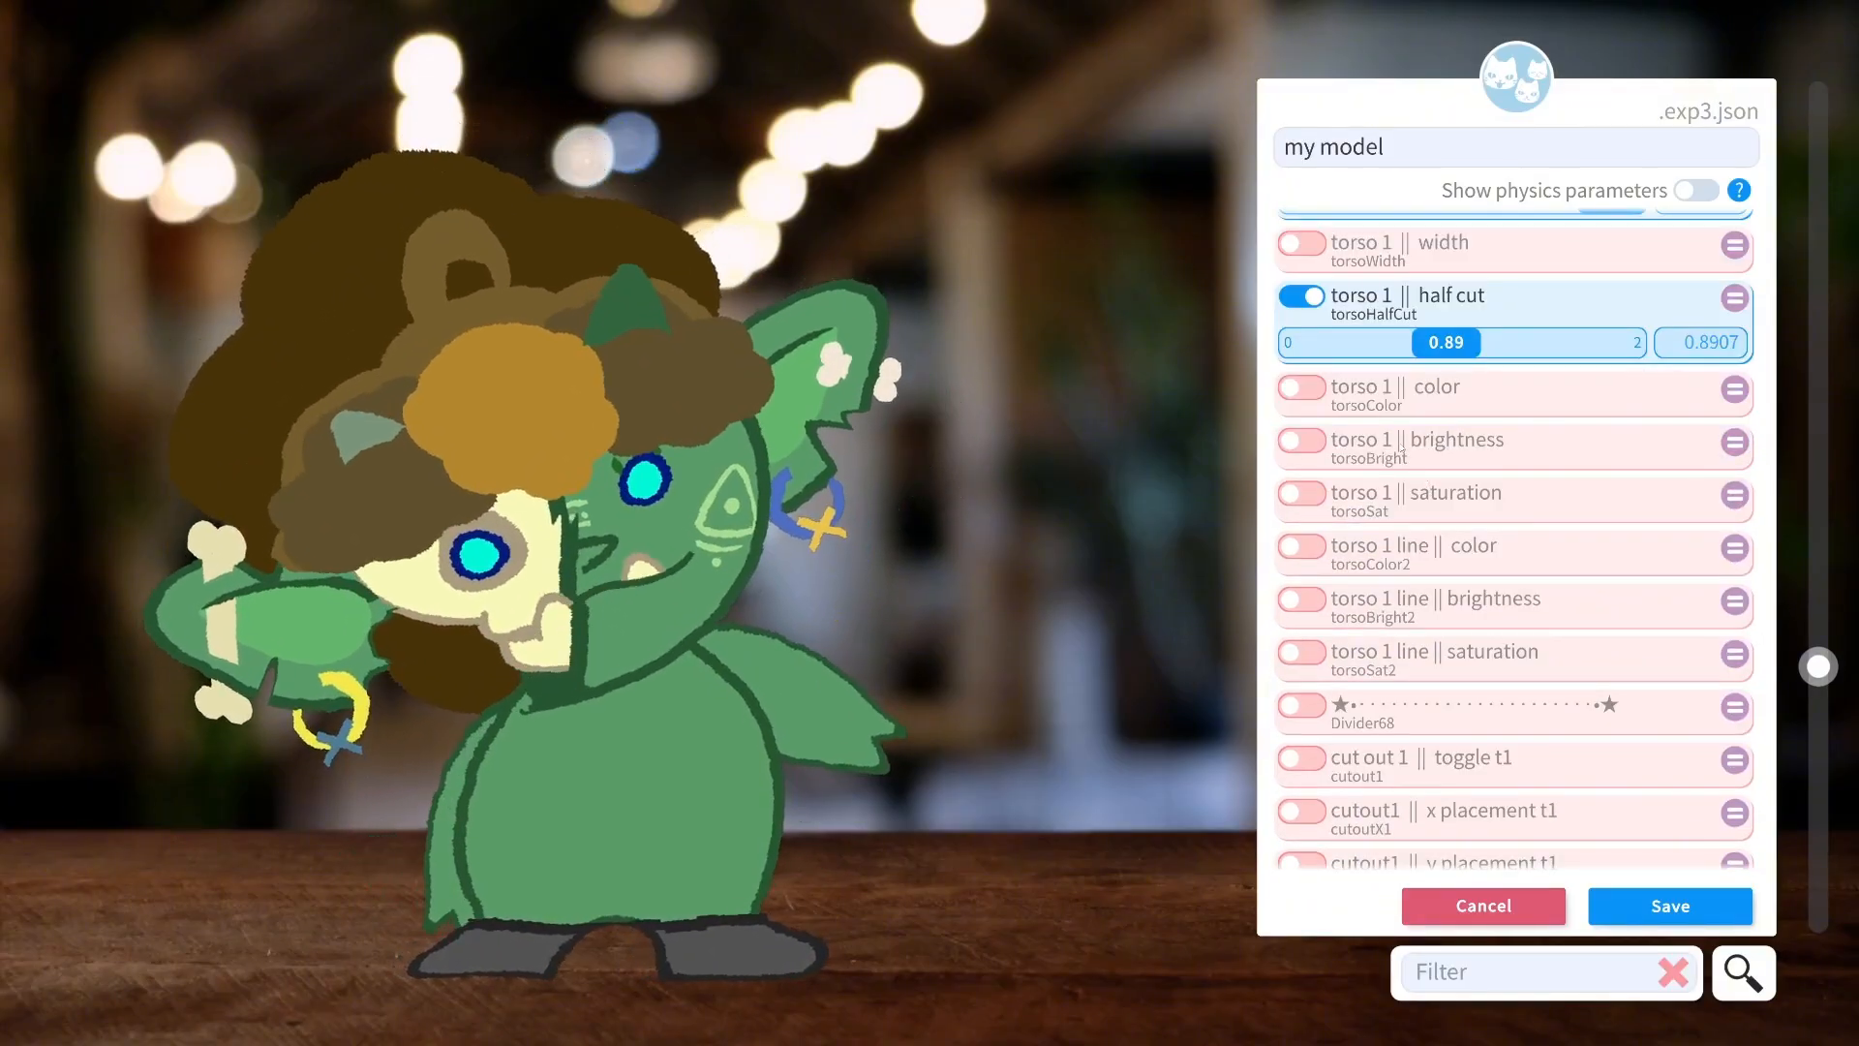
Enable cut out 1 for torso 1 with toggle 0.88, x placement 0.82 and y placement 0.71 to cut into one foot.
scroll(1403, 452, down, 6)
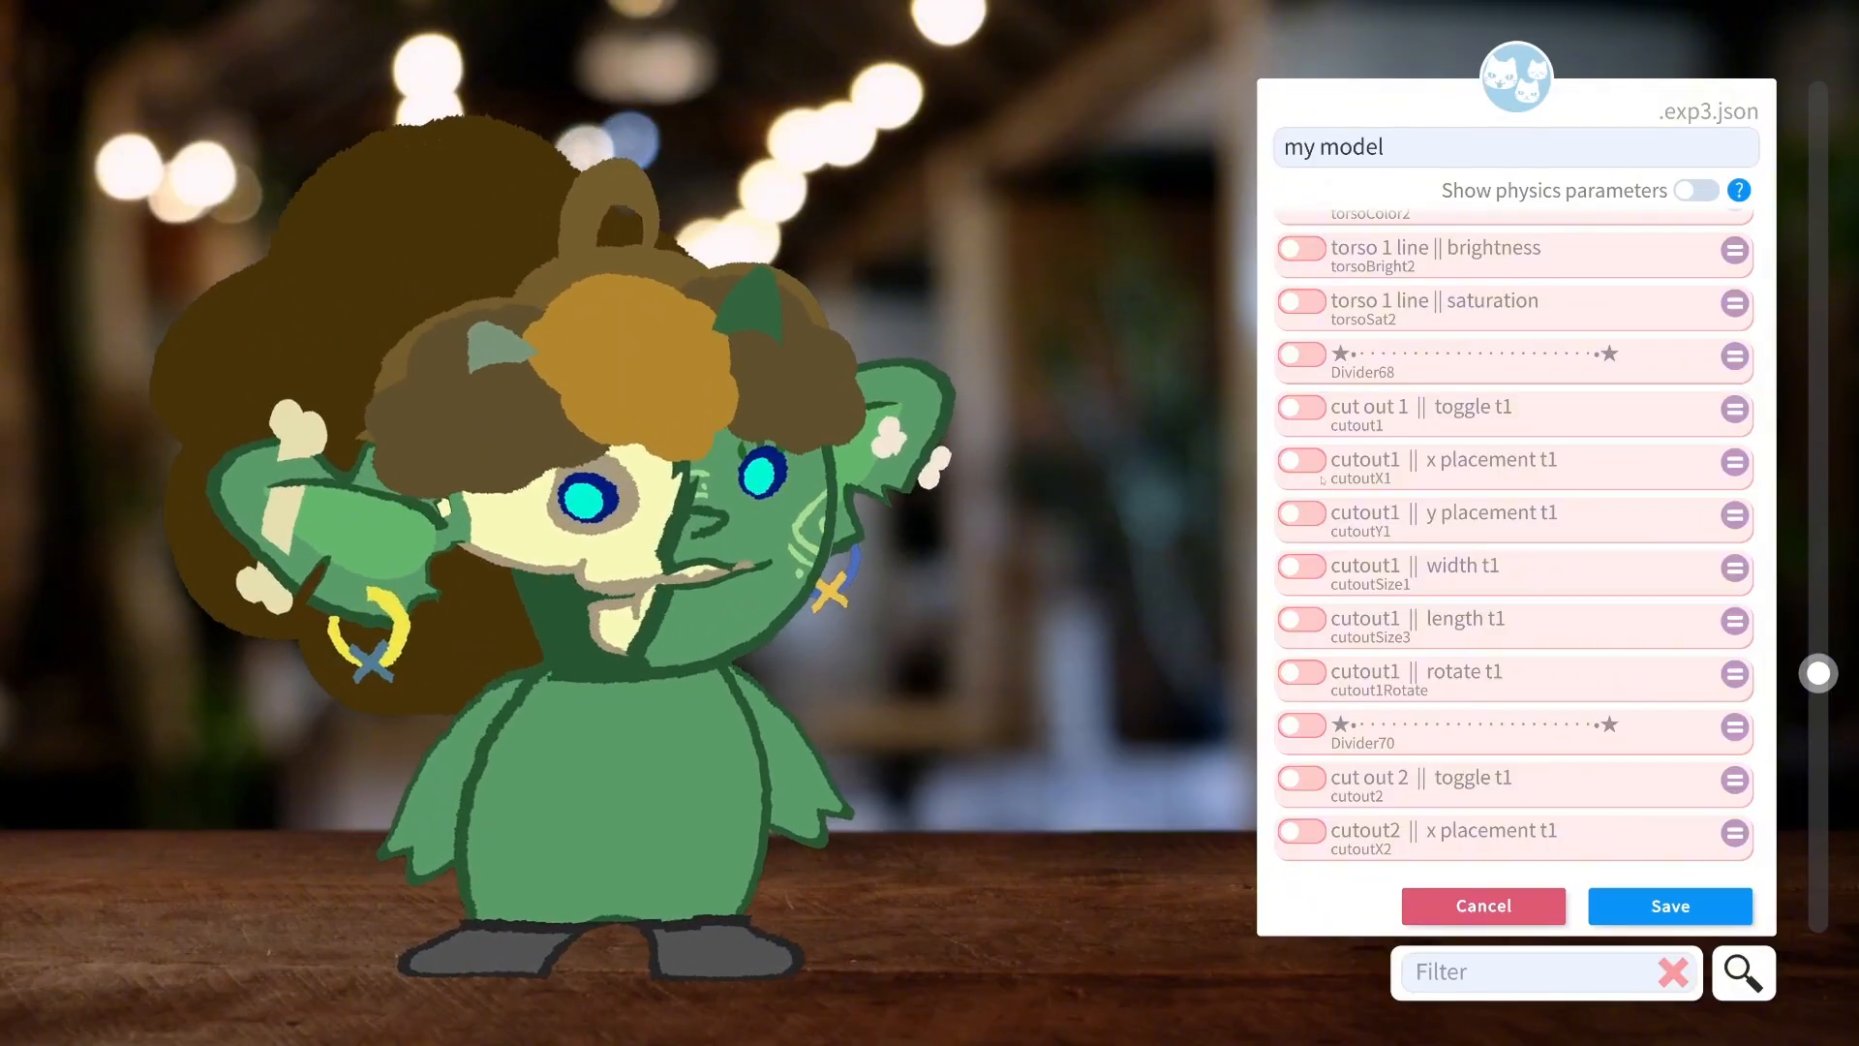
click(1300, 418)
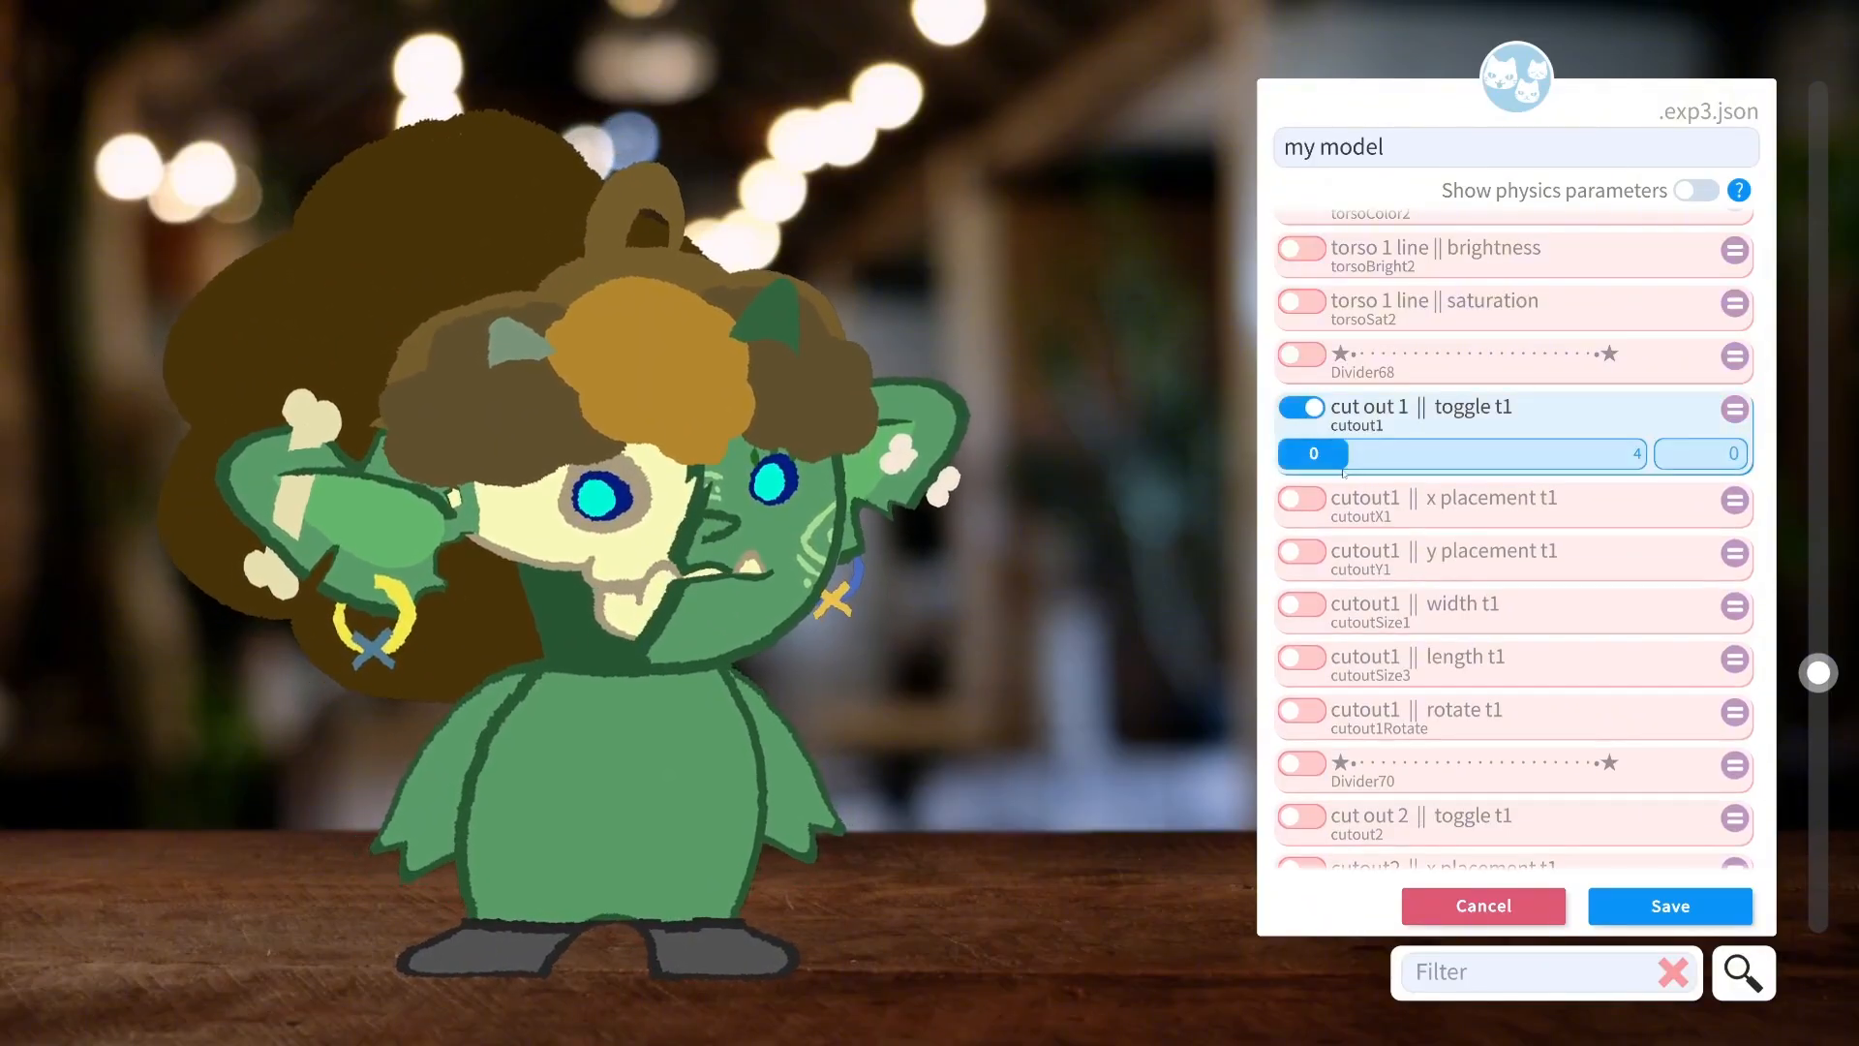
drag(1317, 458, 1390, 457)
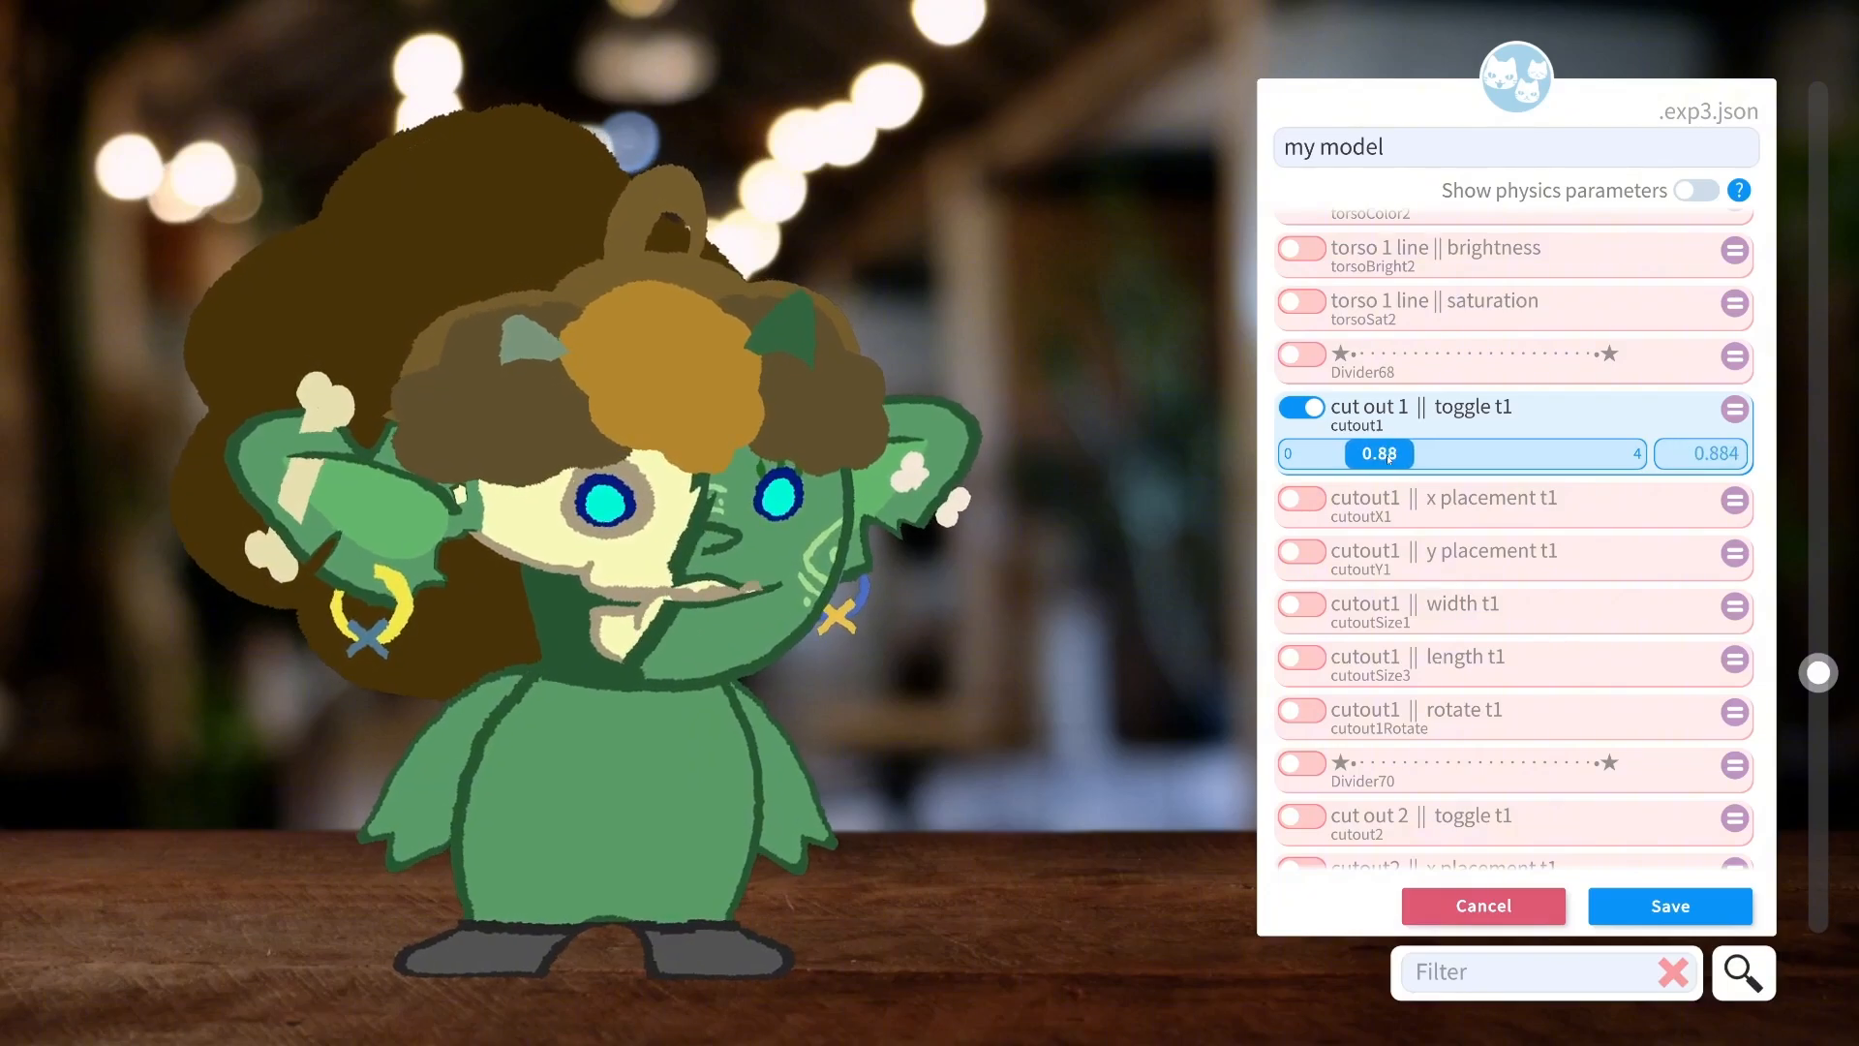
click(1299, 551)
drag(1462, 598, 1554, 599)
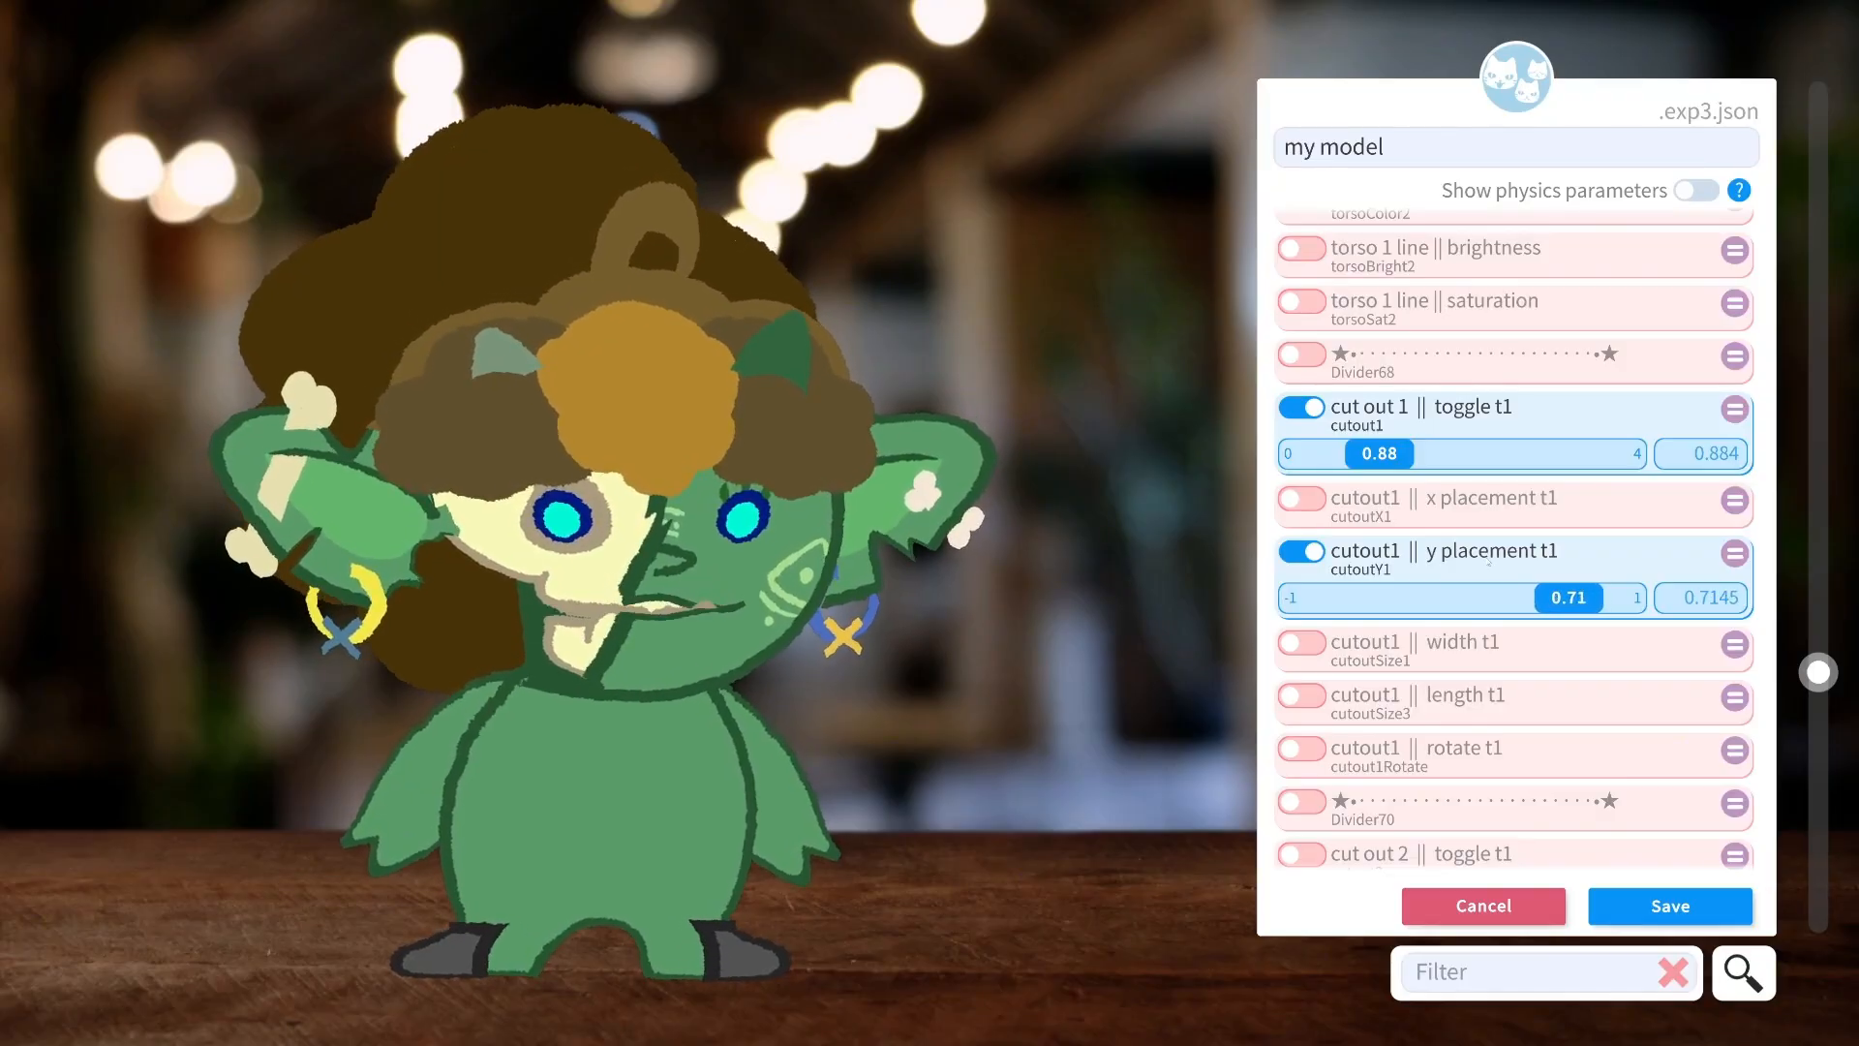
click(1300, 500)
drag(1447, 545, 1571, 545)
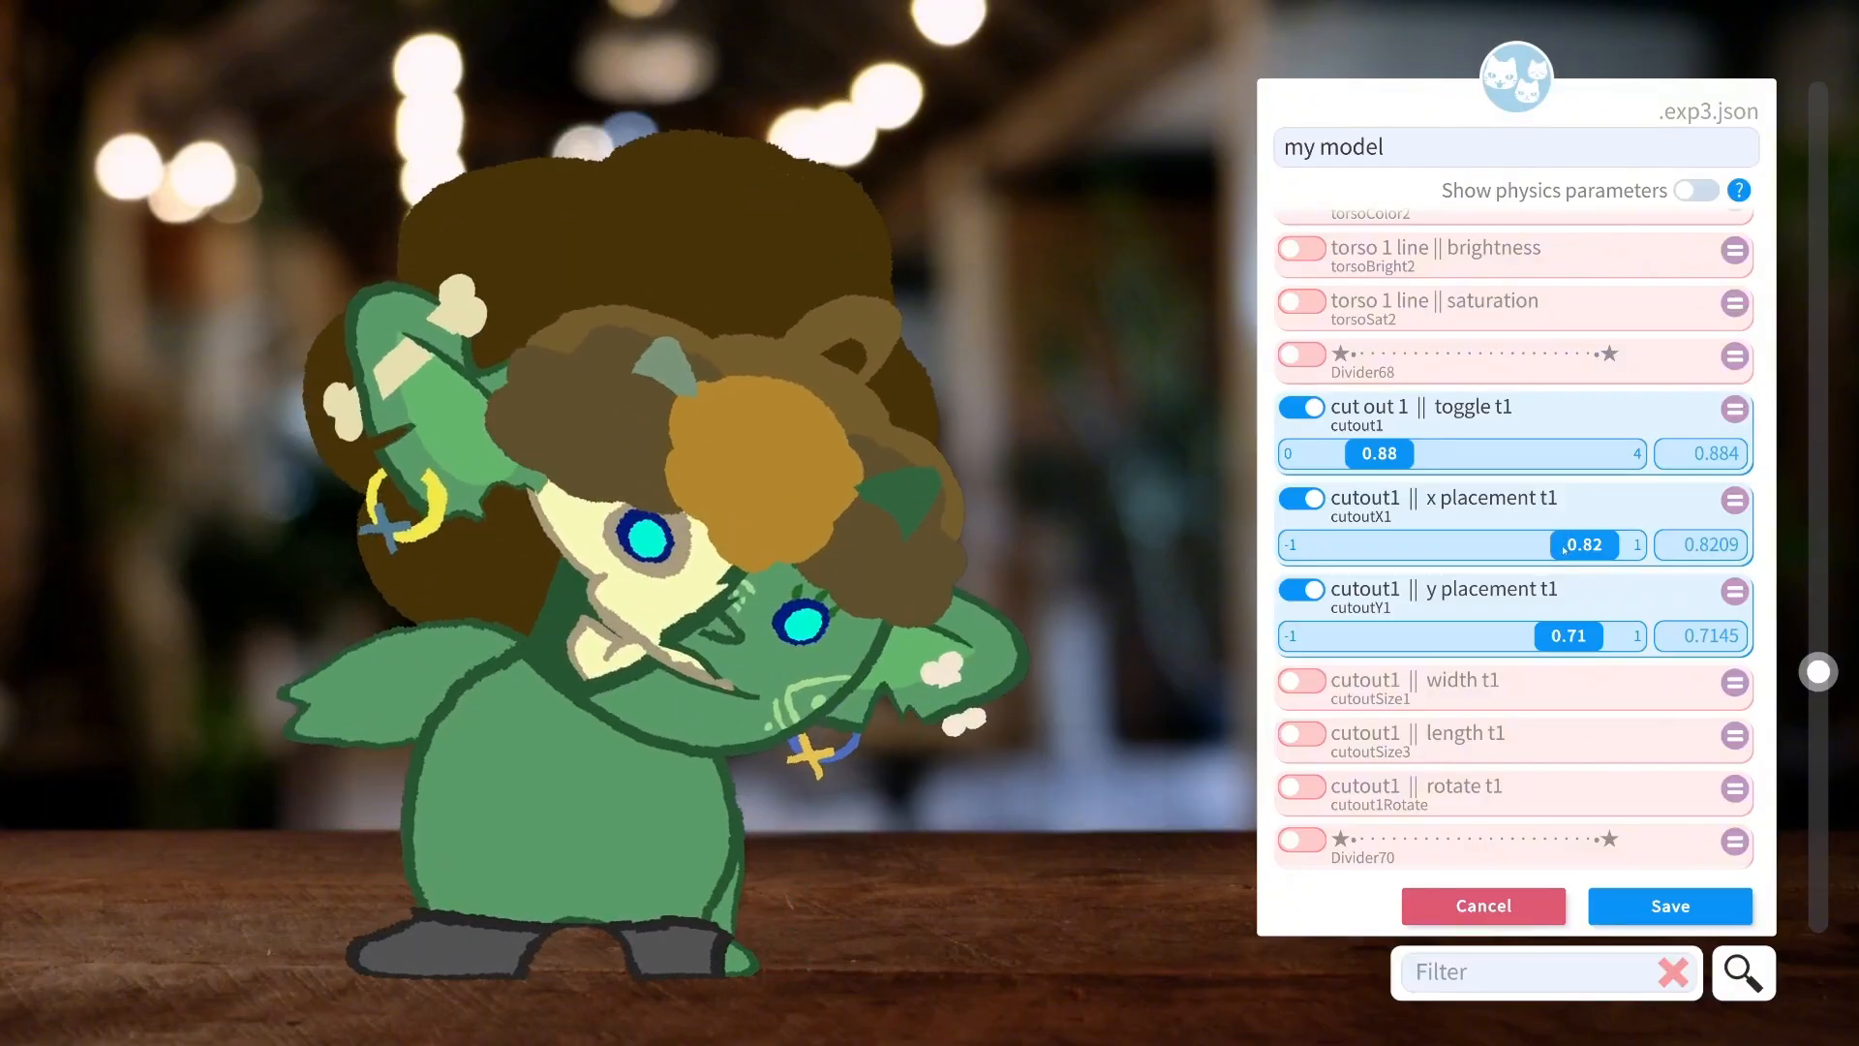
Enable cut out 2 for torso 1 with toggle 0.91, x placement -0.78 and y placement 0.71 on the other foot.
scroll(1410, 695, down, 3)
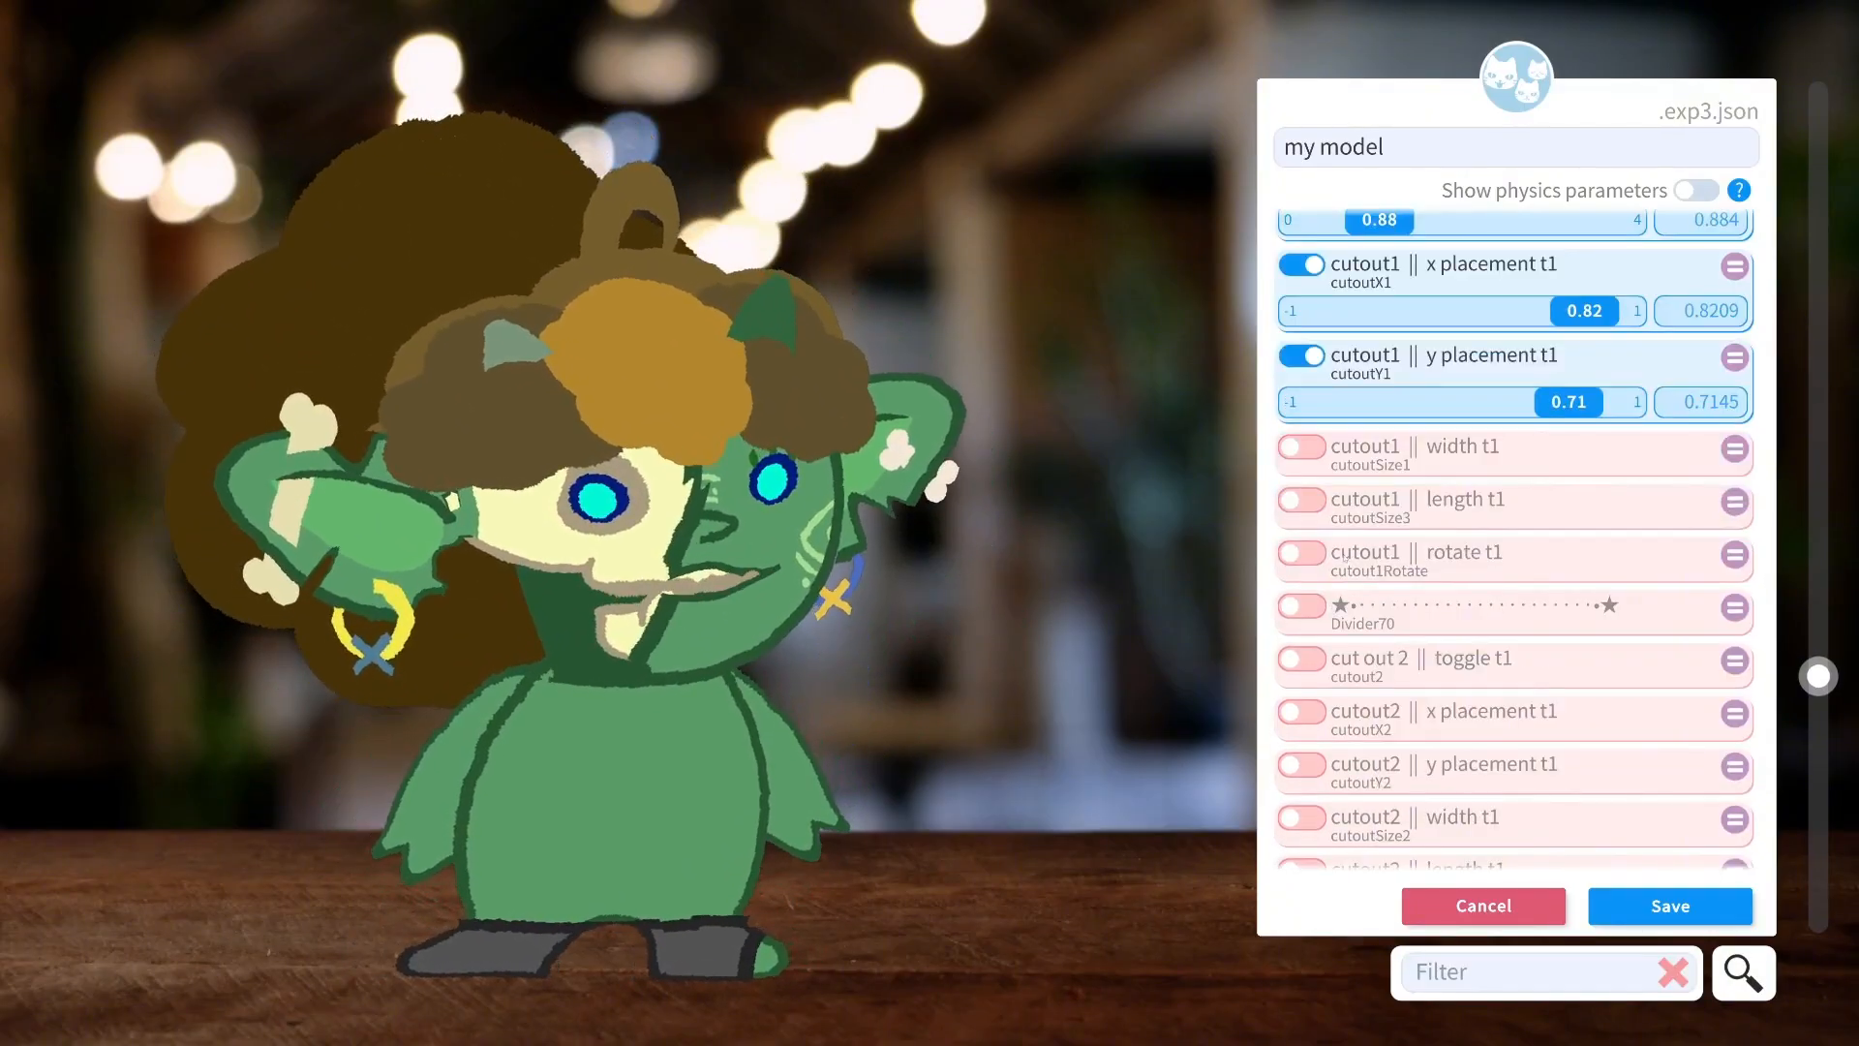
scroll(1346, 555, down, 1)
click(1312, 600)
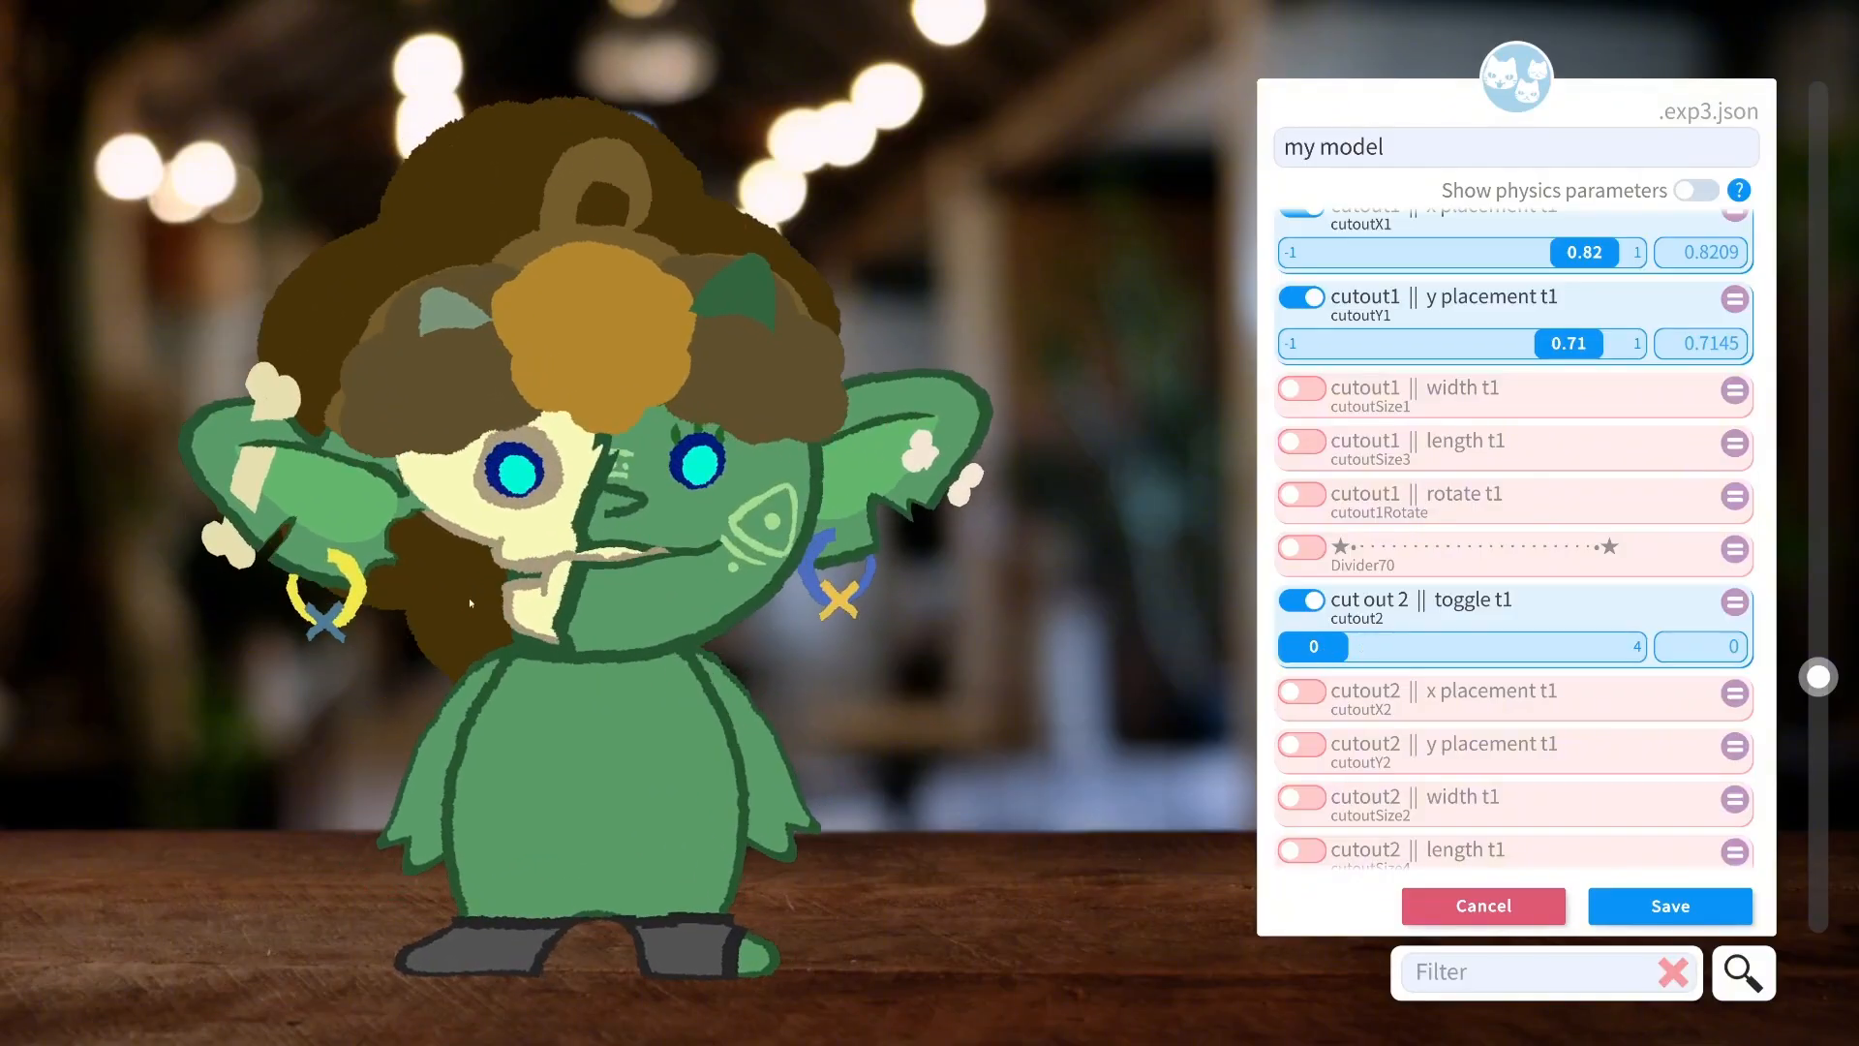
drag(1330, 644, 1396, 647)
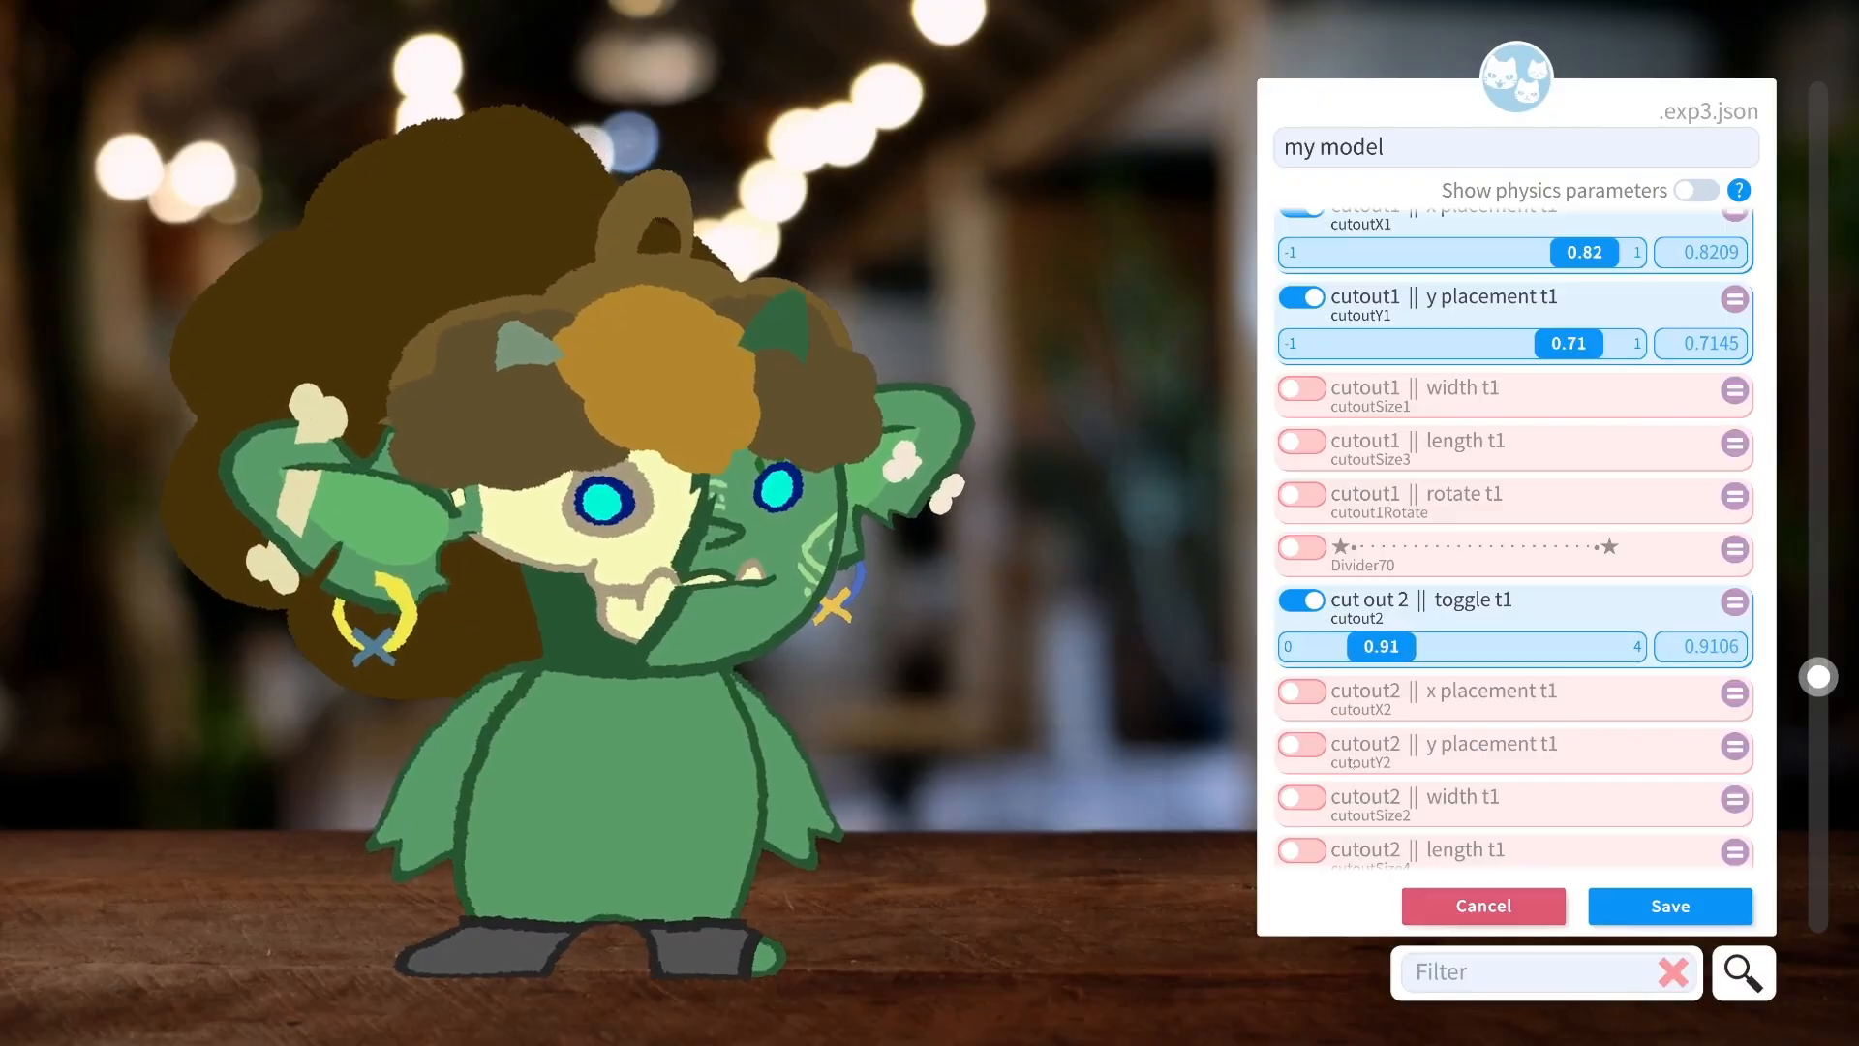
click(1310, 744)
drag(1462, 791, 1589, 790)
click(1303, 690)
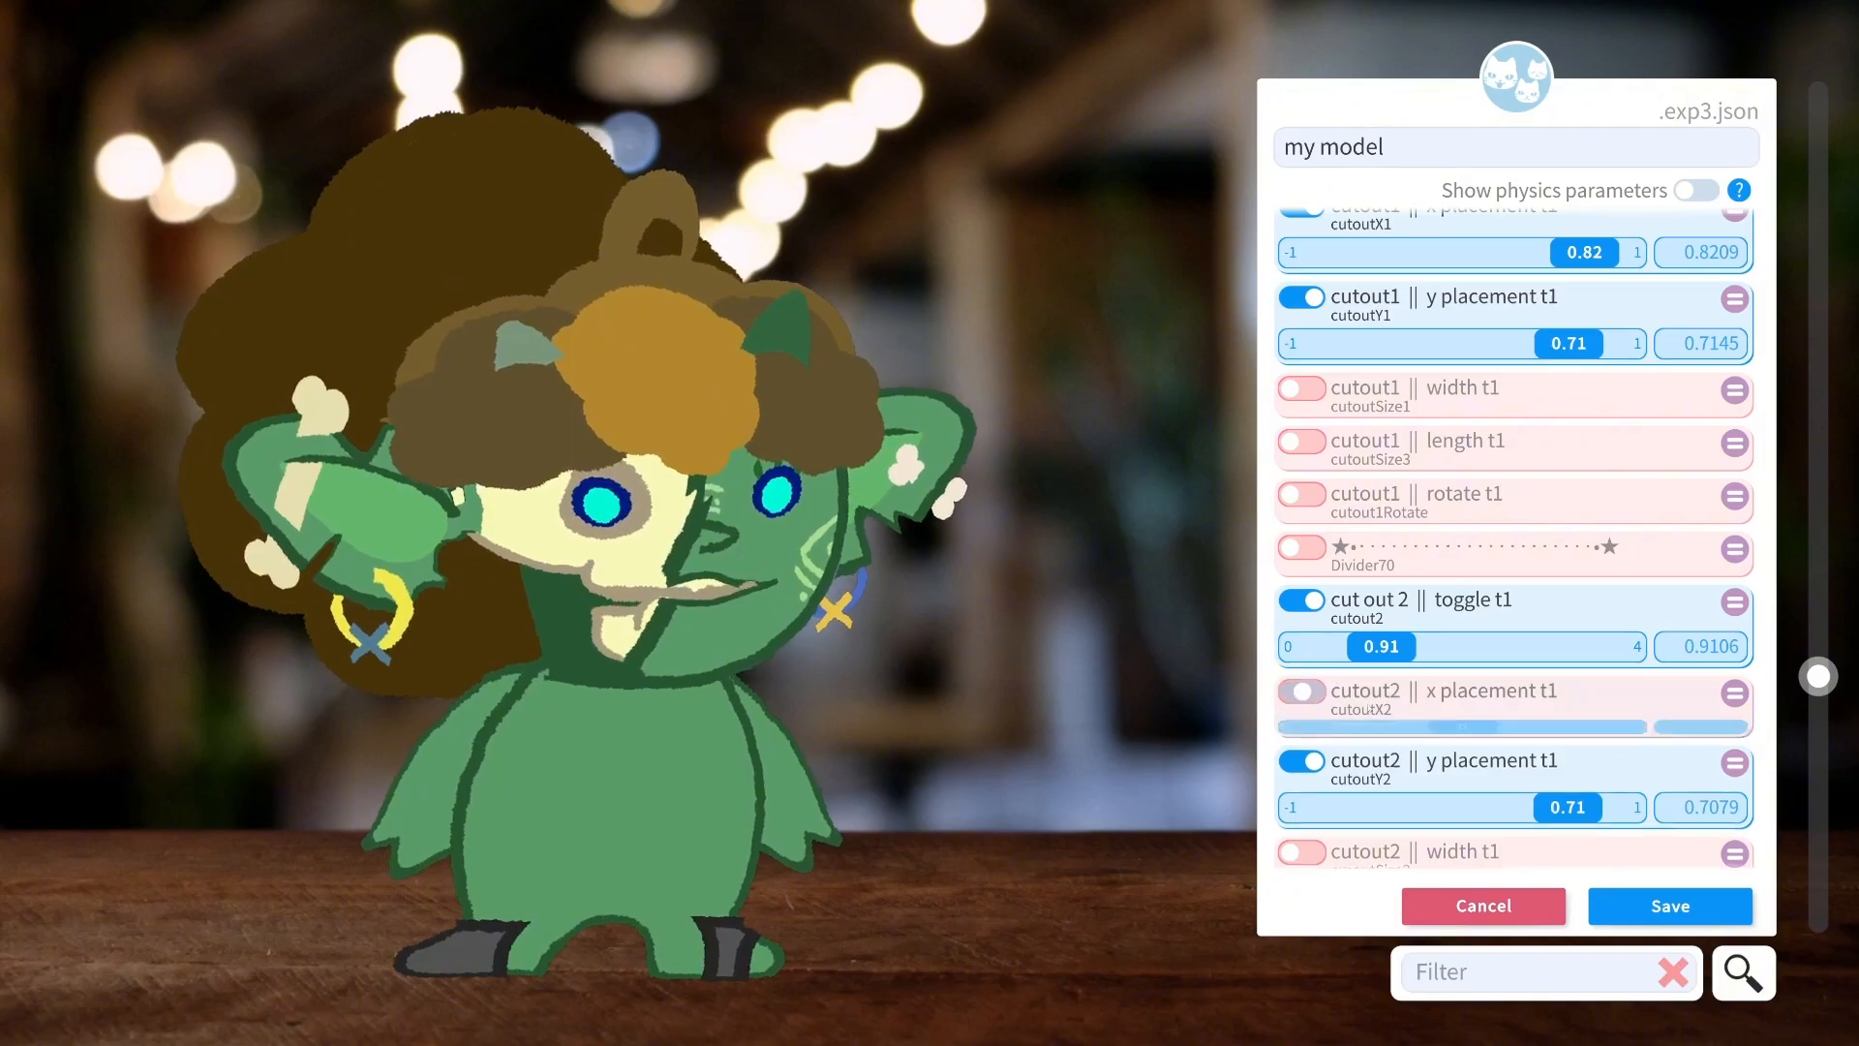
drag(1462, 737, 1329, 728)
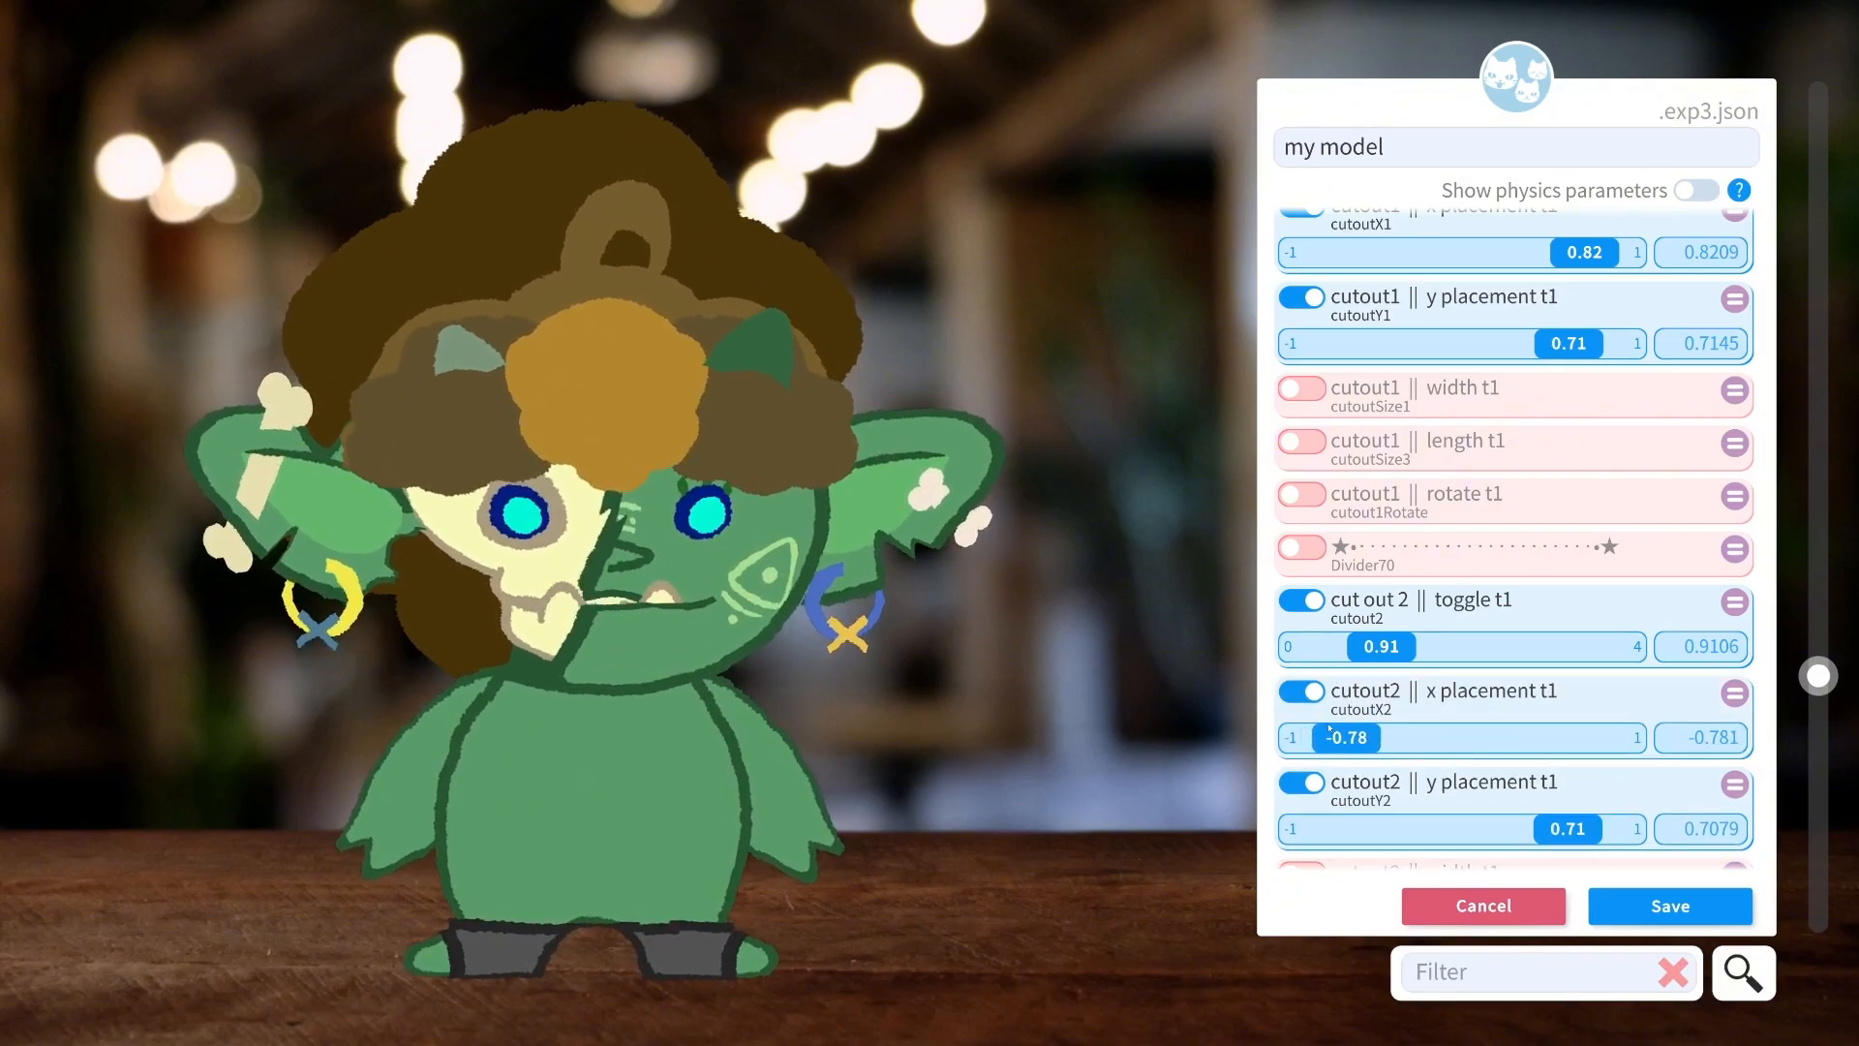
Try the torso 1 cutout 2 width at -0.08 and switch it off.
scroll(1334, 600, down, 5)
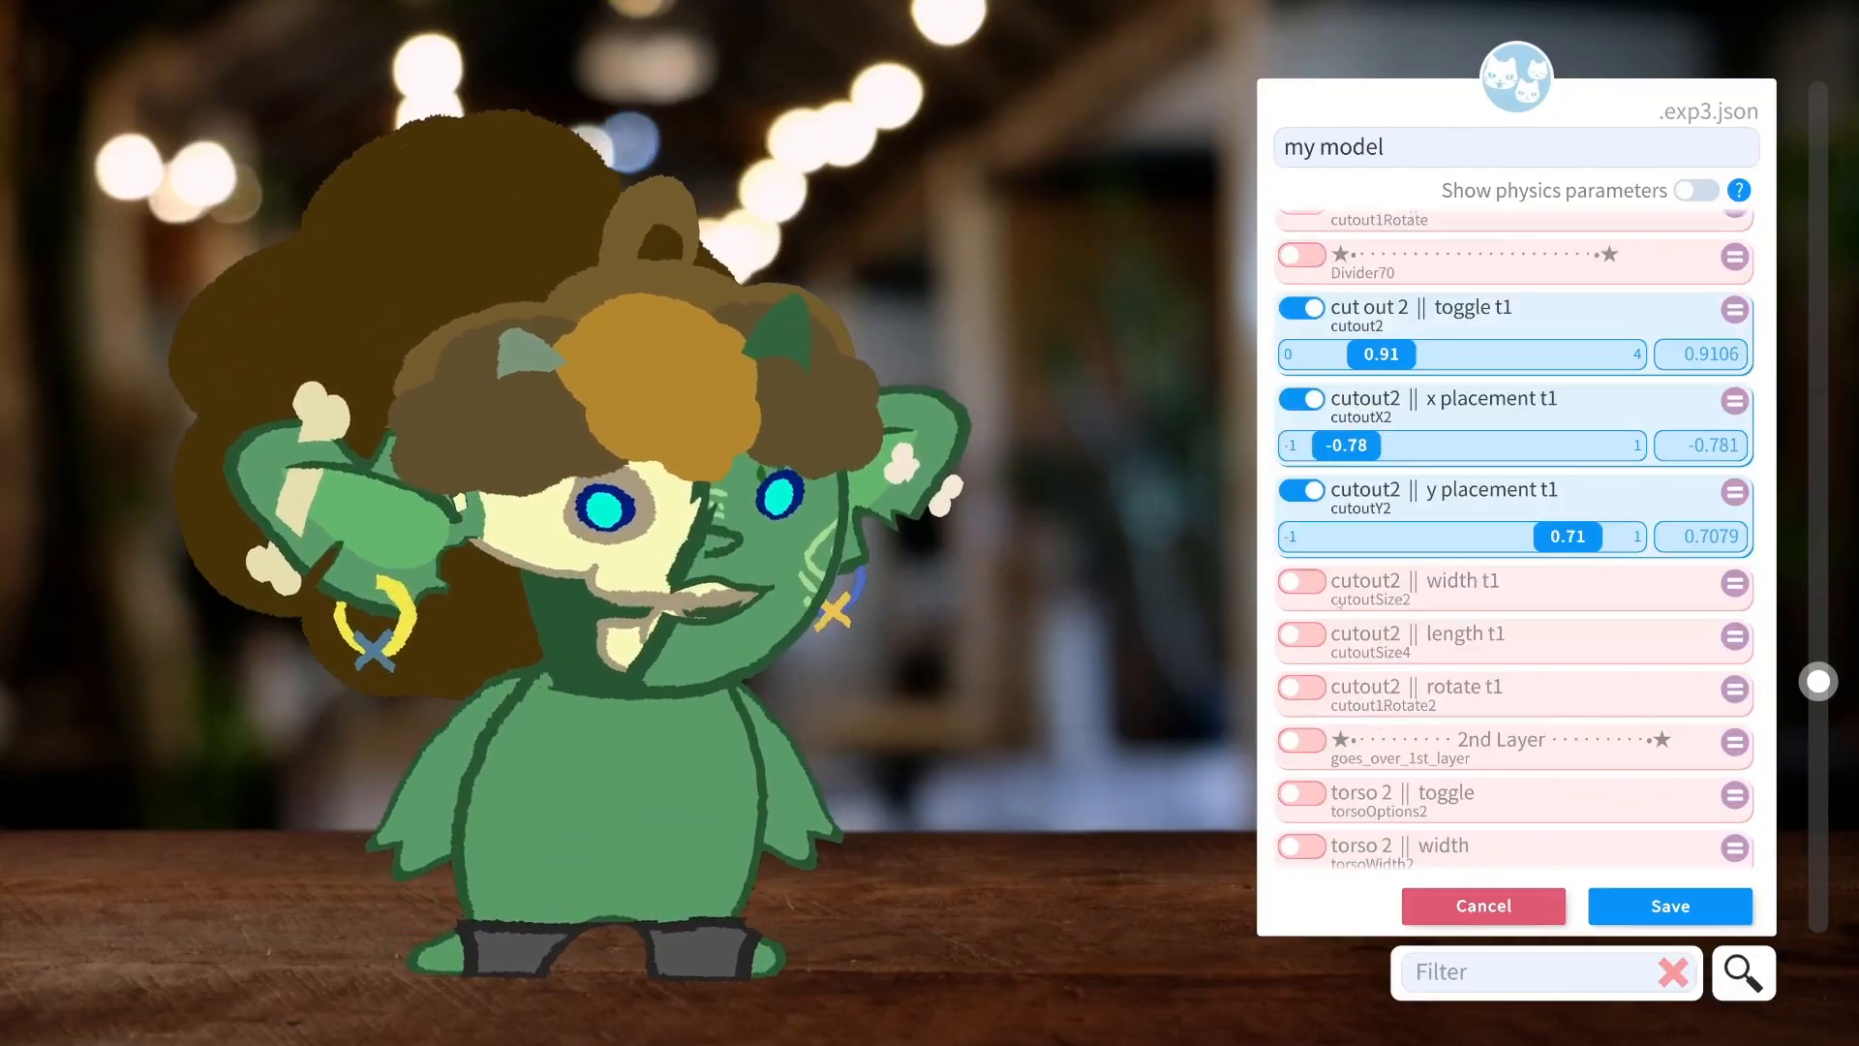
click(1303, 581)
mouse_move(1462, 627)
mouse_down()
mouse_move(1374, 628)
mouse_move(1539, 628)
mouse_move(1448, 631)
mouse_up()
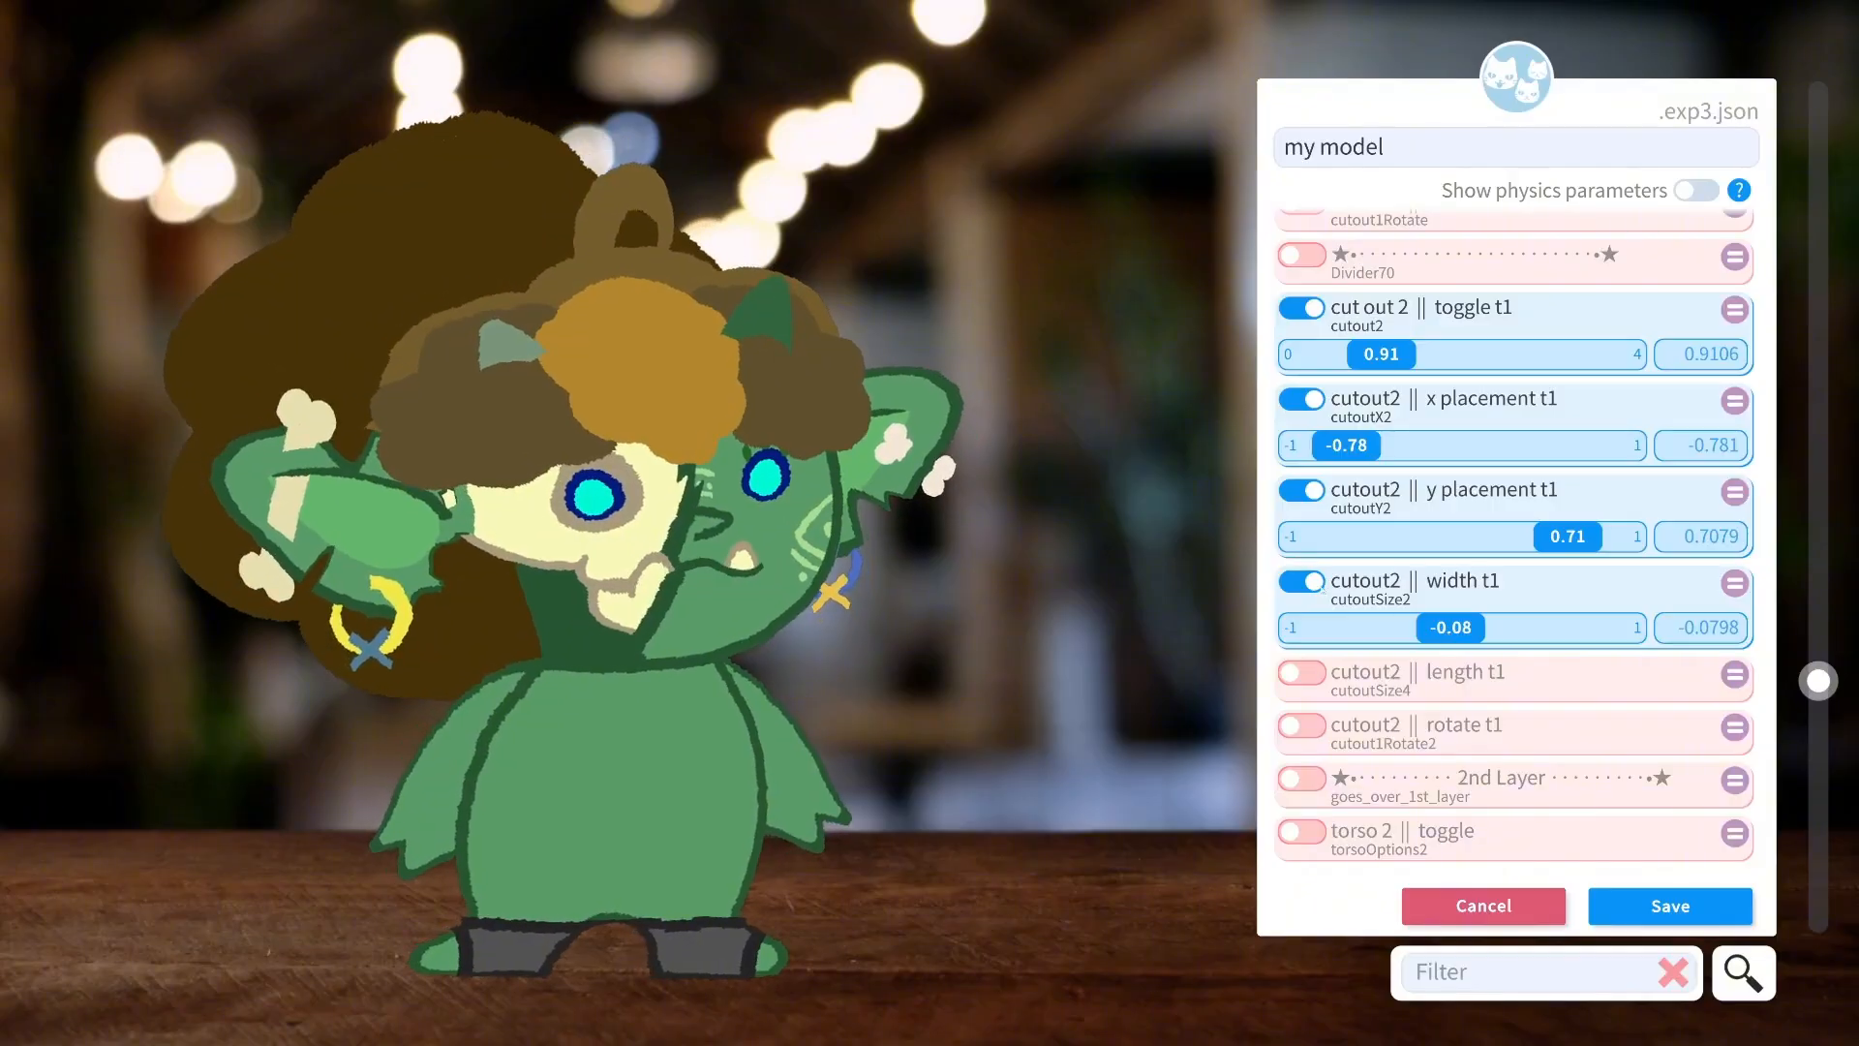
click(1302, 581)
Enable the torso 2 toggle in the 2nd layer section and set it to 2.13 for a semi-transparent layer.
scroll(1427, 673, down, 3)
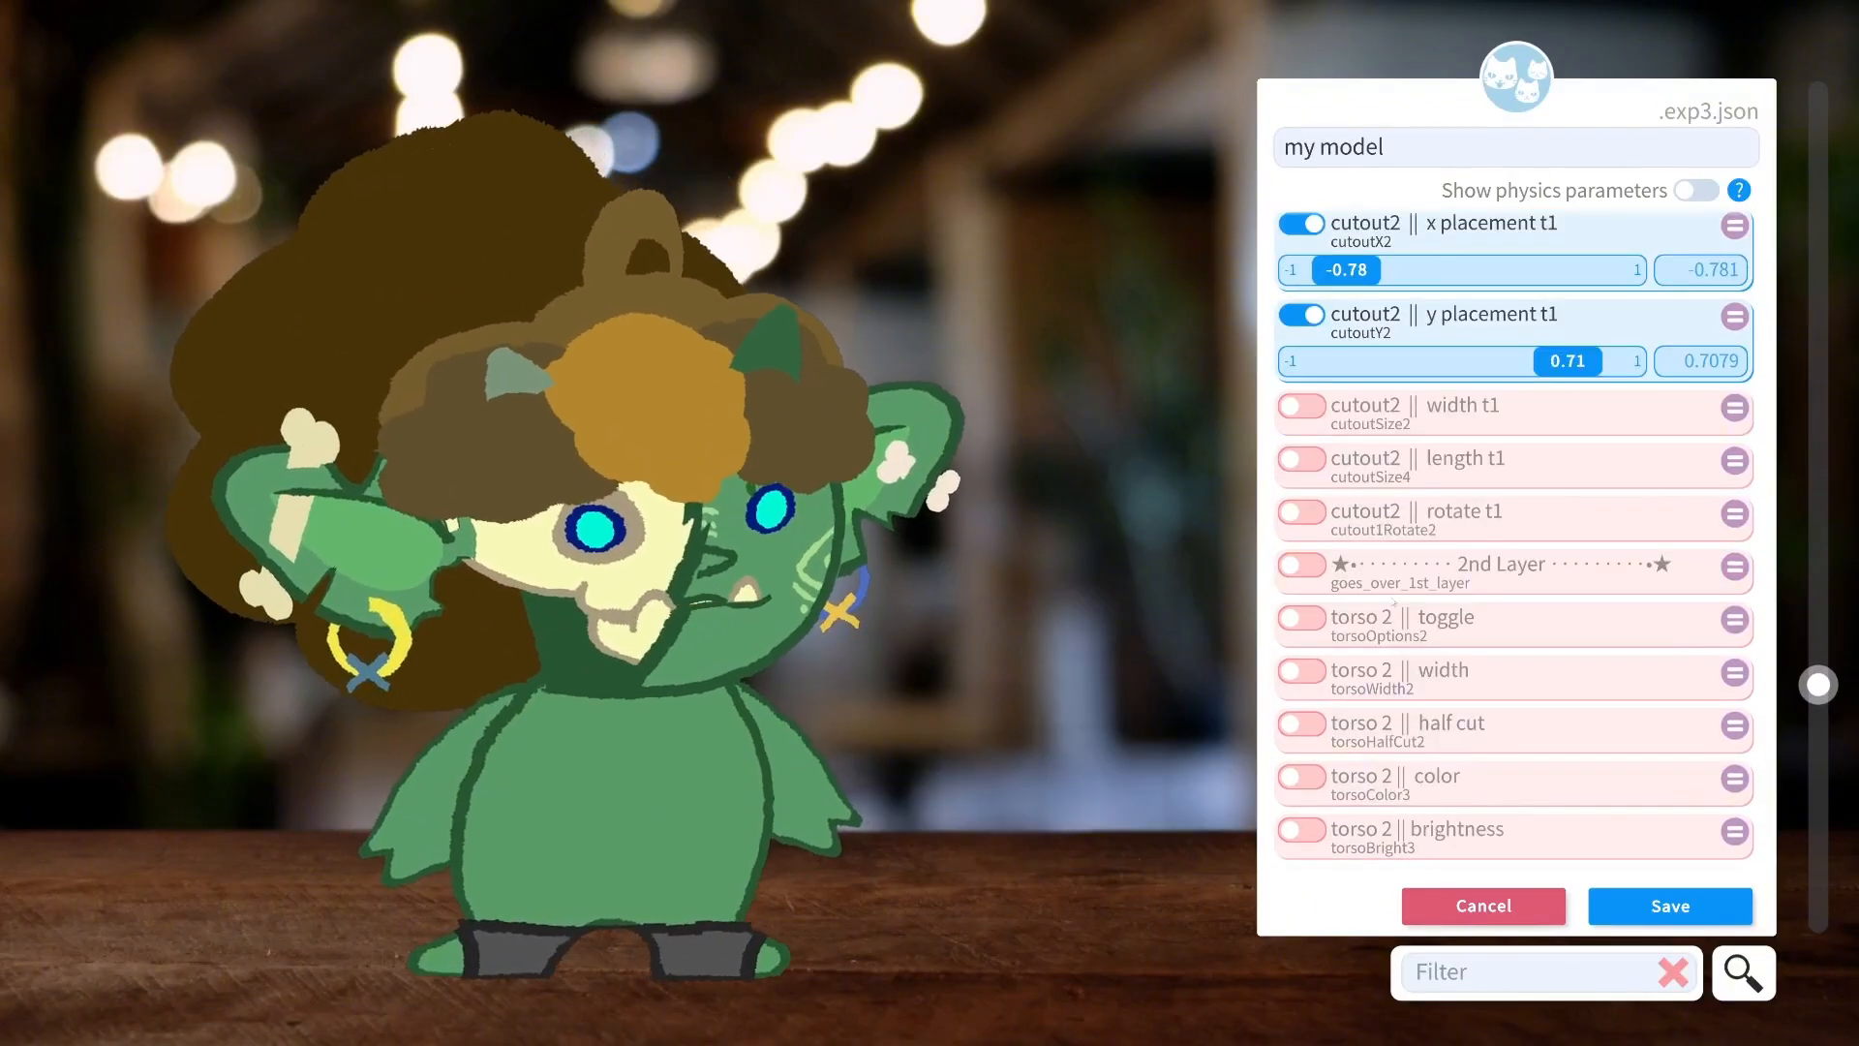
scroll(1450, 468, down, 1)
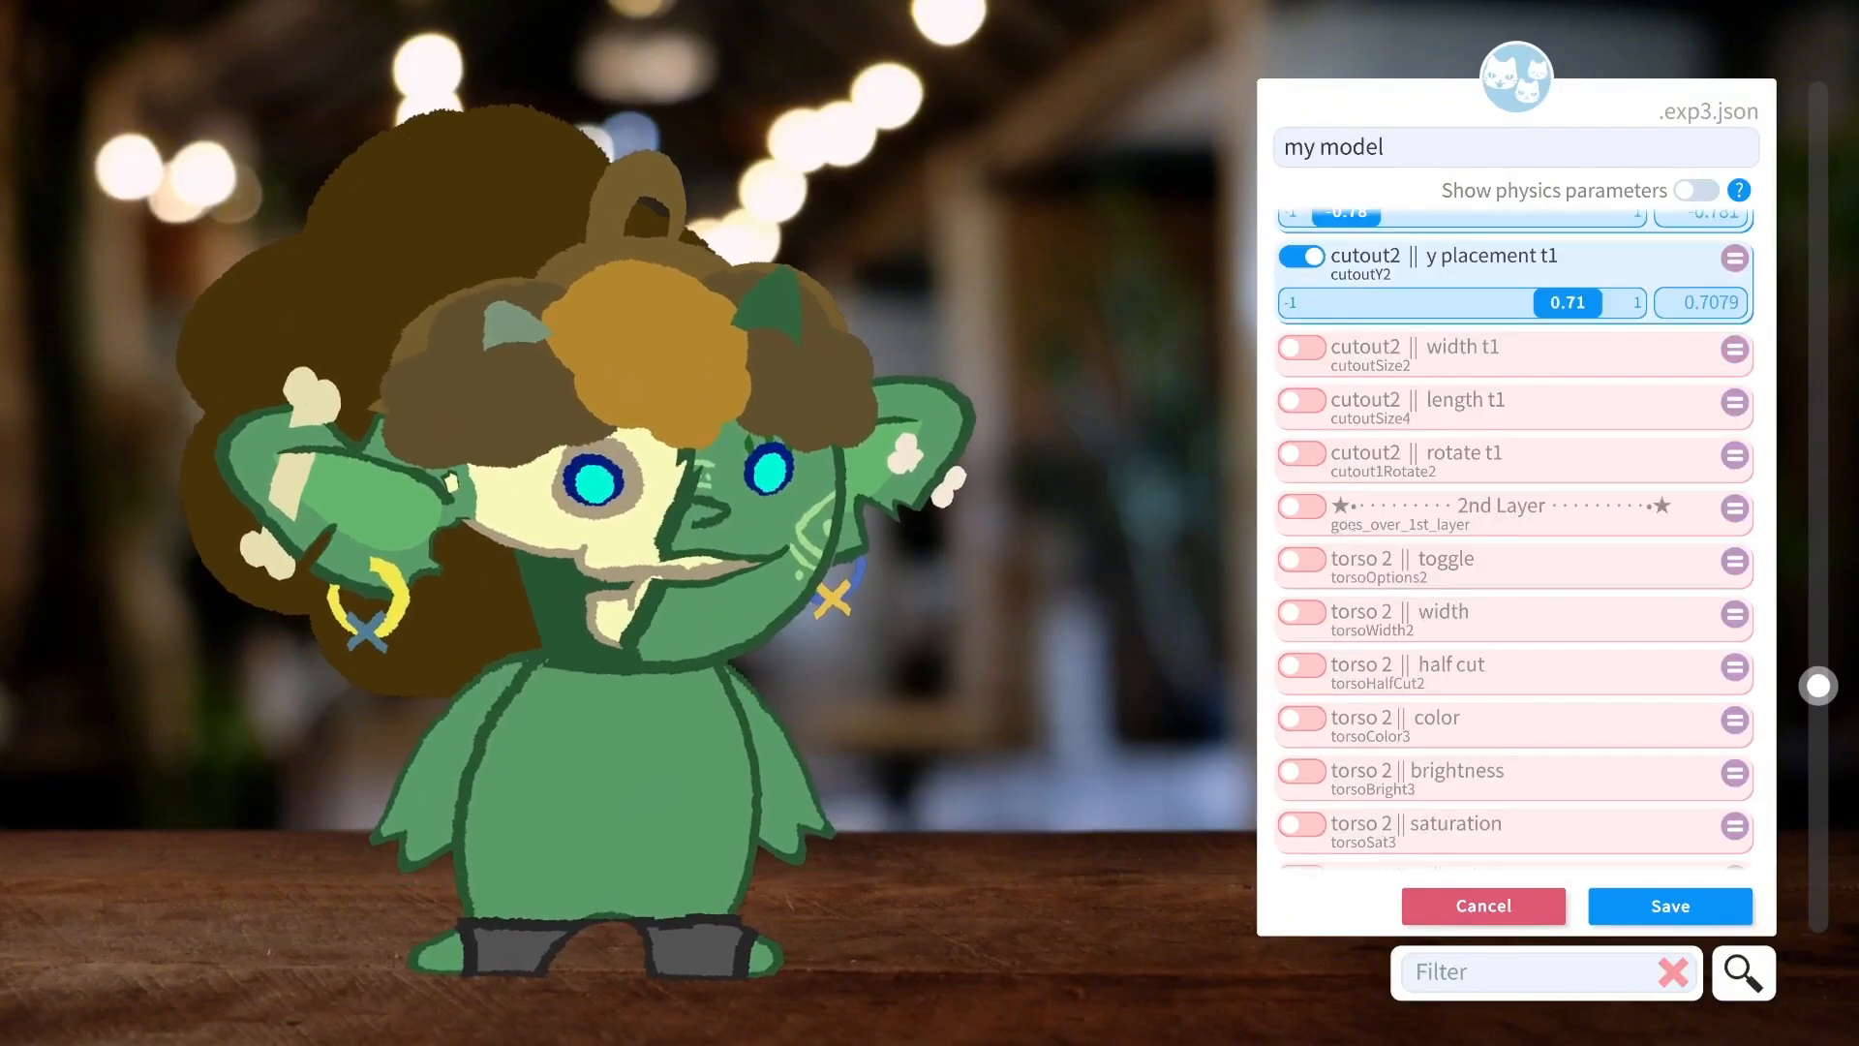
click(1300, 560)
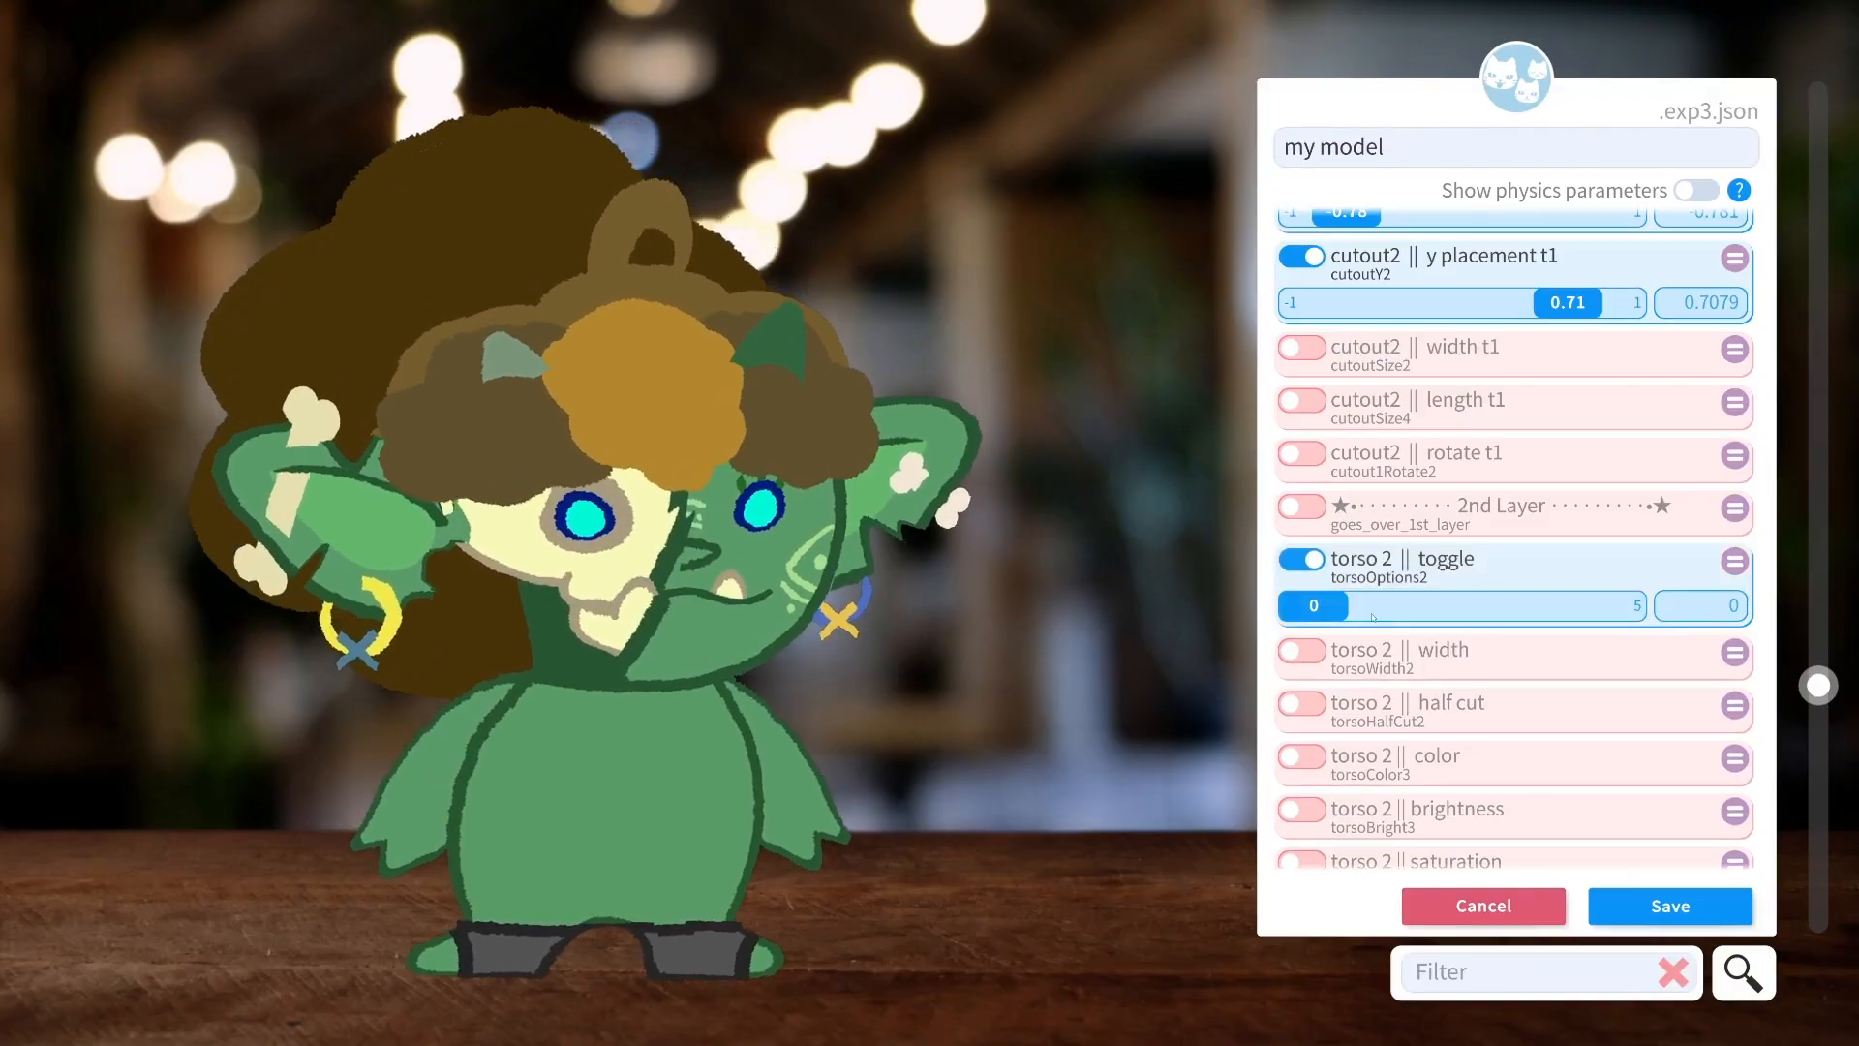
drag(1315, 605, 1762, 621)
drag(1584, 610, 1409, 620)
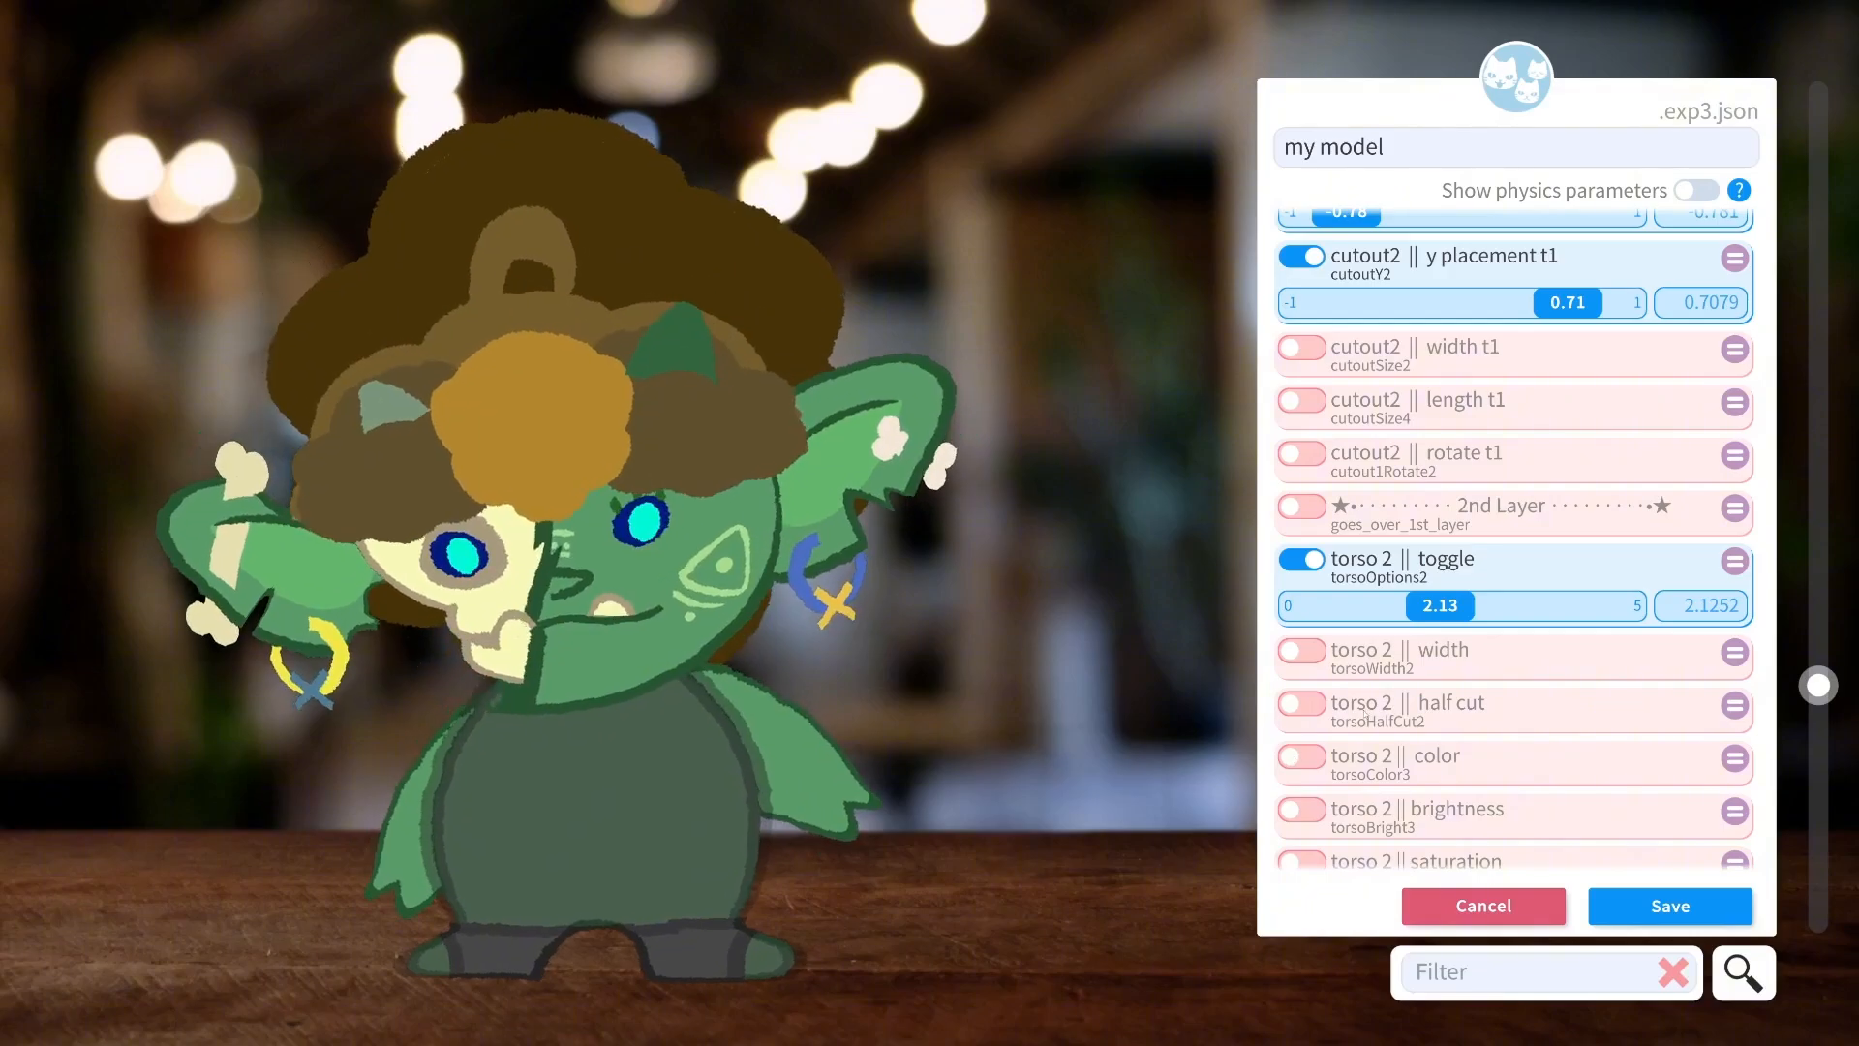
Set the torso 2 toggle to 5 and its half cut to 0.57, with the width parameter tried and switched off.
click(1298, 651)
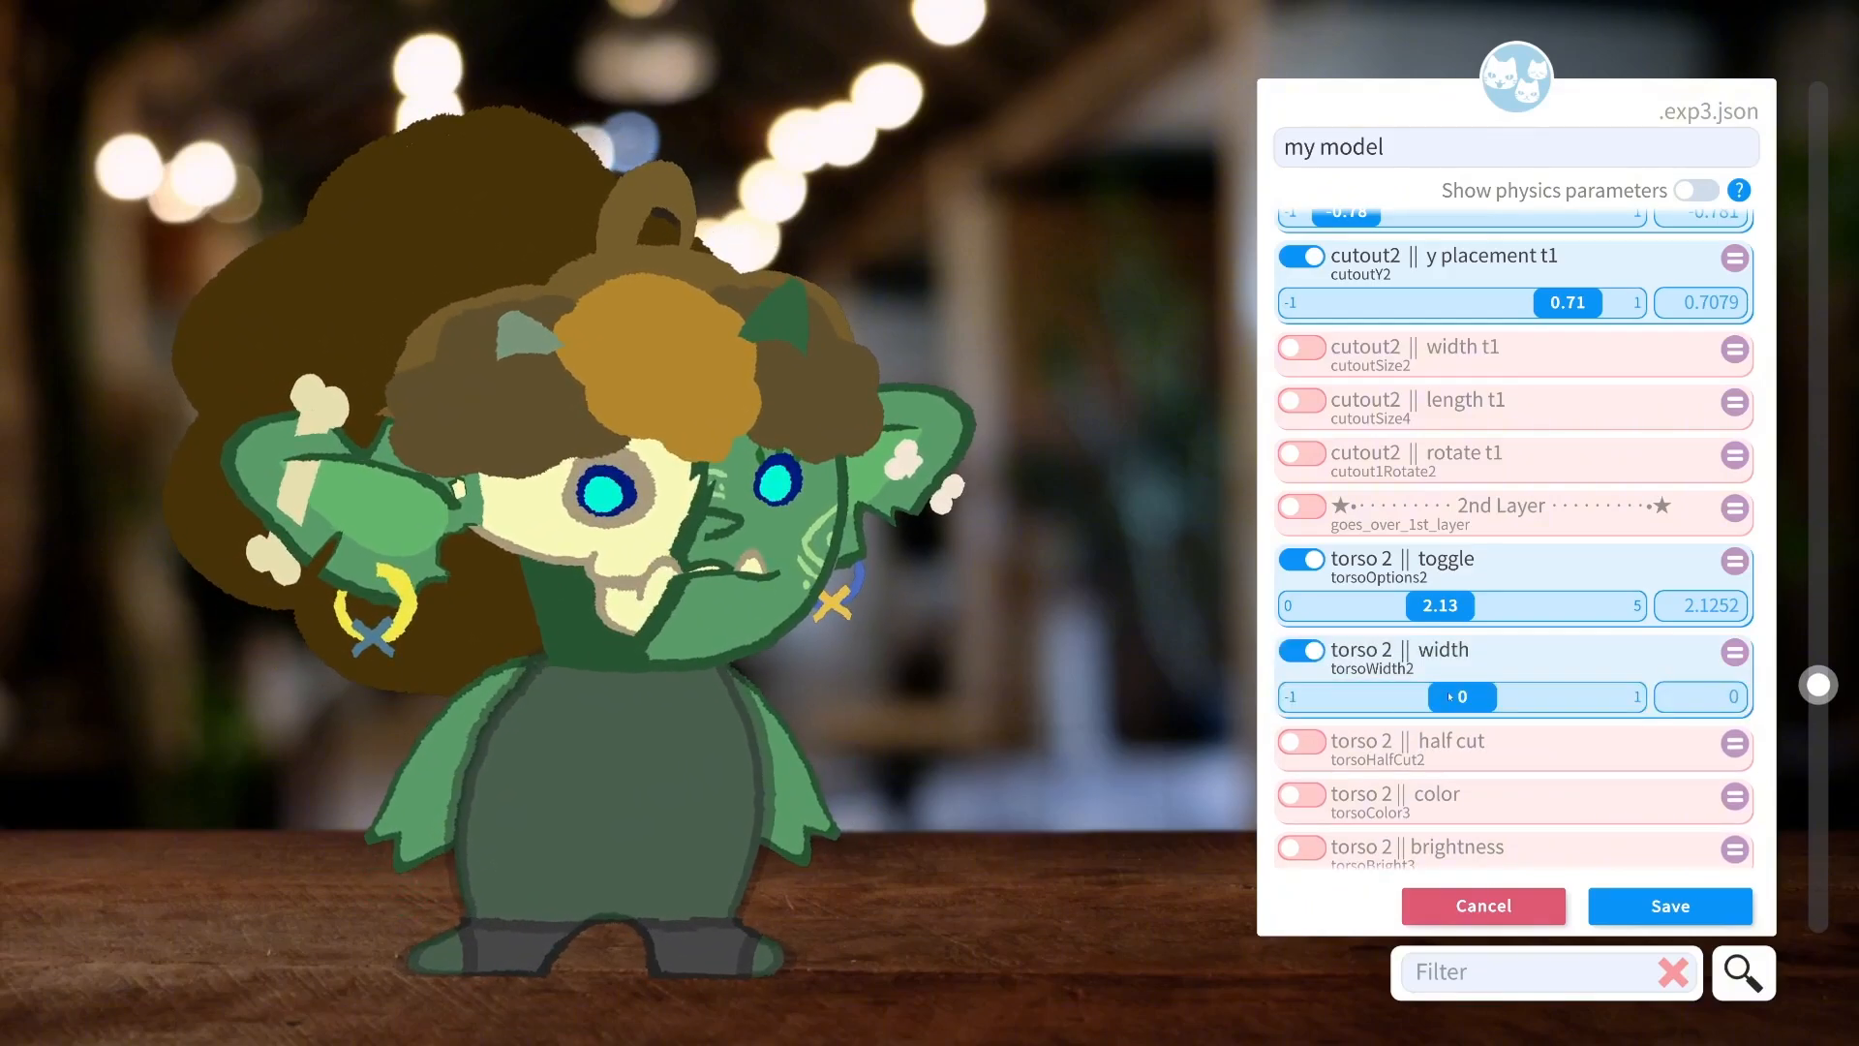
drag(1457, 696, 1398, 695)
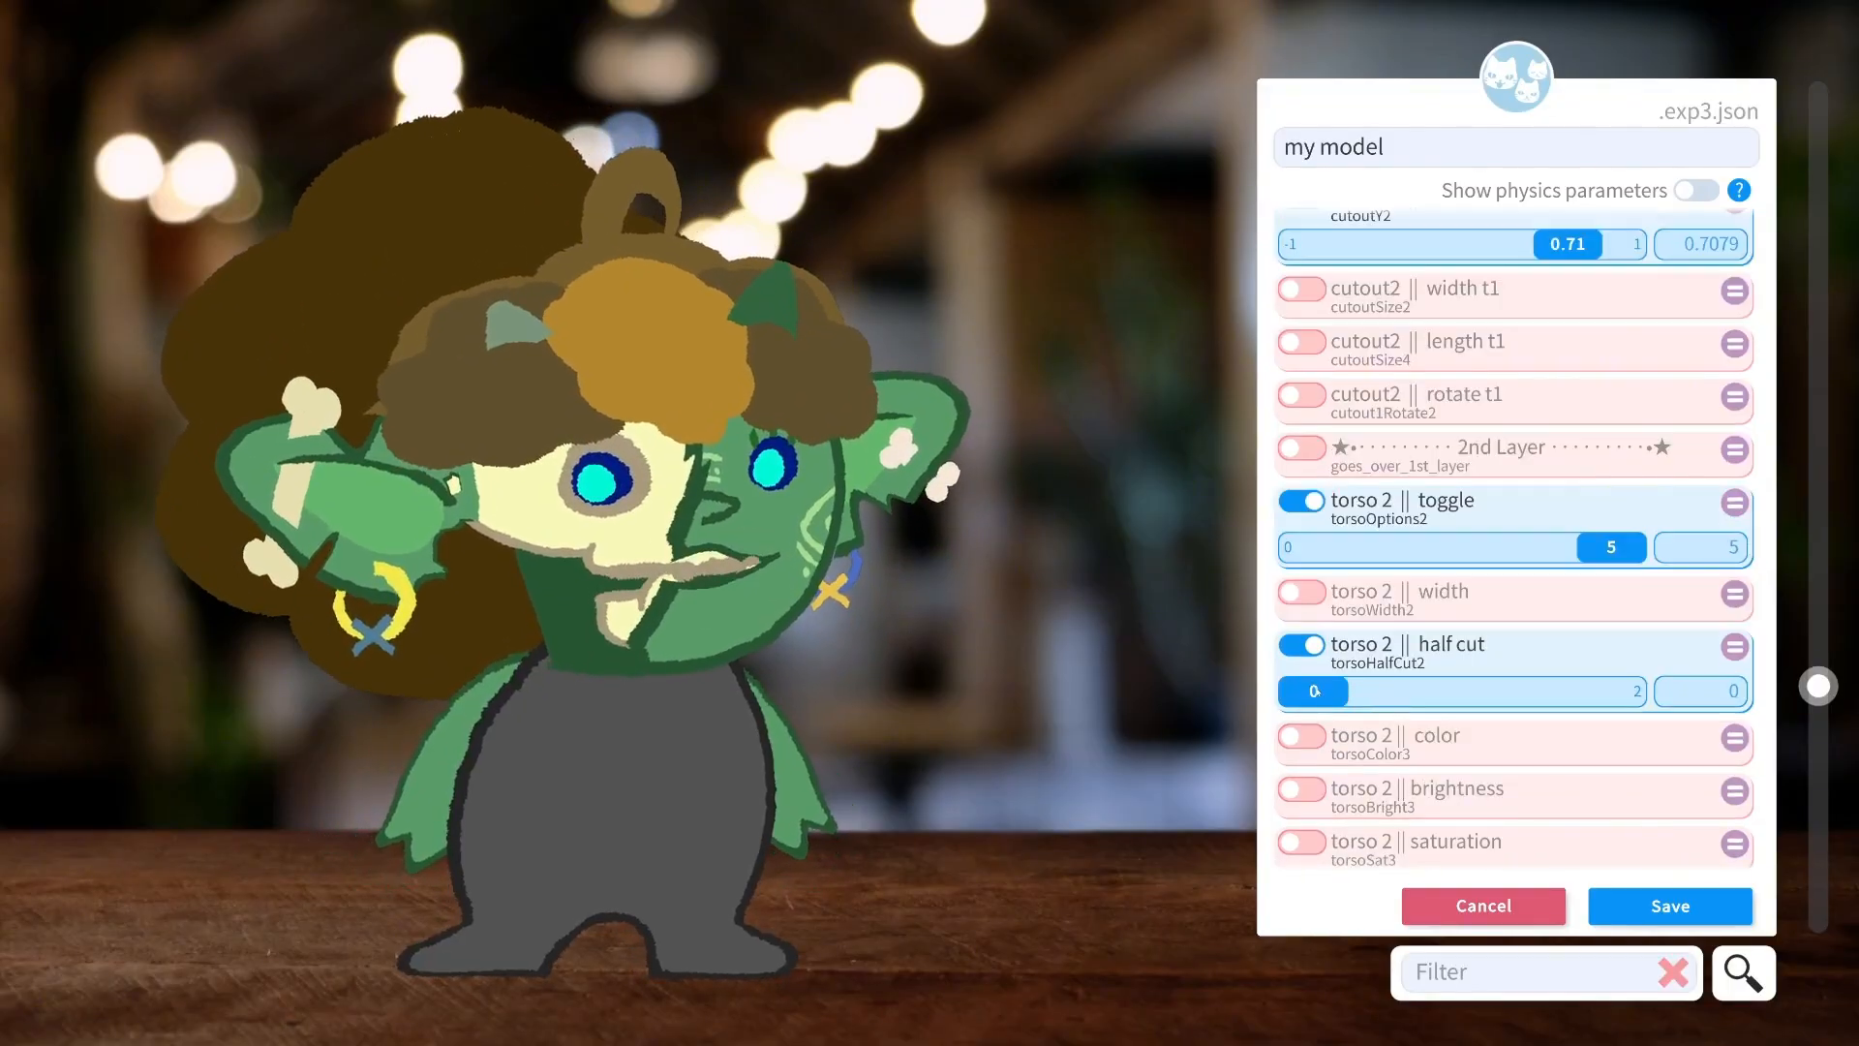
drag(1314, 691, 1406, 697)
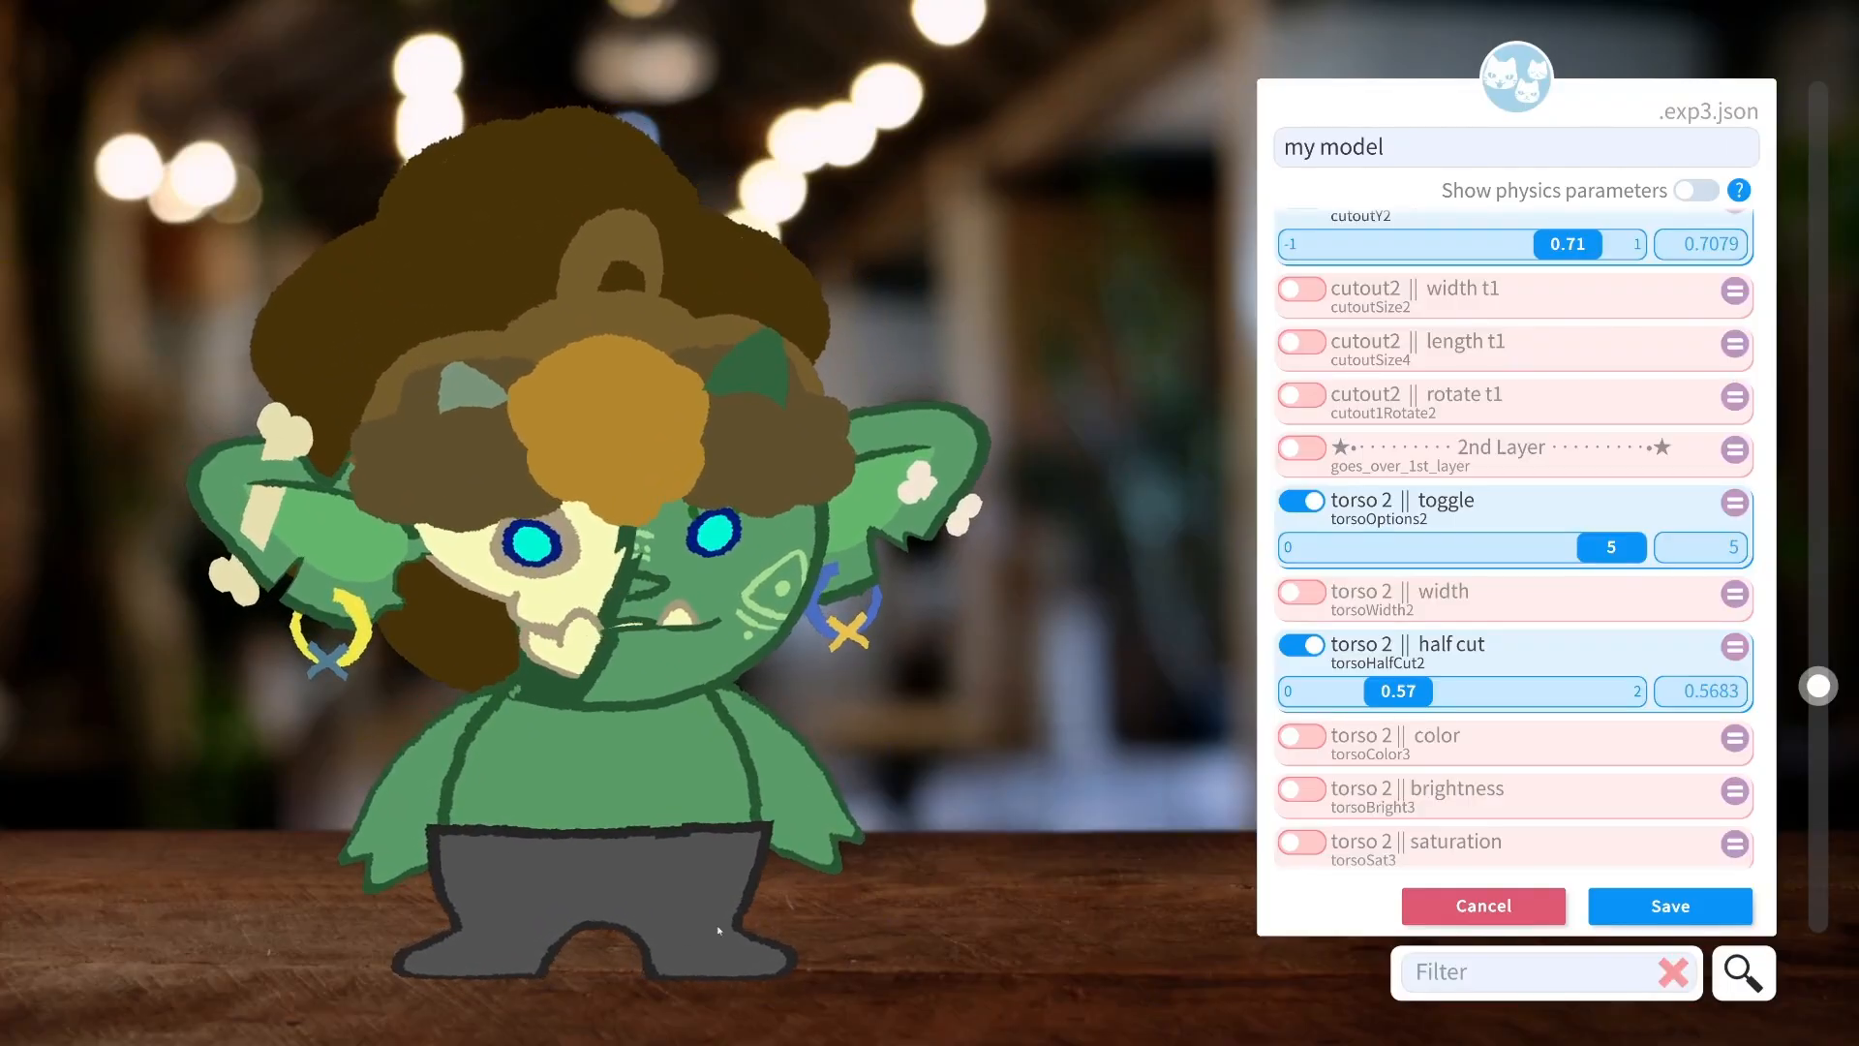
scroll(1573, 592, down, 5)
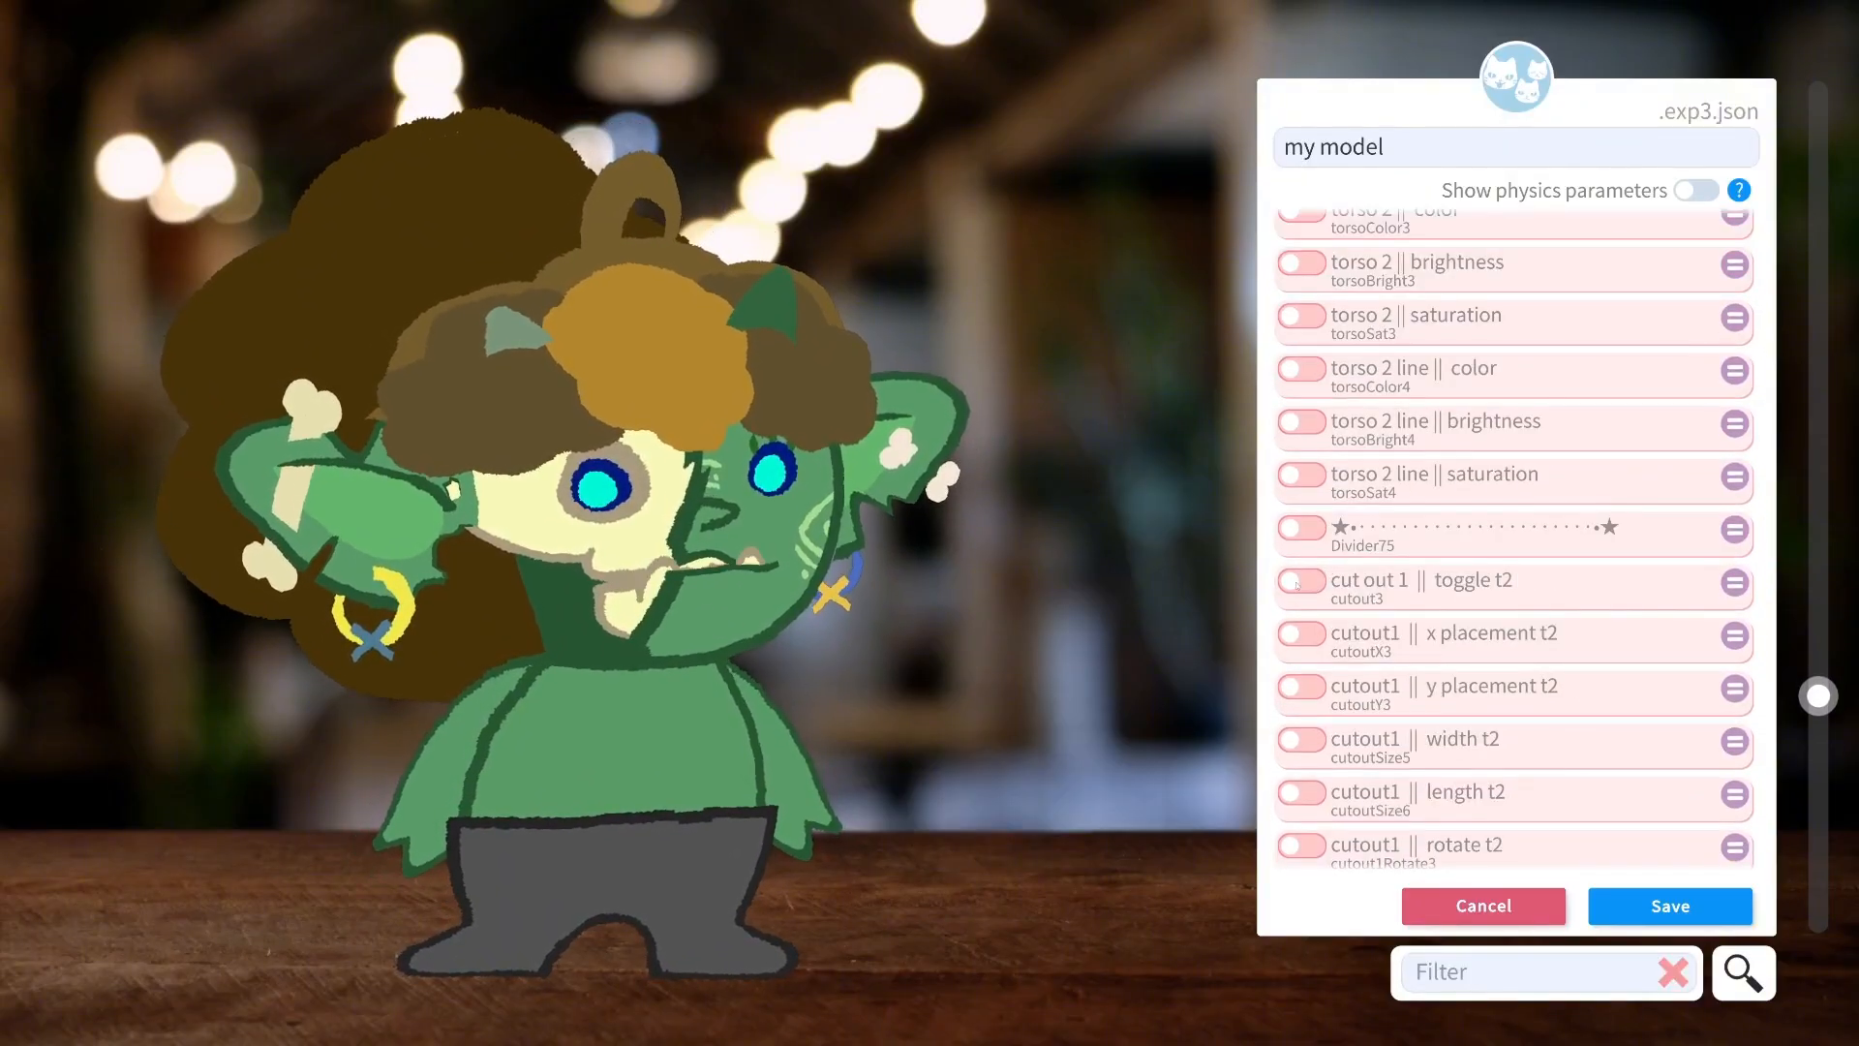
Enable the torso 2 cut out 1 toggle and recolour torso 2 with color 9.41, brightness 0.26 and saturation 0.46.
click(1312, 582)
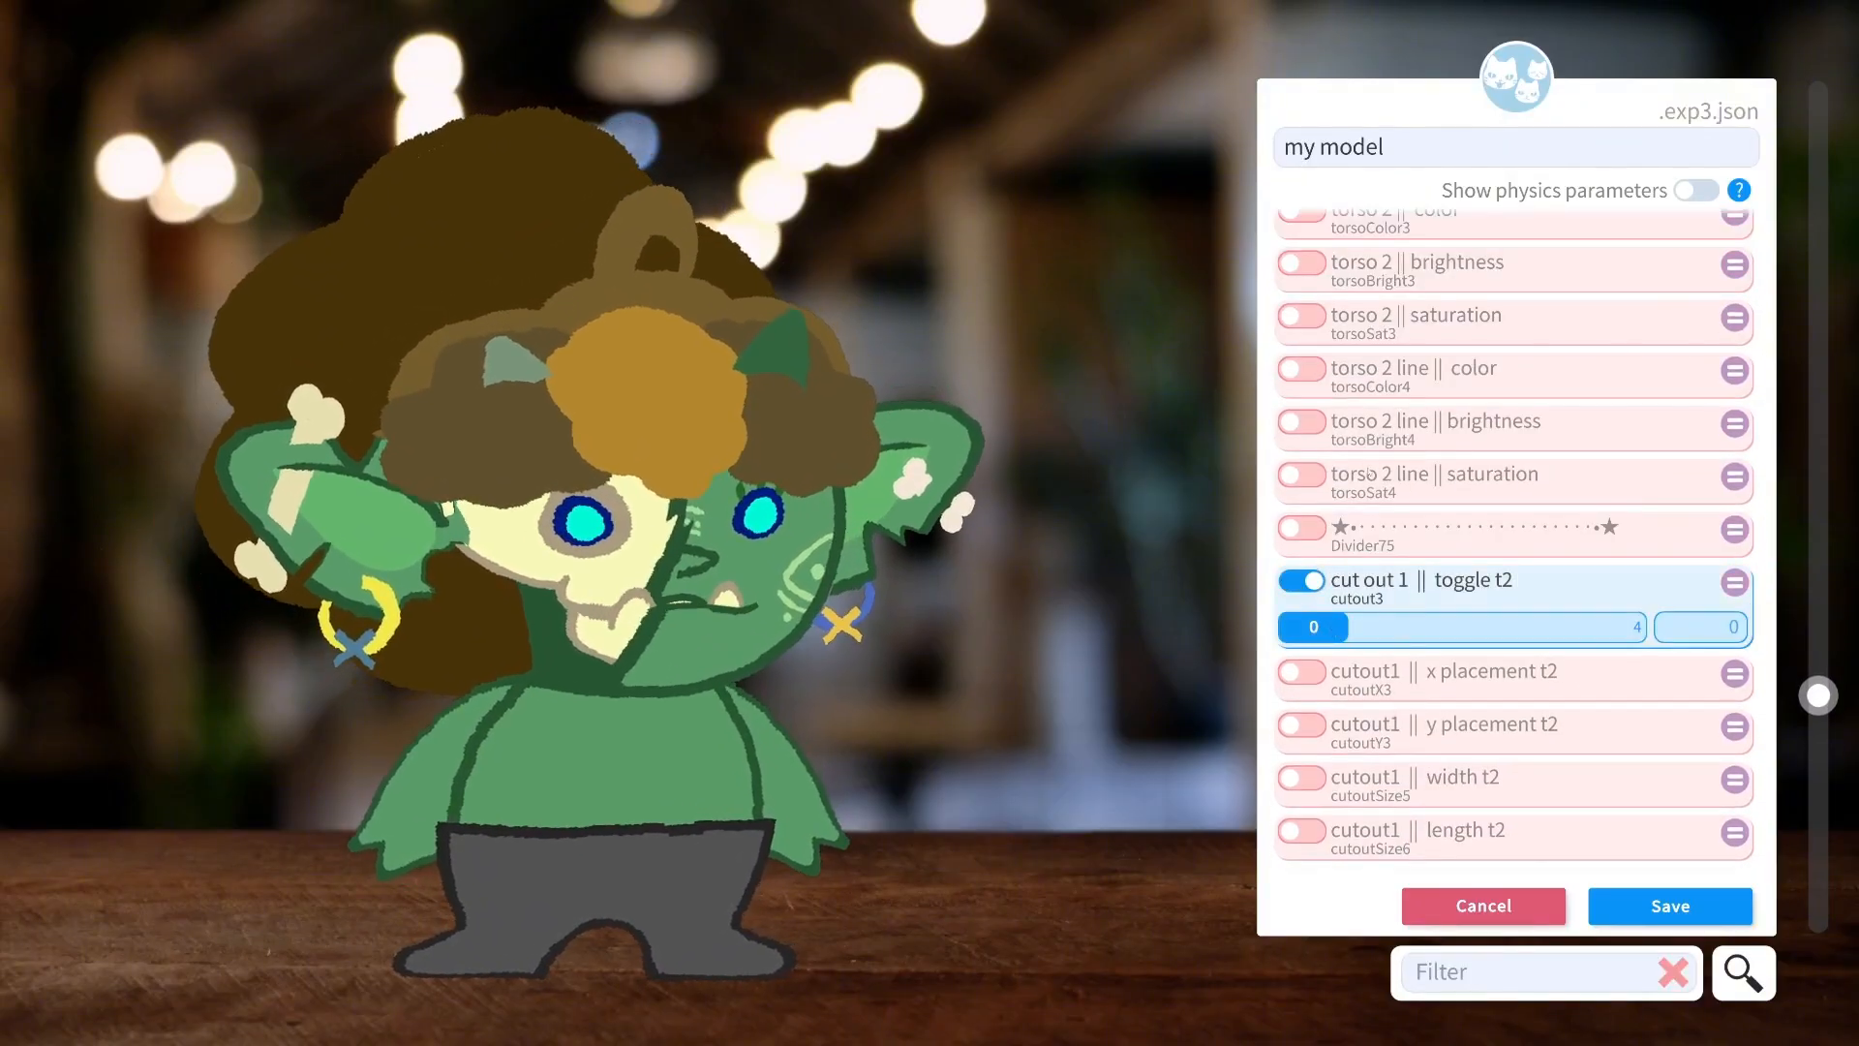
scroll(1295, 373, up, 1)
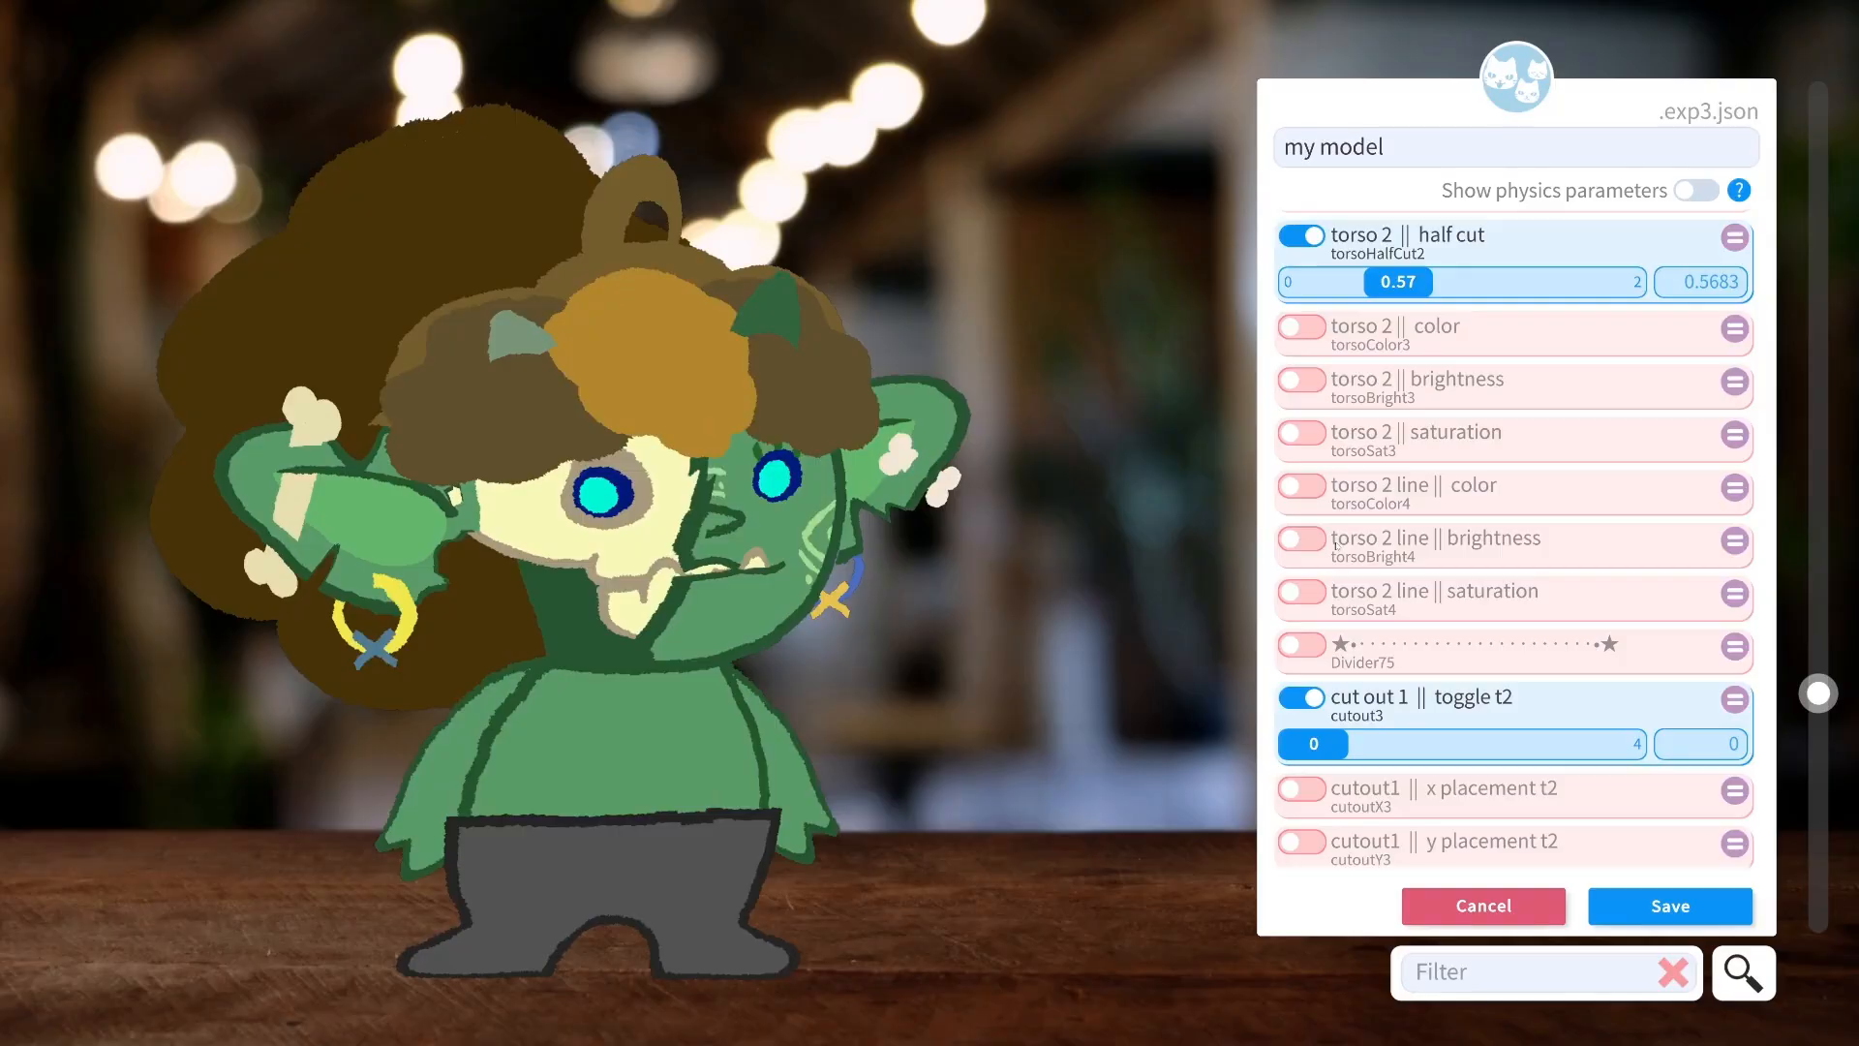
click(1301, 326)
drag(1313, 373, 1569, 382)
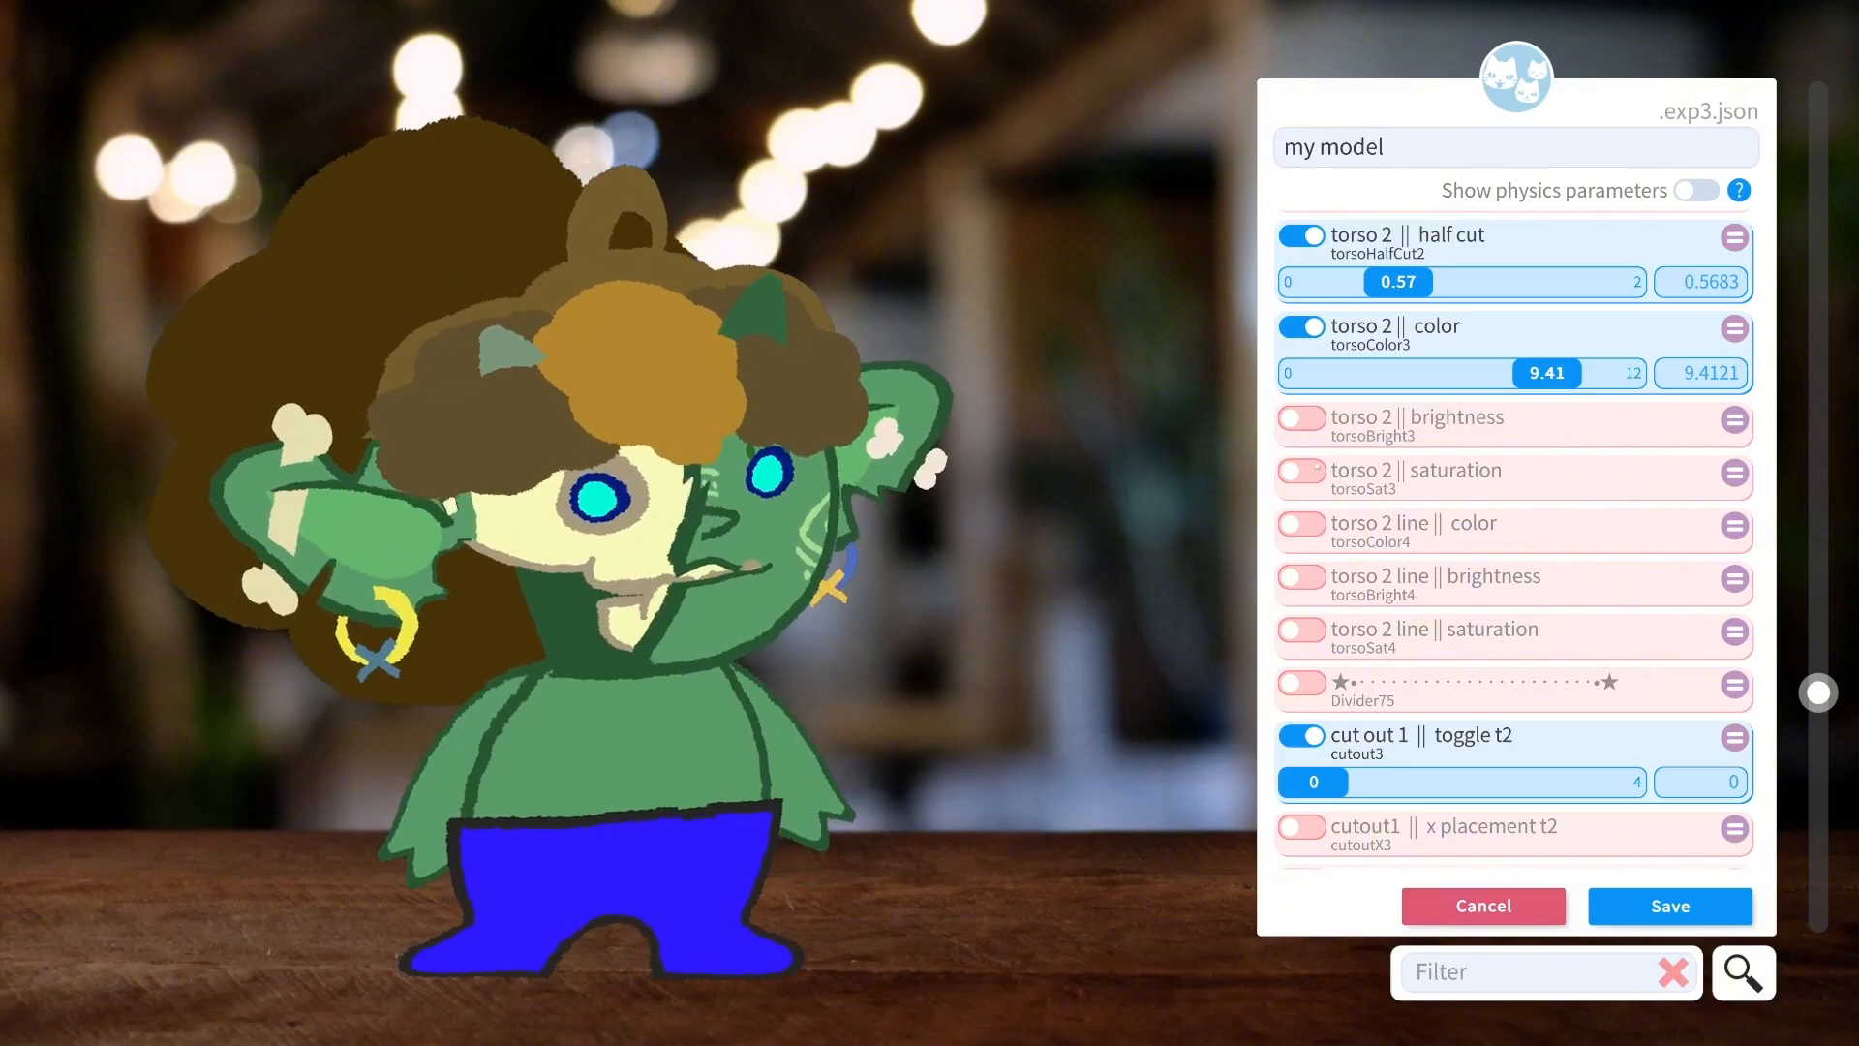
drag(1409, 464, 1390, 465)
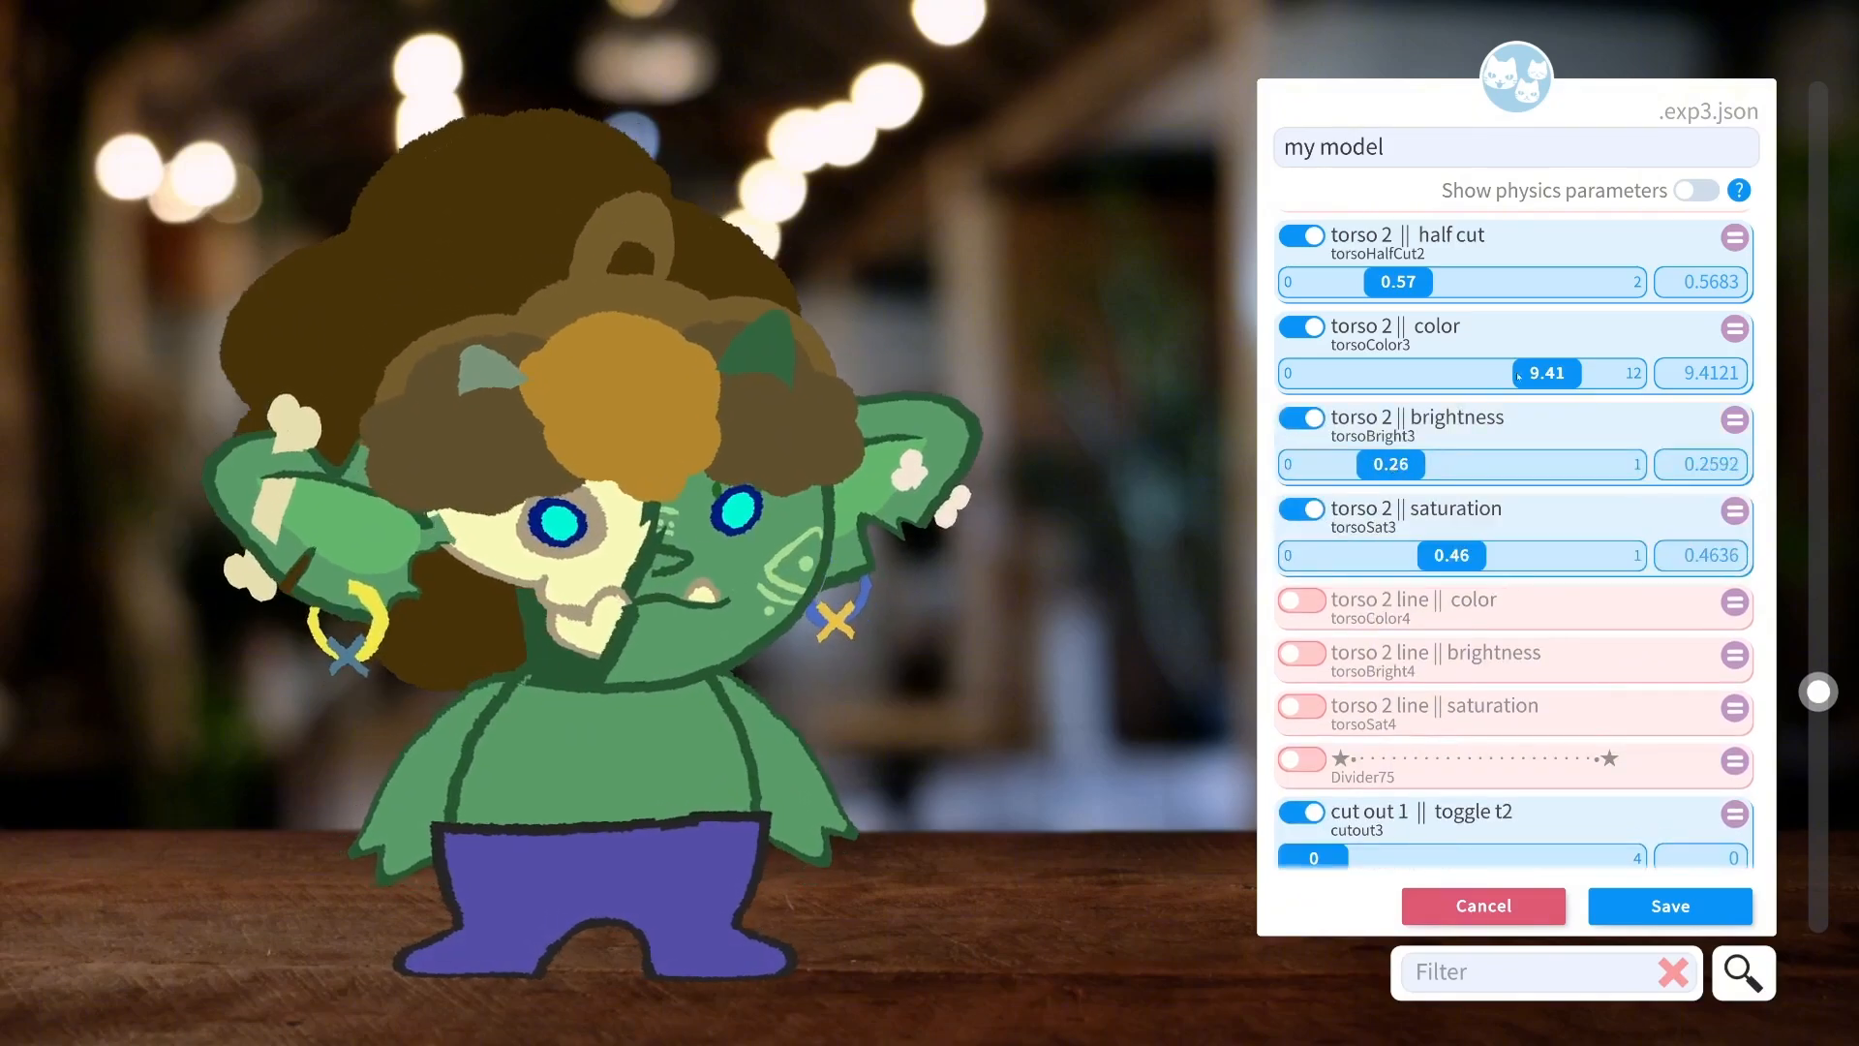
Fine-tune torso 2's color and saturation, and set its line to color 9.03, brightness 0.14 and saturation 0.6.
drag(1547, 372, 1538, 373)
drag(1472, 556, 1484, 556)
drag(1337, 549, 1340, 549)
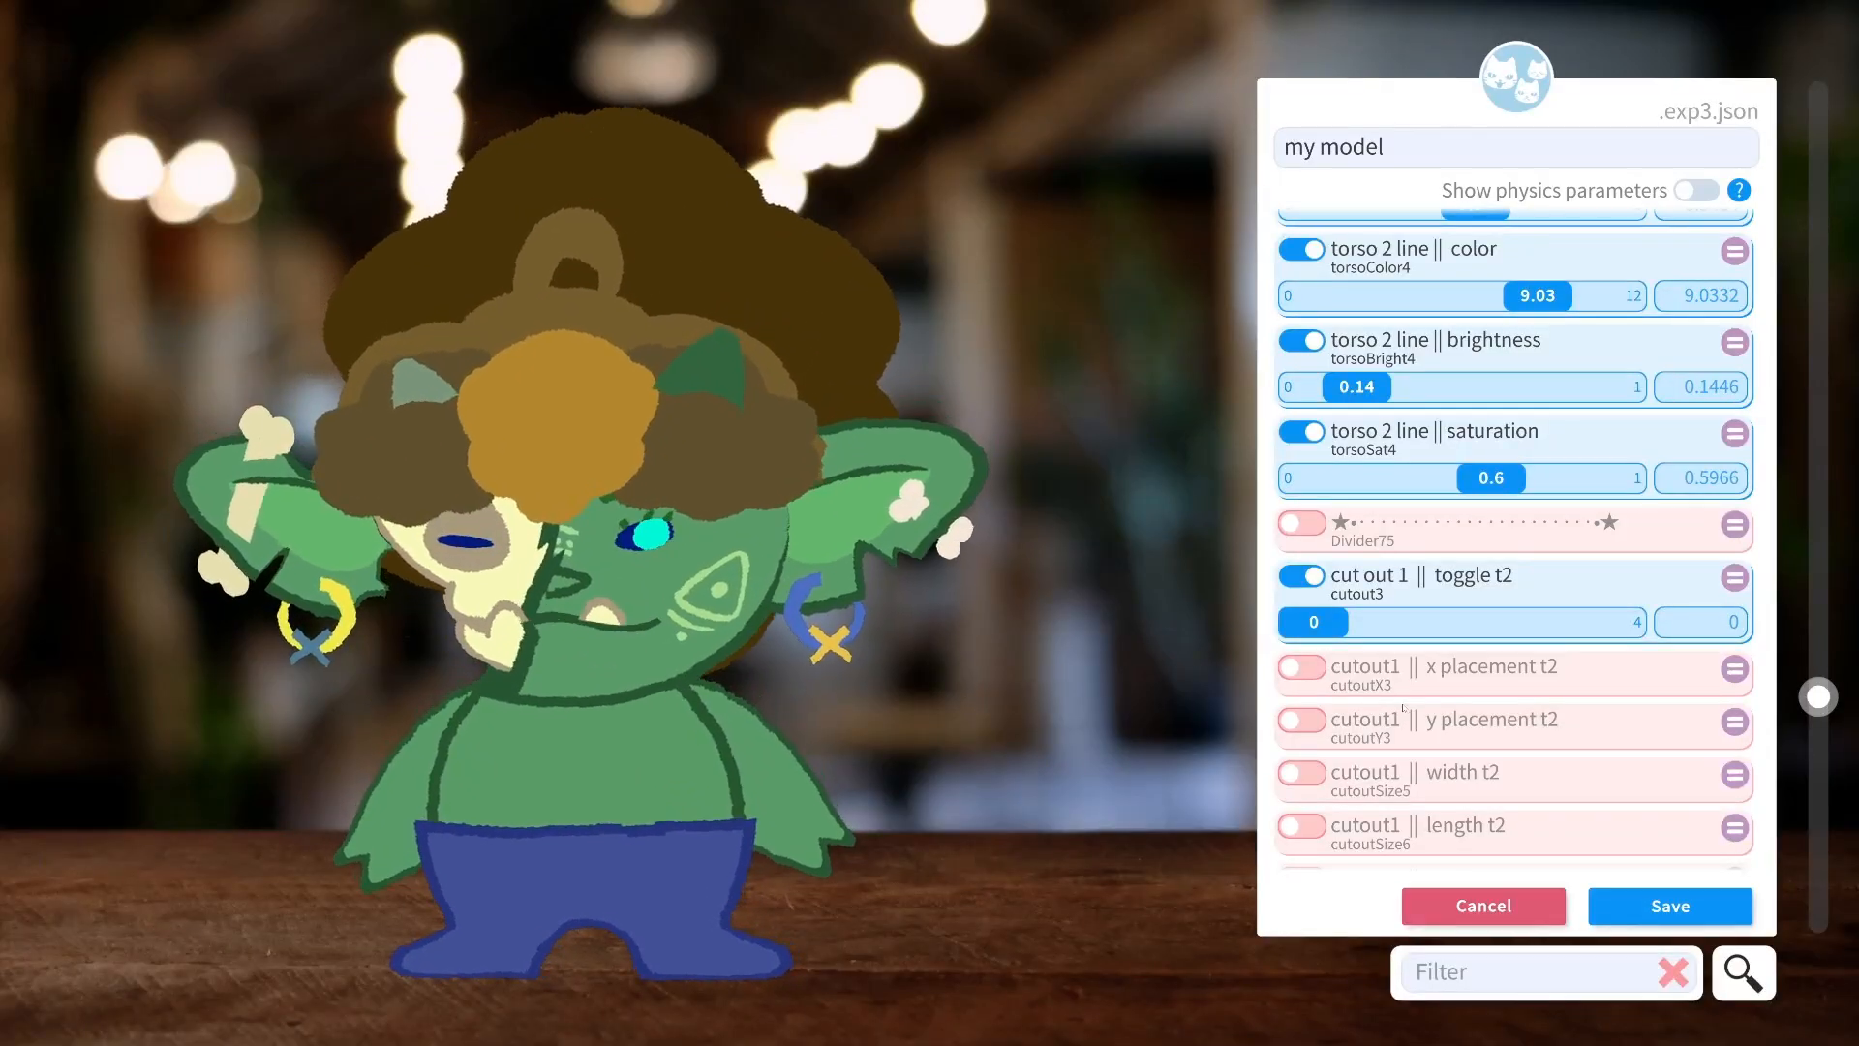
Set the torso 2 cut out 1 toggle to 2.18 and enable its y placement at 0.69.
scroll(1390, 633, down, 3)
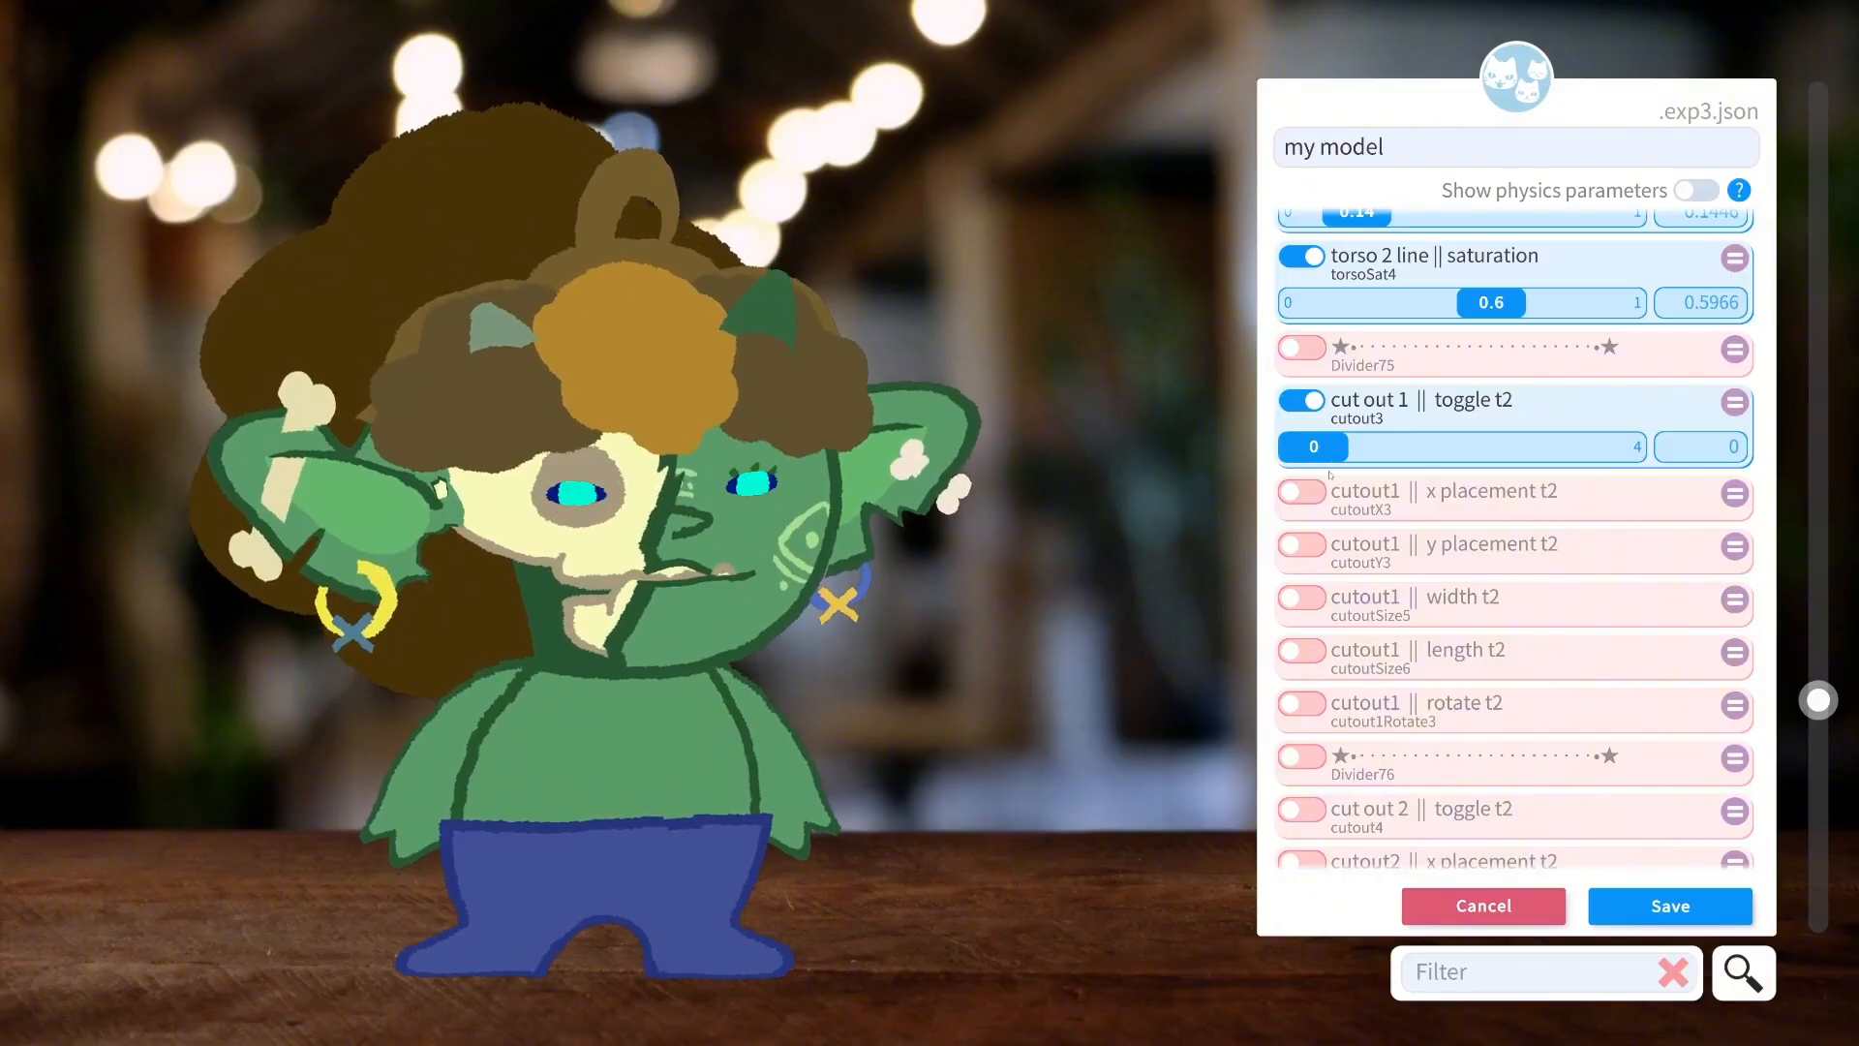
drag(1314, 450, 1389, 457)
click(1312, 545)
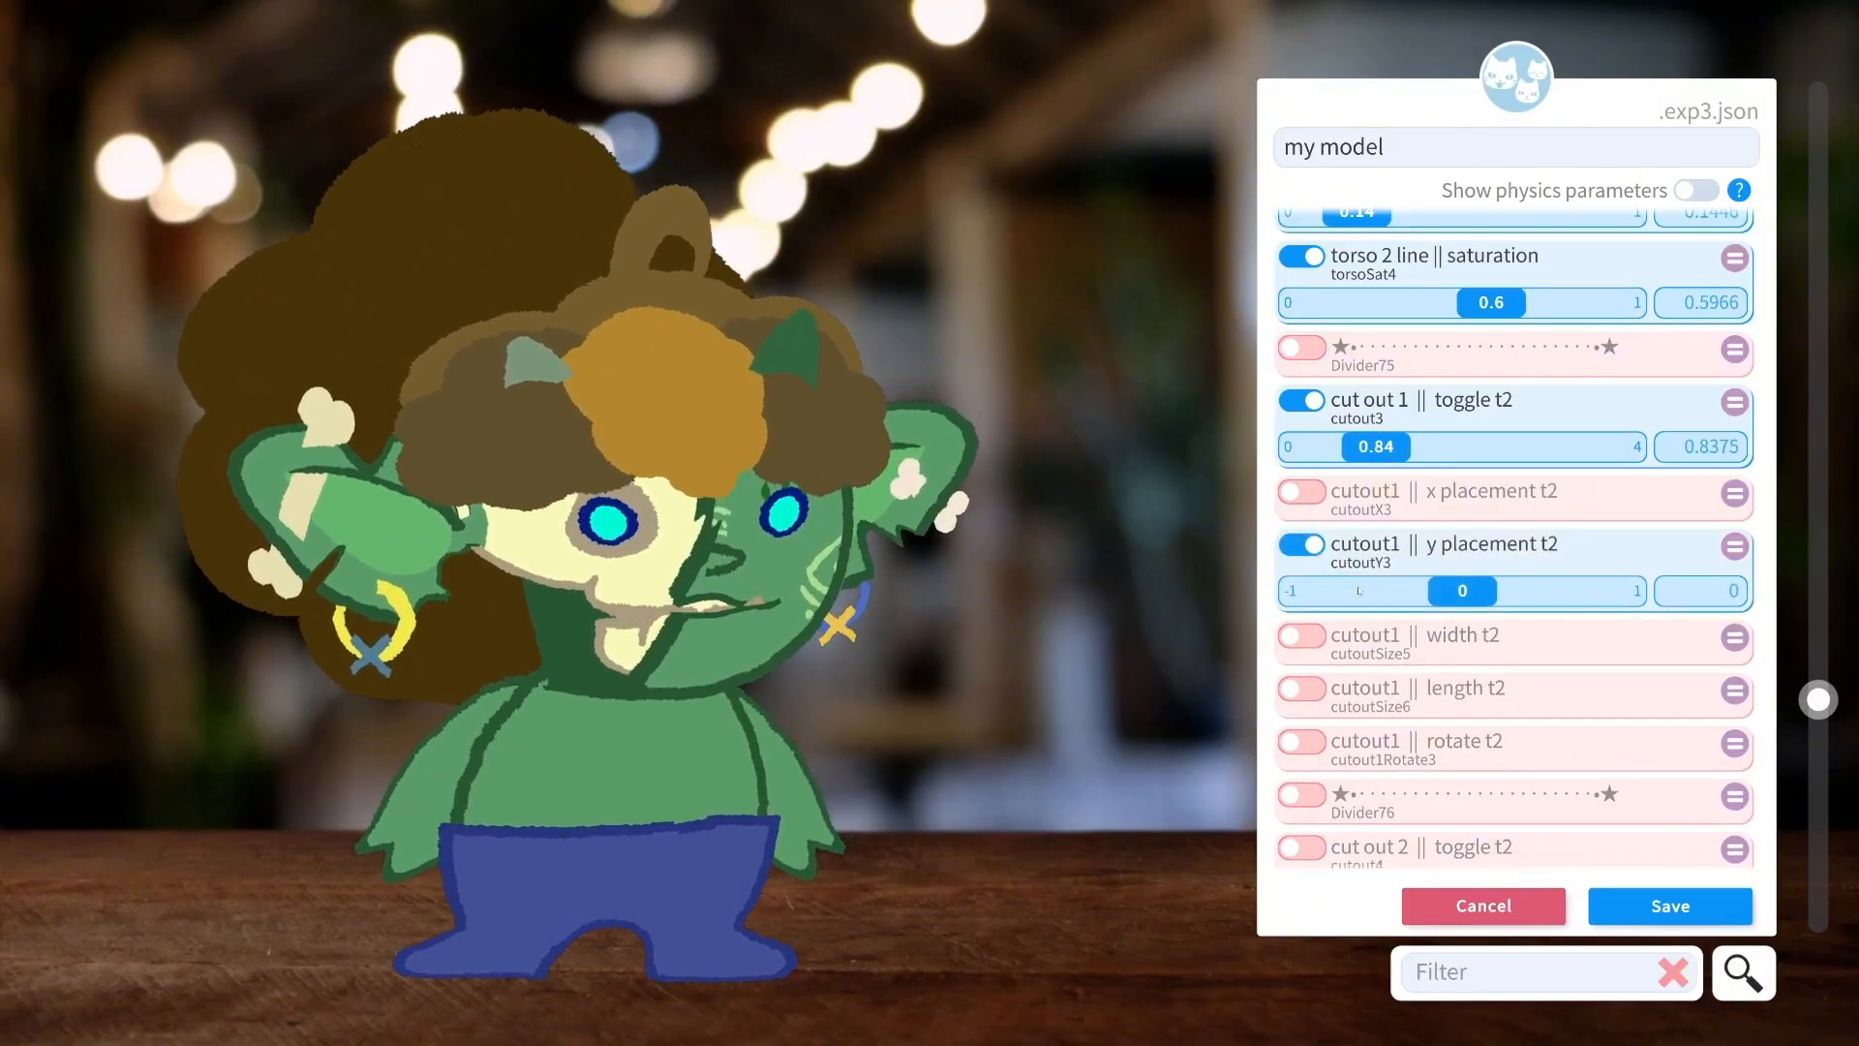
drag(1473, 590, 1562, 589)
drag(1399, 435, 1478, 452)
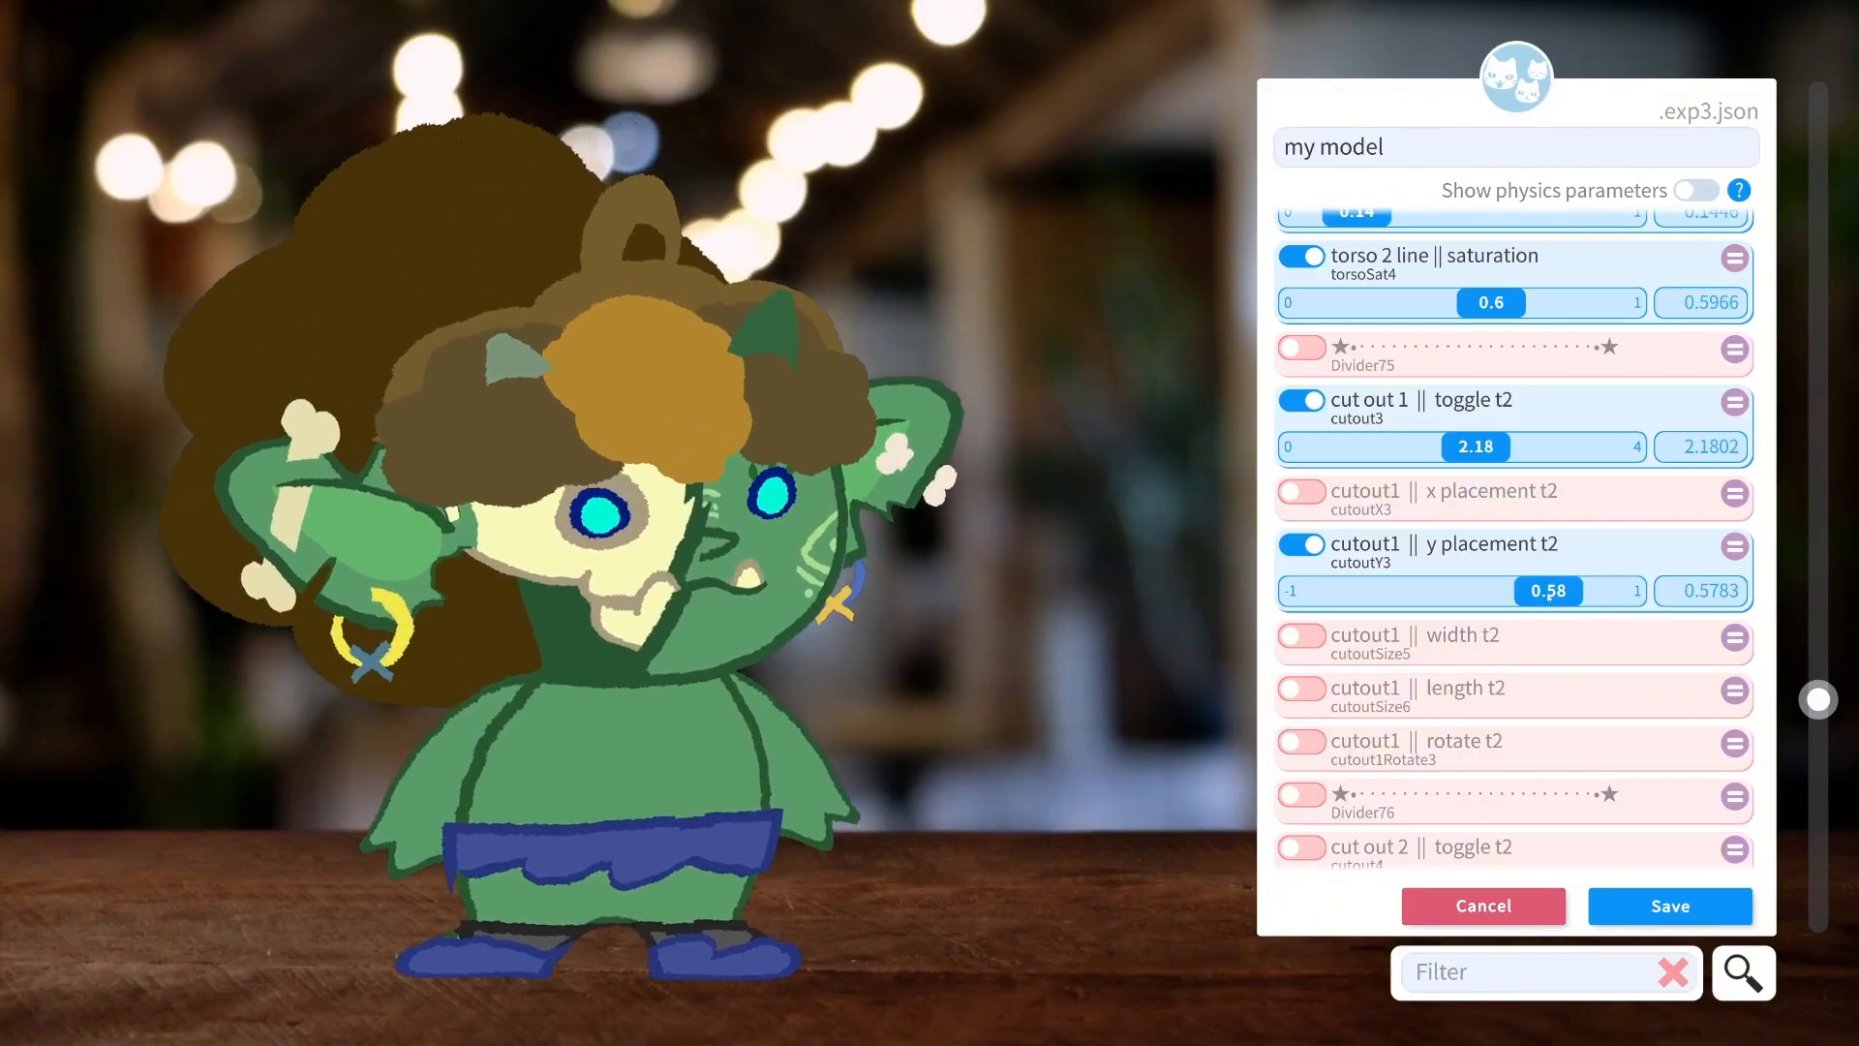
drag(1549, 594, 1569, 593)
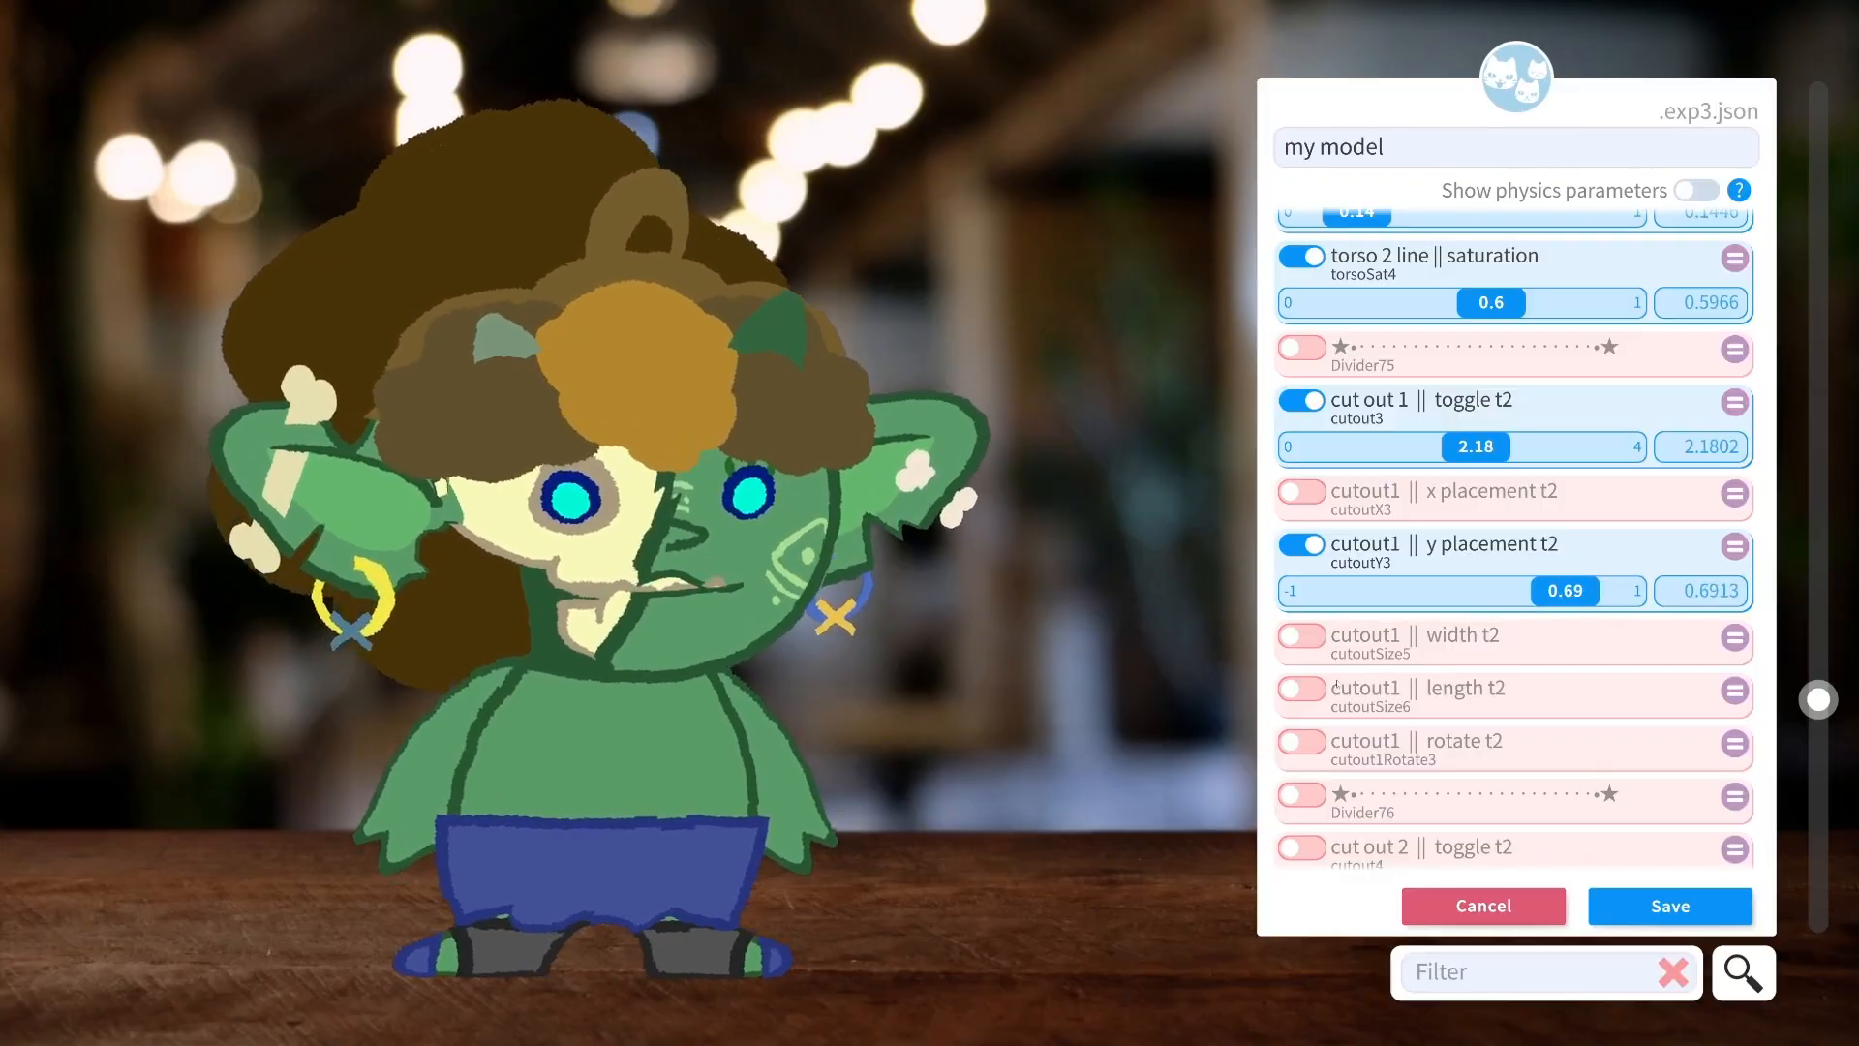
Widen the torso 2 cutout 1 to 0.73, set its toggle to 3.74 and adjust its y placement to 0.68.
click(1302, 637)
drag(1462, 681, 1571, 681)
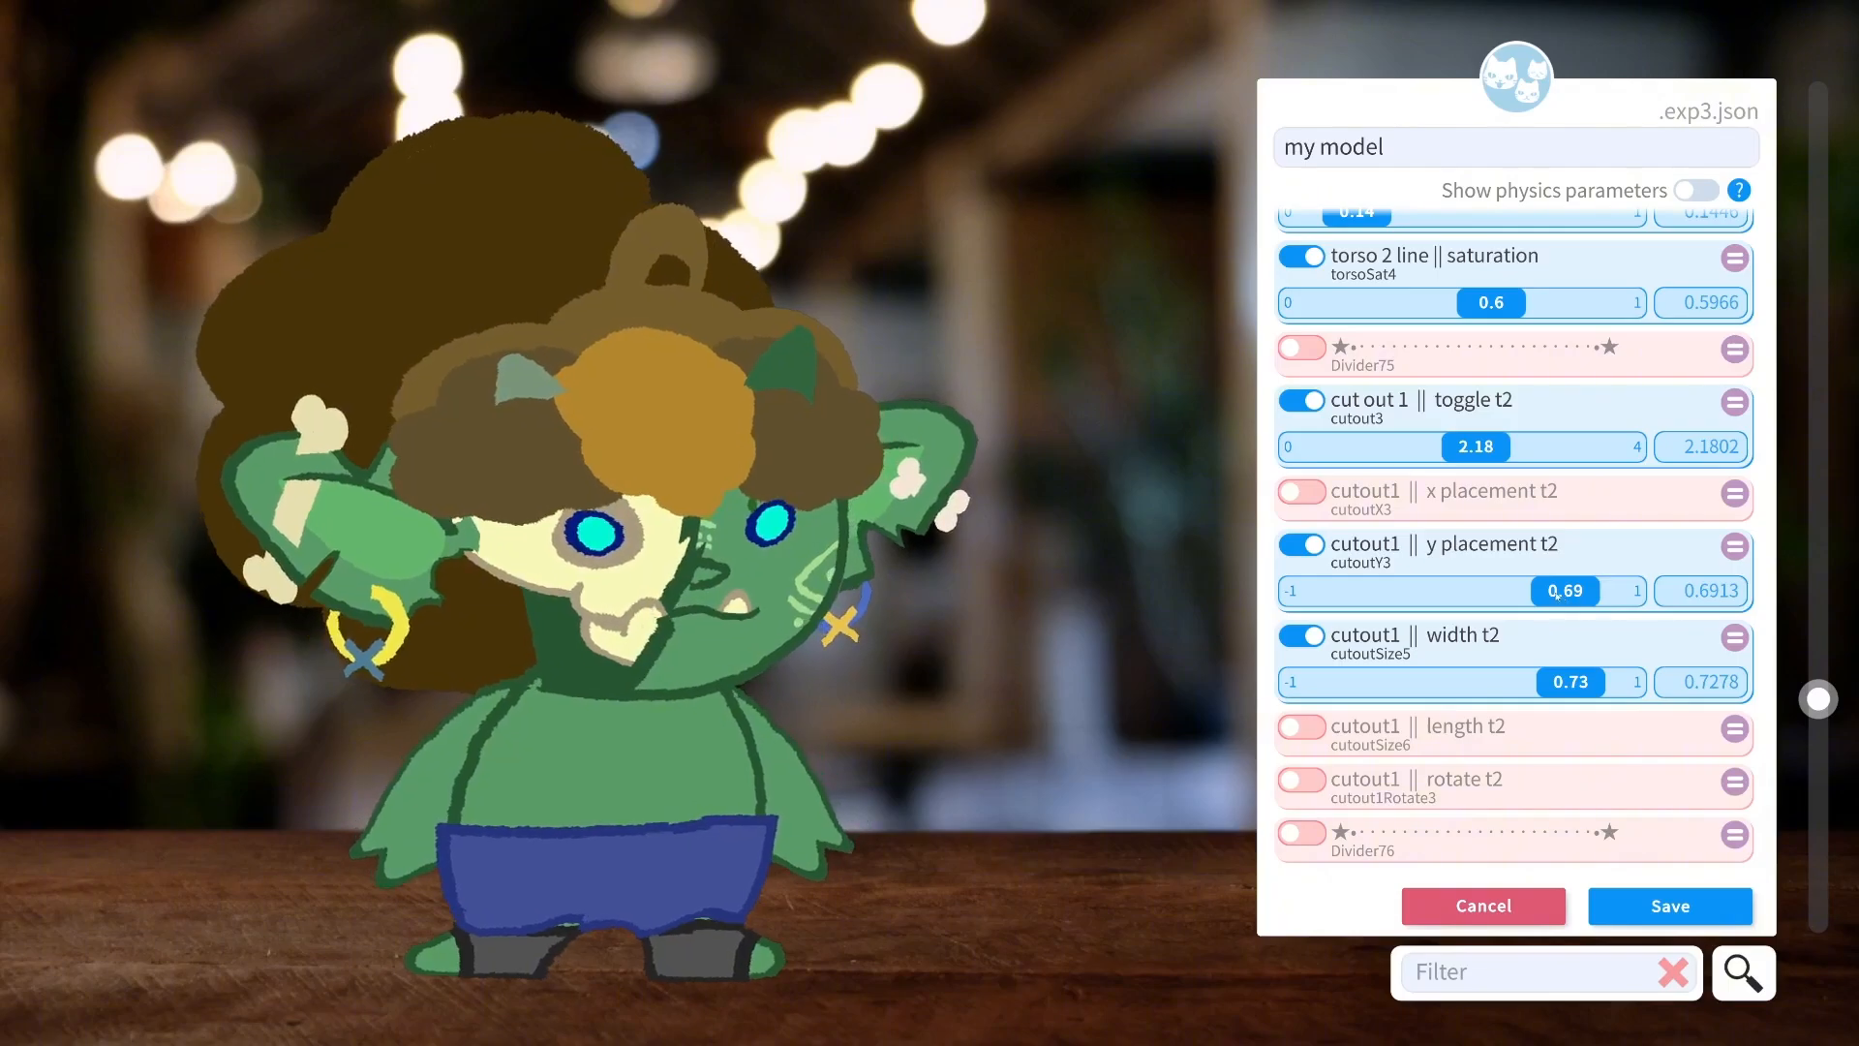
drag(1561, 590, 1561, 599)
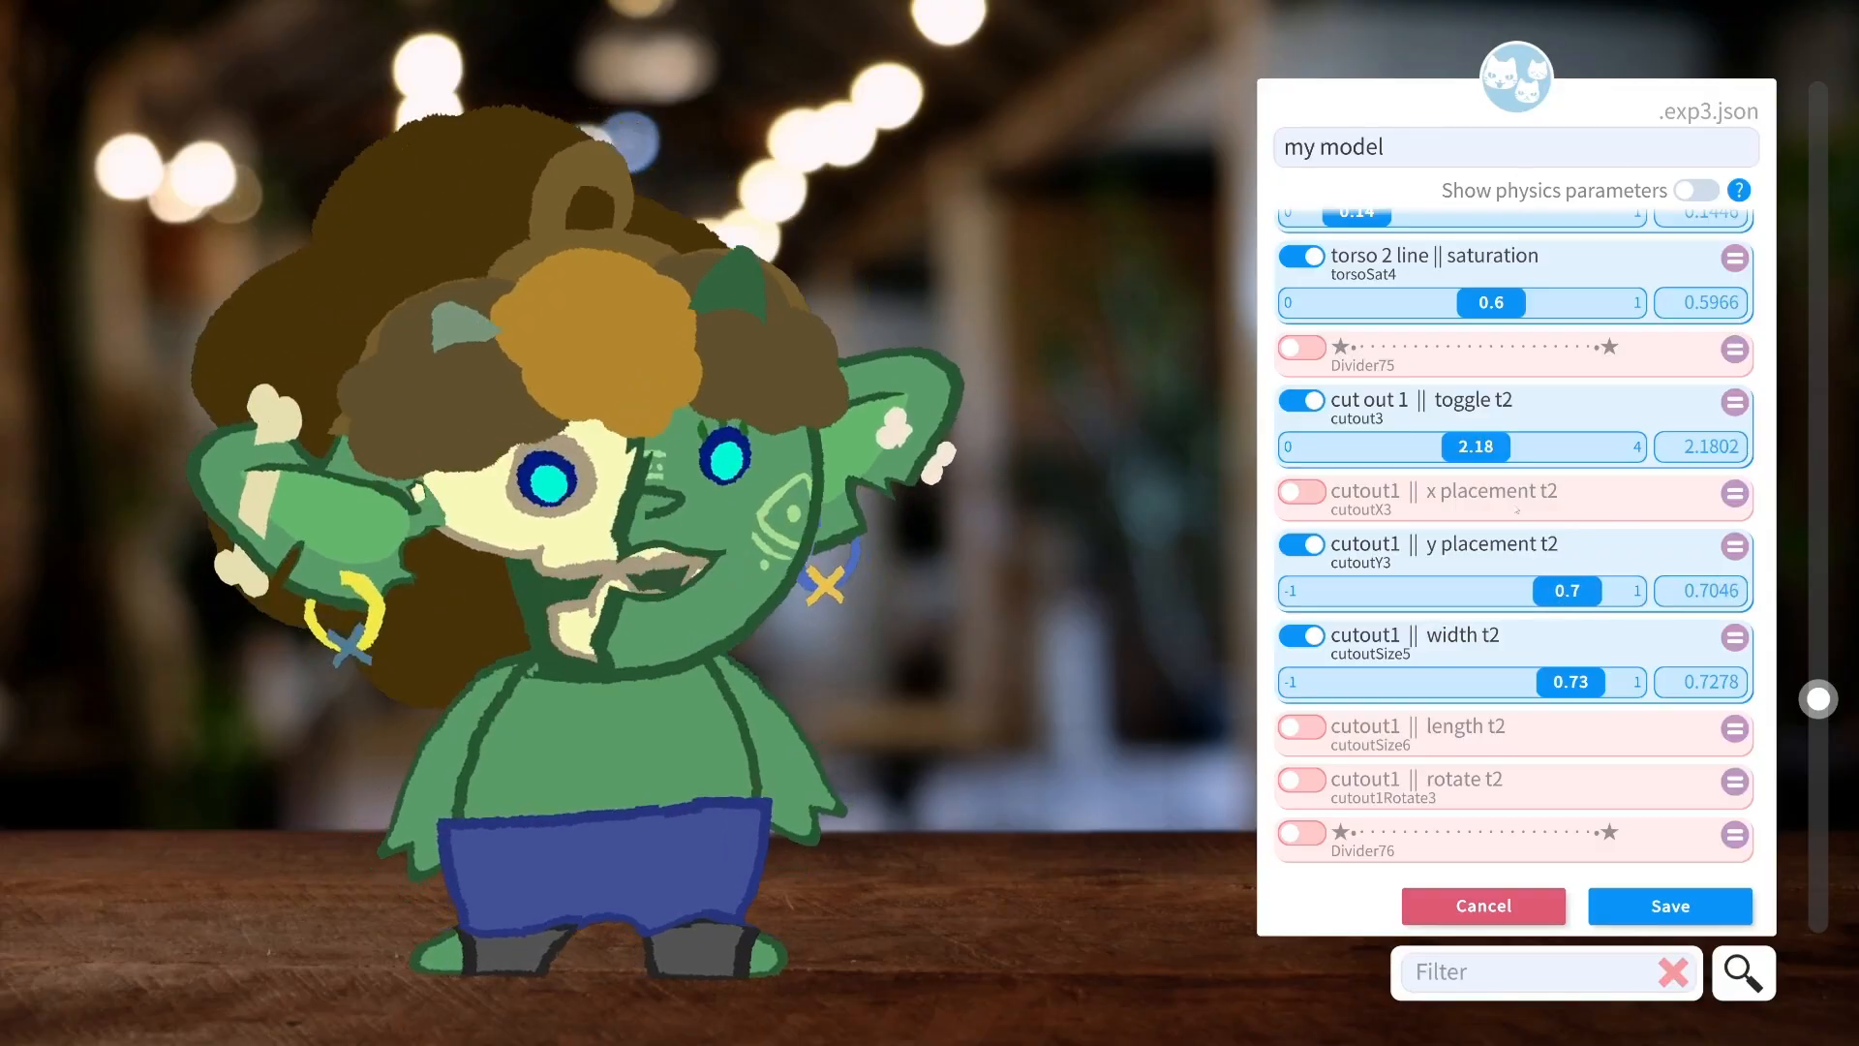
drag(1488, 445, 1608, 465)
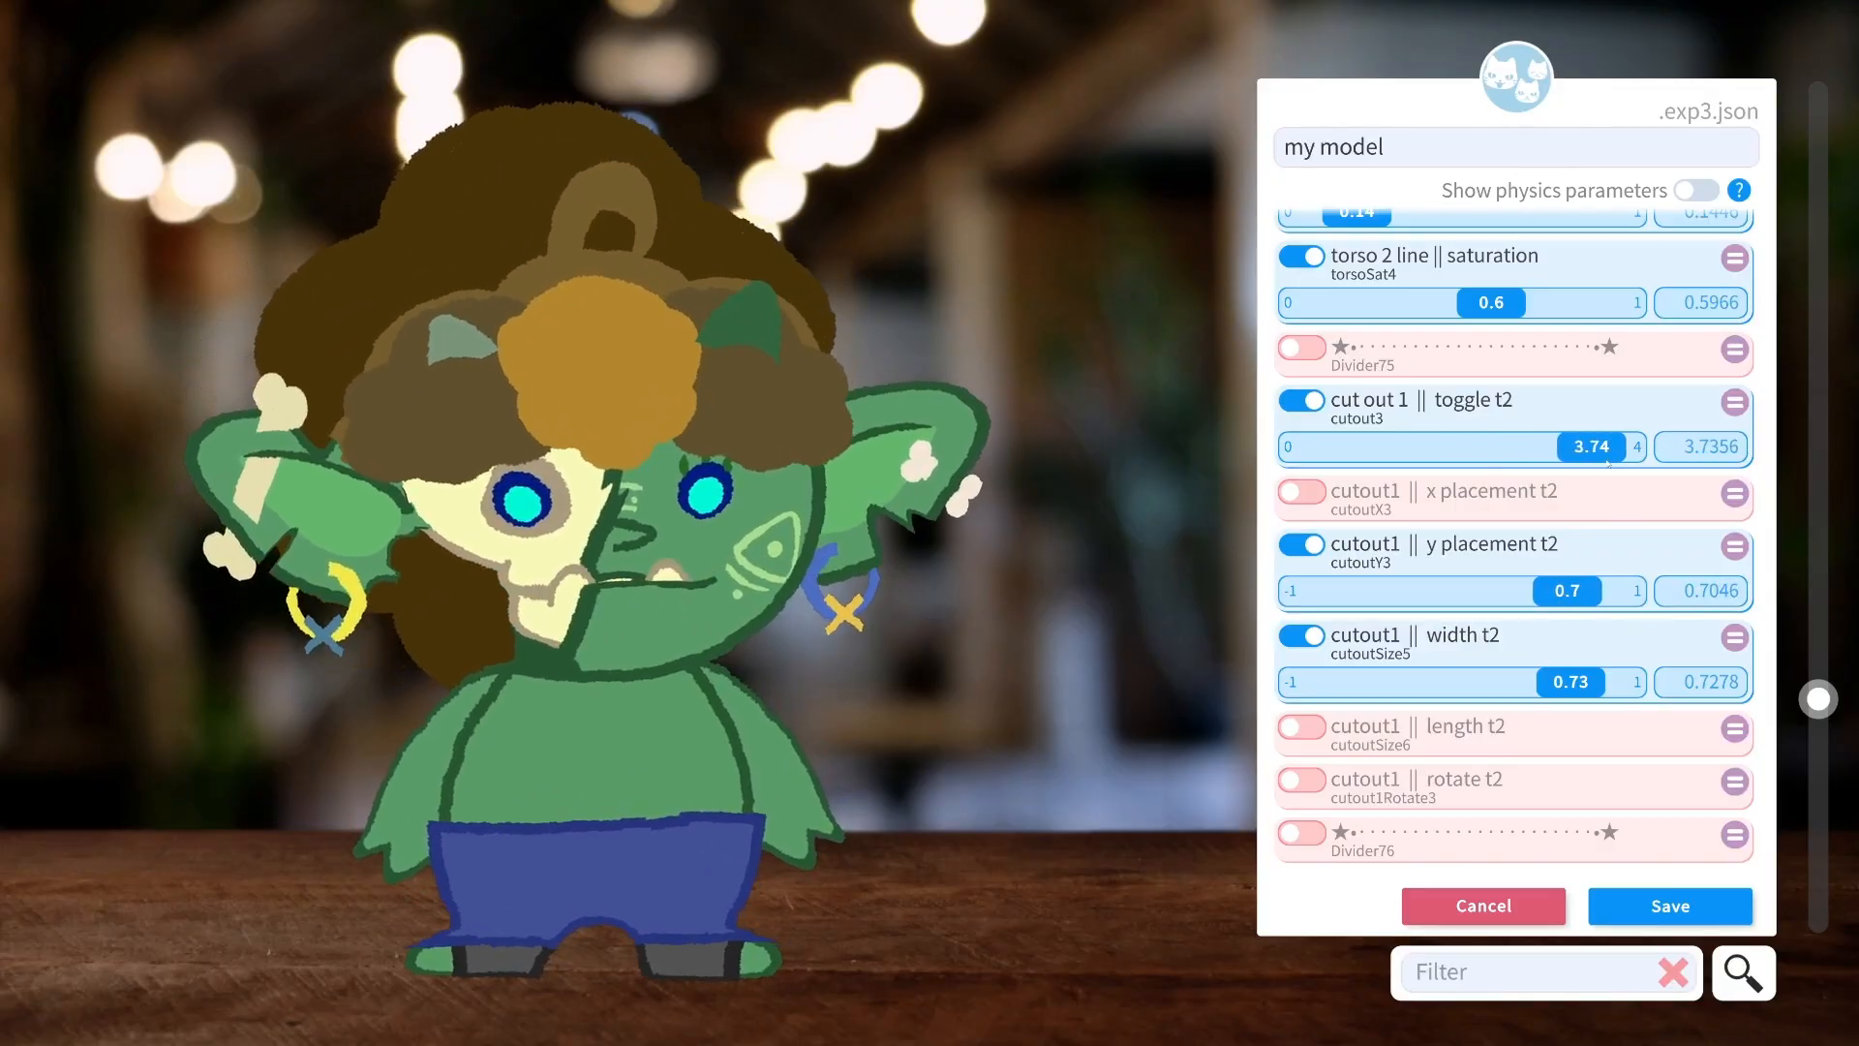
drag(1561, 591, 1552, 592)
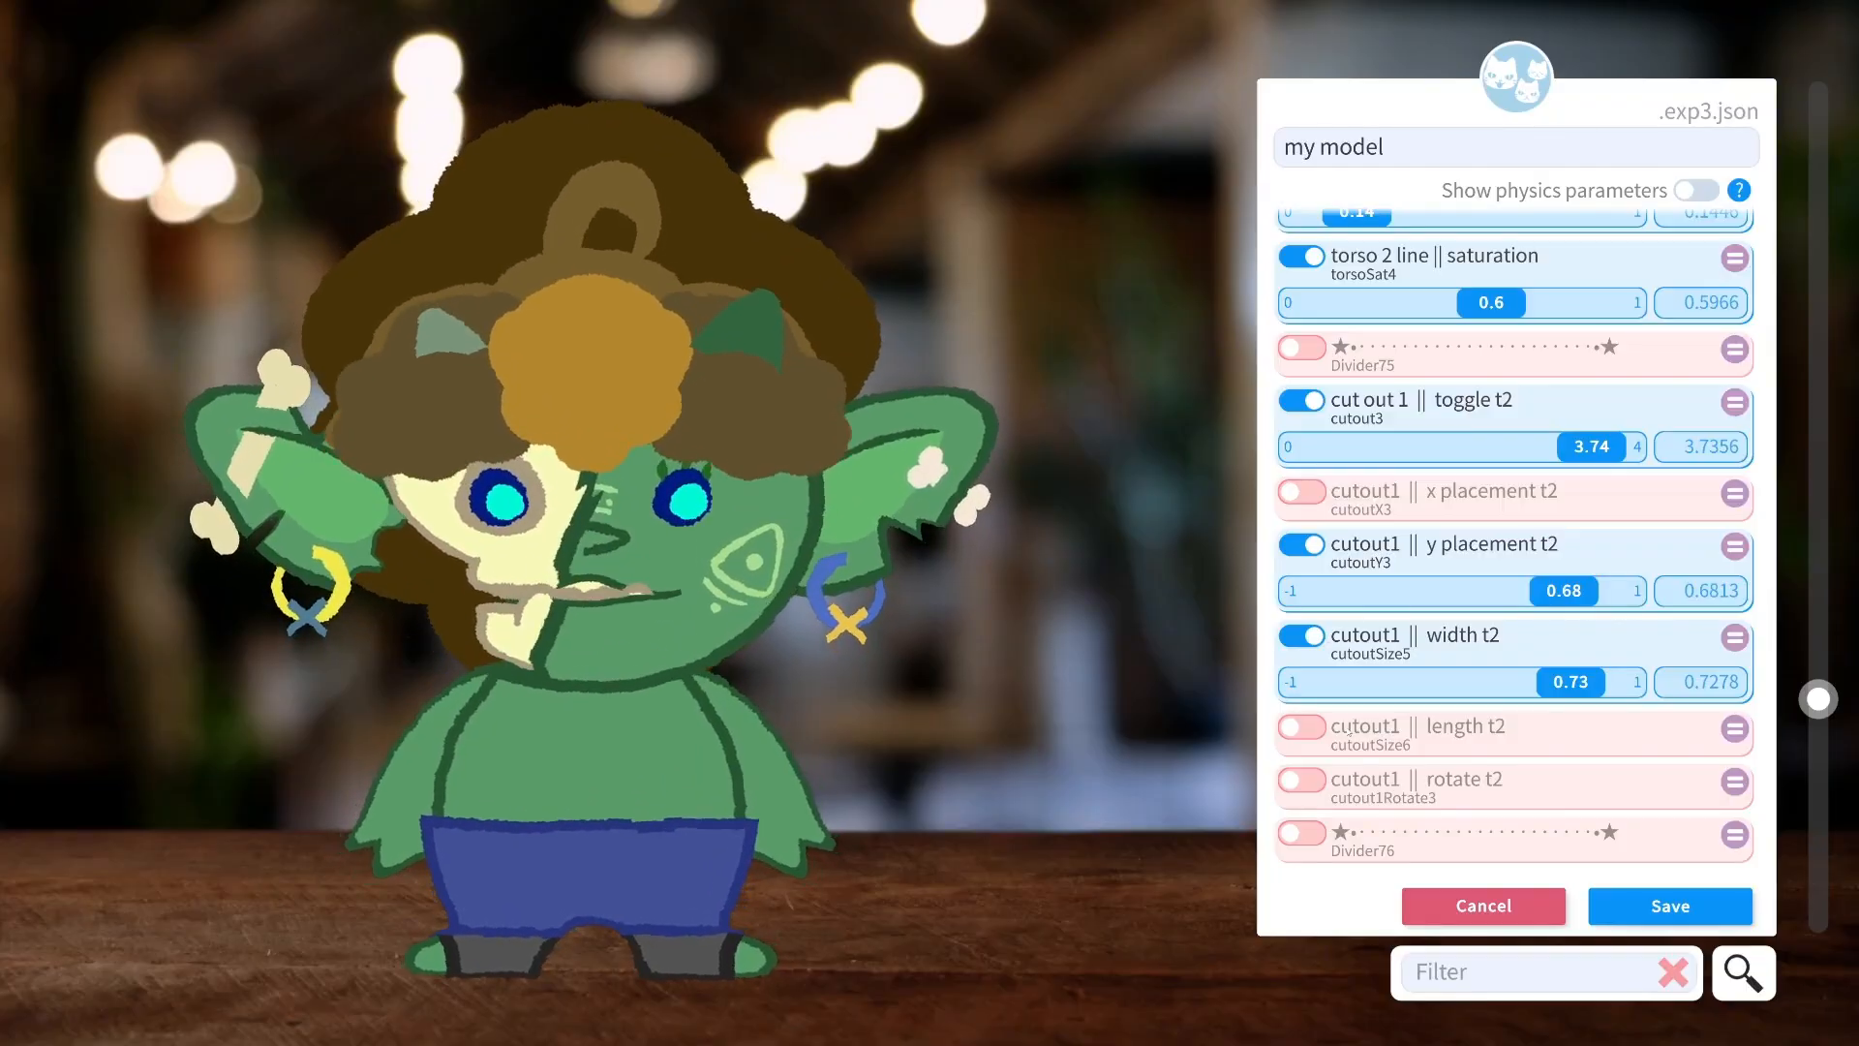
Enable cut out 2 for torso 2 with toggle 2.81 and y placement 0.35.
scroll(1309, 737, down, 3)
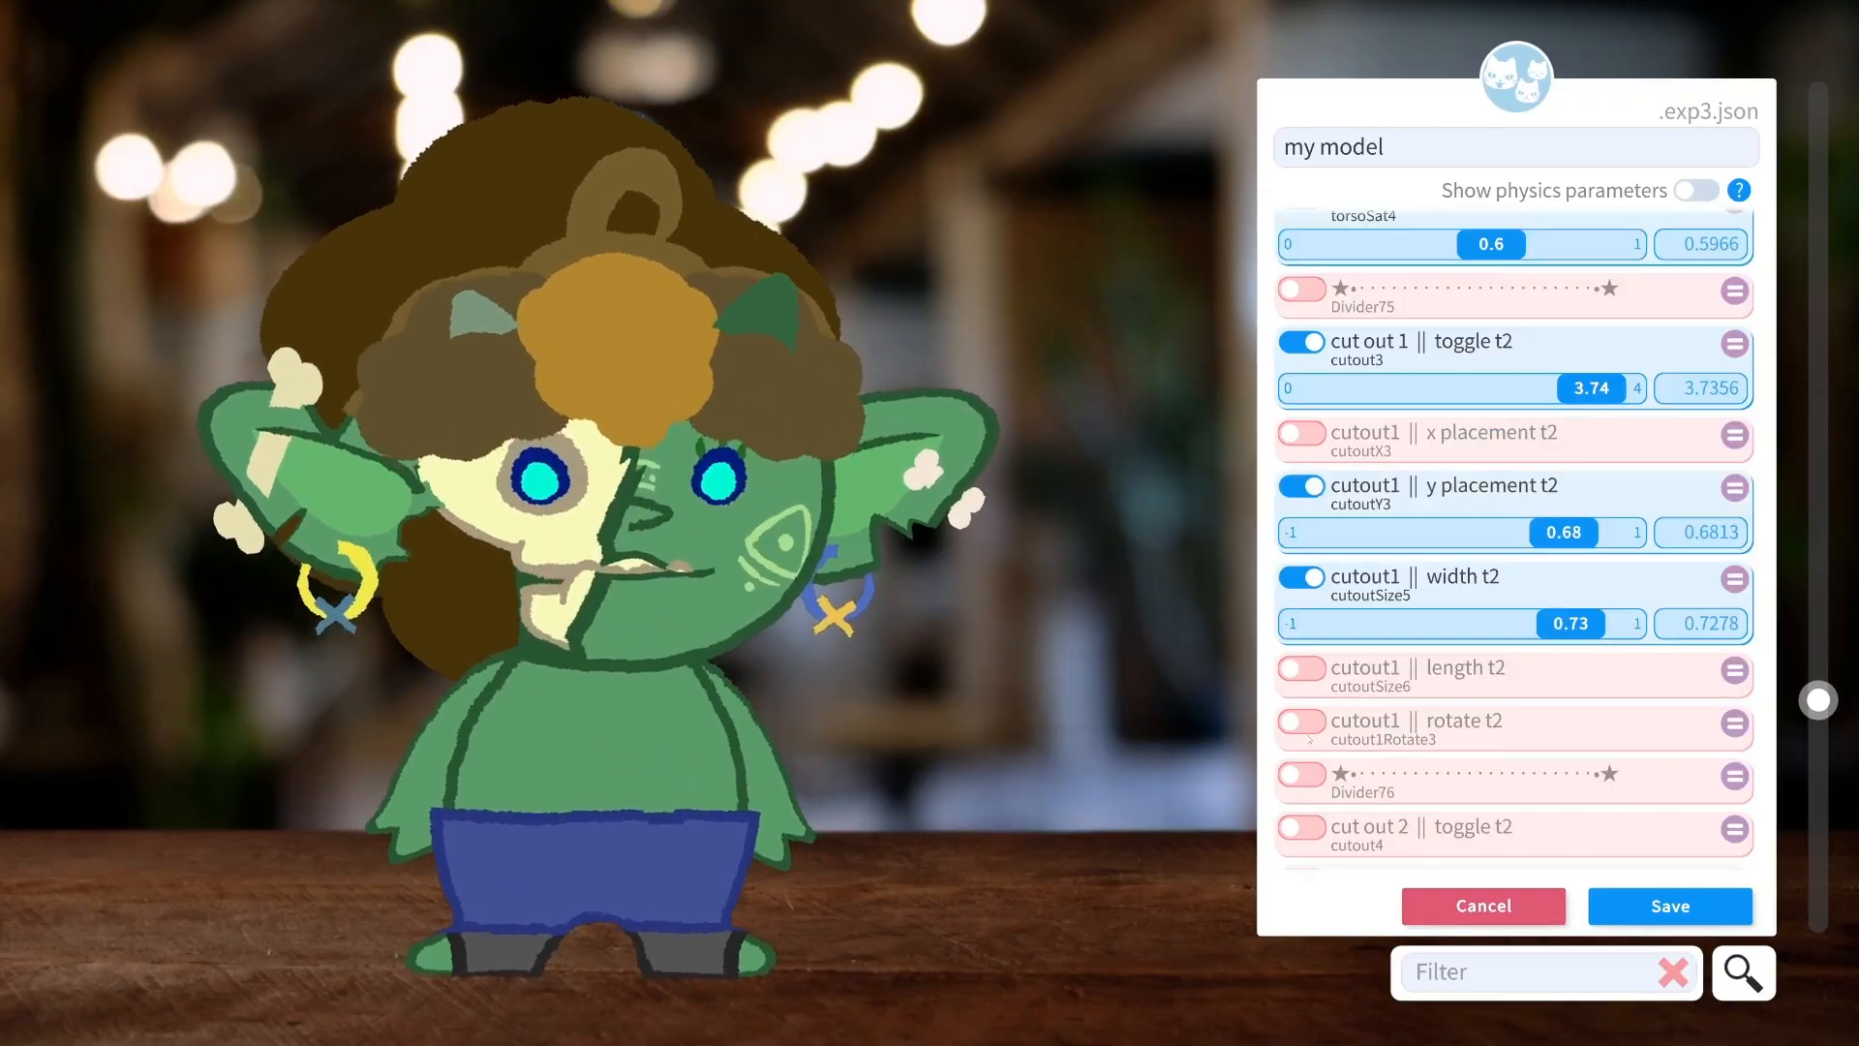
click(1301, 592)
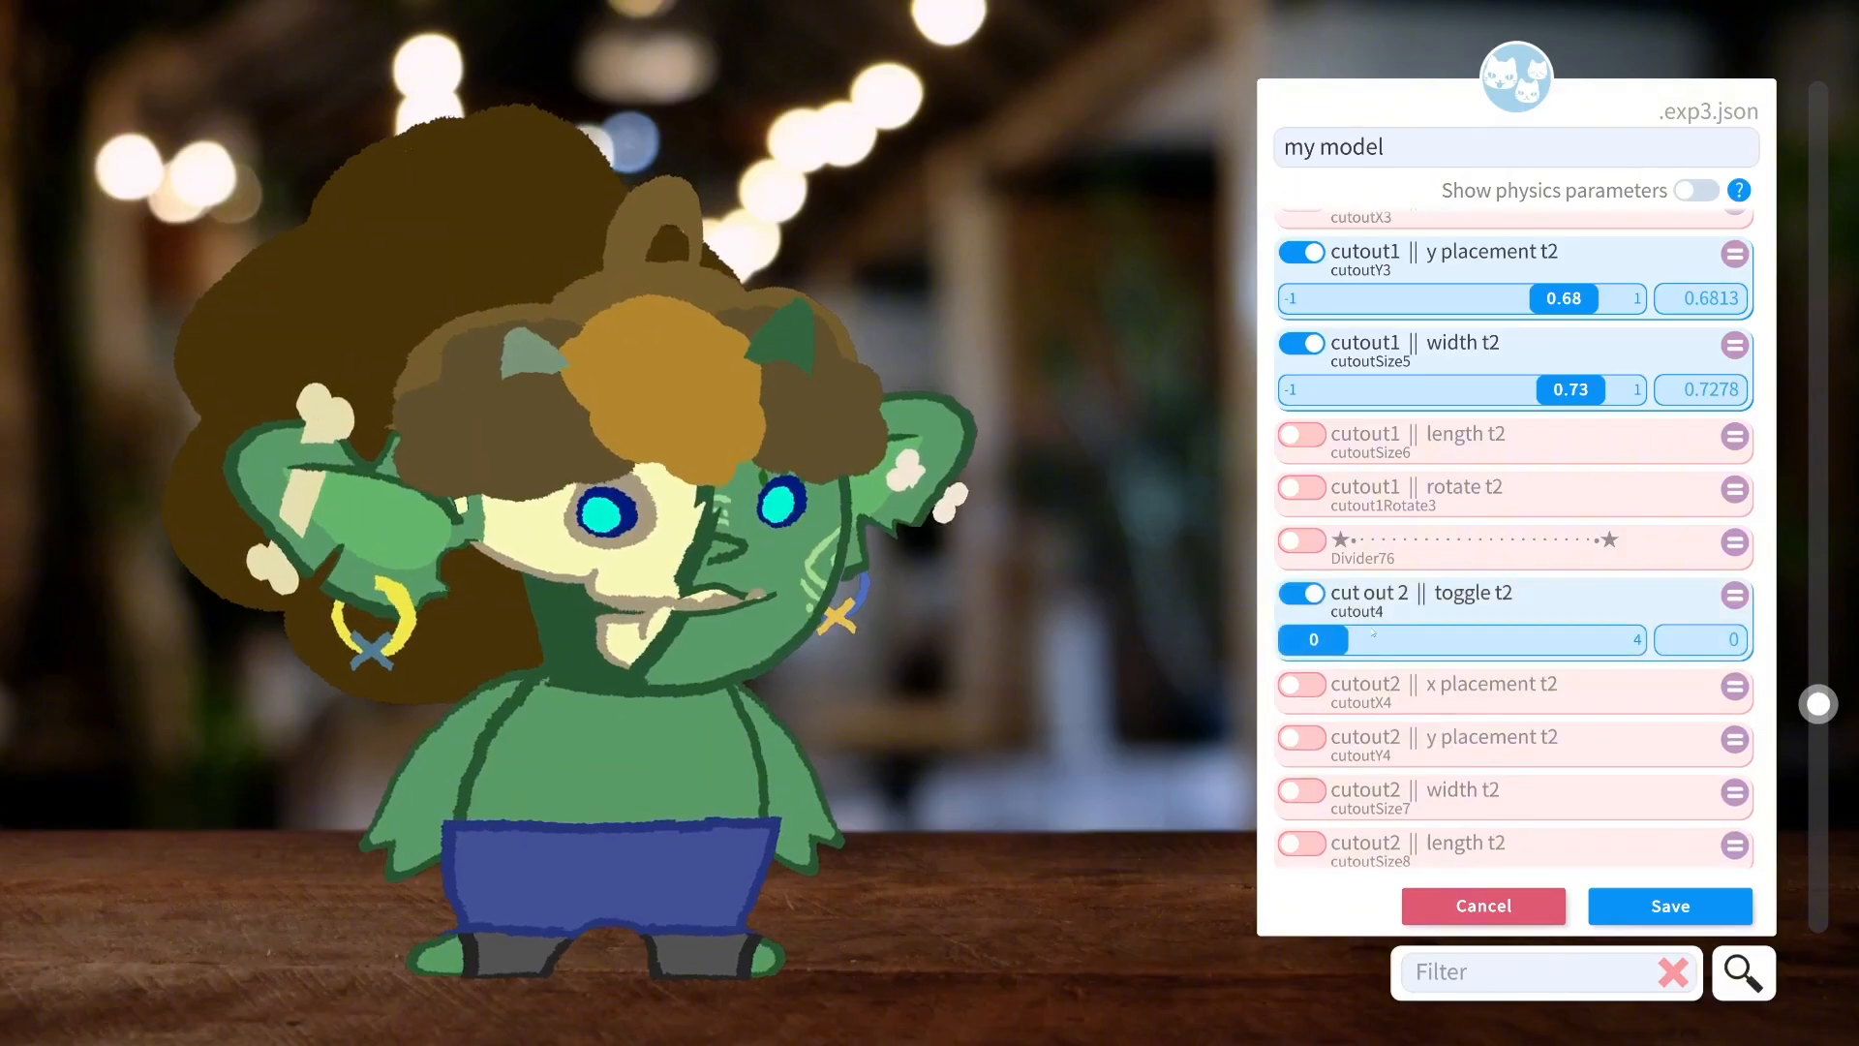
drag(1331, 639, 1520, 660)
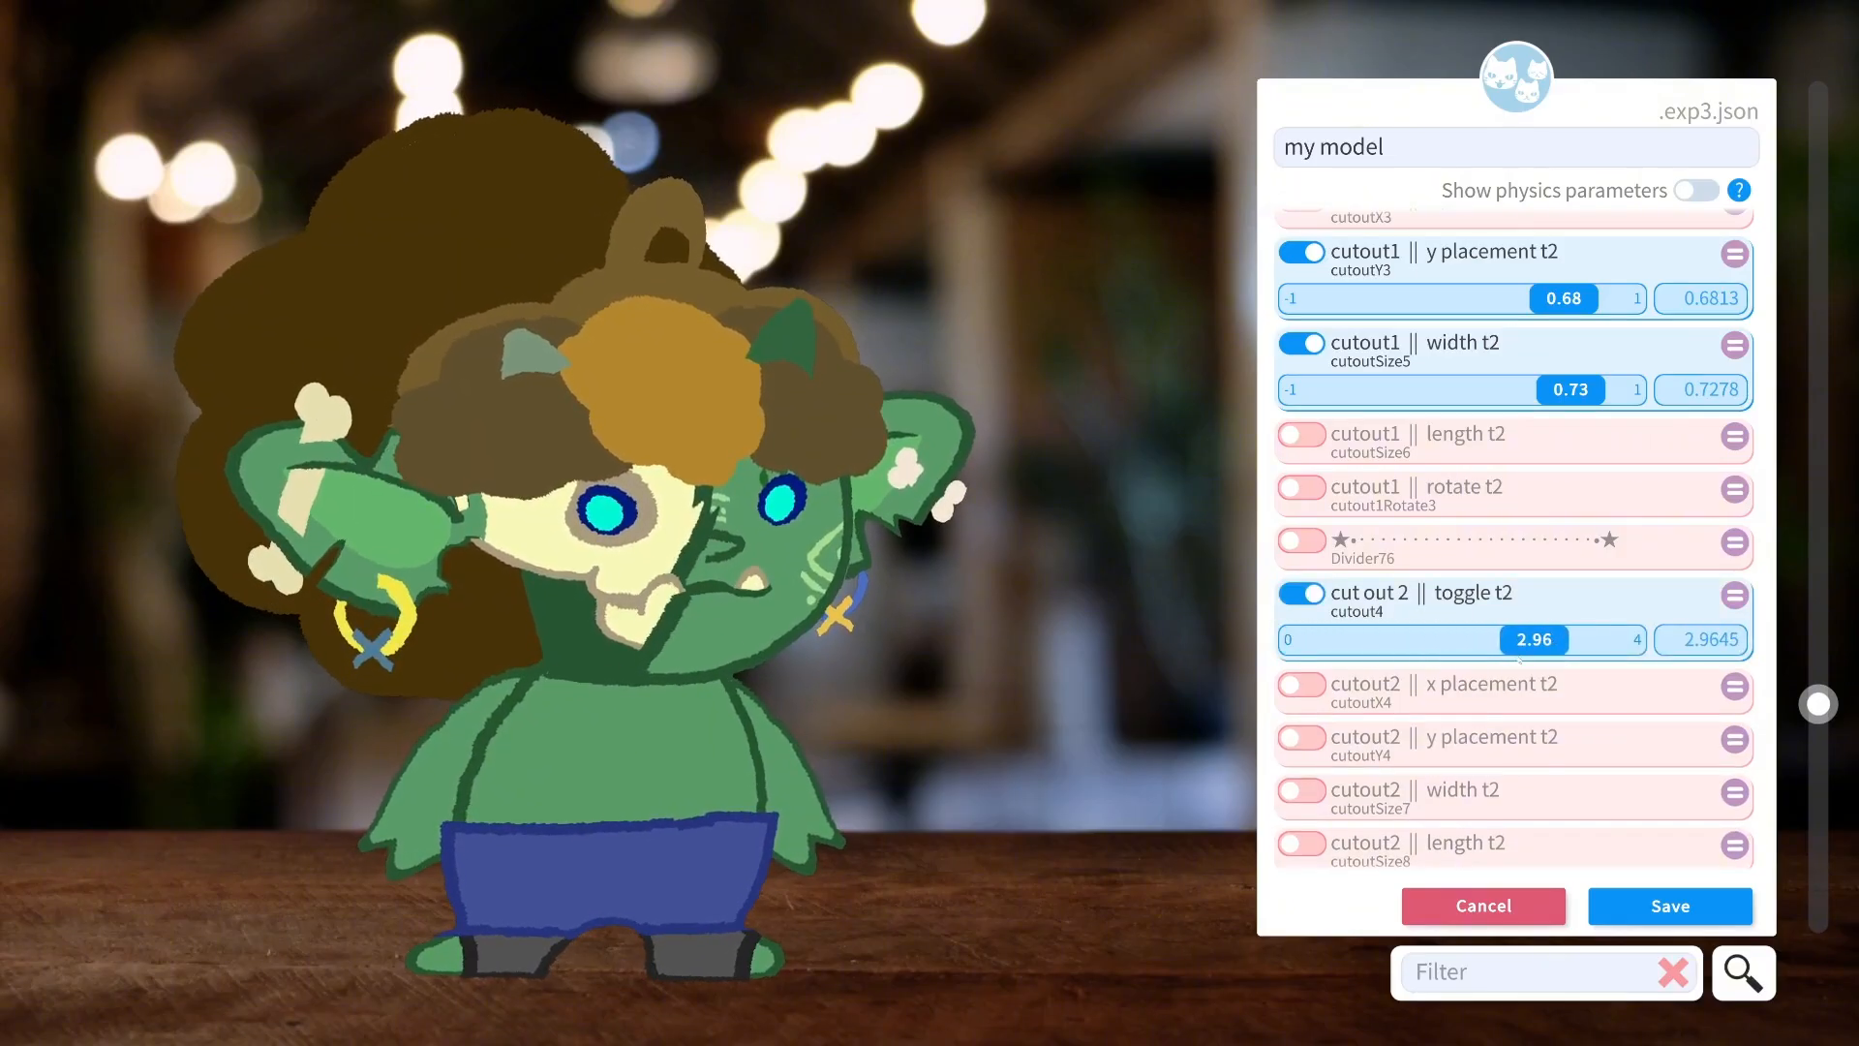
click(1309, 738)
drag(1463, 784, 1516, 783)
drag(1502, 628, 1507, 639)
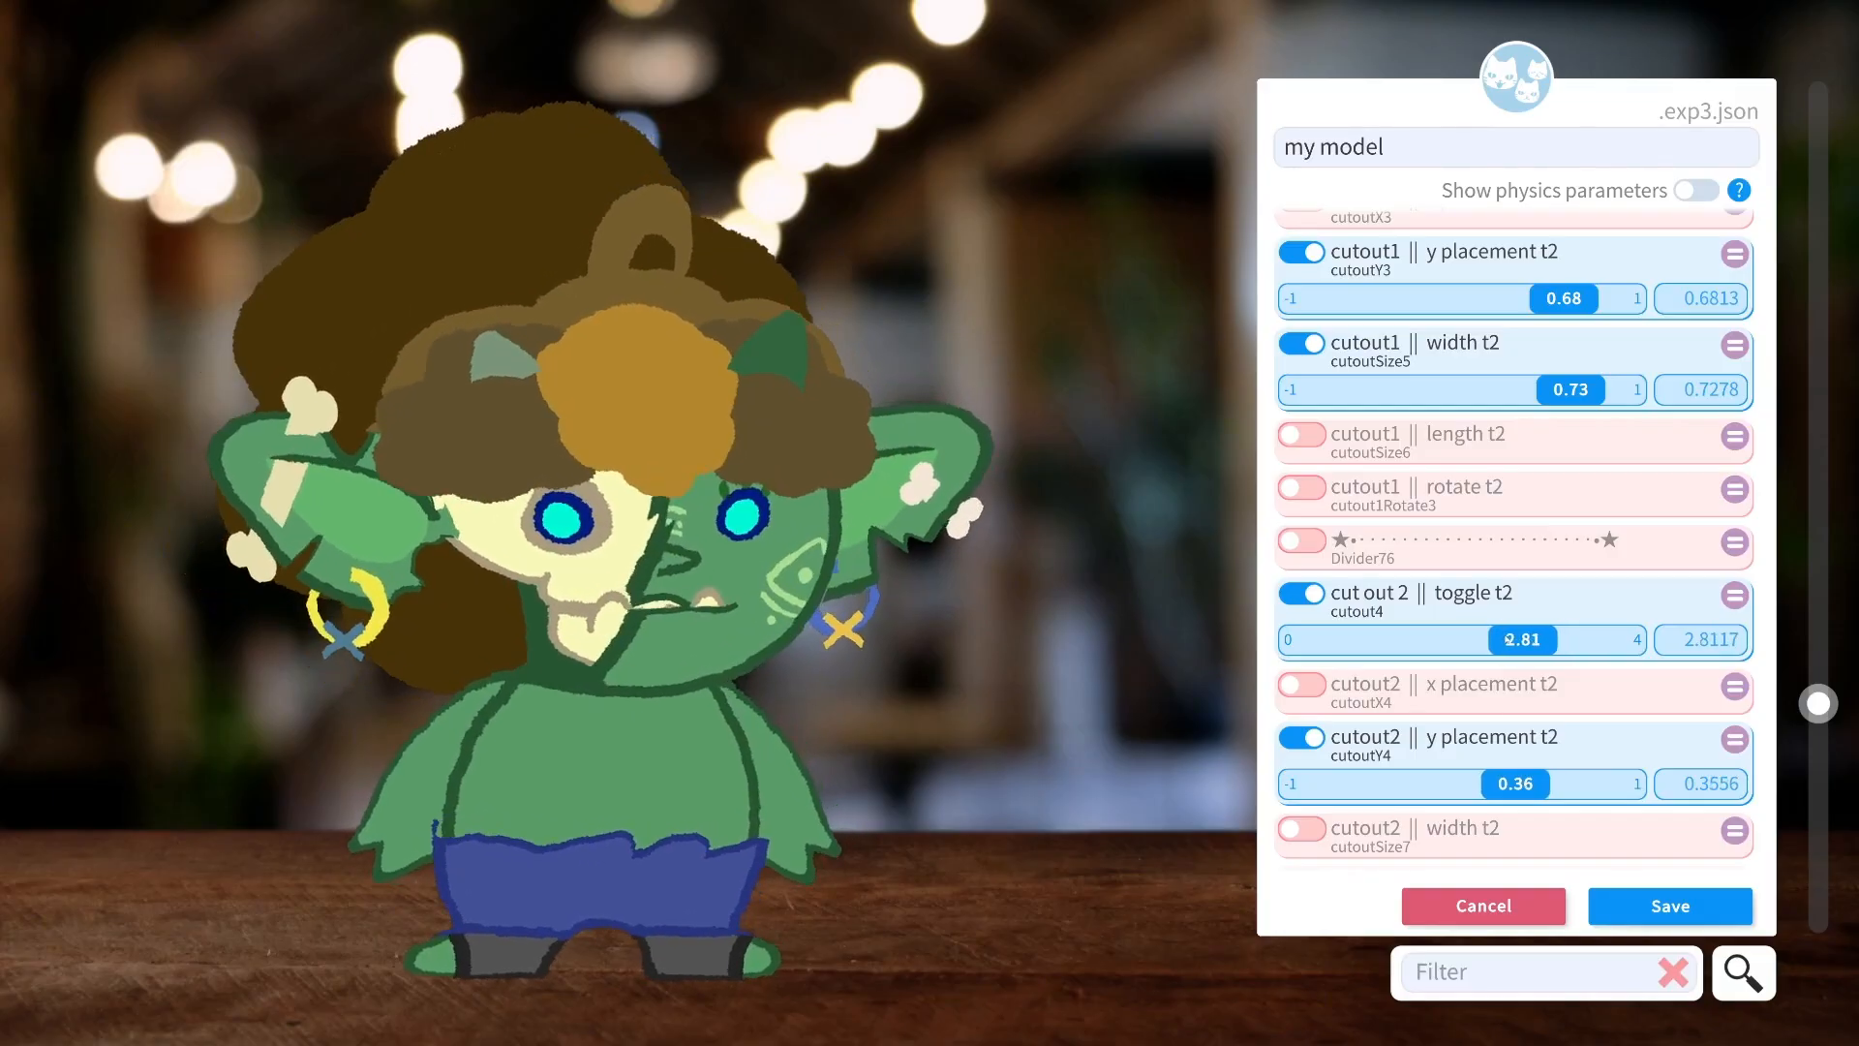
mouse_move(1516, 783)
mouse_down()
mouse_move(1487, 817)
mouse_move(1512, 816)
mouse_up()
Try the torso 2 cutout 2 width at 0.34, switch it off, and set the cut out 2 toggle to 1.1.
scroll(1367, 706, down, 1)
click(1305, 770)
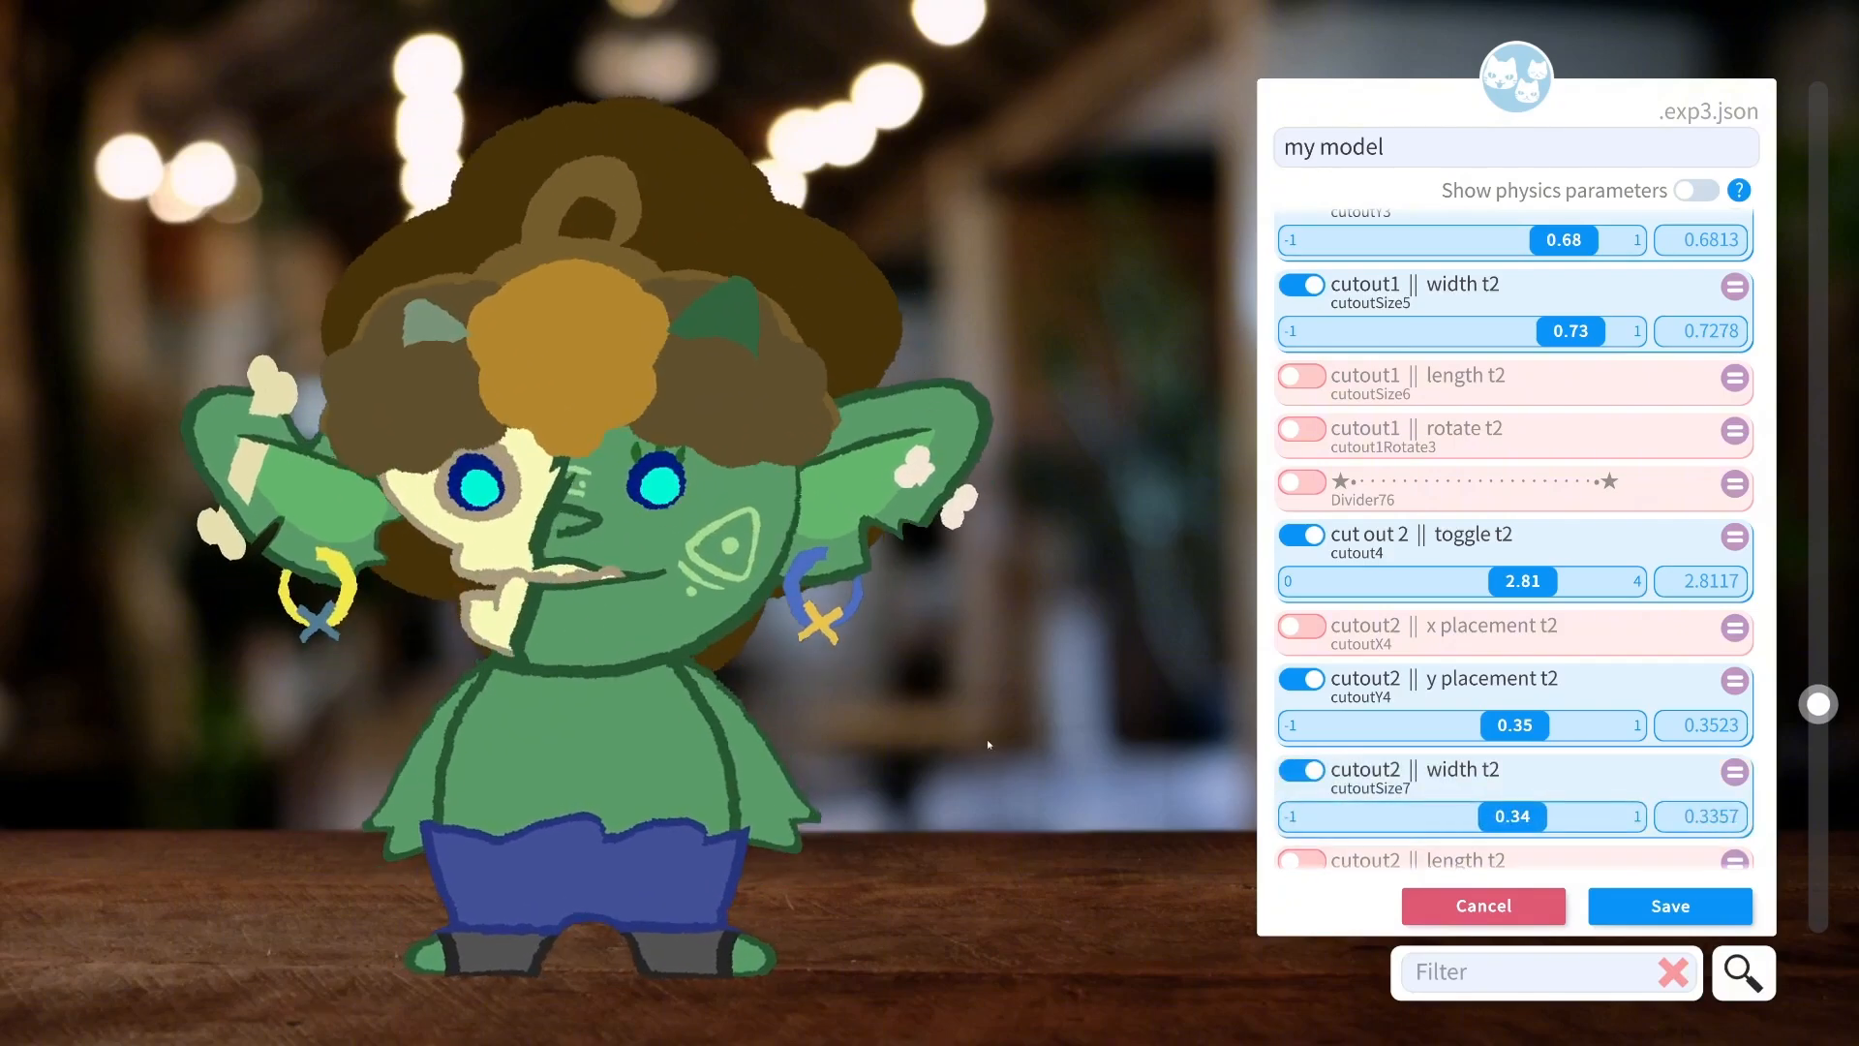
click(1395, 581)
click(1301, 770)
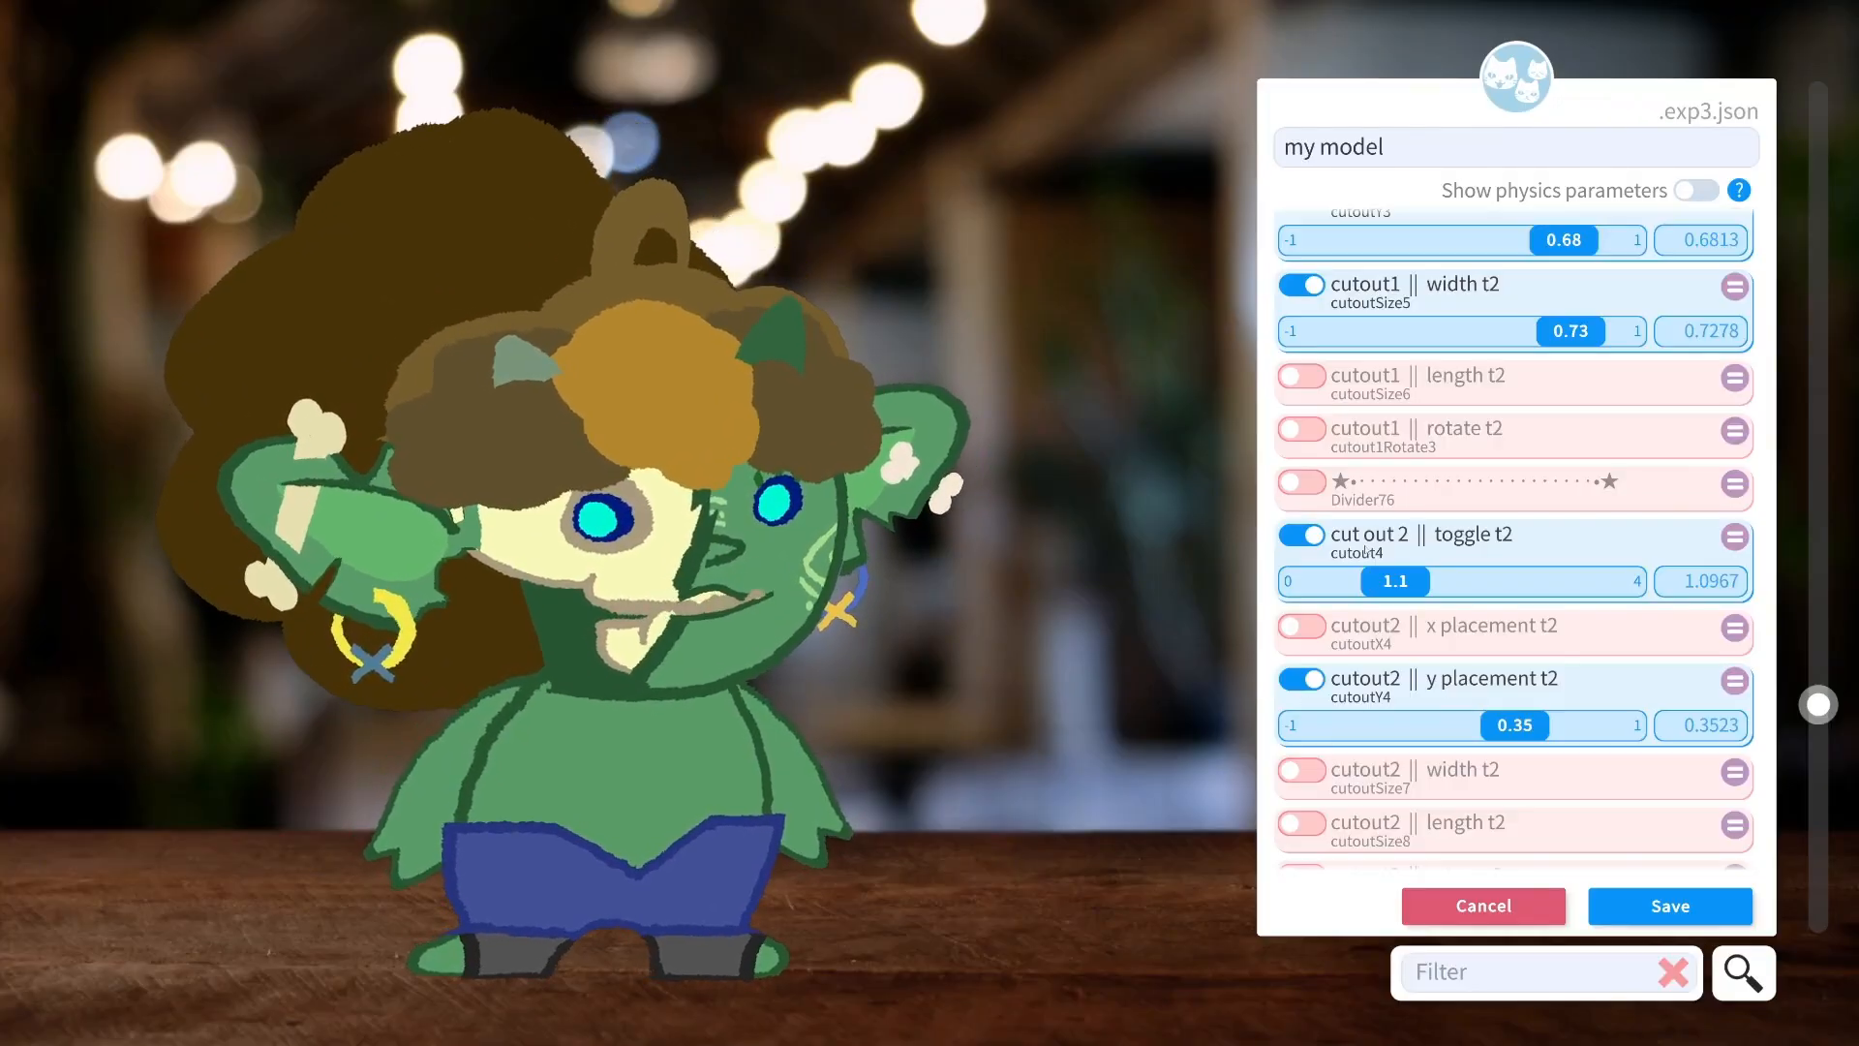
Rotate the torso 2 cutout 2 to 1.03 and position it at x placement 0.55 and y placement 0.52.
scroll(1366, 553, down, 3)
click(1301, 700)
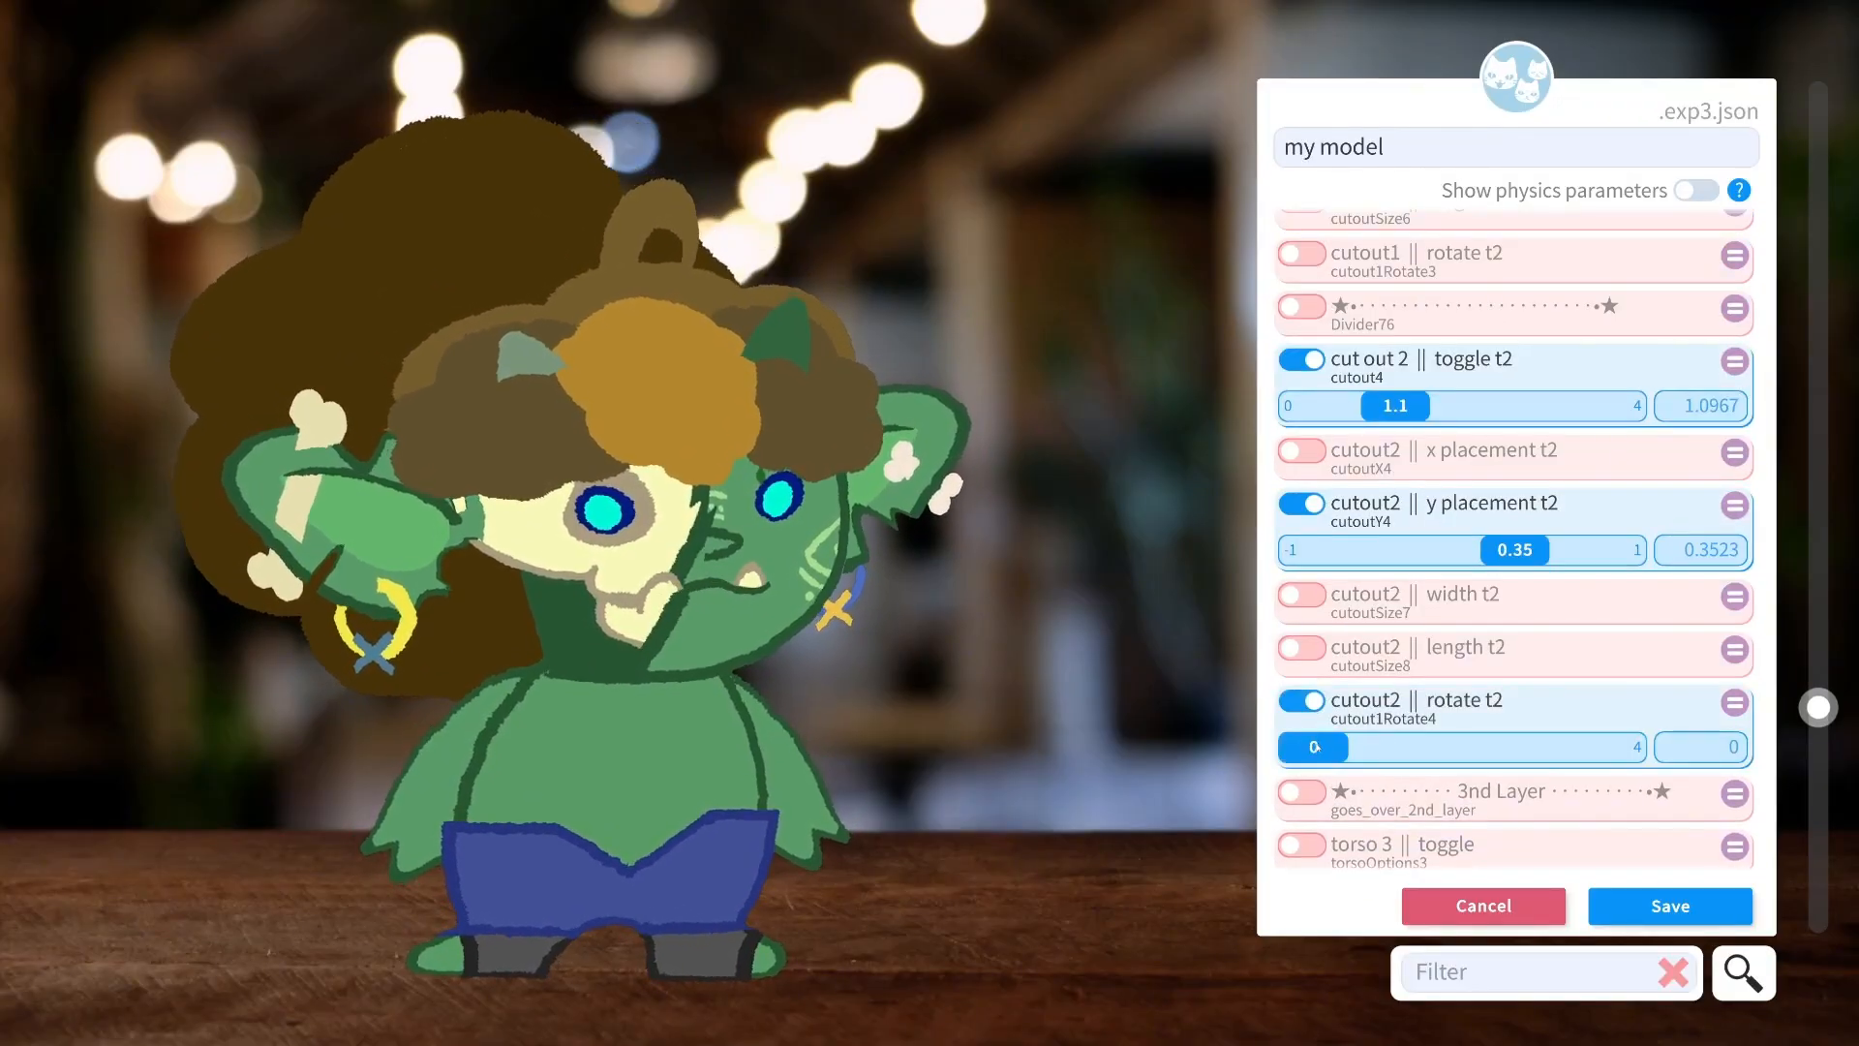
drag(1315, 746, 1390, 746)
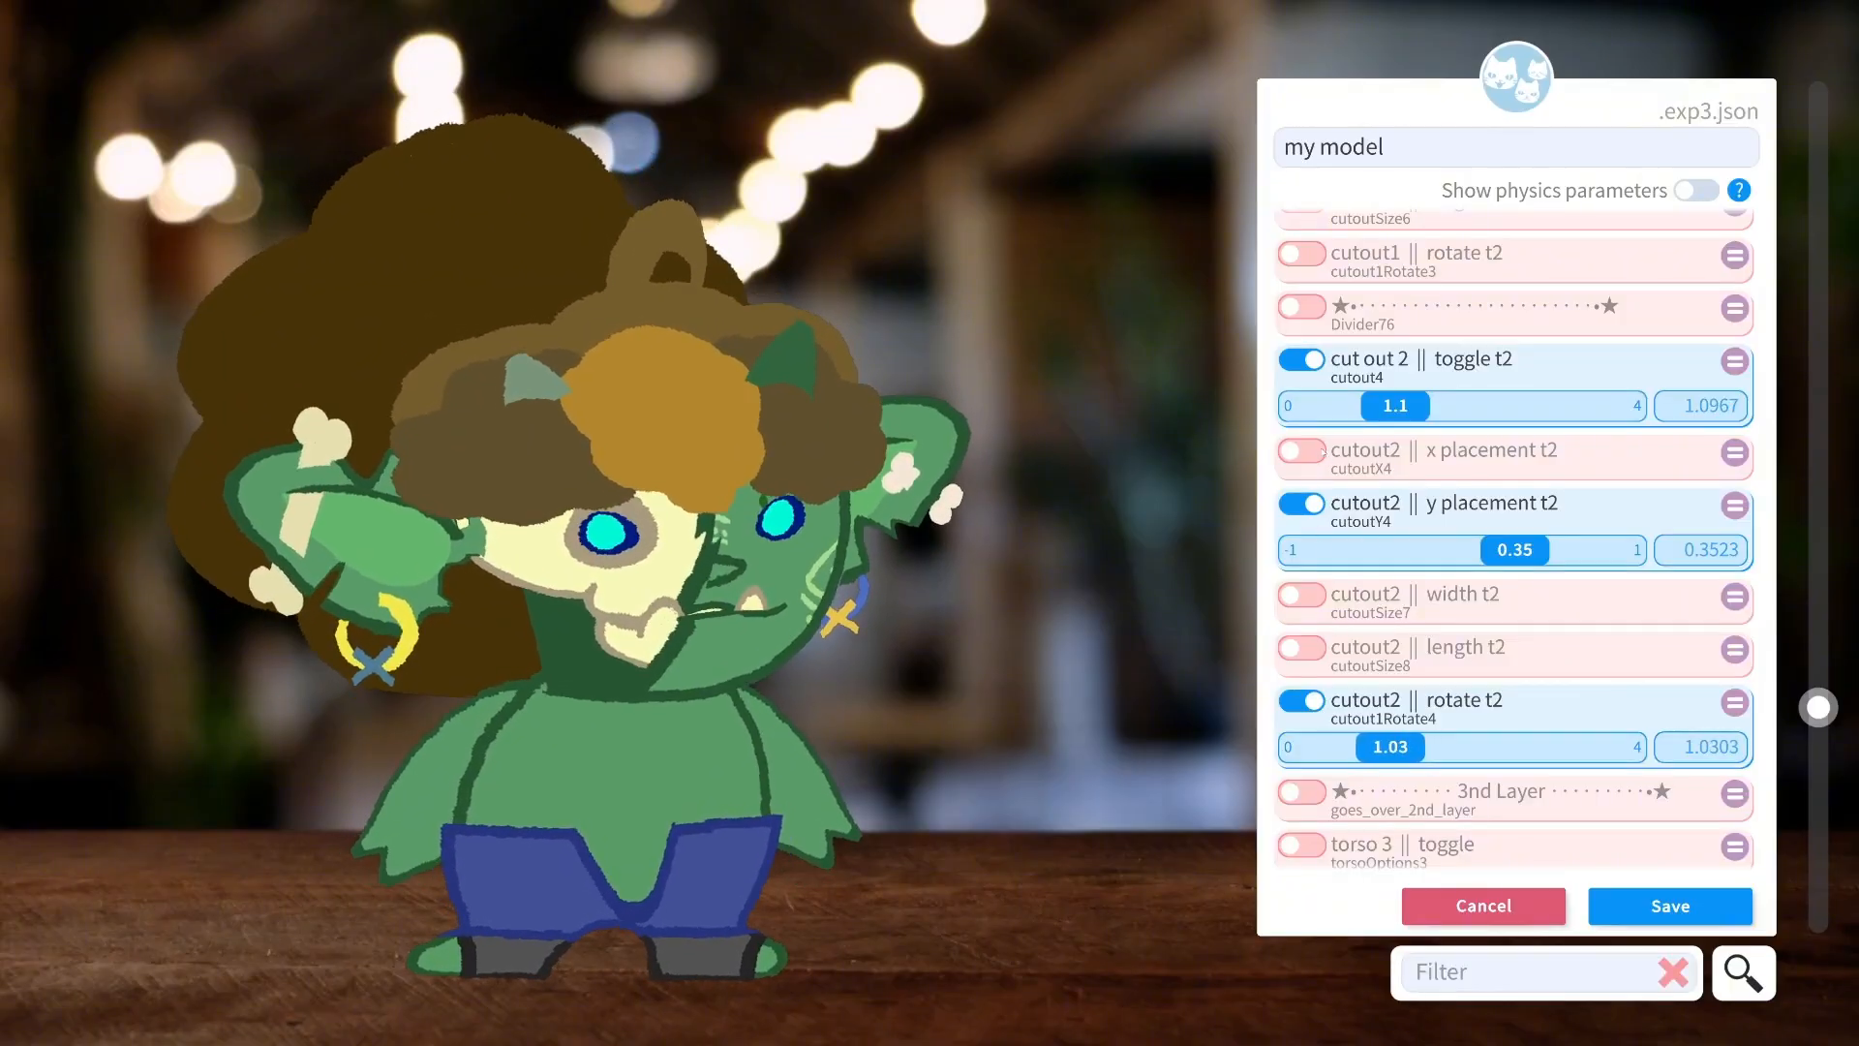
click(1301, 451)
drag(1443, 496, 1561, 518)
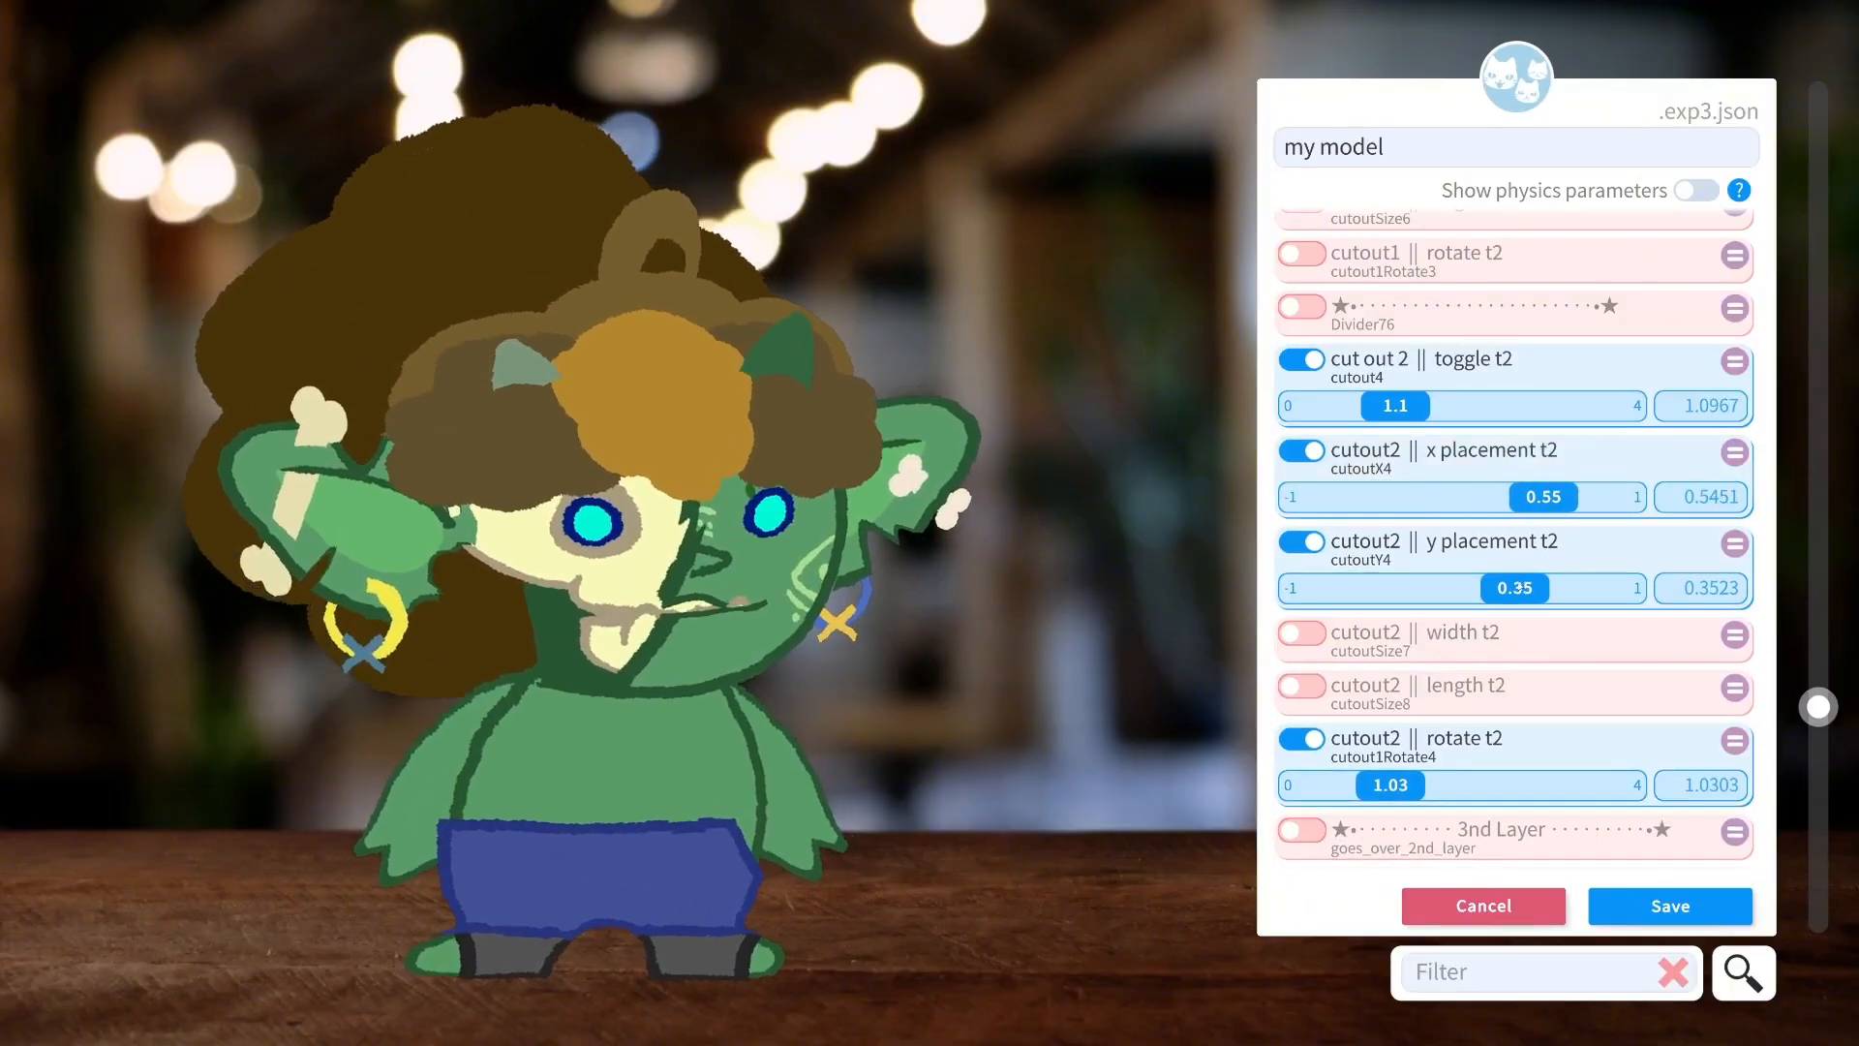
mouse_move(1516, 588)
mouse_down()
mouse_move(1478, 588)
mouse_move(1537, 590)
mouse_up()
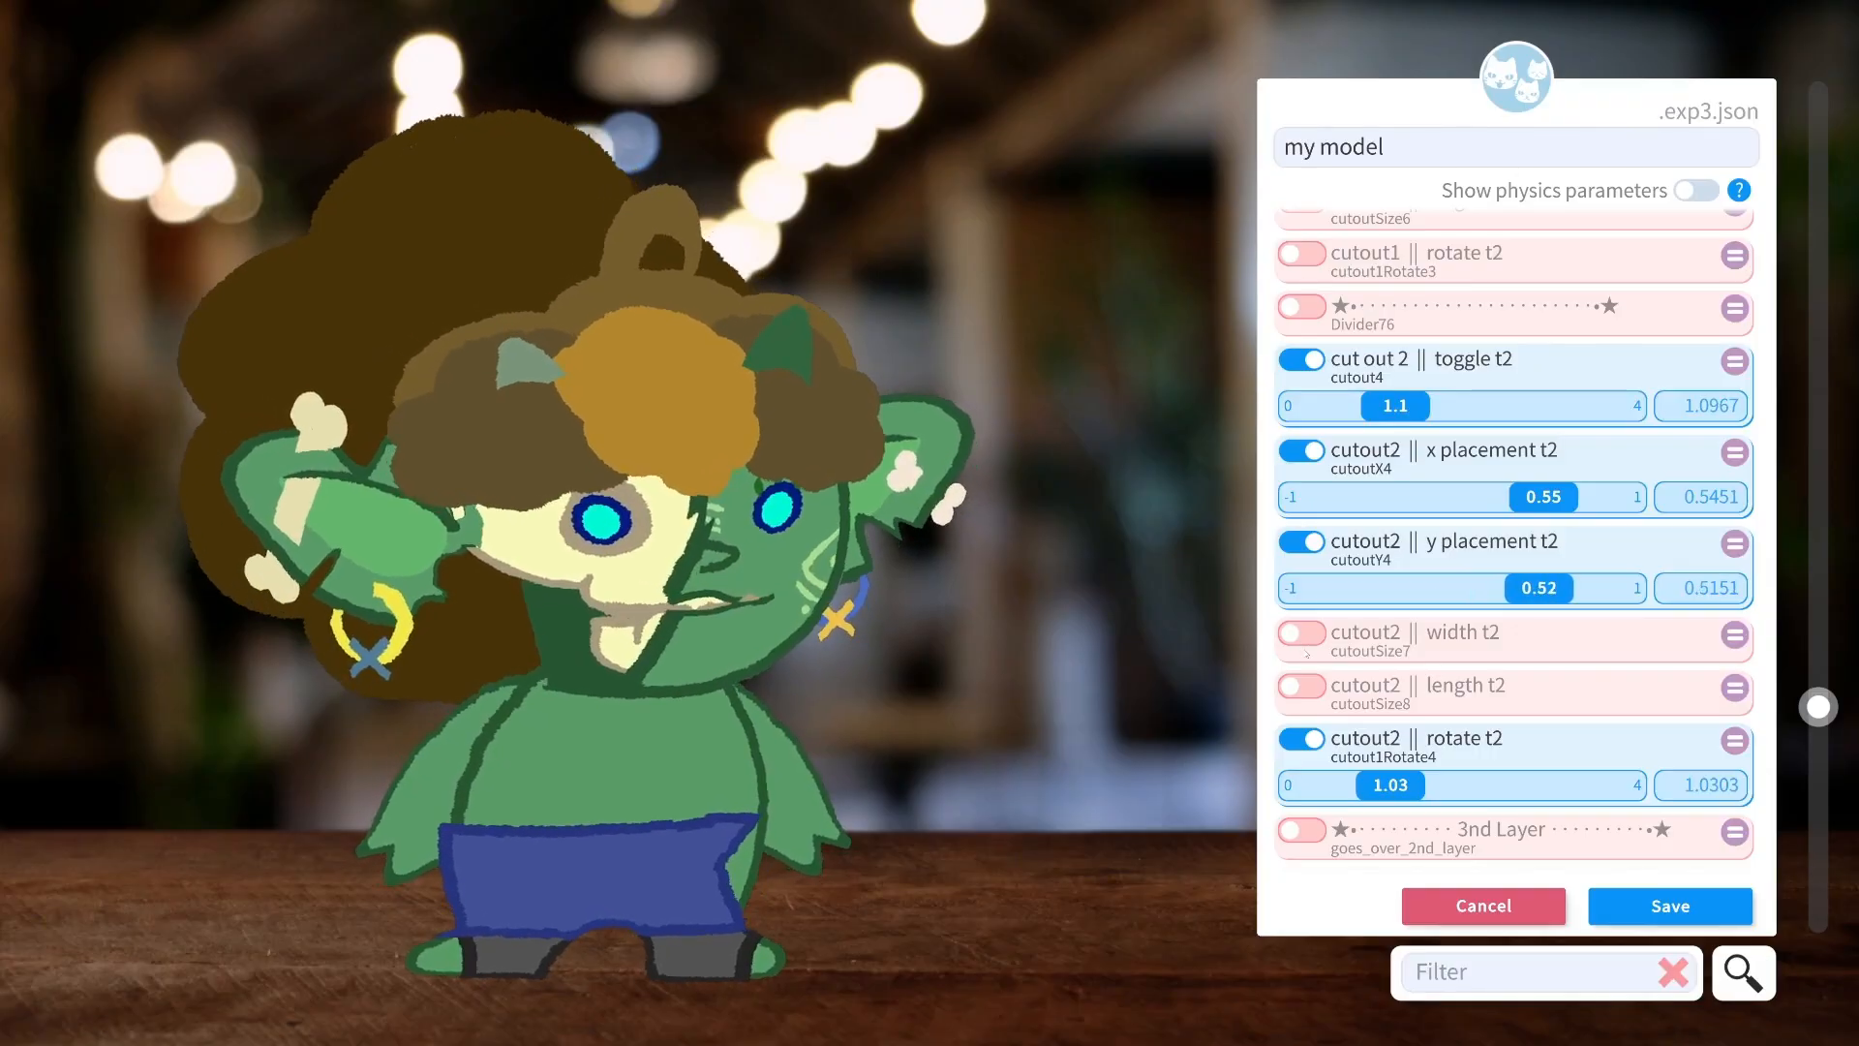
Reshape the torso 2 cutout 2 with length -1 and width 0.47, then adjust x placement to 0.65 and rotation to 1.09.
click(1302, 686)
drag(1444, 732, 1289, 734)
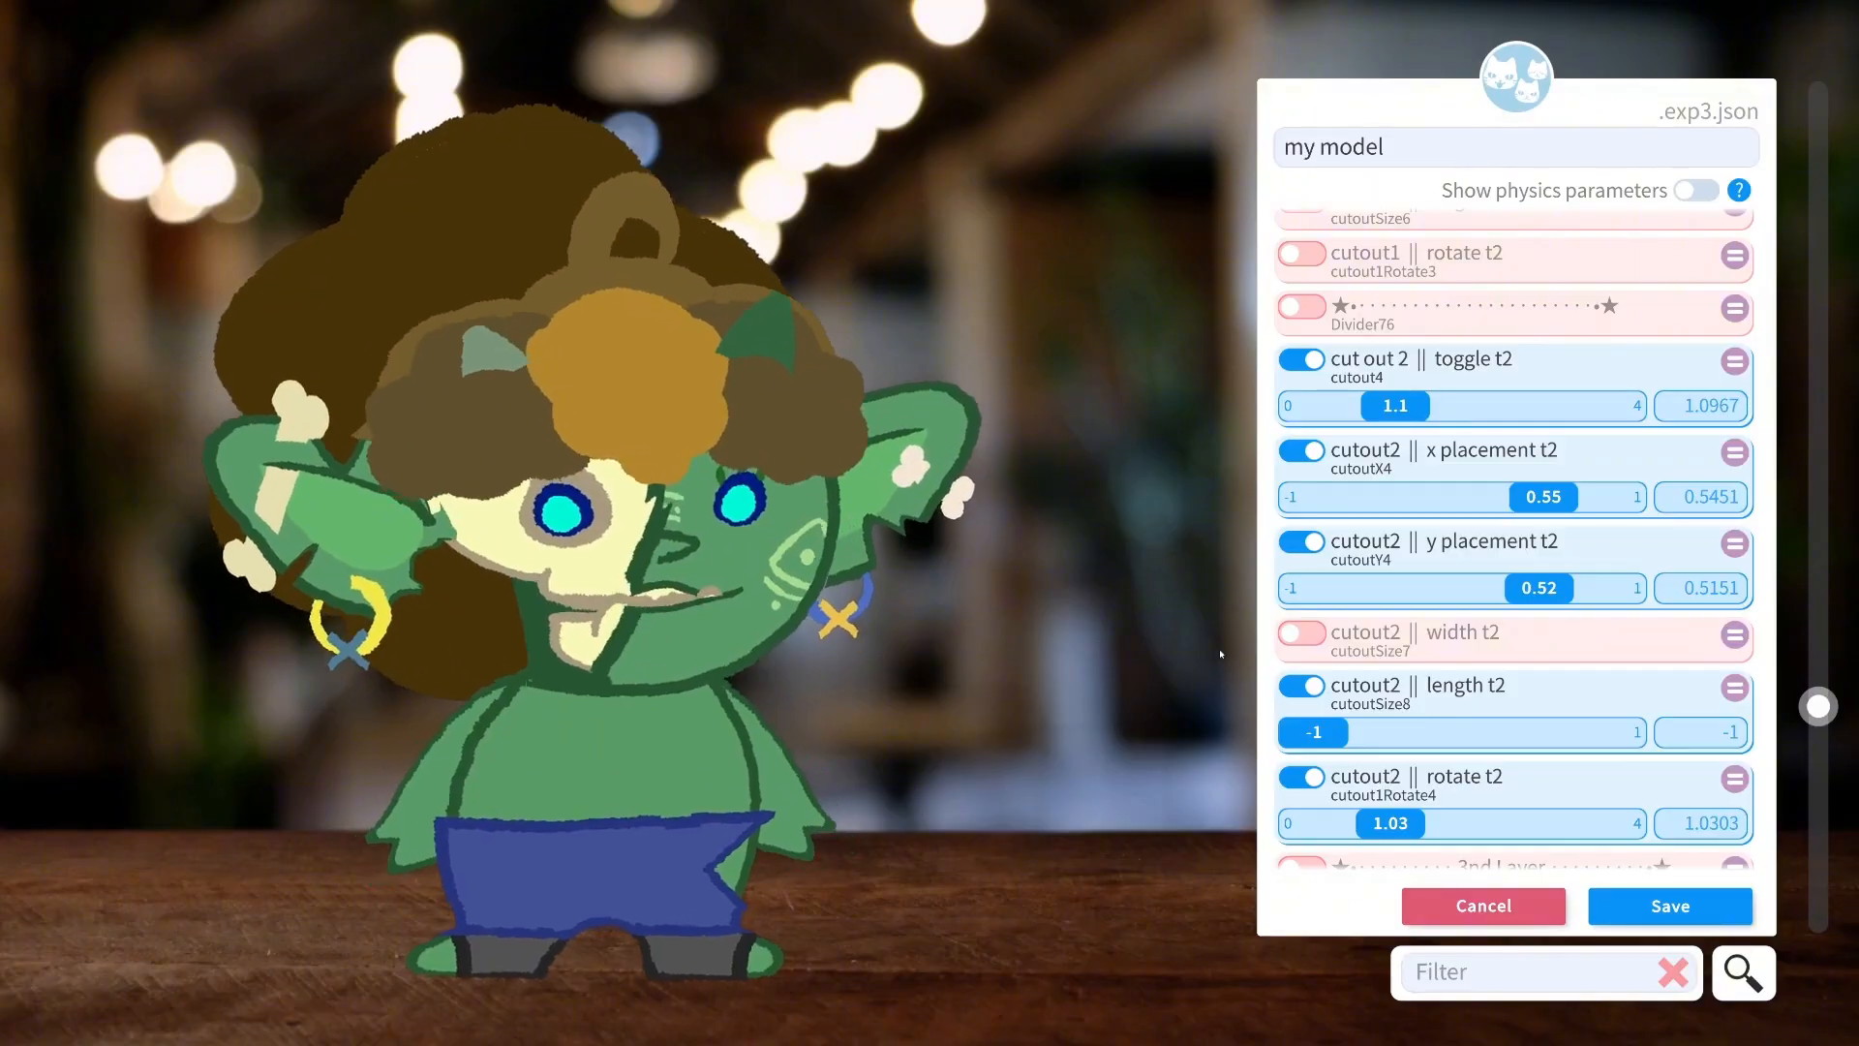
click(1298, 634)
mouse_move(1506, 678)
mouse_down()
mouse_move(1415, 678)
mouse_move(1596, 680)
mouse_move(1536, 696)
mouse_up()
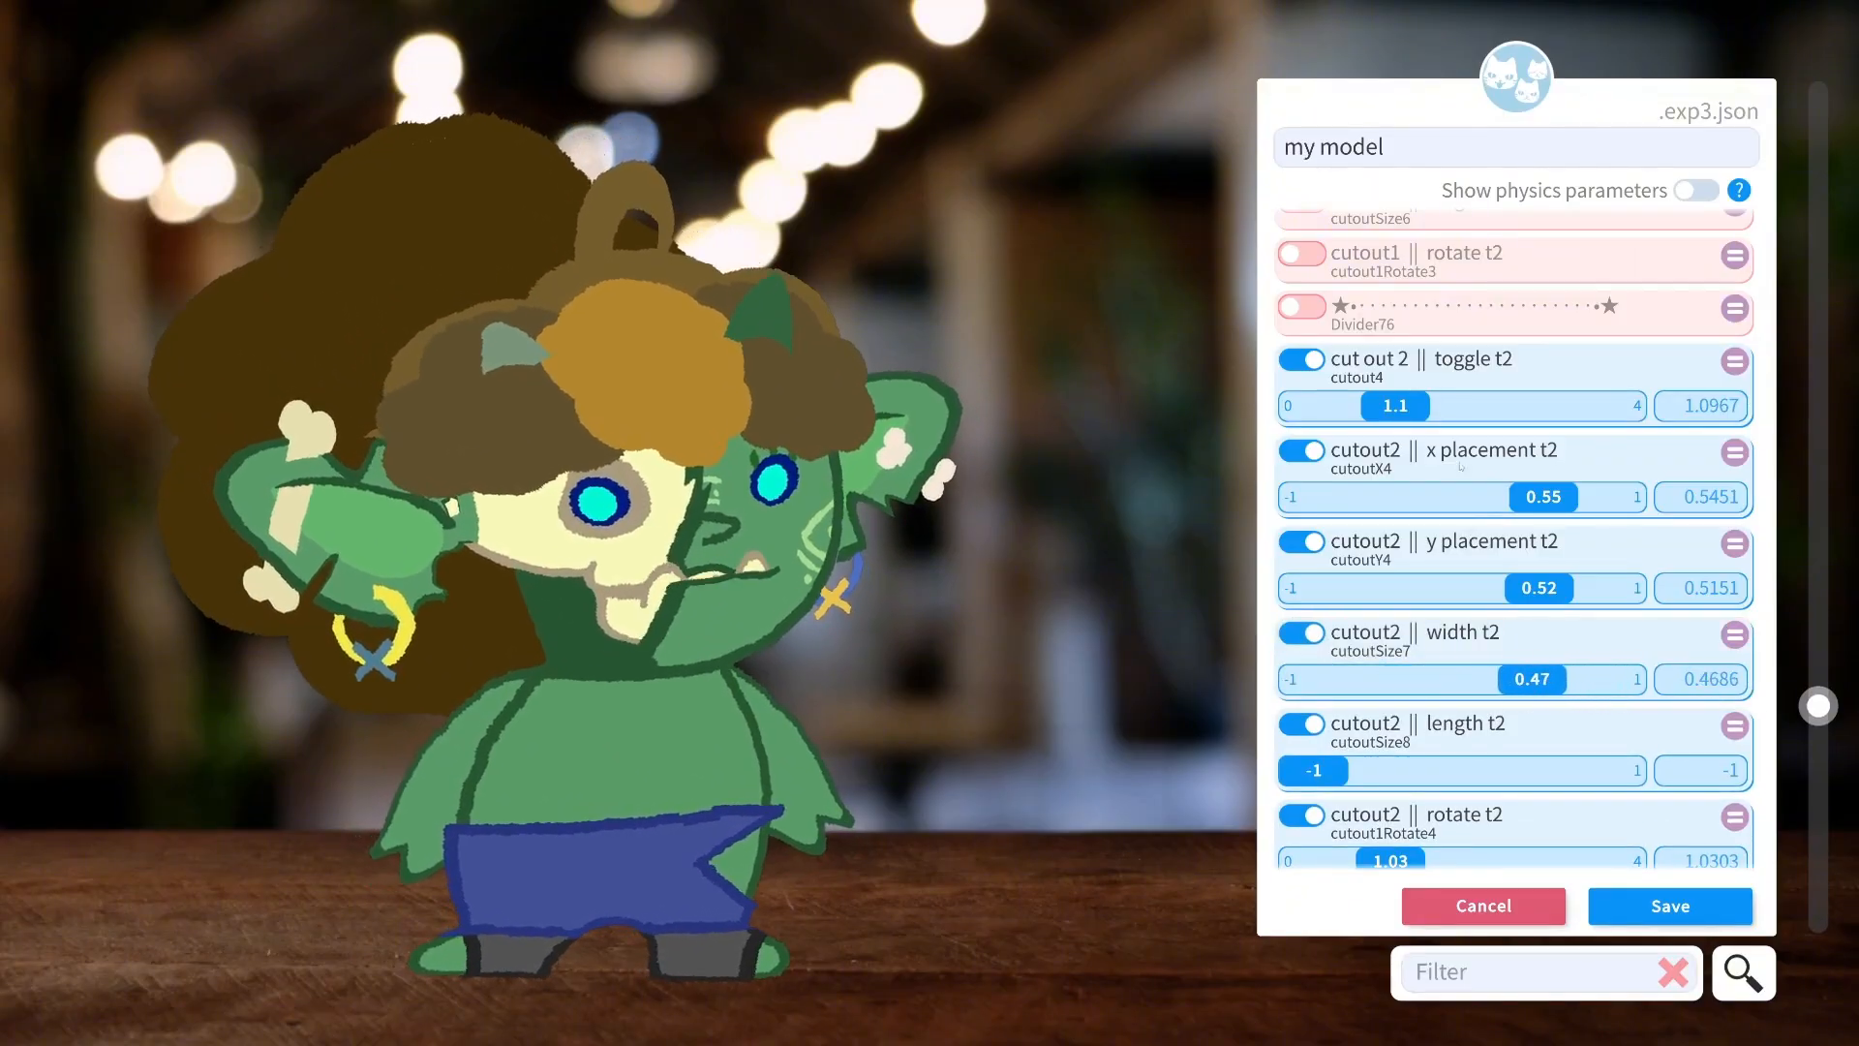
drag(1543, 497, 1559, 497)
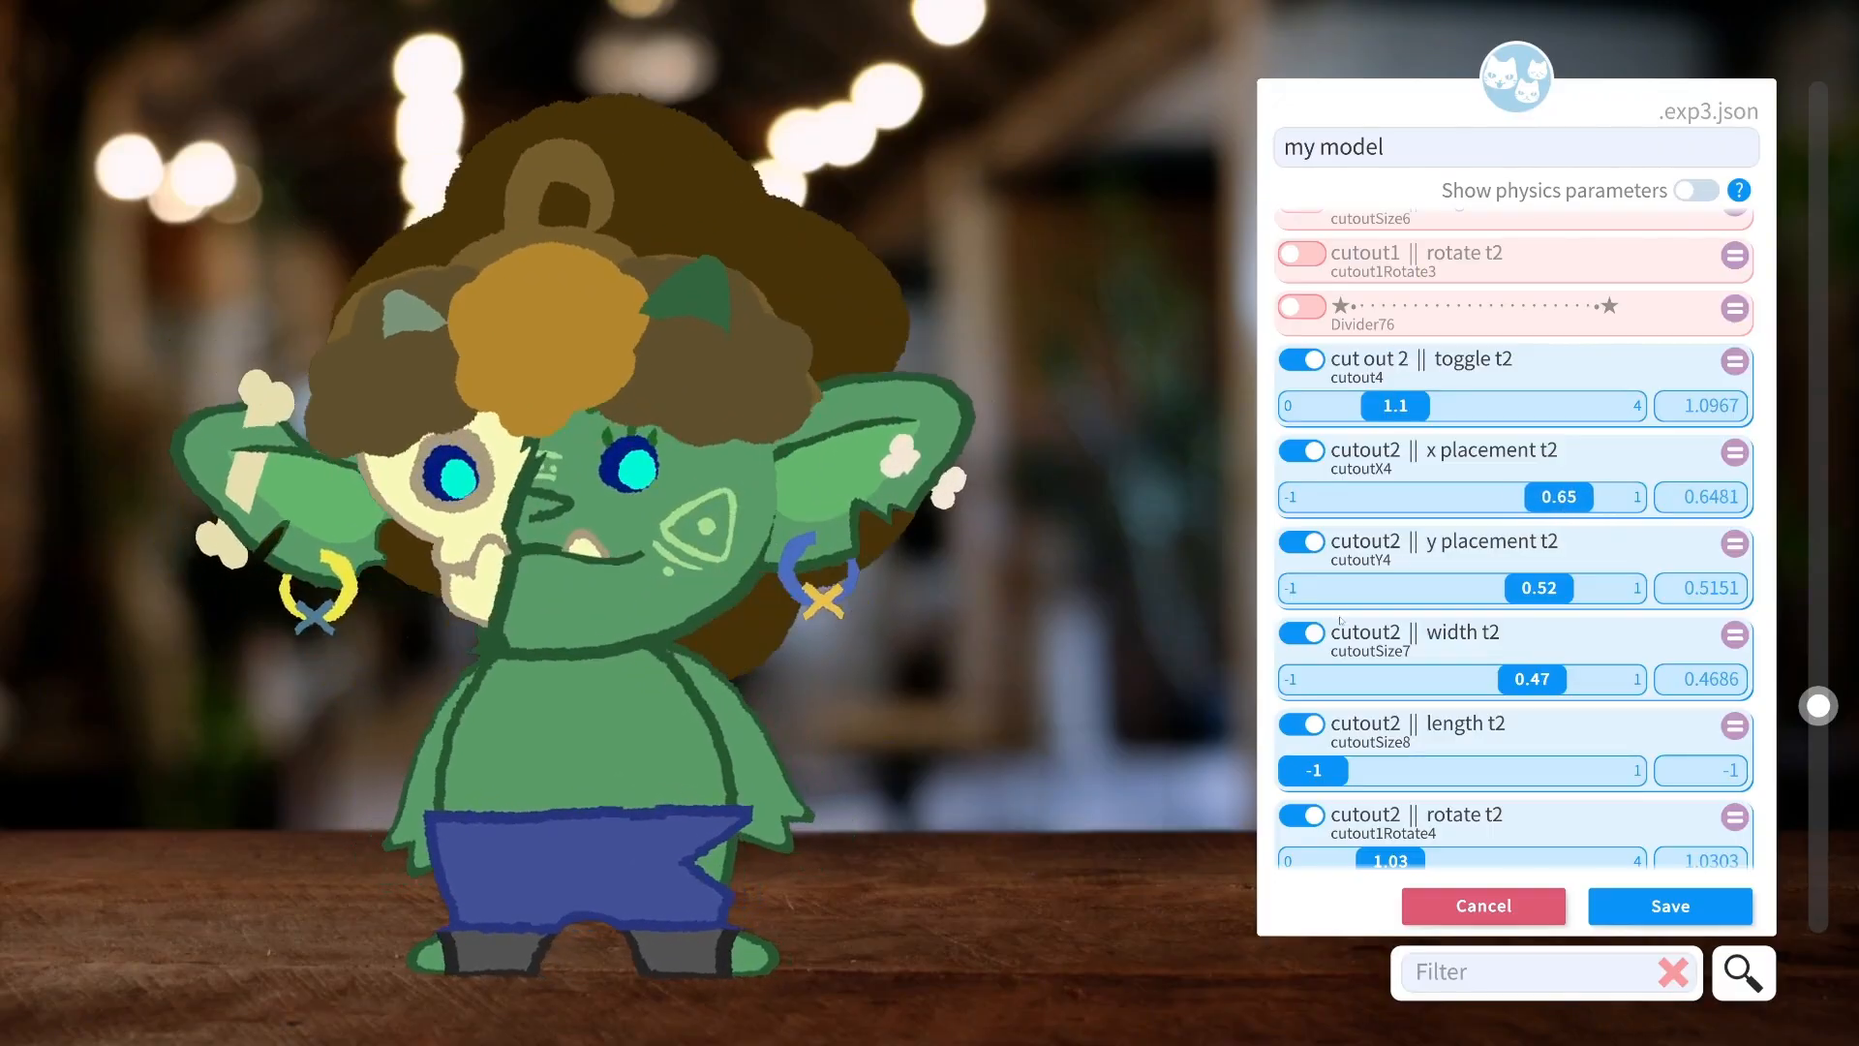
scroll(1479, 677, down, 1)
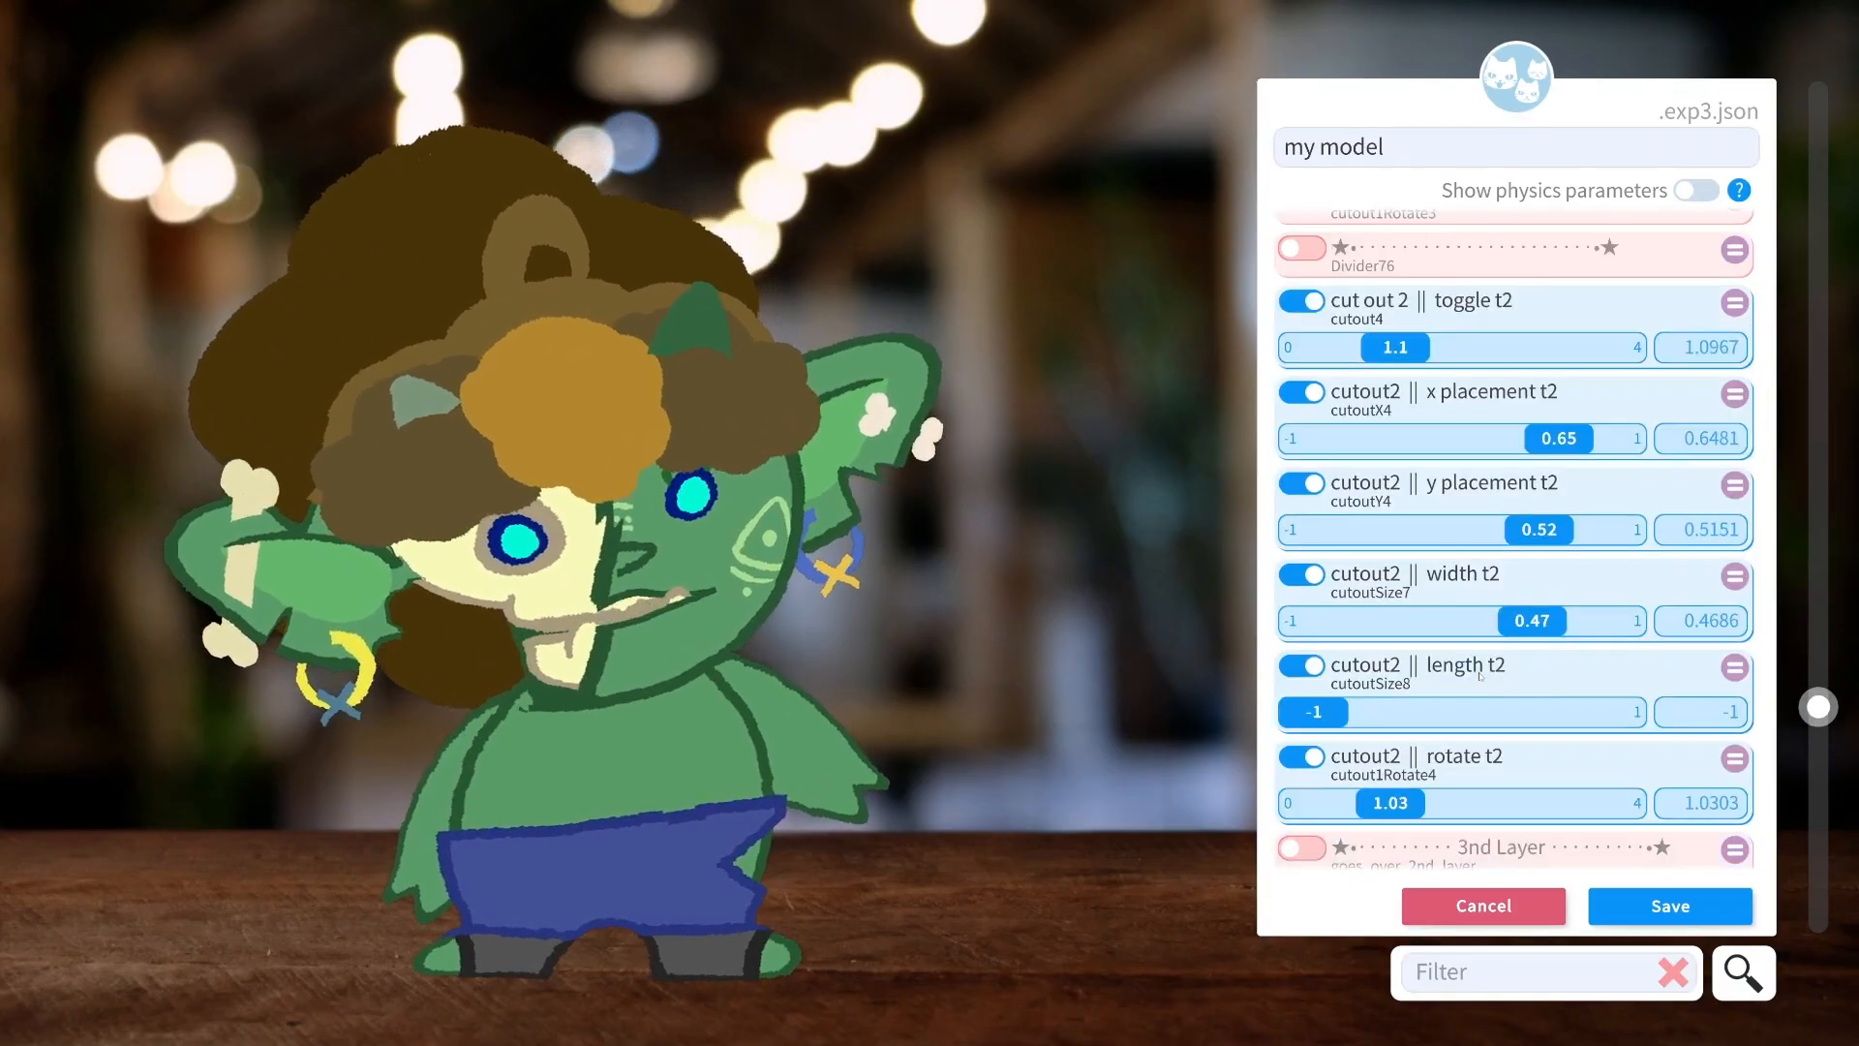
drag(1390, 818, 1416, 315)
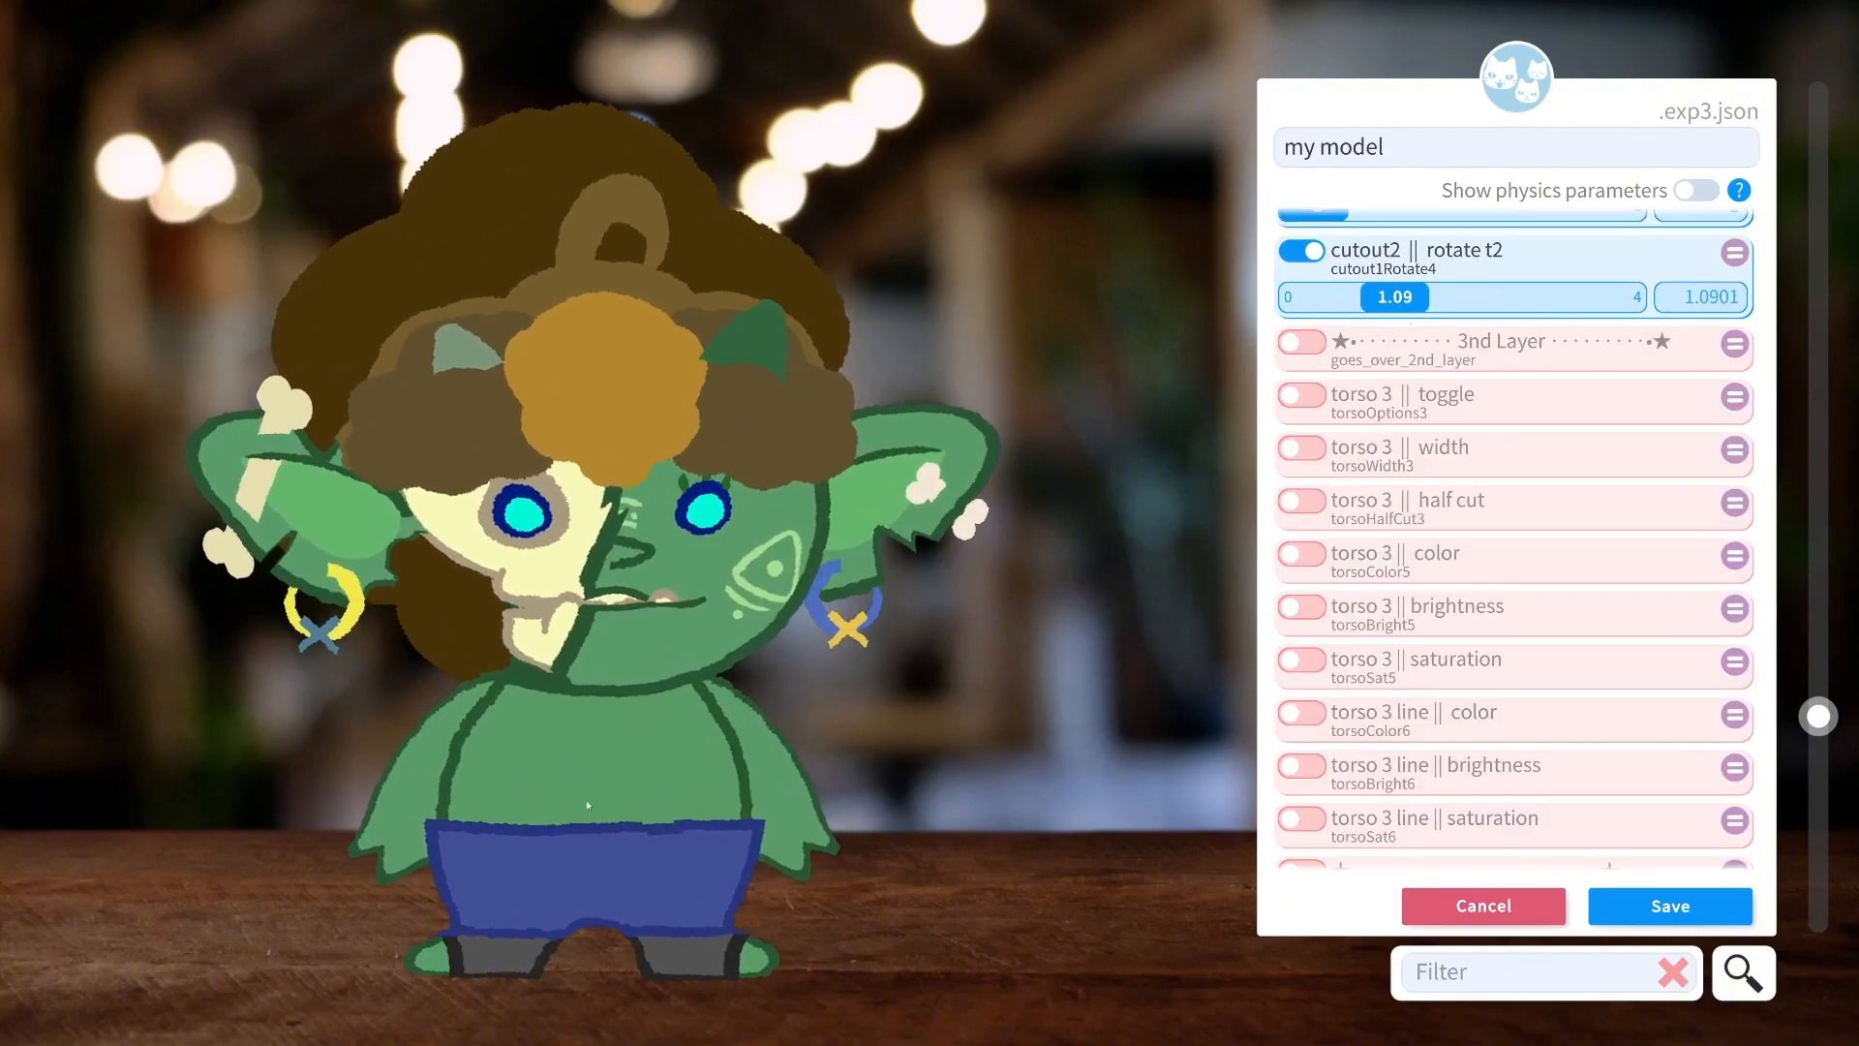
Enable the torso 3 toggle in the 3rd layer section and set its half cut to 1.59.
click(1301, 395)
scroll(1511, 441, down, 3)
click(1301, 365)
drag(1313, 441, 1550, 410)
Set torso 3 to color 0.9, brightness 0.32 and saturation 0.26, with line color 1.02, brightness 0.24 and saturation 0.66.
click(1302, 454)
drag(1313, 501, 1336, 501)
click(1302, 546)
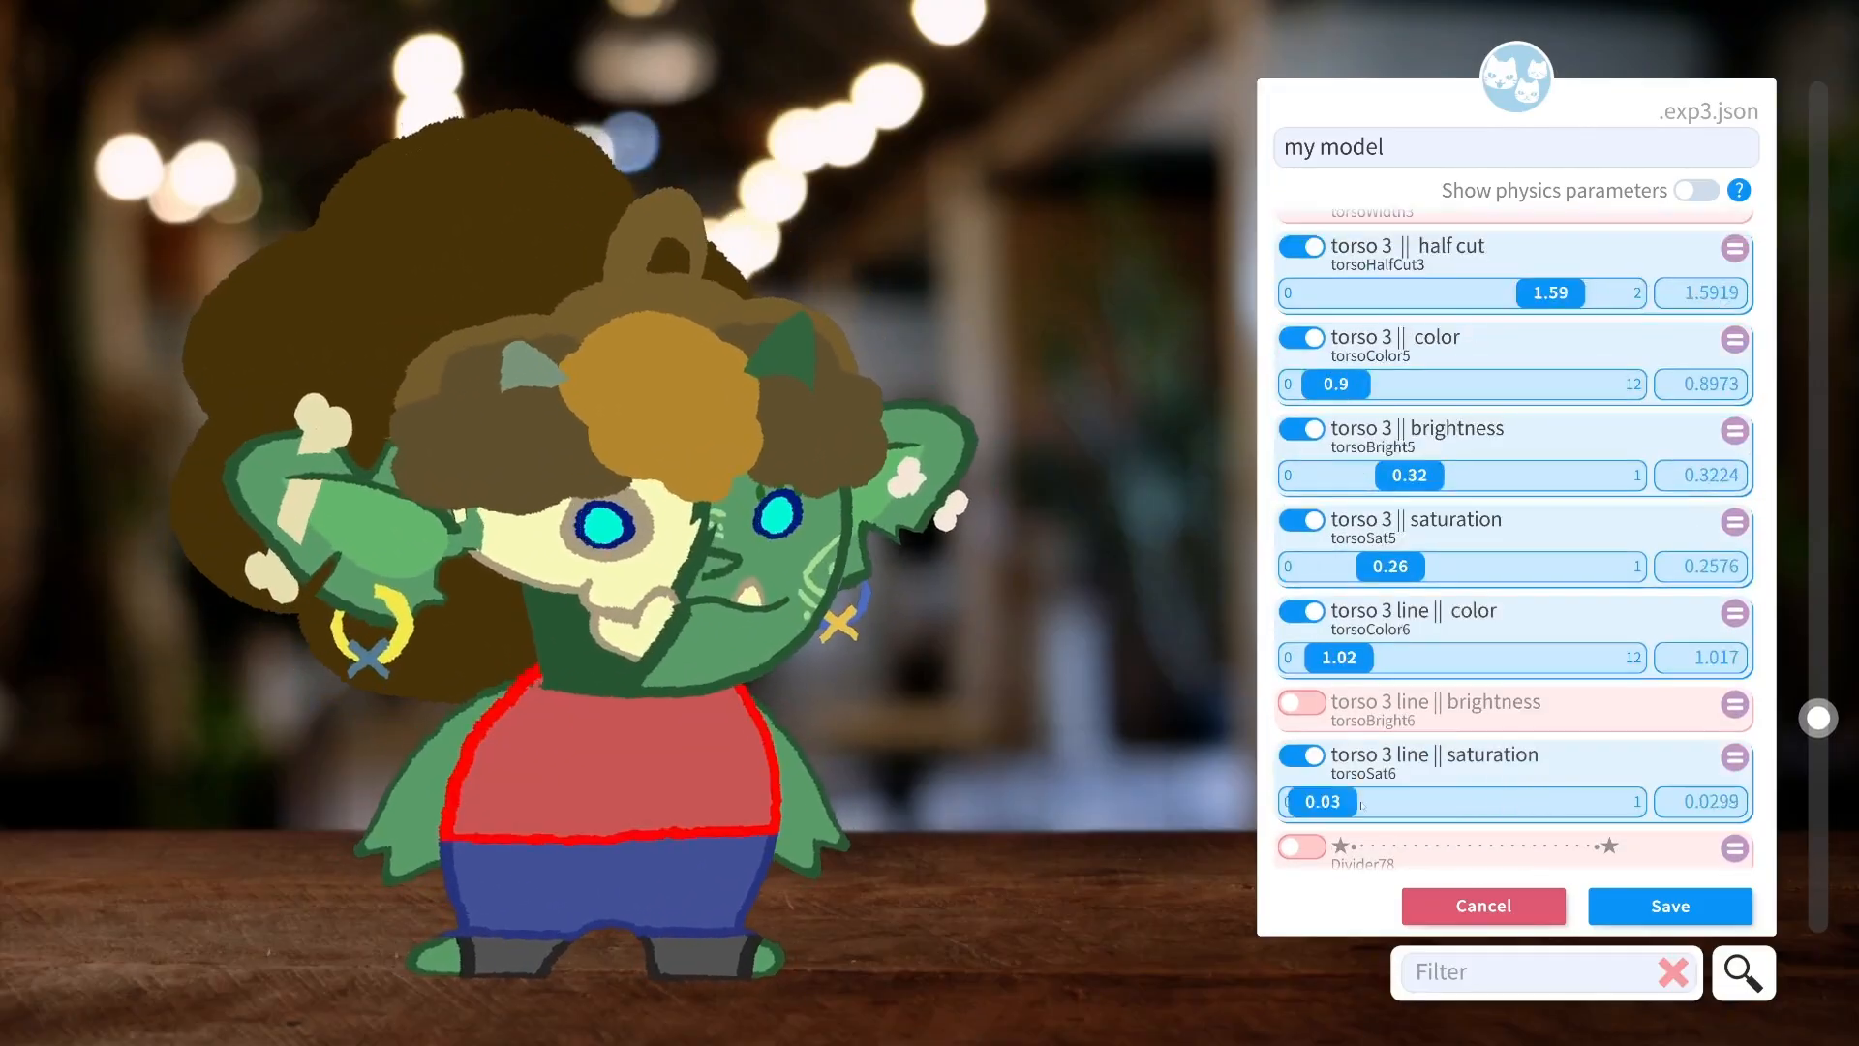
scroll(1448, 748, down, 3)
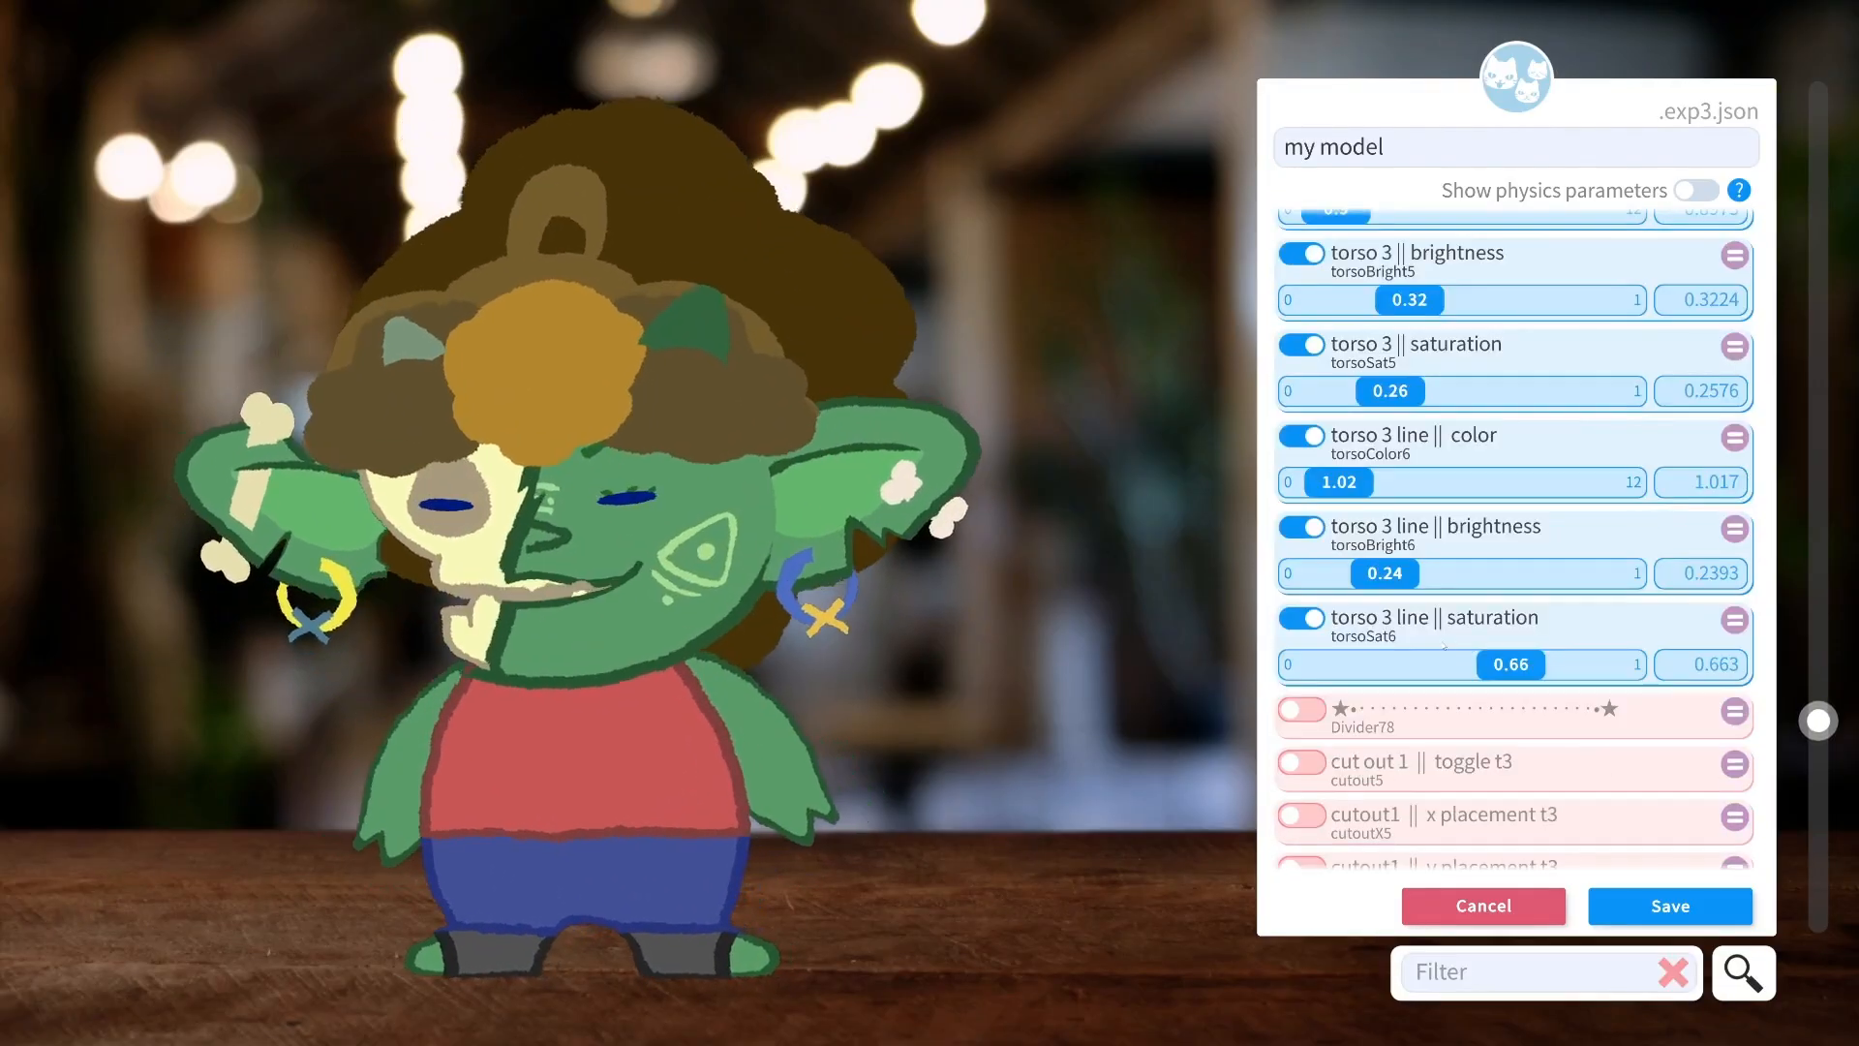
Enable cut out 1 for torso 3 with toggle 2.77, y placement 0.46 and width 0.42.
scroll(1445, 645, down, 3)
scroll(1403, 633, down, 1)
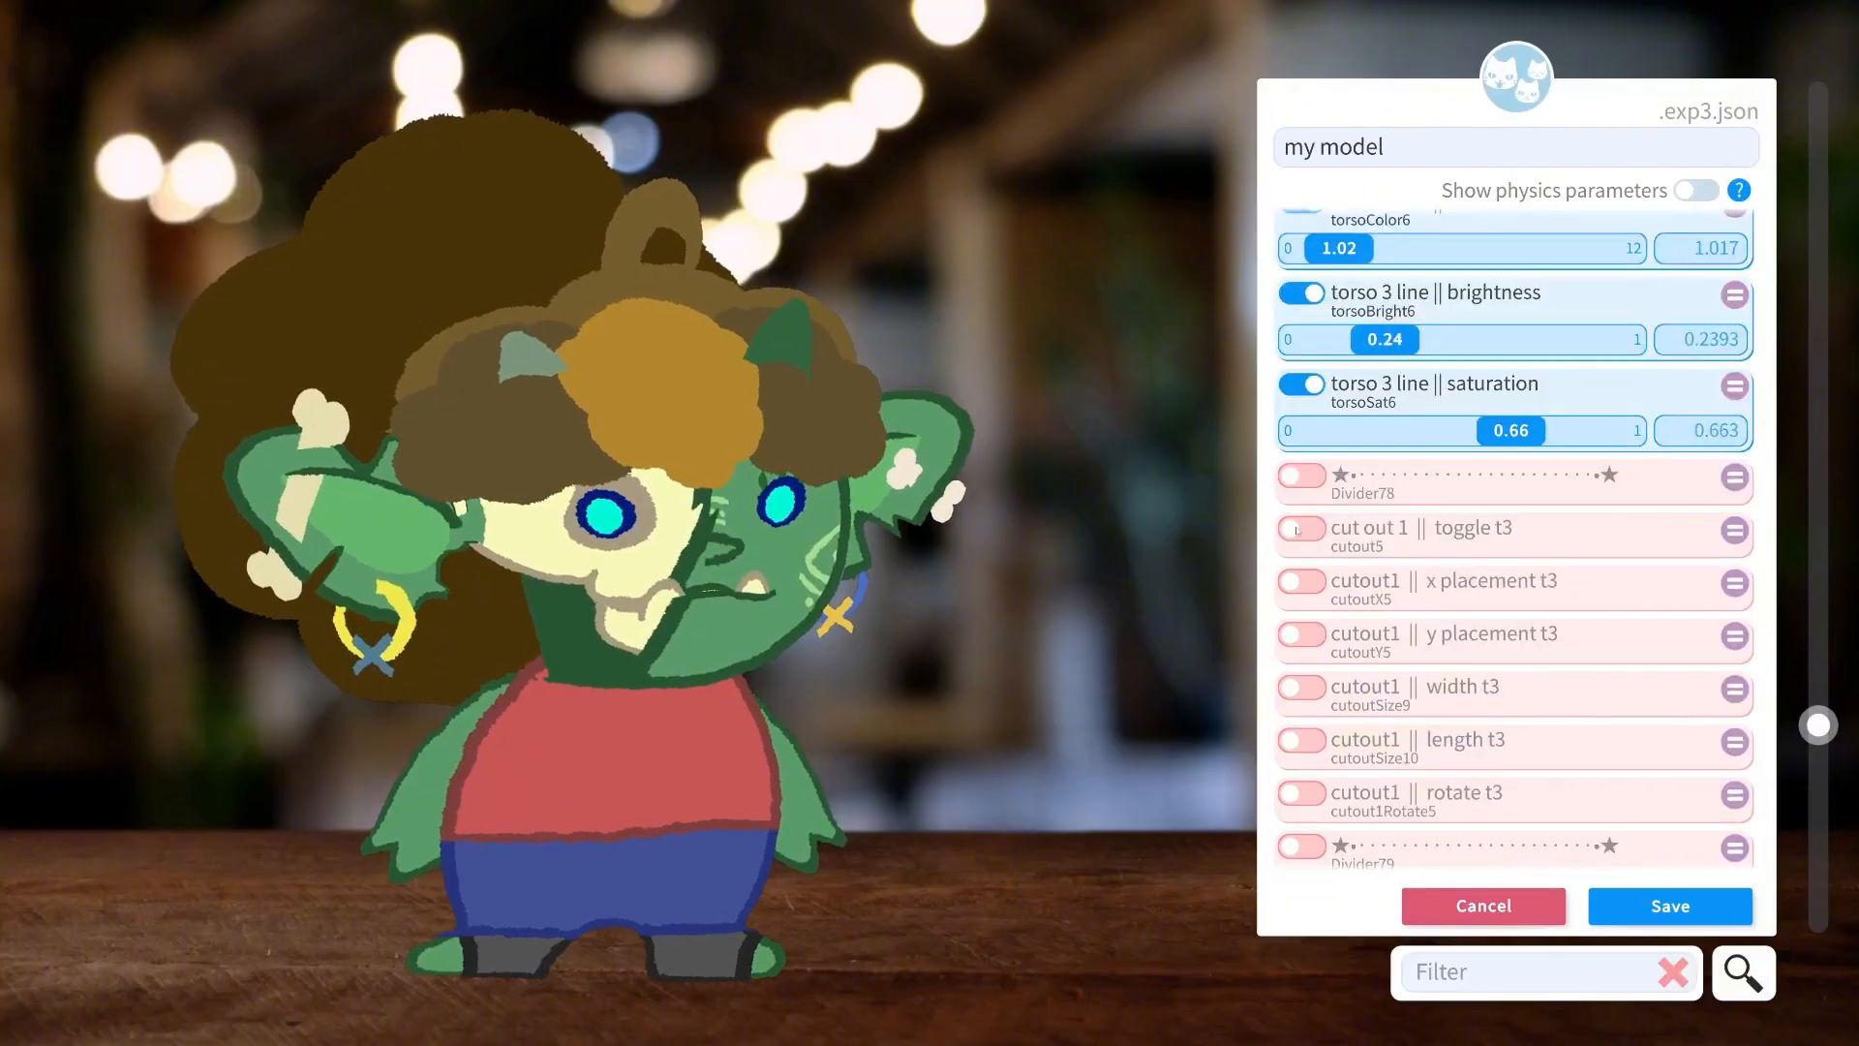
click(1397, 552)
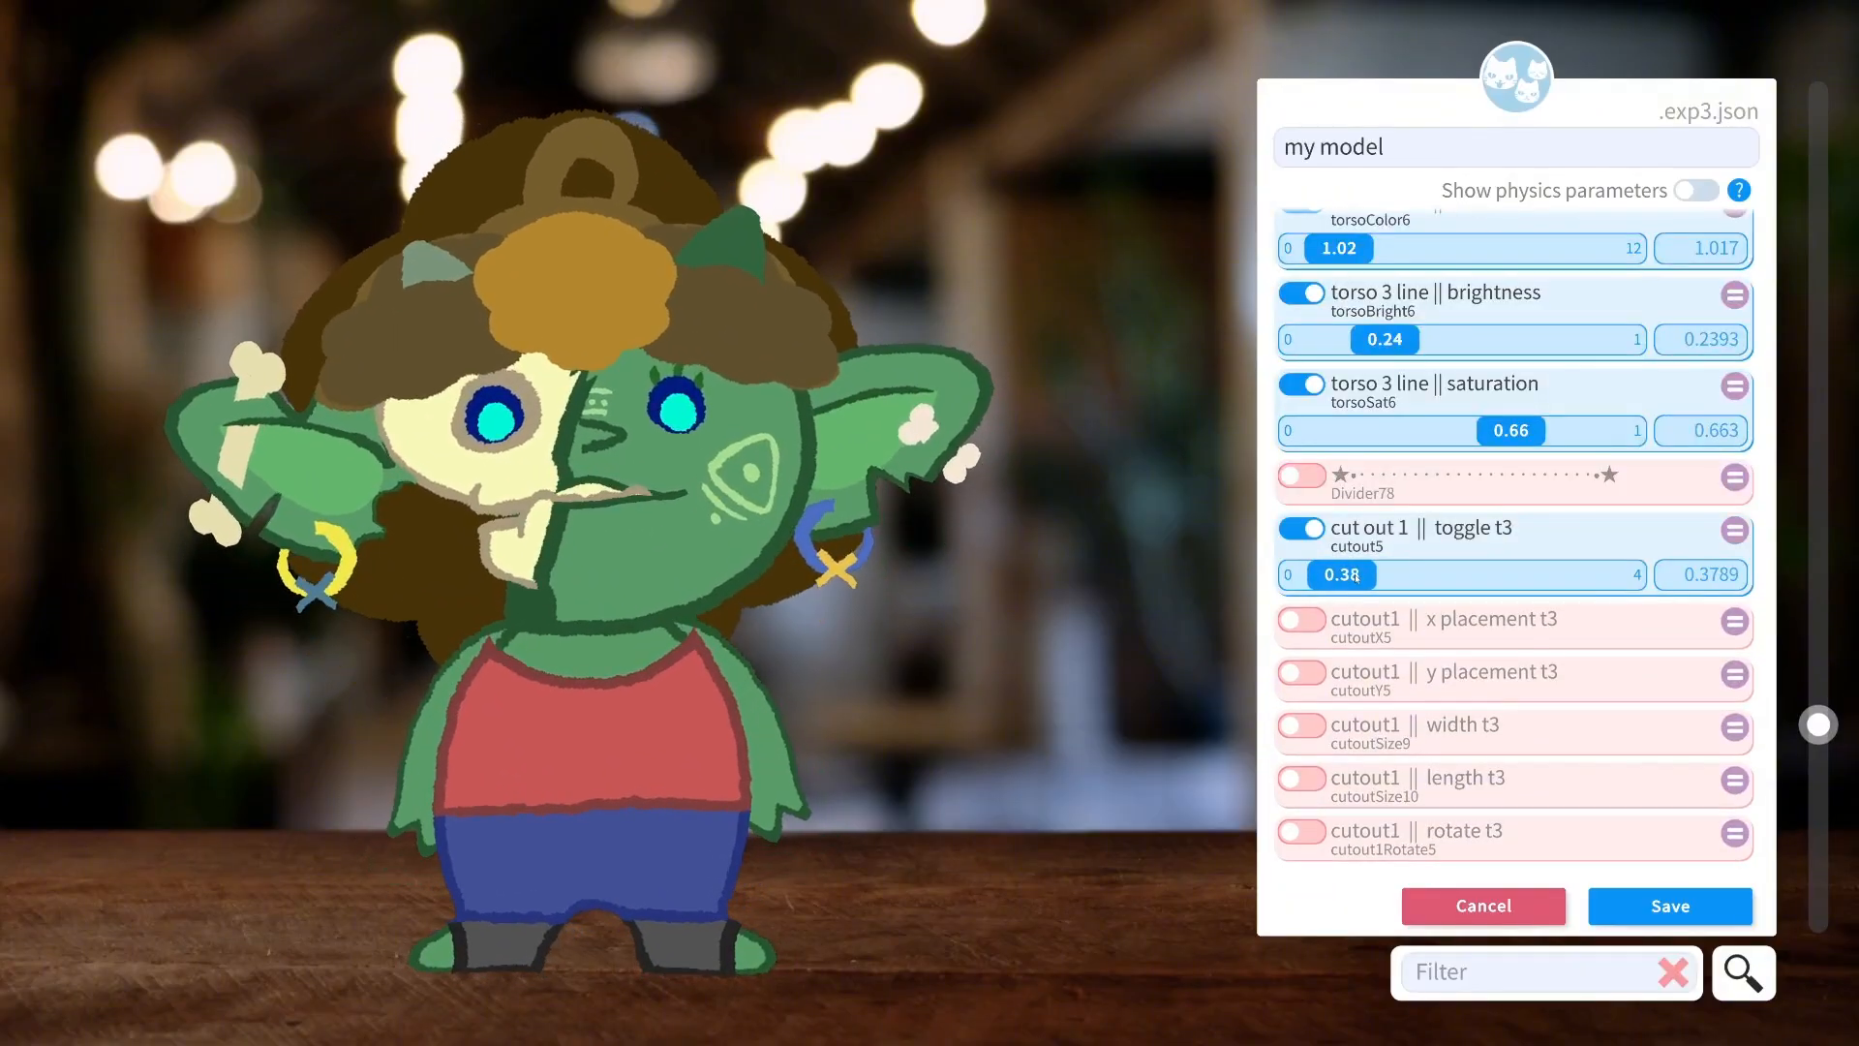
click(1304, 725)
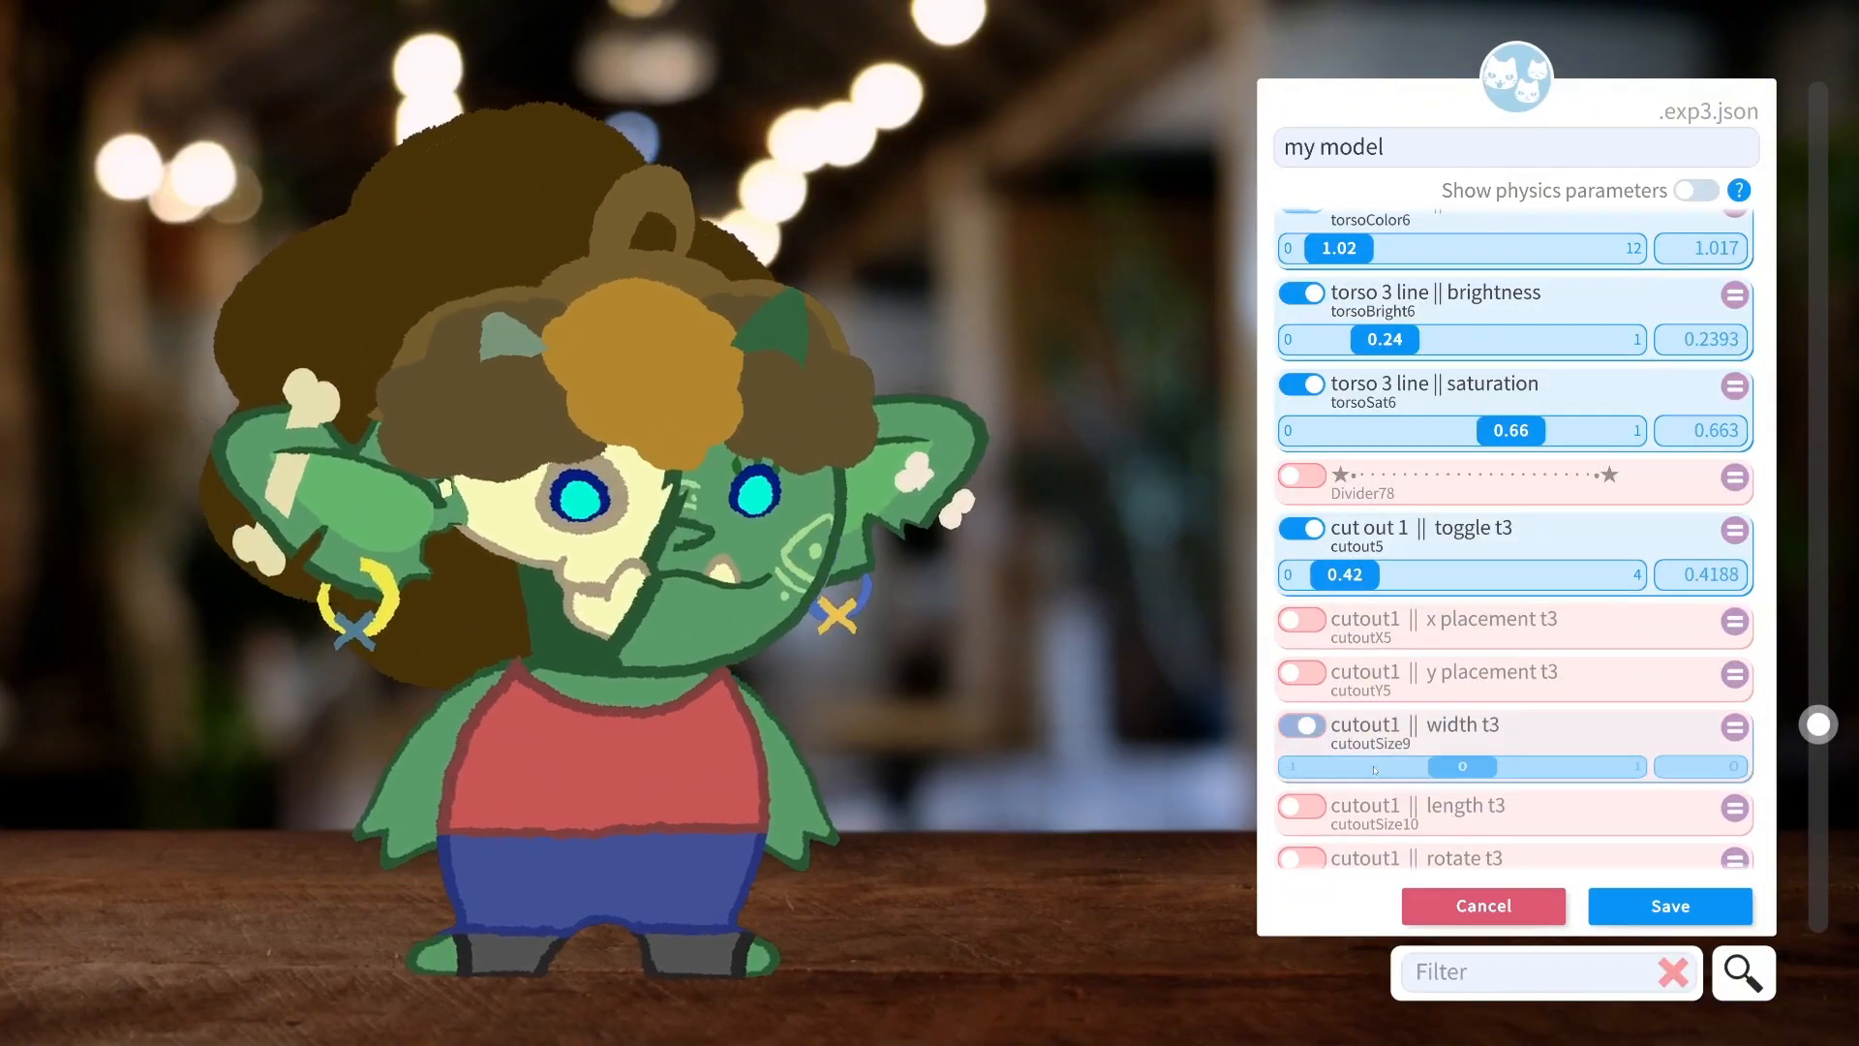
drag(1419, 772, 1378, 770)
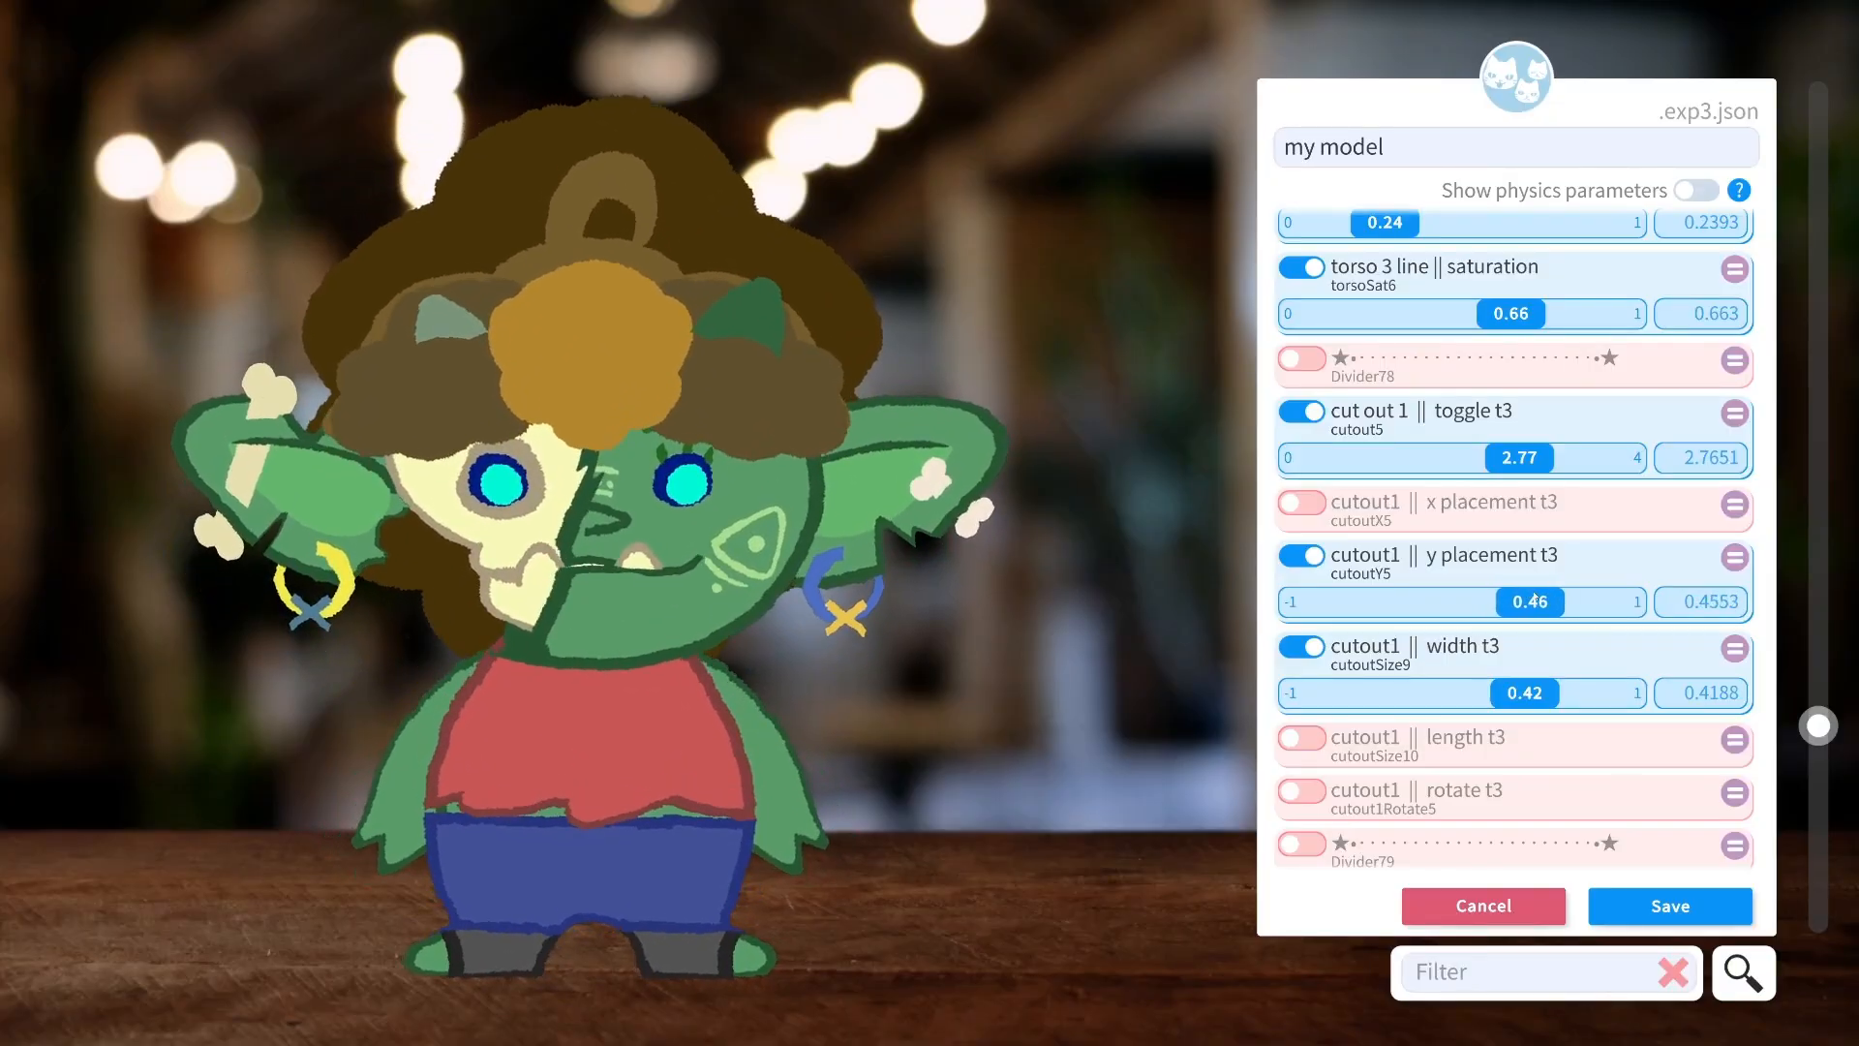
scroll(1543, 601, up, 8)
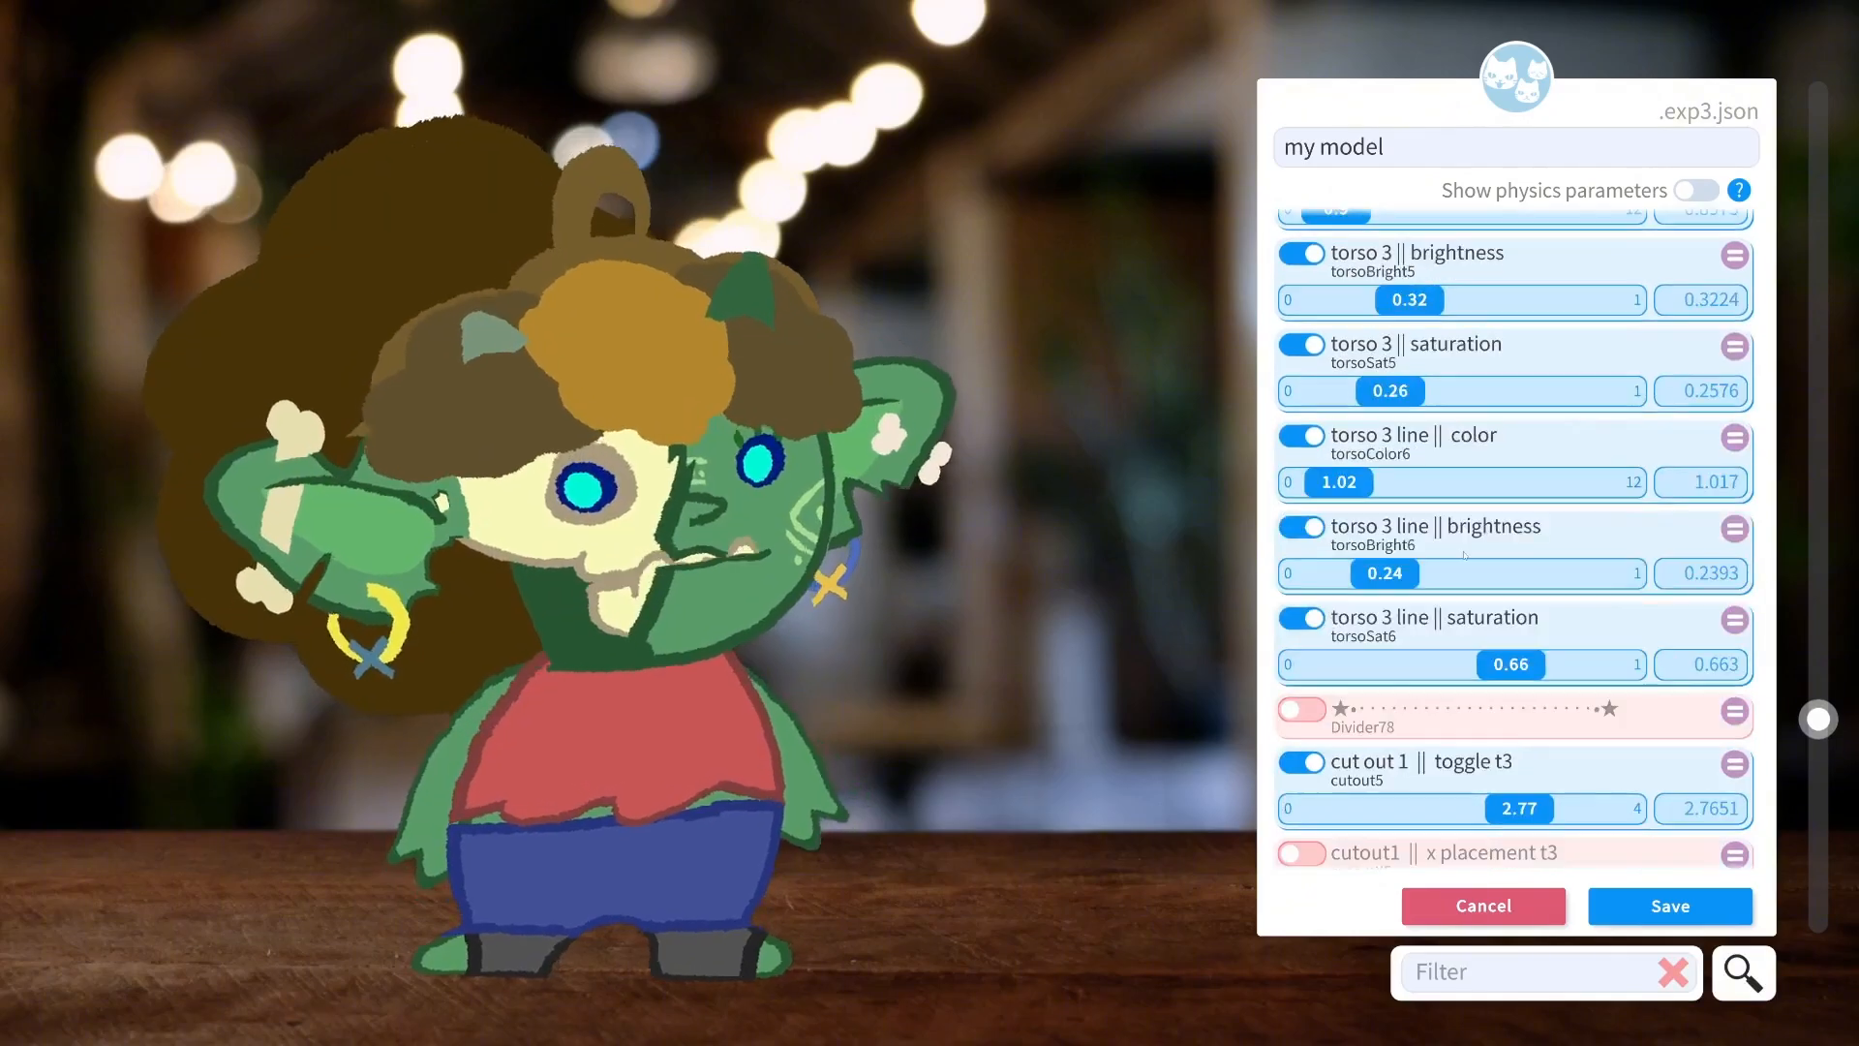
Enable the torso 3 width parameter and set it to 1.
click(1309, 371)
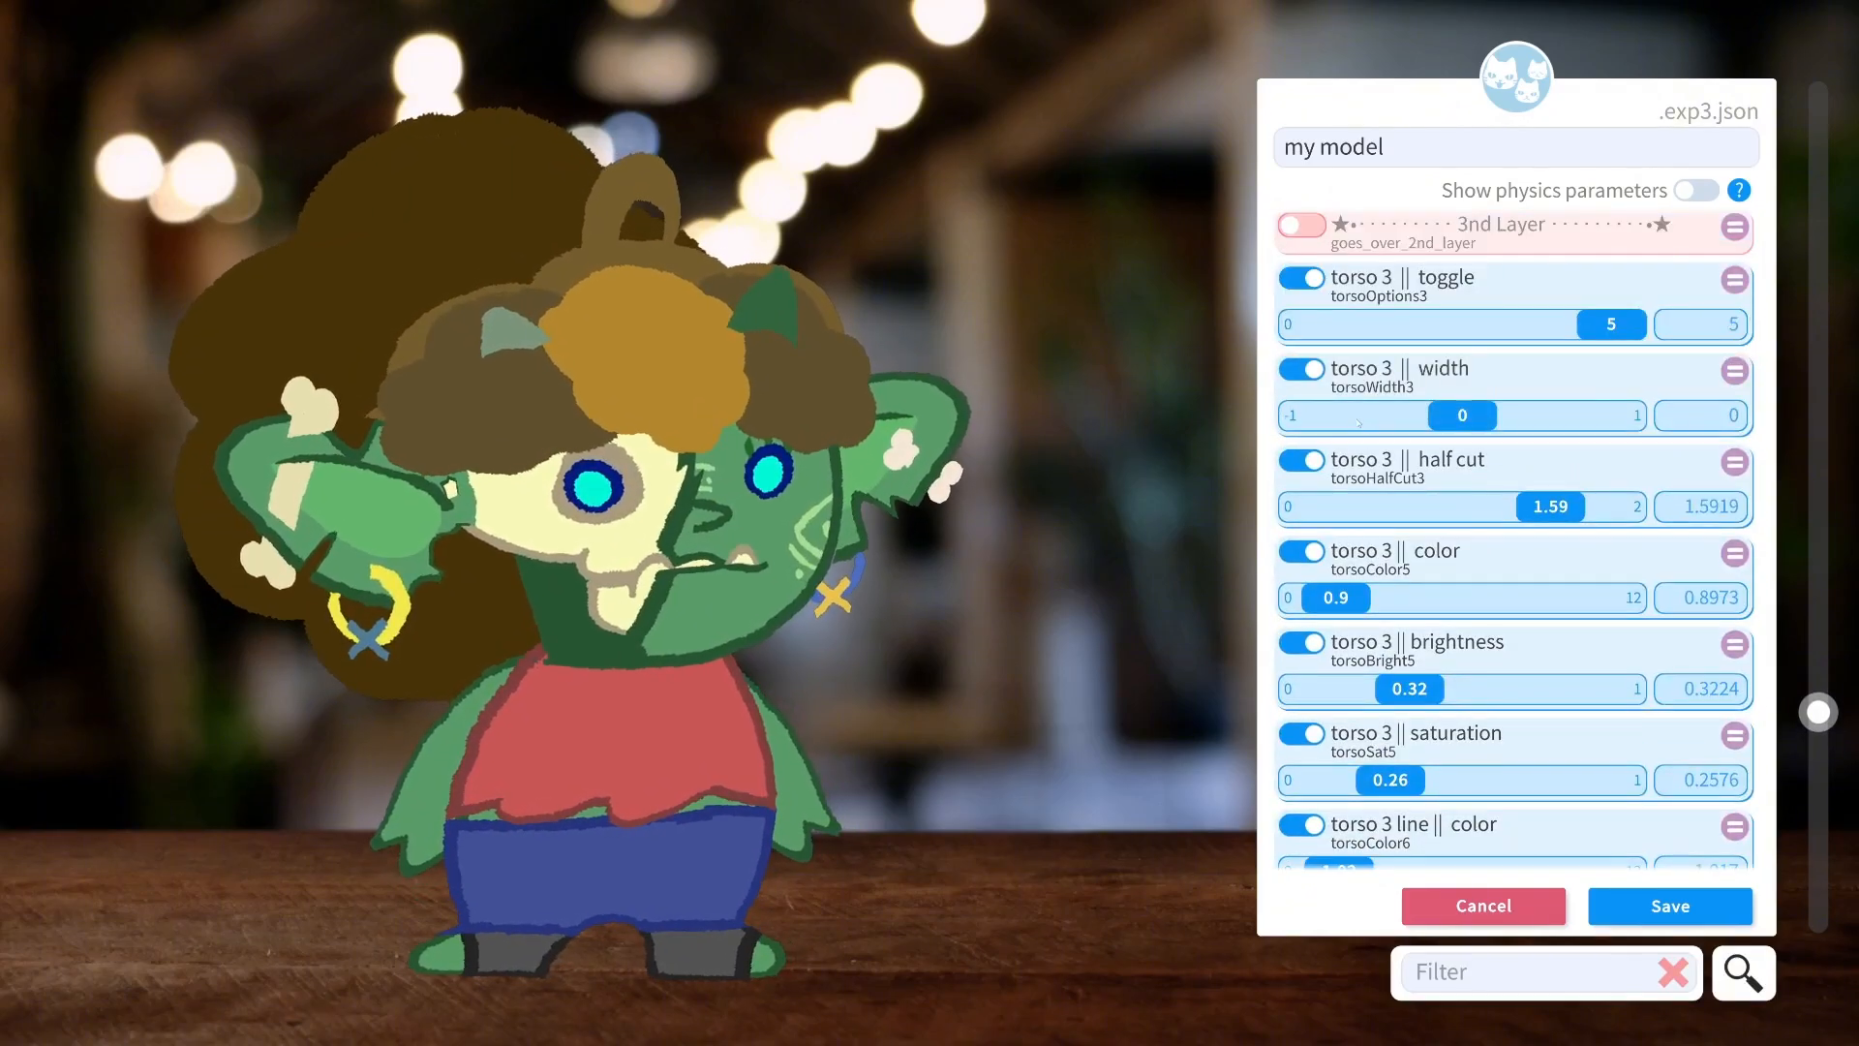
drag(1464, 417, 1695, 440)
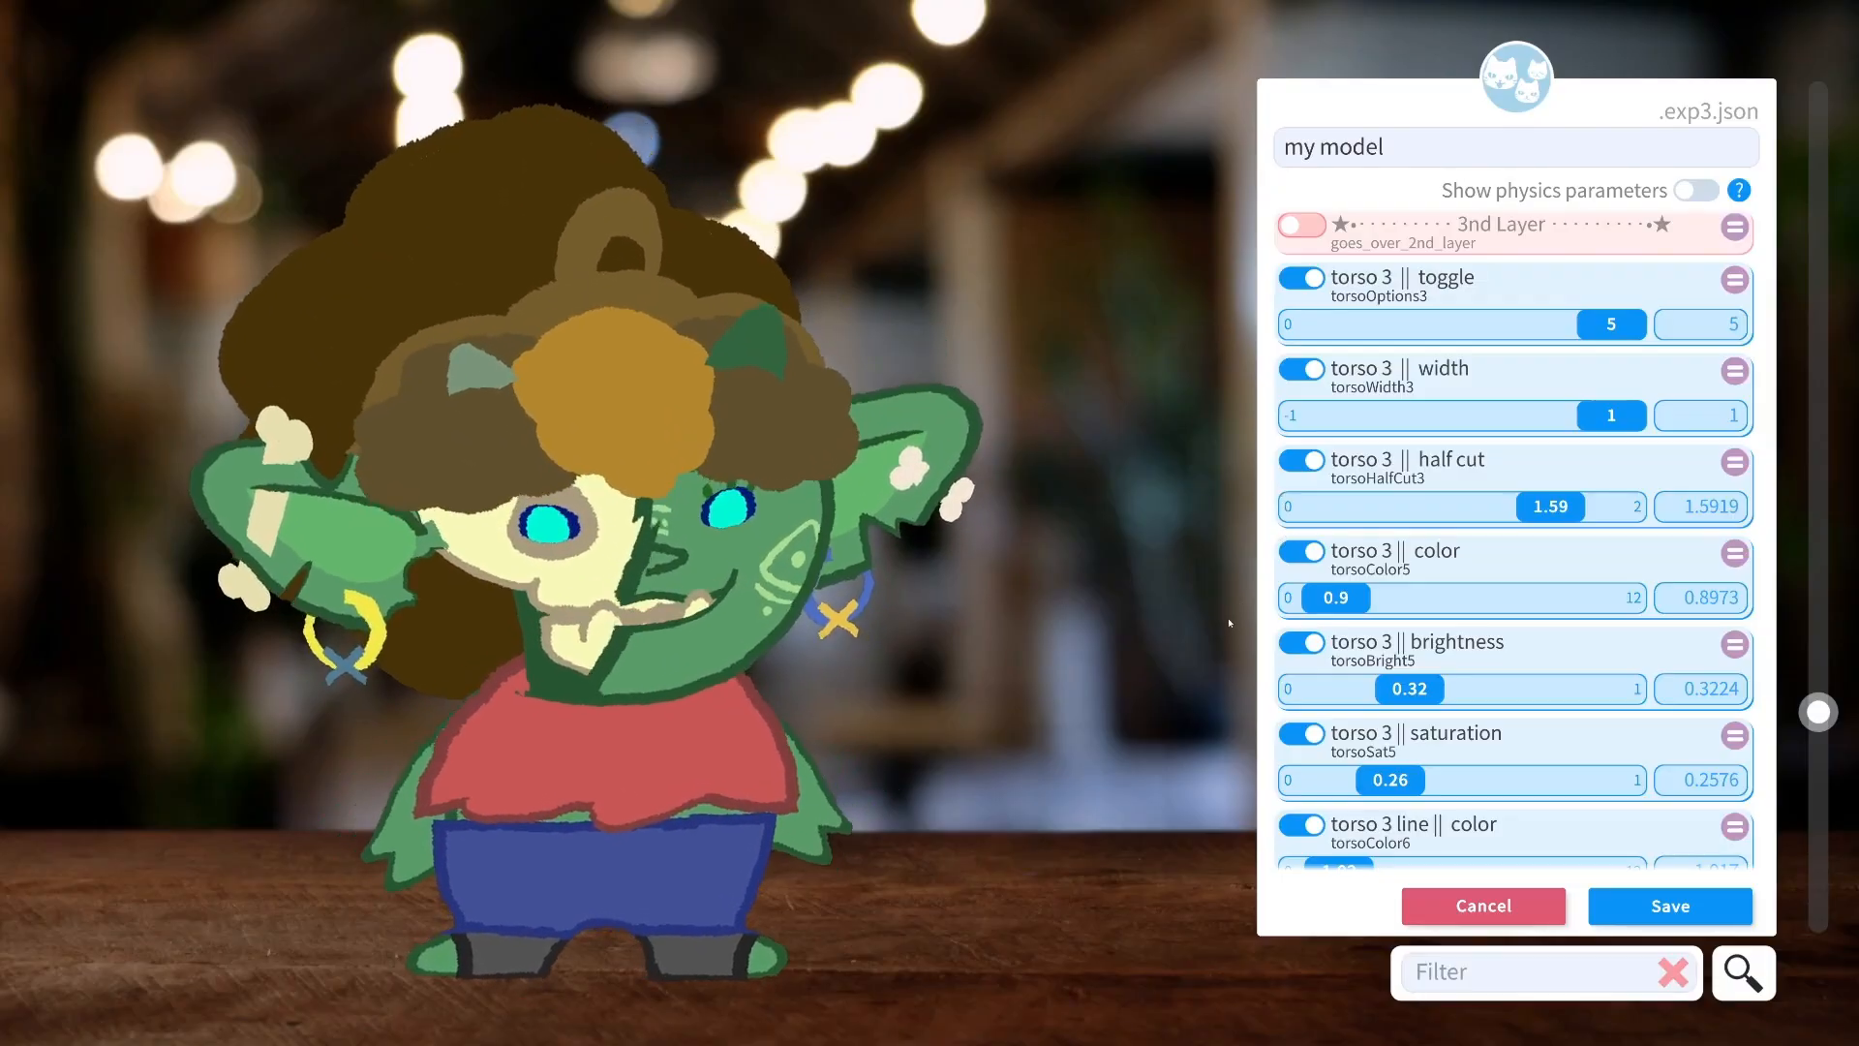
Enable the torso 4 toggle in the 4nd Layer section at 5 and set its width to 1.
scroll(1357, 427, down, 5)
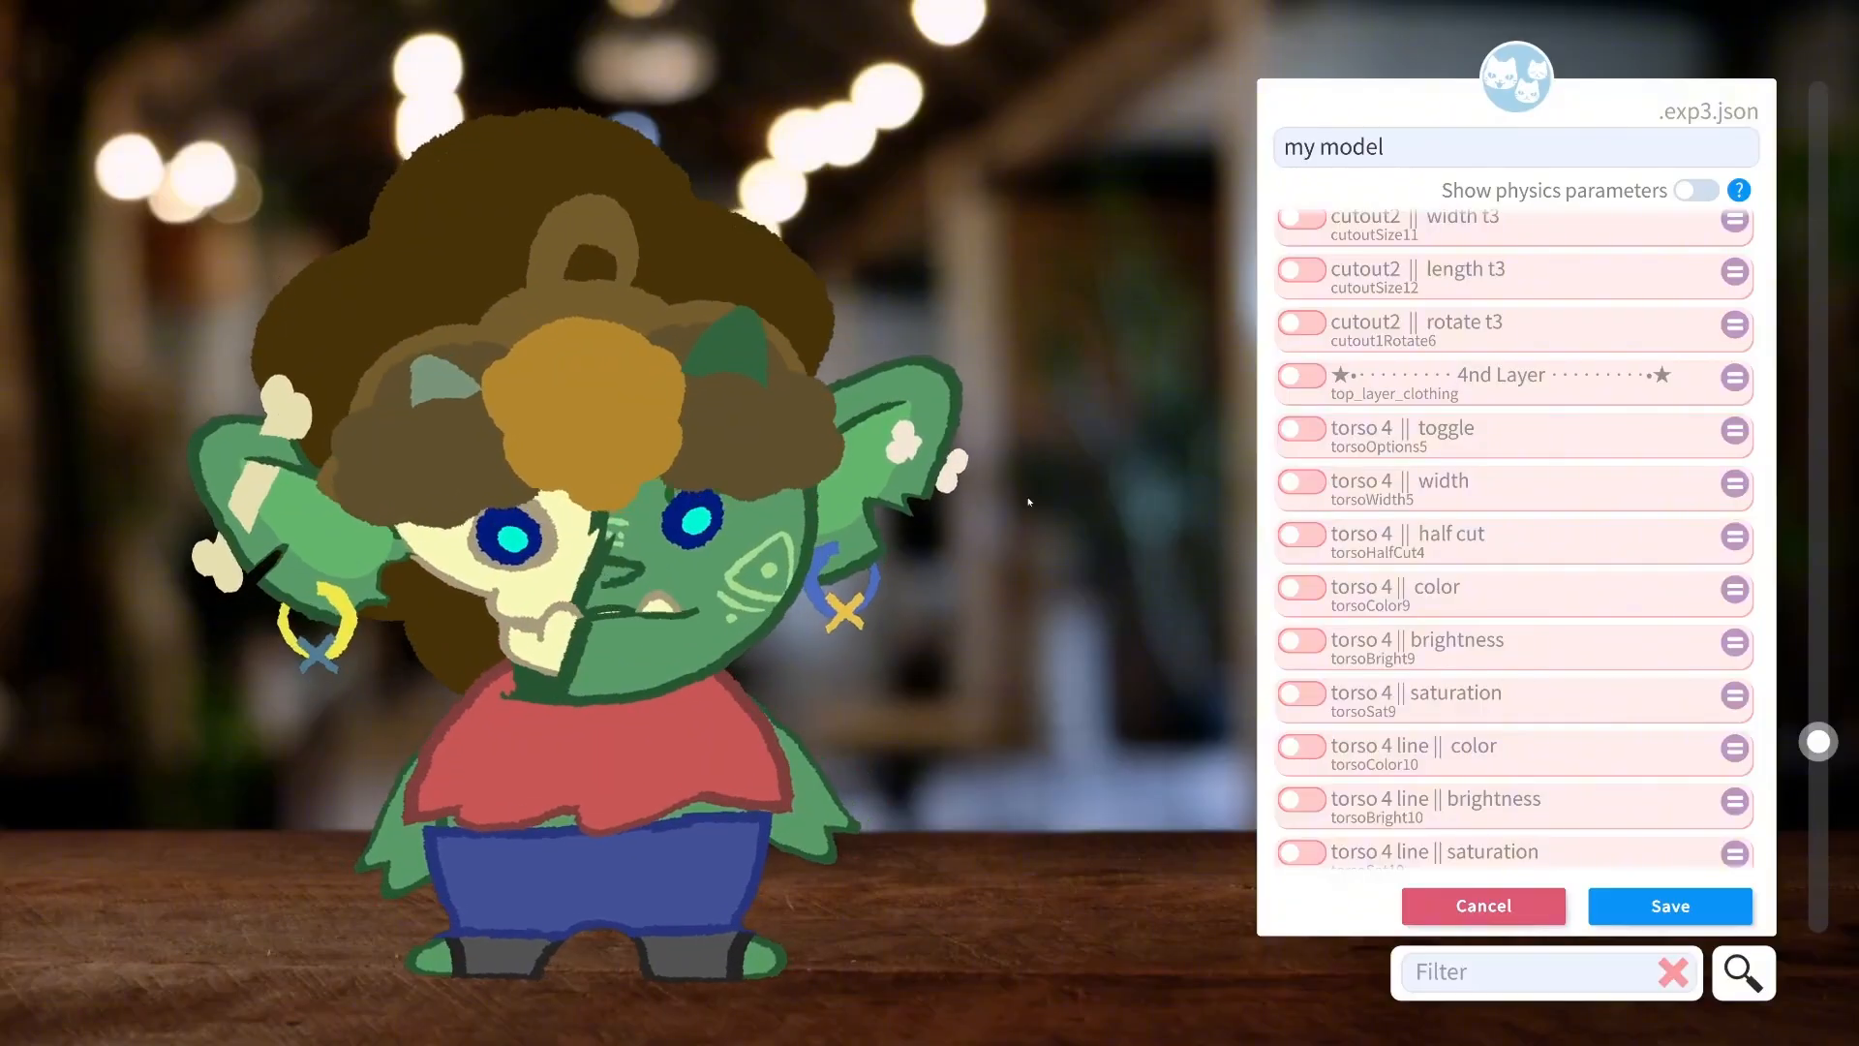
click(1299, 428)
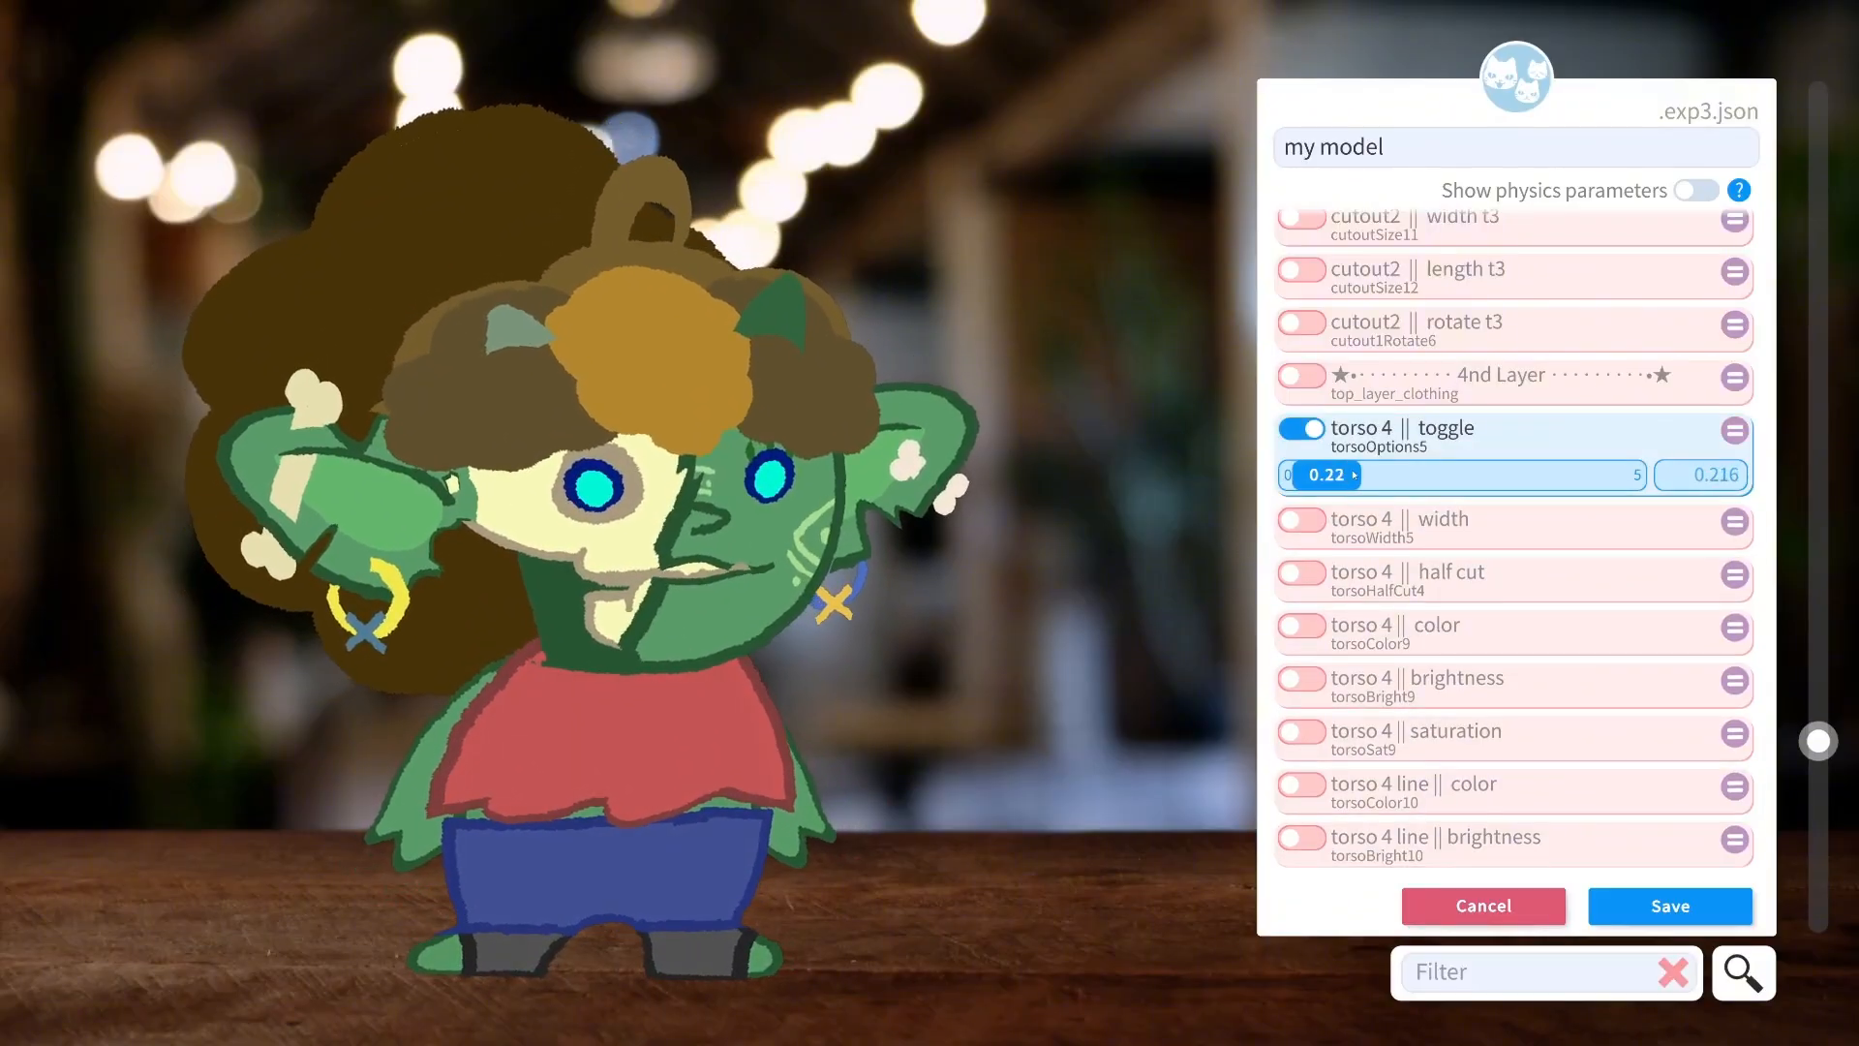
drag(1384, 473, 1789, 477)
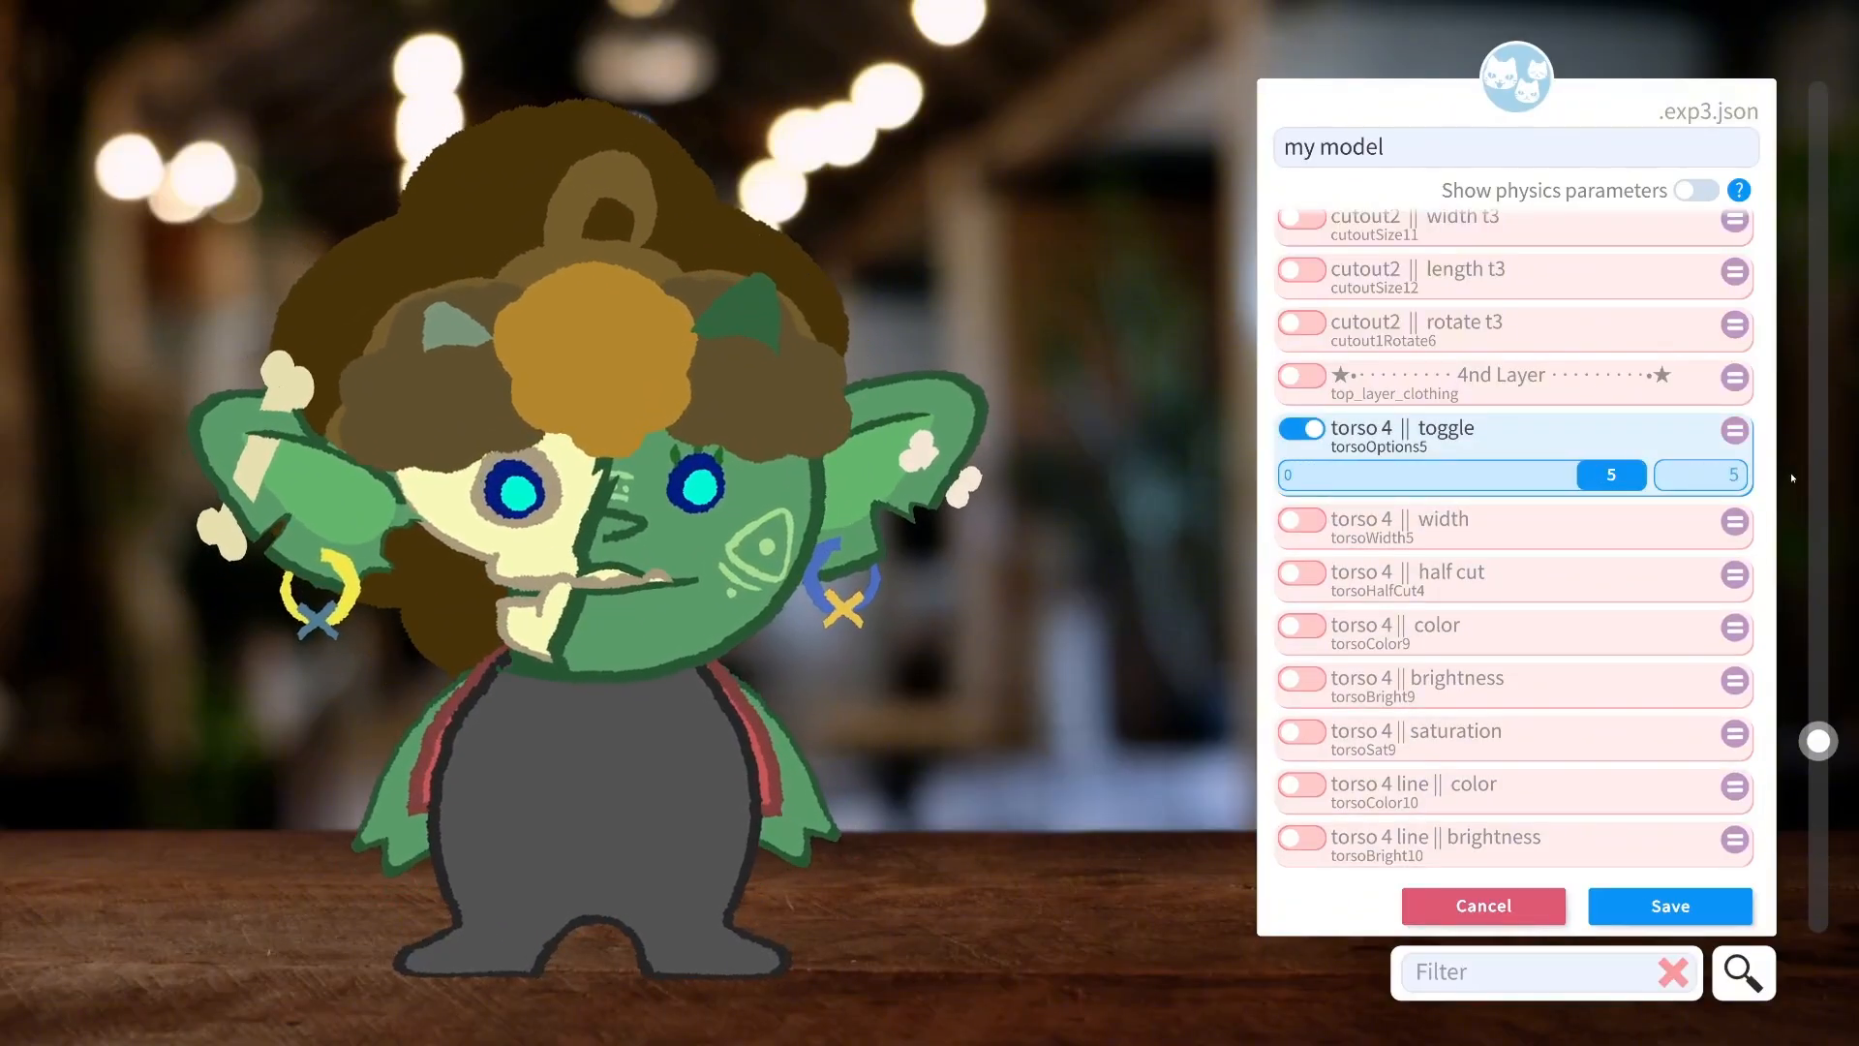
click(1301, 520)
drag(1462, 566, 1627, 567)
Set torso 4 to color 1.77, brightness 0.1 and saturation 0.78.
scroll(1510, 542, down, 1)
click(1302, 550)
click(1301, 694)
drag(1315, 596, 1358, 597)
drag(1333, 741, 1567, 743)
click(1301, 641)
Set the torso 4 line to color 1.79, brightness 0.1 and saturation 0.88, and shorten the layer with its half cut.
scroll(1452, 677, down, 2)
click(1301, 647)
click(1301, 740)
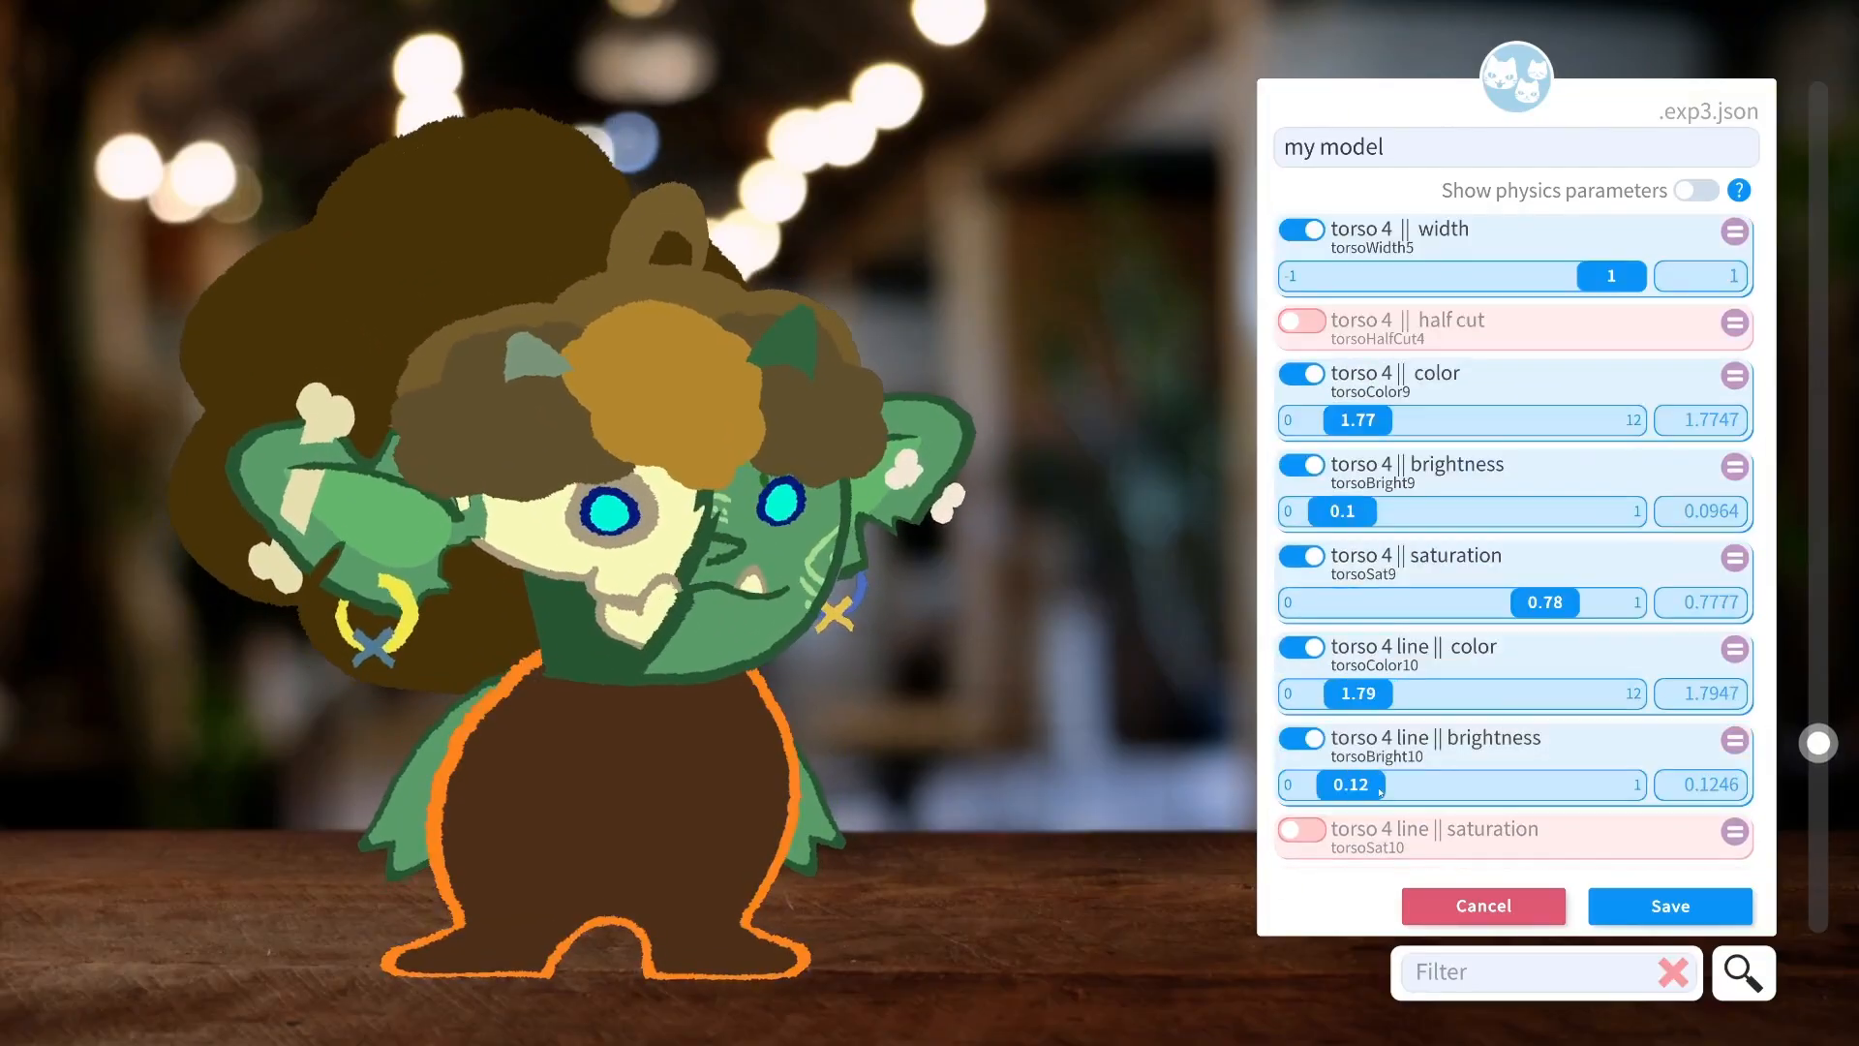
click(1301, 495)
drag(1315, 543, 1578, 543)
scroll(1451, 681, down, 2)
Enable cut out 1 for torso 4 with toggle 3.41 and set its rotation to 0.98.
scroll(1453, 681, down, 4)
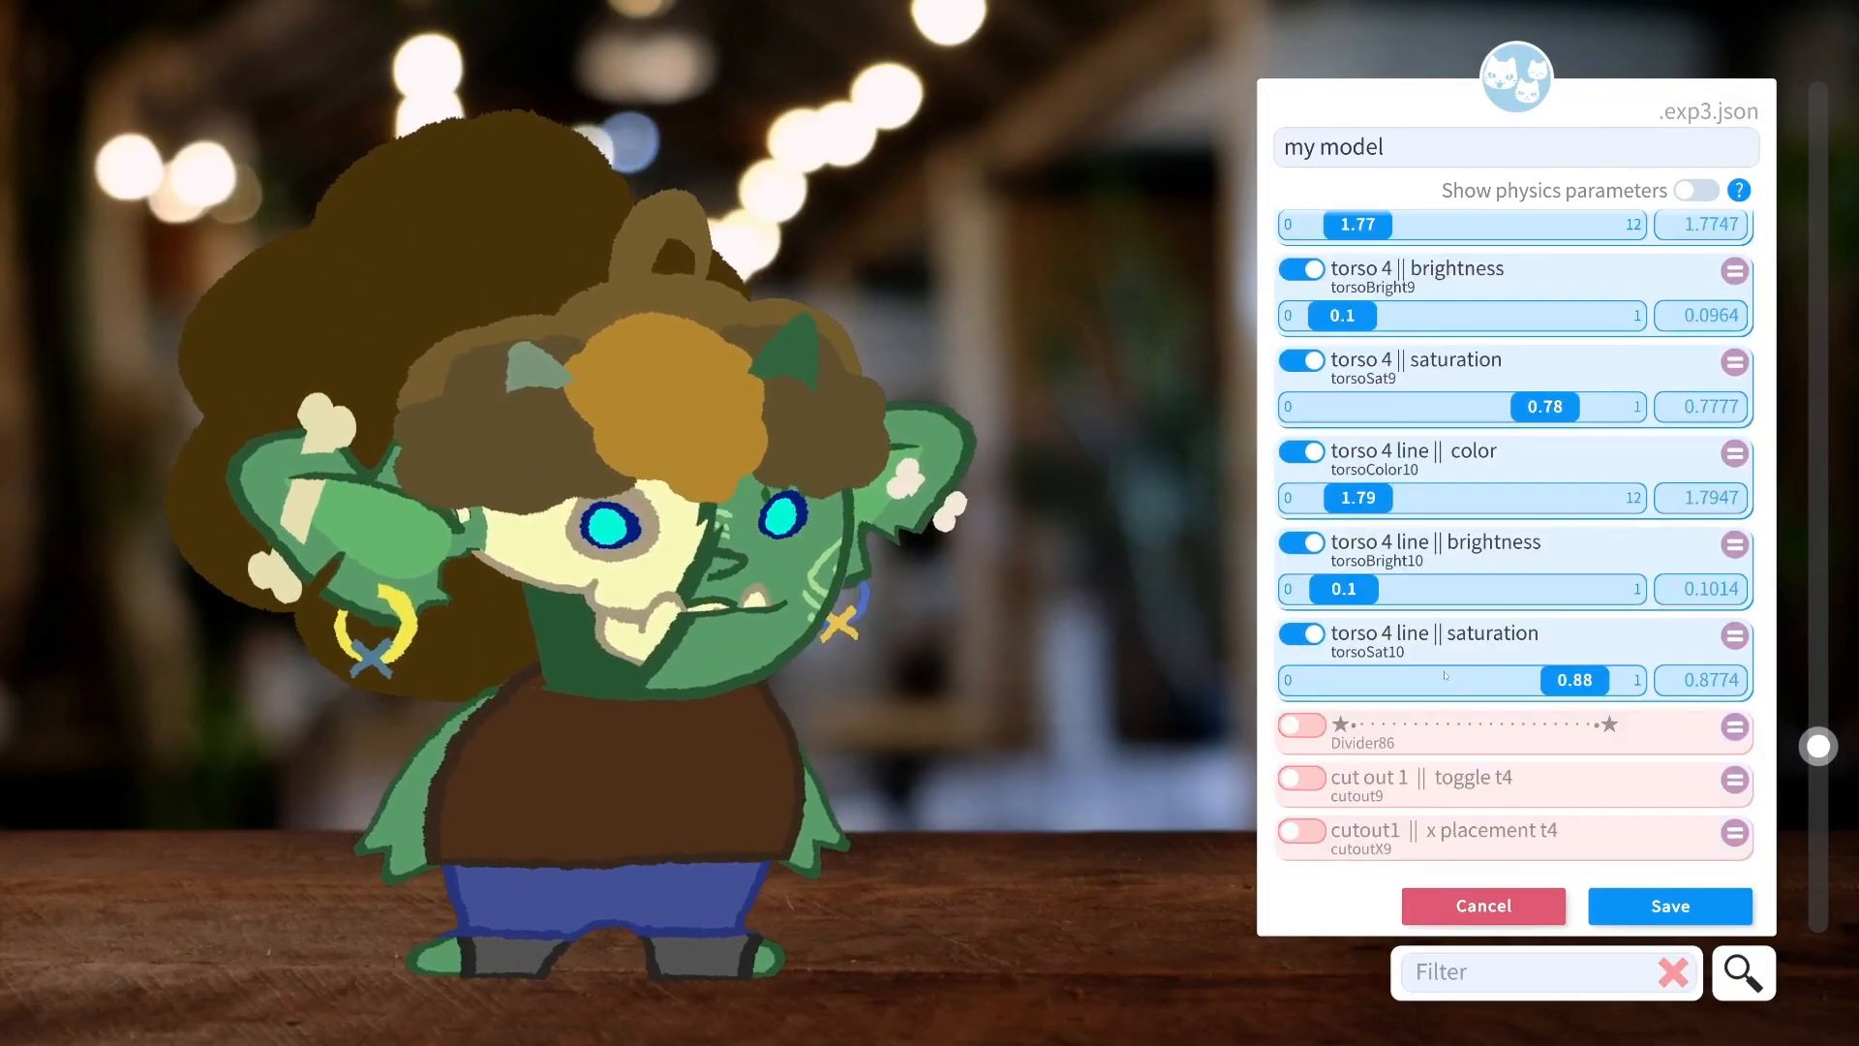
click(1302, 544)
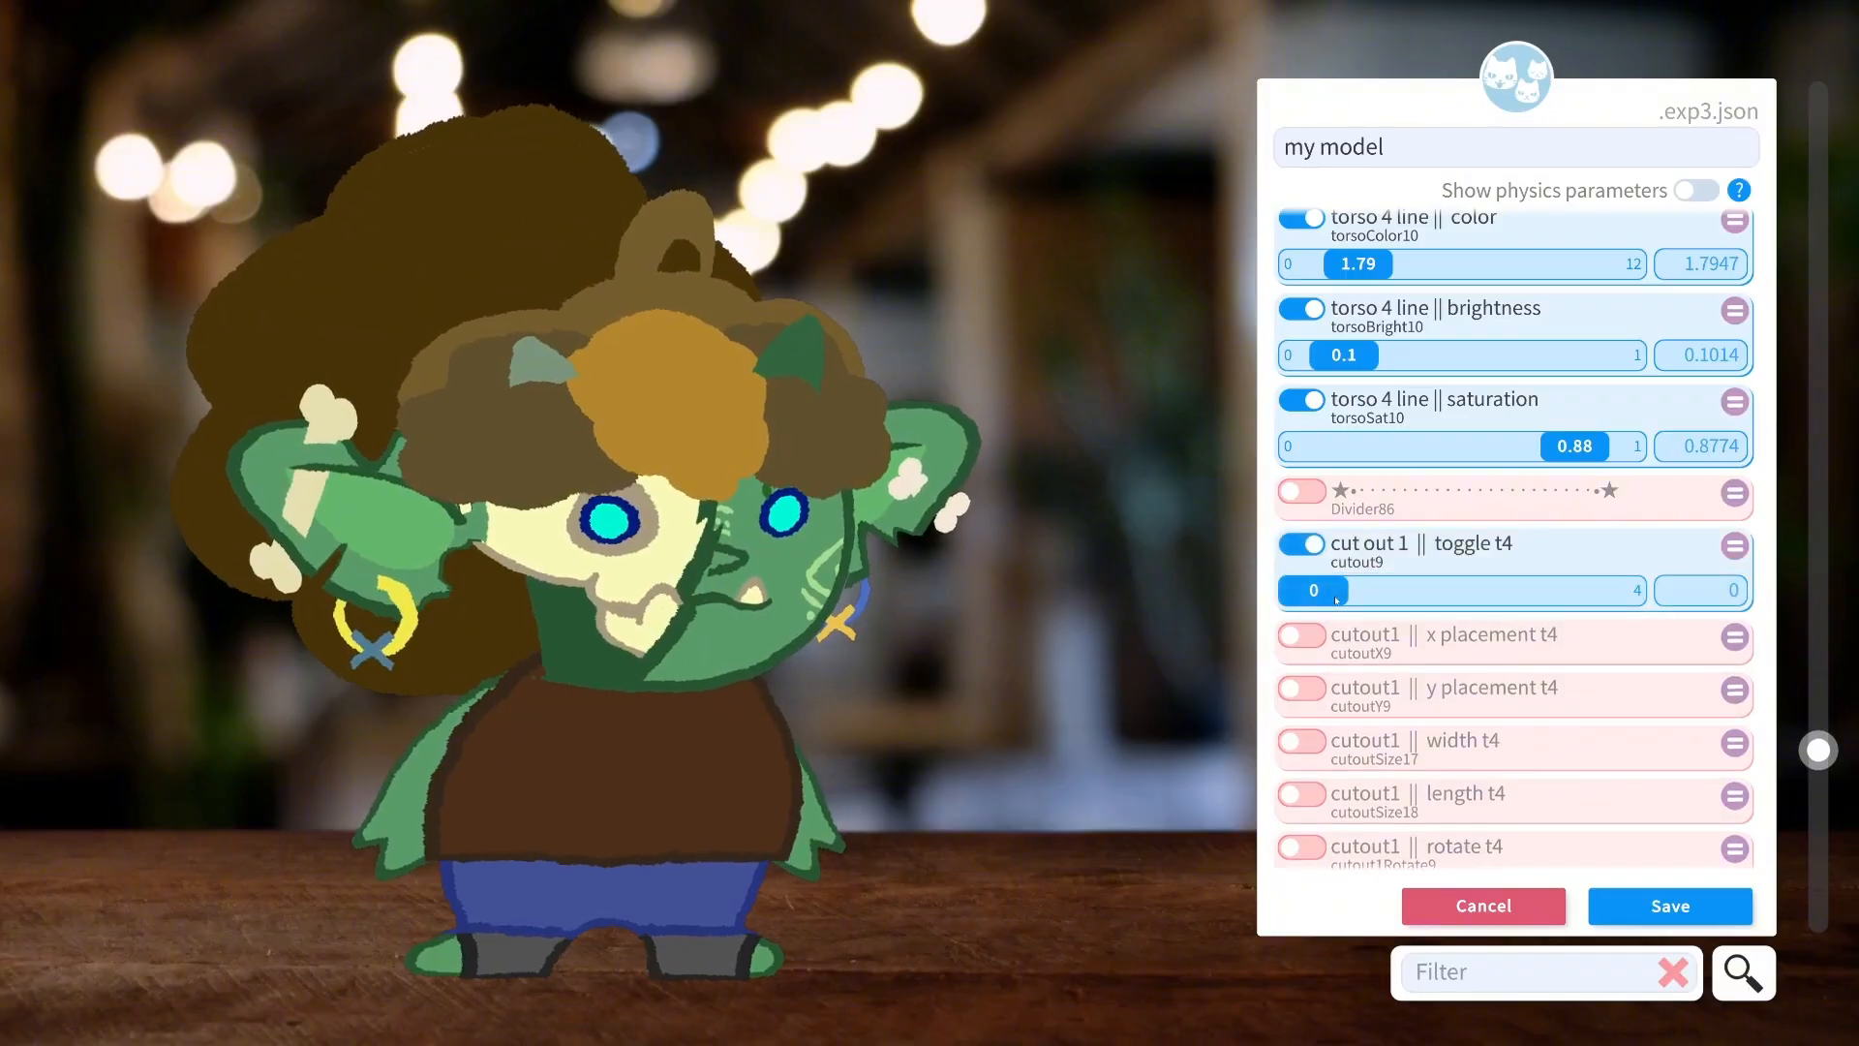
drag(1315, 590, 1511, 601)
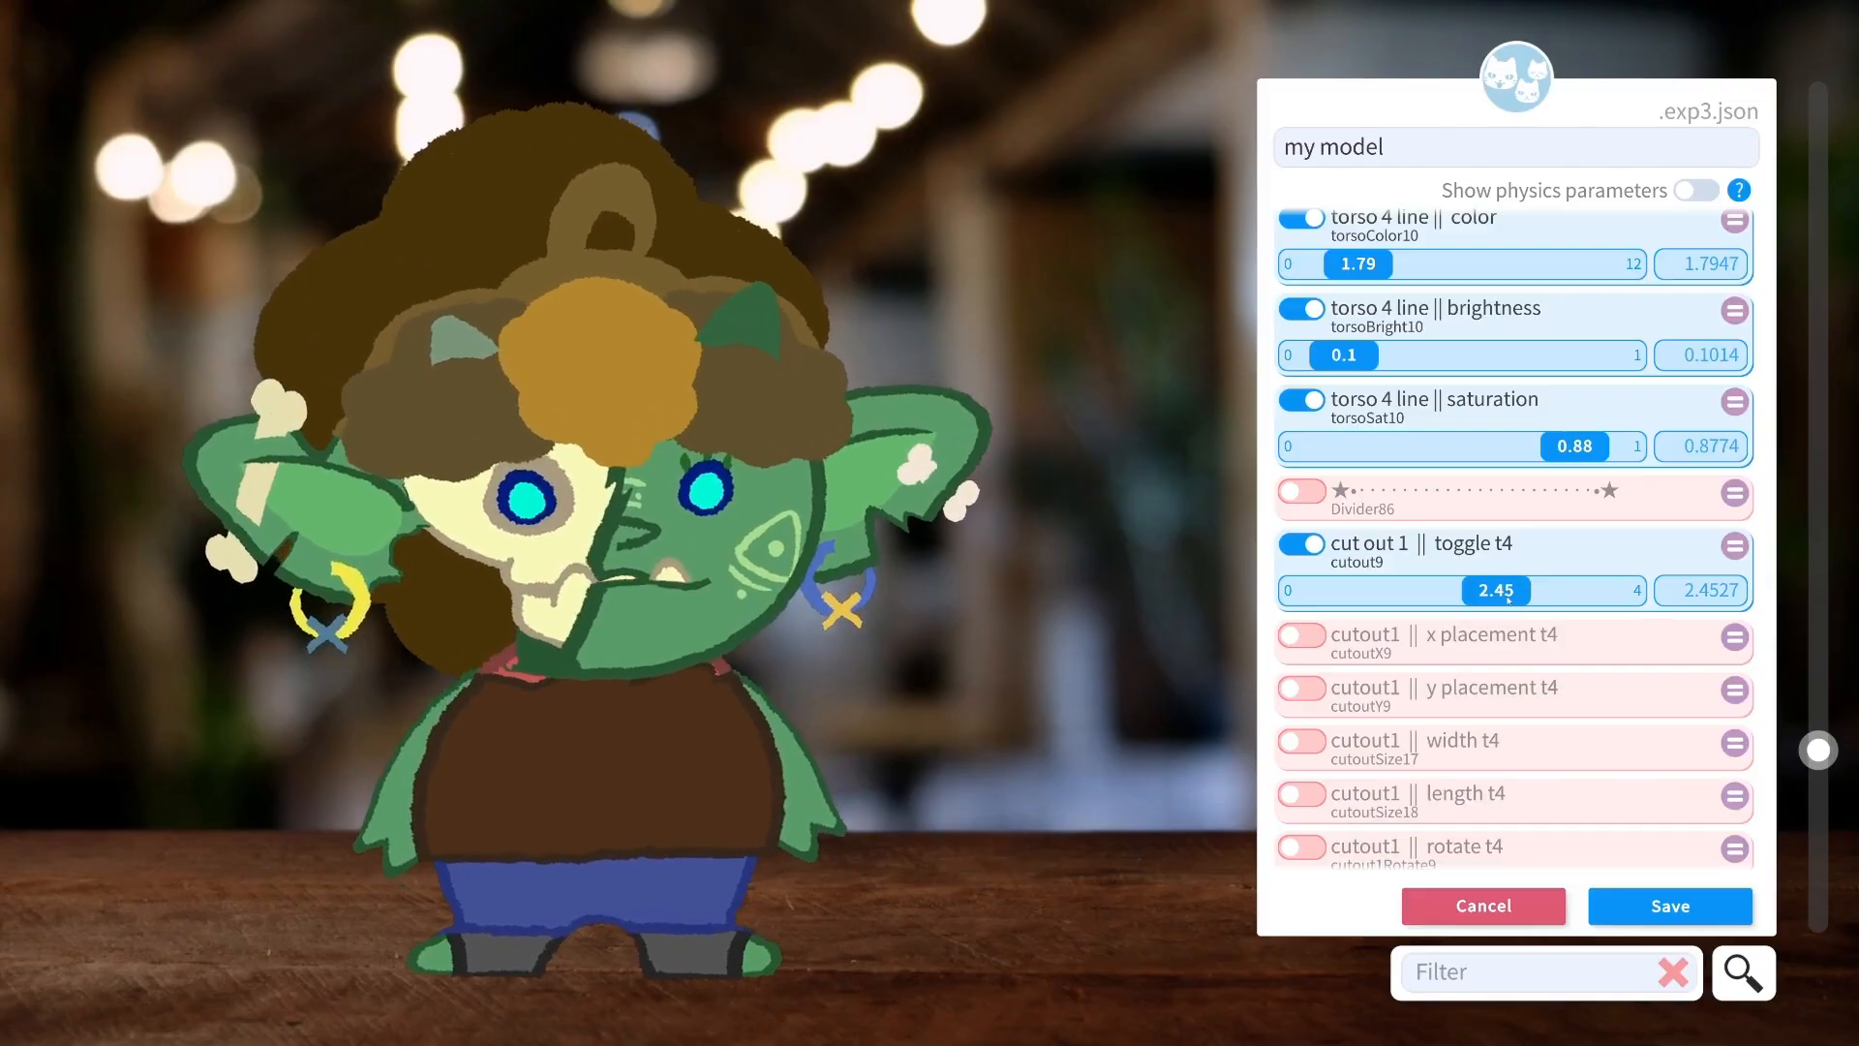
drag(1507, 600, 1579, 594)
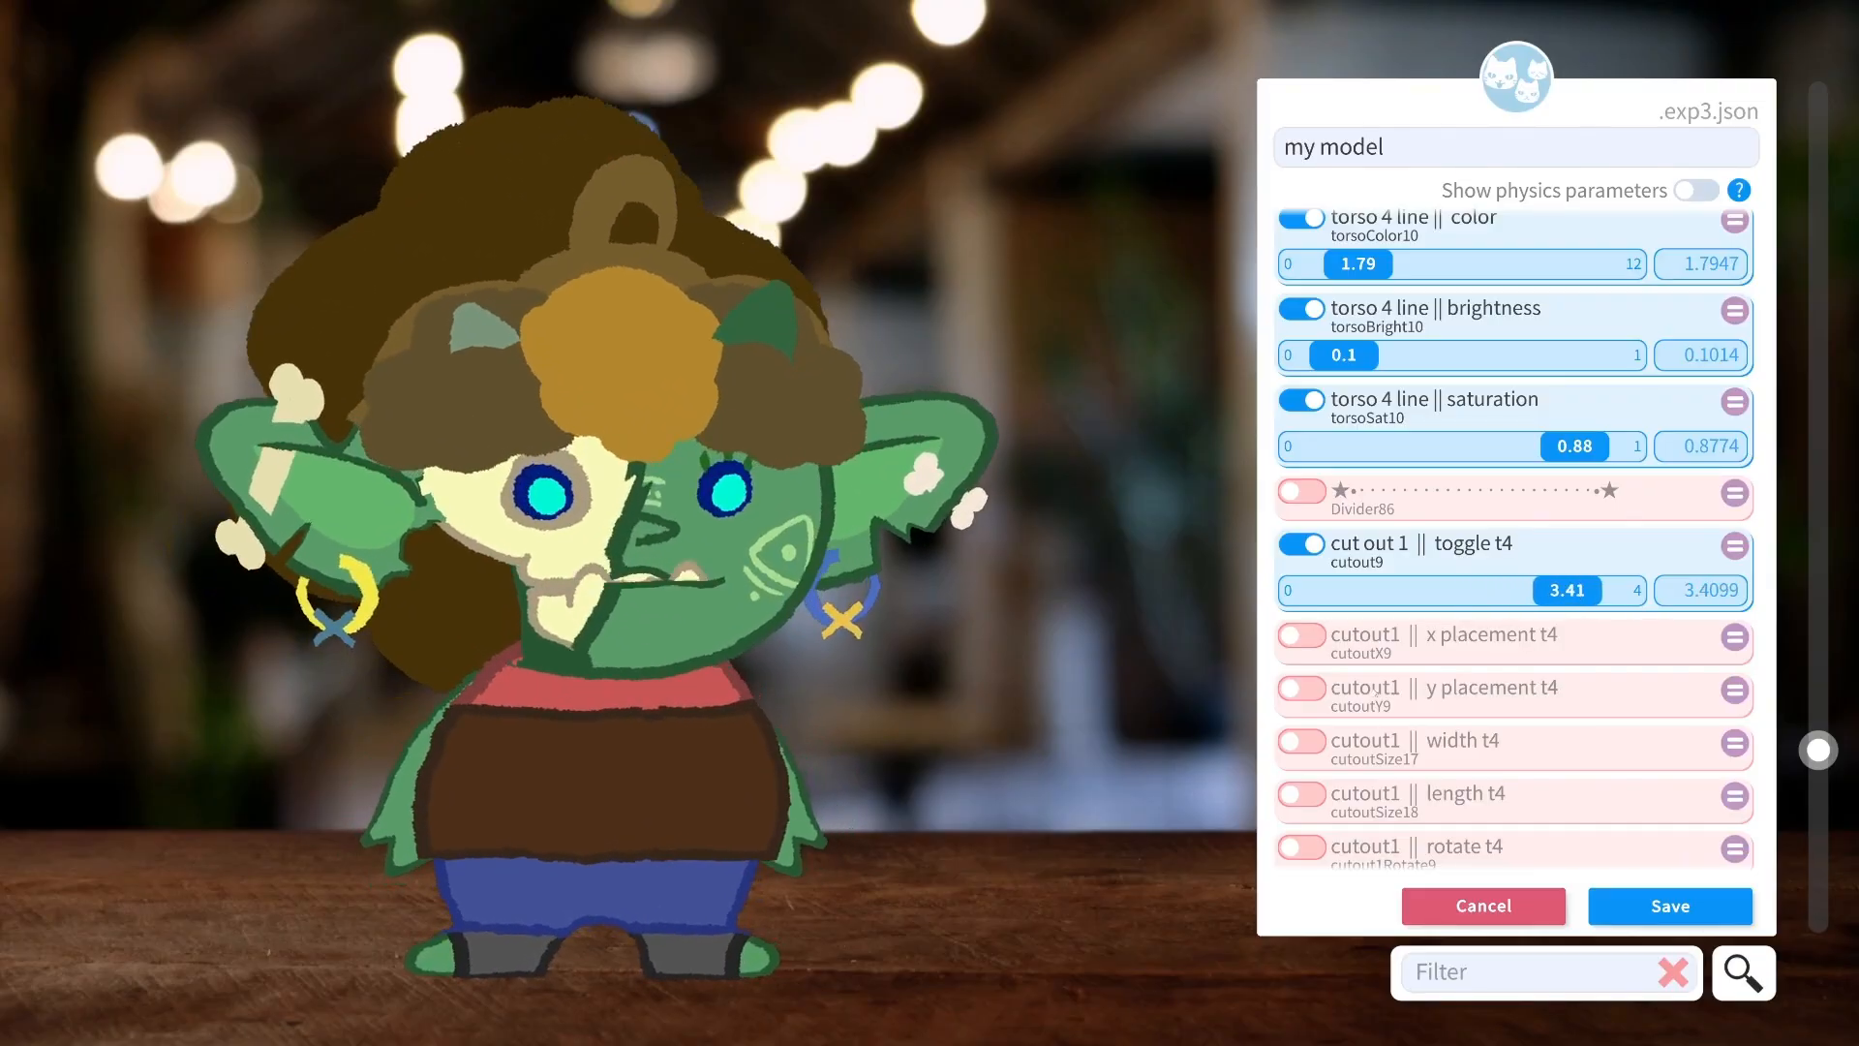
scroll(1375, 691, down, 3)
click(1348, 693)
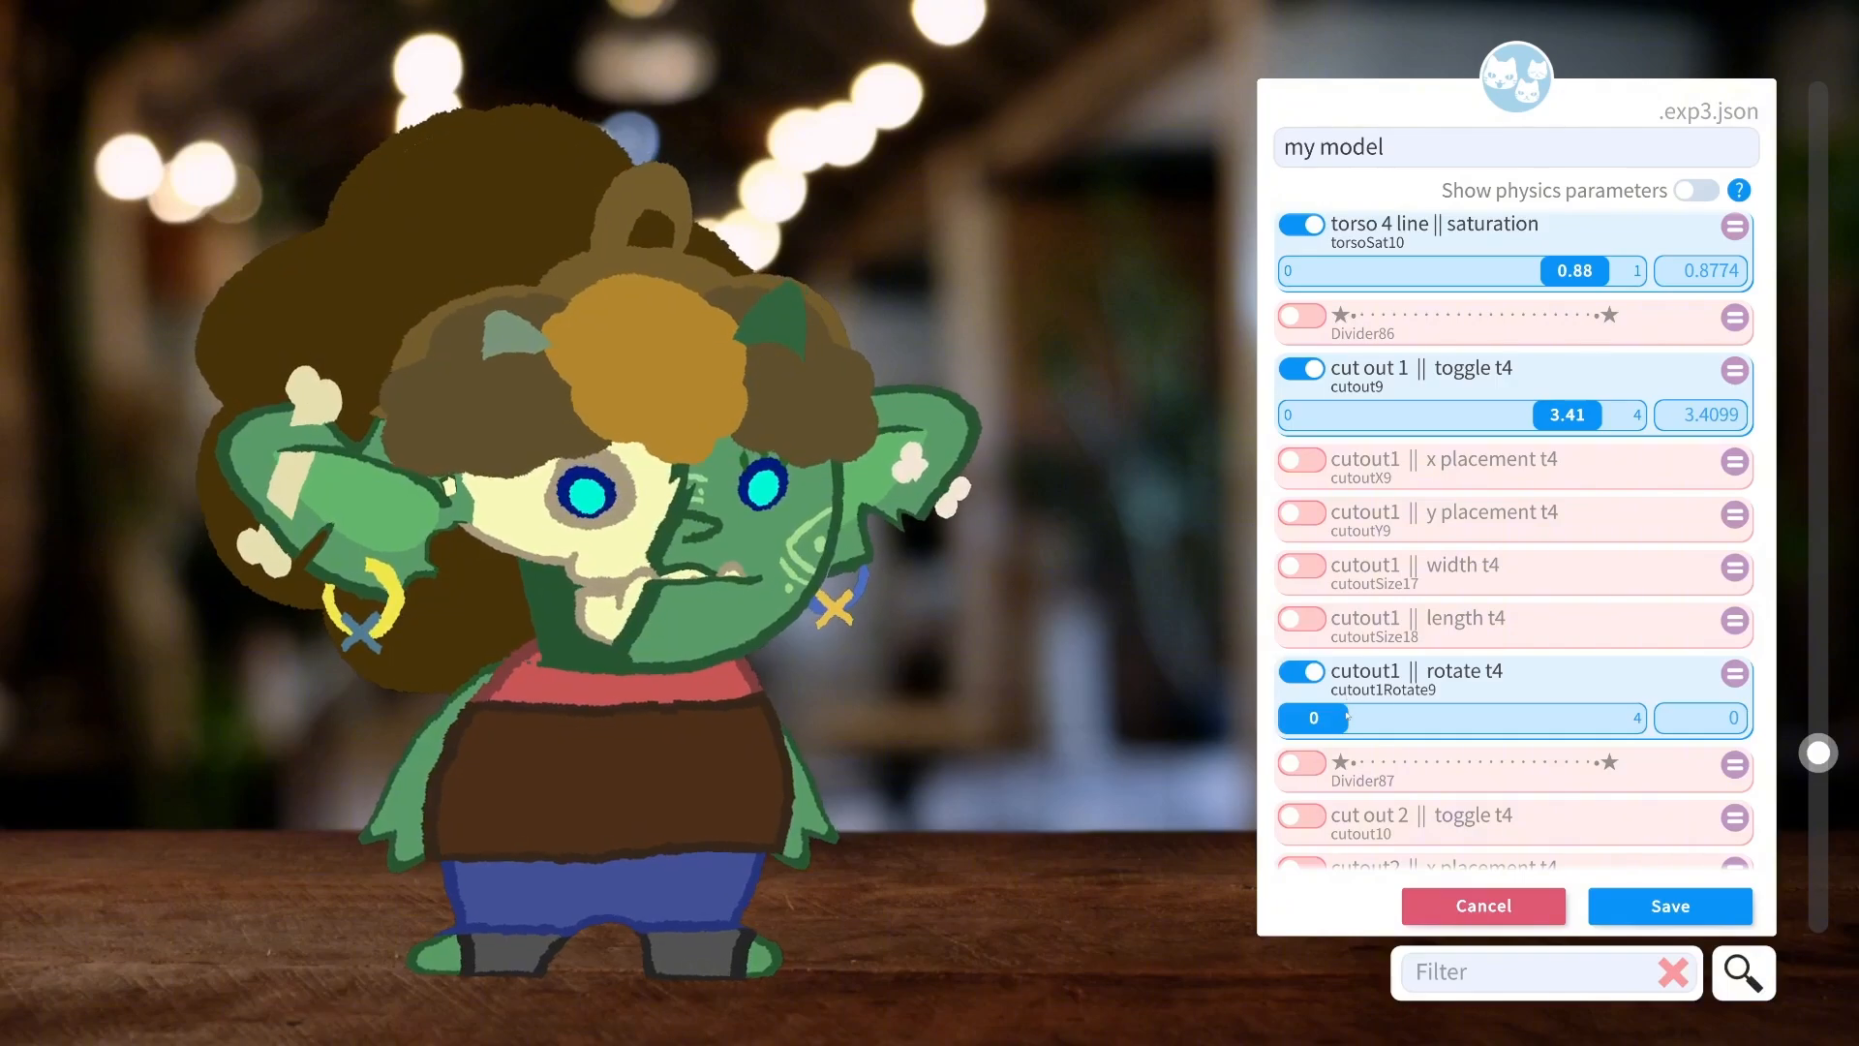
drag(1348, 716, 1470, 716)
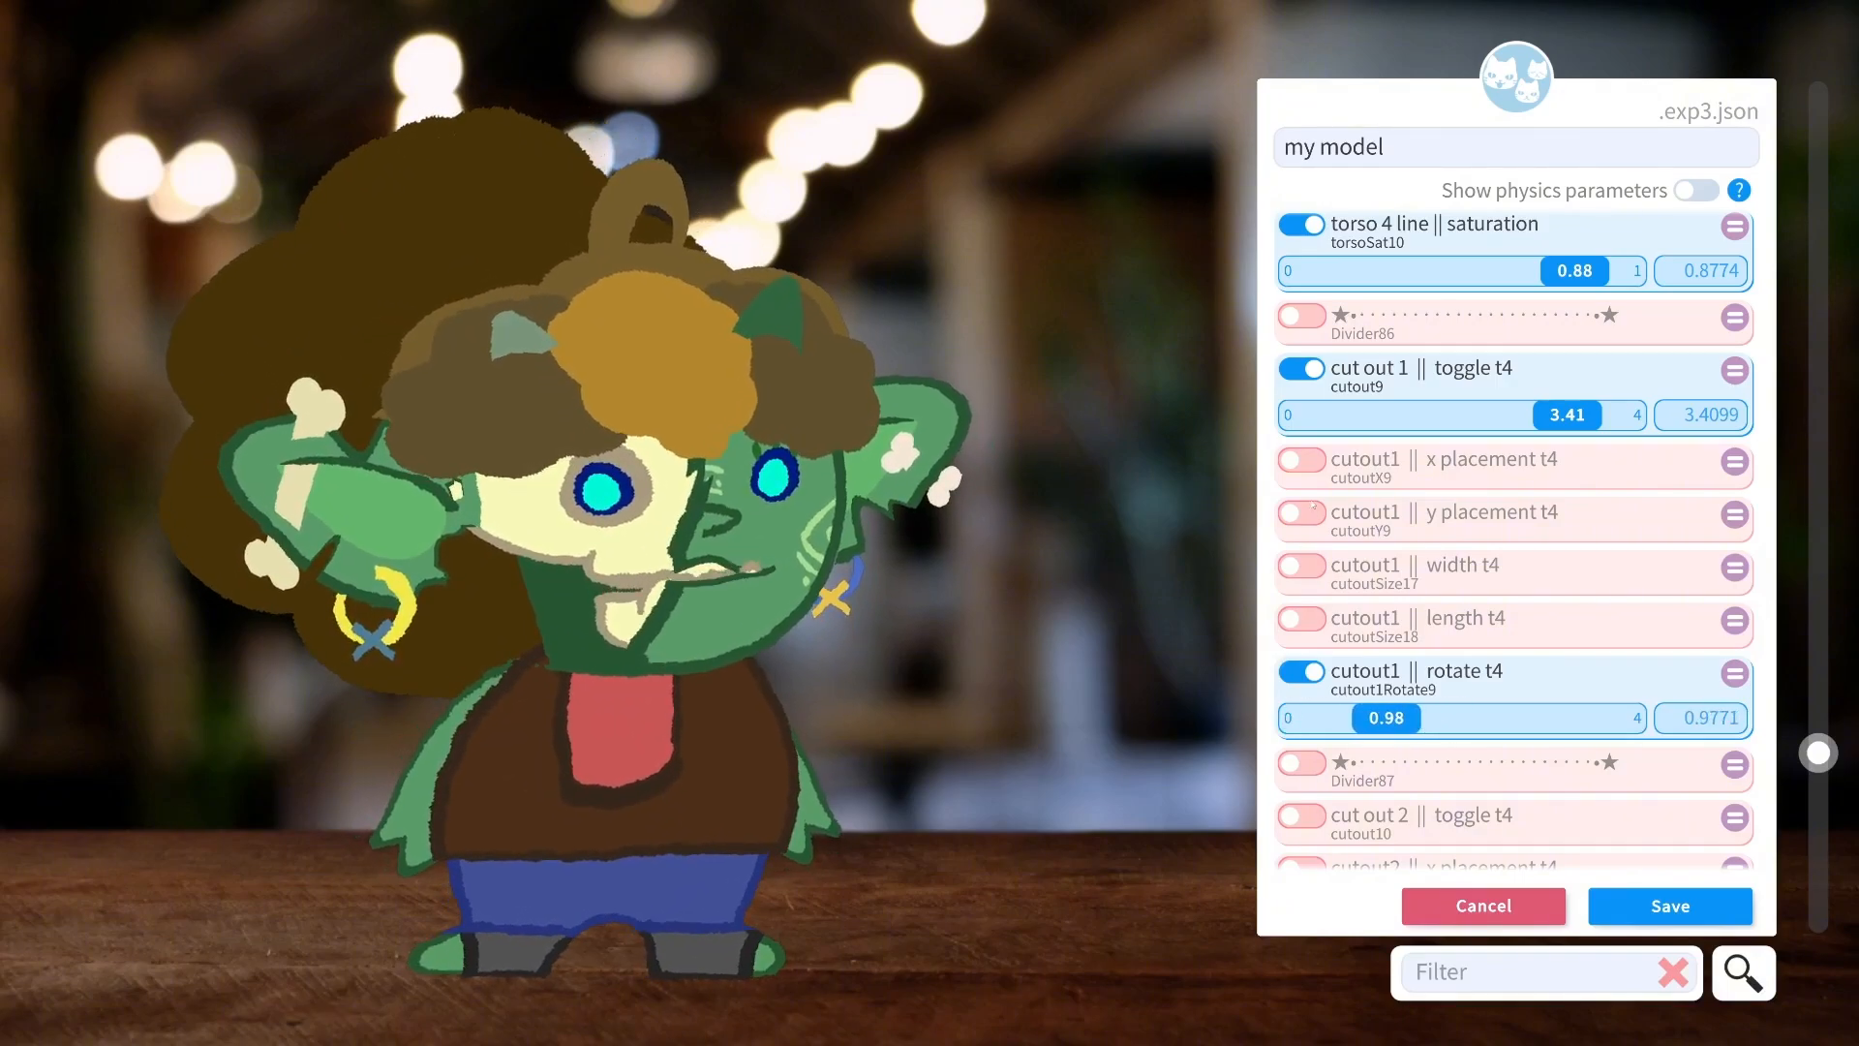
Place torso 4's cutout 1 at x 0.13 and y 0.29, and set its width to 0.67.
click(1300, 459)
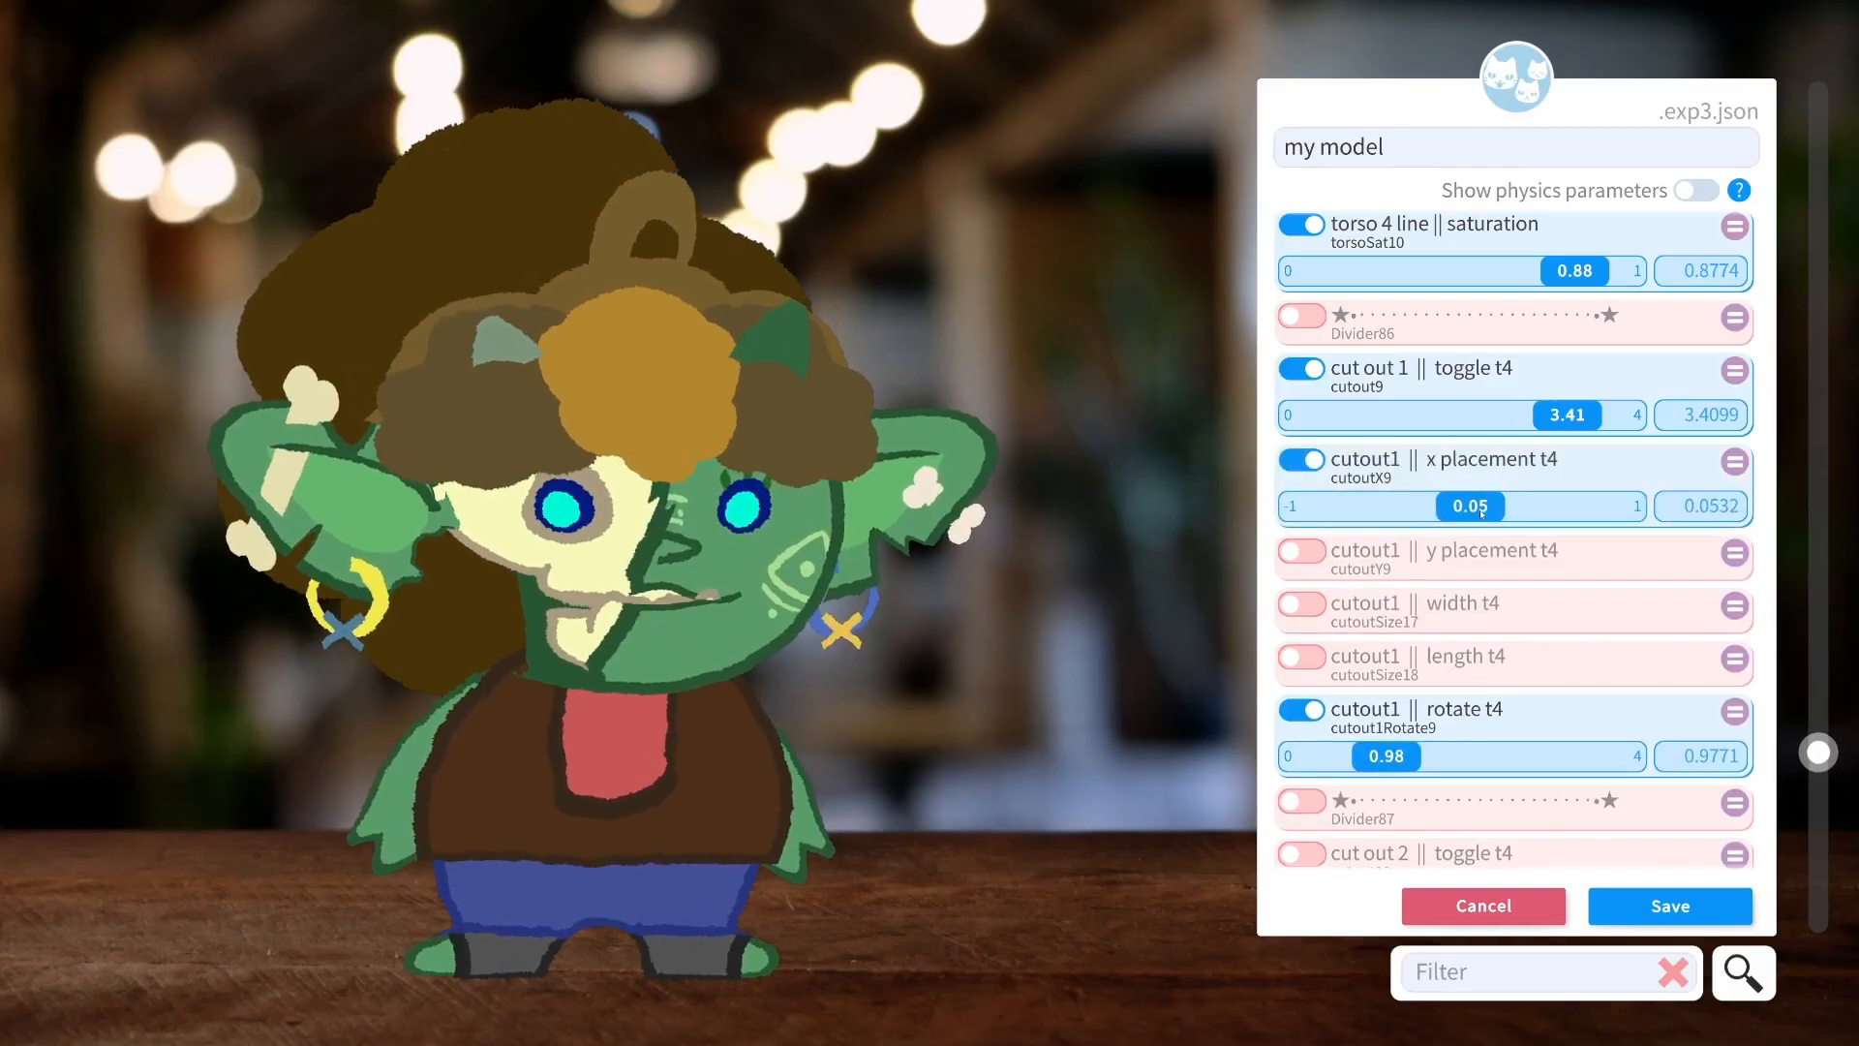
click(1307, 552)
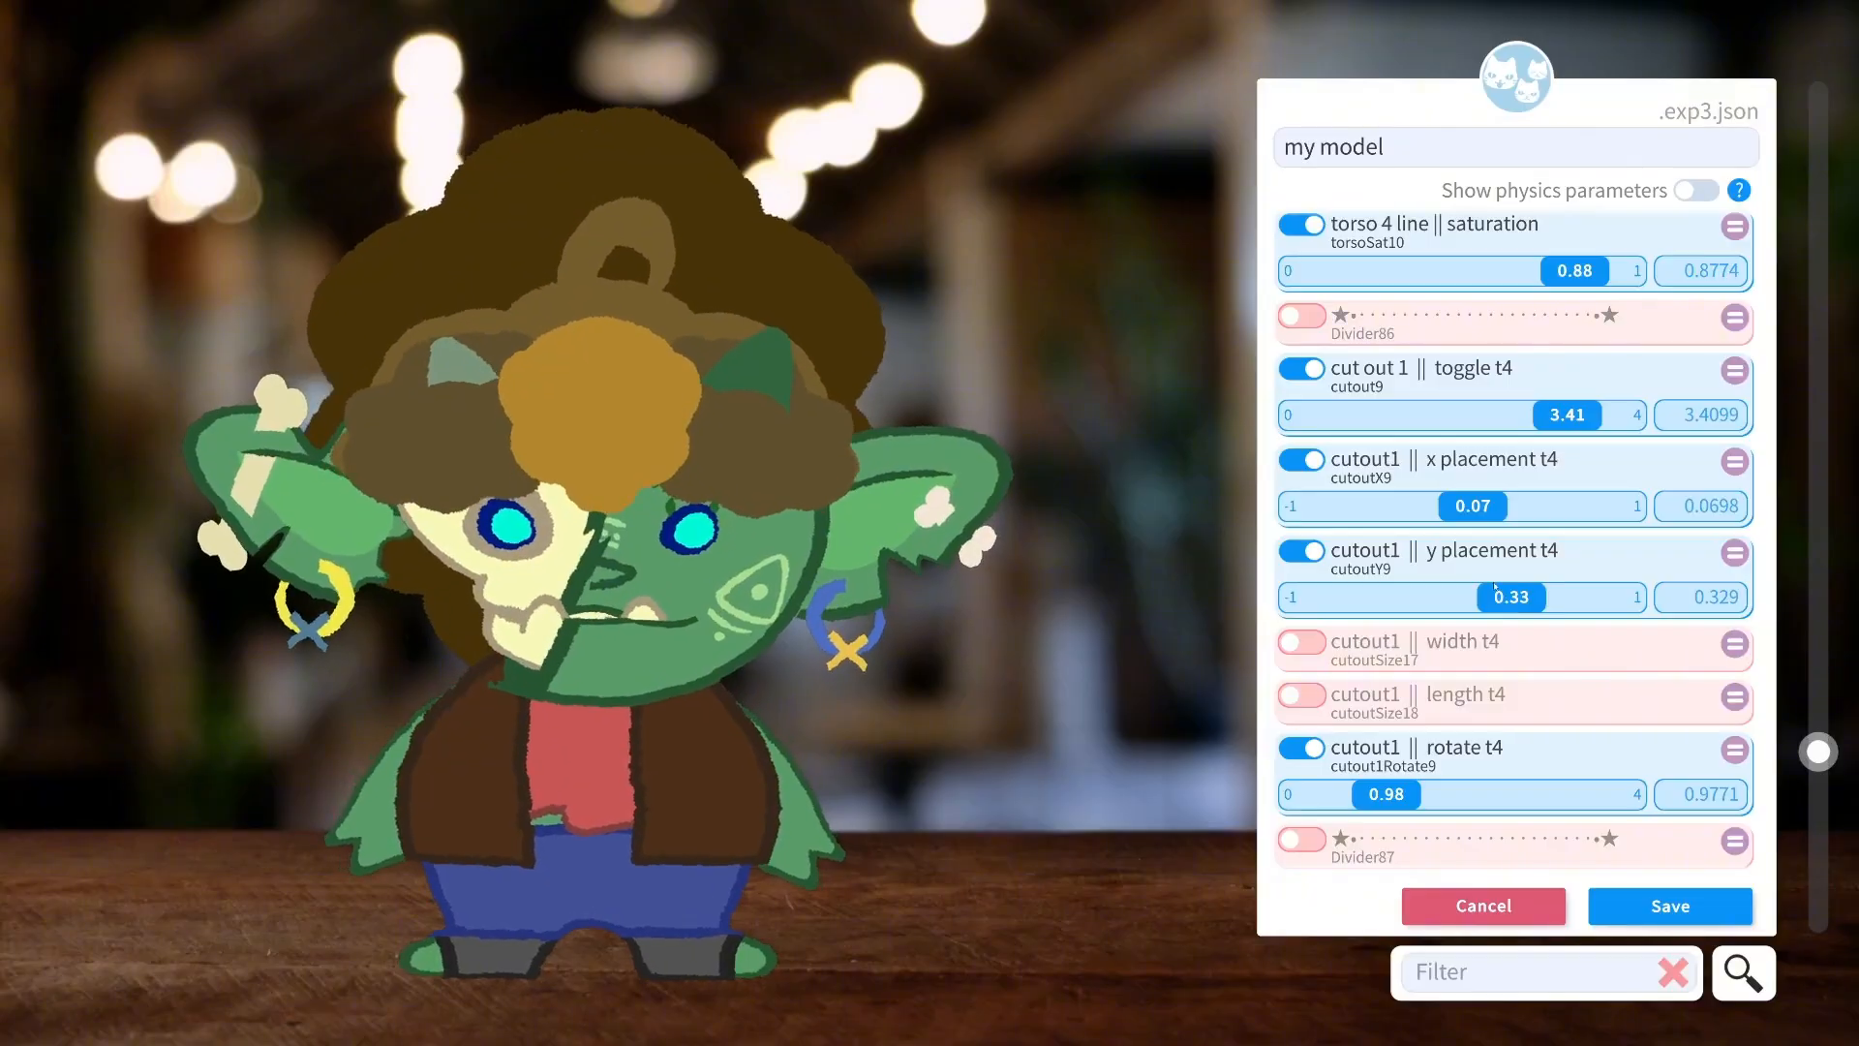
click(1295, 641)
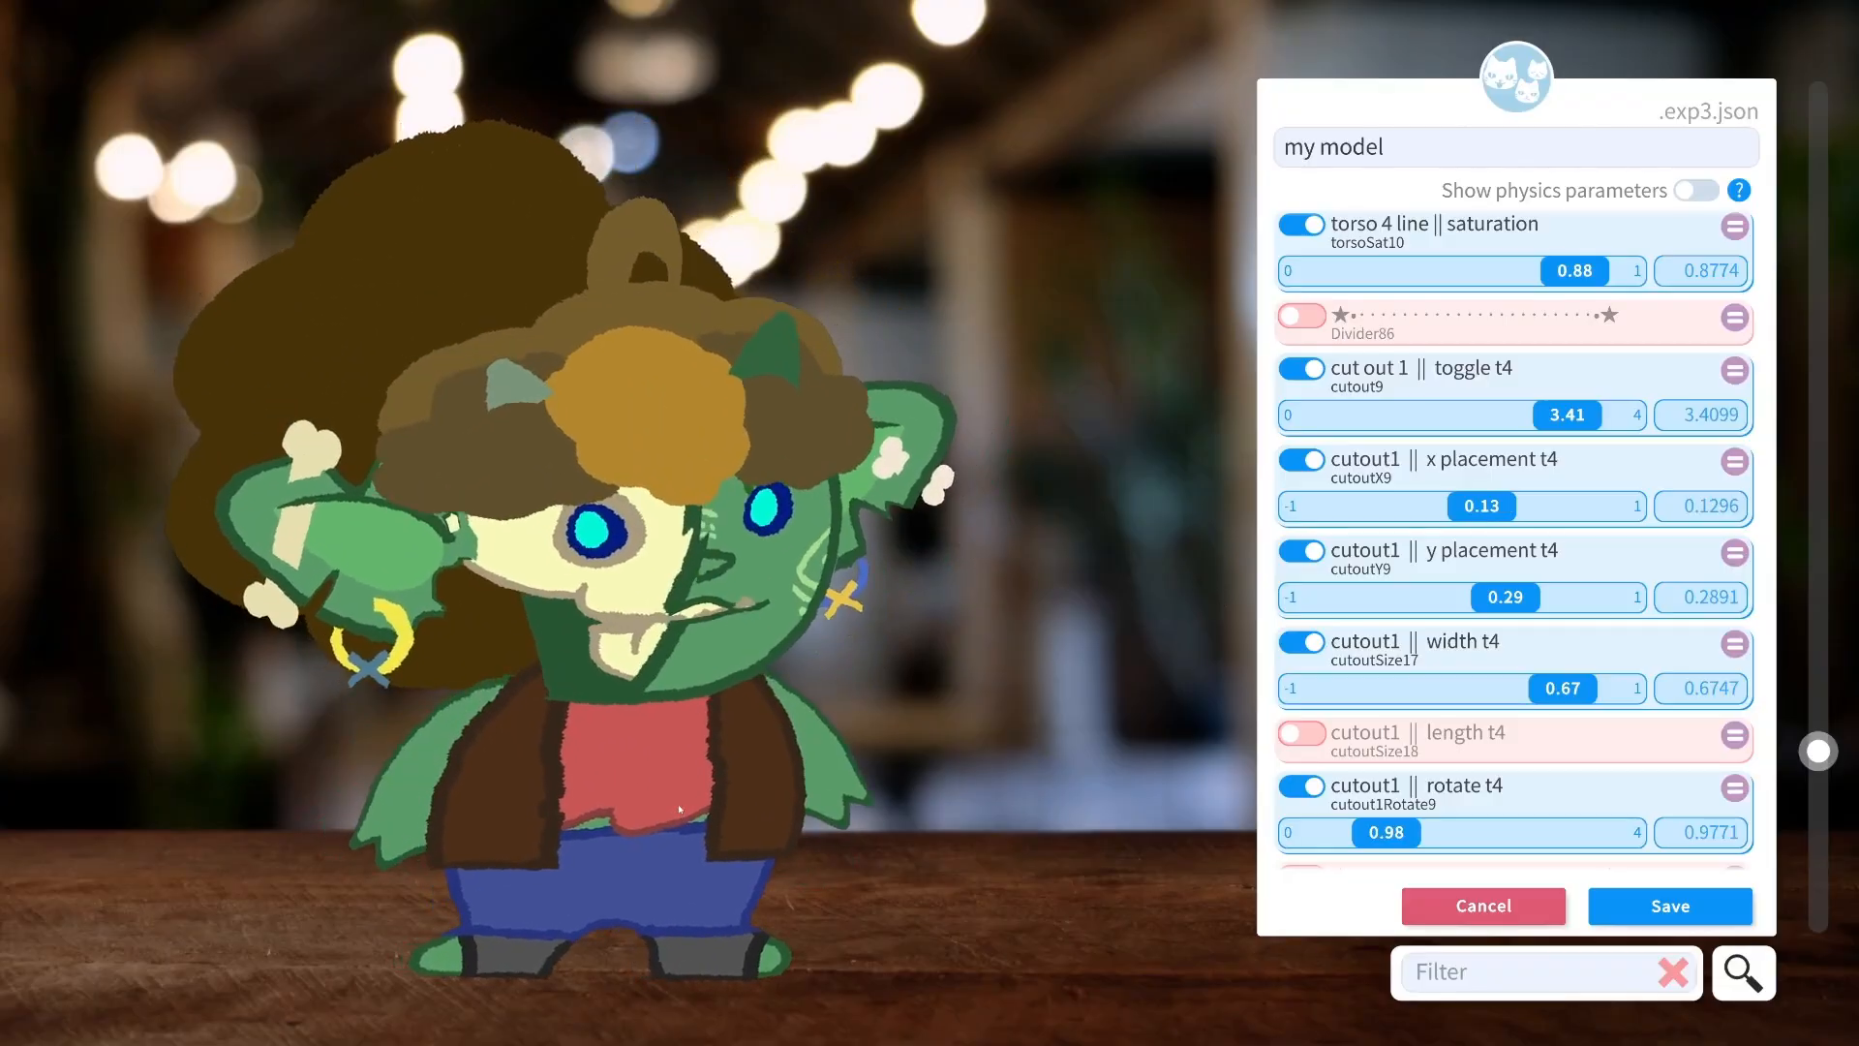
Enable the left 1 arm clothing with toggle 1, and set its half cut to 0.91 and saturation to 0.48.
scroll(1417, 378, down, 5)
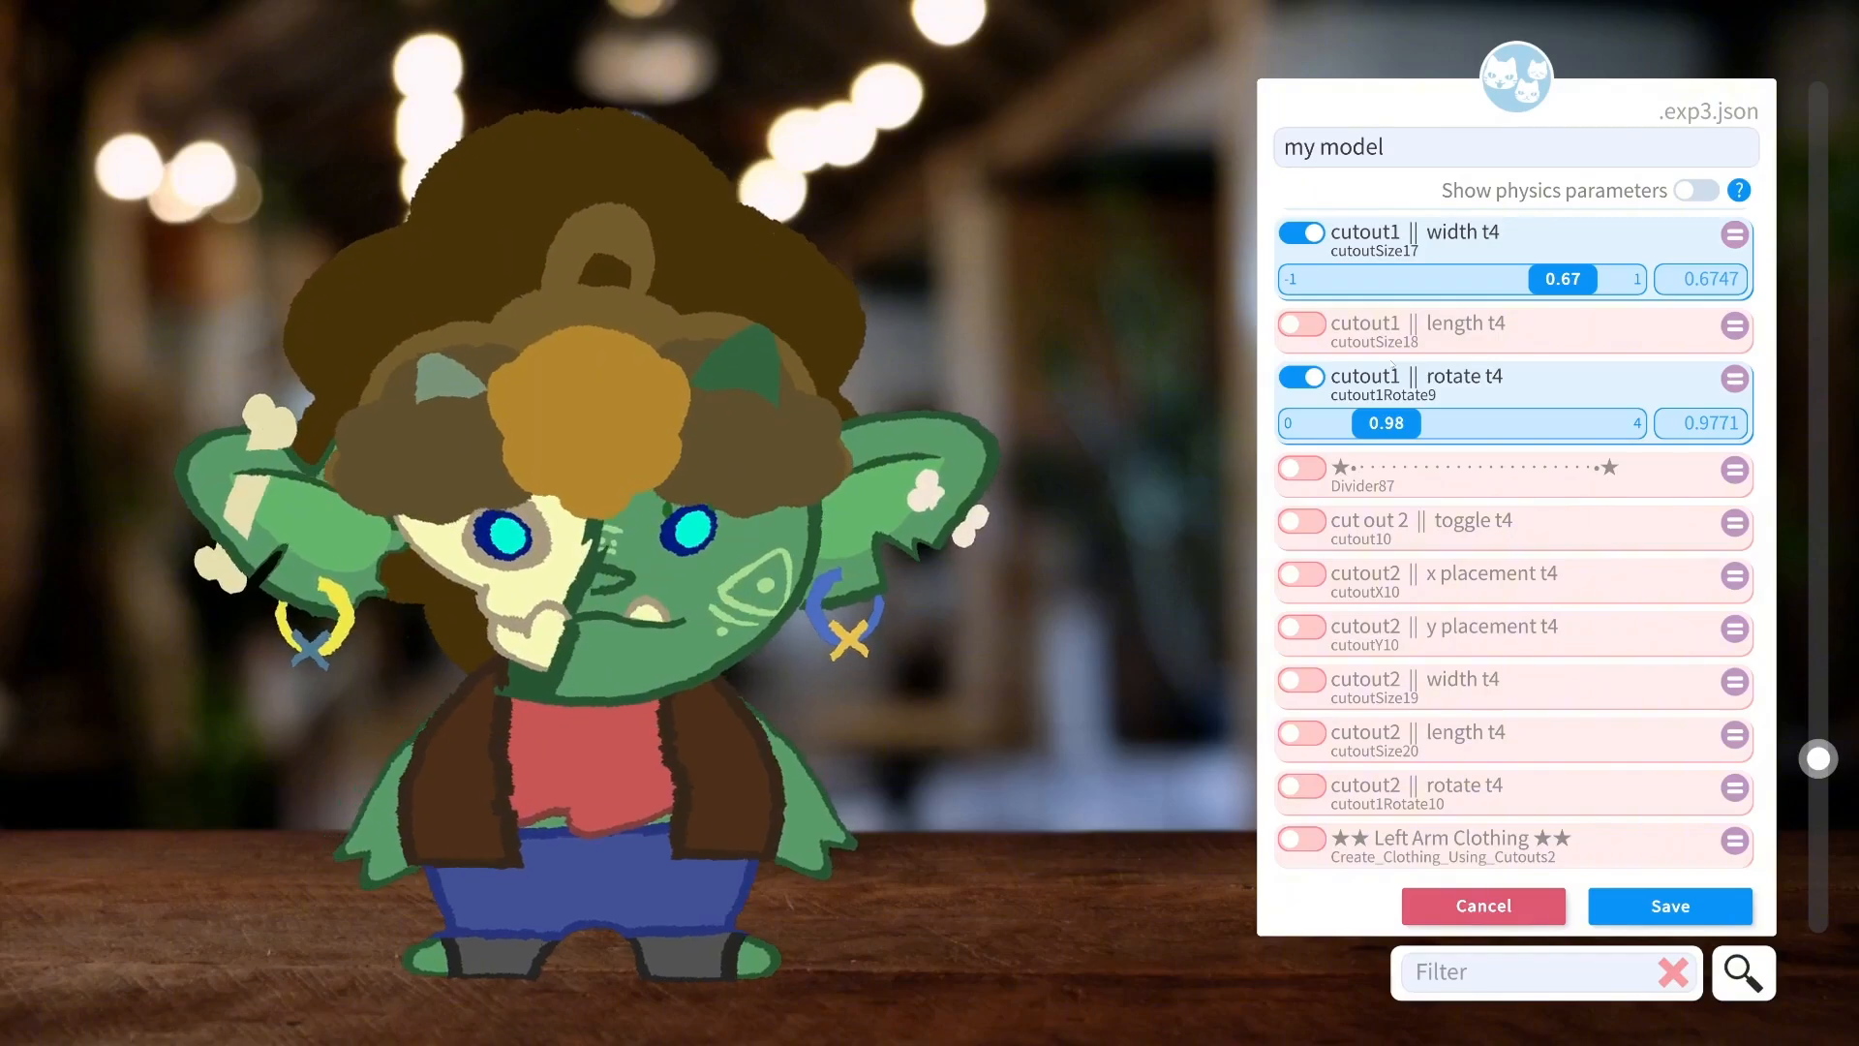
scroll(1416, 535, down, 5)
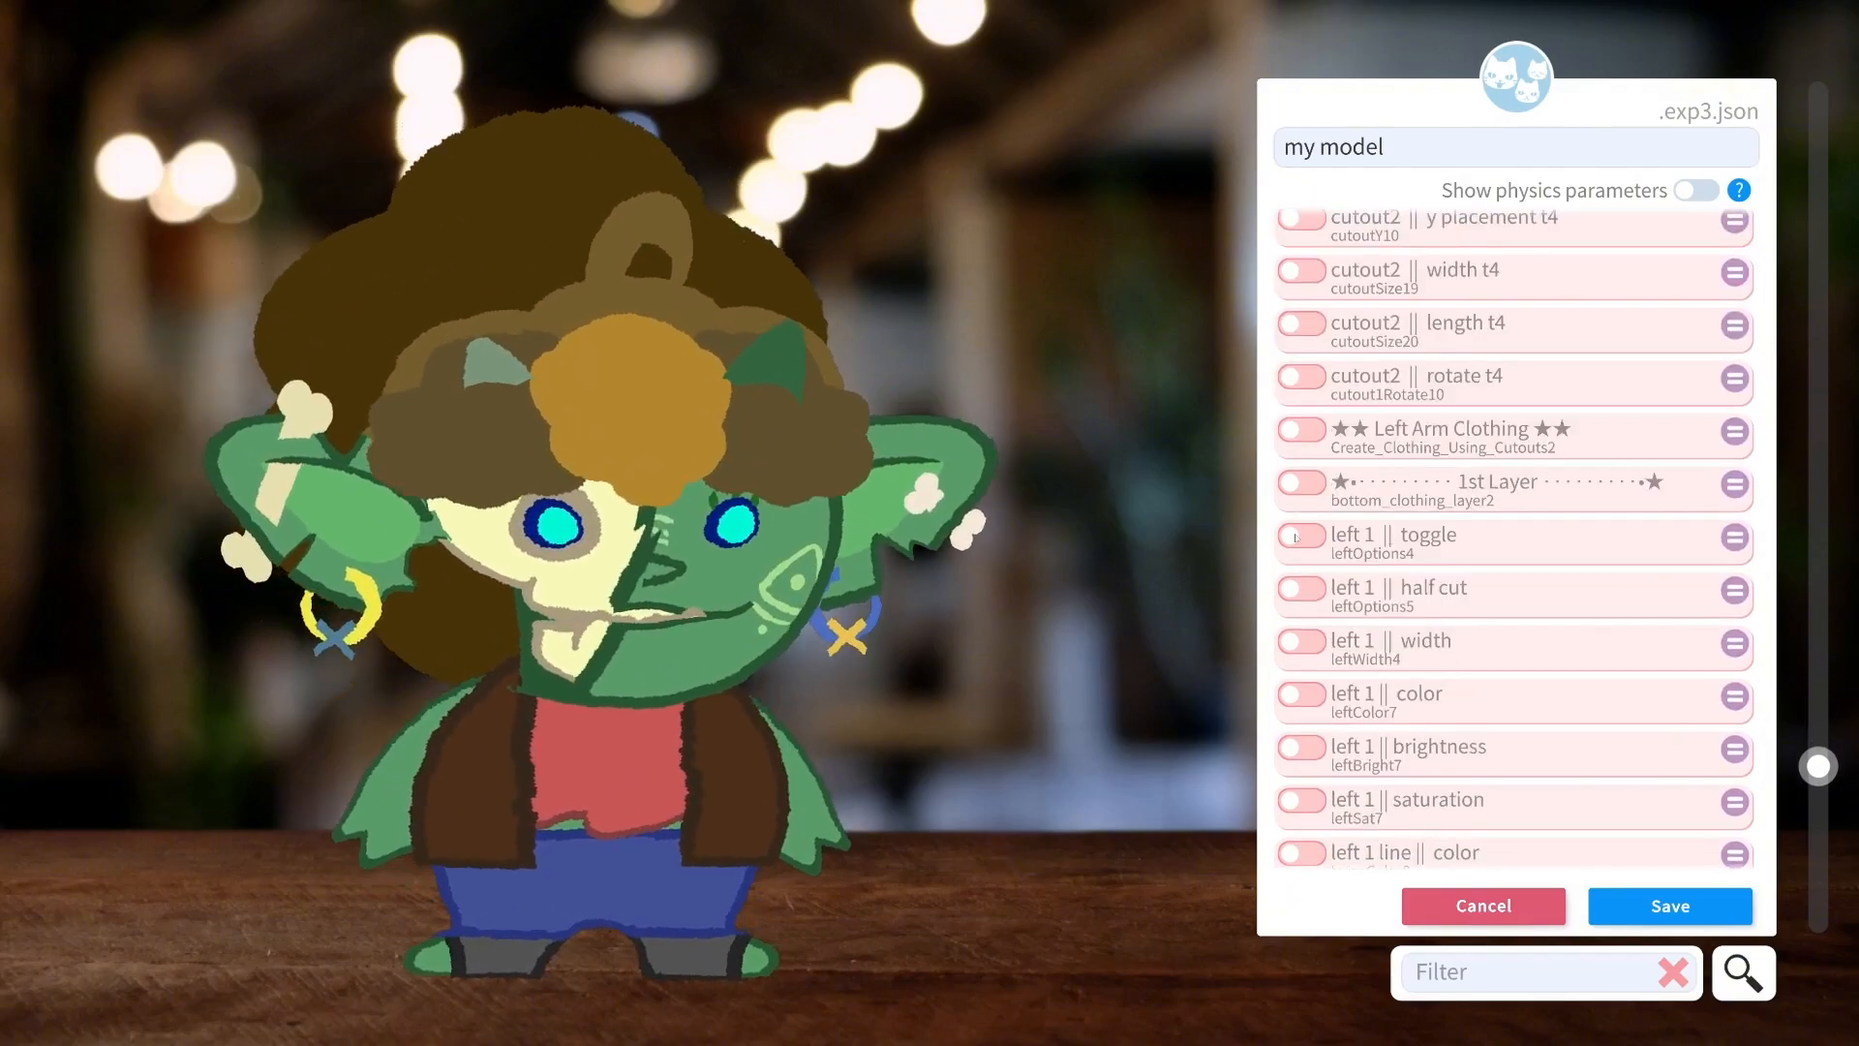
click(1297, 536)
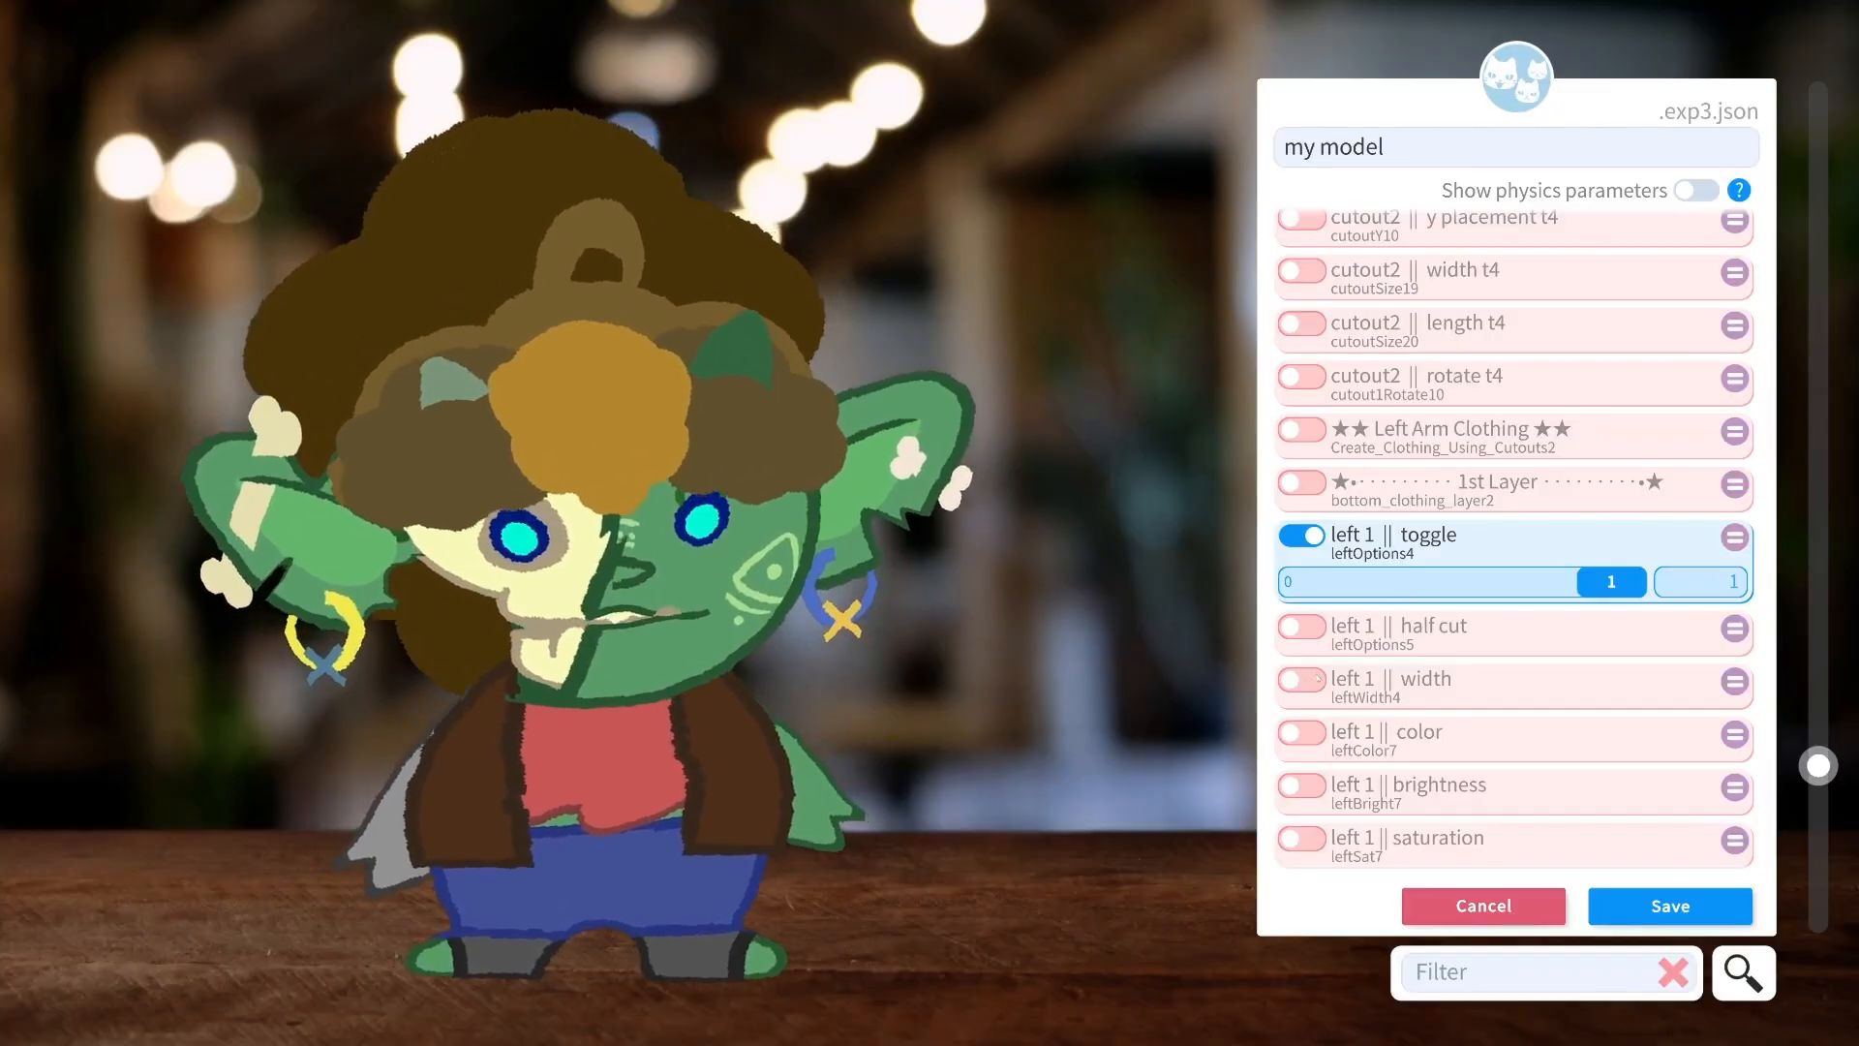
click(1307, 628)
drag(1312, 671, 1436, 672)
scroll(1442, 668, down, 3)
click(1303, 585)
drag(1312, 630, 1456, 630)
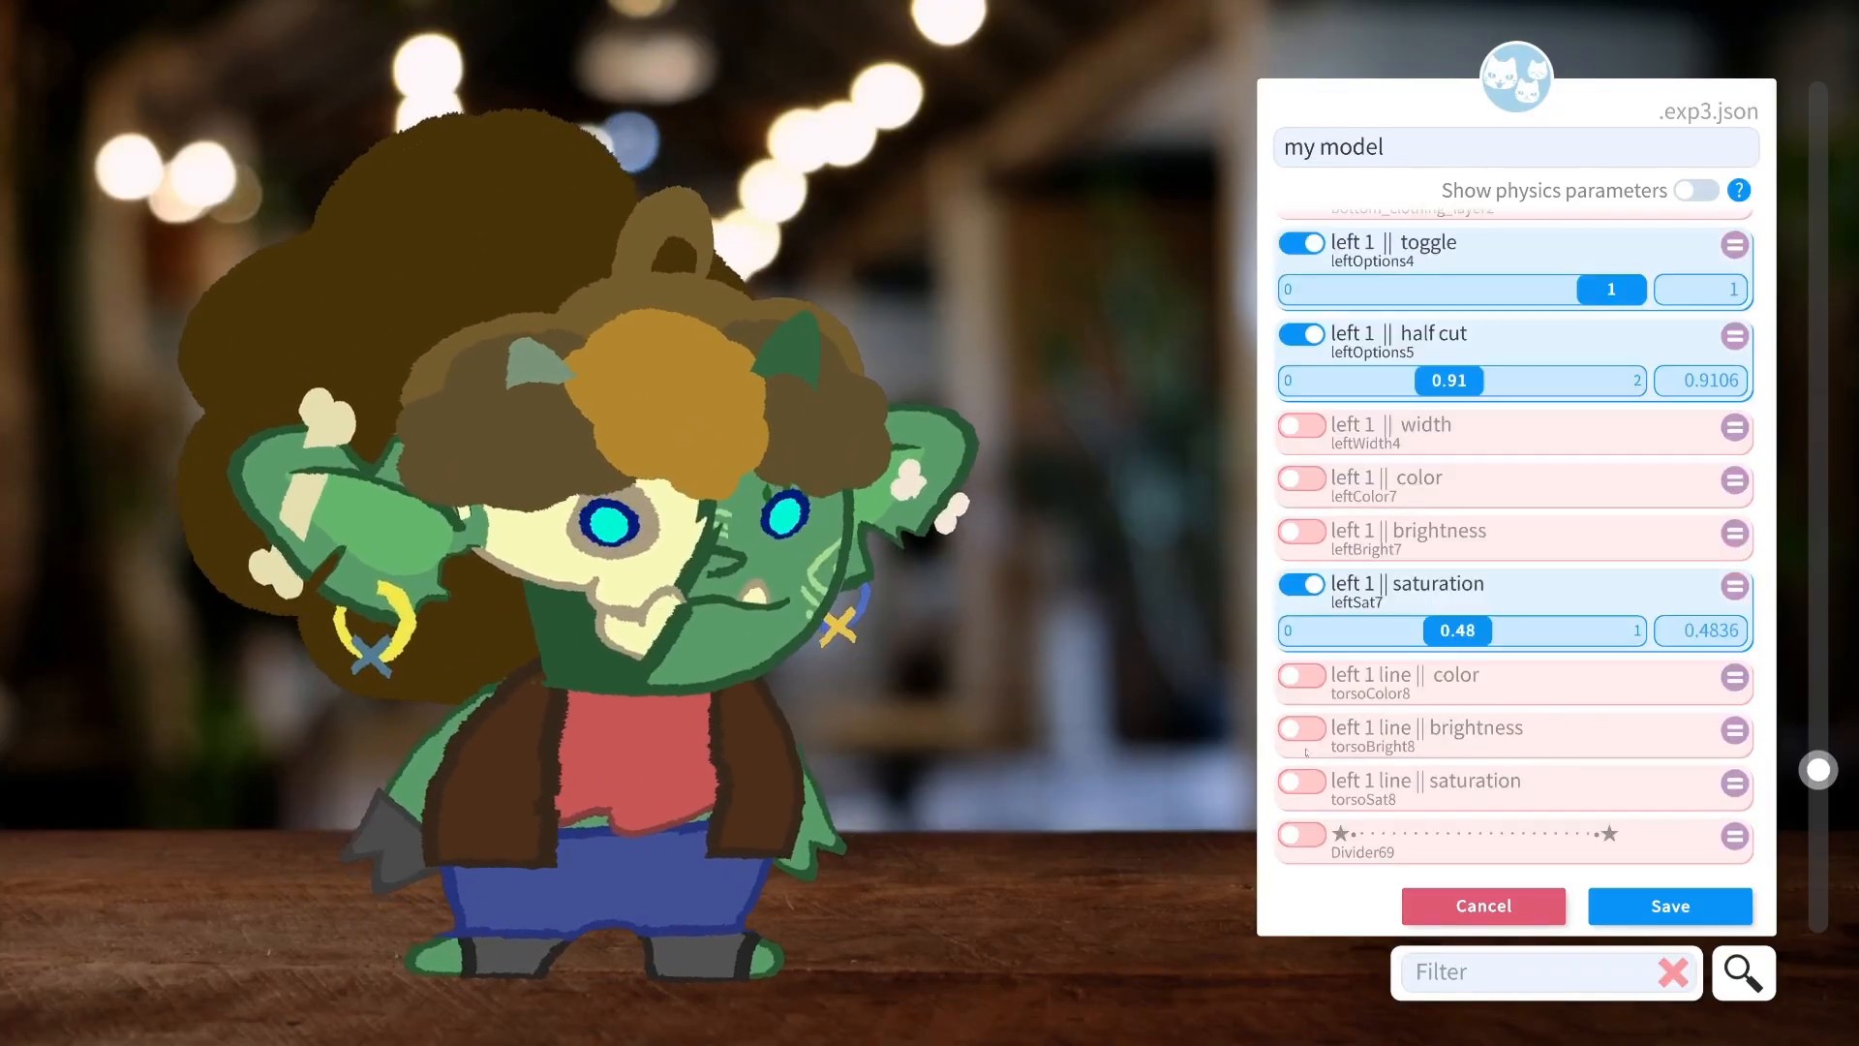
Enable left 2 arm clothing with color 1.62, brightness 0.1 and saturation 0.81, and line color 1.69, brightness 0.04 and saturation 0.92.
scroll(1453, 629, down, 8)
click(1303, 322)
click(1303, 414)
click(1302, 590)
scroll(1355, 637, down, 3)
click(1303, 540)
click(1303, 631)
click(1304, 720)
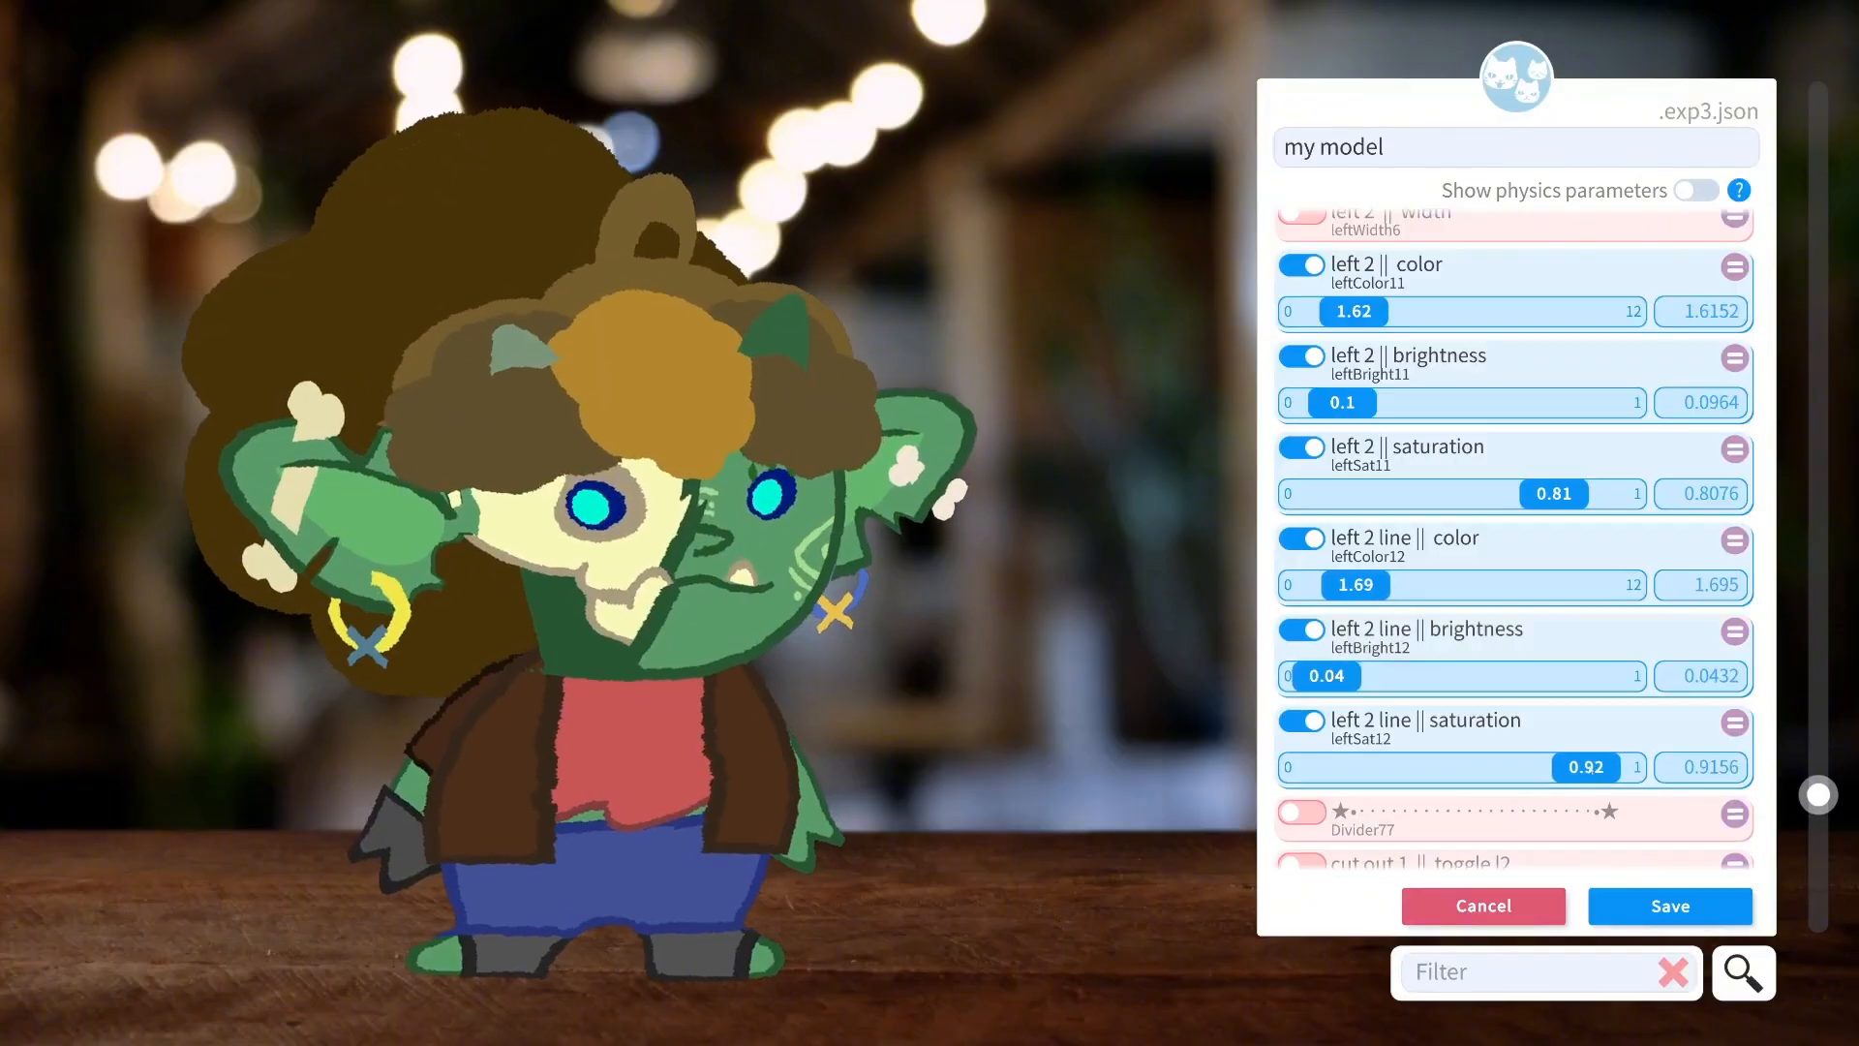
Enable the right arm's first clothing layer and set the right 2 toggle to 0.91.
scroll(1433, 677, down, 10)
click(1303, 548)
drag(1318, 595, 1611, 595)
scroll(1307, 578, down, 16)
click(1302, 510)
drag(1312, 557, 1366, 556)
Shorten the right 2 sleeve with its half cut and set it to color 1.6, brightness 0.1 and saturation 0.78.
scroll(1366, 556, down, 3)
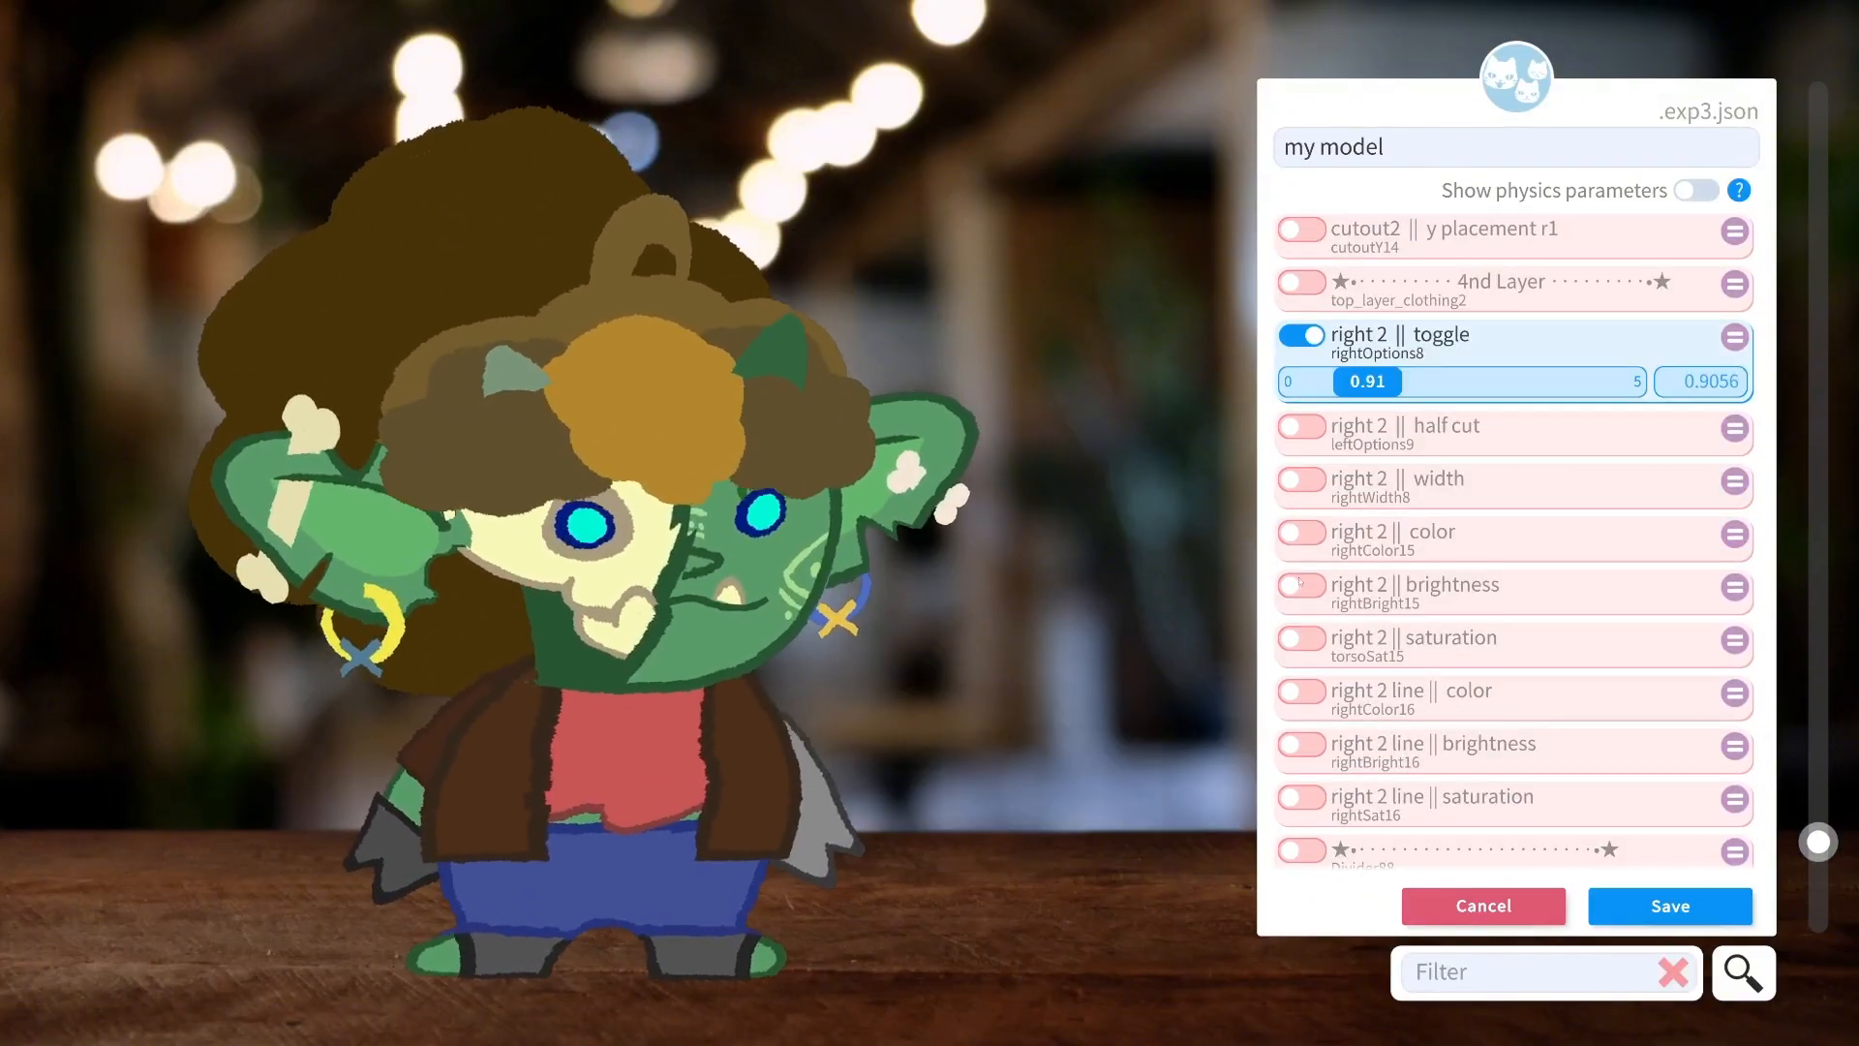
click(1303, 423)
drag(1311, 470, 1516, 471)
click(1302, 514)
click(1302, 606)
drag(1382, 723, 1380, 723)
Set the right 2 line to color 1.58, brightness 0.1 and saturation 0.88.
scroll(1380, 724, down, 3)
click(1303, 585)
drag(1314, 631, 1343, 632)
click(1302, 675)
drag(1314, 722, 1574, 722)
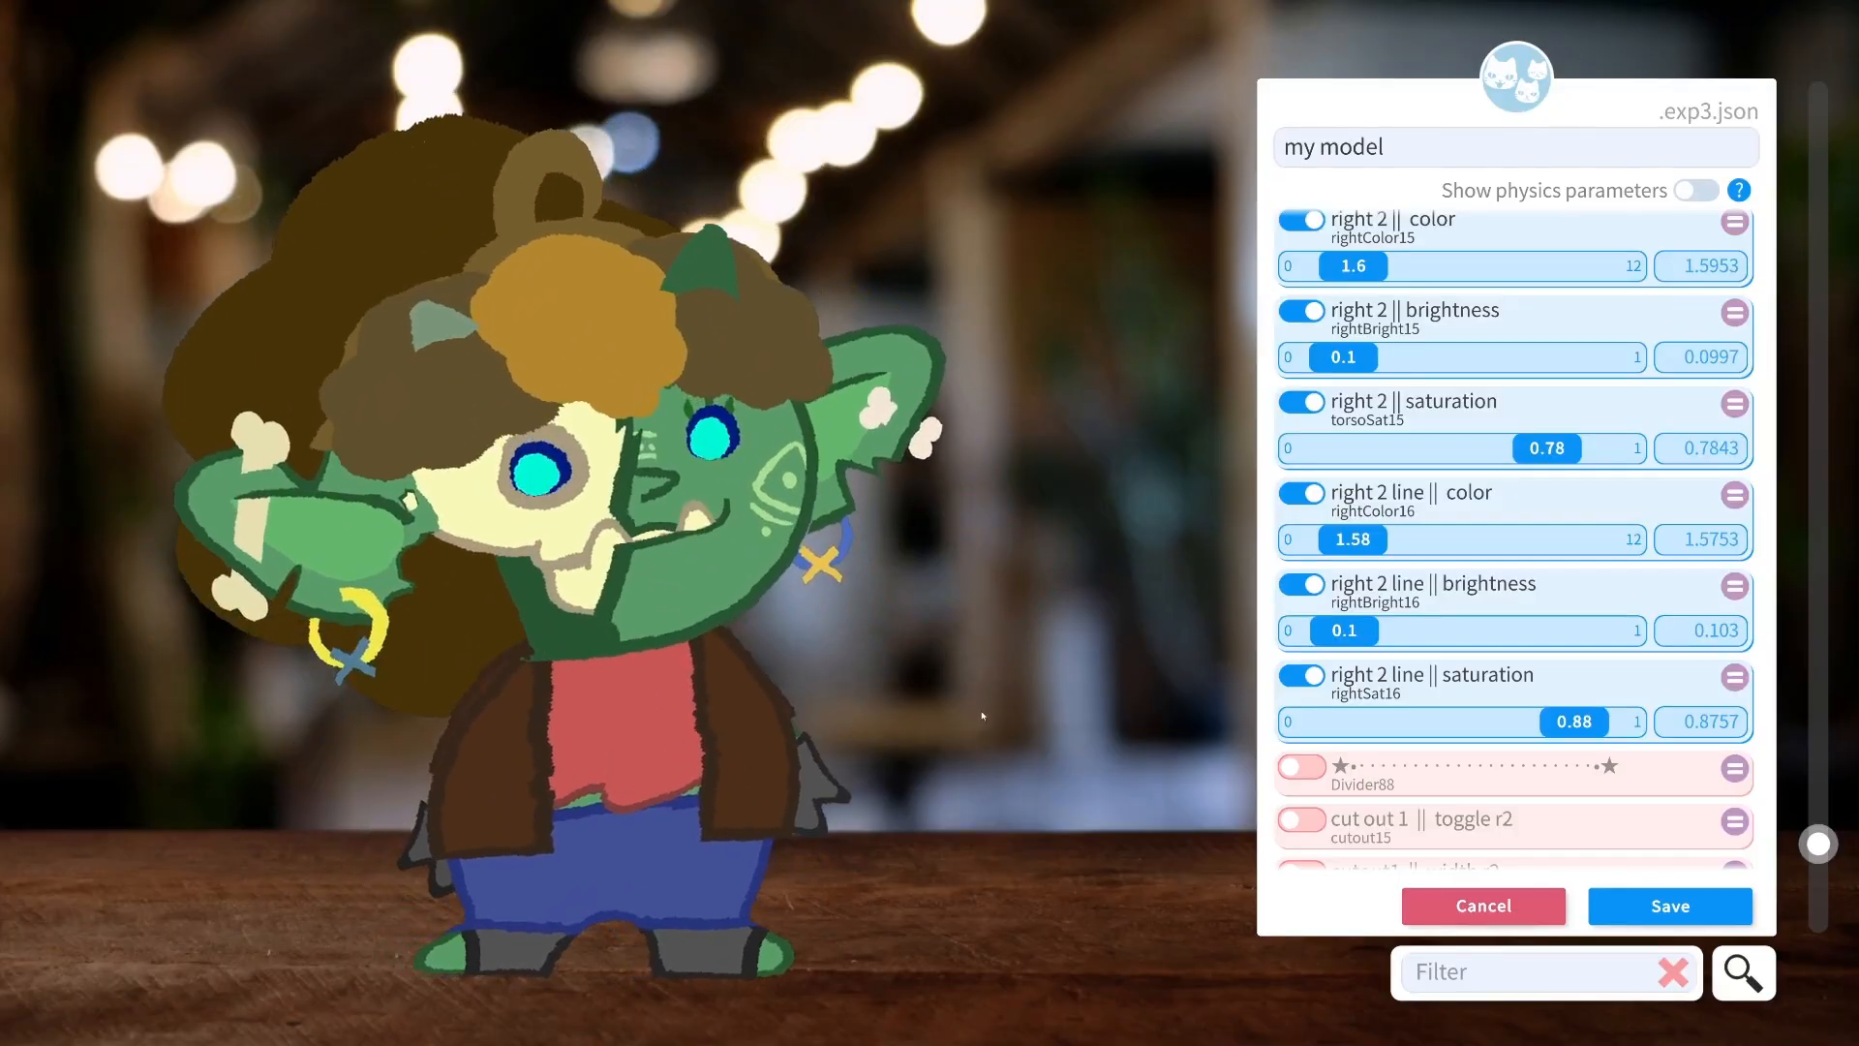
Enable the tail with toggle 0.4 and set the tail angle to -0.93.
scroll(1492, 726, down, 6)
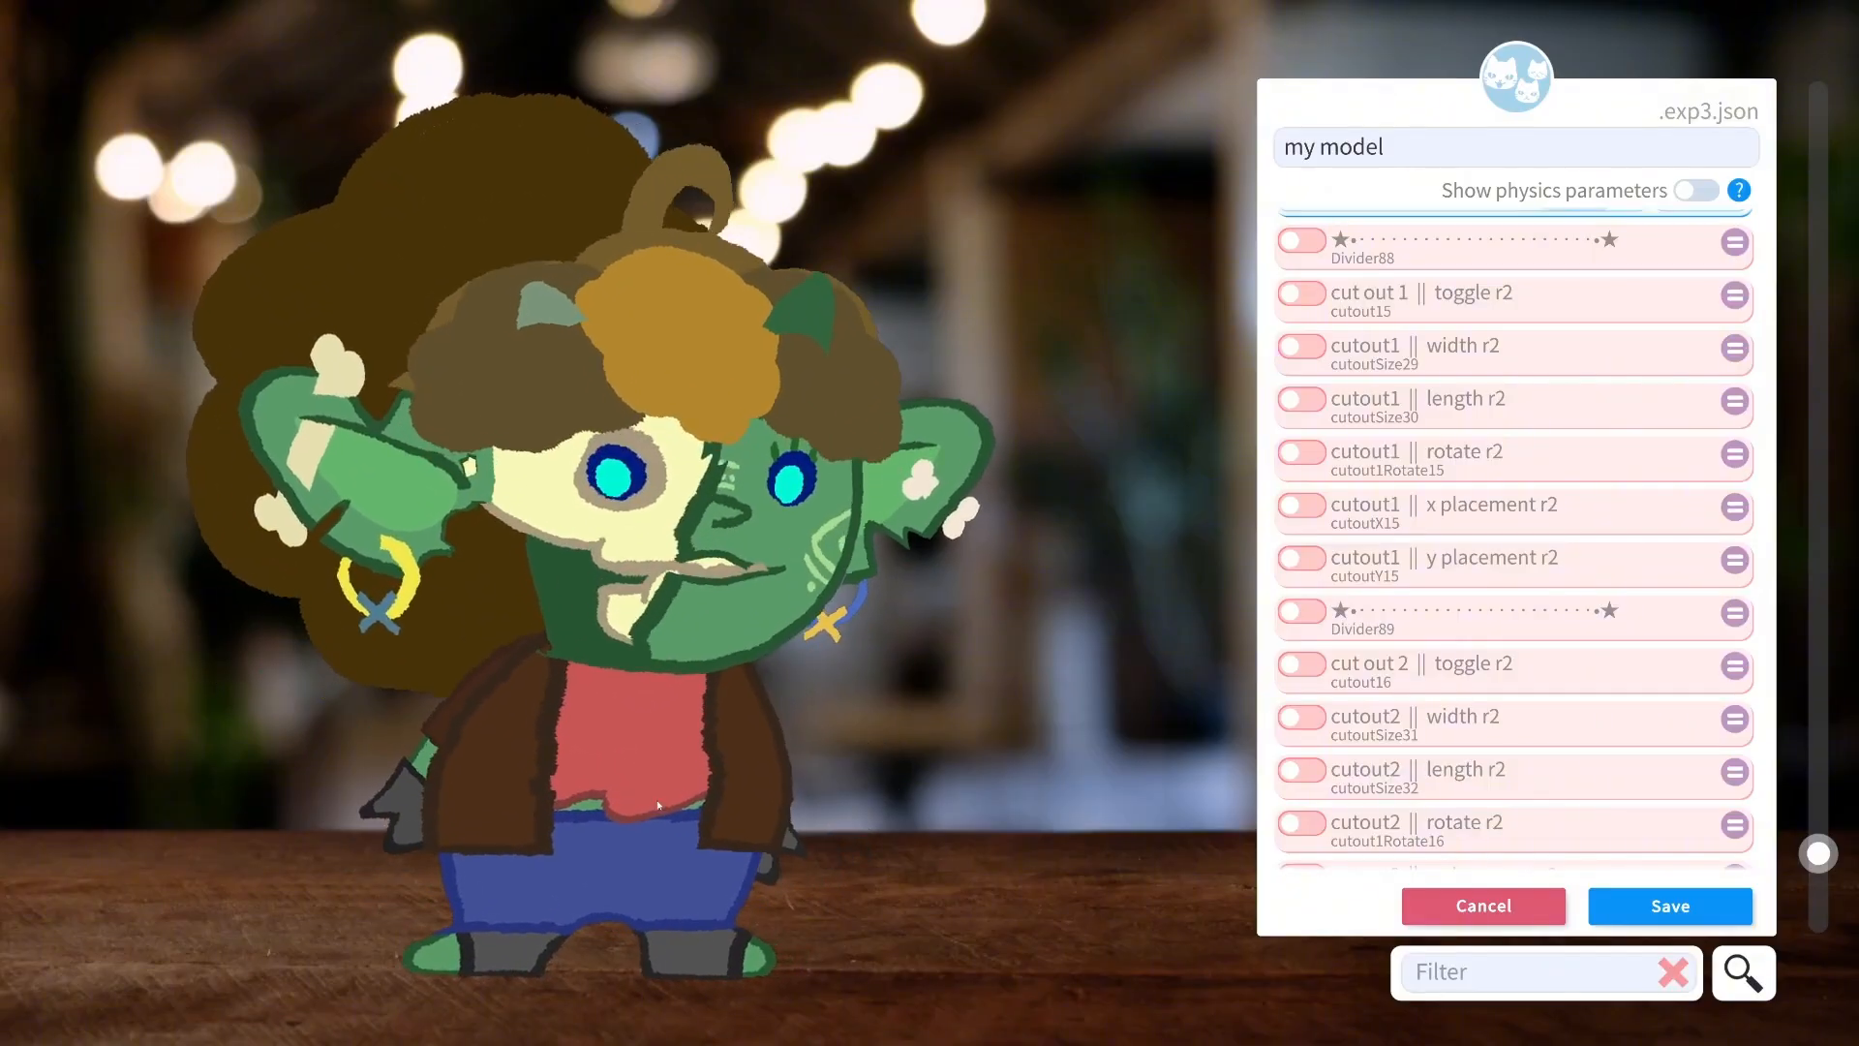
scroll(1507, 610, down, 5)
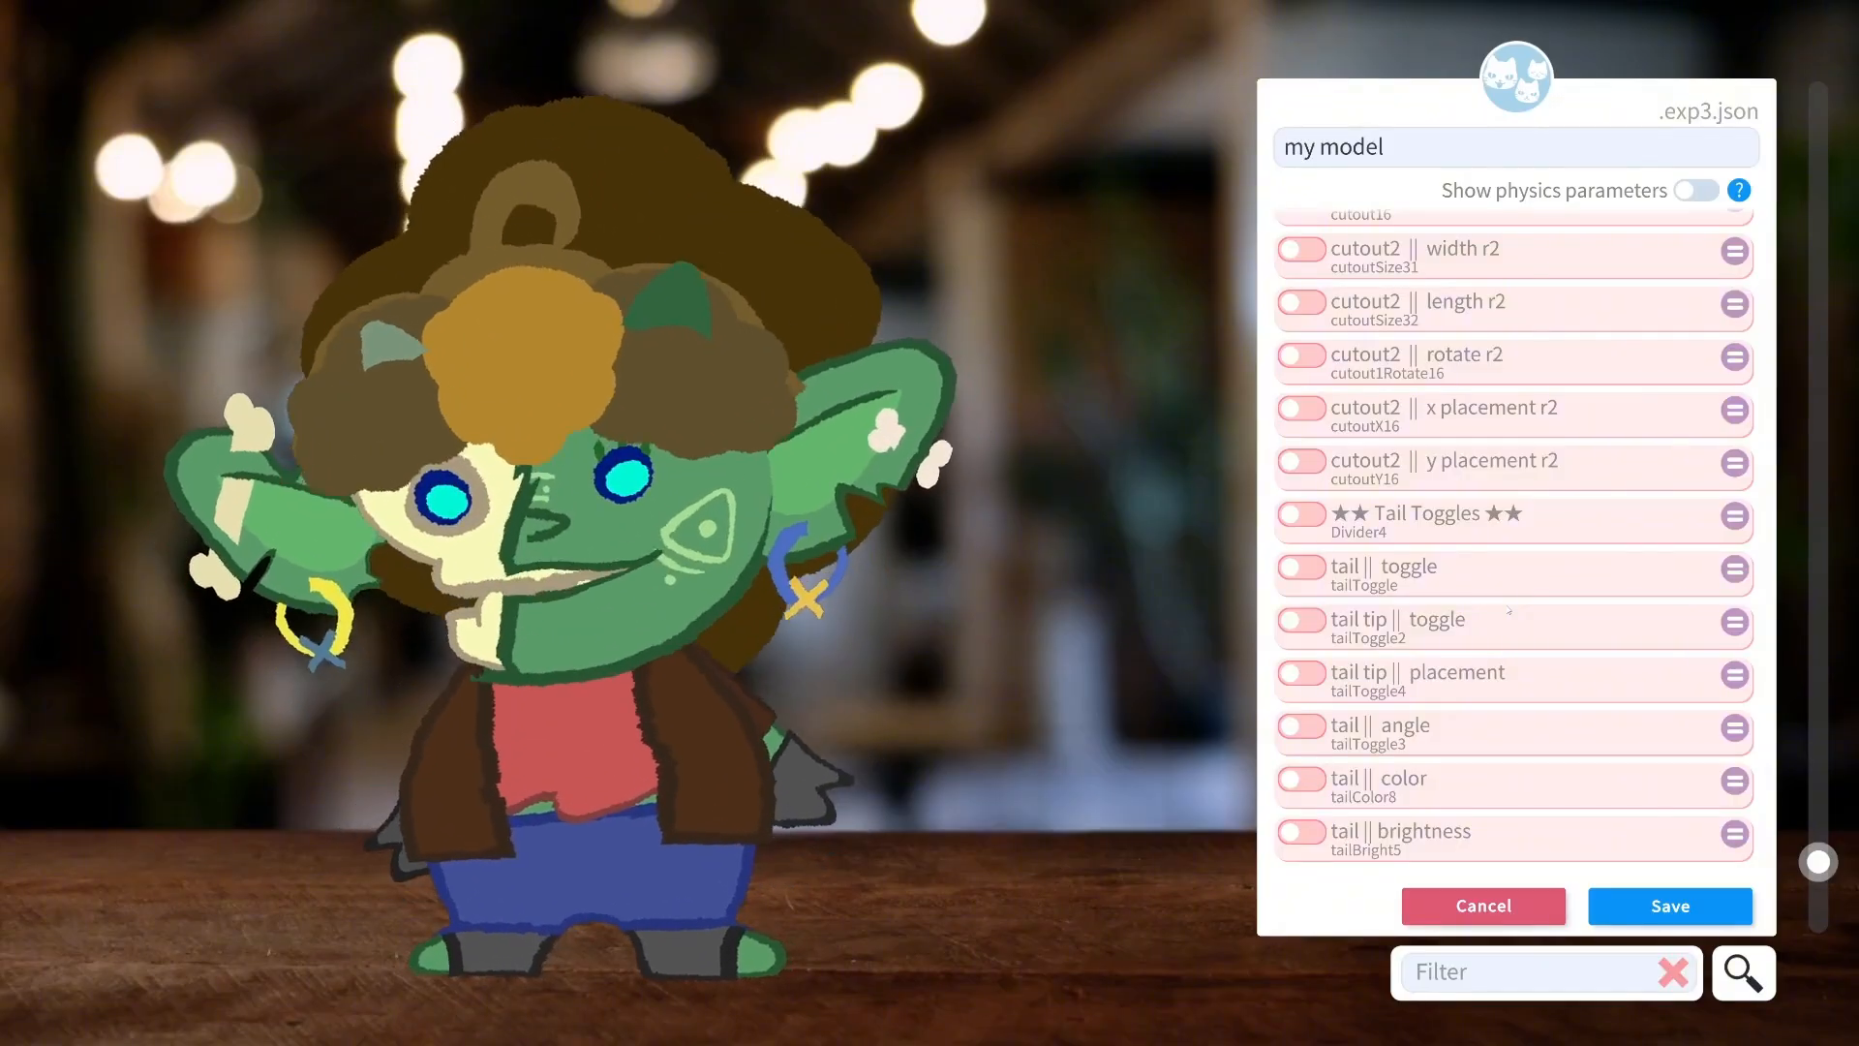
scroll(1502, 598, down, 1)
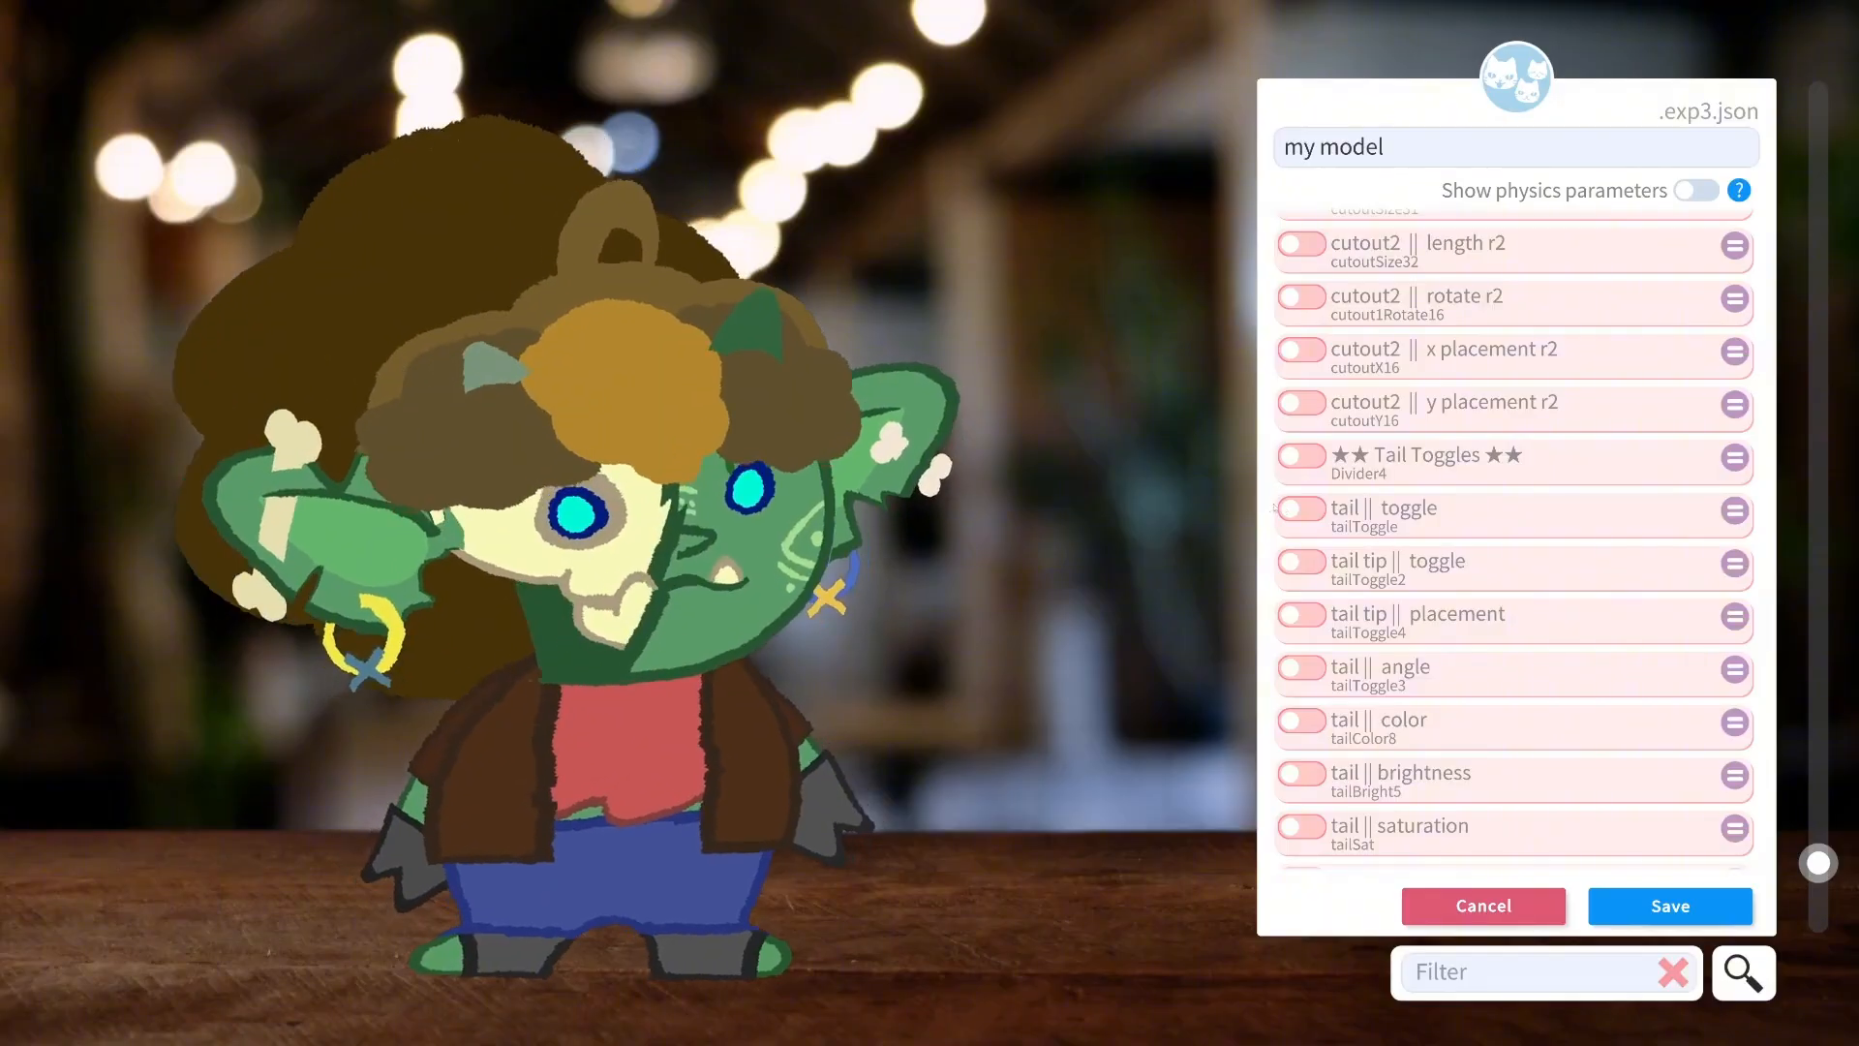
click(1303, 510)
drag(1305, 555, 1377, 562)
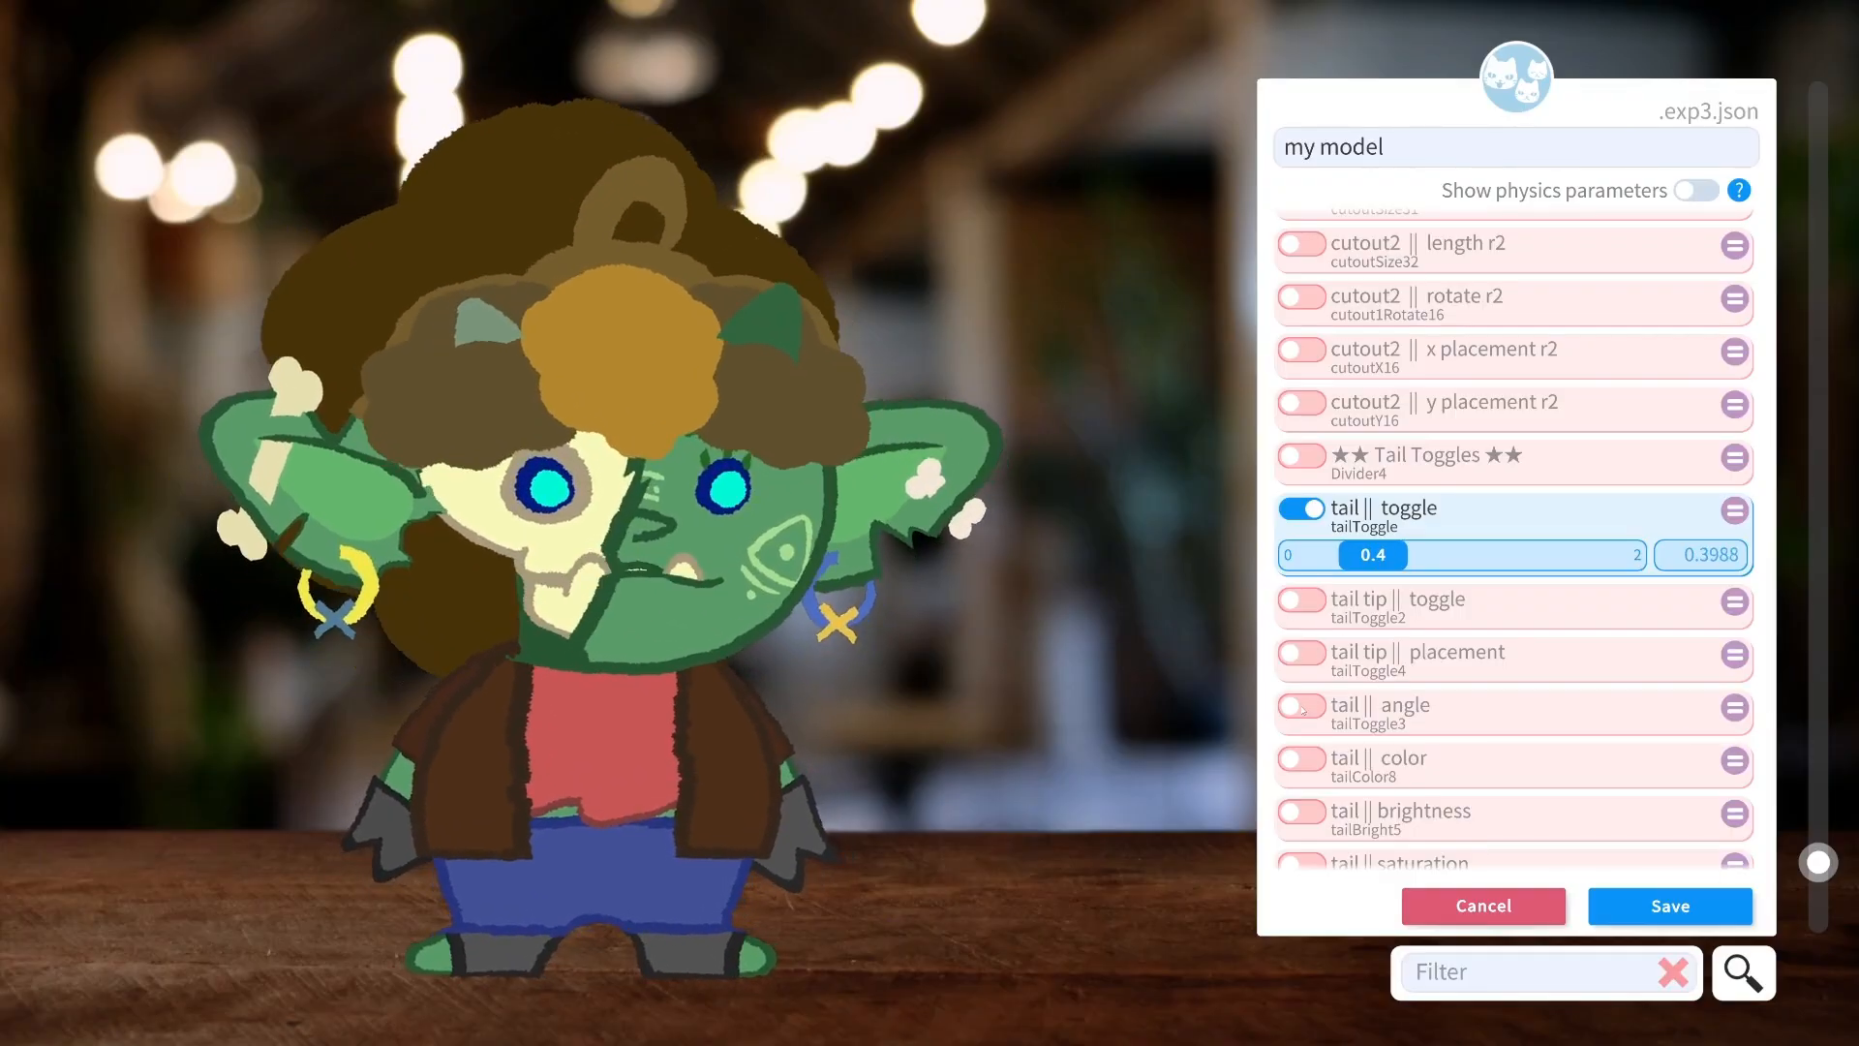
click(1301, 705)
drag(1462, 753, 1324, 752)
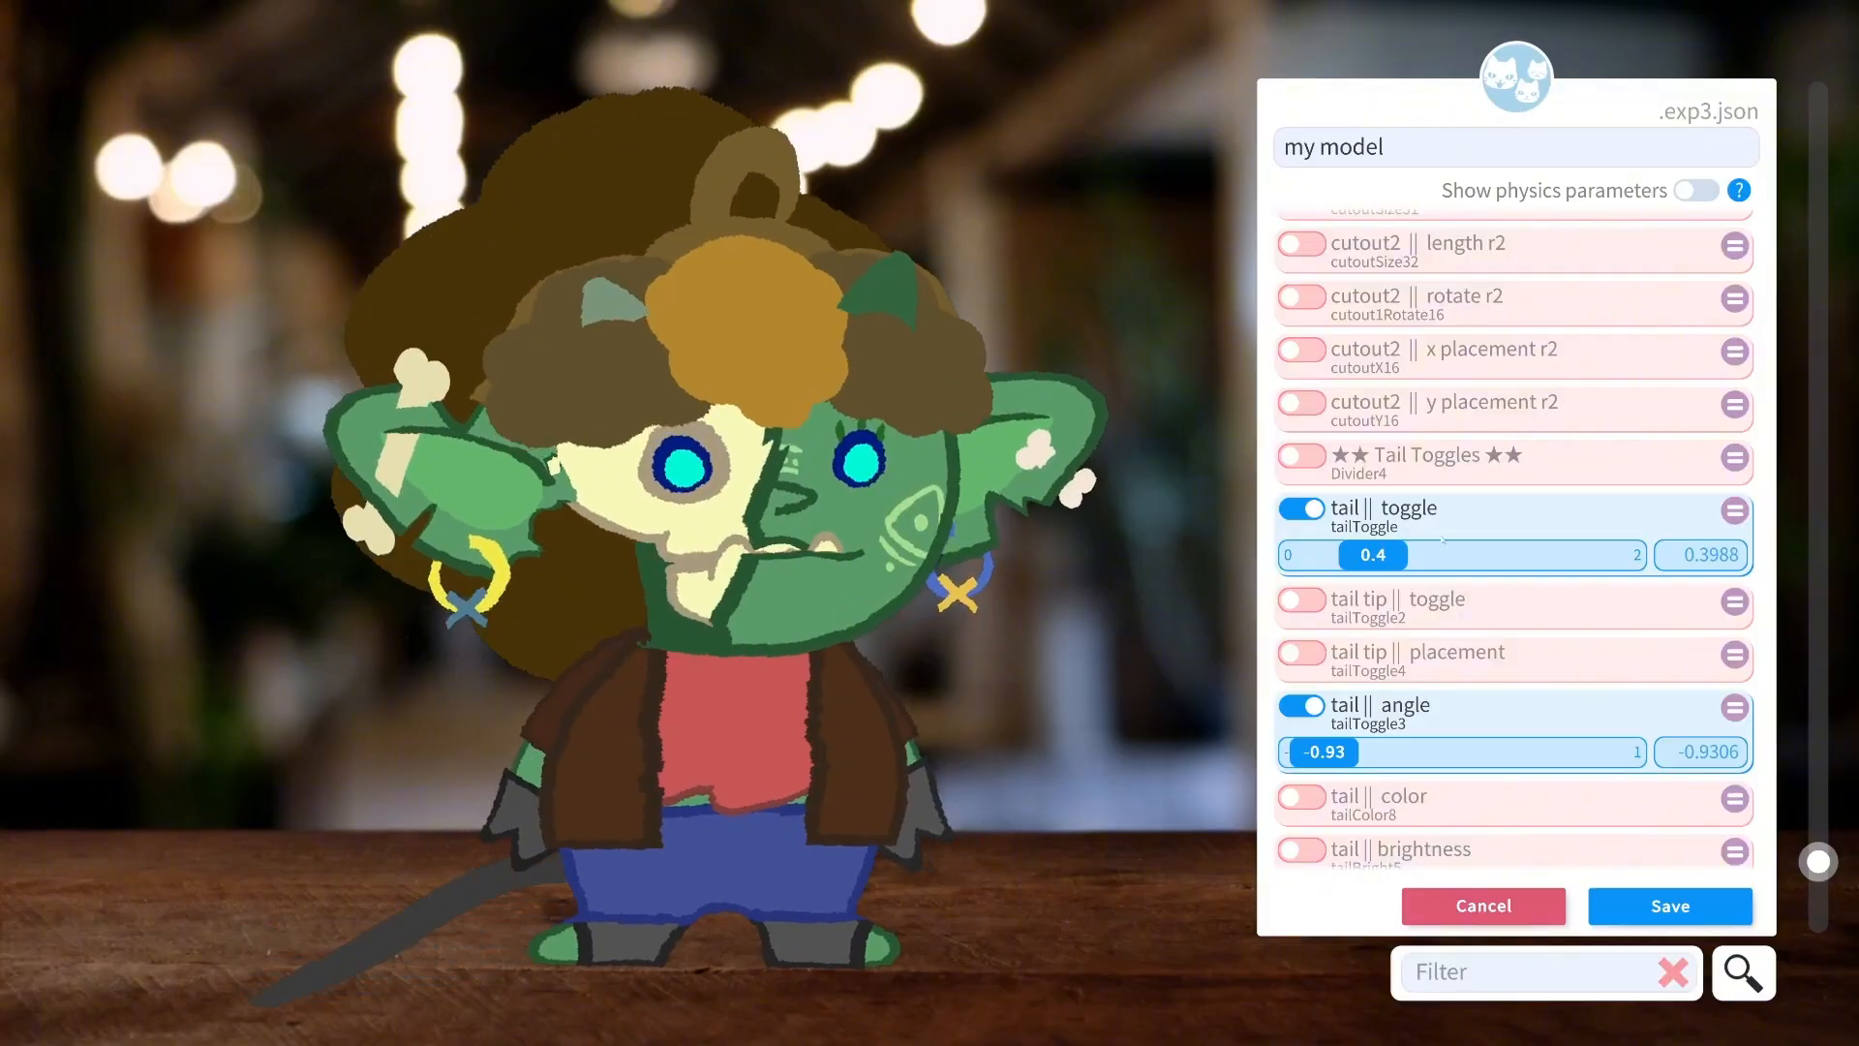
Preview the tail style at 1.61 and settle the tail toggle on 0.5.
drag(1395, 555, 1570, 552)
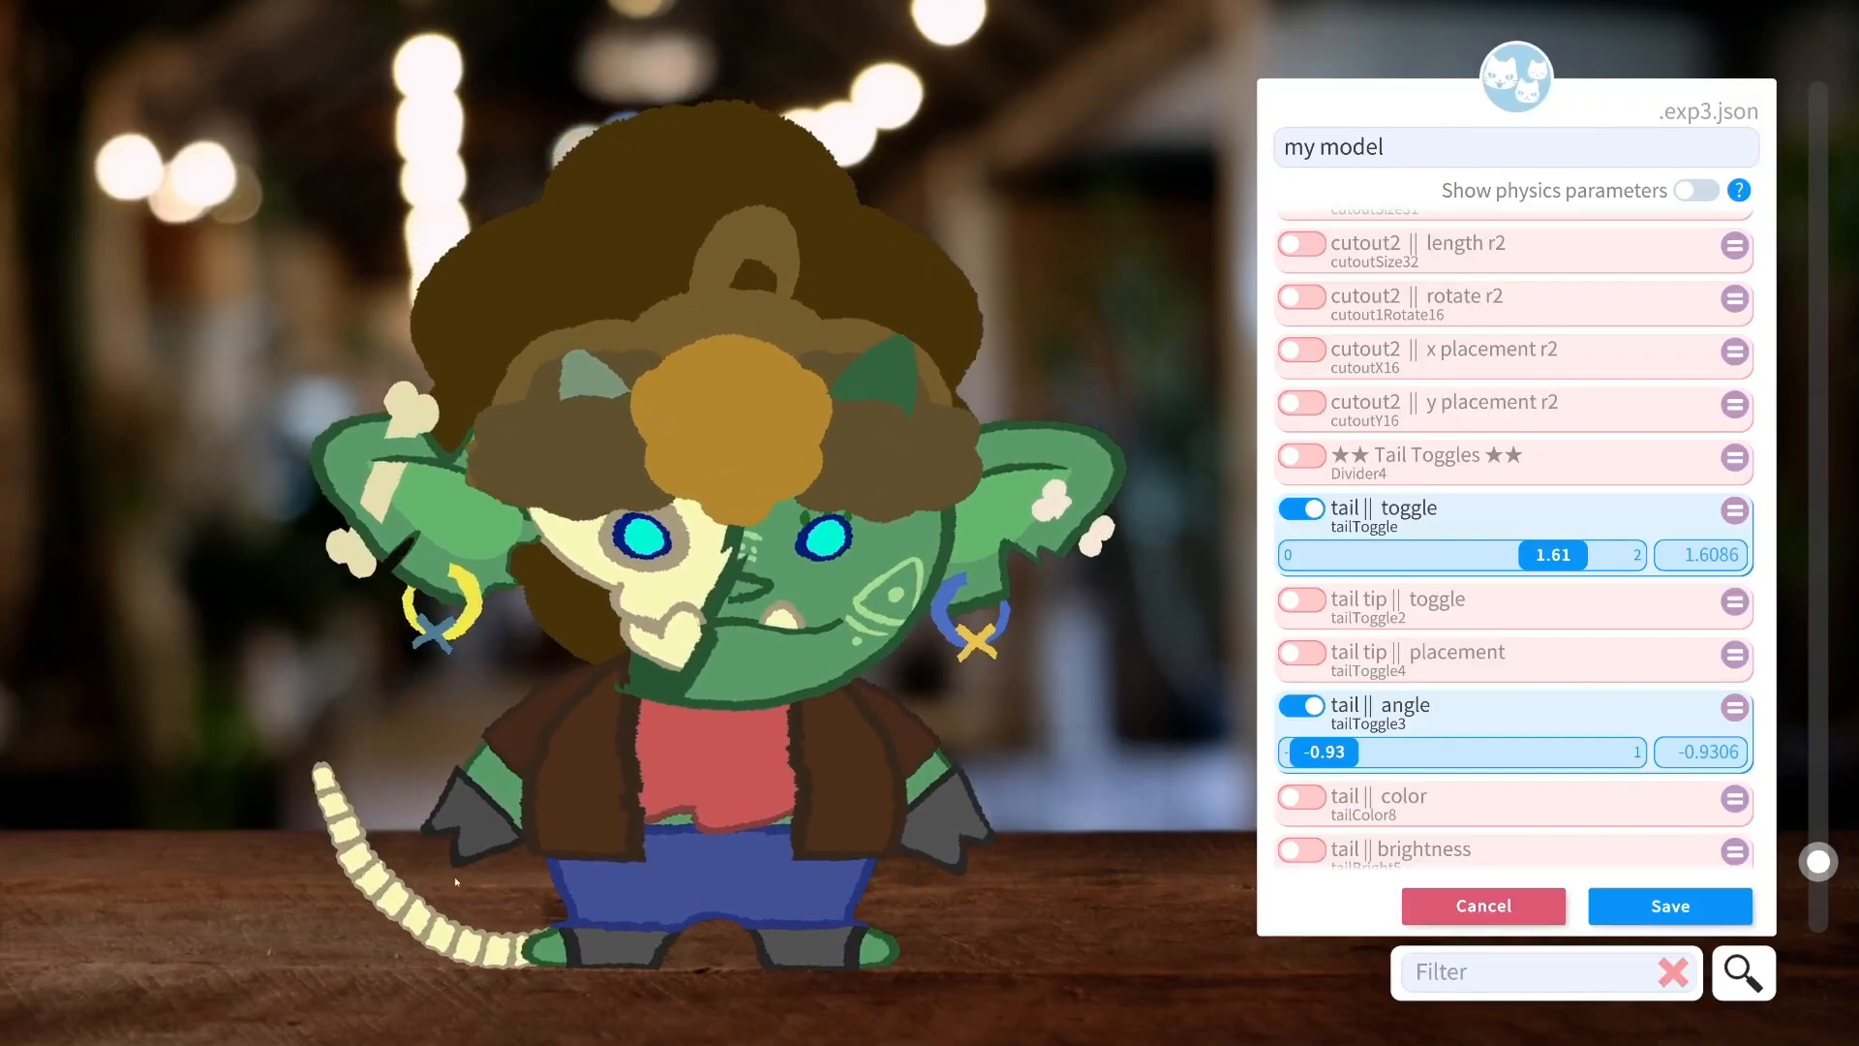
drag(1555, 552, 1388, 554)
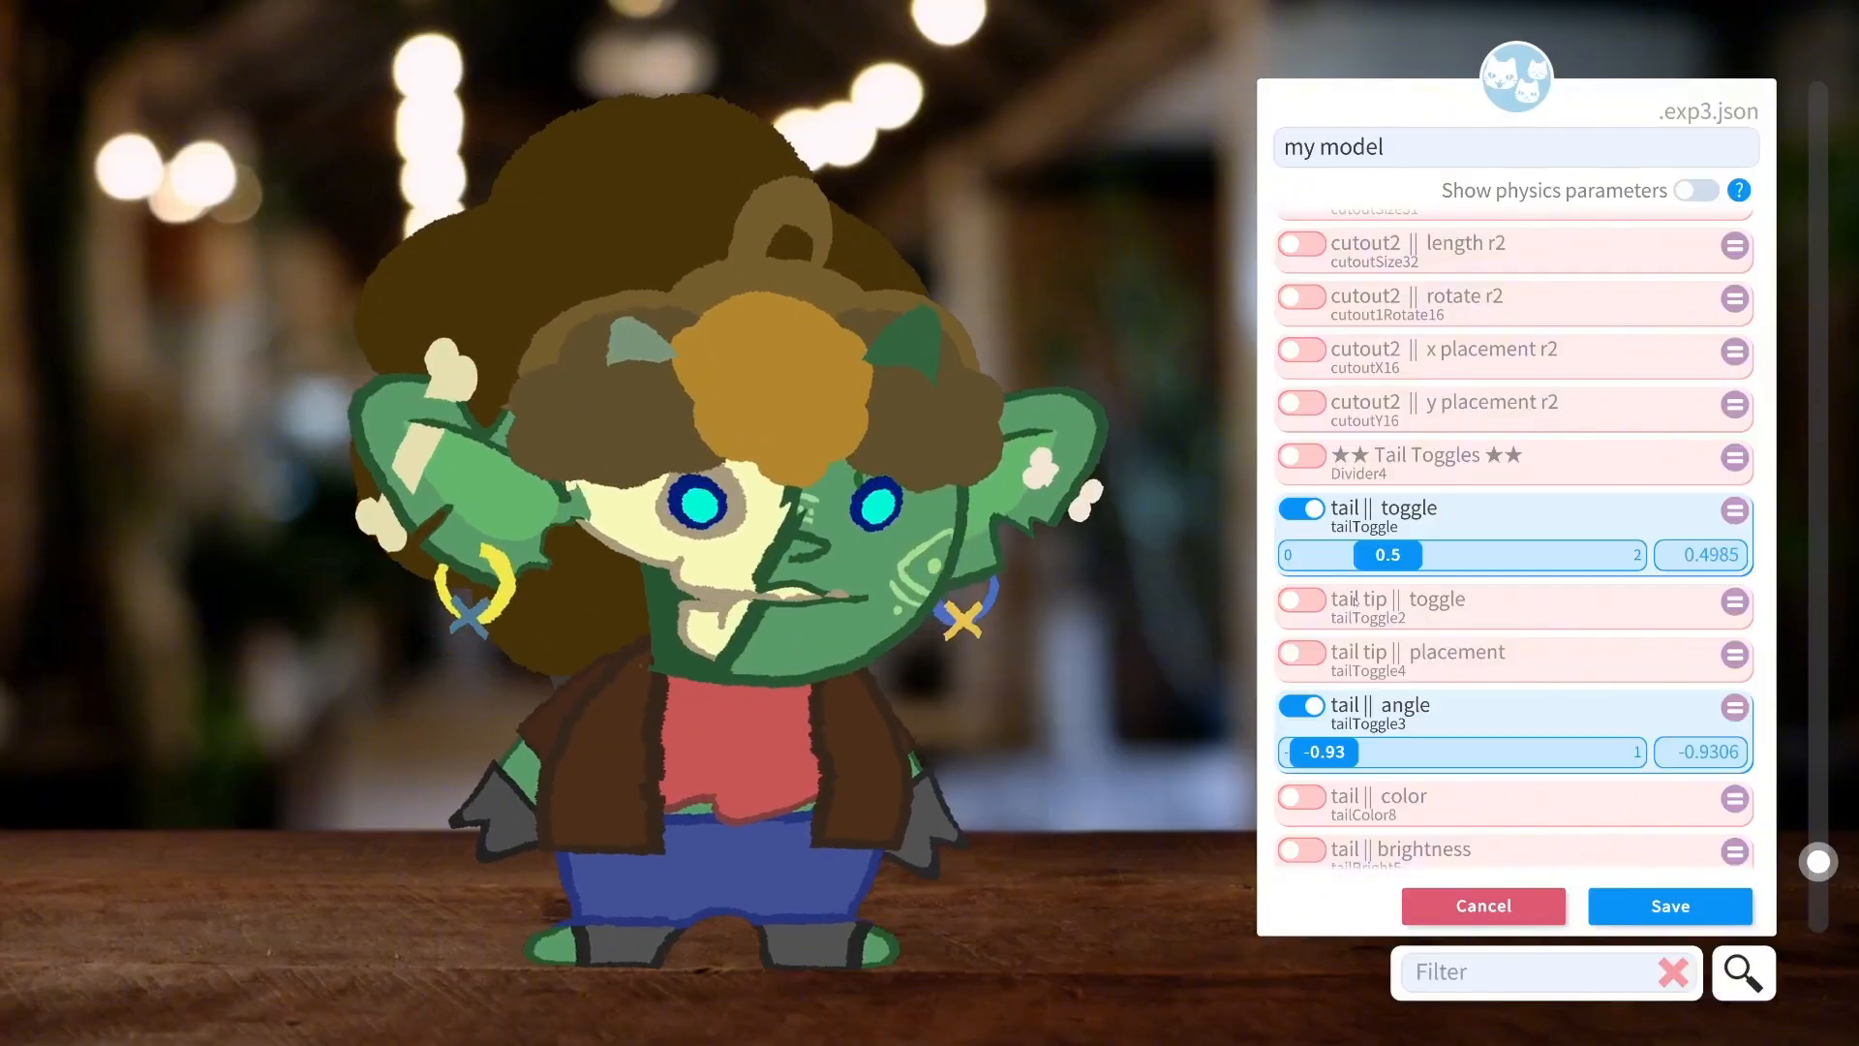
Enable the tail tip toggle at 0.59 and set the tail tip placement to 1.
click(1305, 600)
drag(1326, 649, 1385, 646)
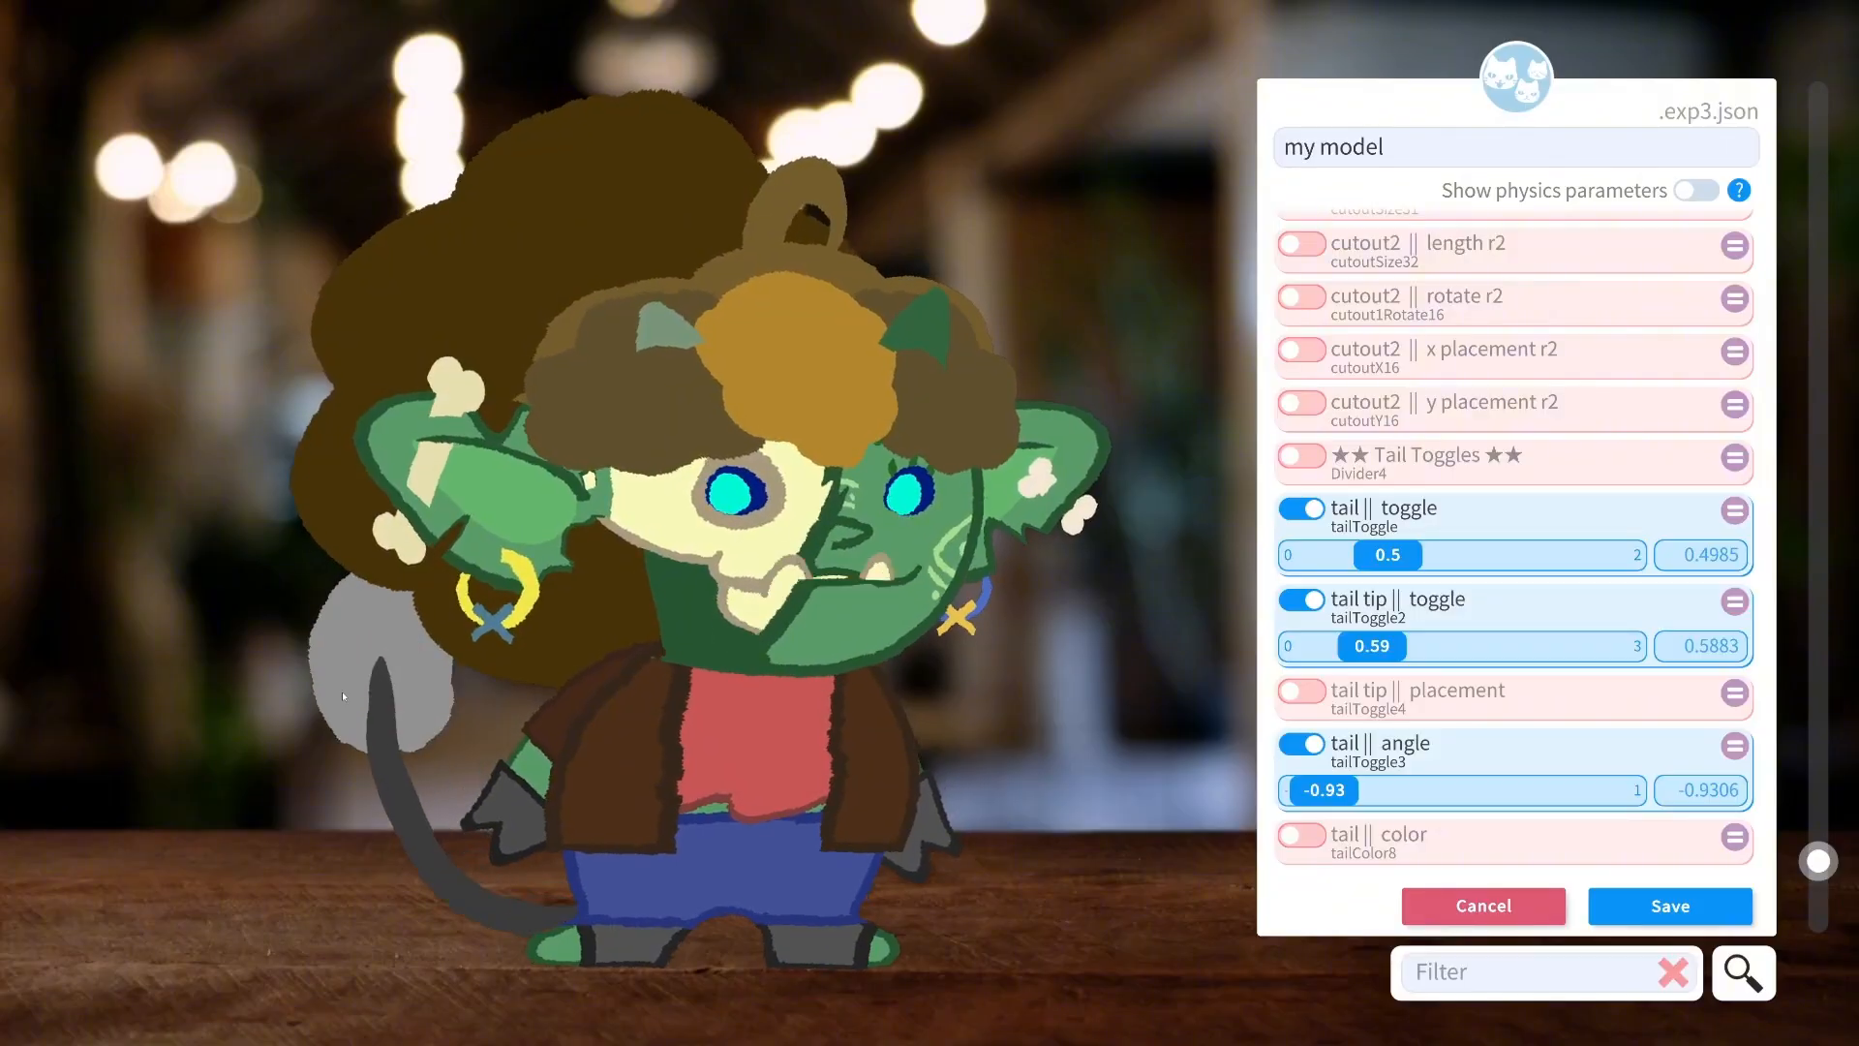
click(1302, 690)
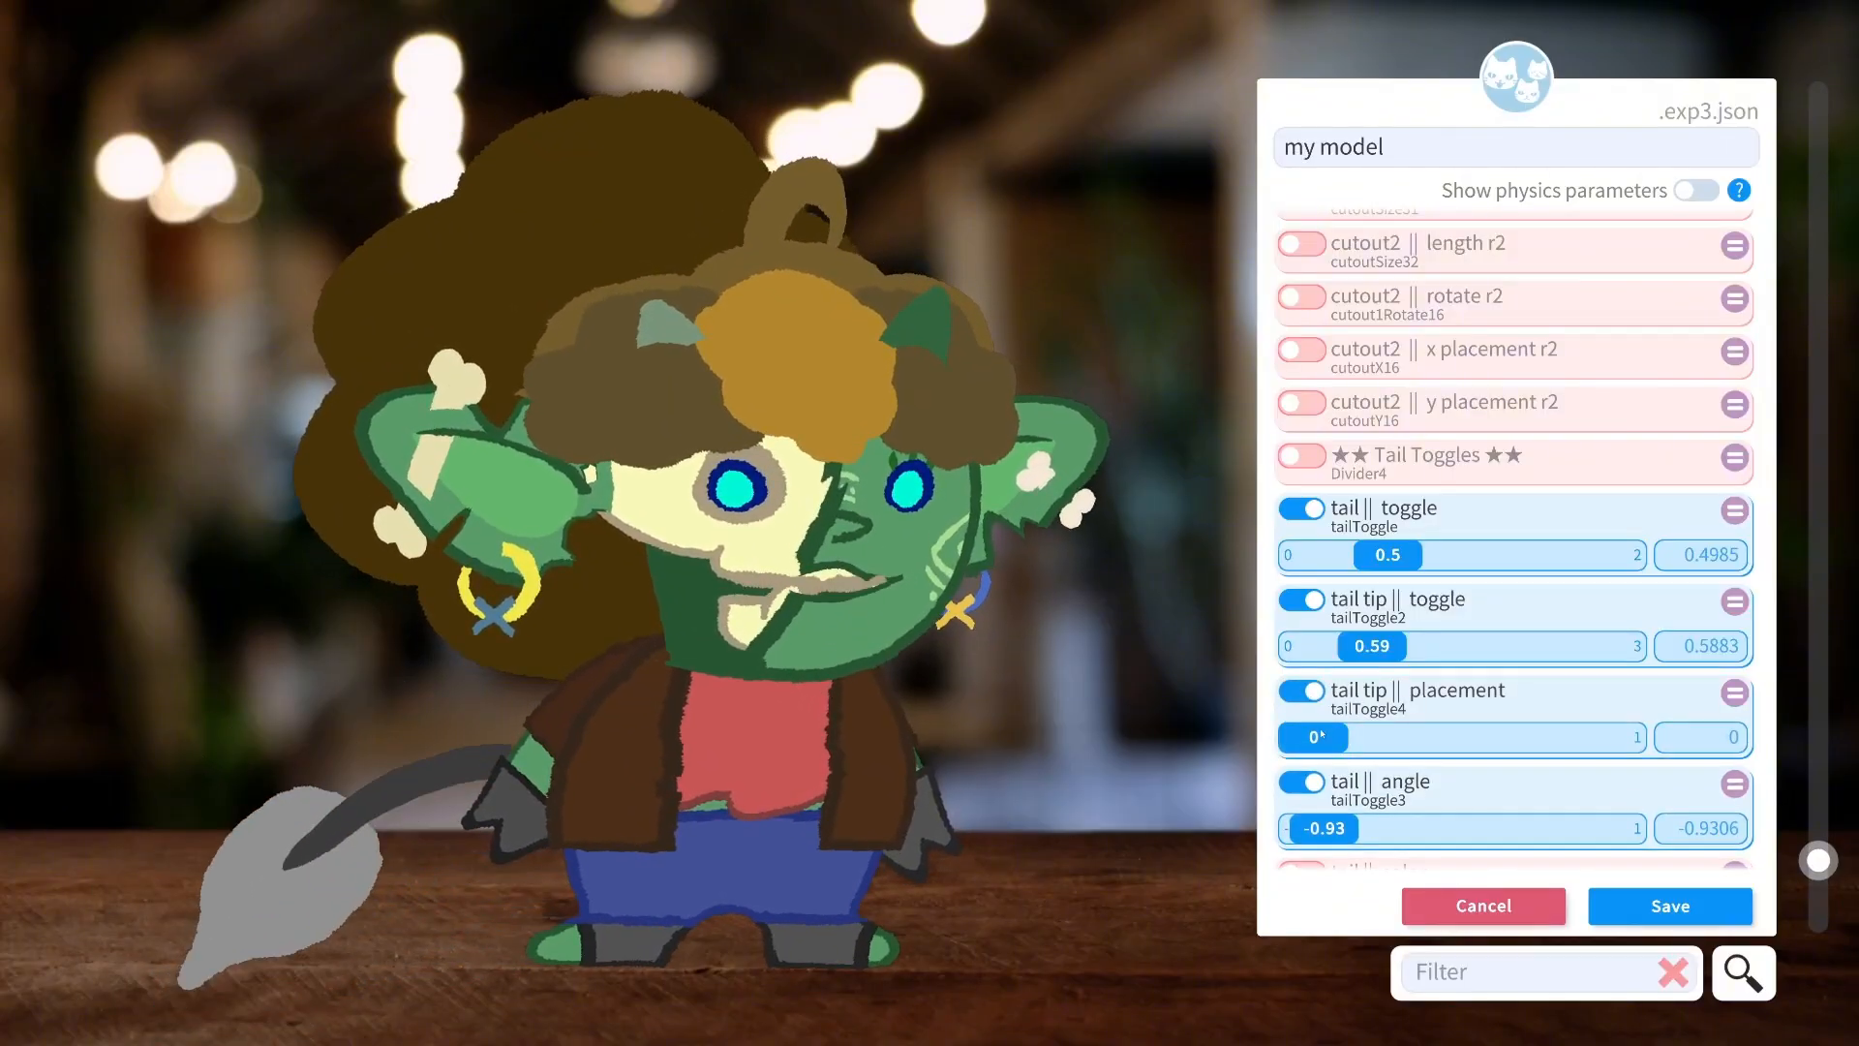
drag(1322, 734, 1635, 733)
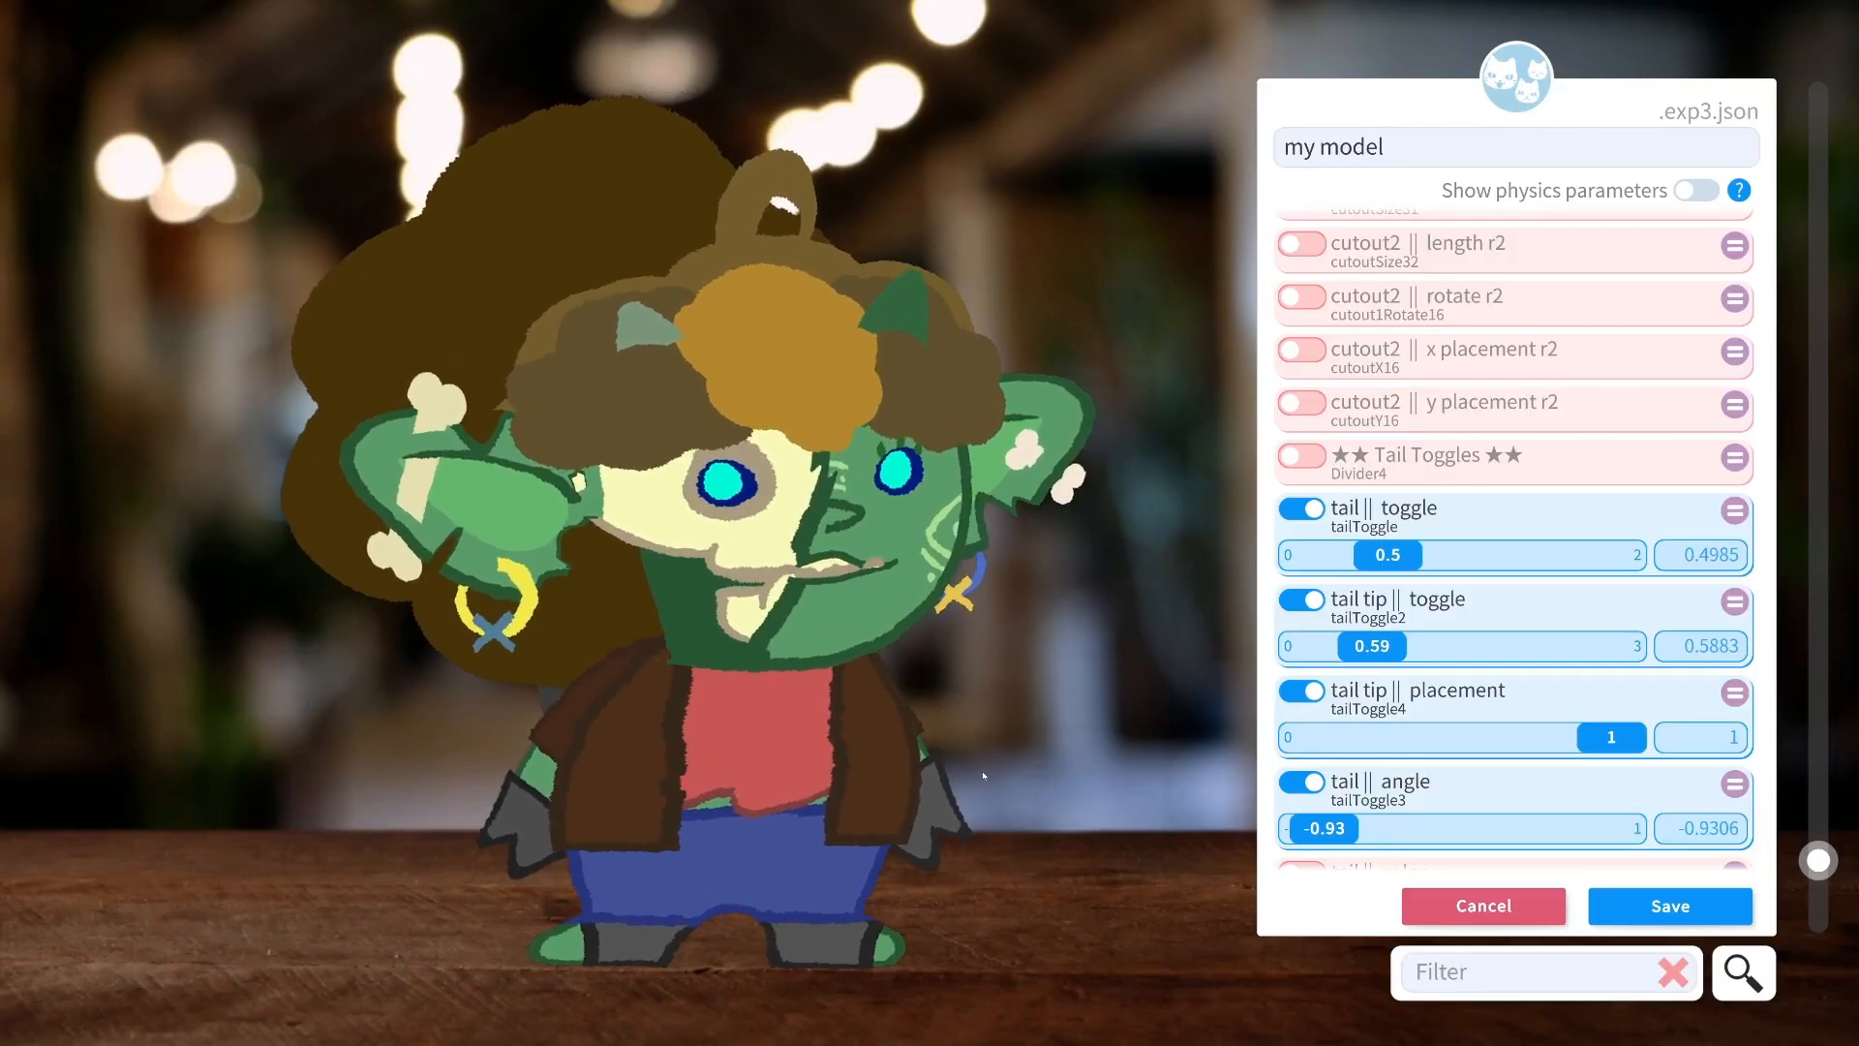
drag(1604, 740, 1813, 724)
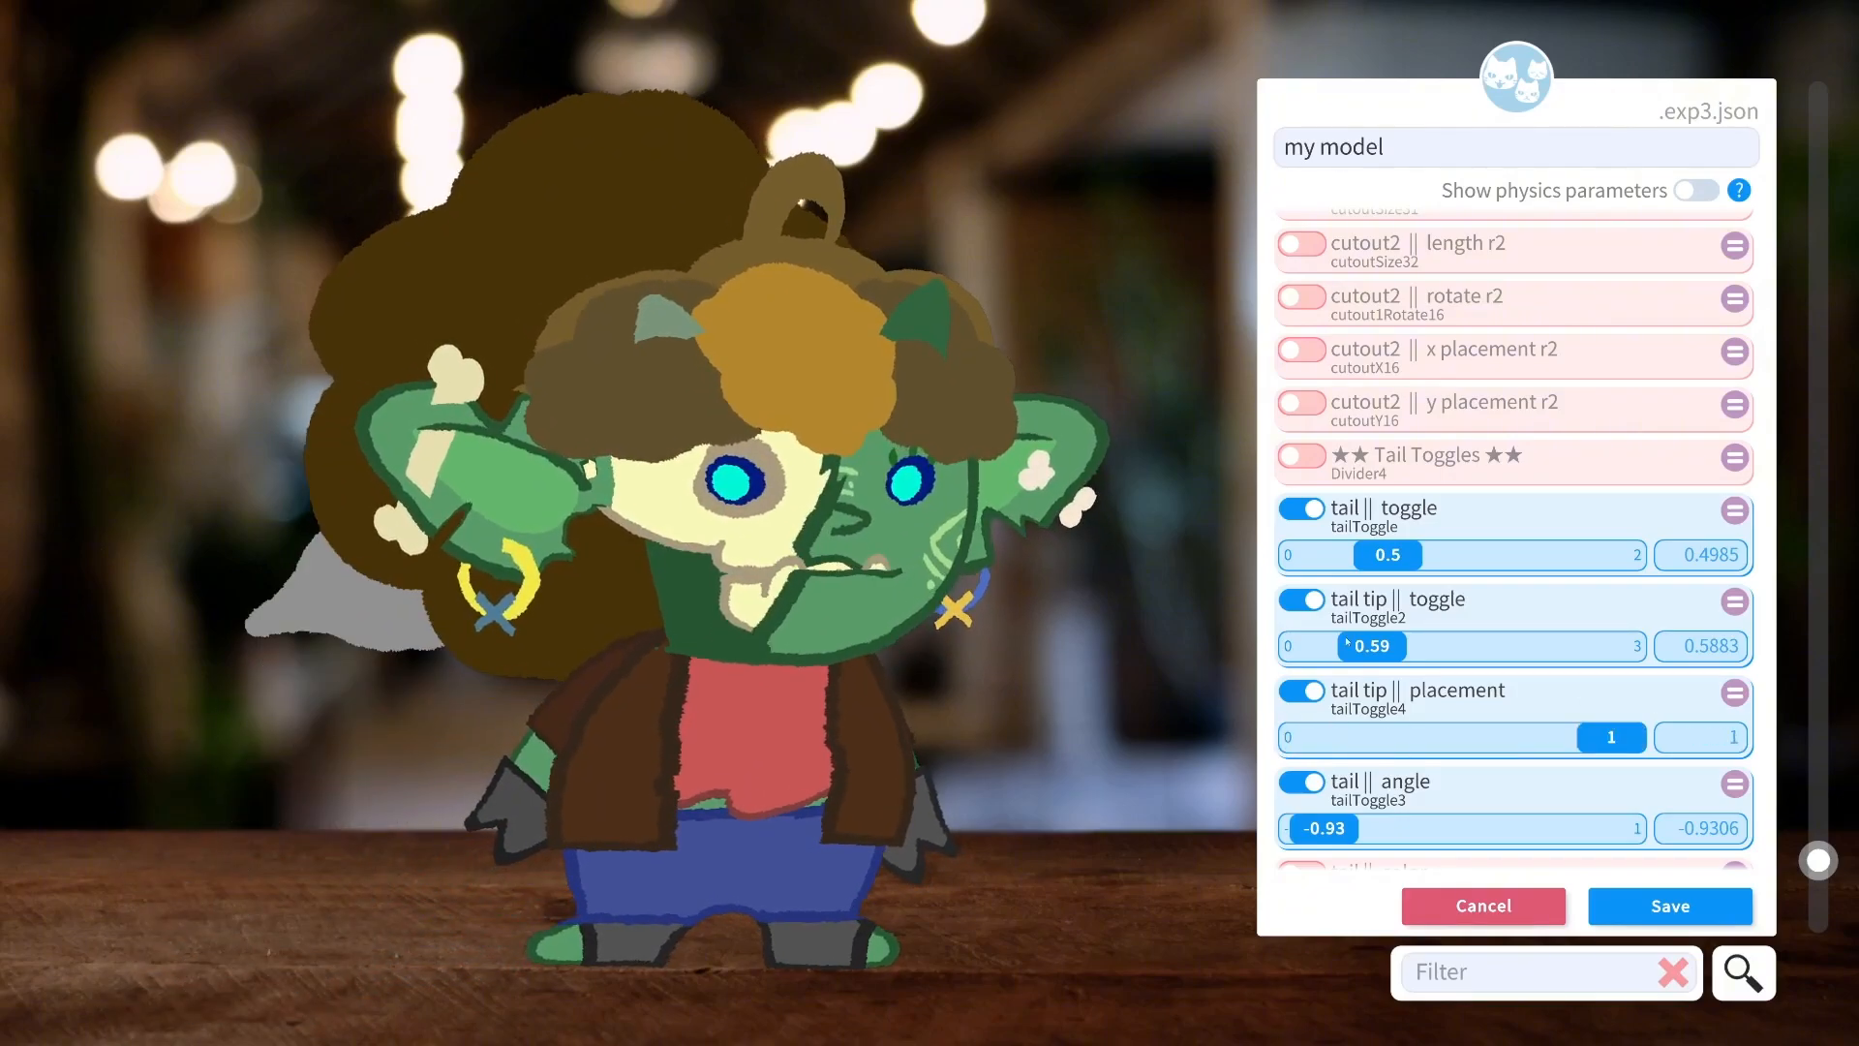
Switch the tail tip toggle to 1.43 and set its placement to 0.
drag(1372, 646, 1445, 654)
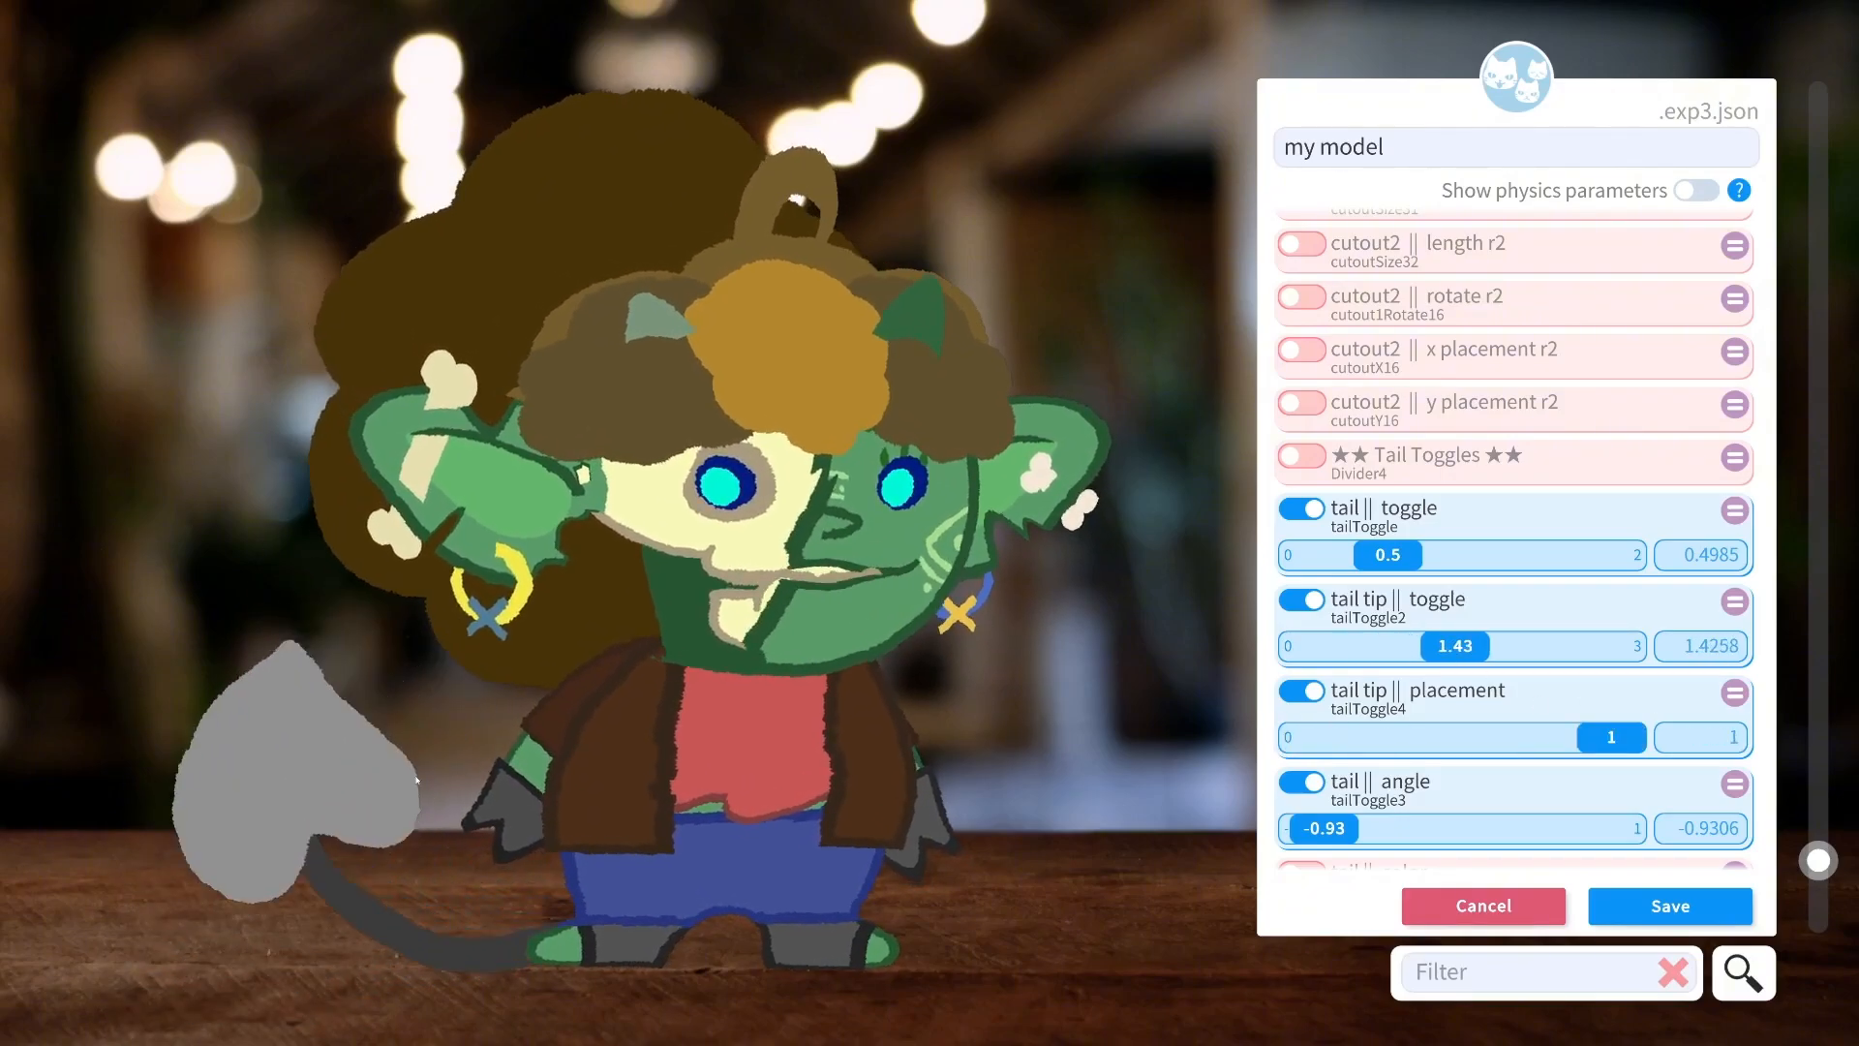
drag(1603, 737, 1215, 722)
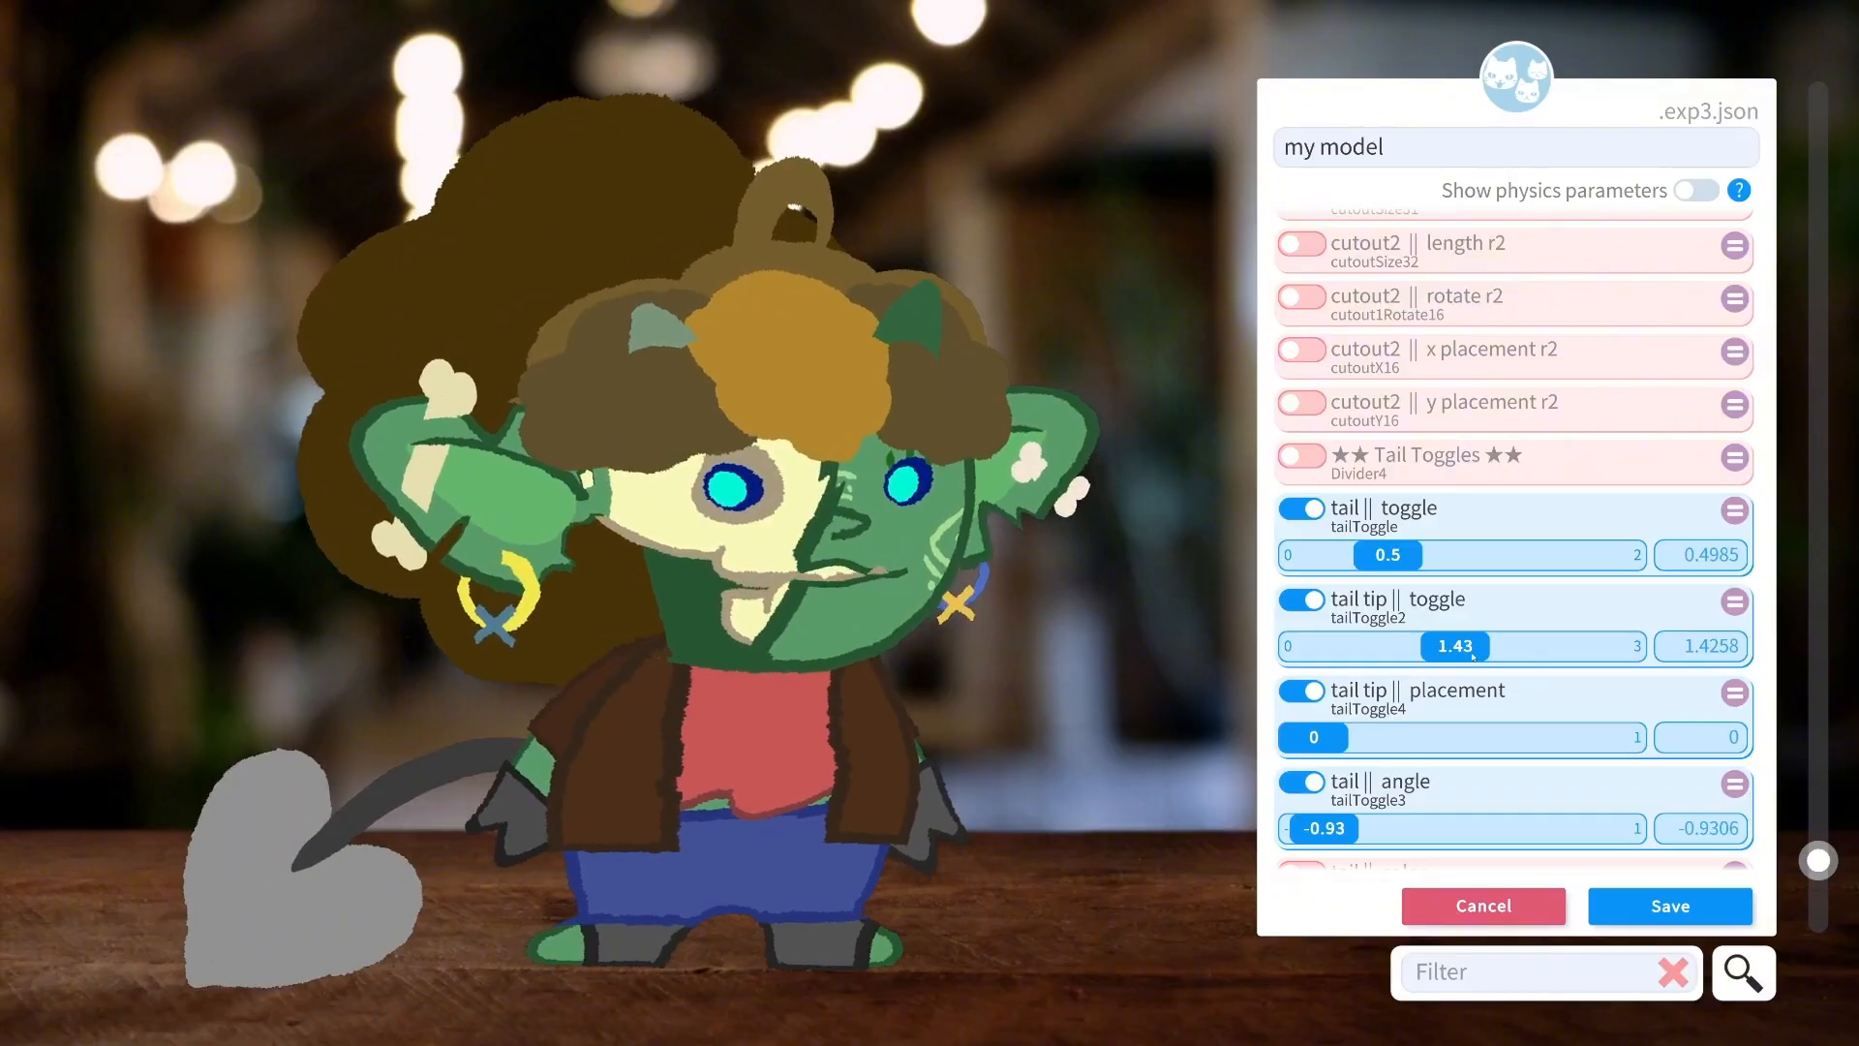
Try the tail tip toggle at 2.18 and then 2.25, with the tail tip placement at 1.
drag(1455, 645, 1541, 643)
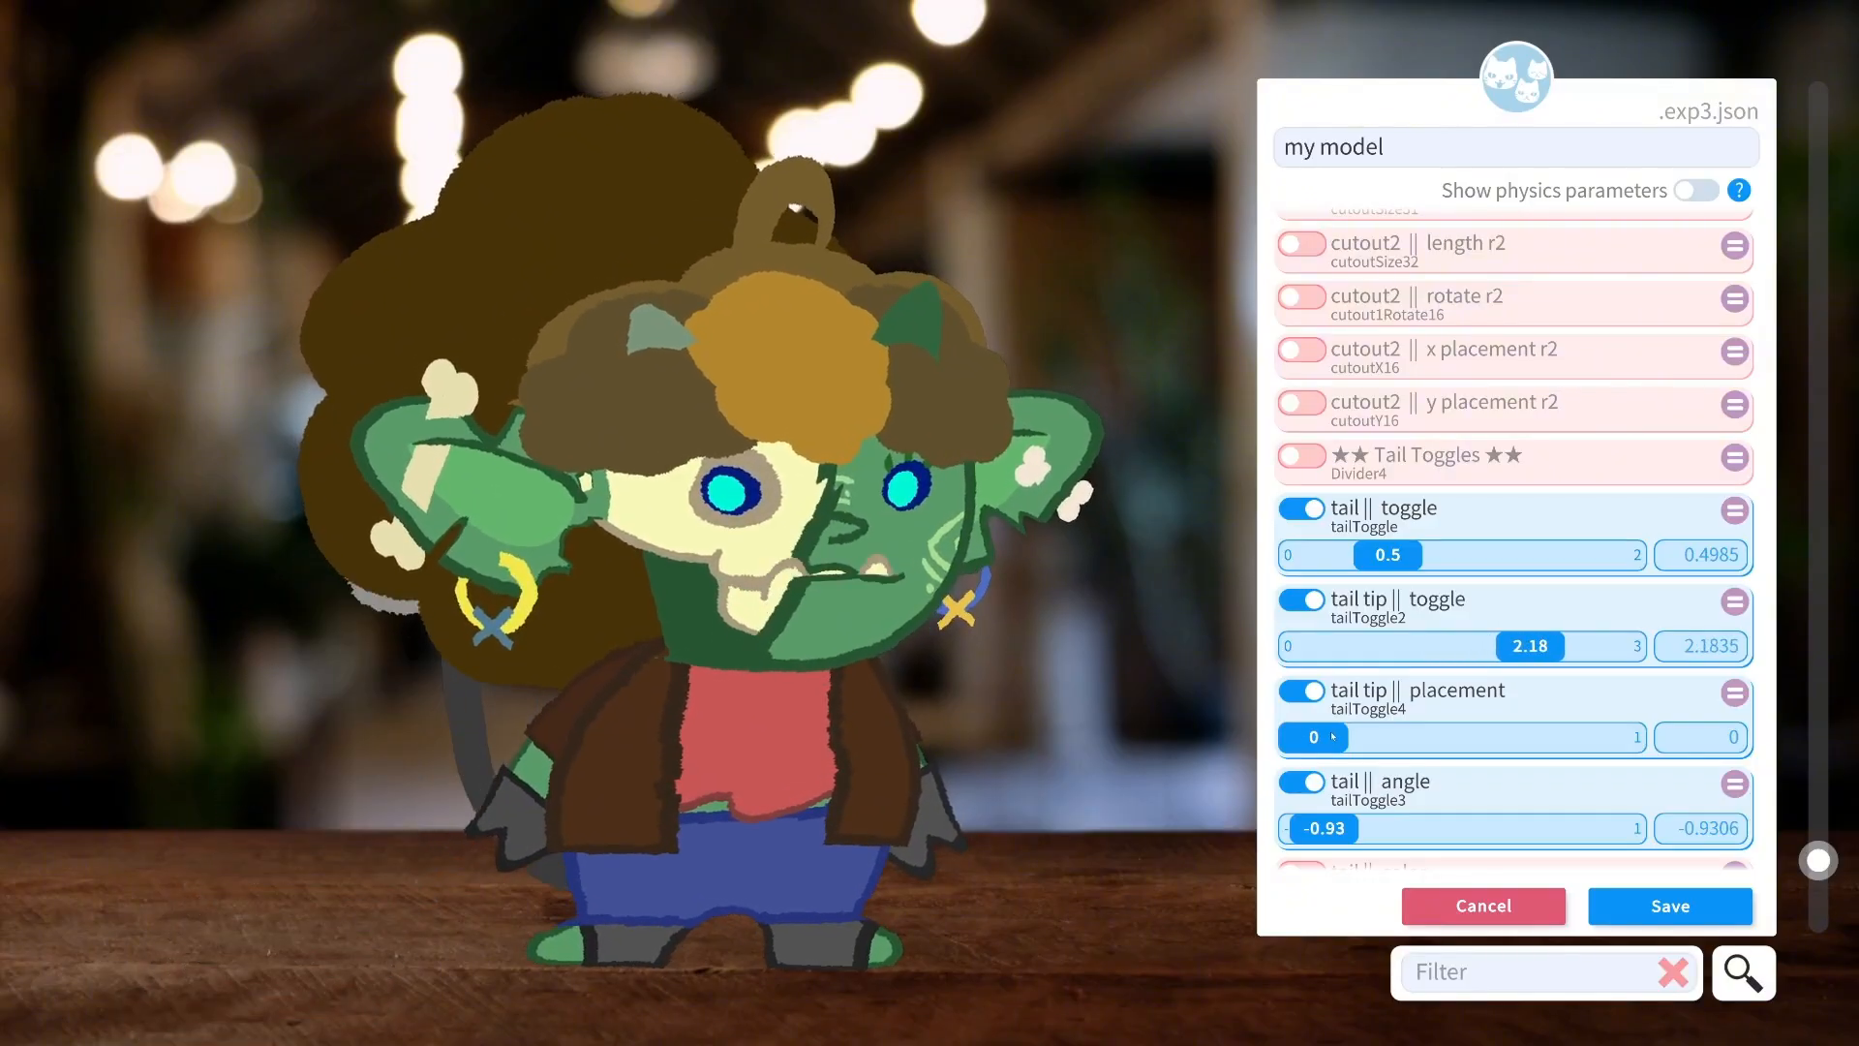
drag(1333, 736, 1611, 736)
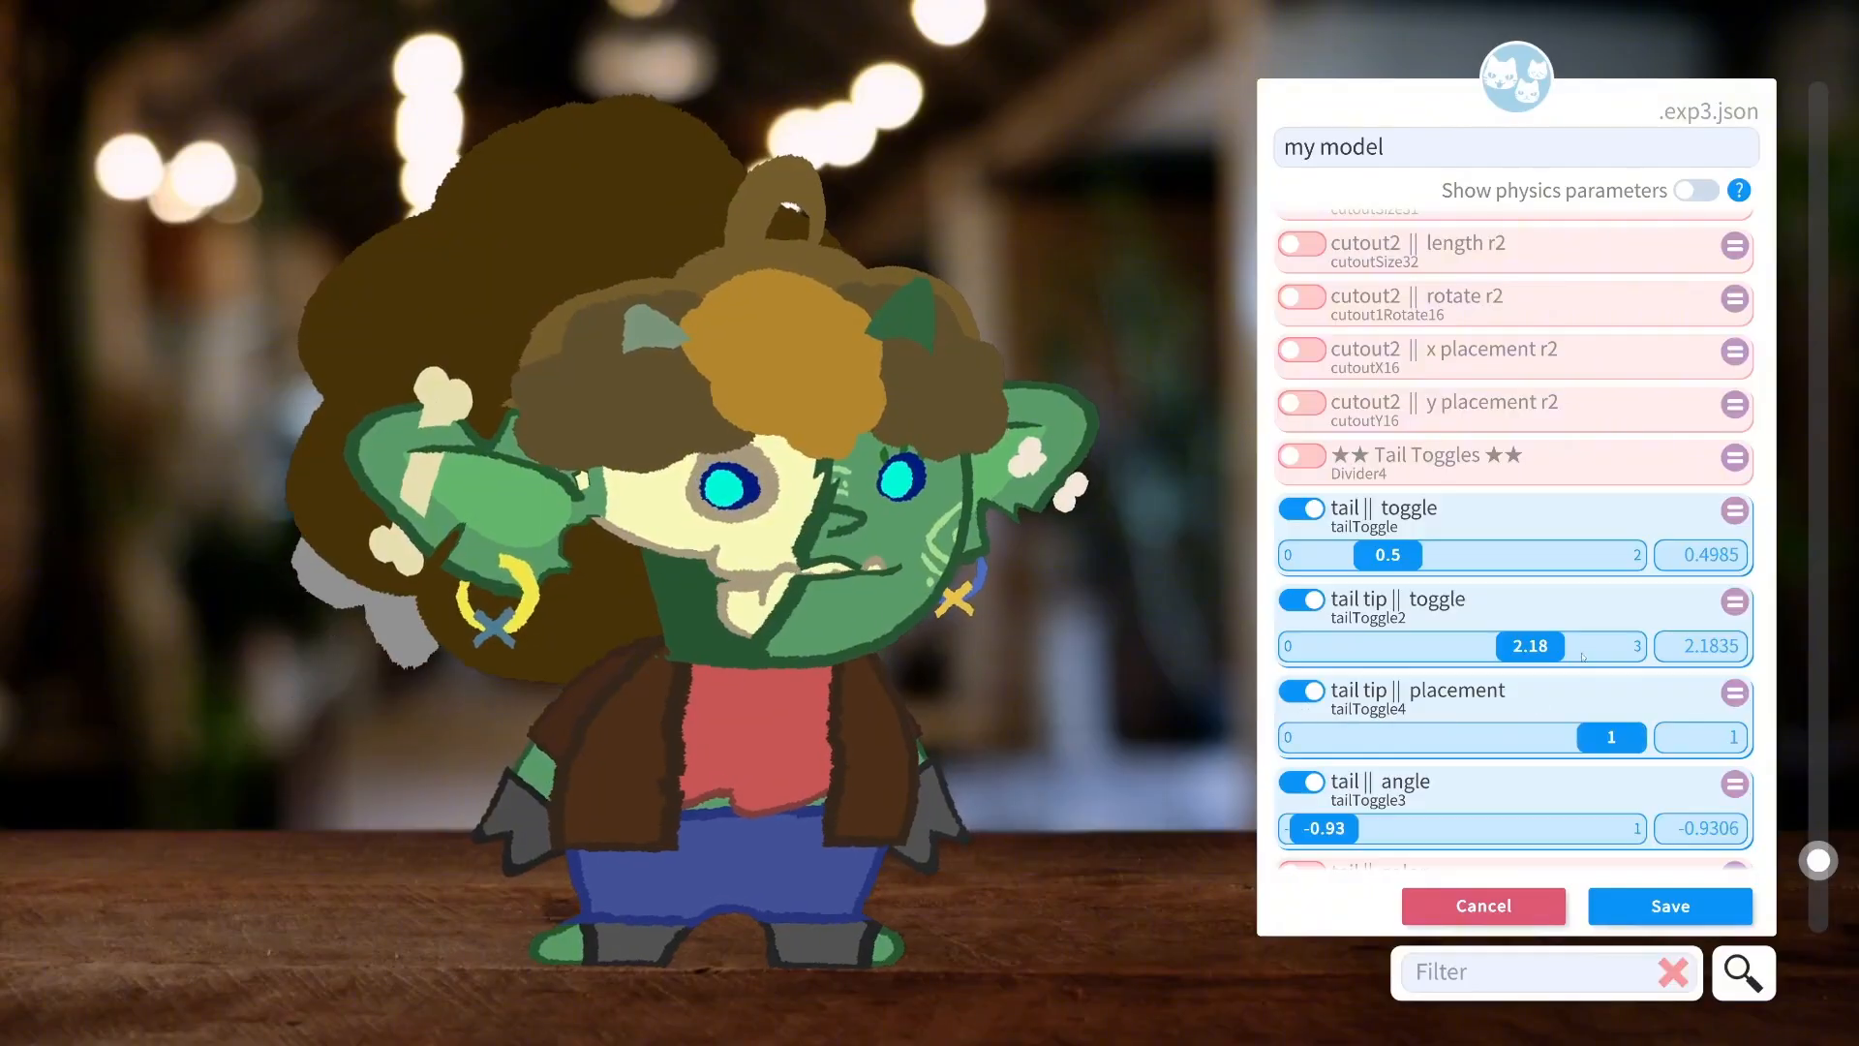
scroll(1638, 650, down, 1)
mouse_move(1533, 640)
mouse_down()
mouse_move(1614, 640)
mouse_move(1539, 640)
mouse_up()
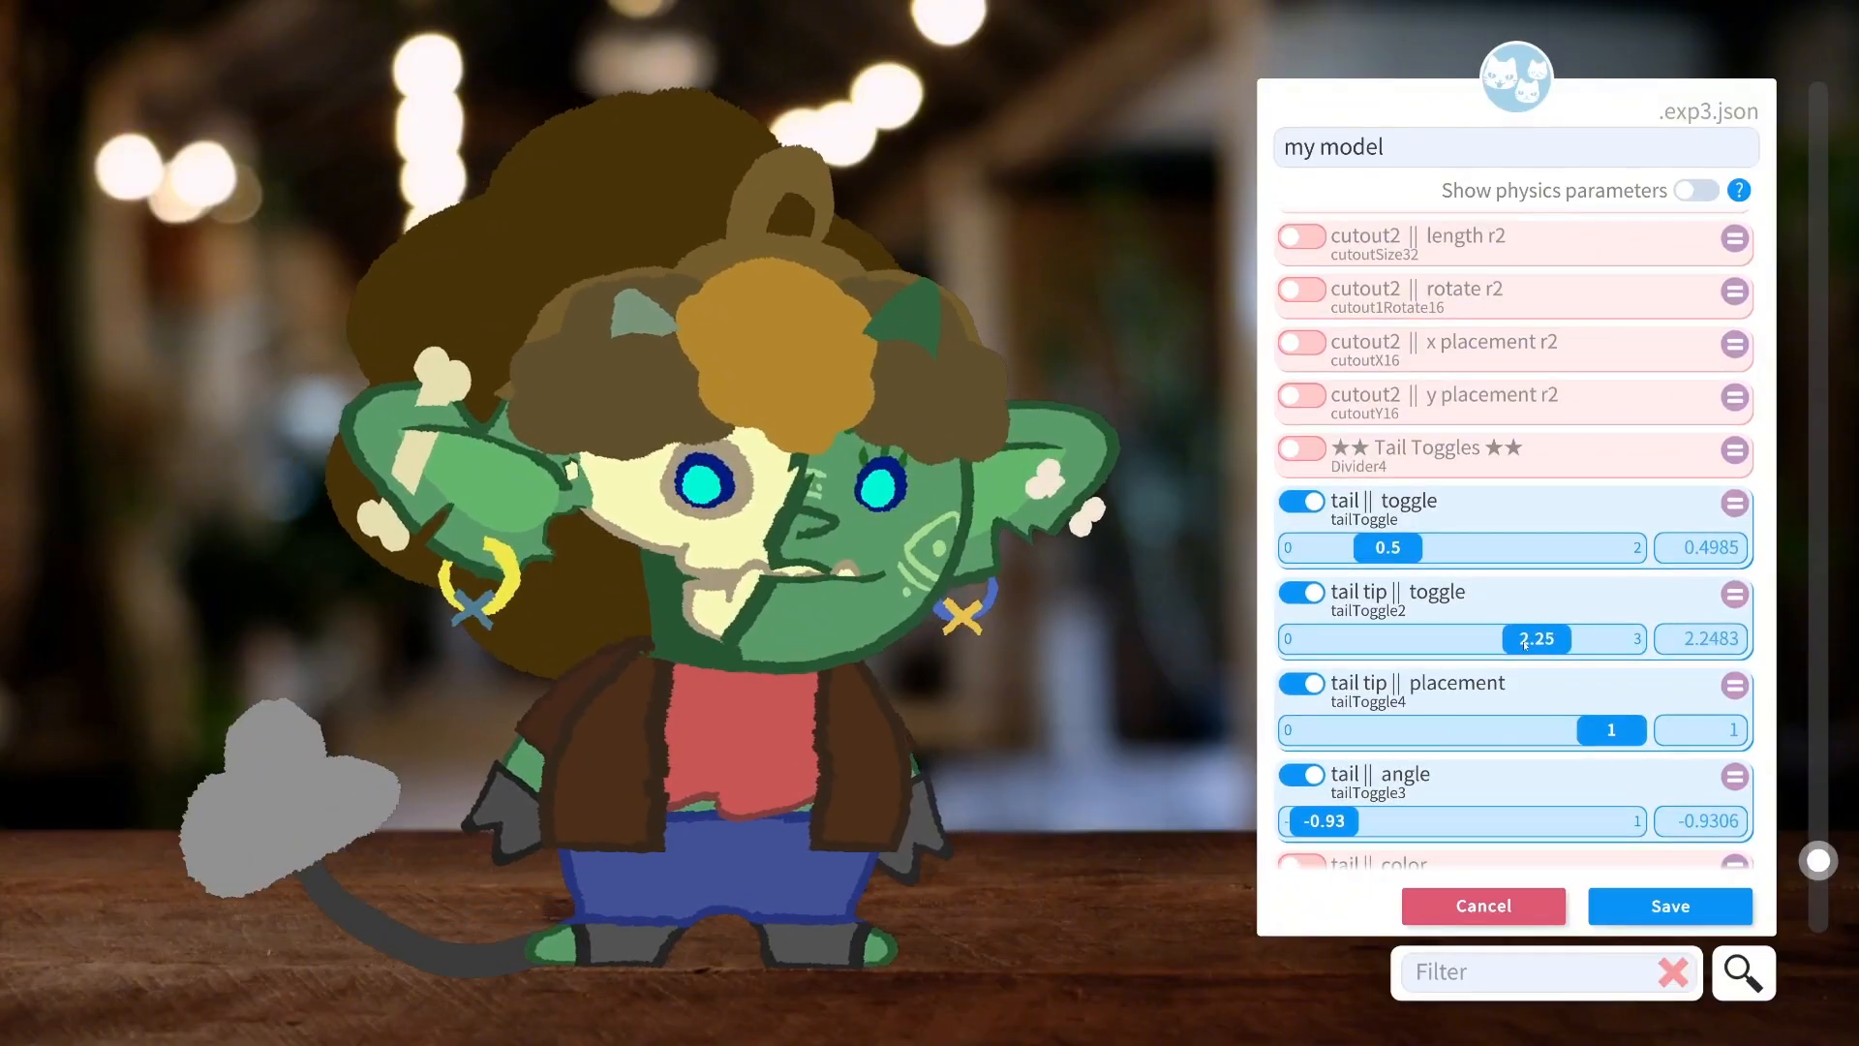
Preview the tail toggle at 1.4, and set the tail tip placement to 0.36 and the tail tip toggle to 1.28.
drag(1399, 547, 1534, 547)
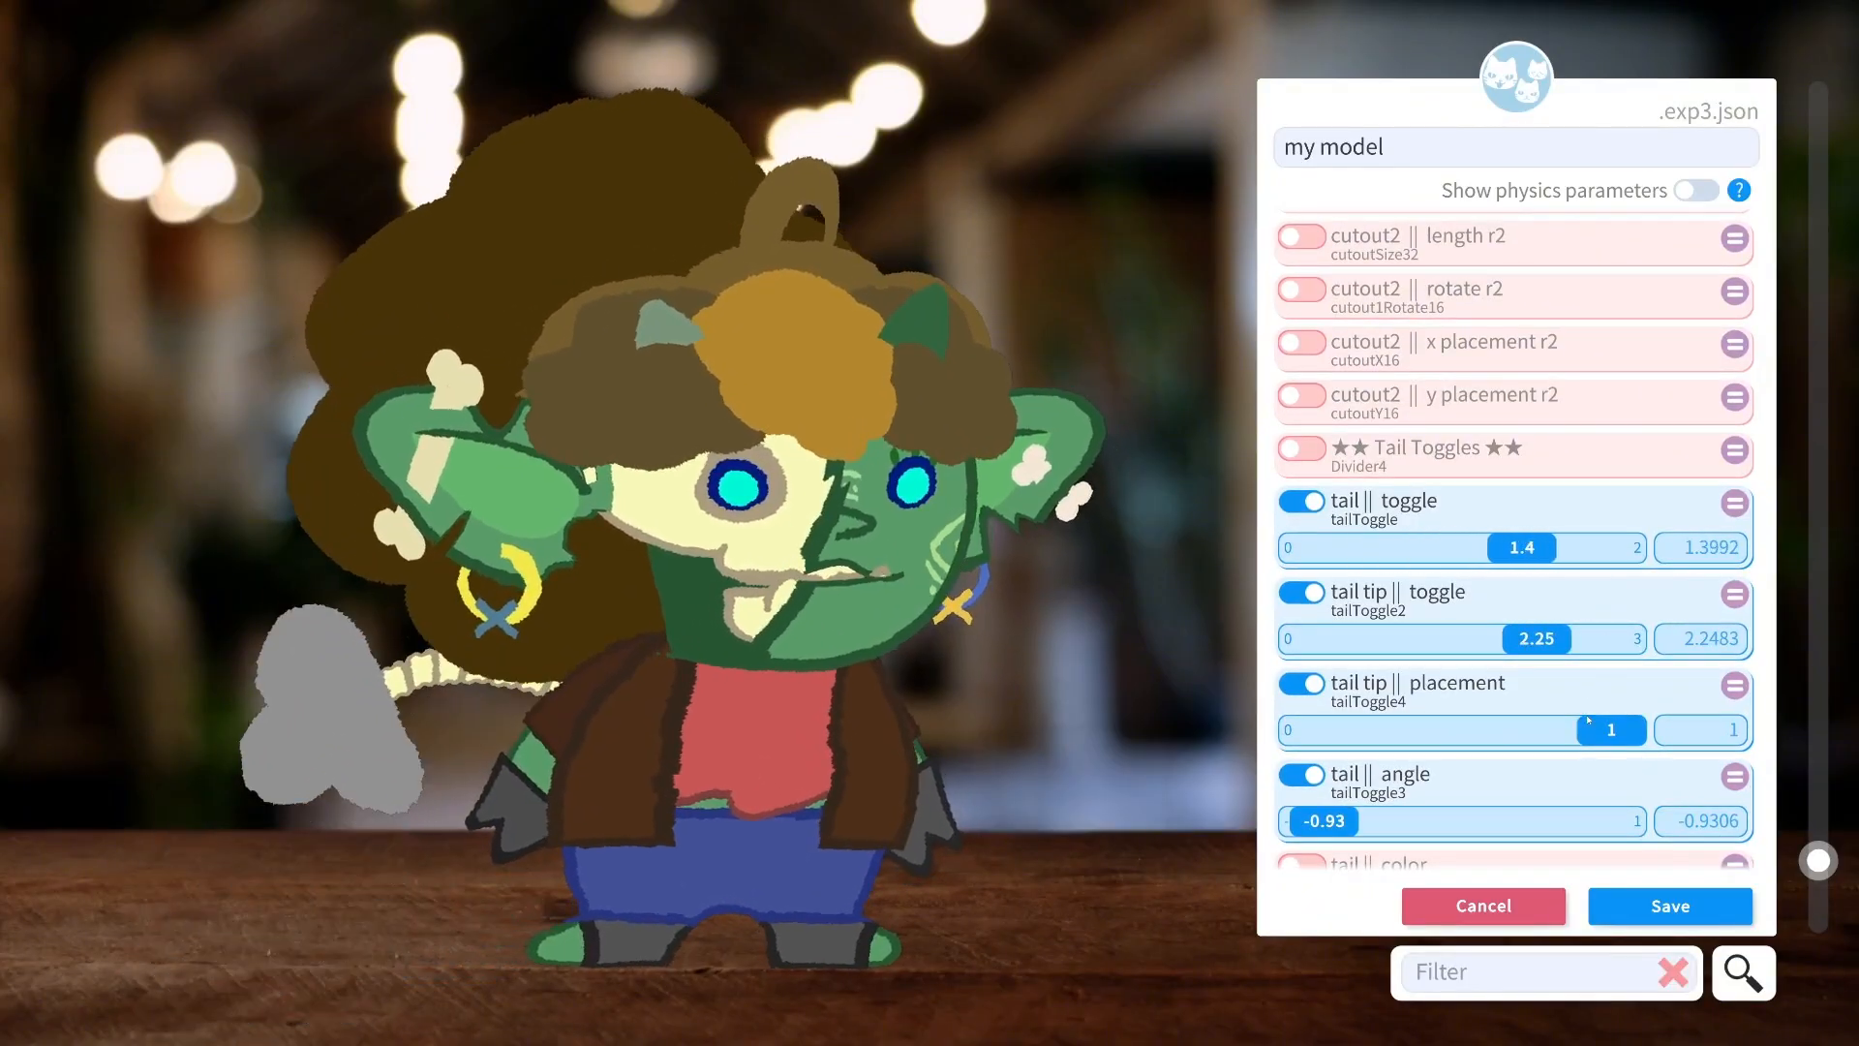
scroll(1423, 714, down, 1)
click(1424, 714)
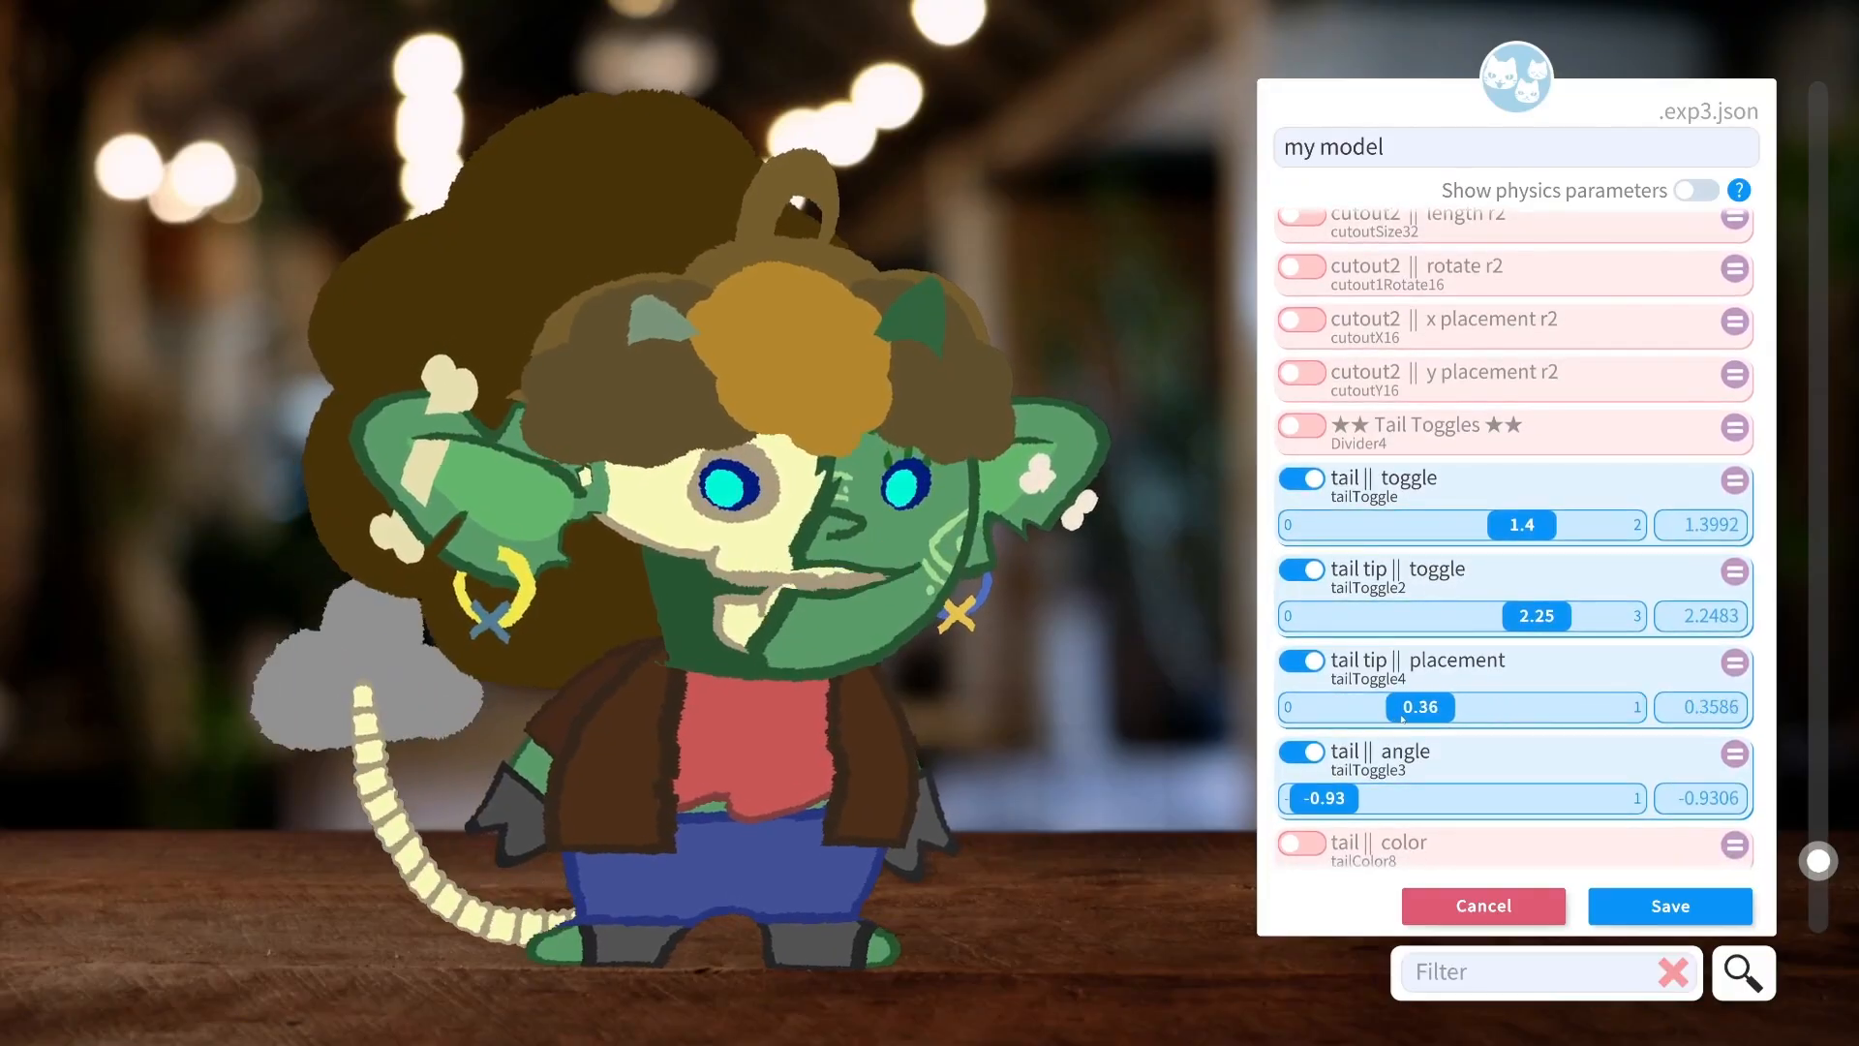
drag(1525, 617, 1435, 624)
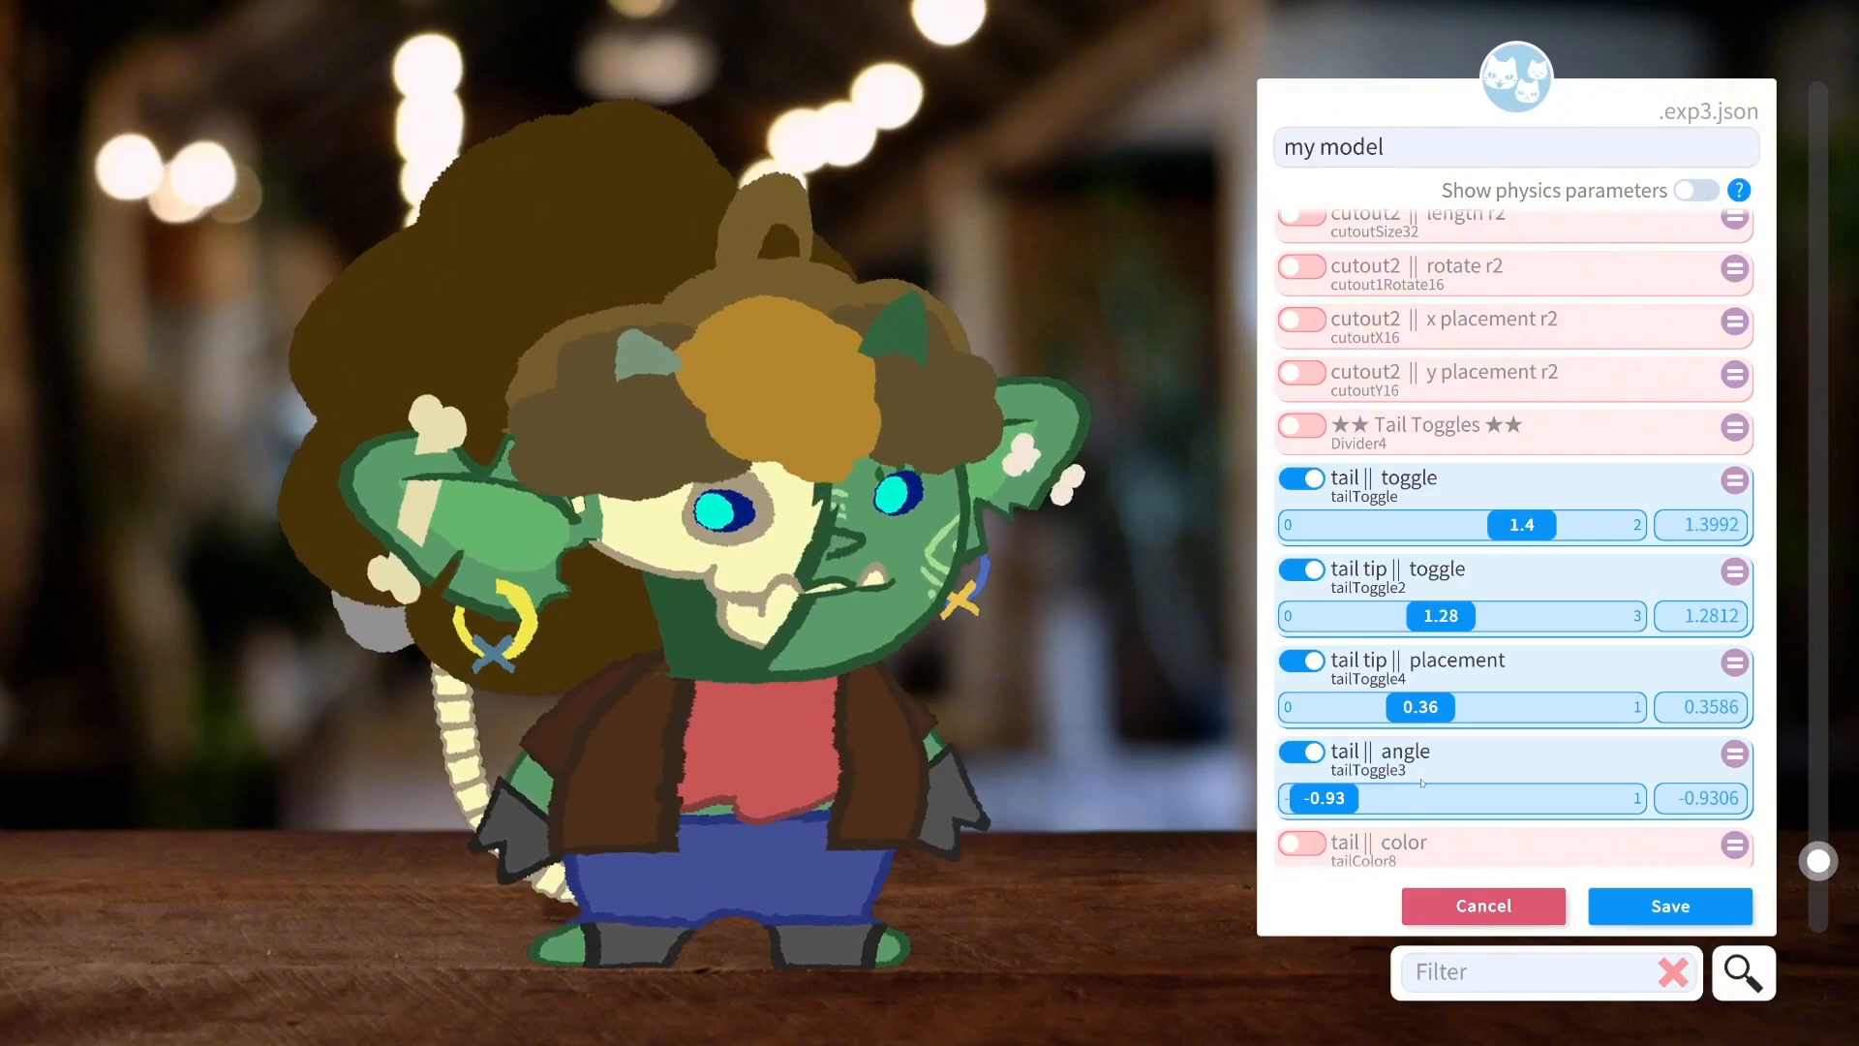
Set the tail toggle to 0.46.
scroll(1421, 782, down, 3)
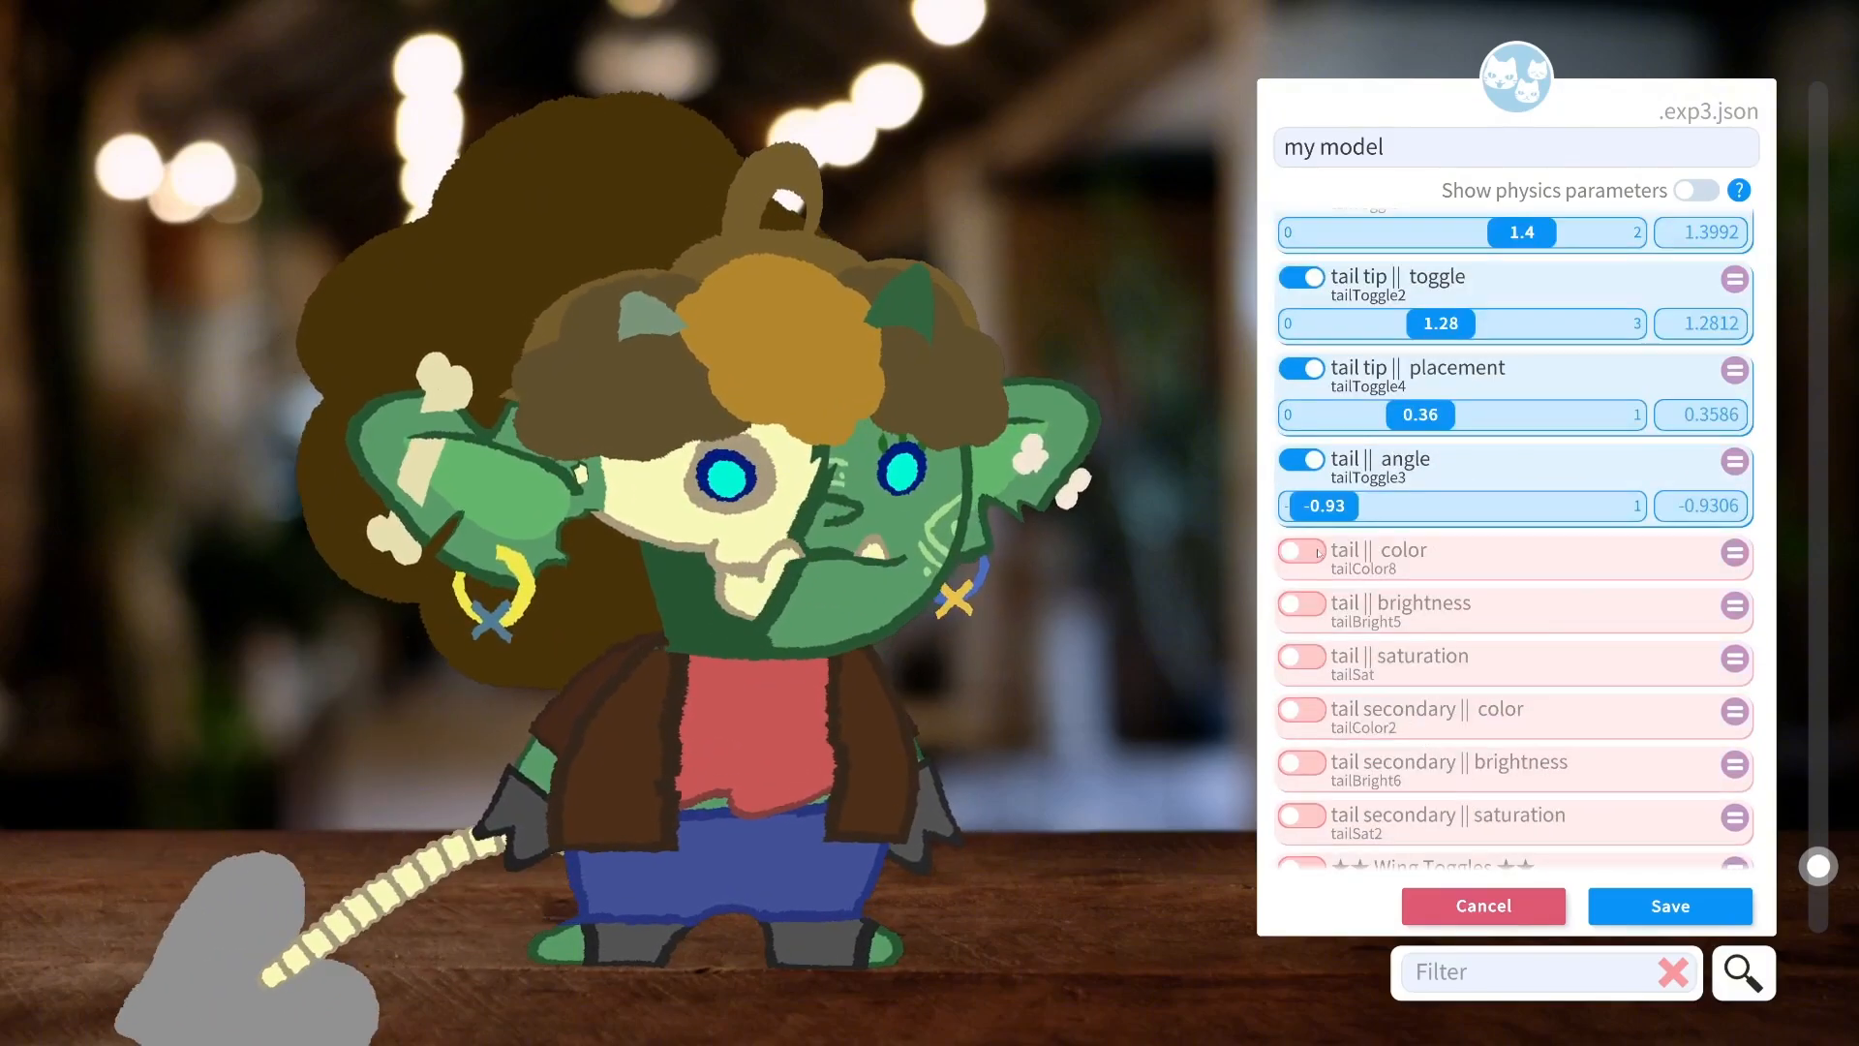
scroll(1318, 554, up, 1)
click(1376, 290)
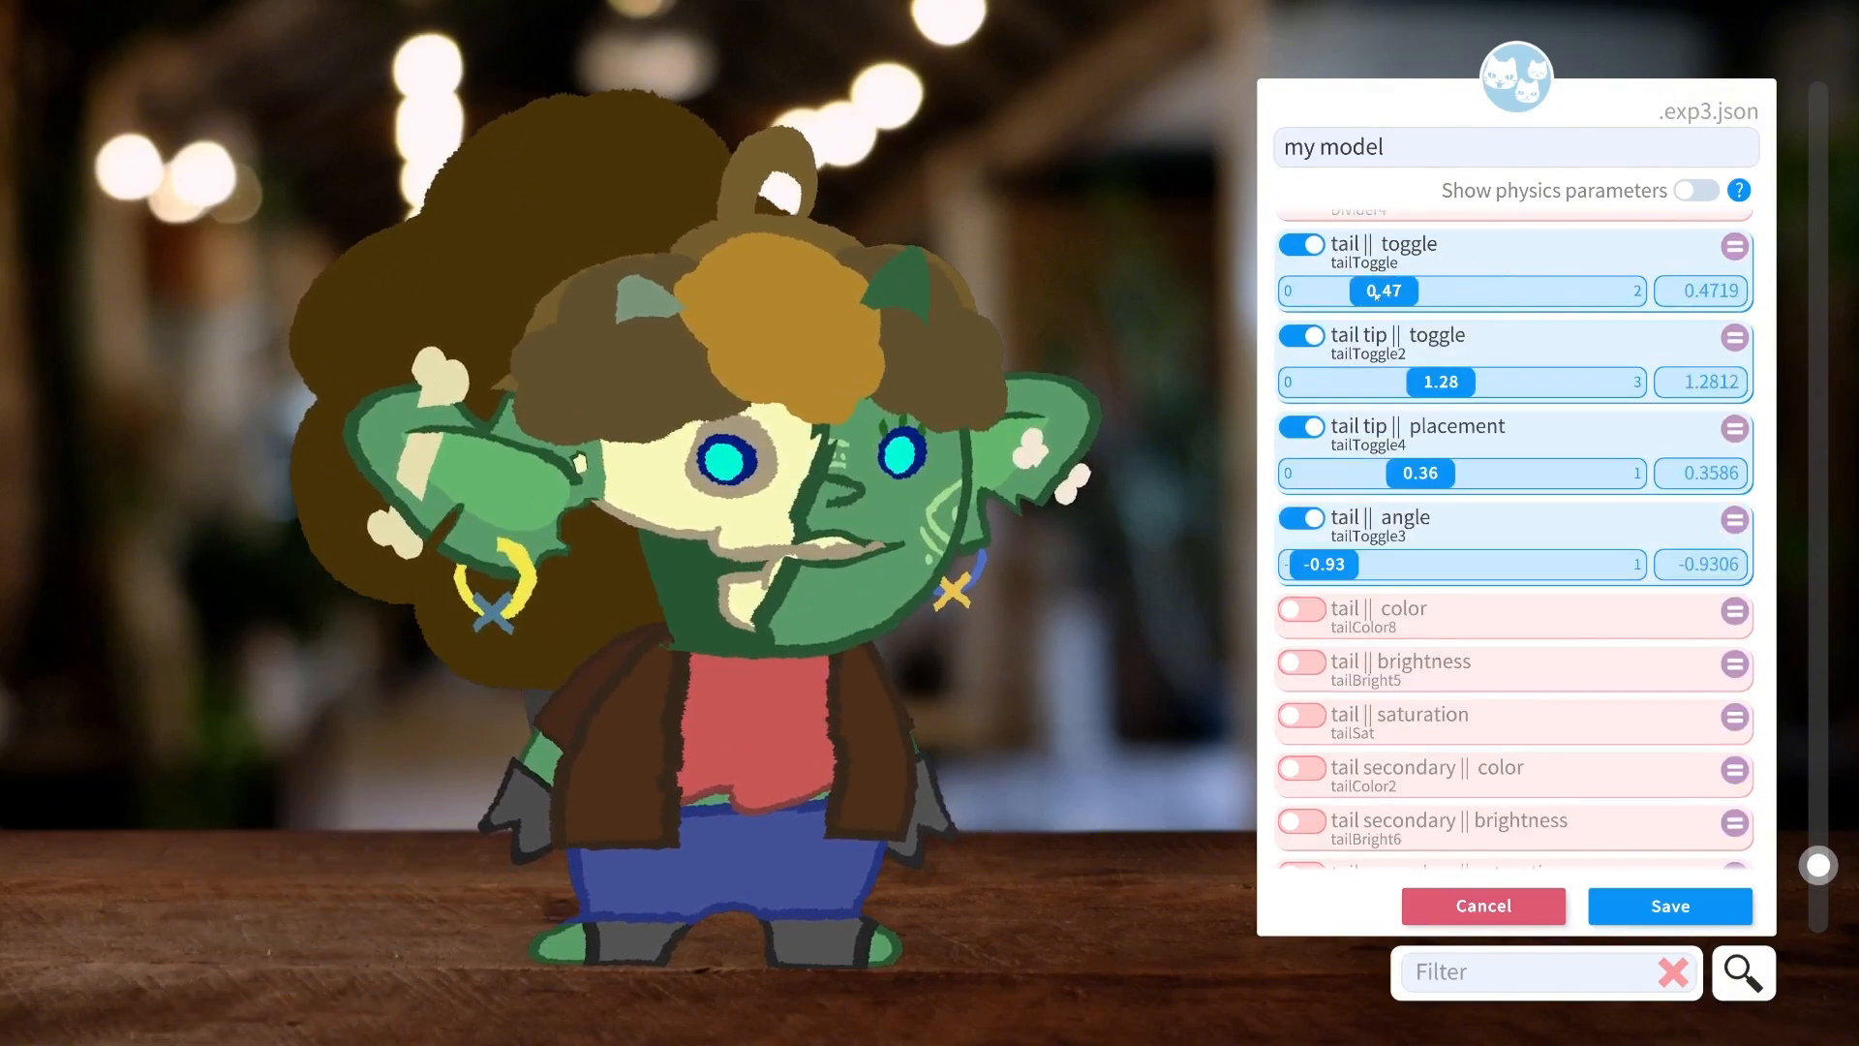
drag(1338, 300, 1379, 296)
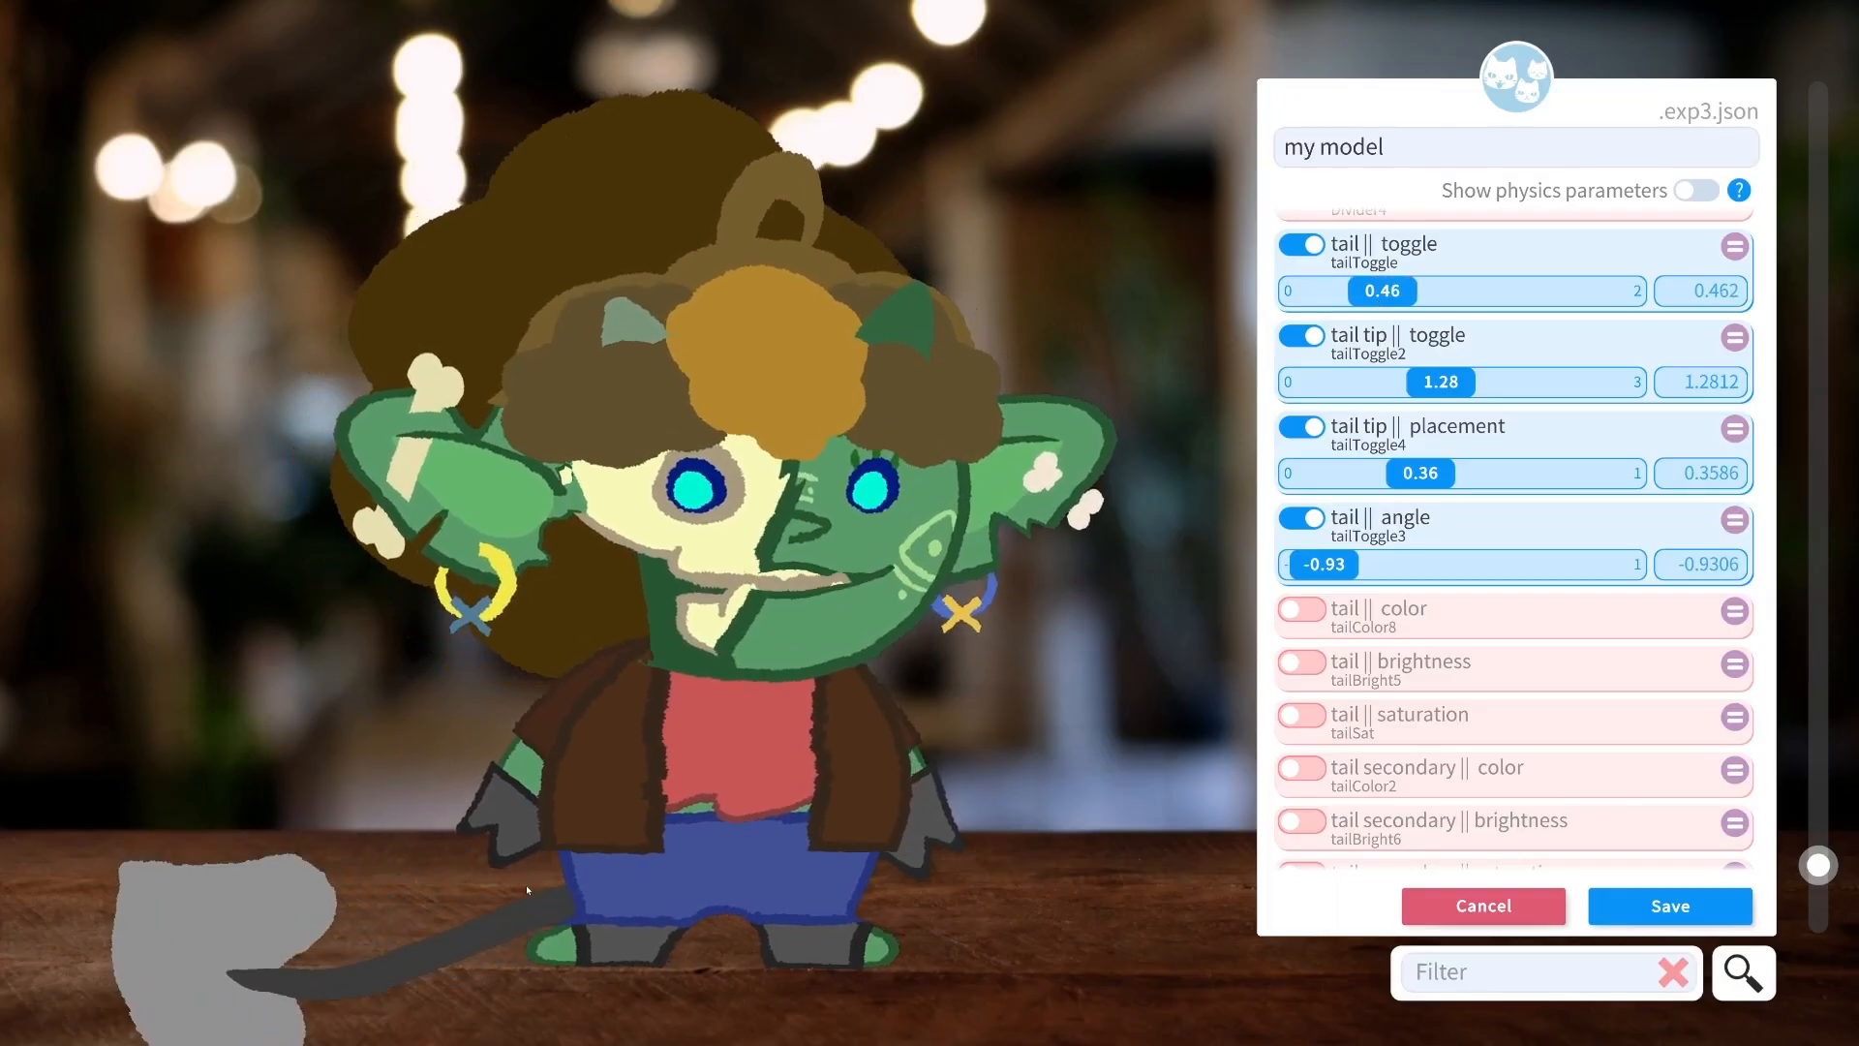
Enable the main tail color parameters with color 6.52, brightness 0.31 and saturation 0.67.
click(1302, 609)
drag(1322, 656, 1459, 655)
click(1301, 701)
drag(1309, 745, 1444, 746)
click(1302, 791)
drag(1346, 827, 1473, 835)
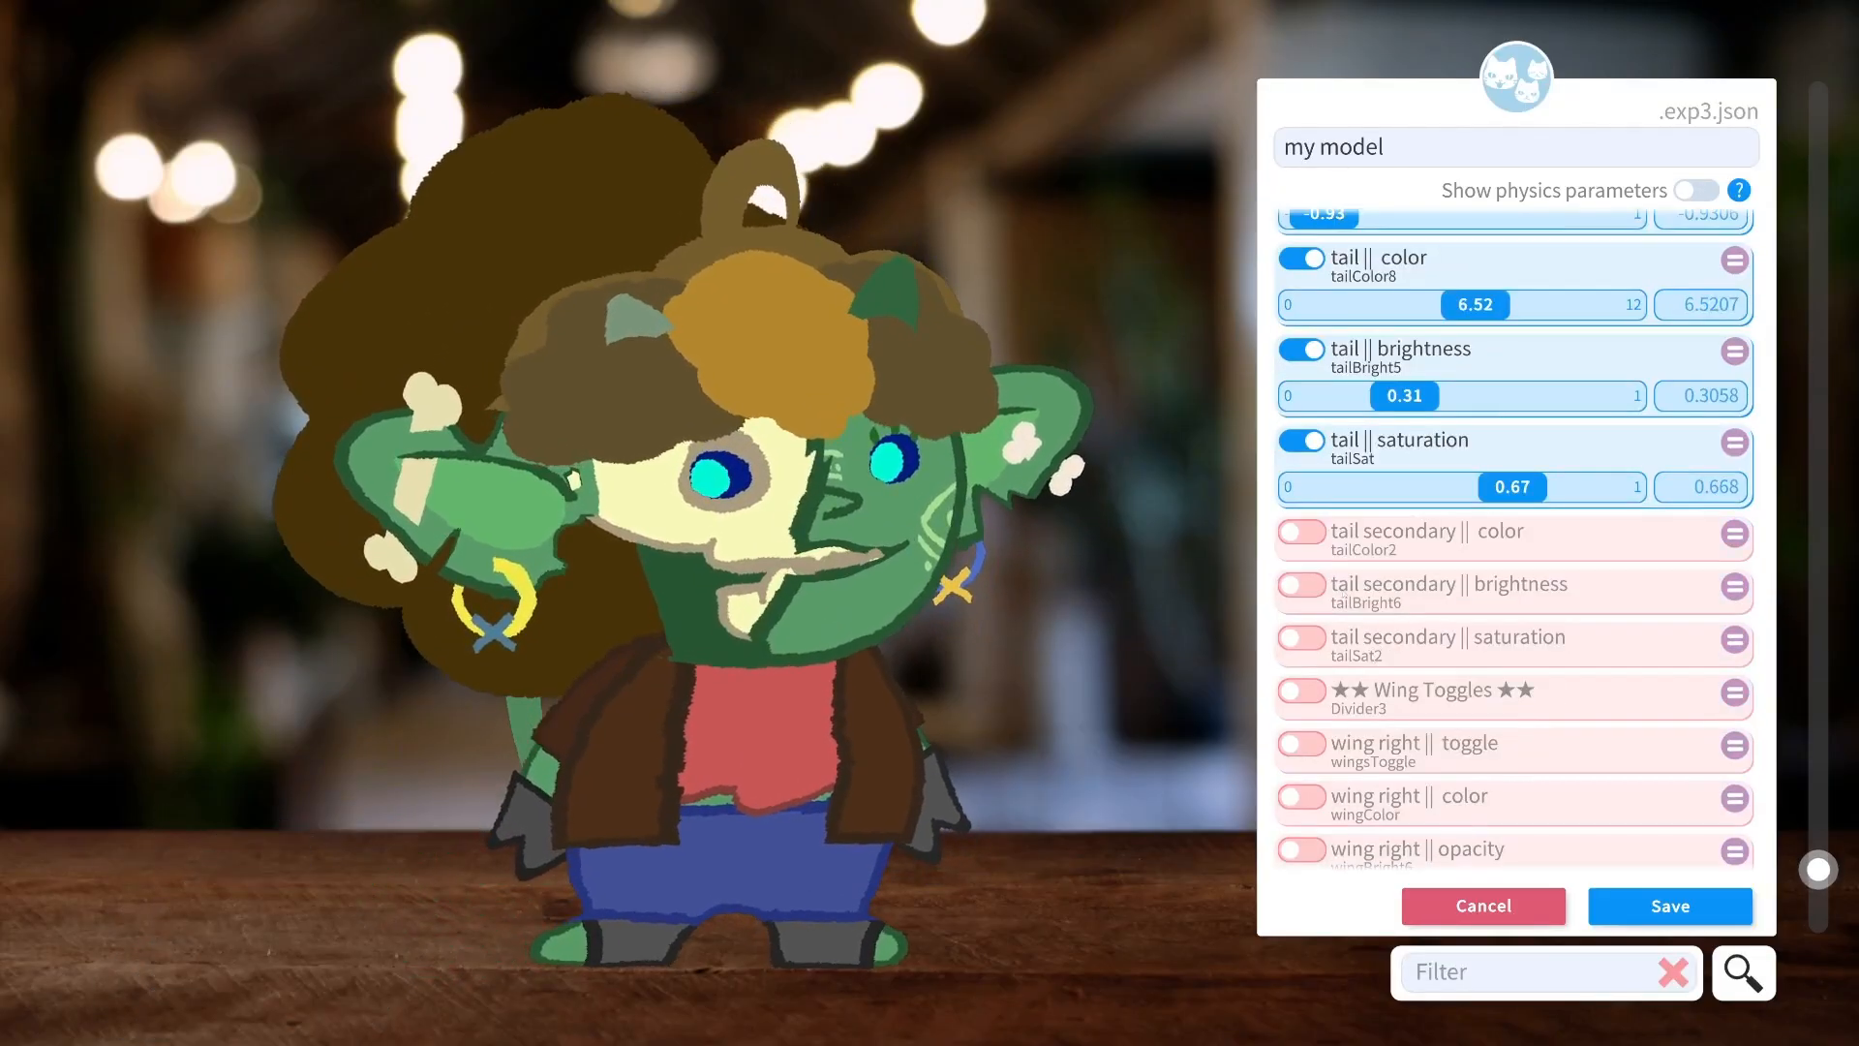
Enable the tail secondary parameters with color 6.3, brightness 0.56 and saturation 0.46.
click(1301, 531)
drag(1325, 579, 1412, 579)
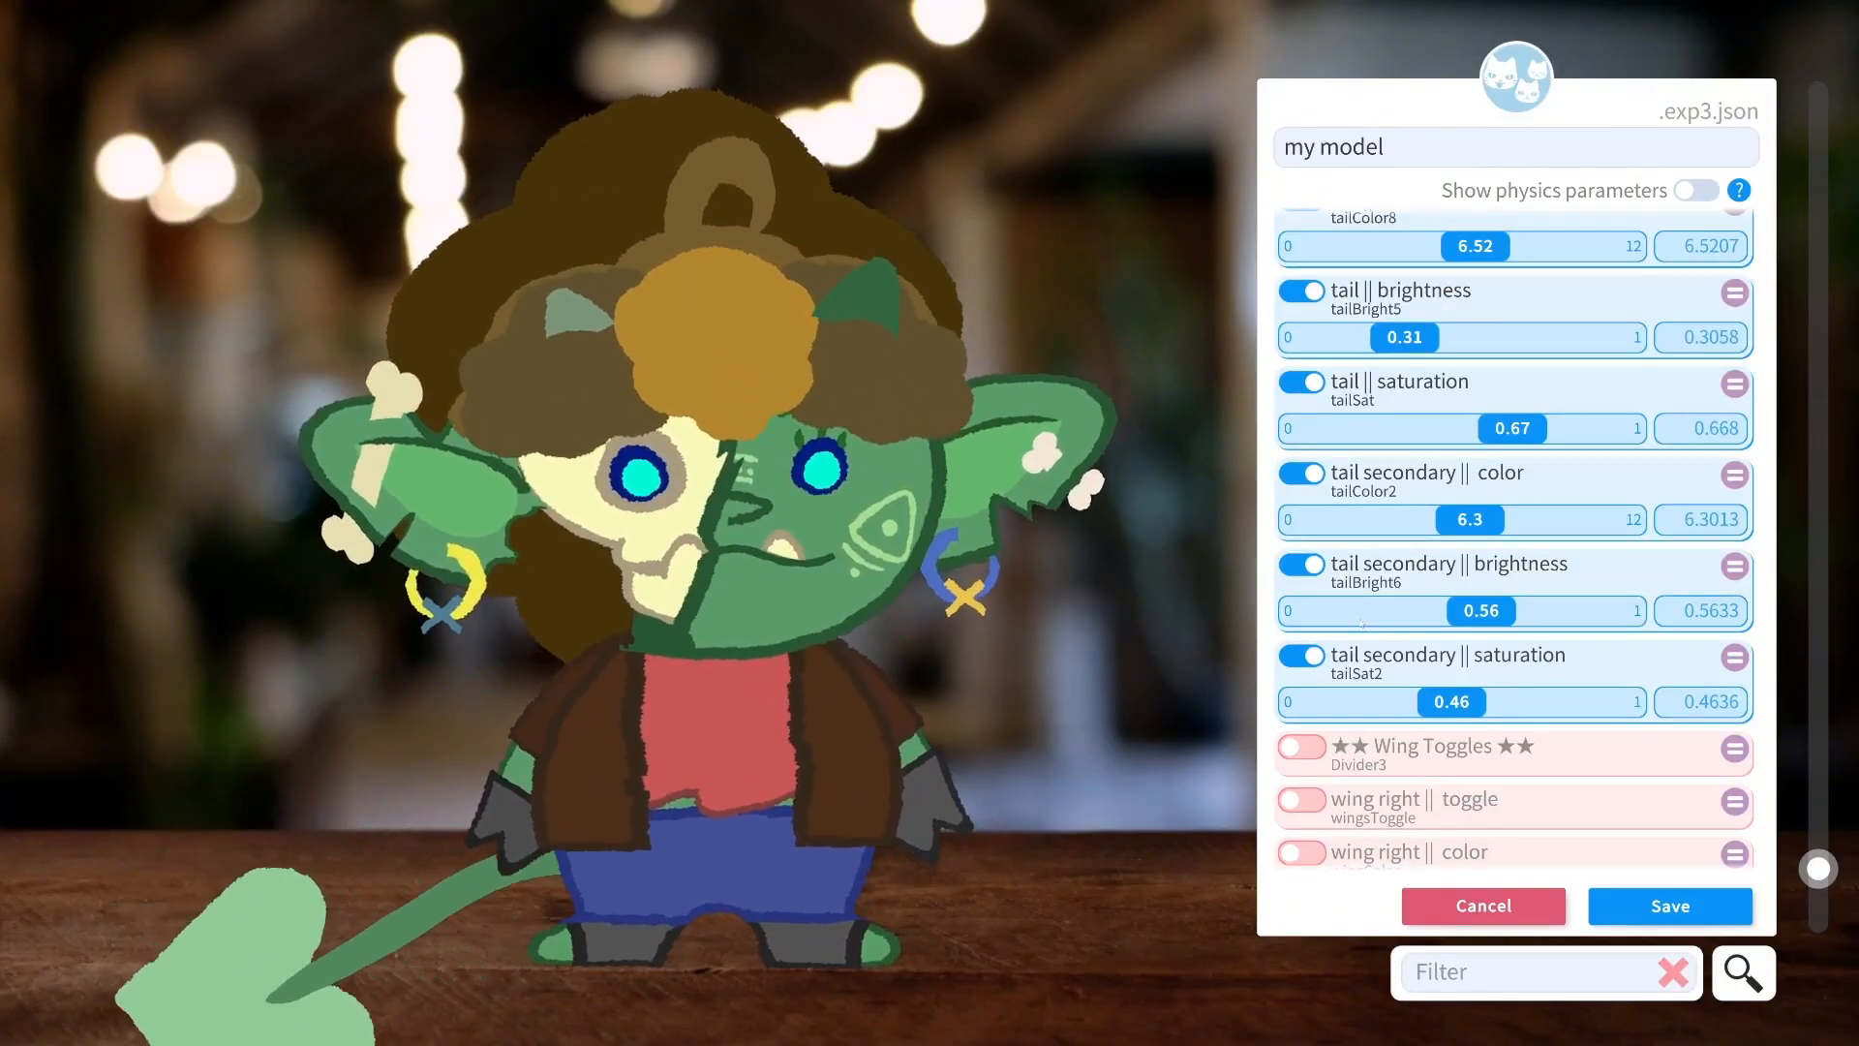
scroll(1345, 595, down, 3)
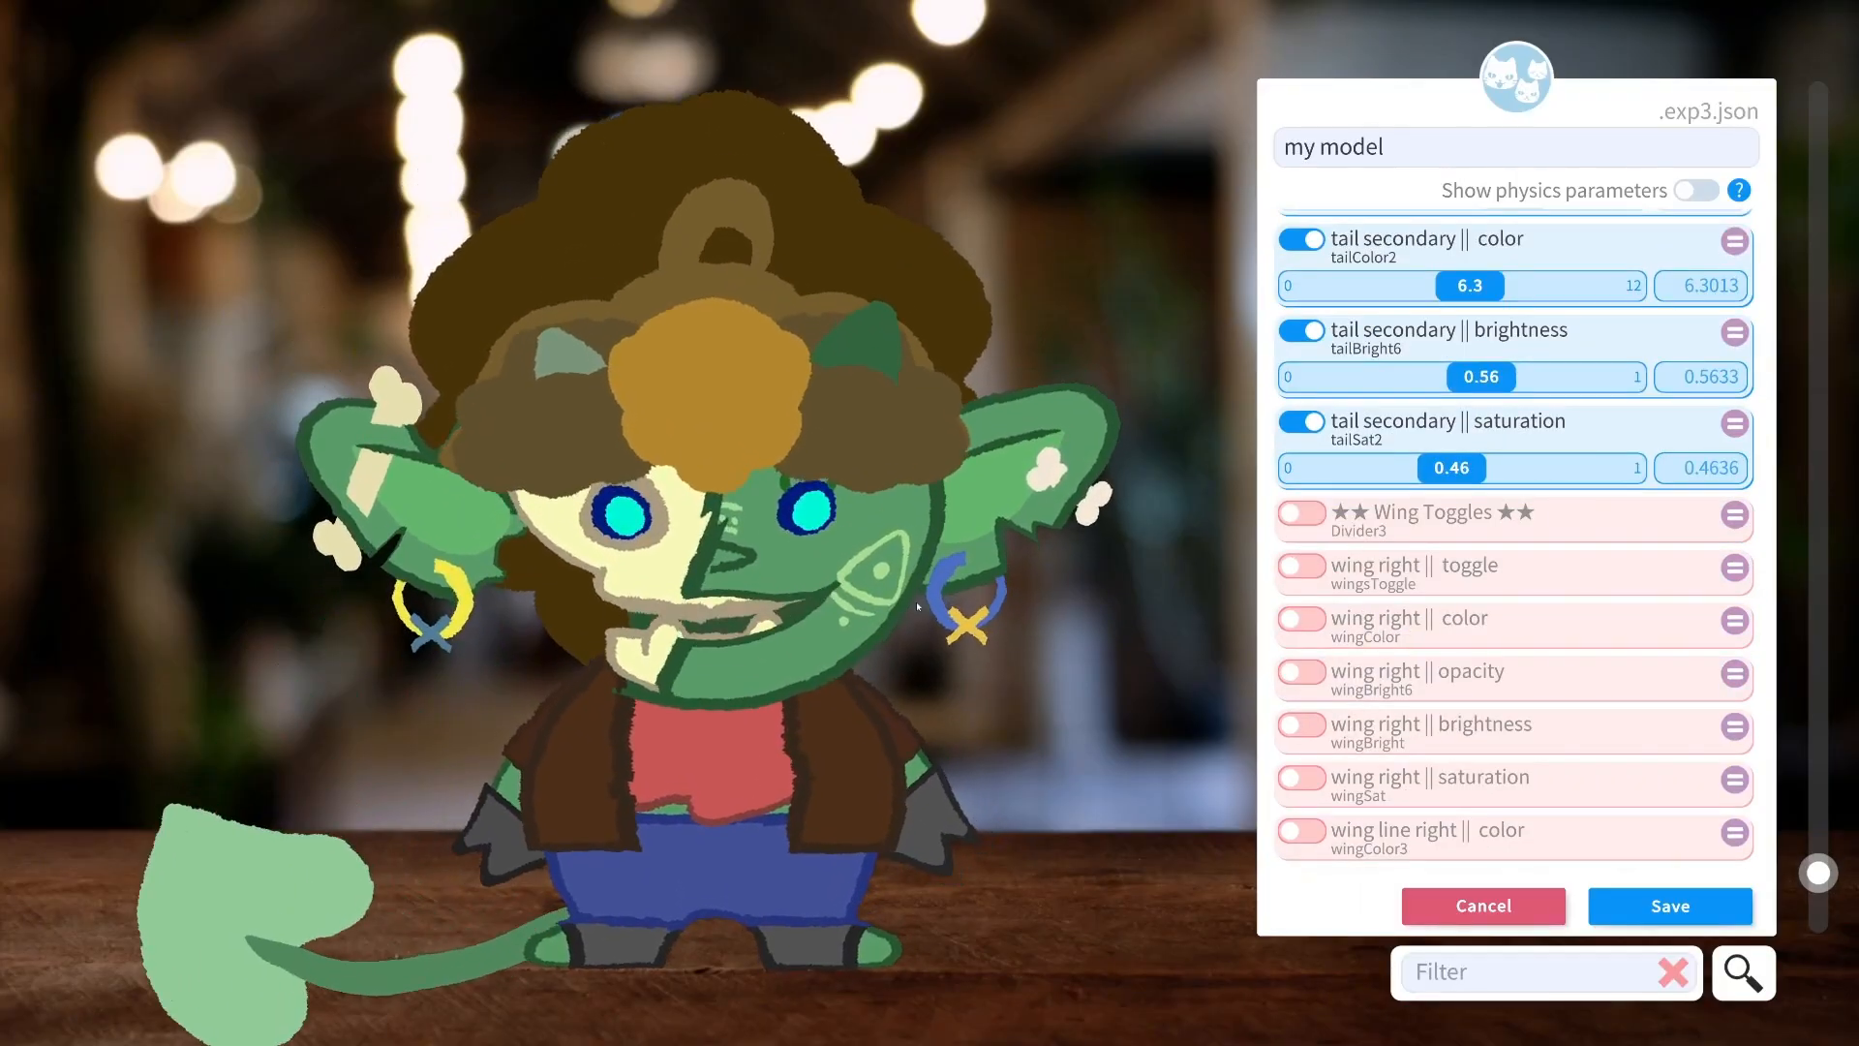
Disable the tail toggle, and switch the tail tip toggle off and on again to preview the tip by itself.
scroll(1453, 478, up, 10)
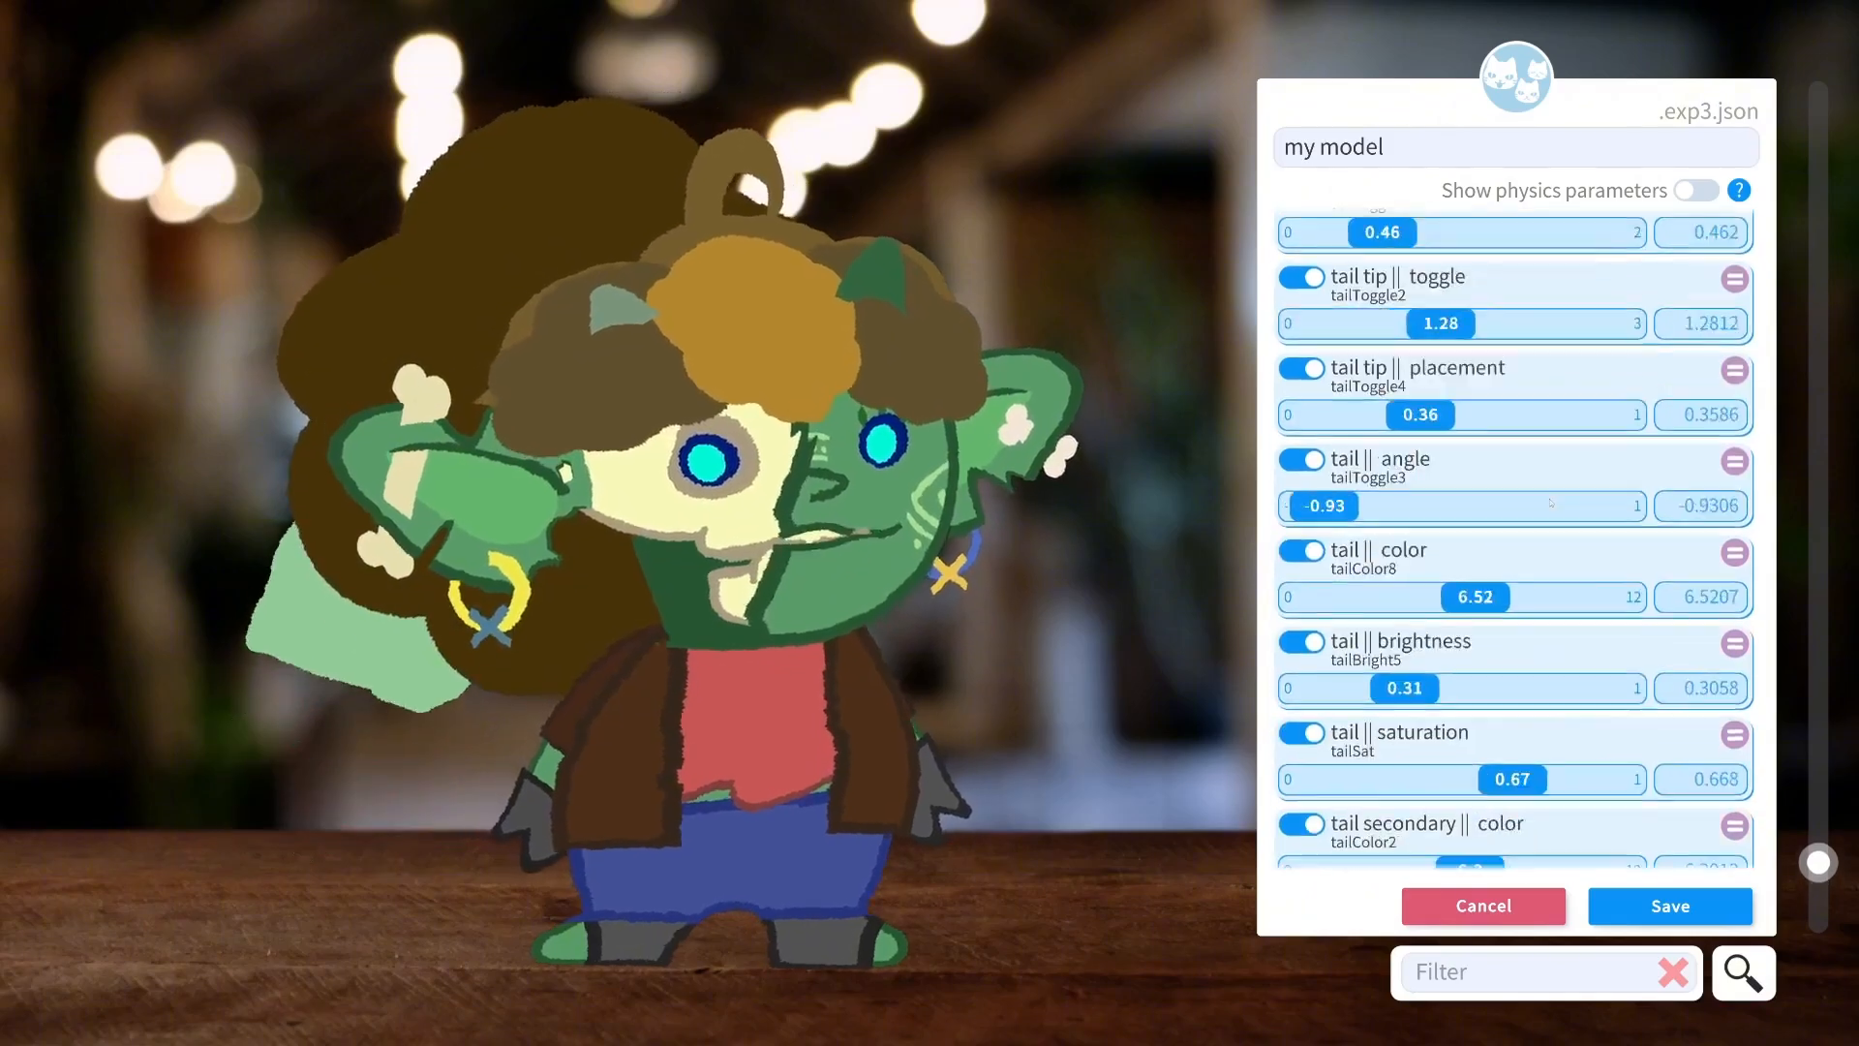
click(1317, 485)
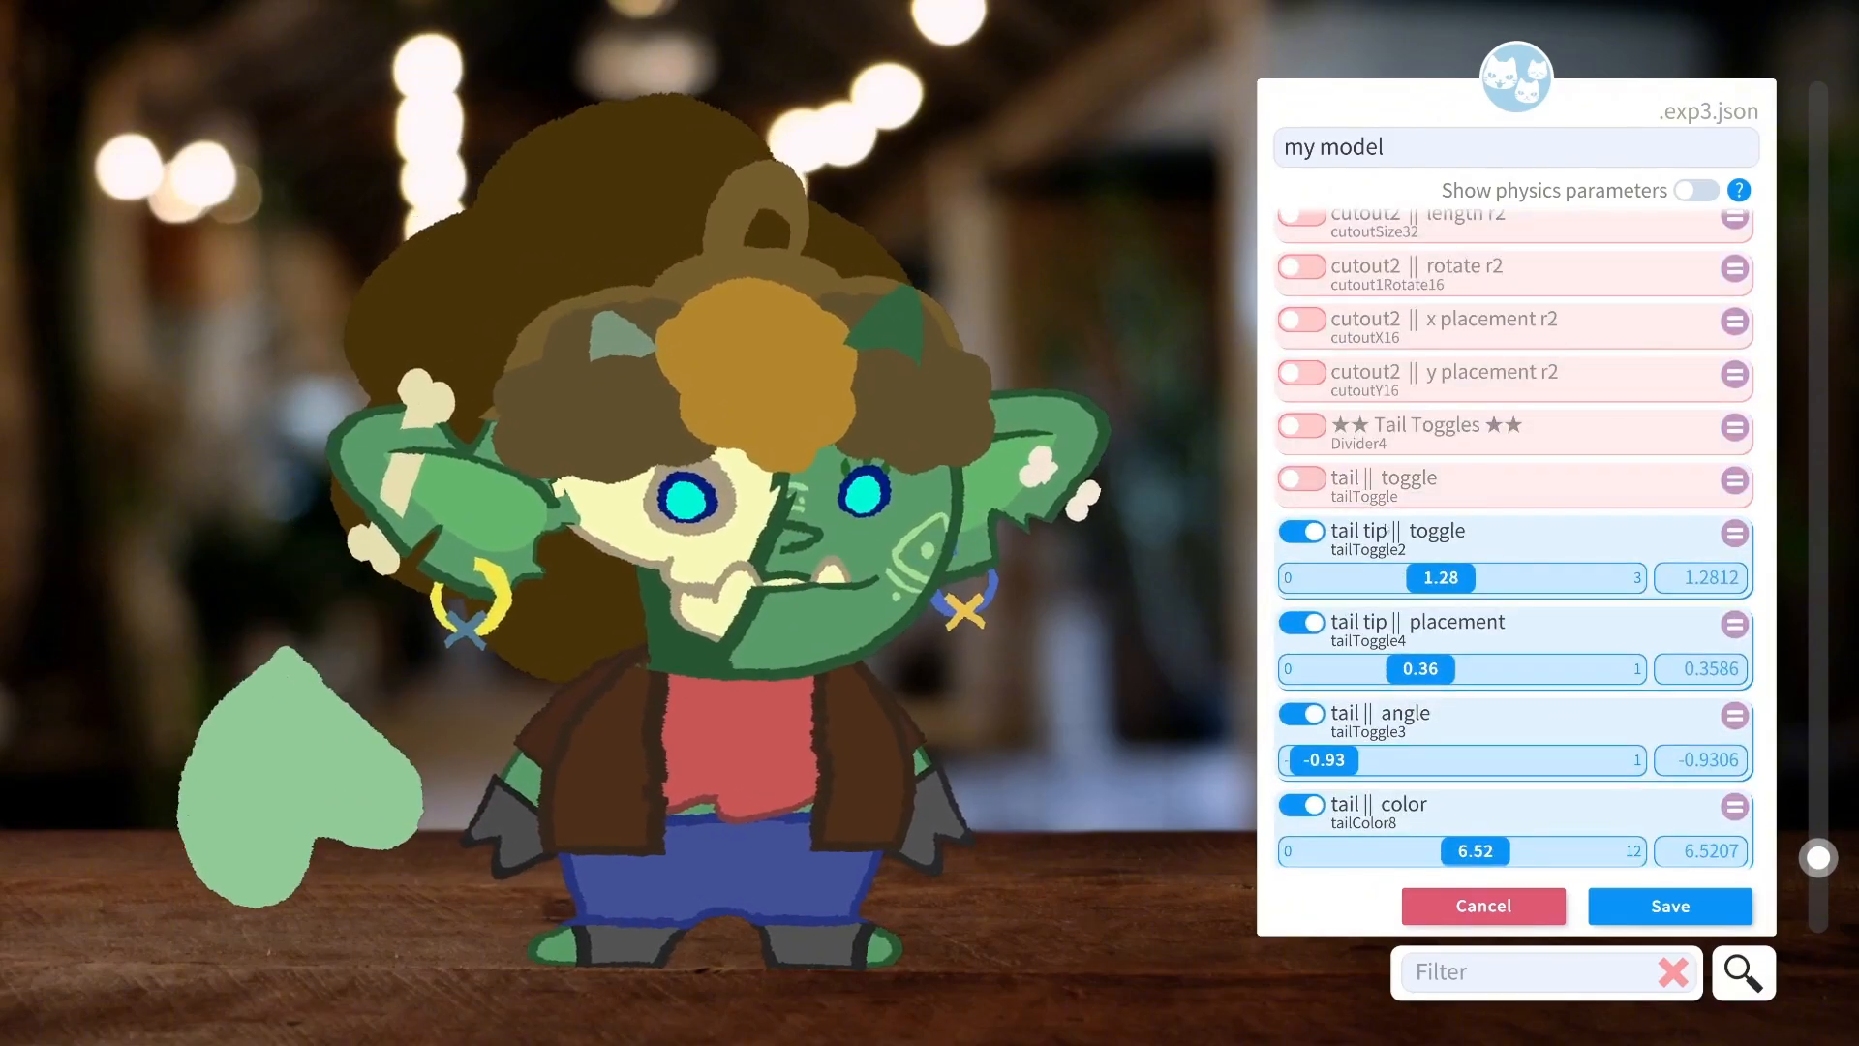
click(1316, 528)
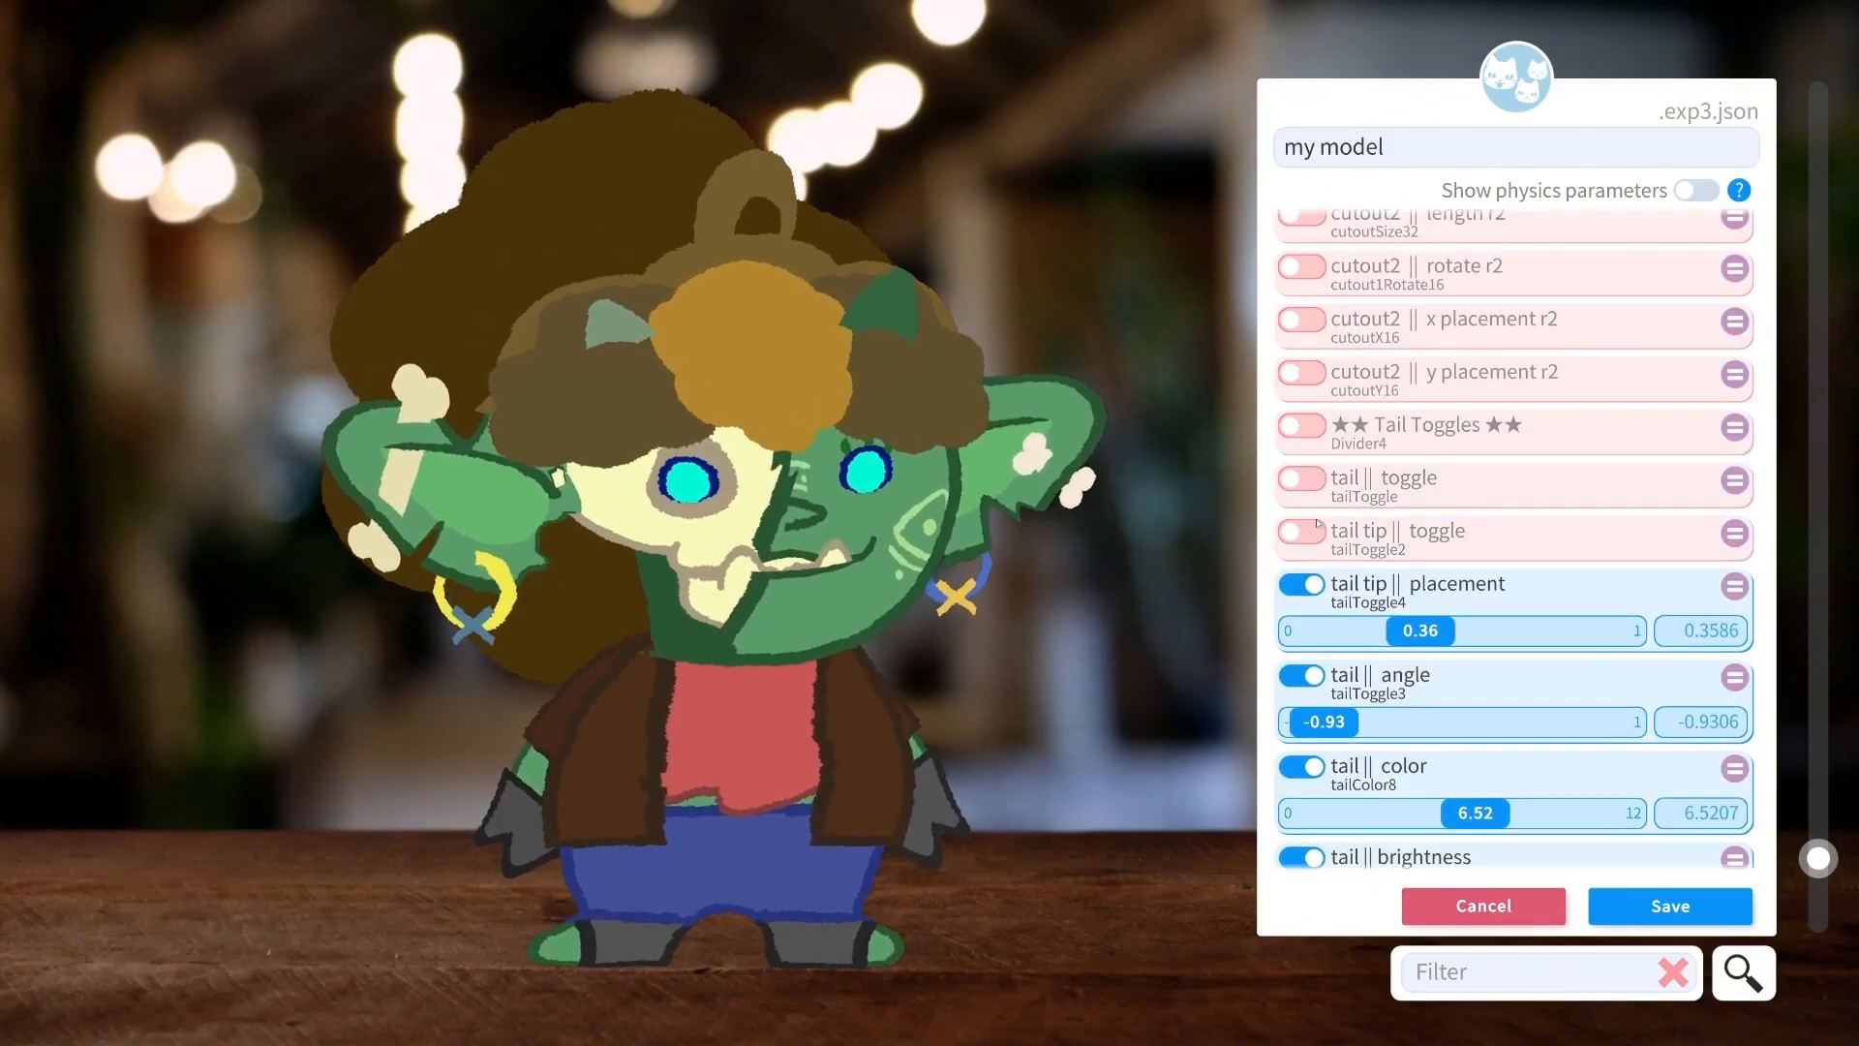
click(1307, 530)
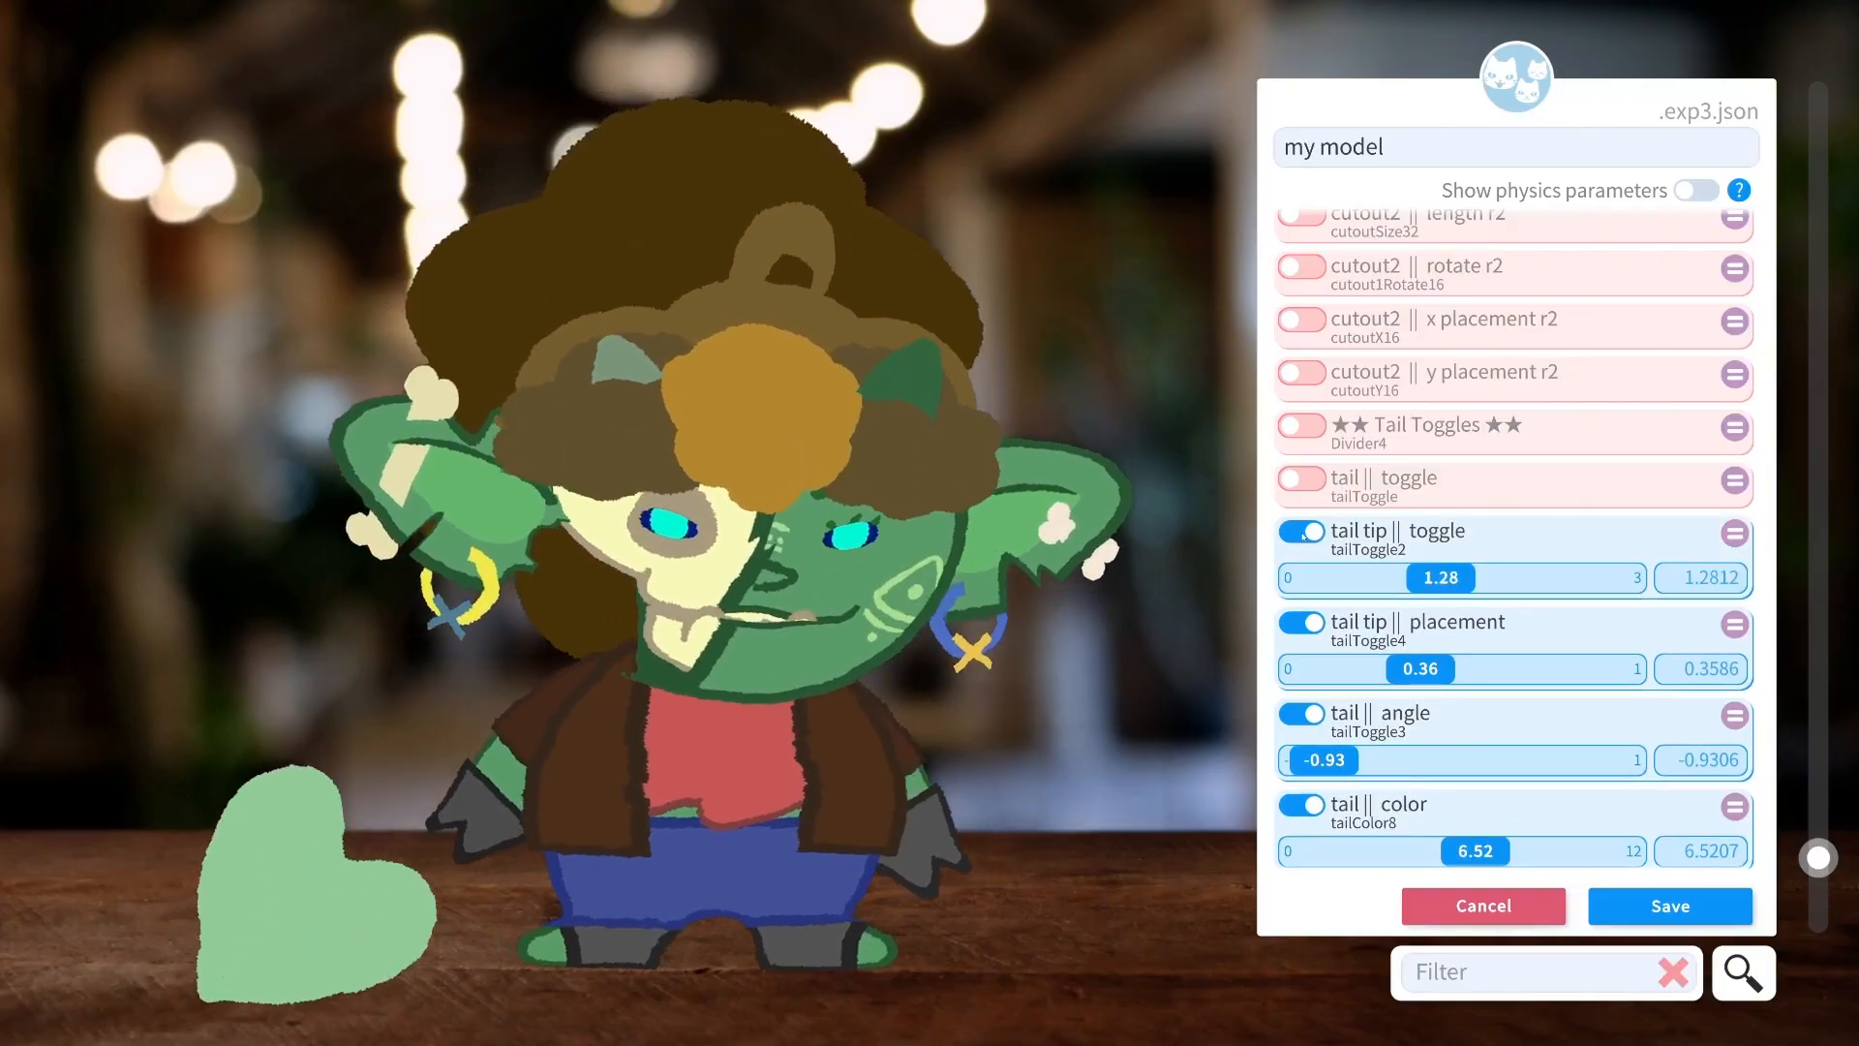
Enable the right wing with its toggle at 0.8 and its opacity at 1.
scroll(1346, 562, down, 10)
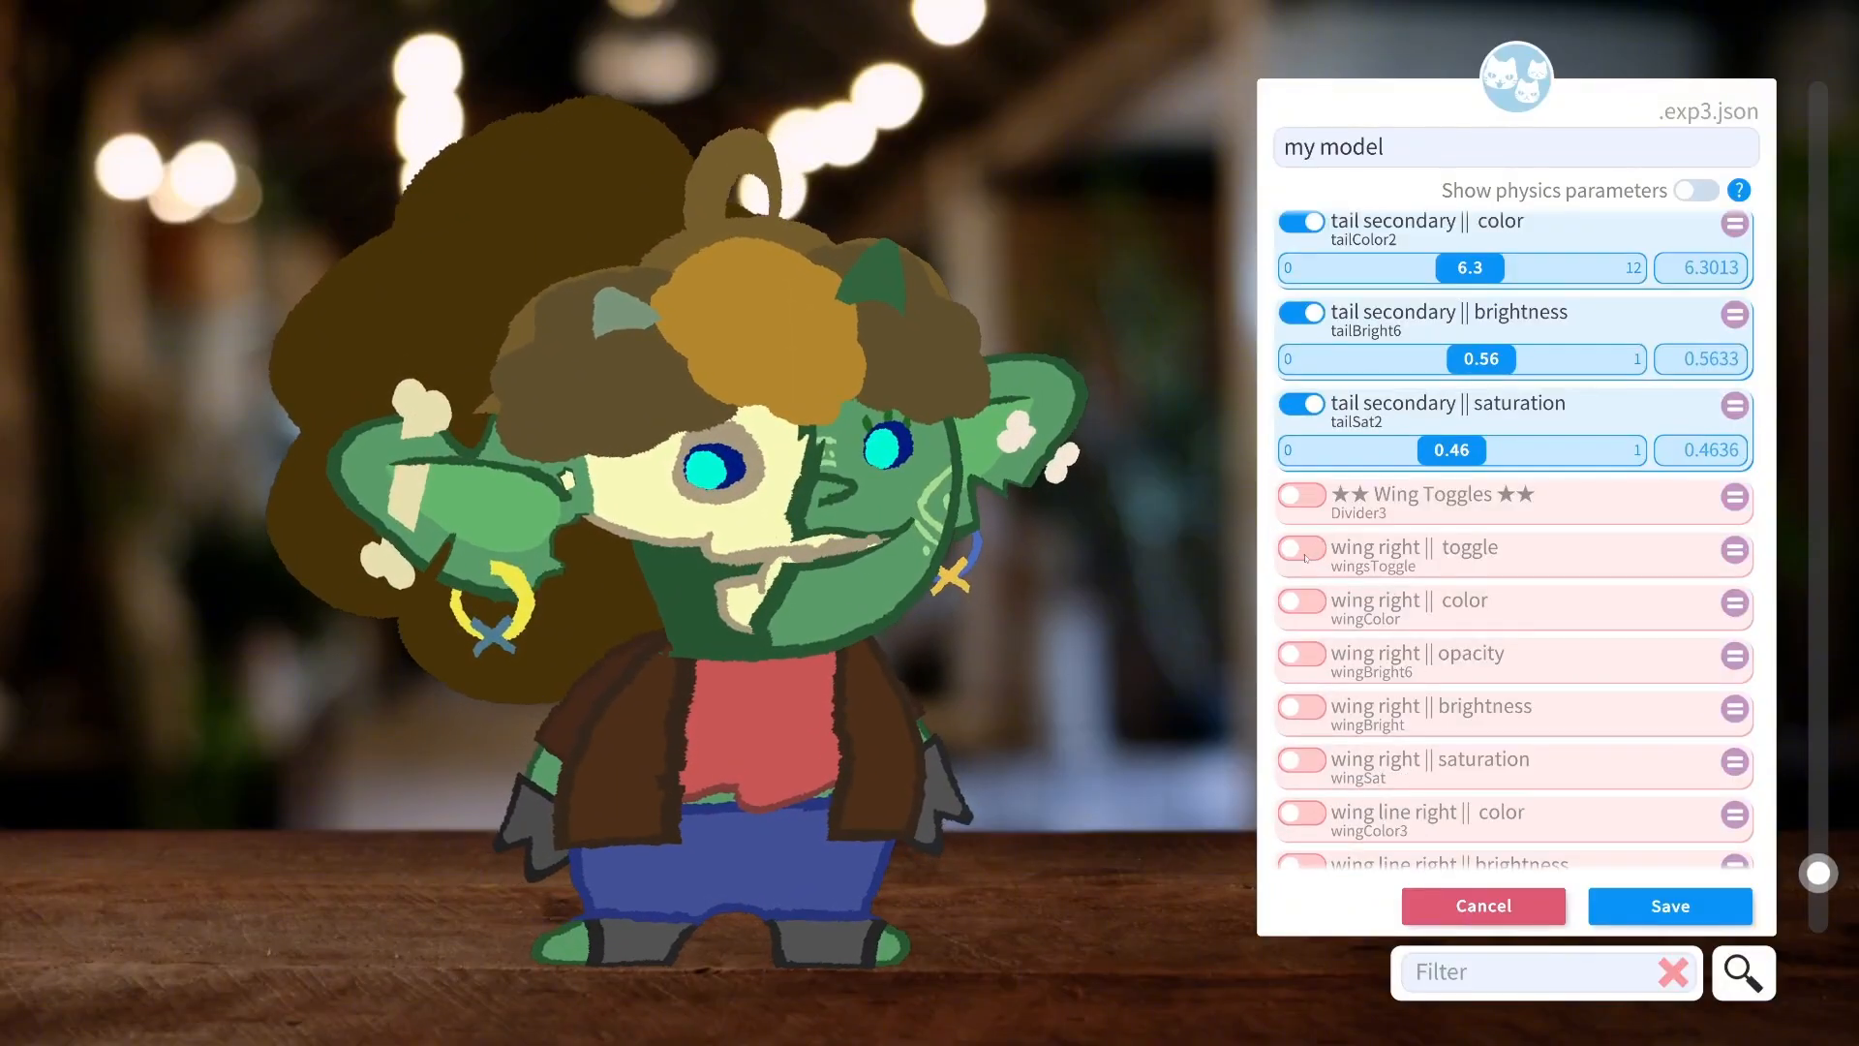
click(1301, 548)
drag(1314, 593, 1435, 599)
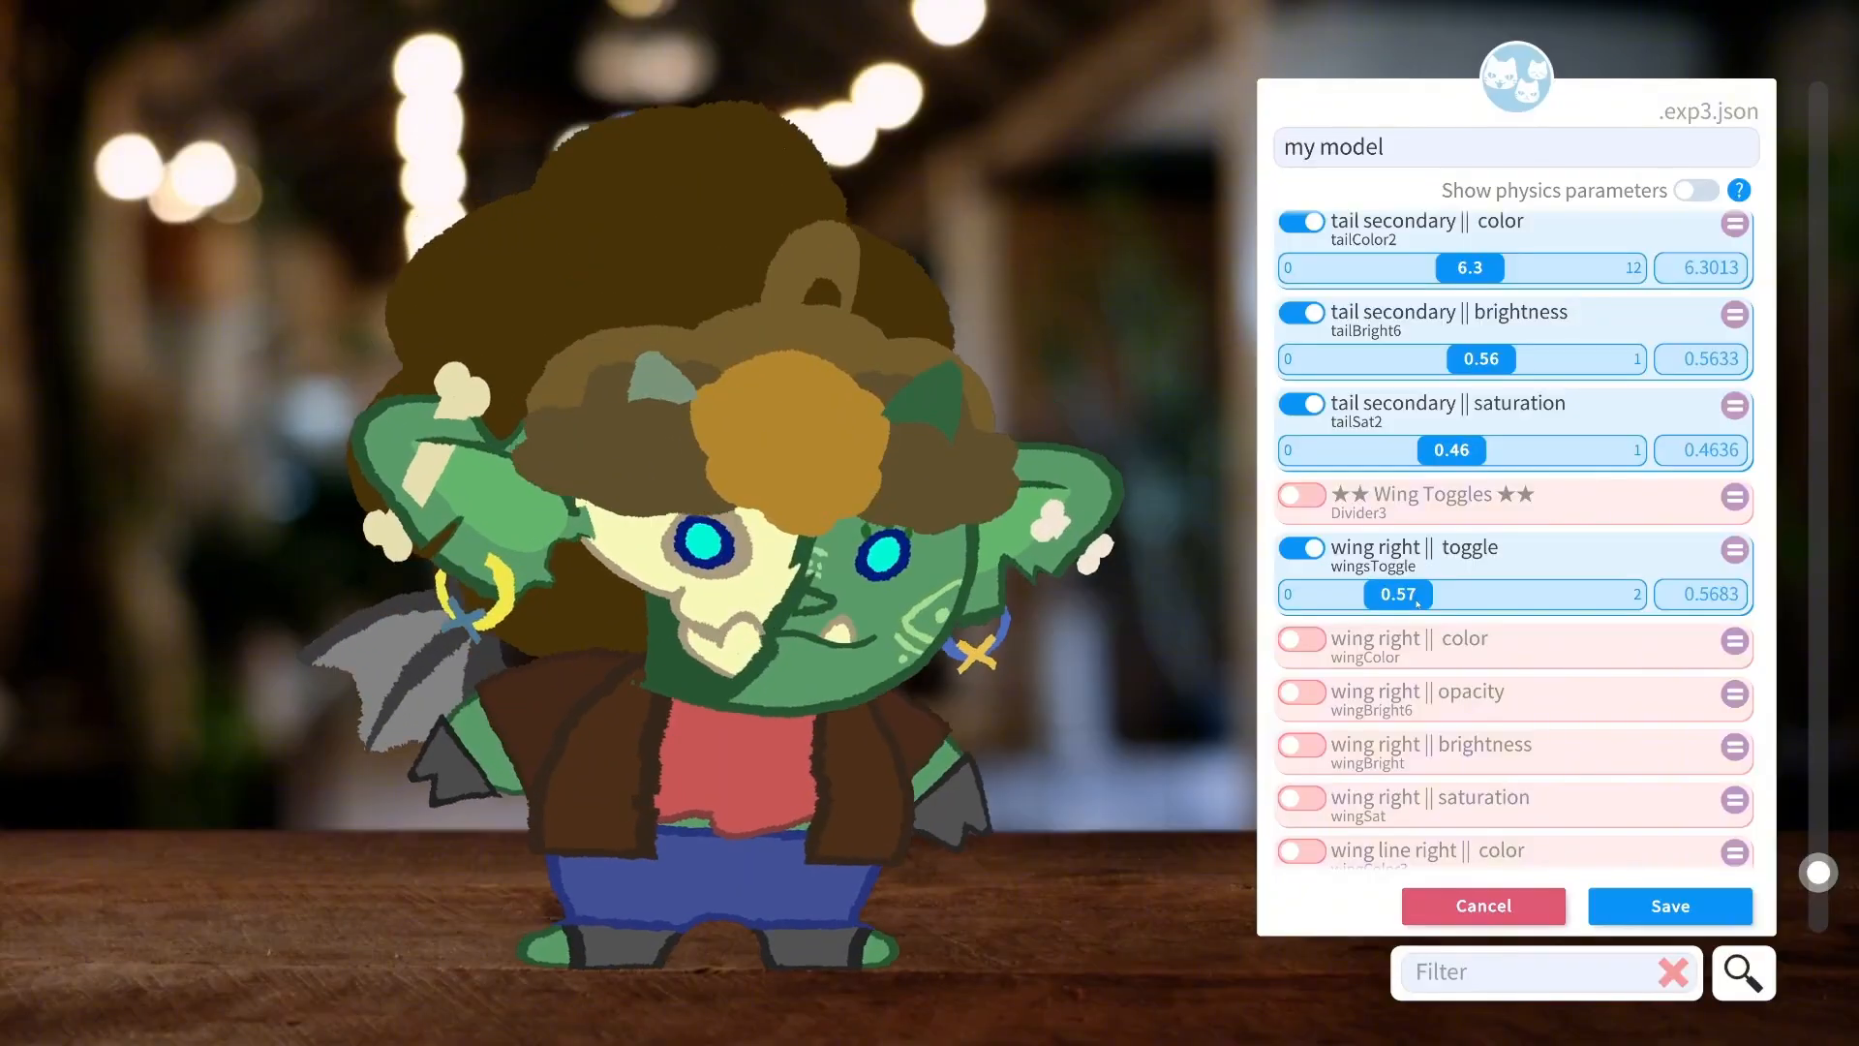
drag(1418, 602, 1530, 453)
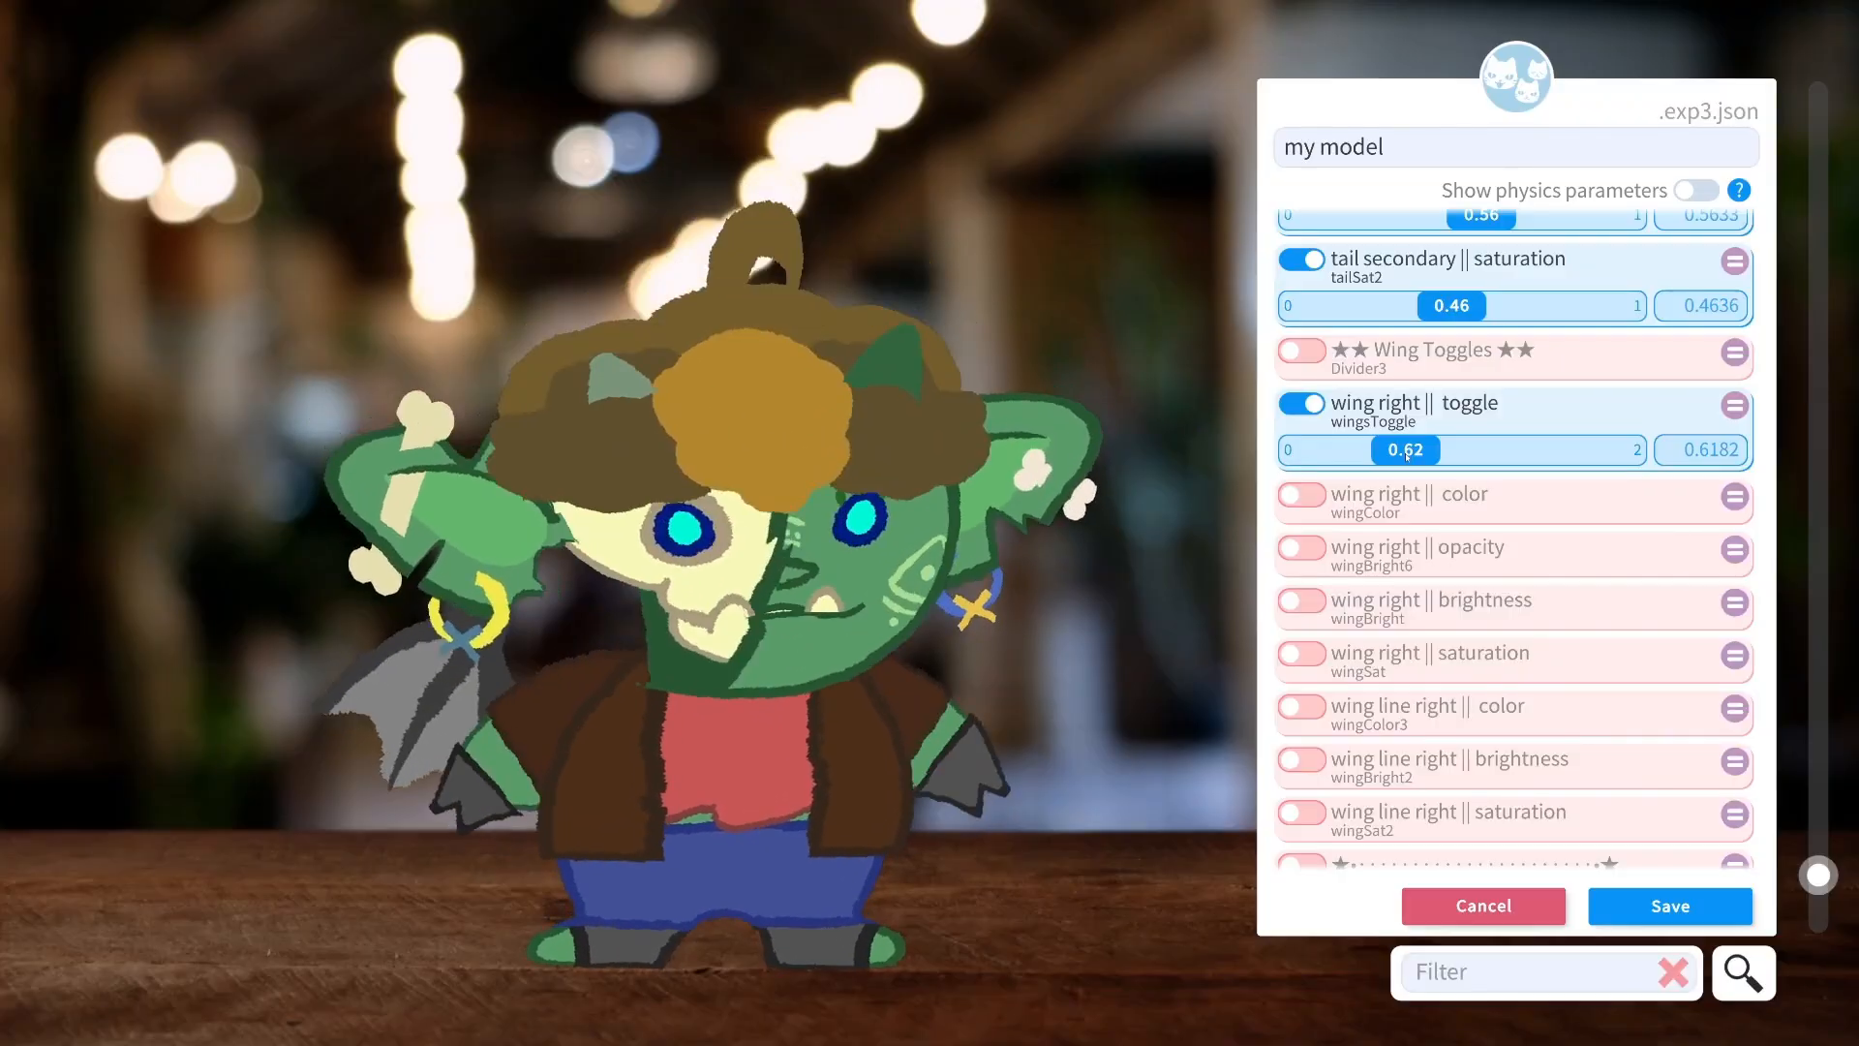
drag(1406, 453, 1485, 453)
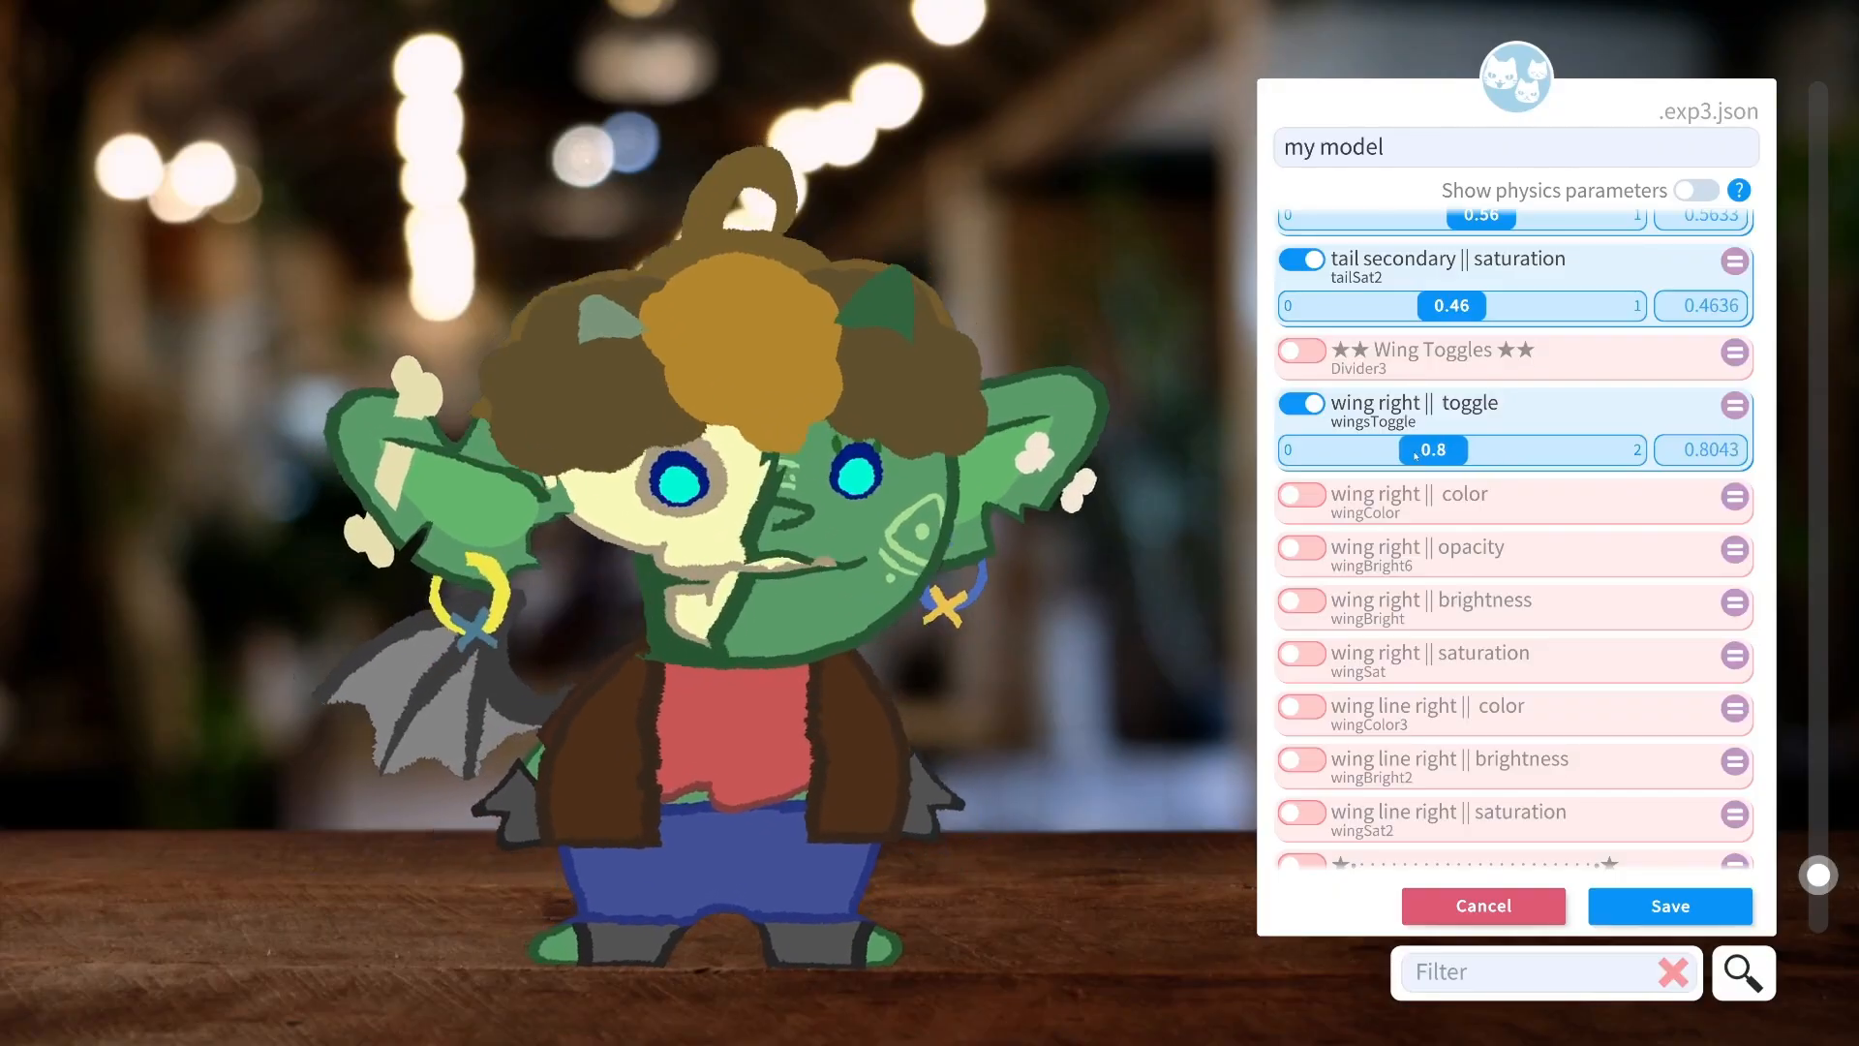
click(1301, 548)
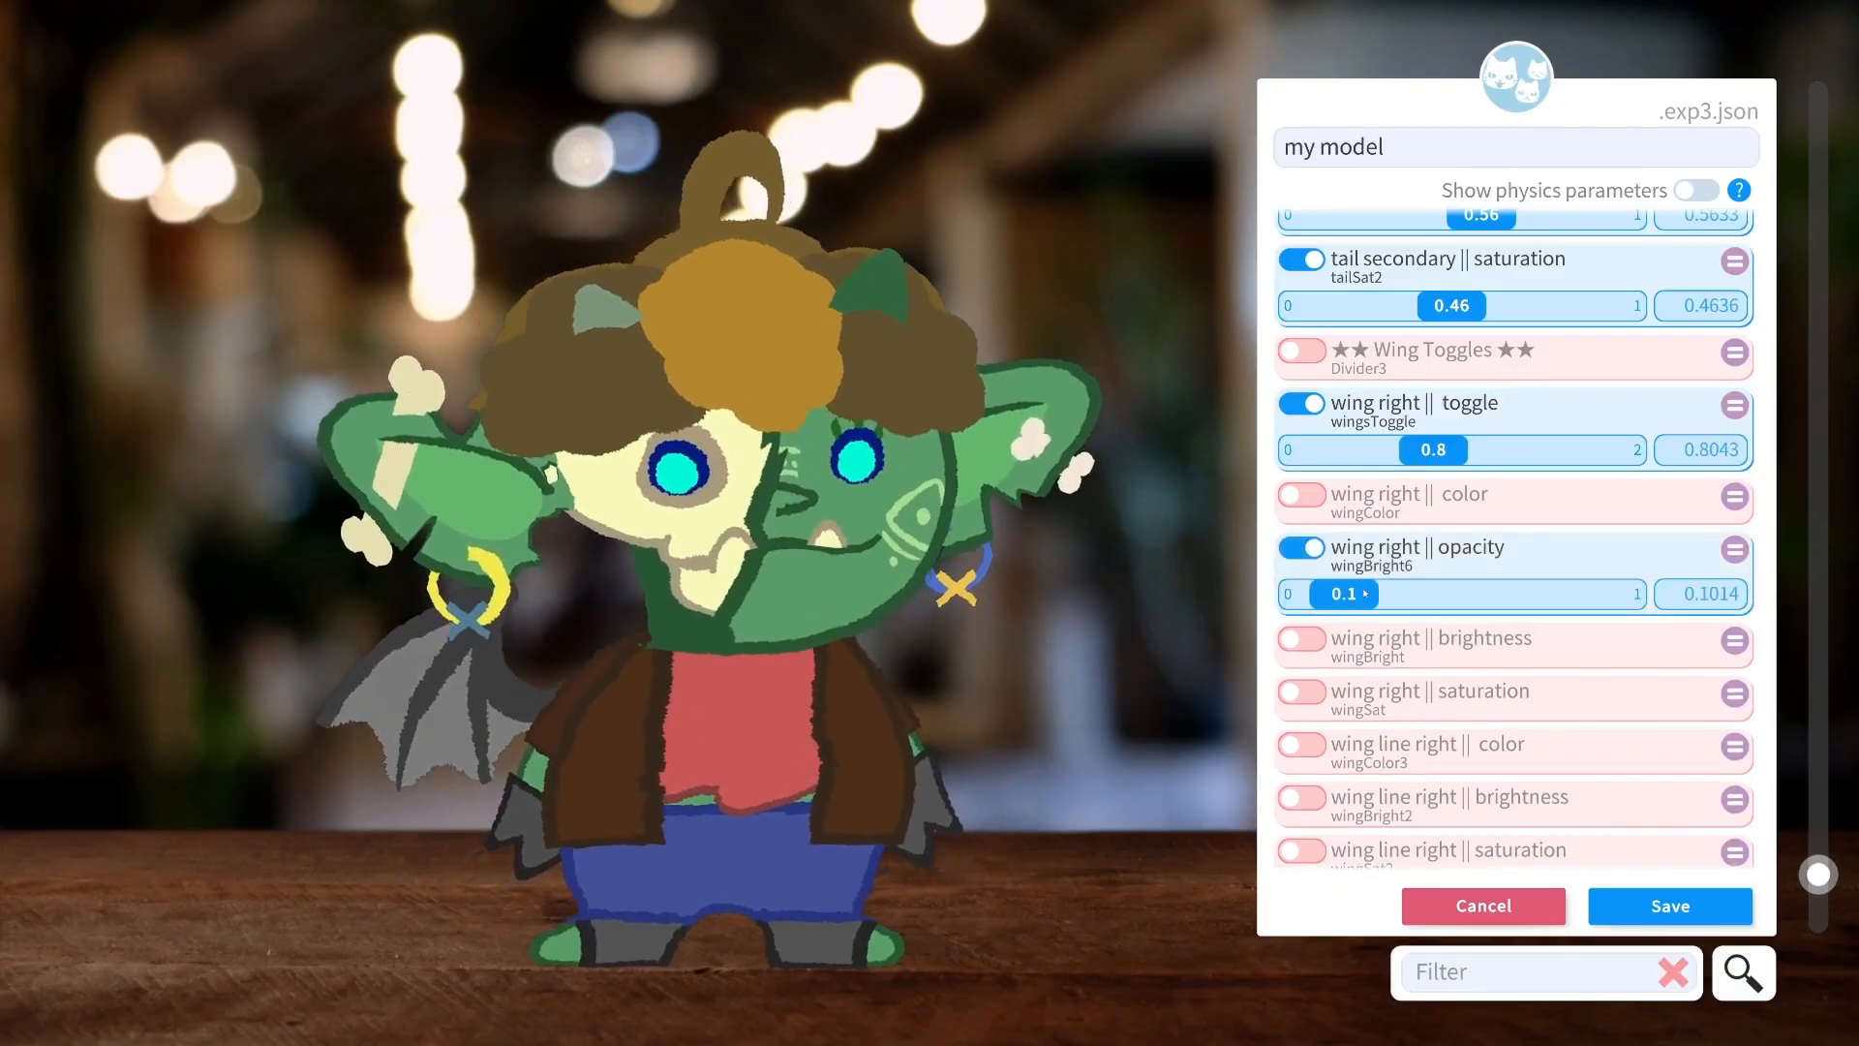
drag(1365, 593, 1602, 587)
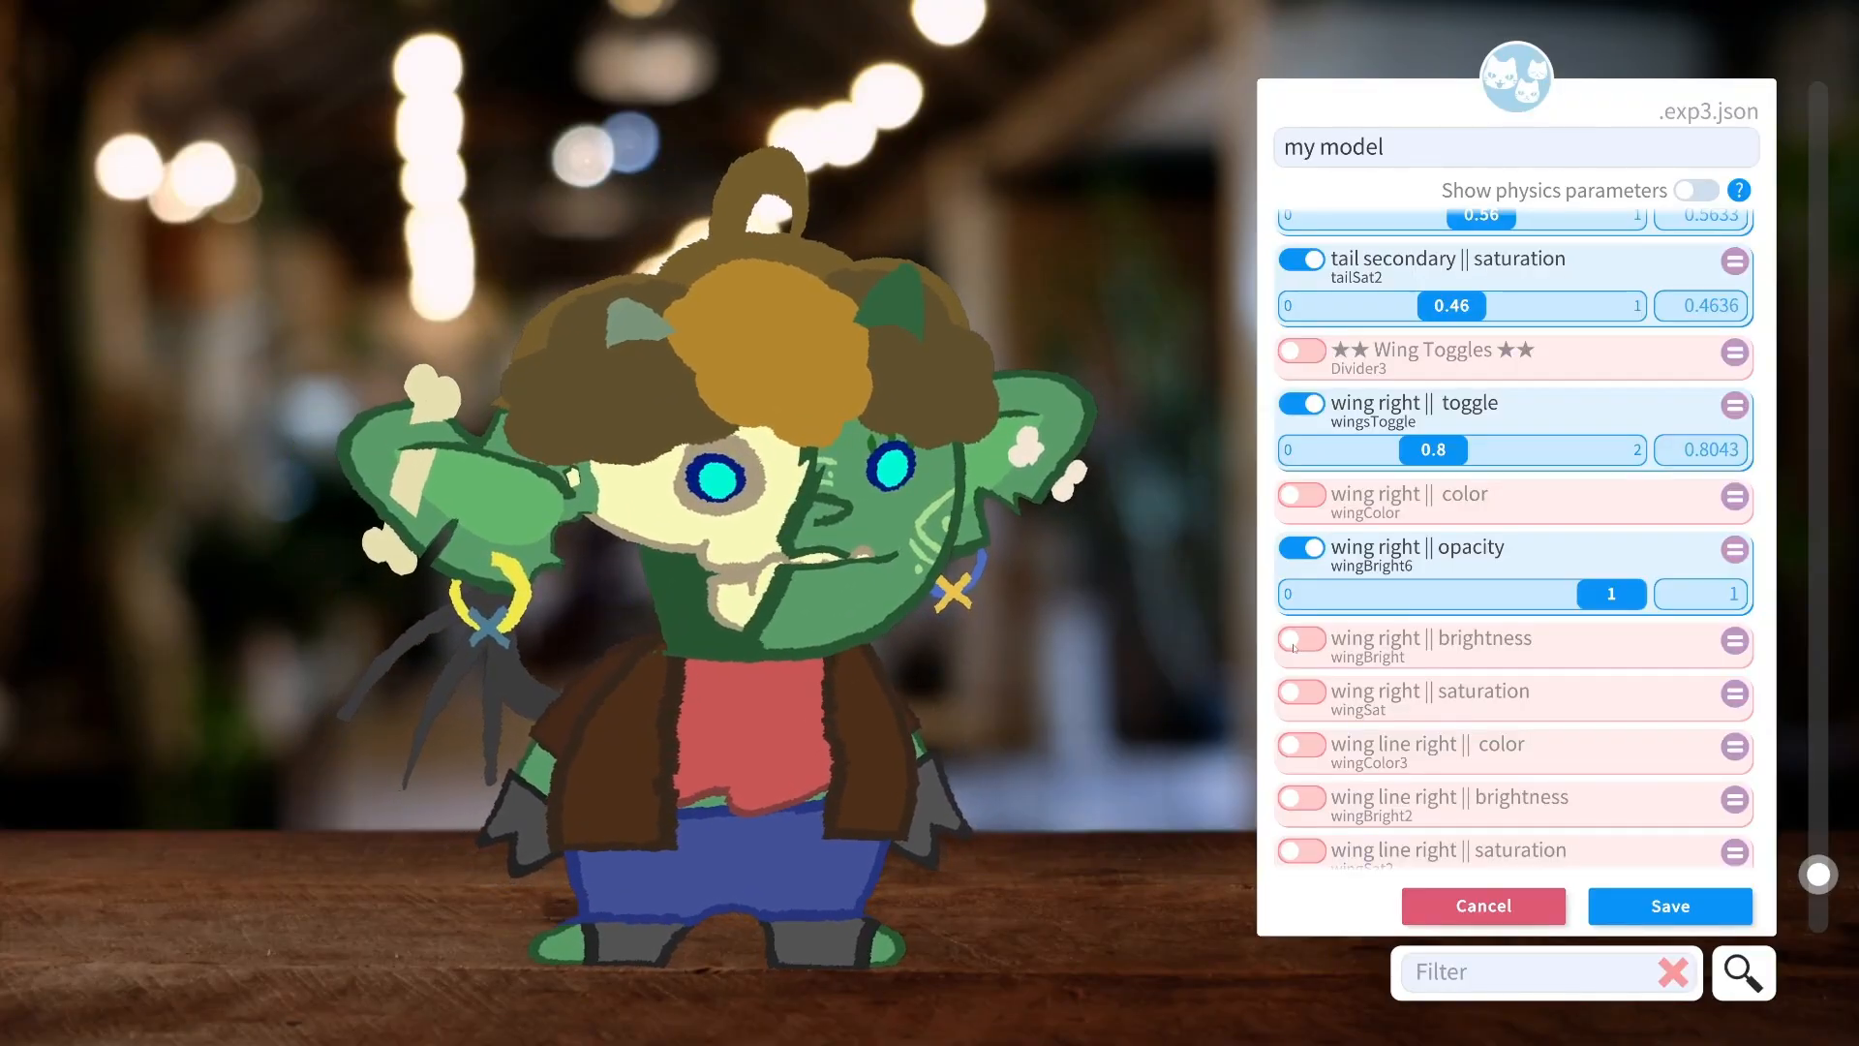
click(1301, 496)
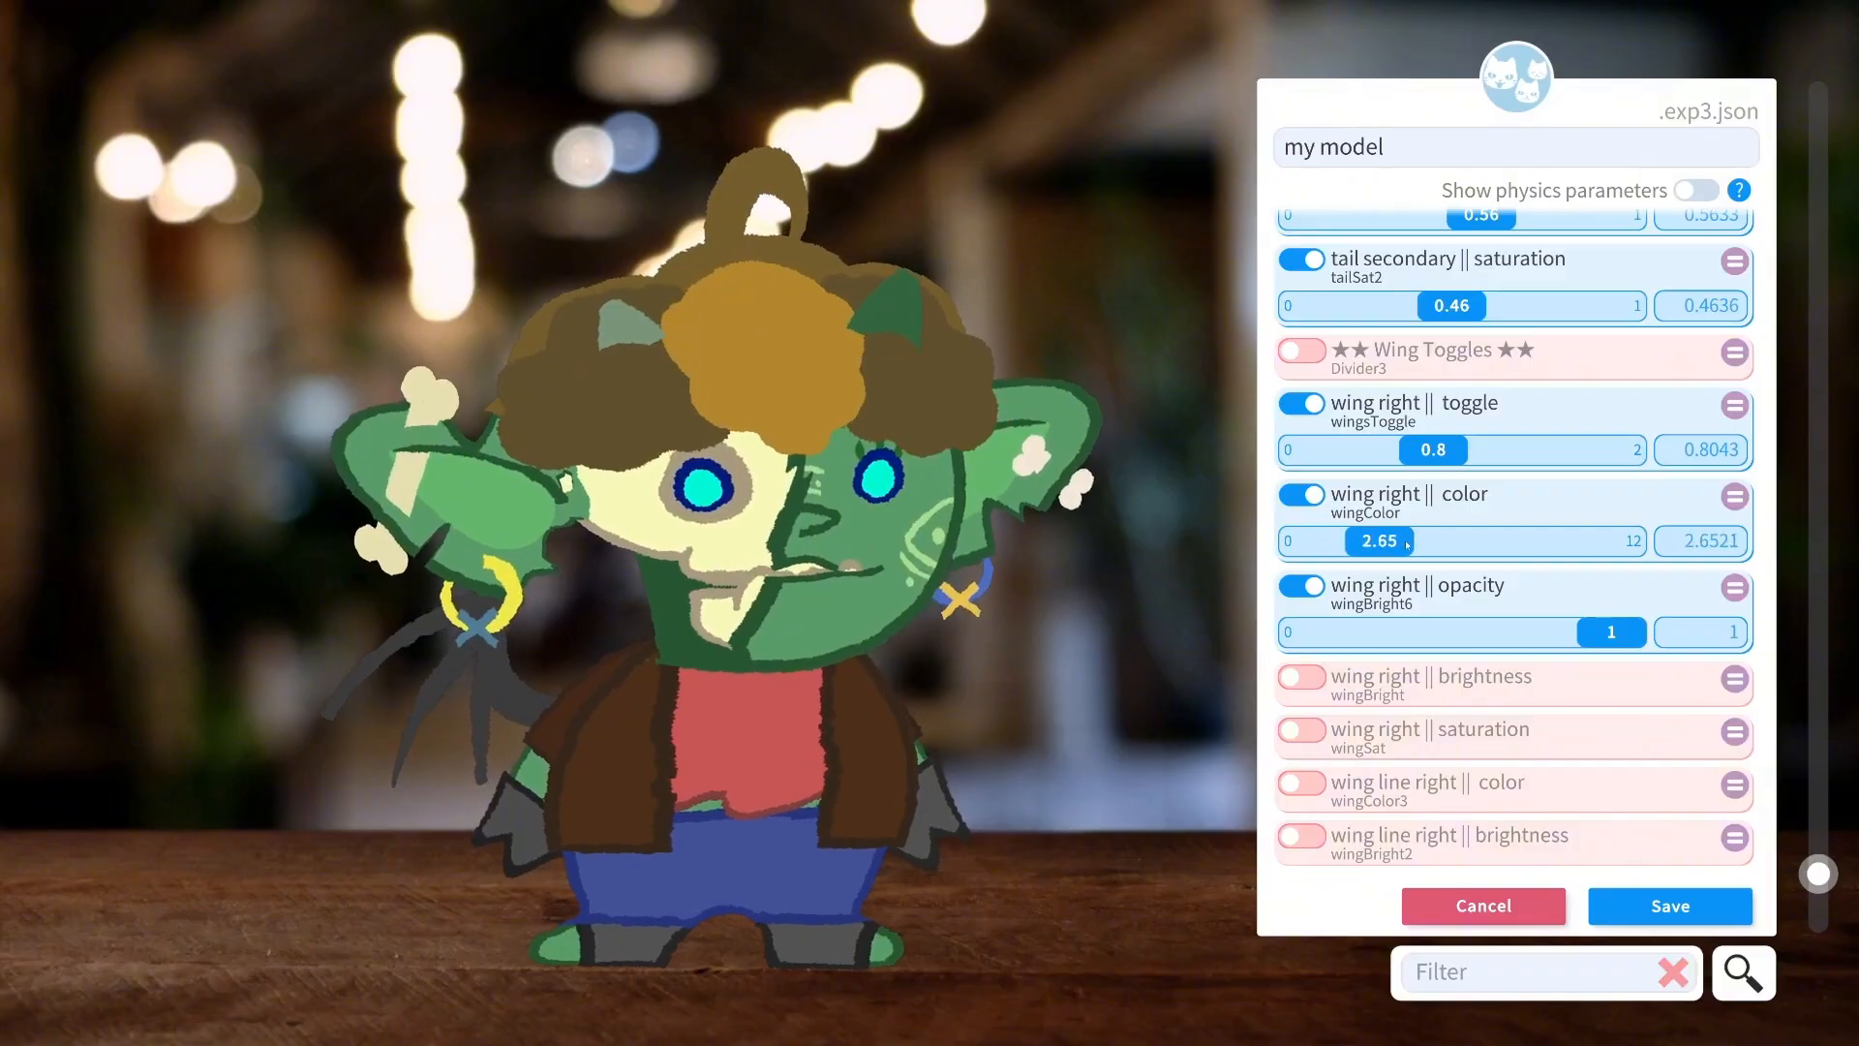
drag(1492, 543, 1302, 542)
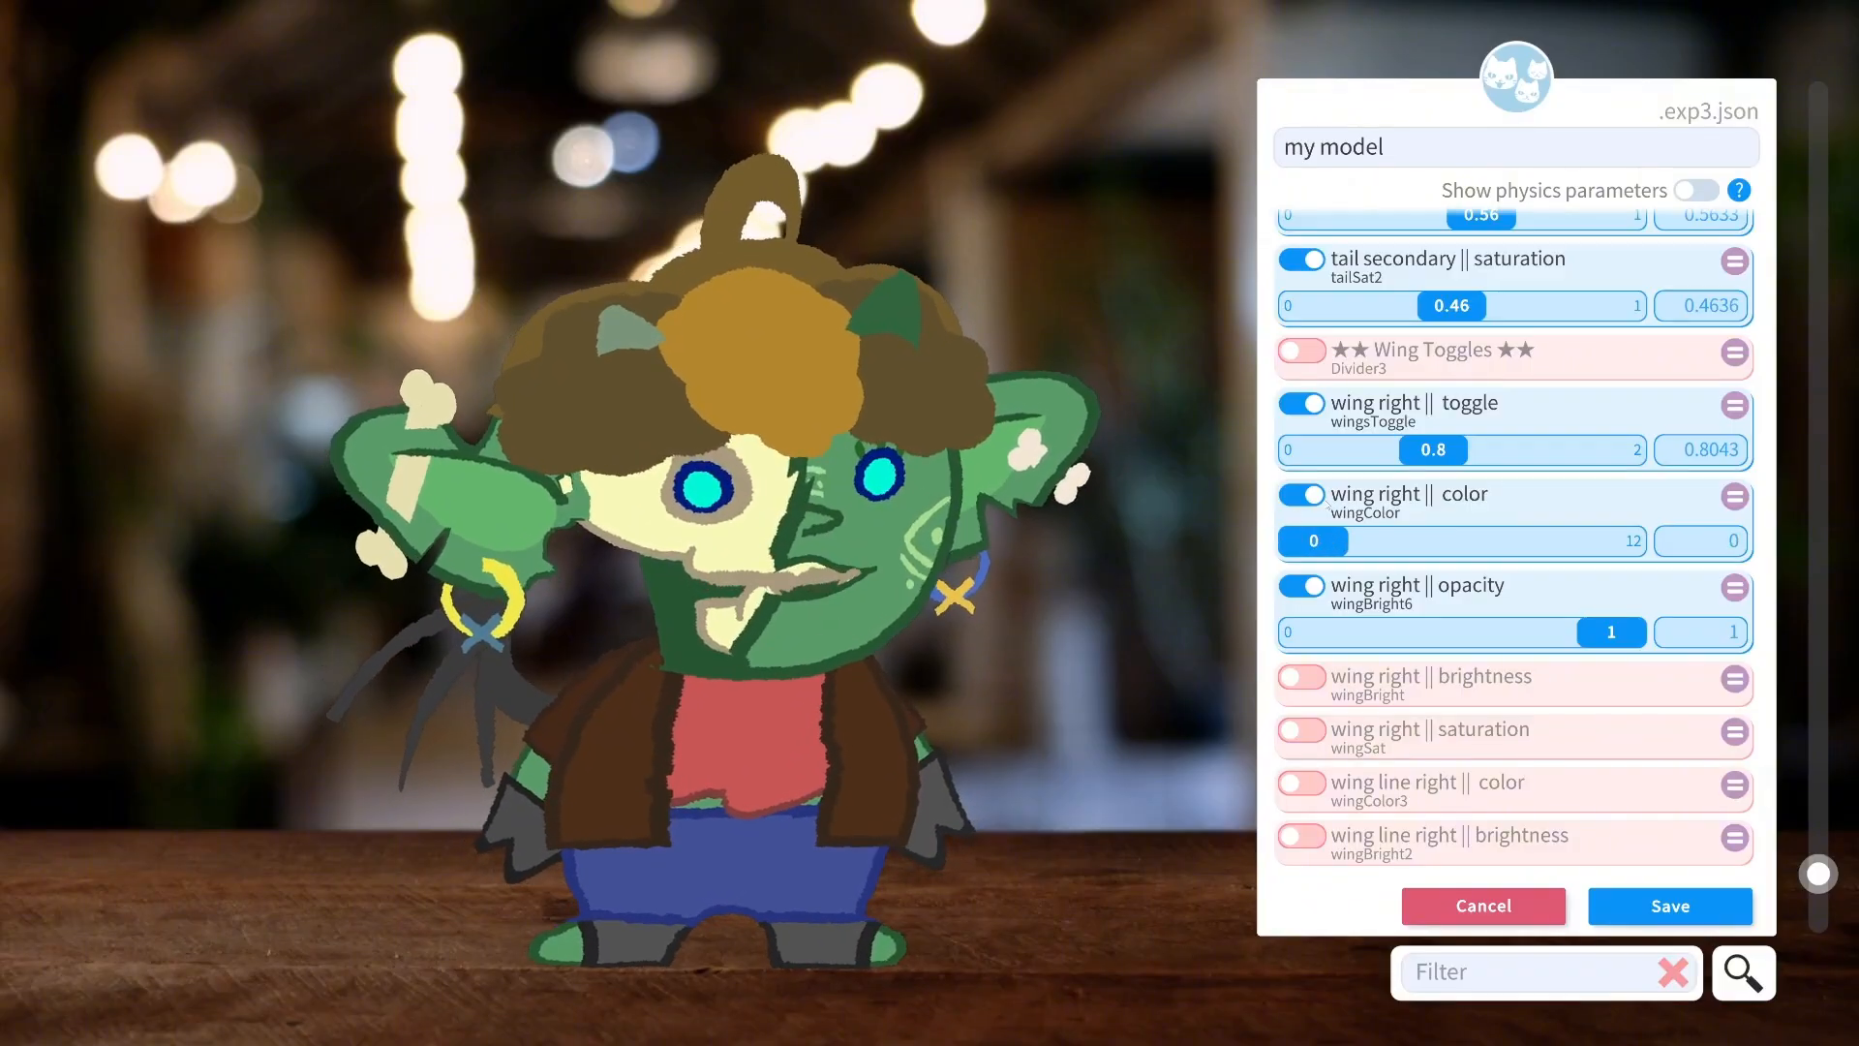
click(1307, 495)
Enable the right wing's line parameters with color 3.19, brightness 0.68 and saturation 0.44.
scroll(1315, 501, down, 2)
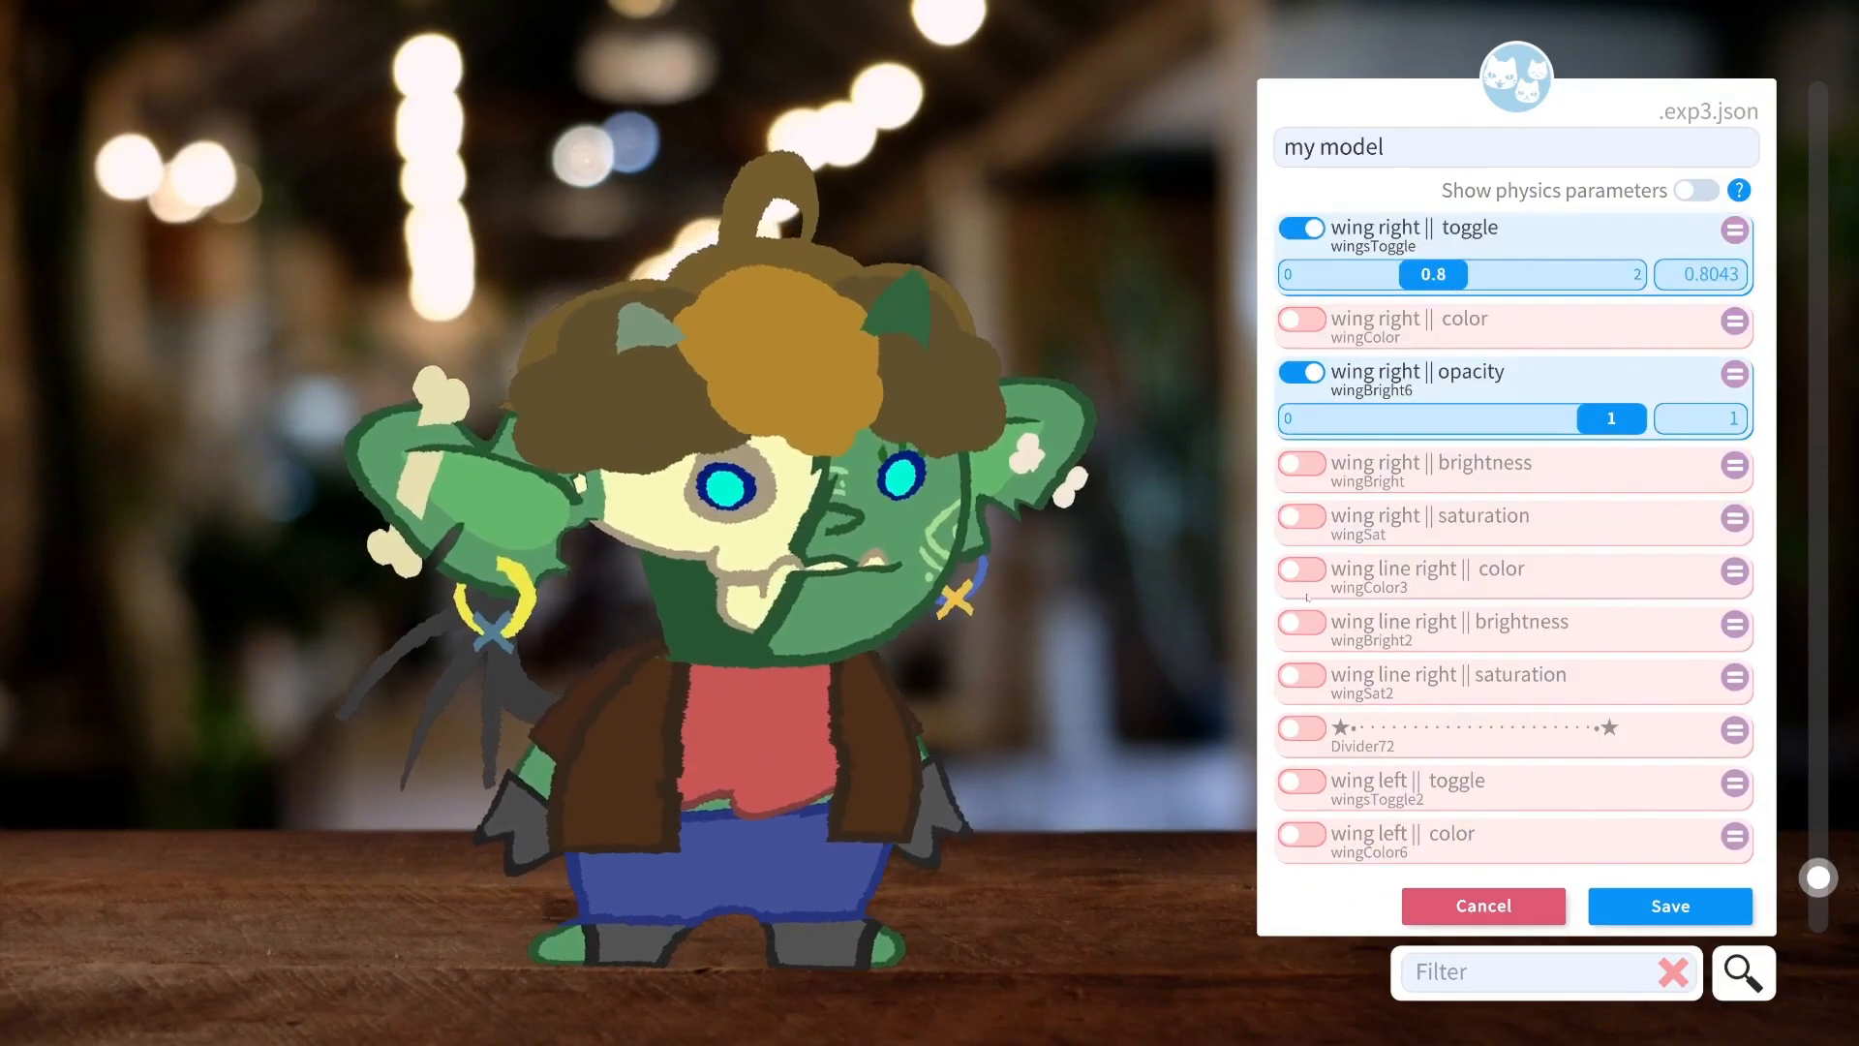
click(1307, 593)
drag(1416, 620, 1373, 620)
click(1303, 660)
drag(1314, 707, 1370, 707)
click(1304, 751)
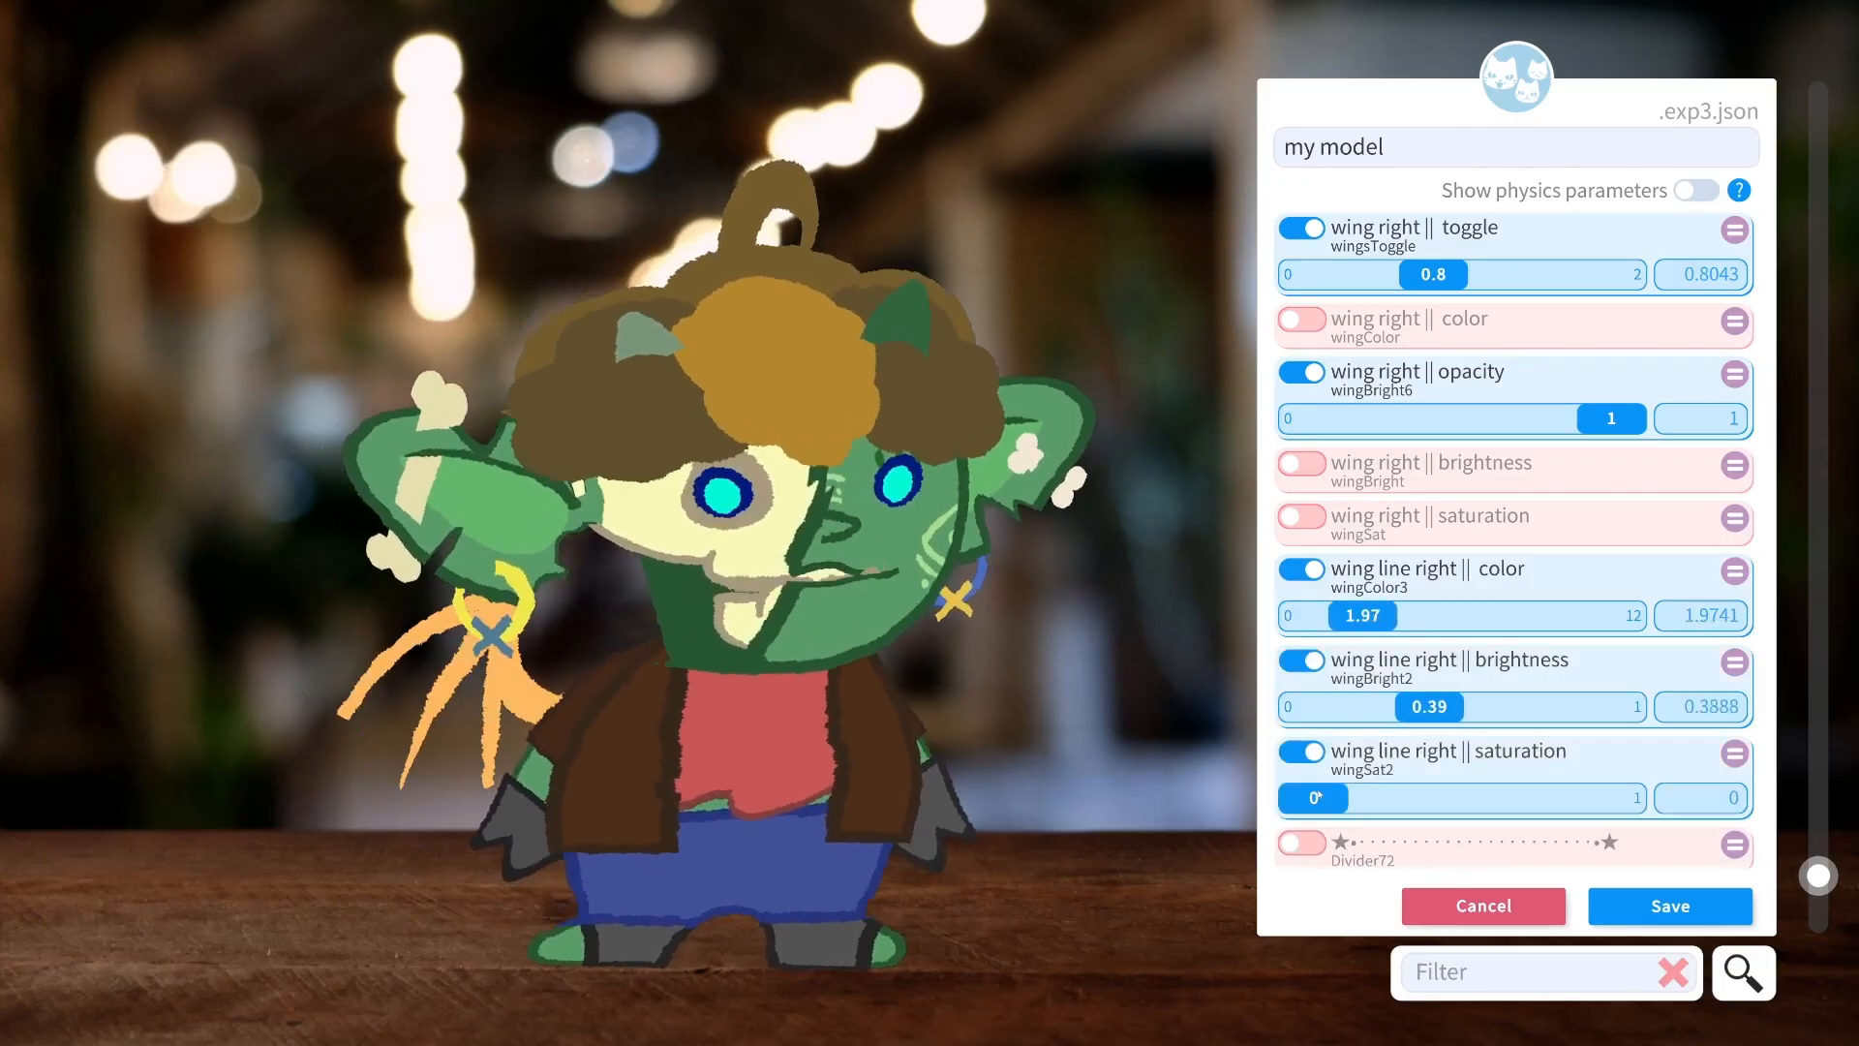
drag(1316, 799, 1446, 799)
drag(1362, 616, 1384, 617)
drag(1371, 707, 1513, 707)
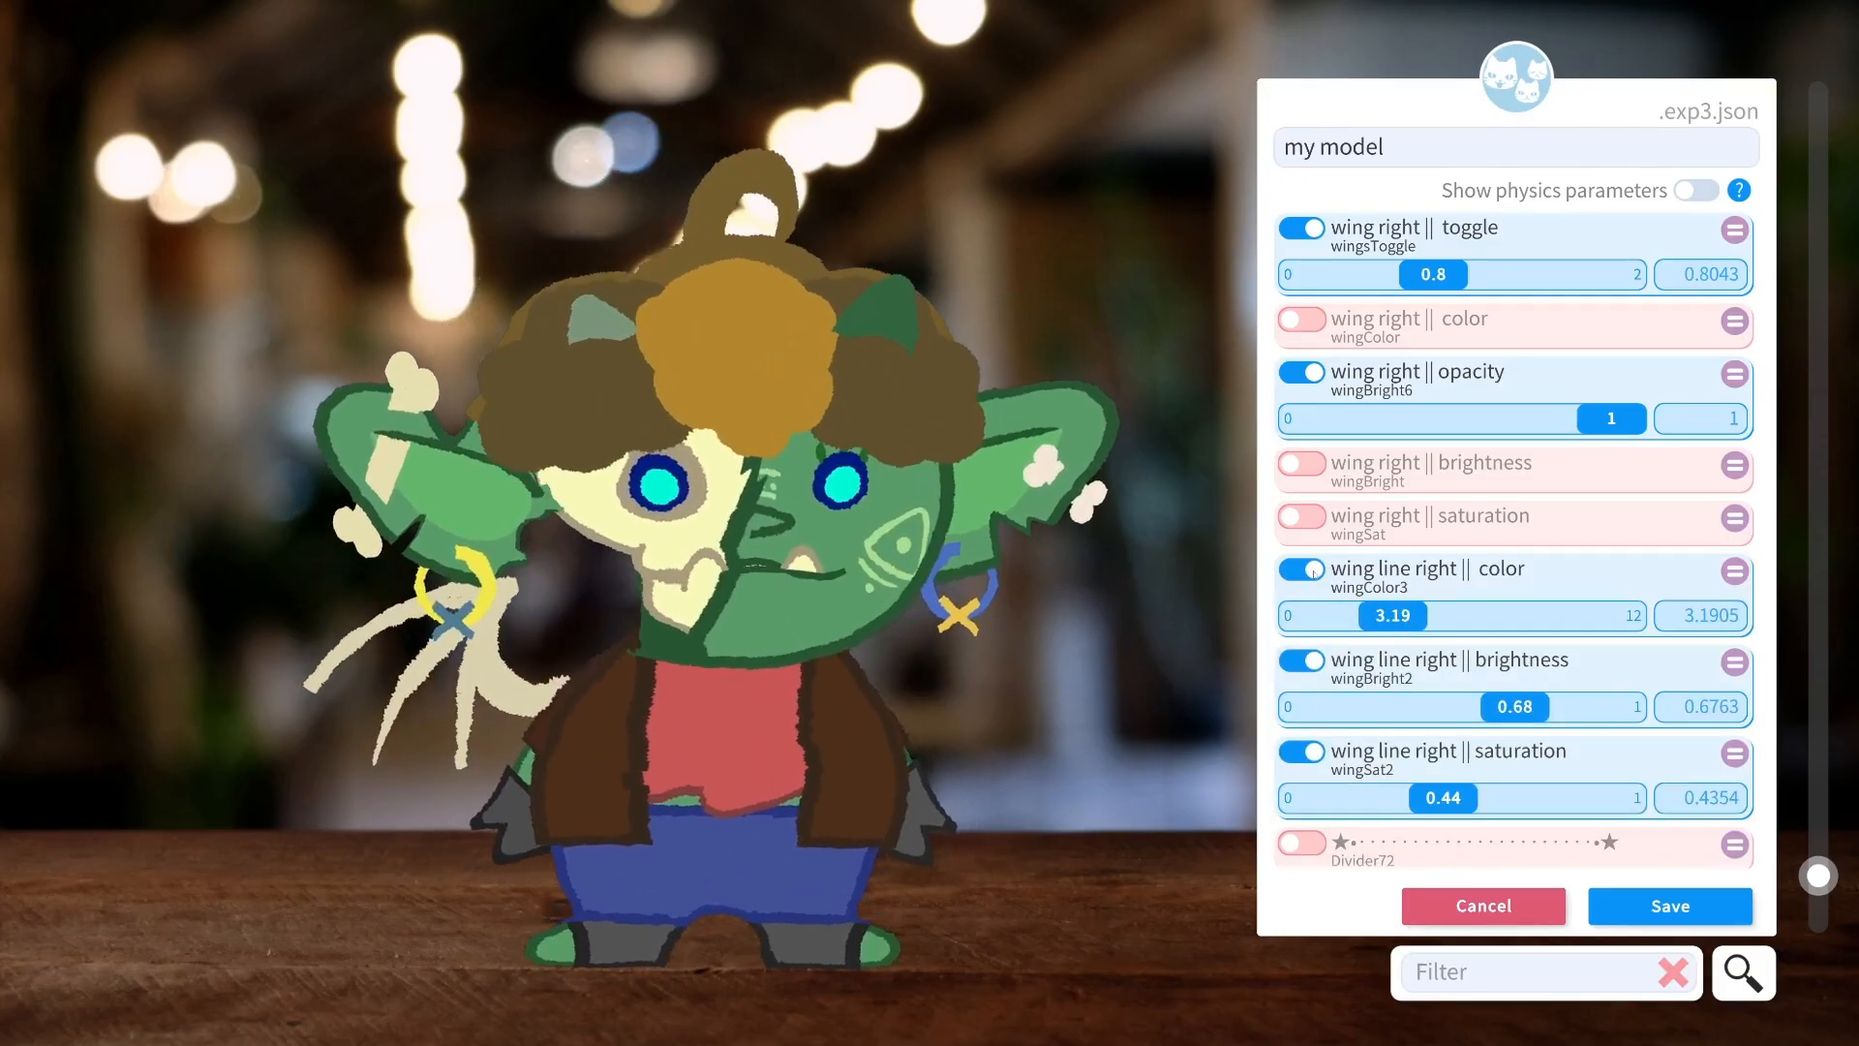
Enable the left wing with its toggle at 0.85 and its color at 6.12.
scroll(1313, 571, down, 3)
click(1301, 602)
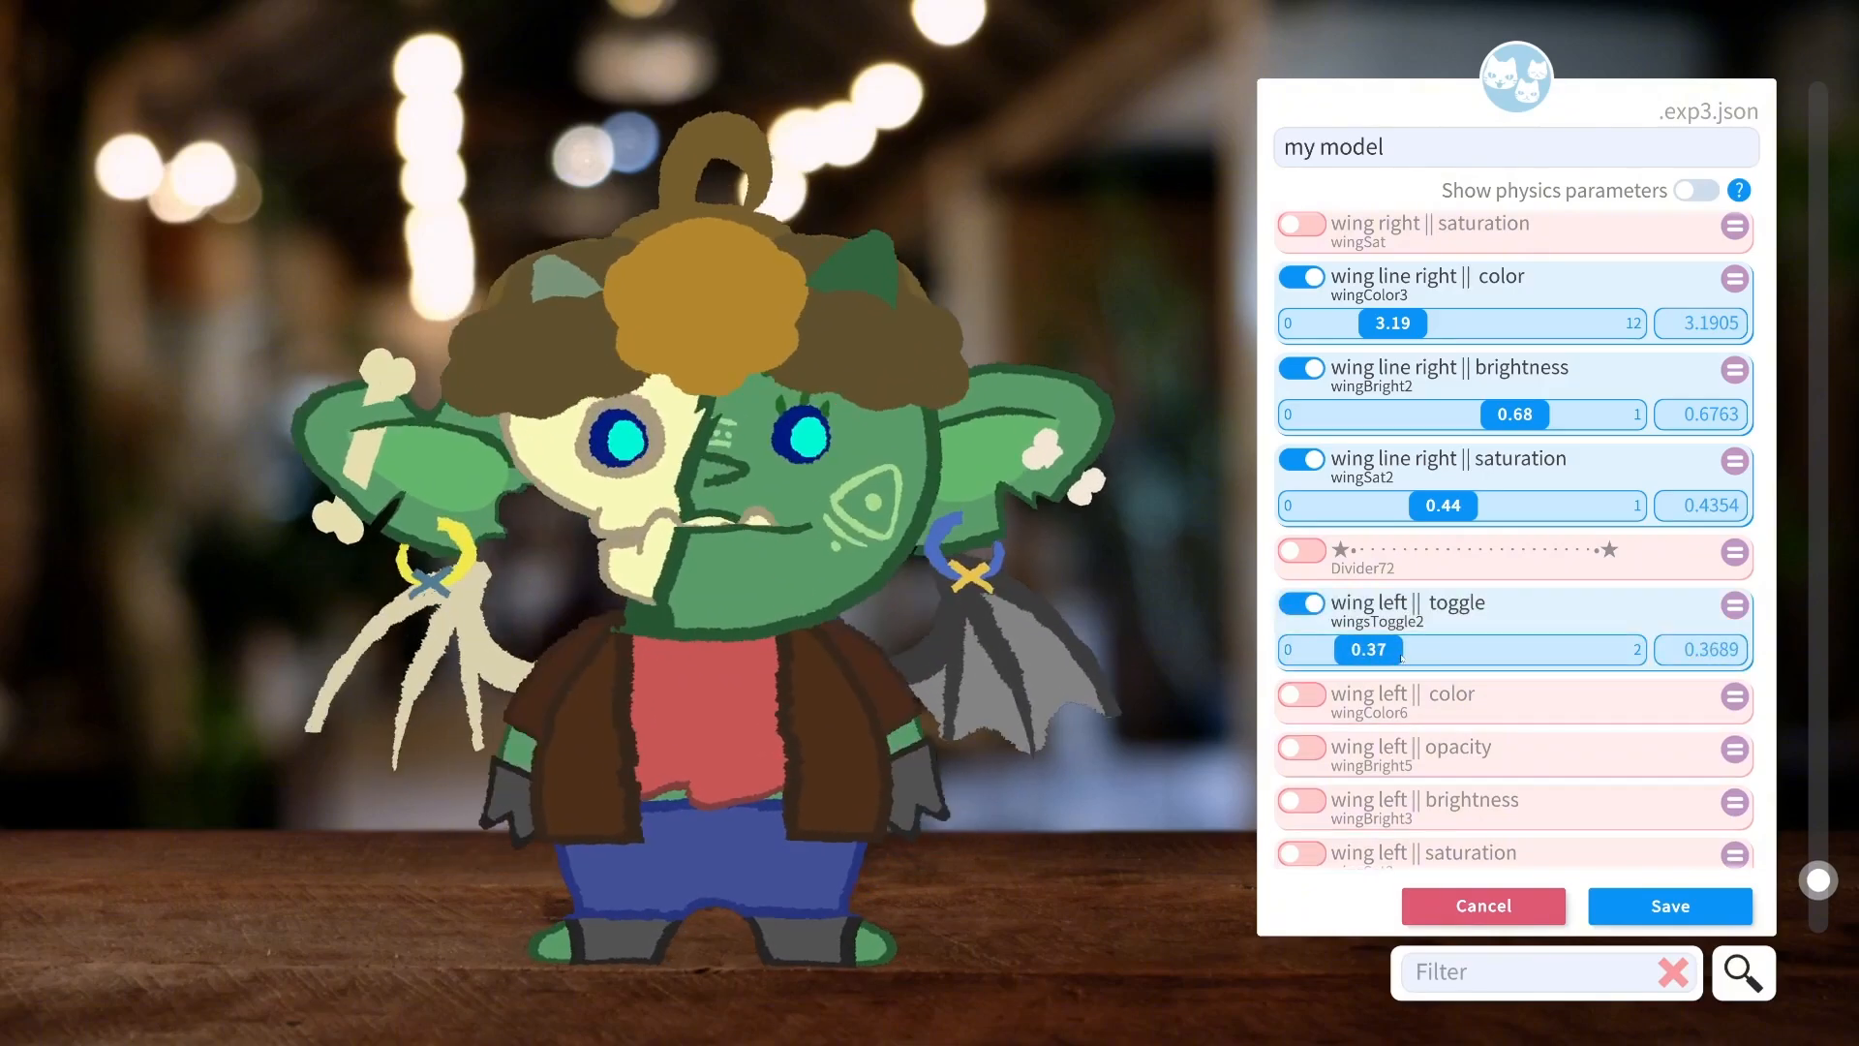
drag(1401, 657, 1532, 650)
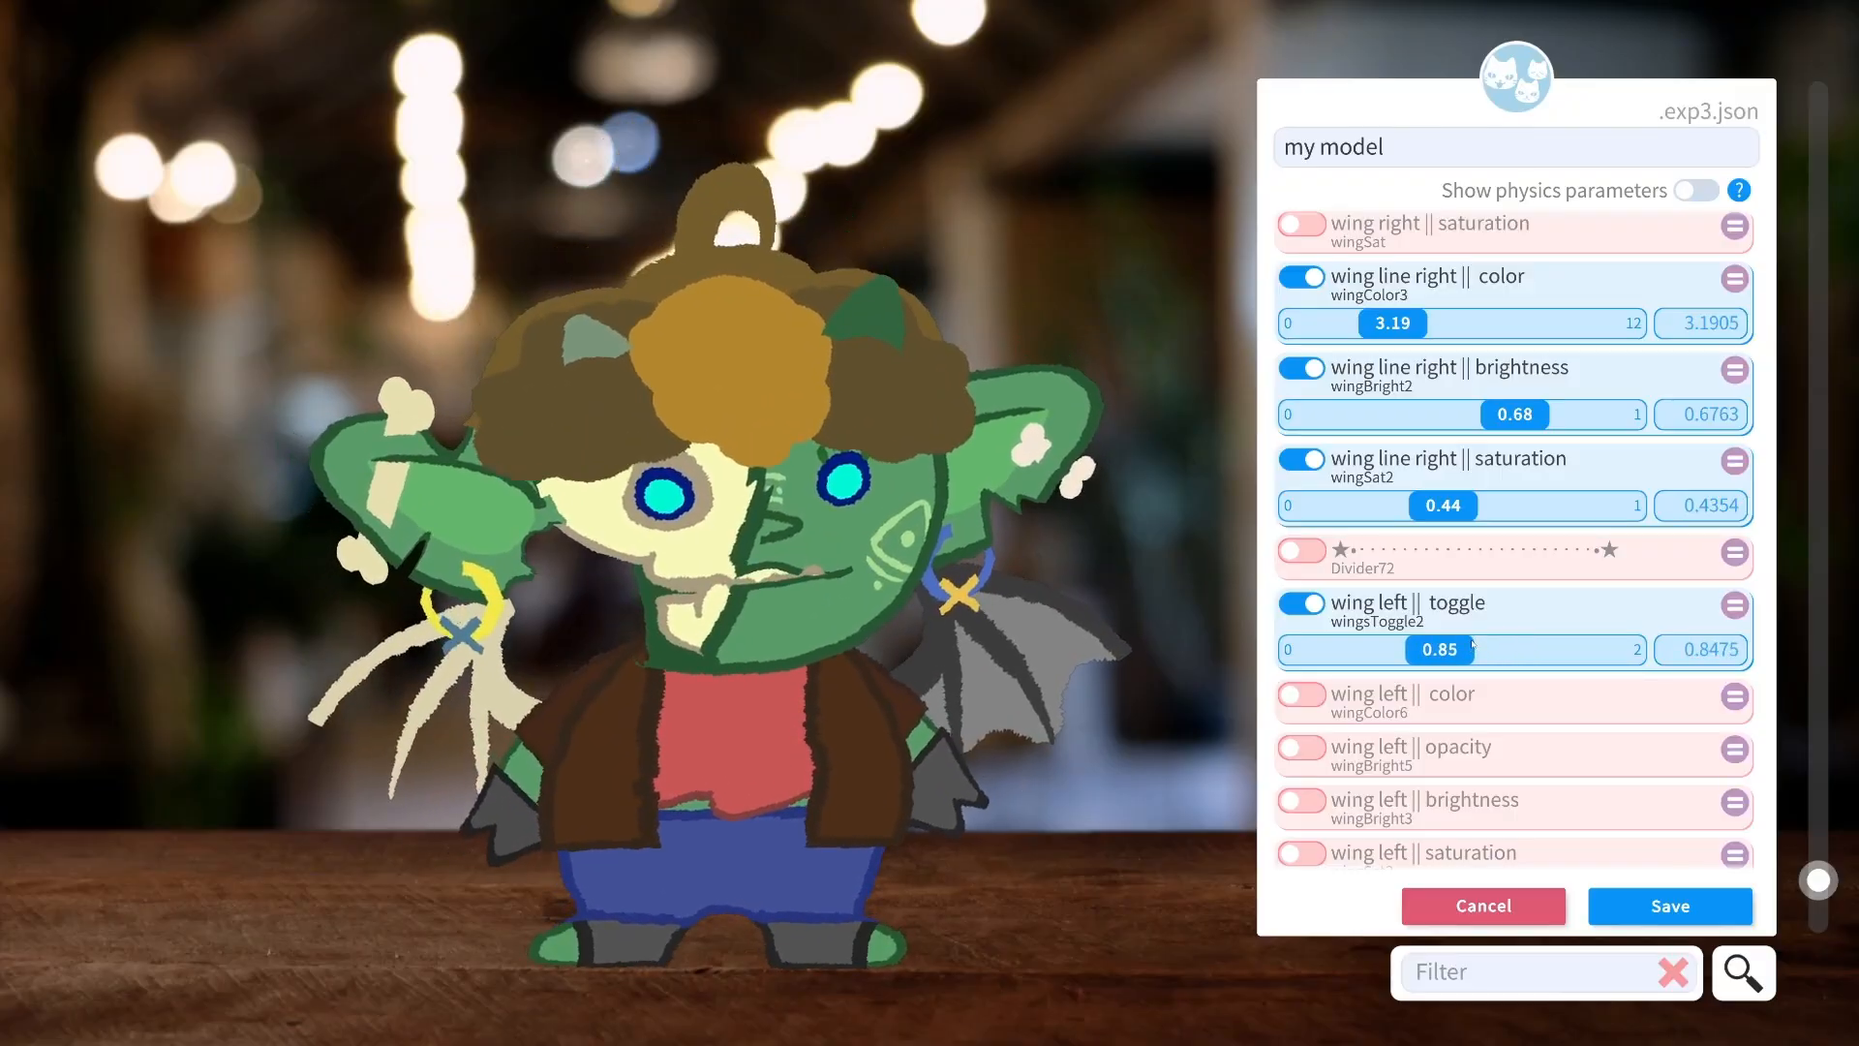
scroll(1305, 704, down, 1)
click(1302, 636)
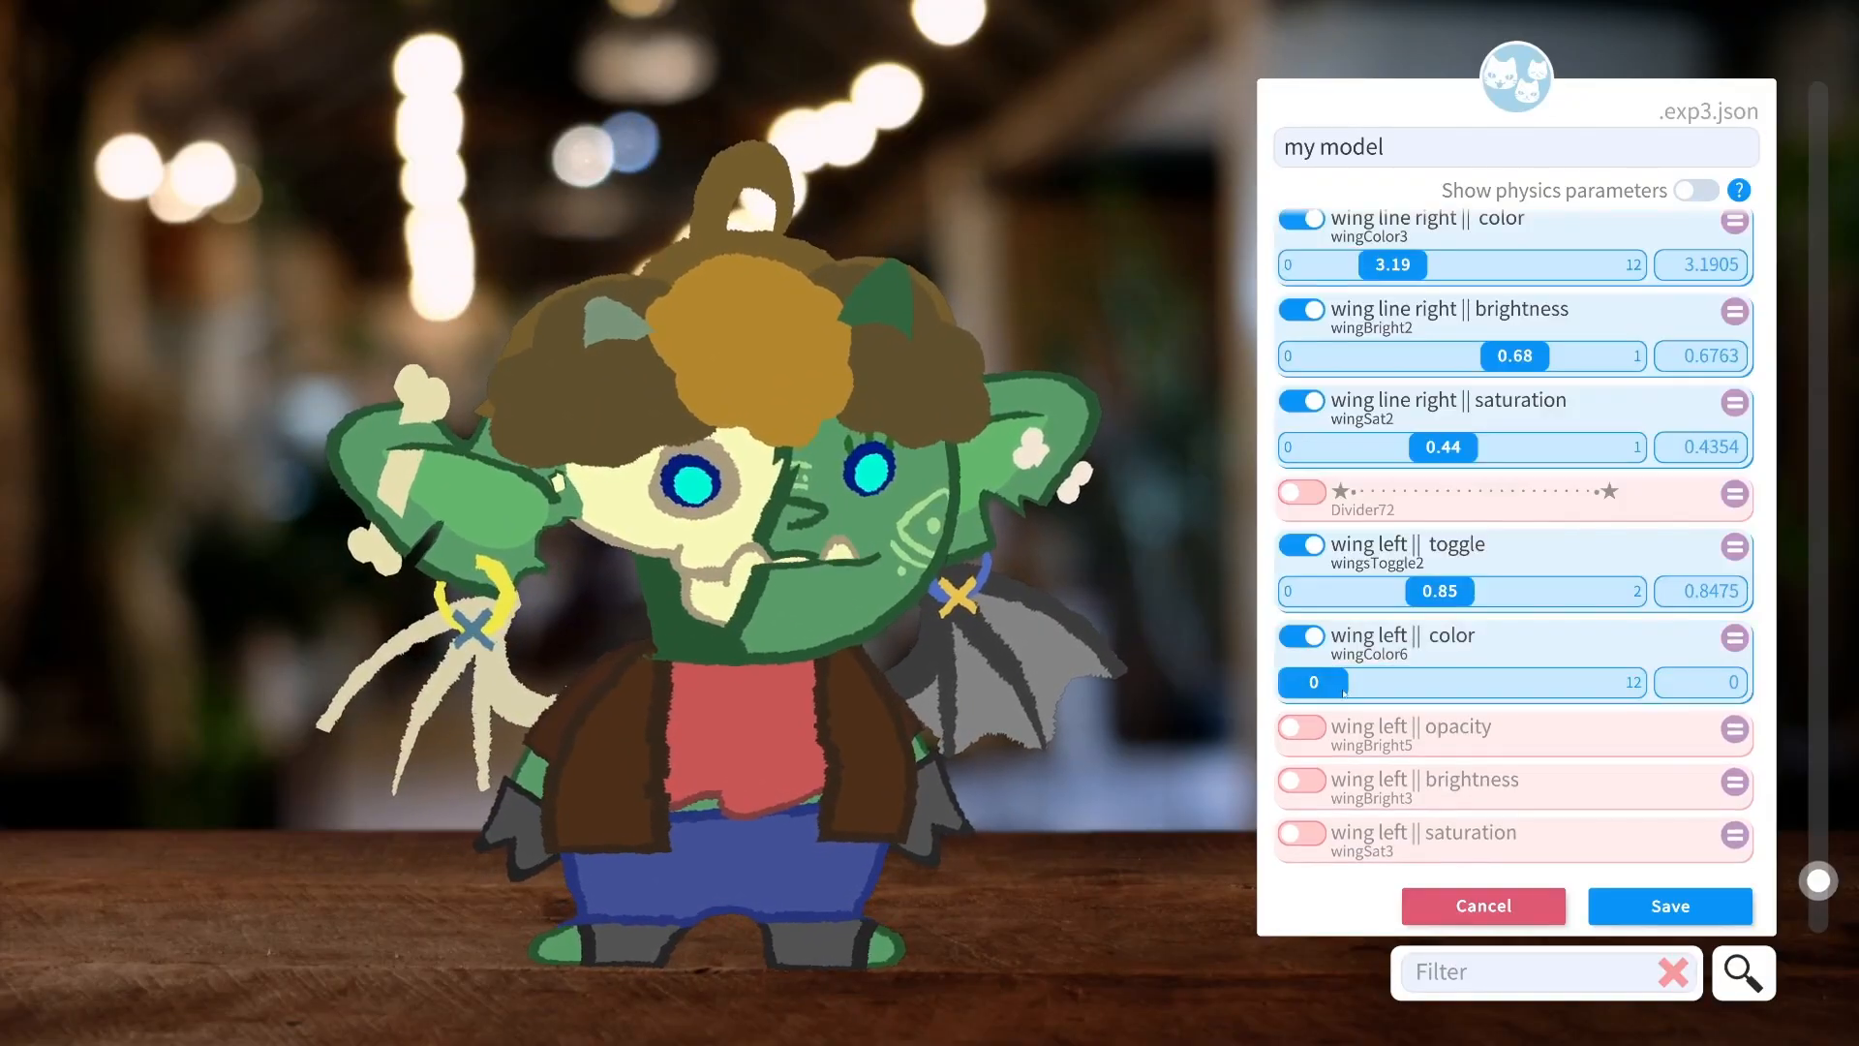
drag(1358, 684, 1530, 683)
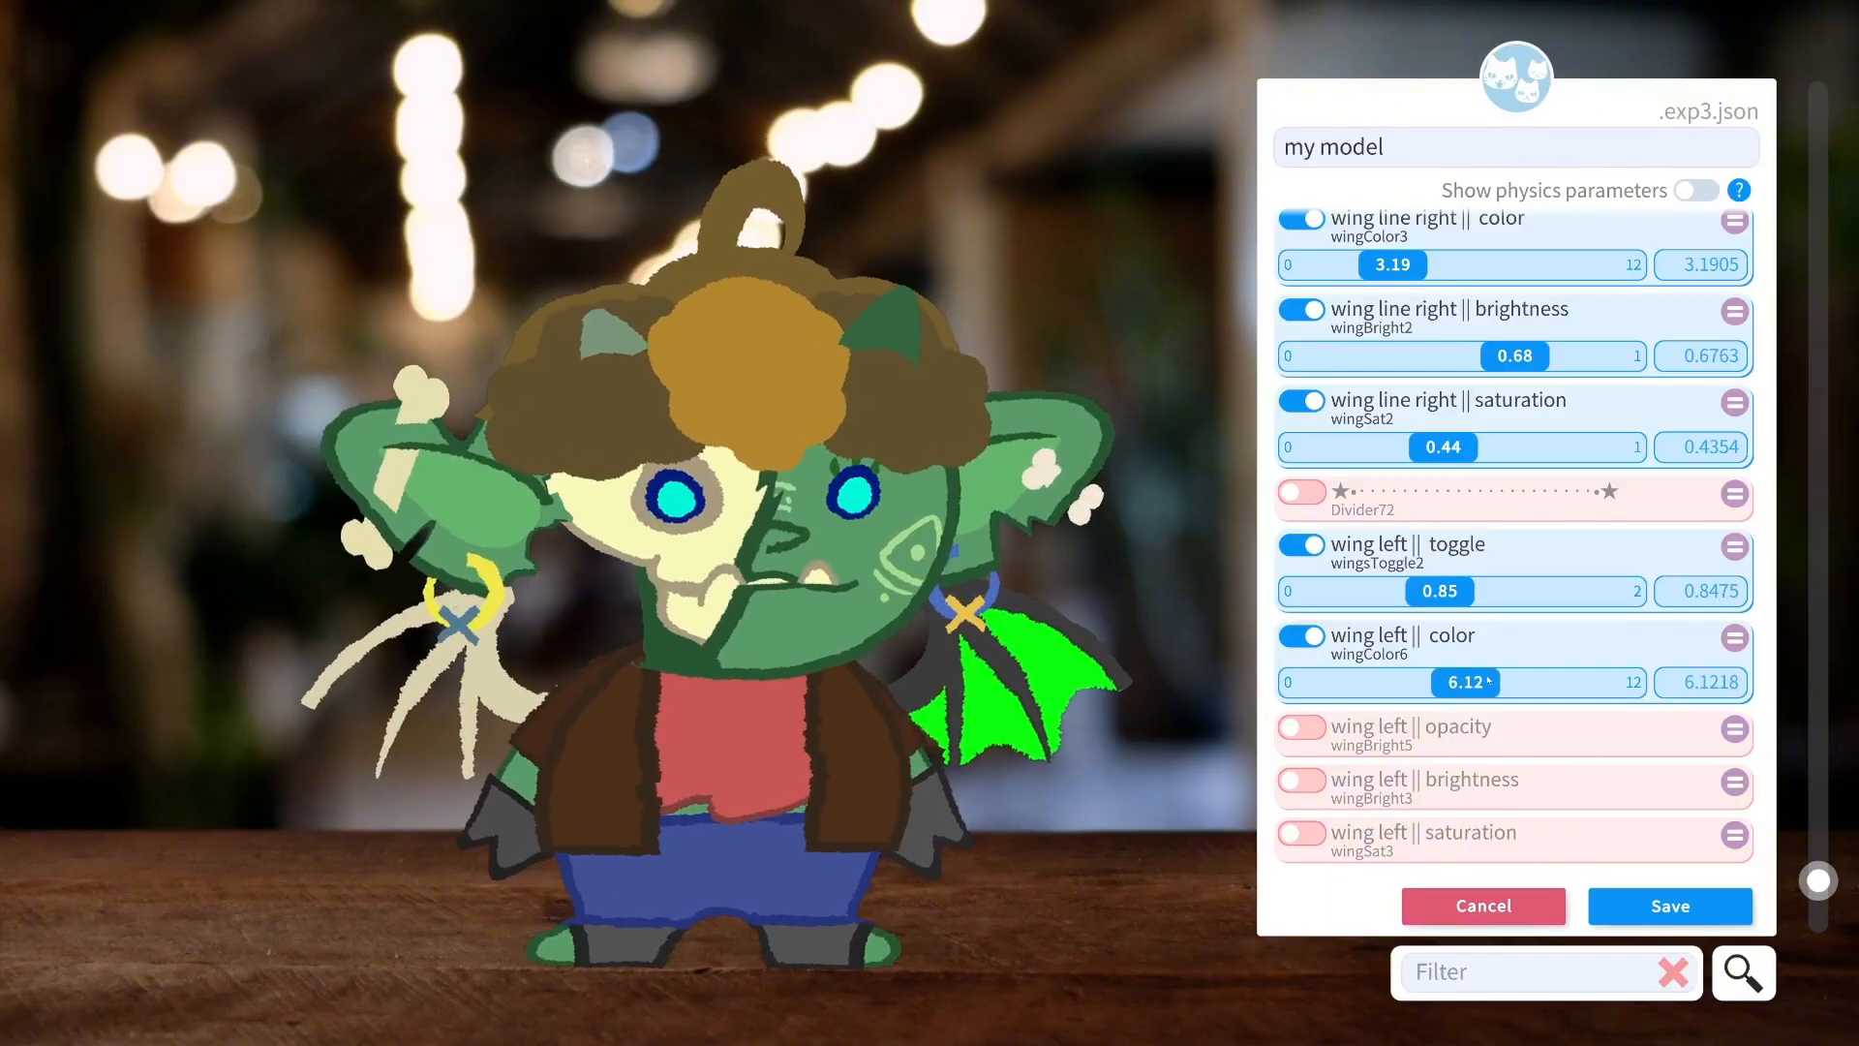
Set the left wing to opacity 0, brightness 0.34, saturation 0.65, and its line to color 6.24, brightness 0.18, saturation 0.82.
scroll(1291, 742, down, 1)
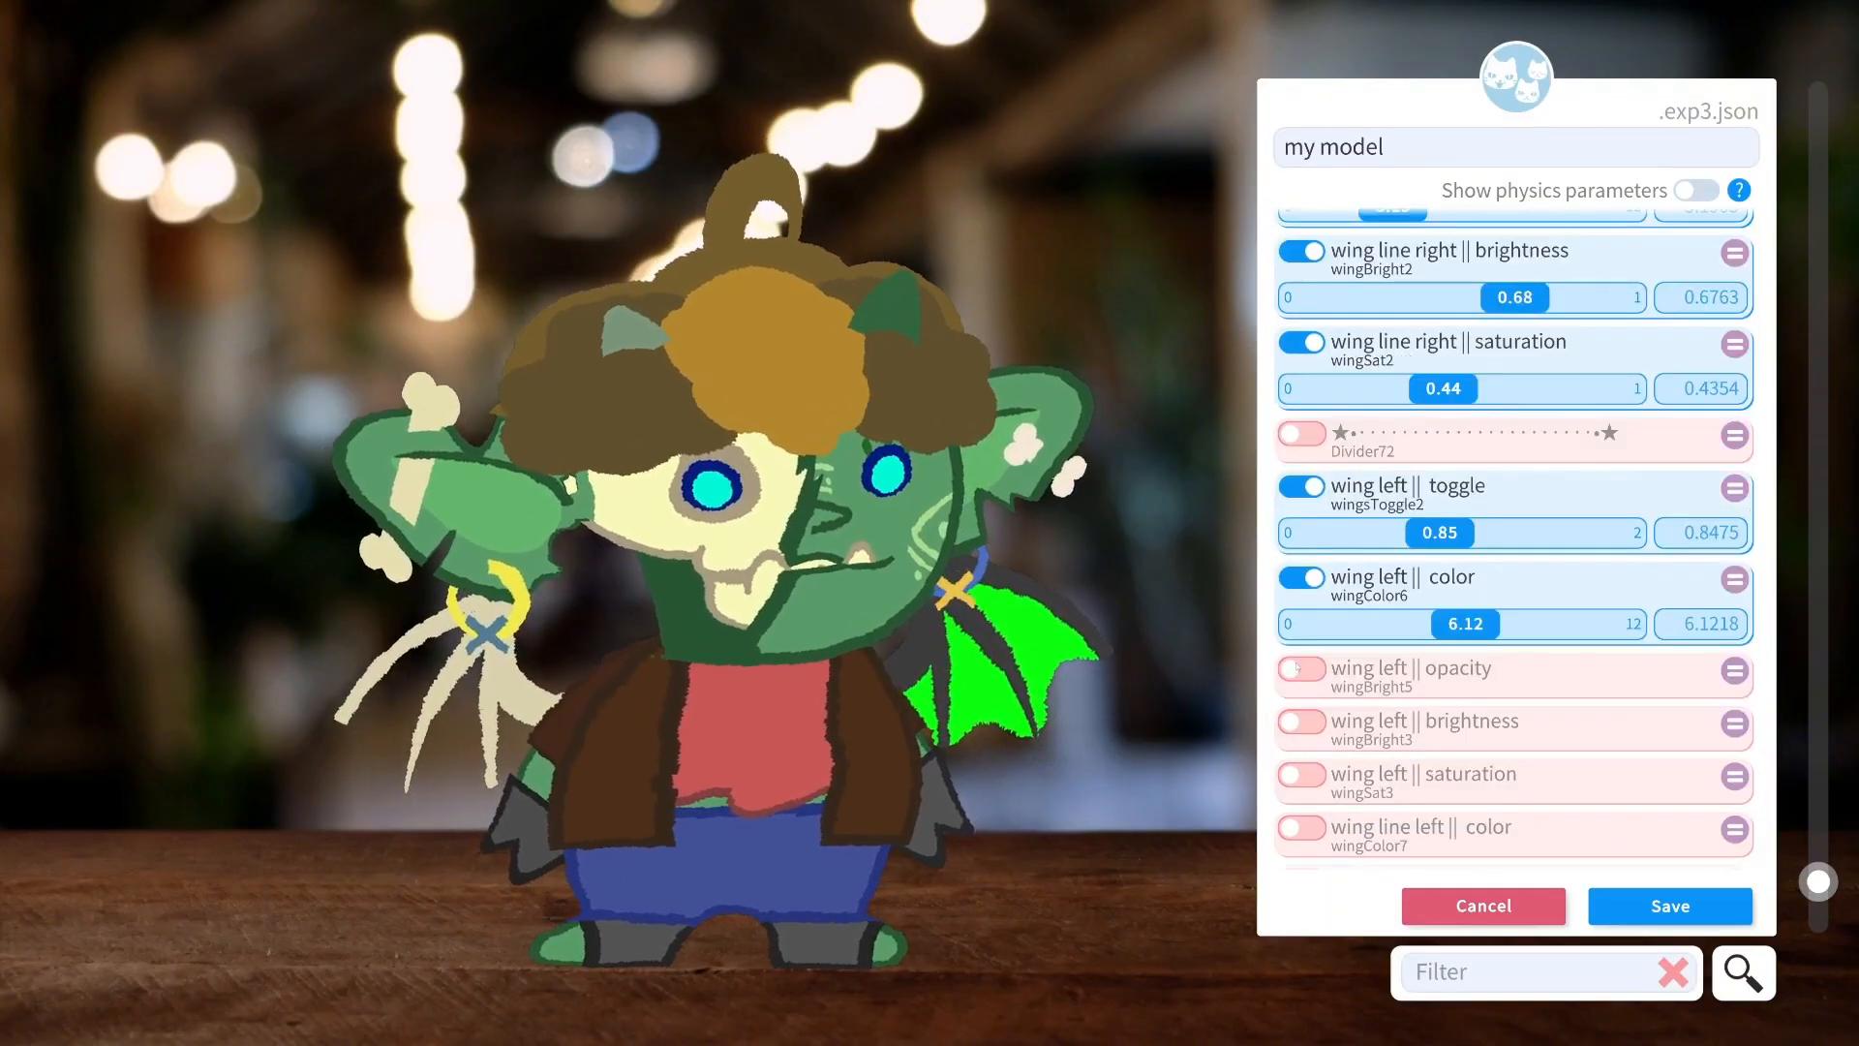
click(1299, 668)
mouse_move(1309, 715)
mouse_down()
mouse_move(1441, 715)
mouse_move(1297, 719)
mouse_up()
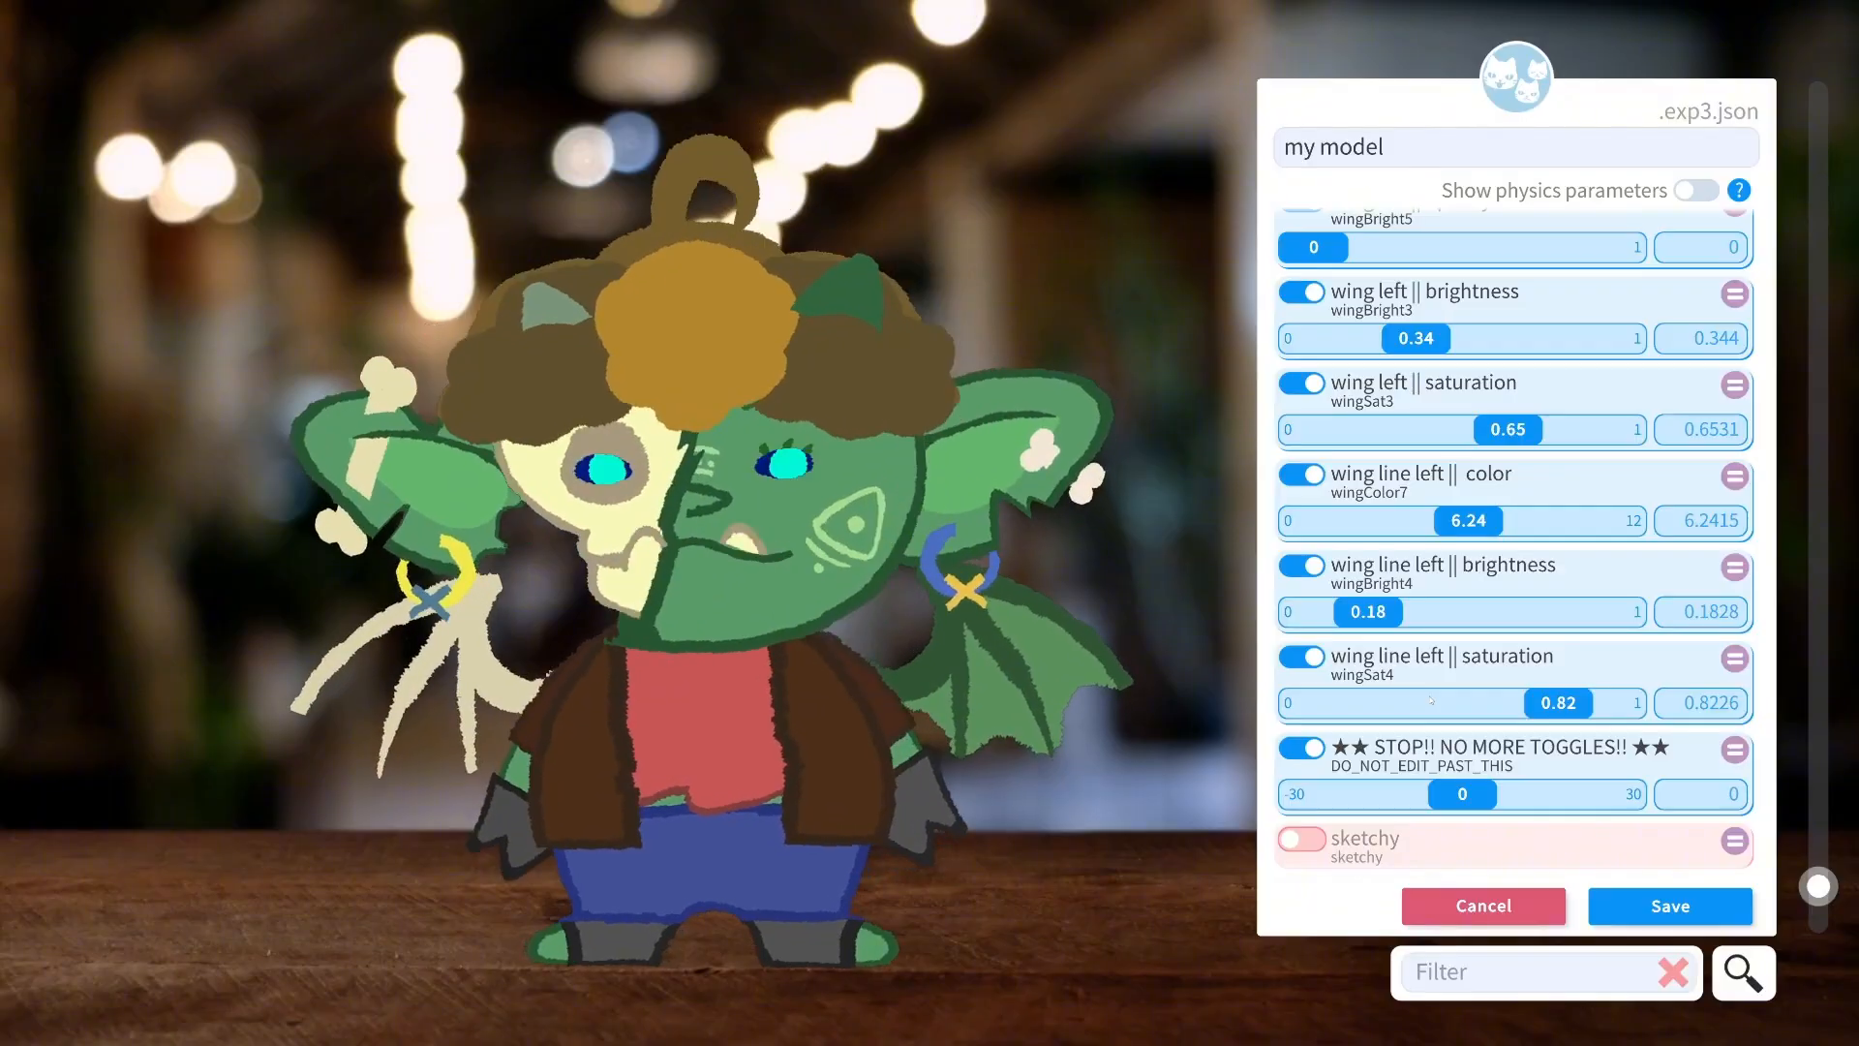
Save the "my model" expression with its edited parameters.
scroll(1375, 647, up, 10)
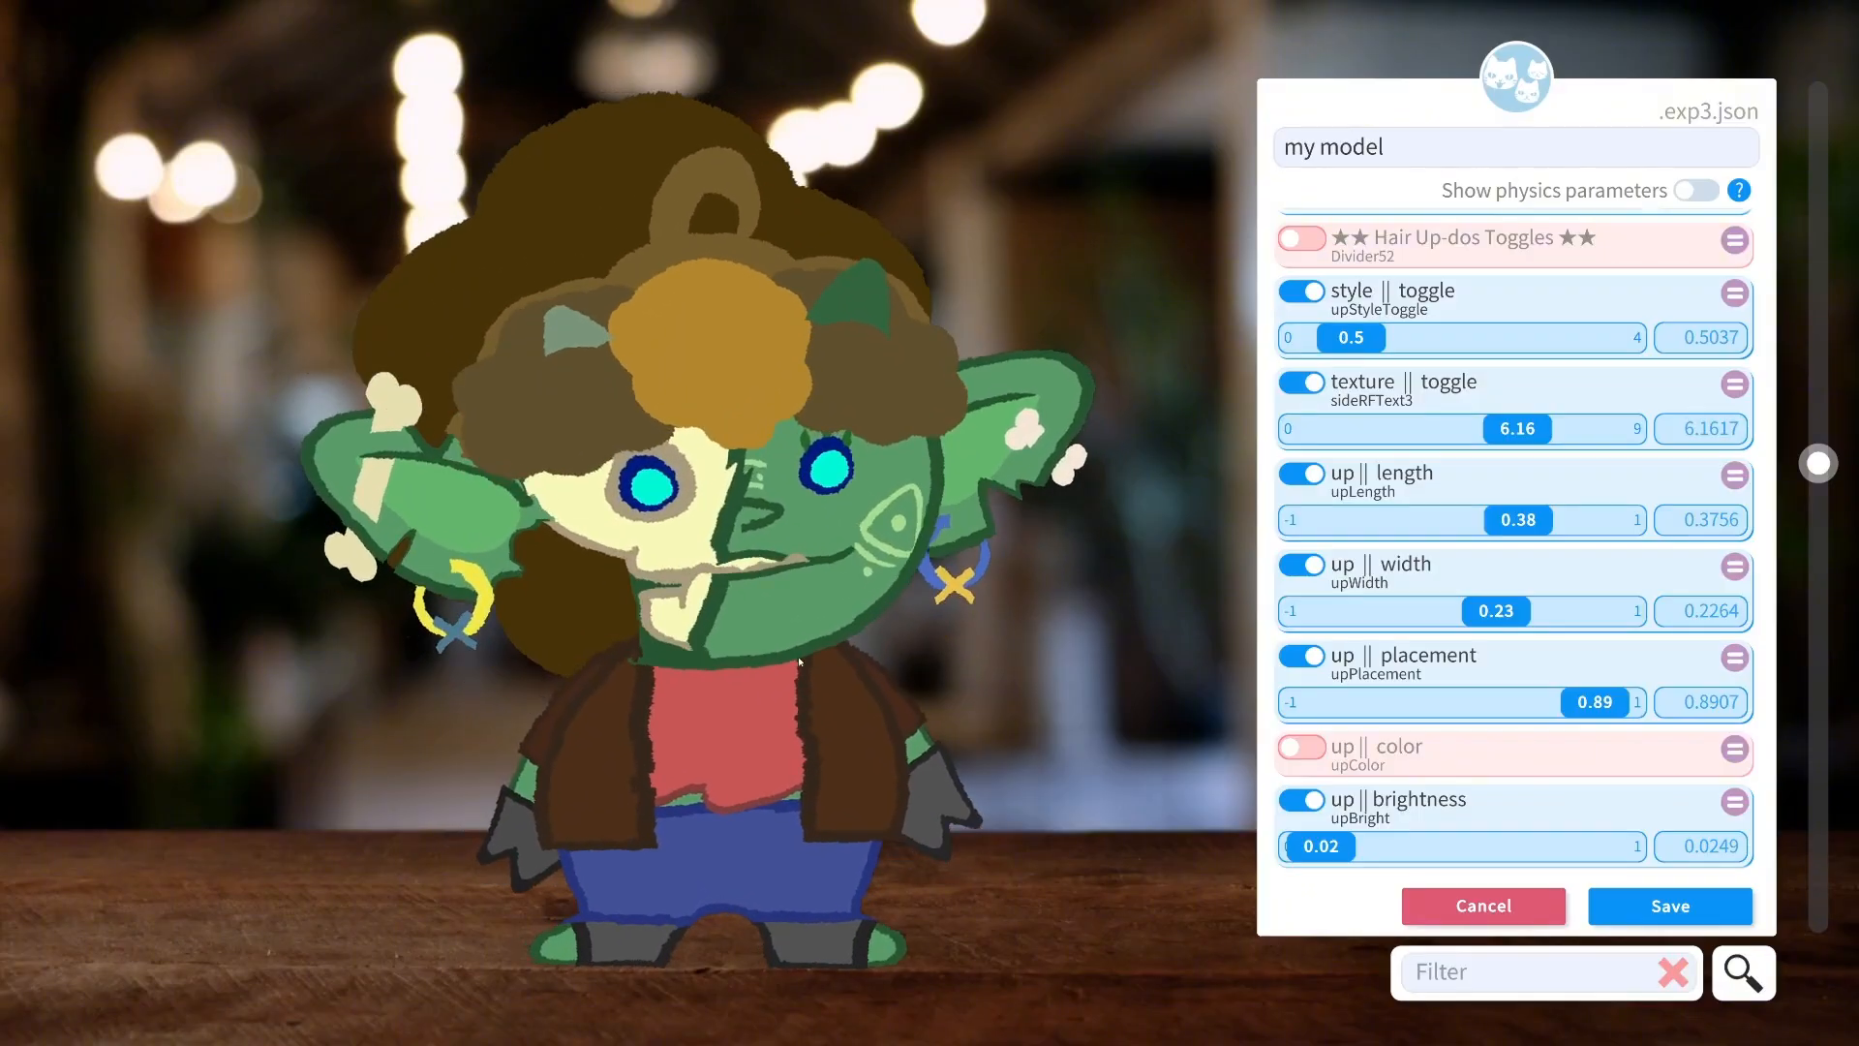
click(1628, 910)
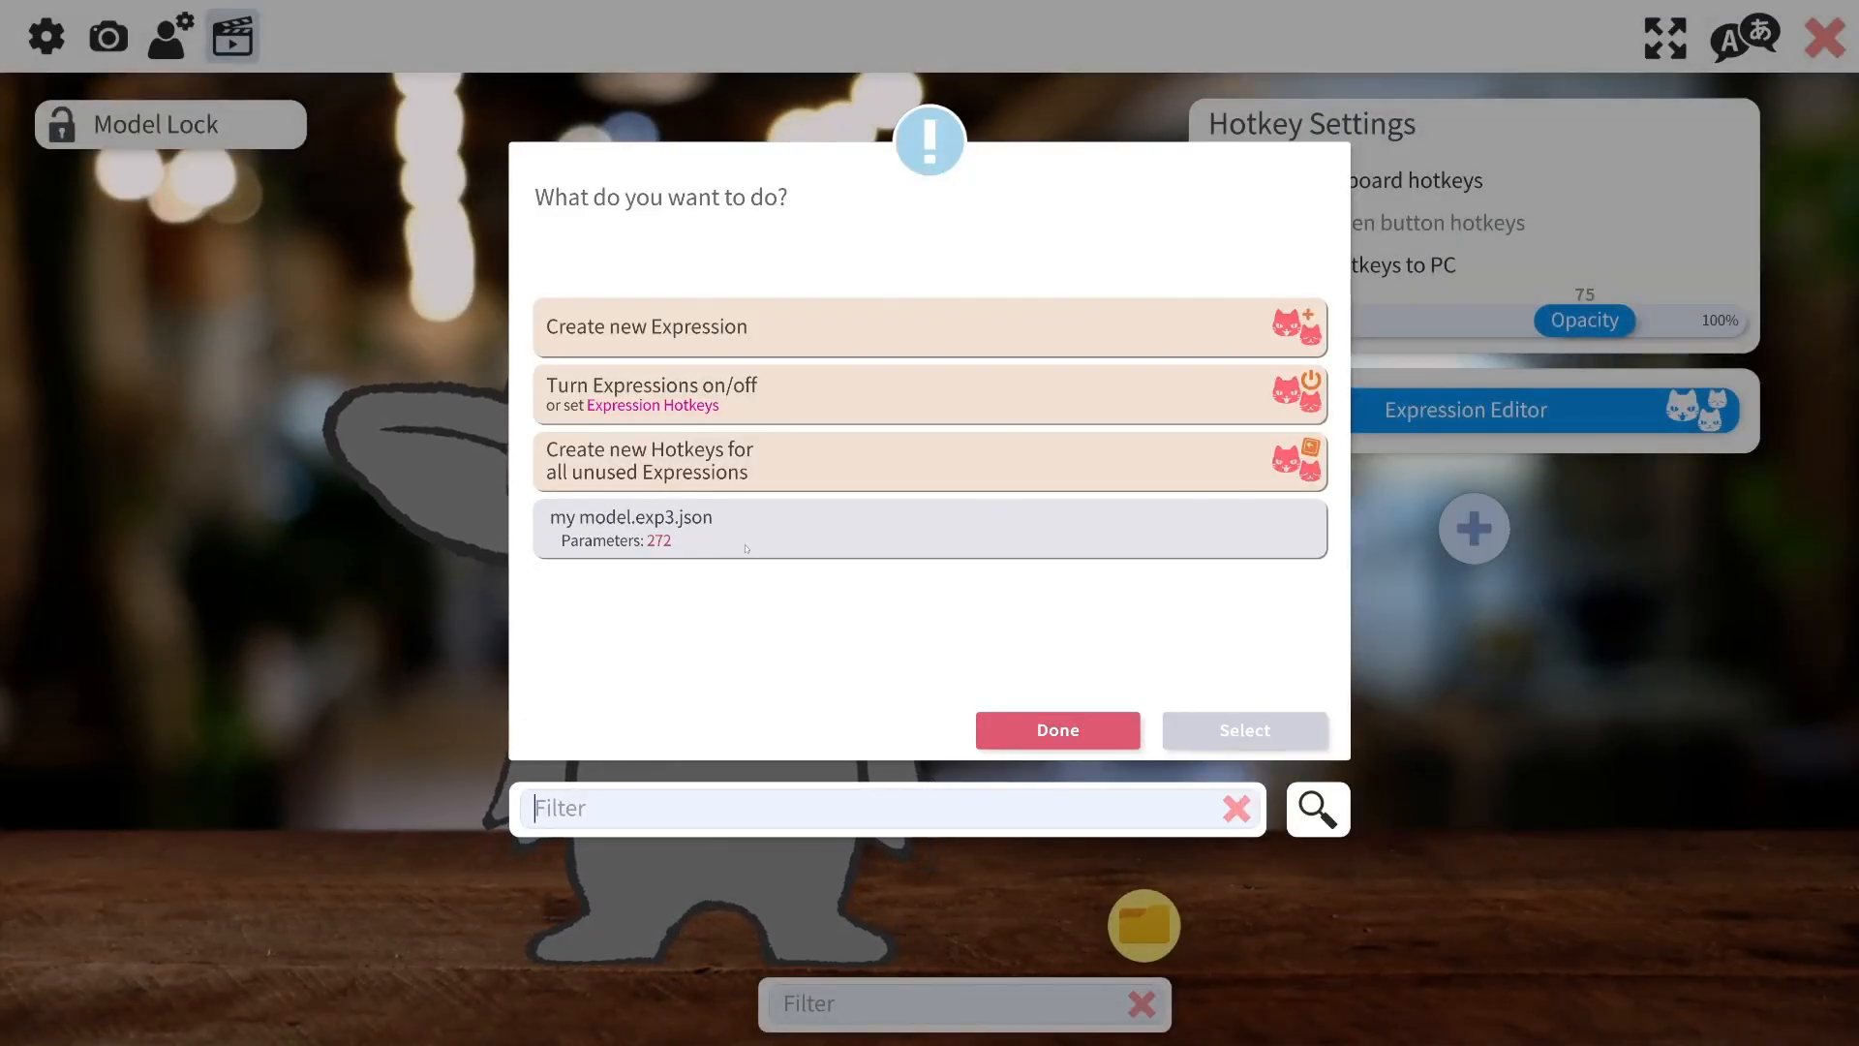
Create a new hotkey for the unused expression my model.exp3.json.
click(599, 503)
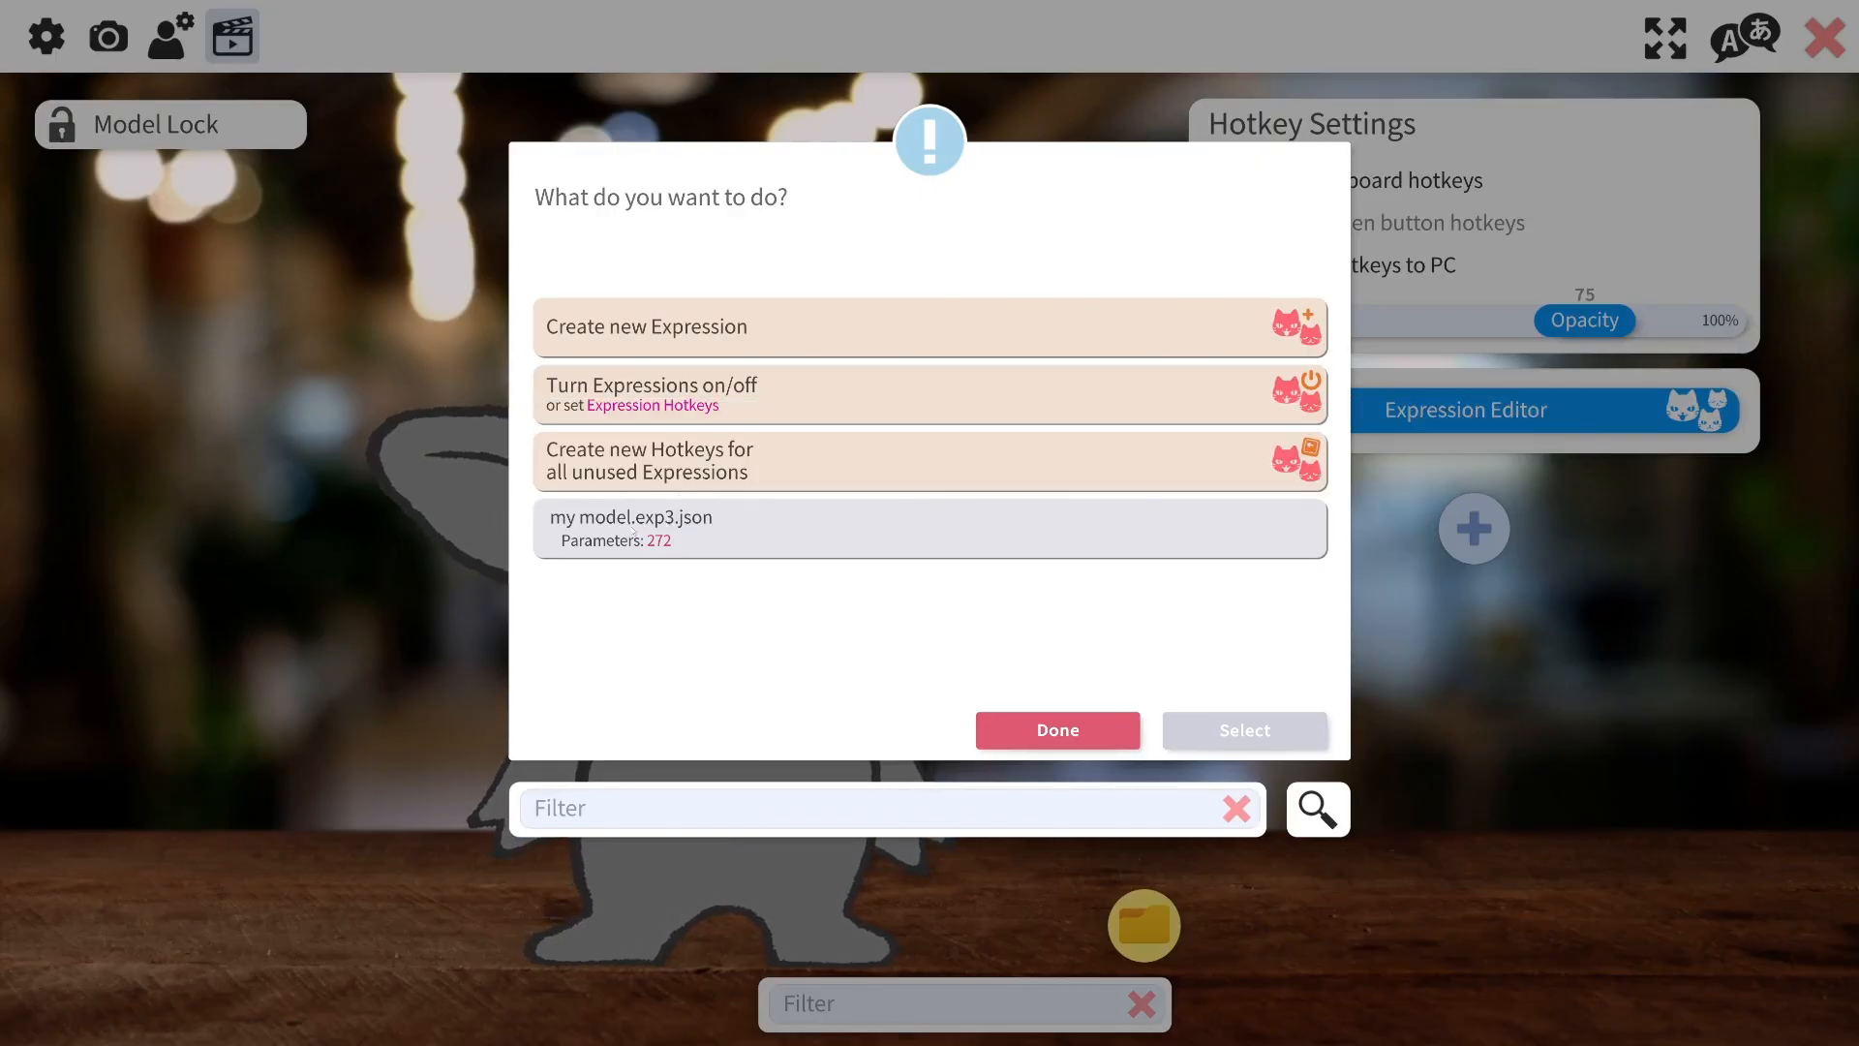
click(845, 462)
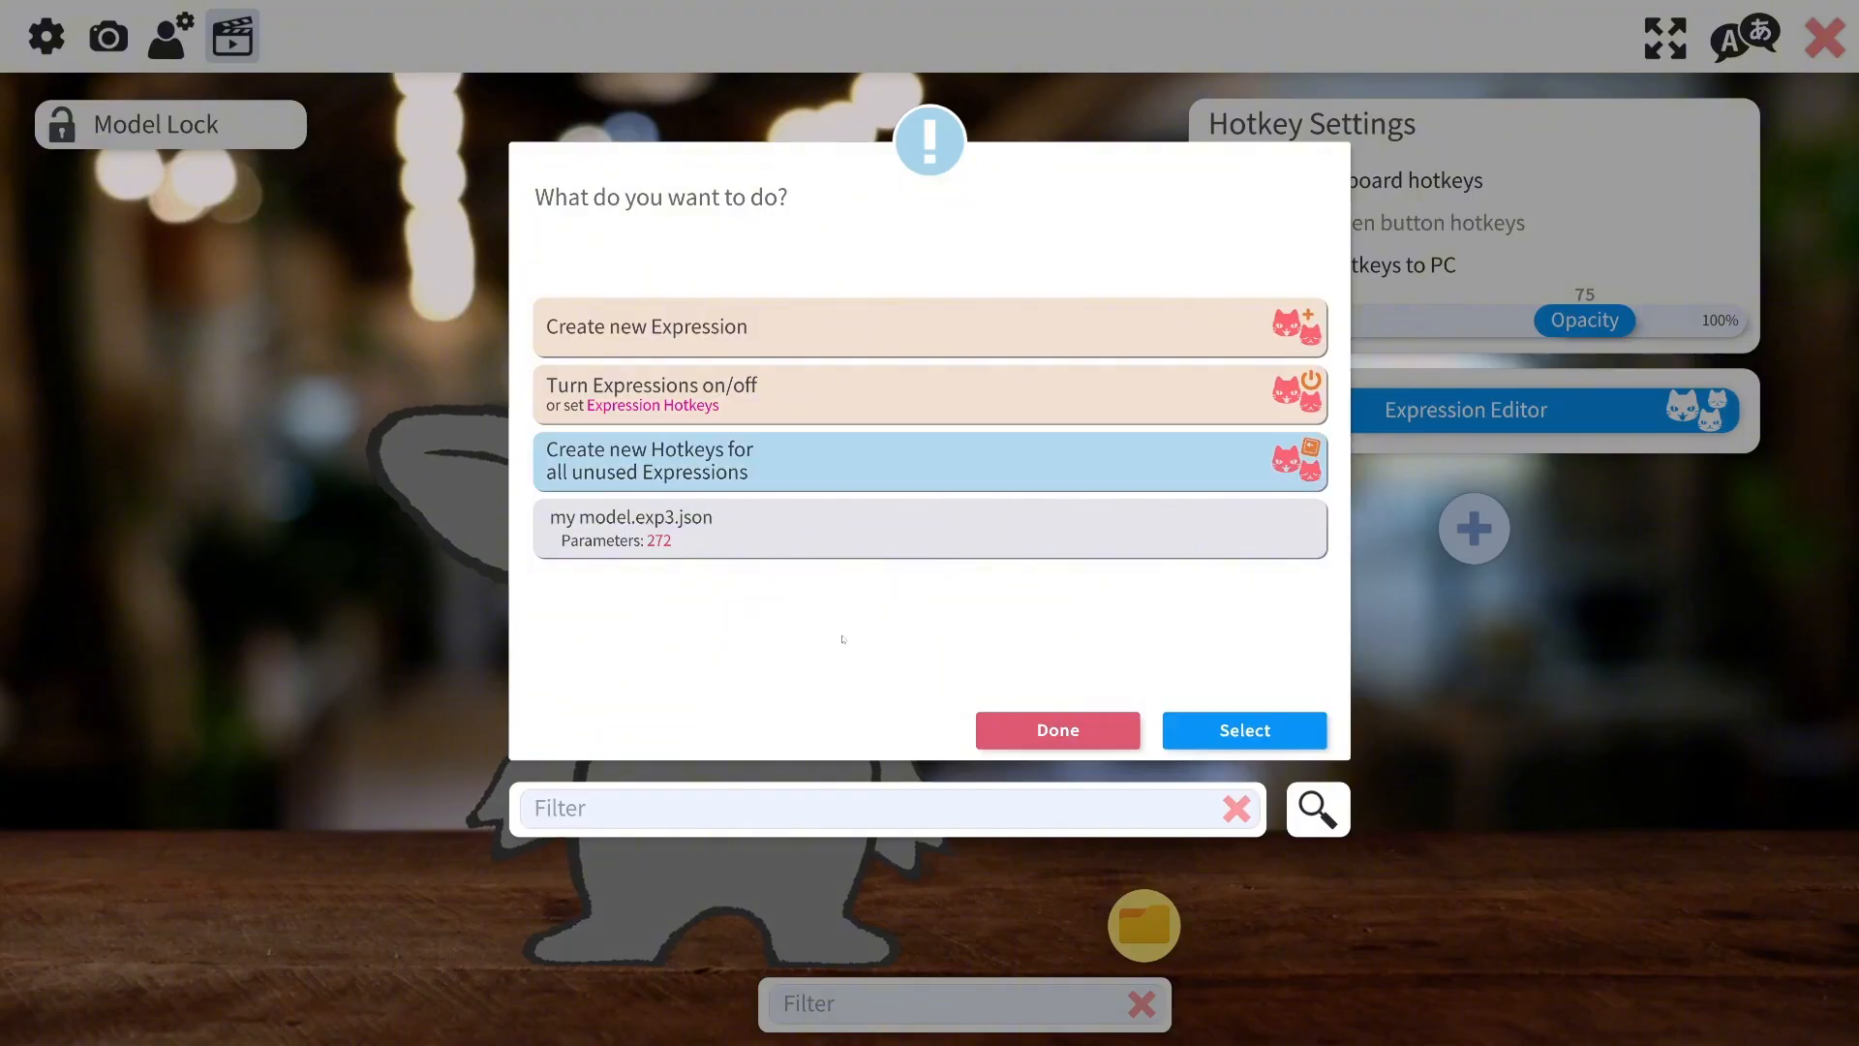
click(1245, 730)
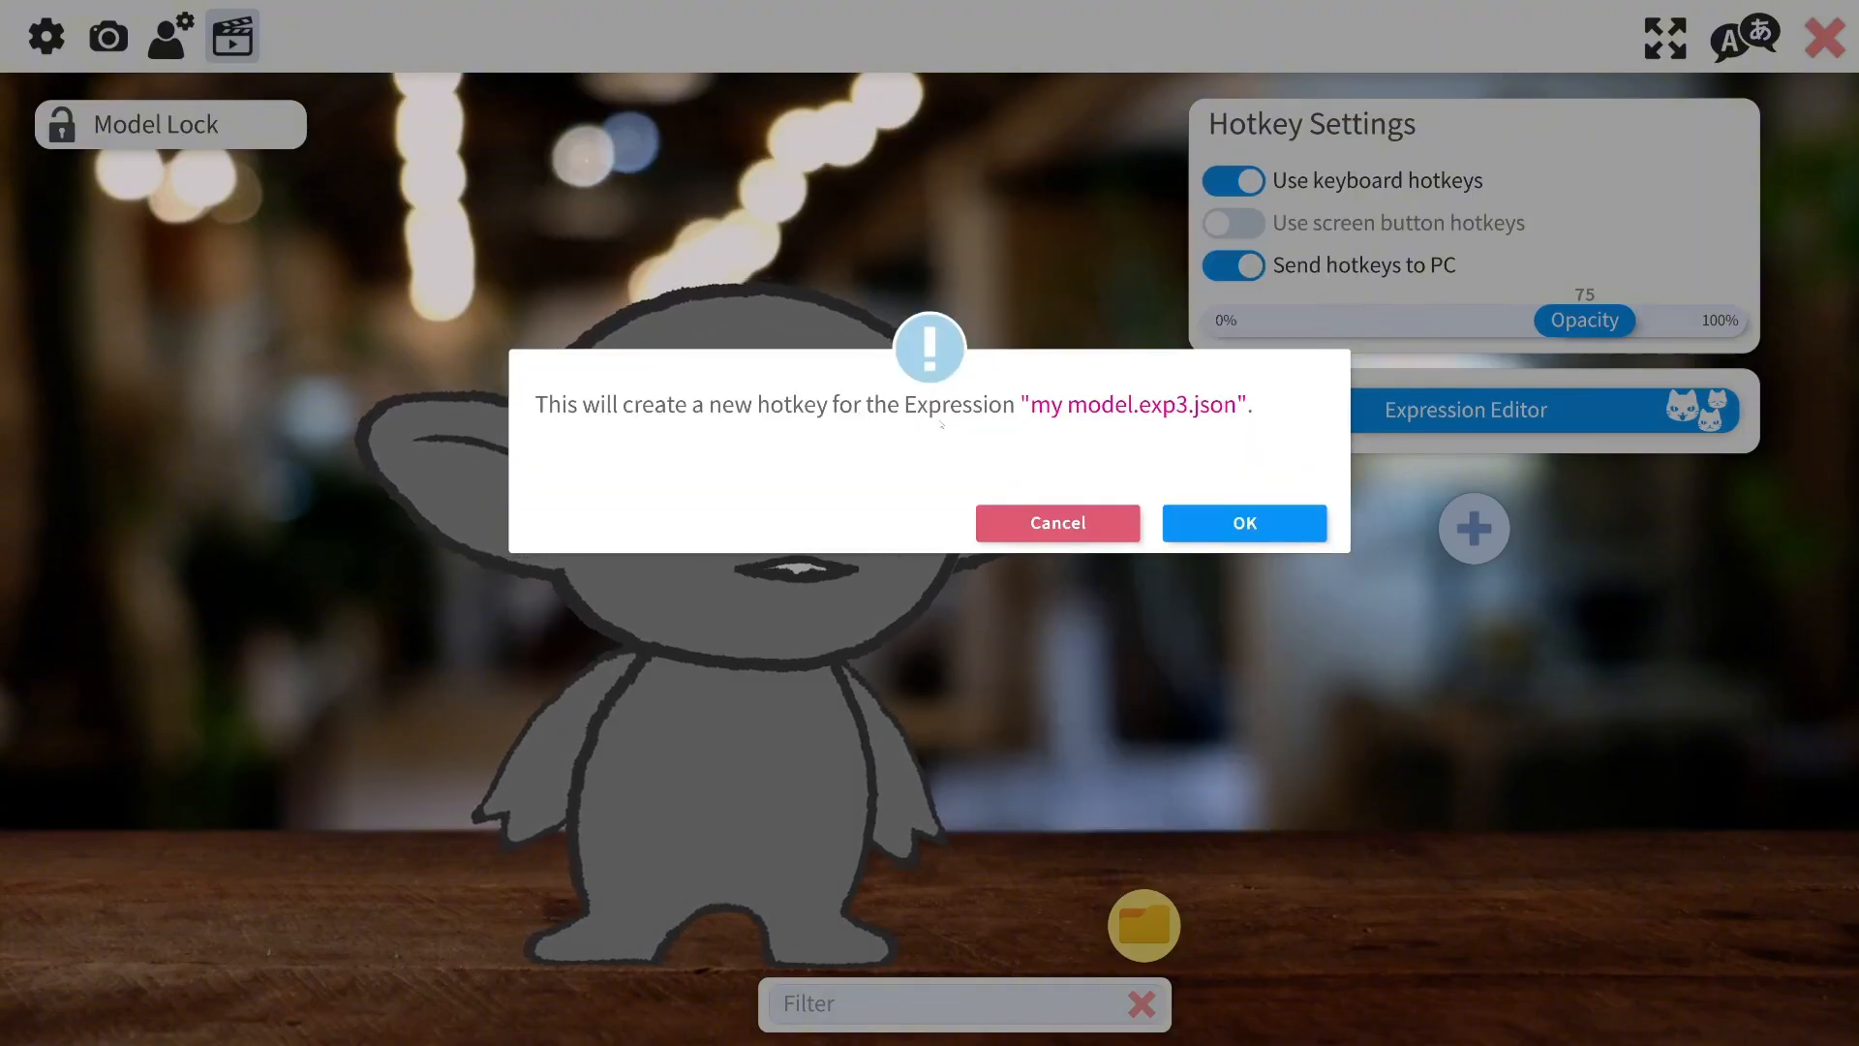
click(1244, 528)
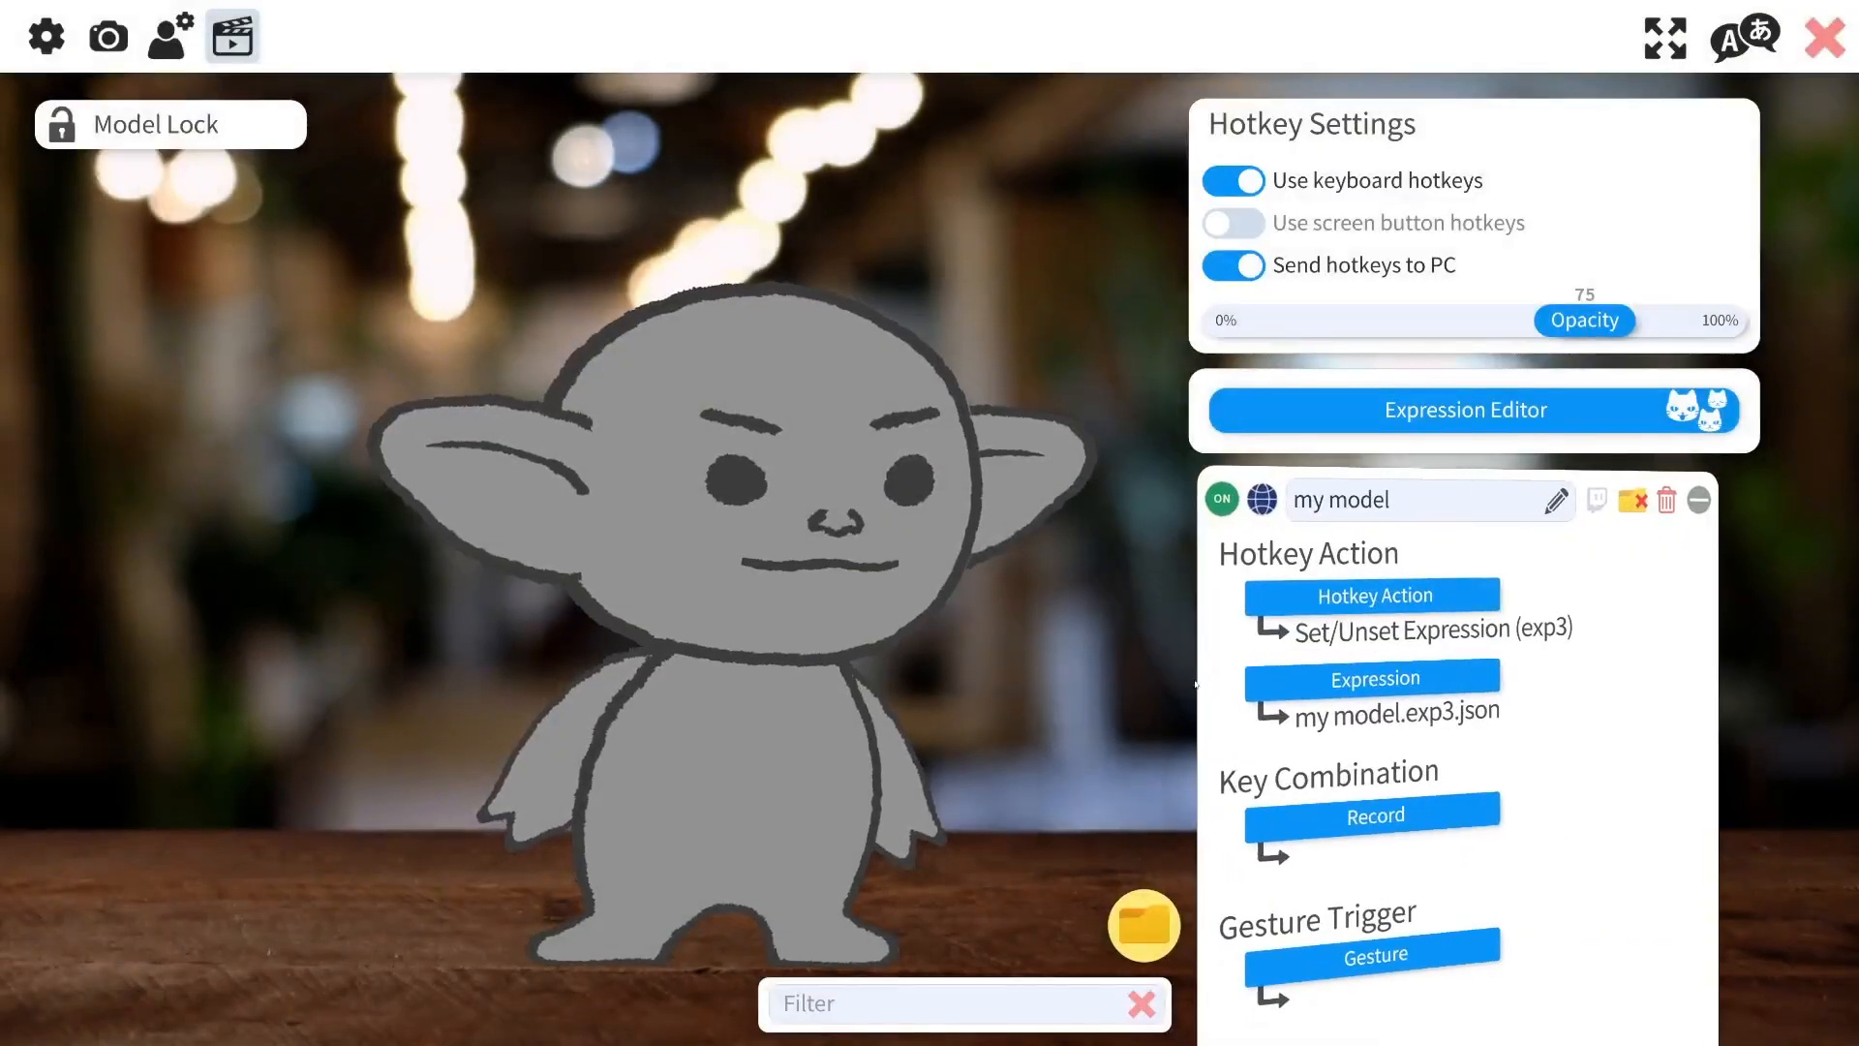
Record N1 as the key combination of the "my model" hotkey and trigger the hotkey to test it.
scroll(1242, 552, down, 3)
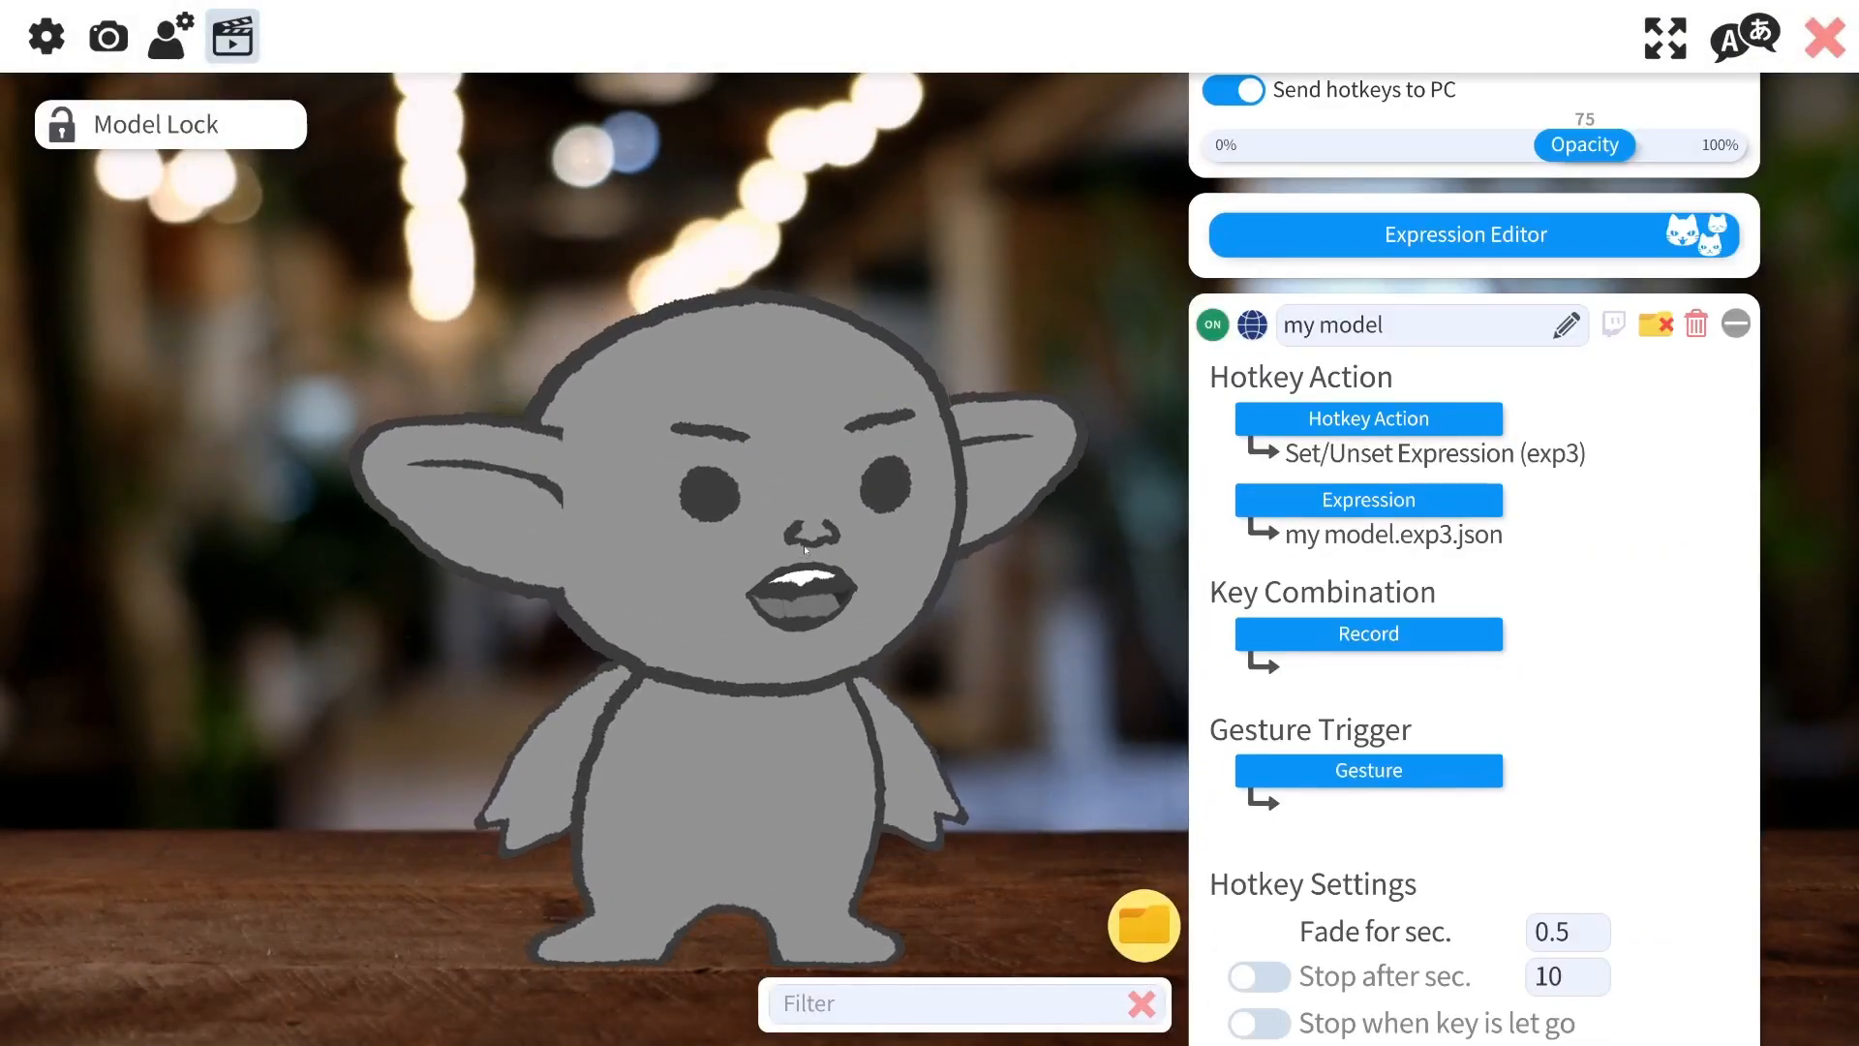
click(1416, 625)
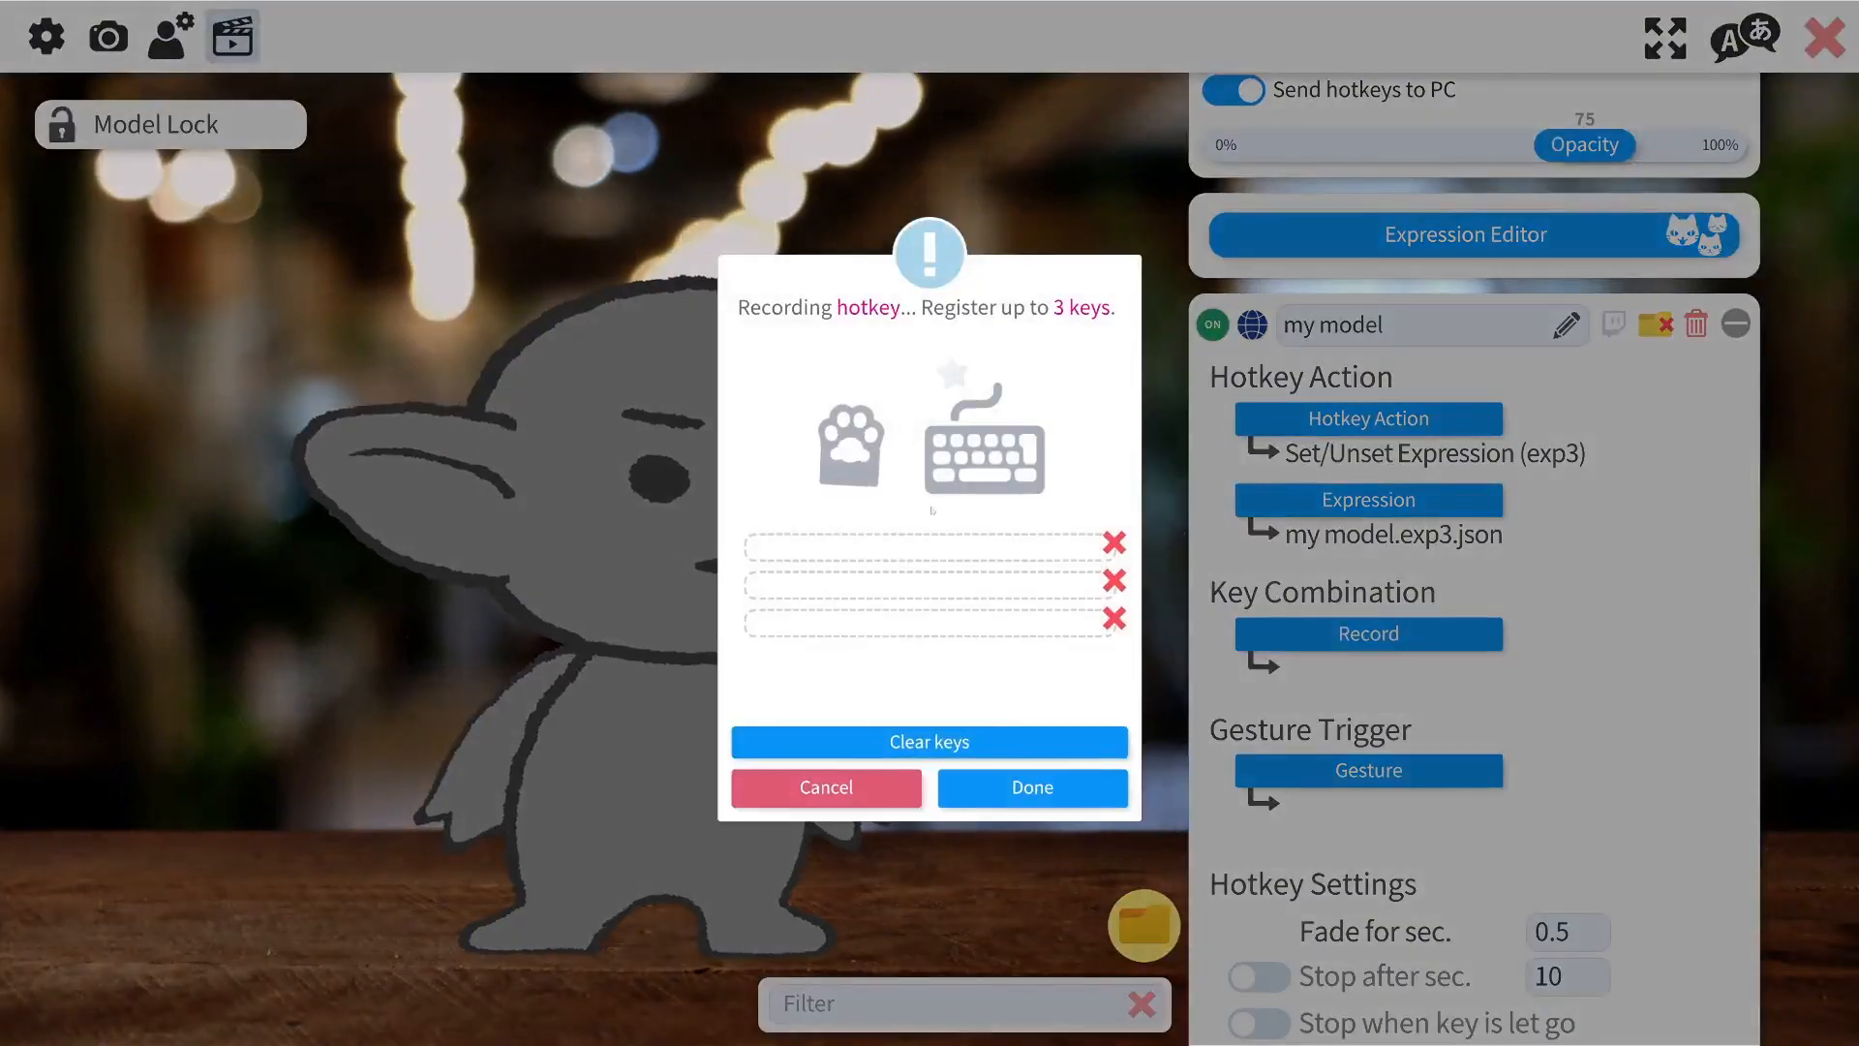
key(KP_1)
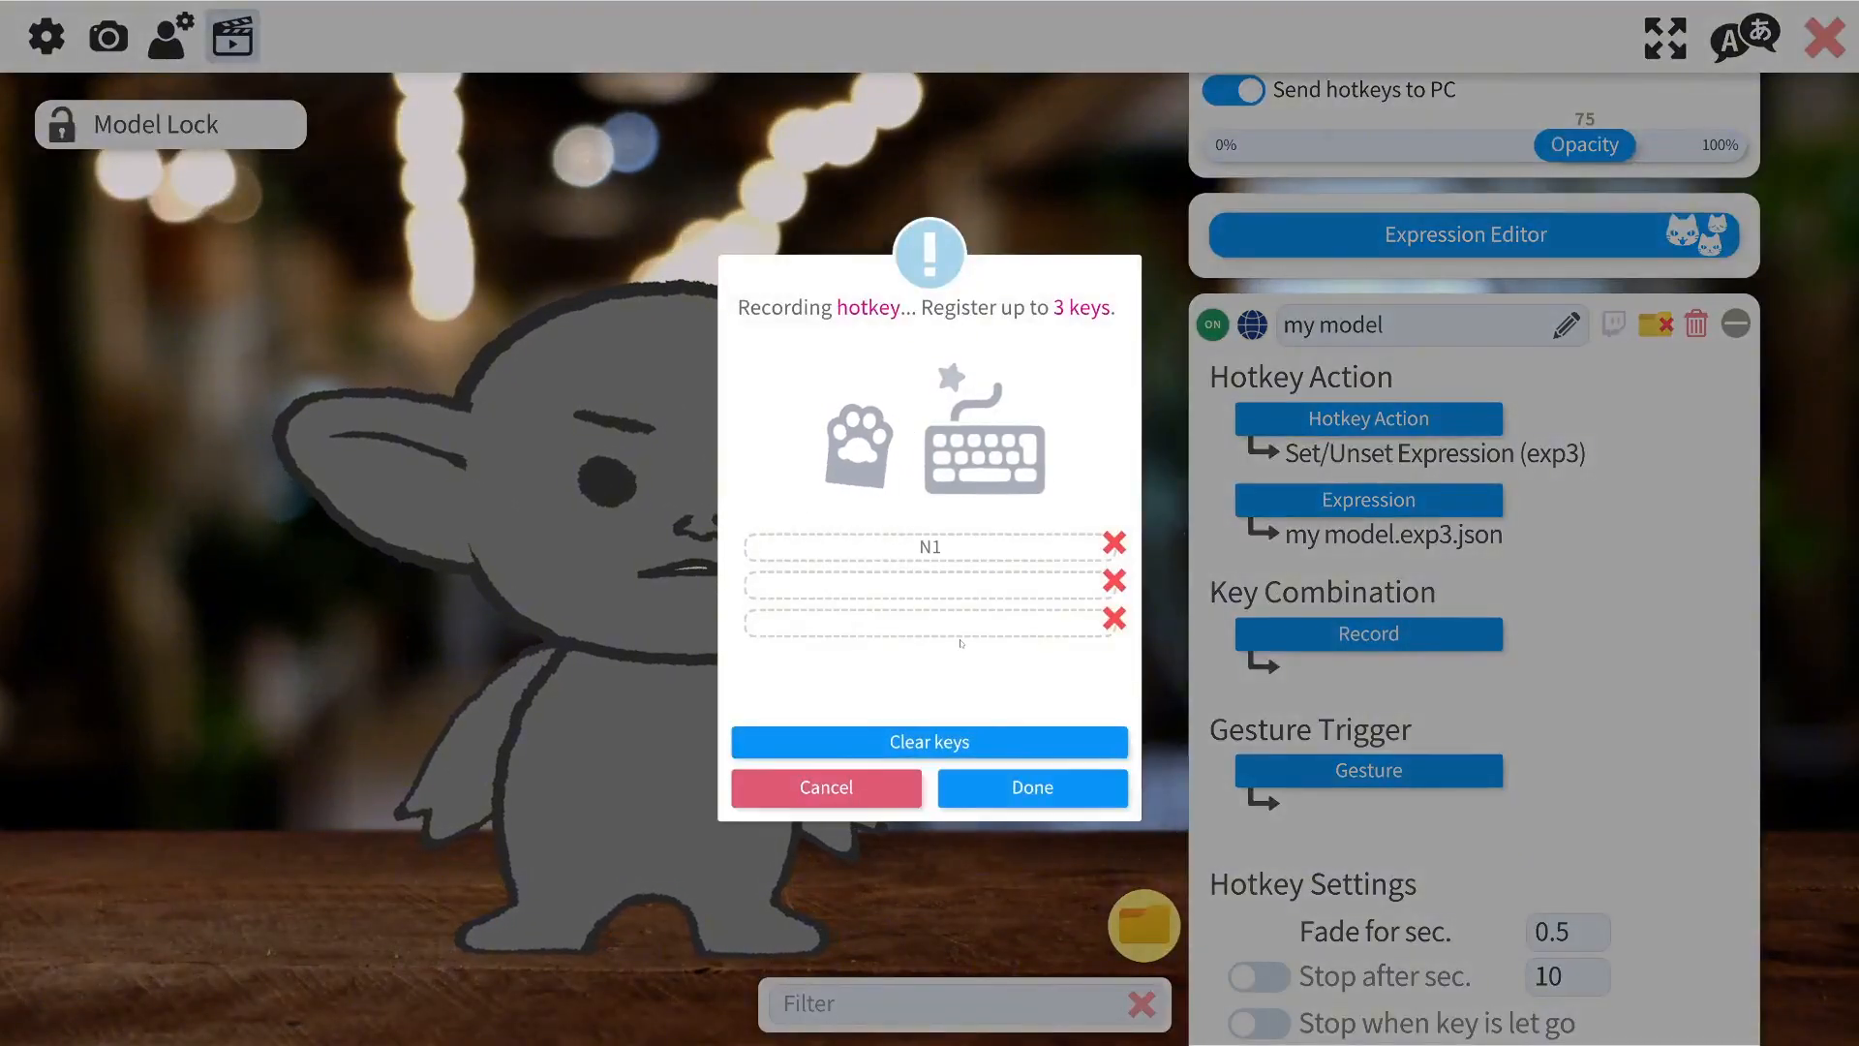
click(1032, 782)
key(KP_1)
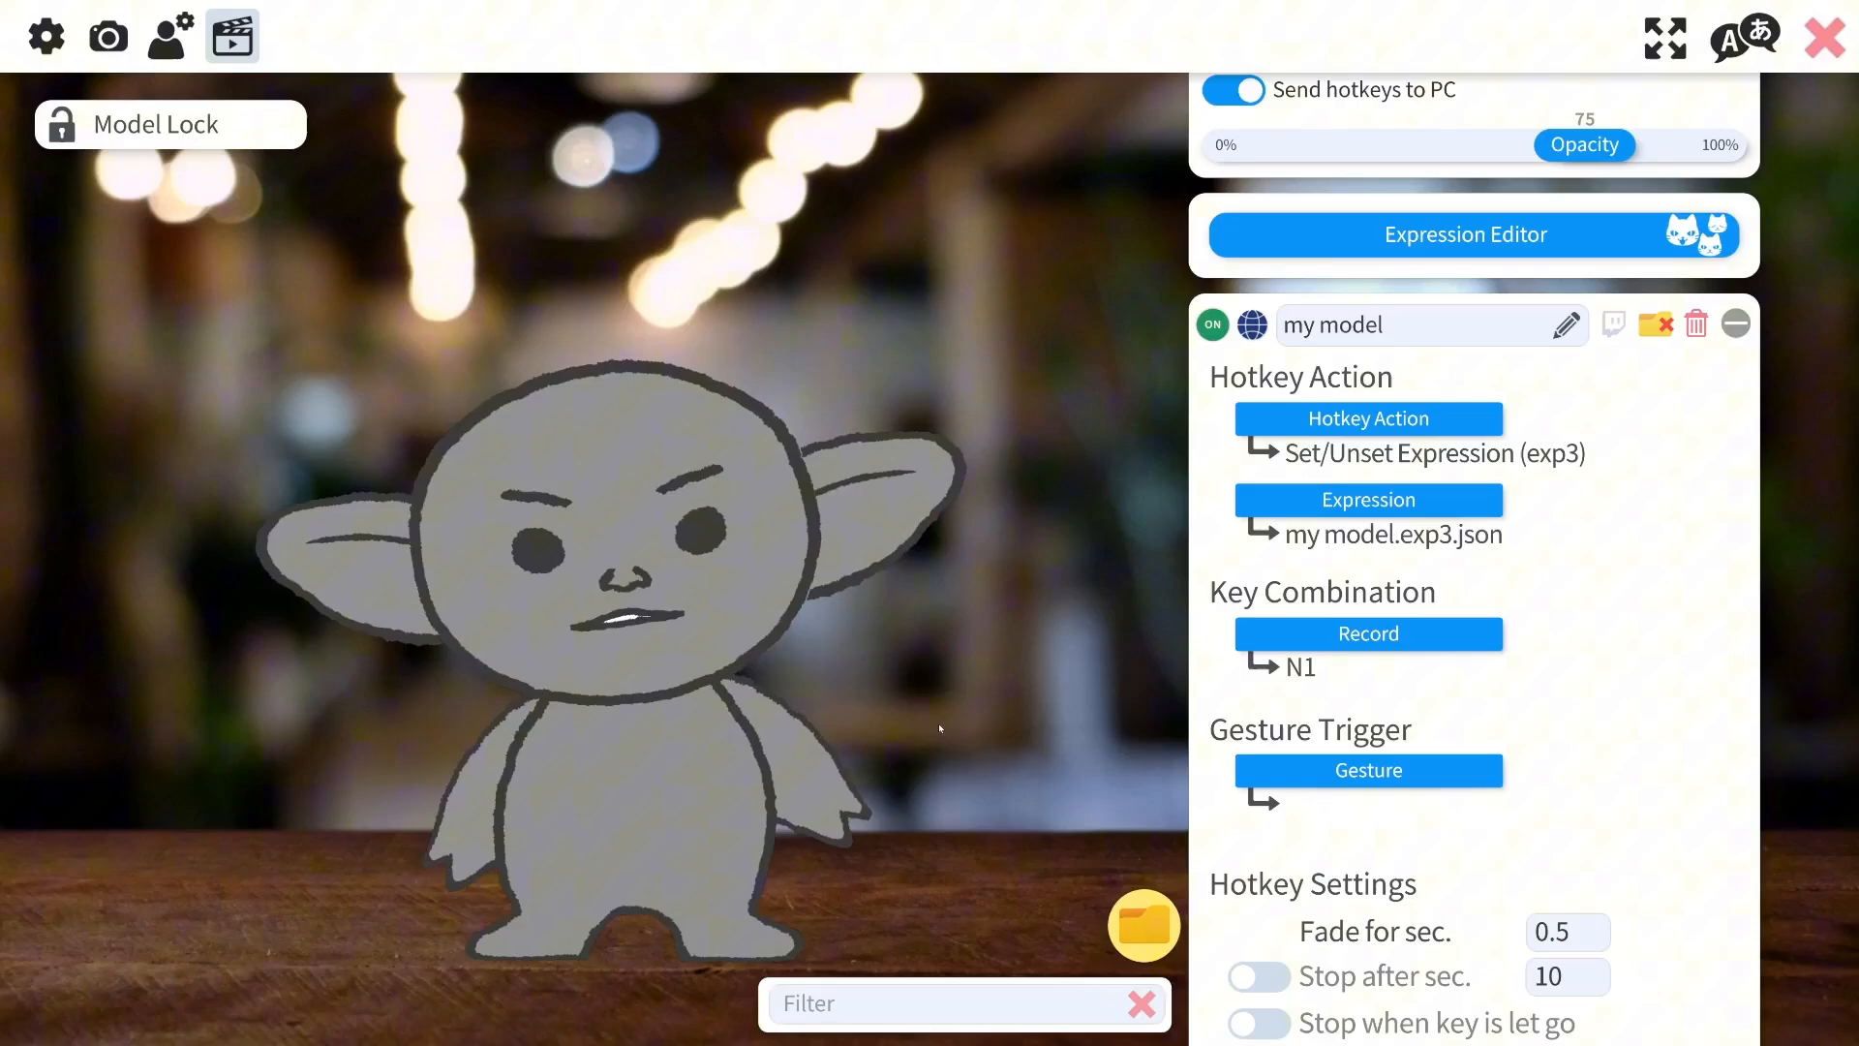
key(1)
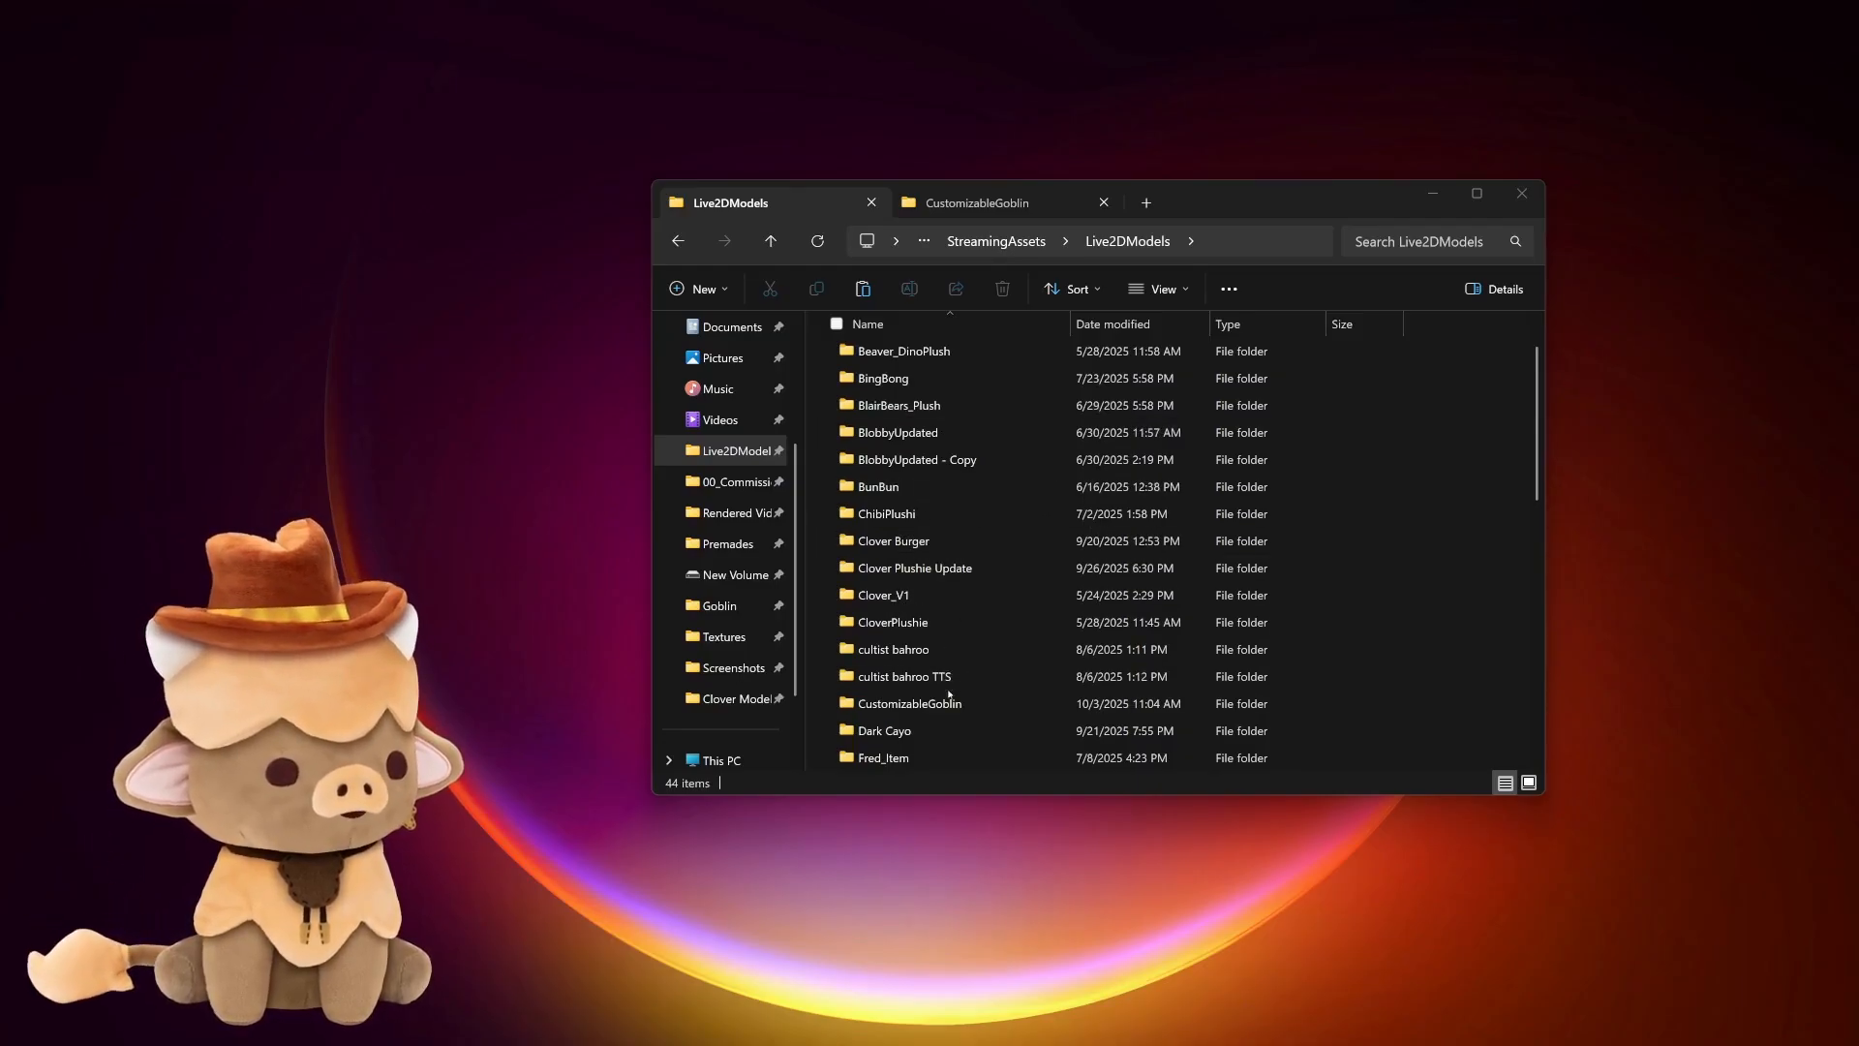
In File Explorer, create a folder named "custom texture" inside the CustomizableGoblin model's Goblin.16384 folder.
scroll(929, 631, down, 1)
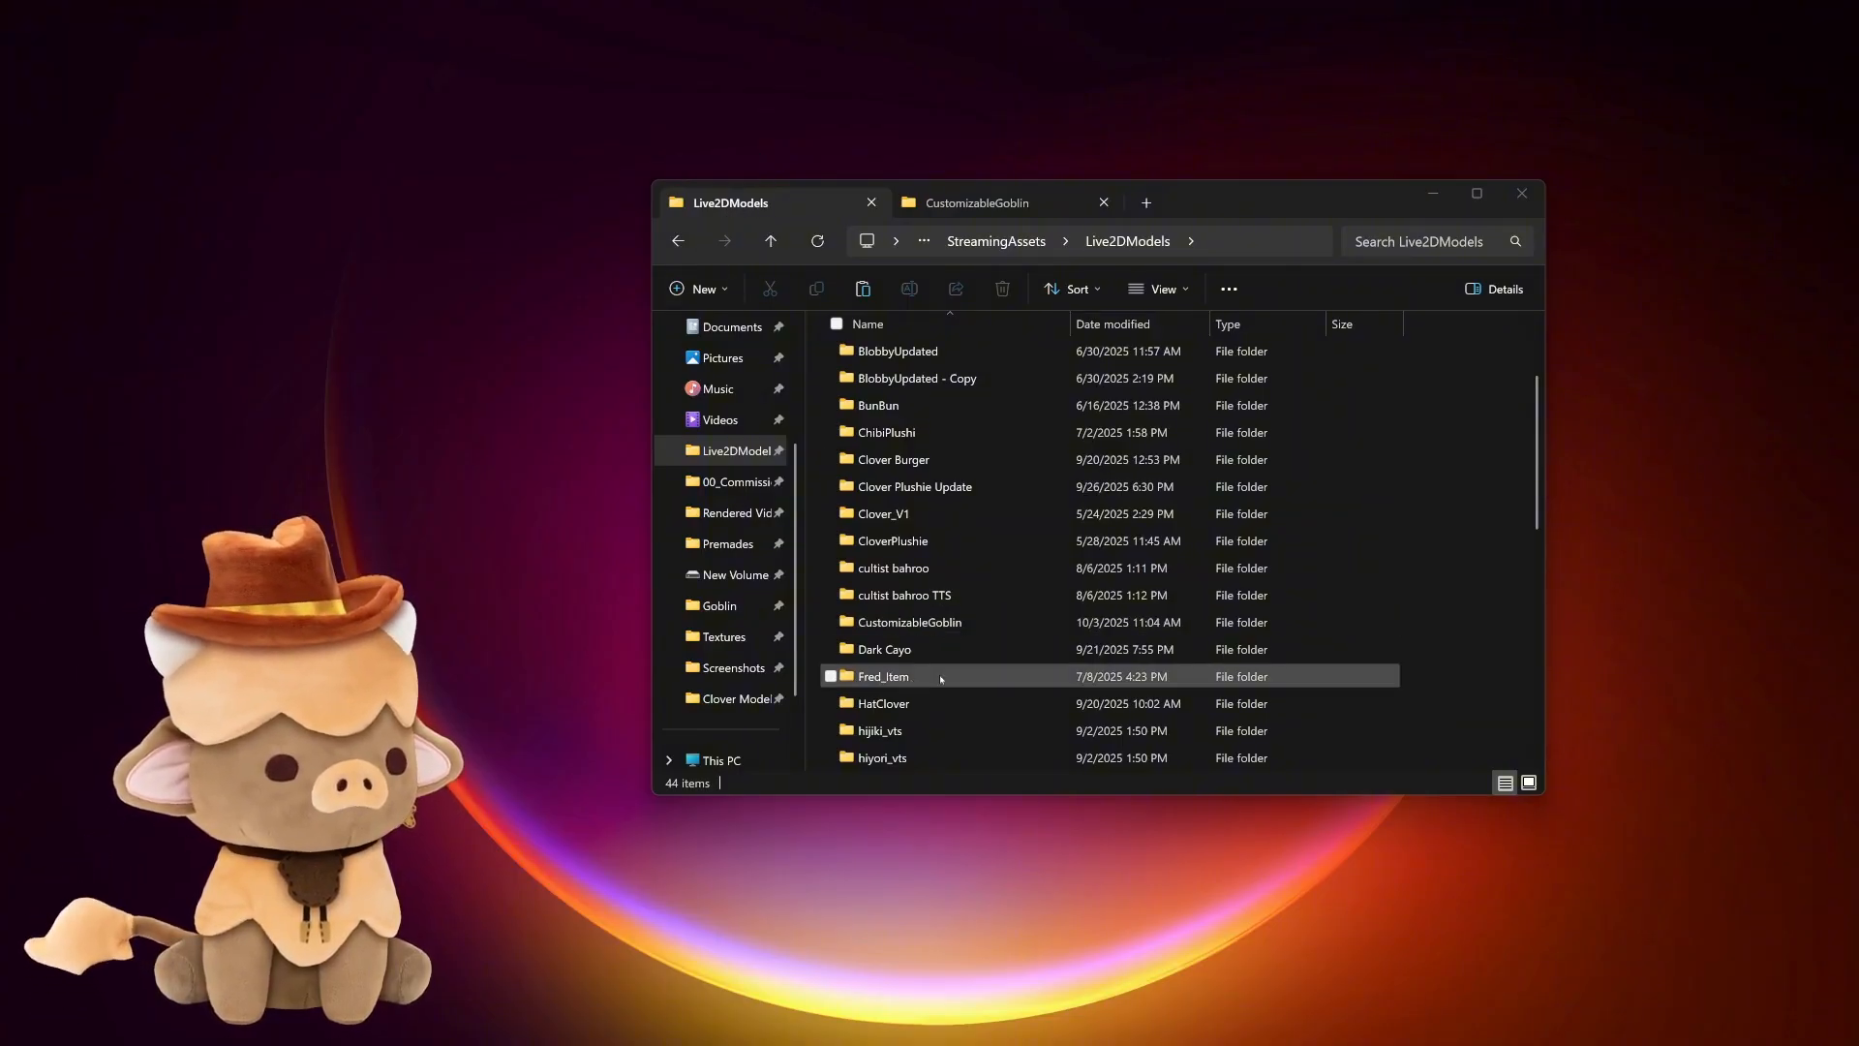
double_click(942, 624)
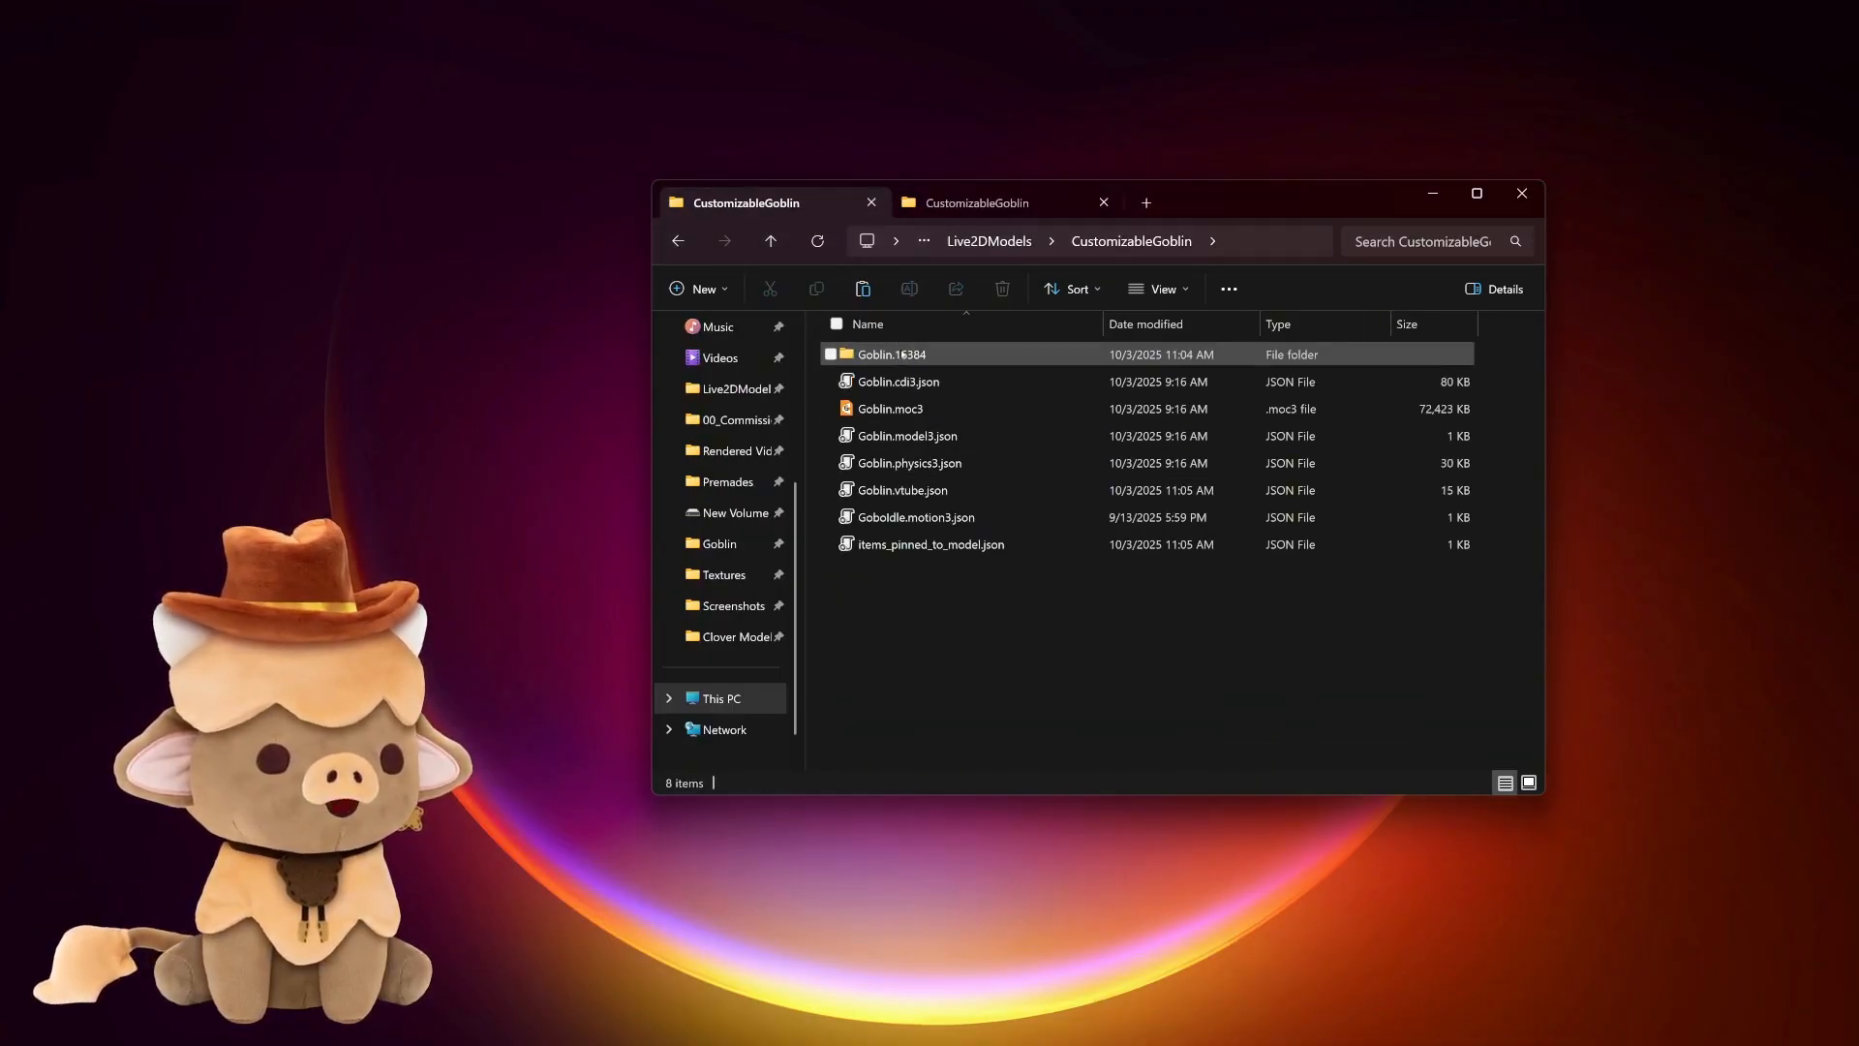
mouse_move(916, 356)
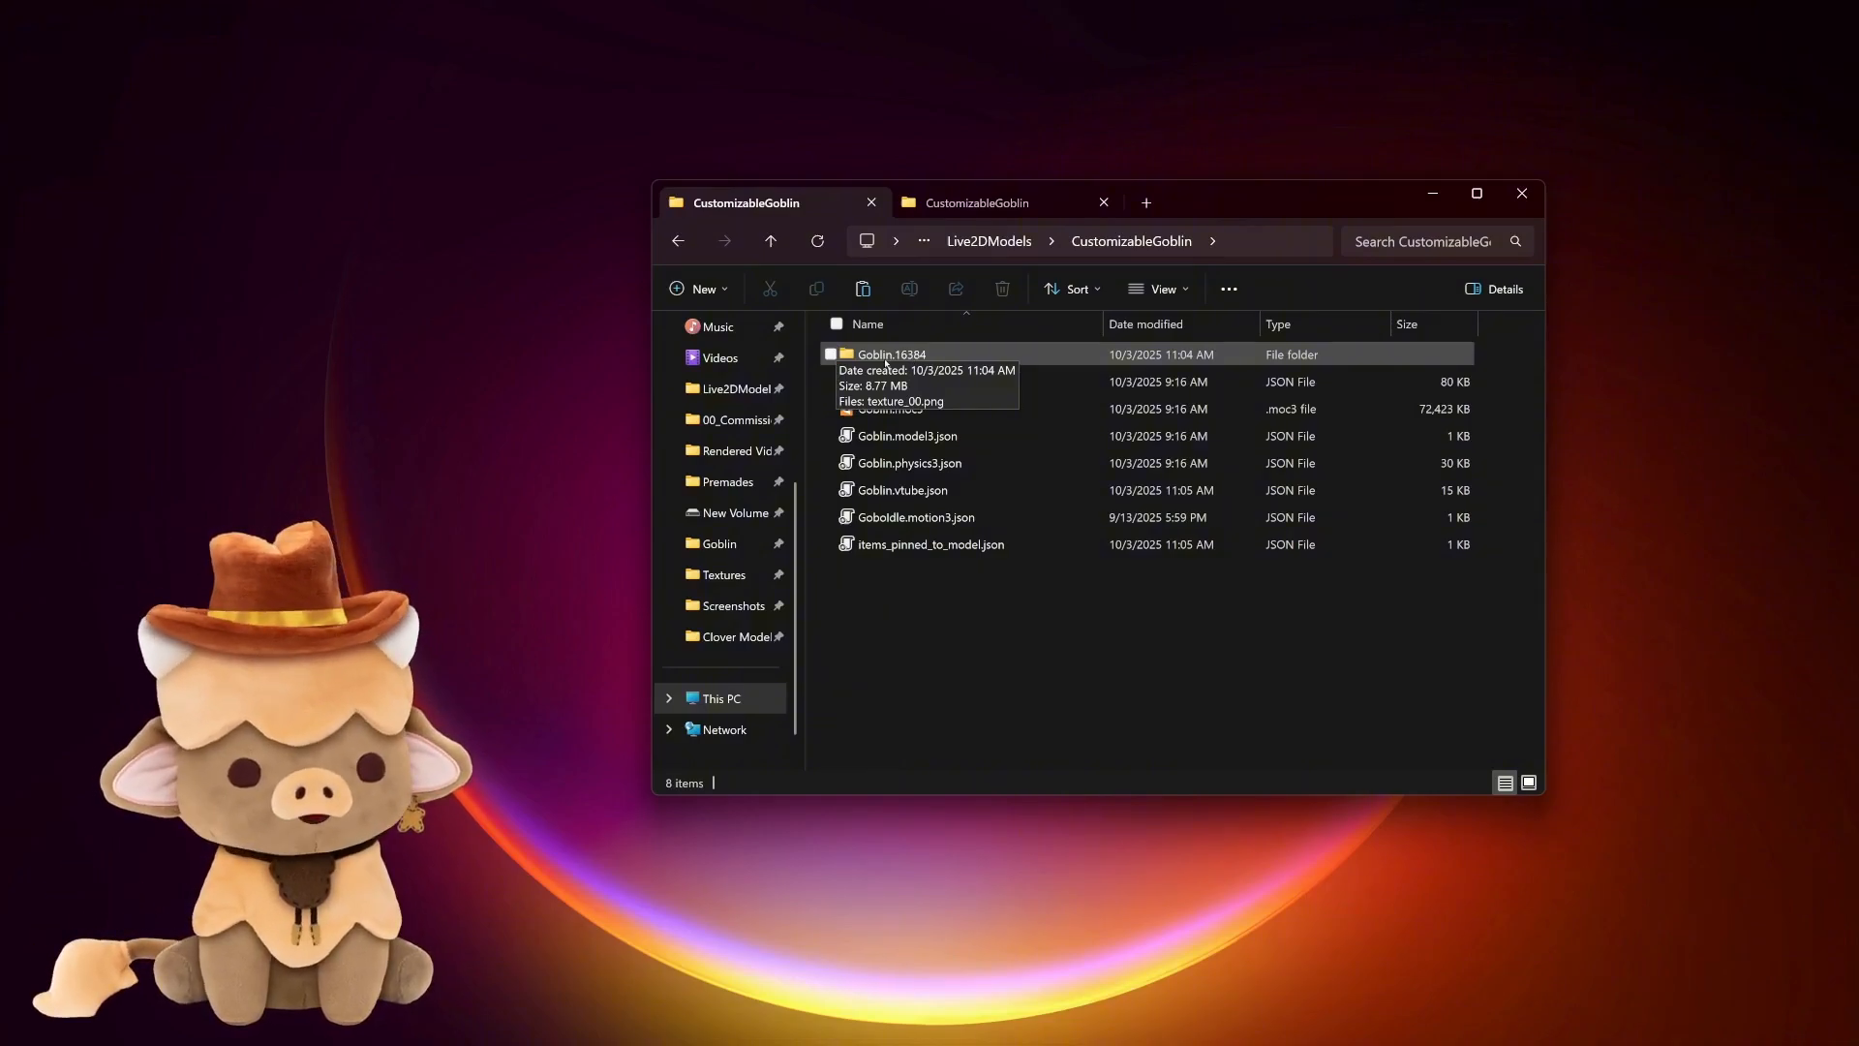
double_click(944, 357)
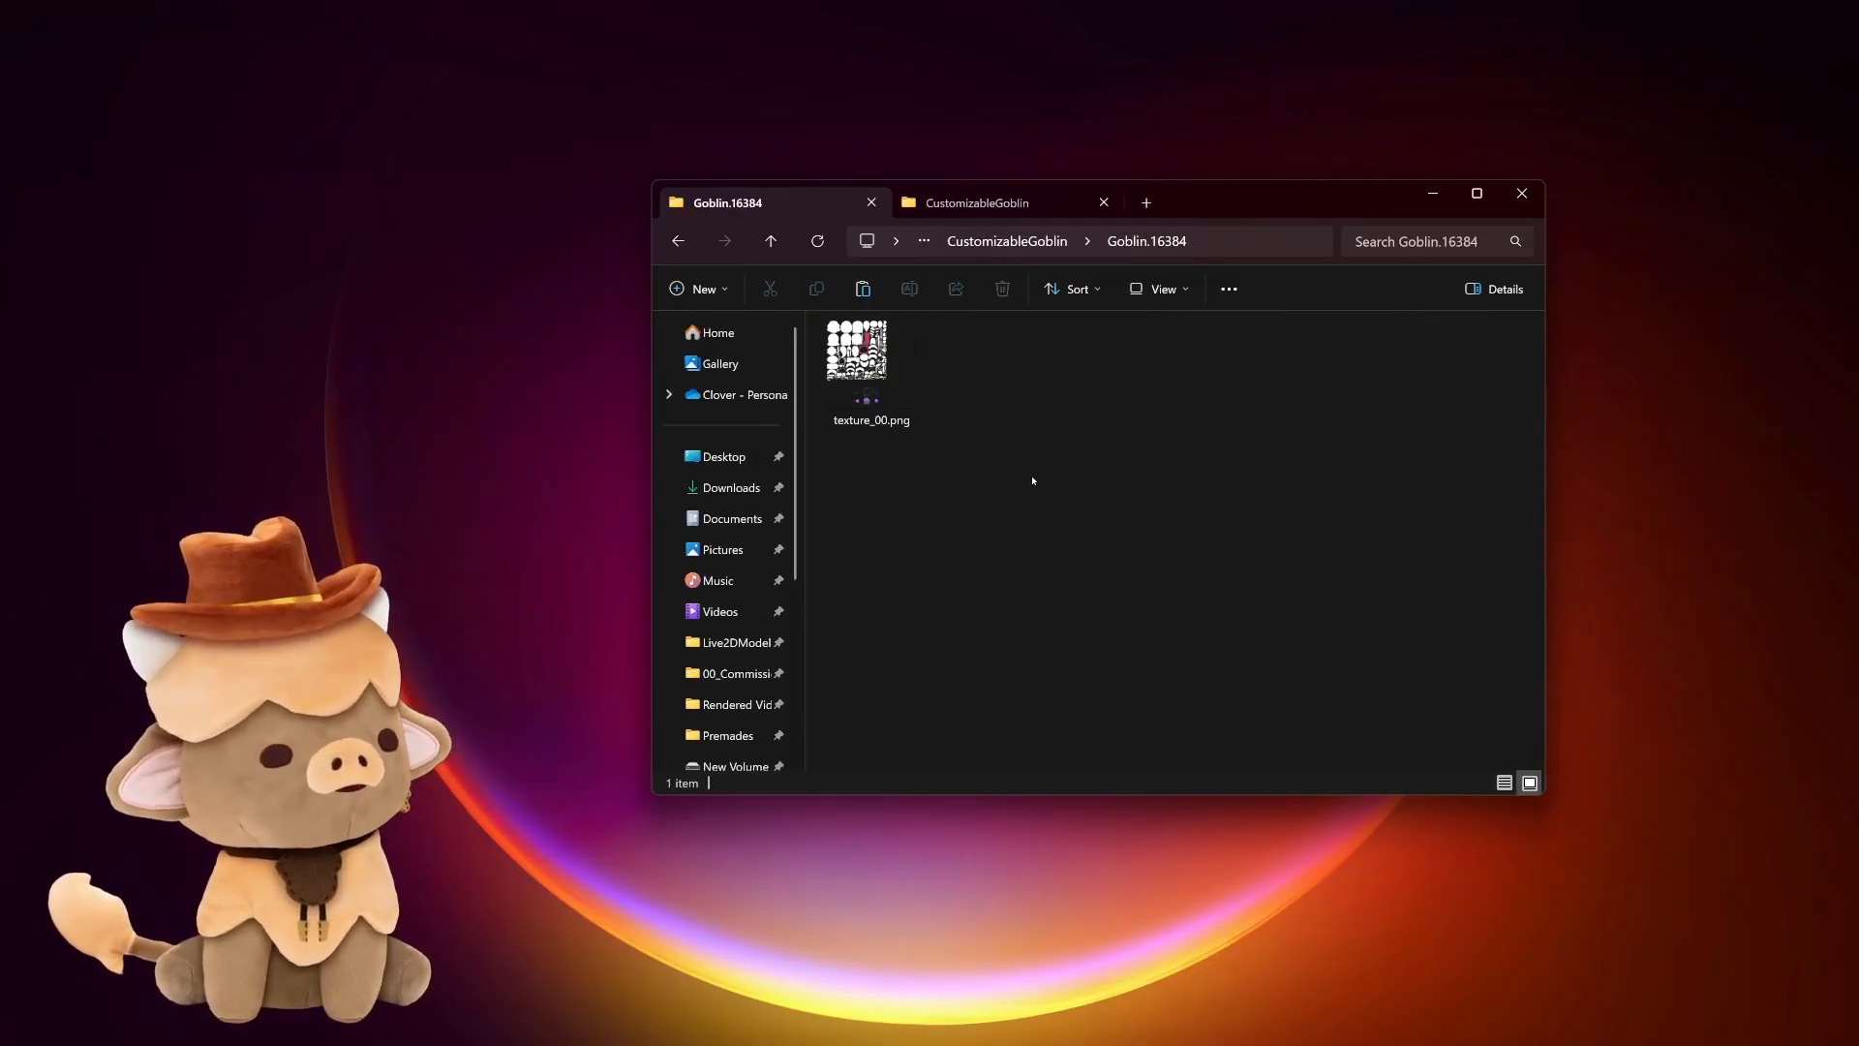
right_click(975, 376)
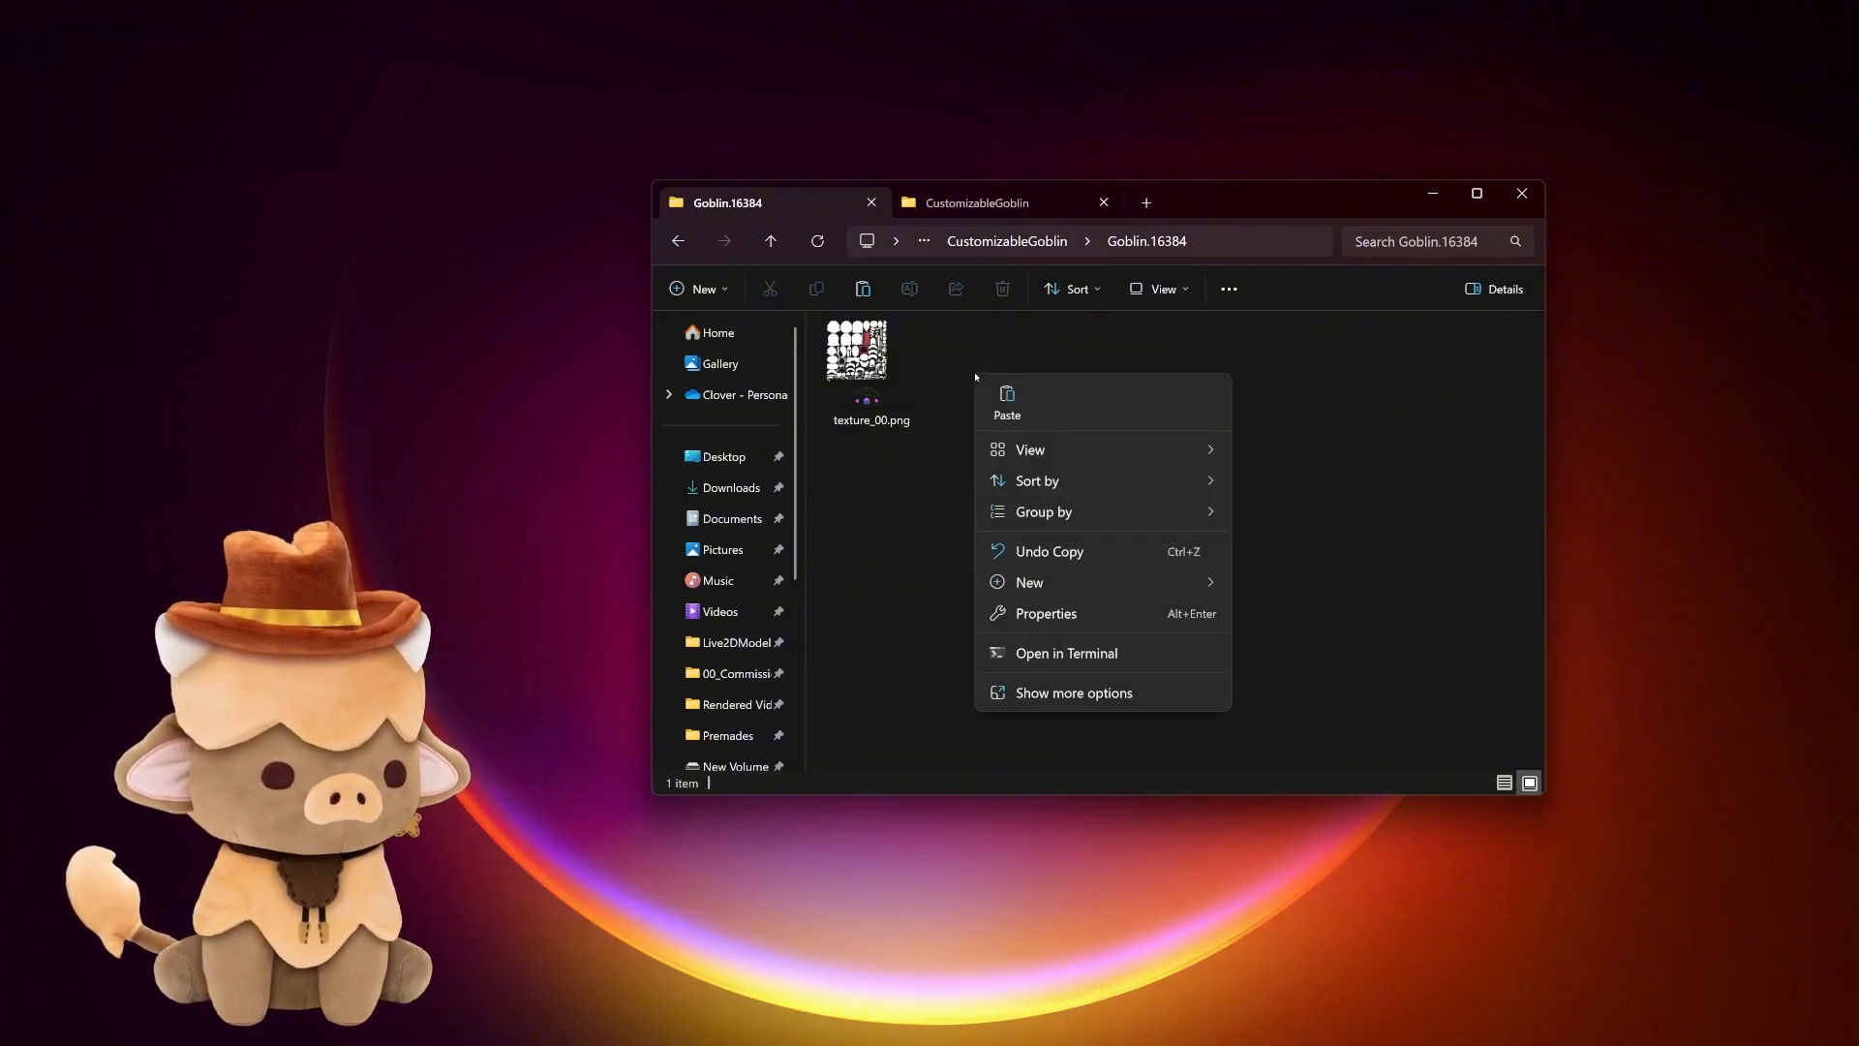
mouse_move(1080, 586)
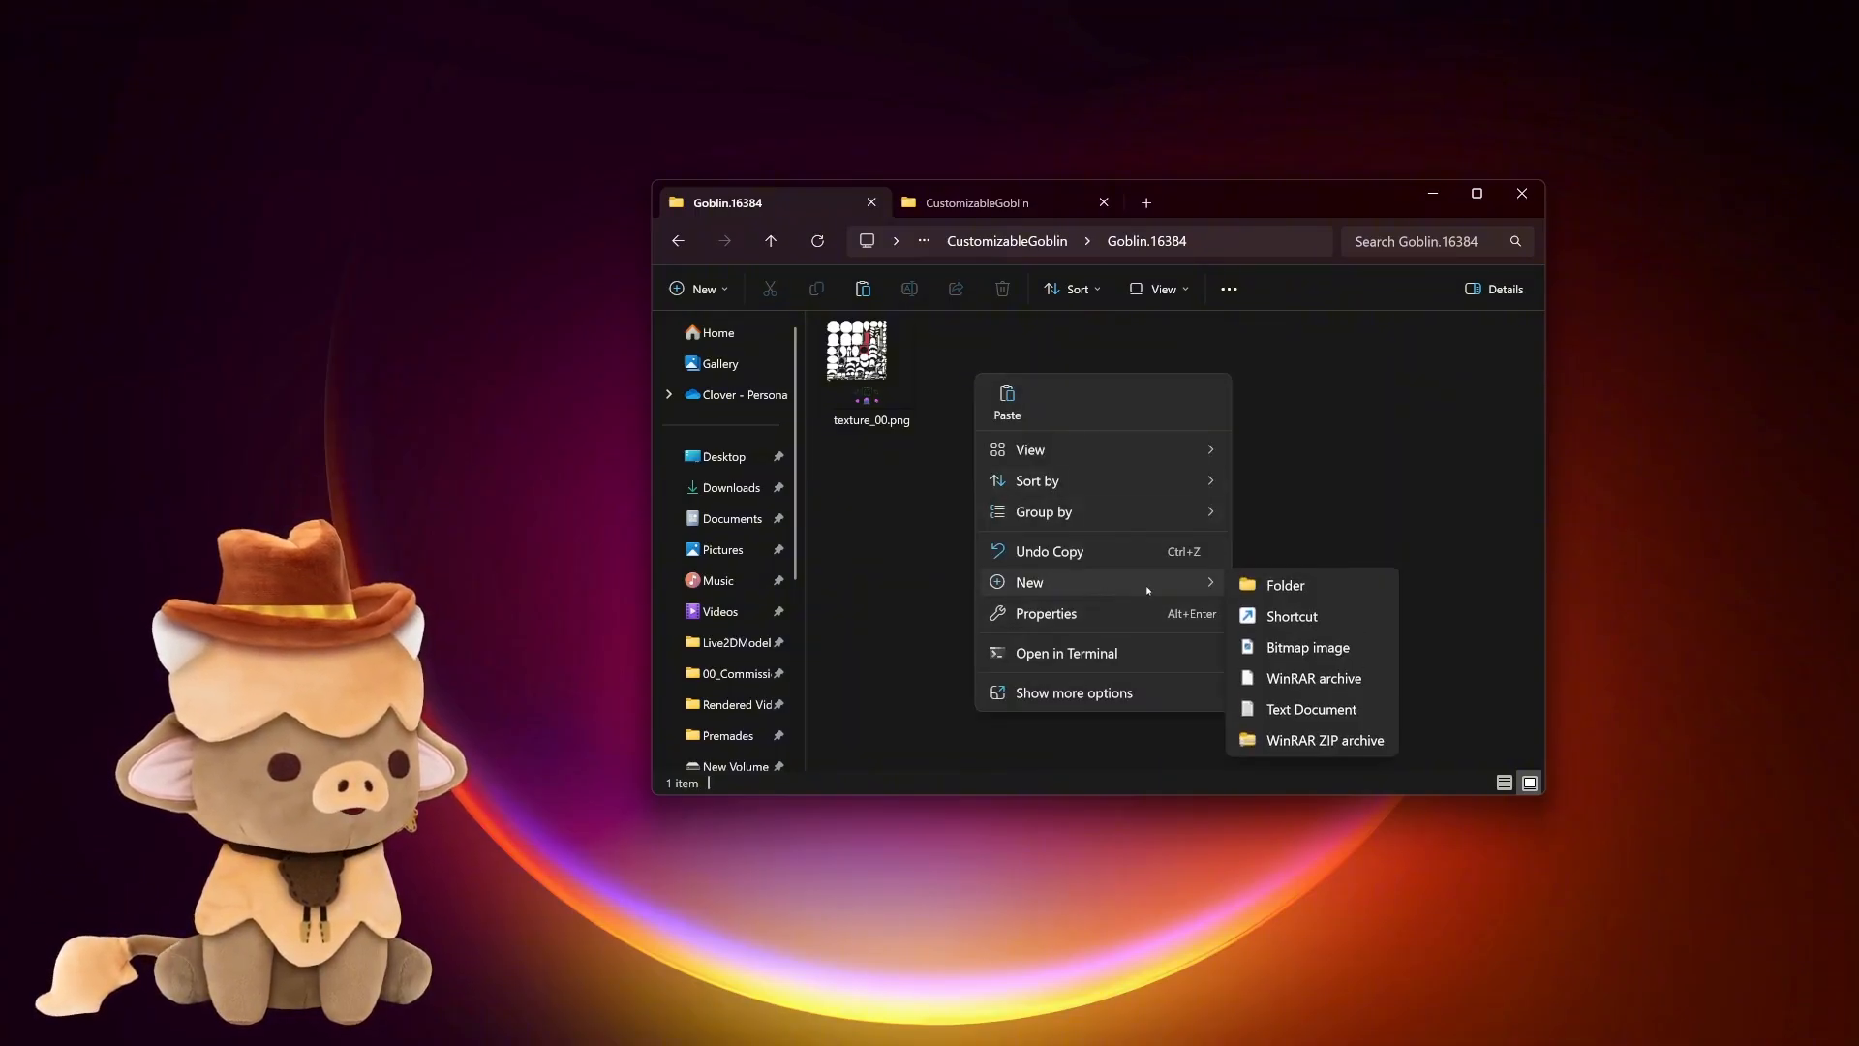
click(1343, 592)
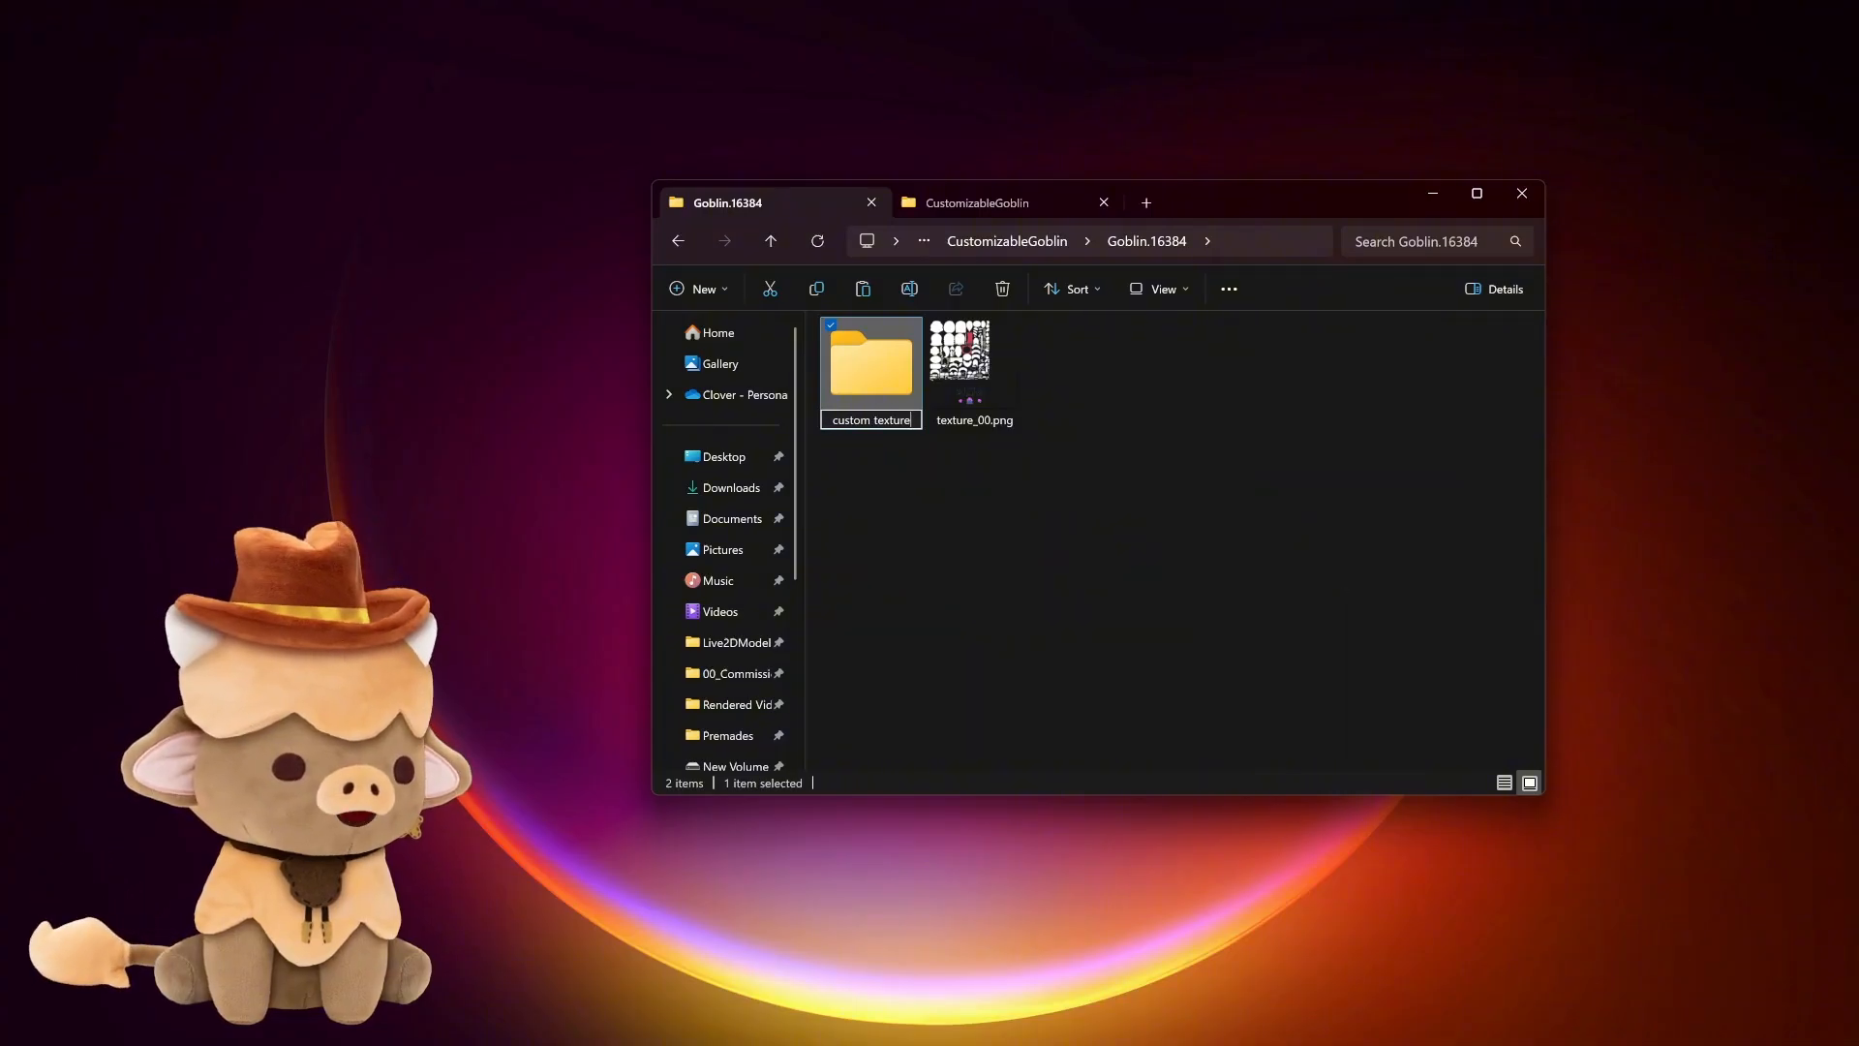
key(Return)
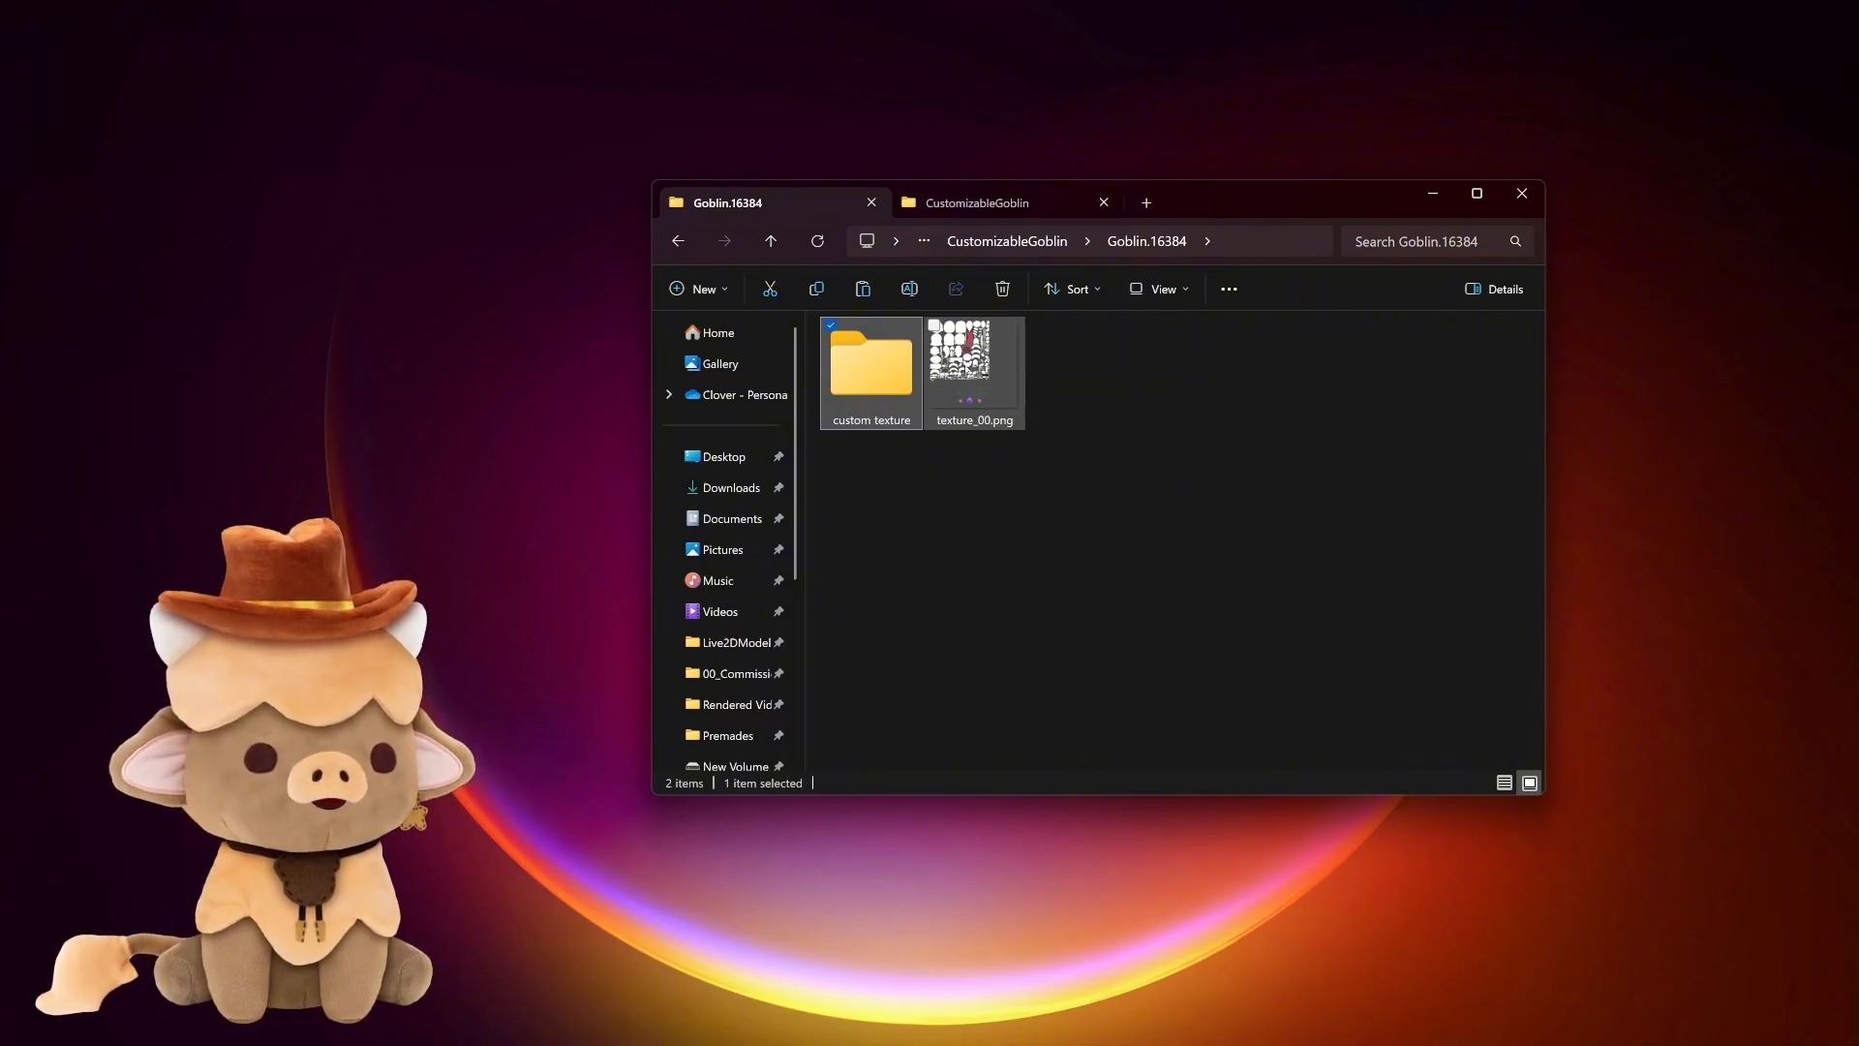
Copy texture_00.png from Goblin.16384 into the "custom texture" folder.
click(974, 373)
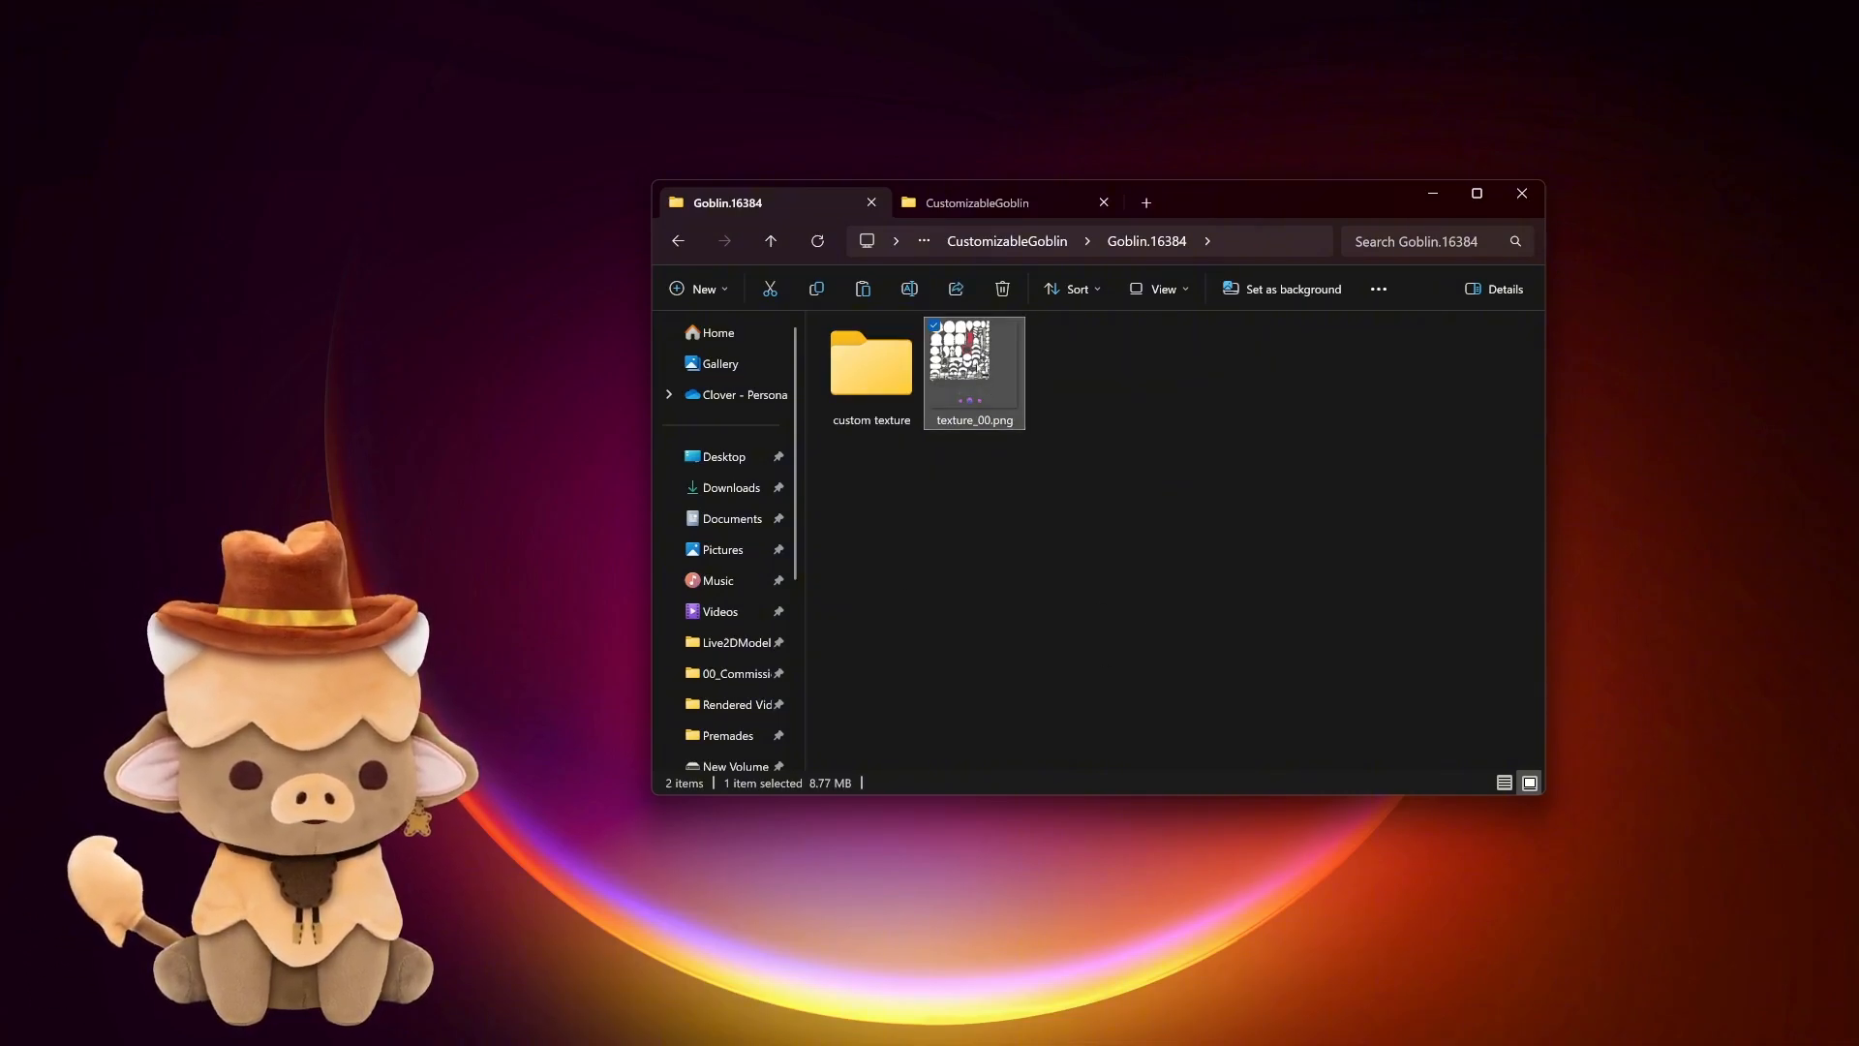
double_click(883, 378)
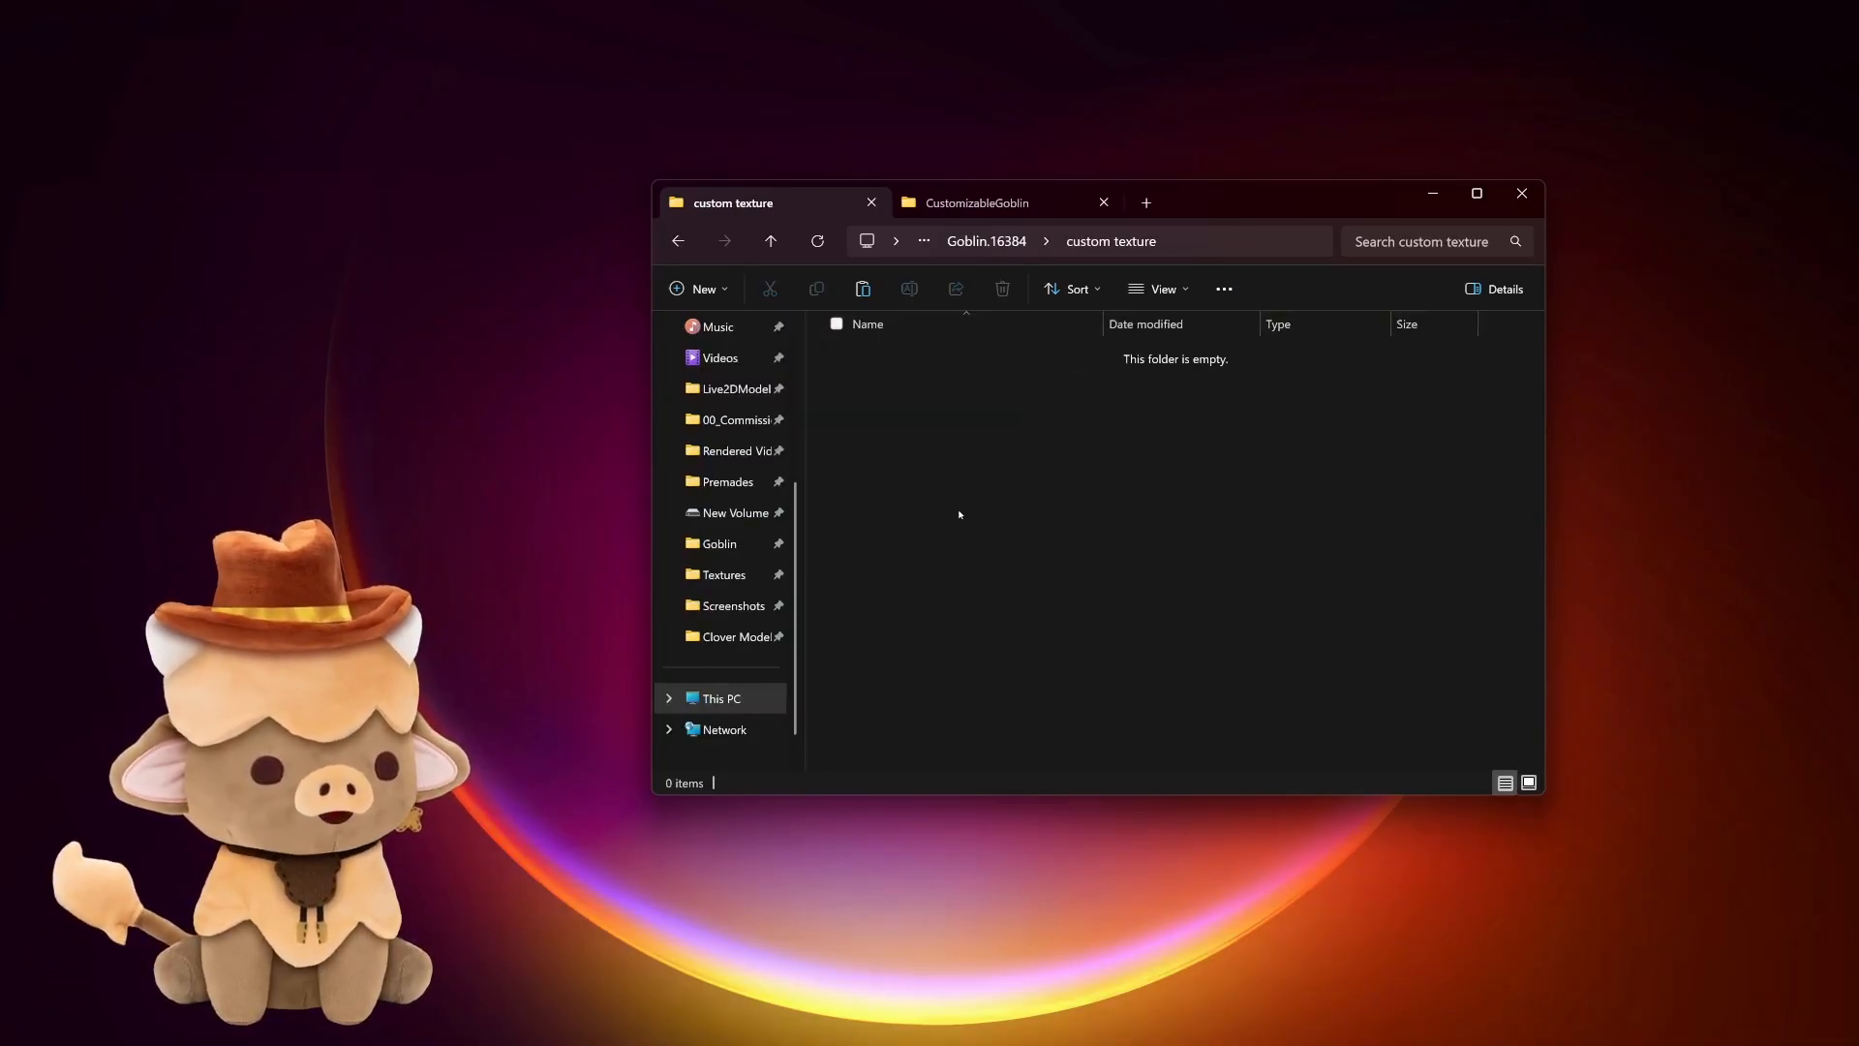
key(ctrl+v)
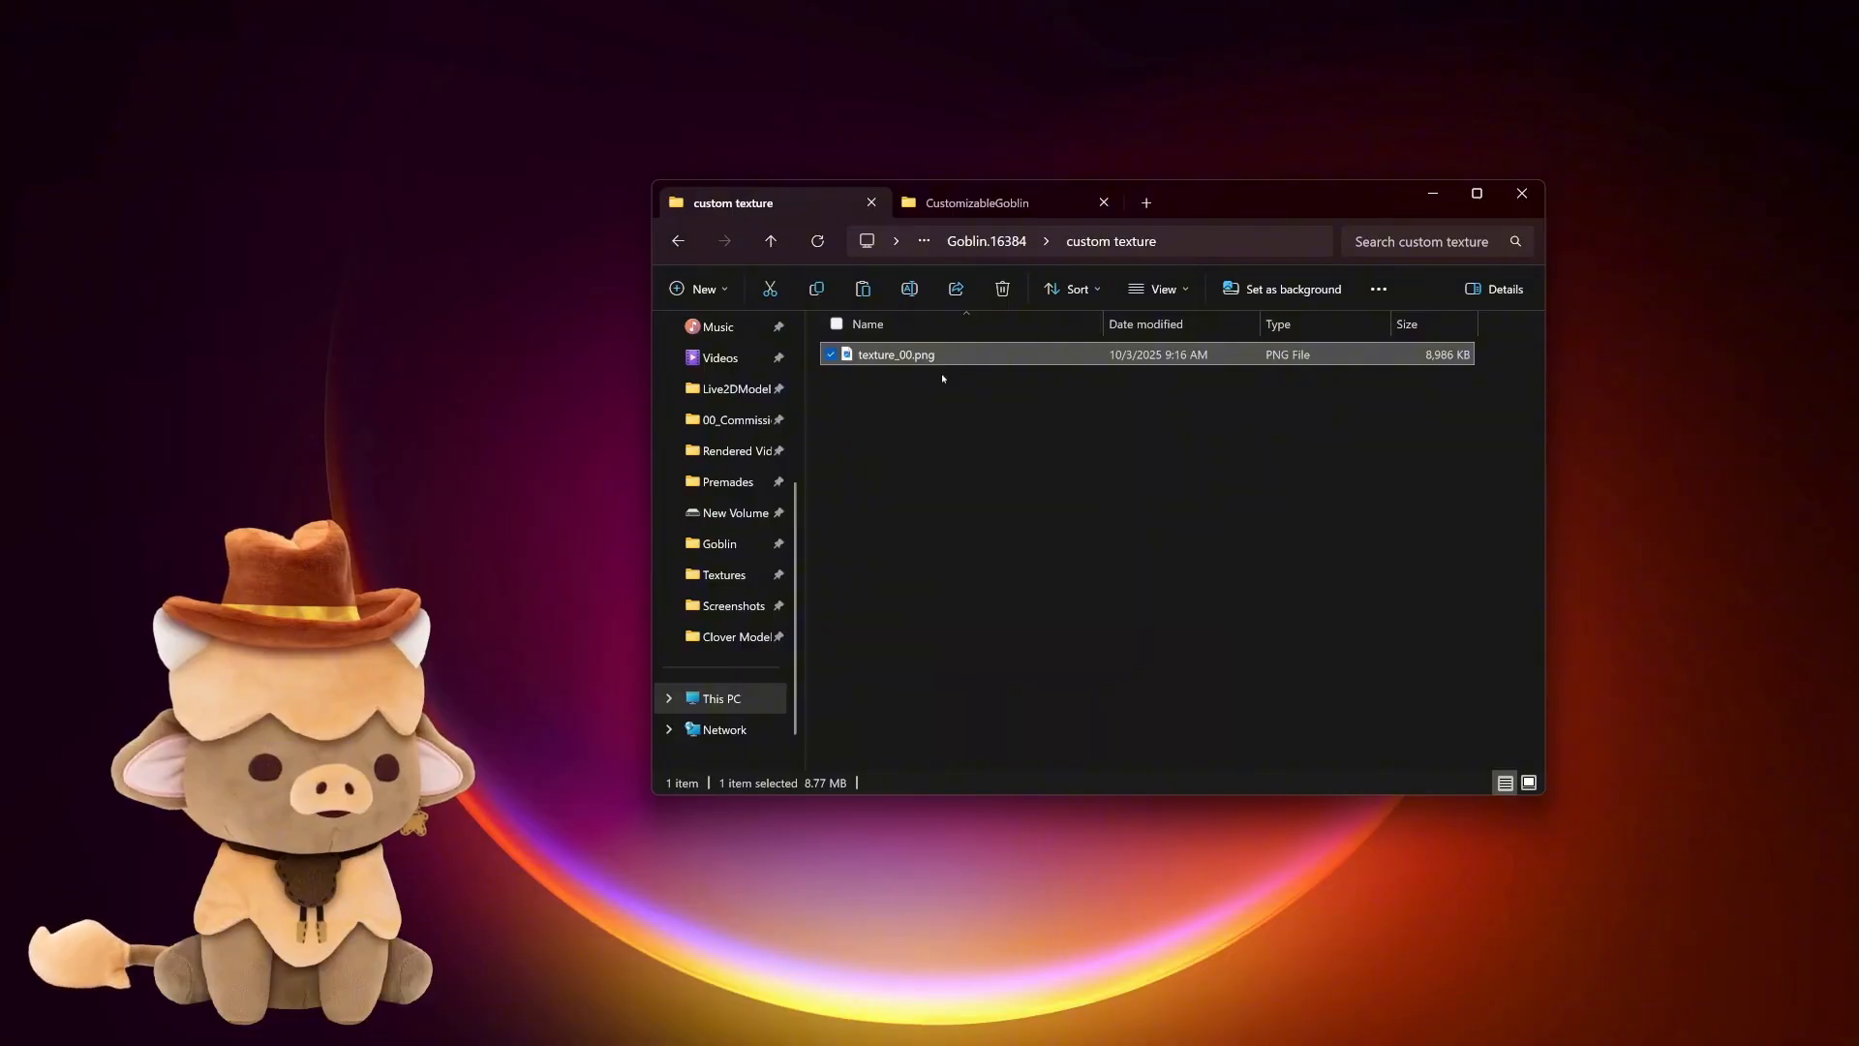
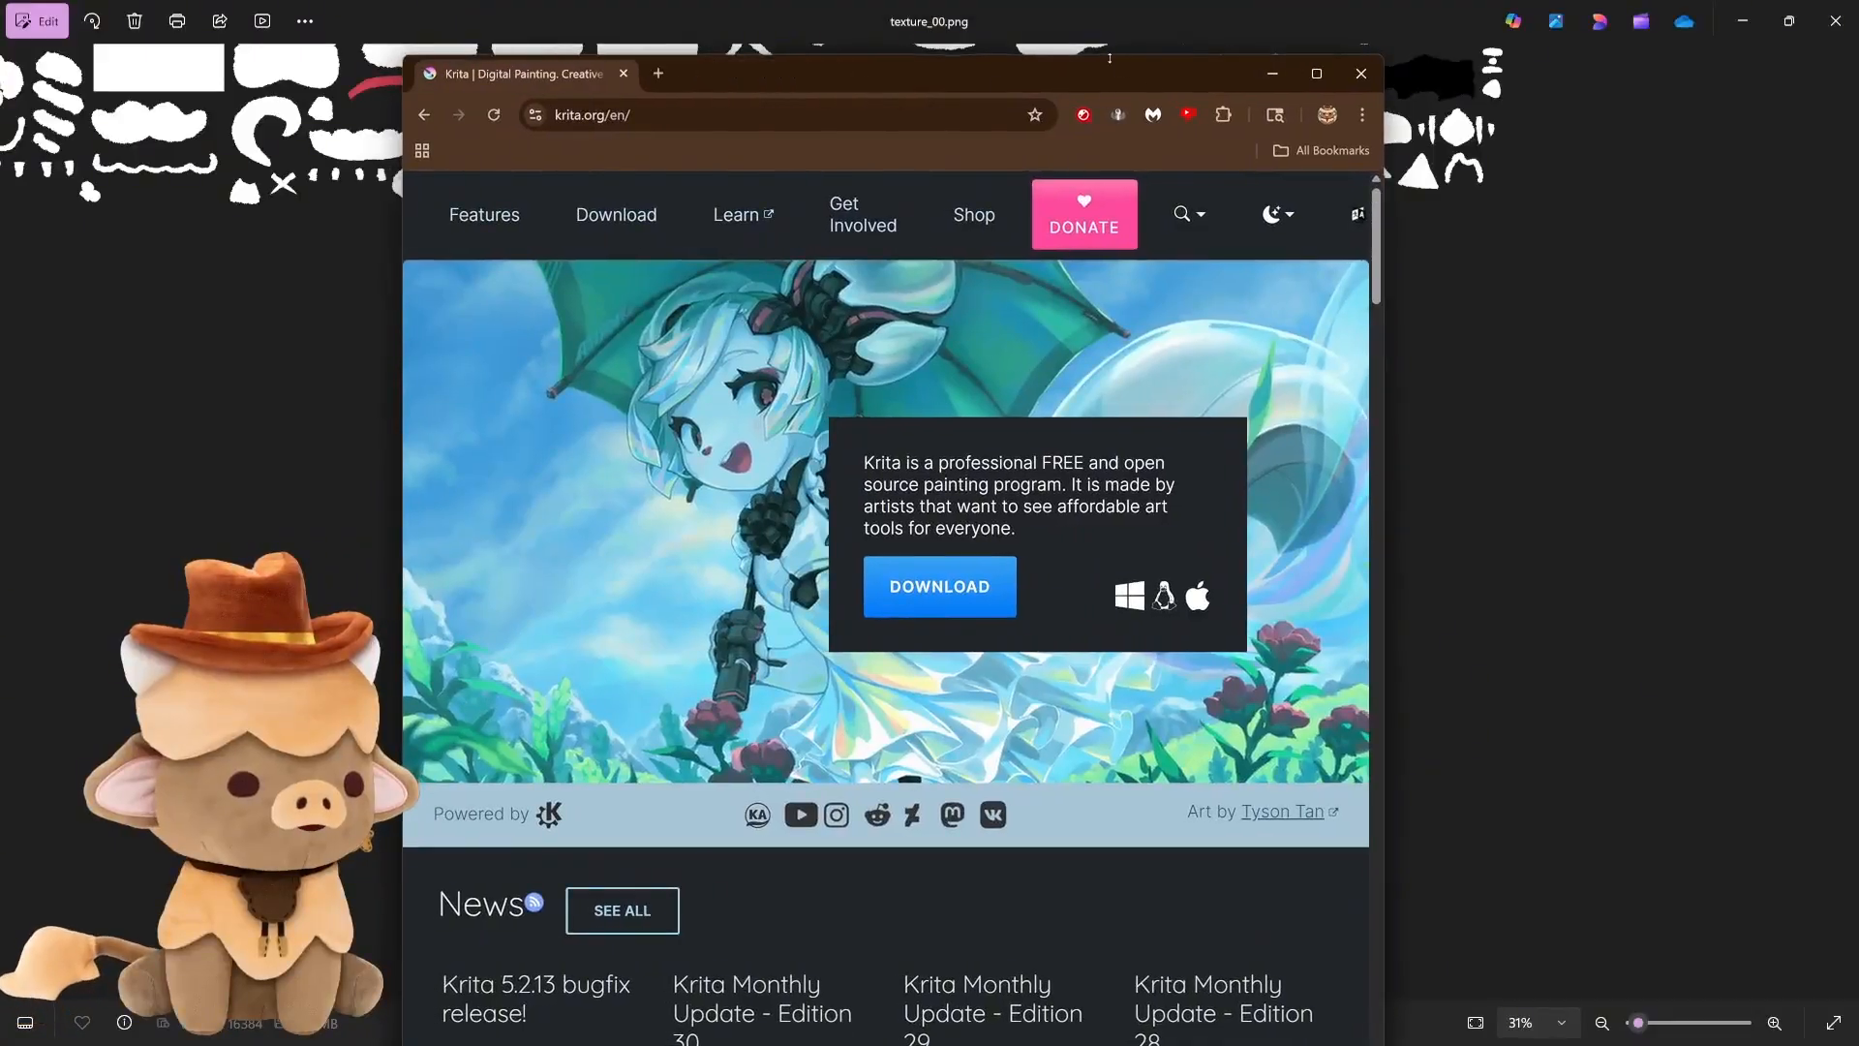
Close the Krita website window and open the copied texture_00.png in Clip Studio Paint.
drag(1111, 51, 1142, 71)
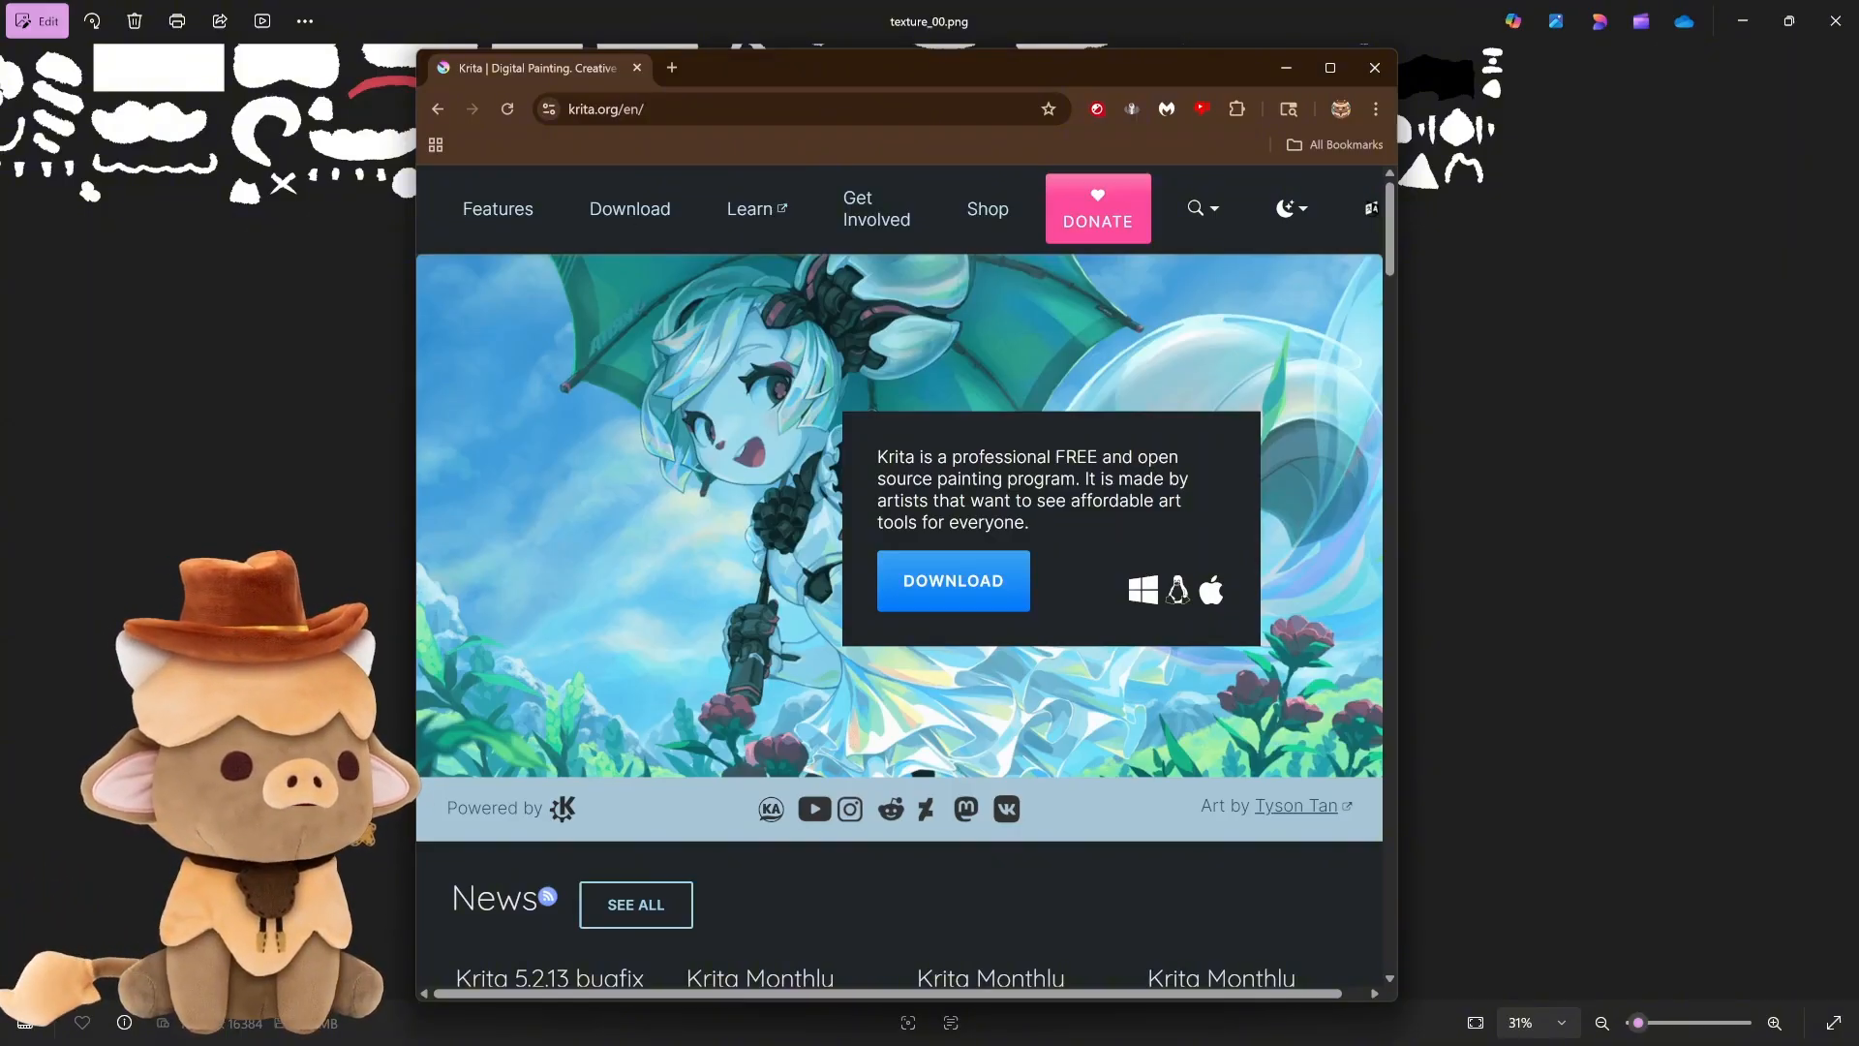
click(1363, 80)
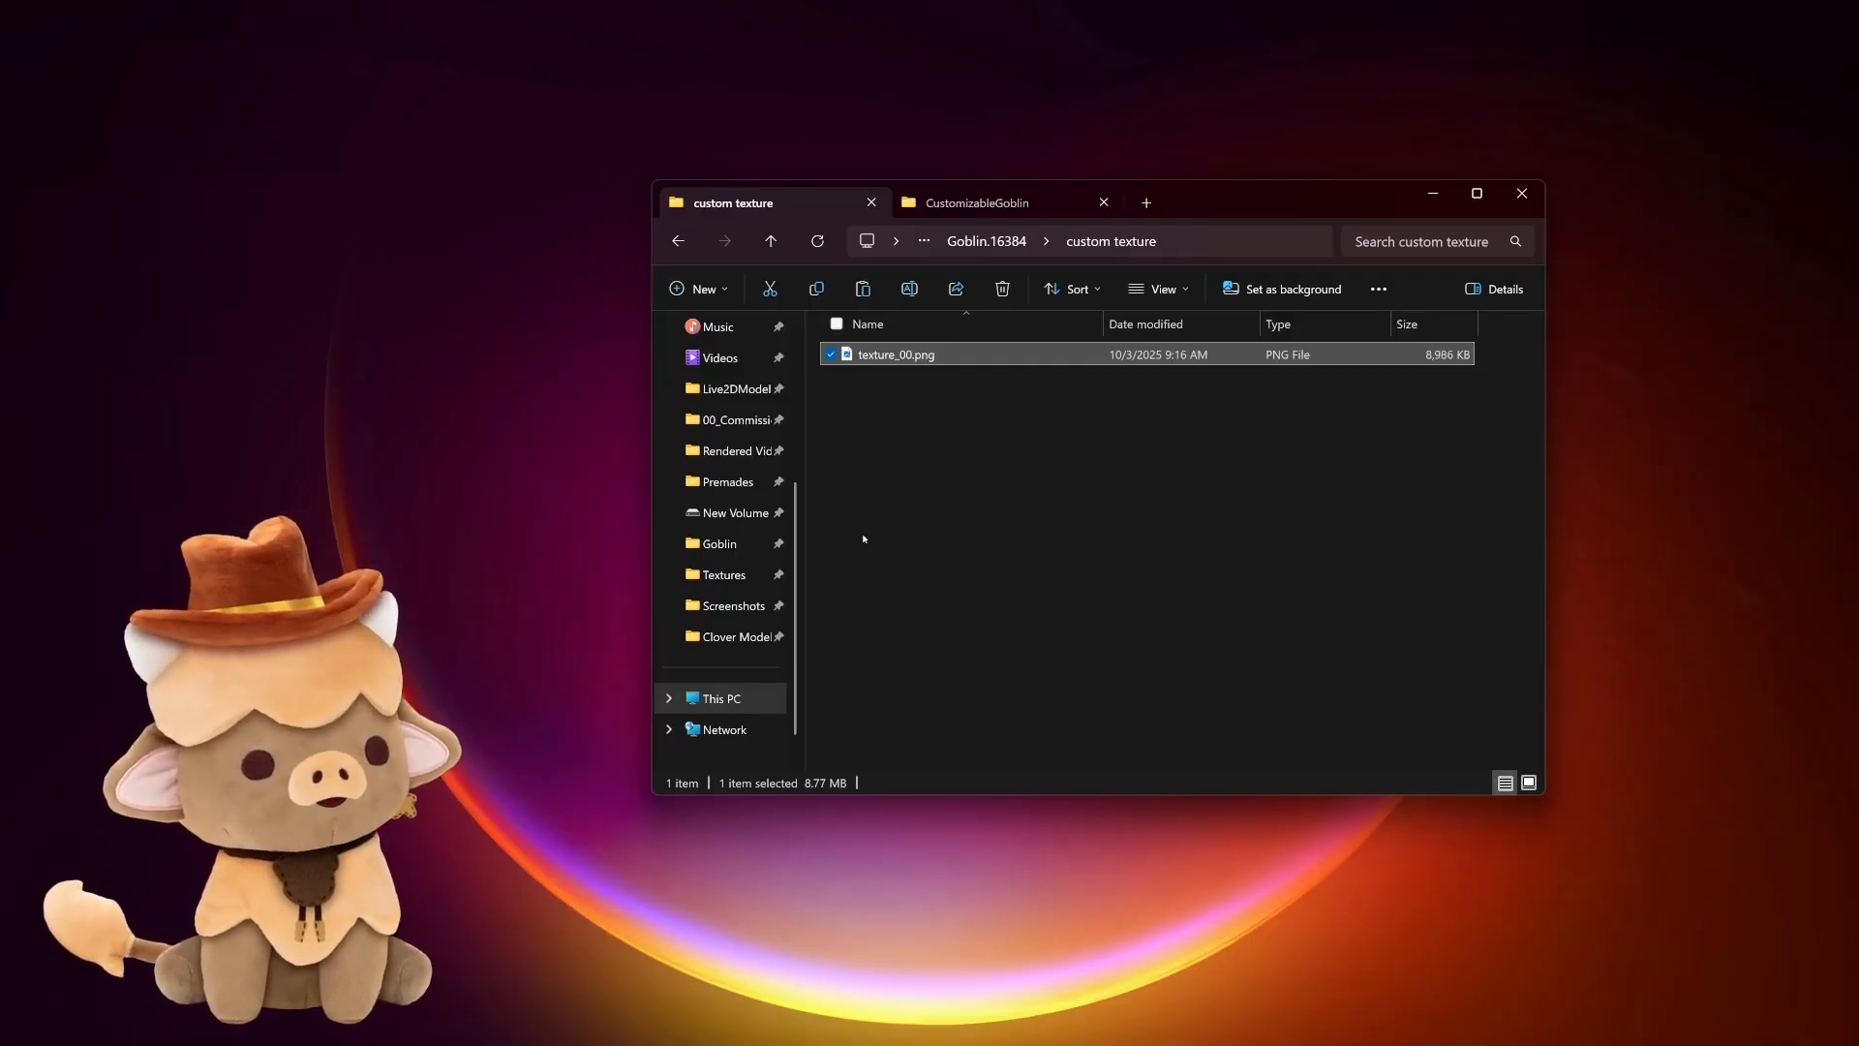
mouse_move(1016, 1041)
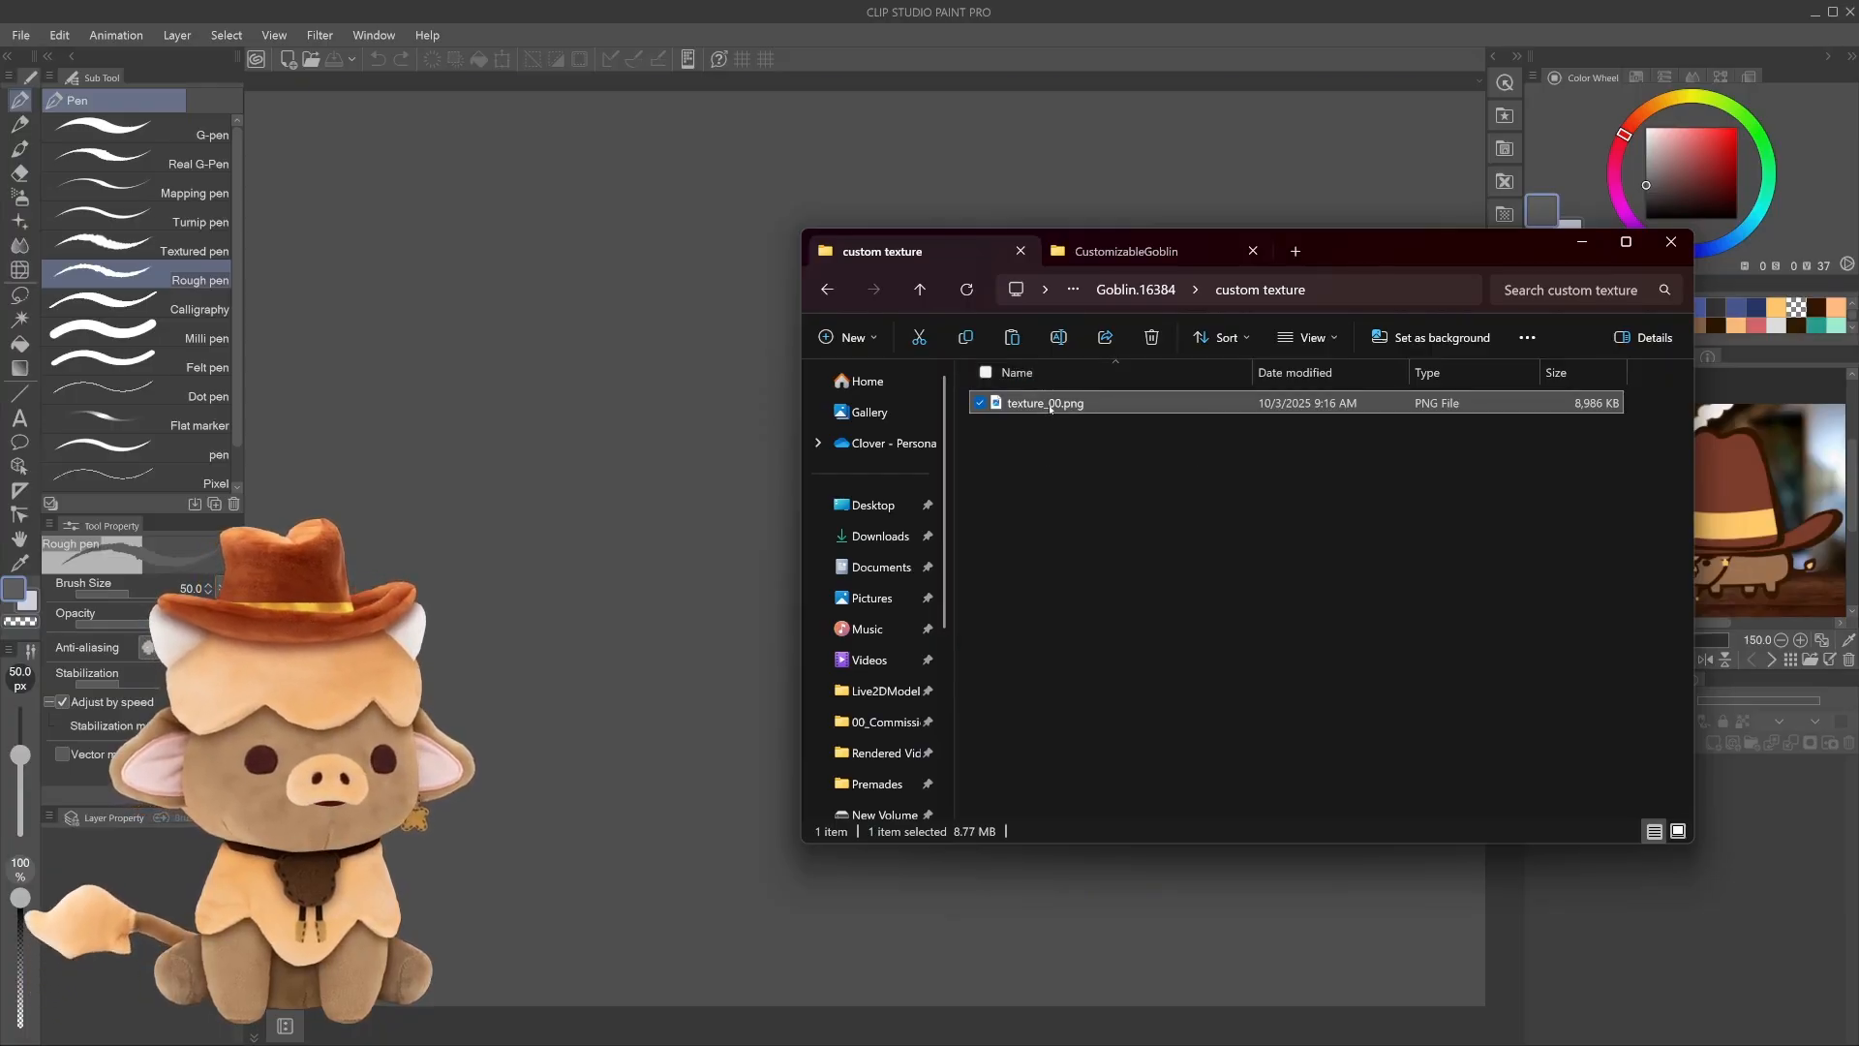
drag(1048, 410, 662, 316)
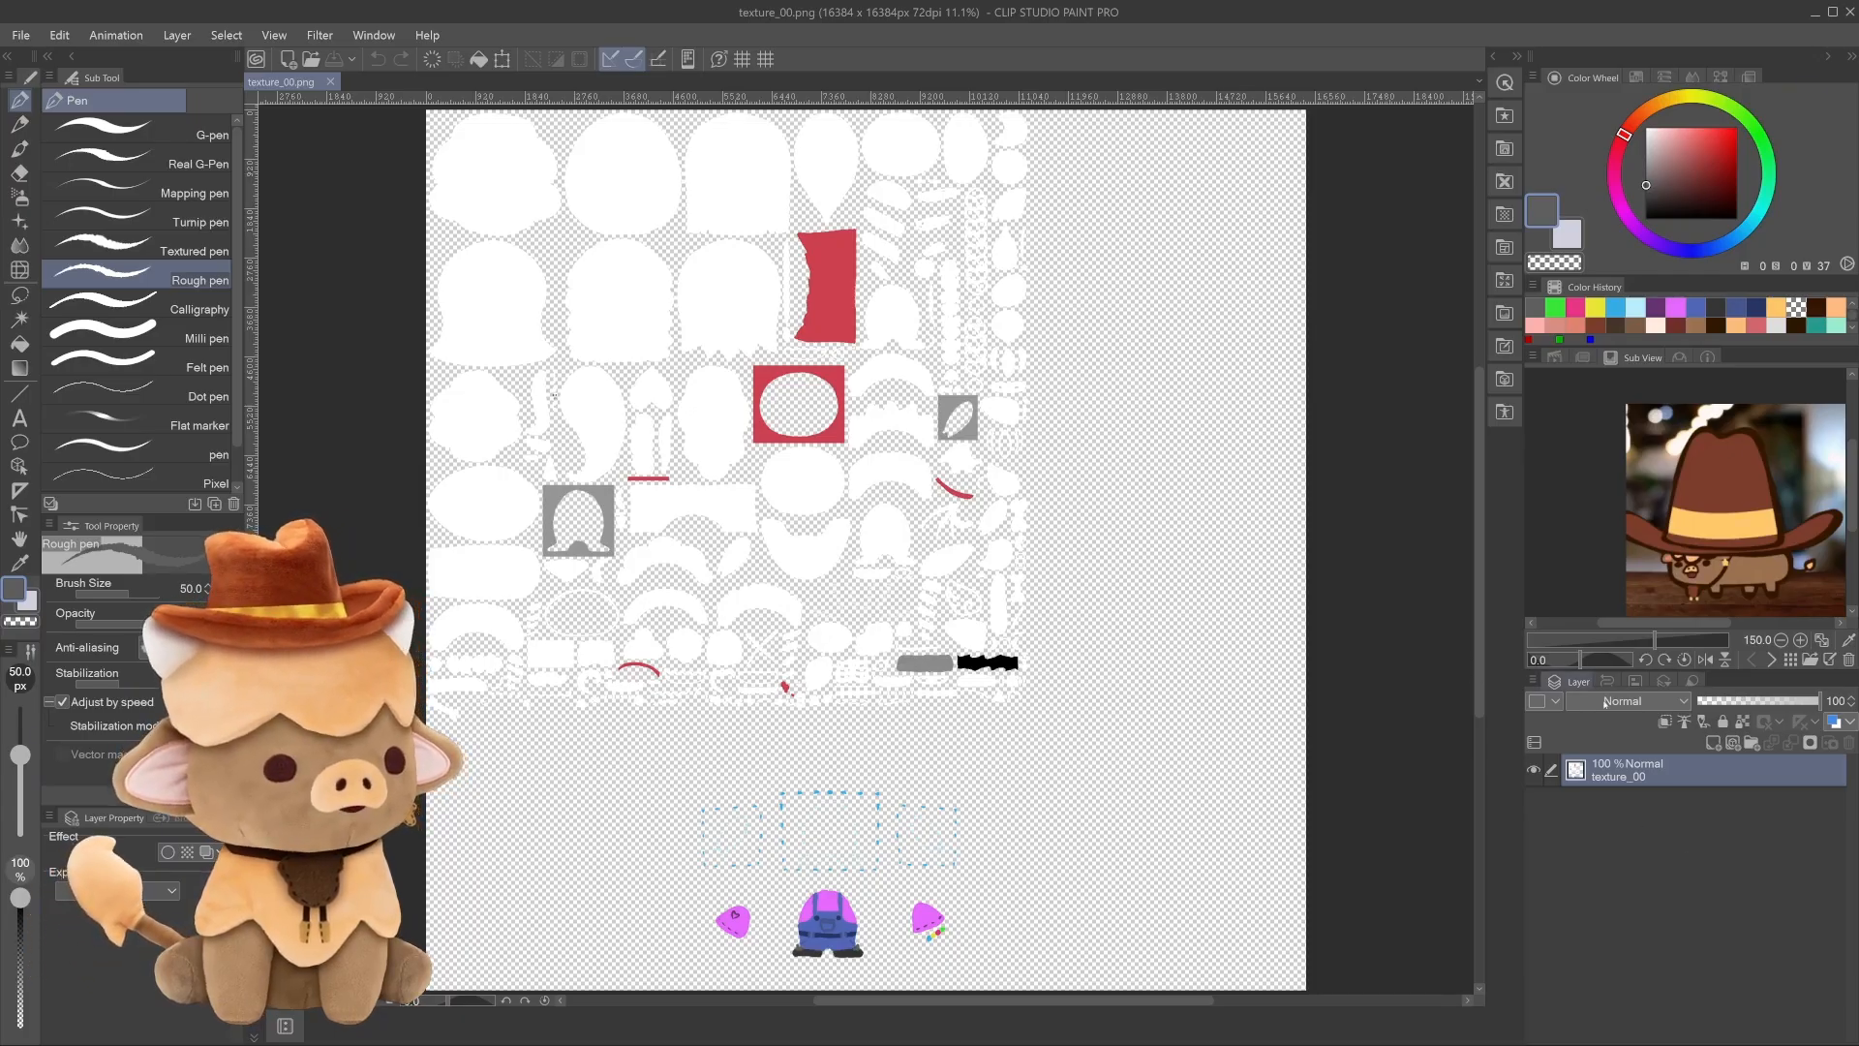
Add a new raster layer beneath texture_00 and fill it entirely with dark grey (H 0, S 0, V 37).
click(1713, 743)
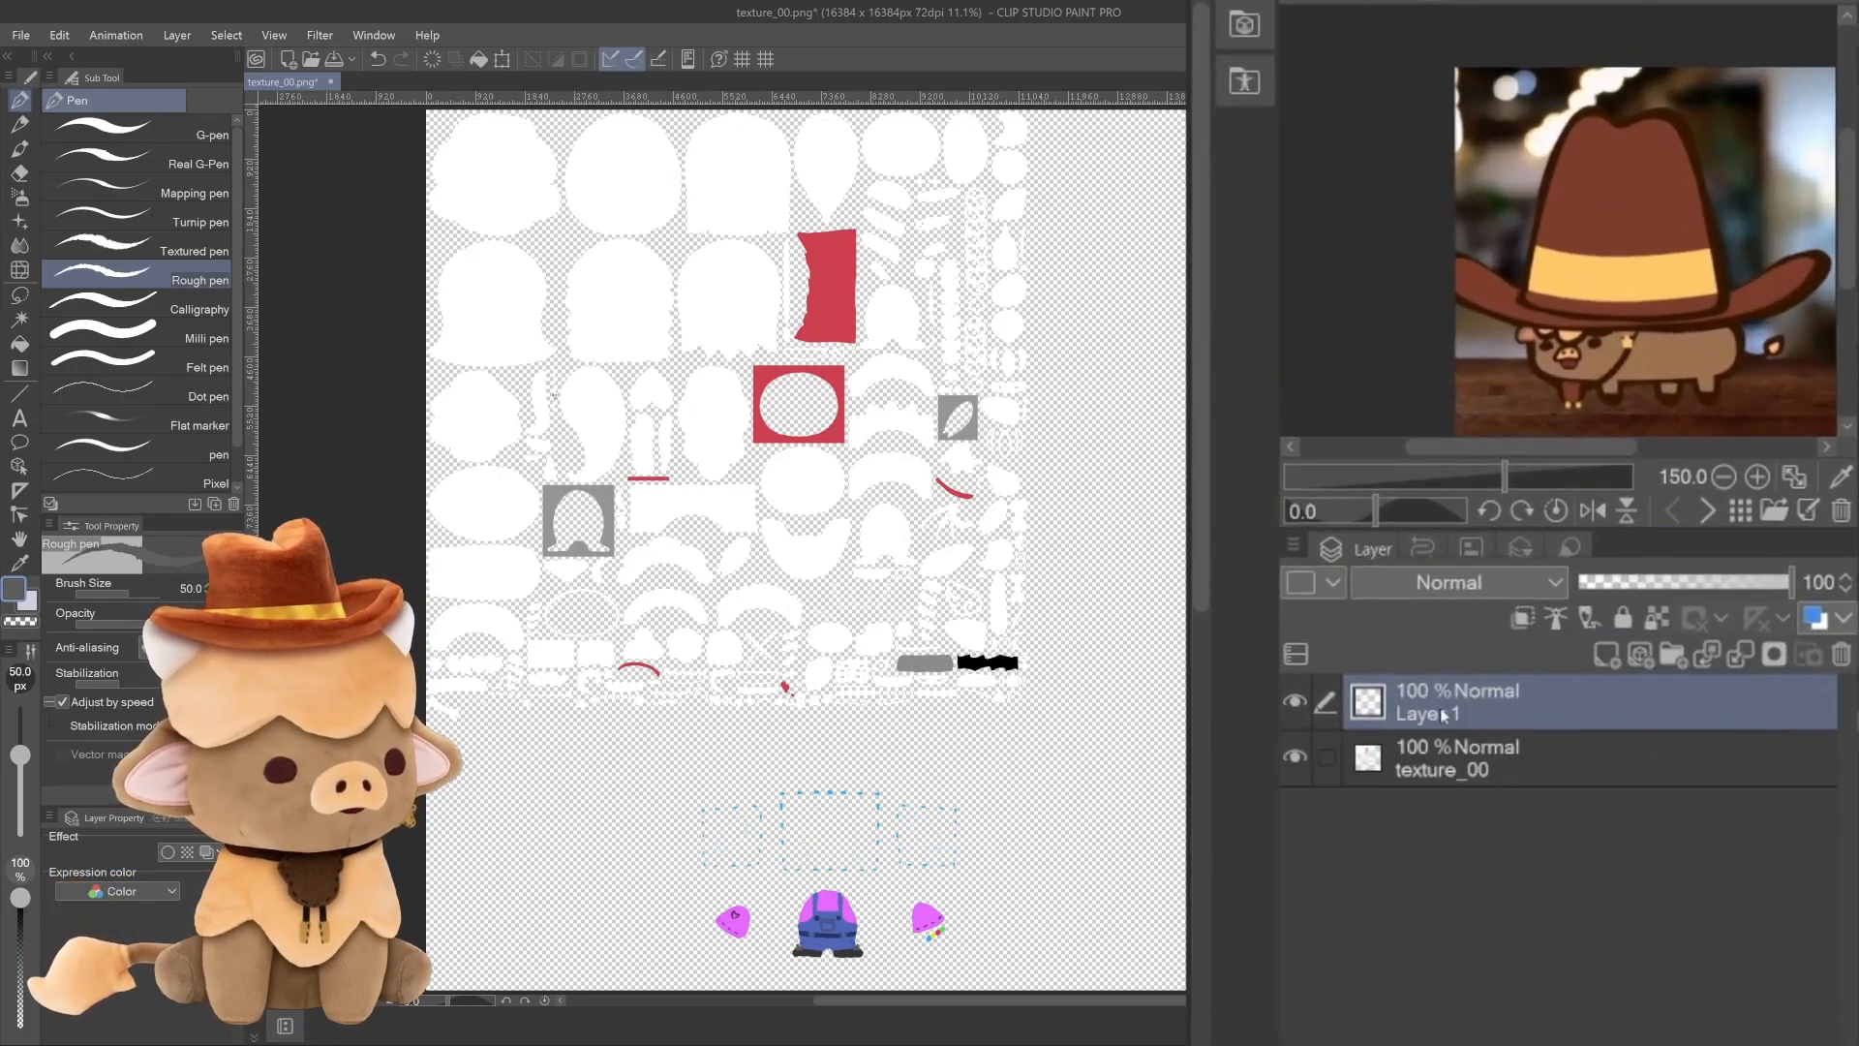
drag(1443, 717, 1452, 774)
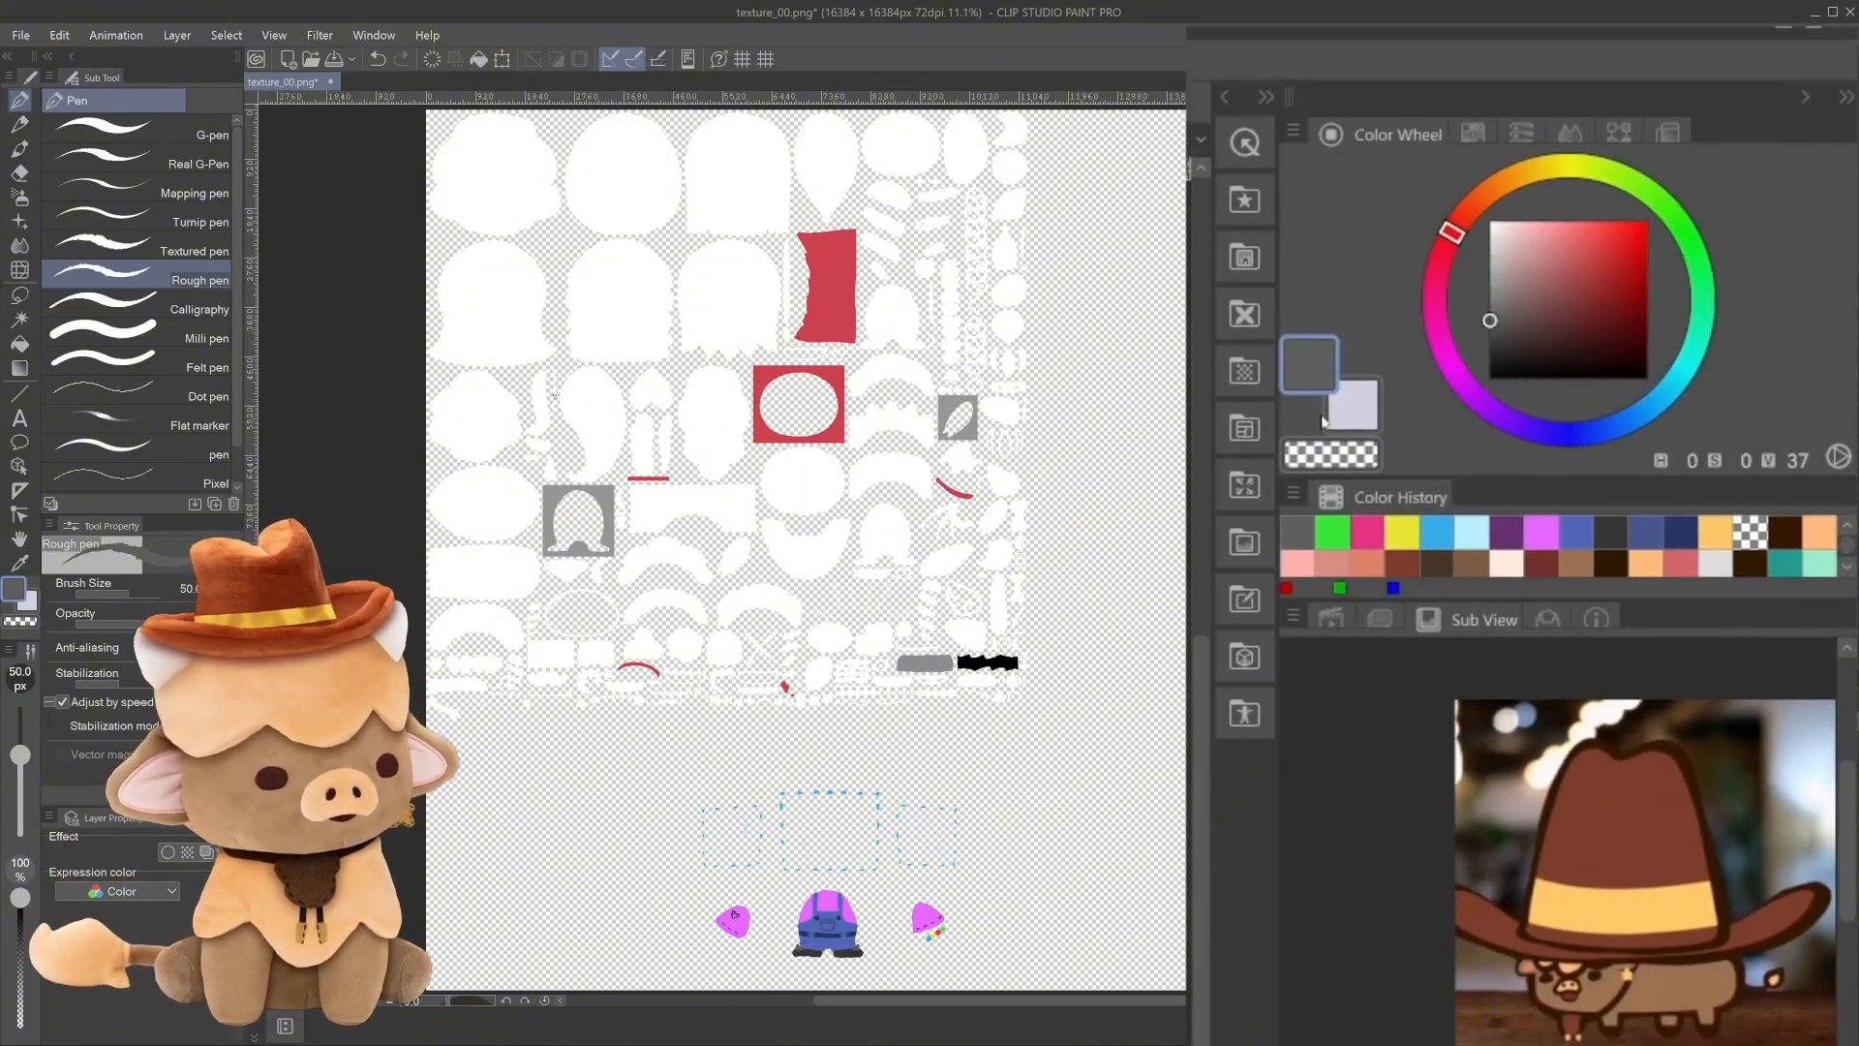
click(20, 368)
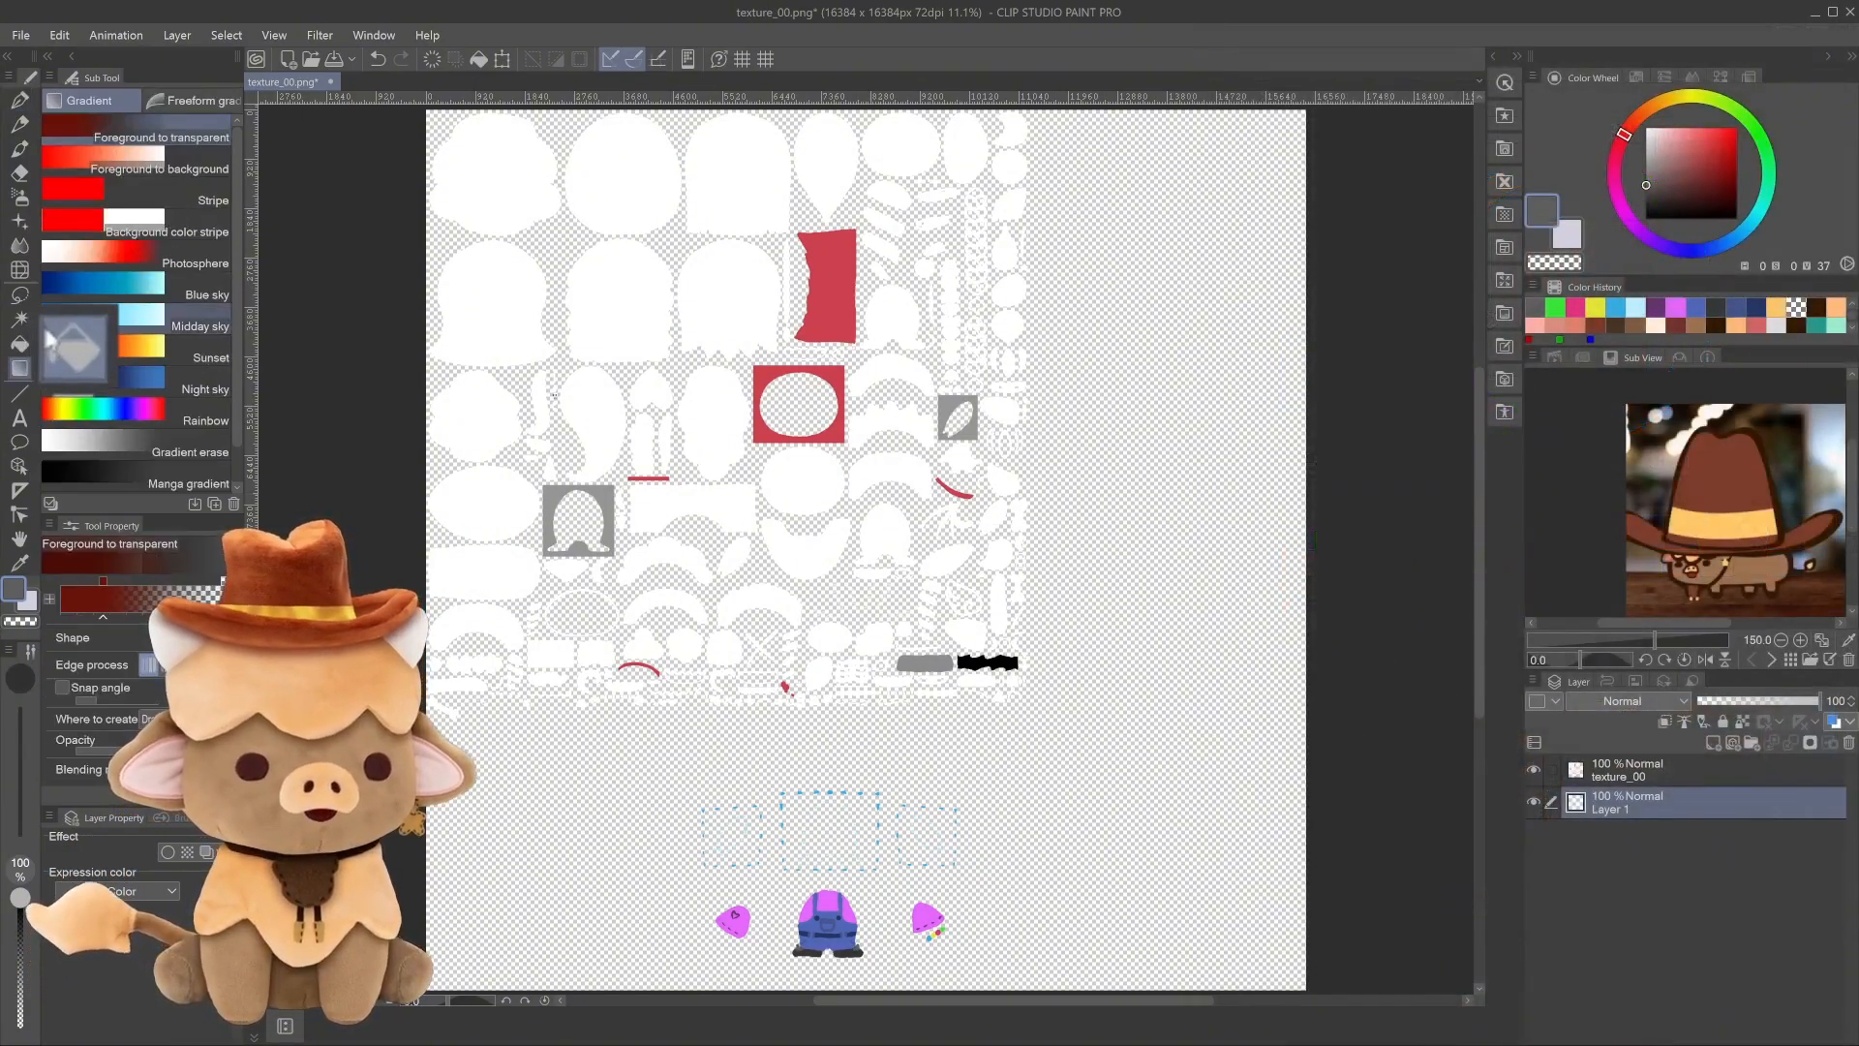
click(19, 343)
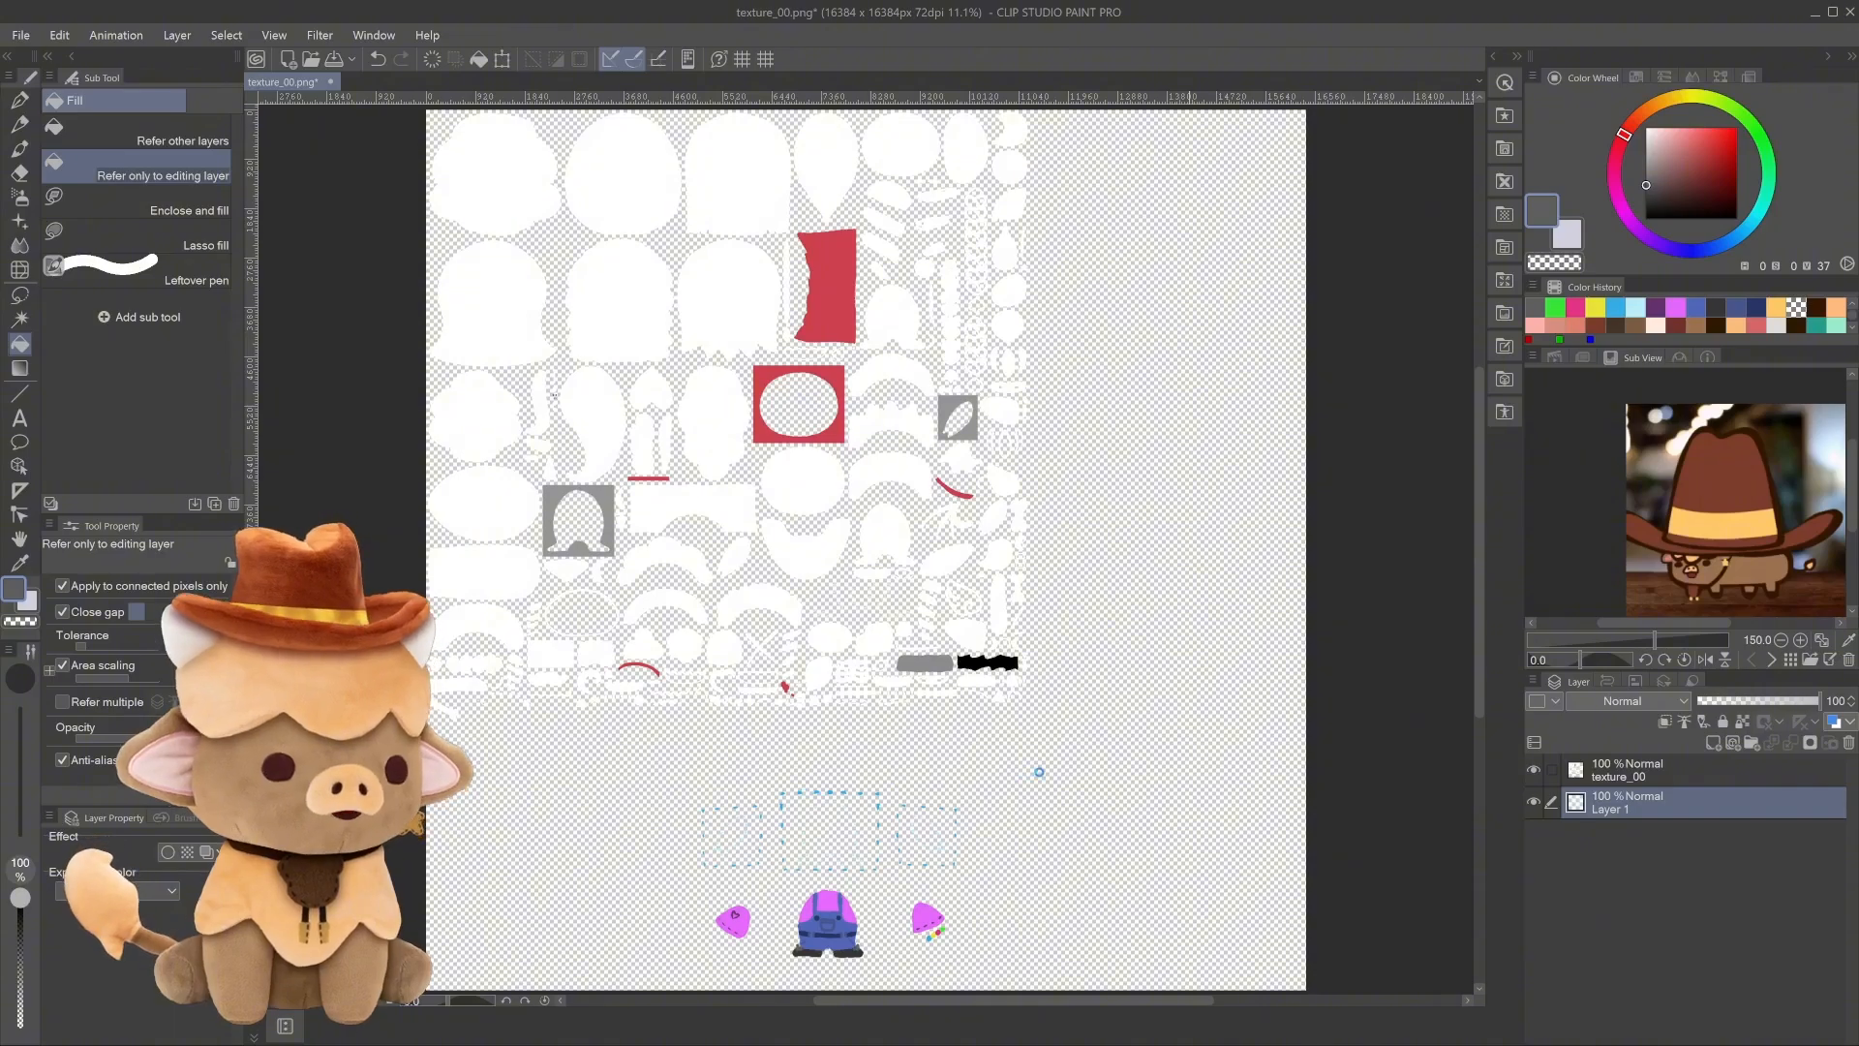
click(1058, 761)
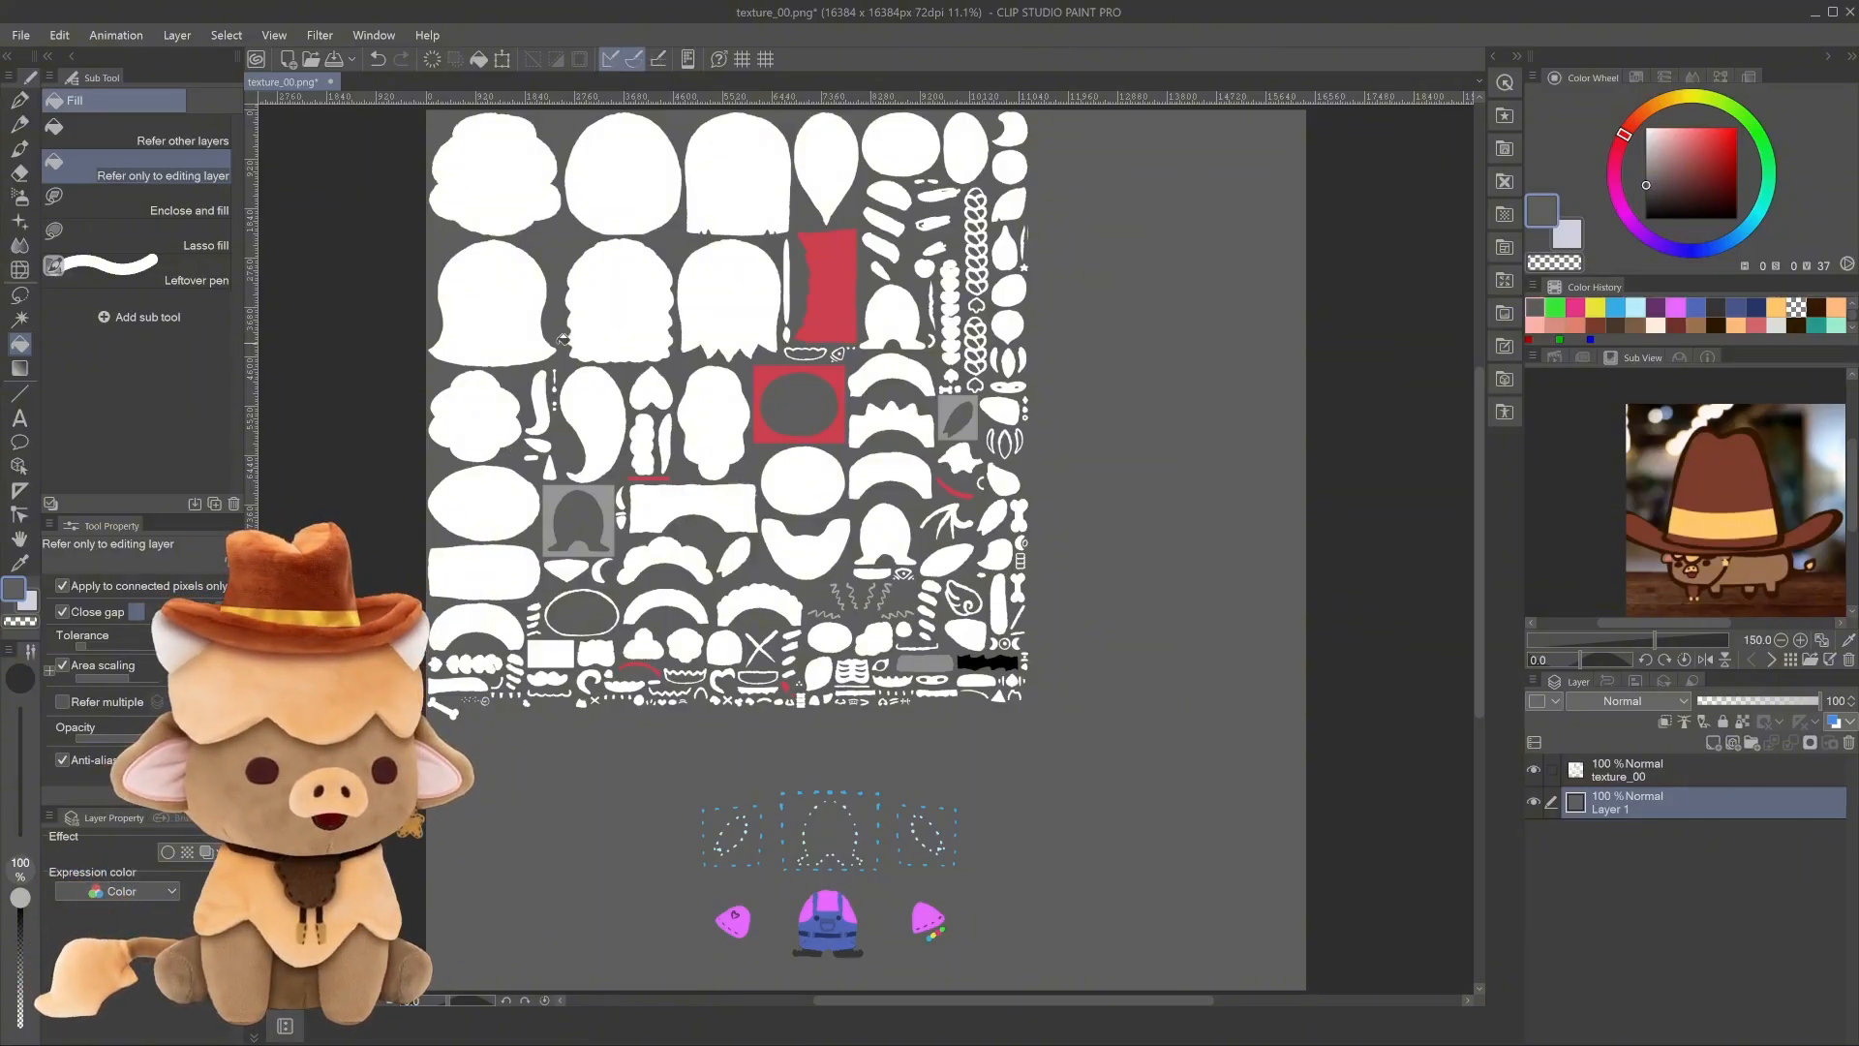
Make texture_00 the active layer for editing the white hair pieces.
scroll(562, 341, up, 3)
scroll(636, 474, up, 2)
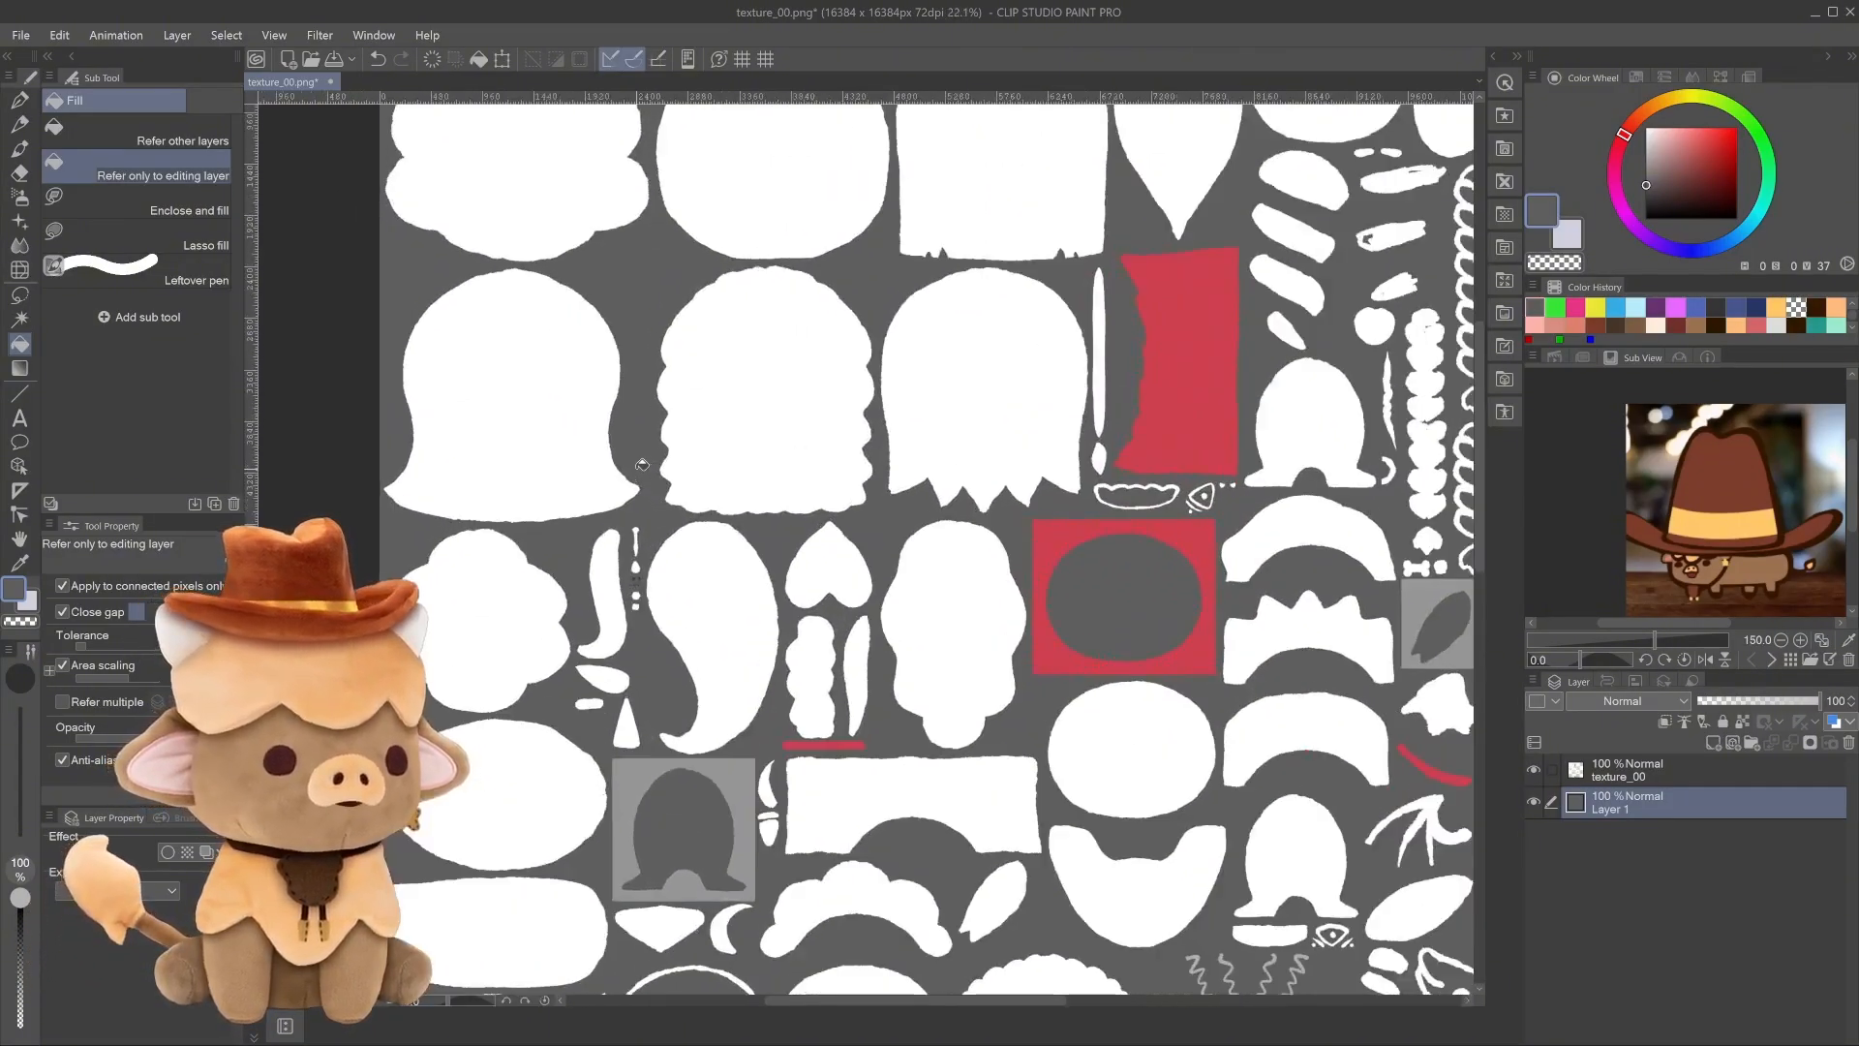
click(1646, 767)
scroll(927, 397, up, 3)
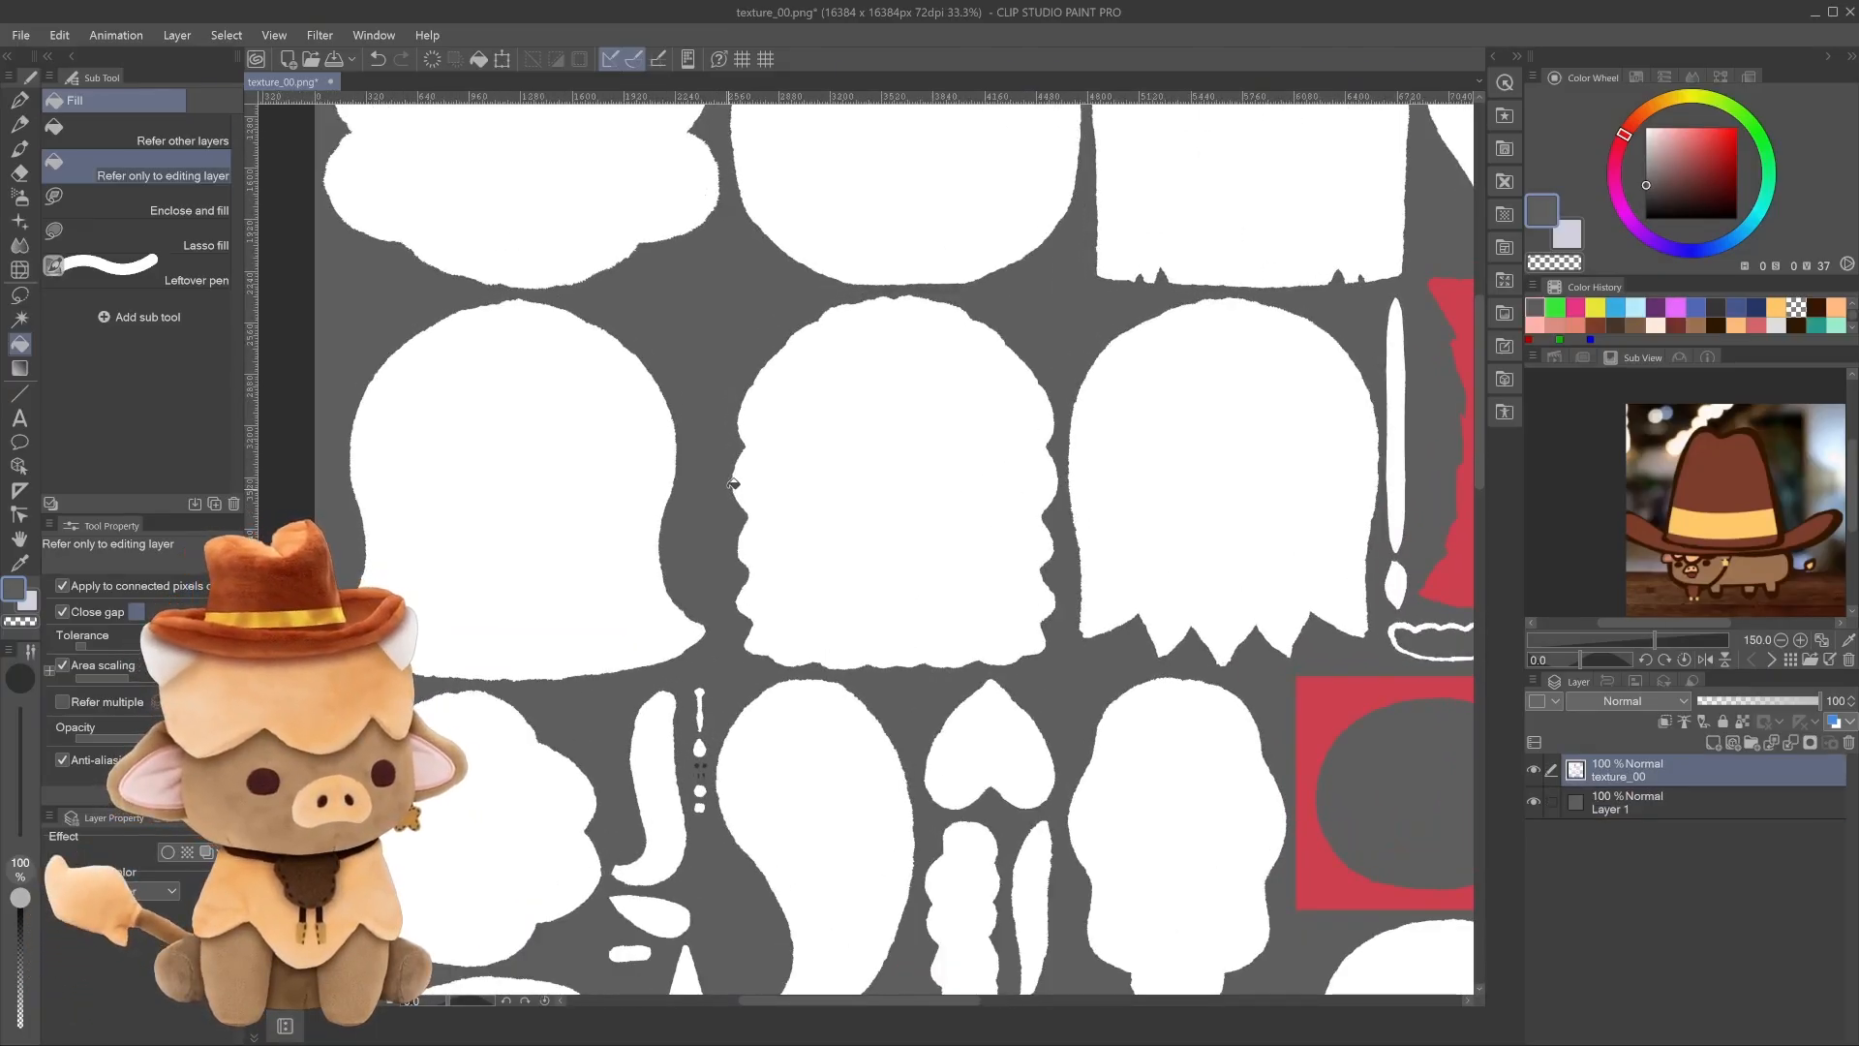
Try erasing a wavy line across the bell-shaped hair piece with the Hard eraser at size 50, and undo the stroke.
key(e)
mouse_move(650, 538)
mouse_down()
mouse_move(559, 492)
mouse_move(443, 468)
mouse_up()
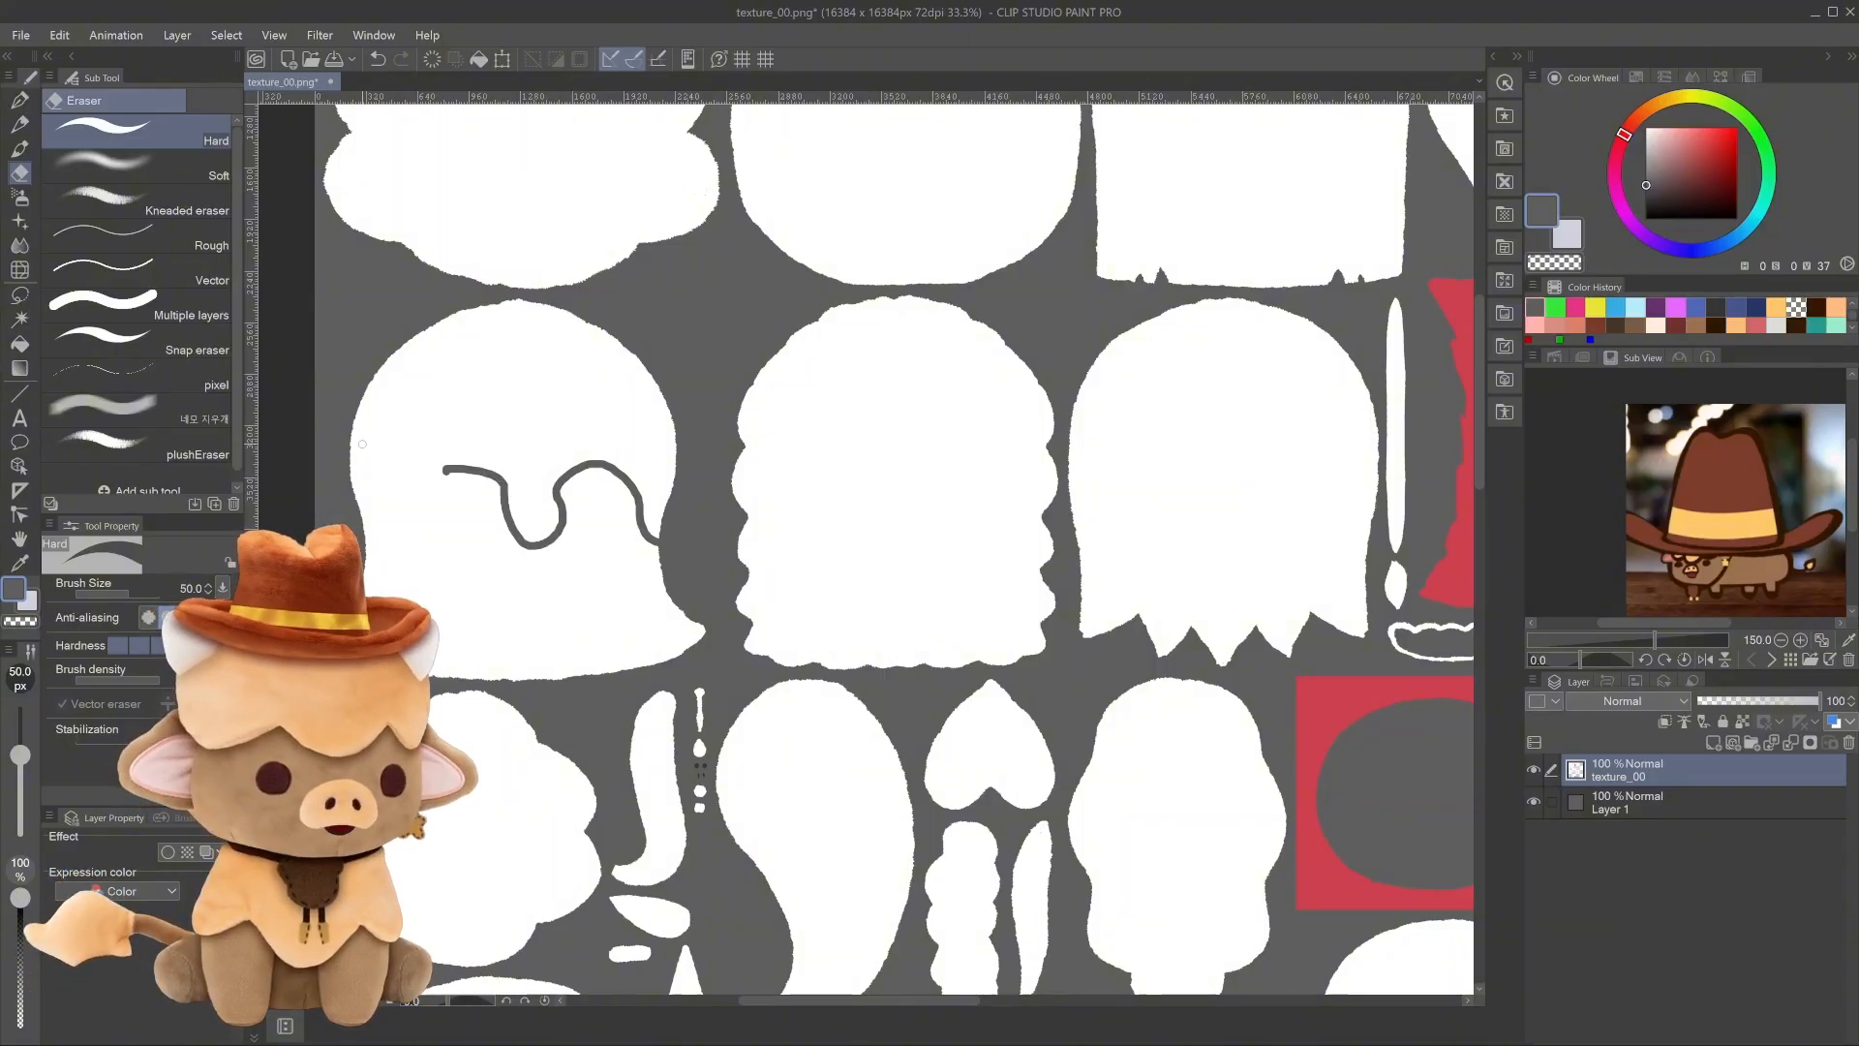
key(ctrl+z)
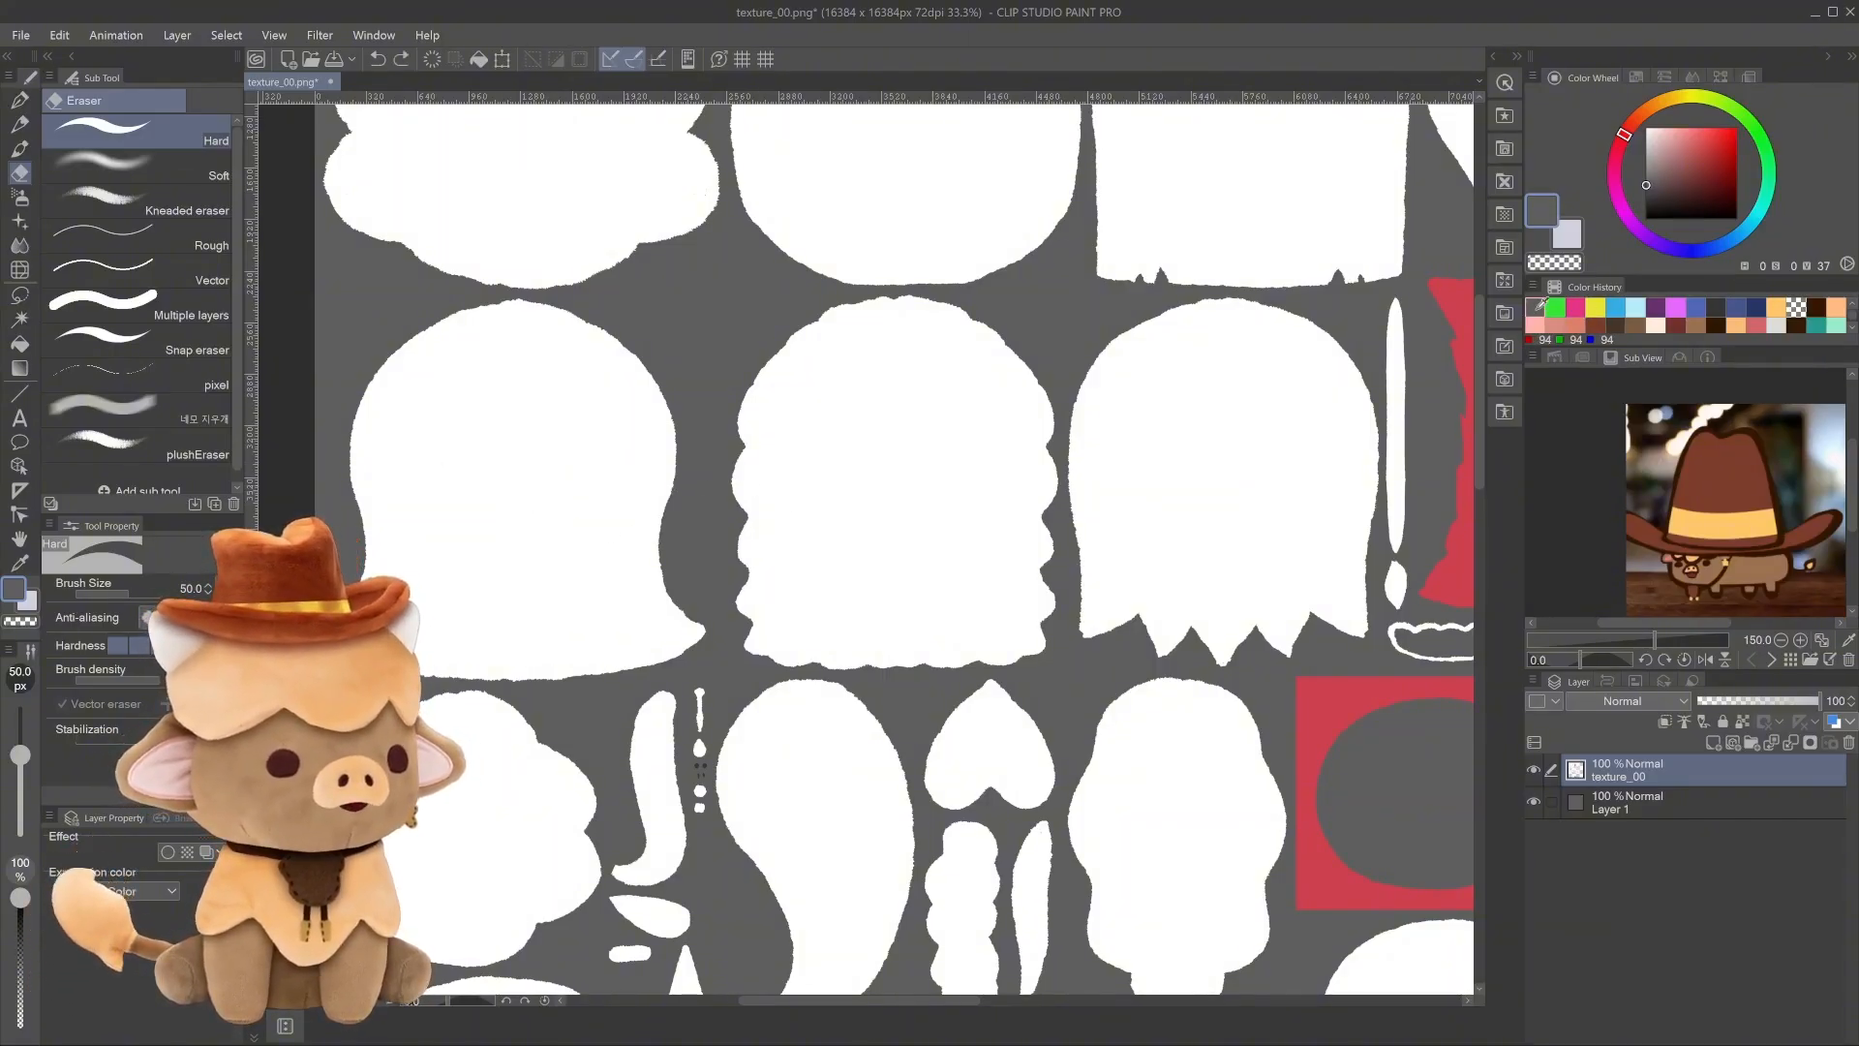
Try drawing a dark grey smiley face on the bell-shaped hair piece with the Rough pen at size 50, and undo it.
key(p)
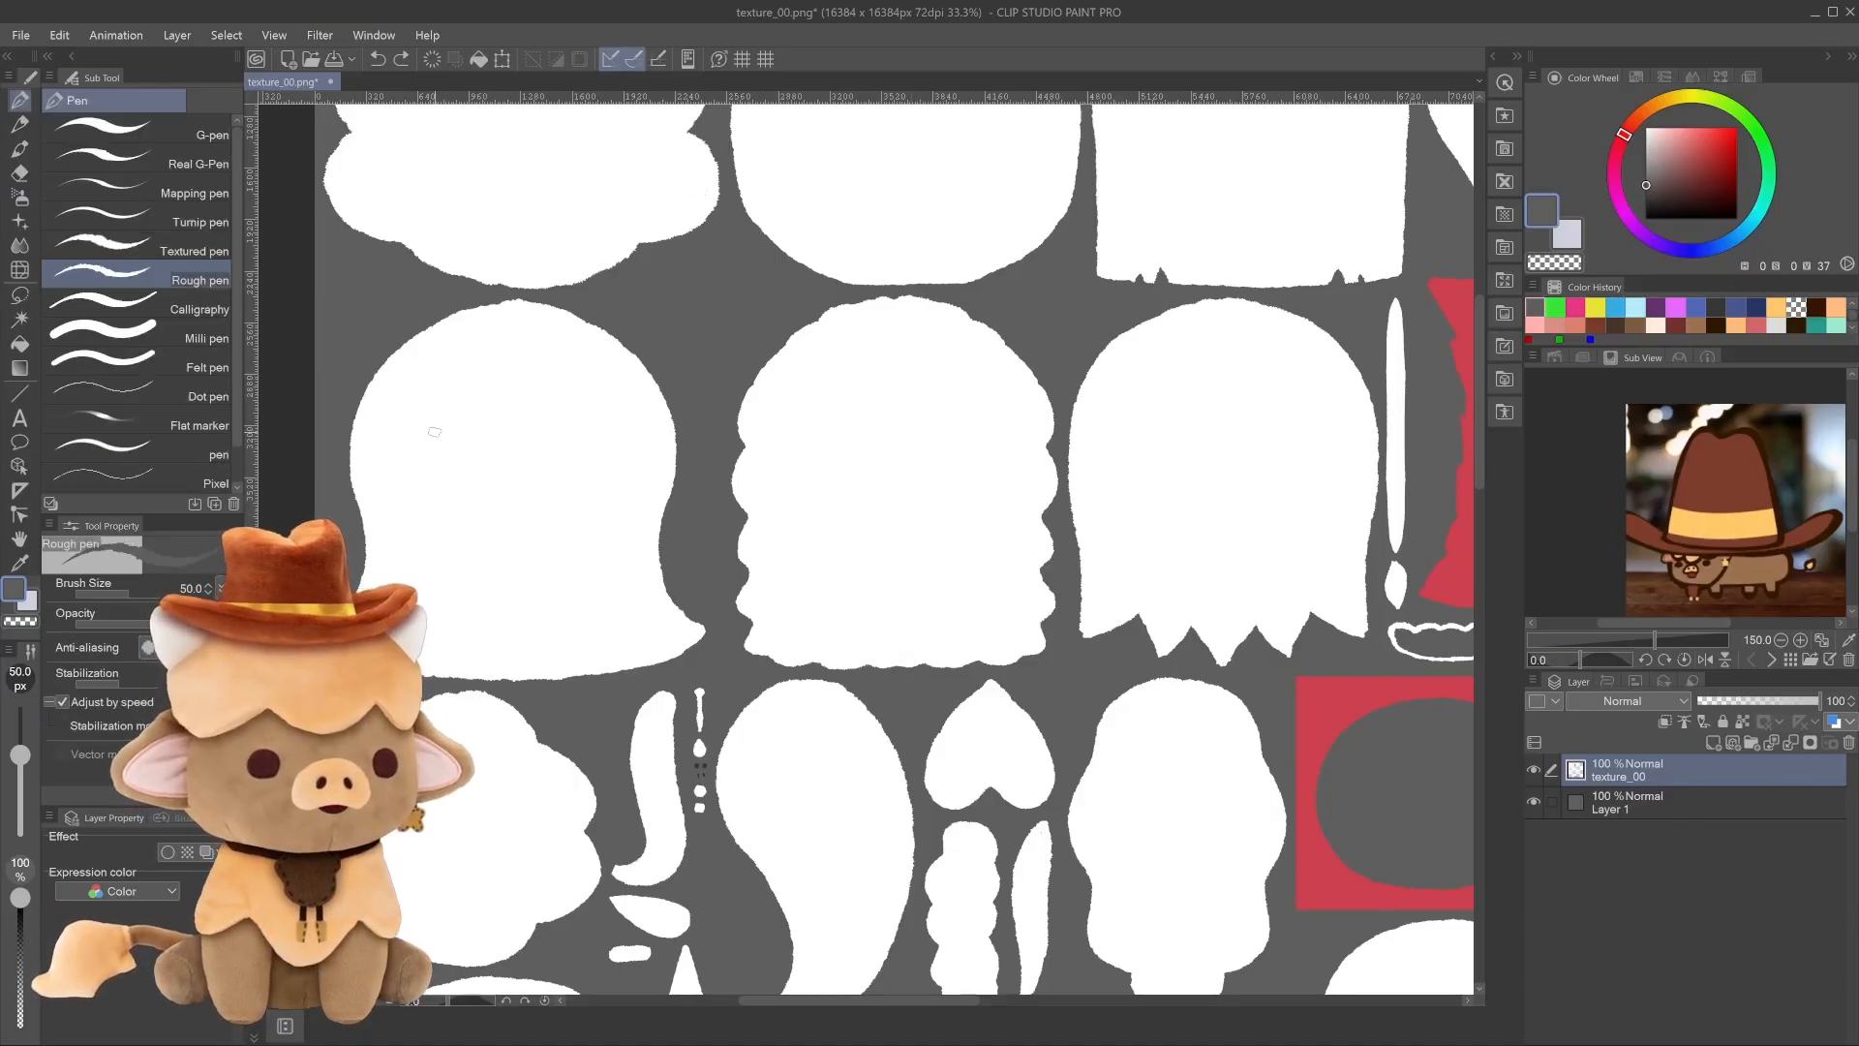
drag(435, 433, 428, 490)
drag(514, 433, 503, 483)
drag(454, 549, 555, 484)
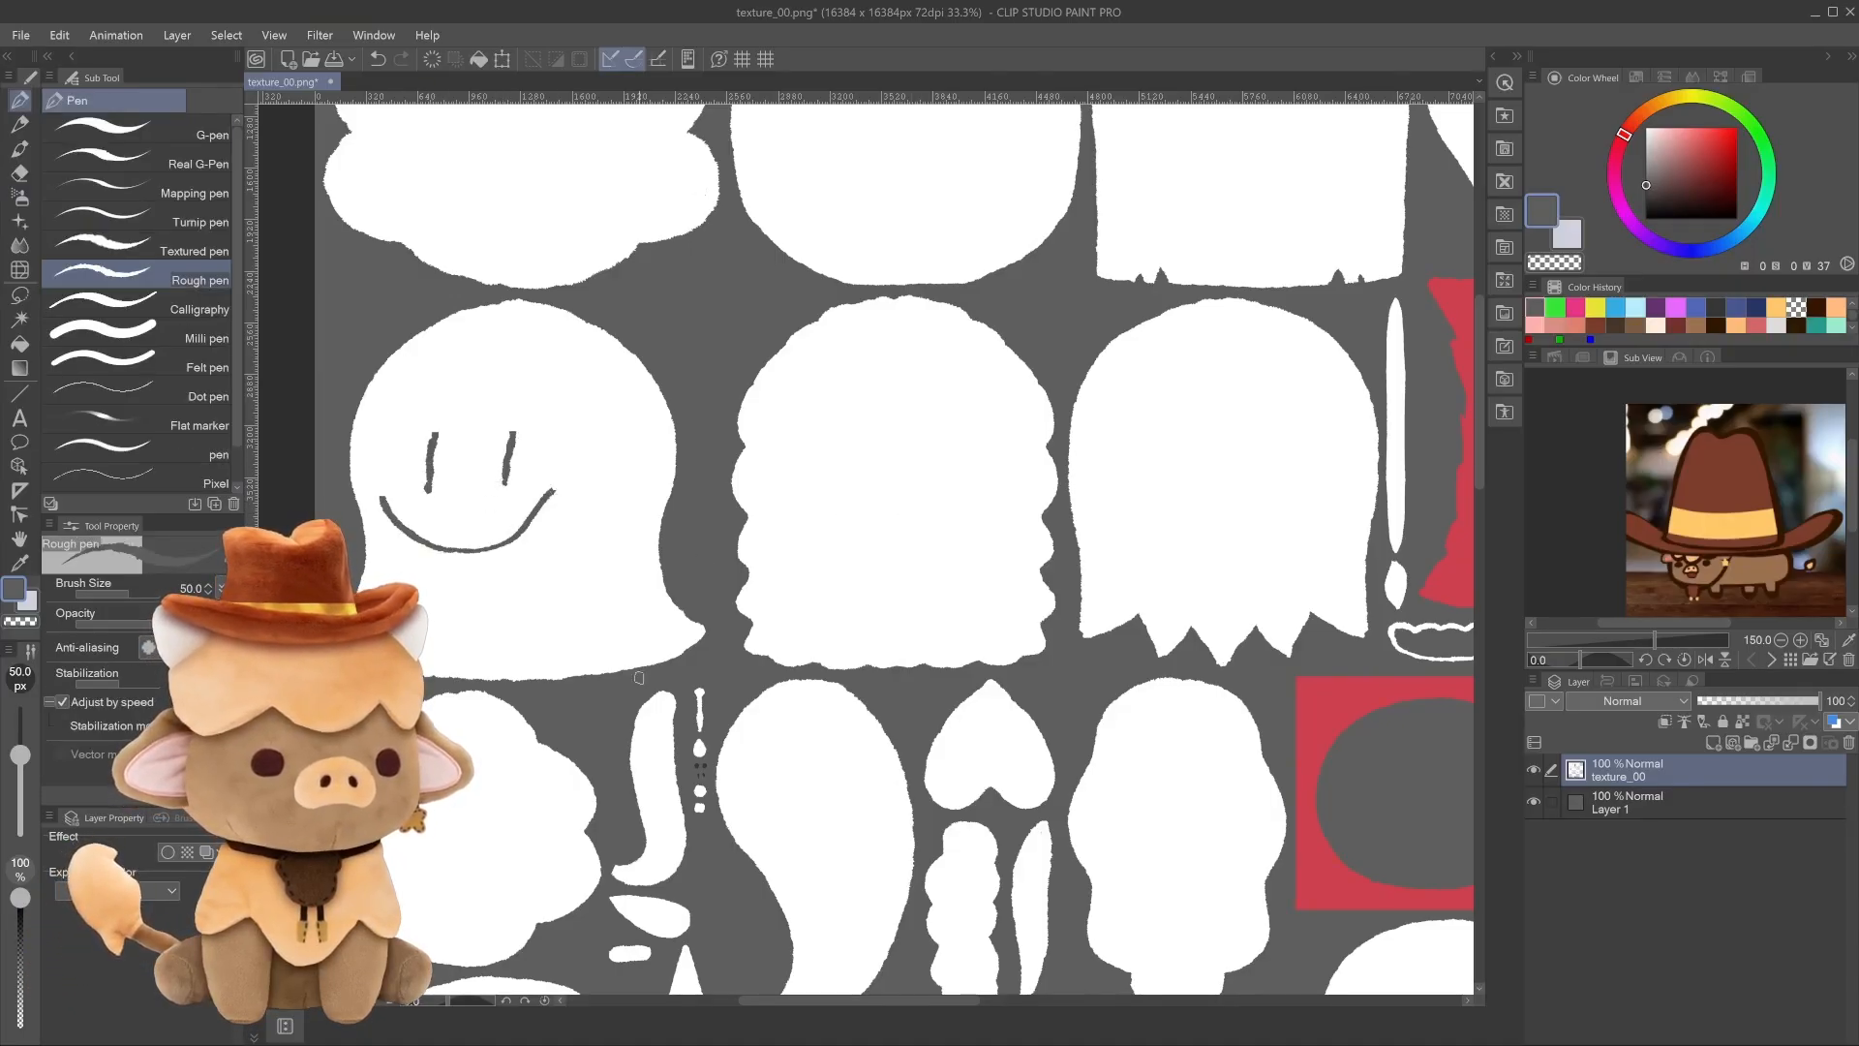
scroll(581, 494, down, 2)
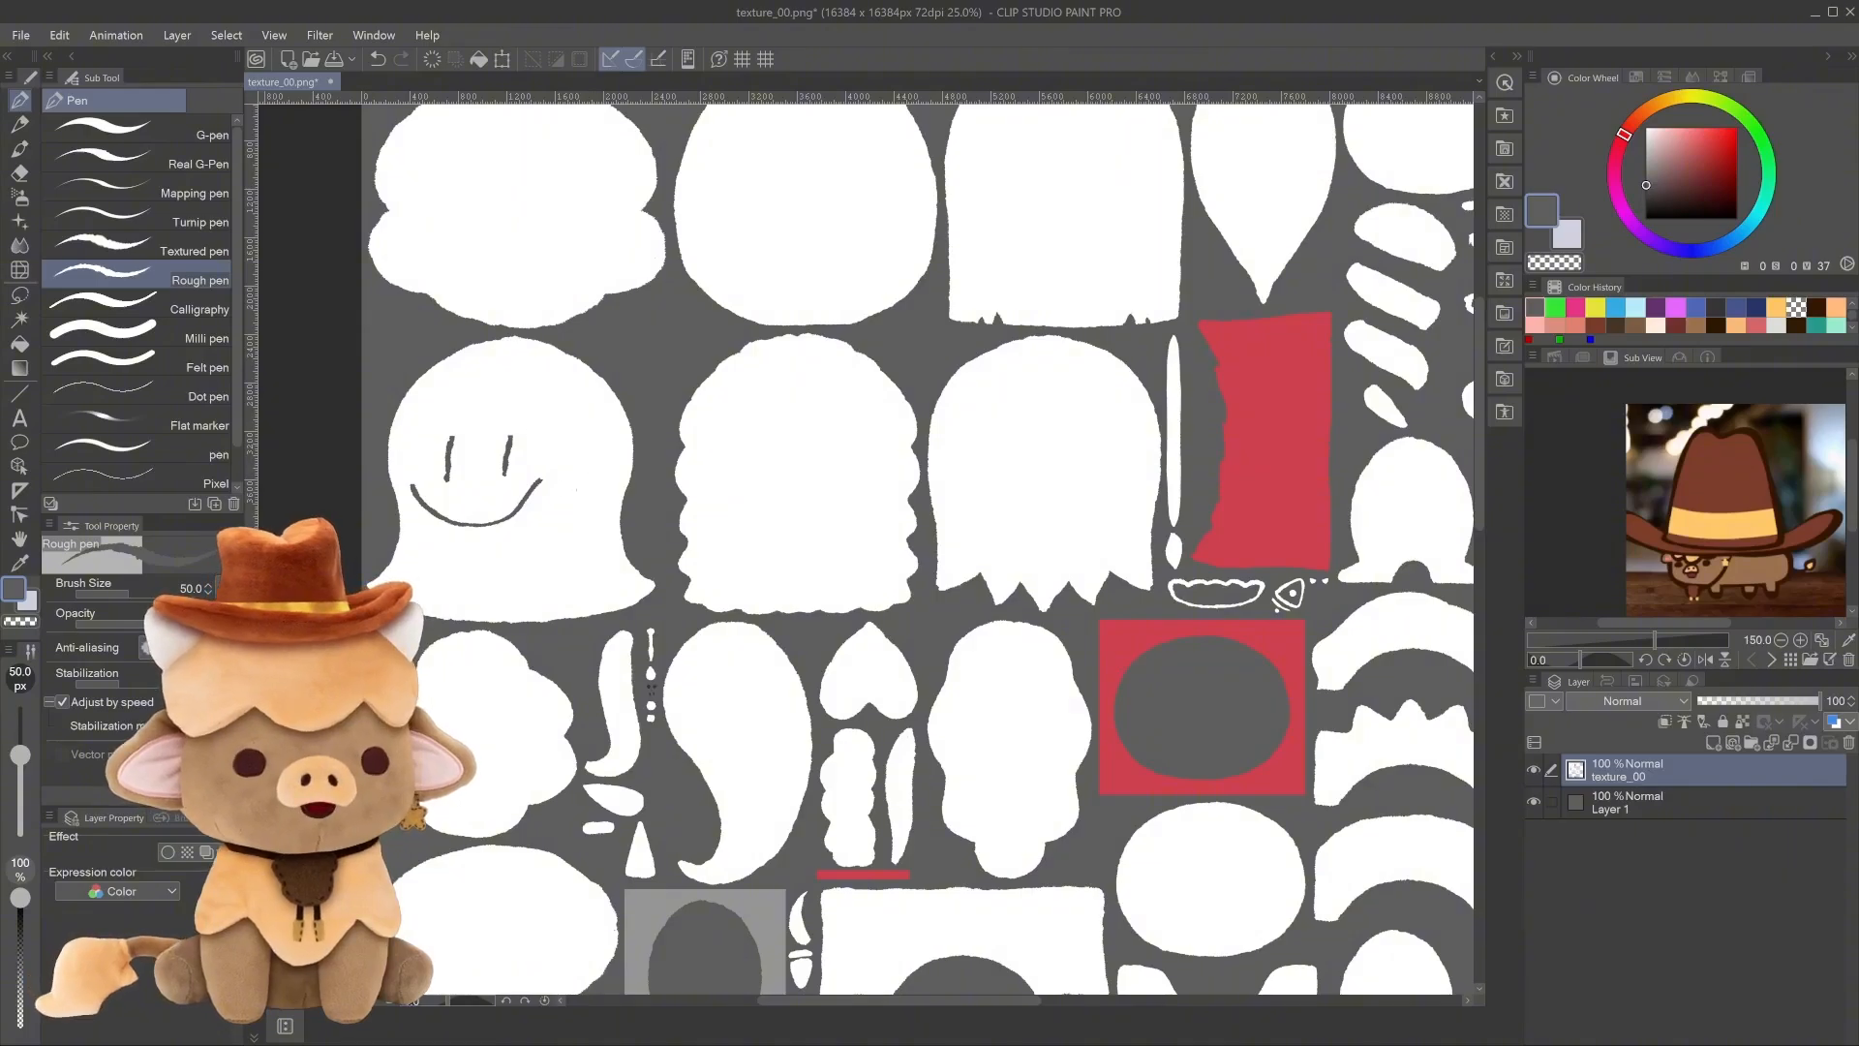
scroll(605, 505, down, 2)
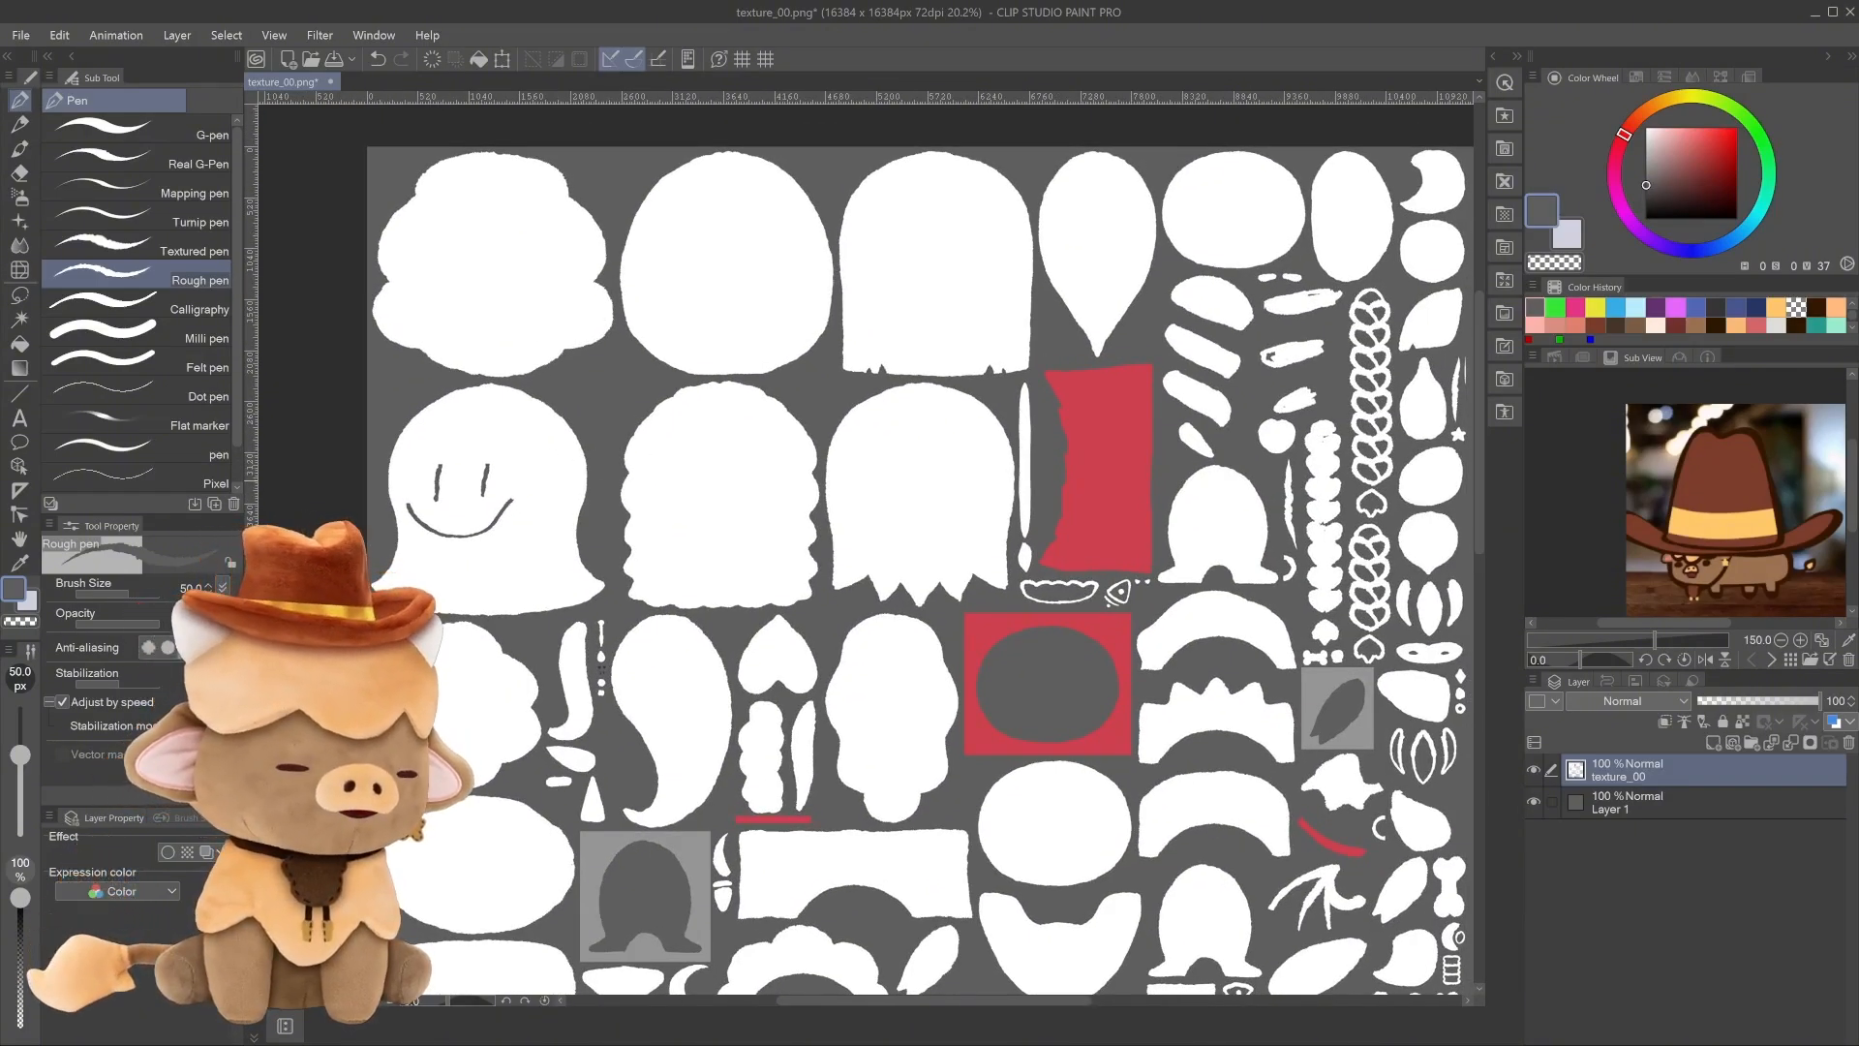
scroll(866, 305, down, 2)
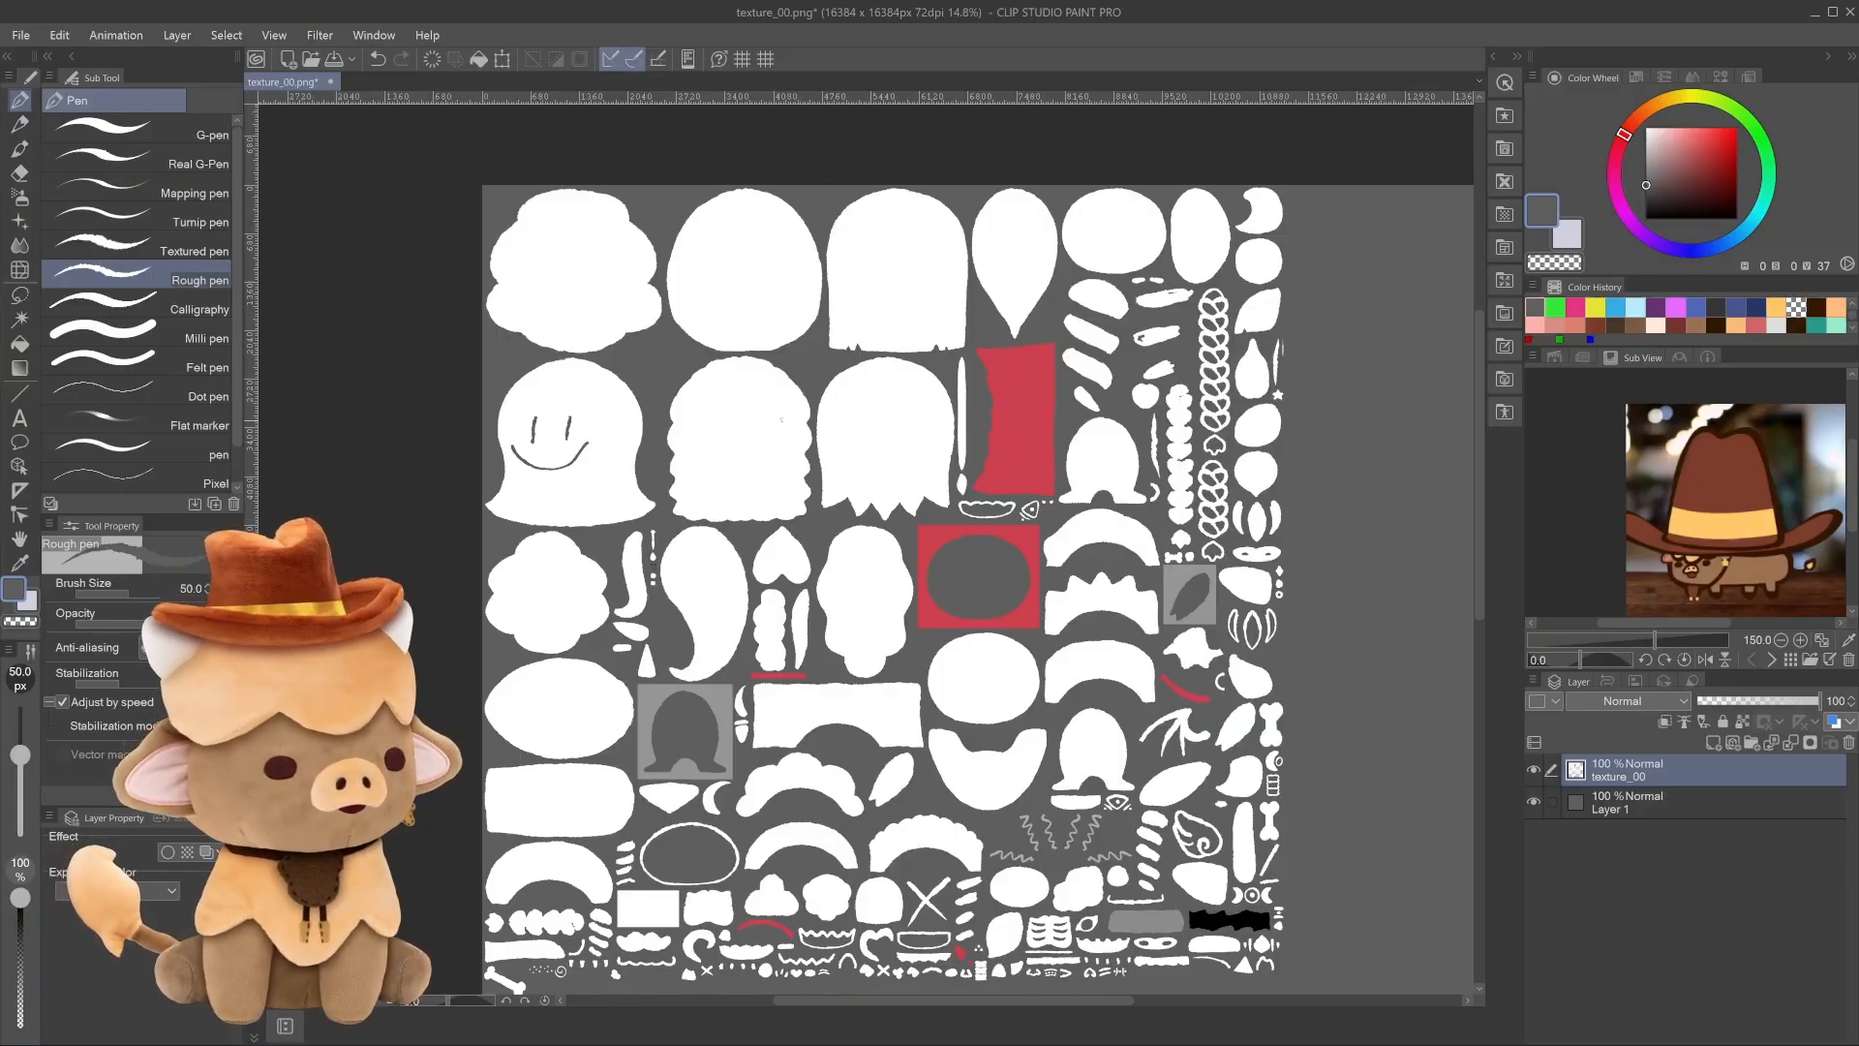
scroll(971, 716, down, 1)
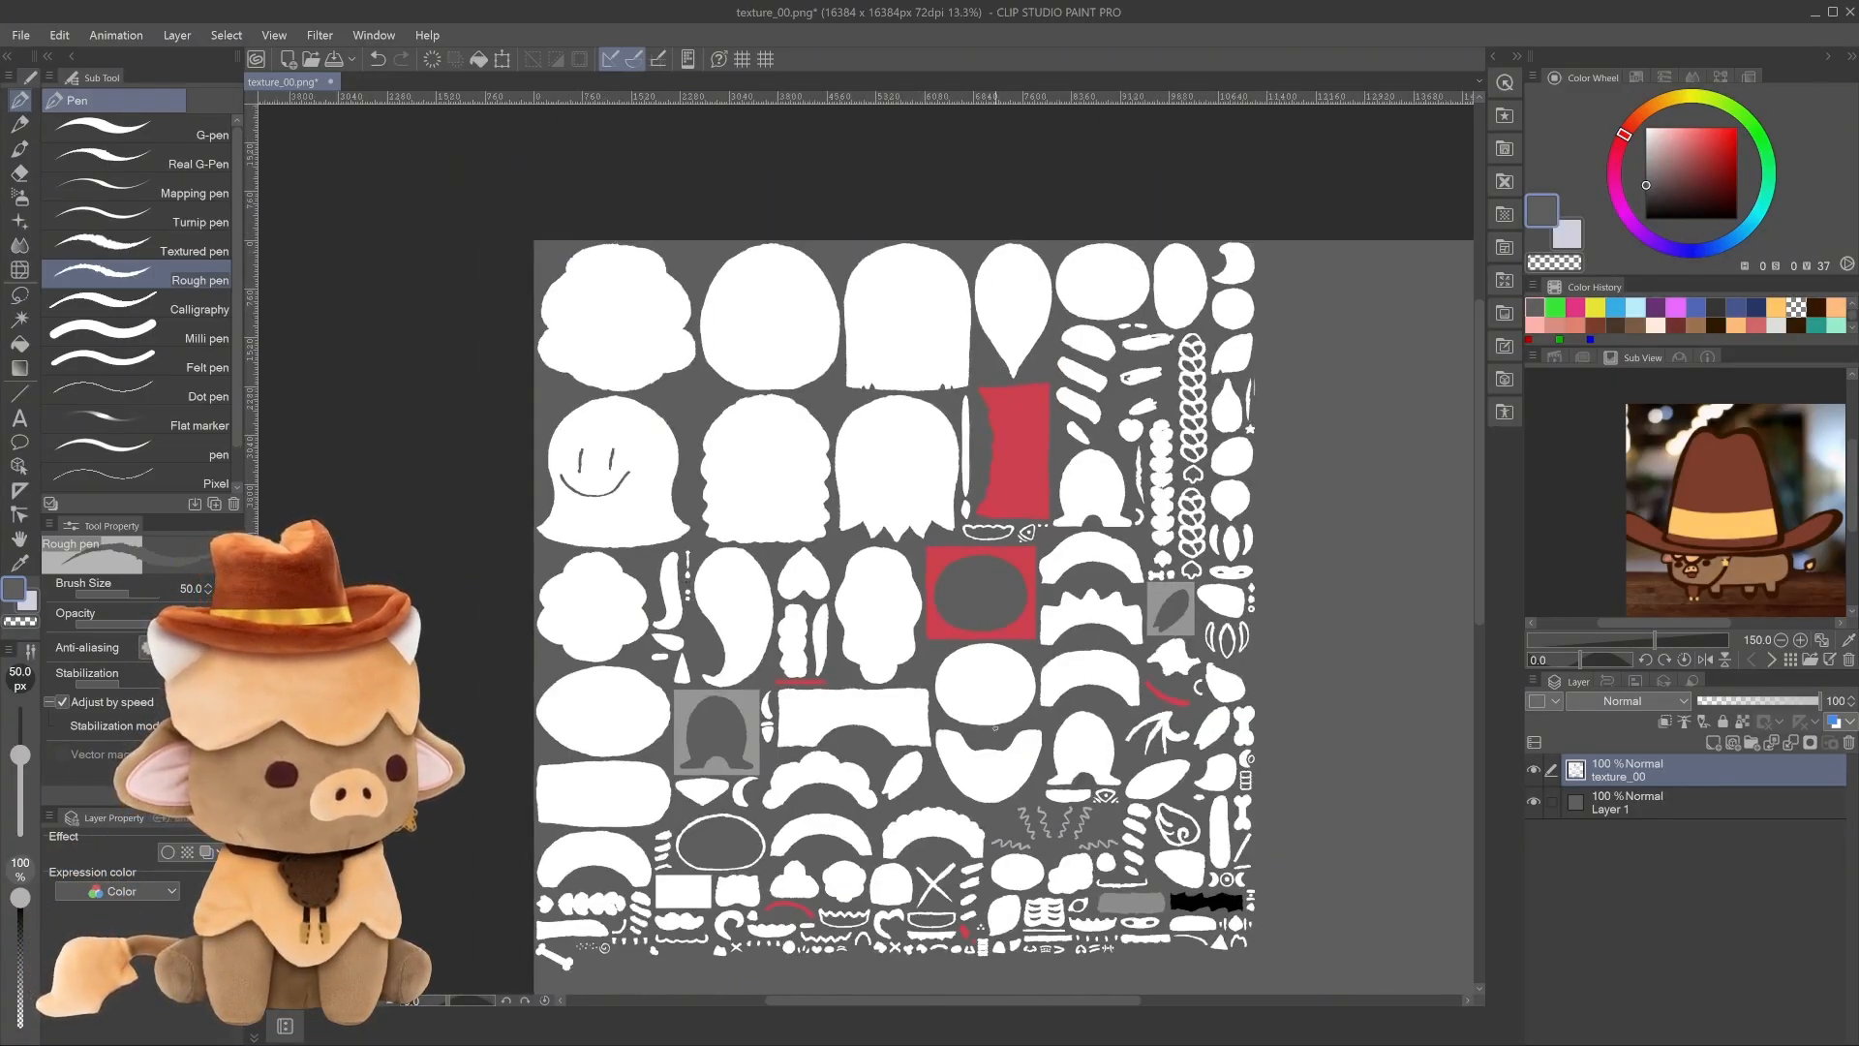
drag(995, 721, 996, 678)
scroll(996, 678, up, 1)
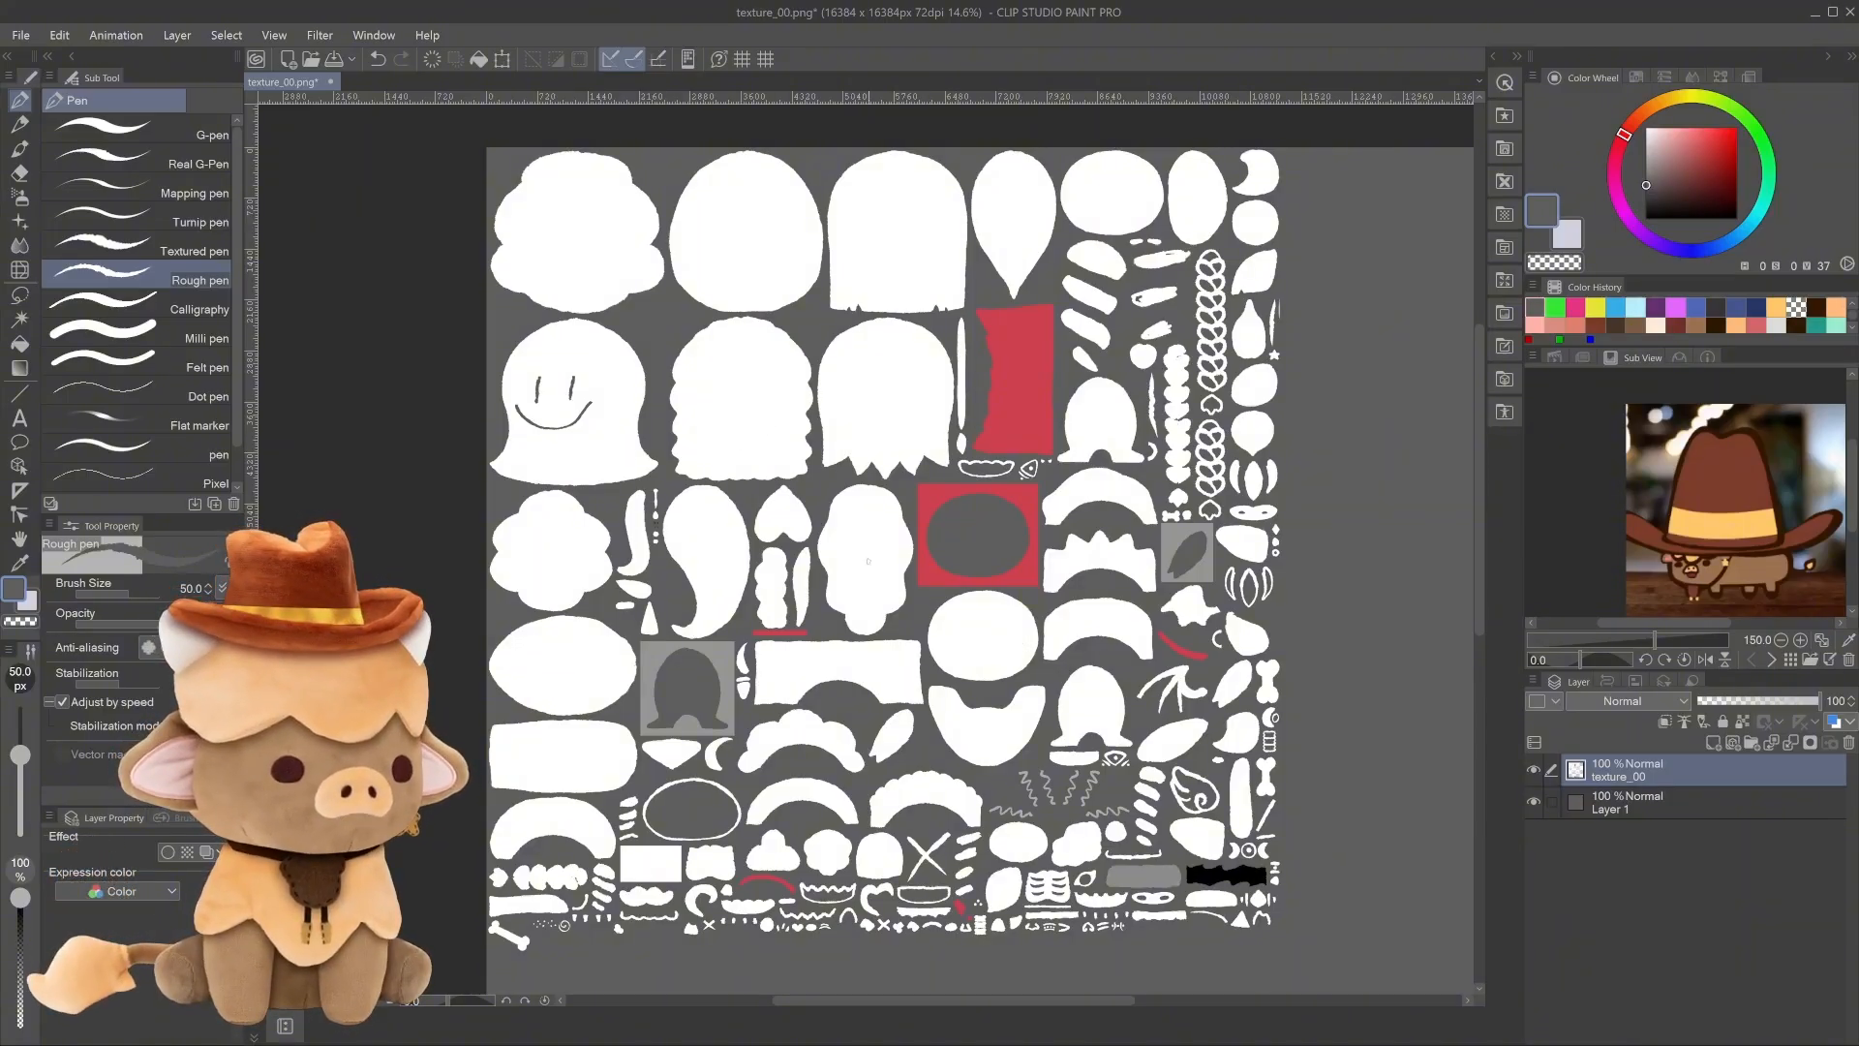
key(ctrl+z)
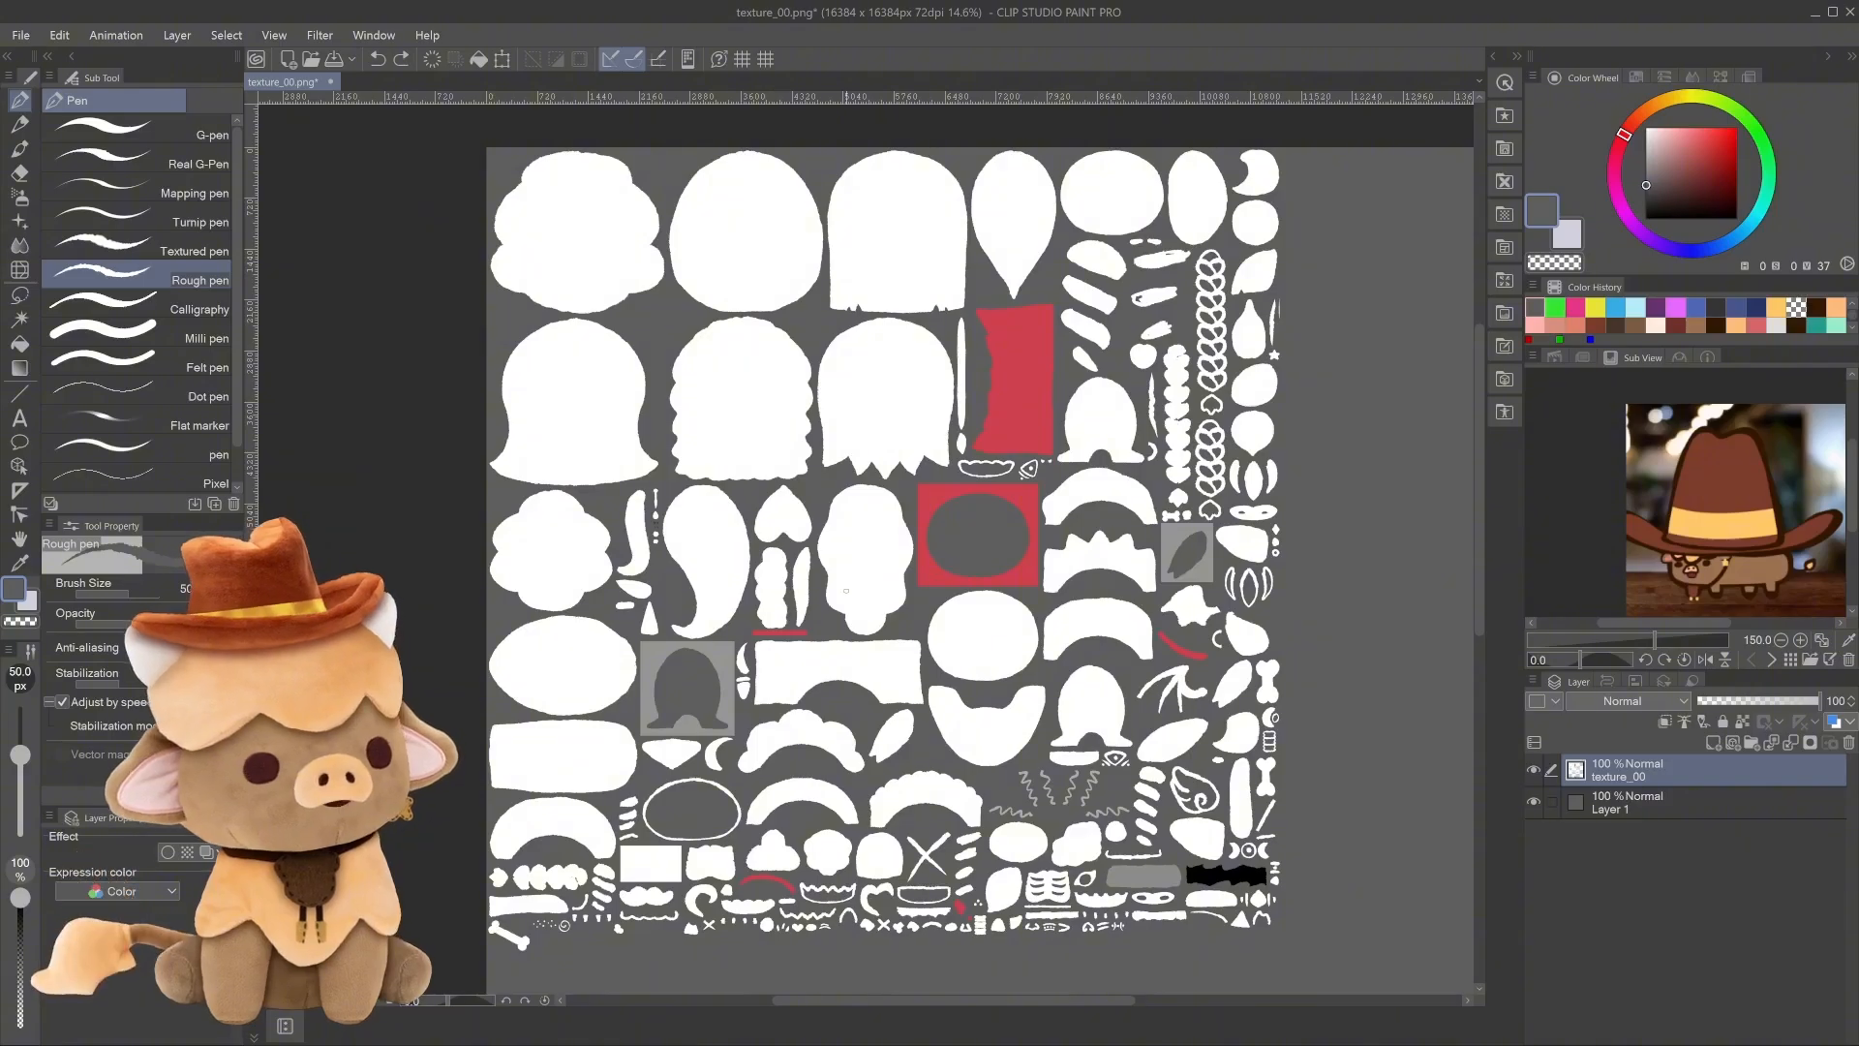
Try circling the pink and blue clothing pieces below the dashed guides in yellow sampled from the artwork, and undo the outline.
scroll(854, 575, down, 1)
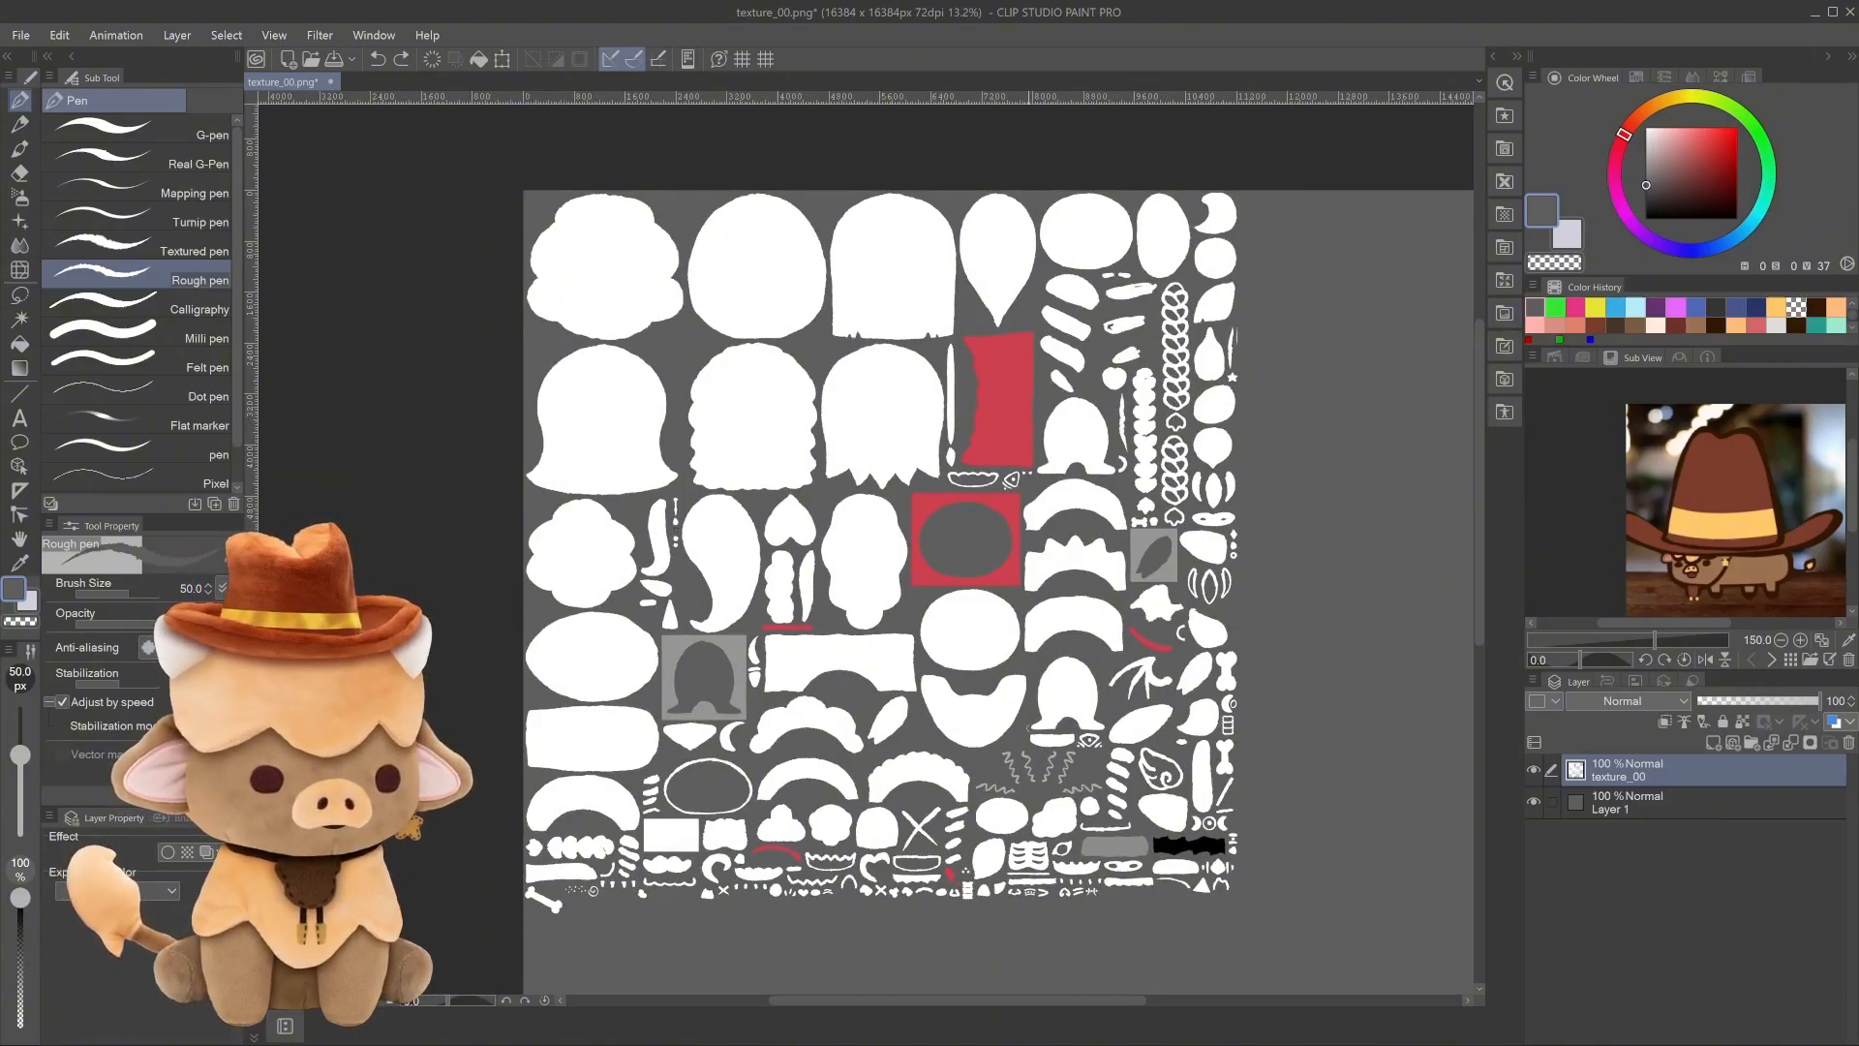
drag(1075, 798, 984, 470)
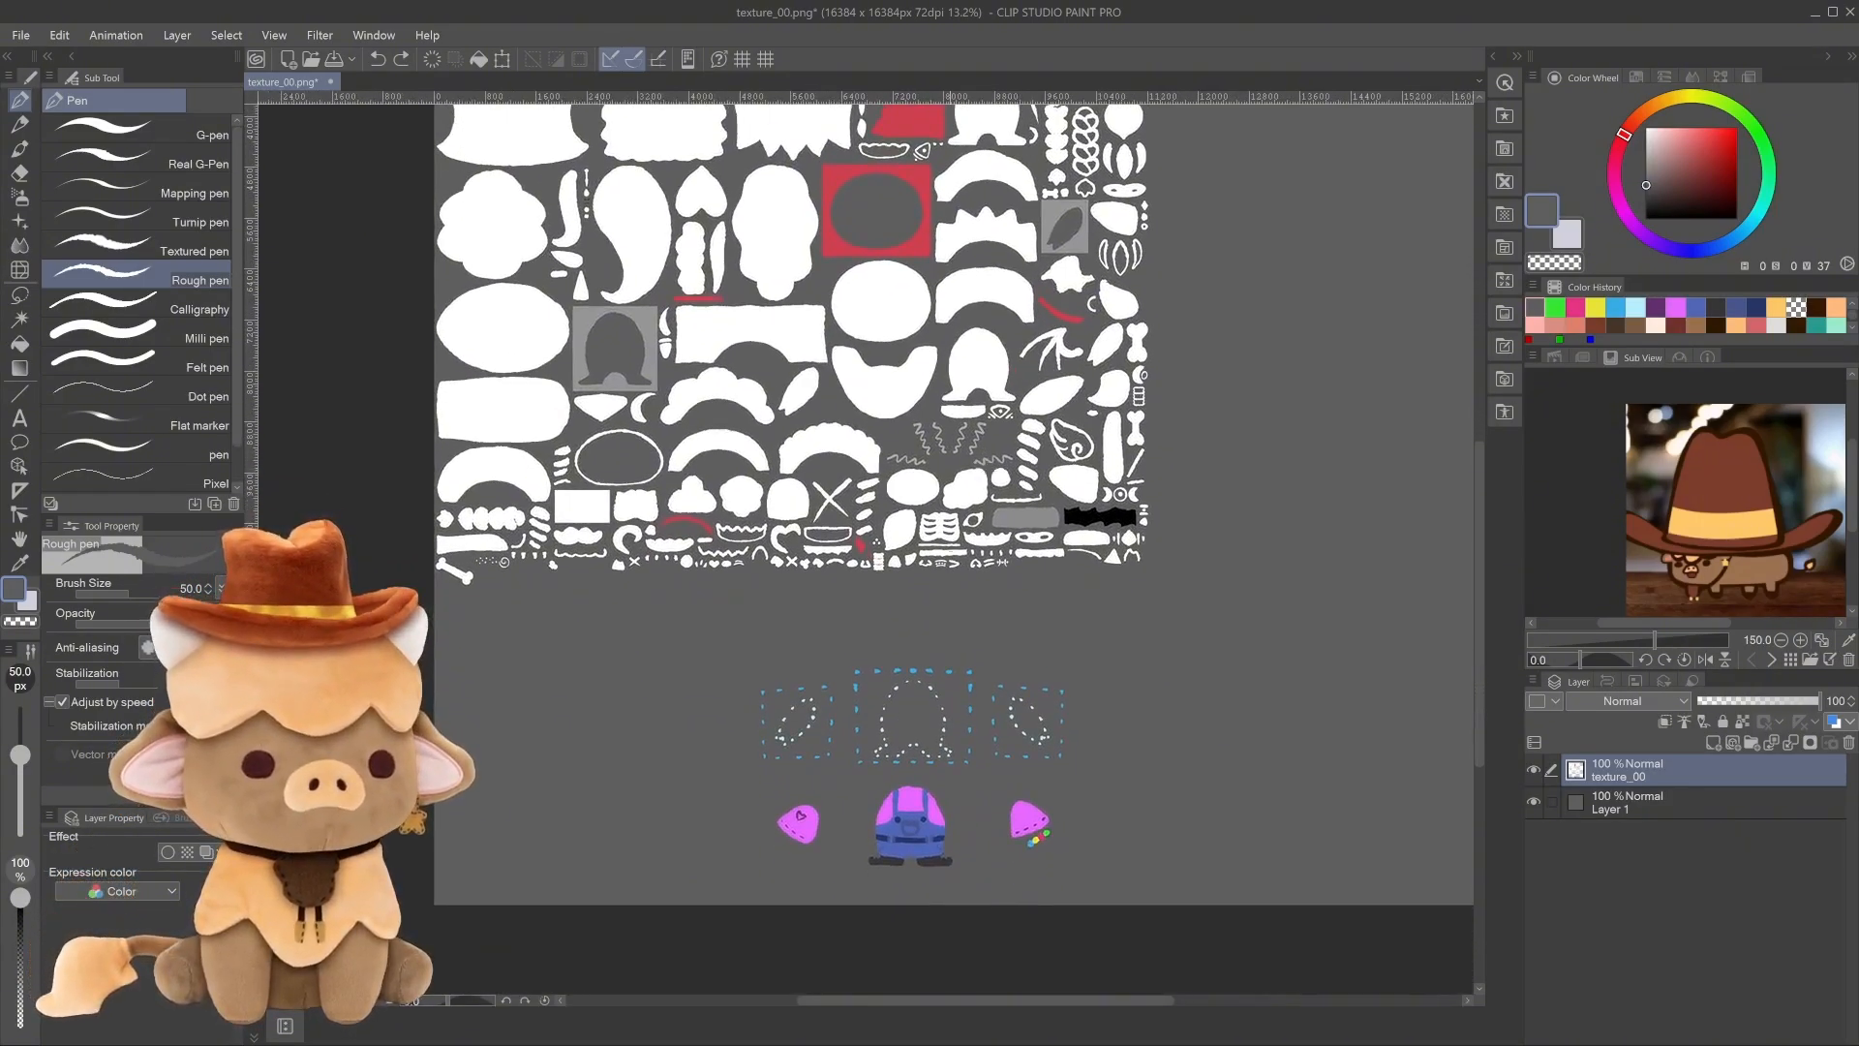
scroll(977, 707, up, 2)
scroll(977, 707, up, 5)
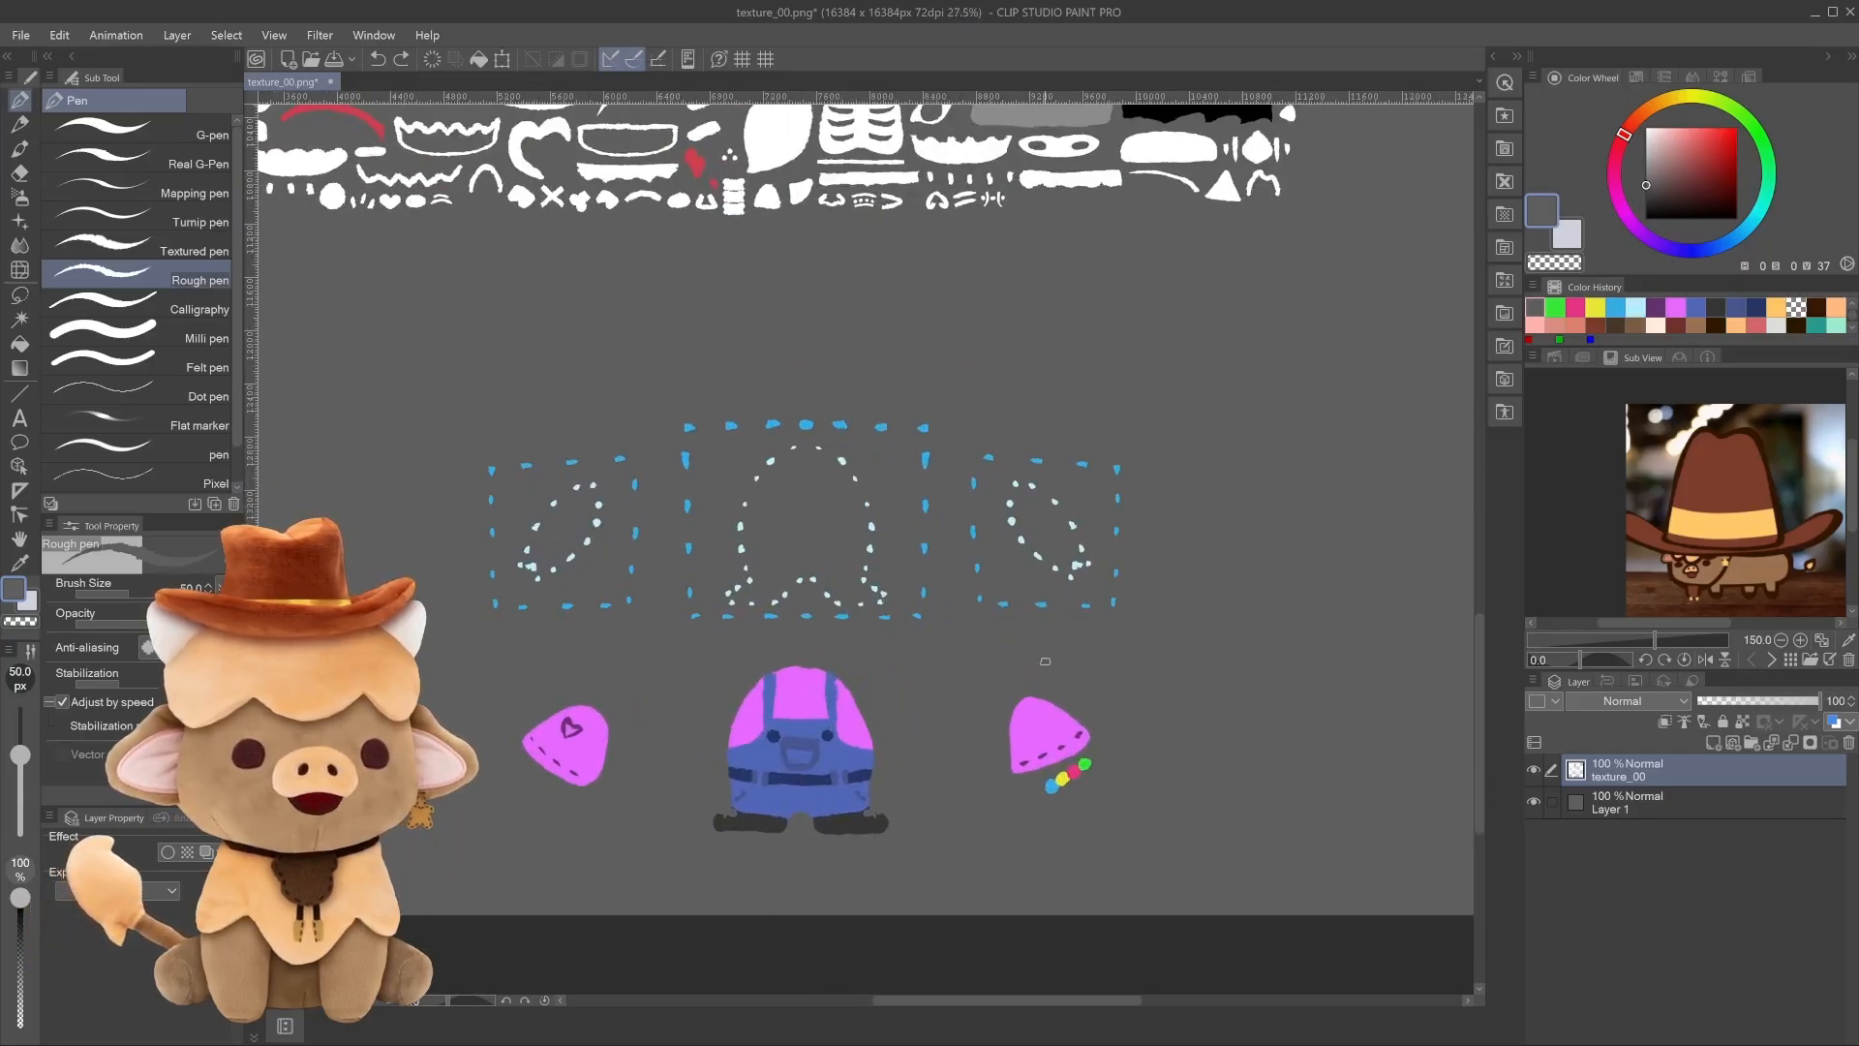
mouse_move(866, 724)
mouse_down()
mouse_move(934, 709)
mouse_move(931, 784)
mouse_up()
scroll(934, 759, up, 1)
alt+click(1148, 792)
mouse_move(920, 632)
mouse_down()
mouse_move(527, 697)
mouse_move(749, 939)
mouse_move(1286, 804)
mouse_move(969, 616)
mouse_move(918, 630)
mouse_up()
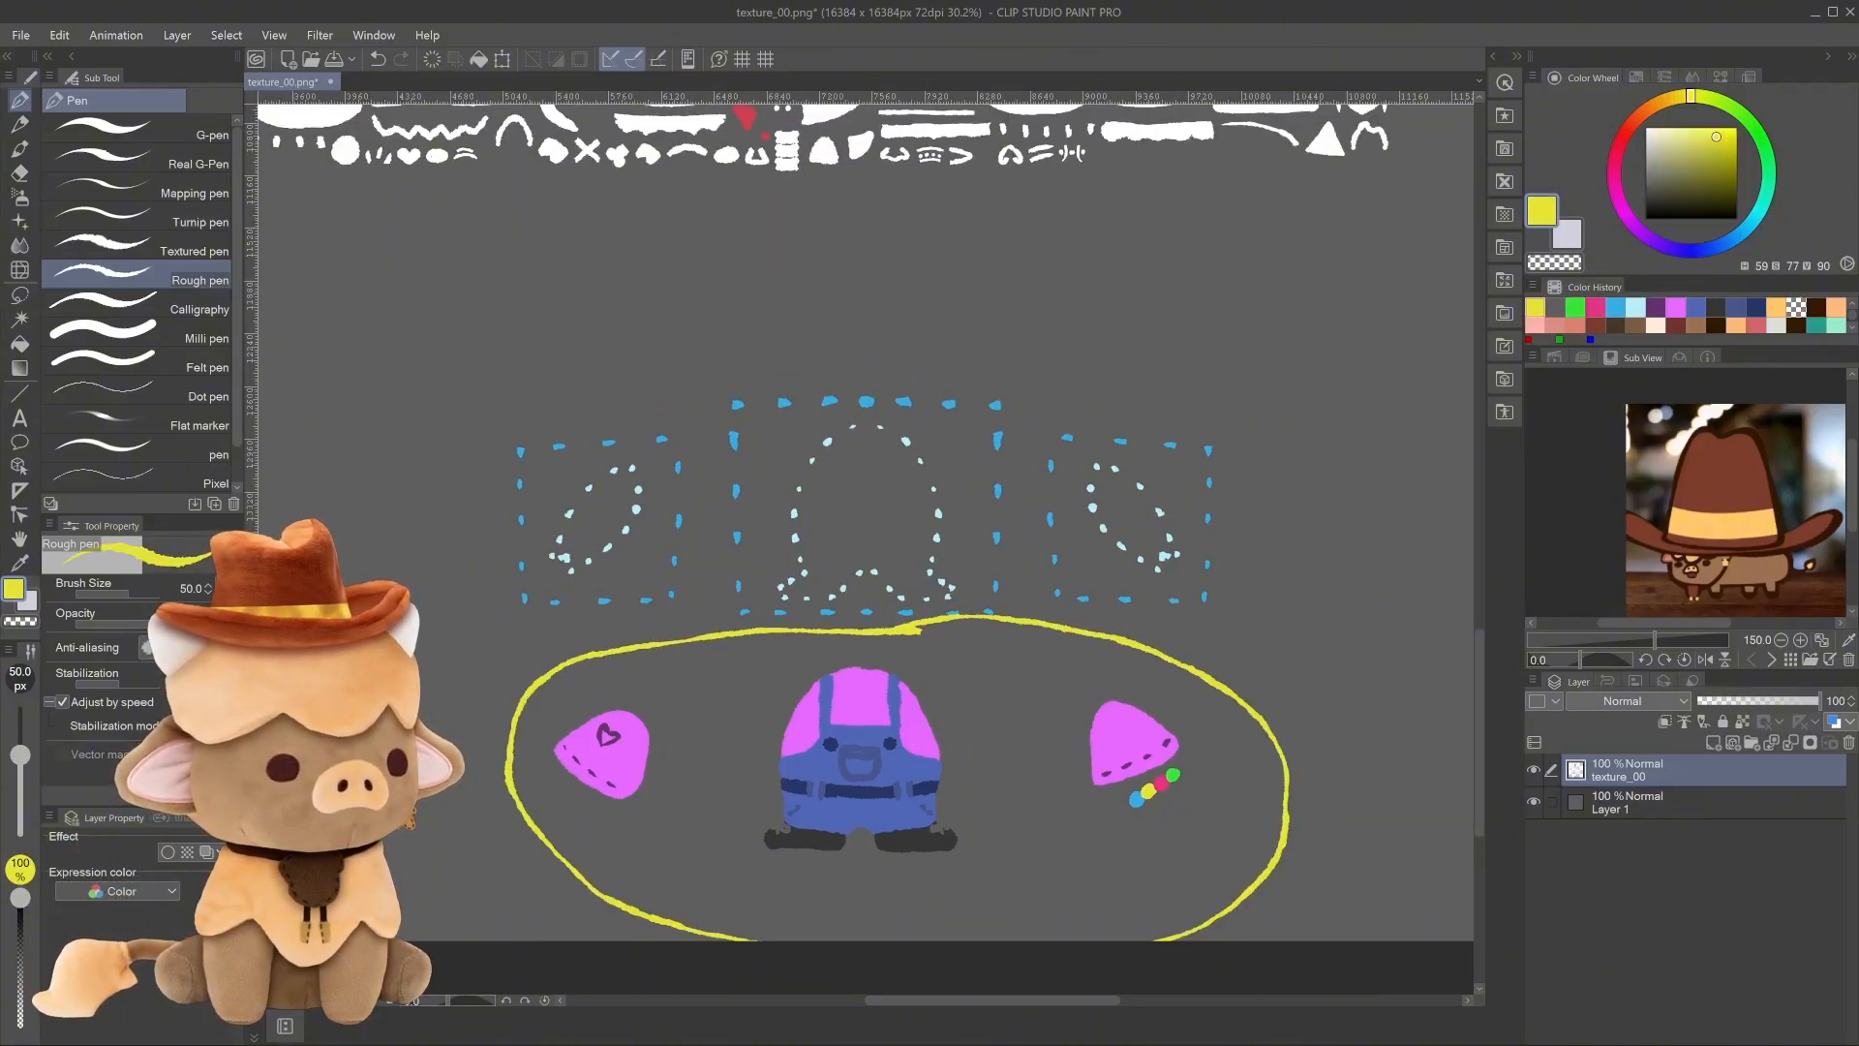
key(ctrl+z)
Try tracing the central dashed blue frame and the dotted body outline inside it in yellow, undoing each stroke.
scroll(794, 552, up, 3)
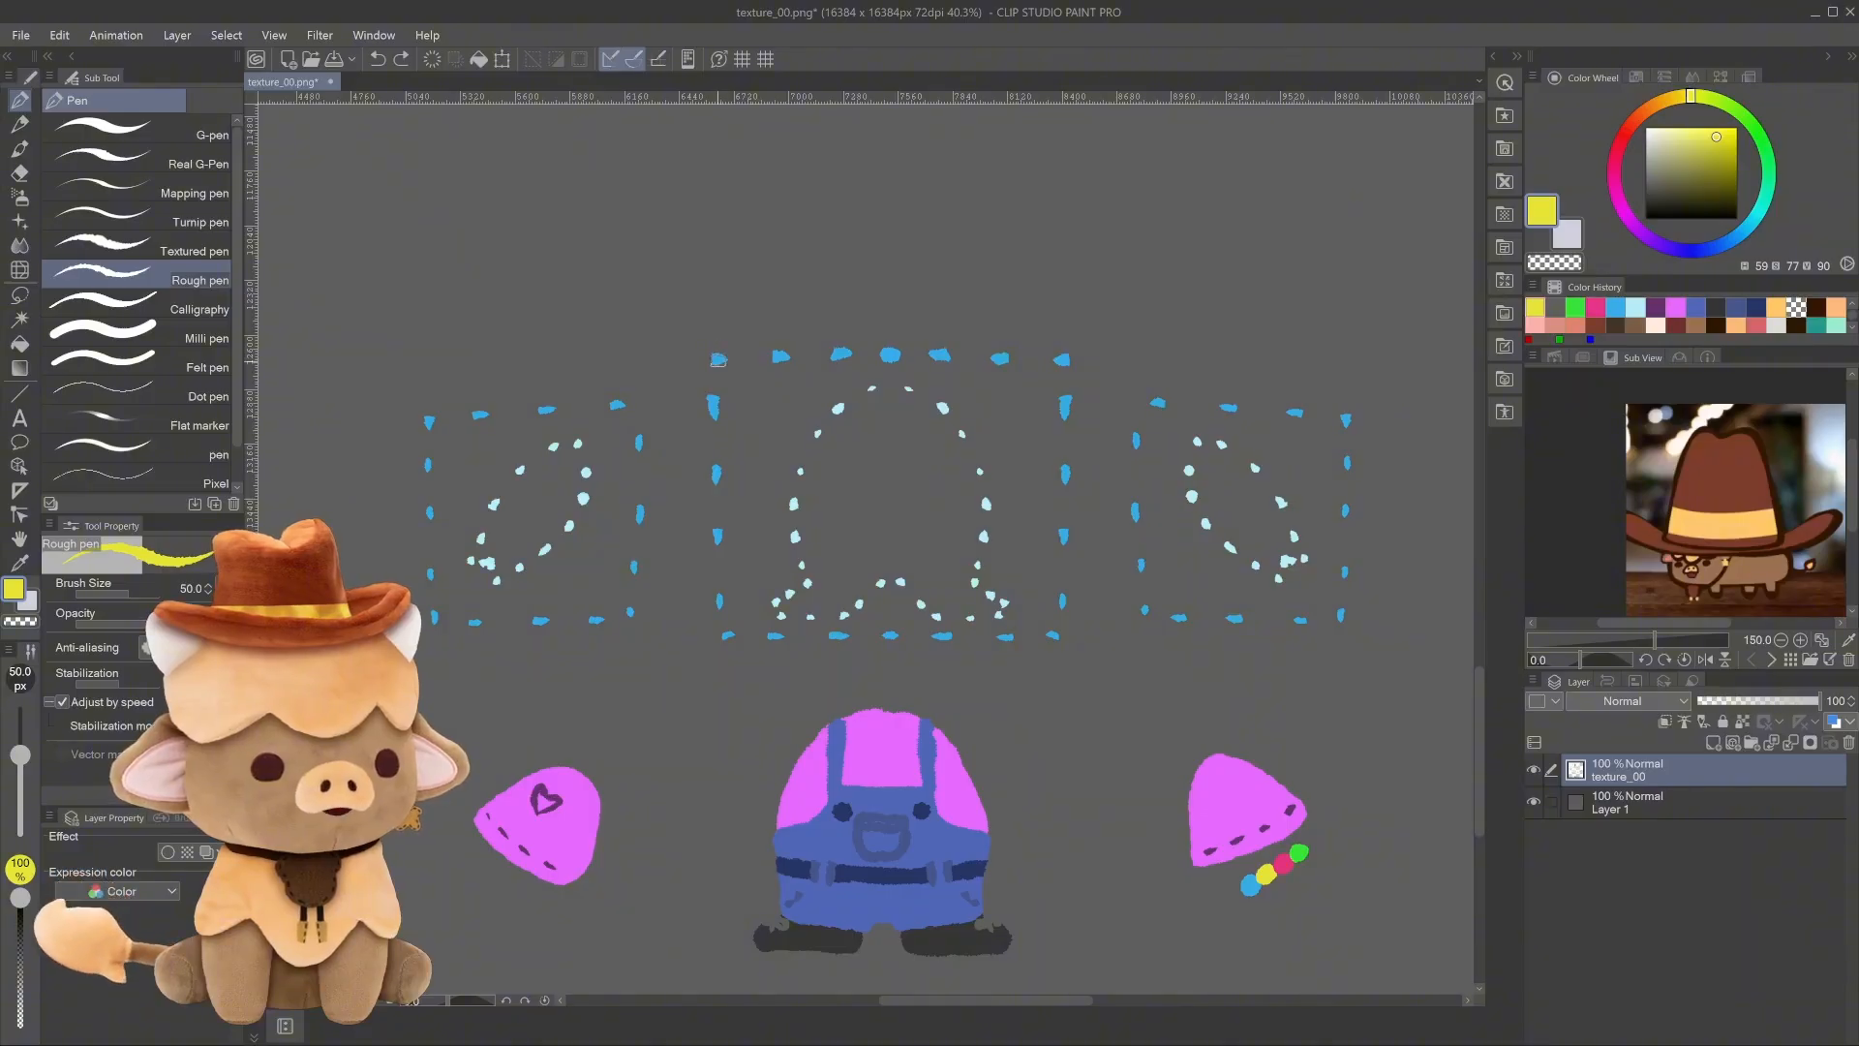
mouse_move(714, 364)
mouse_down()
mouse_move(717, 598)
mouse_move(738, 636)
mouse_move(954, 638)
mouse_move(1066, 596)
mouse_move(1068, 387)
mouse_move(990, 349)
mouse_move(716, 354)
mouse_up()
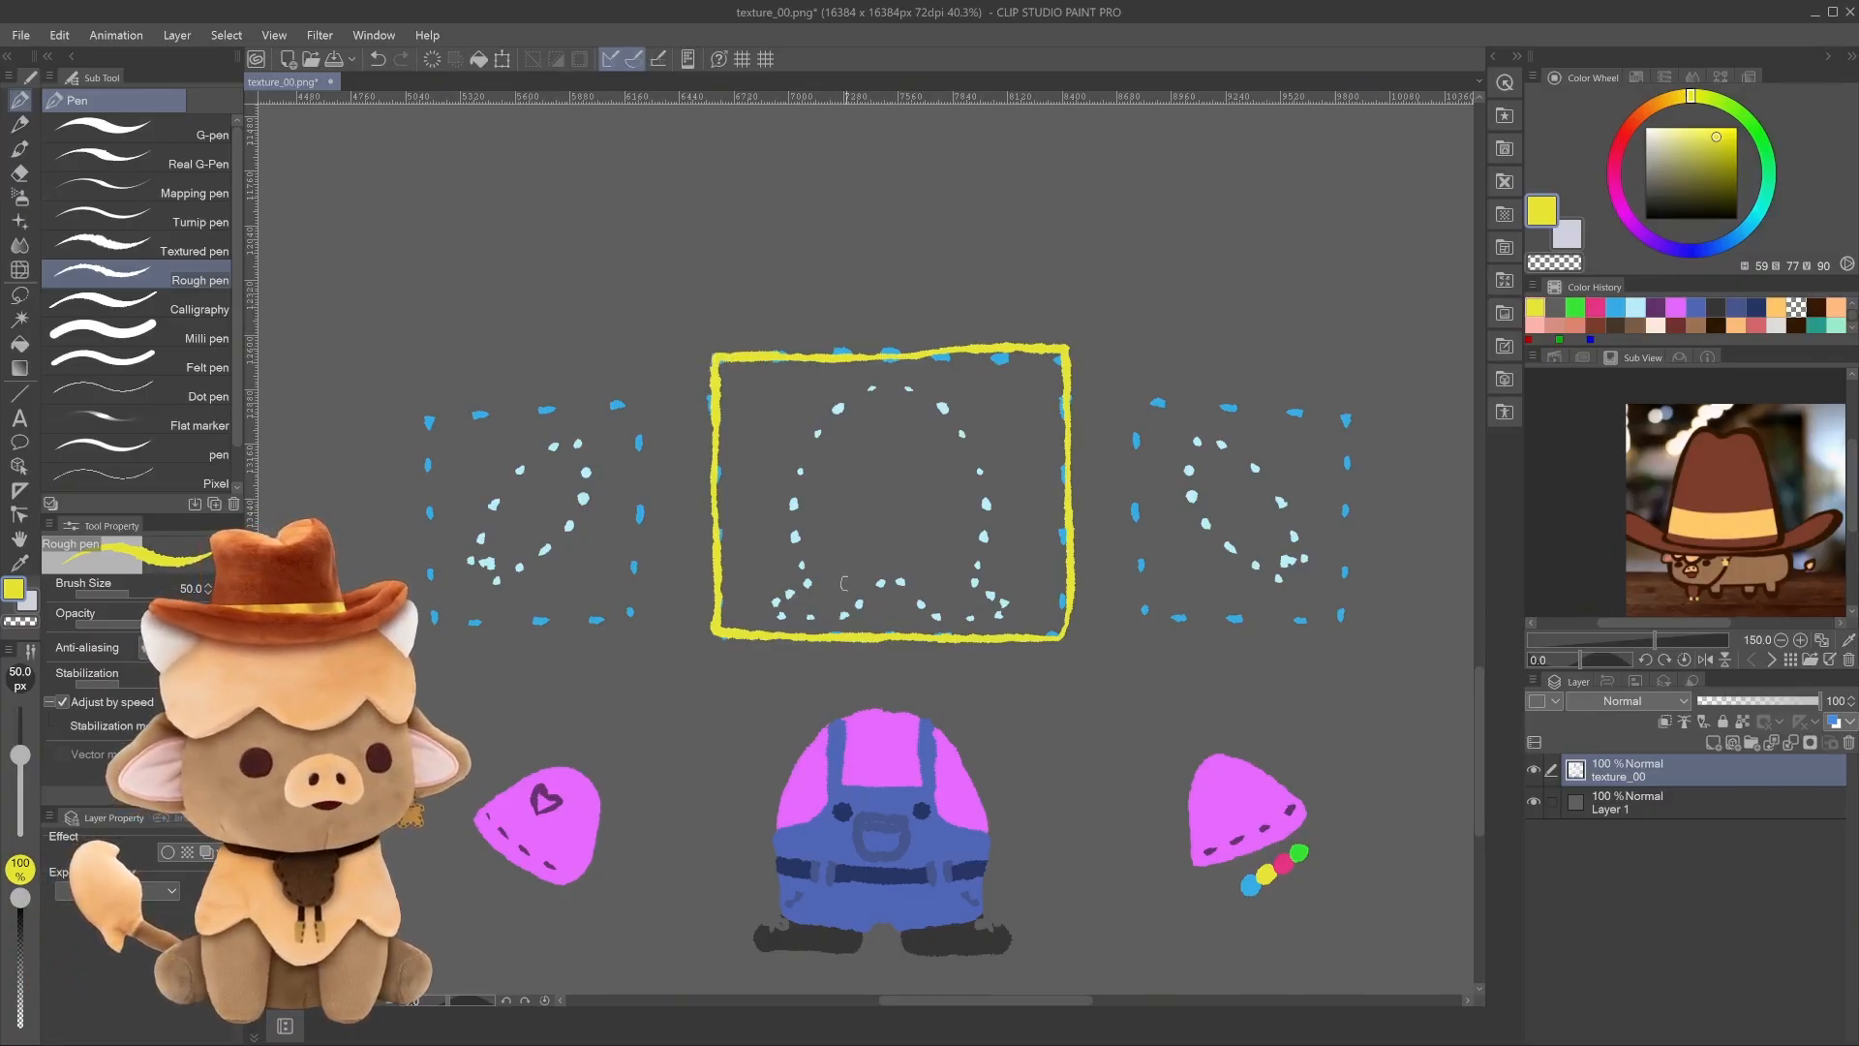
key(ctrl+z)
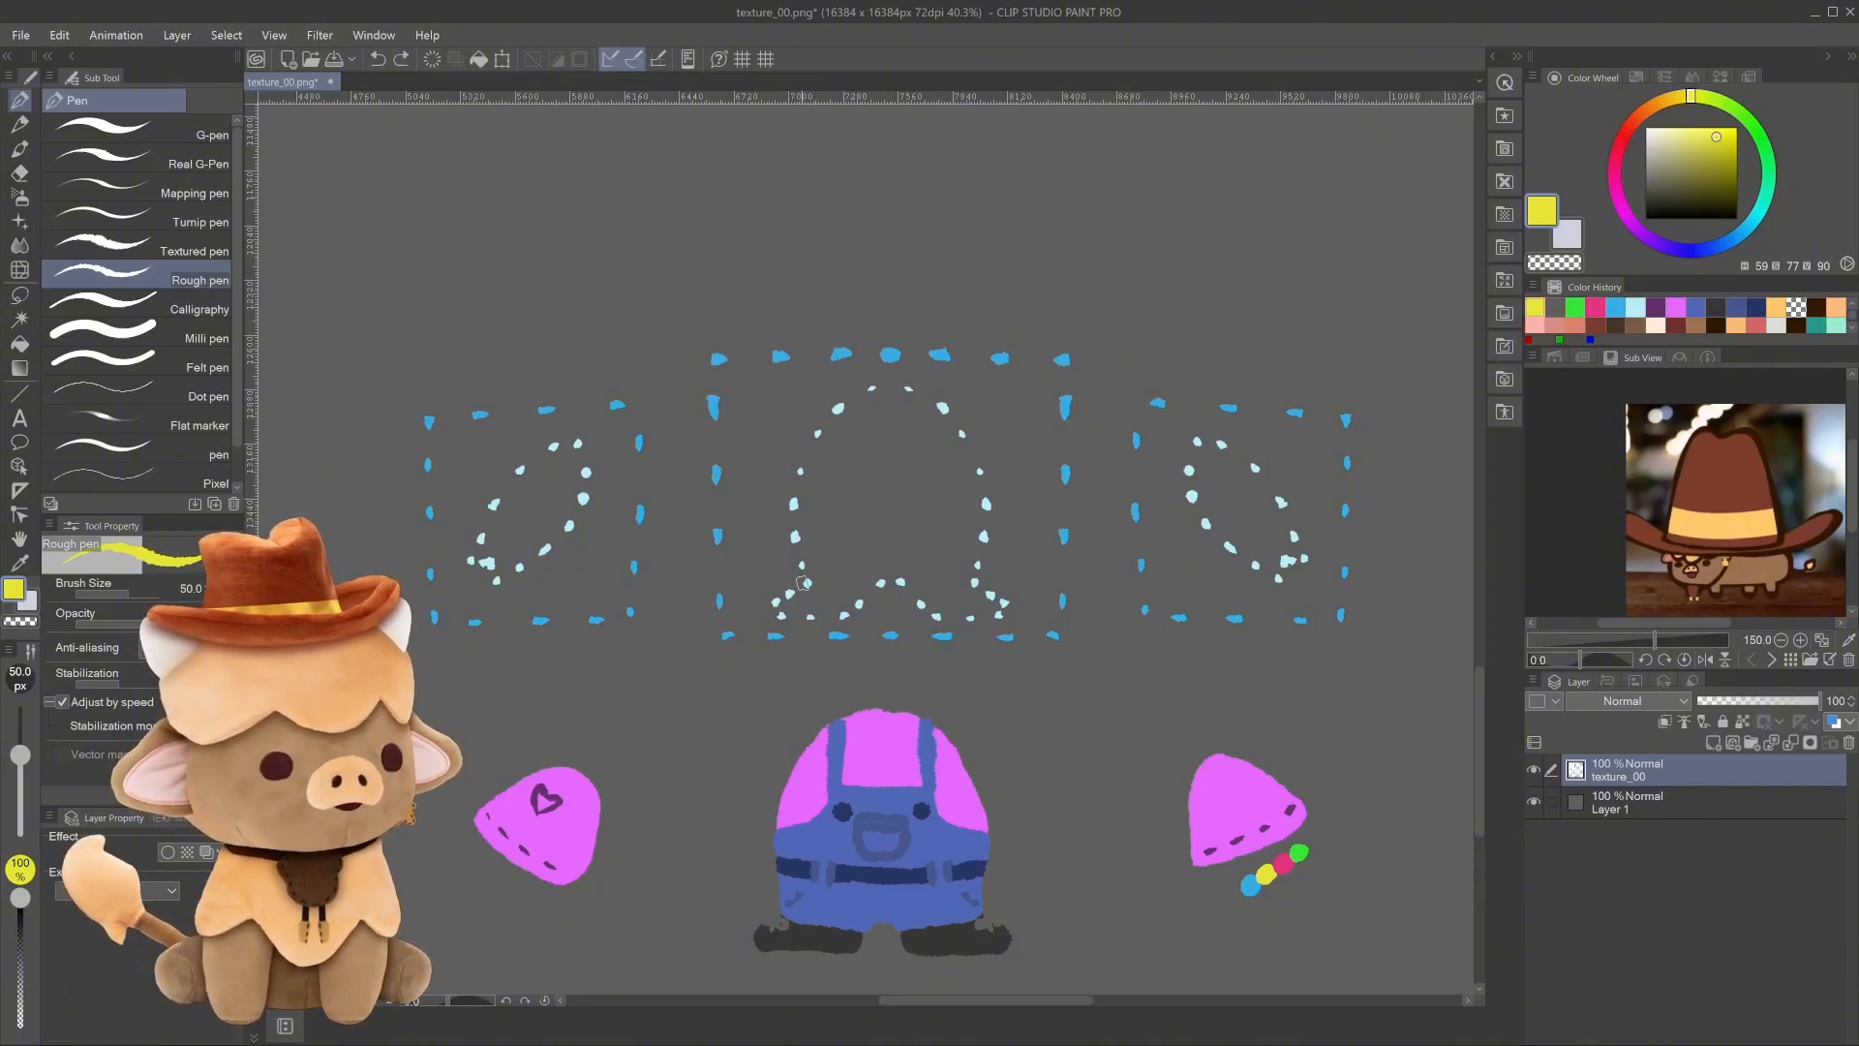
mouse_move(805, 584)
mouse_down()
mouse_move(778, 612)
mouse_move(912, 591)
mouse_move(983, 622)
mouse_move(988, 534)
mouse_move(939, 416)
mouse_up()
key(ctrl+z)
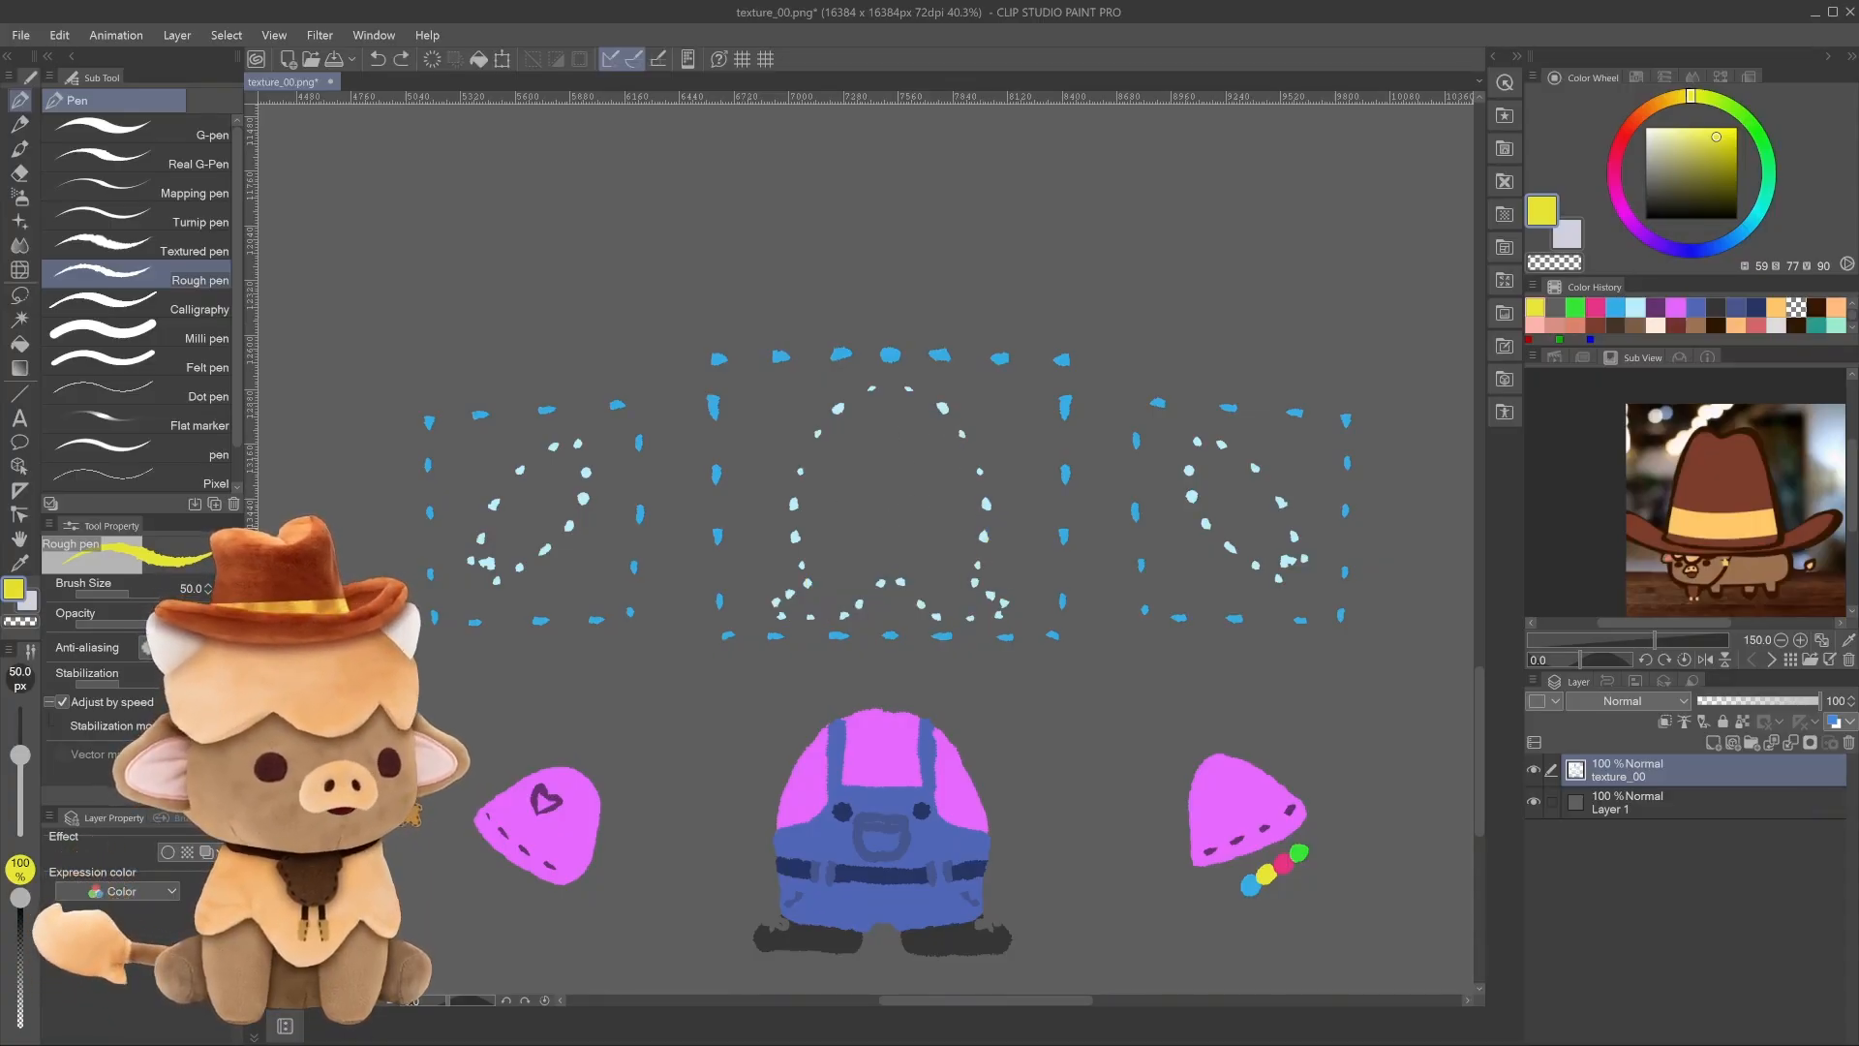
Add a new raster layer above texture_00 and make it the active layer for drawing.
scroll(876, 499, up, 2)
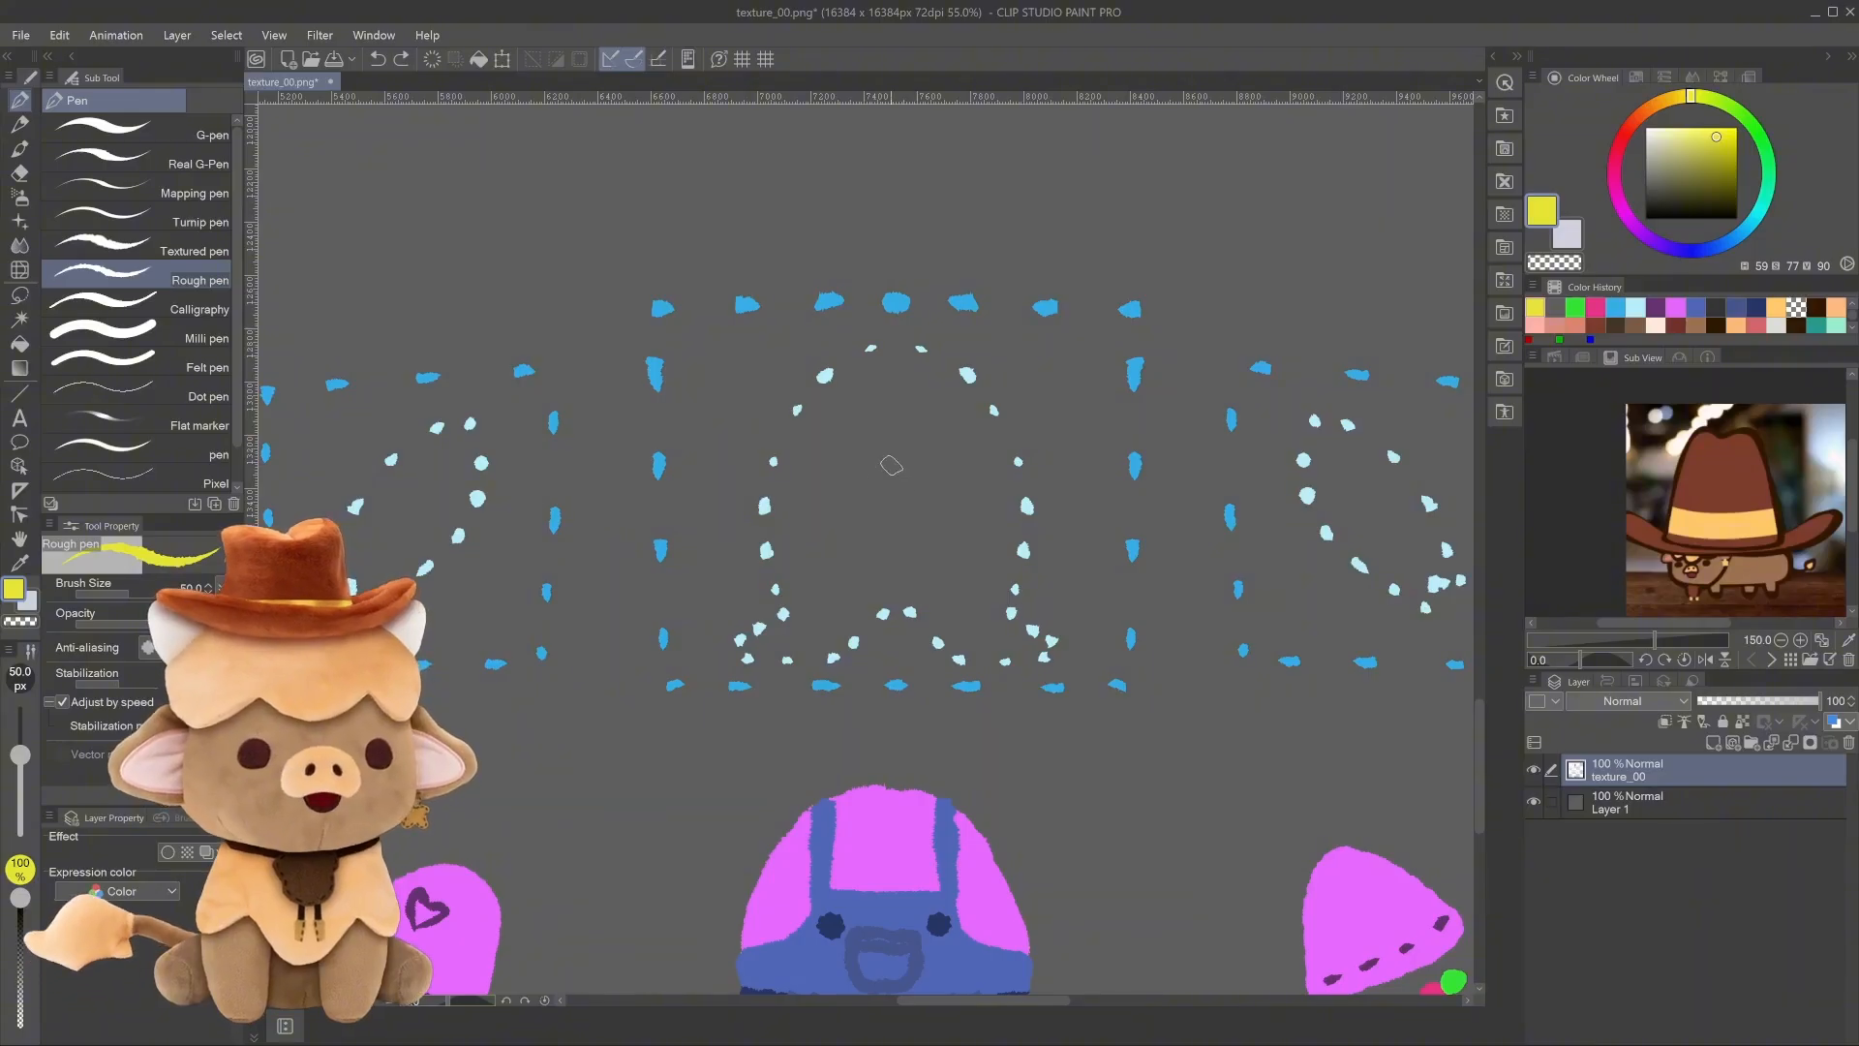
scroll(885, 450, down, 1)
drag(884, 444, 905, 472)
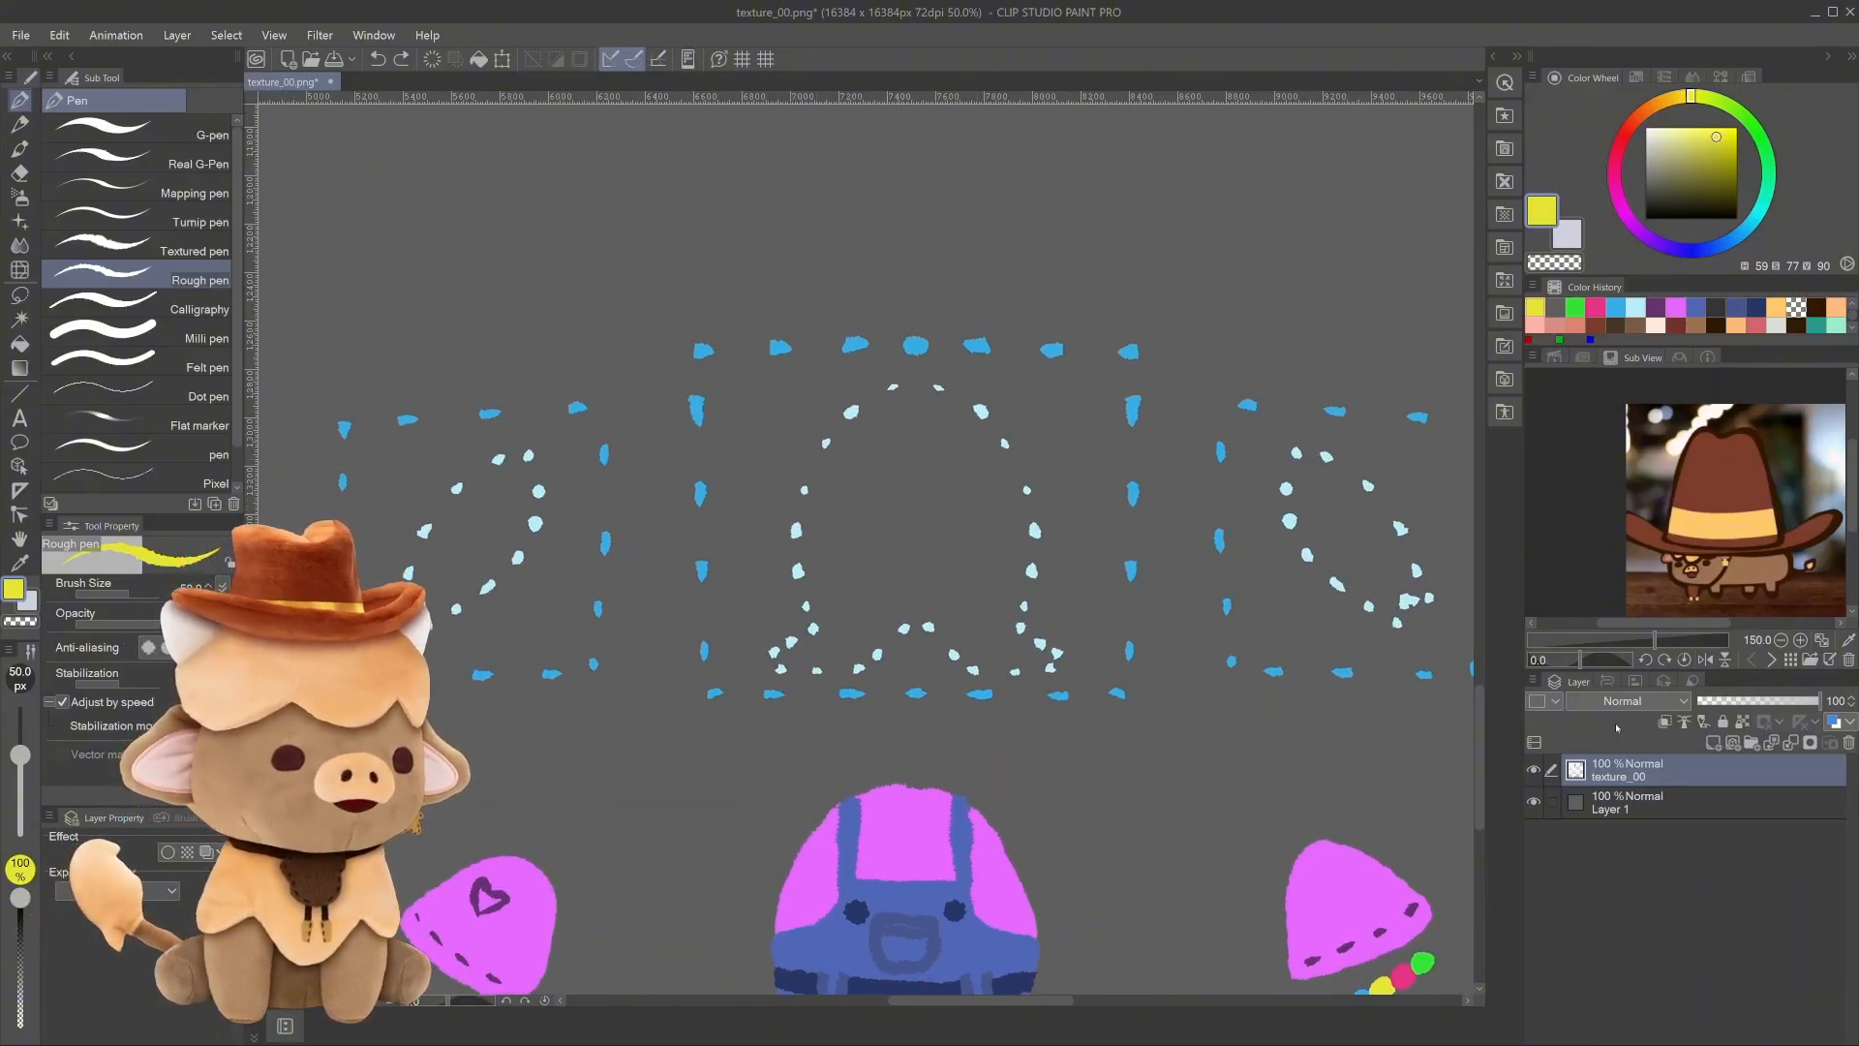
click(1713, 742)
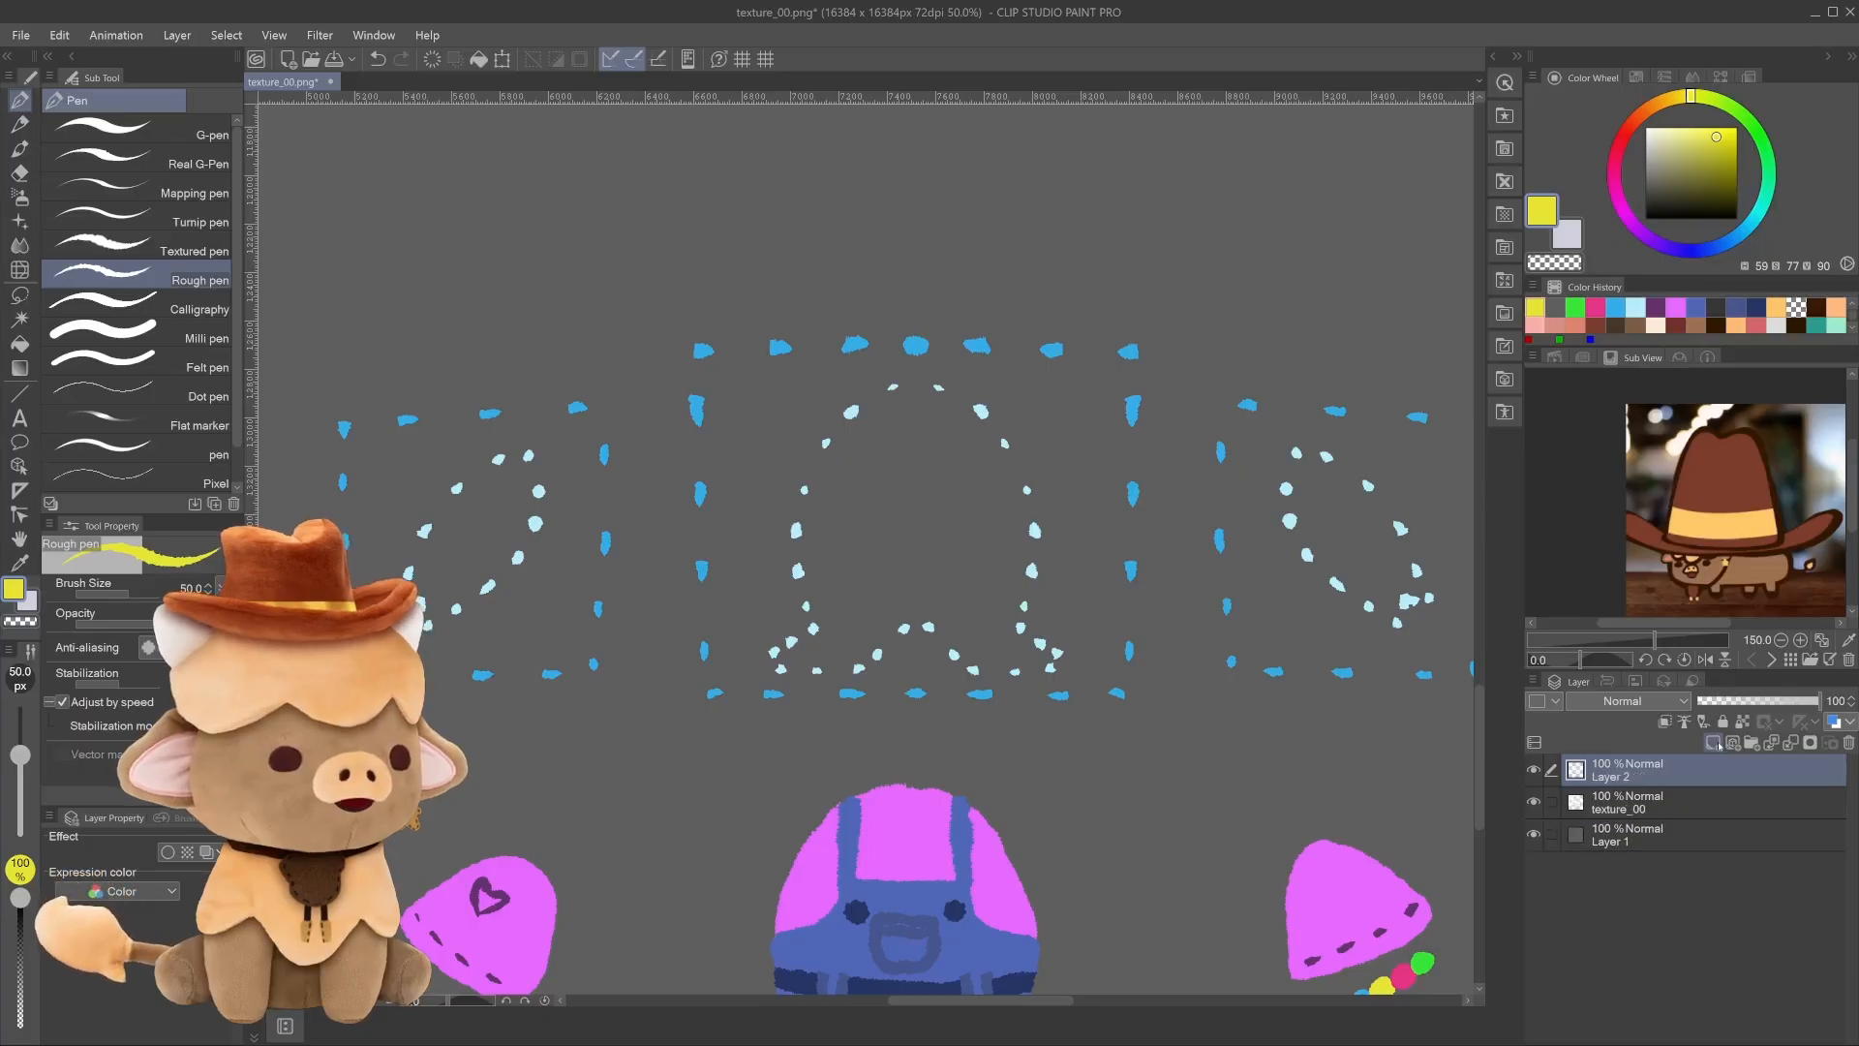
click(1630, 809)
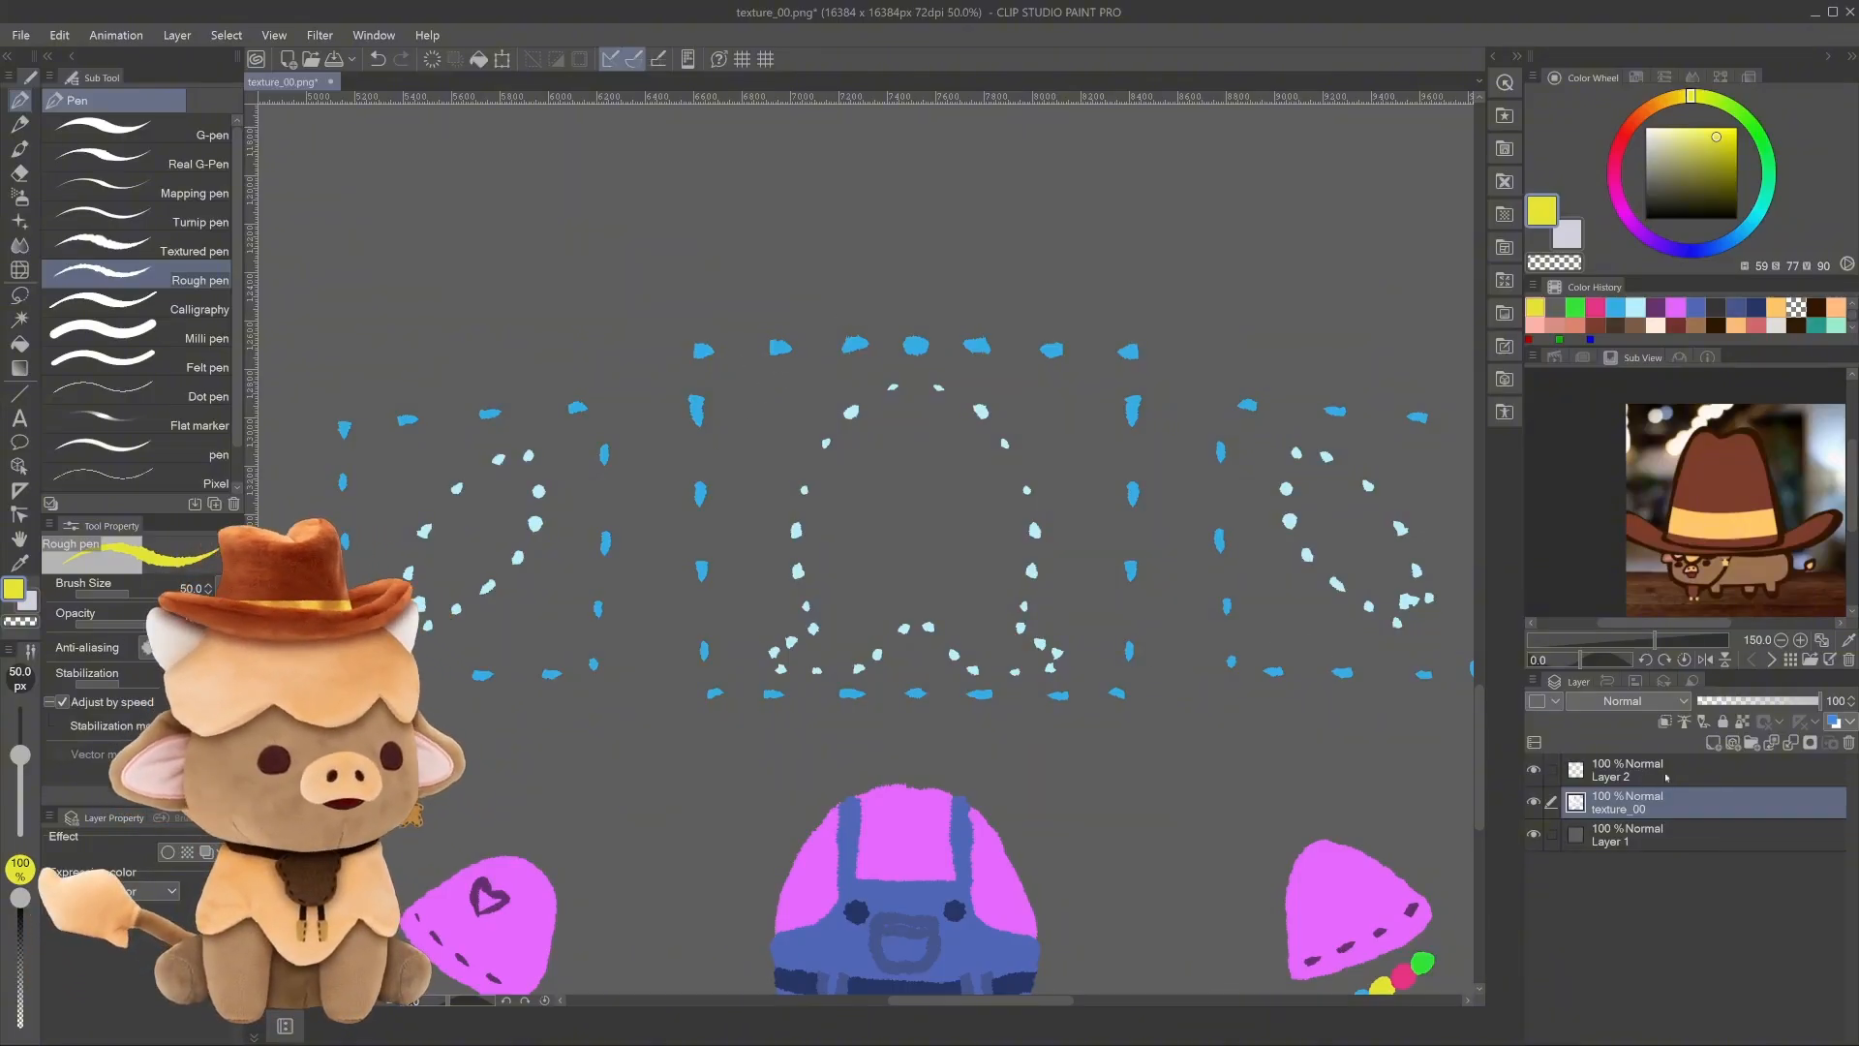
click(1666, 776)
Outline a bell-shaped body inside the central blue frame in bright green with the Rough pen and fill it with the same green.
scroll(983, 519, up, 1)
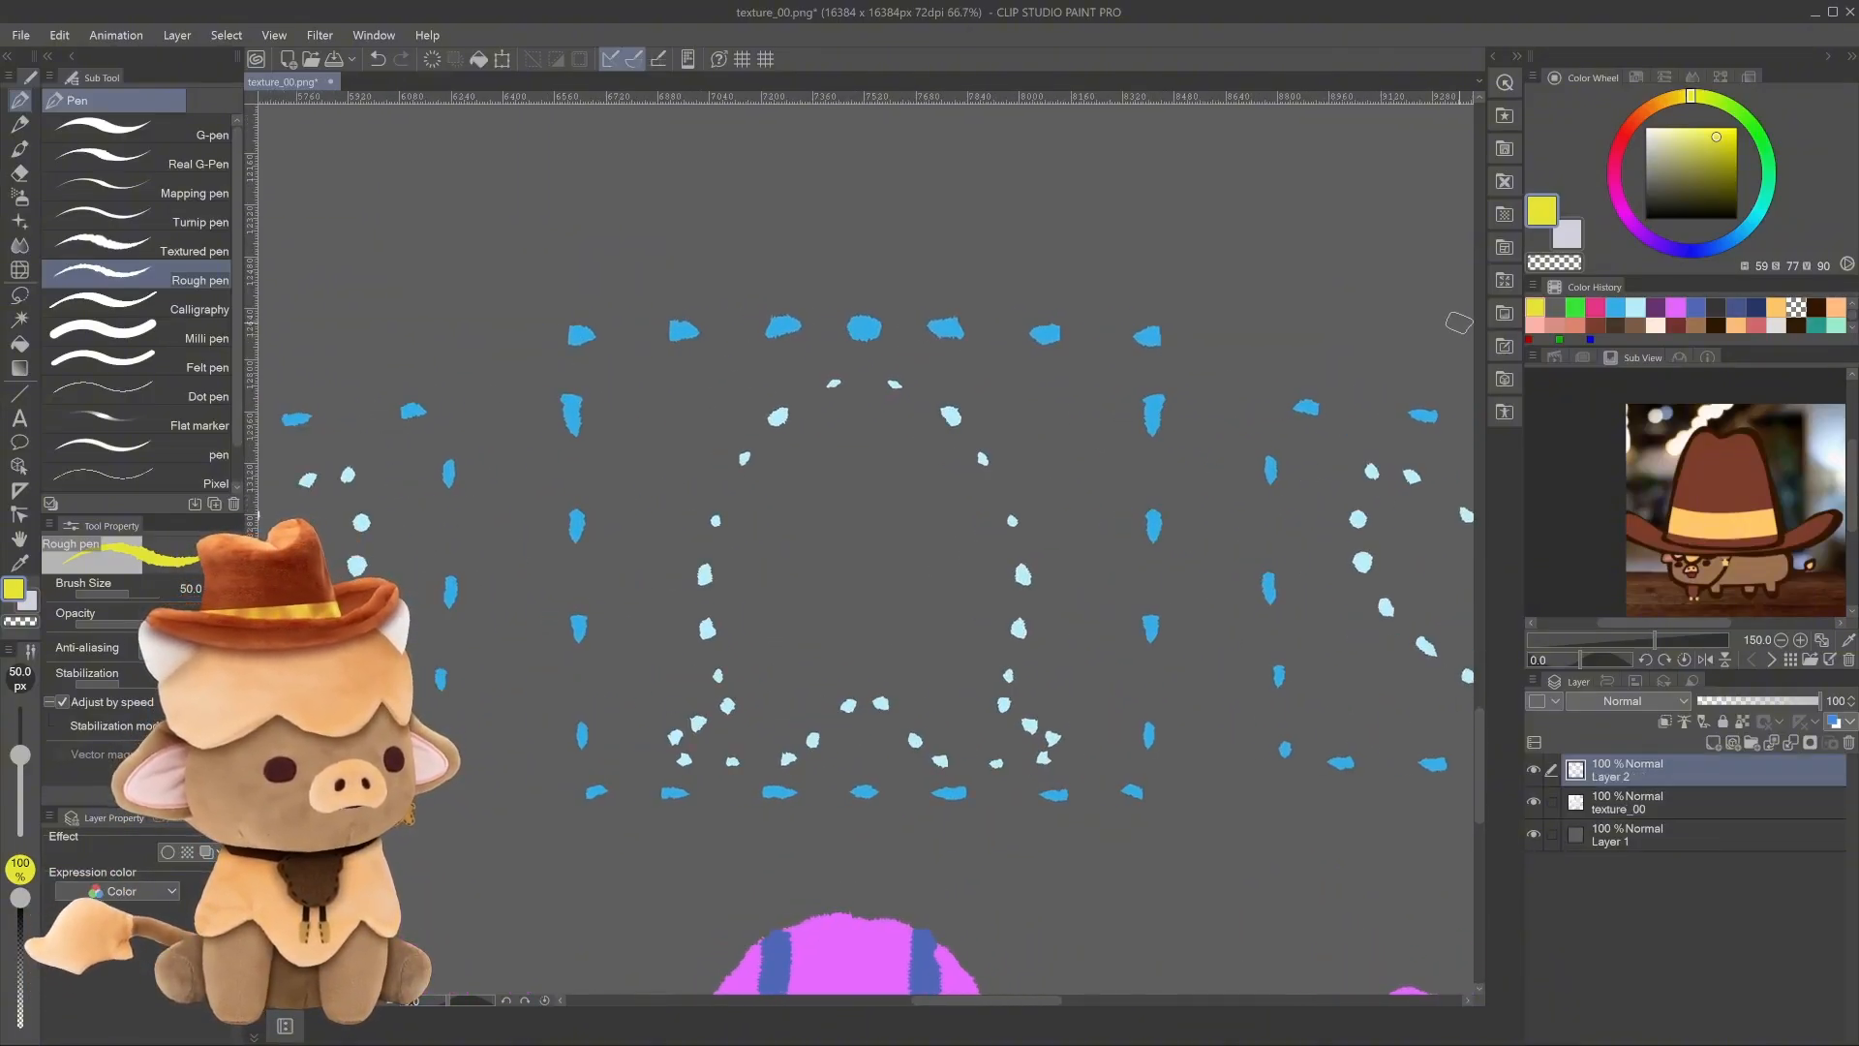
click(1576, 306)
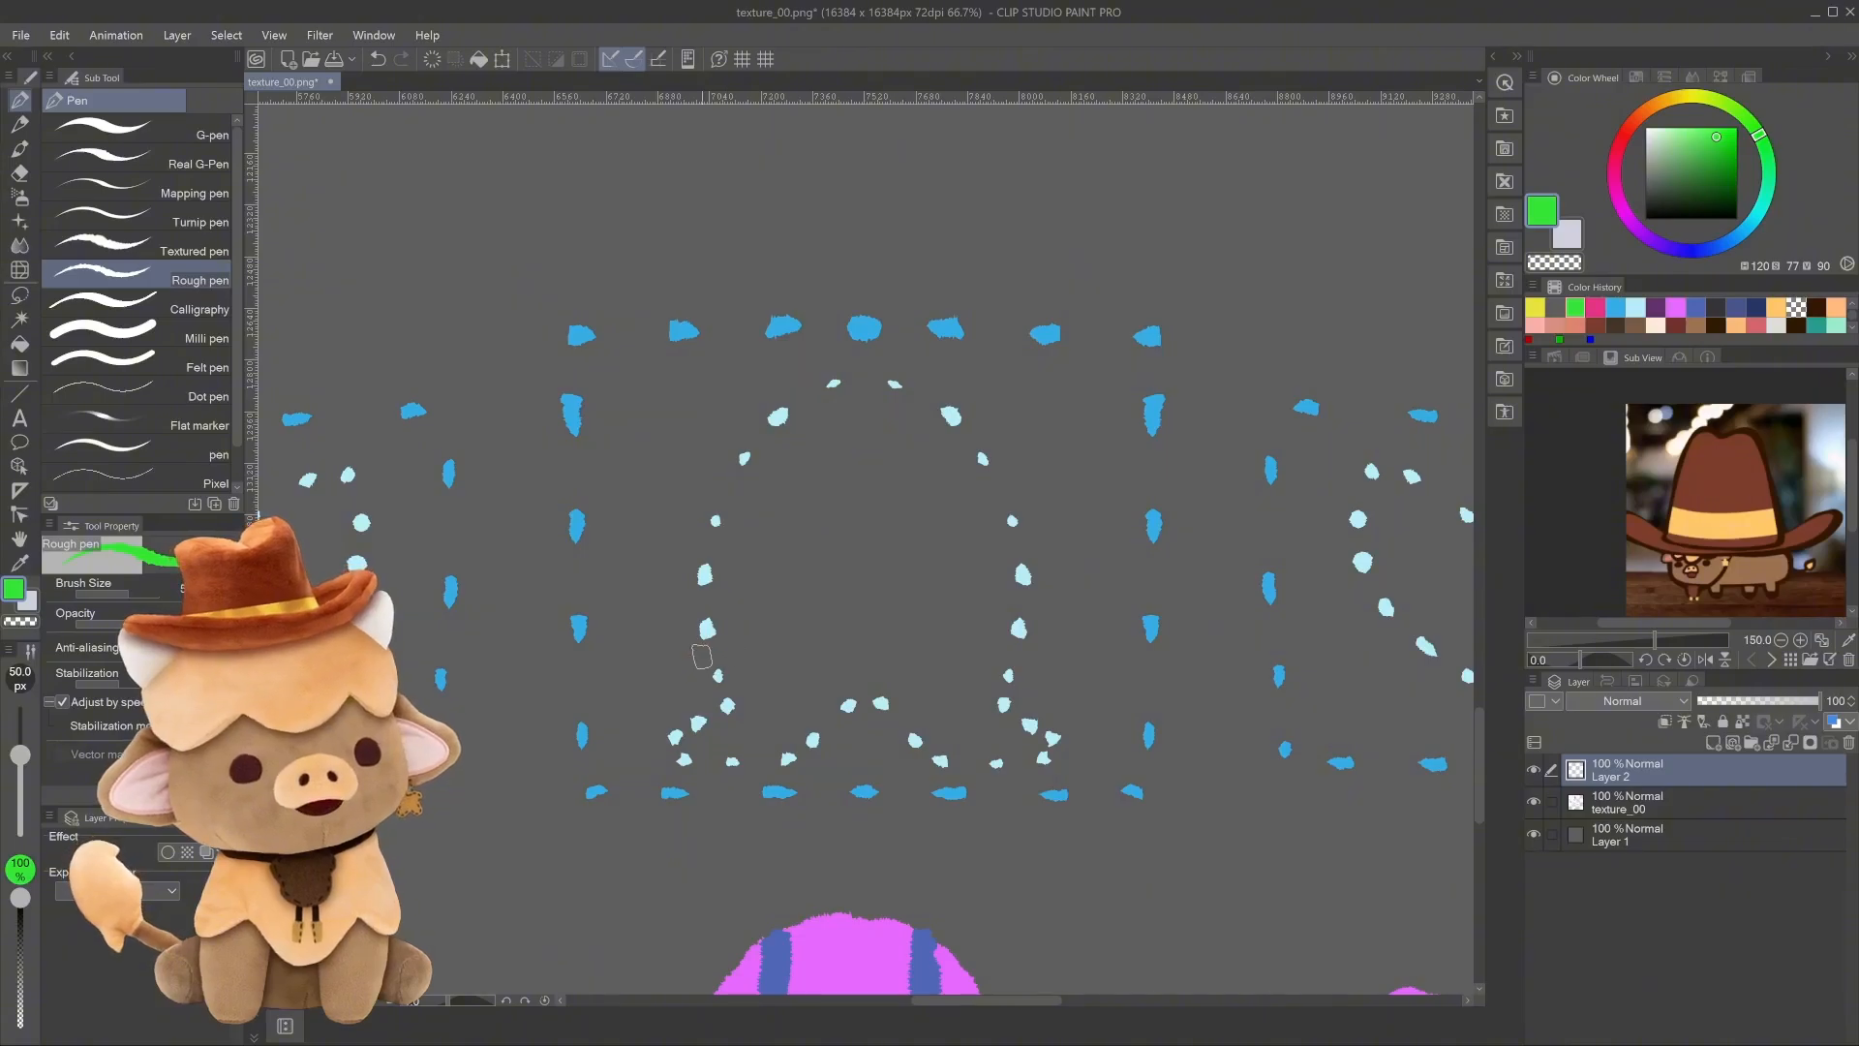
mouse_move(873, 357)
mouse_down()
mouse_move(823, 365)
mouse_move(693, 469)
mouse_move(596, 668)
mouse_move(602, 702)
mouse_move(901, 721)
mouse_move(1119, 709)
mouse_move(1141, 673)
mouse_move(1096, 637)
mouse_move(1016, 445)
mouse_move(929, 366)
mouse_move(871, 353)
mouse_up()
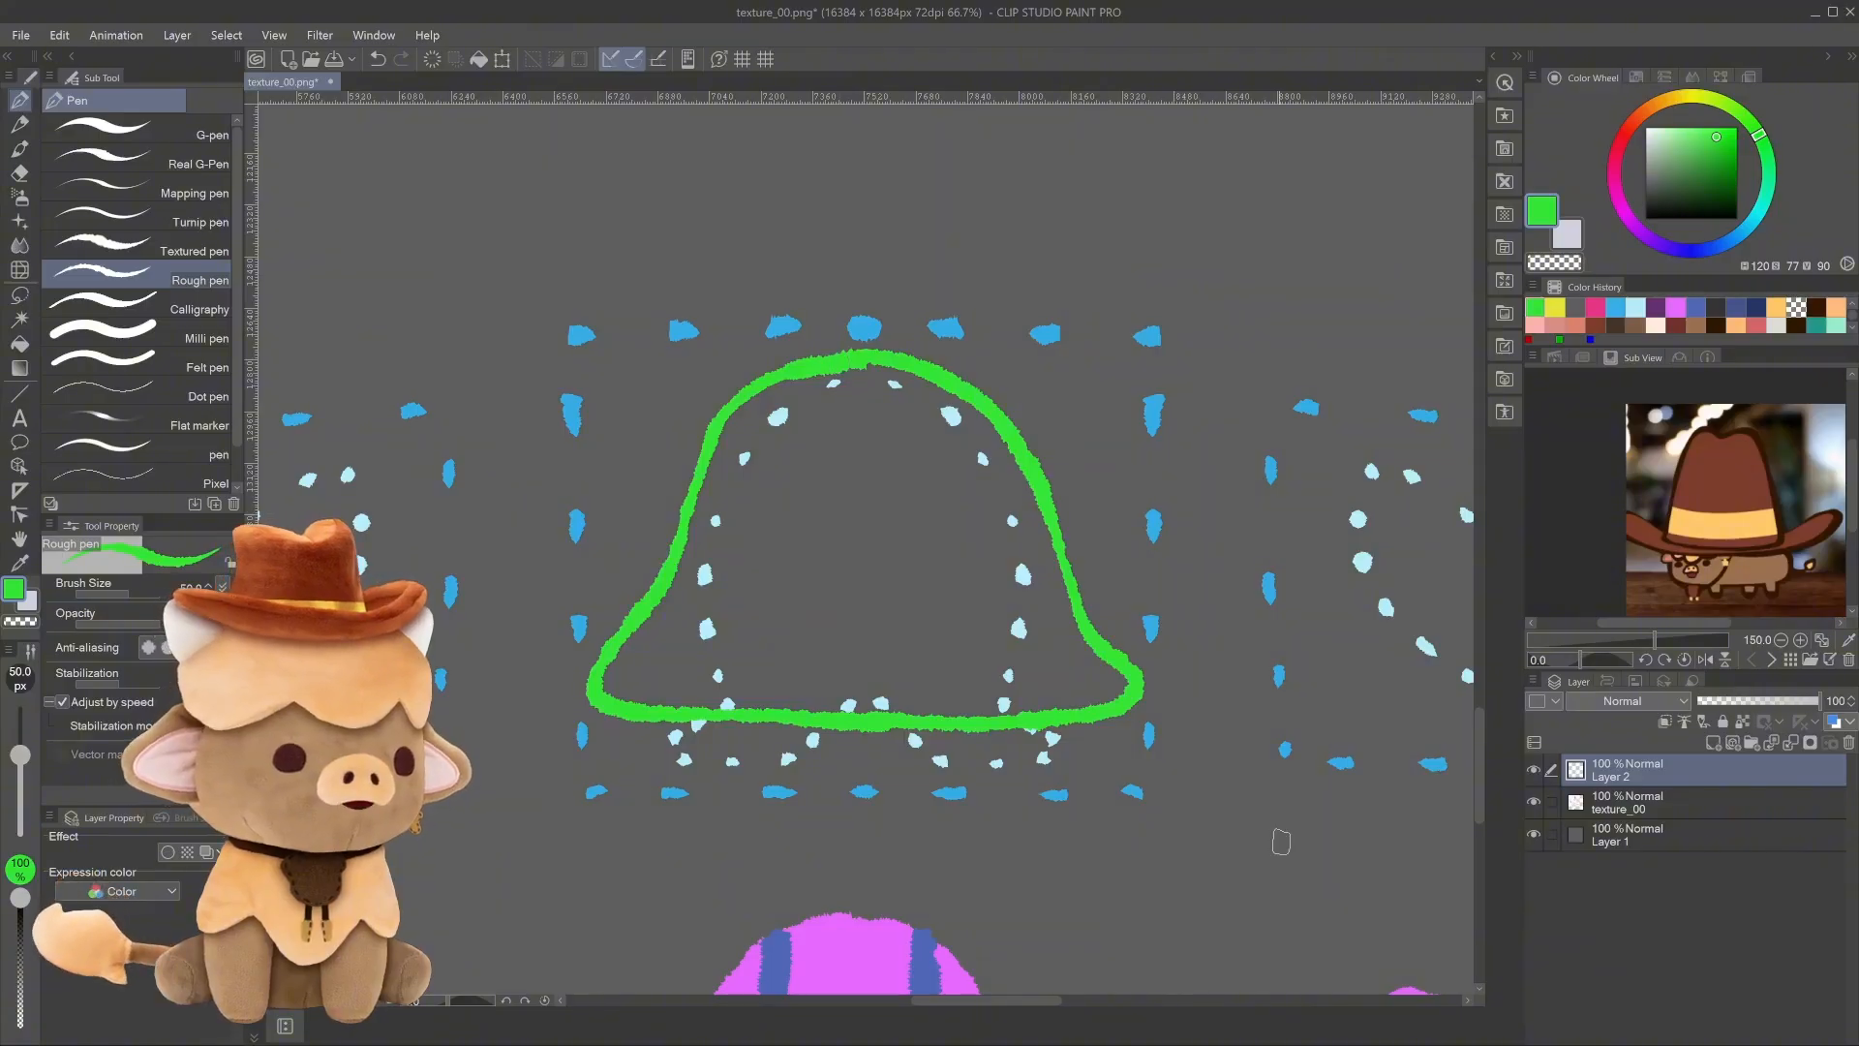
key(g)
key(g)
click(891, 647)
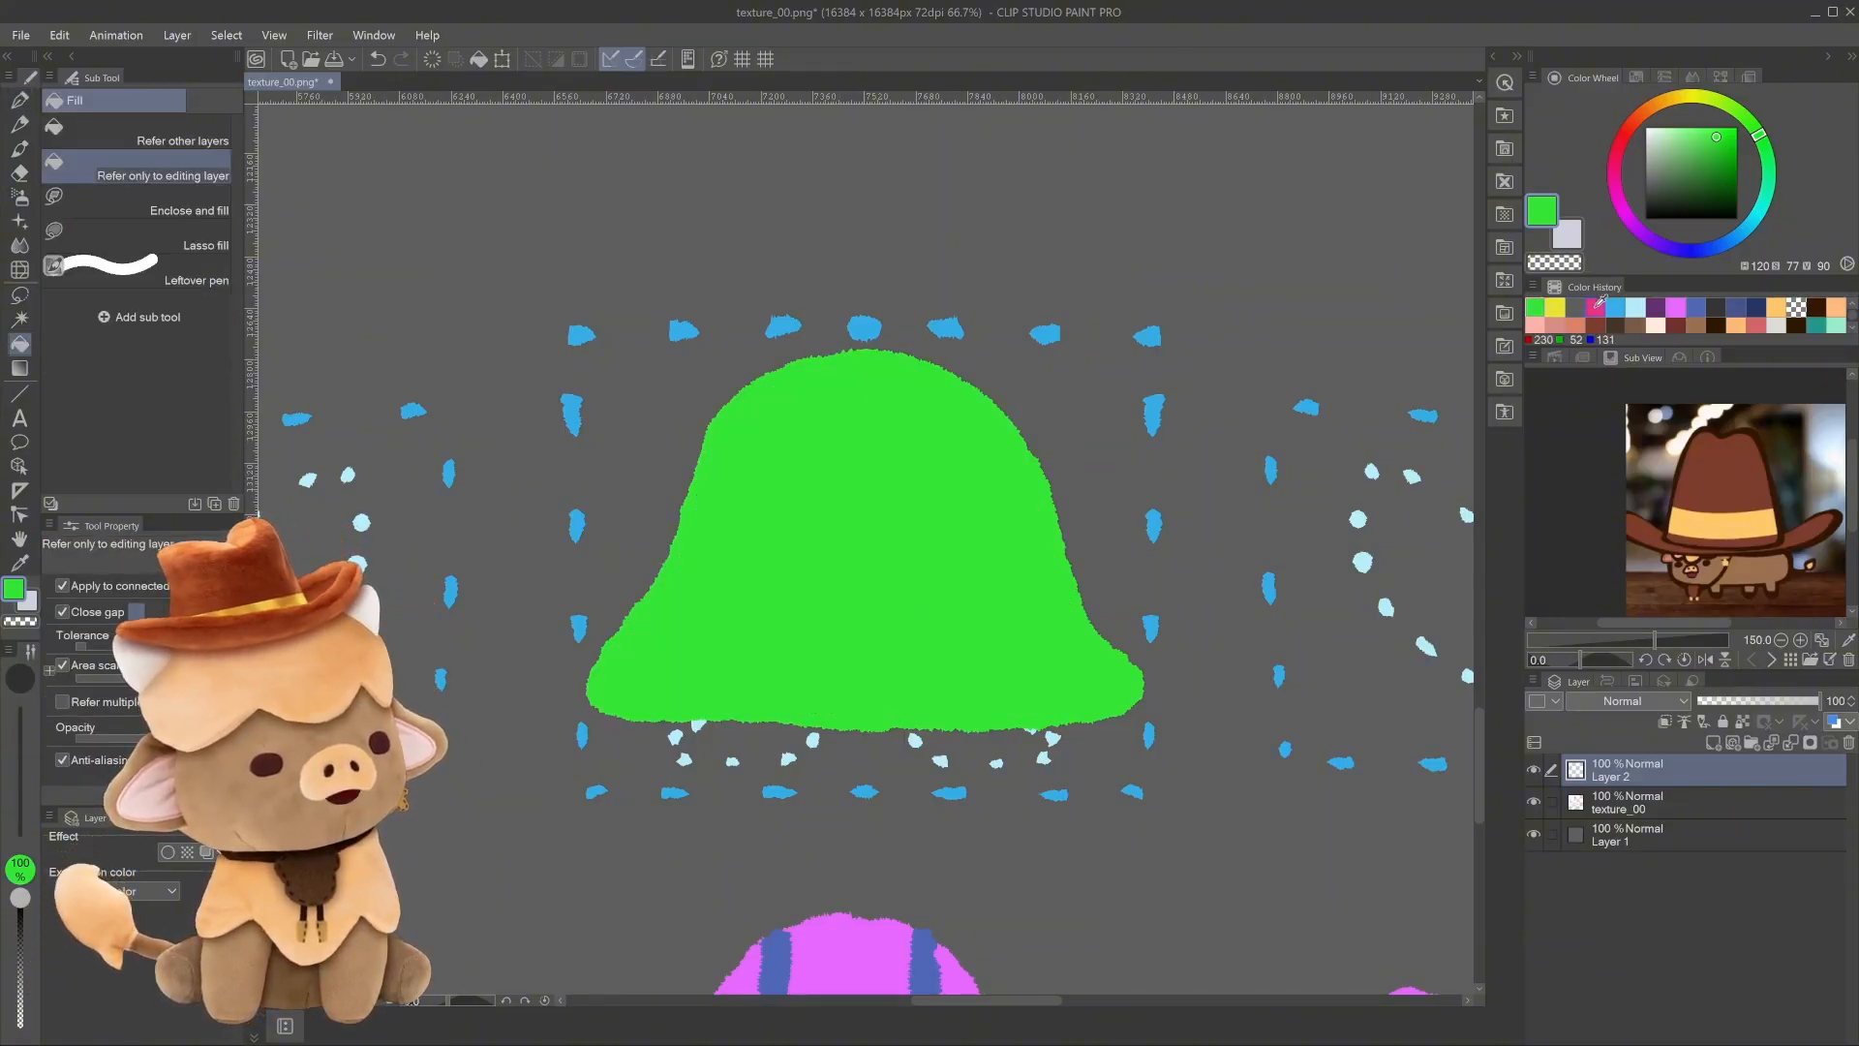
Draw a dark purple (H 290, S 56, V 43) smiley face with two eye strokes and a curved mouth on the green body.
click(1575, 307)
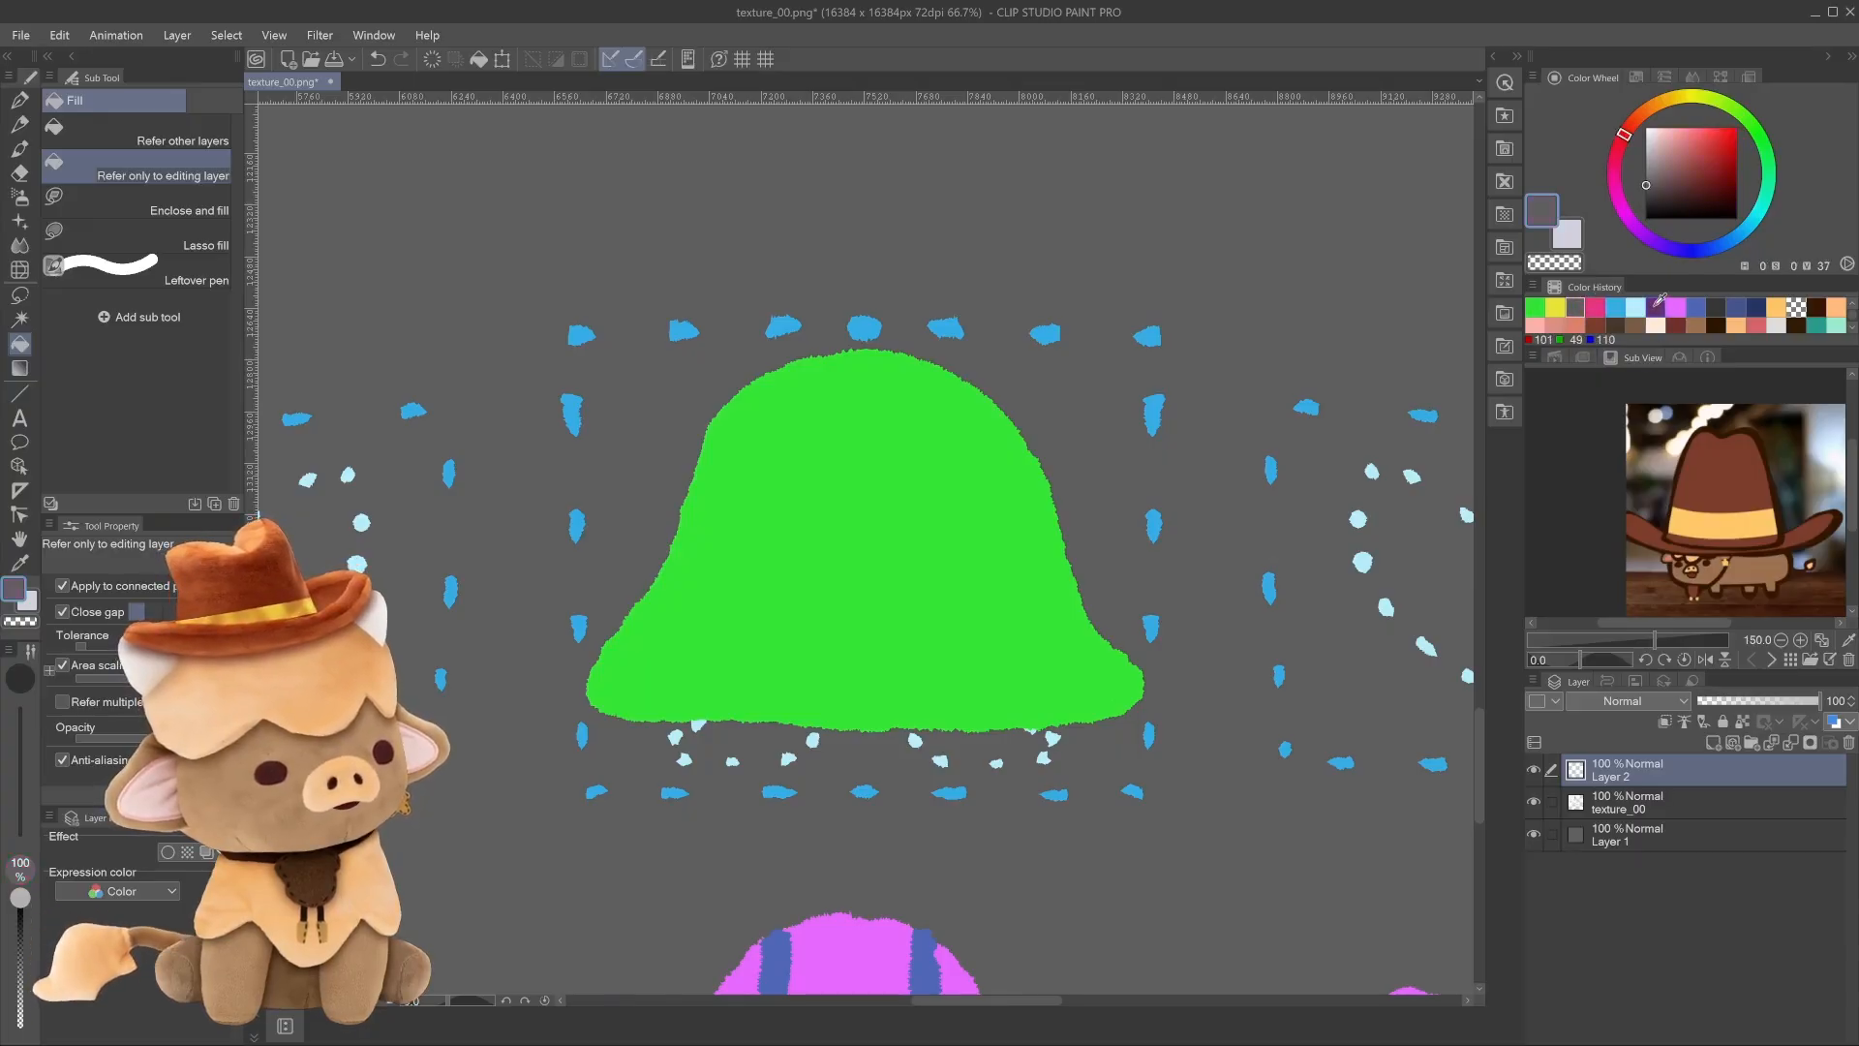
click(1656, 307)
key(p)
drag(818, 480, 814, 535)
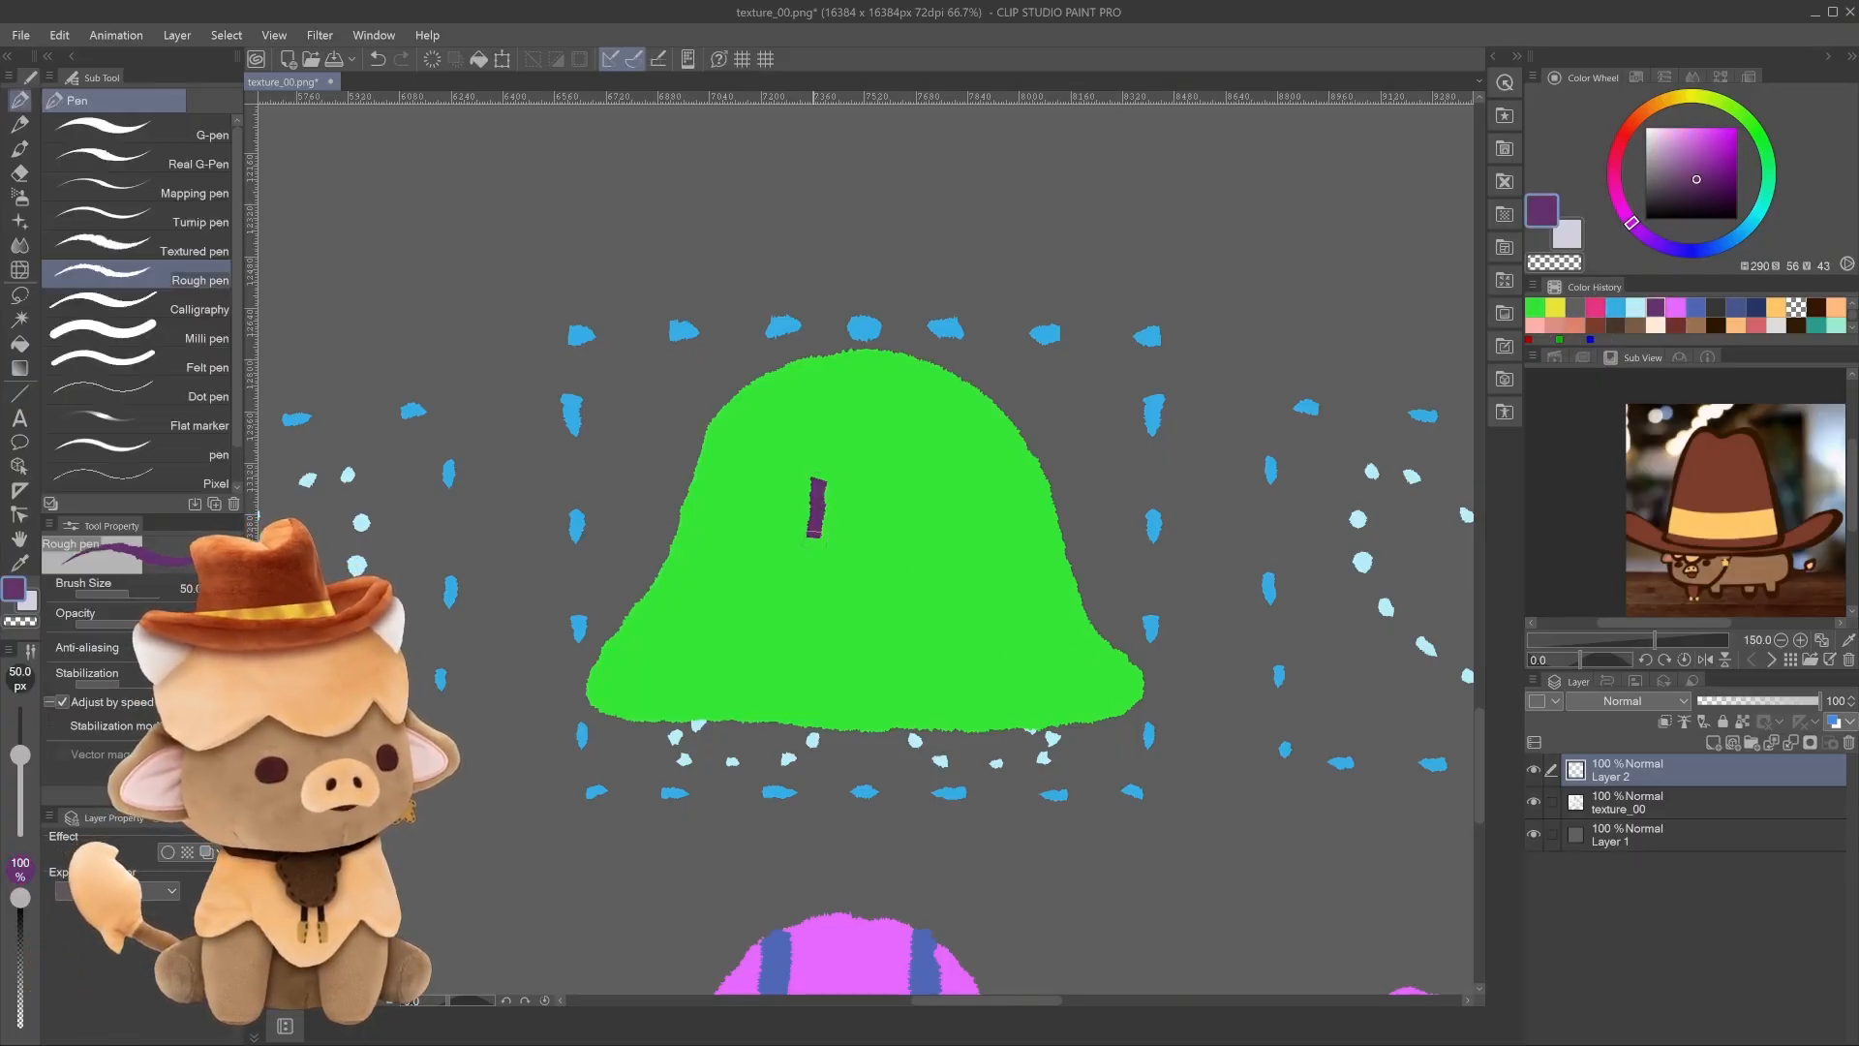
drag(896, 488, 883, 586)
mouse_move(762, 578)
mouse_down()
mouse_move(856, 639)
mouse_move(953, 587)
mouse_up()
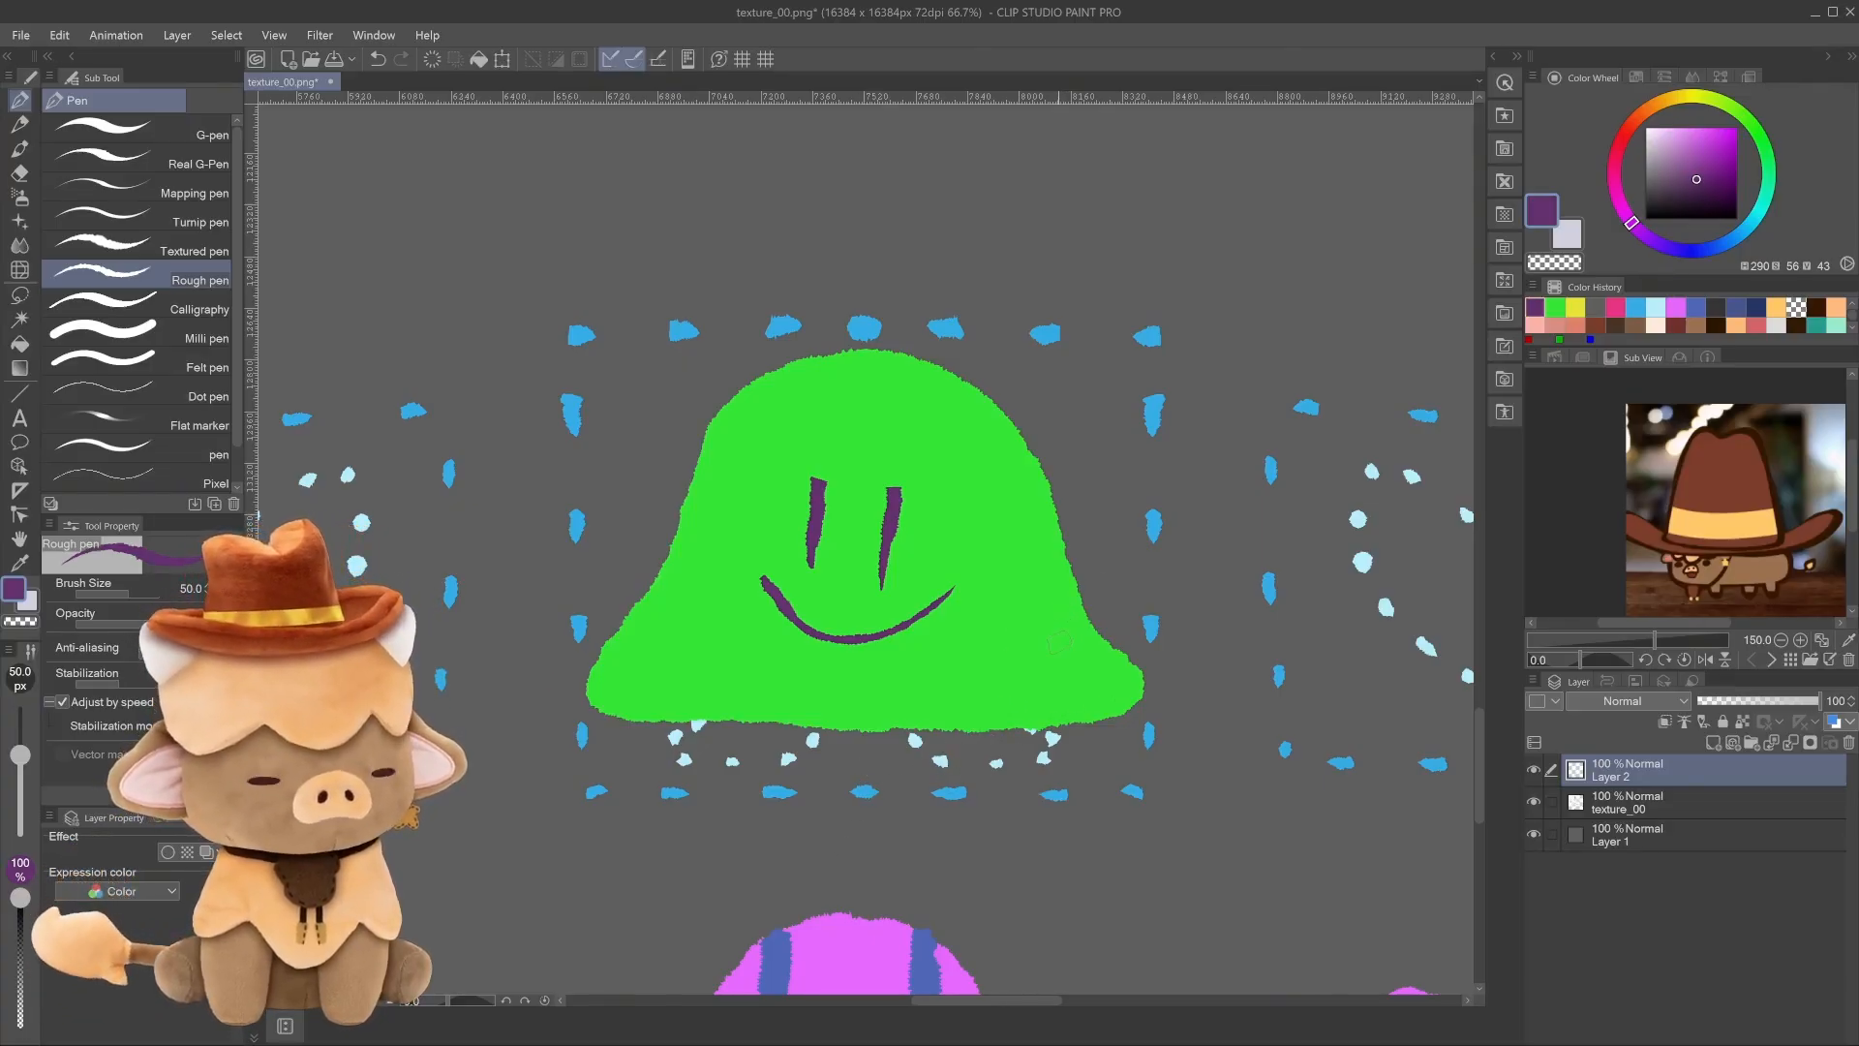
Cut notches into the right side, left side and top of the green body using the Rough pen with transparent colour.
key(c)
mouse_move(1050, 457)
mouse_down()
mouse_move(1002, 528)
mouse_move(1068, 534)
mouse_move(1034, 513)
mouse_move(1050, 502)
mouse_move(1058, 532)
mouse_up()
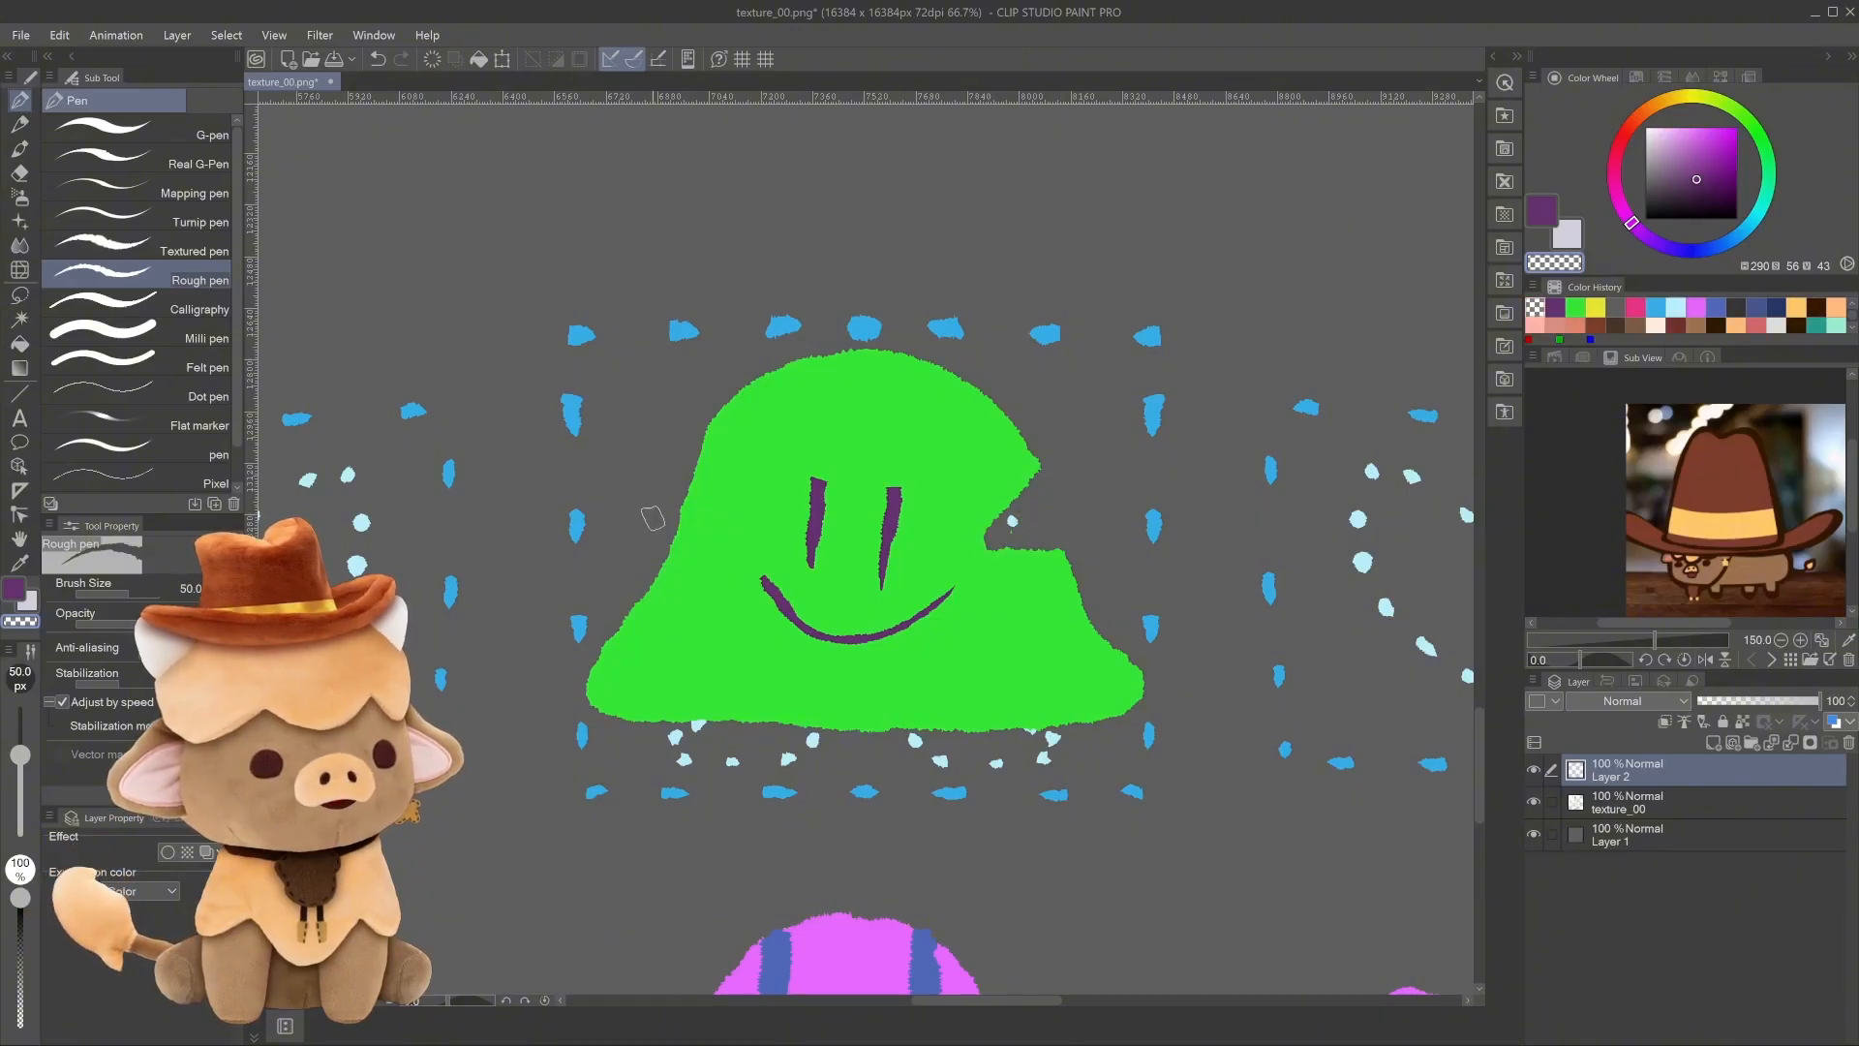
mouse_move(651, 518)
mouse_down()
mouse_move(721, 537)
mouse_move(636, 532)
mouse_move(714, 544)
mouse_up()
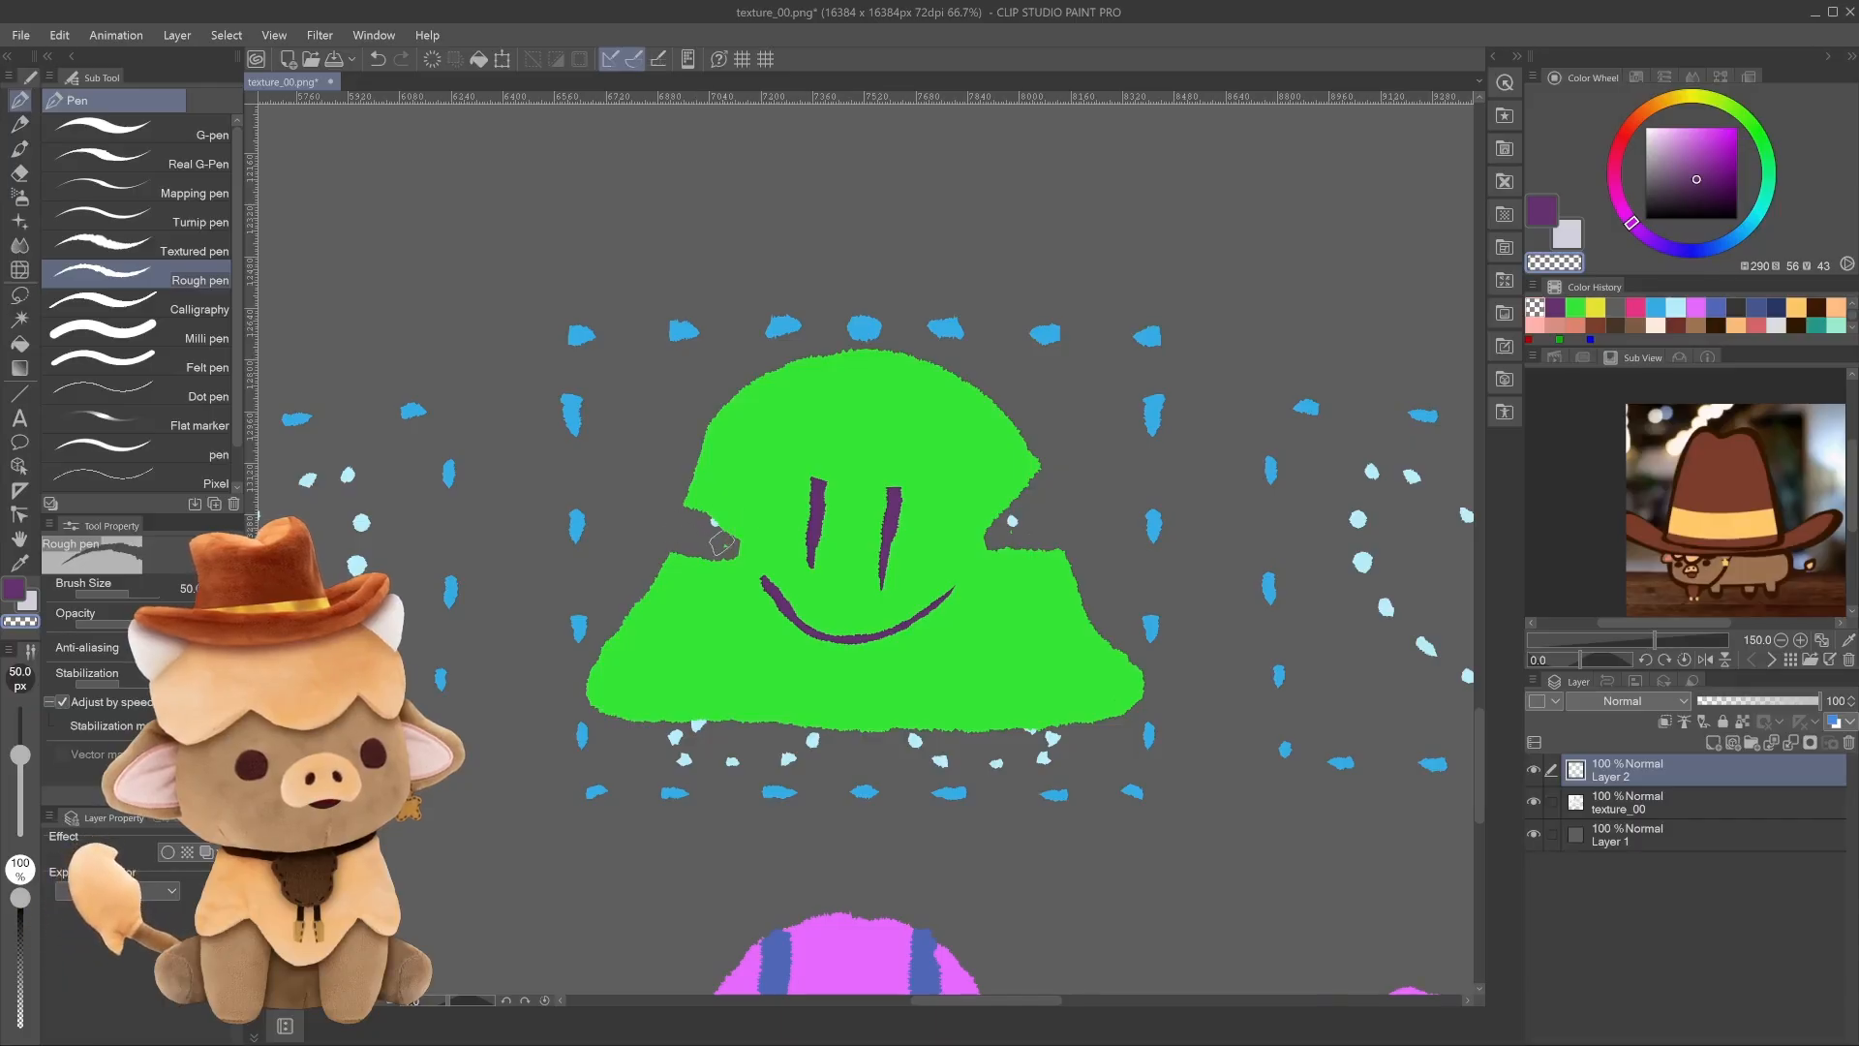
mouse_move(838, 369)
mouse_down()
mouse_move(824, 380)
mouse_move(901, 334)
mouse_move(828, 363)
mouse_move(859, 377)
mouse_move(856, 415)
mouse_move(894, 346)
mouse_move(867, 427)
mouse_up()
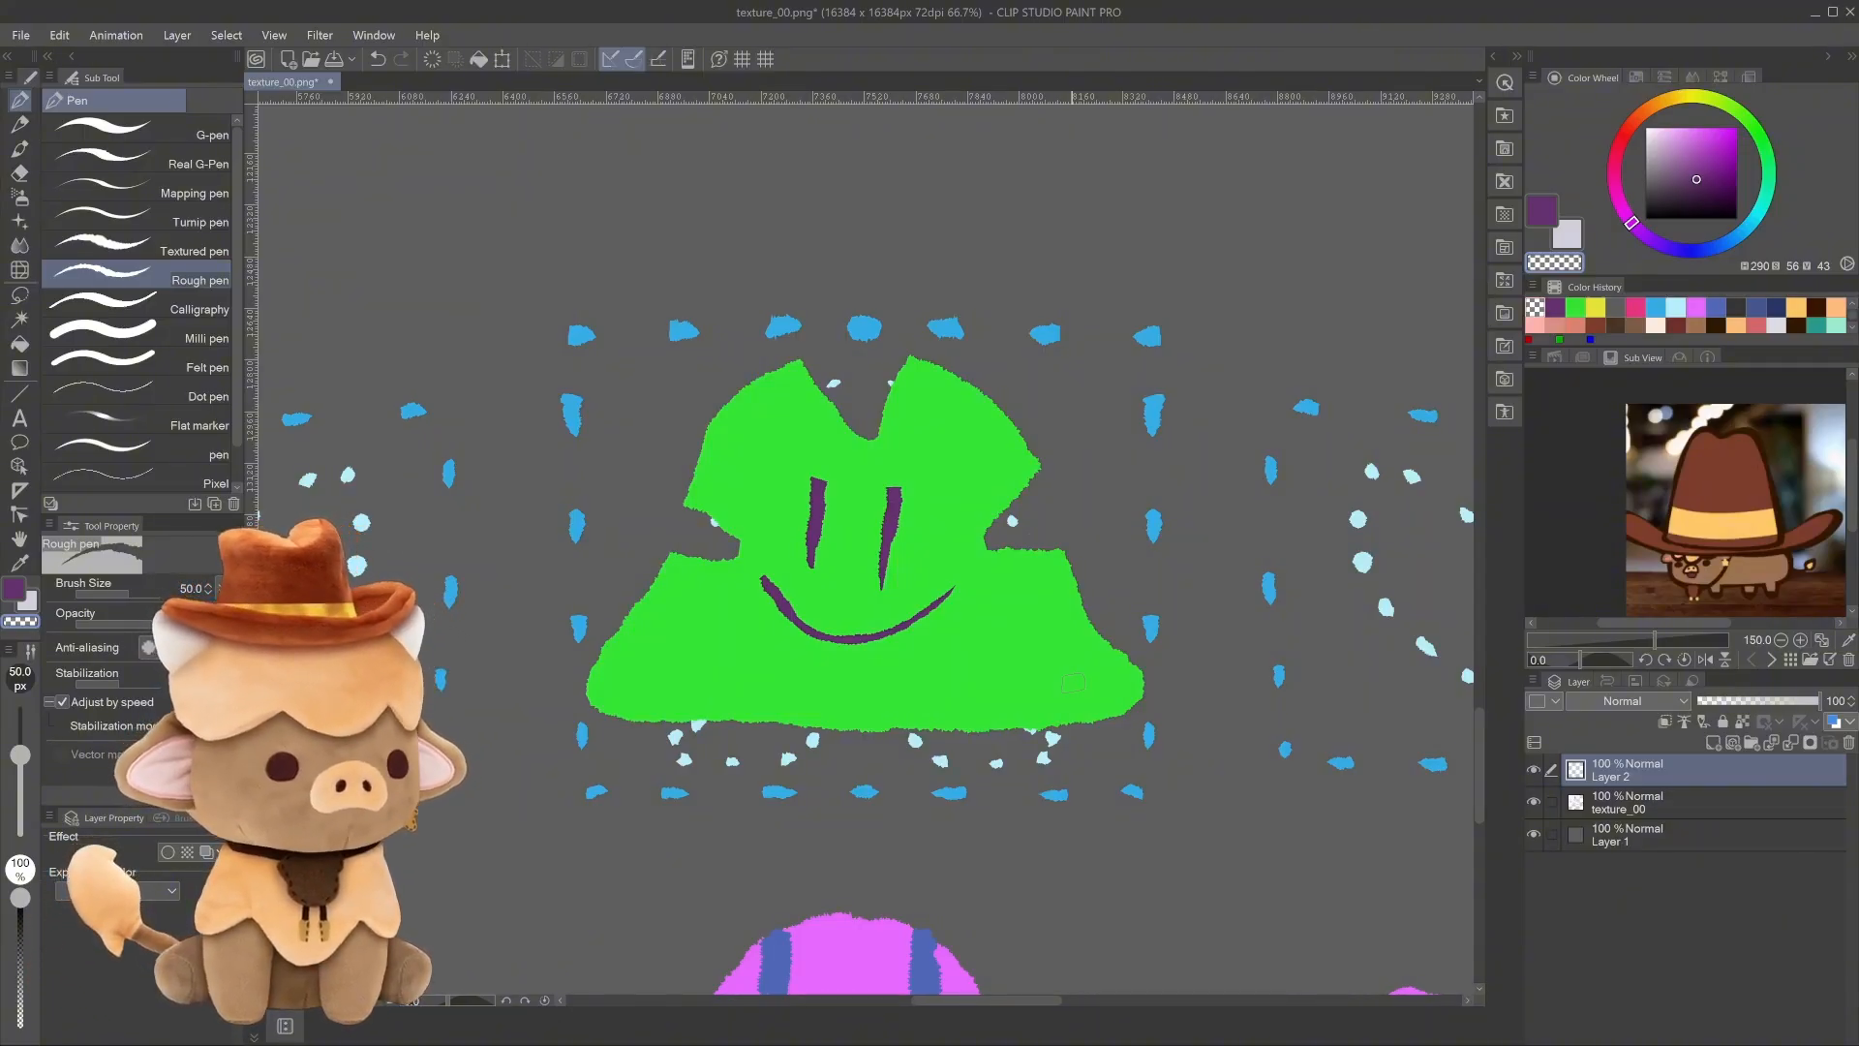
Delete the central dashed frame and dotted body guide from the texture_00 layer using a rectangular selection, and clear the selection.
click(1587, 803)
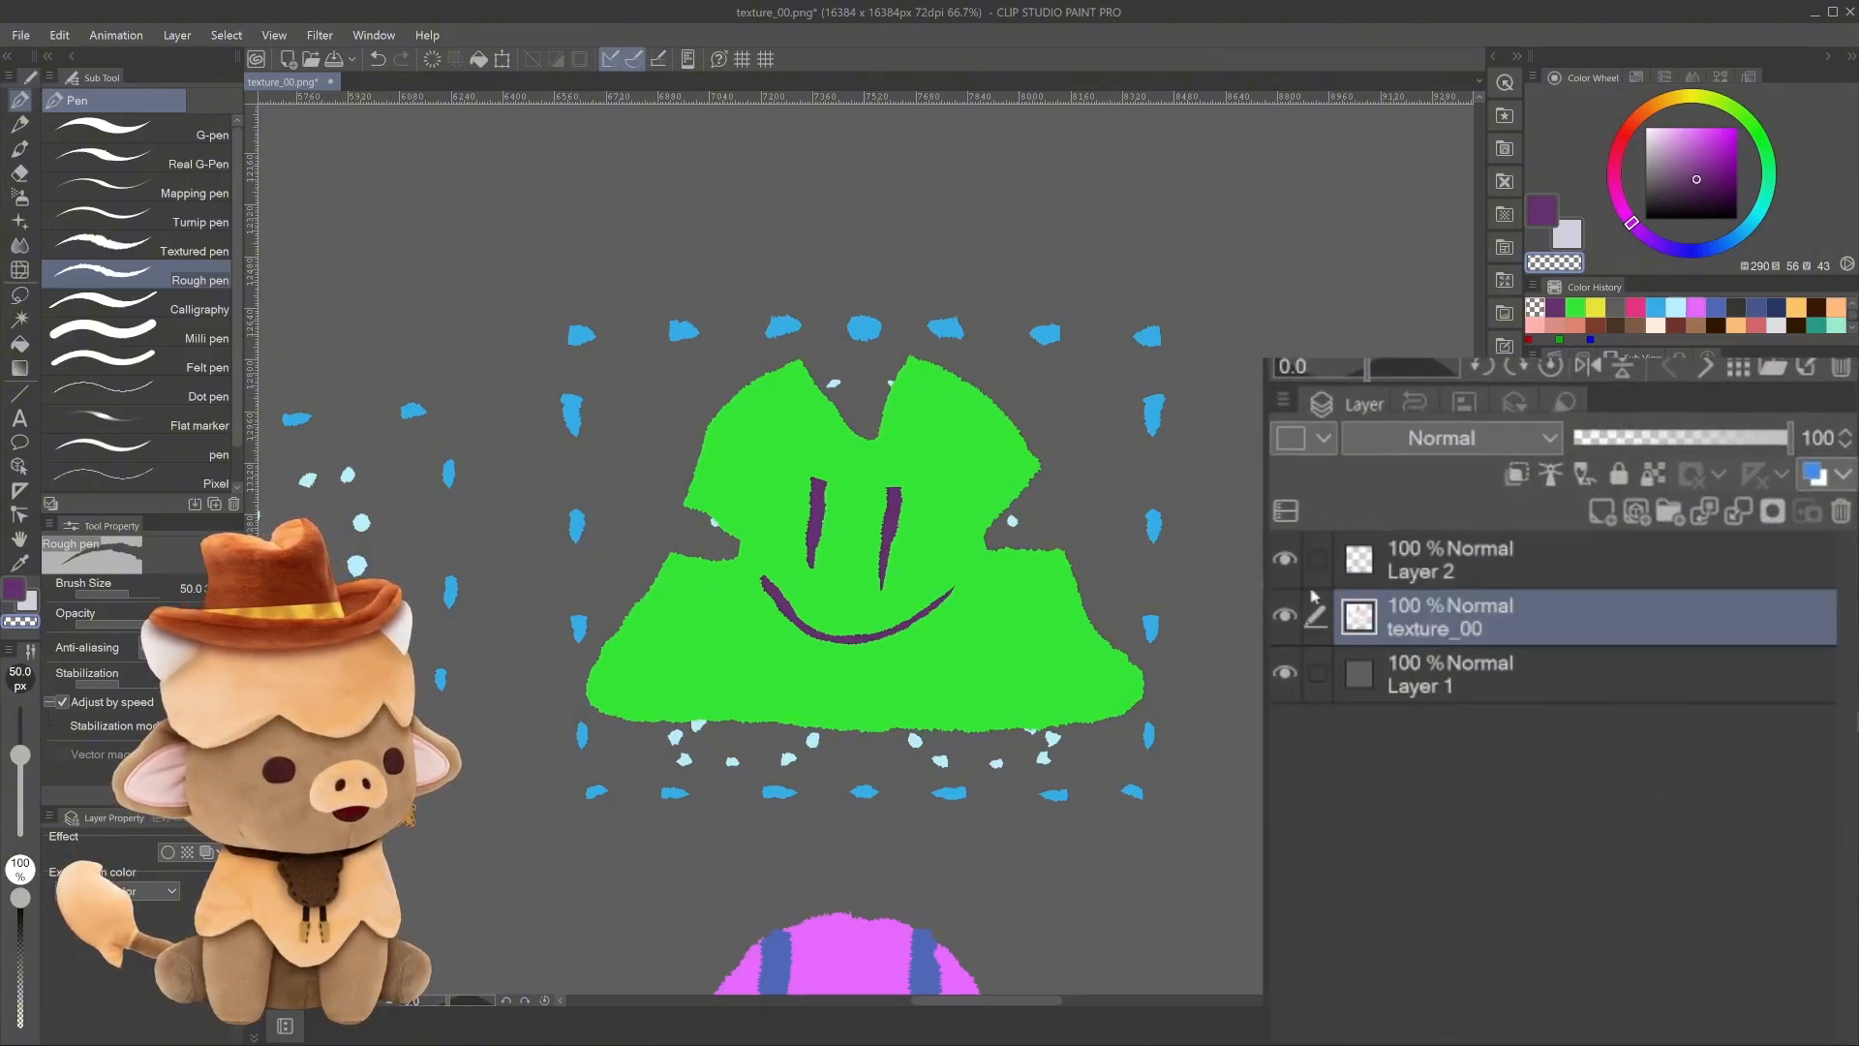
click(19, 295)
drag(502, 270, 1210, 826)
key(Delete)
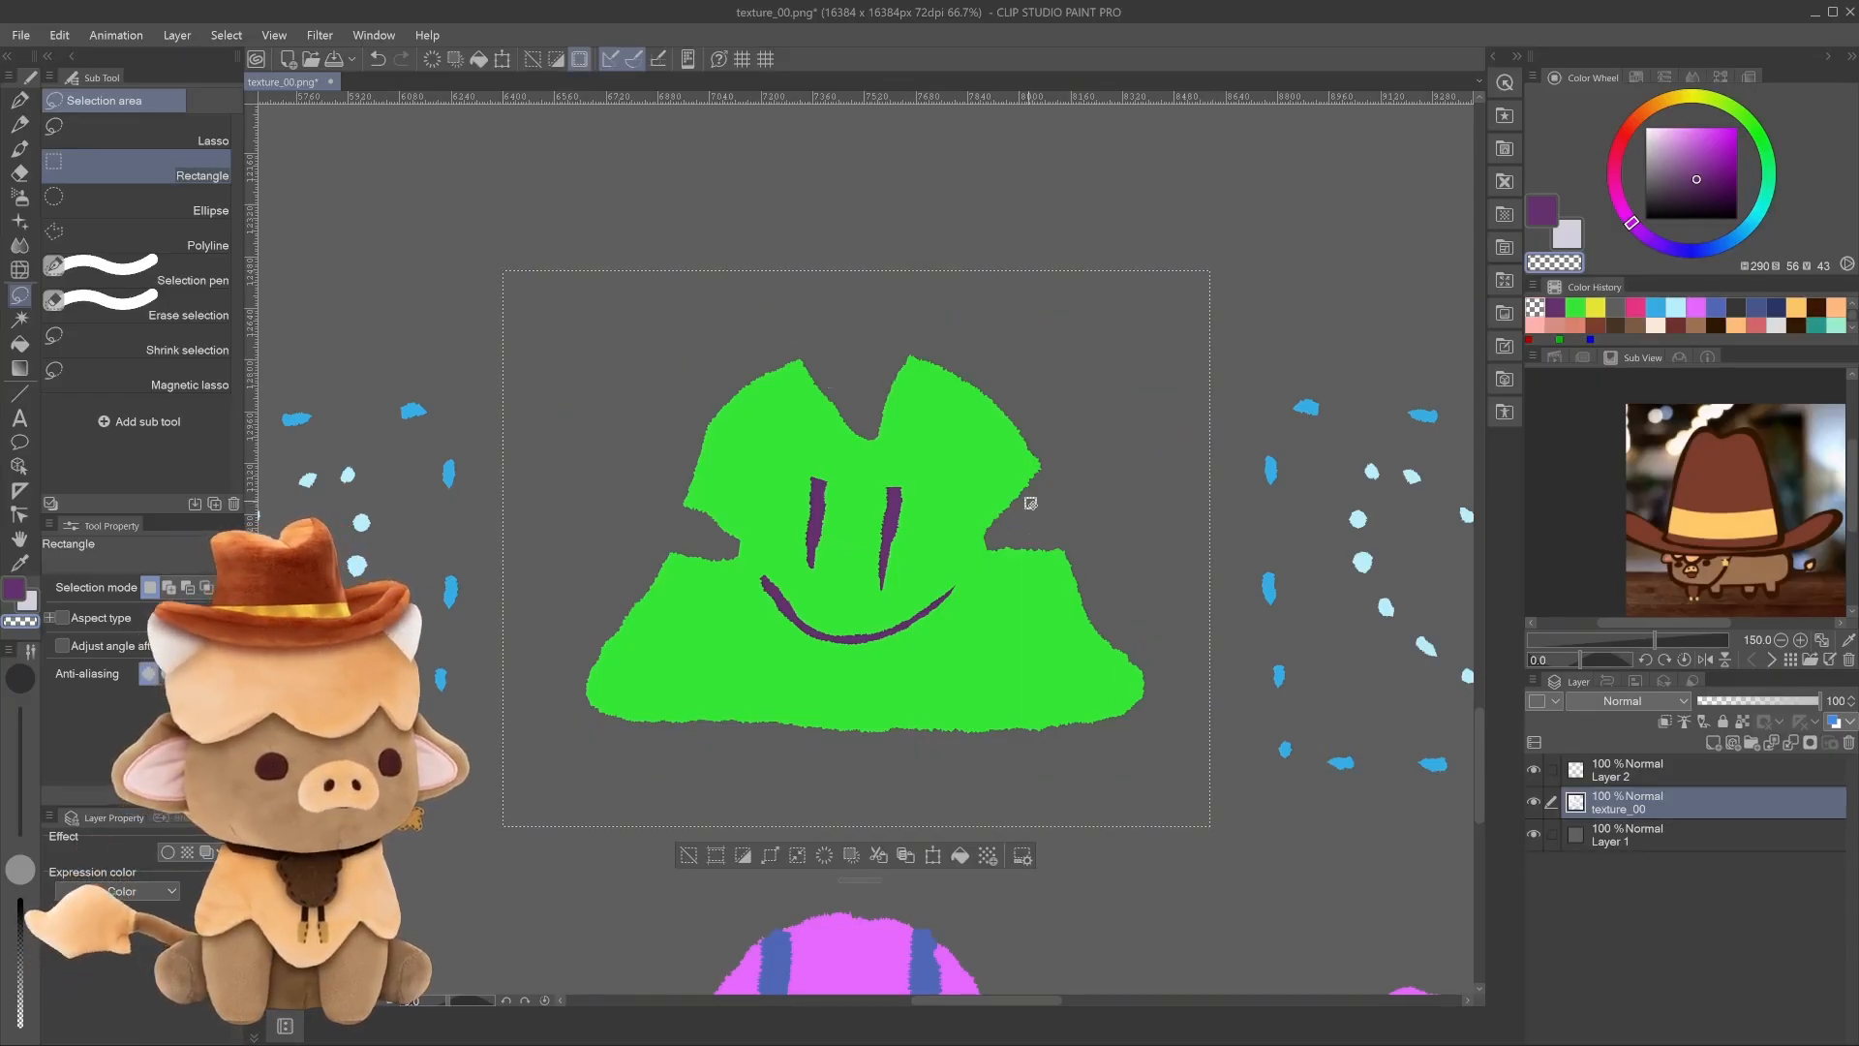
scroll(1030, 502, down, 1)
scroll(918, 443, up, 1)
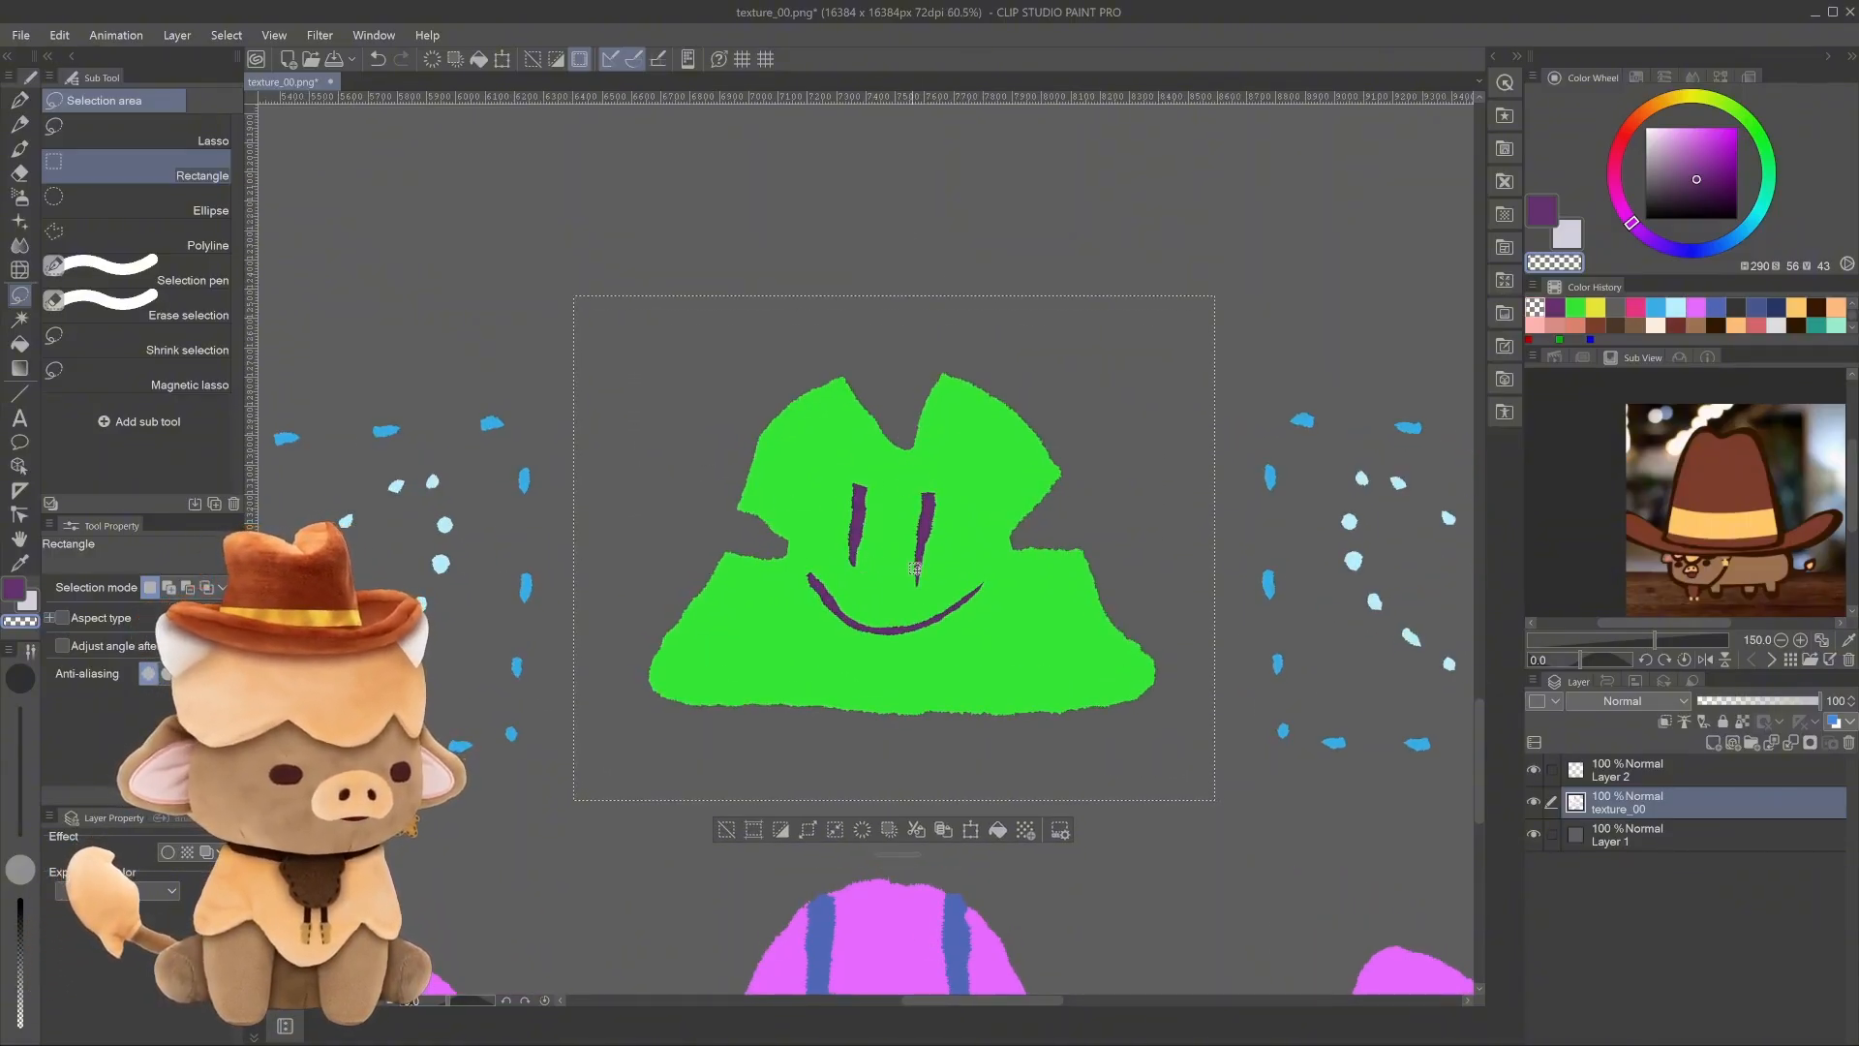
scroll(1033, 516, down, 1)
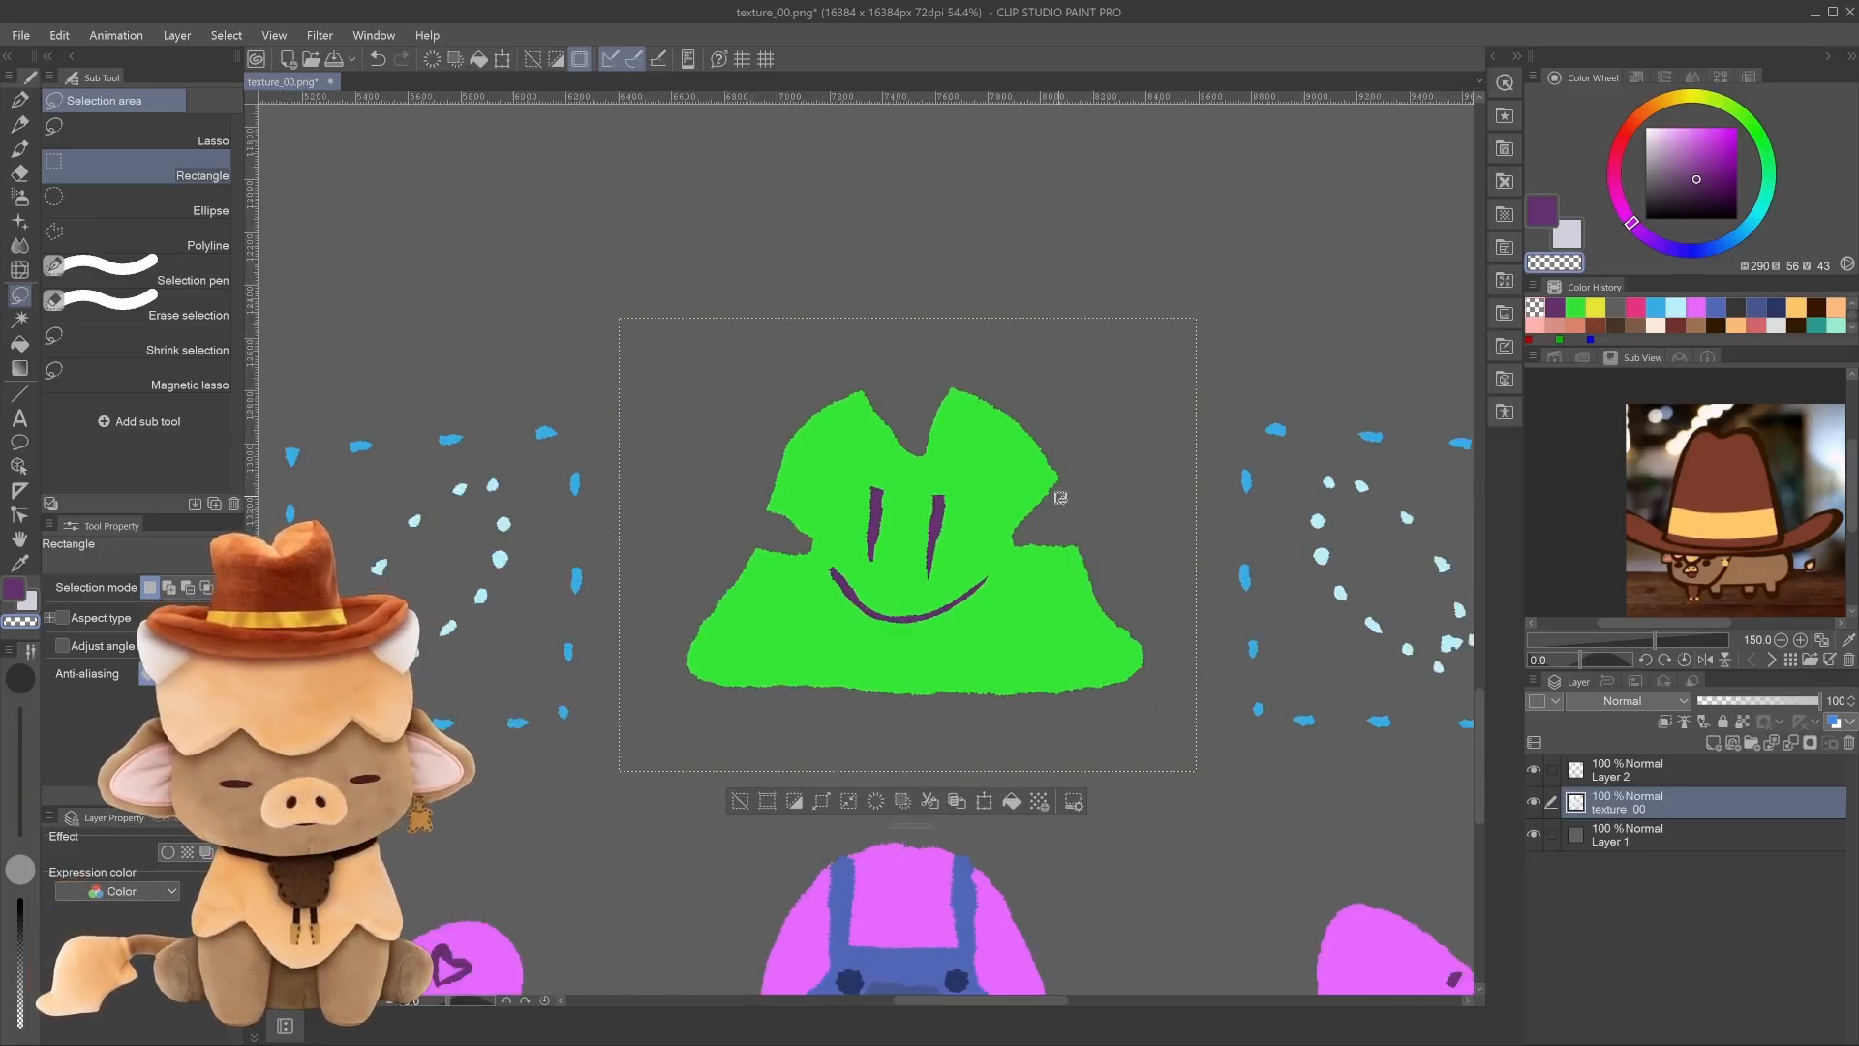
click(1059, 495)
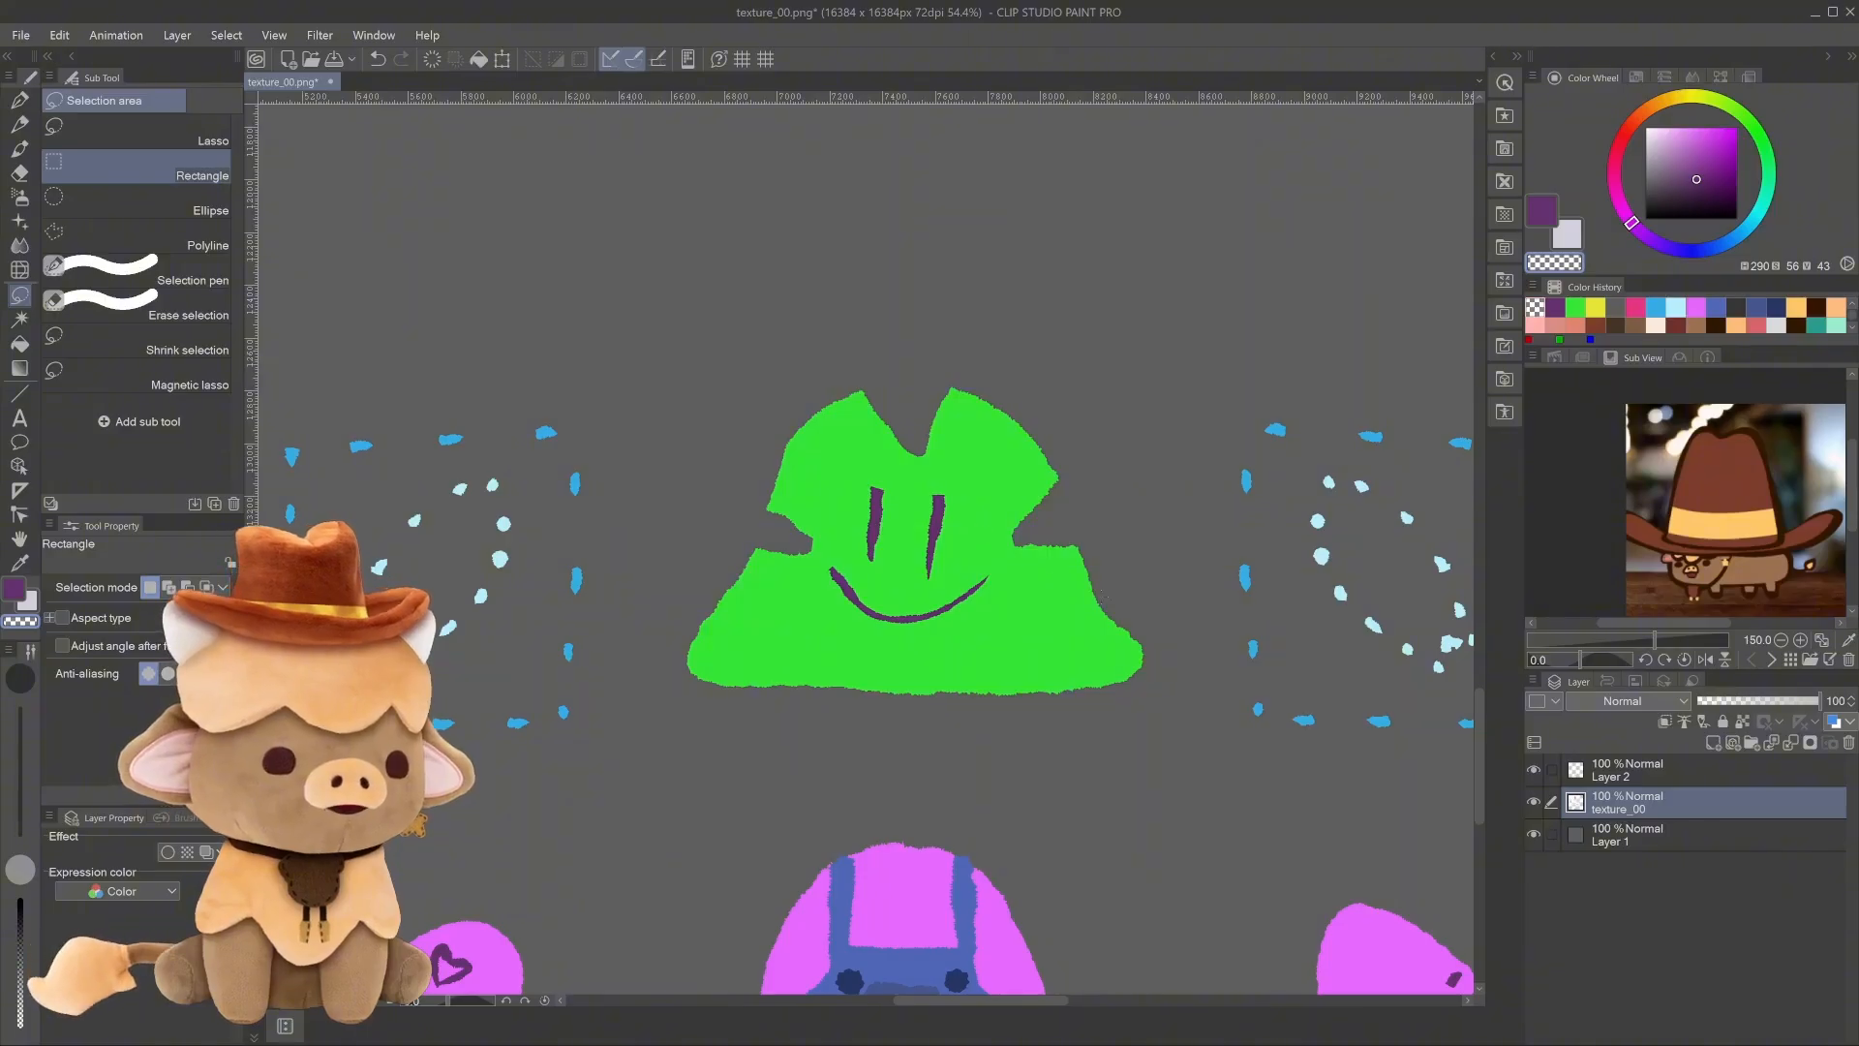
Draw a dark purple diagonal band topped with a blue (H 199, S 77, V 90) circle on Layer 2 inside the right-hand dashed frame.
drag(1101, 597, 993, 577)
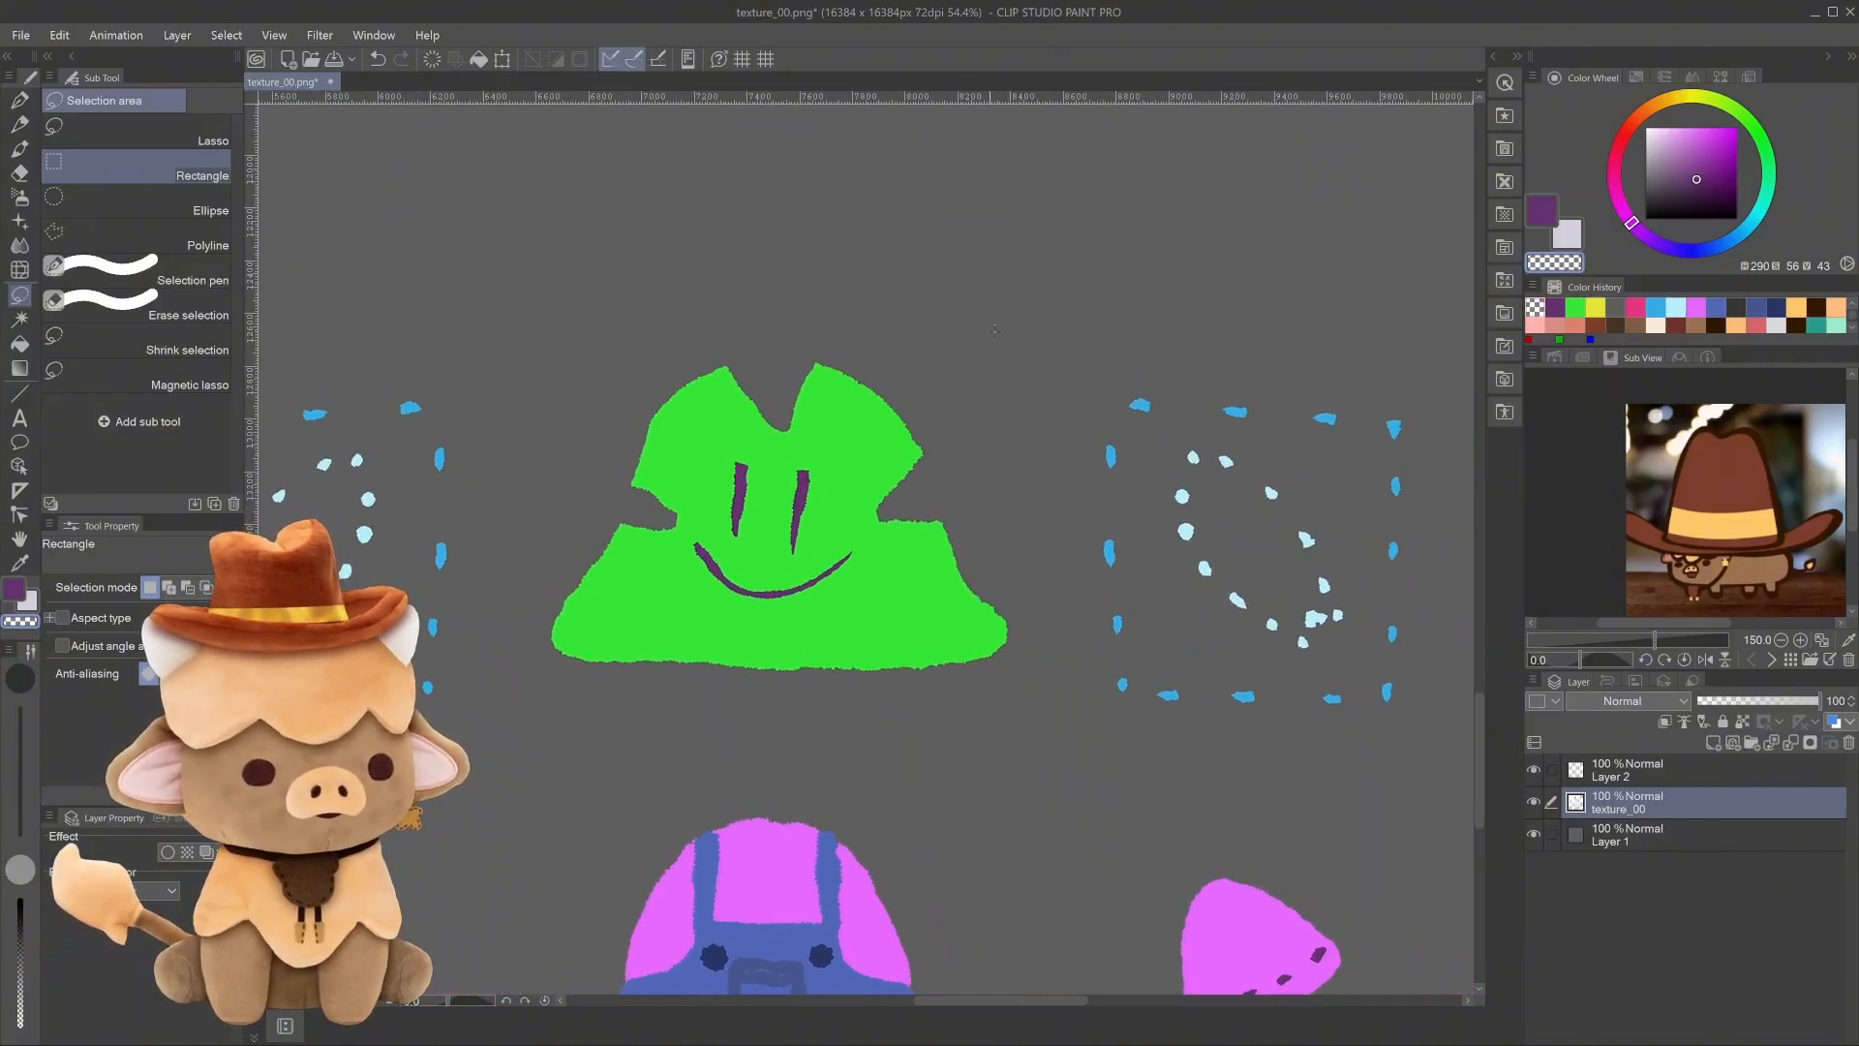
drag(999, 544, 1081, 563)
scroll(1081, 564, down, 1)
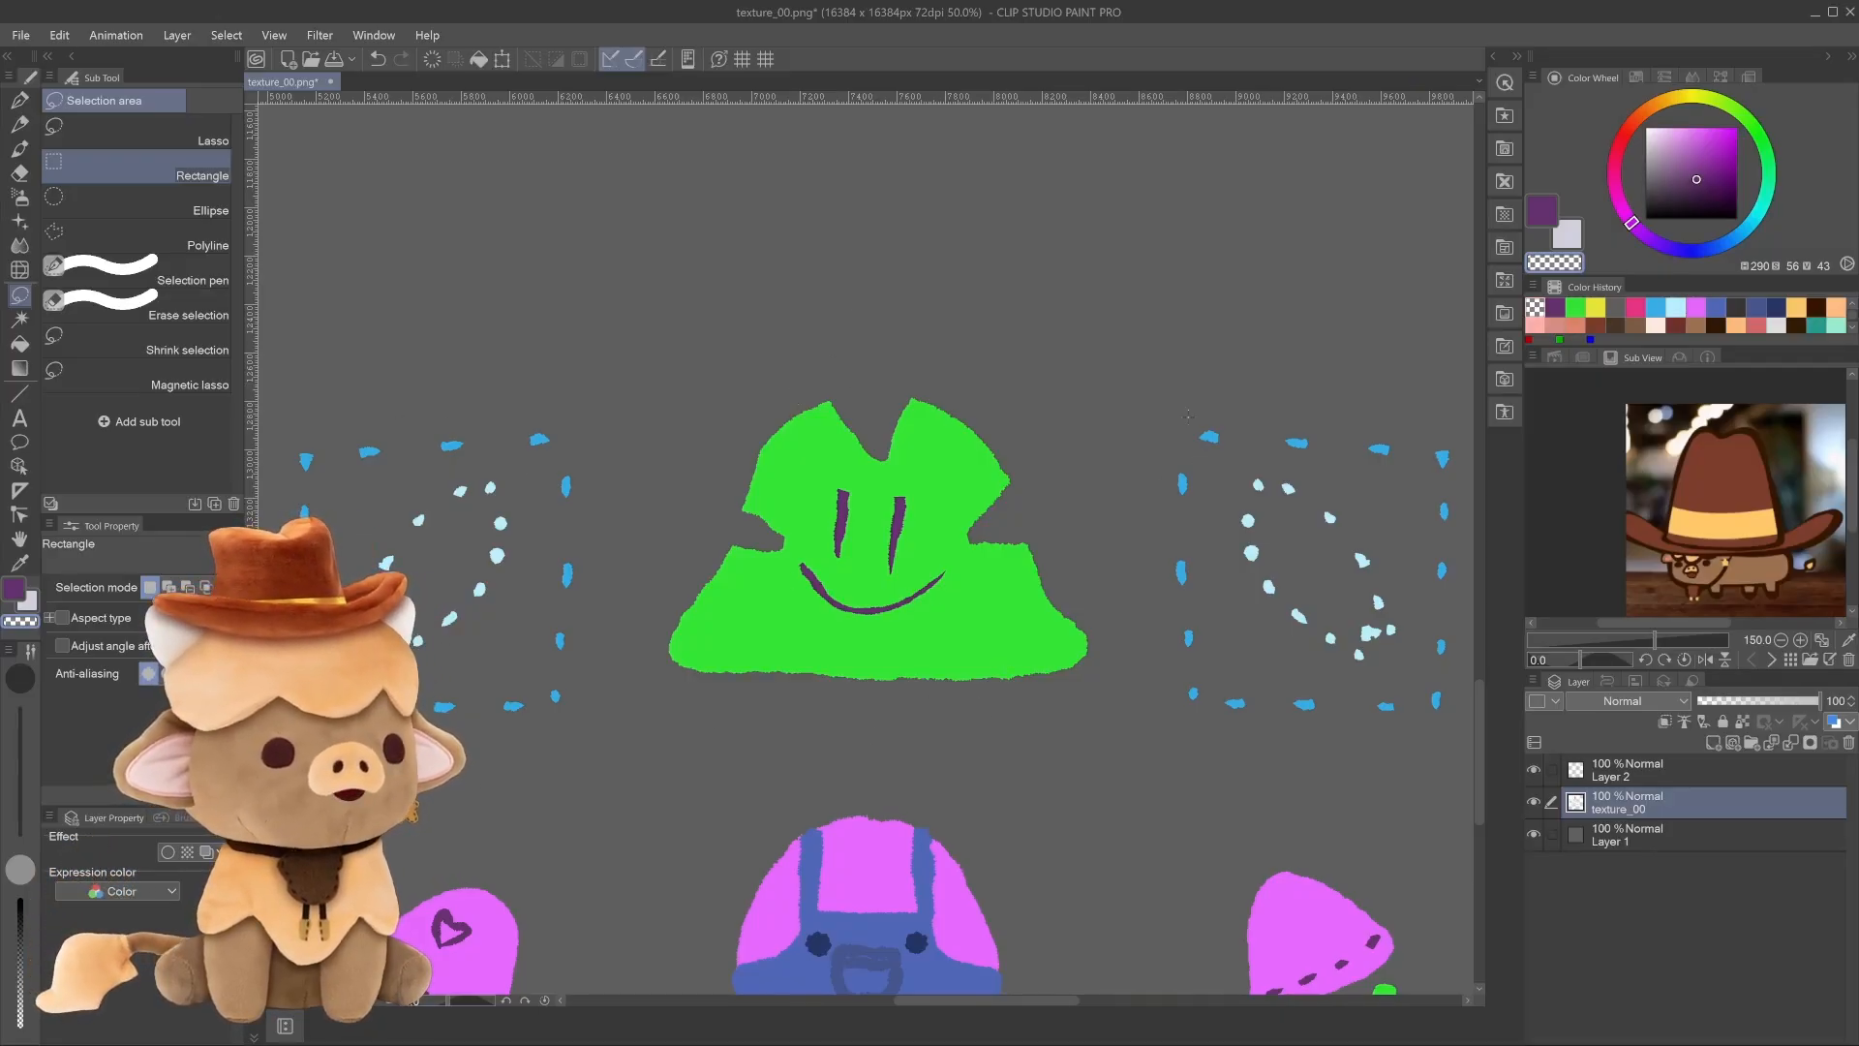
drag(1128, 509, 998, 489)
drag(1017, 389, 1452, 767)
drag(931, 492, 926, 451)
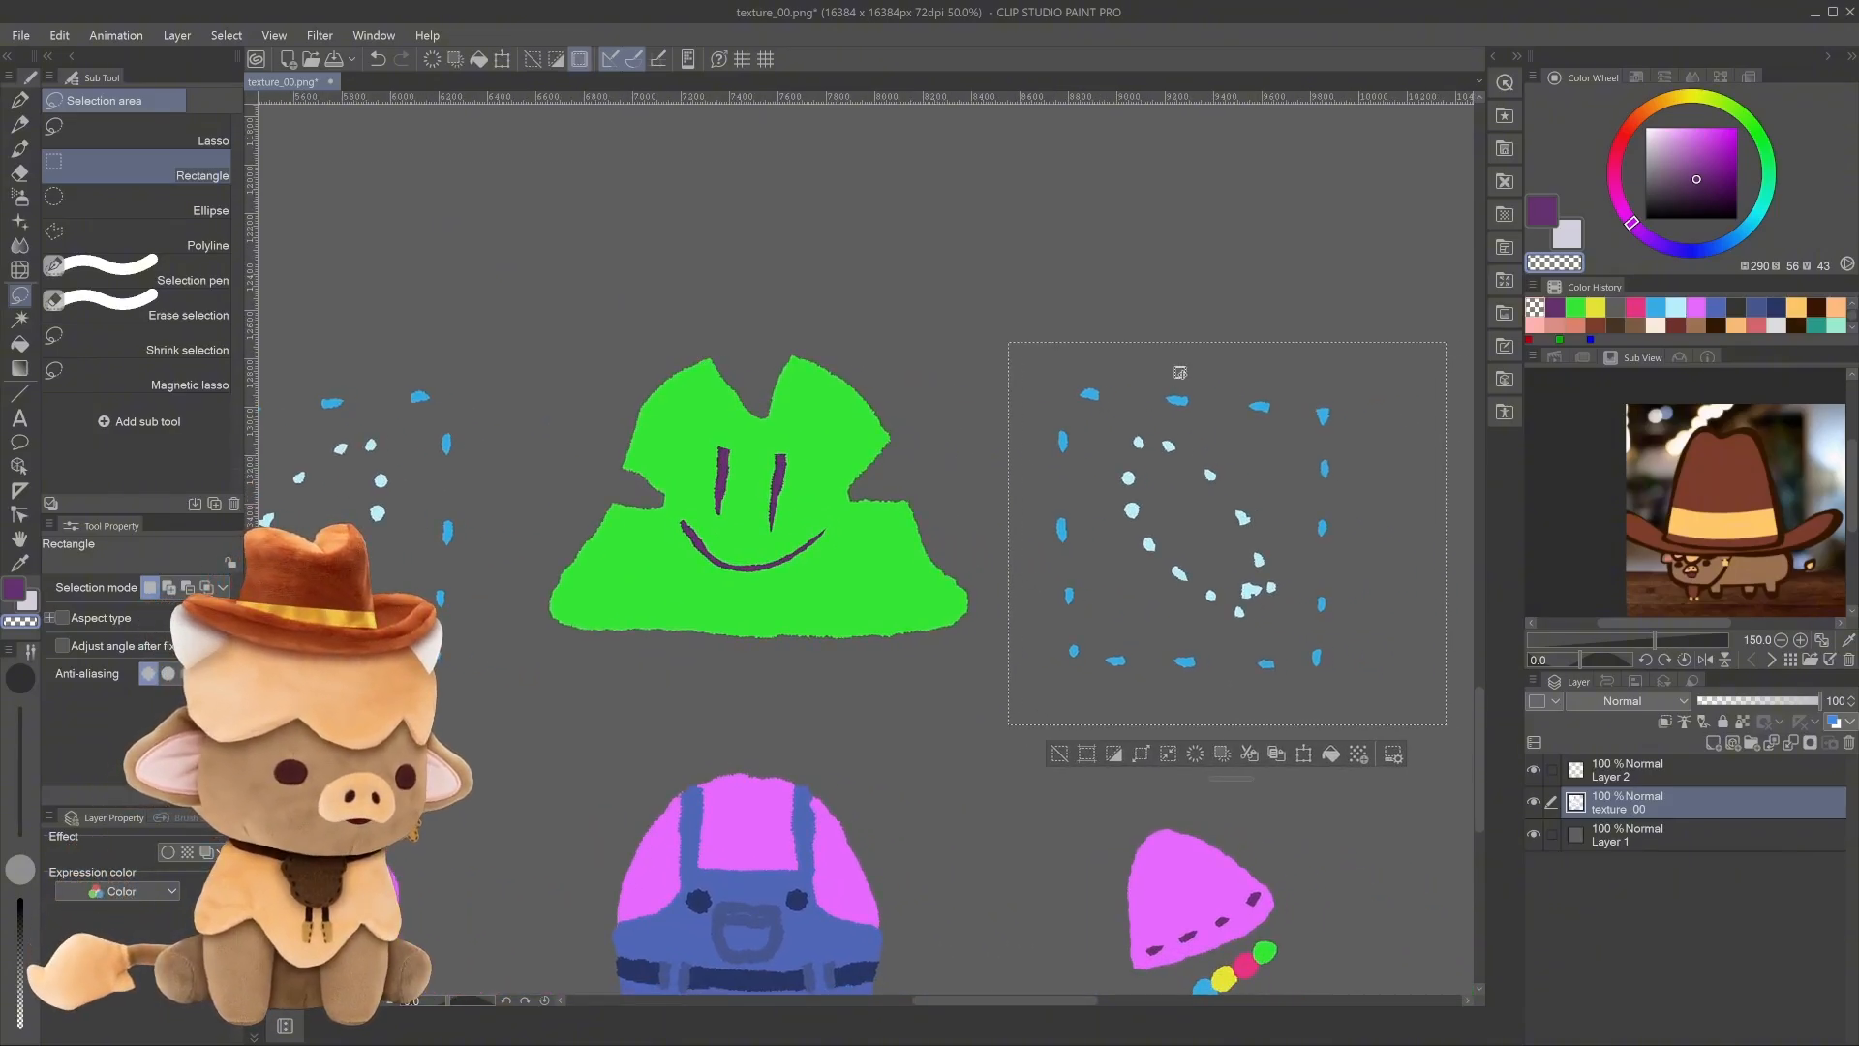
drag(606, 461, 727, 475)
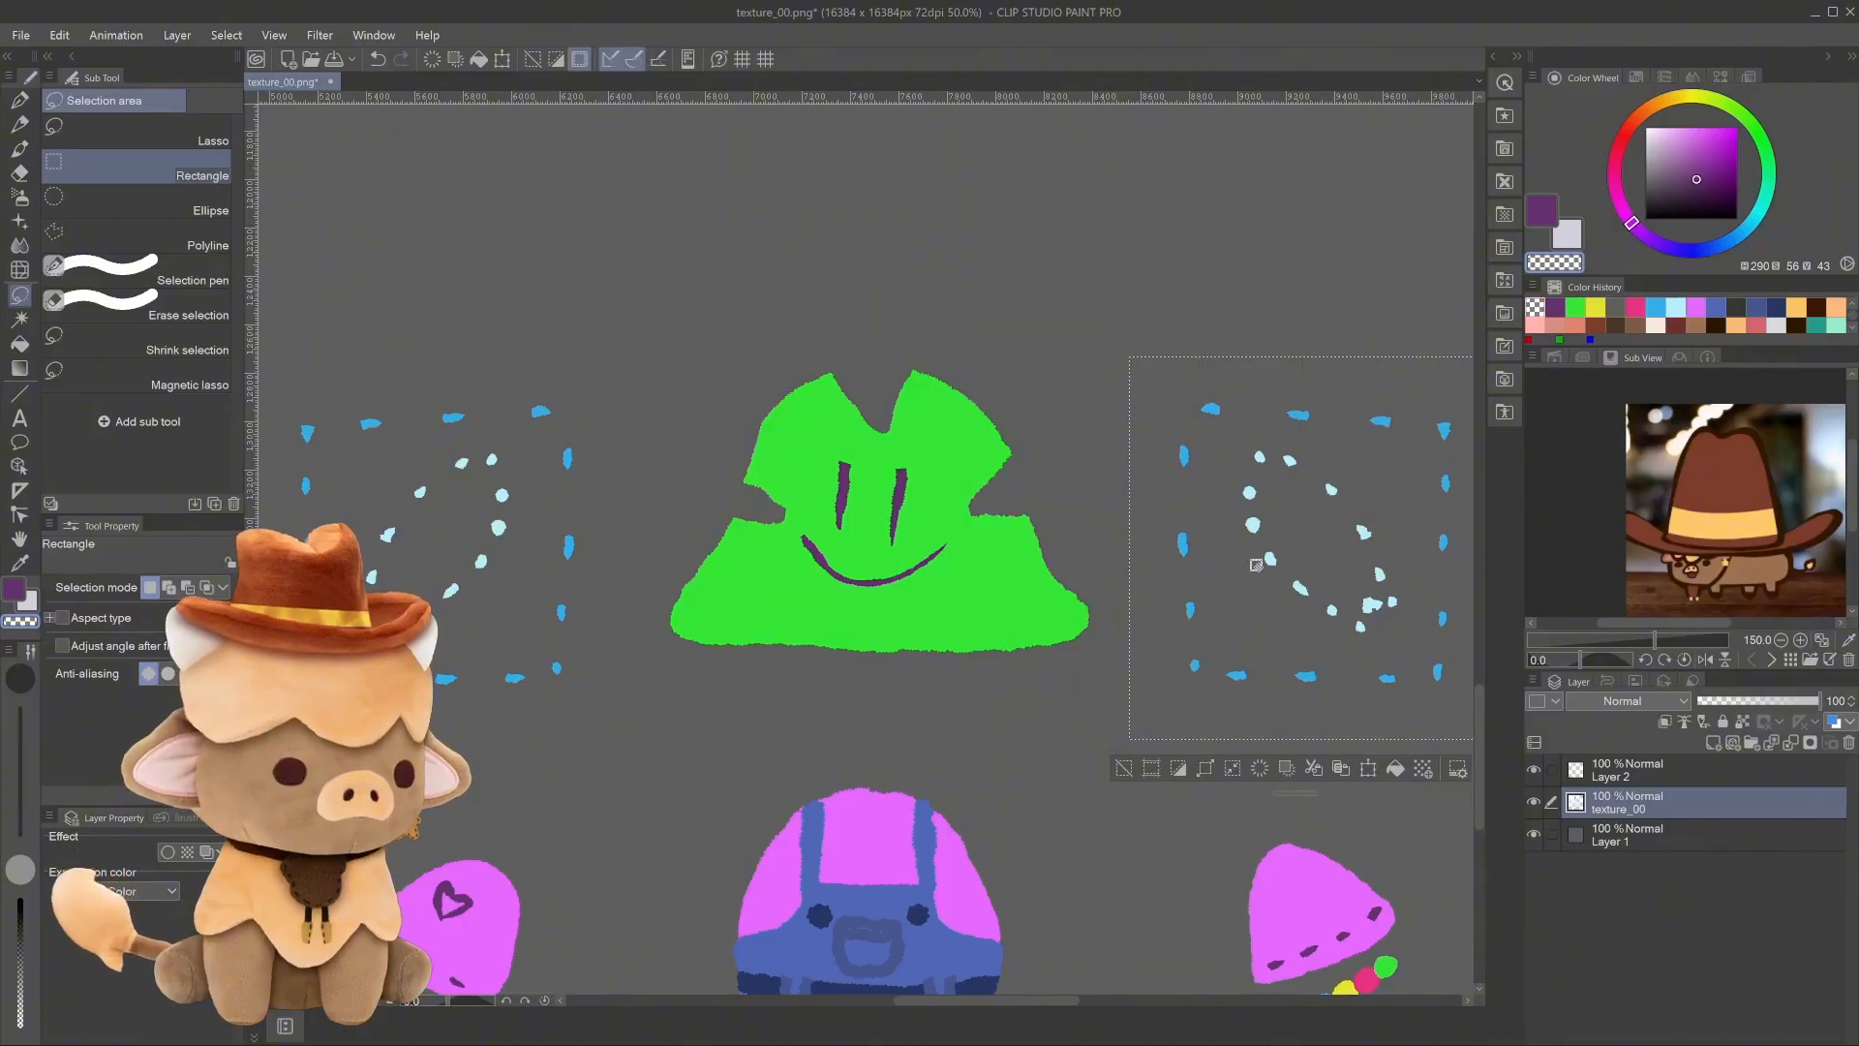
scroll(1273, 529, up, 1)
drag(1273, 529, 1135, 538)
click(1626, 770)
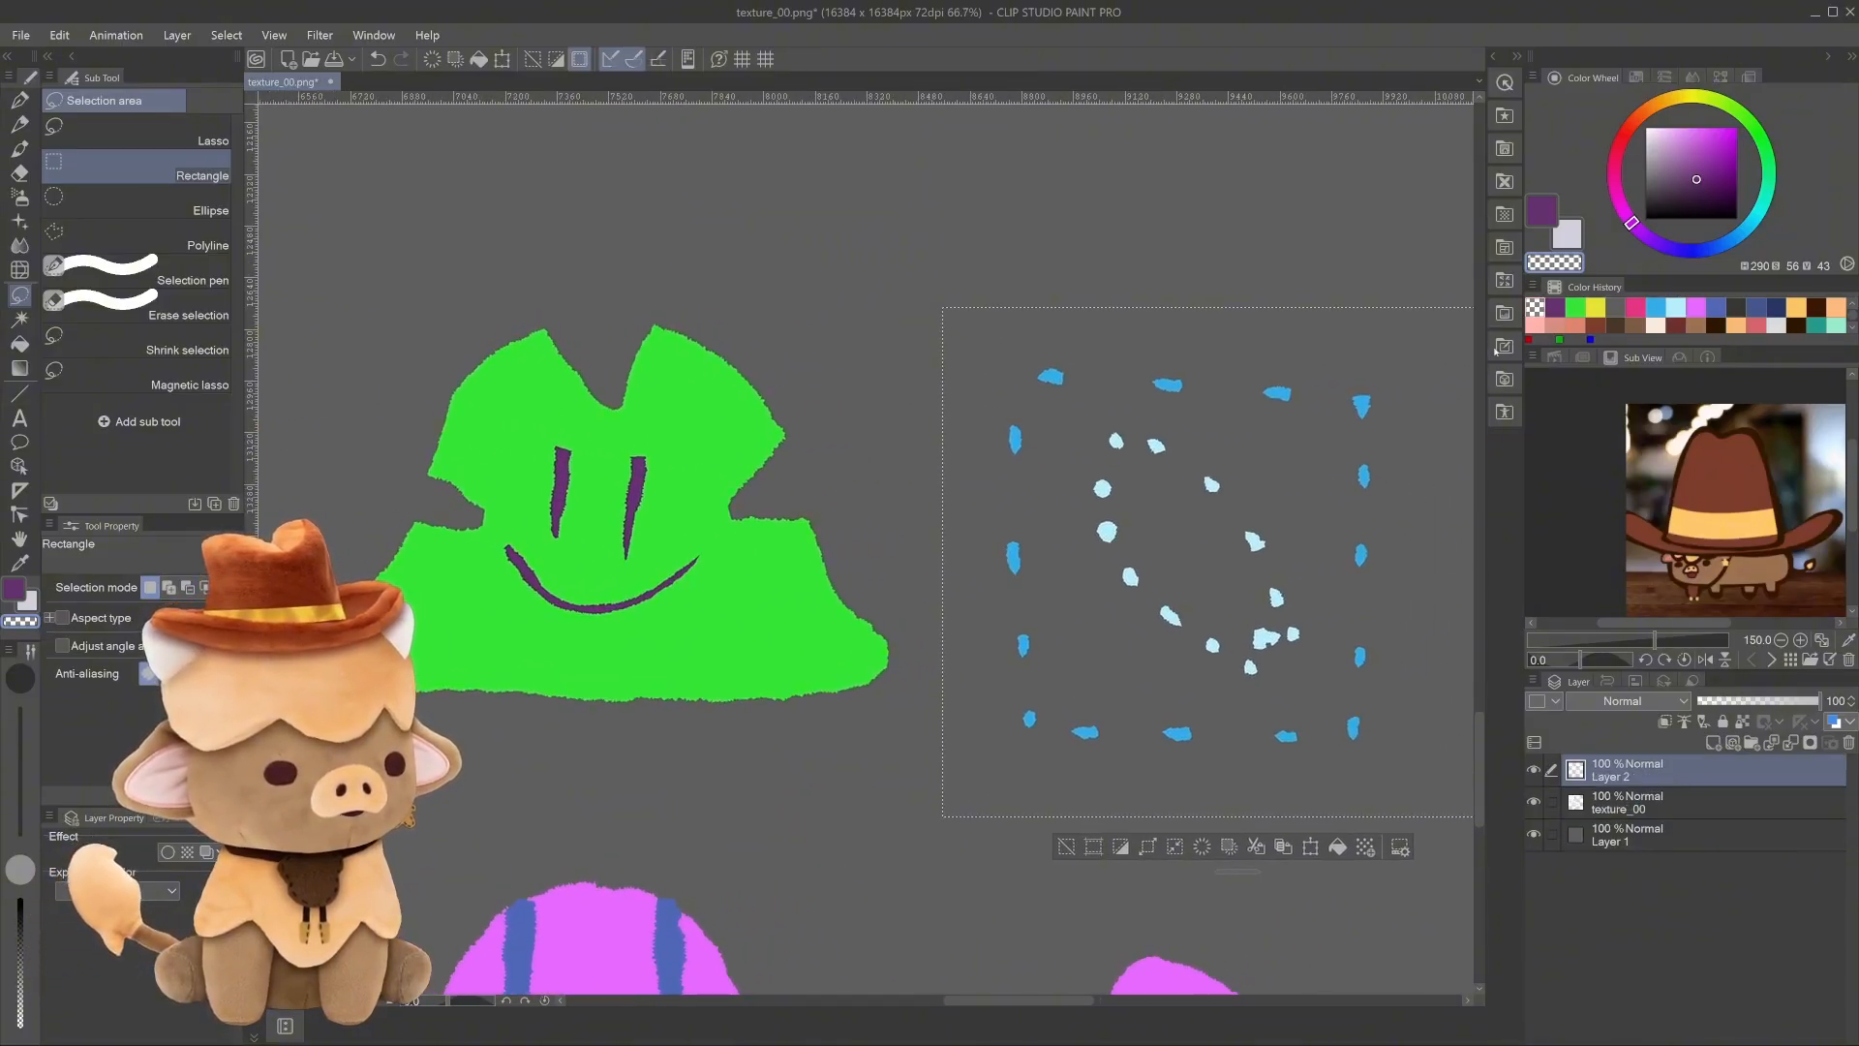
scroll(1152, 562, up, 2)
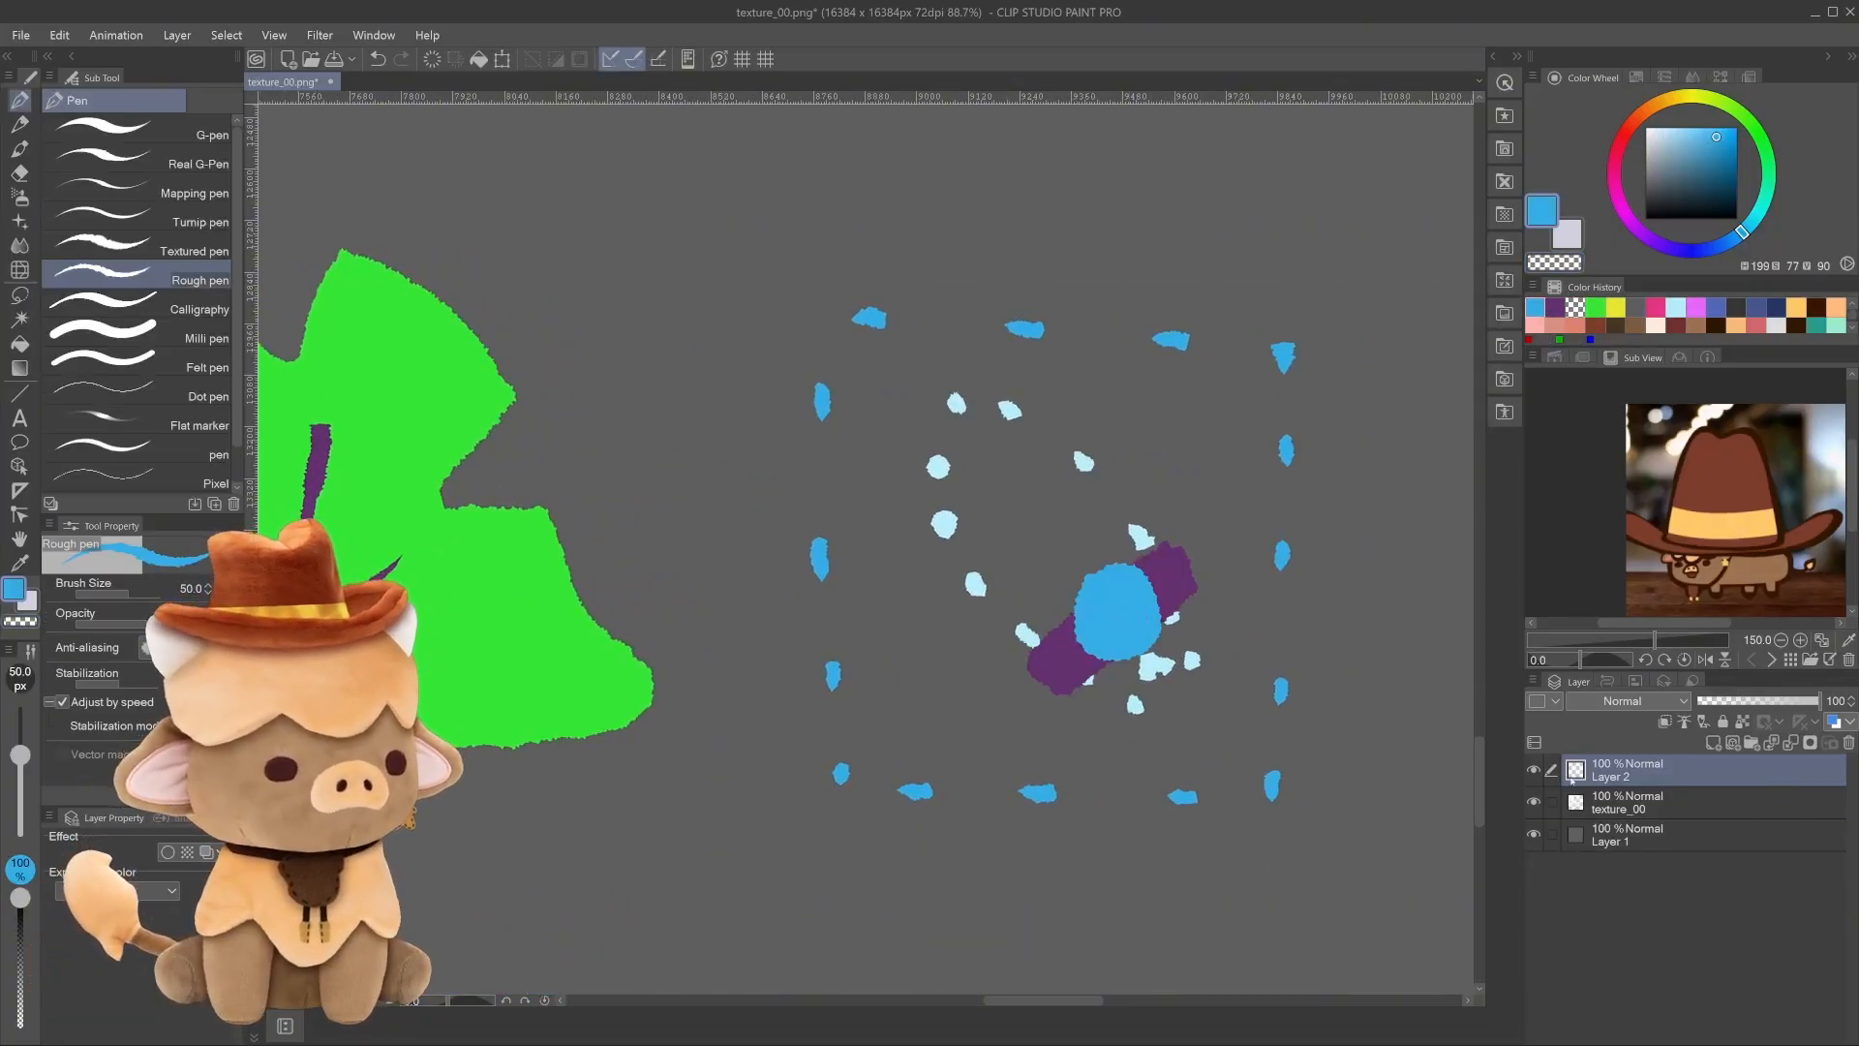
Delete the right-hand dashed frame and dotted arm guide from the texture_00 layer using a rectangular selection, and clear the selection.
click(1627, 802)
key(m)
drag(717, 240, 1309, 843)
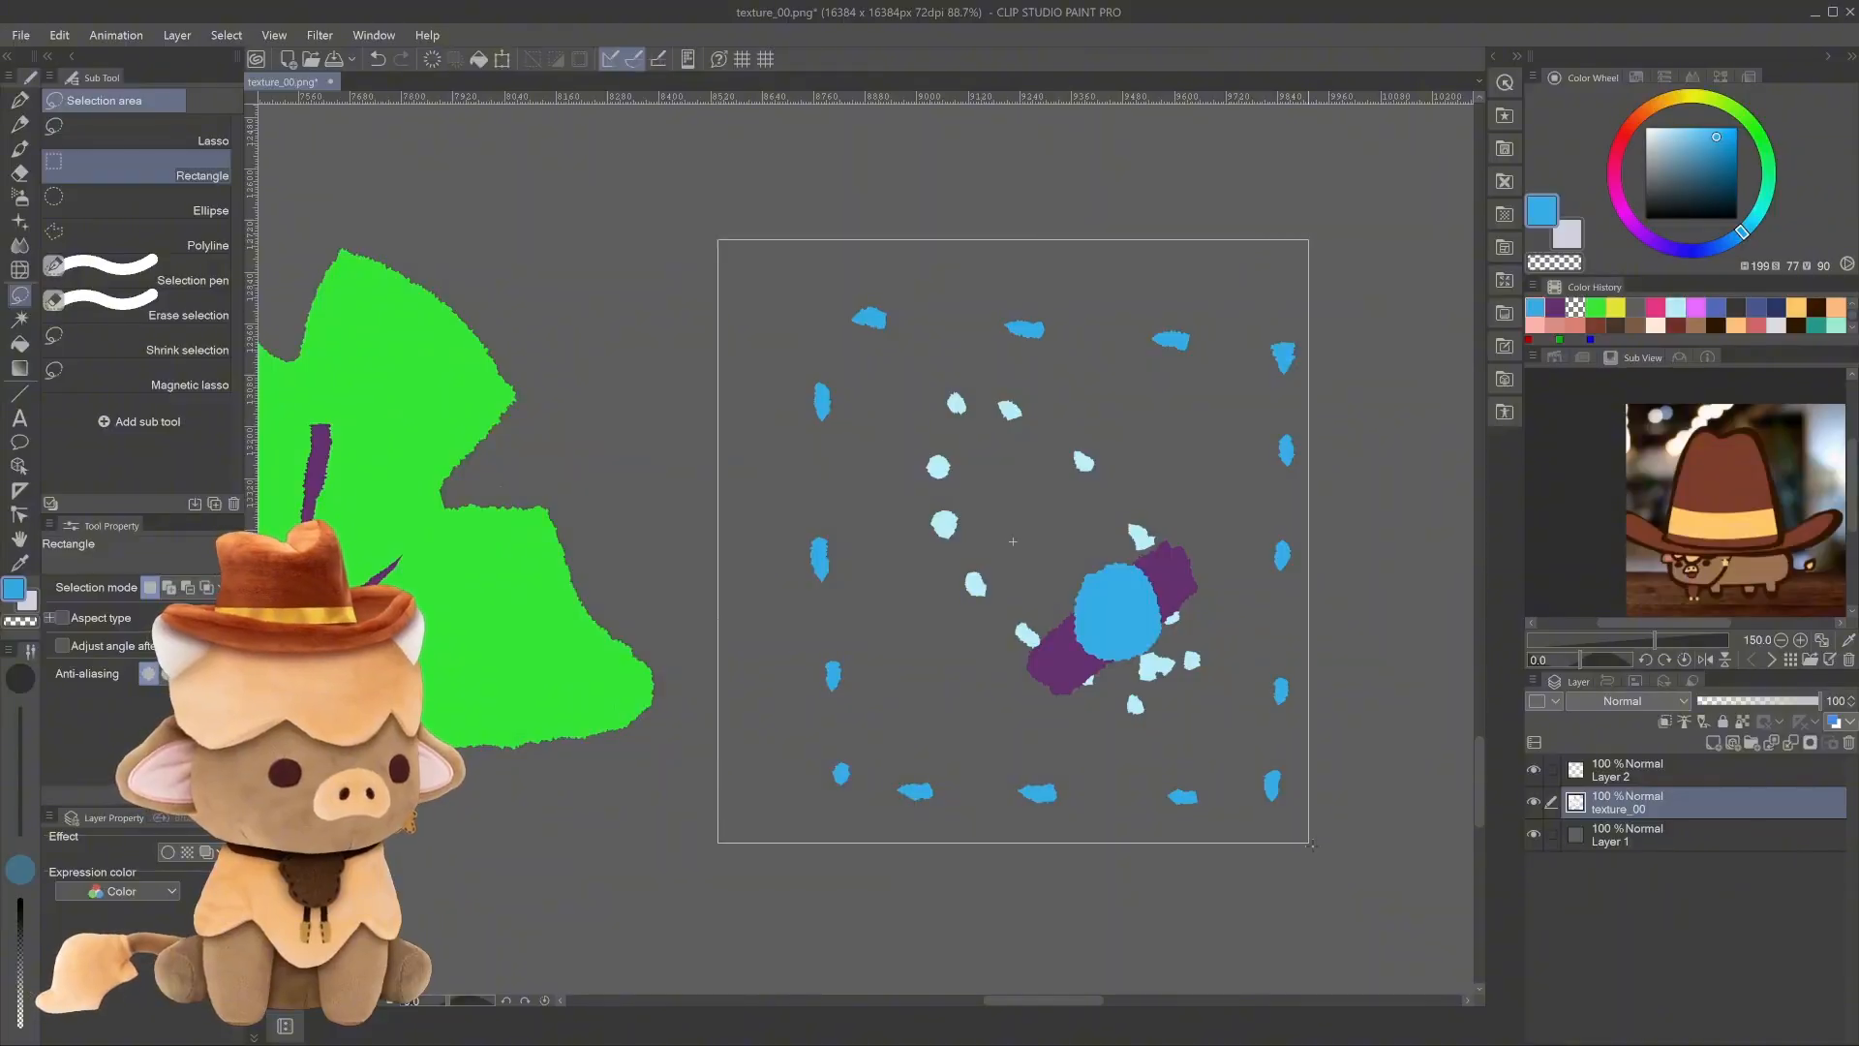
key(Delete)
key(ctrl+d)
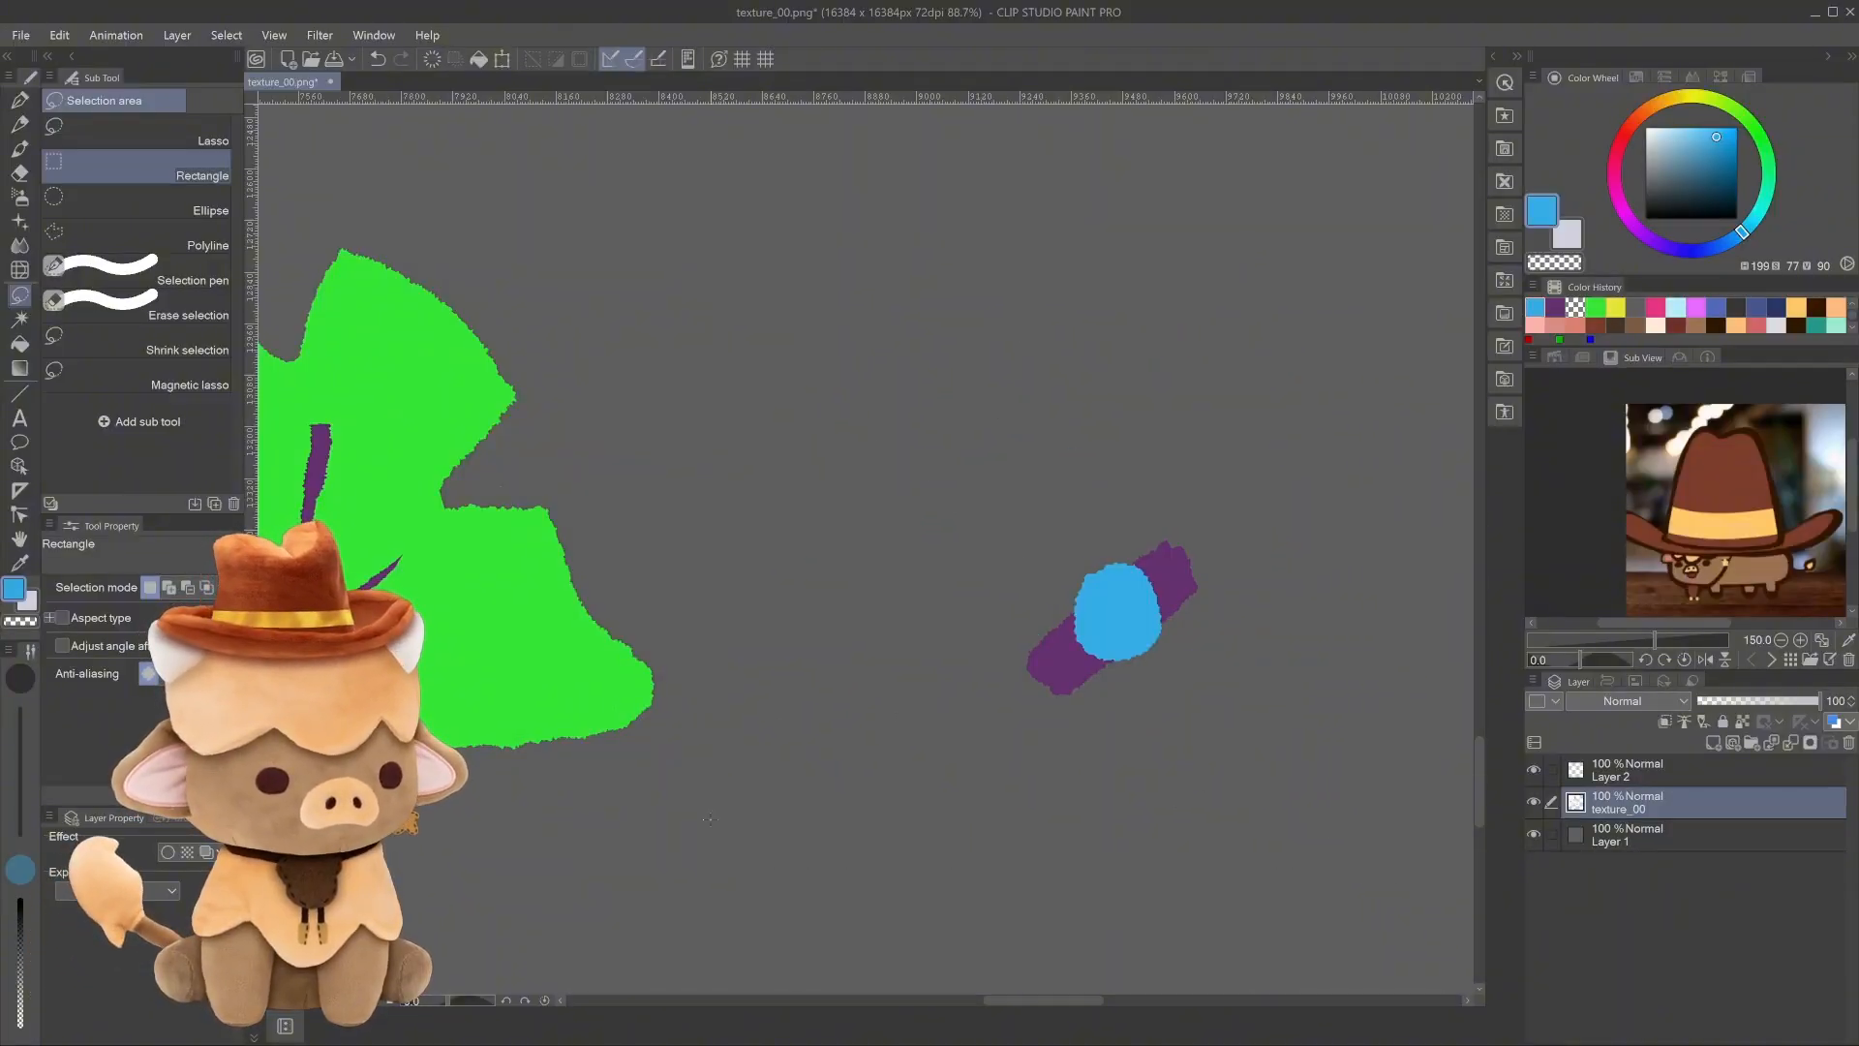
Draw a pink (H 333) S-shaped squiggle on Layer 2 over the left-hand dotted guide with the Rough pen at size 50.
drag(719, 794, 1259, 807)
drag(601, 721, 1266, 754)
drag(1078, 695, 1142, 687)
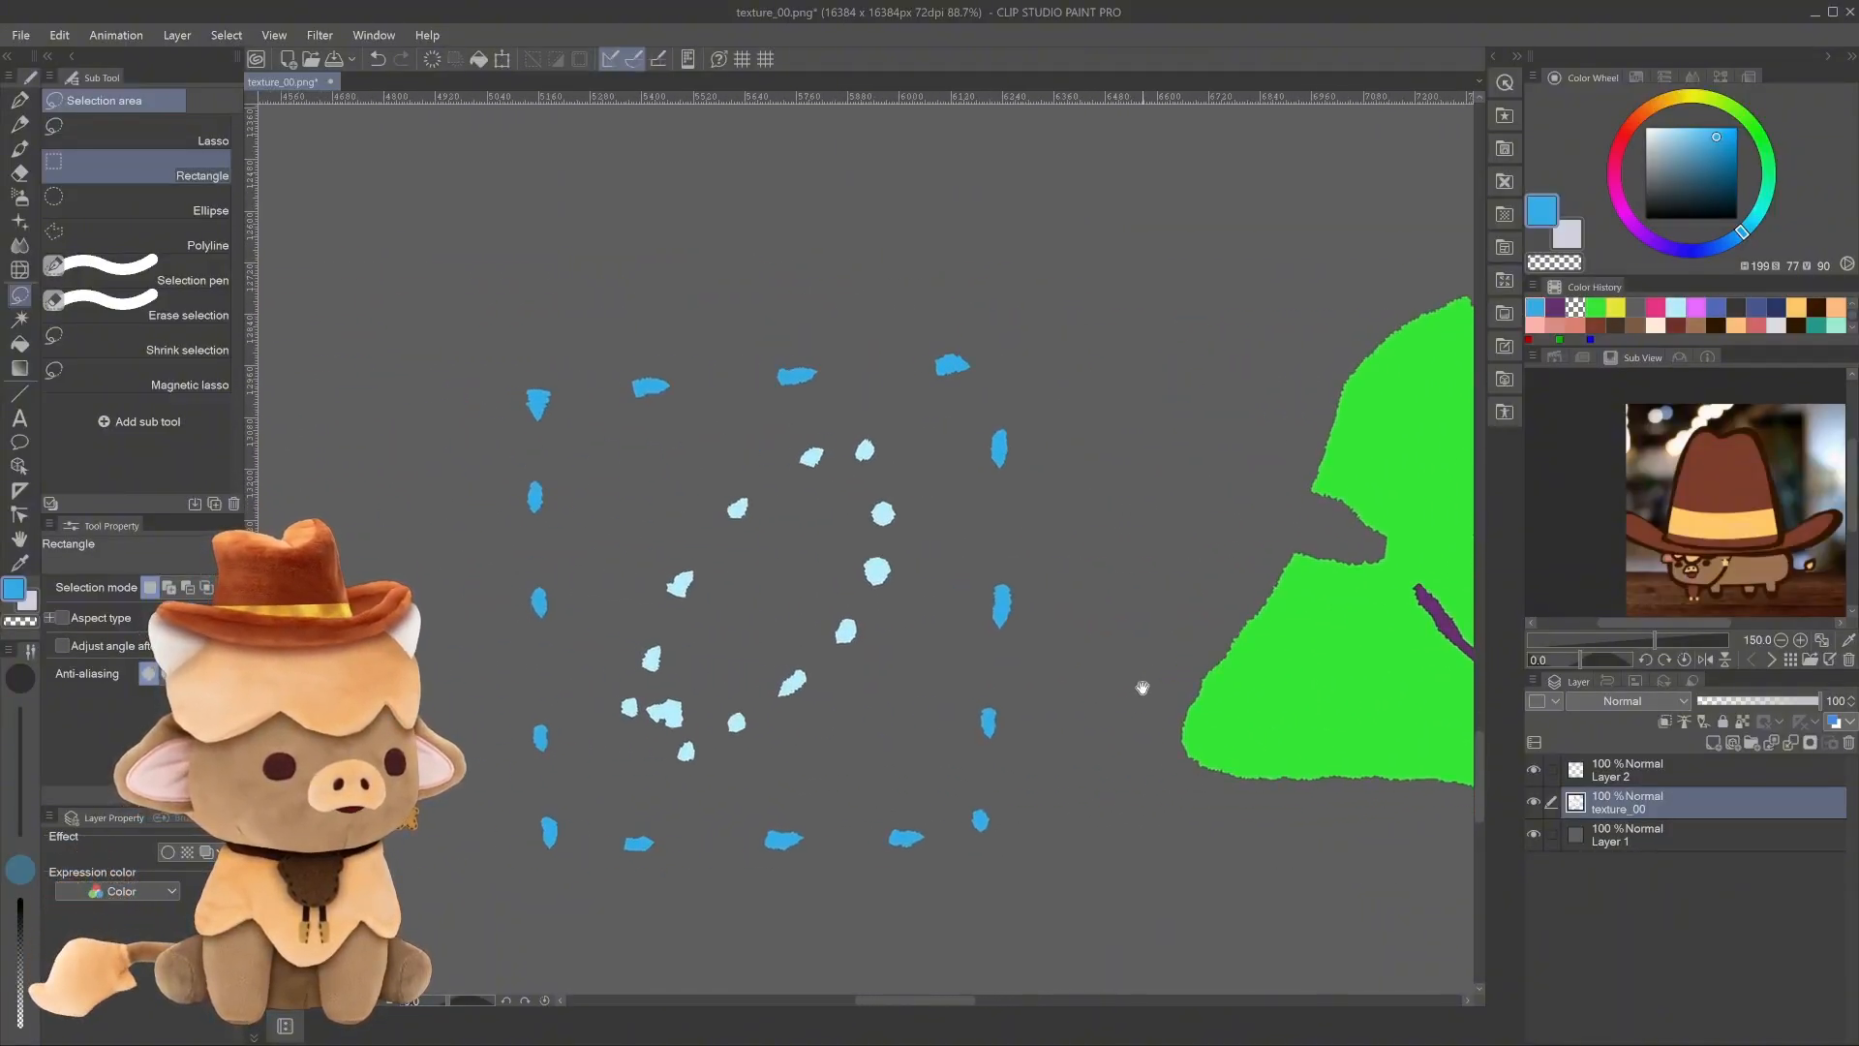
scroll(823, 668, up, 1)
drag(826, 669, 917, 687)
scroll(917, 687, up, 1)
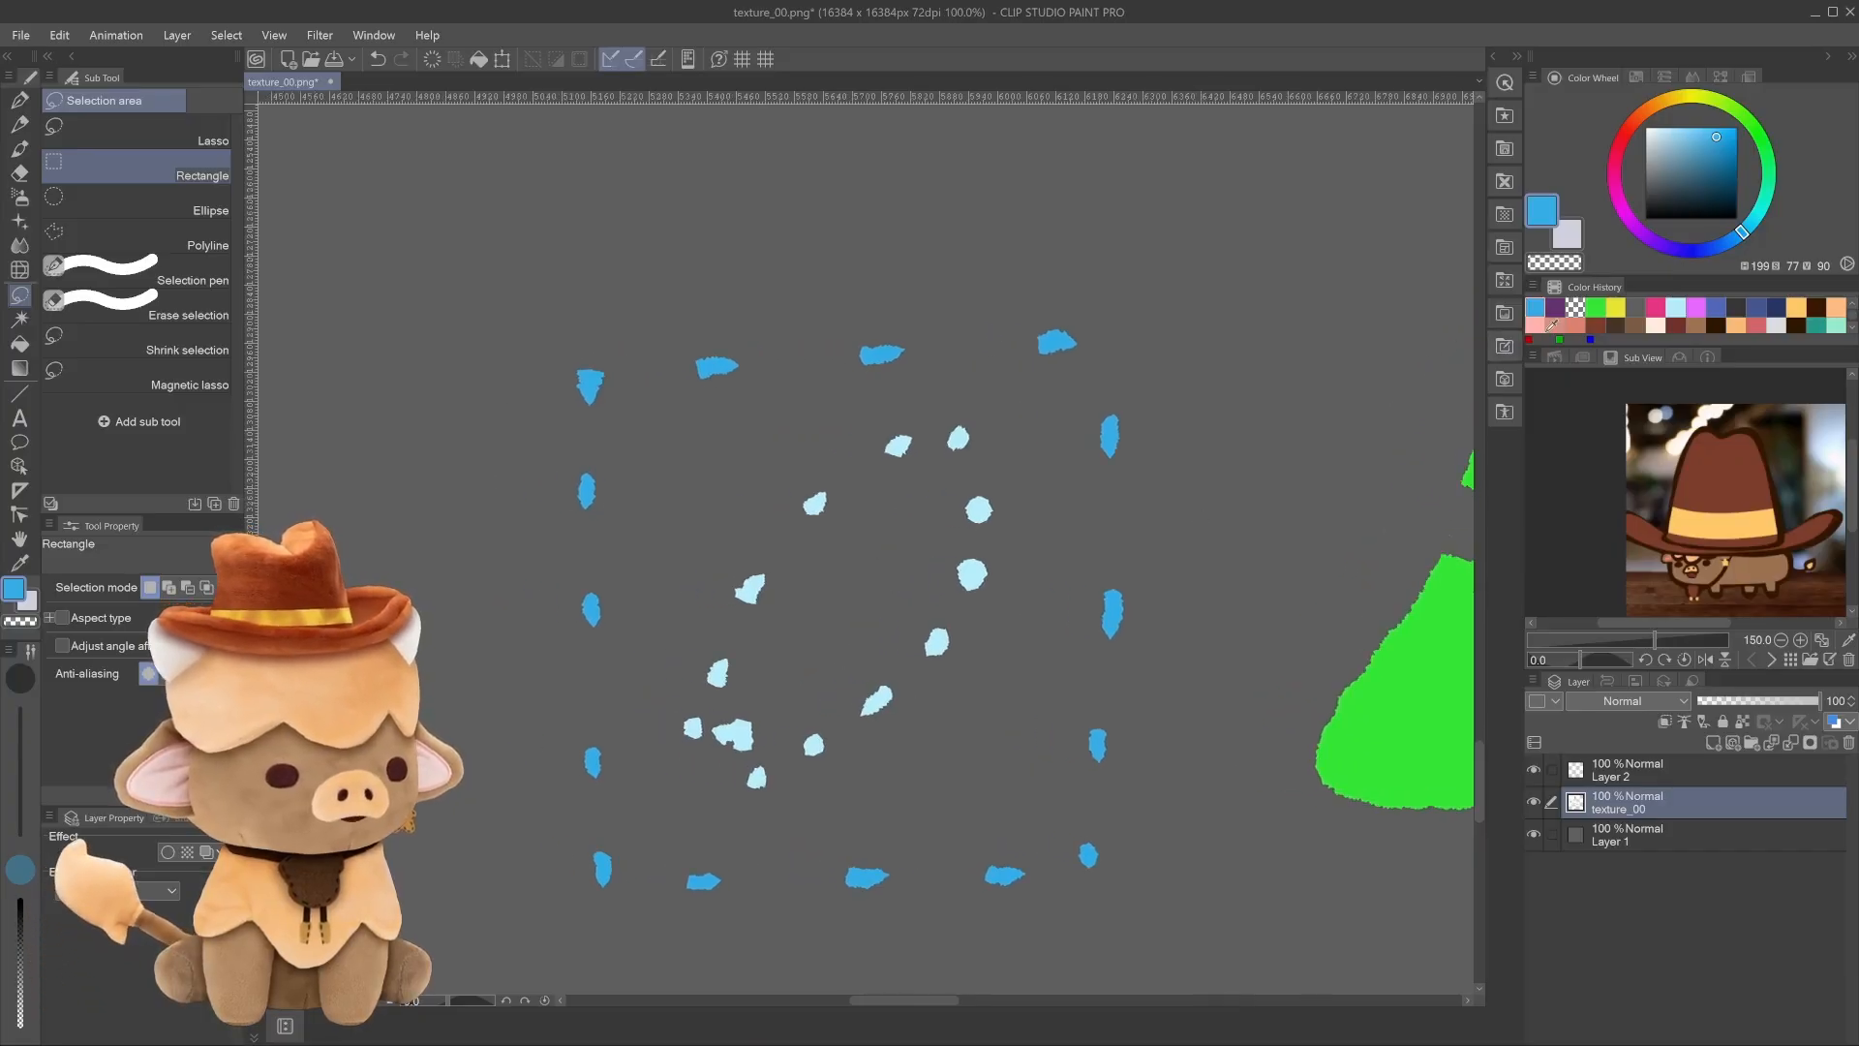
click(1655, 308)
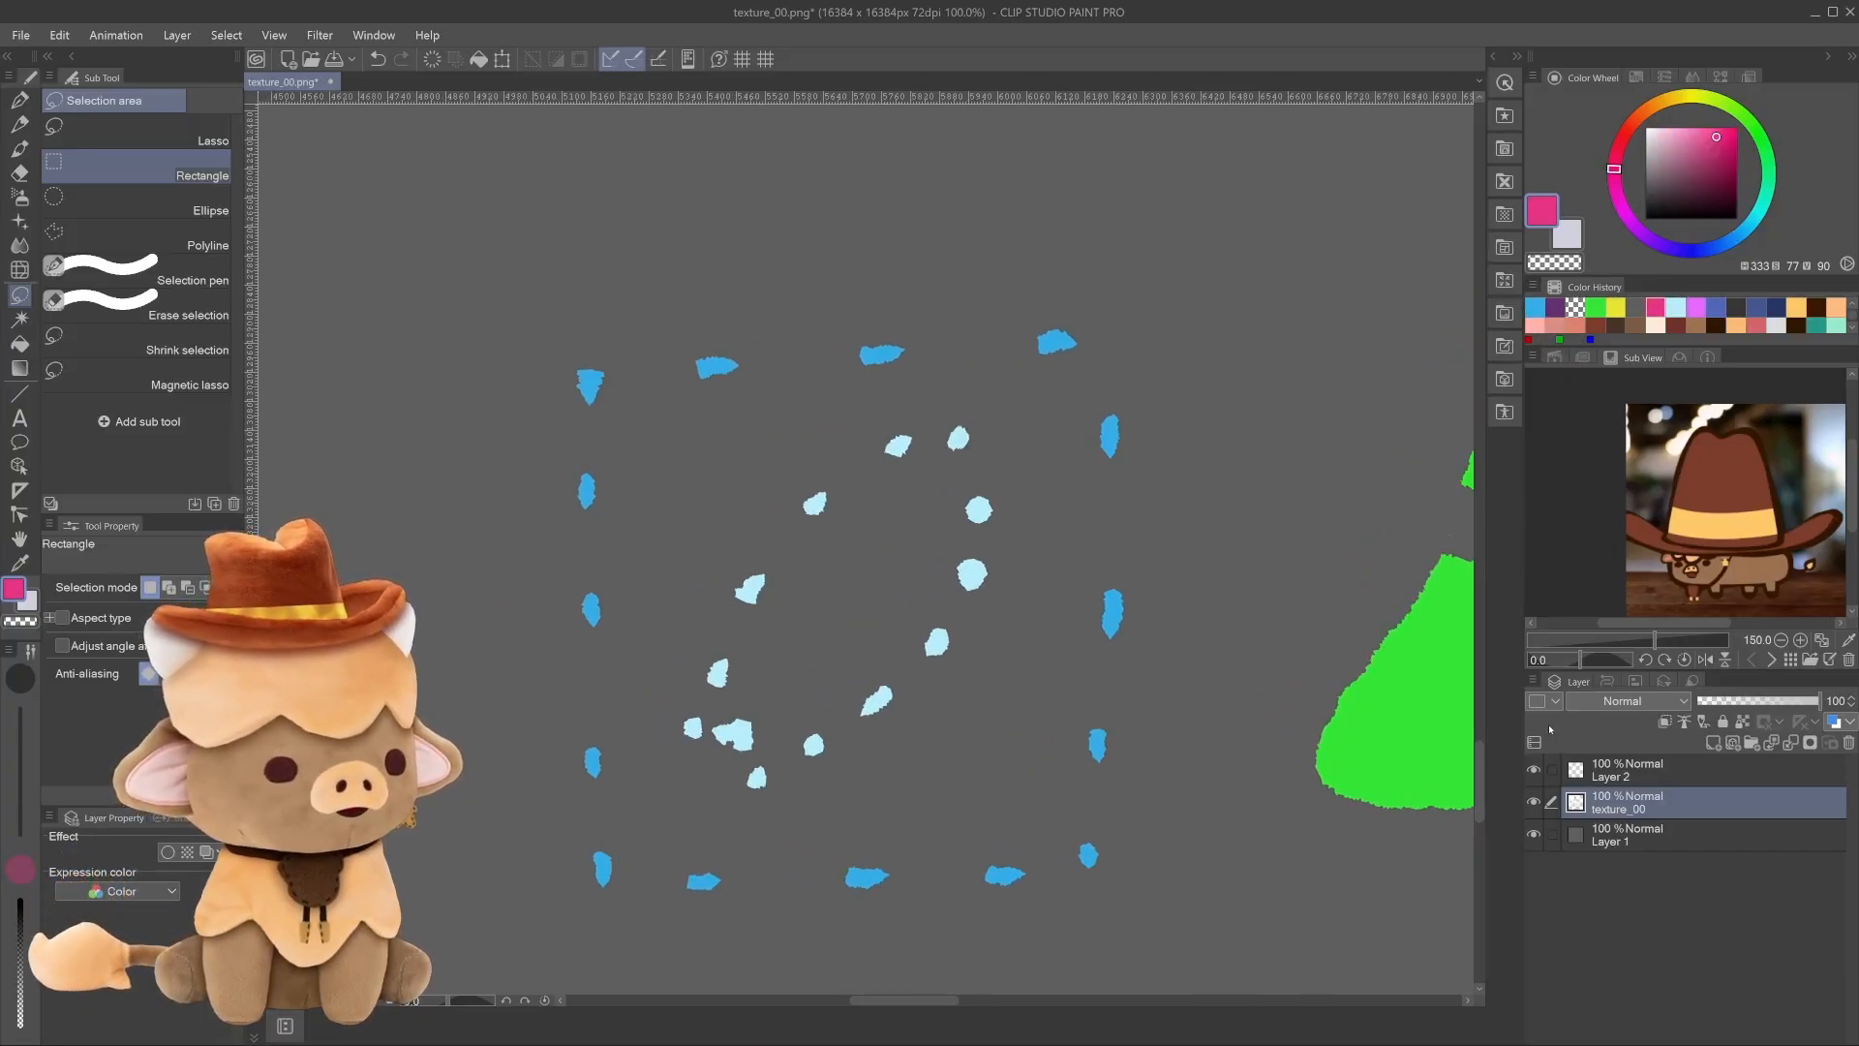
click(1639, 776)
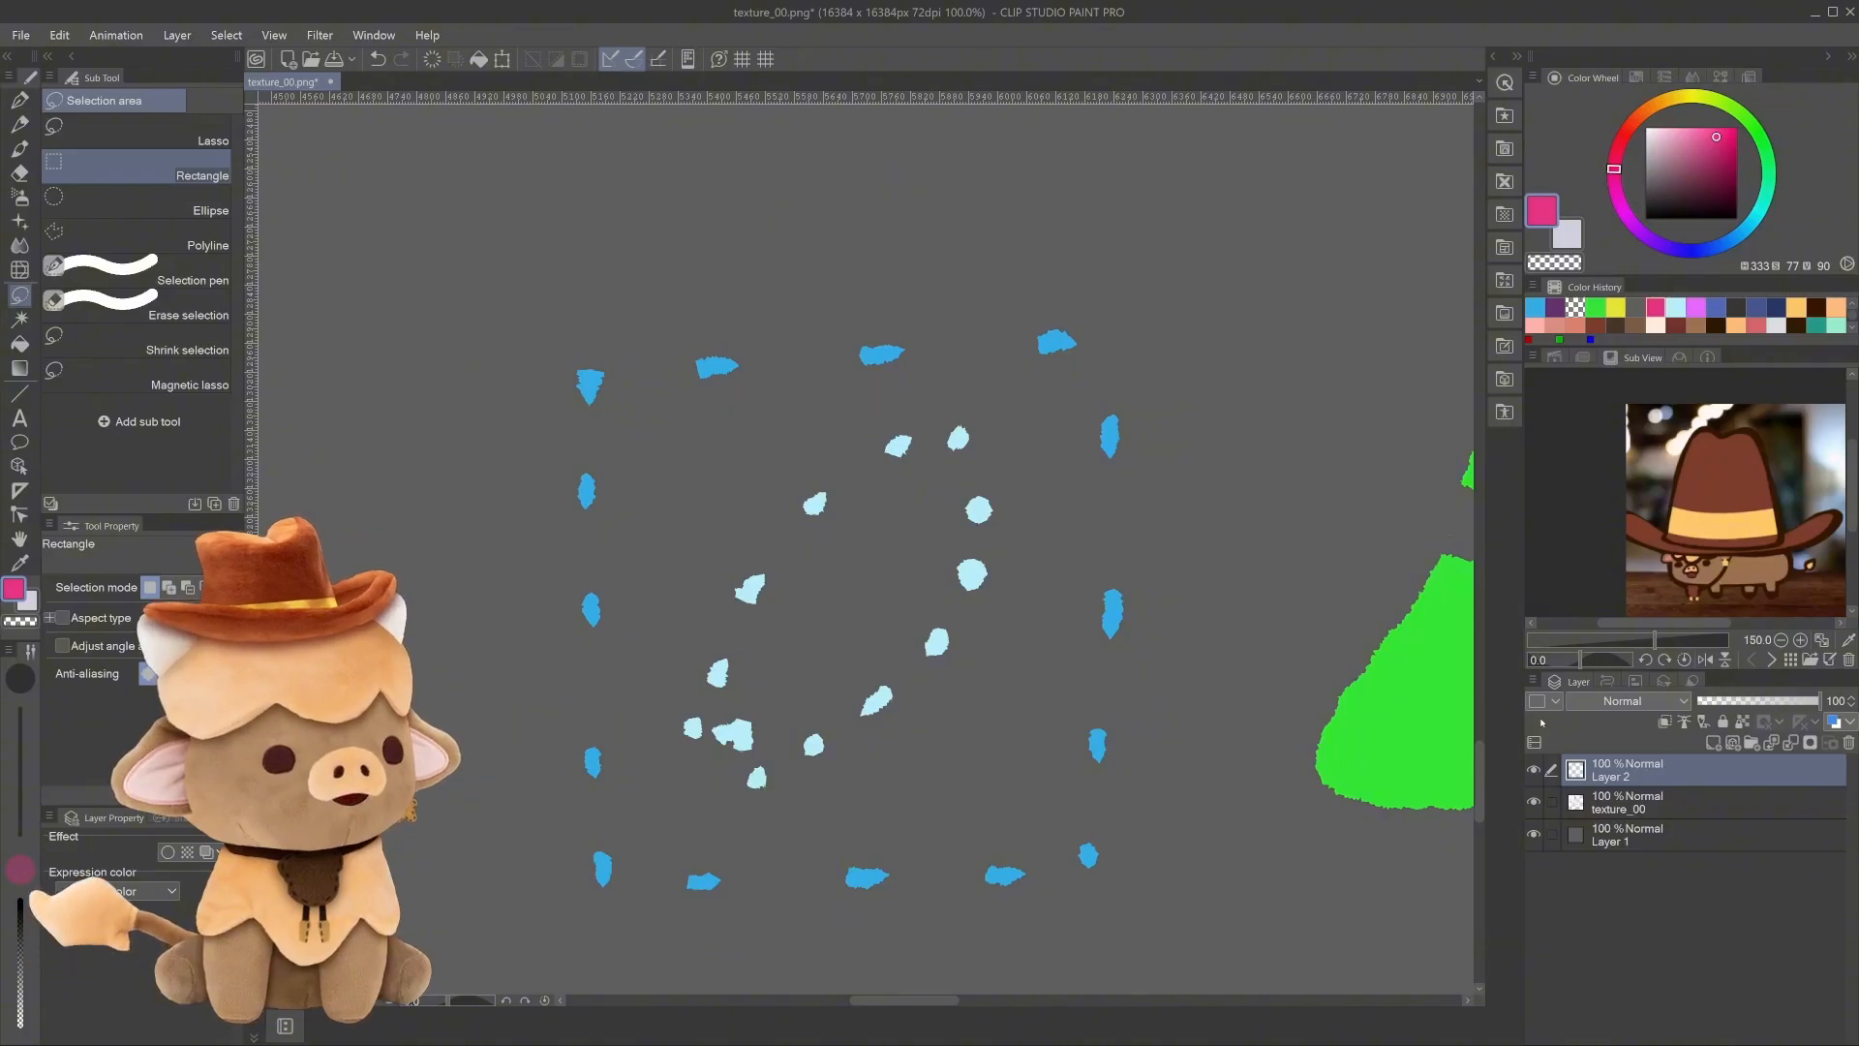
key(p)
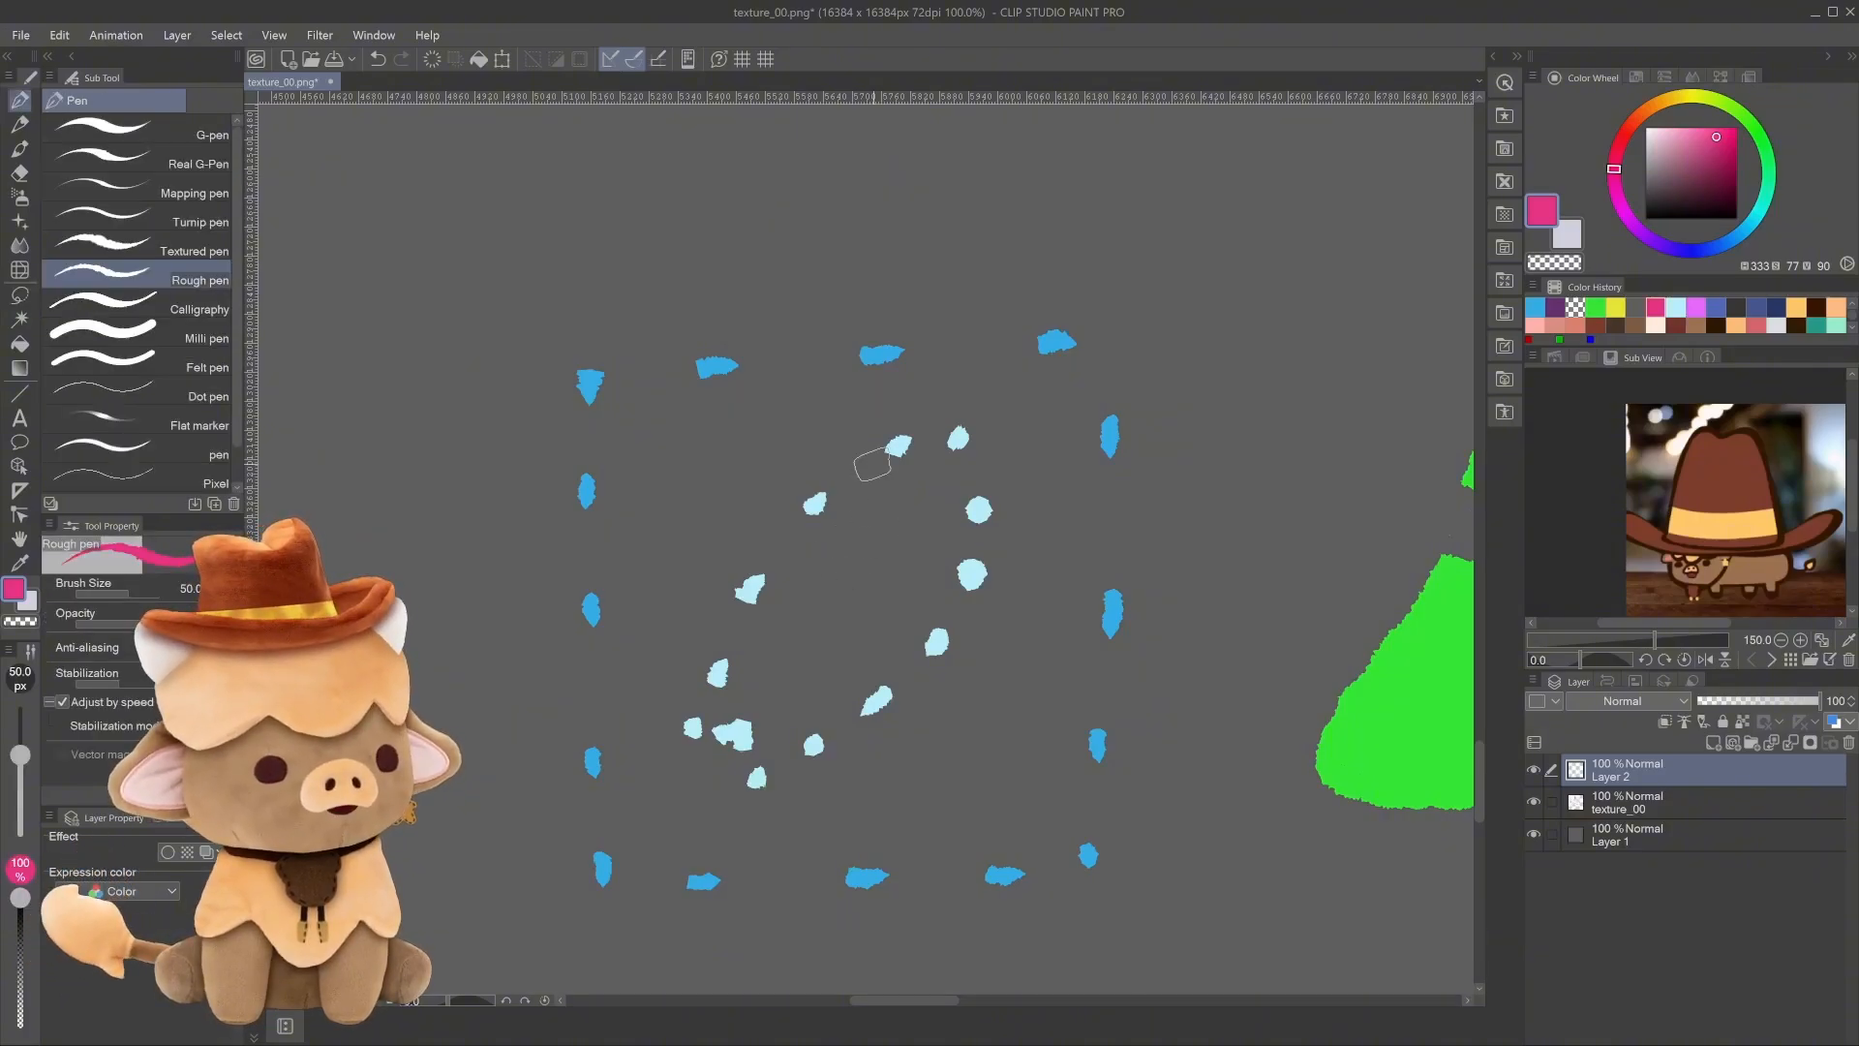
mouse_move(886, 444)
mouse_down()
mouse_move(876, 566)
mouse_move(835, 666)
mouse_move(772, 730)
mouse_move(811, 771)
mouse_up()
Delete the left-hand dashed frame and dotted guide from the texture_00 layer using a rectangular selection, and clear the selection.
mouse_move(514, 292)
mouse_down()
mouse_move(1129, 902)
mouse_move(1184, 918)
mouse_up()
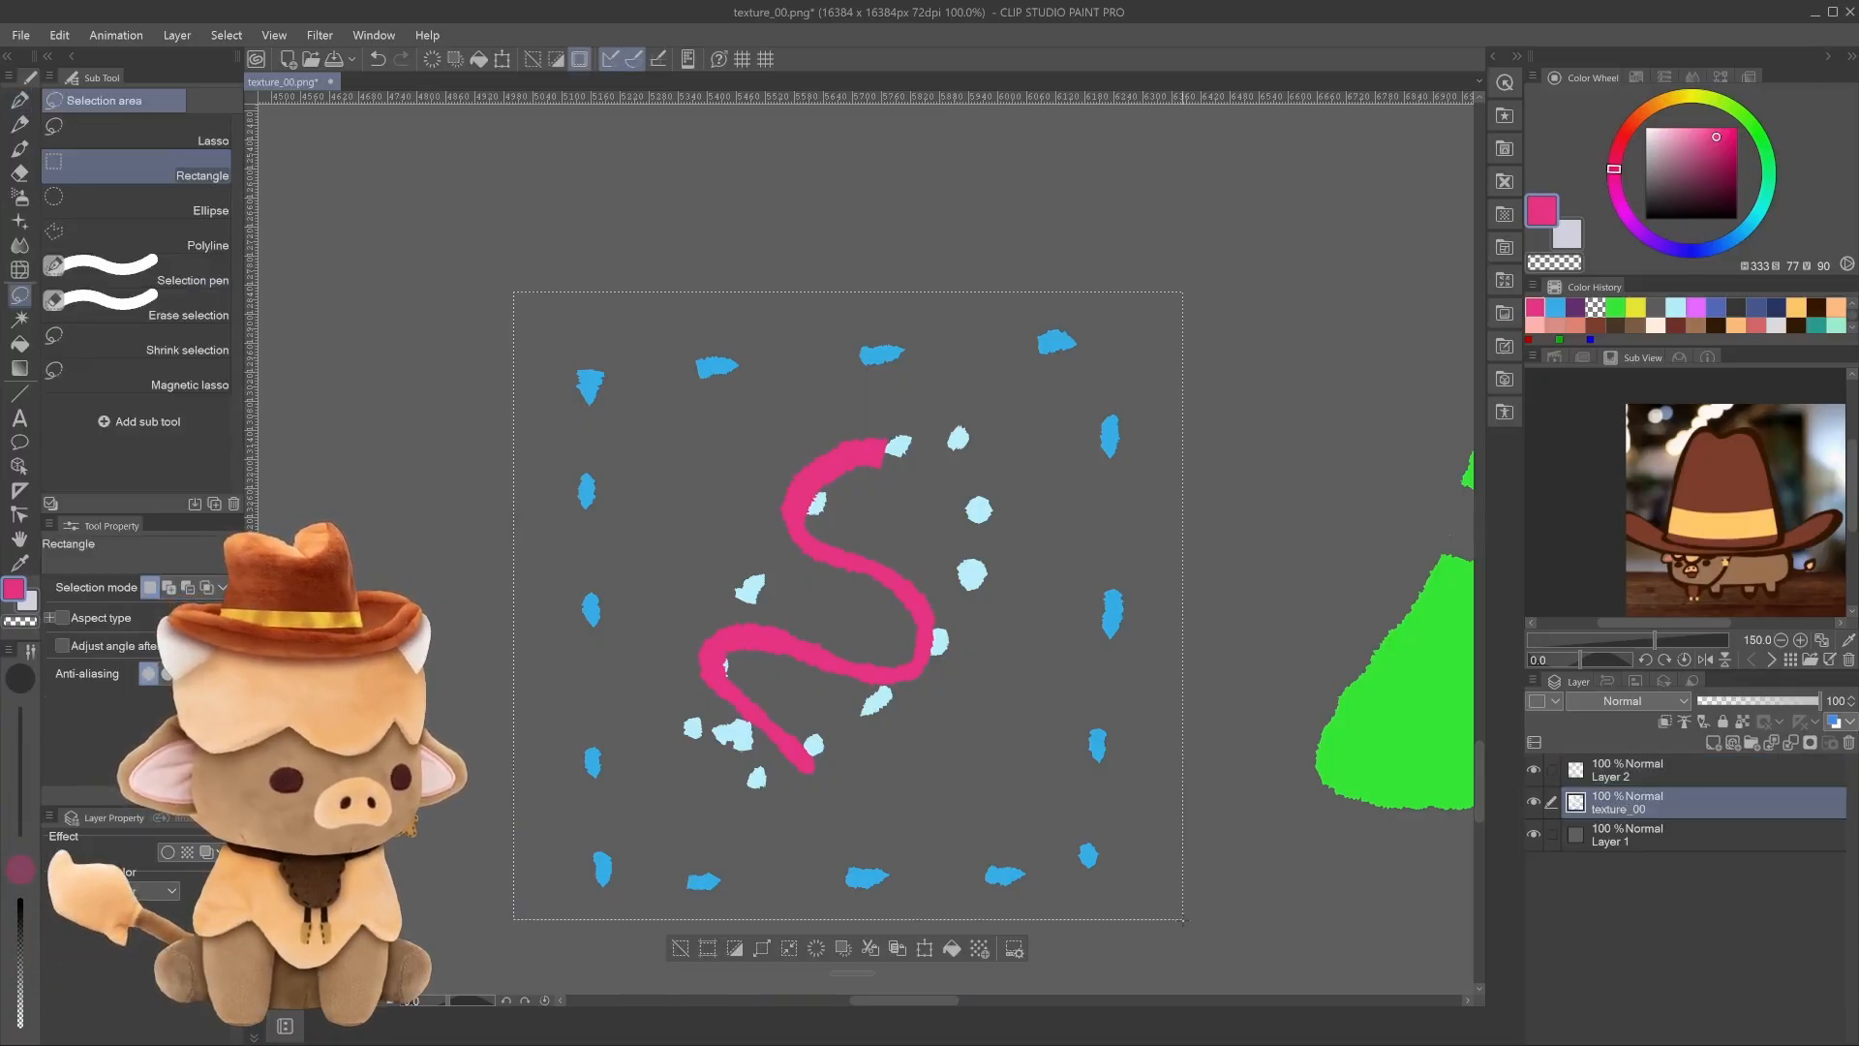
key(Delete)
key(ctrl+d)
scroll(881, 793, down, 5)
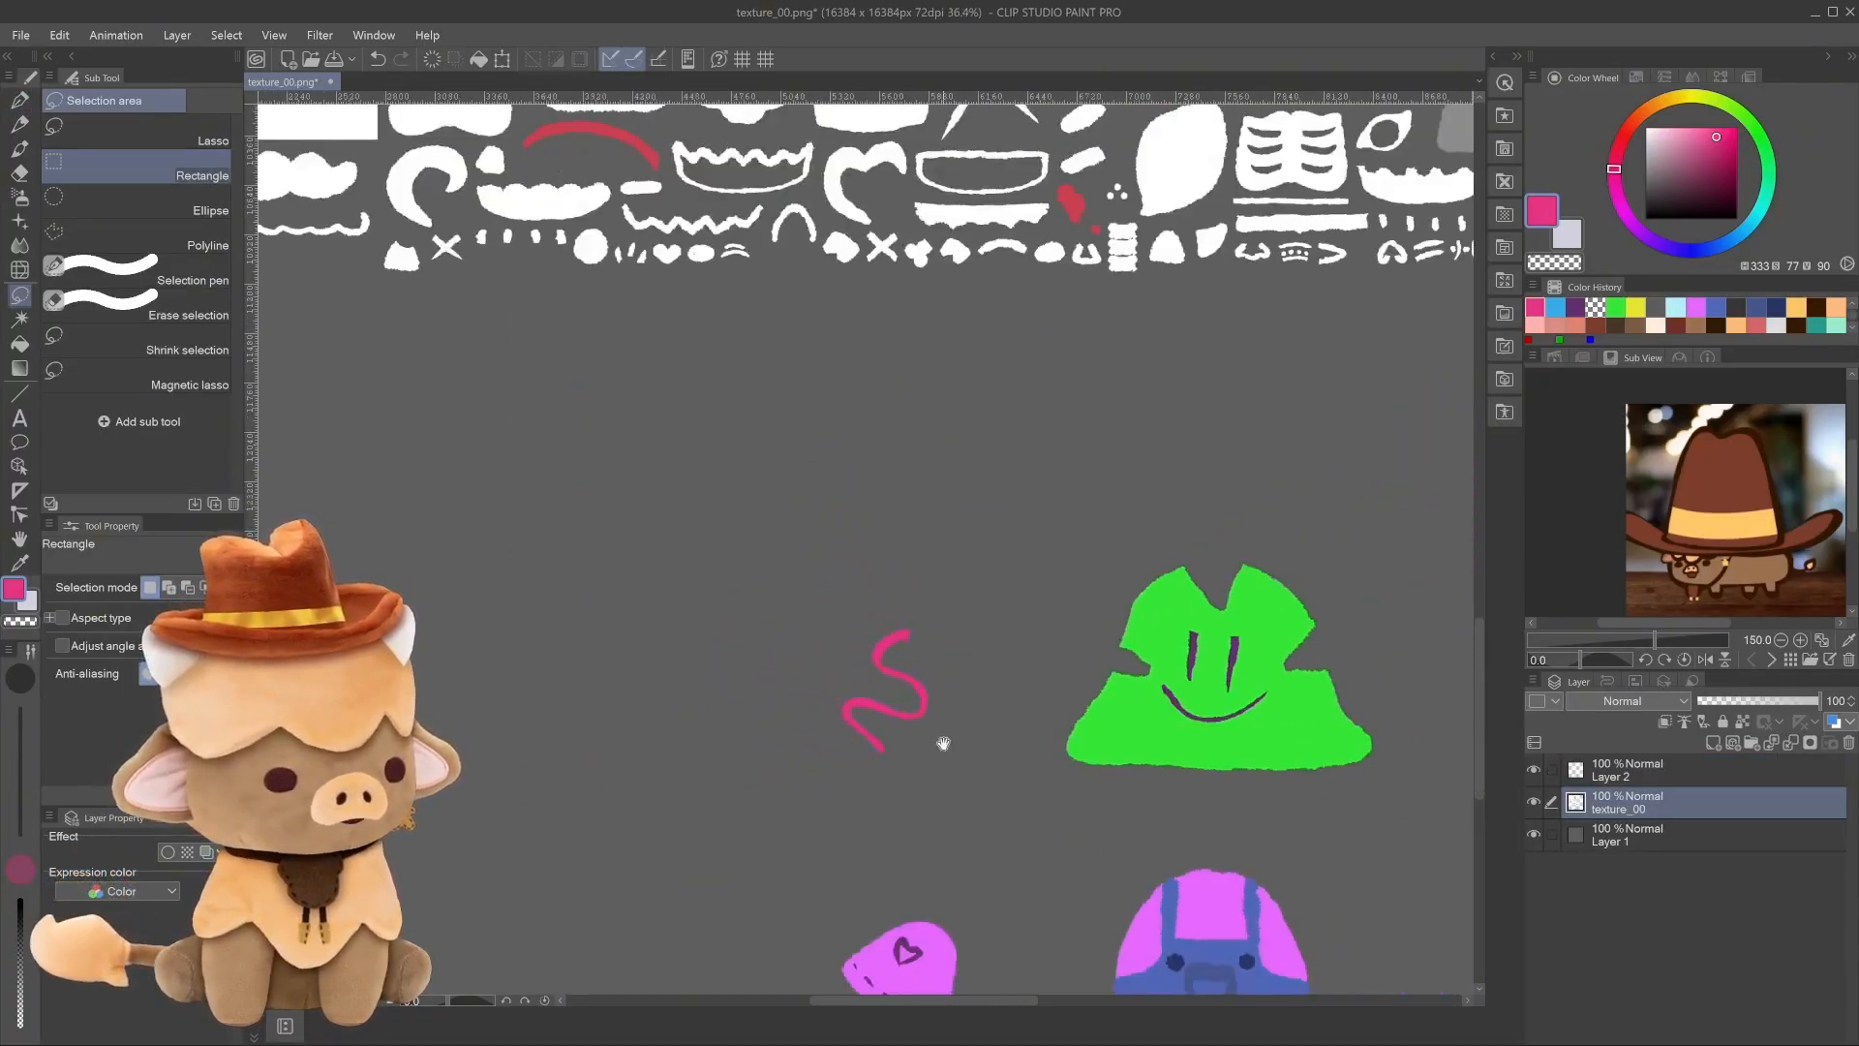
drag(942, 742, 664, 609)
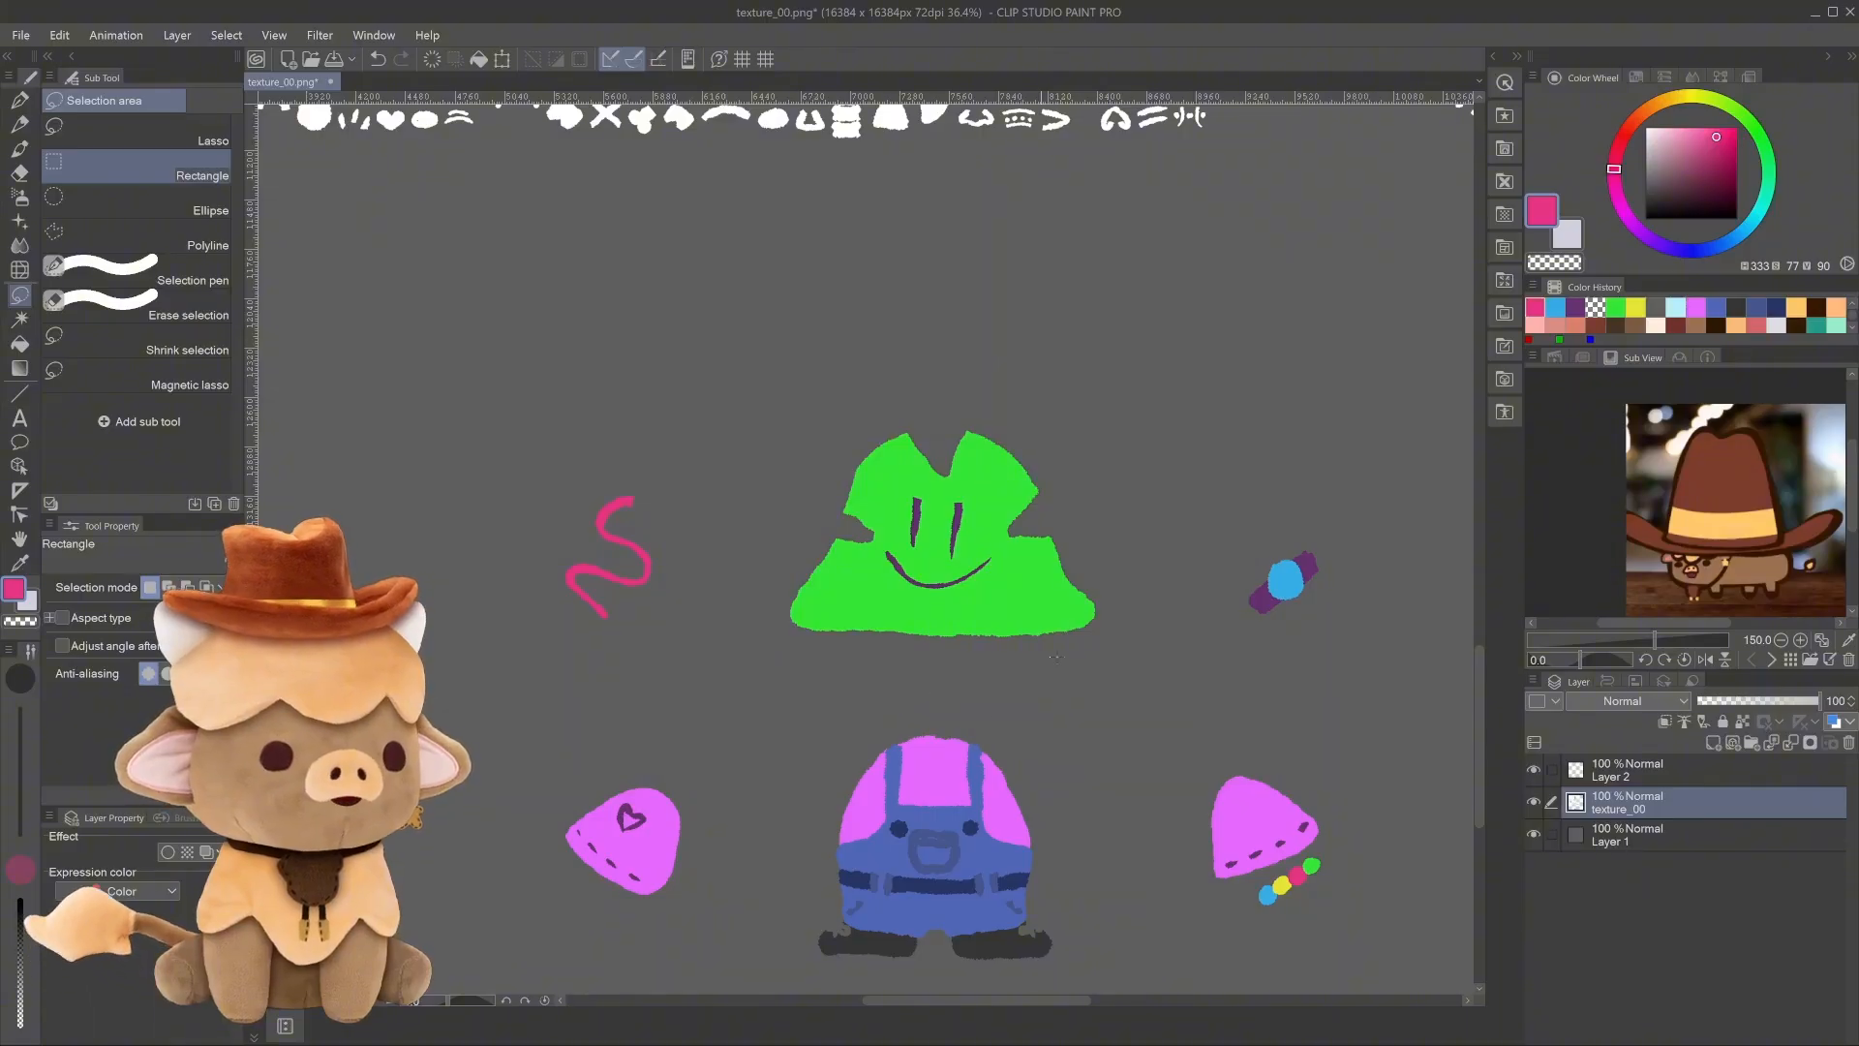
Hide the grey background Layer 1 so that the whole texture sheet has a transparent background.
scroll(1042, 682, down, 1)
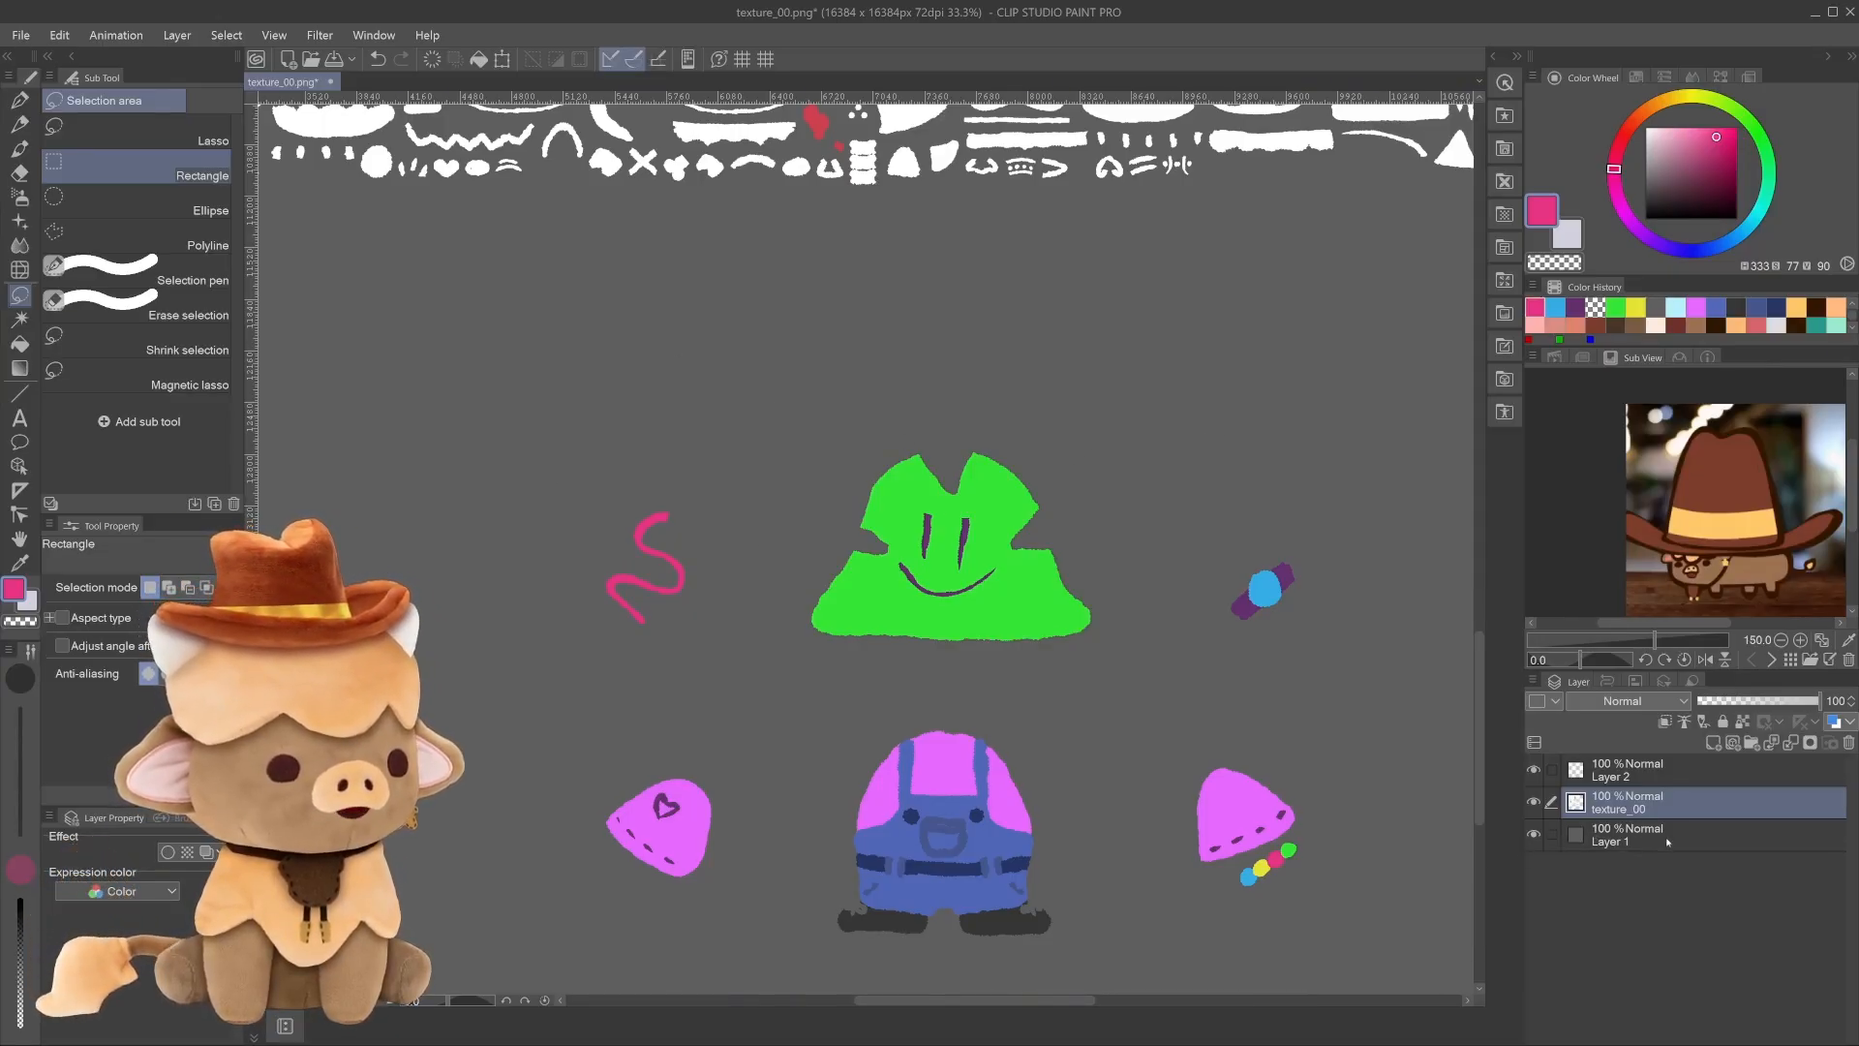
click(1533, 835)
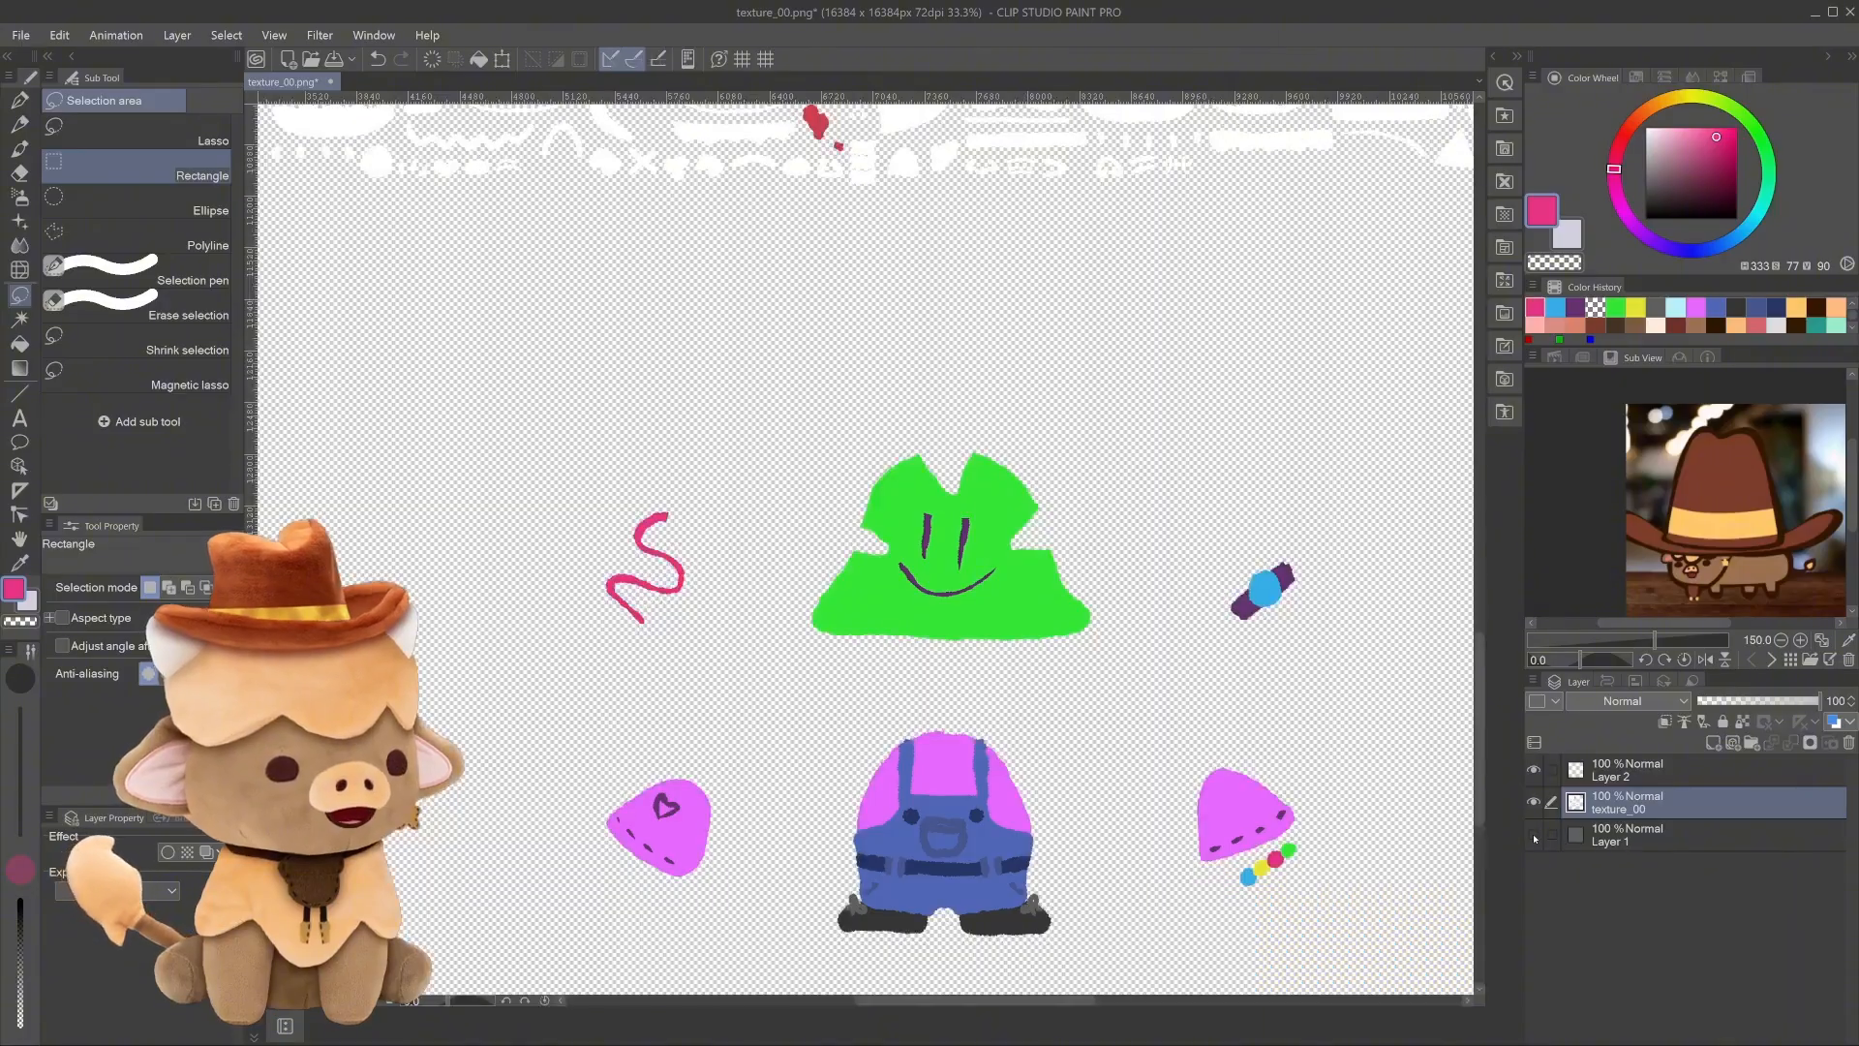
click(1534, 835)
click(1534, 834)
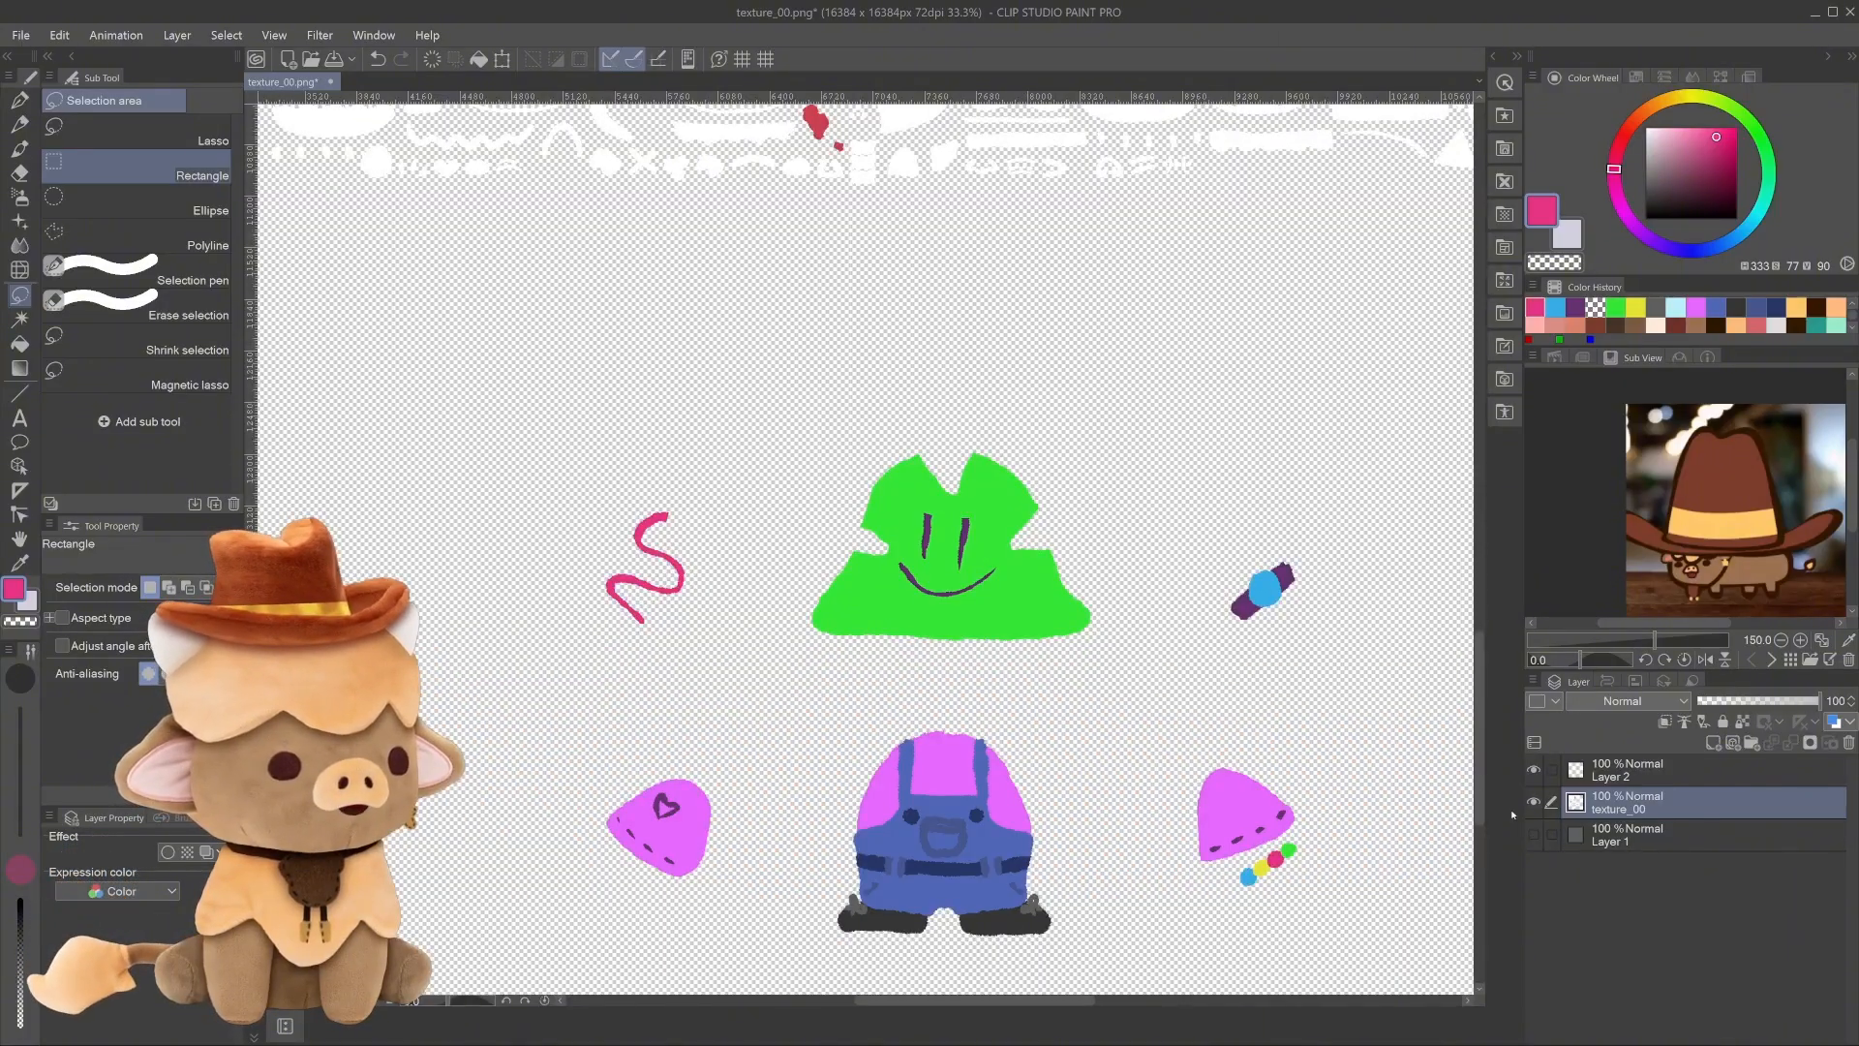
scroll(1109, 779, down, 3)
scroll(1109, 779, down, 4)
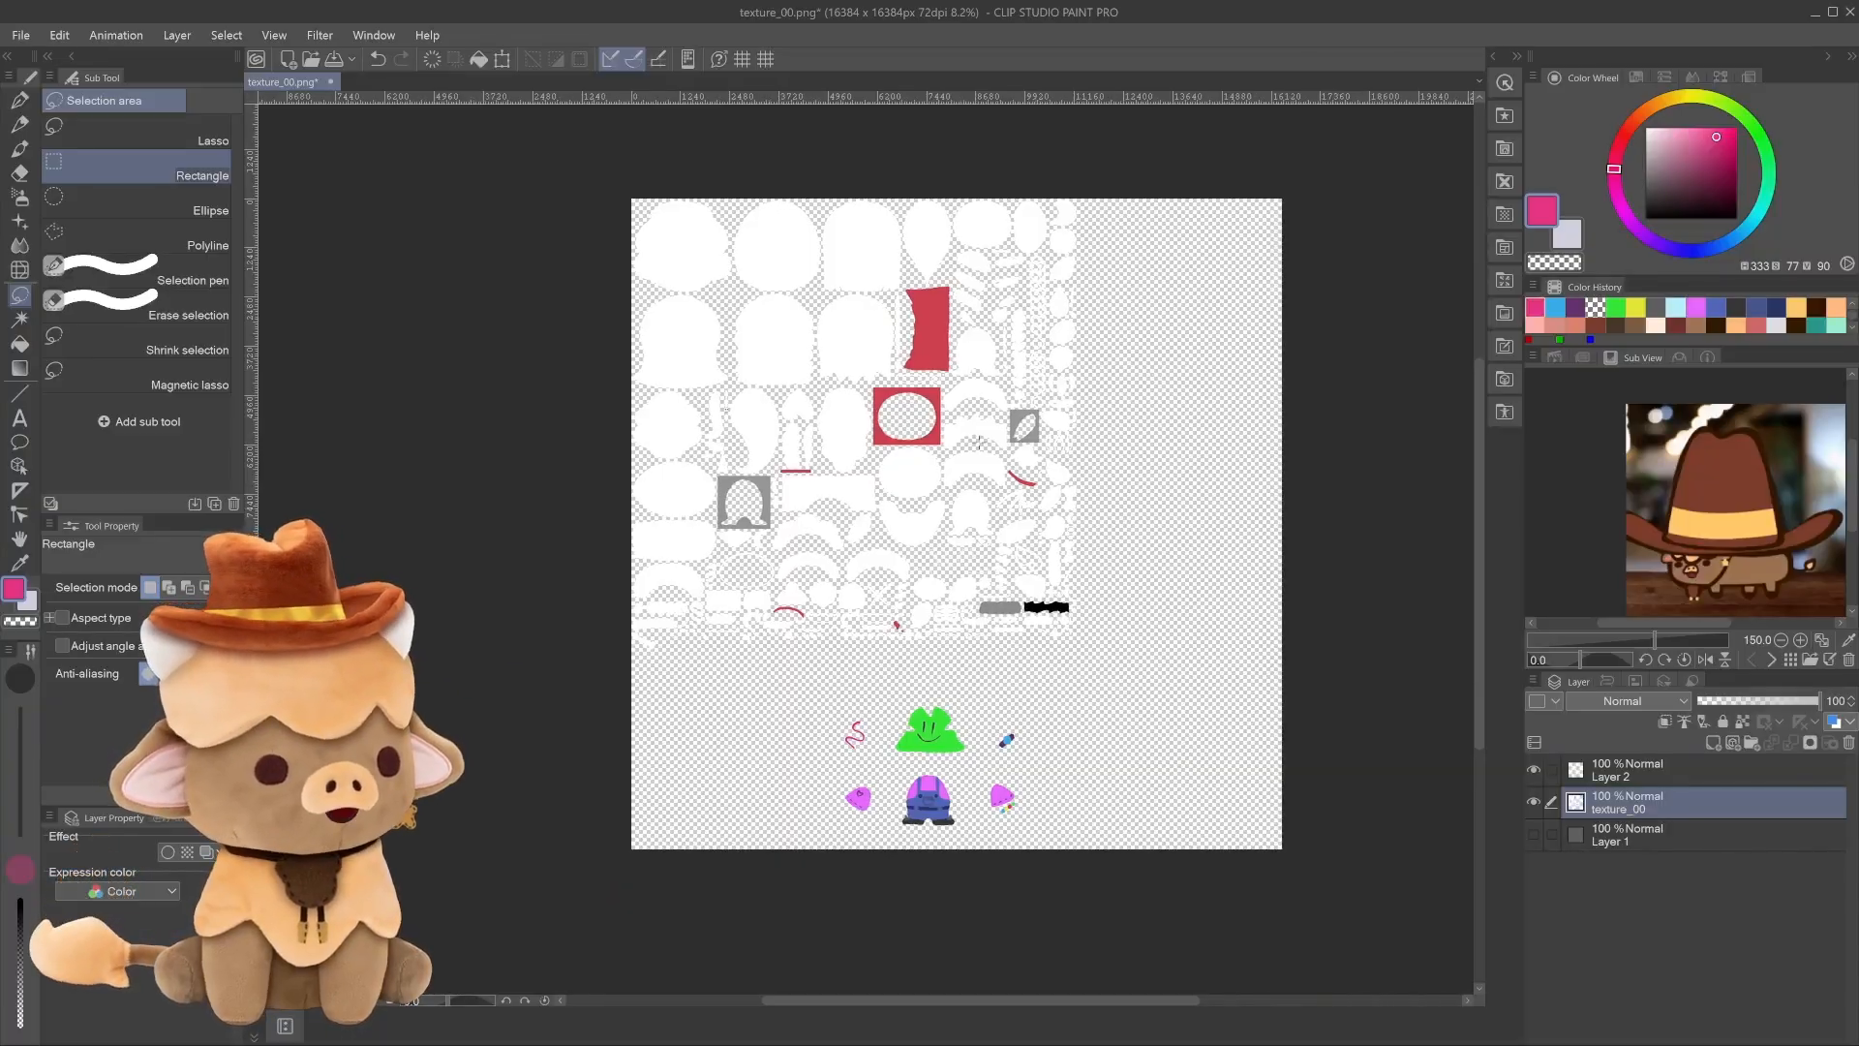
Save the artwork as PNG texture_00.png in the custom texture folder inside Goblin.16384, replacing the existing file.
key(ctrl+shift+s)
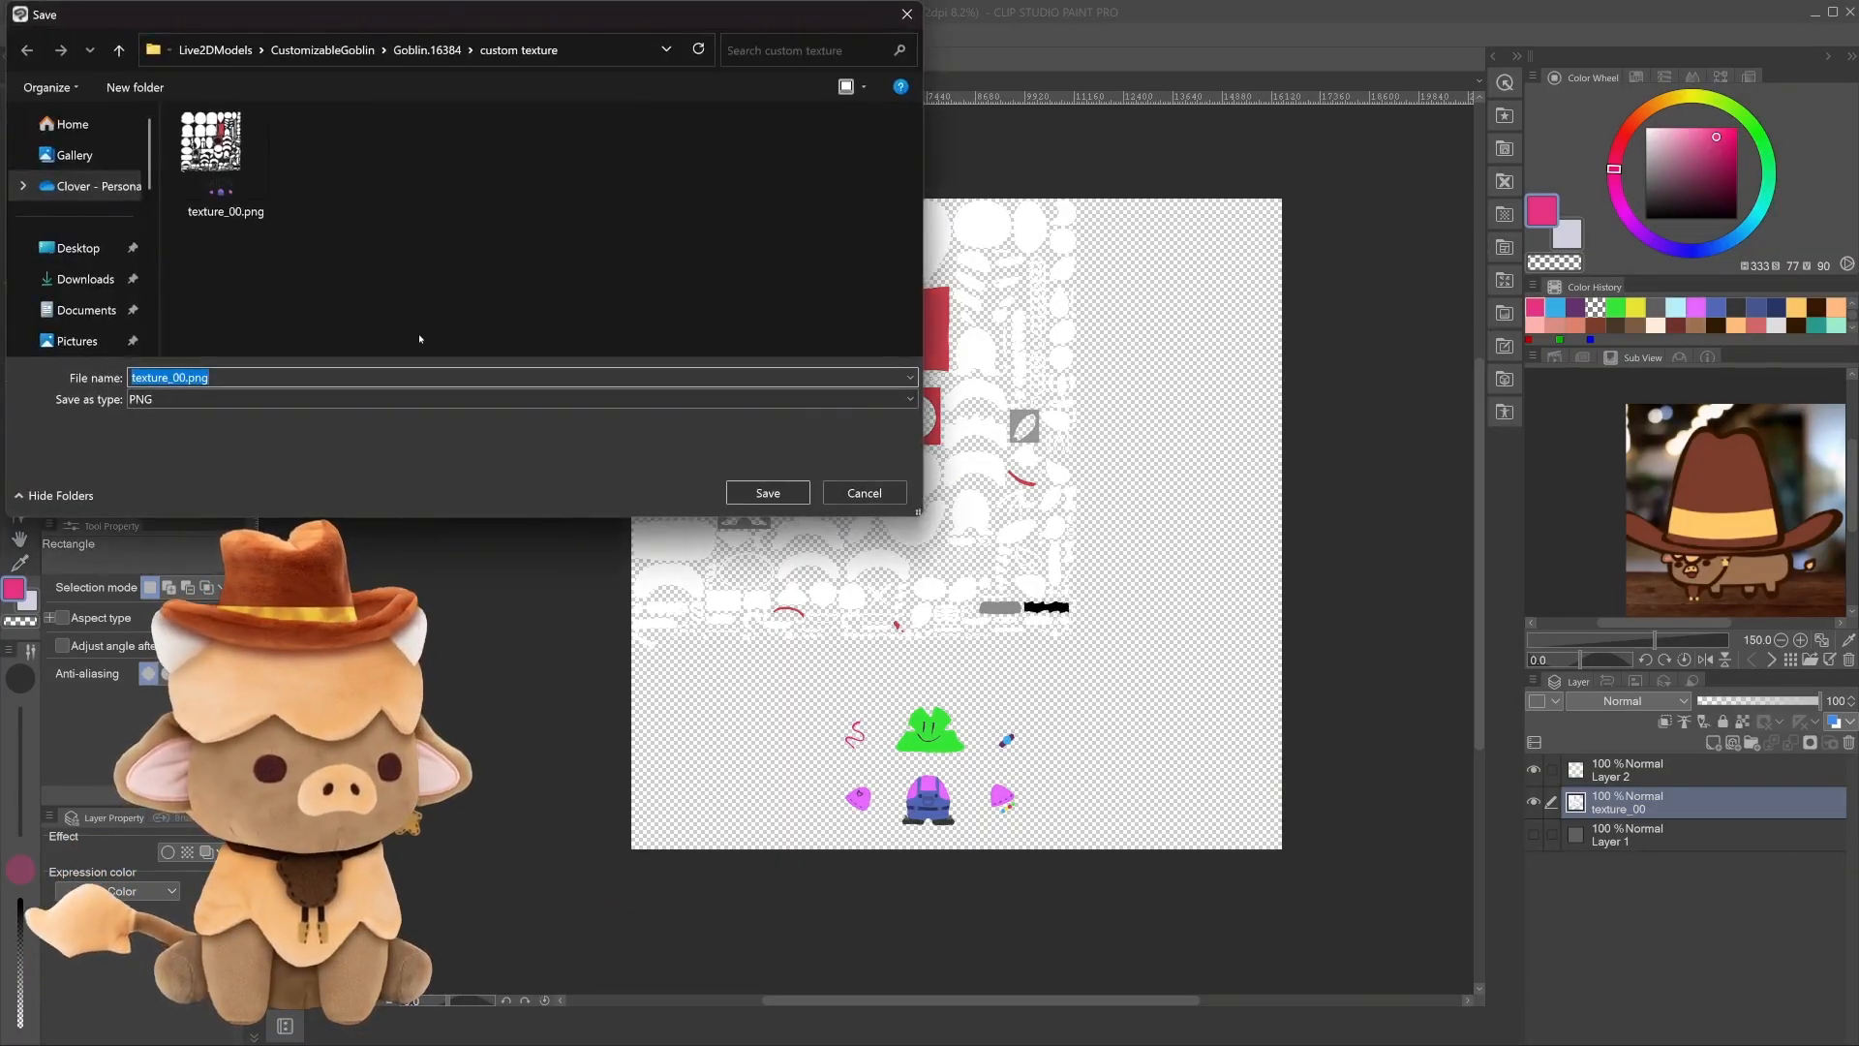
click(427, 50)
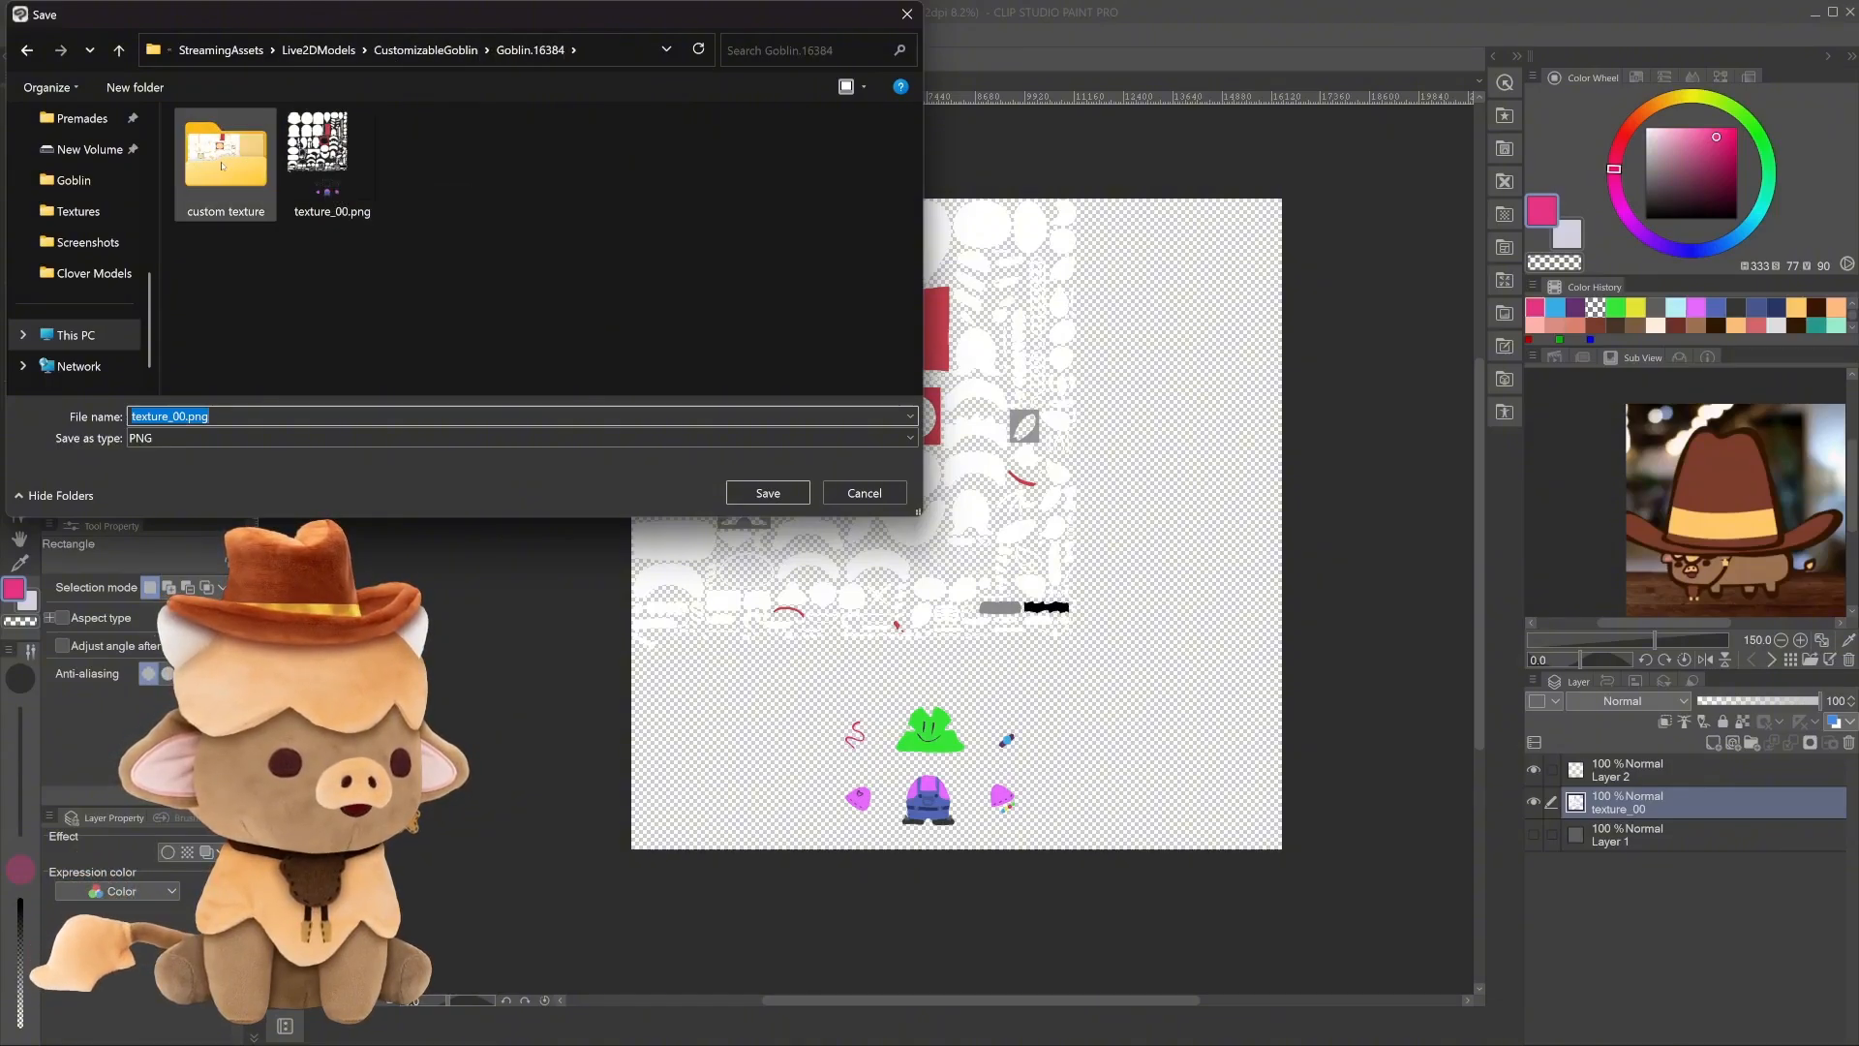
double_click(235, 188)
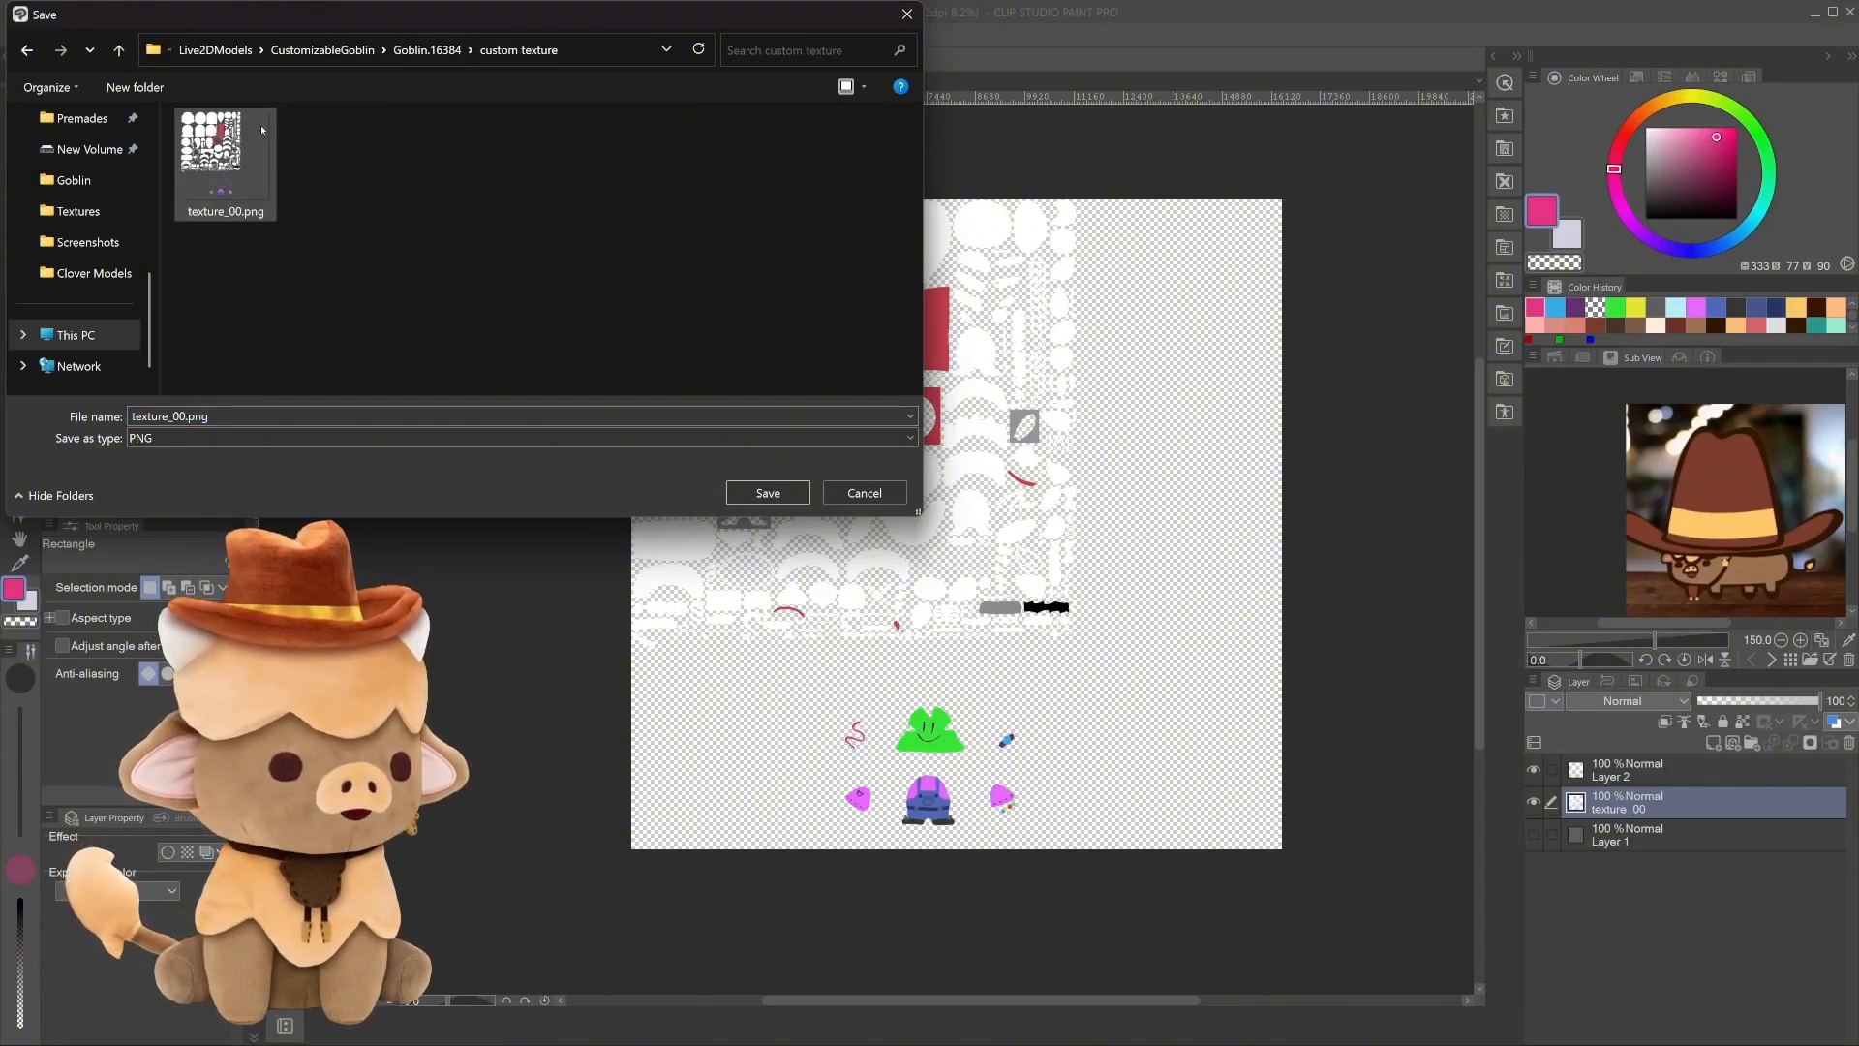
click(768, 493)
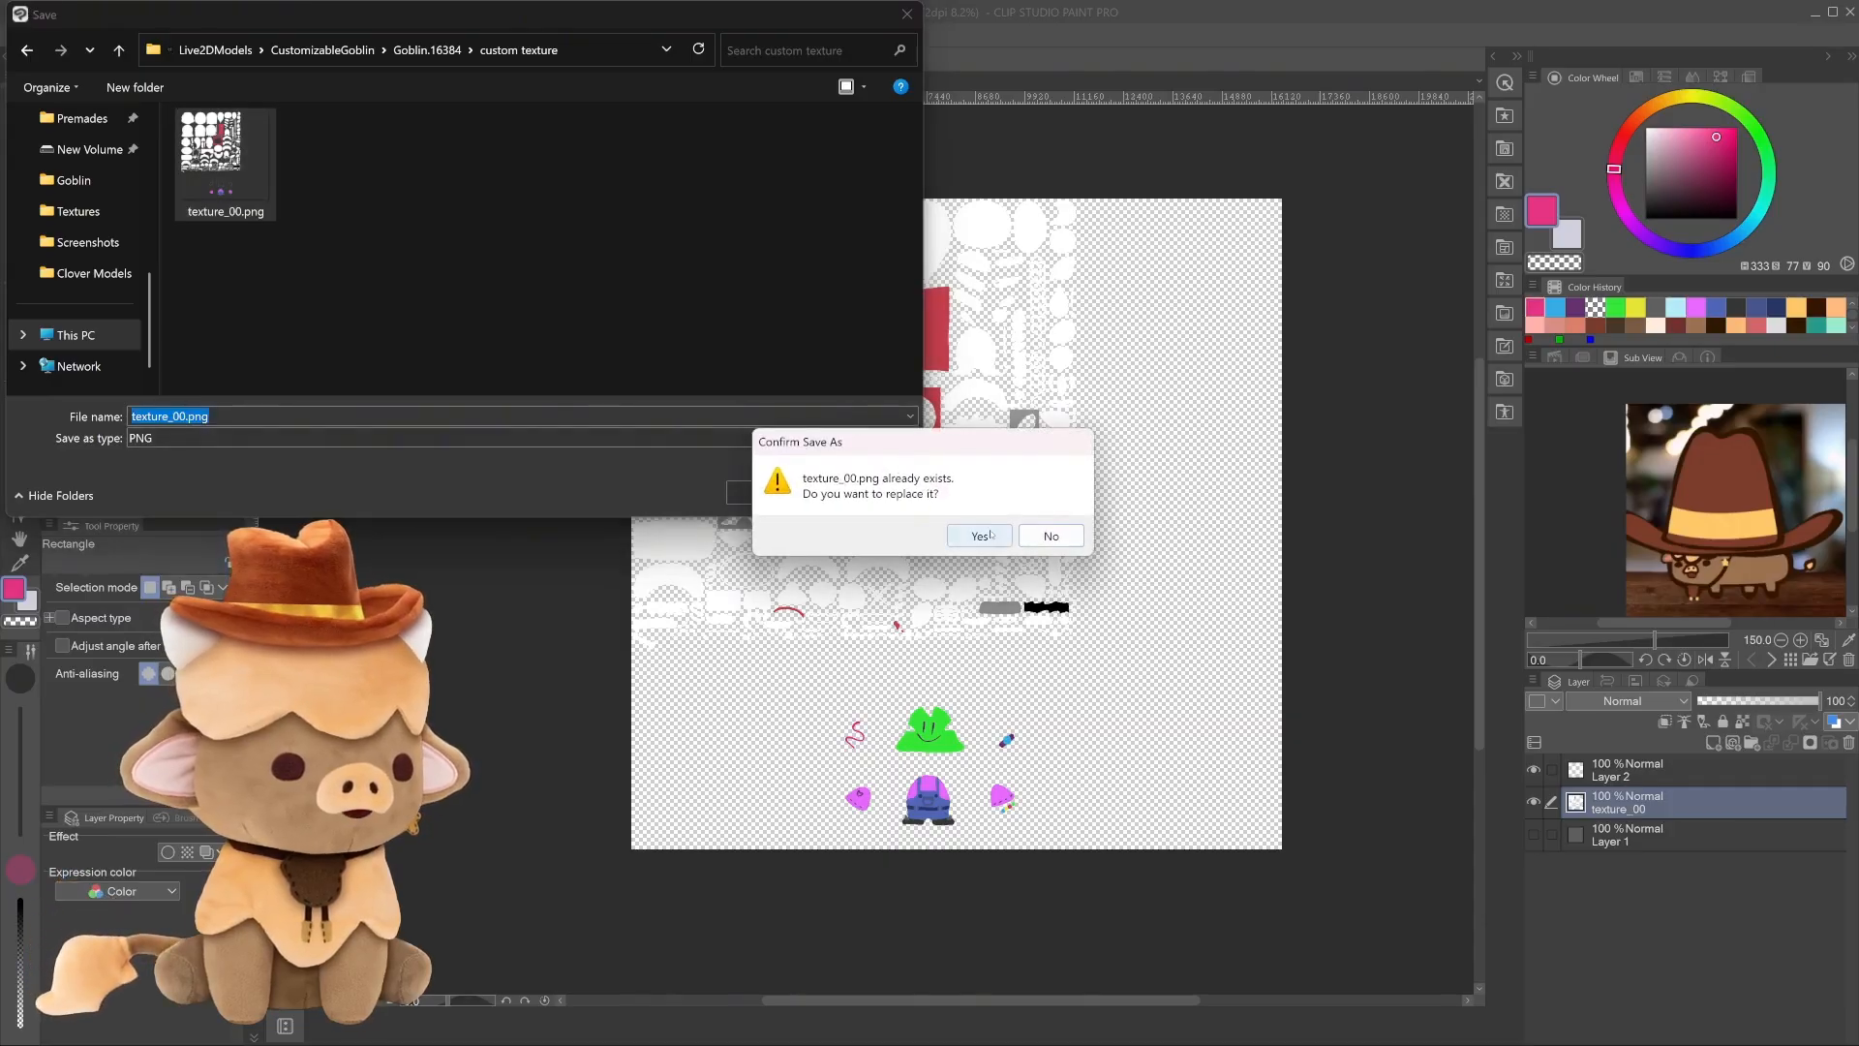
click(979, 537)
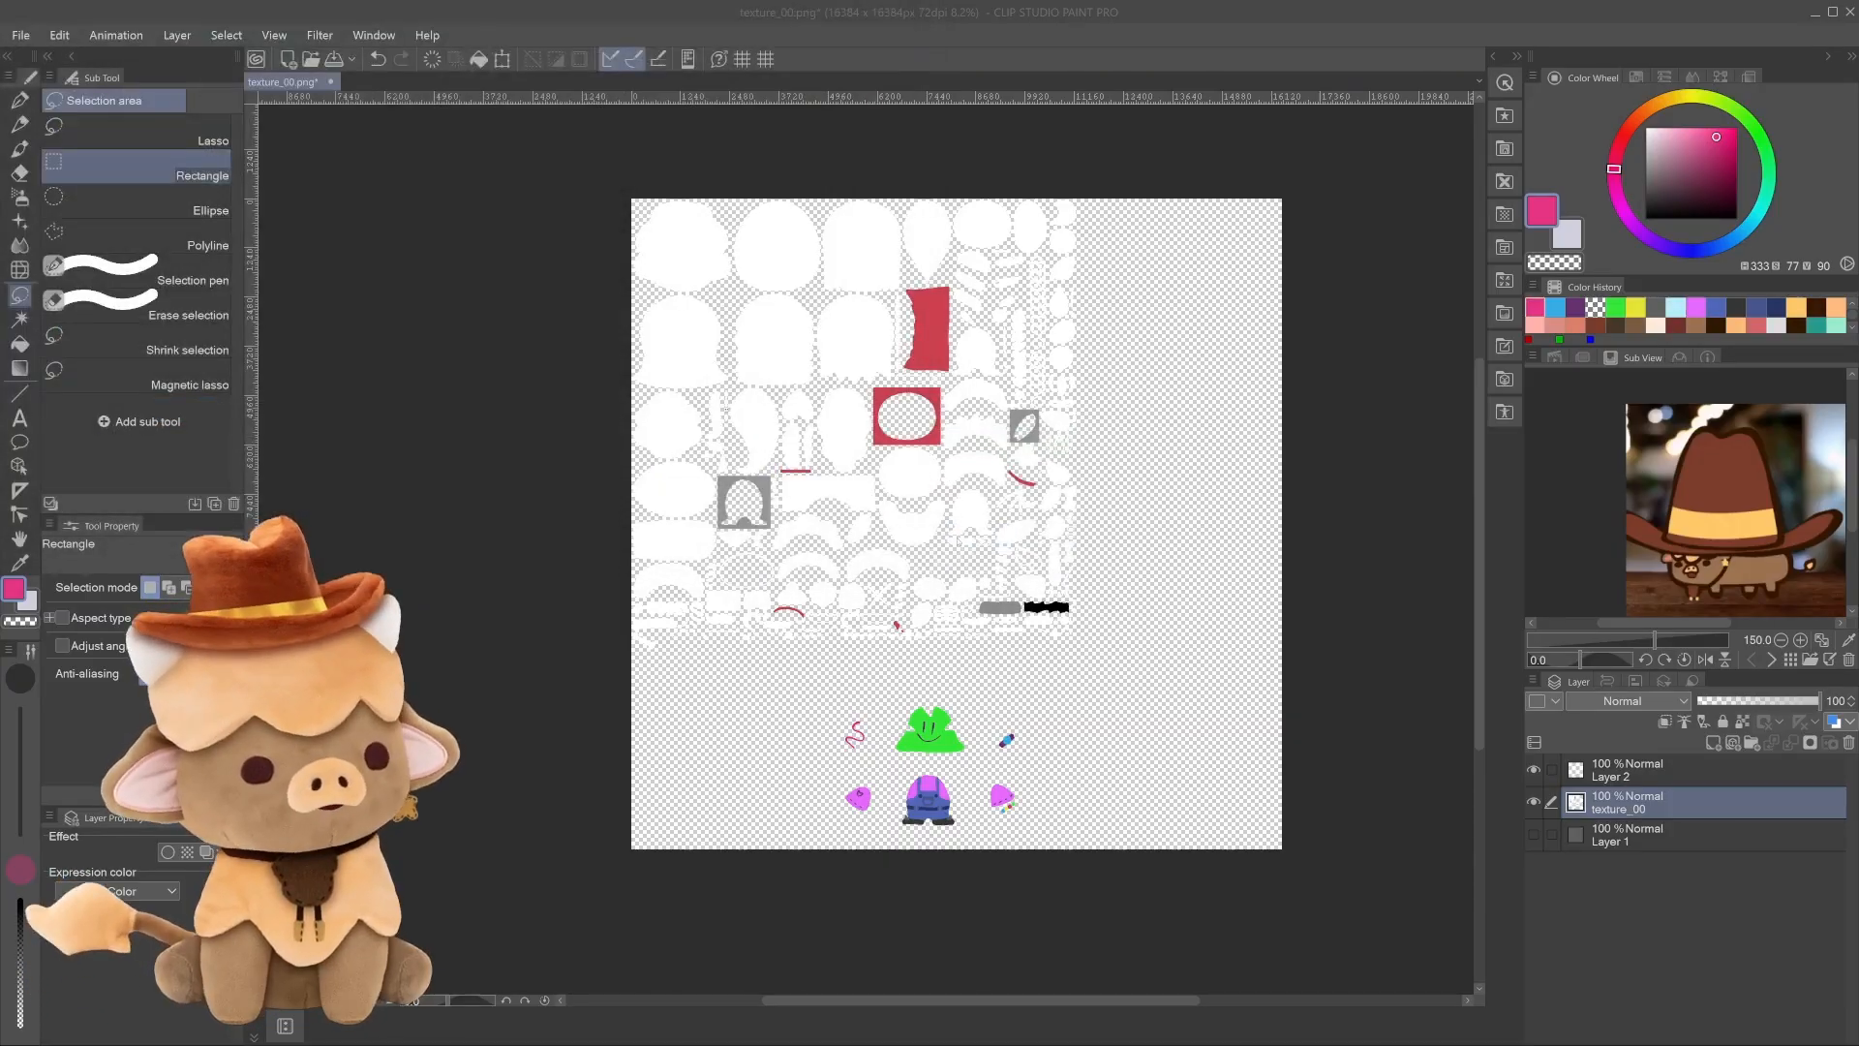
Switch to File Explorer and rename the original texture_00.png in the Goblin.16384 folder as texture_01.png.
click(1850, 12)
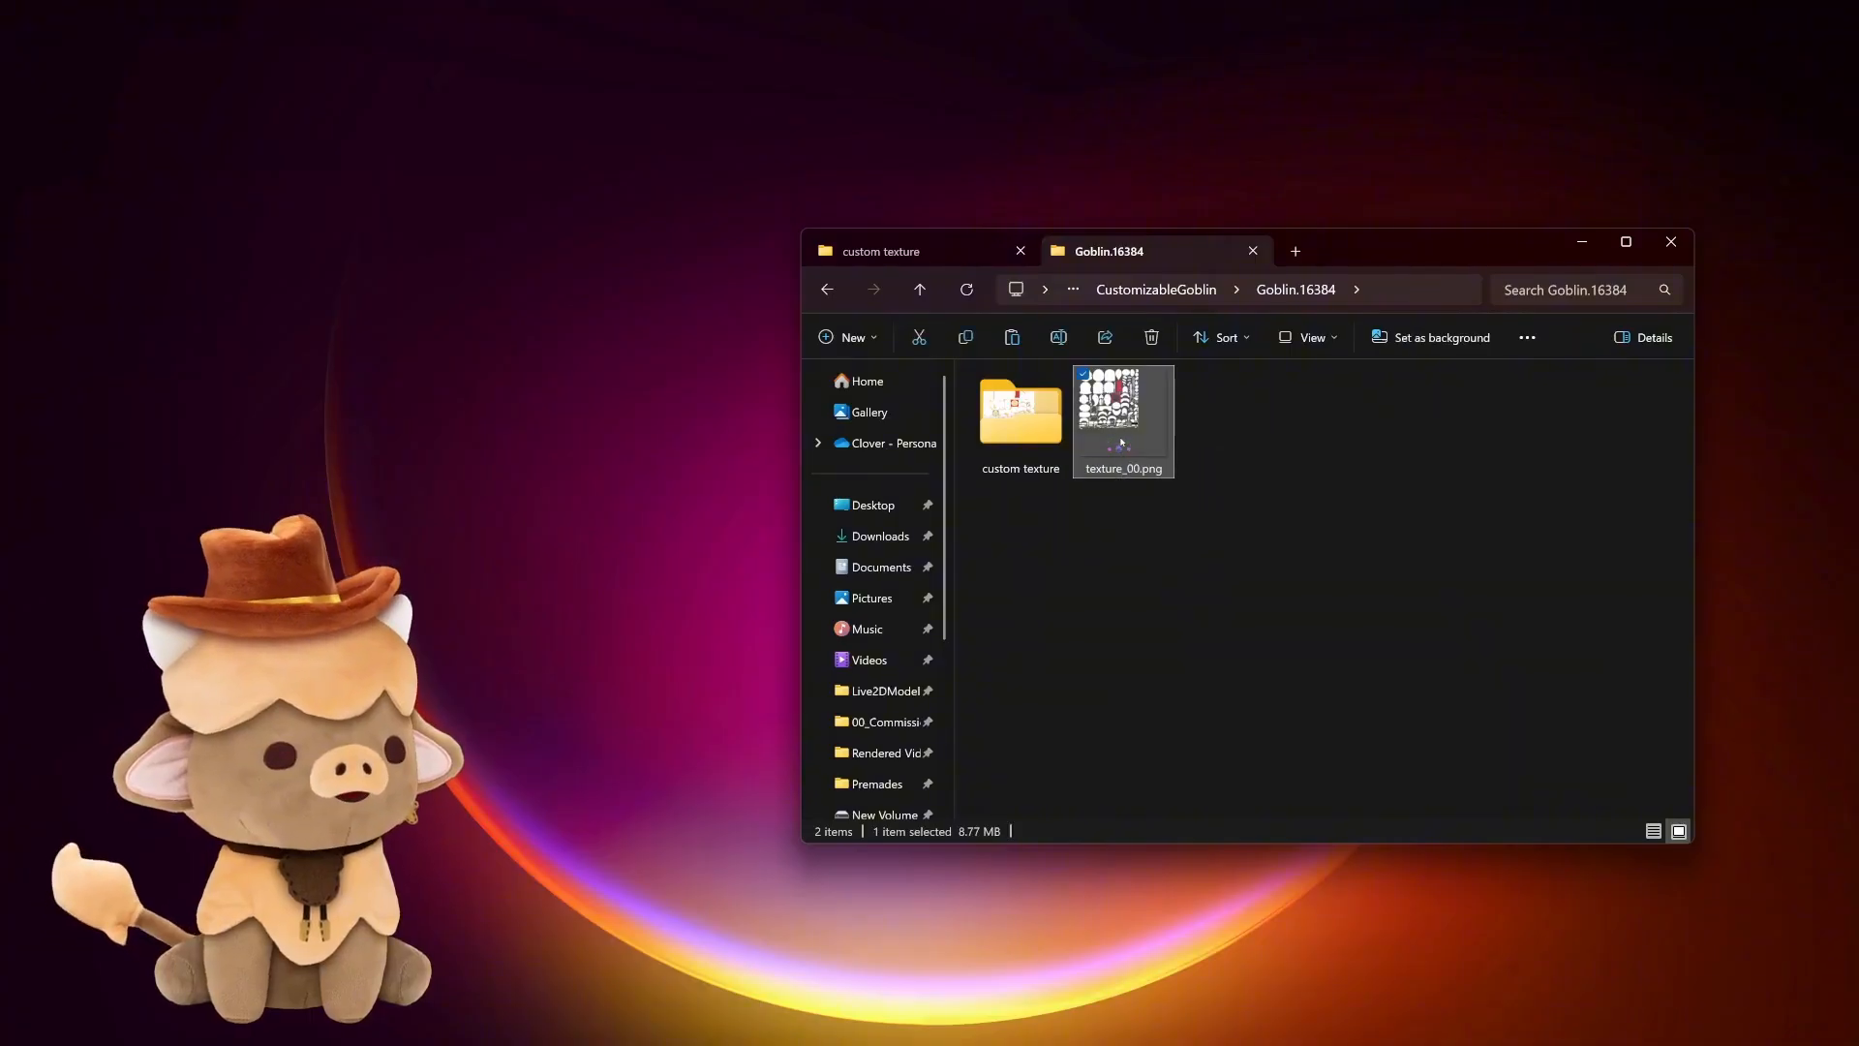
right_click(1161, 438)
key(Escape)
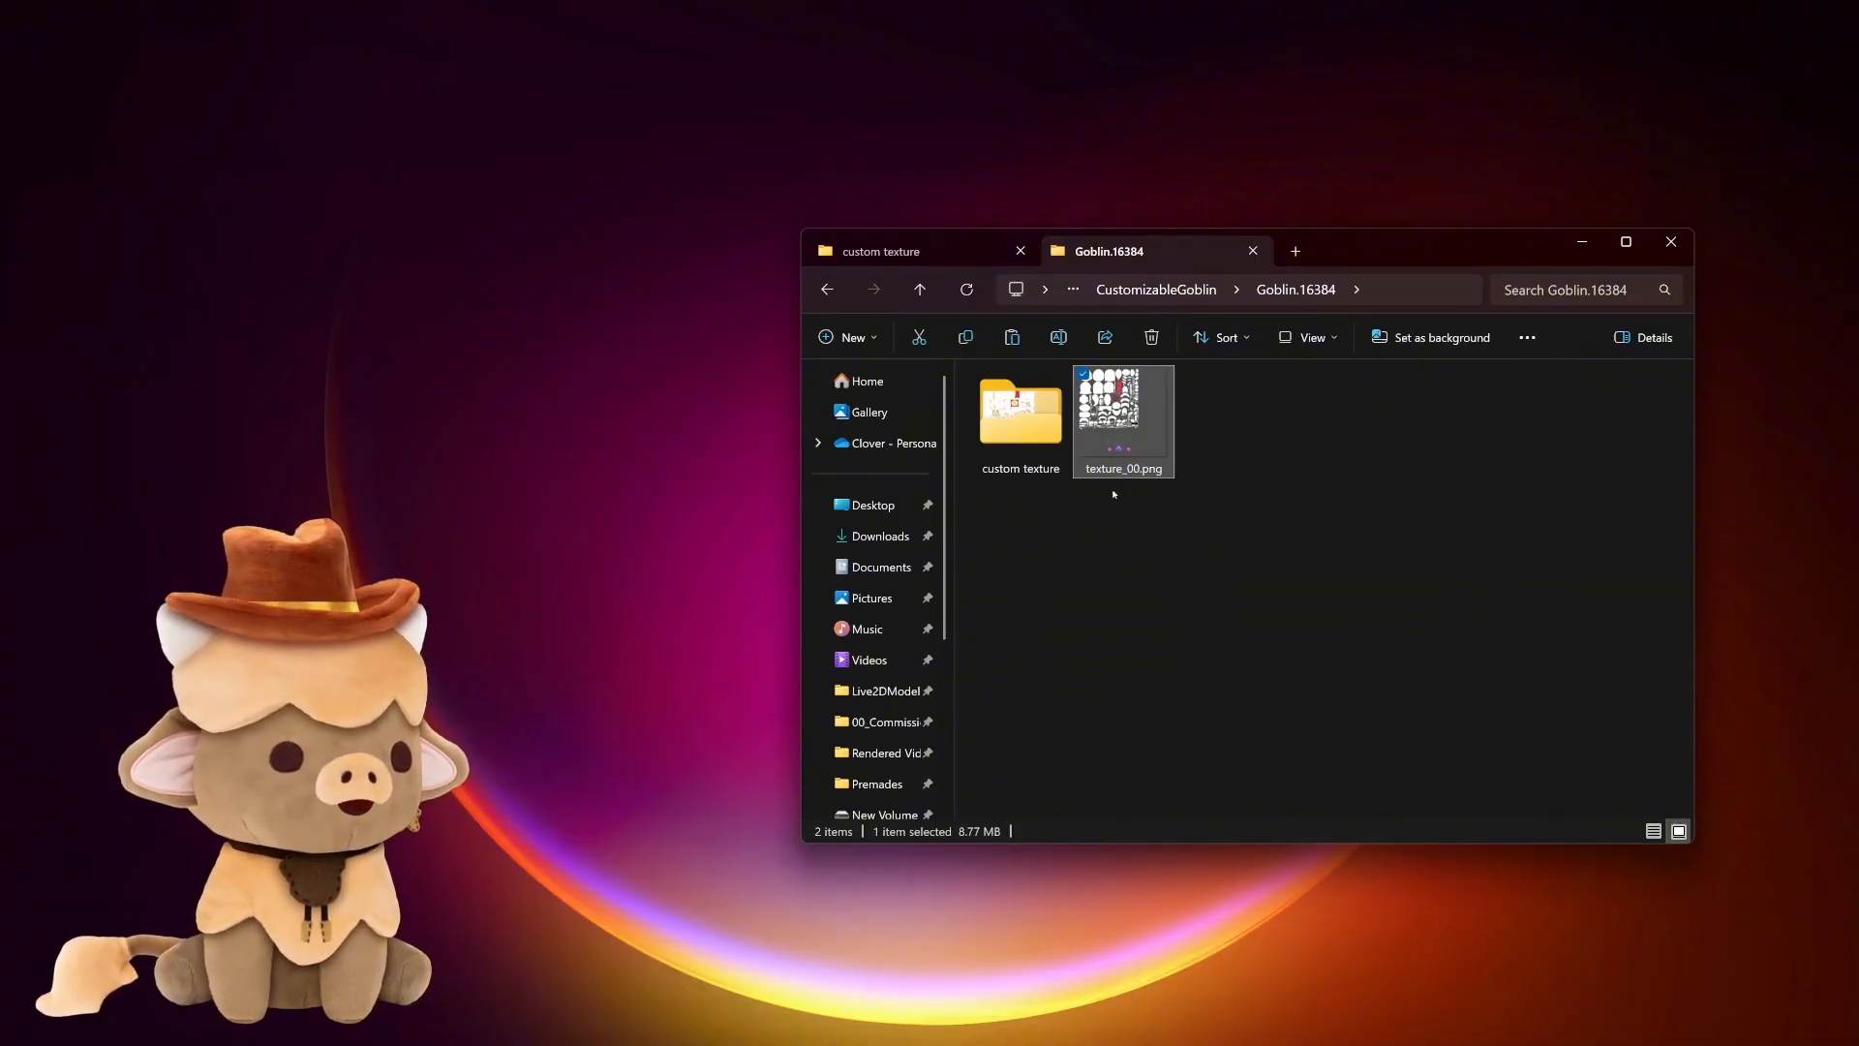
key(F2)
click(1142, 469)
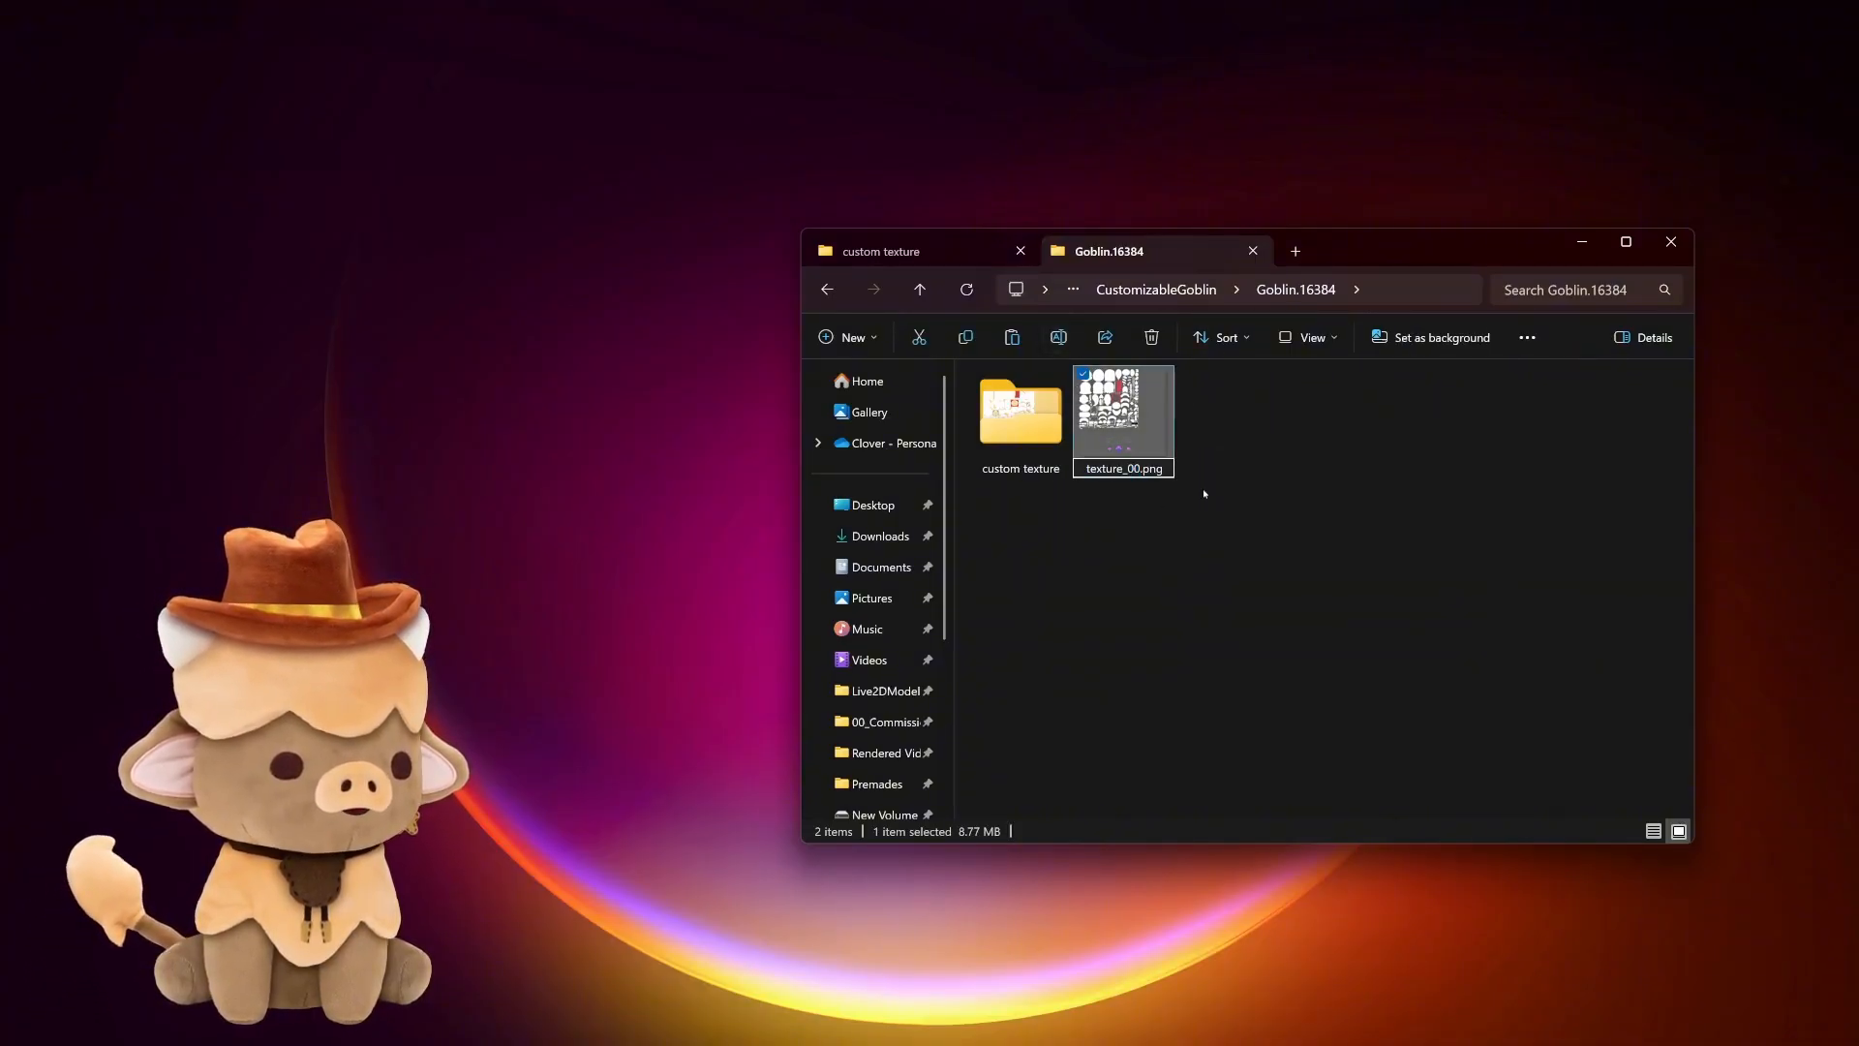
key(BackSpace)
text(1)
key(Return)
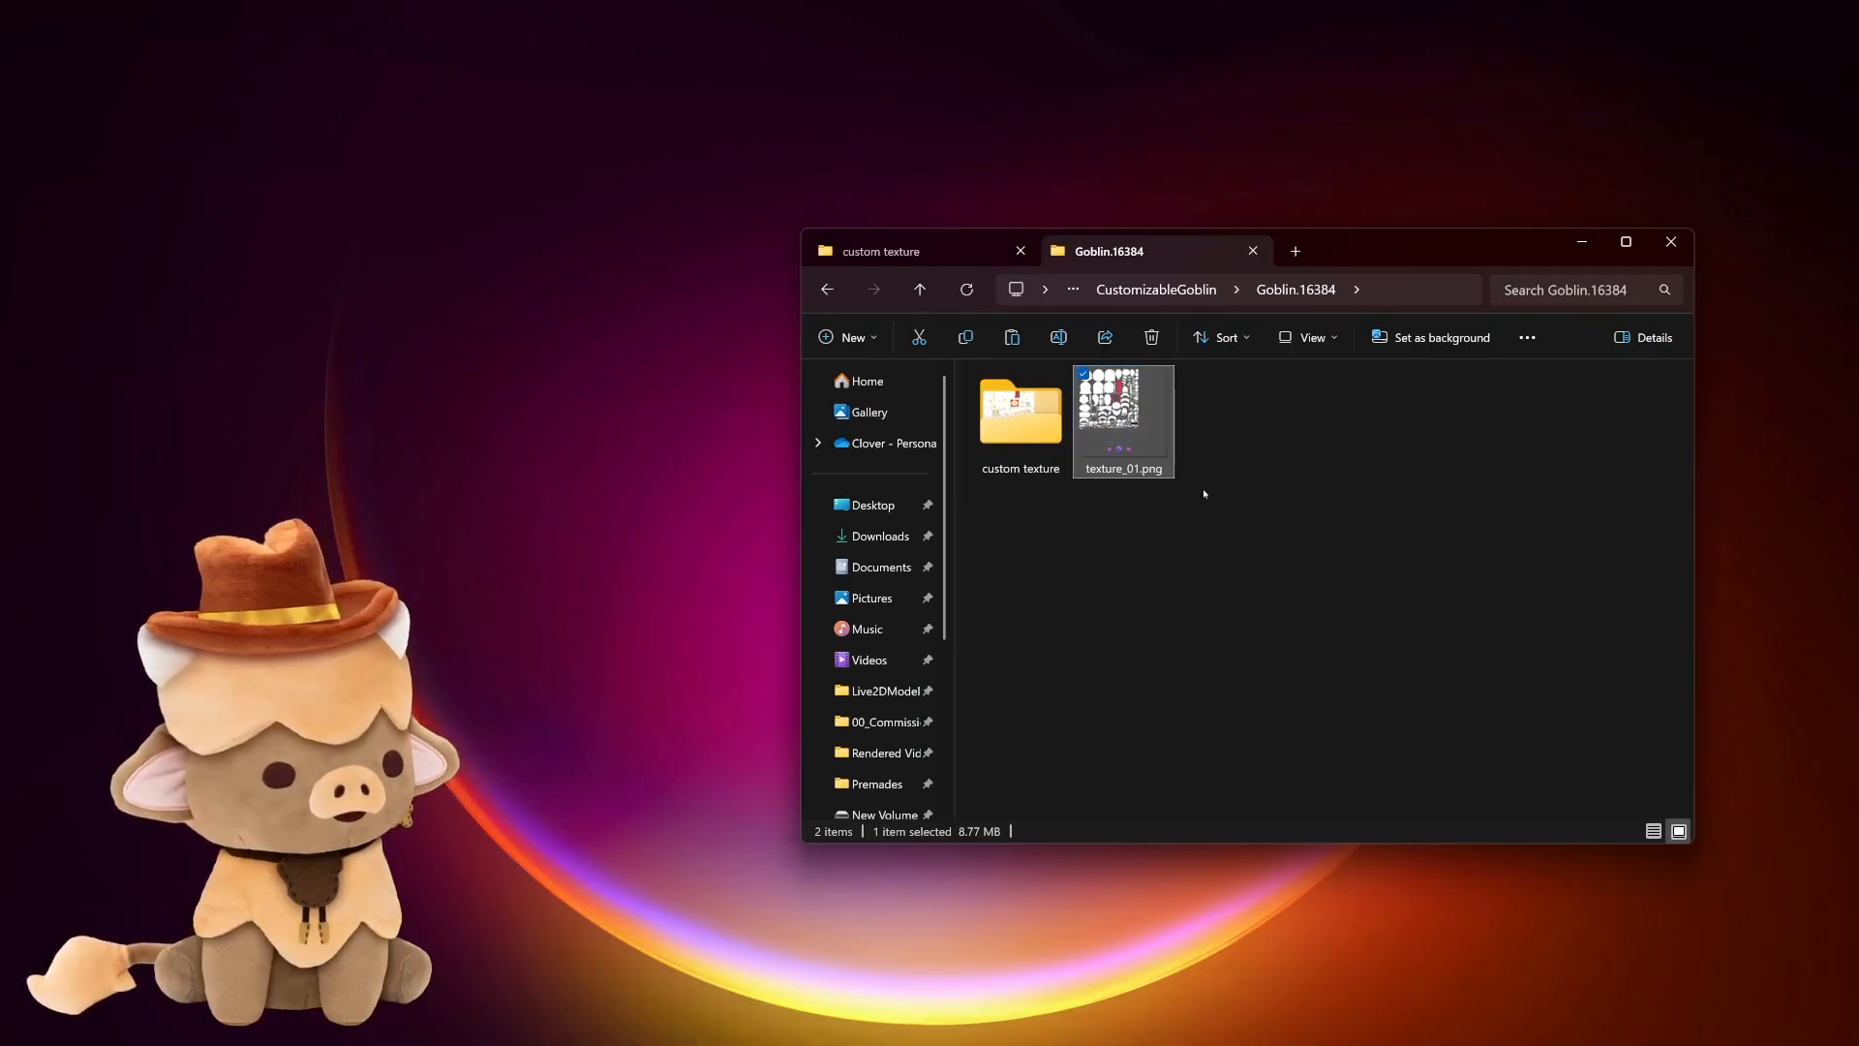
Move the edited texture_00.png from the custom texture folder into the Goblin.16384 folder.
double_click(1021, 416)
click(1046, 403)
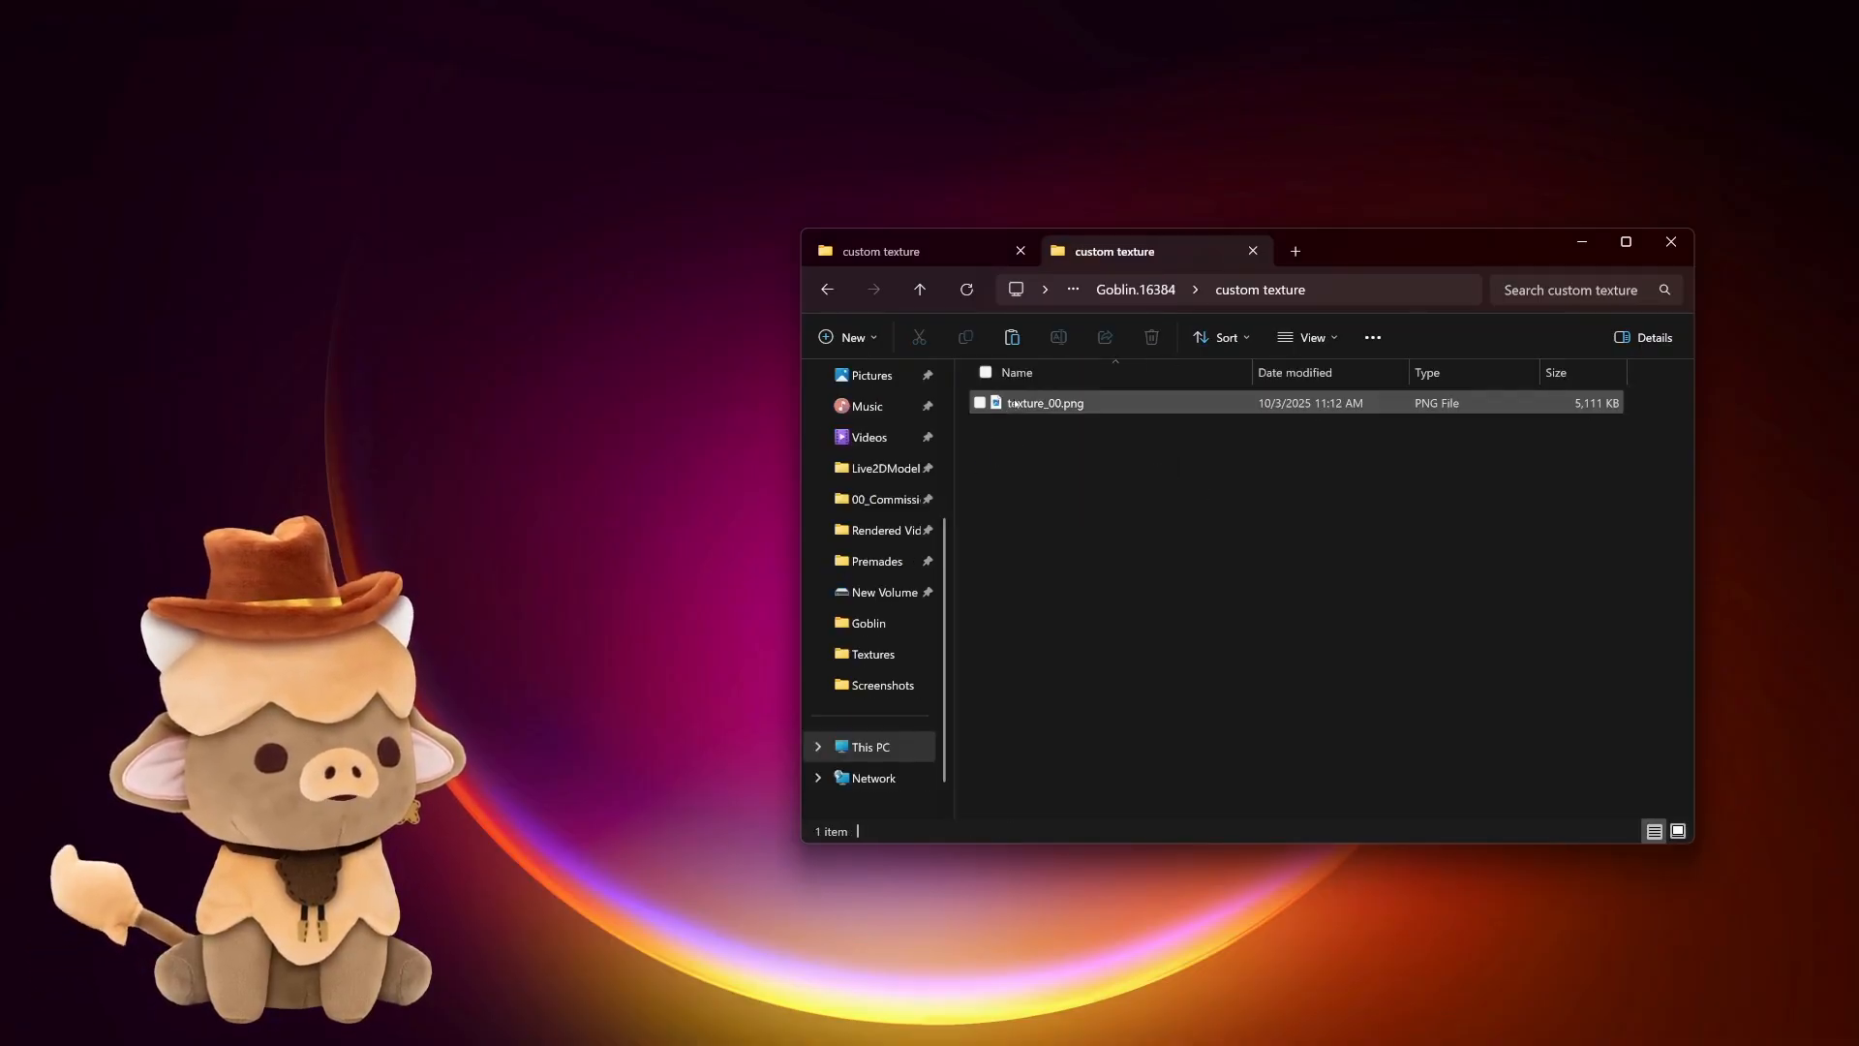
drag(1160, 329, 1152, 289)
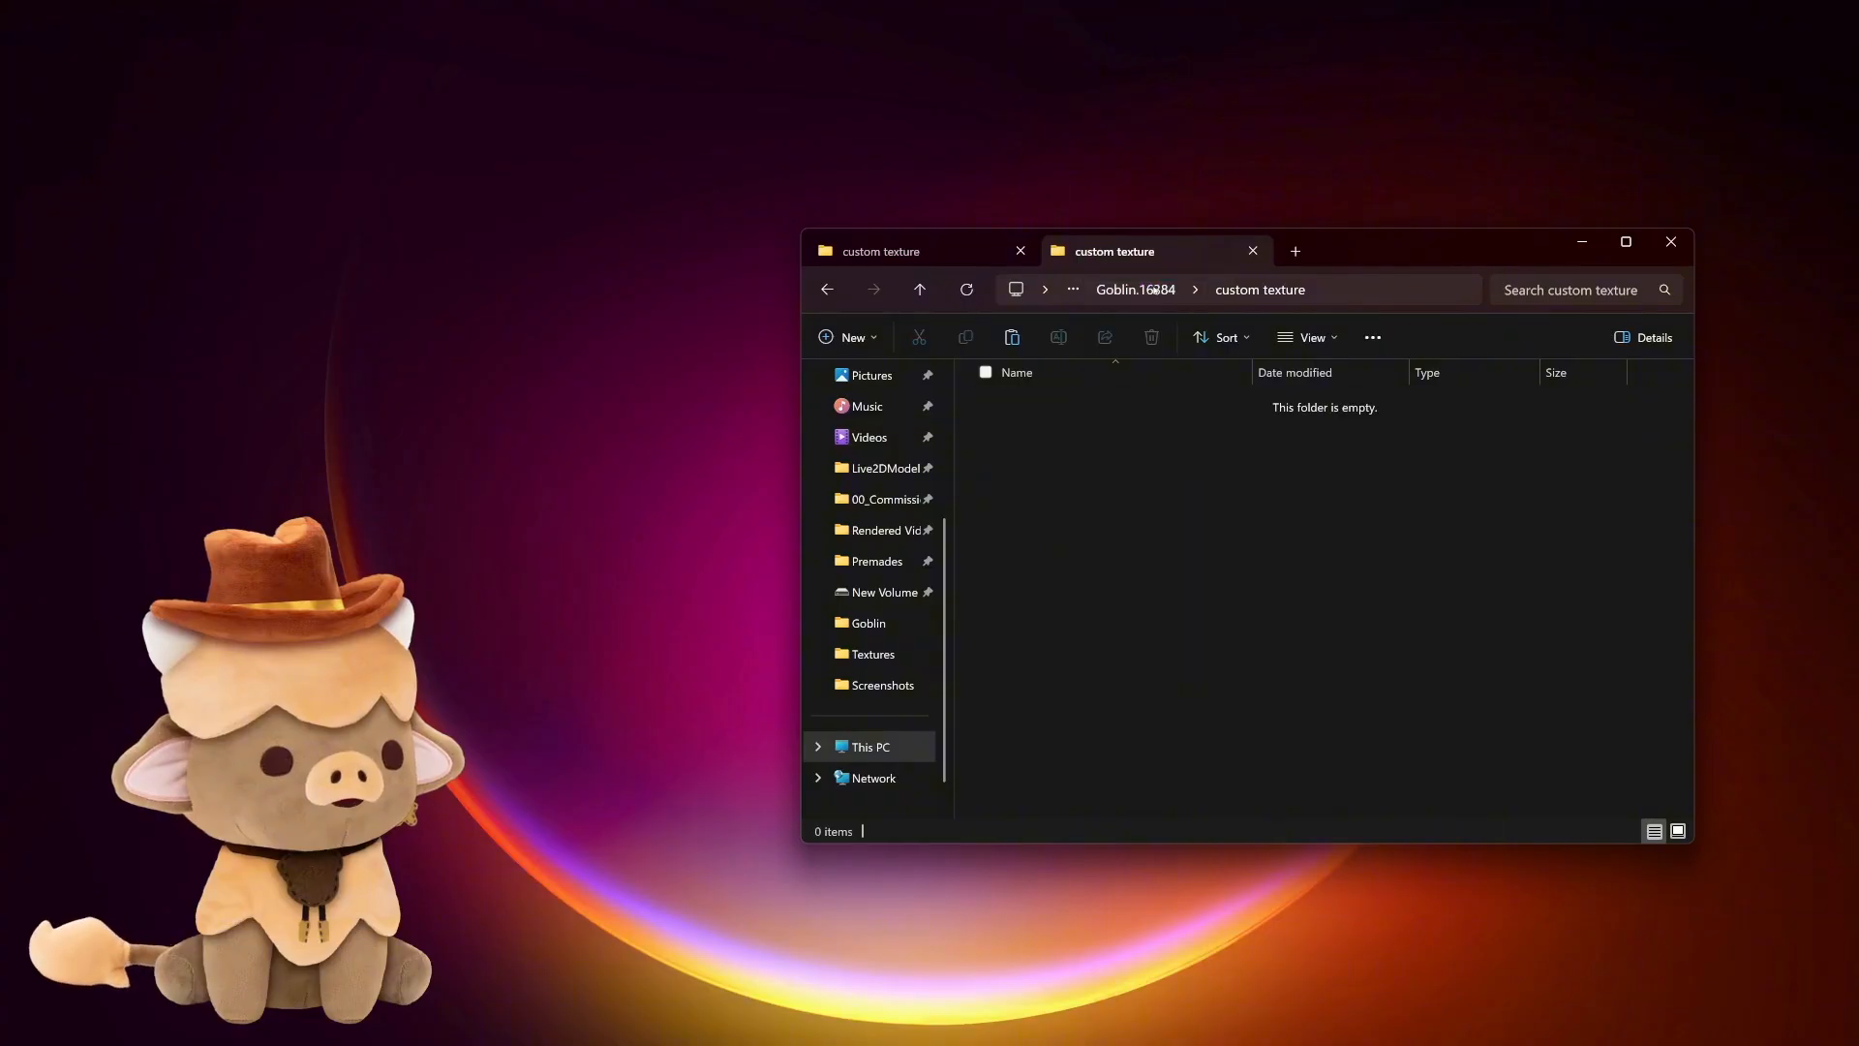
click(1154, 289)
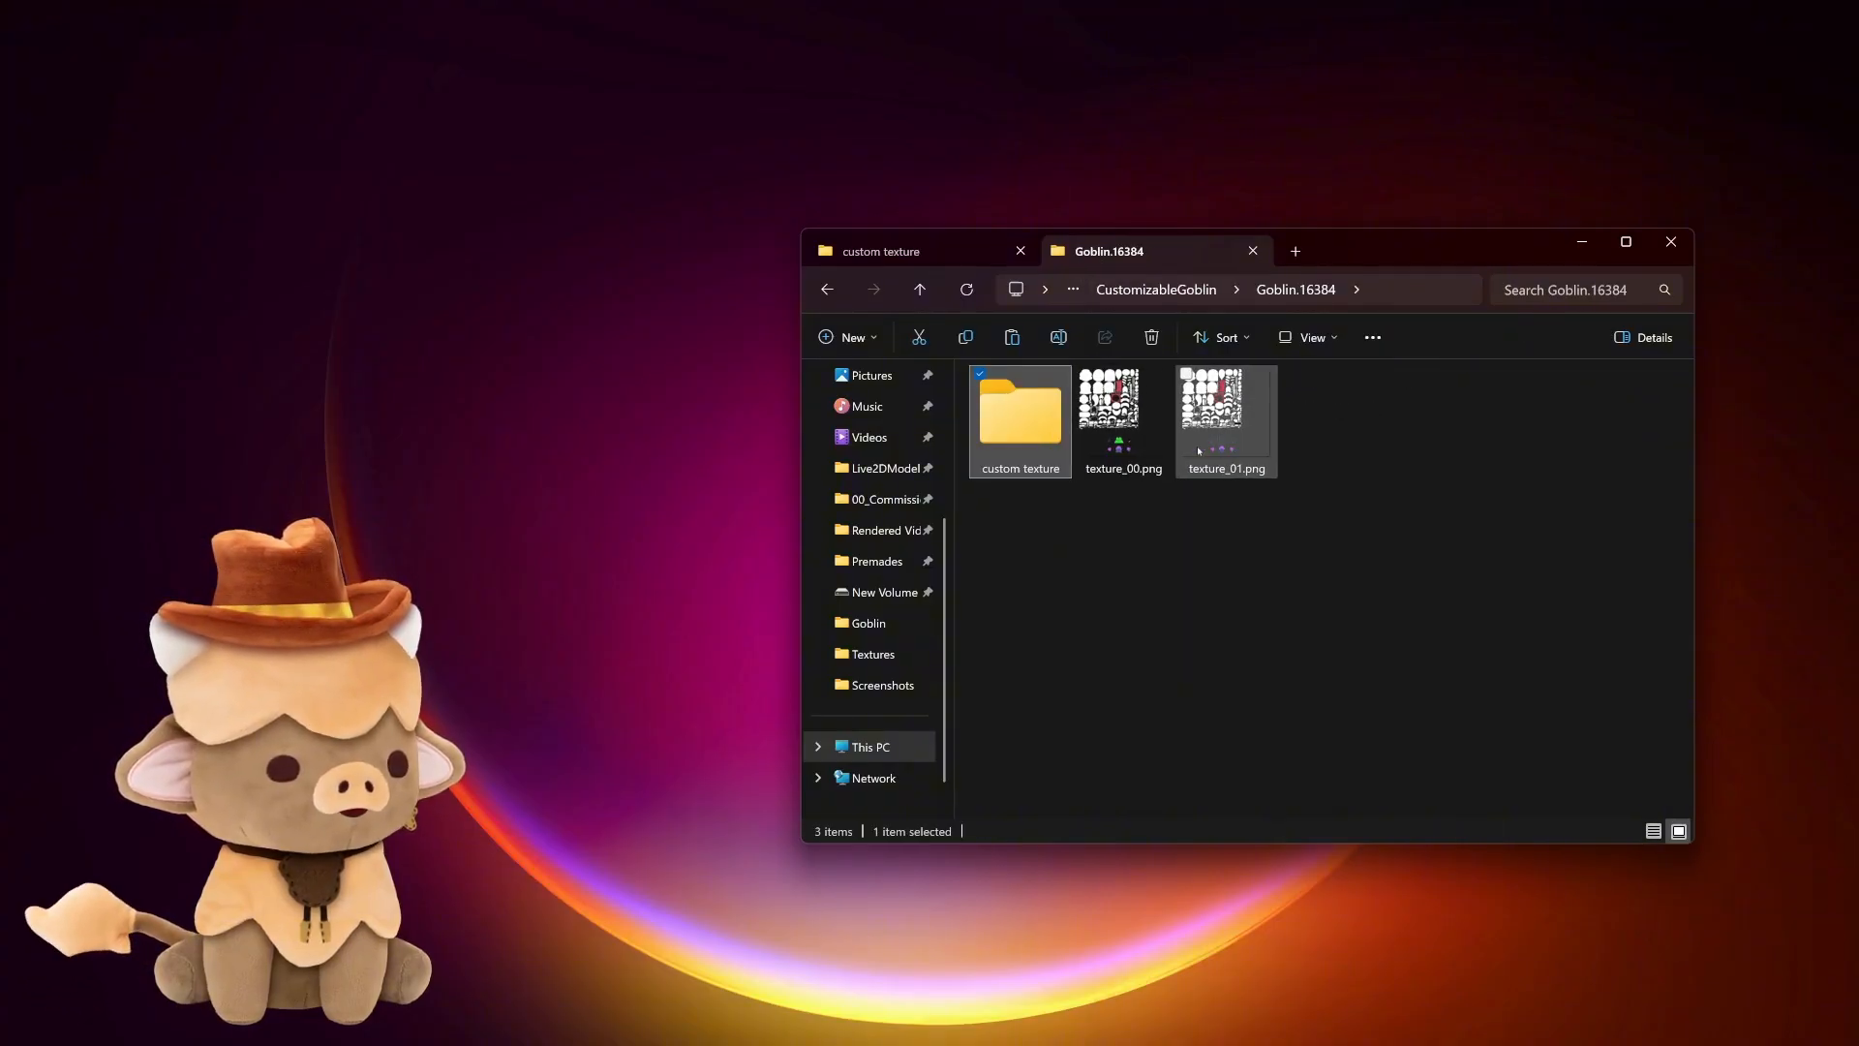
click(1183, 527)
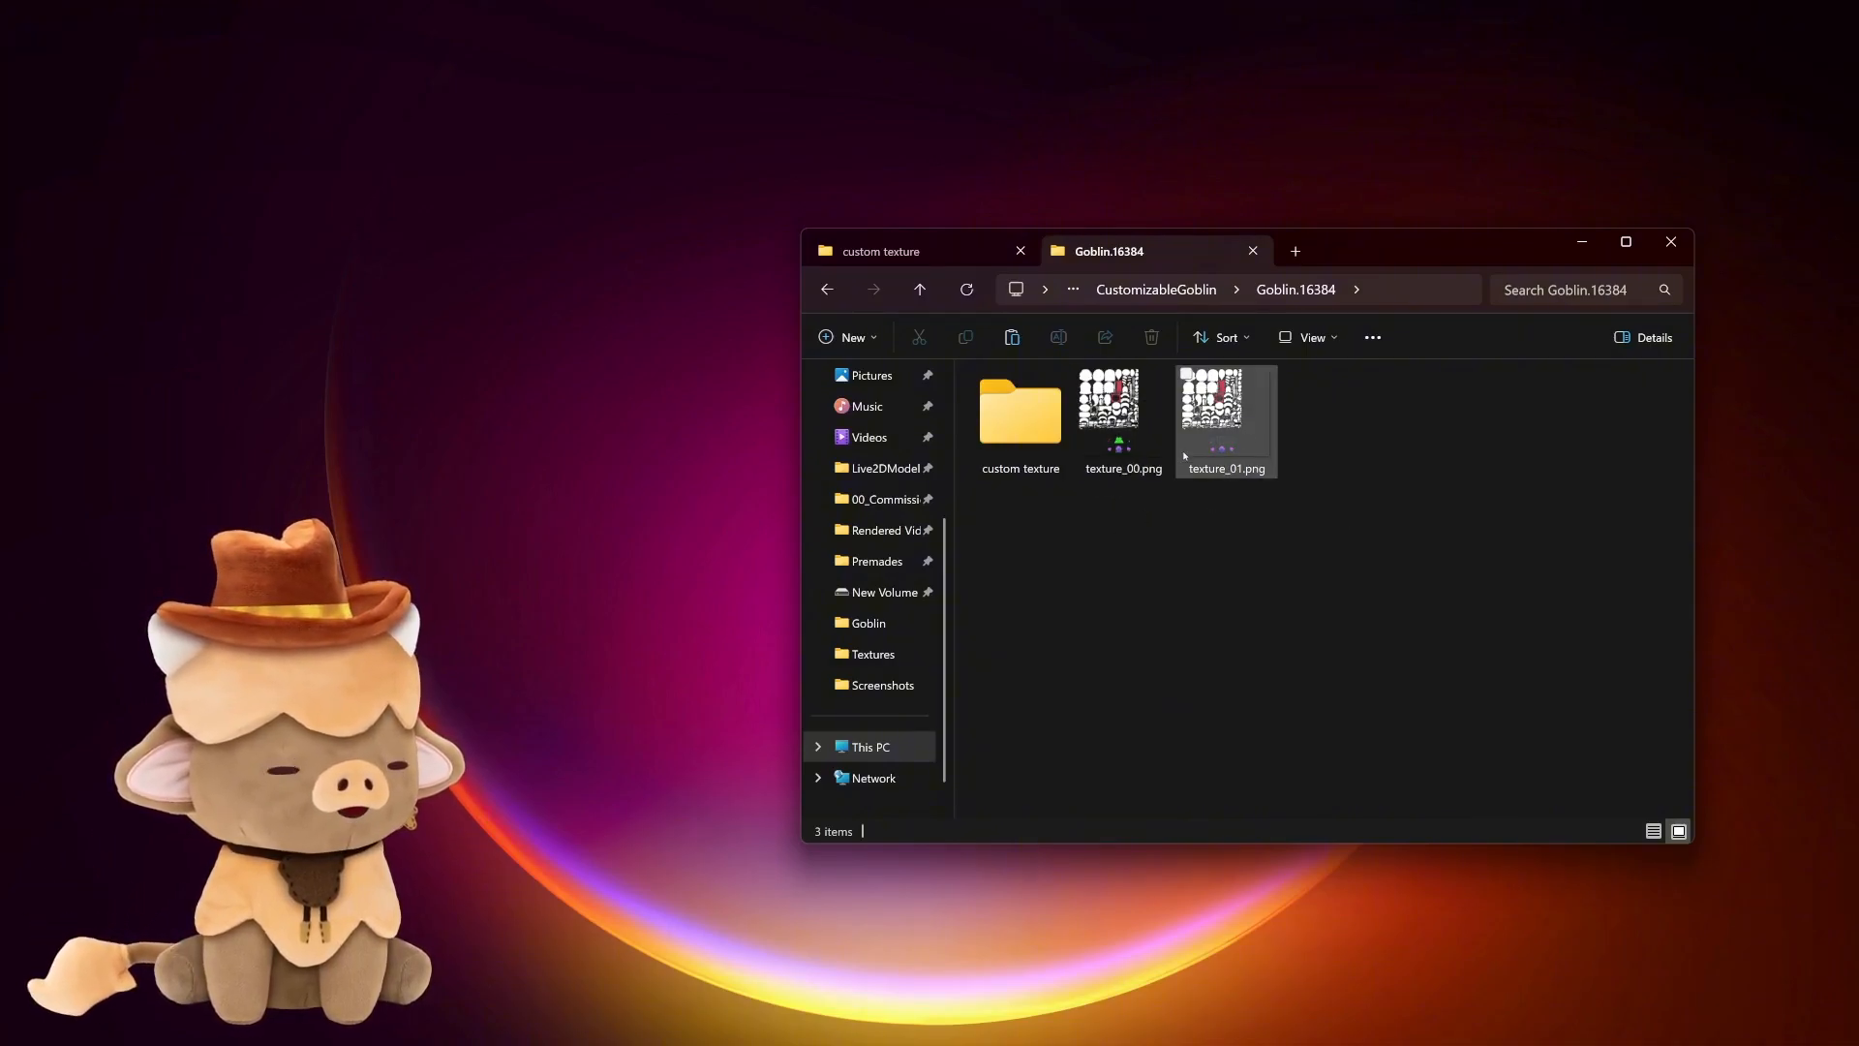
Switch to VTube Studio and add a new hotkey for the goblin model in the hotkey settings.
mouse_move(1245, 456)
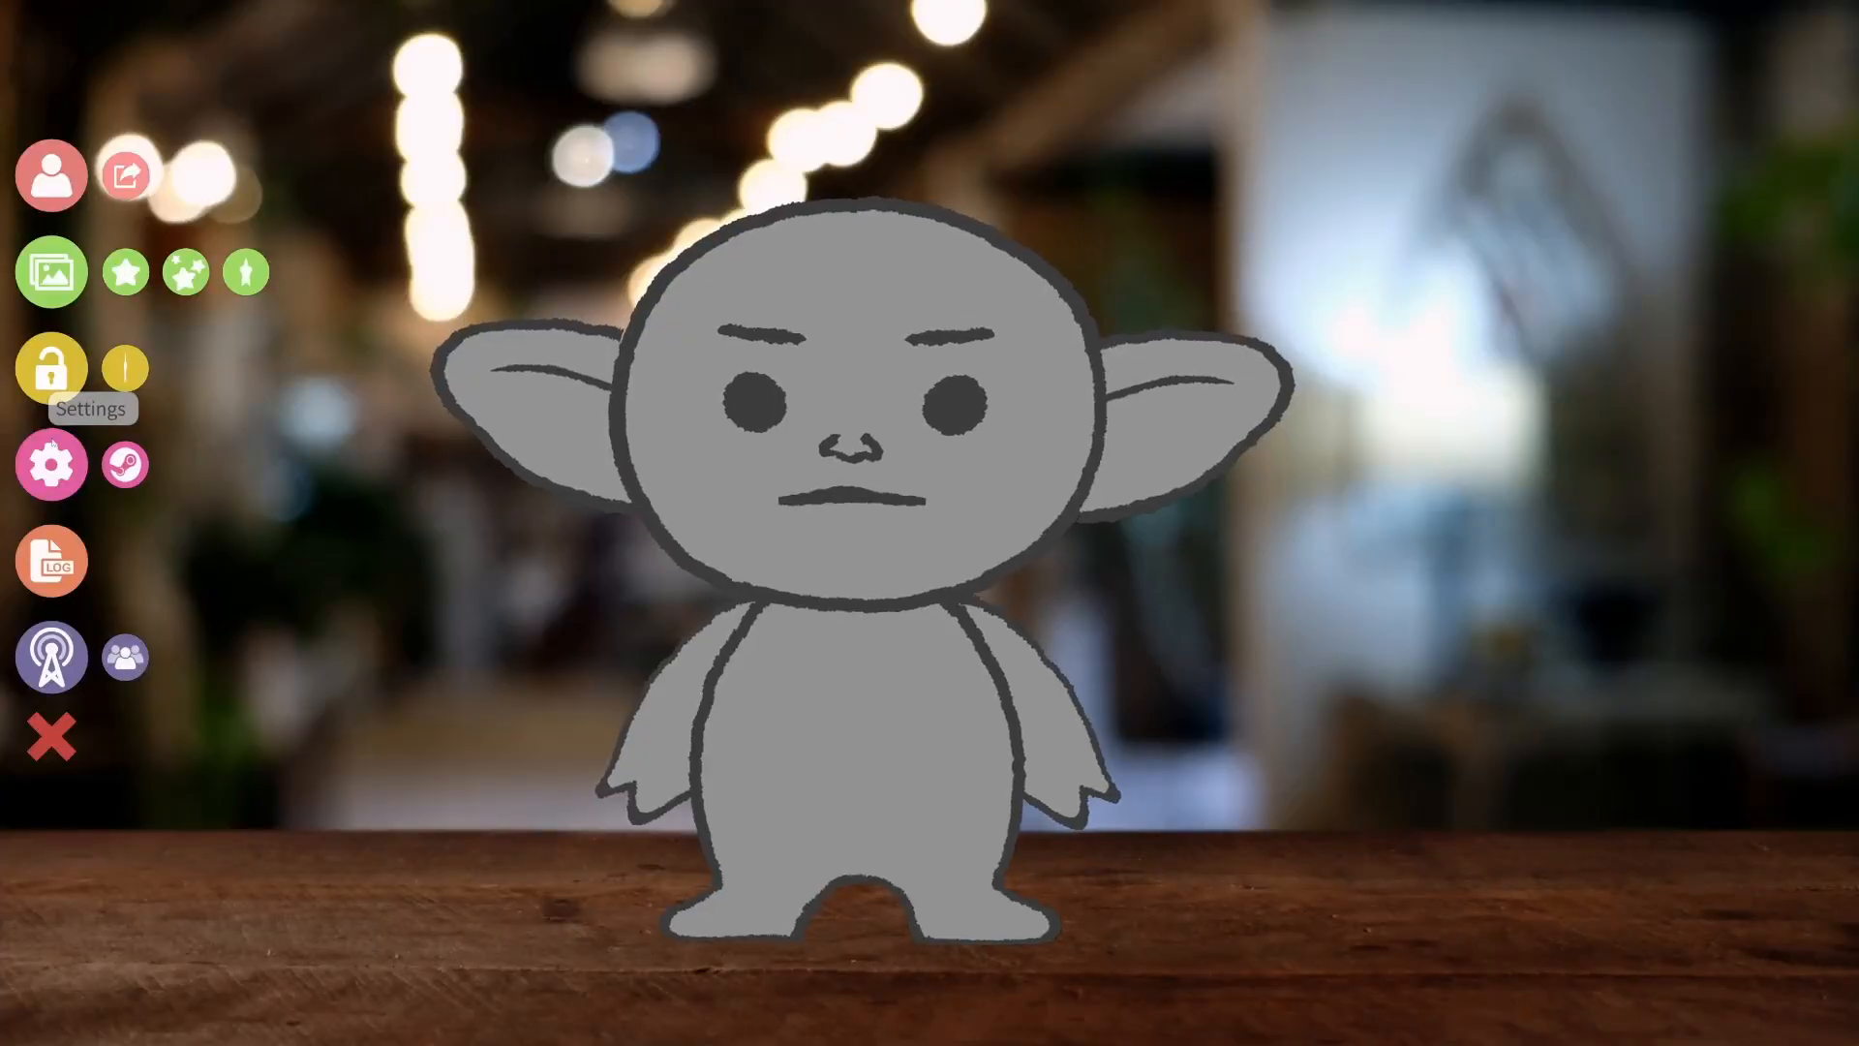
click(49, 460)
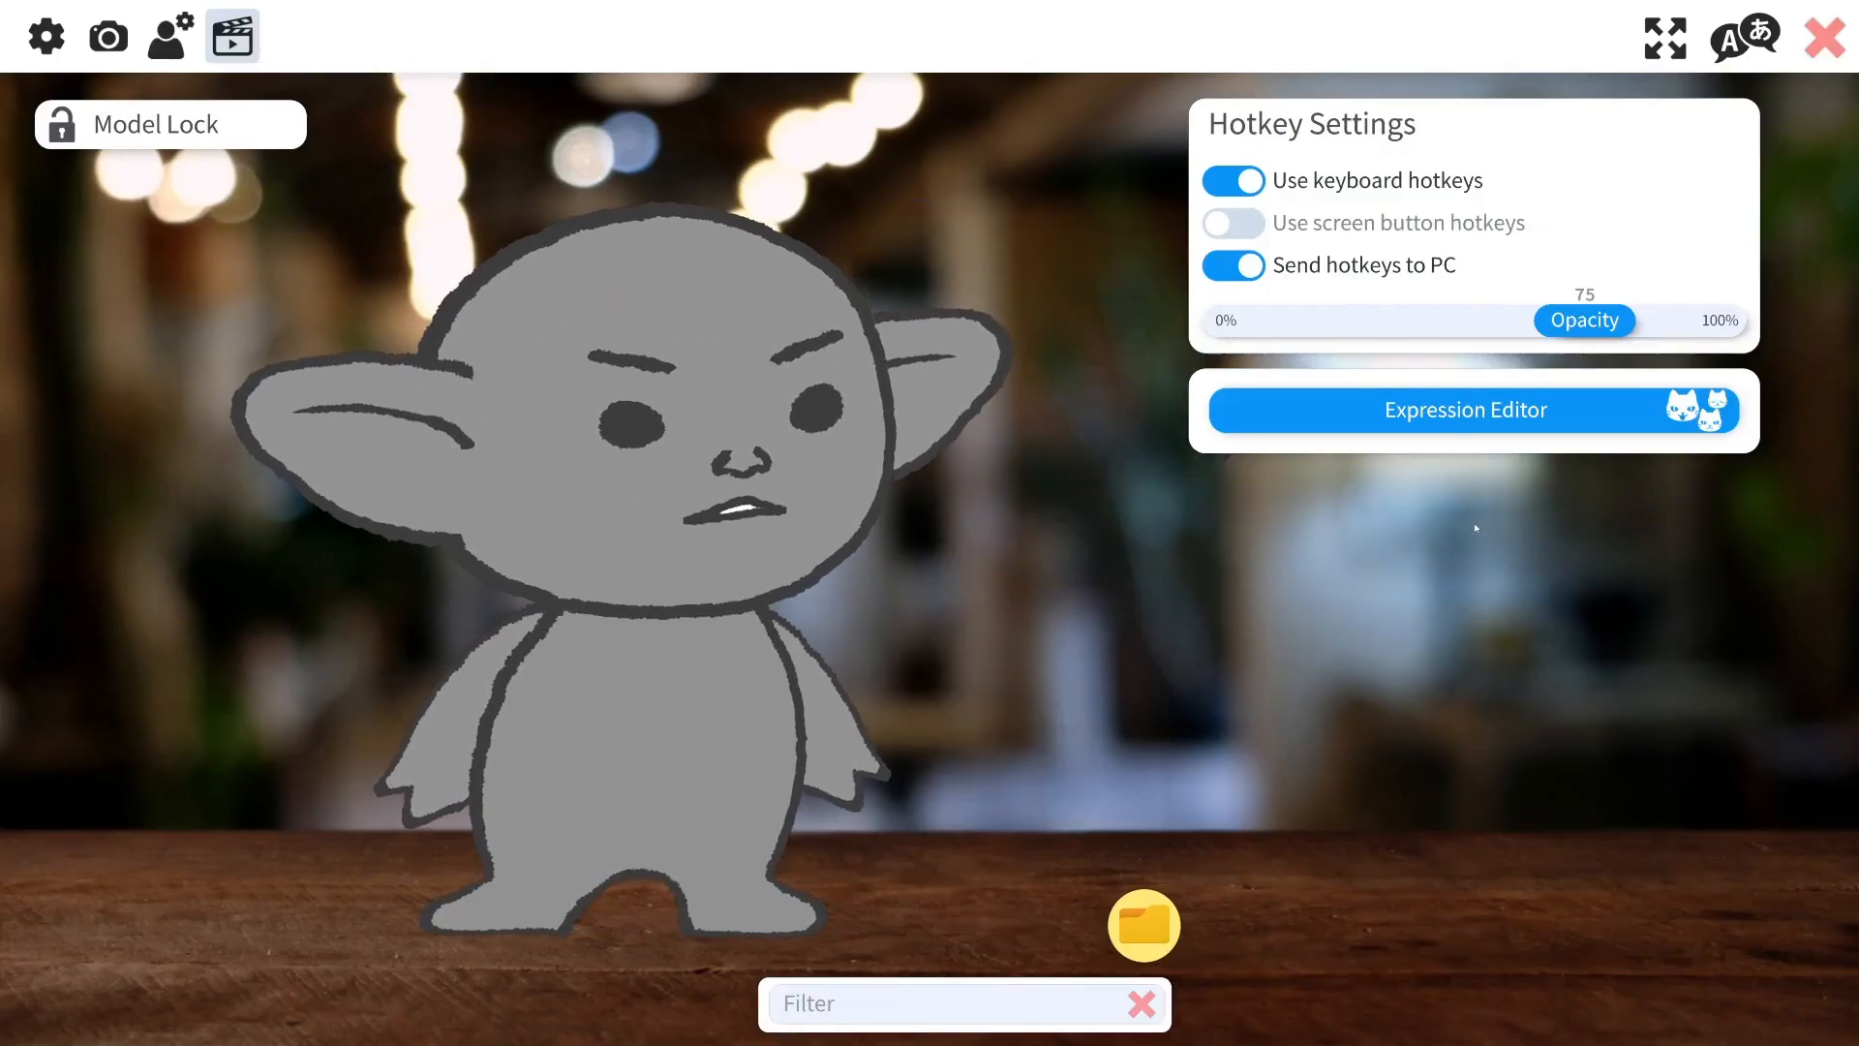
click(1471, 527)
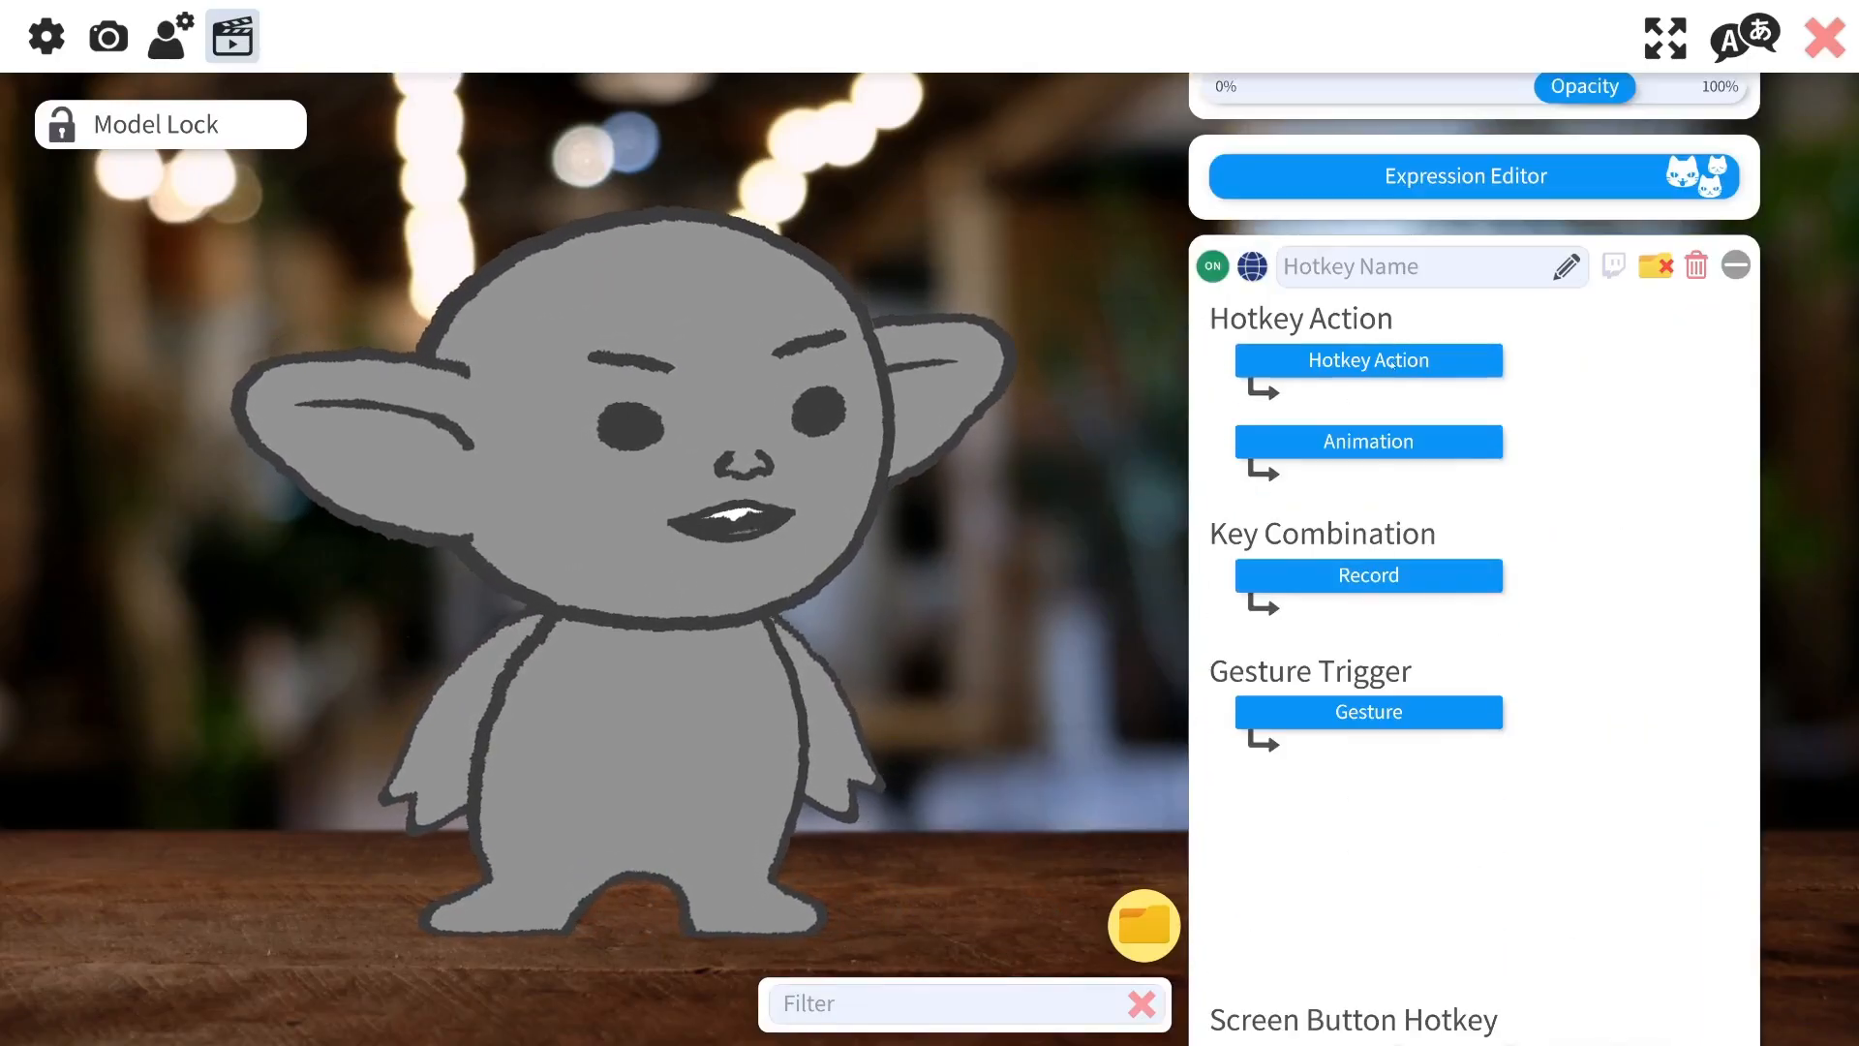
Set the new hotkey's action to Reload Model Texture, filtering the action list by "te".
click(1394, 361)
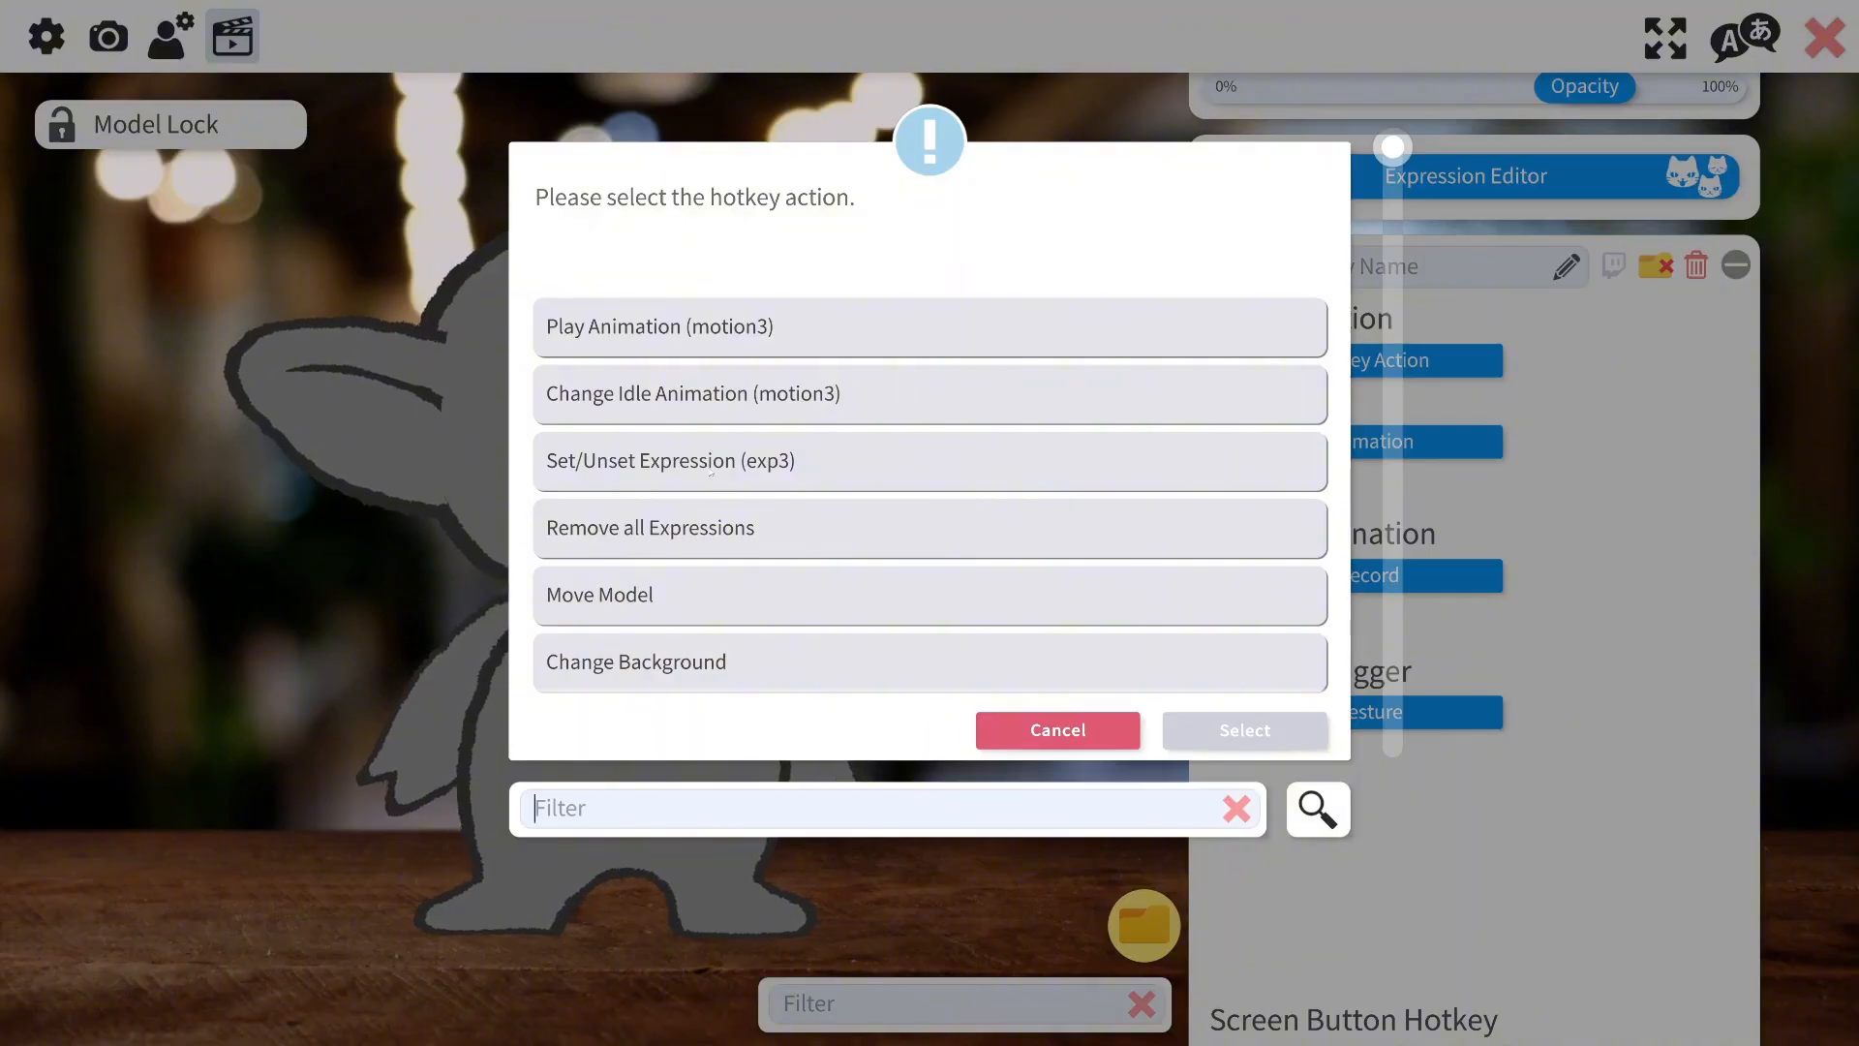
click(678, 807)
text(te)
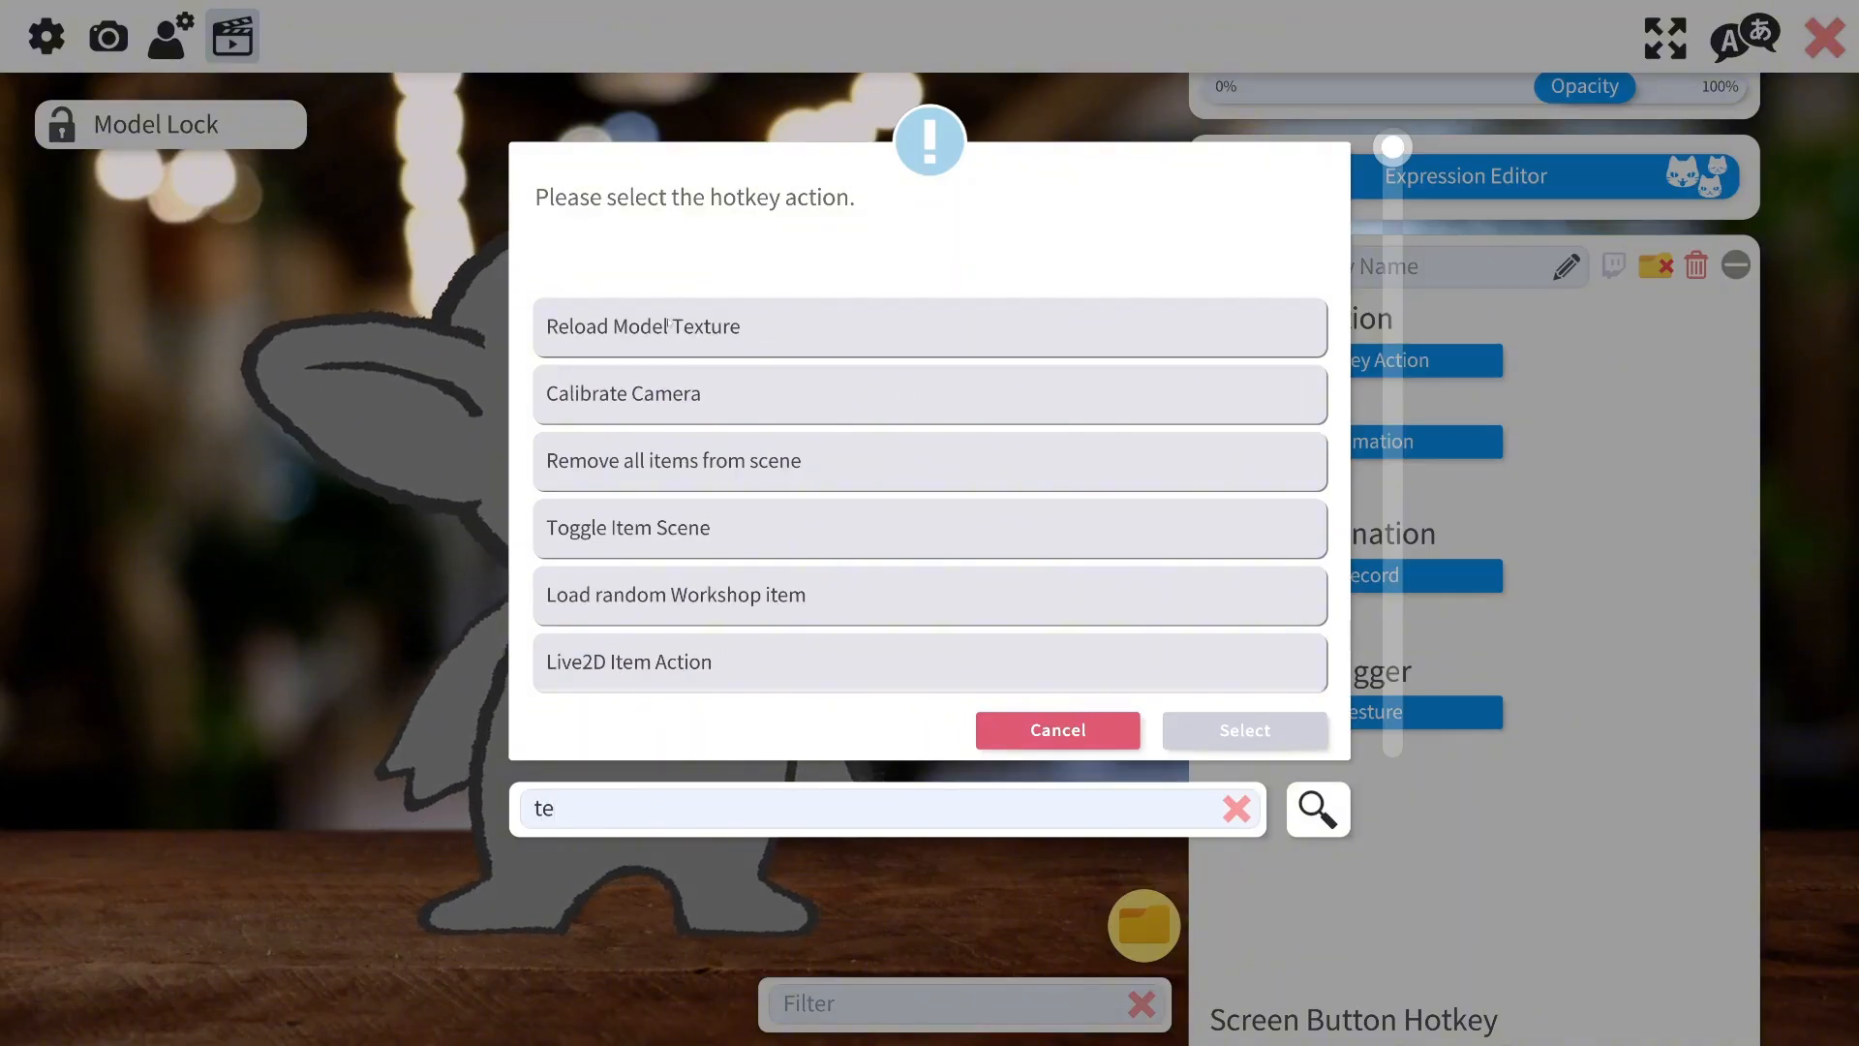
click(699, 330)
click(1246, 731)
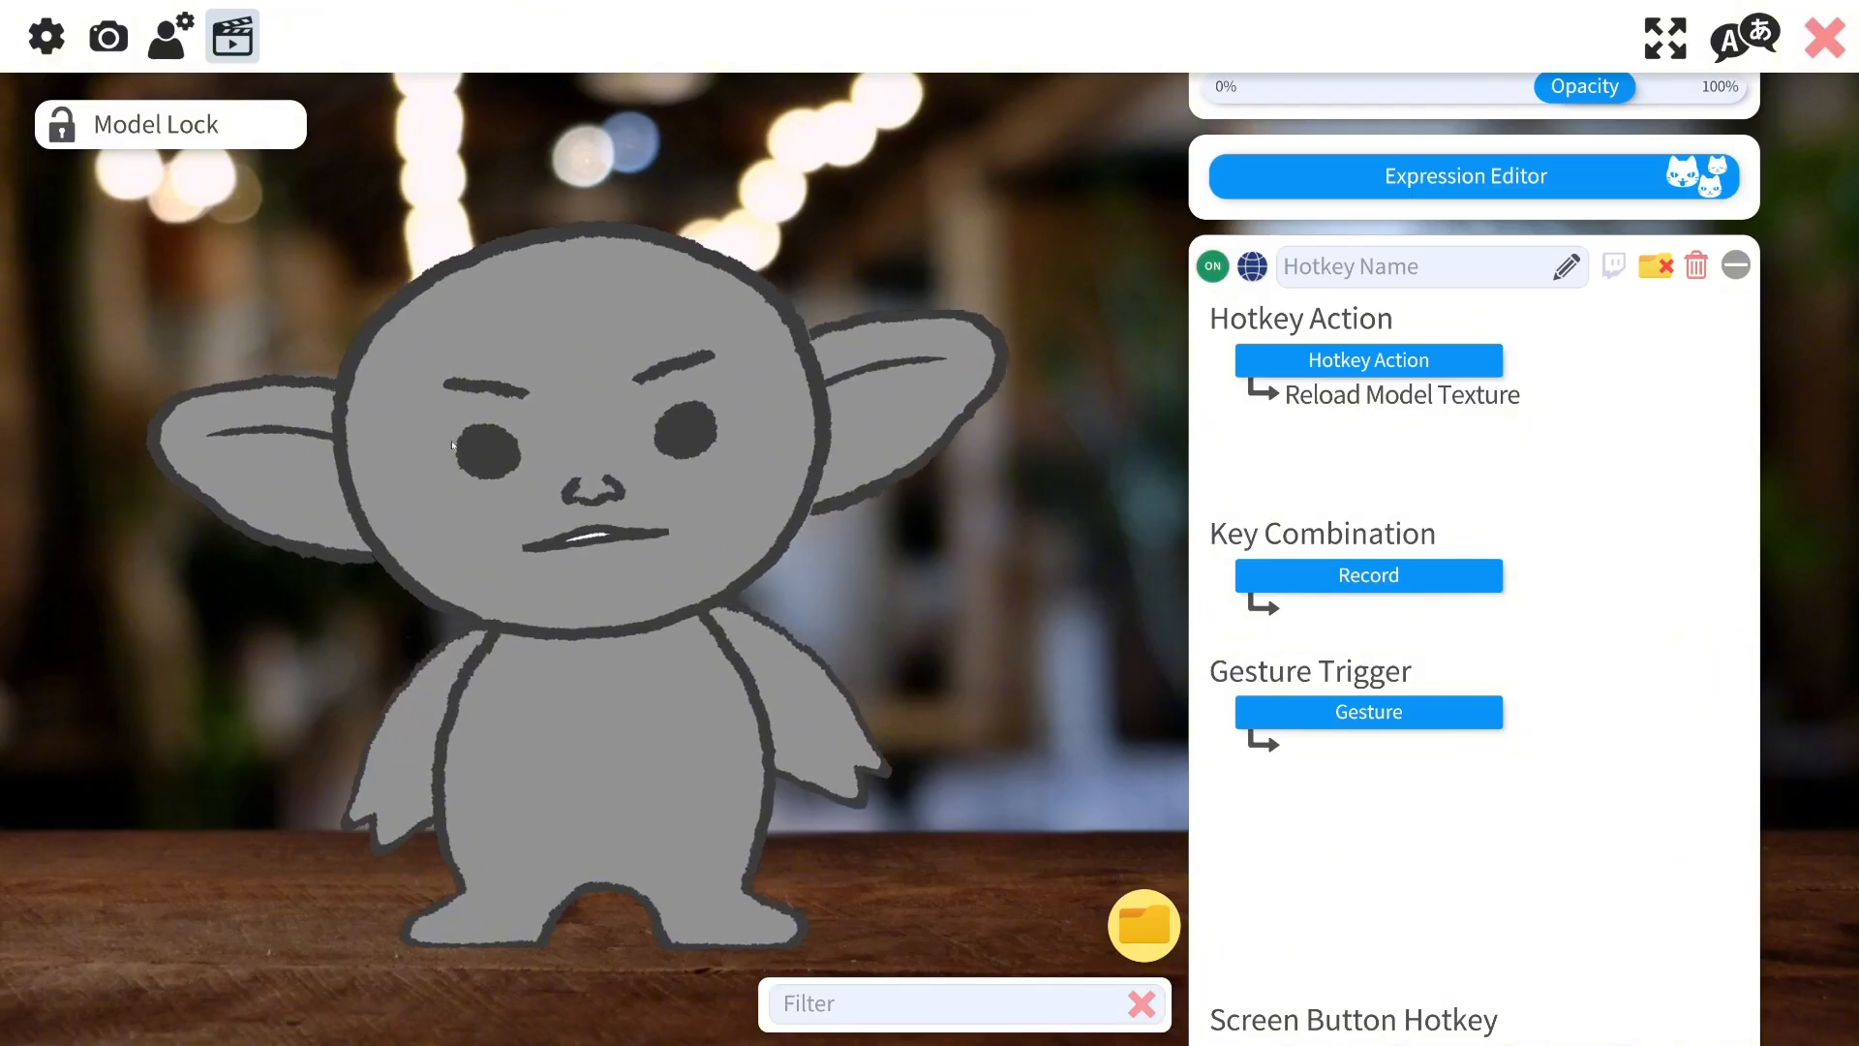
Record the number key 1 as the key combination for the Reload Model Texture hotkey.
click(1418, 570)
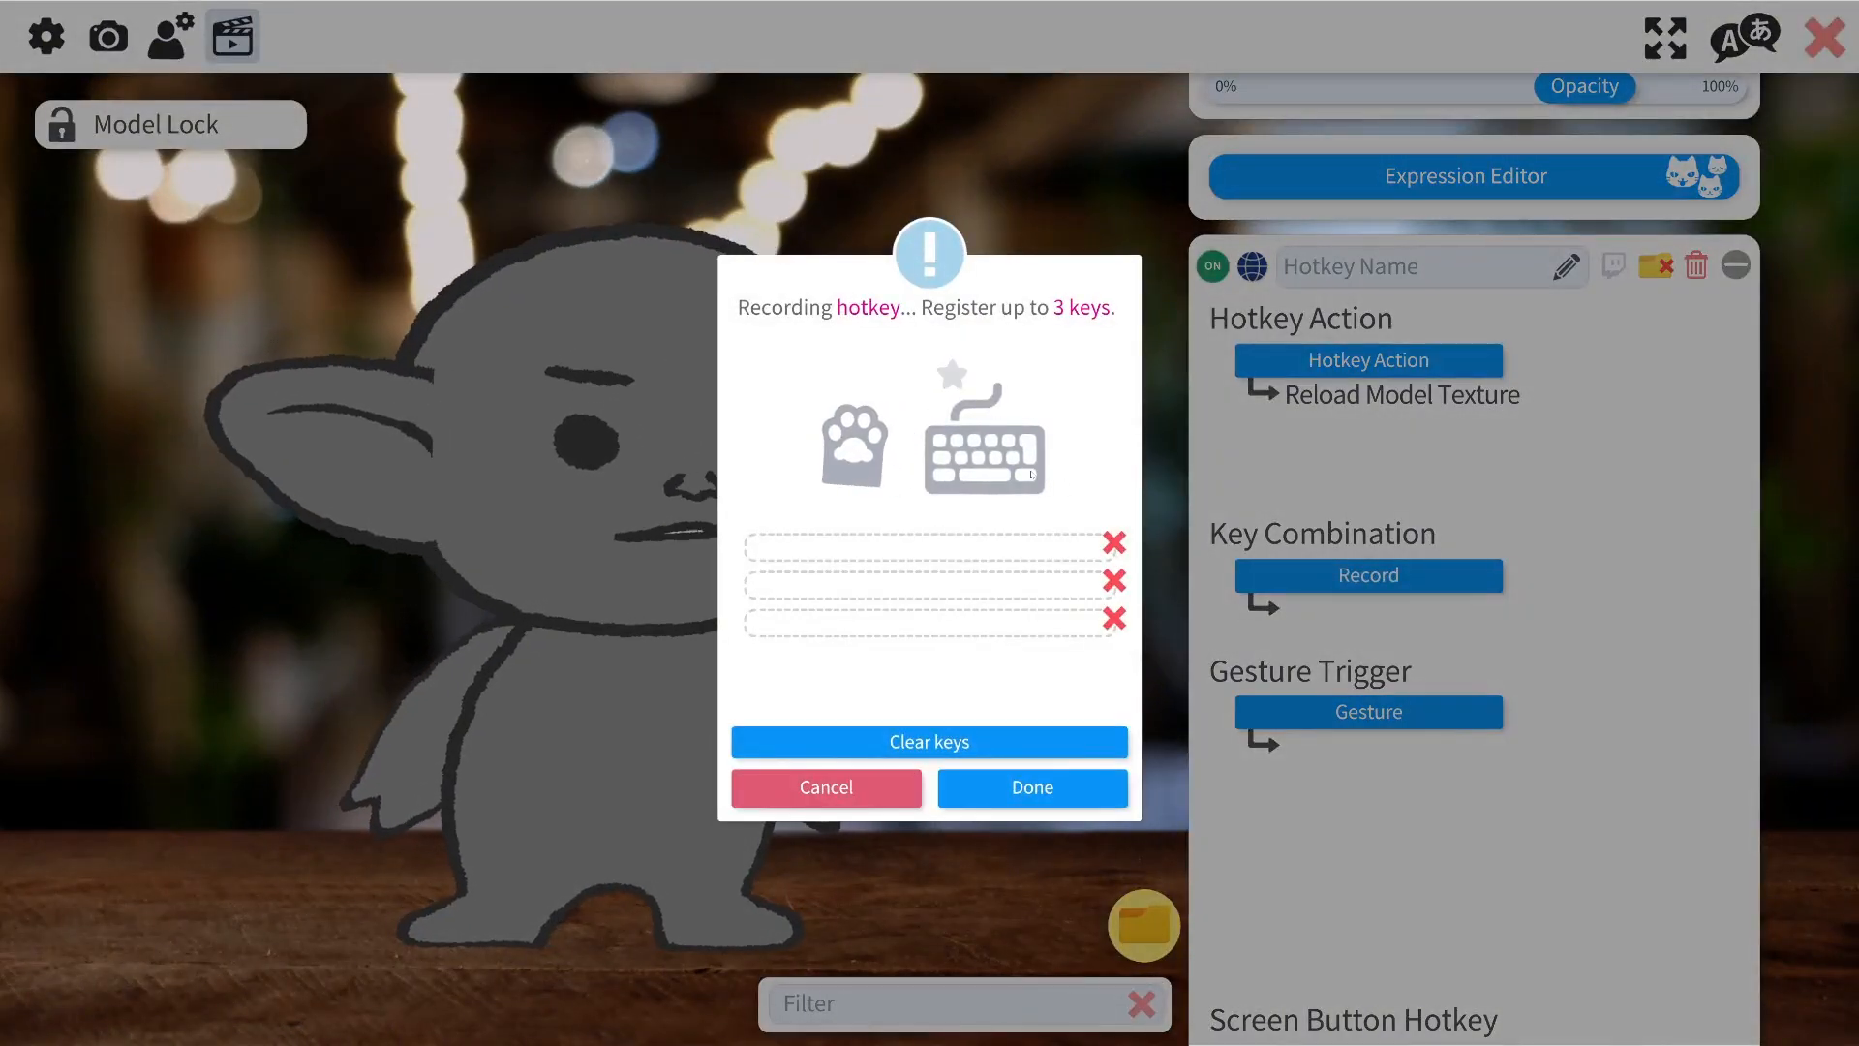
key(1)
click(1053, 782)
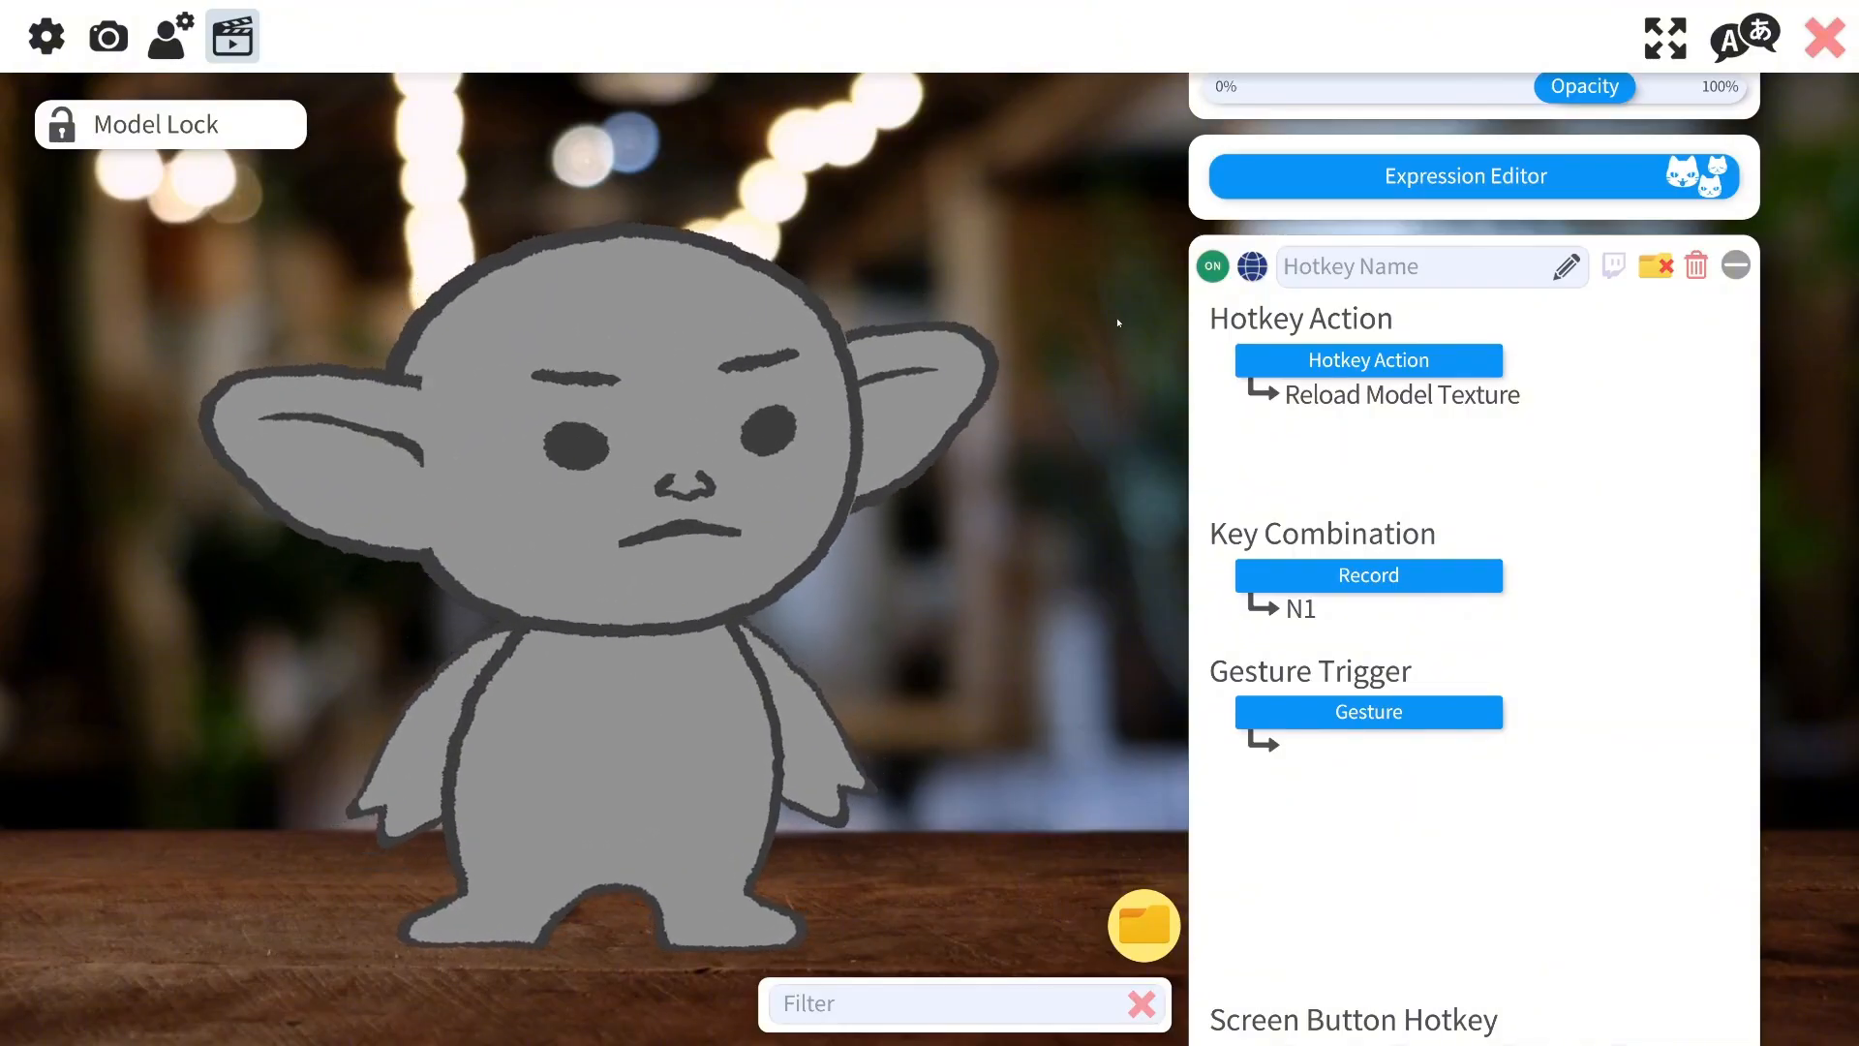
Start a new expression in the Expression Editor and enable its custom clothes toggle parameter.
click(1433, 177)
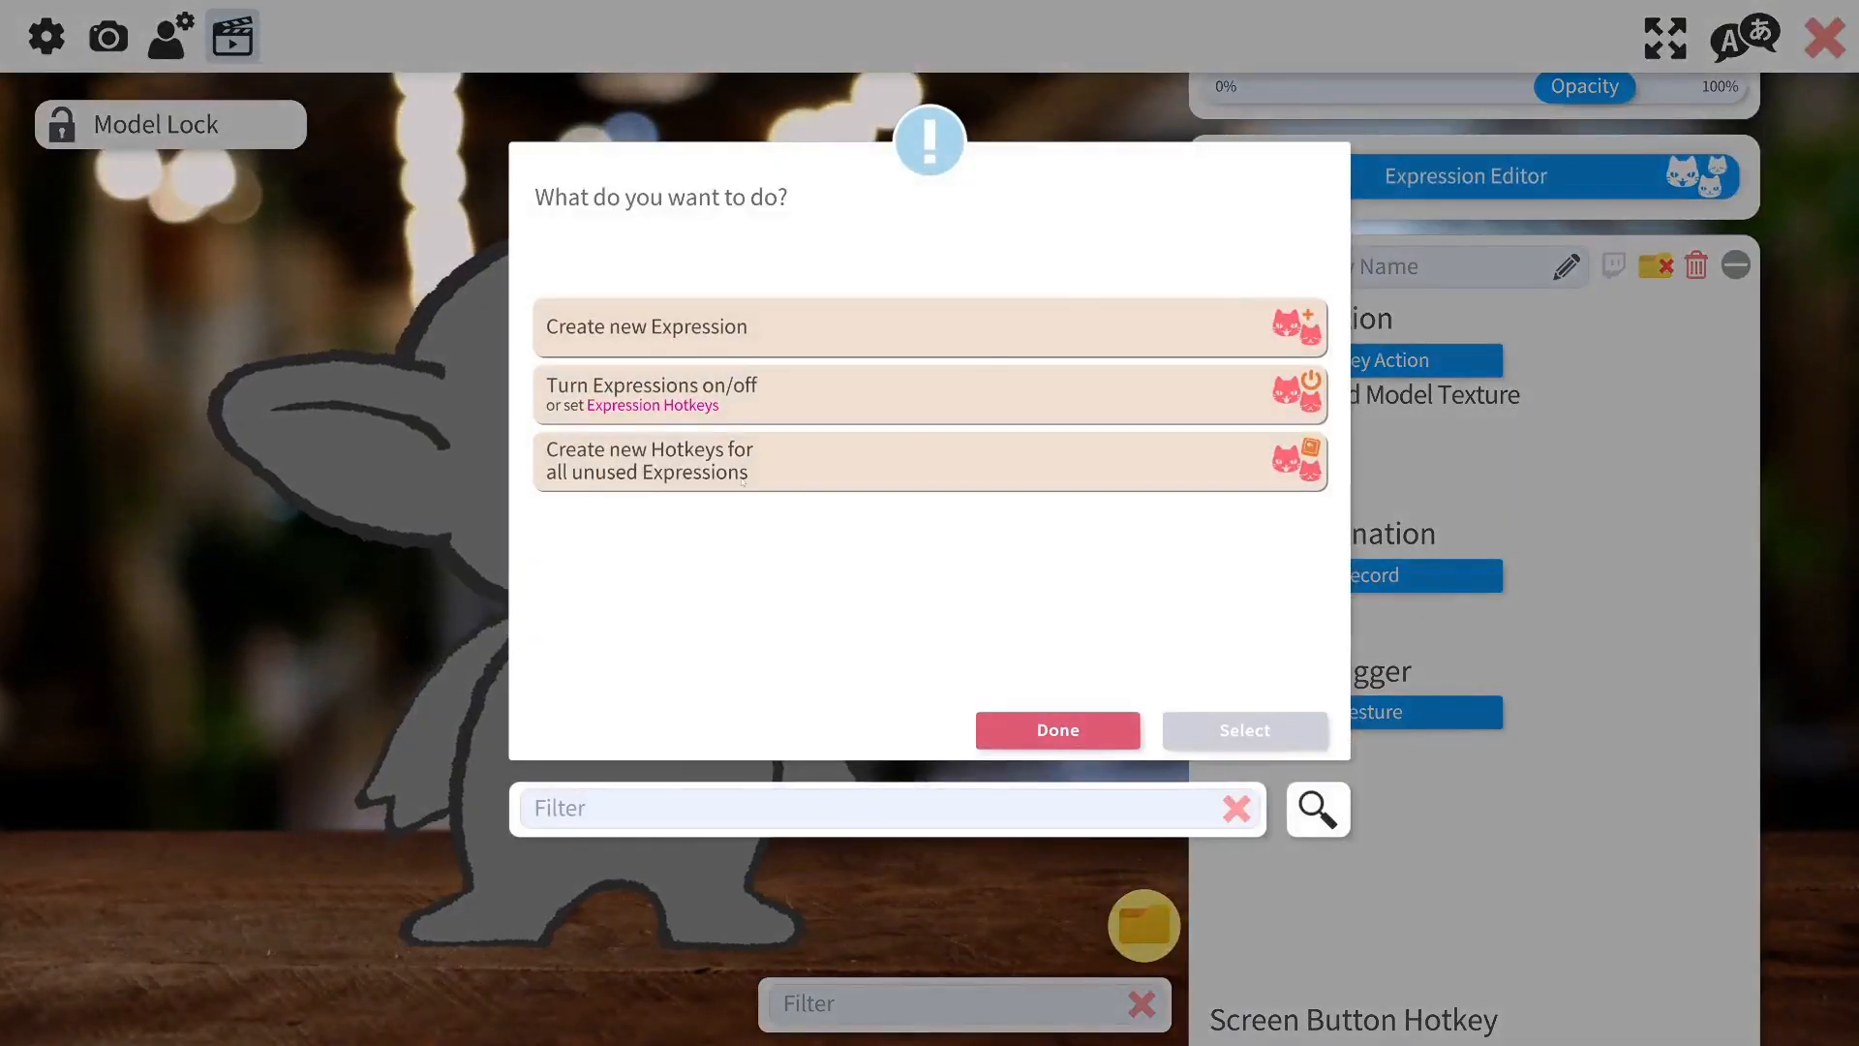
click(745, 329)
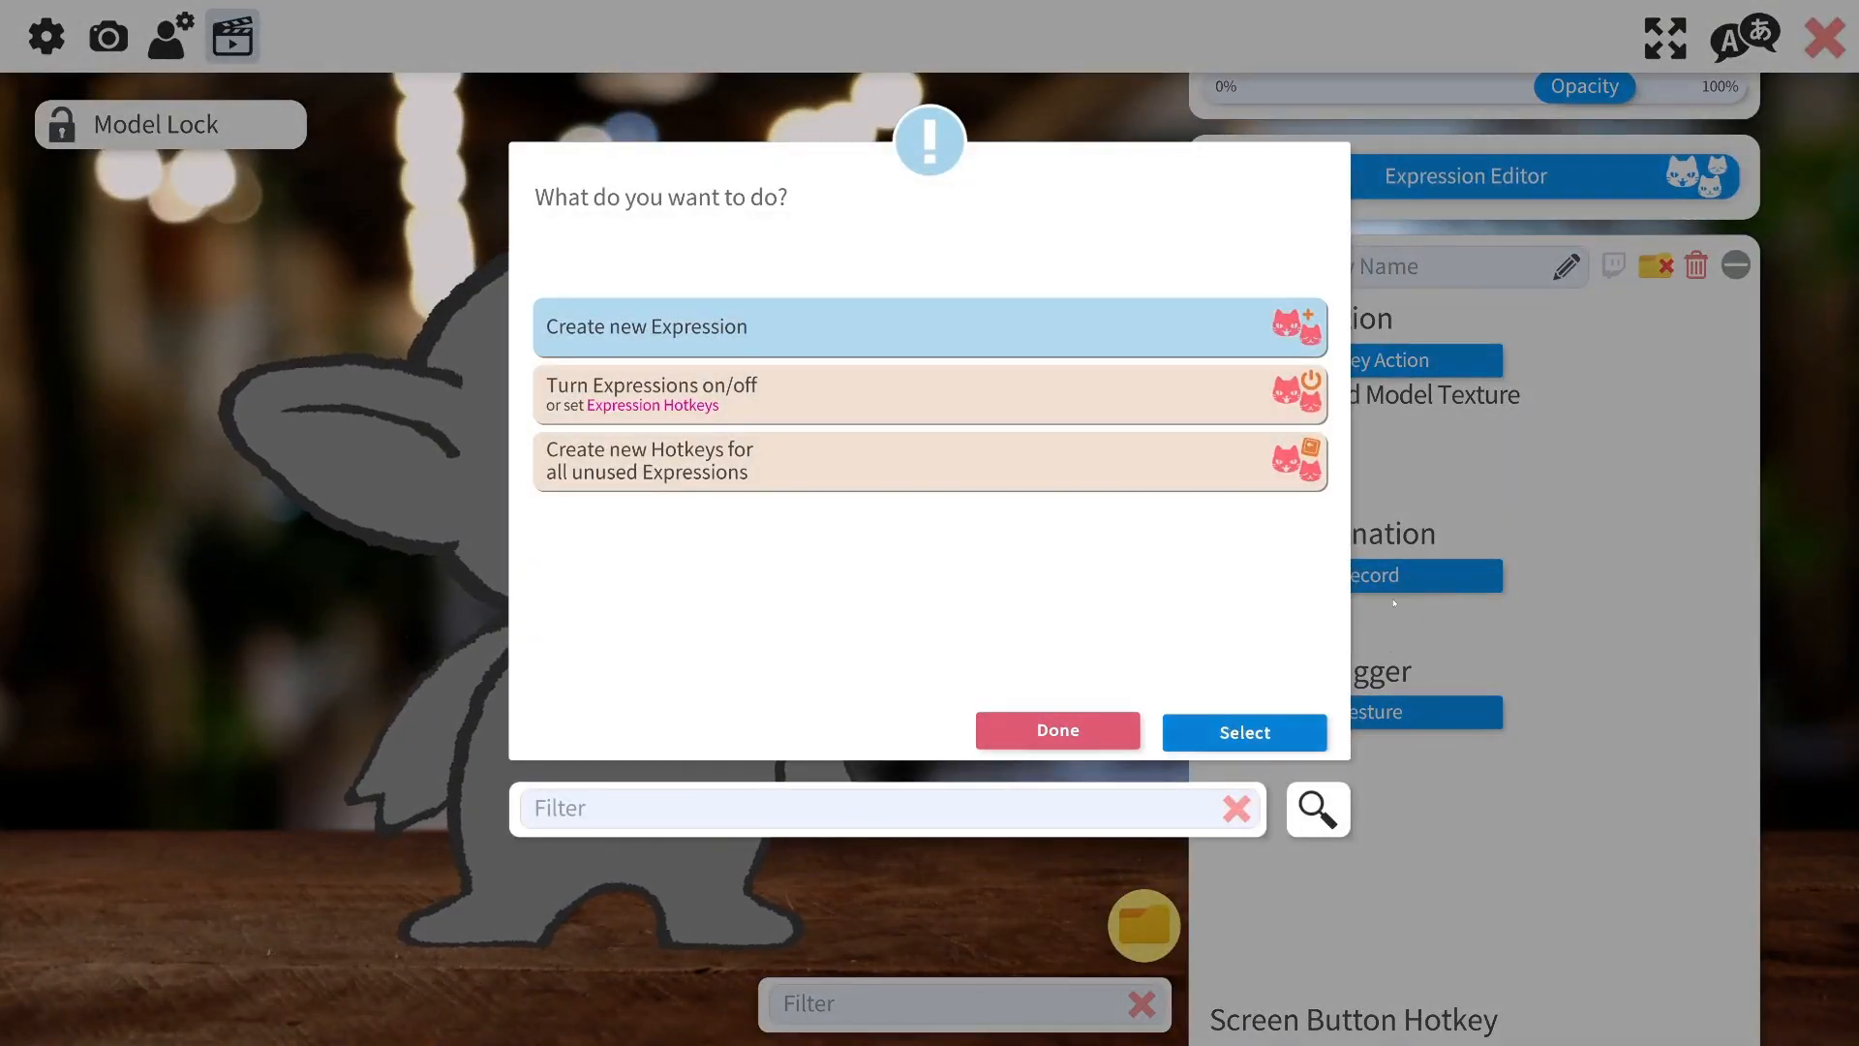
scroll(1569, 411, down, 5)
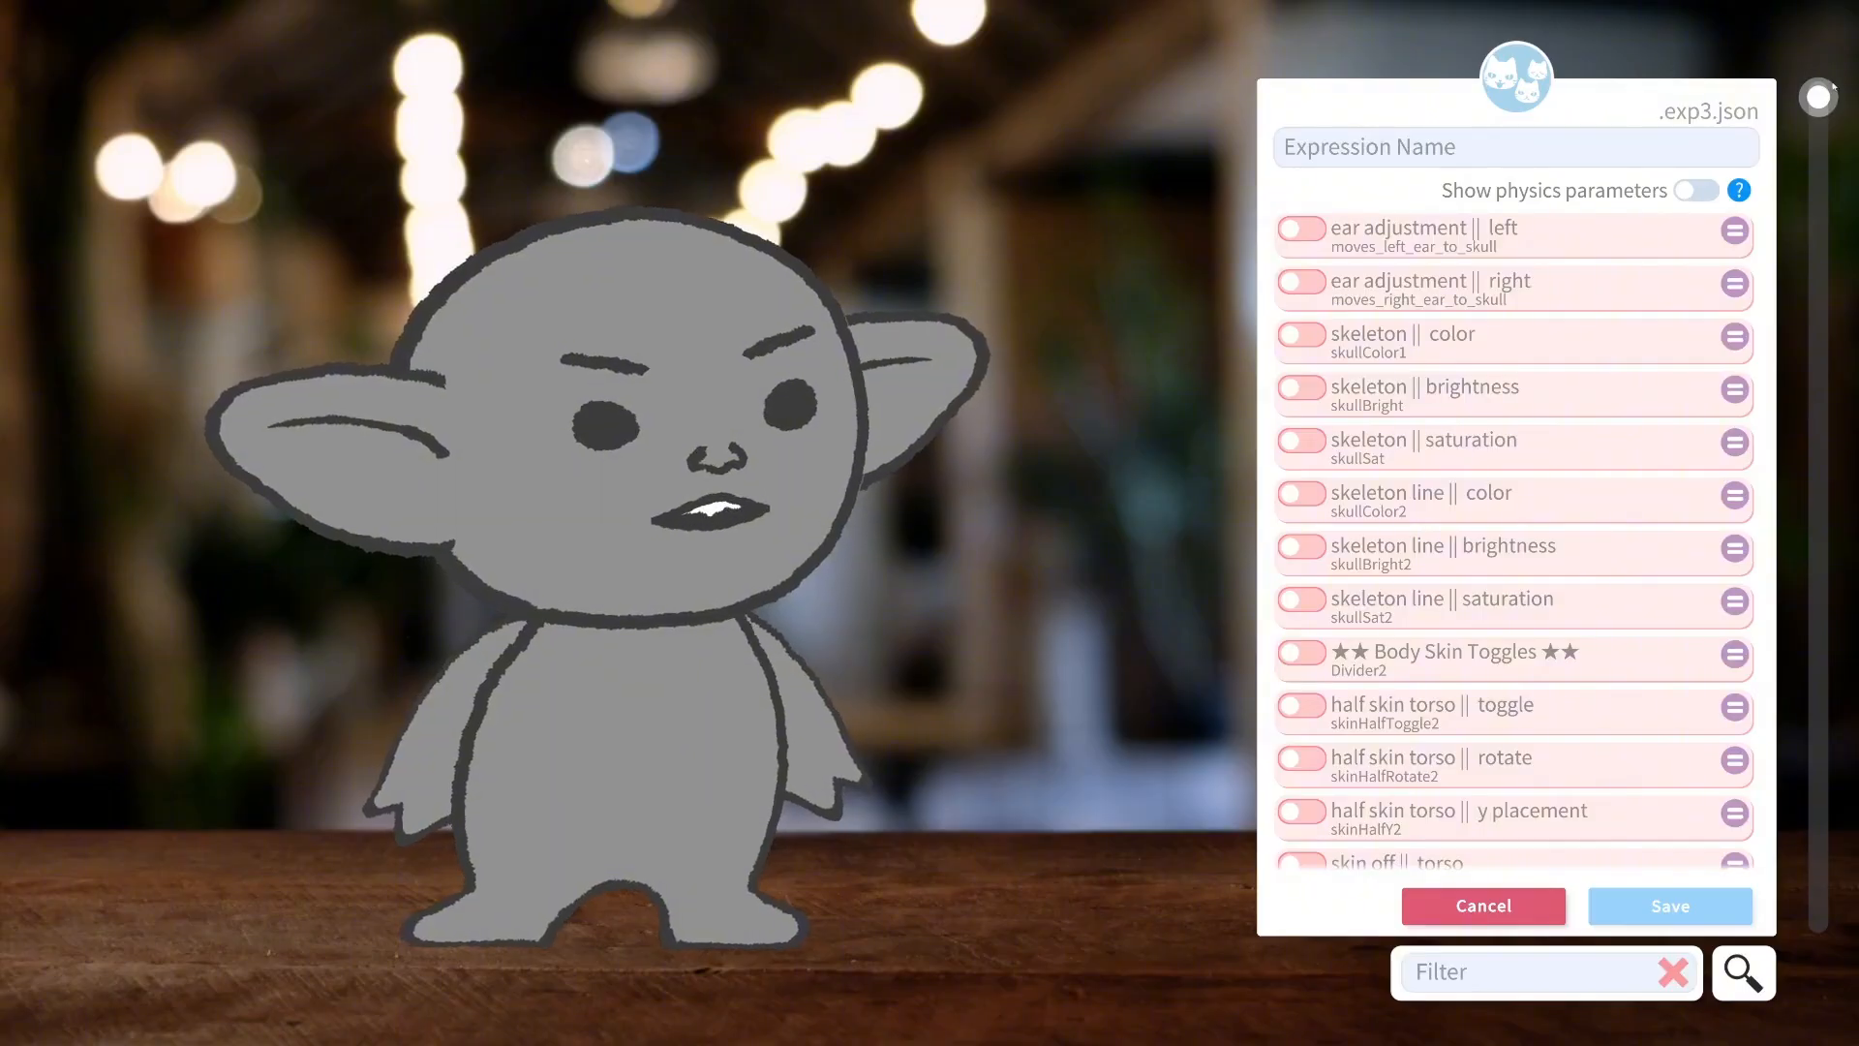
drag(1833, 85, 1823, 611)
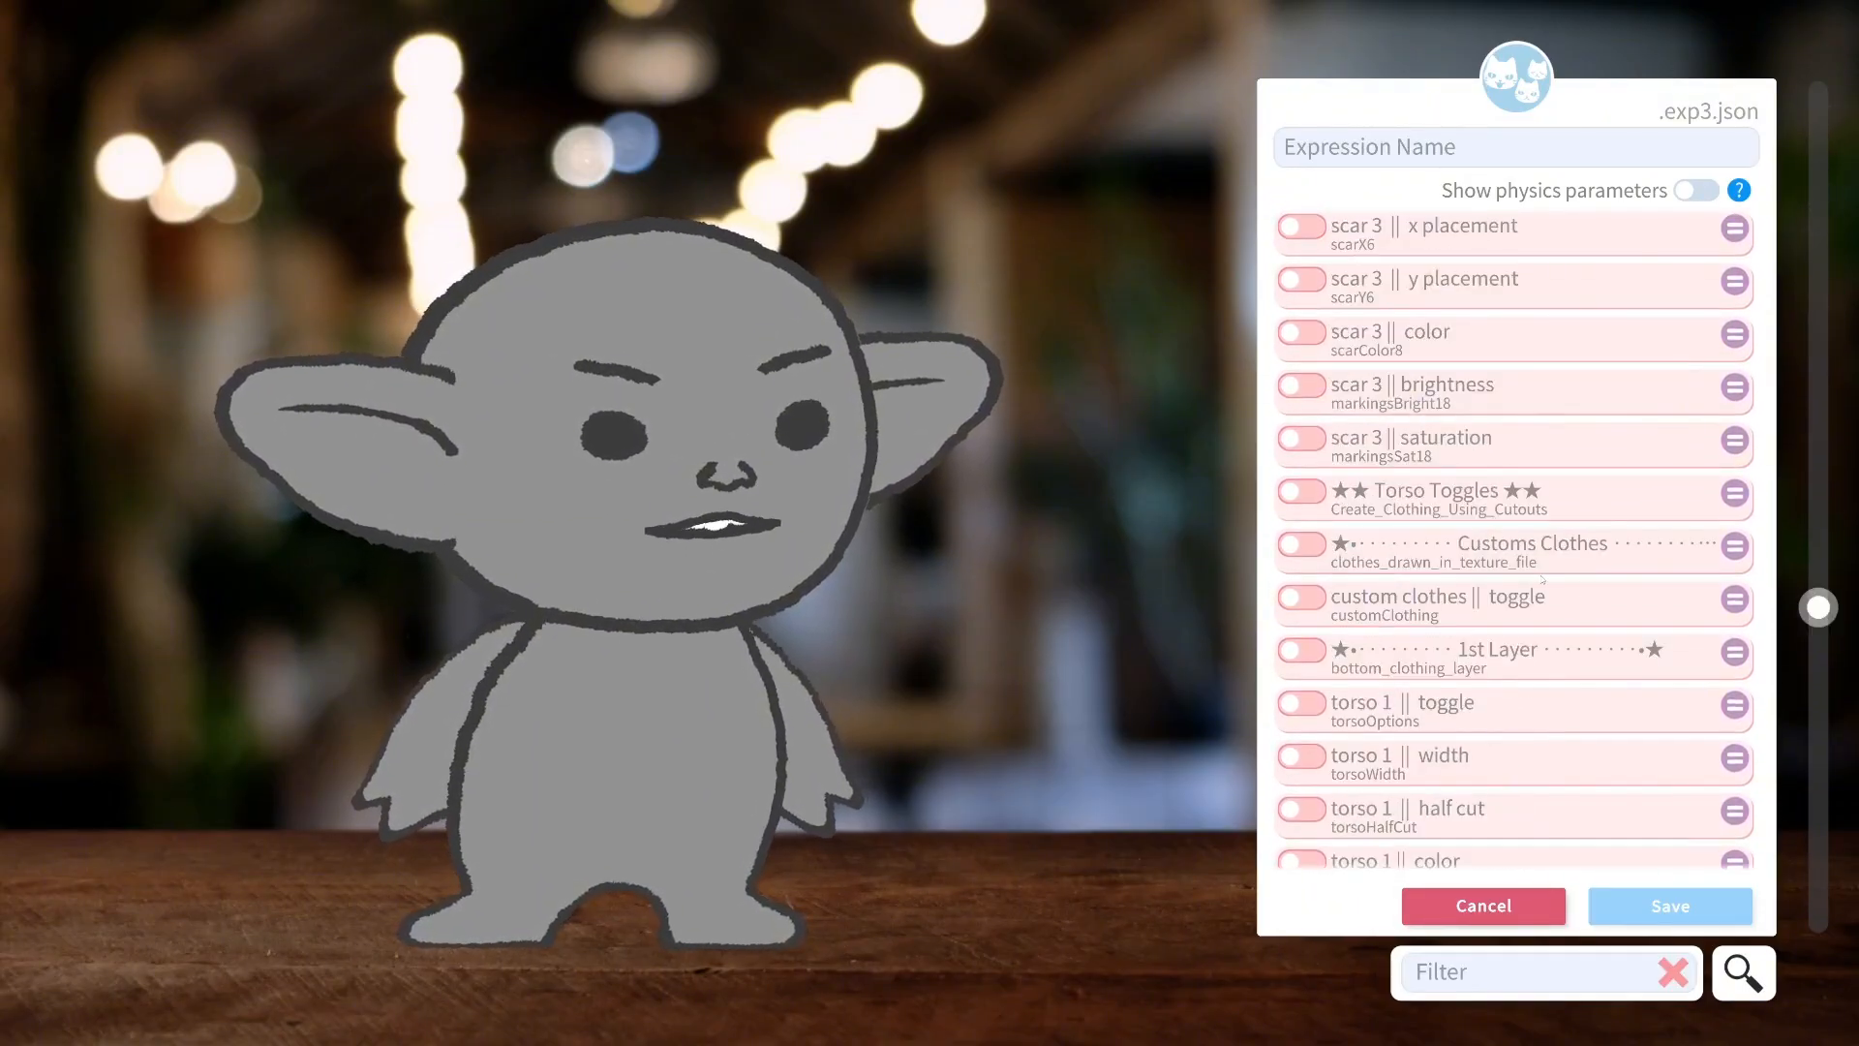
click(1297, 598)
Preview the custom outfits at toggle values of about 0.29 and 1, and set the custom clothes value to about 0.48.
drag(1319, 656, 1409, 648)
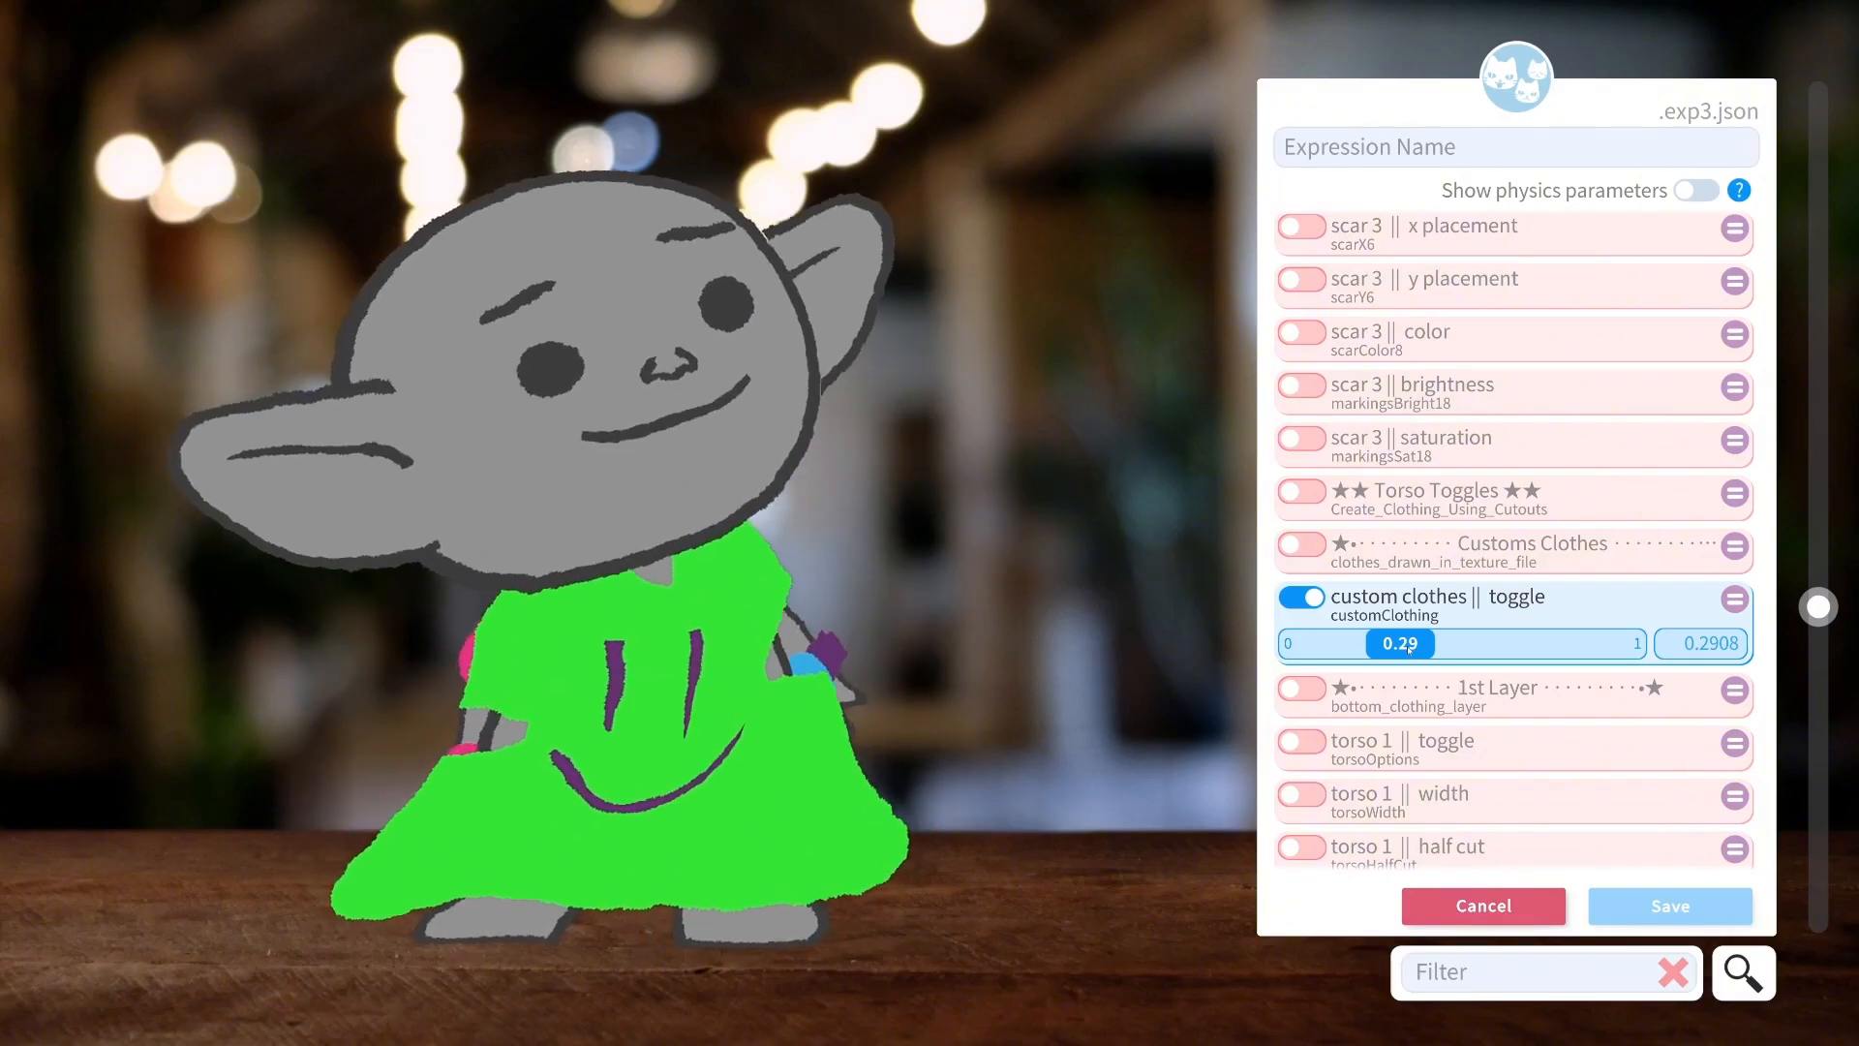
drag(1409, 649, 1679, 646)
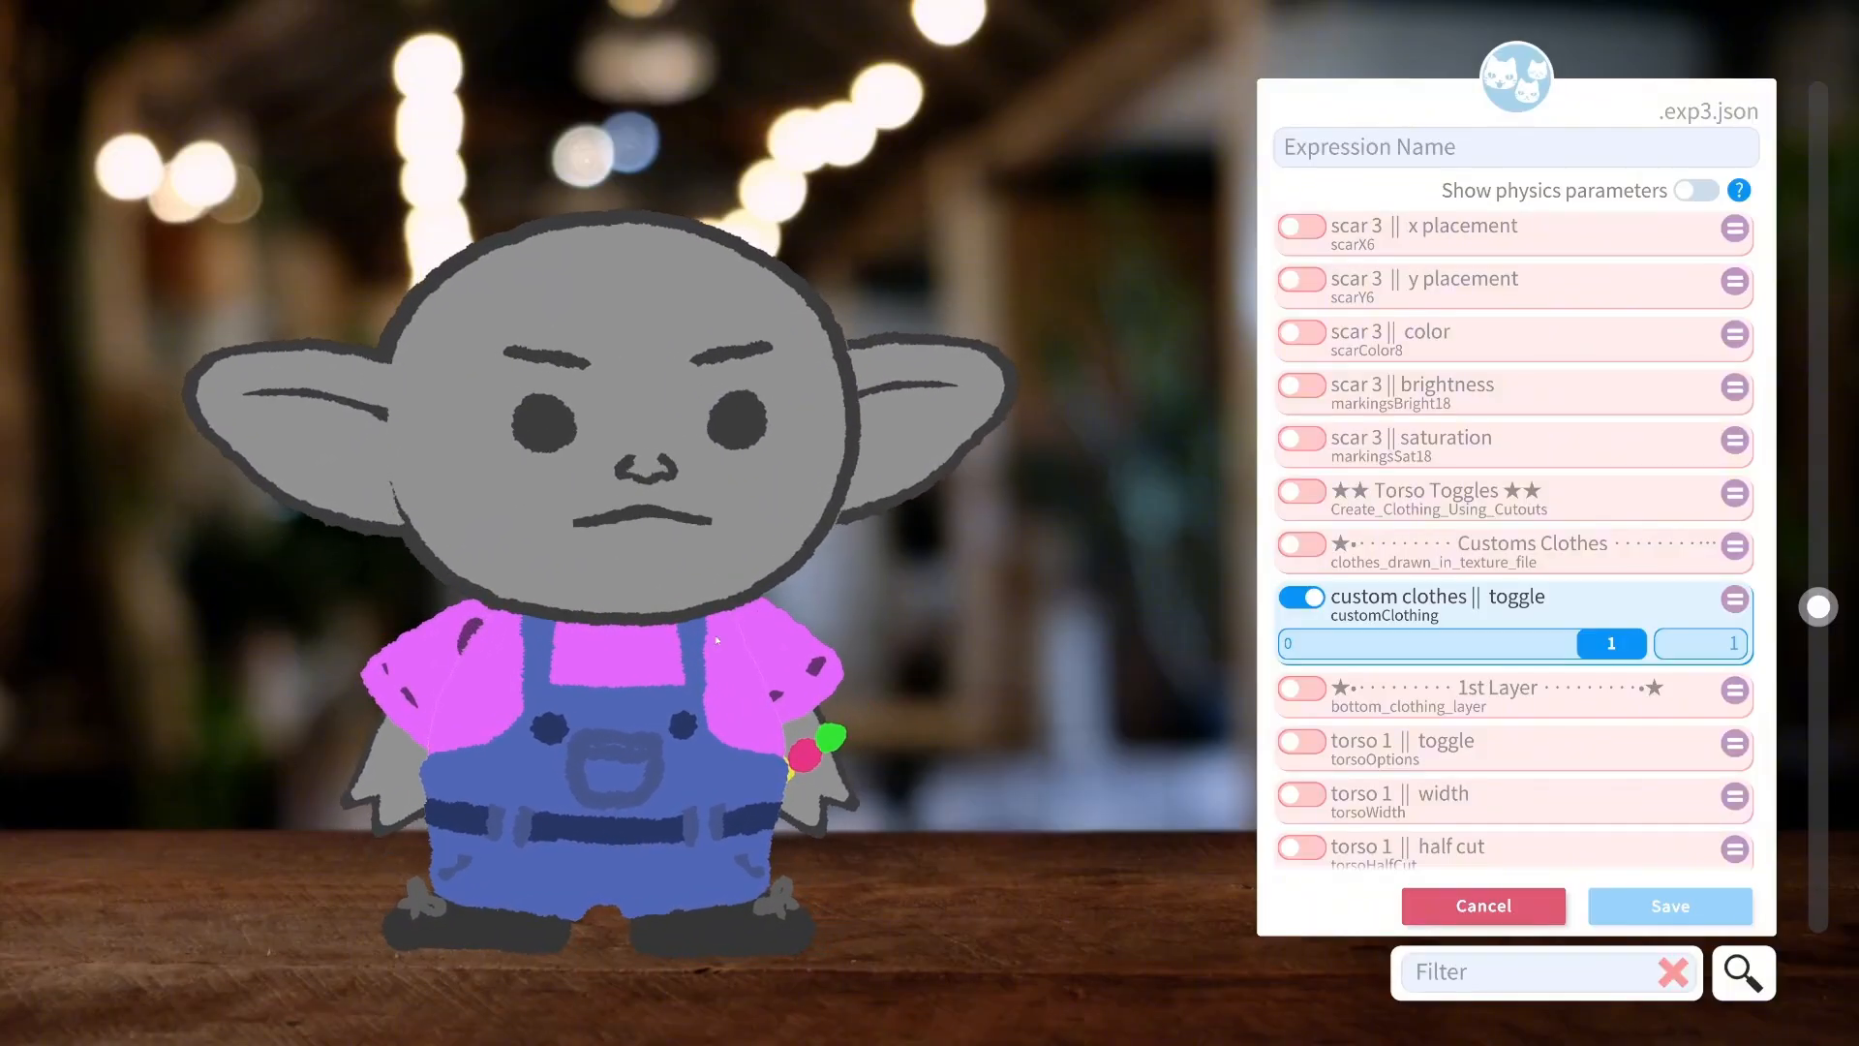
drag(1607, 643, 1449, 661)
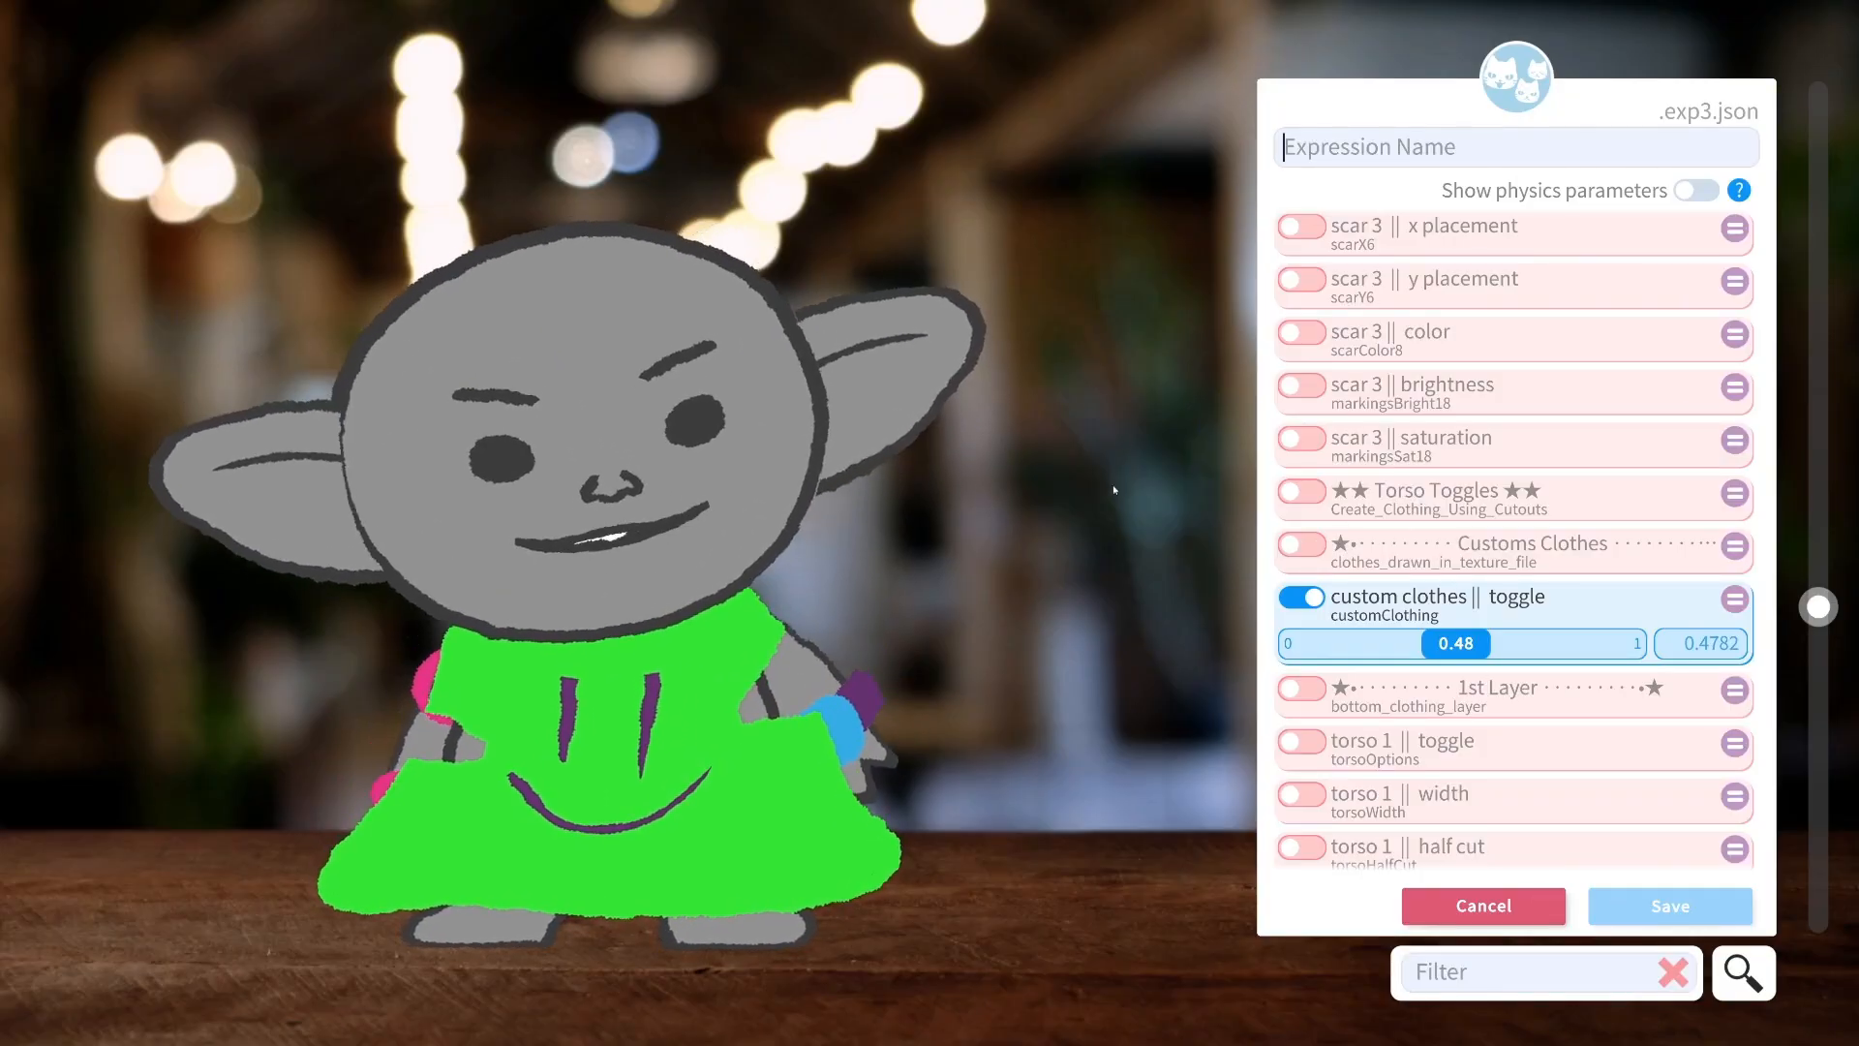
Save the expression under the name outfit and close the Expression Editor.
scroll(1453, 289, up, 5)
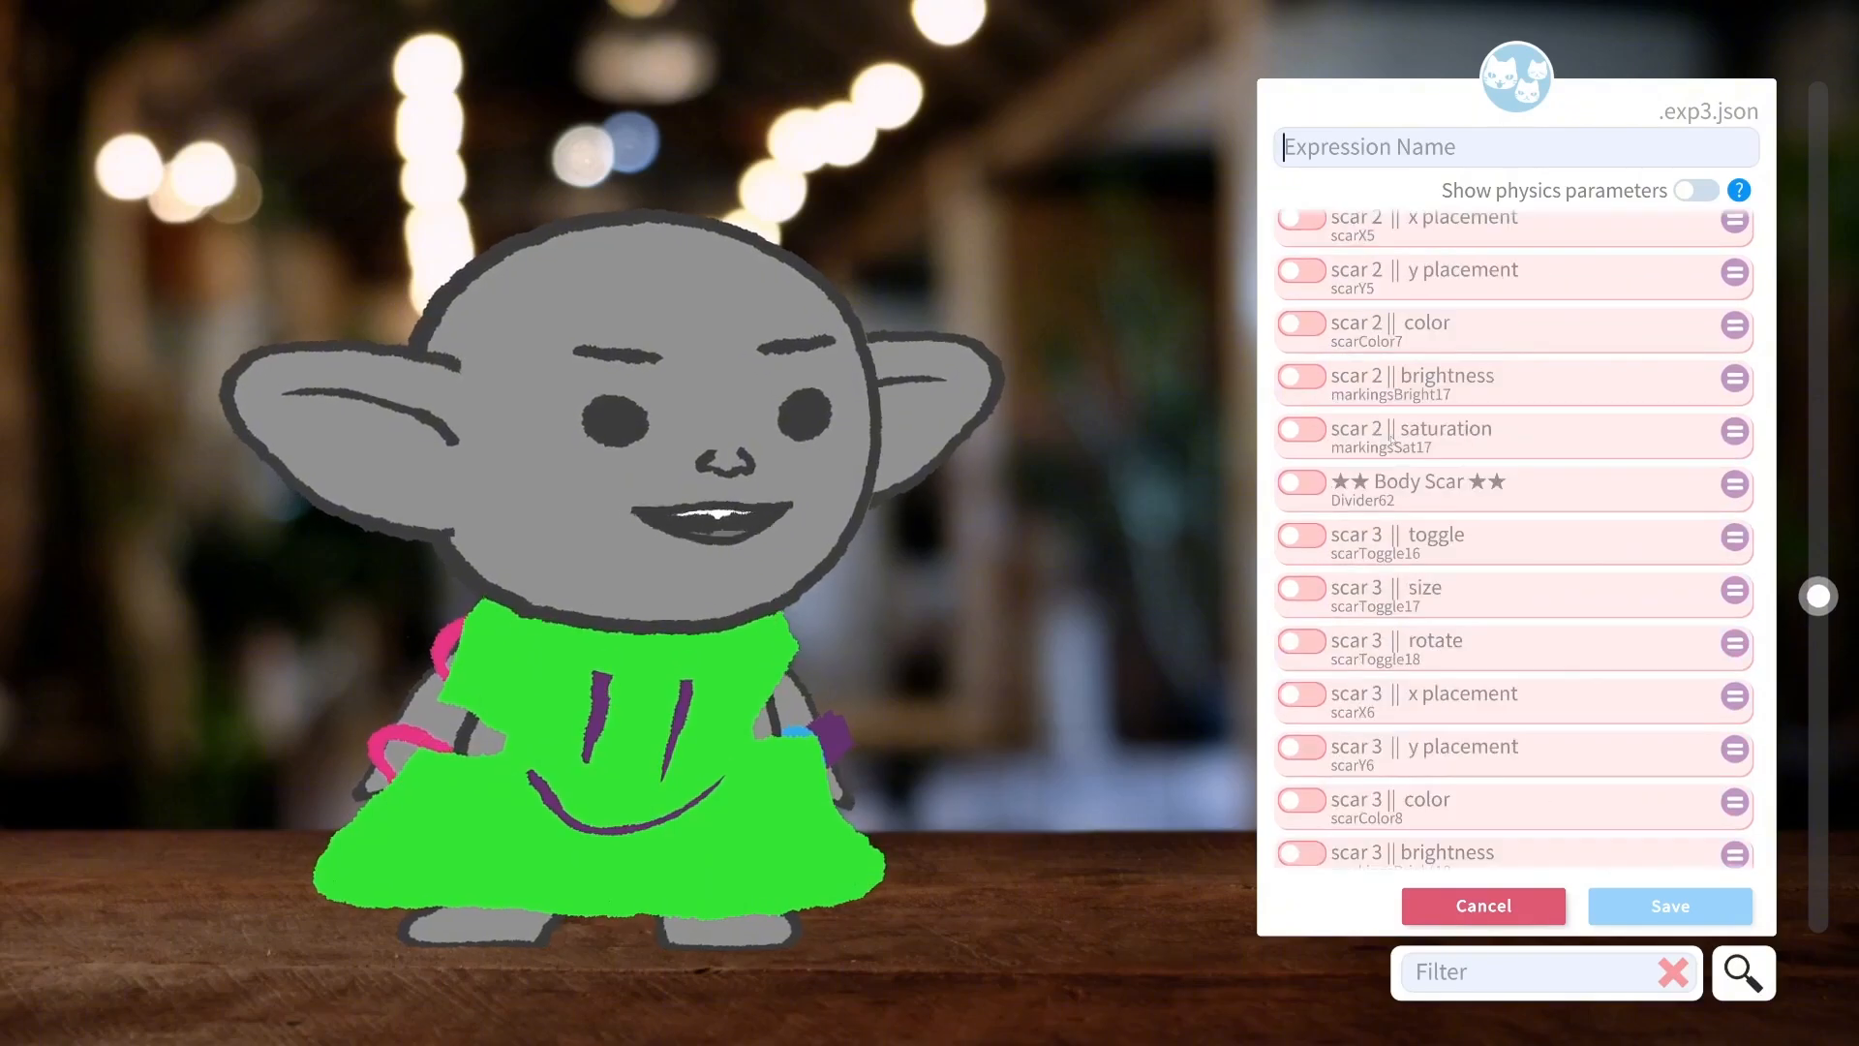
scroll(1383, 532, down, 7)
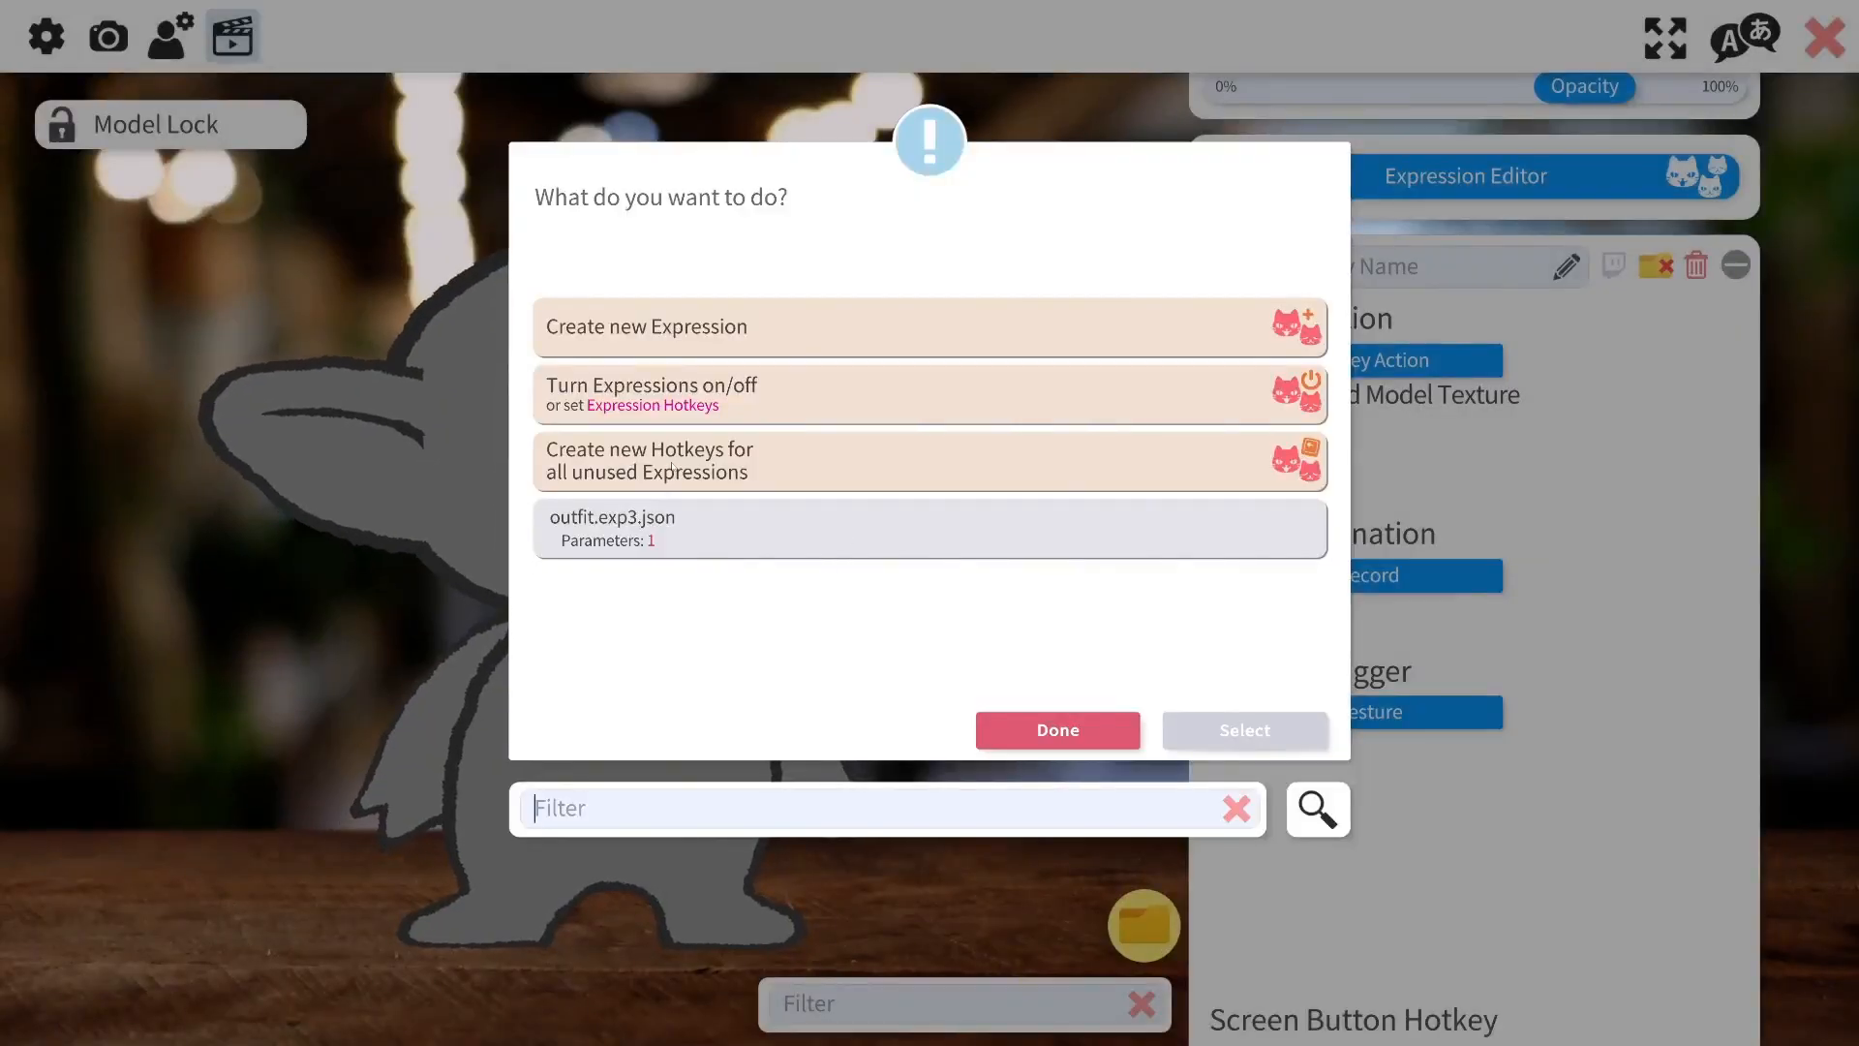
click(1057, 730)
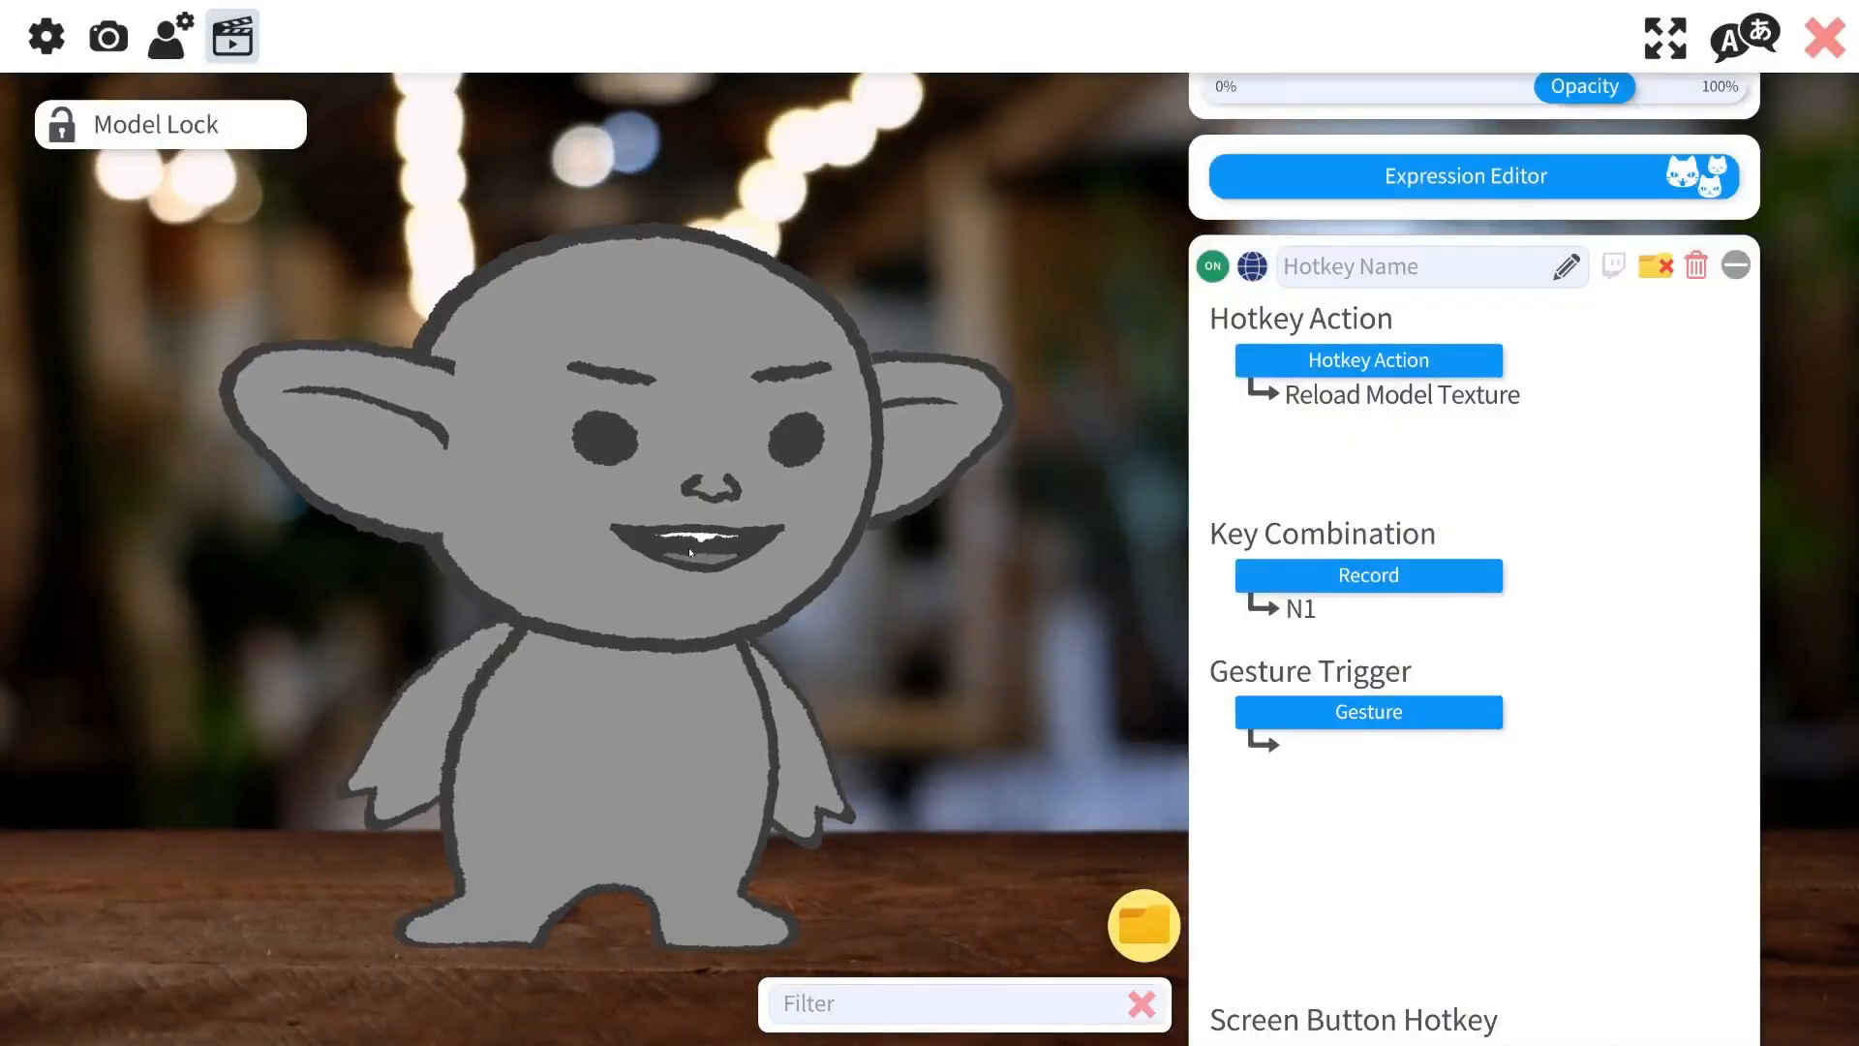